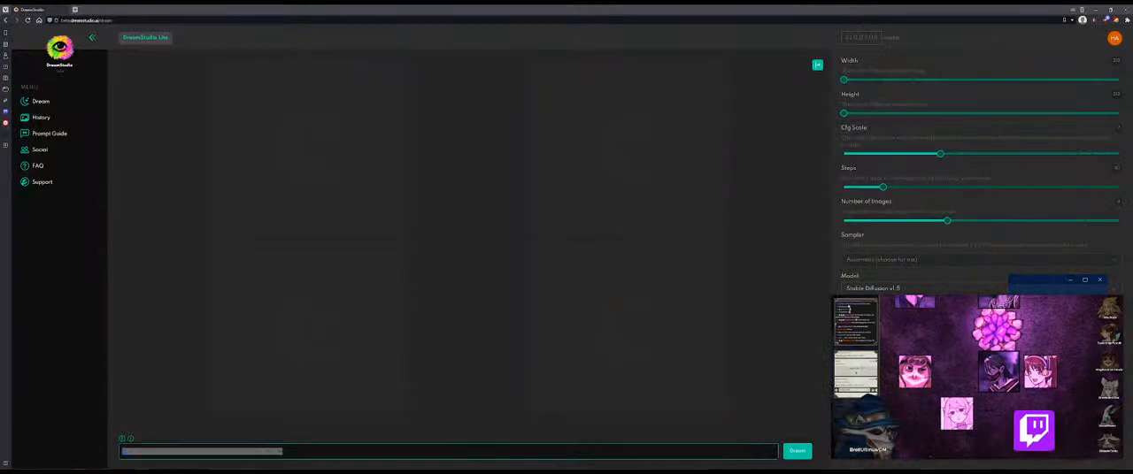
Step: Select the Stable Diffusion v2.1-768 model and raise the Cfg Scale to 17
left_click_drag(1046, 280, 1132, 275)
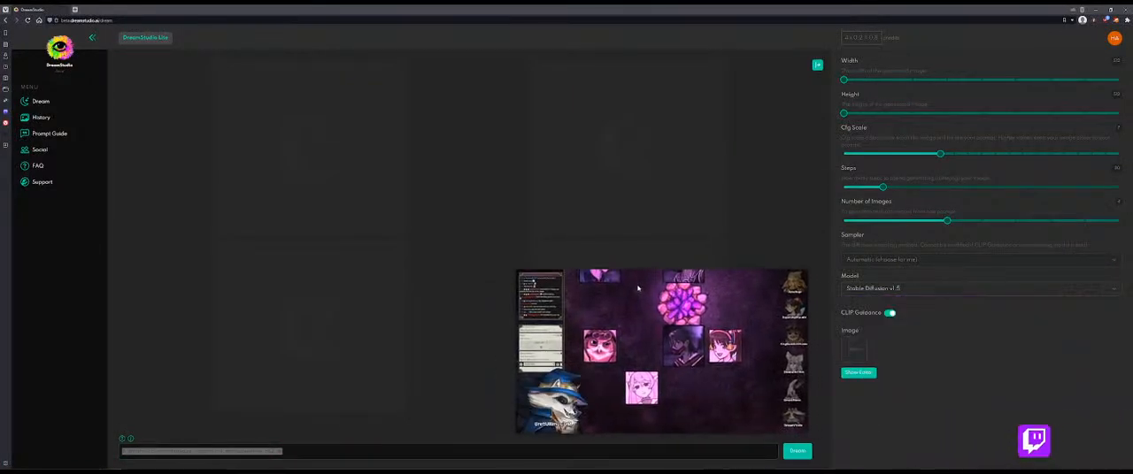
left_click(902, 289)
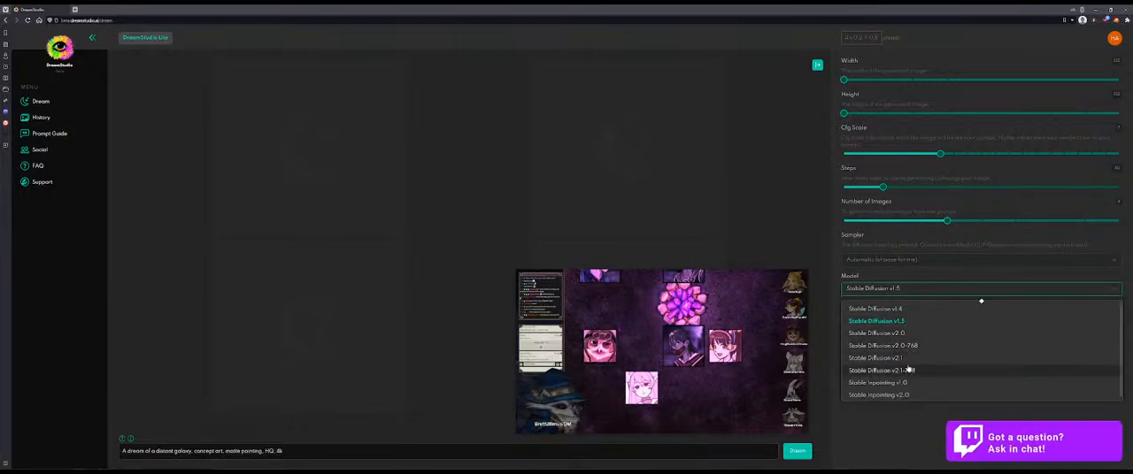
left_click(910, 372)
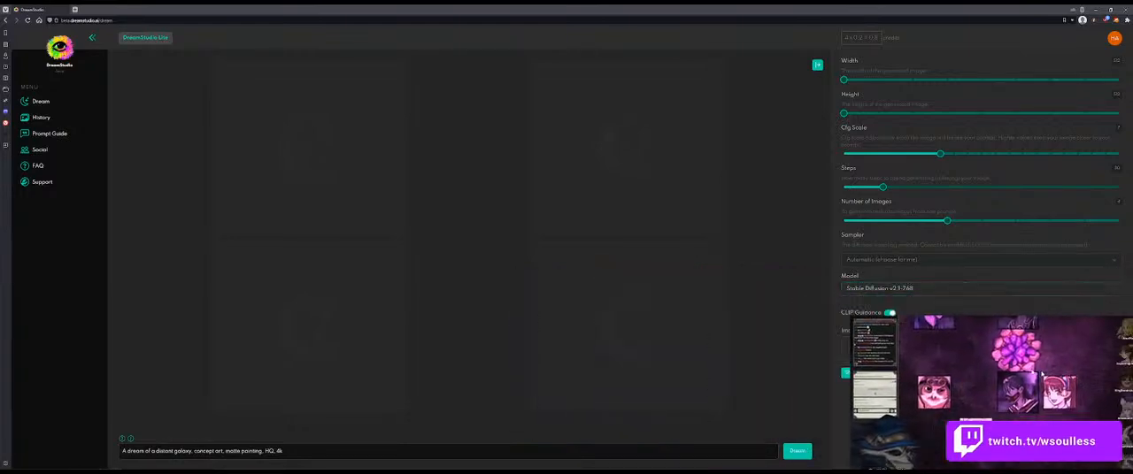
left_click(1077, 155)
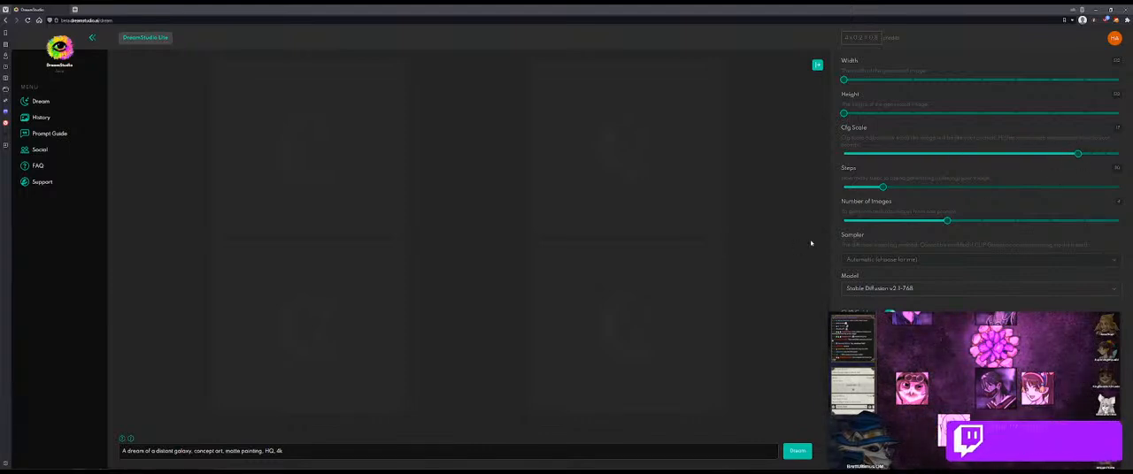
Step: Replace the default prompt with "Character concept of an humanoid creature with mushroom and vines features,"
left_click_drag(296, 451, 76, 462)
type("C")
key("BackSpace")
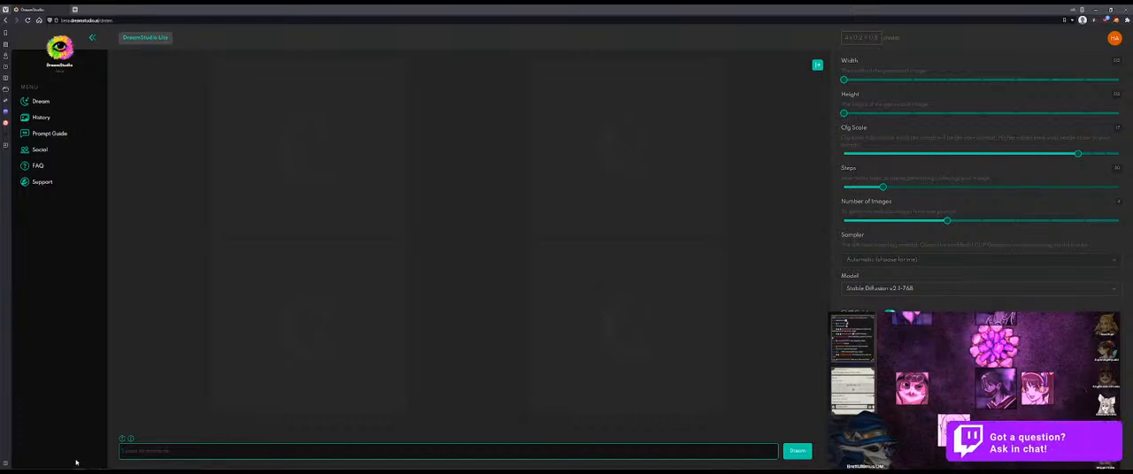
key("BackSpace")
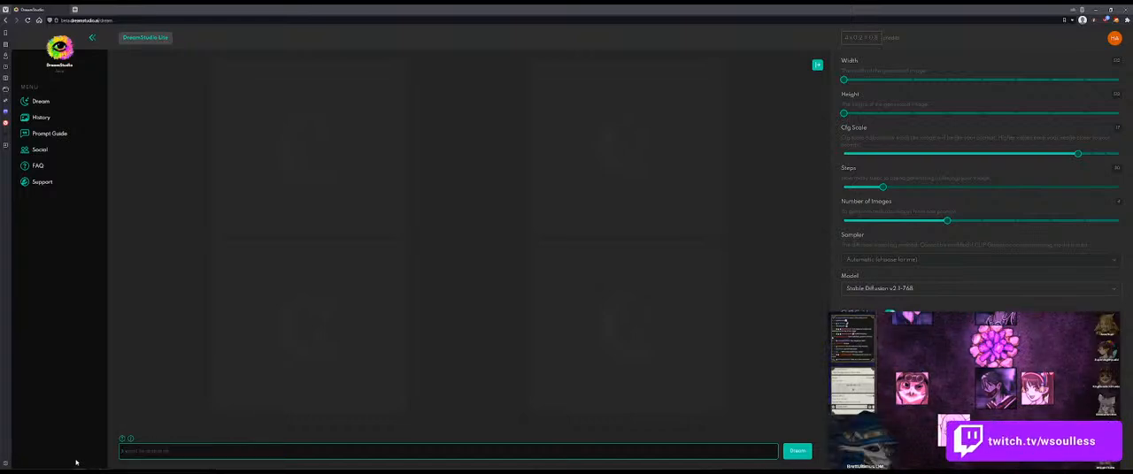
type("Character concept of an humanoid")
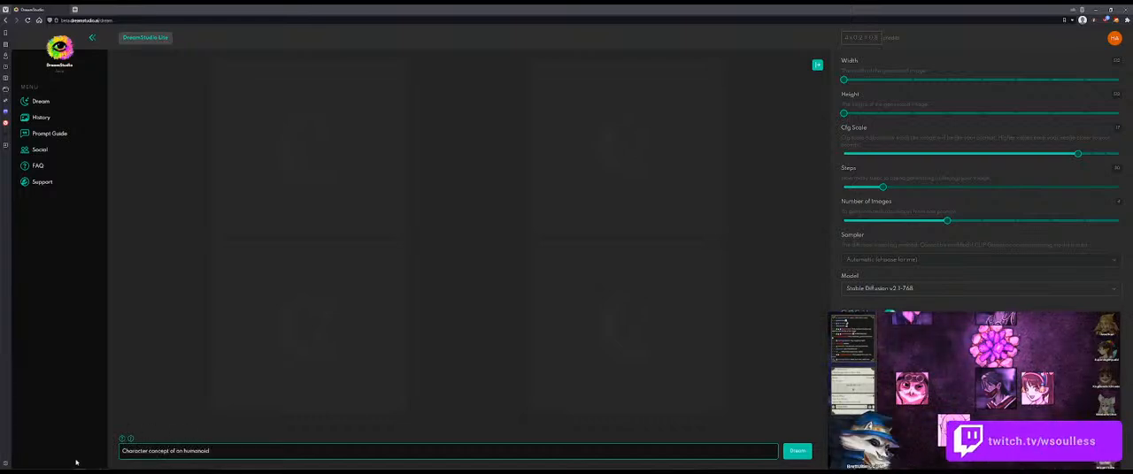
type(" creature")
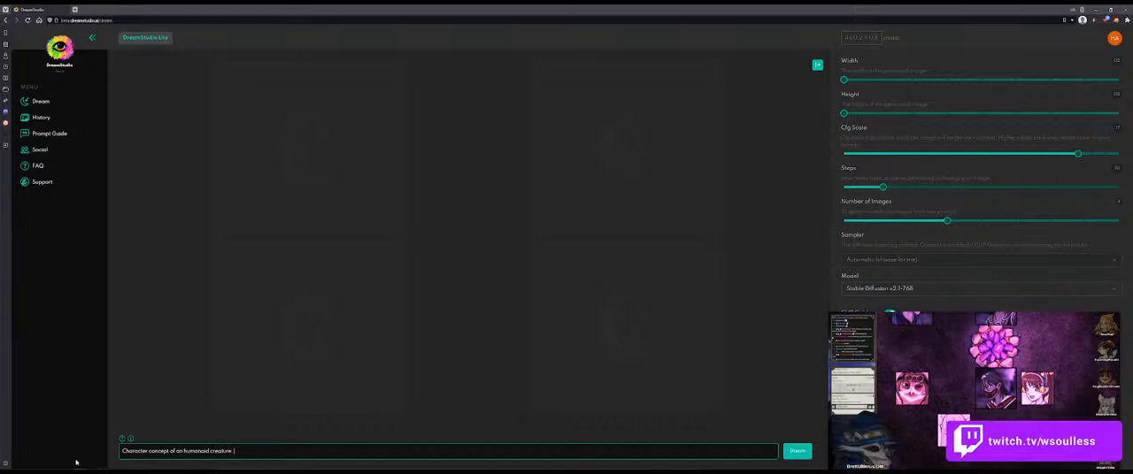
type(" wi")
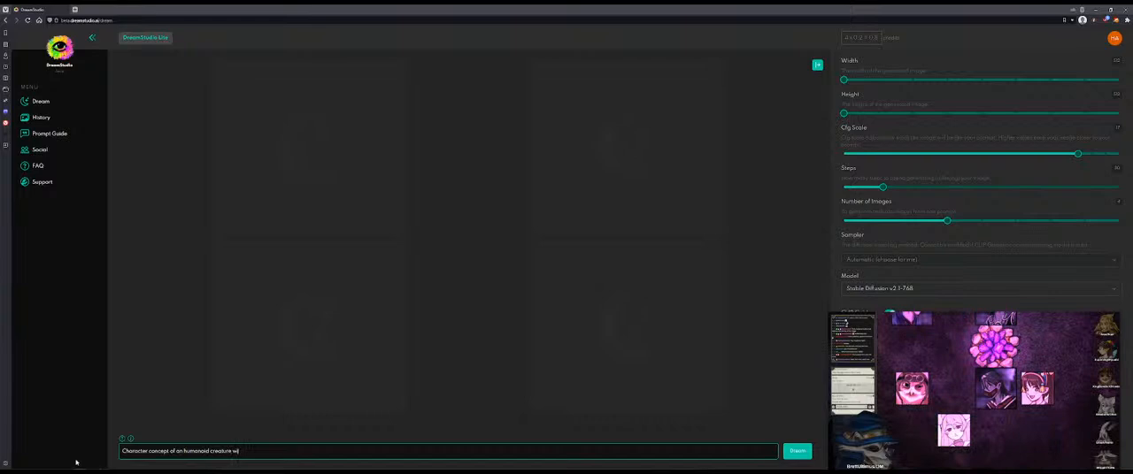
type("th mushroom and")
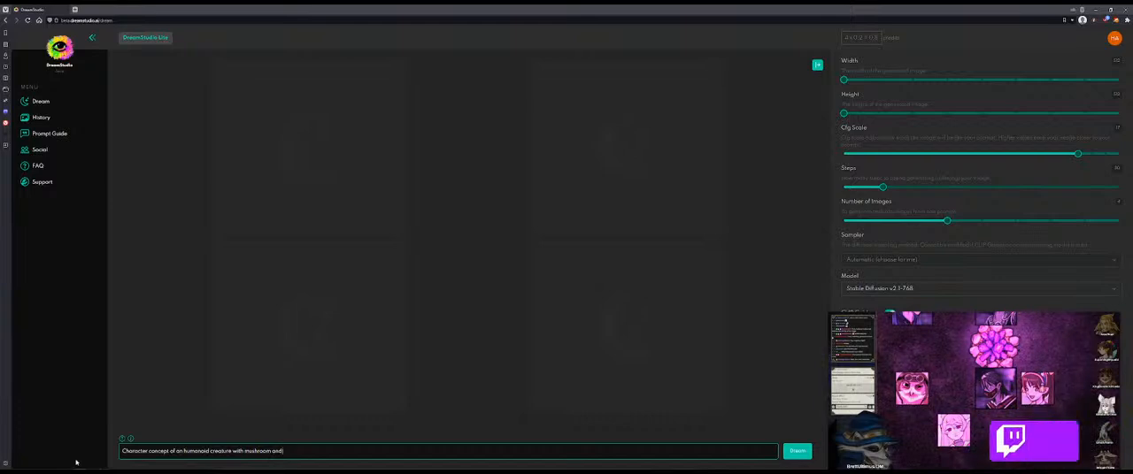
type("vi")
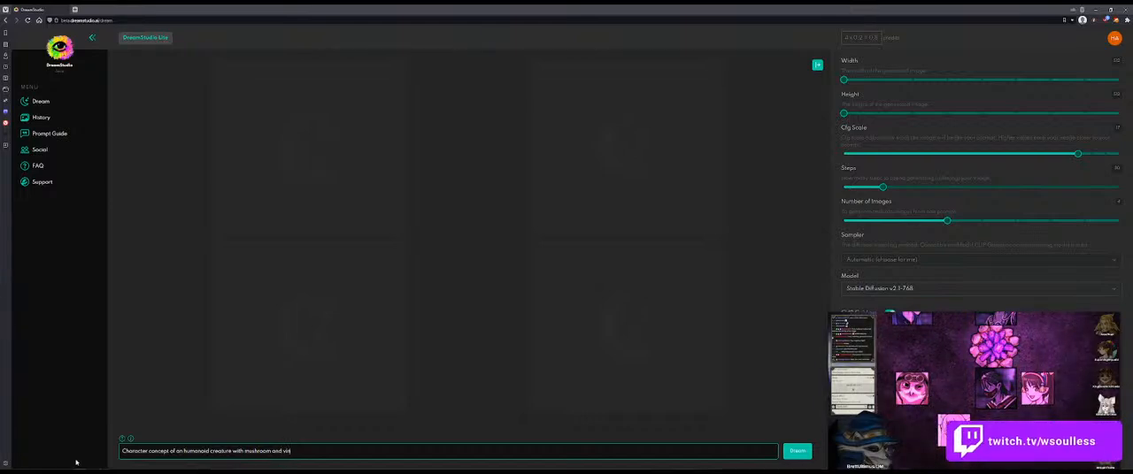
type("nes features. ")
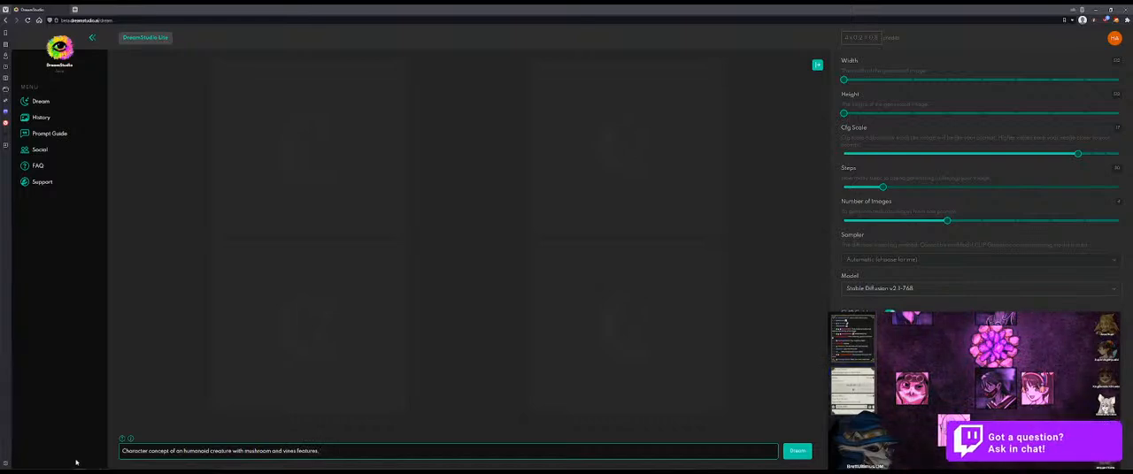
type("plo")
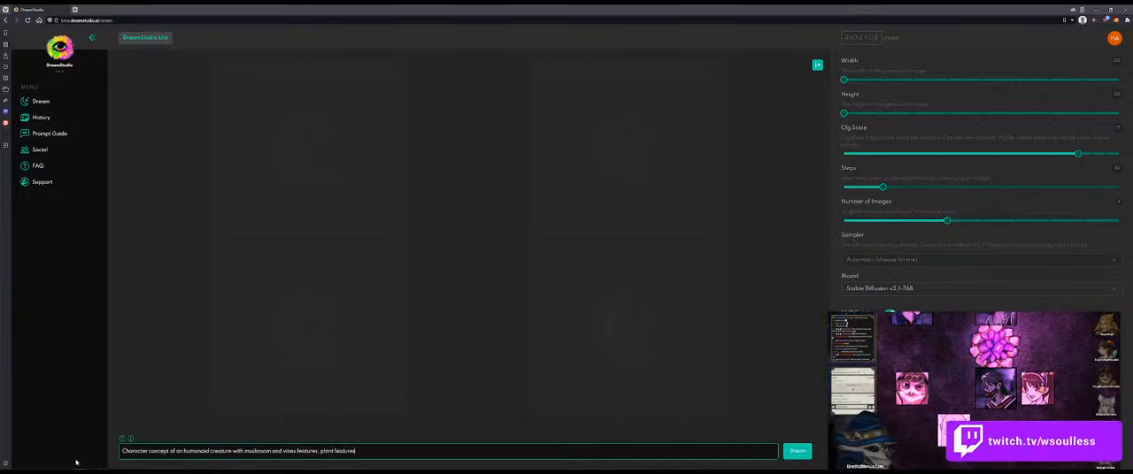
Step: Append "plant features, sniper, game art, artstation" to the prompt and generate the images
type(", sniper, ")
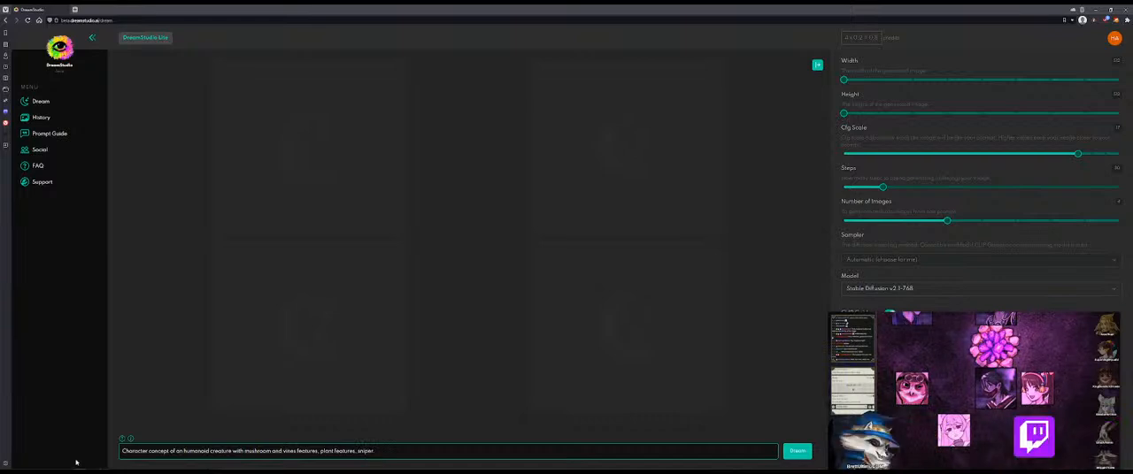
type("game art, artstation")
key("Return")
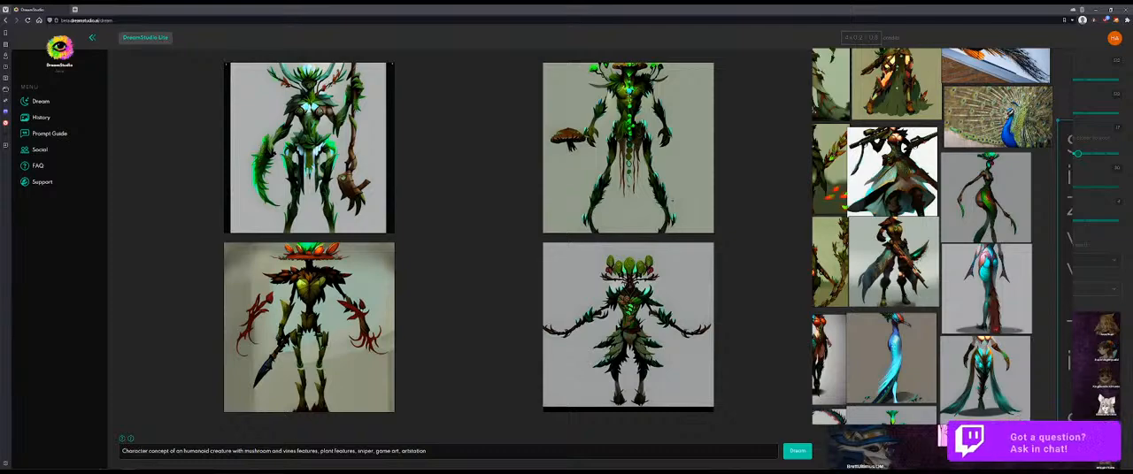
Step: Insert "female," before "plant features" in the prompt and regenerate the images
left_click(321, 453)
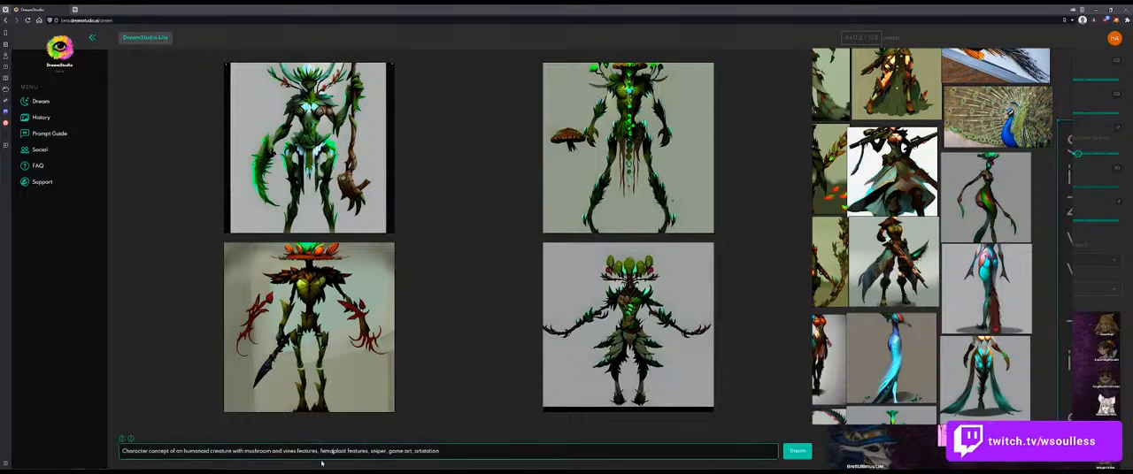
key("Return")
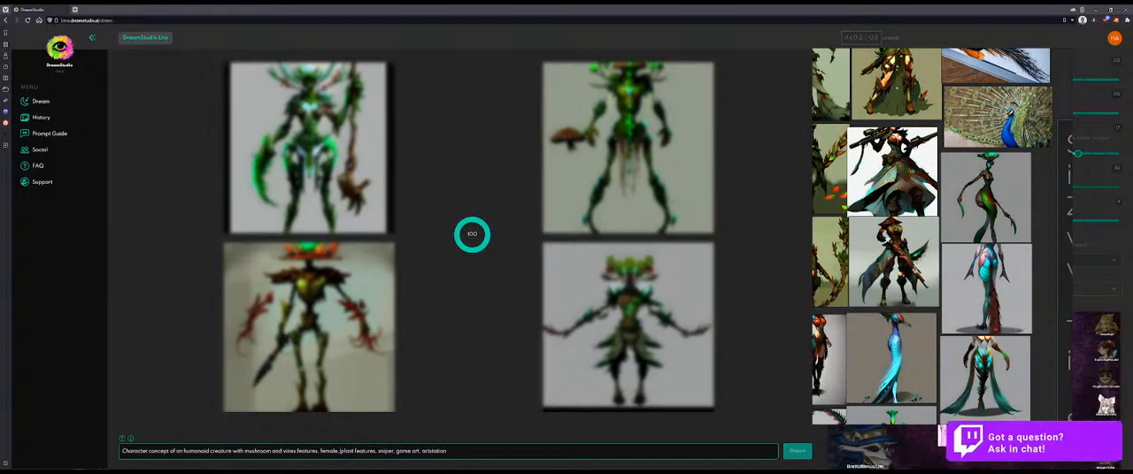
Step: Change "plant features" to "plant details" in the prompt and generate three batches of images
double_click(365, 451)
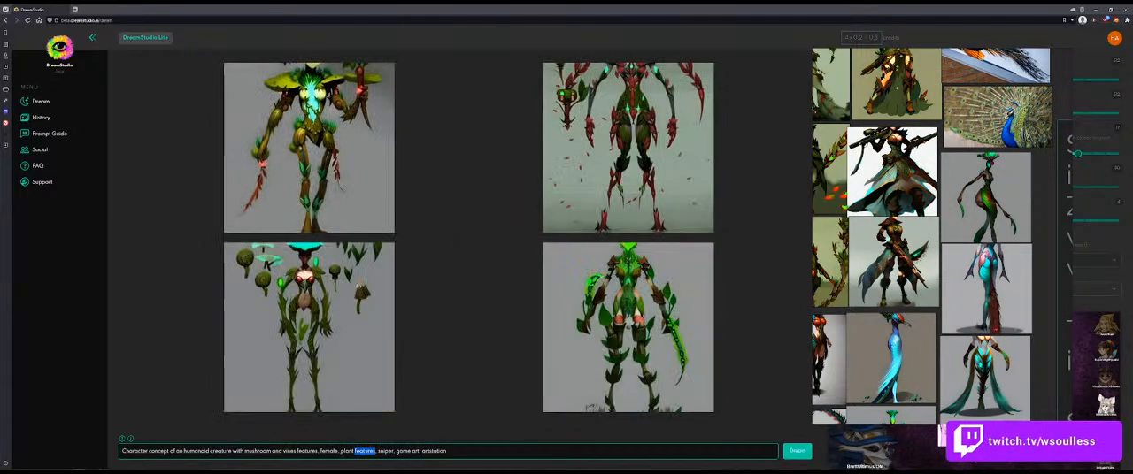
type("details")
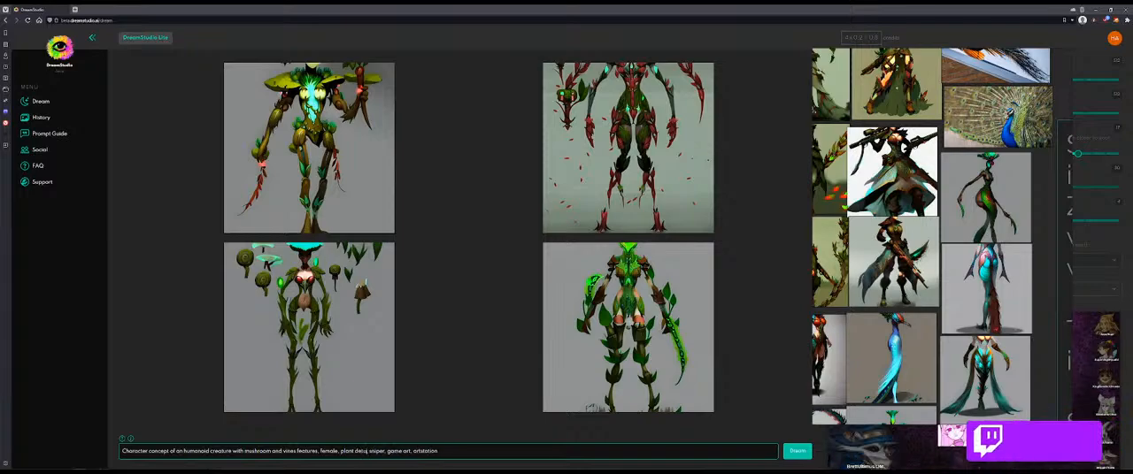
key("Return")
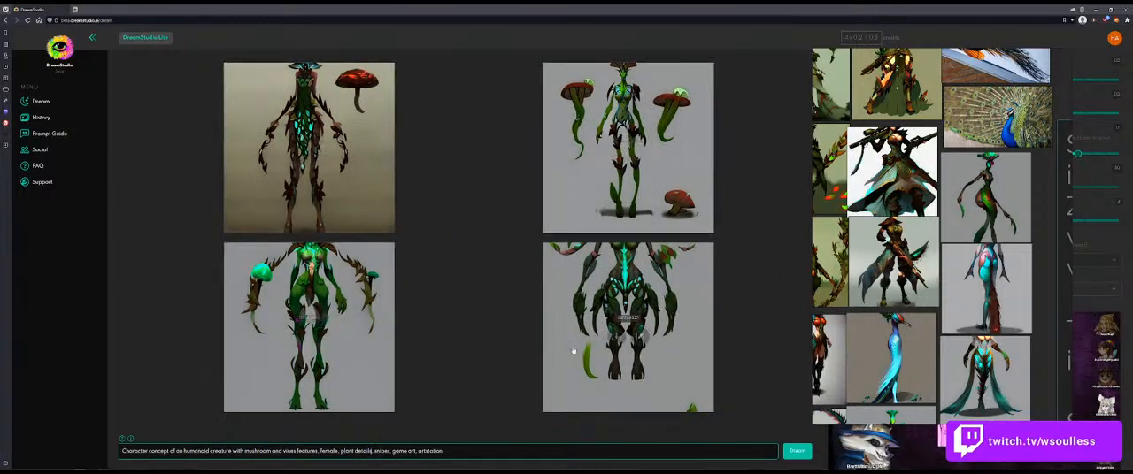
left_click(796, 451)
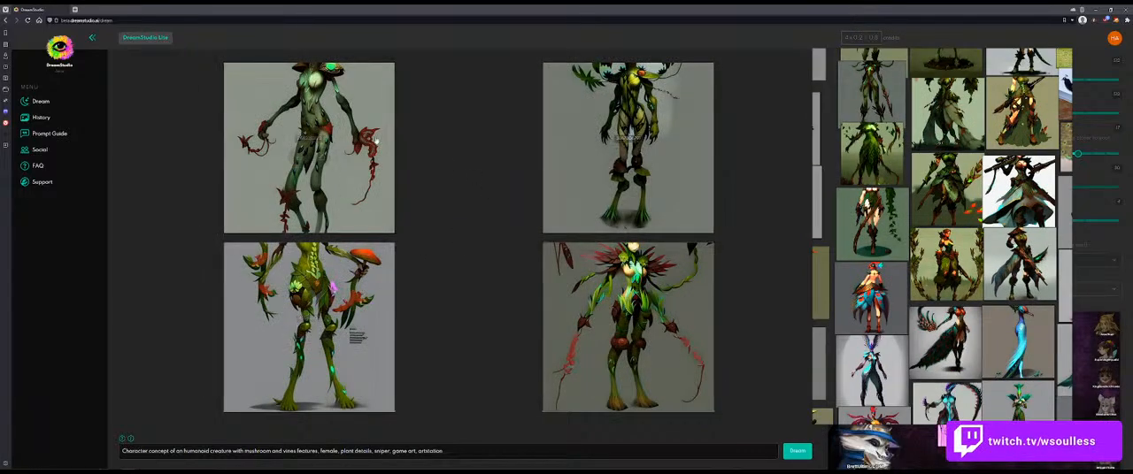
left_click(798, 453)
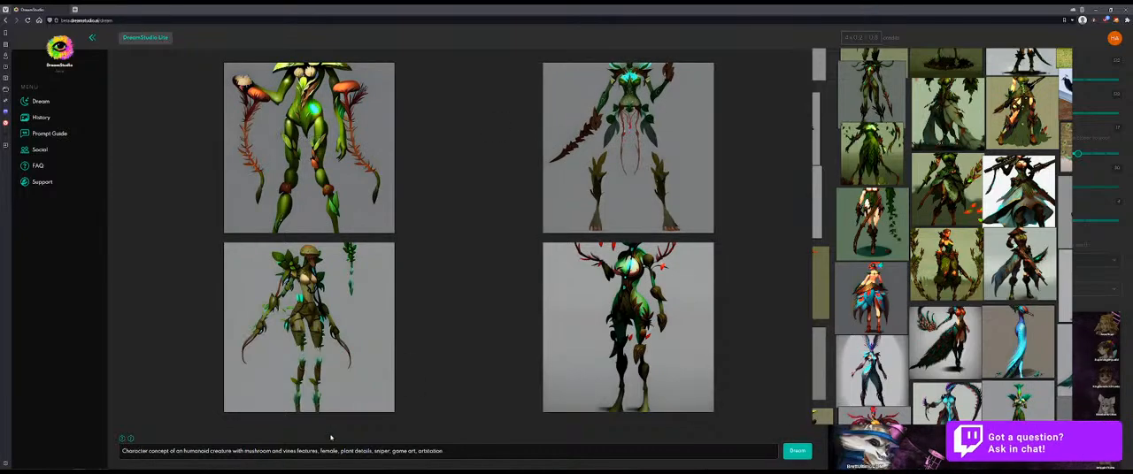
Step: Remove "plant details" from the prompt and regenerate the images
left_click_drag(372, 451, 341, 452)
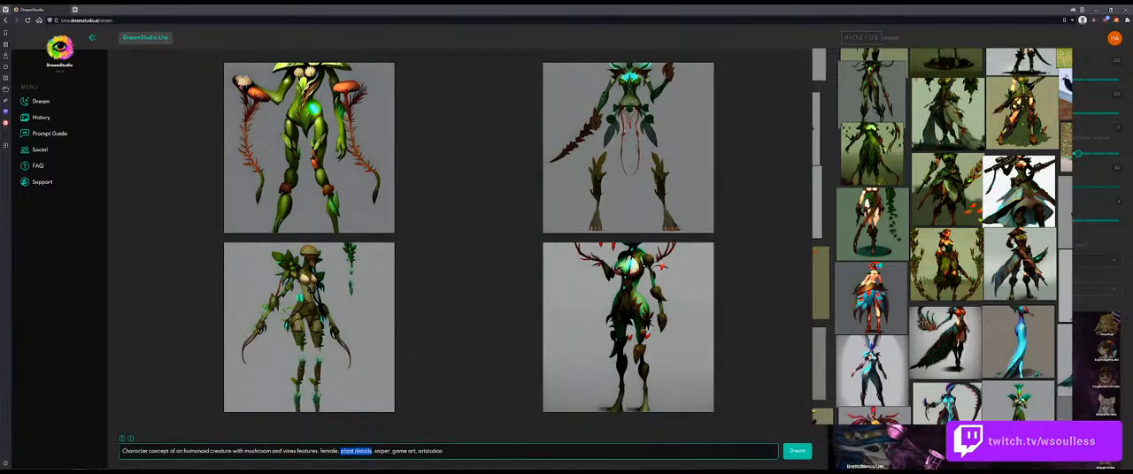
key("BackSpace")
key("BackSpace")
key("BackSpace")
key("Return")
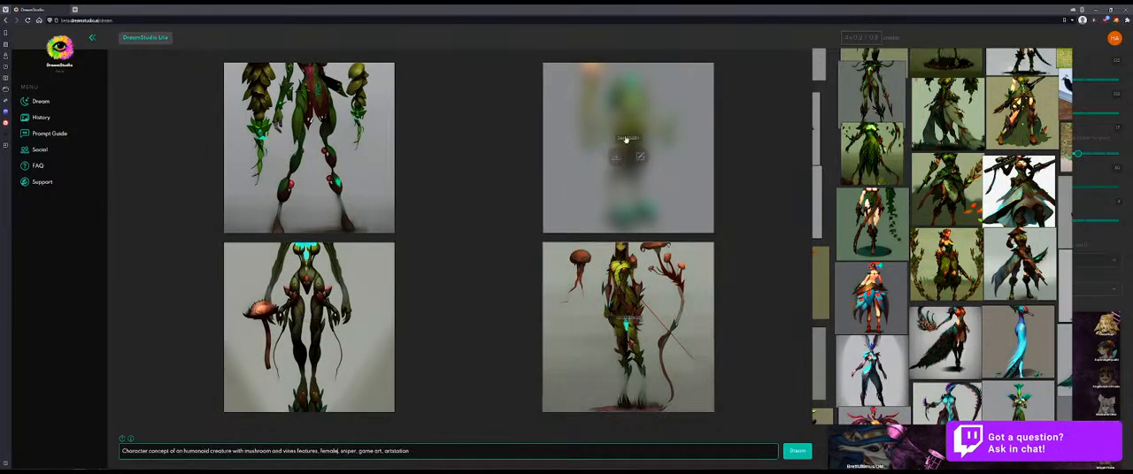
Step: Remove the word "creature" from the prompt and generate two batches of images
double_click(221, 451)
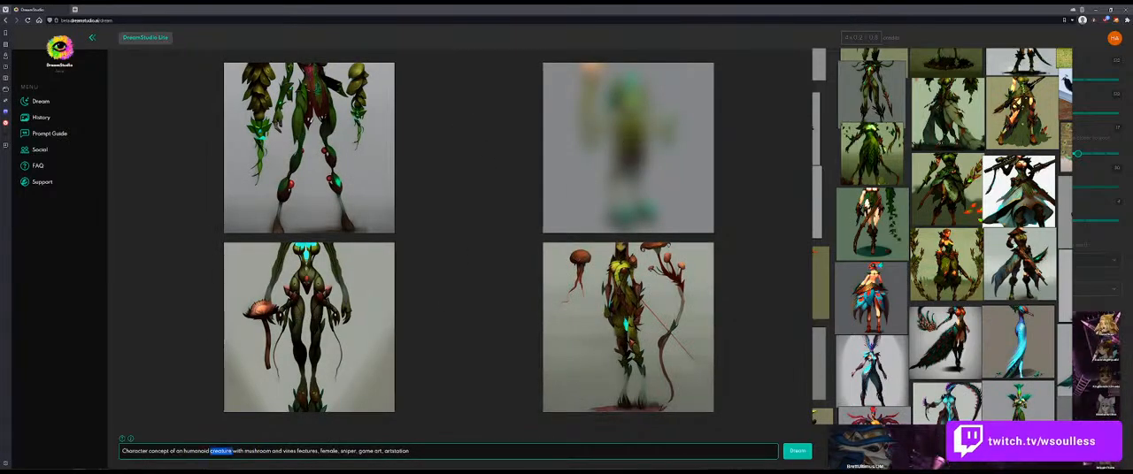
key("BackSpace")
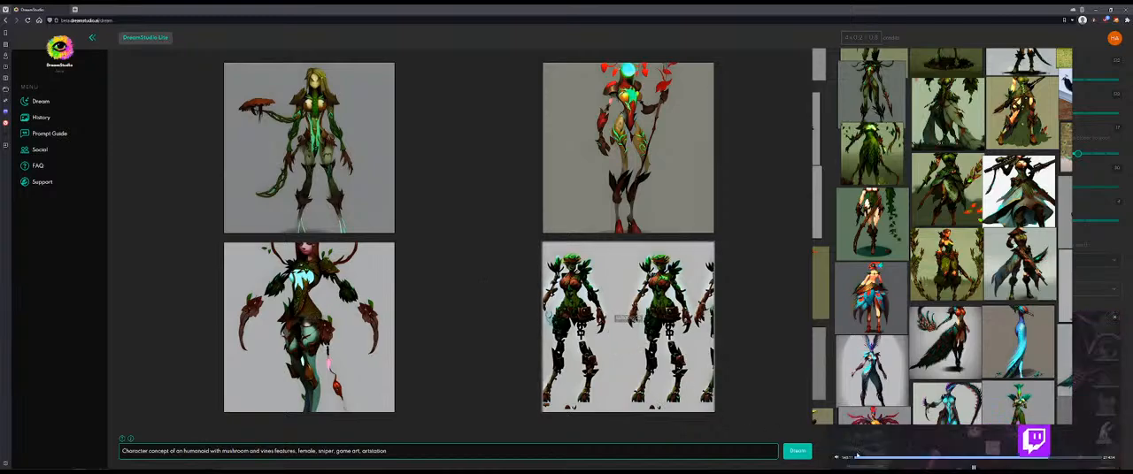
left_click(798, 451)
Step: Examine the plant-themed character images on the floating reference board
scroll(894, 307, "down", 2)
scroll(885, 363, "up", 5)
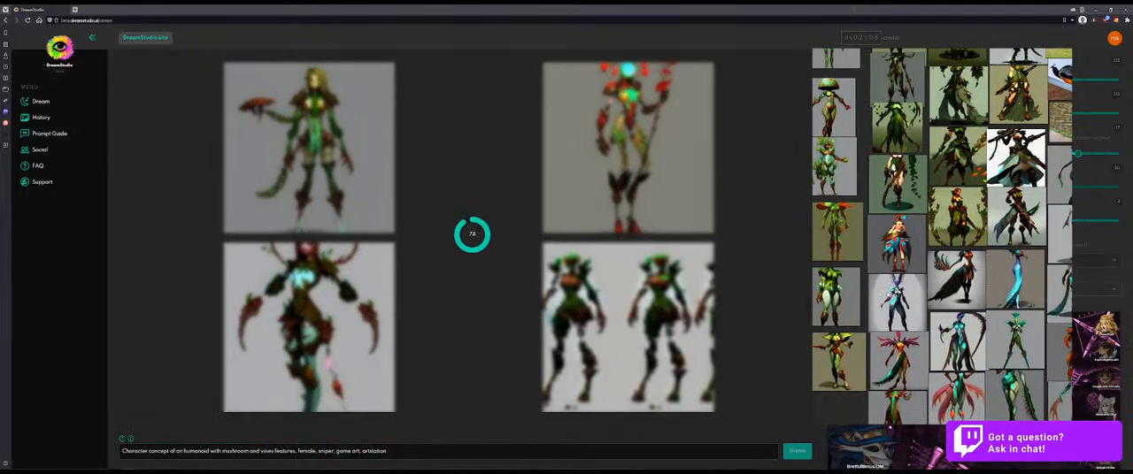
scroll(902, 339, "down", 2)
scroll(901, 339, "down", 3)
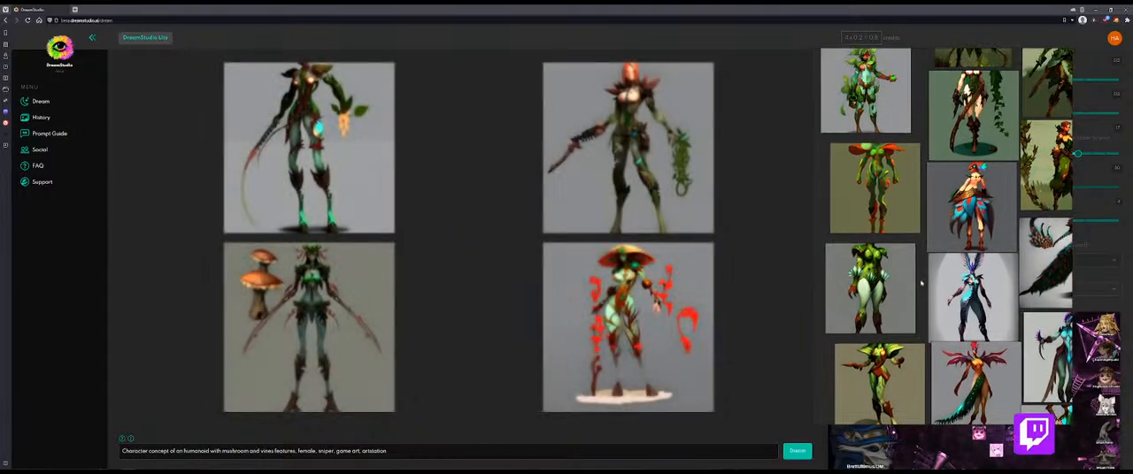
scroll(933, 240, "up", 1)
left_click_drag(932, 240, 932, 252)
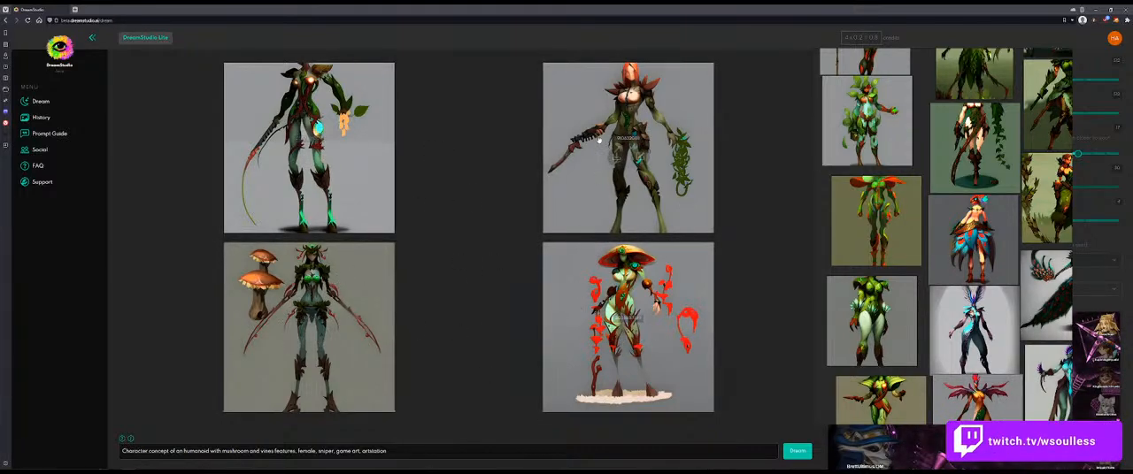
Step: Generate three more batches from the unchanged prompt, reviewing the reference board between runs
left_click(799, 455)
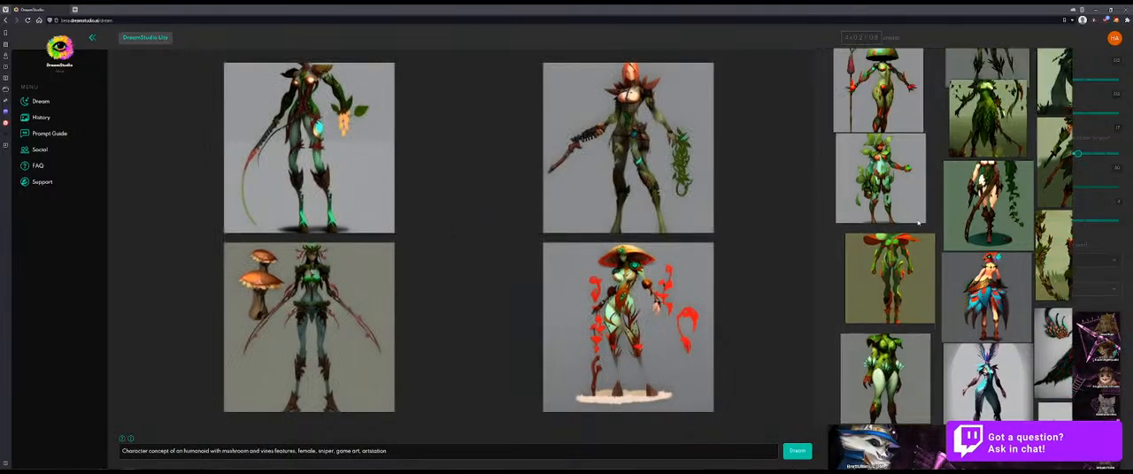
scroll(915, 185, "up", 4)
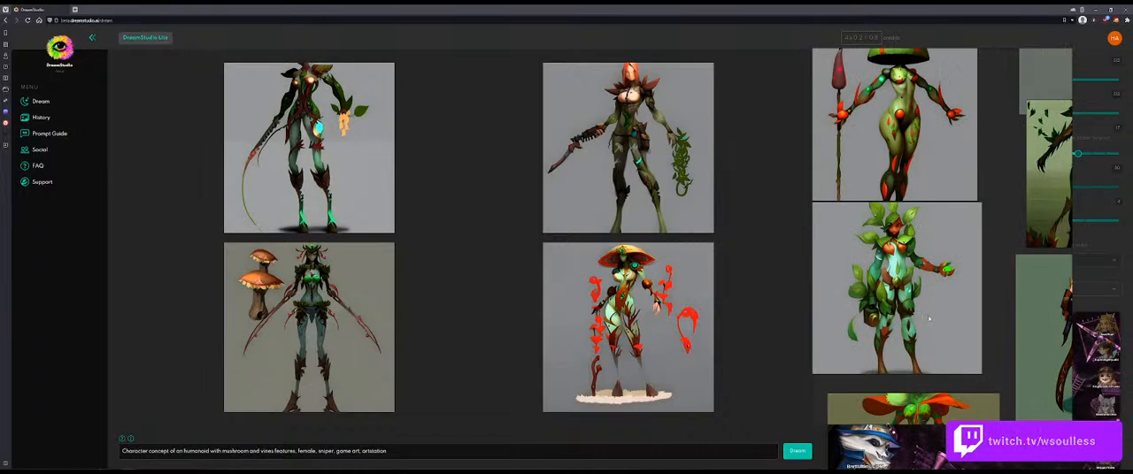
scroll(930, 317, "down", 3)
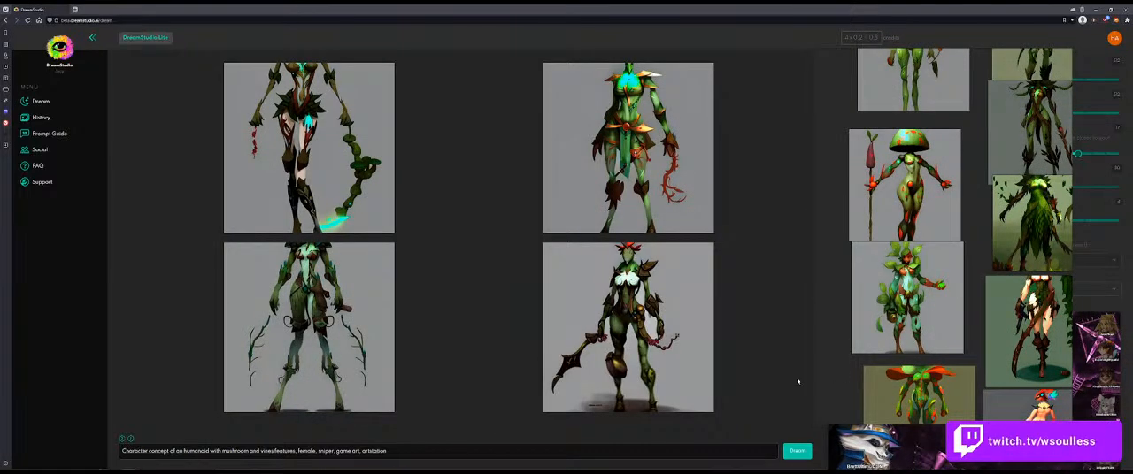
left_click(796, 451)
scroll(896, 252, "up", 3)
scroll(901, 289, "up", 5)
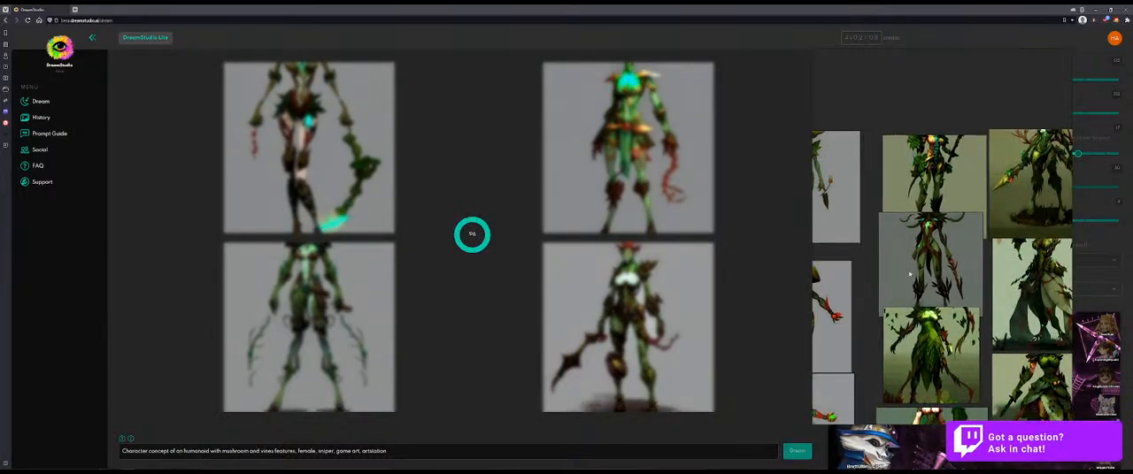
scroll(939, 245, "down", 5)
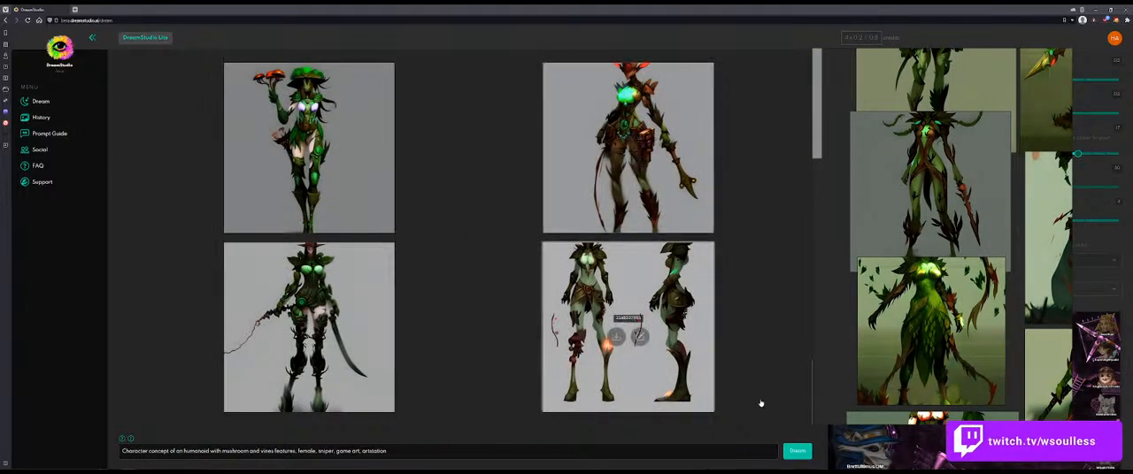
left_click(795, 453)
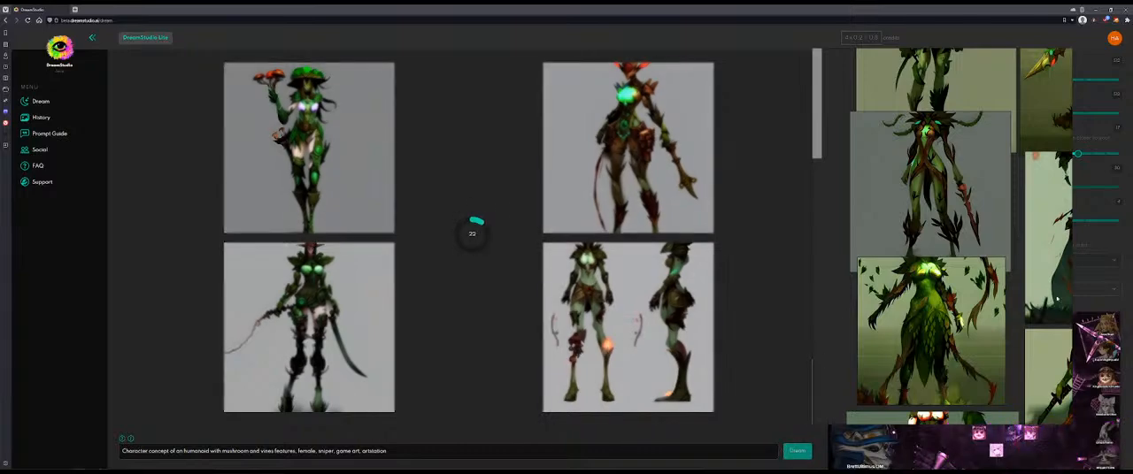
Step: Generate another image batch from the unchanged prompt and dismiss the safety filter note
scroll(974, 328, "down", 2)
scroll(974, 328, "down", 3)
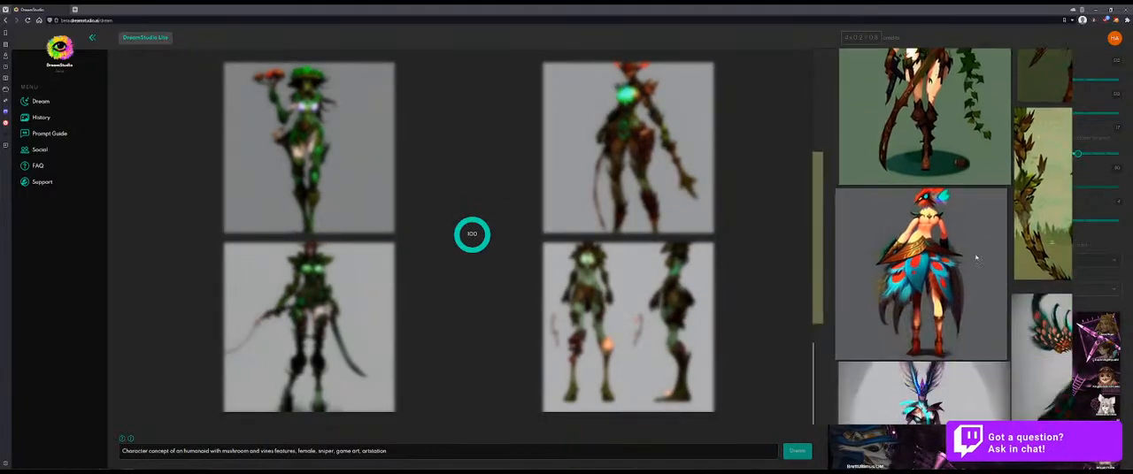
left_click_drag(974, 261, 973, 241)
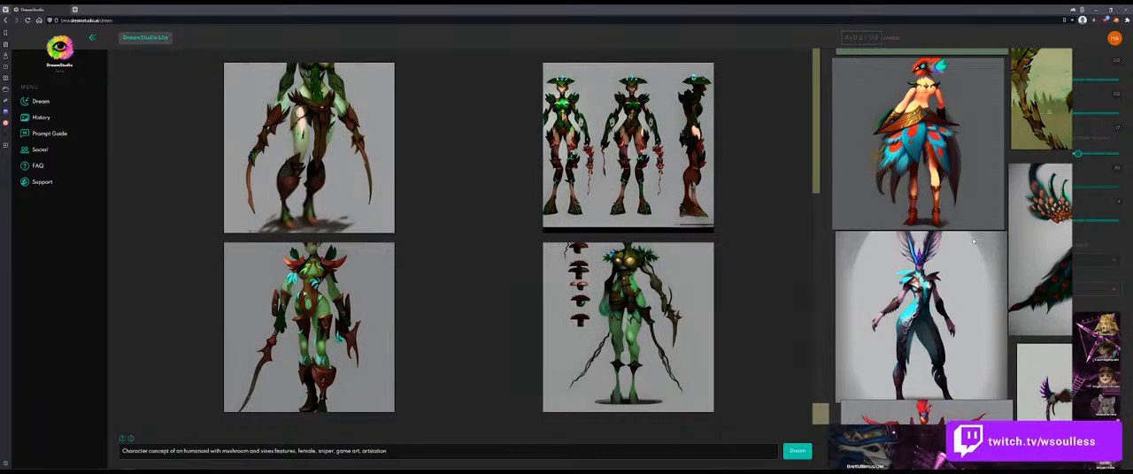
left_click(796, 452)
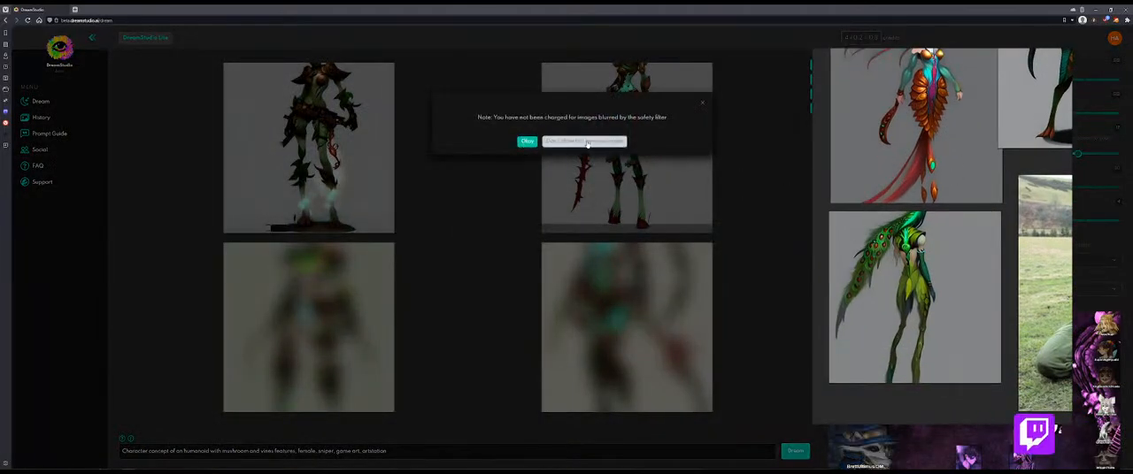
left_click(573, 142)
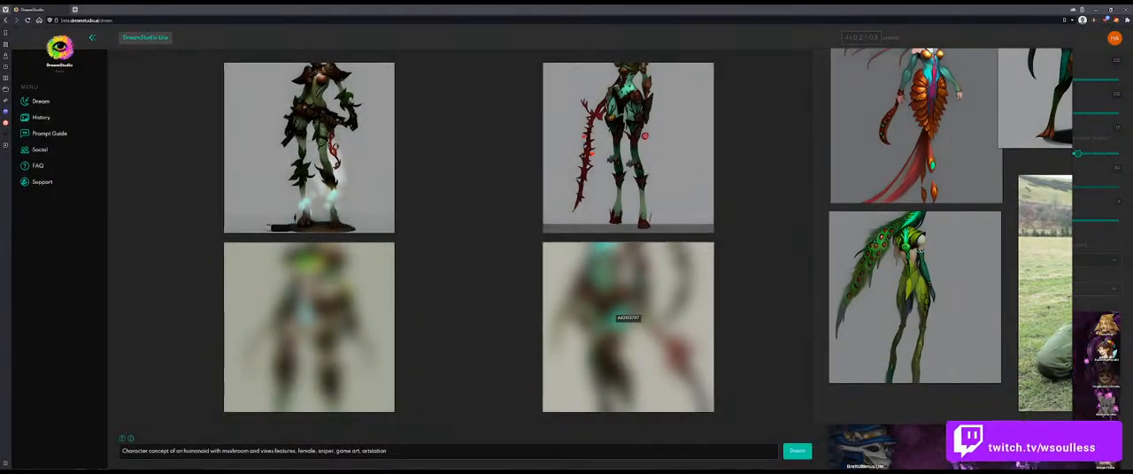
Step: Read the sniper champion idea notes on the floating reference board and compare them with "mushroom and vines" in the prompt
left_click(400, 452)
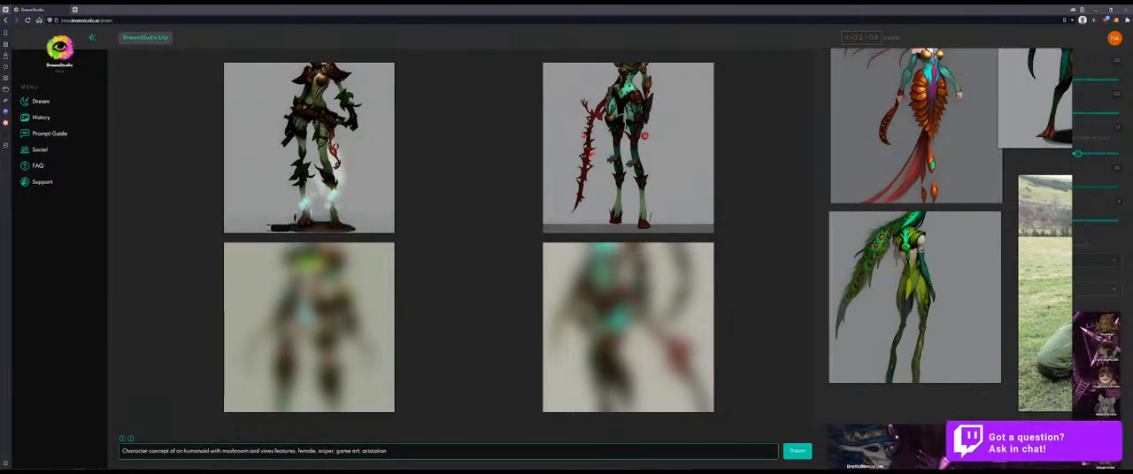
left_click_drag(222, 452, 273, 451)
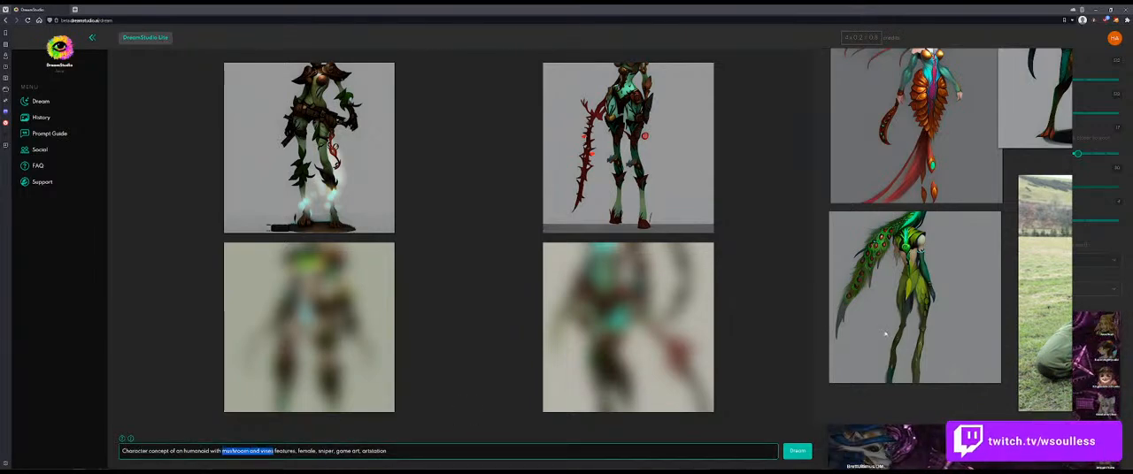
scroll(961, 308, "down", 6)
left_click_drag(1044, 305, 972, 346)
scroll(971, 346, "down", 2)
left_click(932, 363)
scroll(932, 362, "down", 1)
scroll(952, 327, "up", 1)
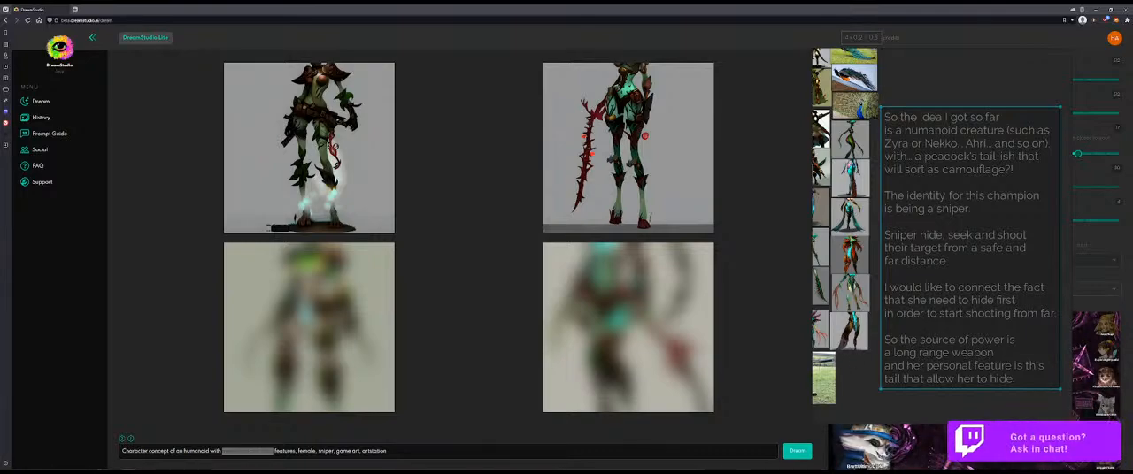
left_click(132, 466)
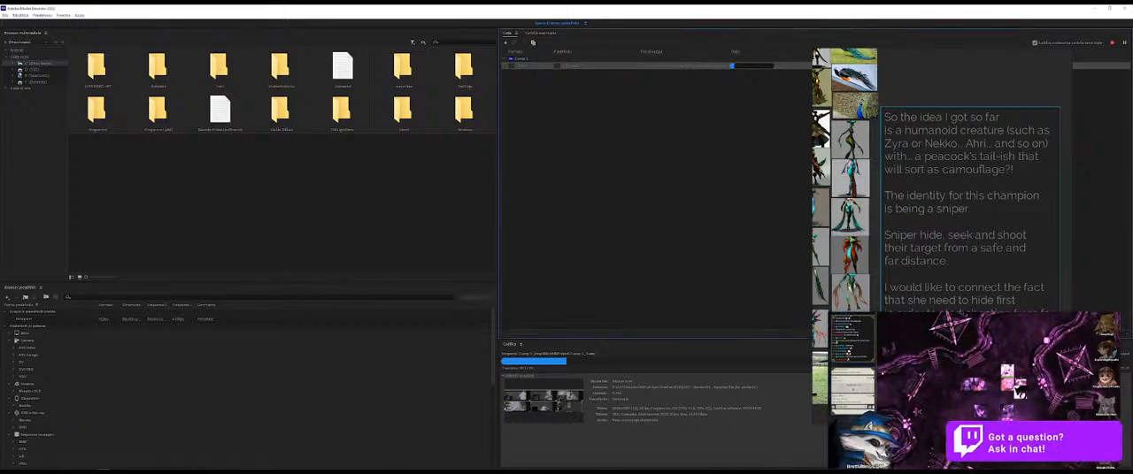
key("alt+Tab")
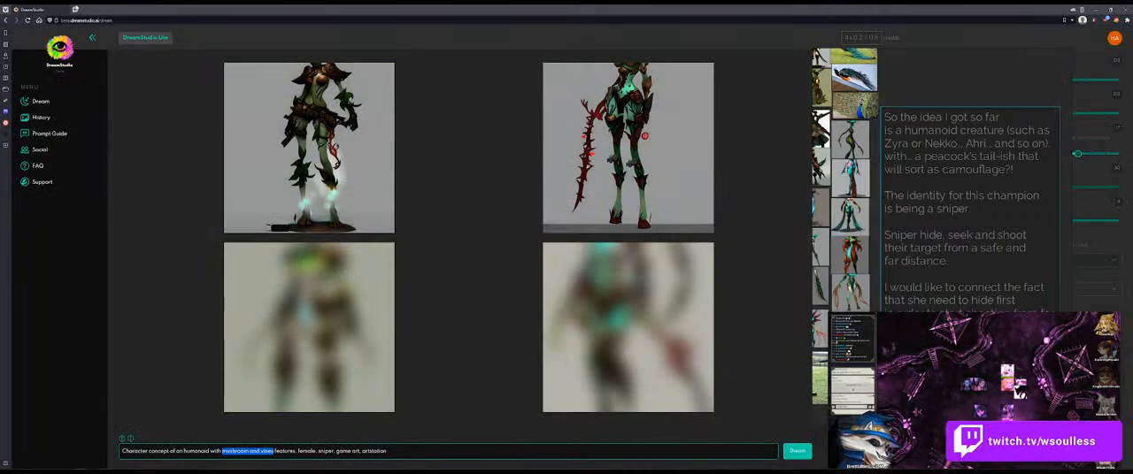
Step: Search Google Images for "neeko league of legends" in a new browser tab
left_click(75, 9)
type("nekko league of legends")
key("Return")
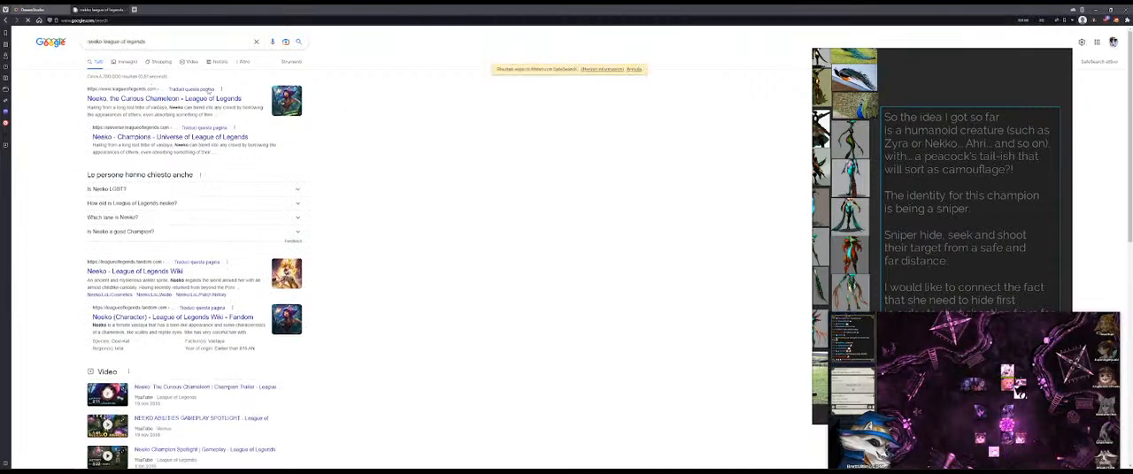
left_click(127, 62)
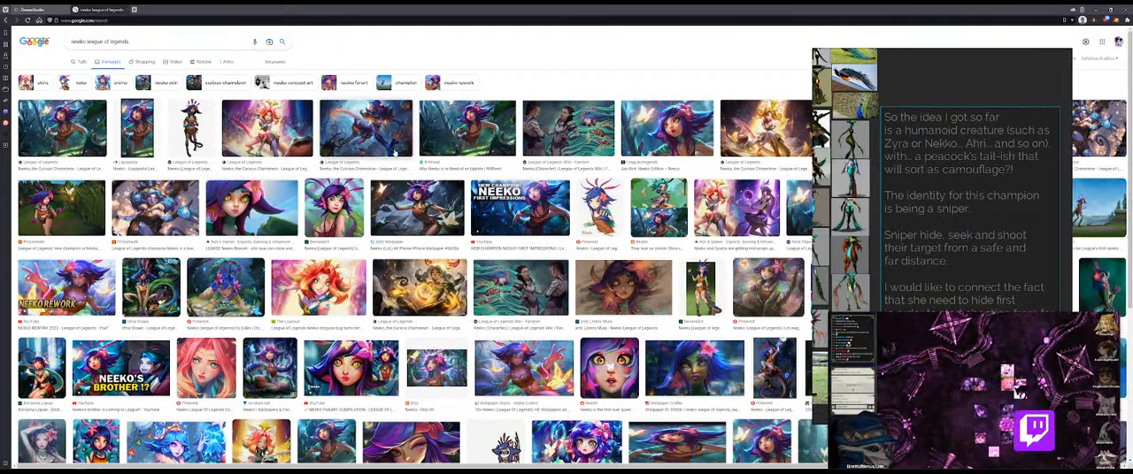
scroll(76, 142, "down", 2)
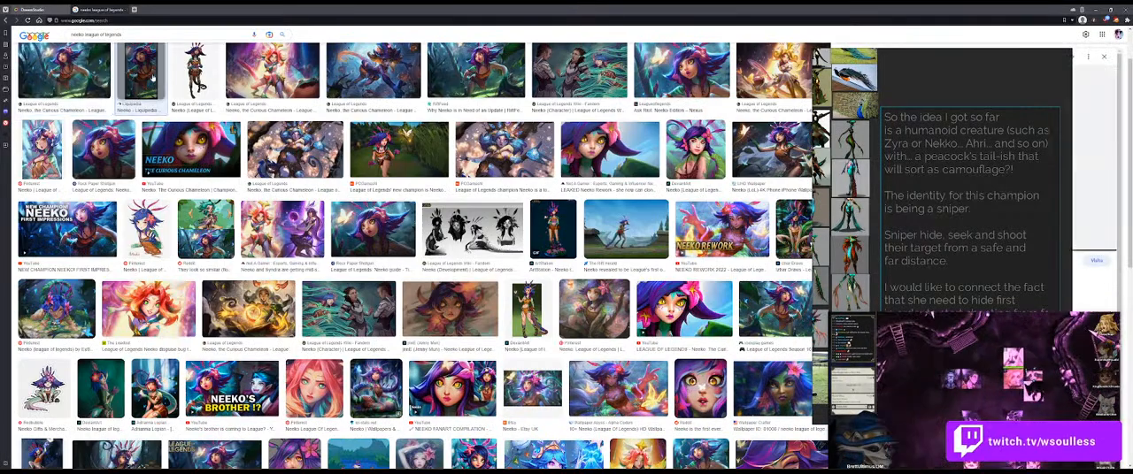
Step: Open the first Neeko splash art result in the preview and move the reference board clear of it
left_click(65, 72)
left_click_drag(997, 200, 707, 222)
left_click_drag(593, 292, 882, 294)
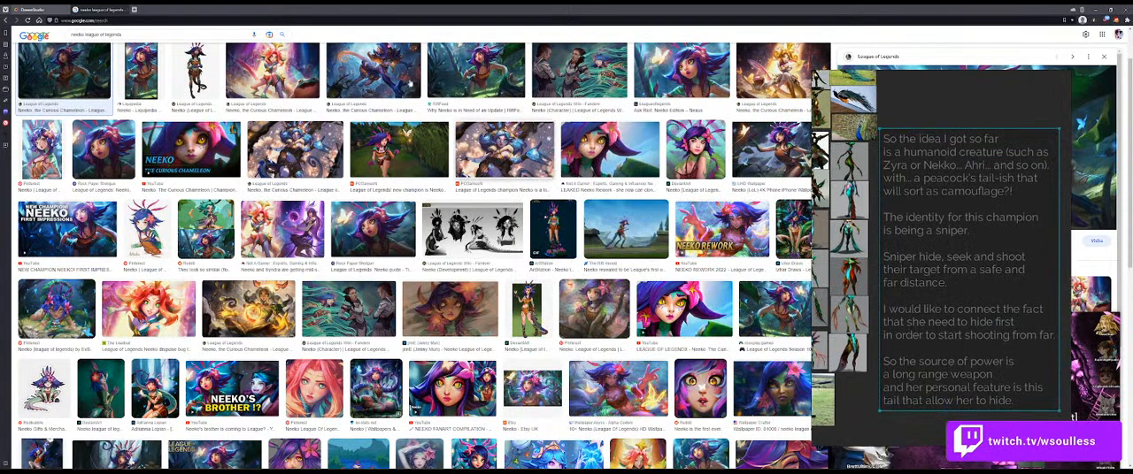
left_click(311, 21)
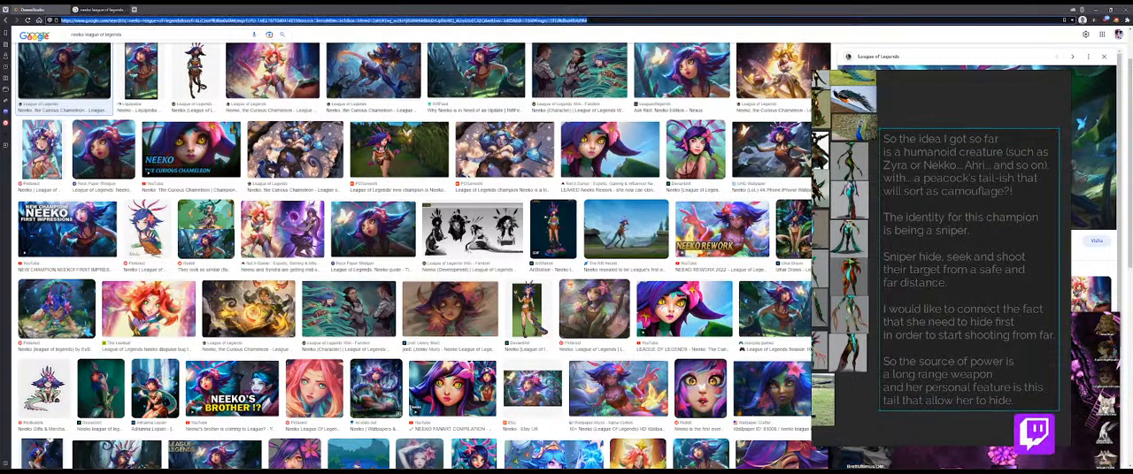
key("BackSpace")
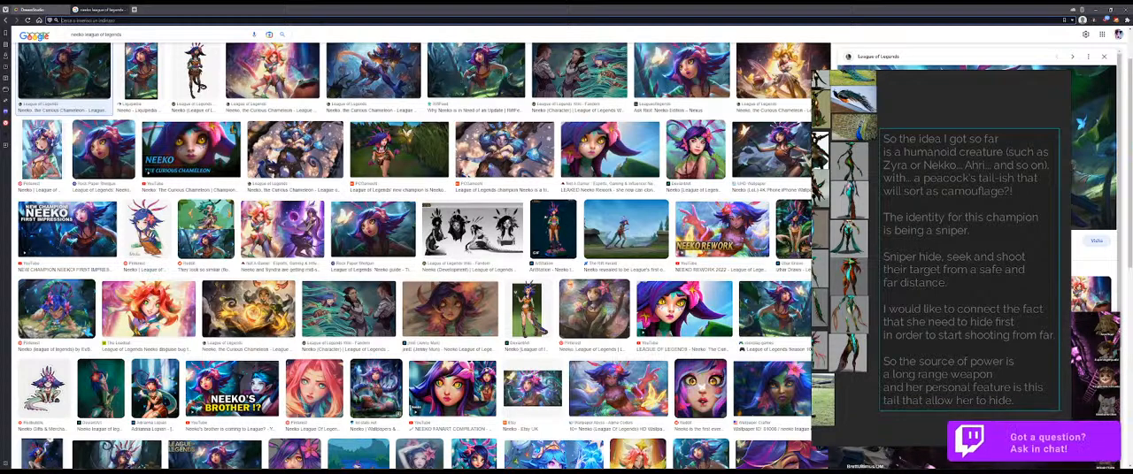
left_click_drag(940, 180, 586, 195)
Step: Copy the previewed Neeko splash art and paste it into an empty area of the reference board
right_click(897, 128)
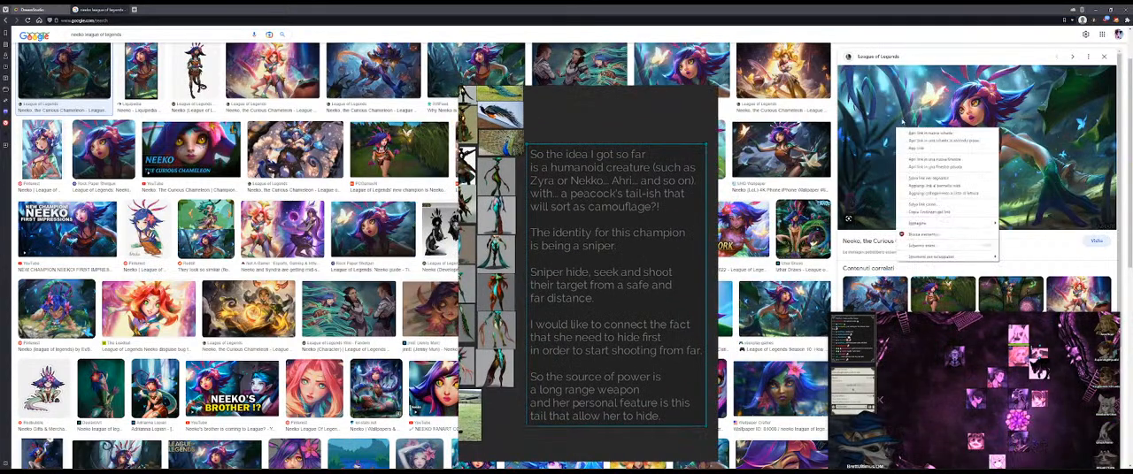
mouse_move(921, 223)
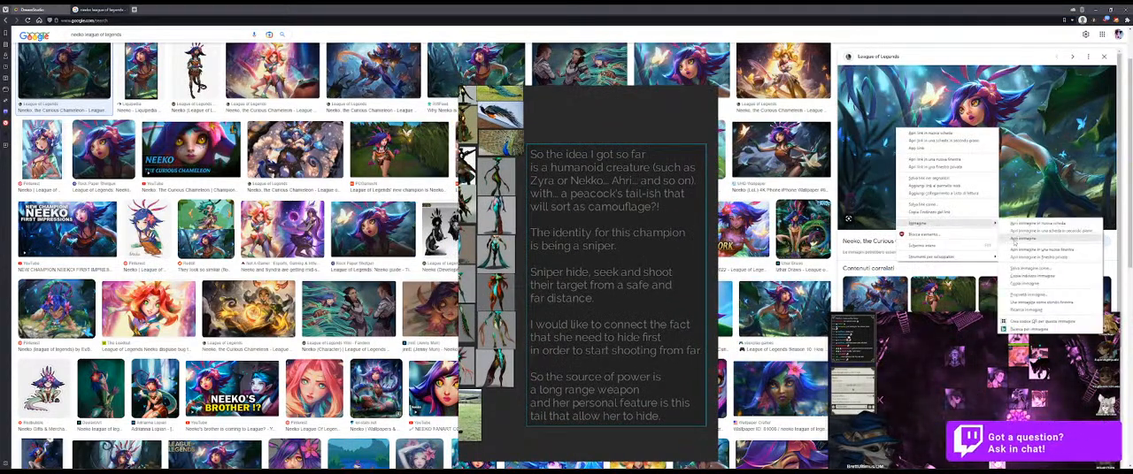
left_click(1026, 284)
left_click_drag(479, 218, 645, 159)
scroll(593, 168, "down", 3)
left_click_drag(516, 177, 601, 228)
key("ctrl+v")
Step: Move the reference board clear of the search results and change the image search to "ahri league of legends"
left_click_drag(558, 263, 441, 473)
scroll(400, 116, "up", 2)
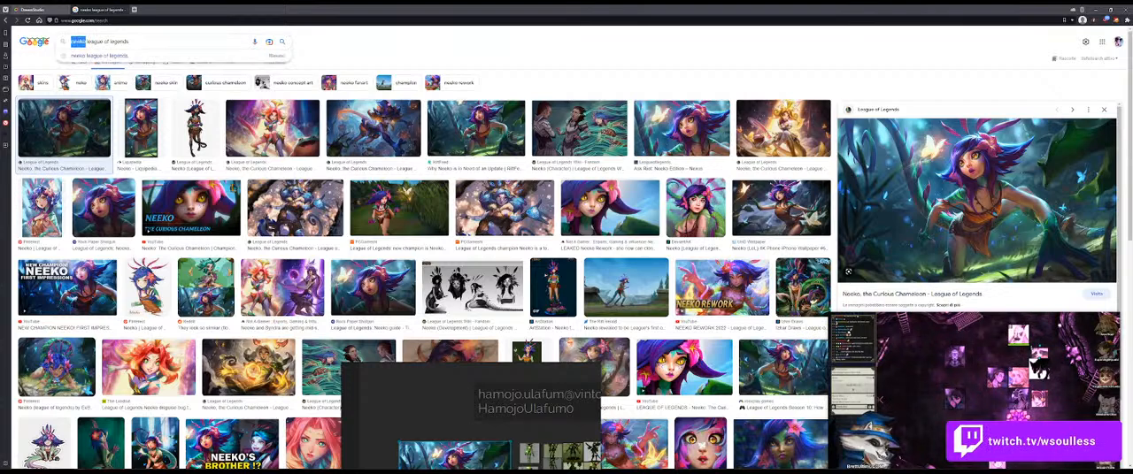
type("ahri")
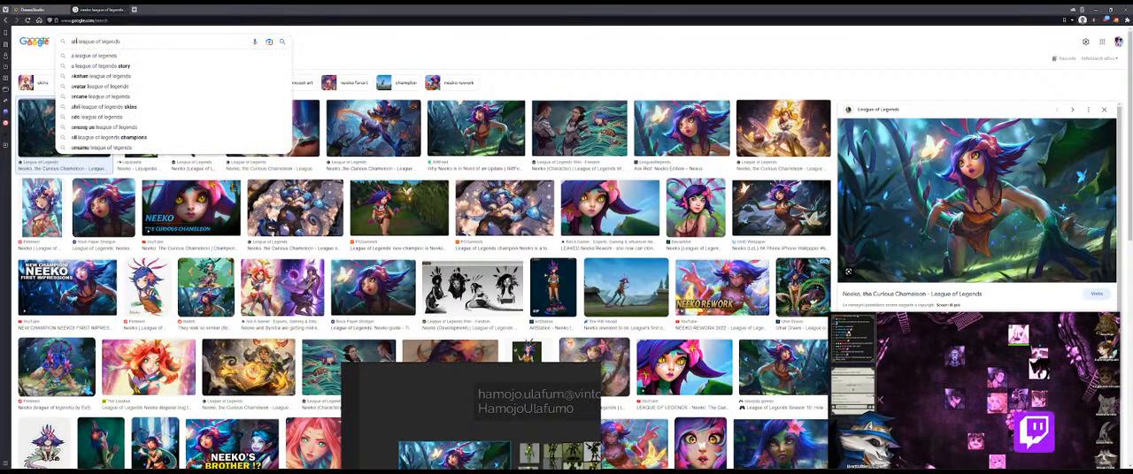
key("Return")
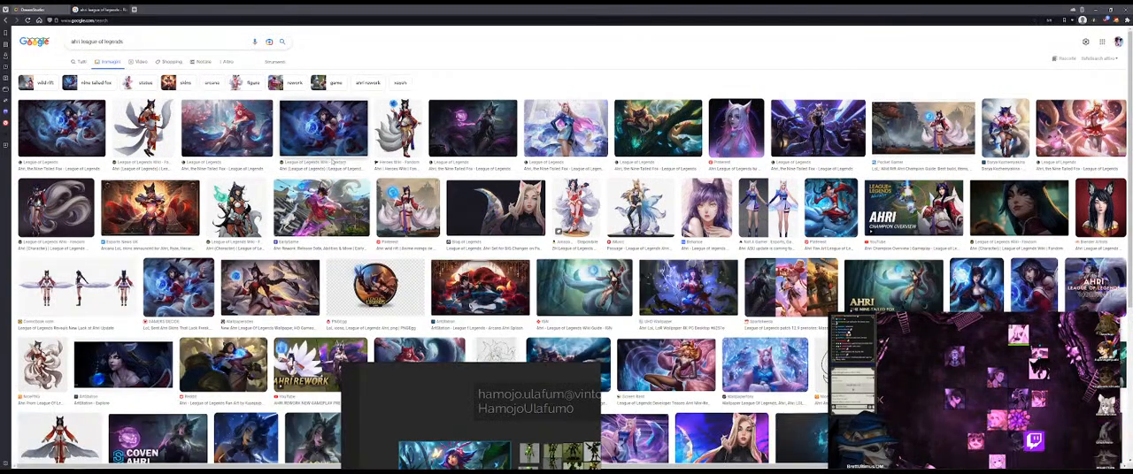
Step: Copy the Ahri splash art from the League of Legends Wiki result and paste it below the Neeko image on the reference board
left_click(337, 126)
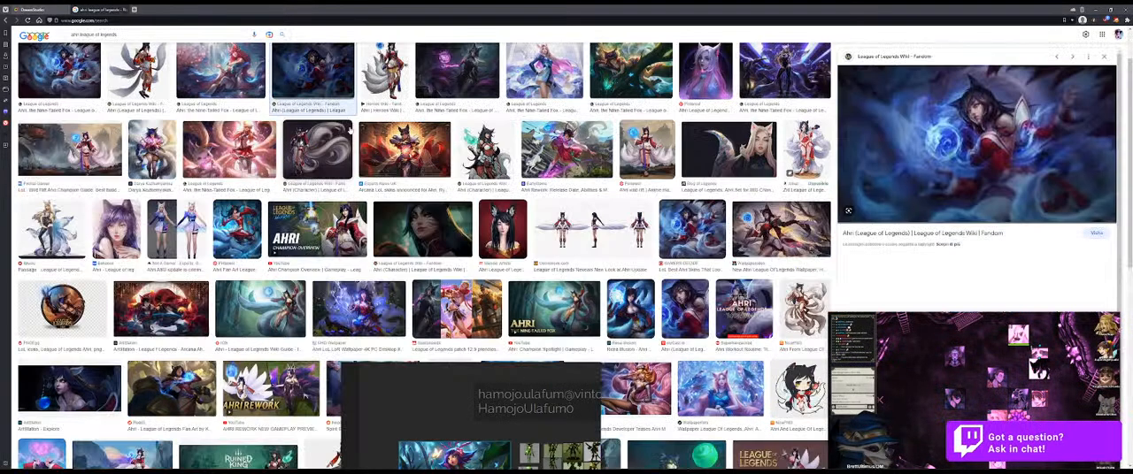
right_click(971, 138)
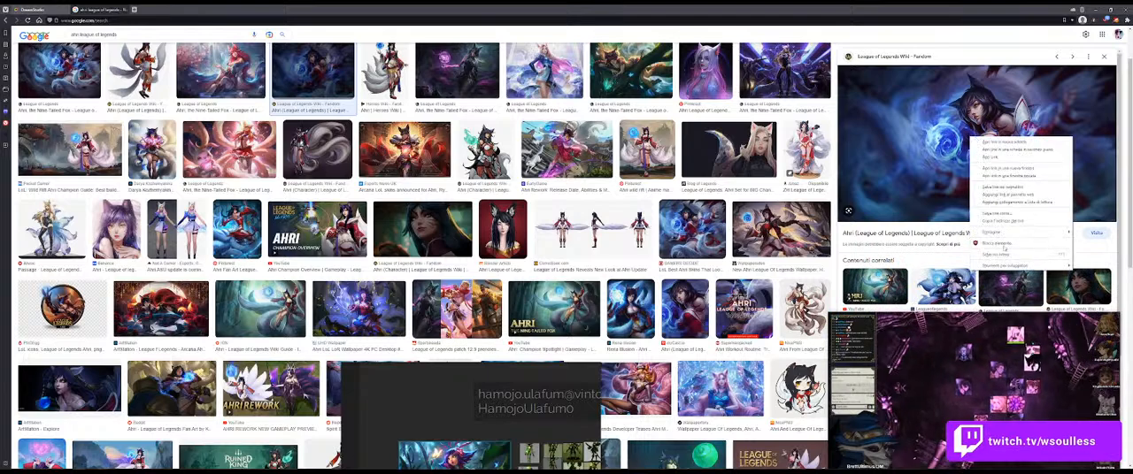
mouse_move(991, 232)
left_click(888, 295)
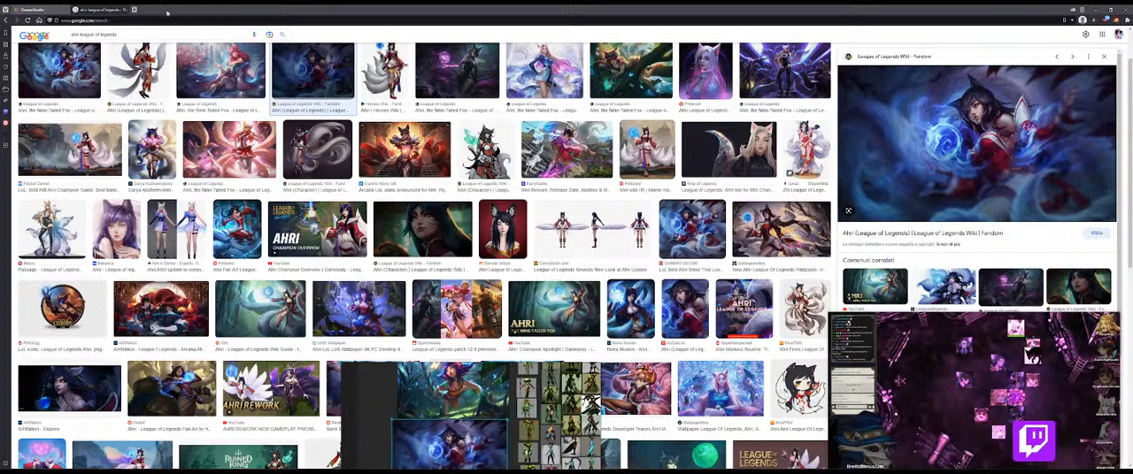
Step: Search Google for "ionian region league of legends"
left_click(151, 19)
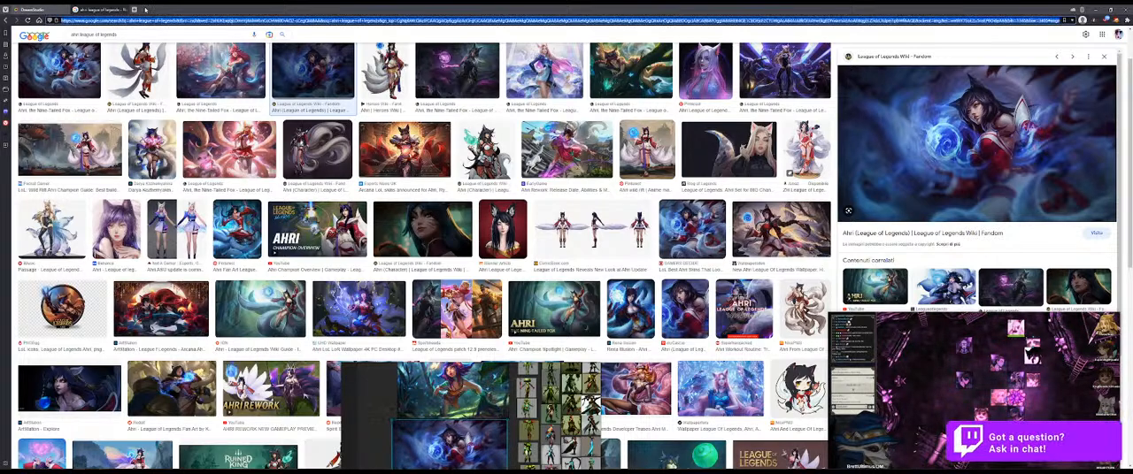
type("ionian regio")
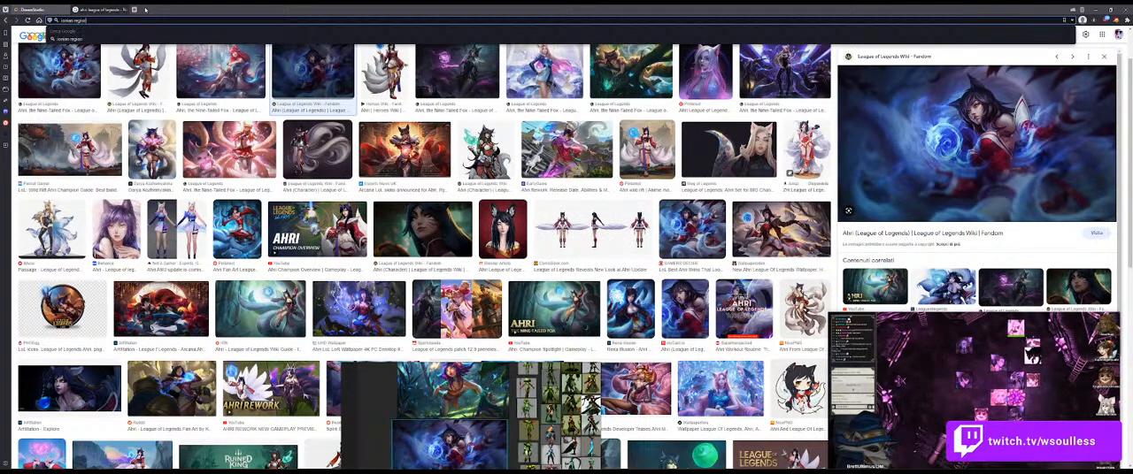
key("Return")
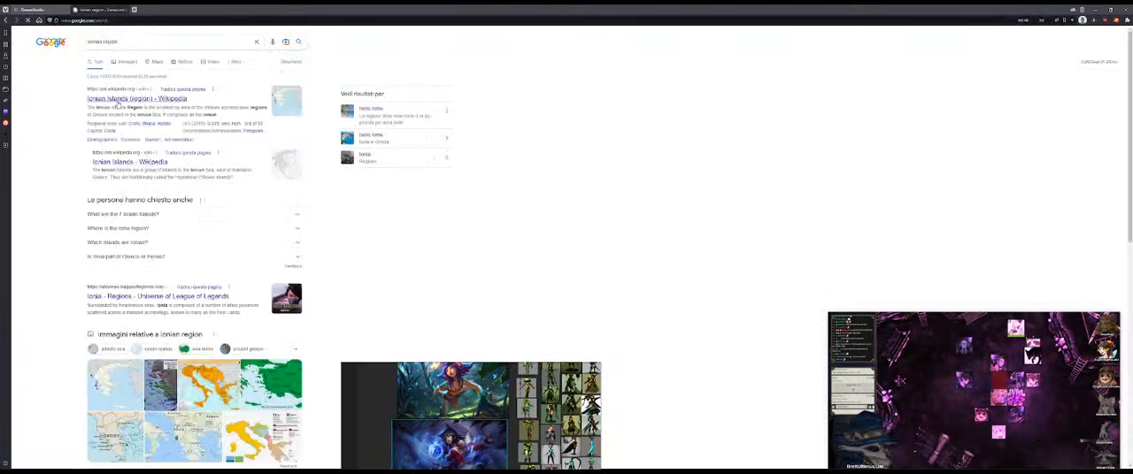
left_click(151, 42)
type("leagu")
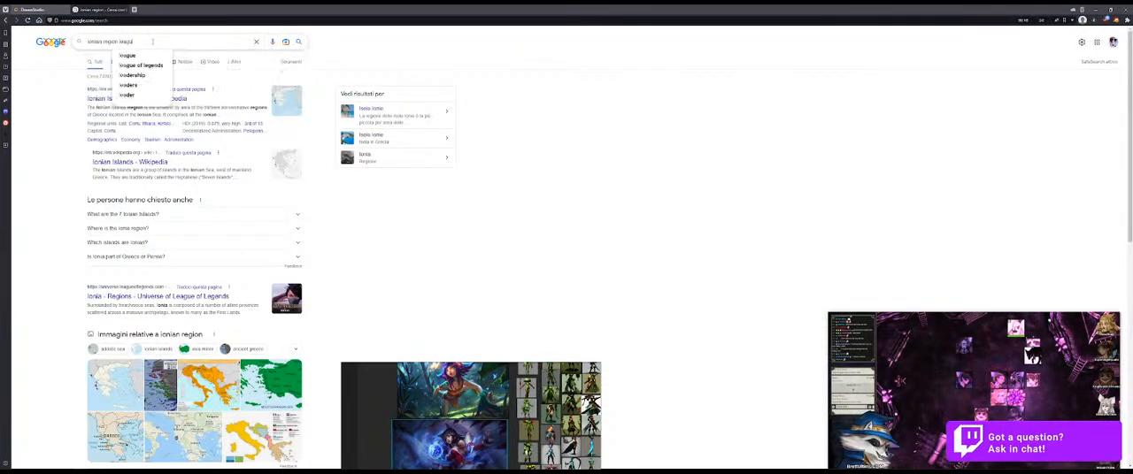
type("e of legends")
key("Return")
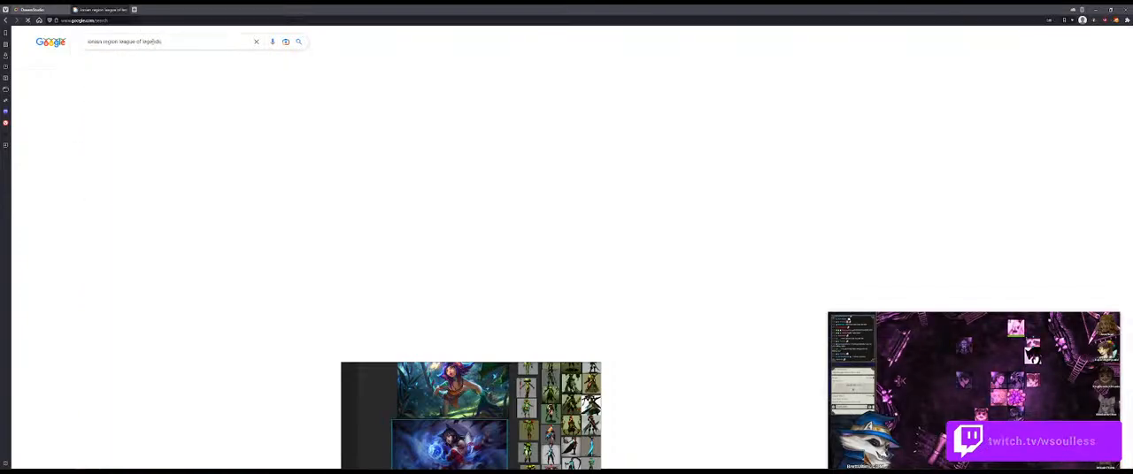
Step: Open the Ionia region page of League of Legends Universe, move the reference board aside and expand the list of Ionian champions
left_click(120, 99)
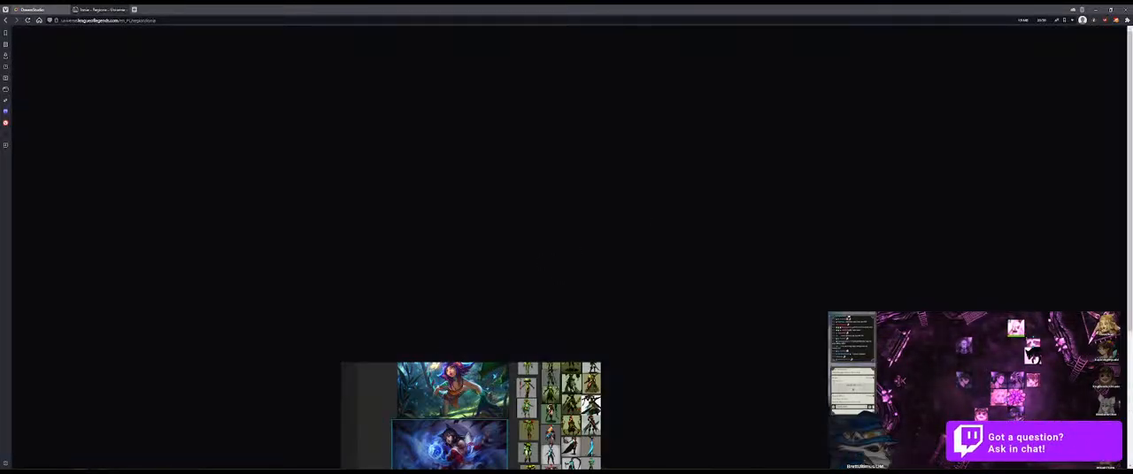
left_click_drag(455, 412, 149, 205)
scroll(474, 319, "down", 5)
scroll(474, 319, "down", 5)
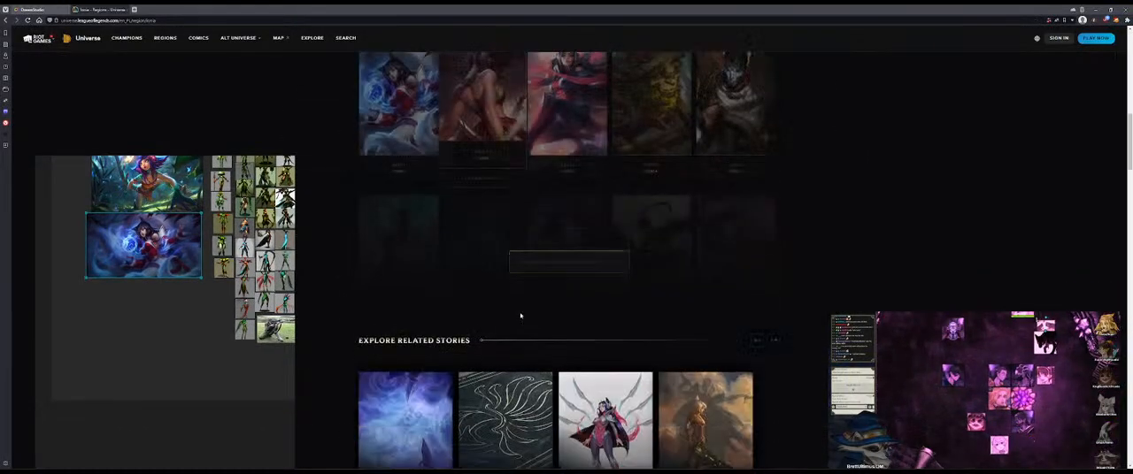
scroll(530, 345, "up", 1)
left_click(569, 309)
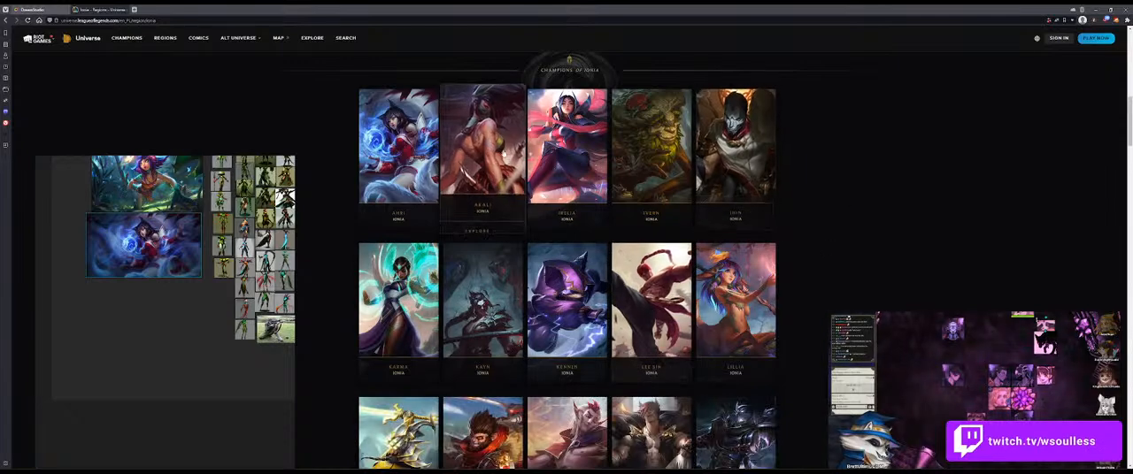
Step: Open the Akali, Lillia and Xayah champion pages in separate background tabs
middle_click(489, 138)
scroll(849, 223, "down", 1)
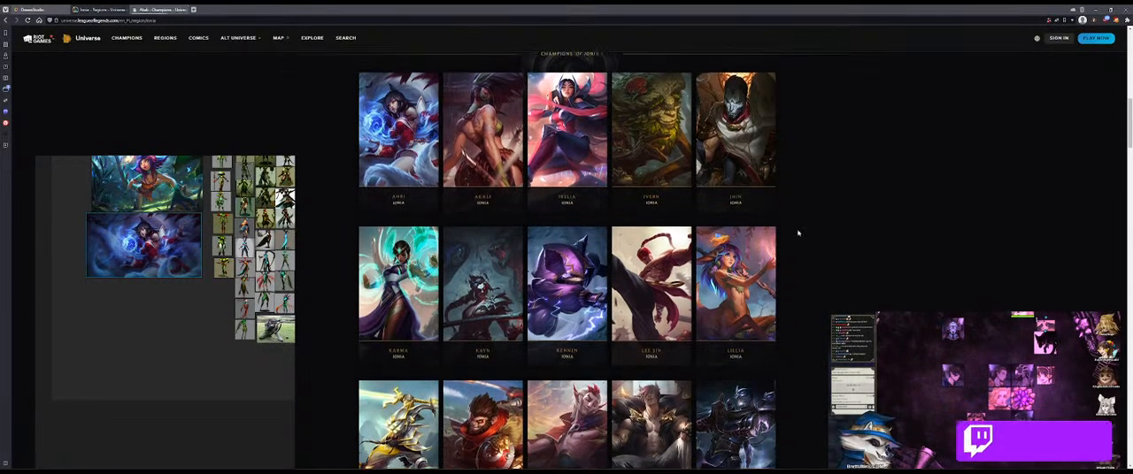
middle_click(735, 265)
scroll(862, 221, "down", 3)
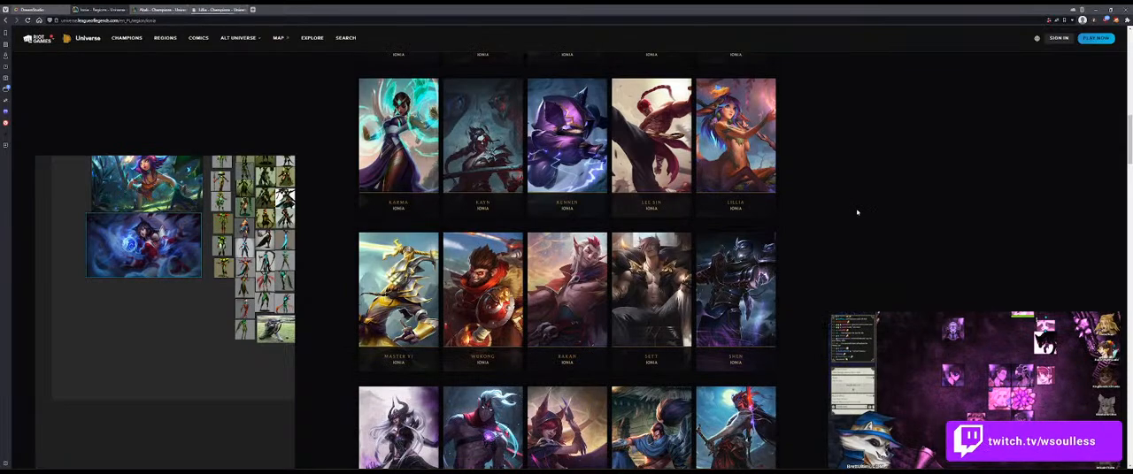
middle_click(566, 345)
scroll(938, 220, "down", 2)
scroll(937, 222, "up", 6)
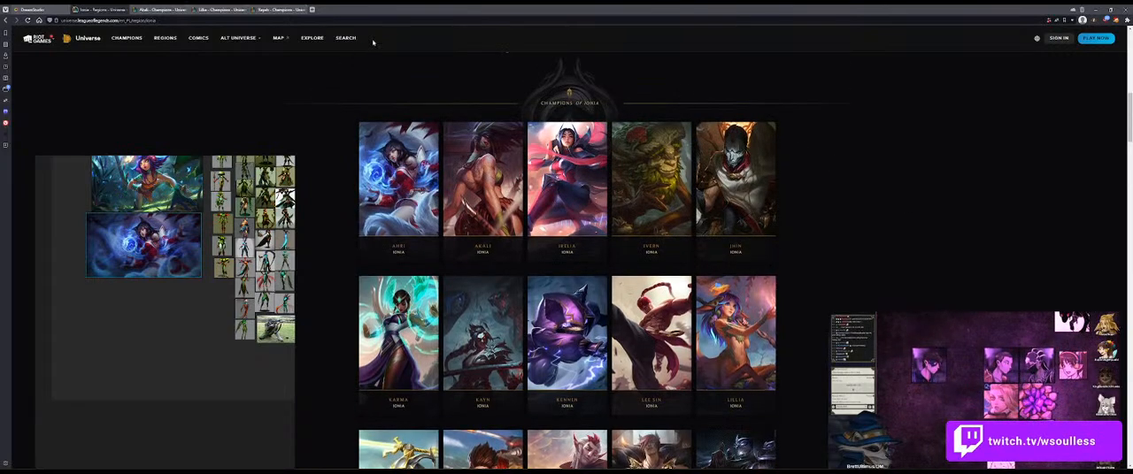
Step: Look over the Akali champion page and run a Google image search for "akali splashart" in the same tab
left_click(179, 8)
scroll(557, 229, "down", 15)
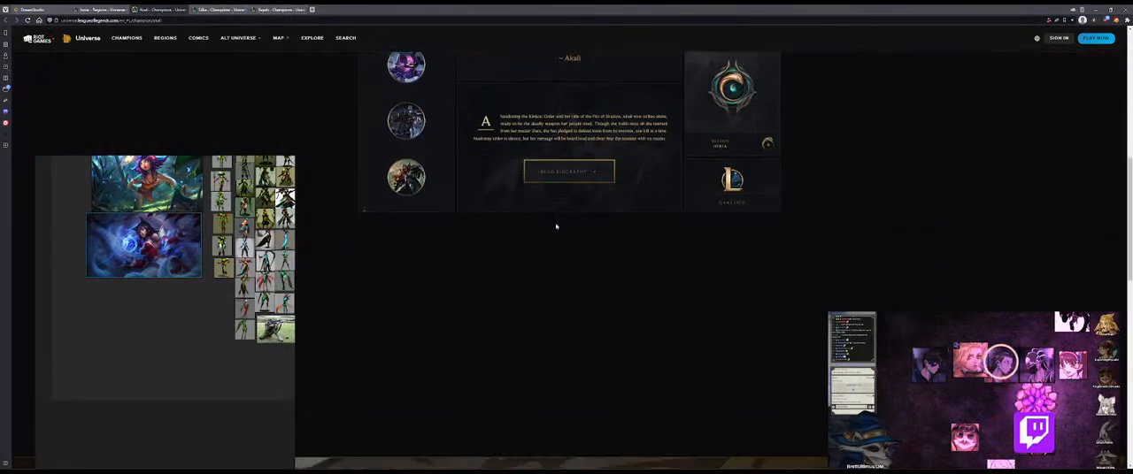
scroll(578, 232, "down", 5)
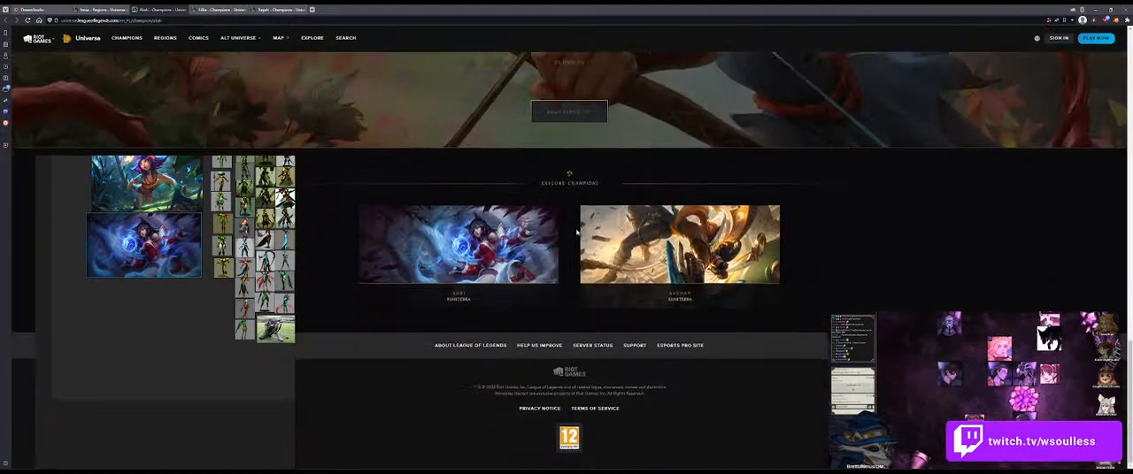
scroll(559, 331, "up", 20)
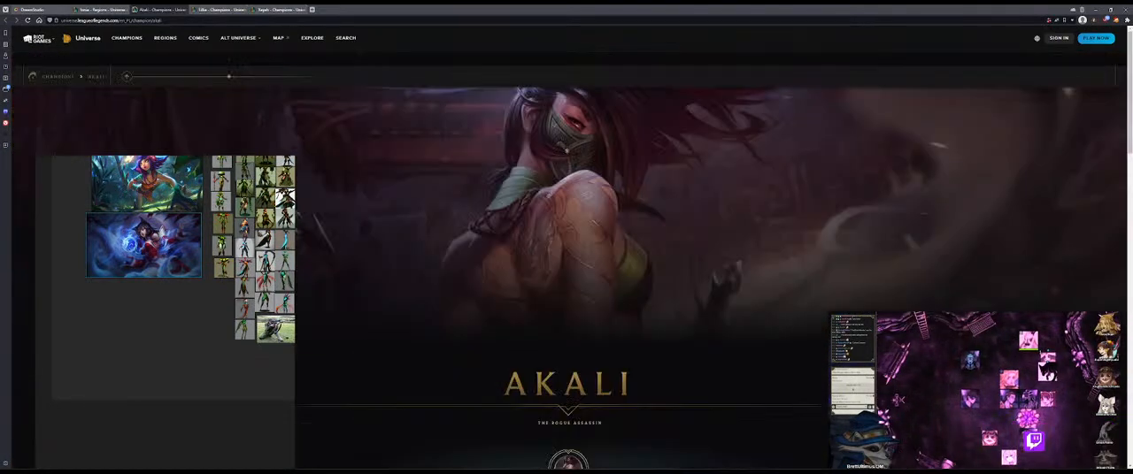
left_click(314, 20)
type("a")
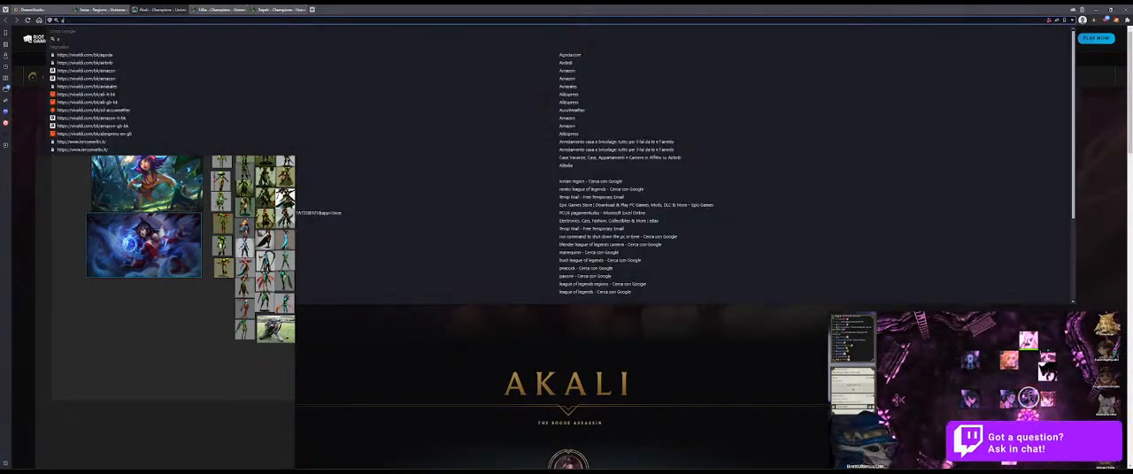
type("kali spl")
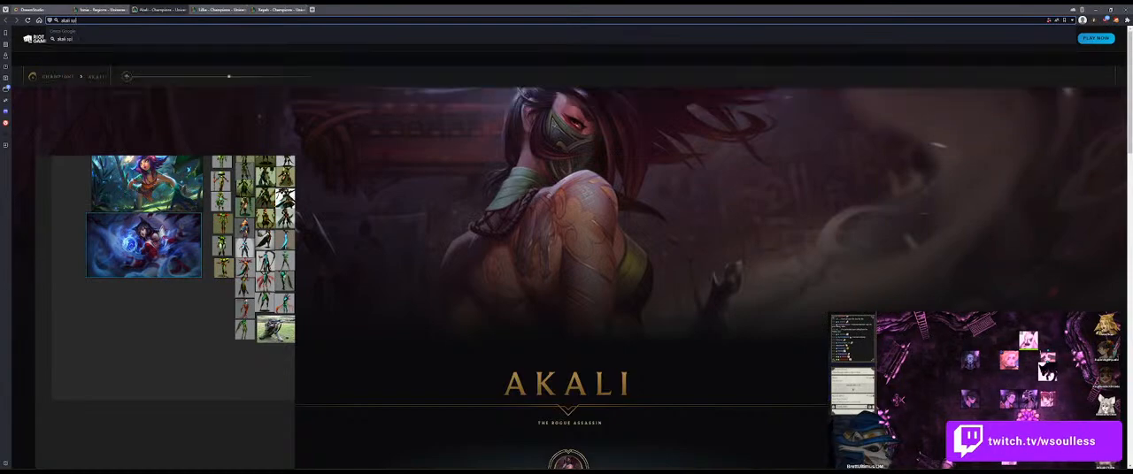
type("ashart")
key("Return")
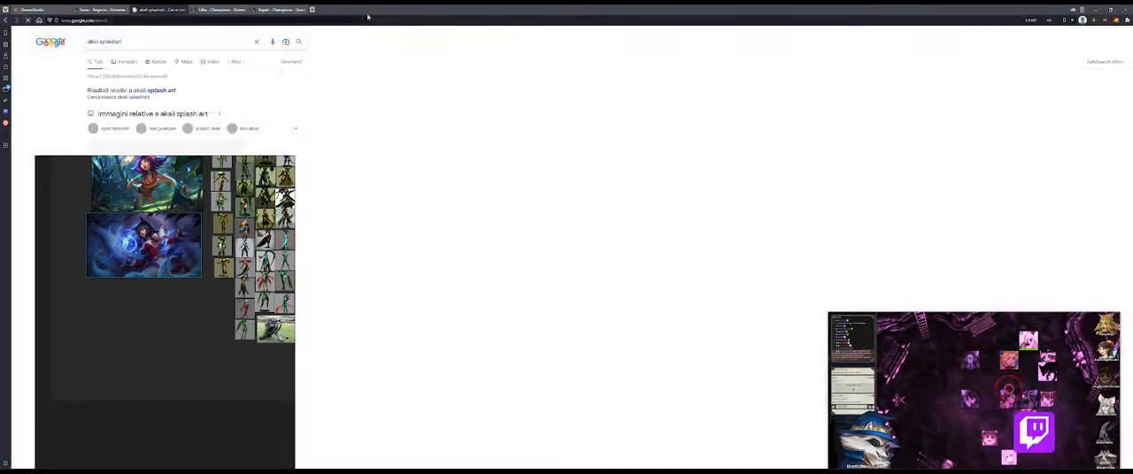
left_click_drag(221, 300, 634, 287)
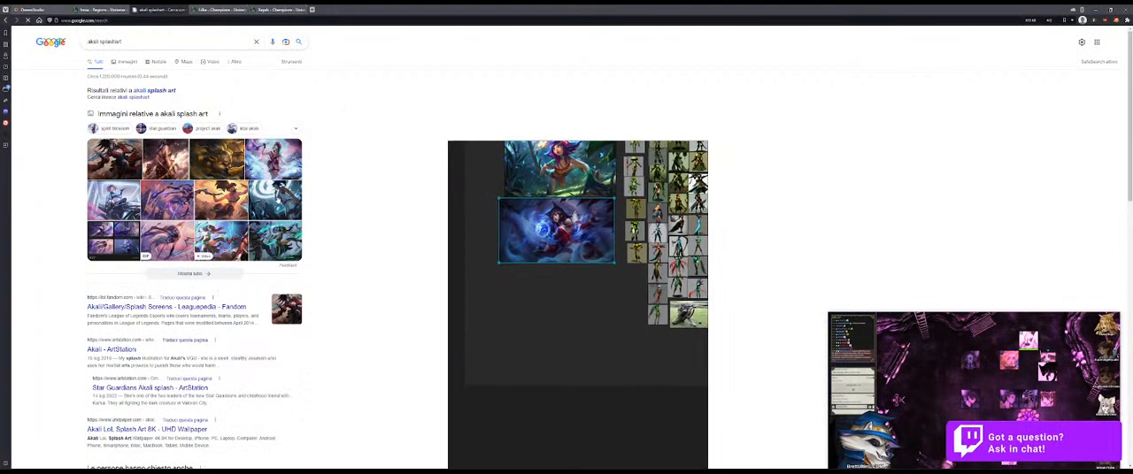
left_click(123, 61)
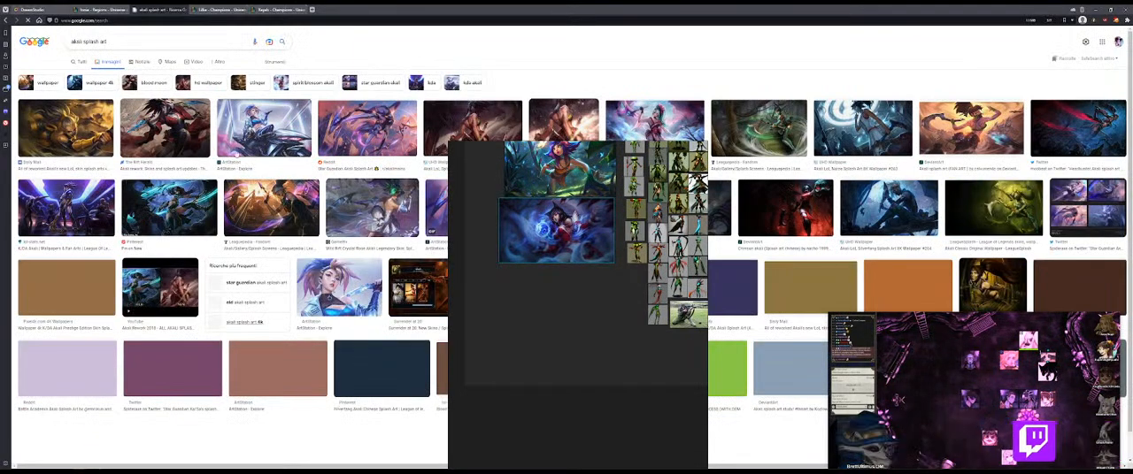
Step: Preview the Steam Community Akali splash art, copy the image and paste it below the Ahri image on the reference board
left_click_drag(534, 257, 247, 406)
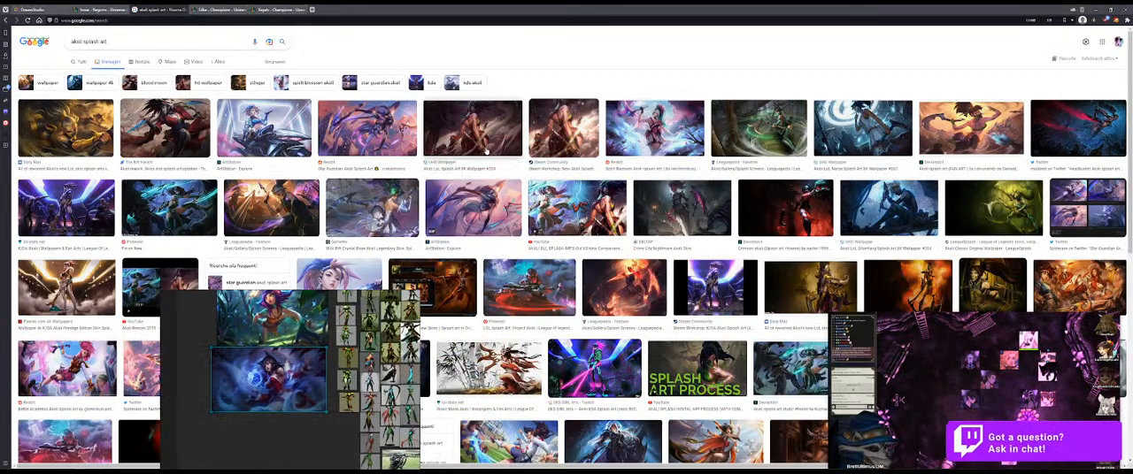
left_click(560, 131)
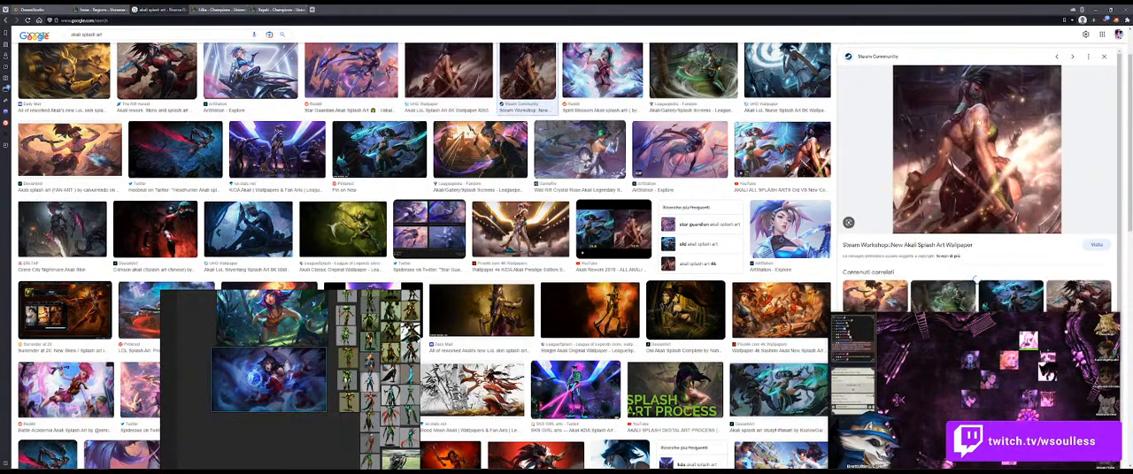
right_click(986, 140)
mouse_move(1015, 233)
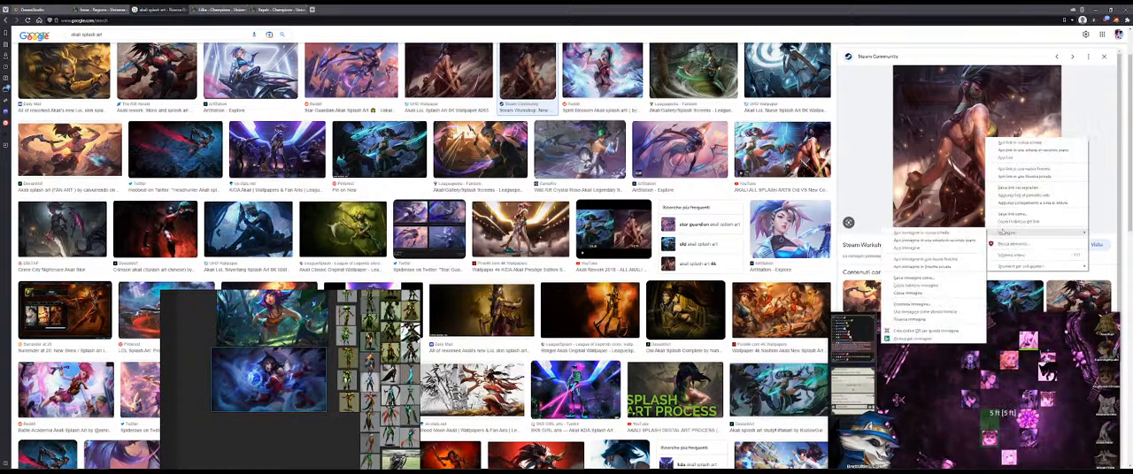
left_click(928, 295)
left_click_drag(291, 438, 250, 397)
key("ctrl+v")
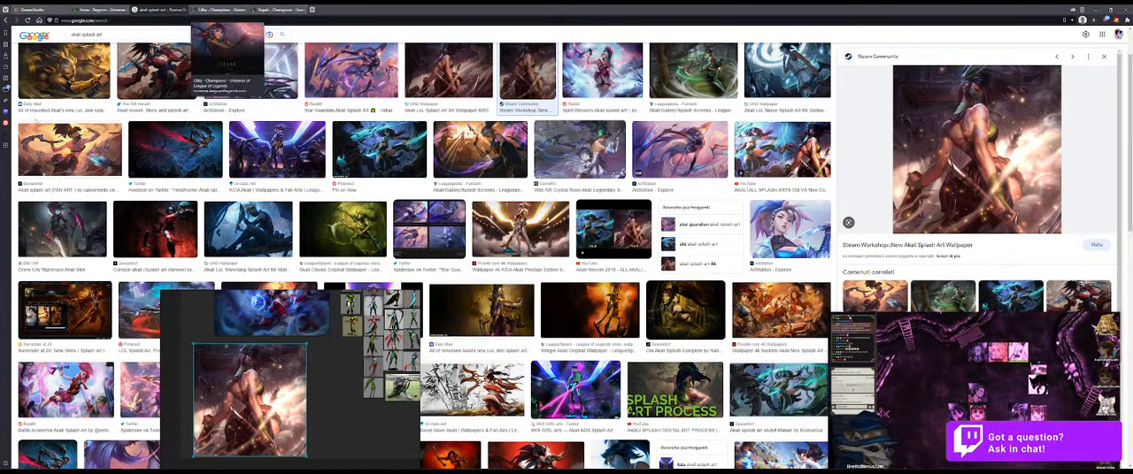
Step: Check the Lillia champion page and change the Google image search to "lillia splash art"
scroll(628, 152, "down", 1)
scroll(629, 153, "down", 2)
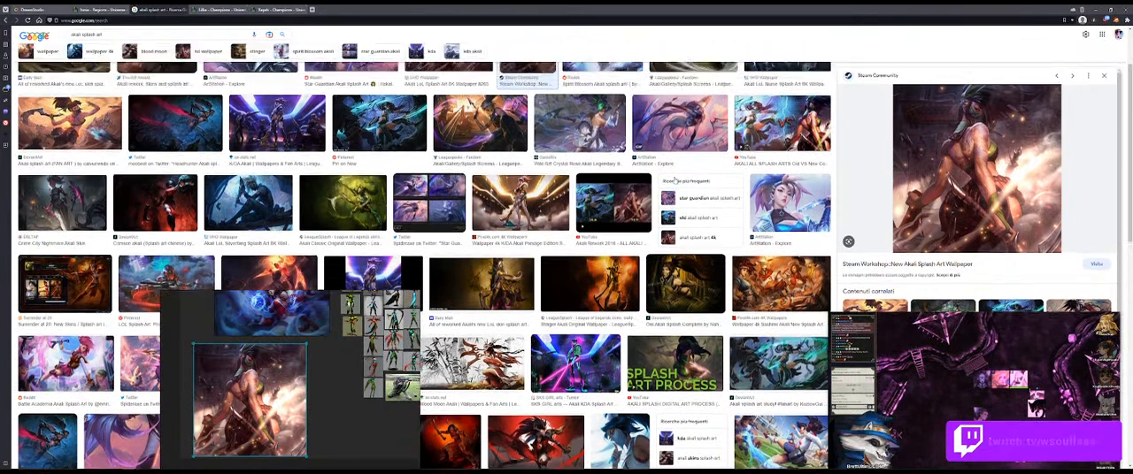
left_click(217, 9)
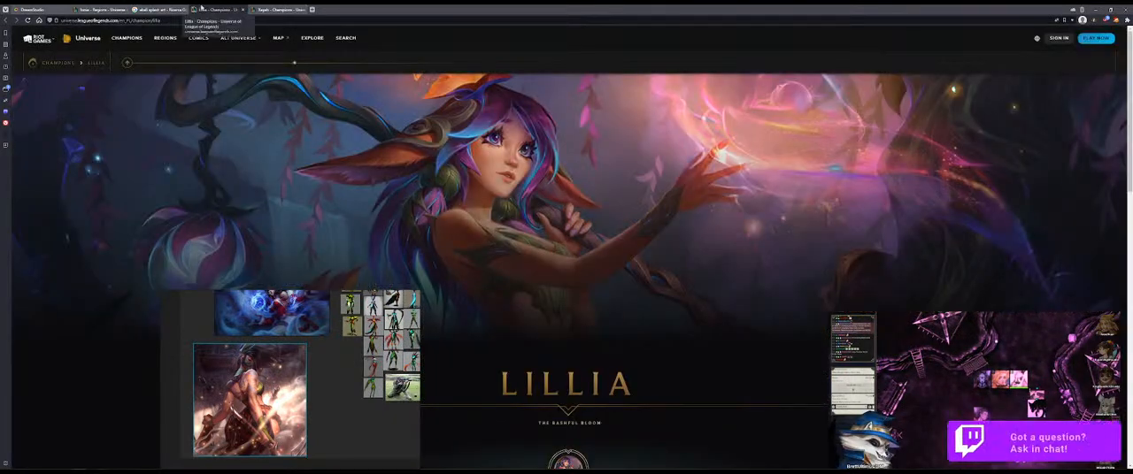
left_click(159, 9)
scroll(362, 92, "up", 3)
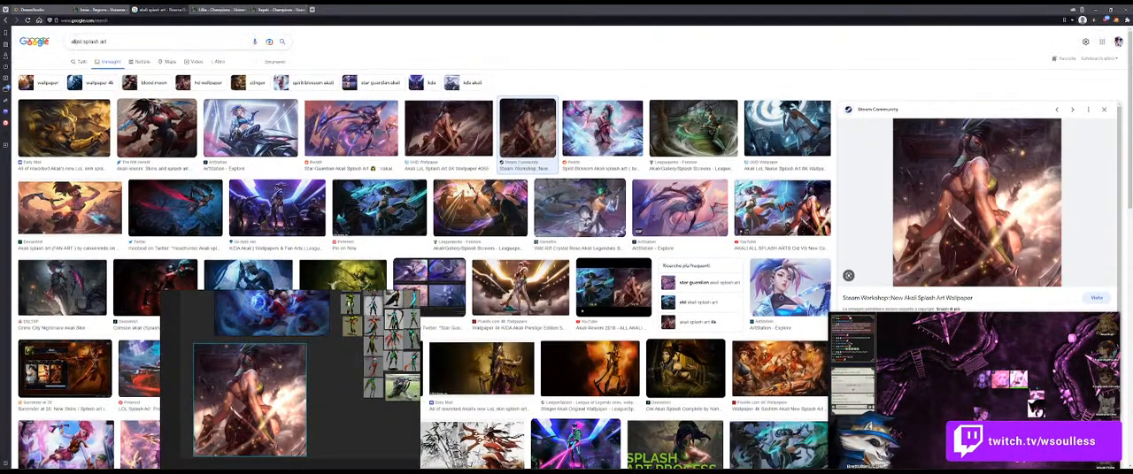
double_click(76, 42)
type("lillia")
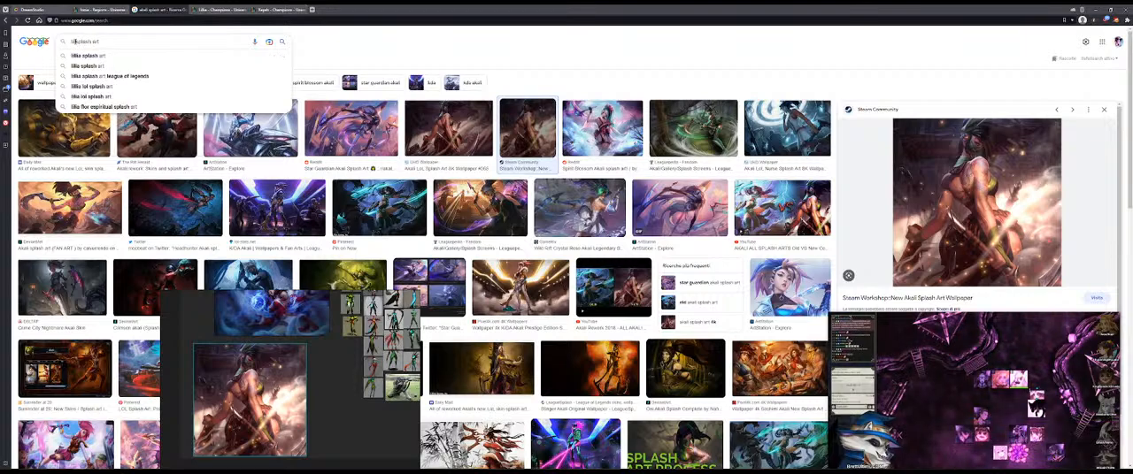
key("Return")
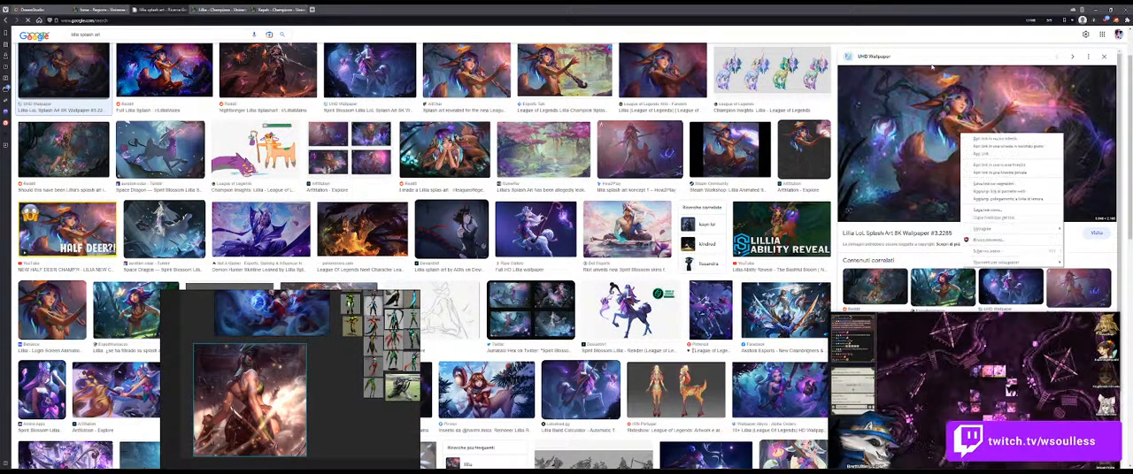
Step: Close the Lillia champion page and open the UHD Wallpaper source page of the previewed Lillia splash art in a new tab
left_click(224, 9)
key("ctrl+w")
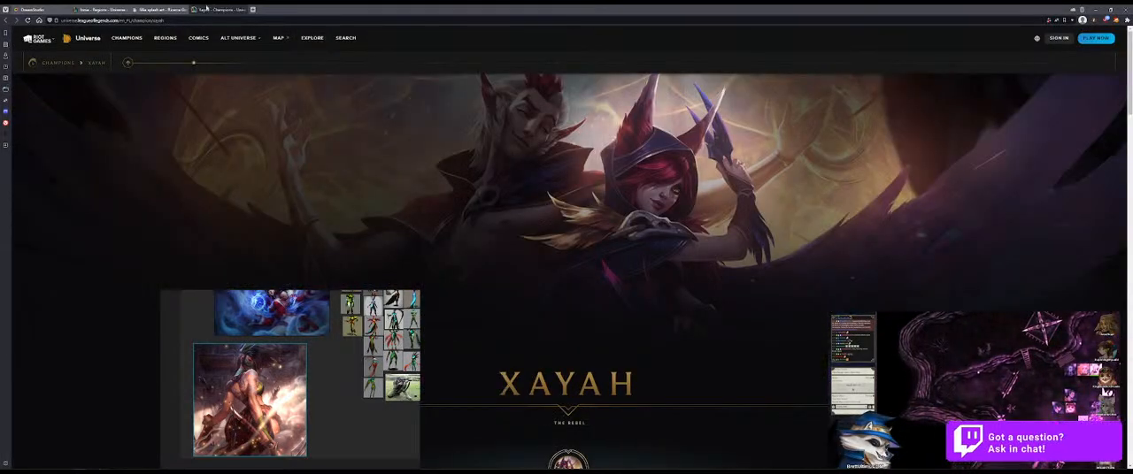
left_click(158, 8)
left_click(962, 152)
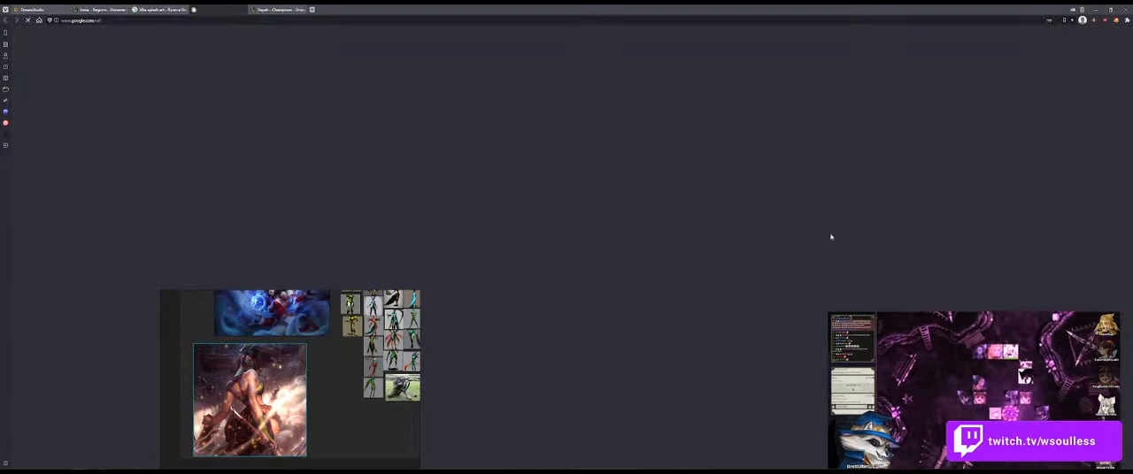
Step: Change the Google image search to "xayah splash art"
left_click(160, 9)
scroll(76, 29, "up", 2)
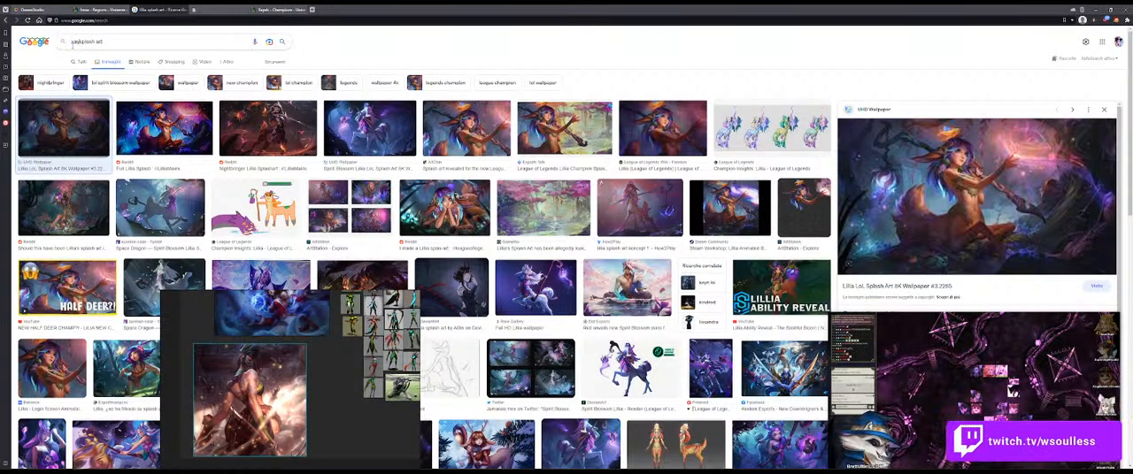
key("Return")
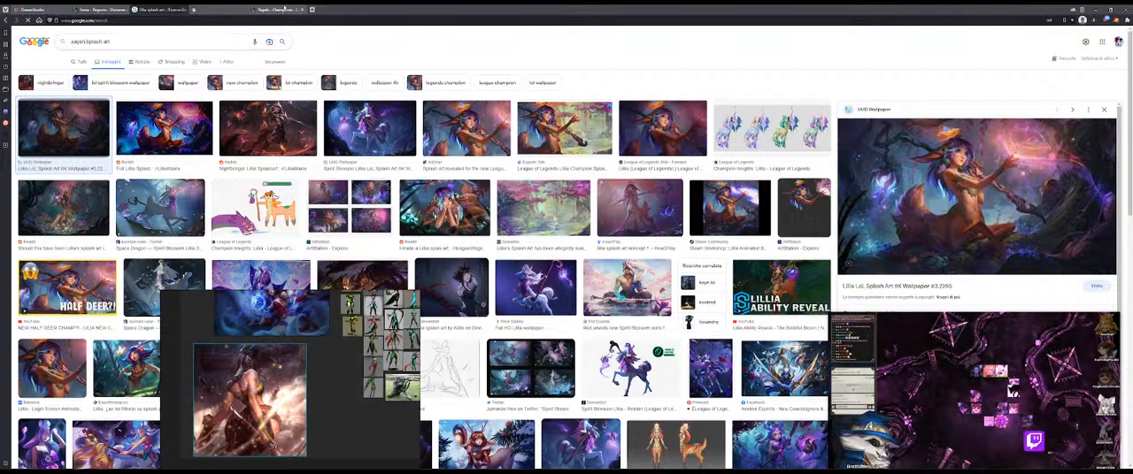
left_click(213, 9)
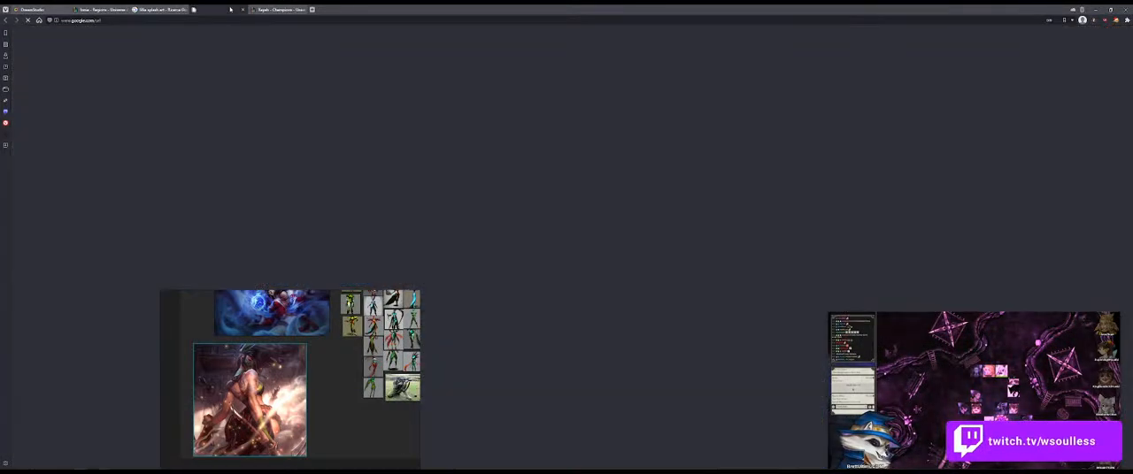
left_click(170, 9)
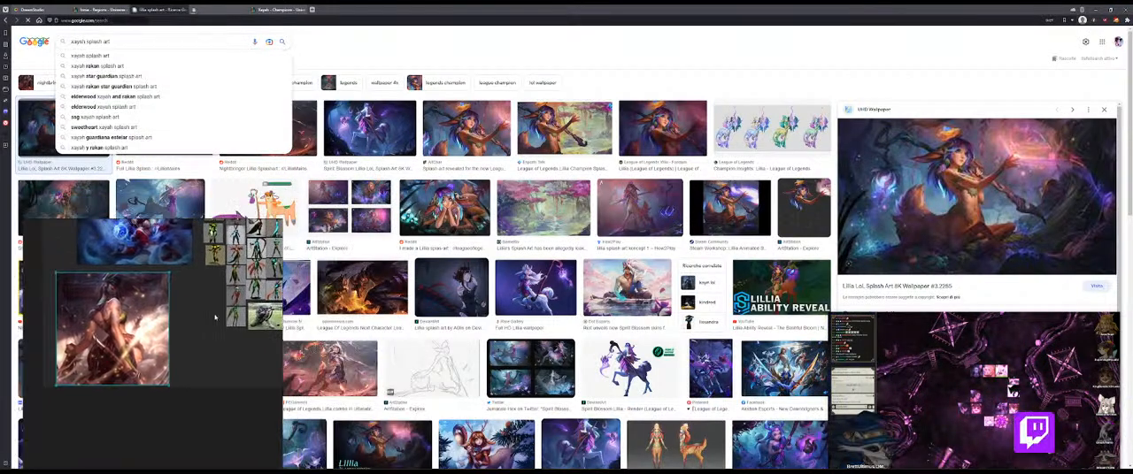
key("Return")
Step: Check the Lillia LoL Splash Art 8K wallpaper page and return to the Xayah image results
left_click(249, 10)
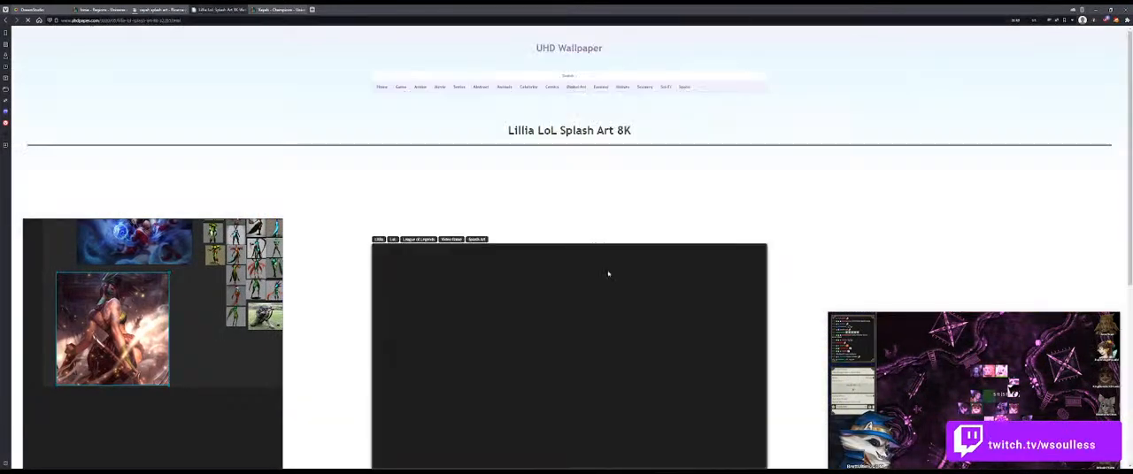
scroll(607, 274, "down", 3)
scroll(607, 275, "up", 3)
key("ctrl+shift+Tab")
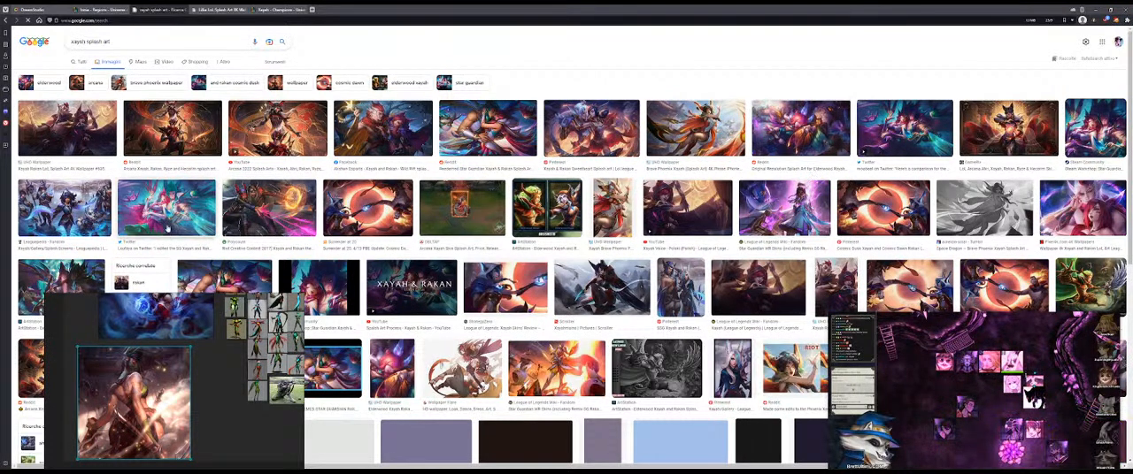
Step: Preview several Xayah splash arts from the image results, including the Arcana, Redeemed Star Guardian, Cosmic Dusk, Brave Phoenix and Wild Rift versions
left_click(67, 128)
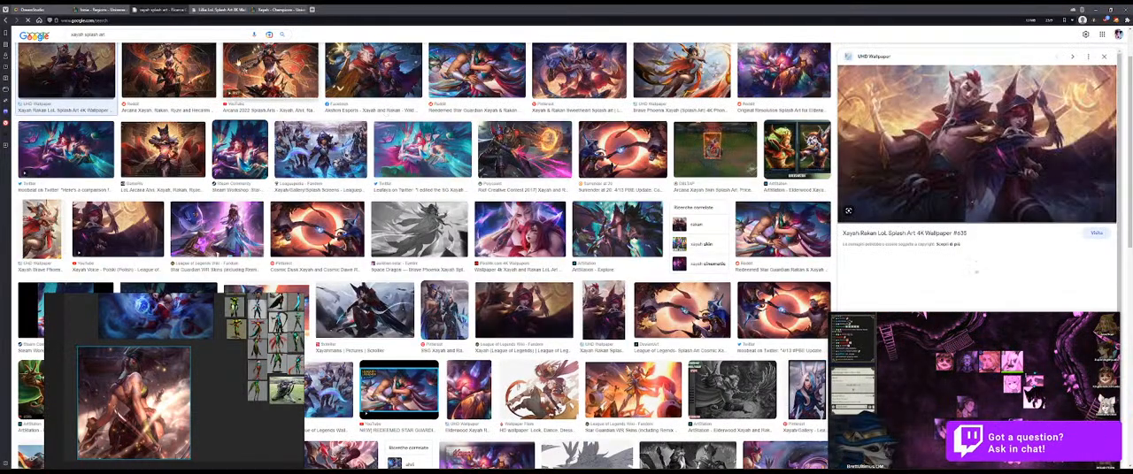
left_click(181, 76)
scroll(482, 183, "down", 3)
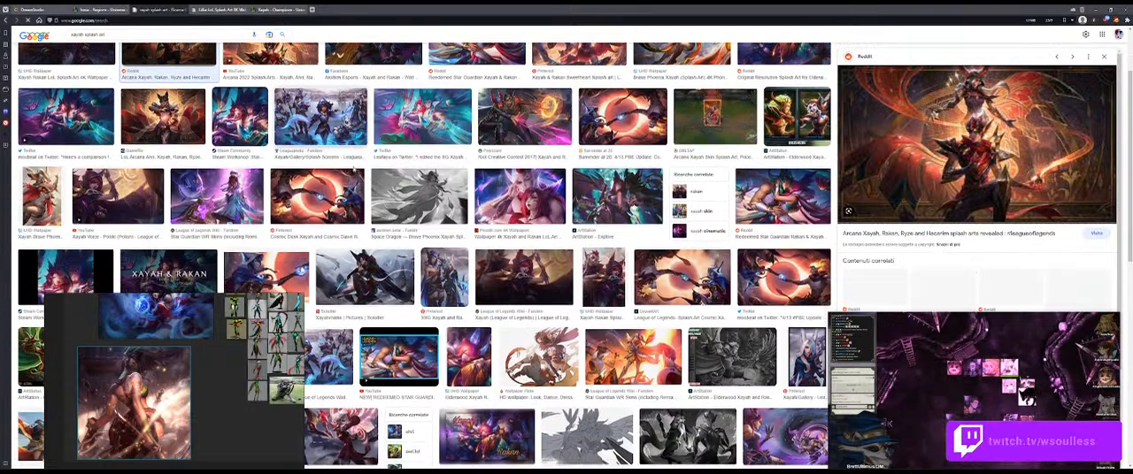
scroll(483, 183, "down", 2)
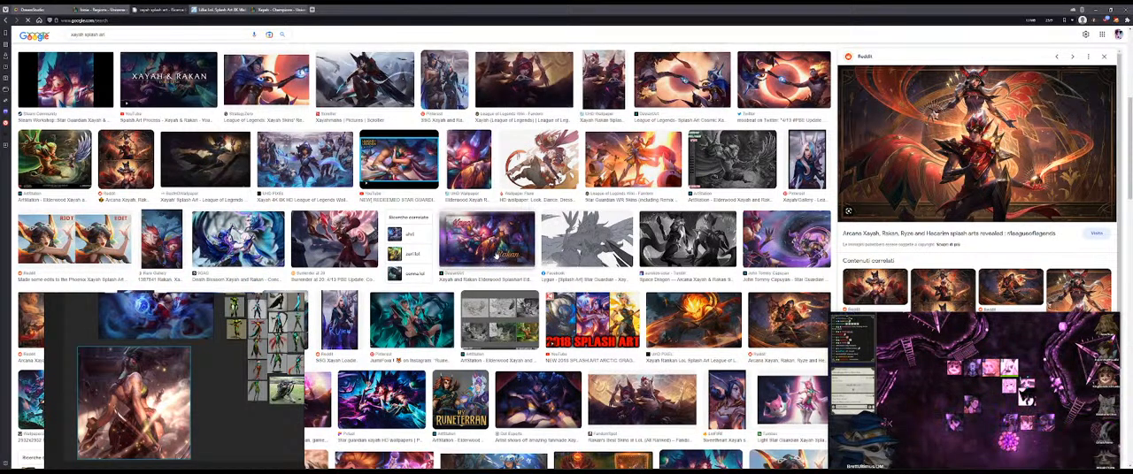
scroll(496, 254, "up", 4)
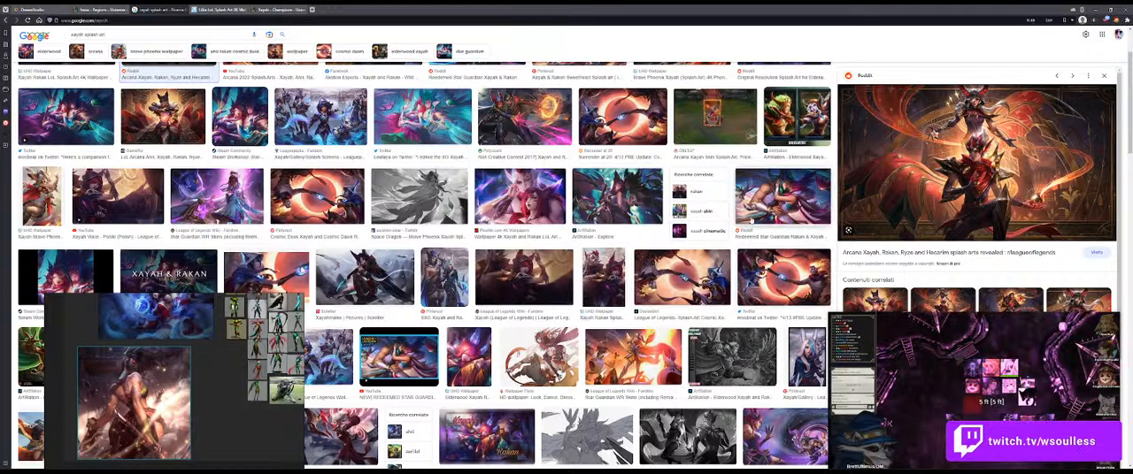
left_click(782, 199)
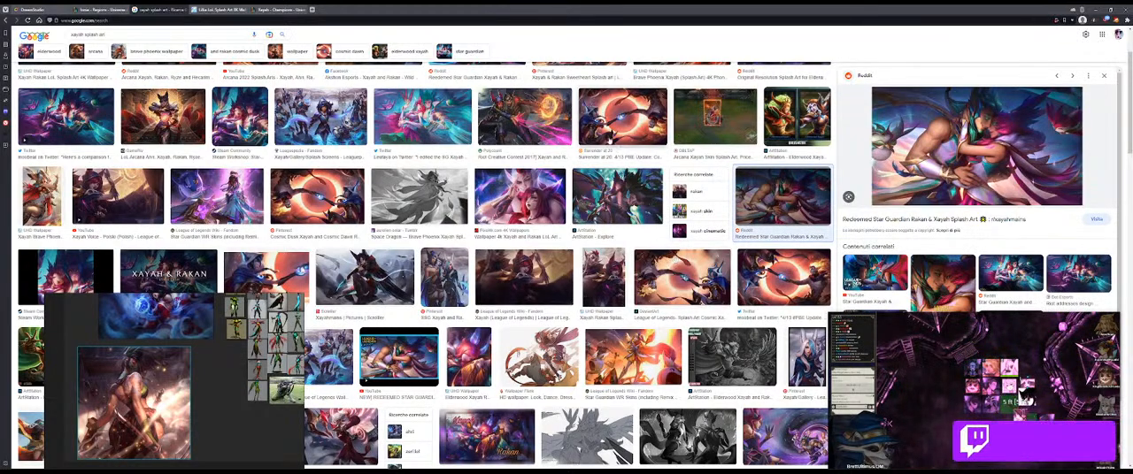
scroll(617, 204, "up", 3)
left_click(626, 224)
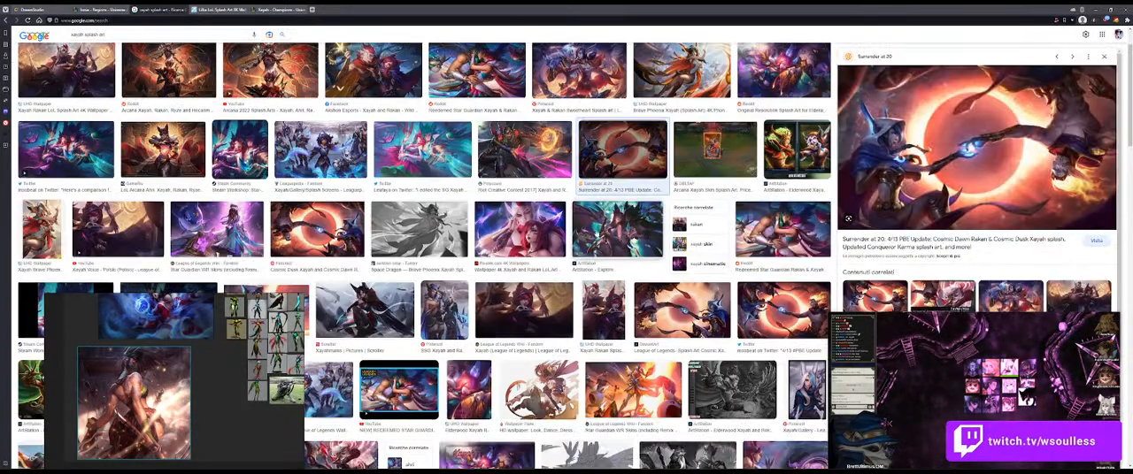
scroll(567, 256, "up", 1)
left_click(671, 138)
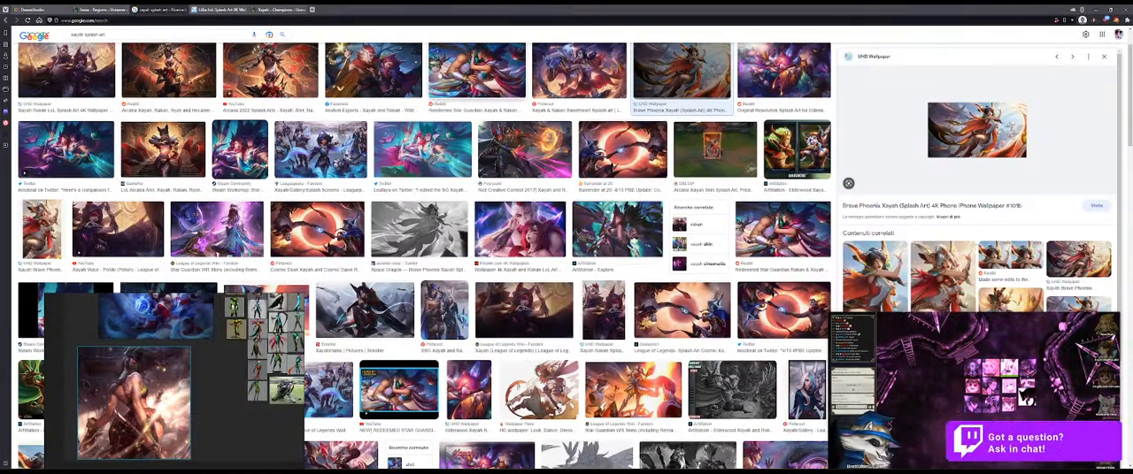
left_click(364, 78)
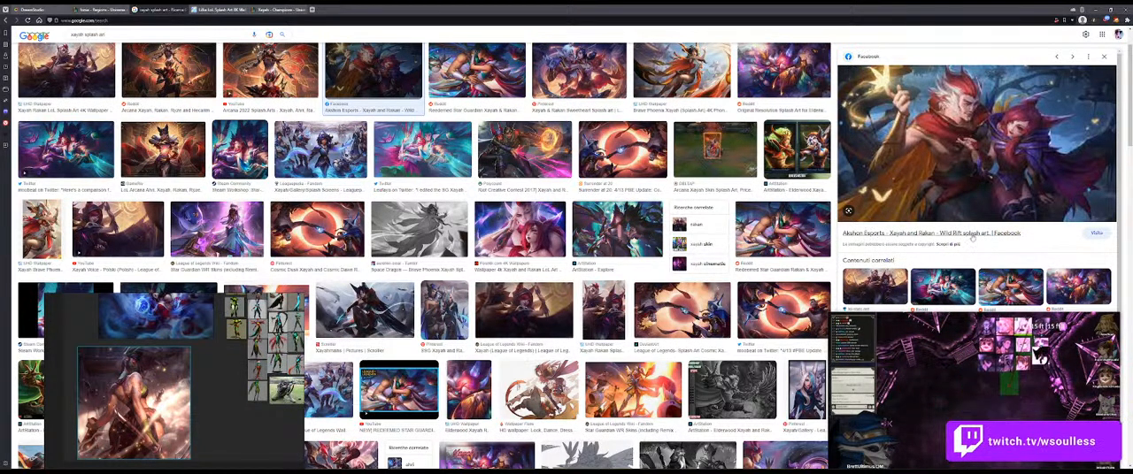
Step: Open the 3840x2160 version of the Lillia LoL Splash Art from its UHD Wallpaper page
key("ctrl+Tab")
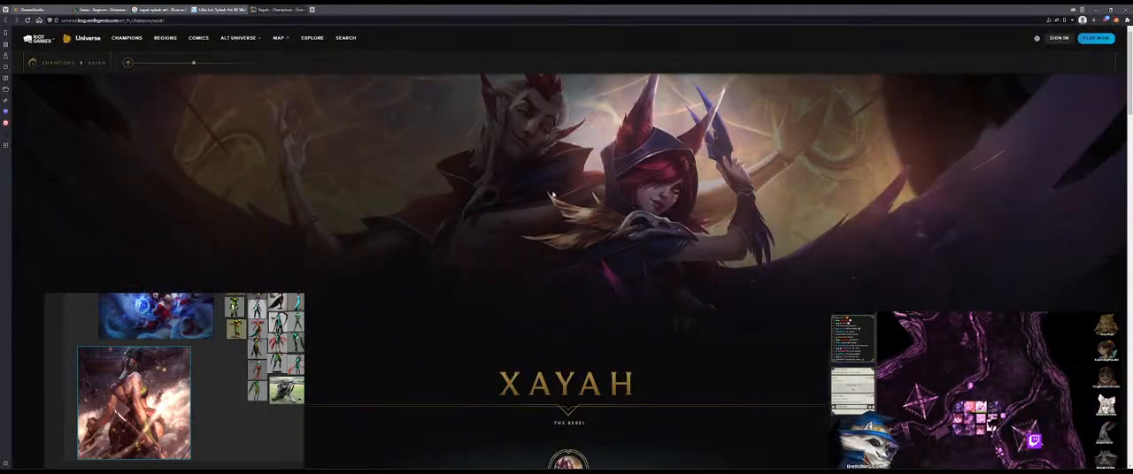
left_click(221, 9)
right_click(583, 280)
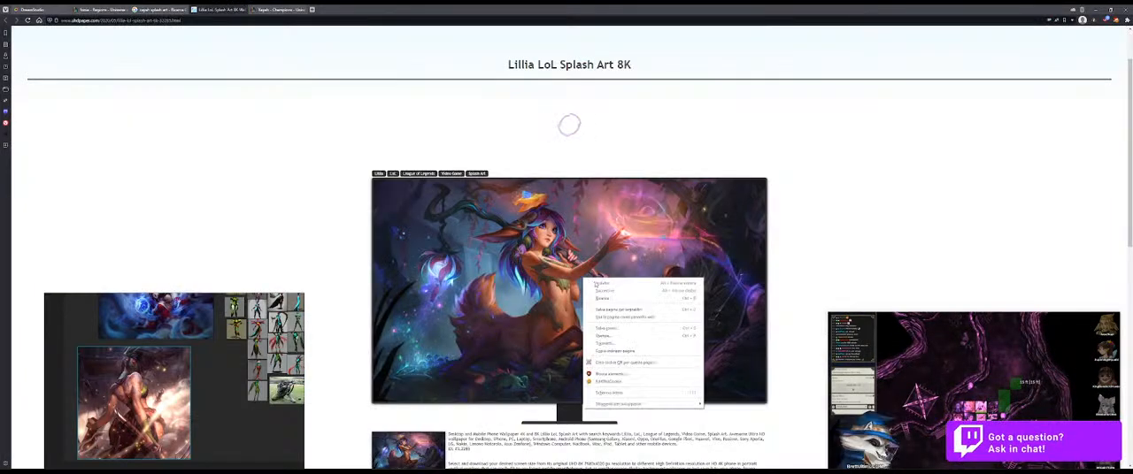
left_click(592, 163)
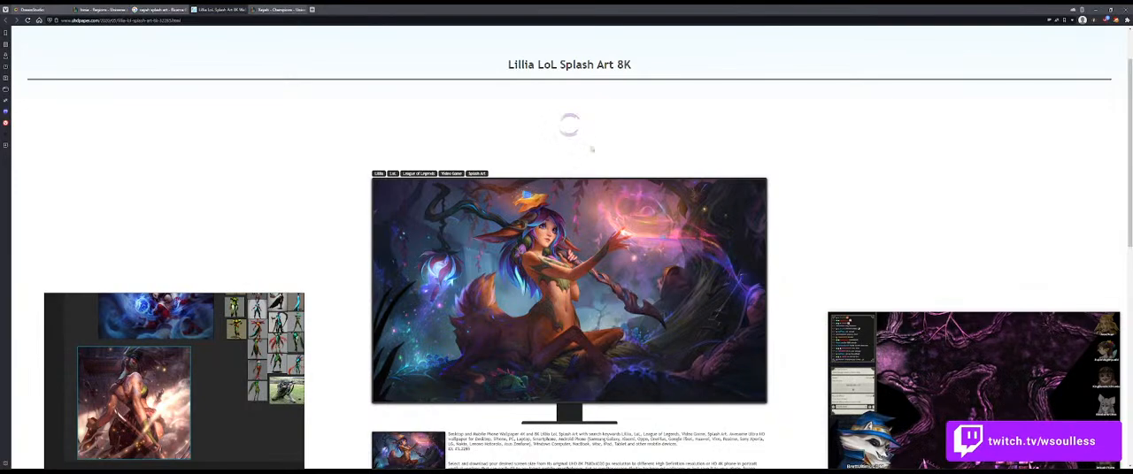
scroll(546, 316, "down", 3)
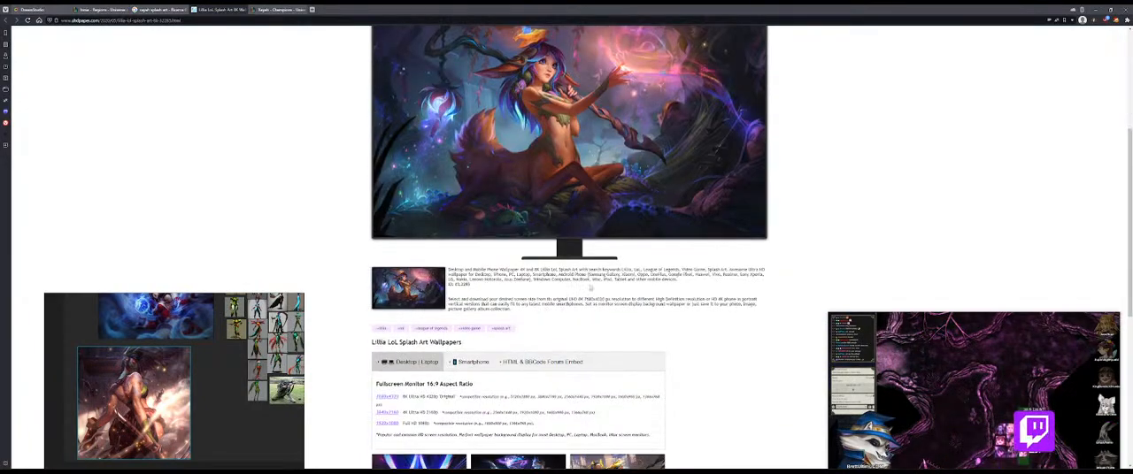
scroll(578, 286, "down", 4)
scroll(439, 255, "up", 2)
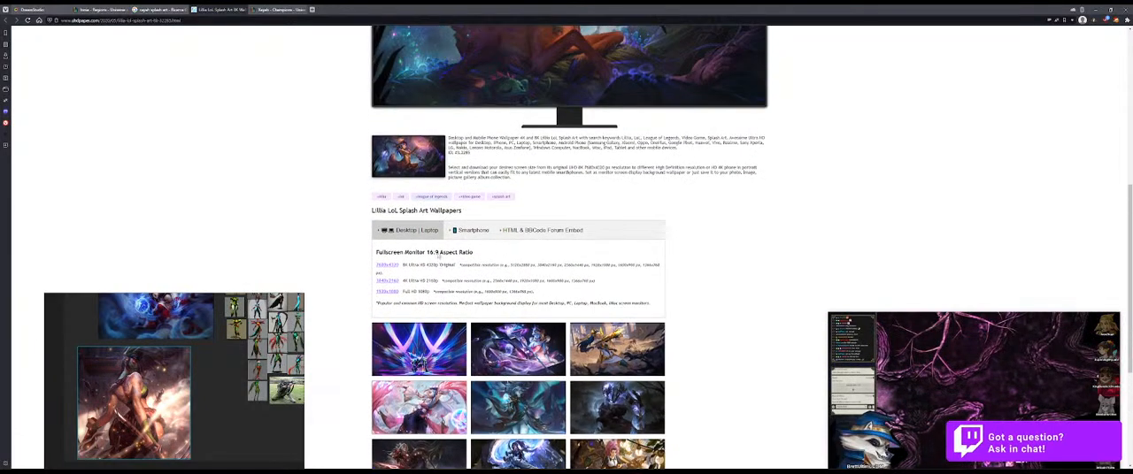
left_click(377, 283)
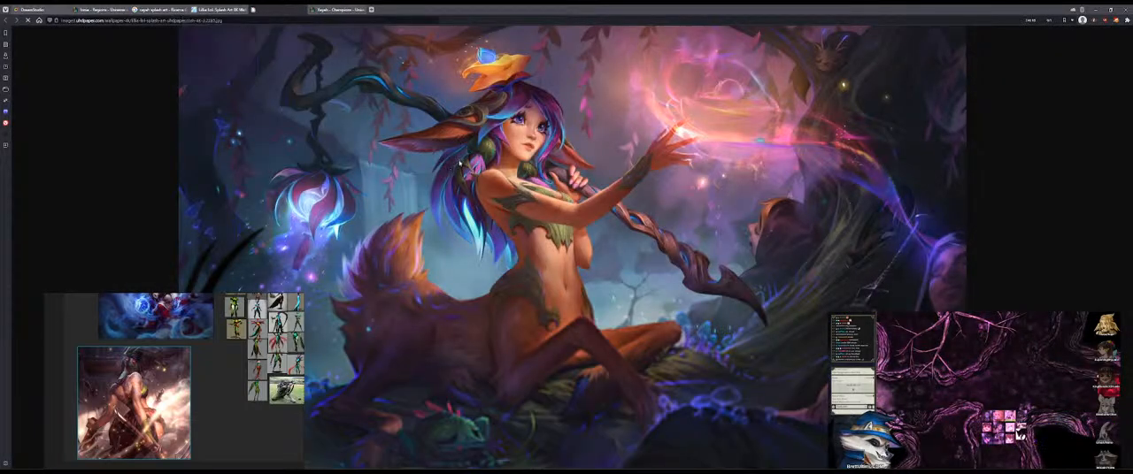
Step: Try to copy the 4K Lillia splash art for pasting into free space on the reference board
right_click(576, 285)
left_click(568, 193)
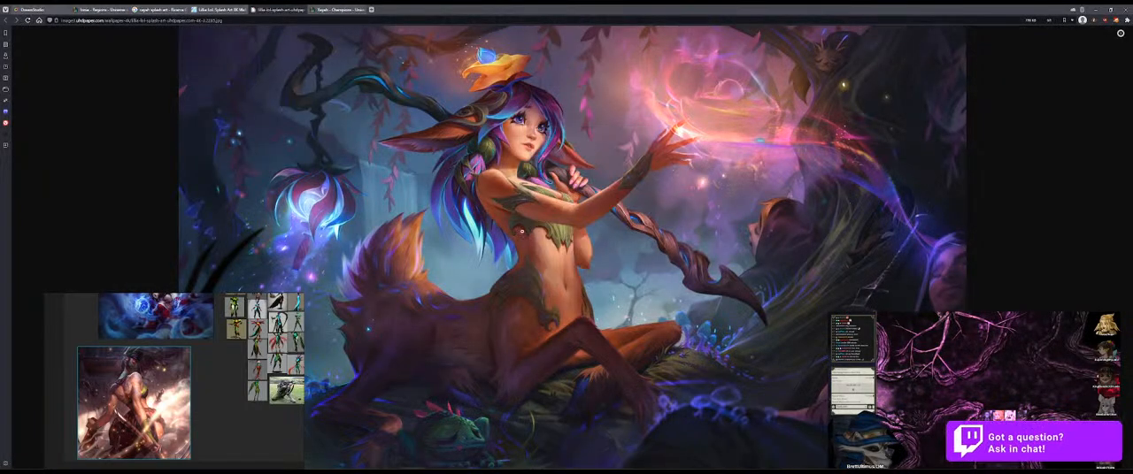
scroll(133, 438, "down", 1)
left_click_drag(133, 438, 150, 369)
left_click(250, 409)
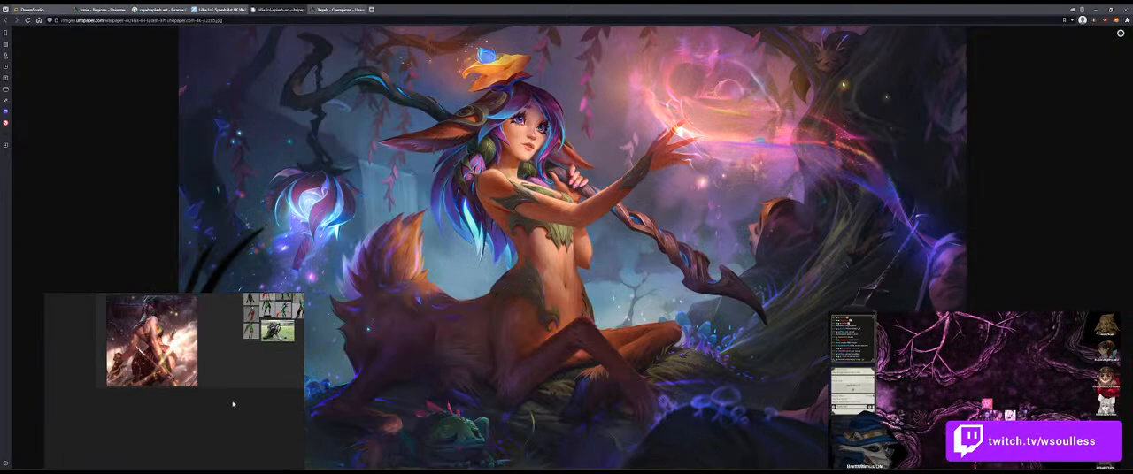
right_click(514, 259)
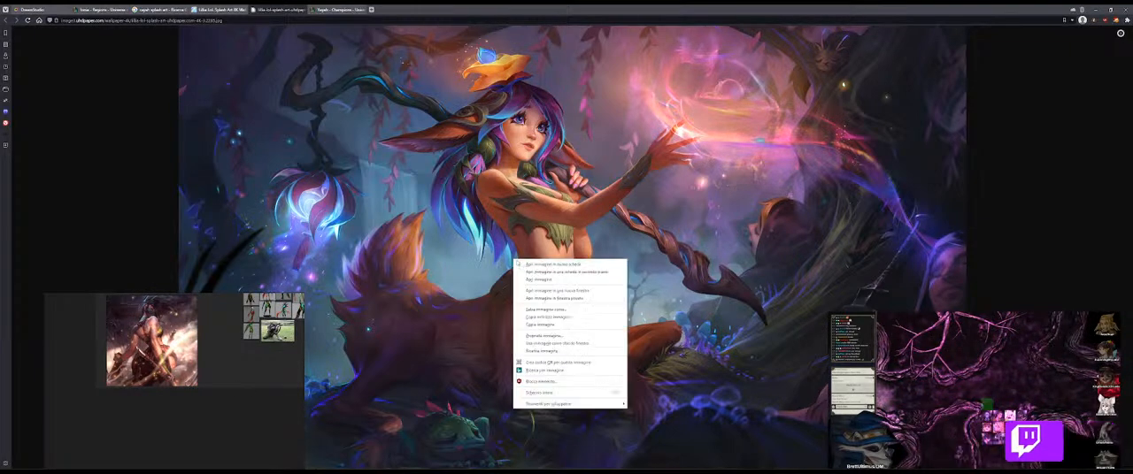
left_click(563, 324)
scroll(225, 395, "down", 5)
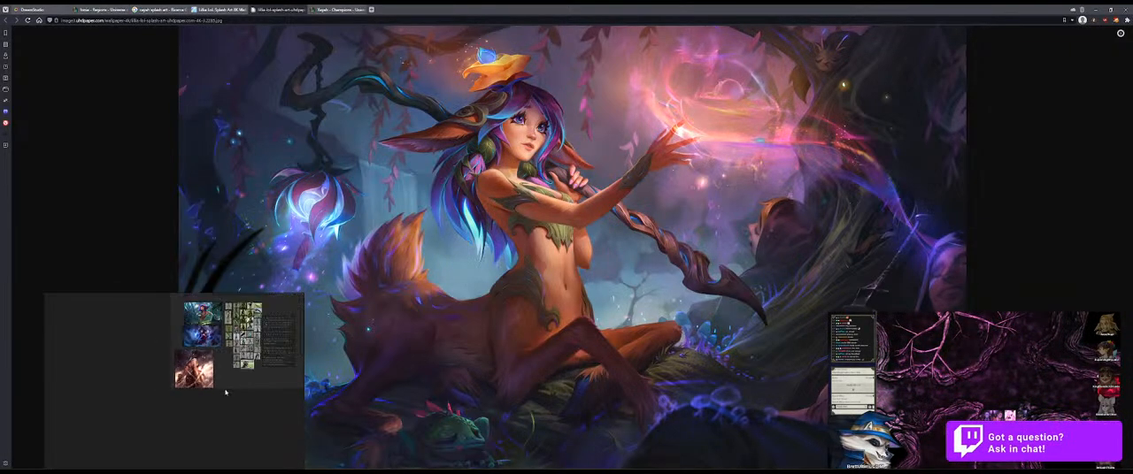
right_click(542, 178)
left_click(589, 242)
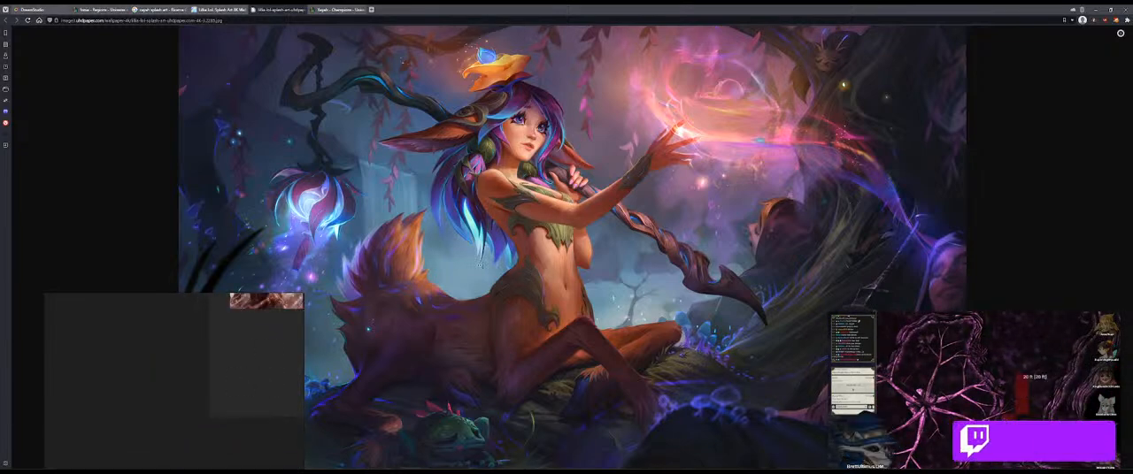
Step: Copy the Lillia image's address and load it in the browser
right_click(470, 77)
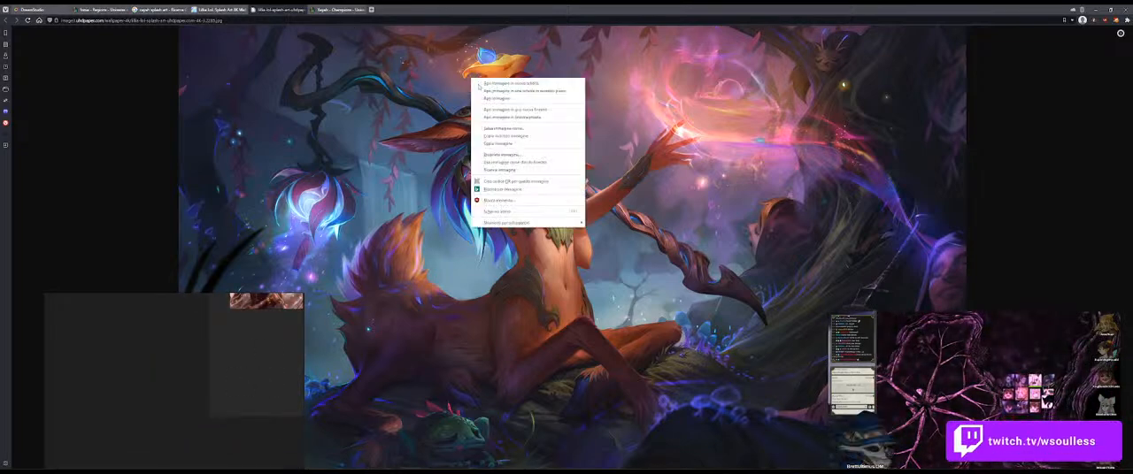
left_click(517, 136)
left_click(404, 20)
key("ctrl+v")
key("Return")
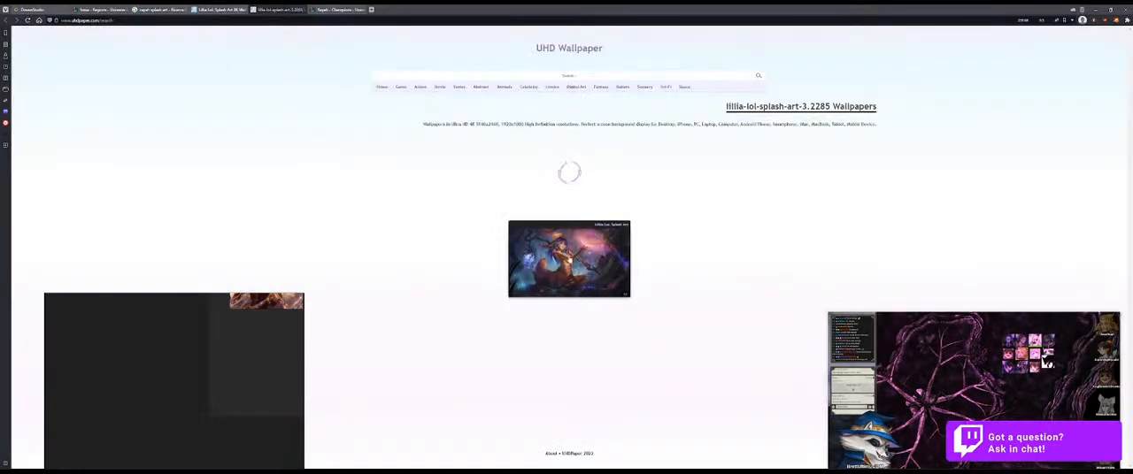
Step: Open the Lillia wallpaper page from the UHD Wallpaper results, load its 1920x1080 version and copy the image
left_click(597, 260)
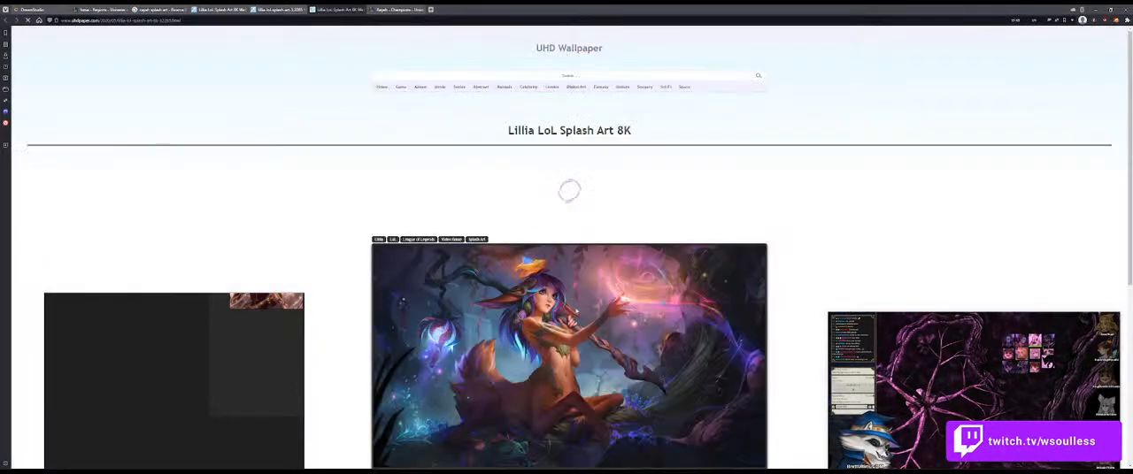
scroll(387, 263, "down", 5)
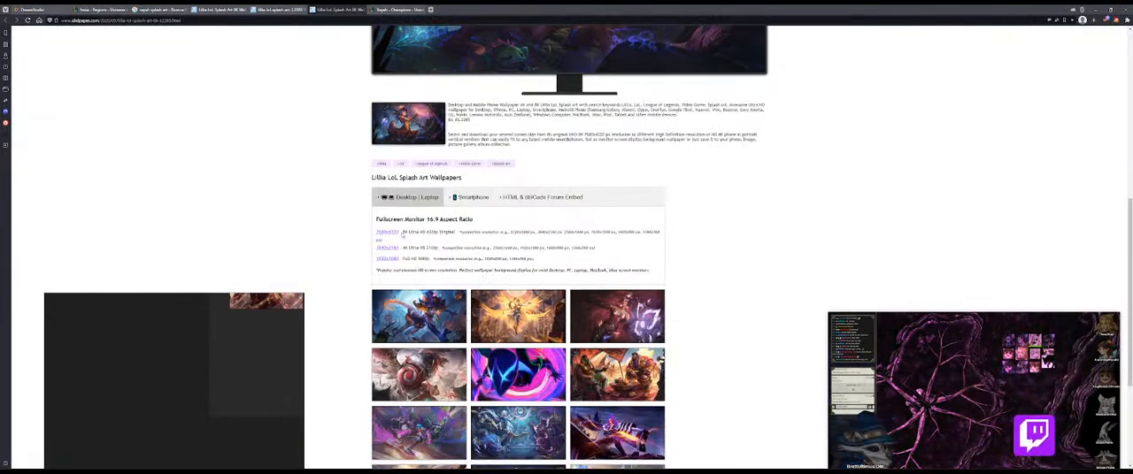
left_click(387, 262)
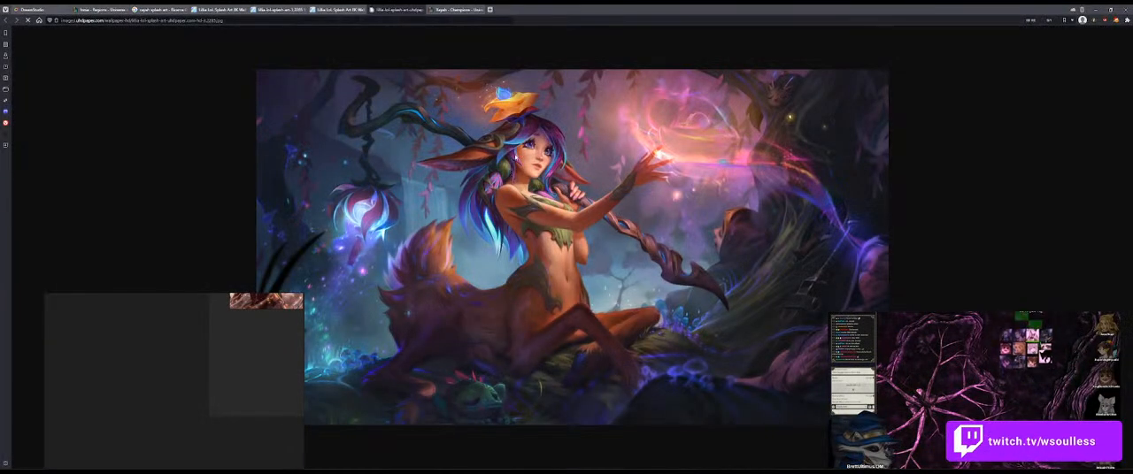
right_click(516, 155)
left_click(549, 220)
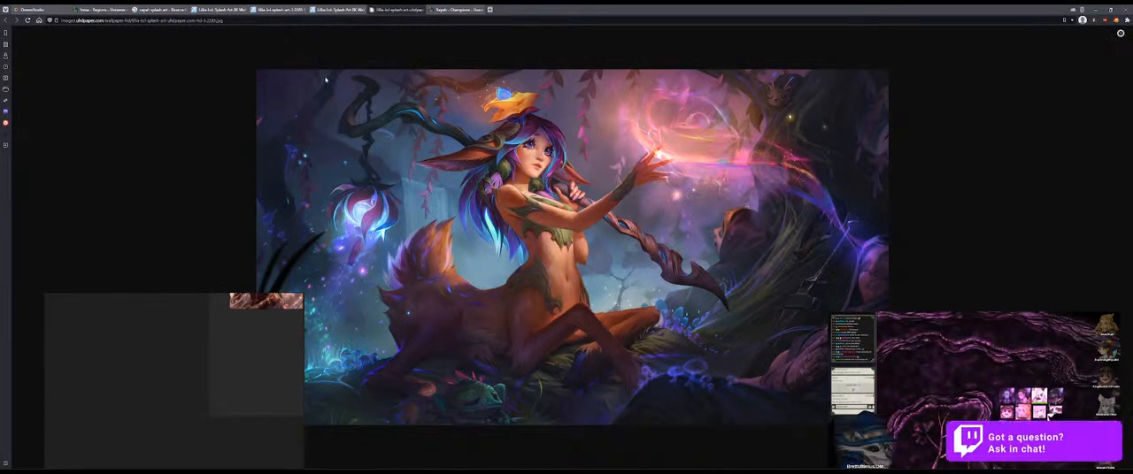
Step: Capture a screen clip of Lillia from the splash art and add it to the reference board
key("super+shift+s")
left_click_drag(328, 70, 688, 424)
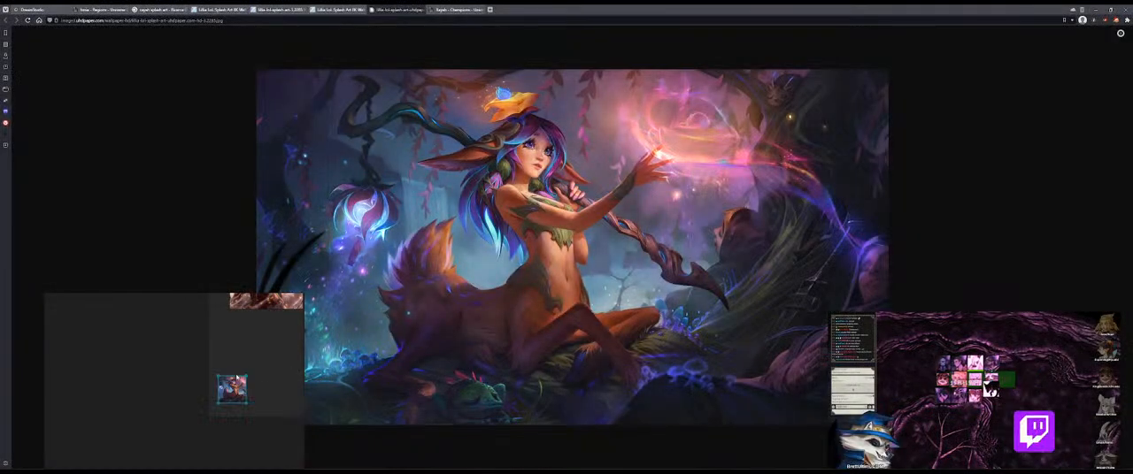
left_click_drag(225, 405, 272, 434)
left_click_drag(256, 390, 187, 430)
left_click_drag(188, 430, 174, 428)
left_click_drag(143, 454, 154, 452)
left_click(243, 442)
left_click_drag(237, 399, 247, 471)
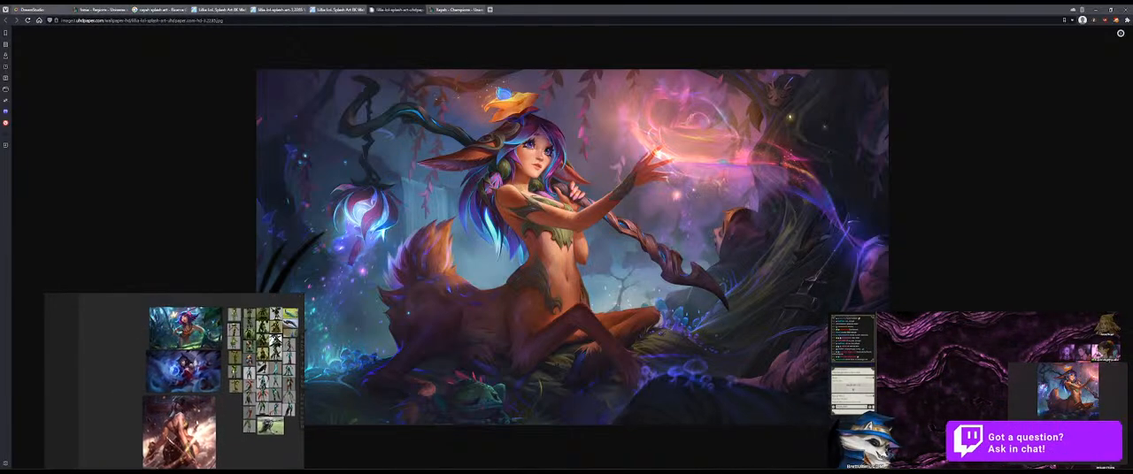
Step: Arrange the Lillia clip as the last image in the board's column of splash art references
left_click_drag(197, 429, 160, 384)
scroll(160, 384, "down", 3)
left_click_drag(78, 452, 174, 447)
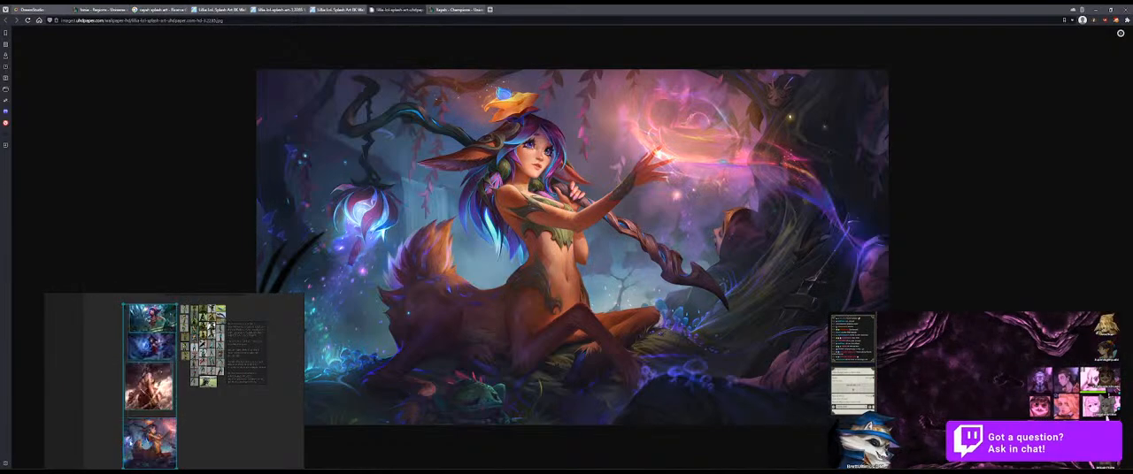
left_click_drag(162, 442, 144, 441)
left_click_drag(150, 409, 167, 430)
scroll(181, 424, "up", 4)
left_click_drag(196, 345, 153, 446)
left_click_drag(145, 338, 194, 381)
left_click_drag(204, 429, 226, 355)
Step: Select the board's contents, then move and resize the board window to fit the images and champion notes
left_click_drag(245, 318, 104, 465)
scroll(177, 381, "up", 4)
left_click_drag(266, 406, 292, 349)
left_click_drag(246, 428, 216, 390)
left_click_drag(226, 313, 207, 250)
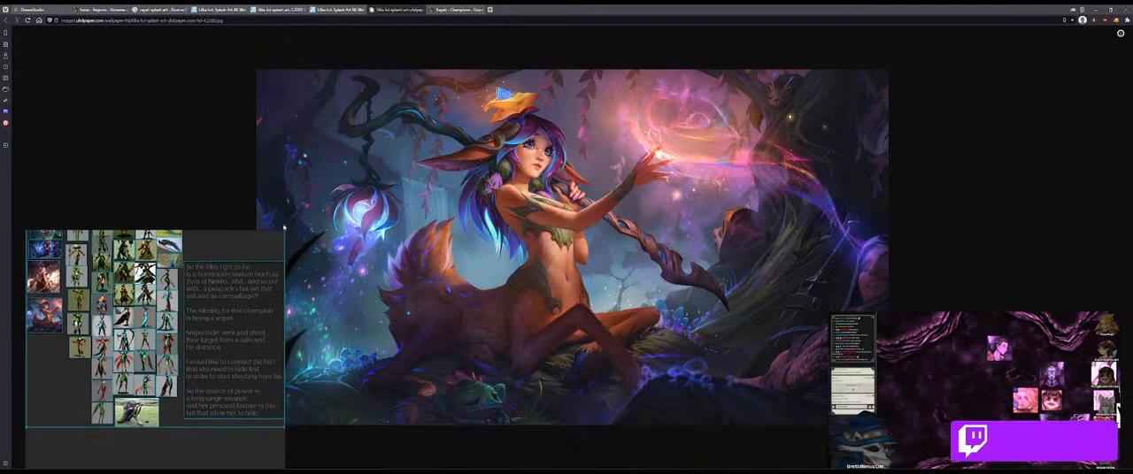
left_click_drag(283, 228, 290, 149)
left_click(259, 186)
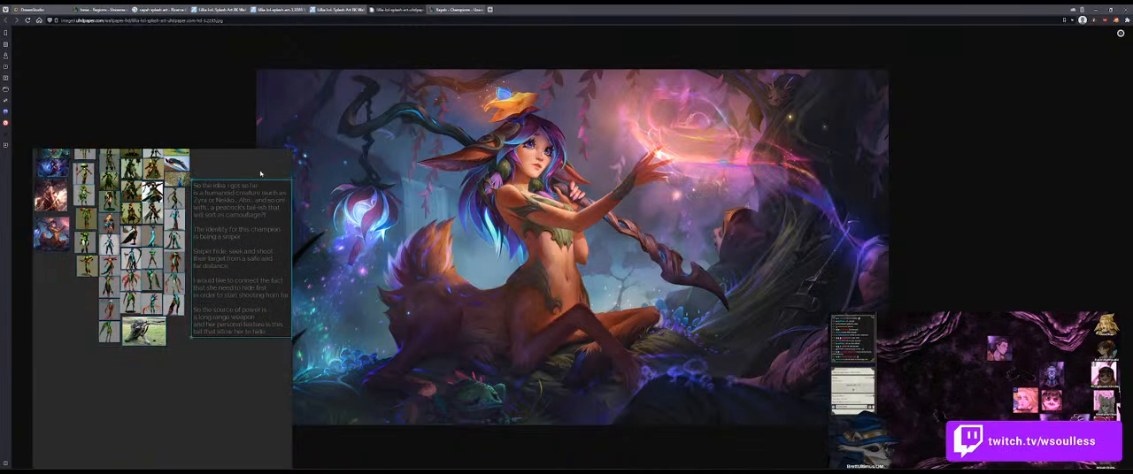
left_click_drag(232, 279, 231, 207)
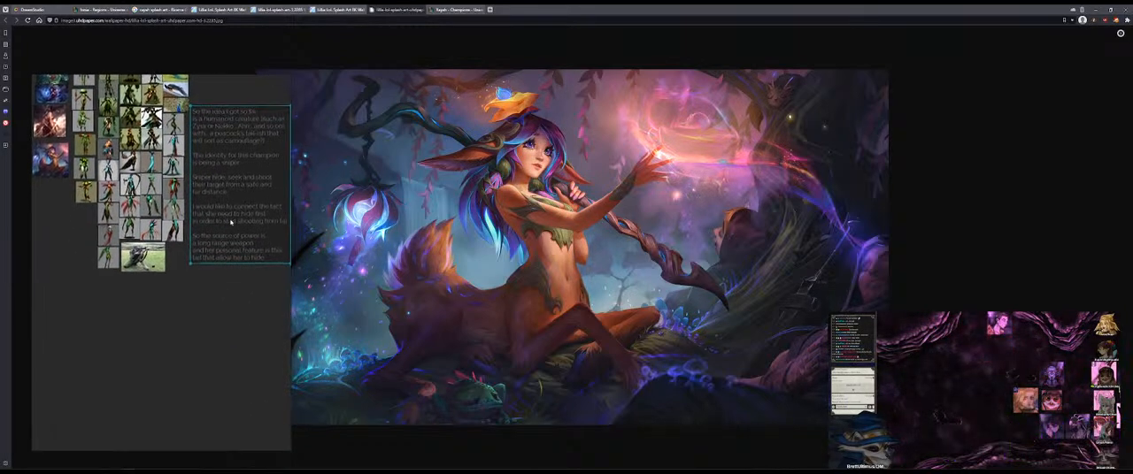
left_click_drag(231, 451, 237, 277)
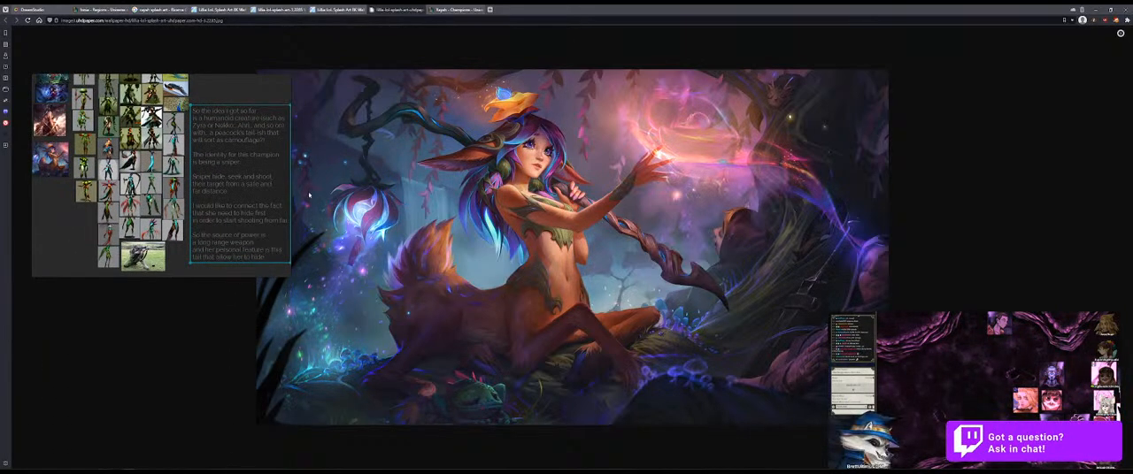
left_click_drag(291, 185, 353, 185)
Step: Center the images and notes within the board window and move the window back down over the page's lower part
left_click_drag(271, 149, 318, 202)
left_click_drag(320, 131, 173, 348)
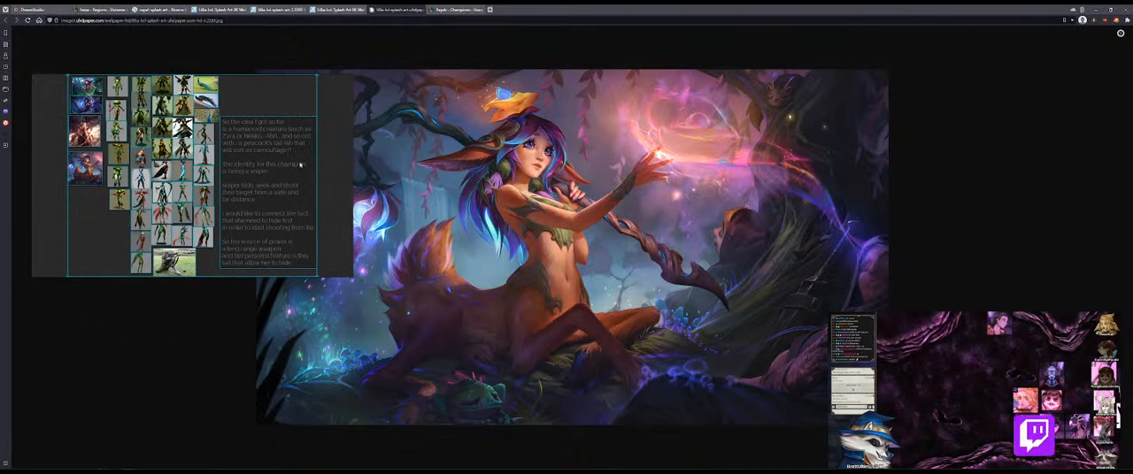
left_click(336, 188)
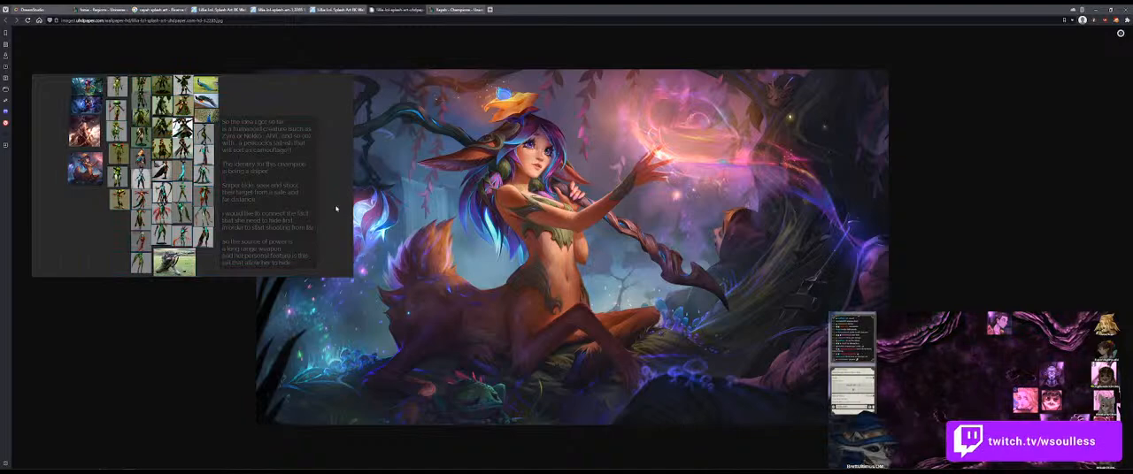
left_click_drag(302, 124, 289, 308)
Step: Close the Lillia image and UHD Wallpaper tabs and return to the Xayah image results
middle_click(399, 8)
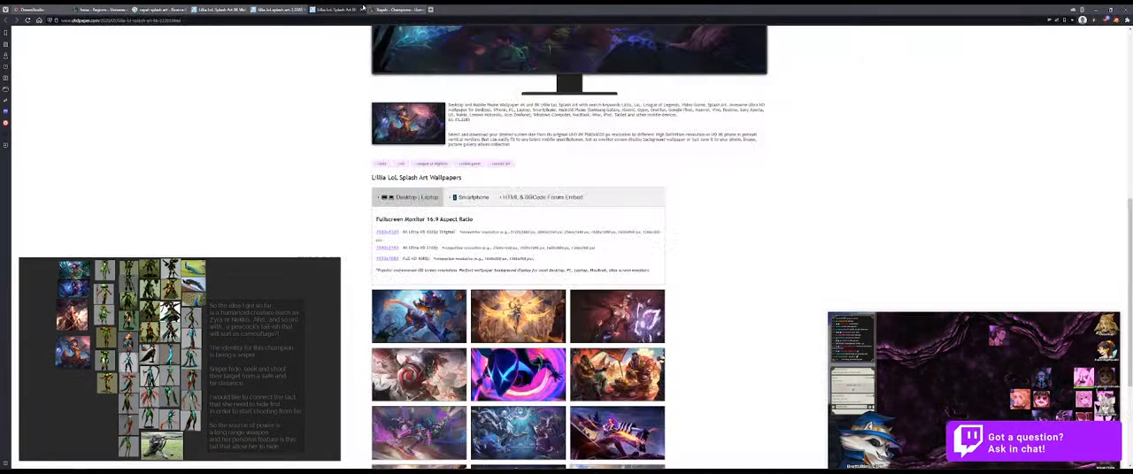
left_click(383, 8)
right_click(588, 145)
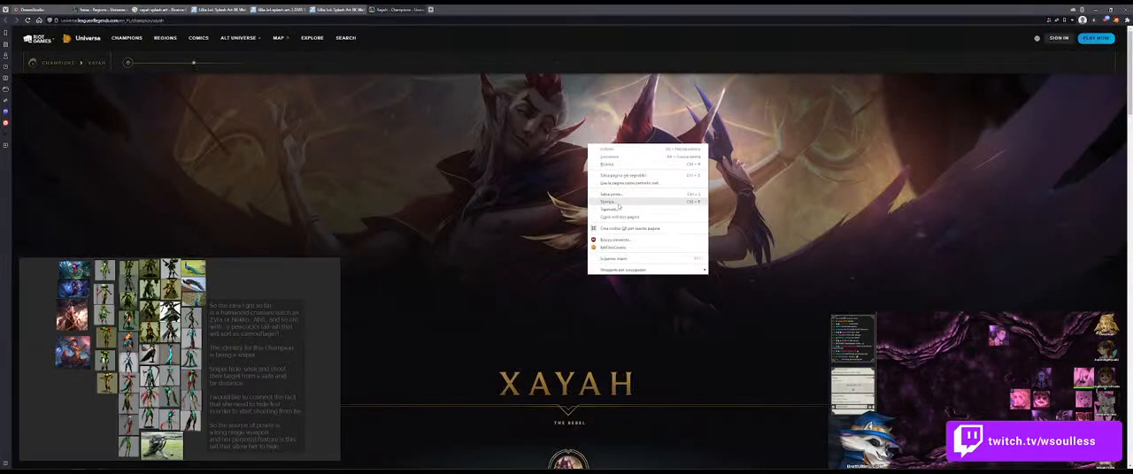
left_click(271, 8)
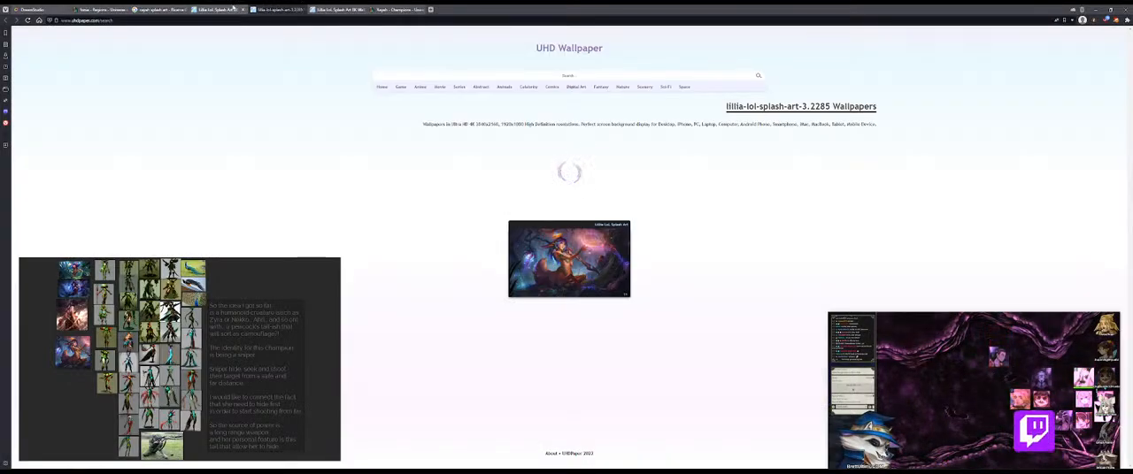
middle_click(281, 8)
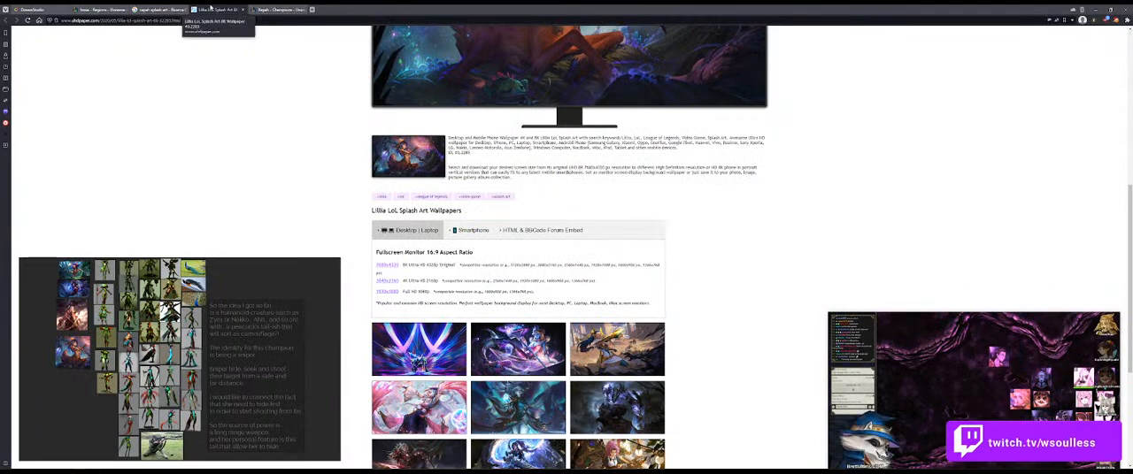
middle_click(281, 8)
left_click(142, 8)
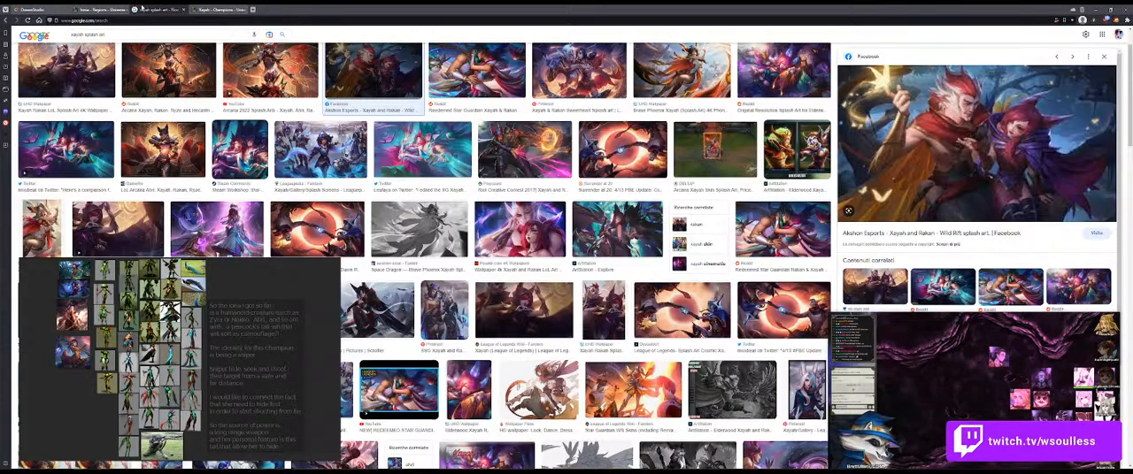
Step: Open the Akshon Esports Facebook post with the Wild Rift Xayah and Rakan splash art and enlarge its image
right_click(945, 137)
left_click(951, 237)
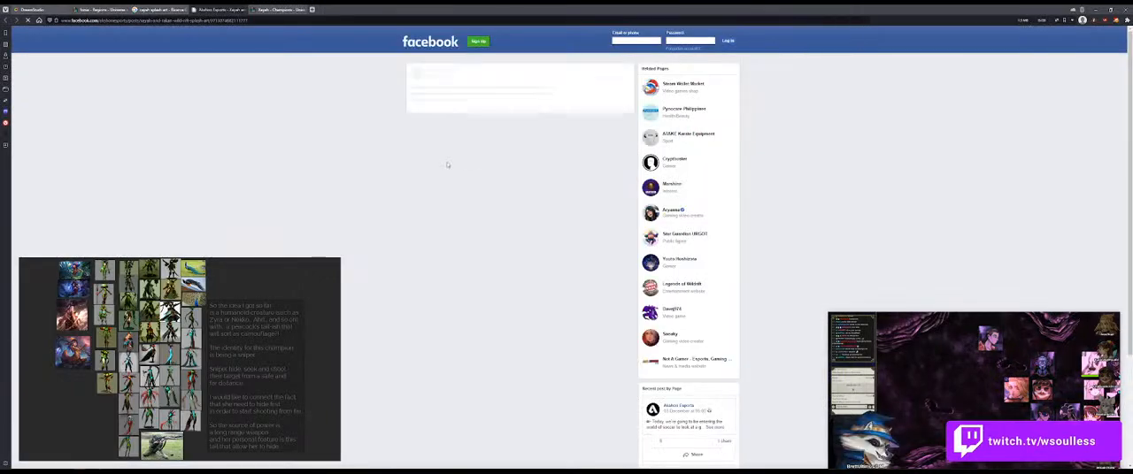
left_click(488, 143)
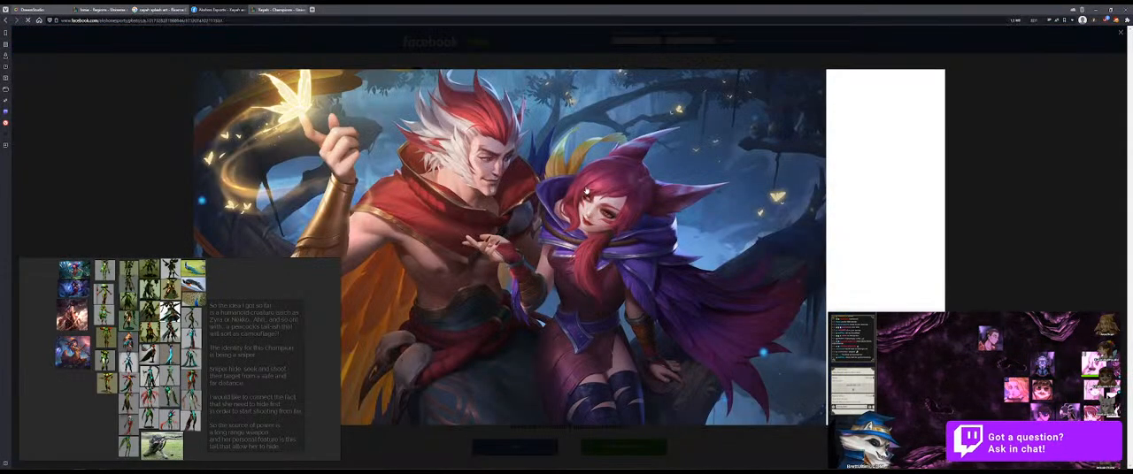
right_click(554, 153)
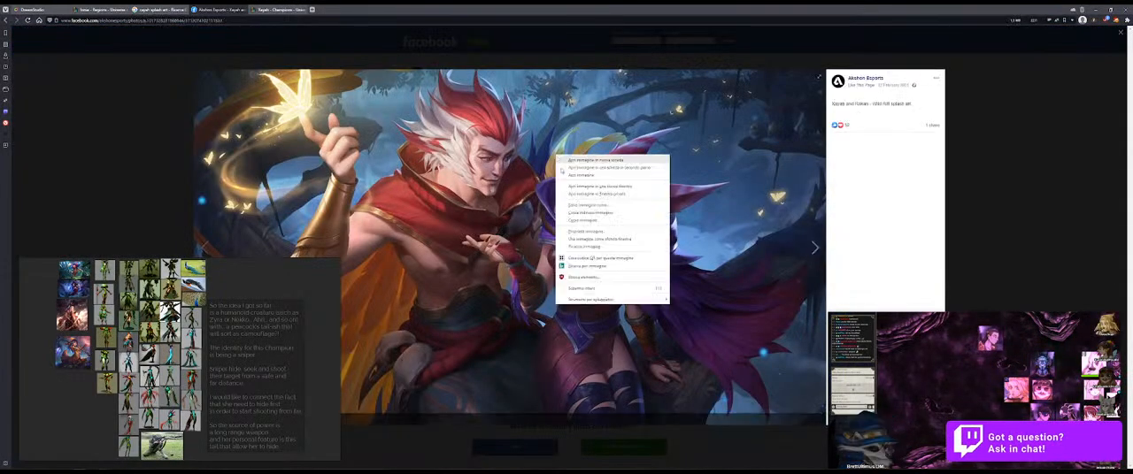
right_click(482, 155)
left_click(564, 7)
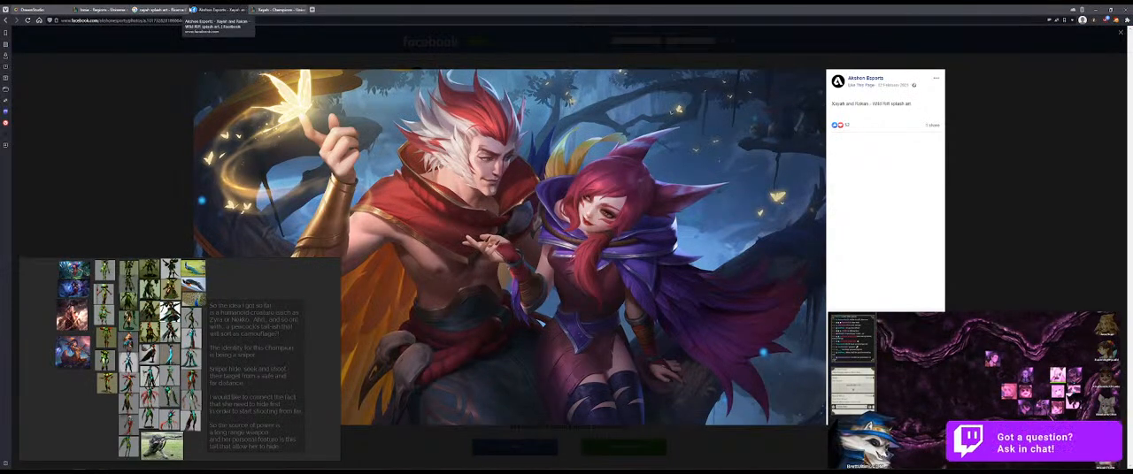
Step: Open the UHD Wallpaper page for the Xayah Rakan splash art from the image results and display its 1920x1080 version
left_click(172, 8)
left_click(96, 77)
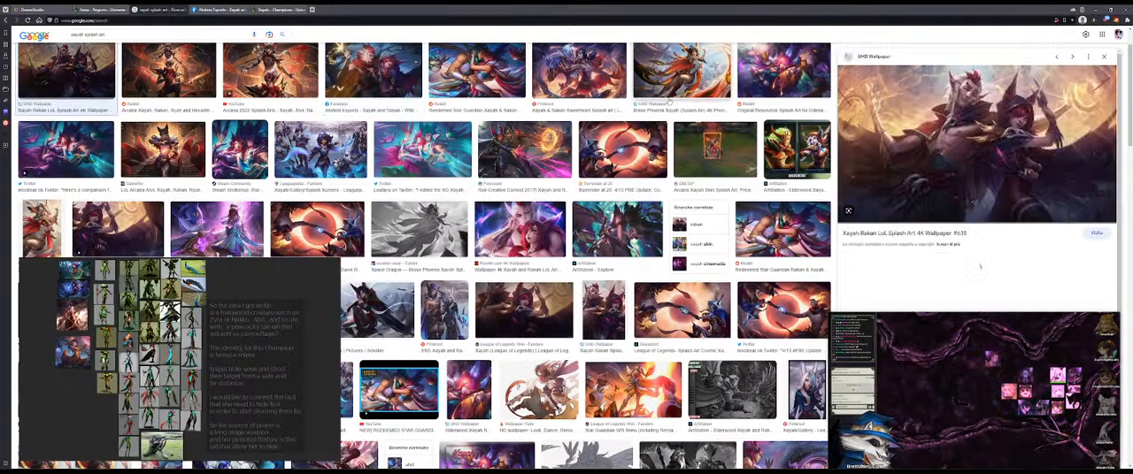
left_click(938, 190)
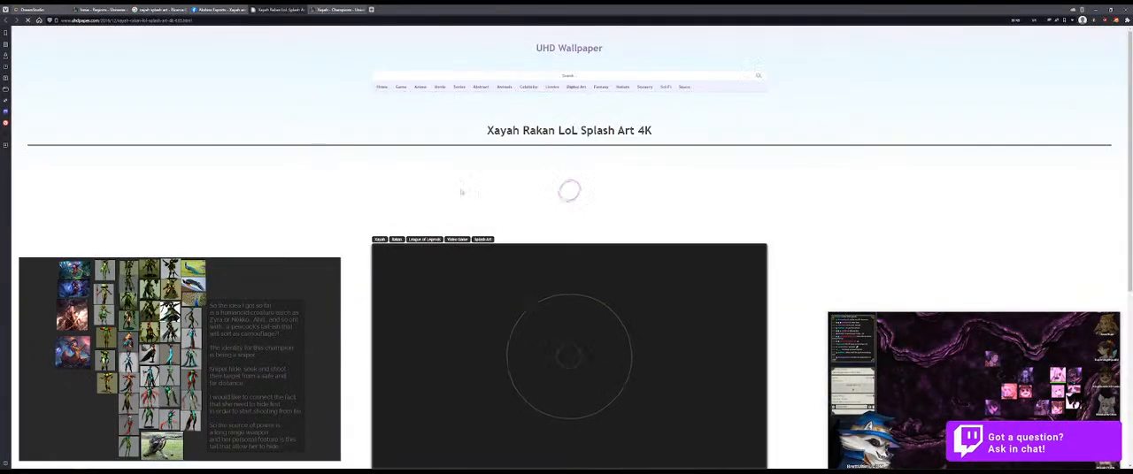
scroll(572, 209, "down", 3)
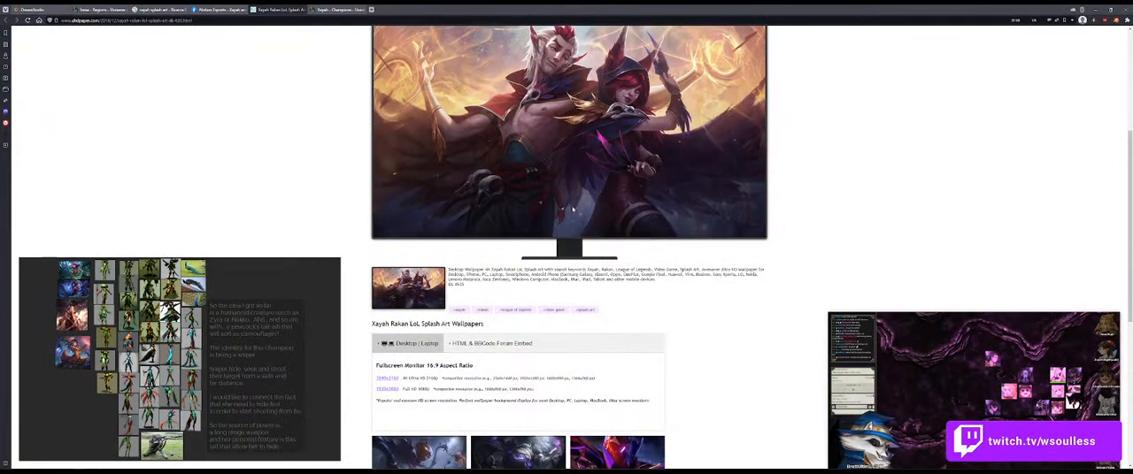
left_click(393, 389)
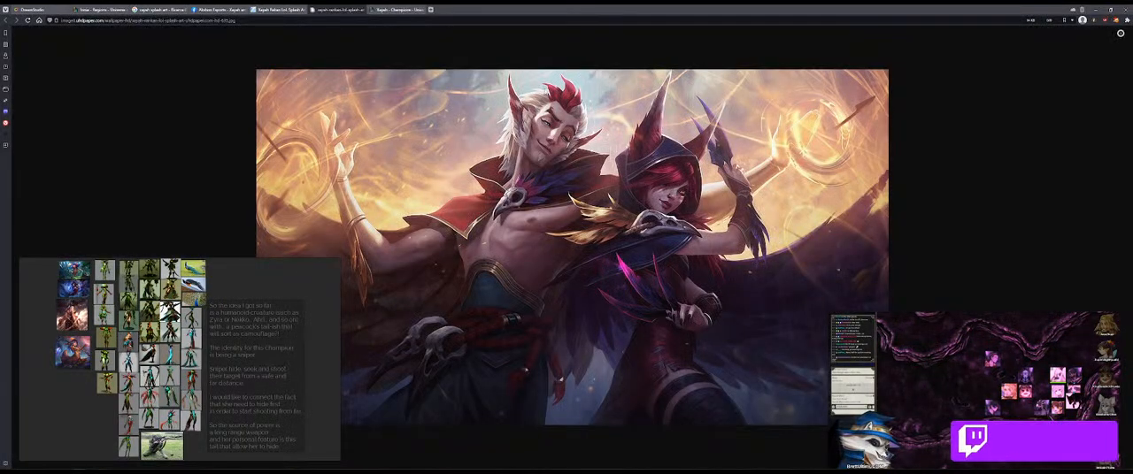
Step: Capture the Xayah portion of the splash art and place it on the board beneath the Lillia image in the splash art column
key("super+shift+s")
left_click_drag(534, 69, 779, 427)
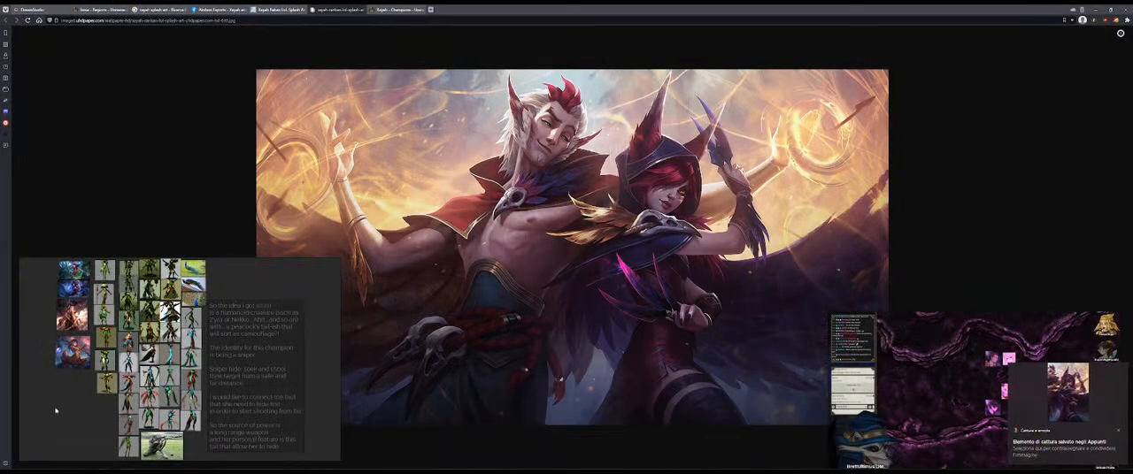
left_click_drag(56, 404, 86, 267)
left_click_drag(78, 364, 74, 395)
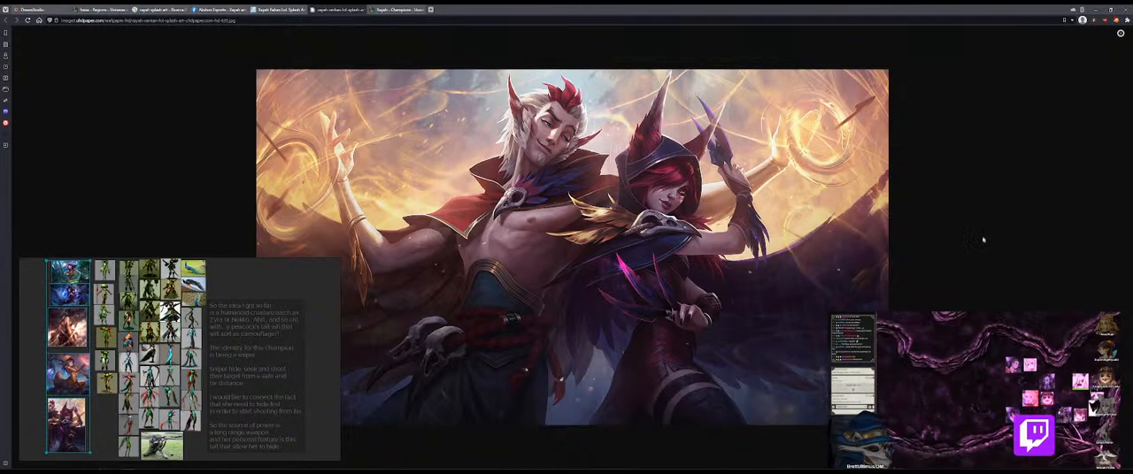
Step: Close the Xayah image, UHD Wallpaper and Facebook tabs and return to the Ionia champions list
middle_click(326, 8)
middle_click(327, 8)
middle_click(284, 8)
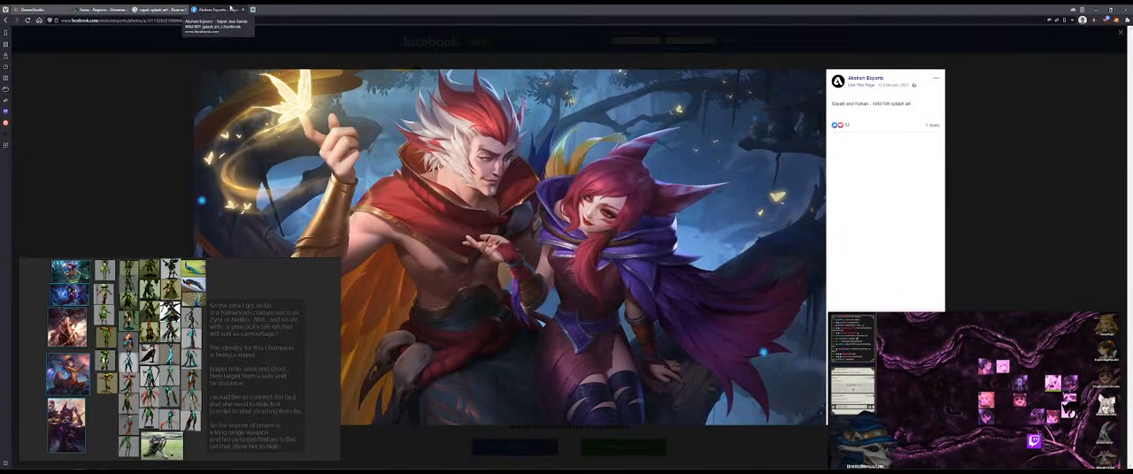
left_click(253, 9)
left_click(95, 8)
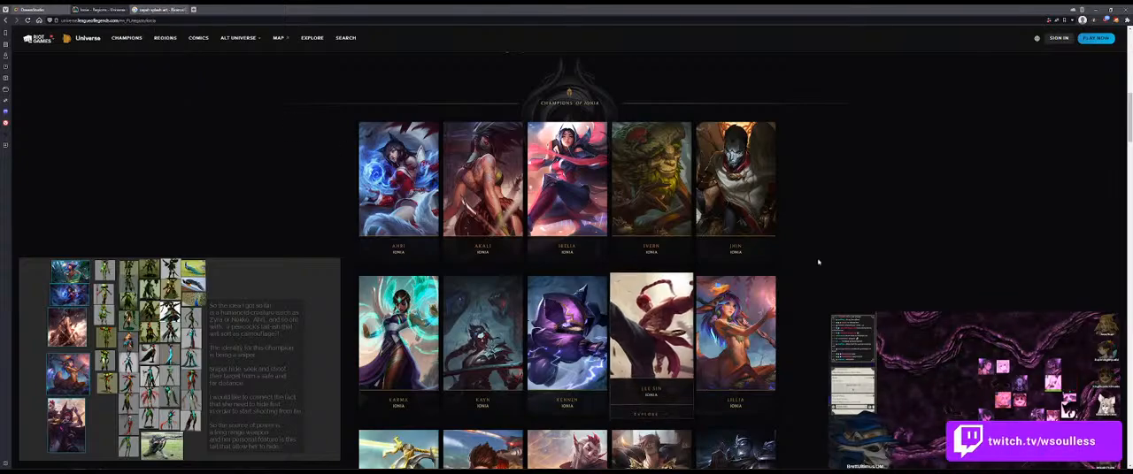
scroll(837, 219, "down", 1)
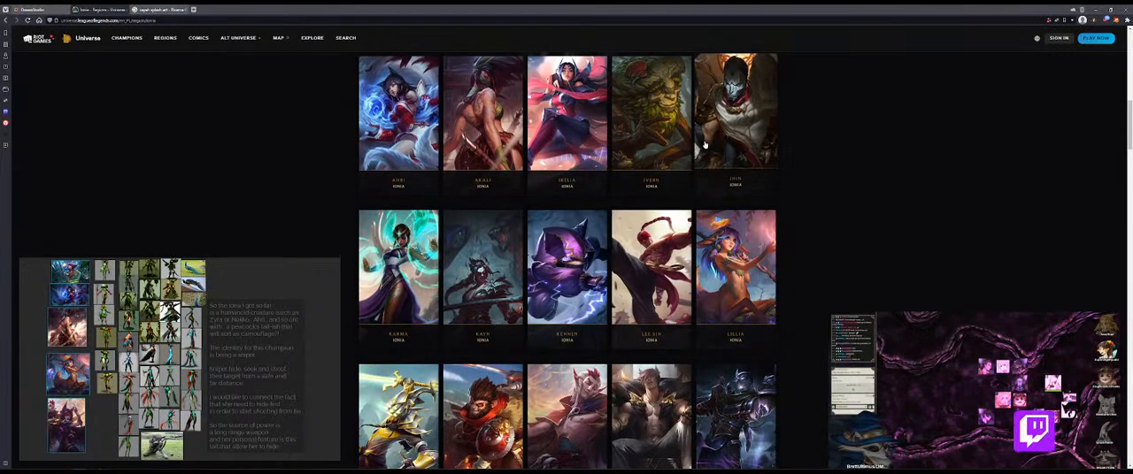
Step: In DreamStudio, generate images from "Character concept of an humanoid with mushroom and vines features, female, sniper, game art, artstation"
key("ctrl+shift+Tab")
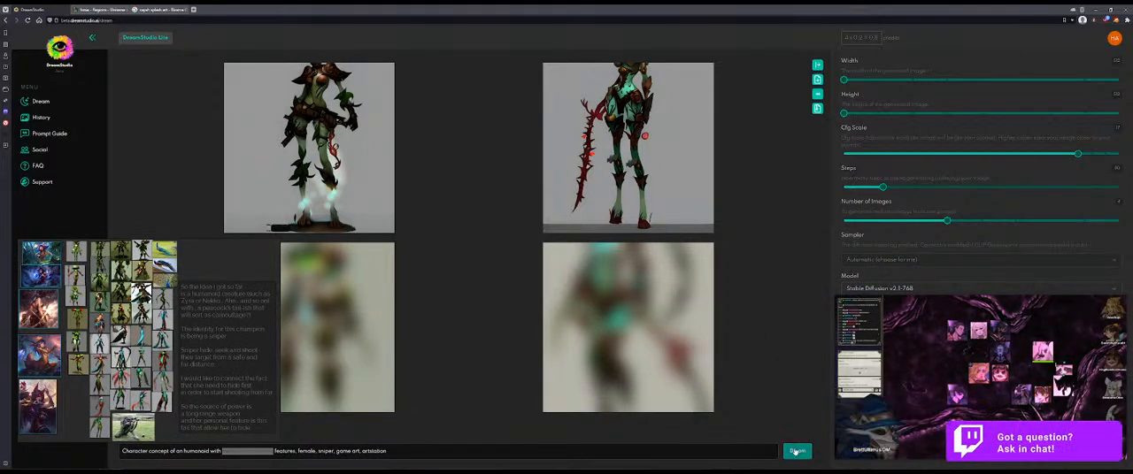
left_click(388, 451)
left_click(792, 451)
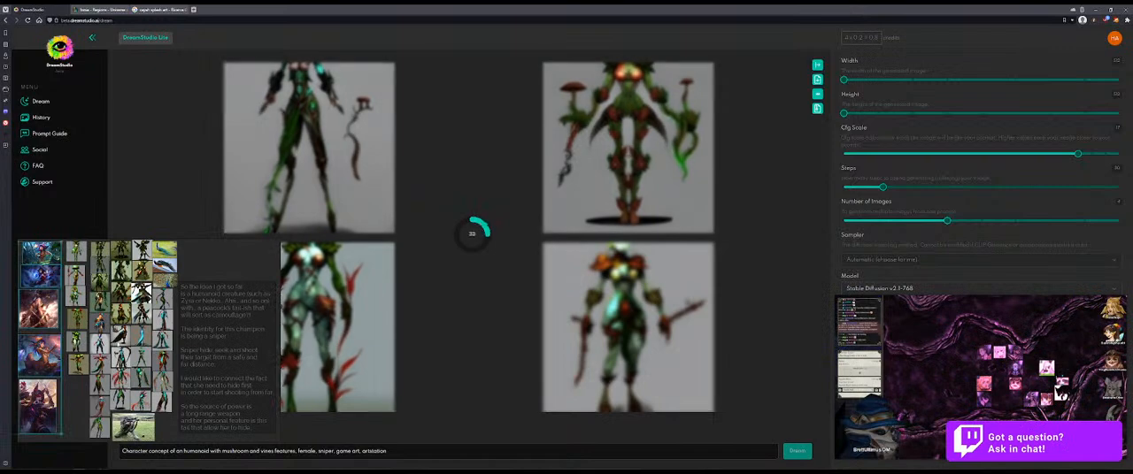
left_click(221, 303)
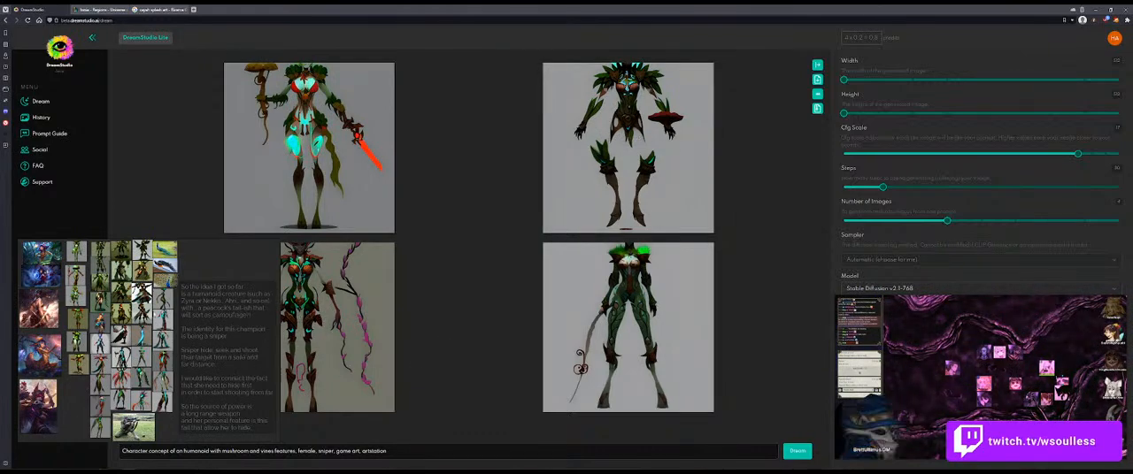
scroll(213, 341, "up", 2)
scroll(213, 344, "down", 3)
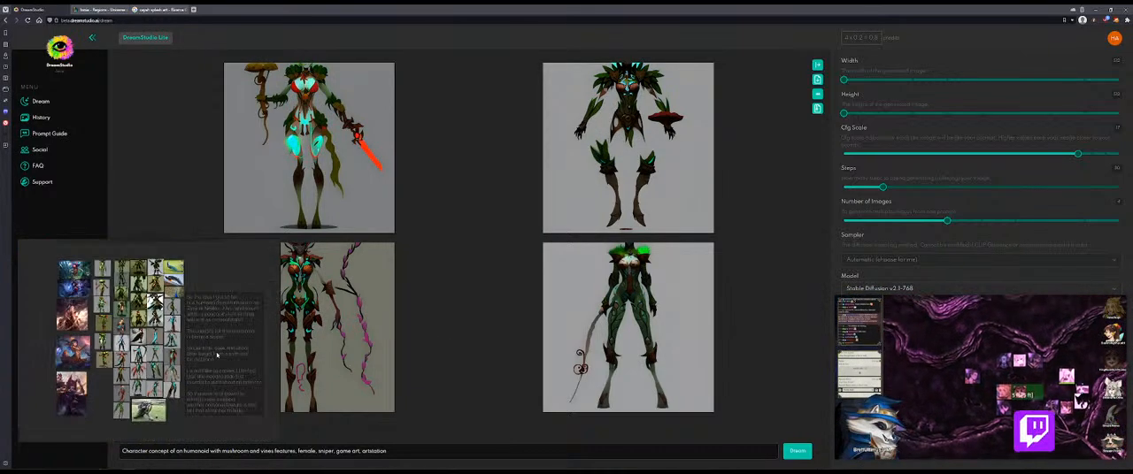
left_click_drag(215, 351, 205, 357)
scroll(205, 358, "up", 1)
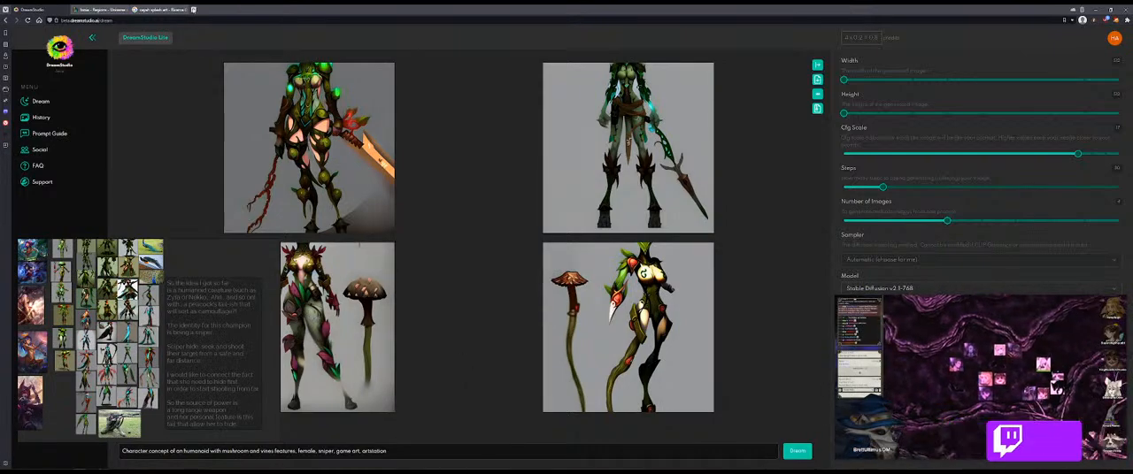
Step: Open the Google Images search page in a new browser tab
key("ctrl+t")
type("www.google.it")
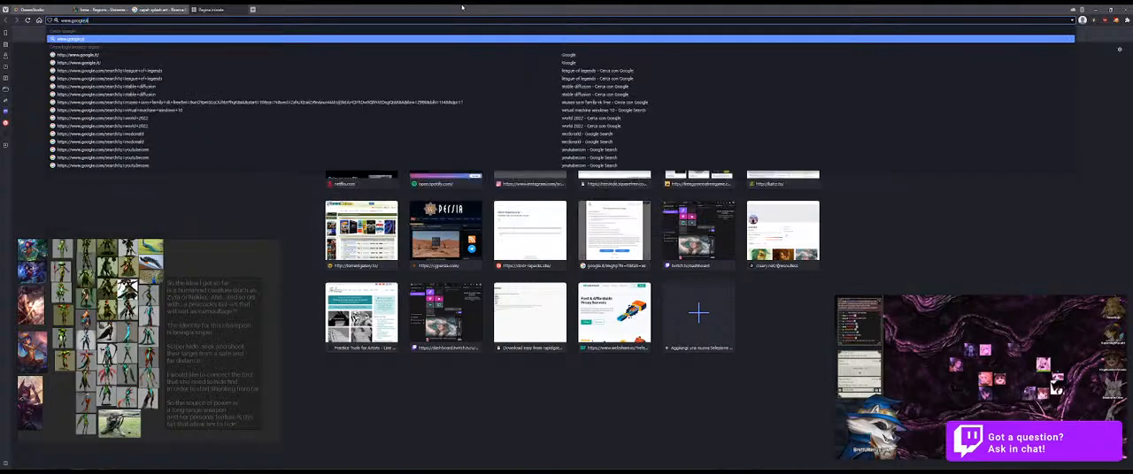
key("Return")
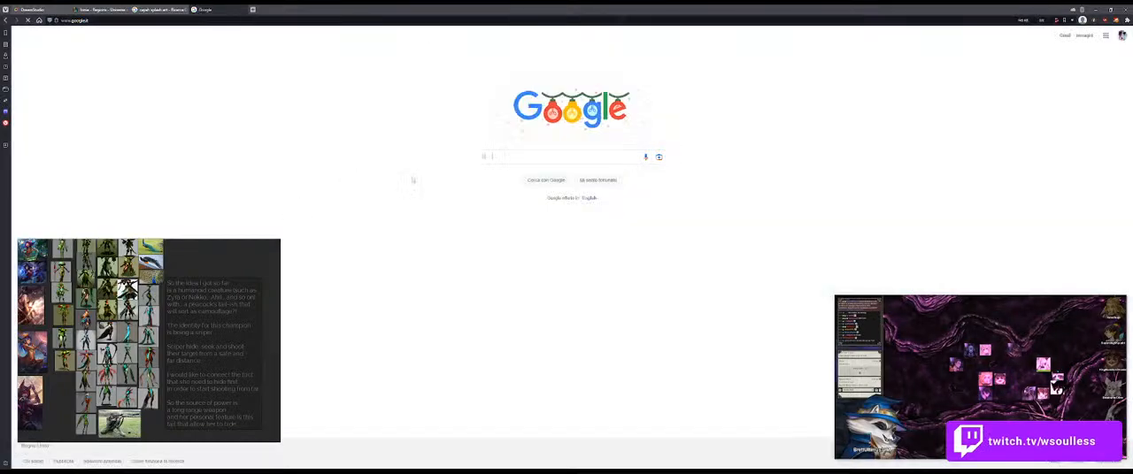
left_click(1083, 36)
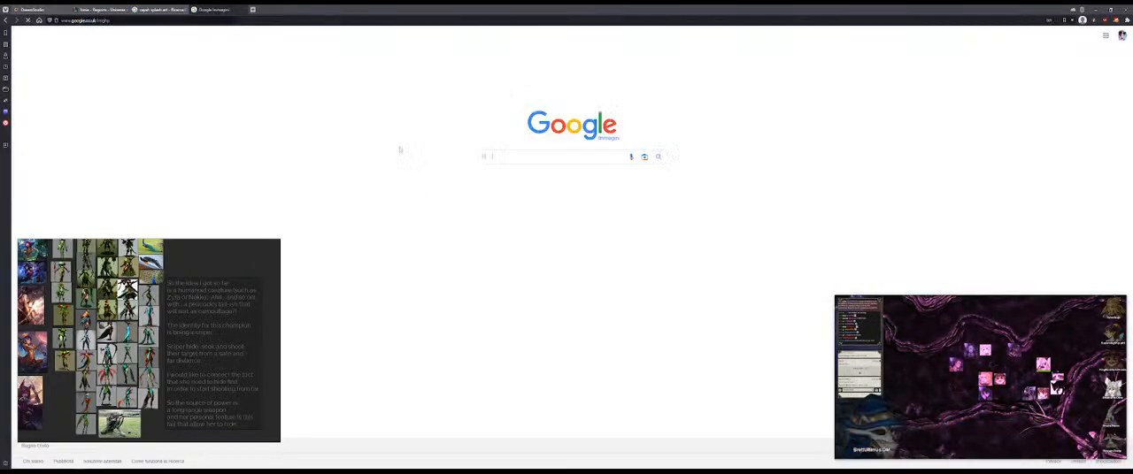
left_click(558, 158)
type("ss")
key("BackSpace")
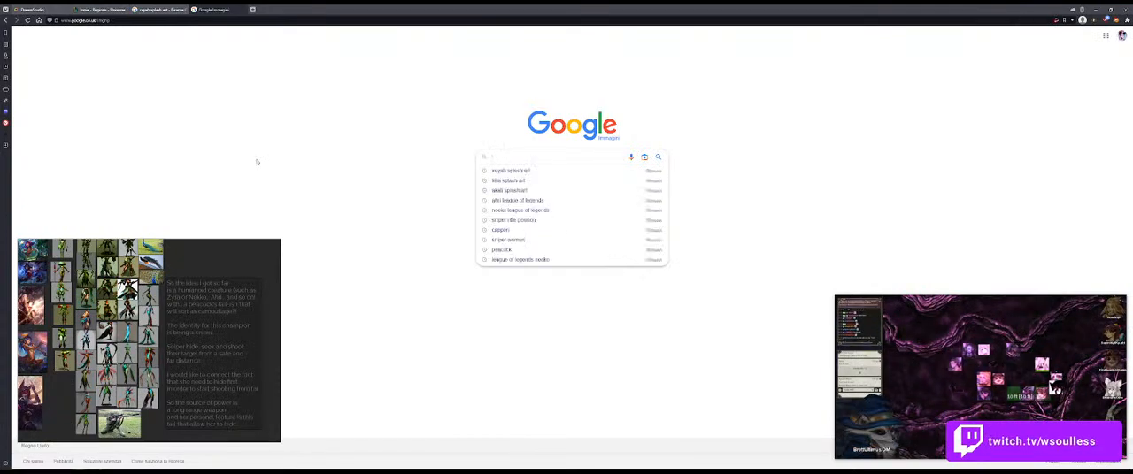
left_click(257, 162)
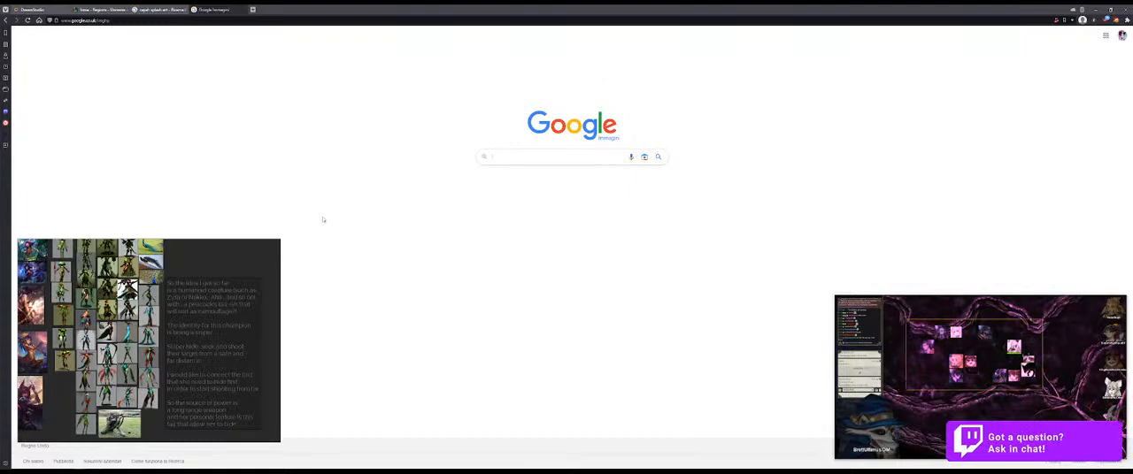
Step: Search Google Images for "birds with big tail feathers"
type("birds with big")
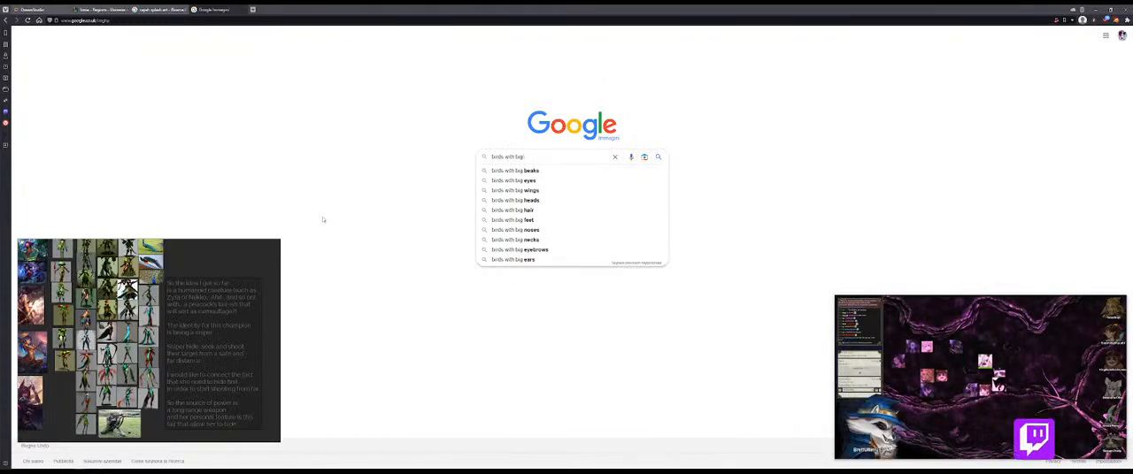
type(" ta")
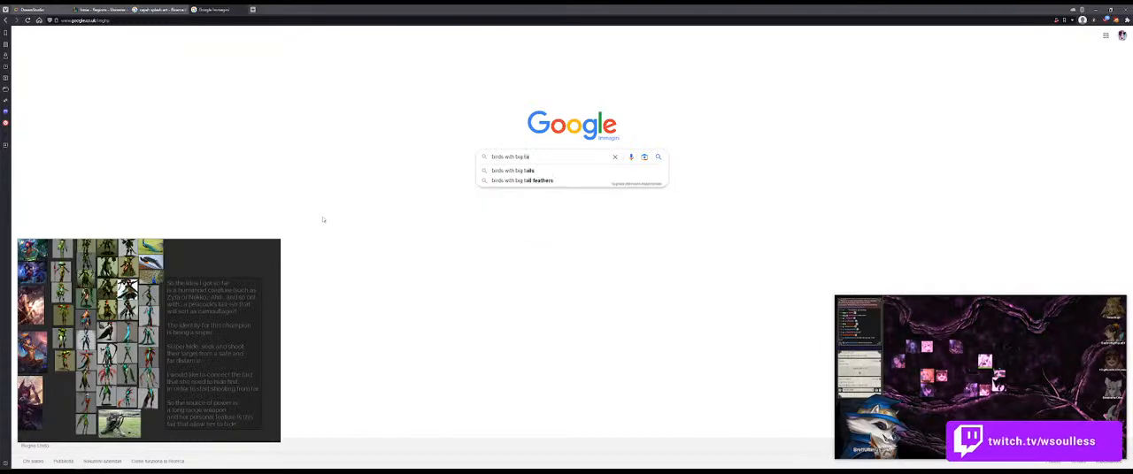
type("il feathers")
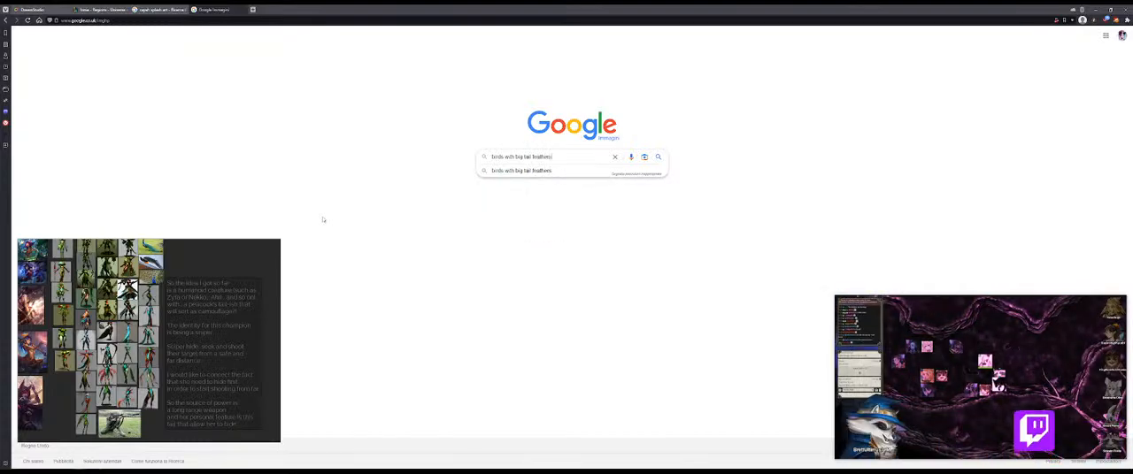
key("Return")
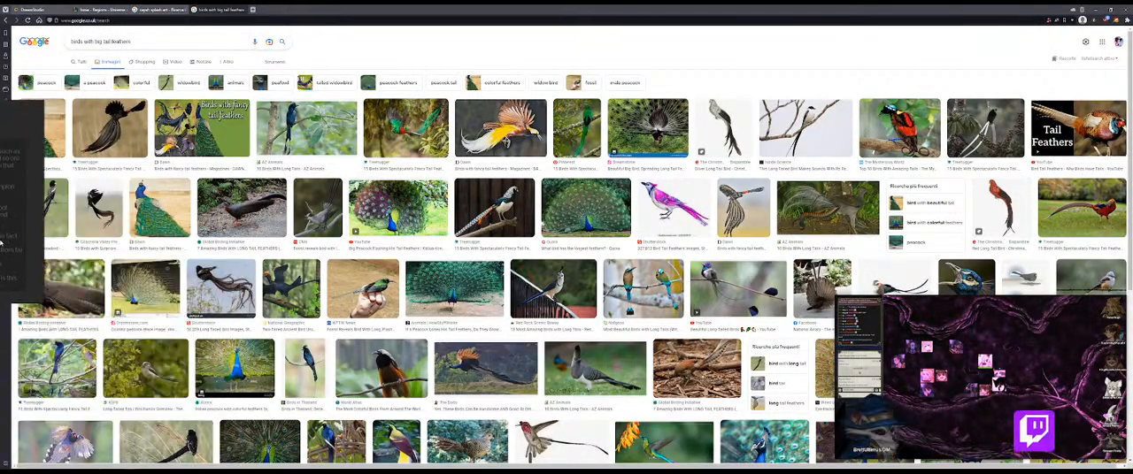
Step: Browse the bird image results and open the preview of the iStock turkey tail feathers photo
scroll(375, 353, "down", 3)
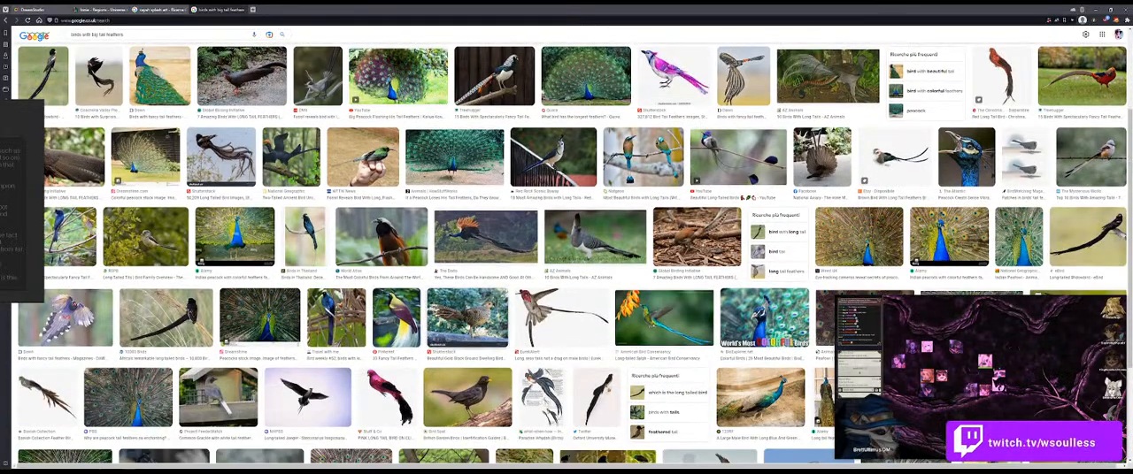
scroll(375, 353, "down", 4)
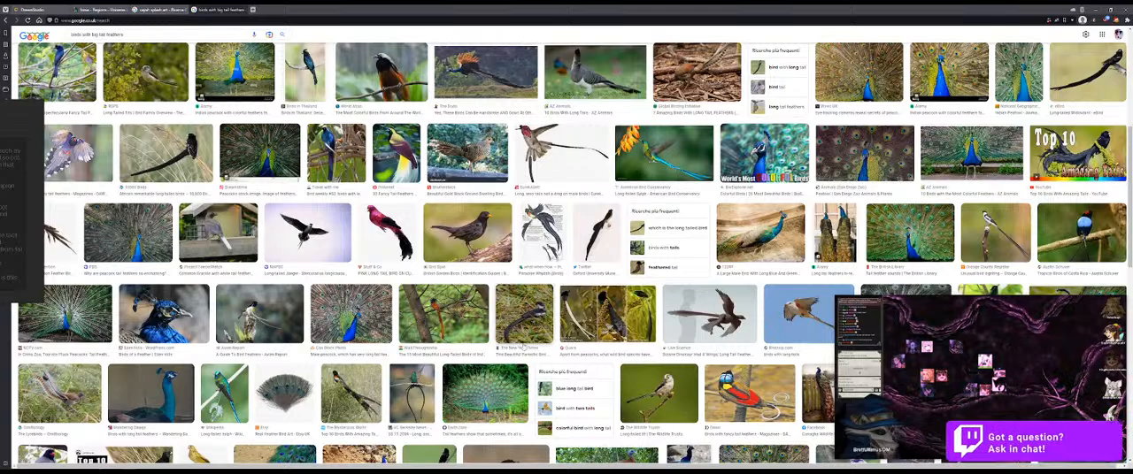
scroll(524, 348, "down", 5)
scroll(526, 346, "down", 2)
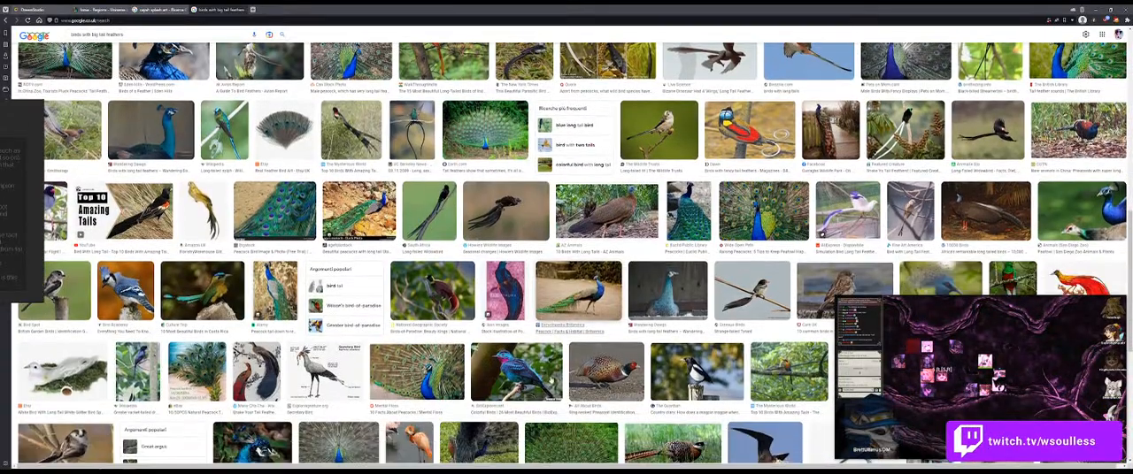
scroll(550, 378, "down", 4)
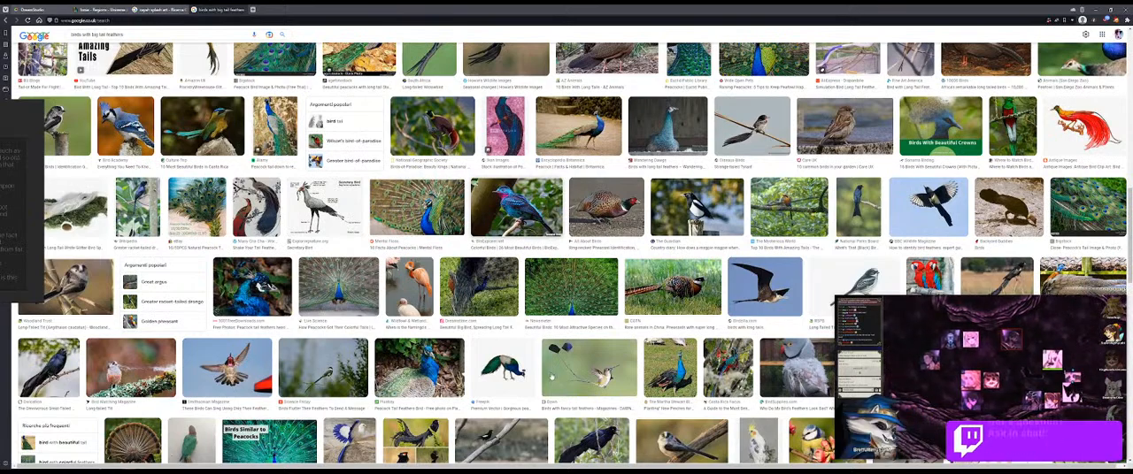
scroll(551, 377, "down", 2)
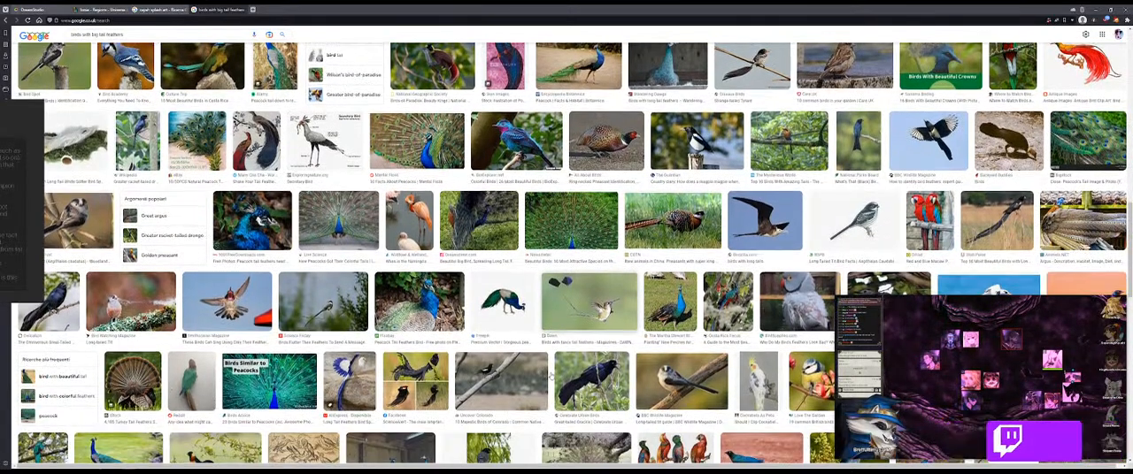
scroll(550, 378, "down", 1)
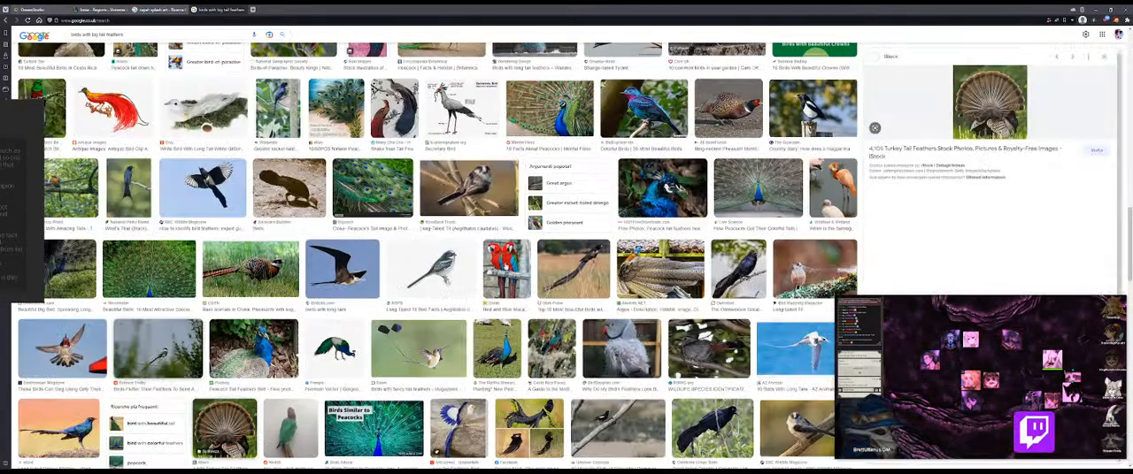
left_click(132, 350)
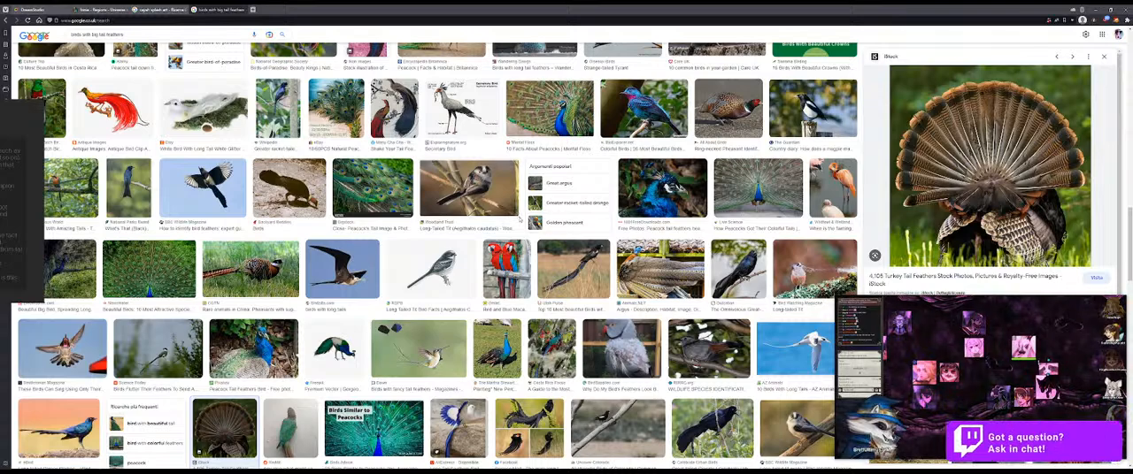
scroll(516, 232, "down", 1)
scroll(516, 233, "down", 1)
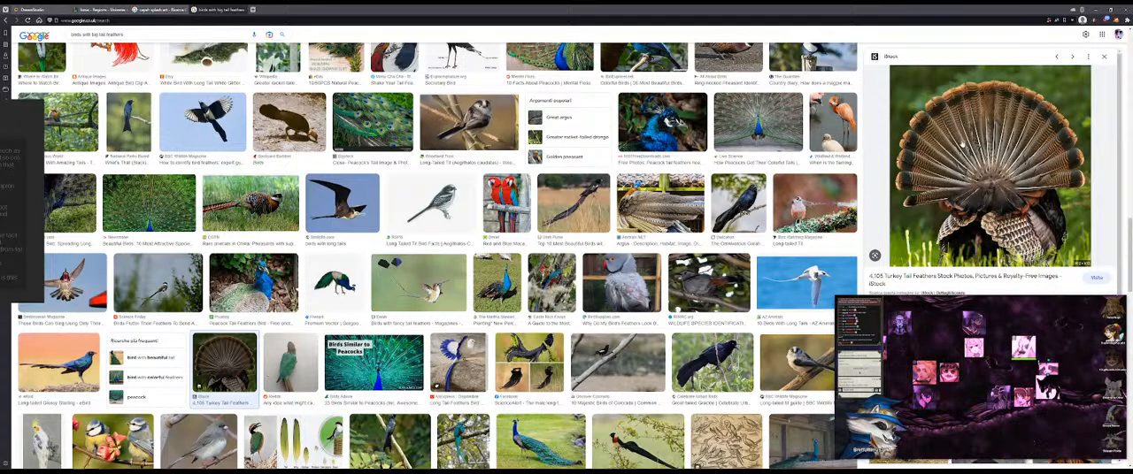
Step: Copy the turkey photo, paste it on the board beside the bottom reference photo, and move the board window mostly off-screen
right_click(961, 143)
mouse_move(998, 237)
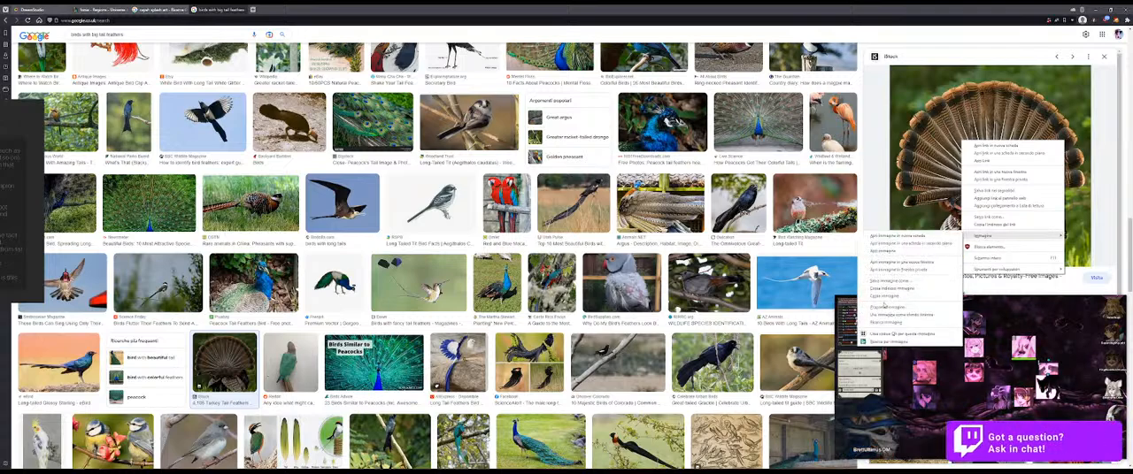
left_click(885, 297)
left_click_drag(0, 247, 391, 267)
key("ctrl+v")
left_click_drag(330, 342, 285, 331)
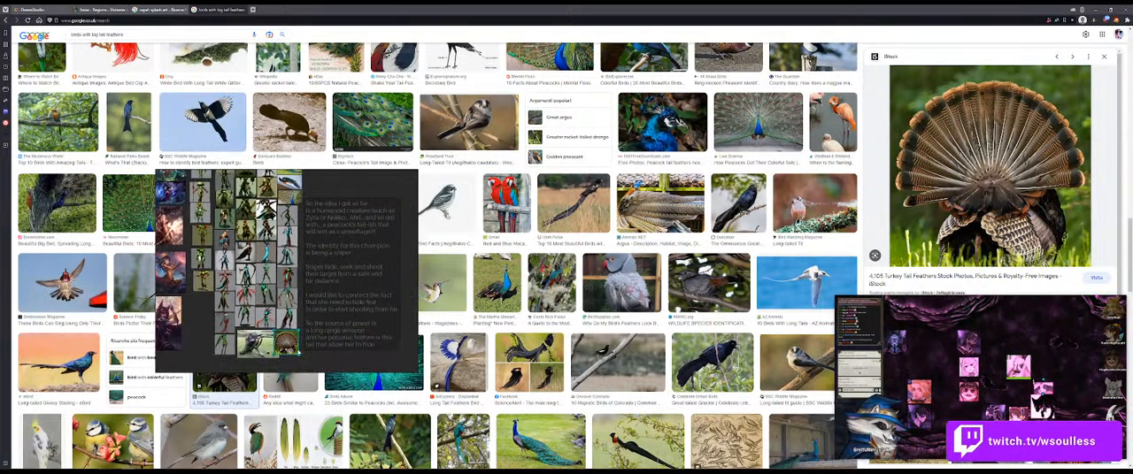
left_click_drag(345, 165, 0, 322)
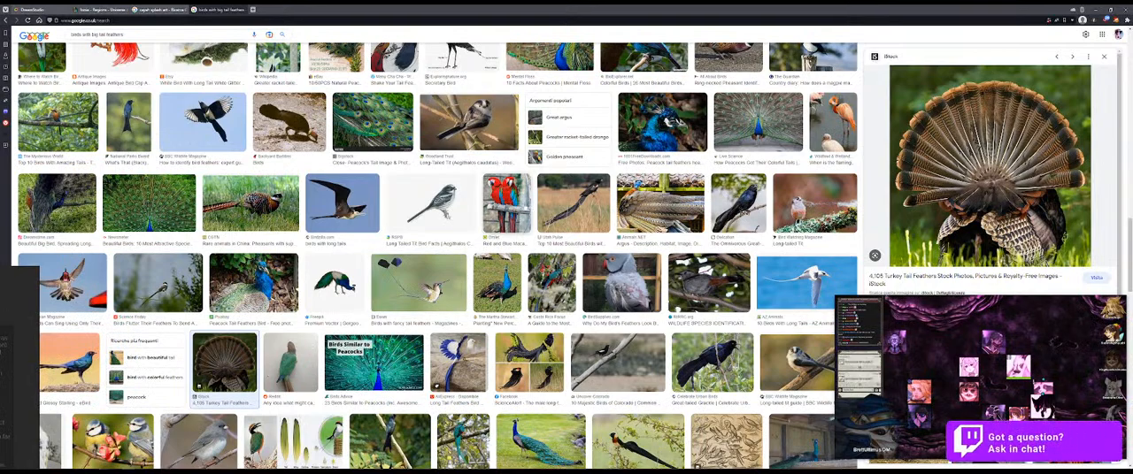
Step: Browse further down the bird image results and open the preview of the Animal Love photo of the red and yellow pheasant
scroll(370, 355, "down", 2)
scroll(370, 355, "down", 5)
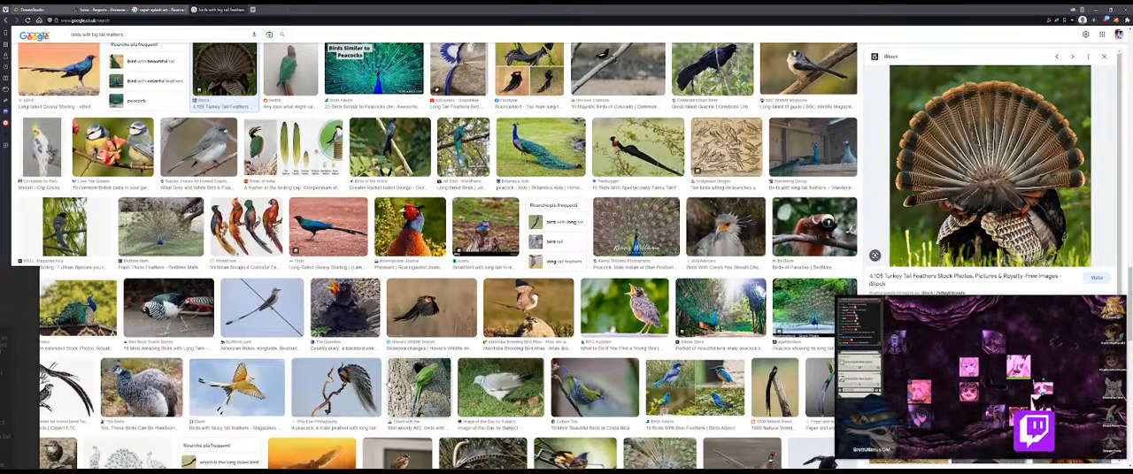
scroll(411, 350, "down", 4)
scroll(401, 373, "down", 3)
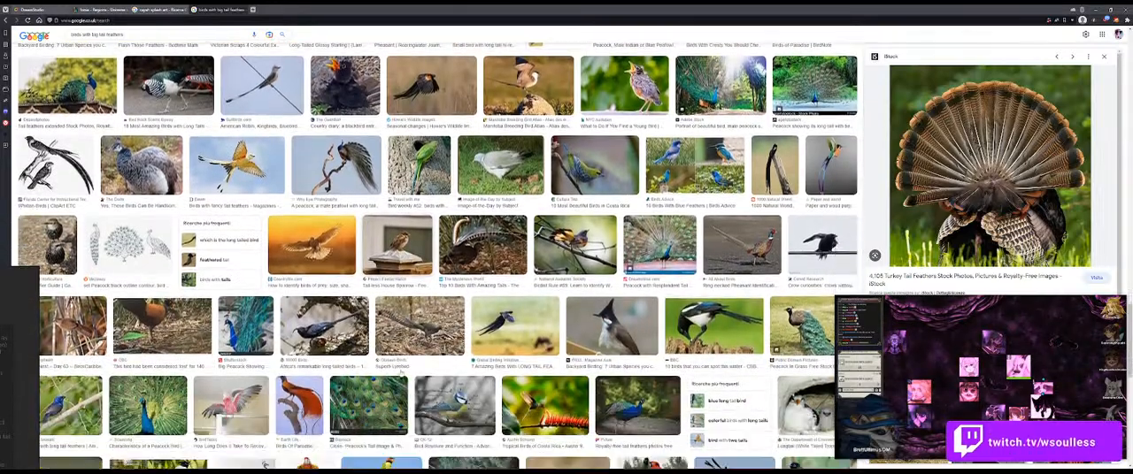
scroll(400, 374, "down", 2)
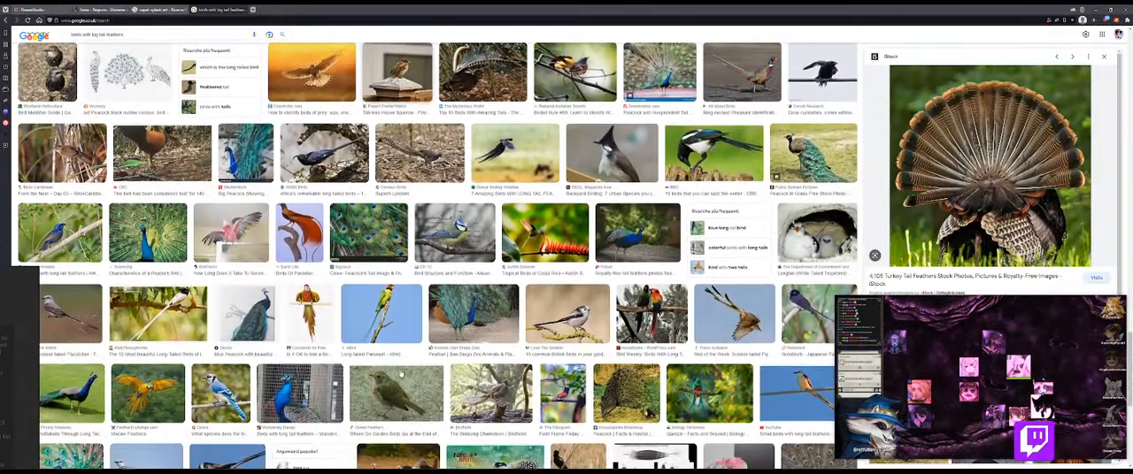
scroll(401, 373, "down", 1)
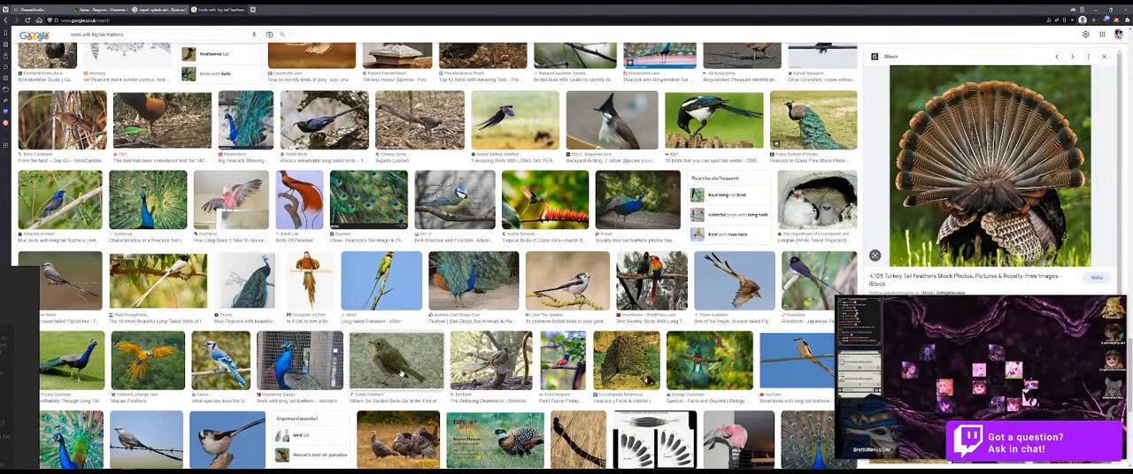
scroll(401, 373, "down", 2)
scroll(400, 388, "down", 7)
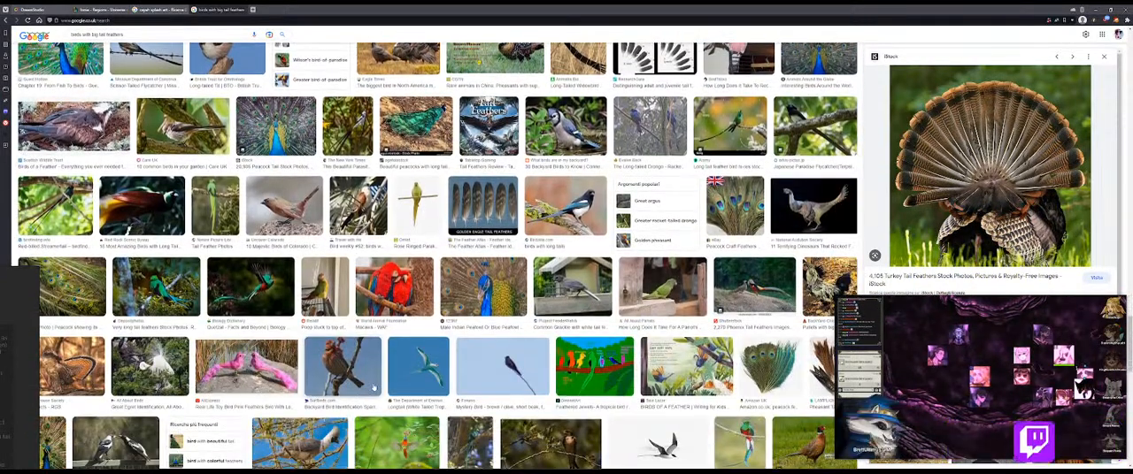
scroll(374, 387, "up", 1)
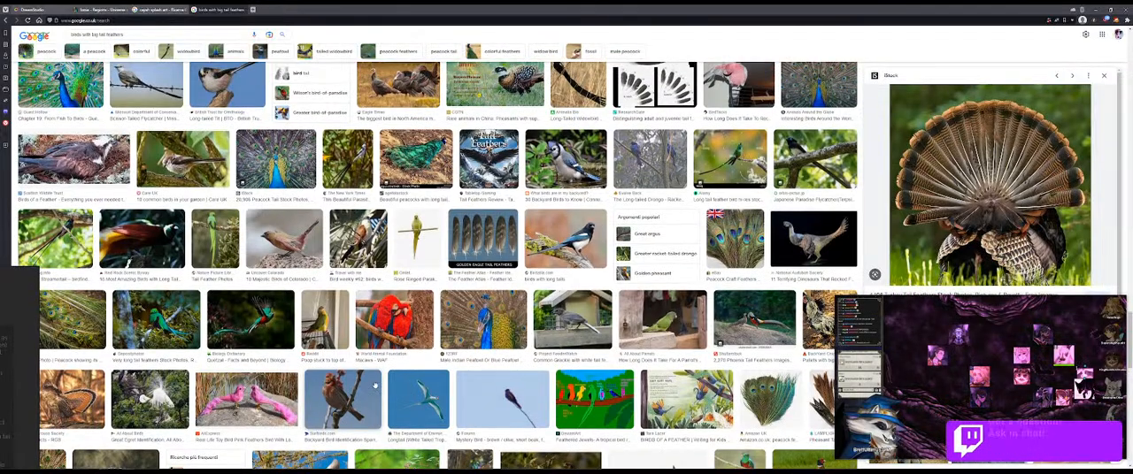
scroll(374, 385, "down", 2)
scroll(375, 384, "down", 5)
scroll(375, 384, "down", 2)
scroll(375, 383, "down", 3)
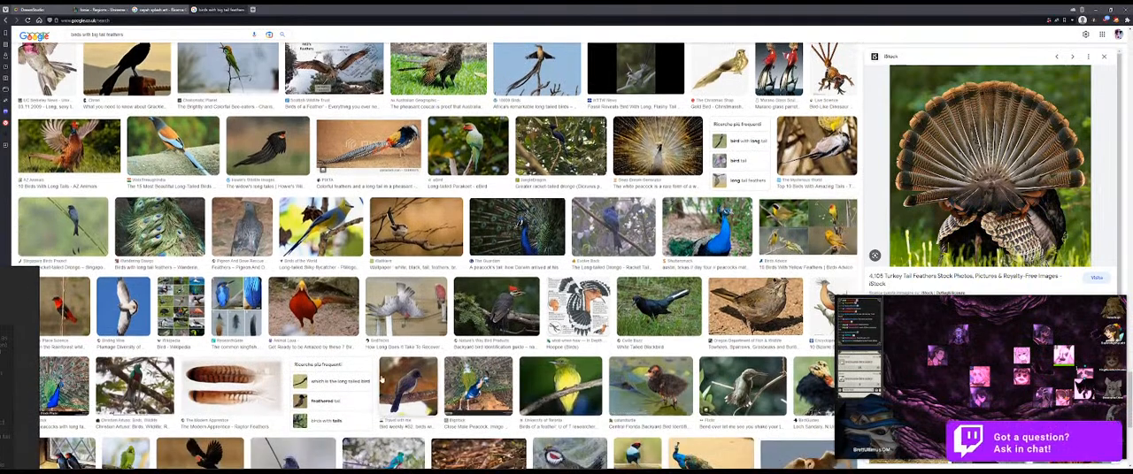
left_click(319, 313)
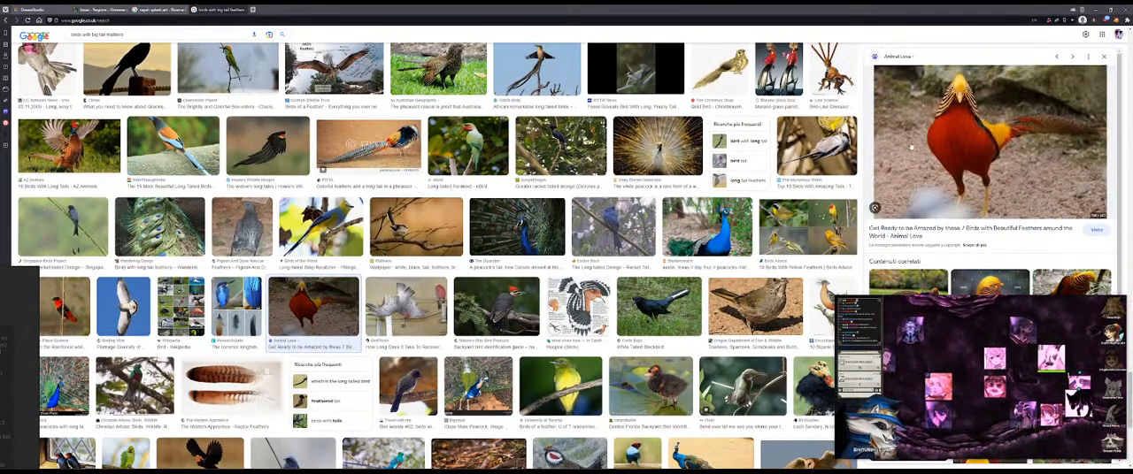
Step: Copy the pheasant photo, bring the board window back on-screen and paste the photo onto it
right_click(973, 140)
mouse_move(980, 235)
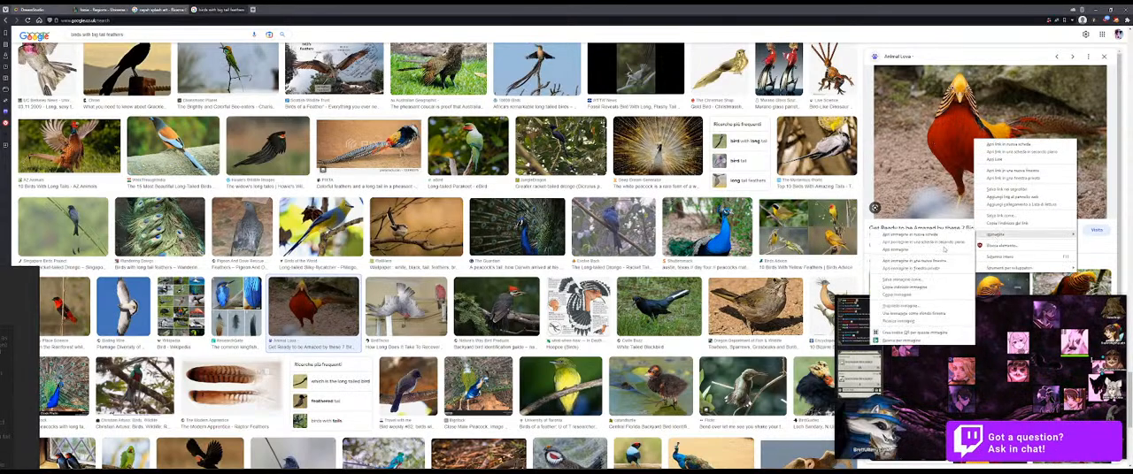
left_click(899, 298)
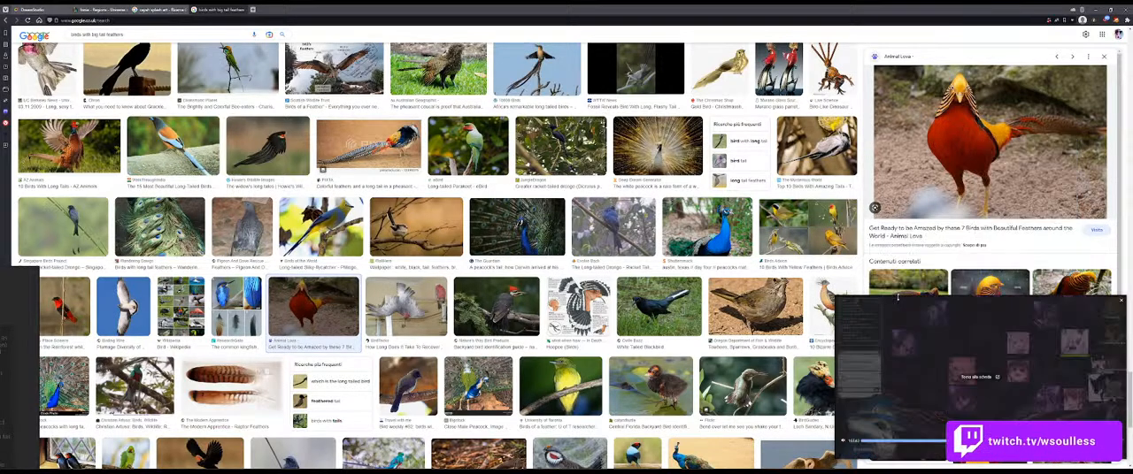
left_click_drag(7, 368, 261, 325)
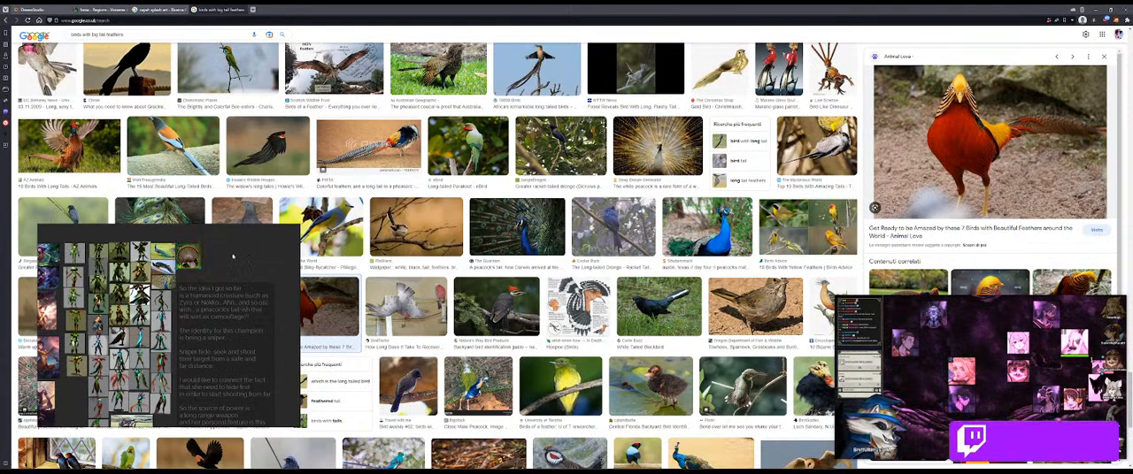
scroll(241, 254, "down", 6)
key("ctrl+v")
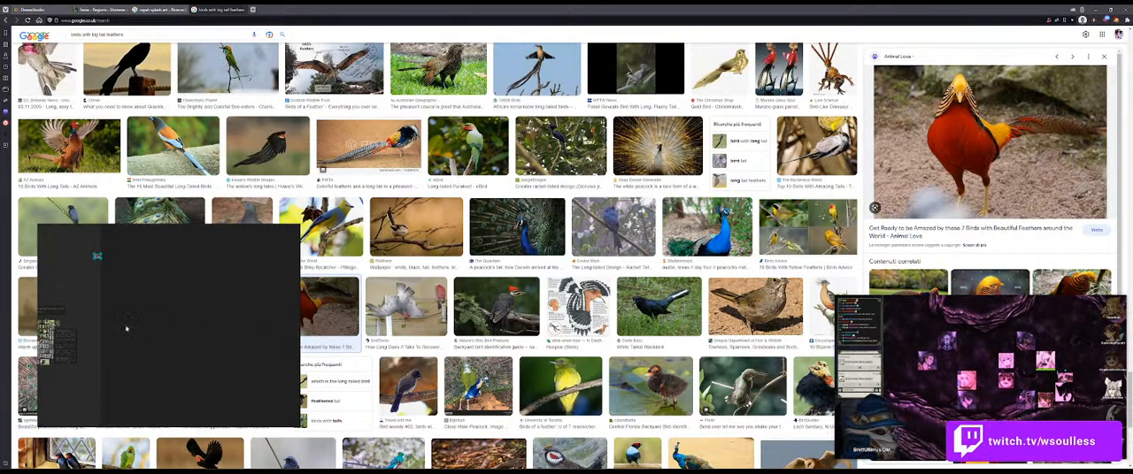
Step: Place the pheasant photo beside the turkey photo on the board and move the board window mostly off-screen
left_click_drag(164, 329, 305, 328)
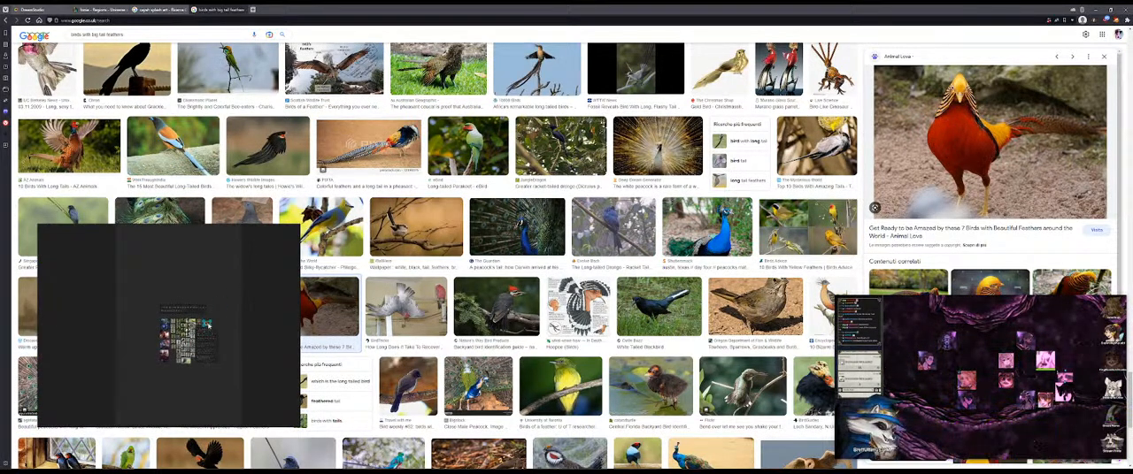
scroll(209, 328, "up", 6)
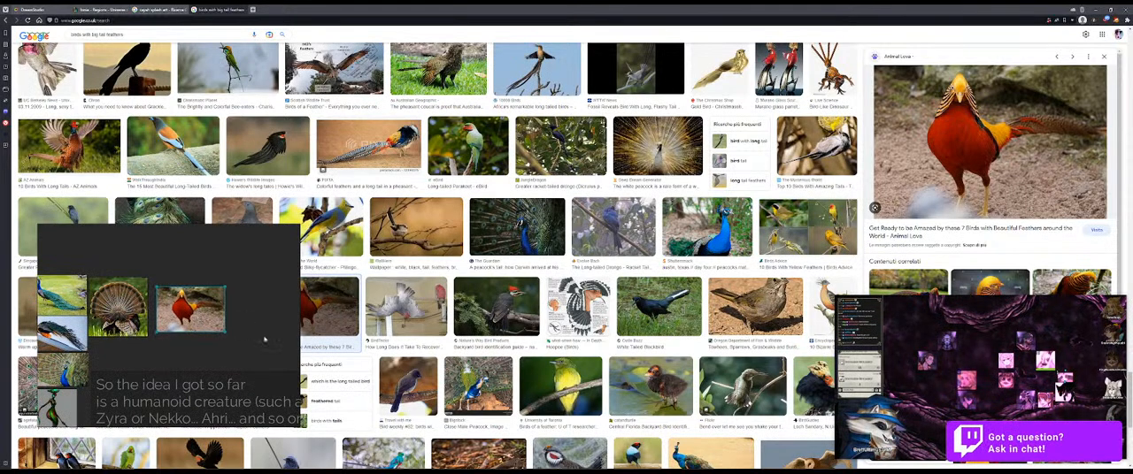
left_click_drag(269, 338, 82, 282)
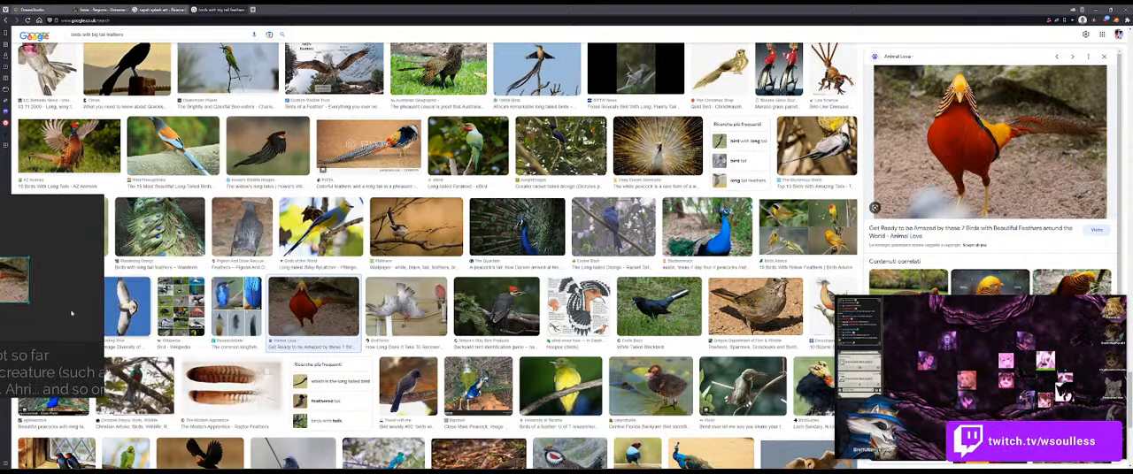
left_click_drag(72, 313, 3, 257)
Step: Open the preview of the Love The Garden robin photo further down the results and copy the image
scroll(299, 345, "down", 6)
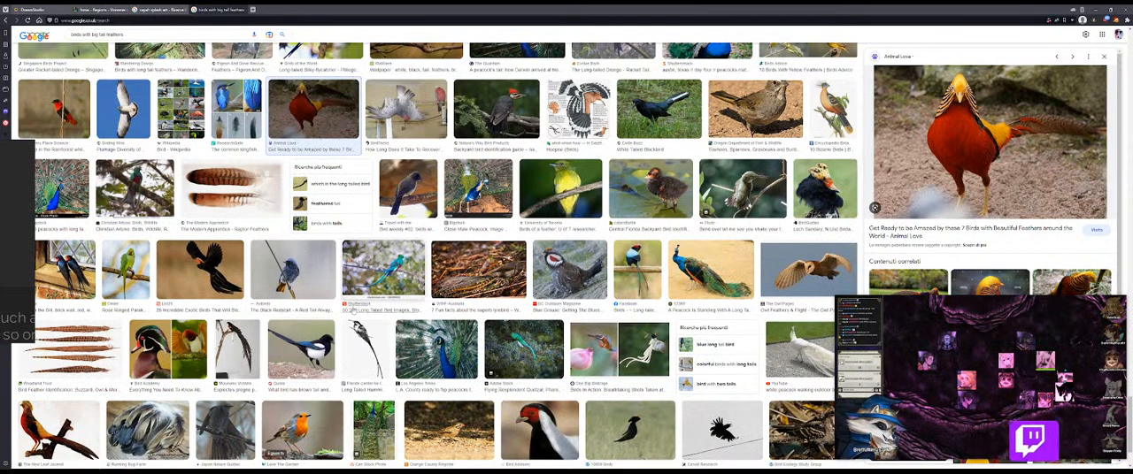
scroll(493, 334, "down", 3)
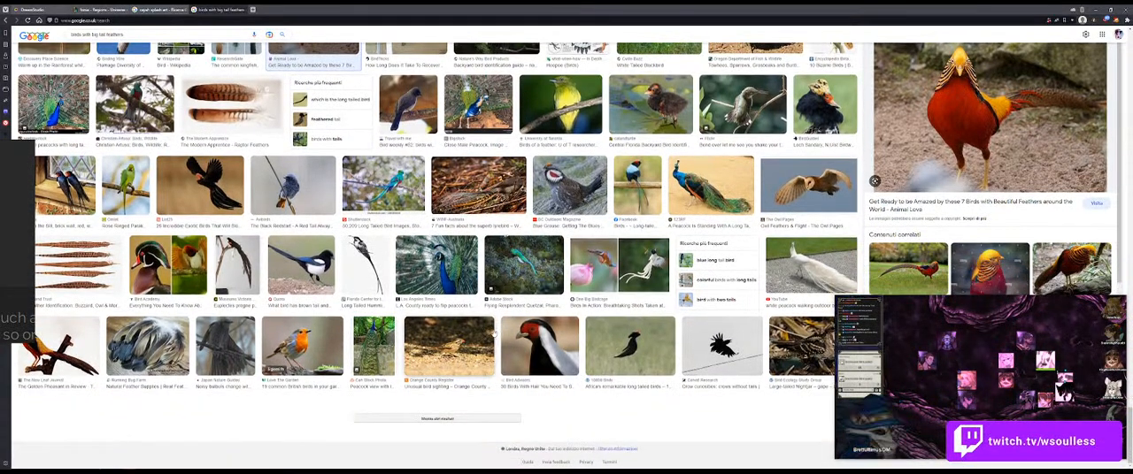
left_click(301, 347)
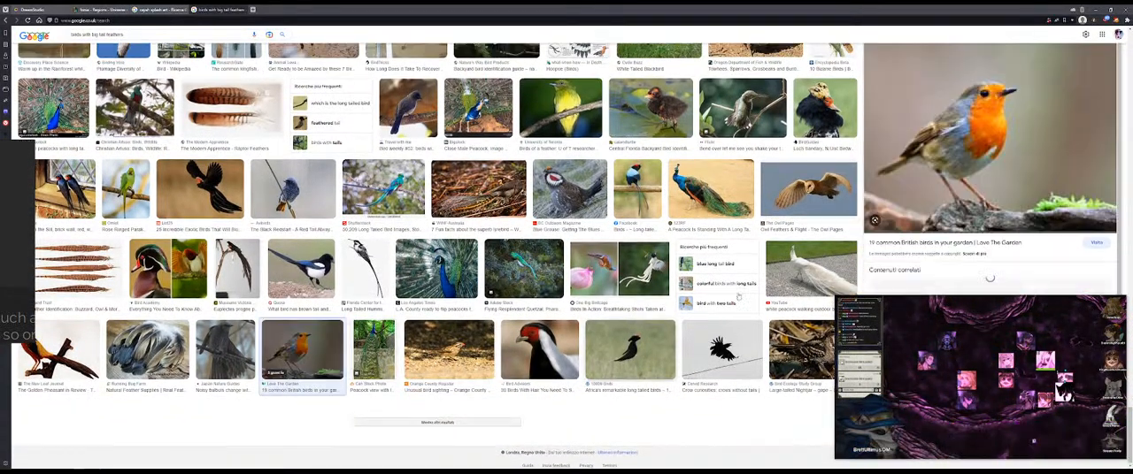
right_click(1016, 107)
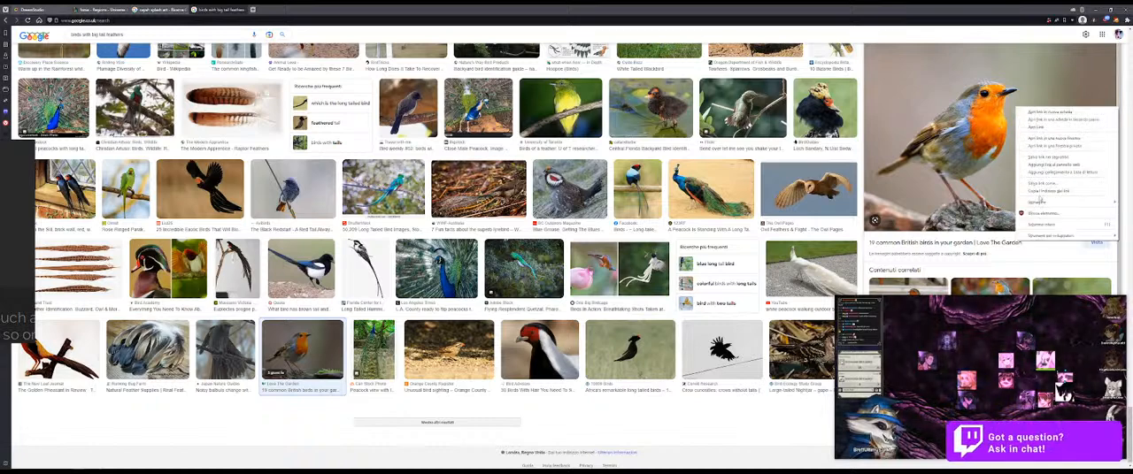
mouse_move(1036, 202)
left_click(950, 264)
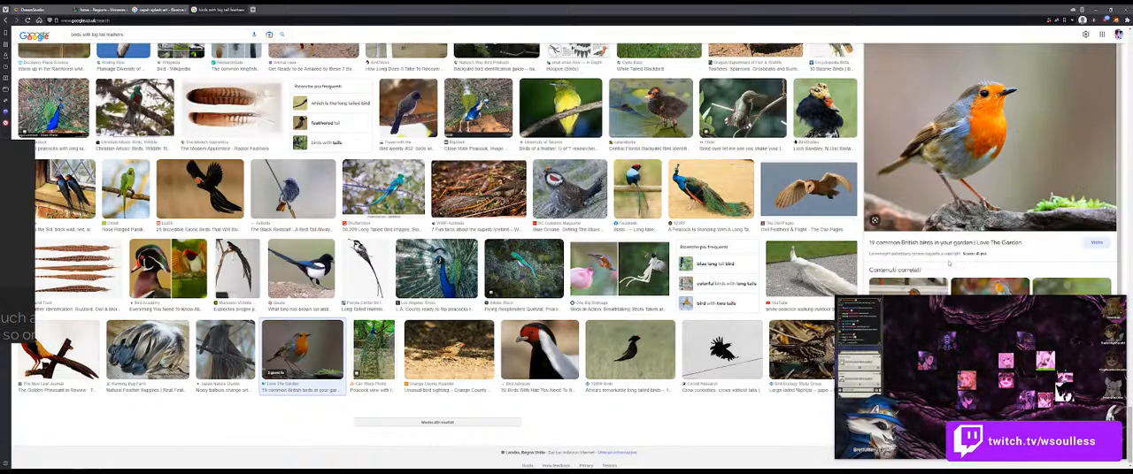
Step: Paste the robin photo on the board, fit it beside the pheasant photo, and move the board window mostly off-screen
left_click_drag(7, 263, 172, 267)
key("ctrl+v")
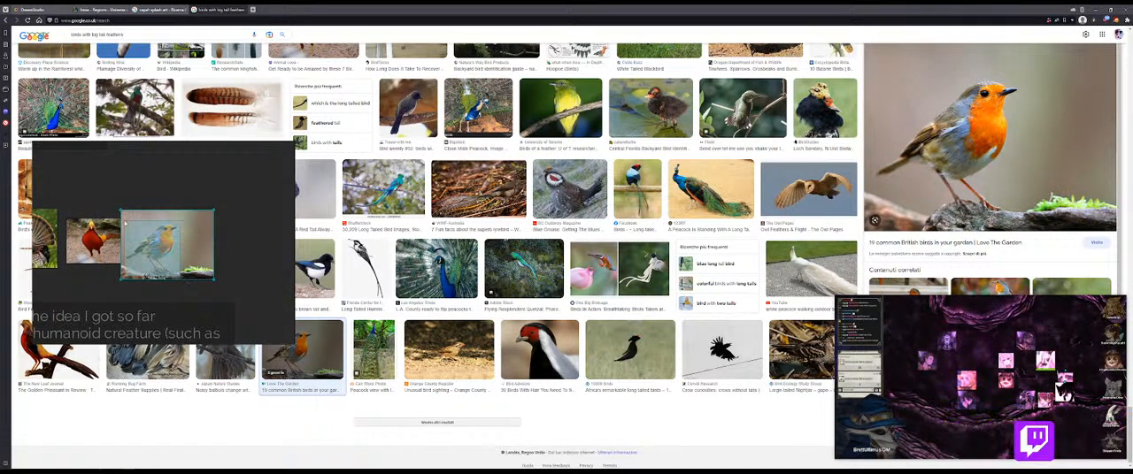
left_click_drag(123, 223, 123, 224)
left_click_drag(148, 251, 176, 239)
left_click_drag(102, 240, 109, 230)
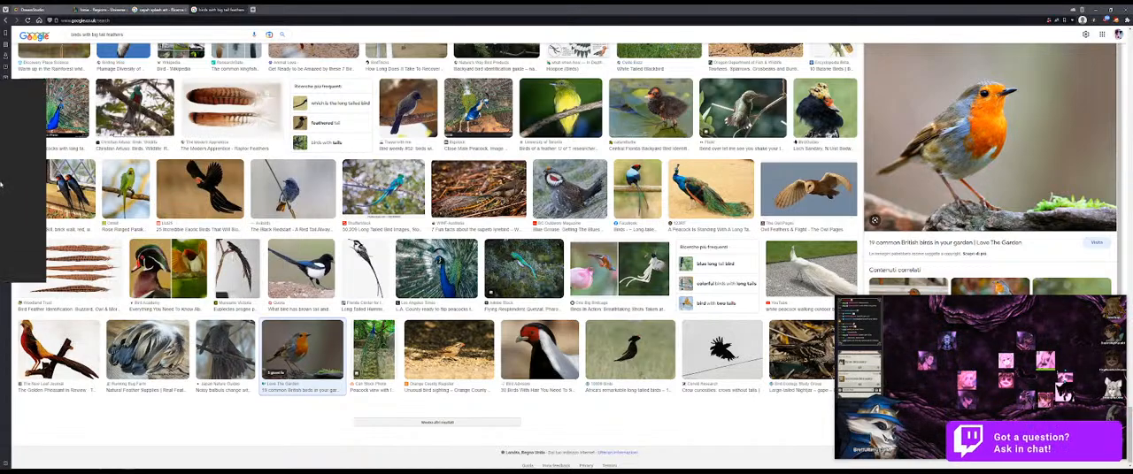
Step: Browse further down the bird image results for more tail feather references
scroll(464, 417, "up", 1)
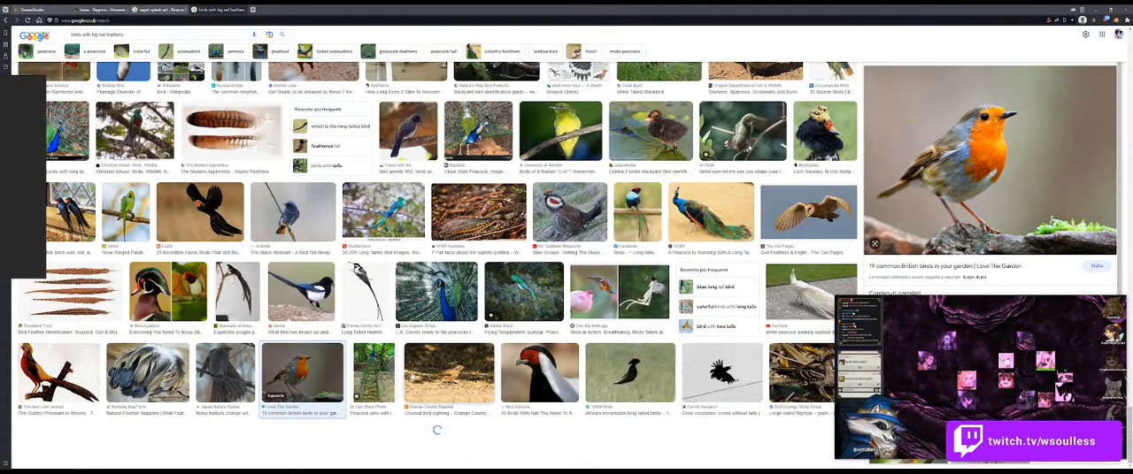
scroll(433, 257, "down", 3)
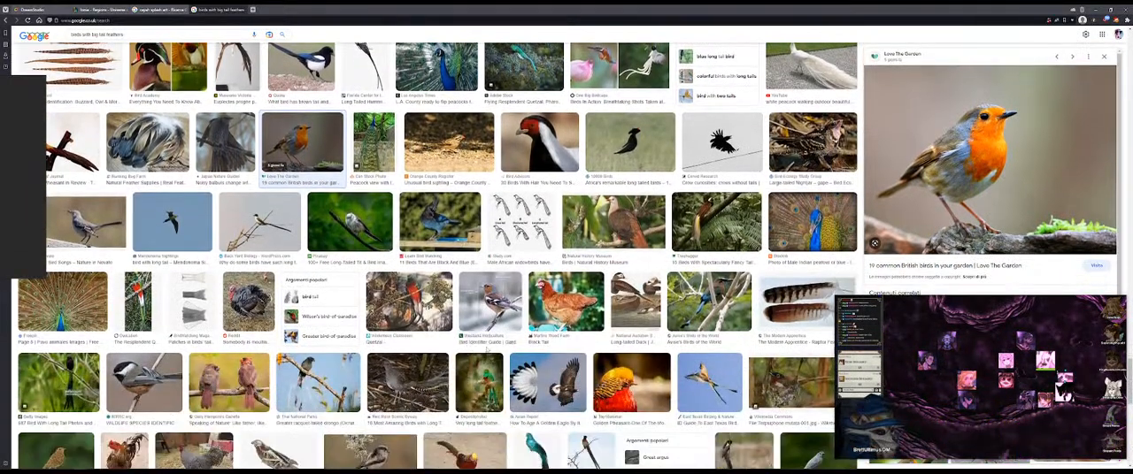
scroll(433, 256, "down", 1)
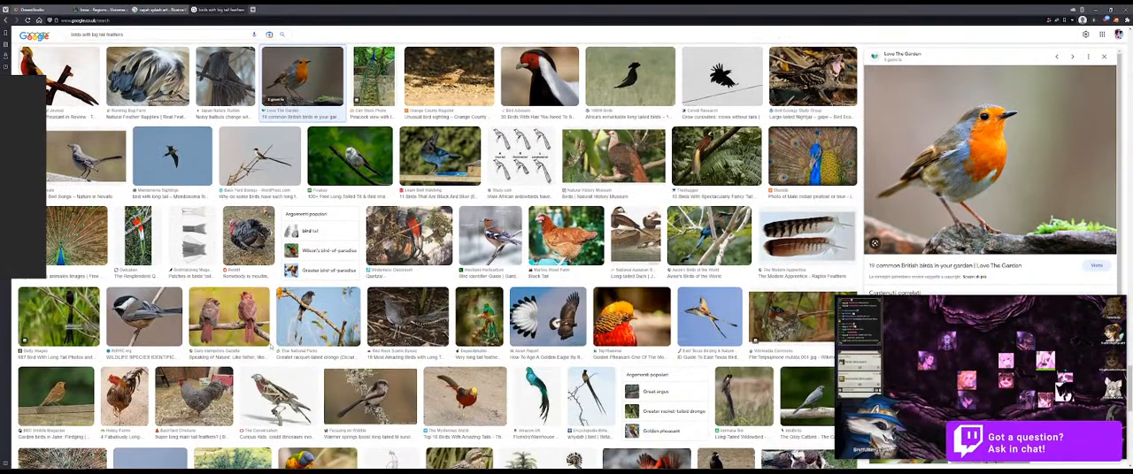
scroll(270, 347, "down", 1)
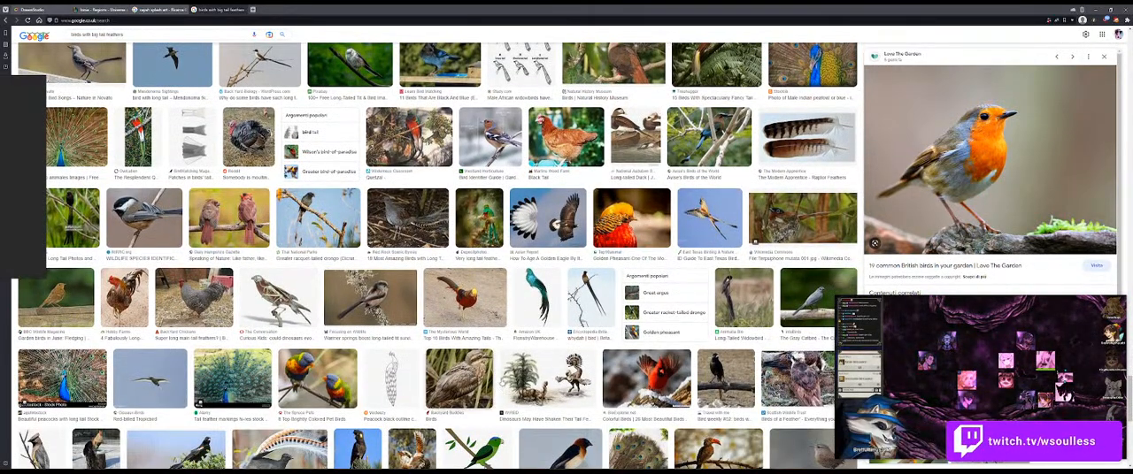
scroll(433, 257, "down", 3)
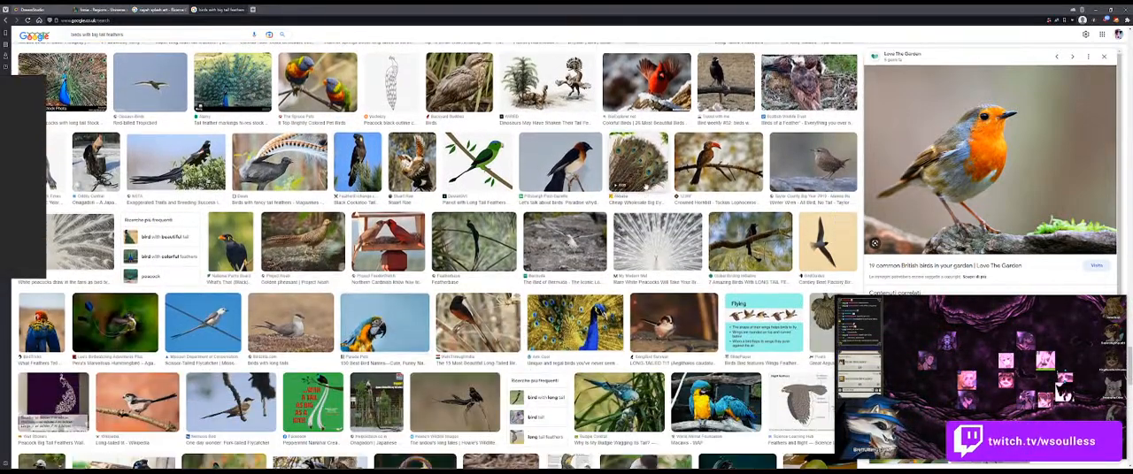
scroll(500, 258, "down", 3)
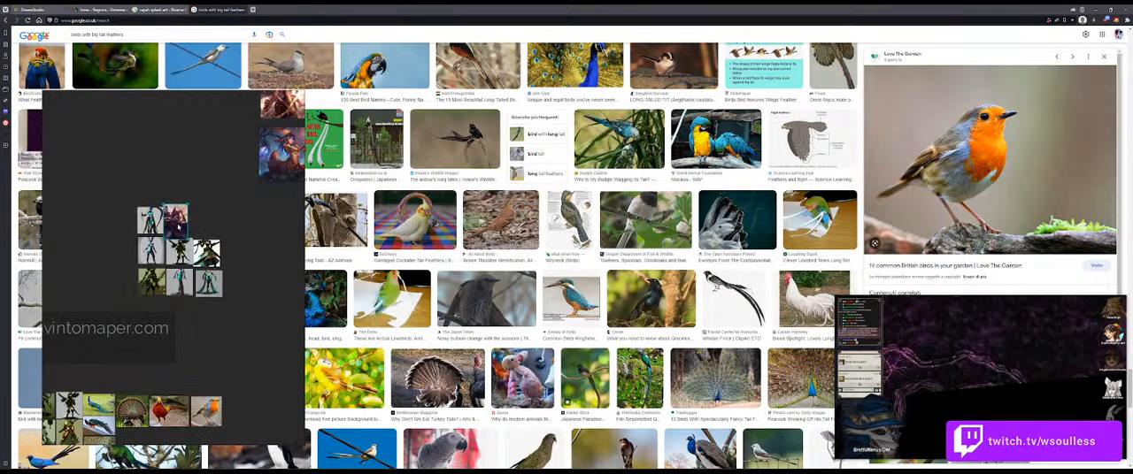
Step: Move the splash art of the seated champion with the pointed hat beside the dark purple splash art in the AI concept group
left_click_drag(276, 177, 254, 261)
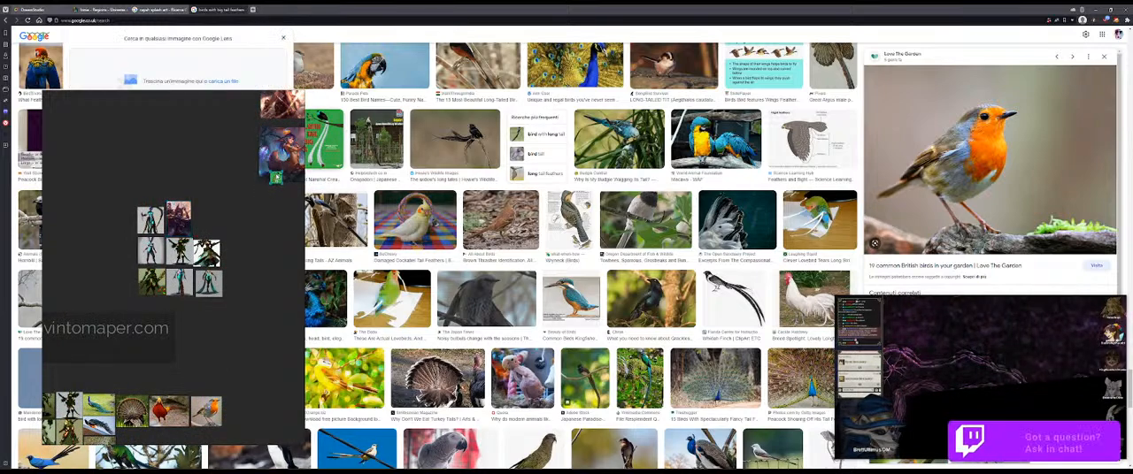
left_click_drag(280, 156, 210, 212)
left_click_drag(241, 183, 224, 204)
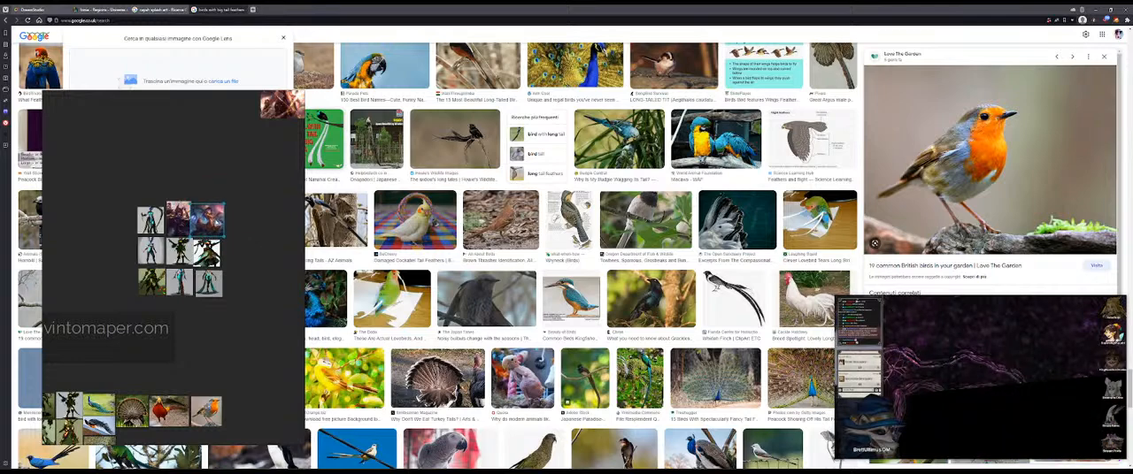
Step: Arrange the remaining three champion splash arts in a row above the AI concept group on the board
left_click_drag(253, 162, 182, 250)
scroll(212, 230, "down", 1)
left_click_drag(215, 203, 109, 267)
left_click_drag(213, 158, 133, 266)
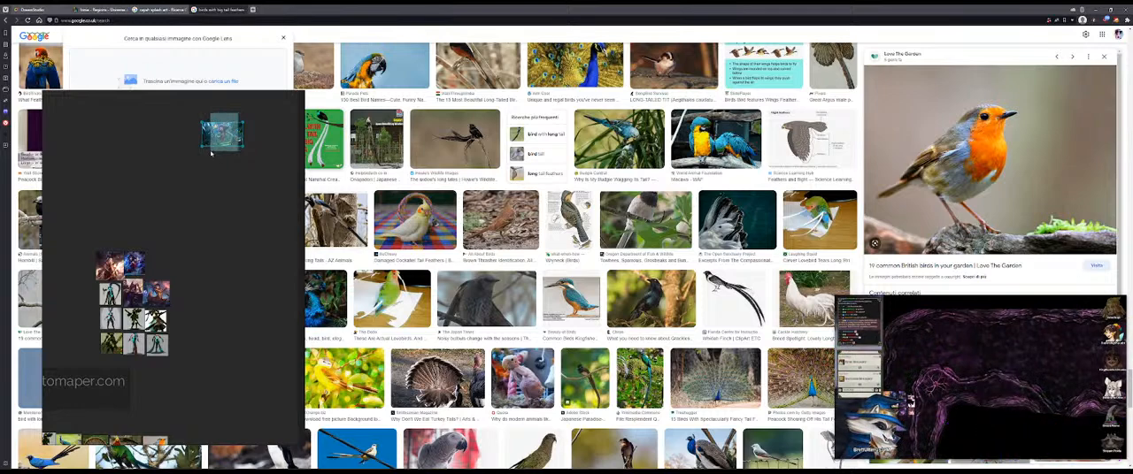
left_click_drag(227, 137, 159, 262)
left_click_drag(189, 236, 92, 369)
key("space")
left_click(256, 186)
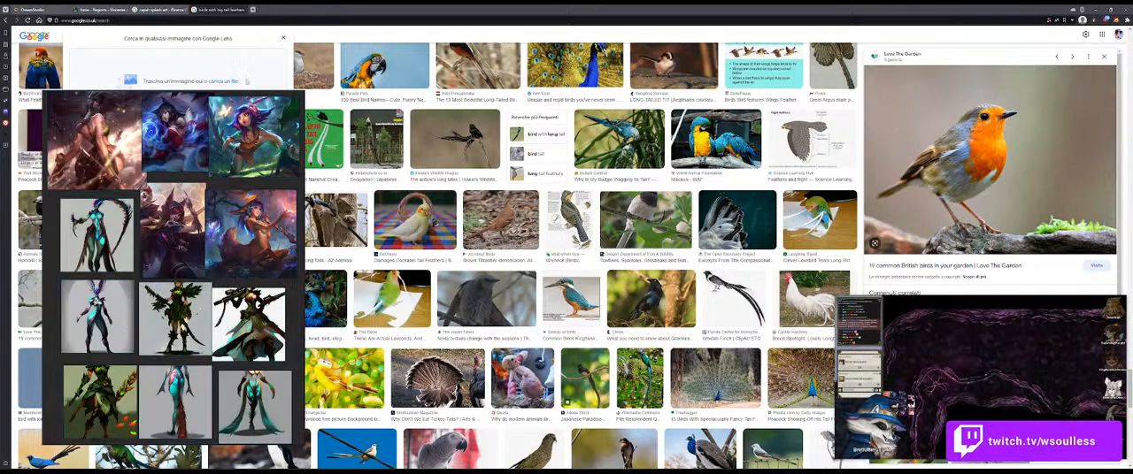
Step: Enlarge the board window and fit the grouped splash arts and AI concepts in its view
left_click_drag(303, 92, 344, 34)
left_click_drag(325, 61, 86, 399)
key("space")
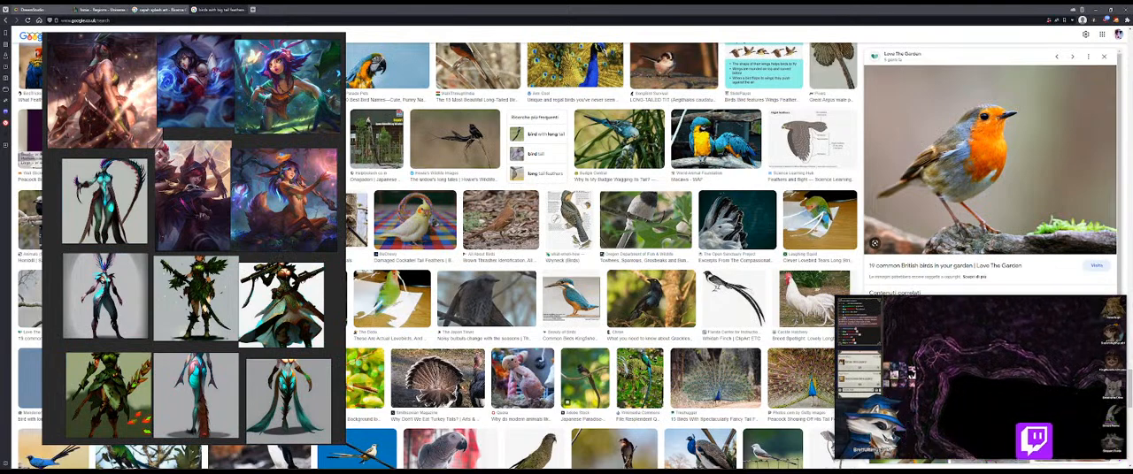
key("super")
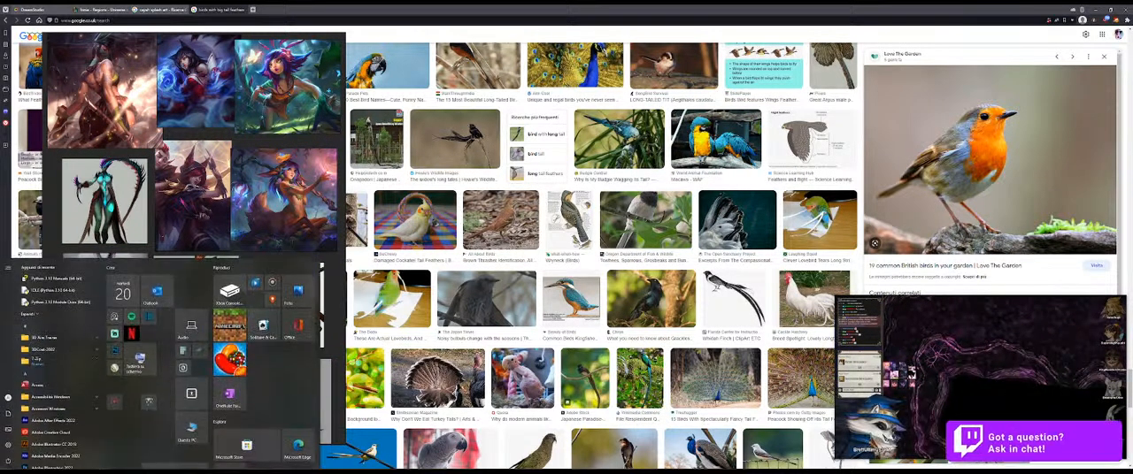
key("super")
key("super")
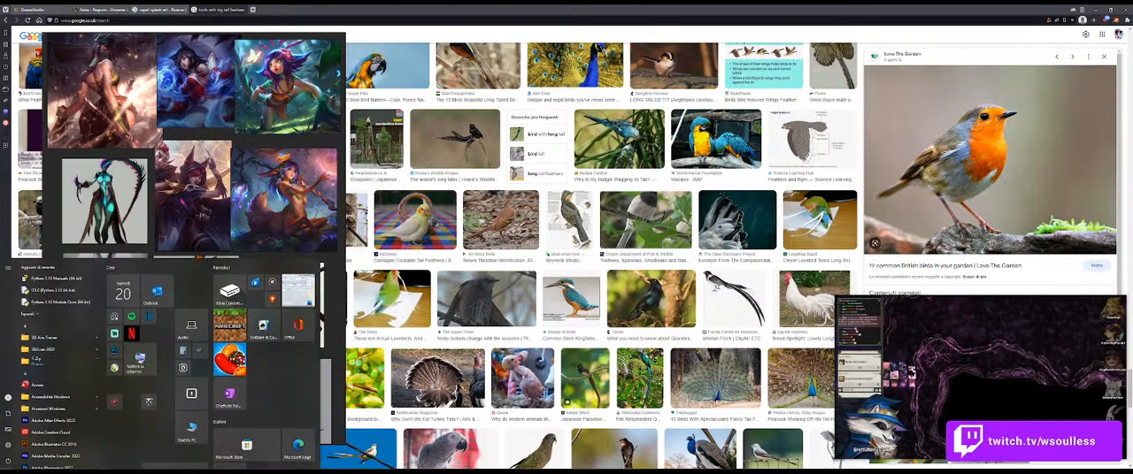
key("super")
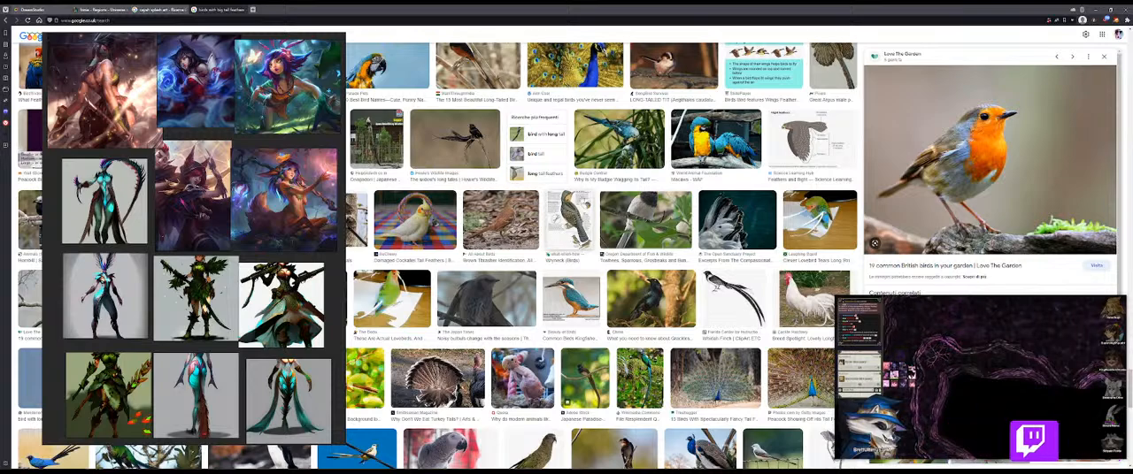
Step: Move the reference board aside and run an image search for "concept caitlyn" in a new browser tab
left_click_drag(296, 149, 199, 205)
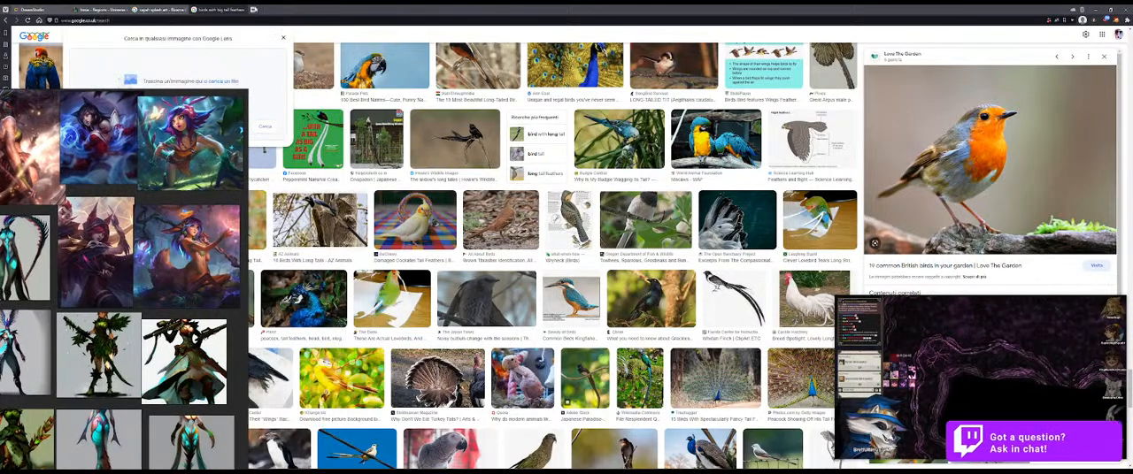
left_click(253, 10)
type("concept a")
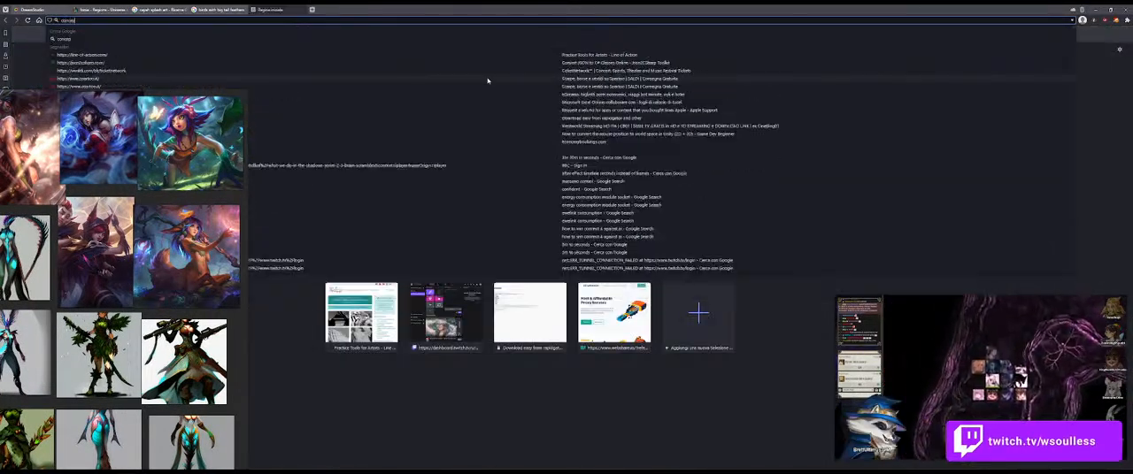
key("BackSpace")
type("caitly")
key("Return")
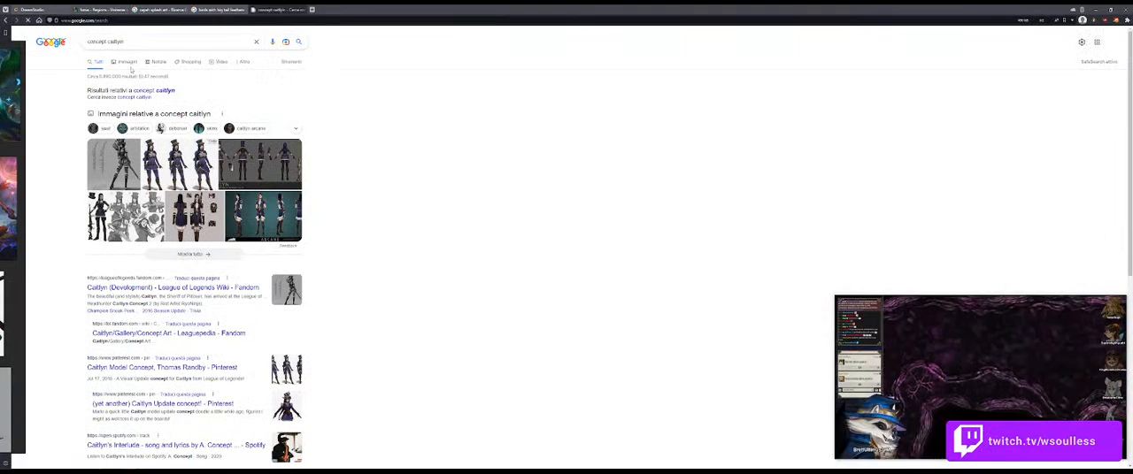
left_click(129, 64)
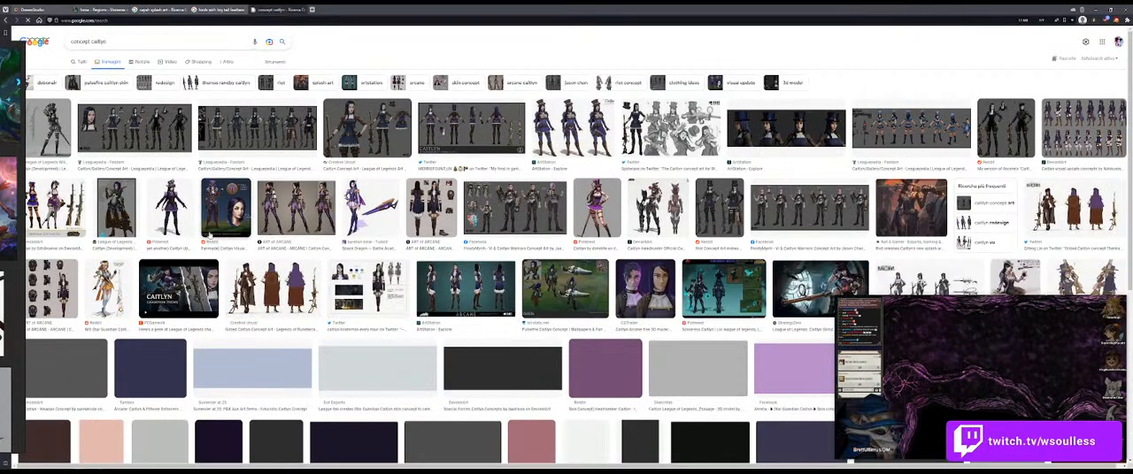
Step: Browse the Caitlyn concept art results, previewing the full-body update concept in the purple dress and the Pulsefire Caitlyn concept
left_click(170, 206)
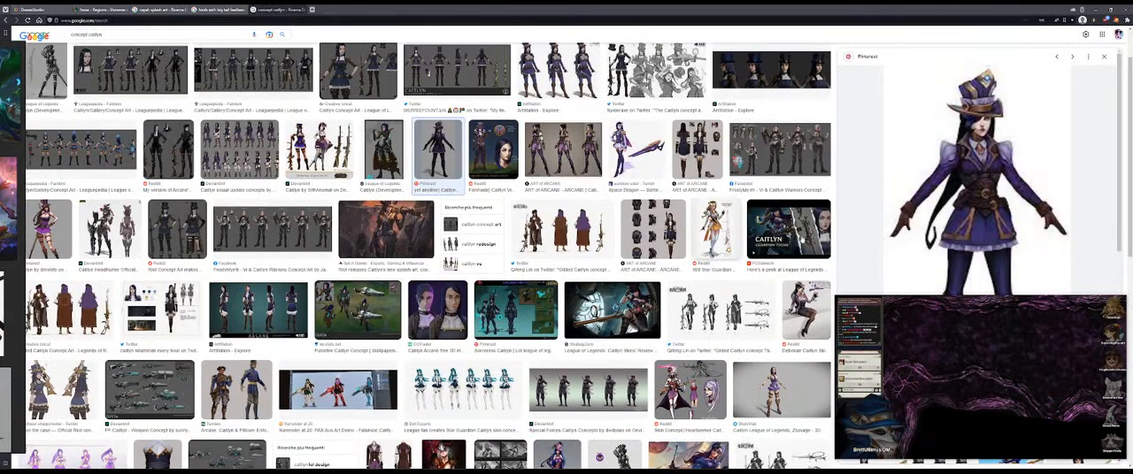
scroll(1070, 187, "down", 2)
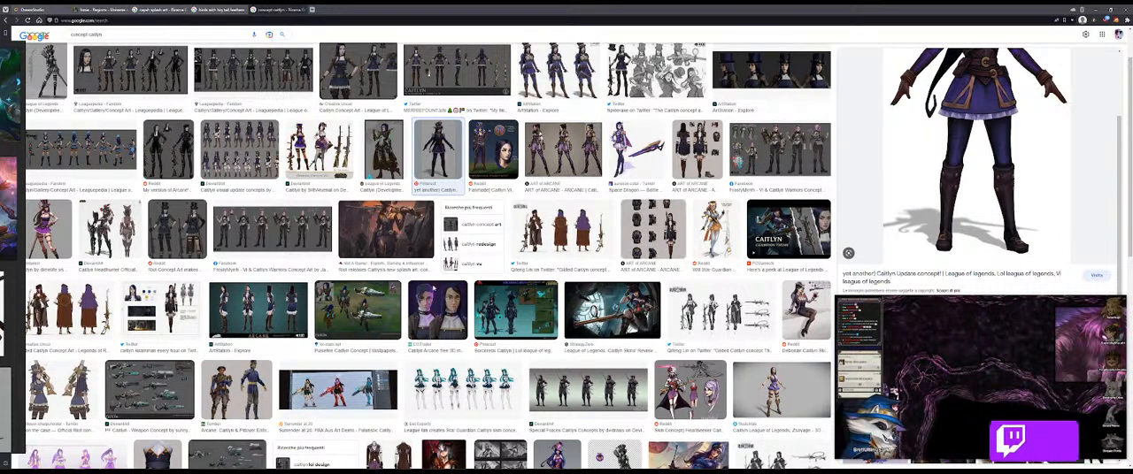
left_click(356, 309)
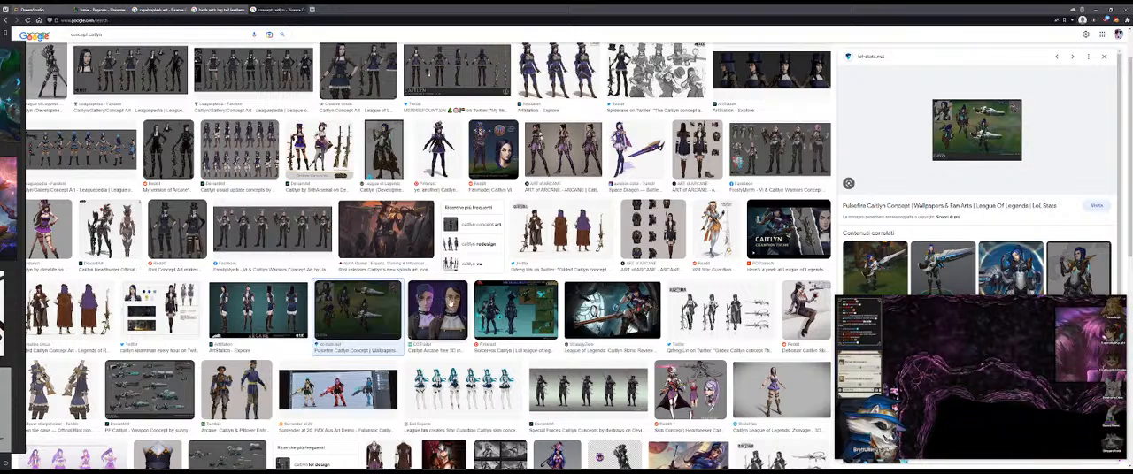
scroll(457, 302, "down", 1)
scroll(413, 292, "down", 2)
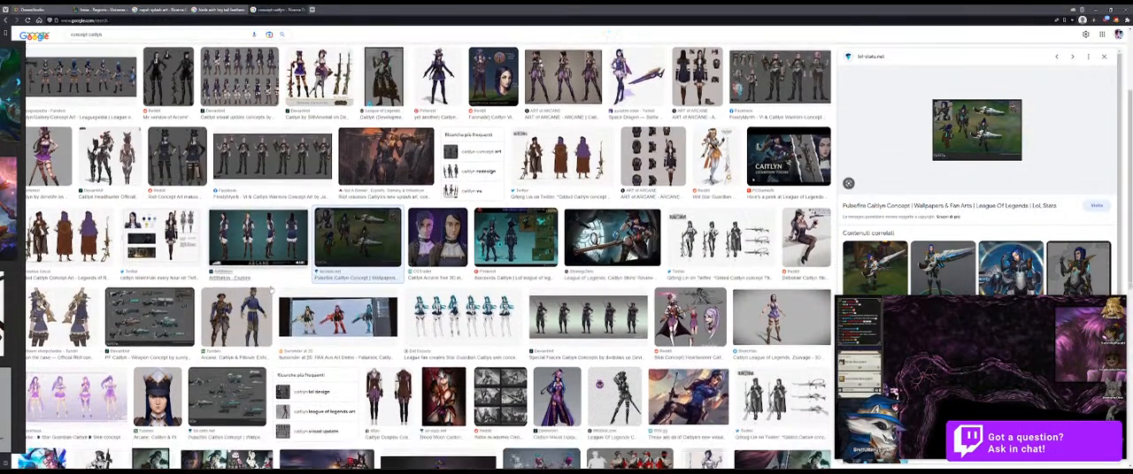
scroll(413, 292, "down", 5)
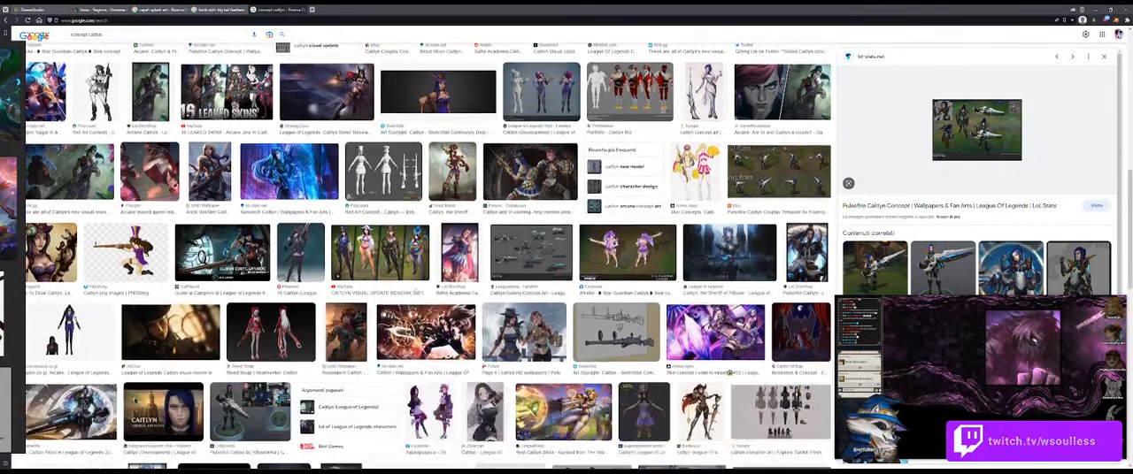
scroll(425, 257, "down", 1)
Step: Preview the Caitlyn visual update rework image with four skins and copy it
left_click(383, 234)
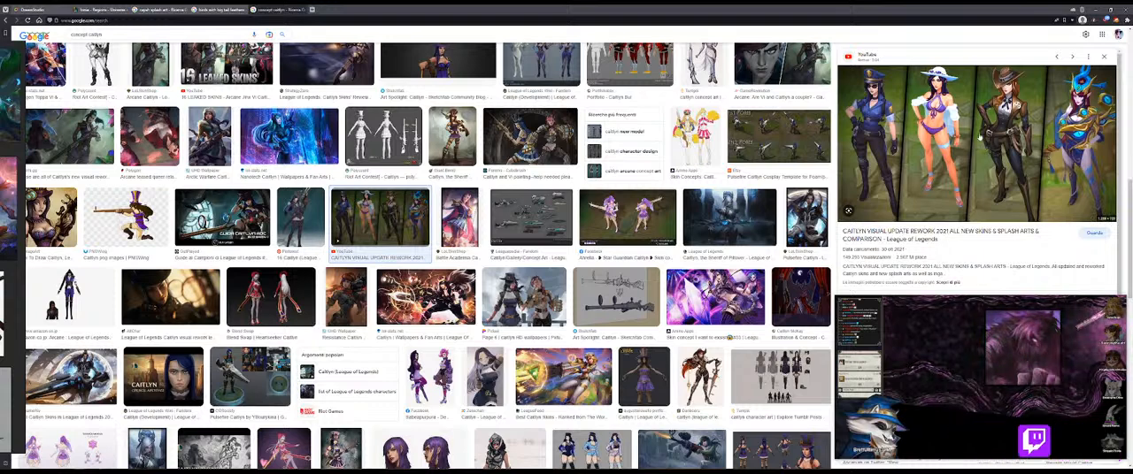
right_click(944, 128)
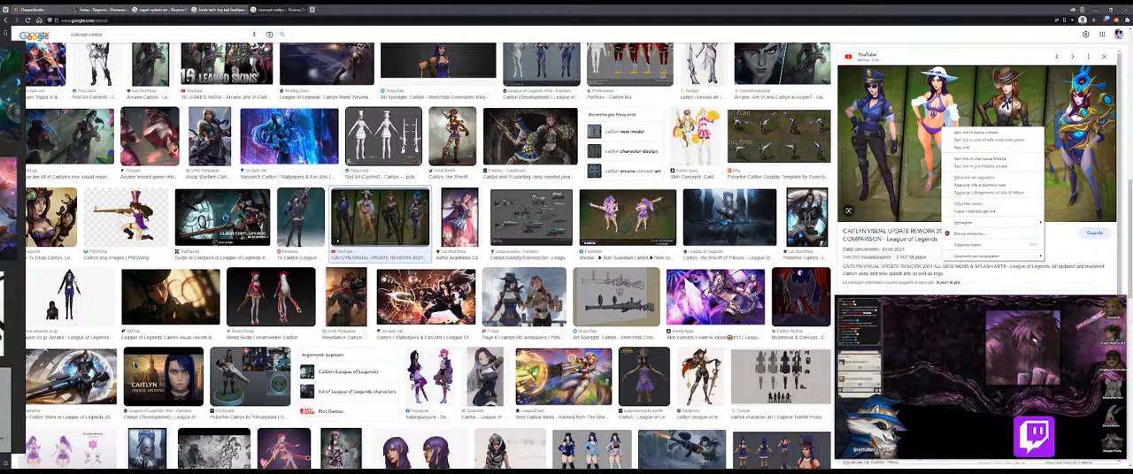
mouse_move(965, 223)
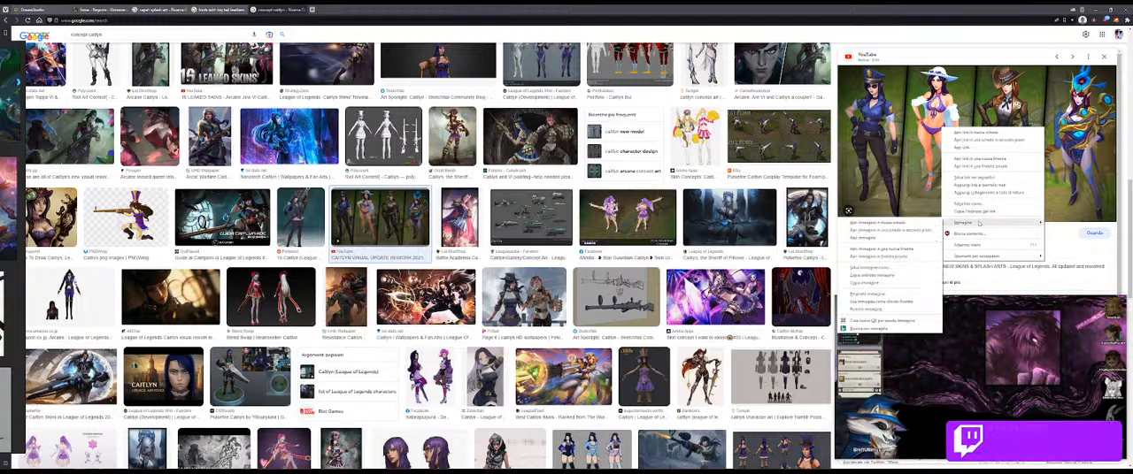
left_click(876, 294)
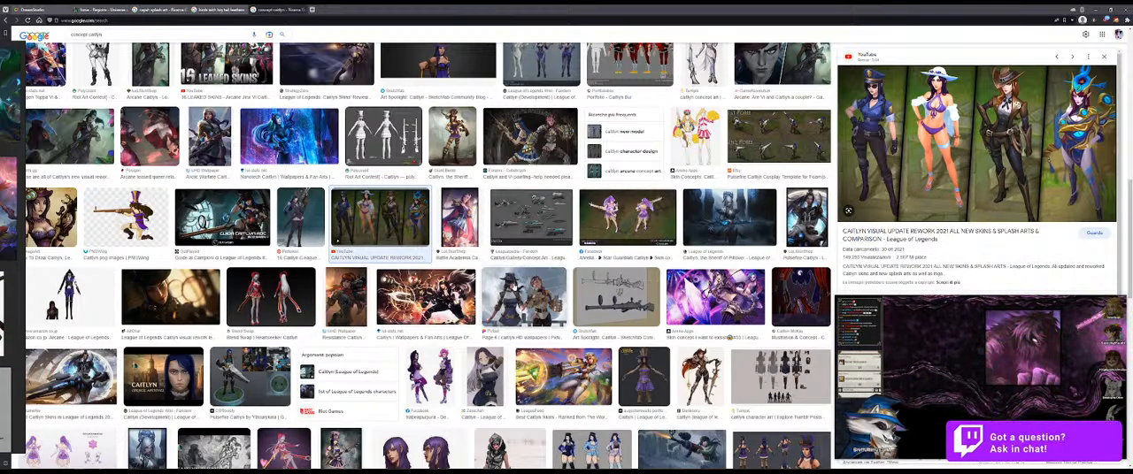
Step: Open the Star Guardian Caitlyn skin concept at full size on its Facebook page and copy the front and back view image
scroll(601, 227, "down", 6)
scroll(601, 225, "up", 6)
left_click(601, 224)
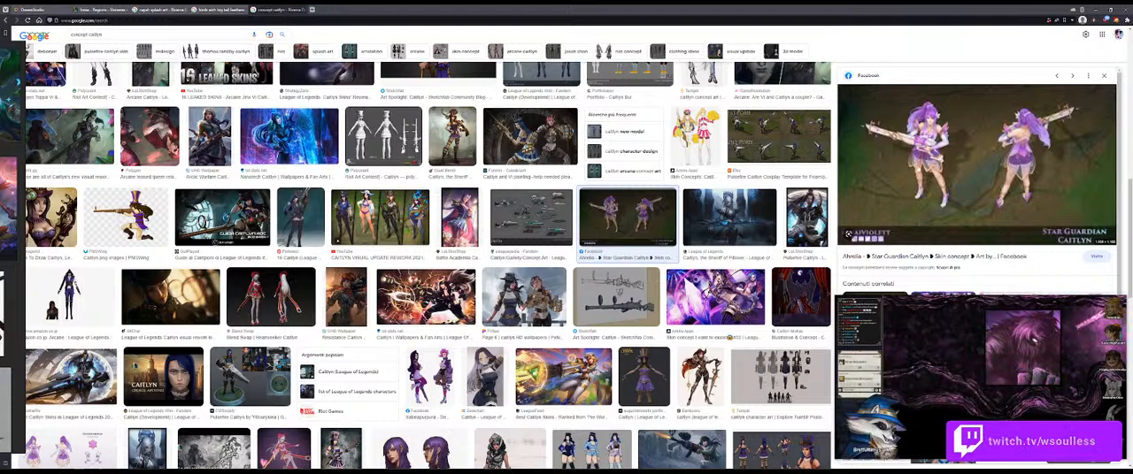
left_click(968, 259)
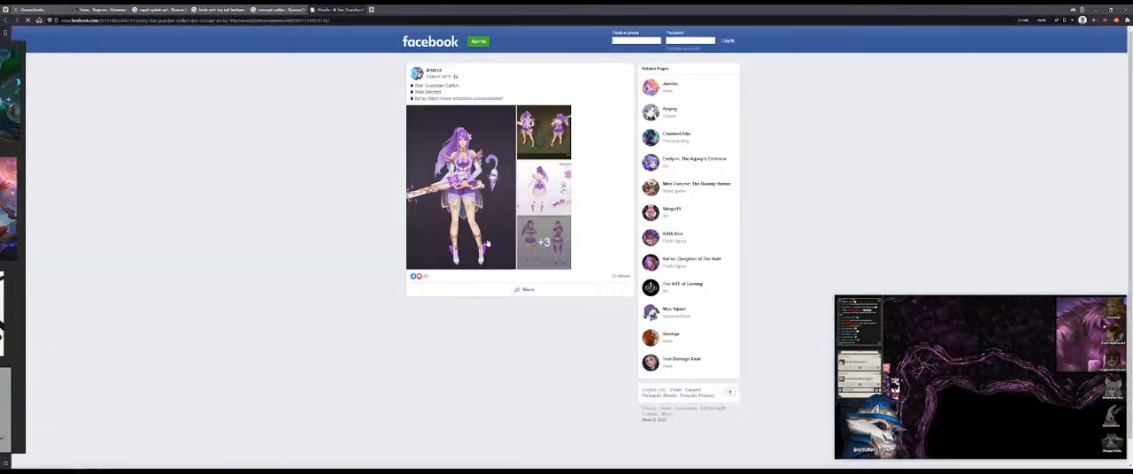
left_click(484, 205)
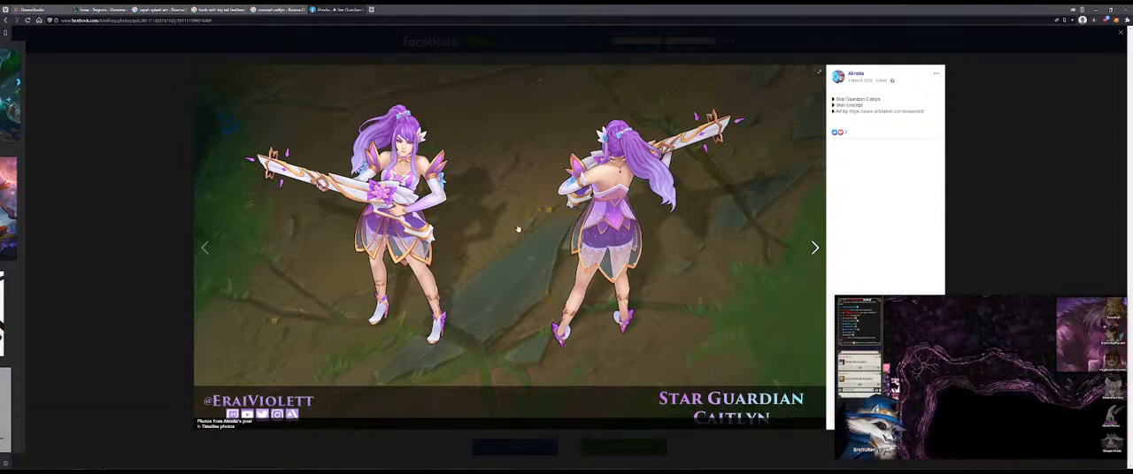
left_click_drag(13, 212, 51, 218)
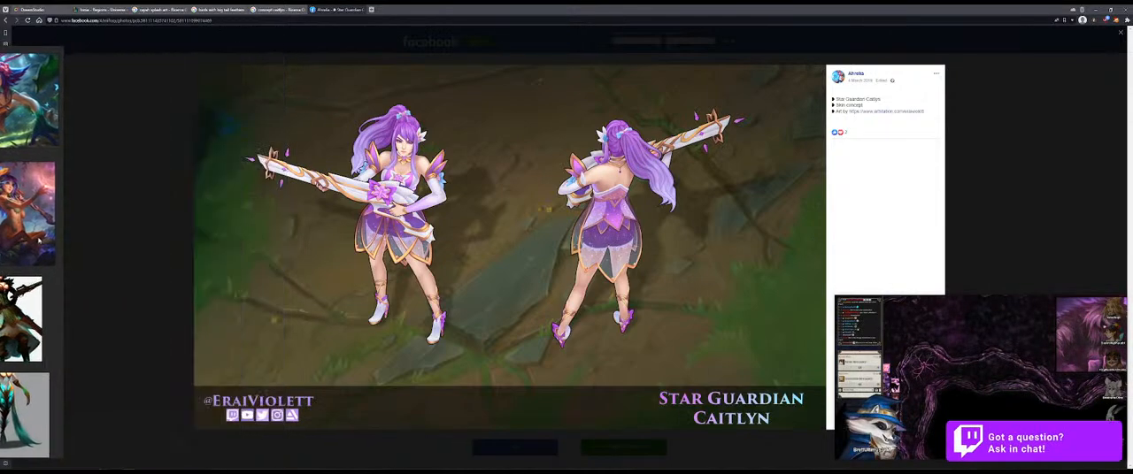
right_click(488, 163)
left_click(535, 226)
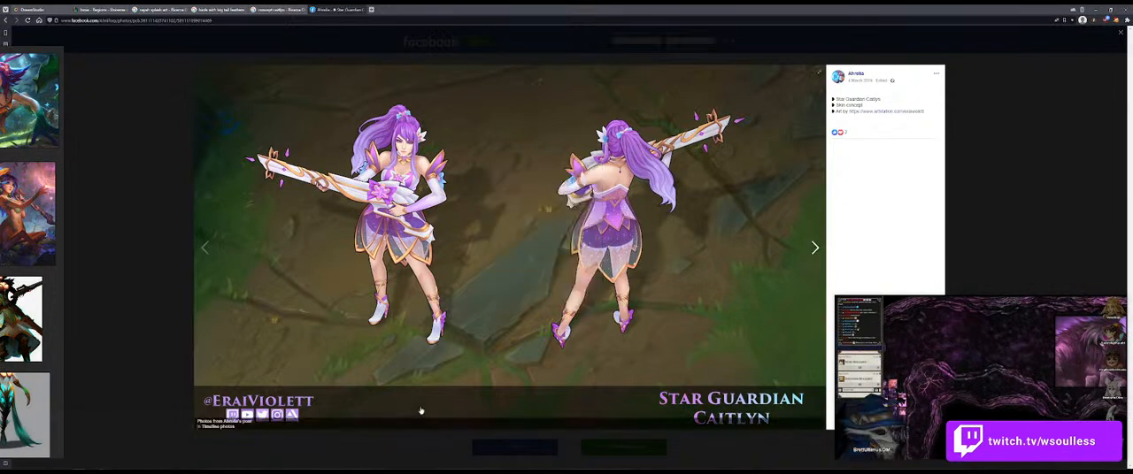
left_click(104, 469)
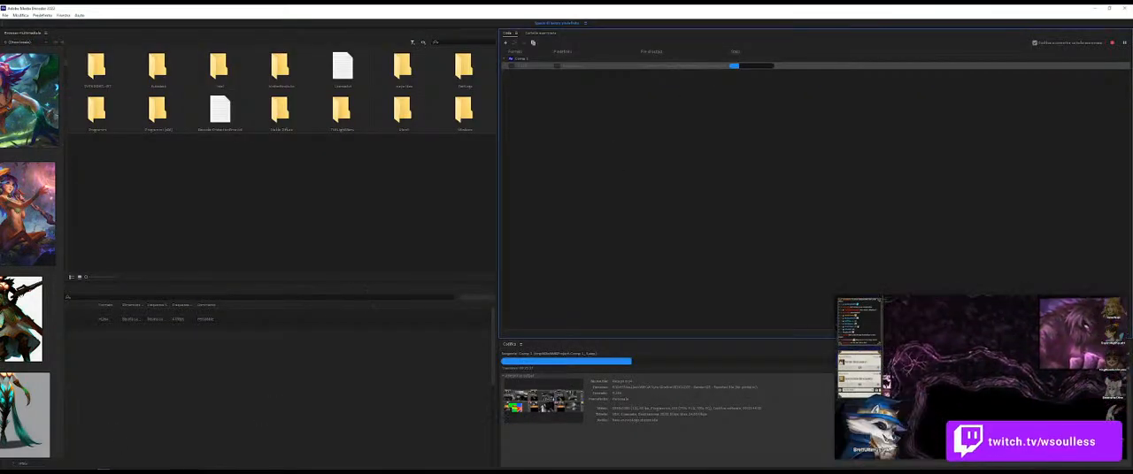
left_click(103, 470)
key("super")
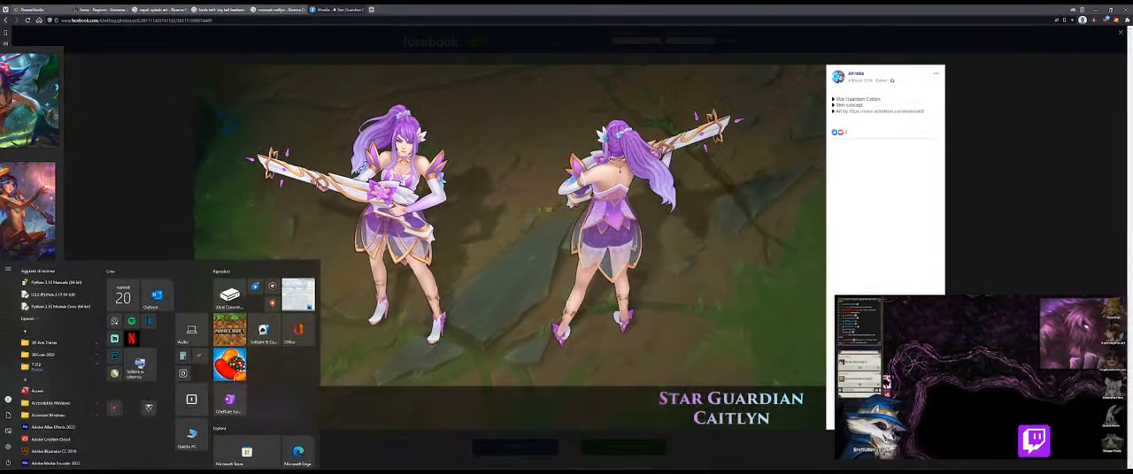
type("photosho")
key("Escape")
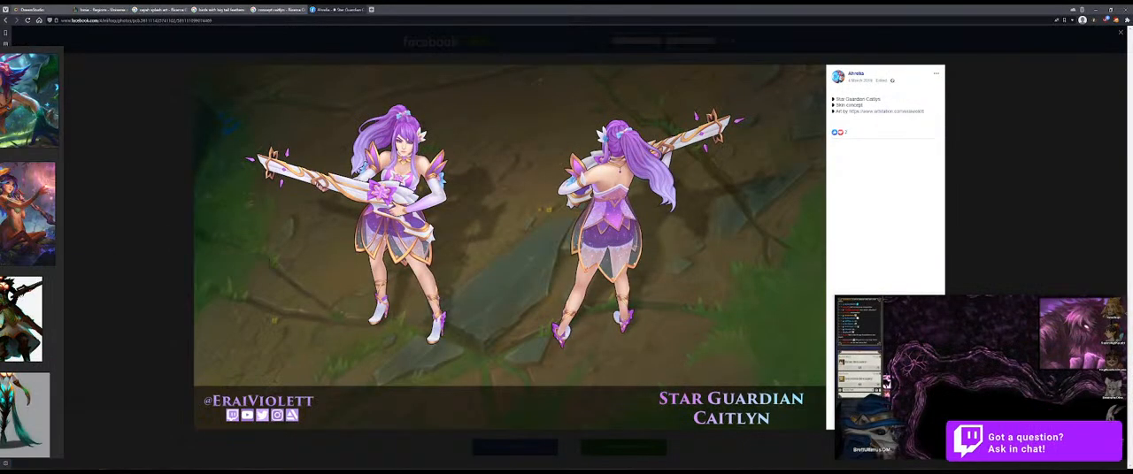
Step: Return to the Caitlyn concept results, preview the visual update rework and Battle Academia Caitlyn images, and browse further down
left_click(276, 9)
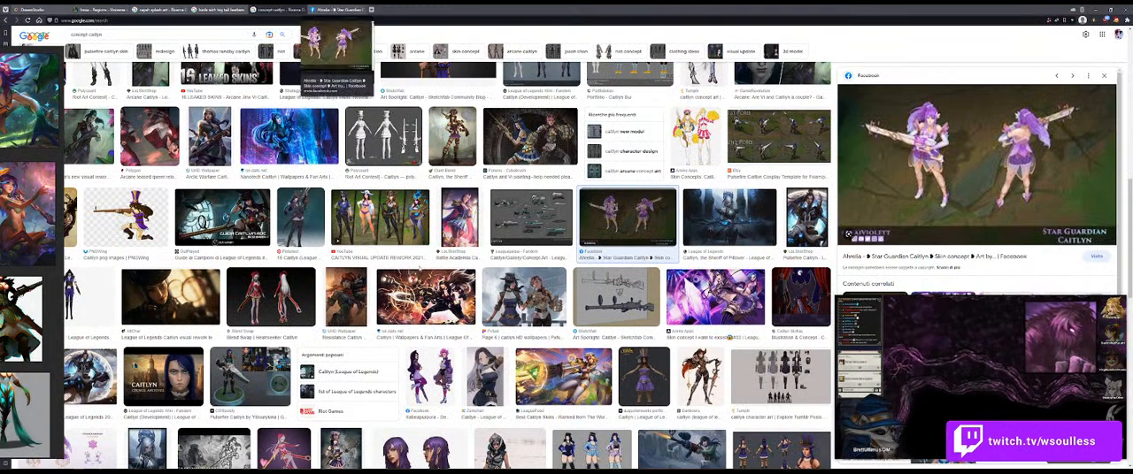
left_click(380, 216)
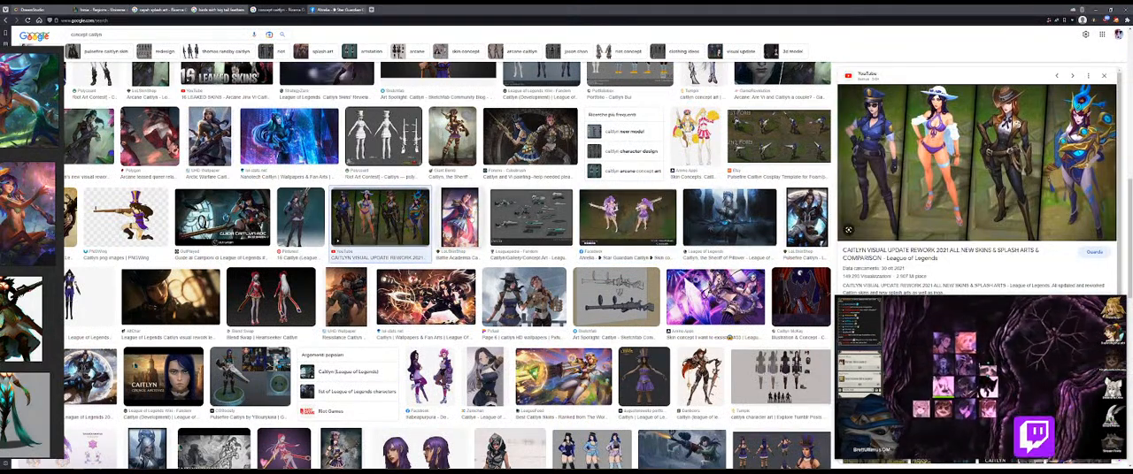
left_click(460, 217)
scroll(513, 265, "down", 3)
scroll(515, 282, "down", 6)
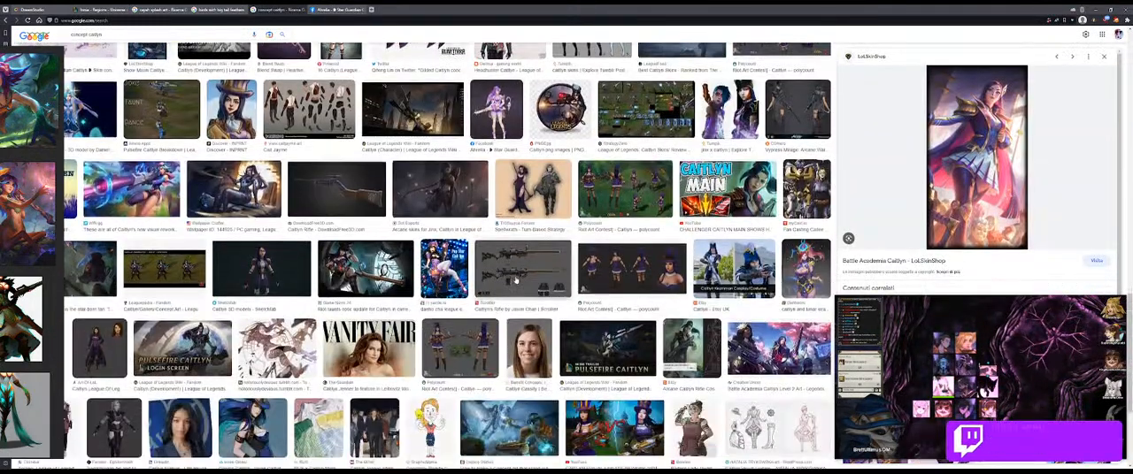
scroll(515, 281, "up", 2)
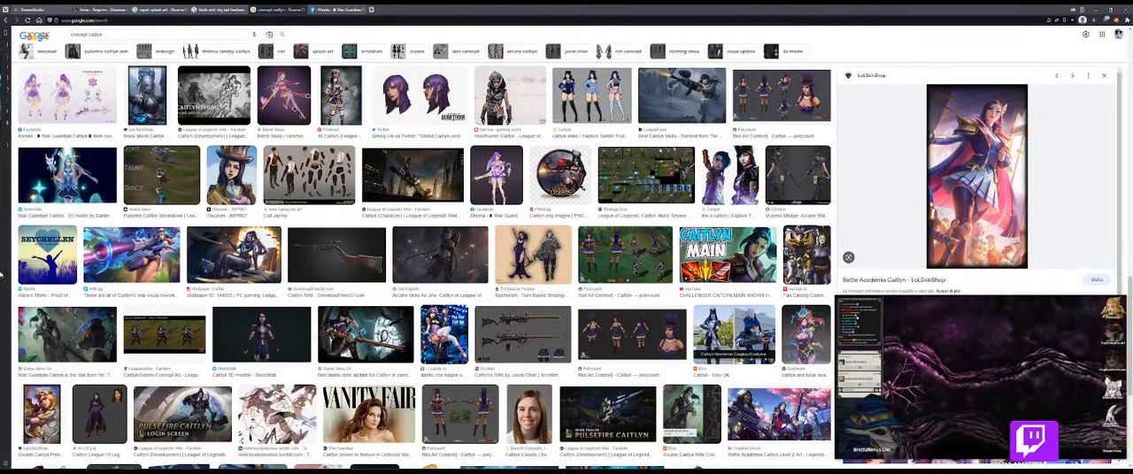
left_click(128, 34)
type("ca")
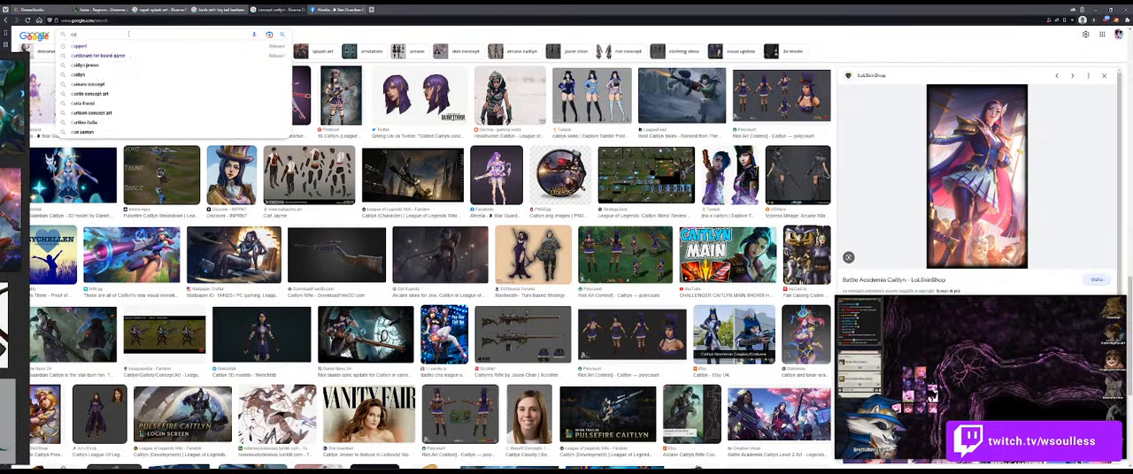
type("itlyn ca")
key("BackSpace")
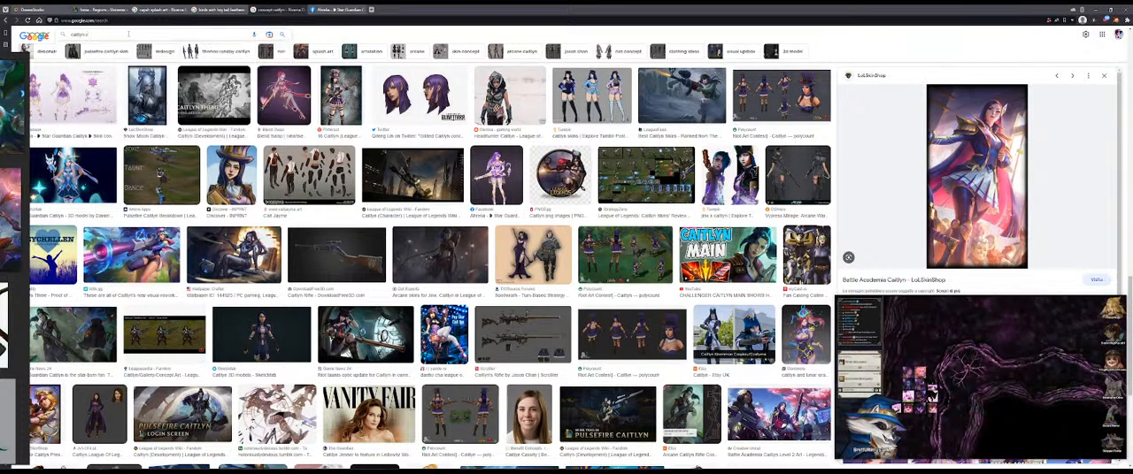
key("BackSpace")
key("BackSpace")
key("BackSpace")
key("BackSpace")
key("BackSpace")
key("BackSpace")
key("BackSpace")
key("BackSpace")
key("BackSpace")
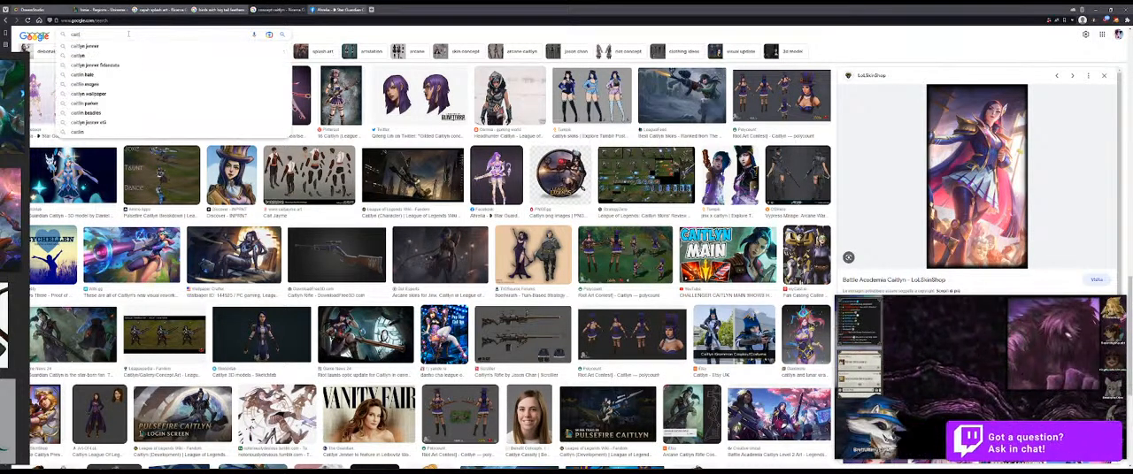
key("ctrl+z")
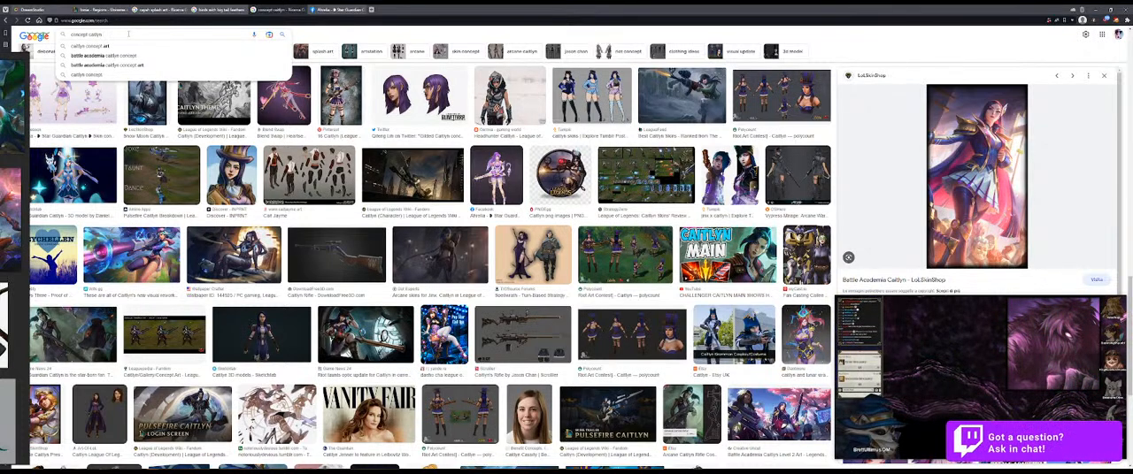
Step: Search the images for "concept caitlyn pool party" and preview the ArtStation result showing the in-game skin from several angles
type("po")
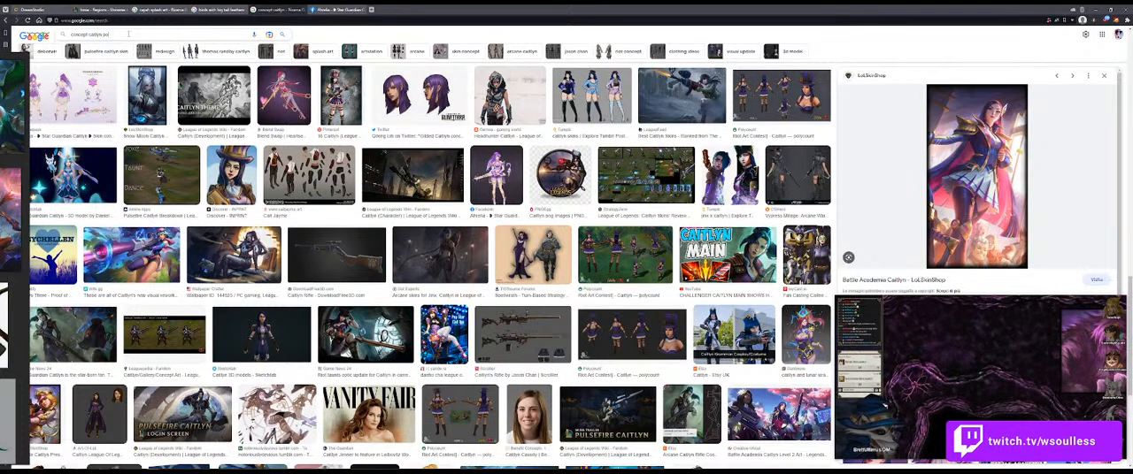
type("ol party")
key("Return")
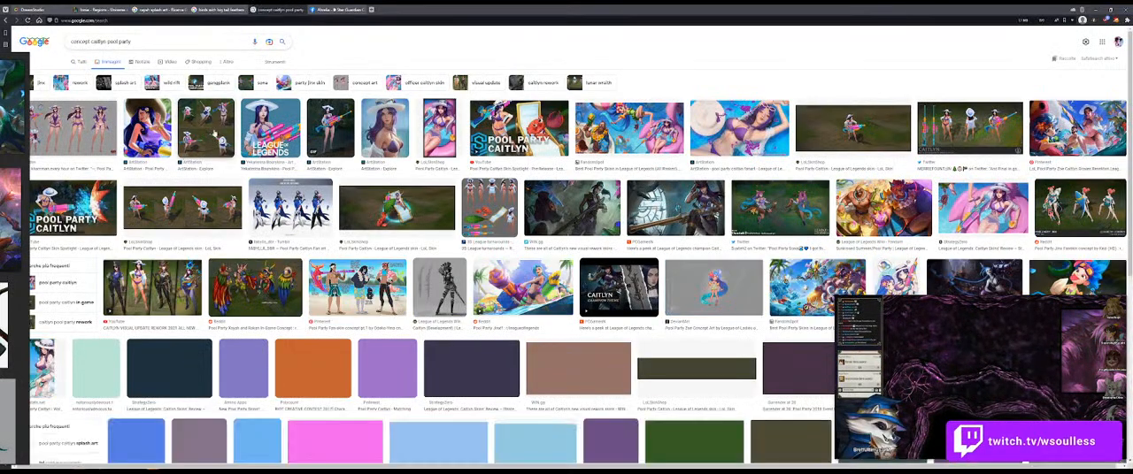
left_click(205, 140)
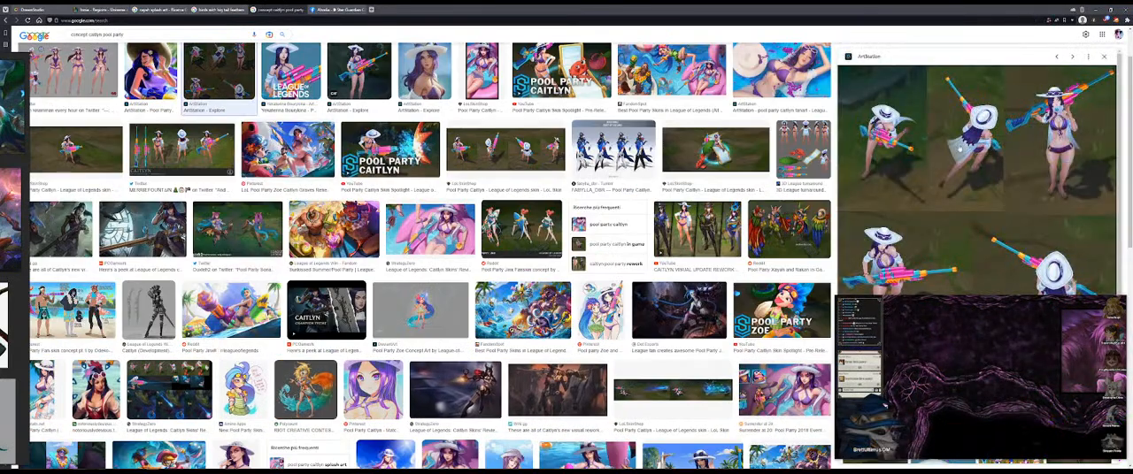
Step: Preview the in-game Pool Party Caitlyn skin and the Pool Party Sona early concept art, and browse further results
scroll(962, 169, "down", 1)
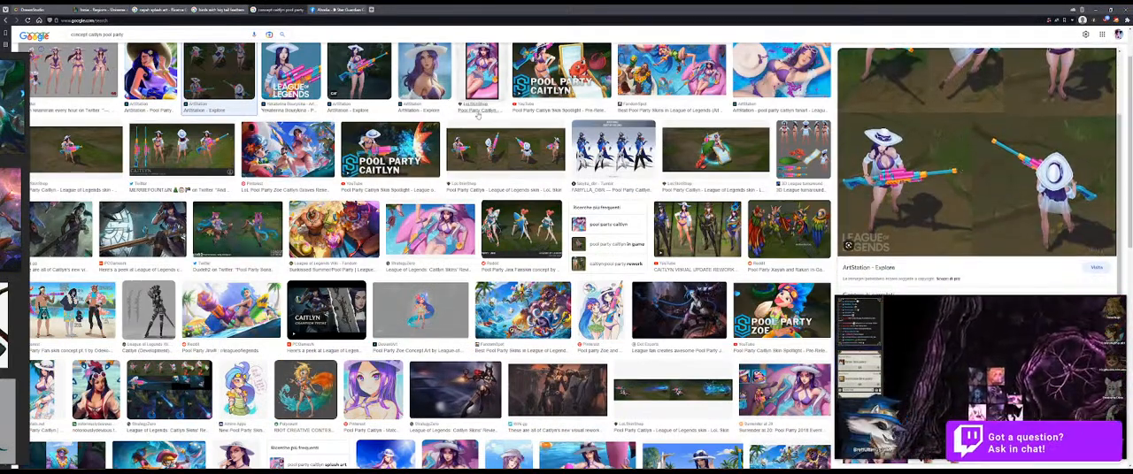
left_click(505, 157)
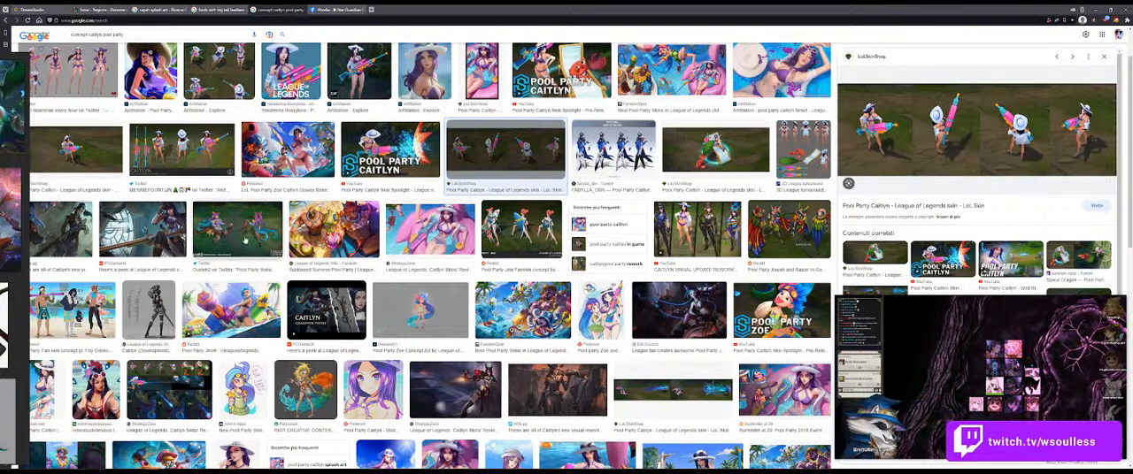
left_click(278, 258)
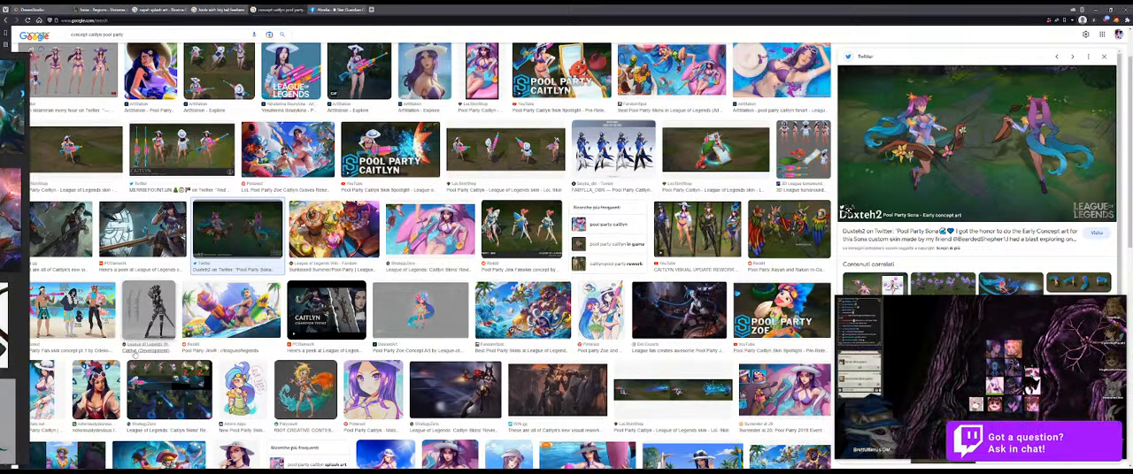
scroll(137, 352, "down", 1)
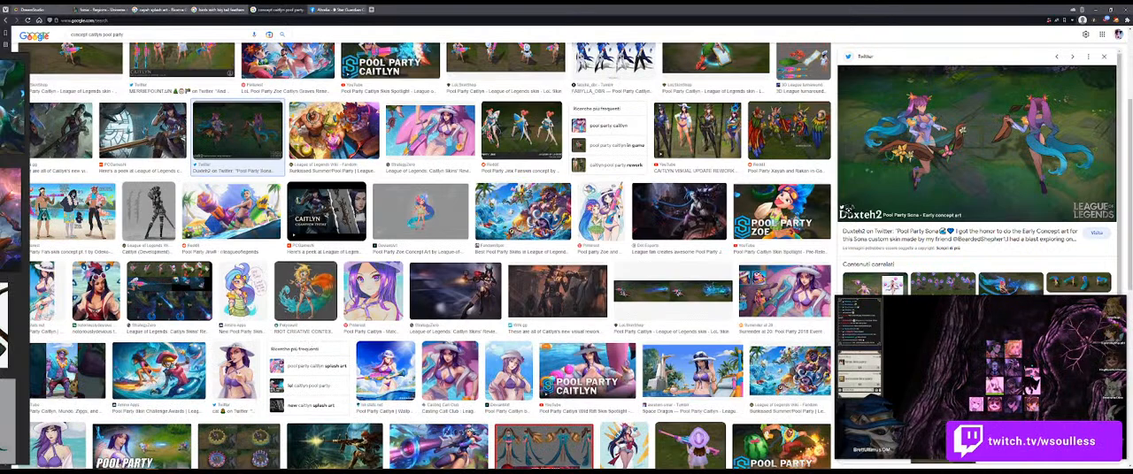
scroll(305, 386, "down", 1)
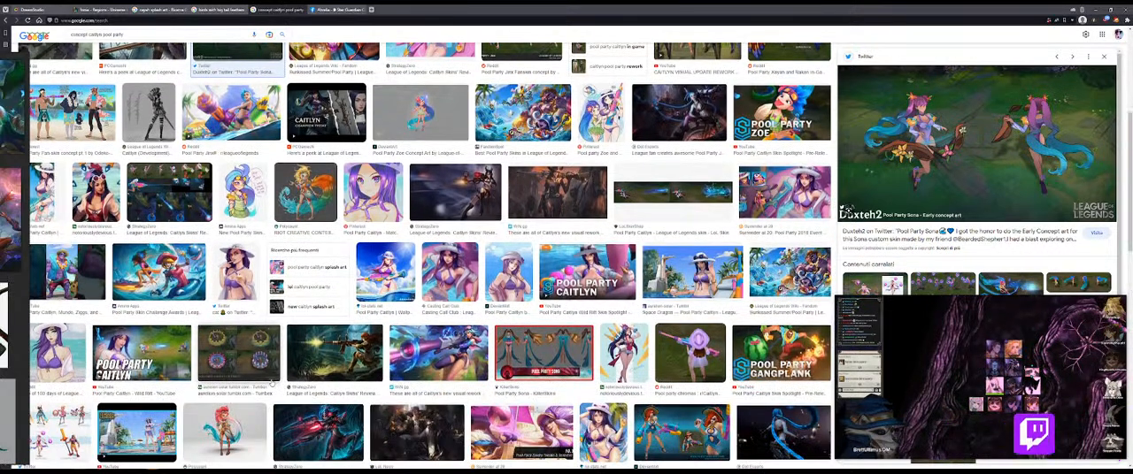
Step: Launch Blender and open the most recent file, the Caitlyn Sitting Supported pose scene
key("super")
type("blender")
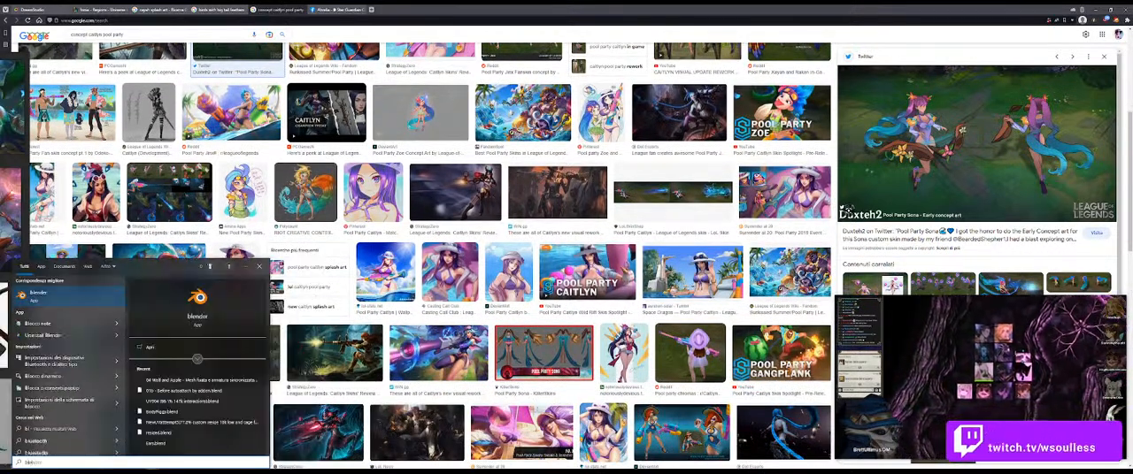
left_click(58, 301)
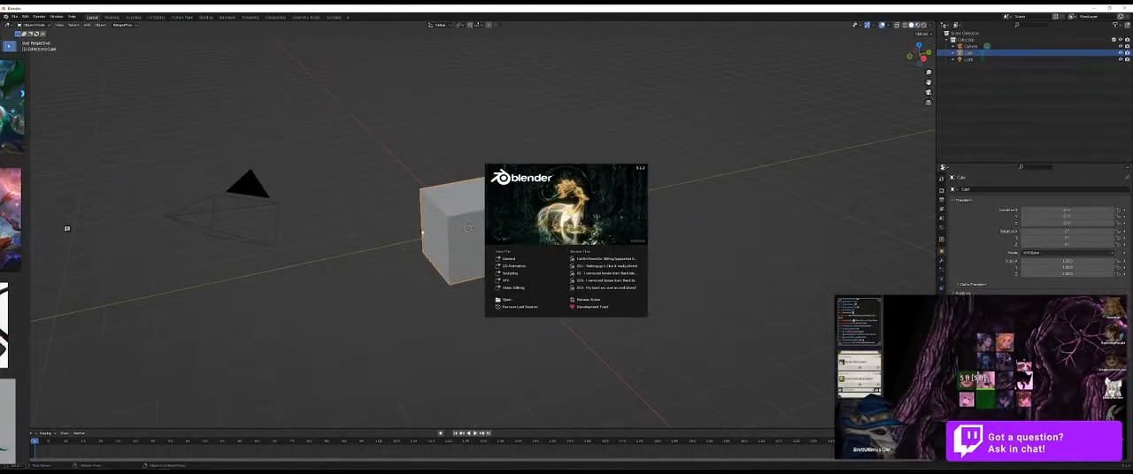
left_click(768, 77)
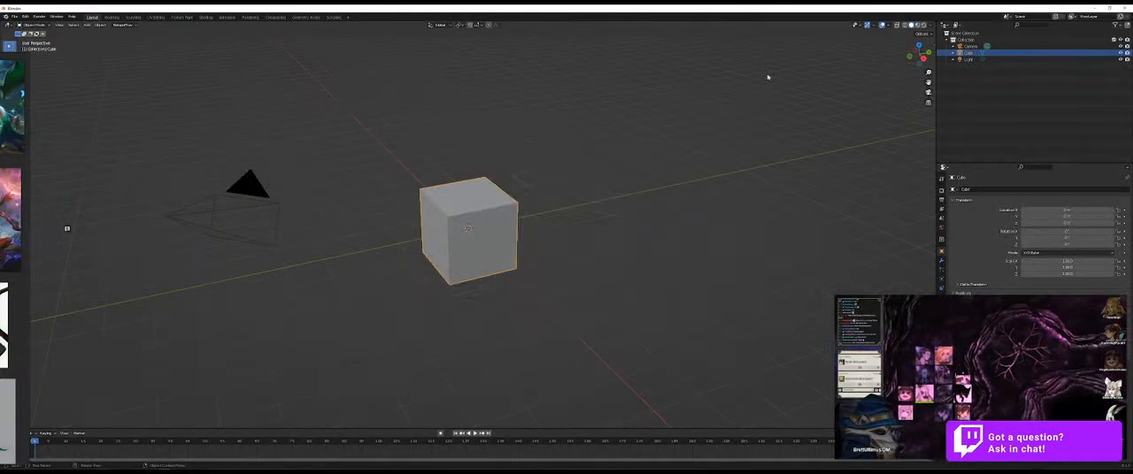
left_click(13, 17)
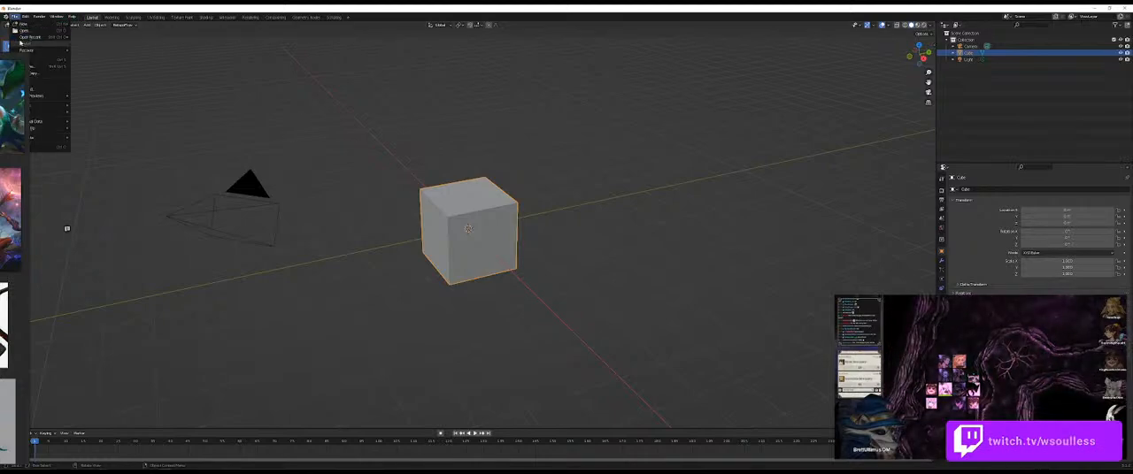
mouse_move(9, 39)
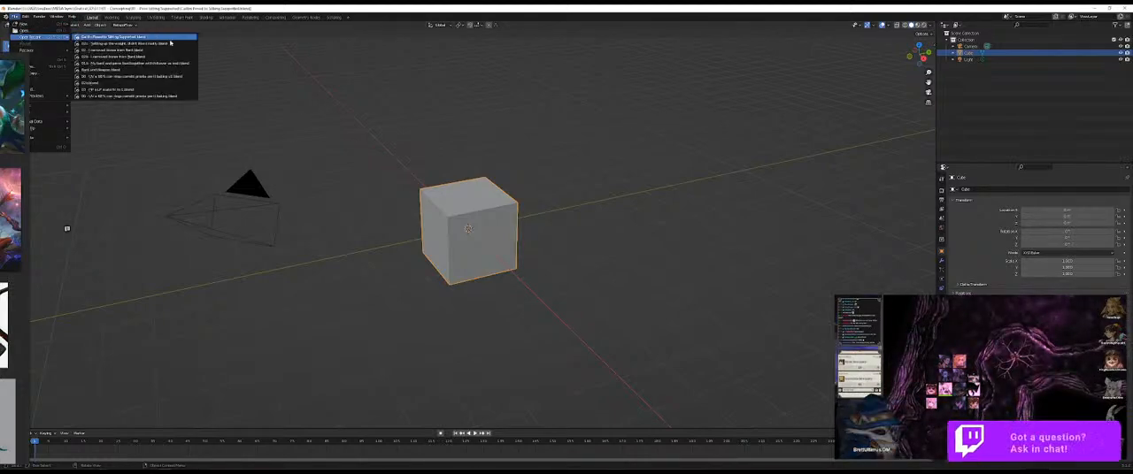
left_click(170, 40)
scroll(537, 223, "down", 3)
scroll(542, 225, "up", 2)
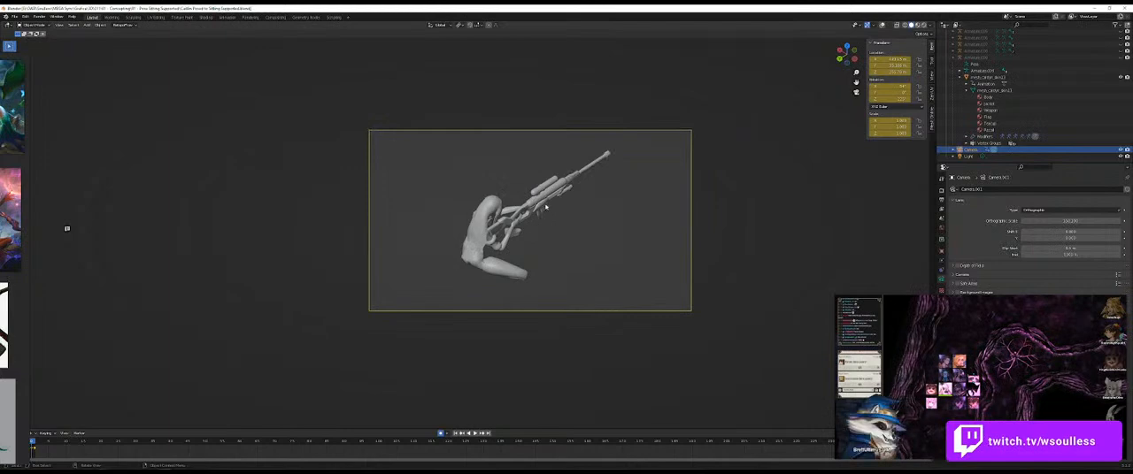
Step: Select the posed sniper mesh and inspect its pose and rifle from outside the camera view
left_click(546, 207)
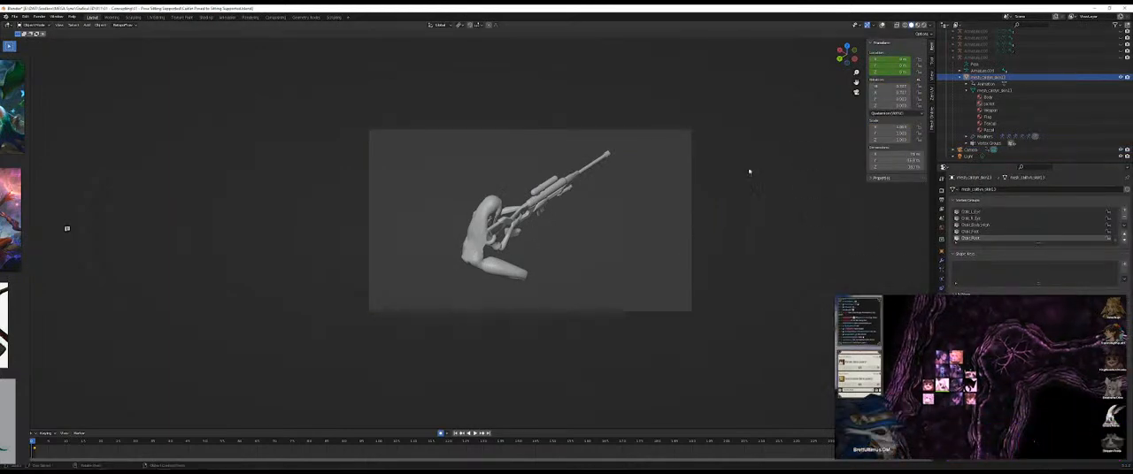
scroll(799, 233, "down", 3)
scroll(562, 230, "up", 2)
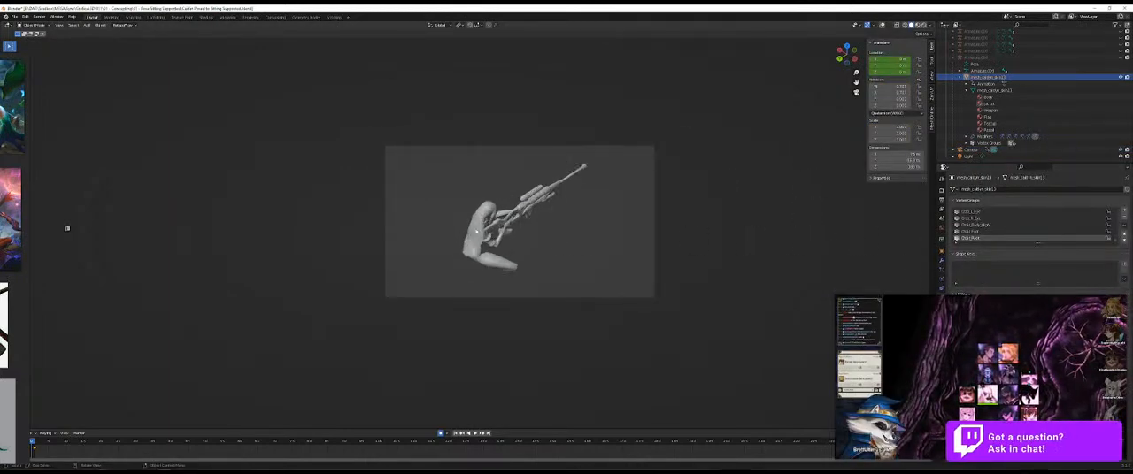
key("KP_Decimal")
left_click_drag(587, 265, 441, 277)
scroll(571, 269, "down", 8)
scroll(442, 277, "up", 3)
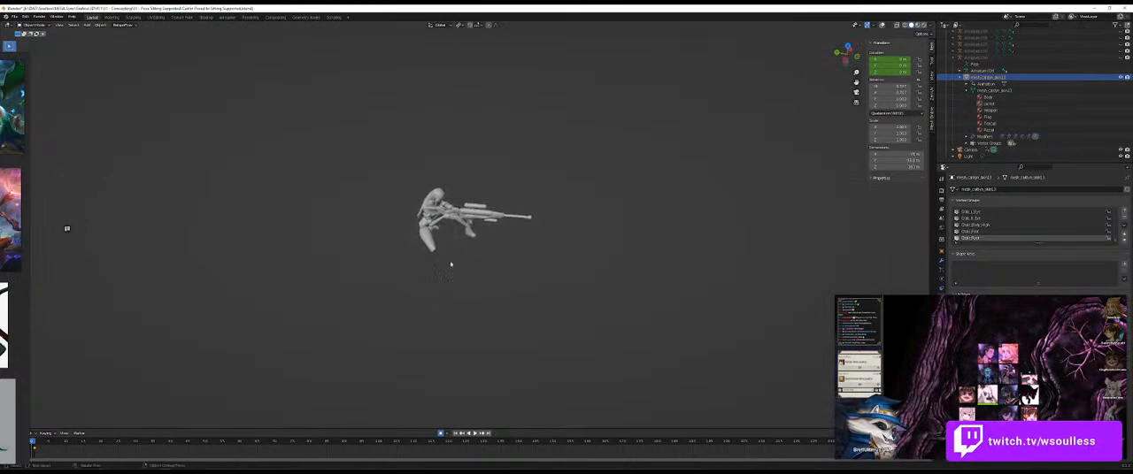
Step: Move the floating video window off the properties editor
mouse_move(975, 334)
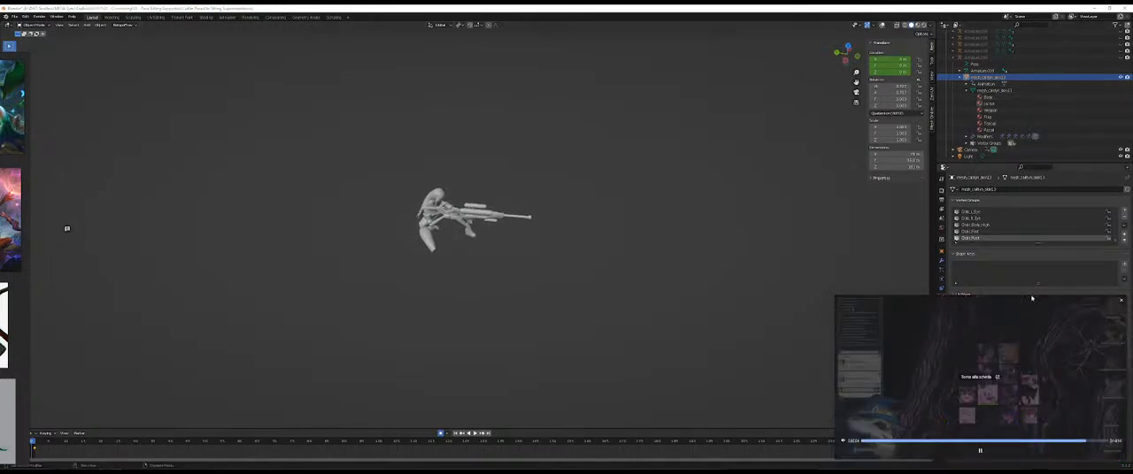
left_click_drag(920, 326, 657, 276)
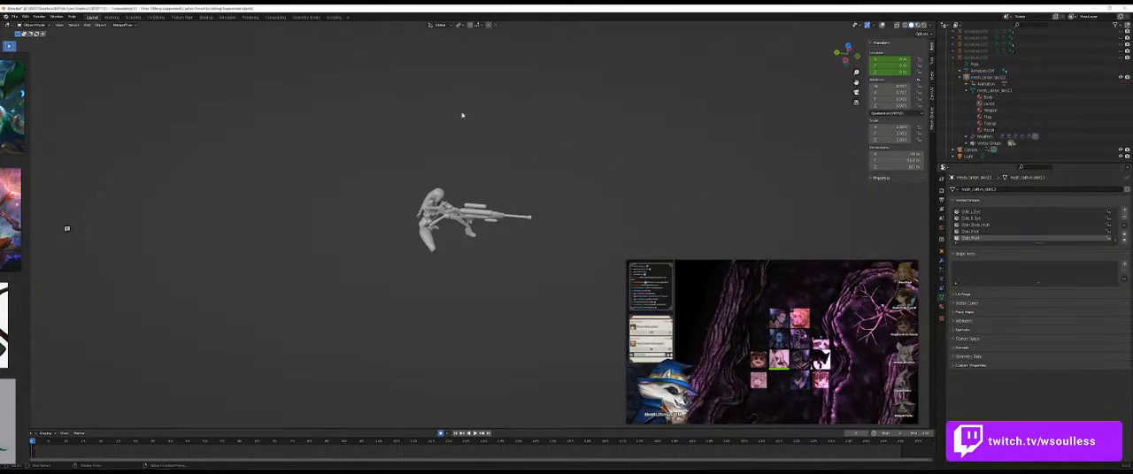
Step: Enter Edit Mode on the sniper mesh, view it through the camera and try to move the mesh selection
key("Tab")
left_click_drag(568, 211, 437, 204)
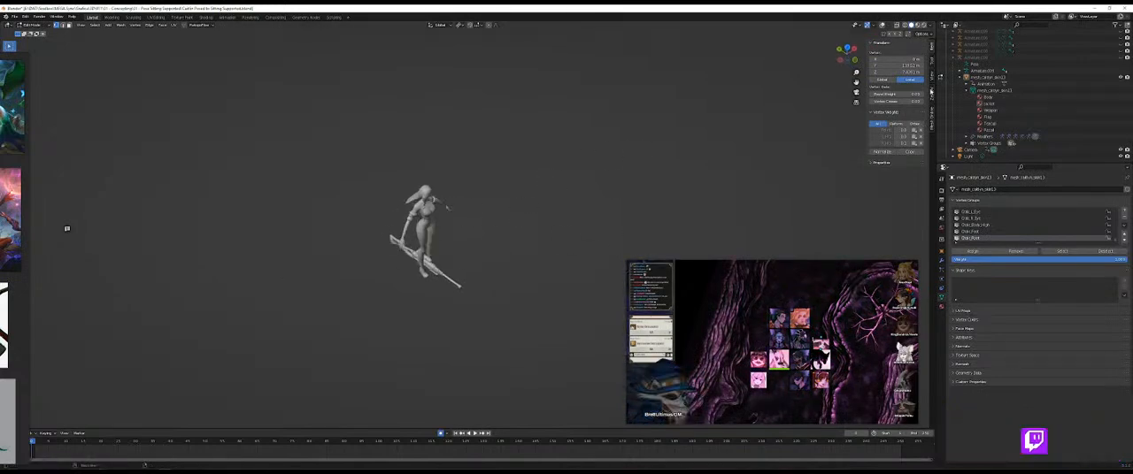
key("KP_0")
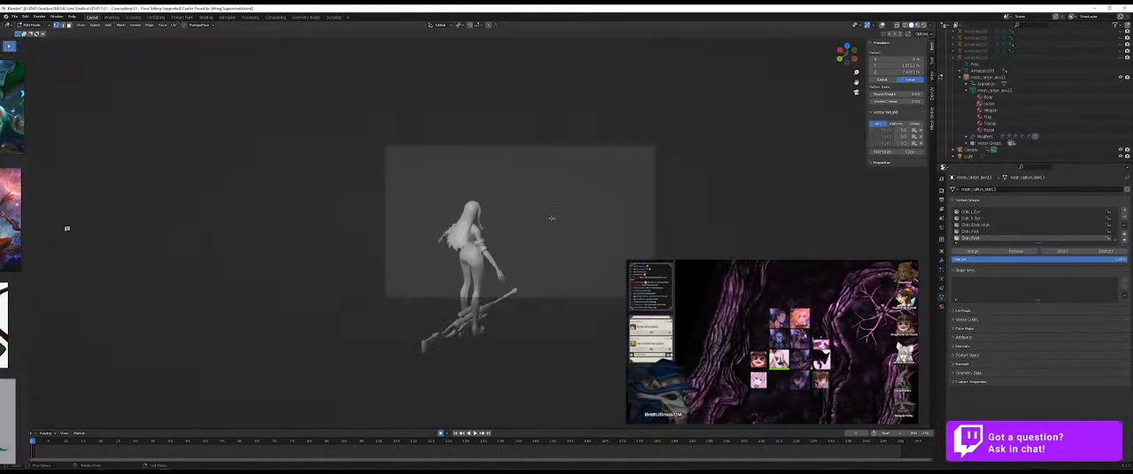
key("KP_0")
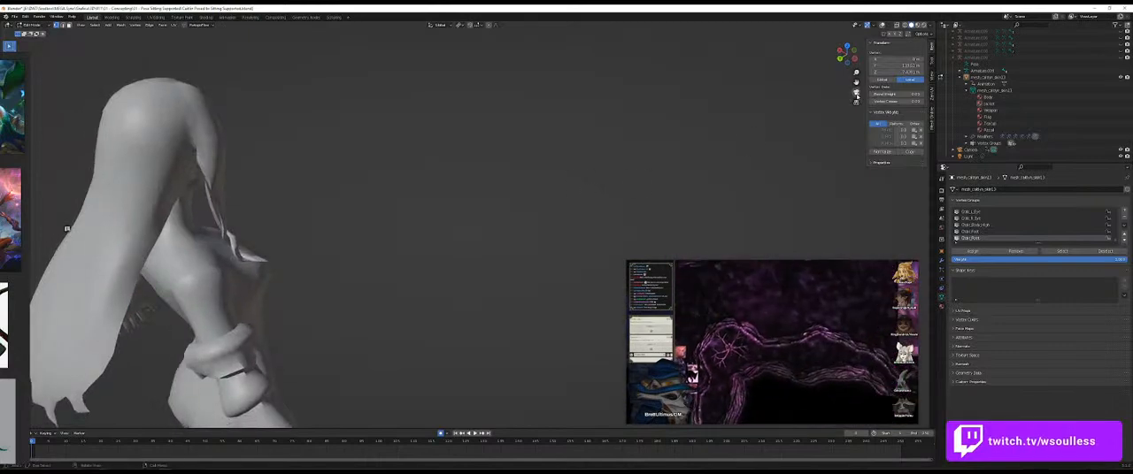
key("KP_0")
key("g")
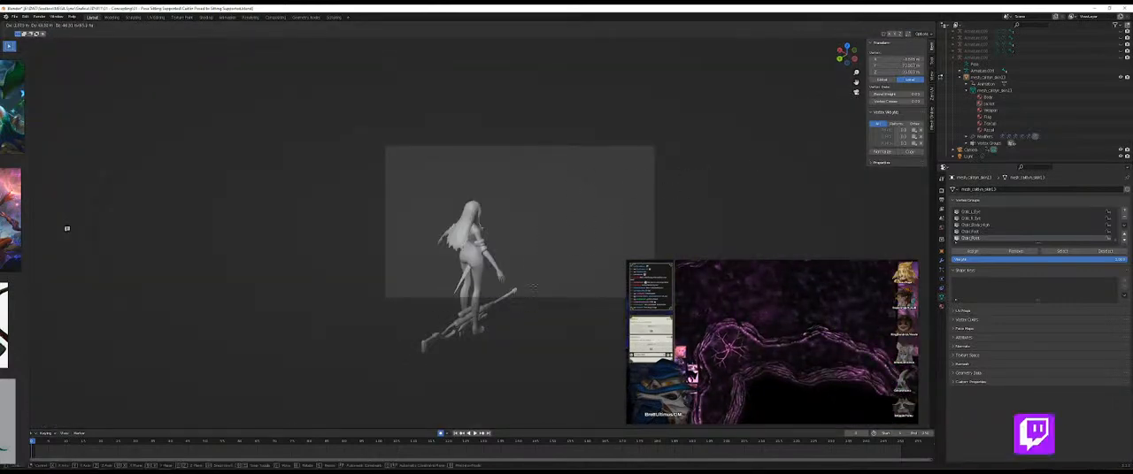
right_click(534, 285)
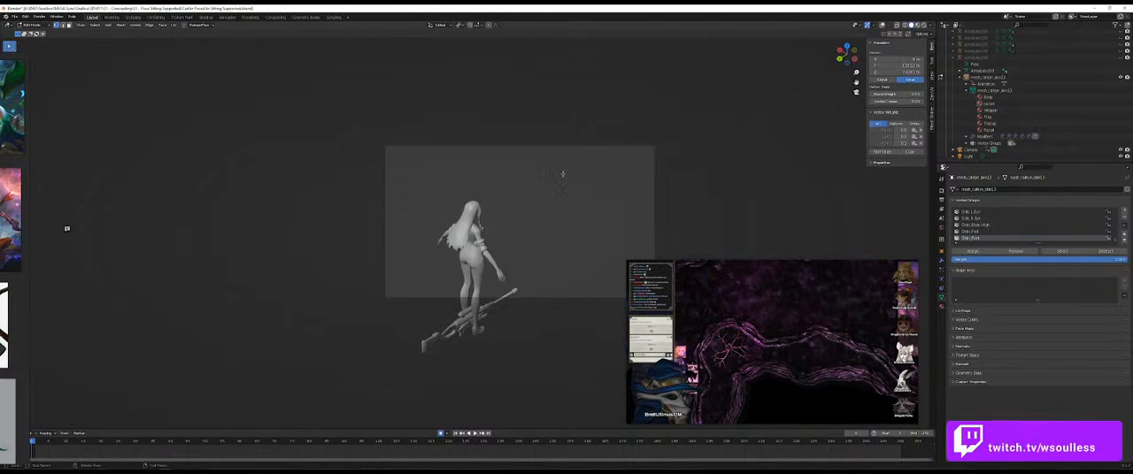
Step: Try to move the camera while the mesh is in Edit Mode, and return to Object Mode
left_click(1018, 150)
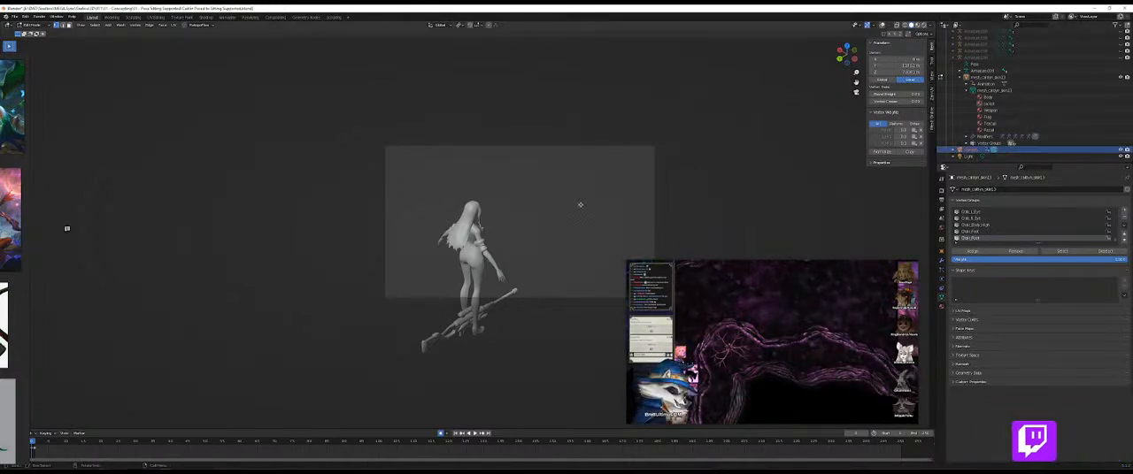
key("g")
right_click(487, 301)
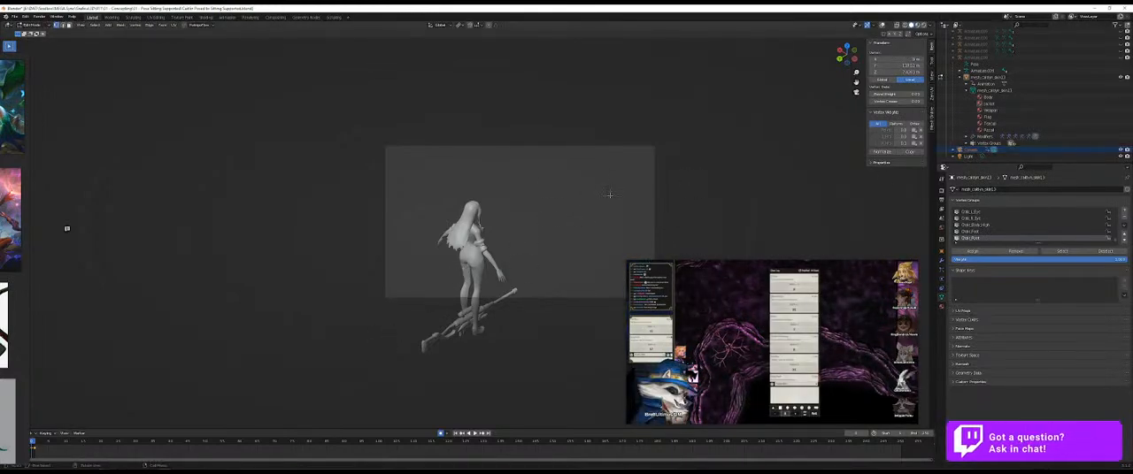
scroll(980, 135, "up", 4)
scroll(980, 135, "down", 3)
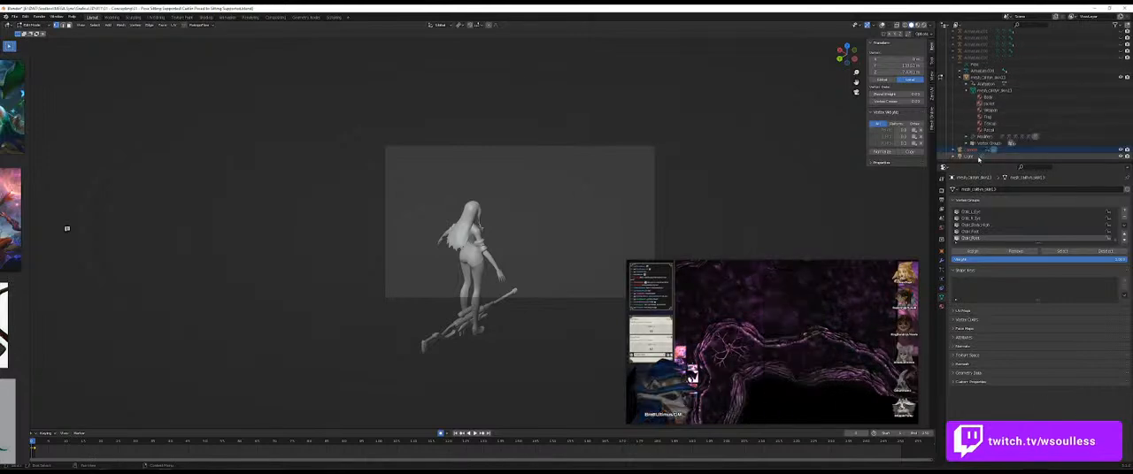
scroll(973, 149, "down", 2)
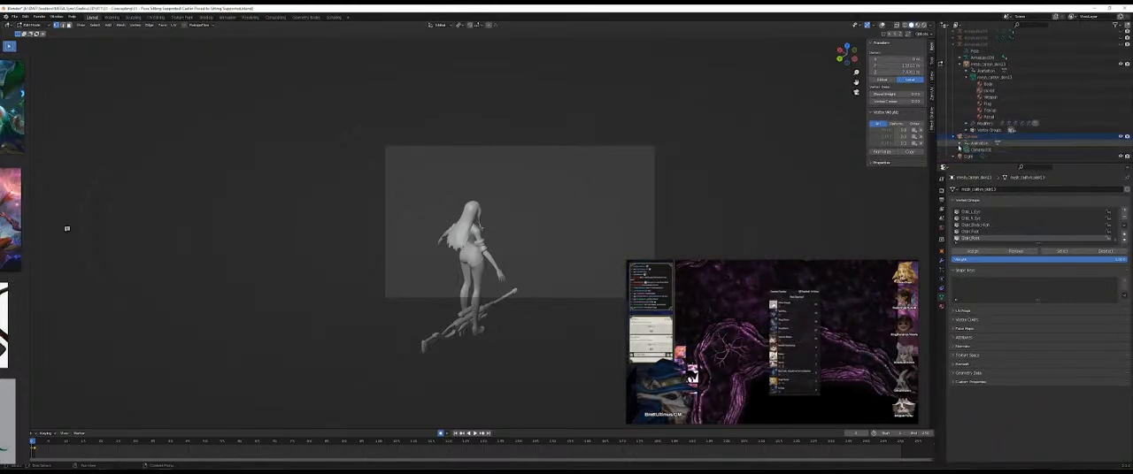
left_click(983, 150)
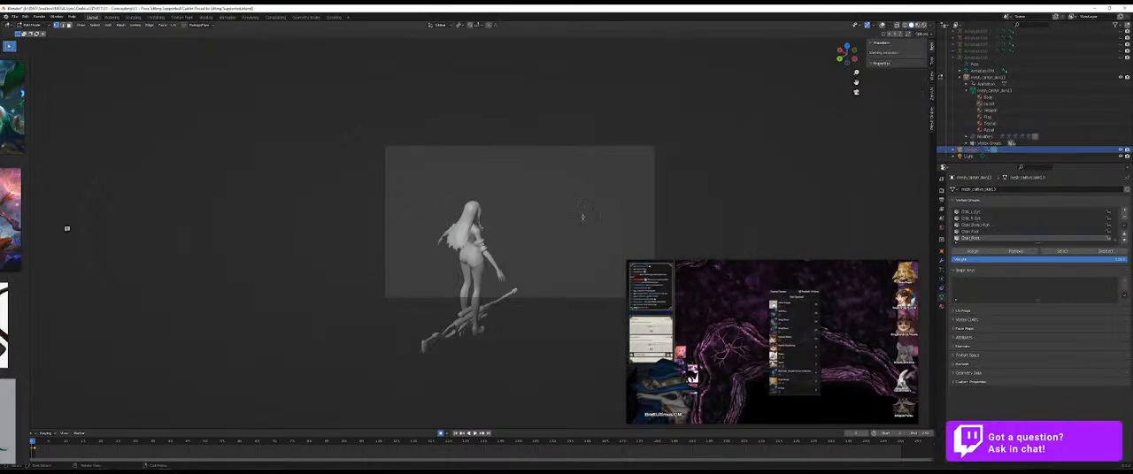
key("Tab")
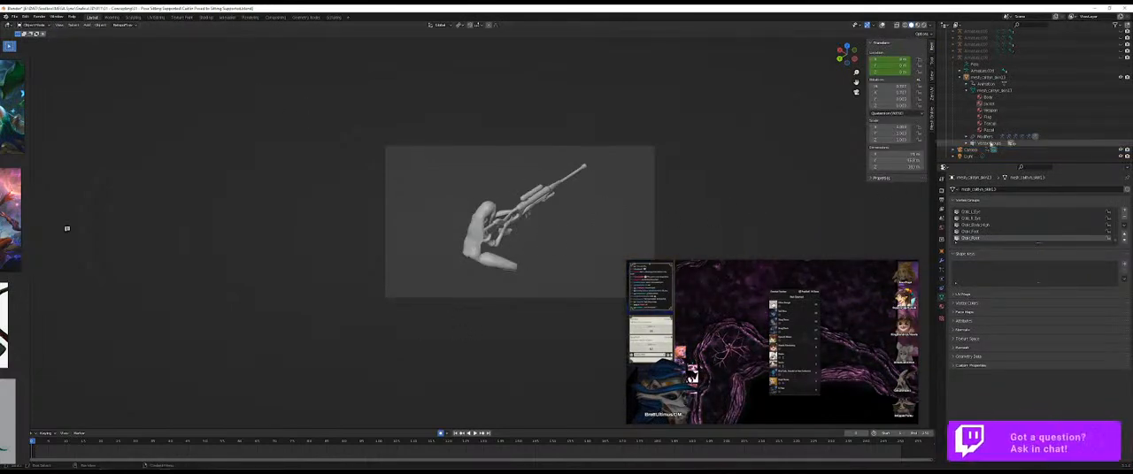
Step: Select the camera and try to shift its framing around the posed sniper
left_click(971, 150)
key("g")
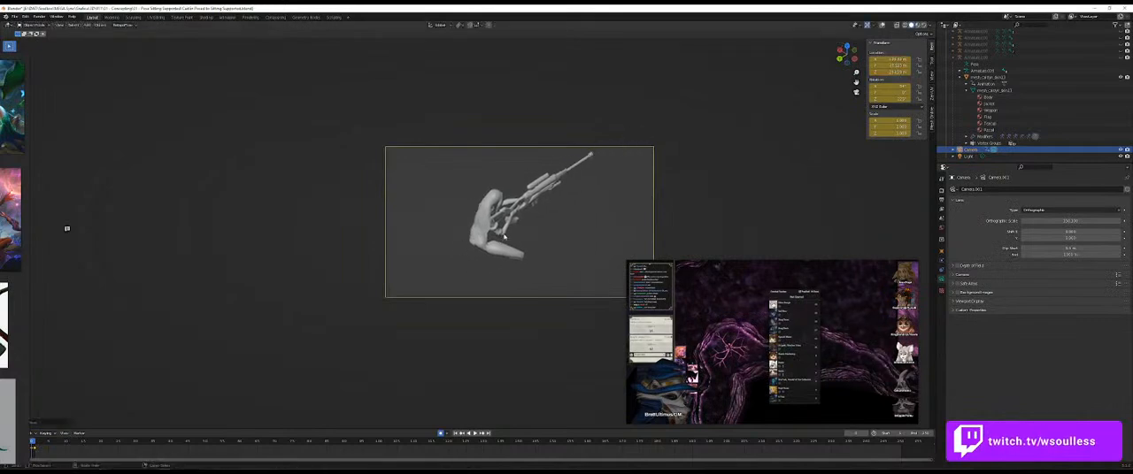
left_click(530, 239)
left_click(555, 246)
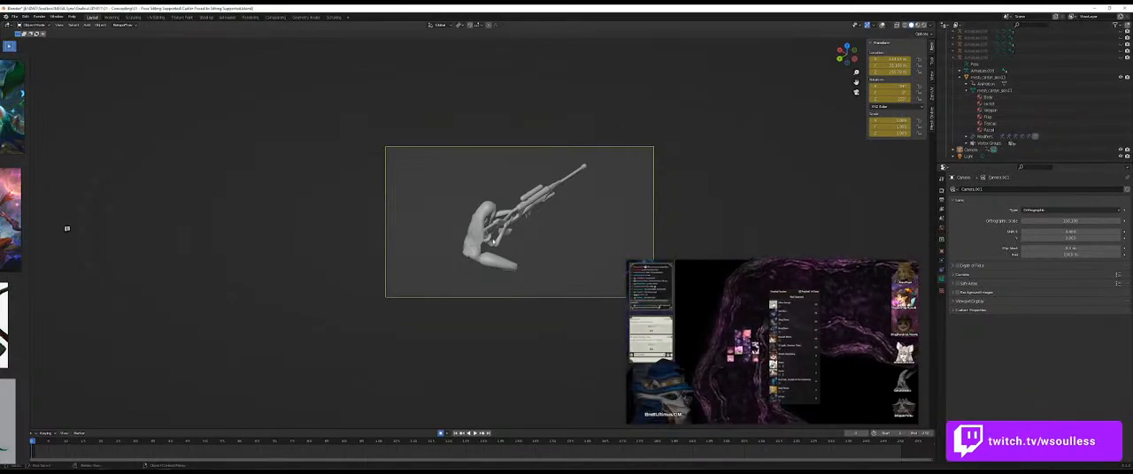
Step: Select the sniper mesh, pick the first armature in the outliner, and switch the mesh to Weight Paint mode
left_click(482, 217)
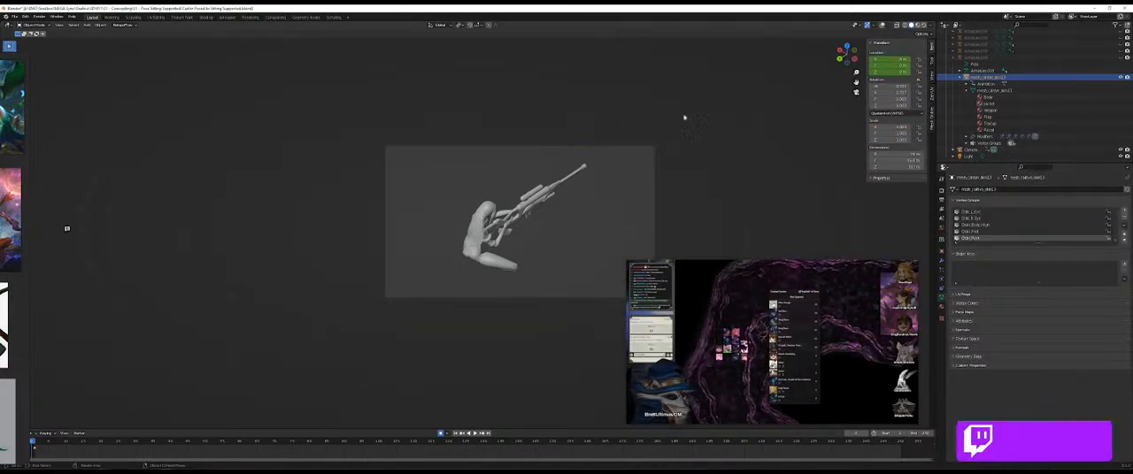
key("Tab")
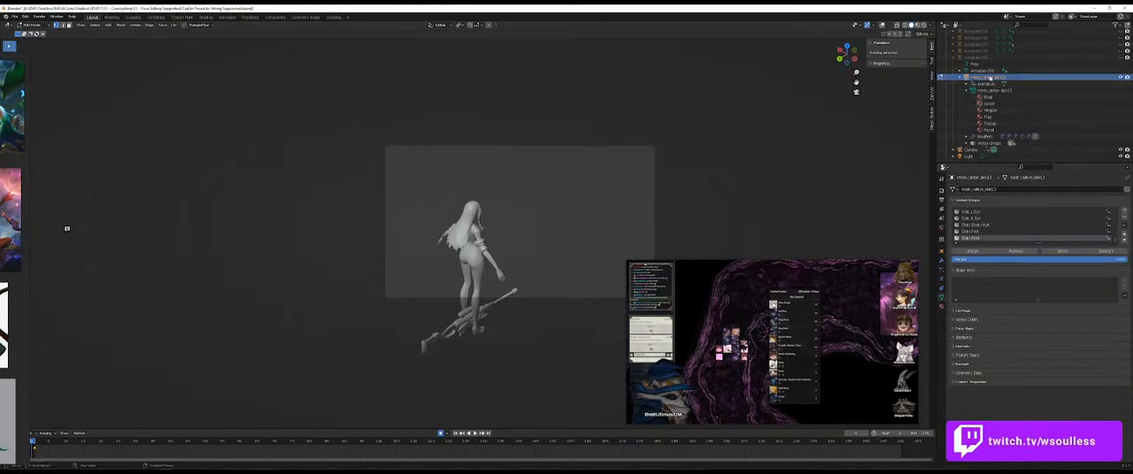
scroll(987, 104, "up", 2)
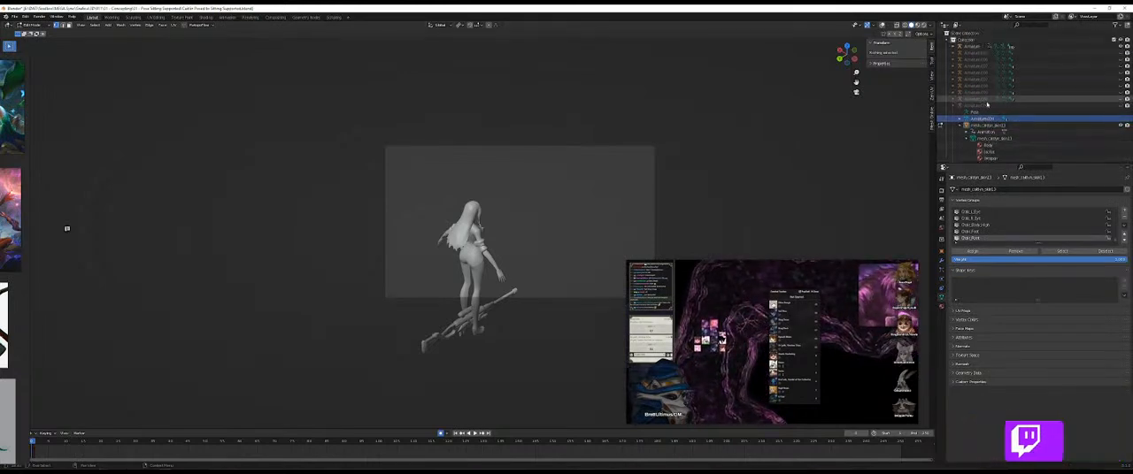
left_click(977, 45)
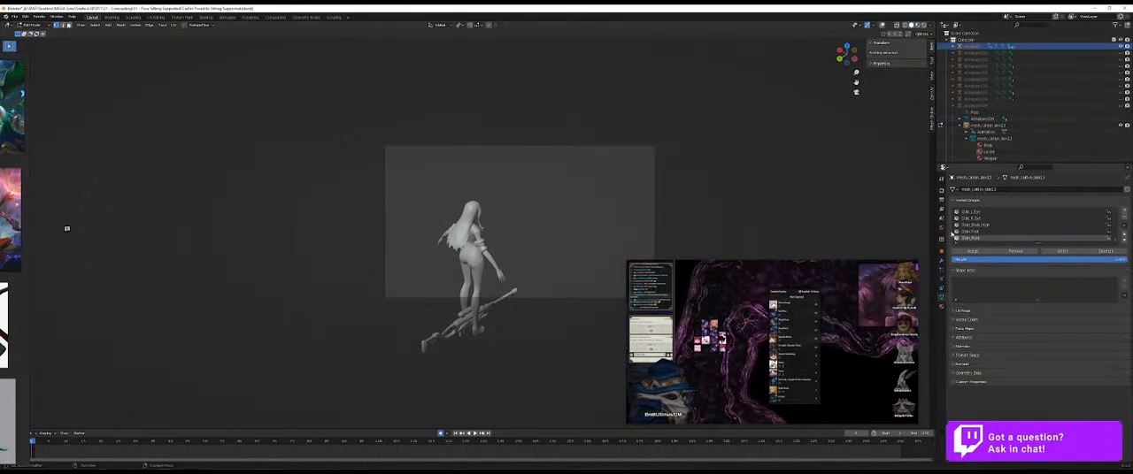
key("Tab")
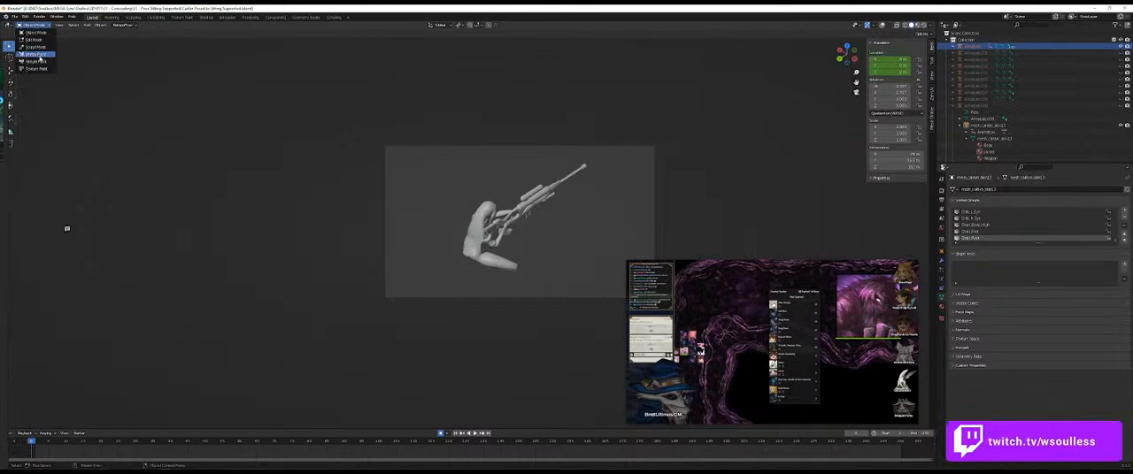
left_click(45, 61)
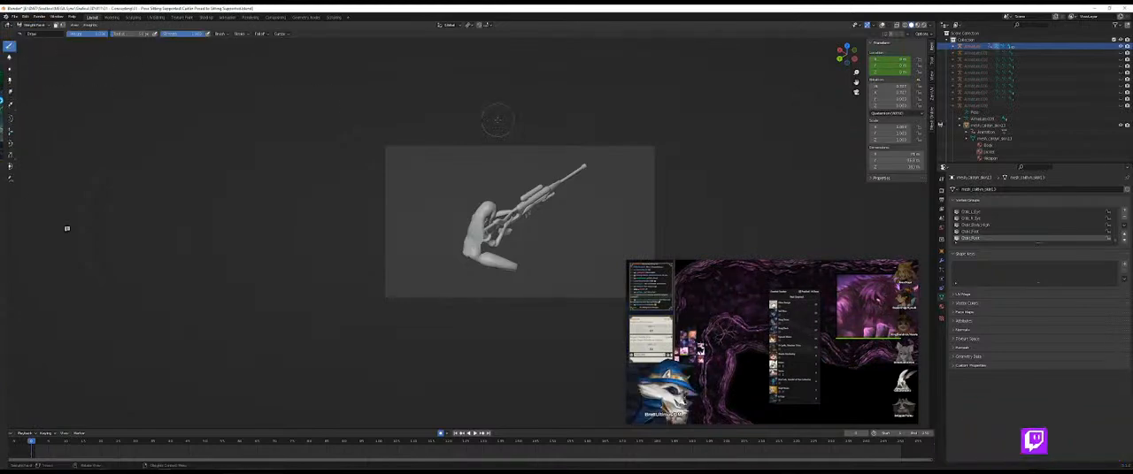
Step: Return the sniper mesh from Weight Paint mode to Object Mode and select it in the outliner
left_click(33, 25)
left_click(39, 36)
left_click(987, 123)
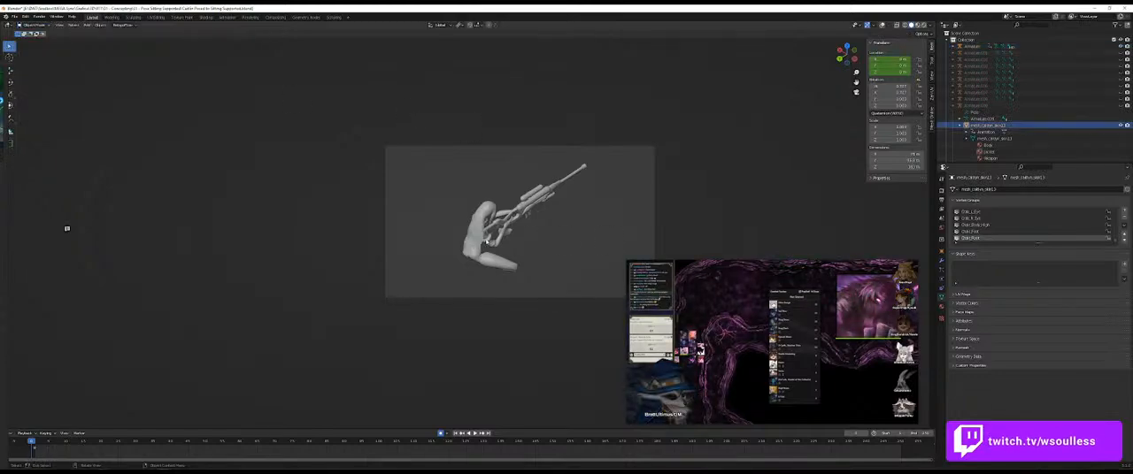
Step: Select the armature that holds the sniper mesh and switch it to Rest Position
left_click(987, 118)
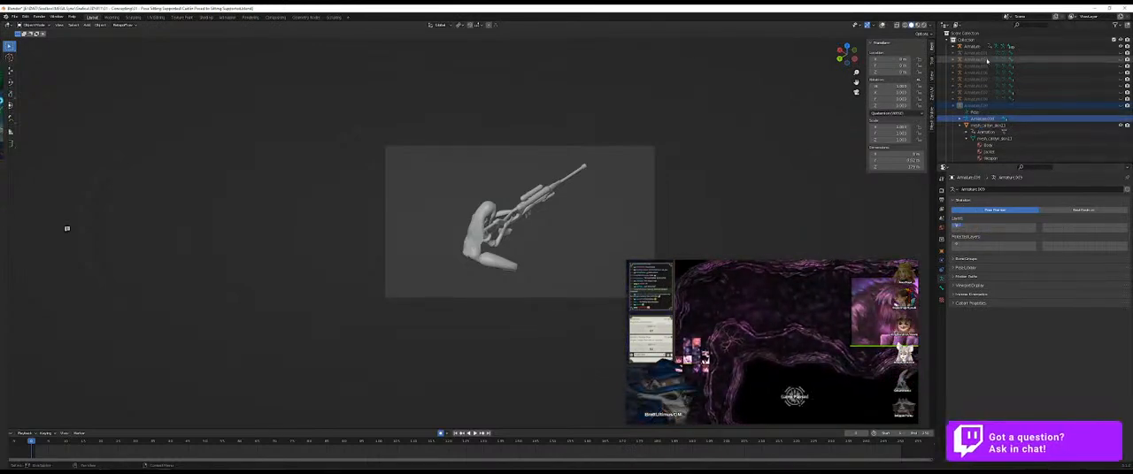
left_click(983, 104)
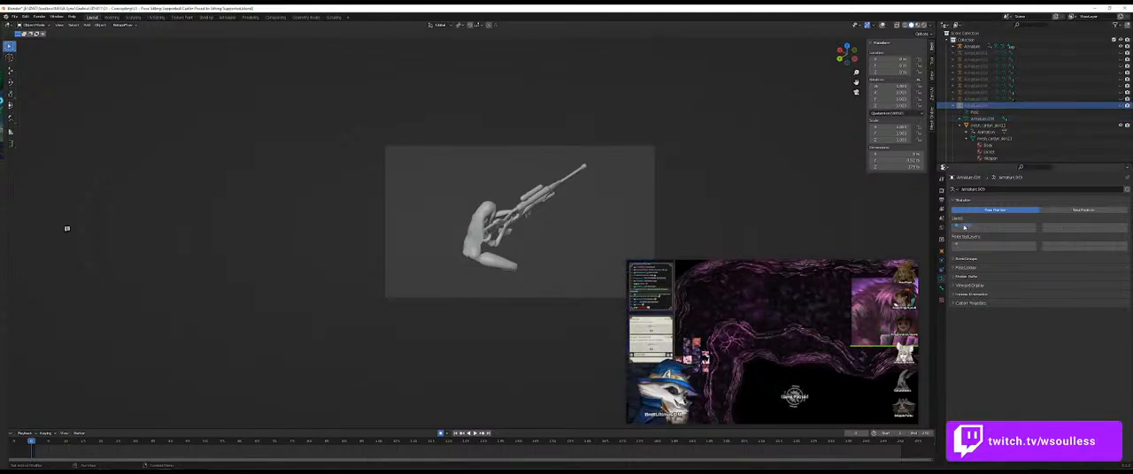
left_click(1080, 211)
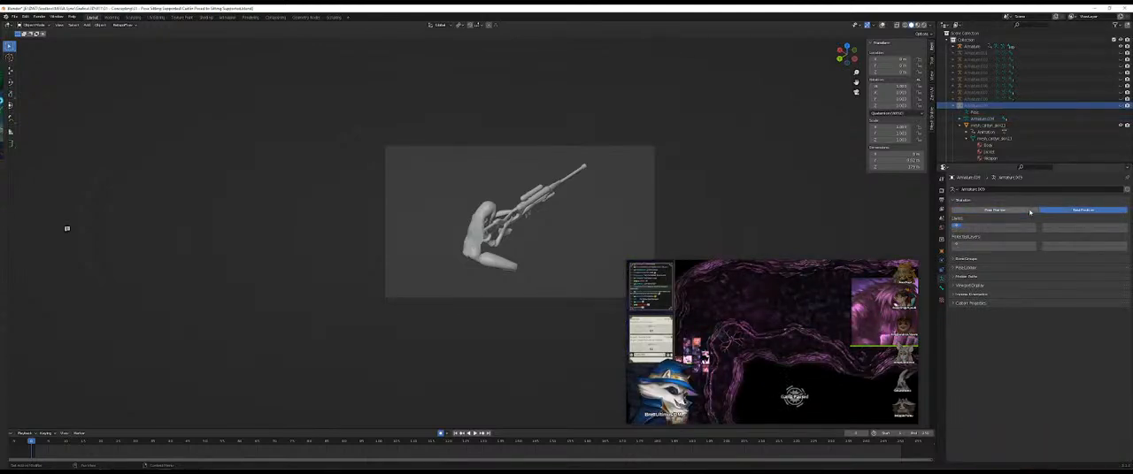
Step: Select the sniper mesh, reselect its armature data in the outliner, and set the armature to Pose Position
left_click(987, 125)
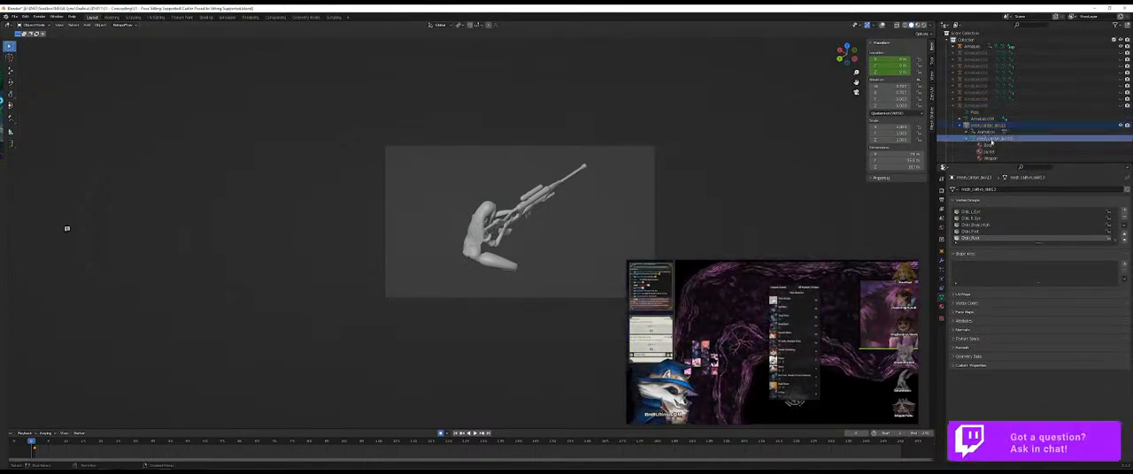
left_click(982, 119)
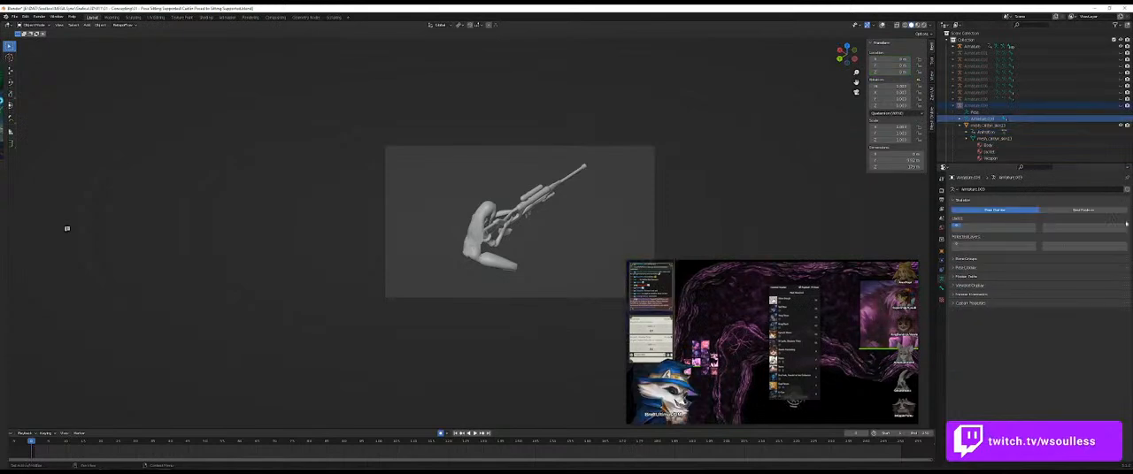
left_click(994, 210)
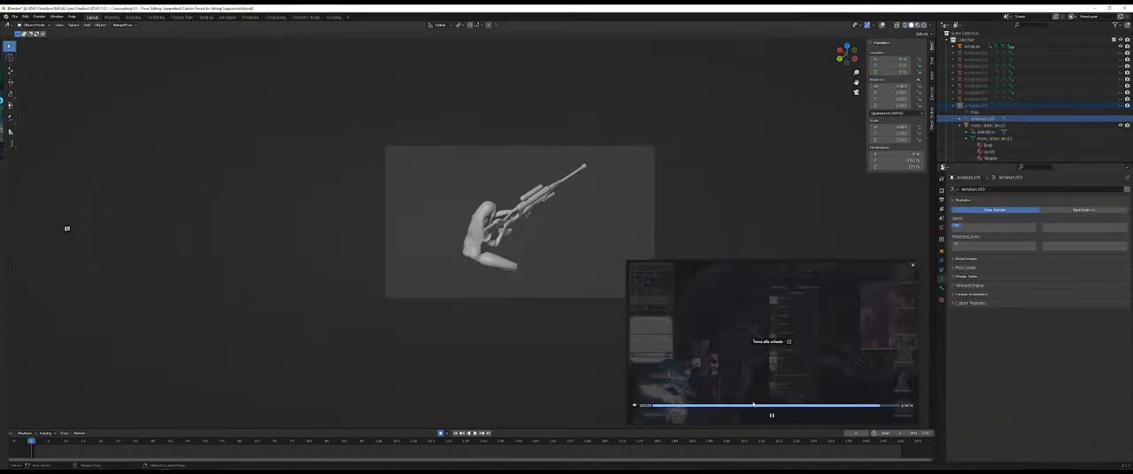
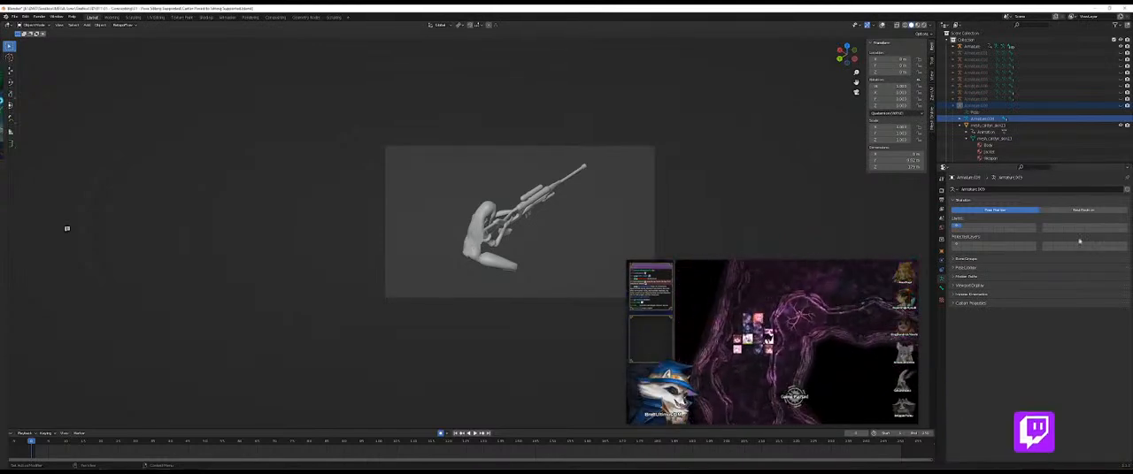
left_click(991, 113)
left_click(992, 107)
left_click(996, 100)
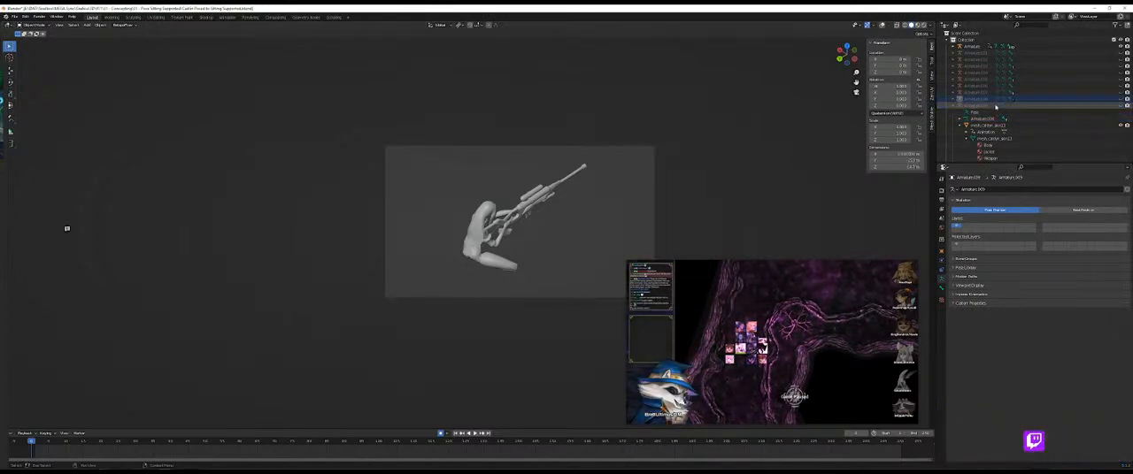
left_click(1120, 47)
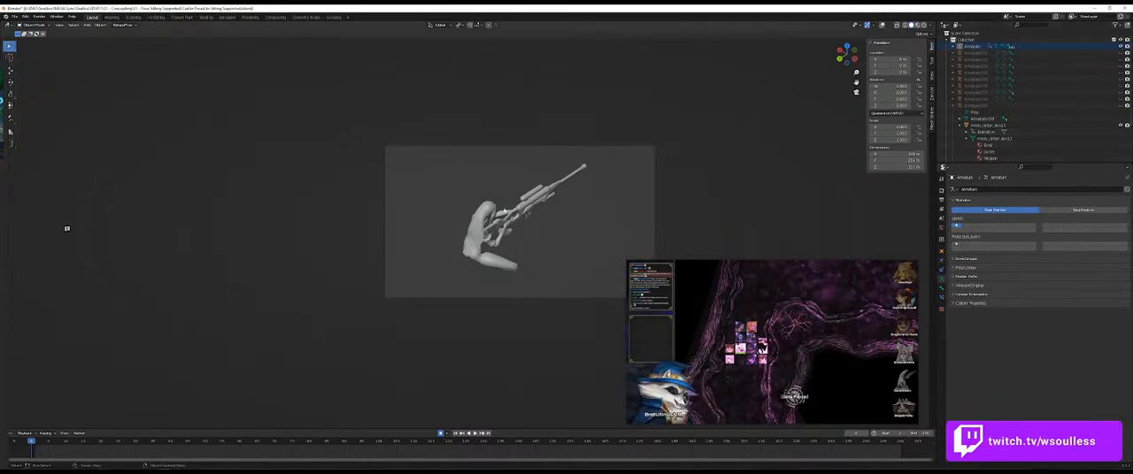
Step: Select the sniper mesh and turn on the viewport overlays to display the armature bones
left_click(505, 211)
left_click(874, 25)
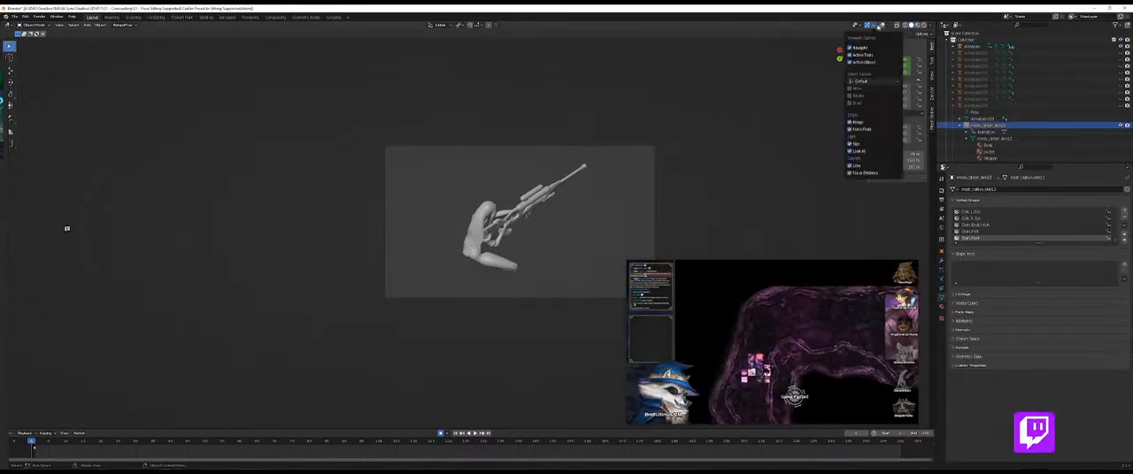
left_click(882, 26)
left_click(663, 212)
left_click(506, 231)
left_click(478, 282)
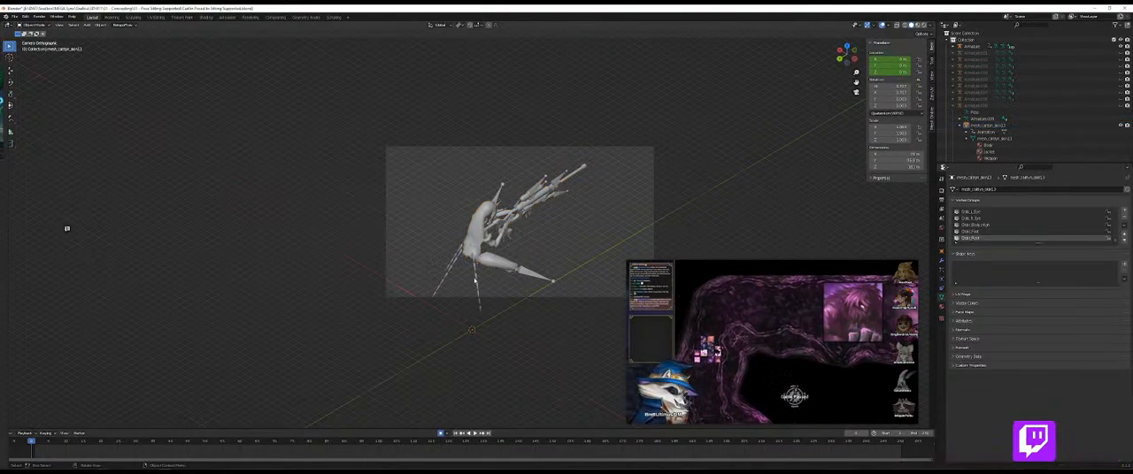
Step: Select the first armature by its bones, set it to Rest Position, and hide the viewport overlays again
left_click(475, 280)
left_click(1081, 211)
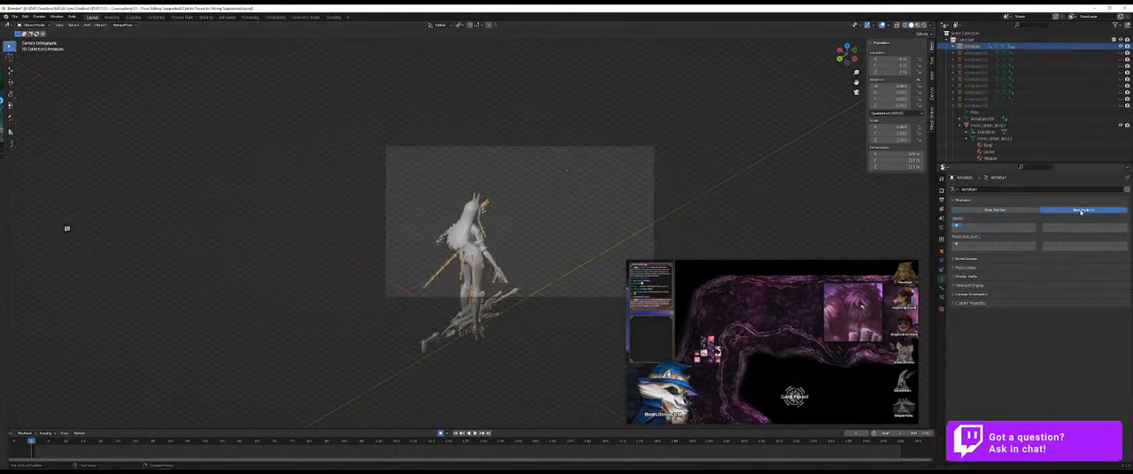
left_click(564, 237)
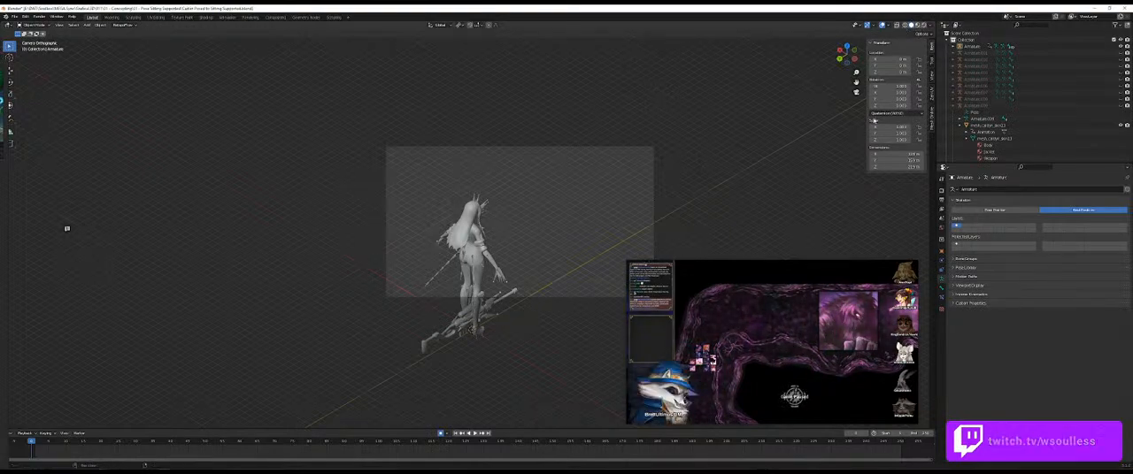
left_click(882, 25)
Step: Select the character mesh and inspect the rest-posed figure with its sniper outside the camera view, finishing back in camera view
left_click(984, 125)
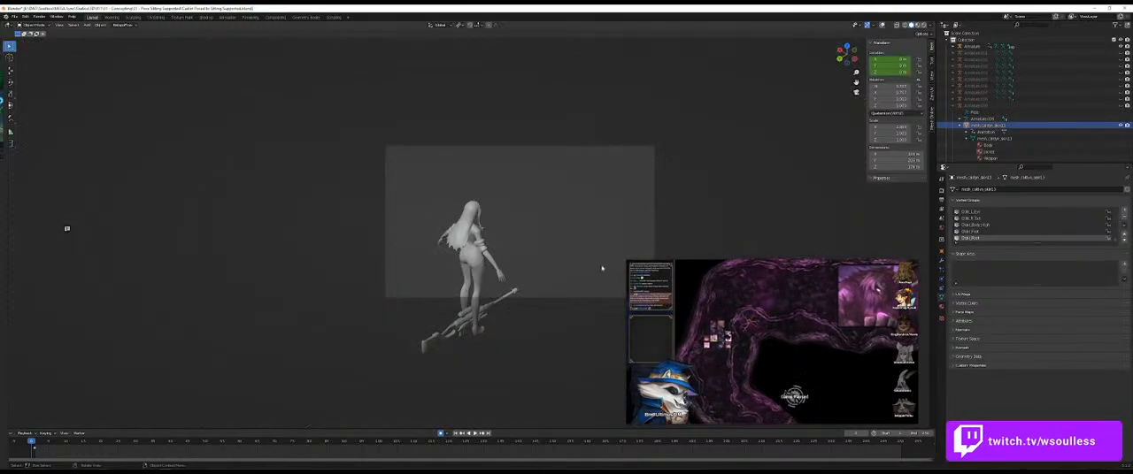
scroll(1027, 126, "down", 2)
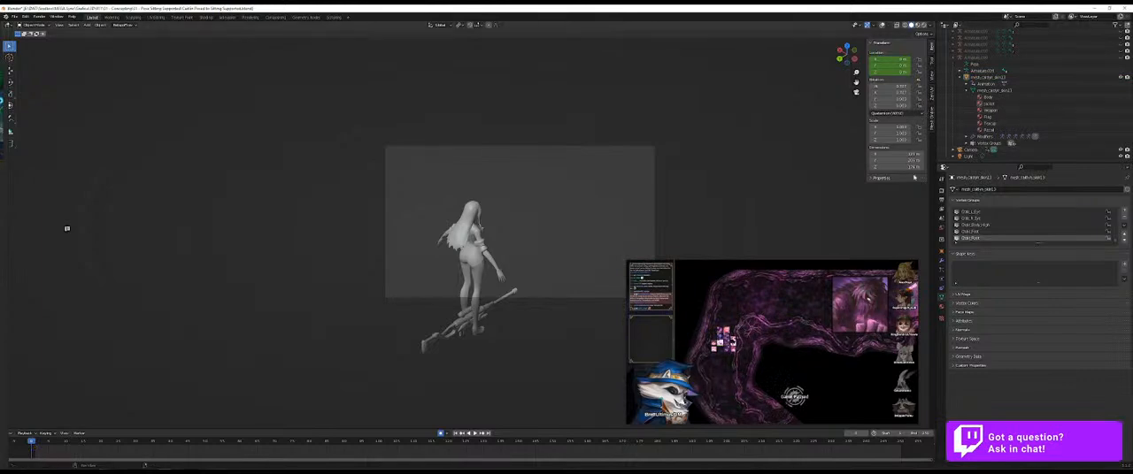
left_click(856, 92)
scroll(465, 231, "down", 11)
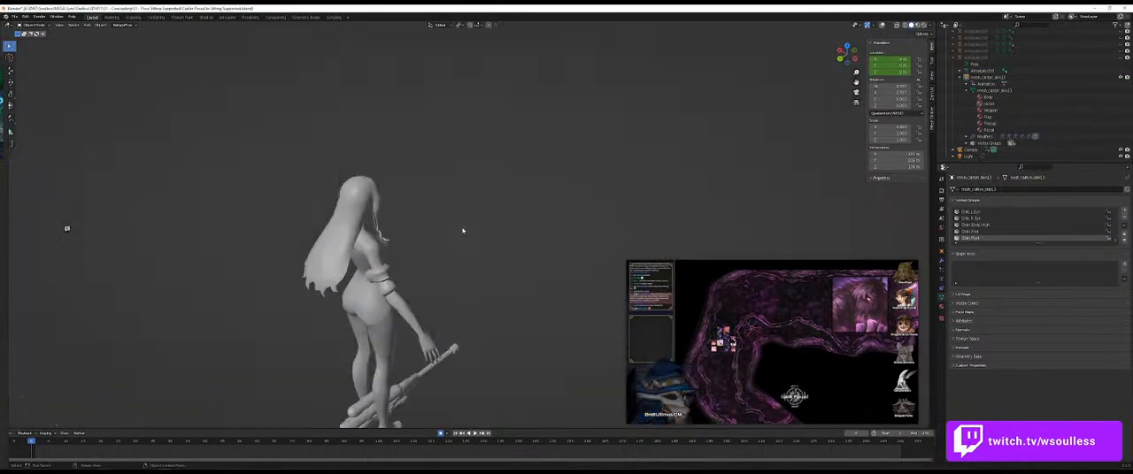
scroll(479, 239, "up", 4)
scroll(477, 247, "down", 2)
scroll(856, 96, "up", 2)
left_click(856, 93)
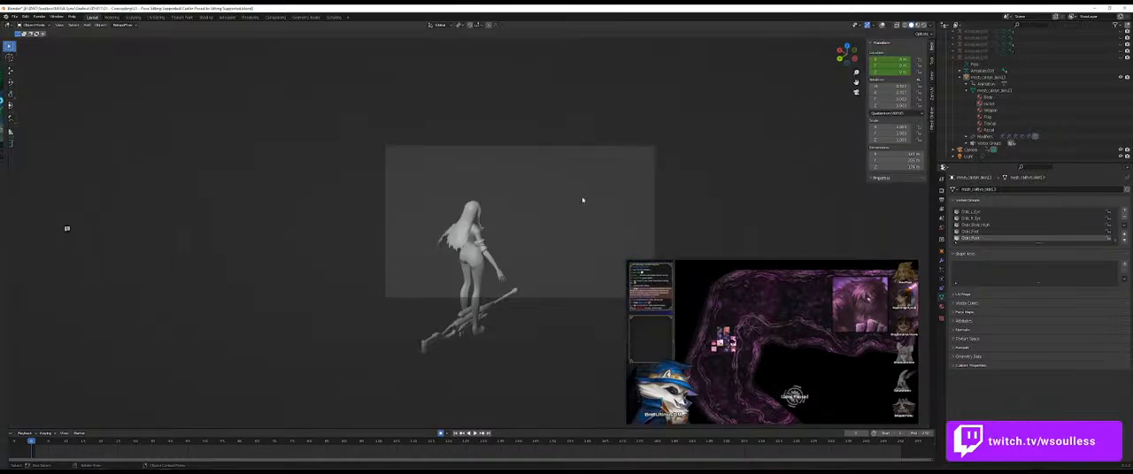
Step: Move the camera to centre the character in the frame and increase its orthographic scale to fit the sniper
left_click(1070, 150)
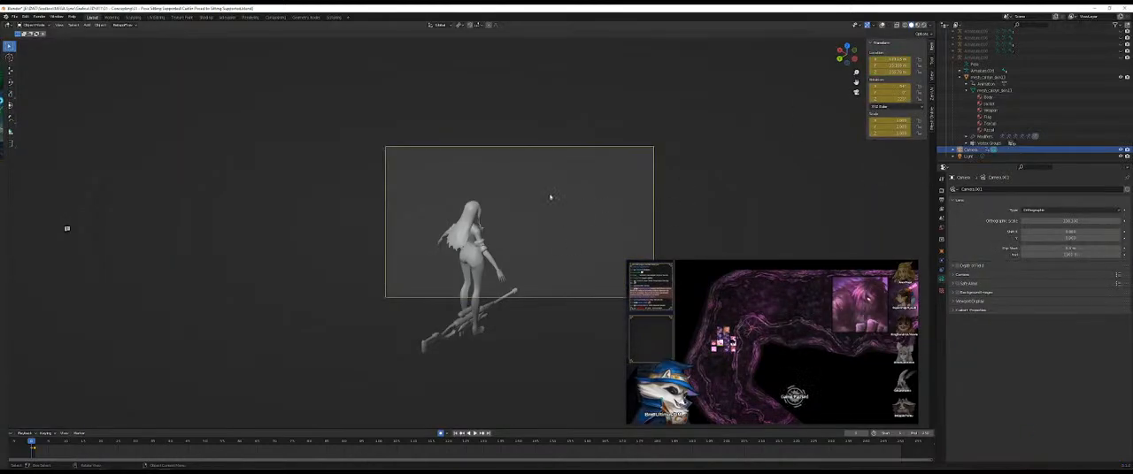
key("g")
left_click(562, 223)
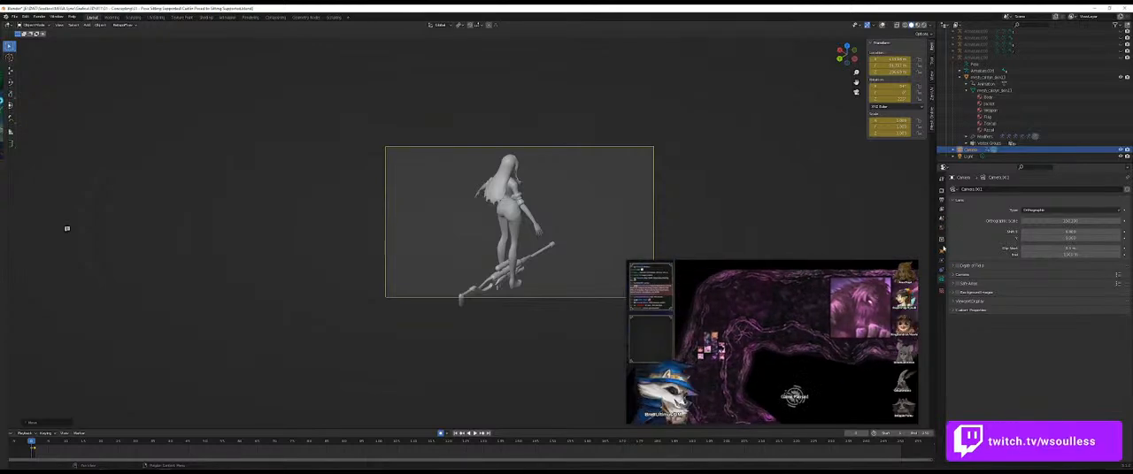
left_click_drag(1070, 221, 1079, 222)
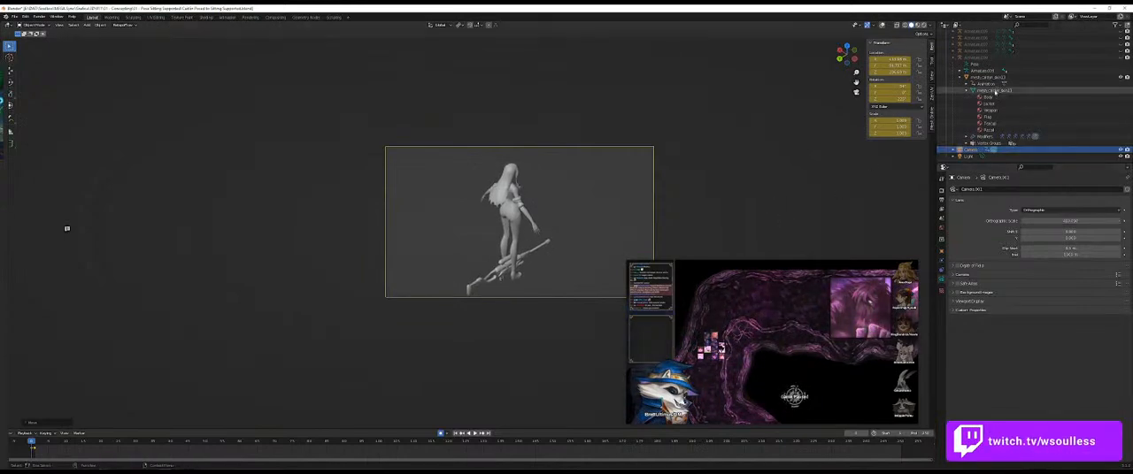
Step: Select the character mesh, look up its Weapon material in the outliner, and put the mesh in Edit Mode
left_click(991, 90)
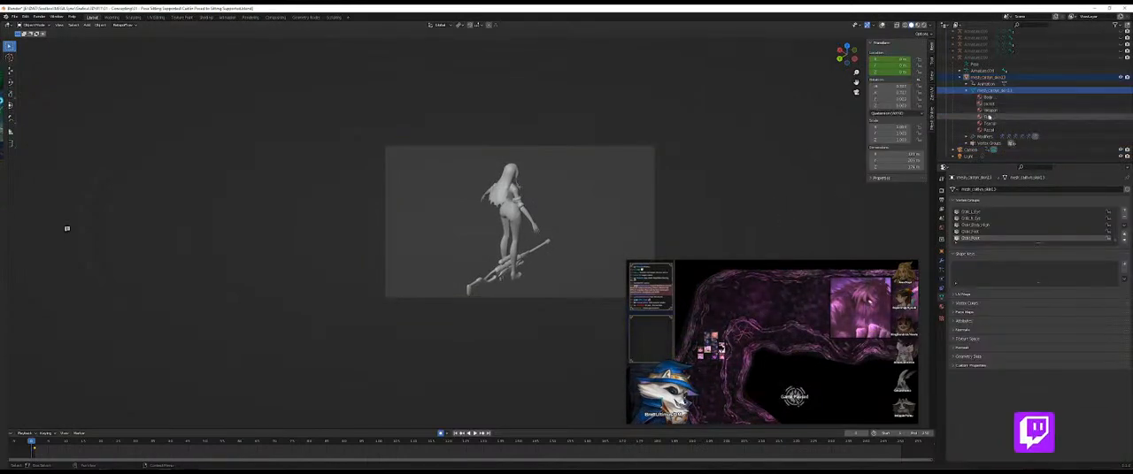
left_click(1002, 111)
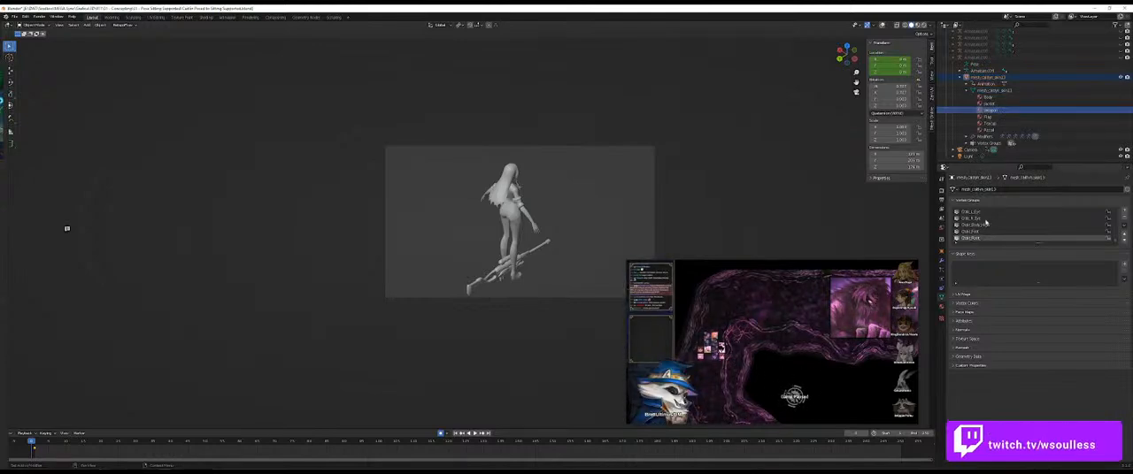
left_click(532, 252)
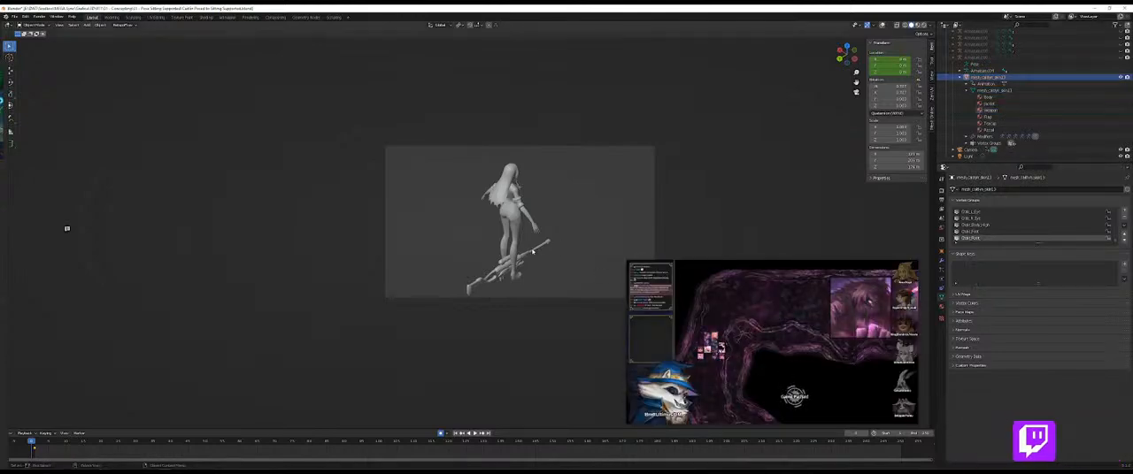
key("Tab")
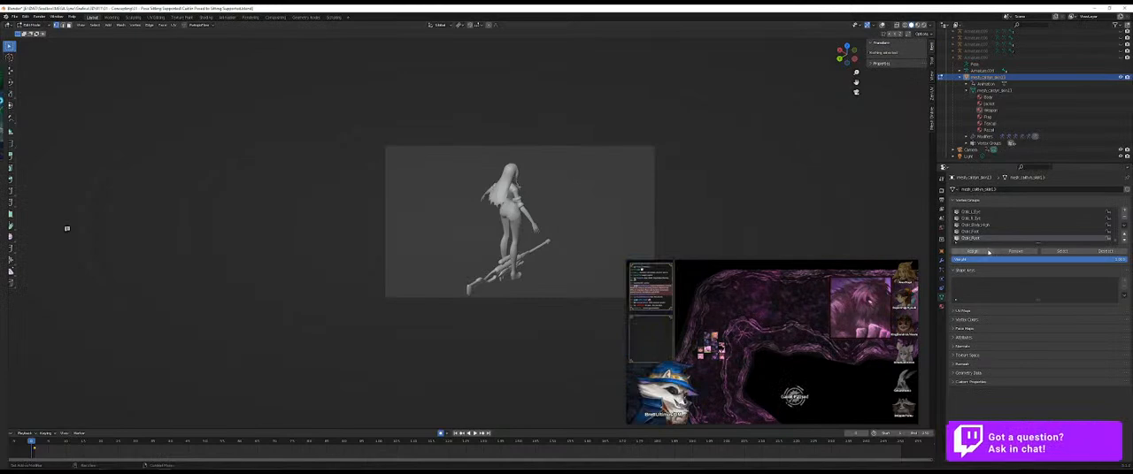
Step: Try to select the sniper as linked geometry, showing the viewport overlays to check the selection, and clear it
left_click(989, 110)
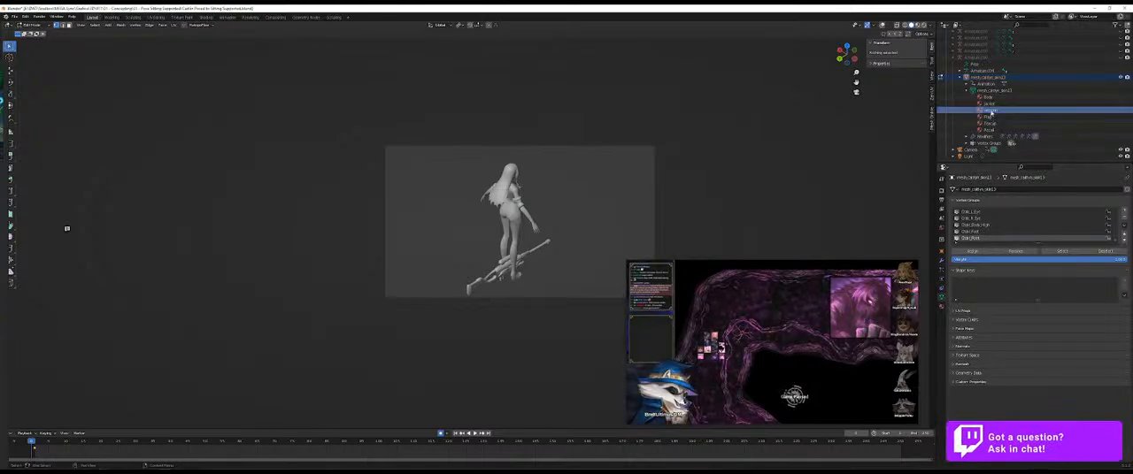
scroll(1011, 227, "down", 10)
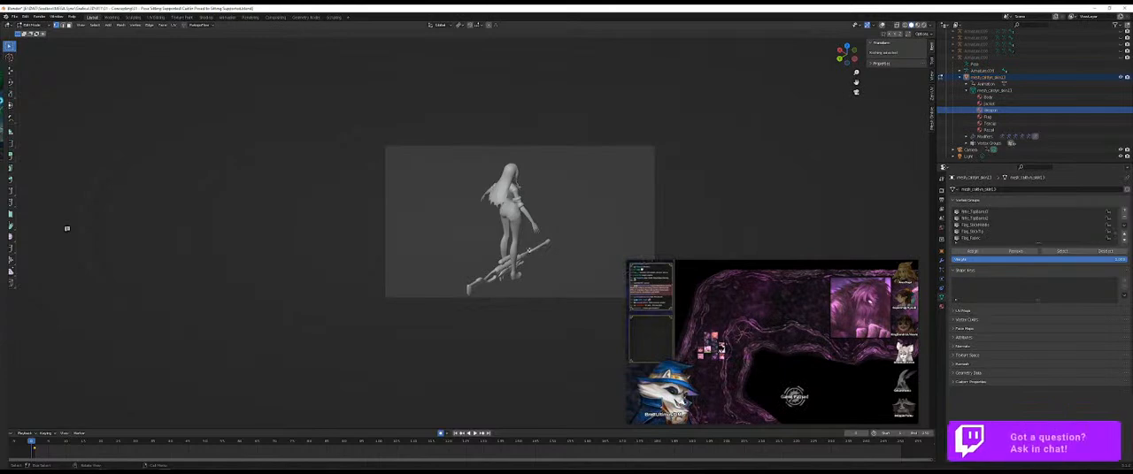
key("l")
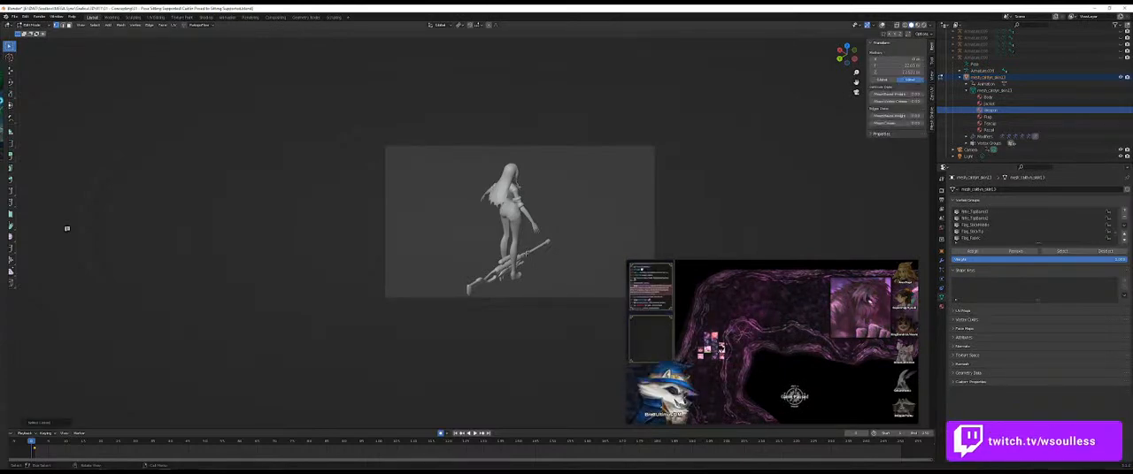
key("shift+alt+z")
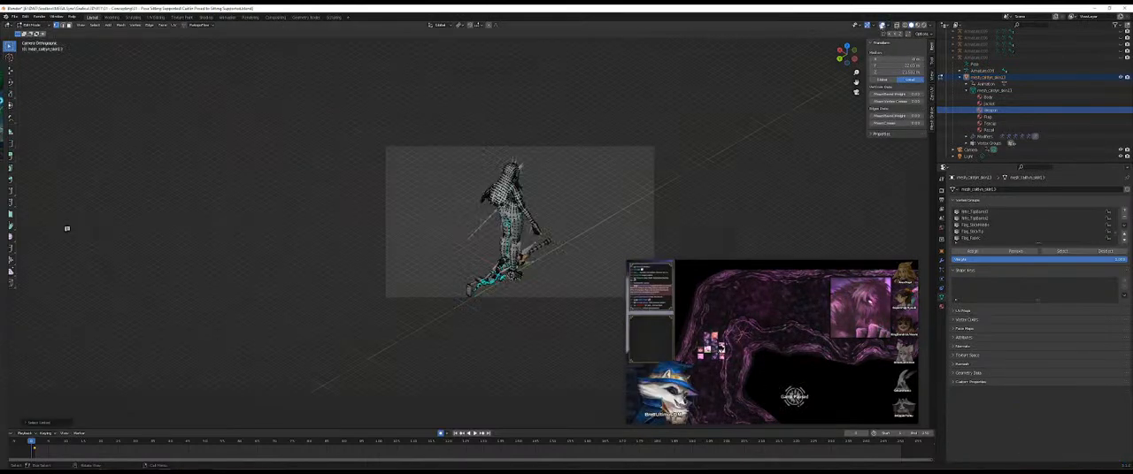
left_click(574, 252)
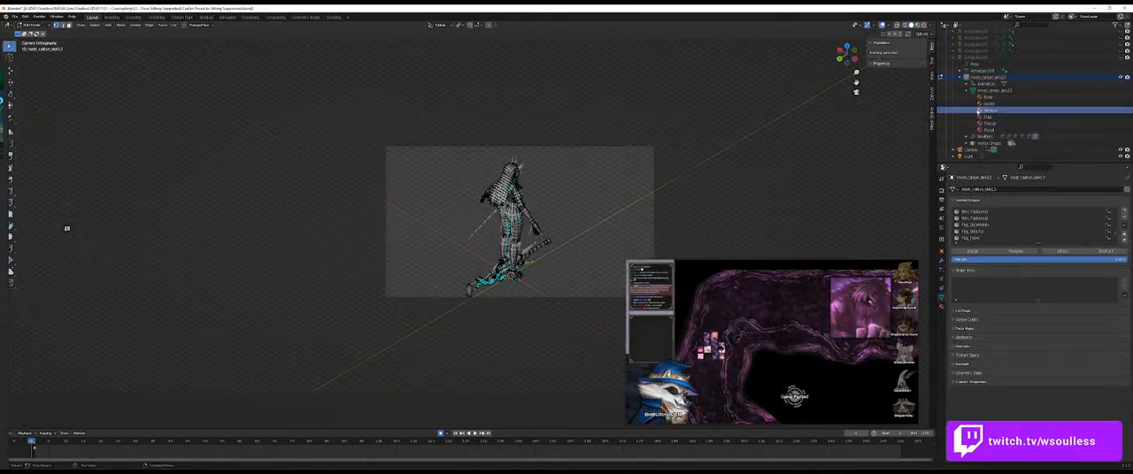
Step: Open the Weapon material, select all geometry assigned to it, and hide that geometry
left_click(978, 112)
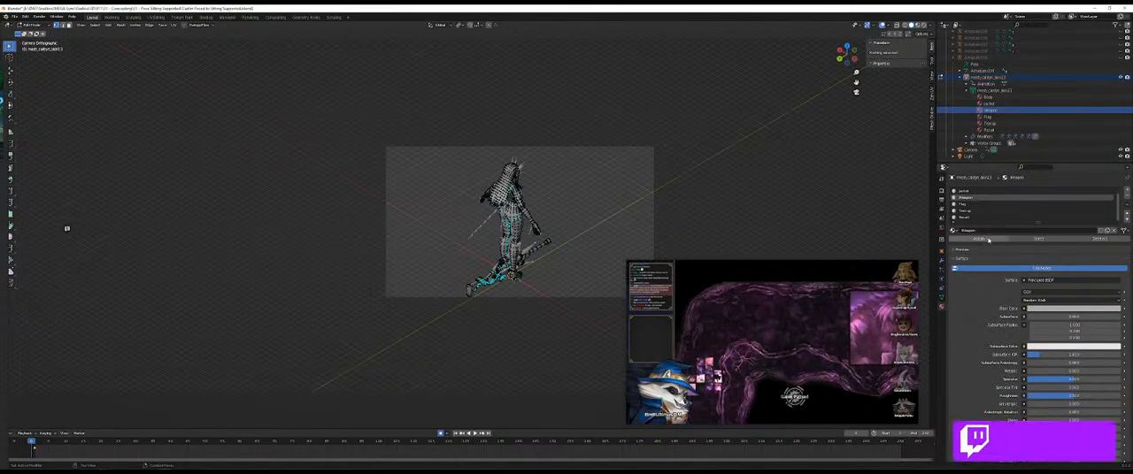
left_click(1039, 239)
key("h")
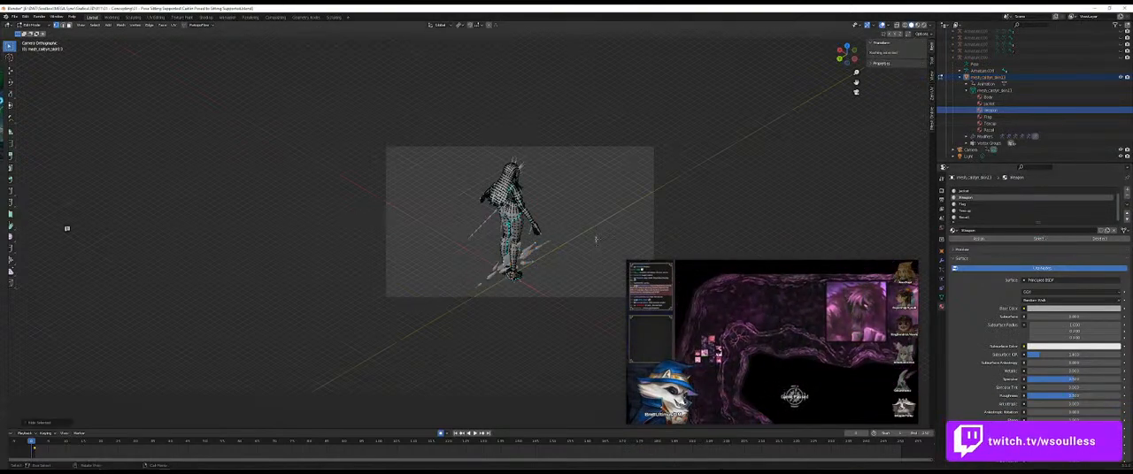
Step: Compare the character mesh in Object Mode and Edit Mode, with and without overlays, to check the sniper's visibility
key("Tab")
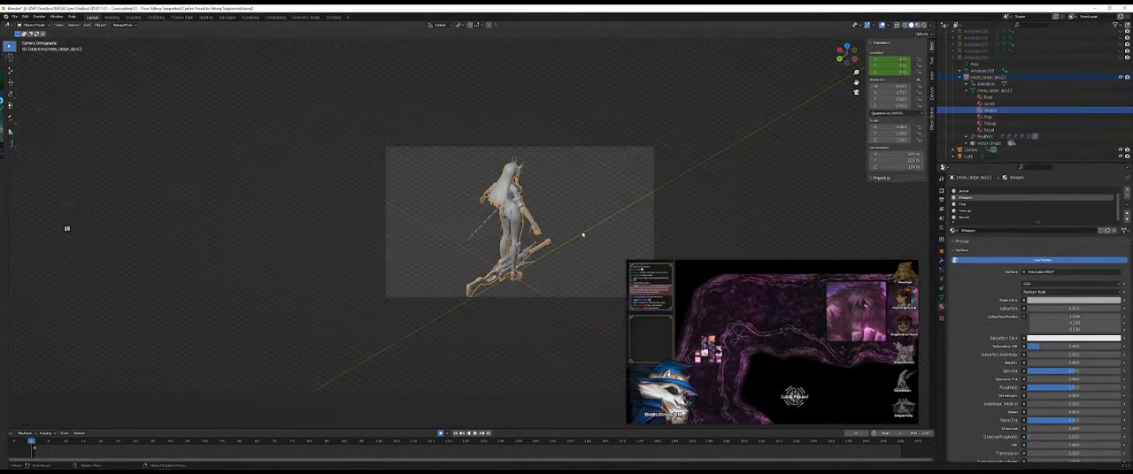
key("Tab")
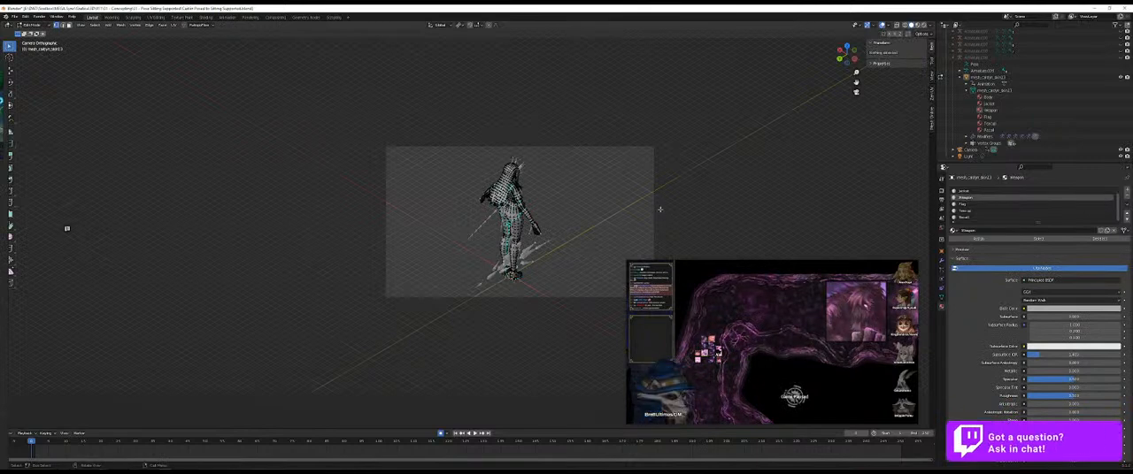
key("Tab")
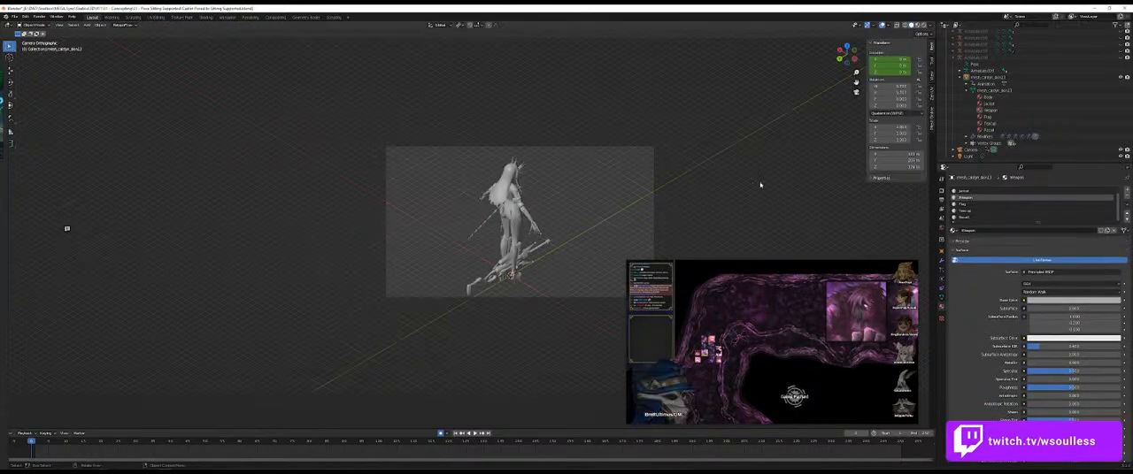
left_click(882, 25)
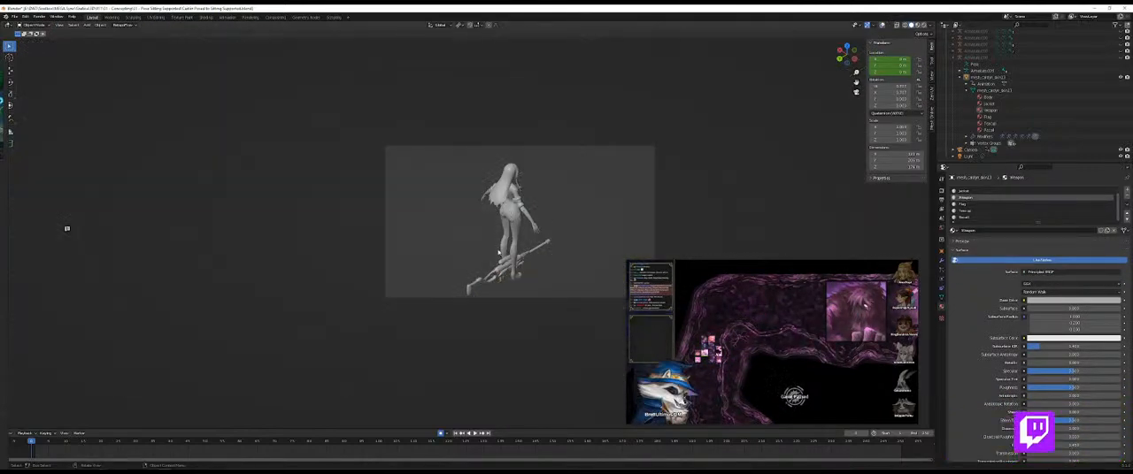
left_click(508, 268)
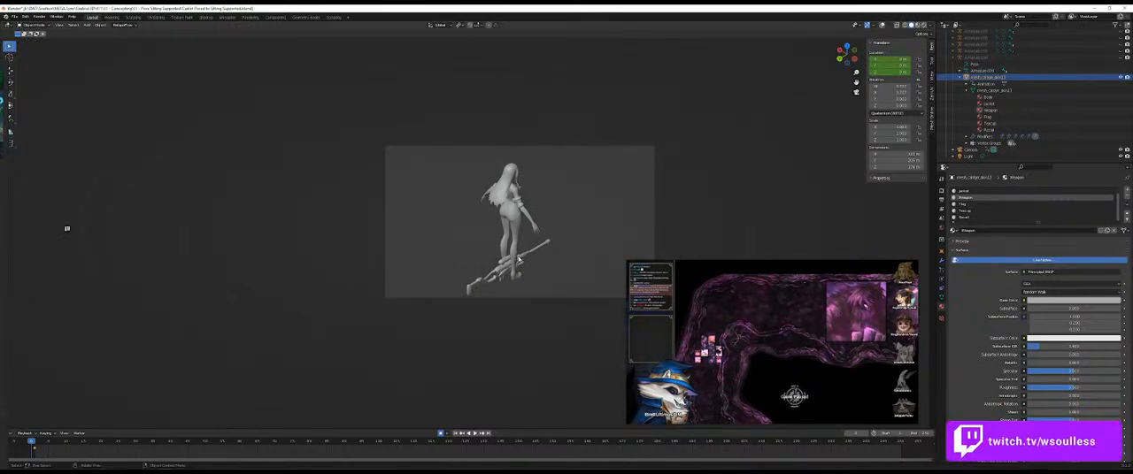
key("shift+alt+z")
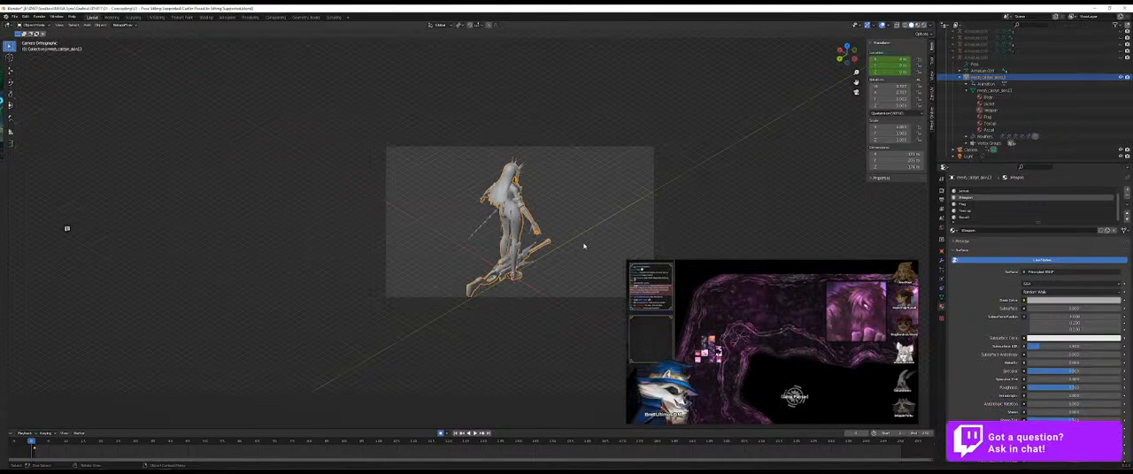
Step: Reveal the hidden sniper geometry in Edit Mode, separate that selection into its own object, and hide the viewport overlays
key("Tab")
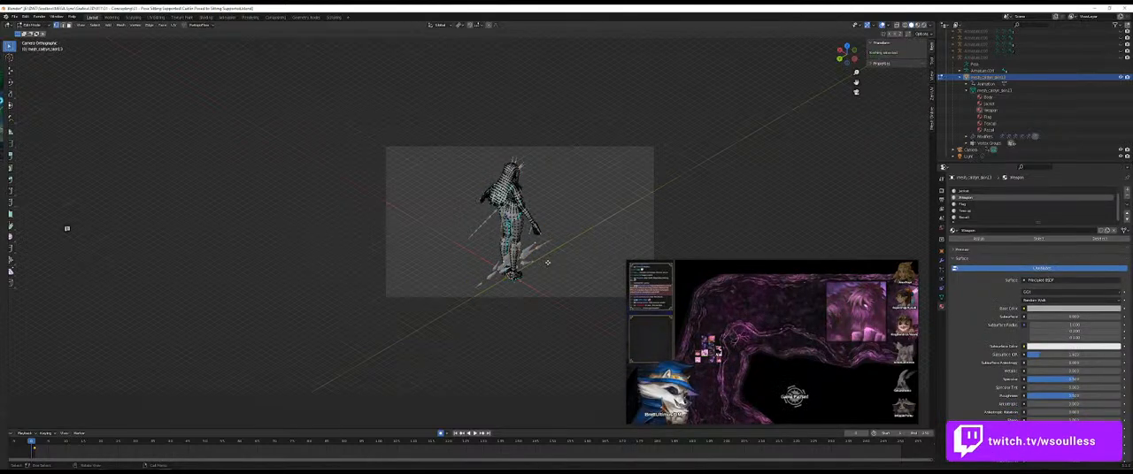
key("alt+h")
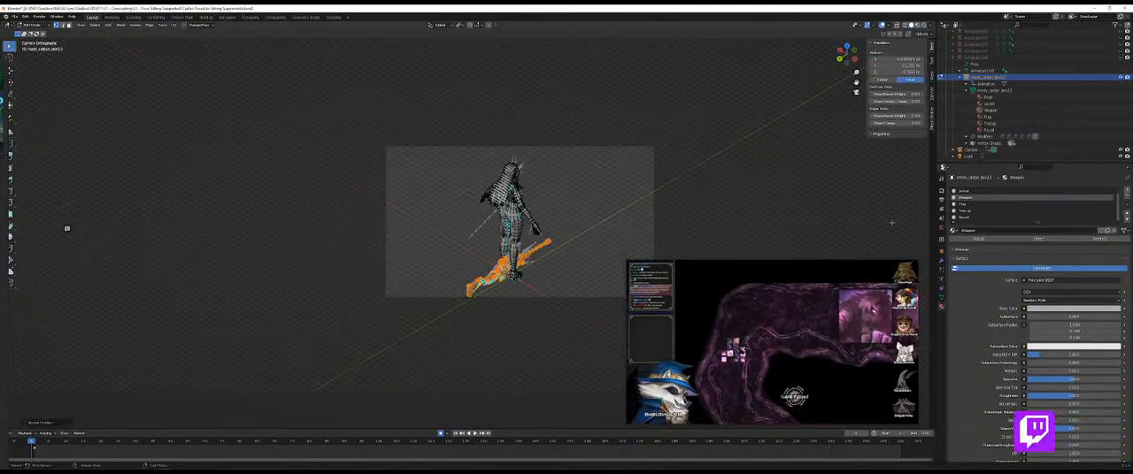
key("p")
left_click(661, 155)
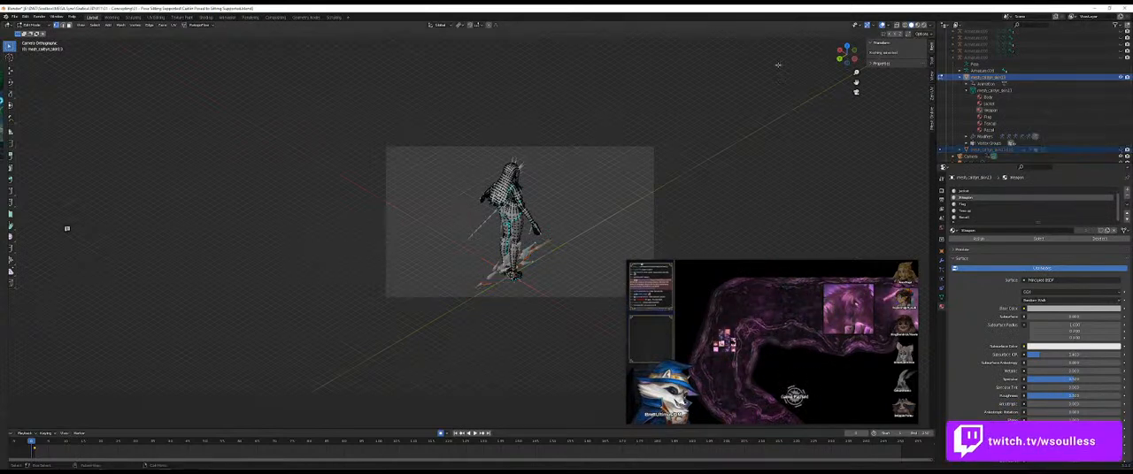
key("Tab")
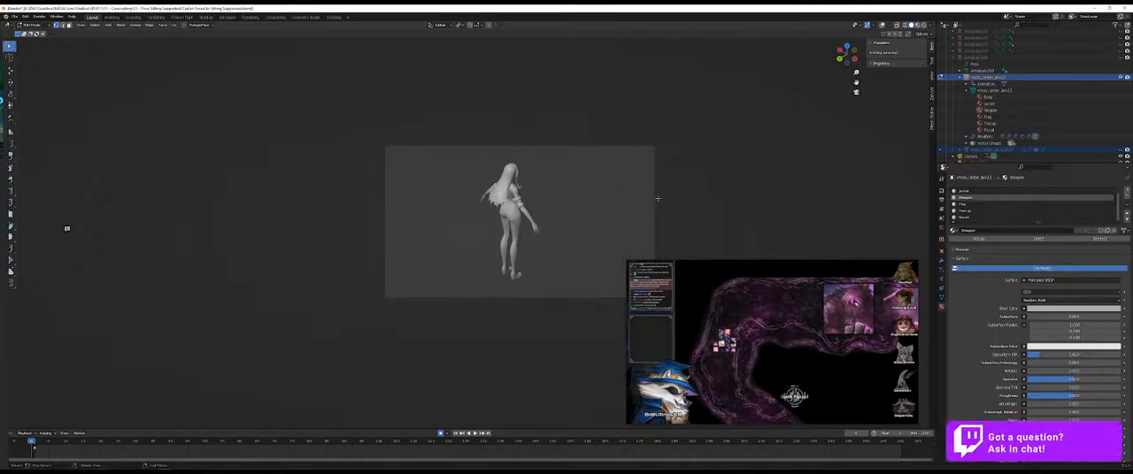
Step: Capture the unarmed rest-pose character's rear view as screen snips, including a larger one at closer zoom
key("super+shift+s")
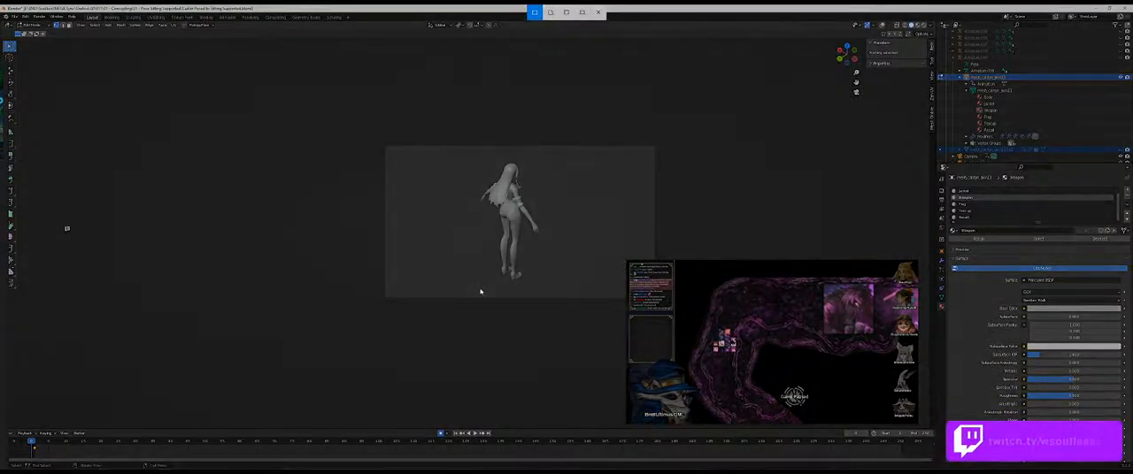
left_click_drag(469, 287, 550, 156)
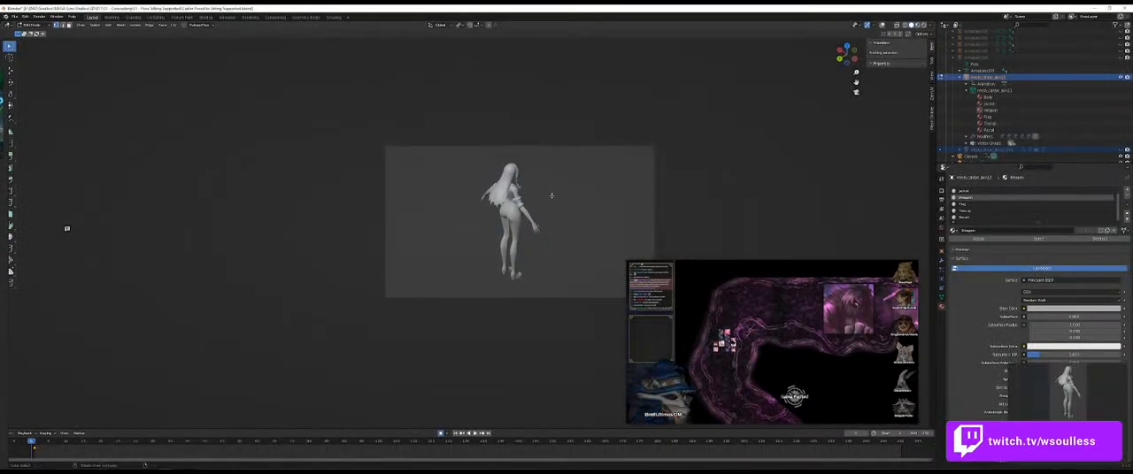
scroll(710, 107, "up", 5)
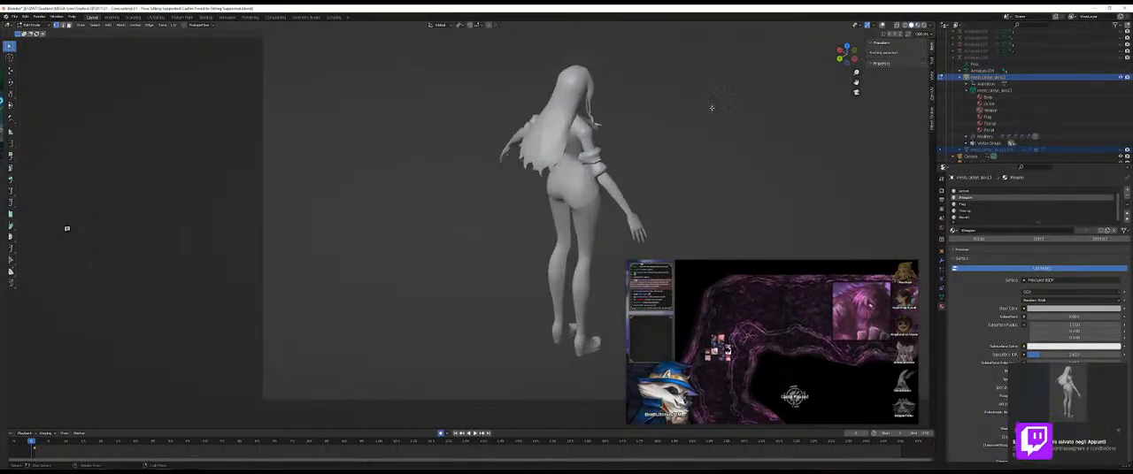
left_click_drag(711, 108, 557, 127)
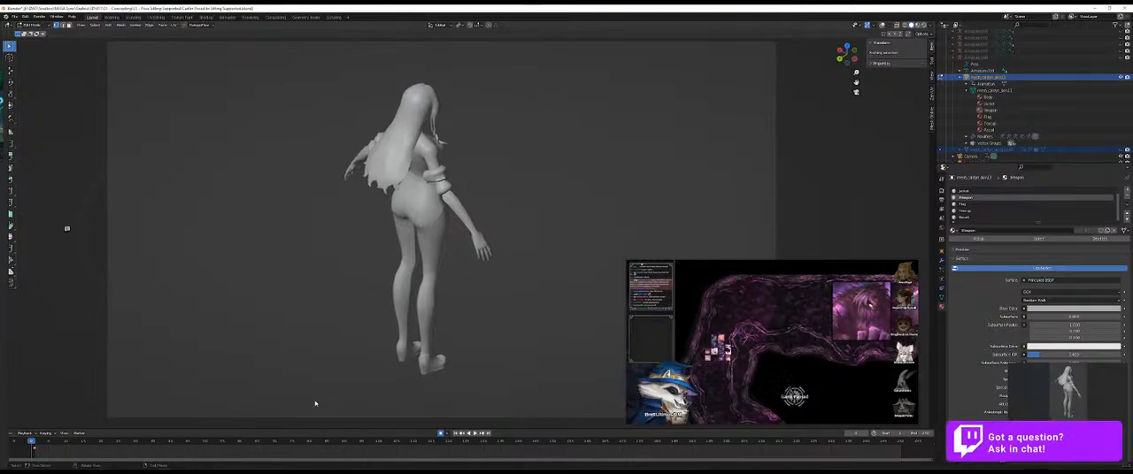
key("super+shift+s")
left_click_drag(306, 403, 523, 62)
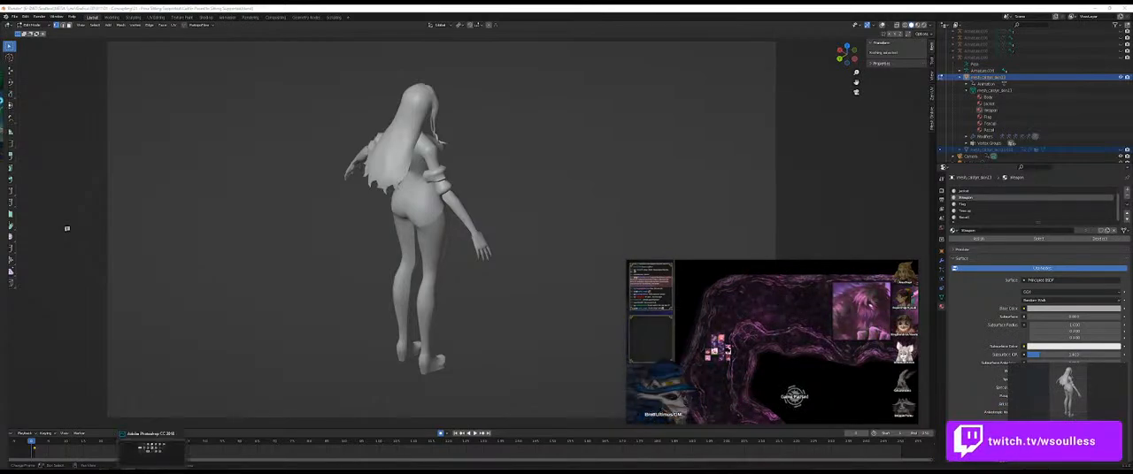
Step: Switch to Photoshop, bring the reference board into view, check the captured render beside the references, and move the board out of the way
key("alt+Tab")
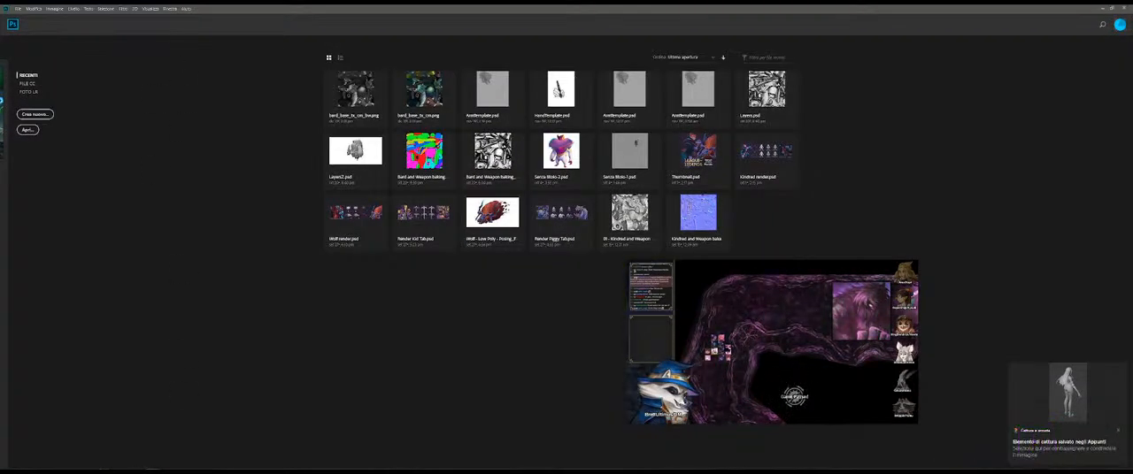
left_click_drag(1, 265, 309, 262)
scroll(309, 261, "down", 5)
left_click_drag(260, 384, 245, 278)
scroll(245, 281, "down", 3)
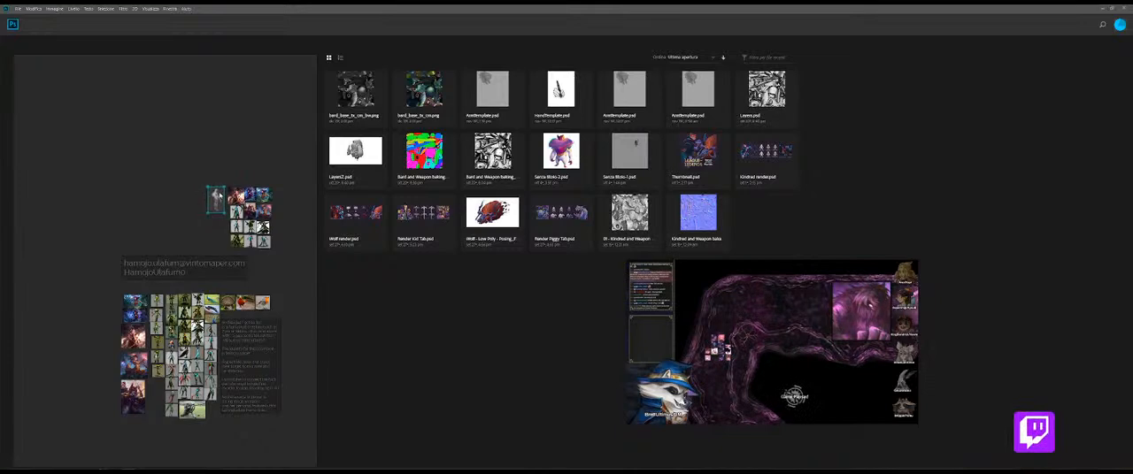
left_click(280, 192)
left_click_drag(282, 192, 1, 187)
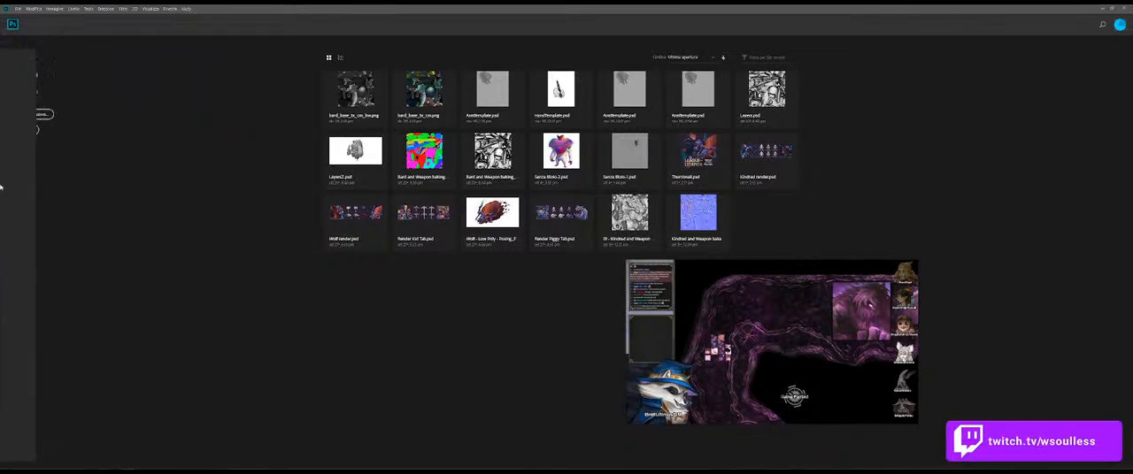
Step: Return to Blender, select the camera, and enter a new Z rotation for it
key("alt+Tab")
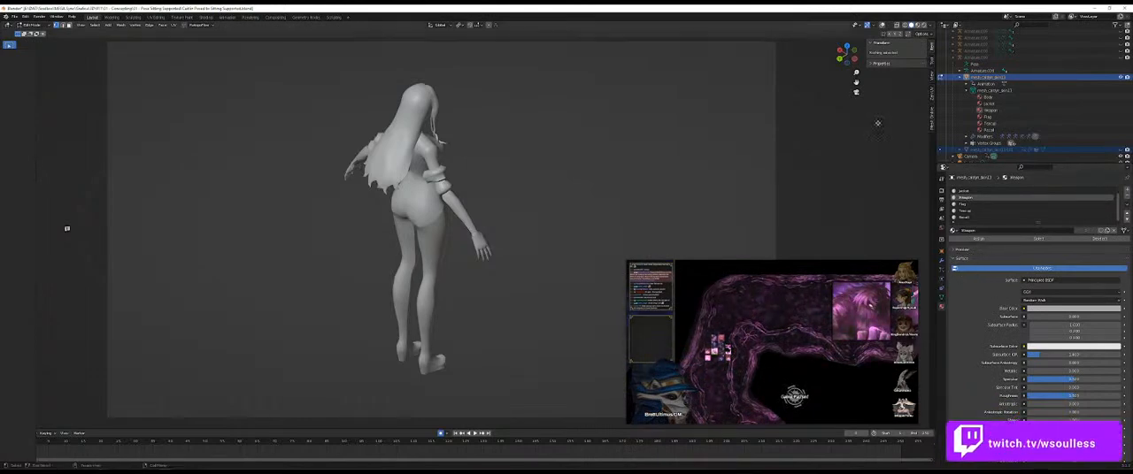
left_click(966, 77)
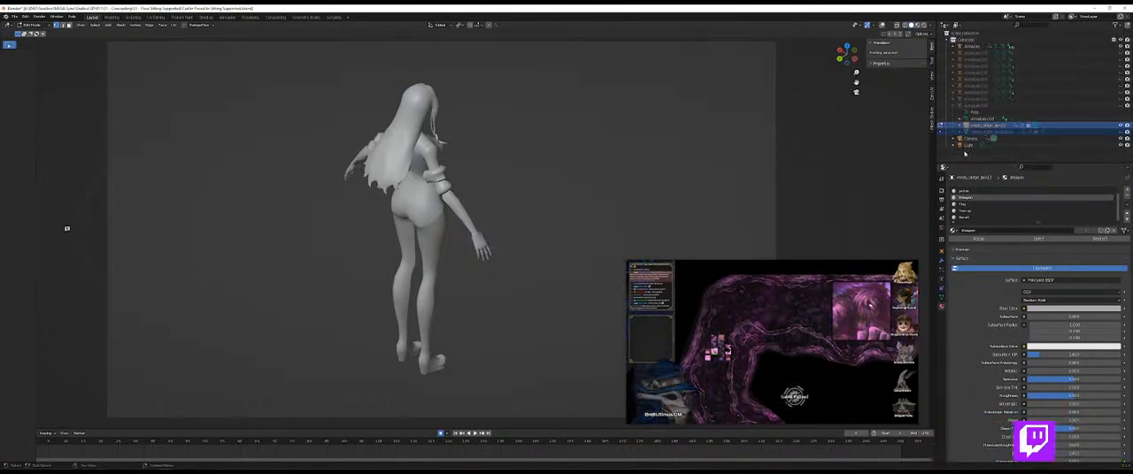
left_click(971, 138)
left_click(953, 139)
left_click(979, 152)
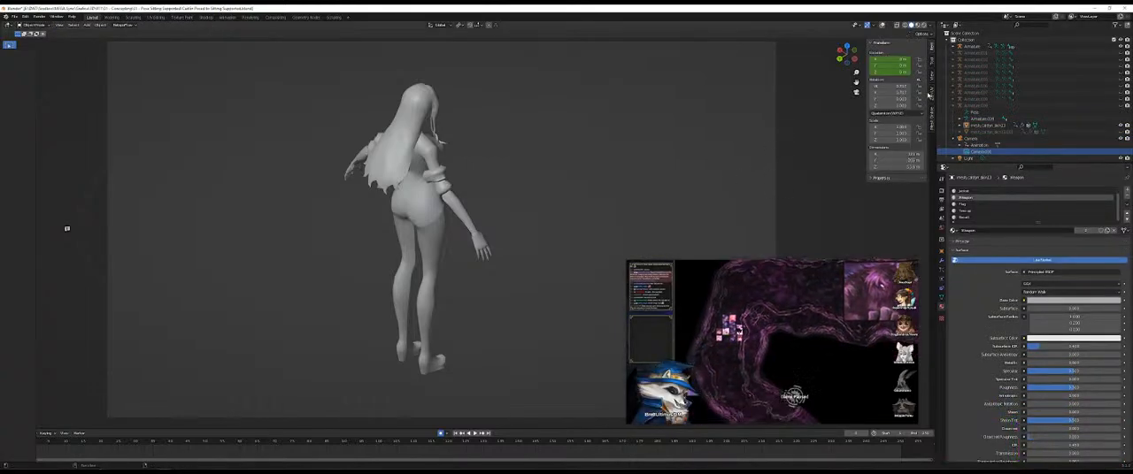
left_click(973, 140)
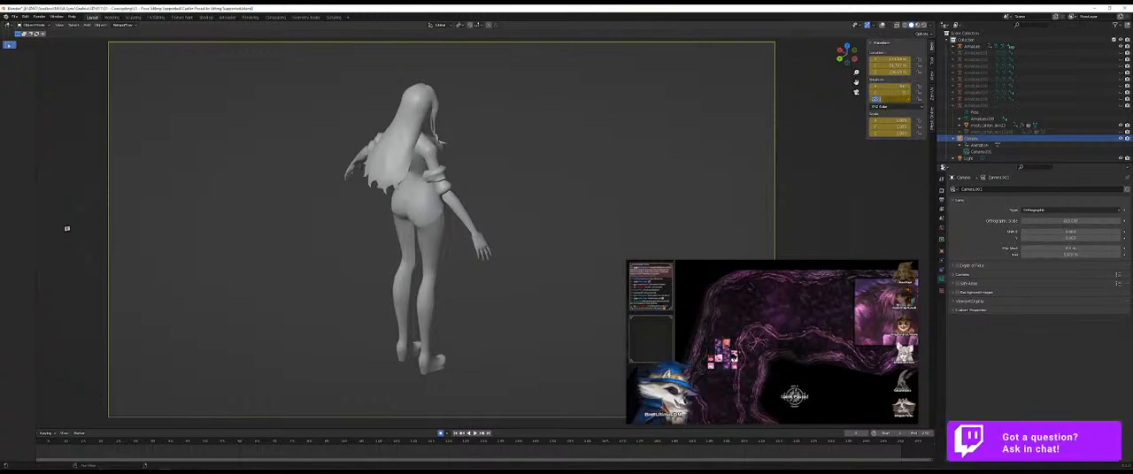
key("Return")
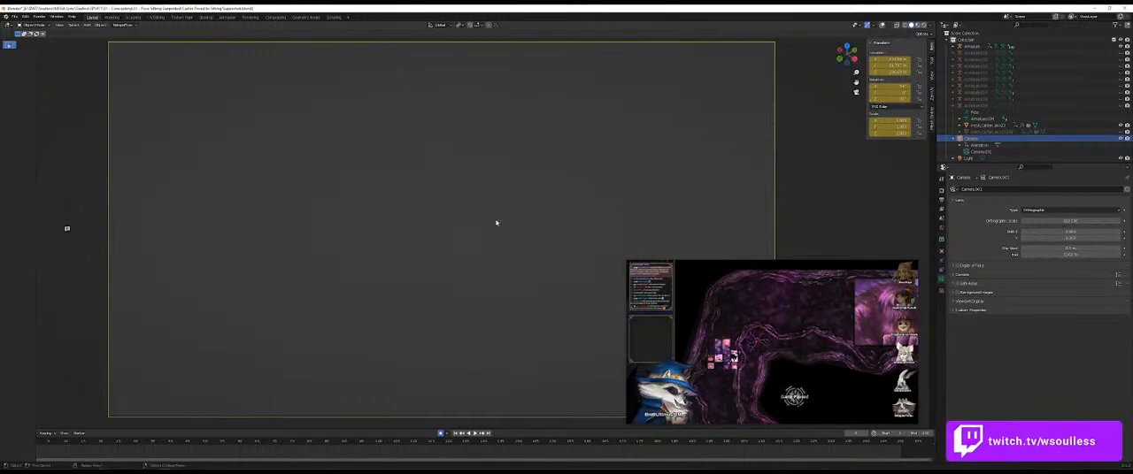
Step: Try to move the camera so the character falls inside its frame
scroll(498, 223, "down", 8)
scroll(474, 320, "up", 4)
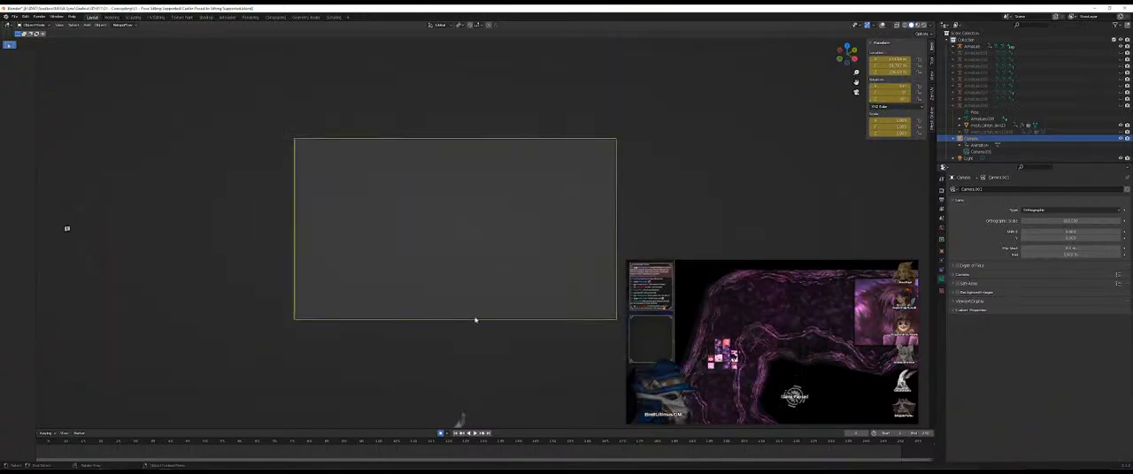
scroll(500, 292, "up", 4)
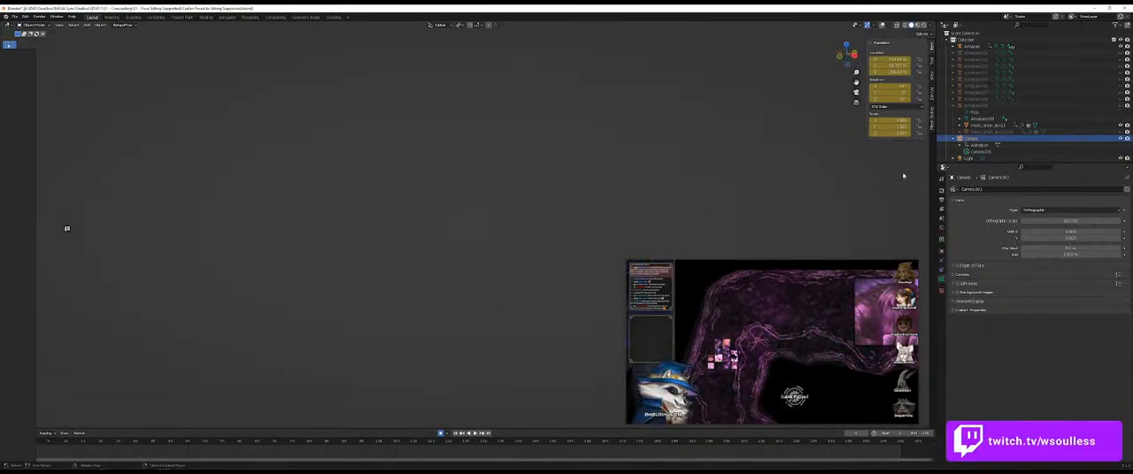
scroll(543, 263, "down", 5)
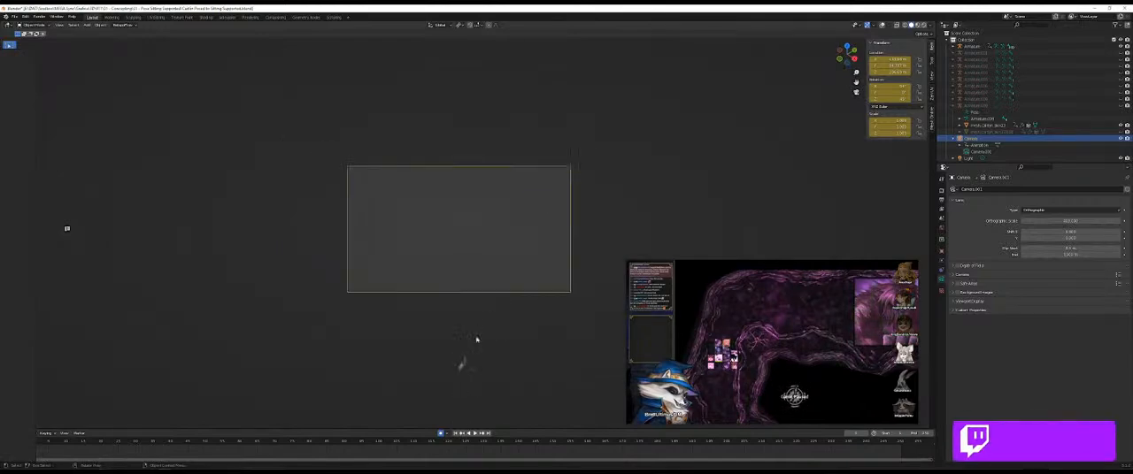
scroll(460, 315, "up", 4)
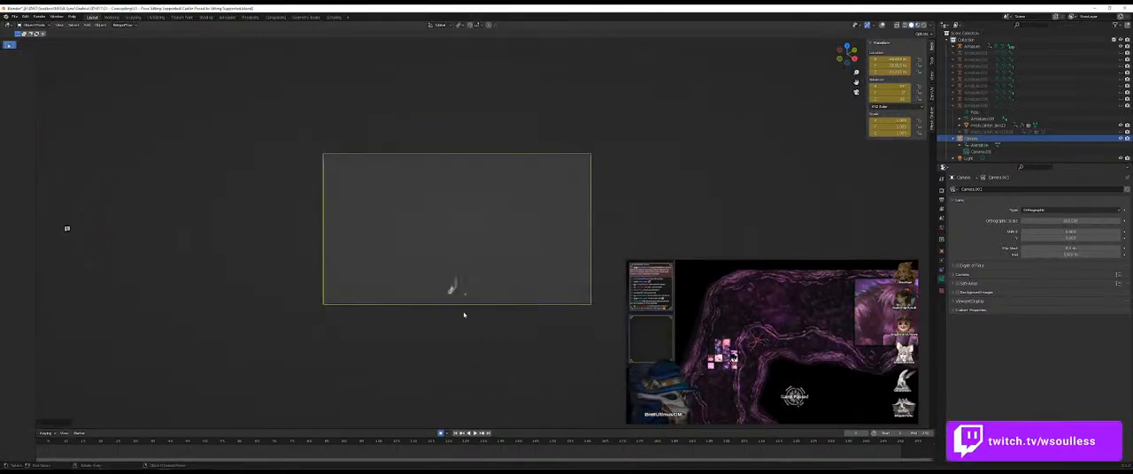
scroll(462, 317, "up", 2)
scroll(461, 317, "down", 4)
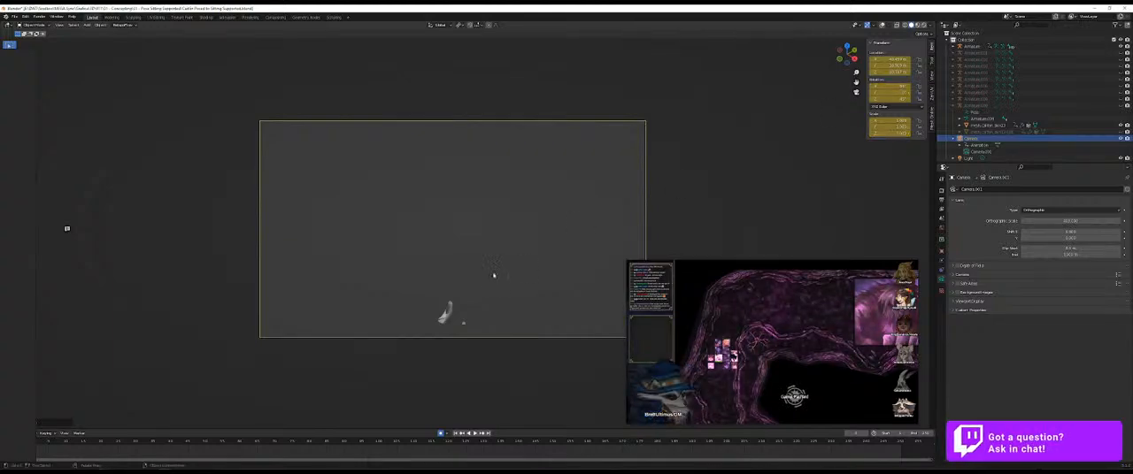
scroll(480, 289, "down", 5)
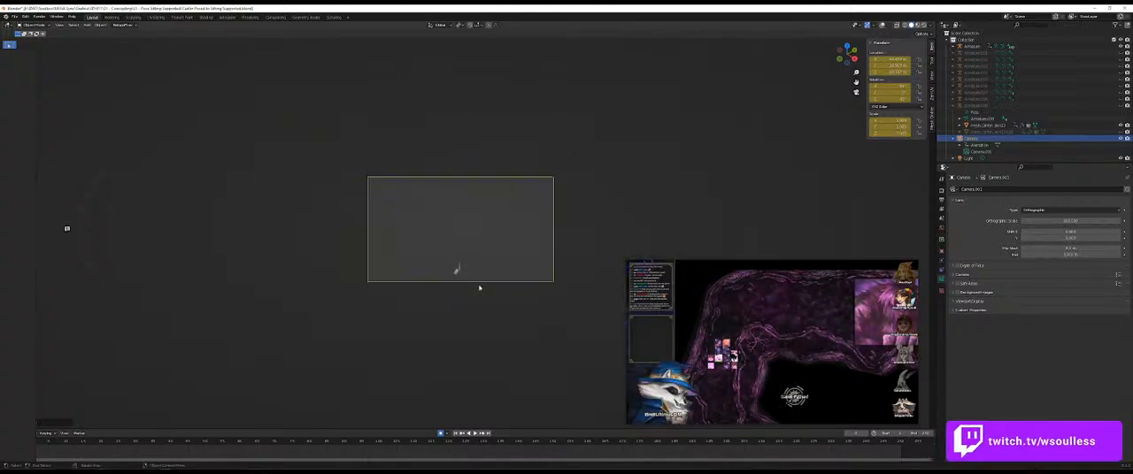
scroll(479, 288, "up", 6)
scroll(479, 288, "down", 3)
scroll(478, 288, "up", 2)
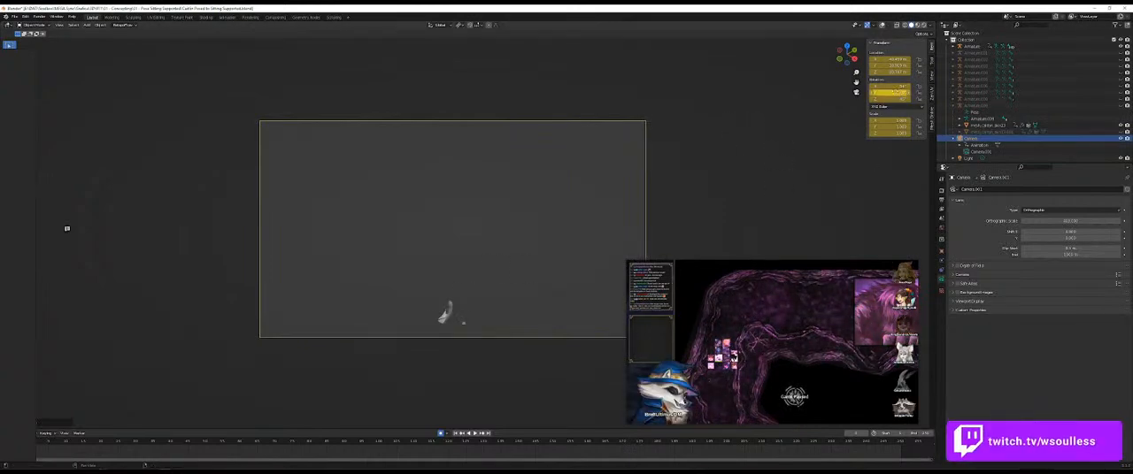
Step: Adjust the camera's Z rotation and its orthographic scale
left_click_drag(904, 99, 929, 99)
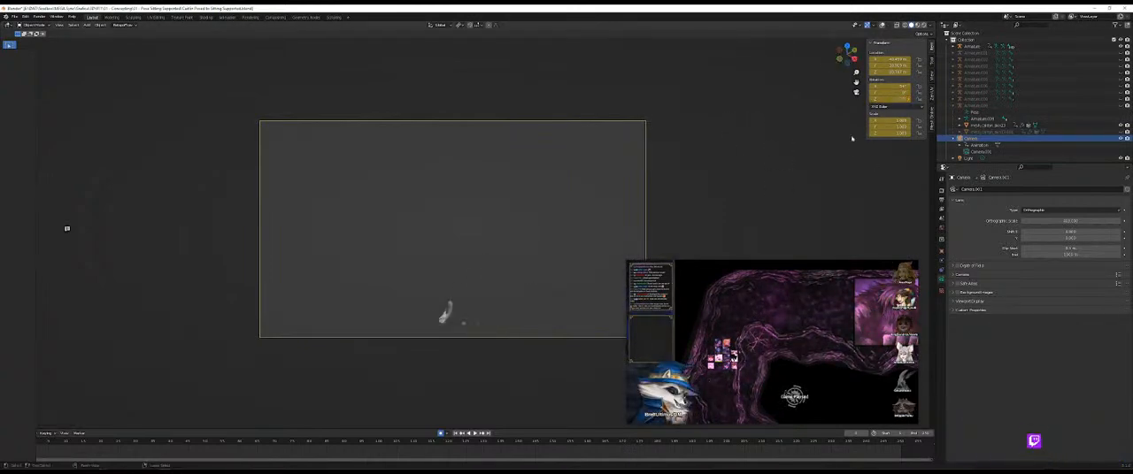
left_click(932, 78)
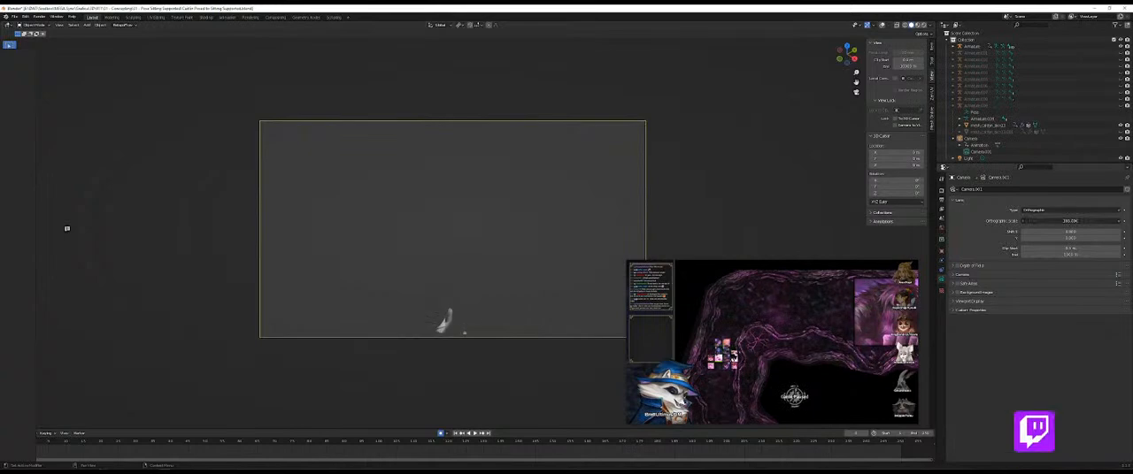
left_click_drag(1070, 221, 1093, 221)
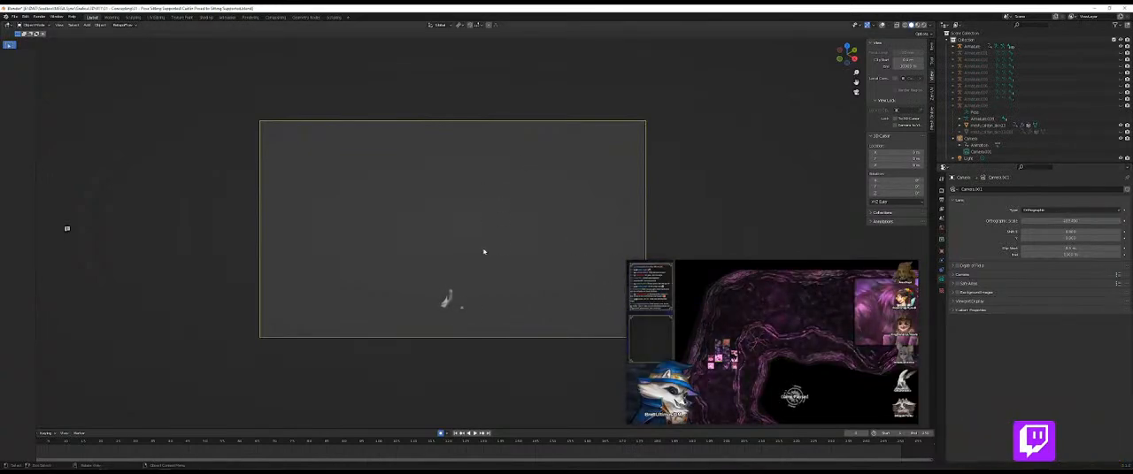
Step: Try moving the camera to raise the character in the frame, and undo a trial change of its X rotation
left_click(987, 140)
key("g")
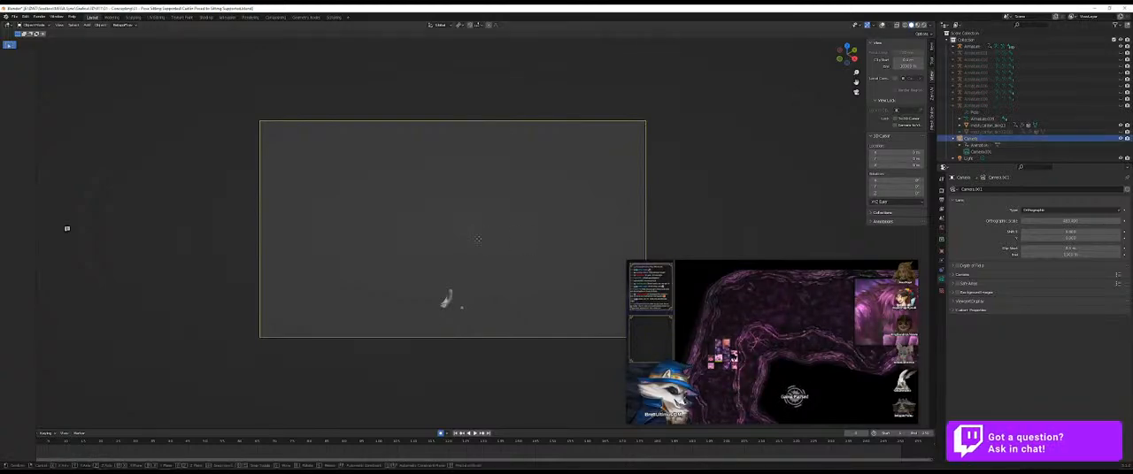
left_click(485, 286)
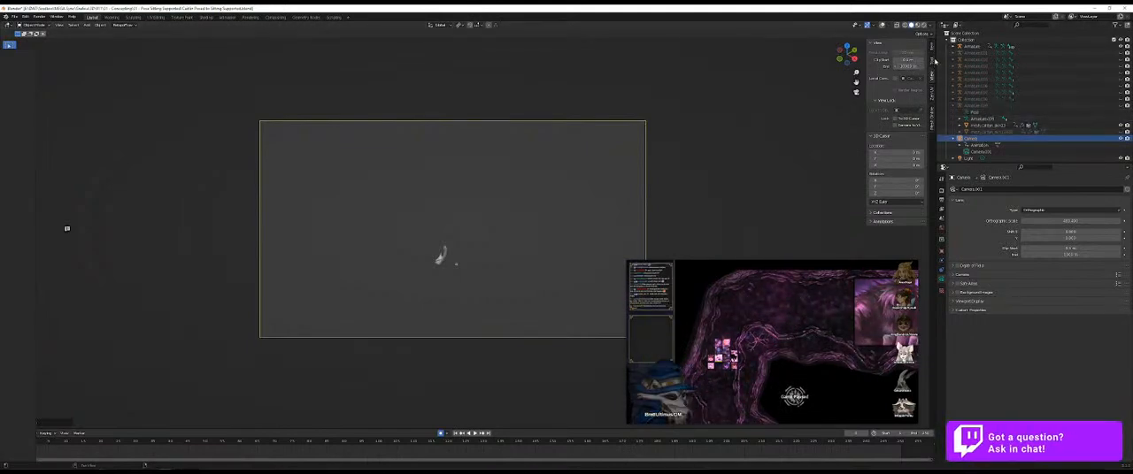
left_click(931, 53)
mouse_move(903, 87)
left_mouse_down()
mouse_move(887, 87)
mouse_move(898, 87)
left_mouse_up()
key("ctrl+z")
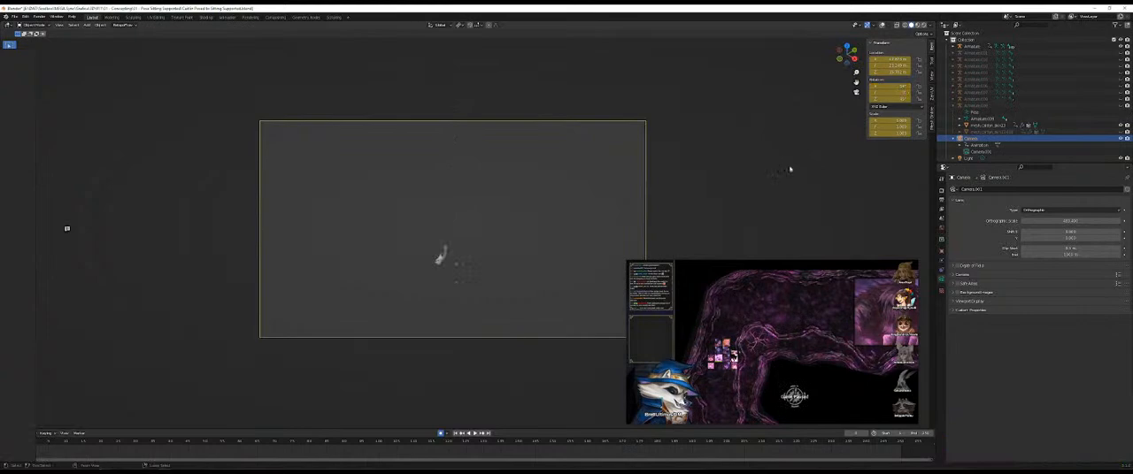
Step: Set the camera's X, Y and Z location to 0
left_click(896, 60)
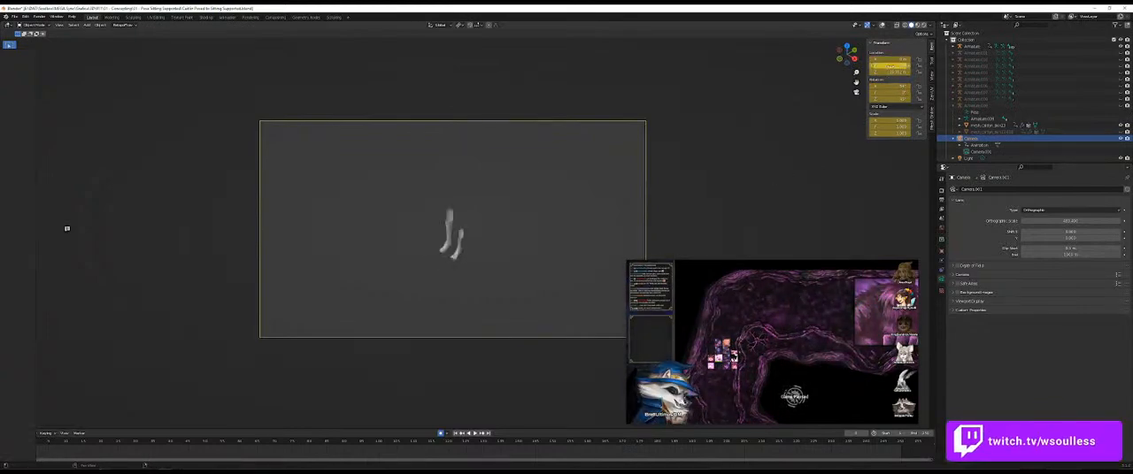
left_click(891, 73)
type("0")
key("Return")
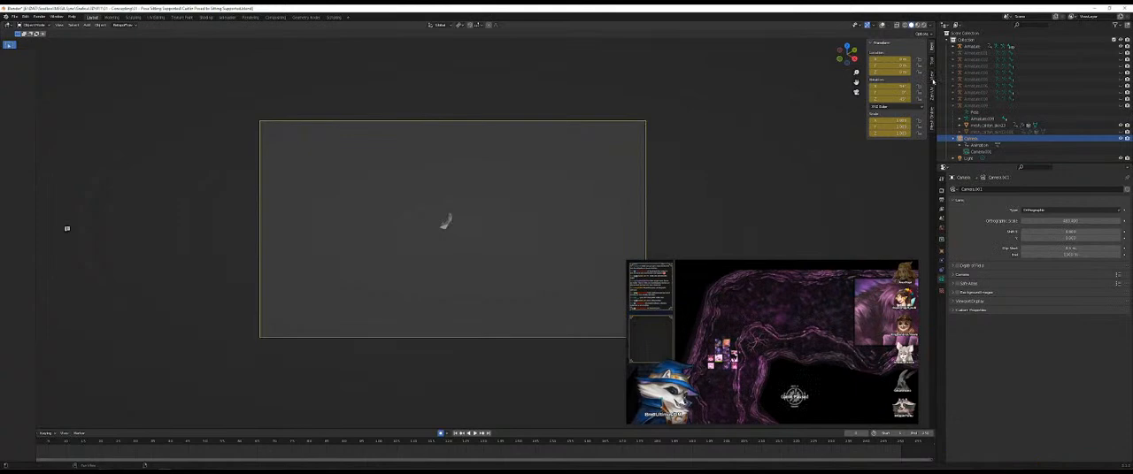
Step: Show the viewport overlays, recentre the camera frame, and edit the viewport's clipping distances
left_click(931, 76)
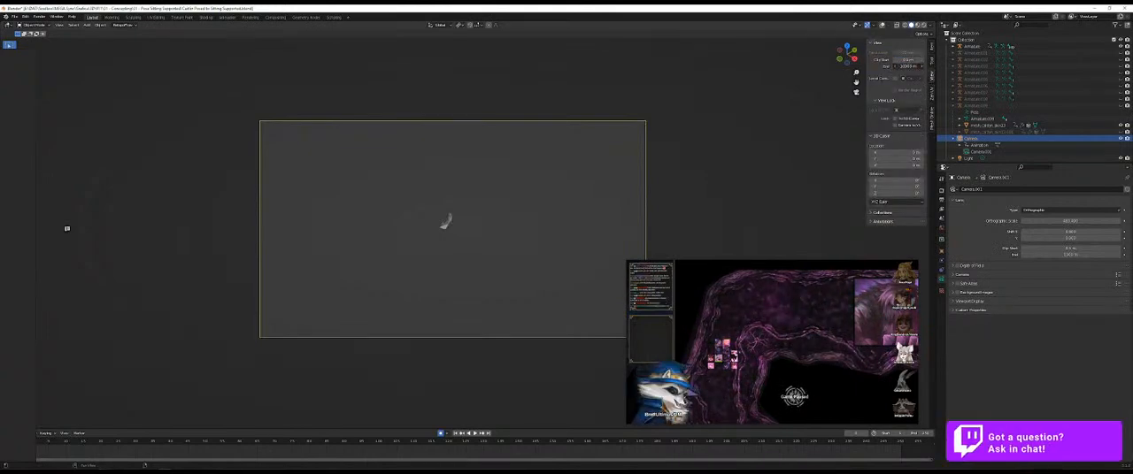
left_click(882, 25)
left_click_drag(637, 198, 566, 238)
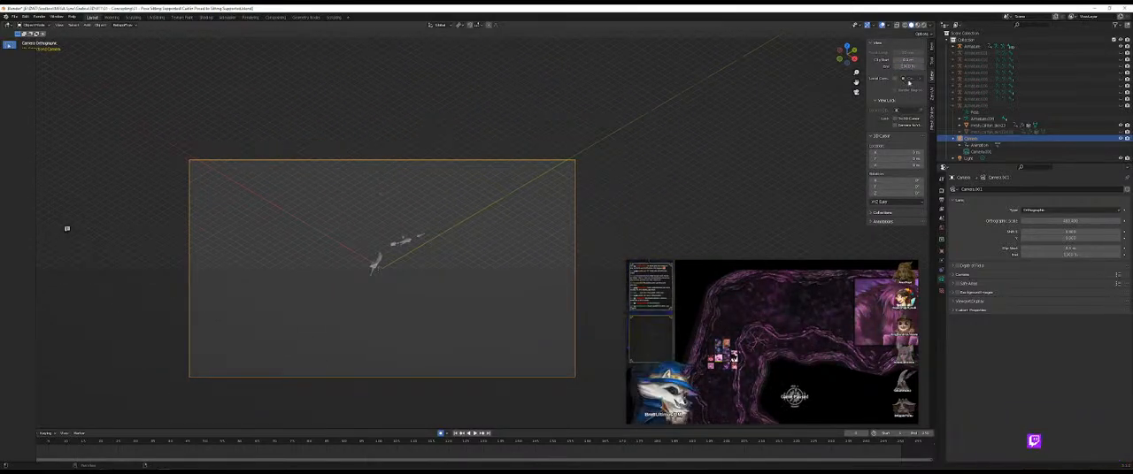
key("Return")
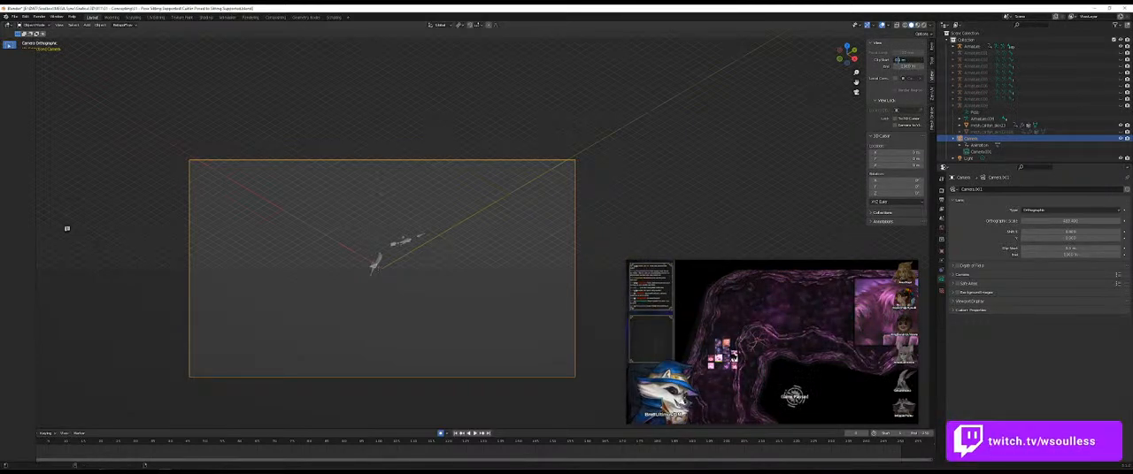
key("Return")
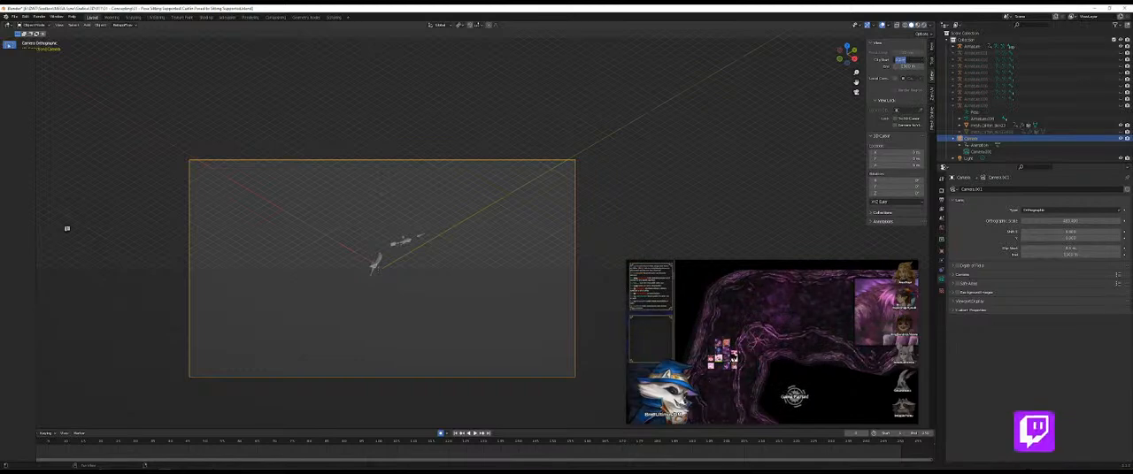
left_click(899, 61)
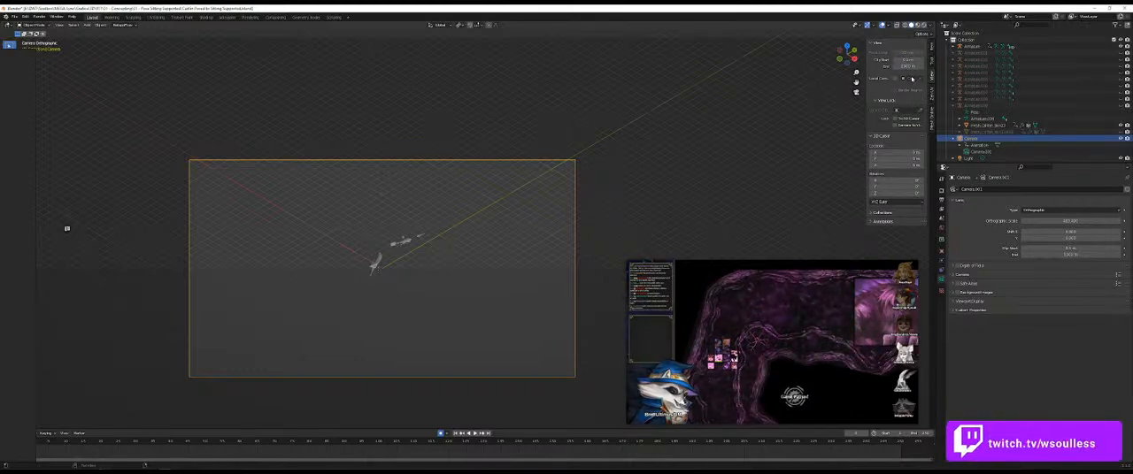
Step: Move the camera downward so the character sits higher within the camera frame
scroll(561, 254, "down", 2)
scroll(452, 271, "up", 4)
key("g")
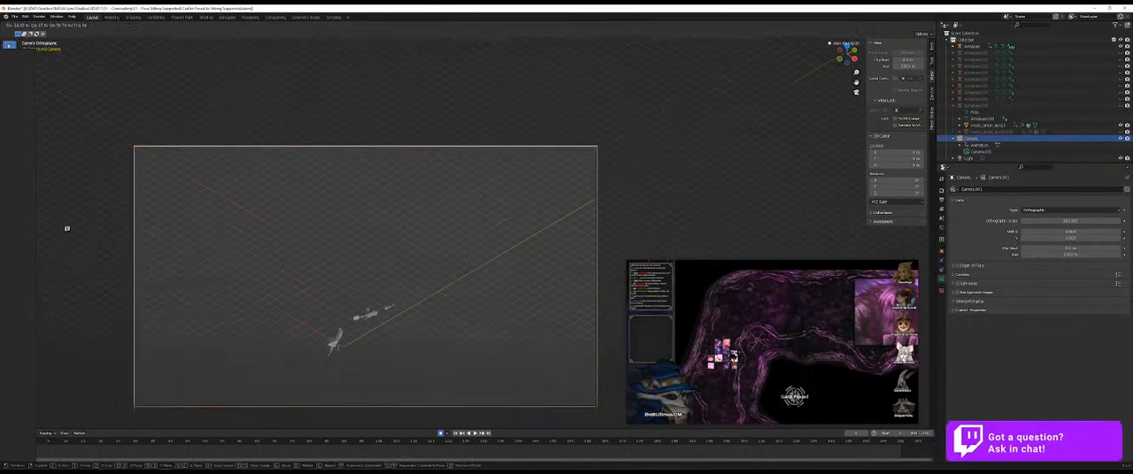
left_click(453, 306)
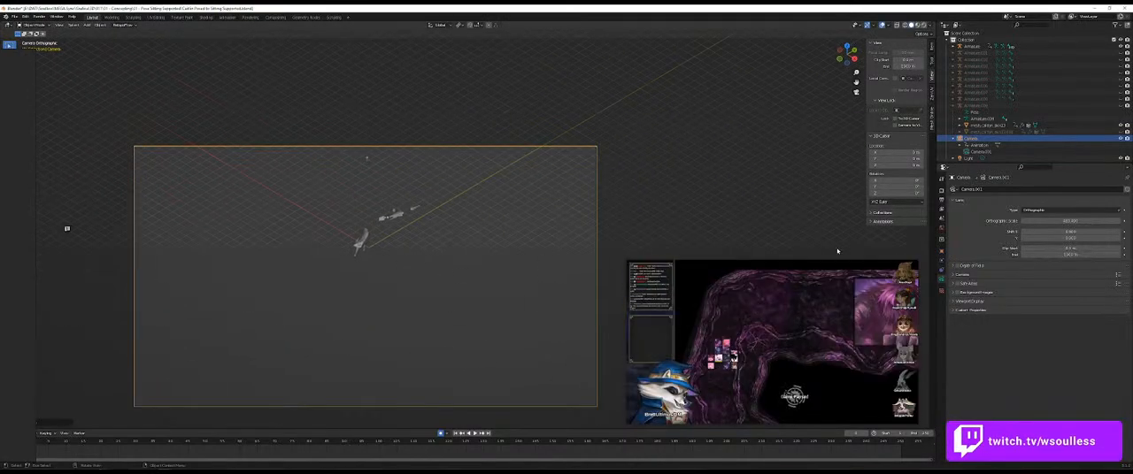
Step: Reduce the camera's orthographic scale and extend its clip end distance
left_click_drag(1050, 221, 1020, 223)
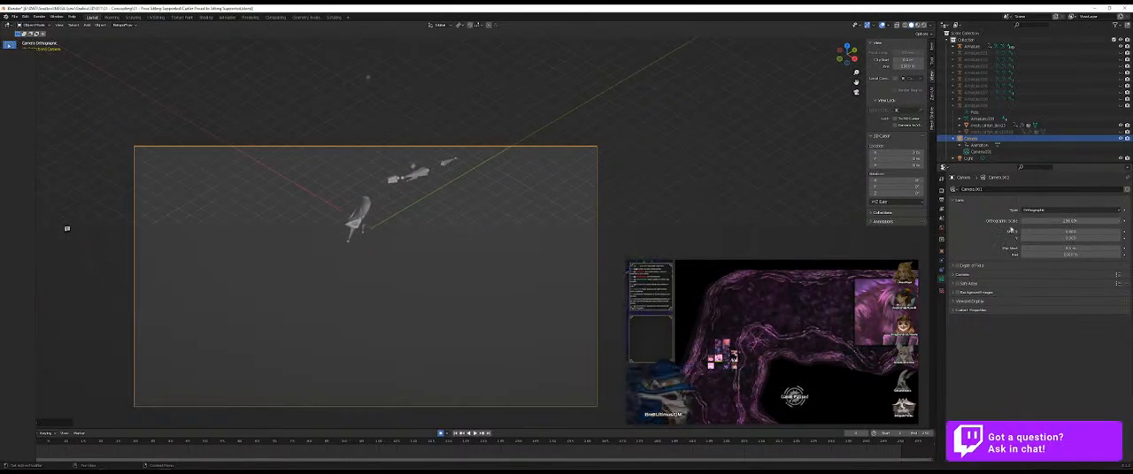
left_click_drag(1050, 250, 1075, 250)
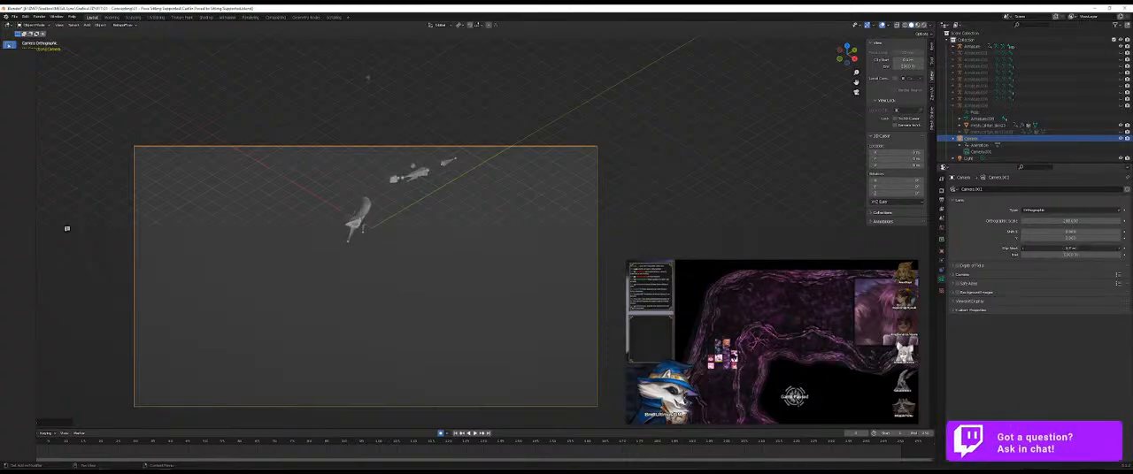
left_click(1069, 249)
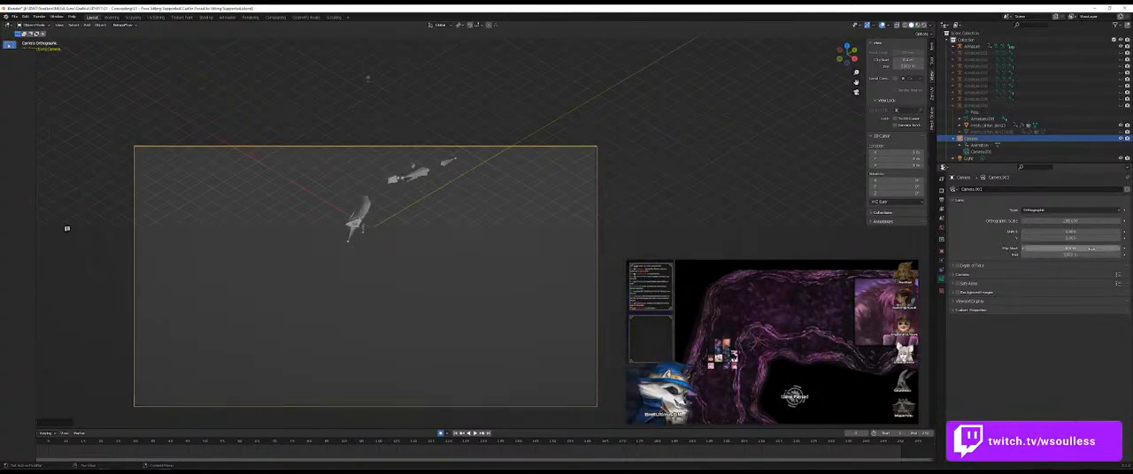
double_click(1084, 255)
type("0")
key("Return")
mouse_move(1067, 232)
left_mouse_down()
mouse_move(1091, 232)
mouse_move(1058, 231)
left_mouse_up()
key("ctrl+z")
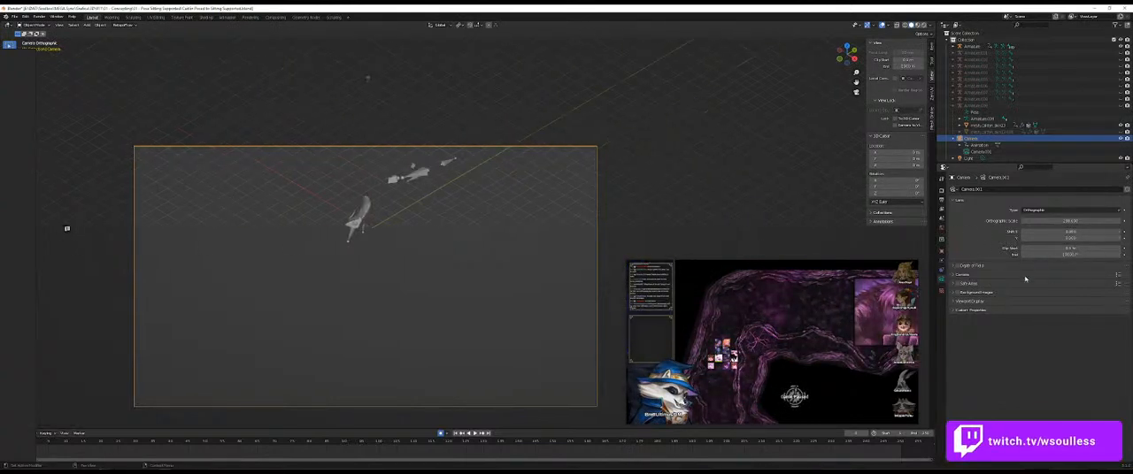
Step: Try another camera type, return it to Orthographic, and increase the orthographic scale
left_click(1044, 210)
left_click(1033, 217)
left_click(1044, 209)
left_click(1040, 224)
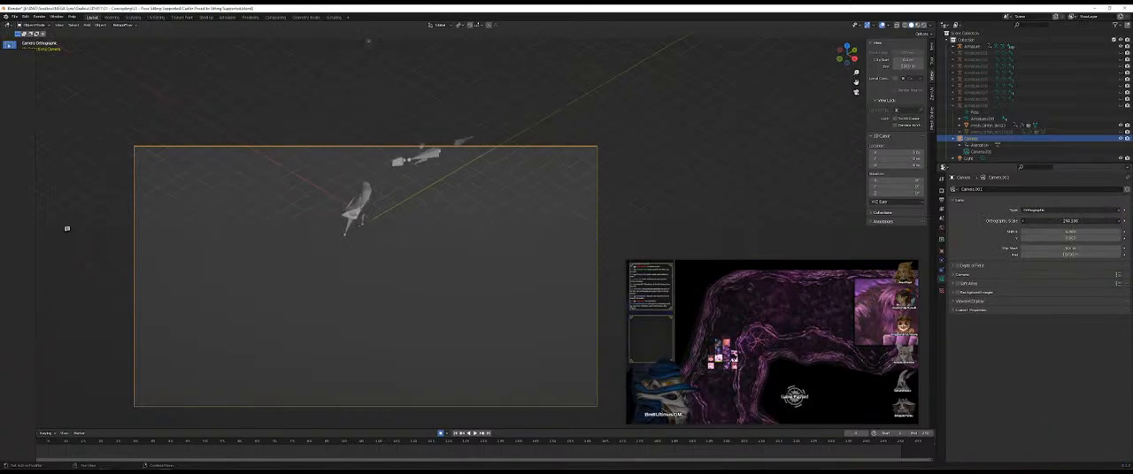
left_click_drag(1070, 221, 1090, 221)
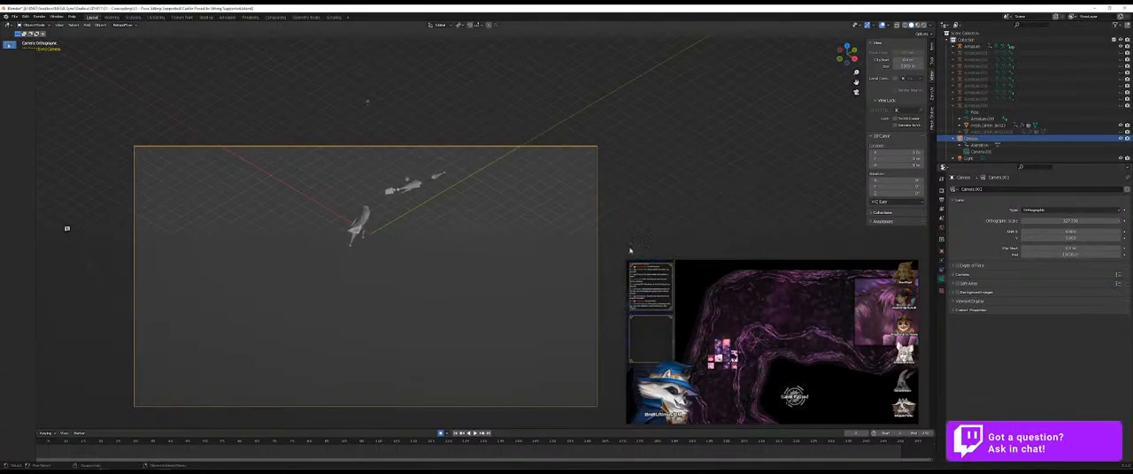
Step: Leave the camera view and extend the viewport's clip end distance to show the camera and character together
left_click_drag(632, 187, 589, 240)
scroll(580, 242, "down", 3)
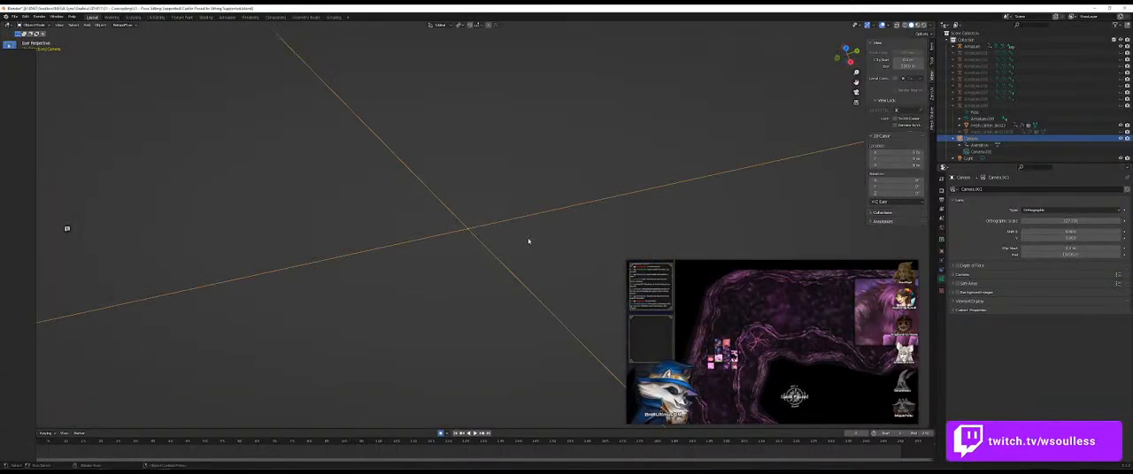
left_click(485, 294)
scroll(486, 295, "down", 15)
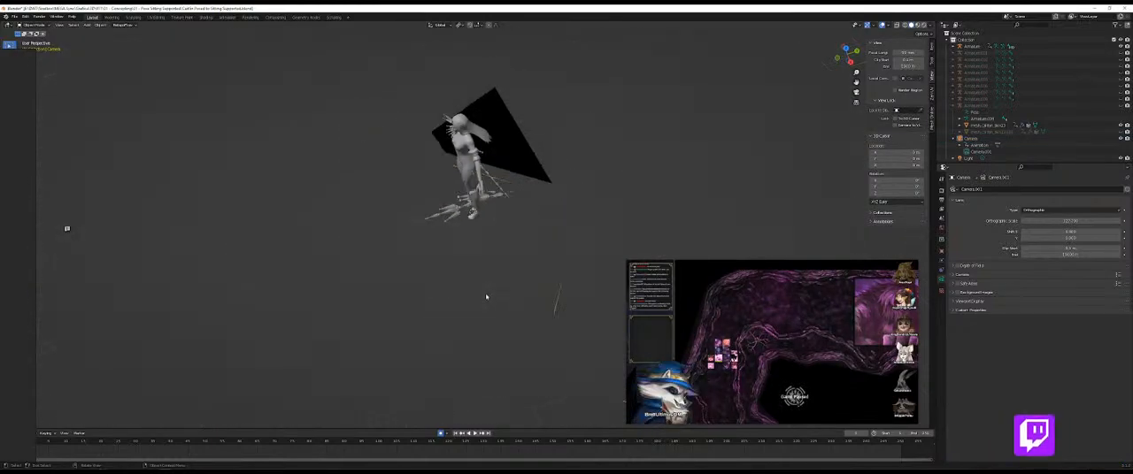
scroll(486, 296, "down", 3)
scroll(451, 287, "up", 6)
left_click_drag(453, 289, 340, 190)
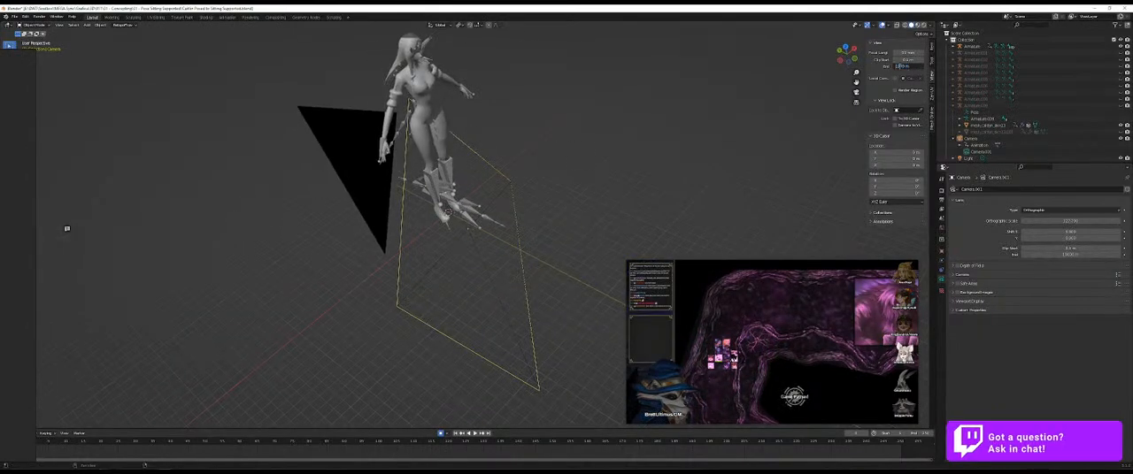
scroll(430, 178, "down", 3)
left_click_drag(430, 178, 573, 227)
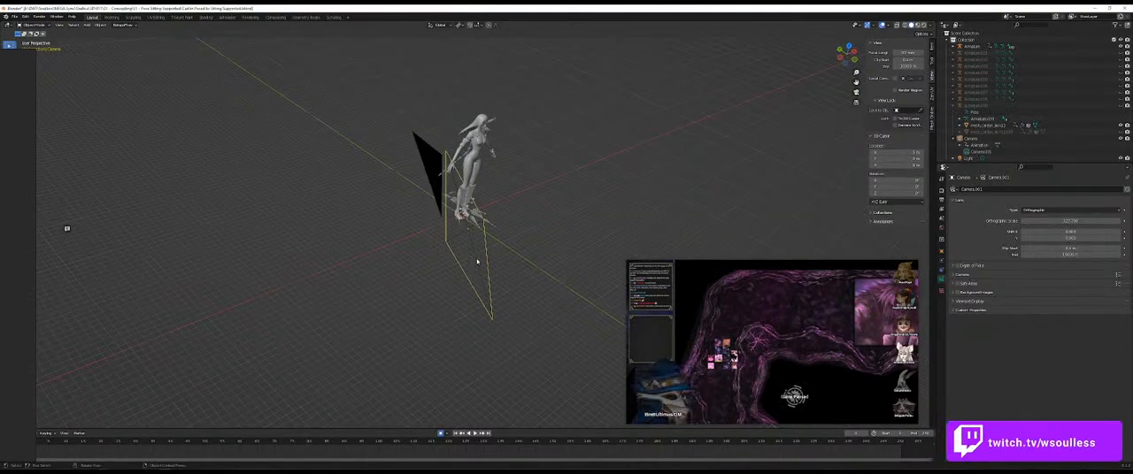
Step: Select the camera and move it away from the character
left_click(974, 139)
key("g")
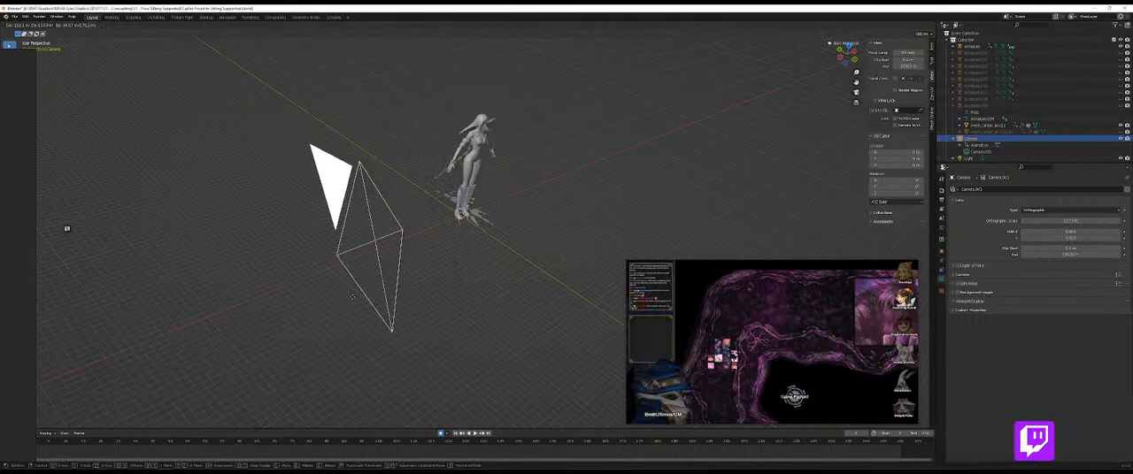
left_click(360, 290)
key("g")
left_click(361, 282)
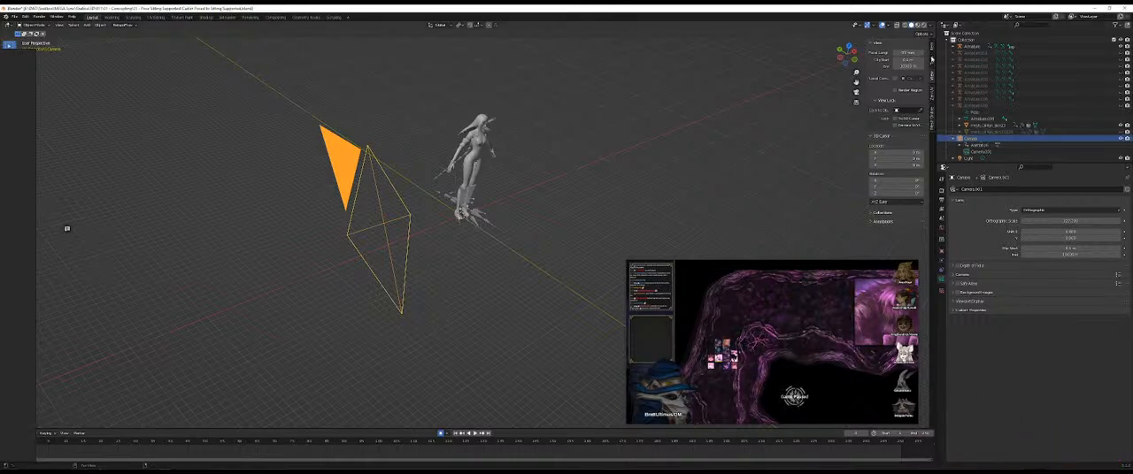
Step: Set the camera's Z rotation to -45°
left_click(931, 57)
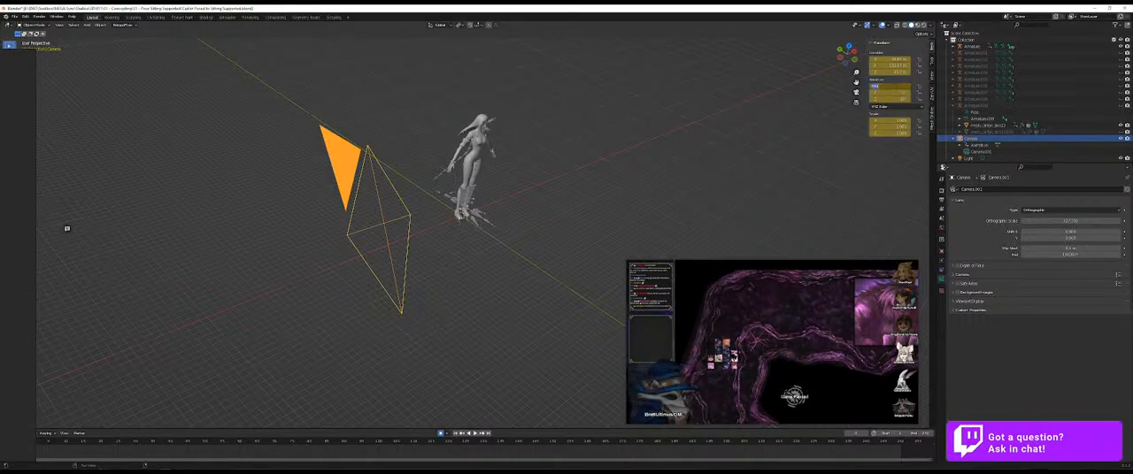
key("Escape")
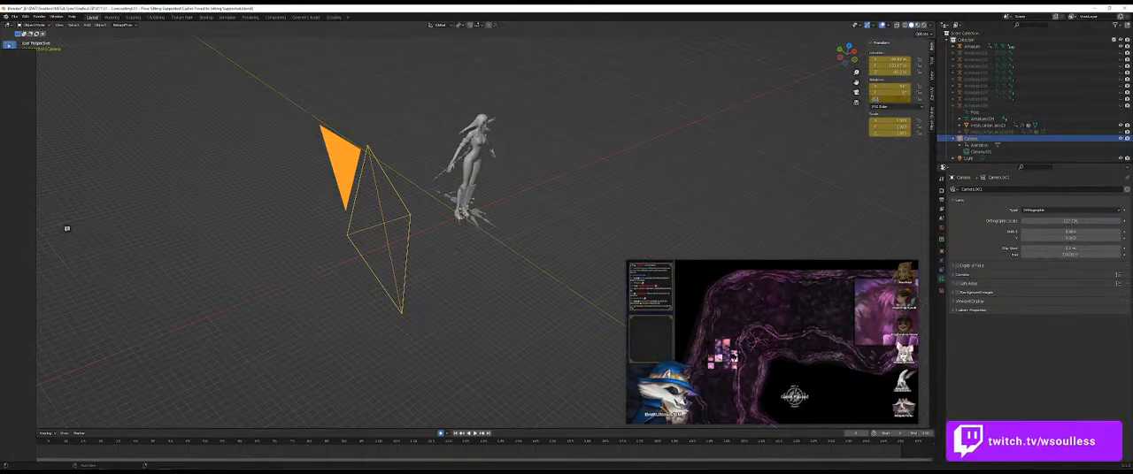
type("-45")
key("Return")
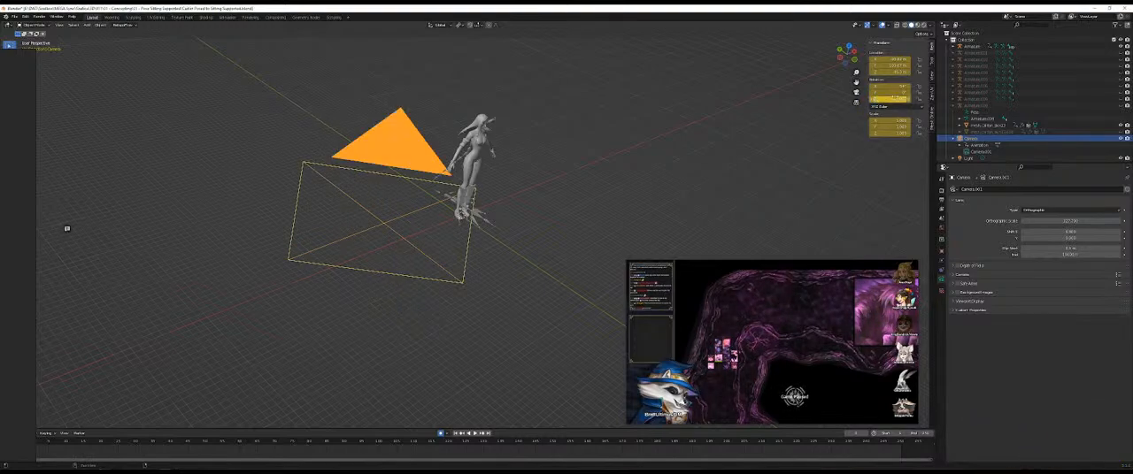
Step: Move the camera so its frame lines up with the character, and look through the camera
left_click_drag(717, 159, 571, 168)
key("g")
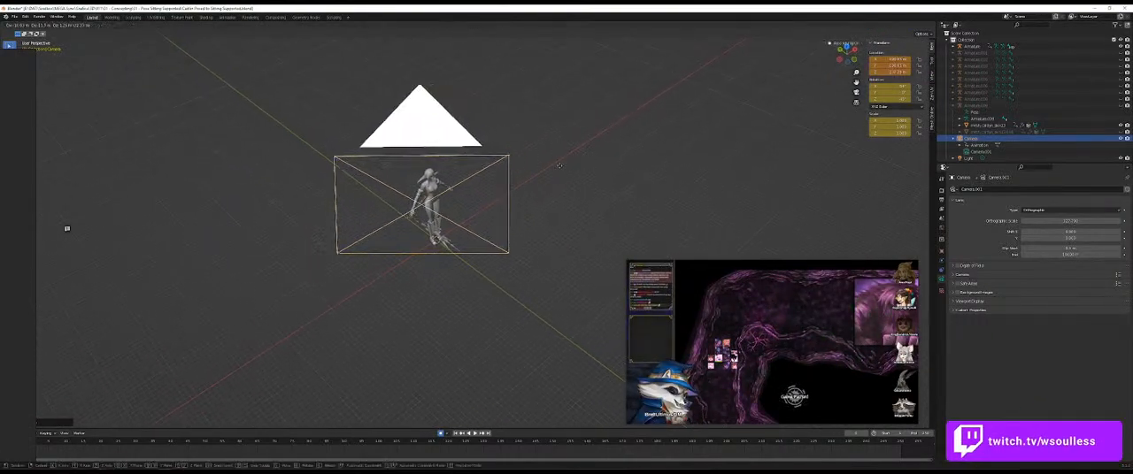
left_click(562, 171)
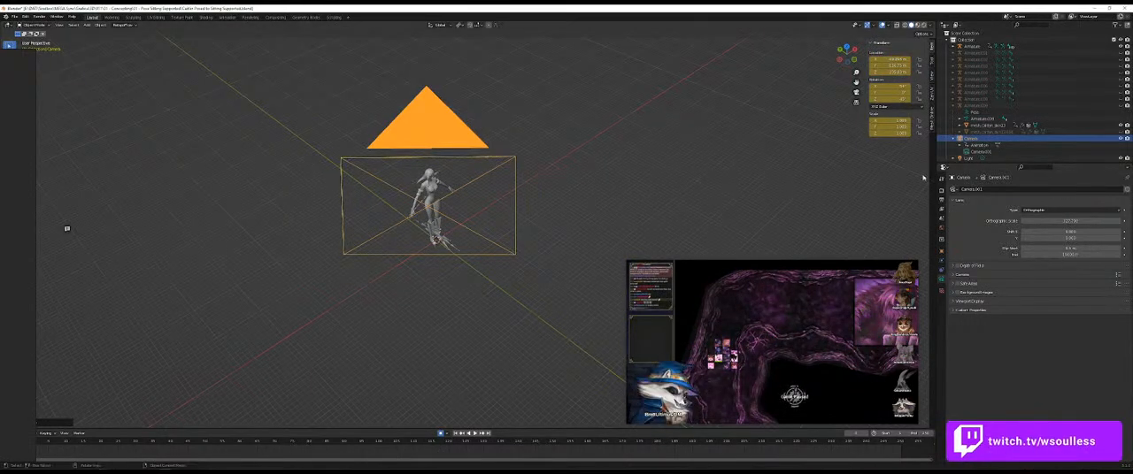
key("KP_0")
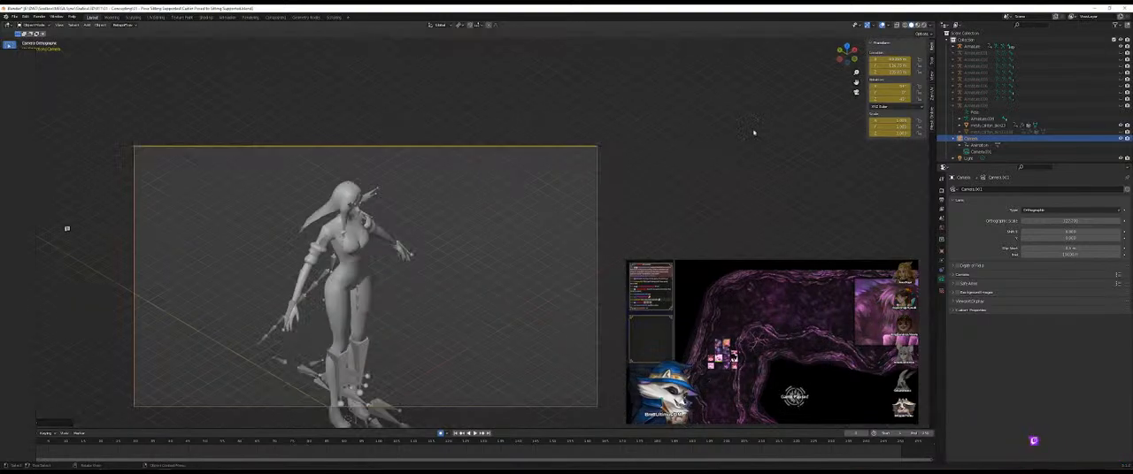
Step: Hide the overlays and adjust the camera's position and orthographic scale until the full figure fits inside the camera frame
key("g")
left_click(459, 243)
left_click_drag(1052, 221, 1076, 222)
left_click(882, 26)
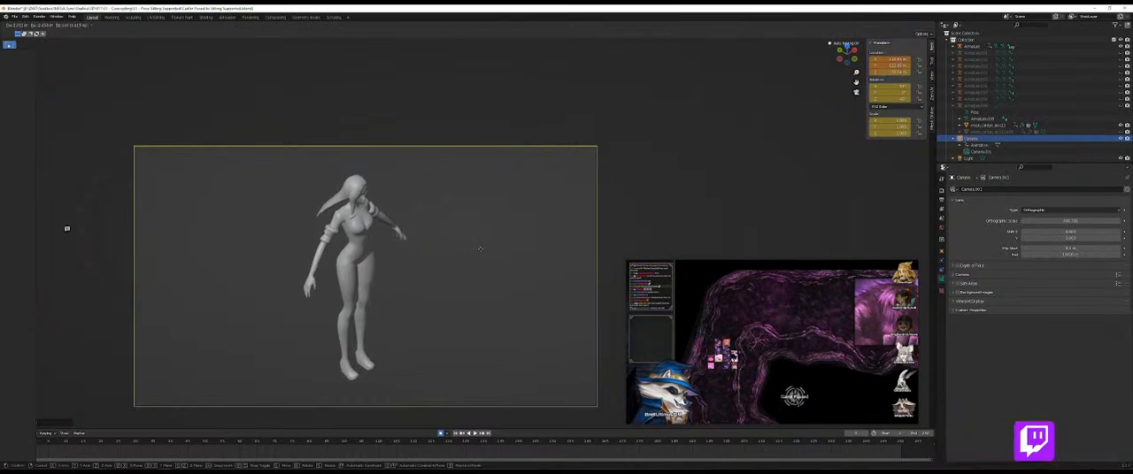
left_click_drag(1087, 221, 1035, 220)
Step: Restore the camera view and take a screenshot of the area around the full figure
left_click_drag(549, 202, 559, 172)
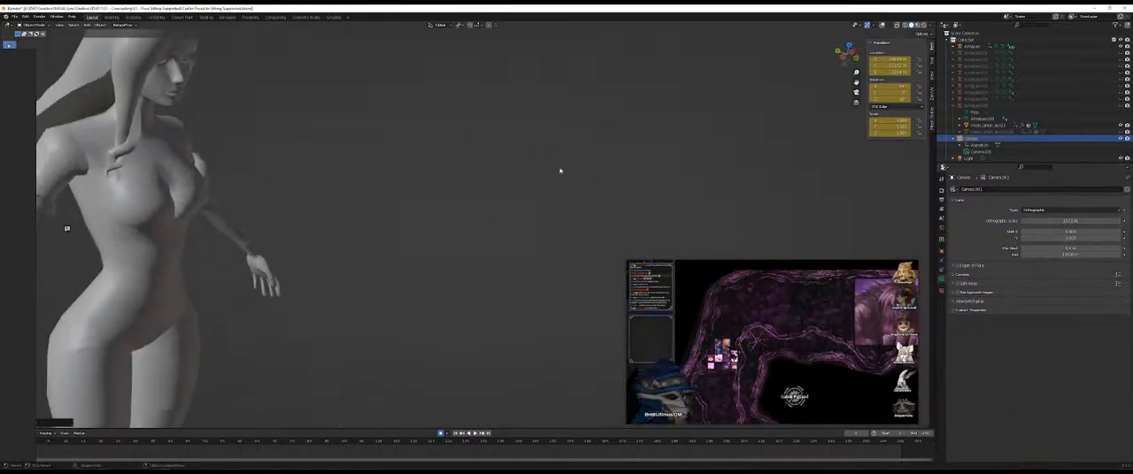
left_click(856, 92)
left_click_drag(462, 253, 517, 202)
key("super+shift+s")
left_click_drag(321, 351, 496, 99)
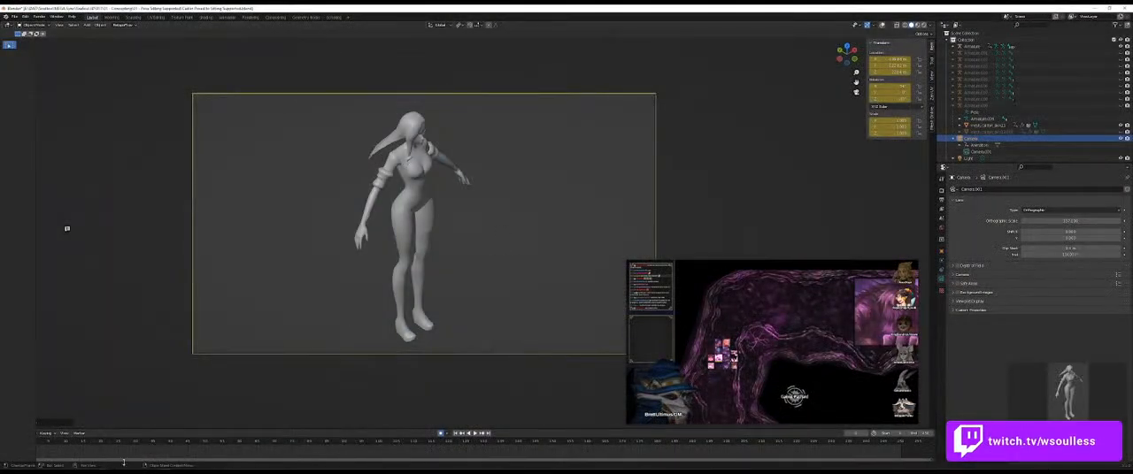
Step: Add the captured figure to the reference board beside the other body render, and move the board aside
key("alt+Tab")
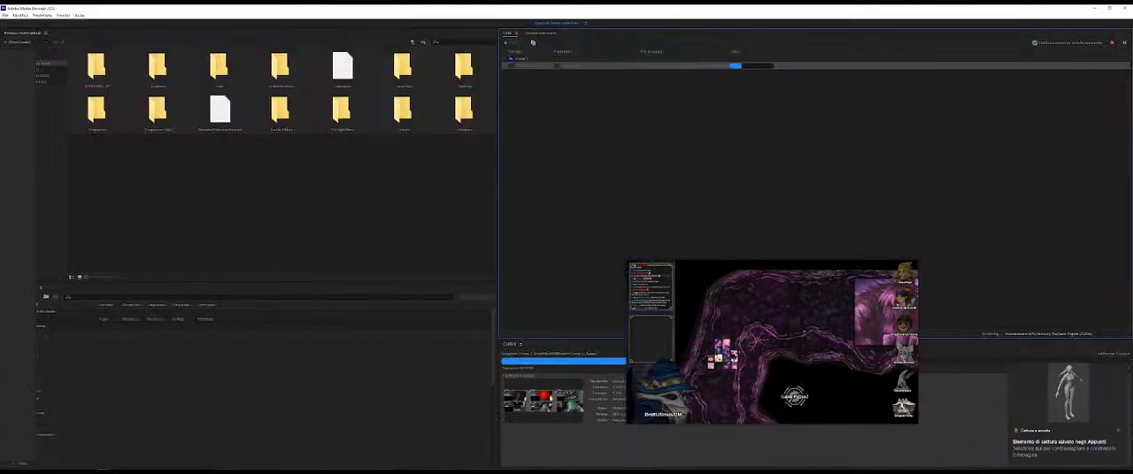
key("alt+Tab")
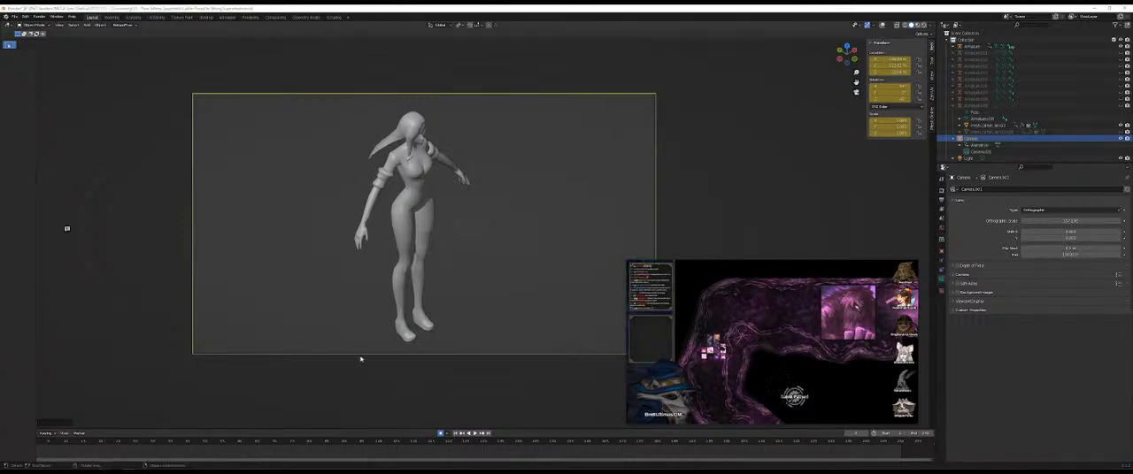
left_click_drag(1, 356, 323, 336)
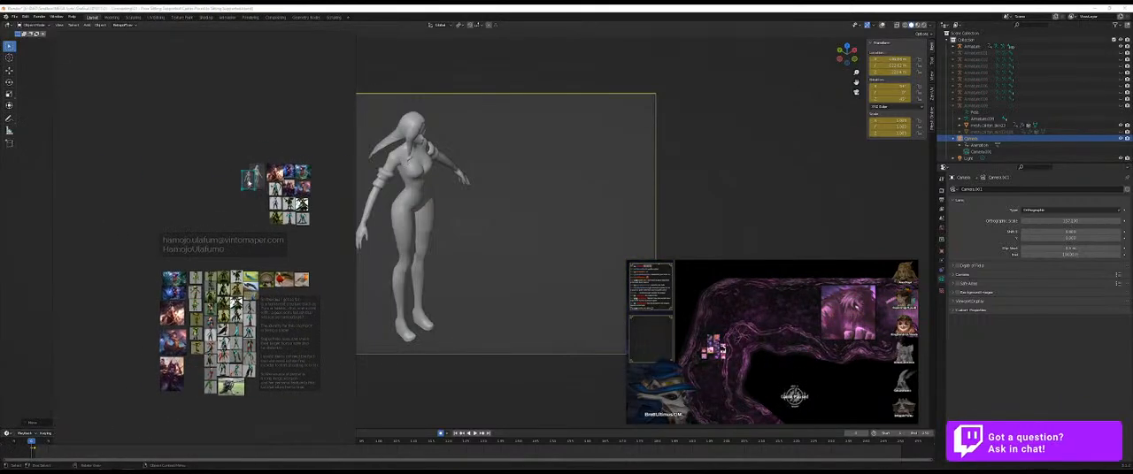
scroll(240, 176, "up", 5)
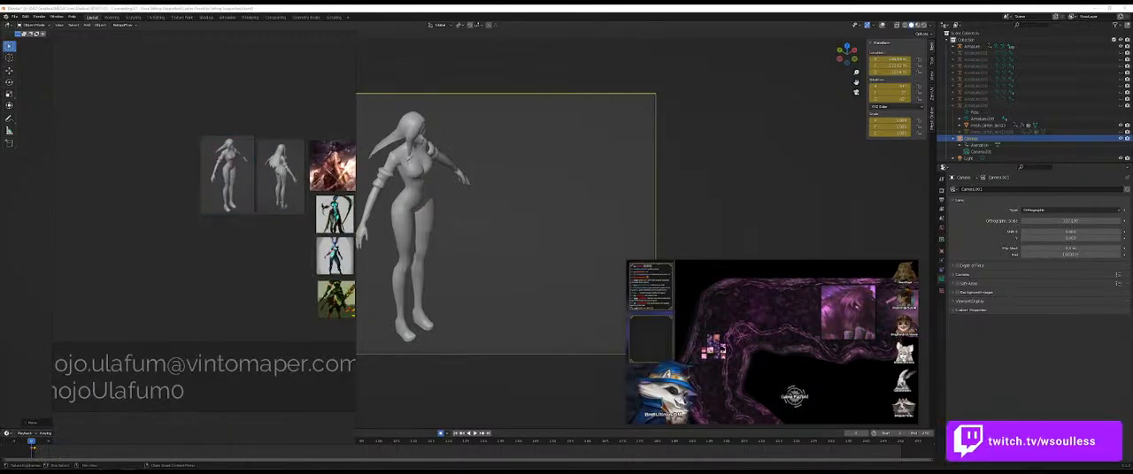
key("super+e")
left_click_drag(516, 183, 1132, 168)
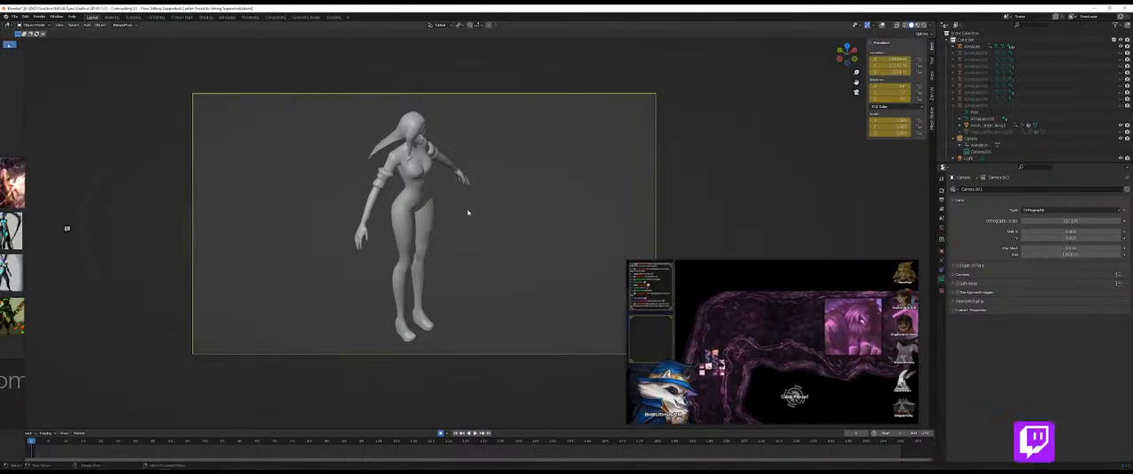
Step: Leave the camera view, move the timeline to a later frame, and show the viewport overlays
scroll(678, 165, "up", 5)
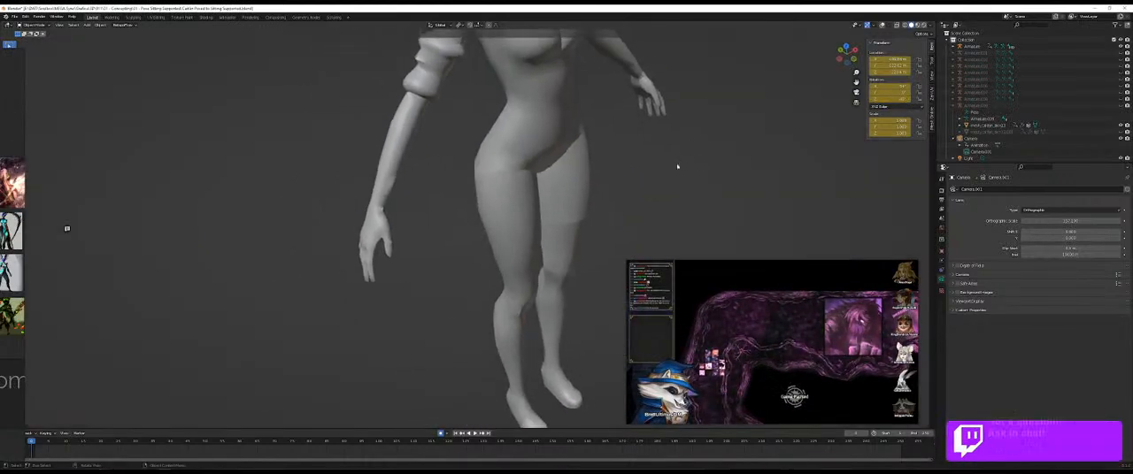
key("r")
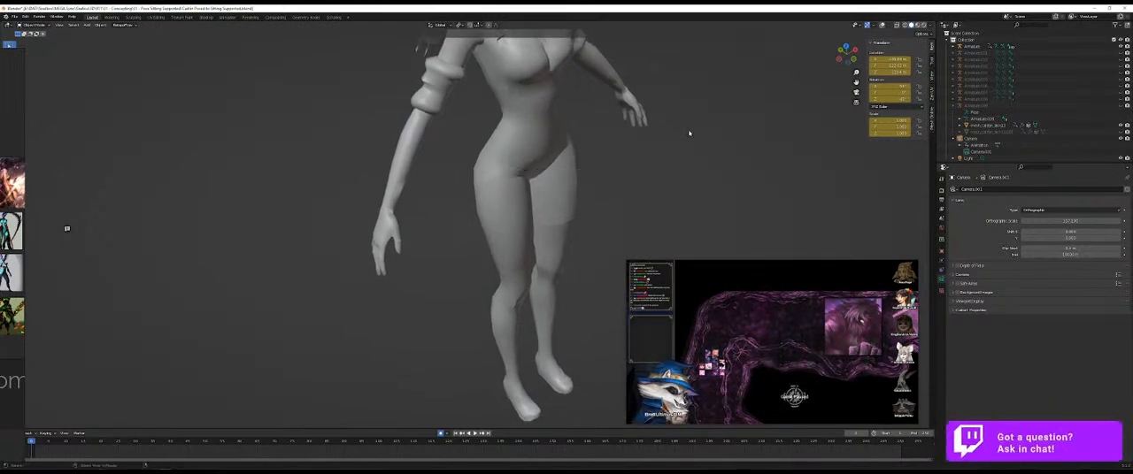
scroll(679, 147, "down", 6)
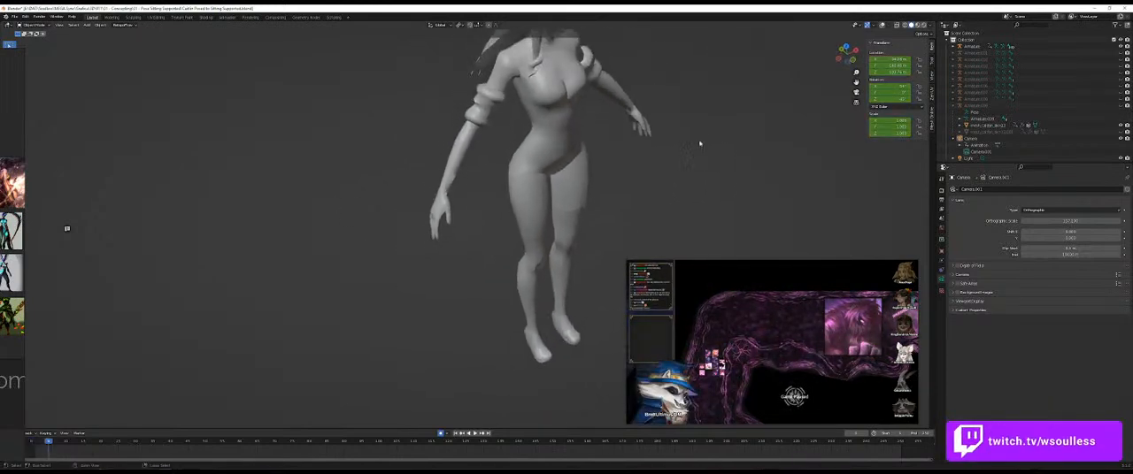
scroll(644, 163, "down", 4)
left_click_drag(644, 163, 557, 225)
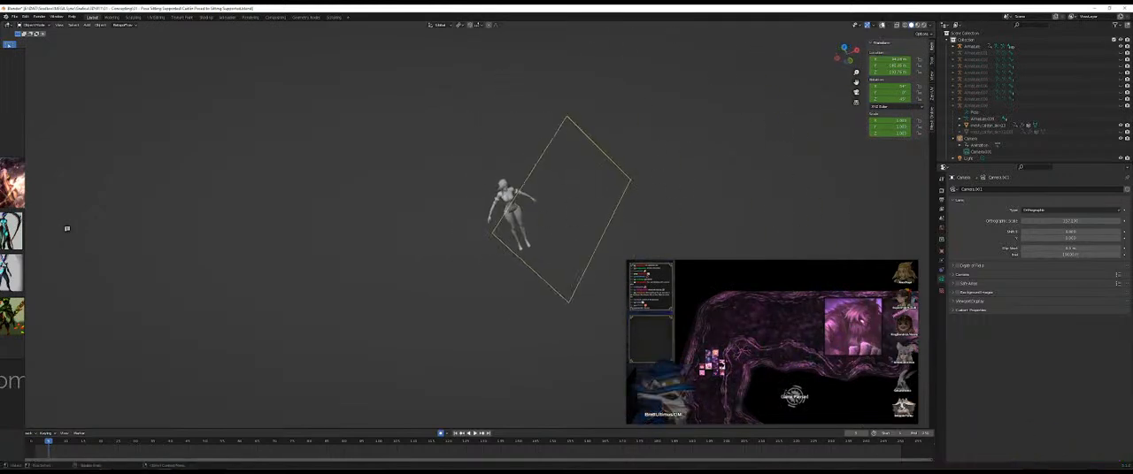
left_click(882, 26)
left_click_drag(611, 146, 555, 225)
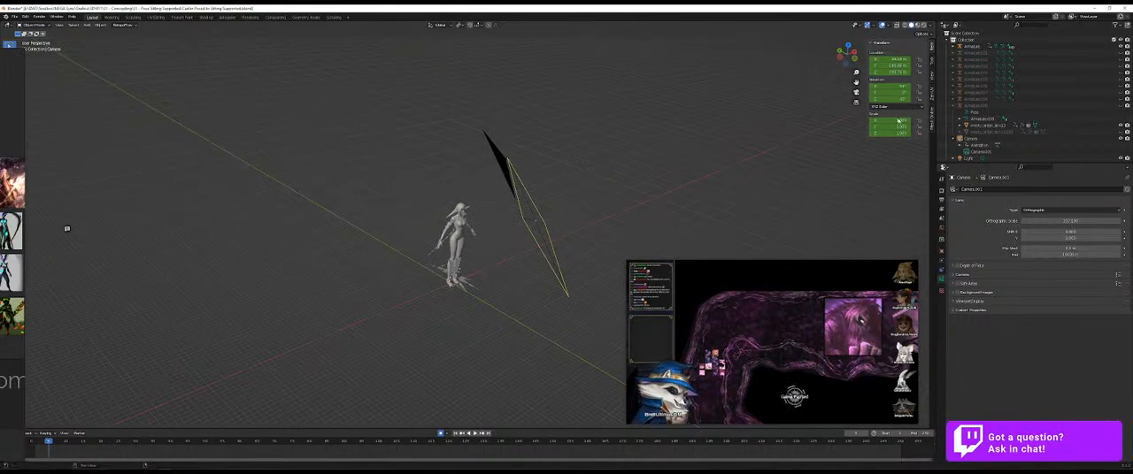
Step: Check the camera's placement around the character, and return to the camera view with the overlays hidden
left_click_drag(892, 99, 934, 99)
left_click_drag(640, 172, 683, 156)
left_click_drag(350, 182, 593, 167)
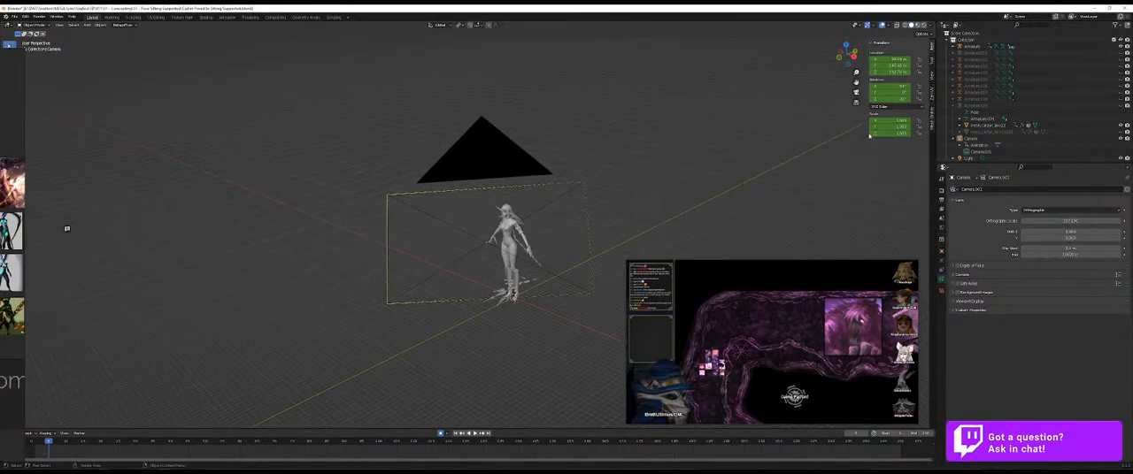
key("KP_0")
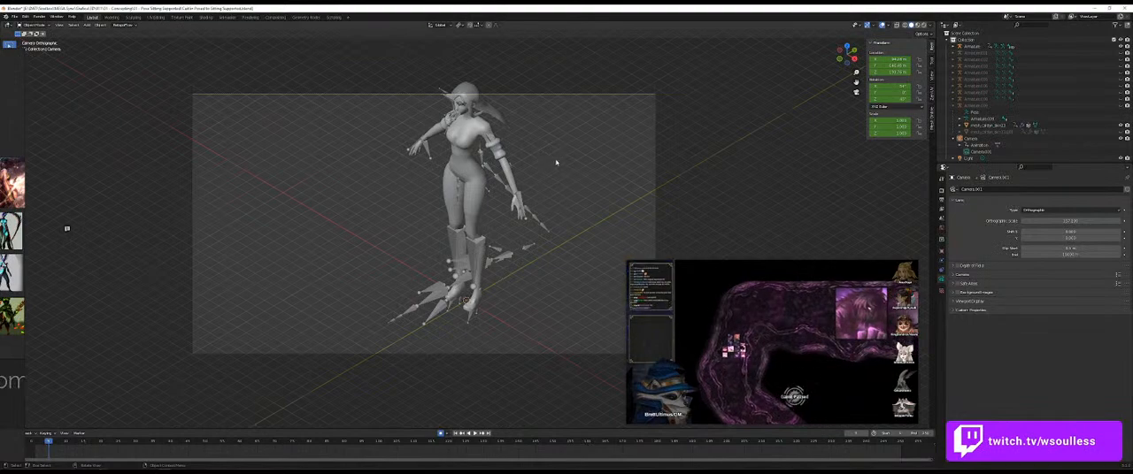
left_click(885, 26)
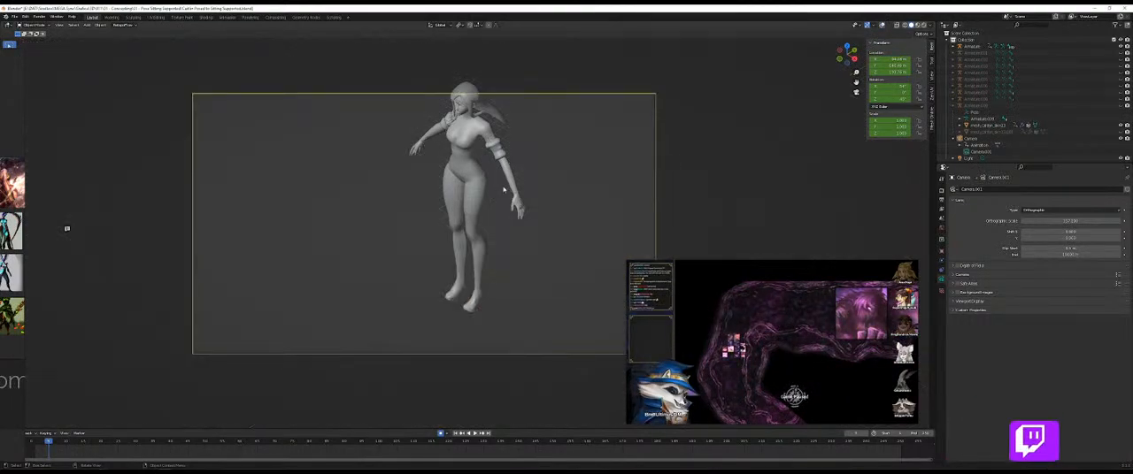
scroll(498, 192, "down", 1)
left_click_drag(519, 185, 501, 205)
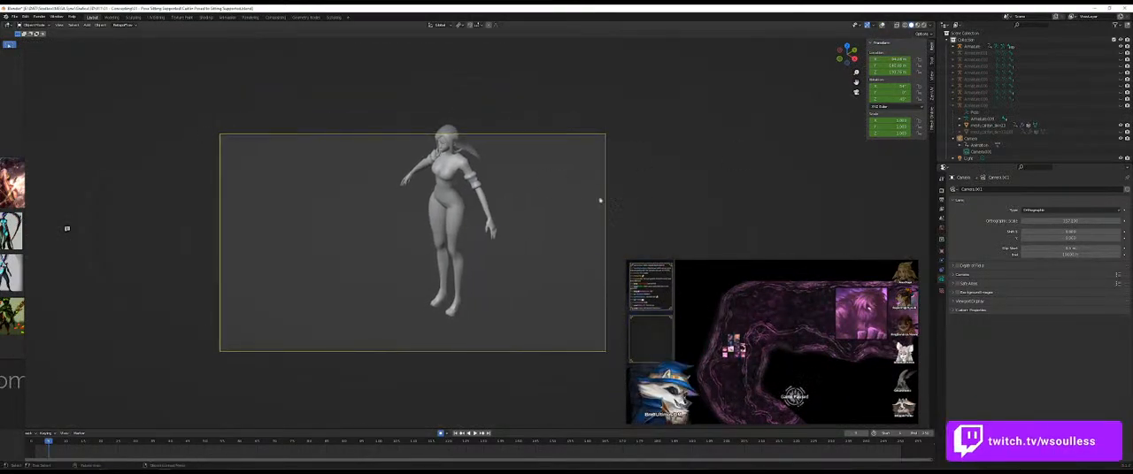
Step: Recentre the camera on the front-facing figure and take a close screenshot of the area around the full body
key("g")
left_click(548, 205)
key("super+shift+s")
left_click_drag(339, 348, 471, 139)
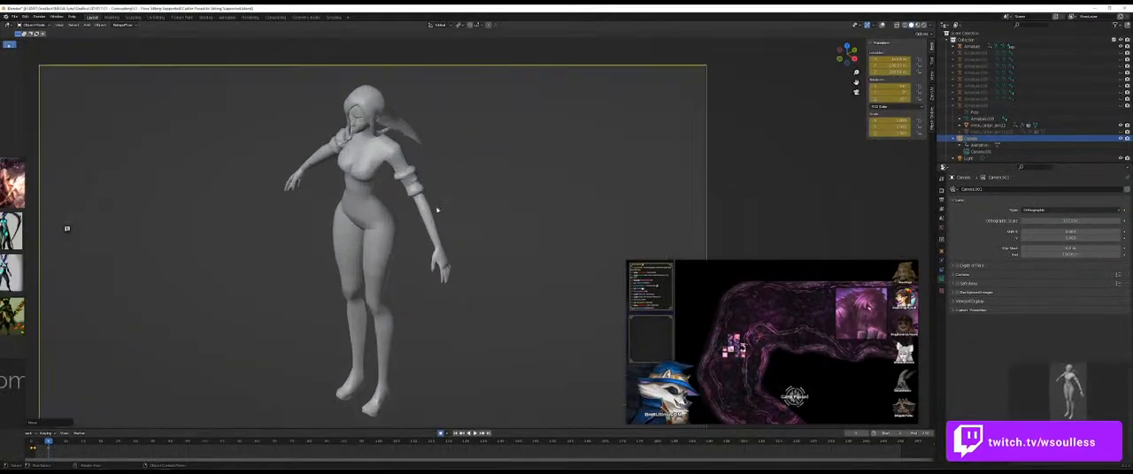
key("super+shift+s")
left_click_drag(240, 424, 471, 77)
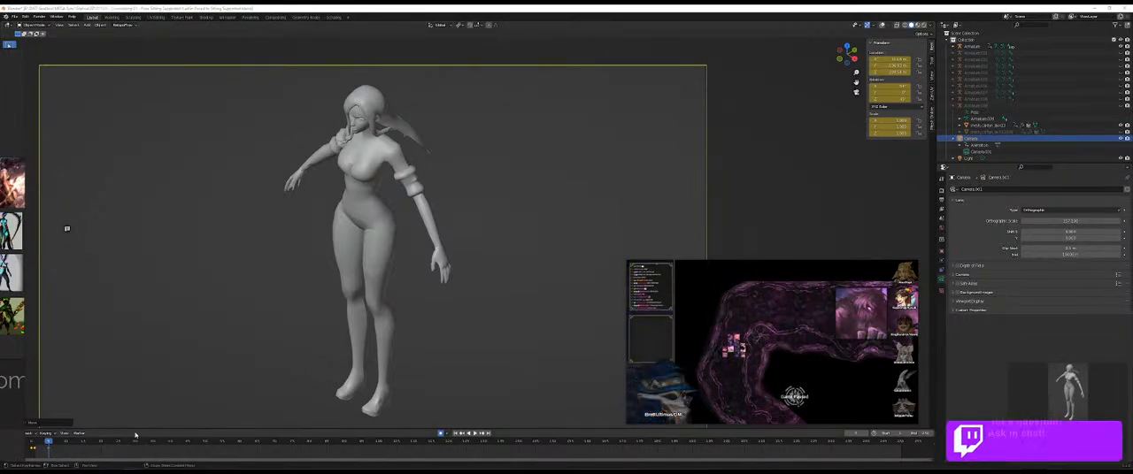
Step: Add the captured front view to the reference board beside the other body renders, and move the board aside
left_click_drag(0, 251, 271, 194)
key("ctrl+v")
scroll(303, 190, "up", 4)
scroll(306, 290, "down", 2)
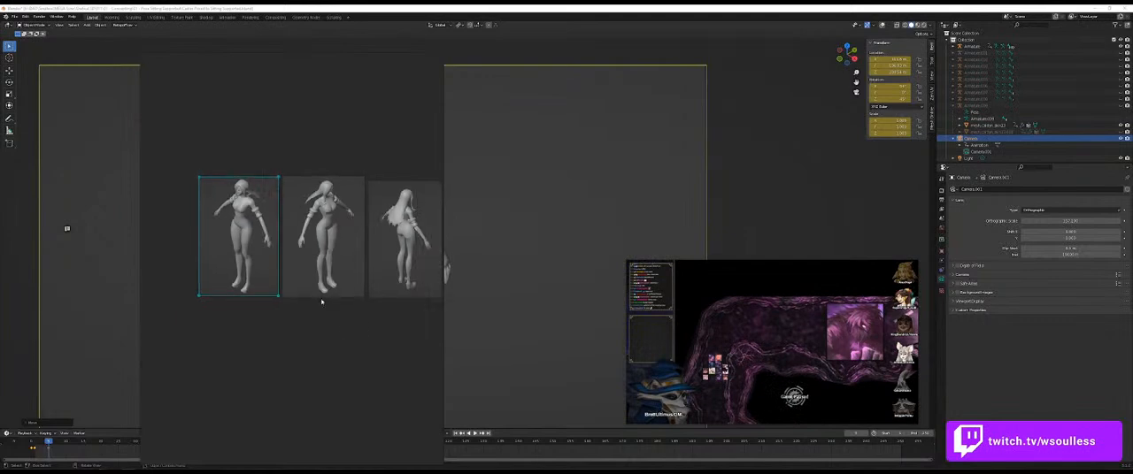
key("super")
key("super")
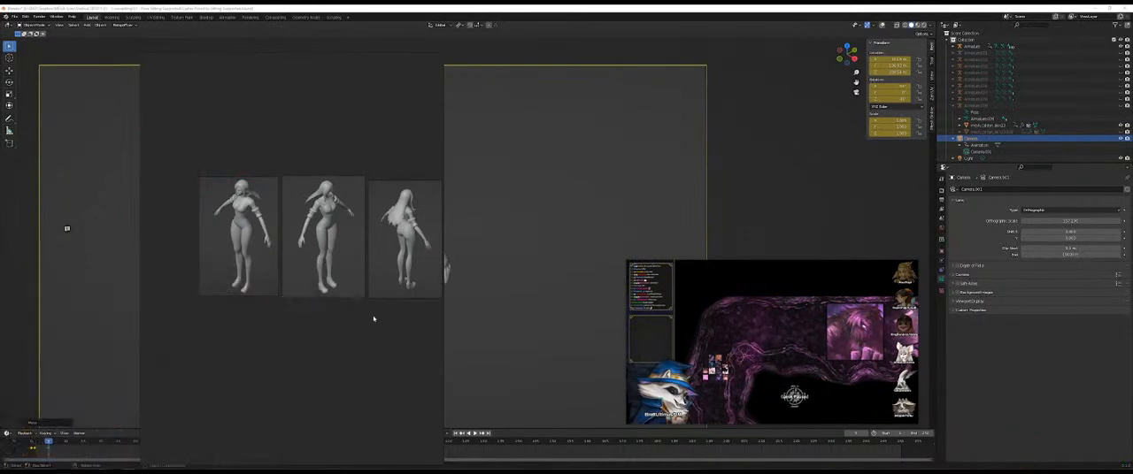
left_click_drag(357, 341, 202, 331)
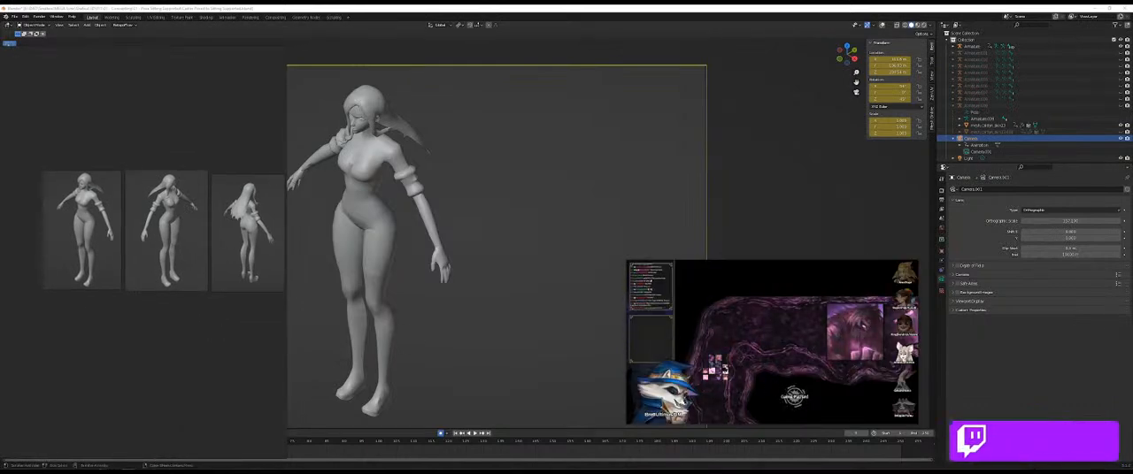
Step: Switch to Photoshop and create a new document from the clipboard-sized recent preset
key("alt+Tab")
left_click_drag(172, 79, 1, 265)
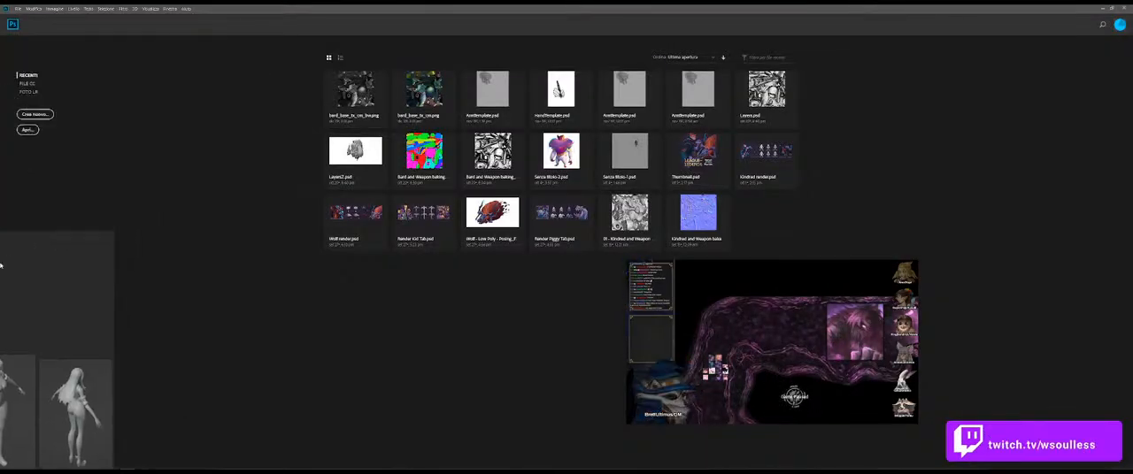
left_click(17, 8)
left_click(25, 16)
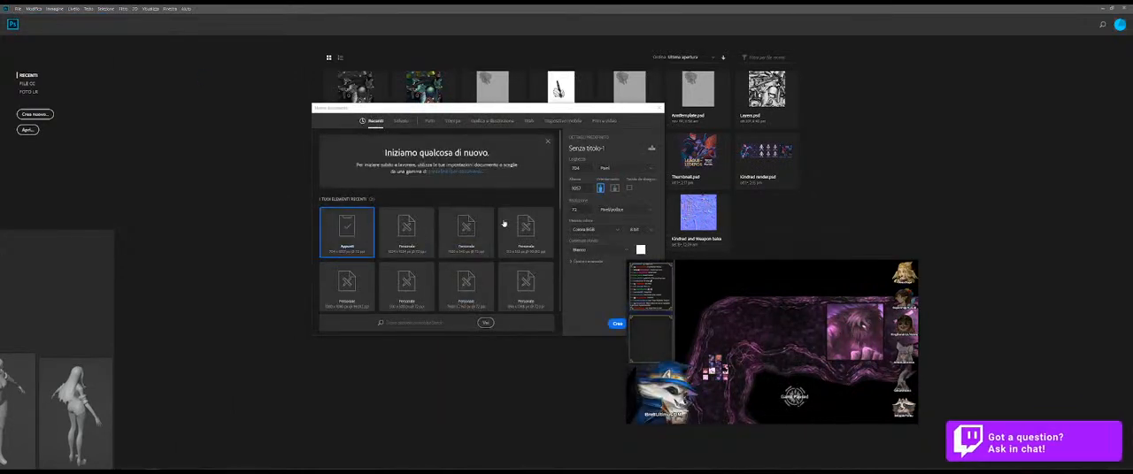
double_click(352, 238)
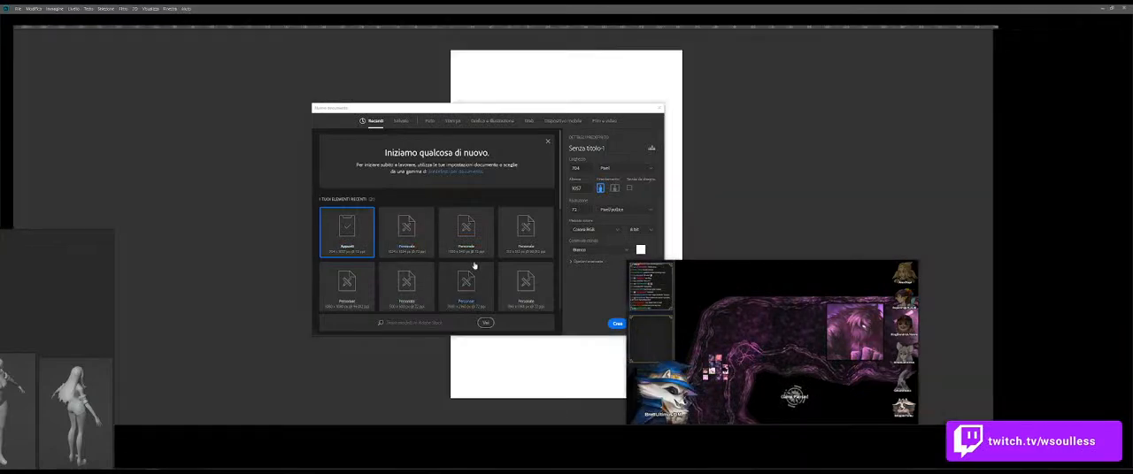
Step: Bring the reference board beside the canvas and copy its new front-view render into the document
left_click_drag(25, 302, 248, 169)
left_click(177, 280)
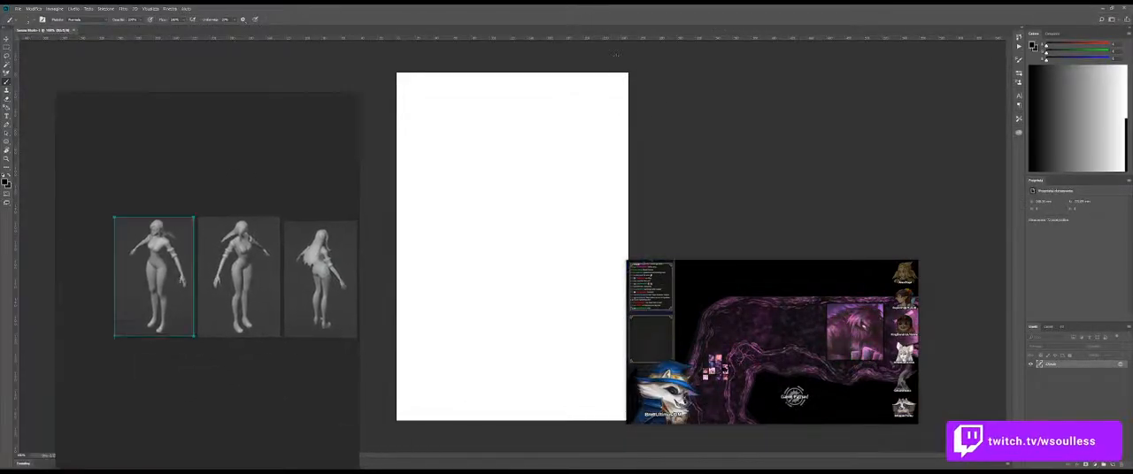
key("ctrl+v")
left_click_drag(548, 221, 523, 221)
Step: Extend the canvas around and to one side of the figure with the Crop tool, and shift the front view to make room
key("c")
left_click_drag(602, 123, 646, 100)
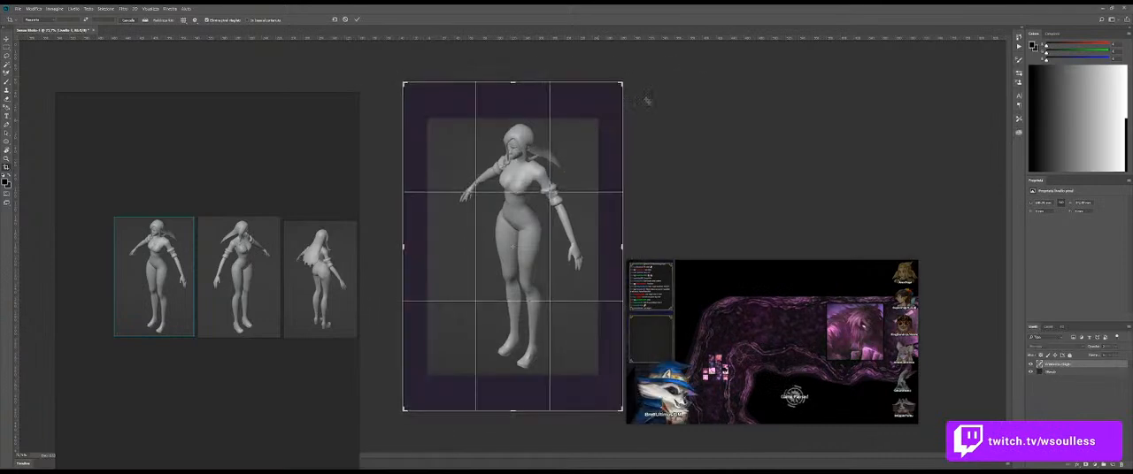
left_click_drag(625, 237, 724, 239)
key("Return")
scroll(632, 222, "down", 4)
key("ctrl+t")
left_click_drag(535, 231, 475, 232)
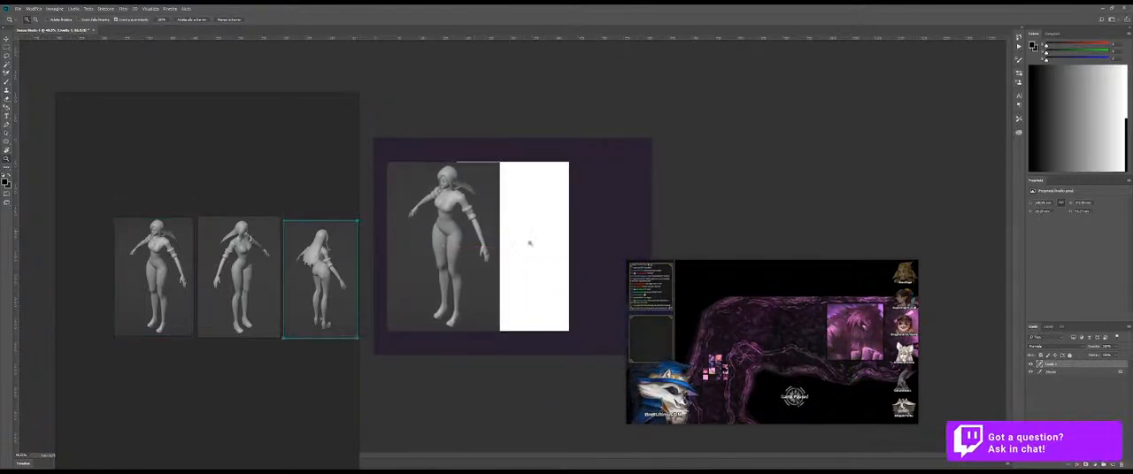
Step: Paste the back-view render from the board, enlarge it slightly, and place it beside the front view
key("ctrl+v")
key("ctrl+z")
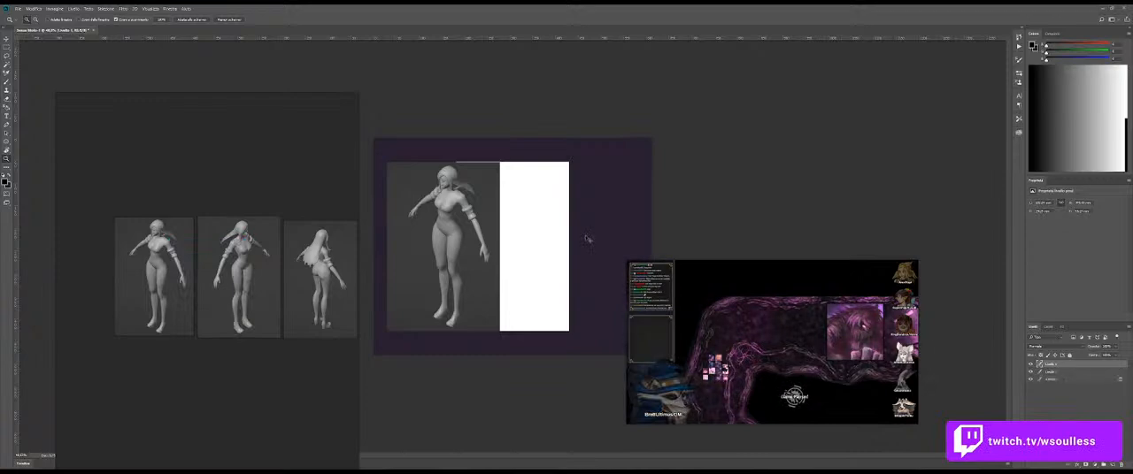
key("ctrl+v")
key("ctrl+t")
left_click_drag(567, 163, 580, 156)
left_click_drag(495, 197, 542, 197)
key("Return")
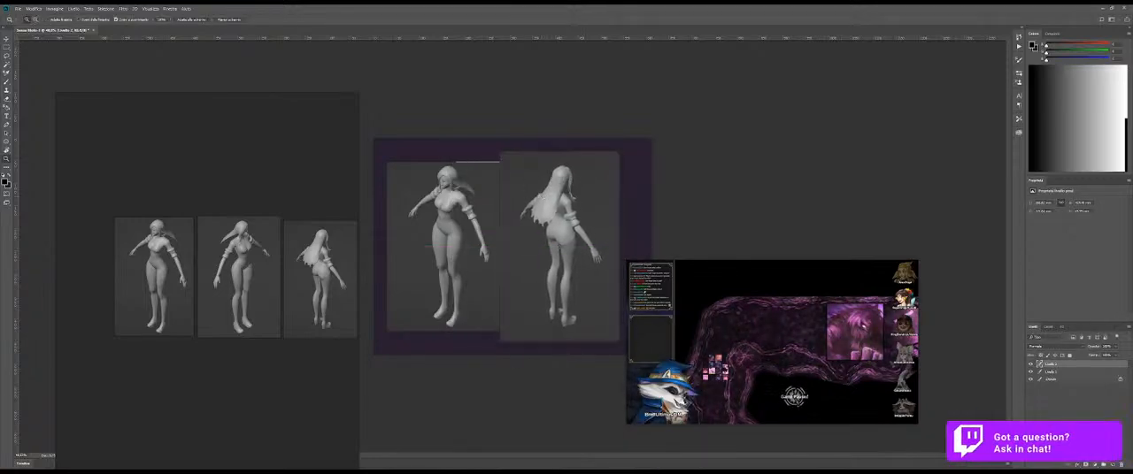
Step: Group the two figure layers and centre the group on the canvas
key("ctrl+e")
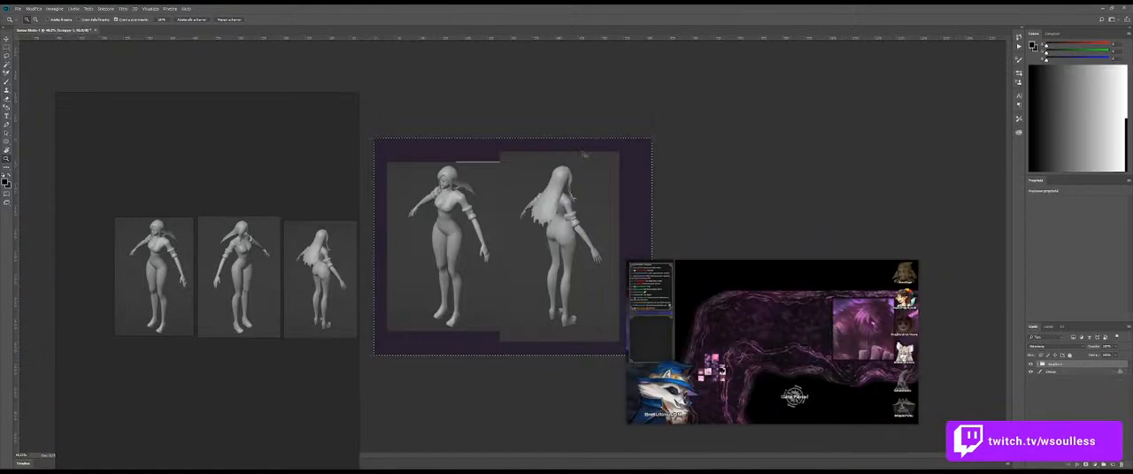
left_click(167, 20)
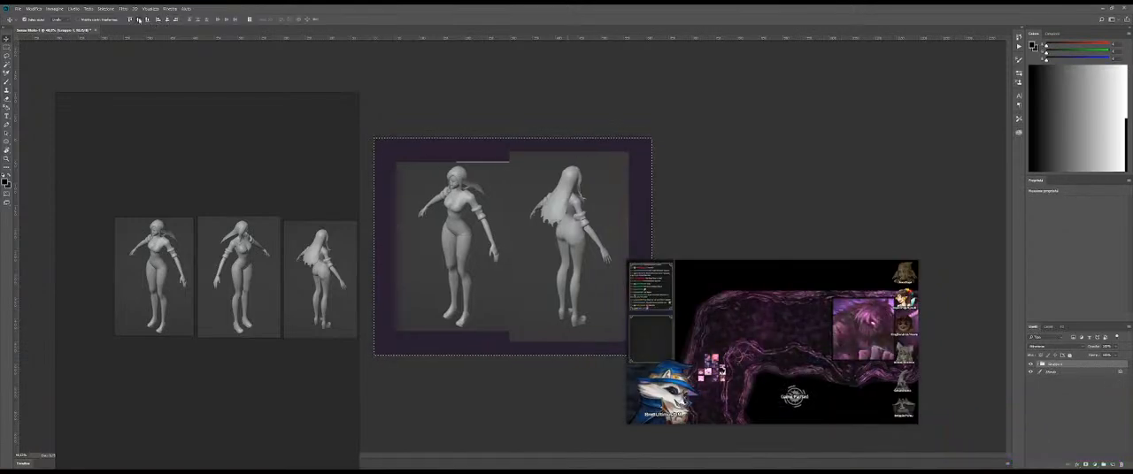
key("g")
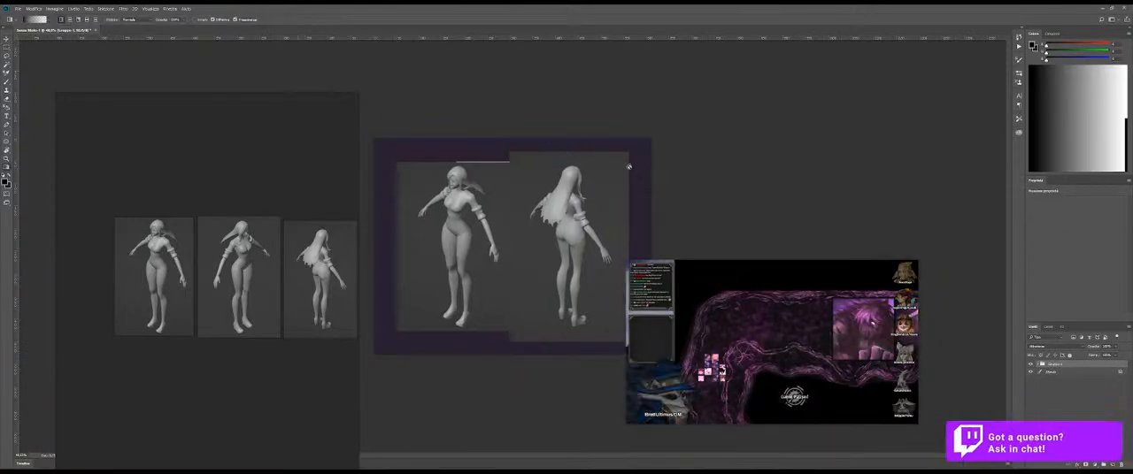
Step: Sample the grey of the render backdrop and fill the background layer with it, moving the video overlay clear of the canvas
left_click(625, 167, "alt")
left_click(1054, 372)
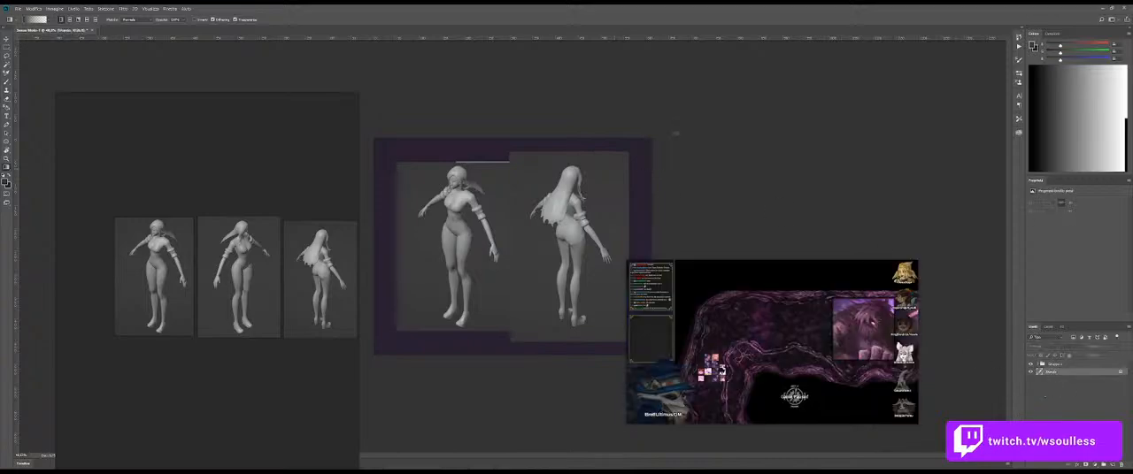
key("alt+BackSpace")
key("m")
mouse_move(571, 180)
left_mouse_down()
mouse_move(587, 178)
mouse_move(553, 174)
left_mouse_up()
left_click_drag(745, 287, 815, 307)
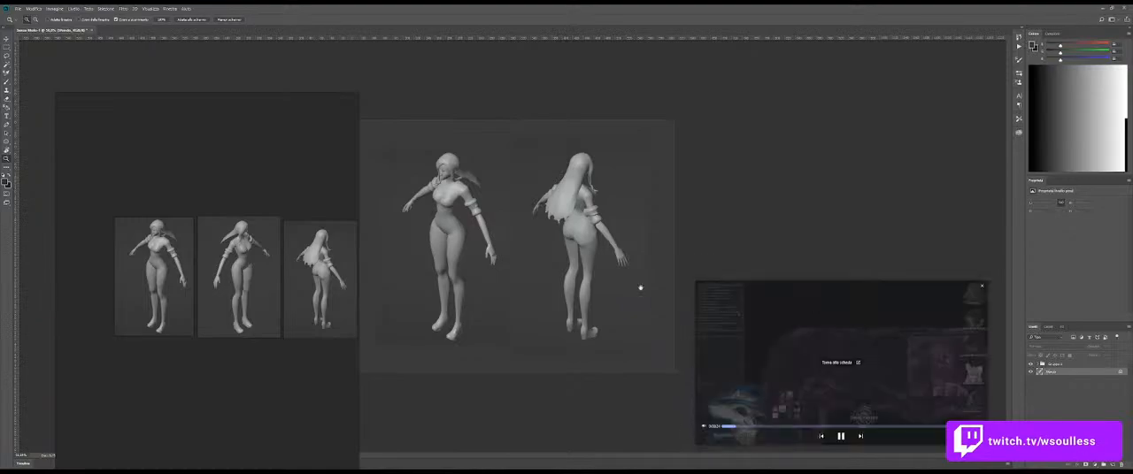
scroll(237, 303, "down", 6)
scroll(148, 253, "up", 5)
Step: Dock the reference board beside the canvas, move the idea note near the champion images, and frame those images
left_click_drag(236, 173, 140, 344)
key("space")
left_click_drag(302, 206, 246, 157)
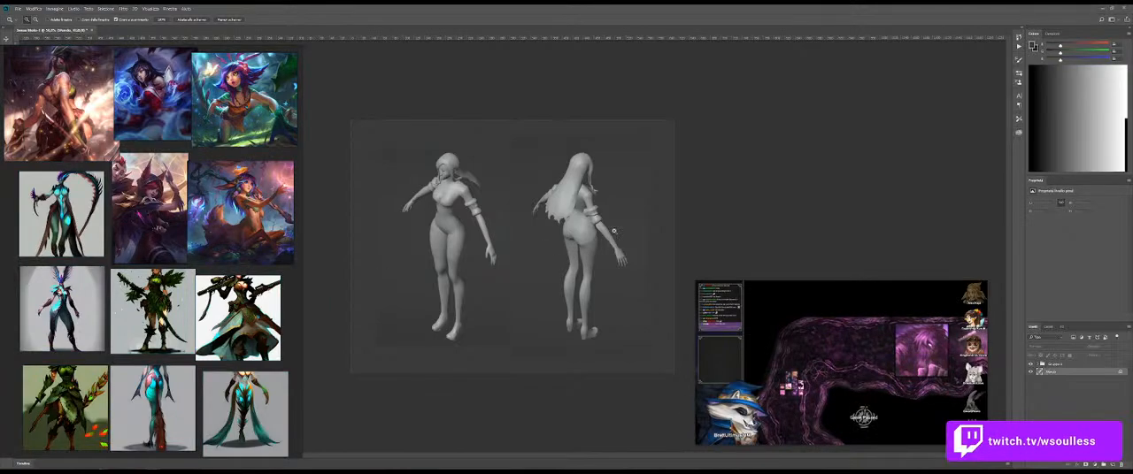
scroll(195, 362, "down", 5)
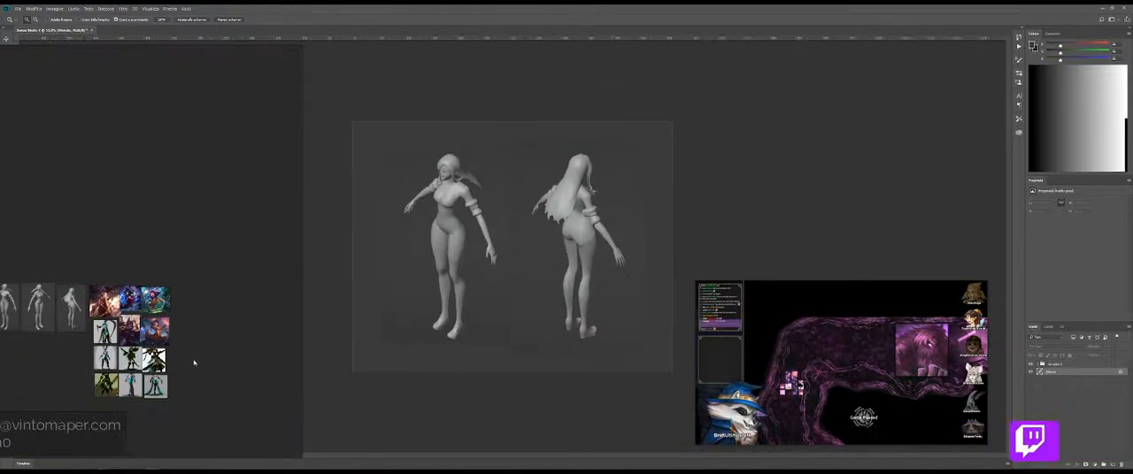
scroll(194, 362, "down", 5)
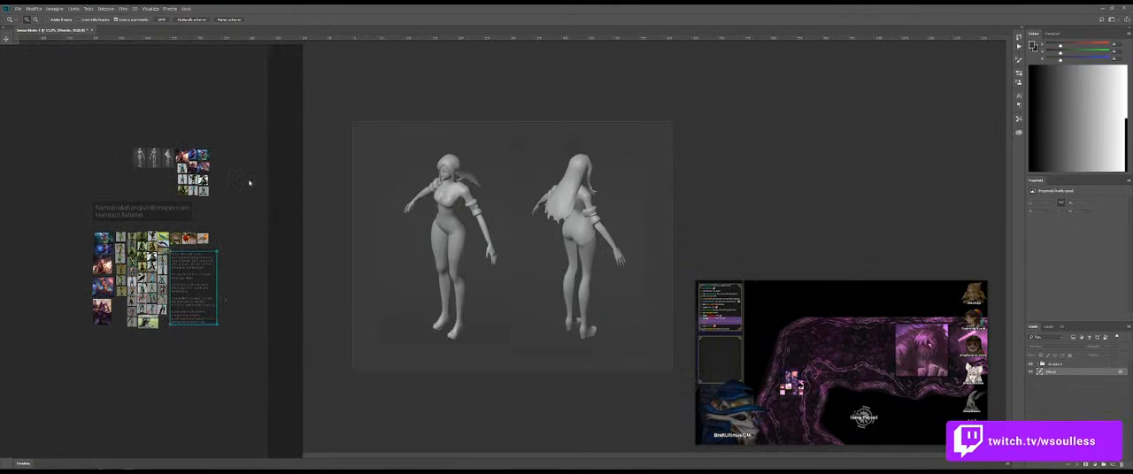
left_click(247, 188)
left_click_drag(184, 195, 172, 201)
key("space")
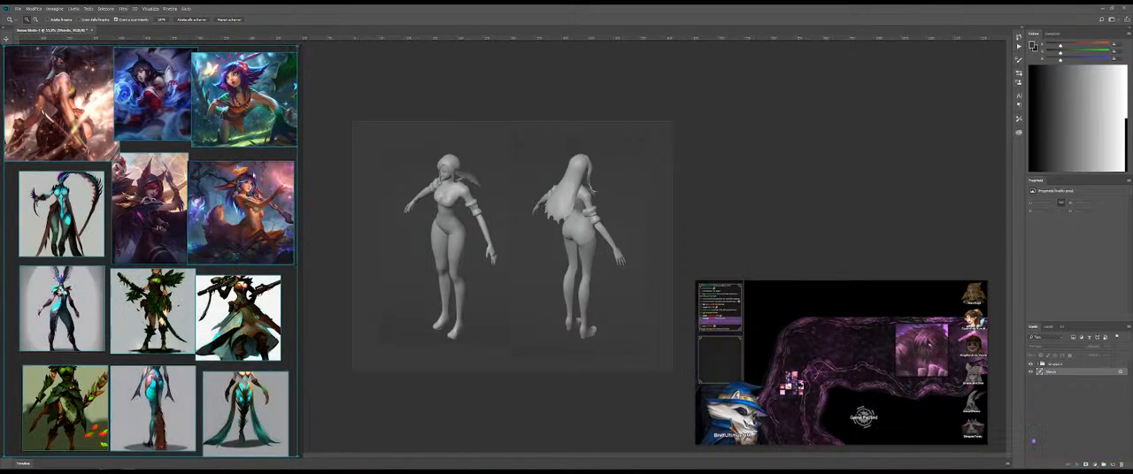
Step: Widen the reference board and shrink the idea note so it fits beside the lower champion images
left_click_drag(300, 150, 372, 144)
left_click_drag(372, 145, 369, 145)
left_click(334, 217)
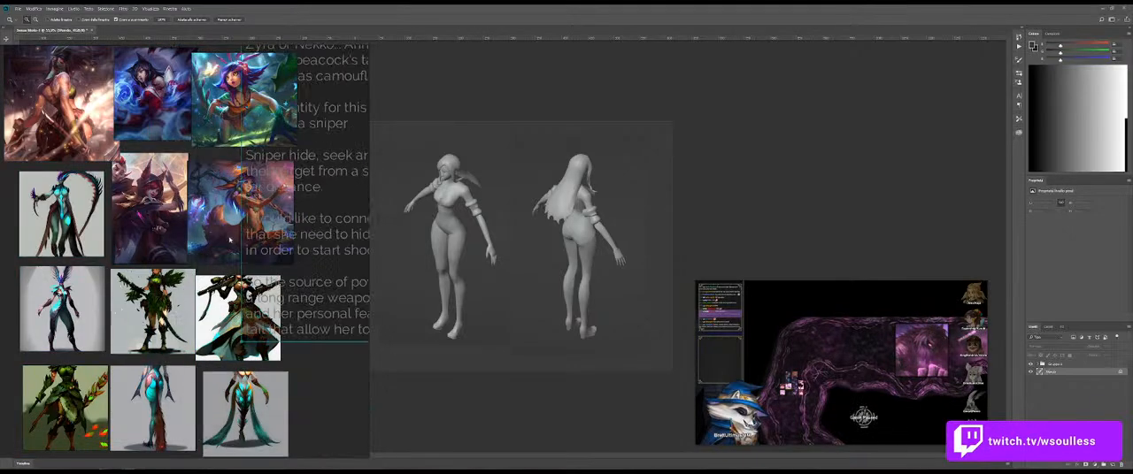
left_click_drag(352, 290, 343, 344)
Step: Give the idea note an opaque black background and move it fully into view over the champion images
double_click(340, 343)
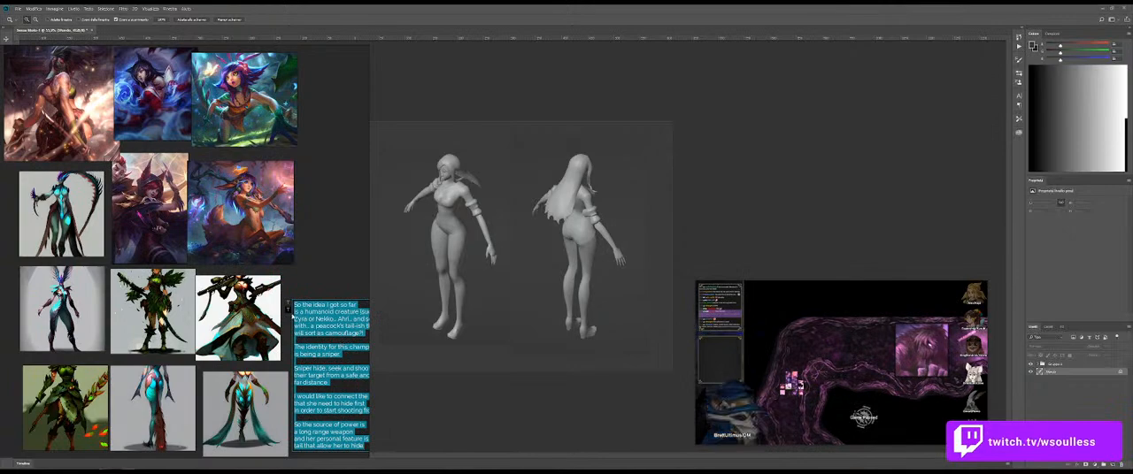
left_click(288, 304)
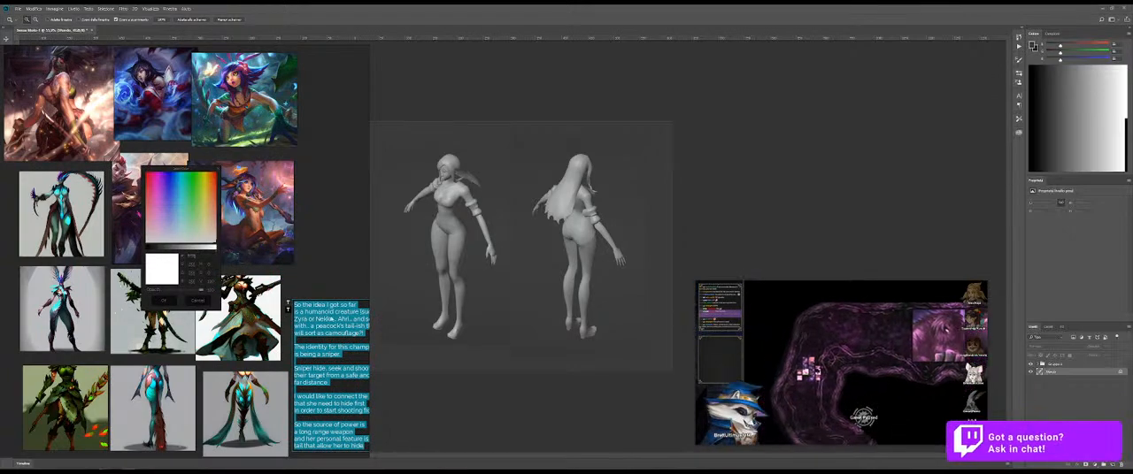
left_click(288, 311)
left_click_drag(181, 291, 204, 291)
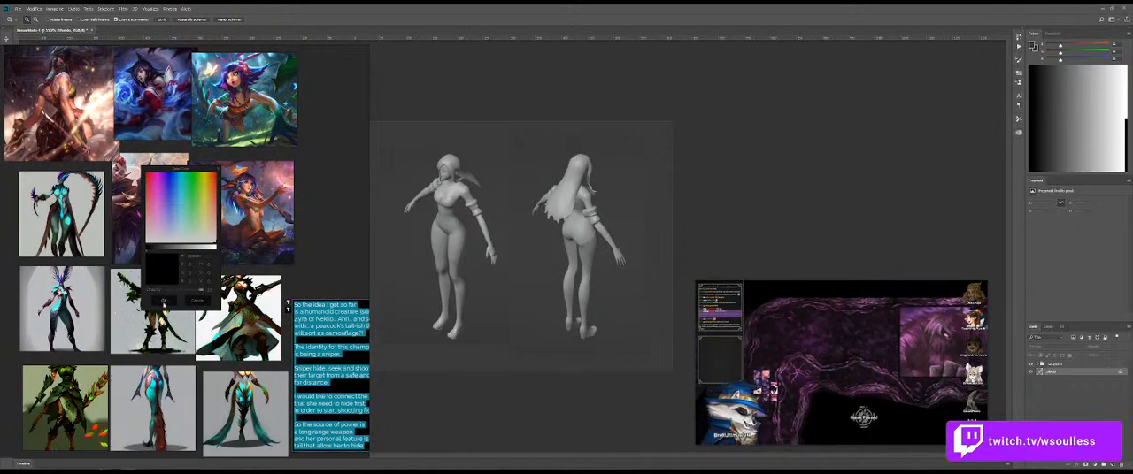
left_click(165, 301)
left_click(320, 261)
left_click_drag(341, 318, 320, 322)
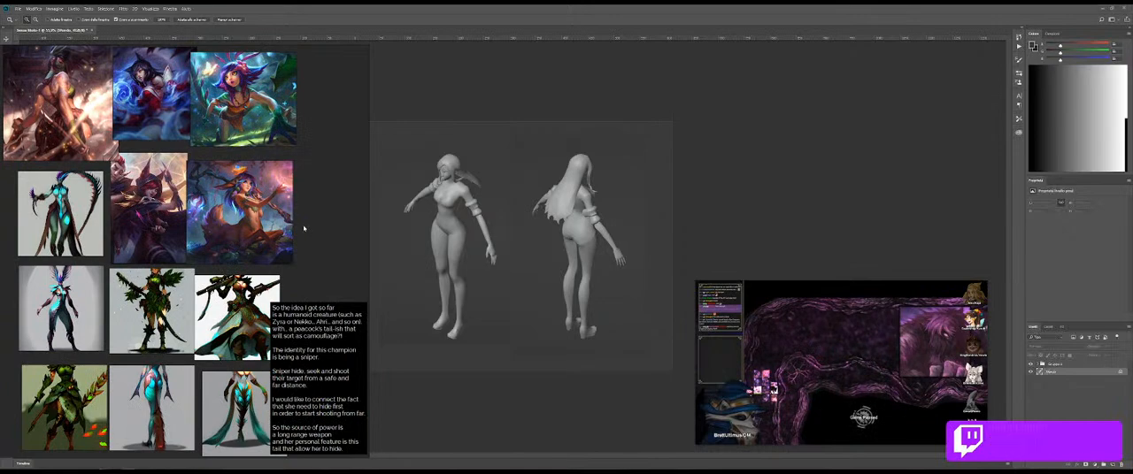
Step: Switch the canvas to full-screen mode, enlarge both figures beside the board, and shrink the video overlay into the corner
left_click_drag(474, 191, 584, 185)
key("f")
left_click_drag(654, 197, 666, 189)
left_click_drag(869, 324, 906, 344)
left_click_drag(886, 305, 922, 364)
mouse_move(559, 231)
left_mouse_down()
mouse_move(595, 233)
mouse_move(567, 233)
left_mouse_up()
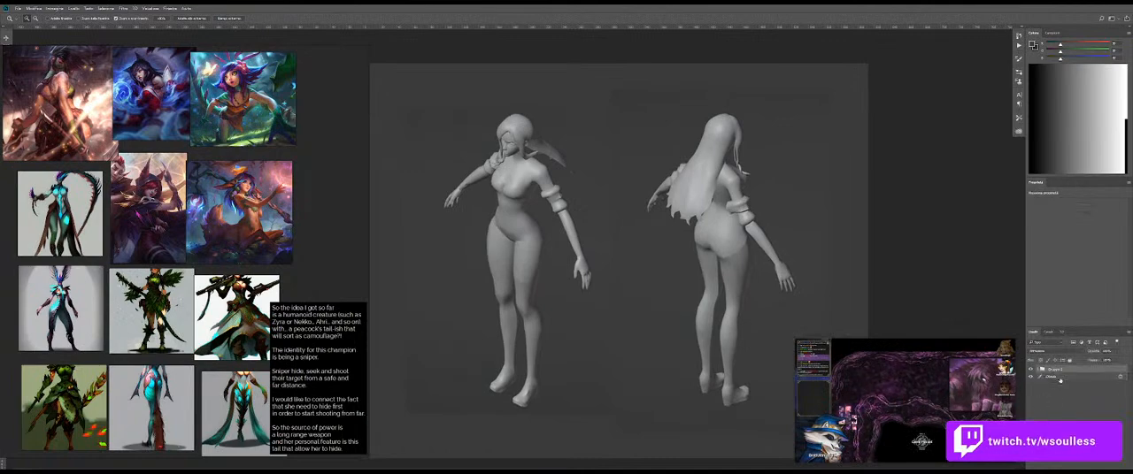
Step: Merge the figure group into a single layer and add a new empty layer above it
left_click_drag(744, 213, 681, 217)
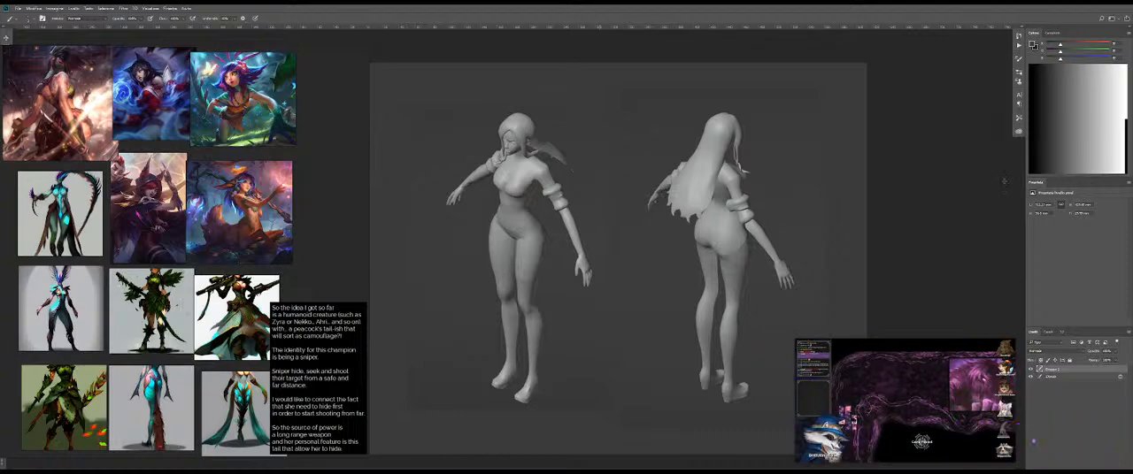
left_click(1092, 464)
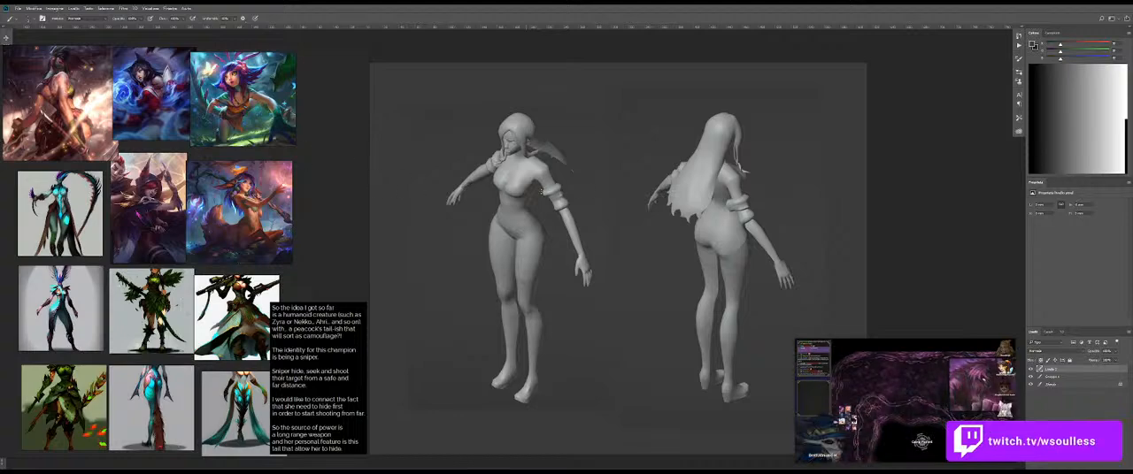
mouse_move(520, 170)
left_mouse_down()
mouse_move(554, 170)
mouse_move(526, 169)
left_mouse_up()
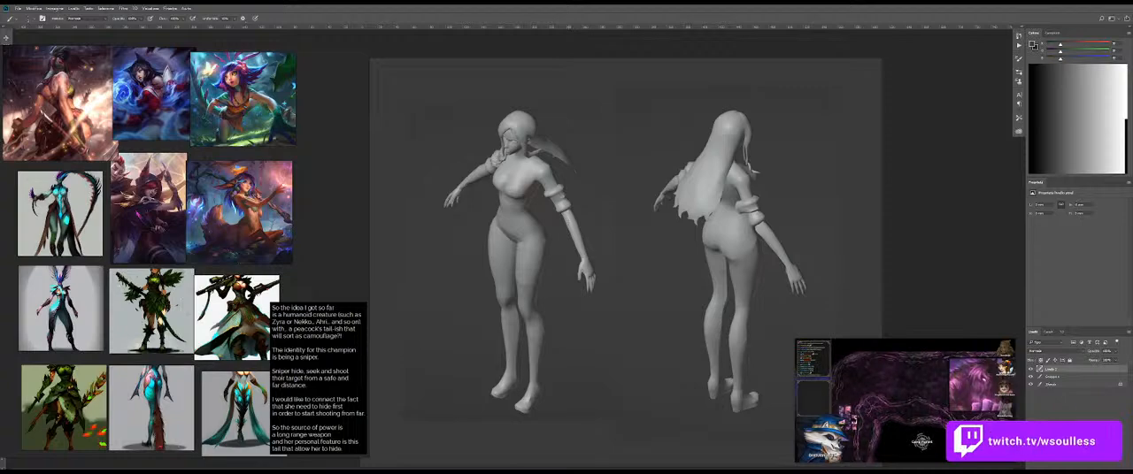
Step: Try a brush stroke across the front figure's hips and review the brush presets
scroll(58, 320, "up", 3)
scroll(58, 320, "down", 4)
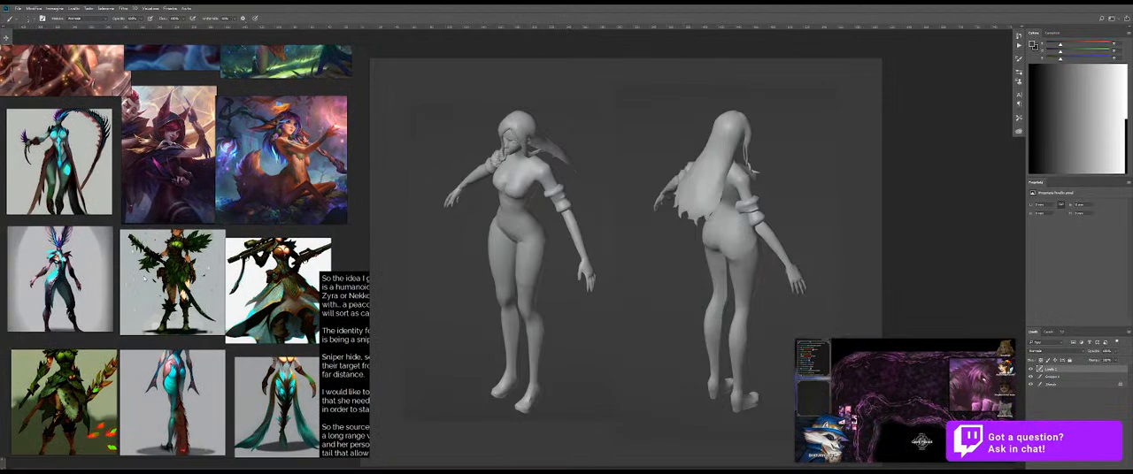
left_click_drag(501, 249, 539, 254)
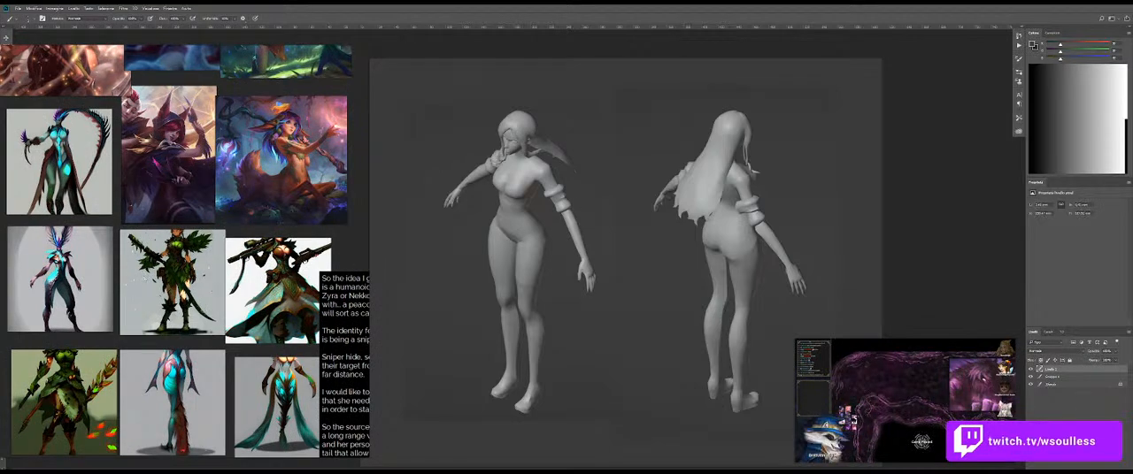
key("ctrl+z")
right_click(509, 214, "alt")
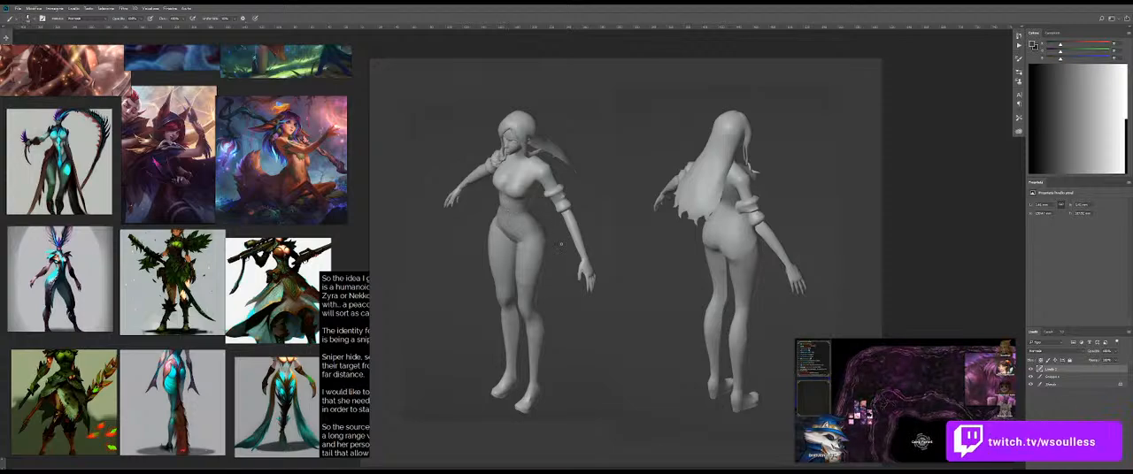
right_click(547, 209)
left_click(606, 182)
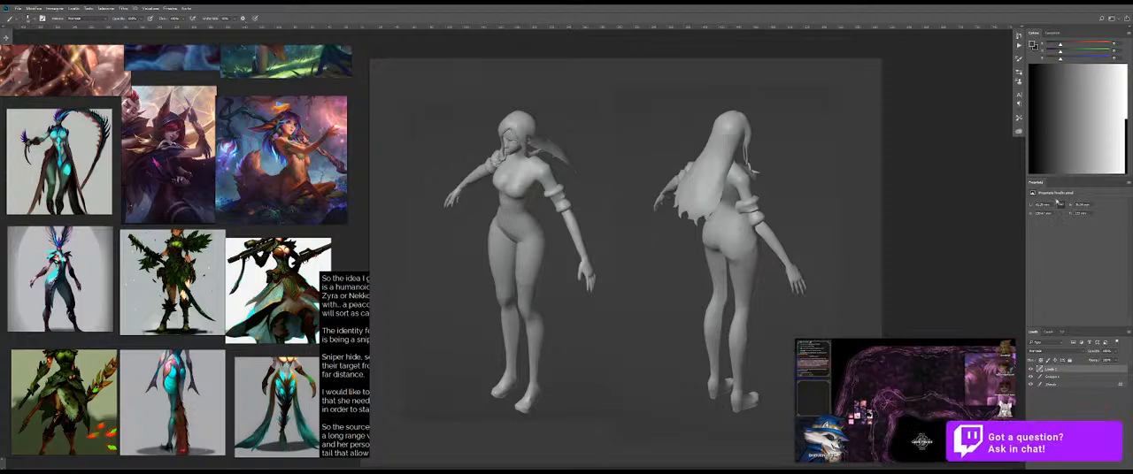
Step: Choose the tapered, pressure-sized stroke preset for the brush and test it on the front figure's hips
left_click(1036, 167)
key("ctrl+z")
left_click_drag(503, 221, 524, 262)
key("ctrl+z")
right_click(519, 227)
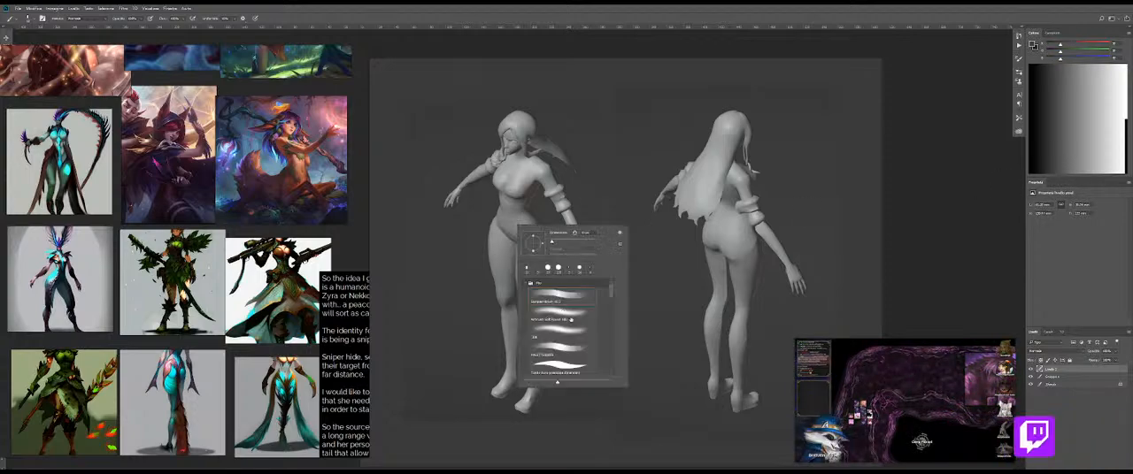
left_click(559, 362)
left_click_drag(491, 229, 500, 257)
key("ctrl+z")
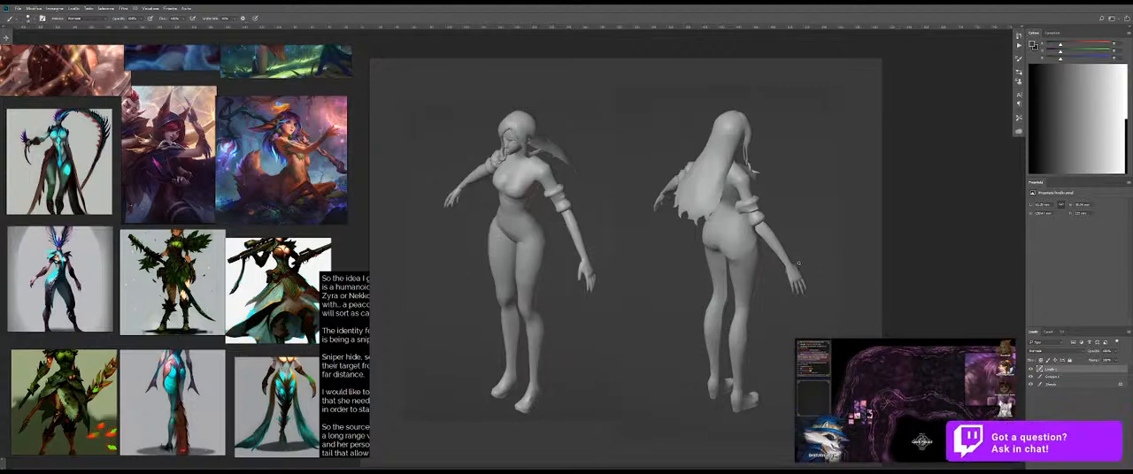
key("ctrl+l")
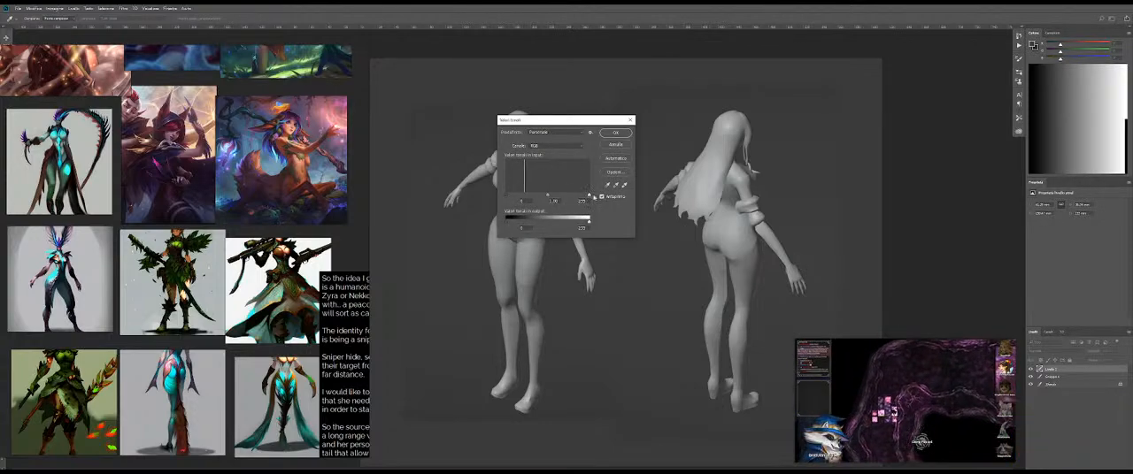
key("Escape")
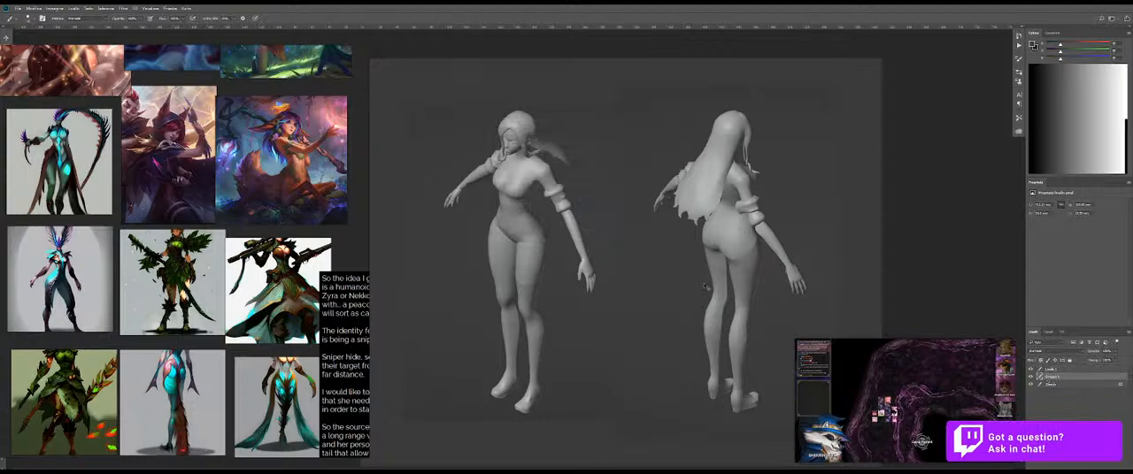
key("ctrl+l")
left_click_drag(587, 196, 572, 196)
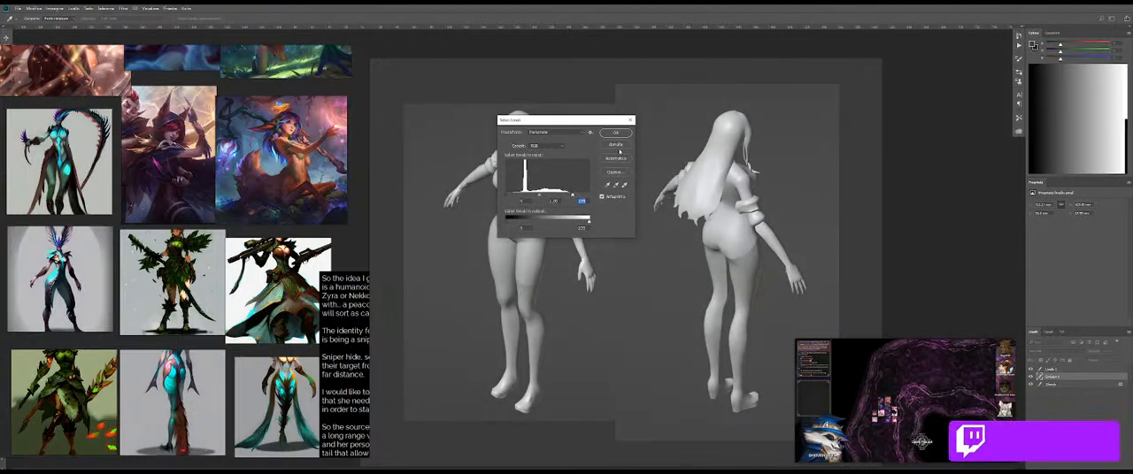
key("Escape")
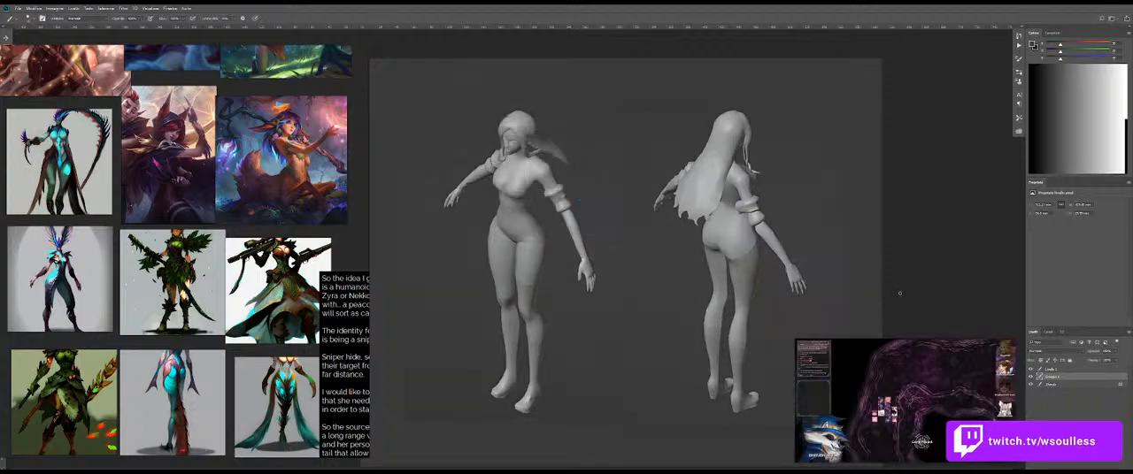
Step: Merge the figures into the background layer and use Levels to brighten the highlights of both bodies
key("ctrl+l")
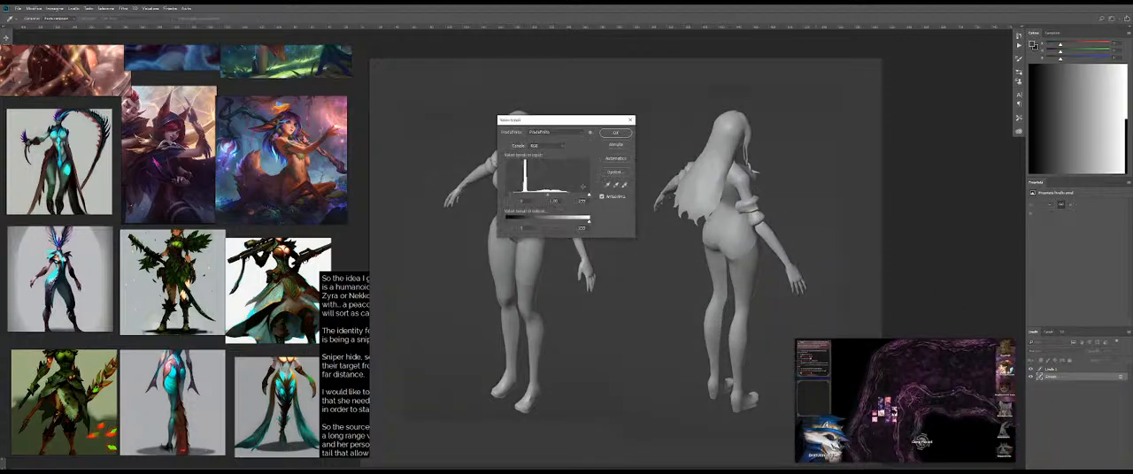
mouse_move(583, 196)
left_mouse_down()
mouse_move(514, 196)
mouse_move(568, 196)
left_mouse_up()
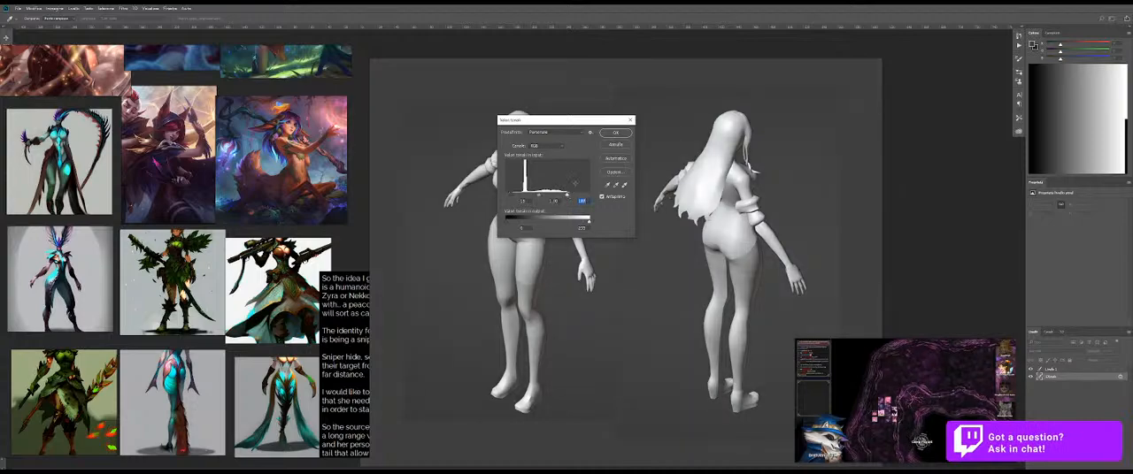
left_click(616, 133)
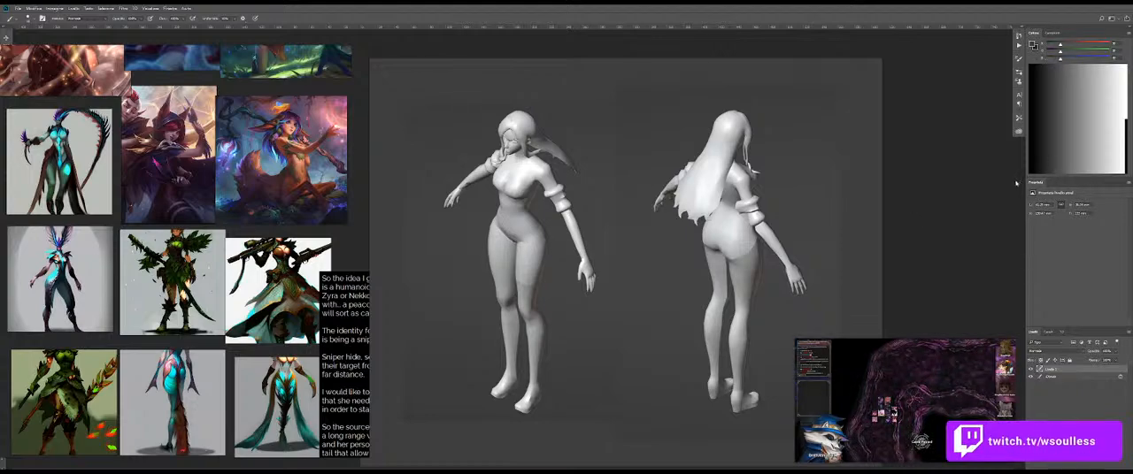
Step: Set the brush color to pure black and test a stroke around the front figure's hips
left_click_drag(494, 212, 519, 237)
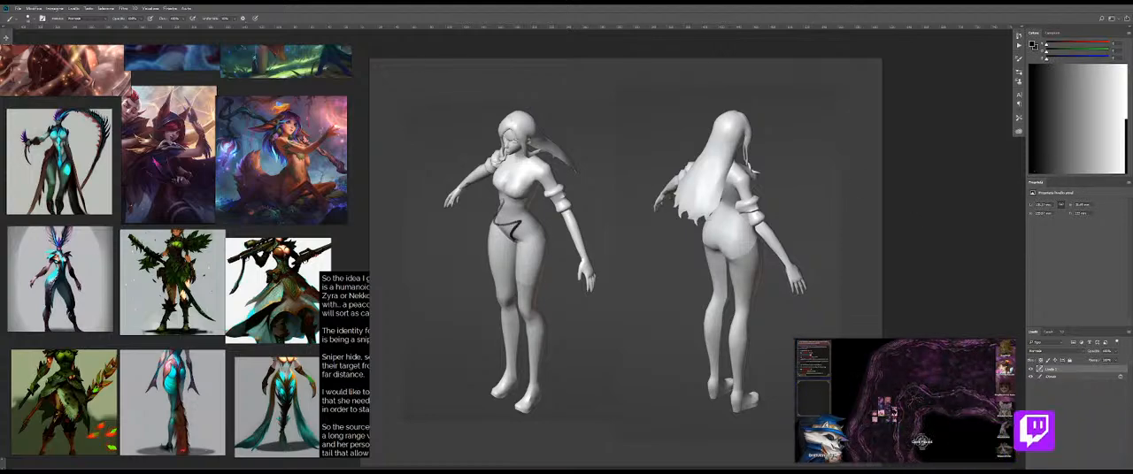
key("ctrl+z")
left_click_drag(507, 200, 522, 201)
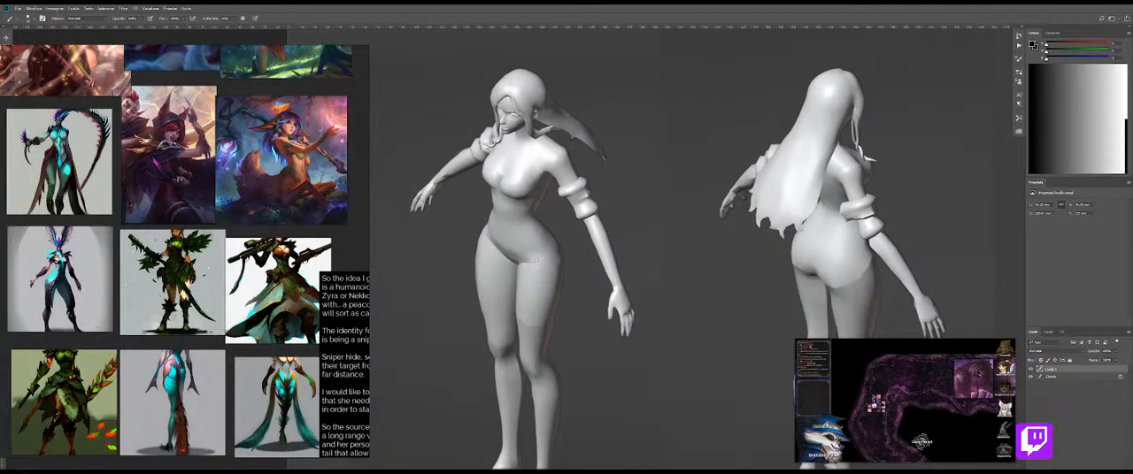
scroll(232, 339, "down", 2)
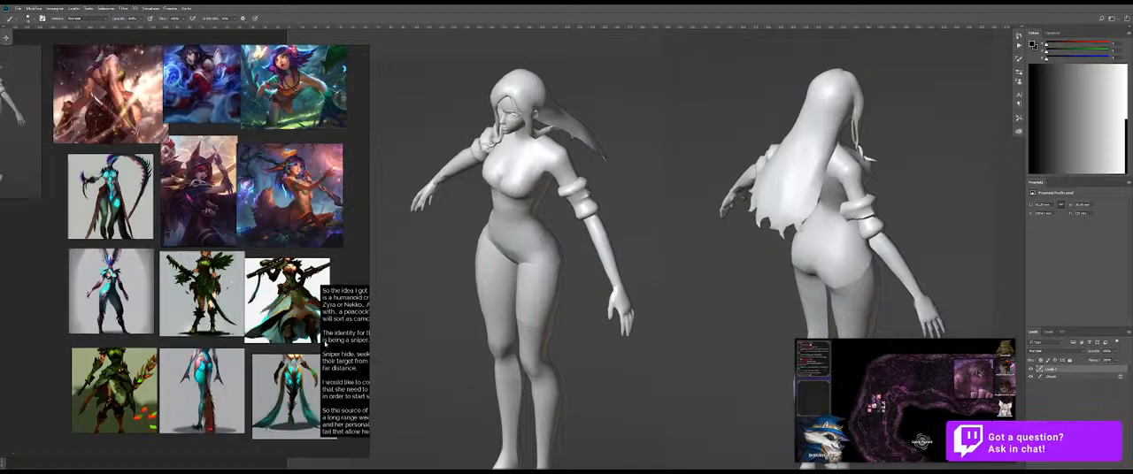
left_click_drag(306, 345, 285, 360)
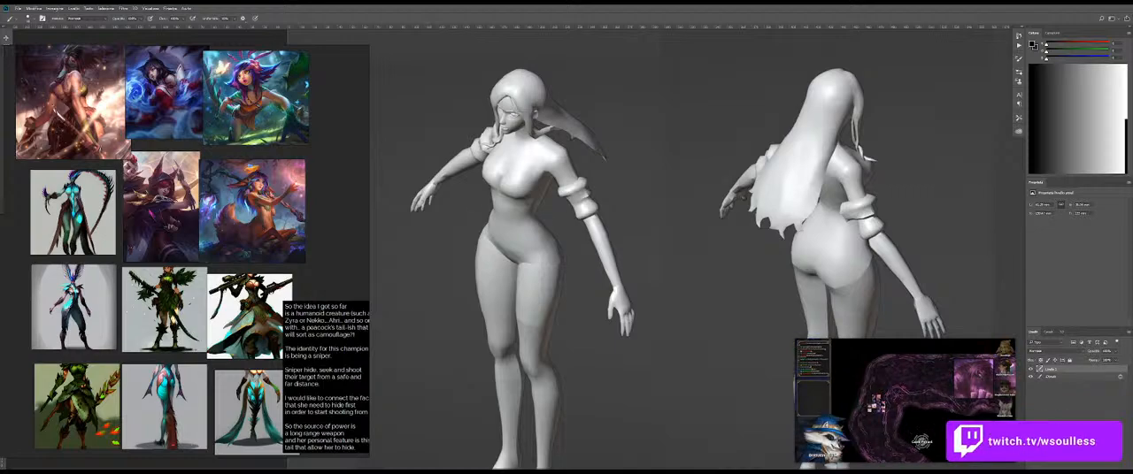
Step: Try a slanted waistline across the front figure's hips and a long skirt line down past the hand
key("ctrl+z")
mouse_move(554, 221)
left_mouse_down()
mouse_move(644, 334)
mouse_move(588, 390)
left_mouse_up()
key("ctrl+z")
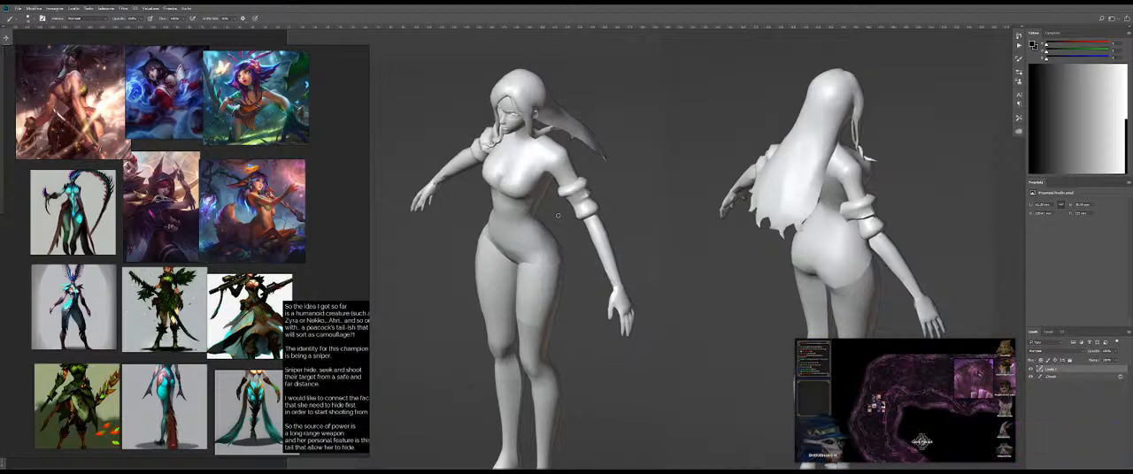
left_click_drag(489, 232, 557, 263)
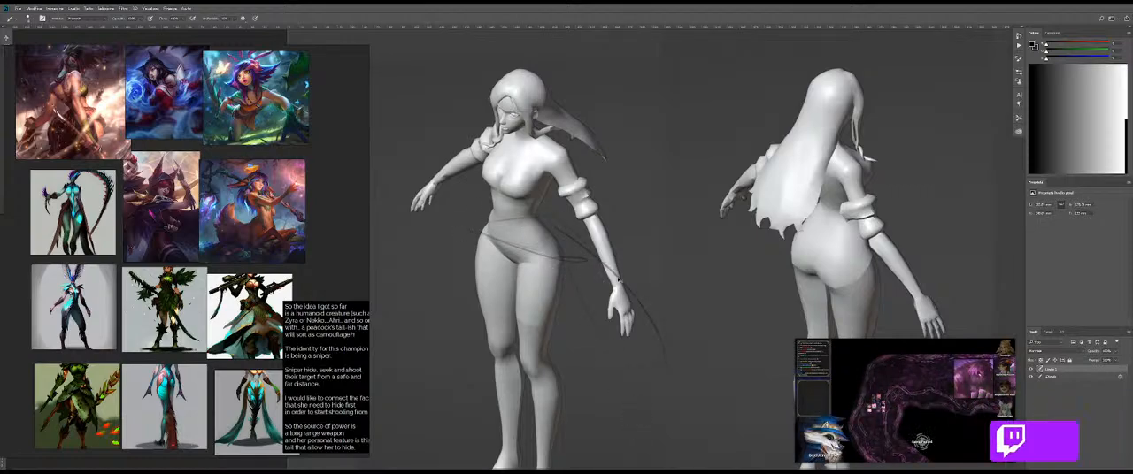
key("ctrl+z")
key("ctrl+z")
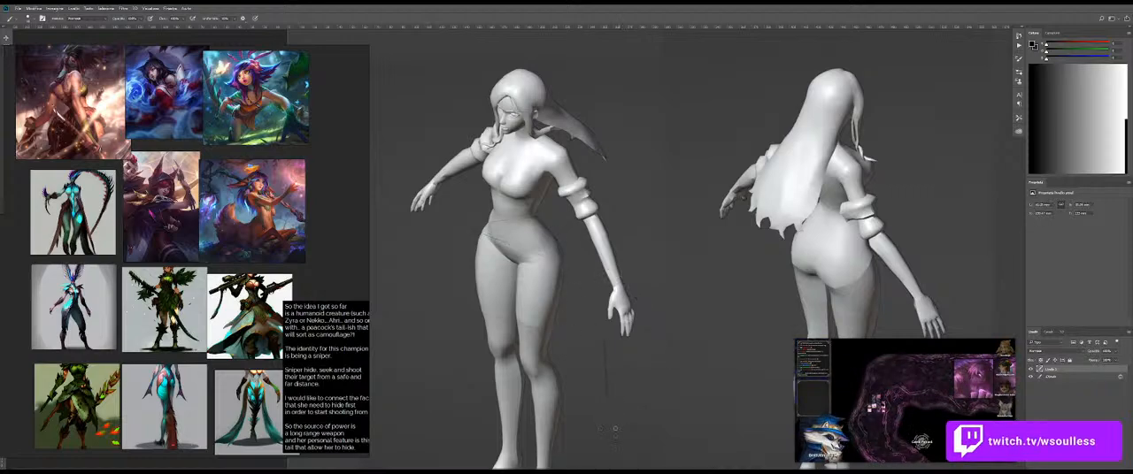
Step: Place a copy of the peacock photo from the larger reference collection over the champion images on the board
scroll(166, 316, "down", 6)
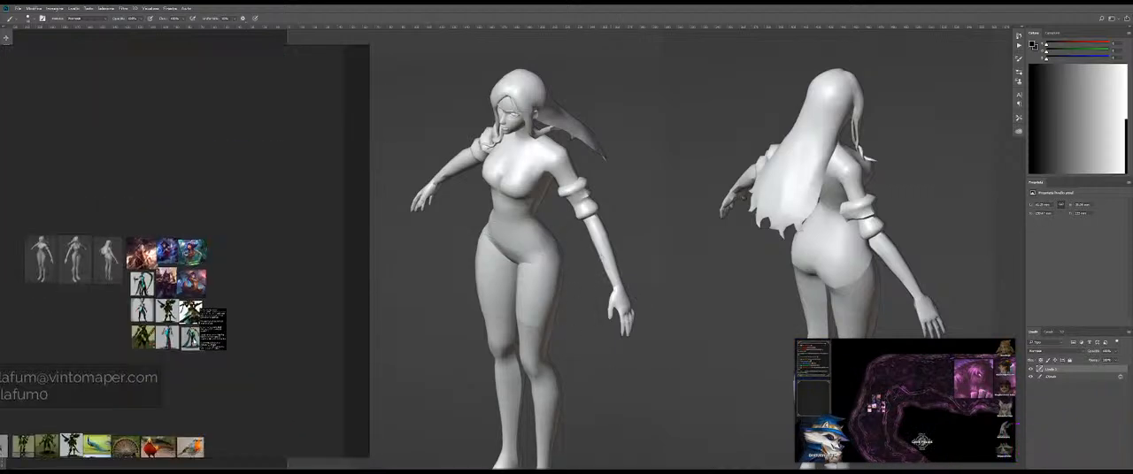
left_click_drag(166, 316, 249, 104)
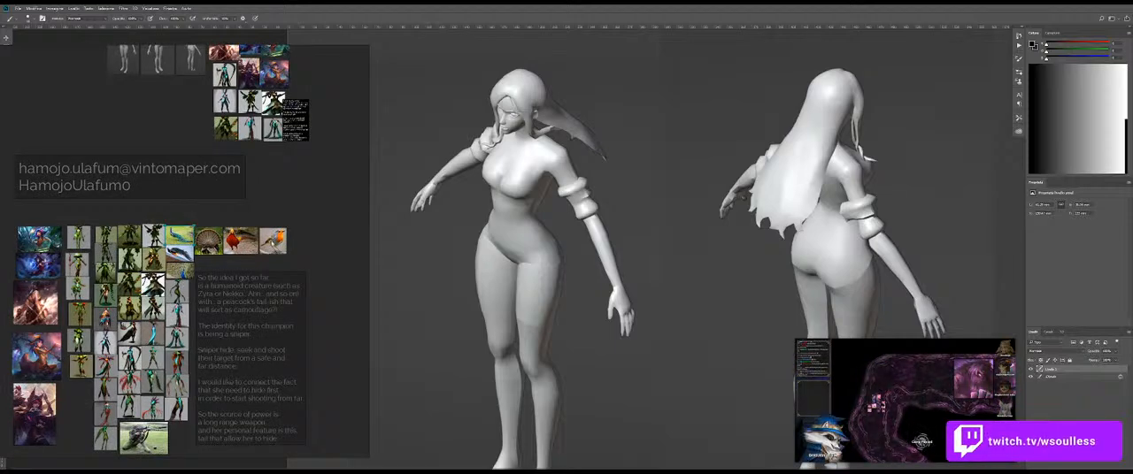
key("ctrl+v")
left_click_drag(249, 244, 215, 212)
key("space")
left_click(292, 164)
left_click_drag(241, 94, 296, 204)
left_click_drag(357, 87, 89, 402)
key("space")
left_click(331, 275)
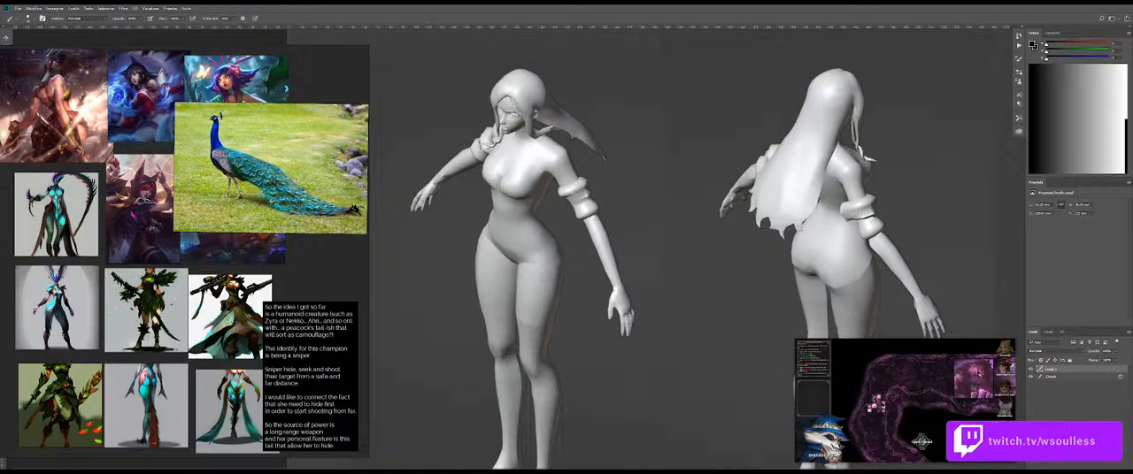
Step: Try thin skirt lines down the front figure's thighs and outer leg
left_click_drag(493, 263, 495, 346)
key("ctrl+z")
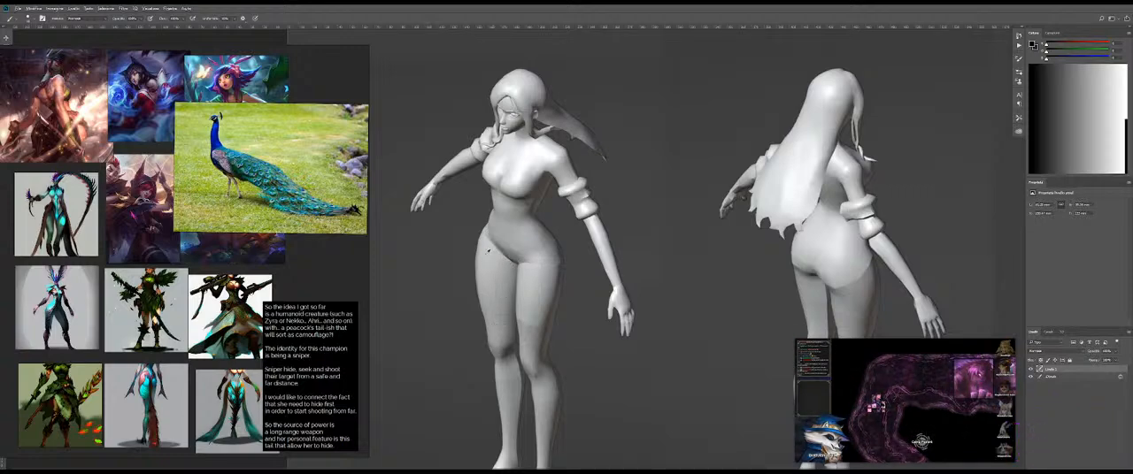
left_click_drag(493, 288, 486, 337)
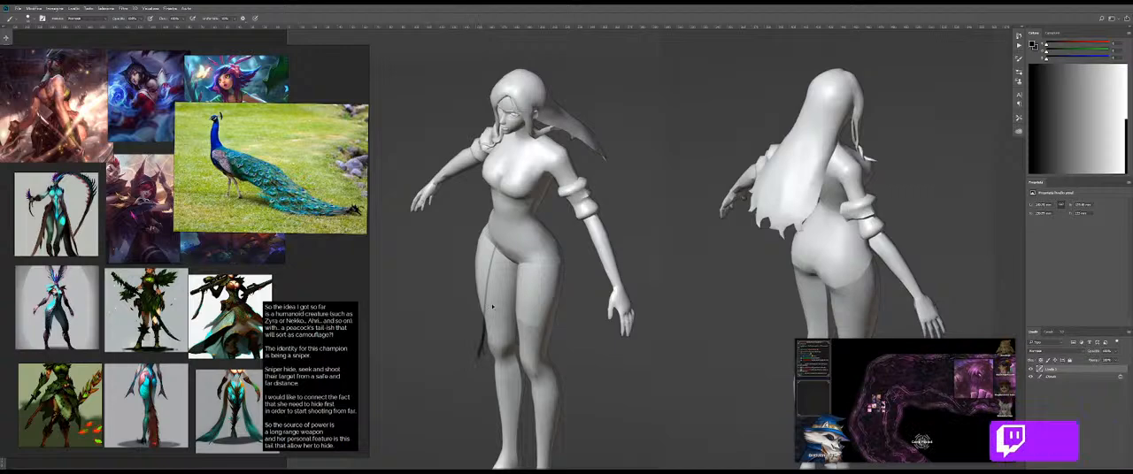
key("ctrl+z")
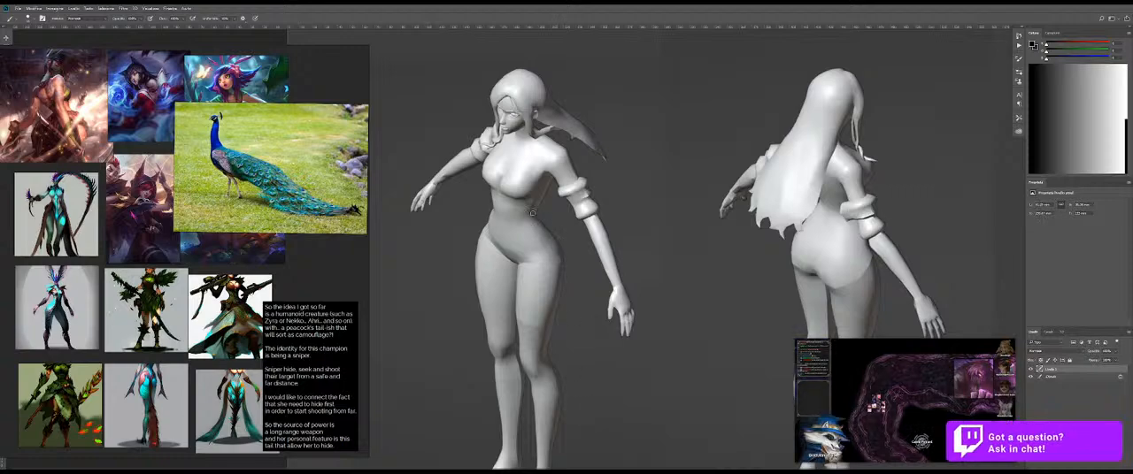
key("ctrl+z")
left_click_drag(543, 230, 573, 390)
key("ctrl+z")
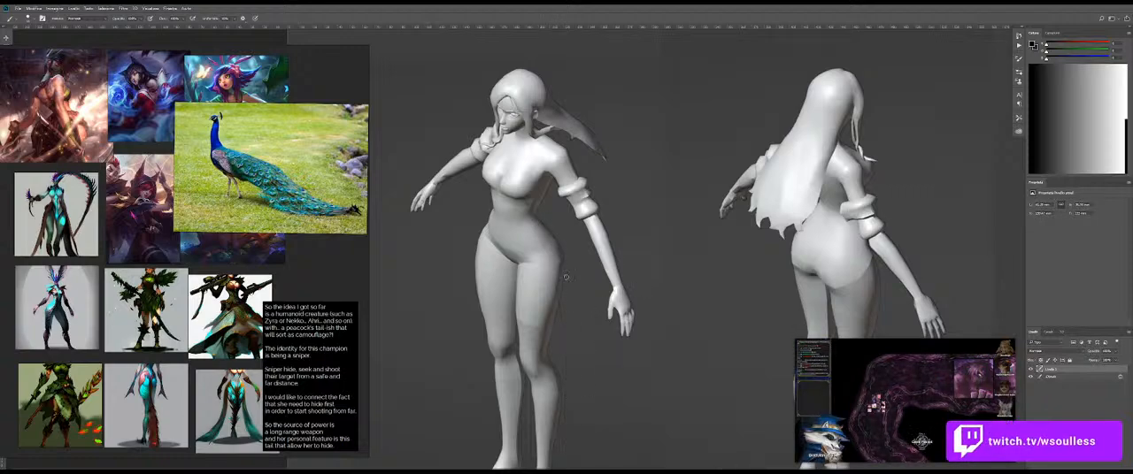
left_click_drag(584, 340, 552, 196)
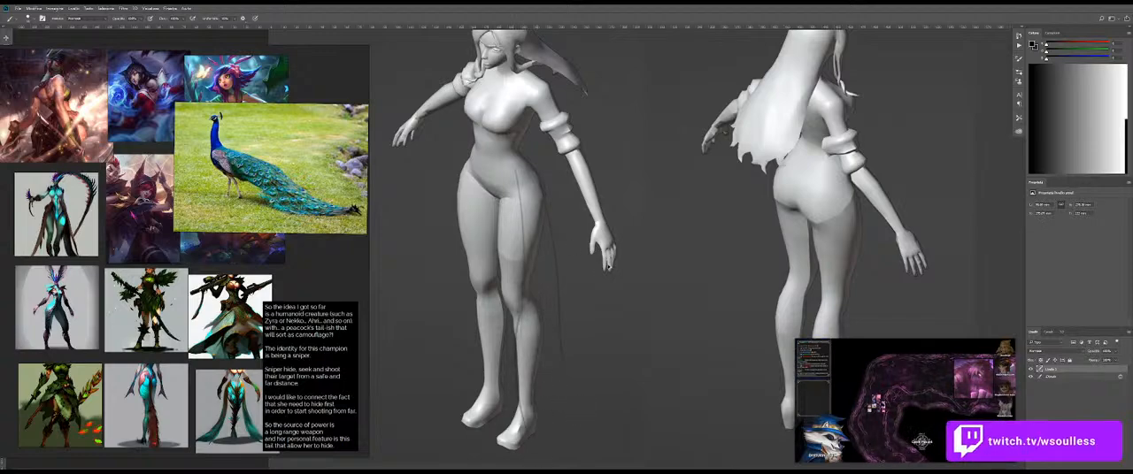
Step: Turn off Transfer in the brush settings for fully opaque strokes and test one down the front figure's legs
right_click(581, 245)
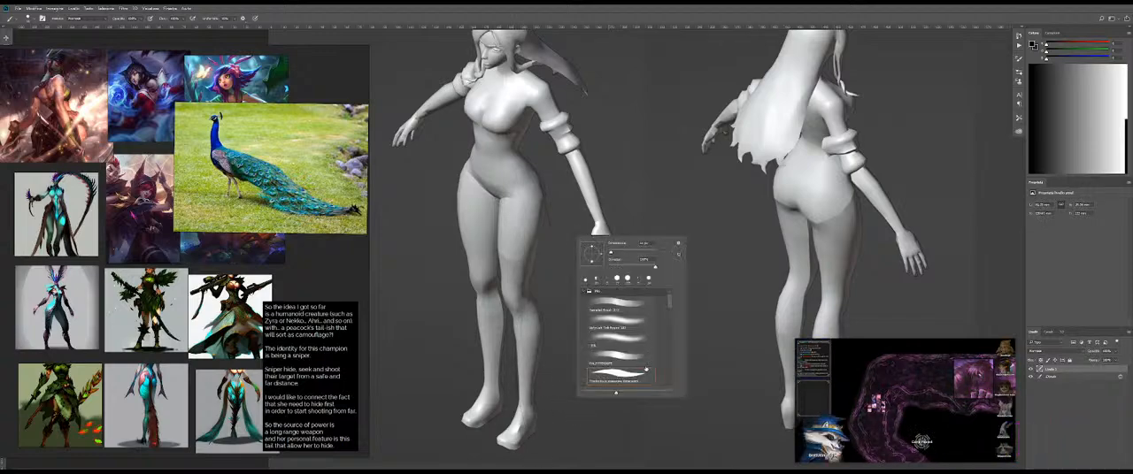
key("Escape")
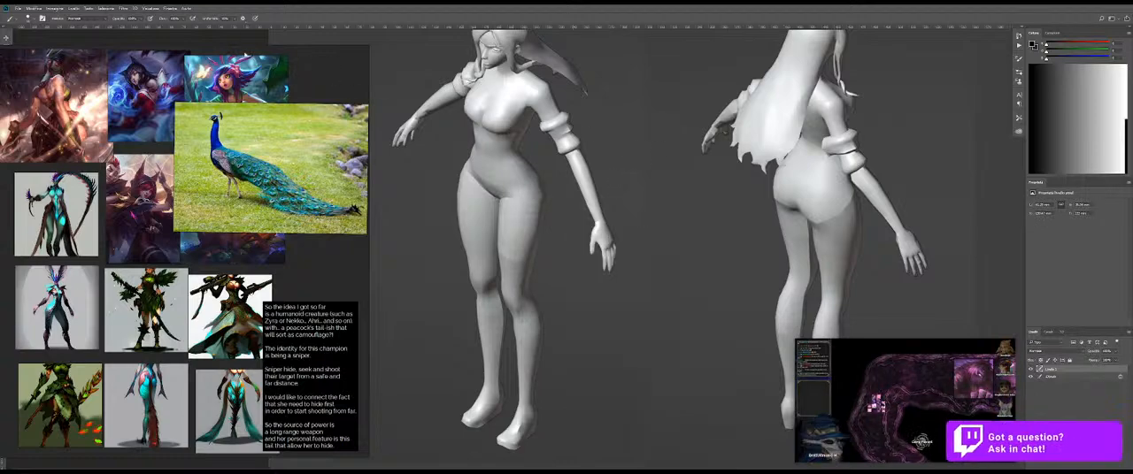
right_click(536, 173)
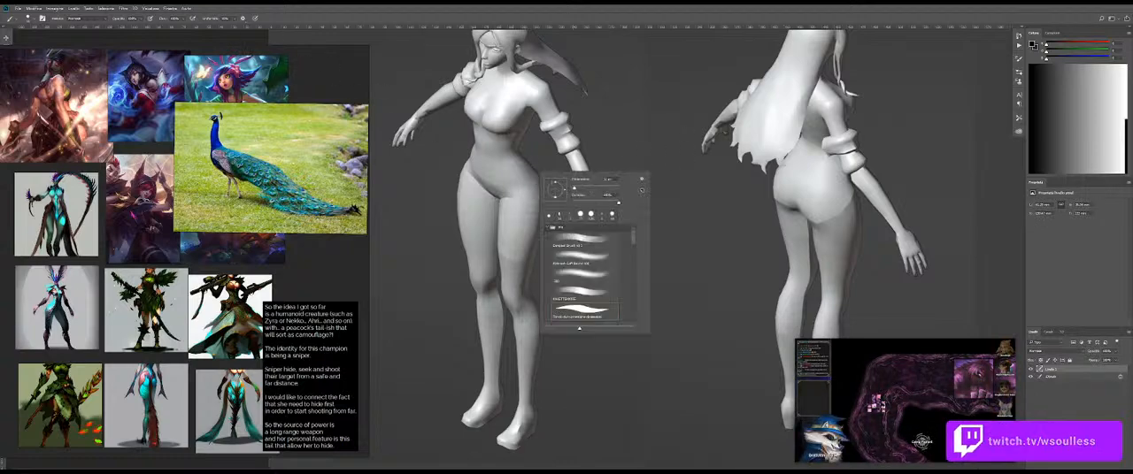
left_click(1018, 61)
left_click(1018, 61)
left_click(882, 116)
left_click_drag(498, 205, 515, 283)
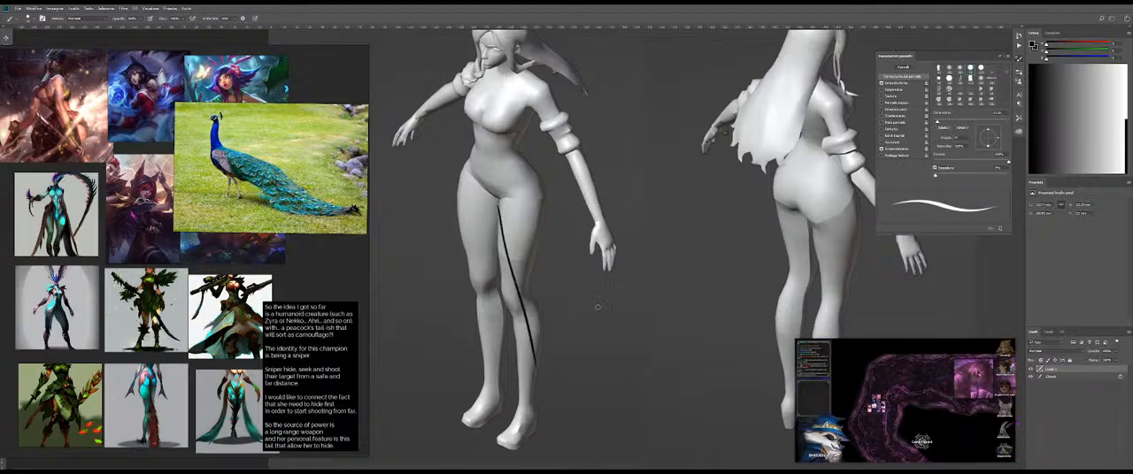
key("ctrl+z")
Step: Draw a long line beside the front figure's outer leg from hip to foot, and try strokes down the thigh
mouse_move(552, 203)
left_mouse_down()
mouse_move(569, 335)
mouse_move(561, 437)
left_mouse_up()
left_click_drag(509, 197, 512, 238)
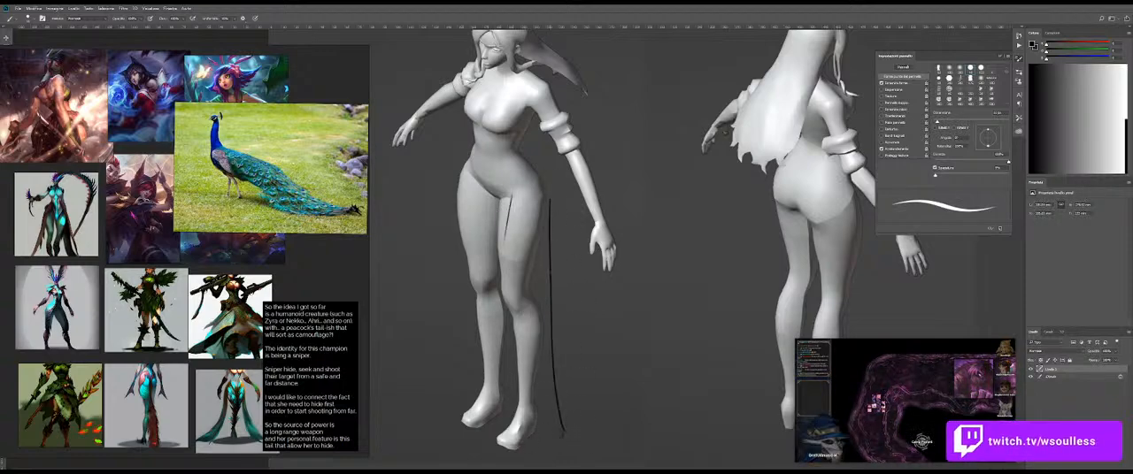
key("ctrl+z")
left_click_drag(510, 201, 516, 302)
key("ctrl+z")
Step: Enlarge the brush and try thicker strokes down the front figure's leg from crotch to foot
key("bracketright")
key("bracketright")
key("bracketright")
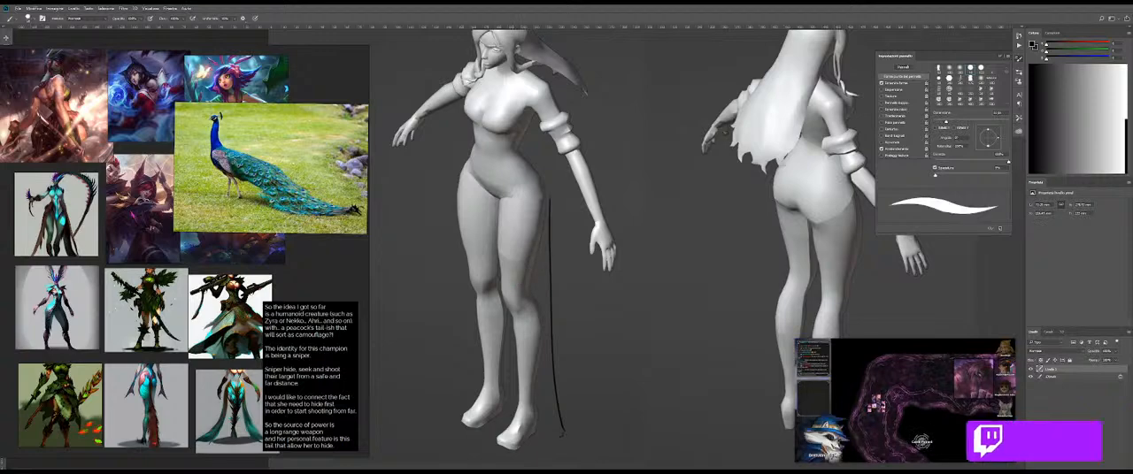
mouse_move(509, 206)
left_mouse_down()
mouse_move(499, 314)
mouse_move(535, 446)
left_mouse_up()
key("ctrl+z")
left_click_drag(533, 440, 546, 436)
key("ctrl+z")
key("ctrl+z")
left_click_drag(531, 246, 527, 246)
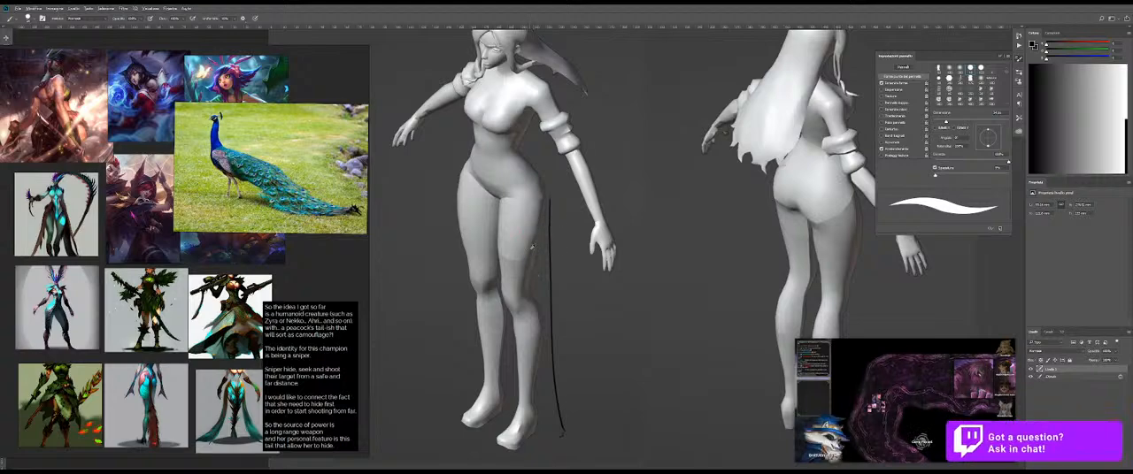
left_click_drag(593, 280, 560, 295)
left_click_drag(558, 243, 559, 386)
key("ctrl+z")
key("ctrl+z")
left_click_drag(608, 302, 581, 296)
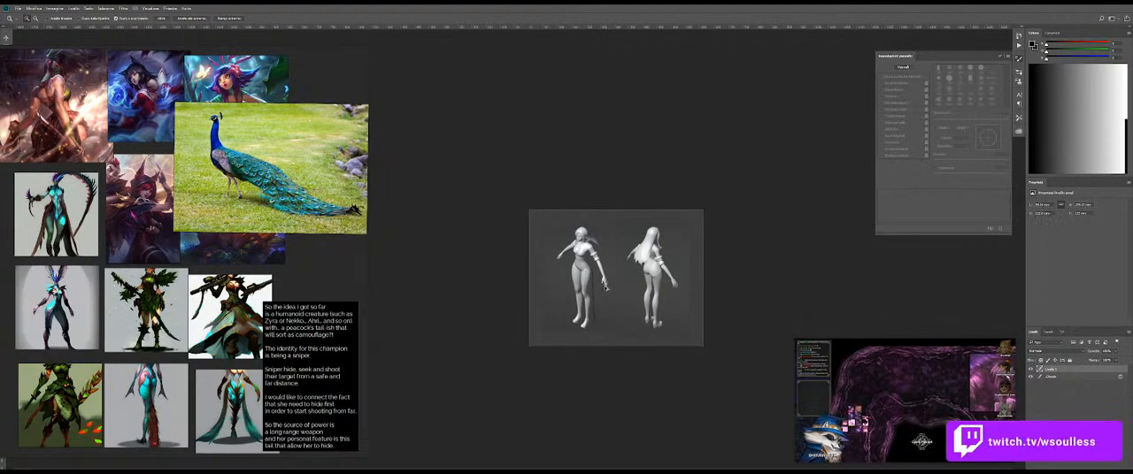
left_click_drag(591, 311, 606, 317)
left_click_drag(591, 265, 609, 383)
key("ctrl+z")
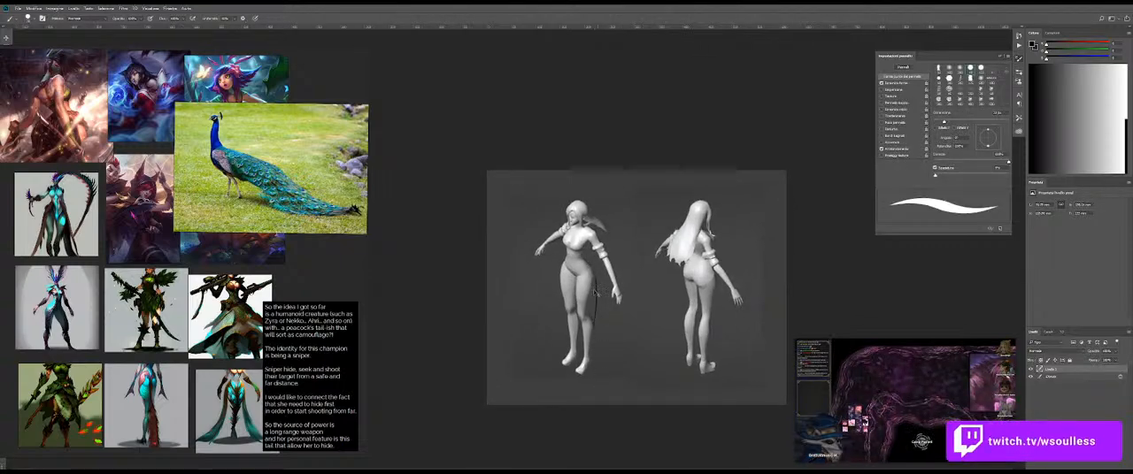
Step: Sketch long skirt strands down both sides and the middle of the front figure's legs, with scribbled hems trailing on the ground
left_click_drag(592, 276, 619, 378)
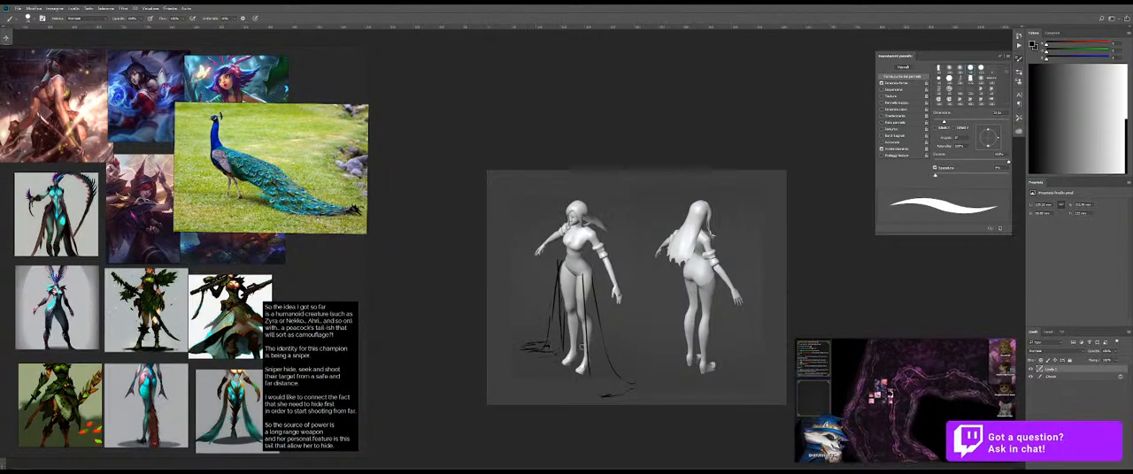
left_click_drag(599, 371, 634, 390)
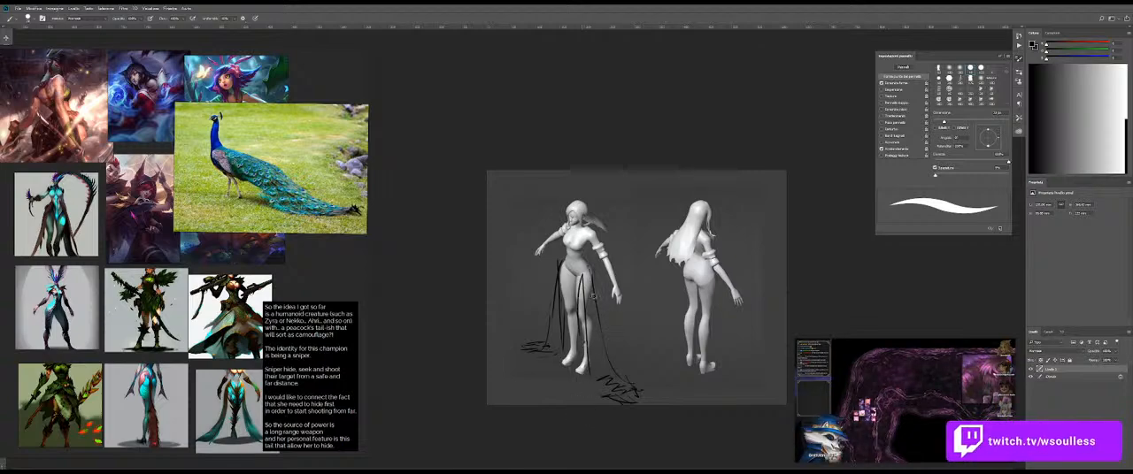
left_click_drag(558, 269, 547, 324)
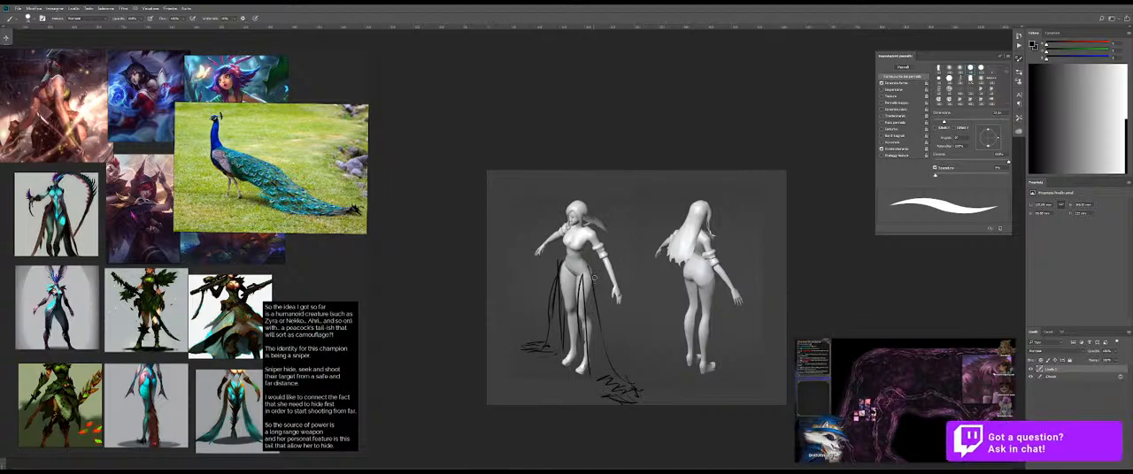
Step: Reduce the brush to a thin tip and try fine costume lines across the front figure's chest
left_click_drag(576, 275, 644, 275)
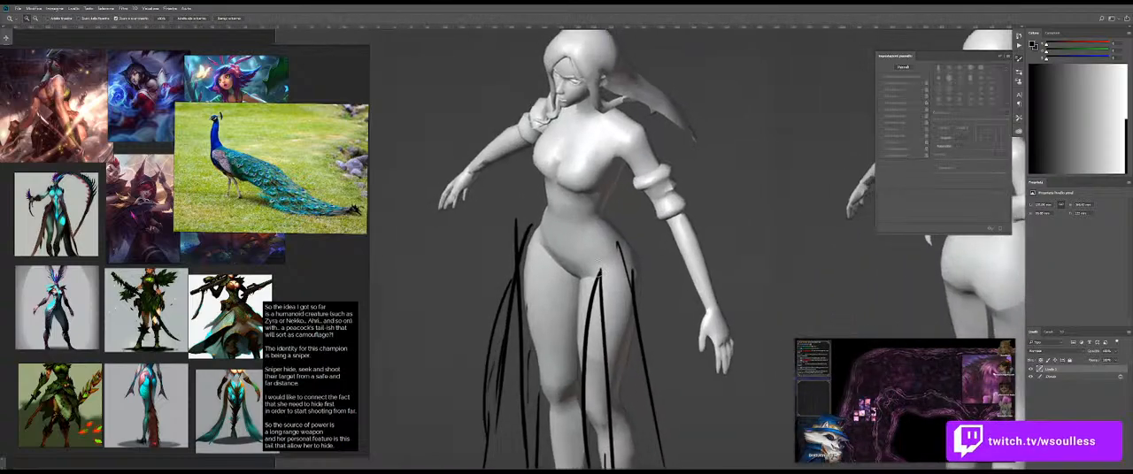
left_click_drag(591, 252, 579, 254)
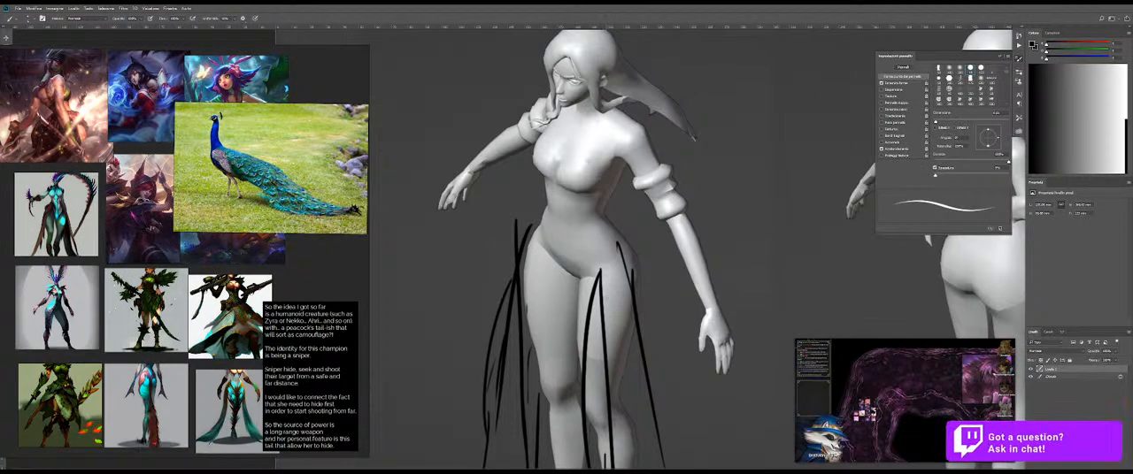
left_click_drag(582, 160, 619, 140)
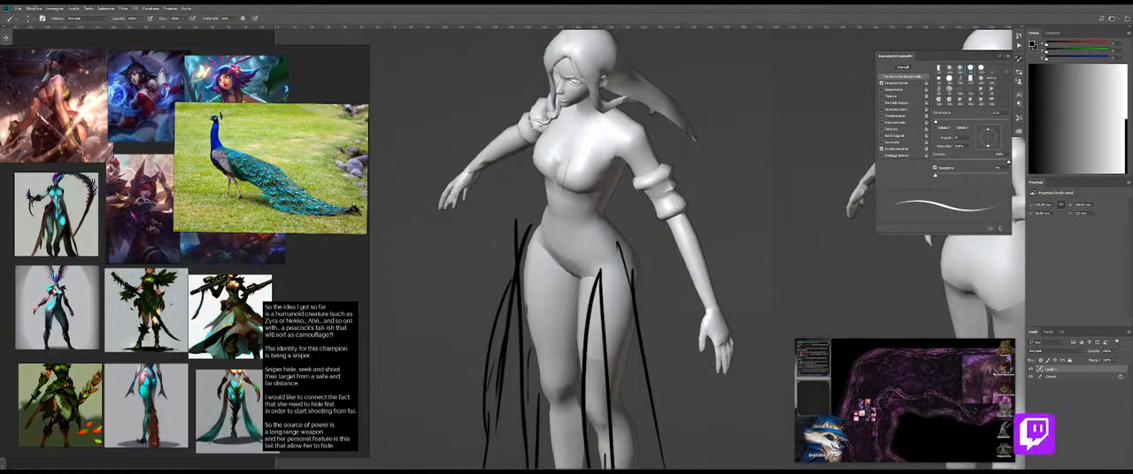
left_click_drag(570, 159, 557, 196)
key("ctrl+z")
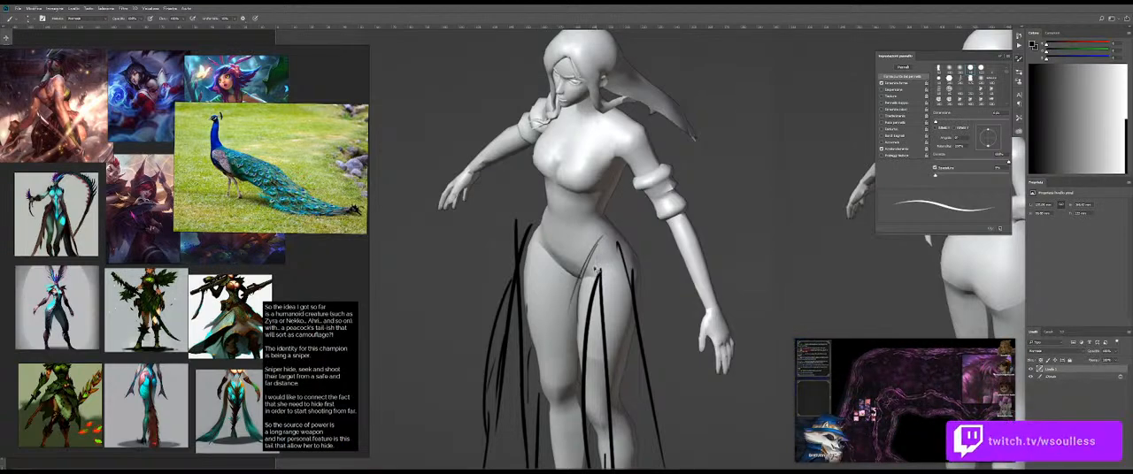
Step: Draw thin feather-like strokes over the front figure's crotch and fanning off the outer hip
mouse_move(604, 255)
left_mouse_down()
mouse_move(603, 280)
mouse_move(617, 276)
left_mouse_up()
left_click_drag(608, 215, 654, 276)
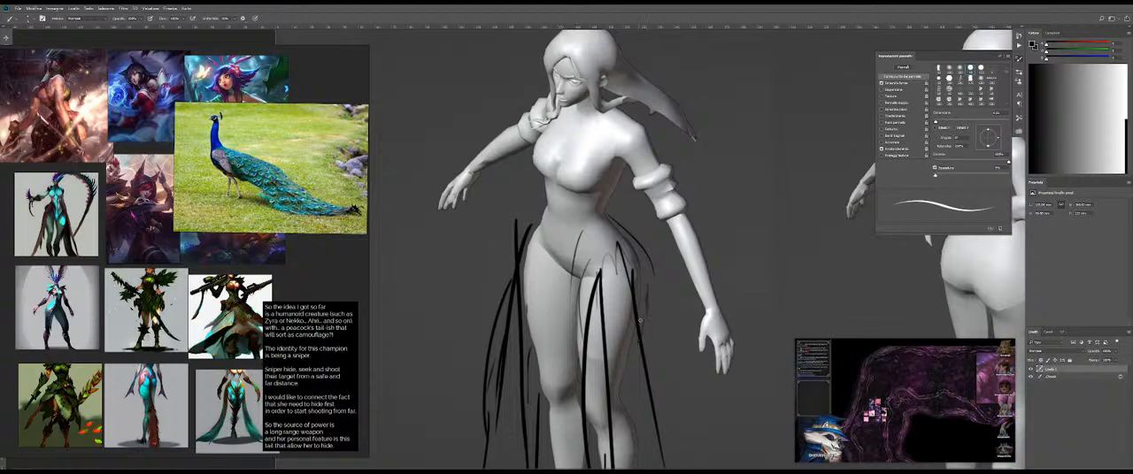
left_click_drag(561, 232, 564, 255)
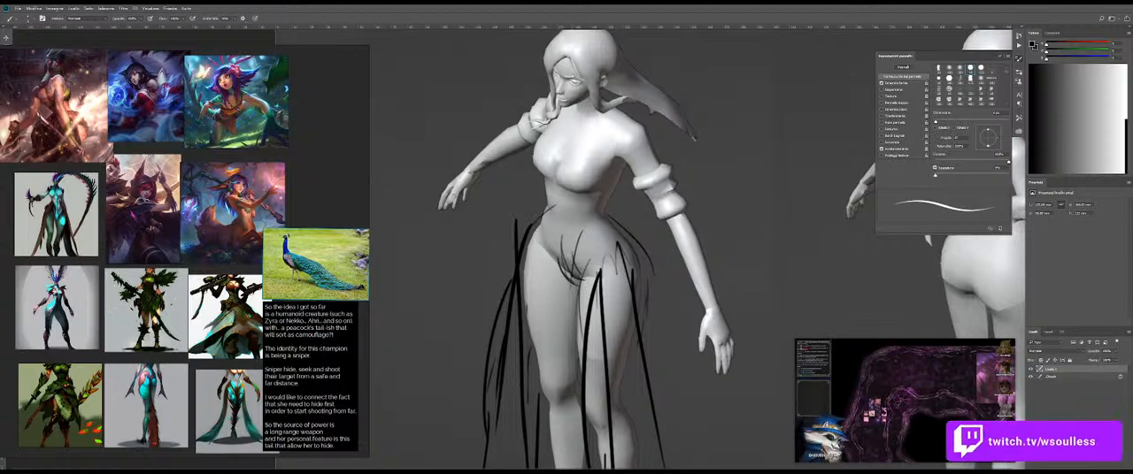
key("ctrl+z")
Step: Erase the top of the thick strand beside the front figure's hip and add thin feather strokes around the waist and hips
key("e")
left_click_drag(517, 219, 514, 251)
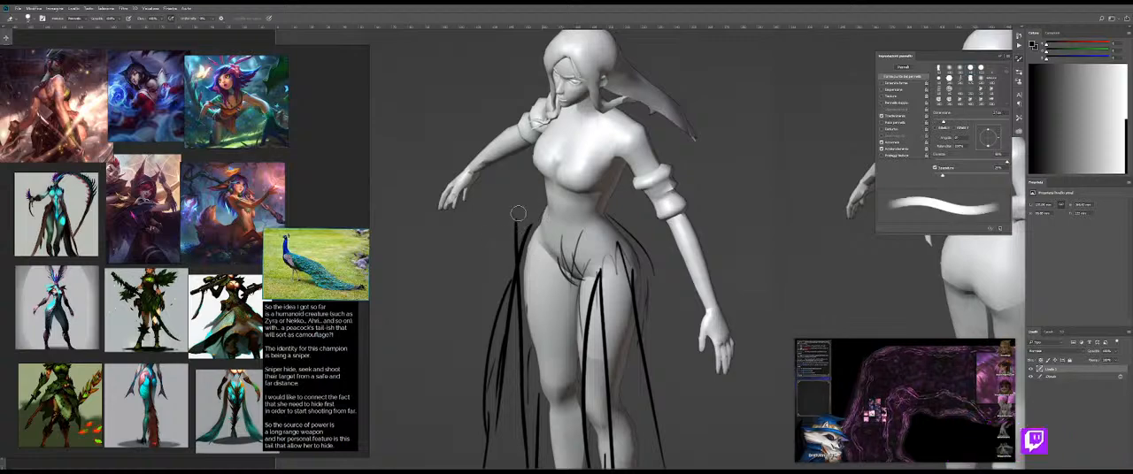
key("b")
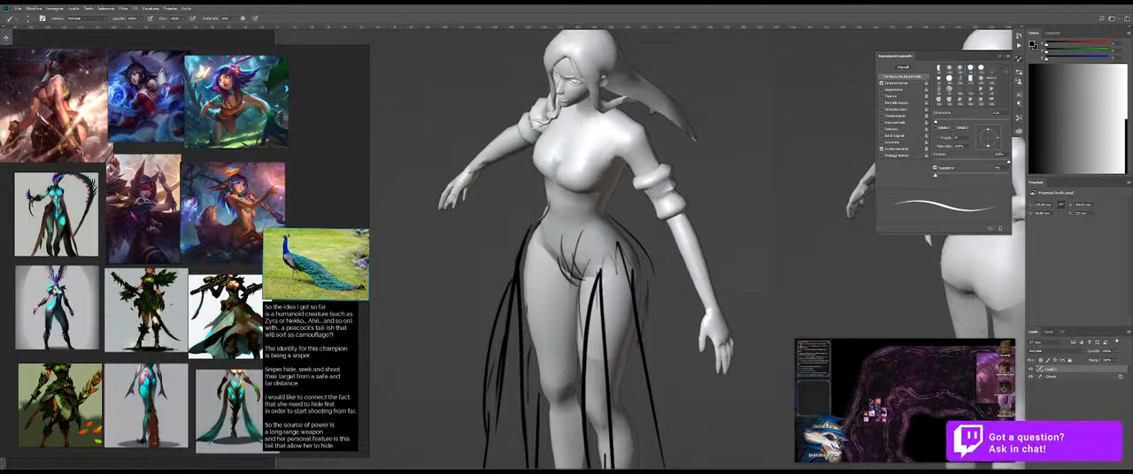
left_click_drag(514, 241, 507, 278)
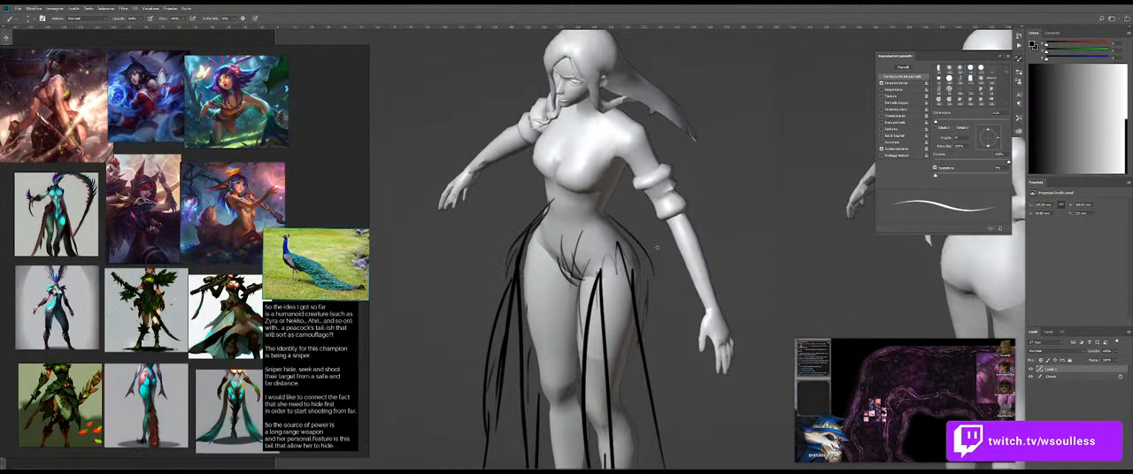
mouse_move(554, 211)
left_mouse_down()
mouse_move(538, 265)
mouse_move(553, 275)
left_mouse_up()
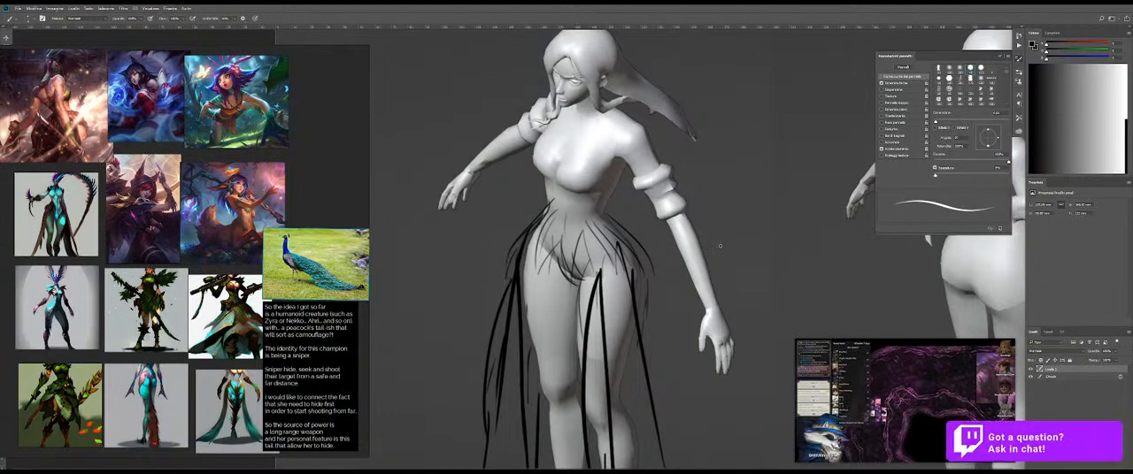
Step: Fade out the feather strokes across the front figure's belly and crotch with a large eraser
key("e")
left_click_drag(548, 223, 578, 221)
left_click_drag(571, 232, 577, 257)
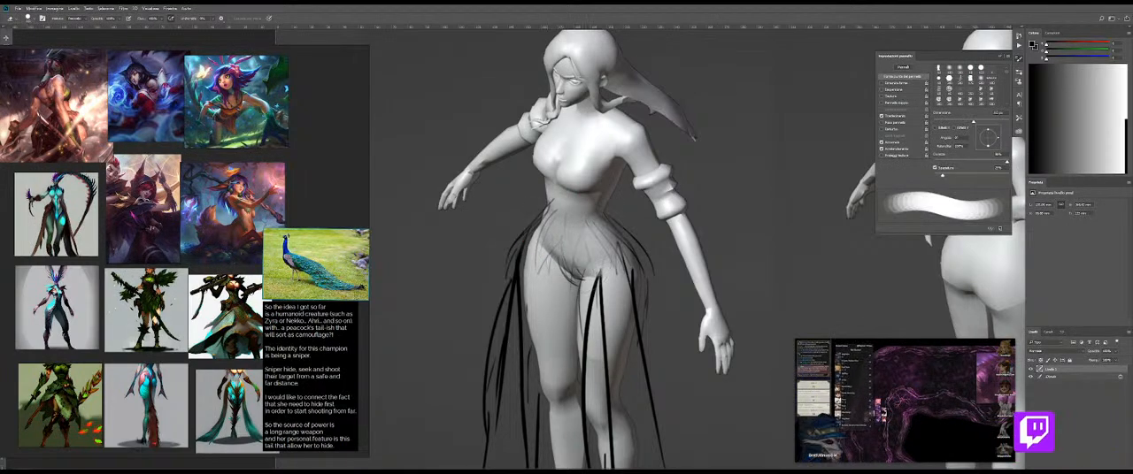
Step: Draw thin feather strands falling from the front figure's outer hip down beside the leg, undoing the unwanted stroke
key("b")
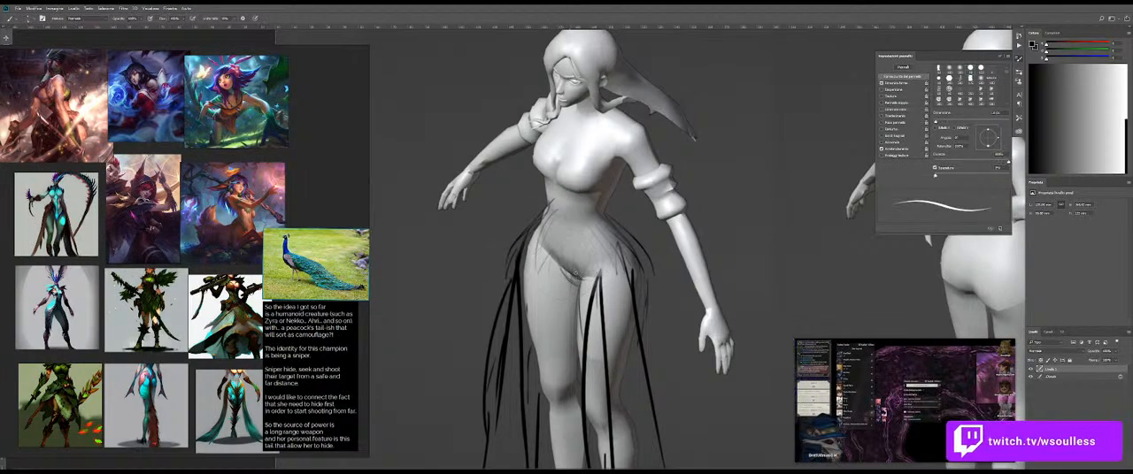
mouse_move(641, 258)
left_mouse_down()
mouse_move(602, 252)
mouse_move(657, 292)
mouse_move(629, 301)
mouse_move(659, 297)
mouse_move(654, 214)
mouse_move(636, 255)
left_mouse_up()
left_click_drag(662, 220, 693, 366)
key("ctrl+z")
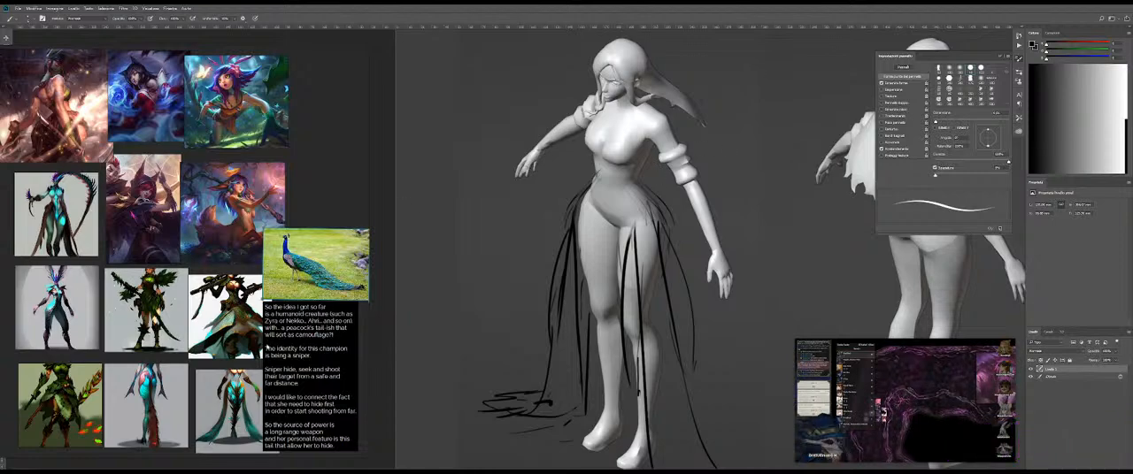
Step: Duplicate the red pheasant photo on the reference board and place the copy above the peacock photo
scroll(237, 239, "down", 6)
key("ctrl+c")
key("ctrl+v")
left_click_drag(216, 356, 267, 207)
Step: Duplicate the robin photo on the reference board and place the copy above the red pheasant photo
left_click(235, 354)
key("ctrl+c")
key("ctrl+v")
left_click_drag(237, 351, 259, 189)
left_click(261, 198, "shift")
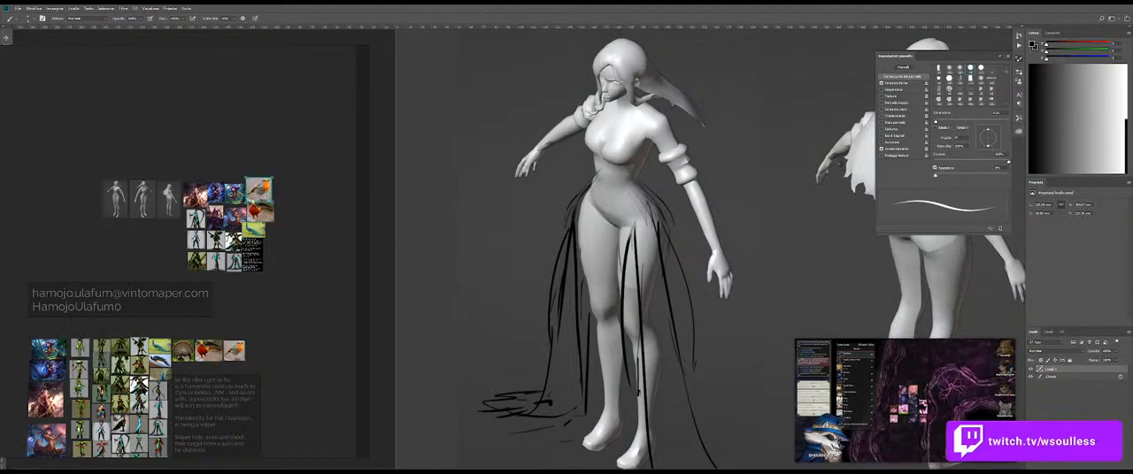
scroll(243, 216, "up", 8)
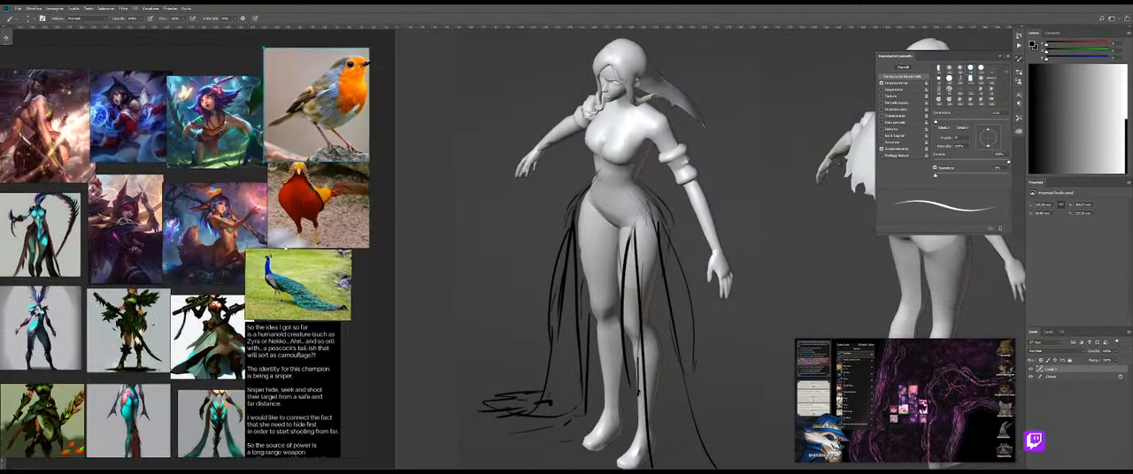
scroll(265, 266, "down", 2)
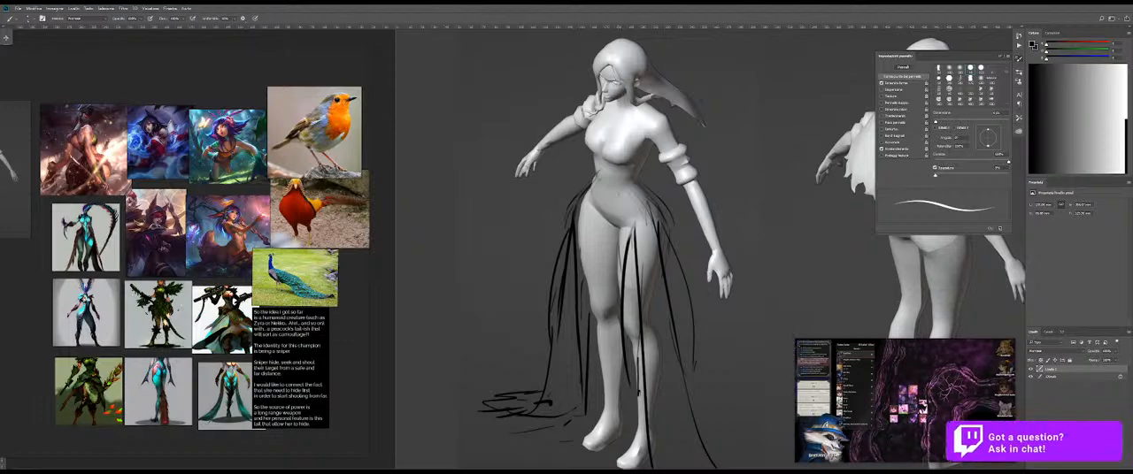
Step: Close the brush settings and try a neckline stroke from the front figure's chest toward the shoulder
left_click_drag(644, 113, 606, 146)
key("ctrl+z")
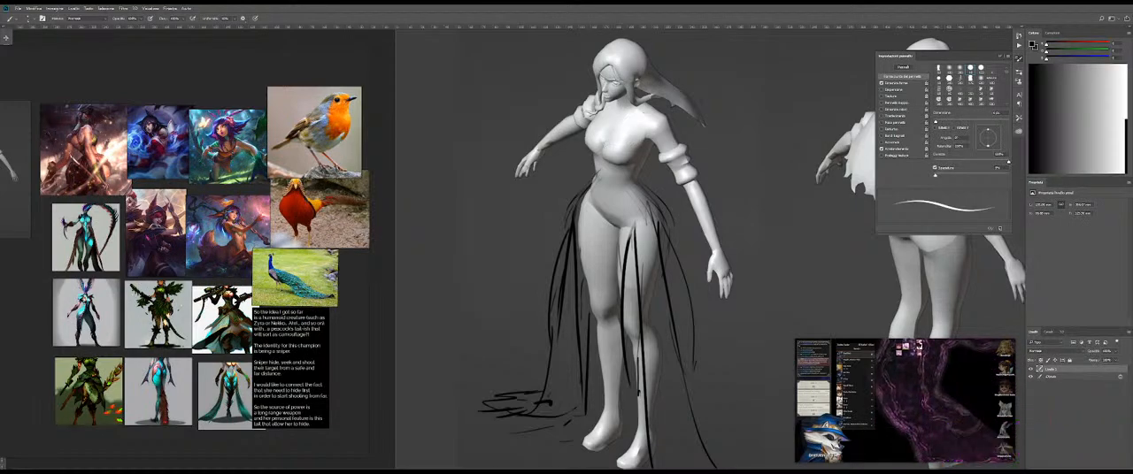
key("z")
left_click_drag(628, 127, 720, 126)
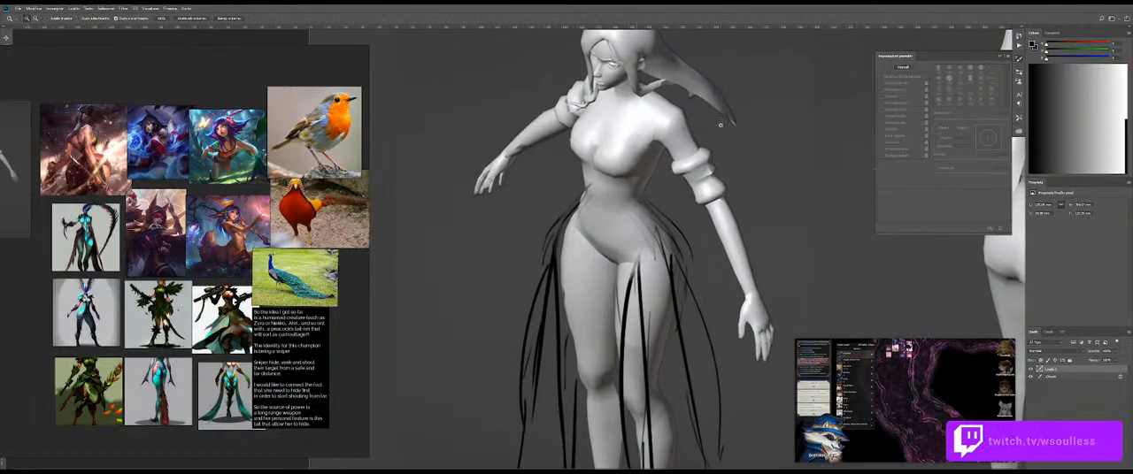
left_click(1019, 58)
key("b")
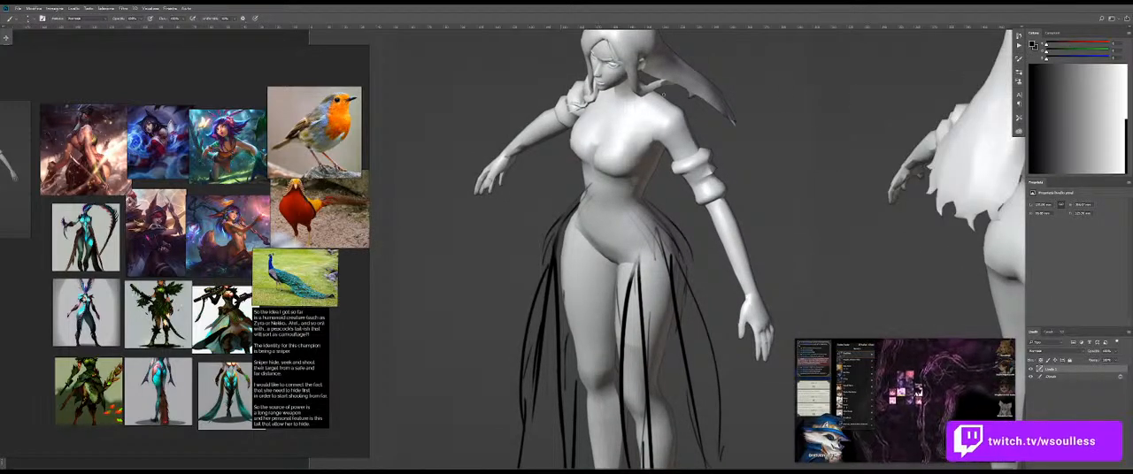
left_click_drag(624, 124, 665, 92)
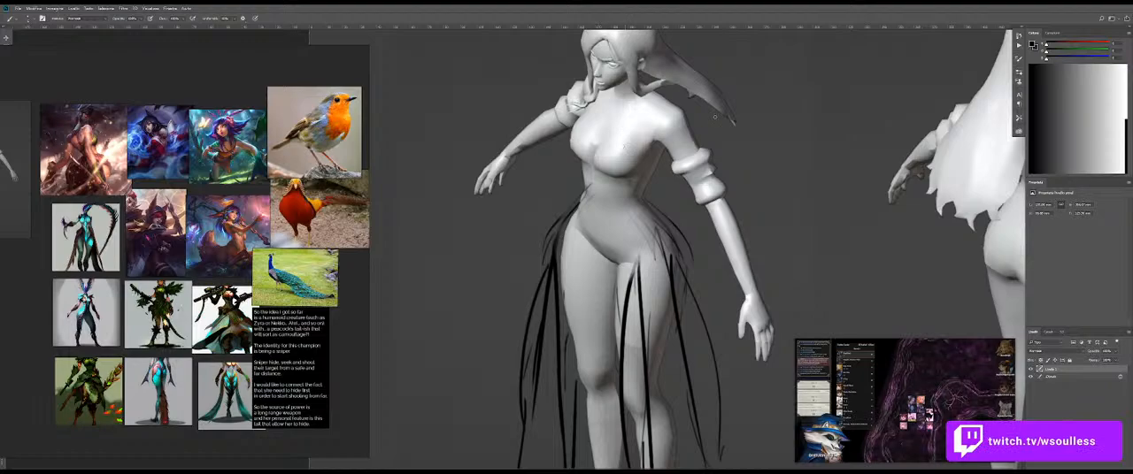
Step: Examine the feathered costume designs and champion artwork on the reference board for ideas for the front figure's top
scroll(228, 404, "up", 6)
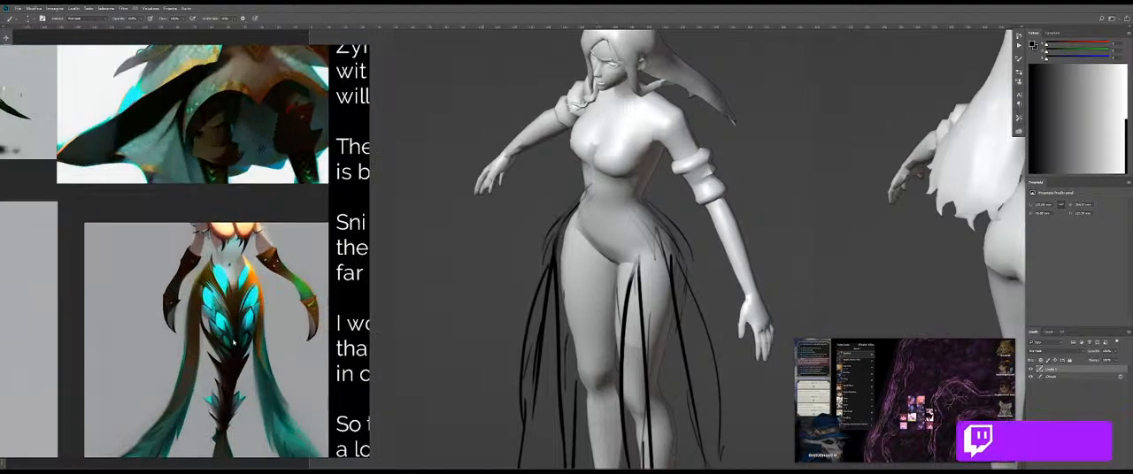
scroll(232, 336, "down", 7)
left_click_drag(232, 336, 251, 345)
scroll(194, 221, "up", 4)
scroll(216, 235, "up", 3)
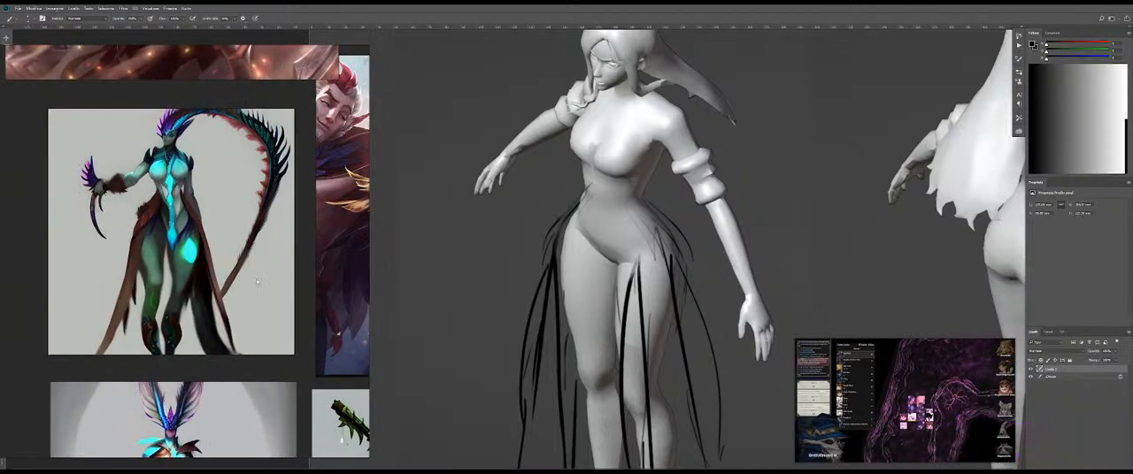
scroll(257, 281, "down", 3)
scroll(158, 344, "up", 4)
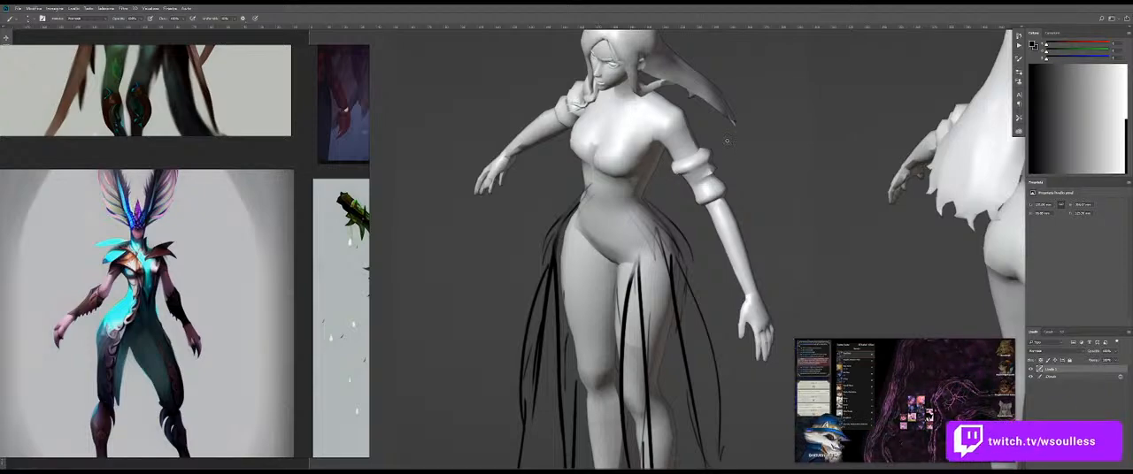
scroll(177, 246, "down", 8)
scroll(186, 251, "up", 3)
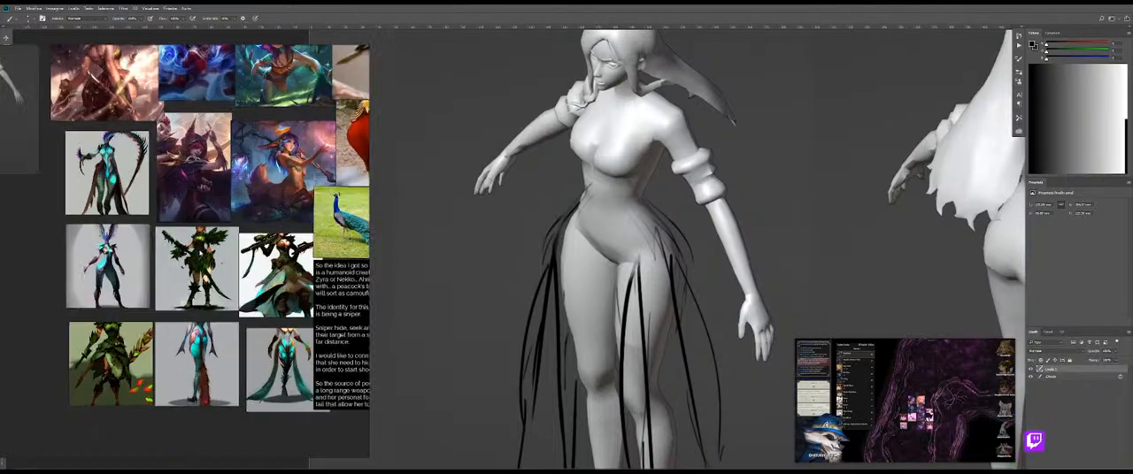
scroll(186, 251, "up", 4)
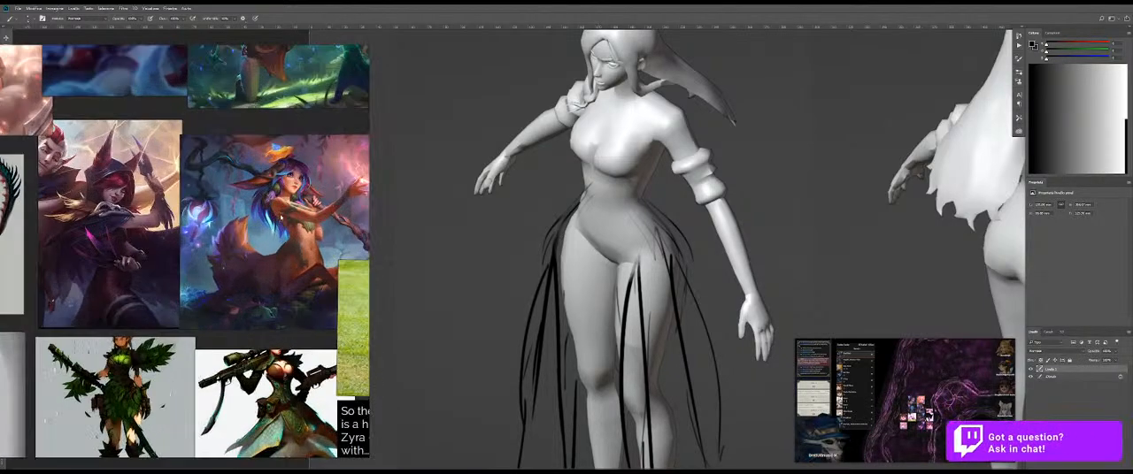
scroll(195, 262, "down", 3)
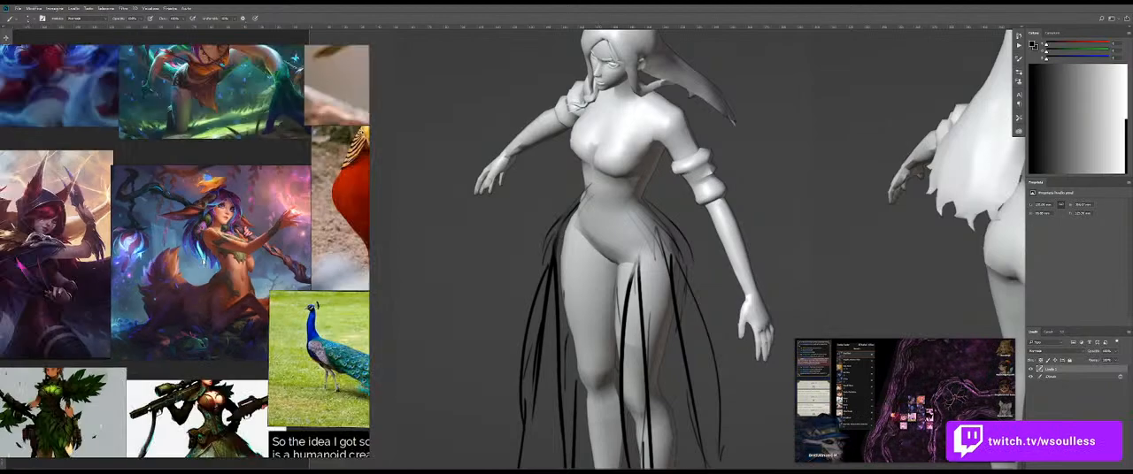
scroll(194, 262, "up", 5)
scroll(195, 262, "down", 4)
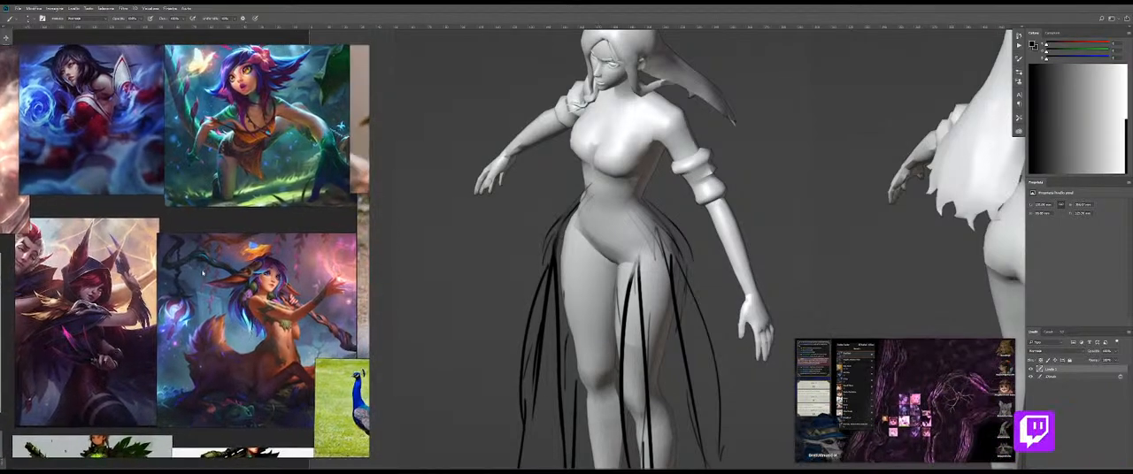
scroll(203, 257, "up", 8)
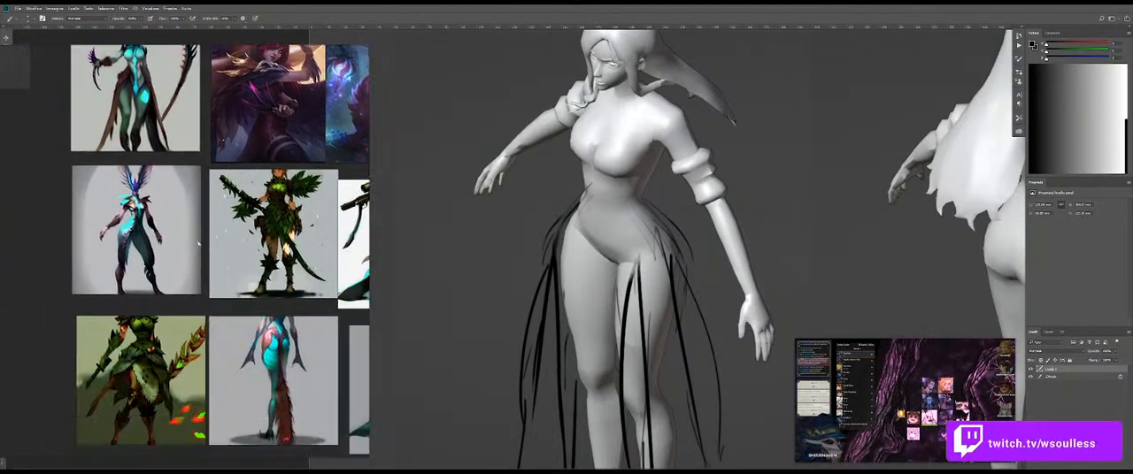
scroll(212, 255, "down", 2)
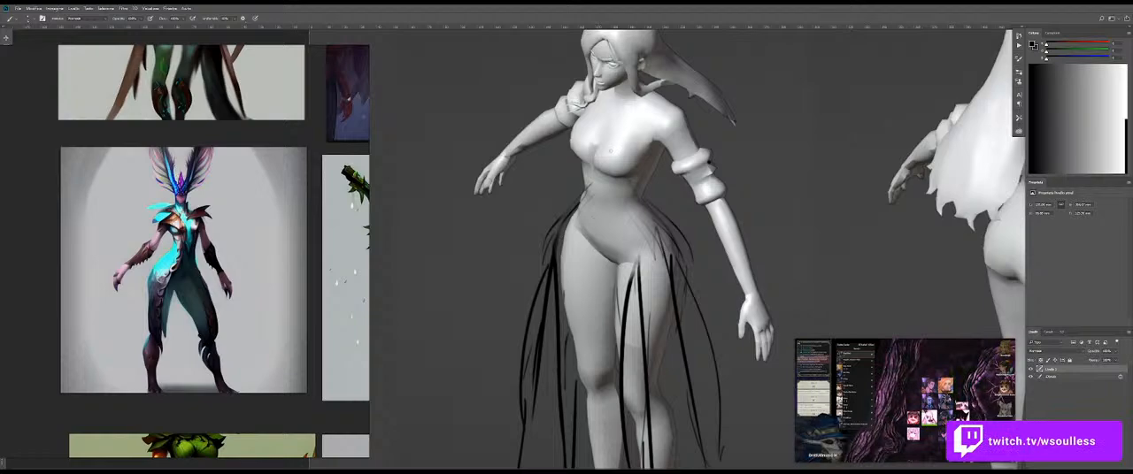
Step: Sketch thin neckline strokes on the front figure, from the chest up to the shoulder and from the neck down to the waist
left_click_drag(598, 150, 673, 101)
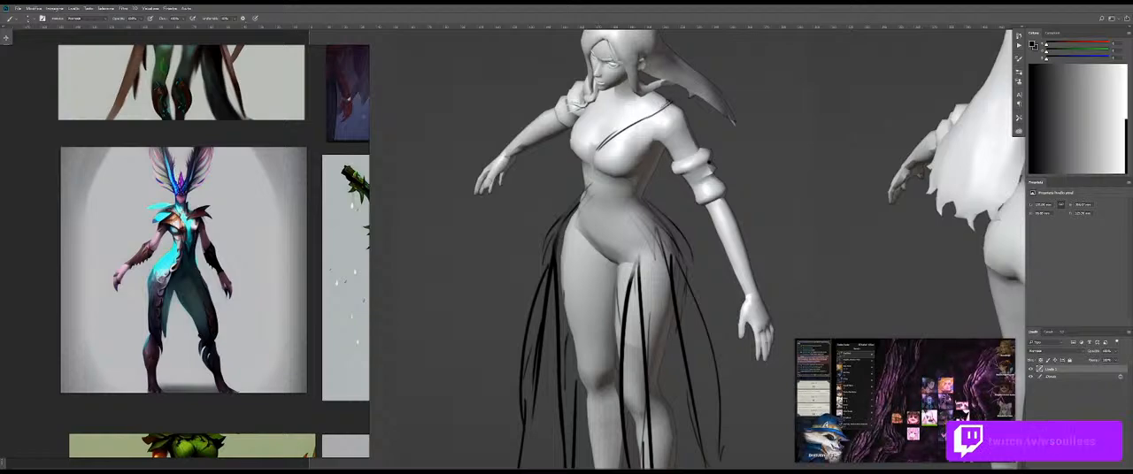
left_click_drag(603, 92, 587, 125)
key("ctrl+z")
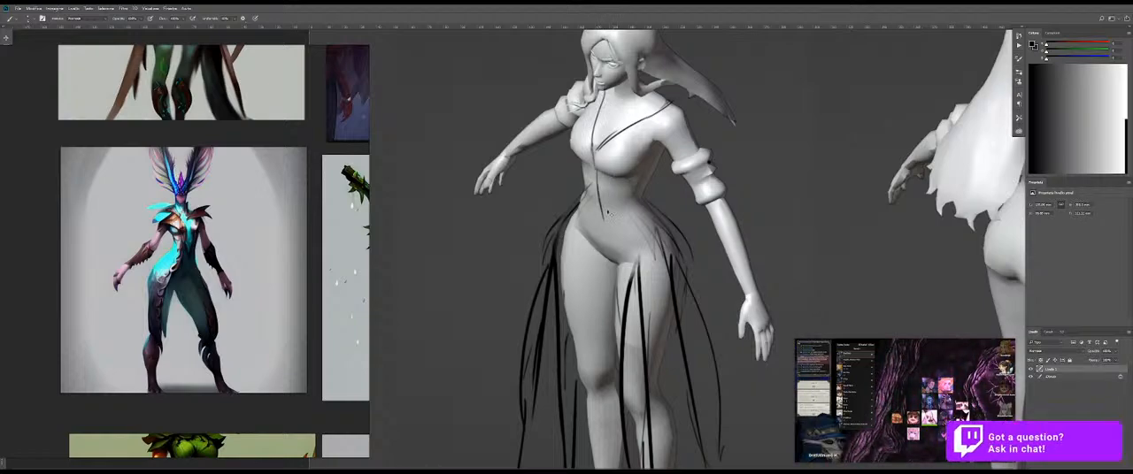
Step: Examine the costumed champion designs and splash artwork on the reference board for ideas for the top and skirt
scroll(149, 251, "down", 5)
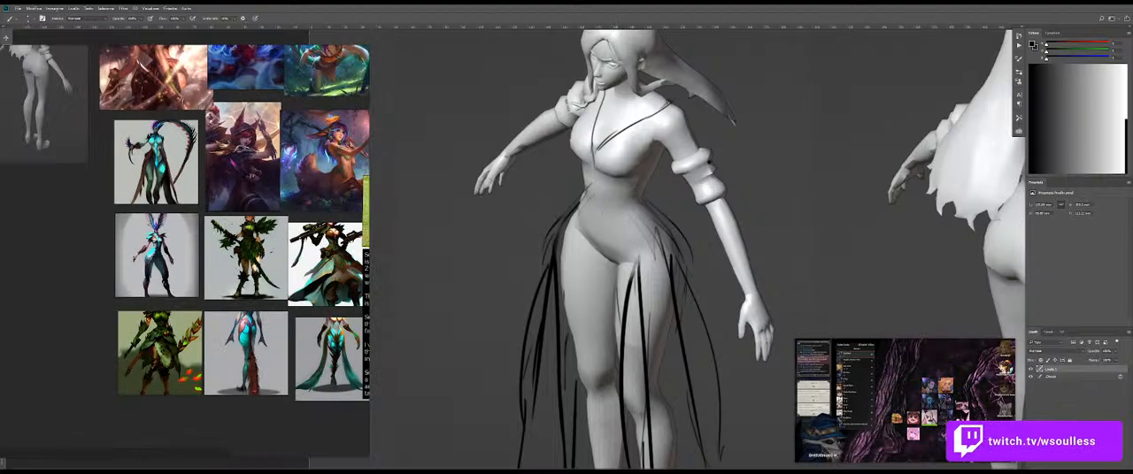
left_click_drag(230, 292, 139, 254)
scroll(147, 324, "up", 4)
scroll(155, 320, "down", 3)
scroll(279, 292, "up", 4)
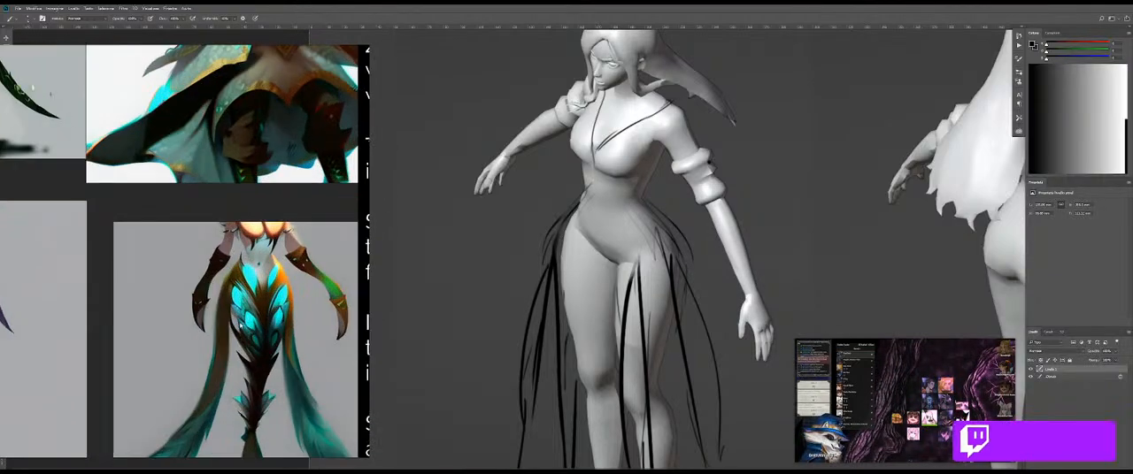
scroll(261, 288, "down", 4)
scroll(269, 290, "up", 2)
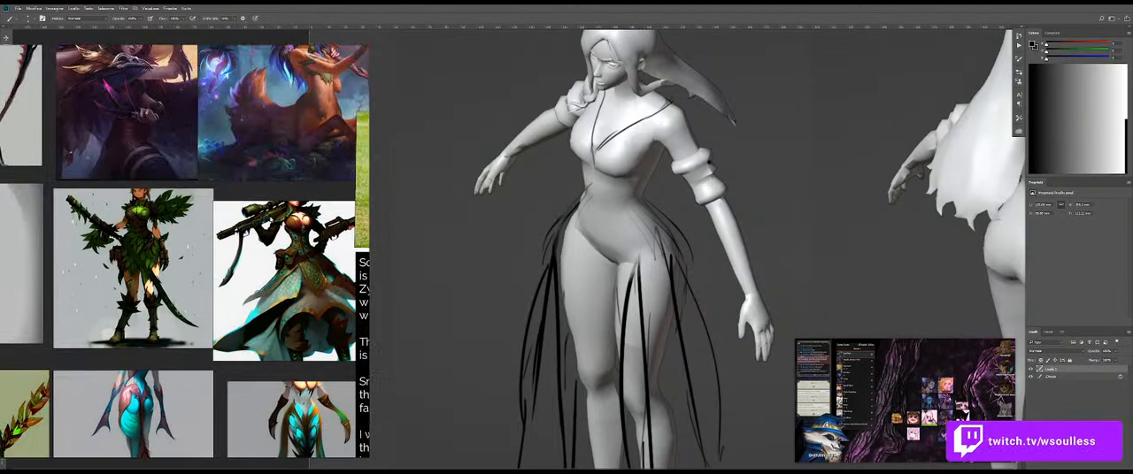
left_click_drag(218, 142, 285, 206)
scroll(284, 205, "up", 1)
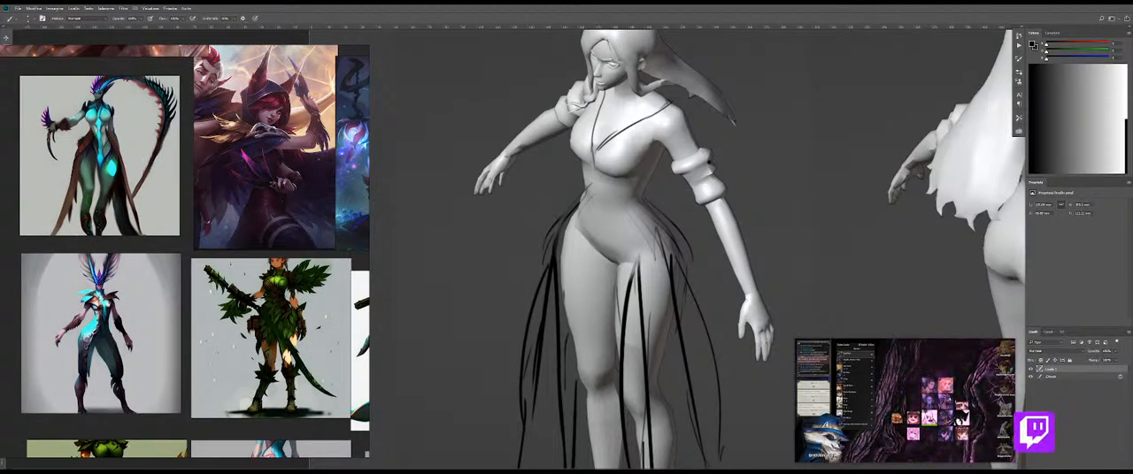
Step: Erase the upper parts of the feather strokes around both sides of the front figure's hips
key("e")
left_click_drag(646, 242, 648, 224)
left_click_drag(543, 237, 563, 200)
key("b")
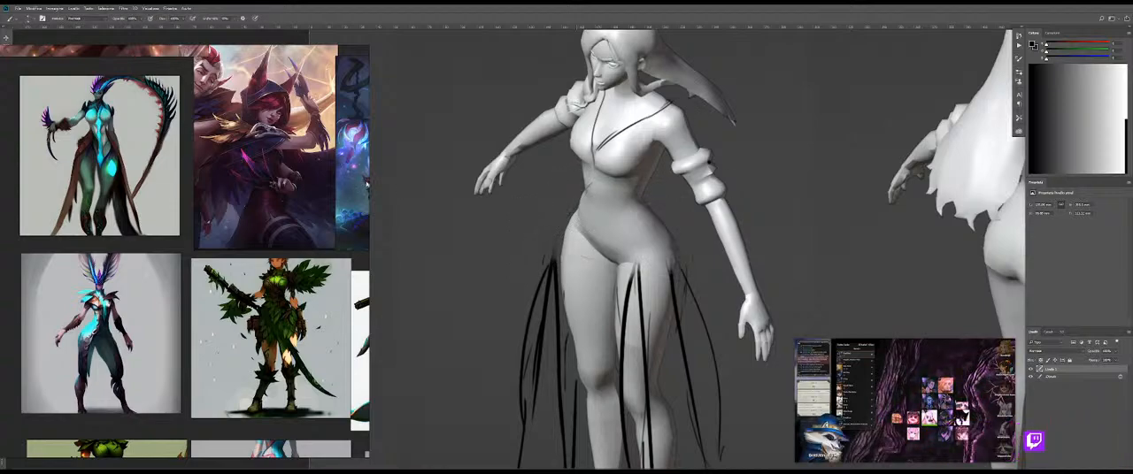
Step: Consult the bird photos on the reference board and erase the dark strokes around the front figure's chest, leaving only faint guides
scroll(323, 203, "down", 2)
left_click_drag(324, 203, 132, 289)
left_click_drag(353, 173, 199, 264)
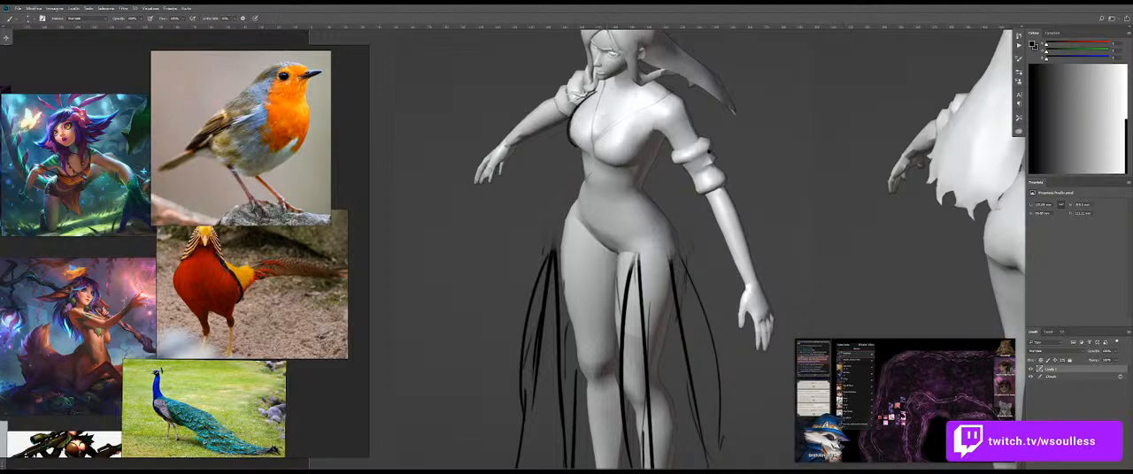
mouse_move(581, 104)
left_mouse_down()
mouse_move(578, 146)
mouse_move(600, 154)
left_mouse_up()
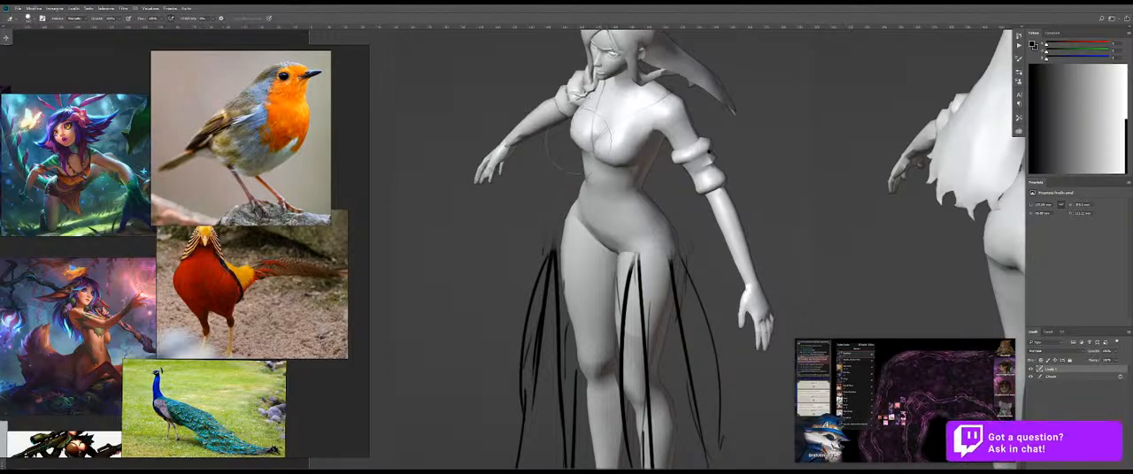
Step: Check the concept notes on the reference board and redraw a bolder neckline stroke from the chest centre toward the shoulder
left_click_drag(91, 354, 201, 78)
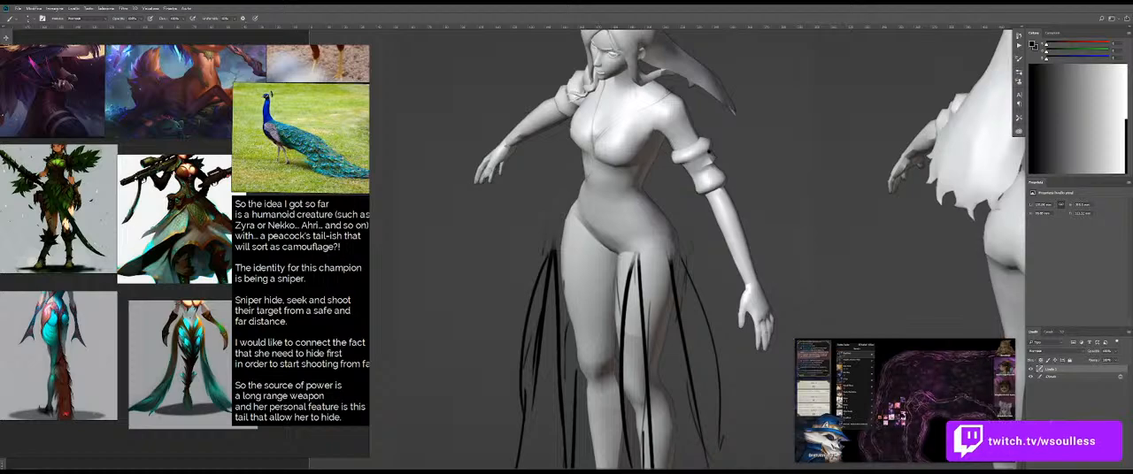
left_click_drag(596, 148, 625, 126)
key("ctrl+z")
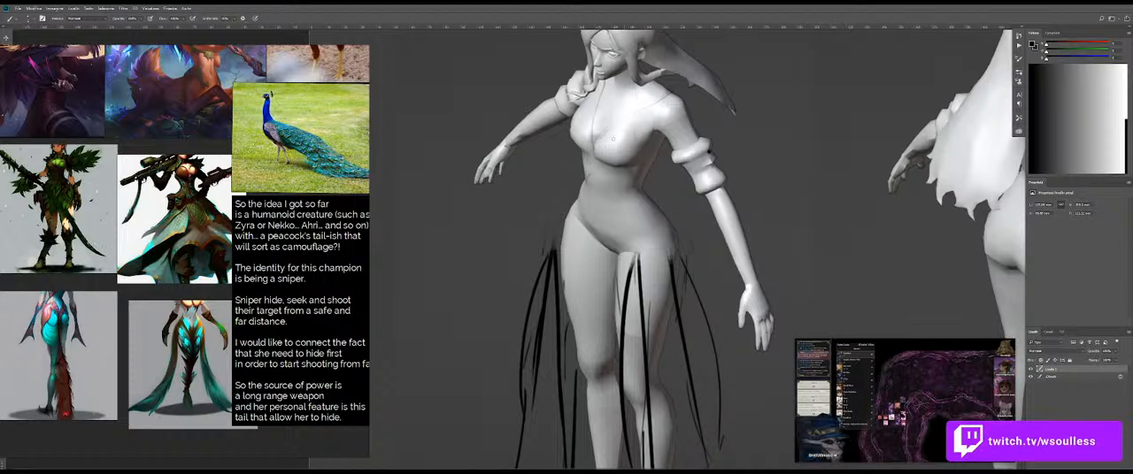
left_click_drag(595, 146, 646, 113)
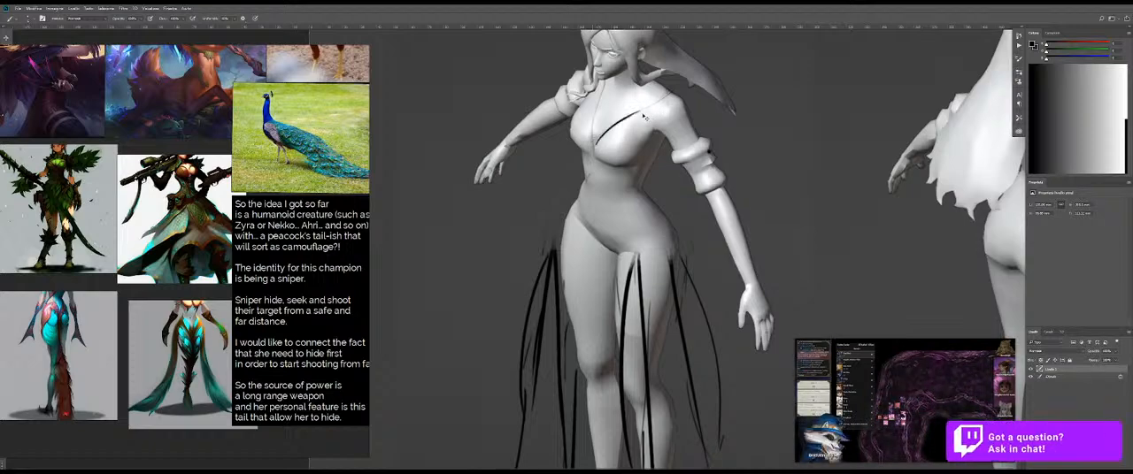
Step: Consult the horned, feathered champion design and draw the other side of the V neckline from the neck to below the chest
left_click_drag(212, 195, 263, 348)
left_click_drag(208, 174, 397, 124)
scroll(163, 268, "up", 5)
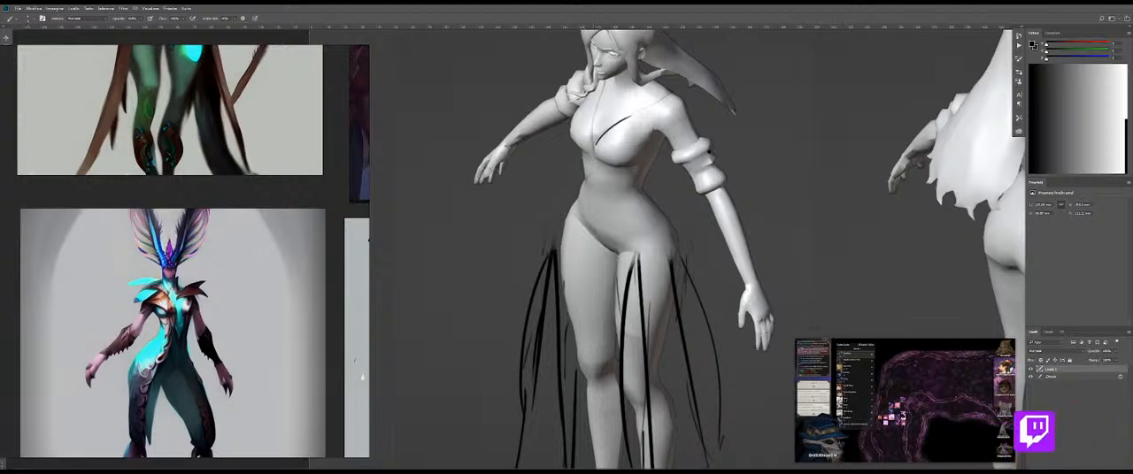
left_click_drag(599, 99, 592, 163)
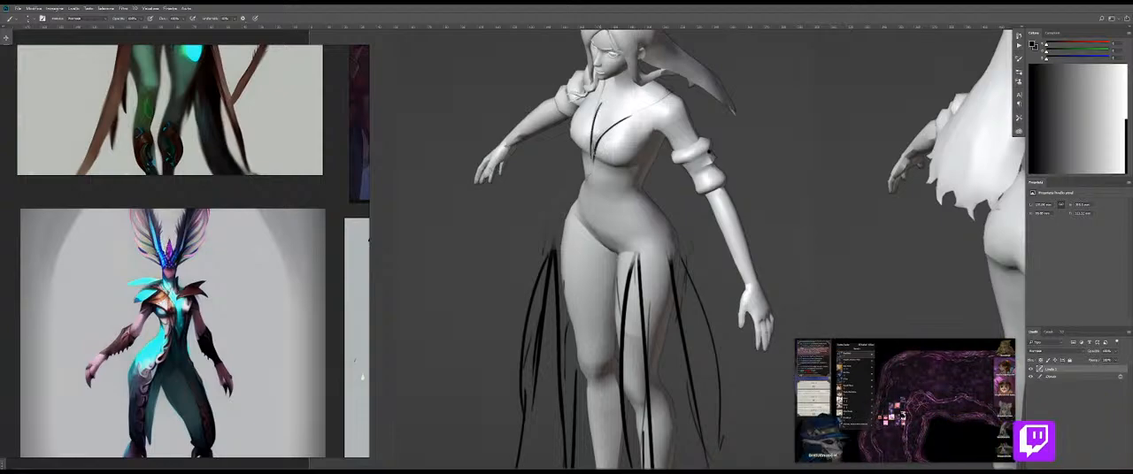
key("ctrl+z")
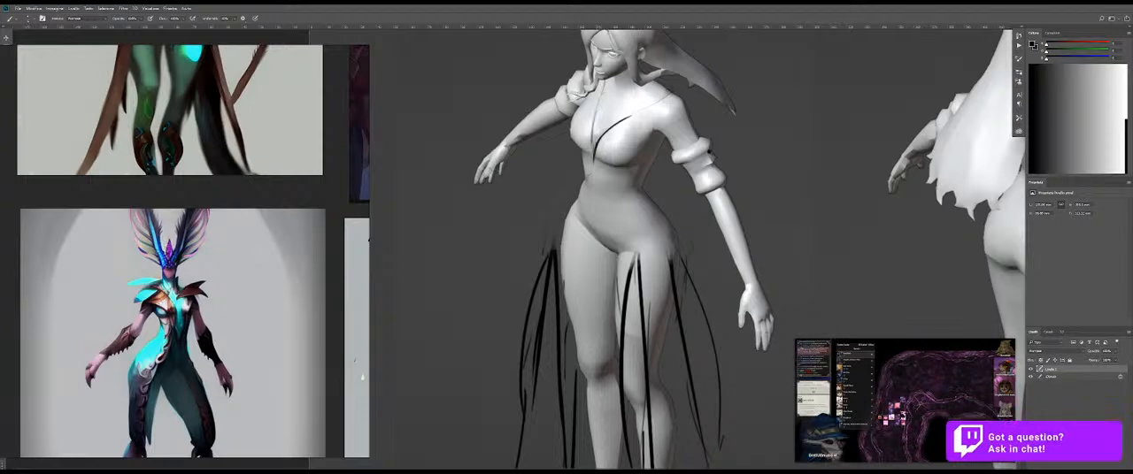
left_click_drag(597, 114, 592, 163)
left_click_drag(653, 113, 593, 158)
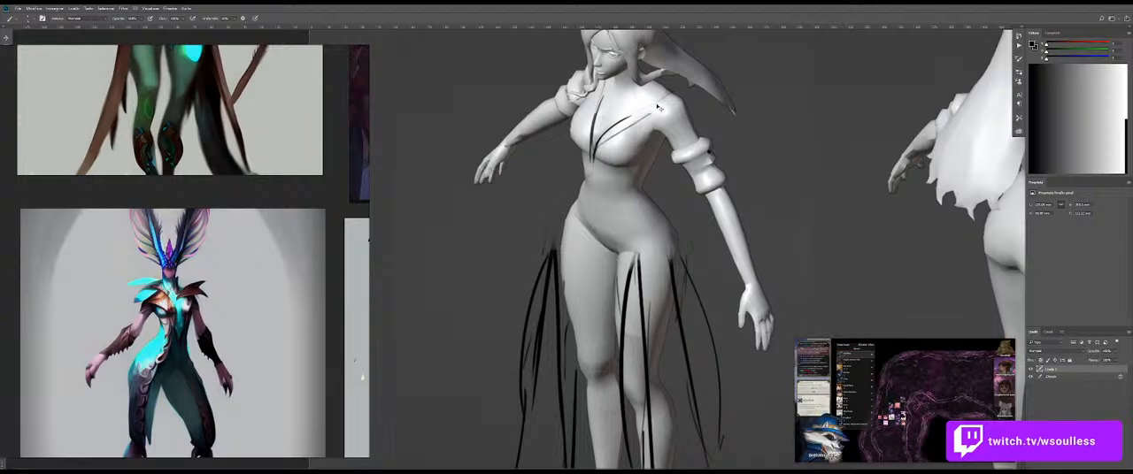
key("ctrl+z")
Step: Clean up the neckline with the Eraser and redraw its long side as a bold stroke reaching the top of the shoulder
key("e")
mouse_move(631, 115)
left_mouse_down()
mouse_move(603, 136)
mouse_move(603, 78)
left_mouse_up()
key("b")
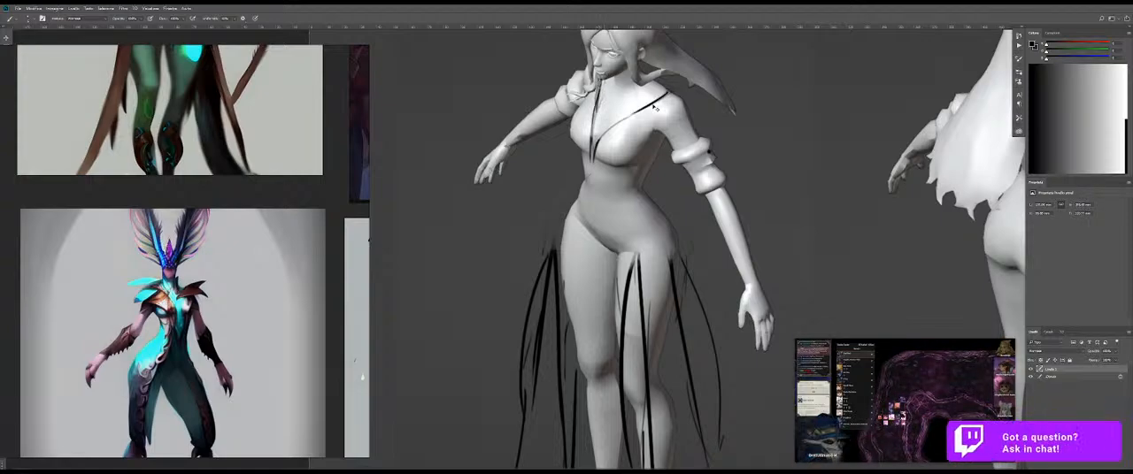
left_click_drag(593, 134, 669, 92)
key("ctrl+z")
left_click_drag(595, 144, 655, 100)
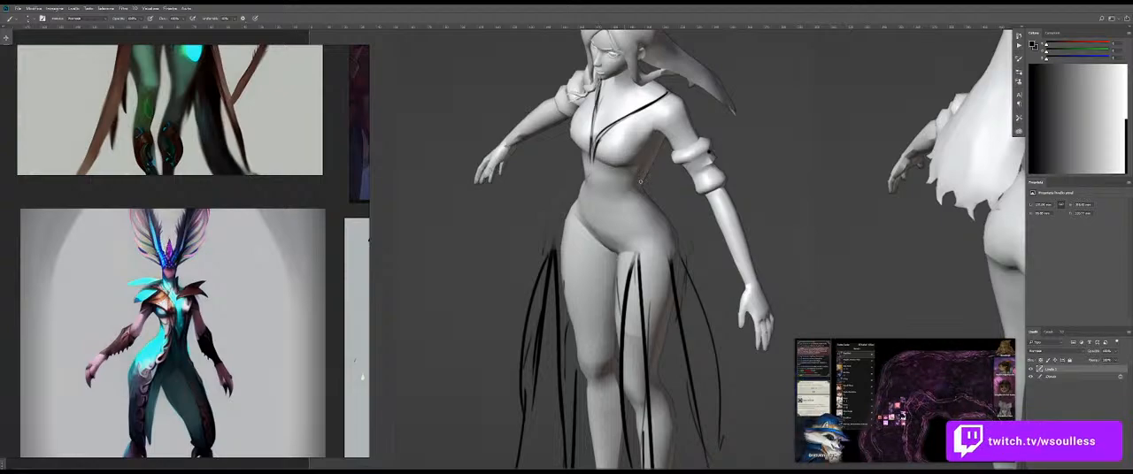
Step: Review the neckline sketch up close and on the full body, and look over the champion splash art for comparison
left_click_drag(665, 205, 595, 205)
left_click_drag(635, 155, 686, 157)
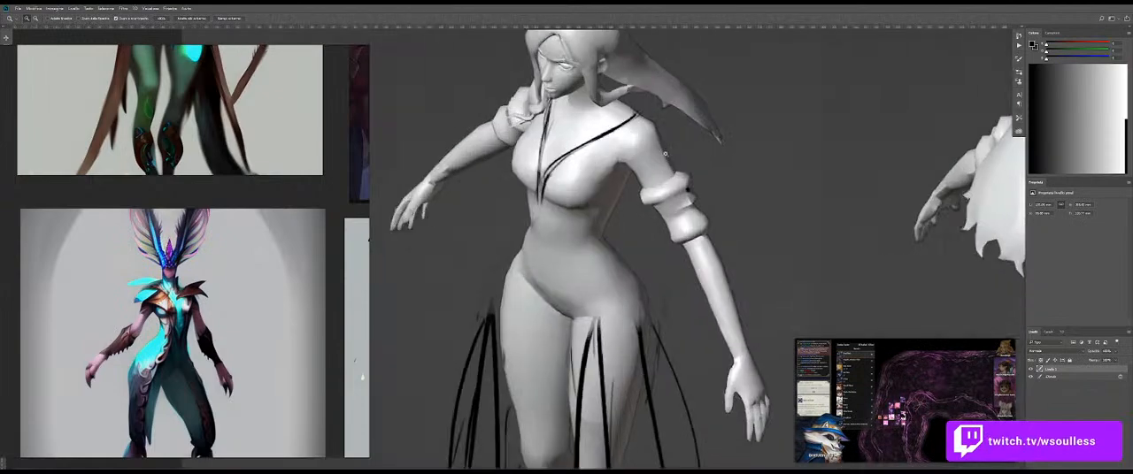
left_click_drag(549, 204, 593, 221)
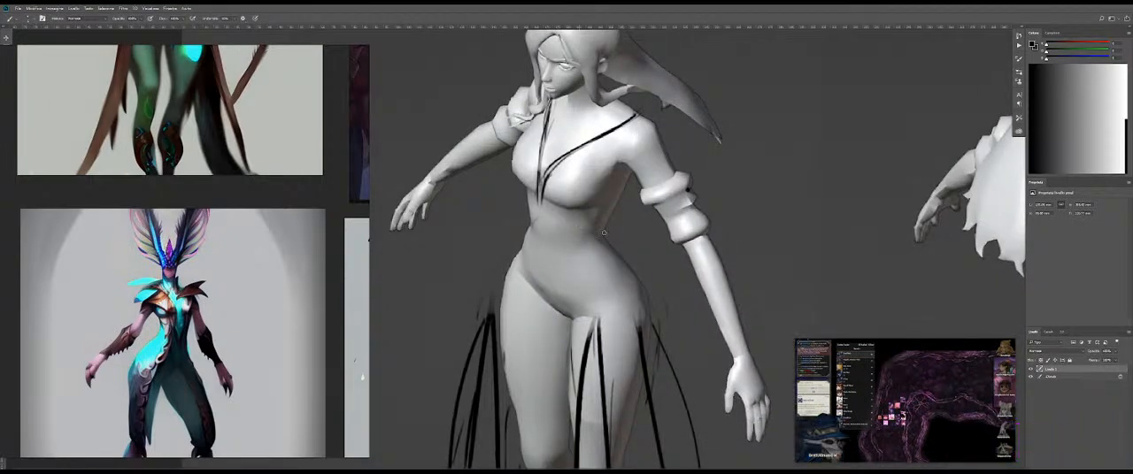
mouse_move(541, 267)
left_mouse_down()
mouse_move(504, 273)
mouse_move(566, 269)
mouse_move(573, 289)
left_mouse_up()
left_click_drag(574, 289, 562, 247)
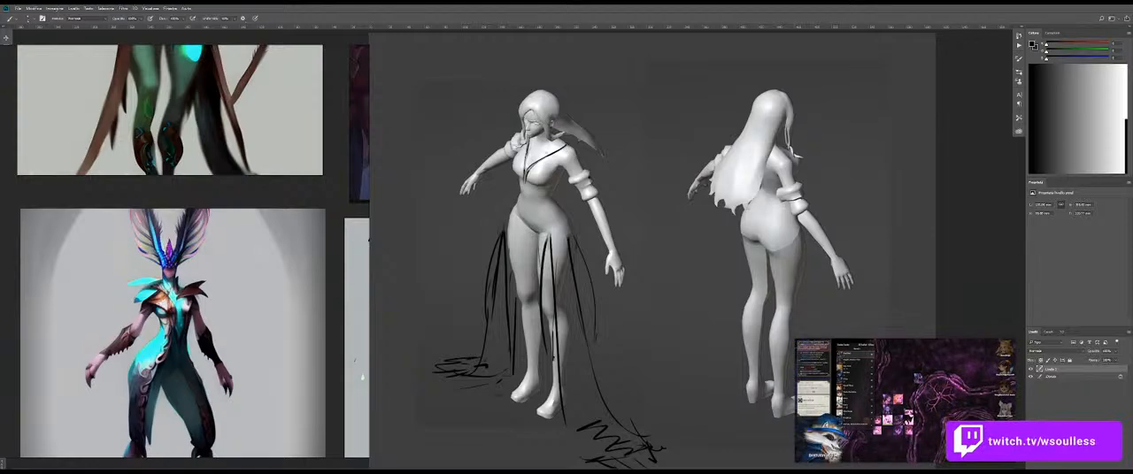
scroll(164, 256, "down", 5)
left_click_drag(265, 200, 93, 362)
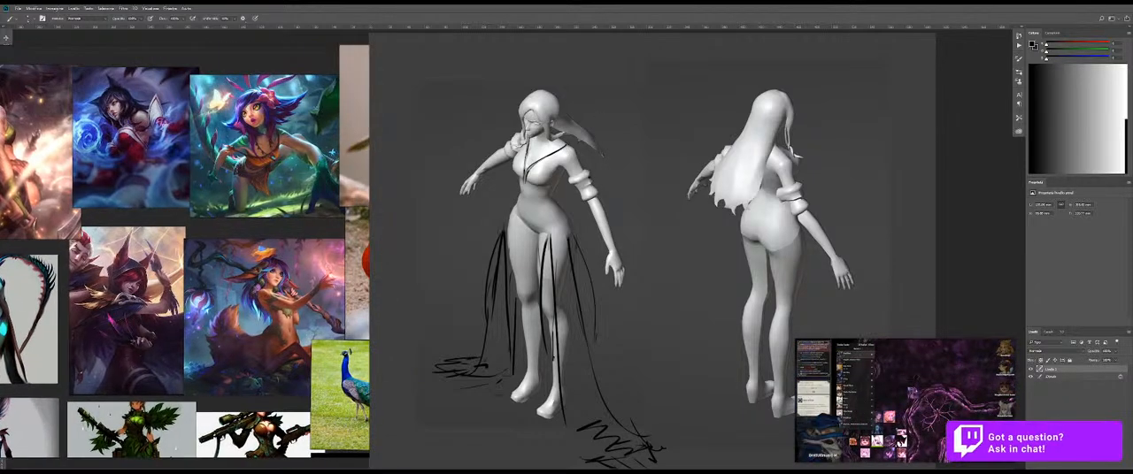
Step: Sketch the front figure's jawline from the ear to the chin and up the far cheek, and outline the eyes with dark strokes
key("ctrl+space")
left_click_drag(531, 115, 627, 116)
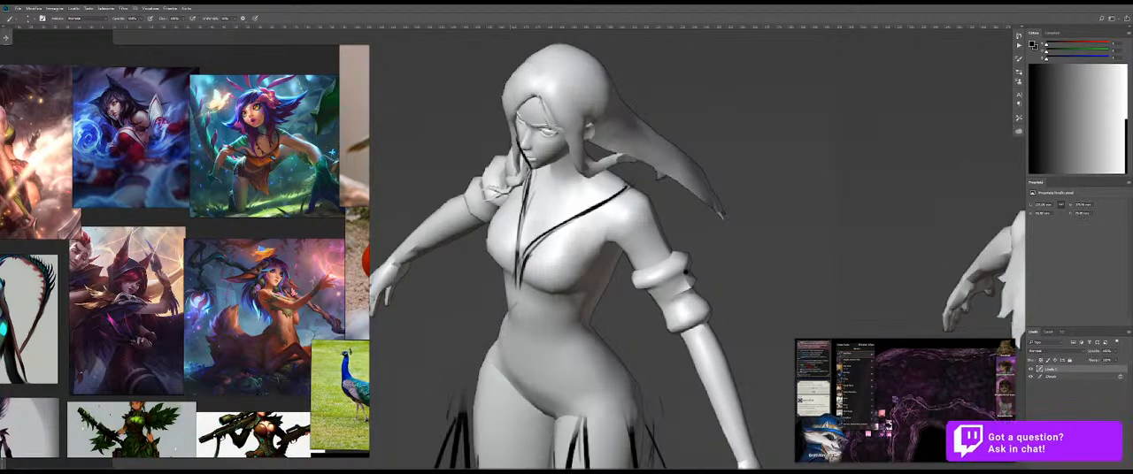
mouse_move(537, 166)
left_mouse_down()
mouse_move(577, 158)
mouse_move(588, 134)
mouse_move(556, 128)
mouse_move(591, 143)
mouse_move(562, 163)
mouse_move(588, 145)
left_mouse_up()
key("ctrl+z")
key("ctrl+z")
key("ctrl+space")
key("ctrl+z")
key("ctrl+z")
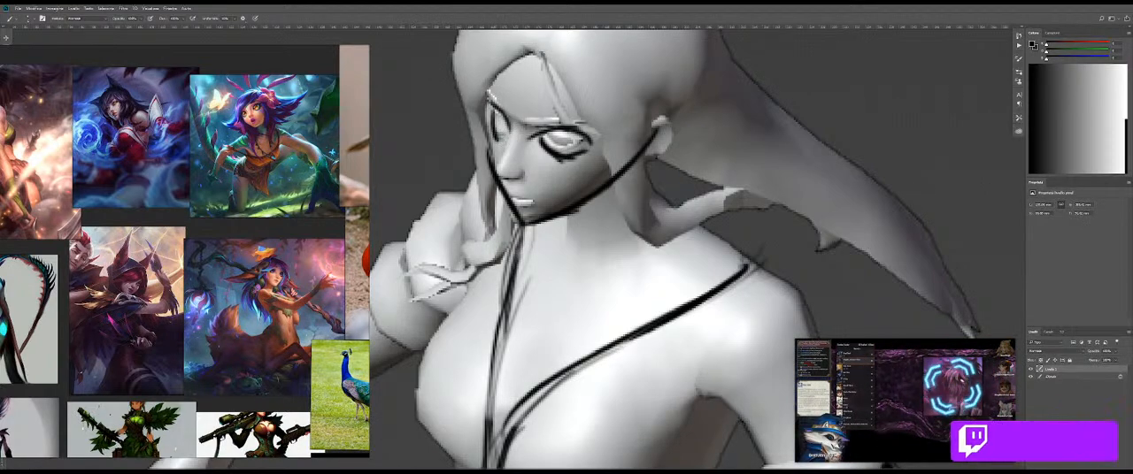
key("ctrl+z")
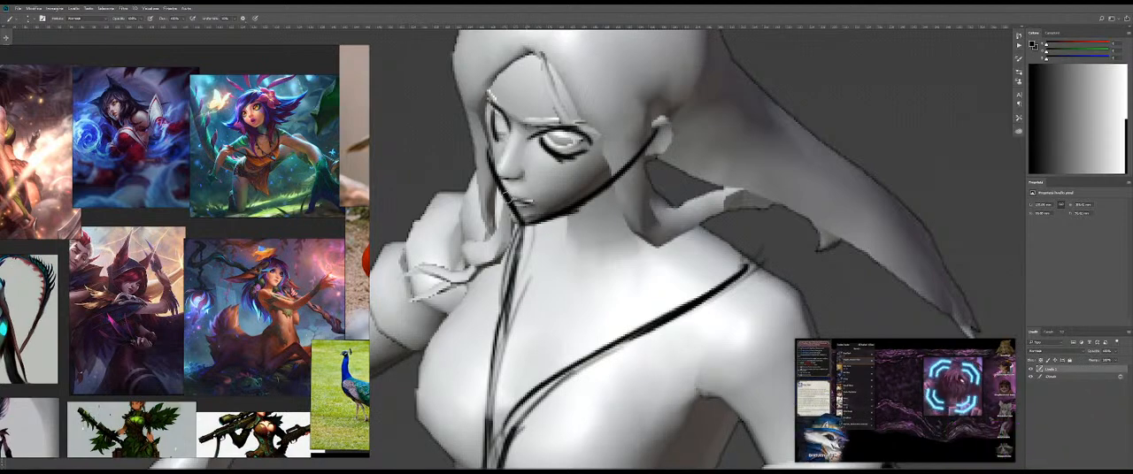
Step: Erase around the front figure's mouth and redraw the line between the lips with a short dark stroke
key("e")
left_click_drag(493, 200, 389, 200)
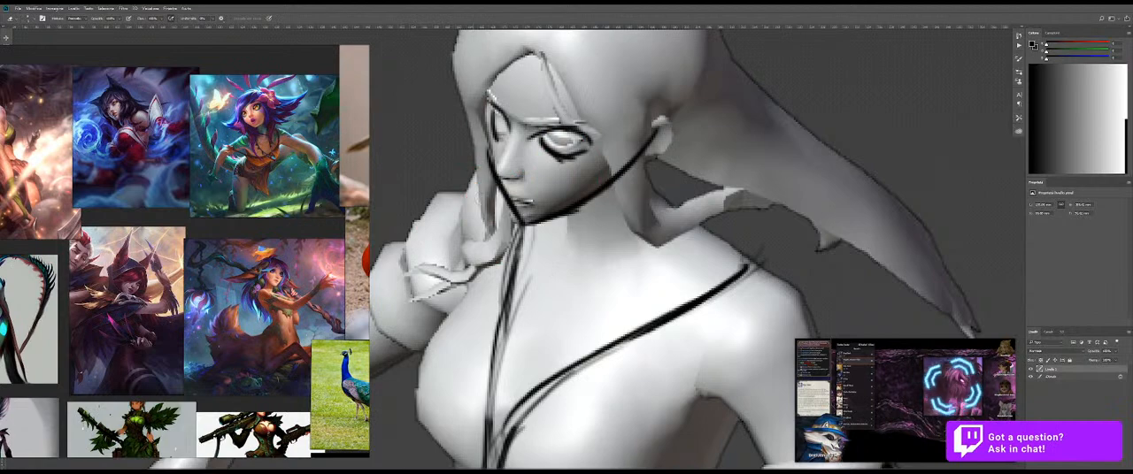
left_click_drag(496, 187, 507, 204)
key("b")
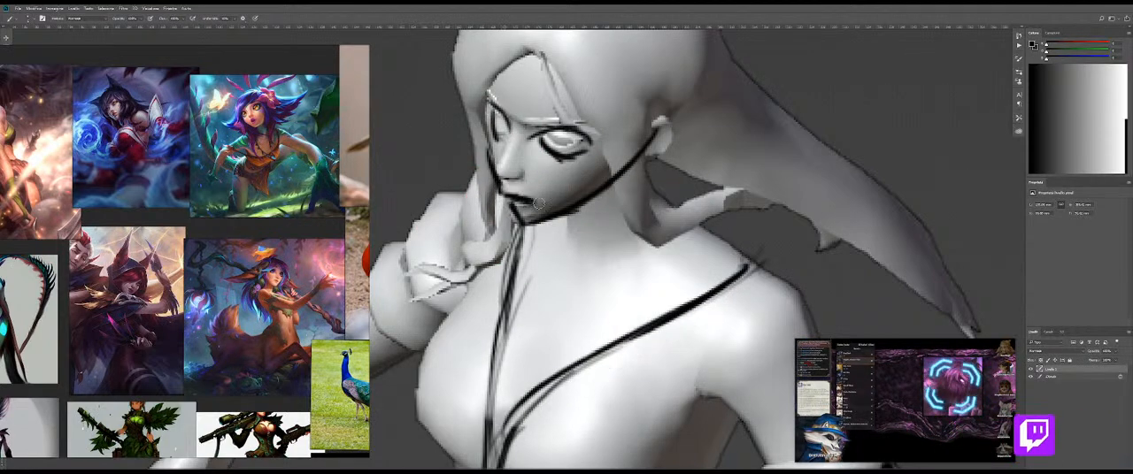
key("ctrl+z")
left_click_drag(507, 196, 527, 203)
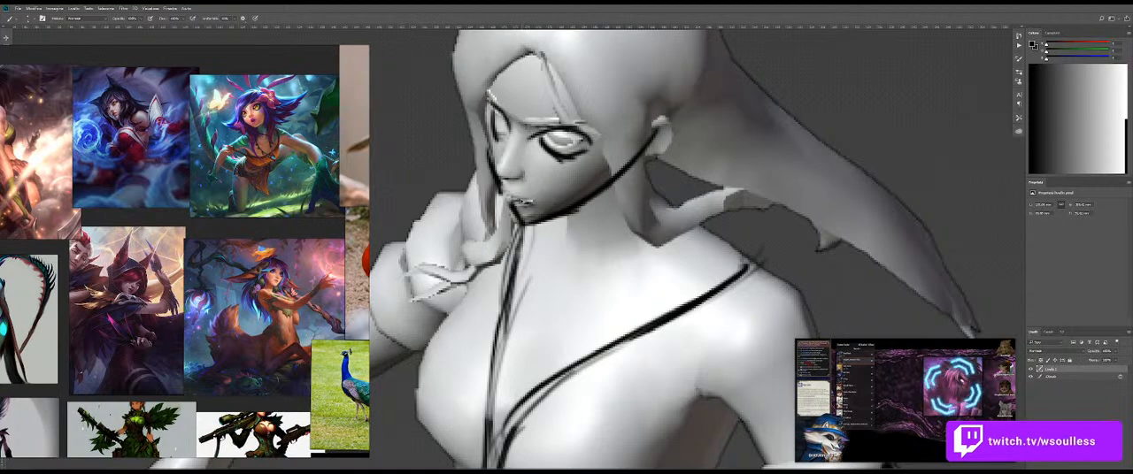
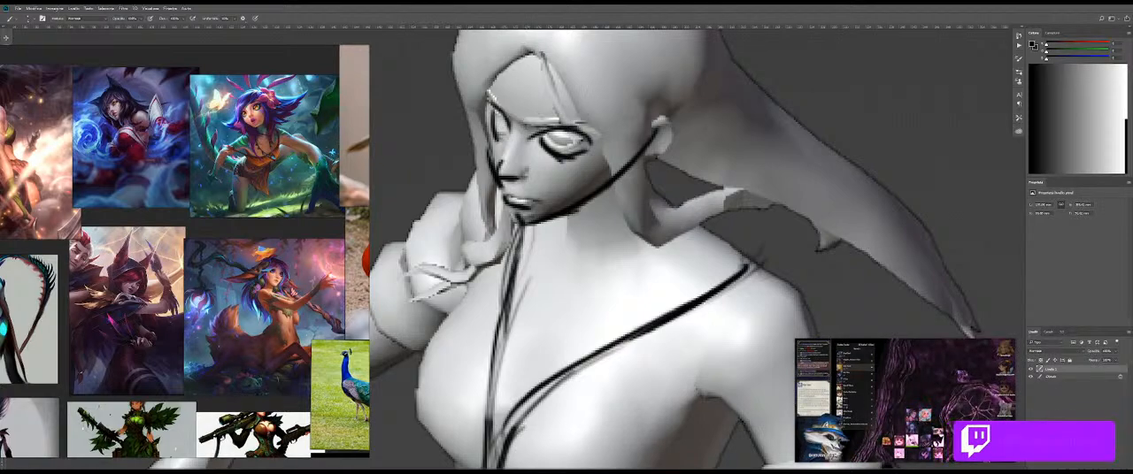
Step: Draw a thick dark brow above the front figure's near eye, fill in its iris, and check the sketch without the render
mouse_move(525, 119)
left_mouse_down()
mouse_move(616, 115)
mouse_move(528, 120)
left_mouse_up()
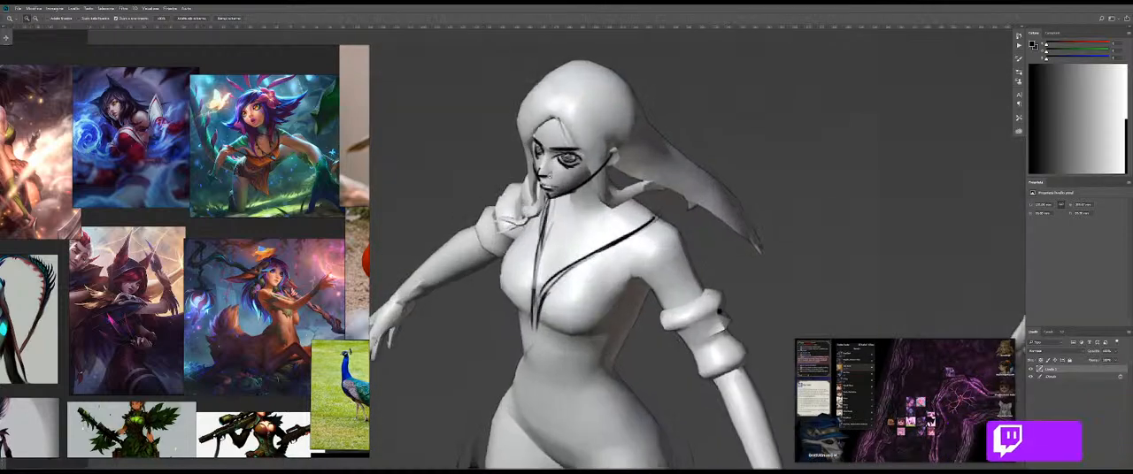
key("v")
key("b")
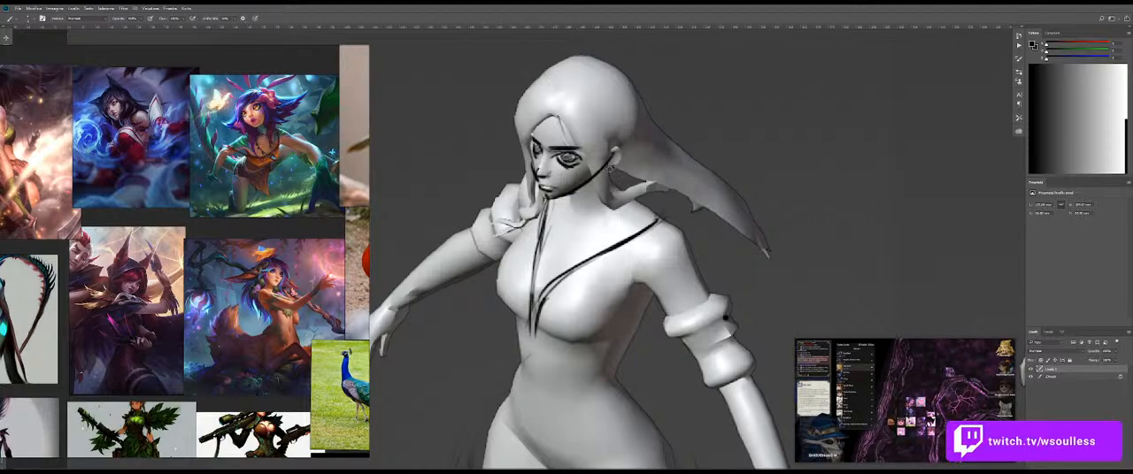
left_click(1030, 377)
left_click(1030, 377)
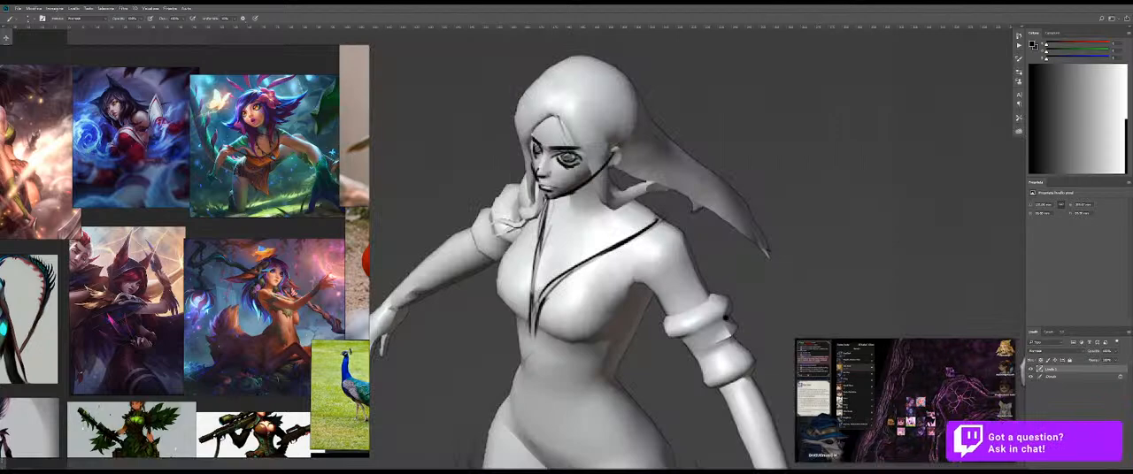
Step: Add an empty layer above the sketch layer and make the sketch layer active again
left_click(1095, 463)
key("z")
mouse_move(802, 203)
left_mouse_down()
mouse_move(752, 209)
mouse_move(784, 207)
left_mouse_up()
left_click(1047, 376)
Step: Touch up the front figure's face lines and erase the jawline where it crosses the hair lock and ear
mouse_move(664, 154)
left_mouse_down()
mouse_move(703, 161)
mouse_move(623, 205)
mouse_move(680, 211)
left_mouse_up()
key("e")
key("b")
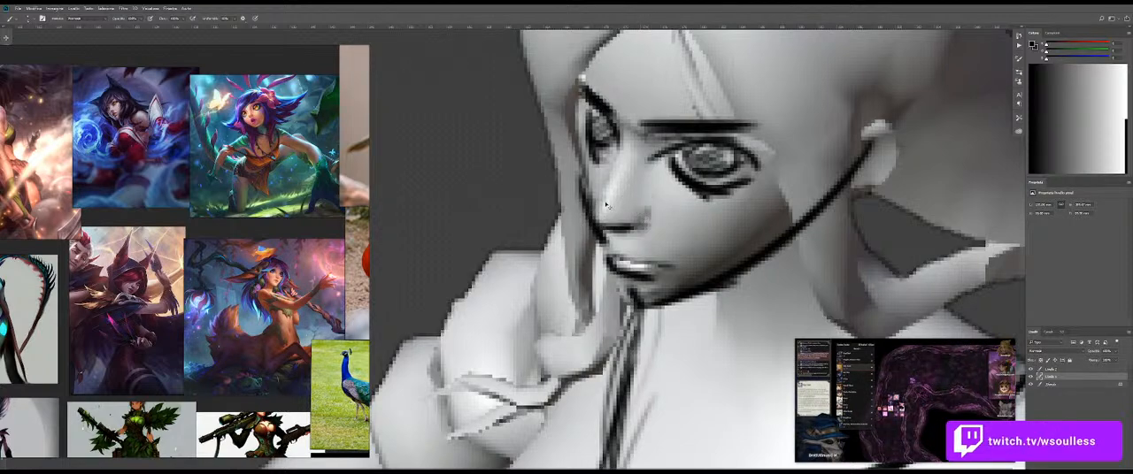
mouse_move(639, 218)
left_mouse_down()
mouse_move(597, 218)
mouse_move(635, 216)
left_mouse_up()
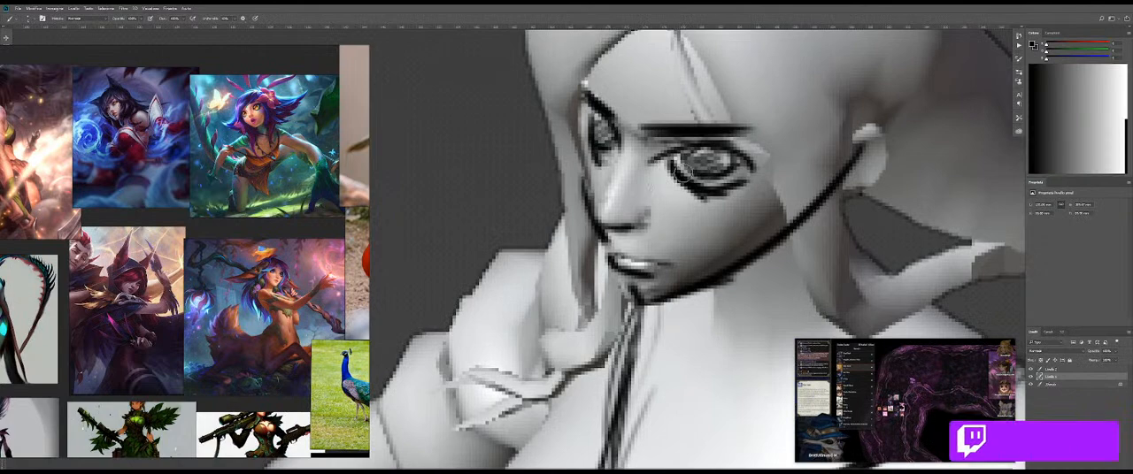
mouse_move(801, 189)
left_mouse_down()
mouse_move(697, 208)
mouse_move(727, 224)
left_mouse_up()
mouse_move(745, 175)
left_mouse_down()
mouse_move(659, 262)
mouse_move(723, 216)
left_mouse_up()
key("b")
left_click_drag(742, 156, 746, 230)
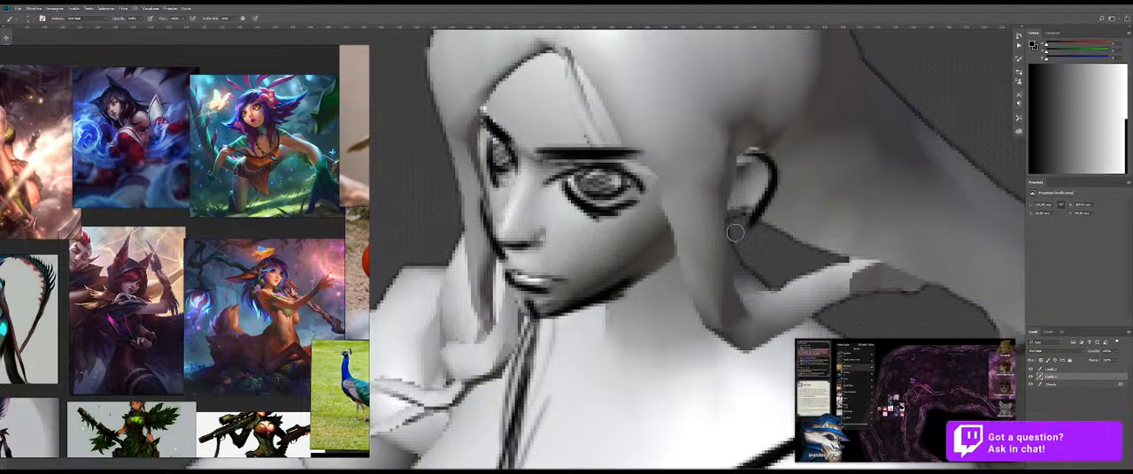
key("ctrl+z")
mouse_move(780, 215)
left_mouse_down()
mouse_move(712, 213)
mouse_move(791, 204)
mouse_move(719, 180)
left_mouse_up()
left_click_drag(712, 97, 708, 168)
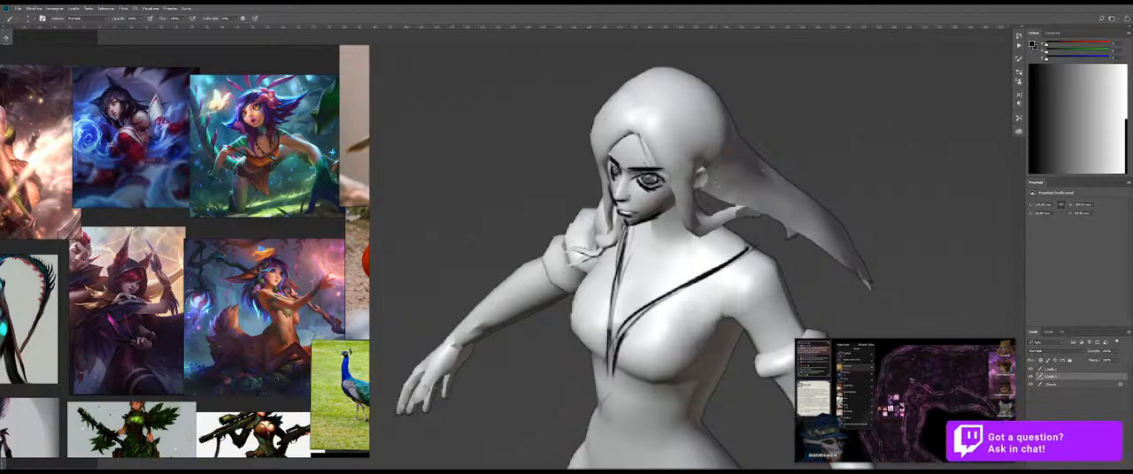
Step: Consult the reference board, erase the heavy lower lid of the near eye and redraw it thinner with a pointed outer corner
scroll(144, 307, "down", 3)
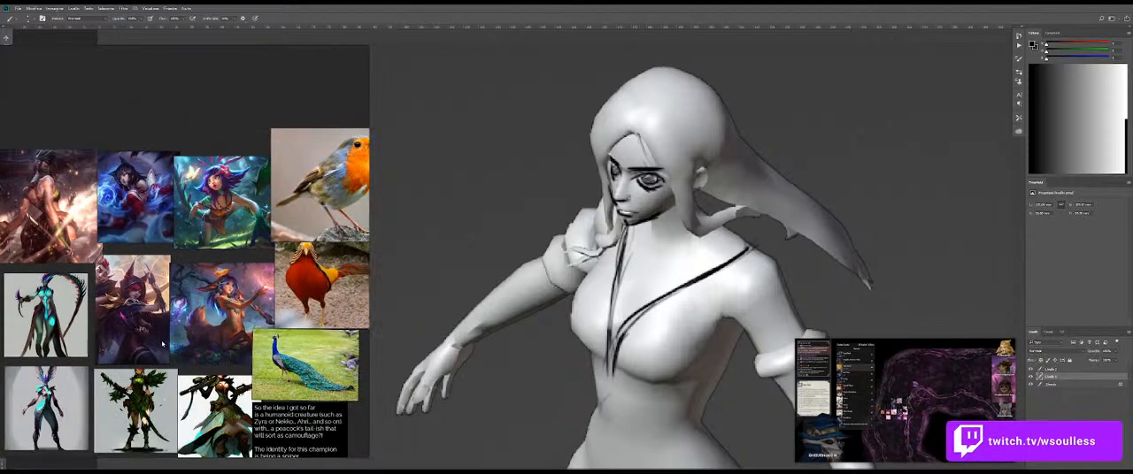
scroll(163, 345, "up", 4)
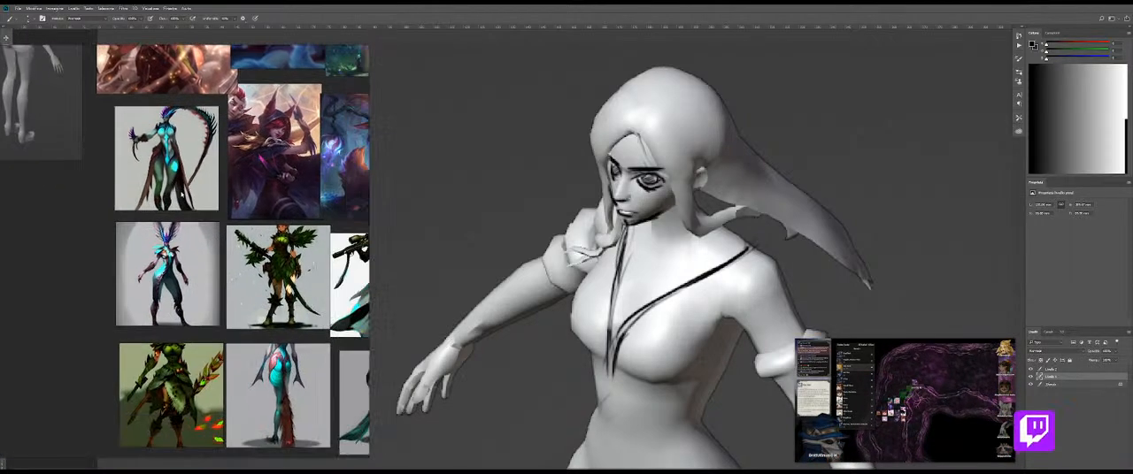
left_click_drag(284, 358, 144, 363)
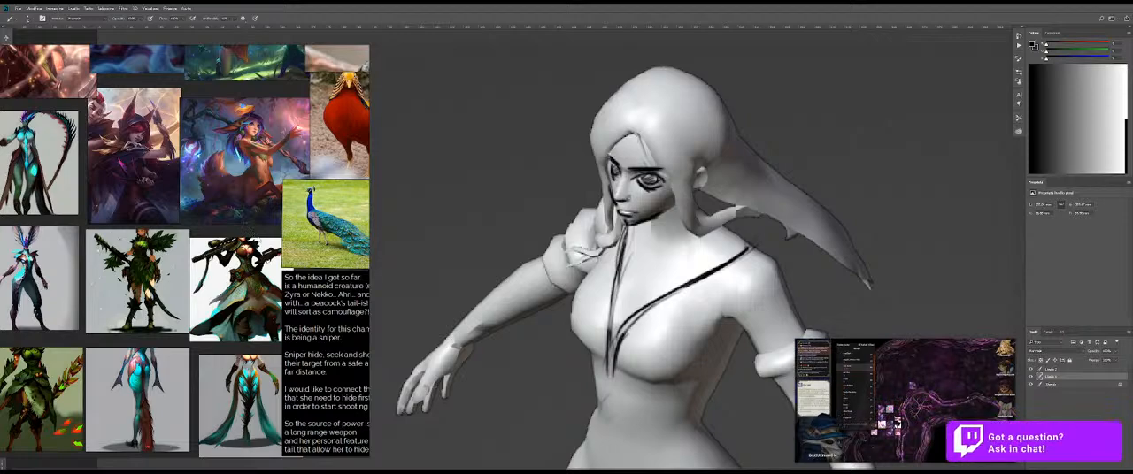
left_click_drag(305, 176, 280, 240)
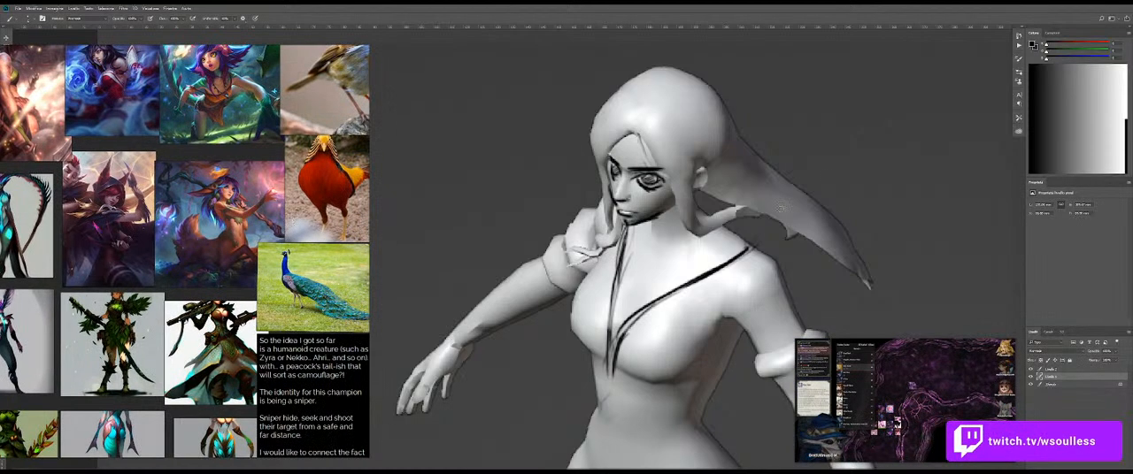
scroll(732, 172, "up", 5)
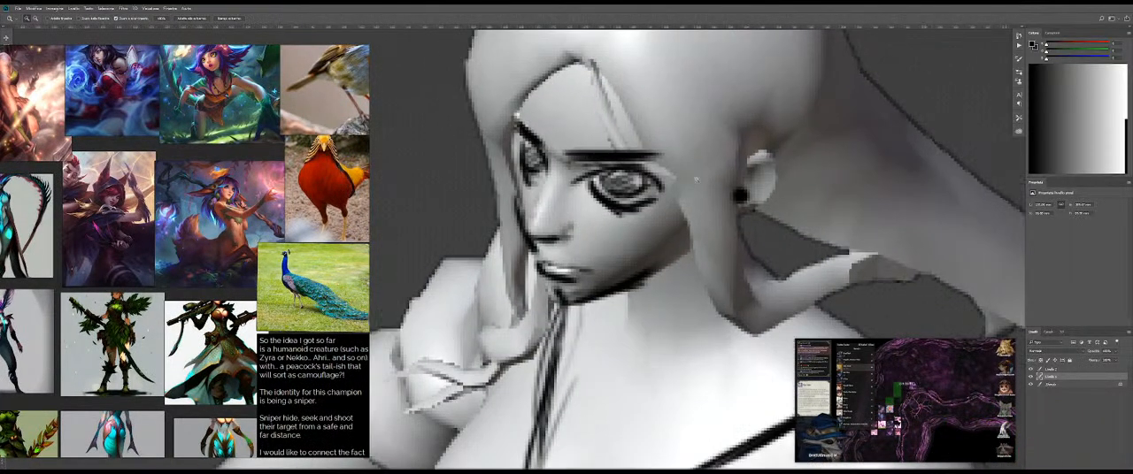
mouse_move(612, 202)
left_mouse_down()
mouse_move(646, 209)
mouse_move(601, 193)
left_mouse_up()
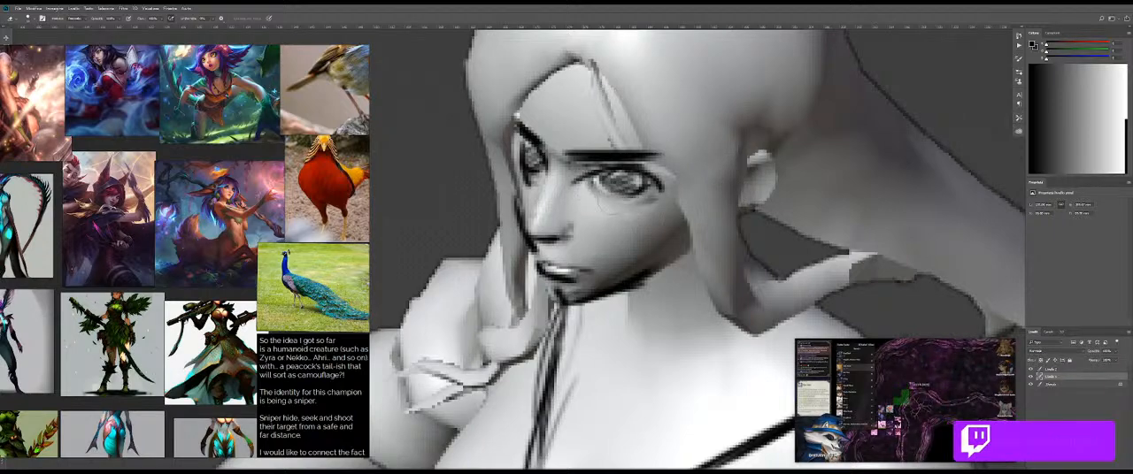
key("b")
mouse_move(587, 175)
left_mouse_down()
mouse_move(605, 200)
mouse_move(660, 193)
left_mouse_up()
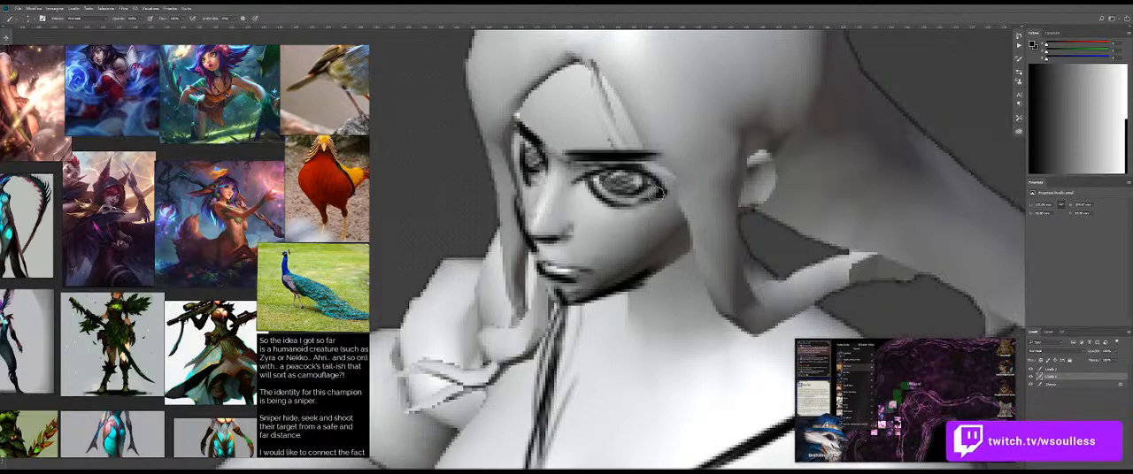
key("z")
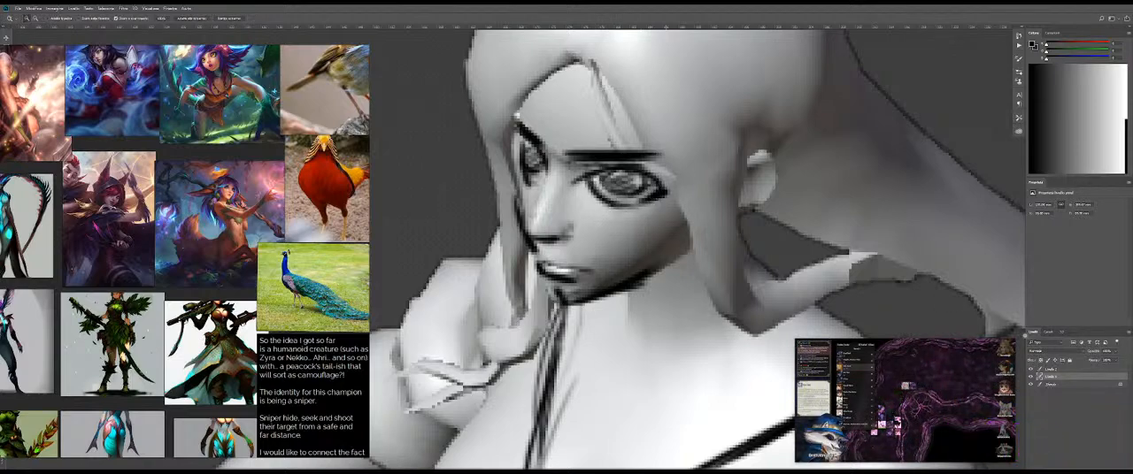
Step: Move the empty layer beneath the sketch layer and fill it with grey sampled from the render's background
left_click(1031, 385)
left_click(1031, 385)
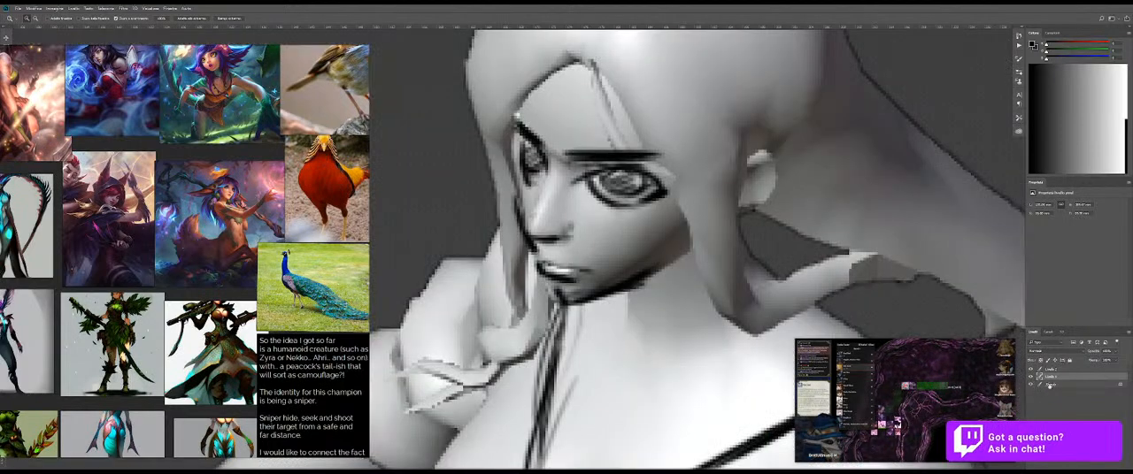
left_click(1060, 379)
left_click(1031, 376)
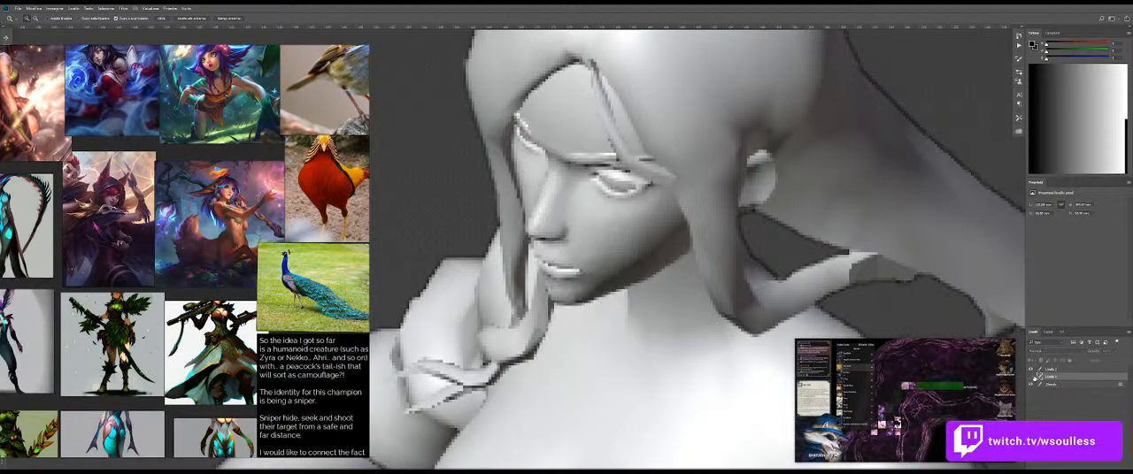
left_click(1031, 376)
left_click_drag(1055, 371, 1054, 380)
left_click_drag(863, 305, 783, 304)
key("g")
left_click(928, 195, "alt")
left_click_drag(869, 173, 859, 137)
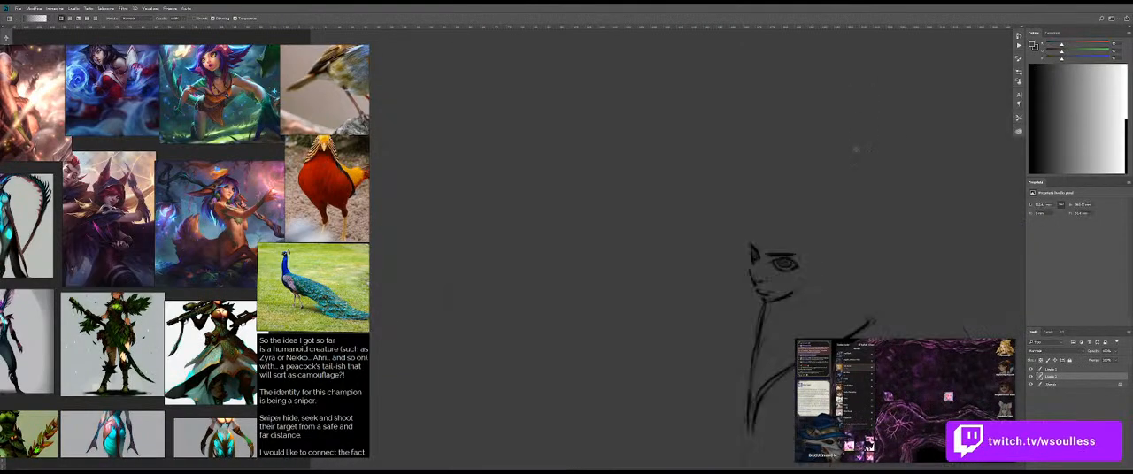
left_click_drag(851, 260, 786, 257)
left_click_drag(819, 239, 725, 168)
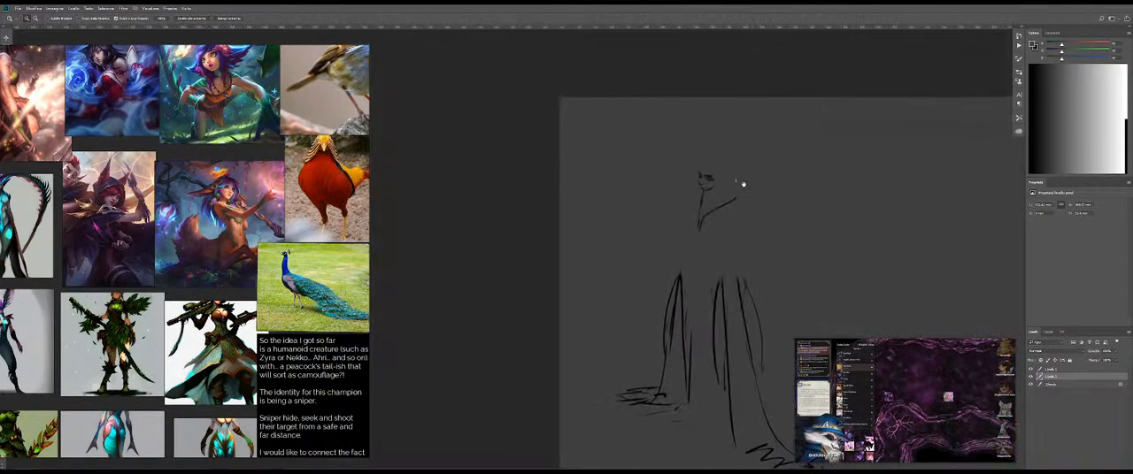
Step: Hide the grey fill layer and reactivate the sketch layer with black as the paint colour
left_click(1030, 369)
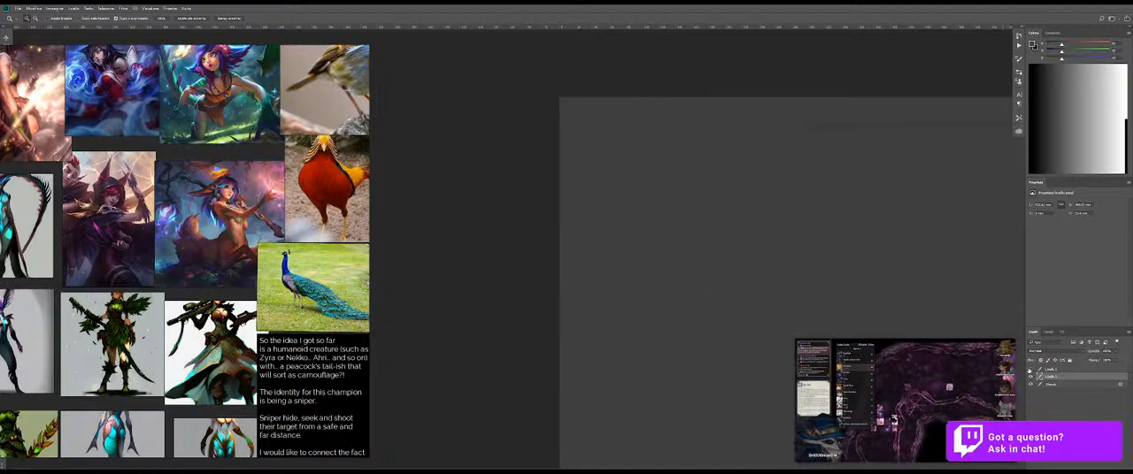
left_click(1030, 369)
left_click(1029, 377)
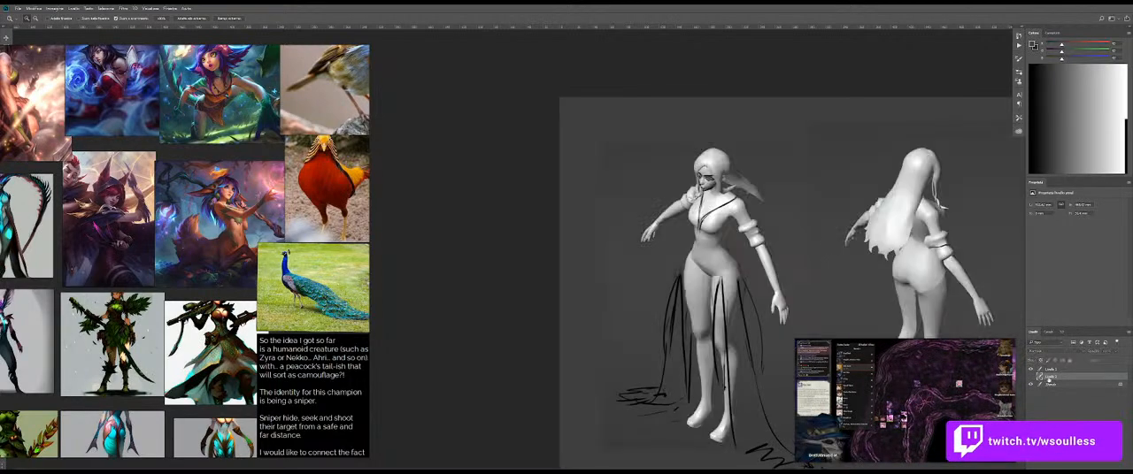
left_click(1051, 369)
left_click_drag(770, 148, 794, 159)
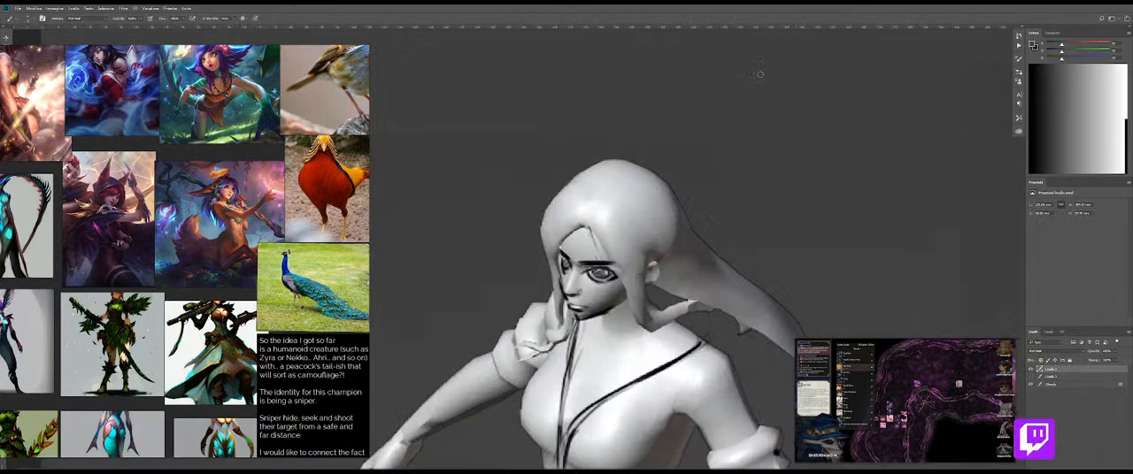
left_click_drag(1044, 167, 1028, 174)
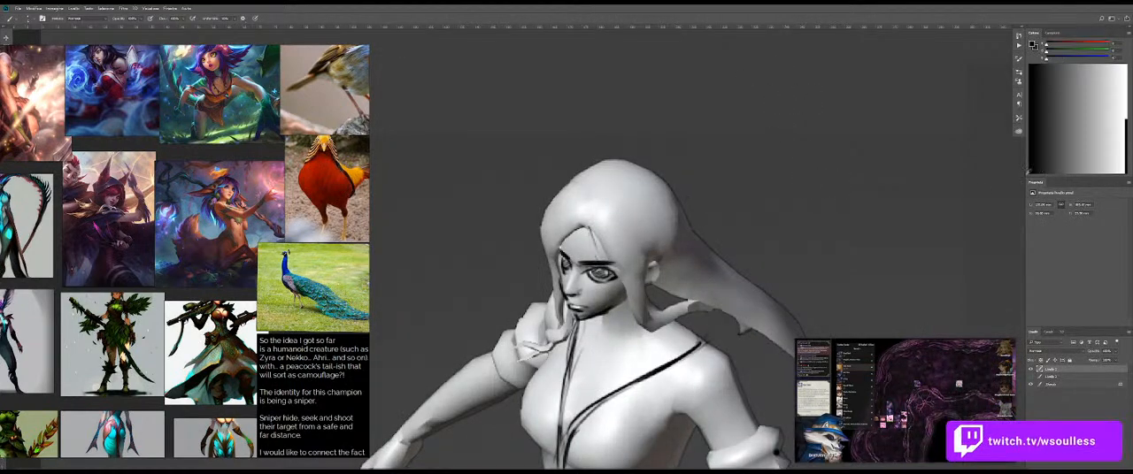
left_click_drag(725, 127, 730, 129)
key("ctrl+z")
mouse_move(730, 217)
left_mouse_down()
mouse_move(687, 216)
mouse_move(721, 218)
left_mouse_up()
key("z")
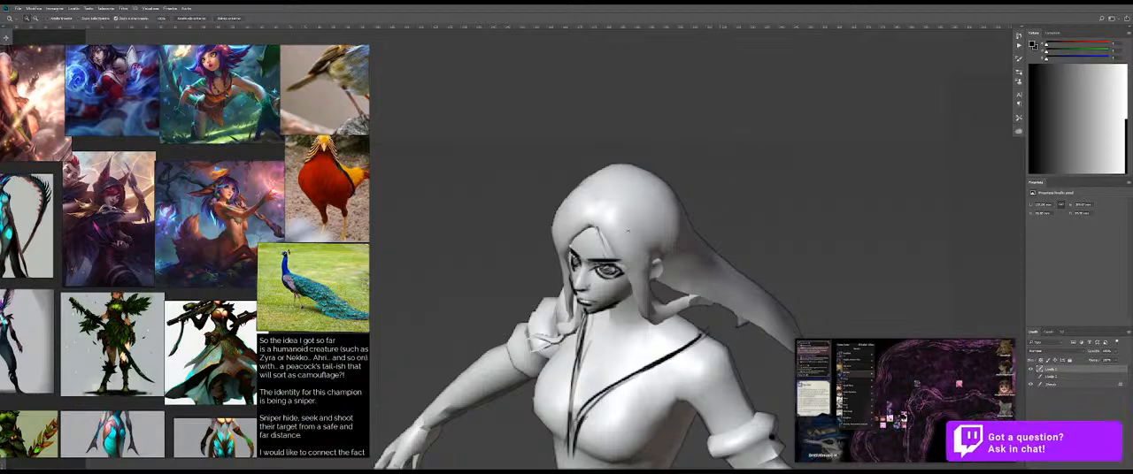
left_click_drag(621, 231, 641, 229)
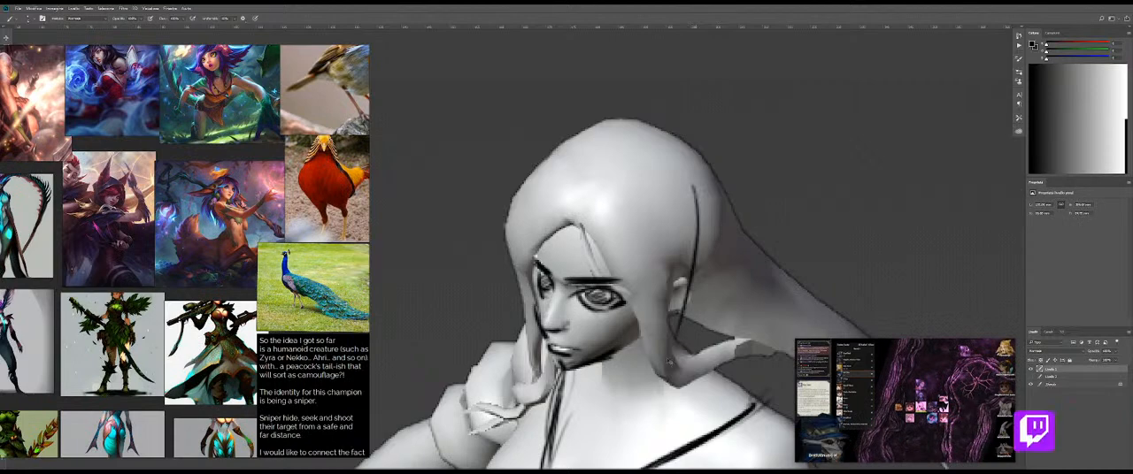
left_click_drag(685, 262, 681, 196)
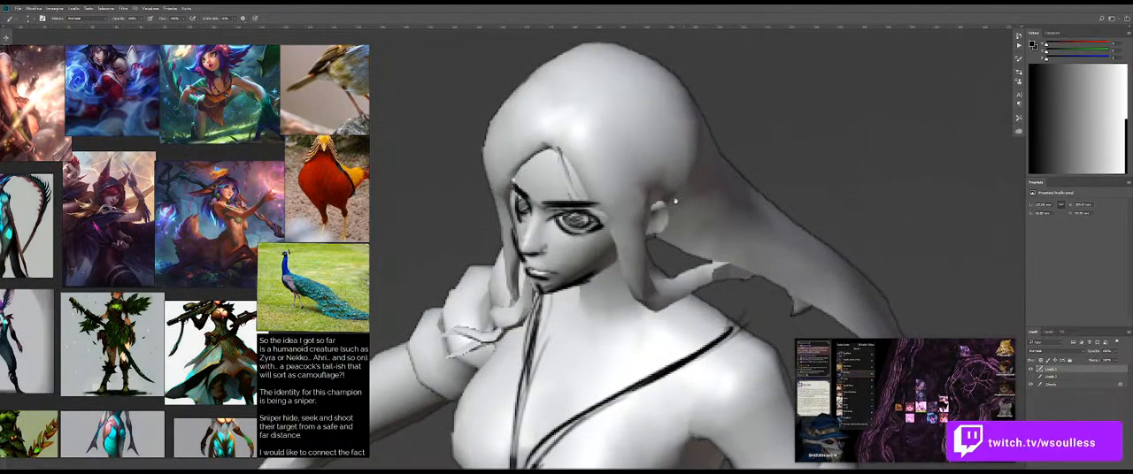
Step: Fade the front figure's old neckline strokes with the Eraser, leaving them as a light guide
mouse_move(602, 413)
left_mouse_down()
mouse_move(604, 316)
mouse_move(535, 398)
left_mouse_up()
key("ctrl+z")
left_click_drag(572, 306, 611, 299)
mouse_move(535, 252)
left_mouse_down()
mouse_move(531, 361)
mouse_move(545, 298)
mouse_move(554, 396)
mouse_move(684, 289)
mouse_move(578, 352)
mouse_move(795, 225)
mouse_move(618, 326)
mouse_move(620, 283)
left_mouse_up()
key("b")
key("ctrl+z")
Step: Sketch overlapping pointed feather shapes along the long side of the neckline, from the centre of the chest up to the shoulder
left_click_drag(536, 361, 641, 268)
mouse_move(542, 361)
left_mouse_down()
mouse_move(641, 260)
mouse_move(623, 301)
left_mouse_up()
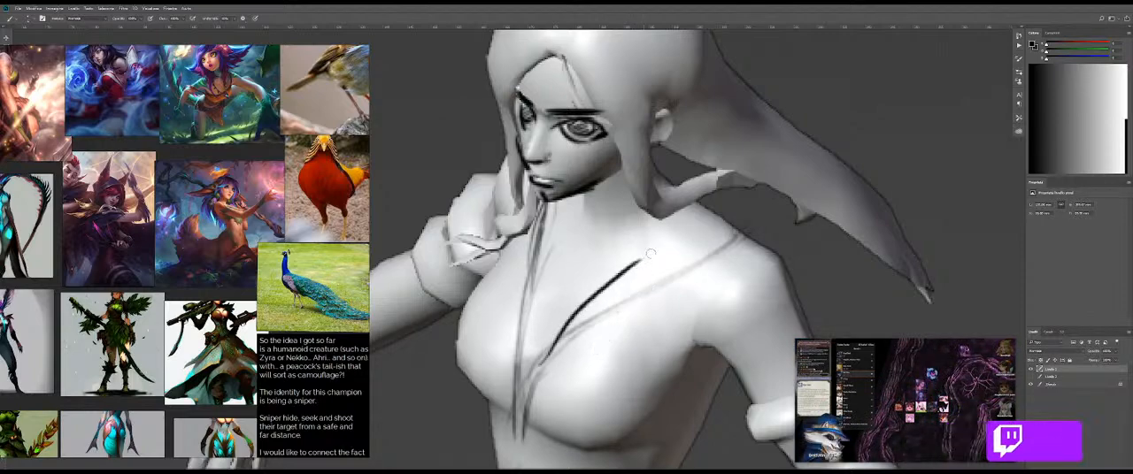
left_click_drag(646, 266, 607, 338)
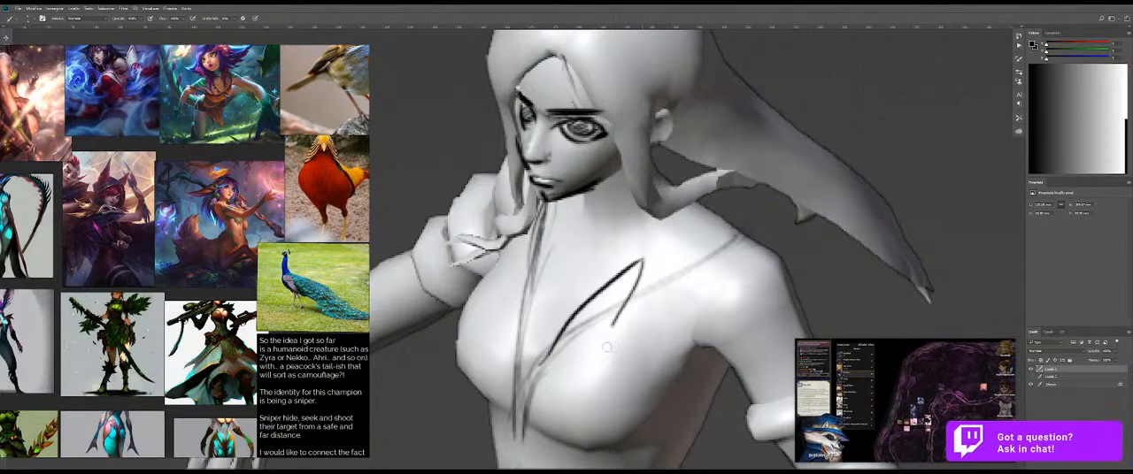
left_click_drag(632, 302, 713, 232)
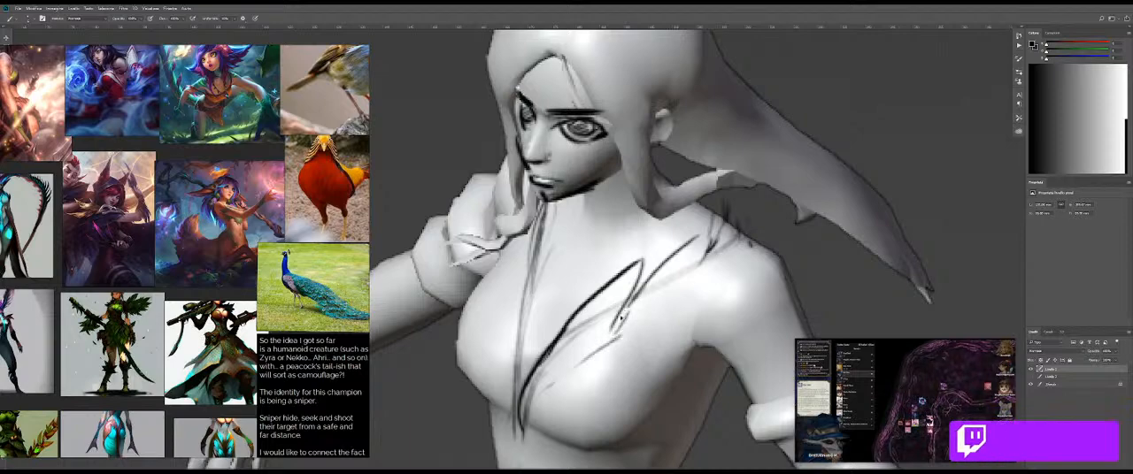
left_click_drag(628, 303, 592, 360)
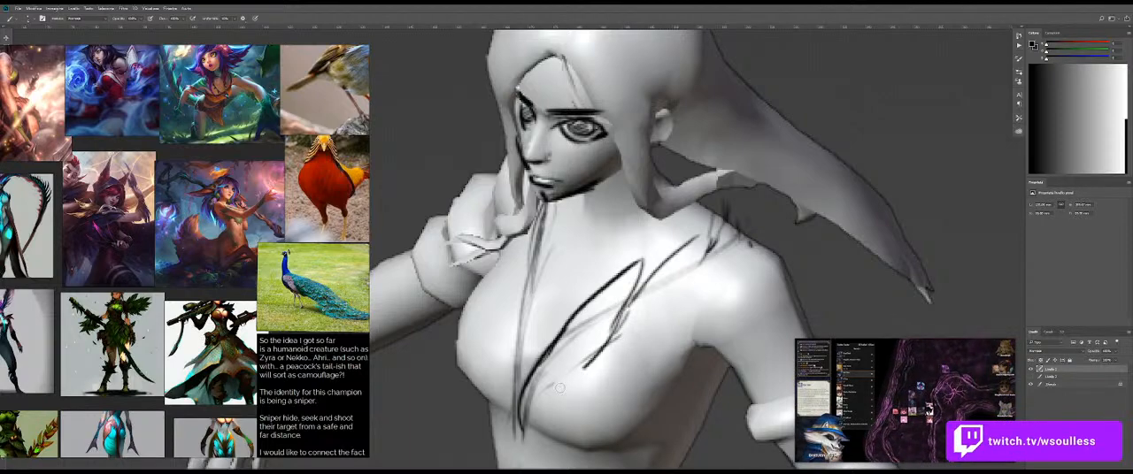
left_click_drag(714, 245, 675, 309)
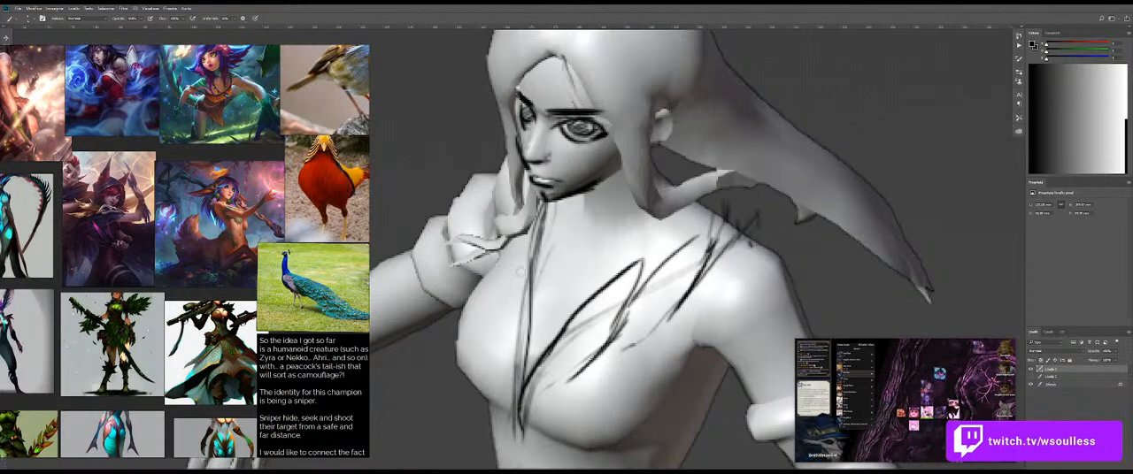
Step: Sketch long curved feather strokes down the short side of the neckline, from beneath the chin to the centre of the chest
left_click_drag(523, 258, 500, 359)
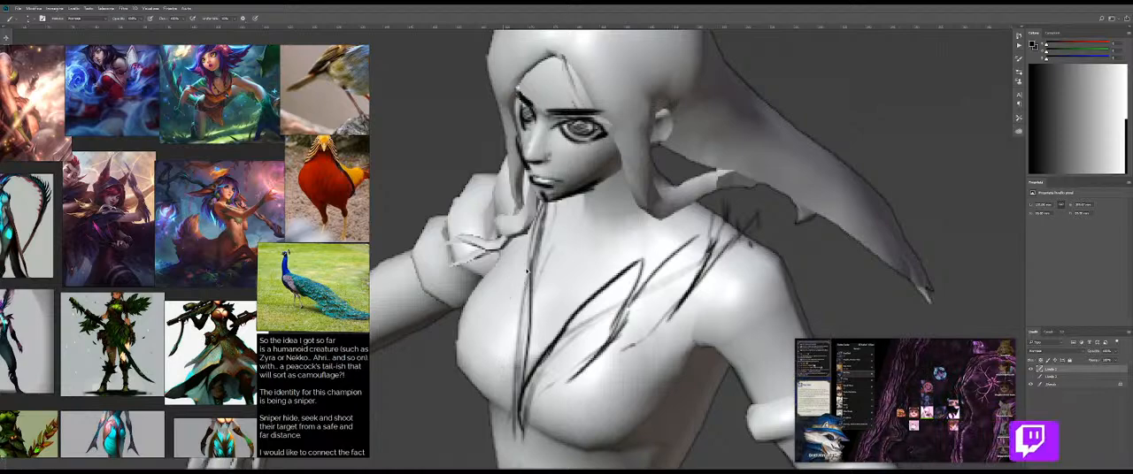
key("ctrl+z")
left_click_drag(516, 255, 524, 382)
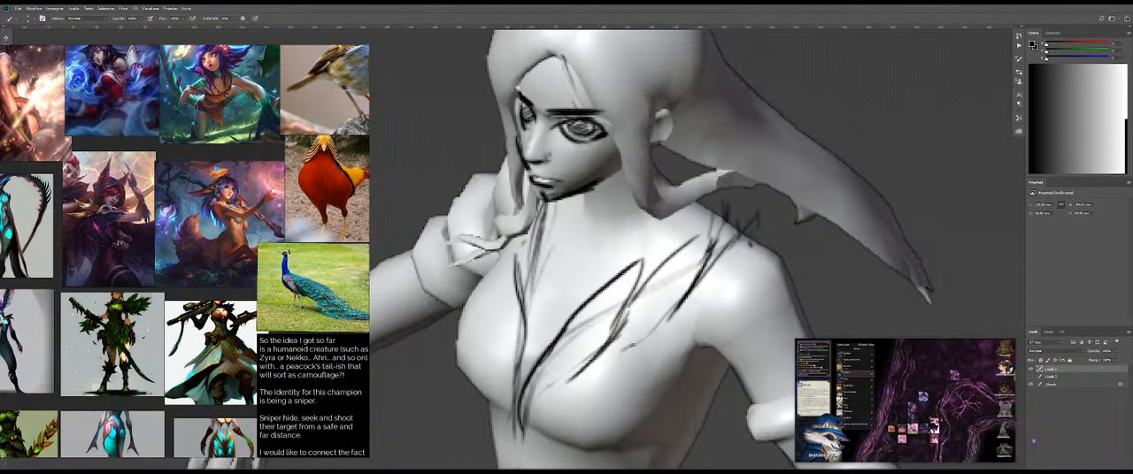
left_click_drag(517, 252, 501, 409)
left_click_drag(540, 216, 527, 294)
mouse_move(532, 191)
left_mouse_down()
mouse_move(509, 302)
mouse_move(524, 276)
left_mouse_up()
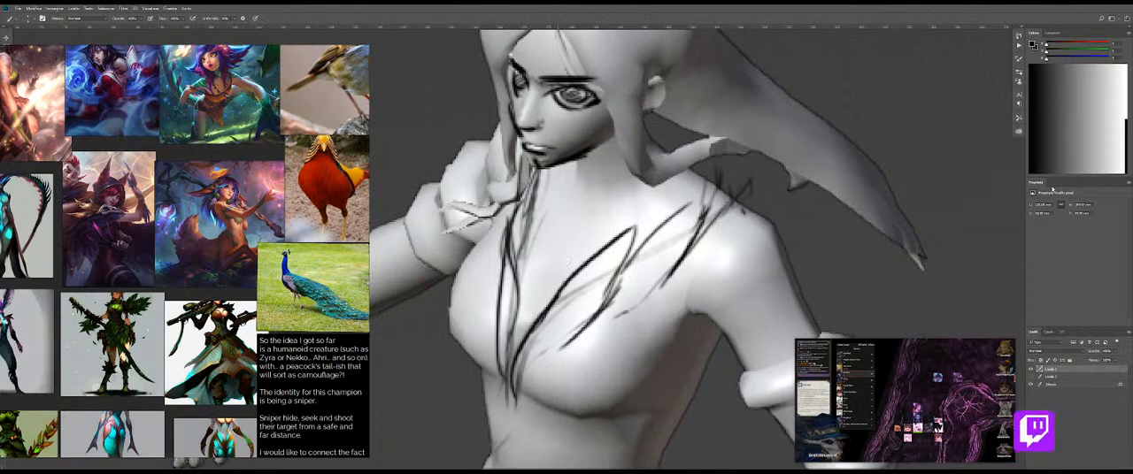
Step: Choose white, turn on Transfer in the brush settings, and start covering the front figure's hair strand over the neck
left_click(1112, 166)
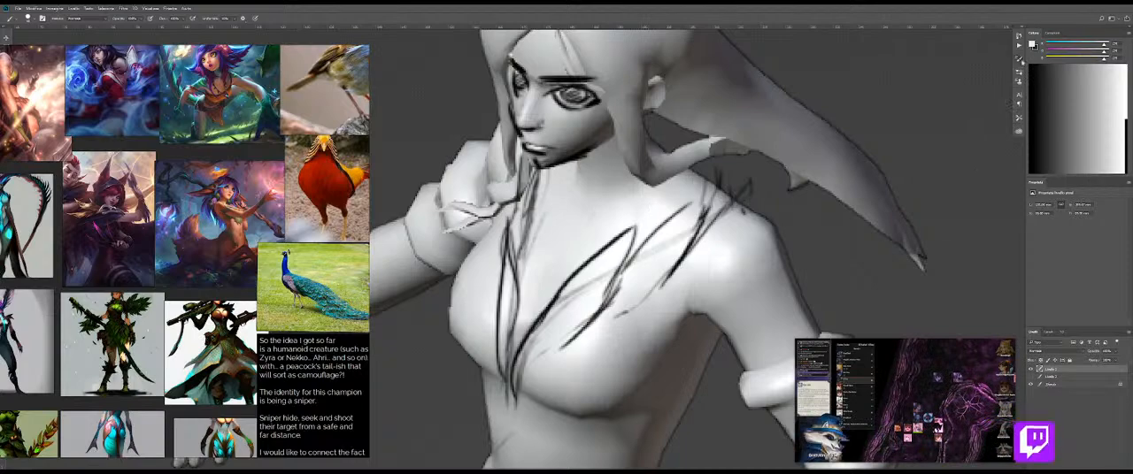
key("F5")
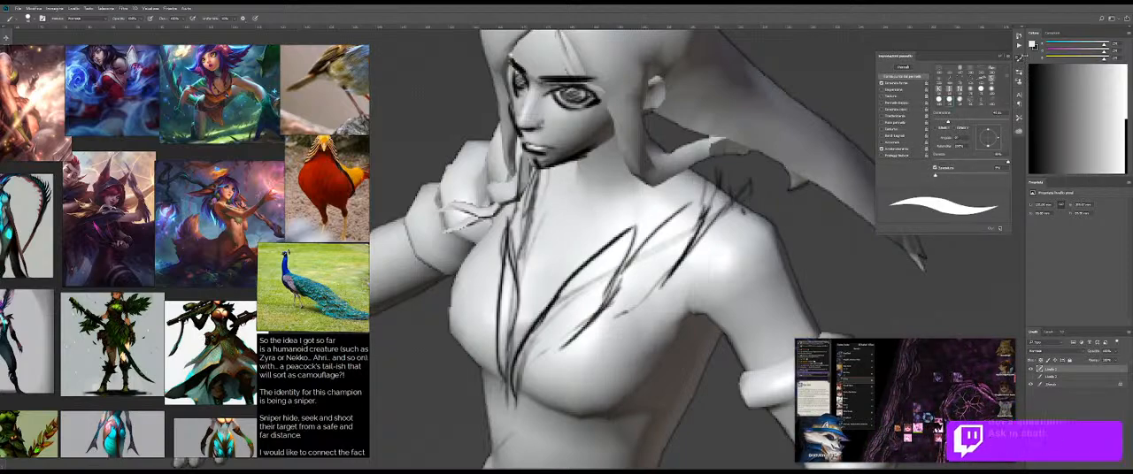
left_click(883, 116)
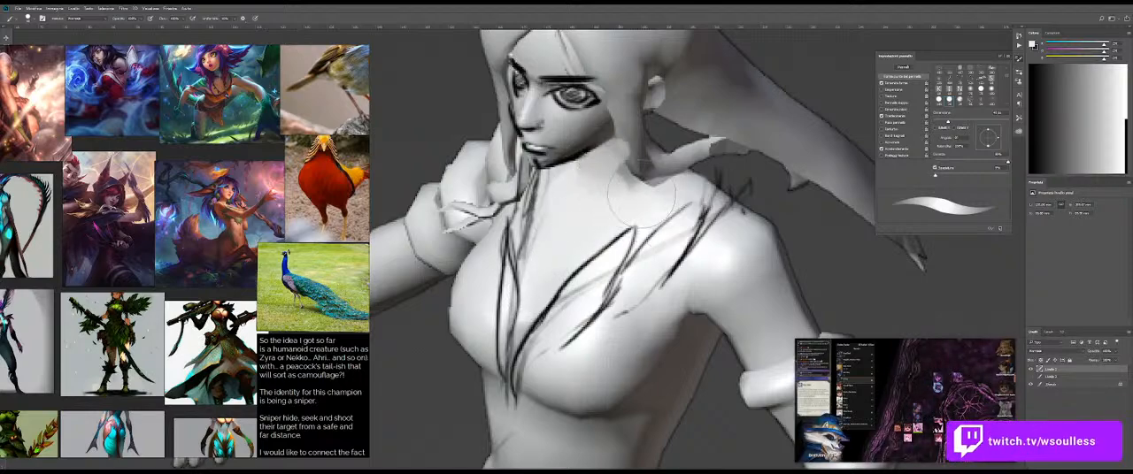
right_click(602, 180, "alt")
left_click_drag(597, 183, 587, 184)
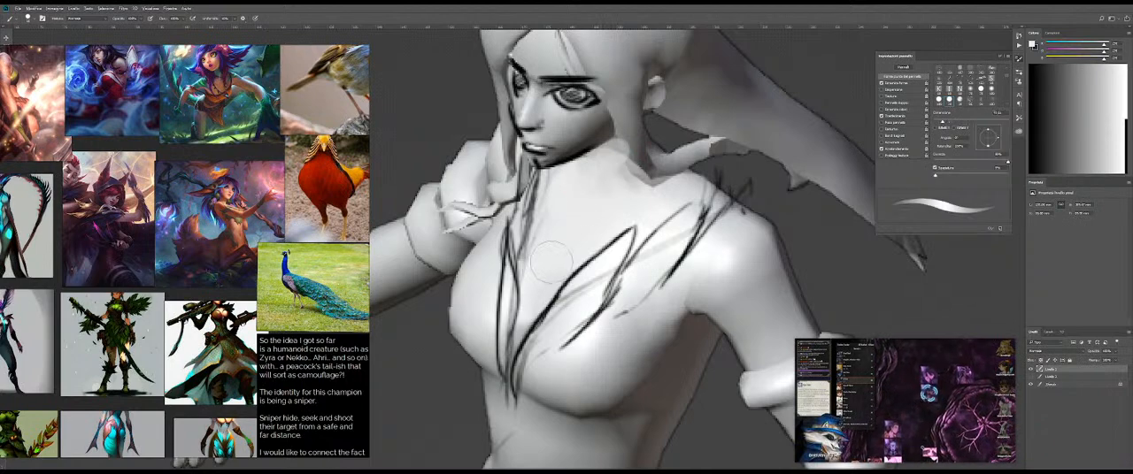
Step: Paint the neck beneath the jaw white, covering the remaining hair strand, and block in a mid-grey shadow under the chin
left_click(1108, 166)
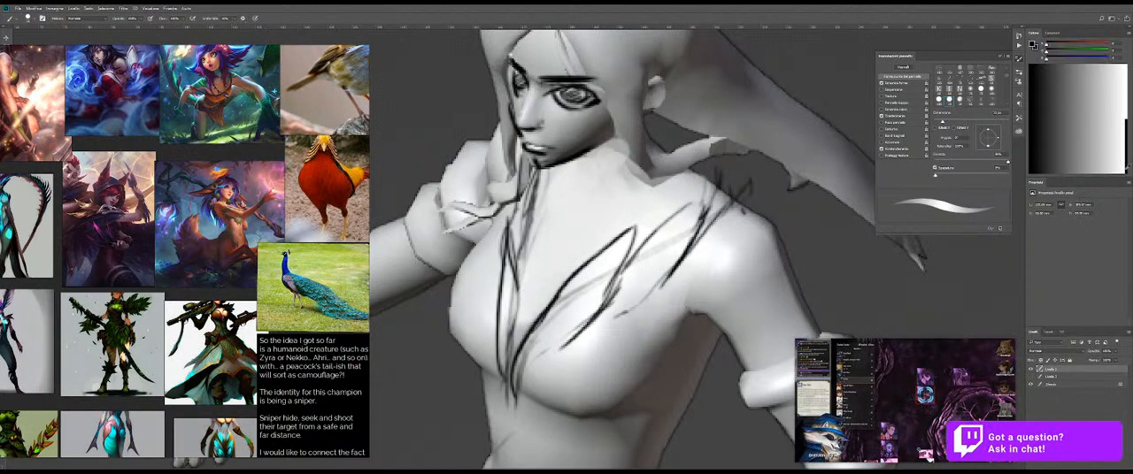
key("x")
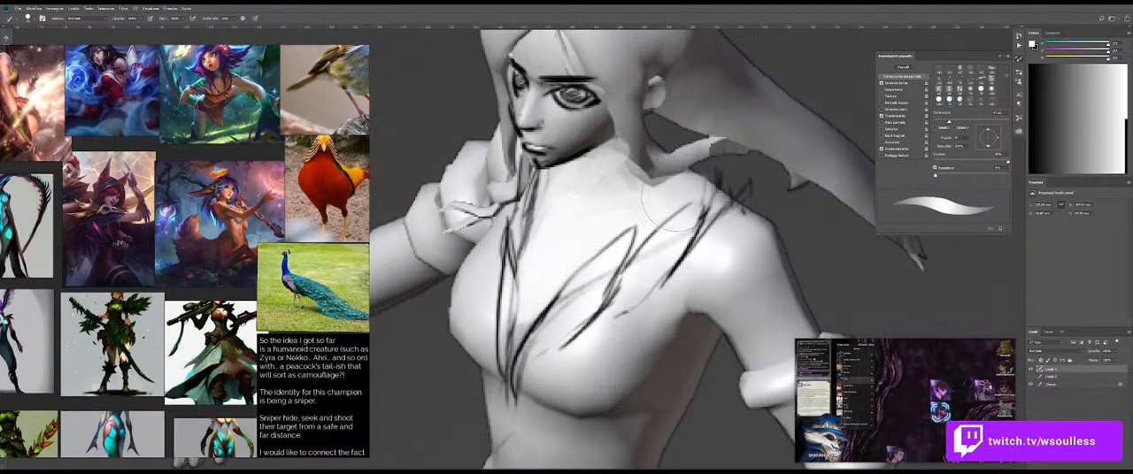
mouse_move(598, 164)
left_mouse_down()
mouse_move(572, 145)
mouse_move(607, 171)
mouse_move(592, 165)
mouse_move(619, 165)
mouse_move(584, 196)
mouse_move(618, 177)
mouse_move(588, 163)
left_mouse_up()
left_click(581, 145, "alt")
left_click(611, 152, "alt")
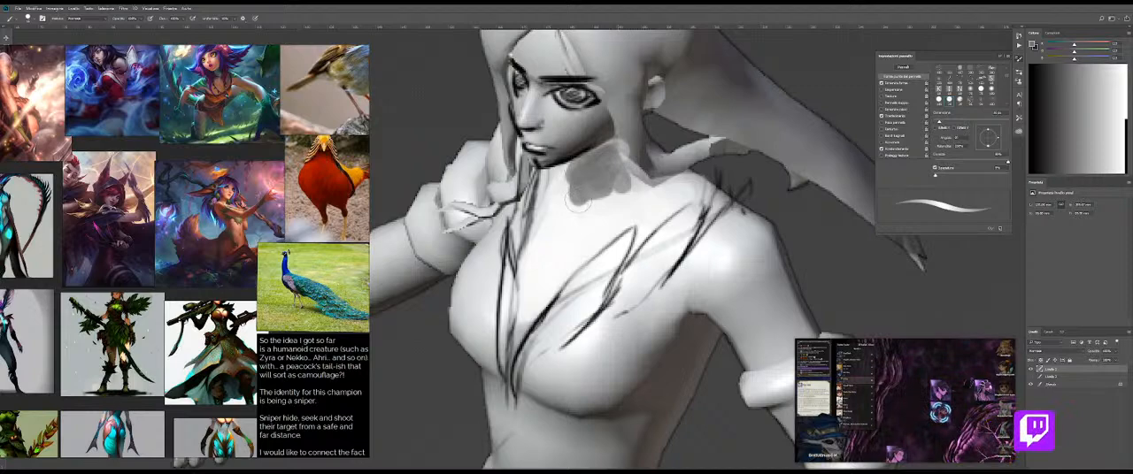
Step: Reshape the grey shadow along the neck by painting light tones over its lower edge
key("x")
mouse_move(627, 207)
left_mouse_down()
mouse_move(566, 210)
mouse_move(623, 207)
mouse_move(588, 200)
mouse_move(603, 193)
mouse_move(569, 206)
mouse_move(629, 194)
left_mouse_up()
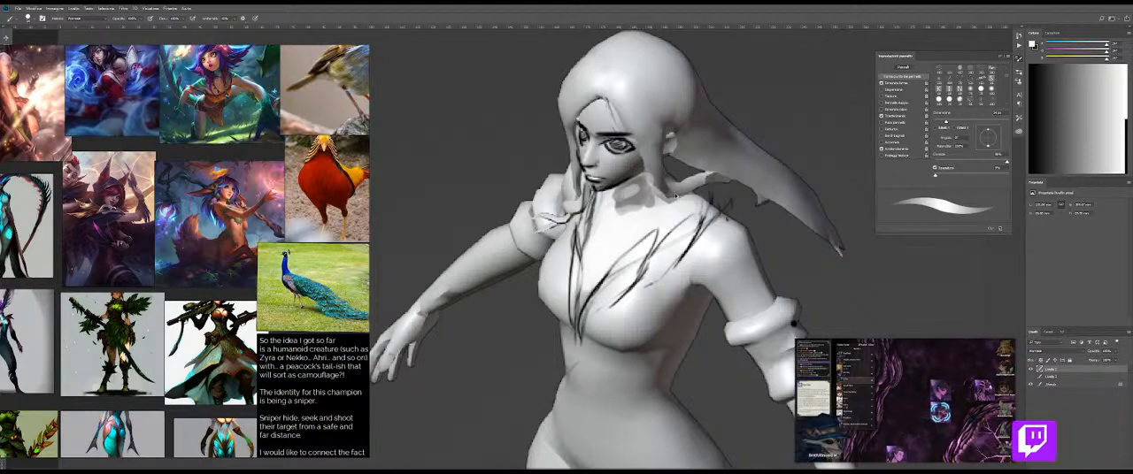
left_click(683, 266)
left_click_drag(628, 191, 646, 200)
Step: Blend the neck shadow with the Mixer Brush and cover it with light skin tones using the Brush
key("shift+b")
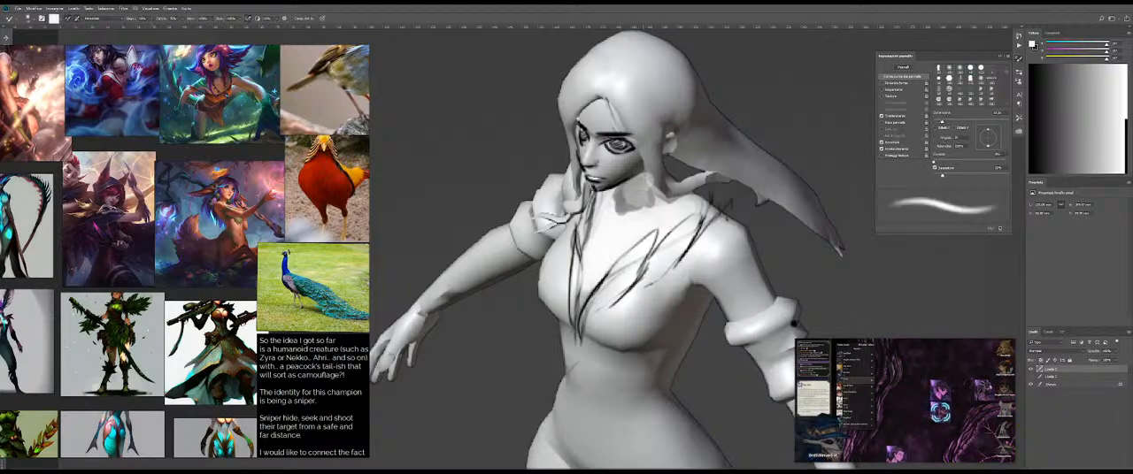
key("b")
key("shift+b")
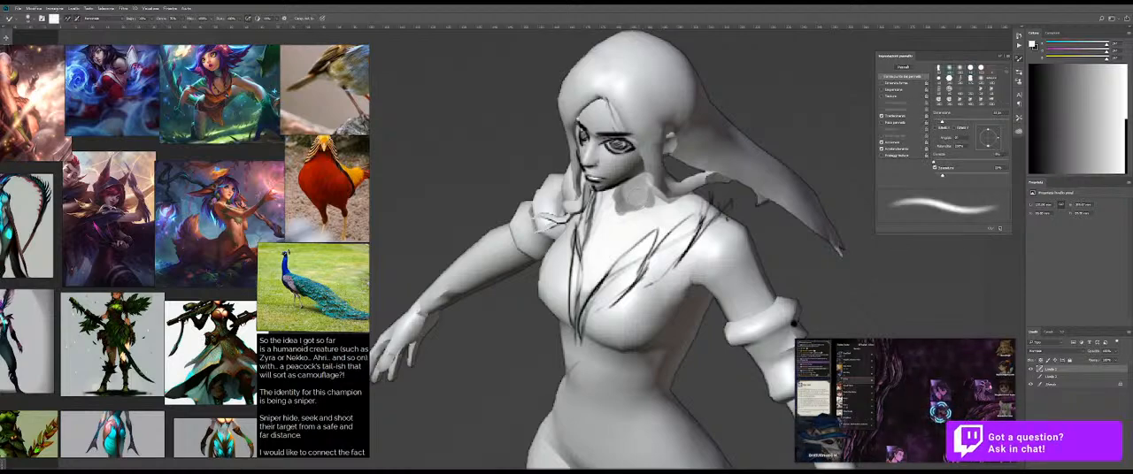
mouse_move(626, 200)
left_mouse_down()
mouse_move(639, 206)
mouse_move(633, 187)
mouse_move(650, 203)
left_mouse_up()
key("b")
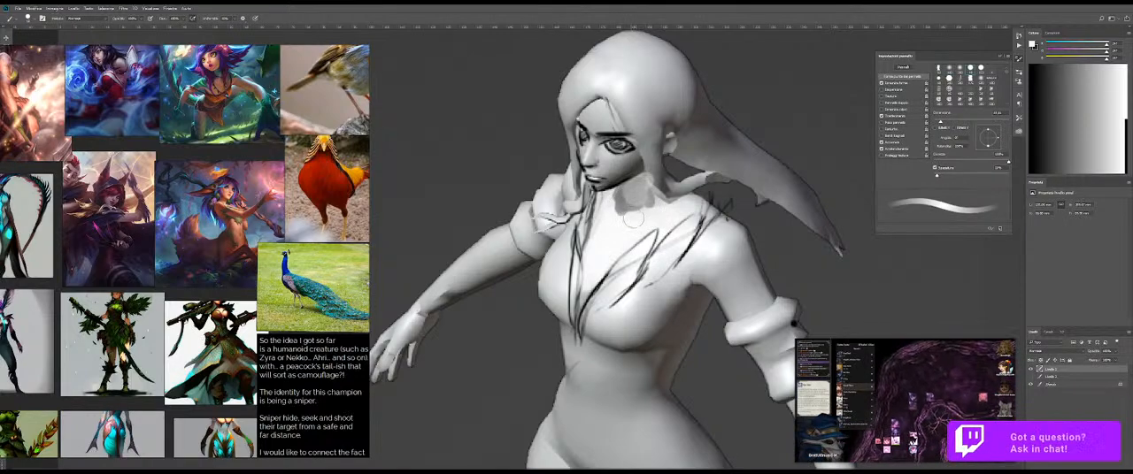
left_click_drag(630, 211, 637, 195)
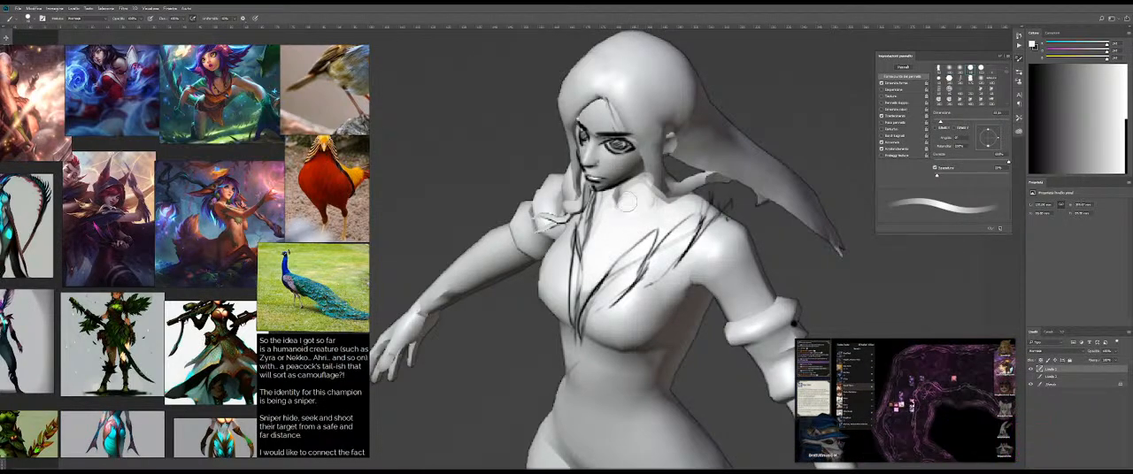
mouse_move(630, 196)
left_mouse_down()
mouse_move(617, 194)
mouse_move(651, 194)
mouse_move(604, 198)
left_mouse_up()
Step: Paint dark grey neck-muscle strokes running from beneath the jaw toward the base of the neck
left_click(624, 161, "alt")
mouse_move(624, 160)
left_mouse_down()
mouse_move(606, 160)
mouse_move(604, 264)
mouse_move(607, 226)
left_mouse_up()
left_click(620, 161, "alt")
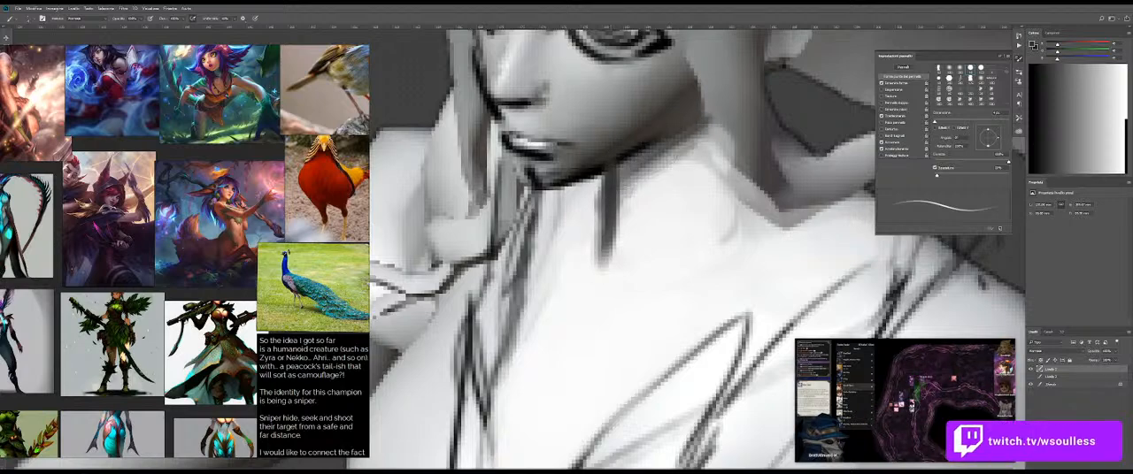
left_click_drag(681, 167, 621, 217)
scroll(602, 281, "down", 5)
scroll(619, 275, "up", 6)
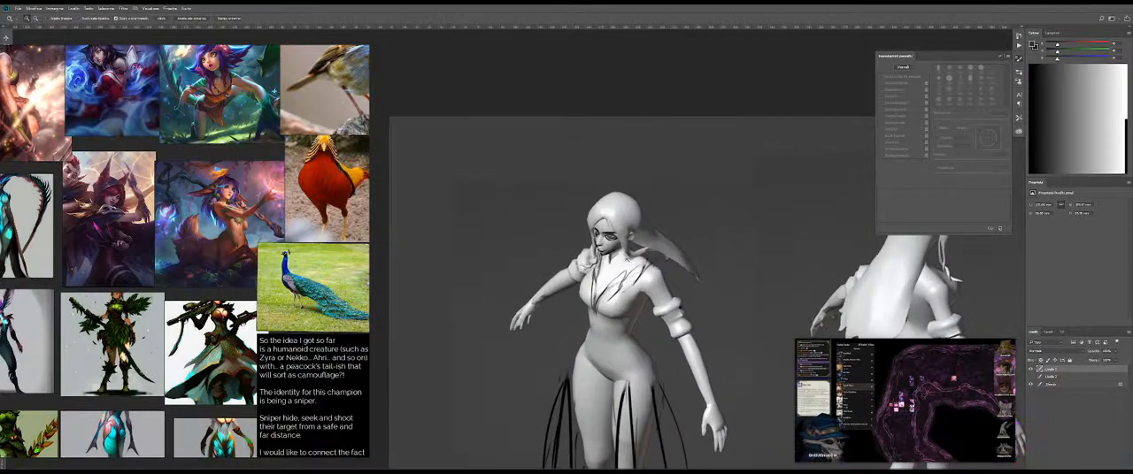
scroll(564, 294, "down", 3)
scroll(543, 248, "down", 3)
mouse_move(558, 218)
left_mouse_down()
mouse_move(568, 218)
mouse_move(559, 250)
left_mouse_up()
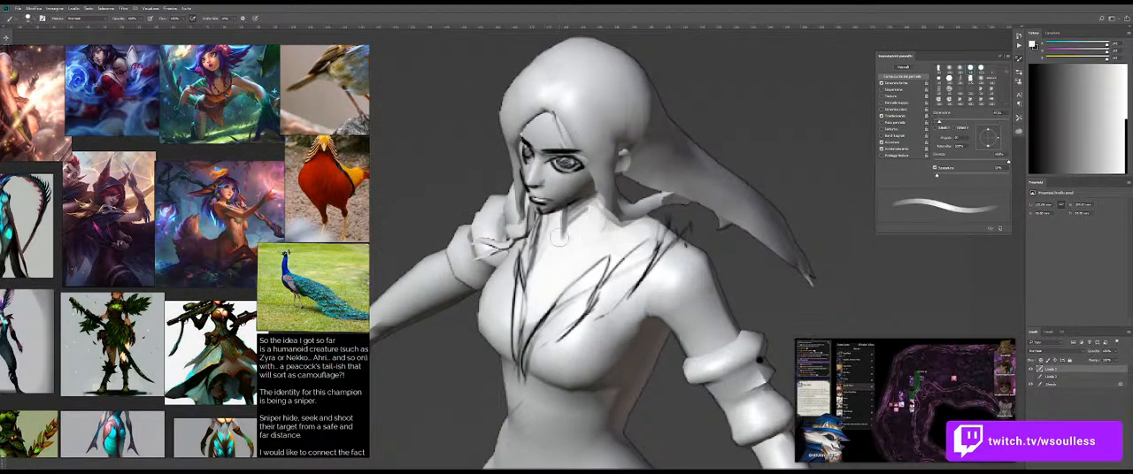
key("ctrl+z")
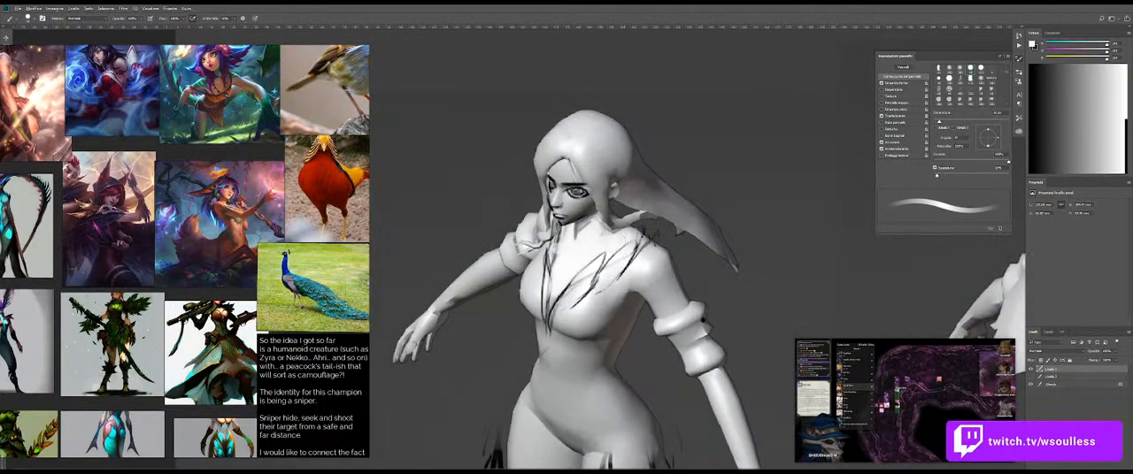
Step: Paint over the front figure's hair crown and ponytail with a large brush in the dark background grey
left_click(718, 184, "alt")
mouse_move(652, 165)
left_mouse_down()
mouse_move(648, 195)
mouse_move(722, 223)
mouse_move(668, 192)
mouse_move(750, 240)
left_mouse_up()
key("ctrl+z")
mouse_move(647, 142)
left_mouse_down()
mouse_move(626, 117)
mouse_move(565, 107)
mouse_move(481, 161)
left_mouse_up()
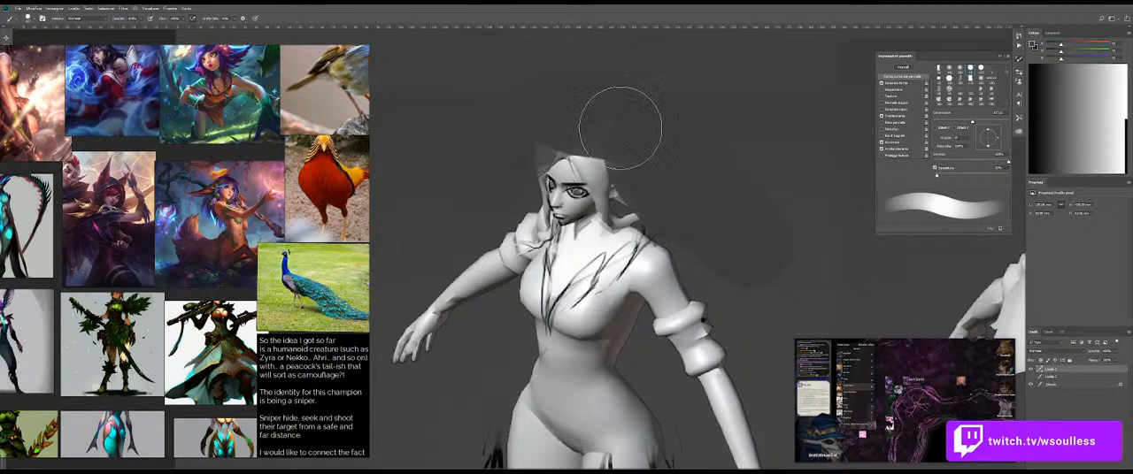
Step: Shade the front figure's cheek and jawline with grey tones sampled from the face
left_click_drag(606, 211, 608, 212)
mouse_move(610, 212)
left_mouse_down()
mouse_move(617, 238)
mouse_move(590, 221)
mouse_move(619, 211)
mouse_move(586, 193)
mouse_move(599, 210)
left_mouse_up()
left_click(615, 235, "alt")
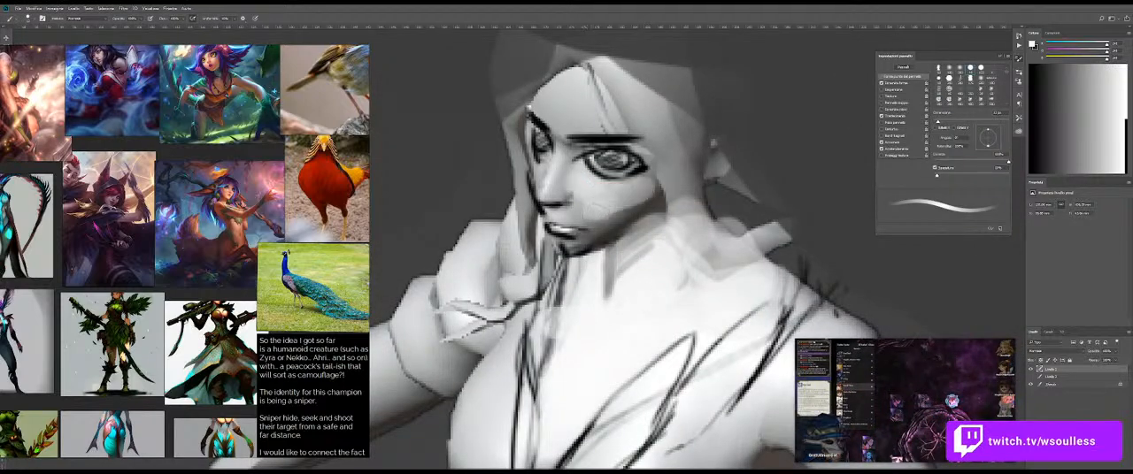
left_click(655, 187, "alt")
left_click_drag(659, 173, 607, 219)
left_click_drag(571, 160, 555, 187)
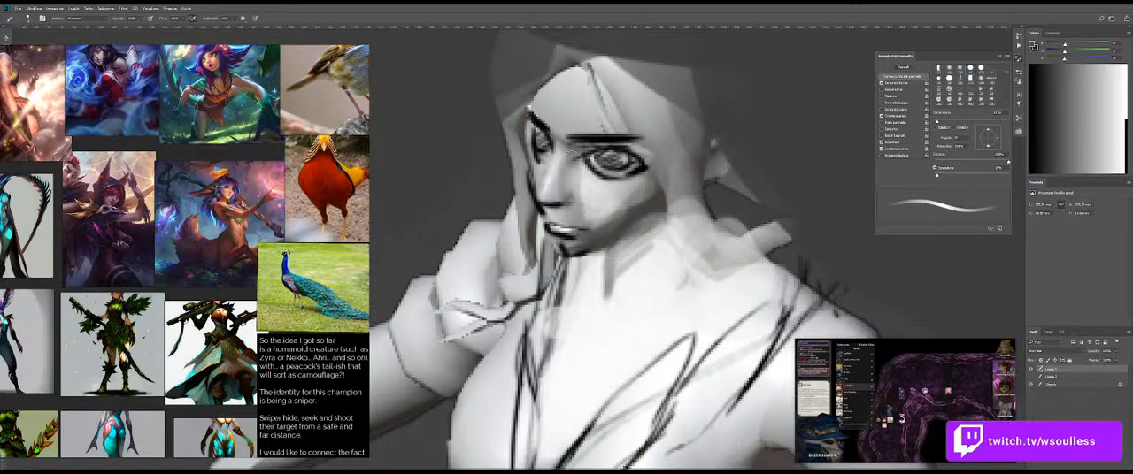
Step: Shade the nose bridge between the brows and the far side of the face with sampled darker greys
left_click(591, 147, "alt")
left_click_drag(600, 144, 608, 139)
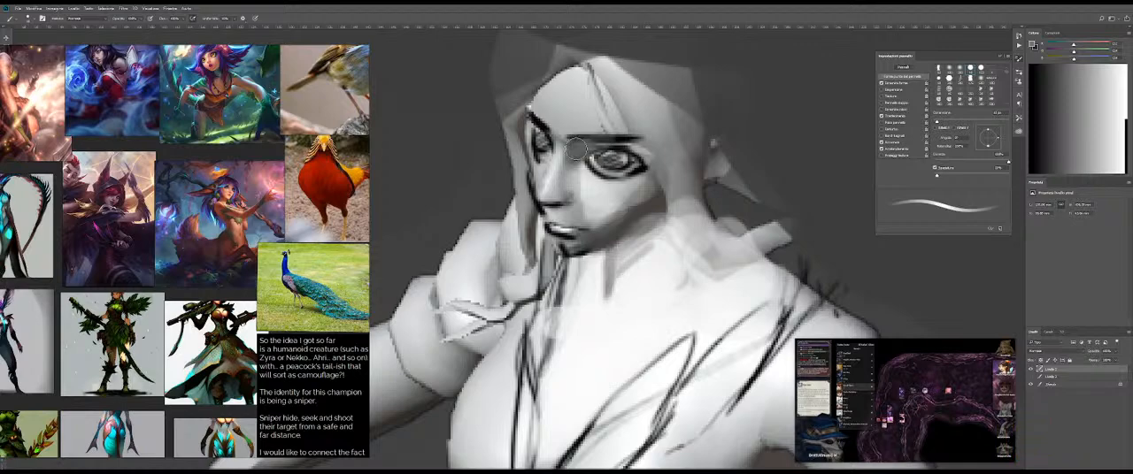
left_click(606, 139, "alt")
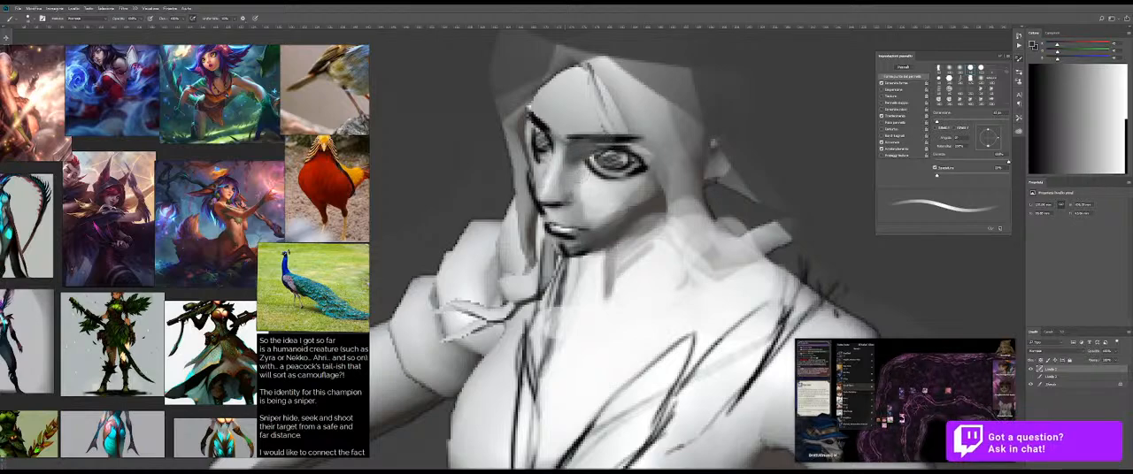
left_click_drag(536, 177, 537, 141)
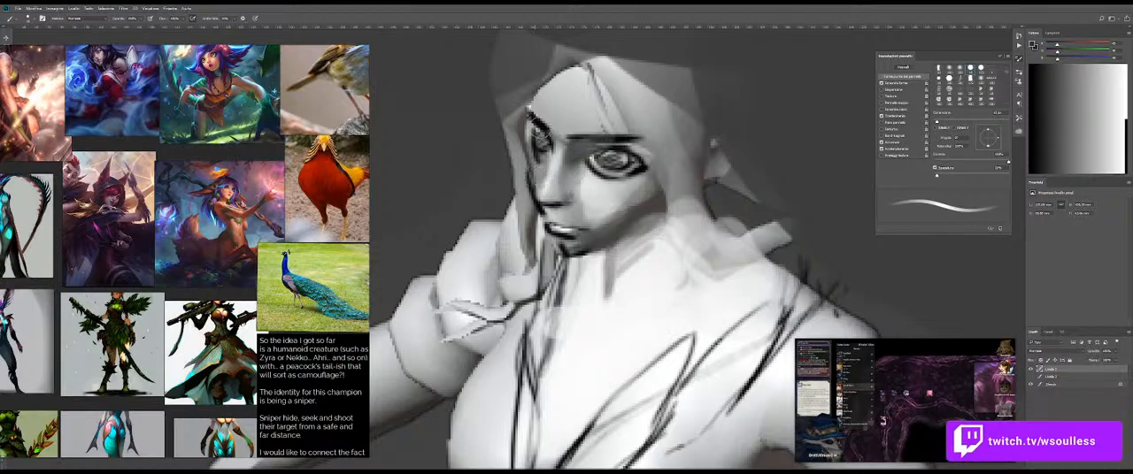
left_click(600, 190, "alt")
left_click(600, 189, "alt")
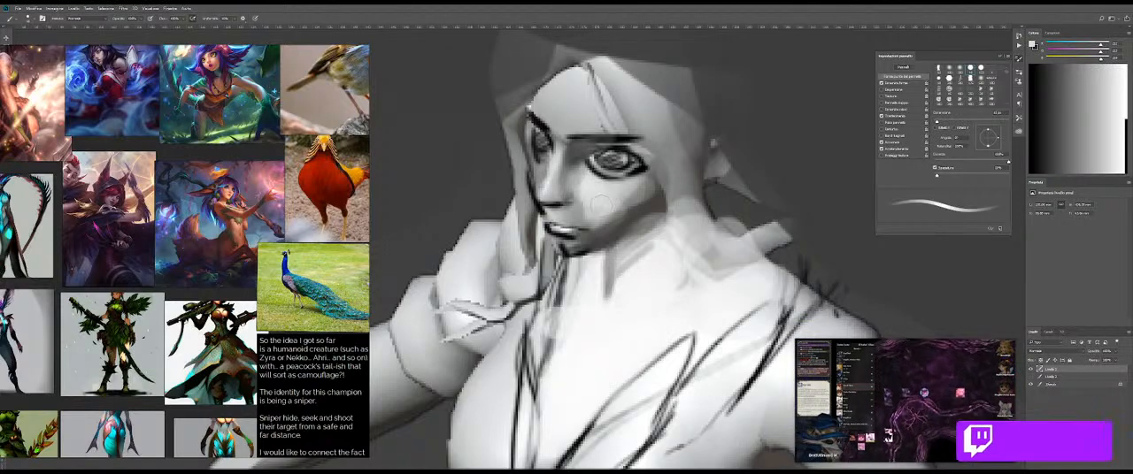
Step: Blend the shading on the near cheek and beside the mouth with the Mixer Brush
key("shift+b")
mouse_move(609, 196)
left_mouse_down()
mouse_move(557, 236)
mouse_move(616, 237)
left_mouse_up()
key("shift+b")
left_click(596, 237, "alt")
key("b")
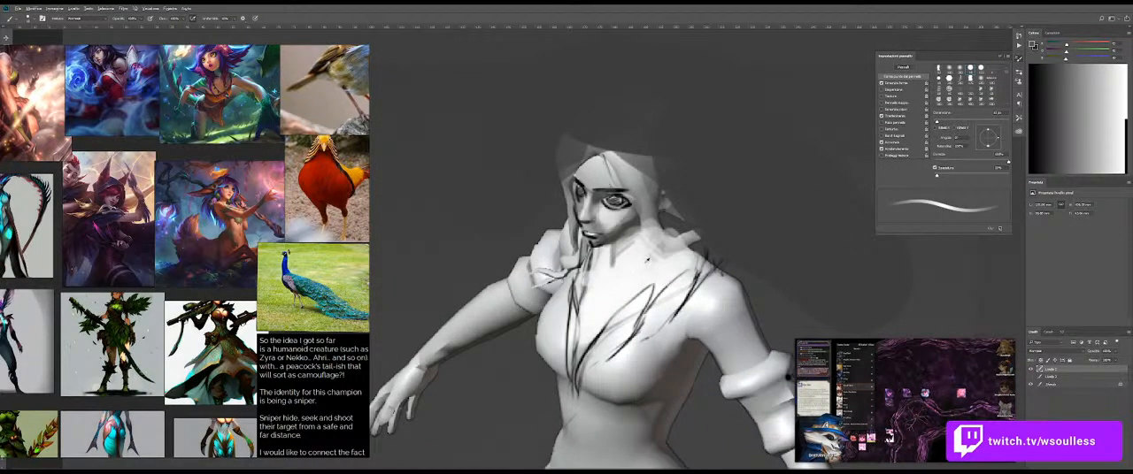
Step: Refine the jaw, lower cheek and upper neck shading with sampled greys and a slightly resized brush
left_click(627, 240, "alt")
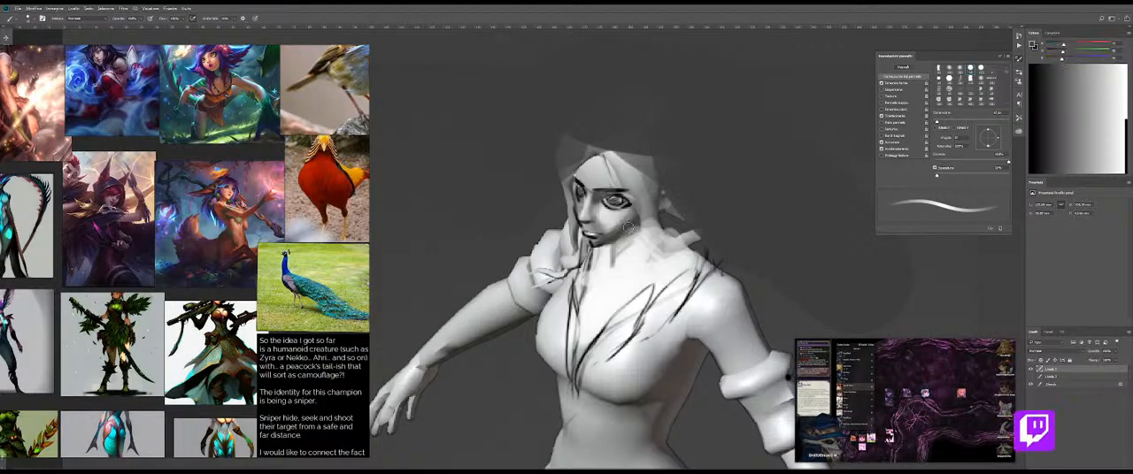
key("]")
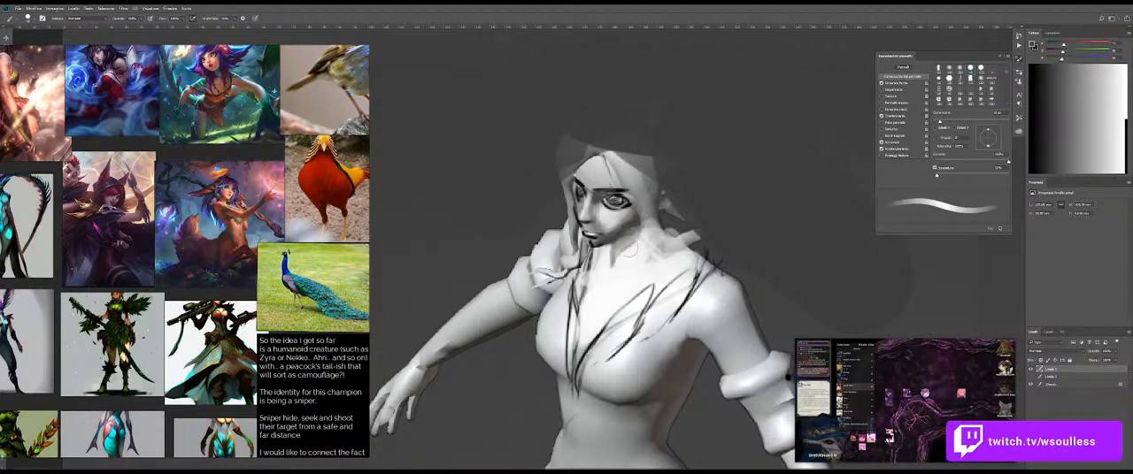
key("shift+b")
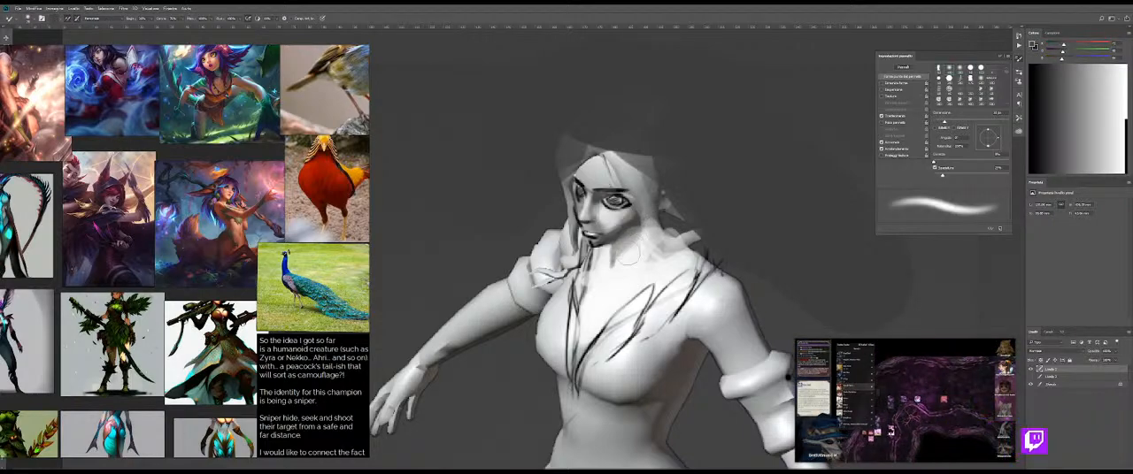
key("shift+b")
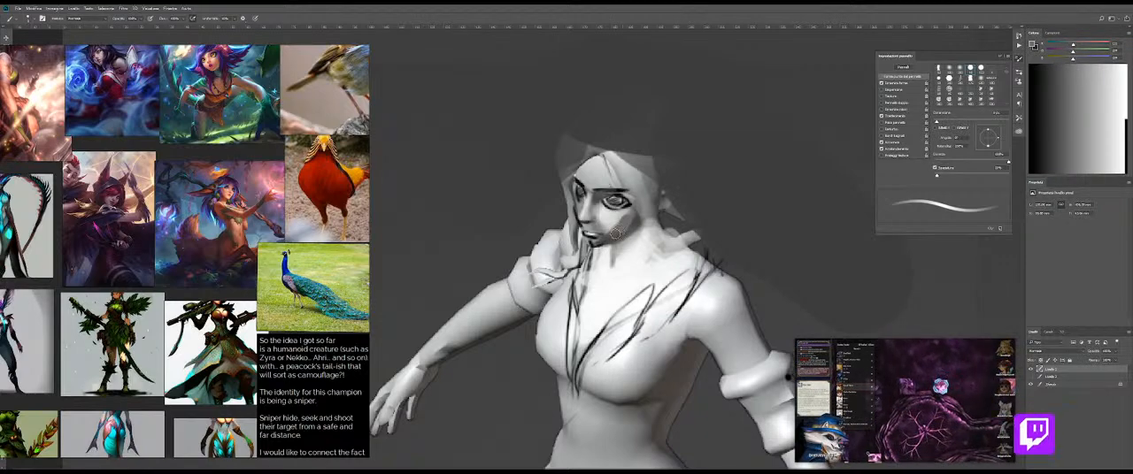
left_click(633, 236, "alt")
mouse_move(650, 263)
left_mouse_down()
mouse_move(593, 263)
mouse_move(628, 263)
left_mouse_up()
mouse_move(628, 231)
left_mouse_down()
mouse_move(680, 231)
mouse_move(656, 230)
left_mouse_up()
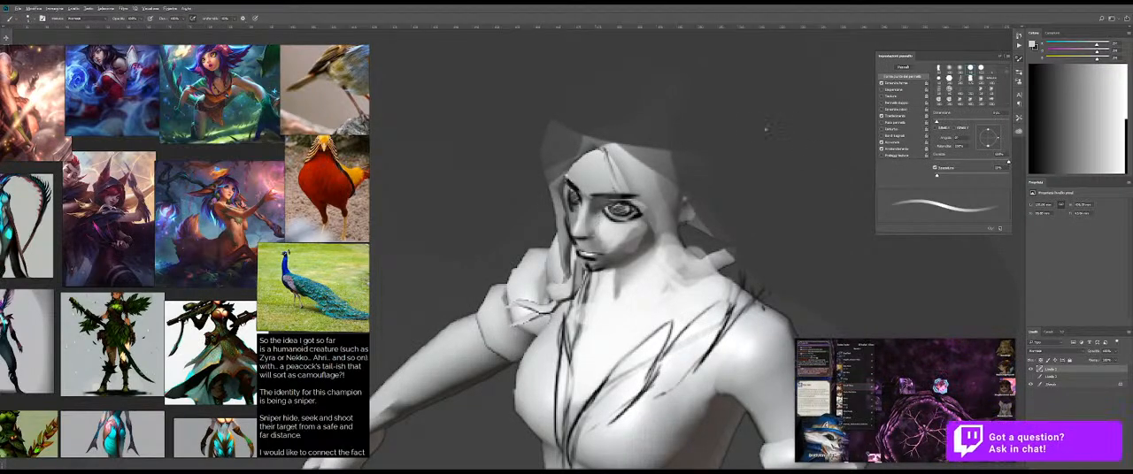
Step: Choose black and paint a small solid oval in the empty background beside the front figure's head
left_click(1032, 162)
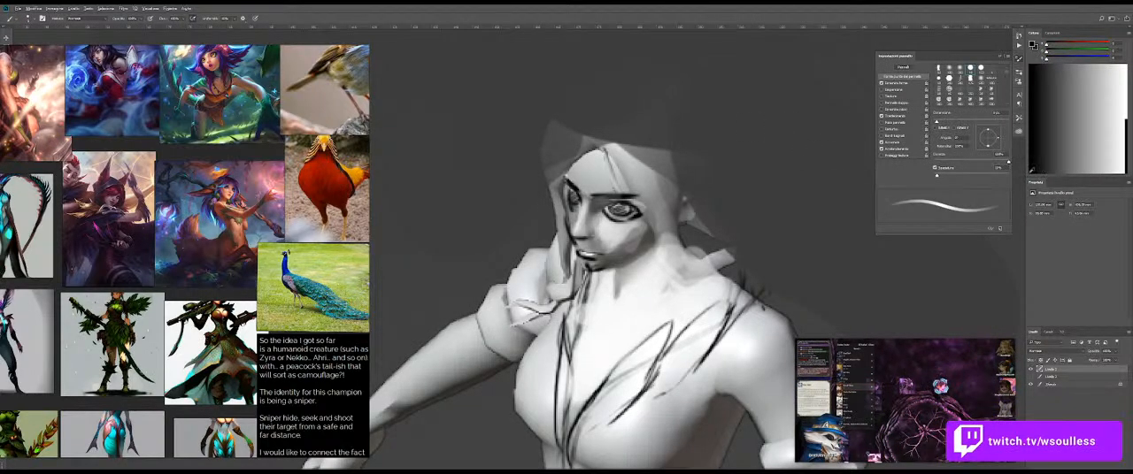
left_click(472, 90)
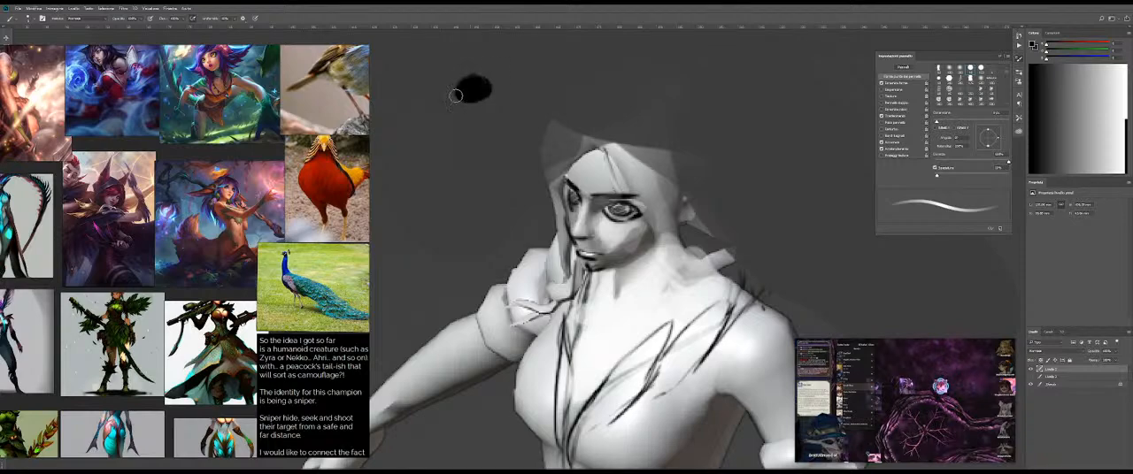
left_click(469, 90)
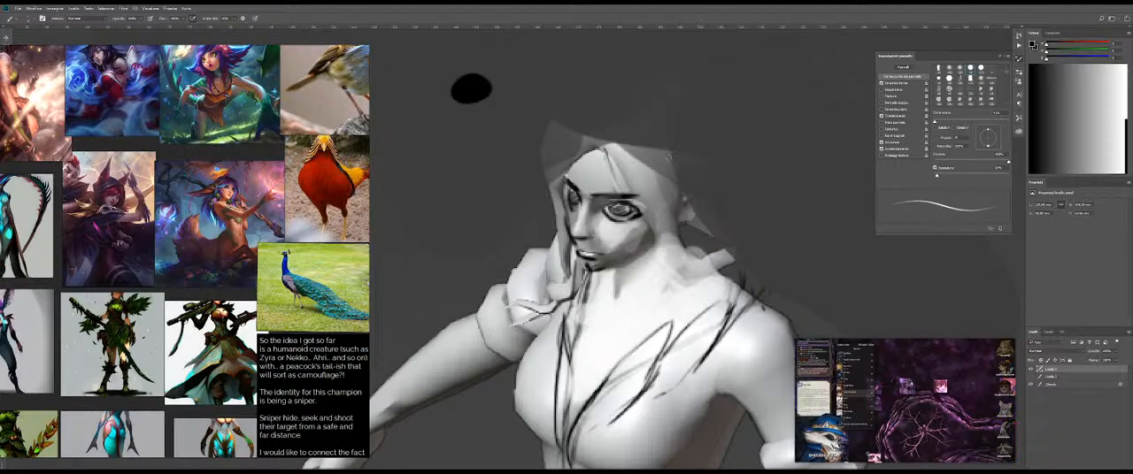
right_click(674, 203, "alt")
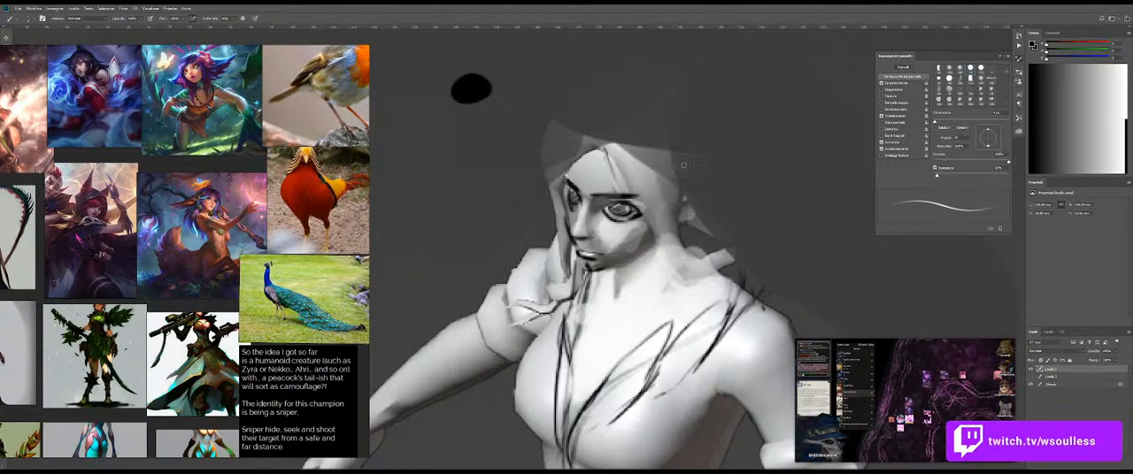
left_click_drag(707, 133, 678, 233)
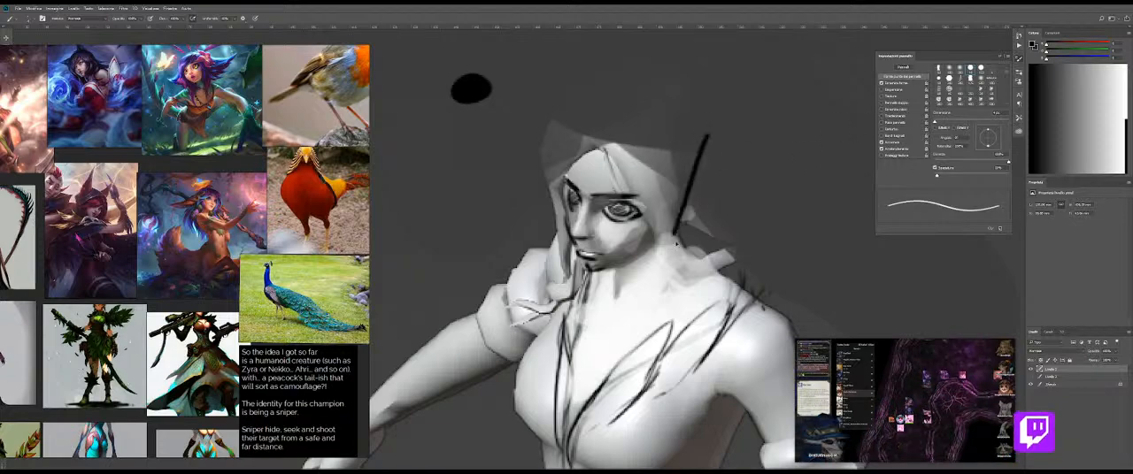
key("ctrl+z")
left_click_drag(680, 130, 674, 224)
key("ctrl+z")
right_click(680, 176, "alt")
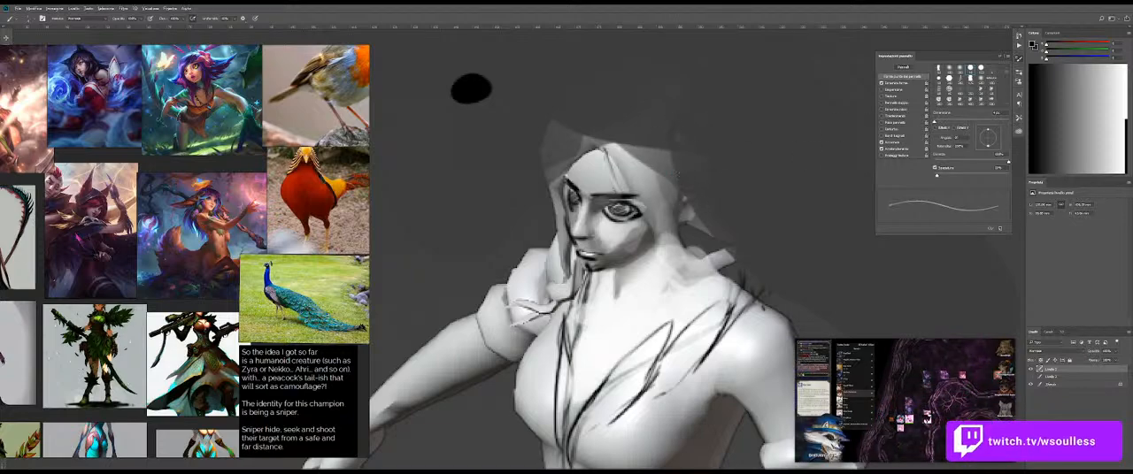
left_click_drag(685, 143, 668, 265)
left_click_drag(654, 153, 644, 270)
key("ctrl+z")
key("ctrl+z")
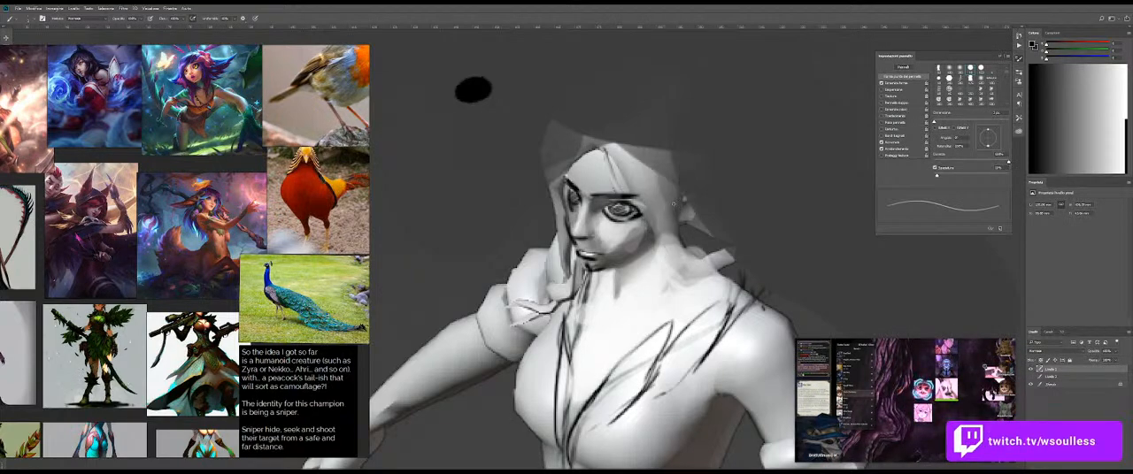
Step: Sketch the front figure's rounded hair crown, near-side hair outline and loose strands over the forehead and beside the jaw in black
left_click_drag(586, 135, 646, 84)
mouse_move(575, 88)
left_mouse_down()
mouse_move(732, 140)
mouse_move(718, 204)
left_mouse_up()
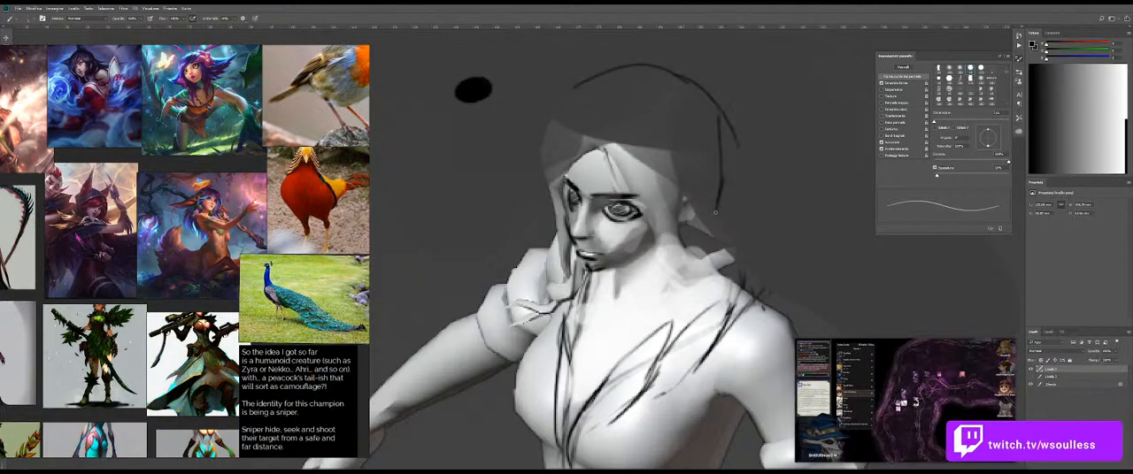
left_click_drag(718, 117, 713, 241)
left_click_drag(623, 166, 669, 246)
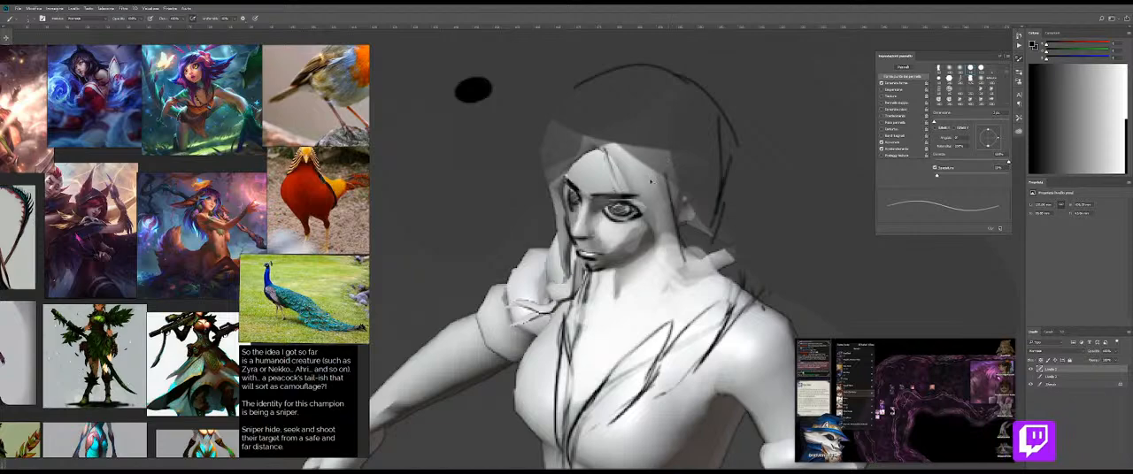
key("ctrl+z")
mouse_move(616, 150)
left_mouse_down()
mouse_move(657, 246)
mouse_move(674, 240)
left_mouse_up()
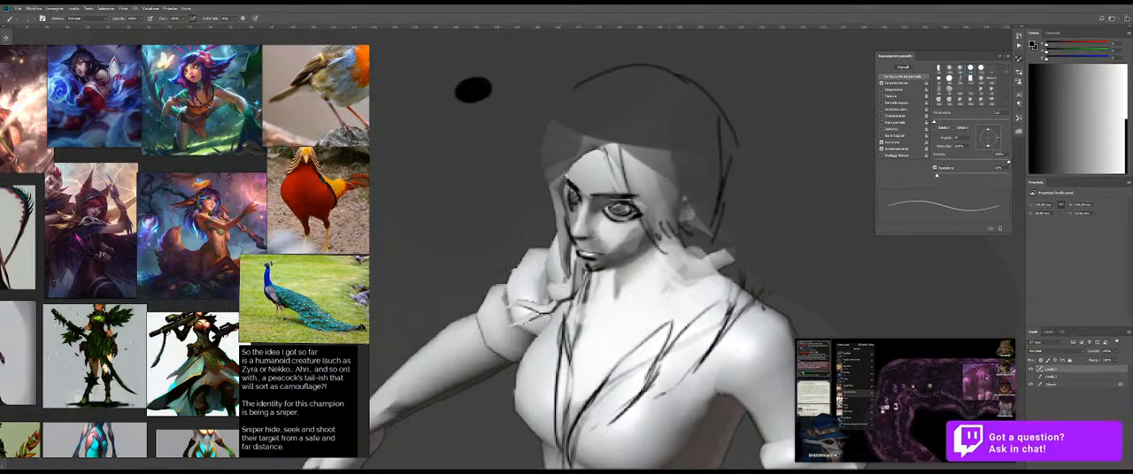
left_click_drag(598, 142, 612, 183)
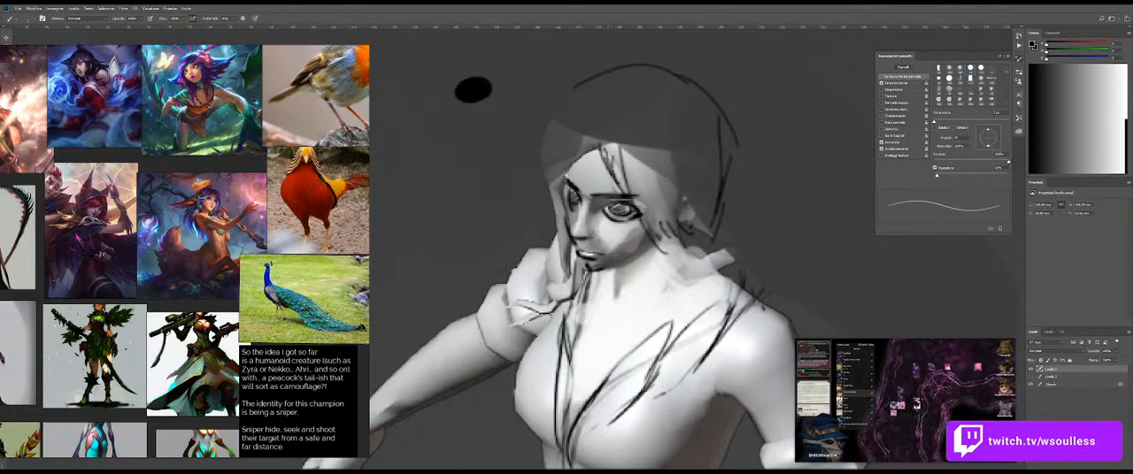
Step: Sketch a swept fringe line across the forehead and outline the hair on the far side of the face
left_click_drag(594, 150, 560, 179)
key("ctrl+z")
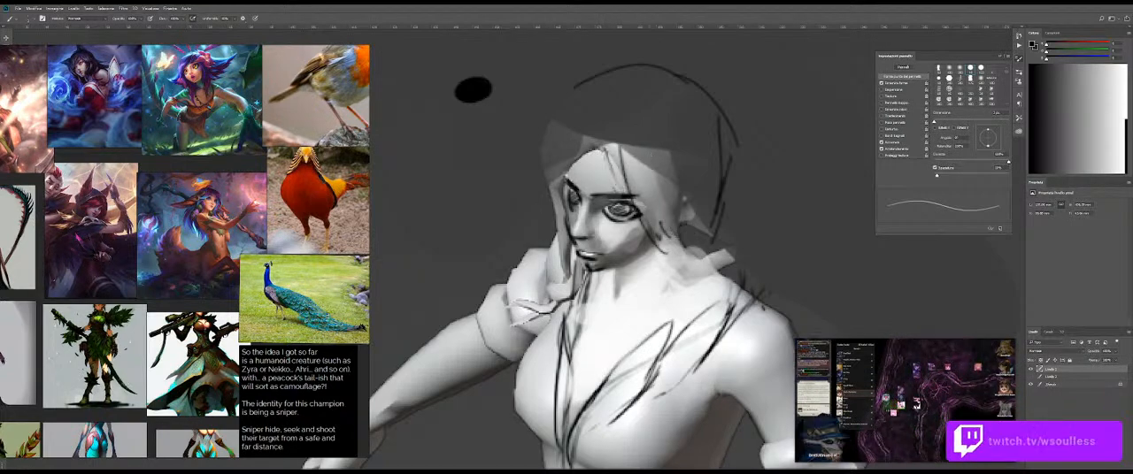
mouse_move(640, 121)
left_mouse_down()
mouse_move(619, 190)
mouse_move(619, 144)
mouse_move(568, 176)
left_mouse_up()
key("ctrl+z")
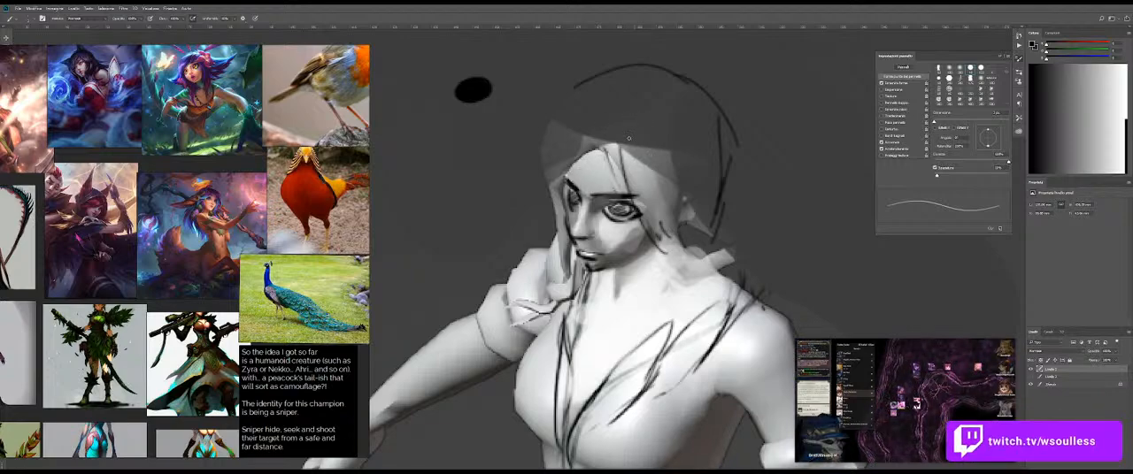
left_click_drag(634, 128, 561, 164)
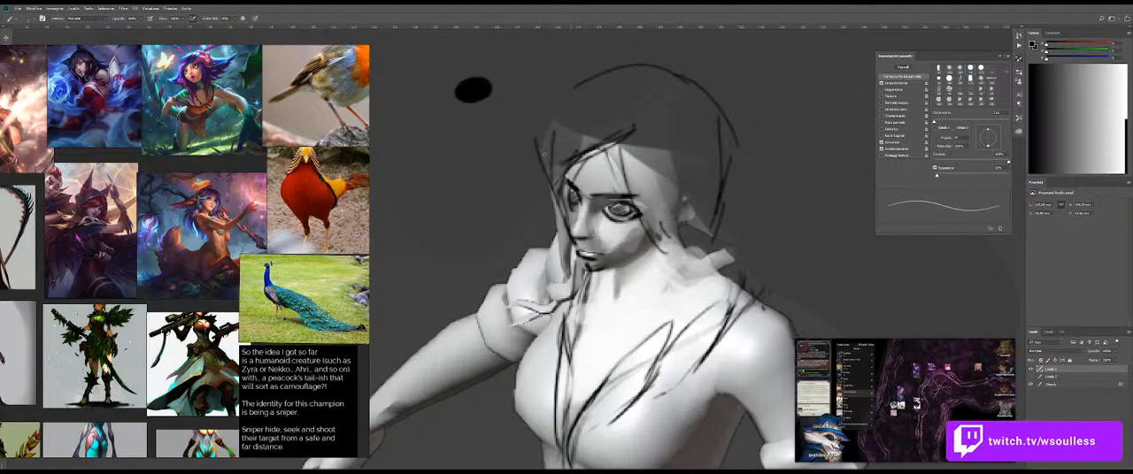
left_click_drag(544, 135, 548, 168)
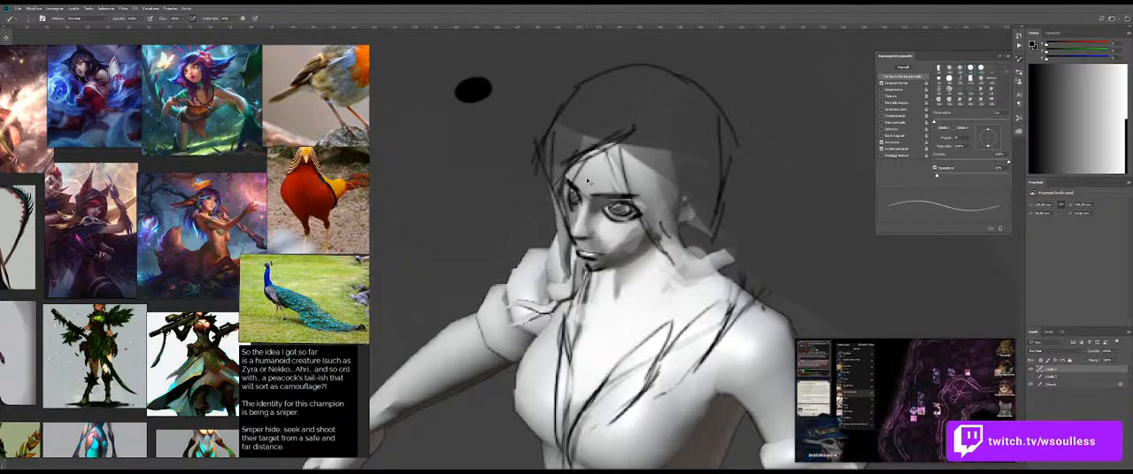
Step: Rework the far-side hair contour with darker strokes from the crown down to the cheek
key("e")
left_click_drag(567, 96, 546, 137)
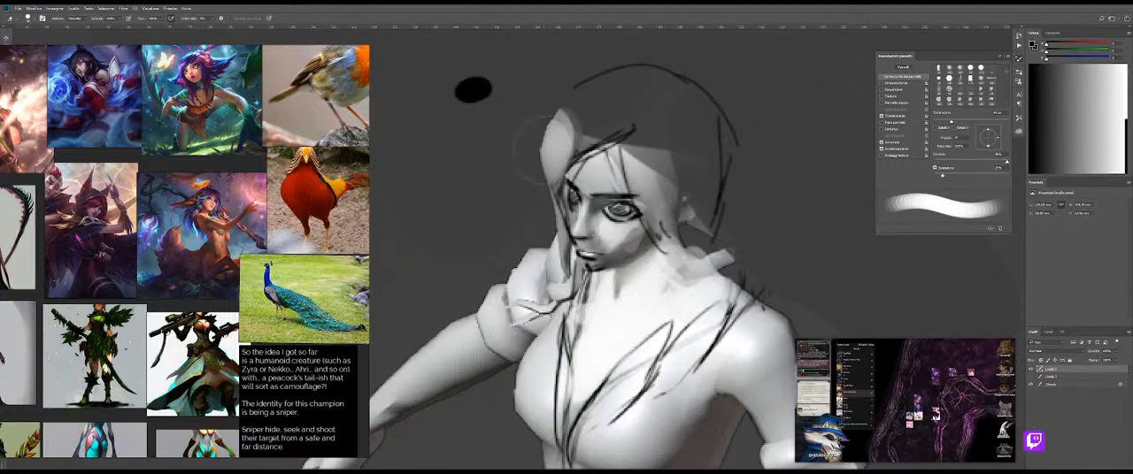
key("b")
left_click_drag(574, 97, 561, 217)
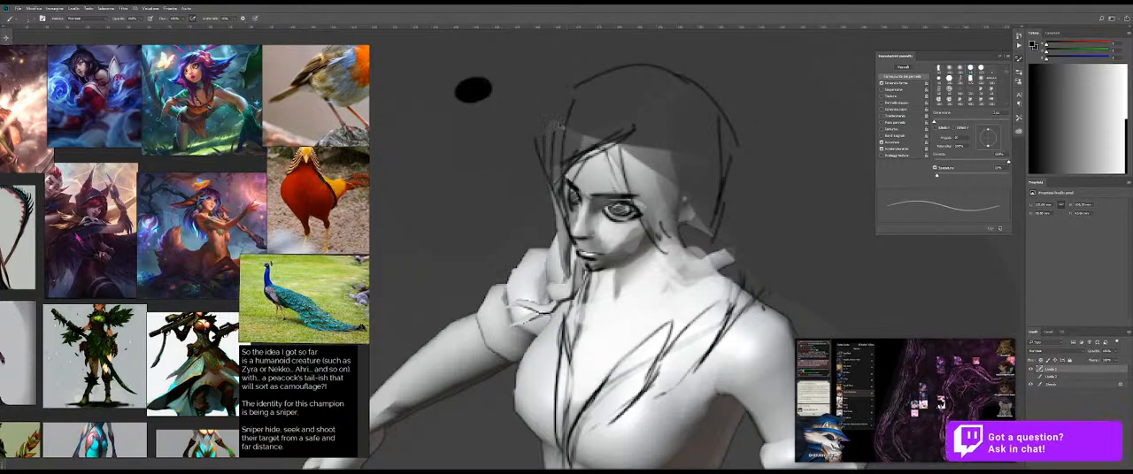
left_click_drag(559, 186, 560, 108)
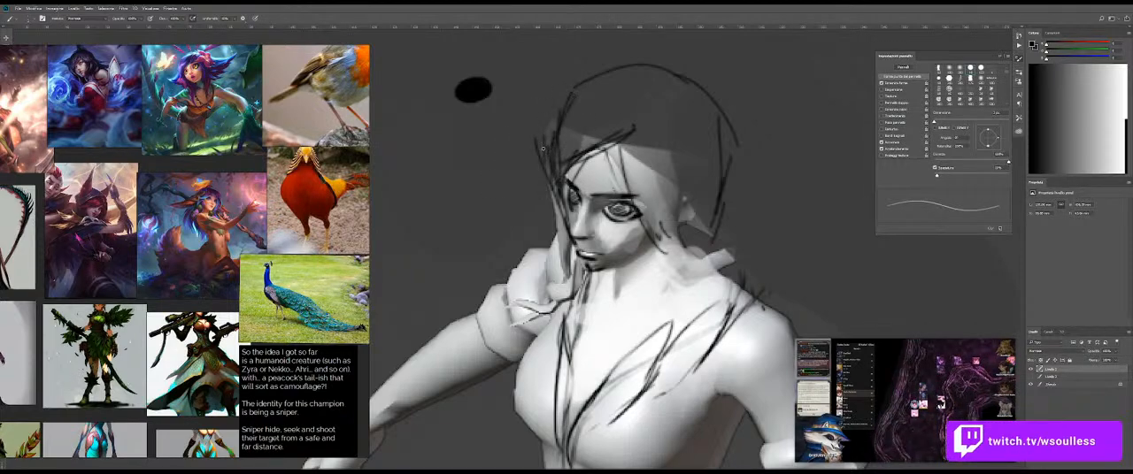
Step: Remove the stray lines outside the far-side hair contour, covering them with the sampled background grey
key("e")
key("b")
left_click(512, 131, "alt")
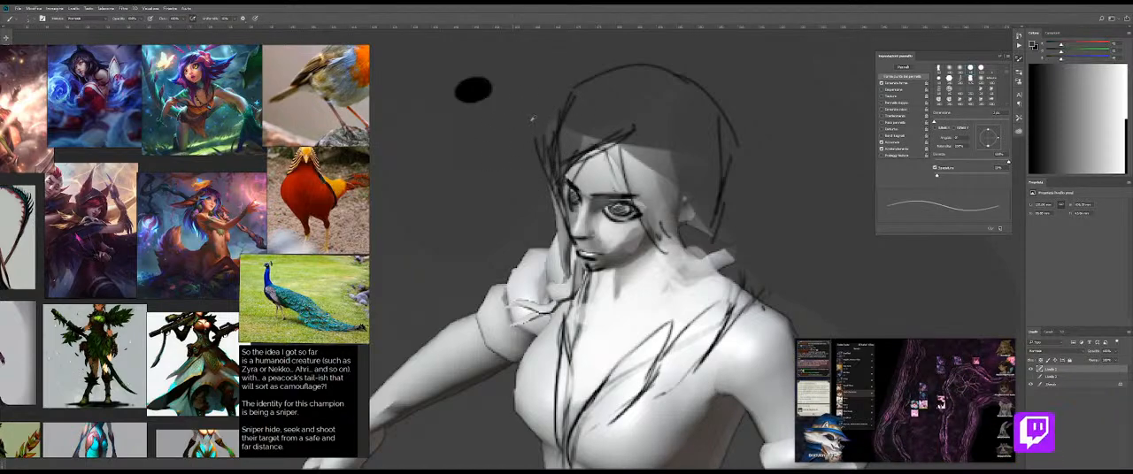
key("e")
left_click_drag(526, 120, 522, 154)
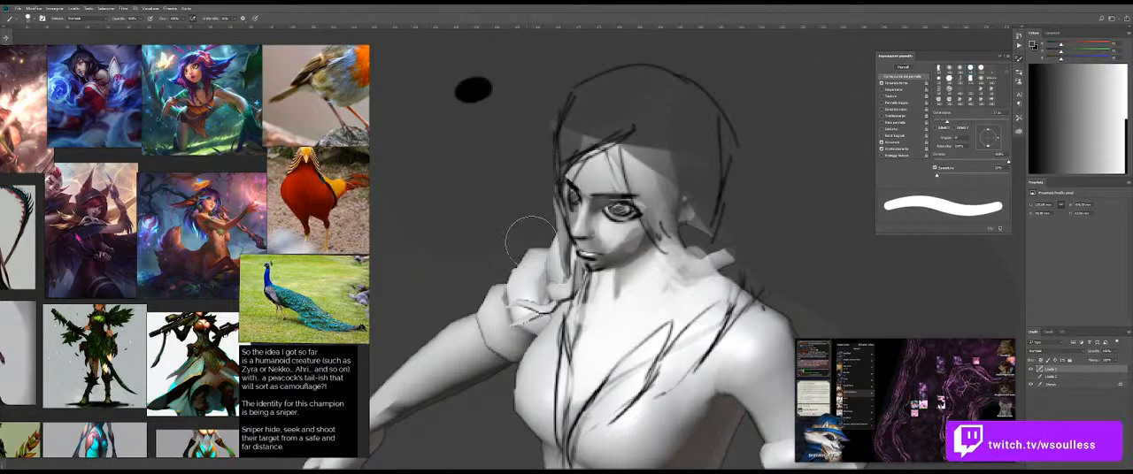
right_click(537, 213, "alt")
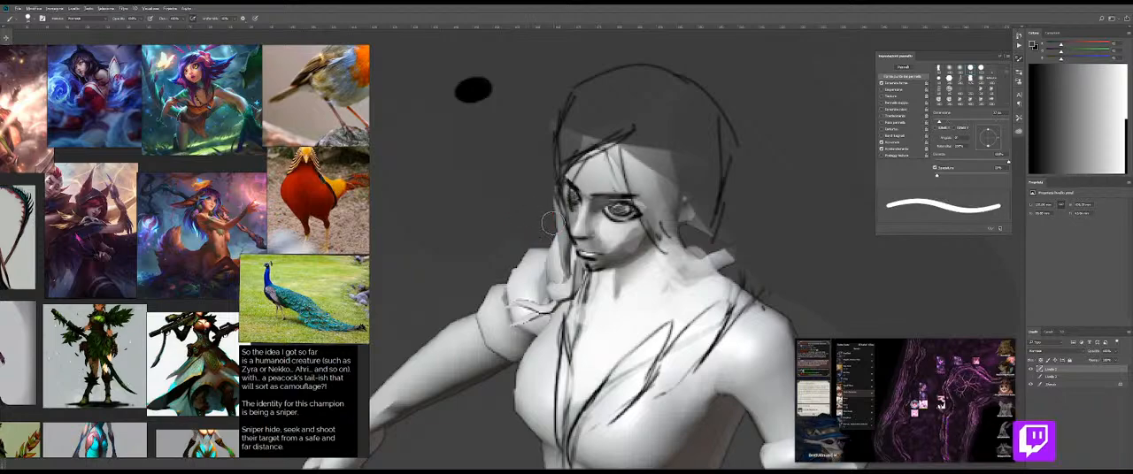
key("x")
mouse_move(704, 330)
left_mouse_down()
mouse_move(664, 230)
mouse_move(624, 251)
mouse_move(699, 290)
left_mouse_up()
left_click(718, 299, "alt")
right_click(687, 262, "alt")
key("ctrl+z")
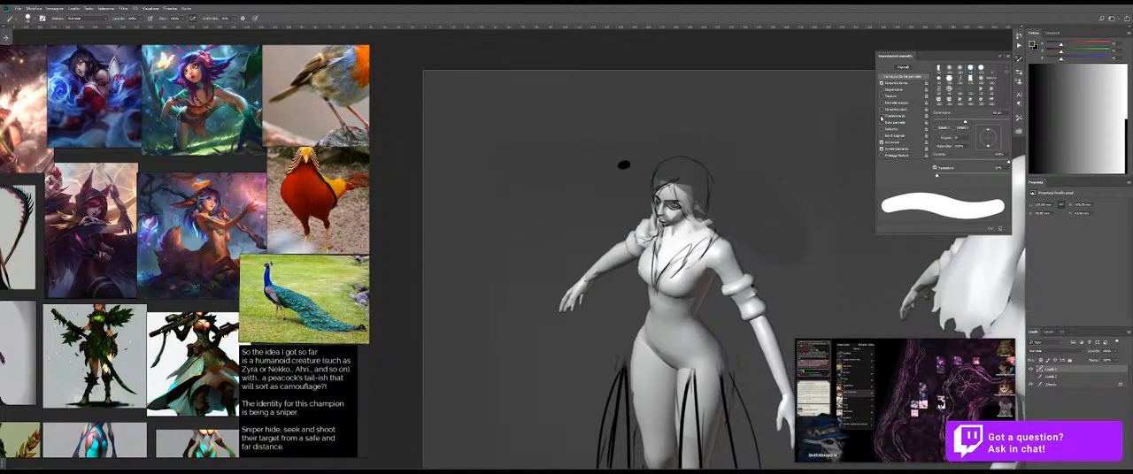
Step: Enable Transfer for the brush and shade the front figure's bodice and near upper sleeve in semi-transparent grey
left_click(882, 116)
mouse_move(701, 288)
left_mouse_down()
mouse_move(675, 283)
mouse_move(670, 305)
mouse_move(713, 260)
mouse_move(733, 281)
mouse_move(727, 258)
mouse_move(681, 282)
mouse_move(656, 312)
left_mouse_up()
key("ctrl+z")
left_click_drag(682, 260, 666, 260)
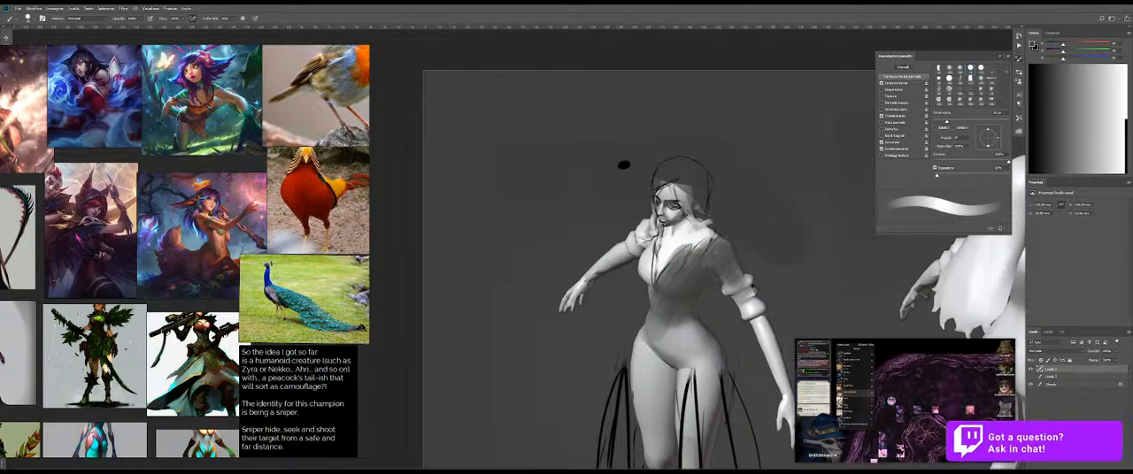
Step: Extend the grey costume shading from the bodice over the waist, hips and thighs to form a fitted dress
mouse_move(655, 246)
left_mouse_down()
mouse_move(646, 283)
mouse_move(646, 263)
left_mouse_up()
left_click_drag(658, 322, 623, 234)
mouse_move(637, 263)
left_mouse_down()
mouse_move(649, 263)
mouse_move(614, 280)
mouse_move(617, 326)
left_mouse_up()
mouse_move(630, 248)
left_mouse_down()
mouse_move(622, 319)
mouse_move(635, 334)
mouse_move(610, 336)
mouse_move(635, 249)
mouse_move(654, 250)
mouse_move(657, 281)
left_mouse_up()
left_click_drag(665, 250, 681, 285)
left_click_drag(655, 241, 670, 290)
left_click_drag(662, 244, 665, 329)
mouse_move(663, 293)
left_mouse_down()
mouse_move(657, 366)
mouse_move(640, 256)
mouse_move(645, 376)
left_mouse_up()
left_click_drag(629, 262, 631, 331)
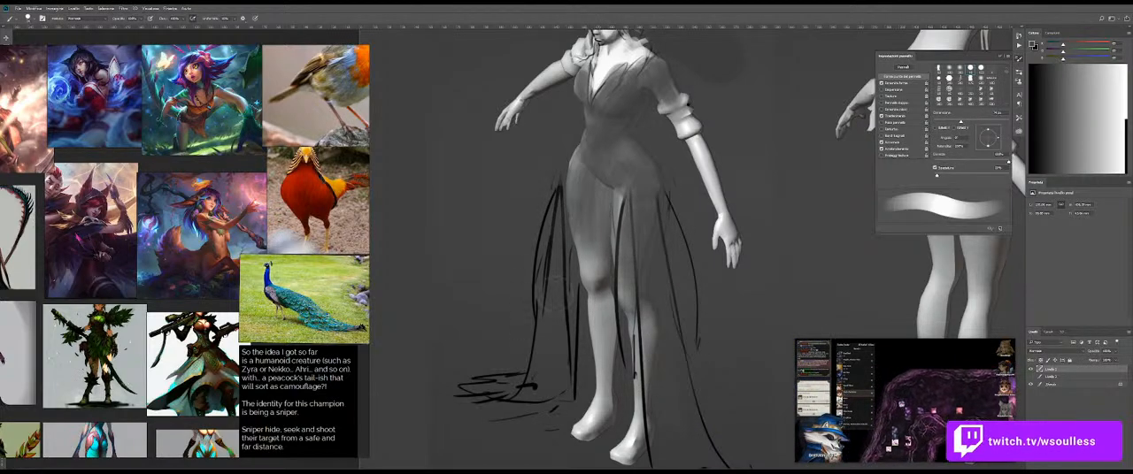
Step: Shade the skirt's side panels and the folds around the hips with a darker sampled tone
left_click(559, 219, "alt")
mouse_move(559, 219)
left_mouse_down()
mouse_move(558, 365)
mouse_move(558, 261)
left_mouse_up()
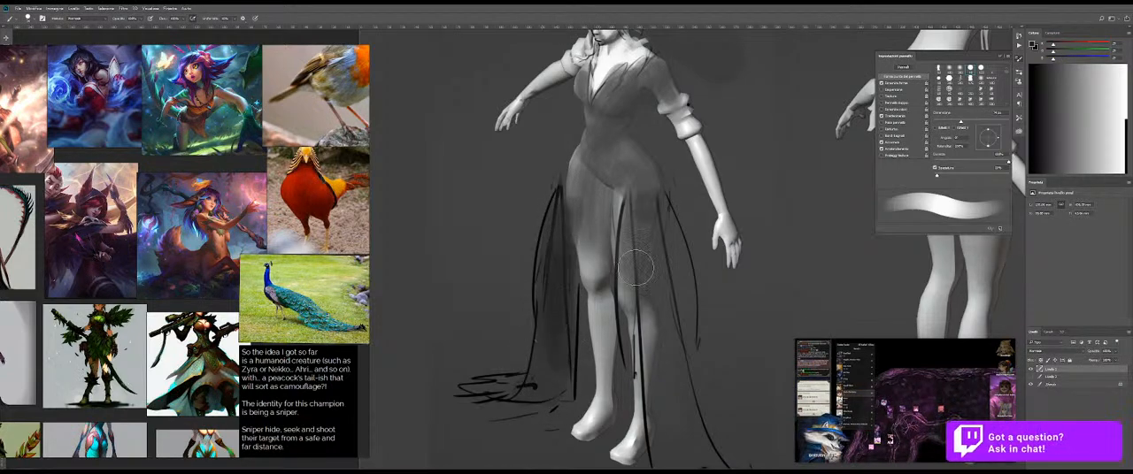
left_click_drag(643, 217, 641, 296)
left_click_drag(588, 166, 575, 211)
key("ctrl+z")
right_click(570, 160, "alt")
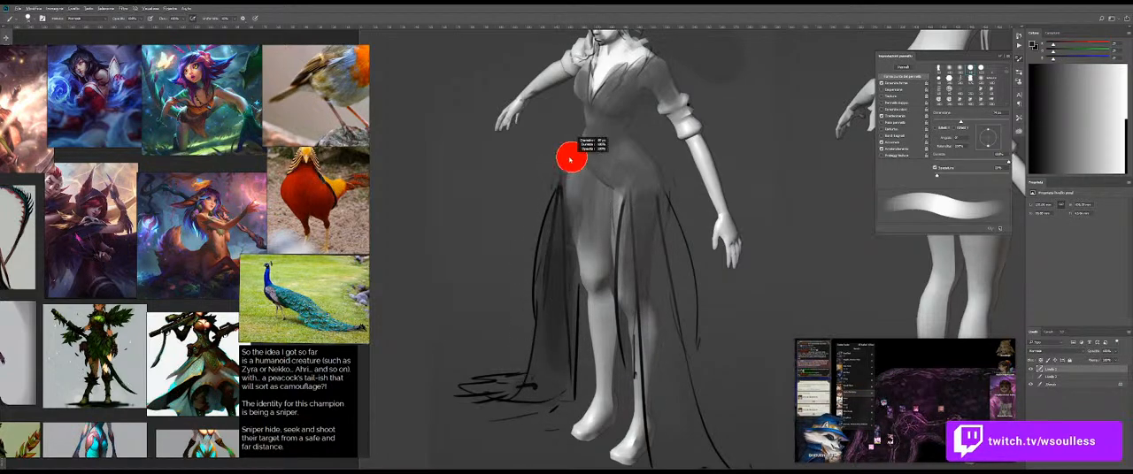
right_click(562, 170, "alt")
mouse_move(635, 181)
left_mouse_down()
mouse_move(582, 189)
mouse_move(607, 186)
mouse_move(644, 141)
mouse_move(630, 192)
left_mouse_up()
left_click_drag(595, 167, 615, 163)
Step: Shade the far arm and the rest of the upper body grey with a sampled tone and an enlarged brush to form long sleeves
key("x")
left_click_drag(625, 118, 635, 154)
left_click(714, 193, "alt")
mouse_move(575, 111)
left_mouse_down()
mouse_move(563, 125)
mouse_move(575, 146)
mouse_move(496, 195)
left_mouse_up()
key("bracketright")
key("bracketright")
left_click_drag(553, 146, 492, 196)
mouse_move(541, 164)
left_mouse_down()
mouse_move(469, 212)
mouse_move(517, 161)
left_mouse_up()
mouse_move(603, 167)
left_mouse_down()
mouse_move(531, 202)
mouse_move(548, 271)
left_mouse_up()
Step: Sample black from the oval swatch and fill the crown and near side of the hair with dark shading
right_click(592, 153, "alt")
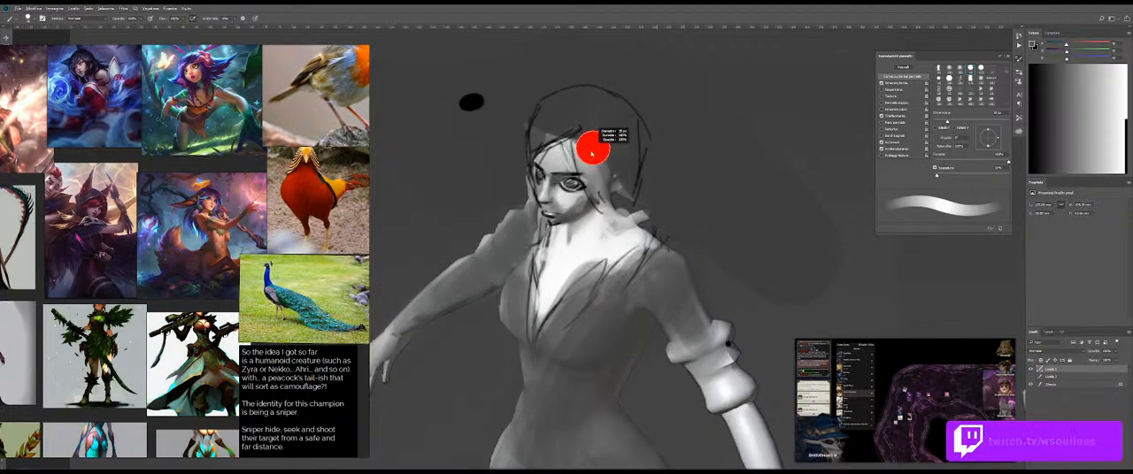
left_click(472, 102, "alt")
mouse_move(579, 96)
left_mouse_down()
mouse_move(554, 135)
mouse_move(564, 104)
mouse_move(590, 108)
mouse_move(593, 164)
mouse_move(592, 121)
mouse_move(625, 174)
left_mouse_up()
mouse_move(575, 124)
left_mouse_down()
mouse_move(614, 129)
mouse_move(604, 139)
left_mouse_up()
right_click(585, 131, "alt")
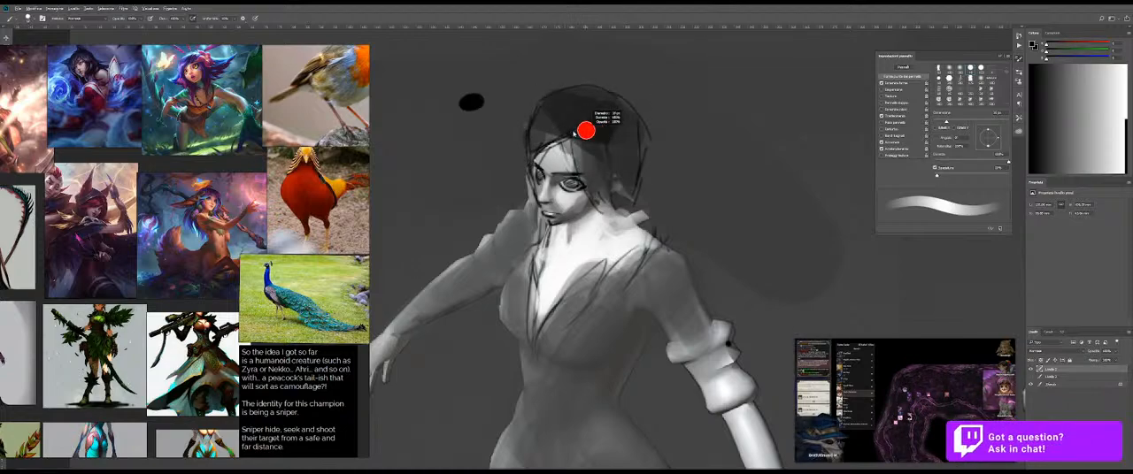
Step: Darken the hair ends beside the jaw and neck with small black strokes from a thinner brush
right_click(607, 181, "alt")
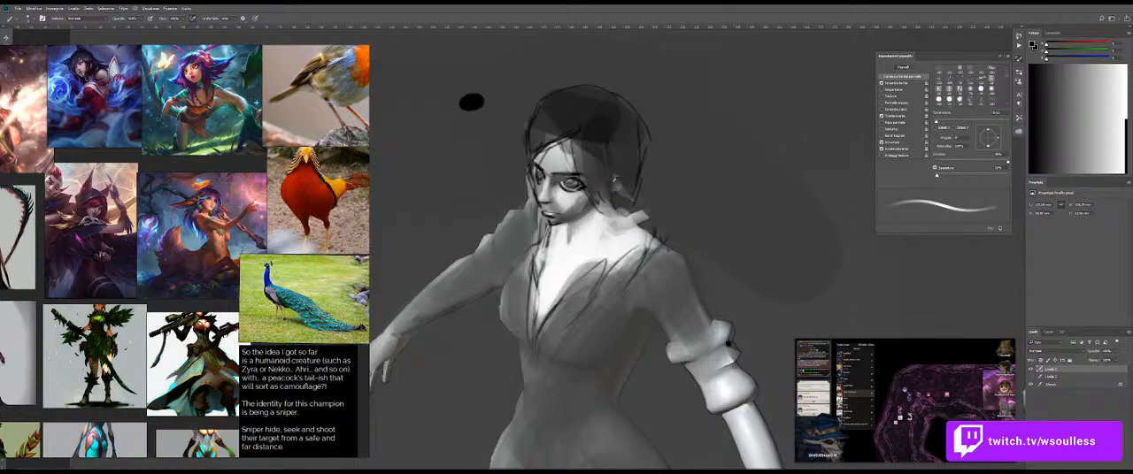
mouse_move(608, 228)
left_mouse_down()
mouse_move(598, 207)
mouse_move(616, 212)
mouse_move(618, 202)
left_mouse_up()
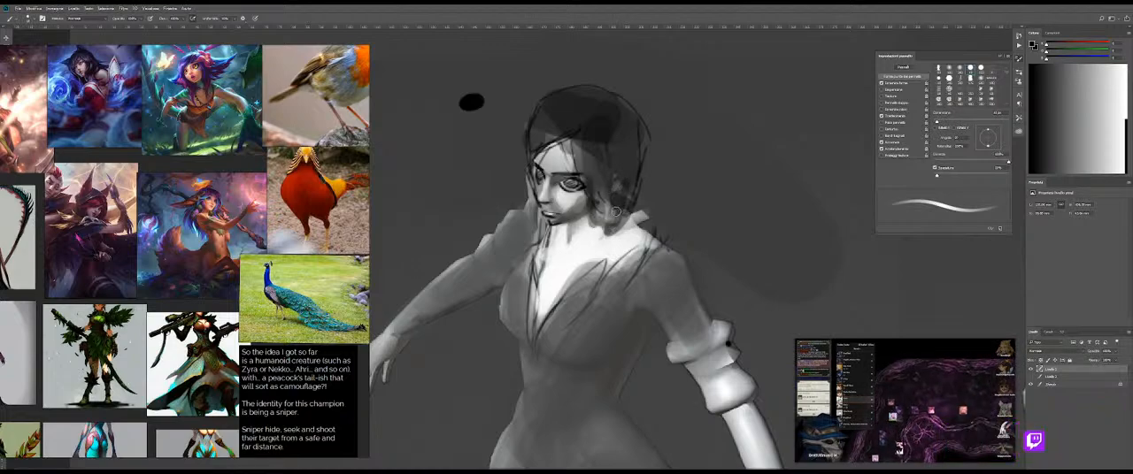
left_click_drag(619, 192, 613, 193)
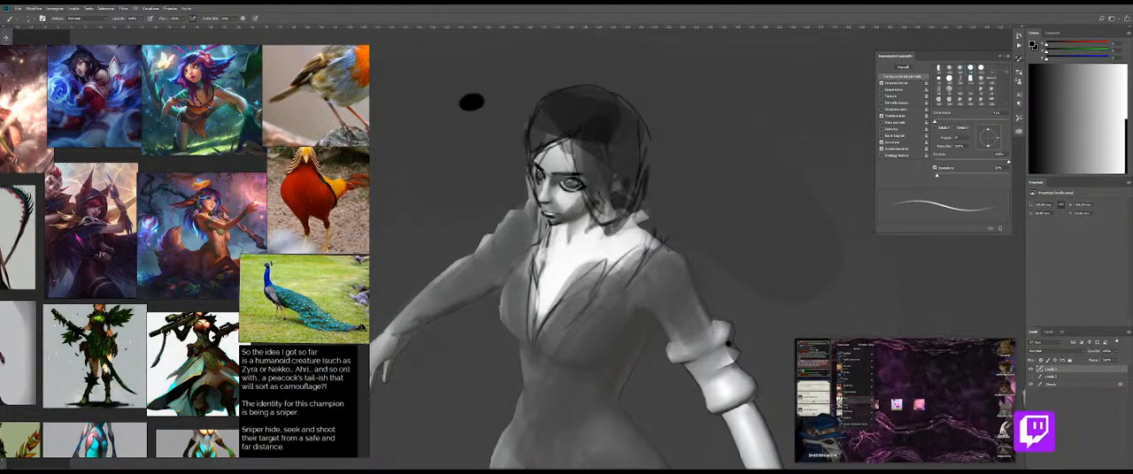
mouse_move(633, 221)
left_mouse_down()
mouse_move(591, 222)
mouse_move(645, 220)
left_mouse_up()
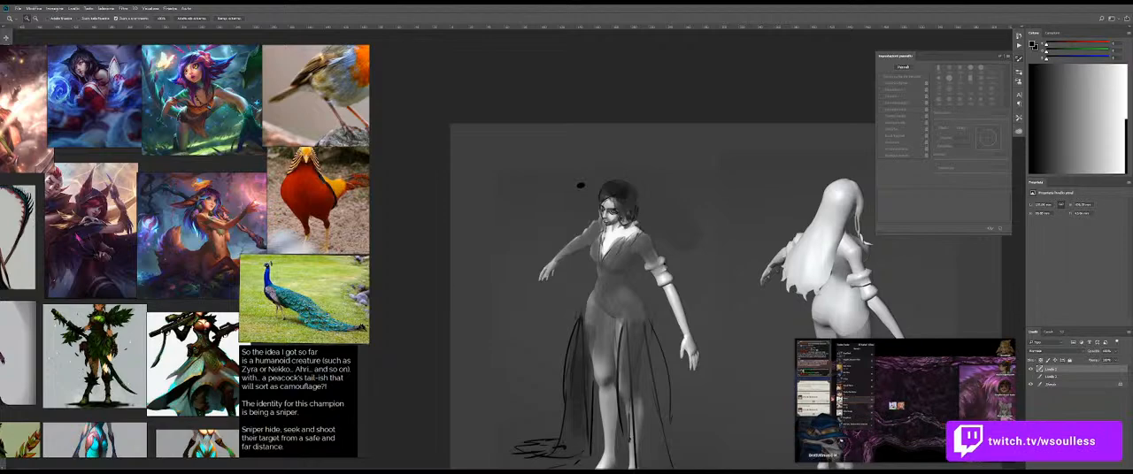
mouse_move(632, 221)
left_mouse_down()
mouse_move(644, 223)
mouse_move(641, 241)
mouse_move(670, 204)
left_mouse_up()
key("ctrl+z")
mouse_move(623, 228)
left_mouse_down()
mouse_move(660, 228)
mouse_move(597, 268)
mouse_move(662, 228)
left_mouse_up()
key("ctrl+z")
Step: Draw long black hair strands falling from beside the face across the neckline and chest
left_click_drag(663, 228, 560, 337)
left_click_drag(588, 239, 545, 401)
key("ctrl+z")
mouse_move(567, 371)
left_mouse_down()
mouse_move(625, 230)
mouse_move(585, 311)
left_mouse_up()
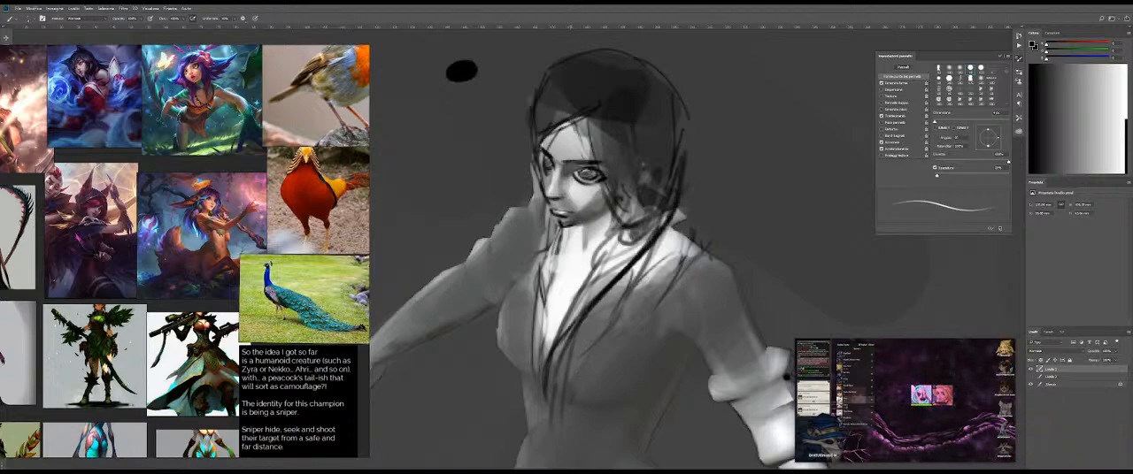
left_click_drag(606, 158, 579, 276)
left_click_drag(611, 210, 562, 312)
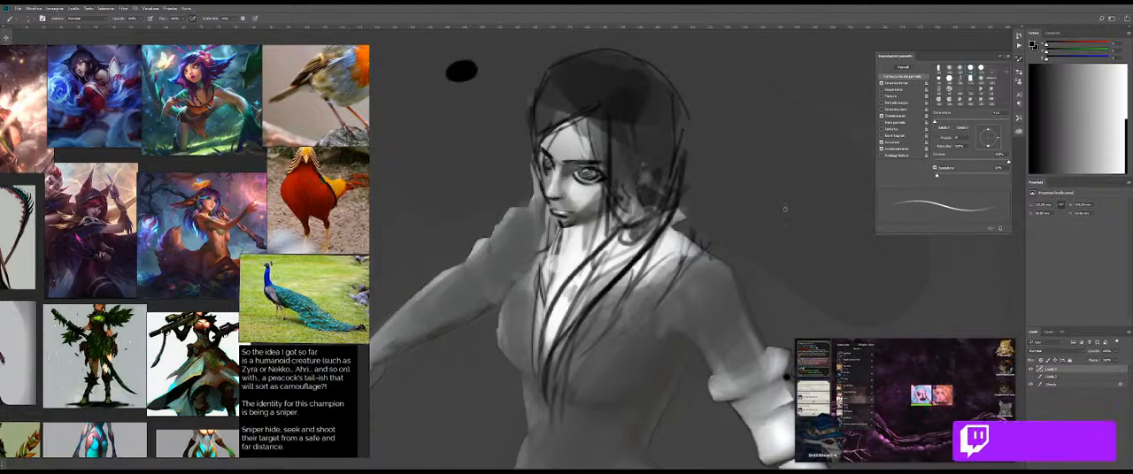
Step: Add more black strands over the near side of the chest, collar and shoulder, and short hair strokes behind the neck
scroll(767, 219, "down", 5)
scroll(702, 192, "up", 3)
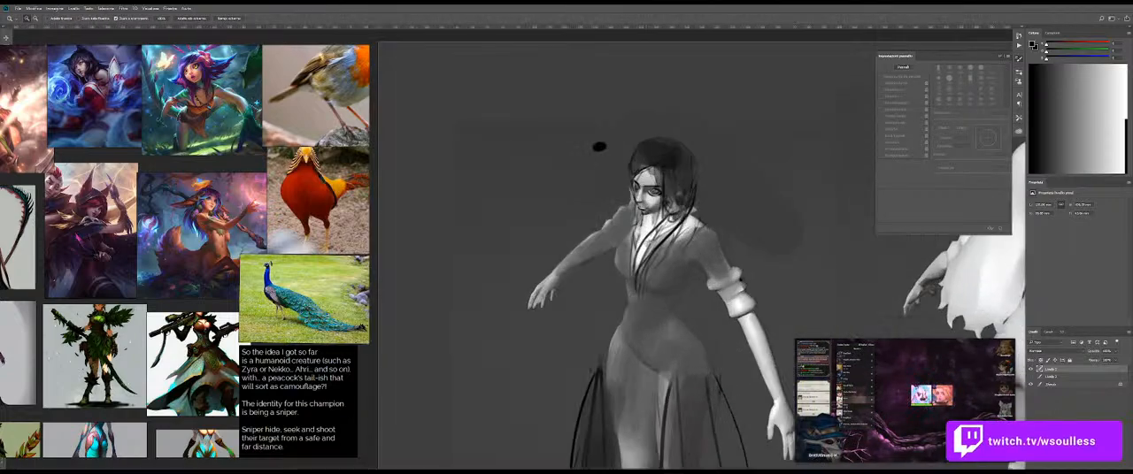
scroll(679, 276, "up", 4)
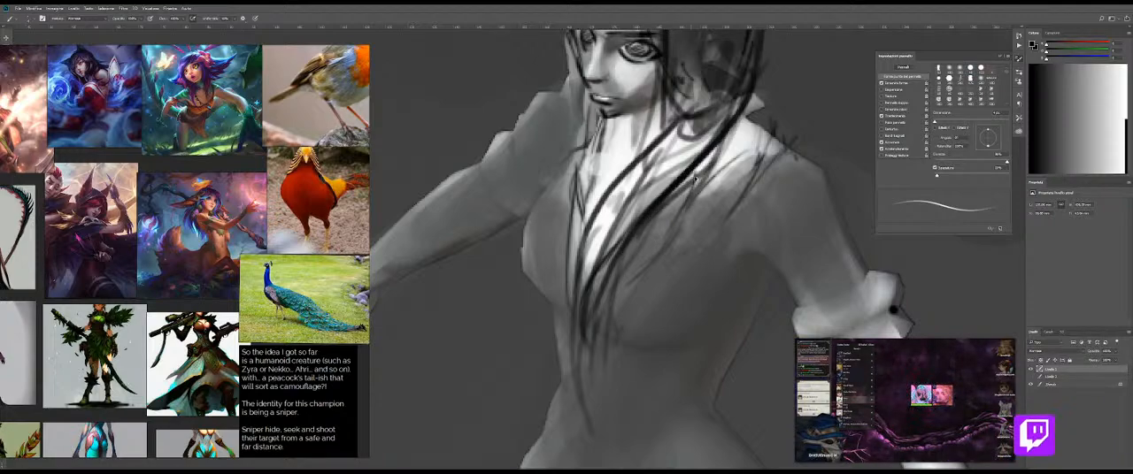
mouse_move(579, 429)
left_mouse_down()
mouse_move(594, 228)
mouse_move(617, 290)
left_mouse_up()
key("ctrl+z")
mouse_move(699, 164)
left_mouse_down()
mouse_move(653, 272)
mouse_move(664, 253)
left_mouse_up()
left_click_drag(765, 142, 691, 205)
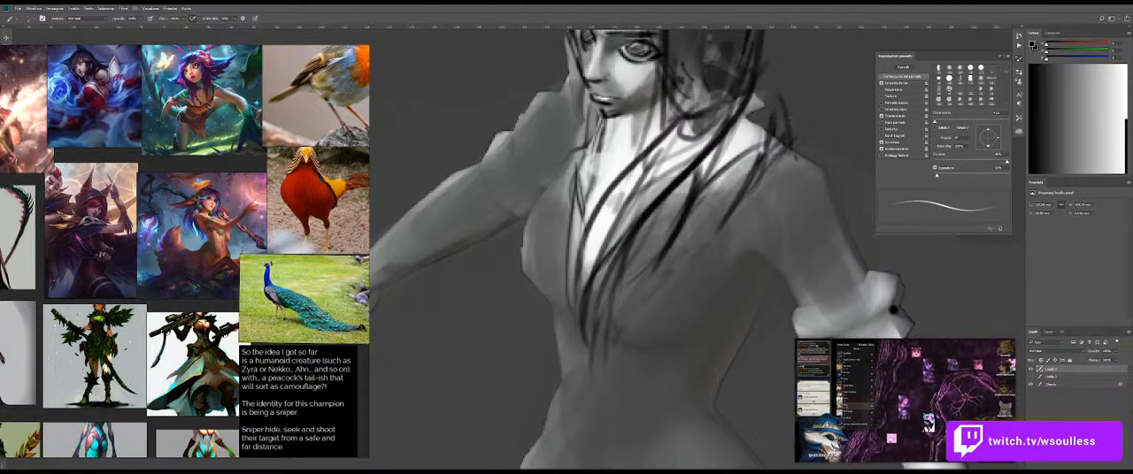
left_click_drag(767, 103, 763, 124)
left_click_drag(776, 82, 761, 156)
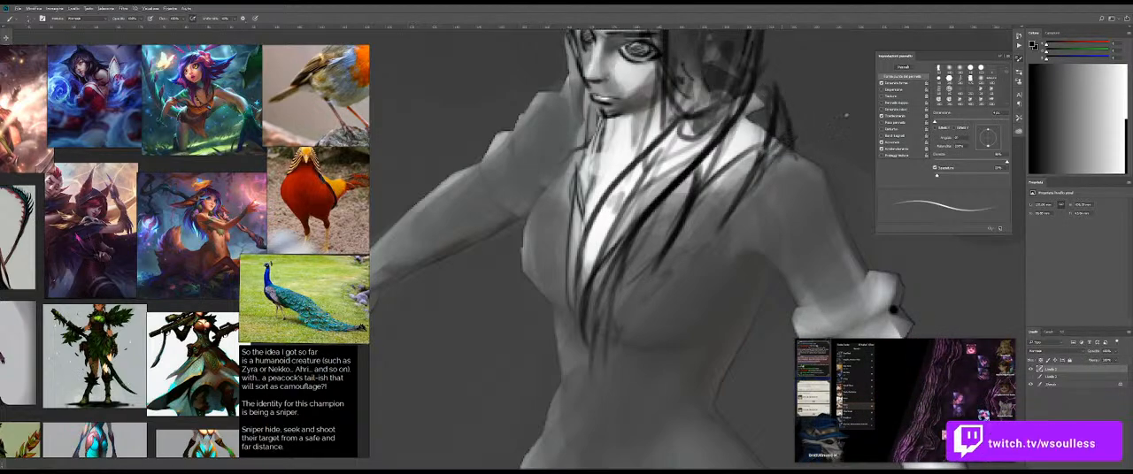
Step: Touch up the hair ends and collar beside the near shoulder with sampled grey and black brush strokes
left_click(845, 116, "alt")
right_click(802, 123, "alt")
left_click_drag(772, 151, 776, 131)
right_click(766, 154, "alt")
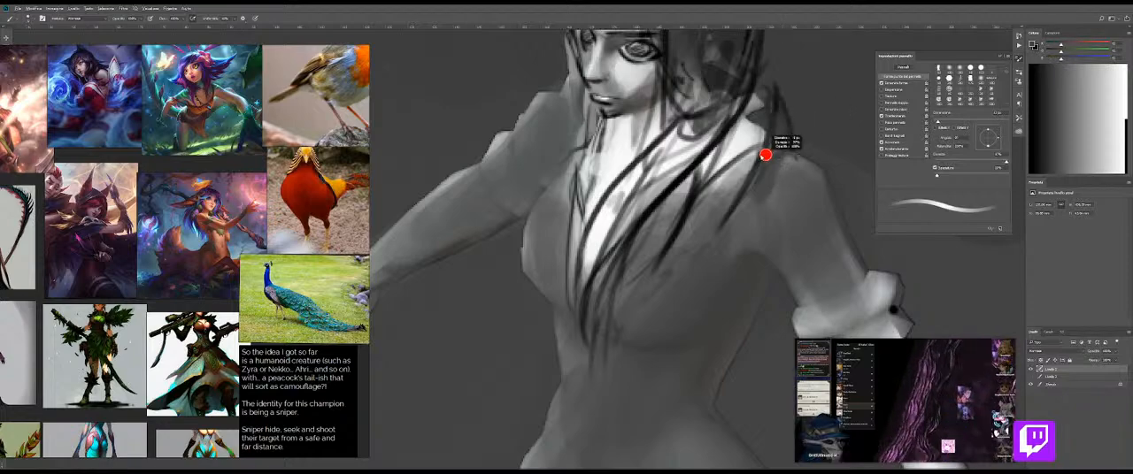
left_click(776, 115, "alt")
right_click(780, 119, "alt")
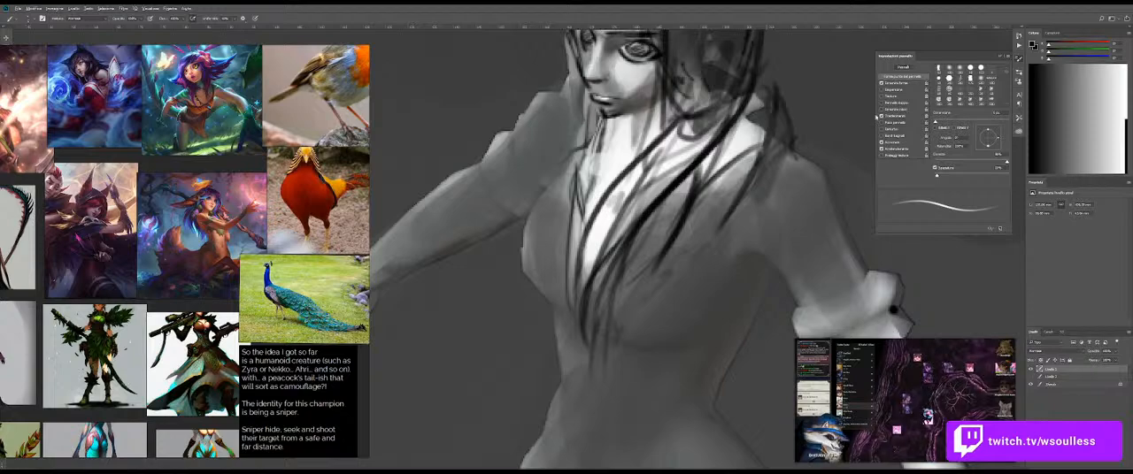
left_click_drag(751, 170, 766, 105)
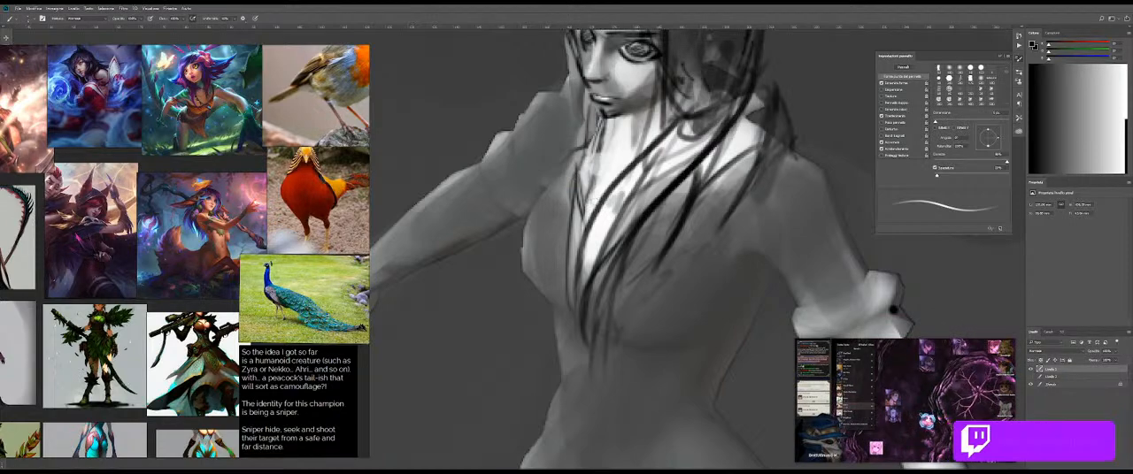
Step: Draw thin black hair strands down the far side of the chest and beside the neck
left_click_drag(580, 153, 564, 287)
key("ctrl+z")
left_click_drag(572, 171, 556, 300)
left_click_drag(554, 203, 563, 324)
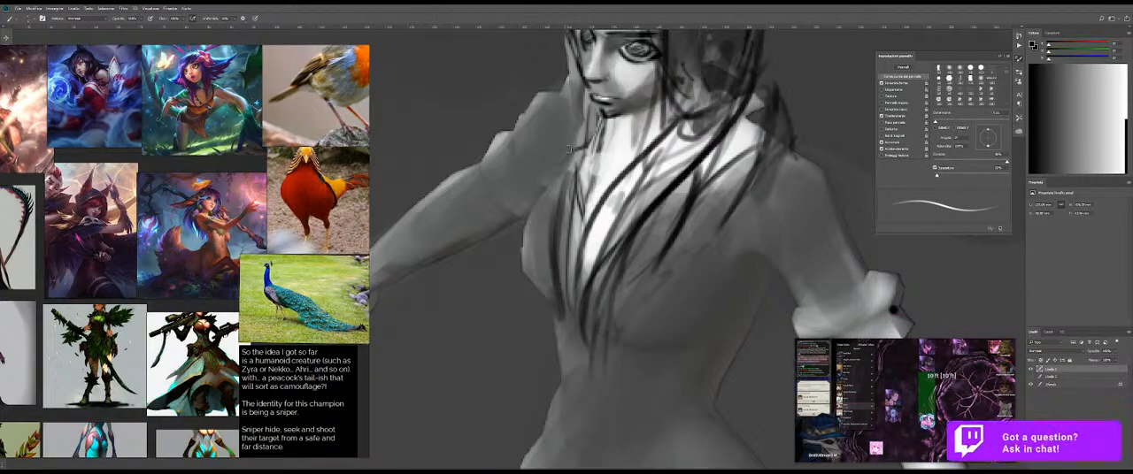
key("ctrl+z")
left_click_drag(554, 201, 564, 321)
left_click_drag(571, 153, 555, 264)
key("ctrl+z")
mouse_move(570, 172)
left_mouse_down()
mouse_move(557, 251)
mouse_move(586, 216)
left_mouse_up()
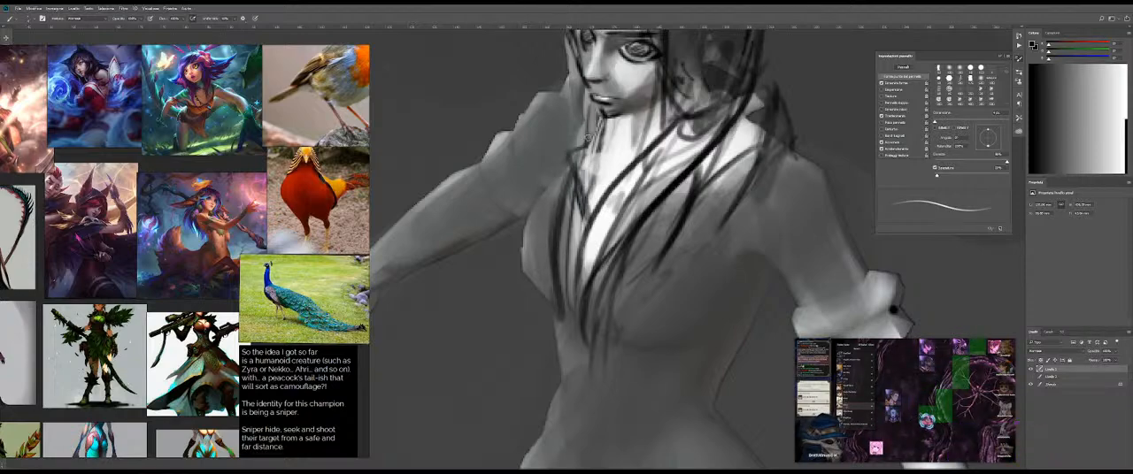
left_click_drag(586, 147, 583, 180)
mouse_move(601, 119)
left_mouse_down()
mouse_move(586, 212)
mouse_move(572, 194)
mouse_move(576, 220)
mouse_move(614, 223)
left_mouse_up()
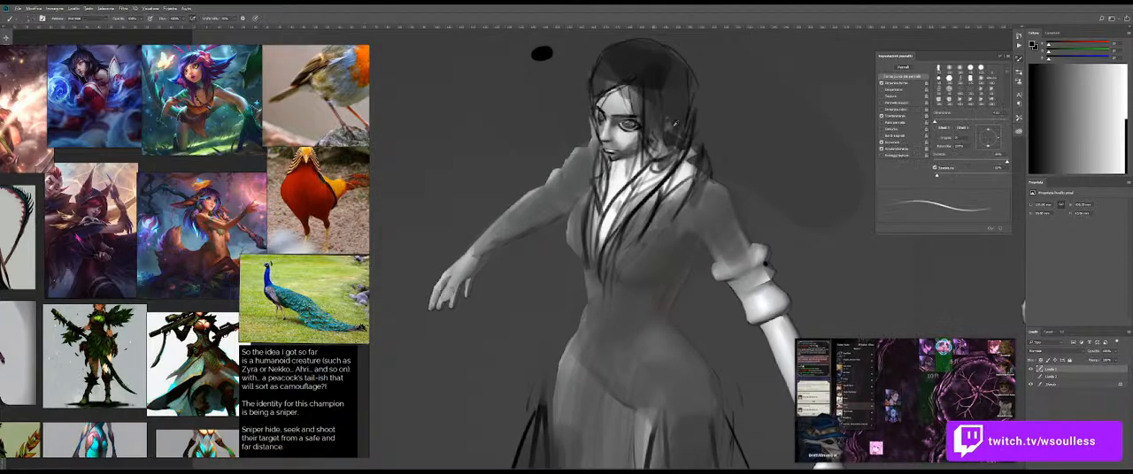
Step: Fill the long lock of hair falling from the near side of the face across the chest with dense dark strokes
left_click_drag(711, 119, 730, 120)
left_click_drag(678, 122, 614, 212)
key("ctrl+z")
mouse_move(676, 138)
left_mouse_down()
mouse_move(633, 171)
mouse_move(611, 248)
left_mouse_up()
left_click_drag(651, 178, 603, 242)
left_click_drag(673, 152, 653, 175)
mouse_move(675, 96)
left_mouse_down()
mouse_move(633, 204)
mouse_move(670, 141)
mouse_move(604, 247)
left_mouse_up()
left_click_drag(643, 165, 607, 241)
left_click_drag(623, 203, 621, 202)
left_click(617, 177, "alt")
left_click_drag(626, 172, 610, 200)
left_click_drag(612, 187, 597, 243)
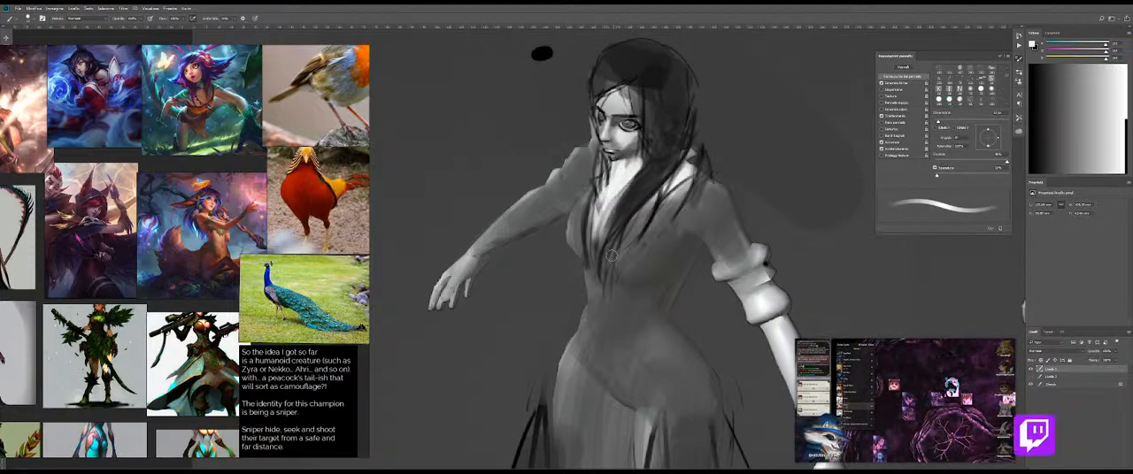
Step: Draw a thin black curved line across the near side of the chest as the bodice's upper edge
mouse_move(655, 190)
left_mouse_down()
mouse_move(611, 195)
mouse_move(639, 208)
left_mouse_up()
left_click_drag(668, 250, 647, 238)
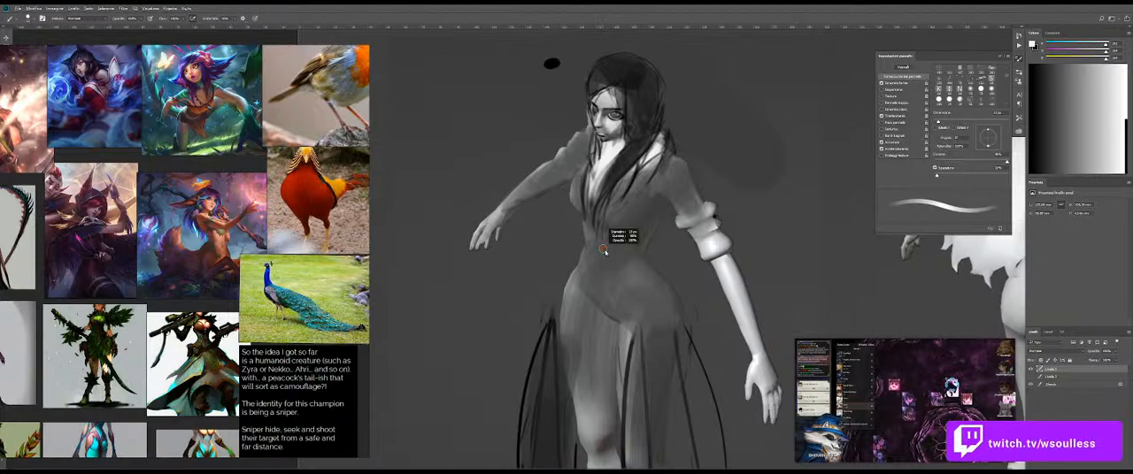
key("x")
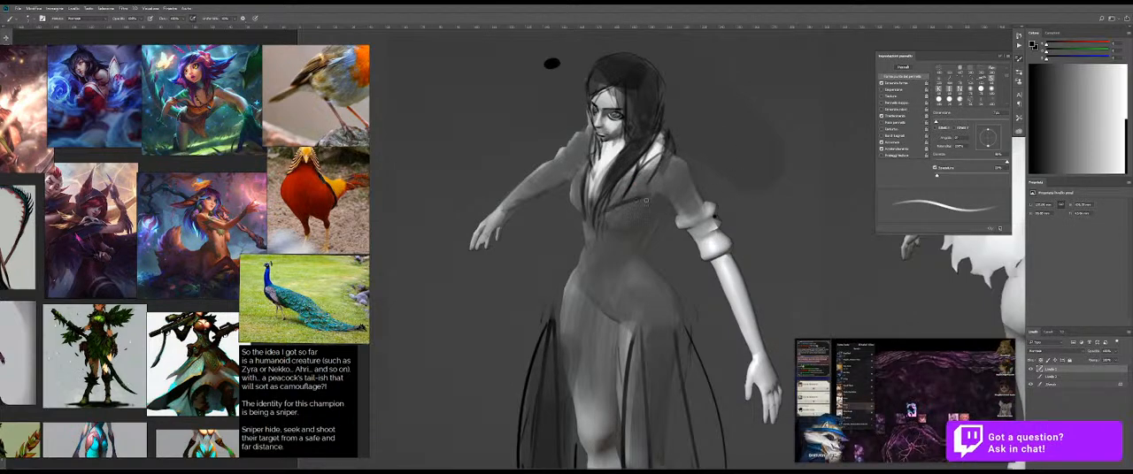
left_click_drag(611, 212, 672, 179)
key("ctrl+z")
key("ctrl+z")
key("bracketleft")
key("ctrl+z")
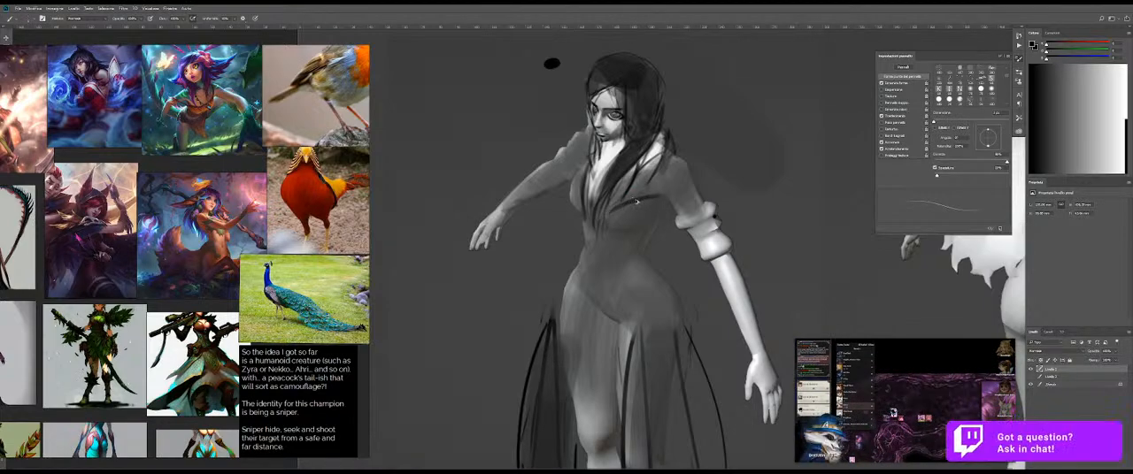
key("ctrl+z")
mouse_move(625, 202)
left_mouse_down()
mouse_move(659, 185)
mouse_move(655, 196)
left_mouse_up()
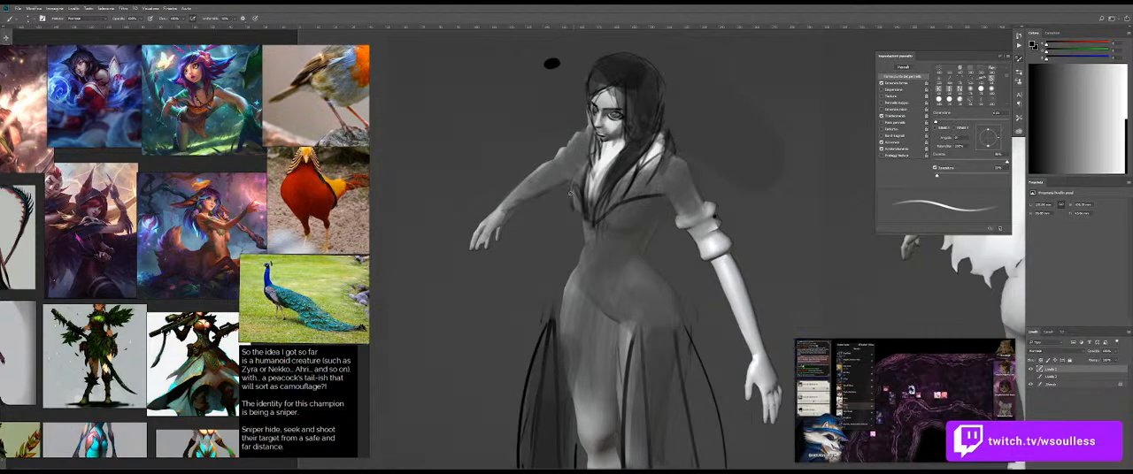
Step: Outline the far cup of the bodice and its lower and side edges with black lines
scroll(607, 197, "up", 4)
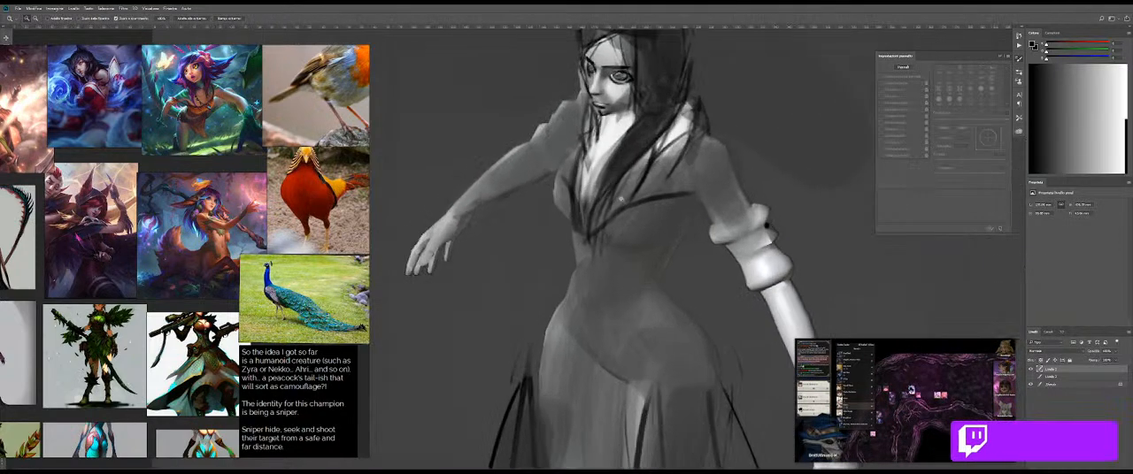
left_click_drag(560, 177, 575, 233)
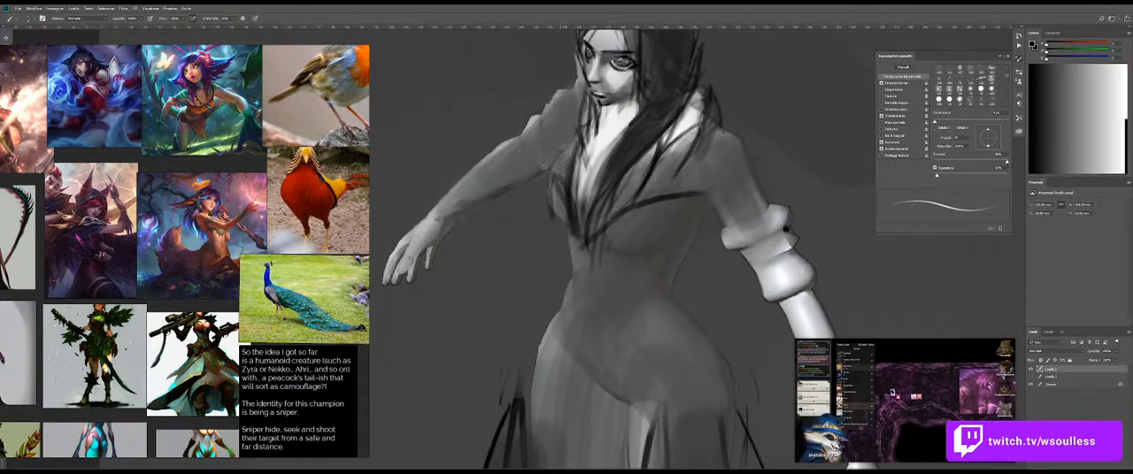
key("ctrl+z")
left_click_drag(545, 167, 571, 225)
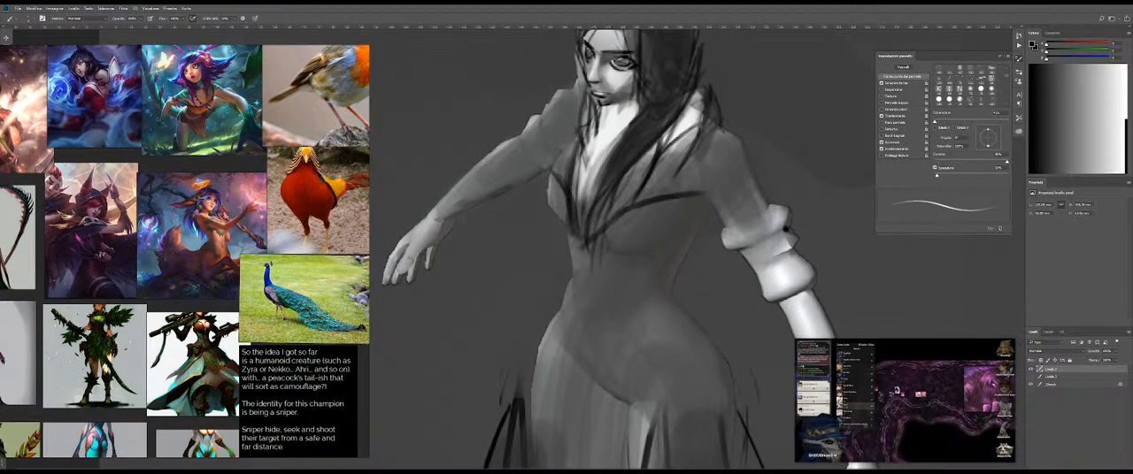
left_click_drag(547, 165, 551, 219)
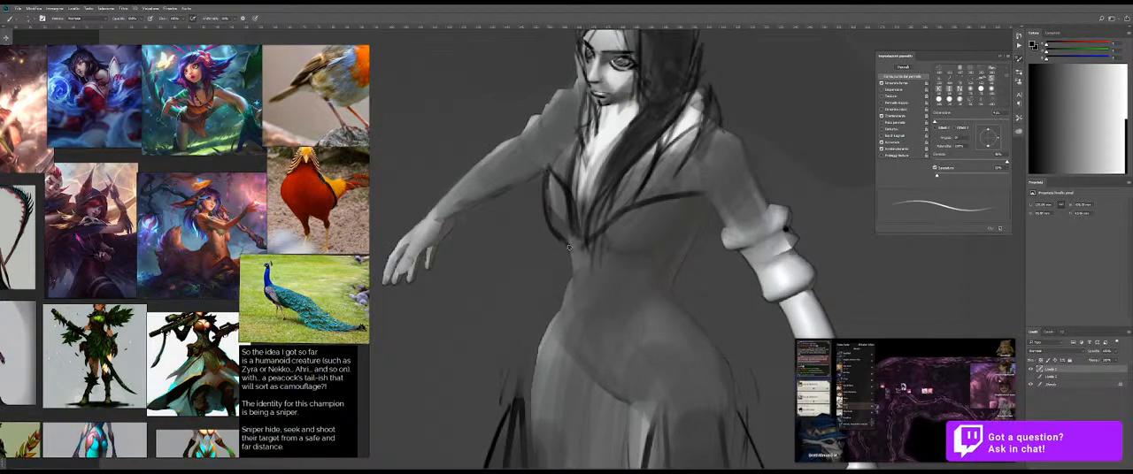
left_click_drag(546, 167, 556, 221)
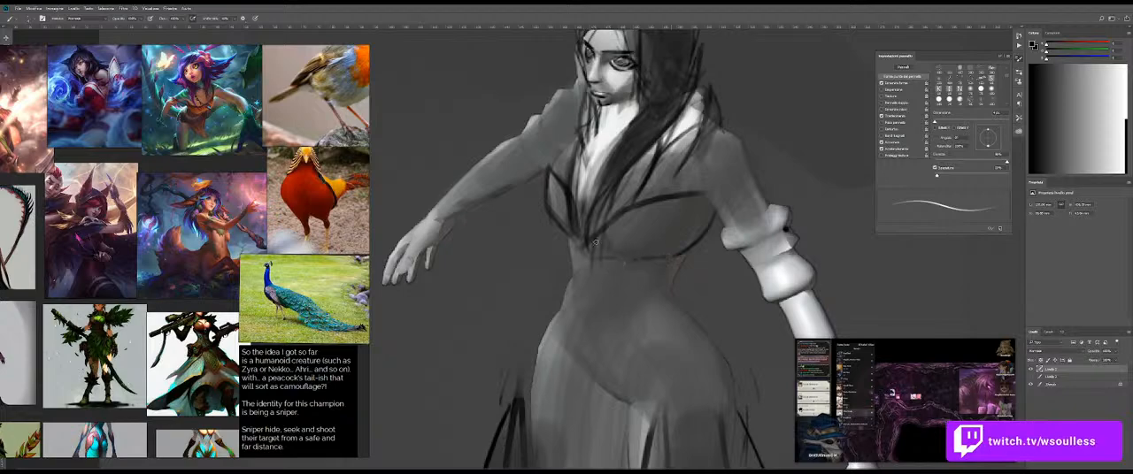
left_click_drag(567, 238, 581, 269)
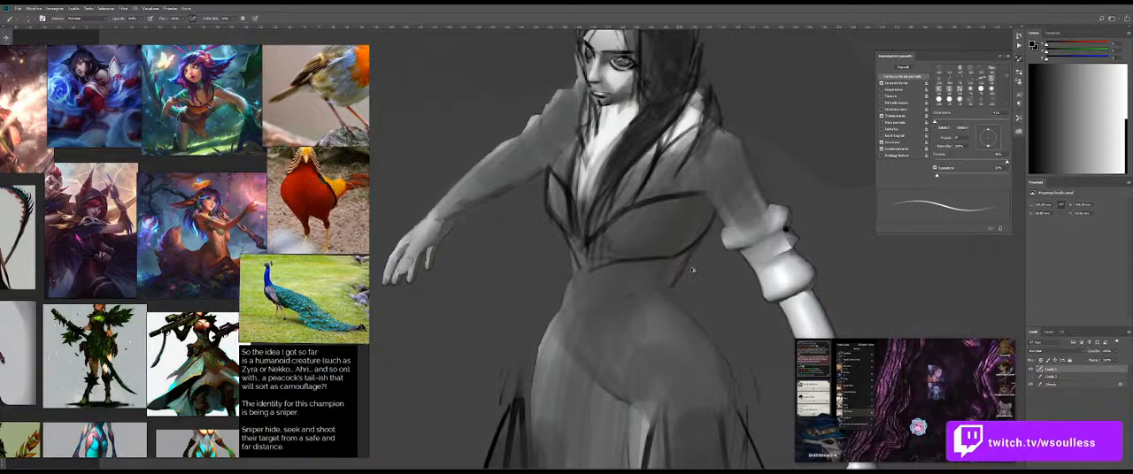
Step: Sample a light tone and block in the bare midriff below the bodice with broad light strokes
left_click(683, 122, "alt")
left_click_drag(675, 253, 688, 253)
mouse_move(686, 257)
left_mouse_down()
mouse_move(618, 301)
mouse_move(671, 263)
mouse_move(619, 280)
mouse_move(659, 275)
mouse_move(624, 271)
mouse_move(677, 266)
mouse_move(672, 275)
mouse_move(641, 283)
left_mouse_up()
key("ctrl+z")
left_click_drag(635, 281, 598, 306)
mouse_move(614, 278)
left_mouse_down()
mouse_move(588, 307)
mouse_move(571, 298)
mouse_move(624, 280)
mouse_move(592, 319)
left_mouse_up()
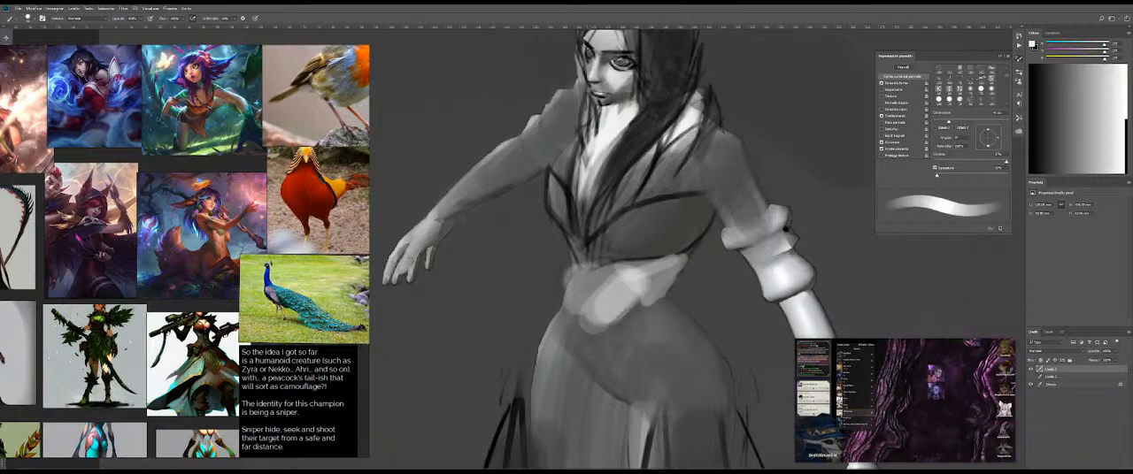
left_click_drag(619, 292, 579, 333)
left_click_drag(580, 278, 577, 330)
Step: Add light strokes along the midriff's upper edge and near side of the waist with a smaller brush
key("bracketleft")
left_click_drag(623, 271, 577, 294)
left_click(607, 283, "alt")
left_click_drag(609, 271, 587, 278)
mouse_move(669, 269)
left_mouse_down()
mouse_move(639, 281)
mouse_move(607, 323)
mouse_move(611, 343)
mouse_move(631, 320)
left_mouse_up()
Step: Blend the light midriff strokes into the dress and hips with the Mixer Brush for a smooth belly
key("shift+b")
key("bracketright")
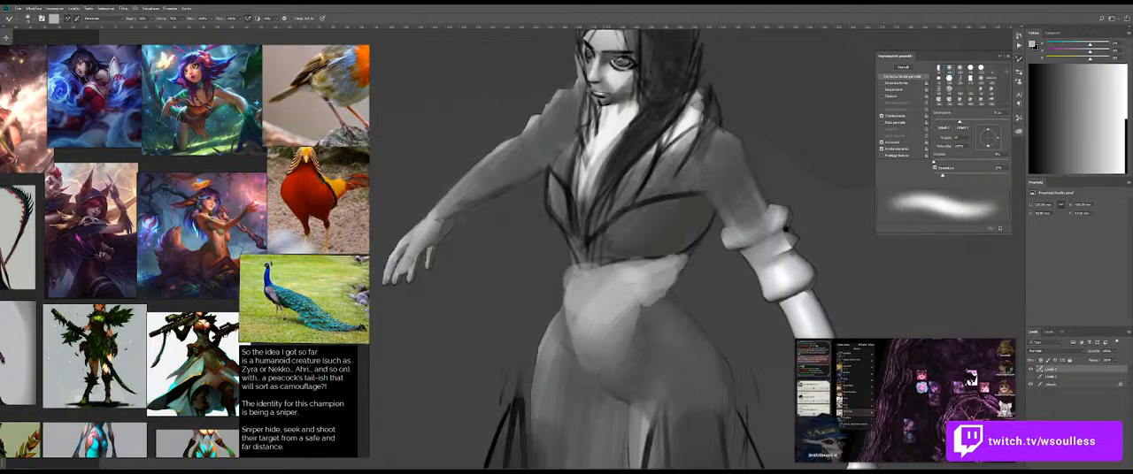
key("ctrl+z")
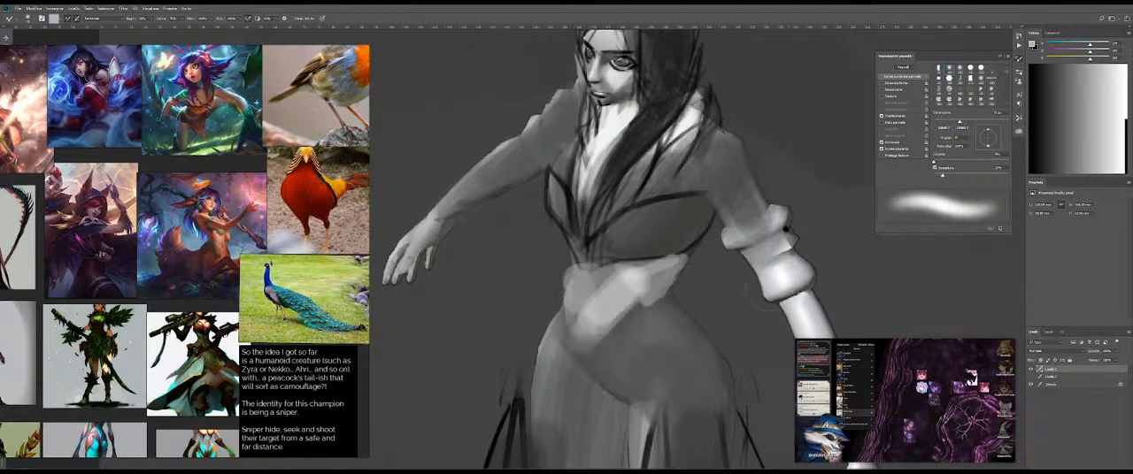
key("z")
left_click_drag(766, 263, 708, 265)
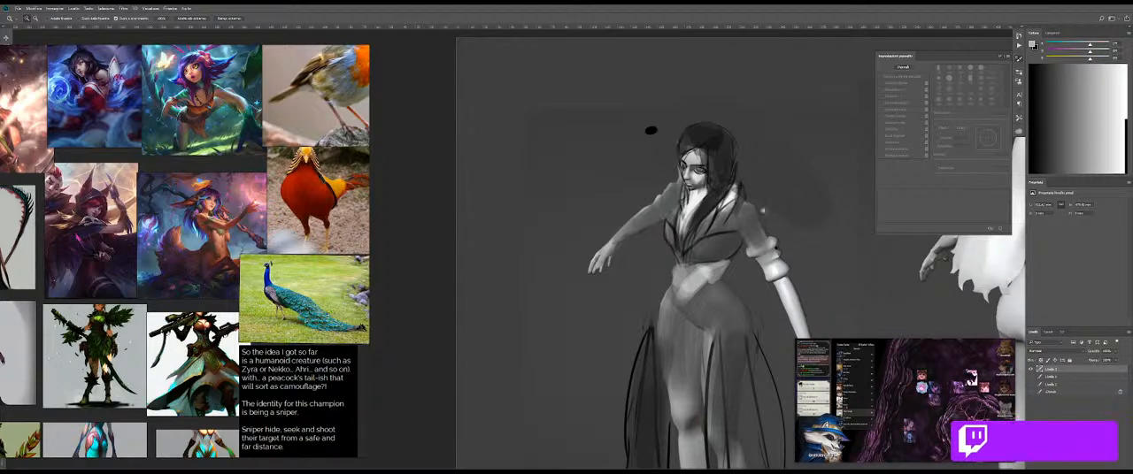
left_click(660, 277)
key("b")
mouse_move(763, 268)
left_mouse_down()
mouse_move(737, 301)
mouse_move(775, 310)
mouse_move(729, 330)
left_mouse_up()
key("b")
left_click(761, 263, "alt")
mouse_move(709, 274)
left_mouse_down()
mouse_move(784, 251)
mouse_move(677, 285)
mouse_move(708, 283)
left_mouse_up()
key("ctrl+z")
mouse_move(778, 278)
left_mouse_down()
mouse_move(690, 258)
mouse_move(766, 257)
left_mouse_up()
Step: Paint light grey trim along the upper edge of the near bodice cup and inside the far cup
left_click_drag(640, 213, 610, 242)
left_click(621, 263, "alt")
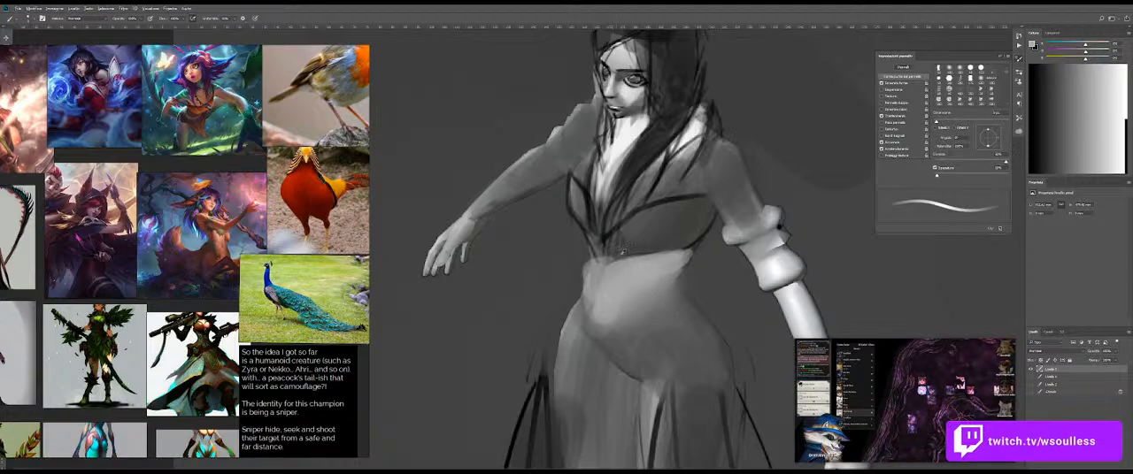
left_click_drag(710, 196, 665, 203)
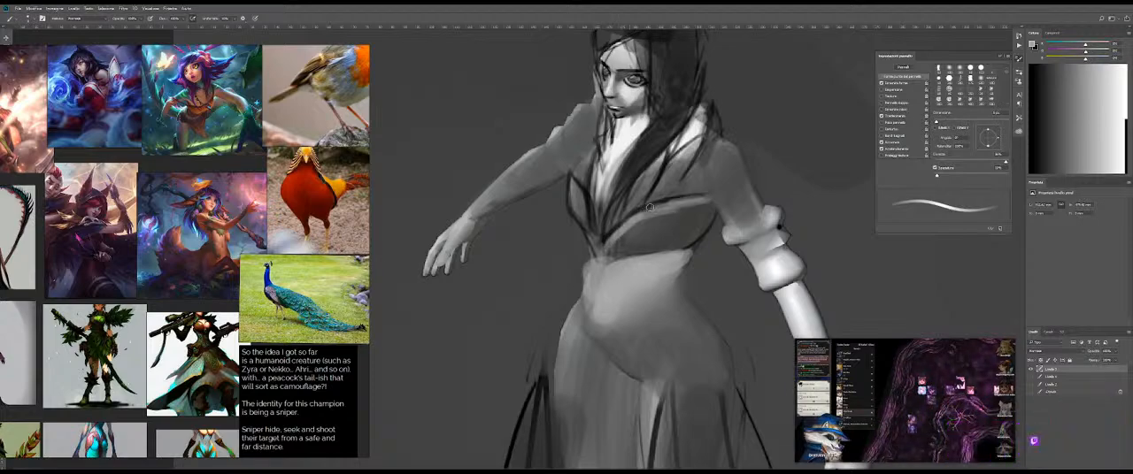
left_click_drag(574, 181, 584, 240)
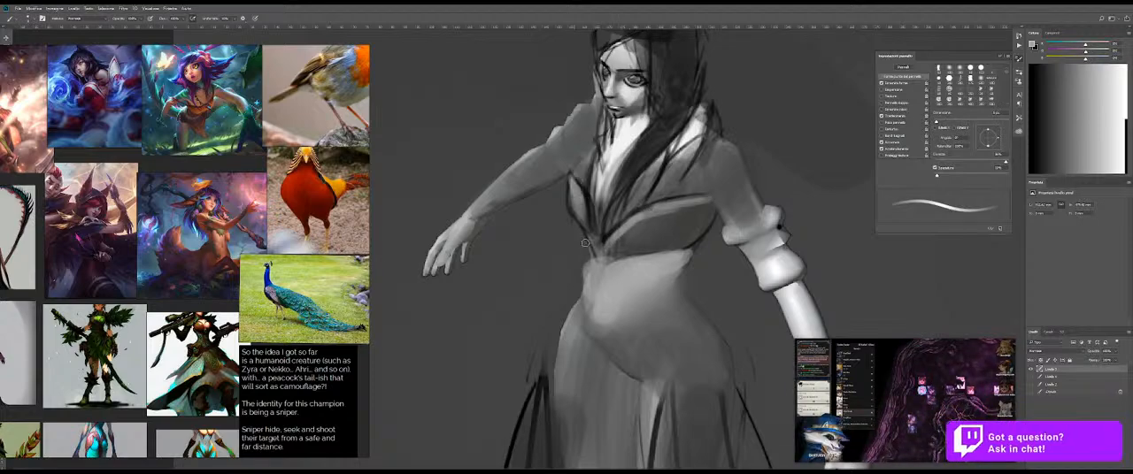
left_click_drag(578, 196, 589, 238)
left_click_drag(590, 189, 593, 189)
Step: Shade the near bodice cup in dark grey and paint light trim along its lower and outer edges
left_click(640, 237, "alt")
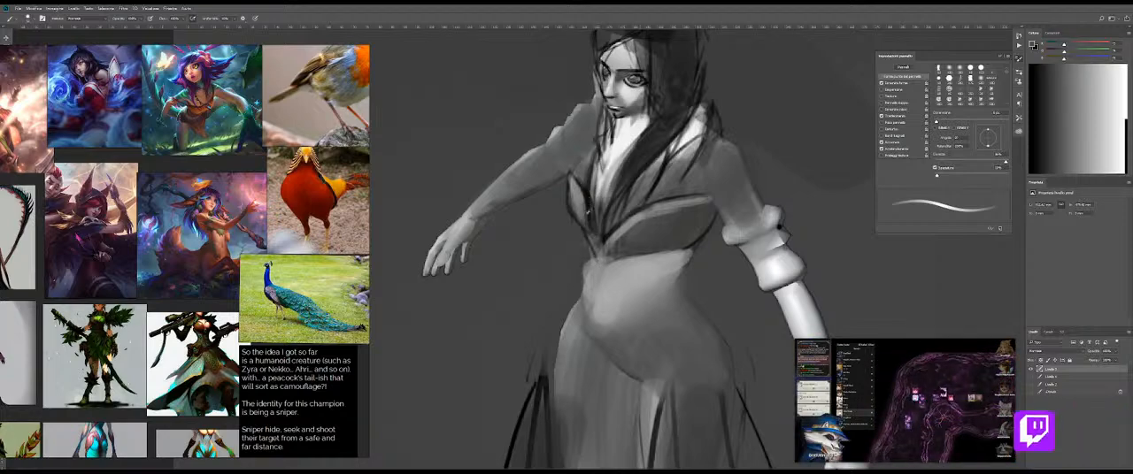
left_click_drag(664, 222, 669, 222)
left_click(675, 259, "alt")
mouse_move(689, 251)
left_mouse_down()
mouse_move(712, 209)
mouse_move(688, 250)
mouse_move(595, 265)
mouse_move(638, 266)
left_mouse_up()
left_click_drag(681, 227, 678, 228)
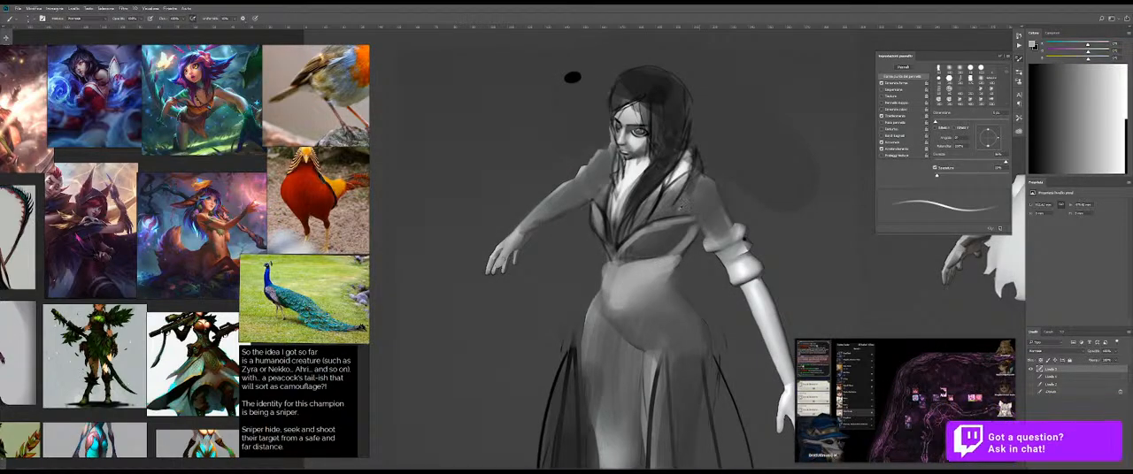
Step: Sample black from the hair and draw a dark line from the near armpit down the inner sleeve
left_click(671, 131, "alt")
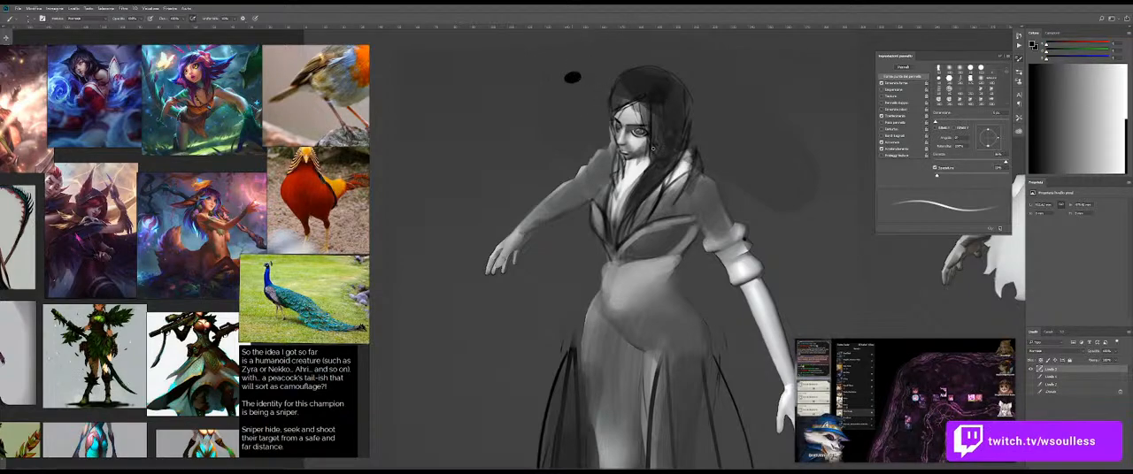
left_click_drag(572, 77, 541, 63)
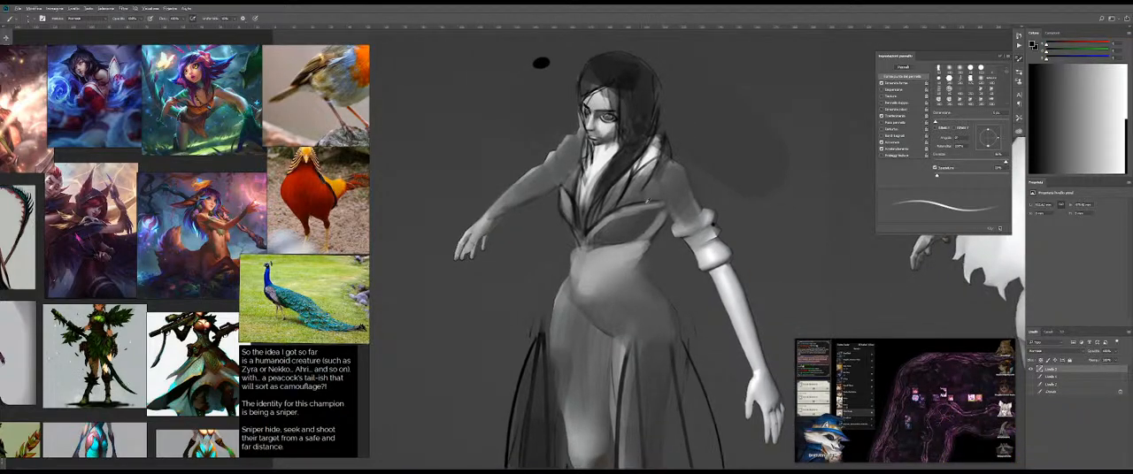
left_click_drag(645, 202, 683, 204, "ctrl")
left_click_drag(653, 169, 679, 237)
left_click_drag(658, 193, 686, 237)
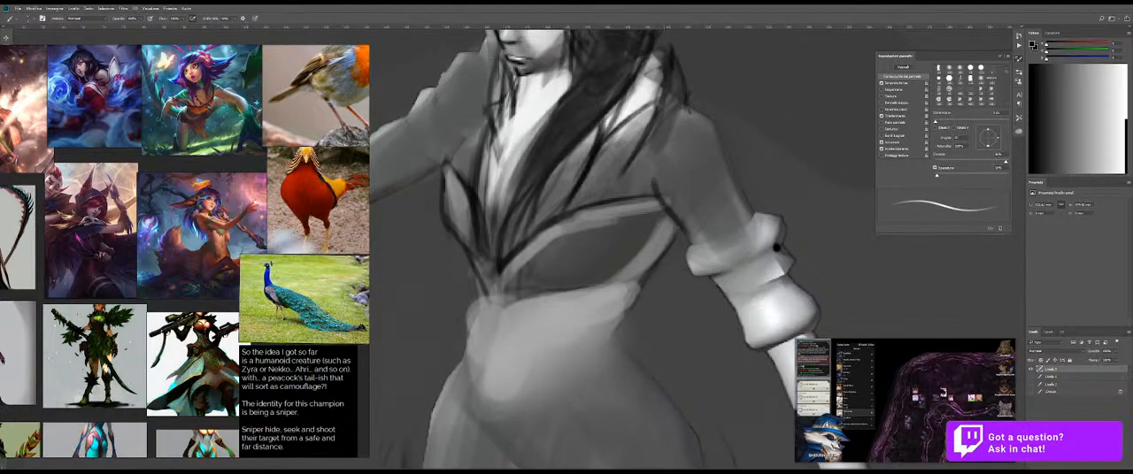
key("ctrl+z")
mouse_move(664, 189)
left_mouse_down("alt")
mouse_move(676, 232)
mouse_move(683, 239)
mouse_move(664, 185)
mouse_move(693, 240)
left_mouse_up("alt")
key("ctrl+z")
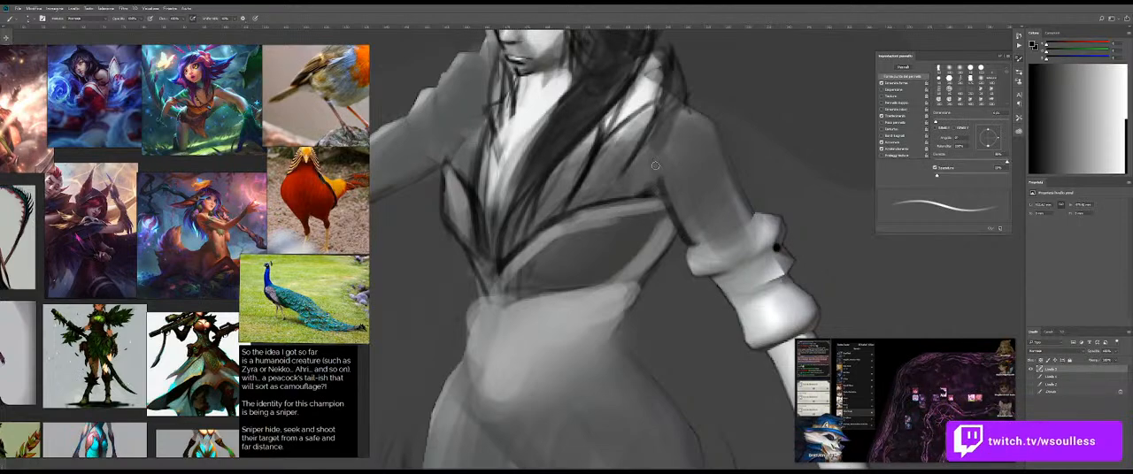
Step: Sample light grey and paint the bodice panel below the near shoulder, blending the strokes with the Mixer Brush
left_click(642, 120, "alt")
left_click_drag(641, 127, 646, 127, "alt")
mouse_move(645, 129)
left_mouse_down()
mouse_move(580, 195)
mouse_move(600, 203)
left_mouse_up()
key("ctrl+z")
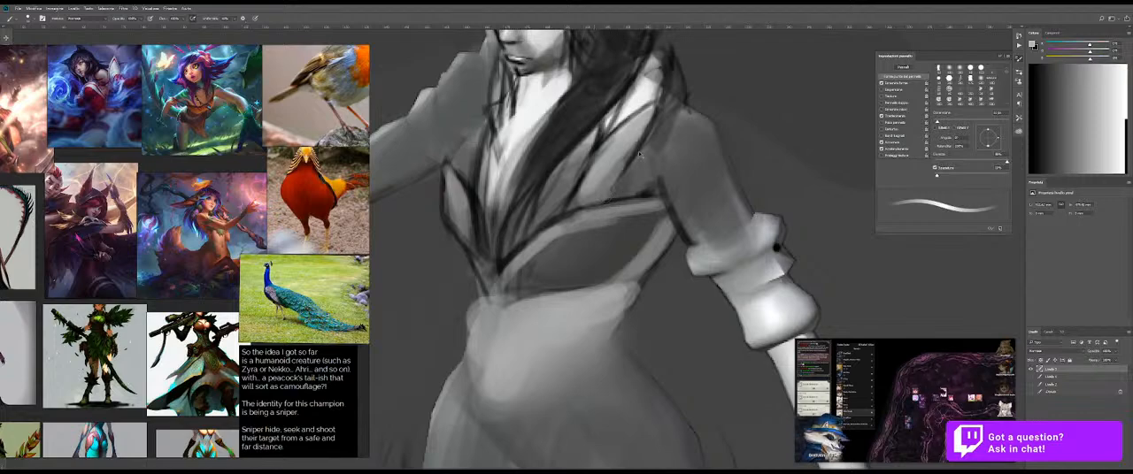
key("ctrl+z")
key("ctrl+z")
left_click_drag(627, 143, 610, 158)
key("shift+b")
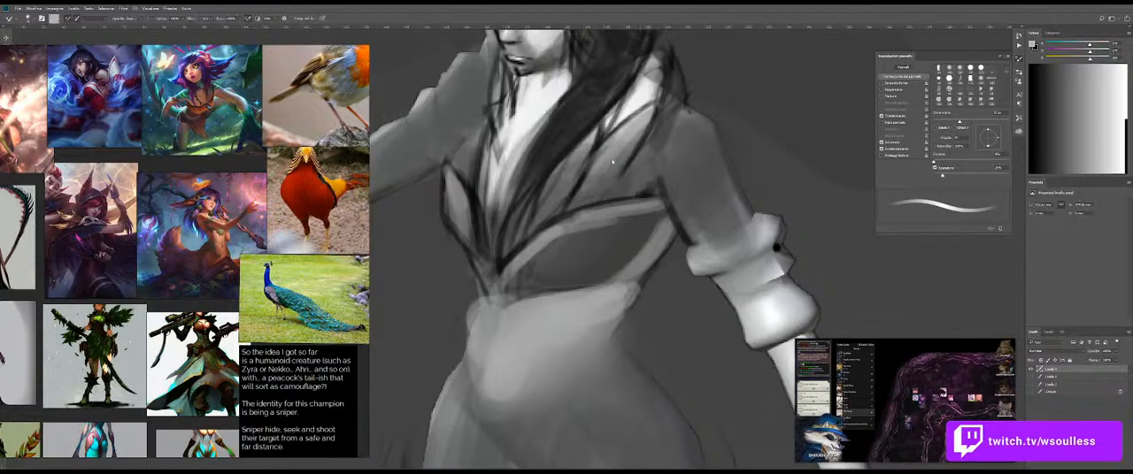
left_click_drag(646, 120, 623, 177)
key("shift+b")
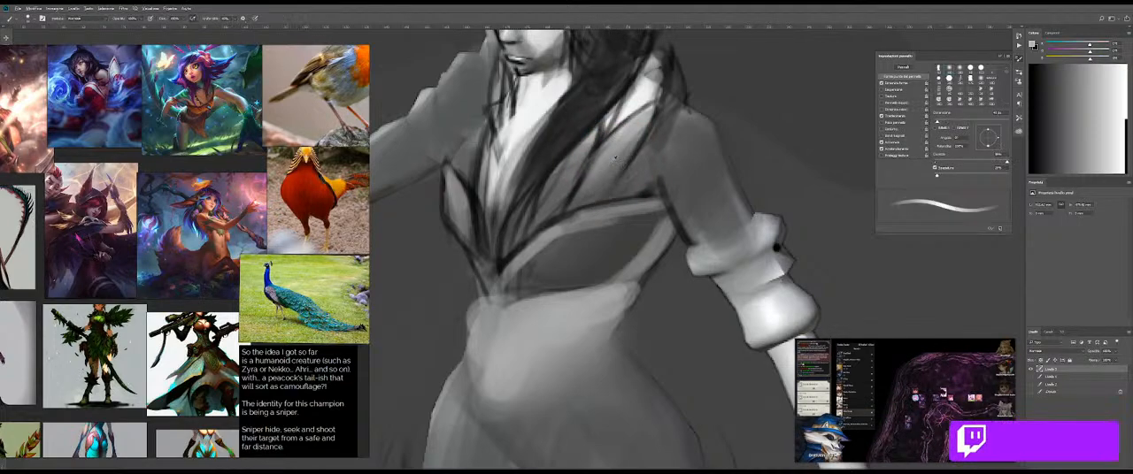
Step: Paint mid-grey up the outer edge of the near chest panel and smooth the bodice shading with the Mixer Brush
mouse_move(643, 166)
left_mouse_down()
mouse_move(678, 67)
mouse_move(671, 122)
left_mouse_up()
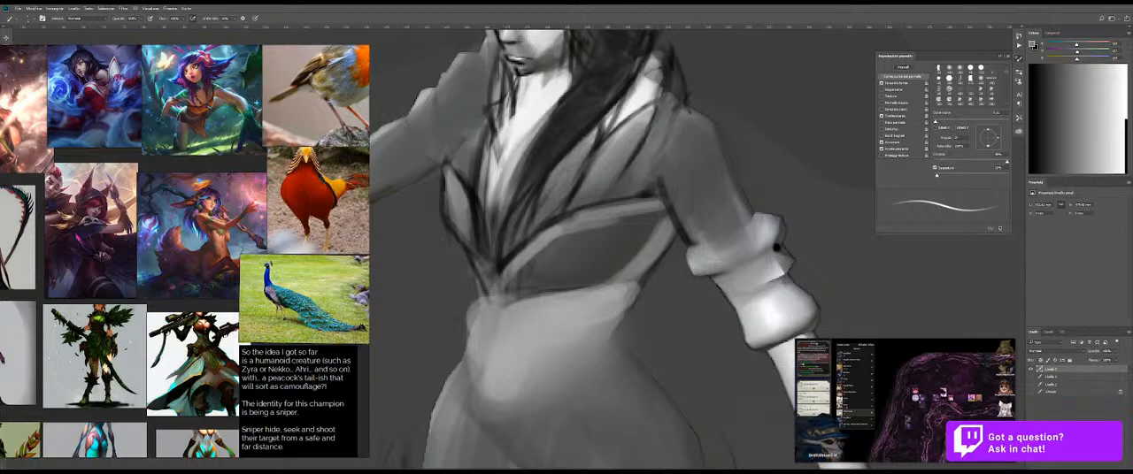
key("shift+b")
left_click_drag(549, 193, 542, 193)
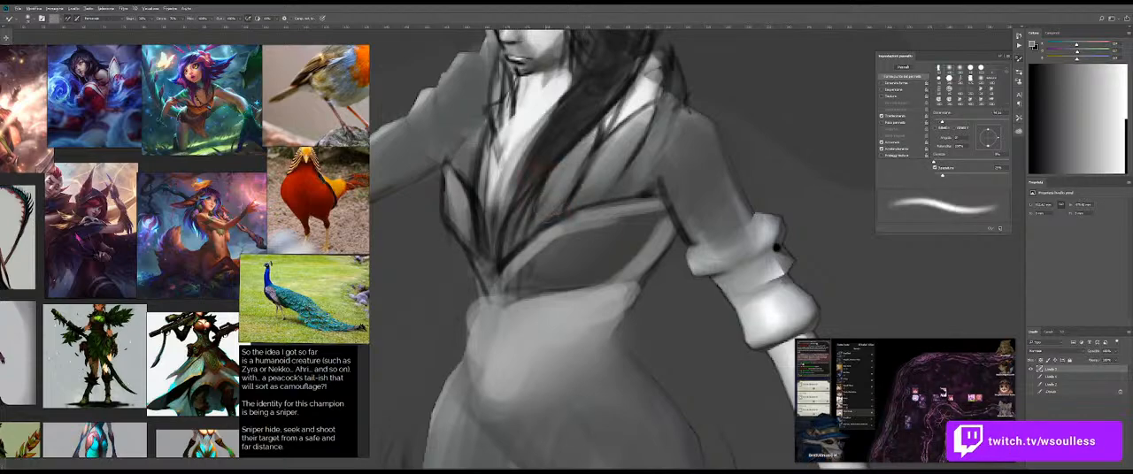
key("shift+b")
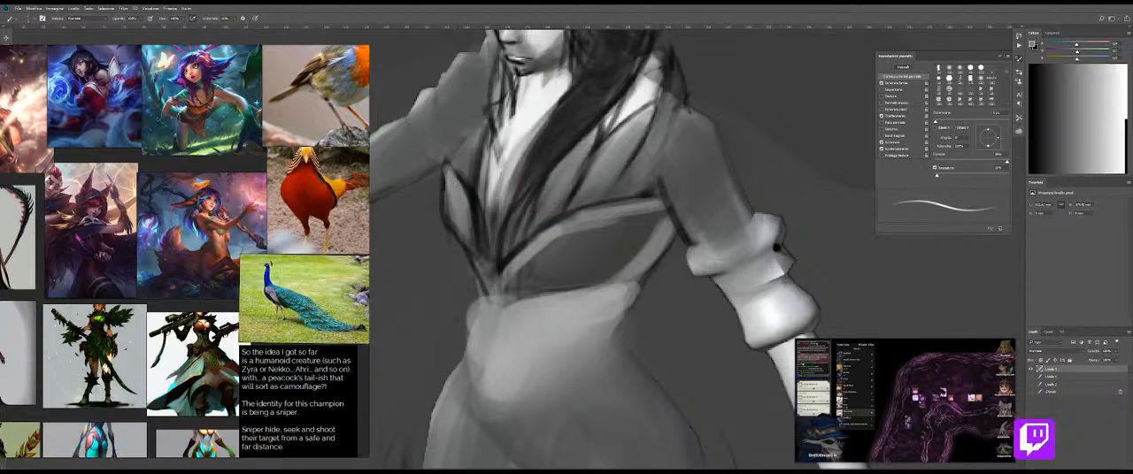
key("shift+b")
left_click_drag(489, 244, 563, 214)
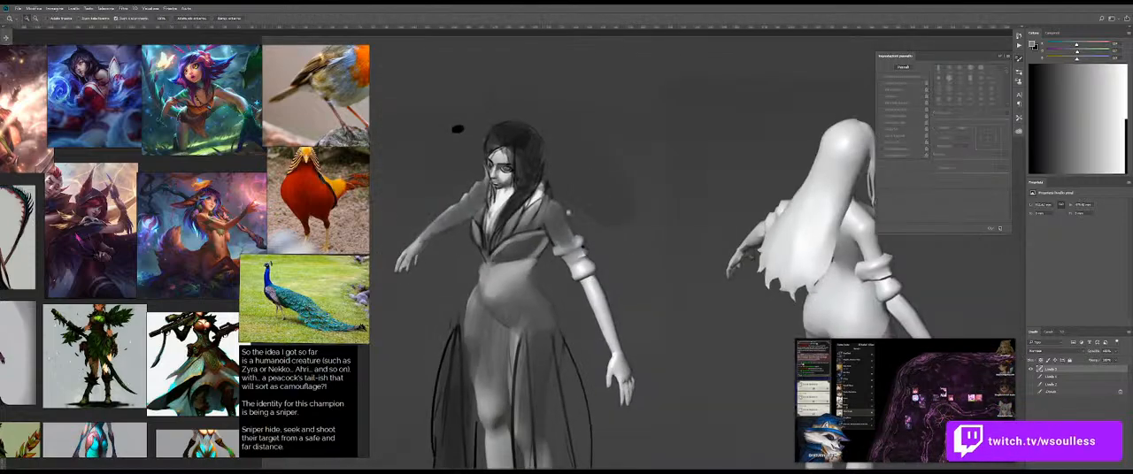
Step: Sample black and draw thin dark contour lines for the far lapel, from the neck down to the bodice cup
left_click_drag(458, 130, 856, 320)
key("b")
right_click(492, 225, "alt")
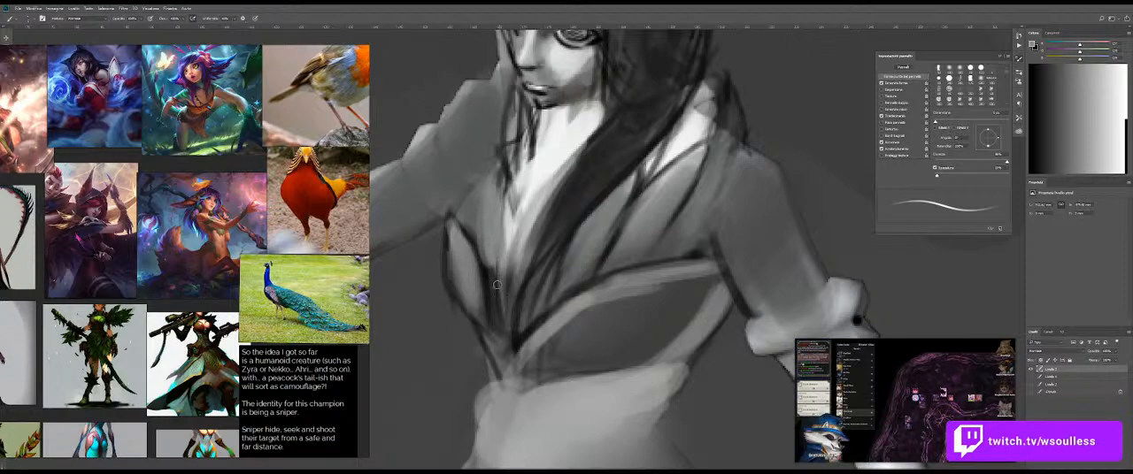
right_click(489, 178, "alt")
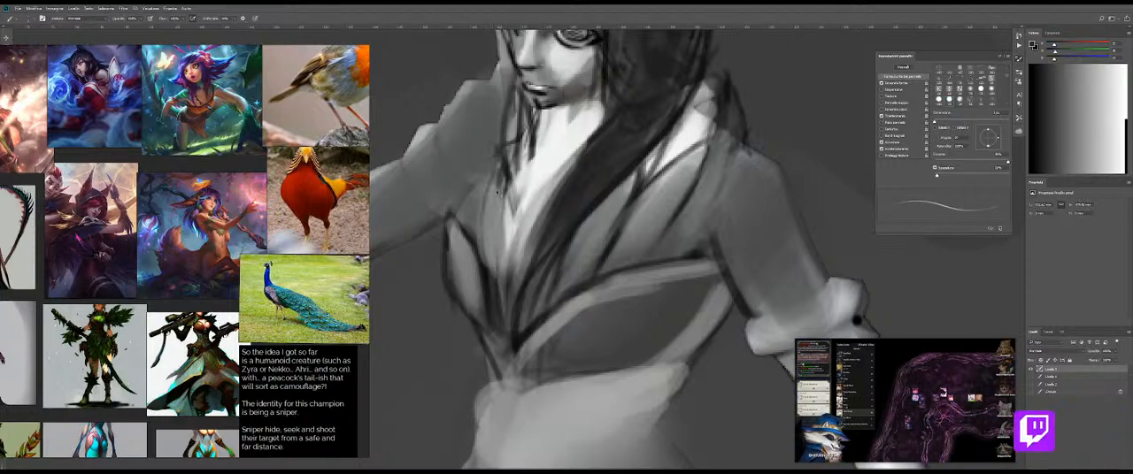
key("ctrl+z")
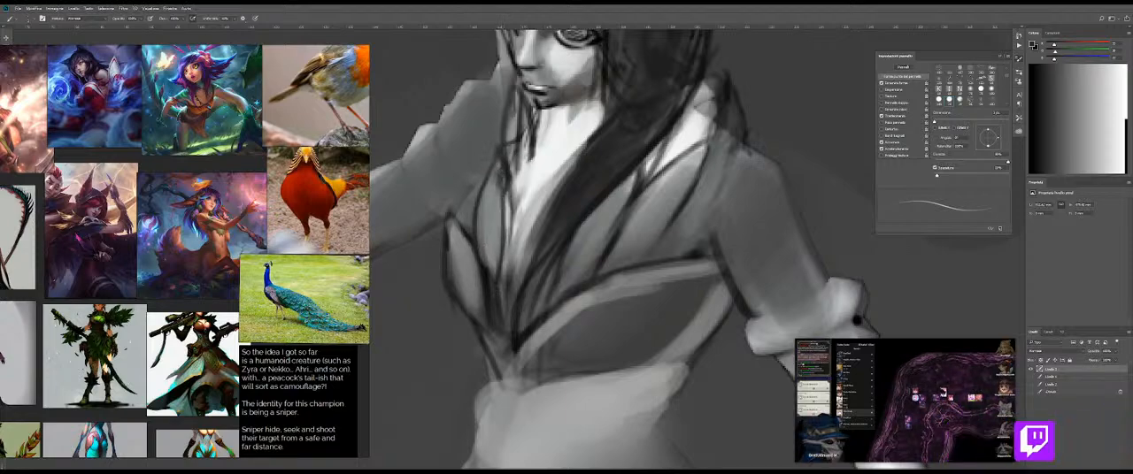
left_click_drag(484, 243, 490, 264)
key("ctrl+z")
scroll(520, 176, "up", 2)
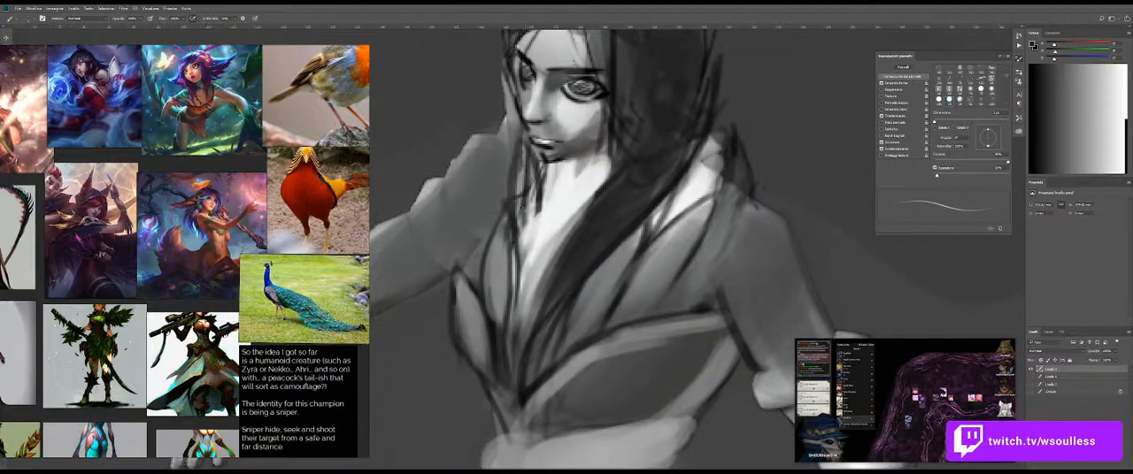
Step: Adjust the brush size, sample grey from the far shoulder and paint it over the near lapel beside the hair
key("bracketright")
key("bracketright")
key("bracketright")
key("bracketleft")
key("bracketleft")
key("bracketleft")
key("bracketright")
key("bracketright")
key("bracketright")
left_click(495, 177, "alt")
left_click_drag(695, 216, 660, 214)
key("ctrl+minus")
key("ctrl+minus")
left_click_drag(651, 263, 722, 188)
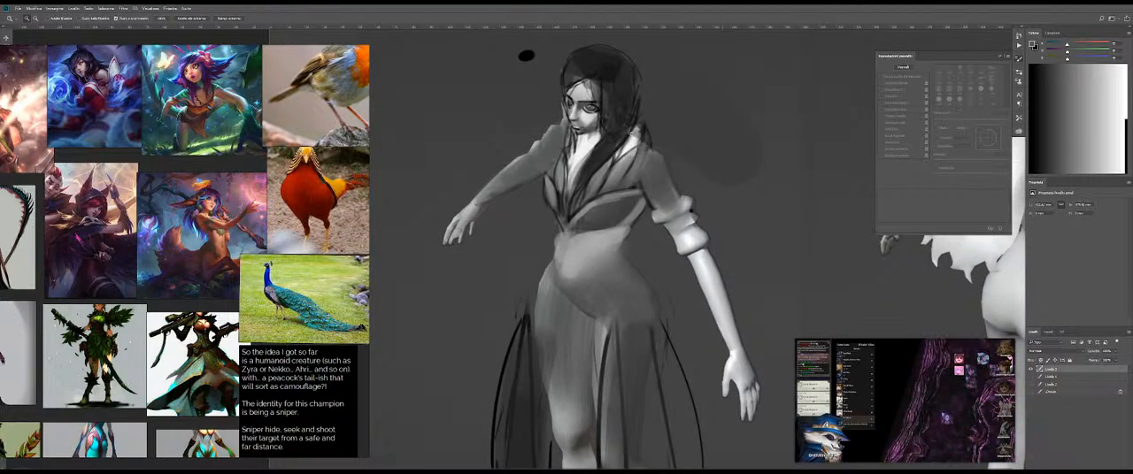
Step: Sample light skin grey from the face and paint over the far eye, nose and mouth
left_click(575, 107)
key("b")
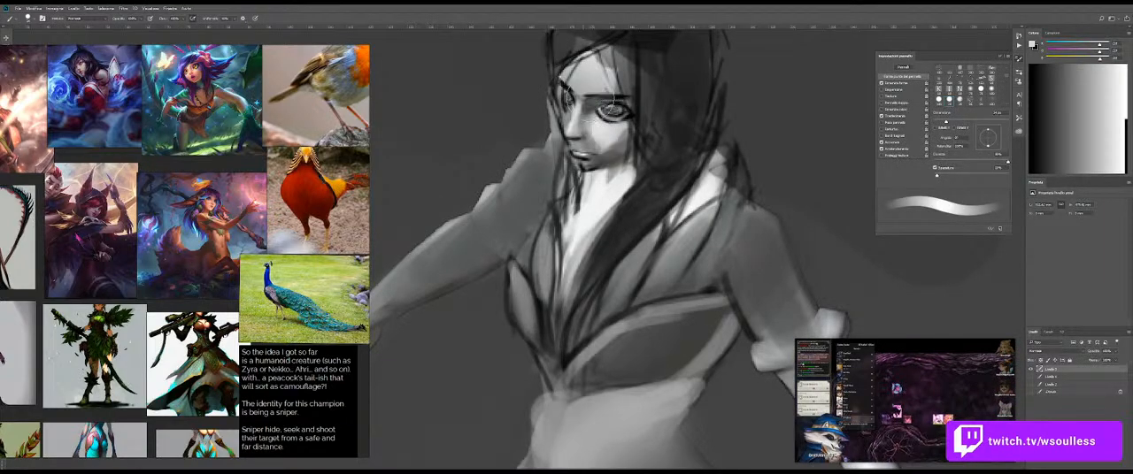
left_click_drag(580, 98, 576, 99)
left_click(607, 154, "alt")
left_click_drag(604, 138, 596, 142)
left_click(597, 75, "alt")
mouse_move(570, 87)
left_mouse_down()
mouse_move(571, 107)
mouse_move(598, 117)
left_mouse_up()
left_click_drag(579, 138, 593, 154)
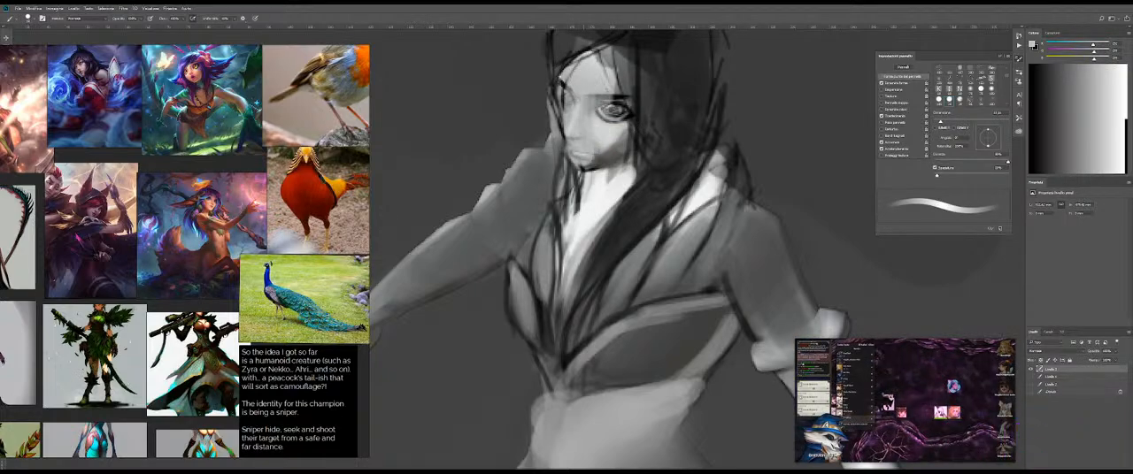
Step: Paint light grey over the near eye, chin and far cheek to leave a blank face
left_click_drag(623, 119, 588, 163)
left_click_drag(595, 95, 620, 118)
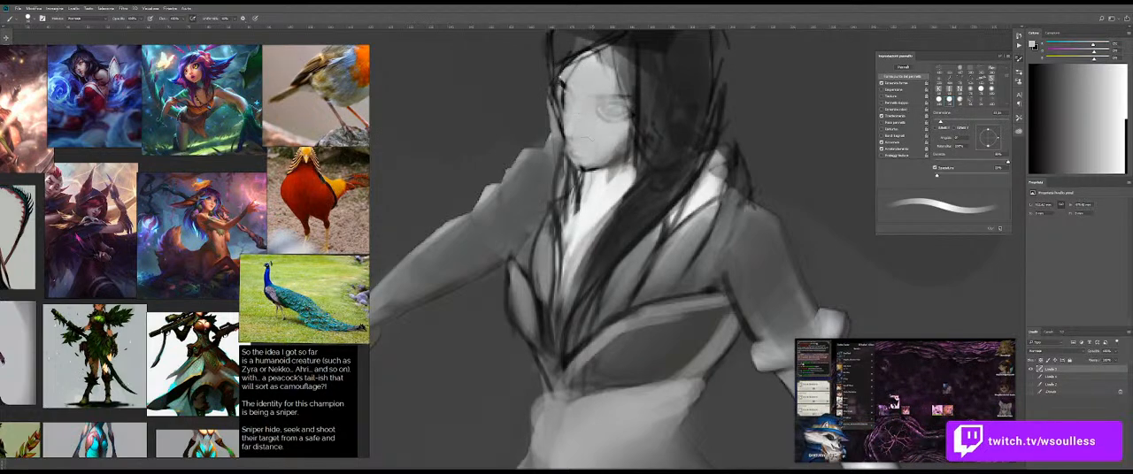
left_click_drag(564, 82, 567, 110)
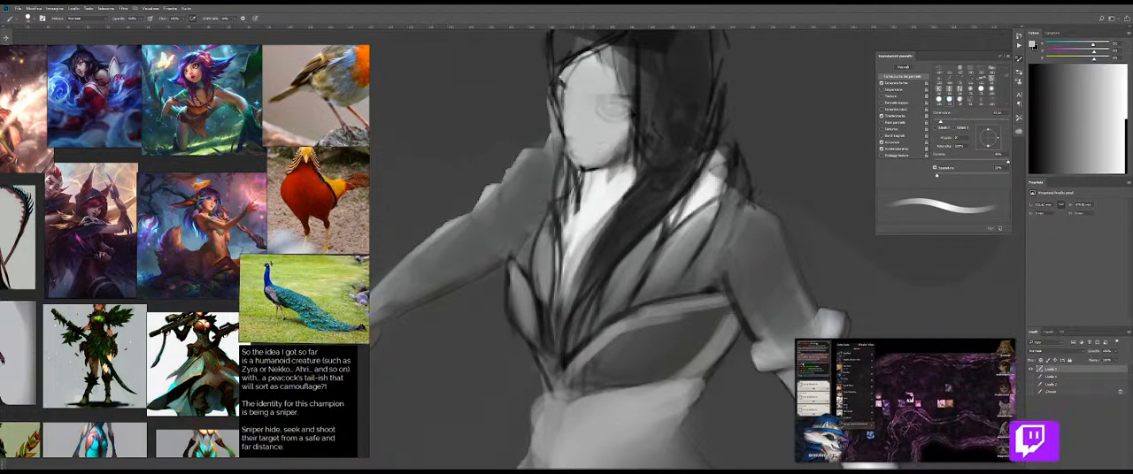
key("shift+b")
key("shift+b")
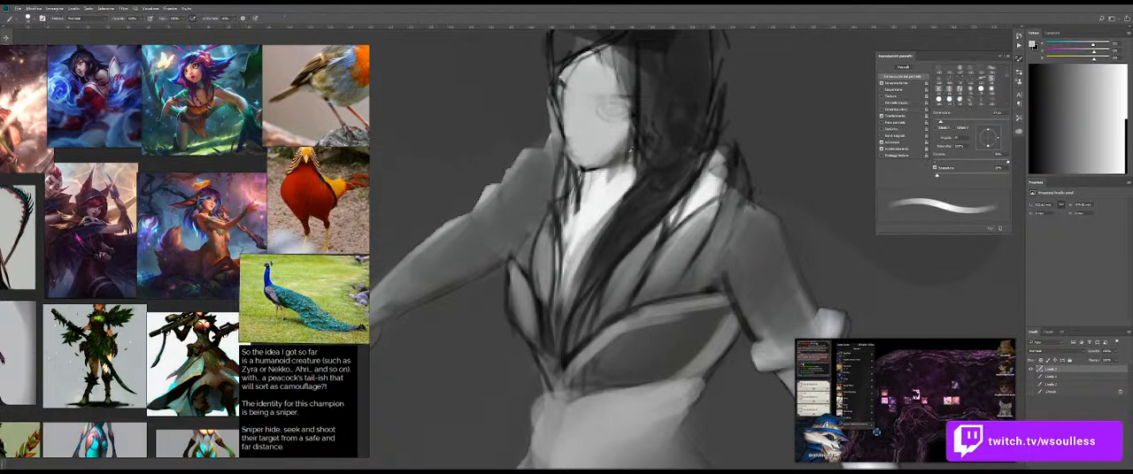
Step: Block in dark grey eye sockets and shade the near jawline beside the hair
mouse_move(588, 104)
left_mouse_down()
mouse_move(597, 148)
mouse_move(674, 140)
mouse_move(639, 141)
mouse_move(612, 161)
mouse_move(631, 165)
left_mouse_up()
mouse_move(663, 149)
left_mouse_down()
mouse_move(612, 173)
mouse_move(660, 184)
mouse_move(658, 150)
mouse_move(601, 168)
mouse_move(642, 166)
mouse_move(655, 151)
left_mouse_up()
left_click(630, 176, "alt")
key("ctrl+z")
mouse_move(541, 144)
left_mouse_down()
mouse_move(594, 158)
mouse_move(540, 153)
left_mouse_up()
key("ctrl+z")
left_click_drag(553, 192, 550, 192)
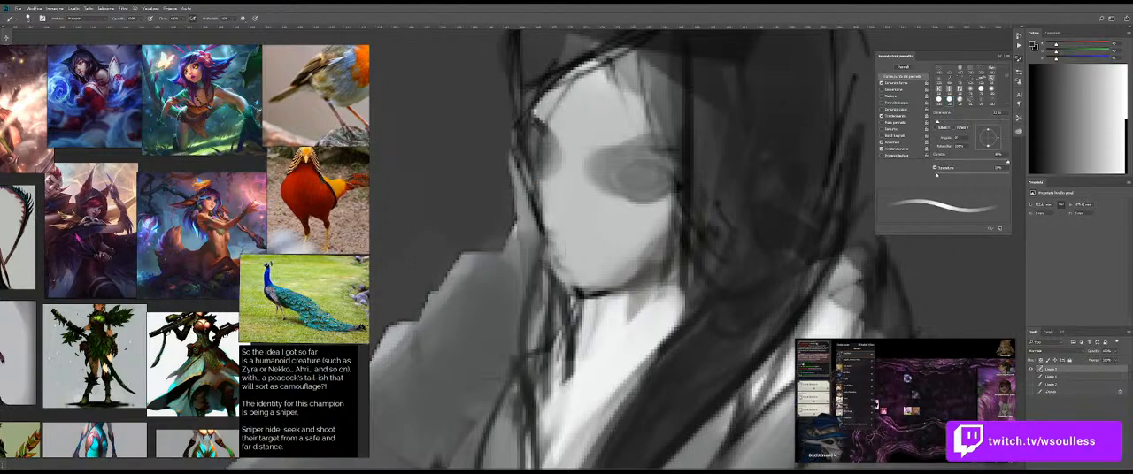
Step: Paint a mid-grey patch for the mouth and soften it and the near eye socket with the Mixer Brush
mouse_move(549, 241)
left_mouse_down()
mouse_move(602, 263)
mouse_move(577, 270)
mouse_move(584, 256)
mouse_move(557, 242)
left_mouse_up()
key("ctrl+z")
key("e")
key("b")
left_click(567, 255, "alt")
right_click(576, 228, "alt")
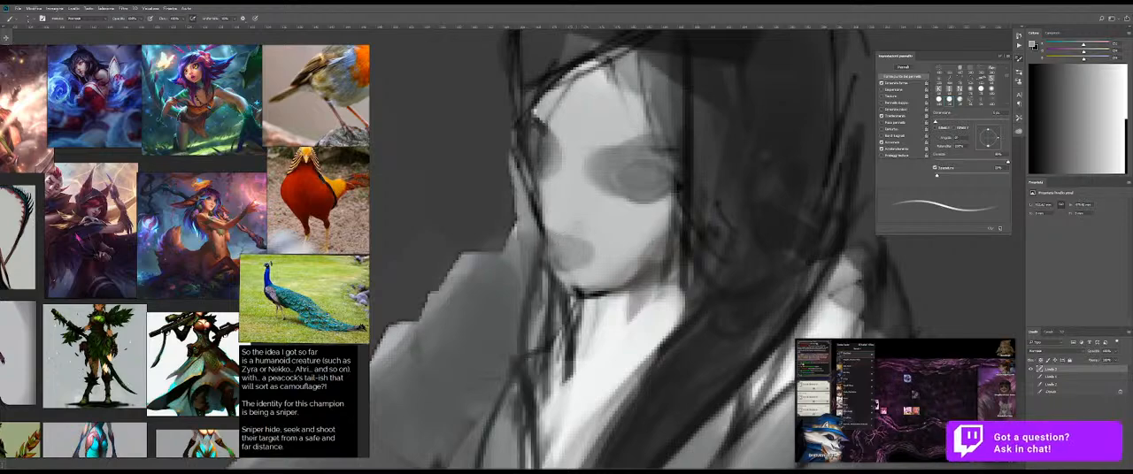
key("e")
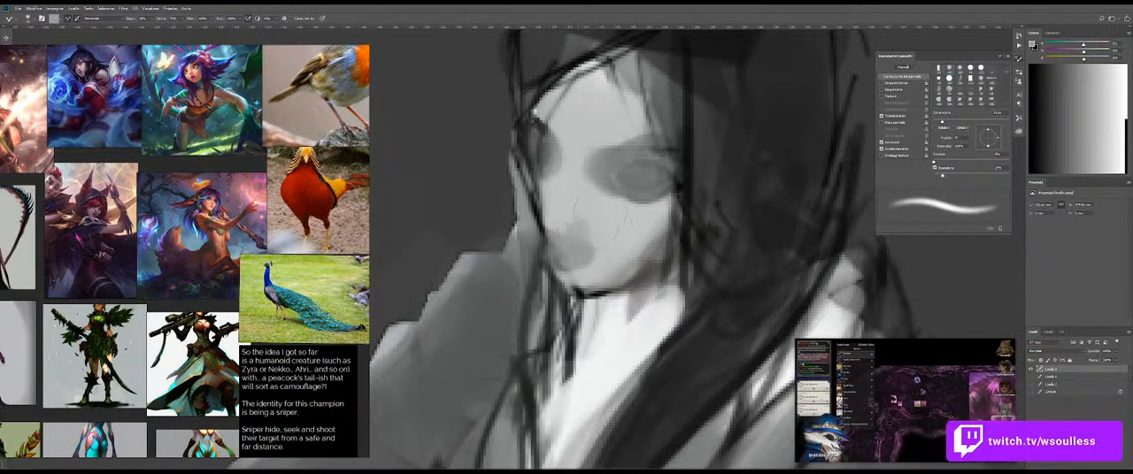
key("b")
key("e")
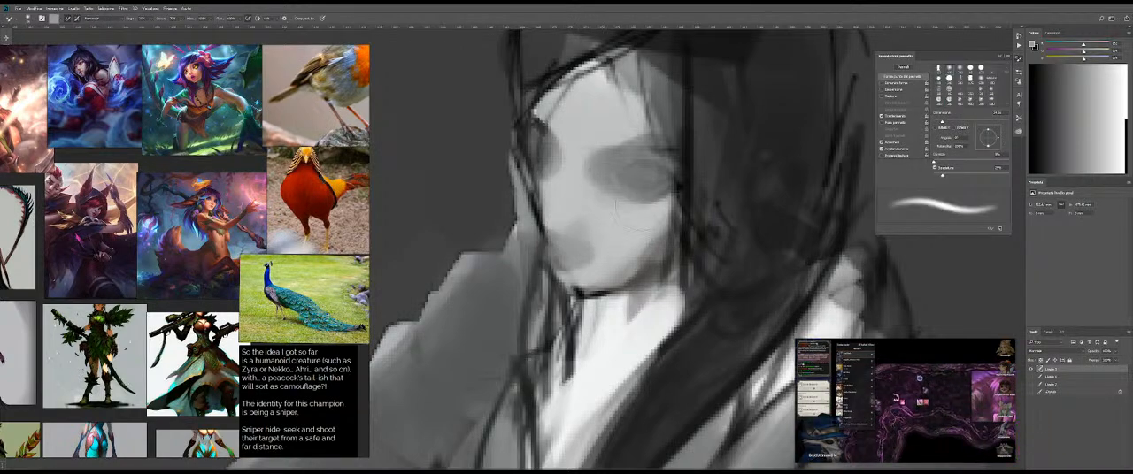
key("b")
Step: Sample black from the hair and draw the near eyebrow and the dark outlines of both eyes with a thin brush
left_click(688, 151, "alt")
right_click(634, 166, "alt")
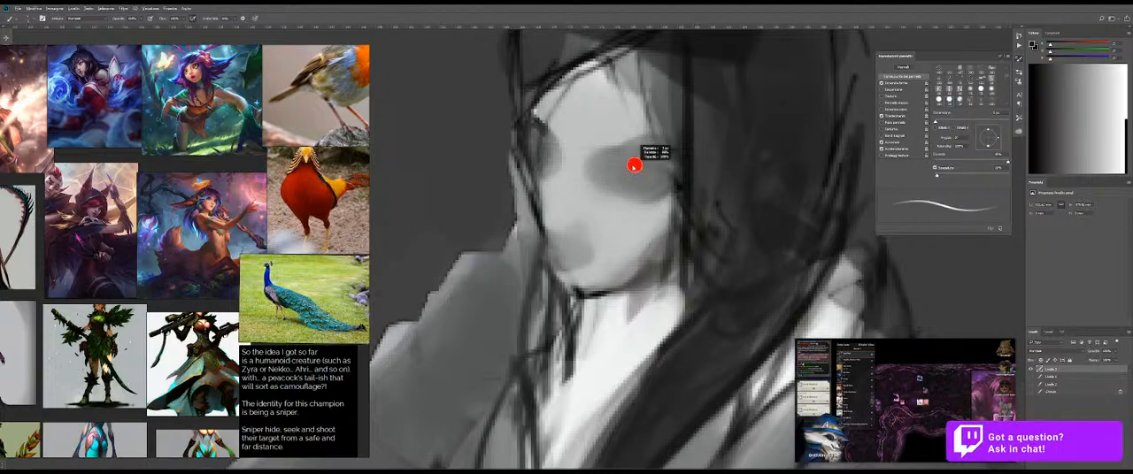
mouse_move(600, 155)
left_mouse_down()
mouse_move(646, 150)
mouse_move(647, 160)
left_mouse_up()
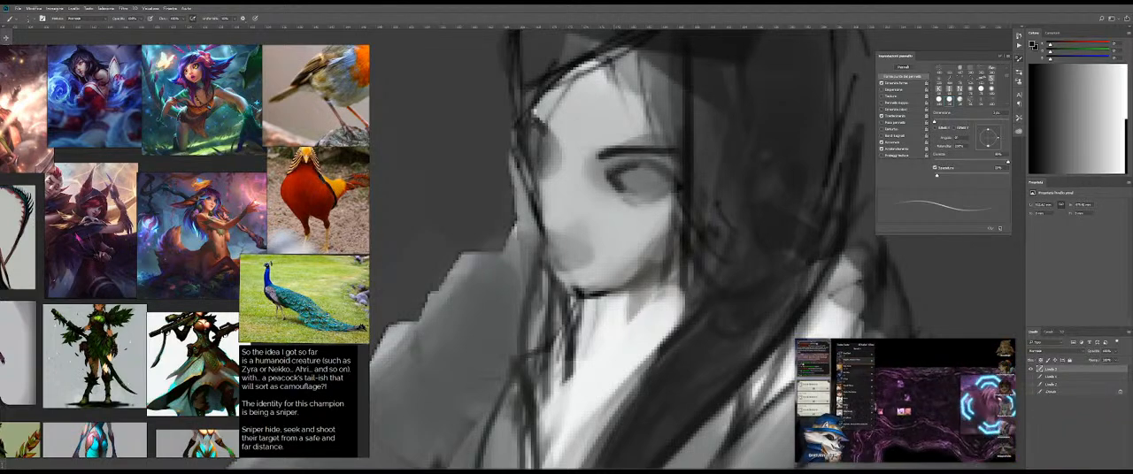
left_click_drag(623, 183, 641, 168)
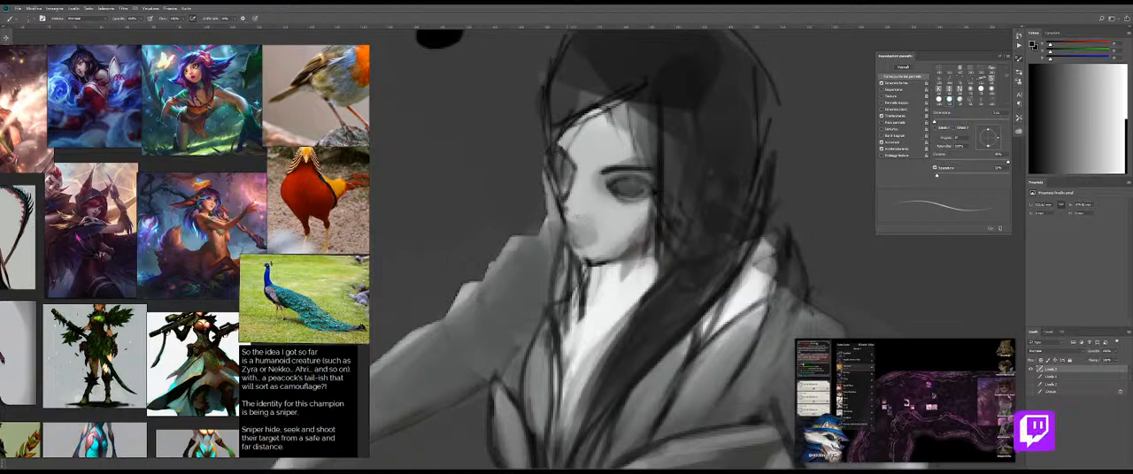
Step: Paint white highlights on the nose, cheek and chin, and switch to the Mixer Brush for blending
key("e")
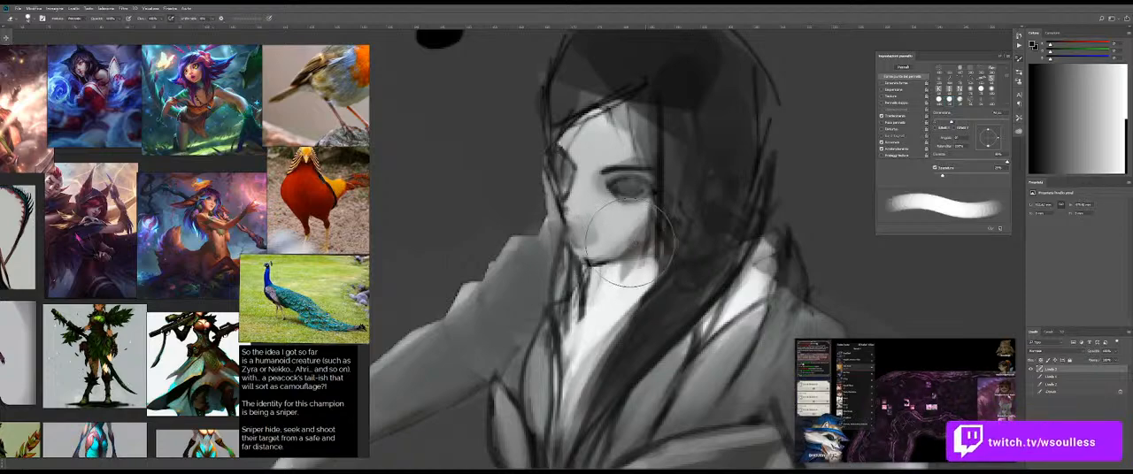
key("b")
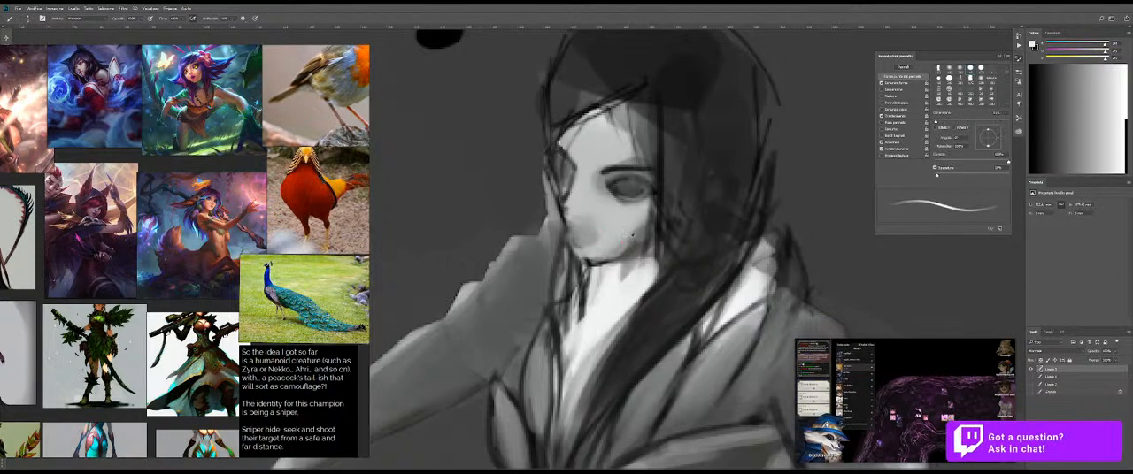
mouse_move(591, 264)
left_mouse_down()
mouse_move(644, 239)
mouse_move(590, 263)
mouse_move(605, 254)
mouse_move(580, 220)
mouse_move(643, 235)
mouse_move(597, 220)
mouse_move(639, 204)
mouse_move(636, 184)
mouse_move(594, 178)
mouse_move(615, 187)
mouse_move(558, 153)
left_mouse_up()
left_click(620, 234, "alt")
right_click(619, 234, "alt")
key("z")
mouse_move(617, 193)
left_mouse_down()
mouse_move(592, 192)
mouse_move(621, 192)
left_mouse_up()
key("b")
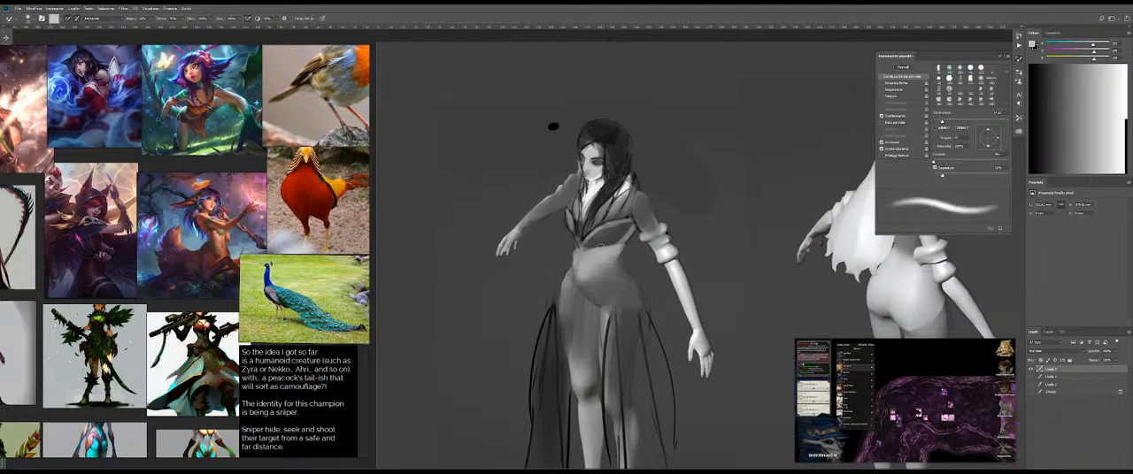
Step: Sample black from the hip drapery, touch up the near bodice cup with thin dark strokes, and sample white from the chest
mouse_move(595, 272)
left_mouse_down()
mouse_move(585, 236)
mouse_move(625, 235)
left_mouse_up()
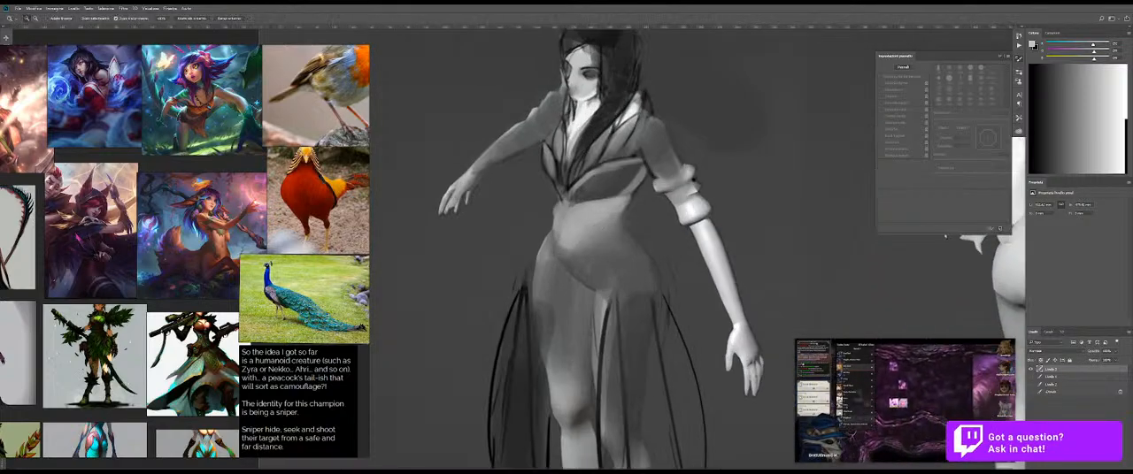
key("b")
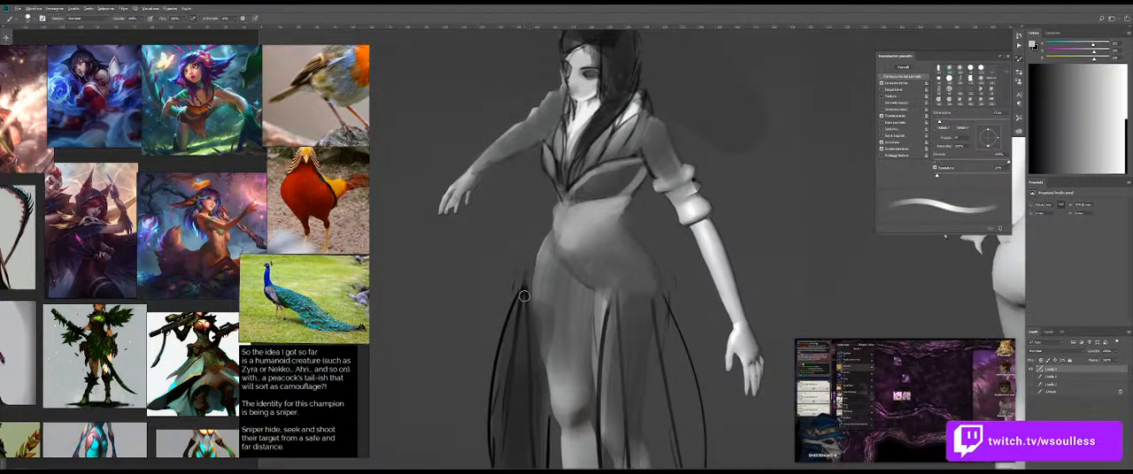
left_click(523, 294, "alt")
left_click_drag(607, 180, 571, 205)
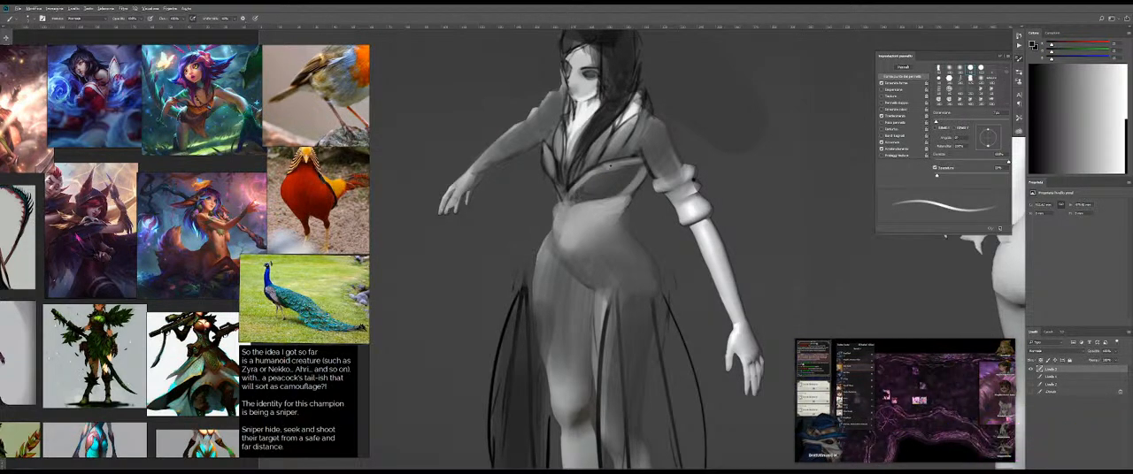
left_click(584, 114, "alt")
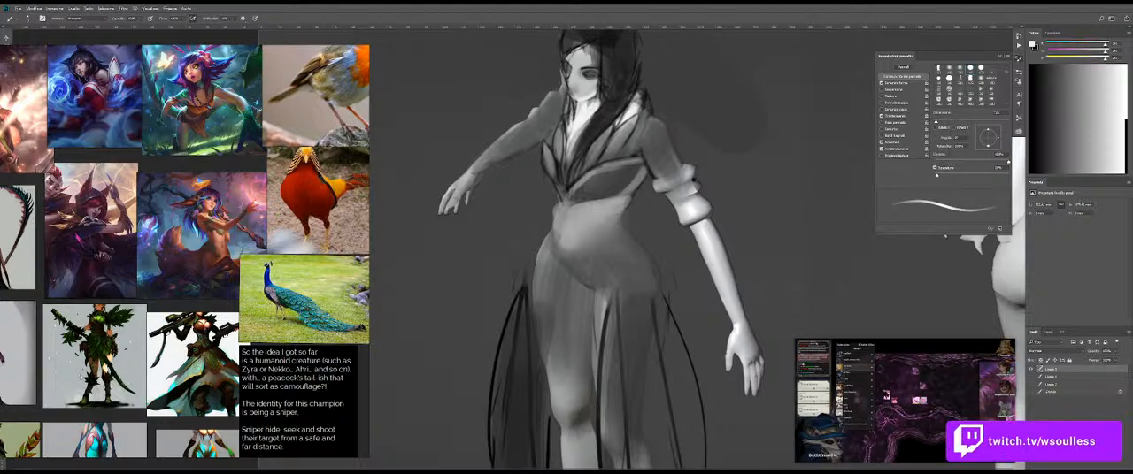
Step: Sample a dark tone from the skirt and sketch thin drapery strokes fanning down from both hips
scroll(331, 213, "down", 3)
scroll(155, 301, "up", 3)
left_click_drag(333, 324, 298, 312)
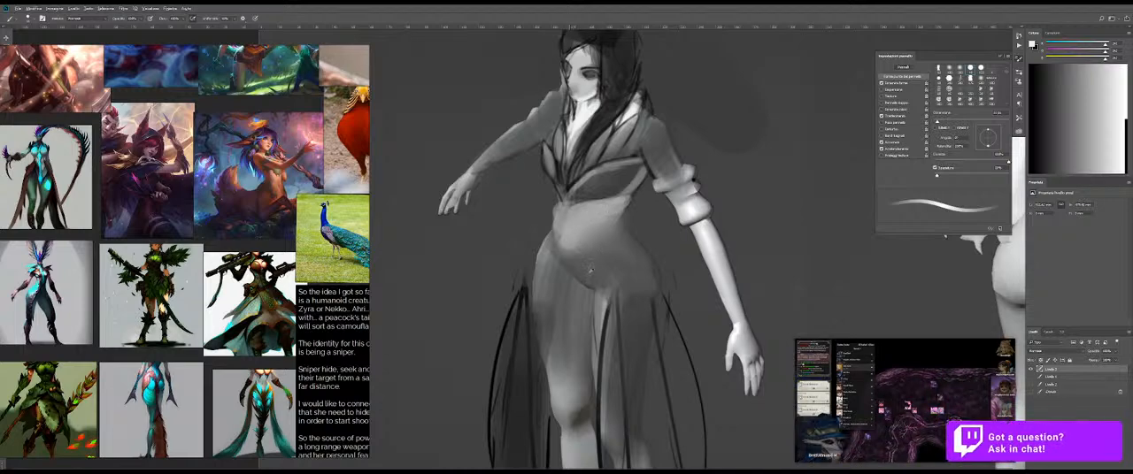
left_click(610, 315, "alt")
right_click(588, 270, "alt")
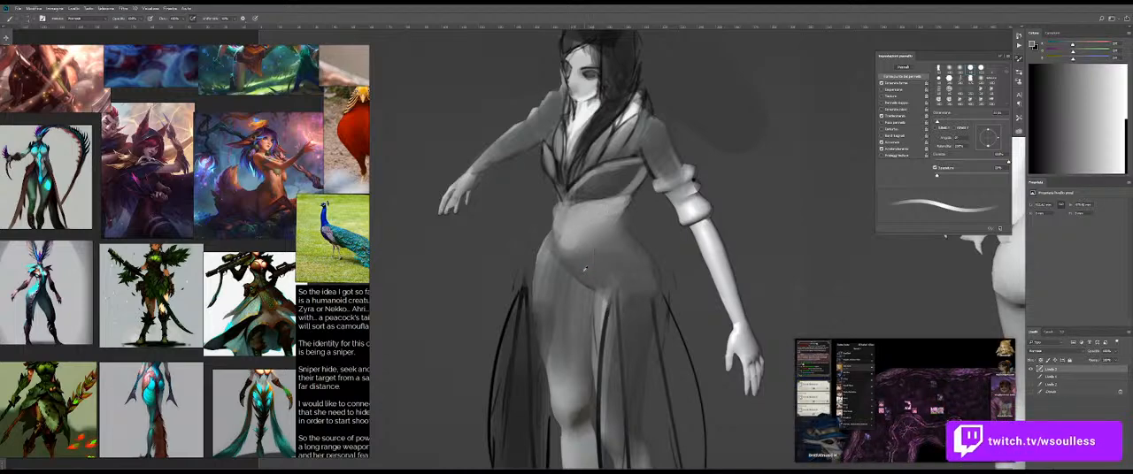
left_click_drag(558, 241, 591, 285)
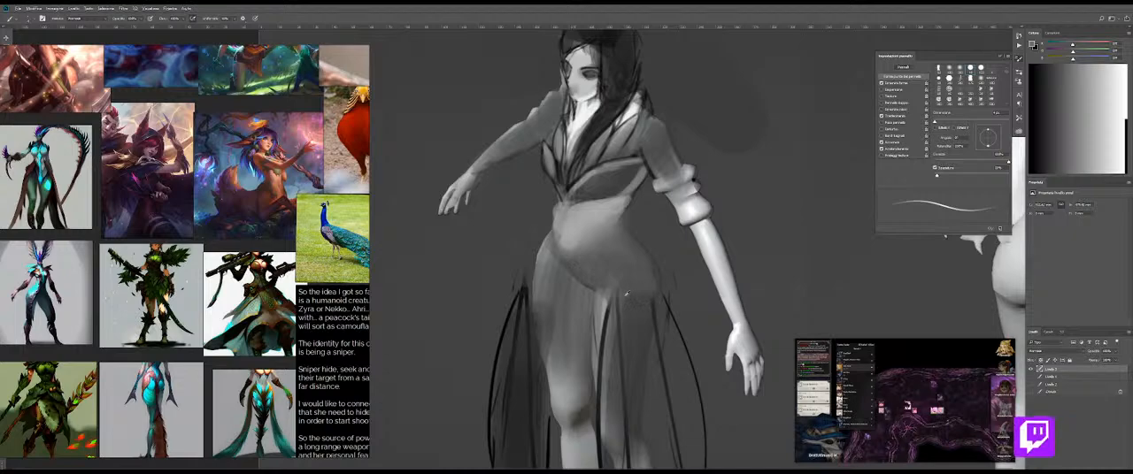
left_click(606, 311, "alt")
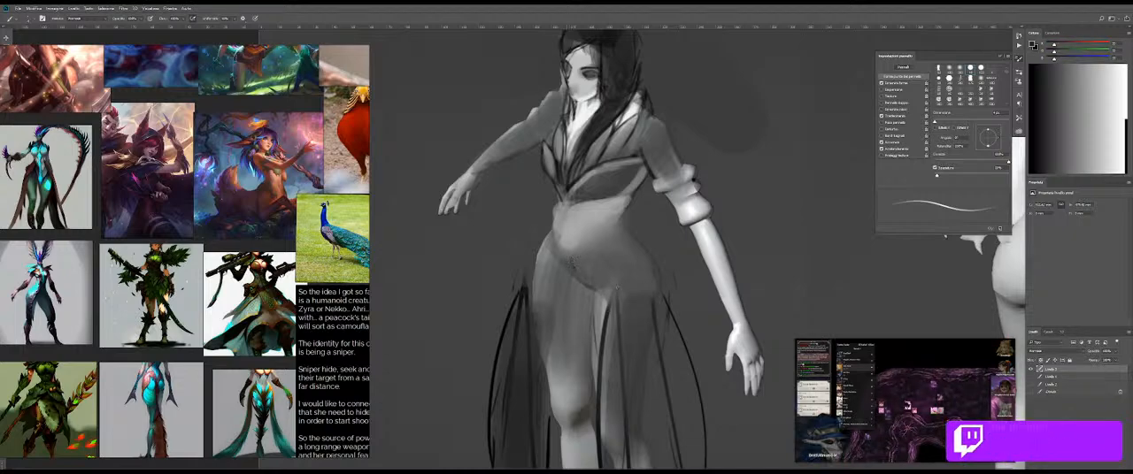
mouse_move(584, 275)
left_mouse_down()
mouse_move(540, 278)
mouse_move(574, 278)
mouse_move(624, 212)
mouse_move(608, 342)
left_mouse_up()
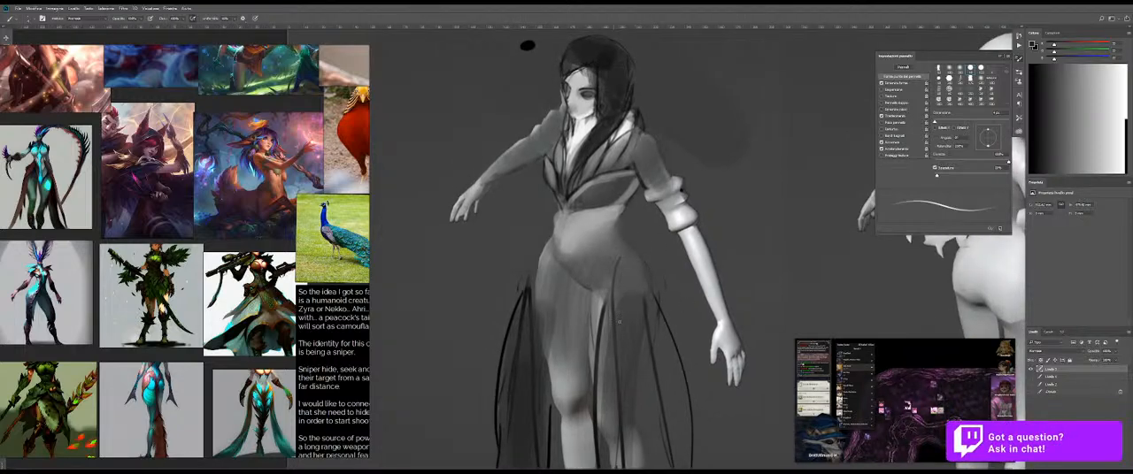
key("ctrl+z")
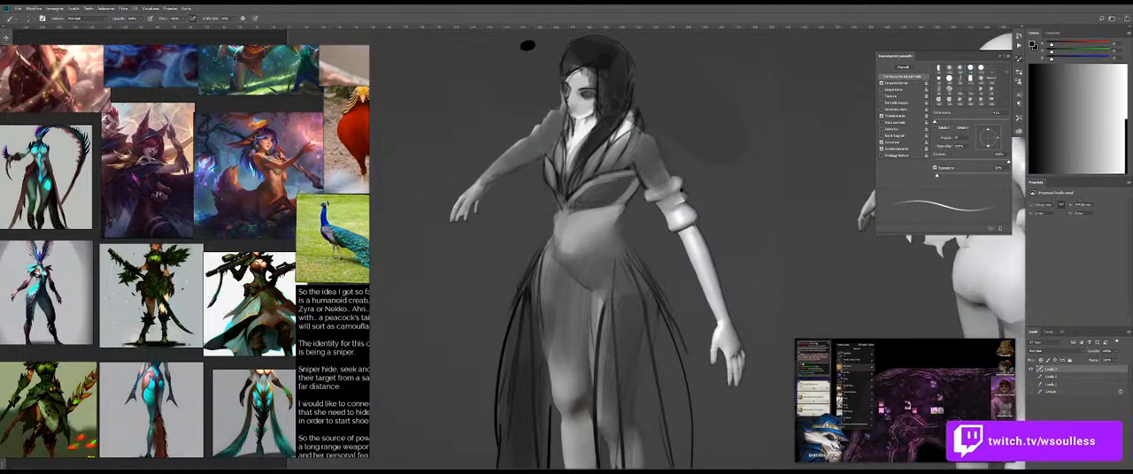
Step: Sample black from the swatch beside the head and reinforce the dark lines of the bodice and hip drapery
left_click_drag(579, 336, 564, 271)
left_click_drag(630, 248, 598, 208)
left_click(599, 207)
key("b")
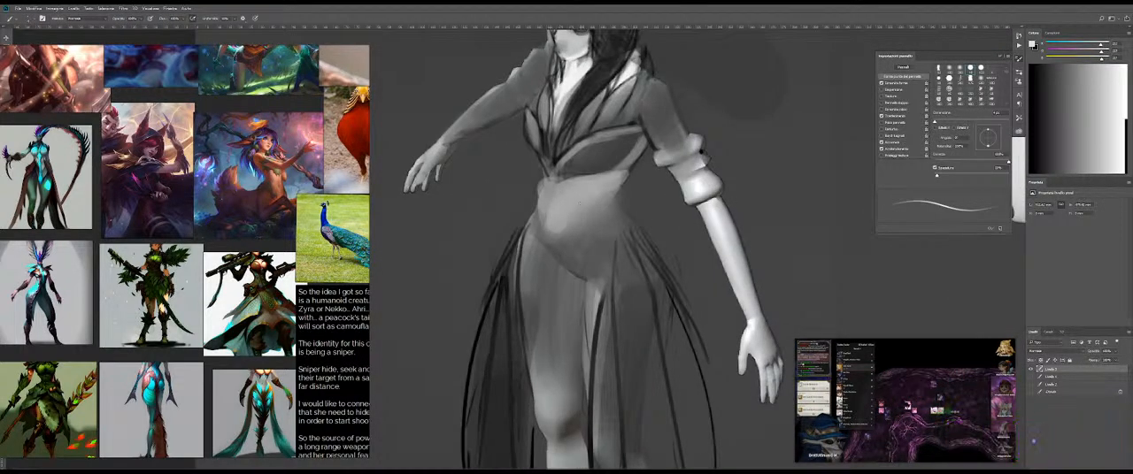
left_click_drag(678, 80, 678, 191)
left_click(510, 76, "alt")
left_click_drag(613, 223, 597, 167)
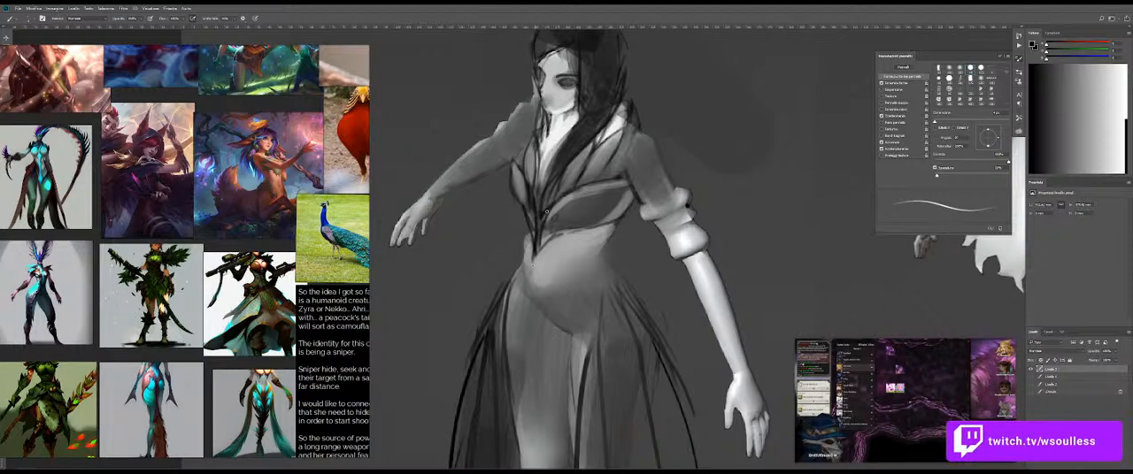
Step: Sample light grey from the midriff and paint highlight bands along the inner edges of both bodice cups
key("z")
left_click_drag(527, 205, 555, 205)
left_click(659, 335, "alt")
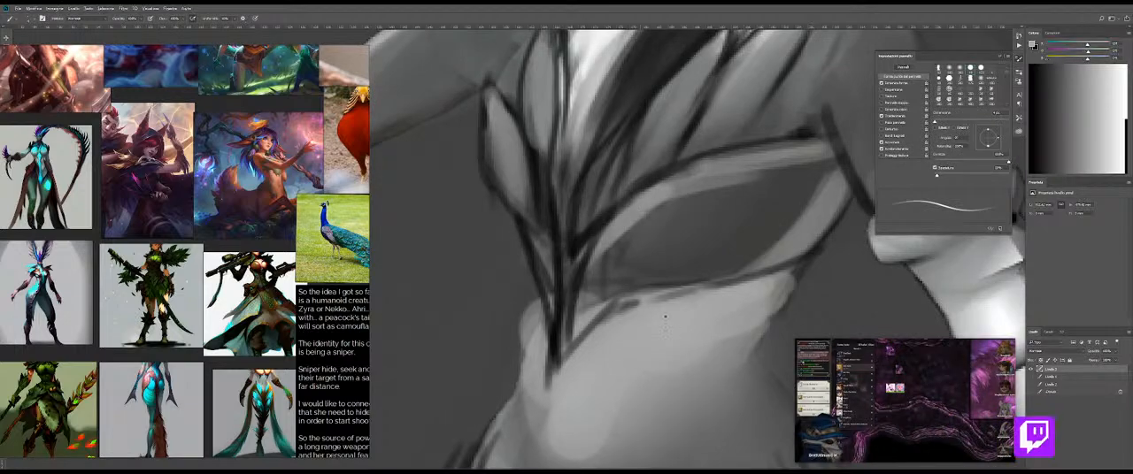
left_click_drag(502, 110, 542, 235)
left_click_drag(517, 123, 556, 280)
left_click_drag(531, 159, 557, 295)
left_click_drag(642, 211, 585, 301)
key("ctrl+z")
left_click_drag(603, 248, 576, 325)
left_click_drag(655, 202, 591, 258)
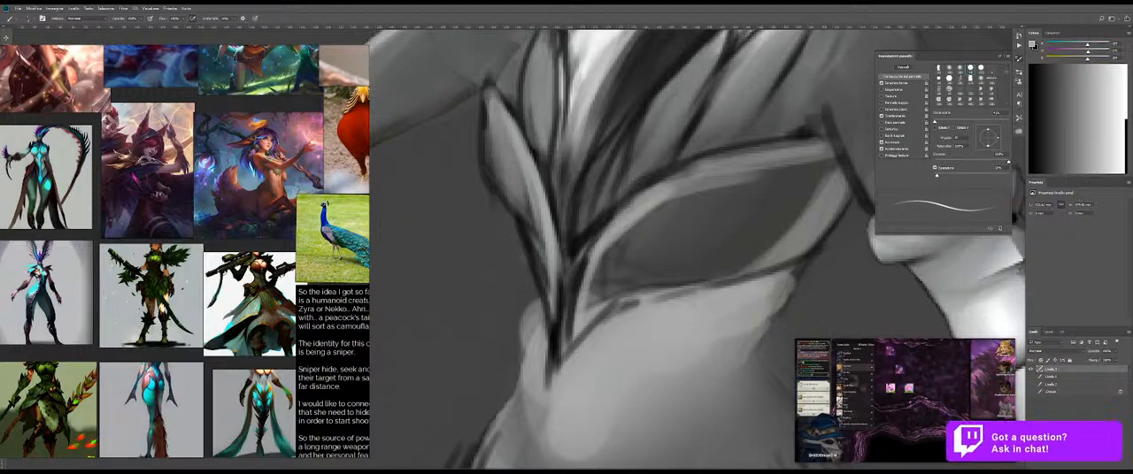
Step: Sample white from the upper chest and paint a light strip down the near cheek beside the hair
mouse_move(653, 185)
left_mouse_down()
mouse_move(758, 161)
mouse_move(677, 168)
left_mouse_up()
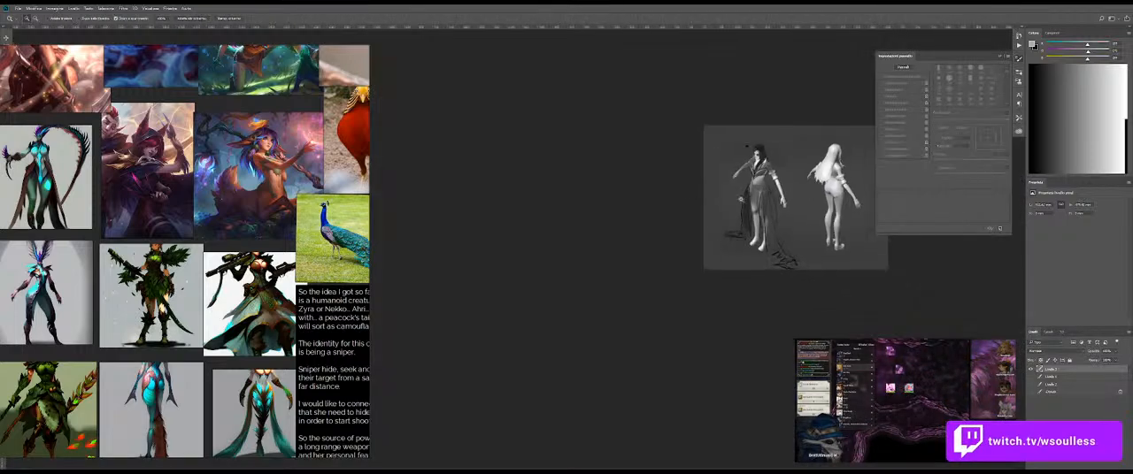
mouse_move(757, 185)
left_mouse_down()
mouse_move(632, 224)
mouse_move(680, 221)
mouse_move(656, 205)
left_mouse_up()
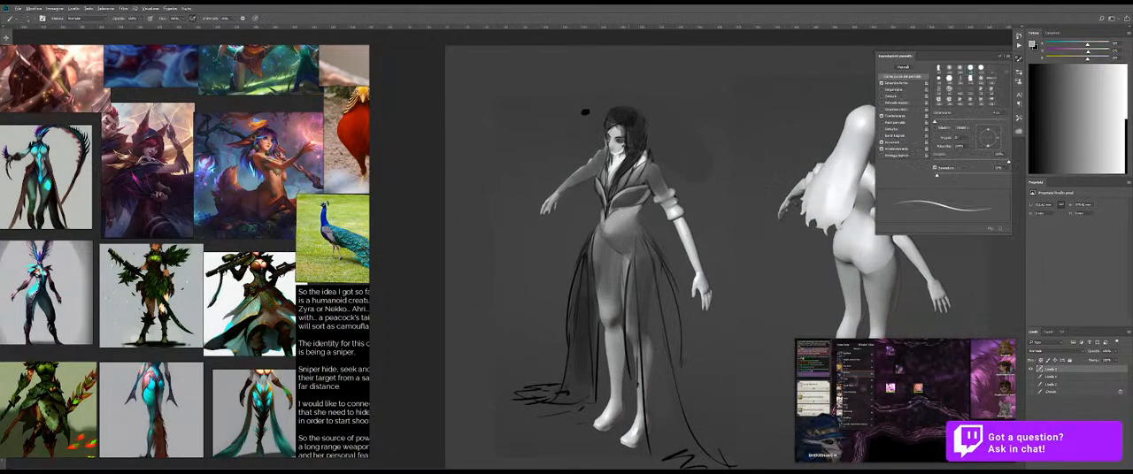
left_click(585, 112, "alt")
left_click_drag(633, 151, 659, 147, "ctrl")
left_click(598, 183, "alt")
left_click_drag(598, 182, 609, 182, "alt")
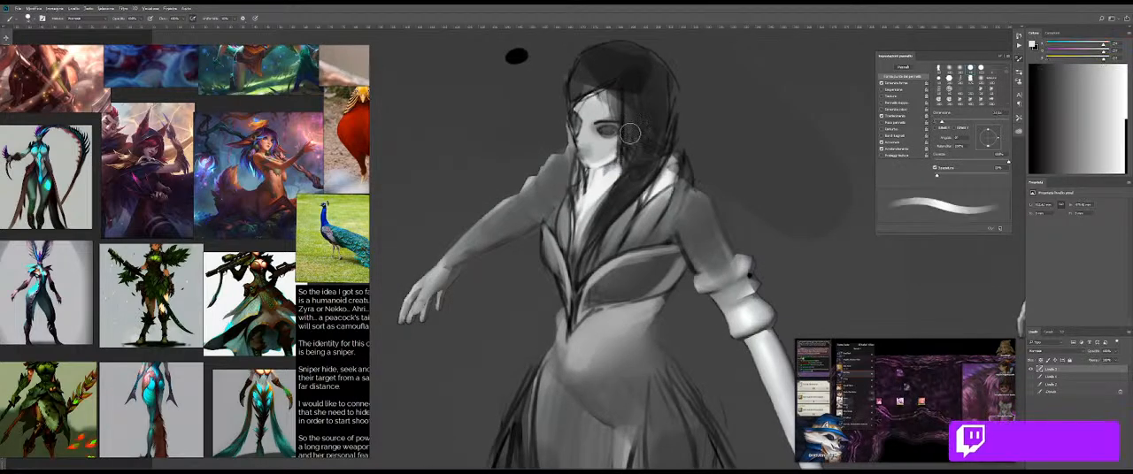
left_click(624, 142, "alt")
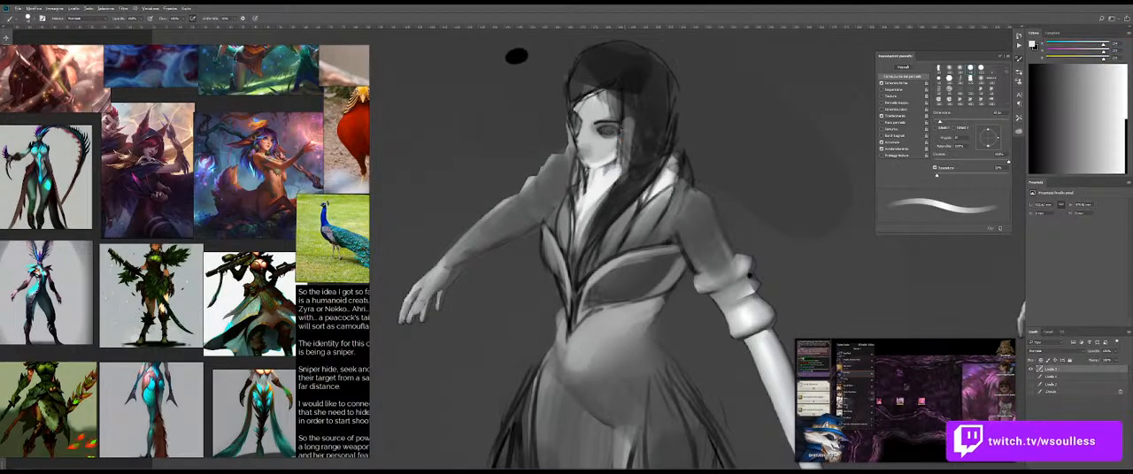
Step: Extend the light skin tone across the forehead up to the hairline
left_click_drag(663, 105, 657, 104, "alt")
mouse_move(585, 95)
left_mouse_down("alt")
mouse_move(572, 110)
mouse_move(632, 97)
left_mouse_up("alt")
mouse_move(596, 106)
left_mouse_down("alt")
mouse_move(564, 133)
mouse_move(611, 87)
left_mouse_up("alt")
mouse_move(630, 105)
left_mouse_down()
mouse_move(638, 120)
mouse_move(623, 93)
left_mouse_up()
key("e")
key("b")
scroll(589, 145, "down", 7)
mouse_move(558, 80)
left_mouse_down()
mouse_move(531, 144)
mouse_move(585, 161)
left_mouse_up()
scroll(538, 144, "up", 4)
Step: Sample black from the swatch and paint a thick hair strand sweeping from the parting across the forehead to the near cheek
left_click(469, 130, "alt")
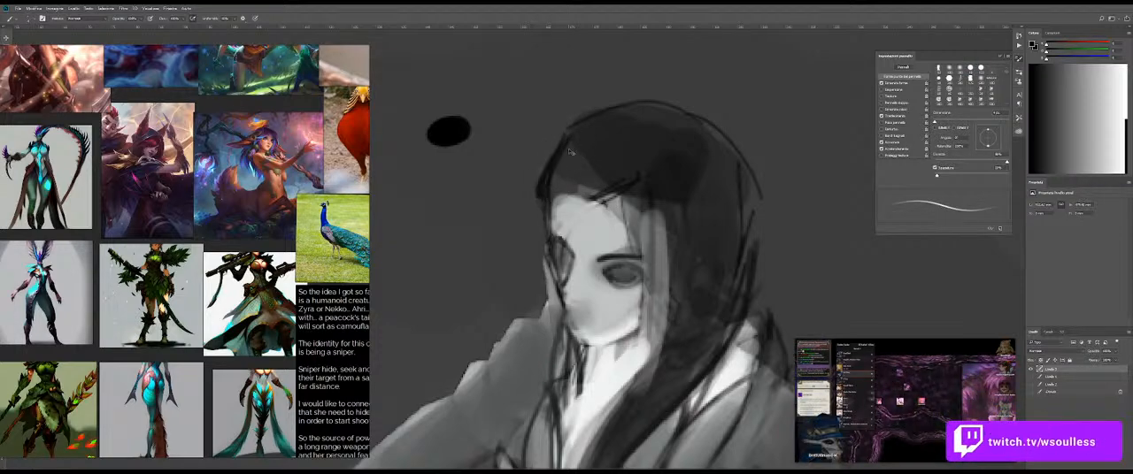
left_click_drag(577, 168, 612, 218)
left_click_drag(580, 140, 653, 239)
left_click_drag(612, 161, 660, 265)
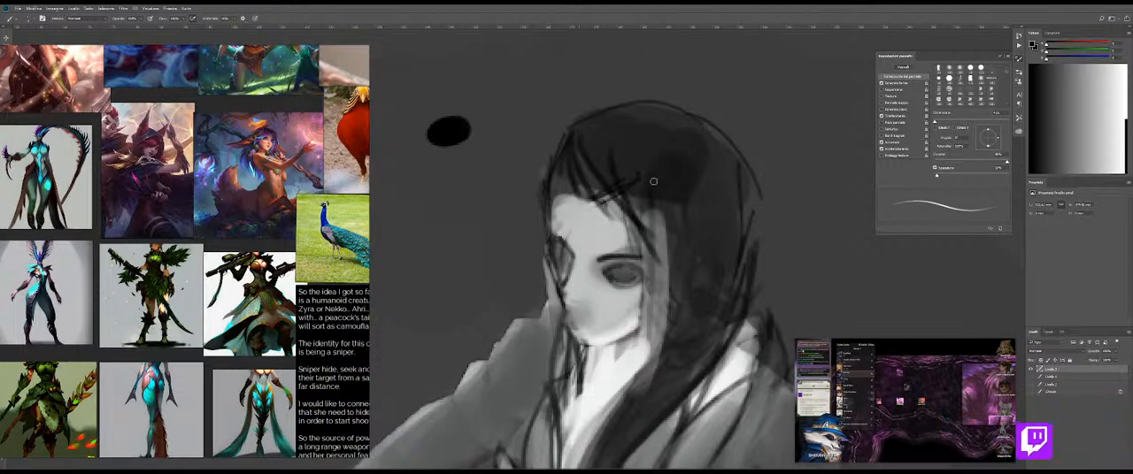
left_click_drag(598, 139, 662, 252)
key("ctrl+z")
left_click_drag(586, 166, 661, 252)
left_click_drag(592, 142, 669, 262)
mouse_move(615, 178)
left_mouse_down()
mouse_move(665, 238)
mouse_move(673, 258)
mouse_move(646, 232)
mouse_move(677, 297)
left_mouse_up()
left_click_drag(655, 252, 677, 319)
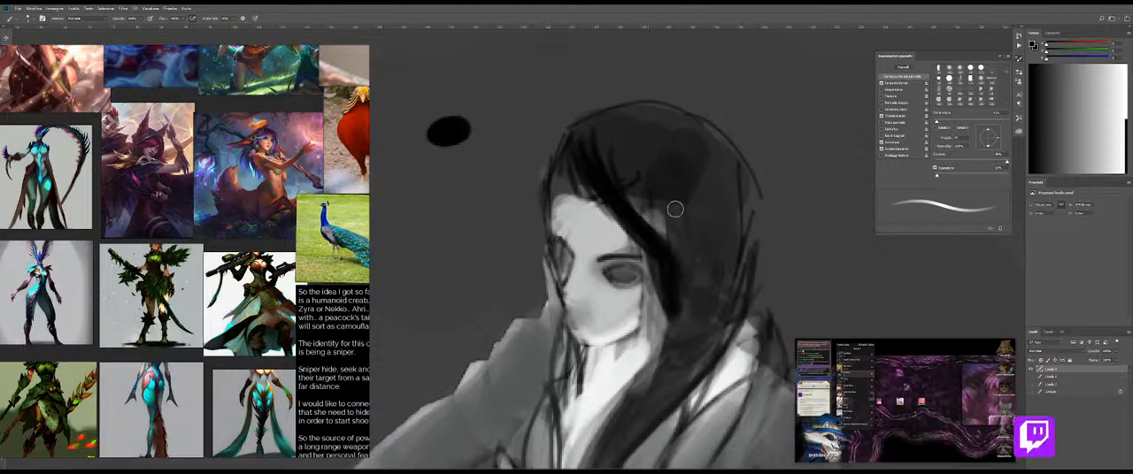
Step: Enlarge the brush and fill the crown and near side of the hair with black
mouse_move(620, 151)
left_mouse_down()
mouse_move(655, 139)
mouse_move(624, 189)
mouse_move(695, 230)
mouse_move(689, 193)
mouse_move(675, 215)
mouse_move(637, 147)
mouse_move(677, 156)
mouse_move(683, 229)
left_mouse_up()
key("ctrl+z")
right_click(698, 235, "alt")
right_click(706, 240, "alt")
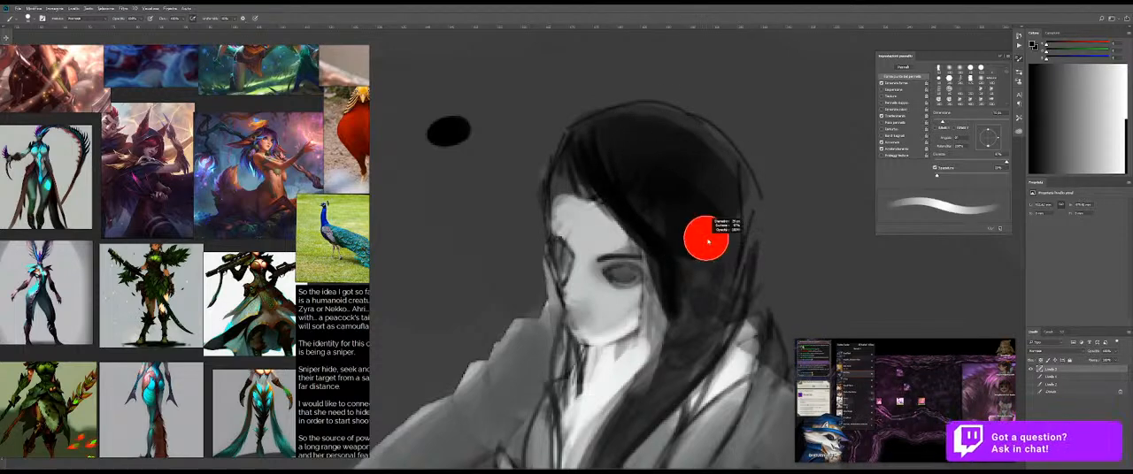
right_click(747, 209, "alt")
mouse_move(754, 196)
left_mouse_down()
mouse_move(695, 316)
mouse_move(659, 310)
left_mouse_up()
left_click_drag(689, 266, 694, 223)
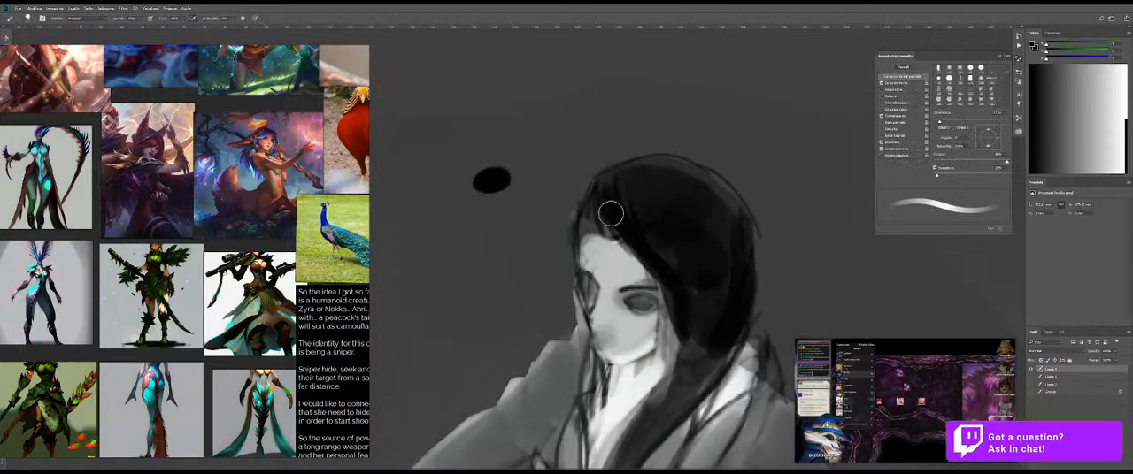
Step: Sample black from the hair and paint a lock falling from the parting along the far side of the face
left_click_drag(611, 251, 621, 249)
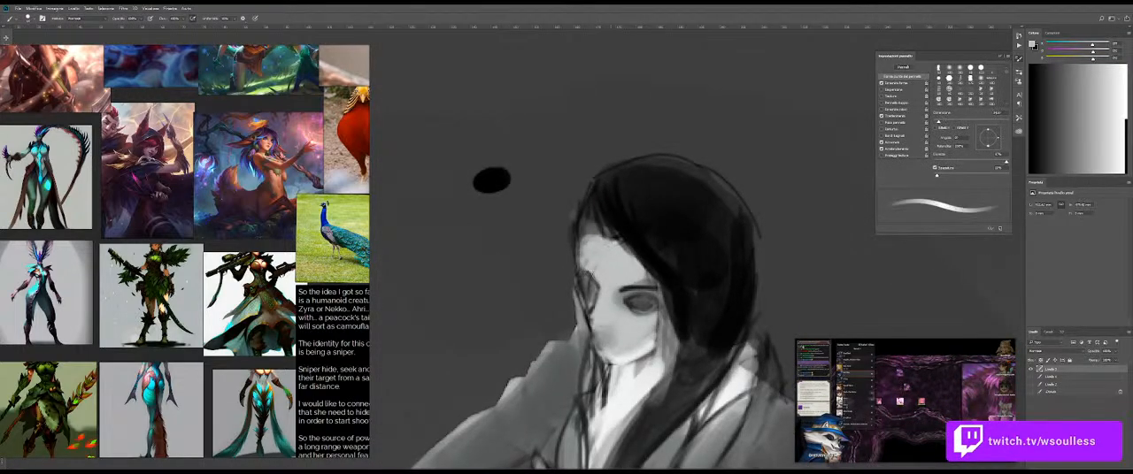
left_click(607, 202, "alt")
left_click_drag(598, 214, 563, 255)
left_click_drag(597, 184, 567, 260)
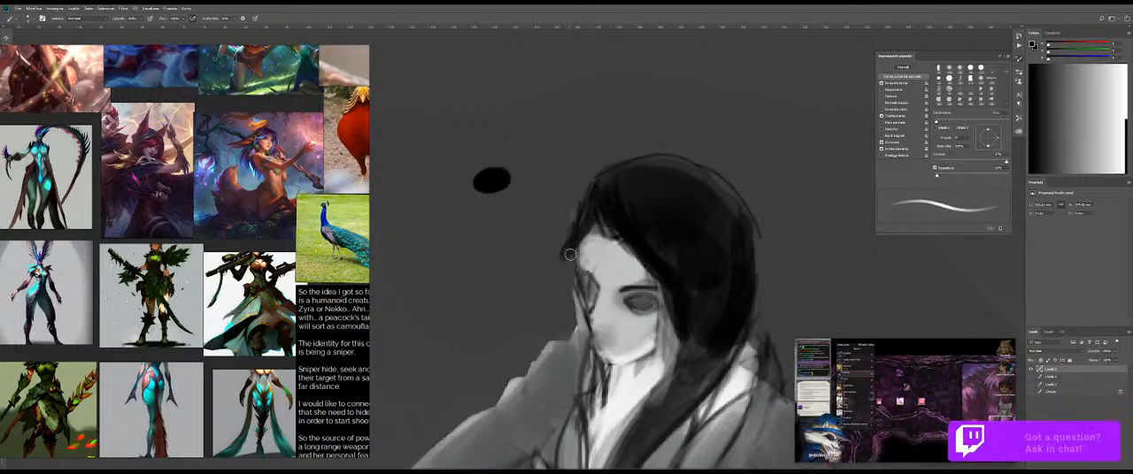
left_click_drag(597, 208, 576, 277)
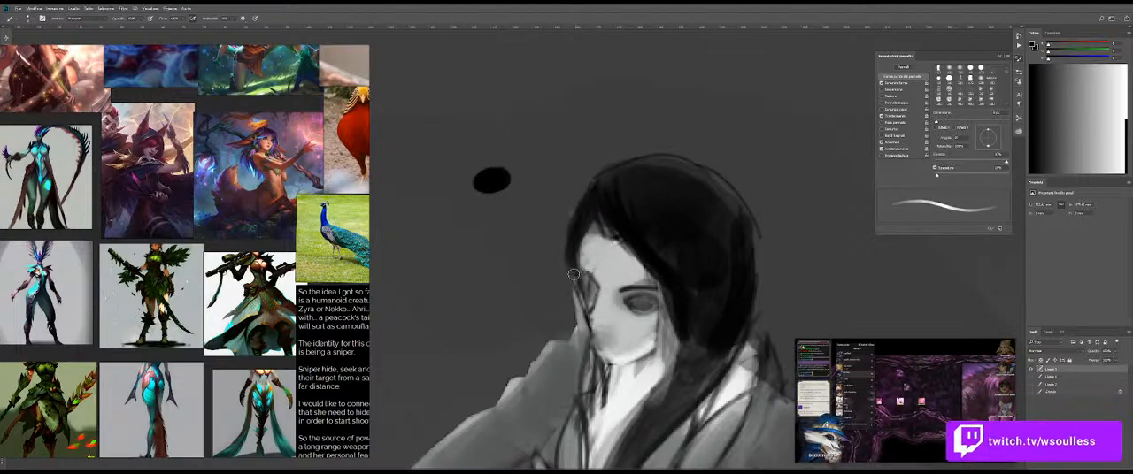
Step: Refine the hairline and forehead shading with short strokes in tones sampled from the hair and face
mouse_move(633, 236)
left_mouse_down("ctrl")
mouse_move(561, 237)
mouse_move(678, 263)
mouse_move(636, 229)
left_mouse_up("ctrl")
left_click_drag(561, 180, 666, 254, "ctrl")
left_click(593, 184, "alt")
mouse_move(601, 221)
left_mouse_down()
mouse_move(626, 211)
mouse_move(611, 239)
left_mouse_up()
mouse_move(673, 275)
left_mouse_down()
mouse_move(610, 255)
mouse_move(637, 246)
left_mouse_up()
left_click(619, 240, "alt")
Step: Paint the neck and chest white over the stray dark lines between the hair and the collar
left_click_drag(562, 242, 581, 230, "ctrl")
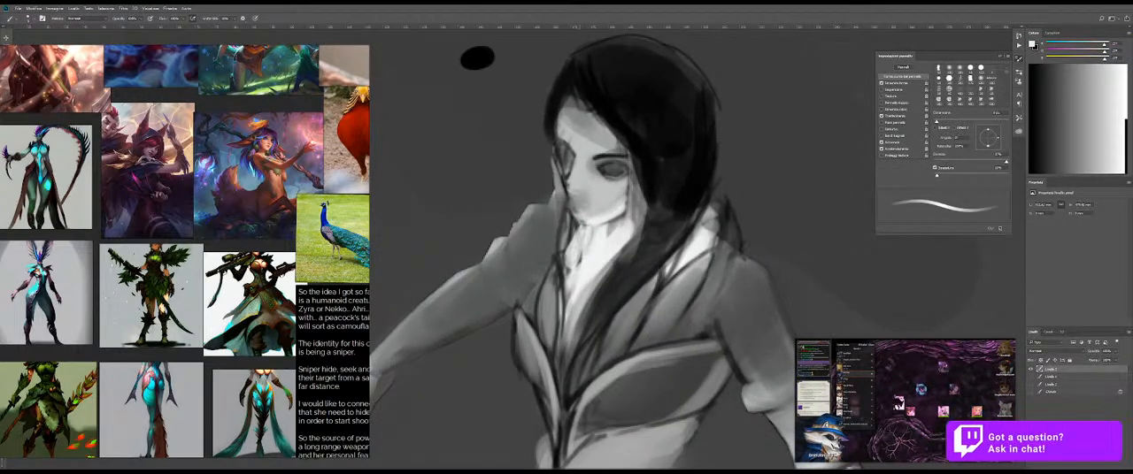
mouse_move(604, 232)
left_mouse_down()
mouse_move(565, 285)
mouse_move(570, 306)
left_mouse_up()
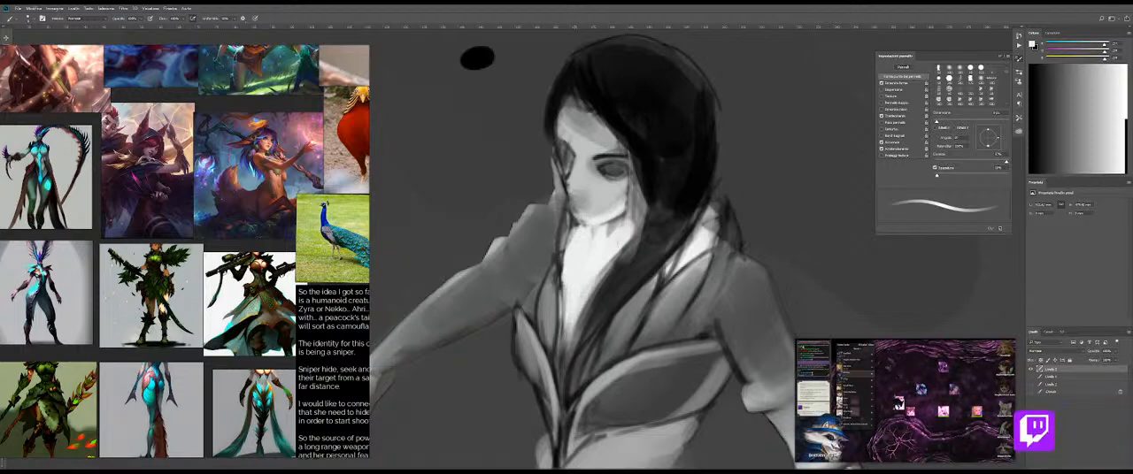
mouse_move(605, 232)
left_mouse_down()
mouse_move(591, 231)
mouse_move(613, 248)
mouse_move(593, 267)
left_mouse_up()
left_click(586, 133, "alt")
left_click(582, 251, "alt")
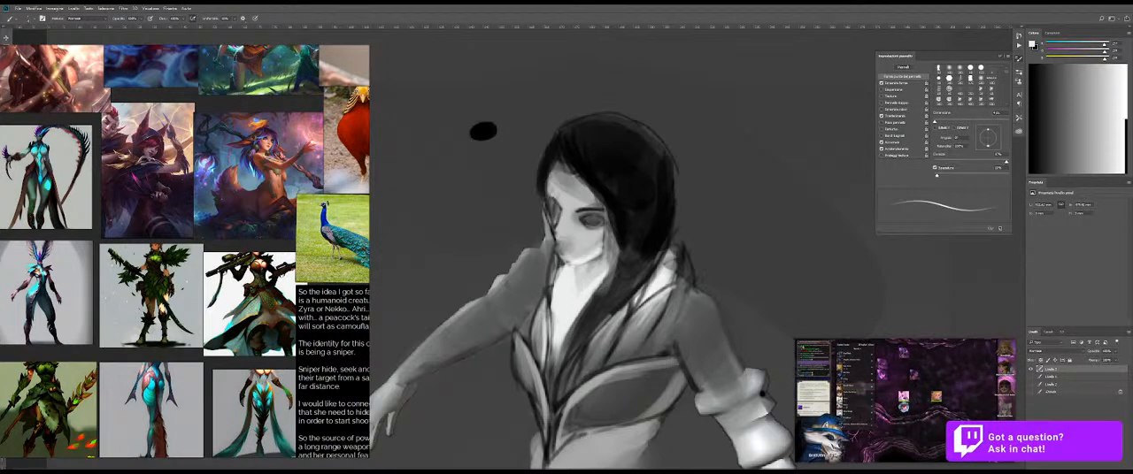
Step: Sample black from the hair and draw the navel line and a diagonal crease across the near side of the midriff
left_click_drag(607, 346, 540, 346)
left_click_drag(625, 357, 616, 316)
left_click_drag(574, 269, 577, 250)
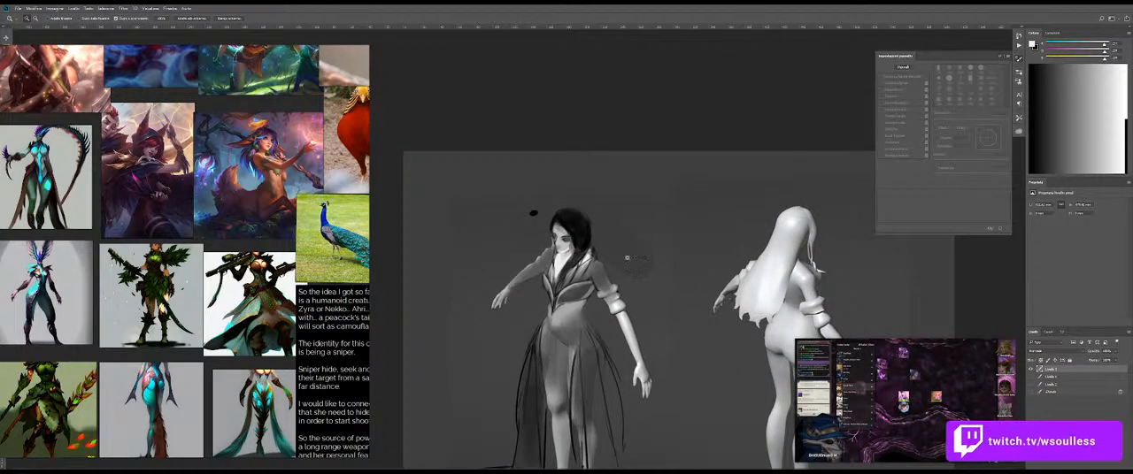
mouse_move(560, 315)
left_mouse_down()
mouse_move(565, 279)
mouse_move(593, 280)
left_mouse_up()
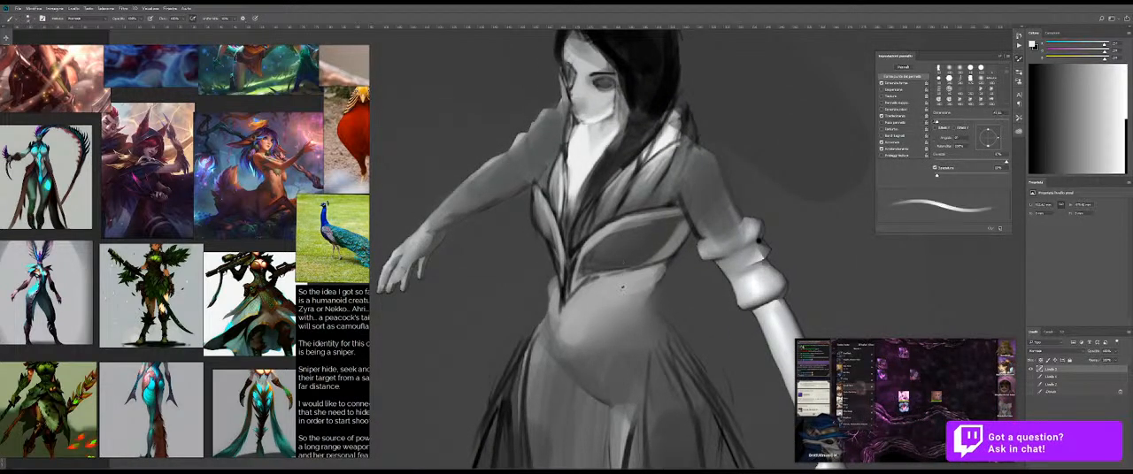
left_click(667, 259, "alt")
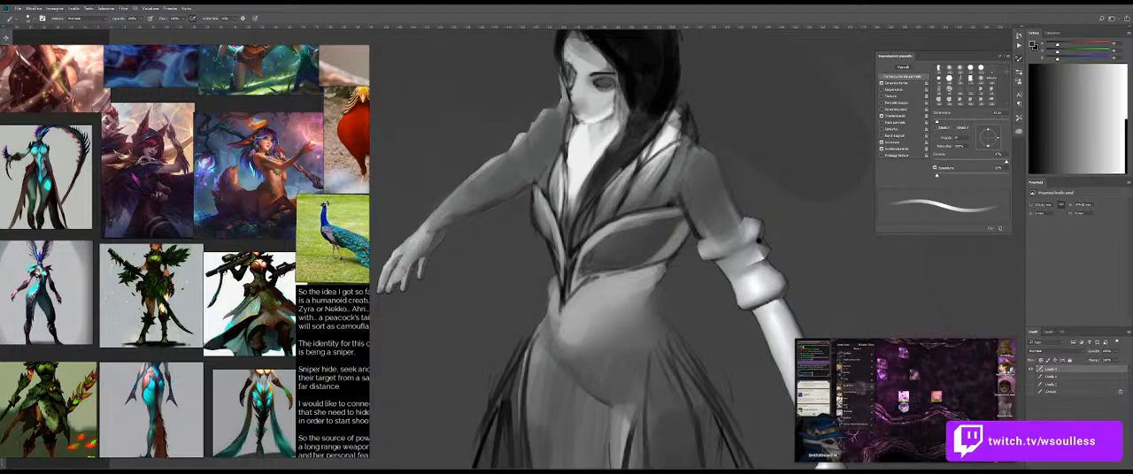
left_click_drag(637, 331, 639, 293)
left_click(654, 54, "alt")
left_click_drag(666, 248, 626, 310)
left_click_drag(643, 280, 607, 336)
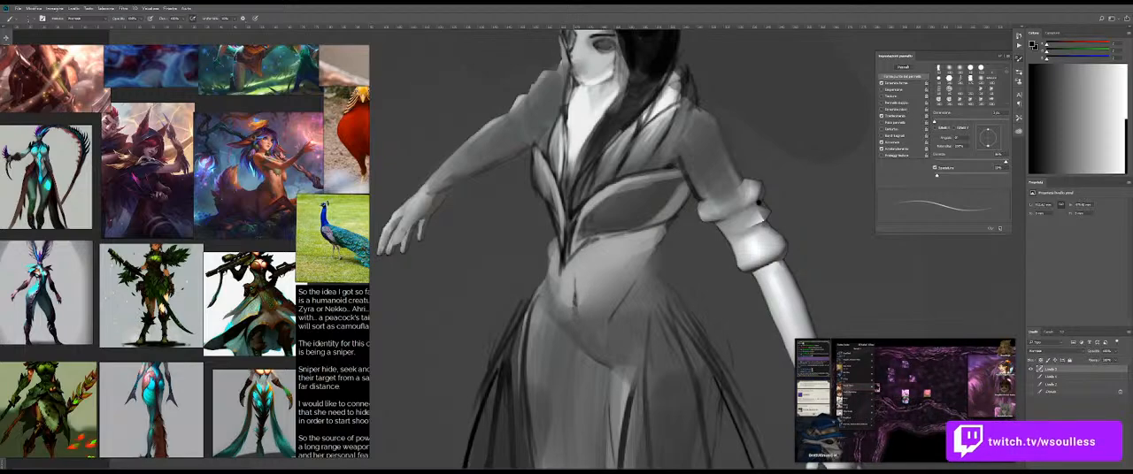
Step: Extend the crease up to the near waist and draw a dark drapery line from there over the hip
left_click_drag(649, 251, 631, 288)
left_click_drag(650, 260, 682, 303)
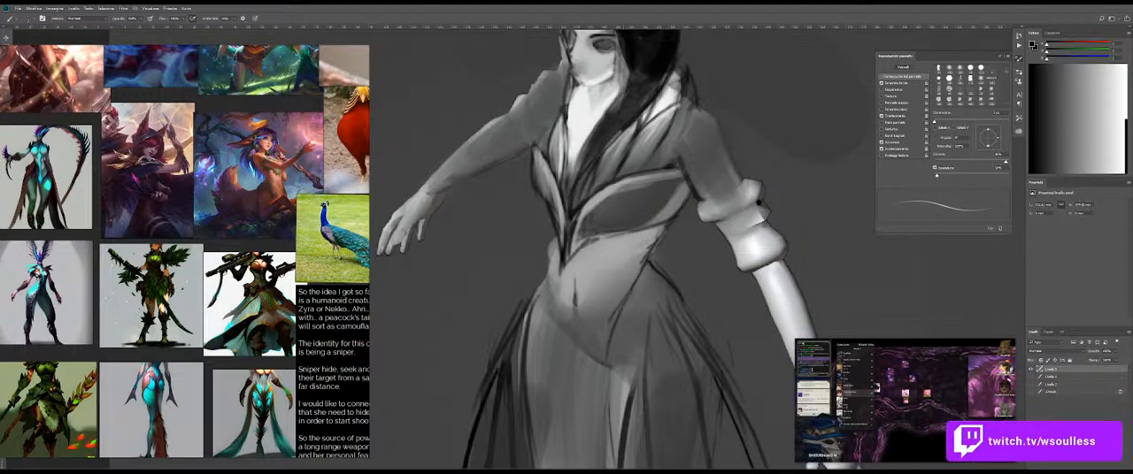
left_click_drag(623, 304, 626, 294)
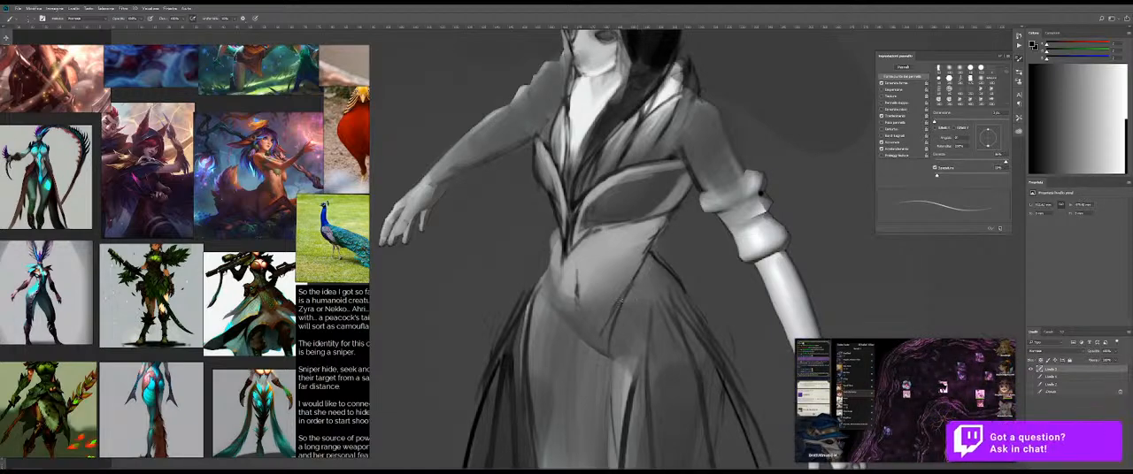
Step: Switch to white, adjust the brush size and paint soft highlights on the abdomen around and above the navel
key("x")
right_click(607, 248, "alt")
right_click(607, 248, "alt")
left_click_drag(614, 242, 568, 284)
key("ctrl+z")
right_click(607, 249, "alt")
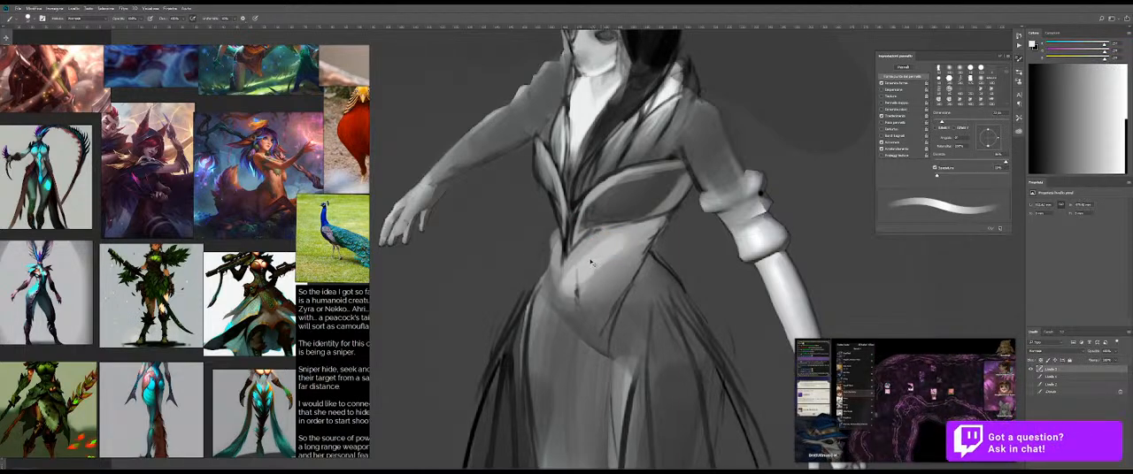
key("ctrl+z")
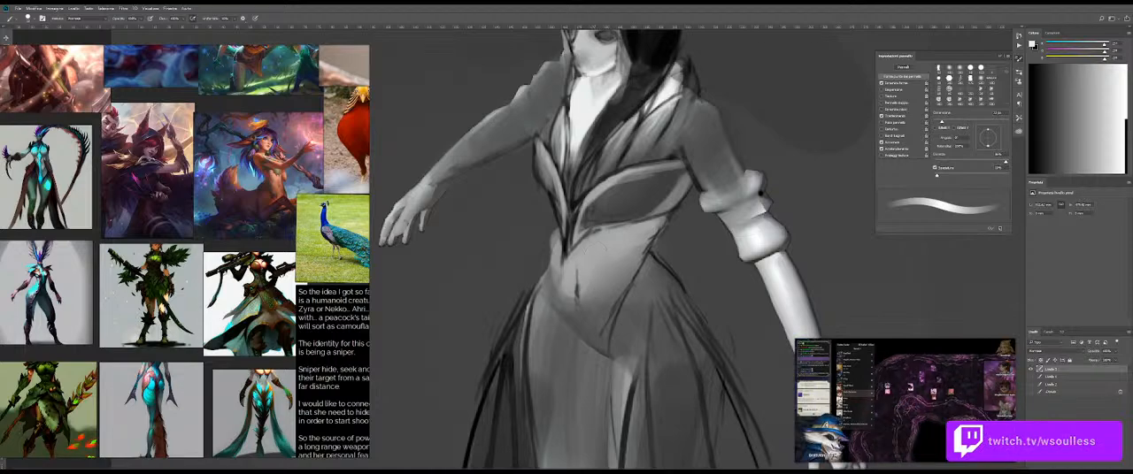
right_click(598, 244, "alt")
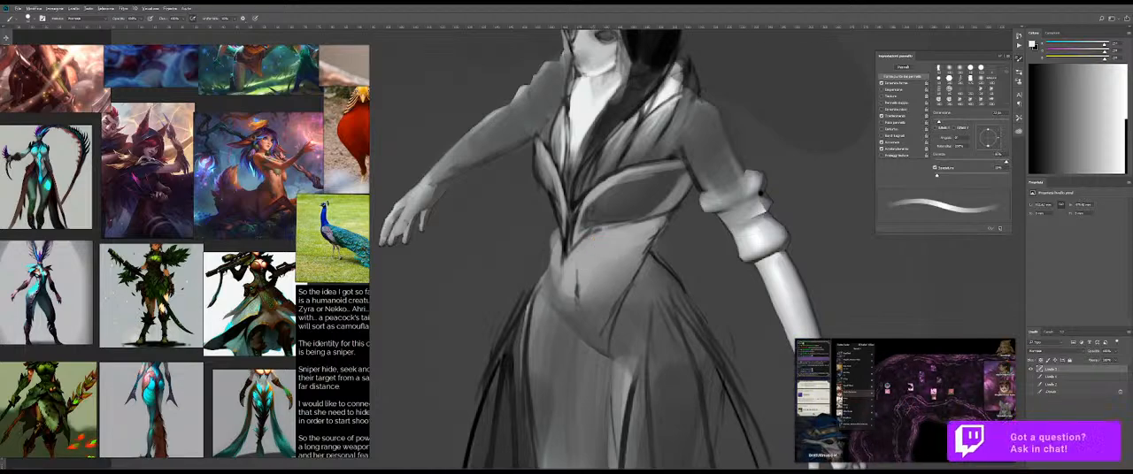
left_click_drag(582, 299, 609, 251)
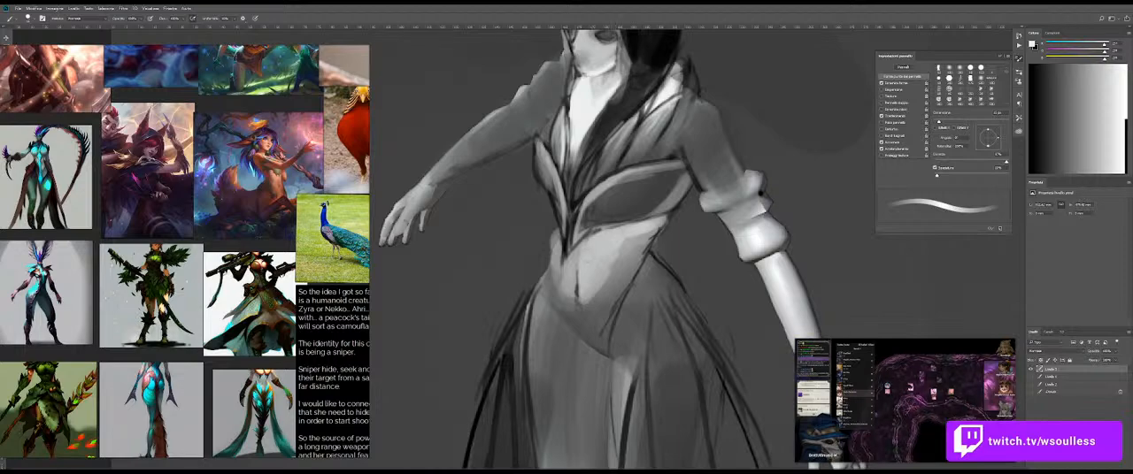
Step: Sample tones from the body and paint soft light strokes around the navel and across the upper midriff
left_click(614, 286, "alt")
left_click_drag(624, 246, 577, 263)
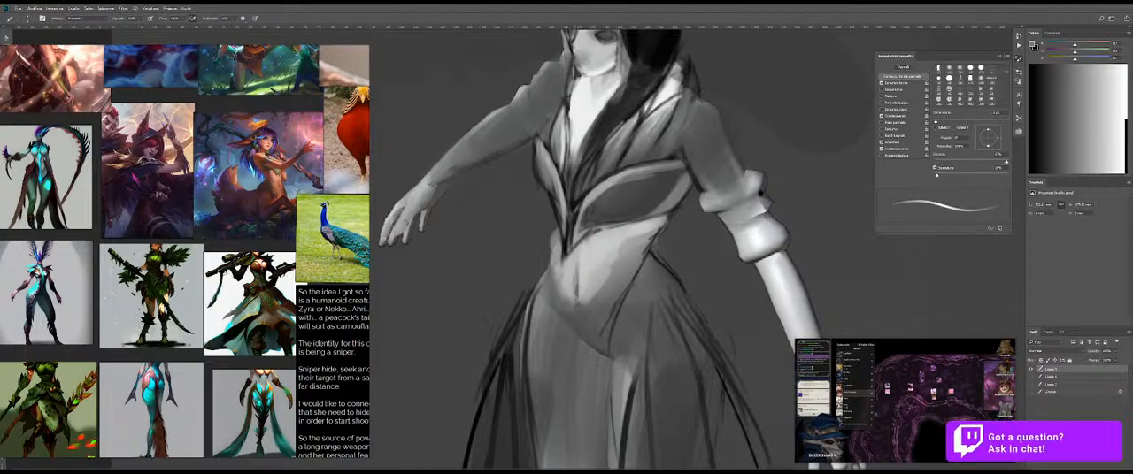
left_click(581, 109, "alt")
left_click_drag(606, 251, 610, 252)
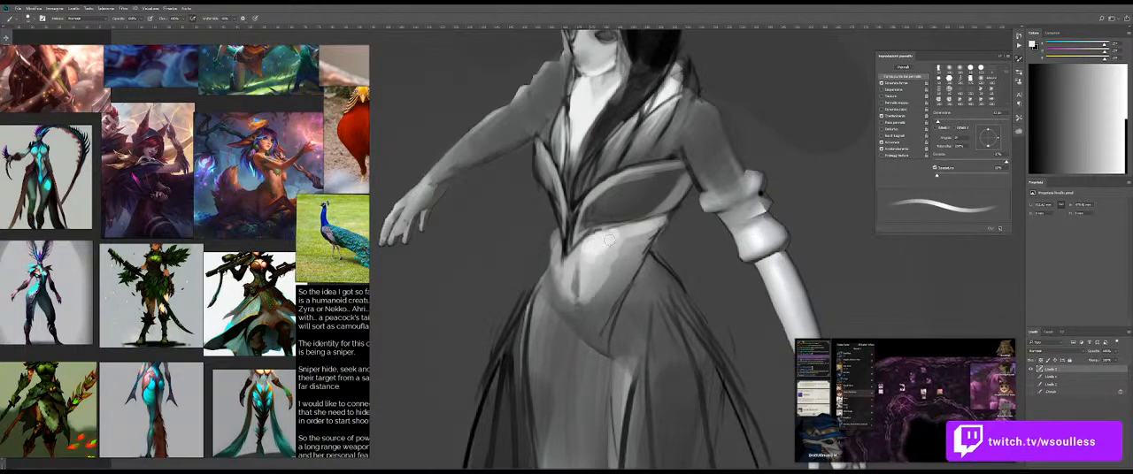
mouse_move(648, 254)
left_mouse_down()
mouse_move(600, 255)
mouse_move(604, 279)
left_mouse_up()
Step: Blend the midriff shading with an enlarged Mixer Brush and paint light tones over the navel line to smooth the abdomen
key("shift+b")
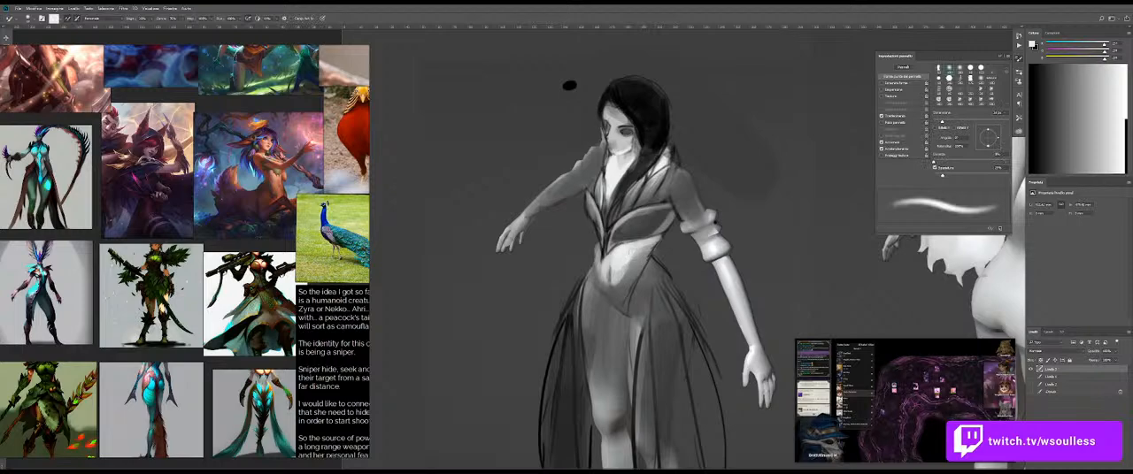
key("bracketright")
key("bracketright")
key("bracketright")
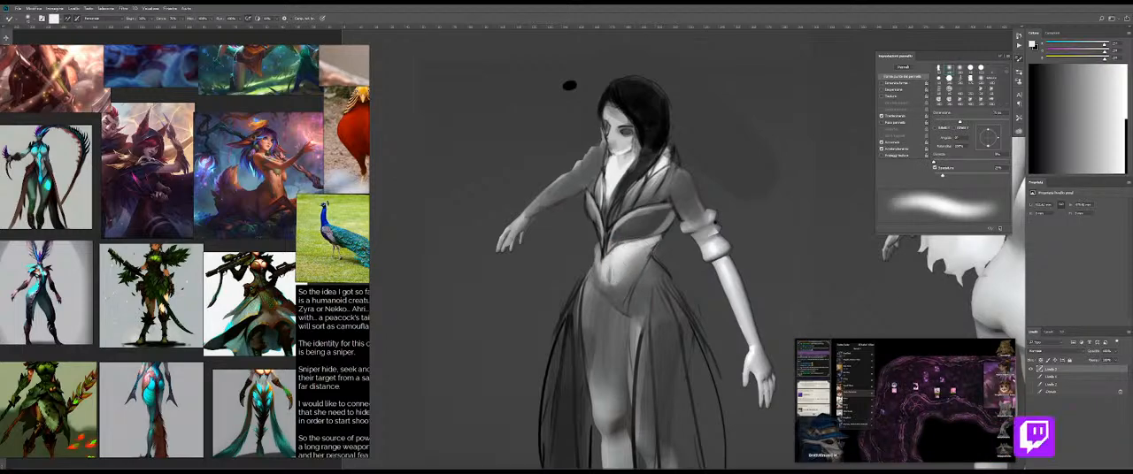
key("shift+b")
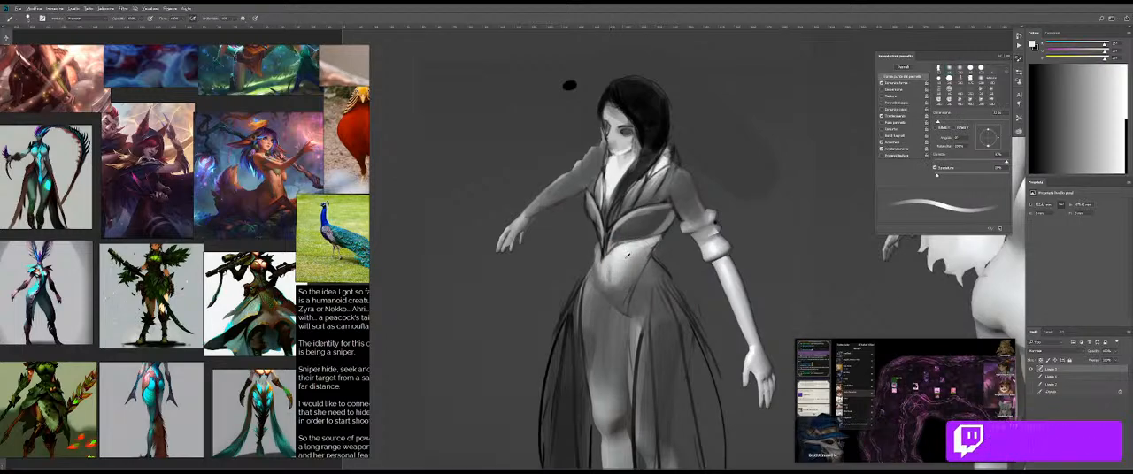
left_click(607, 272)
left_click_drag(634, 282, 655, 282)
left_click_drag(630, 262, 610, 262)
left_click_drag(678, 195, 680, 193)
left_click_drag(714, 237, 696, 234)
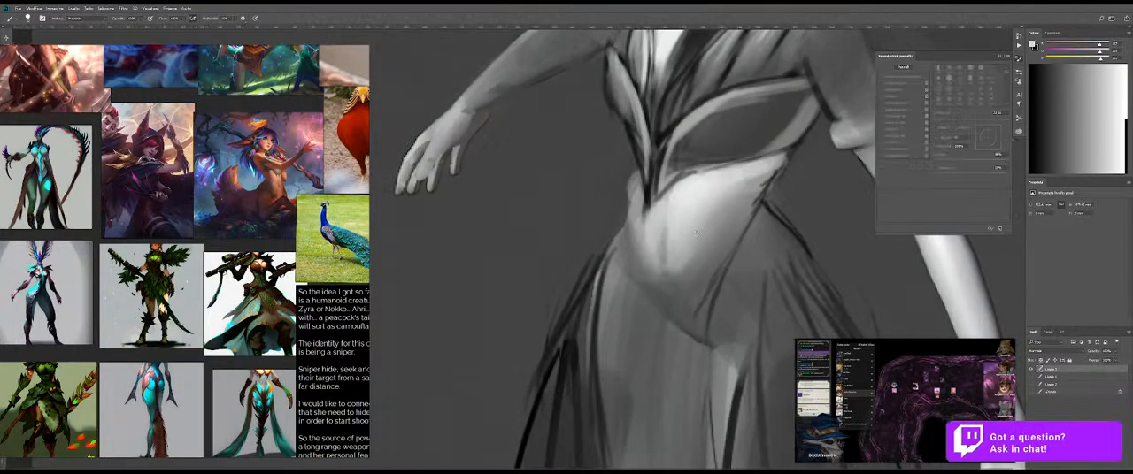
Step: Paint the lower abdomen light down to a point between the hips and blend the strokes with the Mixer Brush
left_click_drag(733, 199, 682, 288)
key("ctrl+z")
left_click_drag(733, 227, 686, 326)
left_click_drag(660, 257, 699, 340)
left_click_drag(667, 297, 704, 340)
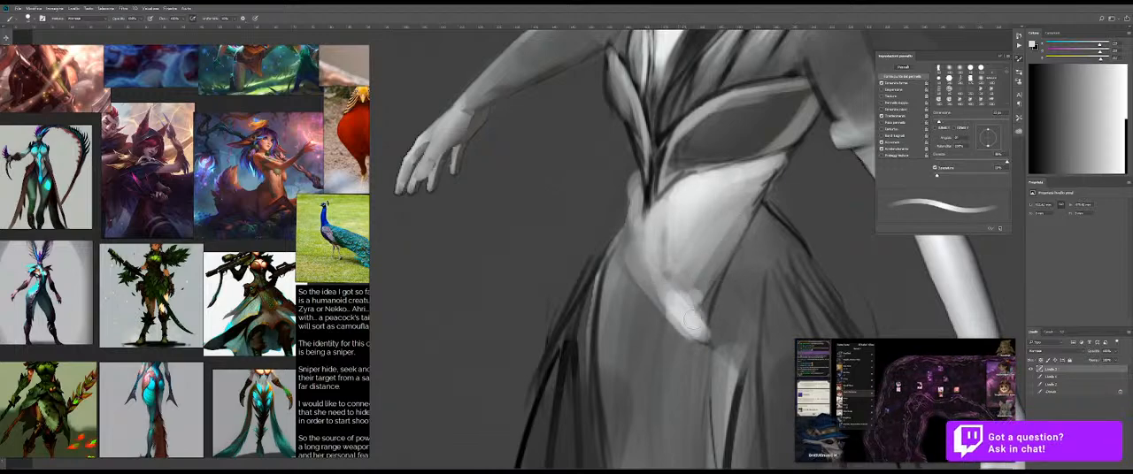
left_click_drag(688, 295, 706, 331)
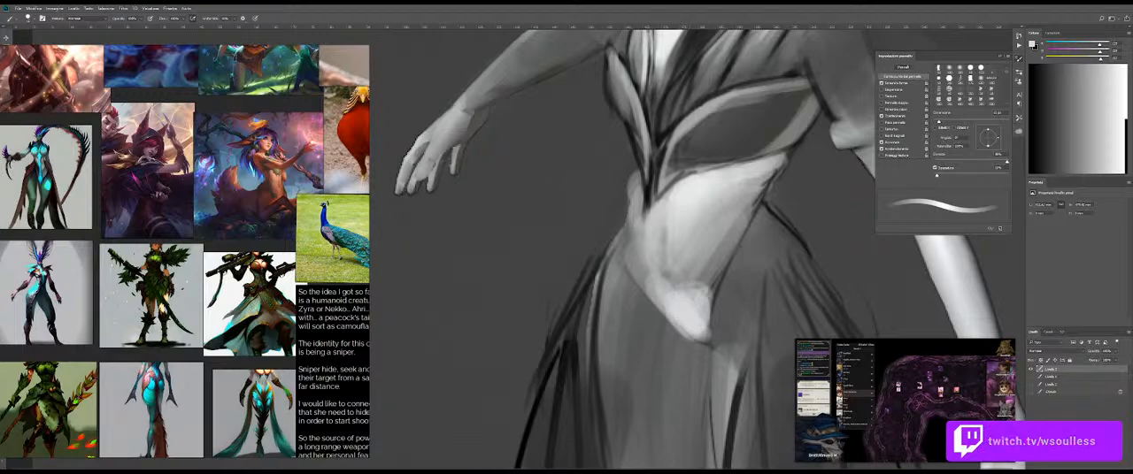
key("e")
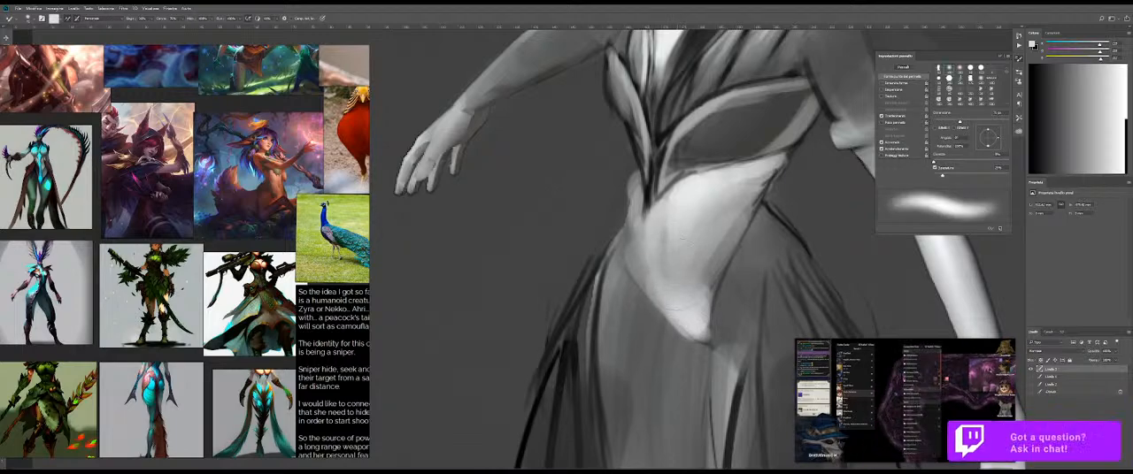
Step: Sample a mid grey, paint a short vertical navel line on the abdomen and soften its upper end with the Mixer Brush
key("b")
left_click(757, 238, "alt")
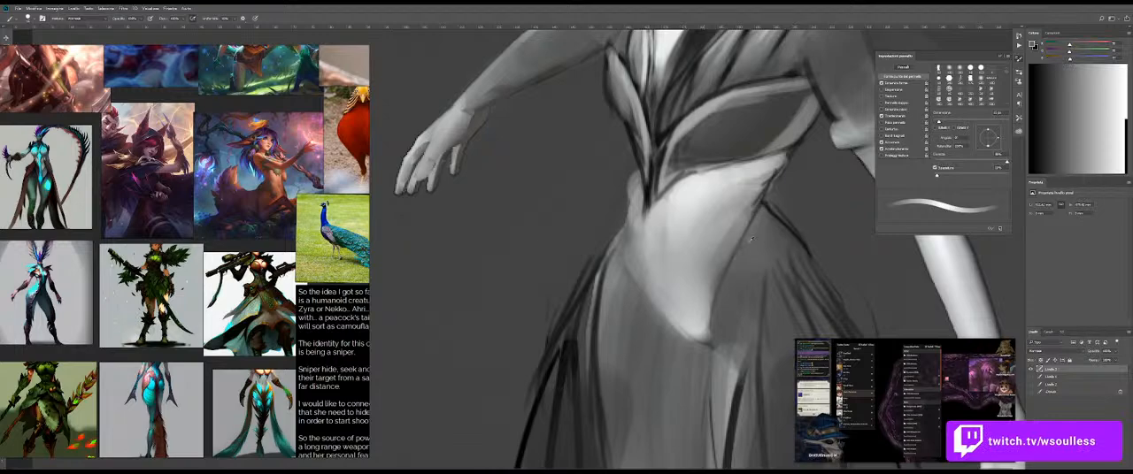
left_click_drag(678, 257, 676, 256)
left_click(639, 271, "alt")
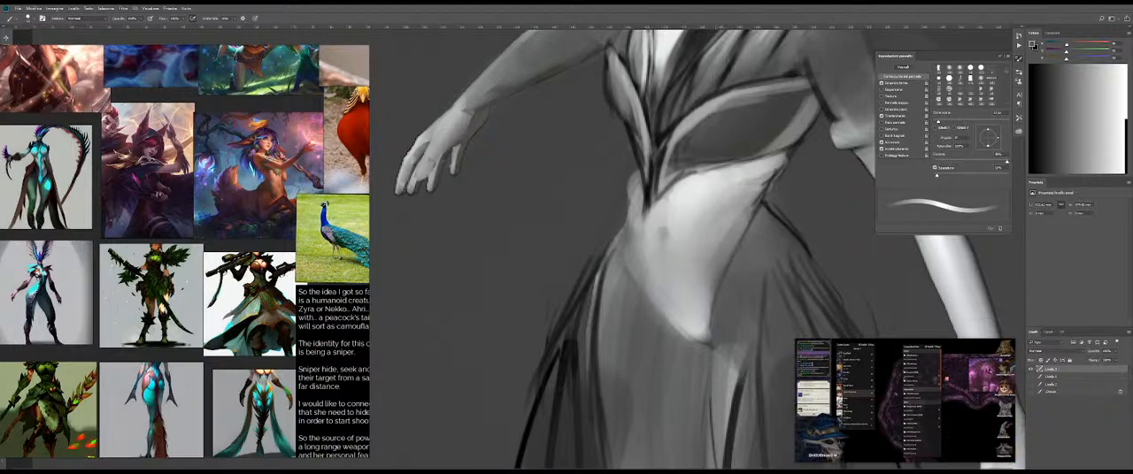
left_click_drag(662, 224, 660, 263)
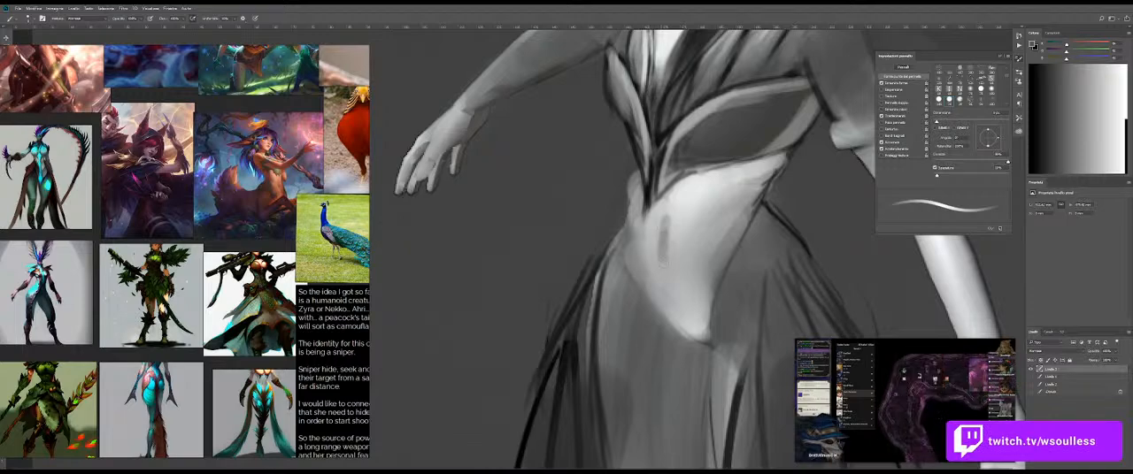
left_click_drag(663, 232, 668, 232)
key("e")
left_click_drag(670, 223, 663, 216)
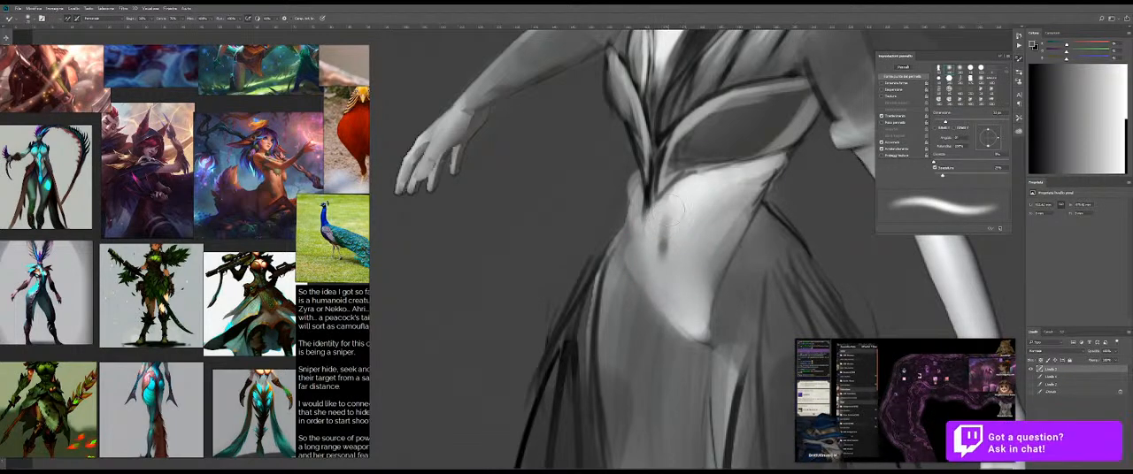
Step: Check the midriff against the whole figure and sample a light grey from it for the Brush
key("ctrl+0")
left_click_drag(705, 234, 687, 254)
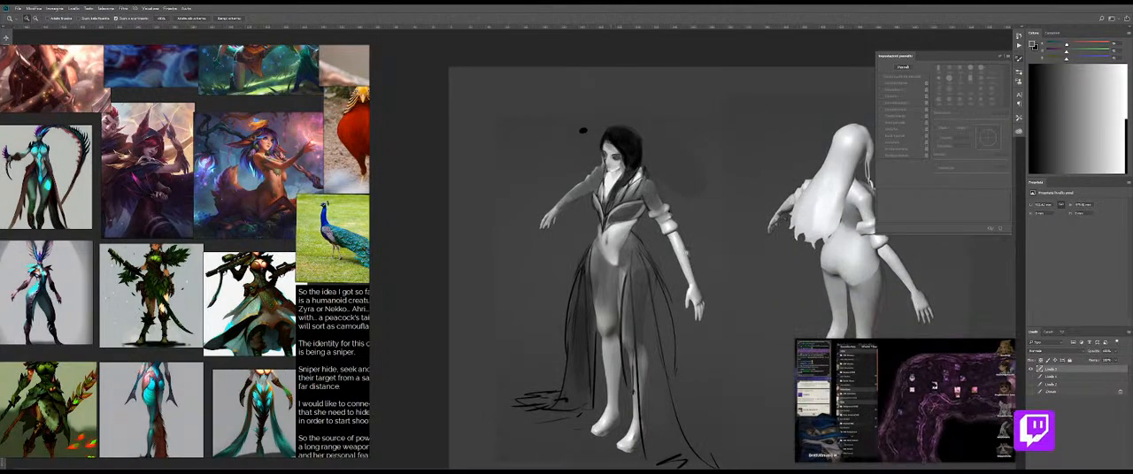
mouse_move(630, 229)
left_mouse_down()
mouse_move(649, 229)
mouse_move(634, 214)
mouse_move(637, 231)
mouse_move(627, 231)
left_mouse_up()
key("b")
left_click(628, 237, "alt")
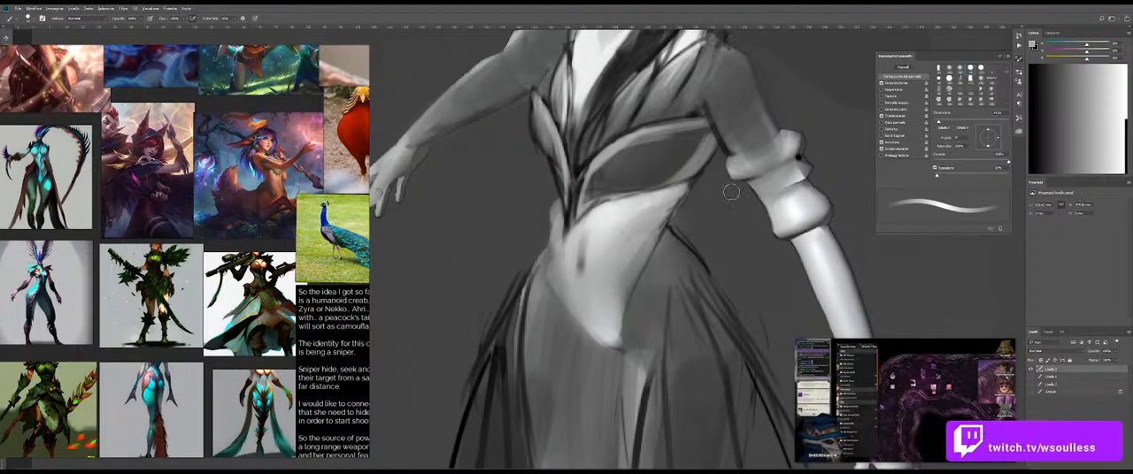
Step: Browse the reference board and examine the torsos and costumes of the plant and creature character designs
scroll(124, 221, "down", 3)
left_click_drag(145, 222, 169, 207)
left_click_drag(188, 263, 233, 168)
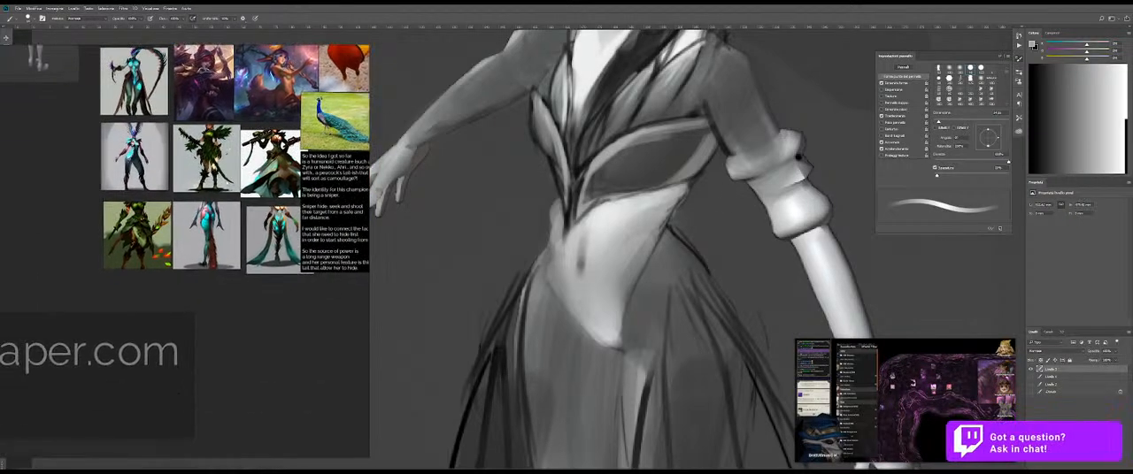
scroll(228, 177, "down", 5)
left_click_drag(166, 246, 296, 109)
scroll(196, 293, "up", 6)
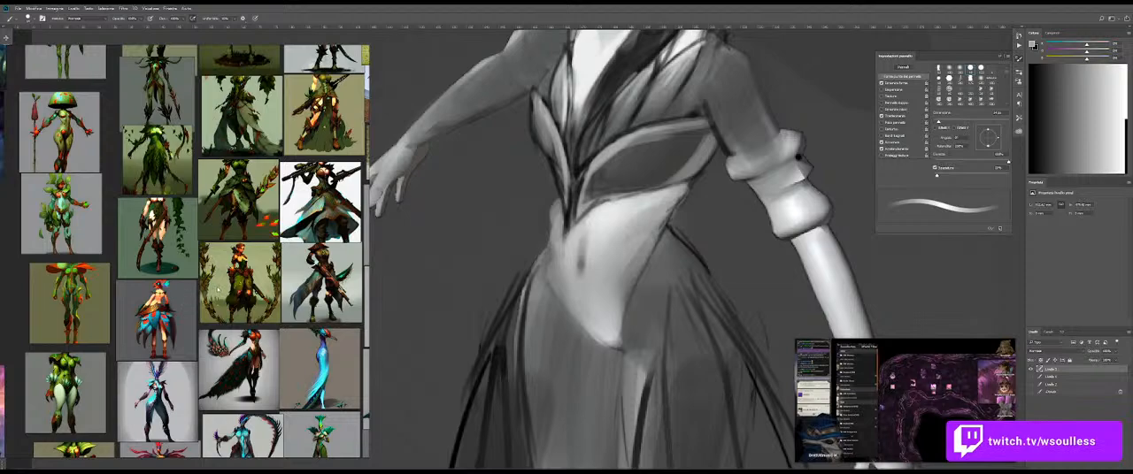
scroll(218, 234, "down", 2)
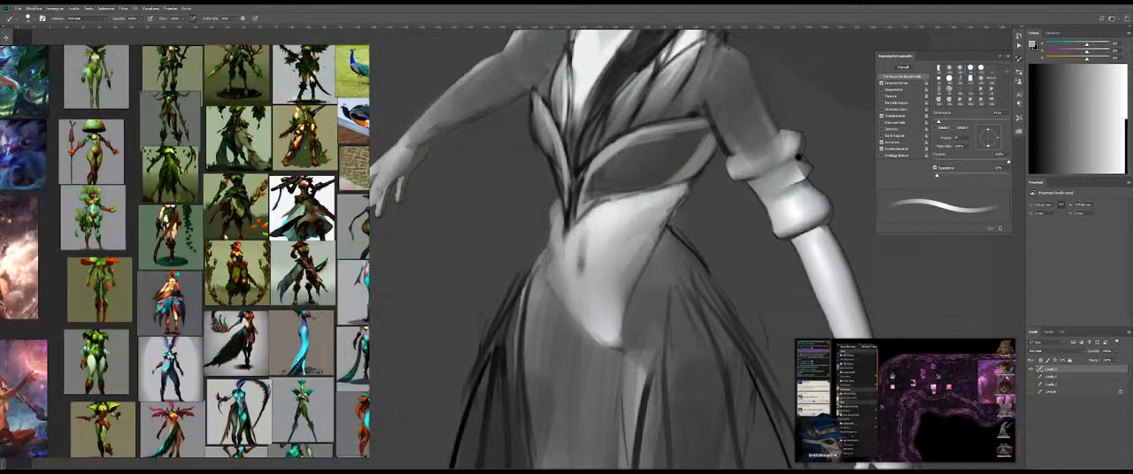
scroll(116, 150, "up", 2)
scroll(98, 113, "up", 3)
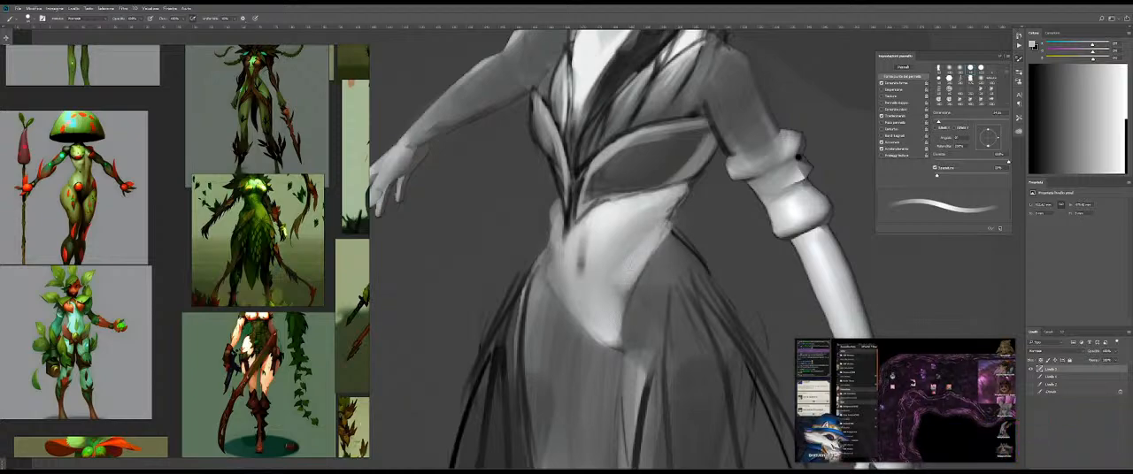
Step: Sample a mid grey, enlarge the brush and paint a soft shadow beside the navel on the near side of the abdomen
key("shift+b")
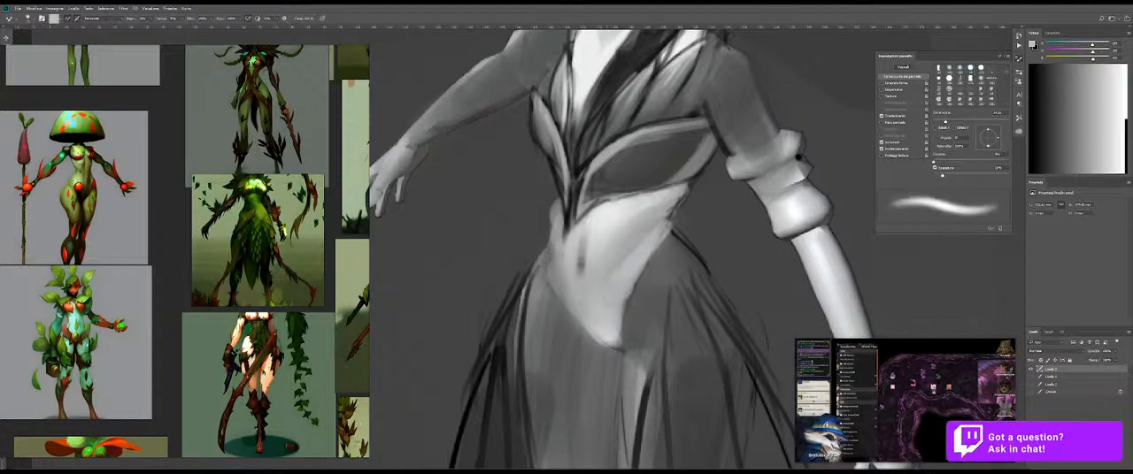
key("shift+b")
left_click(653, 234, "alt")
left_click_drag(638, 236, 675, 219)
key("ctrl+z")
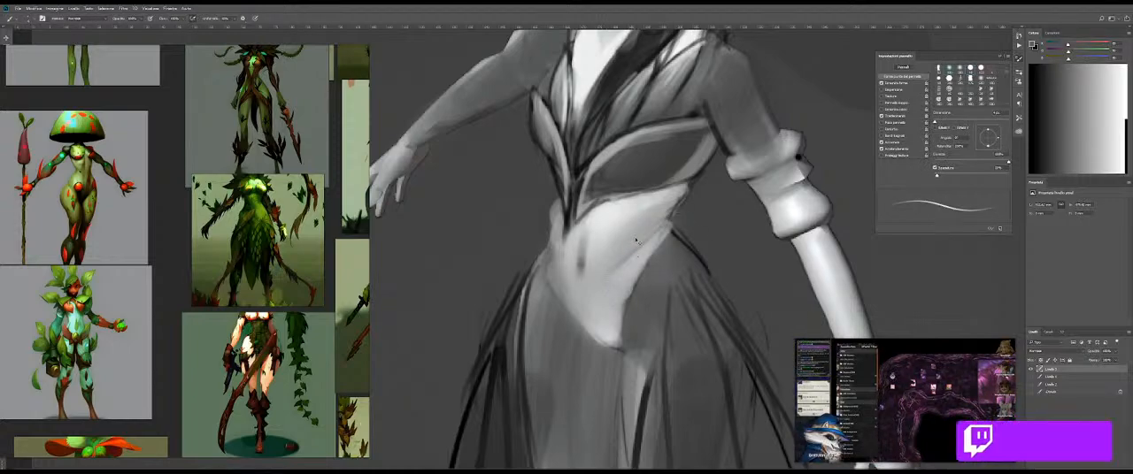
key("bracketright")
key("bracketright")
key("bracketright")
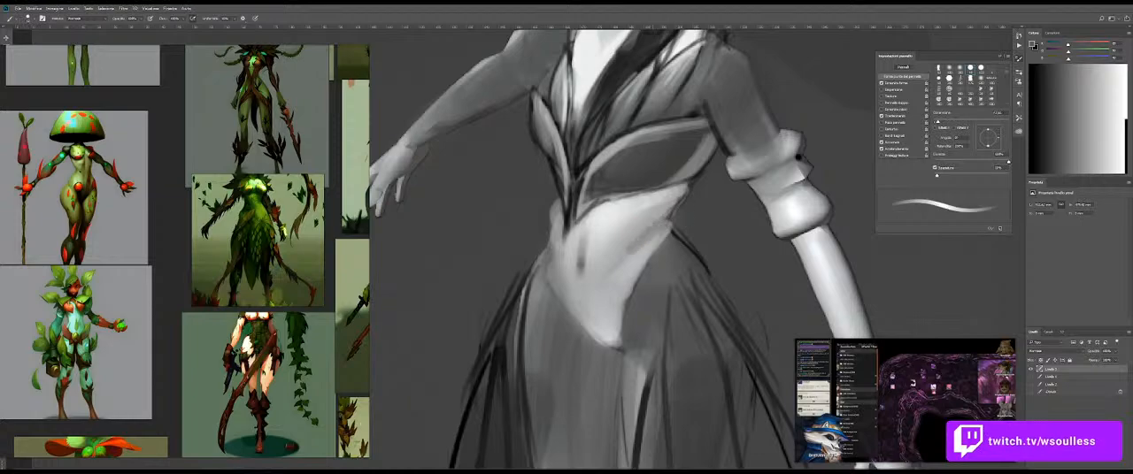
mouse_move(595, 264)
left_mouse_down()
mouse_move(587, 283)
mouse_move(612, 252)
left_mouse_up()
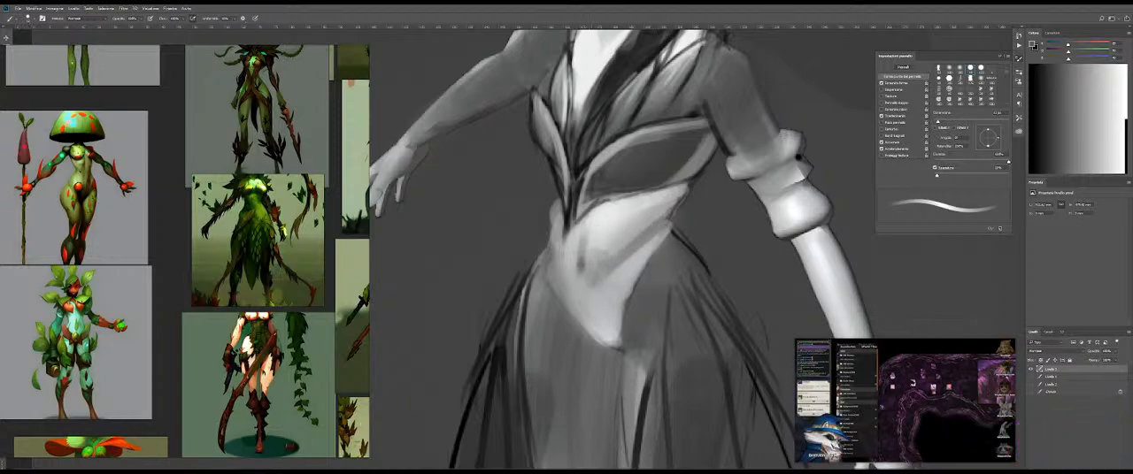
key("shift+b")
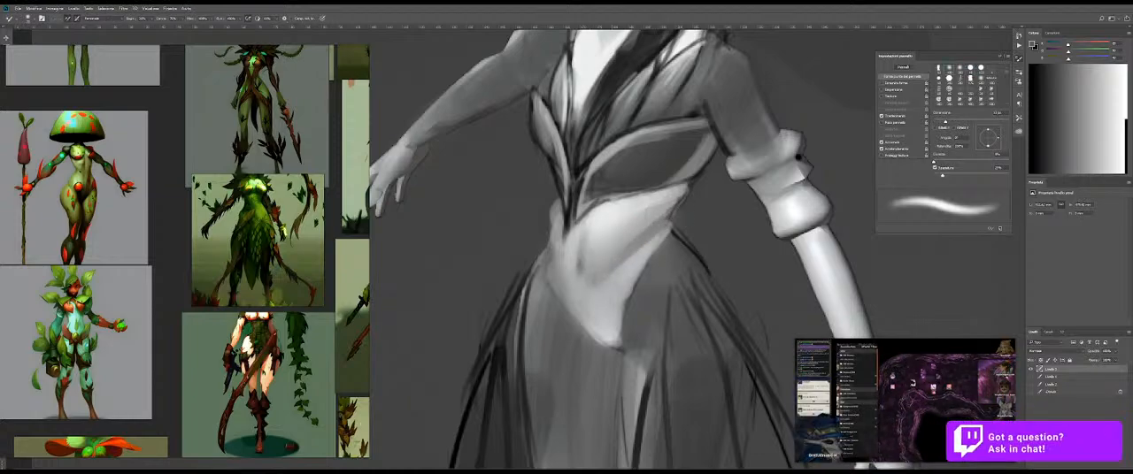
Step: Sample a near-white from the upper midriff and brighten the abdomen just beside the navel
key("shift+b")
left_click(606, 229, "alt")
mouse_move(597, 248)
left_mouse_down()
mouse_move(592, 268)
mouse_move(605, 266)
left_mouse_up()
key("shift+b")
Step: Sample a darker grey and paint shadow patches on the near side of the upper midriff below the bodice
left_click_drag(684, 329, 673, 253)
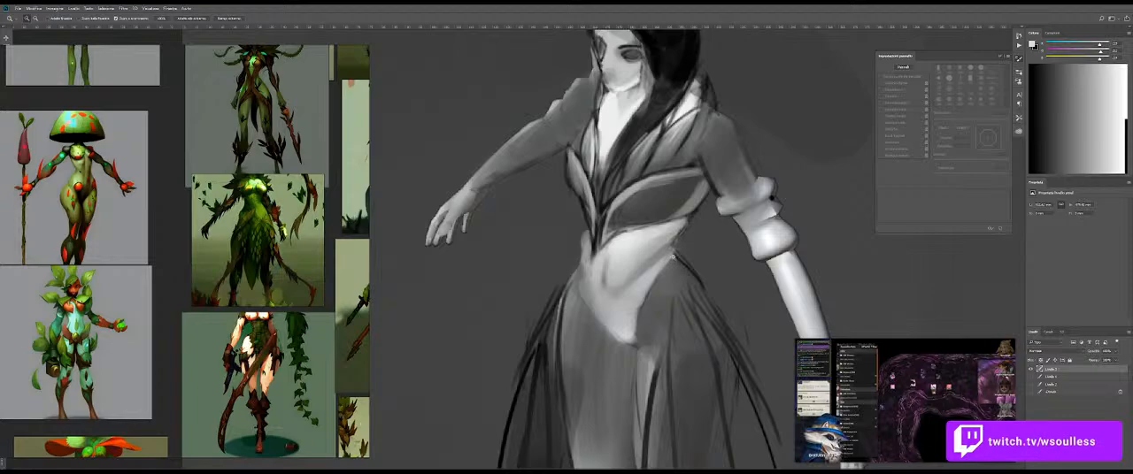
key("b")
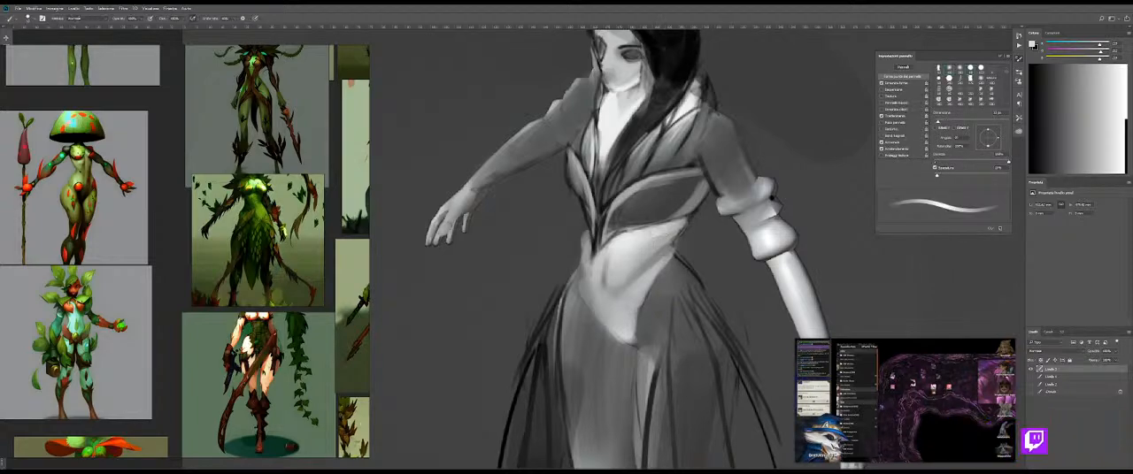
left_click_drag(657, 243, 660, 238)
left_click(654, 256, "alt")
left_click(614, 232, "alt")
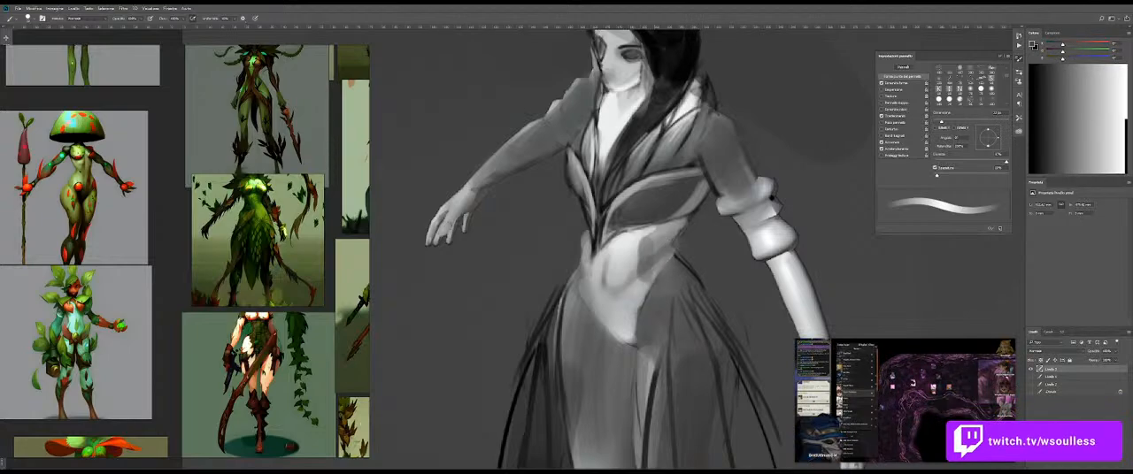
Step: Darken the lower abdomen with grey strokes, undo the last stroke and blend the shading with the Mixer Brush
mouse_move(648, 260)
left_mouse_down()
mouse_move(623, 320)
mouse_move(600, 288)
mouse_move(626, 334)
left_mouse_up()
mouse_move(602, 286)
left_mouse_down()
mouse_move(619, 288)
mouse_move(619, 340)
mouse_move(639, 294)
mouse_move(615, 280)
mouse_move(621, 336)
mouse_move(623, 298)
mouse_move(633, 299)
mouse_move(629, 285)
mouse_move(630, 334)
mouse_move(614, 287)
mouse_move(657, 243)
left_mouse_up()
key("ctrl+z")
key("shift+b")
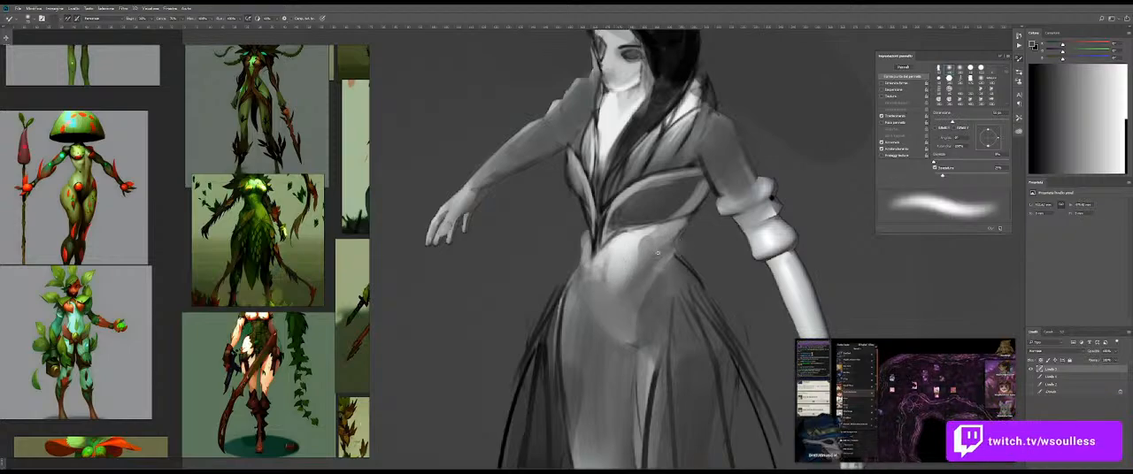
Step: Sample mid greys from the waist and shade the near side of the midriff toward the hip
scroll(658, 251, "down", 5)
scroll(655, 255, "up", 6)
key("shift+b")
mouse_move(660, 253)
left_mouse_down()
mouse_move(650, 254)
mouse_move(692, 257)
left_mouse_up()
left_click(670, 257, "alt")
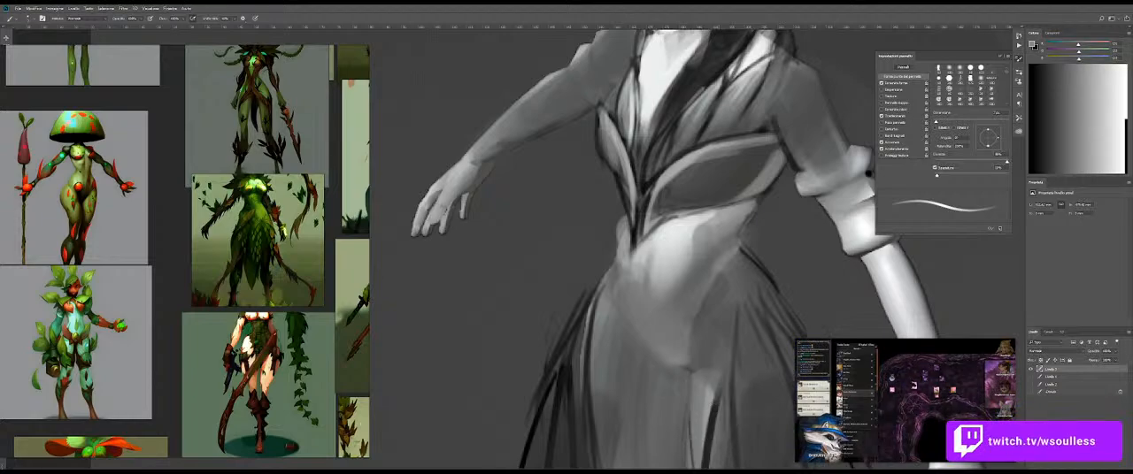
Step: Sample black and draw the V-shaped lower edge of the abdomen between the hips
left_click(713, 419, "alt")
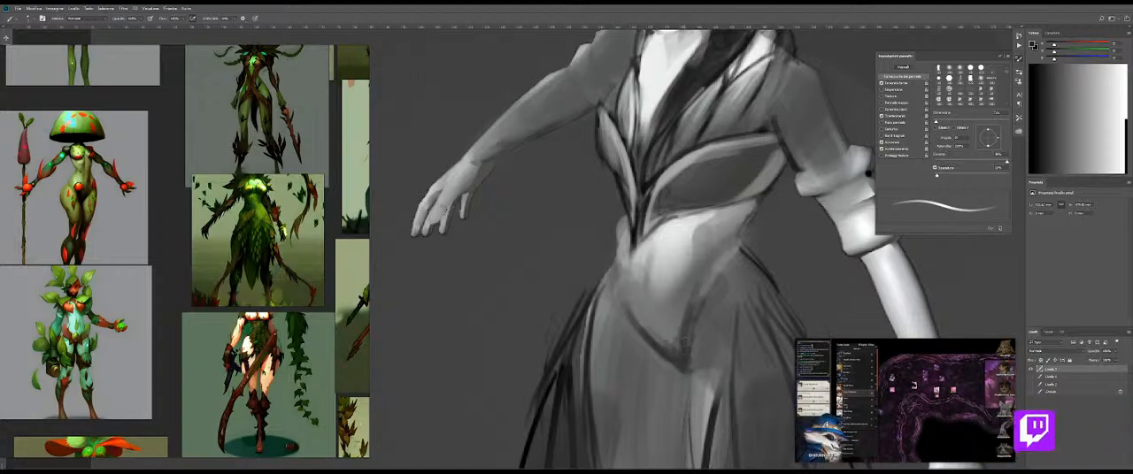
right_click(657, 267, "alt")
right_click(657, 268, "alt")
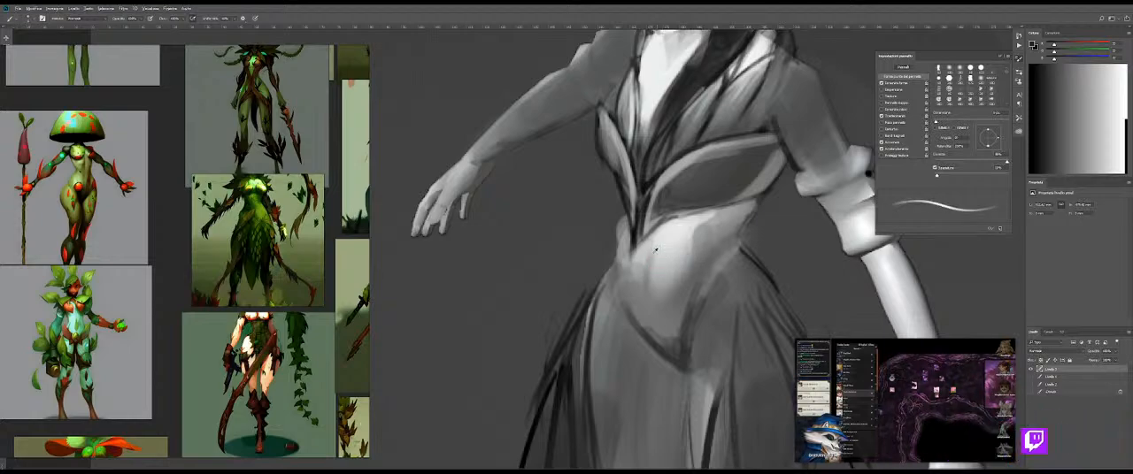
Step: Hide the painted layers one by one to examine the original body render's midriff and hips underneath
left_click(1031, 370)
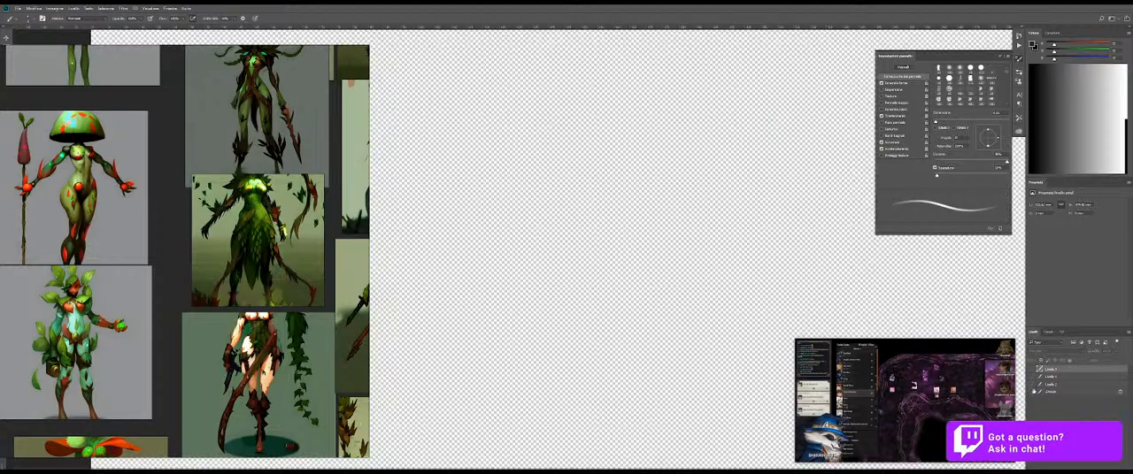
left_click(1030, 390)
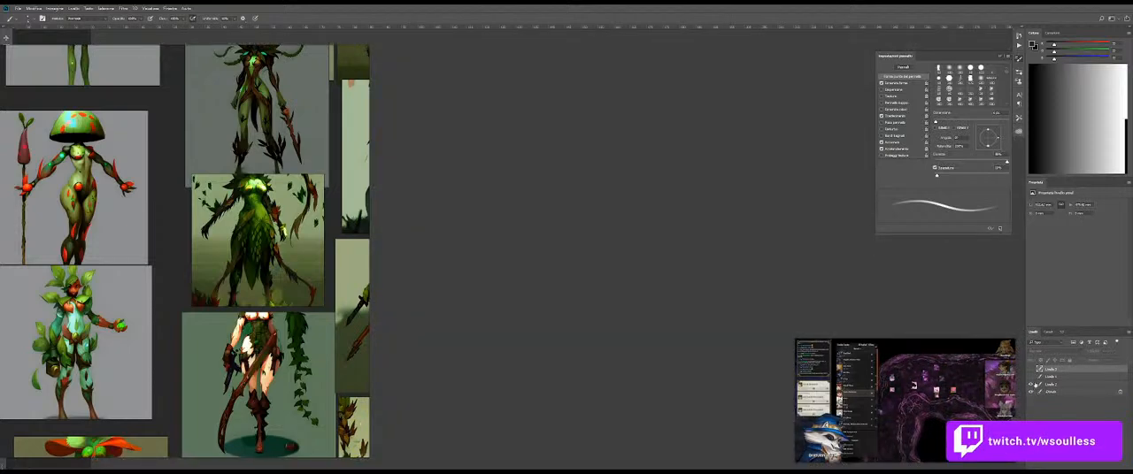
left_click(1032, 378)
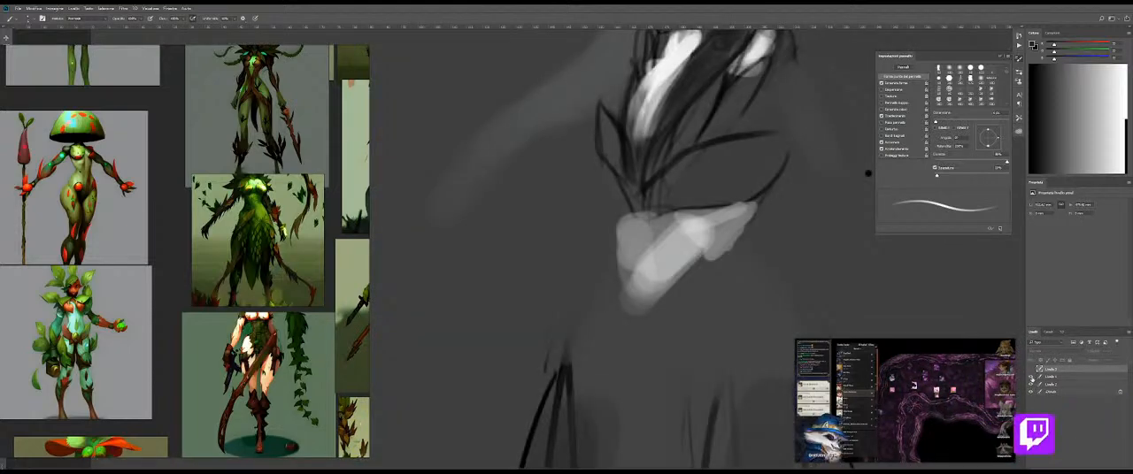
left_click(1031, 378)
left_click(1032, 389)
left_click(1032, 390)
left_click(1033, 390)
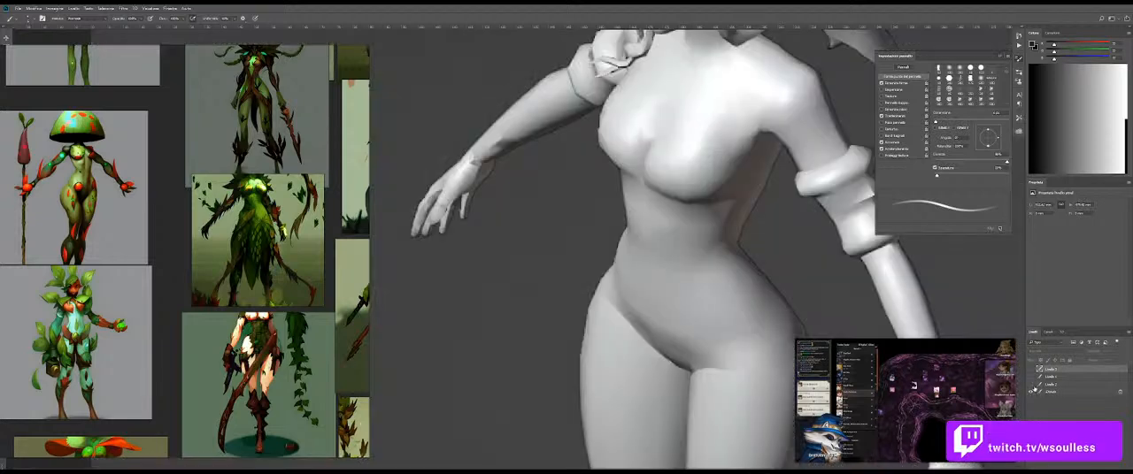
Step: Toggle the painted costume layer back on to compare the painted midriff with the body render
left_click(1032, 371)
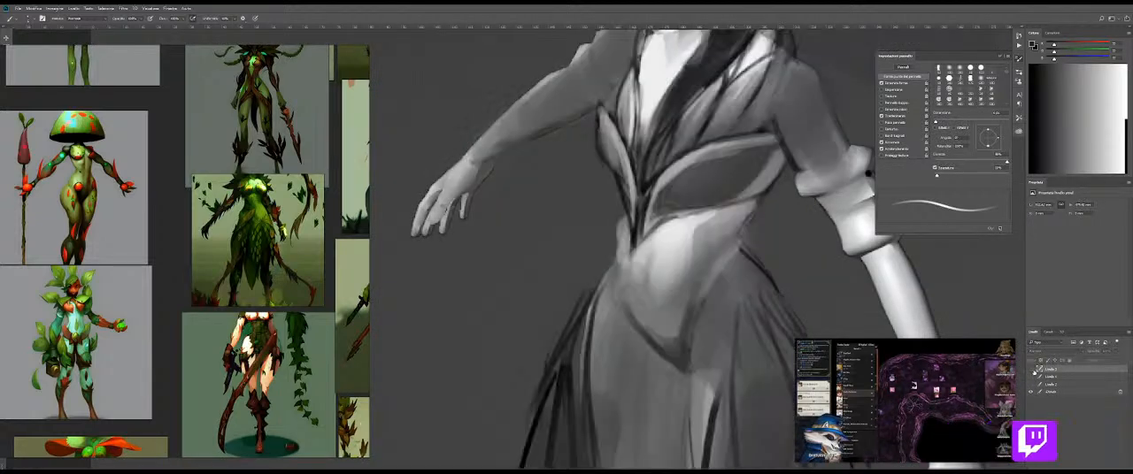
left_click(1031, 371)
left_click(1032, 372)
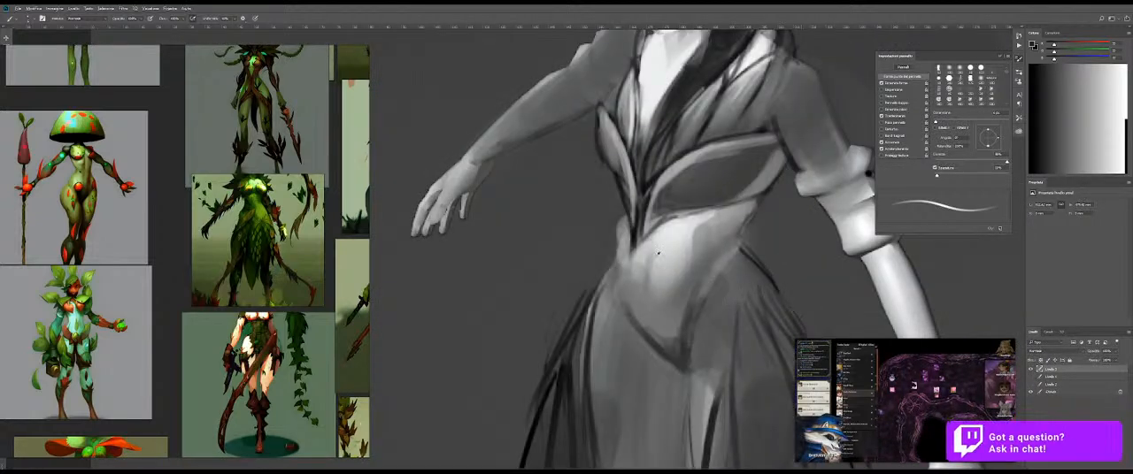
Step: Sample dark grey to deepen the V-shaped lower edge of the abdomen, and soften it with the Mixer Brush
key("shift+b")
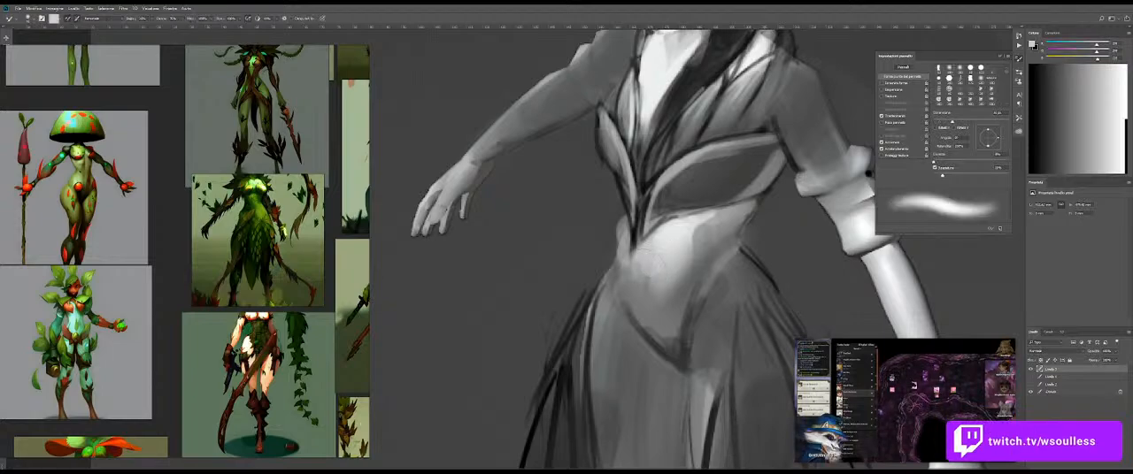
key("b")
left_click(675, 340, "alt")
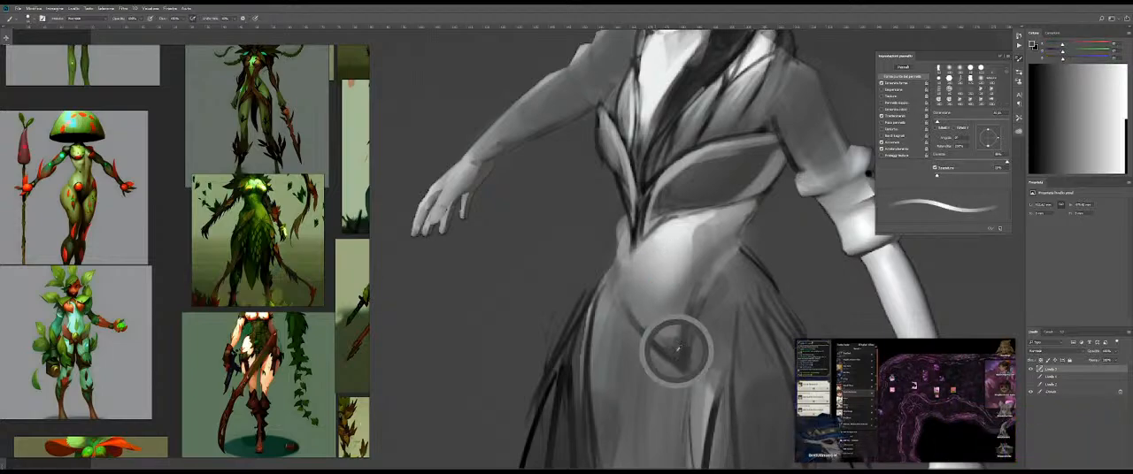
key("shift+b")
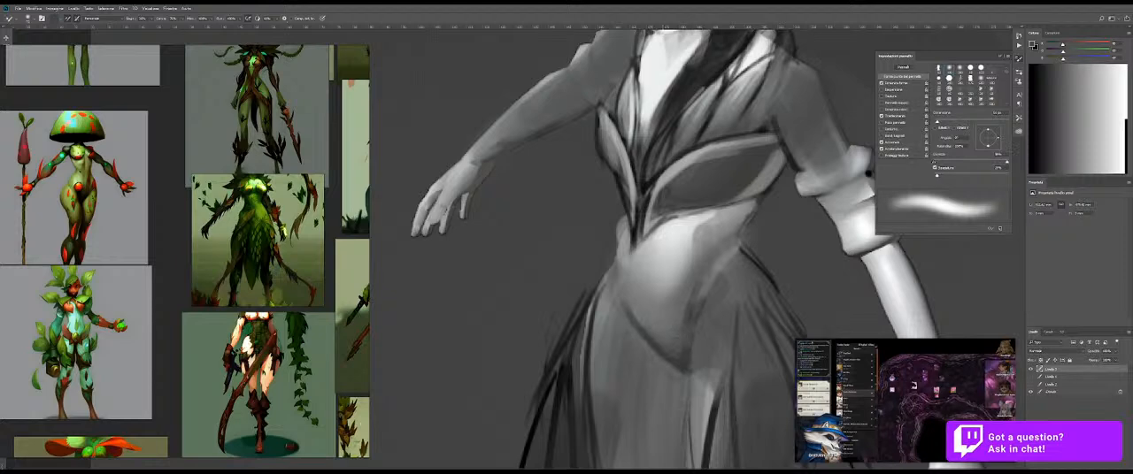
key("shift+b")
left_click_drag(690, 308, 694, 300, "alt")
Step: Sample light and mid greys and smooth the highlight across the central abdomen
left_click(676, 267, "alt")
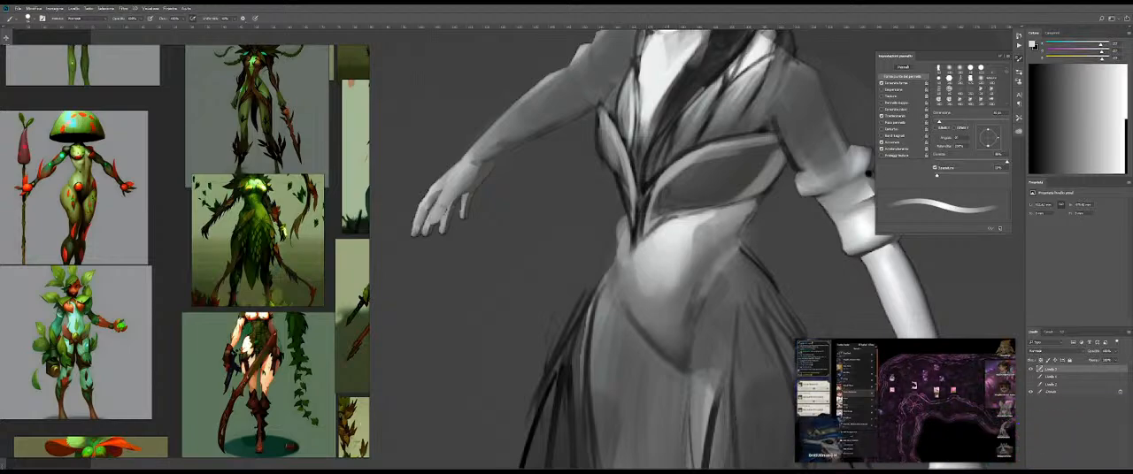
left_click_drag(675, 283, 662, 274)
key("shift+b")
key("shift+b")
left_click(657, 288, "alt")
left_click(682, 277, "alt")
left_click_drag(652, 280, 690, 276, "ctrl+space")
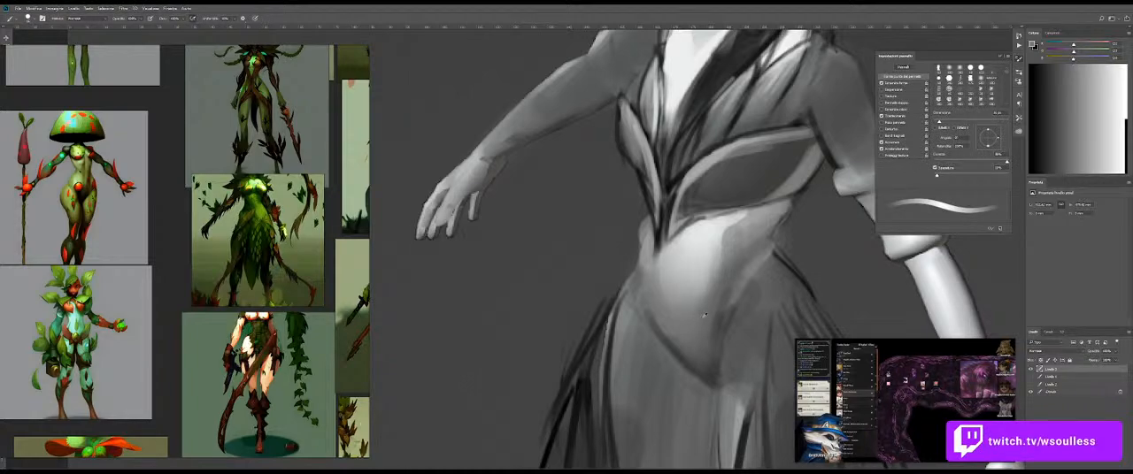
Step: Paint lighter grey along the waist beside the bodice tip and blend it into the abdomen with the Mixer Brush
left_click_drag(697, 318, 690, 319, "alt")
left_click_drag(654, 282, 642, 266)
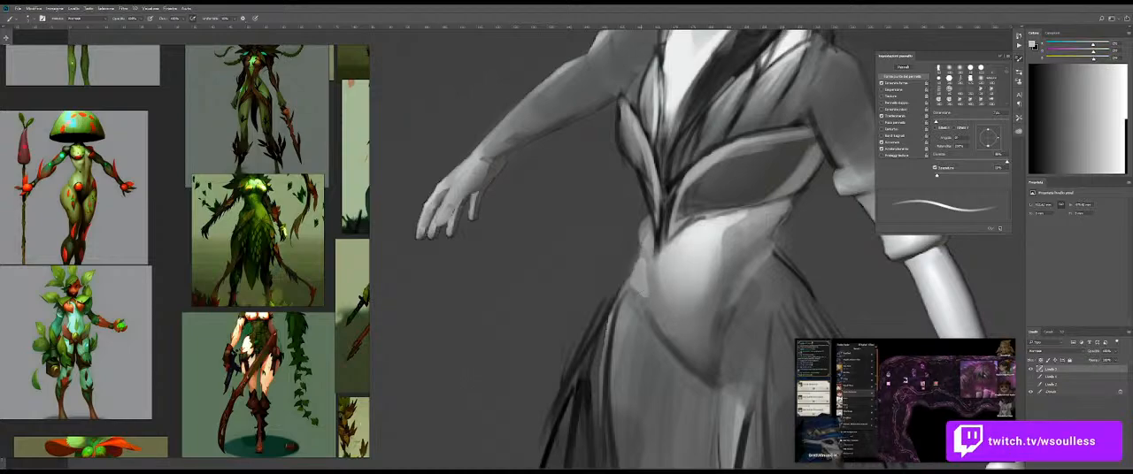
key("shift+b")
mouse_move(688, 313)
left_mouse_down()
mouse_move(566, 310)
mouse_move(675, 274)
mouse_move(660, 245)
mouse_move(669, 238)
left_mouse_up()
key("shift+b")
left_click(665, 310, "alt")
left_click_drag(655, 313, 648, 266)
Step: Sample black and redraw the waist contour from the bodice's lower point down to the hip
key("e")
key("b")
left_click(639, 285, "alt")
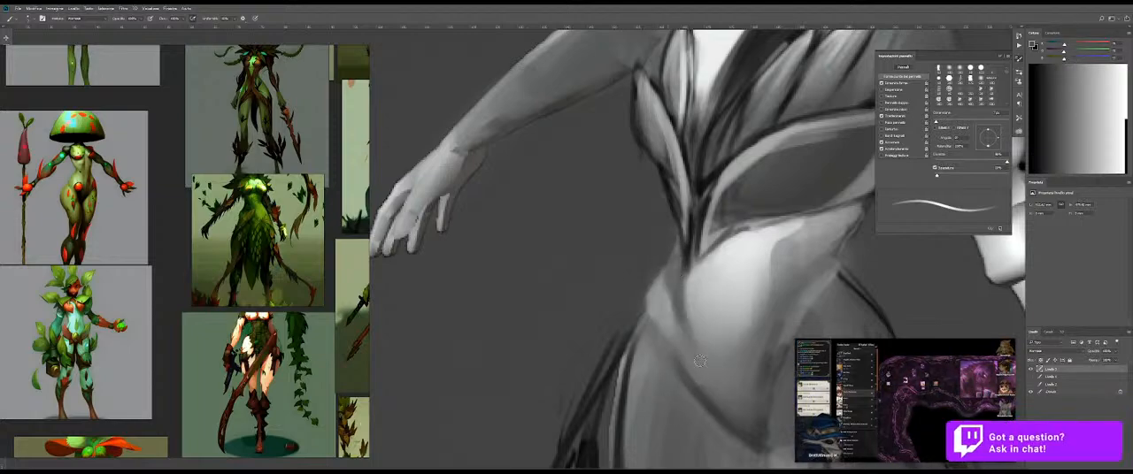
left_click(670, 268, "alt")
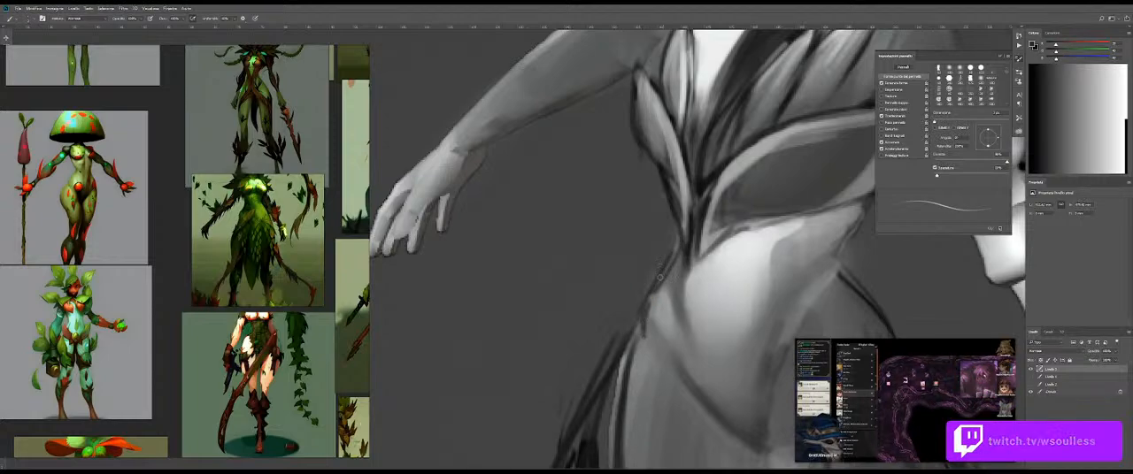
mouse_move(724, 316)
left_mouse_down()
mouse_move(650, 283)
mouse_move(659, 280)
left_mouse_up()
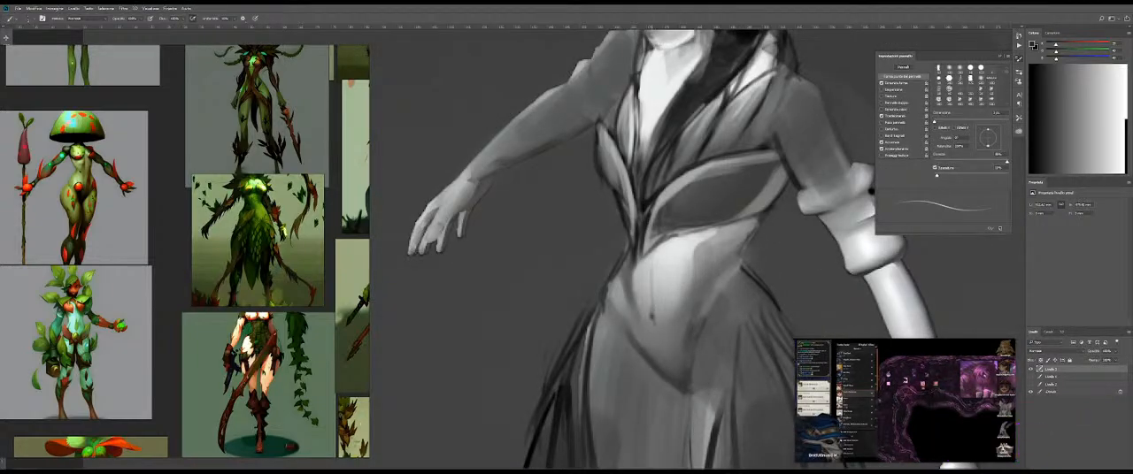
Step: Draw a thin vertical navel line on the abdomen and undo the last stroke
mouse_move(657, 316)
left_mouse_down()
mouse_move(647, 316)
mouse_move(664, 325)
mouse_move(645, 301)
mouse_move(658, 302)
left_mouse_up()
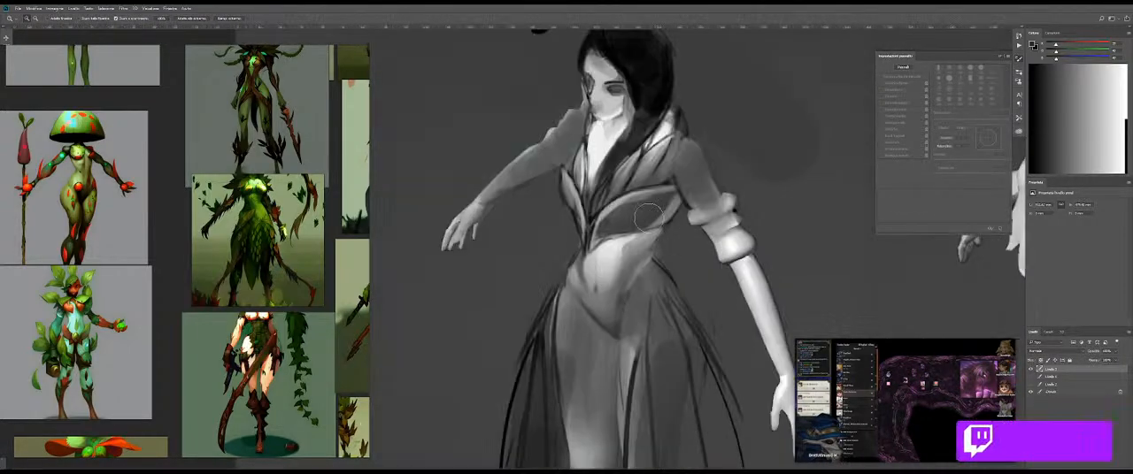
mouse_move(609, 259)
left_mouse_down()
mouse_move(635, 253)
mouse_move(606, 305)
mouse_move(611, 252)
left_mouse_up()
key("ctrl+z")
Step: Paint near-white down the centre of the lower abdomen and blend it with the Mixer Brush
left_click_drag(589, 338, 577, 239)
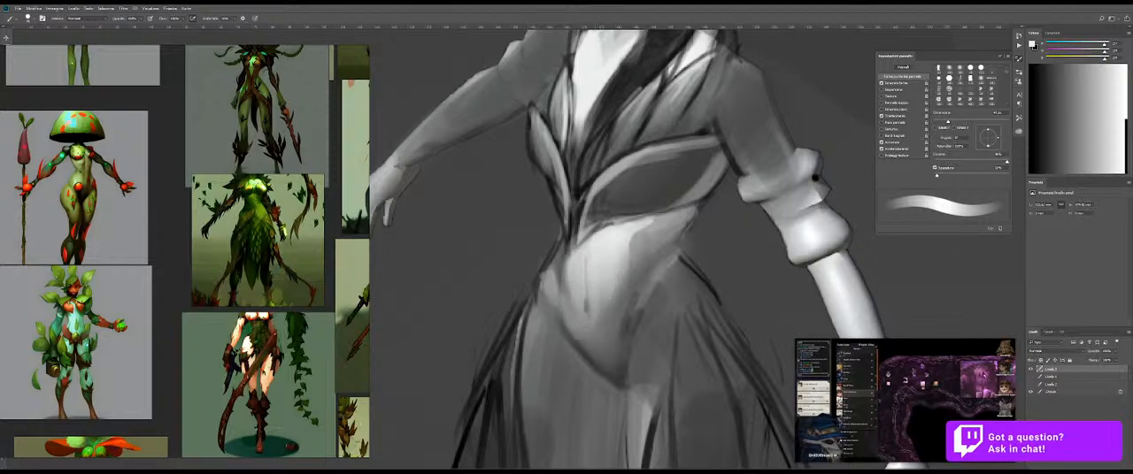
left_click_drag(595, 353, 598, 259)
mouse_move(598, 354)
left_mouse_down()
mouse_move(610, 266)
mouse_move(607, 284)
left_mouse_up()
key("e")
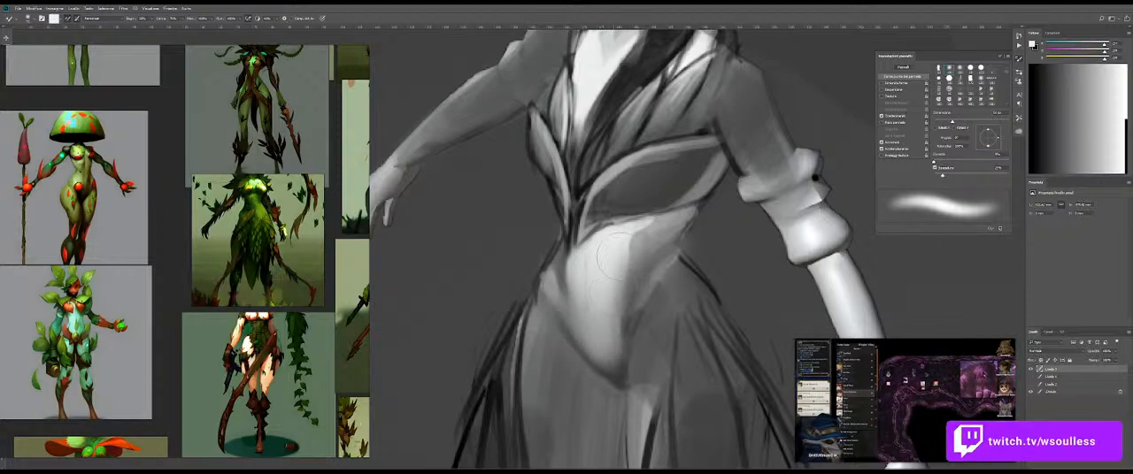
key("b")
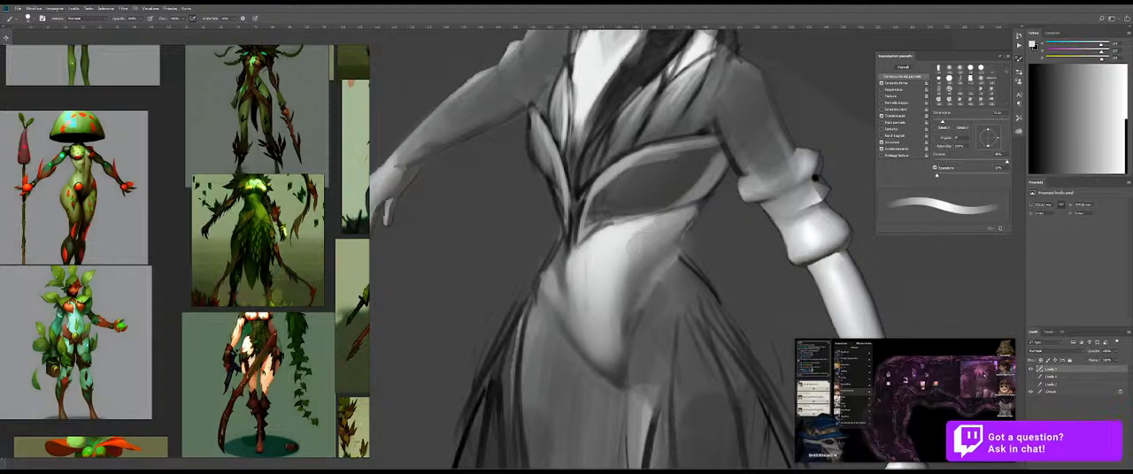
Step: Extend the light tone across the upper abdomen, undo a lower-edge stroke and shade the lower belly with a resized brush
left_click_drag(633, 230, 639, 276)
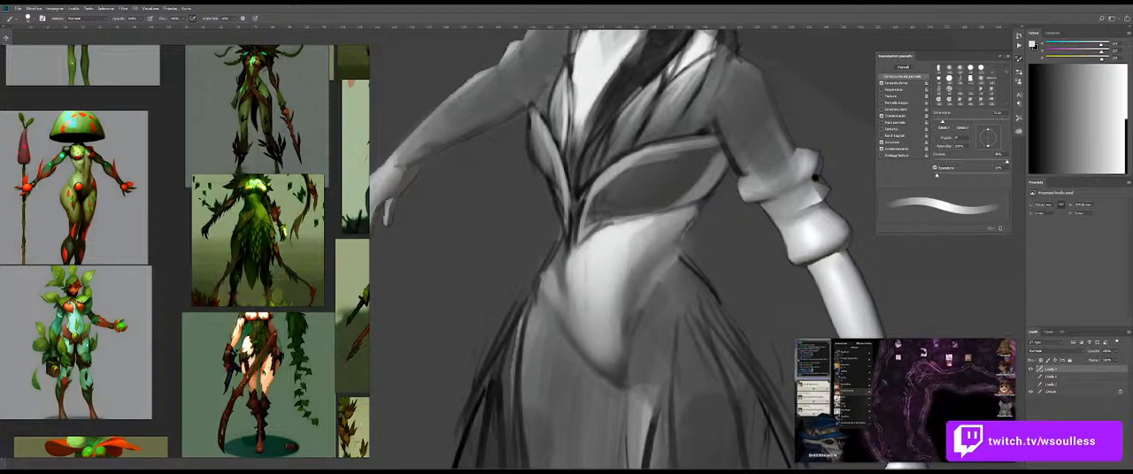
left_click(650, 288, "alt")
left_click_drag(572, 354, 613, 386)
key("ctrl+z")
right_click(584, 338, "alt")
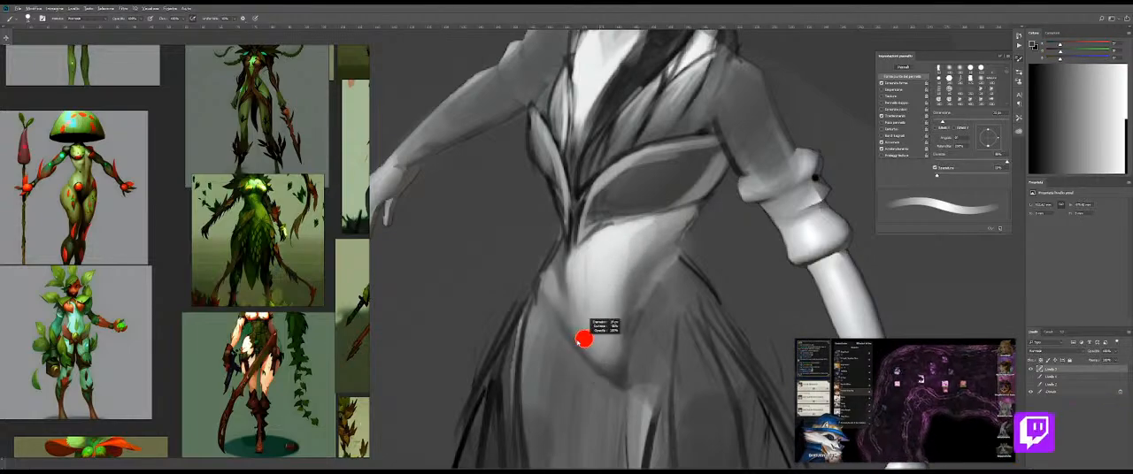
mouse_move(625, 356)
left_mouse_down()
mouse_move(598, 359)
mouse_move(599, 281)
left_mouse_up()
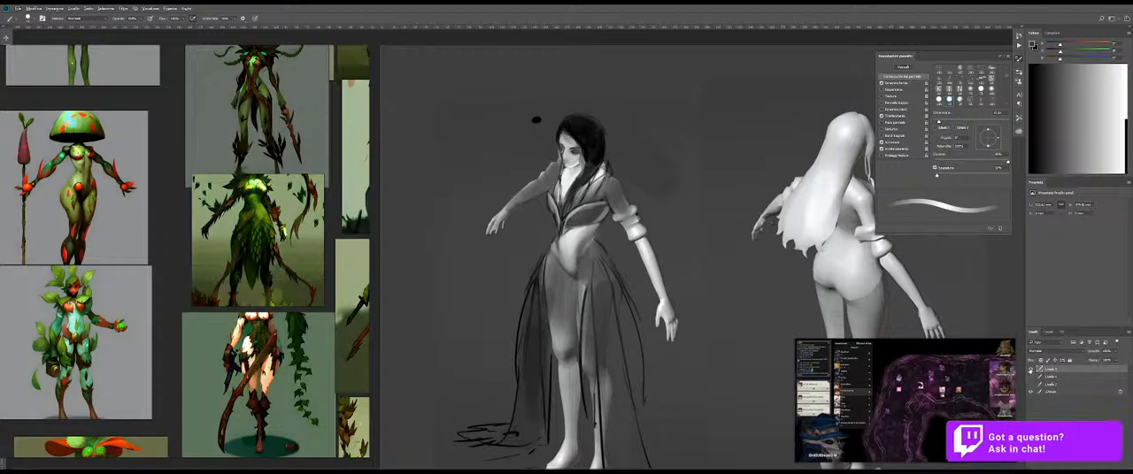
Step: Toggle the painted layer to compare the whole painted figure's midriff and hips with the body render
left_click(1031, 370)
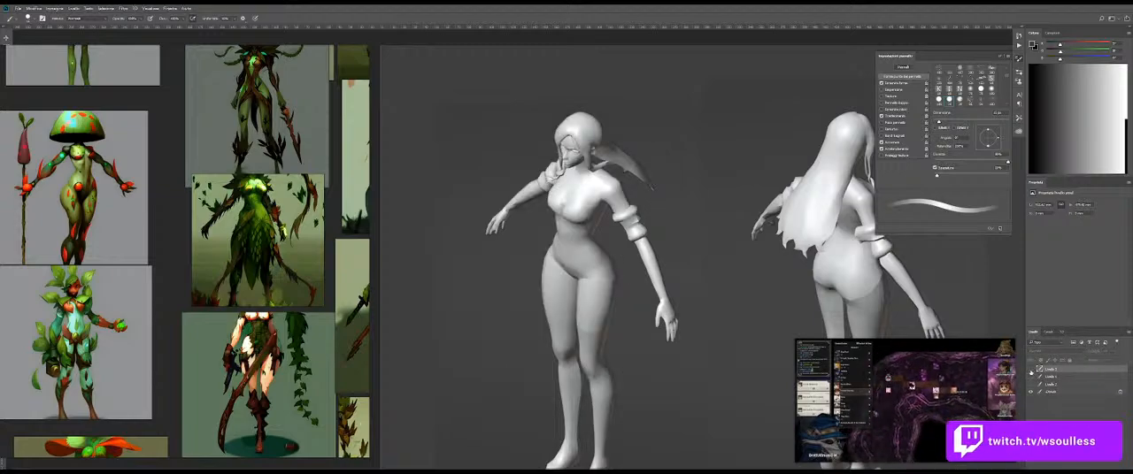
left_click(1031, 370)
left_click_drag(569, 239, 626, 232)
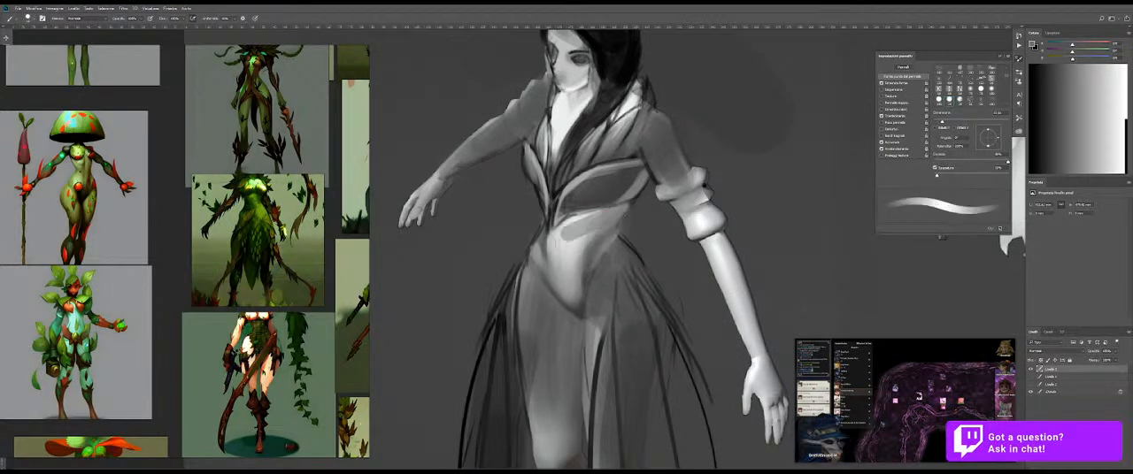
key("v")
left_click_drag(625, 273, 586, 272)
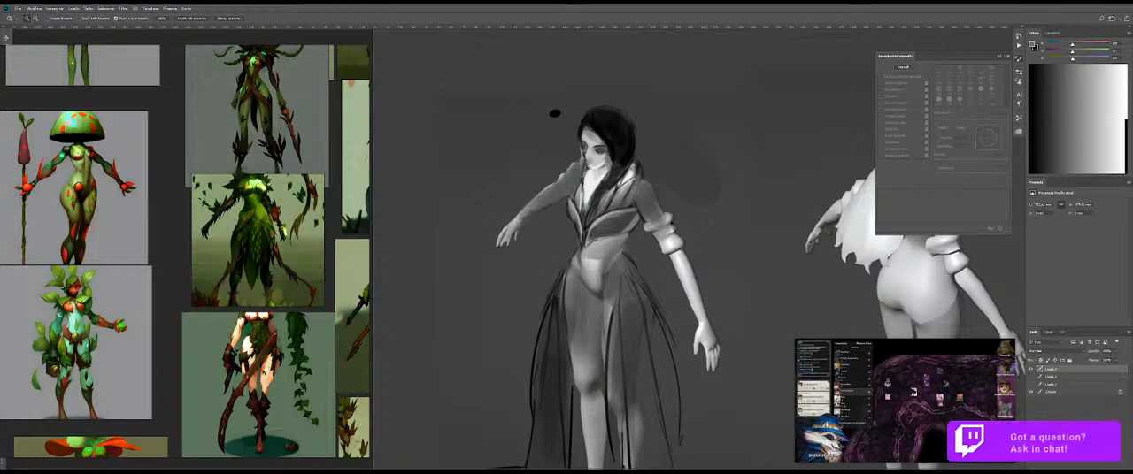
Step: Lasso the body render's midriff, copy it to a new layer and place it above the painted costume layer
left_click(1030, 369)
left_click(1052, 392)
key("l")
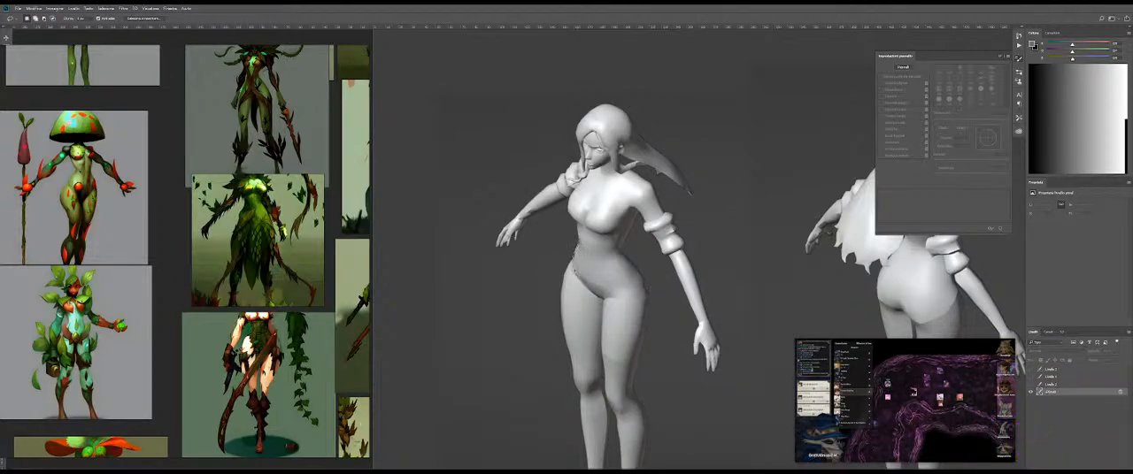
mouse_move(608, 305)
left_mouse_down()
mouse_move(642, 251)
mouse_move(590, 240)
left_mouse_up()
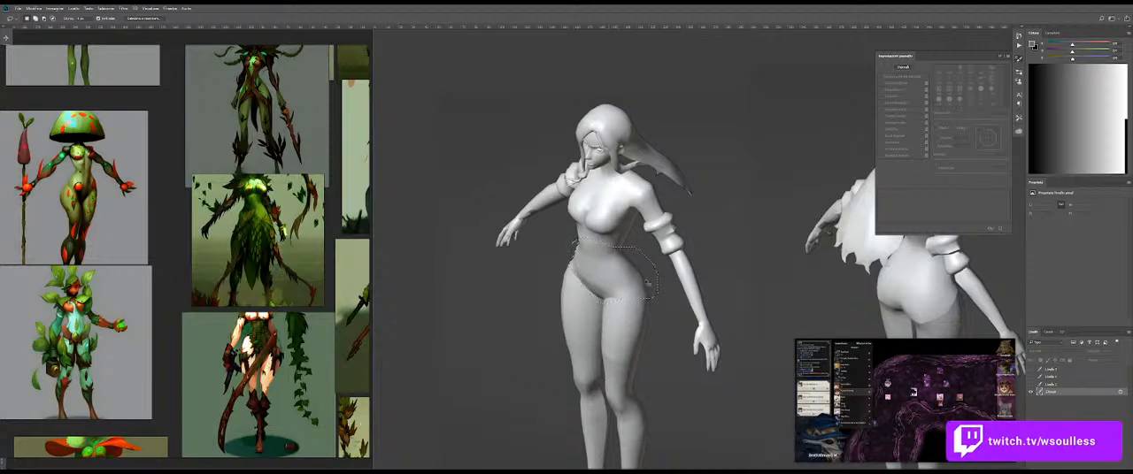
key("ctrl+j")
left_click(1031, 369)
left_click_drag(1051, 392, 1053, 367)
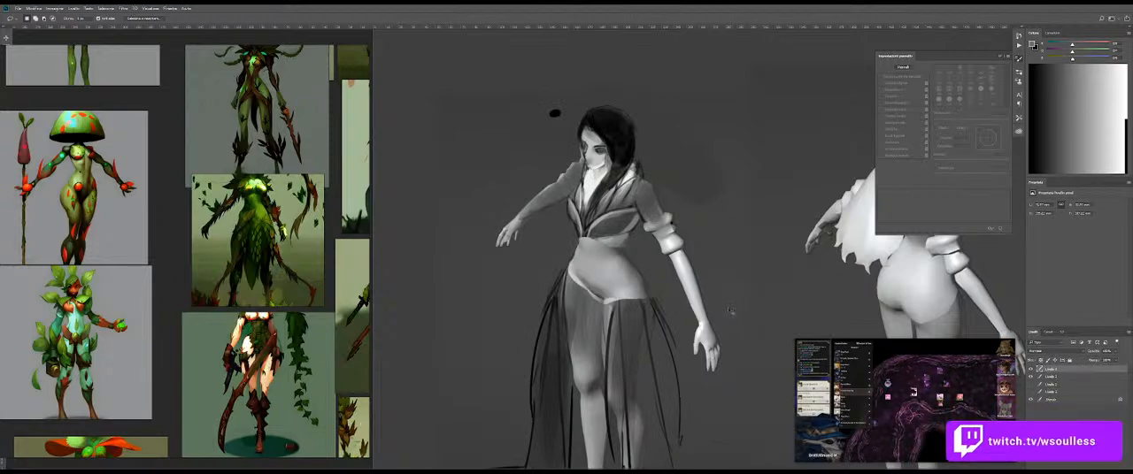
Step: Sample near-white from the chest and brighten the upper midriff beneath the bodice, undoing one stroke
key("z")
left_click_drag(622, 282, 668, 282)
key("b")
key("shift+b")
Step: Sample black from the hair and shade the lower abdomen above the V-shaped edge, blending it with the Mixer Brush
key("shift+b")
left_click(571, 116, "alt")
left_click_drag(558, 229, 559, 250)
key("ctrl+z")
mouse_move(559, 212)
left_mouse_down()
mouse_move(579, 222)
mouse_move(569, 237)
mouse_move(612, 236)
mouse_move(630, 213)
mouse_move(593, 245)
left_mouse_up()
key("shift+b")
key("shift+b")
left_click(626, 74, "alt")
key("shift+b")
key("shift+b")
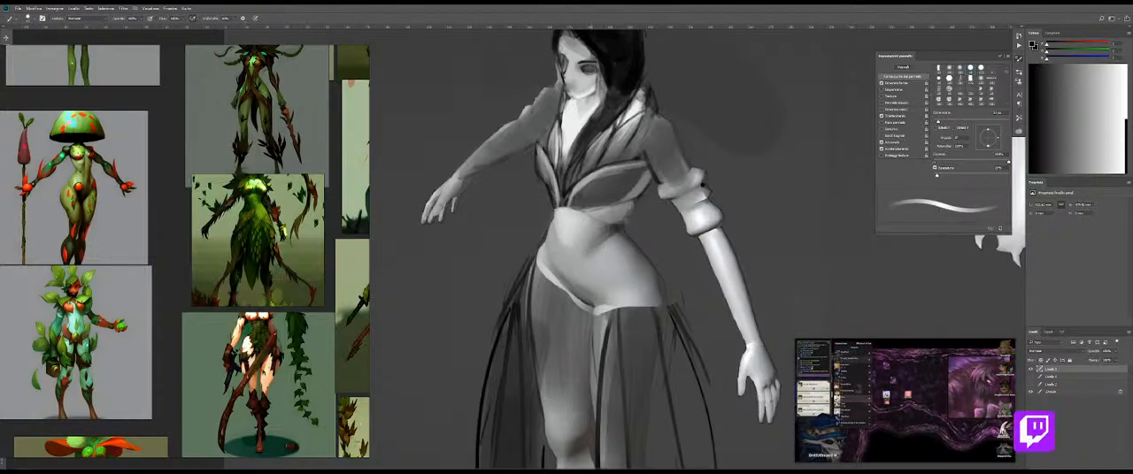
left_click_drag(581, 292, 589, 294)
key("shift+b")
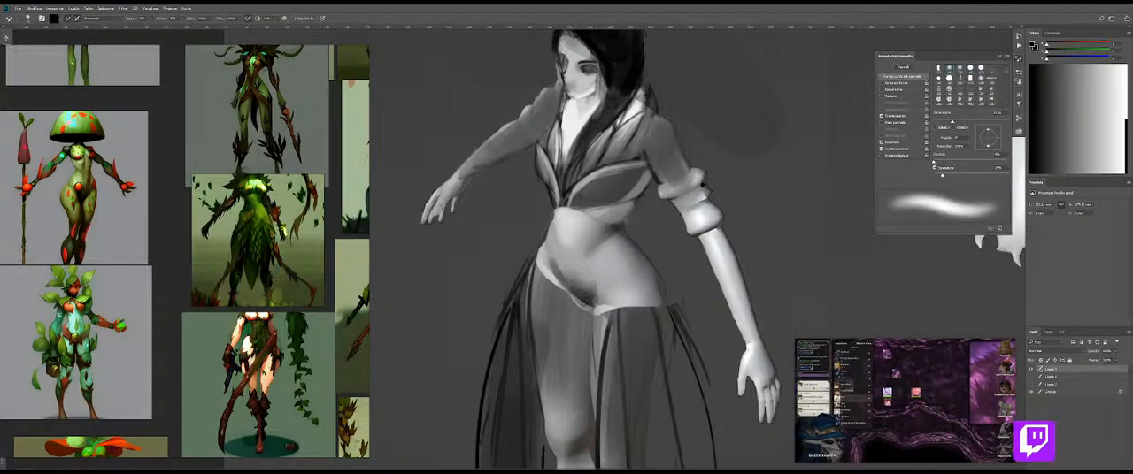
key("shift+b")
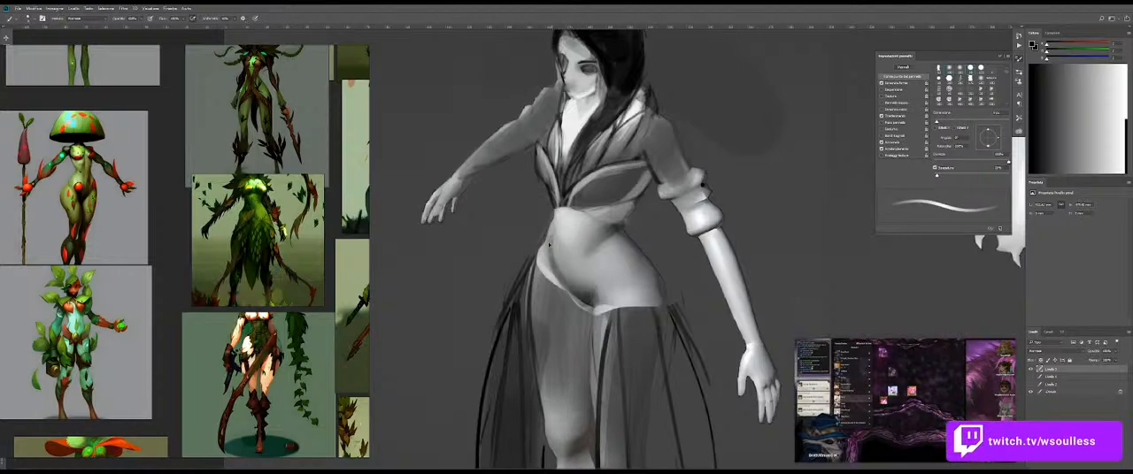
Step: Enlarge the brush and shade the diagonal hip fold beside the lower abdomen, undoing one stroke before blending with the Mixer Brush
key("bracketright")
key("bracketright")
key("bracketright")
left_click_drag(624, 269, 595, 296)
key("ctrl+z")
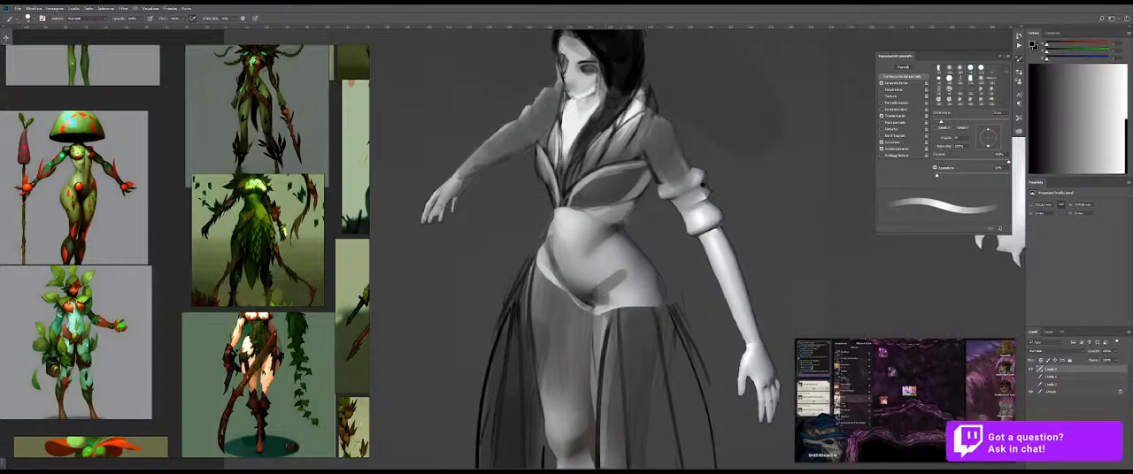
key("shift+b")
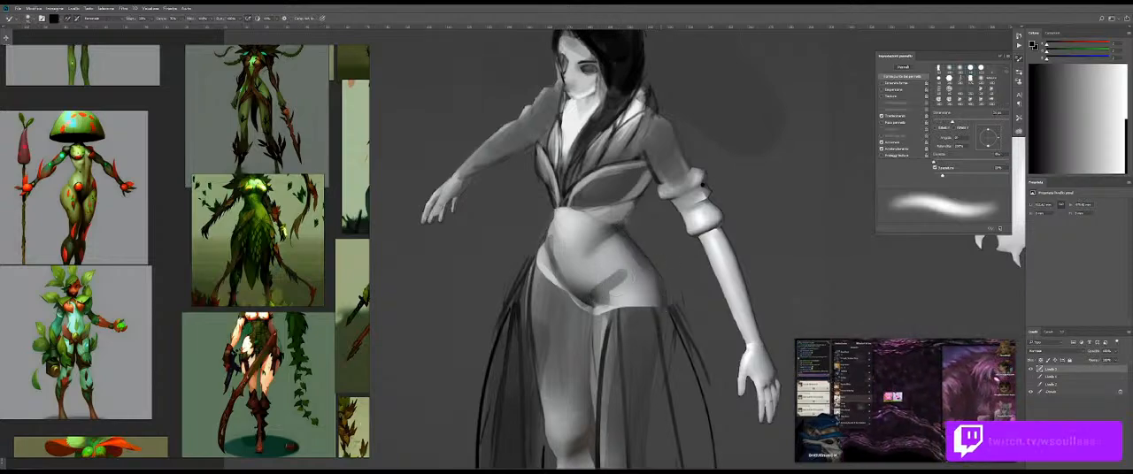
Step: Sample near-white from the chest, paint highlights on both sides of the abdomen and blend them with the Mixer Brush
key("shift+b")
left_click(570, 123, "alt")
left_click_drag(559, 227, 569, 269)
mouse_move(570, 226)
left_mouse_down()
mouse_move(574, 245)
mouse_move(582, 225)
left_mouse_up()
right_click(607, 256, "alt")
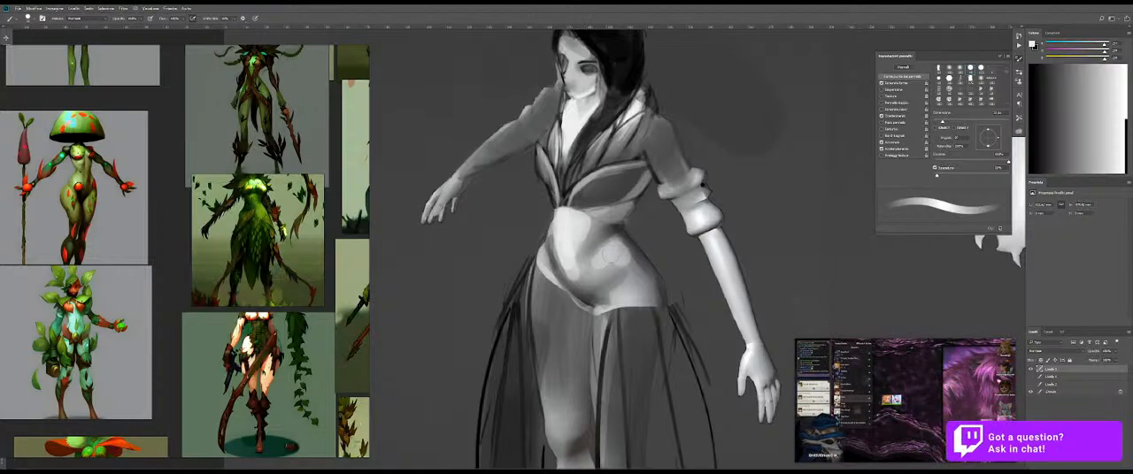
left_click_drag(601, 263, 618, 249)
key("shift+b")
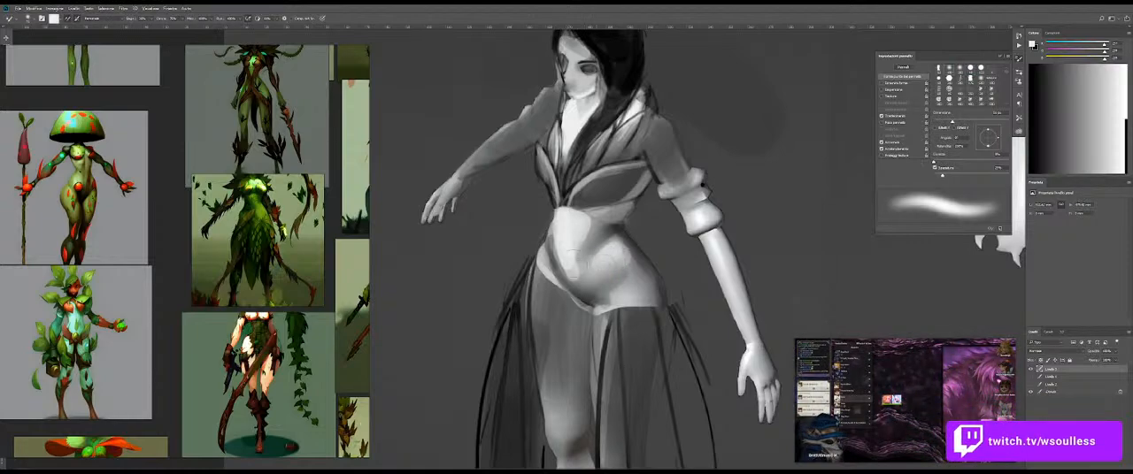
mouse_move(586, 225)
left_mouse_down()
mouse_move(565, 257)
mouse_move(577, 279)
left_mouse_up()
Step: Sample mid grey and draw the navel in the middle of the abdomen
key("shift+b")
right_click(587, 252, "alt")
left_click(603, 240, "alt")
right_click(574, 250, "alt")
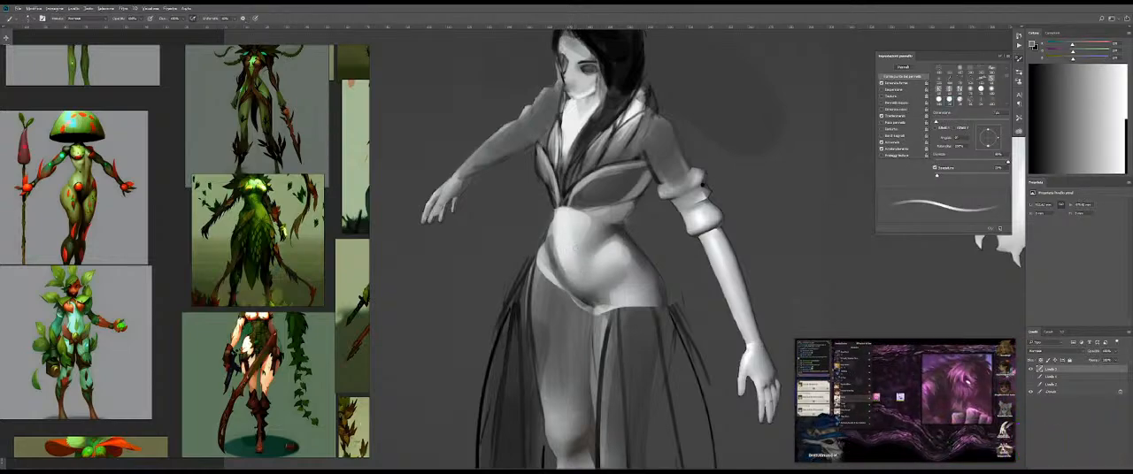
mouse_move(575, 255)
left_mouse_down()
mouse_move(572, 274)
mouse_move(564, 262)
left_mouse_up()
key("shift+b")
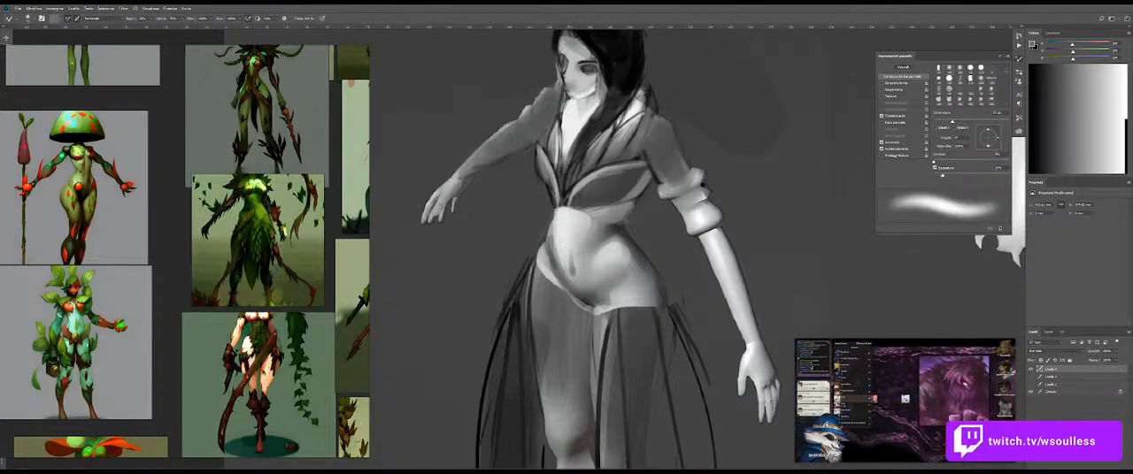
Step: Sample near-white, paint highlights on the upper abdomen and on the hip above the skirt edge, and blend them with the Mixer Brush
key("shift+b")
left_click(561, 227, "alt")
right_click(601, 243, "alt")
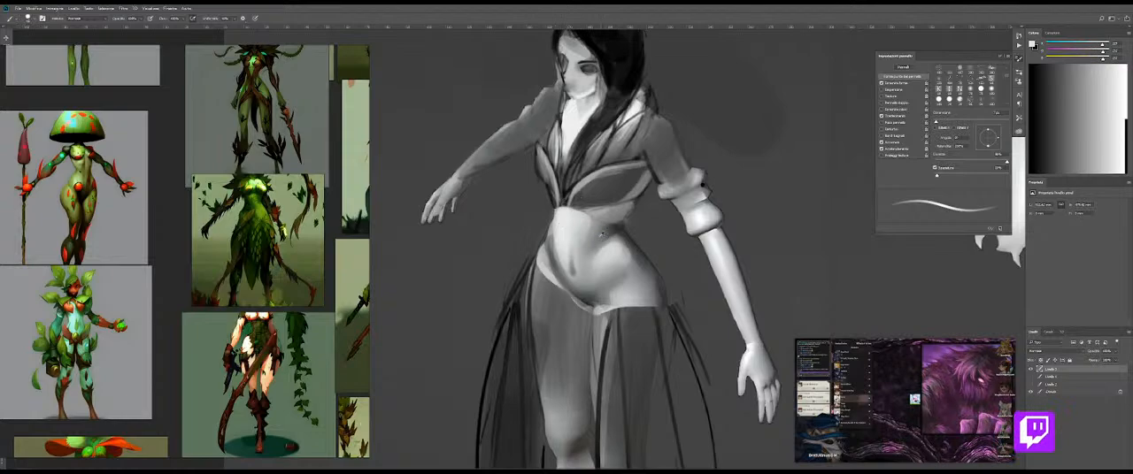
key("shift+b")
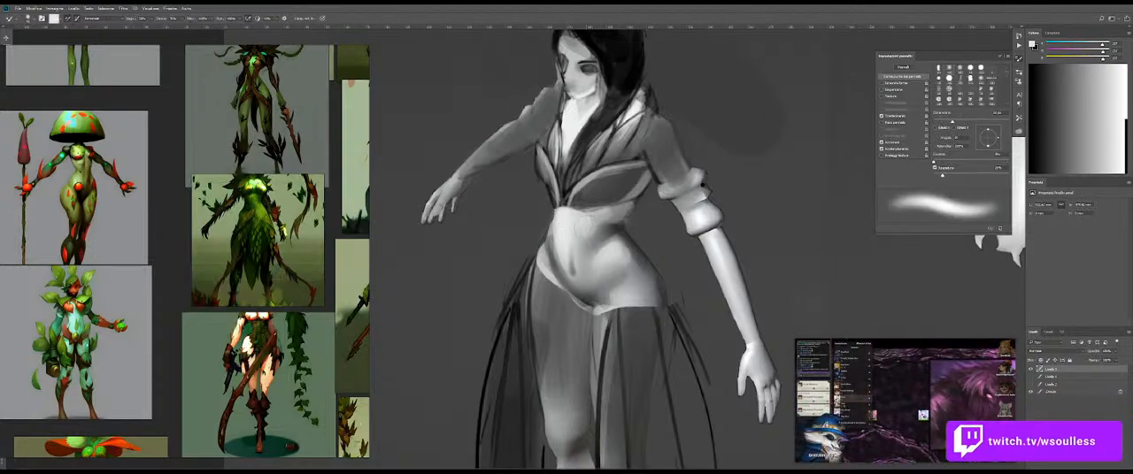
key("b")
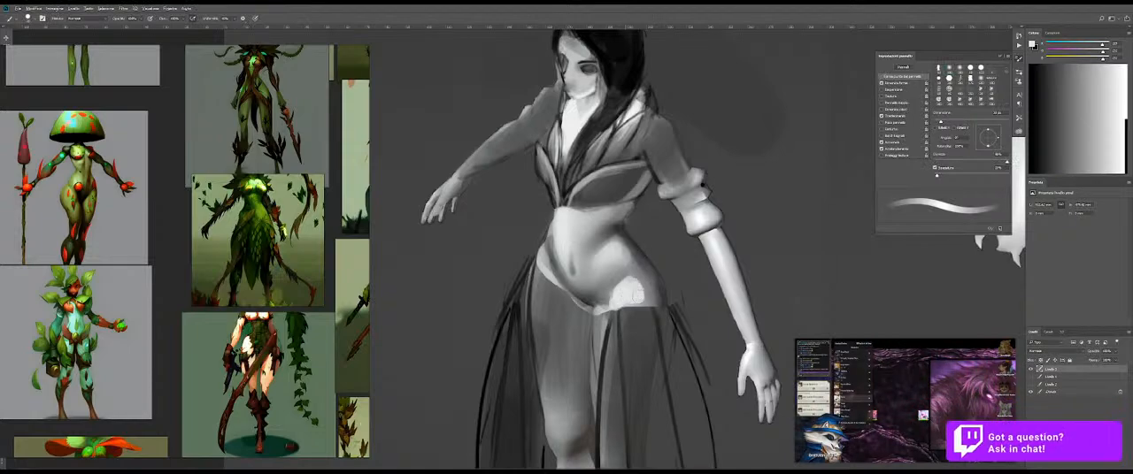
key("shift+b")
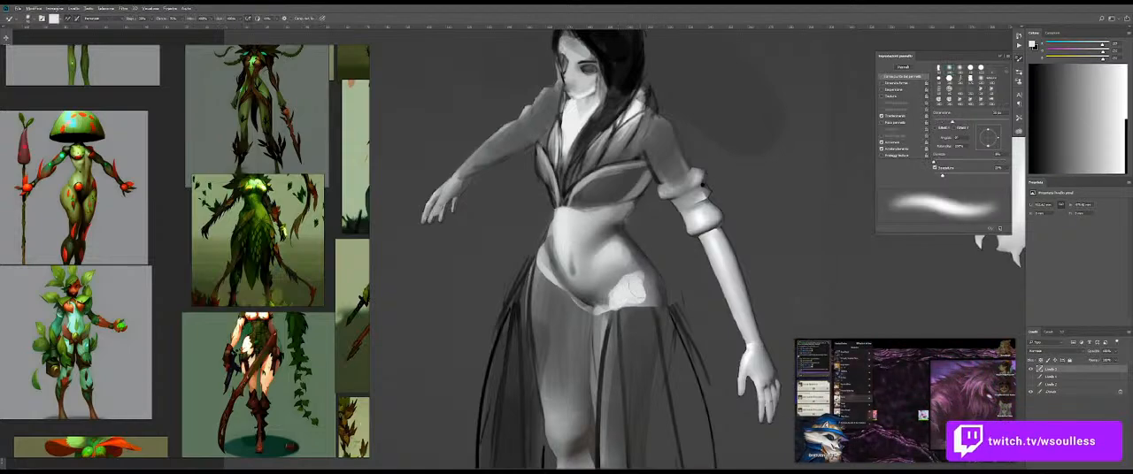
key("ctrl+space")
mouse_move(646, 302)
left_mouse_down()
mouse_move(586, 309)
mouse_move(647, 303)
left_mouse_up()
Step: Brighten the upper abdomen just below the bodice with near-white strokes and switch to the Mixer Brush for blending
key("b")
left_click_drag(622, 232, 618, 232)
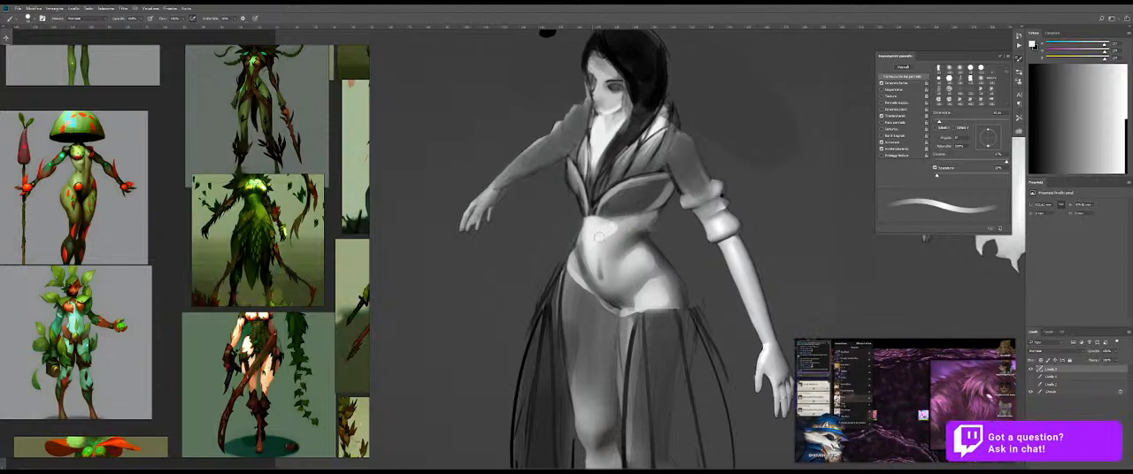
left_click_drag(629, 224, 627, 232)
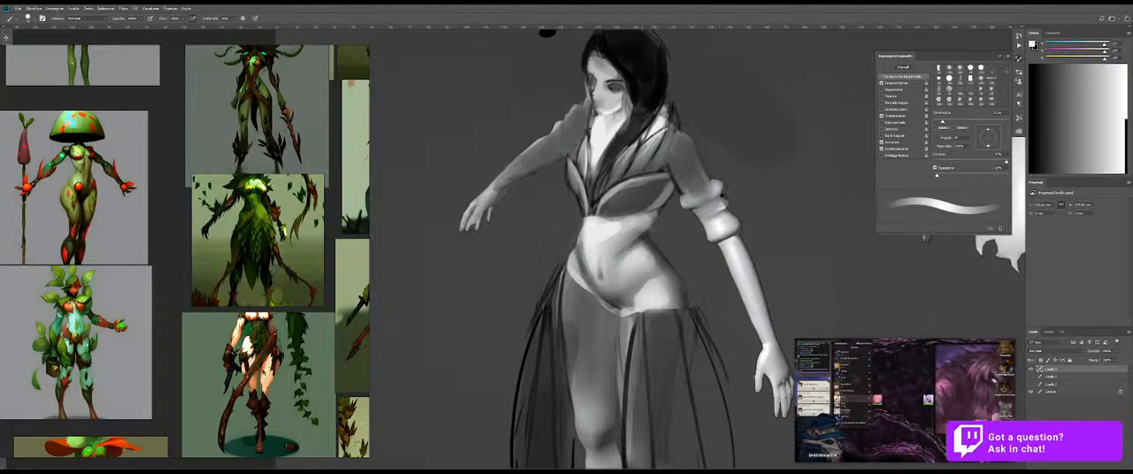
key("b")
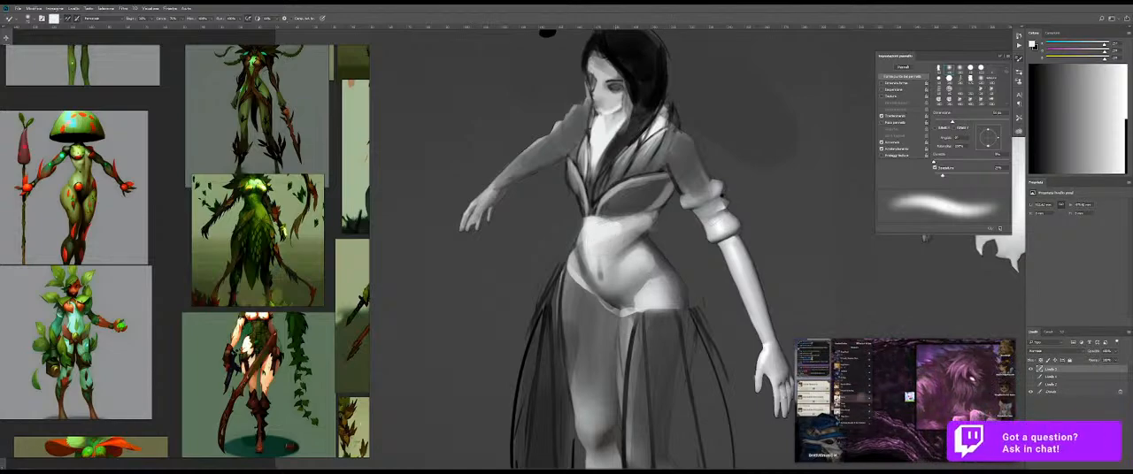
Step: Lasso the bare midriff between bodice and skirt and apply Levels with a lowered white input point
key("l")
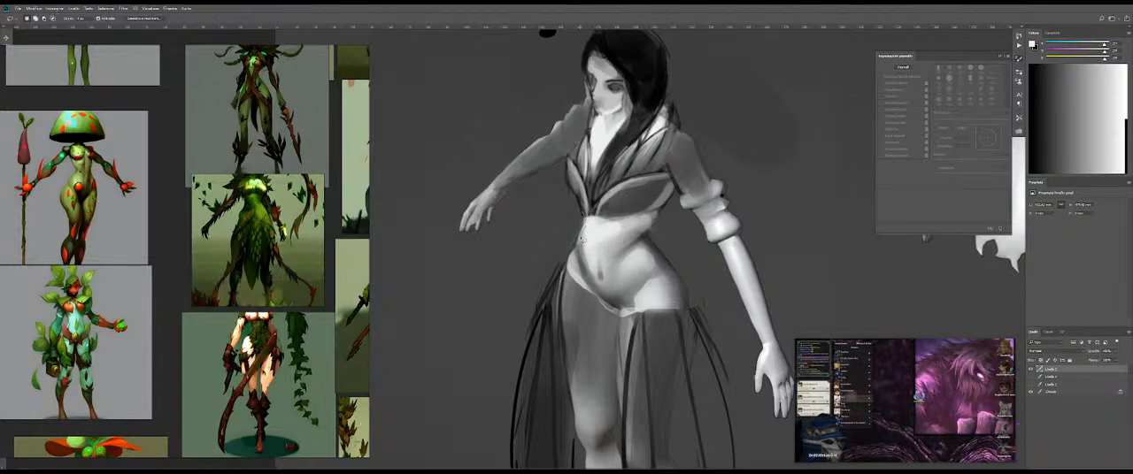
left_click_drag(698, 308, 688, 291)
mouse_move(653, 226)
left_mouse_down()
mouse_move(642, 215)
mouse_move(585, 215)
left_mouse_up()
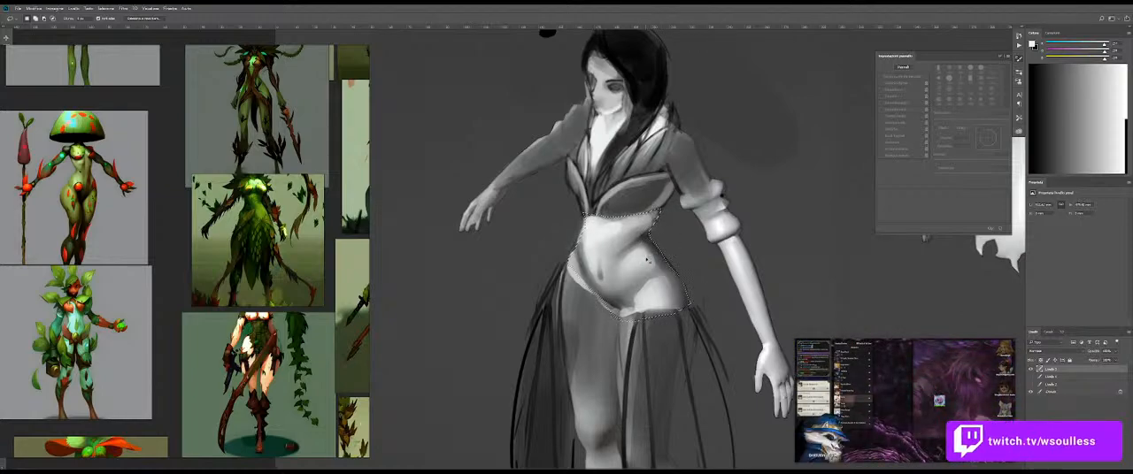
key("ctrl+l")
mouse_move(506, 197)
left_mouse_down()
mouse_move(520, 198)
mouse_move(505, 197)
left_mouse_up()
left_click_drag(588, 196, 571, 197)
key("Return")
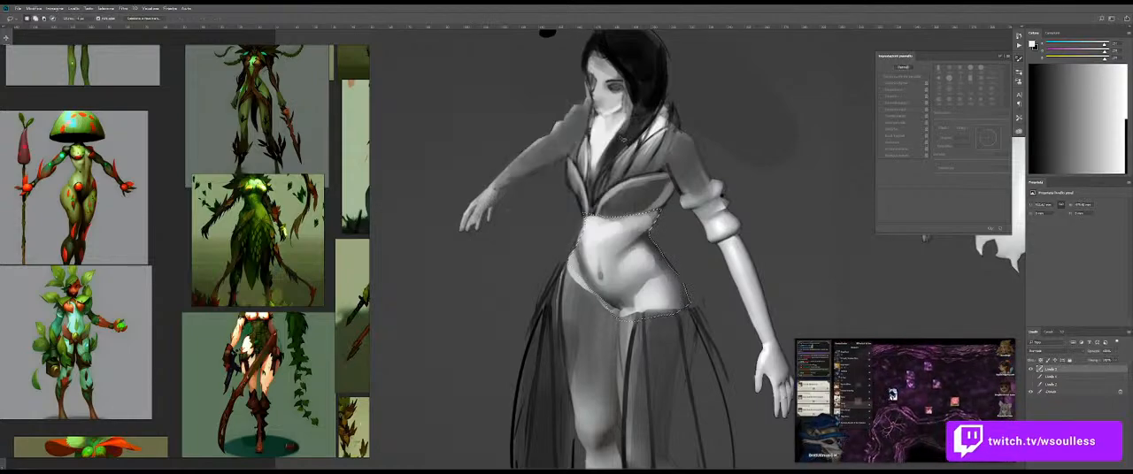
Step: Apply Levels to the selected midriff again, lowering the white input point to brighten the skin, and clear the selection
key("ctrl+l")
left_click_drag(590, 222, 579, 198)
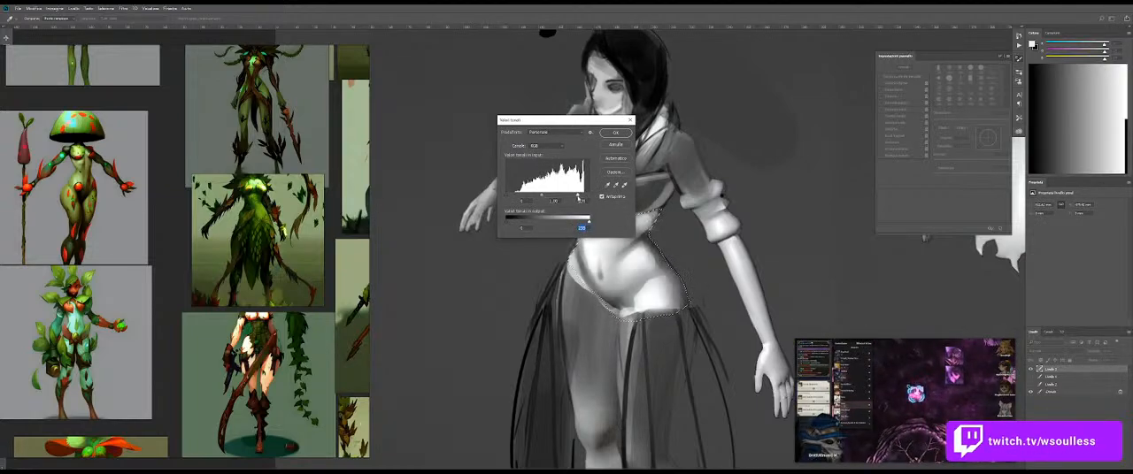
left_click(616, 132)
left_click_drag(660, 232, 694, 226)
key("ctrl+d")
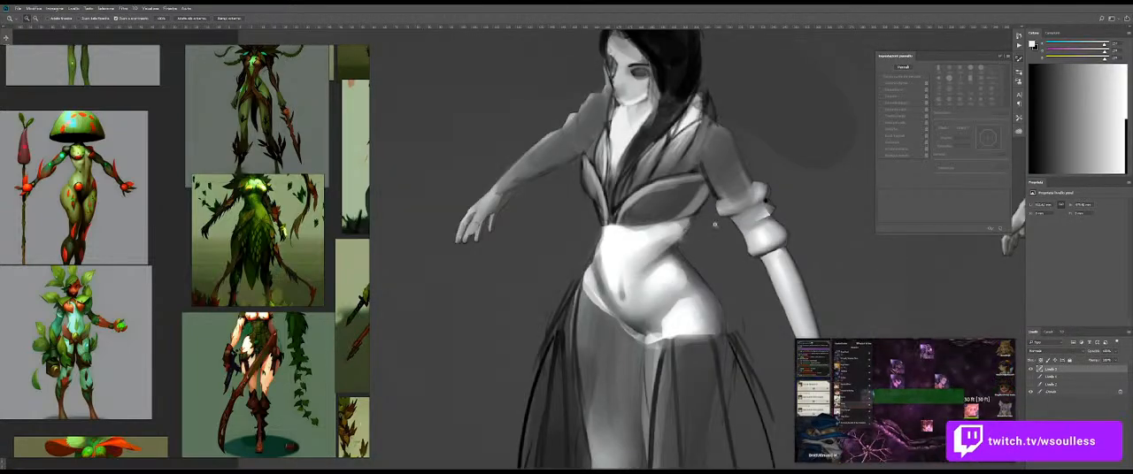
Step: Swap the brush colour to black and darken the bodice's lower edge where it meets the midriff
mouse_move(638, 200)
left_mouse_down()
mouse_move(670, 203)
mouse_move(687, 180)
left_mouse_up()
key("b")
key("x")
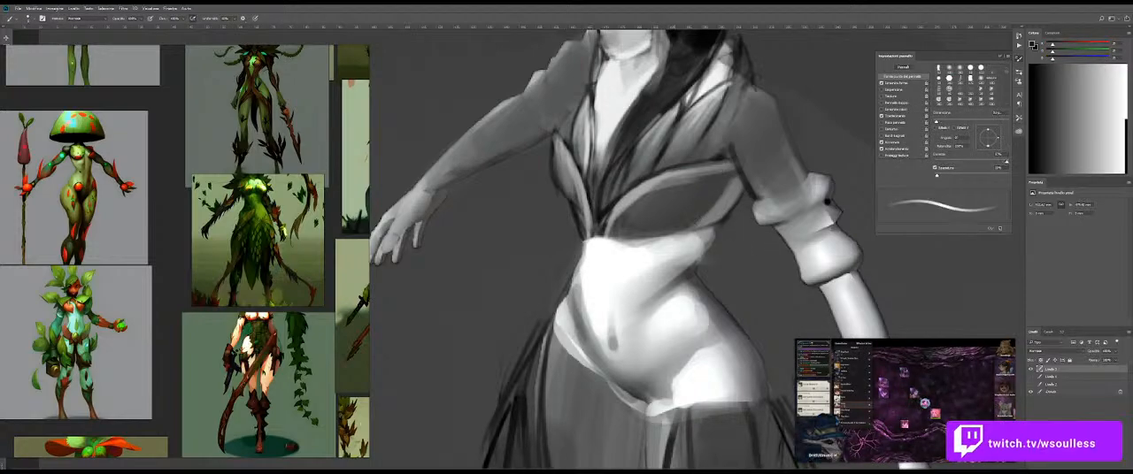
scroll(724, 210, "down", 3)
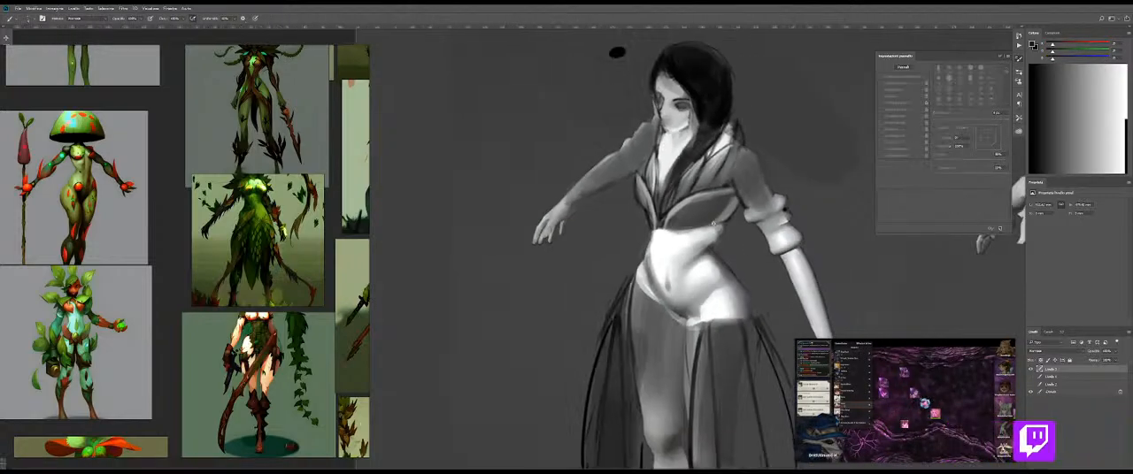
scroll(708, 181, "up", 2)
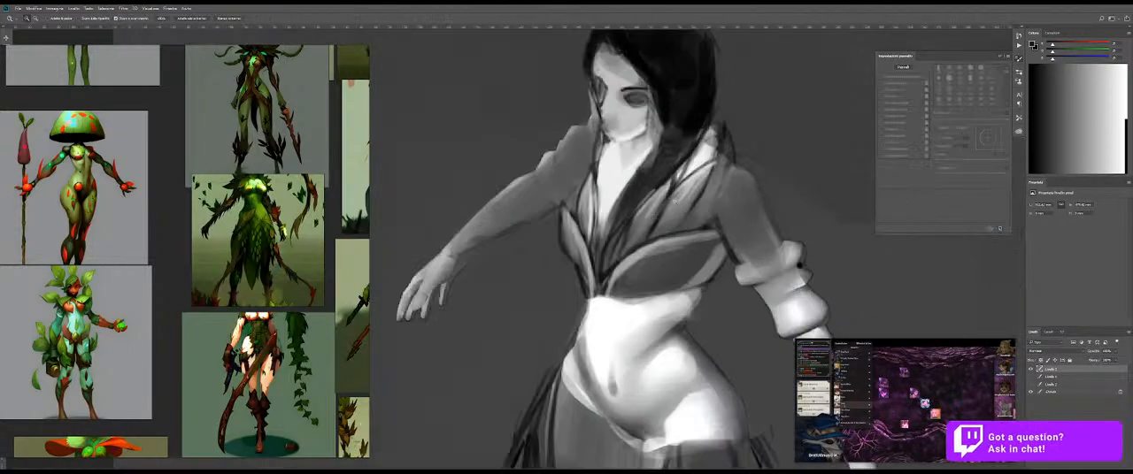
left_click_drag(680, 290, 609, 301)
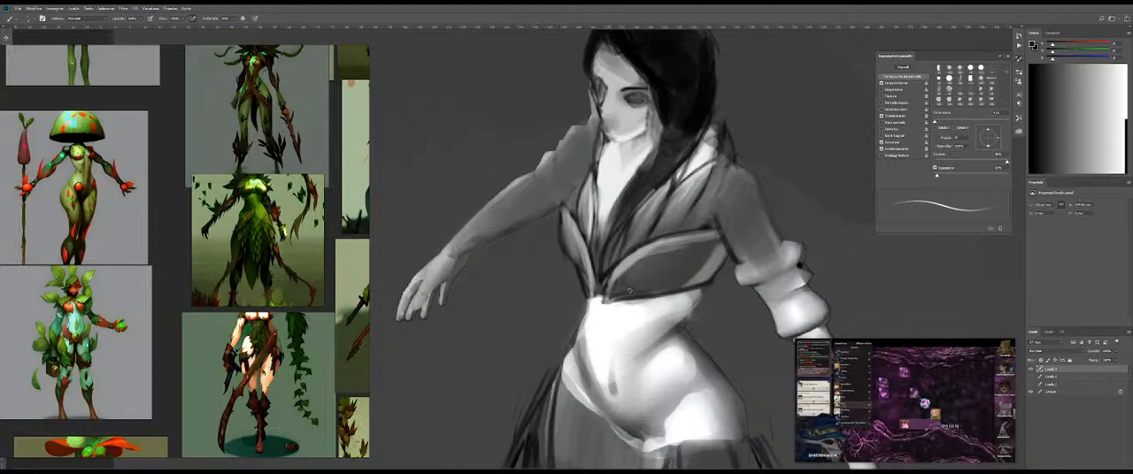
Step: Change the brush colour to white for painting on the side of the bodice
left_click_drag(699, 241, 639, 231)
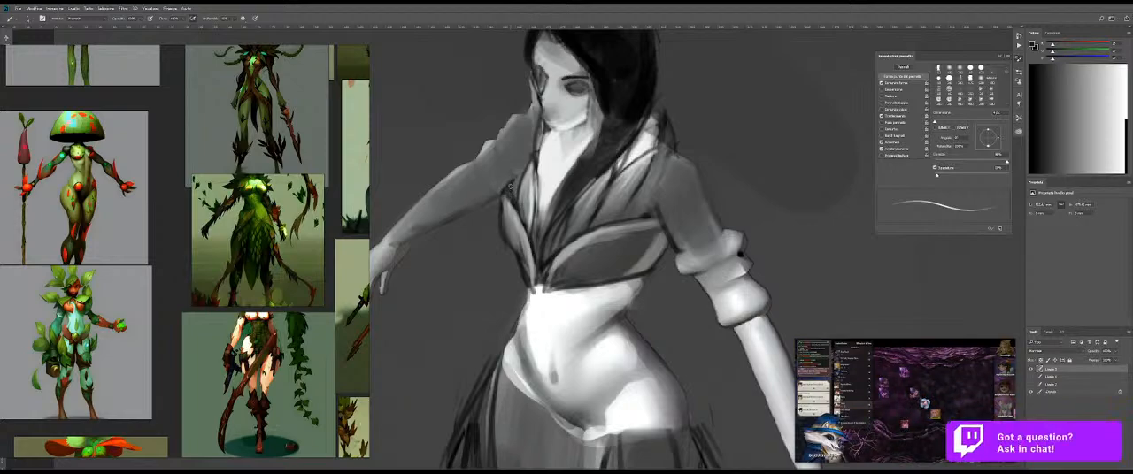
left_click(523, 234, "alt")
left_click(544, 243, "alt")
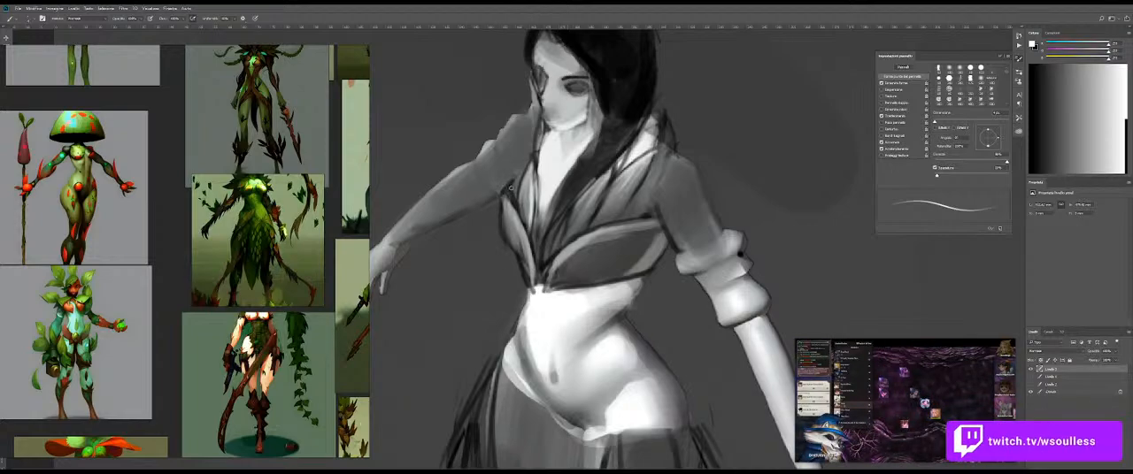
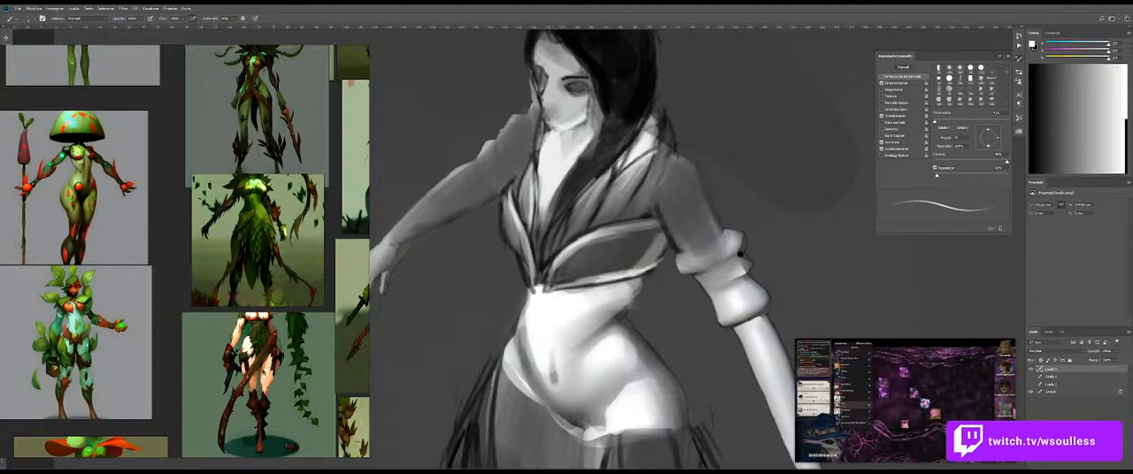
Step: Paint a white highlight along the outer edge of the waist and hip, undoing one misplaced stroke
mouse_move(520, 259)
left_mouse_down()
mouse_move(533, 283)
mouse_move(492, 289)
mouse_move(620, 239)
left_mouse_up()
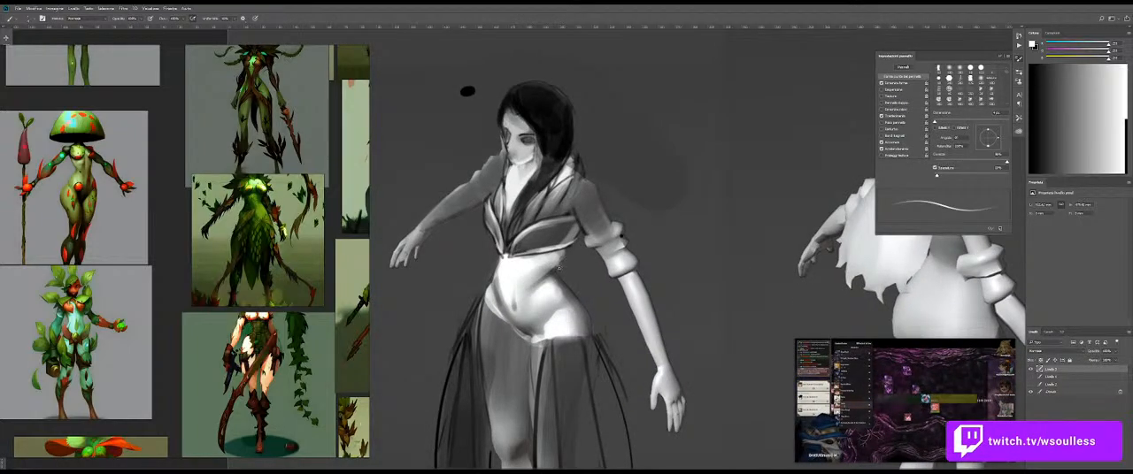
left_click_drag(563, 303, 605, 292)
mouse_move(564, 252)
left_mouse_down()
mouse_move(575, 251)
mouse_move(542, 251)
mouse_move(616, 329)
left_mouse_up()
key("ctrl+z")
left_click_drag(587, 292, 623, 356)
mouse_move(608, 312)
left_mouse_down()
mouse_move(626, 370)
mouse_move(554, 341)
mouse_move(580, 322)
mouse_move(646, 321)
left_mouse_up()
Step: Darken the centre of the skirt's waistline below the belly with a larger black brush and soften the patch with the Eraser
mouse_move(625, 228)
left_mouse_down()
mouse_move(594, 322)
mouse_move(551, 217)
left_mouse_up()
scroll(605, 298, "up", 3)
key("b")
left_click(548, 322, "alt")
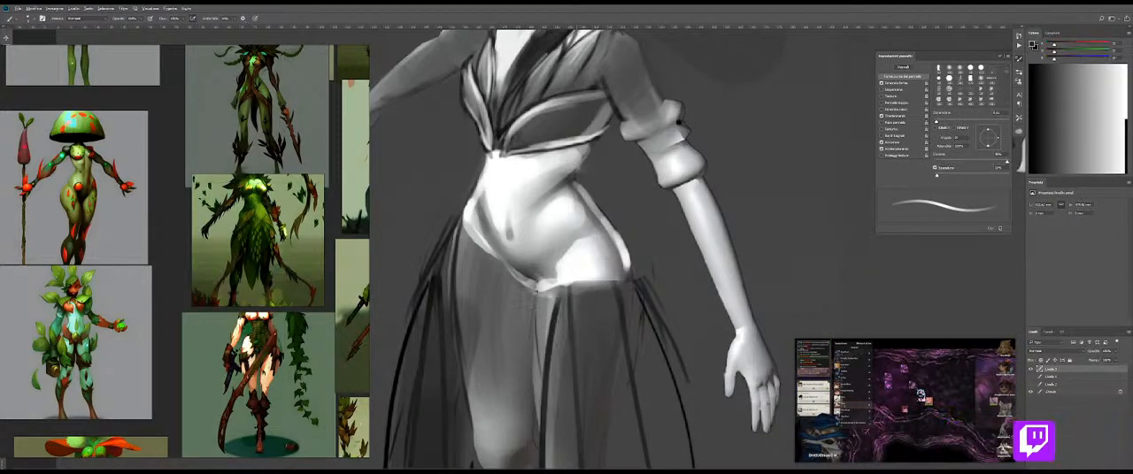
key("bracketright")
key("bracketright")
mouse_move(511, 273)
left_mouse_down()
mouse_move(537, 286)
mouse_move(523, 279)
mouse_move(529, 301)
left_mouse_up()
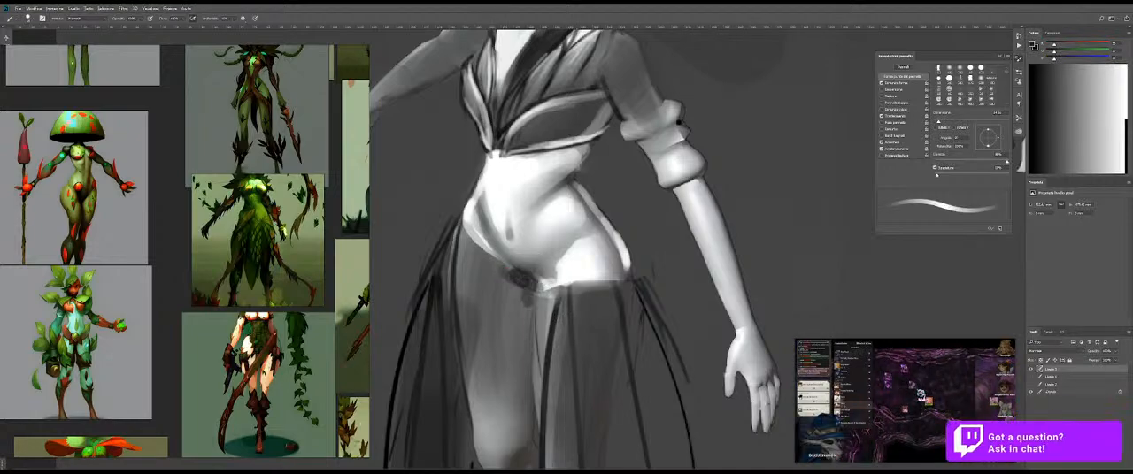
key("e")
left_click_drag(523, 271, 520, 284)
Step: Compare the figure's bodice and skirt proportions with the fox-bodied forest creature reference artwork
key("b")
key("z")
mouse_move(571, 245)
left_mouse_down()
mouse_move(496, 248)
mouse_move(577, 248)
left_mouse_up()
key("b")
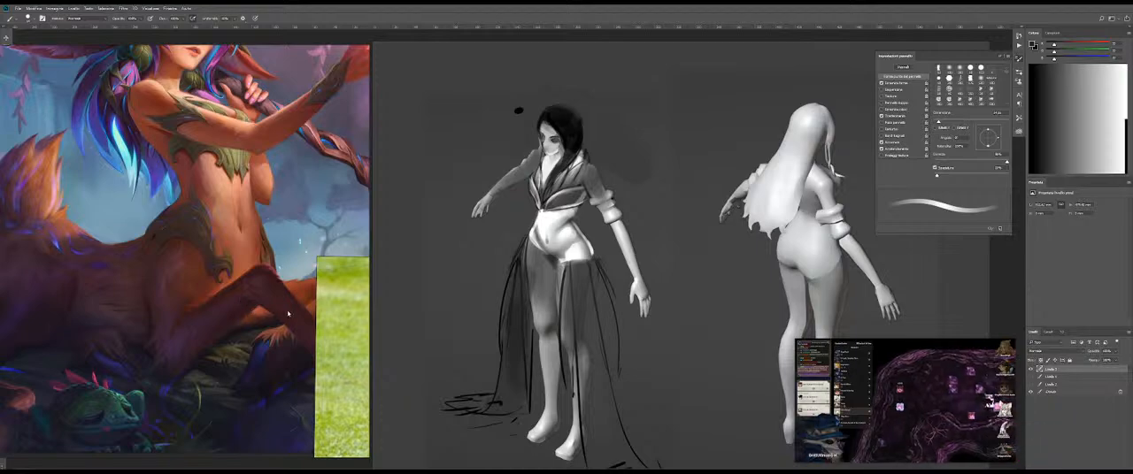
key("z")
left_click_drag(584, 264, 612, 263)
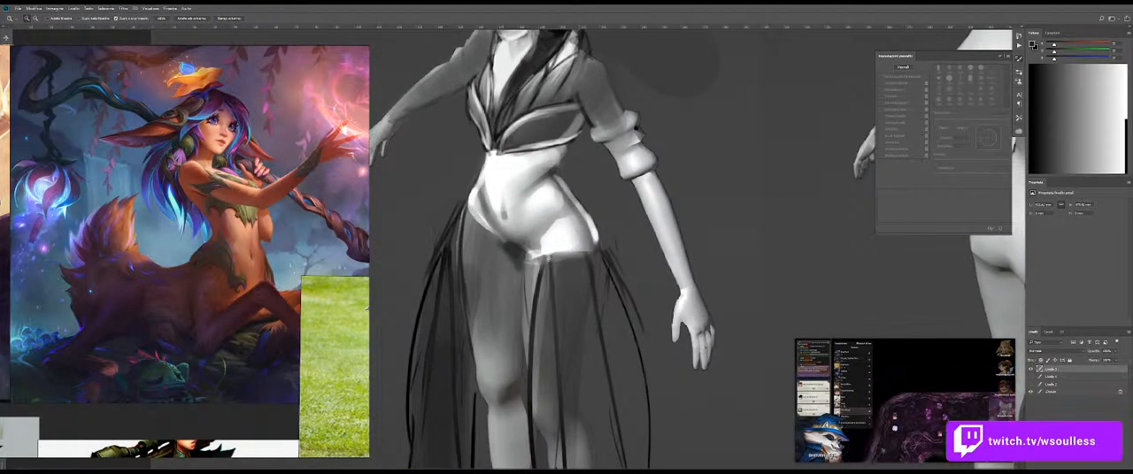
key("b")
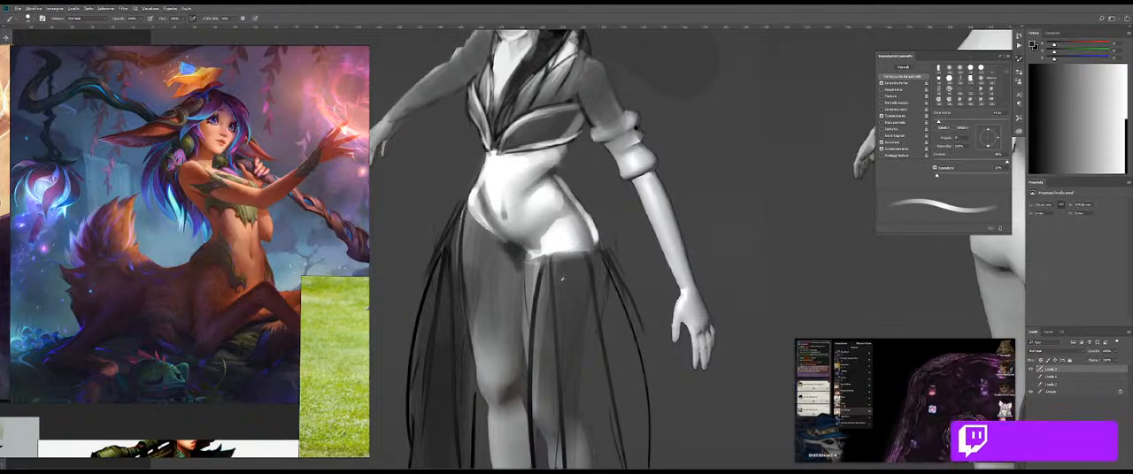
key("z")
left_click_drag(536, 265, 491, 293)
left_click_drag(515, 191, 542, 190)
key("b")
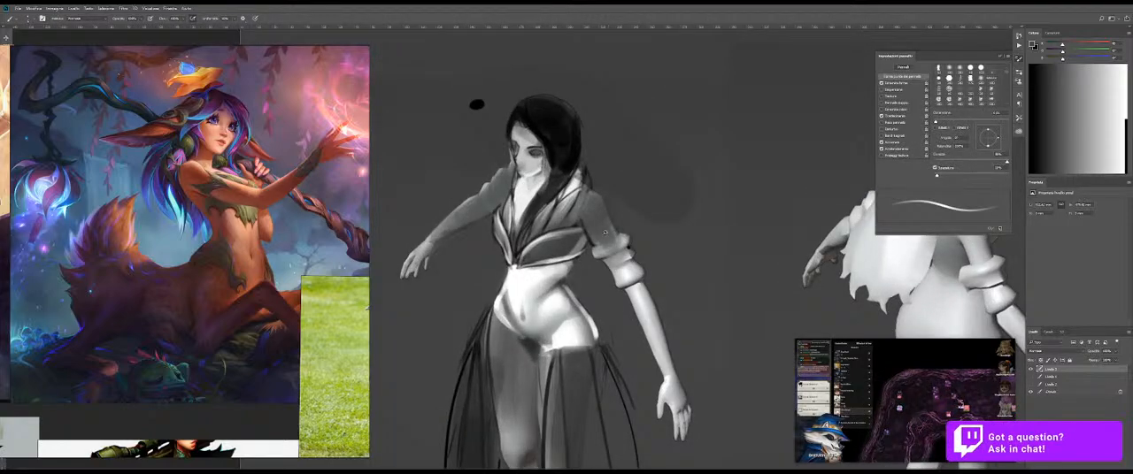
Step: Try a fuller sleeve by sampling the dark hair tone and outlining it from the collar over the shoulder to the upper arm cuff
left_click(569, 229, "alt")
right_click(578, 222, "alt")
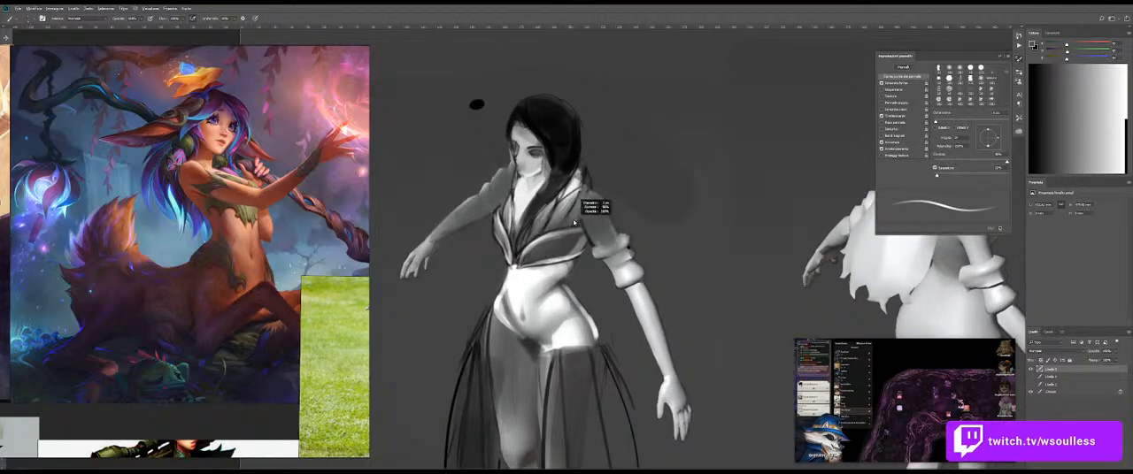
left_click(561, 146, "alt")
left_click_drag(583, 204, 609, 203)
right_click(558, 227, "alt")
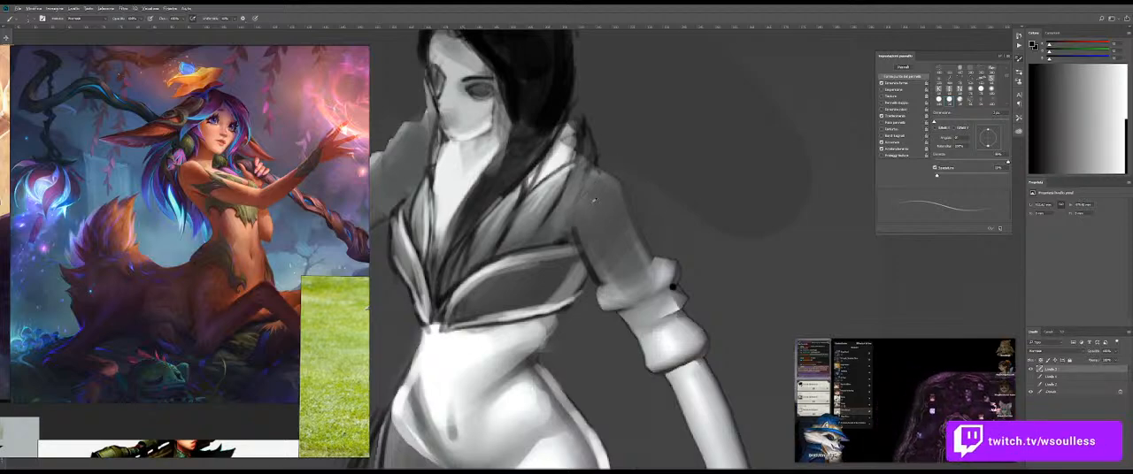
left_click_drag(592, 206, 596, 210)
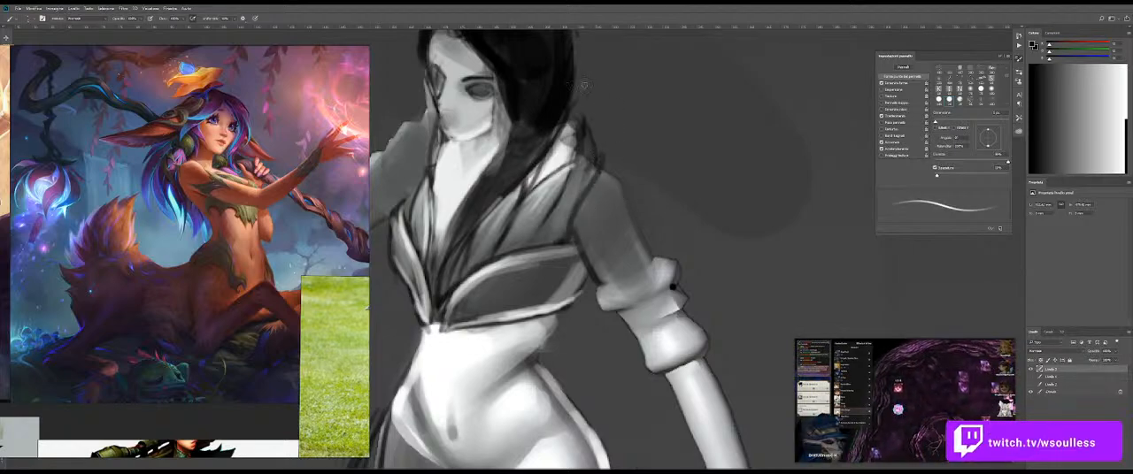
key("ctrl+z")
mouse_move(593, 138)
left_mouse_down()
mouse_move(622, 154)
mouse_move(674, 239)
left_mouse_up()
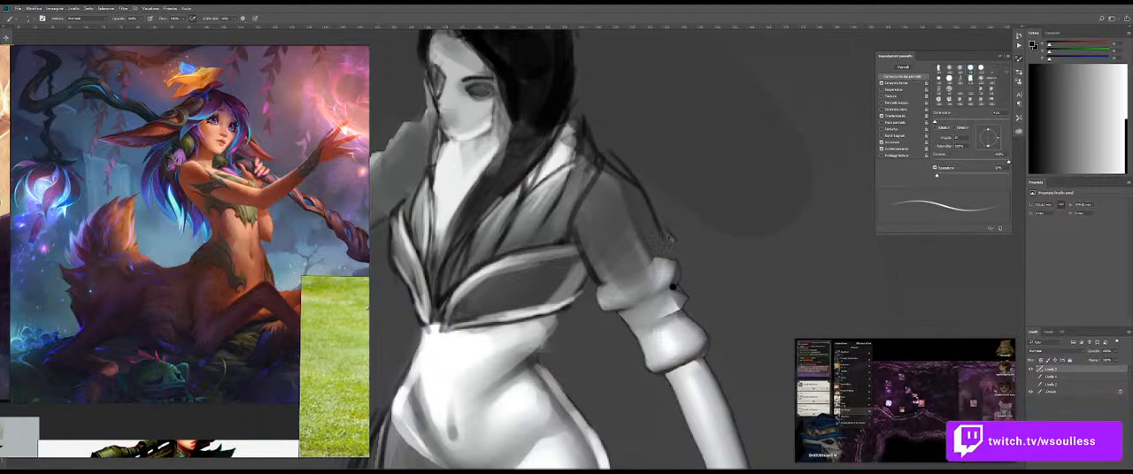
left_click_drag(605, 283, 687, 288)
key("ctrl+z")
Step: Try filling the upper arm and sleeve with a sampled mid-grey after undoing an eraser pass on the inner arm
key("e")
left_click_drag(605, 263, 601, 253)
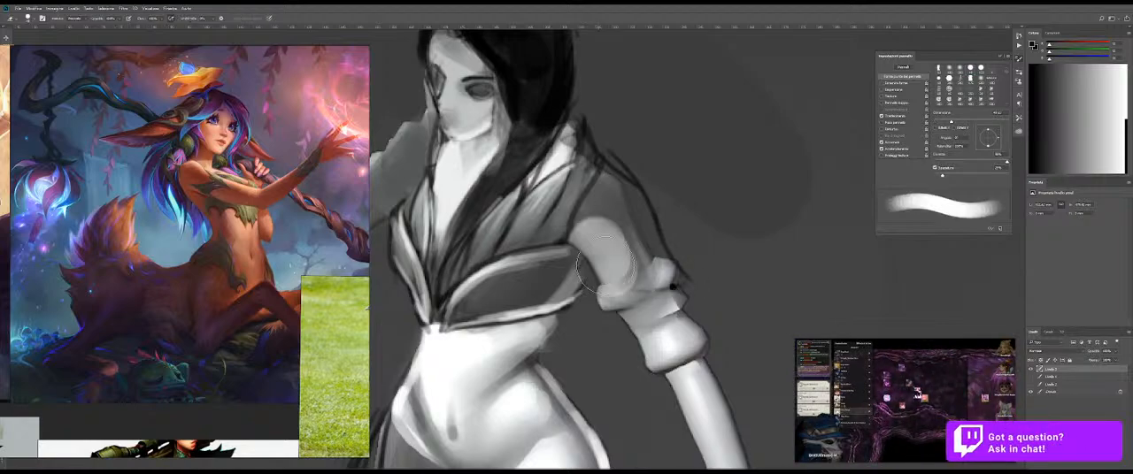
key("ctrl+z")
key("b")
left_click(722, 216, "alt")
right_click(694, 241, "alt")
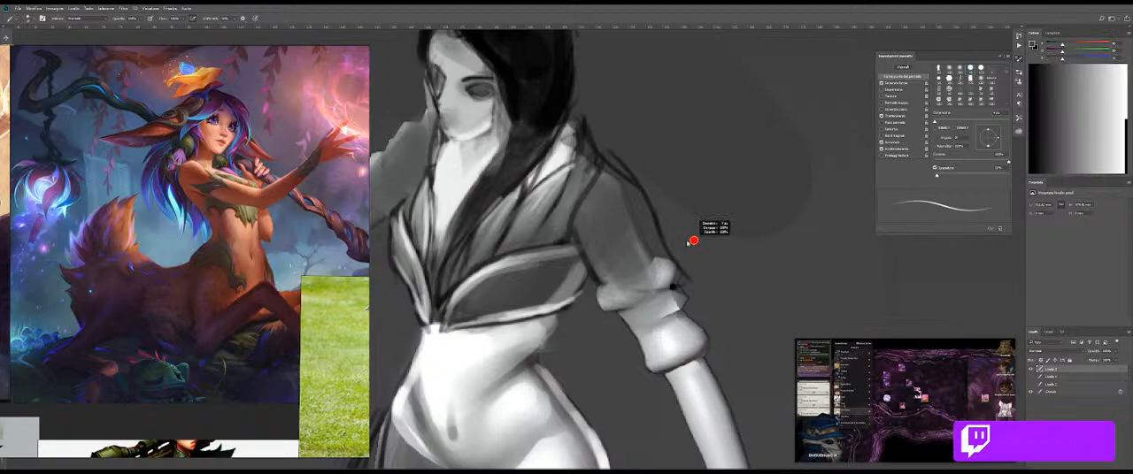
right_click(595, 230, "alt")
mouse_move(595, 231)
left_mouse_down()
mouse_move(599, 287)
mouse_move(597, 237)
mouse_move(620, 258)
mouse_move(605, 279)
mouse_move(637, 254)
left_mouse_up()
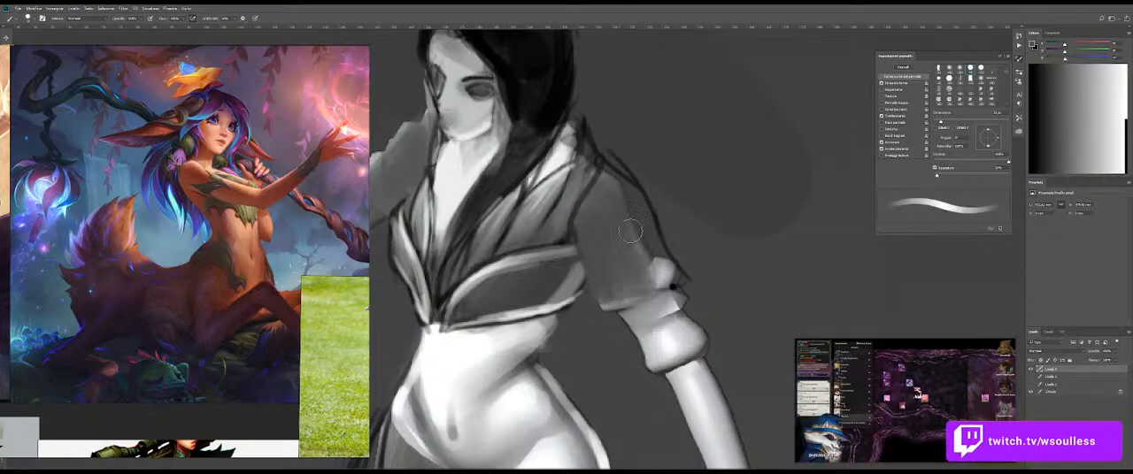
Step: Sample black from the hair and add a short dark stroke where the collar meets the shoulder
key("z")
mouse_move(692, 202)
left_mouse_down()
mouse_move(656, 203)
mouse_move(699, 198)
mouse_move(675, 193)
left_mouse_up()
key("b")
key("b")
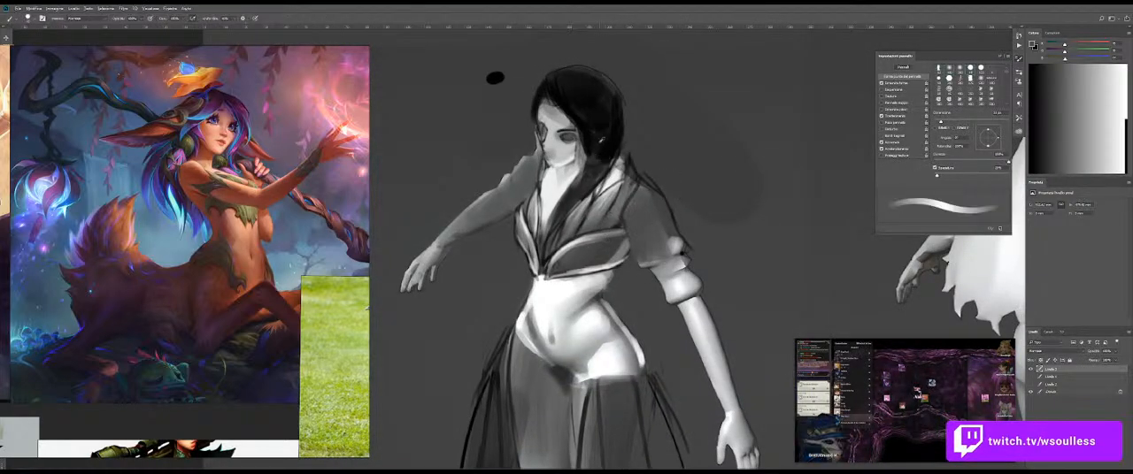
left_click(598, 157, "alt")
left_click_drag(636, 168, 632, 171)
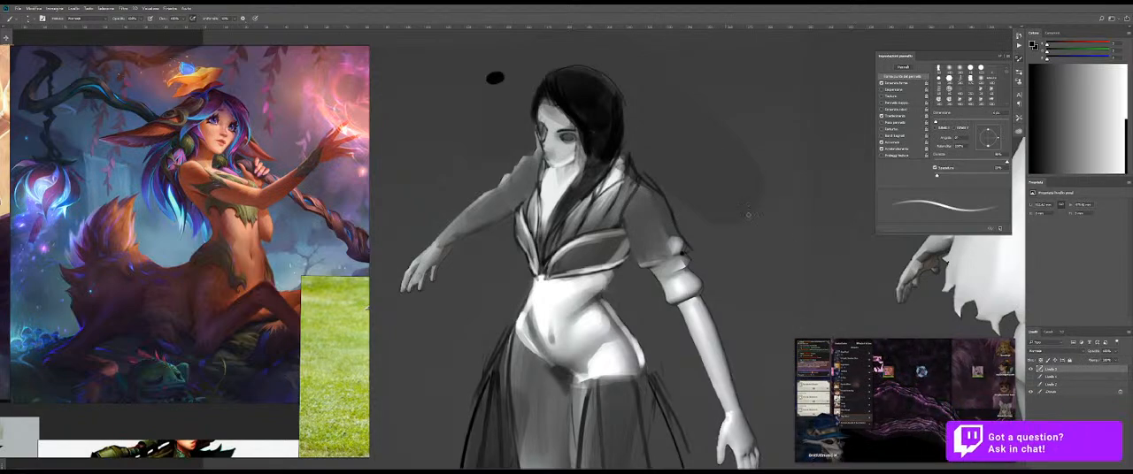
Step: Add a note over the forest creature reference reading "I'll be right back, taking some chips"
left_click(904, 454)
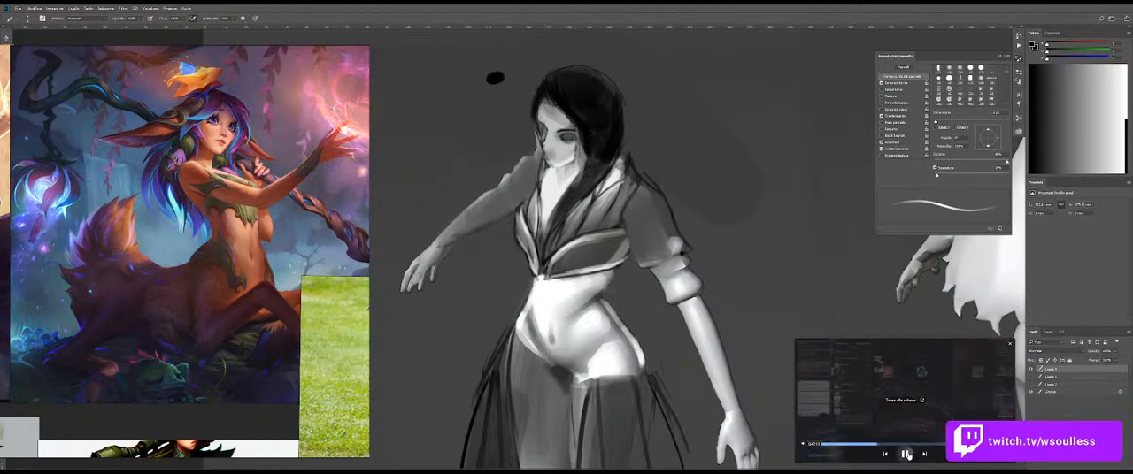
left_click(280, 171)
key("ctrl+n")
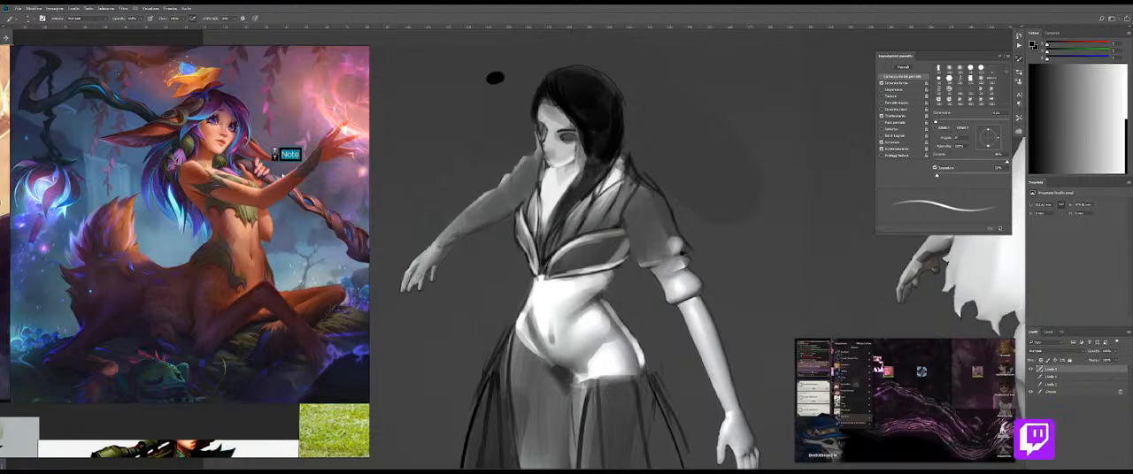
type("I'll be right back u")
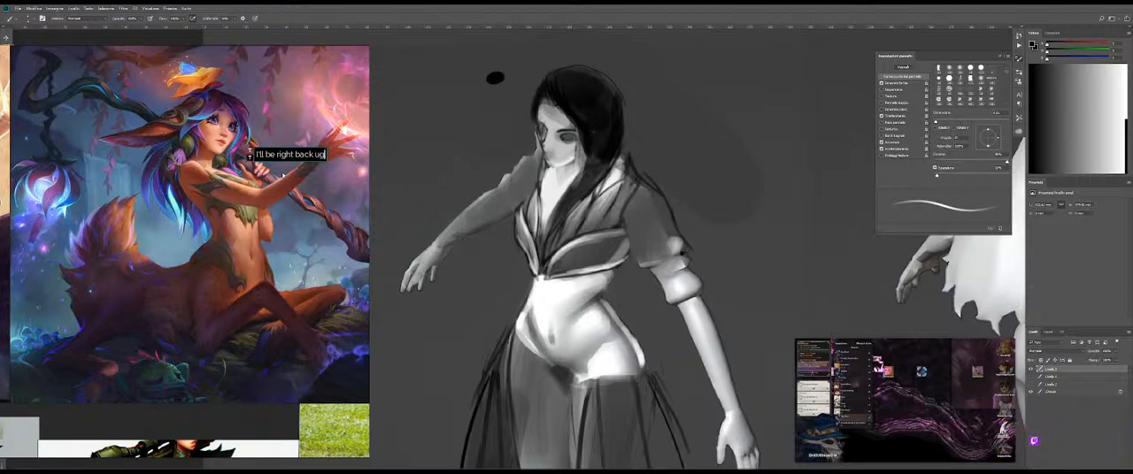
key("BackSpace")
type(", tak")
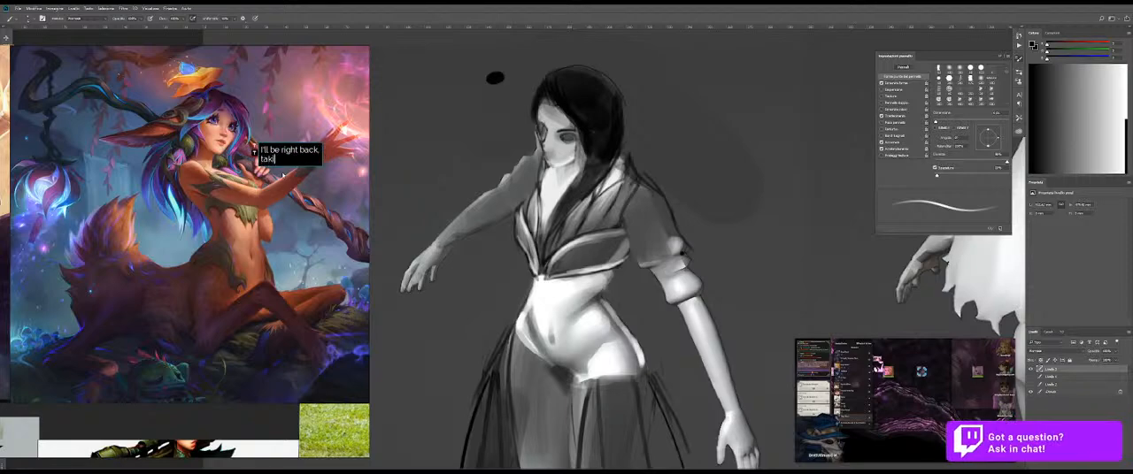
type("ing some chips")
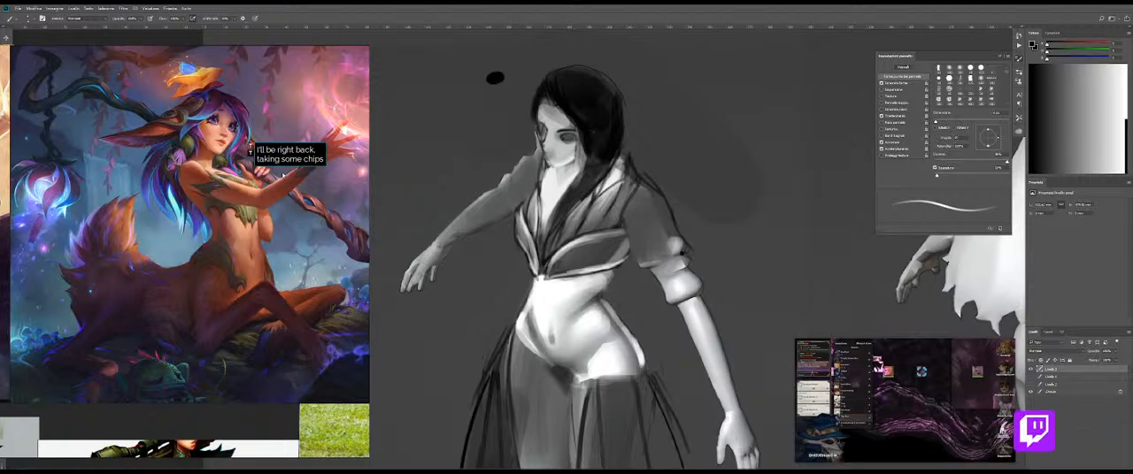
Step: Reword the note's second line by replacing "taking" with "bring"
double_click(262, 160)
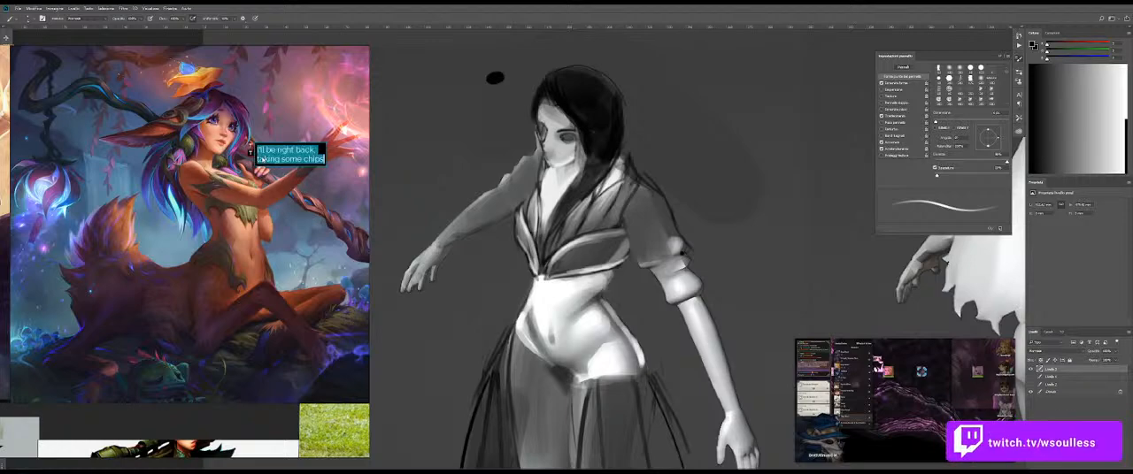
type("brin")
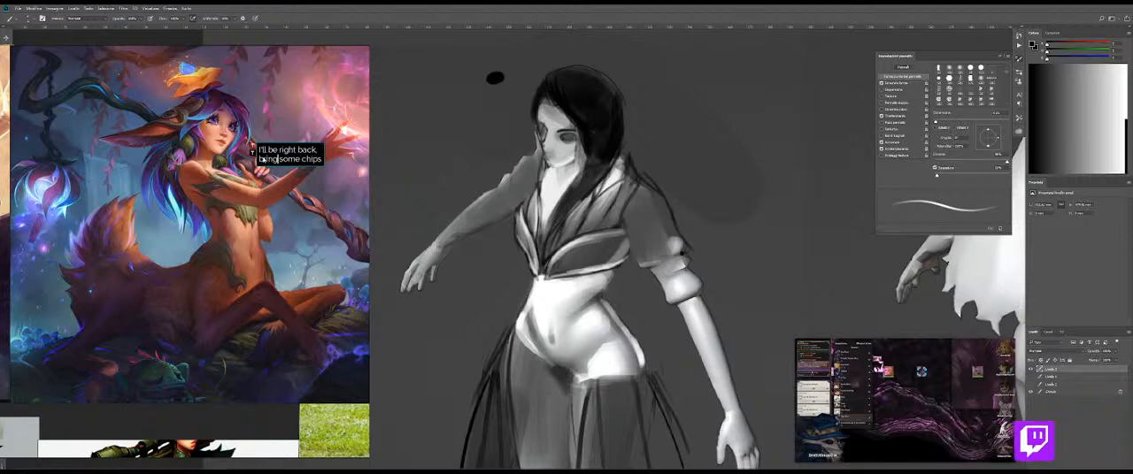
key("BackSpace")
type("I'll be right ")
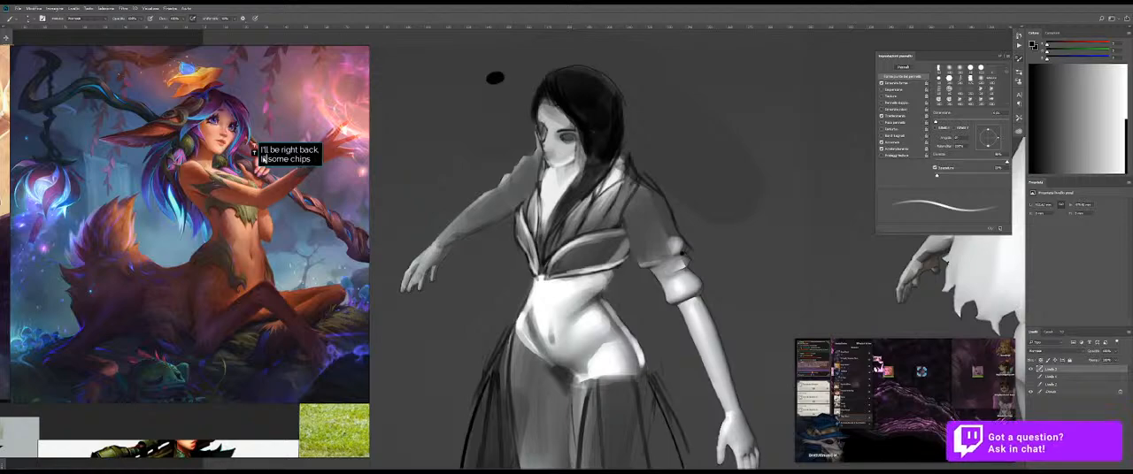
type("b")
key("BackSpace")
key("BackSpace")
key("BackSpace")
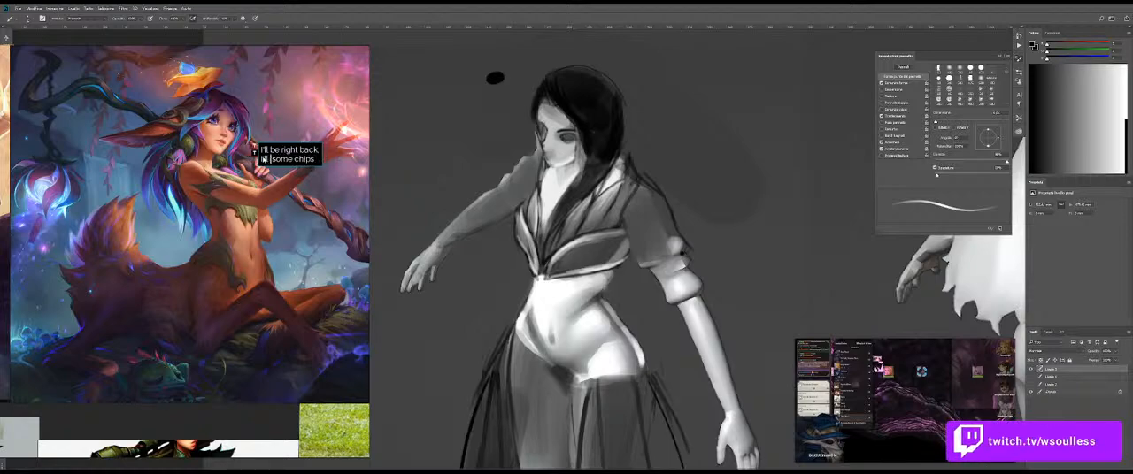
type("bring")
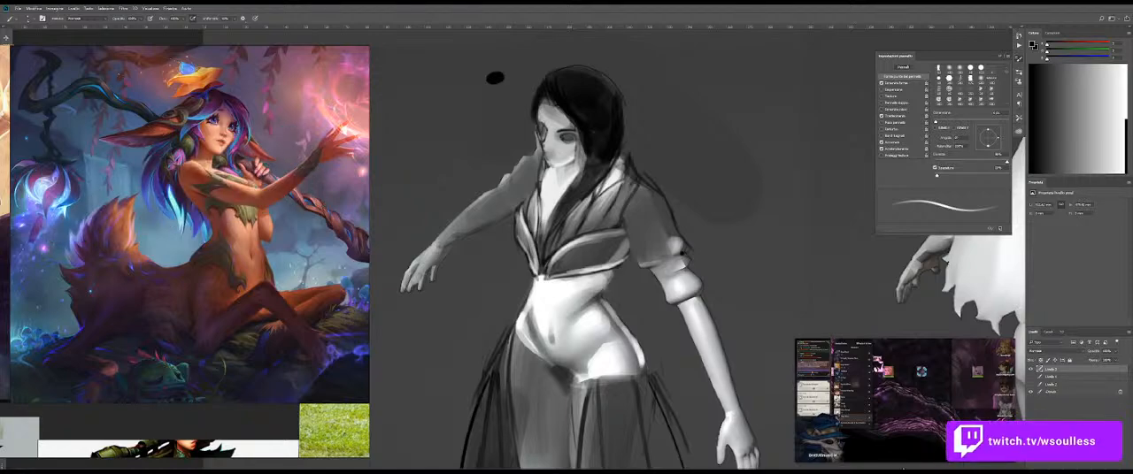
Step: View both full body renders and look over the leafy, sniper gown and teal creature costume references
mouse_move(903, 456)
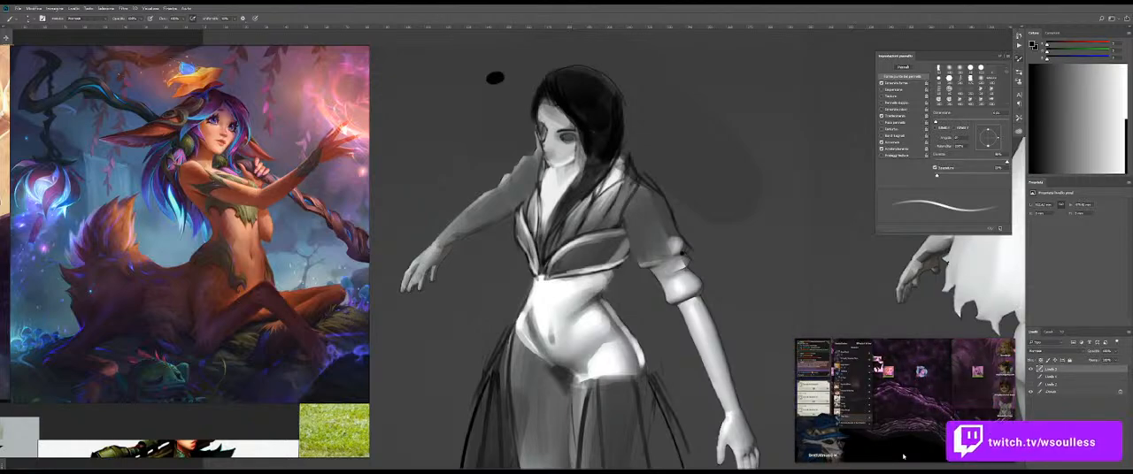
key("z")
mouse_move(707, 252)
left_mouse_down()
mouse_move(695, 255)
mouse_move(712, 253)
mouse_move(684, 176)
mouse_move(634, 188)
mouse_move(627, 206)
left_mouse_up()
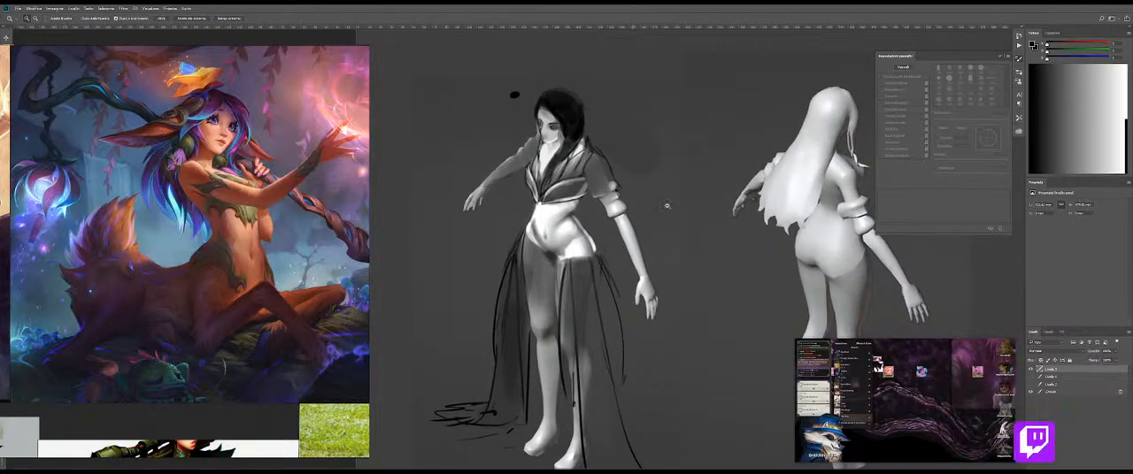
scroll(240, 288, "up", 3)
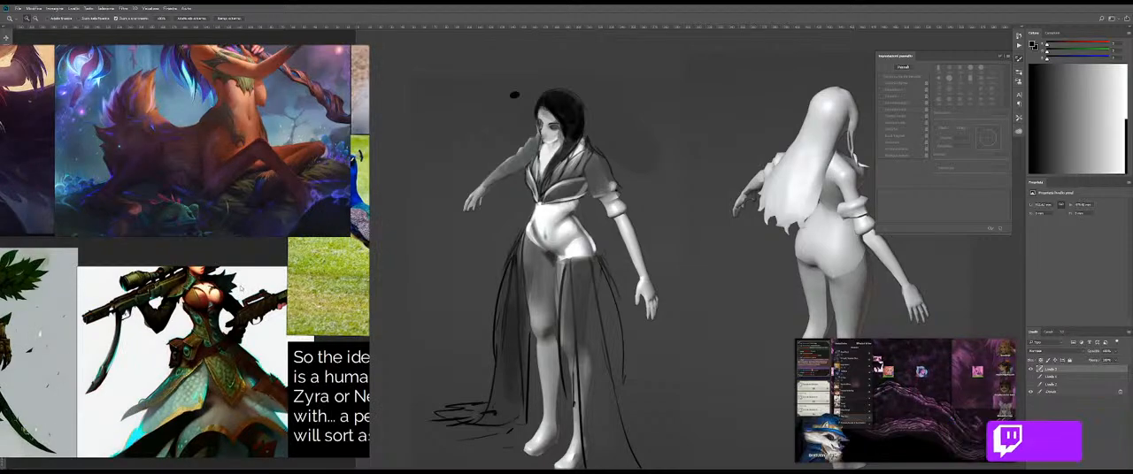
scroll(240, 289, "down", 4)
left_click_drag(240, 289, 272, 249)
scroll(159, 221, "up", 3)
scroll(159, 221, "down", 1)
left_click_drag(160, 221, 235, 150)
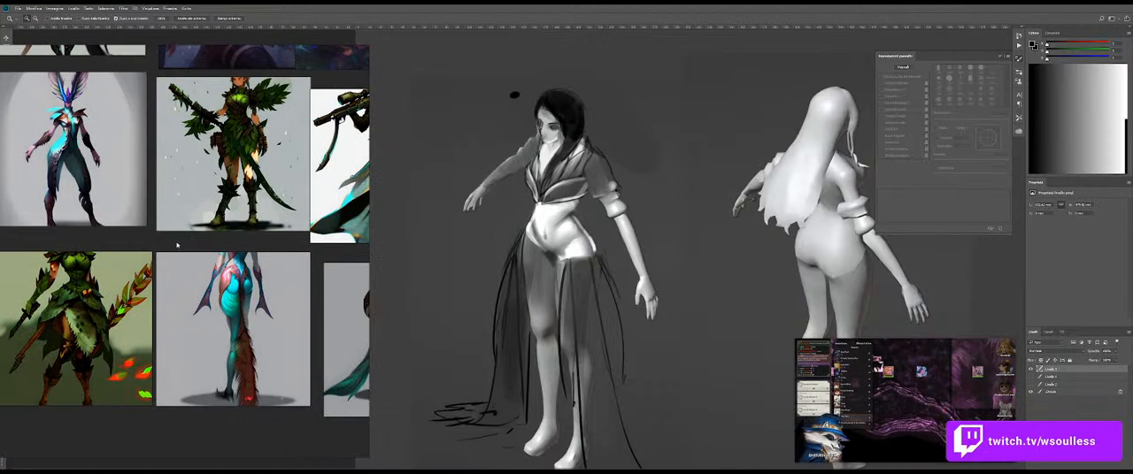
mouse_move(247, 225)
left_mouse_down()
mouse_move(227, 264)
mouse_move(297, 362)
left_mouse_up()
mouse_move(412, 281)
left_mouse_down()
mouse_move(348, 305)
mouse_move(234, 232)
mouse_move(201, 306)
mouse_move(239, 292)
mouse_move(258, 312)
mouse_move(231, 273)
mouse_move(179, 241)
mouse_move(282, 258)
mouse_move(370, 292)
left_mouse_up()
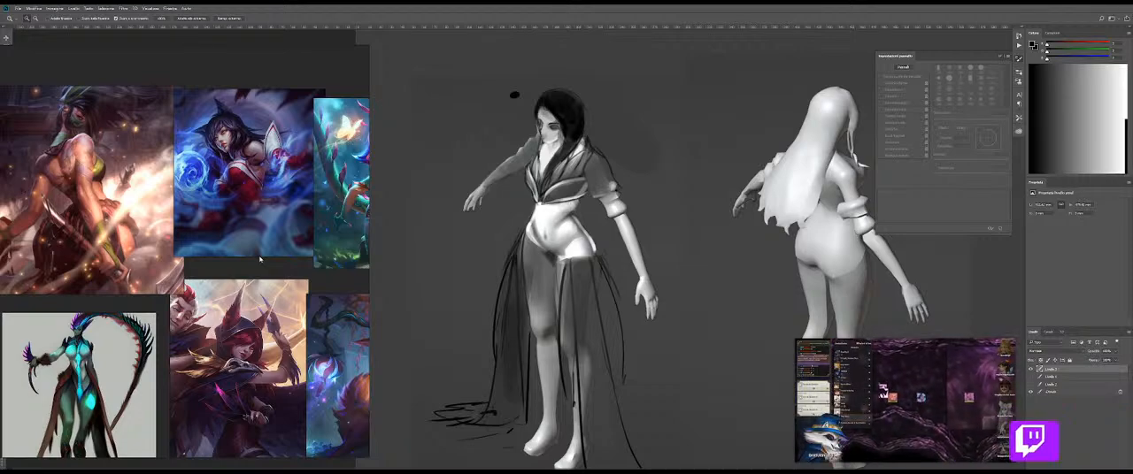
Step: Examine the splash art and written brief, and frame the grid of costume references beside a close view of the bodice and sleeve
mouse_move(215, 279)
left_mouse_down()
mouse_move(198, 249)
mouse_move(77, 203)
left_mouse_up()
scroll(212, 245, "down", 5)
left_click_drag(178, 367, 223, 297)
scroll(235, 238, "up", 4)
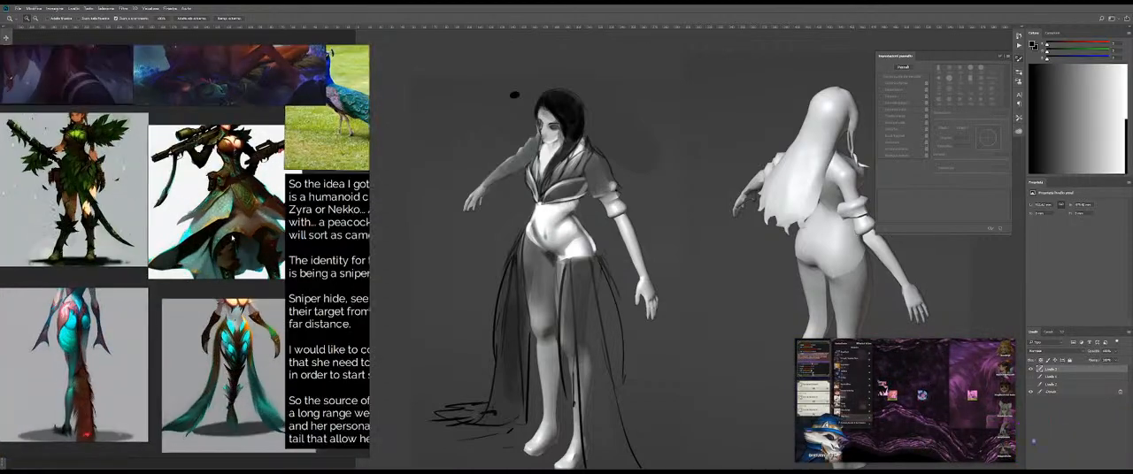
scroll(241, 229, "down", 4)
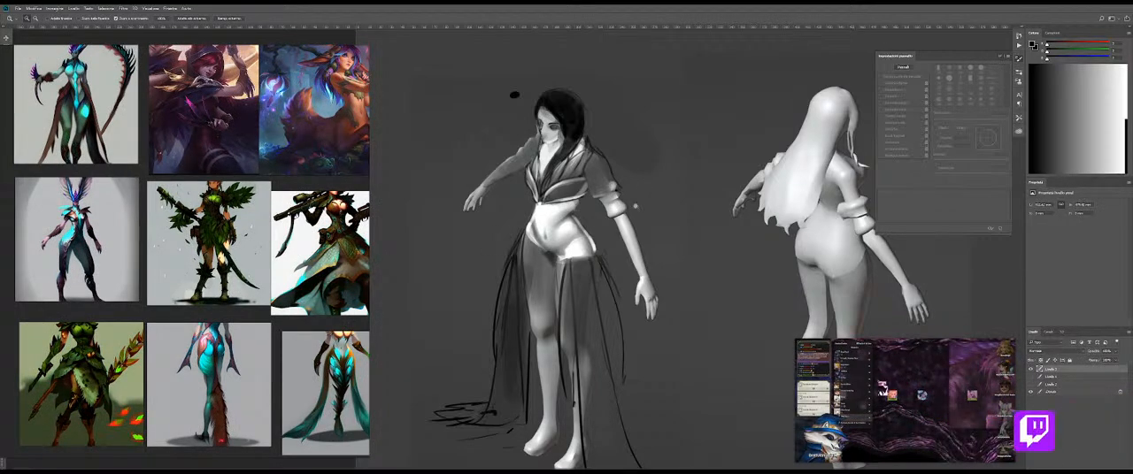
scroll(636, 205, "up", 3)
scroll(591, 171, "up", 3)
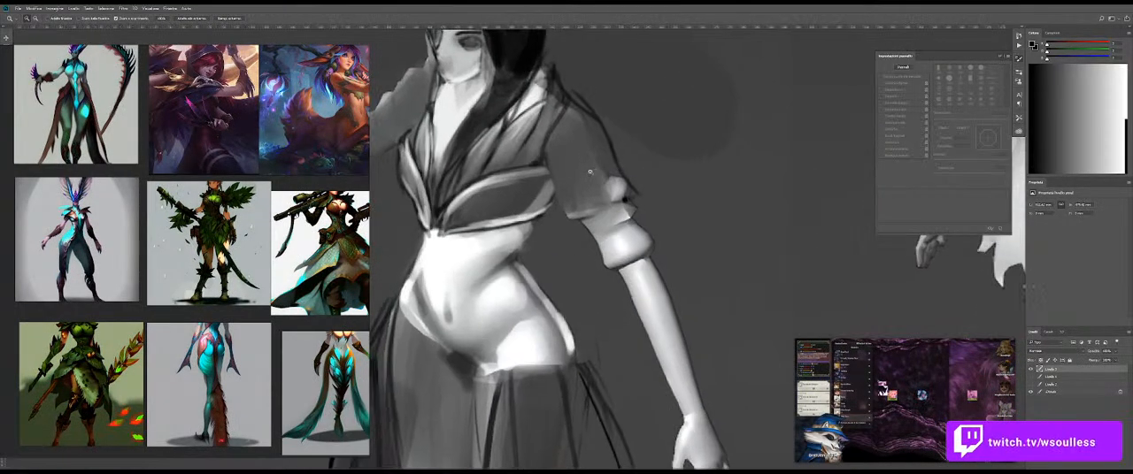
scroll(591, 170, "down", 3)
key("b")
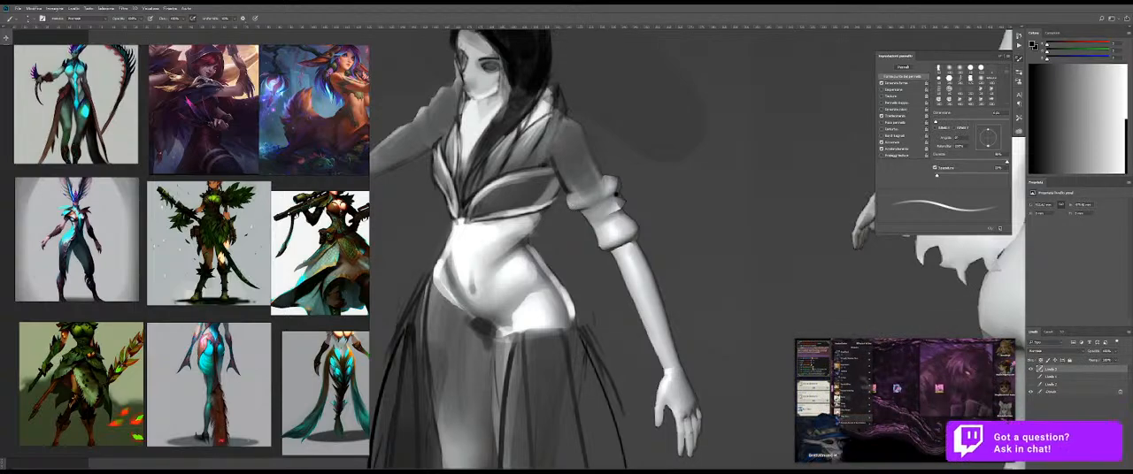
Step: Refine the dark seam between the bodice and the upper sleeve at the shoulder with a small brush
mouse_move(596, 213)
left_mouse_down()
mouse_move(599, 203)
mouse_move(658, 229)
mouse_move(637, 205)
mouse_move(616, 214)
left_mouse_up()
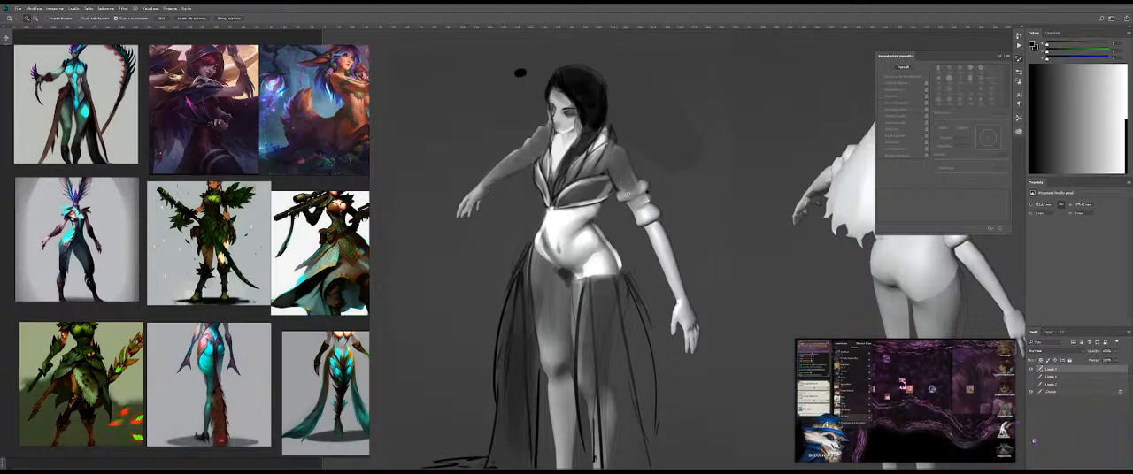
left_click_drag(636, 180, 662, 180)
left_click_drag(594, 124, 586, 161)
key("b")
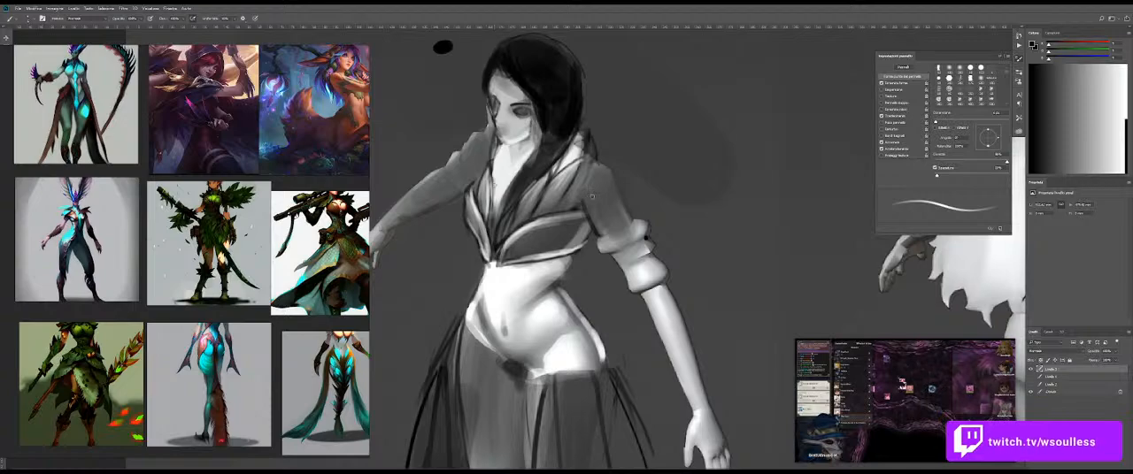
right_click(580, 184, "alt")
right_click(586, 178, "alt")
right_click(588, 176, "alt")
right_click(587, 179, "alt")
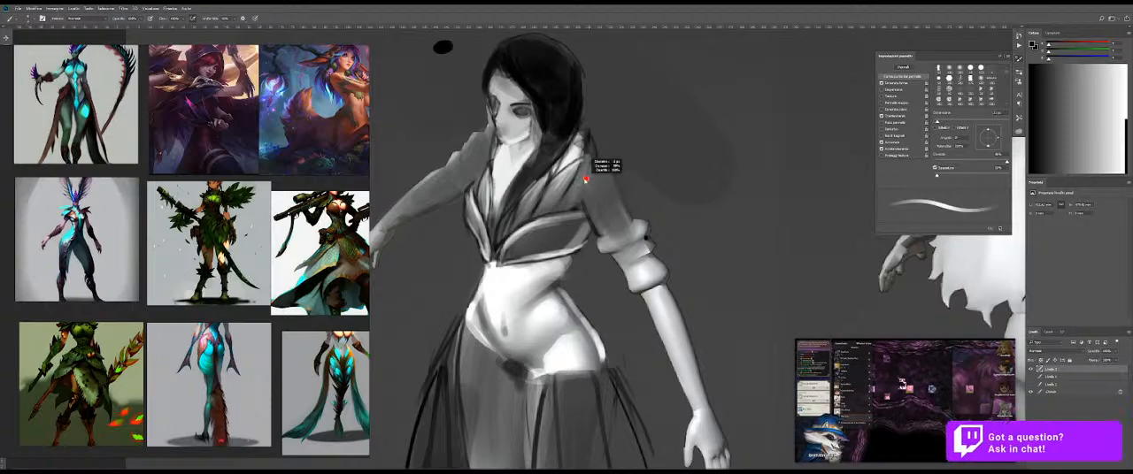
right_click(587, 175, "alt")
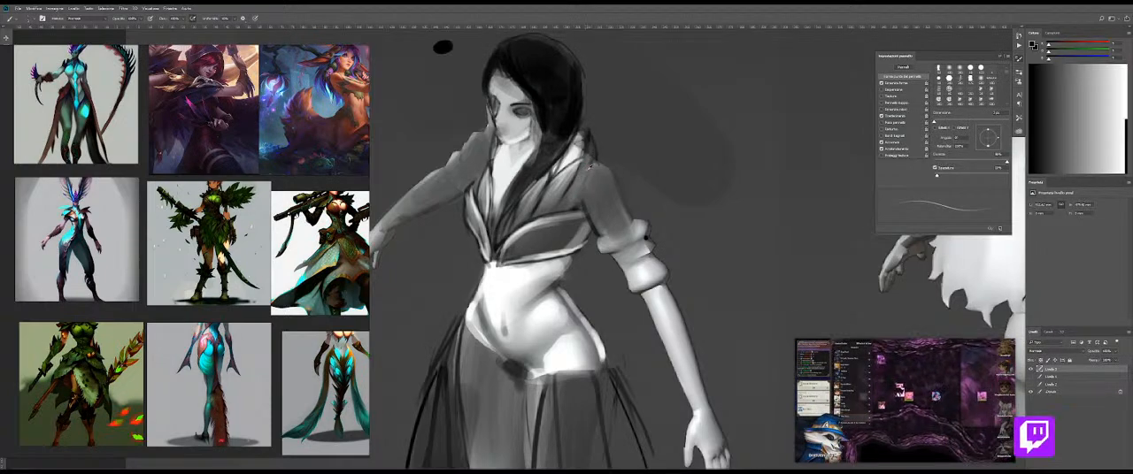
right_click(586, 173, "alt")
right_click(589, 172, "alt")
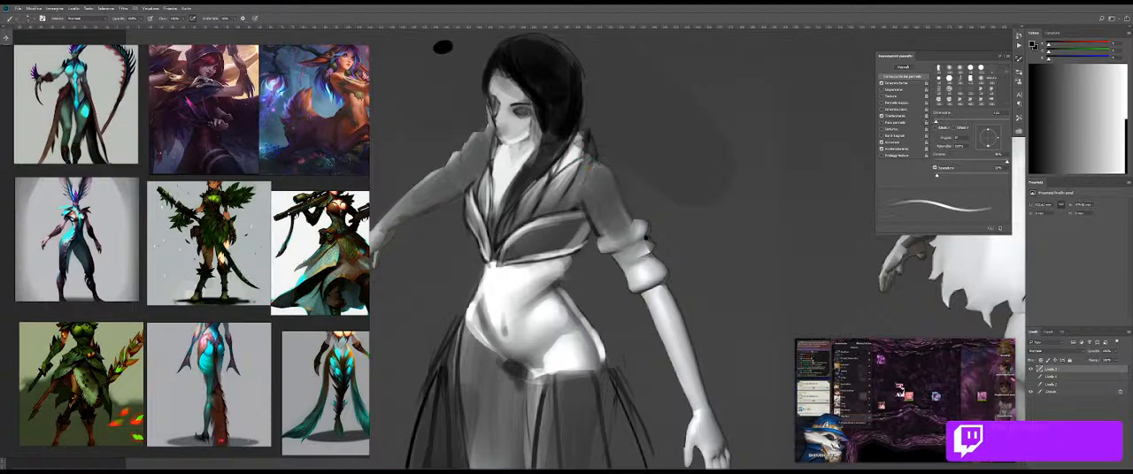
left_click(588, 171, "alt")
left_click(587, 172, "alt")
Step: Paint pointed white shapes along the skirt's waistband over the hip and add dark drapery strands beneath and beside them
left_click_drag(581, 252, 559, 210)
left_click(541, 214, "ctrl")
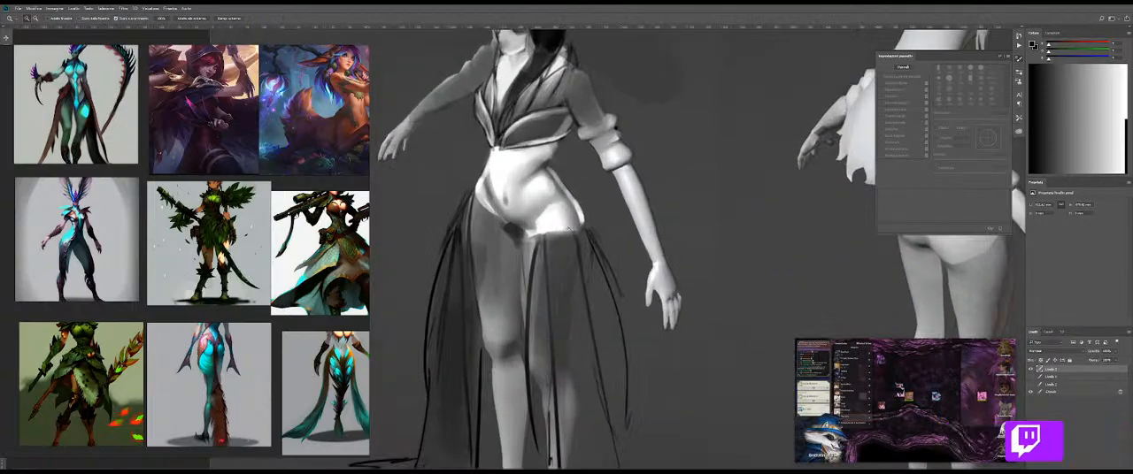
right_click(542, 214, "alt")
right_click(543, 216, "alt")
right_click(543, 217, "alt")
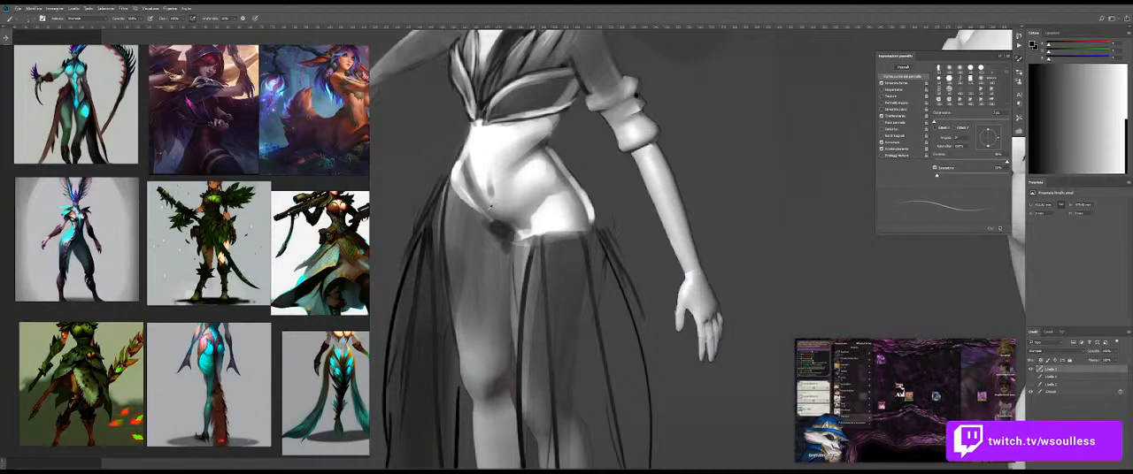
right_click(501, 227, "alt")
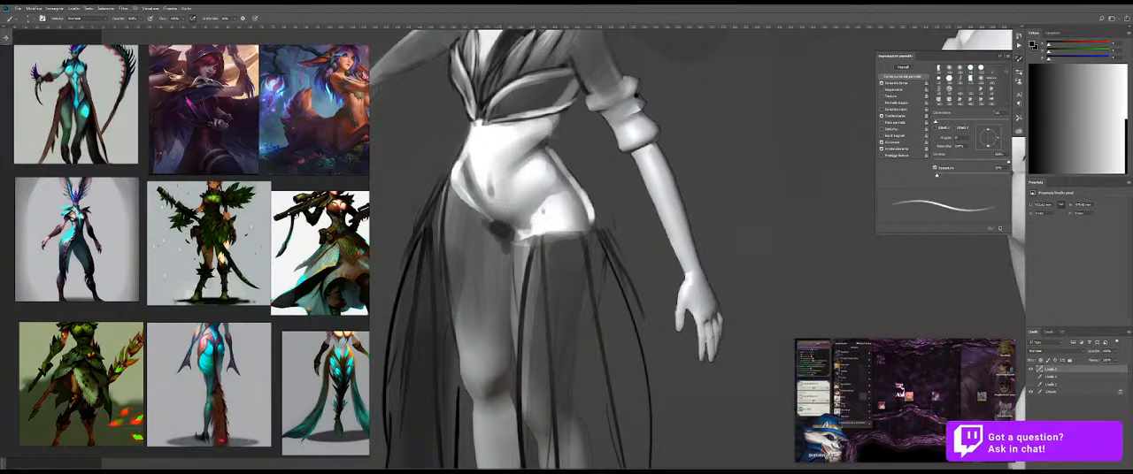
scroll(537, 242, "up", 3)
scroll(540, 231, "down", 3)
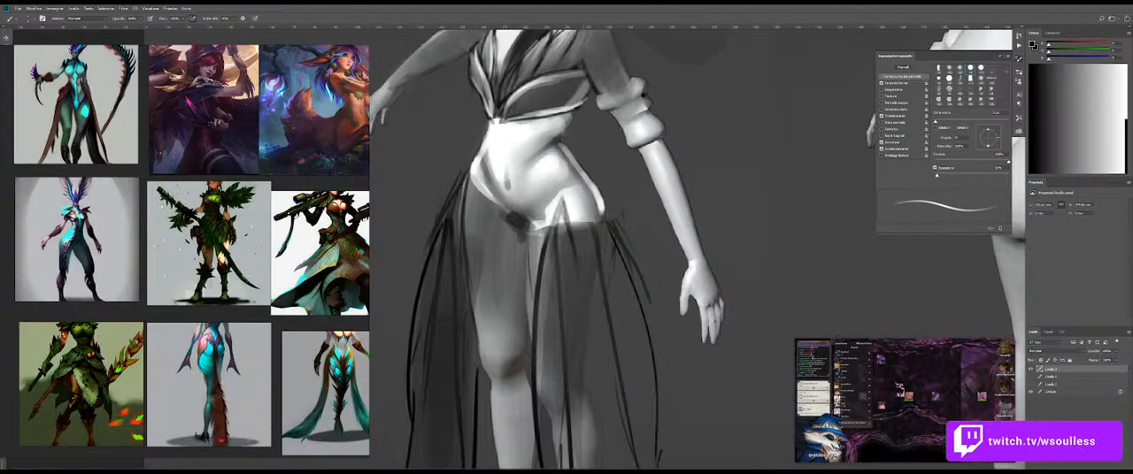
left_click_drag(568, 194, 581, 247)
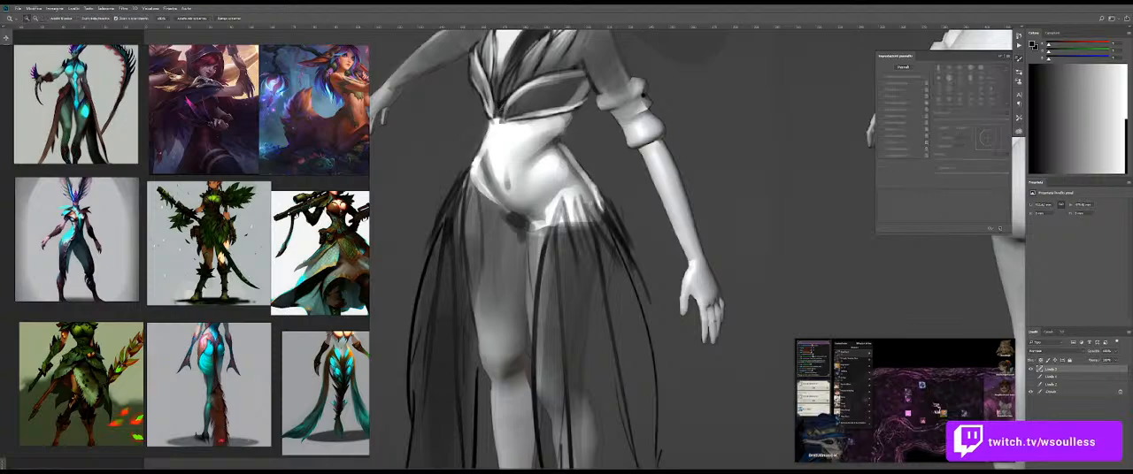
left_click_drag(590, 201, 560, 201)
mouse_move(560, 147)
left_mouse_down()
mouse_move(546, 200)
mouse_move(587, 252)
left_mouse_up()
mouse_move(584, 285)
left_mouse_down()
mouse_move(544, 234)
mouse_move(563, 184)
left_mouse_up()
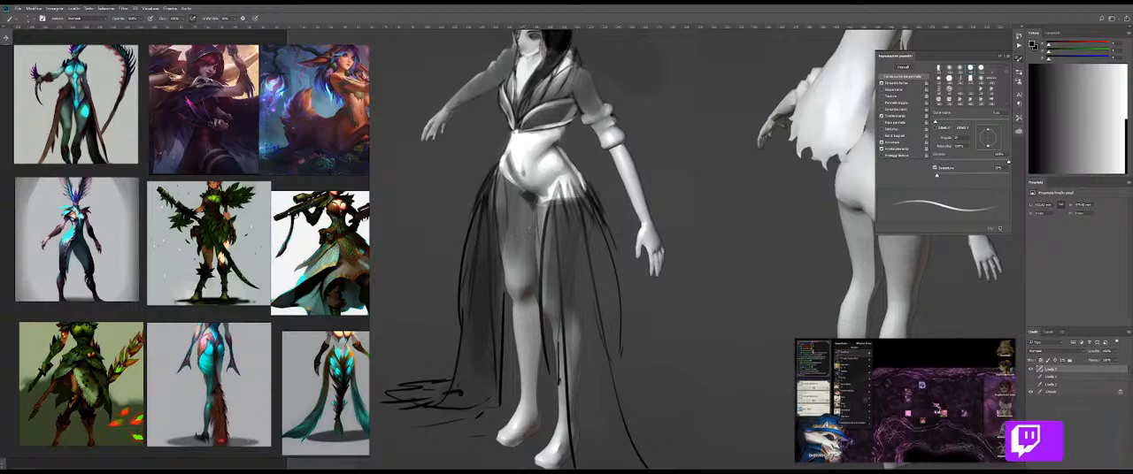
Step: Blend the dark patch below the midriff with the Mixer Brush and sketch a curved line across the skirt's upper front
left_click_drag(524, 197, 546, 210)
key("ctrl+z")
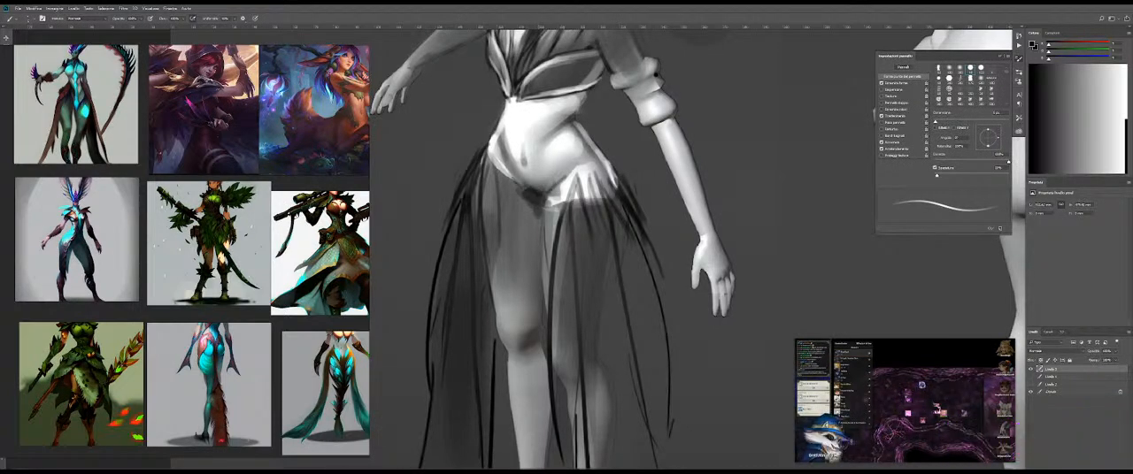
key("shift+b")
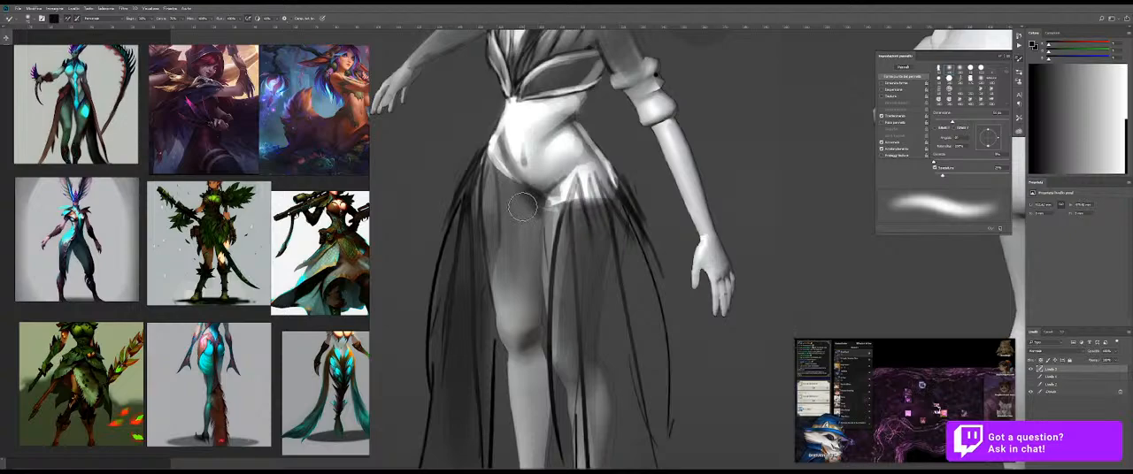
mouse_move(549, 218)
left_mouse_down()
mouse_move(469, 220)
mouse_move(518, 221)
left_mouse_up()
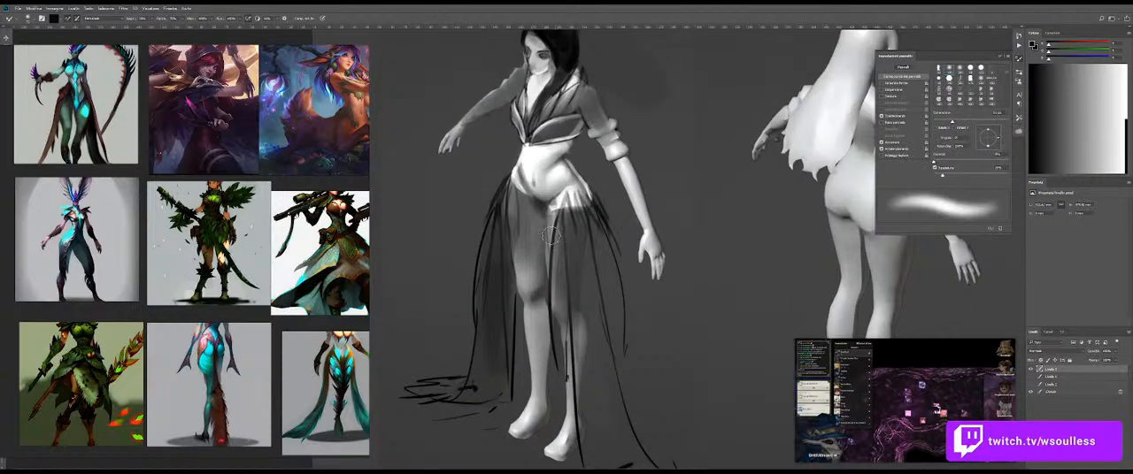
key("b")
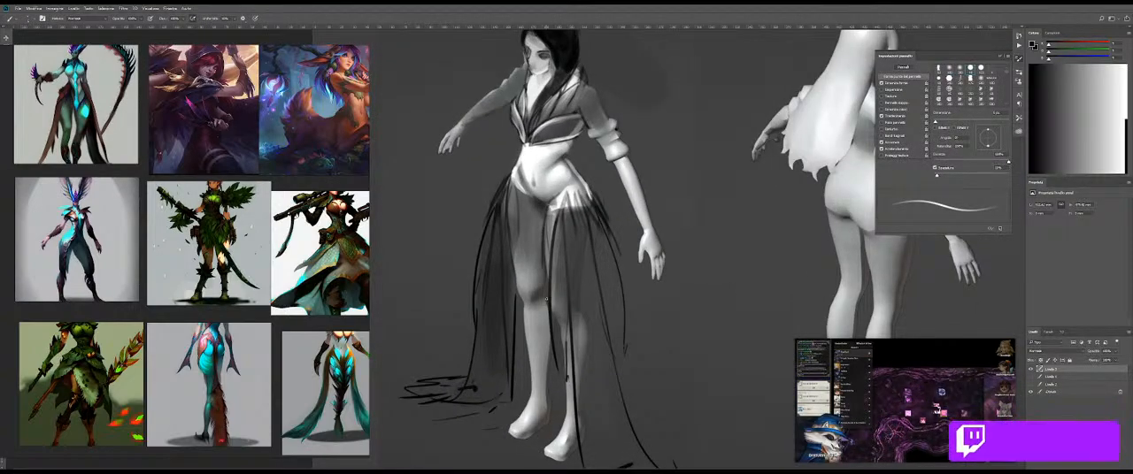
left_click_drag(539, 291, 532, 268, "space")
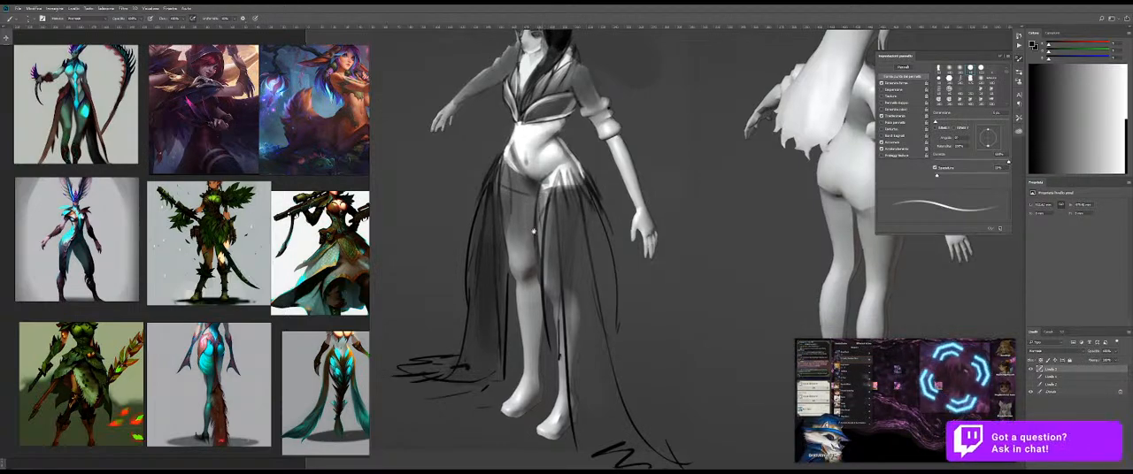
left_click_drag(550, 199, 542, 223)
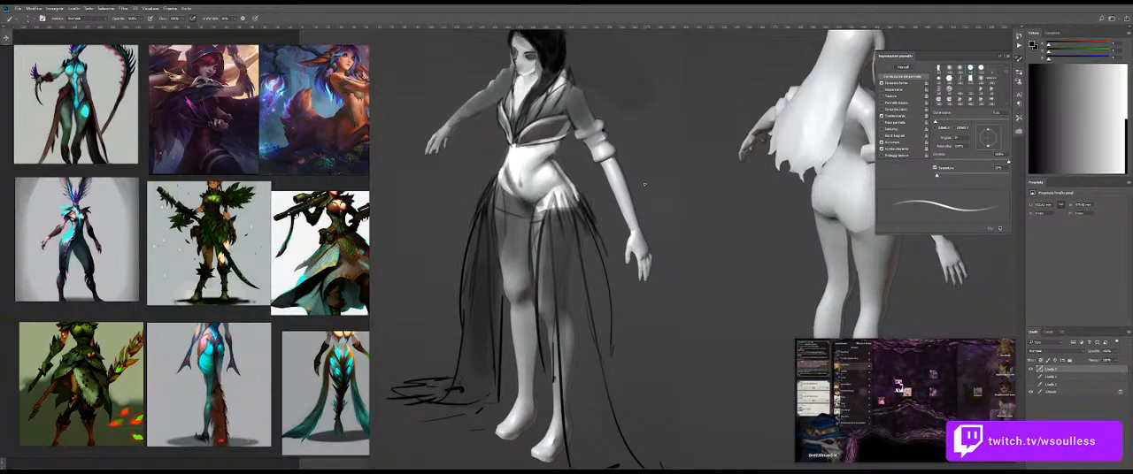
Step: Sketch a pointed dark ruffle ornament behind the waist, extending outward from the hip
mouse_move(911, 420)
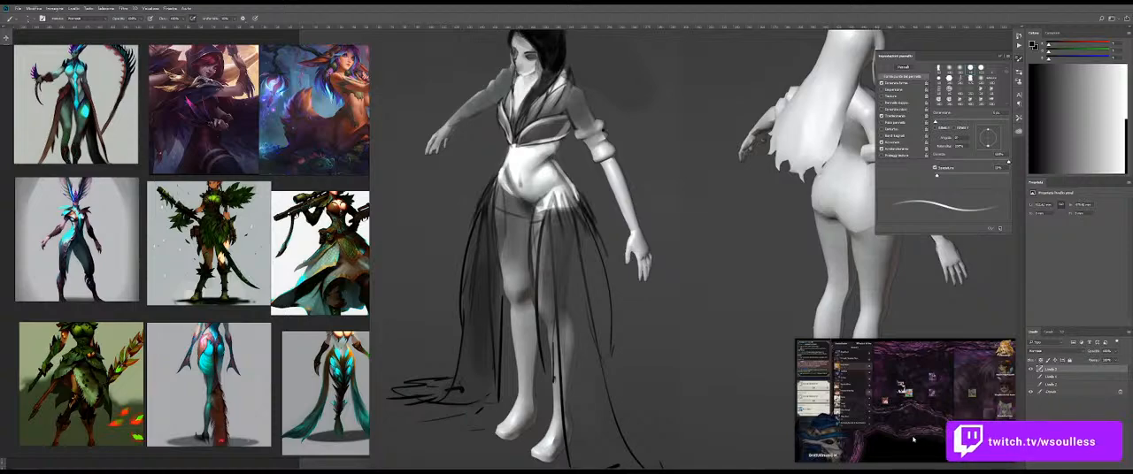
mouse_move(929, 412)
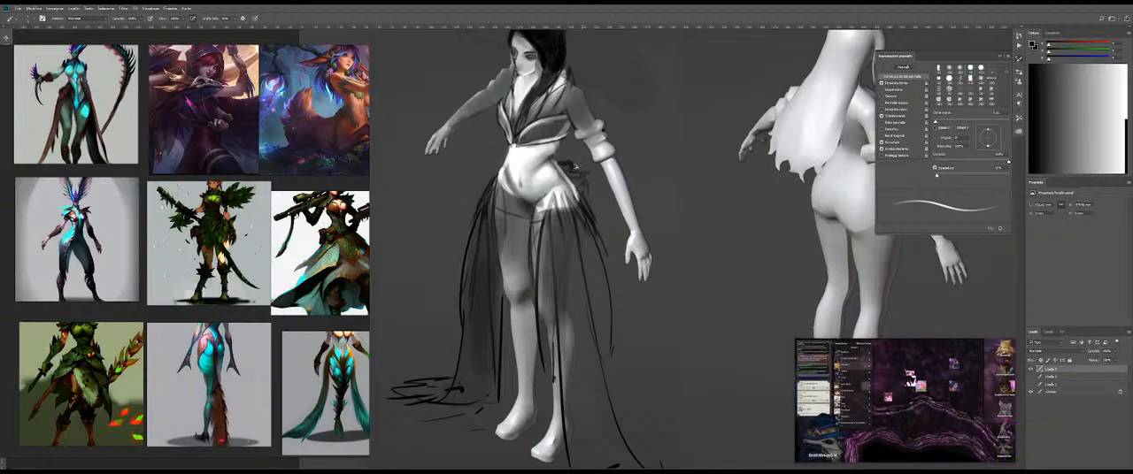
scroll(571, 155, "up", 3)
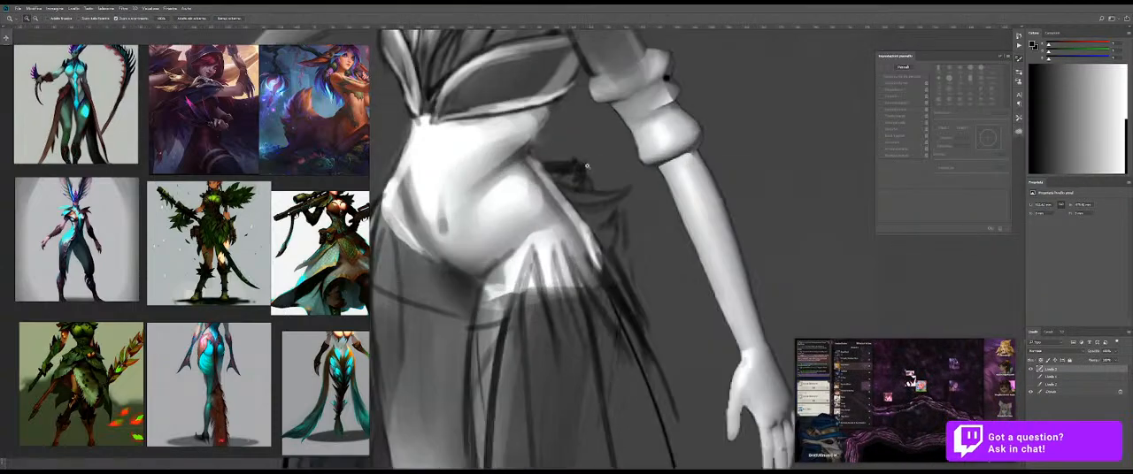
mouse_move(559, 164)
left_mouse_down()
mouse_move(572, 138)
mouse_move(587, 197)
left_mouse_up()
key("ctrl+z")
left_click_drag(585, 172, 609, 260)
left_click_drag(571, 143, 533, 166)
left_click_drag(580, 173, 542, 194)
left_click(541, 195, "alt")
Step: Fill the ruffle ornament behind the waist with light grey strokes using a larger brush
key("bracketright")
key("bracketright")
key("bracketright")
key("bracketright")
key("bracketright")
key("bracketright")
key("bracketright")
mouse_move(571, 161)
left_mouse_down()
mouse_move(562, 180)
mouse_move(584, 202)
left_mouse_up()
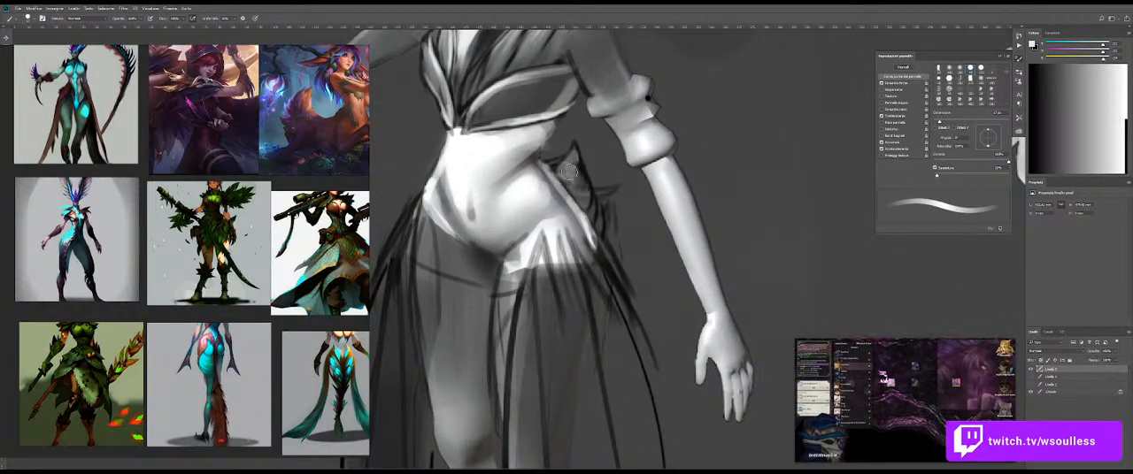
mouse_move(578, 168)
left_mouse_down()
mouse_move(591, 202)
mouse_move(556, 161)
left_mouse_up()
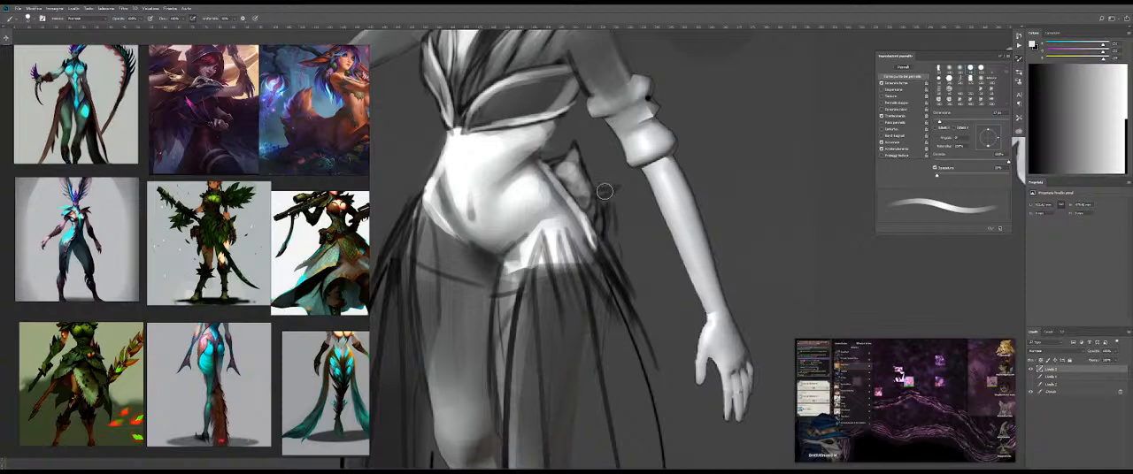
Step: Define the waist ornament's edges and folds with small dark and mid-grey strokes
right_click(528, 198, "alt")
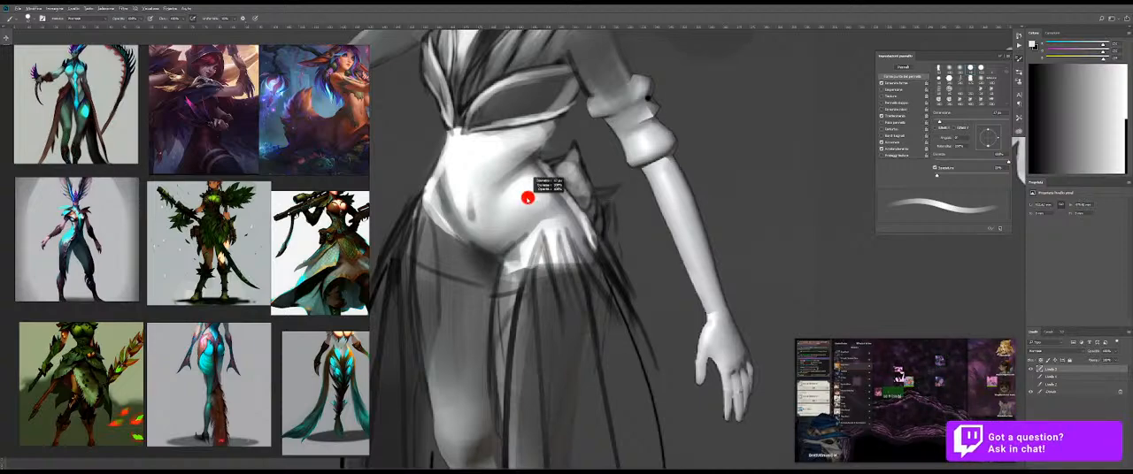
right_click(554, 177, "alt")
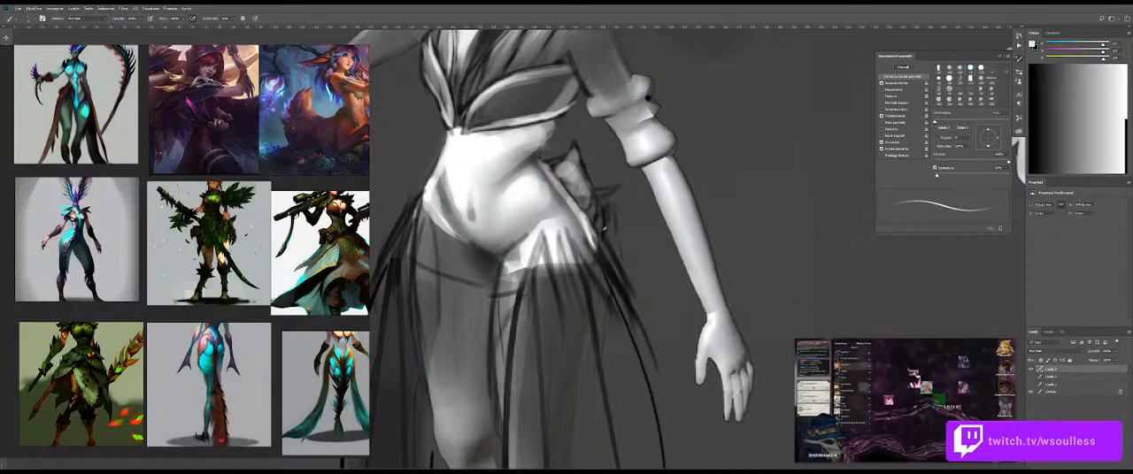
left_click(603, 230, "alt")
right_click(566, 152, "alt")
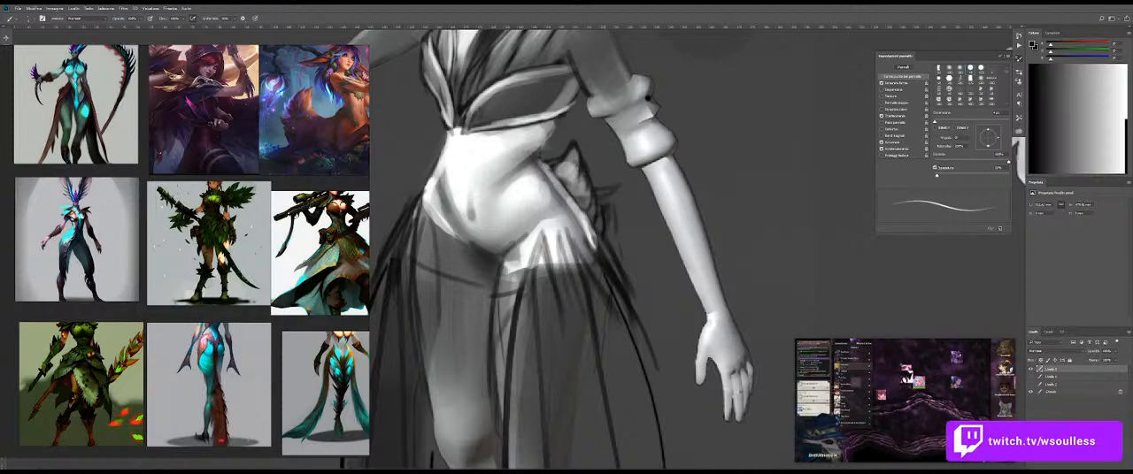
left_click(584, 177, "alt")
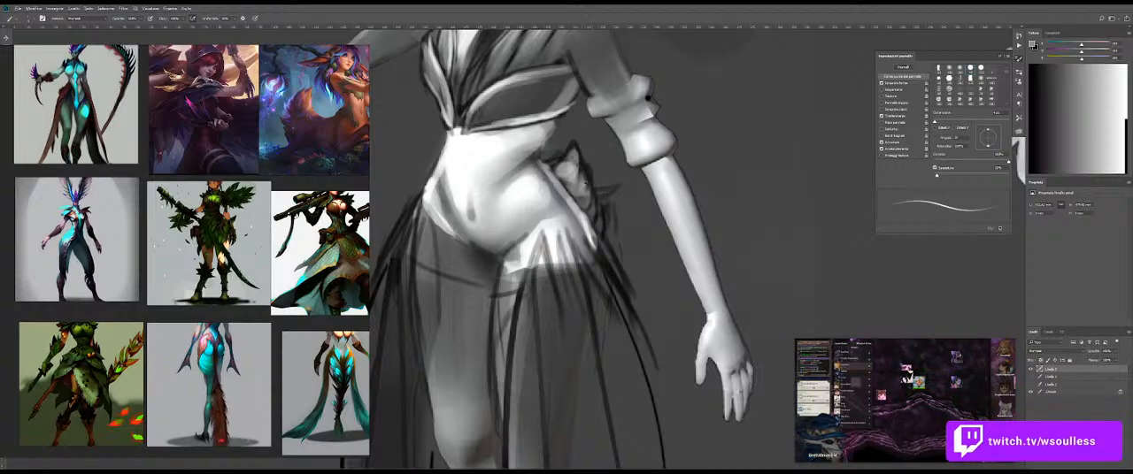
left_click_drag(584, 172, 592, 190)
left_click_drag(604, 189, 538, 204)
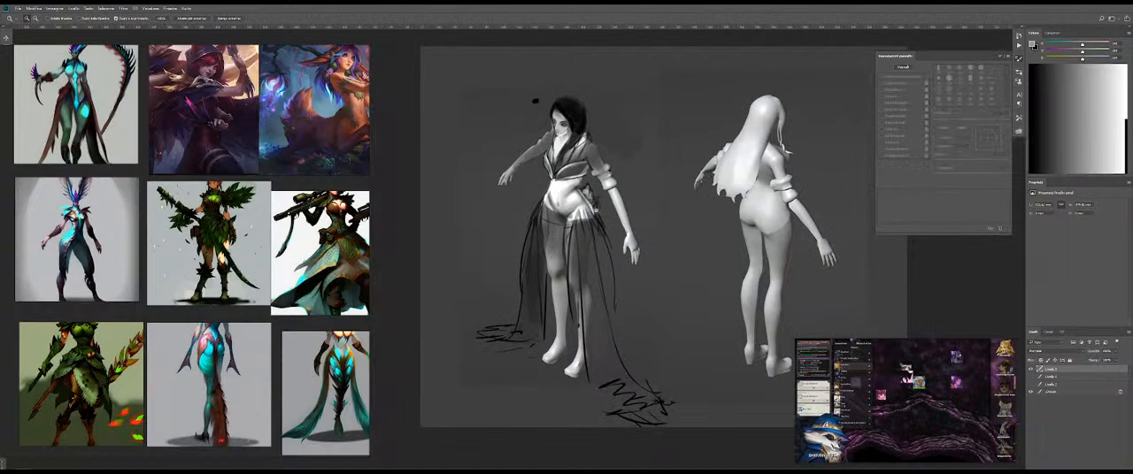
Step: Lighten the bodice's upper panel near the shoulder with sampled grey and an enlarged brush
left_click_drag(610, 209, 626, 217)
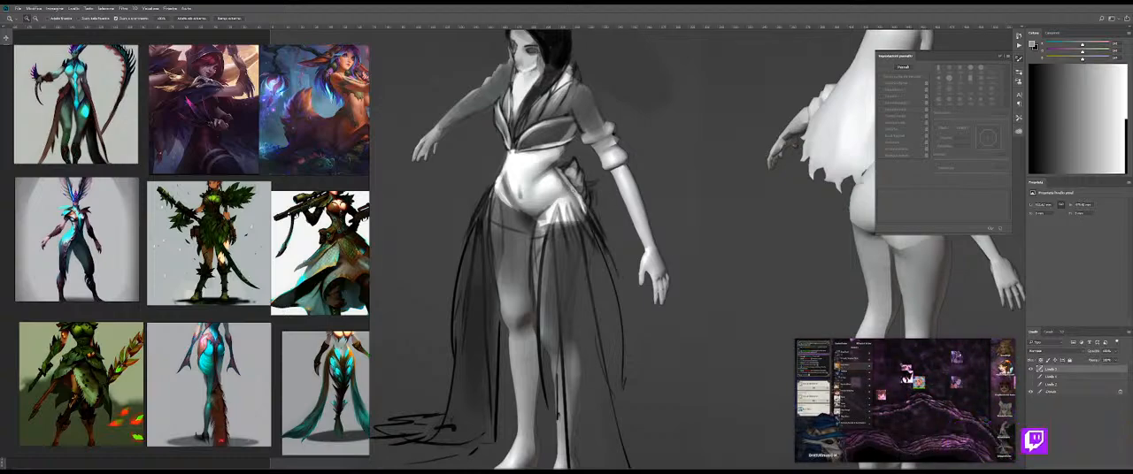
left_click_drag(563, 180, 612, 200)
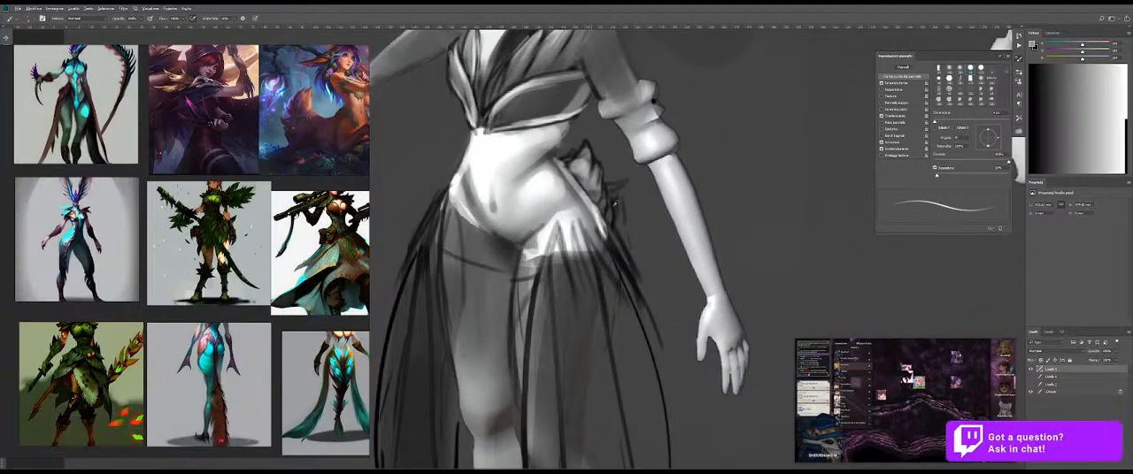
left_click(587, 192, "alt")
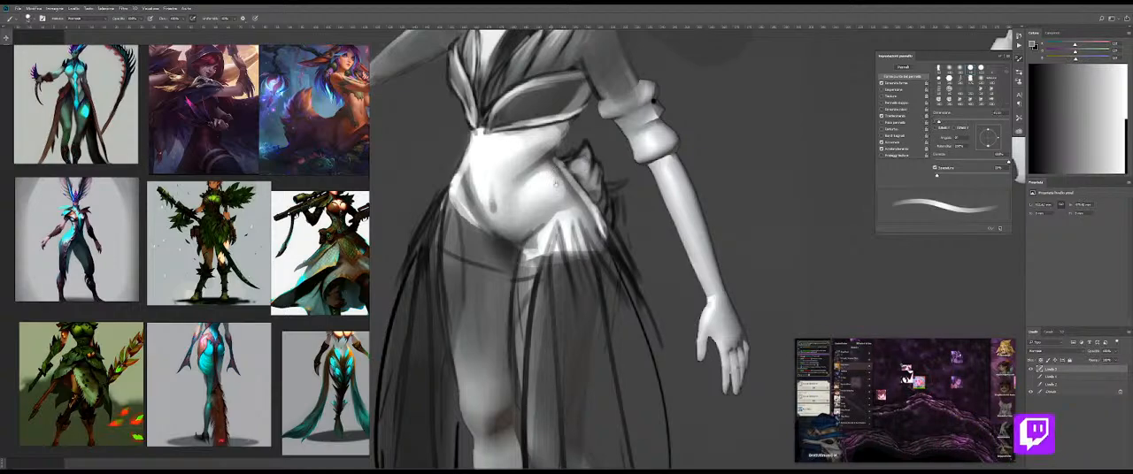
left_click_drag(555, 172, 570, 231)
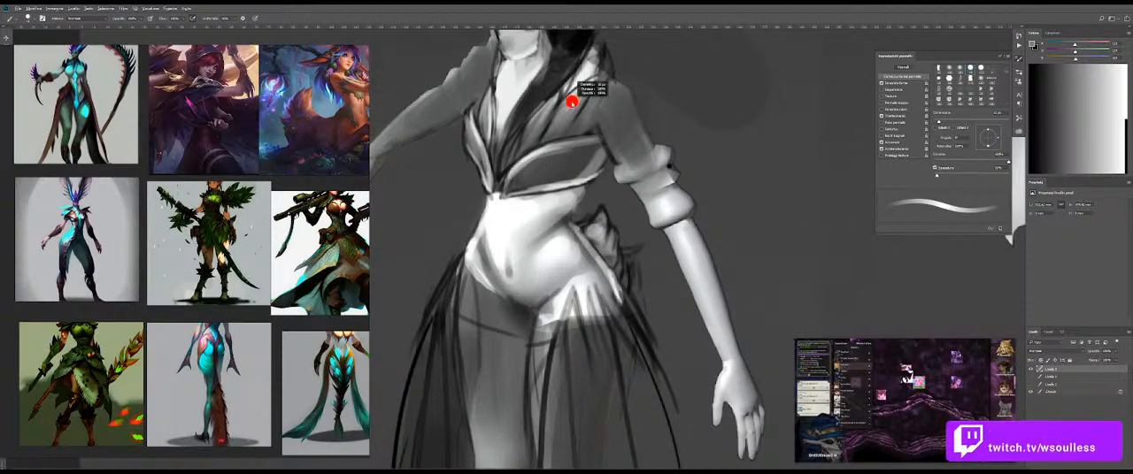
key("bracketright")
key("bracketright")
key("bracketright")
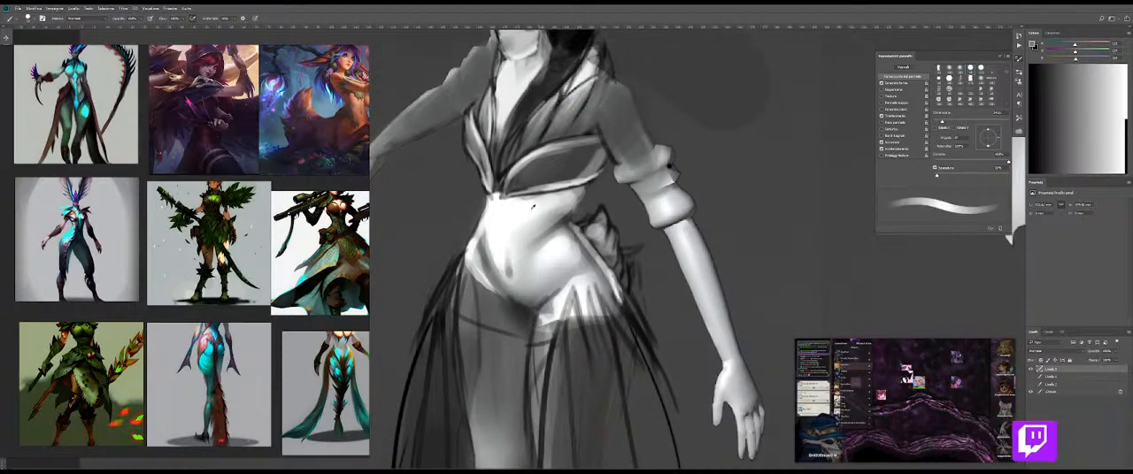
left_click(502, 212, "alt")
mouse_move(554, 104)
left_mouse_down()
mouse_move(522, 163)
mouse_move(522, 152)
left_mouse_up()
key("ctrl+z")
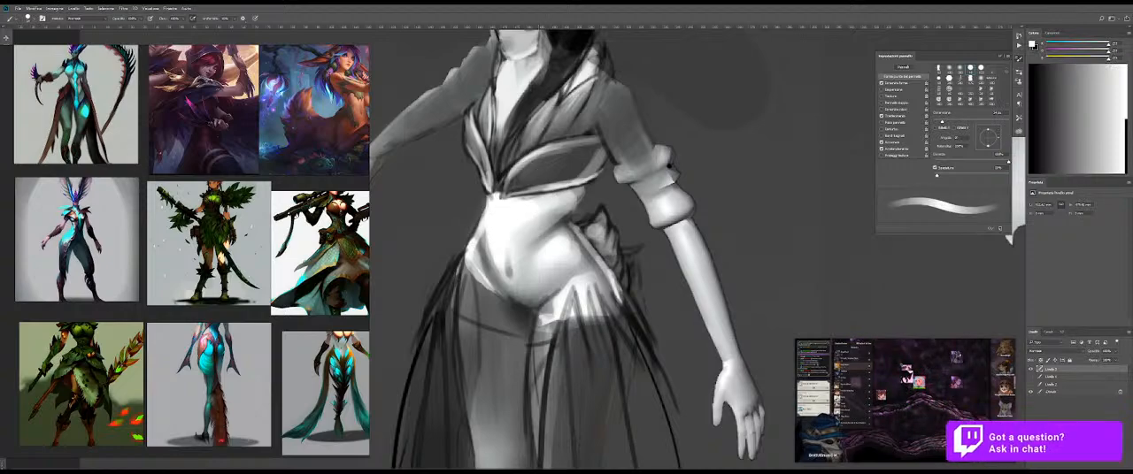
Step: Darken the pointed collar tip beside the hair with fine strokes in the sampled hair black
left_click_drag(582, 126, 580, 141)
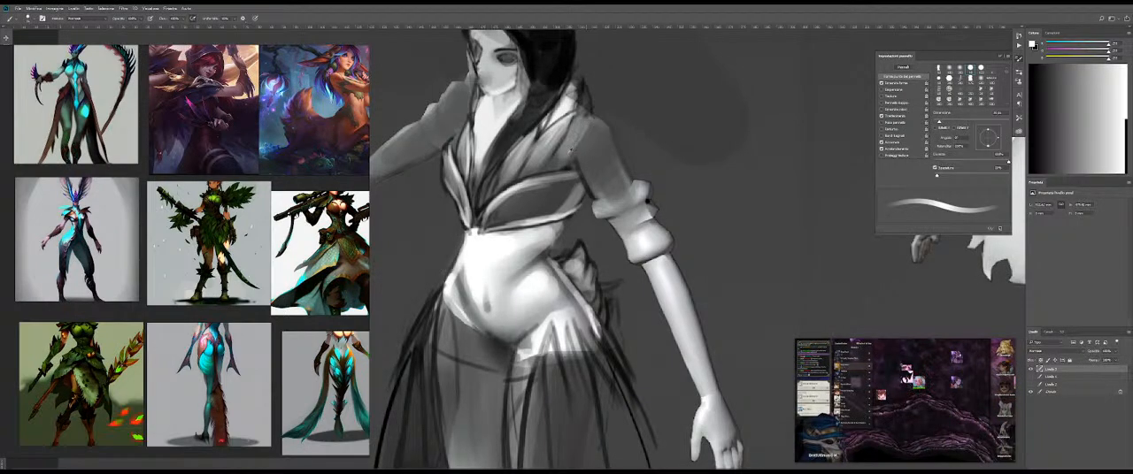
left_click(560, 78, "alt")
left_click_drag(587, 119, 588, 118)
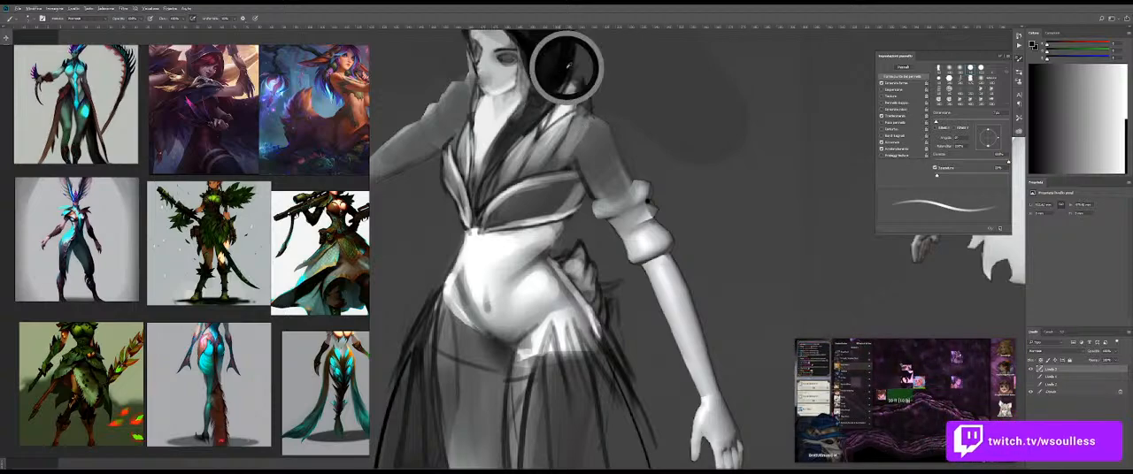
left_click_drag(628, 117, 618, 160)
right_click(546, 144, "alt")
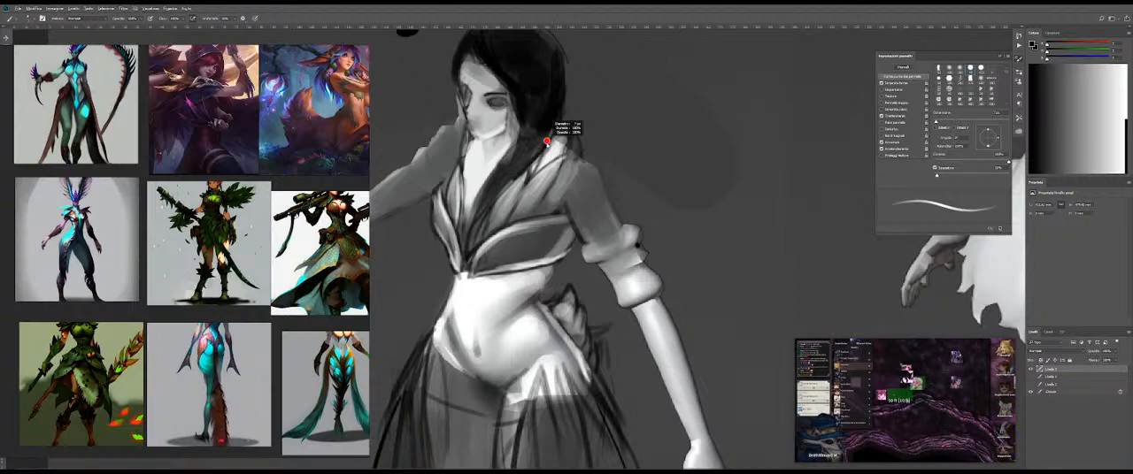
left_click_drag(546, 143, 543, 143)
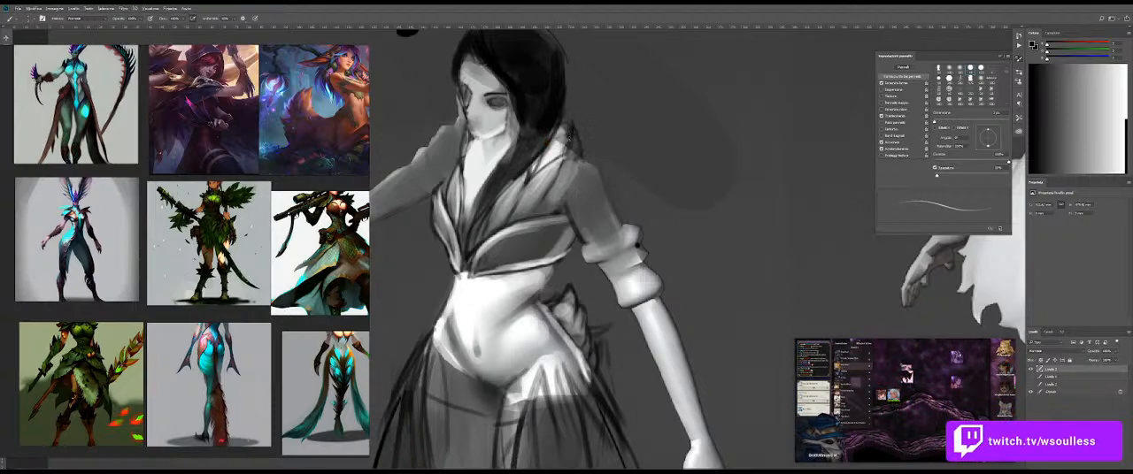
left_click_drag(571, 125, 591, 101)
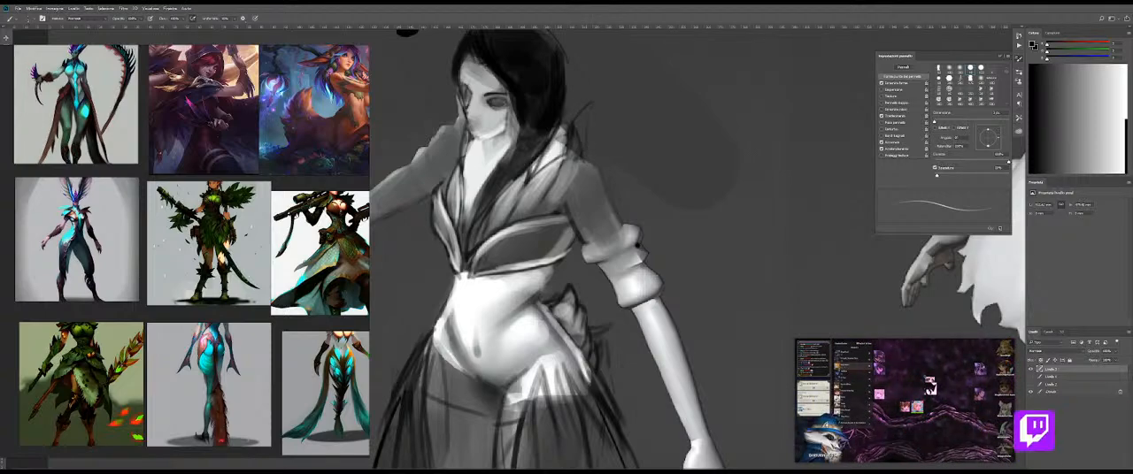
key("ctrl+z")
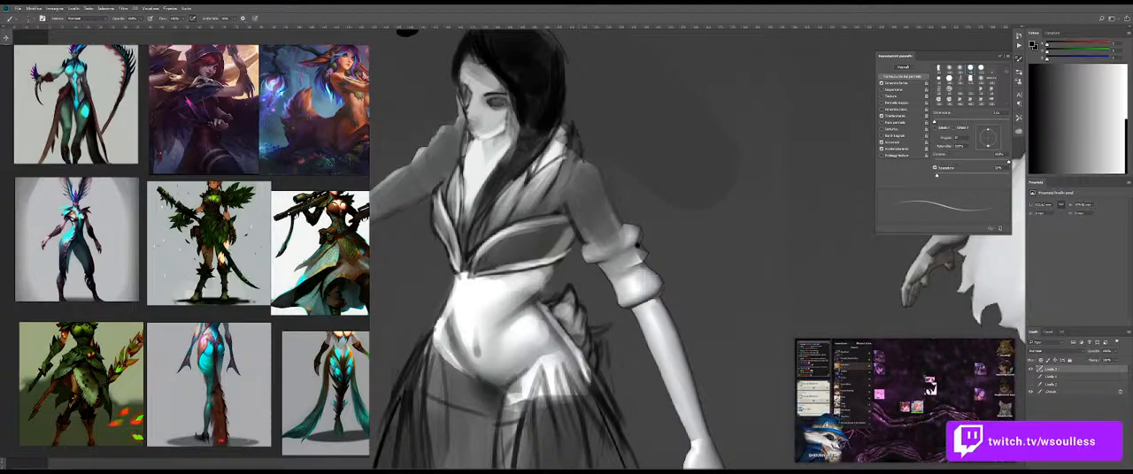
Step: Sketch thin curved feather lines around the outer shoulder with a small brush in the sampled hair black
left_click(547, 173, "alt")
key("bracketright")
key("bracketright")
key("bracketright")
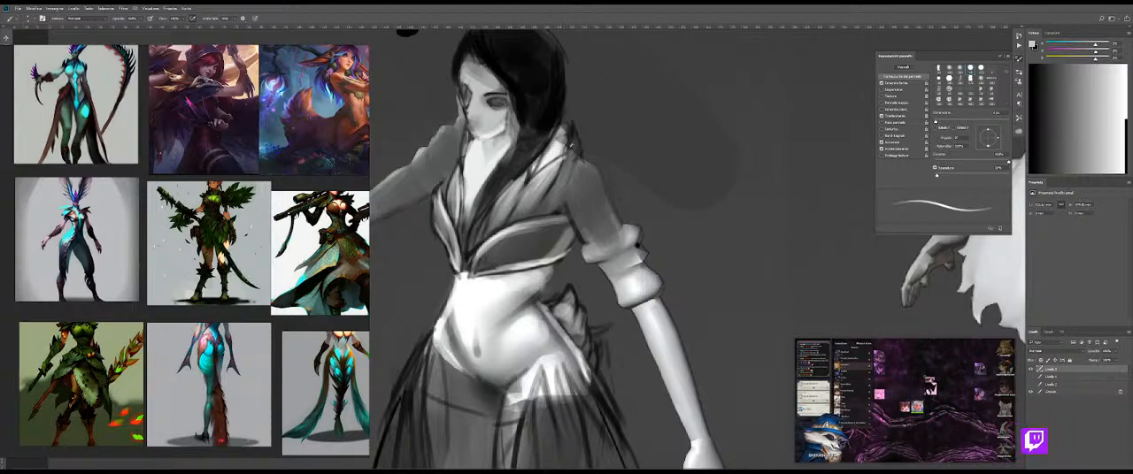
left_click(551, 91, "alt")
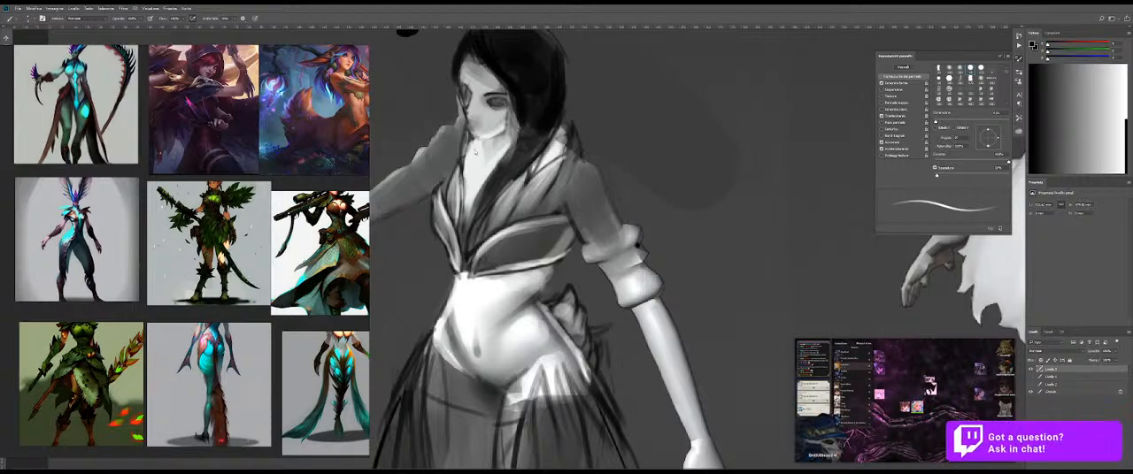
key("bracketleft")
key("bracketleft")
key("bracketleft")
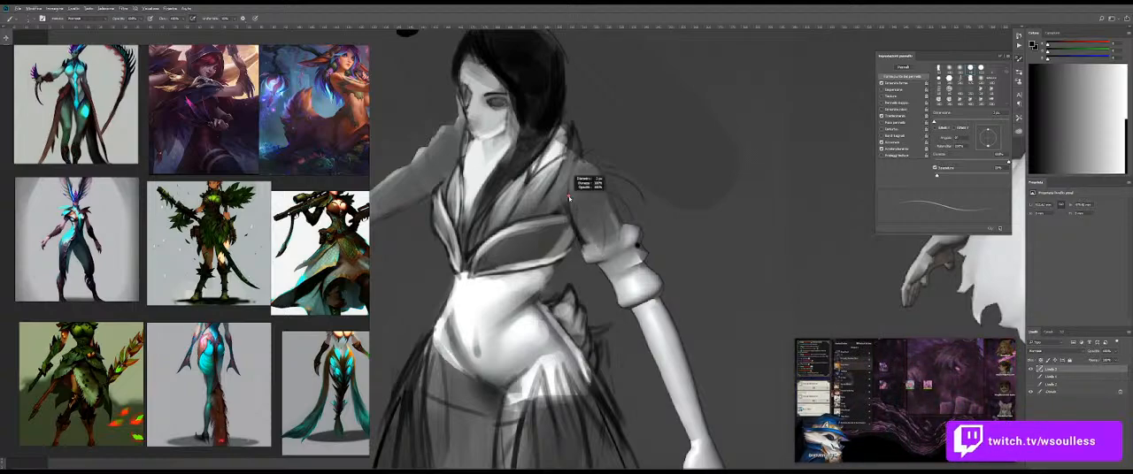
right_click(638, 174)
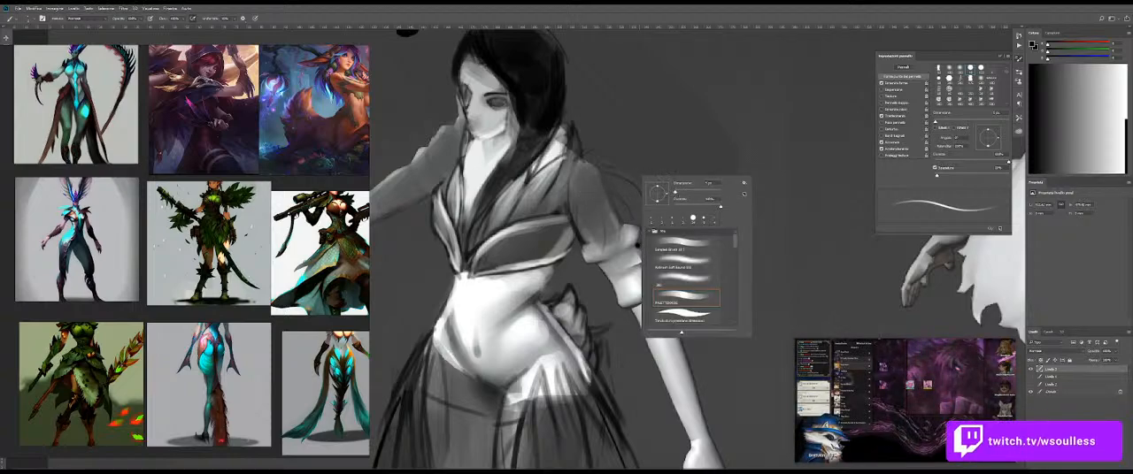
key("Return")
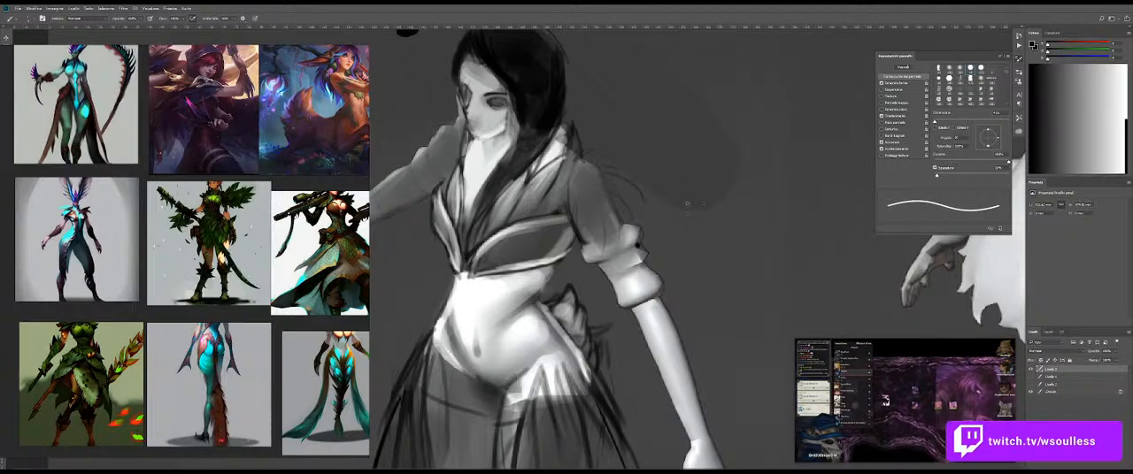
Step: Try dark fold lines on the upper sleeve between the shoulder and the cuff
mouse_move(570, 186)
left_mouse_down()
mouse_move(582, 239)
mouse_move(579, 229)
left_mouse_up()
key("ctrl+z")
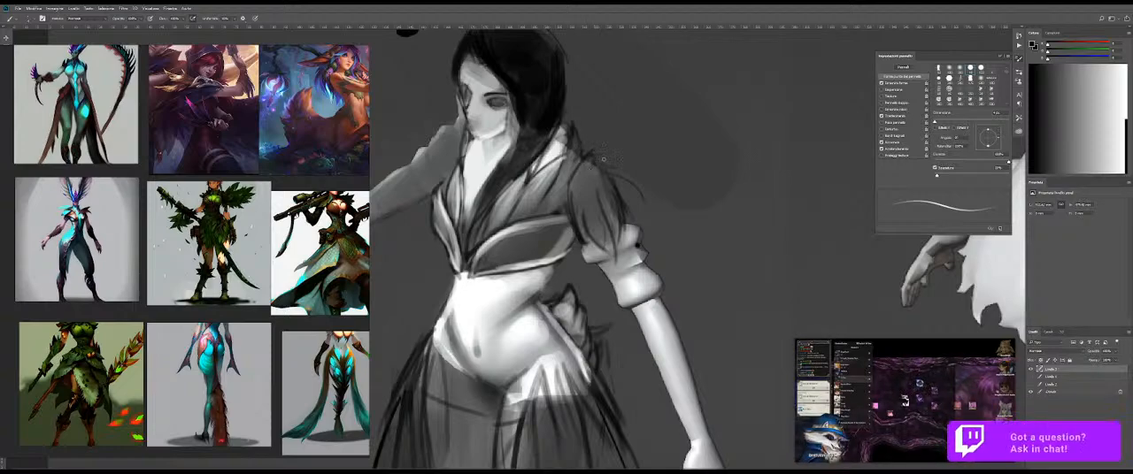
left_click_drag(648, 191, 677, 202)
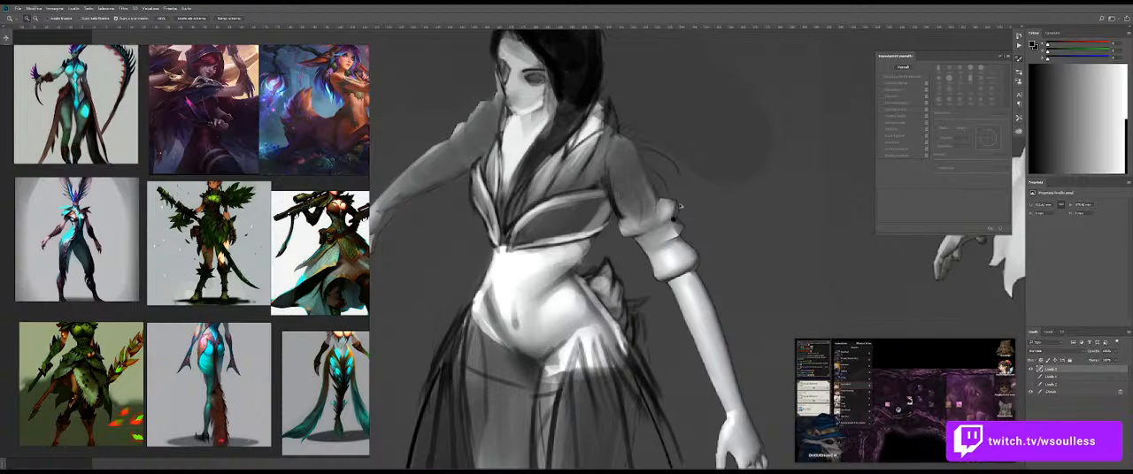
mouse_move(679, 205)
left_mouse_down()
mouse_move(606, 207)
mouse_move(534, 235)
mouse_move(654, 219)
left_mouse_up()
mouse_move(582, 194)
left_mouse_down()
mouse_move(608, 250)
mouse_move(590, 250)
left_mouse_up()
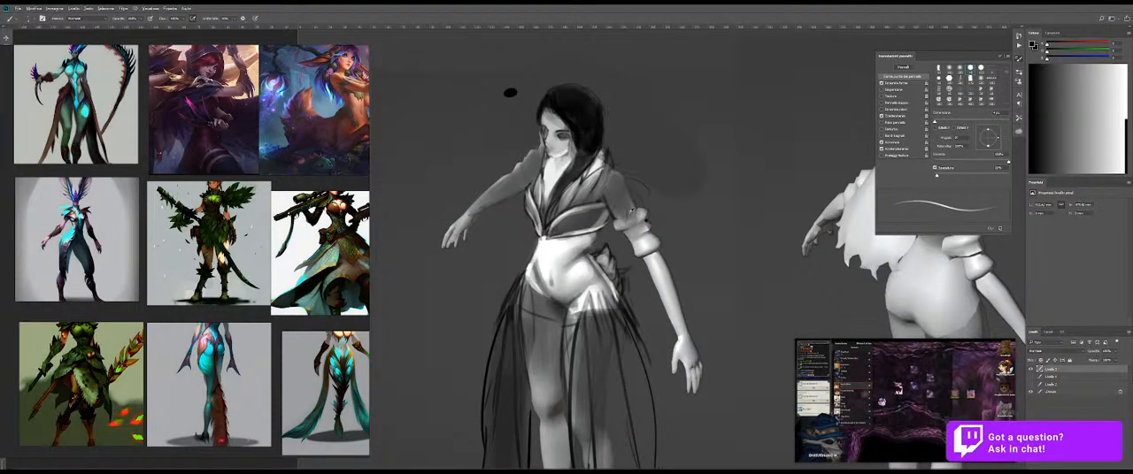
Step: Slim the black hair's outer silhouette beside the face and neck, and refine the lock falling over the chest
left_click_drag(557, 141, 563, 141)
left_click(614, 124, "alt")
left_click_drag(598, 105, 600, 115)
mouse_move(584, 86)
left_mouse_down()
mouse_move(611, 135)
mouse_move(610, 119)
mouse_move(601, 144)
left_mouse_up()
left_click_drag(607, 113, 600, 126)
mouse_move(599, 125)
left_mouse_down()
mouse_move(584, 155)
mouse_move(579, 130)
left_mouse_up()
left_click(582, 131, "alt")
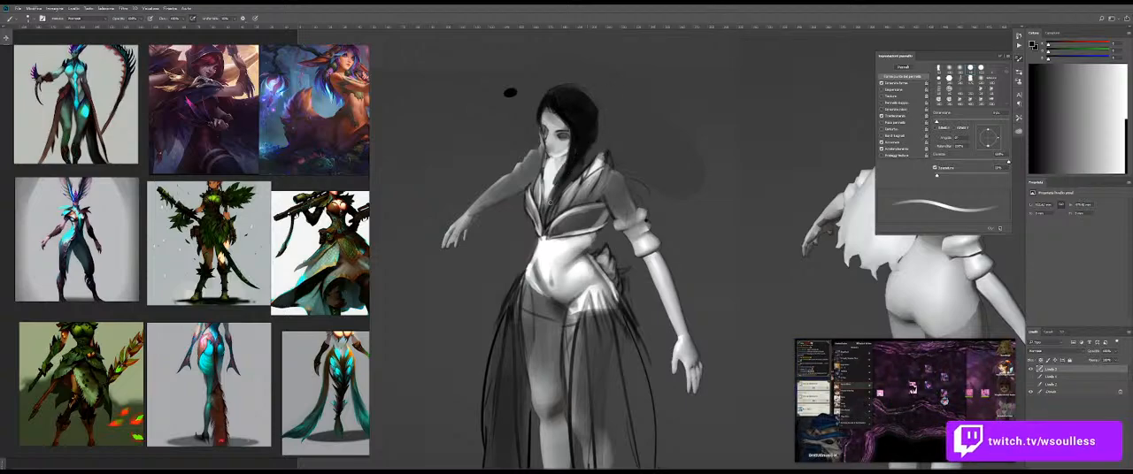
left_click_drag(555, 185, 566, 163)
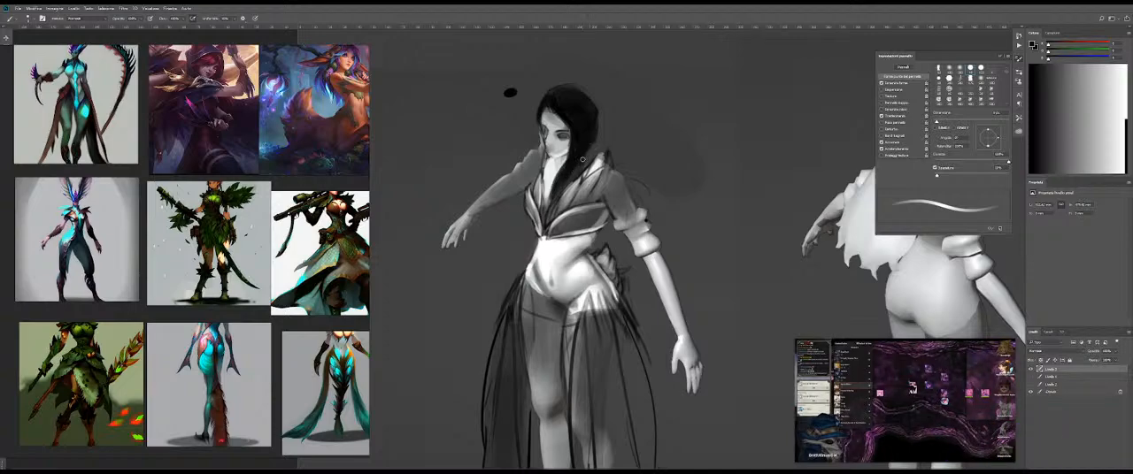
Step: Paint the area between hair and collar with sampled light grey, and carve the chest lock's edge with light strokes
left_click(589, 166, "alt")
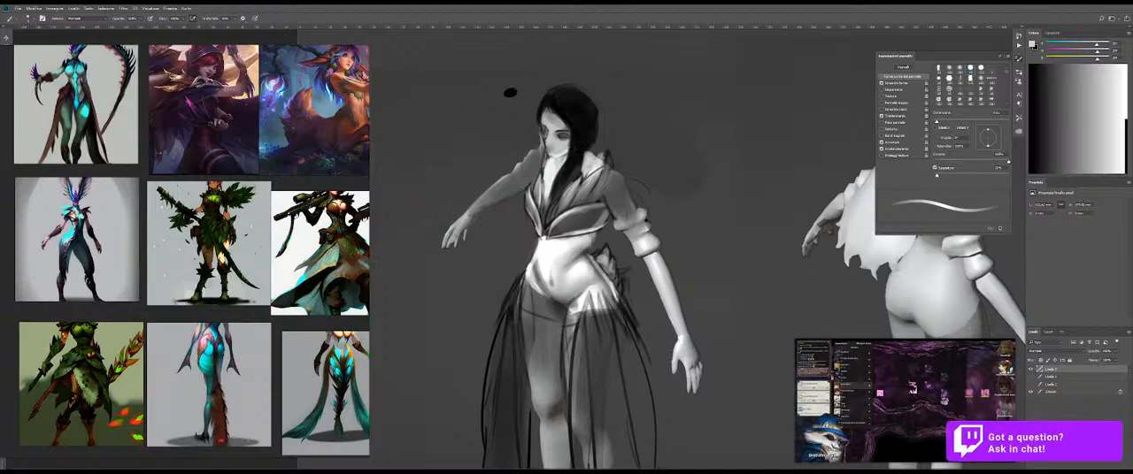
left_click(599, 137, "alt")
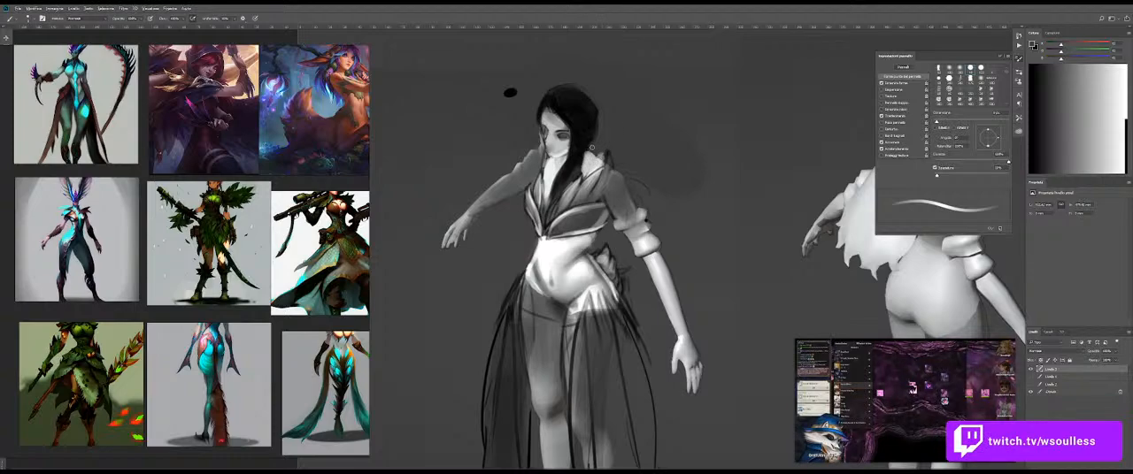
left_click(589, 158, "alt")
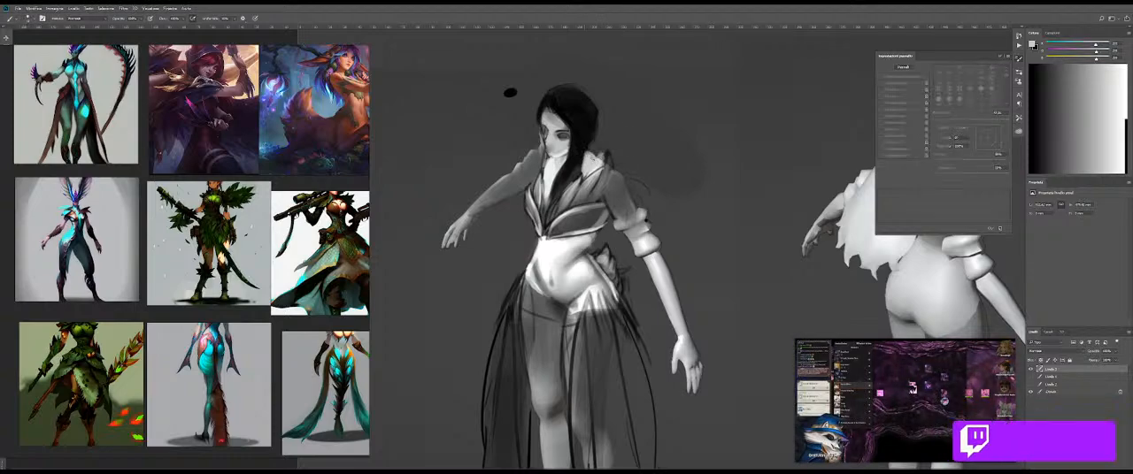
scroll(589, 155, "up", 3)
mouse_move(597, 171)
left_mouse_down()
mouse_move(573, 220)
mouse_move(531, 258)
left_mouse_up()
left_click_drag(577, 217, 531, 265)
left_click_drag(575, 219, 520, 277)
left_click_drag(551, 243, 520, 278)
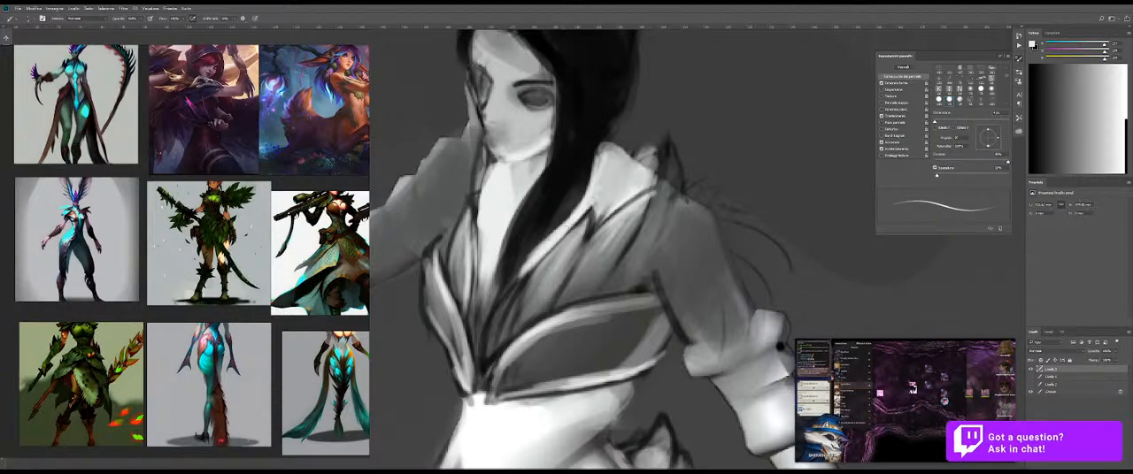
Step: Extend the hair lock down the chest with thin tapering black strokes along the bodice neckline
key("x")
left_click_drag(571, 200, 504, 292)
left_click_drag(561, 220, 497, 305)
left_click_drag(582, 194, 513, 285)
left_click_drag(508, 239, 482, 347)
key("x")
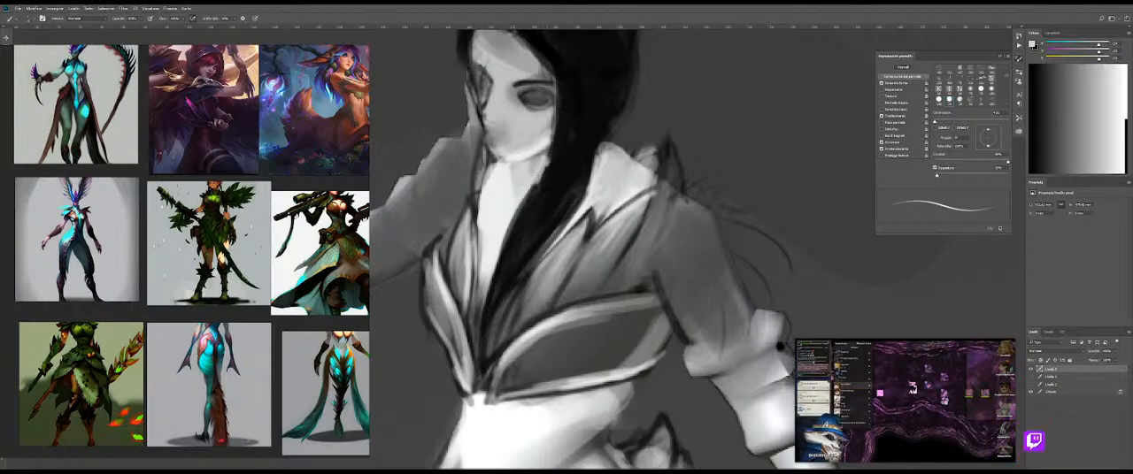
left_click_drag(544, 171, 511, 252)
left_click(583, 147, "alt")
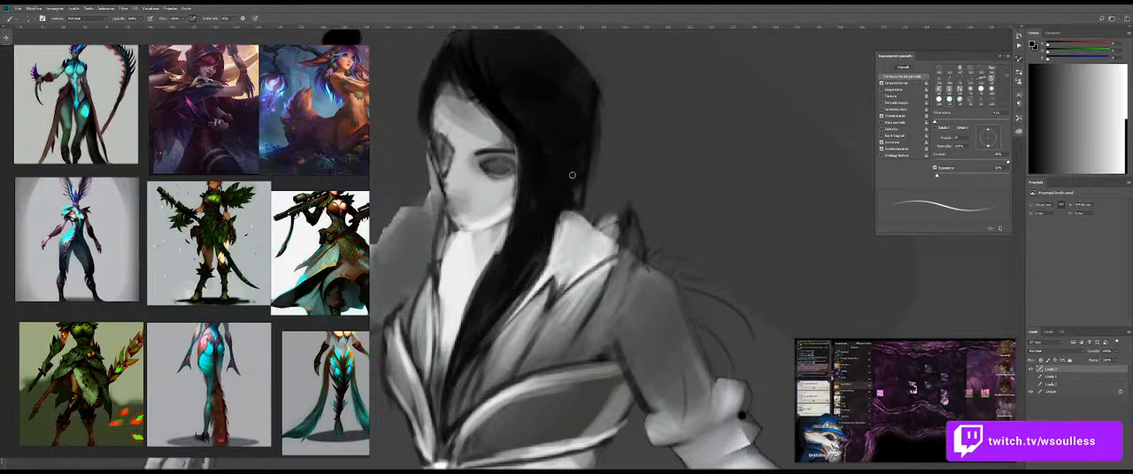
Step: Clean up the outer contour of the hair and crown with sampled background grey and a larger brush
left_click(643, 138, "alt")
mouse_move(613, 141)
left_mouse_down()
mouse_move(632, 134)
mouse_move(625, 193)
left_mouse_up()
left_click_drag(605, 148, 596, 230)
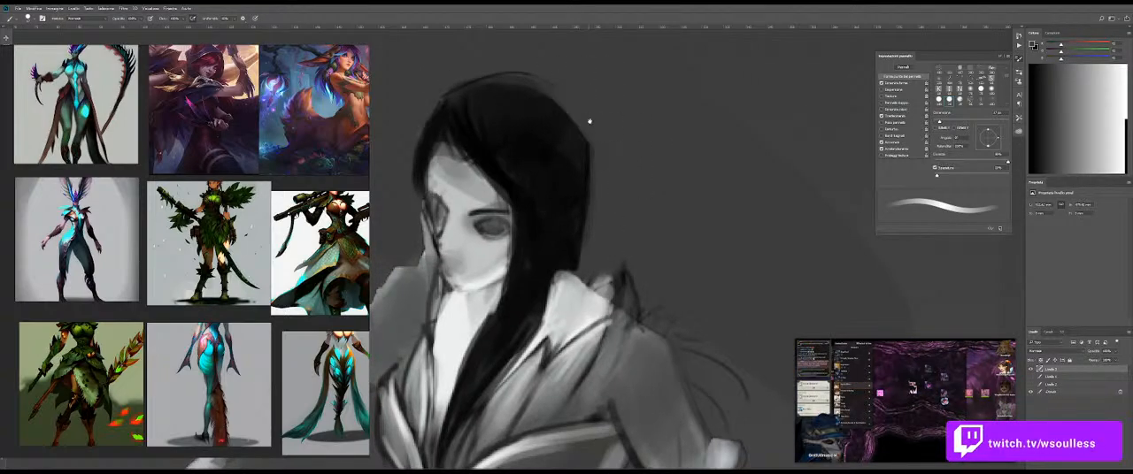
left_click_drag(549, 95, 610, 137)
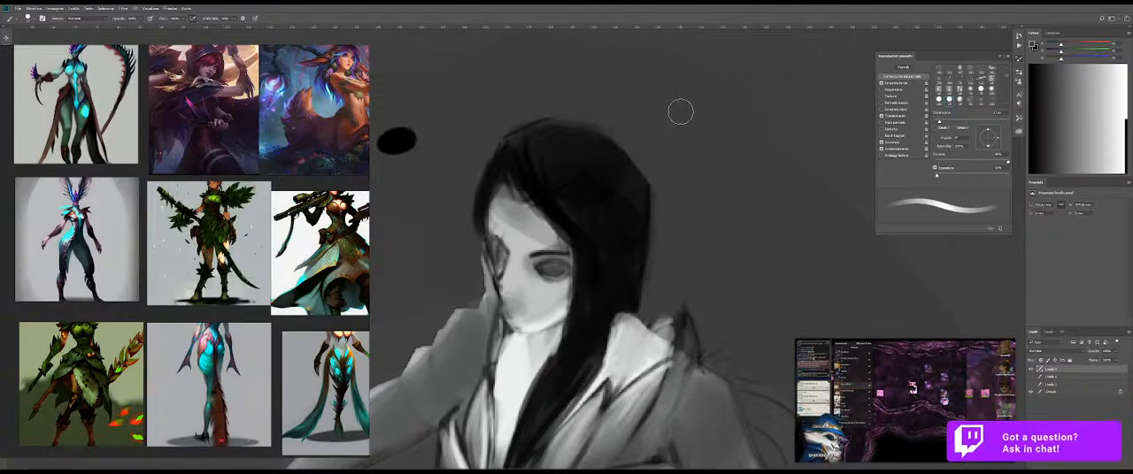
Step: Refine the jawline and neck beside the hair with small strokes in sampled light greys
key("z")
mouse_move(684, 271)
left_mouse_down()
mouse_move(618, 273)
mouse_move(595, 234)
mouse_move(501, 189)
left_mouse_up()
key("b")
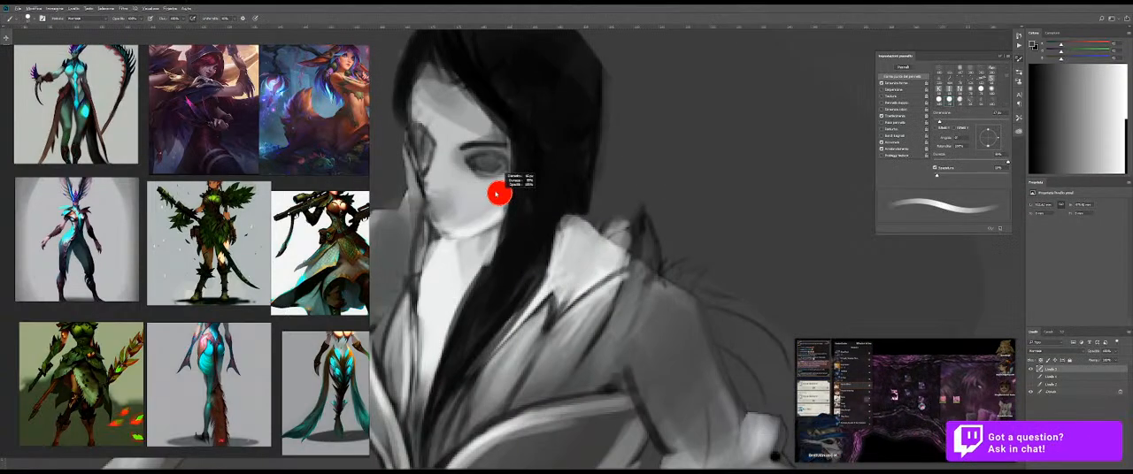
left_click(490, 241, "alt")
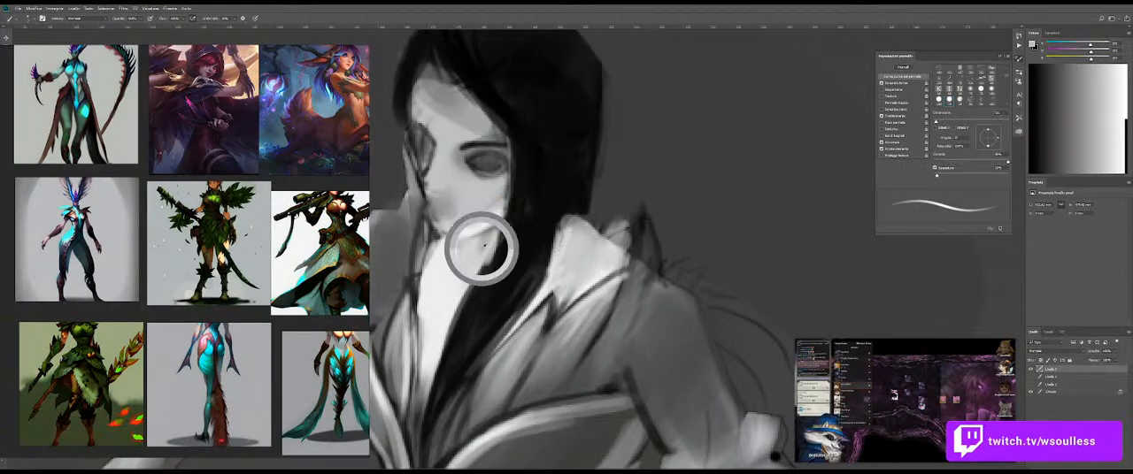
left_click(489, 233, "alt")
left_click(491, 234, "alt")
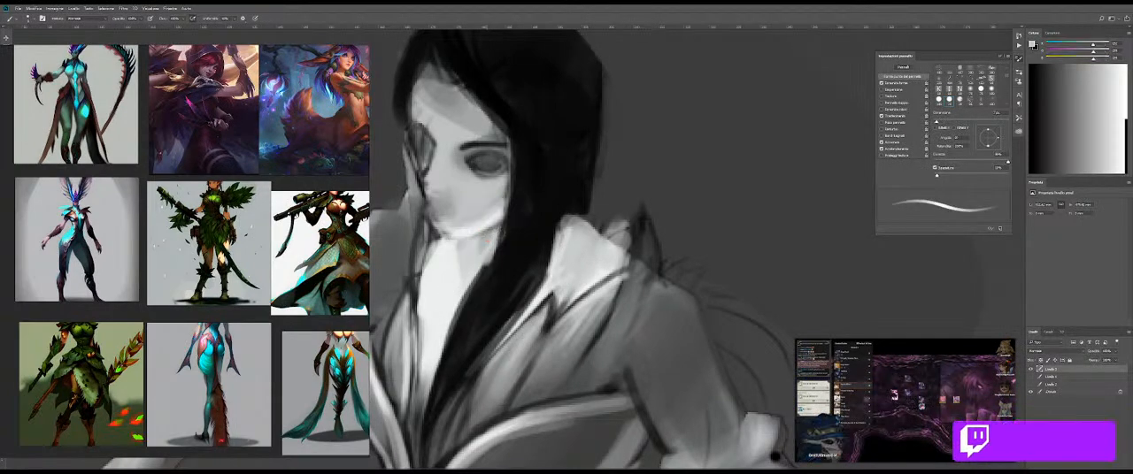
left_click_drag(504, 222, 502, 222)
left_click_drag(511, 172, 499, 247)
mouse_move(510, 147)
left_mouse_down()
mouse_move(506, 245)
mouse_move(509, 236)
left_mouse_up()
key("ctrl+z")
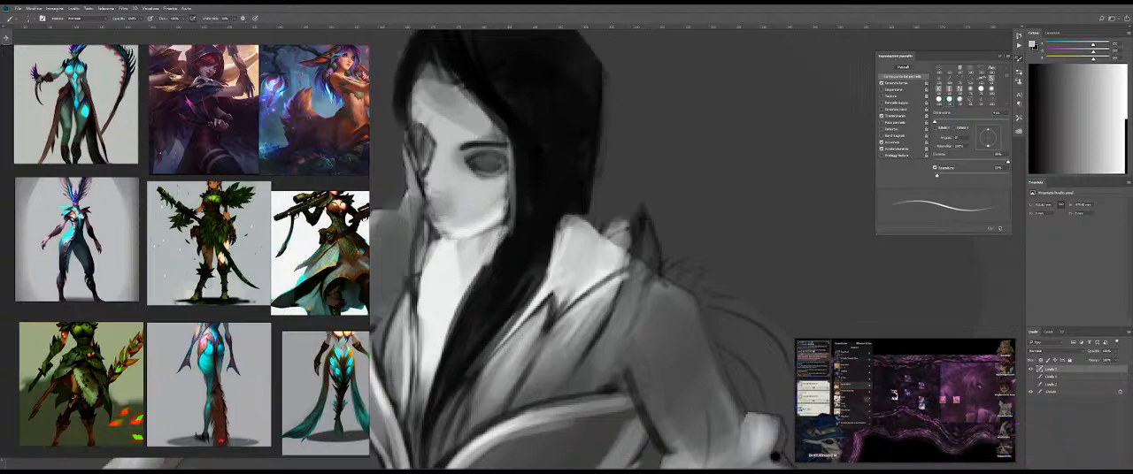
Step: Sharpen the black hair's edge along the neck and above the collar with the sampled hair tone
left_click(518, 248, "alt")
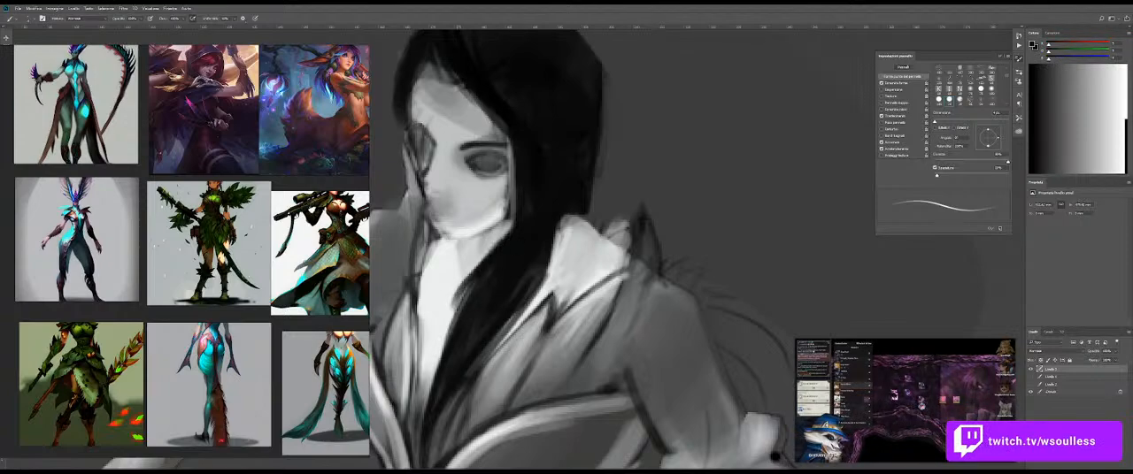
left_click(572, 237, "alt")
left_click(585, 207, "alt")
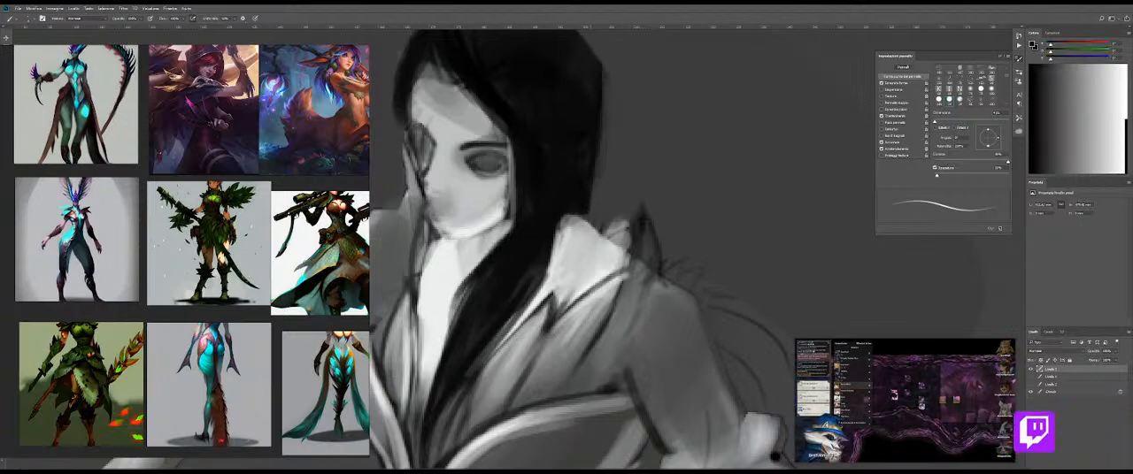
left_click_drag(591, 217, 597, 236)
Step: Paint a light grey upright collar extension behind the hair, above the shoulder
key("z")
left_click_drag(581, 206, 597, 233)
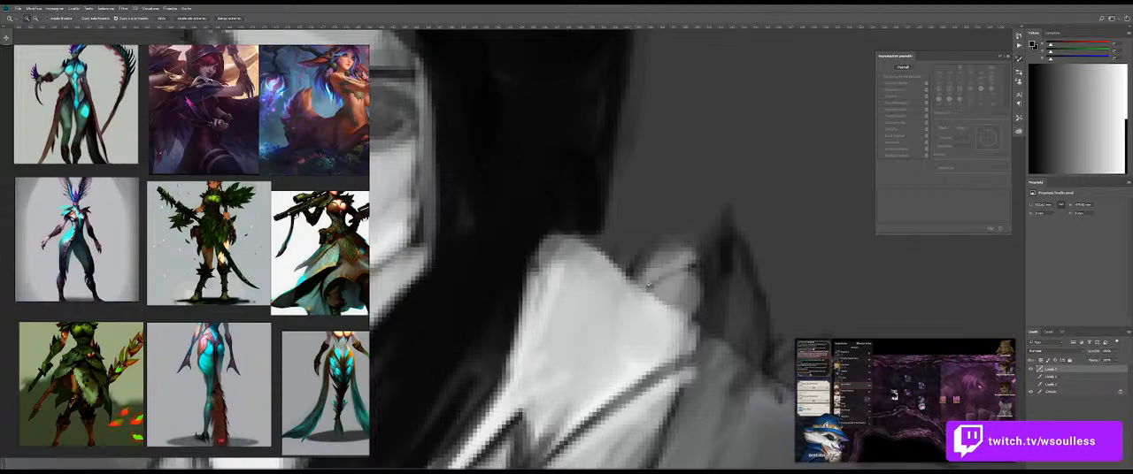
key("ctrl+0")
left_click(612, 243)
key("b")
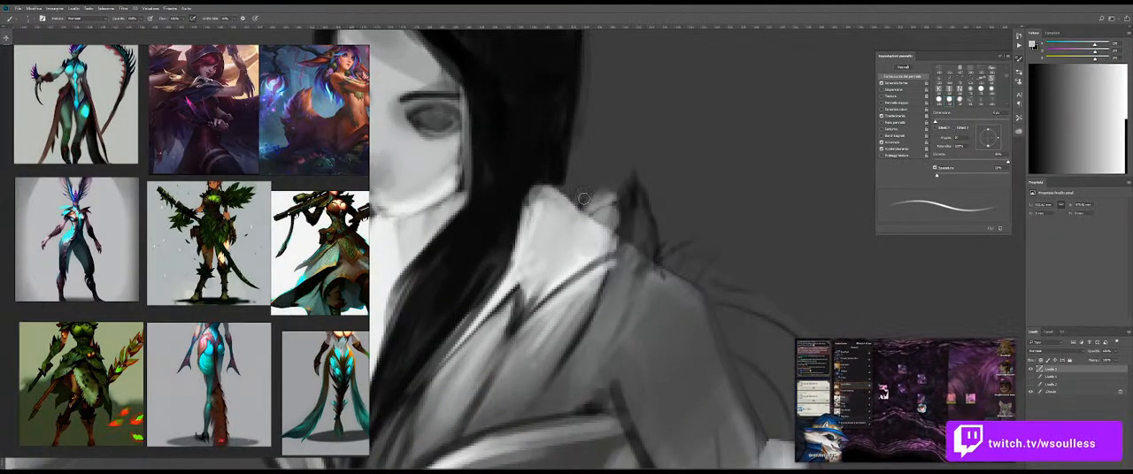
left_click_drag(585, 146, 571, 169)
mouse_move(575, 119)
left_mouse_down()
mouse_move(598, 175)
mouse_move(588, 206)
left_mouse_up()
mouse_move(580, 147)
left_mouse_down()
mouse_move(571, 197)
mouse_move(594, 212)
mouse_move(579, 196)
mouse_move(545, 193)
left_mouse_up()
scroll(600, 199, "down", 4)
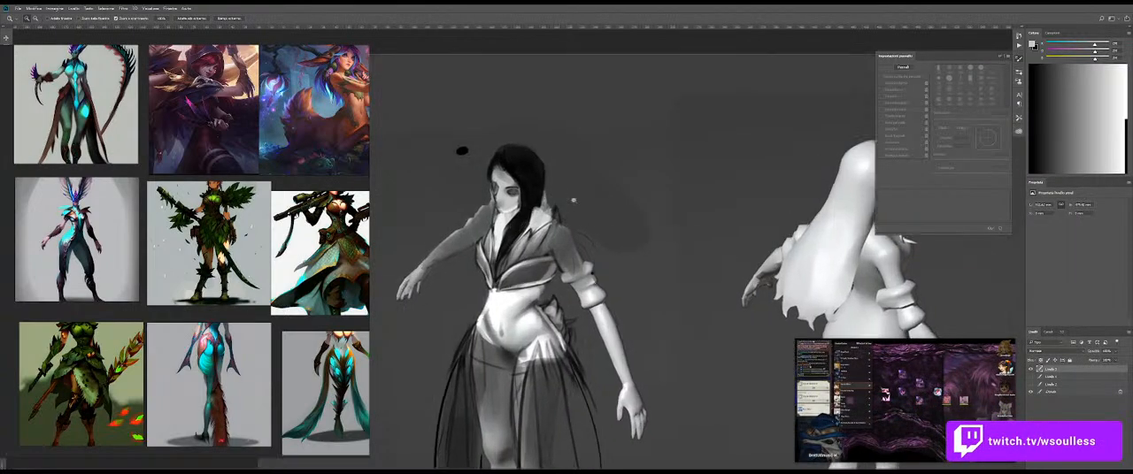
Step: Sketch a fine dark curved outline rising from the collar tip behind the hair with a small brush
scroll(545, 192, "up", 3)
key("bracketleft")
key("bracketleft")
key("bracketleft")
left_click(553, 277, "alt")
left_click(527, 142, "alt")
right_click(577, 198, "alt")
left_click_drag(560, 195, 562, 232)
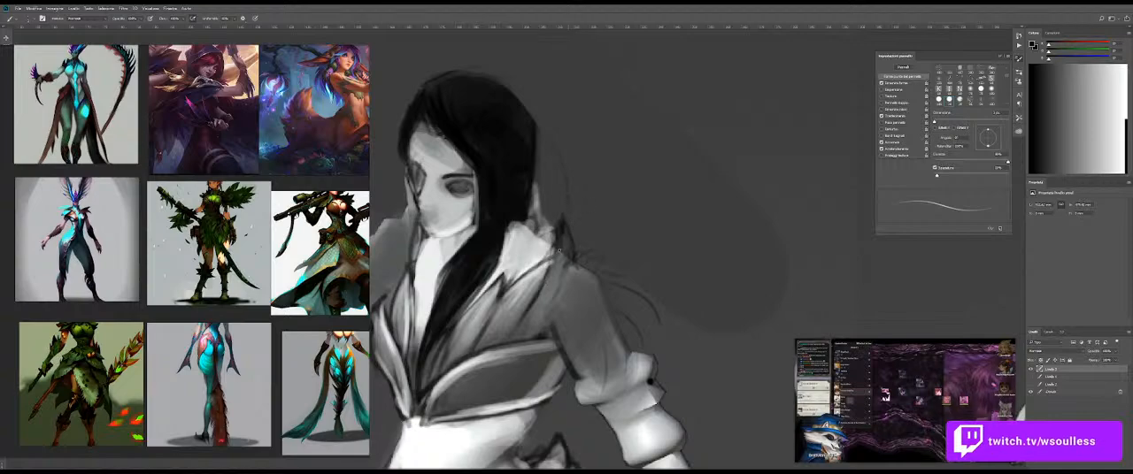
key("e")
key("b")
left_click(603, 224, "alt")
key("e")
mouse_move(573, 253)
left_mouse_down()
mouse_move(576, 278)
mouse_move(574, 268)
left_mouse_up()
key("ctrl+z")
mouse_move(595, 225)
left_mouse_down()
mouse_move(604, 238)
mouse_move(633, 237)
mouse_move(567, 238)
mouse_move(607, 241)
left_mouse_up()
key("ctrl+z")
Step: Sketch thin curved, pointed feather outlines rising from the shoulder behind the black hair with a small dark brush
left_click(502, 203, "alt")
mouse_move(541, 220)
left_mouse_down("alt")
mouse_move(529, 225)
mouse_move(533, 255)
left_mouse_up("alt")
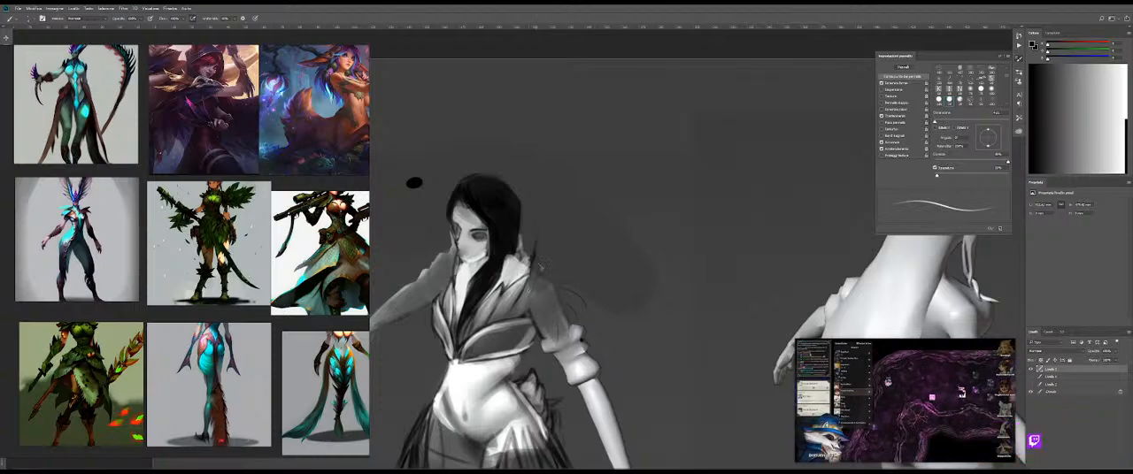
left_click_drag(534, 257, 527, 291)
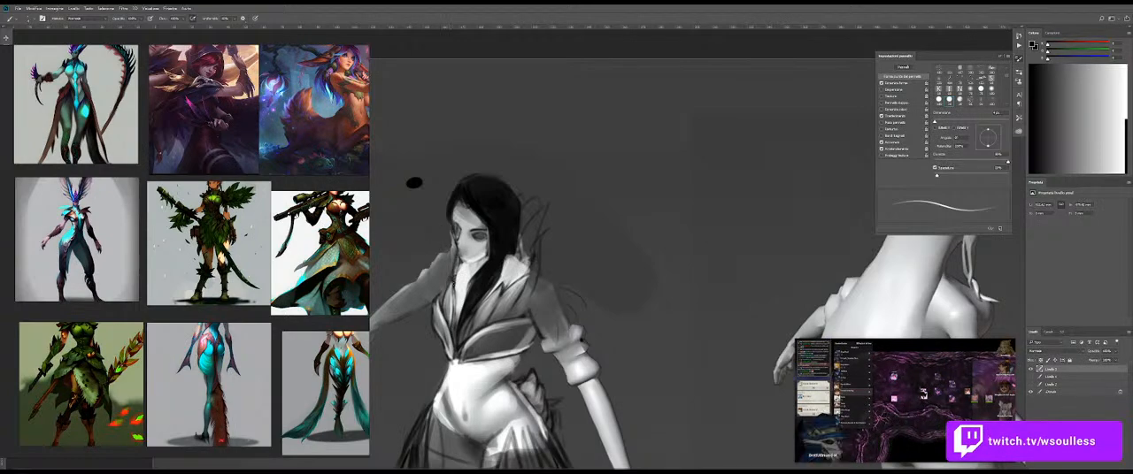
key("ctrl+z")
Step: Add overlapping dark feather lines from the tall tips behind the hair down to the shoulder and bodice edge
key("ctrl+space")
left_click_drag(535, 343, 601, 337)
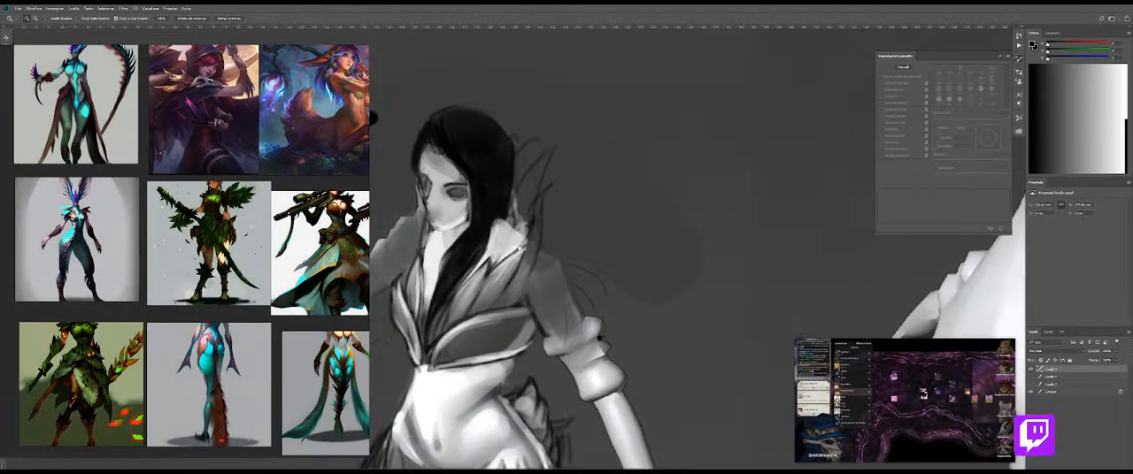
left_click_drag(521, 249, 535, 268)
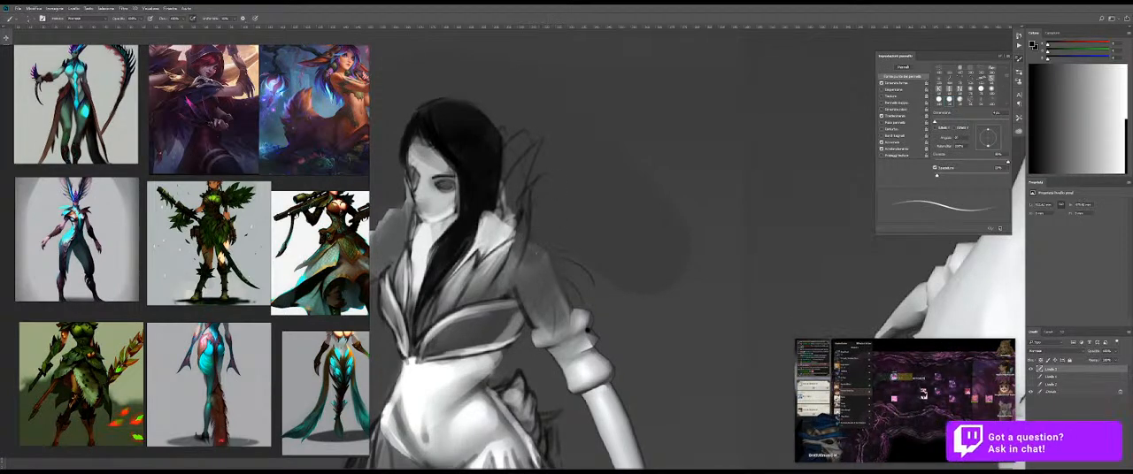
left_click_drag(533, 202, 511, 271)
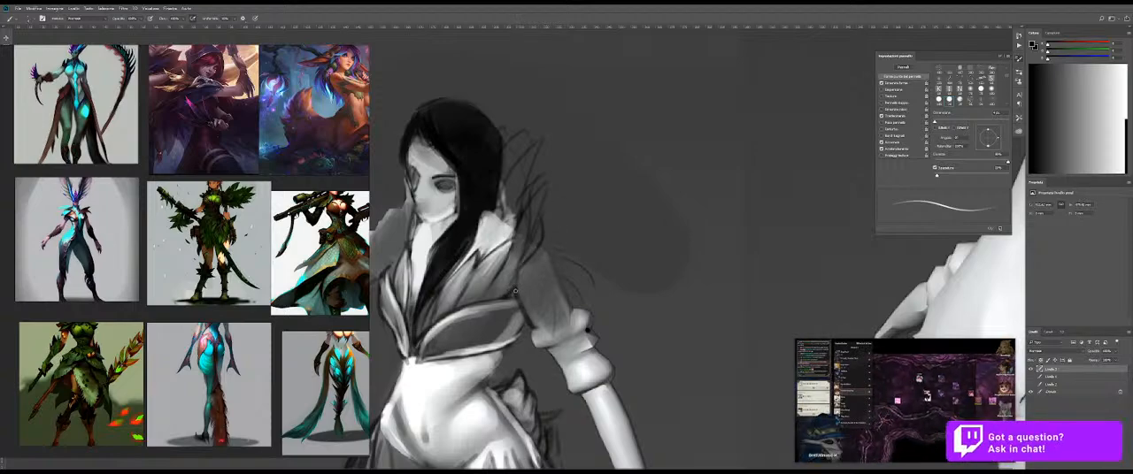
Step: Extend the collar tip upward in a sampled light grey and blend it with the Mixer Brush
left_click(501, 228, "alt")
mouse_move(507, 223)
left_mouse_down()
mouse_move(510, 190)
mouse_move(500, 226)
left_mouse_up()
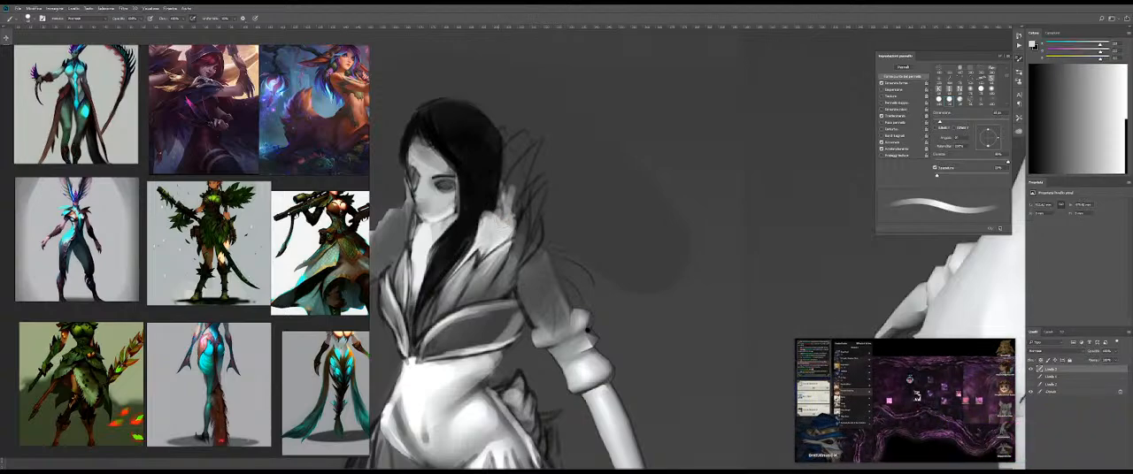
key("shift+b")
left_click_drag(522, 197, 510, 200)
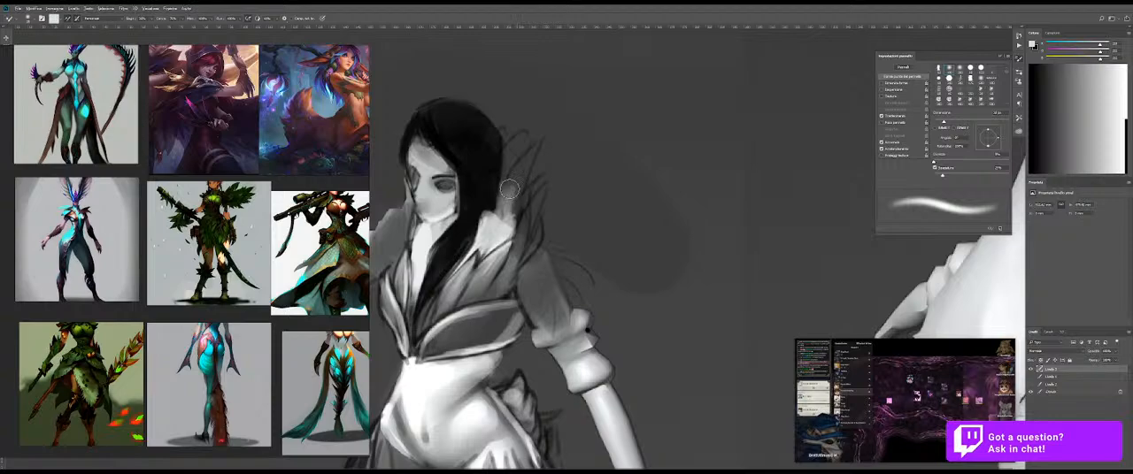
Step: Paint sampled dark grey over the light collar extension beside the hair and soften it into the feather base
key("shift+b")
left_click(526, 191, "alt")
mouse_move(537, 192)
left_mouse_down()
mouse_move(510, 222)
mouse_move(509, 201)
left_mouse_up()
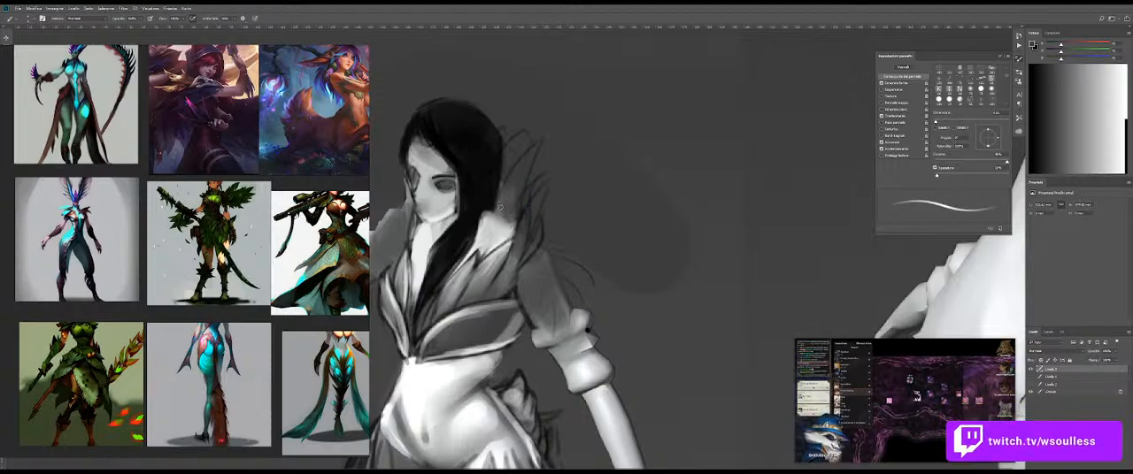
key("shift+b")
left_click_drag(516, 185, 507, 196)
key("shift+b")
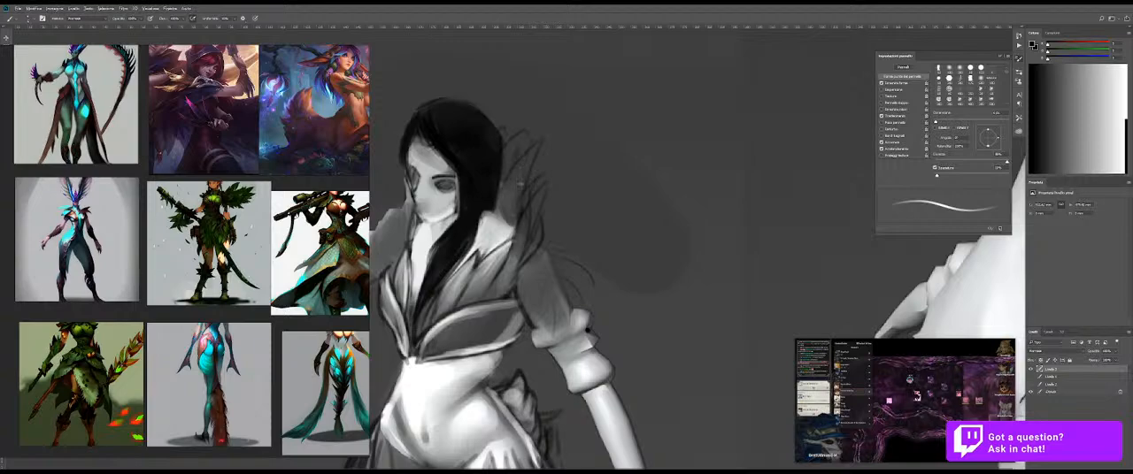
Step: Enlarge the brush and shade the area between the hair and the feather outlines in dark grey
key("bracketright")
key("bracketright")
key("bracketright")
key("bracketright")
key("bracketright")
key("bracketright")
key("bracketright")
key("bracketright")
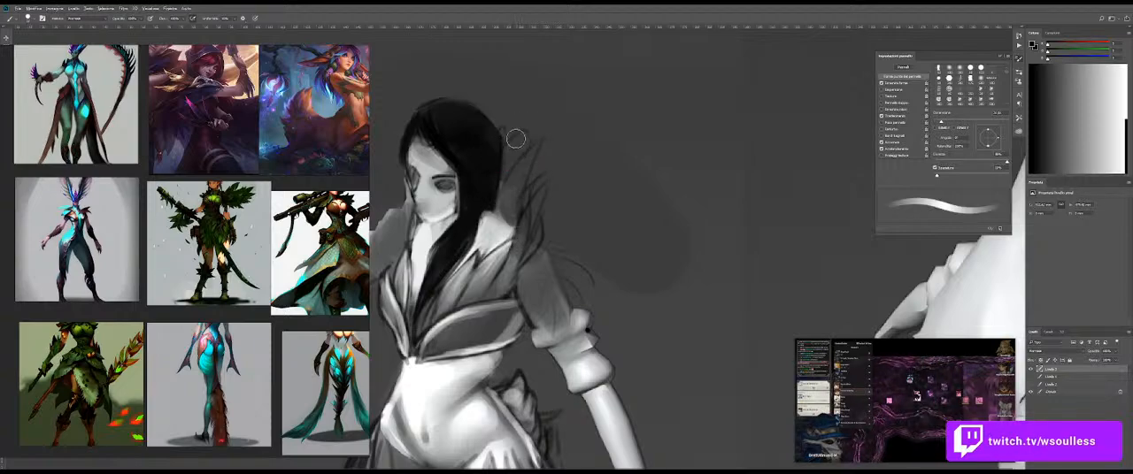
mouse_move(542, 222)
left_mouse_down()
mouse_move(485, 222)
mouse_move(503, 221)
left_mouse_up()
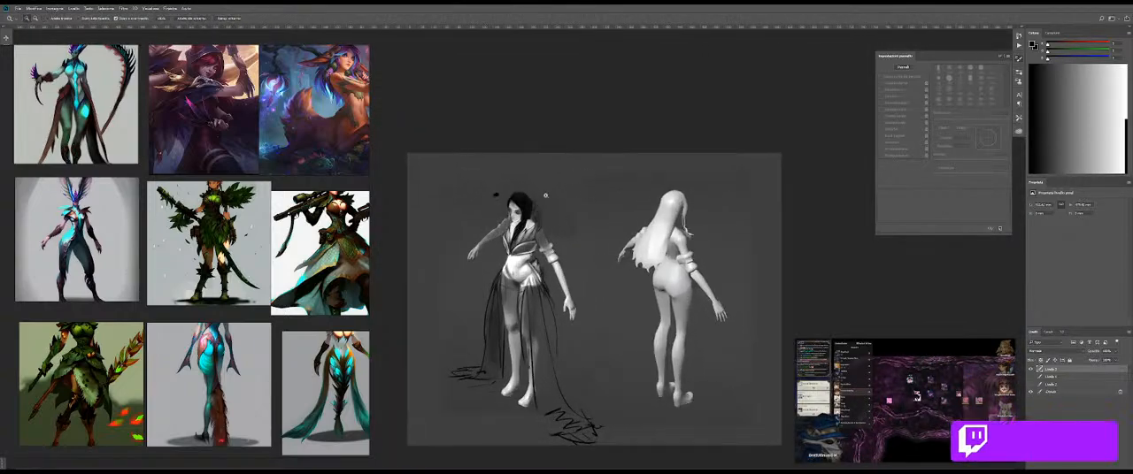
Step: Paint the upright feather tips in a sampled lighter grey and blend the strokes down toward the shoulder
left_click_drag(546, 191, 571, 186)
right_click(520, 206, "alt")
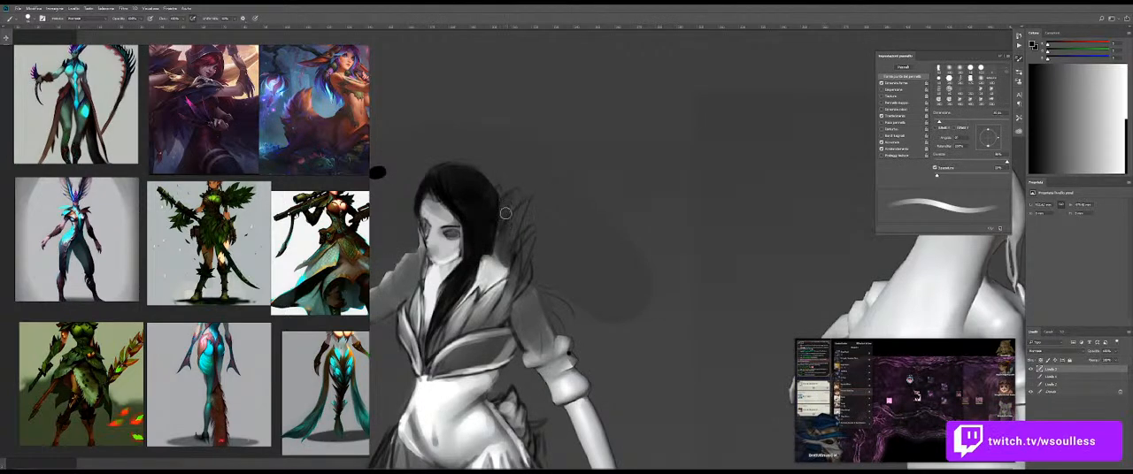
left_click(488, 276, "alt")
left_click_drag(524, 192, 510, 207)
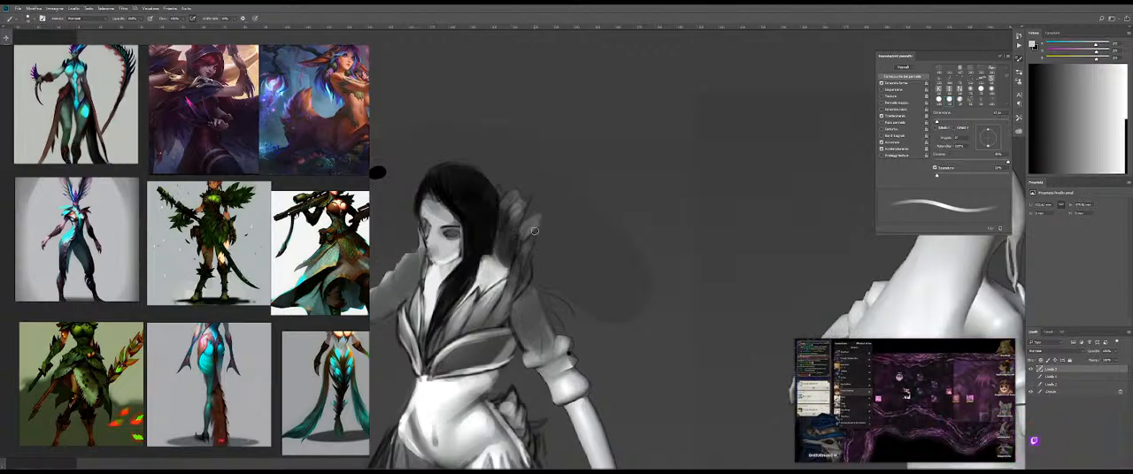
key("shift+b")
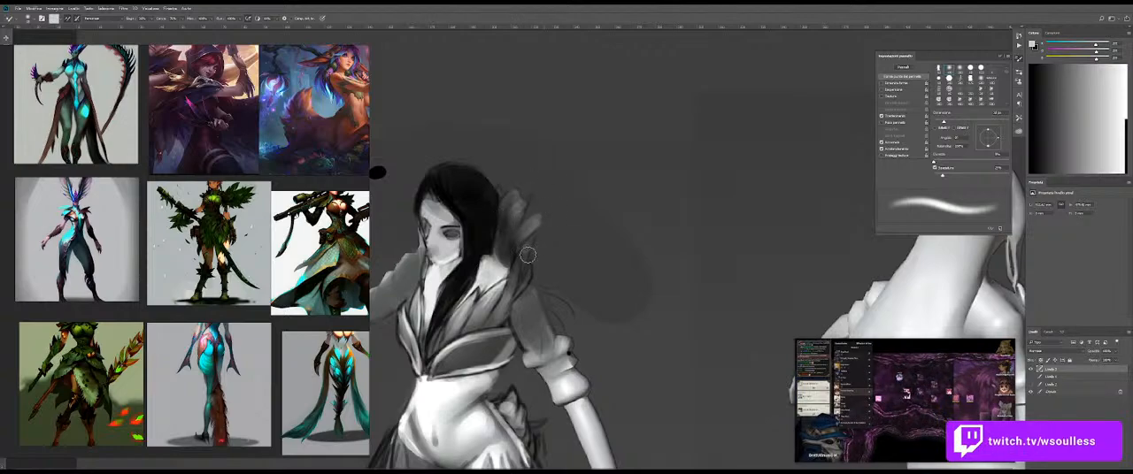
left_click_drag(505, 283, 549, 241)
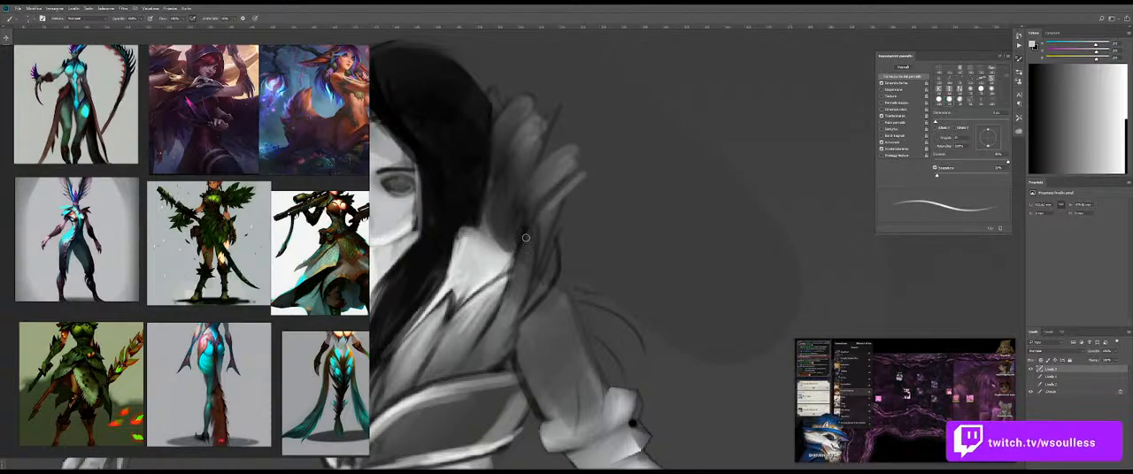
Step: Strengthen the light strokes on the outer collar feather and smooth them with the Mixer Brush
key("]")
mouse_move(575, 180)
left_mouse_down()
mouse_move(523, 277)
mouse_move(569, 190)
mouse_move(536, 251)
left_mouse_up()
key("shift+b")
mouse_move(561, 211)
left_mouse_down()
mouse_move(577, 212)
mouse_move(539, 211)
mouse_move(549, 194)
left_mouse_up()
key("shift+b")
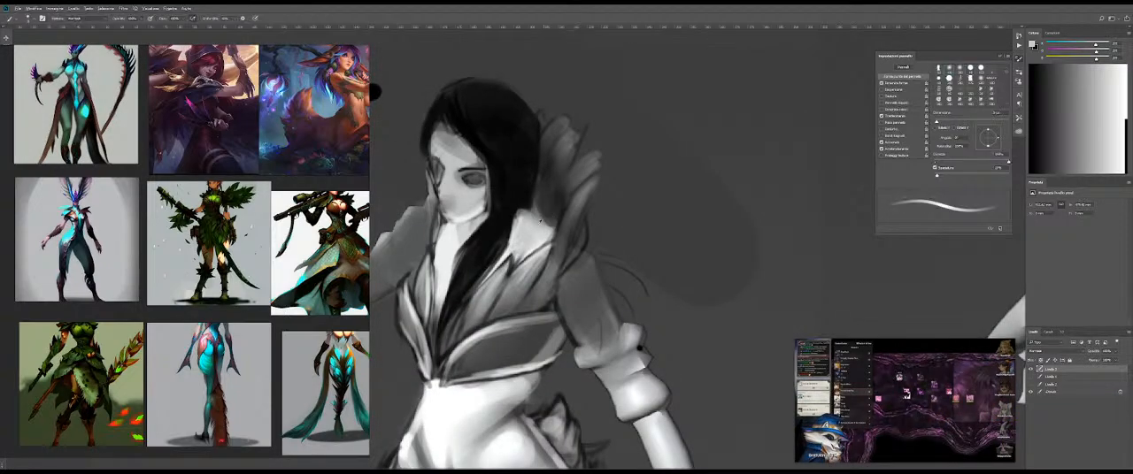
Step: Check the painting against the base body render and darken the hair edge and feather base with sampled dark tones
left_click(1030, 369)
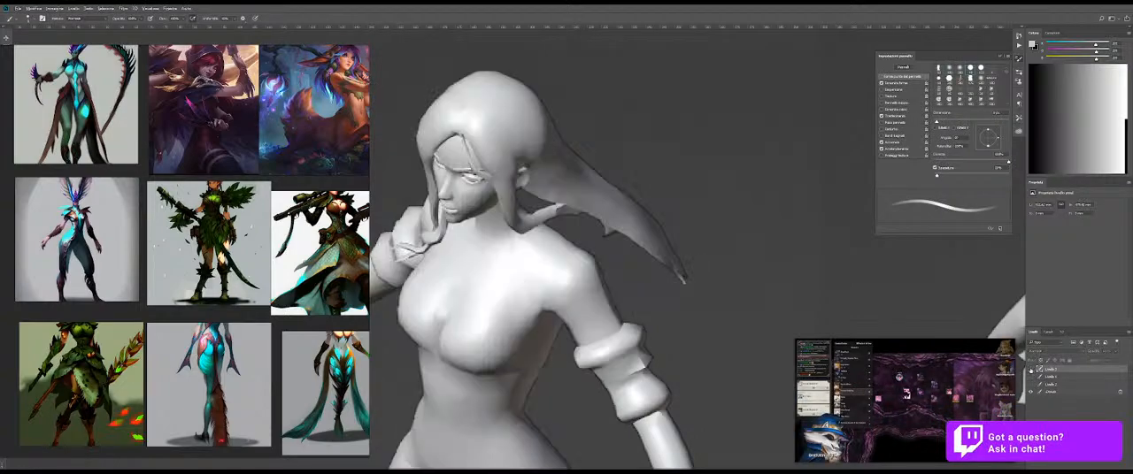
left_click(1030, 369)
left_click(555, 206, "alt")
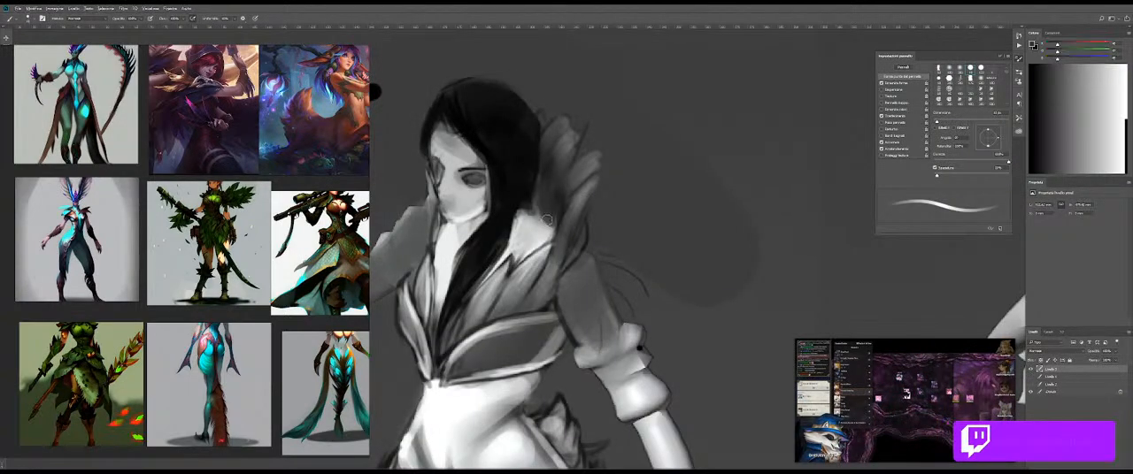
left_click(528, 170, "alt")
mouse_move(532, 170)
left_mouse_down()
mouse_move(529, 186)
mouse_move(460, 214)
mouse_move(592, 245)
left_mouse_up()
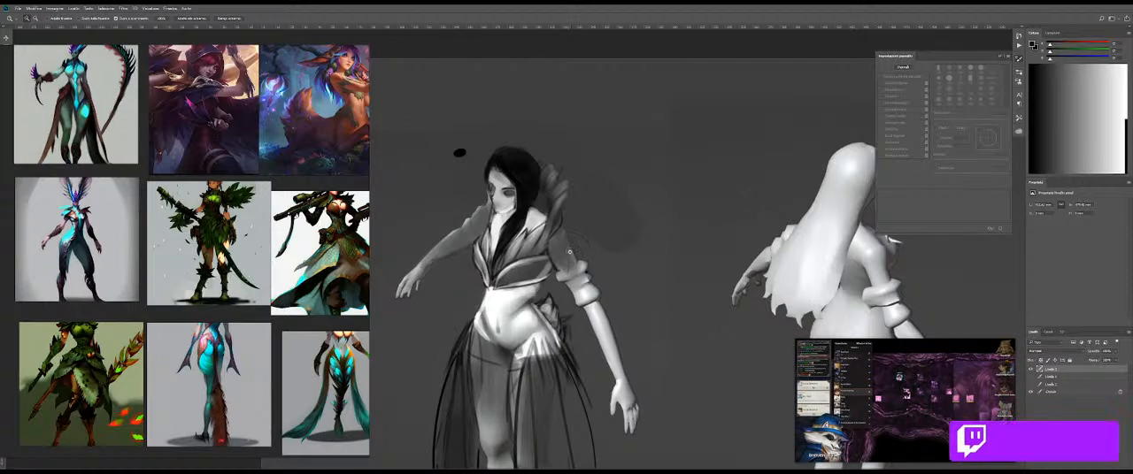
Step: Repaint the sleeved upper arm as bare skin in light greys and slim away the puffy cuffs above the elbow
left_click_drag(575, 239, 557, 232)
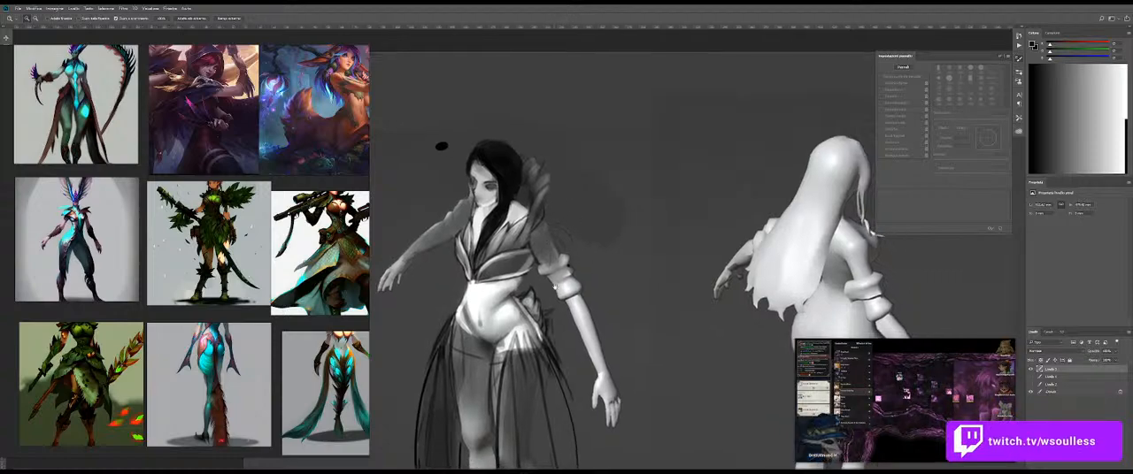
key("b")
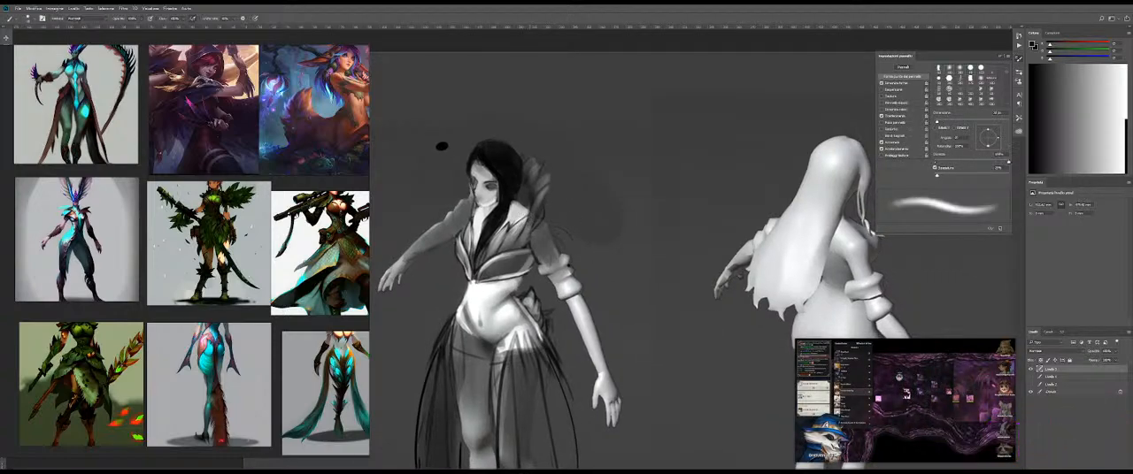
scroll(529, 237, "up", 2)
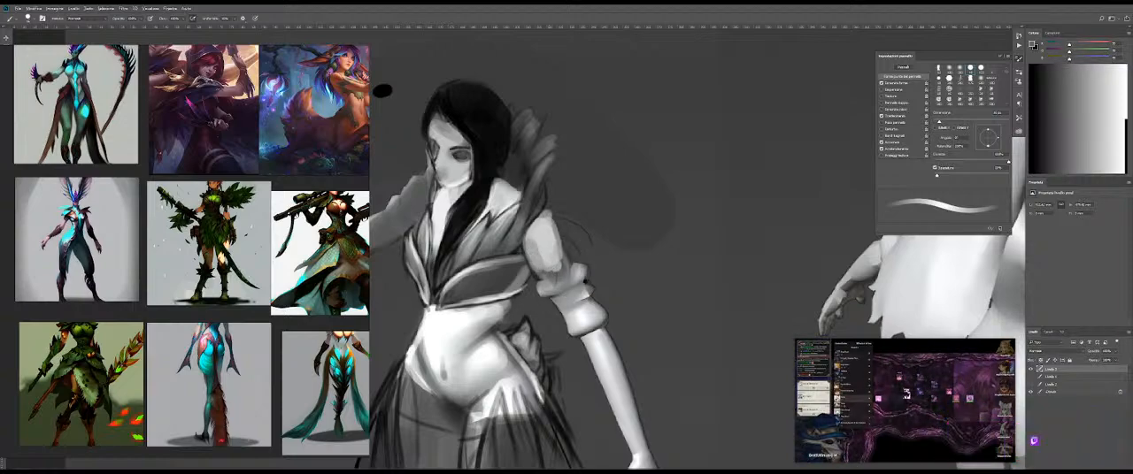
key("shift+b")
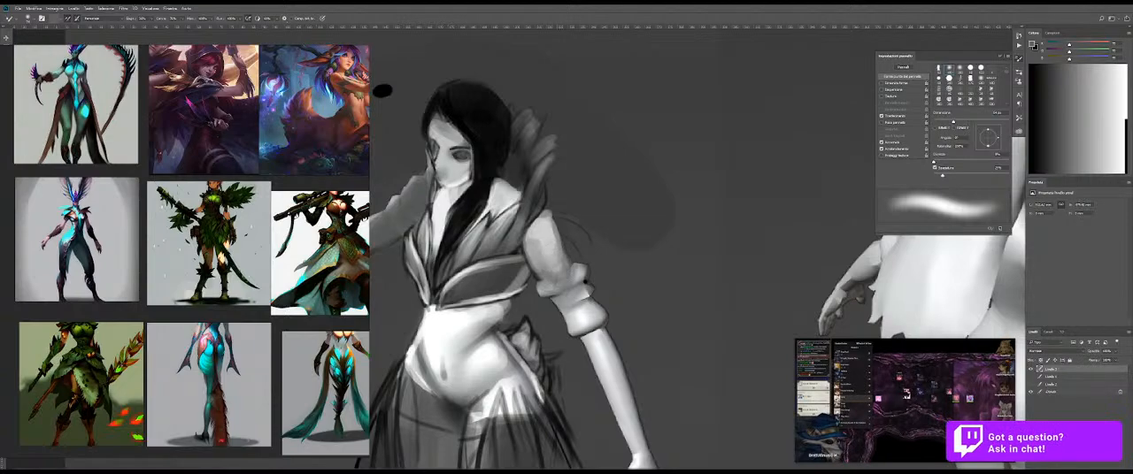
key("shift+b")
mouse_move(579, 252)
left_mouse_down()
mouse_move(604, 308)
mouse_move(585, 270)
left_mouse_up()
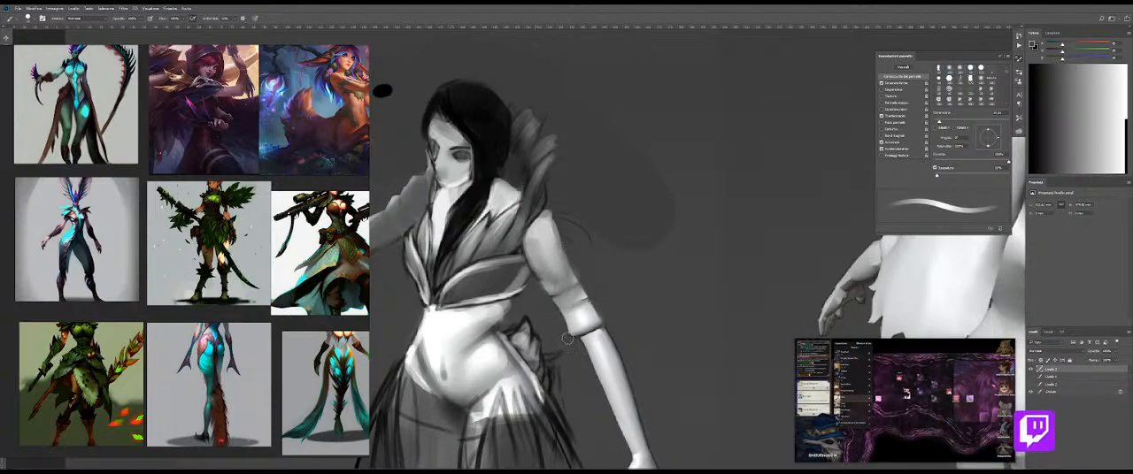
Step: Brighten the bare shoulder and upper arm with near-white strokes and blend the shading
key("shift+b")
key("shift+b")
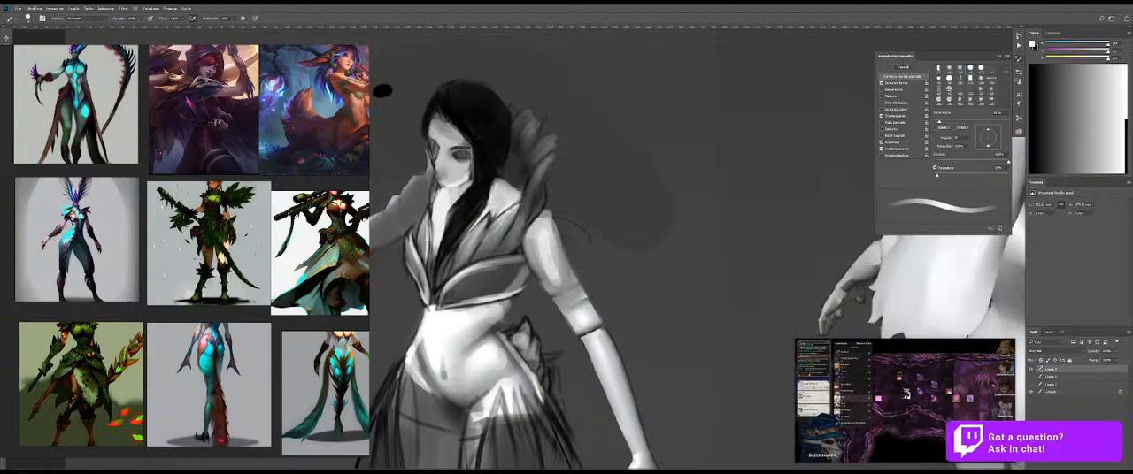
key("shift+b")
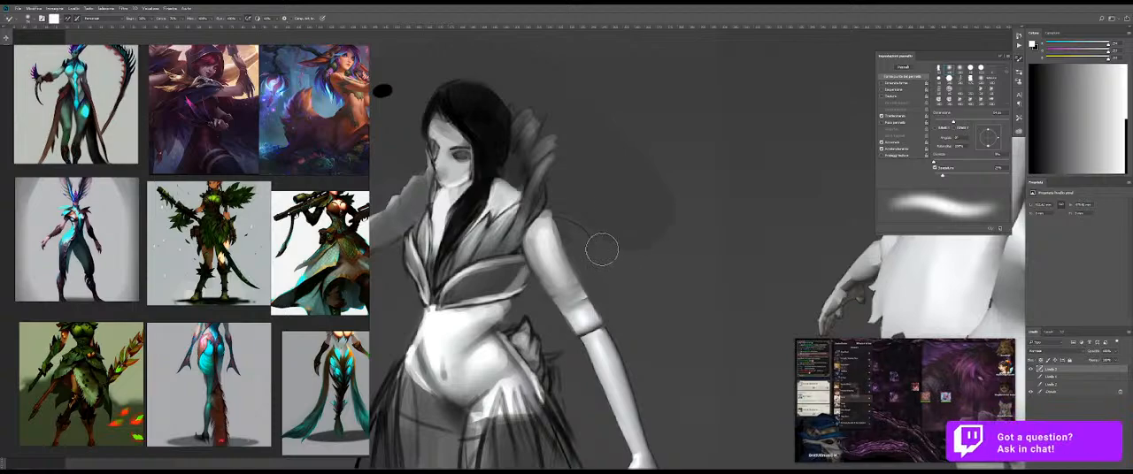
Step: Remove the dark band line crossing the arm at the elbow
mouse_move(631, 276)
left_mouse_down()
mouse_move(598, 279)
mouse_move(645, 284)
left_mouse_up()
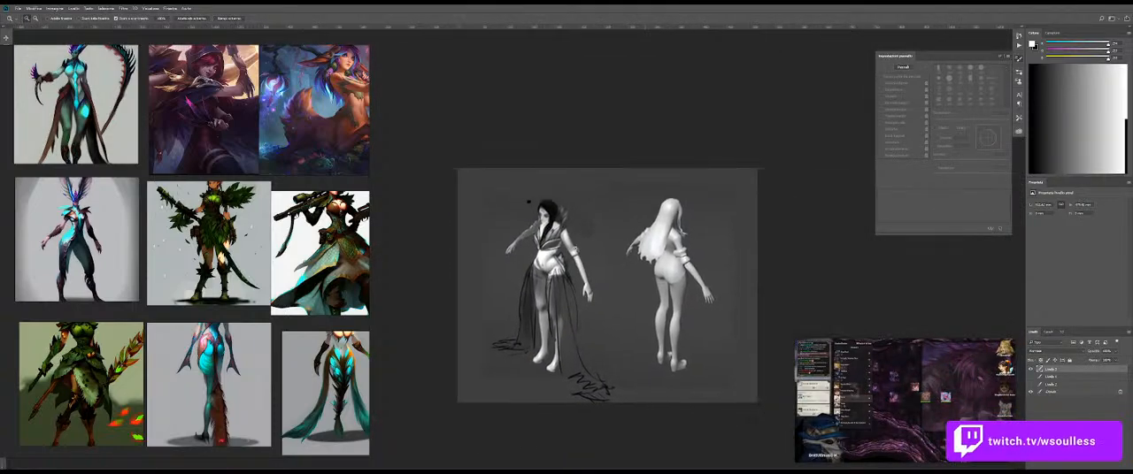
left_click(645, 284)
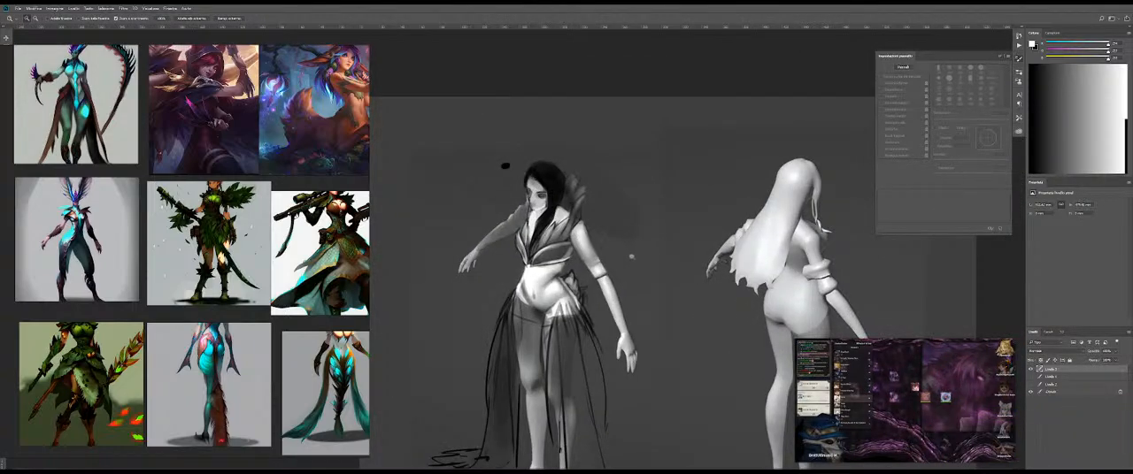
key("b")
key("e")
key("b")
key("z")
left_click(633, 272)
key("b")
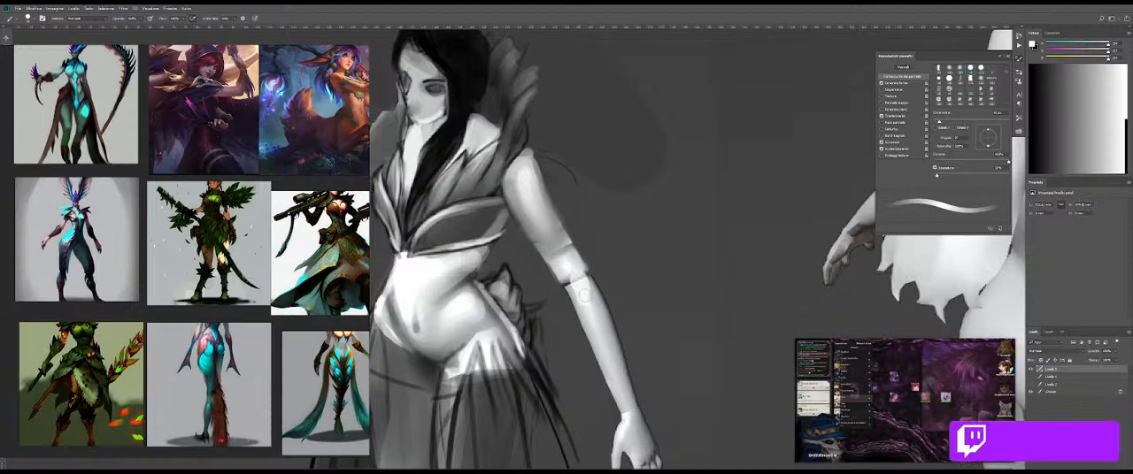
key("e")
mouse_move(578, 285)
left_mouse_down()
mouse_move(565, 285)
mouse_move(574, 276)
mouse_move(560, 251)
left_mouse_up()
Step: Paint the elbow in sampled grey with a resized brush to join the upper arm and forearm
key("b")
left_click(561, 278, "alt")
right_click(568, 265, "alt")
key("ctrl+z")
right_click(563, 258, "alt")
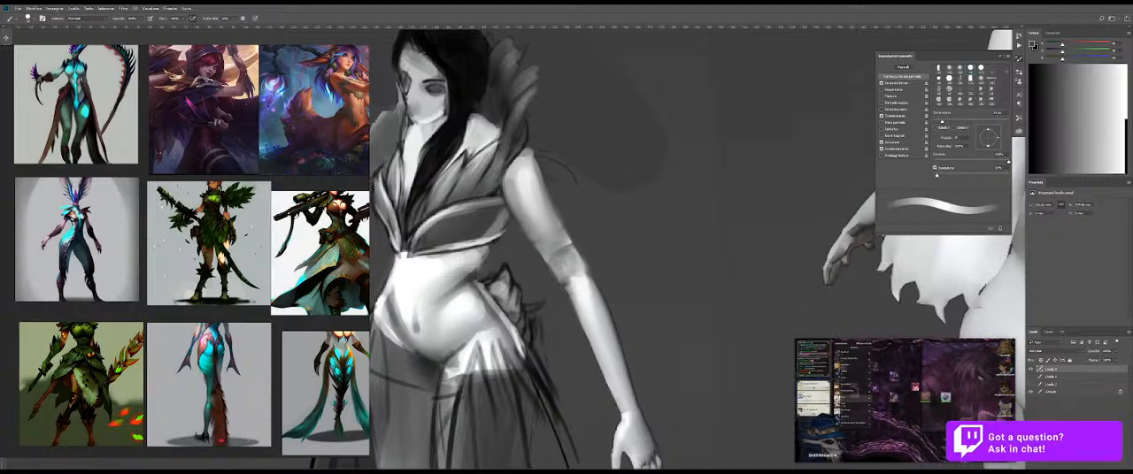
key("e")
key("b")
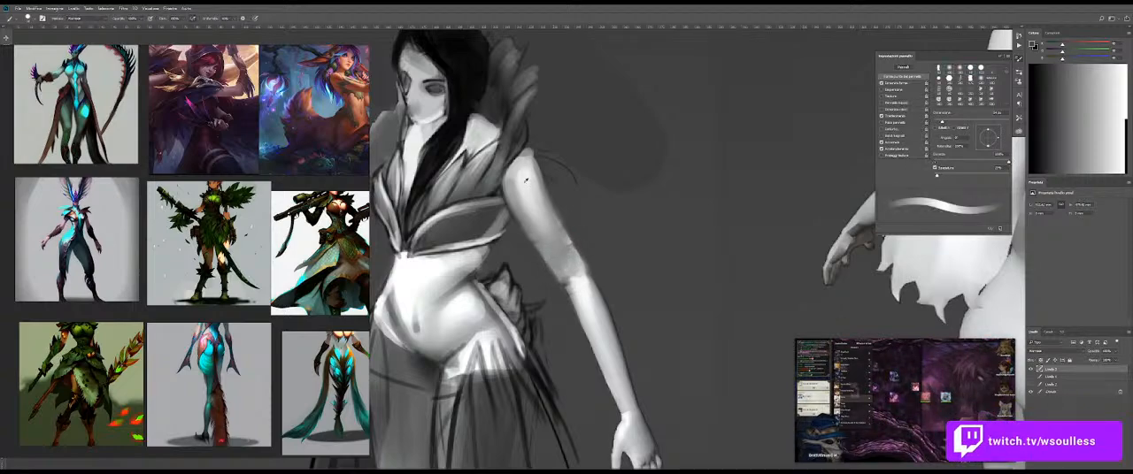
left_click(528, 180, "alt")
left_click_drag(526, 182, 555, 247)
key("ctrl+z")
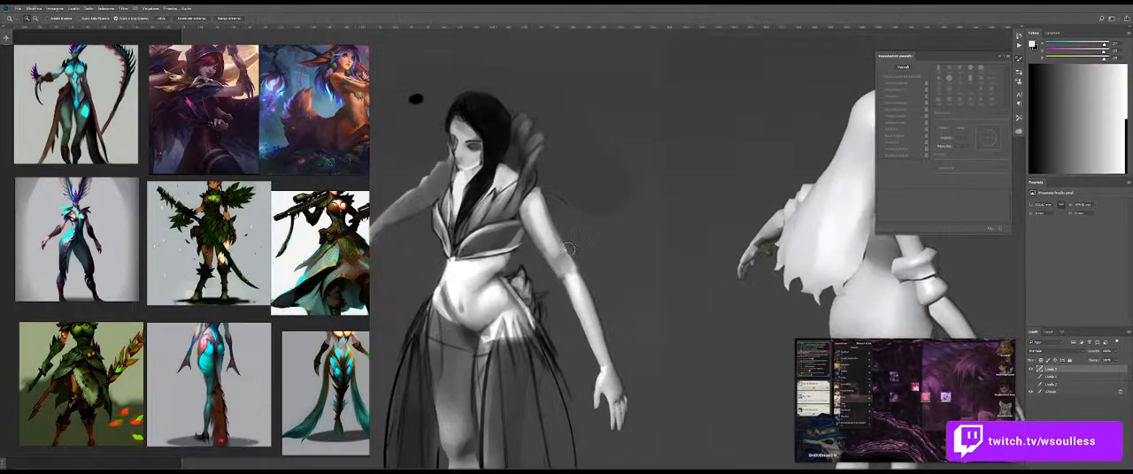
Step: Lighten the upper thigh just below the waist with light grey strokes and blend them into the hip
key("b")
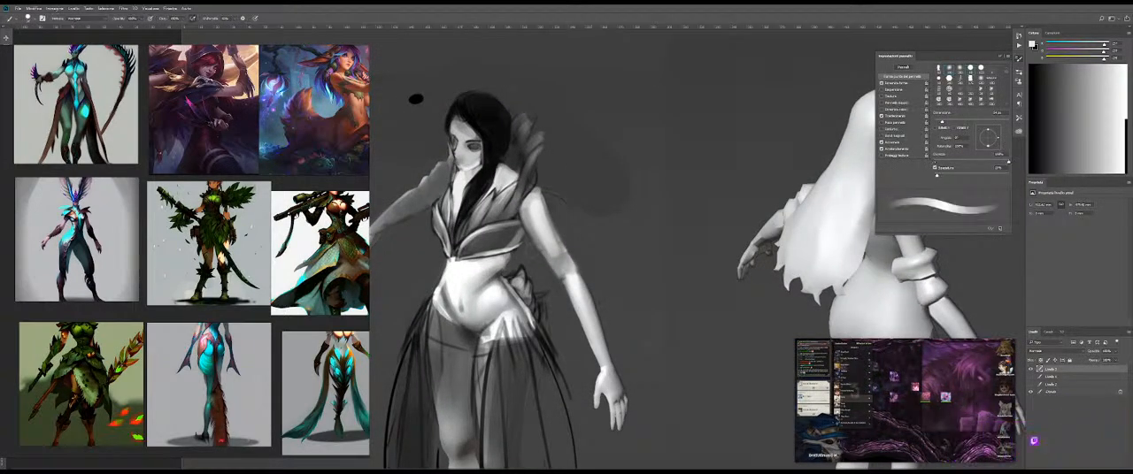
mouse_move(478, 292)
left_mouse_down()
mouse_move(527, 253)
mouse_move(493, 265)
mouse_move(529, 356)
mouse_move(499, 296)
mouse_move(501, 340)
mouse_move(524, 346)
left_mouse_up()
key("z")
left_click(492, 237)
key("shift+b")
key("b")
left_click(556, 293, "alt")
key("ctrl+z")
left_click_drag(512, 313, 529, 336)
key("ctrl+z")
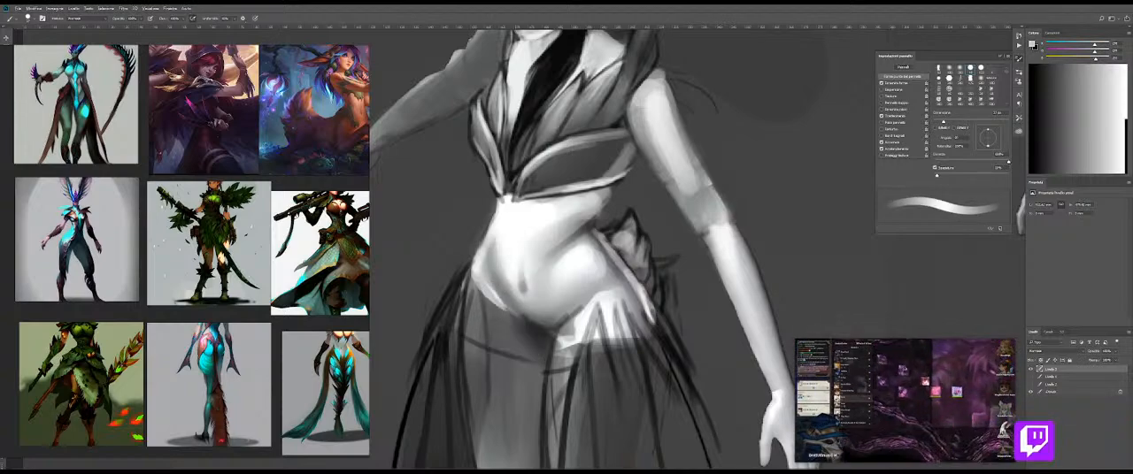
mouse_move(489, 309)
left_mouse_down()
mouse_move(536, 352)
mouse_move(504, 356)
mouse_move(538, 348)
left_mouse_up()
key("shift+b")
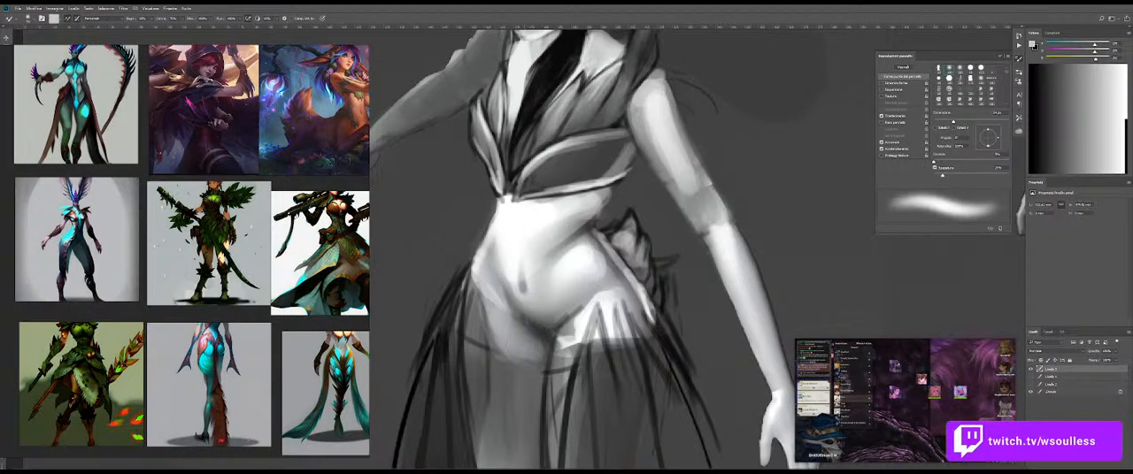
left_click_drag(591, 290, 565, 212)
Step: Paint a white swatch dot beside the black dot near the figure's head
mouse_move(498, 153)
left_mouse_down()
mouse_move(603, 160)
mouse_move(543, 151)
left_mouse_up()
key("shift+b")
left_click(546, 156, "alt")
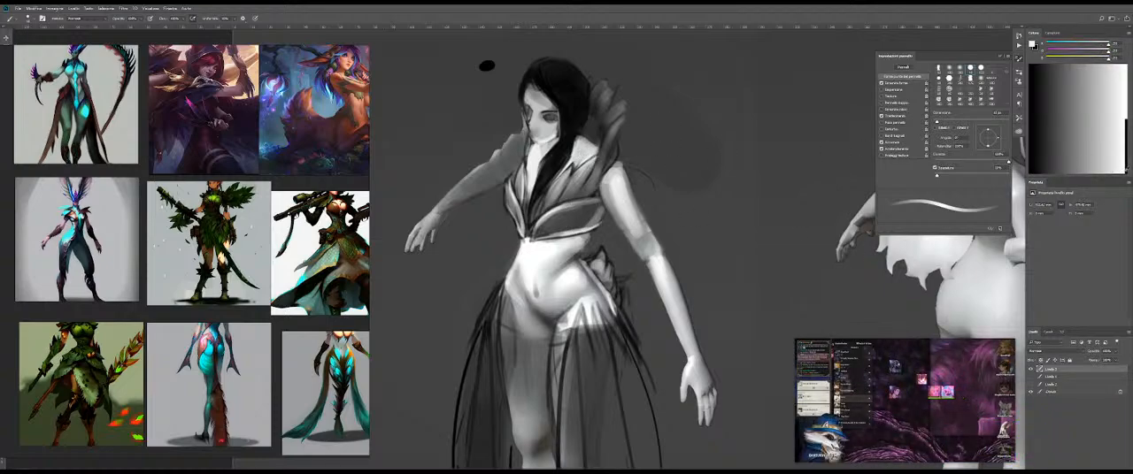
left_click_drag(484, 78, 478, 81)
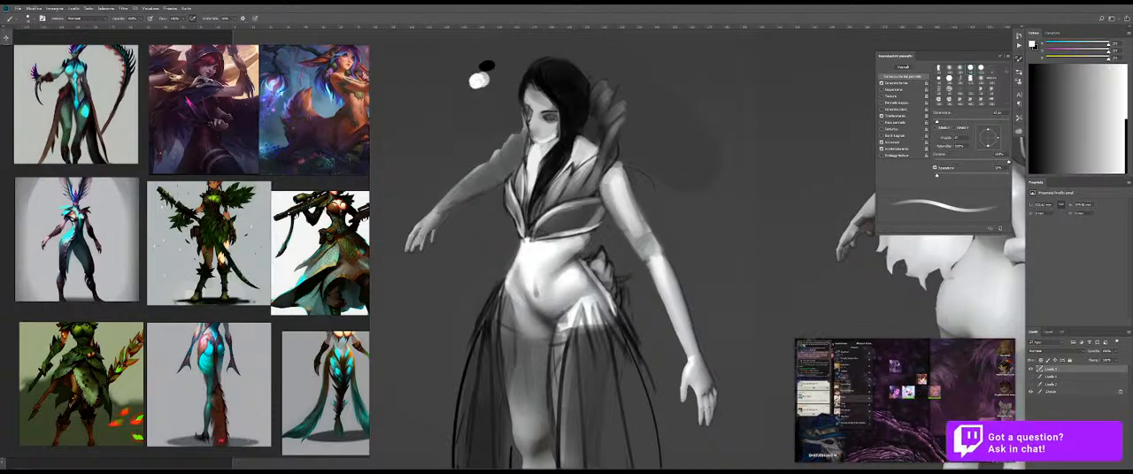
Step: Add a small white highlight to the bare skin between hair and collar at the shoulder, and blend it
left_click_drag(563, 171, 618, 168)
left_click_drag(613, 124, 578, 157)
key("ctrl+z")
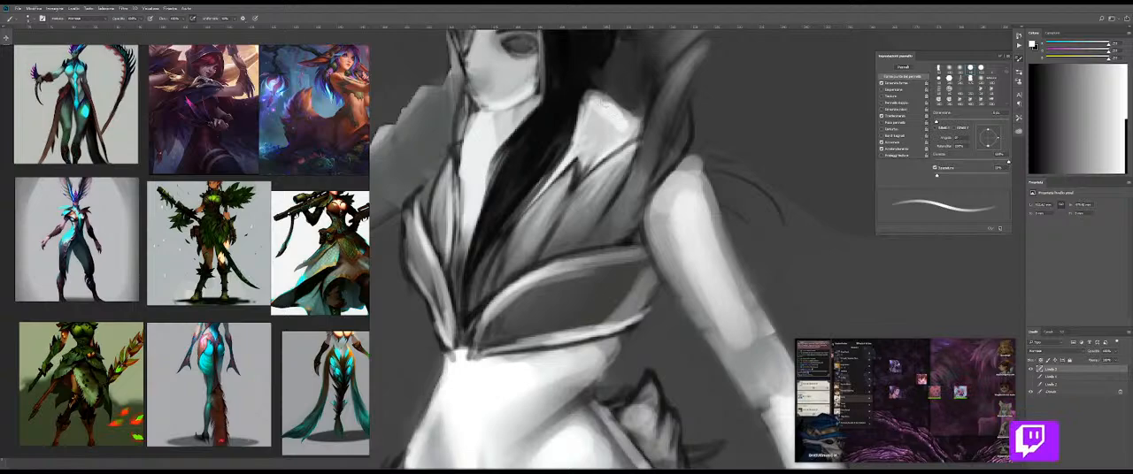
left_click_drag(606, 106, 629, 127)
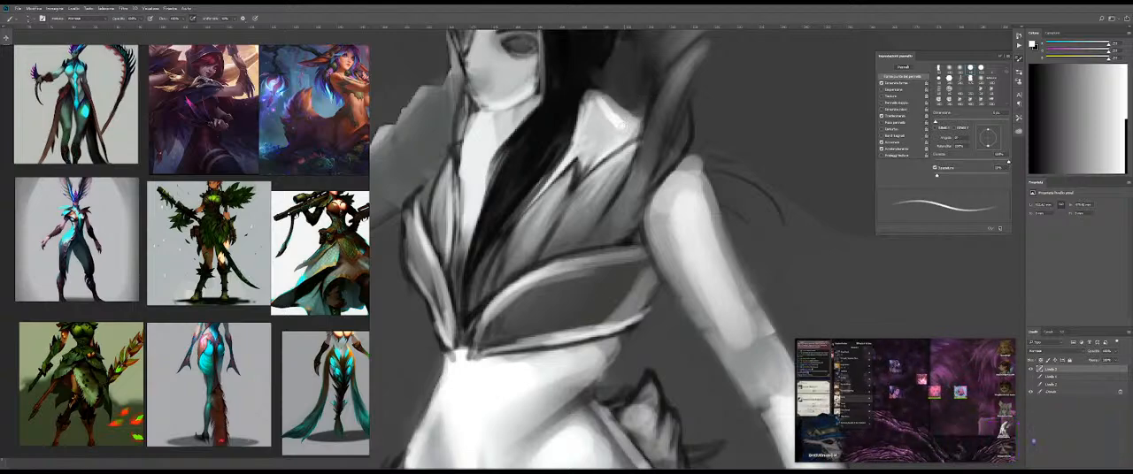
key("shift+b")
left_click_drag(607, 125, 534, 140)
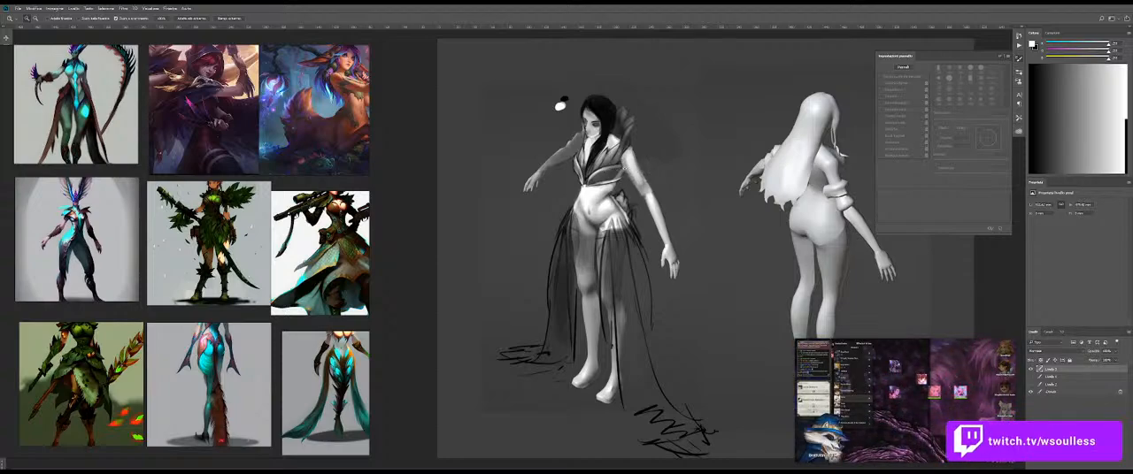
Step: Shift the reference board to bring the full fox-woman illustration and the written character brief into view
scroll(648, 214, "down", 2)
scroll(644, 211, "up", 2)
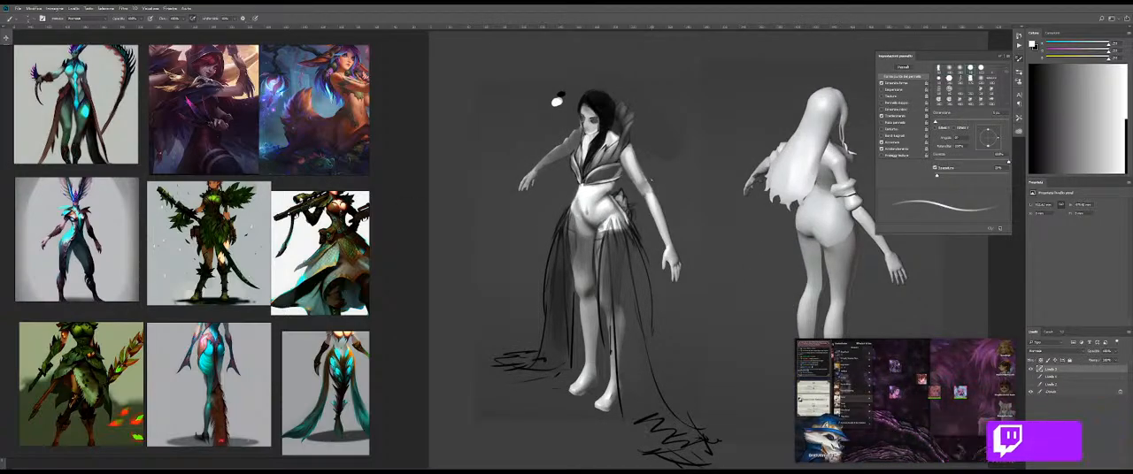
left_click_drag(362, 135, 318, 156)
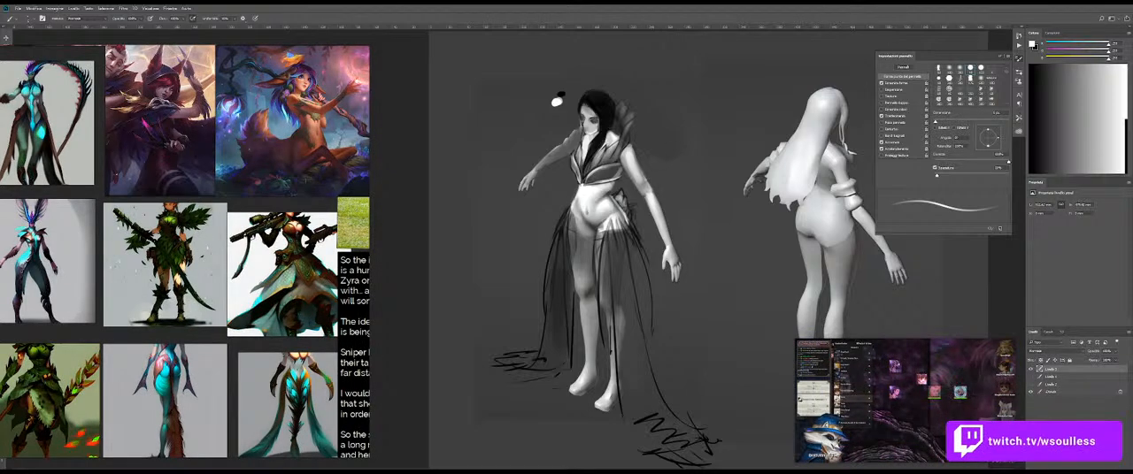
key("ctrl+z")
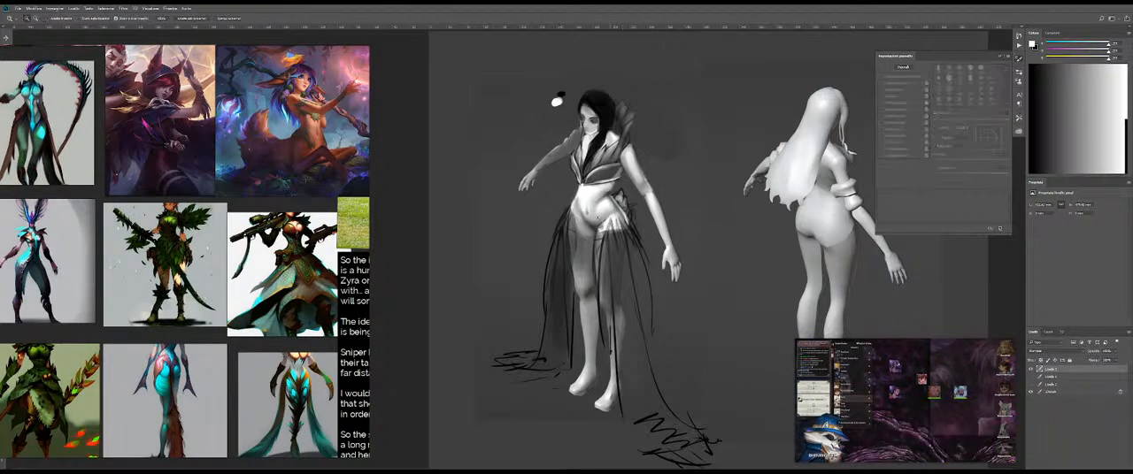
Step: Paint the front thigh in dark grey from below the hip down to the knee like a stocking
left_click(598, 217, "ctrl")
left_click(598, 218, "ctrl")
left_click_drag(598, 217, 582, 269)
left_click(589, 97, "alt")
mouse_move(523, 295)
left_mouse_down()
mouse_move(534, 298)
mouse_move(512, 244)
left_mouse_up()
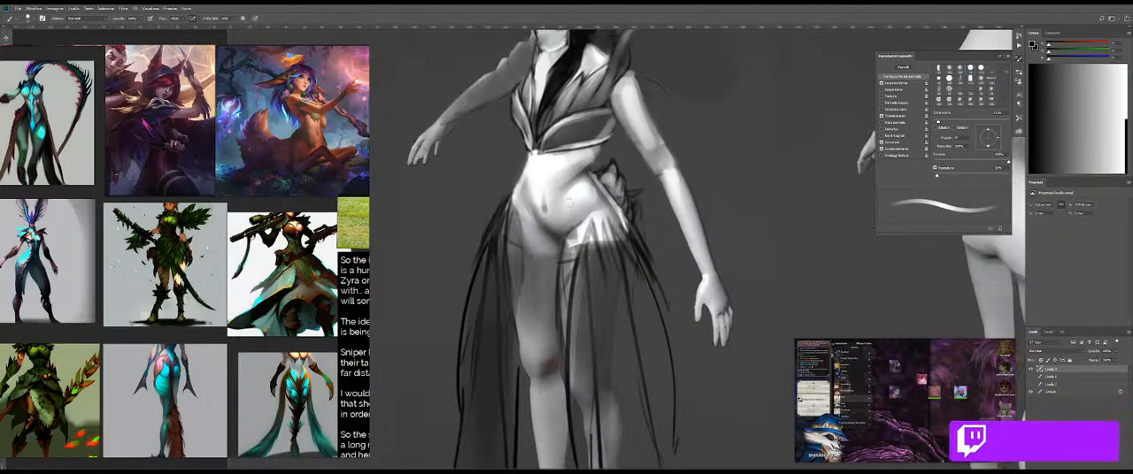
left_click(522, 276, "alt")
mouse_move(522, 276)
left_mouse_down()
mouse_move(535, 277)
mouse_move(531, 372)
mouse_move(535, 350)
left_mouse_up()
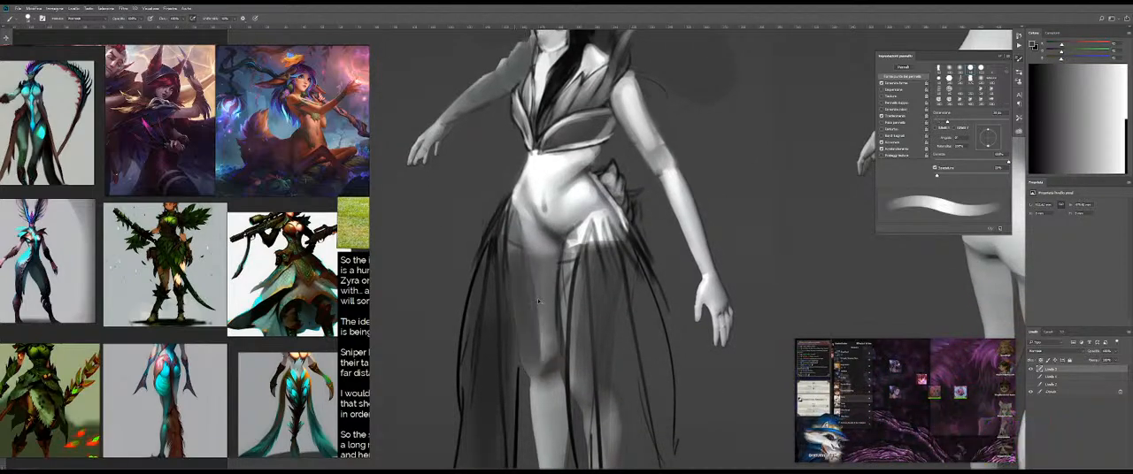
left_click_drag(524, 305, 529, 354)
mouse_move(517, 272)
left_mouse_down()
mouse_move(529, 339)
mouse_move(538, 337)
left_mouse_up()
mouse_move(537, 304)
left_mouse_down()
mouse_move(551, 274)
mouse_move(538, 350)
left_mouse_up()
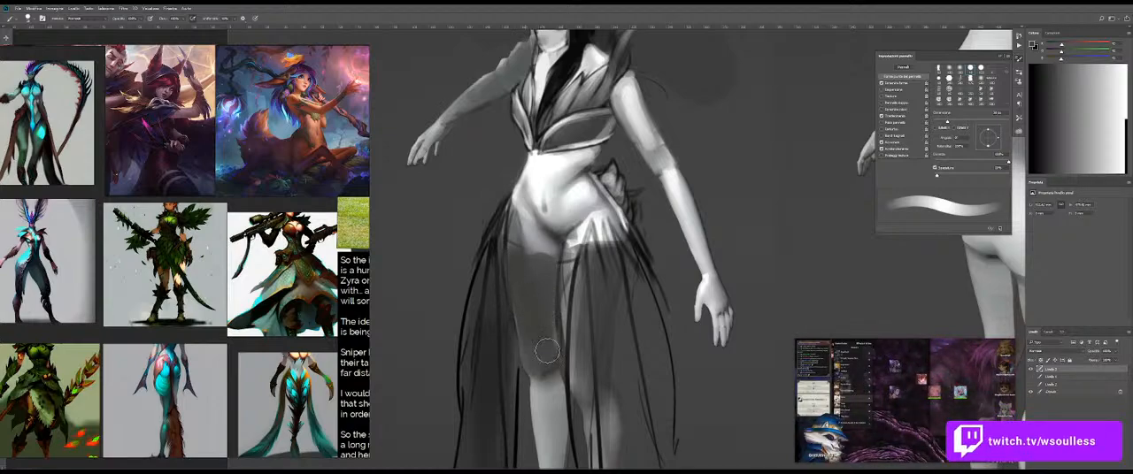
Step: Try to extend the dark grey tone along the inner thigh and down the shin
left_click_drag(568, 263, 567, 330)
key("ctrl+z")
mouse_move(569, 281)
left_mouse_down()
mouse_move(566, 340)
mouse_move(571, 248)
left_mouse_up()
mouse_move(544, 299)
left_mouse_down()
mouse_move(555, 299)
mouse_move(562, 385)
left_mouse_up()
mouse_move(560, 345)
left_mouse_down()
mouse_move(551, 292)
mouse_move(567, 414)
left_mouse_up()
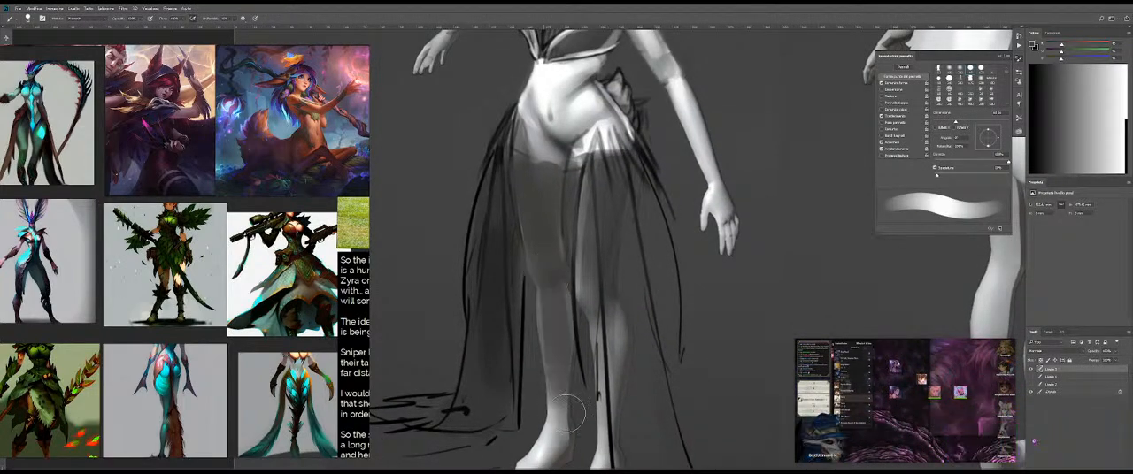
key("ctrl+z")
Step: Darken the stocking around the knee with black strokes and soften them with the blending brush
left_click(644, 153, "alt")
mouse_move(549, 237)
left_mouse_down()
mouse_move(535, 243)
mouse_move(541, 291)
left_mouse_up()
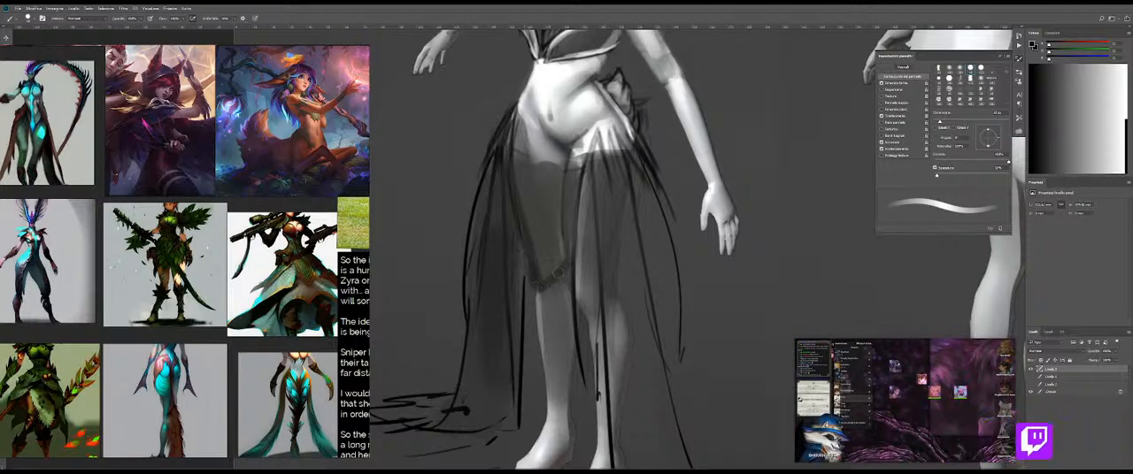
key("shift+b")
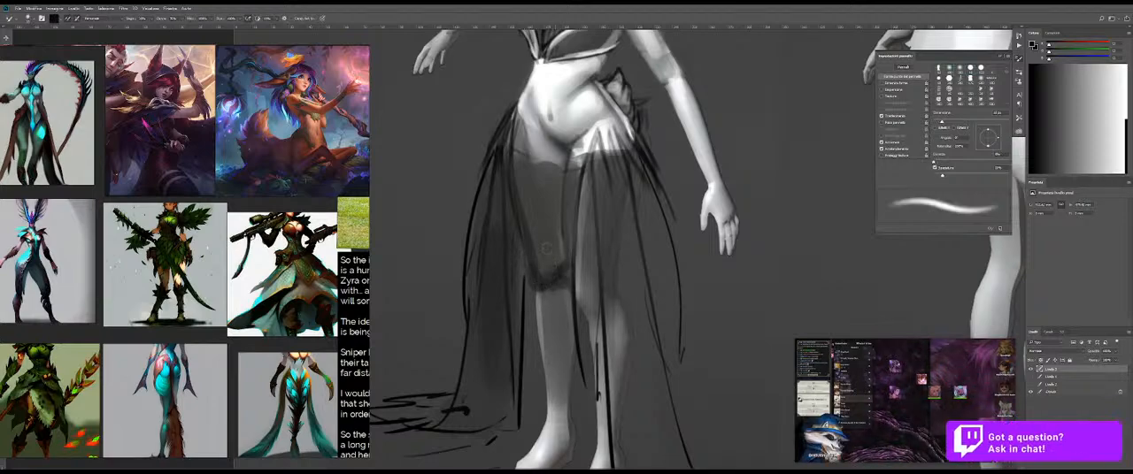
key("bracketright")
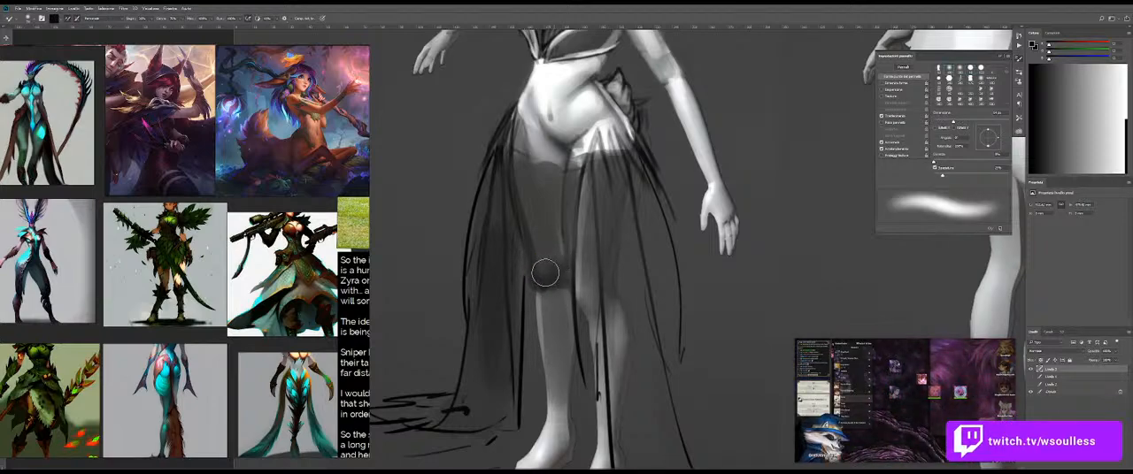
key("shift+b")
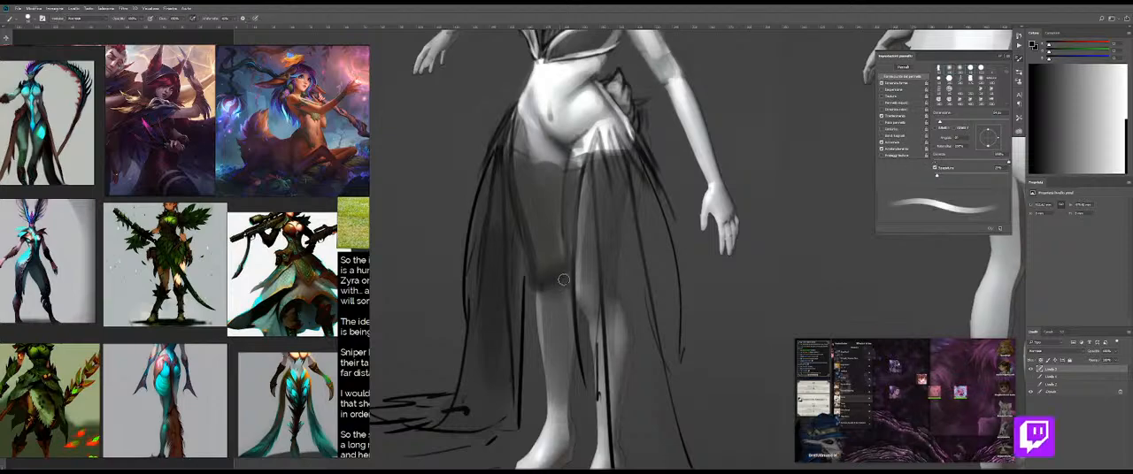
Step: Compare the painting with its layer hidden, and add a blended black accent at the inner knee
left_click(1029, 371)
left_click(1029, 371)
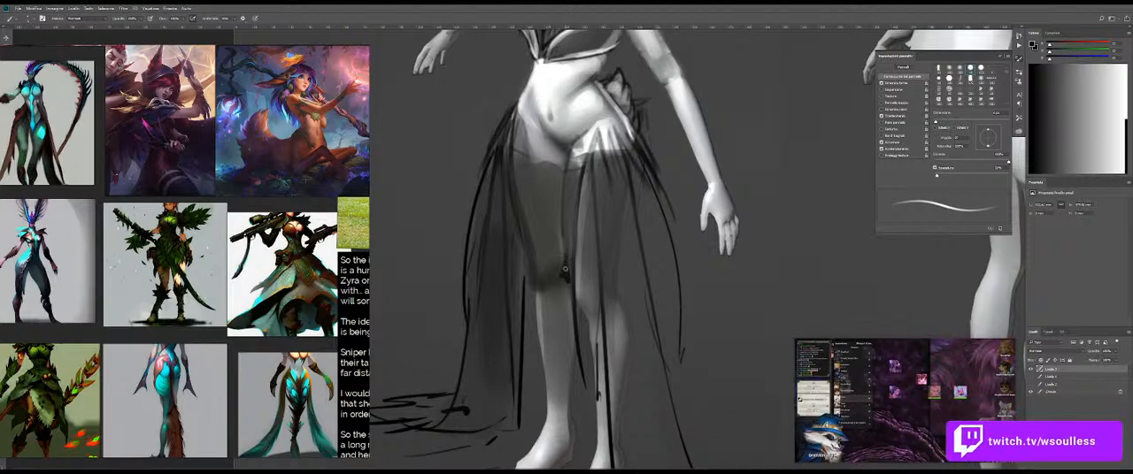
key("shift+b")
mouse_move(559, 291)
left_mouse_down()
mouse_move(500, 310)
mouse_move(582, 303)
mouse_move(567, 323)
left_mouse_up()
key("ctrl+space")
key("shift+b")
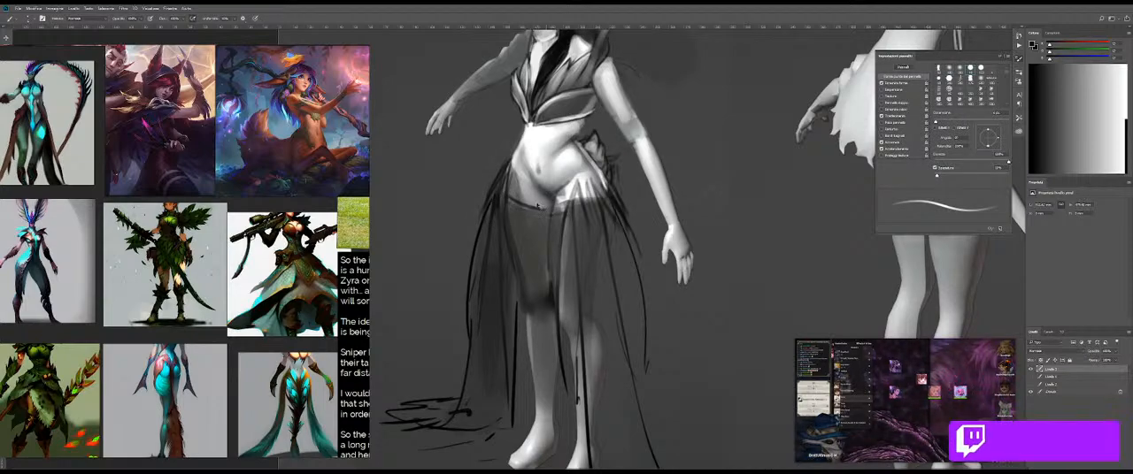
Step: Undo the dark line across the upper thigh
key("ctrl+space")
left_click_drag(545, 210, 535, 197)
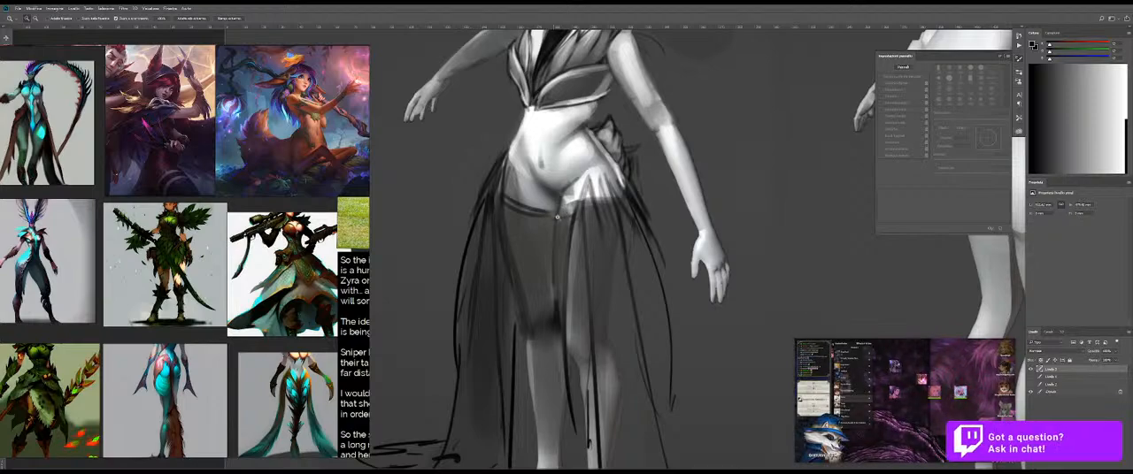
key("ctrl+alt+z")
key("ctrl+alt+z")
left_click_drag(511, 200, 524, 197)
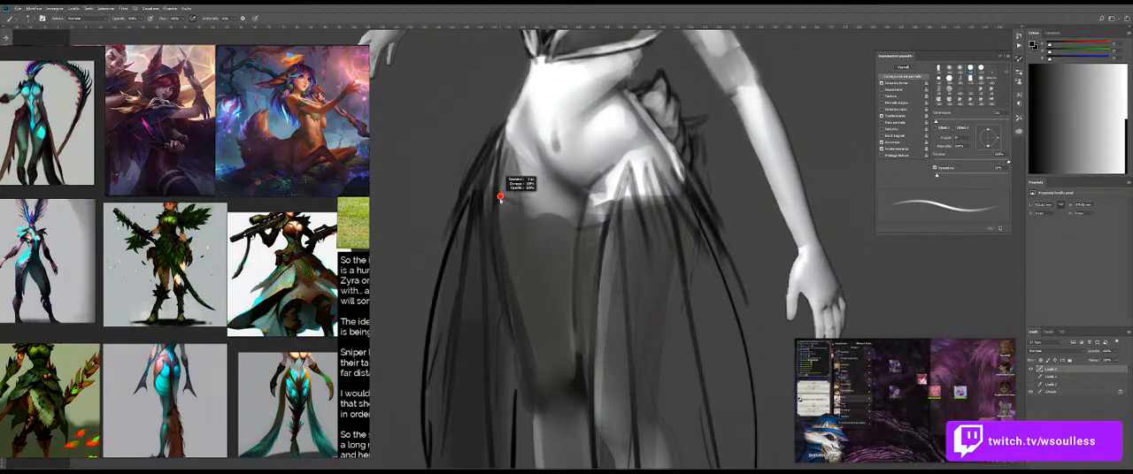
Step: Try a curved dark edge line across the top of the stocking in different stroke thicknesses
left_click_drag(500, 193, 583, 222)
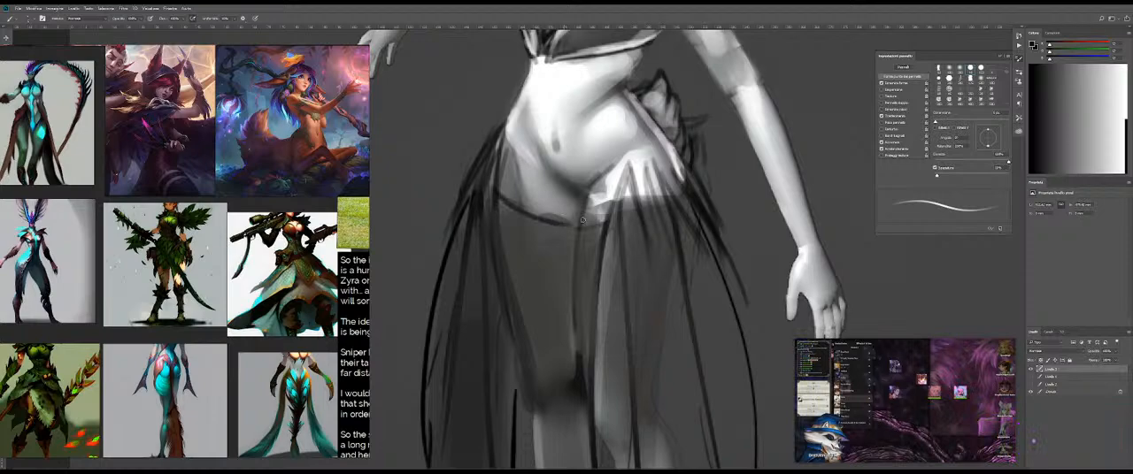
right_click(508, 202, "alt")
left_click_drag(508, 204, 558, 219)
key("ctrl+z")
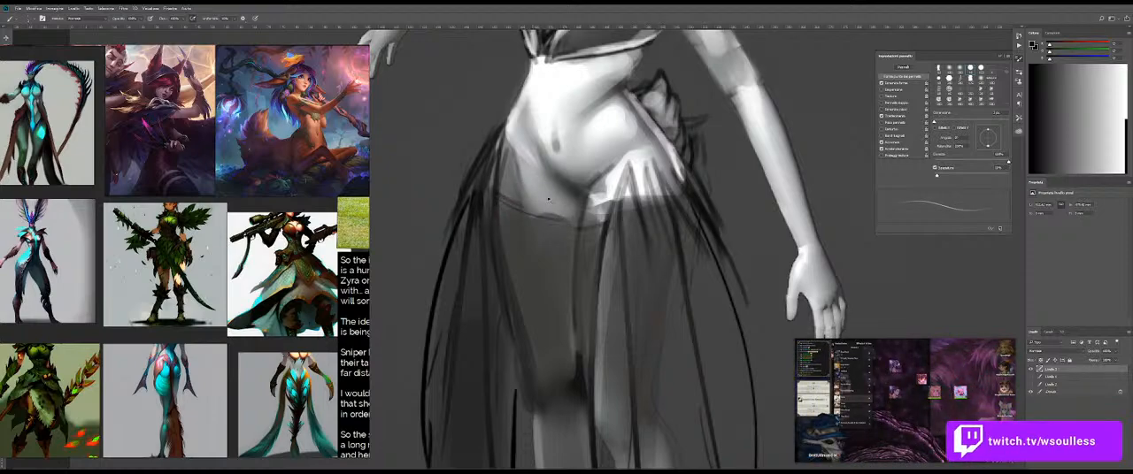
key("ctrl+z")
Step: Adjust the brush and draw a bold black curved line along the stocking's upper edge
right_click(548, 201)
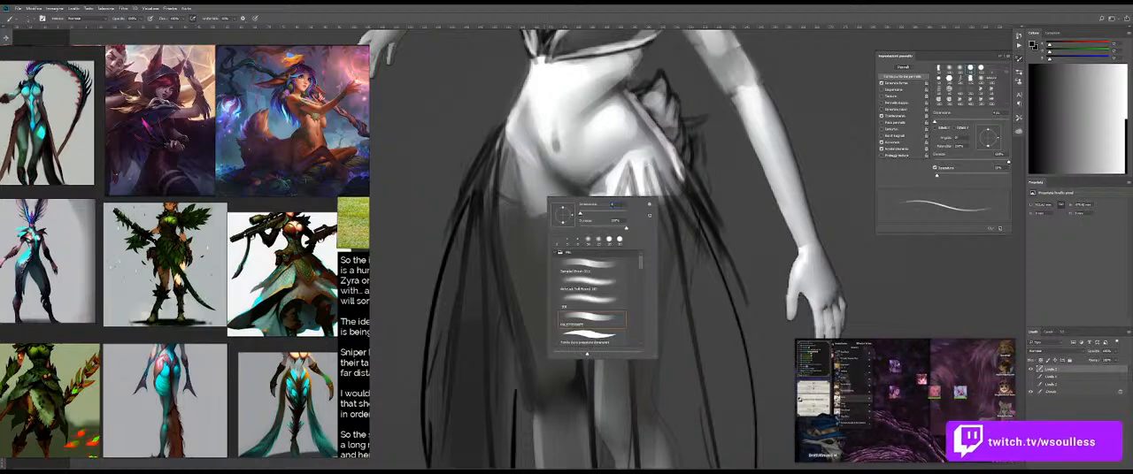
key("Return")
key("ctrl+z")
left_click_drag(497, 195, 599, 226)
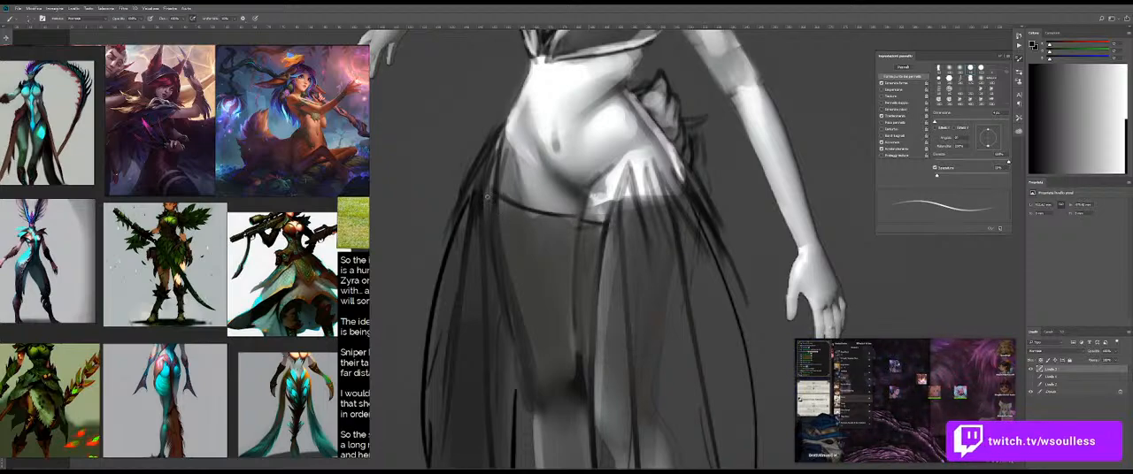
Step: Paint a white highlight along the stocking's dark upper edge to form a trim band
key("x")
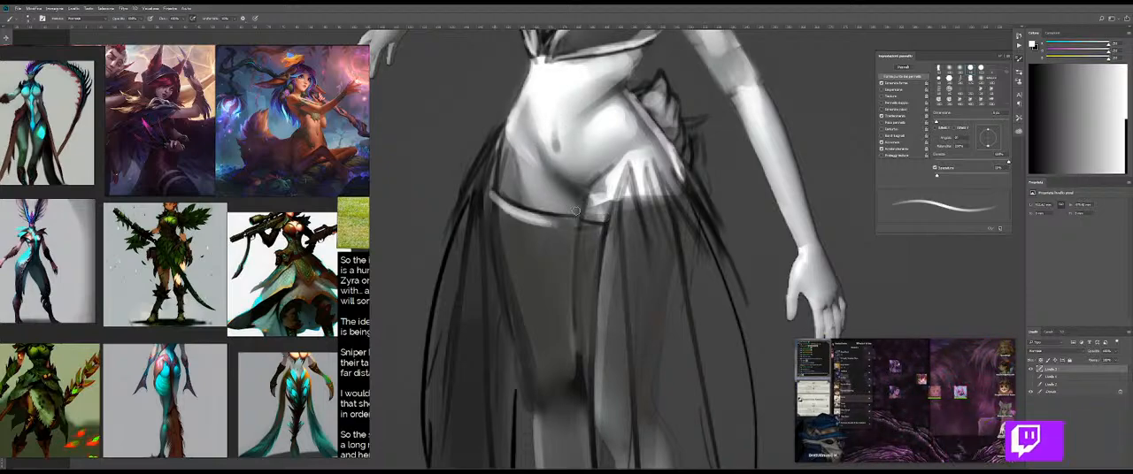
mouse_move(489, 195)
left_mouse_down()
mouse_move(584, 221)
mouse_move(566, 215)
left_mouse_up()
key("ctrl+space")
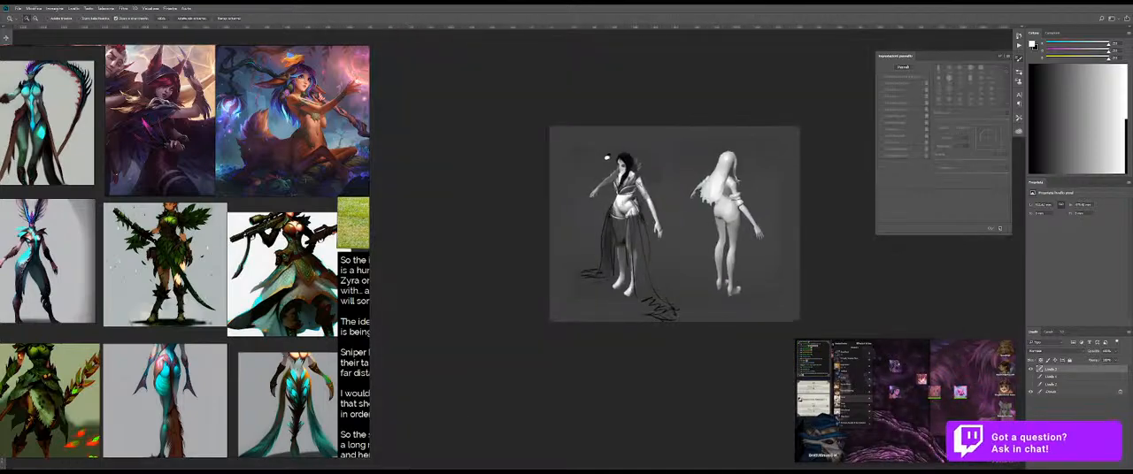
left_click_drag(607, 157, 665, 177)
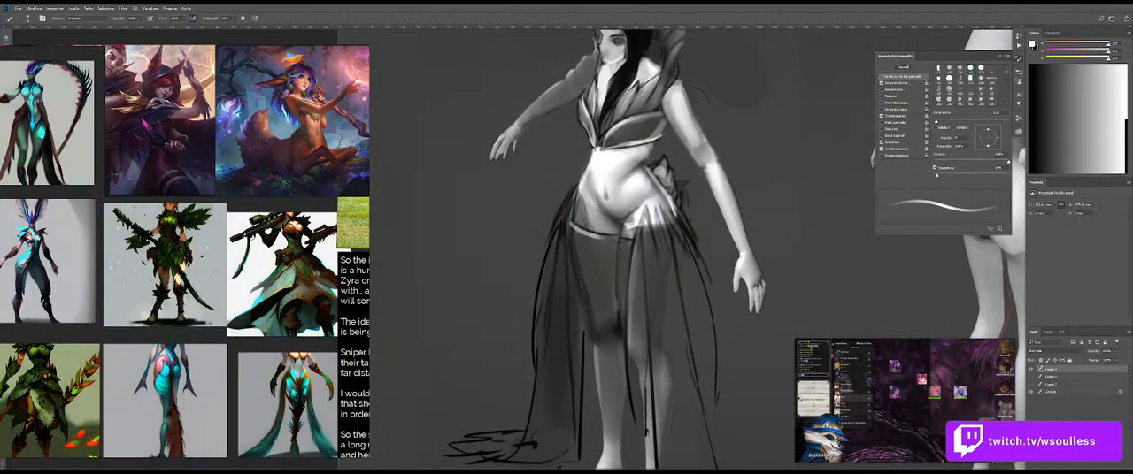
left_click_drag(587, 233, 620, 238)
key("ctrl+space")
mouse_move(691, 281)
left_mouse_down()
mouse_move(675, 230)
mouse_move(616, 203)
mouse_move(646, 204)
left_mouse_up()
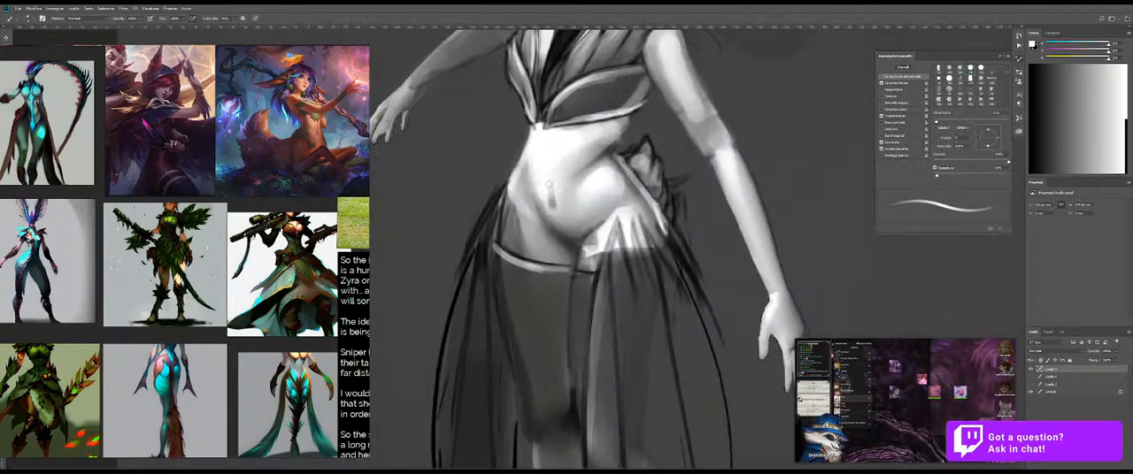
Step: Refine the bare abdomen's shading with small light and dark strokes around the navel, lower belly and hip crease
left_click_drag(538, 196, 533, 195)
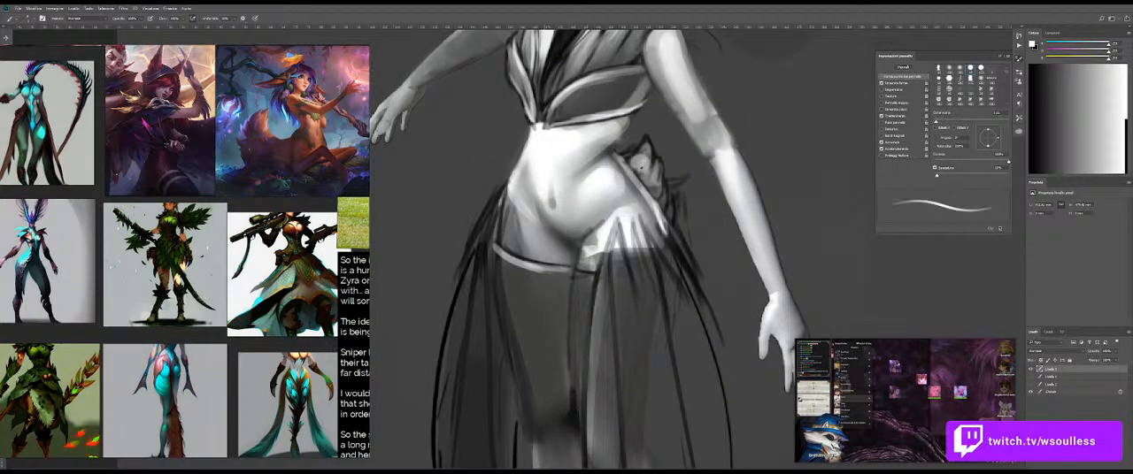
left_click(651, 161, "alt")
left_click_drag(581, 204, 588, 204)
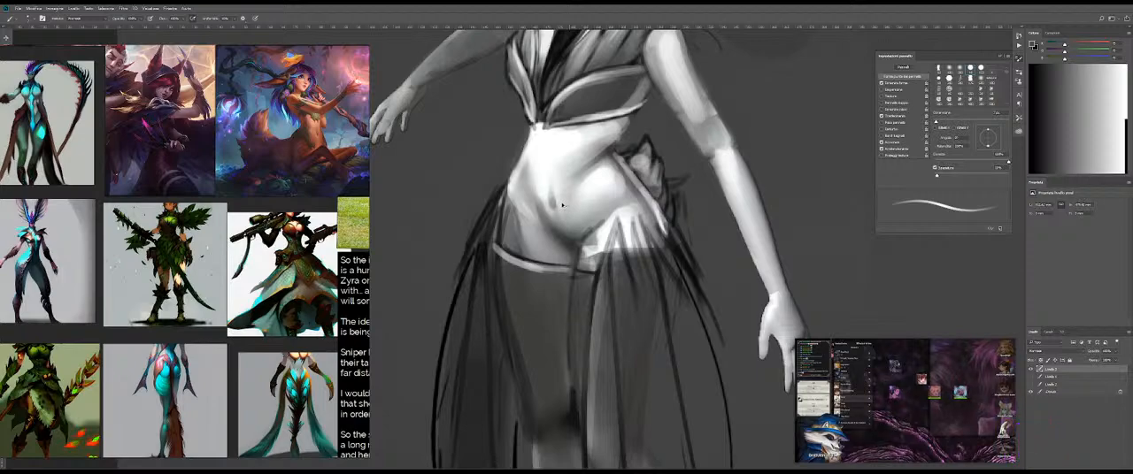
left_click_drag(573, 205, 573, 205)
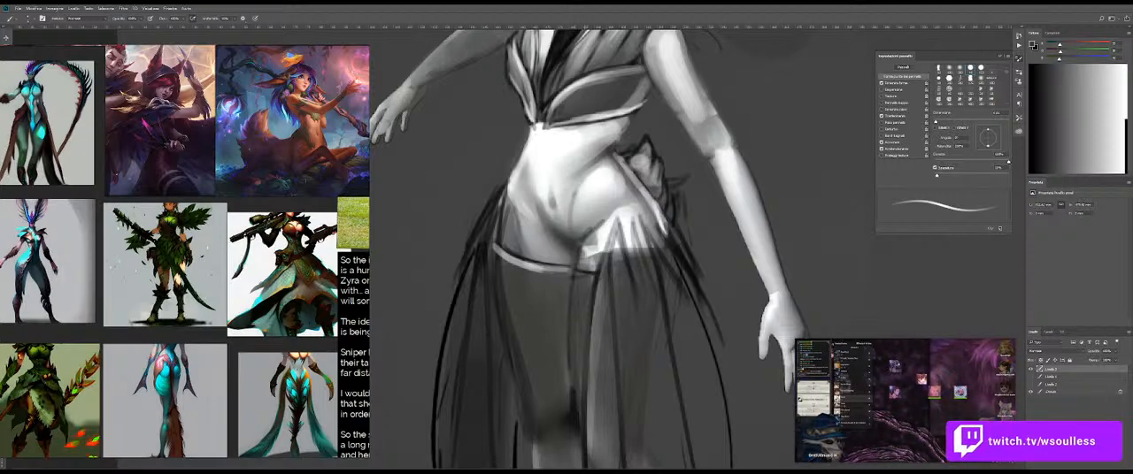
left_click_drag(580, 183, 574, 223)
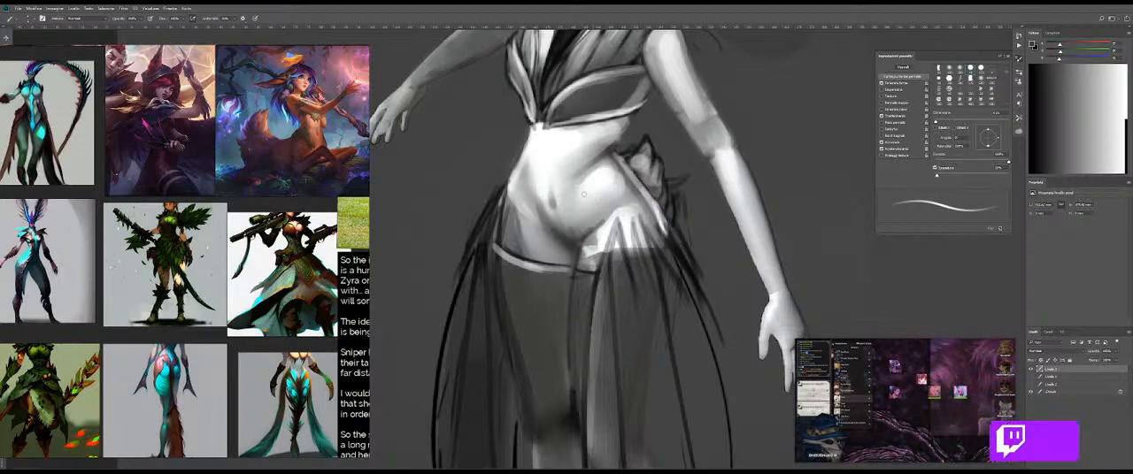
left_click_drag(579, 193, 577, 192)
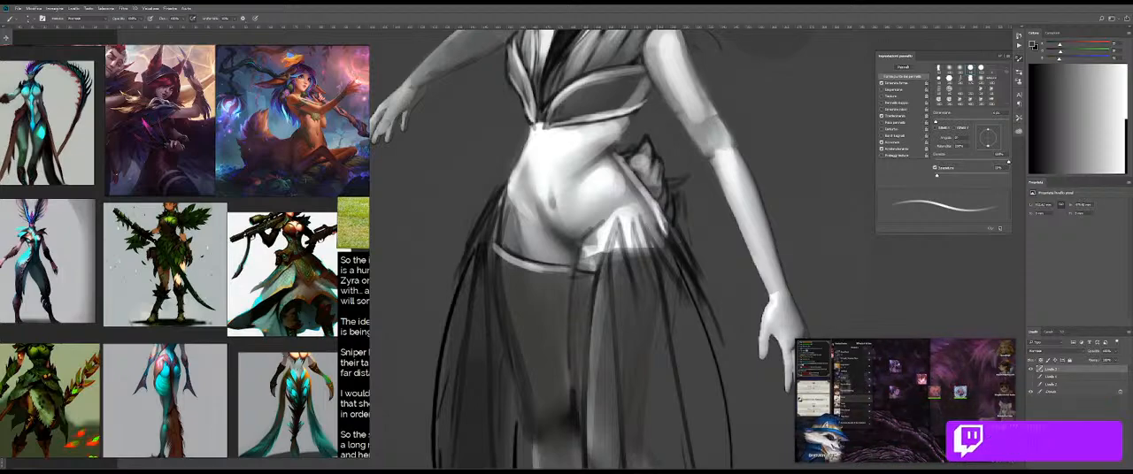
left_click_drag(634, 180, 640, 179)
left_click_drag(575, 143, 572, 139)
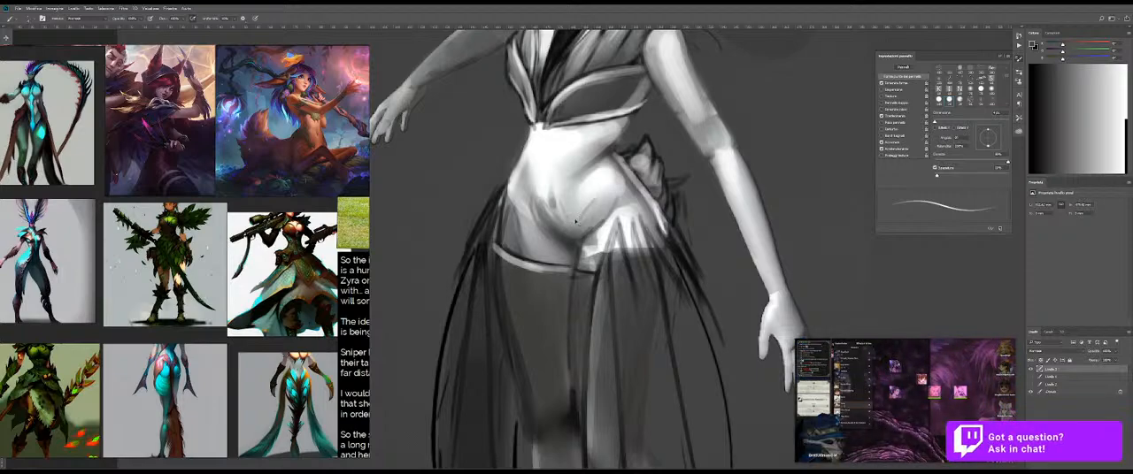
mouse_move(615, 193)
left_mouse_down()
mouse_move(562, 195)
mouse_move(577, 232)
mouse_move(614, 217)
left_mouse_up()
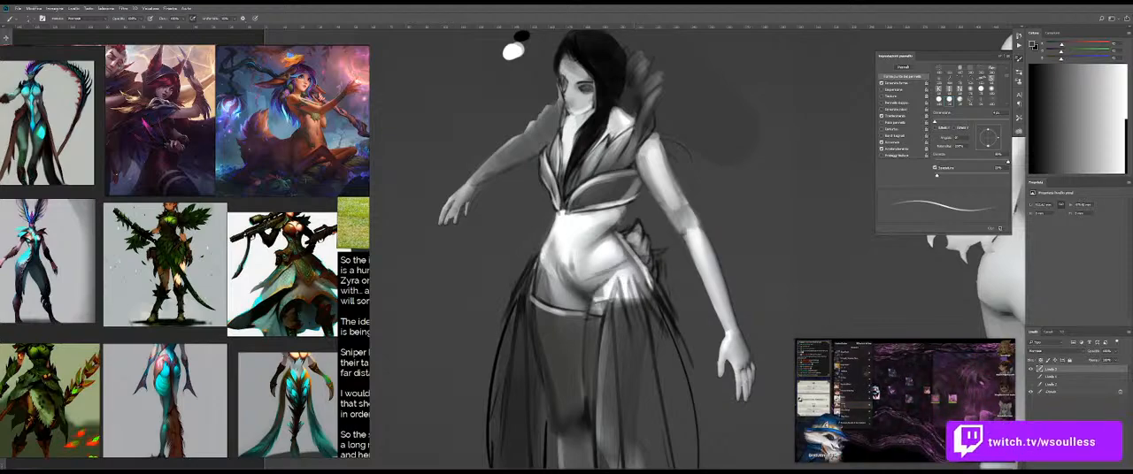
Step: Draw a dark V-shaped waistline curving from both hips down to the lower belly, redoing the stroke that misses
left_click_drag(612, 271, 585, 279)
left_click_drag(543, 250, 579, 269)
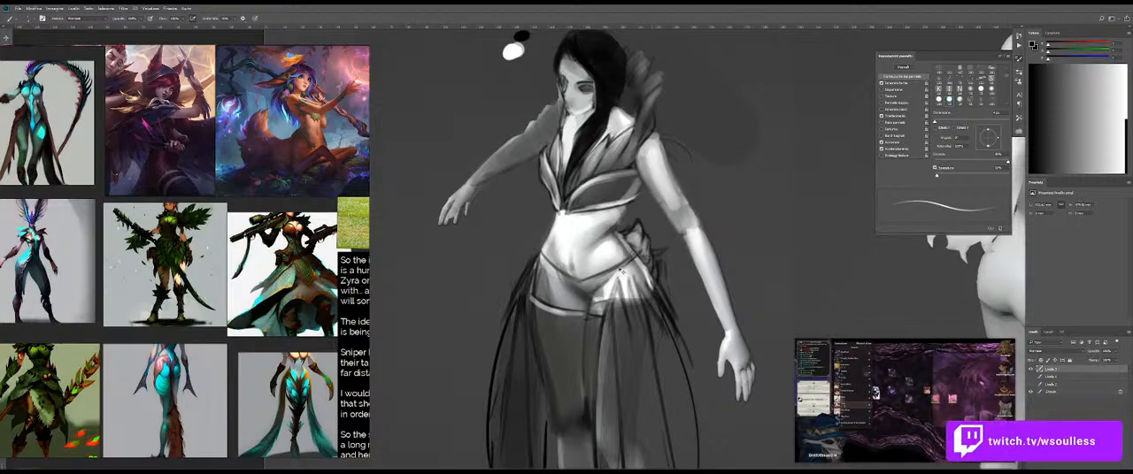
left_click_drag(635, 251, 600, 274)
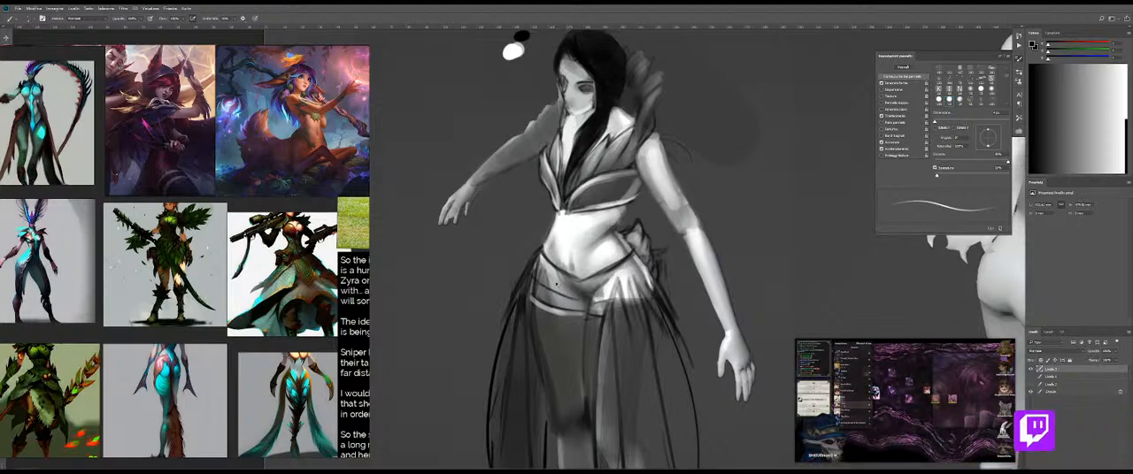
key("ctrl+z")
mouse_move(541, 254)
left_mouse_down()
mouse_move(534, 283)
mouse_move(582, 307)
mouse_move(607, 302)
mouse_move(614, 277)
mouse_move(591, 295)
left_mouse_up()
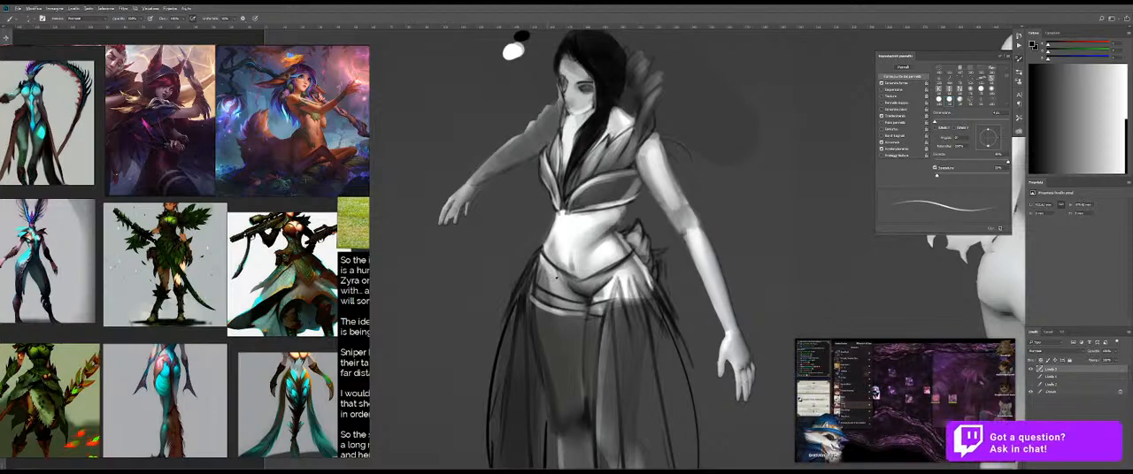
Step: Cover the skin between the waistline and the stocking trim with mid-grey, blending the tone across both hips
scroll(546, 278, "up", 5)
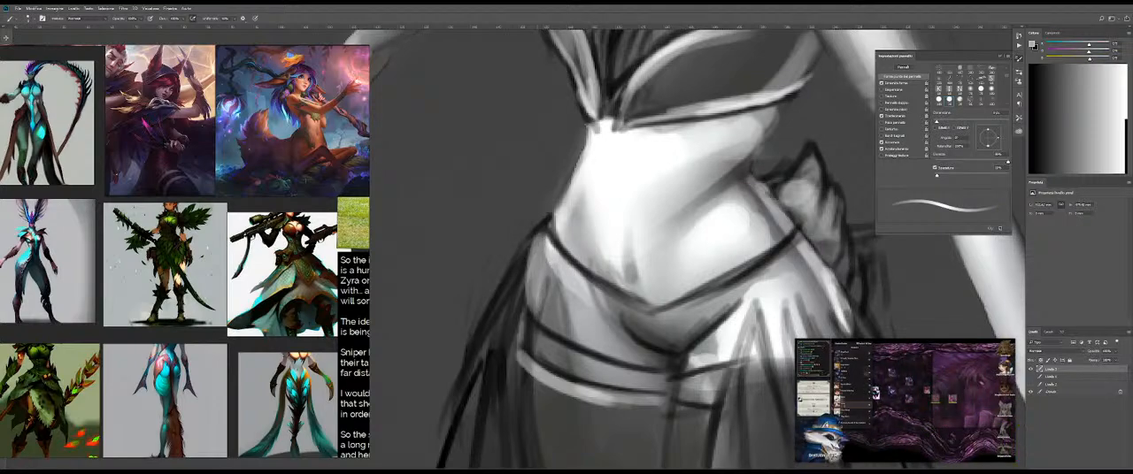
key("shift+b")
left_click_drag(564, 298, 544, 299)
scroll(591, 302, "down", 3)
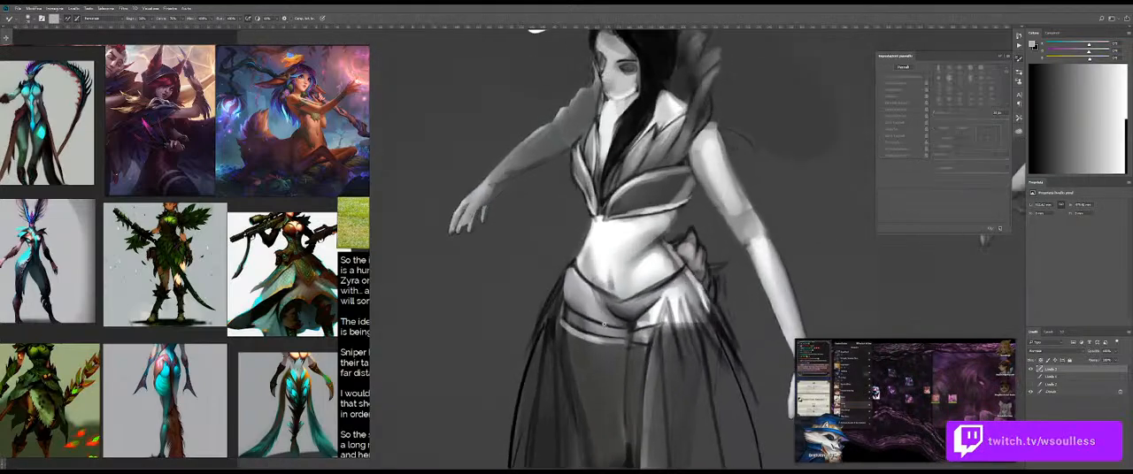
key("shift+b")
left_click(575, 285, "alt")
mouse_move(575, 286)
left_mouse_down()
mouse_move(575, 307)
mouse_move(573, 295)
mouse_move(603, 308)
left_mouse_up()
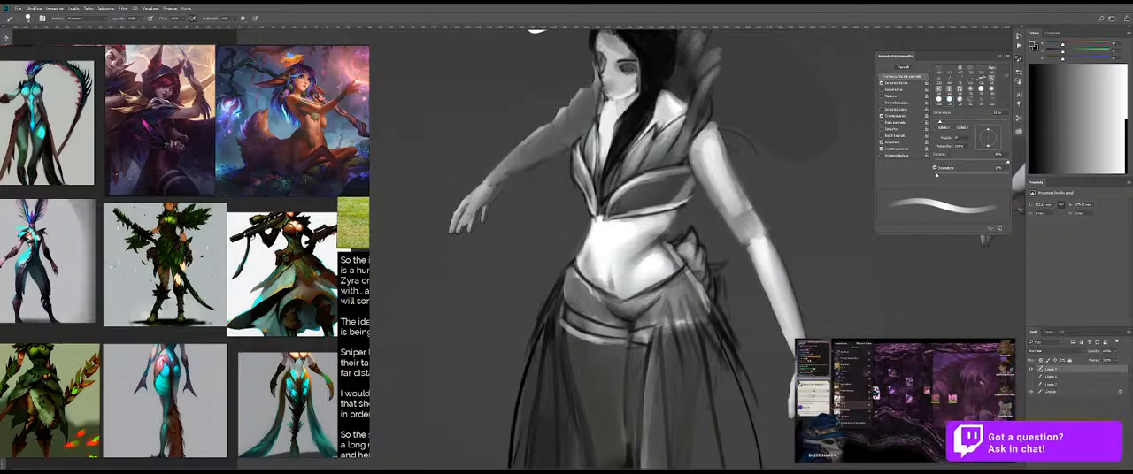
left_click_drag(660, 298, 637, 320)
Step: Darken the centre of the grey hip area below the waistline and blend the shading
key("shift+b")
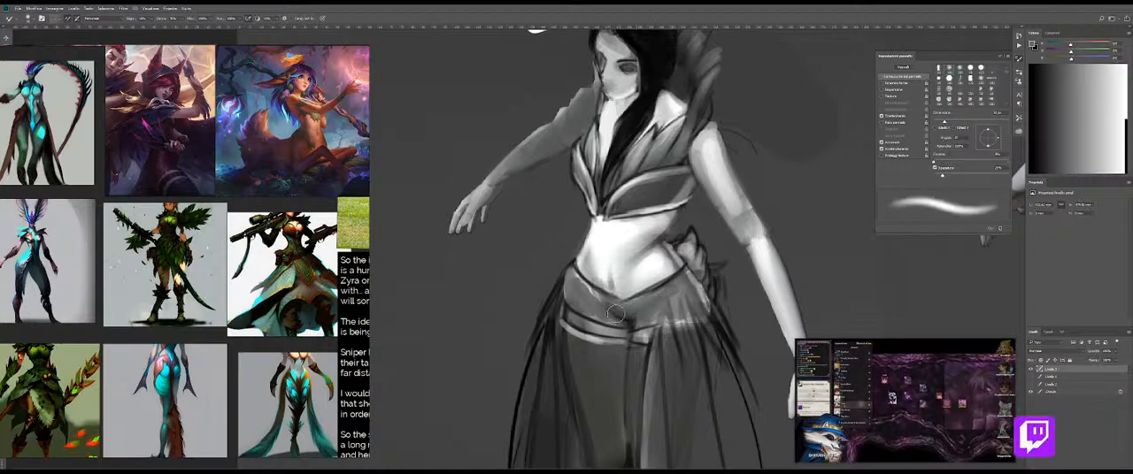
key("shift+b")
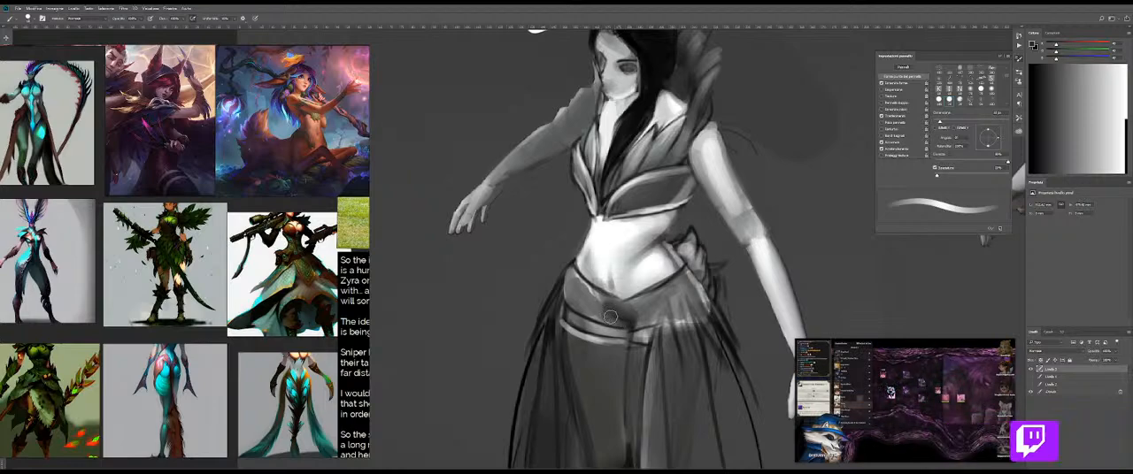
key("e")
mouse_move(641, 312)
left_mouse_down()
mouse_move(606, 314)
mouse_move(573, 289)
mouse_move(586, 289)
mouse_move(588, 305)
left_mouse_up()
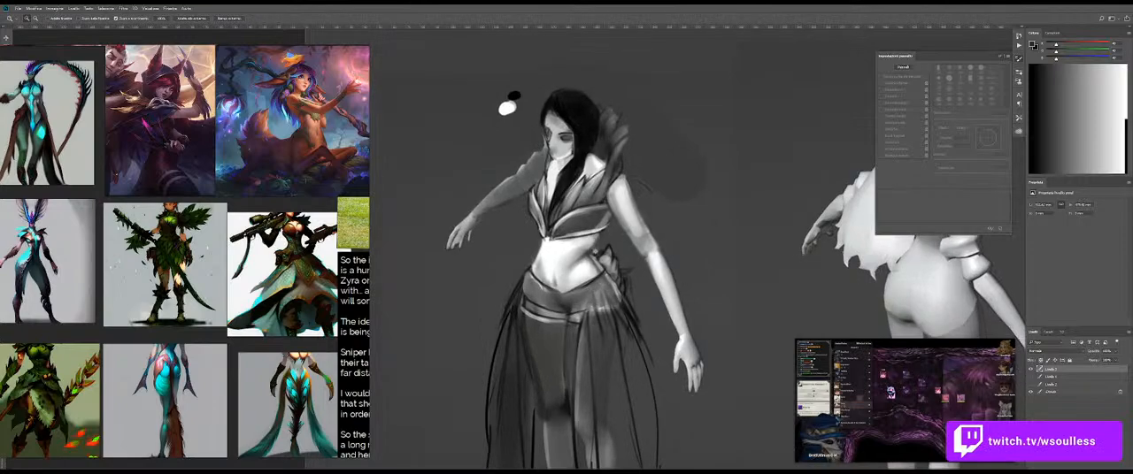
Step: Outline a wide belt with a thin black brush, drawing its curved lower edge and flared points at both hips
key("b")
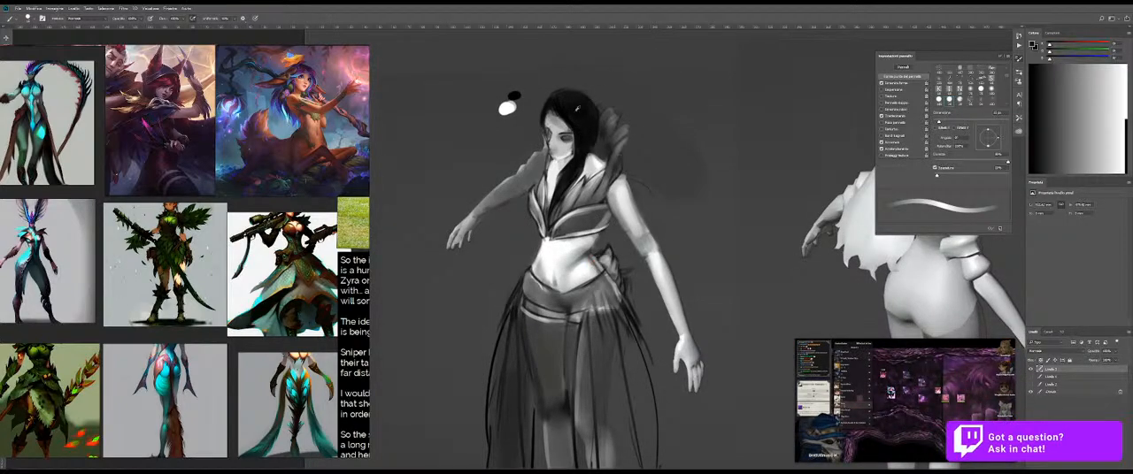
right_click(554, 251, "alt")
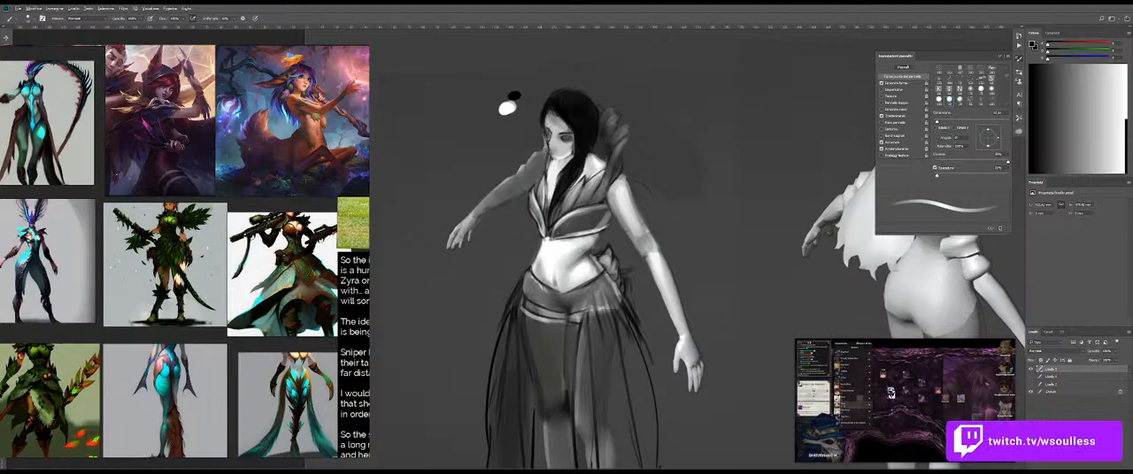
left_click(535, 307, "alt")
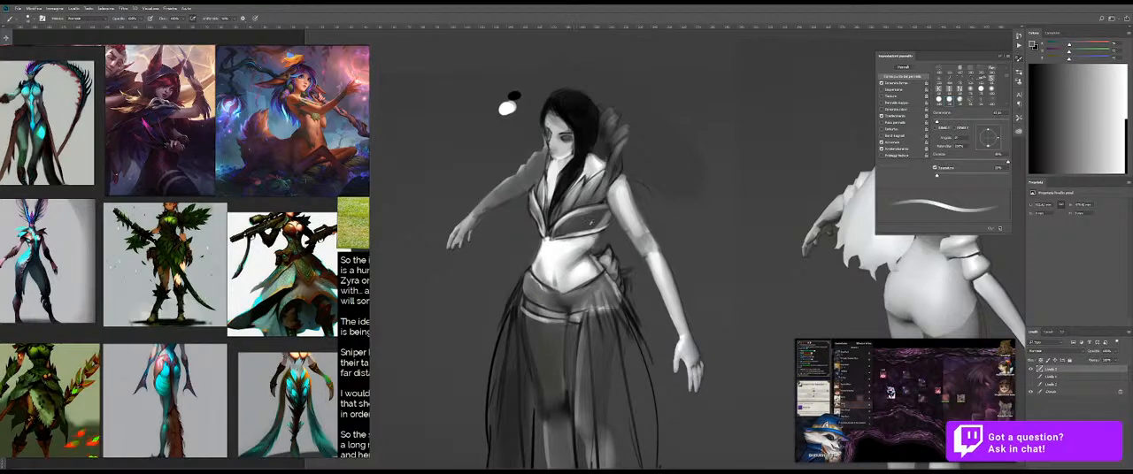
left_click_drag(582, 280, 582, 307)
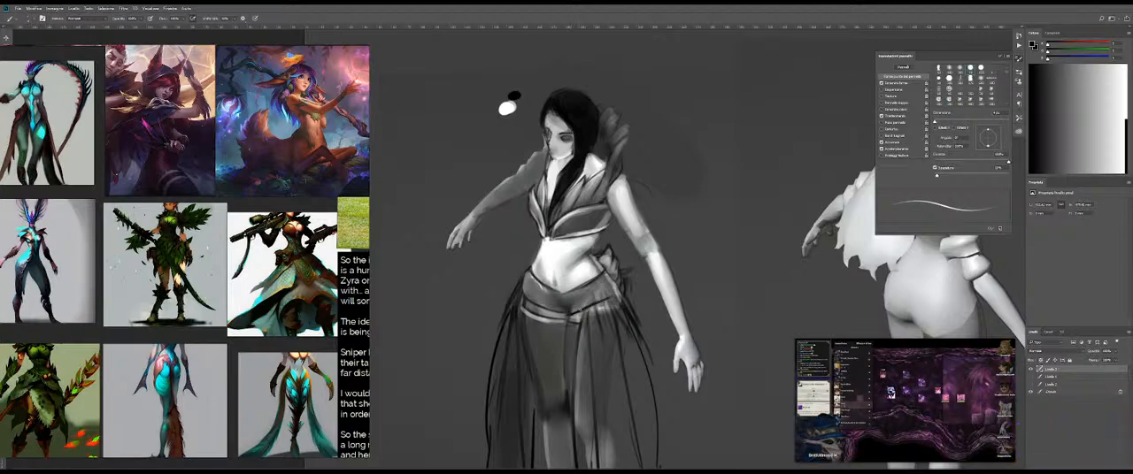
mouse_move(620, 275)
left_mouse_down()
mouse_move(647, 301)
mouse_move(623, 267)
left_mouse_up()
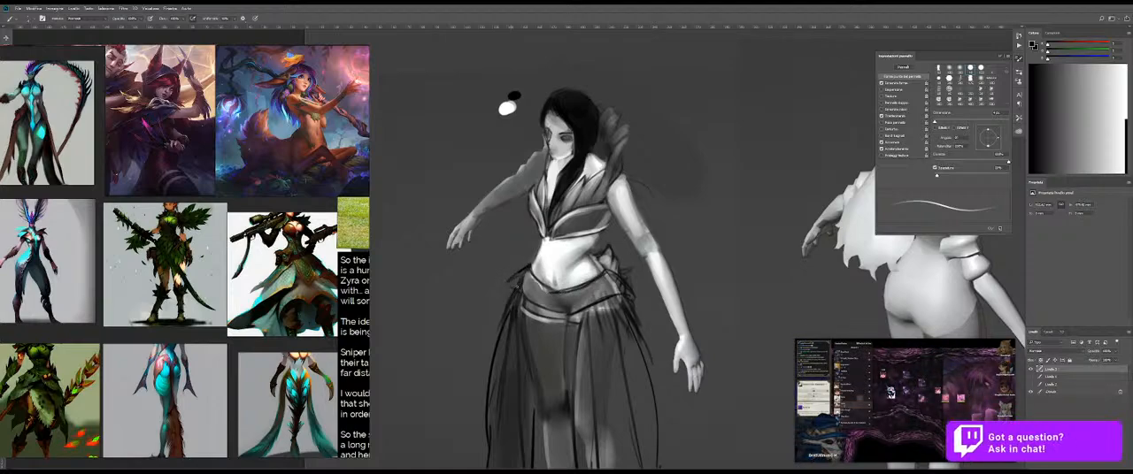
left_click(541, 293, "alt")
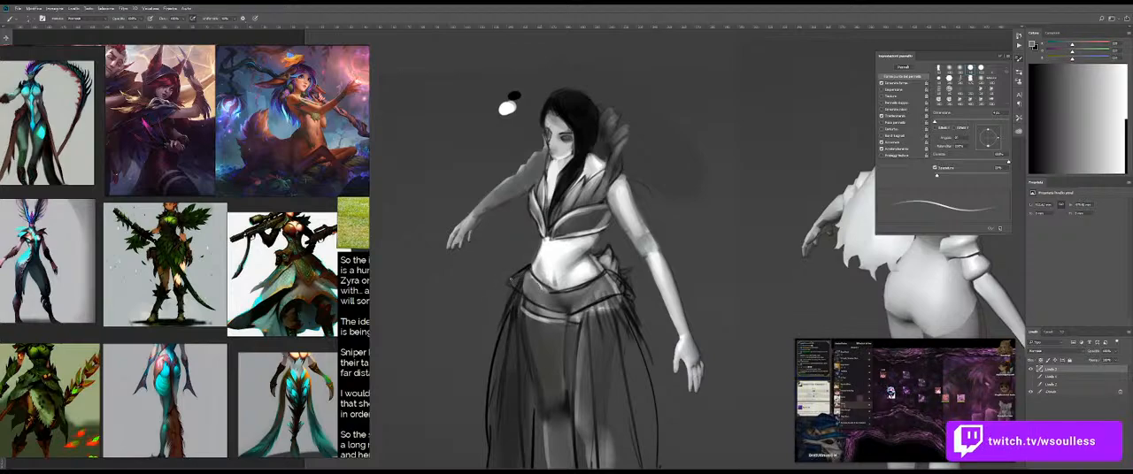
left_click(569, 175, "alt")
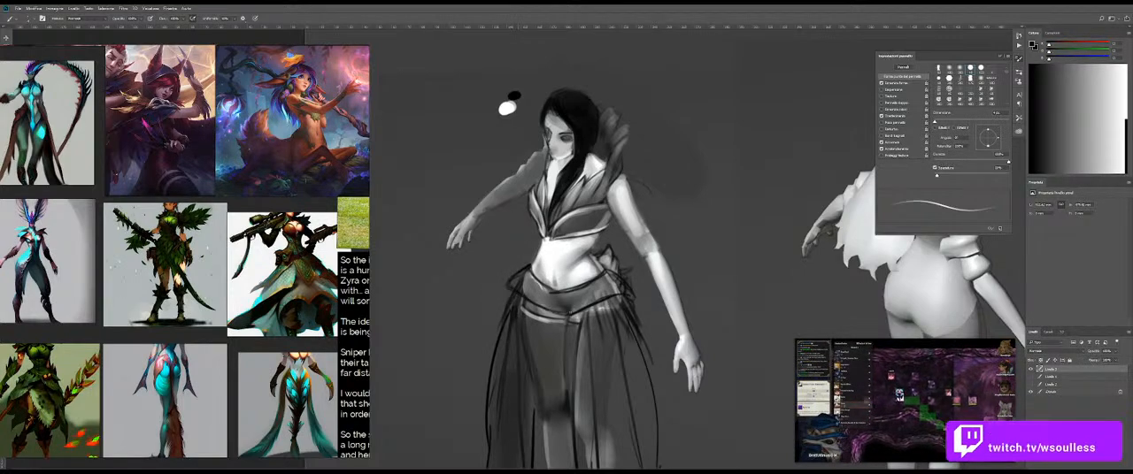
mouse_move(601, 295)
left_mouse_down()
mouse_move(559, 298)
mouse_move(586, 296)
mouse_move(569, 283)
left_mouse_up()
Step: Fill the belt shape with a flat dark grey sampled from the bodice, covering the stray inner sketch lines
left_click(639, 200, "alt")
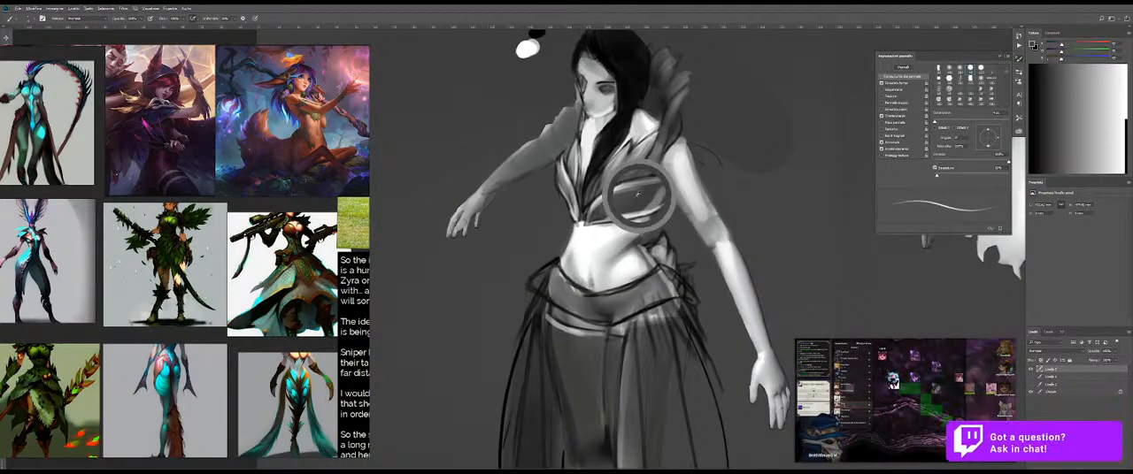
mouse_move(633, 310)
left_mouse_down()
mouse_move(646, 310)
mouse_move(622, 315)
mouse_move(660, 282)
left_mouse_up()
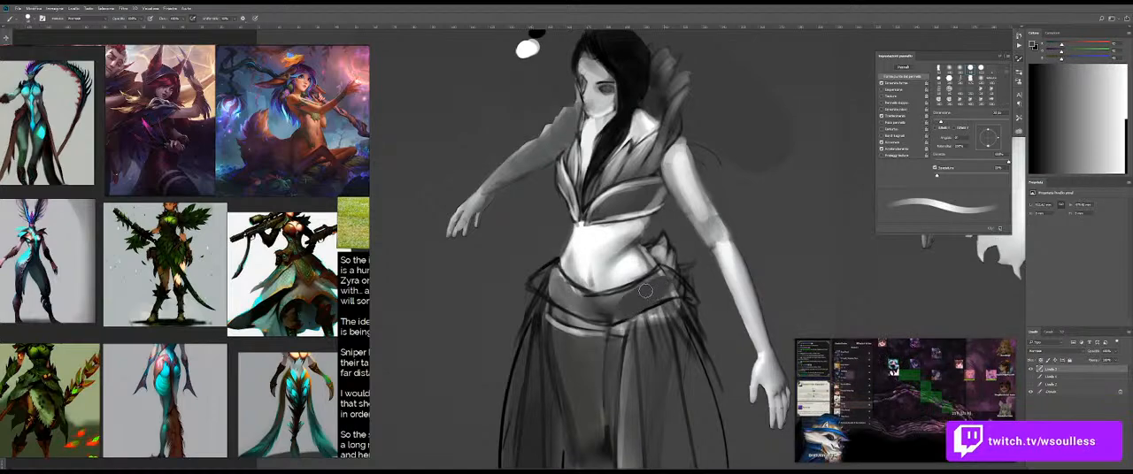
mouse_move(601, 307)
left_mouse_down()
mouse_move(629, 306)
mouse_move(584, 304)
left_mouse_up()
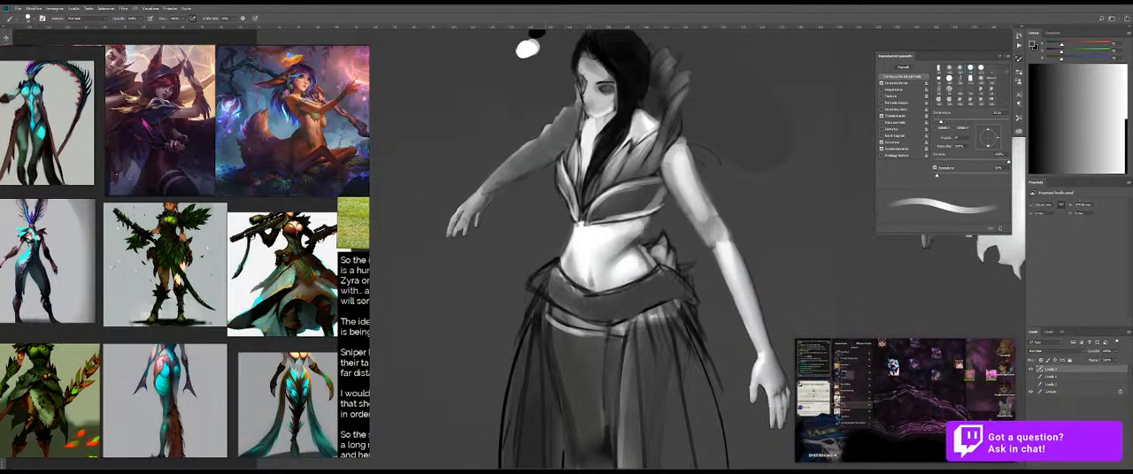
left_click_drag(553, 269, 568, 278)
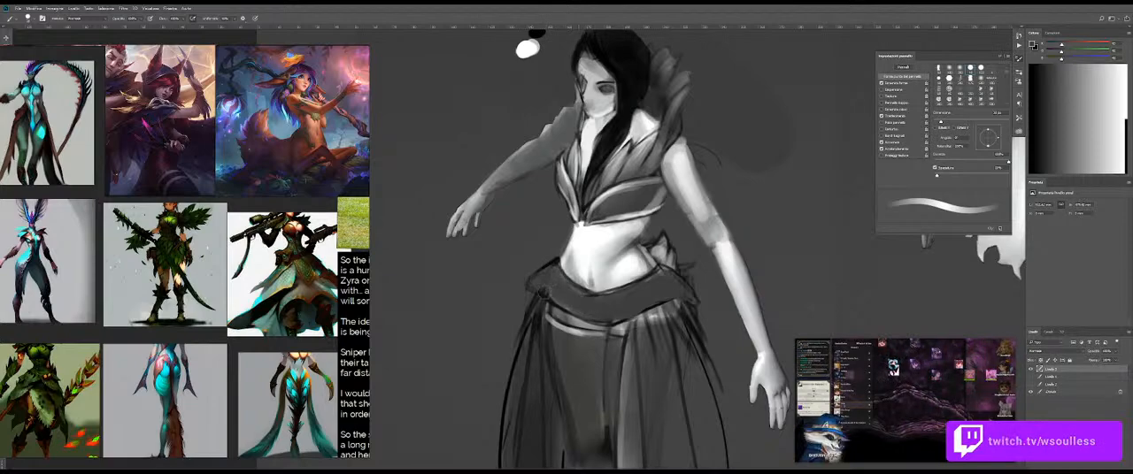
mouse_move(644, 304)
left_mouse_down()
mouse_move(607, 309)
mouse_move(661, 308)
left_mouse_up()
Step: Paint white highlights on the stocking trim beneath the belt and blend them
left_click_drag(574, 365, 622, 302)
left_click_drag(616, 264, 606, 295)
left_click(564, 201, "alt")
mouse_move(539, 270)
left_mouse_down()
mouse_move(528, 269)
mouse_move(561, 281)
left_mouse_up()
key("ctrl+z")
key("e")
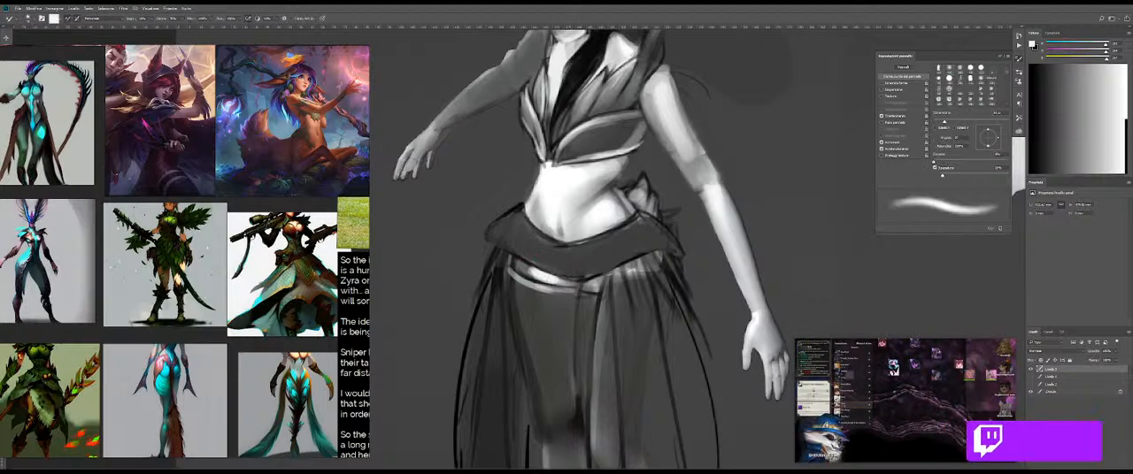
key("b")
mouse_move(610, 274)
left_mouse_down()
mouse_move(557, 292)
mouse_move(630, 280)
mouse_move(618, 279)
left_mouse_up()
key("e")
key("b")
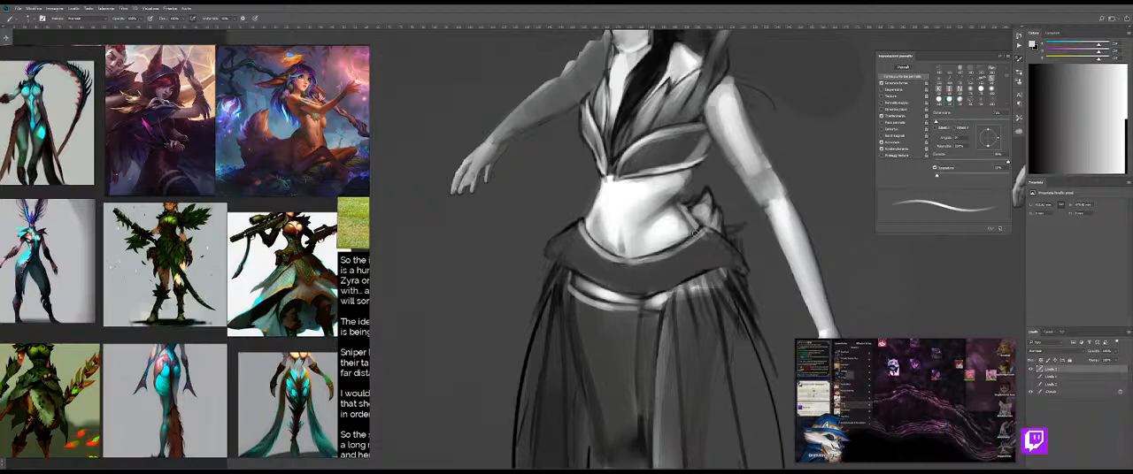
Step: Paint a thin light-grey trim line along the belt's curved upper edge
mouse_move(699, 234)
left_mouse_down()
mouse_move(659, 257)
mouse_move(557, 269)
mouse_move(632, 272)
mouse_move(597, 269)
left_mouse_up()
key("shift+b")
key("b")
left_click_drag(609, 271, 644, 289)
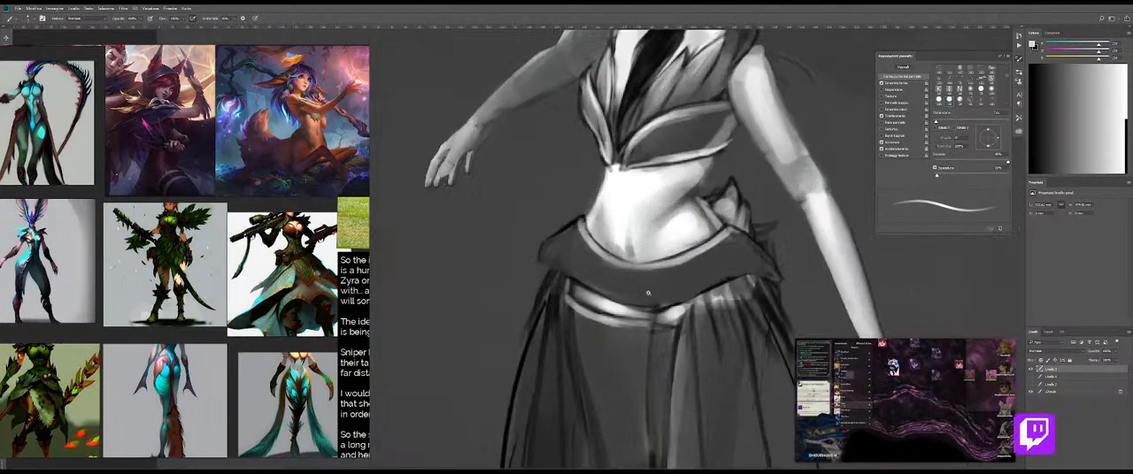
Step: Shade the middle of the belt darker with a larger brush and soften it with the Mixer Brush
left_click(590, 414, "alt")
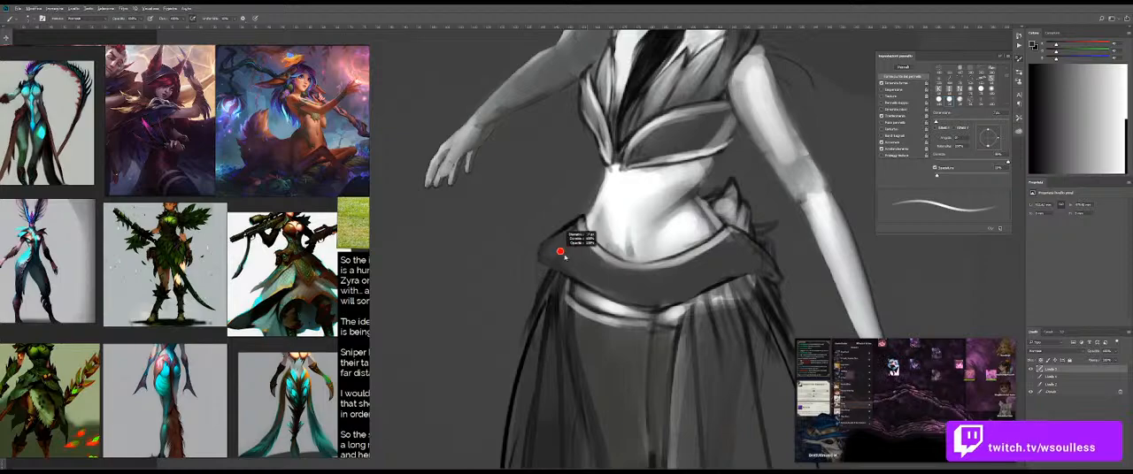
key("period")
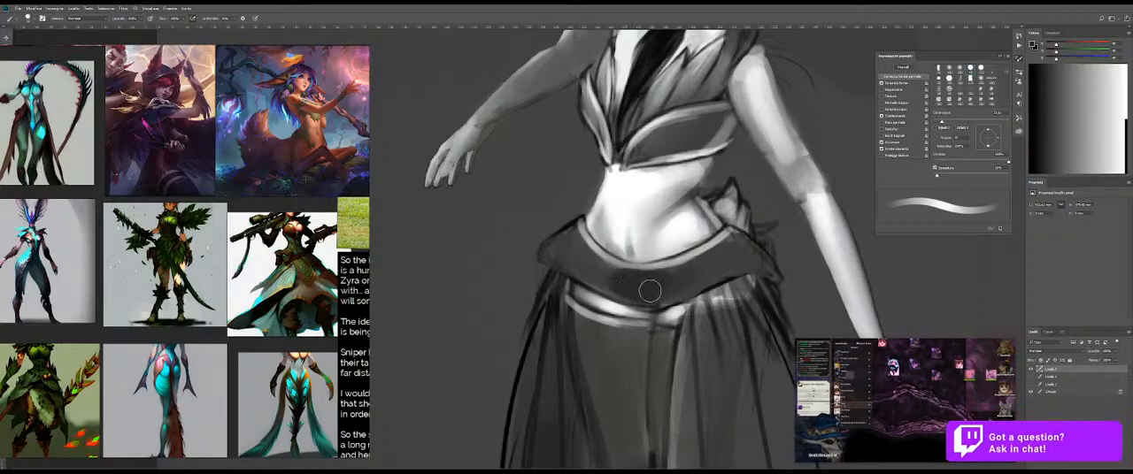
key("period")
key("period")
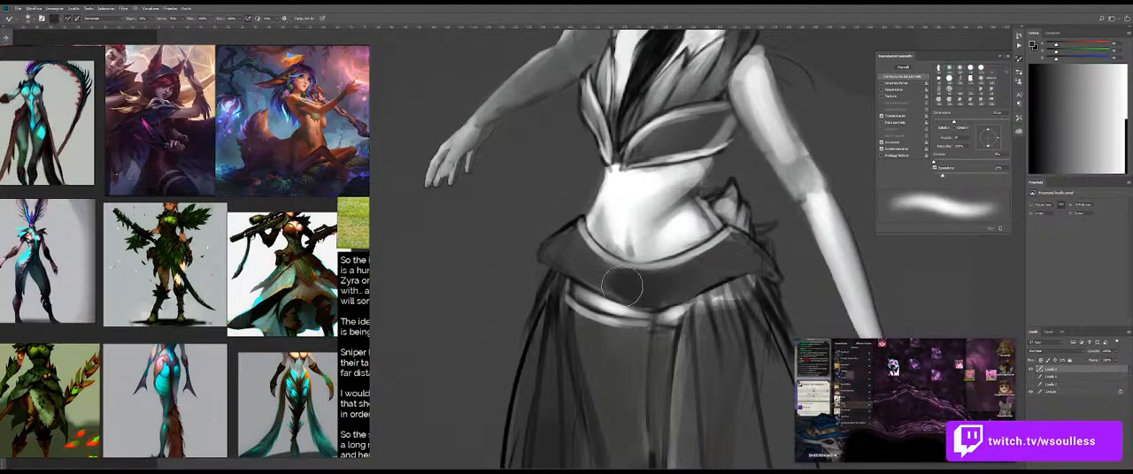
Step: Add soft light strokes to both sides of the belt and blend them with the Mixer Brush
key("b")
key("x")
mouse_move(718, 254)
left_mouse_down()
mouse_move(727, 258)
mouse_move(696, 291)
mouse_move(692, 275)
left_mouse_up()
key("shift+b")
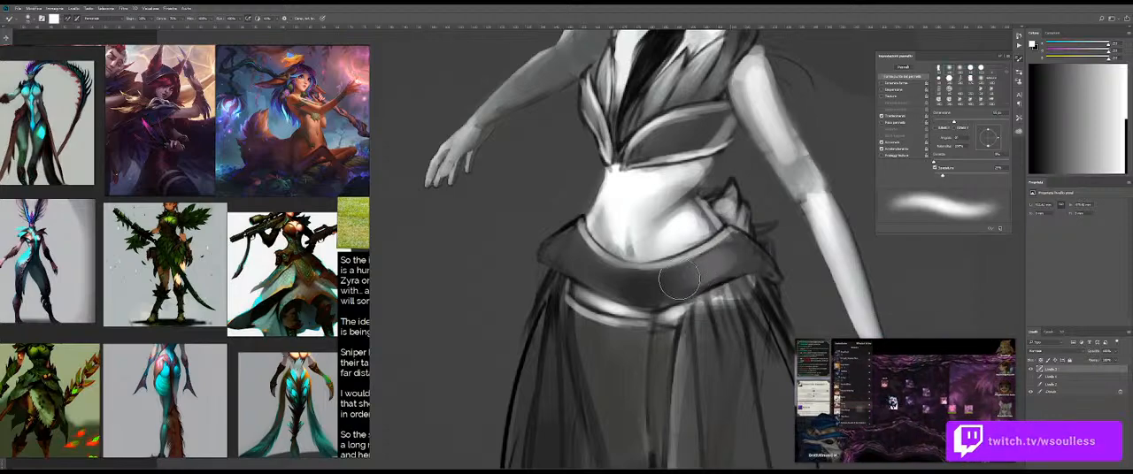
key("b")
mouse_move(590, 272)
left_mouse_down()
mouse_move(562, 246)
mouse_move(591, 265)
mouse_move(495, 273)
left_mouse_up()
key("shift+b")
left_click_drag(607, 281, 634, 287)
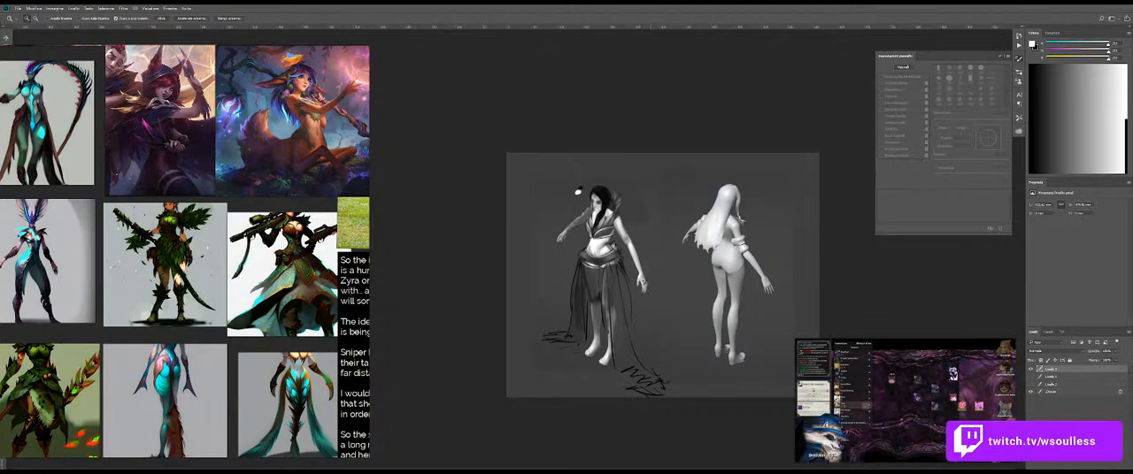
Step: Paint the skirt's longer trailing end with soft grey strokes over its sketched outline, using a larger brush
left_click_drag(632, 275, 743, 265)
key("r")
mouse_move(705, 317)
left_mouse_down()
mouse_move(663, 361)
mouse_move(787, 274)
mouse_move(780, 260)
left_mouse_up()
key("b")
key("b")
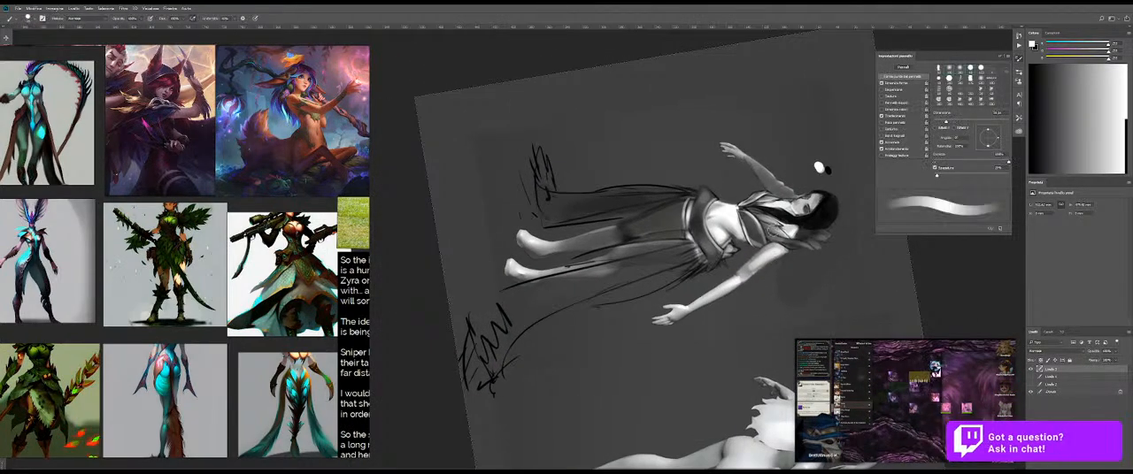
left_click_drag(695, 261, 626, 271)
key("bracketright")
key("bracketright")
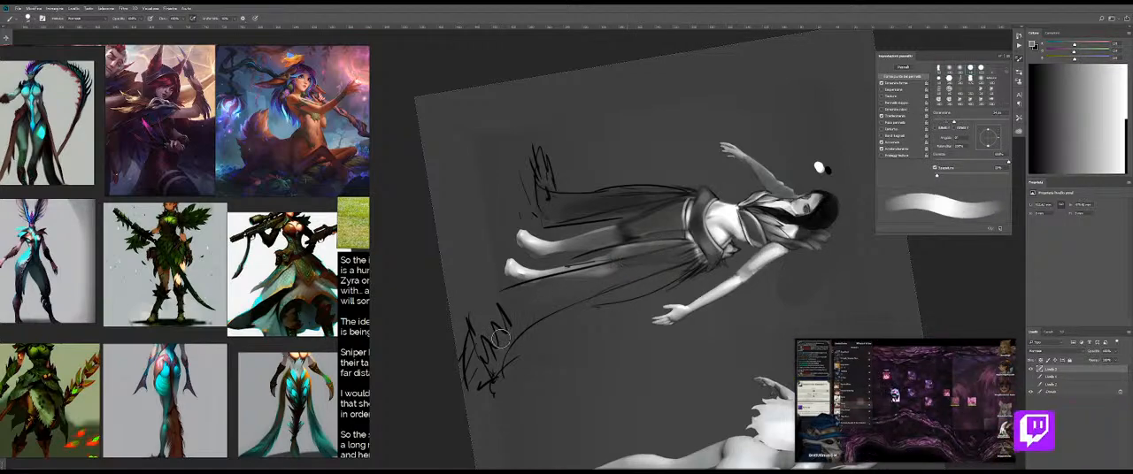
mouse_move(506, 329)
left_mouse_down()
mouse_move(567, 290)
mouse_move(485, 361)
mouse_move(505, 334)
mouse_move(586, 283)
mouse_move(528, 307)
left_mouse_up()
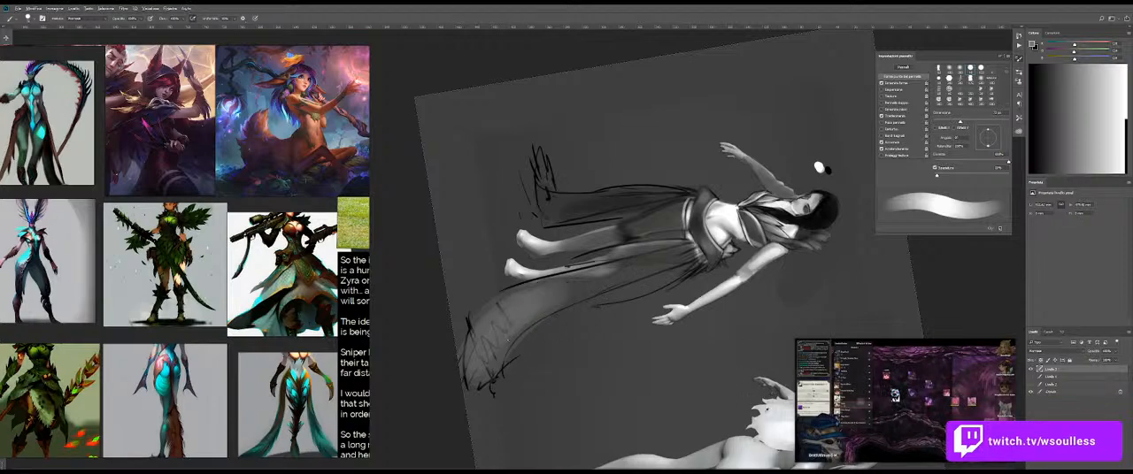
mouse_move(551, 296)
left_mouse_down()
mouse_move(511, 315)
mouse_move(484, 389)
left_mouse_up()
mouse_move(506, 329)
left_mouse_down()
mouse_move(484, 376)
mouse_move(522, 311)
mouse_move(476, 350)
mouse_move(479, 371)
left_mouse_up()
Step: Blend the grey shading of the longer trailing skirt end smoothly with the Mixer Brush
key("shift+b")
mouse_move(507, 307)
left_mouse_down()
mouse_move(518, 307)
mouse_move(487, 347)
left_mouse_up()
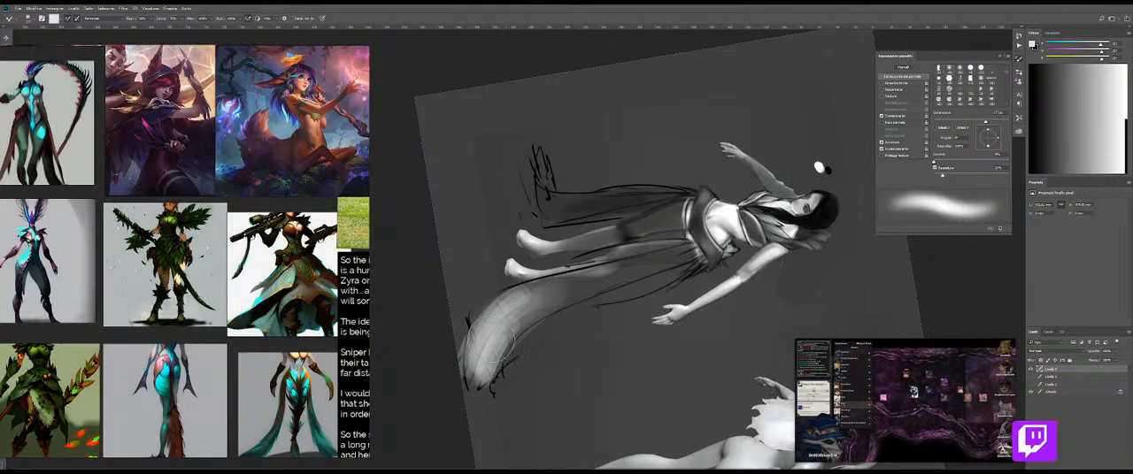
left_click_drag(530, 296, 485, 341)
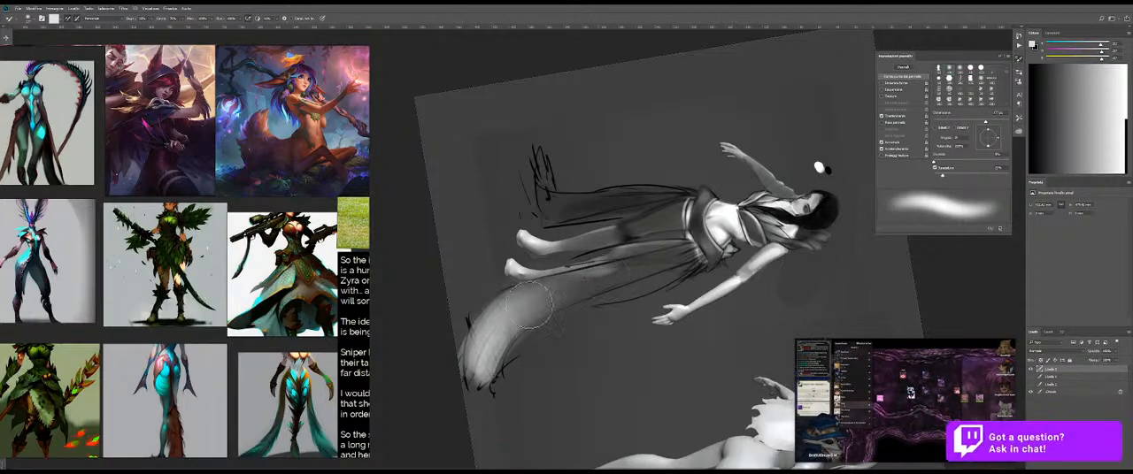
Step: Paint light-grey strokes on the skirt's shorter trailing end and blend them with the Mixer Brush
key("shift+b")
left_click_drag(547, 202, 542, 198)
mouse_move(540, 159)
left_mouse_down()
mouse_move(563, 221)
mouse_move(540, 164)
mouse_move(574, 202)
mouse_move(546, 182)
left_mouse_up()
key("shift+b")
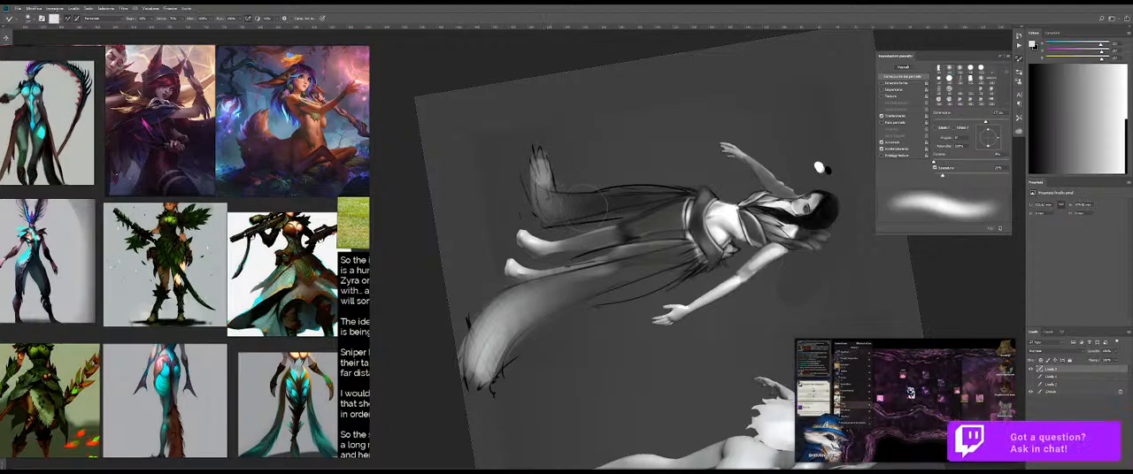
Step: Paint black strokes down the gap between the thighs below the belt, undoing the unwanted ones
key("shift+b")
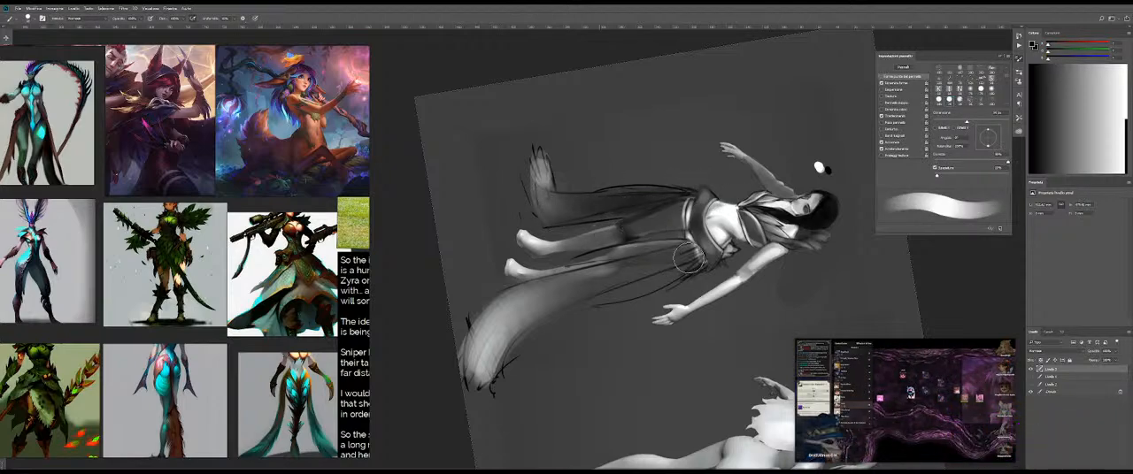
key("r")
left_click_drag(696, 303, 620, 256)
key("space")
left_click_drag(700, 239, 672, 191)
key("ctrl+space")
mouse_move(528, 228)
left_mouse_down()
mouse_move(566, 229)
mouse_move(565, 294)
left_mouse_up()
key("b")
right_click(568, 240, "alt")
key("ctrl+z")
left_click_drag(576, 212, 576, 330)
key("ctrl+z")
left_click_drag(572, 213, 573, 328)
left_click_drag(572, 256, 574, 347)
left_click_drag(571, 308, 572, 352)
mouse_move(576, 247)
left_mouse_down()
mouse_move(578, 329)
mouse_move(576, 299)
left_mouse_up()
key("ctrl+z")
key("ctrl+z")
Step: Deepen the dark line between the thighs toward the stocking's lower edge and blend it with the Mixer Brush
key("r")
left_click_drag(594, 228, 560, 342)
key("b")
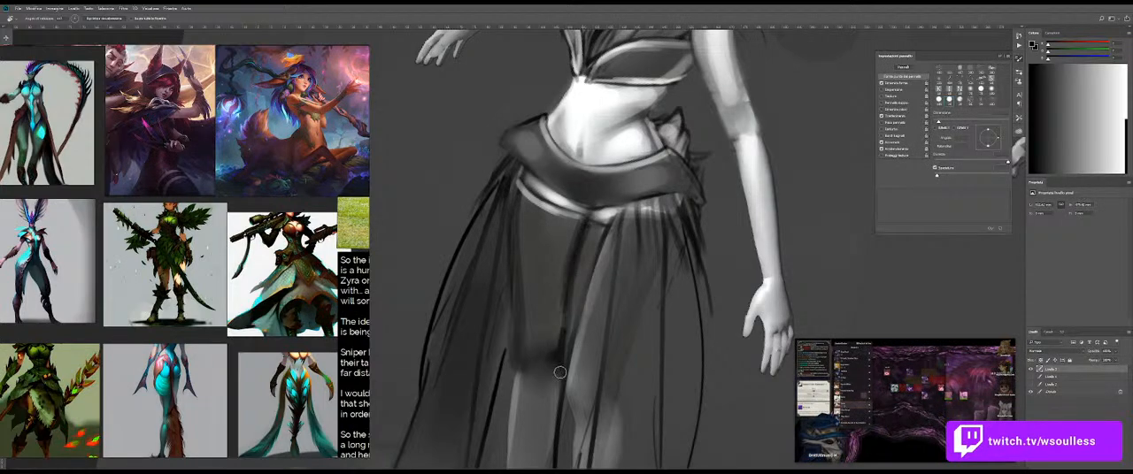
left_click_drag(573, 276, 556, 366)
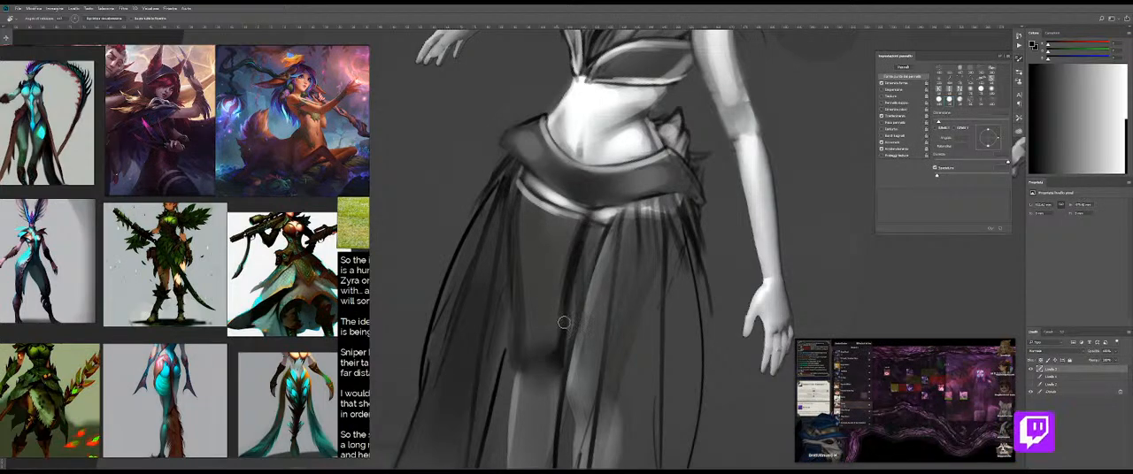
key("b")
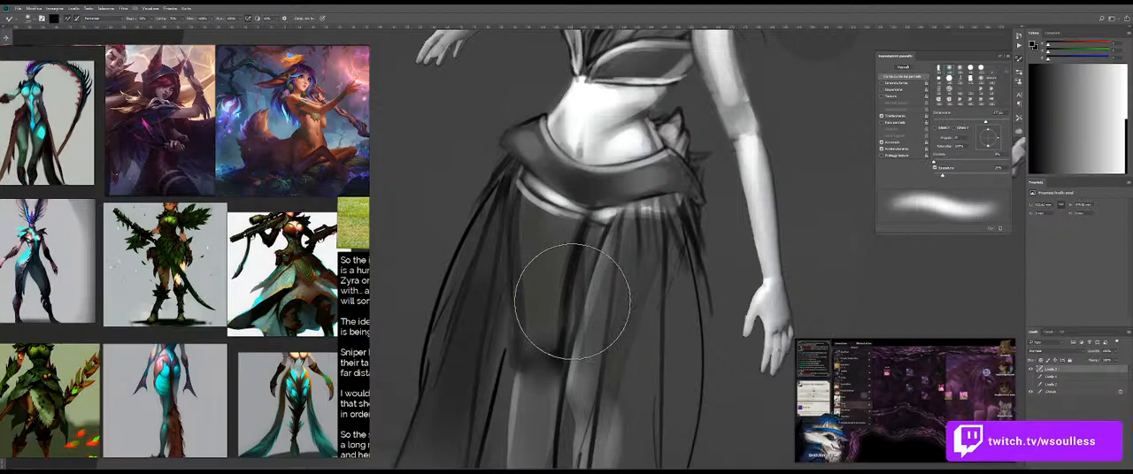
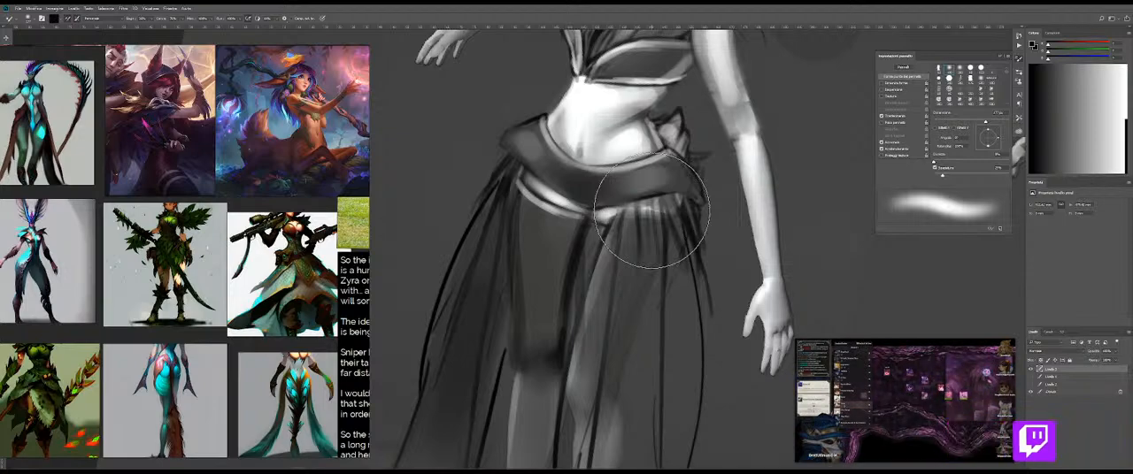
Step: Compare the upper body with and without the top layer's painting, with the canvas rotation reset
key("z")
left_click_drag(693, 219, 575, 248)
key("space")
key("r")
mouse_move(636, 139)
left_mouse_down()
mouse_move(591, 122)
mouse_move(609, 140)
left_mouse_up()
key("z")
key("b")
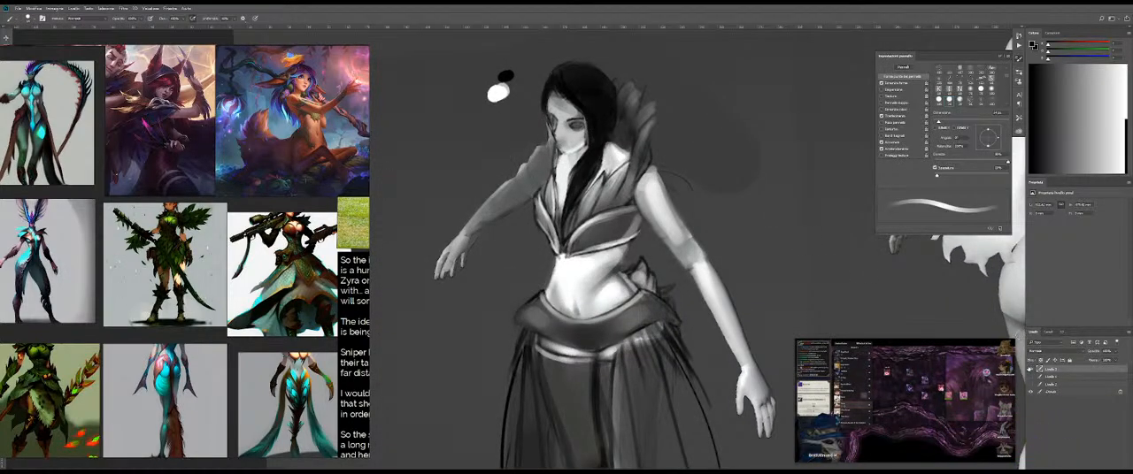
left_click(1030, 369)
left_click(1030, 369)
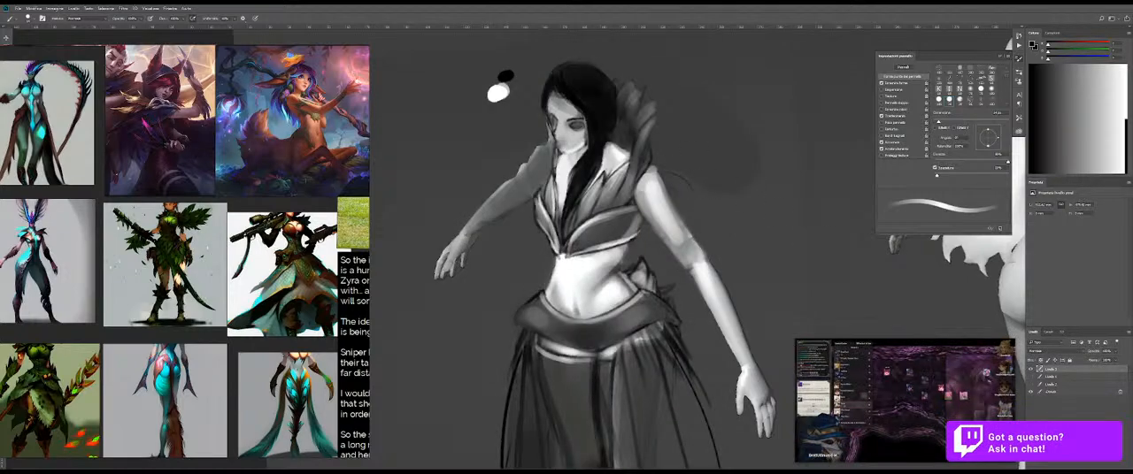
Step: Paint the far shoulder with a light skin tone sampled from the near arm and clean its outer edge with background grey
key("e")
key("b")
left_click(662, 194, "alt")
left_click_drag(542, 158, 536, 184)
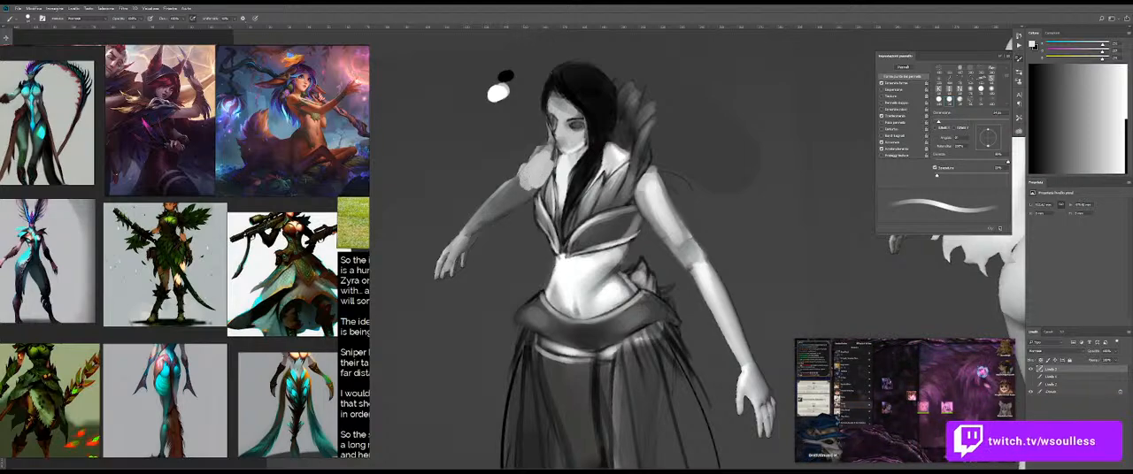
left_click(524, 150, "alt")
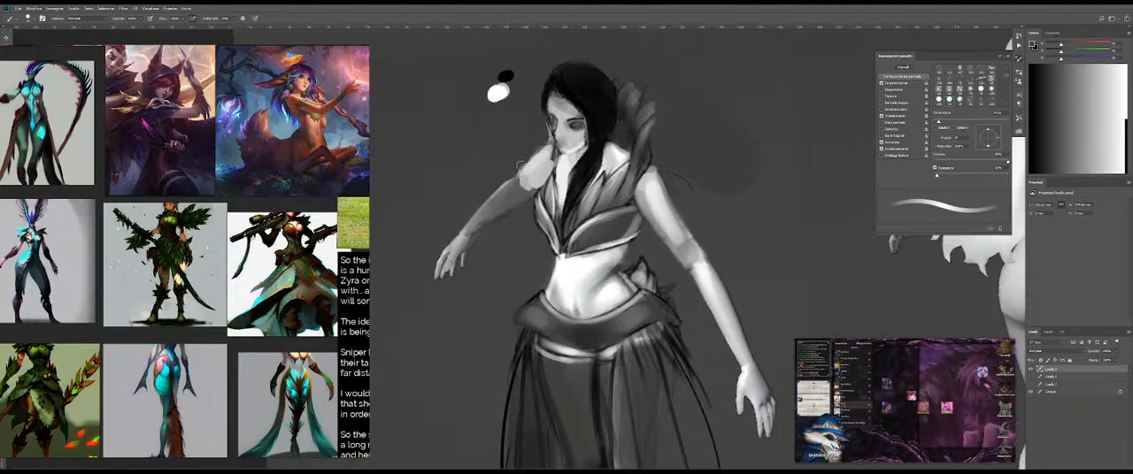
Step: Blend the shoulder tone into the far upper arm with the Mixer Brush and lighten the arm towards the elbow
key("shift+b")
left_click_drag(520, 178, 483, 183)
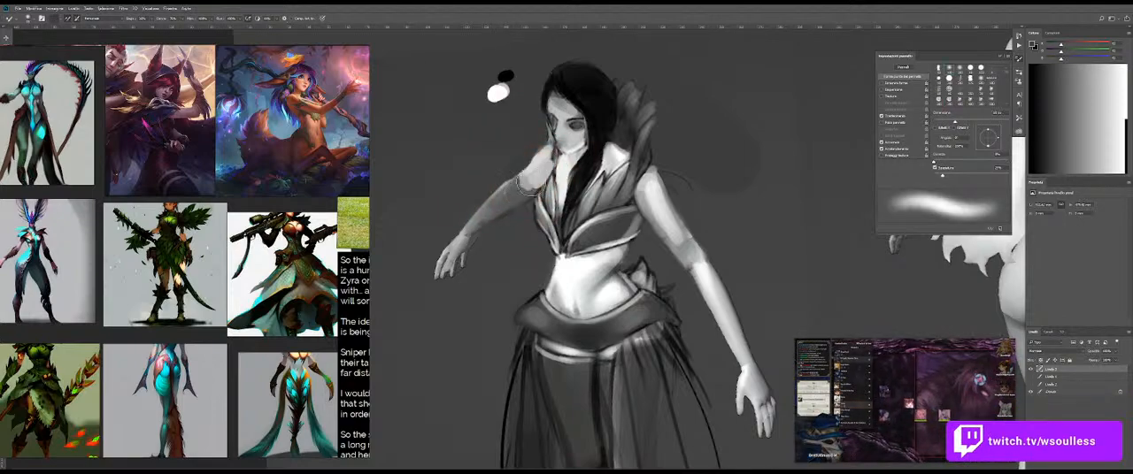
key("shift+b")
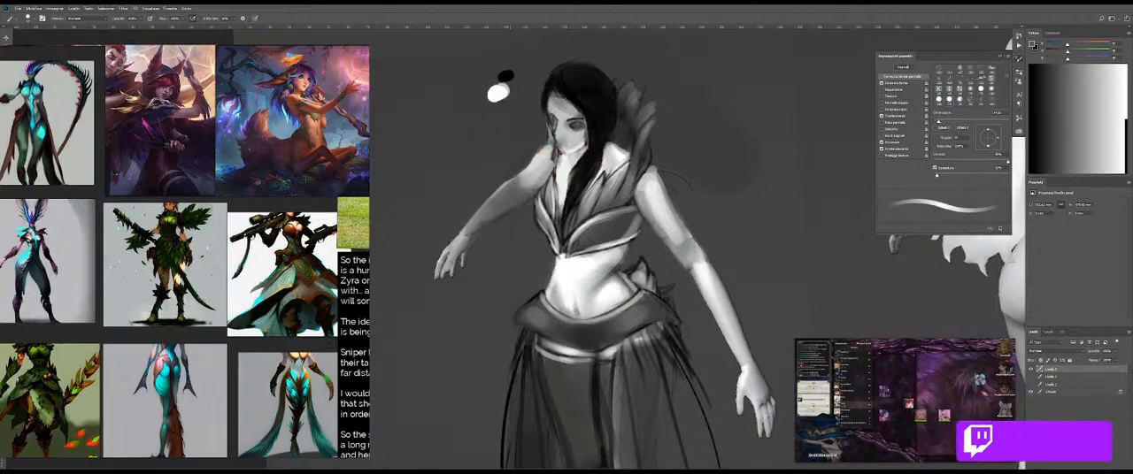
left_click(510, 188, "alt")
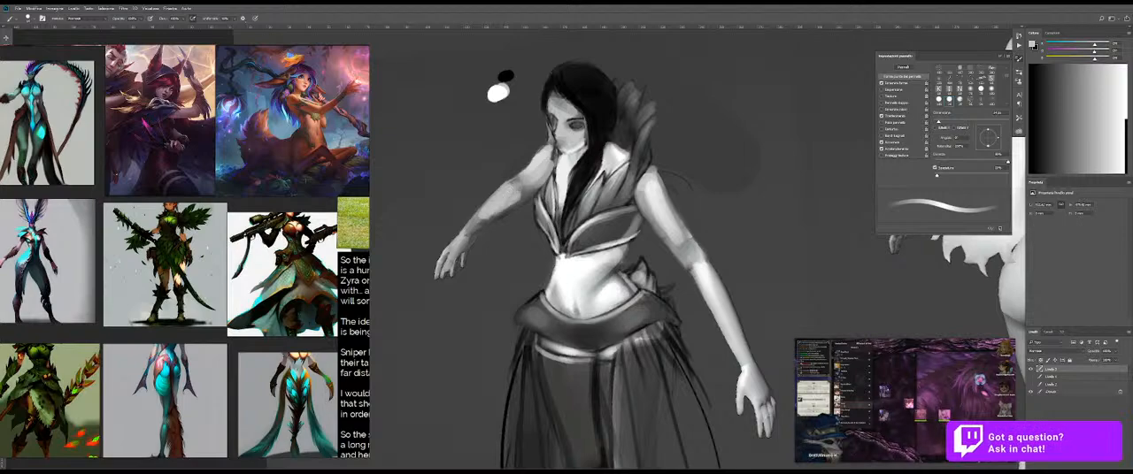
Step: Review the shaded front figure beside the back-view figure, with the canvas straightened
key("shift+b")
left_click_drag(504, 222, 699, 231)
key("r")
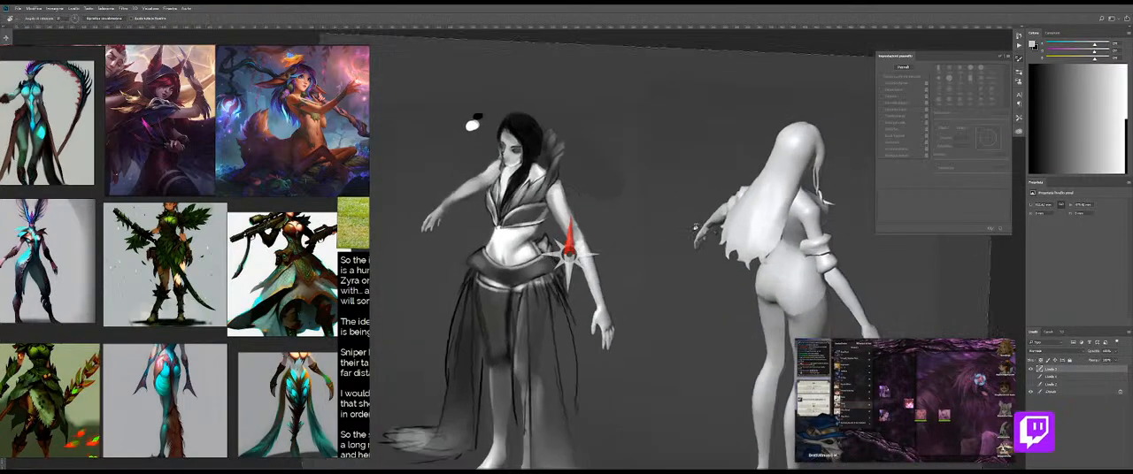
key("Escape")
key("z")
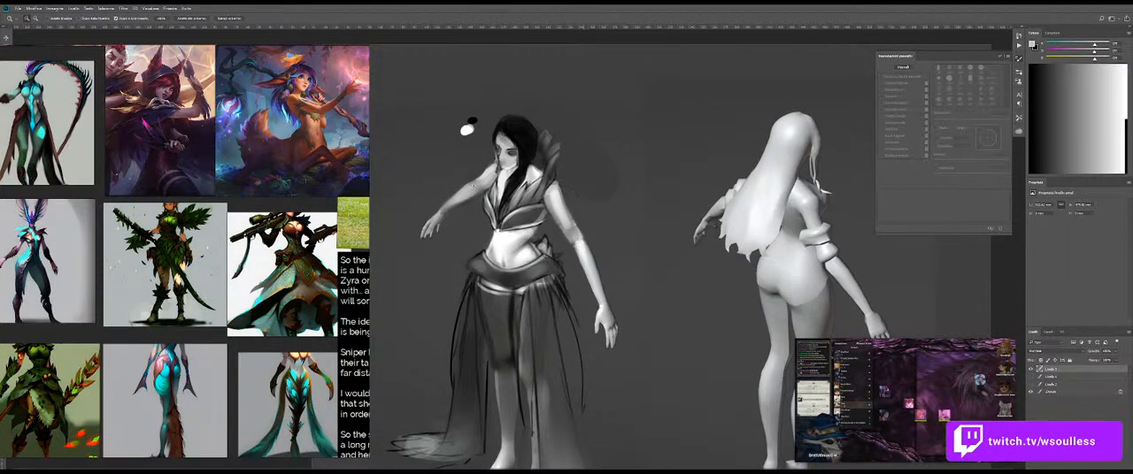
key("b")
key("shift+b")
key("z")
mouse_move(470, 186)
left_mouse_down()
mouse_move(520, 180)
mouse_move(497, 160)
mouse_move(509, 165)
mouse_move(491, 168)
left_mouse_up()
key("b")
Step: Refine the far forearm's upper contour with a sampled dark grey, comparing it with the top layer hidden
left_click(506, 162, "alt")
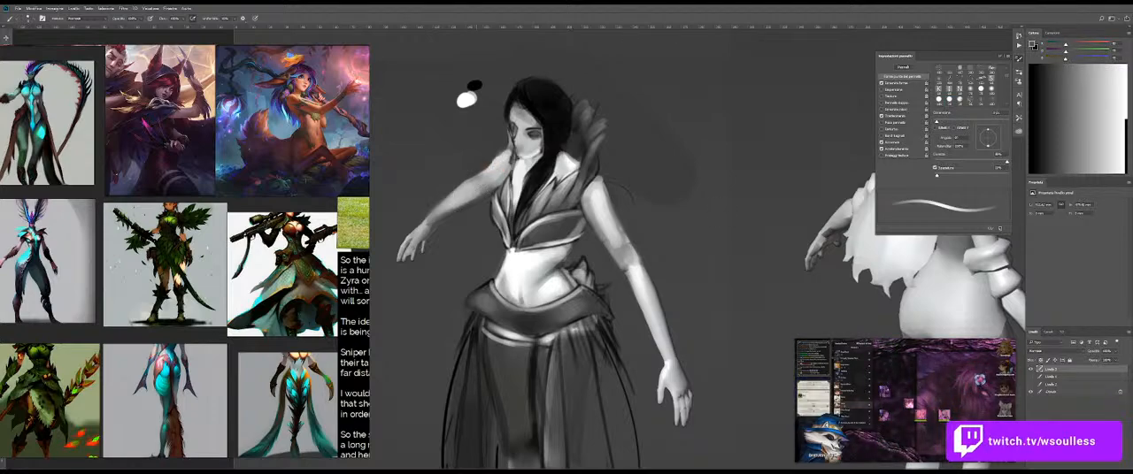
left_click(1030, 372)
left_click(1030, 371)
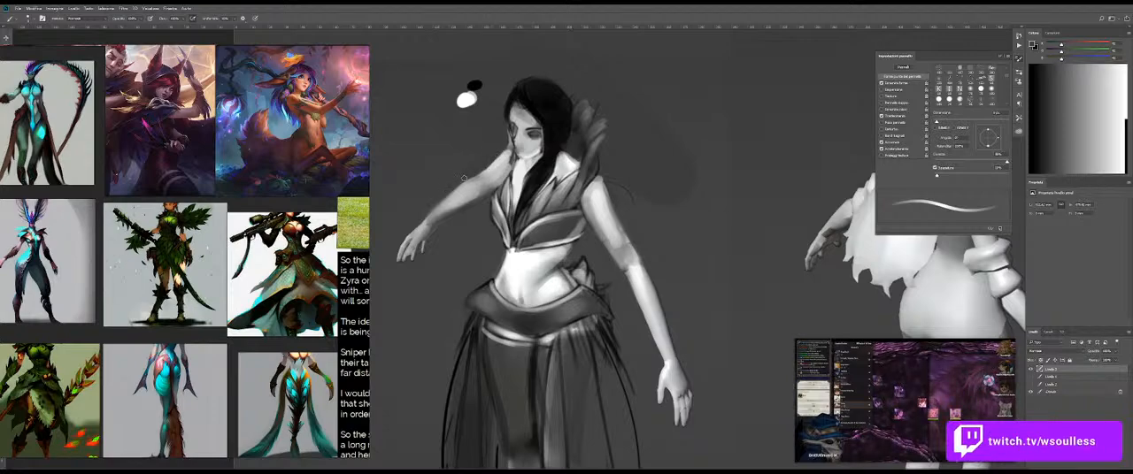
left_click_drag(456, 187, 476, 175)
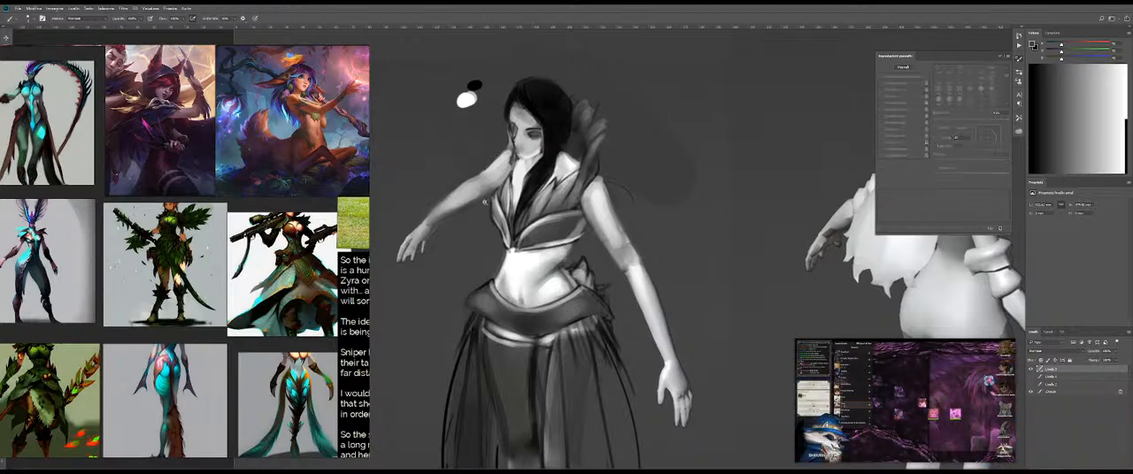
Step: Touch up the far elbow and shoulder with light and dark grey tones sampled from the figure
scroll(477, 207, "up", 1)
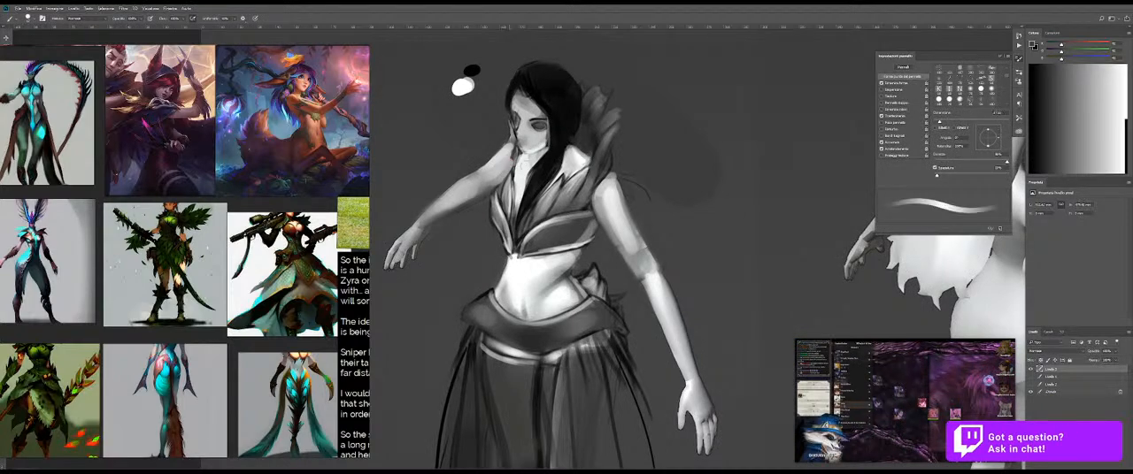
left_click(567, 162, "alt")
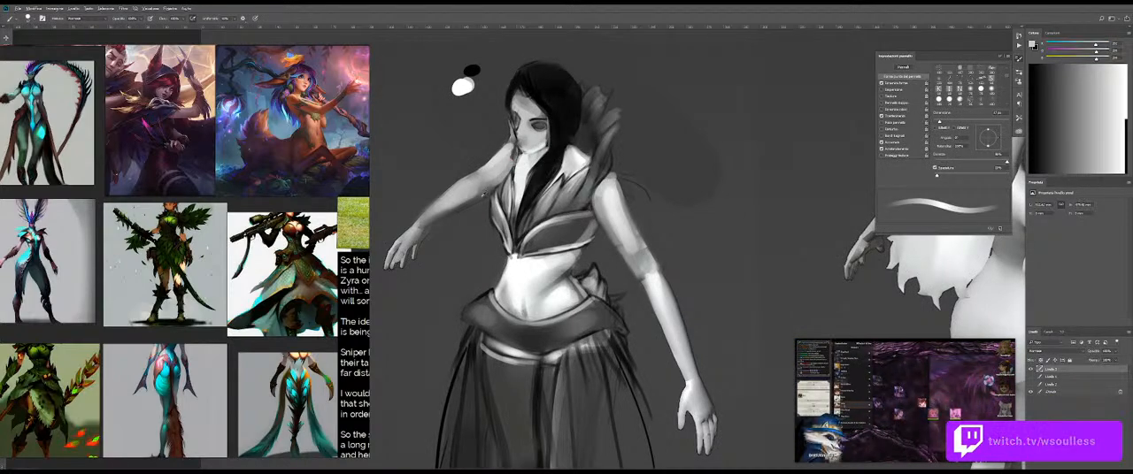
left_click(485, 194, "alt")
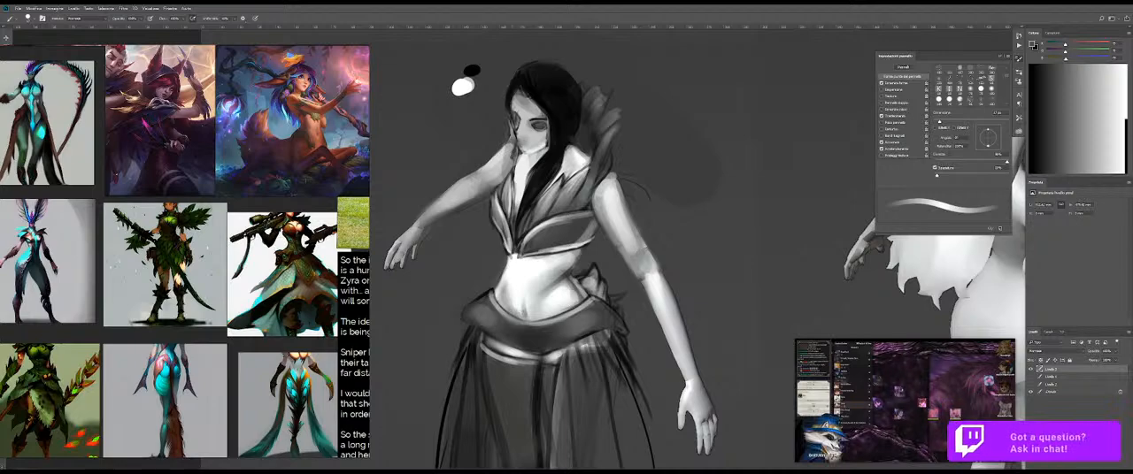
key("shift+b")
key("shift+b")
left_click_drag(512, 163, 505, 163)
left_click(521, 165, "alt")
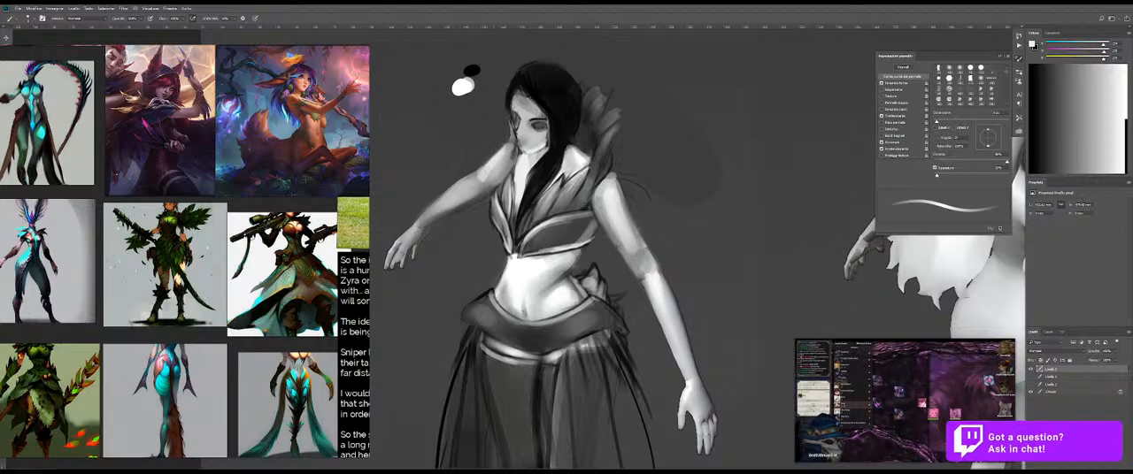
Step: Soften the far shoulder's shading beside the jaw, using the Brush and Mixer Brush
key("shift+b")
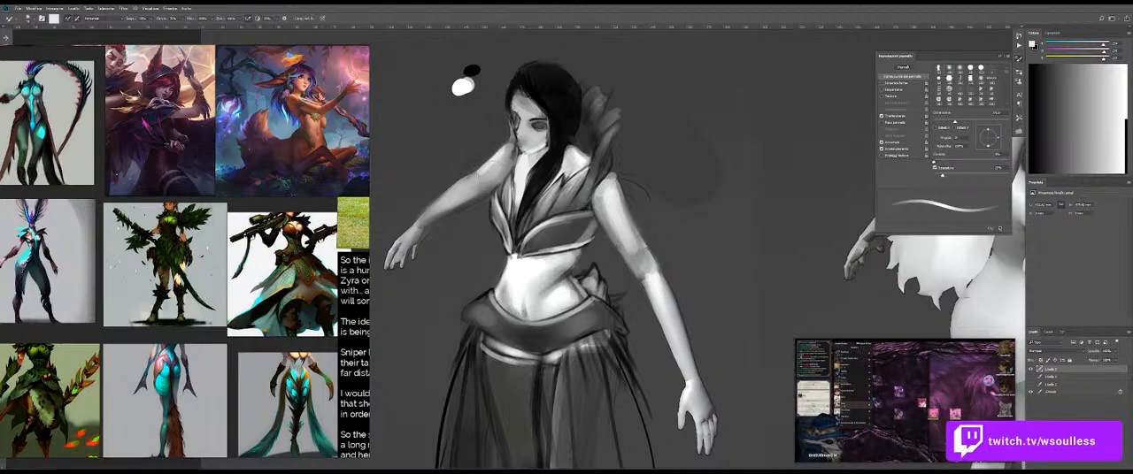
key("shift+b")
left_click(515, 159, "alt")
key("shift+b")
key("z")
mouse_move(514, 142)
left_mouse_down()
mouse_move(488, 122)
mouse_move(502, 120)
left_mouse_up()
key("b")
key("e")
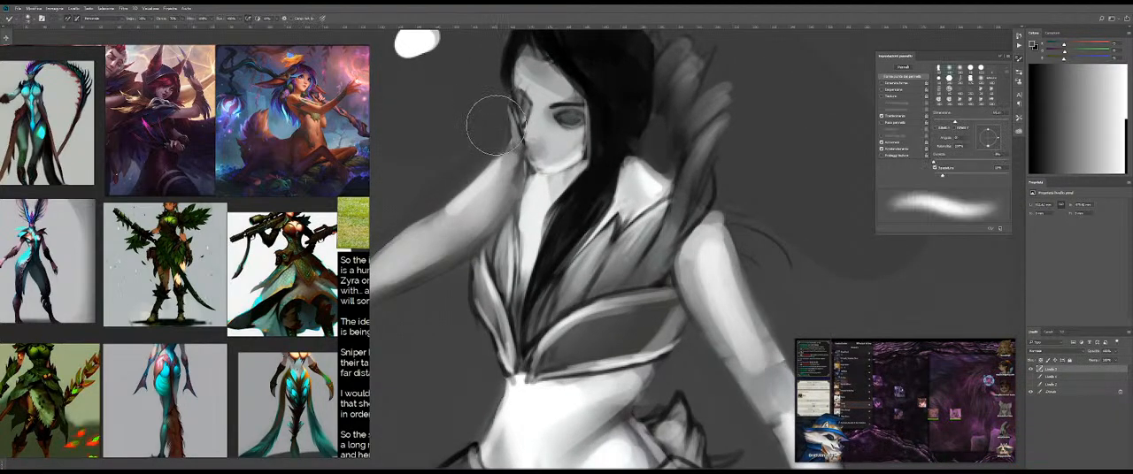
key("b")
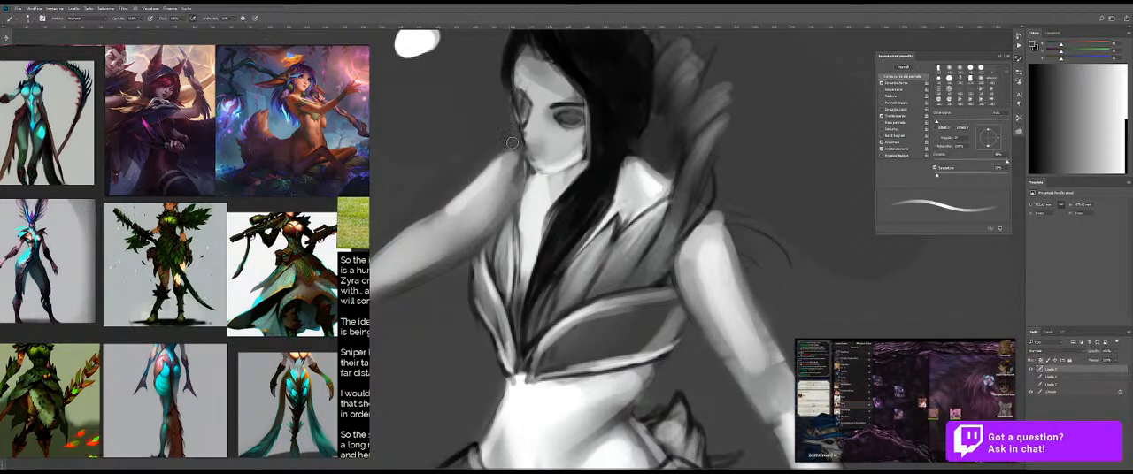
Step: Paint near-white highlights along the far forearm and the back of the hand with a small brush
key("z")
left_click_drag(500, 149, 456, 154)
mouse_move(543, 185)
left_mouse_down()
mouse_move(516, 184)
mouse_move(530, 180)
left_mouse_up()
key("b")
key("[")
key("x")
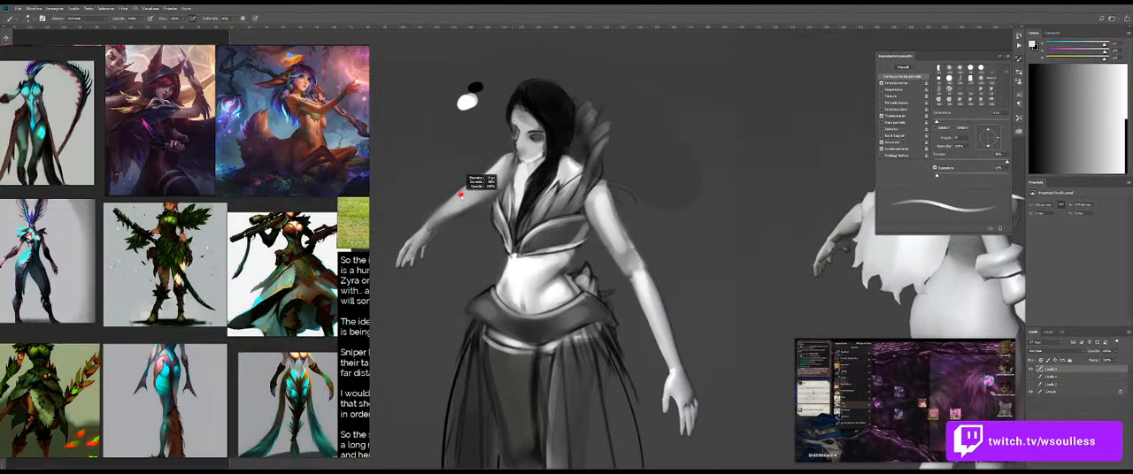
left_click_drag(423, 233, 416, 233)
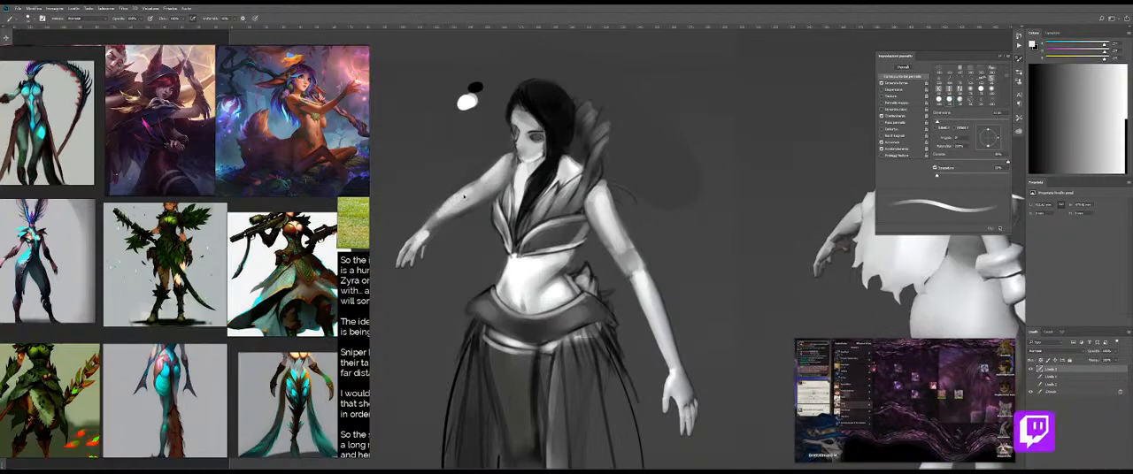
left_click_drag(473, 190, 426, 224)
Step: Check the whole canvas with both figures in view
key("shift+b")
key("z")
left_click_drag(500, 203, 412, 205)
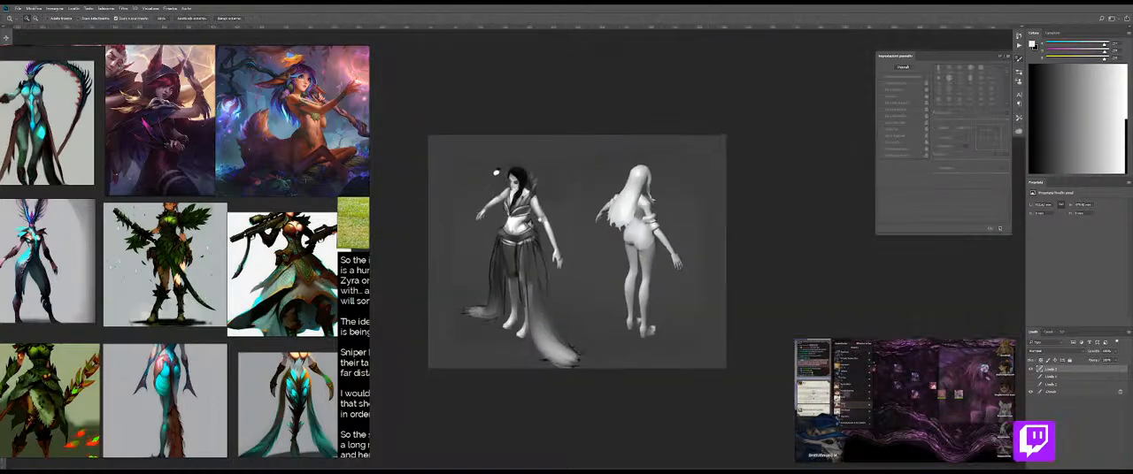
left_click_drag(484, 229, 524, 227)
key("b")
key("shift+b")
left_click(507, 205, "alt")
Step: Try a small near-white highlight below the near eyebrow, and undo it
key("z")
left_click_drag(497, 126, 545, 128)
key("b")
right_click(529, 172, "alt")
key("z")
key("b")
mouse_move(516, 169)
left_mouse_down()
mouse_move(567, 169)
mouse_move(530, 207)
left_mouse_up()
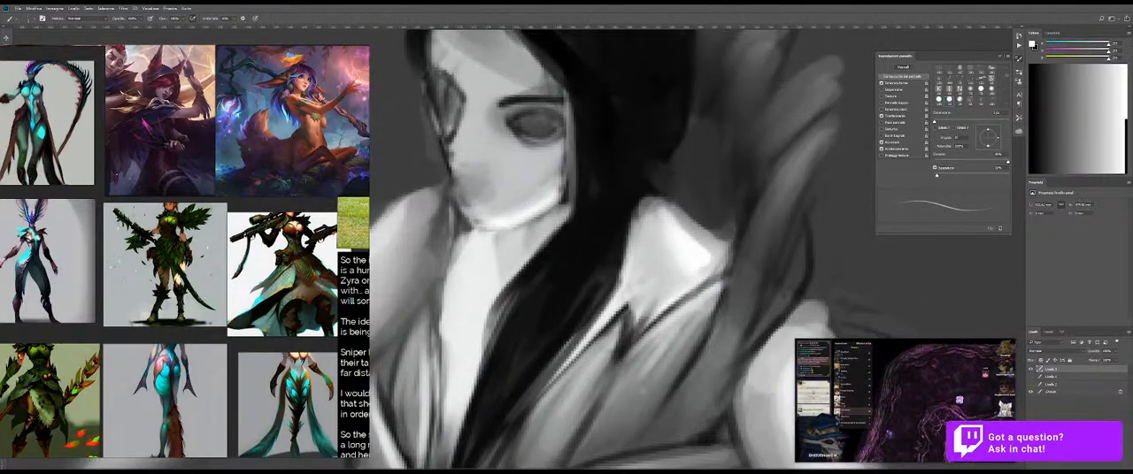
left_click(520, 103, "alt")
right_click(523, 112, "alt")
key("ctrl+z")
Step: Paint a thin near-white highlight on the near eye's upper lid, just below the brow line
left_click_drag(497, 120, 544, 145)
left_click_drag(502, 86, 518, 151)
left_click_drag(456, 99, 511, 145)
mouse_move(487, 83)
left_mouse_down()
mouse_move(553, 109)
mouse_move(566, 131)
mouse_move(493, 59)
mouse_move(504, 53)
left_mouse_up()
right_click(491, 139, "alt")
mouse_move(451, 148)
left_mouse_down()
mouse_move(456, 184)
mouse_move(546, 205)
mouse_move(560, 180)
mouse_move(540, 188)
mouse_move(547, 171)
left_mouse_up()
right_click(524, 245, "alt")
left_click(551, 267, "alt")
right_click(561, 200, "alt")
key("ctrl+z")
right_click(533, 171, "alt")
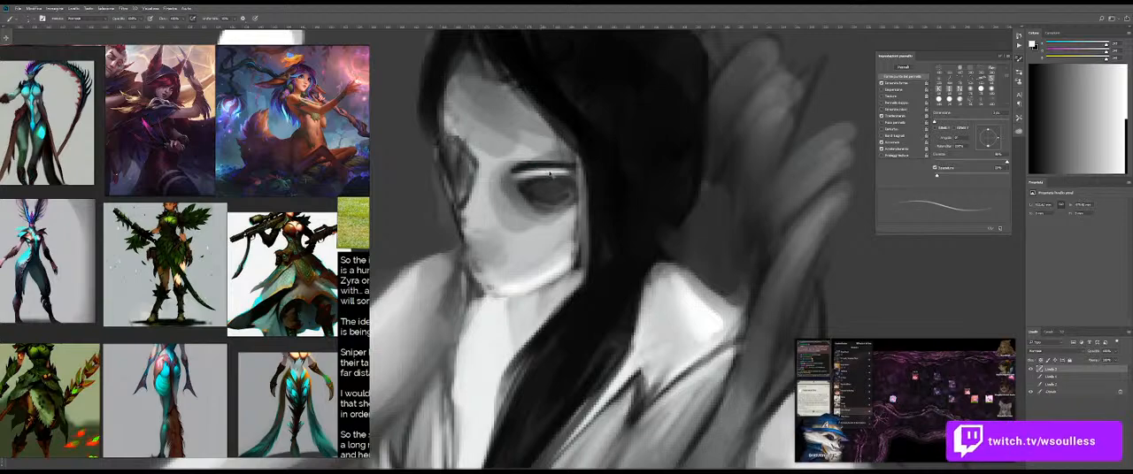
right_click(531, 174, "alt")
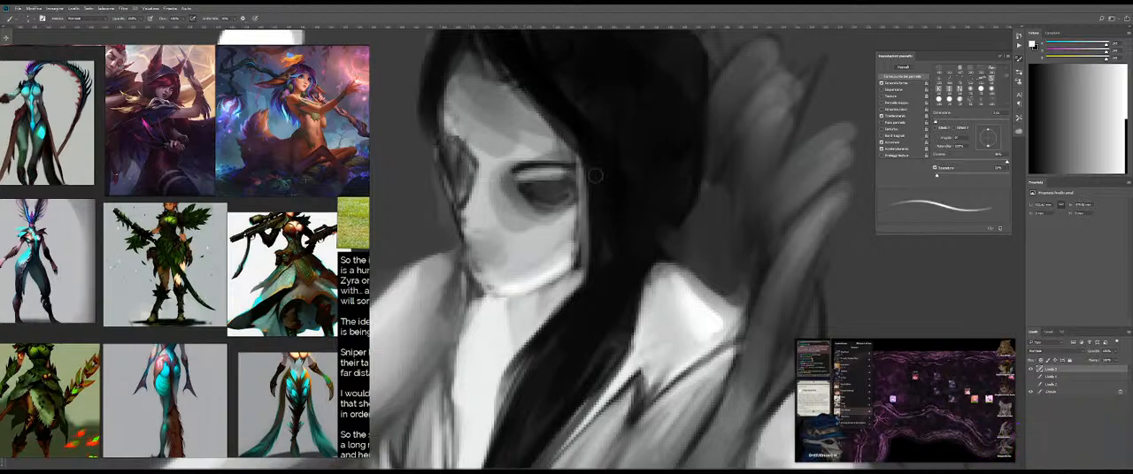
Step: Paint a lighter grey area in the lower part of the near eye and add a small white catchlight
key("z")
left_click_drag(506, 187, 429, 184)
left_click_drag(533, 209, 564, 209)
key("b")
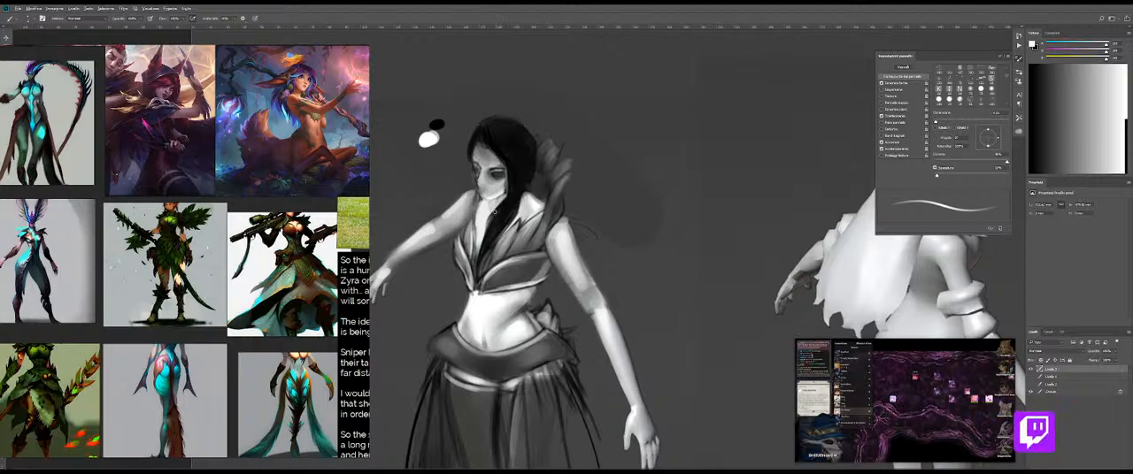
key("ctrl+space")
left_click_drag(487, 175, 528, 169)
key("ctrl+space")
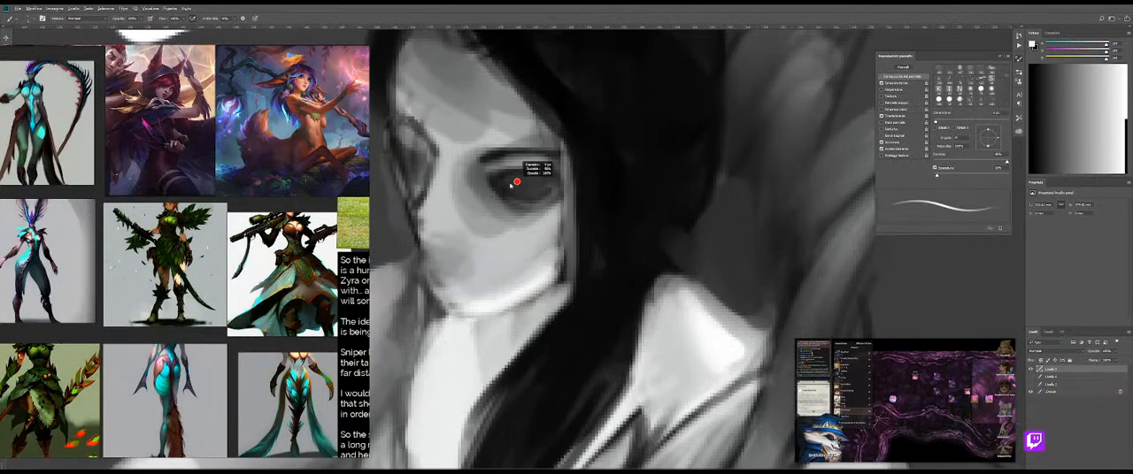
key("bracketright")
key("bracketright")
key("bracketright")
mouse_move(501, 192)
left_mouse_down()
mouse_move(536, 208)
mouse_move(561, 189)
mouse_move(478, 201)
mouse_move(542, 202)
mouse_move(522, 199)
left_mouse_up()
key("bracketleft")
key("bracketleft")
left_click(545, 183)
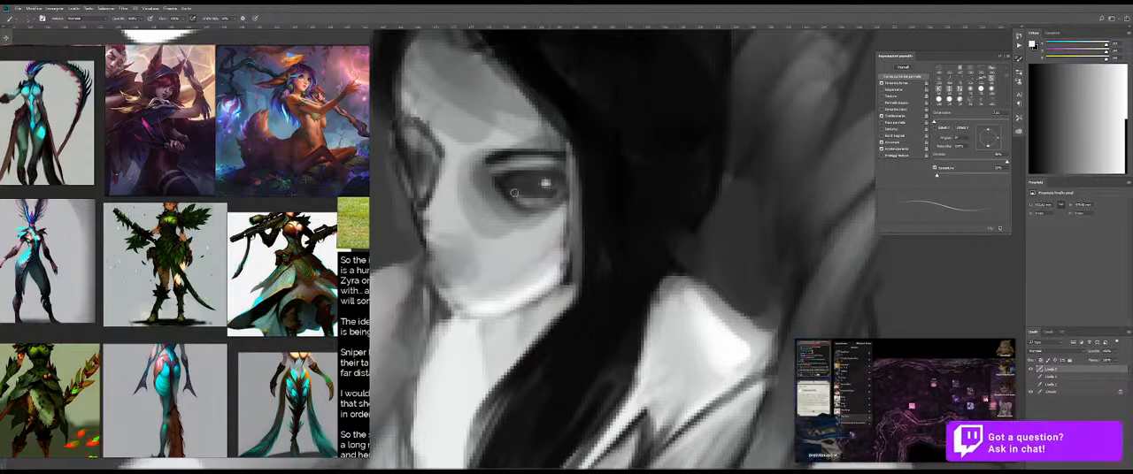
Step: Draw dark lash lines around the eyes with black sampled from the hair
left_click(603, 136, "alt")
mouse_move(497, 174)
left_mouse_down()
mouse_move(549, 173)
mouse_move(579, 197)
mouse_move(541, 177)
mouse_move(513, 180)
mouse_move(583, 196)
mouse_move(548, 184)
left_mouse_up()
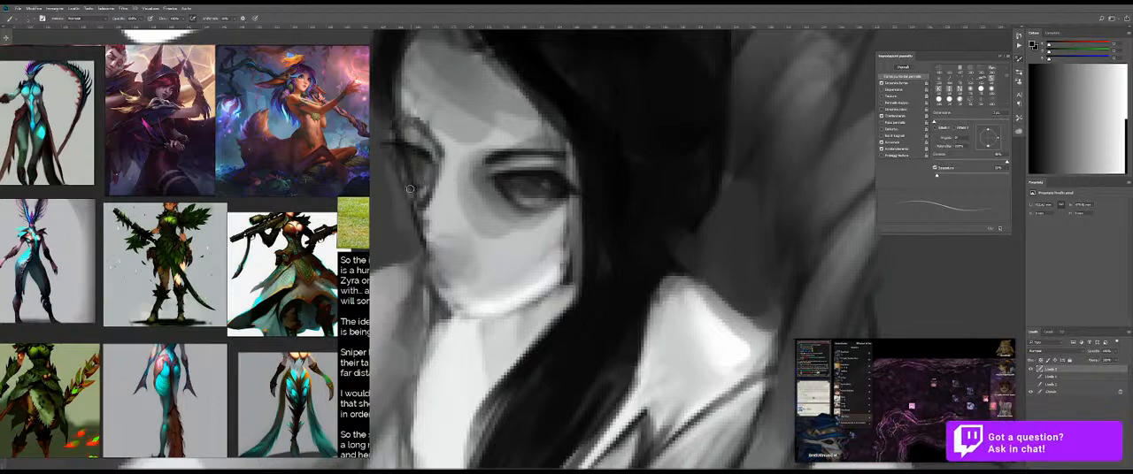
left_click_drag(511, 197, 494, 211)
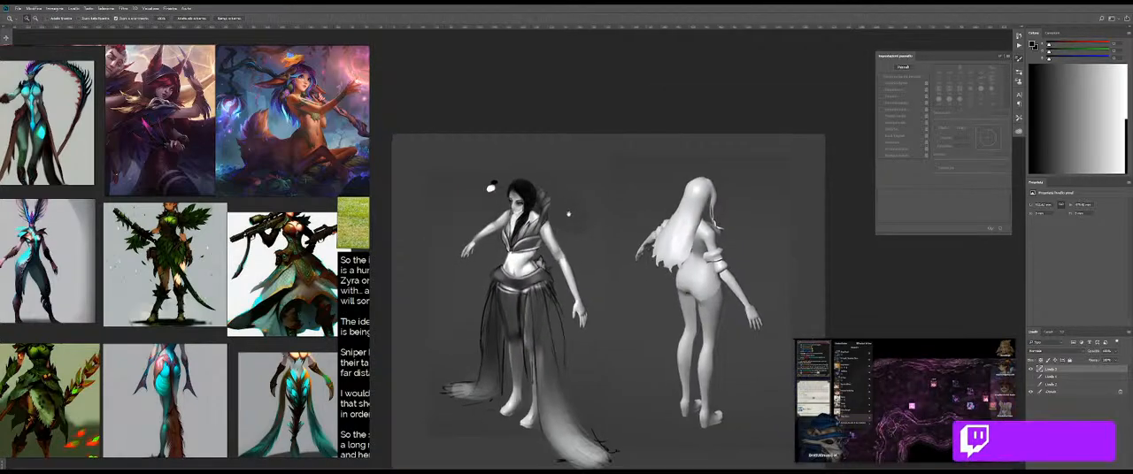
Step: Paint light highlight strokes along the tips of the shoulder collar's feathers with near-white, undoing one misplaced stroke
left_click_drag(581, 199, 576, 187)
left_click_drag(542, 224, 584, 194)
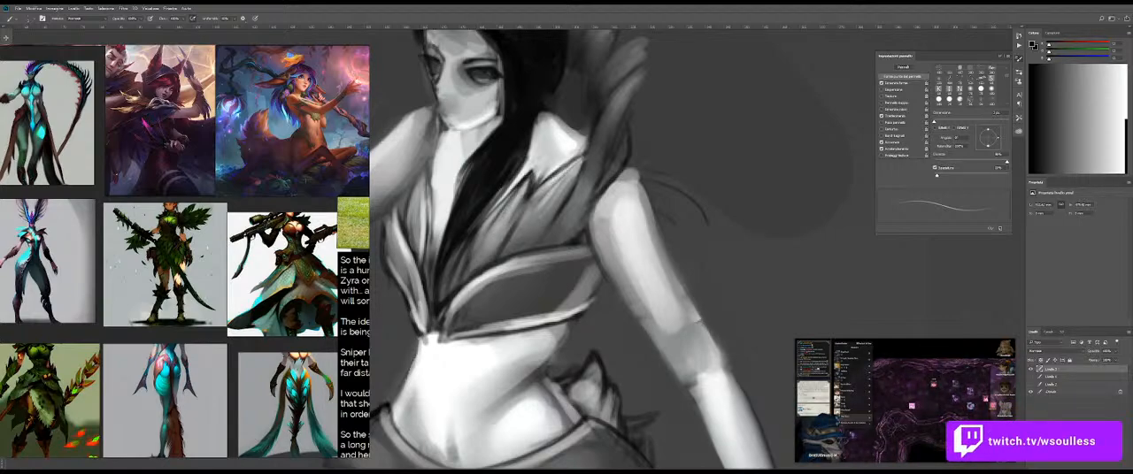
left_click_drag(578, 164, 561, 196)
left_click_drag(586, 133, 537, 223)
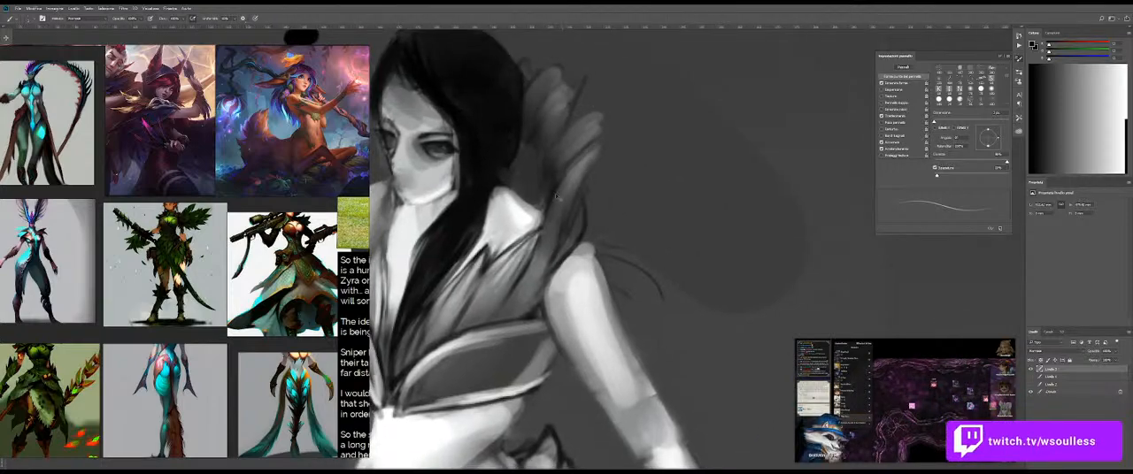
key("x")
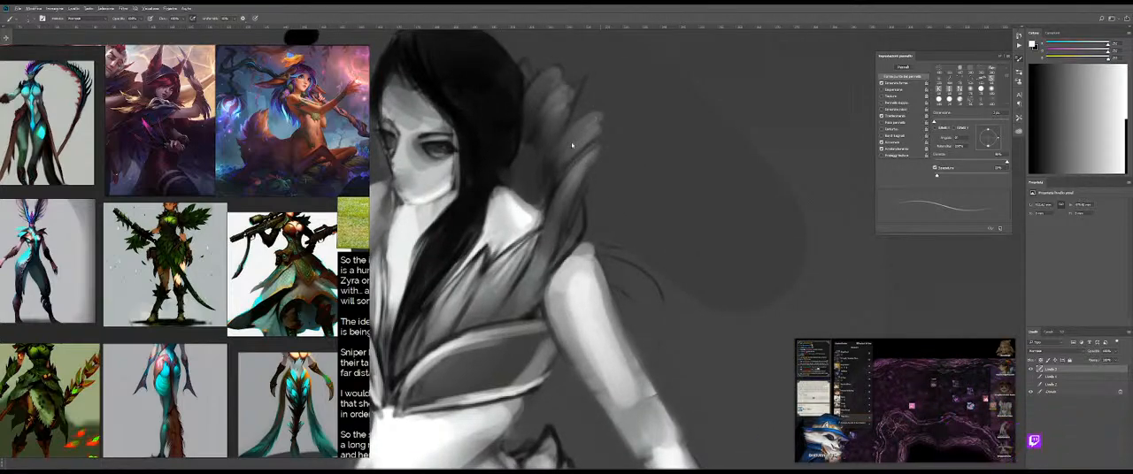
right_click(573, 142, "alt")
left_click_drag(570, 140, 594, 111)
key("ctrl+z")
right_click(582, 122, "alt")
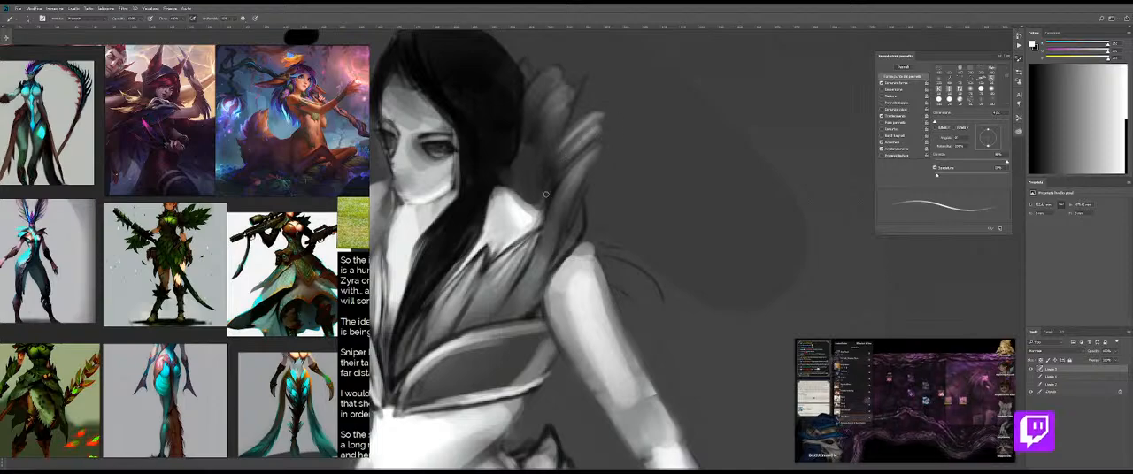
left_click_drag(532, 139, 571, 97)
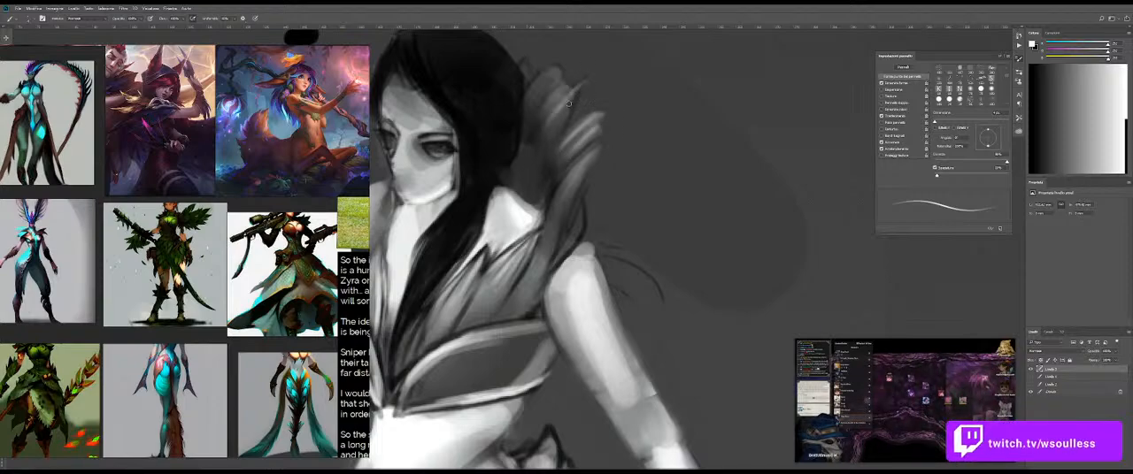
Step: Paint light strokes on the rear collar feathers behind the hair and darken around them with black sampled from the hair
mouse_move(554, 142)
left_mouse_down()
mouse_move(555, 75)
mouse_move(534, 88)
mouse_move(538, 102)
mouse_move(551, 69)
left_mouse_up()
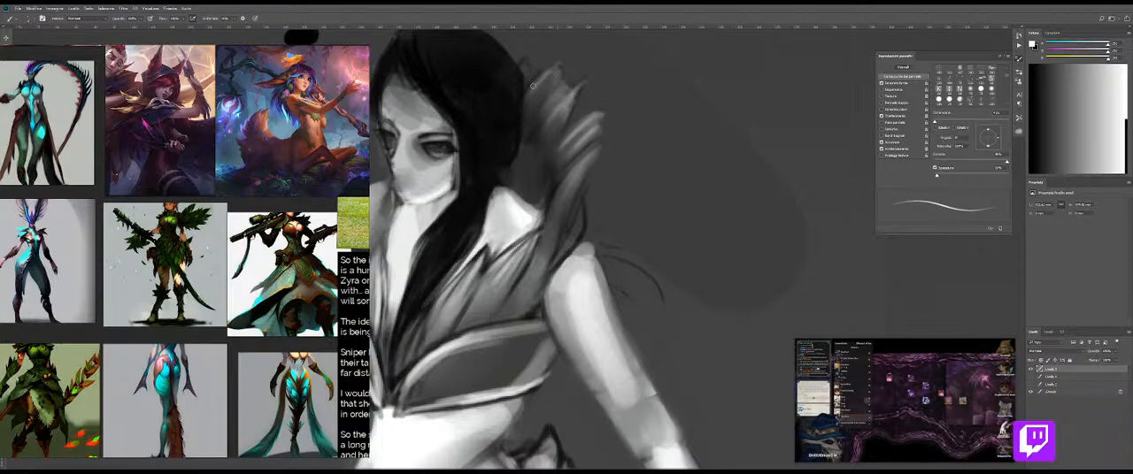
mouse_move(533, 99)
left_mouse_down()
mouse_move(552, 69)
mouse_move(522, 121)
left_mouse_up()
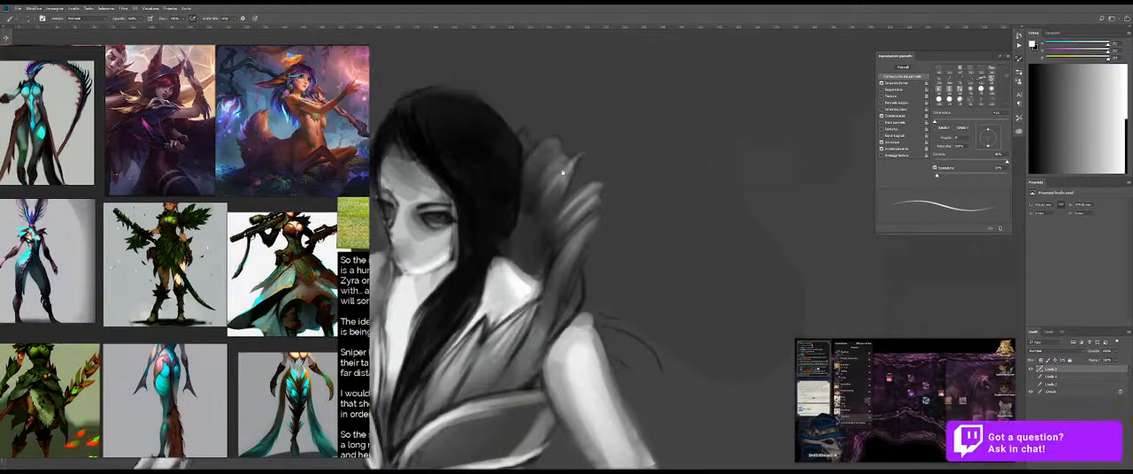
left_click(503, 156, "alt")
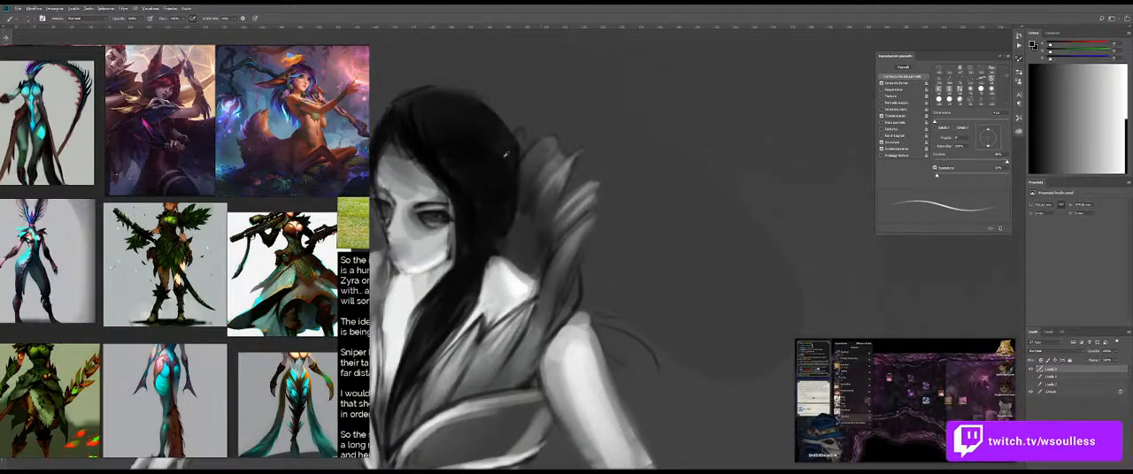
left_click_drag(587, 216, 529, 219)
left_click_drag(619, 208, 591, 156)
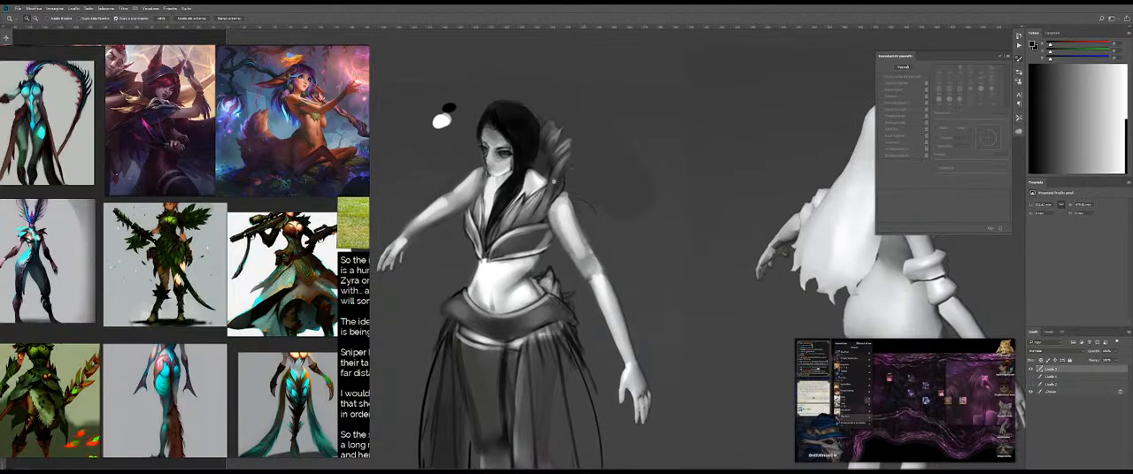
Step: Paint near-white highlights along the edges of the tall near collar feather above the shoulder, undoing one misplaced stroke
left_click_drag(543, 190, 609, 190)
left_click(501, 179, "alt")
left_click_drag(552, 151, 616, 66)
key("ctrl+z")
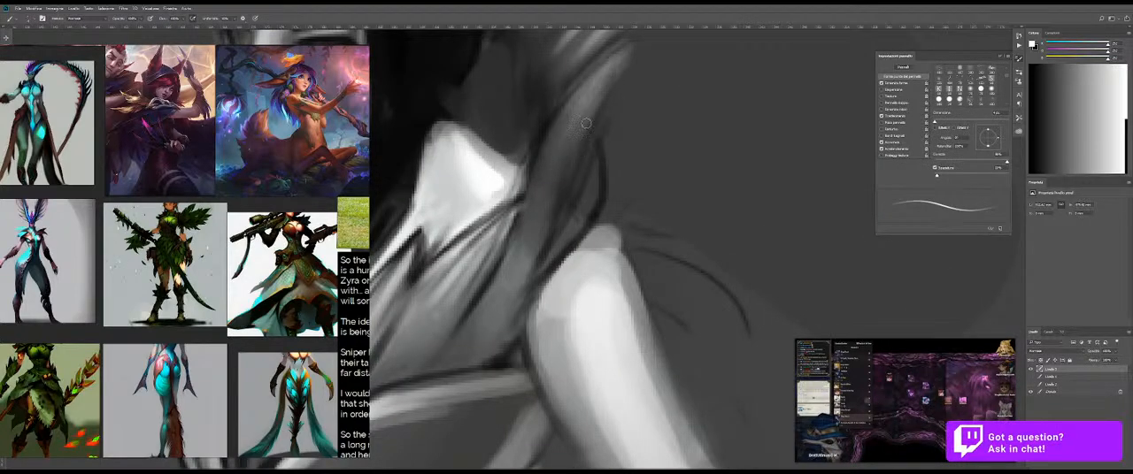
right_click(583, 93, "alt")
mouse_move(584, 96)
left_mouse_down()
mouse_move(525, 98)
mouse_move(594, 101)
left_mouse_up()
right_click(594, 100, "alt")
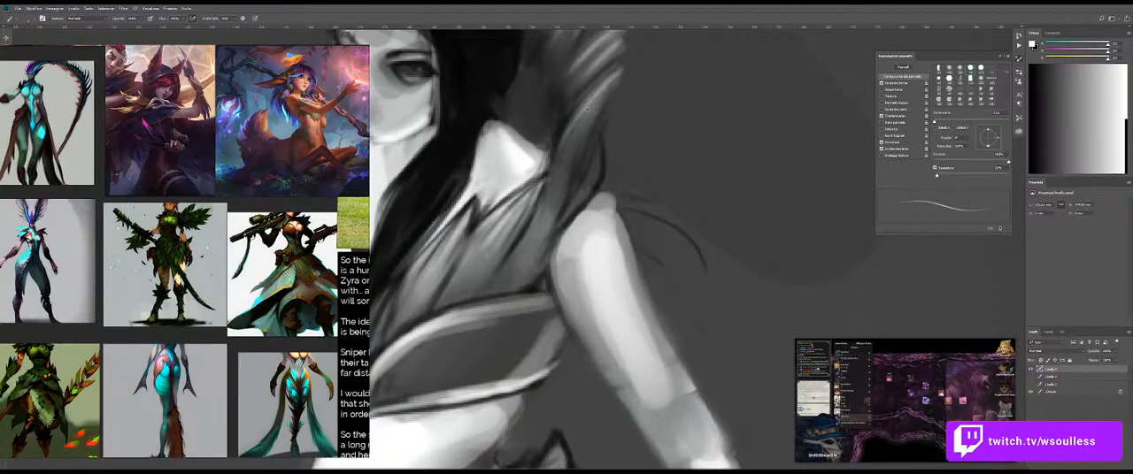
mouse_move(559, 169)
left_mouse_down()
mouse_move(589, 93)
mouse_move(577, 108)
left_mouse_up()
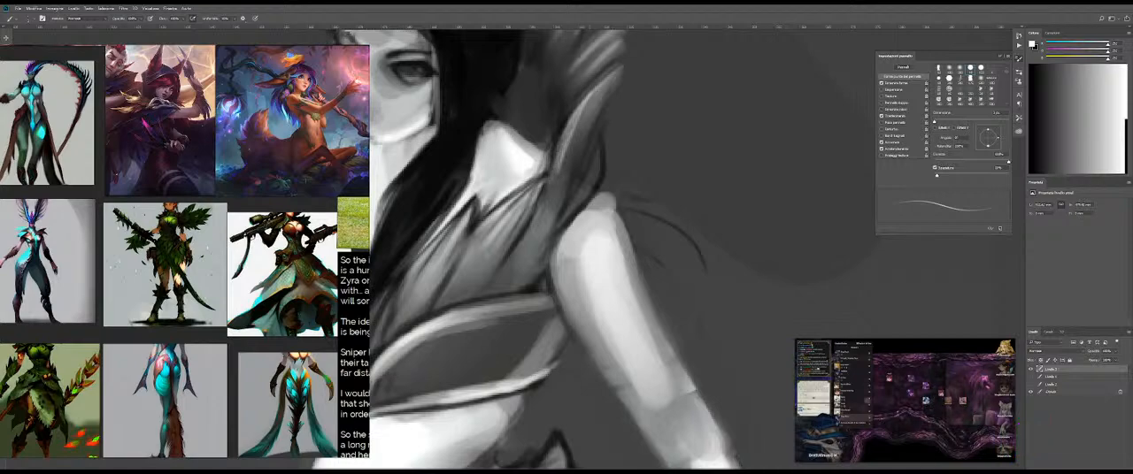
mouse_move(525, 229)
left_mouse_down()
mouse_move(571, 124)
mouse_move(554, 162)
left_mouse_up()
left_click_drag(542, 204, 571, 124)
mouse_move(529, 233)
left_mouse_down()
mouse_move(546, 186)
mouse_move(558, 193)
mouse_move(541, 191)
mouse_move(604, 166)
left_mouse_up()
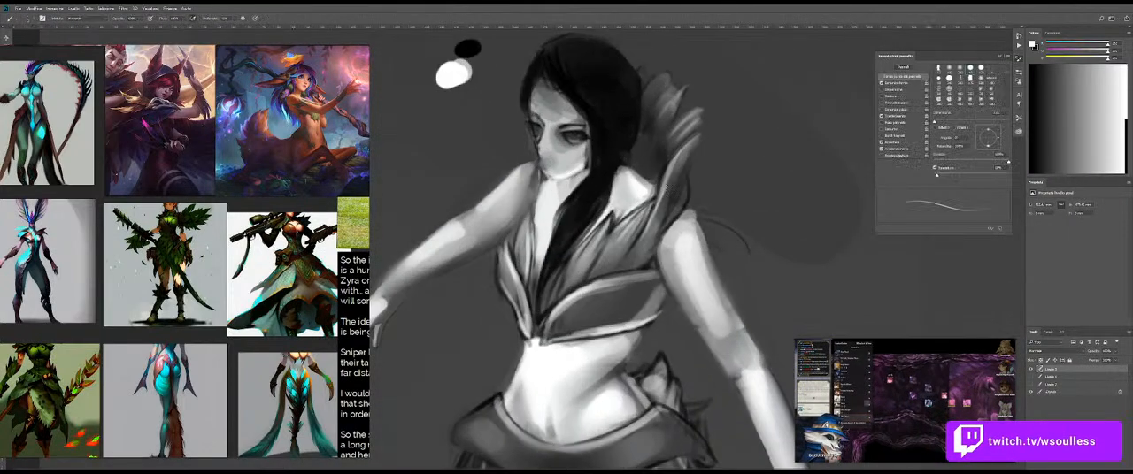
Step: Paint thin black hair strands falling along the far side of the face to the far shoulder
key("b")
left_click(655, 163, "alt")
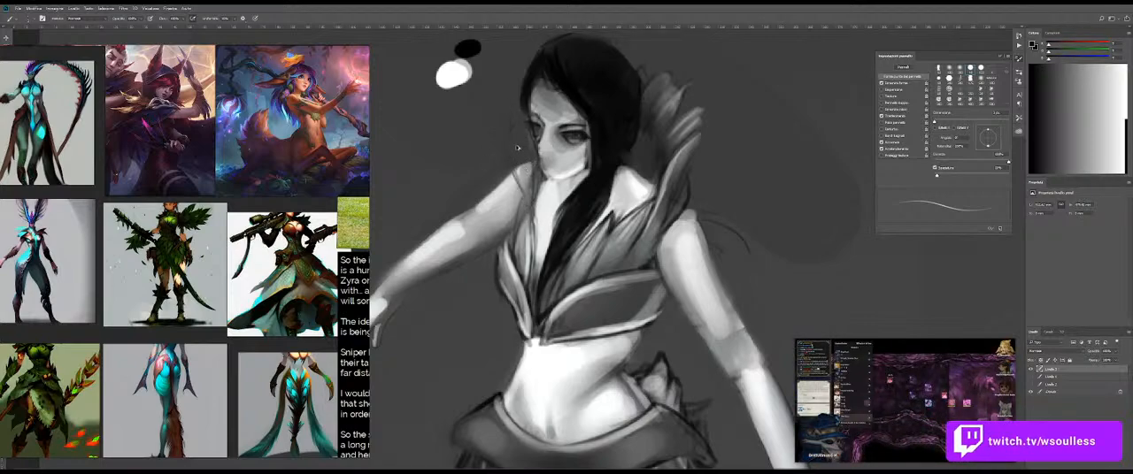
left_click_drag(524, 158, 532, 212)
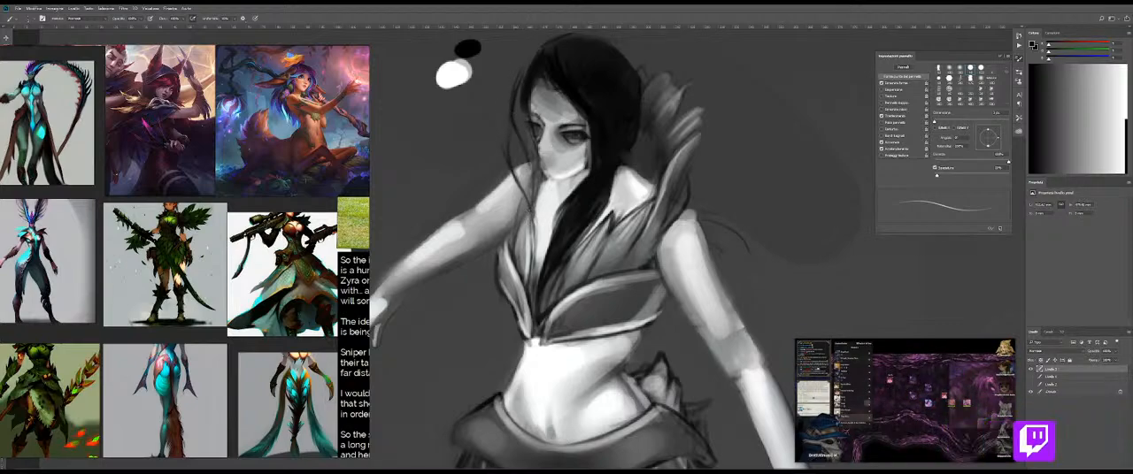
Step: Fill the gap between the loose strands and the face with sampled dark grey, using a larger brush
left_click(650, 161, "alt")
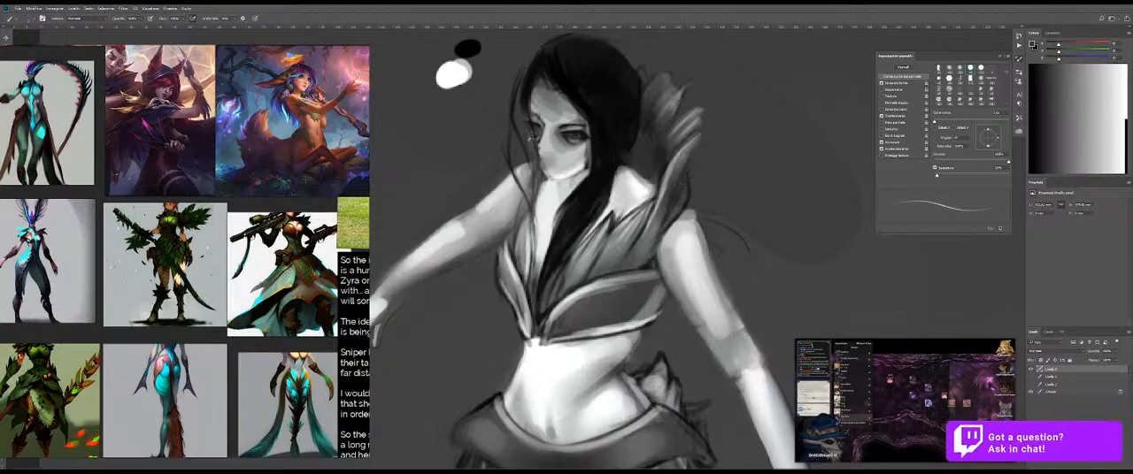
key("bracketright")
key("bracketright")
key("bracketright")
mouse_move(519, 159)
left_mouse_down()
mouse_move(526, 197)
mouse_move(533, 181)
left_mouse_up()
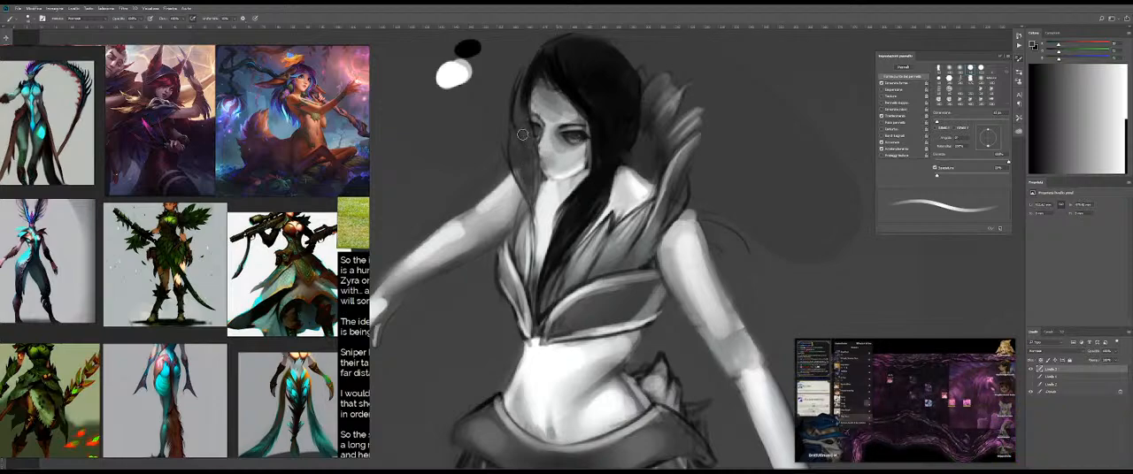
Step: Compare the painting with the base figure underneath and draw a thin dark mouth line above the chin
key("z")
mouse_move(575, 182)
left_mouse_down()
mouse_move(536, 187)
mouse_move(575, 183)
left_mouse_up()
key("z")
left_click_drag(545, 155, 567, 157)
right_click(547, 163, "alt")
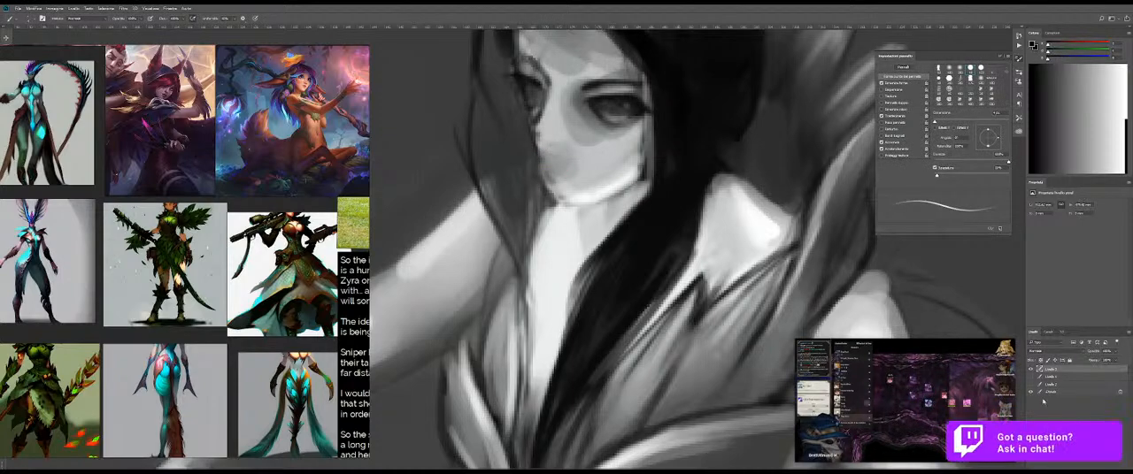
left_click(1031, 370)
left_click(1030, 370)
key("z")
left_click_drag(537, 182, 564, 183)
right_click(564, 168, "alt")
right_click(566, 174, "alt")
right_click(549, 165, "alt")
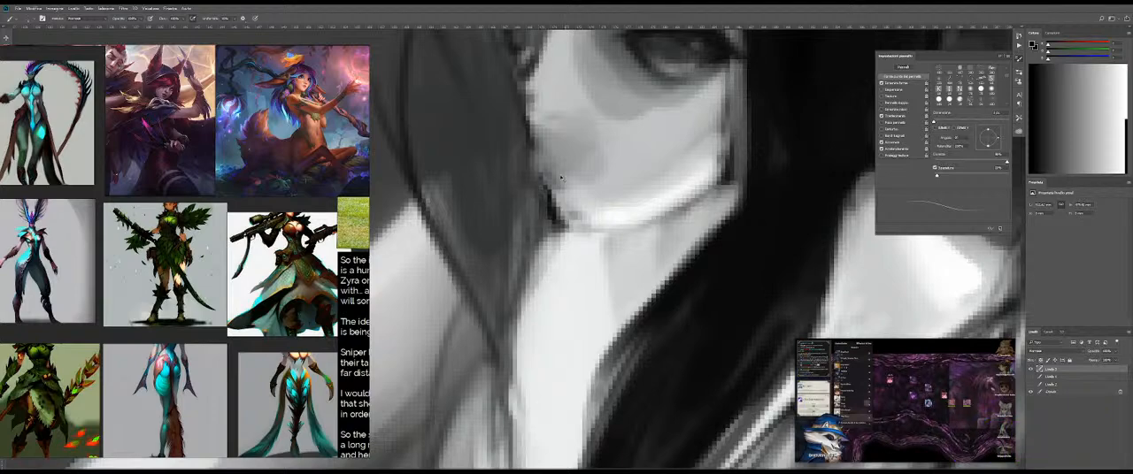
left_click_drag(542, 168, 581, 172)
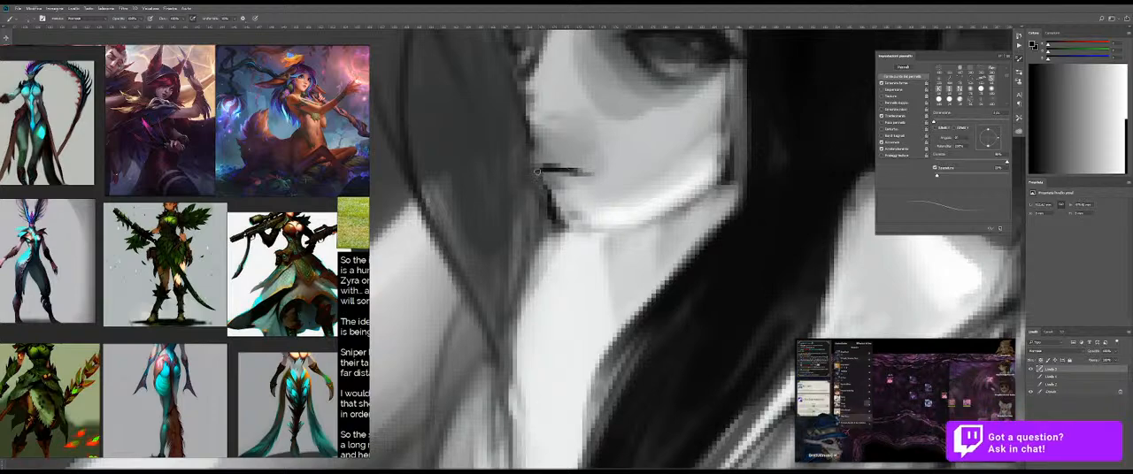
Step: Cover the mouth line with light grey sampled from the cheek and blend it with the Mixer Brush
key("z")
left_click_drag(637, 204, 554, 205)
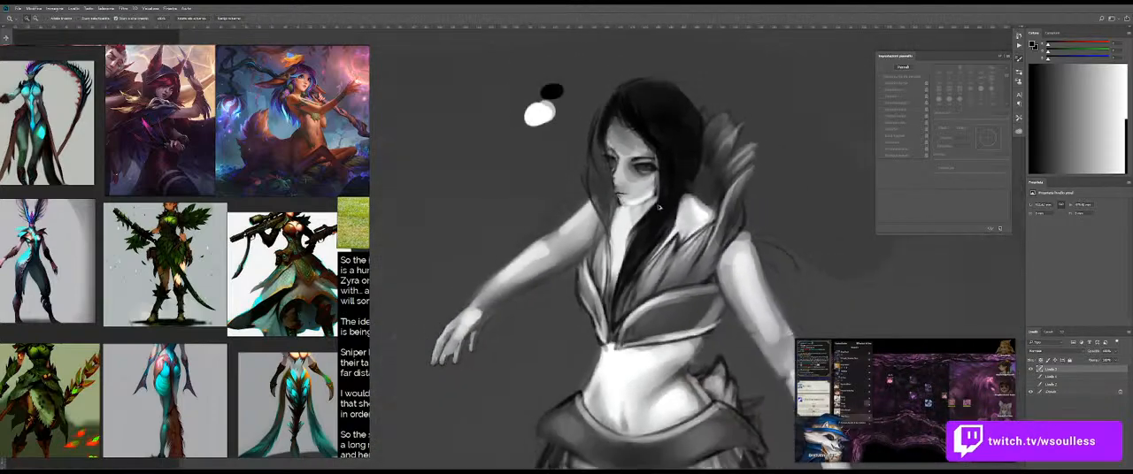
left_click_drag(629, 187, 708, 187)
key("b")
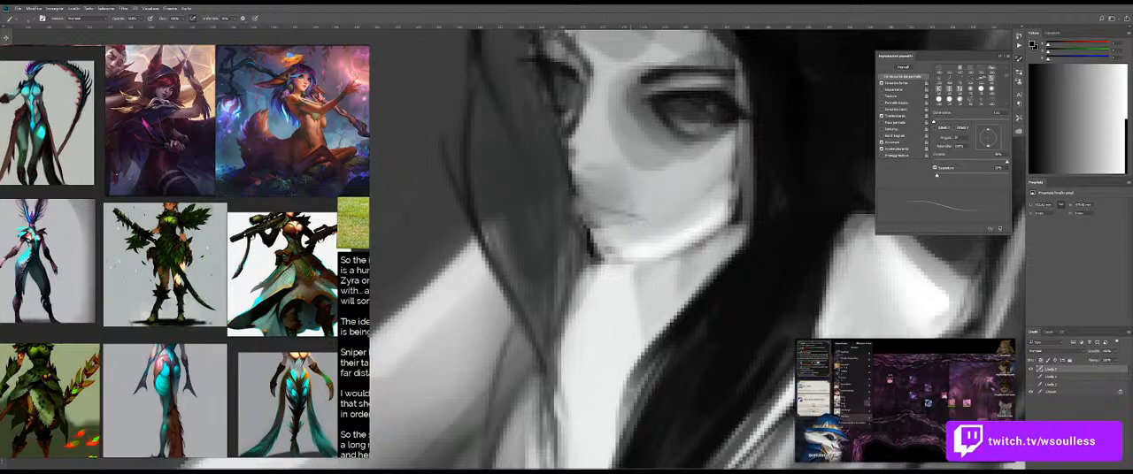
left_click(653, 220, "alt")
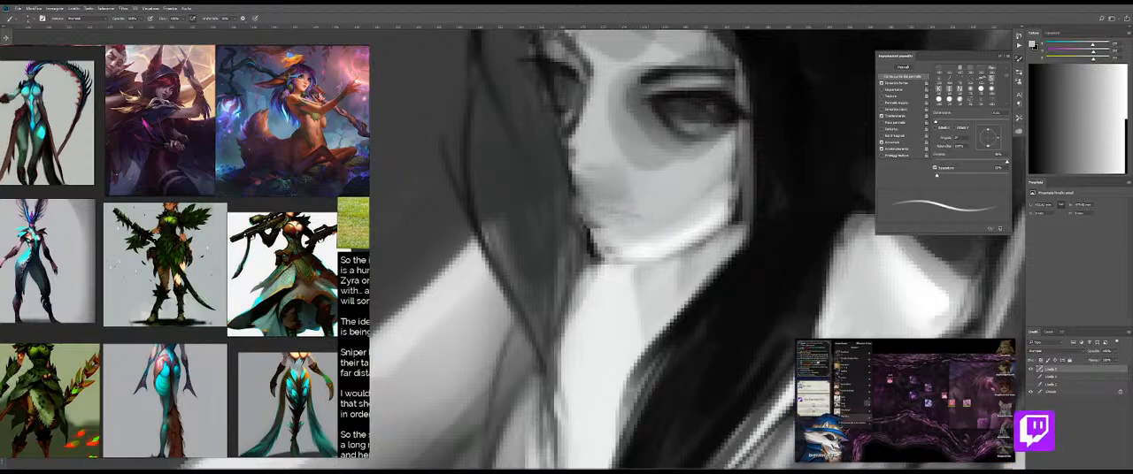
key("shift+b")
mouse_move(623, 209)
left_mouse_down()
mouse_move(588, 197)
mouse_move(612, 190)
left_mouse_up()
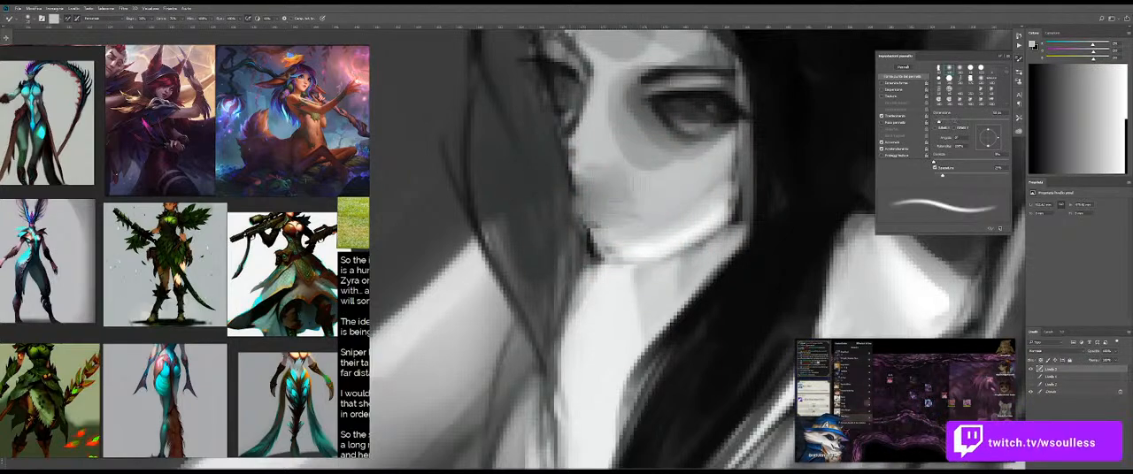
Step: Try to redraw the mouth line with a dark tone sampled from the near eye
key("shift+b")
left_click_drag(582, 114, 588, 114)
left_click(720, 109, "alt")
left_click_drag(611, 174, 604, 175)
mouse_move(574, 203)
left_mouse_down()
mouse_move(591, 232)
mouse_move(637, 209)
left_mouse_up()
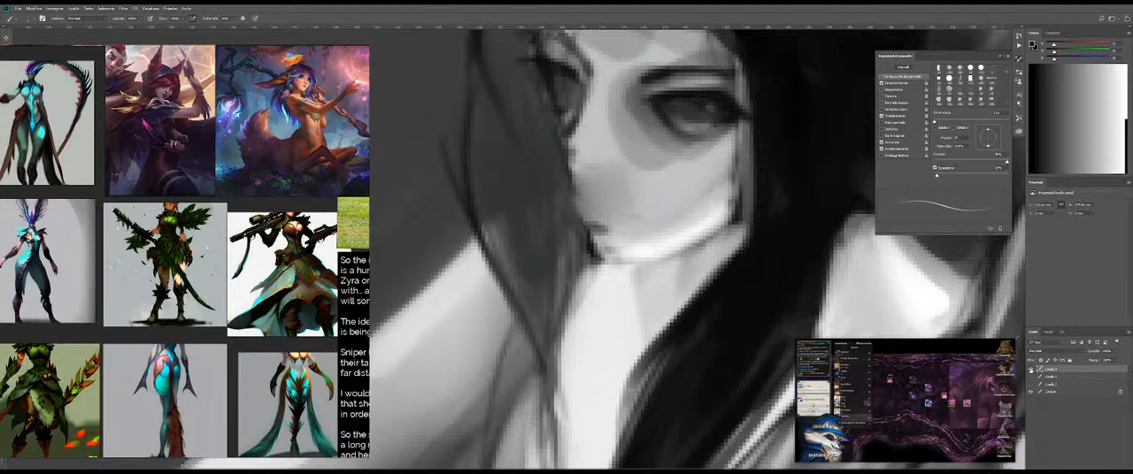
Step: Check the base figure's mouth by toggling the painting layer, and mark the mouth with small dark strokes
left_click(1030, 370)
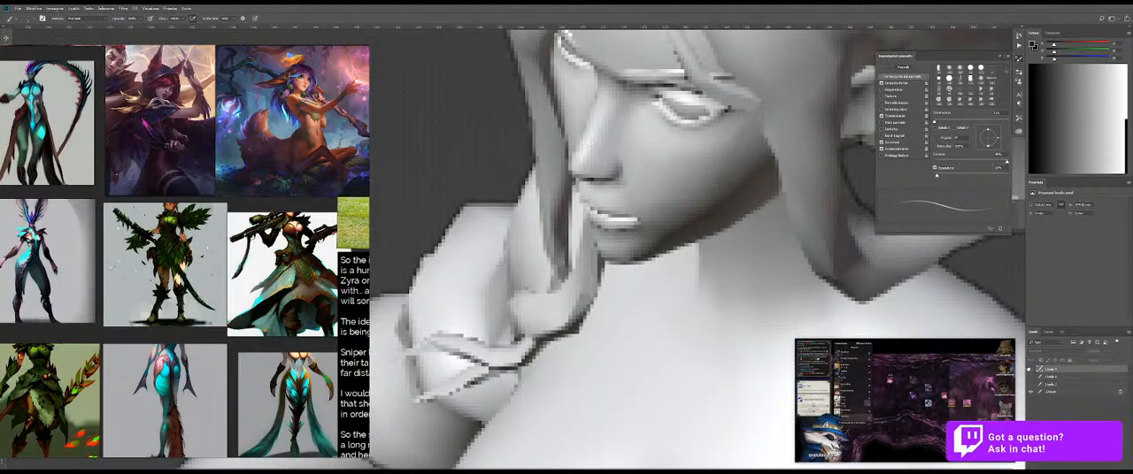
left_click(1029, 369)
right_click(612, 206, "alt")
mouse_move(600, 212)
left_mouse_down()
mouse_move(632, 216)
mouse_move(509, 234)
mouse_move(531, 236)
left_mouse_up()
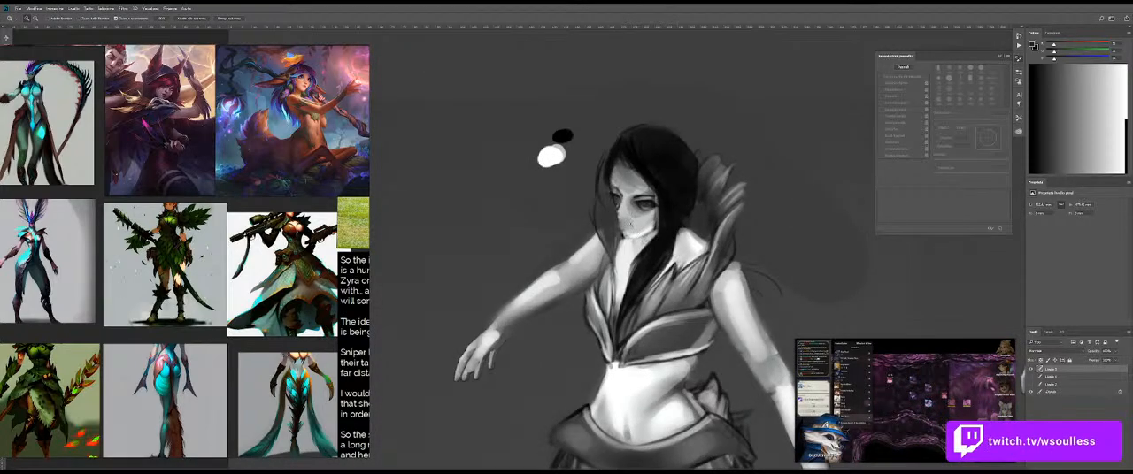
left_click_drag(625, 224, 633, 235)
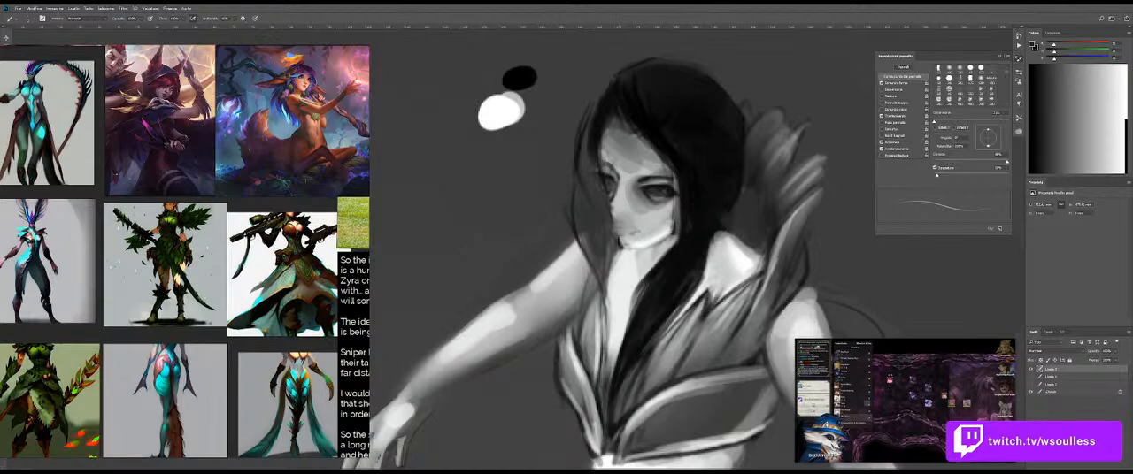
mouse_move(626, 226)
left_mouse_down()
mouse_move(630, 236)
mouse_move(618, 235)
left_mouse_up()
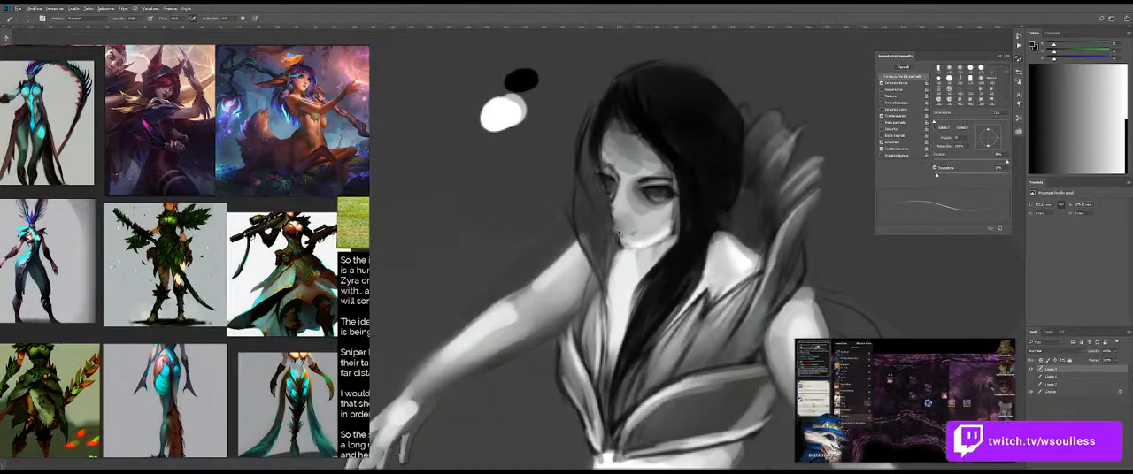
left_click_drag(614, 222, 646, 221)
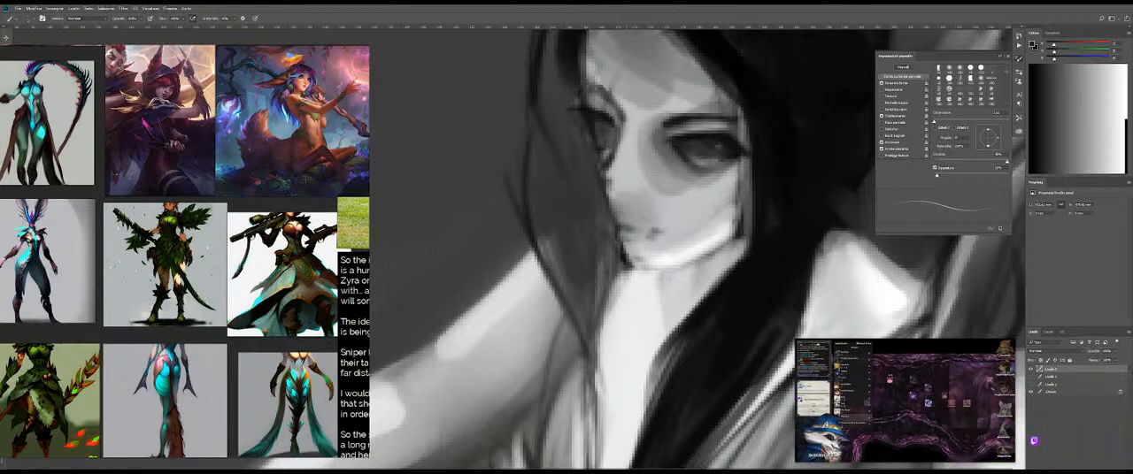
Step: Paint over the dark mark at the mouth corner with light grey and shade the lips with sampled mid-grey
left_click(659, 234, "alt")
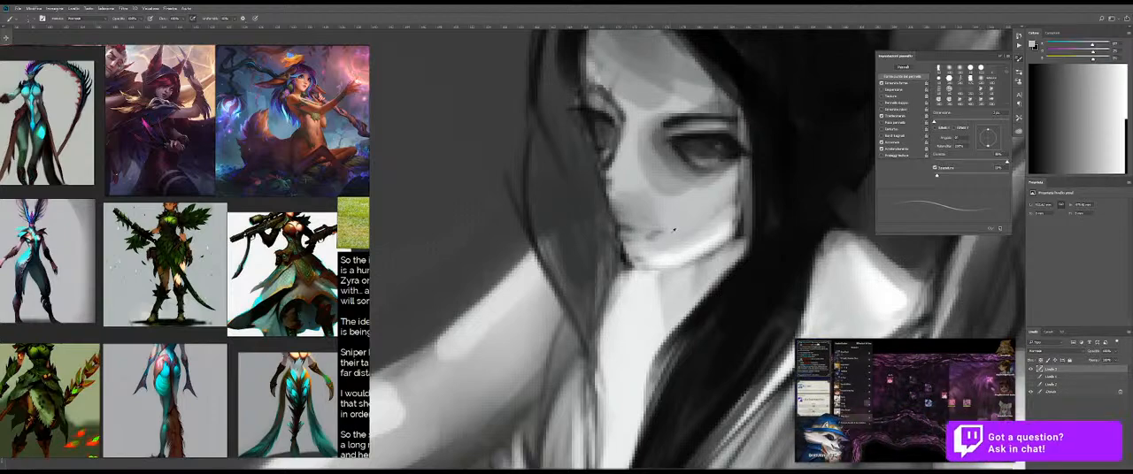
left_click(630, 225, "alt")
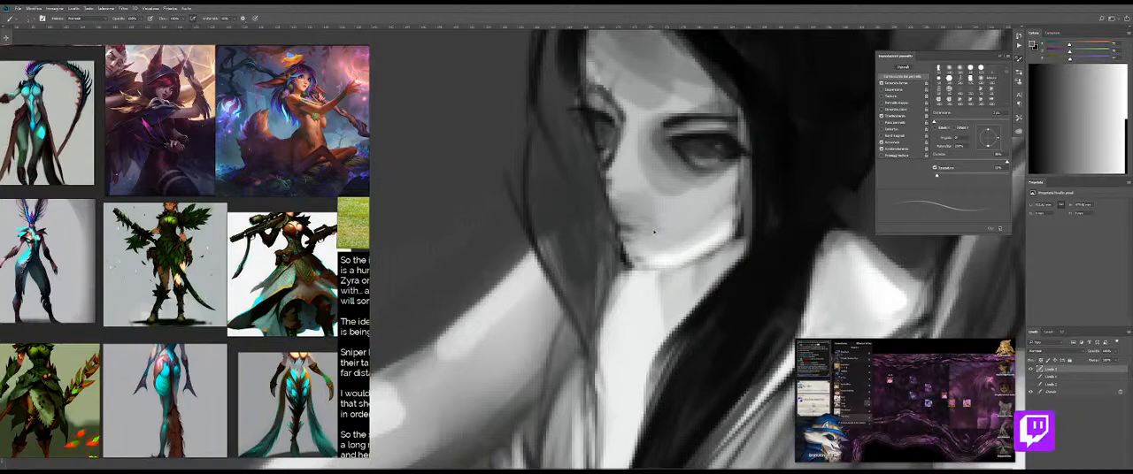
mouse_move(661, 238)
left_mouse_down()
mouse_move(600, 237)
mouse_move(653, 235)
left_mouse_up()
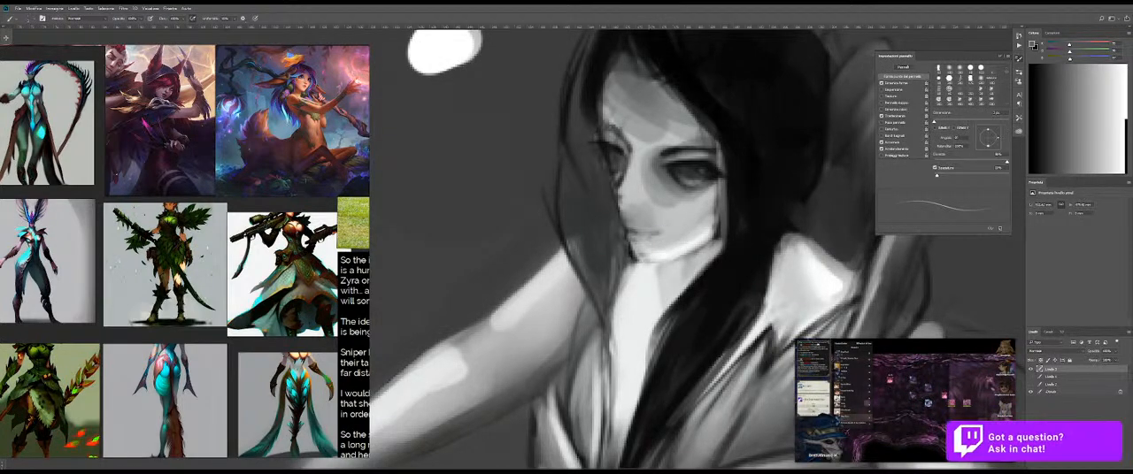
Step: Add a near-white highlight to the lips and define the mouth with a sampled dark grey stroke
left_click(689, 239, "alt")
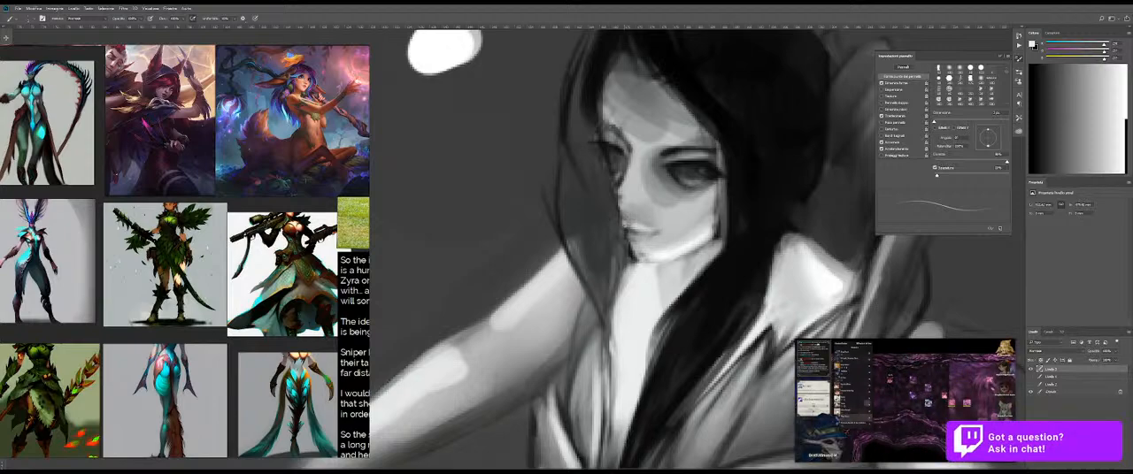
mouse_move(659, 237)
left_mouse_down()
mouse_move(631, 241)
mouse_move(662, 235)
left_mouse_up()
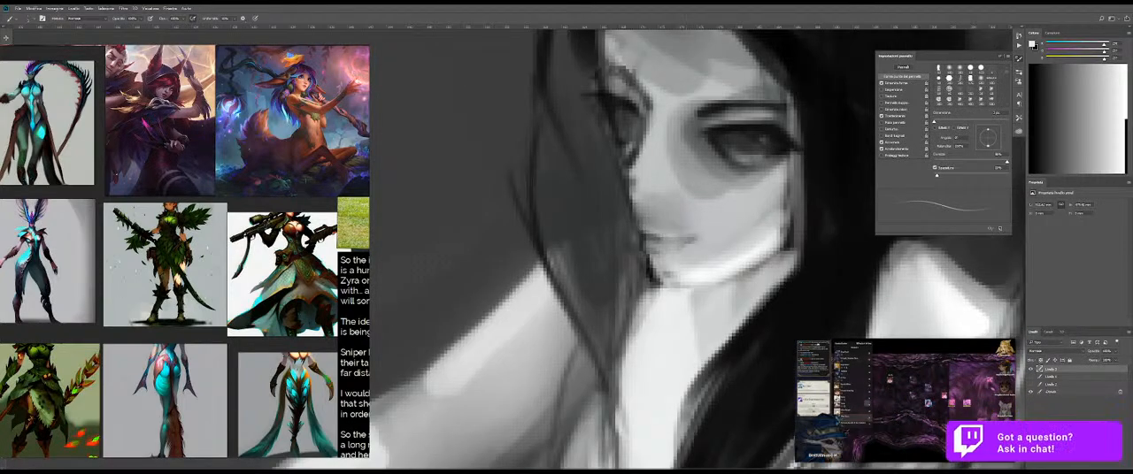
left_click(608, 127, "alt")
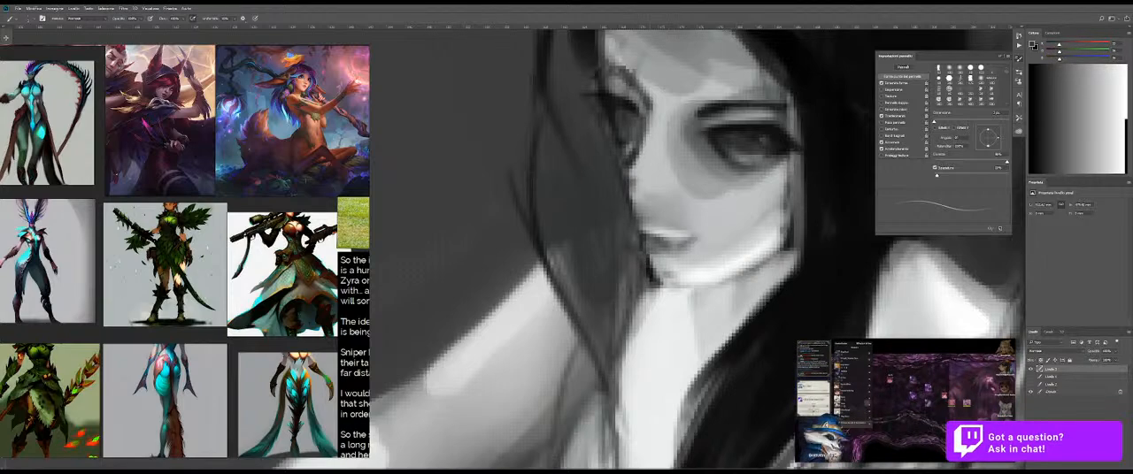
left_click_drag(670, 239, 706, 249)
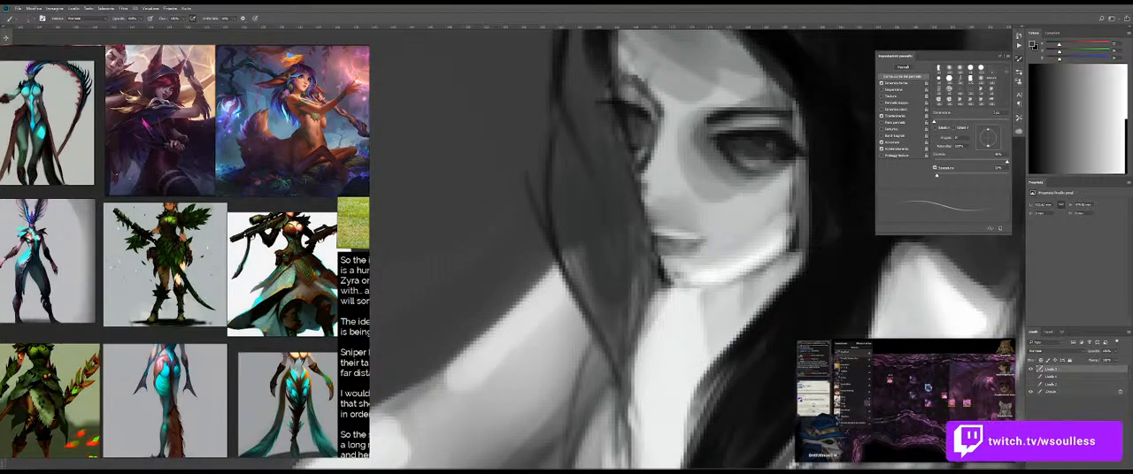
Step: Brighten the chin and lower lip area with near-white sampled from the jaw, and prepare the Mixer Brush for blending
left_click(734, 273, "alt")
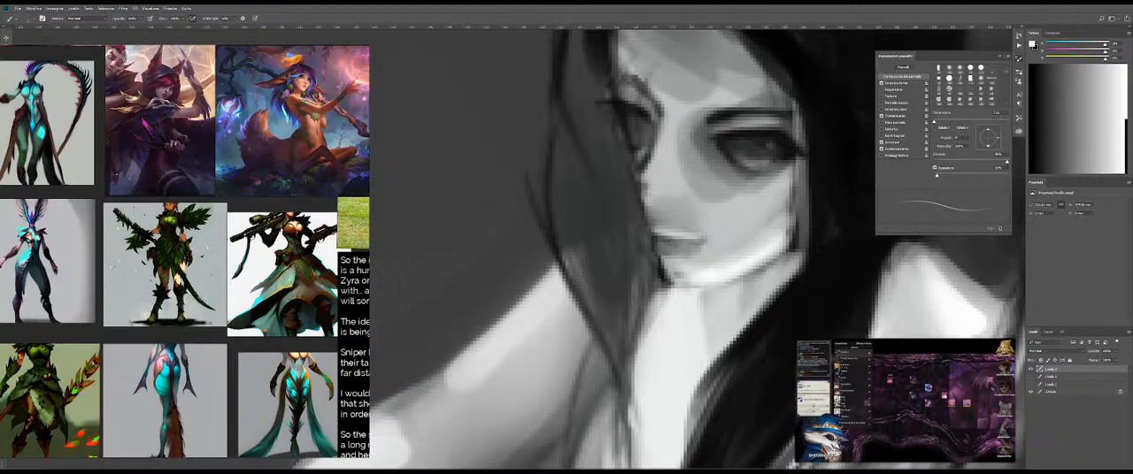
left_click_drag(665, 249, 725, 262)
key("shift+b")
key("z")
key("b")
key("shift+b")
key("shift+b")
key("shift+b")
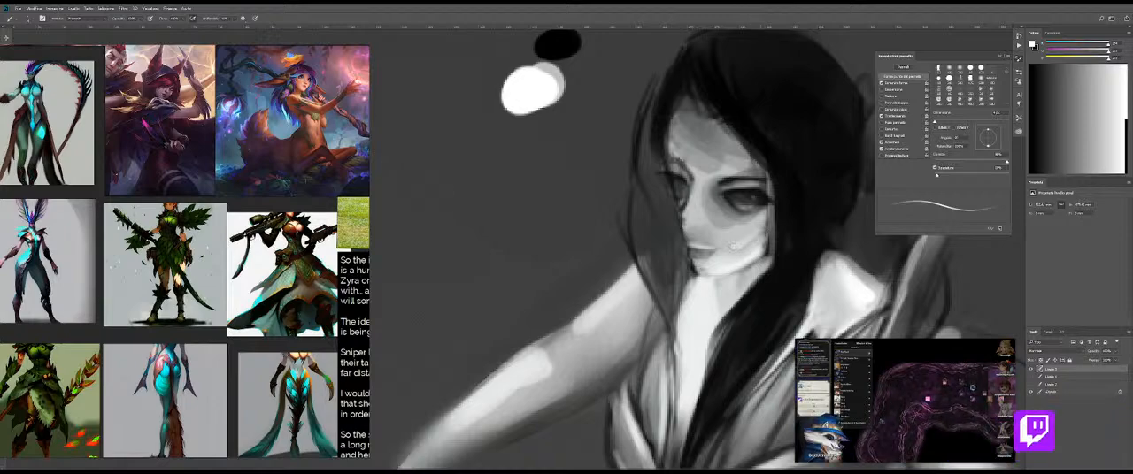
key("shift+b")
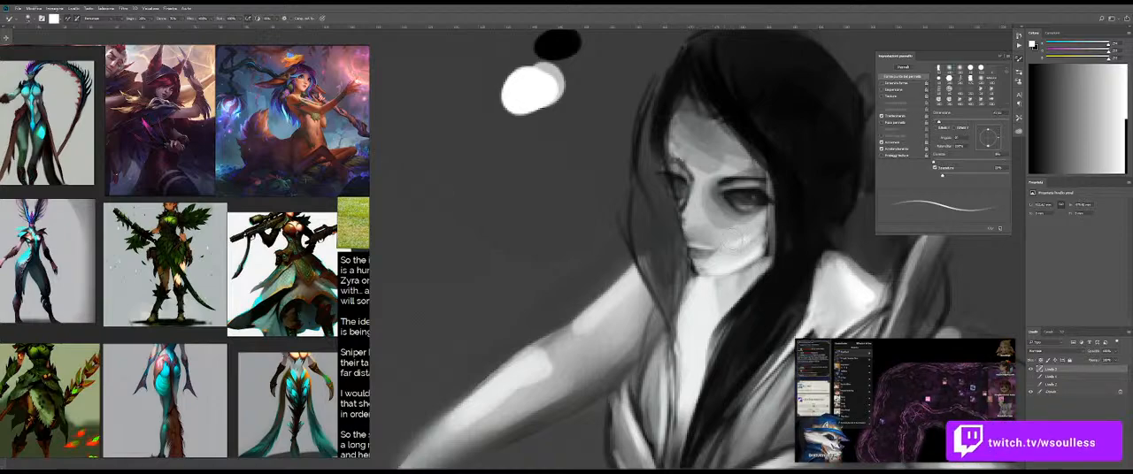
Step: Smooth the cheek below the near eye with sampled light grey and the Mixer Brush
key("z")
mouse_move(756, 262)
left_mouse_down()
mouse_move(708, 257)
mouse_move(746, 253)
left_mouse_up()
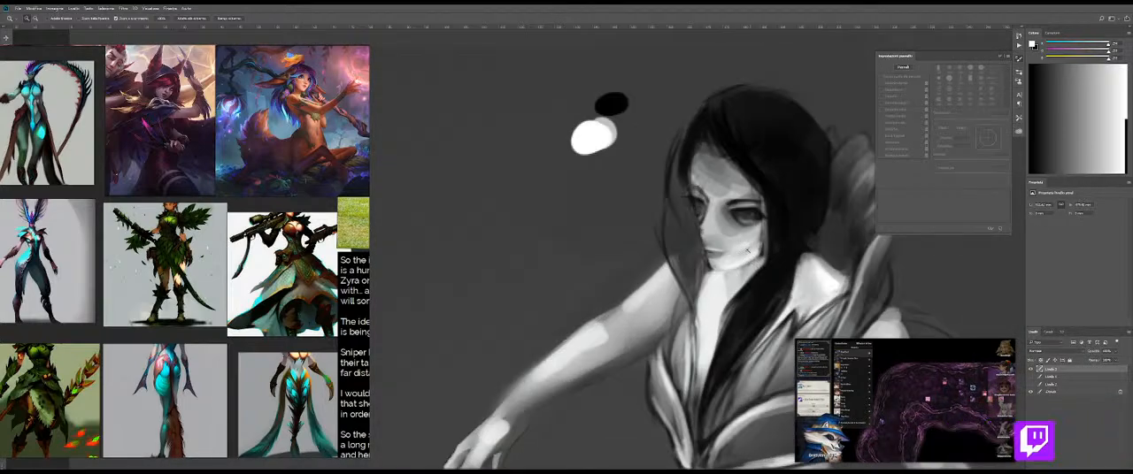
key("b")
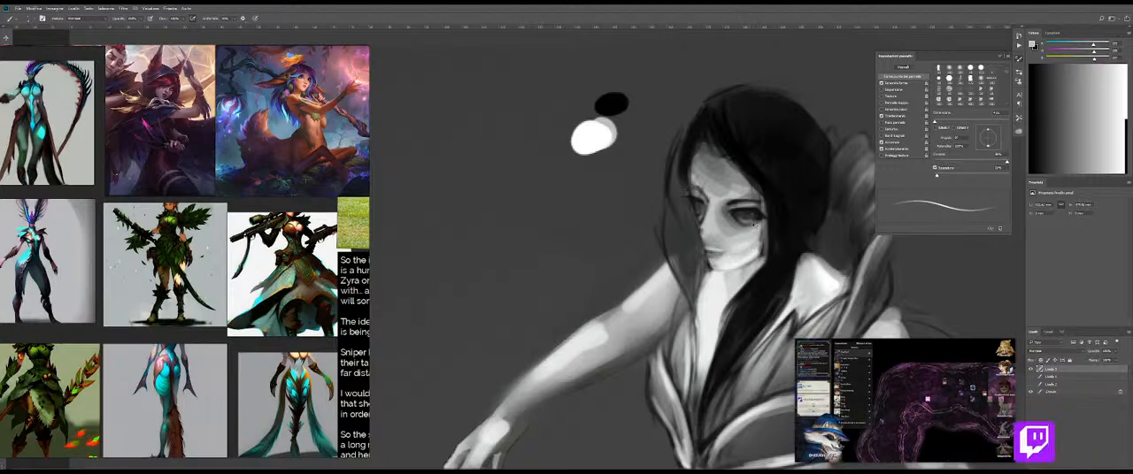
key("e")
key("z")
mouse_move(750, 261)
left_mouse_down()
mouse_move(713, 267)
mouse_move(764, 266)
left_mouse_up()
key("b")
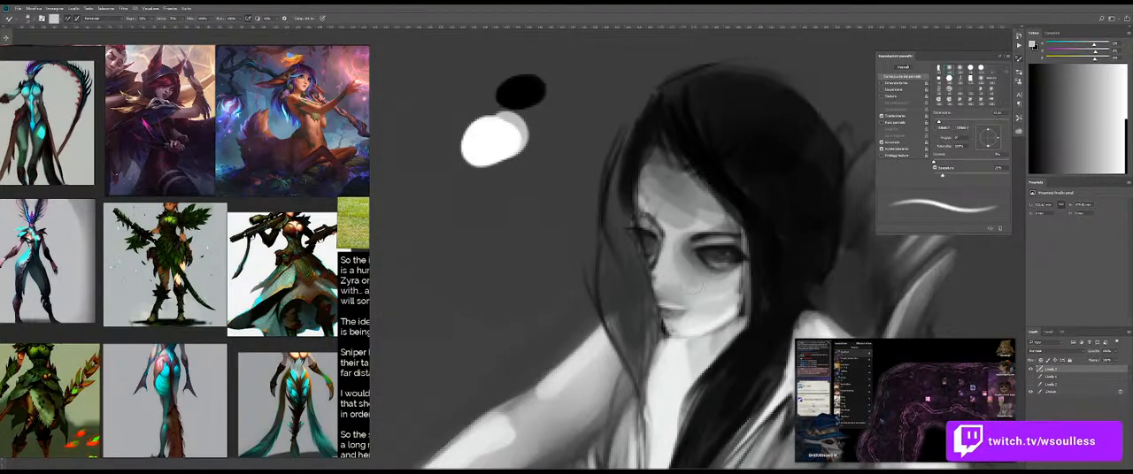
Step: Try to darken the area around the near eye with black sampled from the hair
key("b")
left_click(779, 202, "alt")
mouse_move(685, 248)
left_mouse_down()
mouse_move(713, 277)
mouse_move(699, 266)
mouse_move(707, 272)
mouse_move(680, 292)
mouse_move(695, 292)
mouse_move(674, 288)
mouse_move(715, 294)
left_mouse_up()
key("ctrl+z")
key("ctrl+z")
Step: Refine the nose and the far edge of the face with short black strokes
key("e")
key("b")
left_click_drag(691, 285, 689, 293)
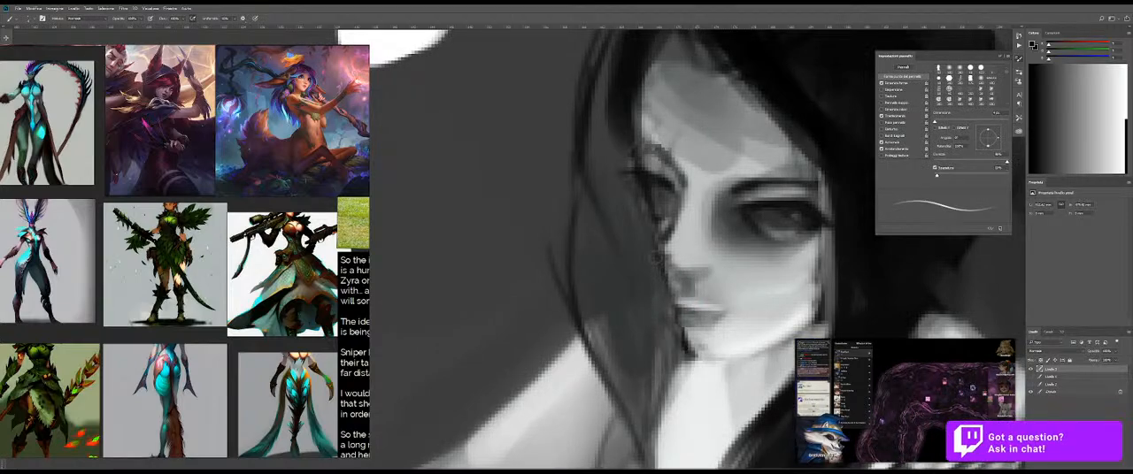
left_click_drag(693, 268, 677, 276)
mouse_move(662, 259)
left_mouse_down()
mouse_move(670, 282)
mouse_move(672, 264)
mouse_move(705, 268)
mouse_move(665, 255)
mouse_move(669, 229)
left_mouse_up()
Step: Touch up the nose and mouth area with light tones sampled from the face and neck, blending with the Mixer Brush
left_click(693, 247, "alt")
left_click(687, 407, "alt")
key("shift+b")
mouse_move(710, 276)
left_mouse_down()
mouse_move(632, 280)
mouse_move(659, 283)
left_mouse_up()
left_click_drag(744, 318, 682, 260)
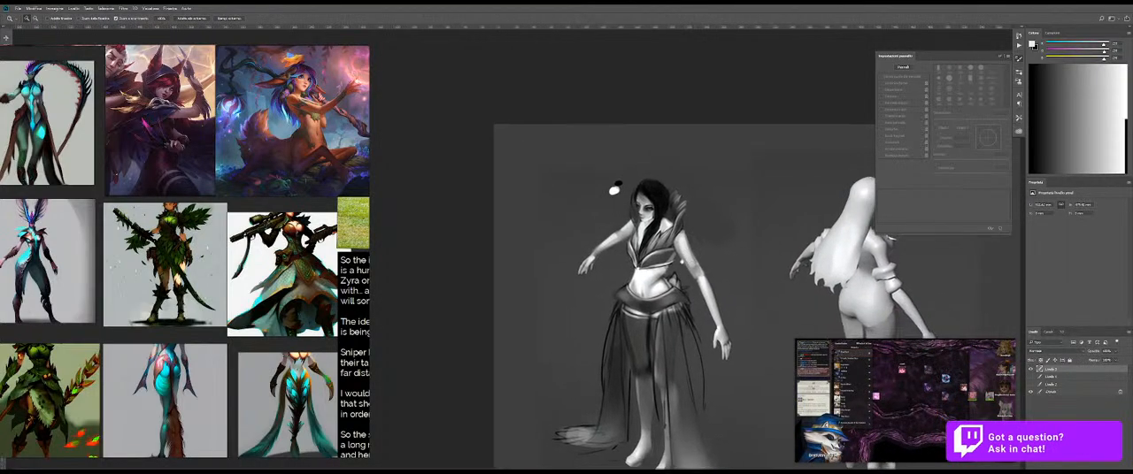
Step: Paint the bare chest between the hair and the bodice near-white with an enlarged brush, undoing unsatisfactory strokes
left_click_drag(643, 232, 679, 305)
key("shift+b")
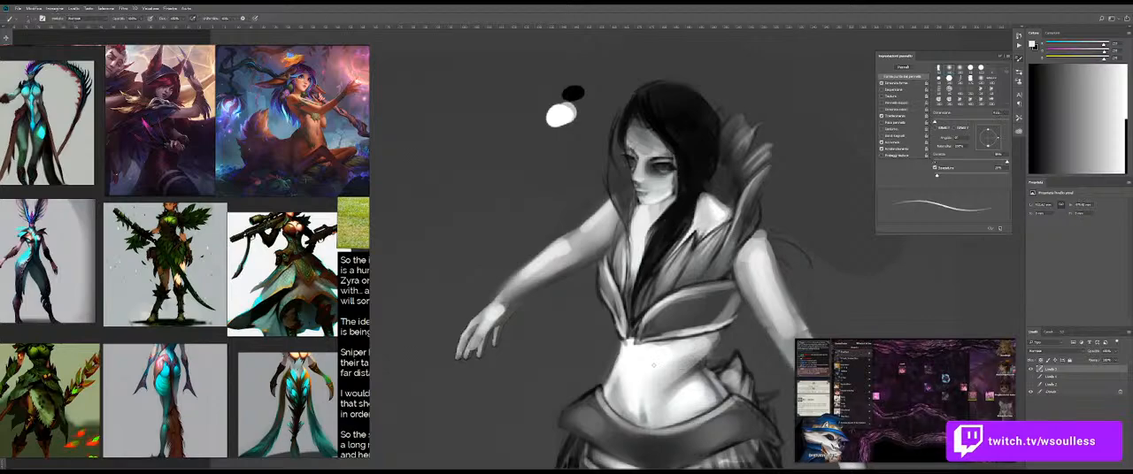
mouse_move(649, 237)
left_mouse_down()
mouse_move(665, 227)
mouse_move(620, 313)
left_mouse_up()
key("ctrl+z")
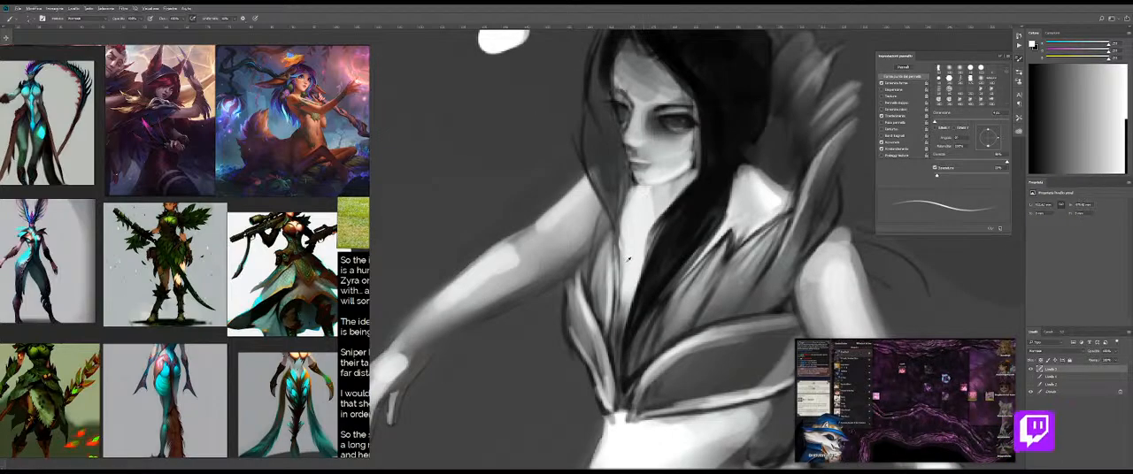
key("bracketright")
key("bracketright")
key("bracketright")
left_click_drag(625, 267, 617, 345)
key("ctrl+z")
key("ctrl+z")
left_click_drag(624, 296, 619, 346)
key("bracketright")
left_click_drag(625, 298, 617, 356)
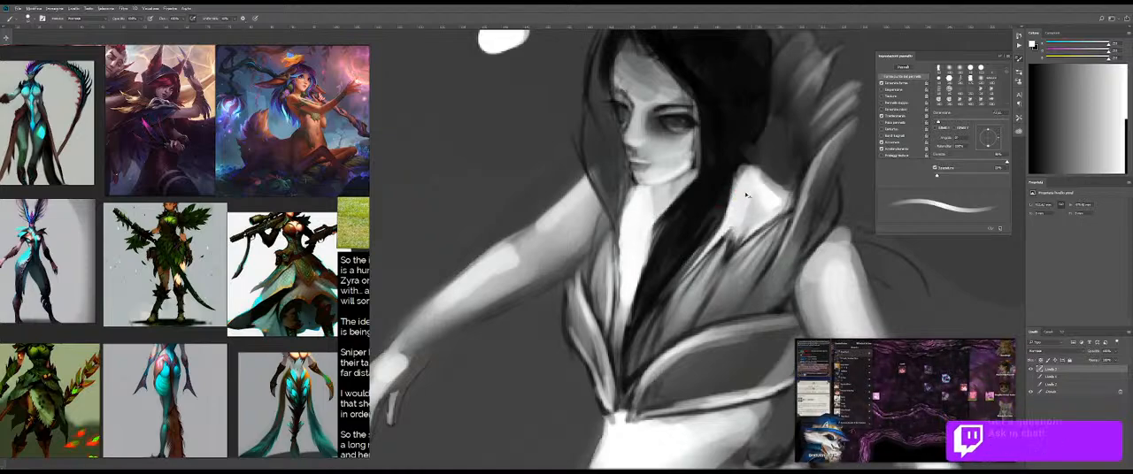
Step: Add a near-white highlight along the lower edge of the chin and check it against the whole figure
scroll(745, 196, "down", 4)
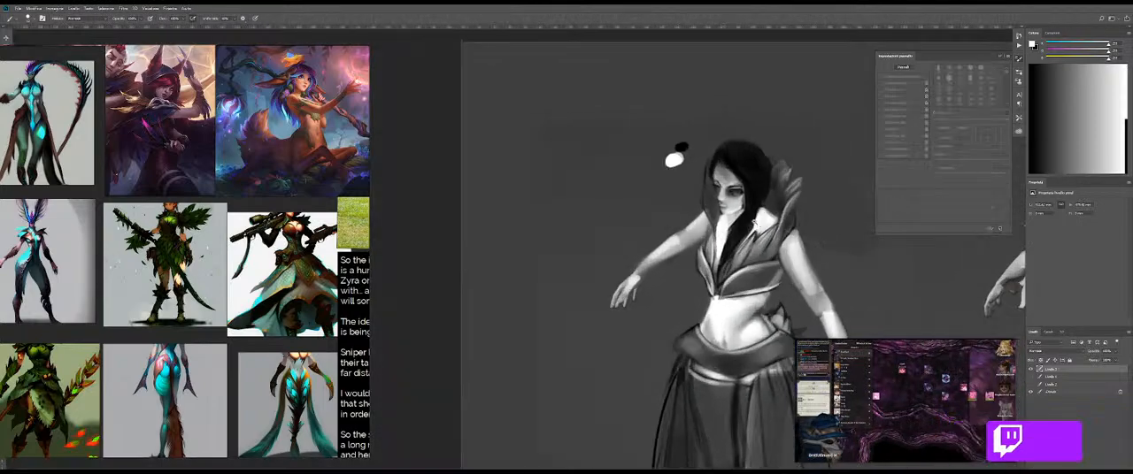
scroll(674, 160, "up", 4)
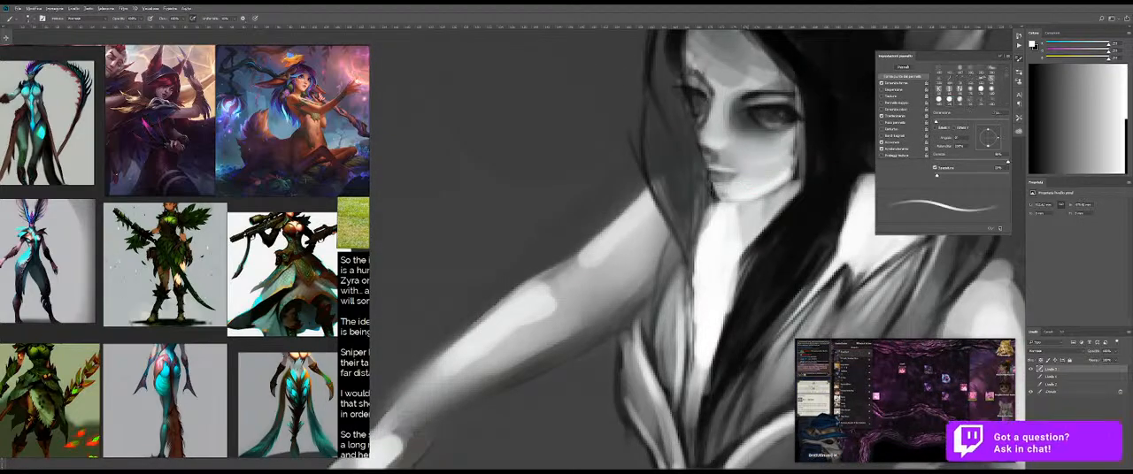
left_click_drag(735, 200, 725, 193)
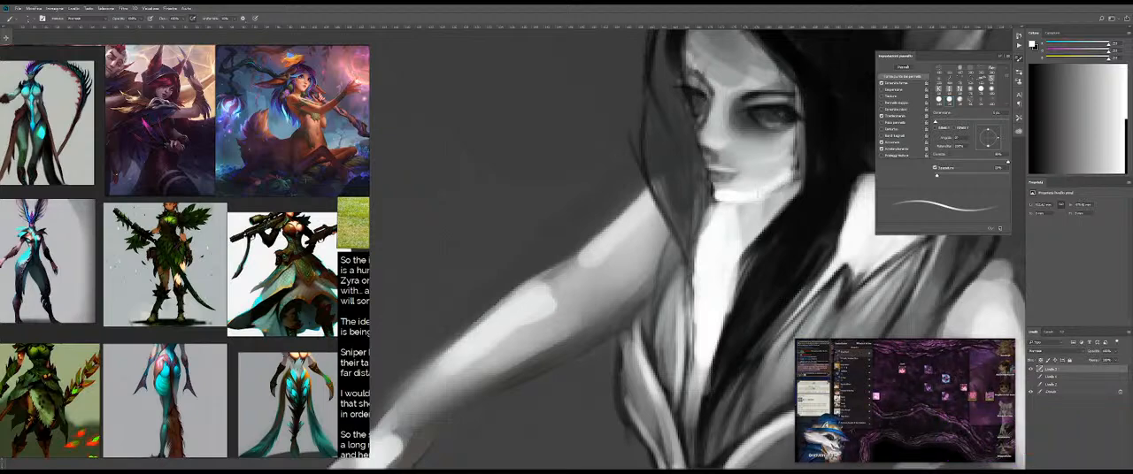
key("ctrl+0")
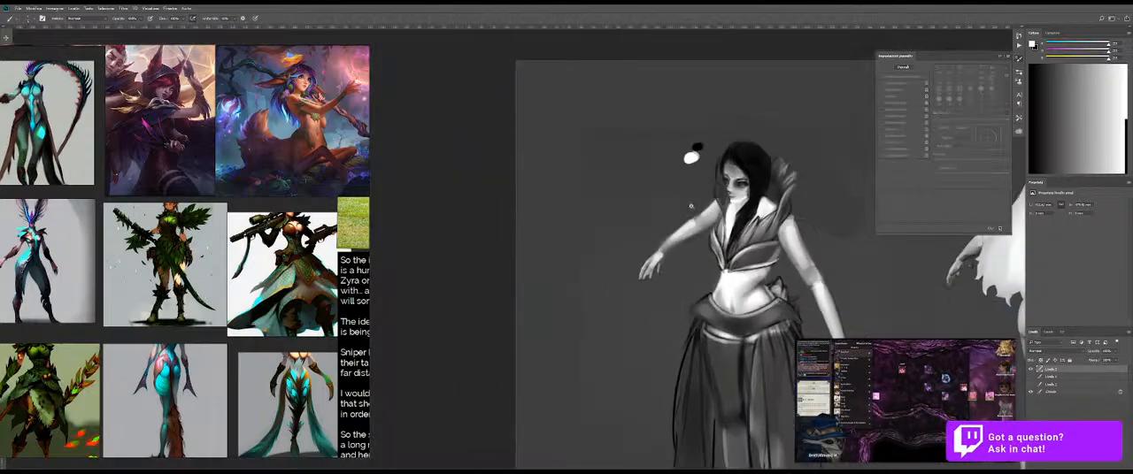
mouse_move(733, 221)
left_mouse_down()
mouse_move(695, 242)
mouse_move(775, 223)
left_mouse_up()
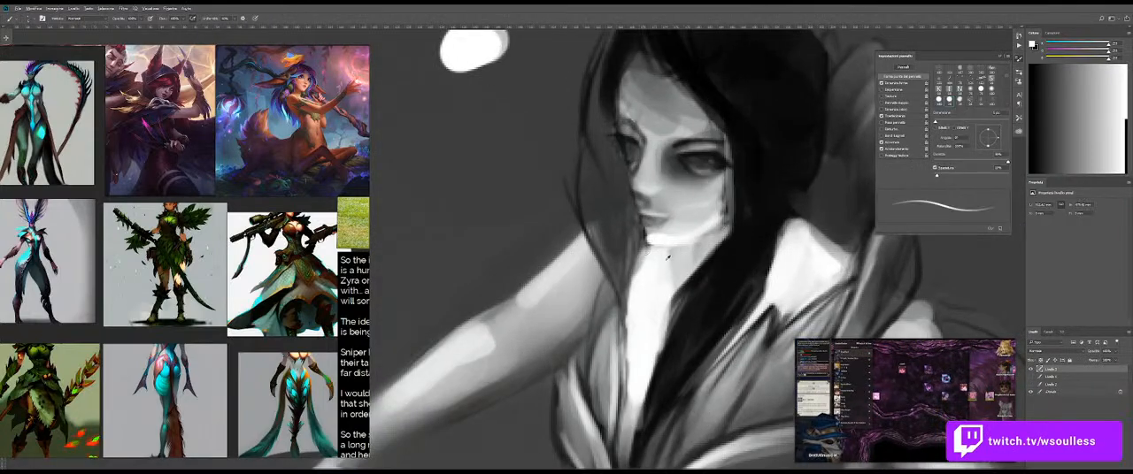
Step: Redefine the jawline against the hair and neck with a sampled black stroke
left_click(644, 249, "alt")
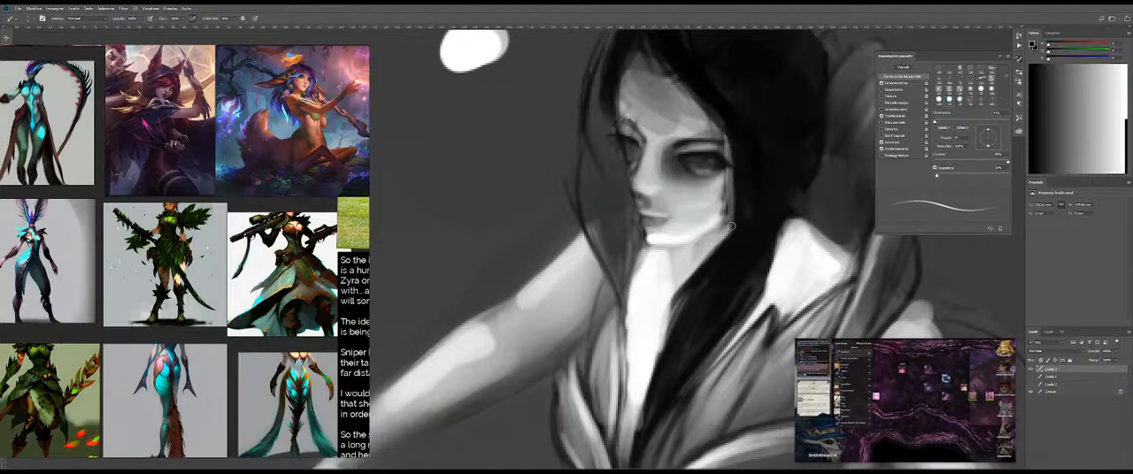
mouse_move(689, 244)
left_mouse_down()
mouse_move(733, 222)
mouse_move(681, 229)
mouse_move(792, 229)
left_mouse_up()
key("shift+b")
key("ctrl+space")
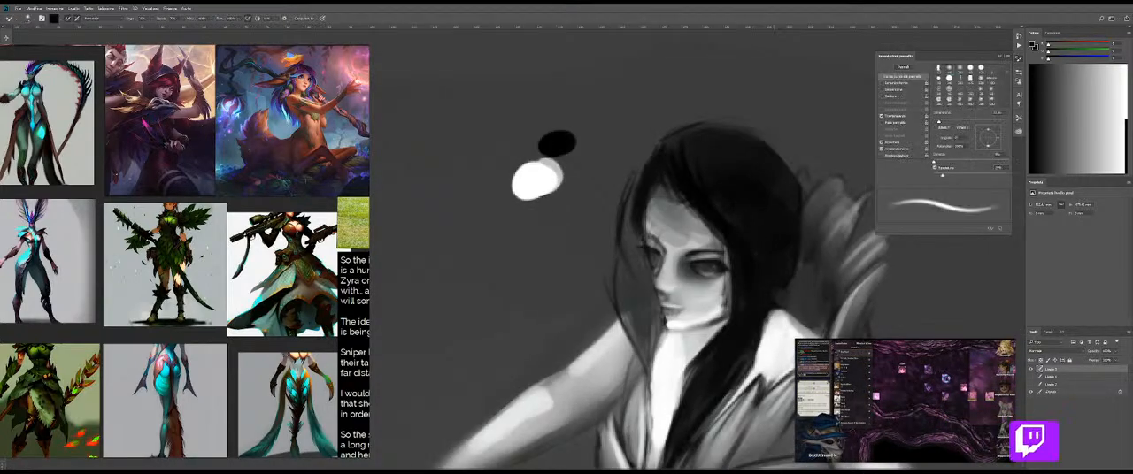
Step: Even out the lower cheek and jaw with sampled light greys, alternating the Brush and the Mixer Brush
key("shift+b")
left_click(713, 290, "alt")
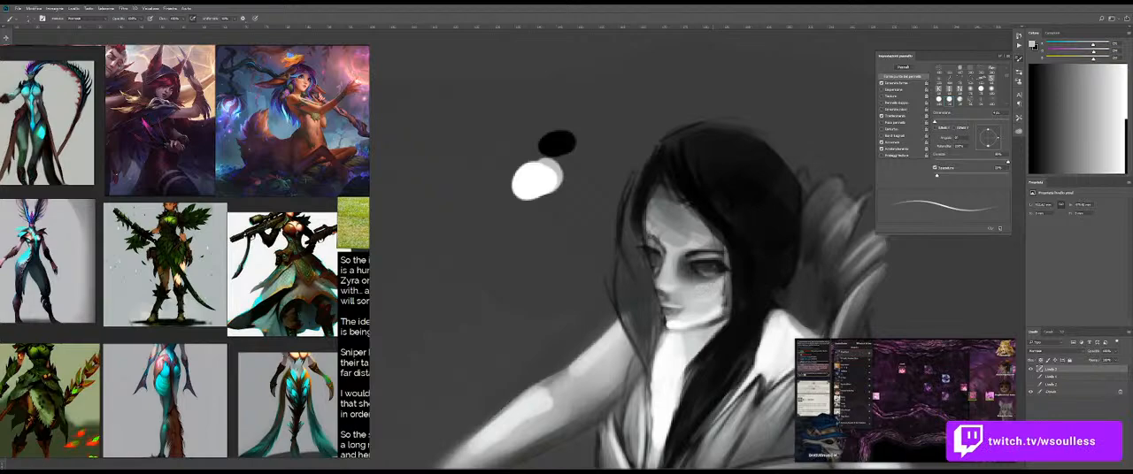
key("shift+b")
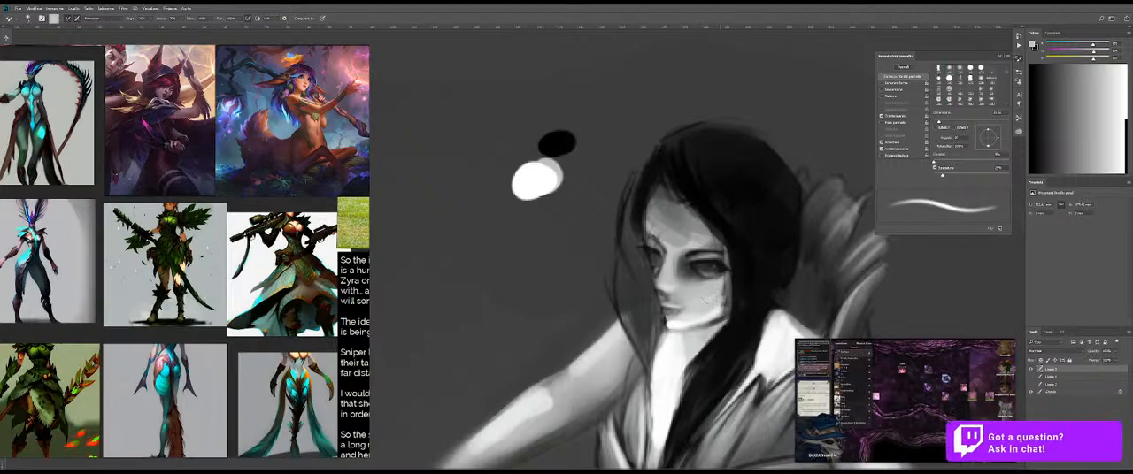
key("shift+b")
left_click(713, 315, "alt")
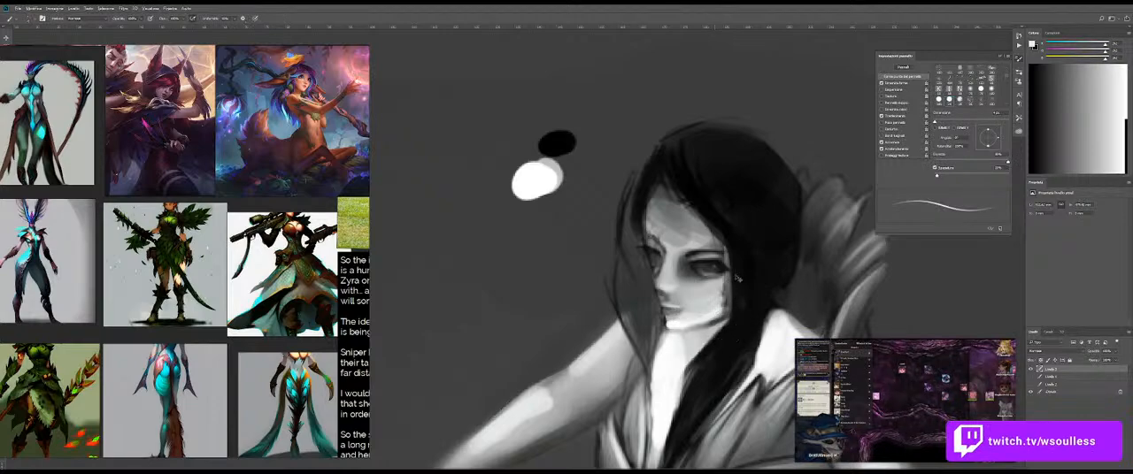
mouse_move(725, 302)
left_mouse_down()
mouse_move(699, 320)
mouse_move(670, 301)
mouse_move(705, 277)
mouse_move(684, 300)
left_mouse_up()
key("shift+b")
key("shift+b")
left_click(687, 306, "alt")
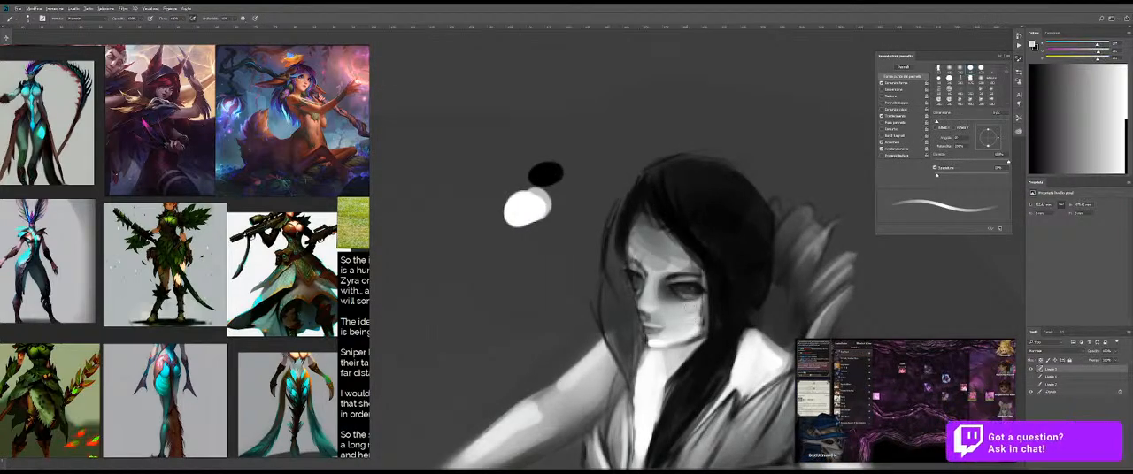
left_click(640, 372, "alt")
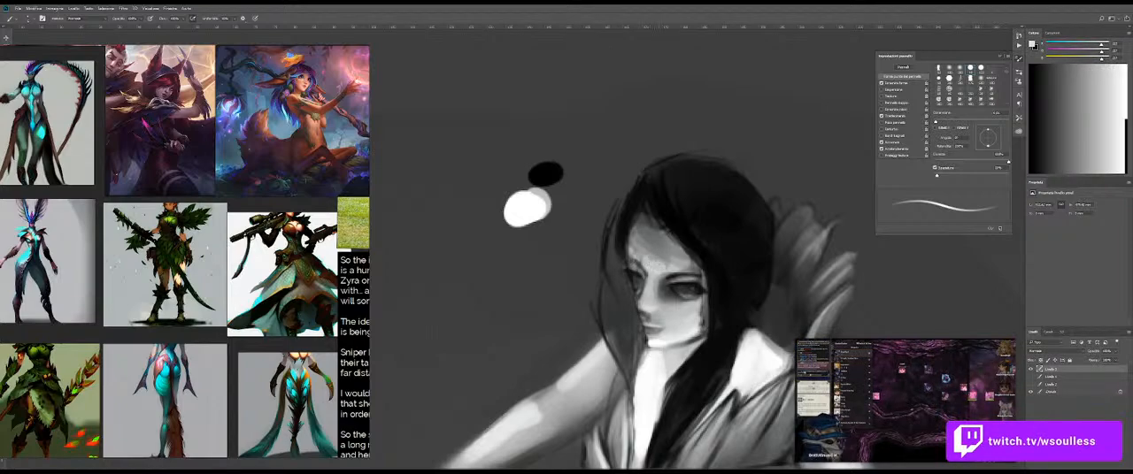
key("e")
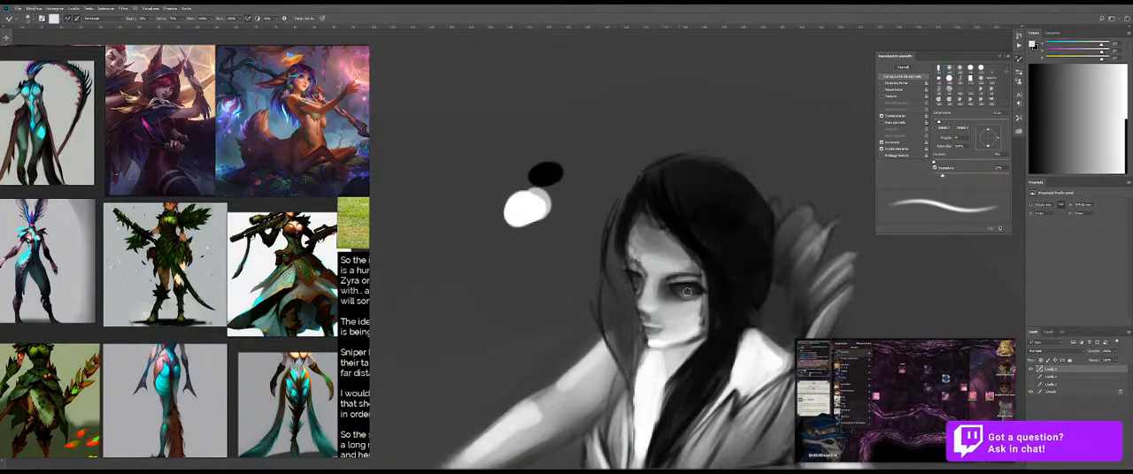
Step: Darken the near eye with a sampled dark grey and blend it using the Mixer Brush
key("b")
left_click(668, 291, "alt")
left_click_drag(658, 270, 647, 288)
key("ctrl+z")
key("shift+b")
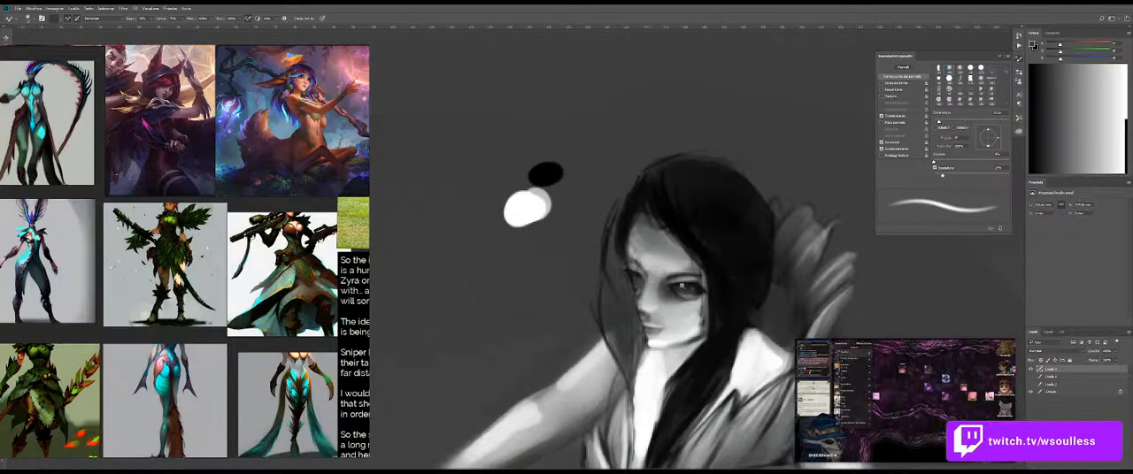
left_click_drag(690, 287, 657, 285)
Step: Lighten the inside of the collar behind the neck with a tone sampled from the shoulder, and blend it with the Mixer Brush
mouse_move(726, 292)
left_mouse_down()
mouse_move(684, 280)
mouse_move(654, 241)
left_mouse_up()
left_click_drag(671, 292, 616, 241)
left_click_drag(603, 204, 650, 226)
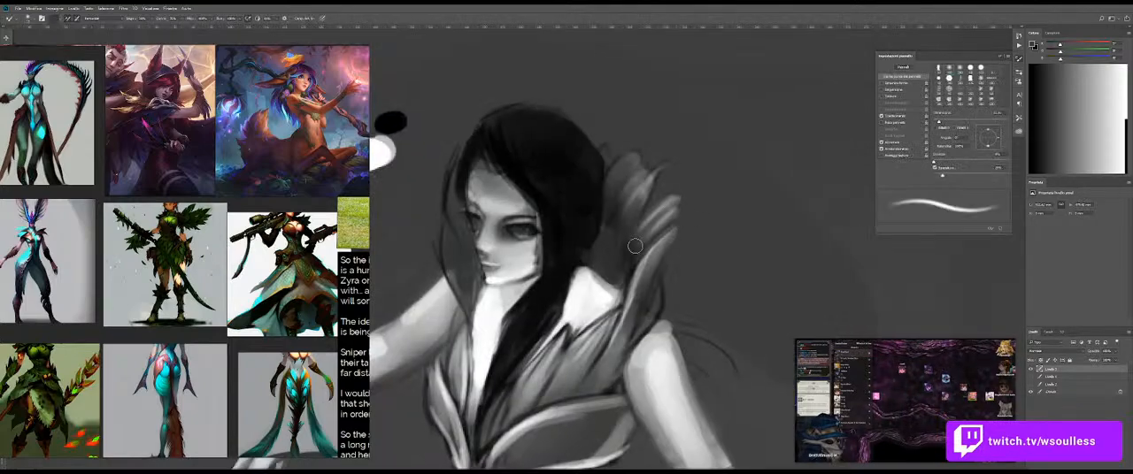
left_click(602, 285, "alt")
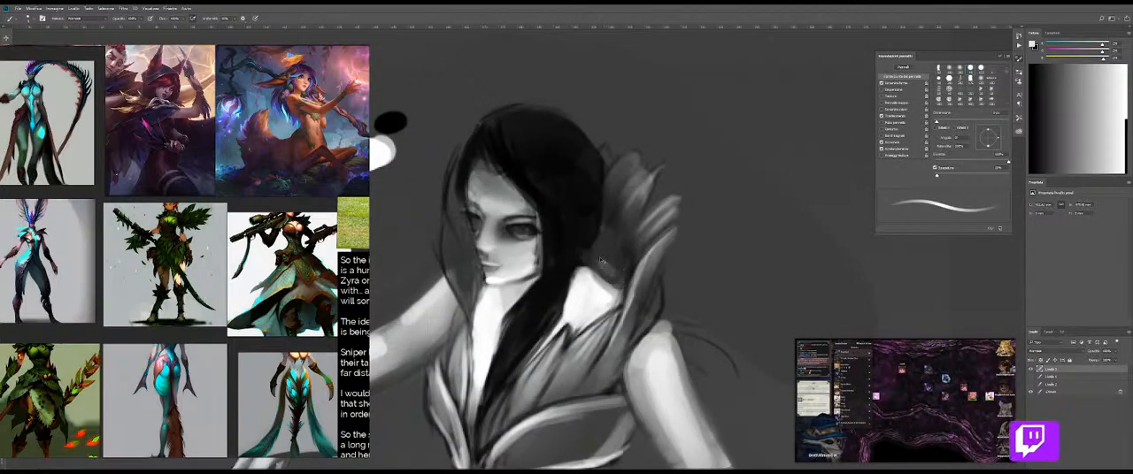
key("bracketright")
key("bracketright")
key("bracketright")
key("bracketright")
key("bracketright")
mouse_move(603, 254)
left_mouse_down()
mouse_move(628, 273)
mouse_move(609, 243)
mouse_move(624, 262)
left_mouse_up()
key("shift+b")
key("bracketright")
key("bracketright")
left_click_drag(608, 253, 625, 223)
Step: Shade the inner collar and sharpen the feather tips with a sampled dark grey
key("shift+b")
left_click(626, 281, "alt")
left_click_drag(620, 259, 608, 260)
left_click_drag(651, 189, 649, 191)
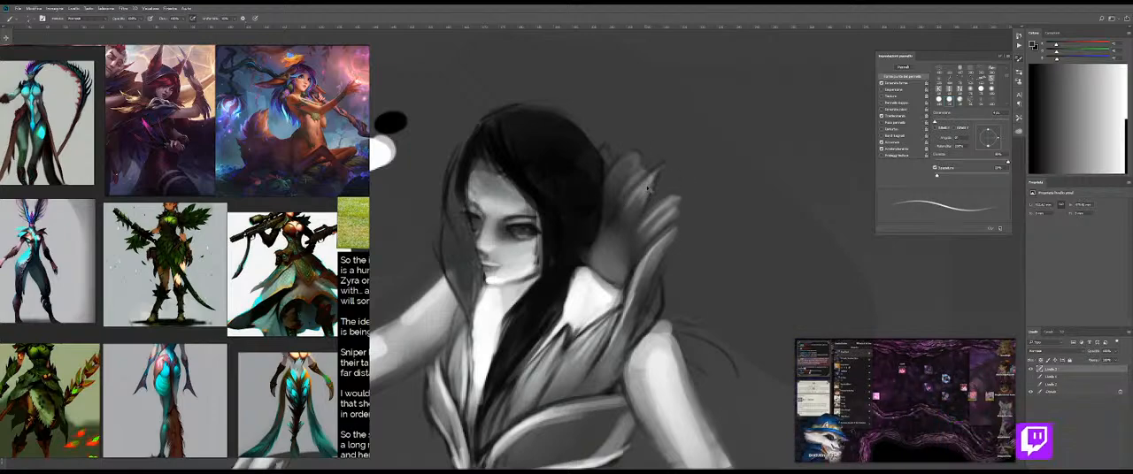
left_click_drag(656, 174, 657, 178)
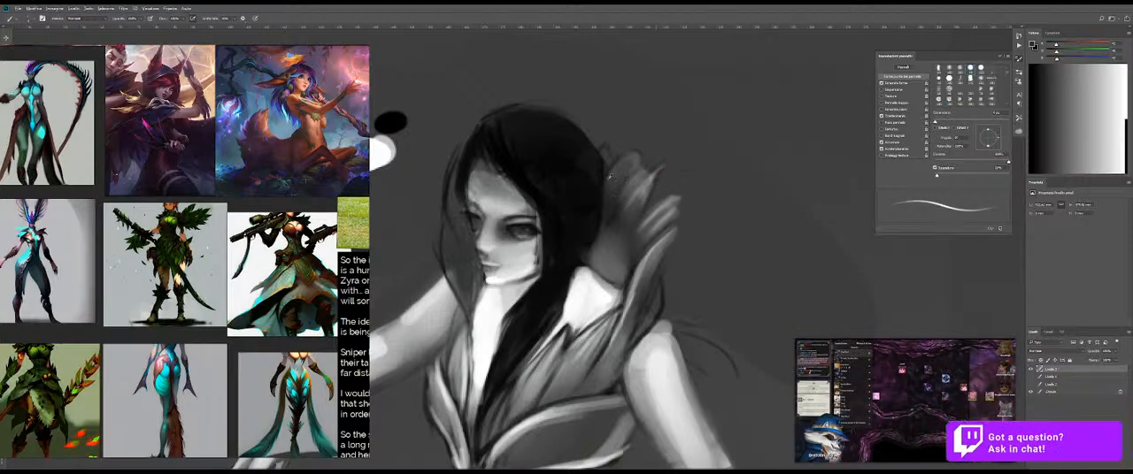
Step: Outline the collar feathers with black sampled from the hair, and extend a thin dark wisp from the feather tip
left_click(571, 230, "alt")
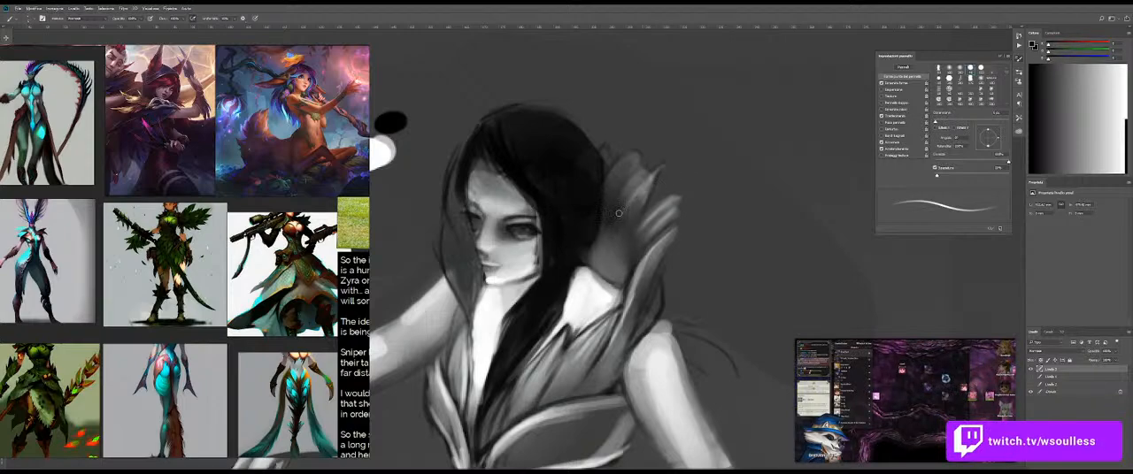
left_click_drag(612, 225, 611, 226)
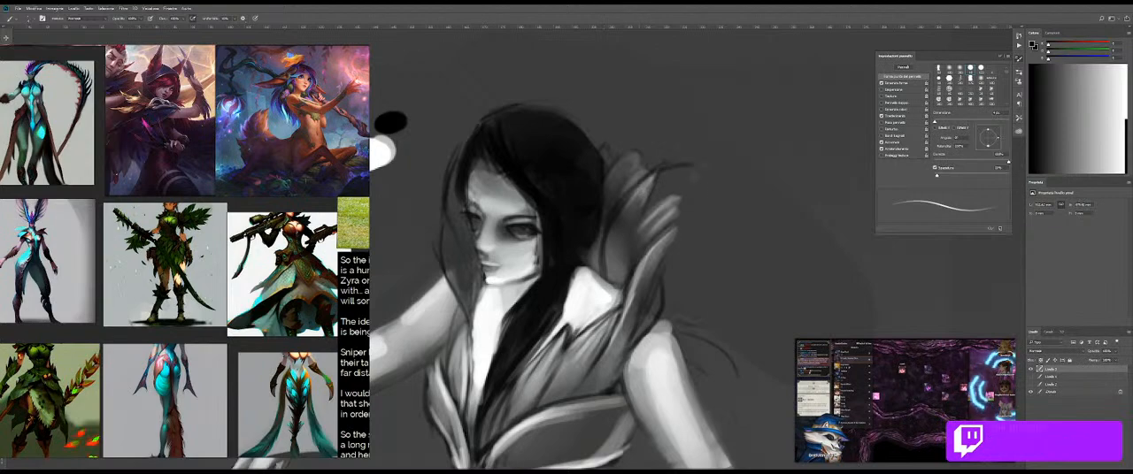
left_click(636, 213, "alt")
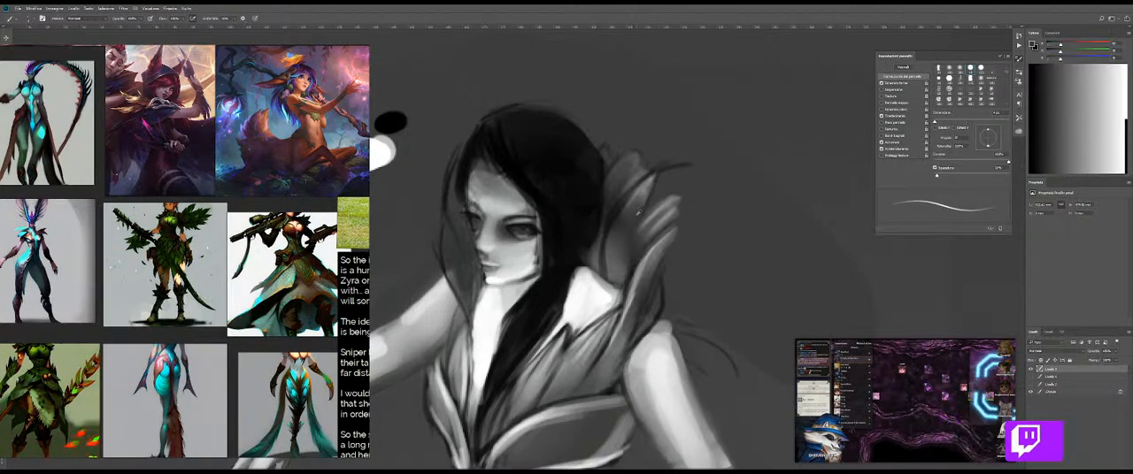
left_click(563, 225, "alt")
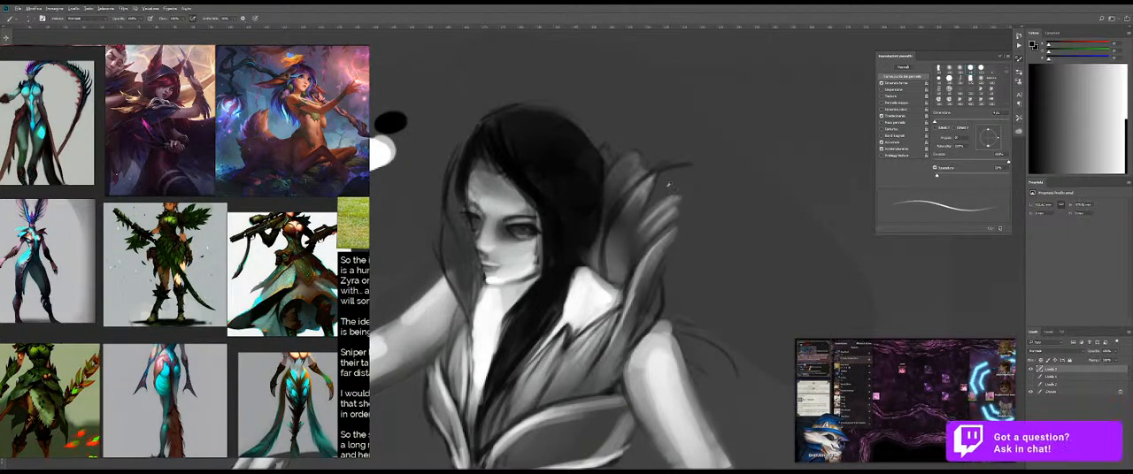
left_click_drag(665, 191, 664, 191)
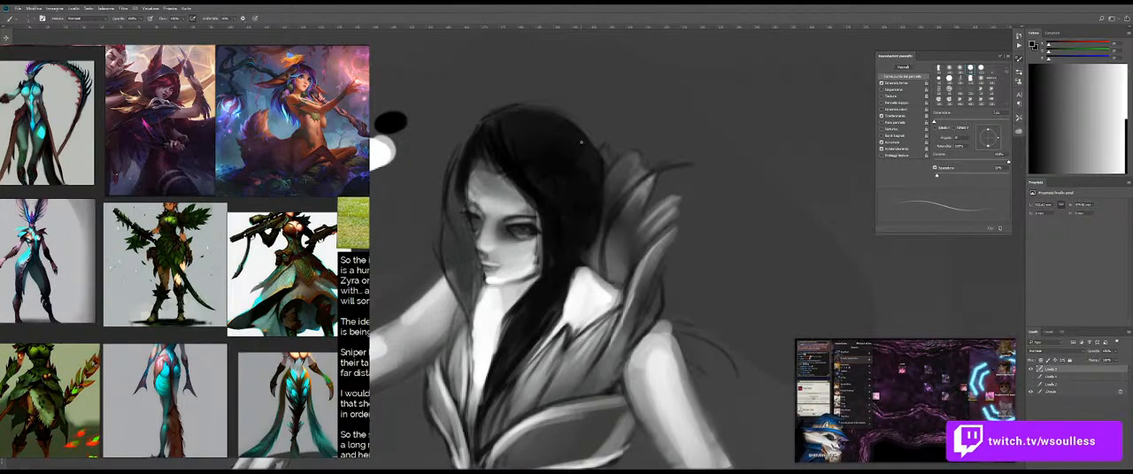
Step: Enlarge the floating picture-in-picture video window
mouse_move(816, 410)
left_click_drag(796, 407, 637, 343)
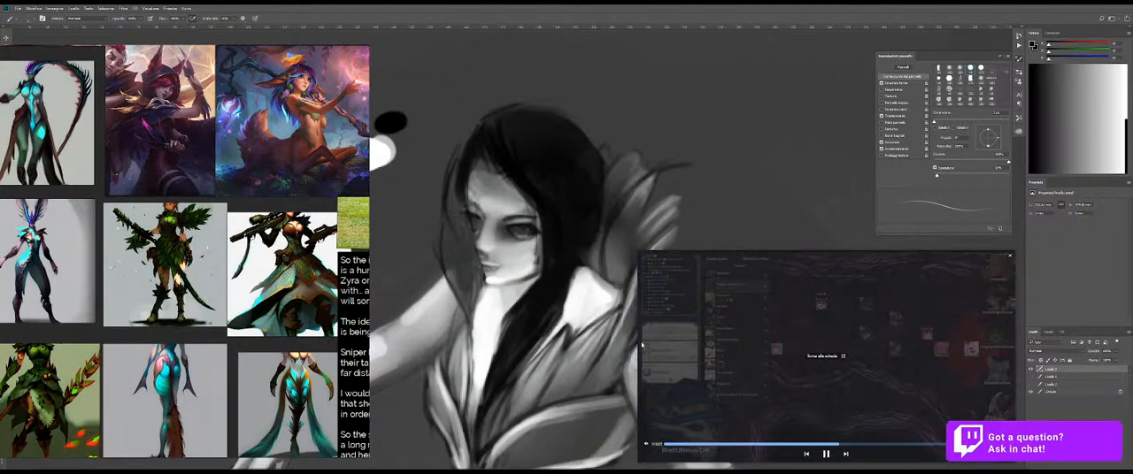
Step: Shrink the floating video window and outline the rear feathers of the collar with thin black strokes
left_click_drag(637, 351, 741, 350)
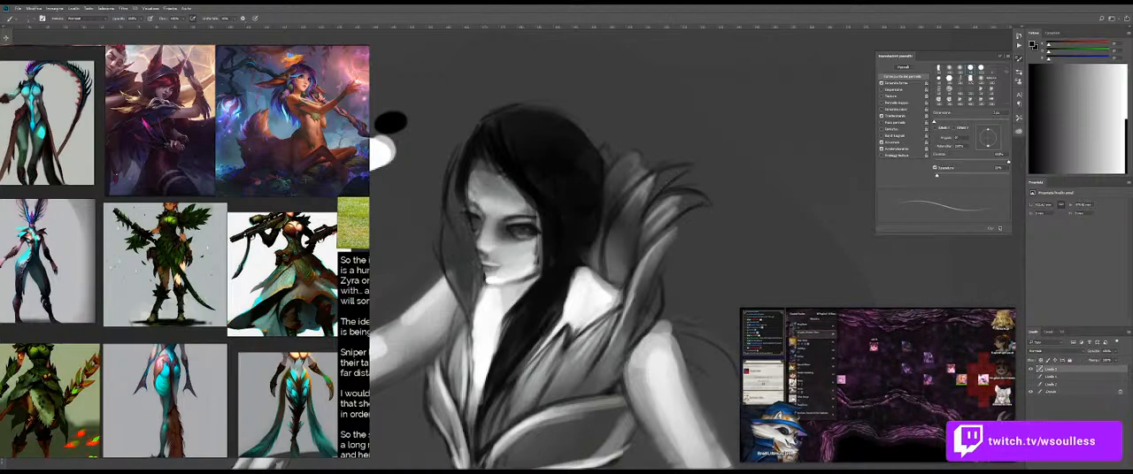
scroll(646, 131, "up", 2)
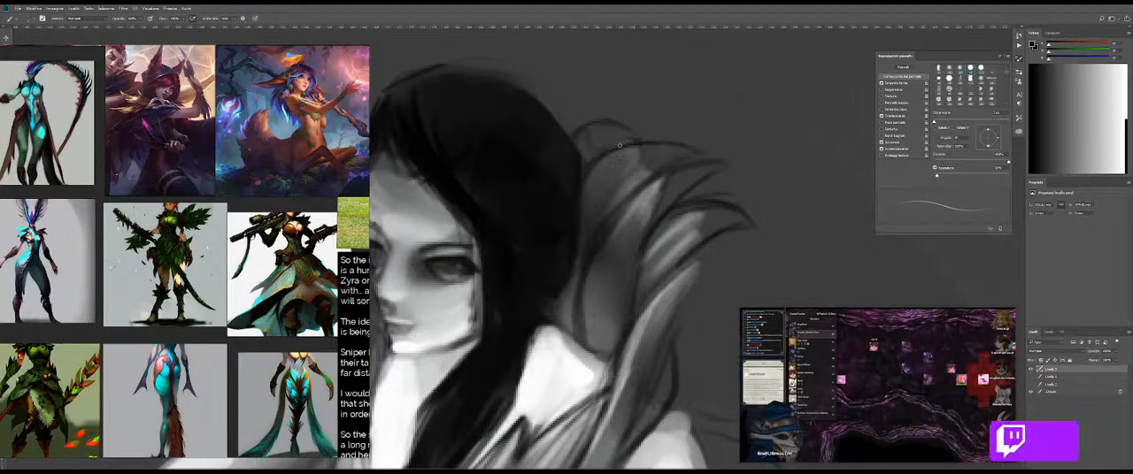
left_click_drag(549, 111, 595, 123)
left_click_drag(630, 148, 585, 150)
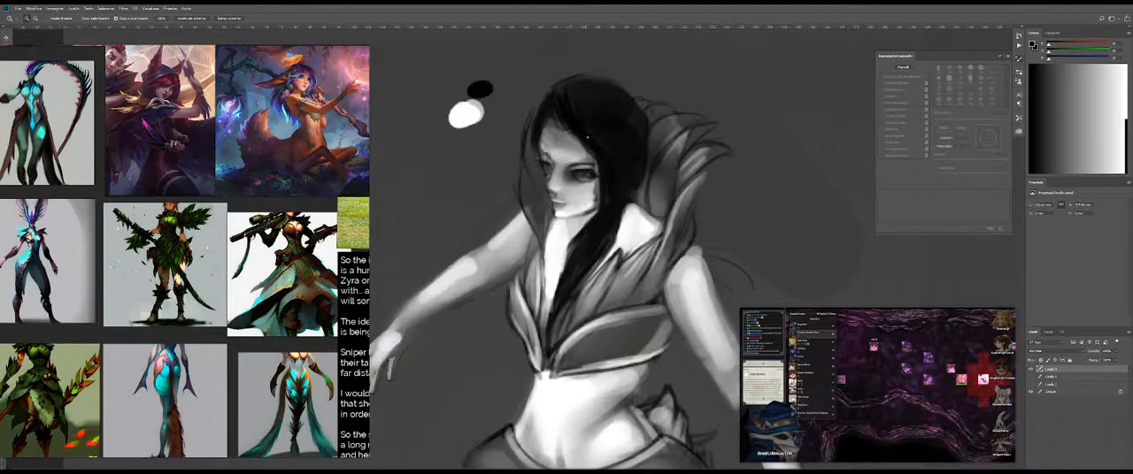
Step: Darken the inner and rear feathers of the near collar with sampled dark greys
key("b")
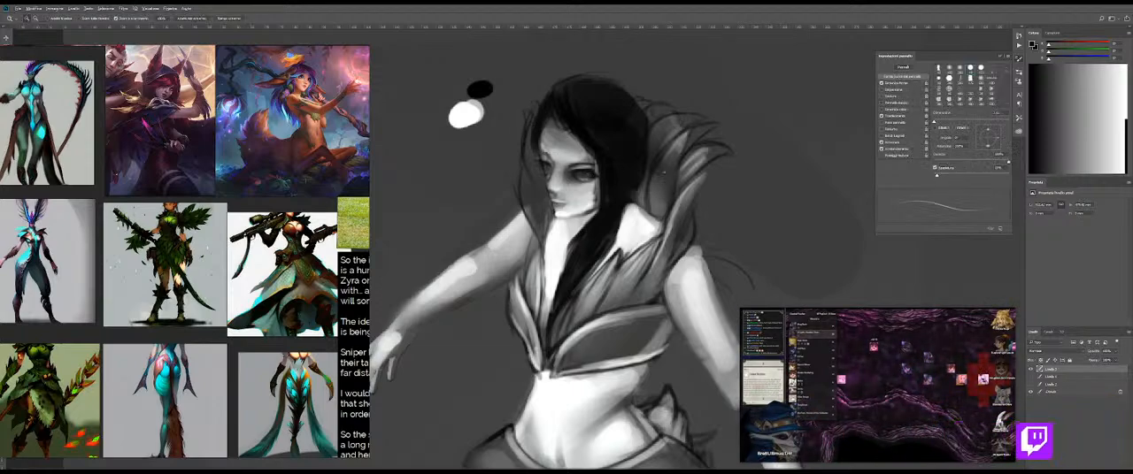
left_click_drag(692, 139, 700, 139)
left_click_drag(677, 144, 827, 144)
left_click_drag(690, 132, 692, 133)
left_click(688, 153, "alt")
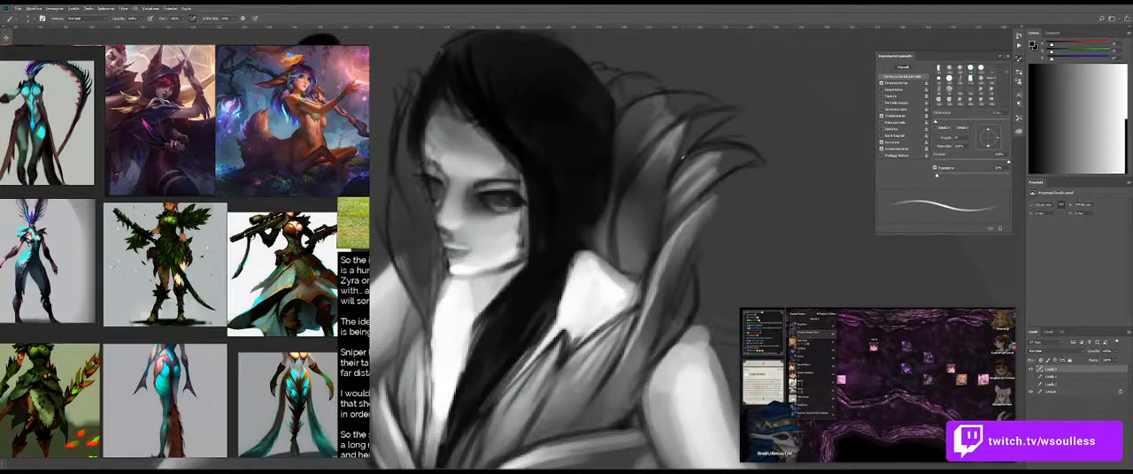
mouse_move(677, 162)
left_mouse_down()
mouse_move(644, 276)
mouse_move(627, 274)
left_mouse_up()
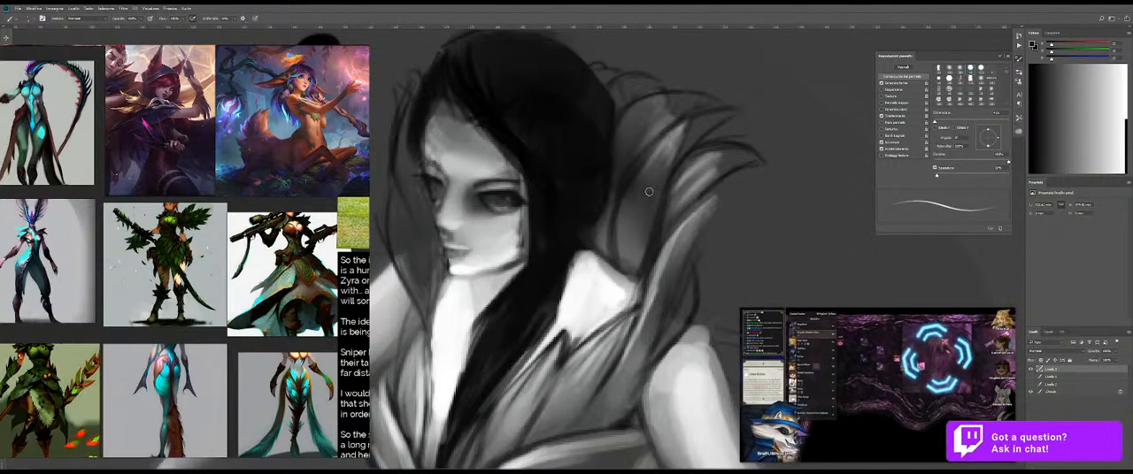
left_click_drag(648, 127, 652, 126)
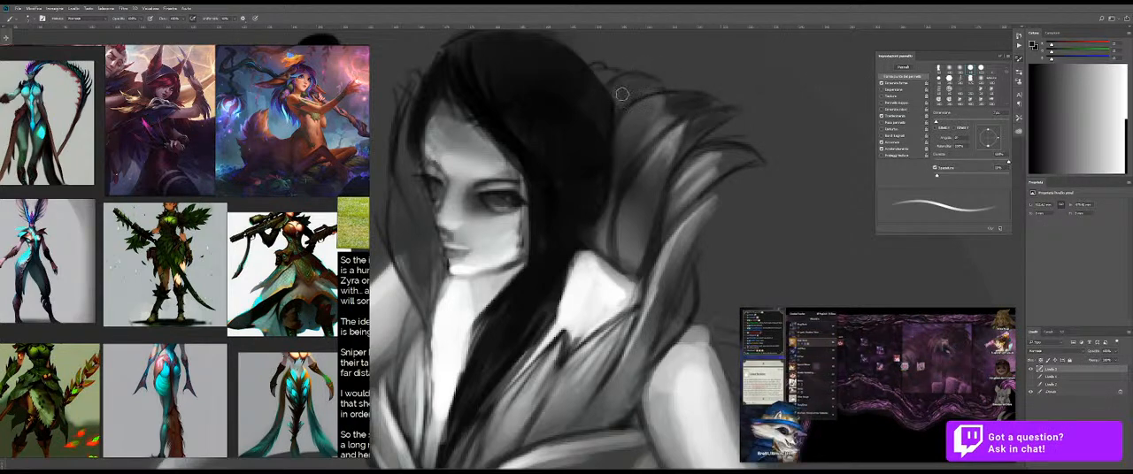
left_click_drag(602, 71, 655, 73)
Step: Shade the nose bridge and the inner corner of the far eye with tones sampled from the face
mouse_move(476, 146)
left_mouse_down()
mouse_move(589, 152)
mouse_move(661, 201)
left_mouse_up()
left_click_drag(589, 158, 585, 186)
left_click(576, 181, "alt")
mouse_move(559, 159)
left_mouse_down()
mouse_move(591, 188)
mouse_move(567, 182)
mouse_move(607, 168)
mouse_move(588, 196)
mouse_move(570, 181)
left_mouse_up()
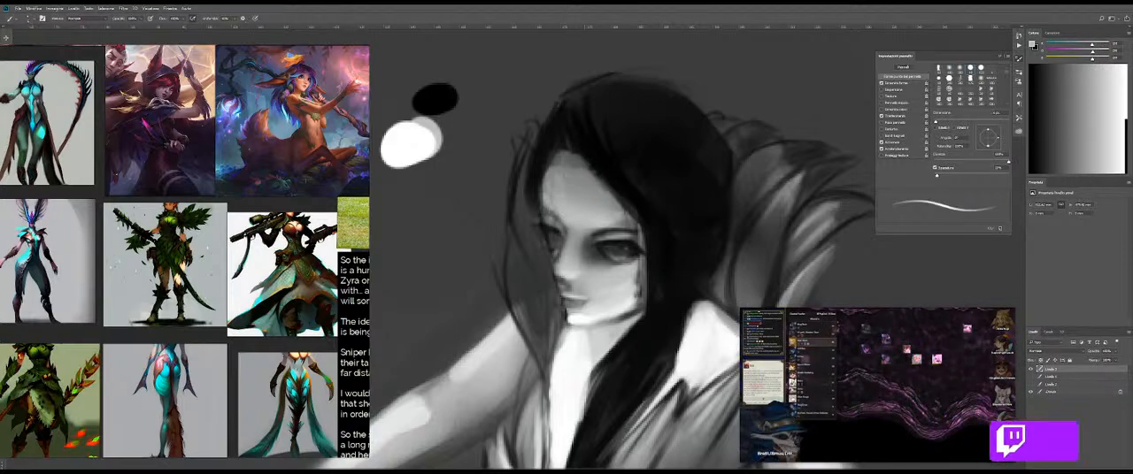
left_click(578, 240, "alt")
left_click(591, 249, "alt")
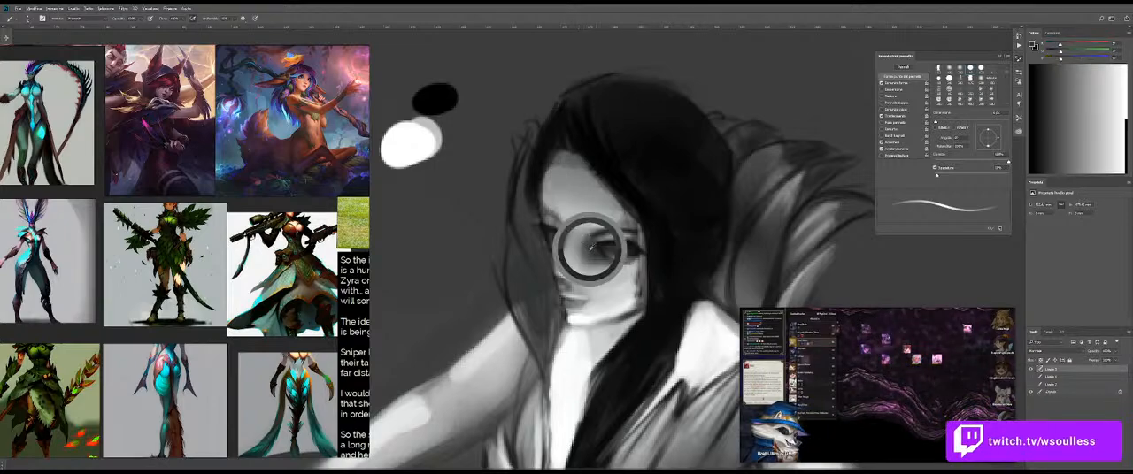
left_click(584, 244, "alt")
left_click(593, 232, "alt")
left_click(556, 239, "alt")
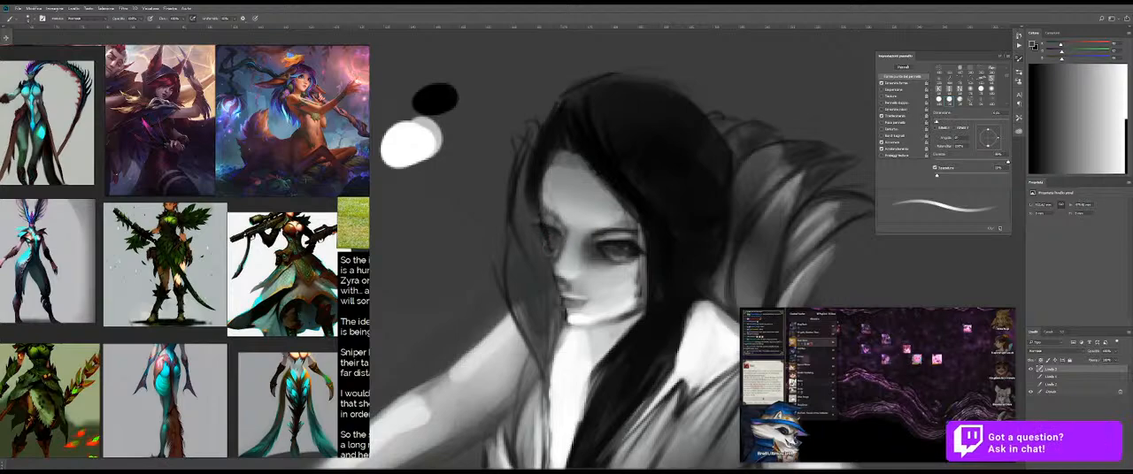
left_click(559, 239, "alt")
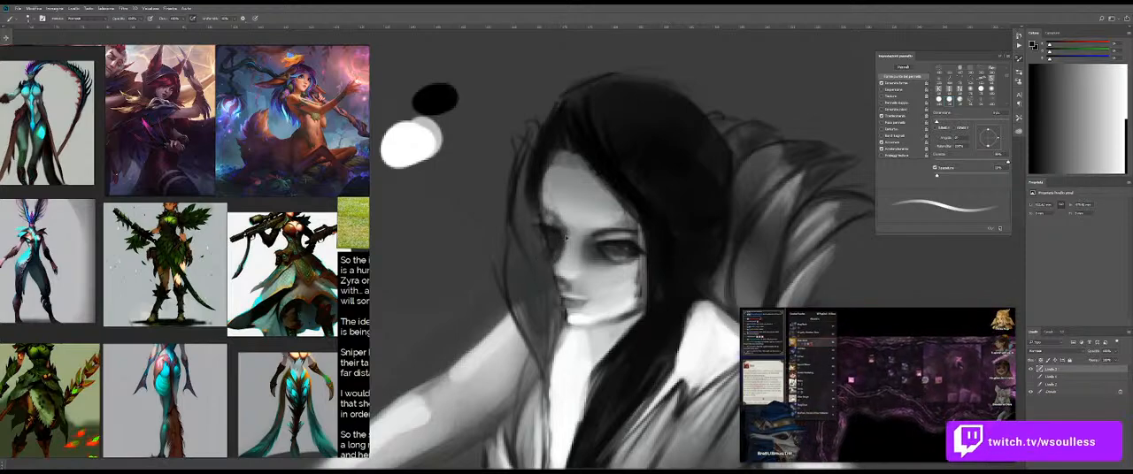
Step: Refine the side and tip of the nose with a resized brush and sampled dark and light tones
right_click(570, 239, "alt")
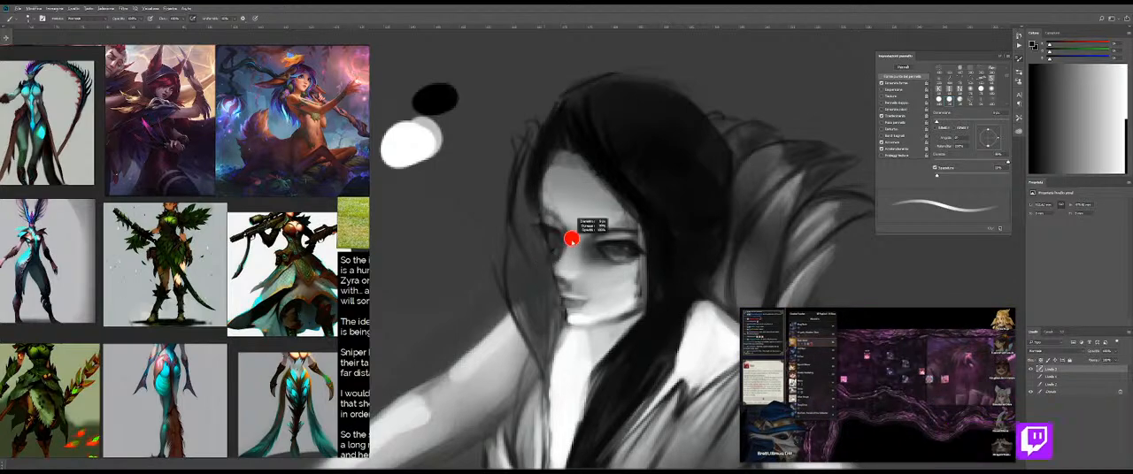
right_click(572, 257, "alt")
left_click(561, 266, "alt")
right_click(564, 267, "alt")
left_click_drag(553, 266, 559, 272)
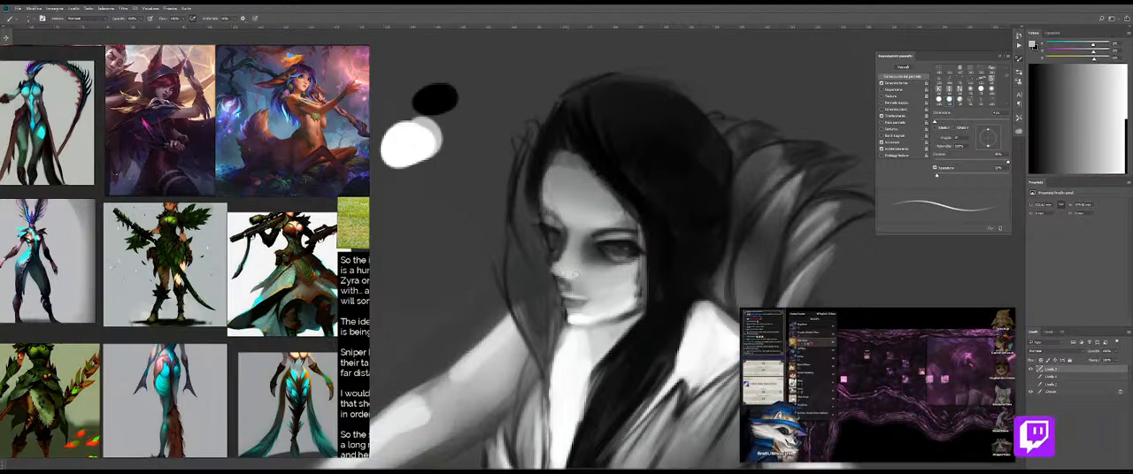
left_click(576, 271, "alt")
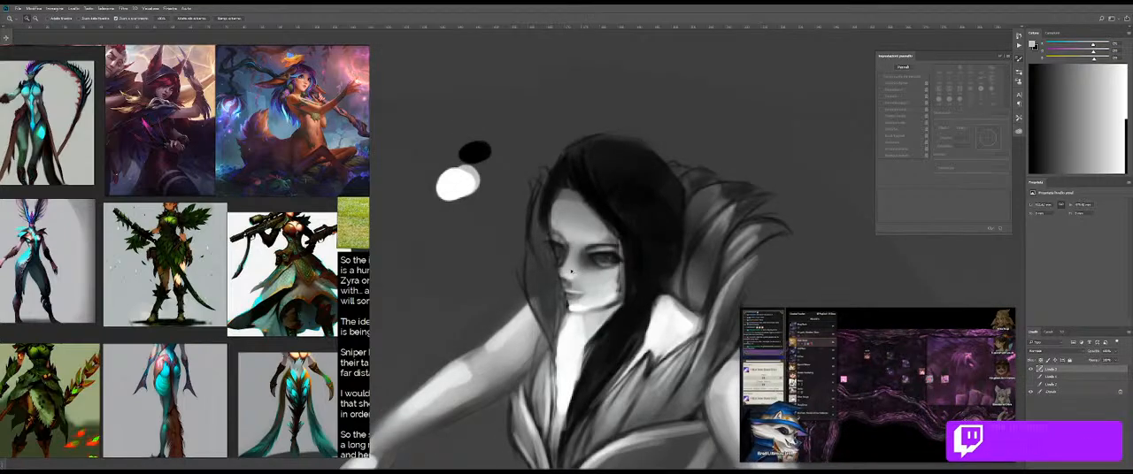
left_click(569, 268)
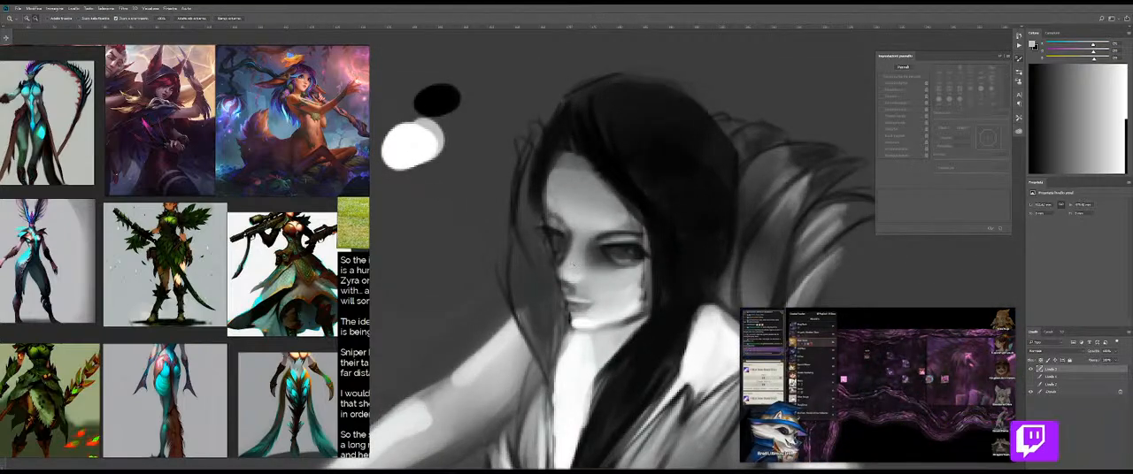
Step: Darken the far collar edge and hair strands beside the face with black sampled from the hair and a larger brush
key("b")
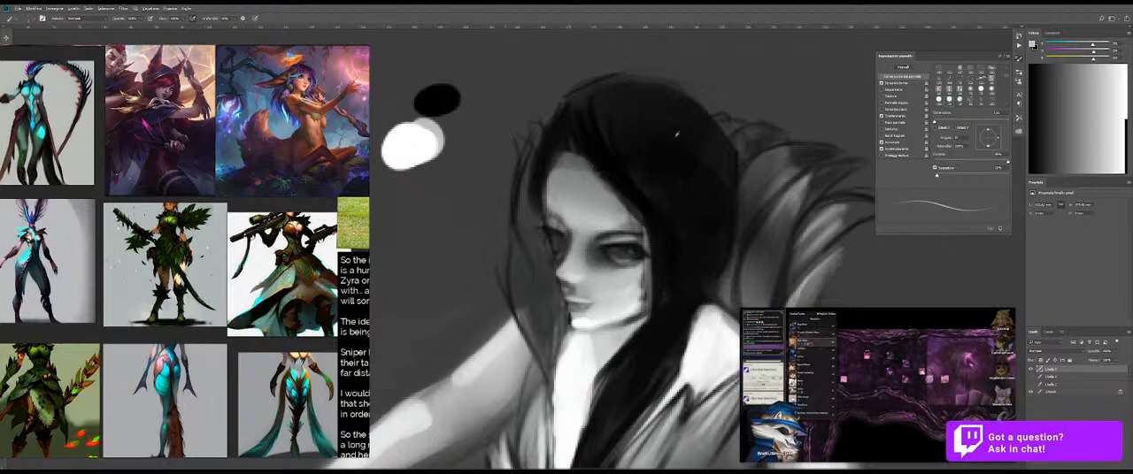
left_click(725, 190, "alt")
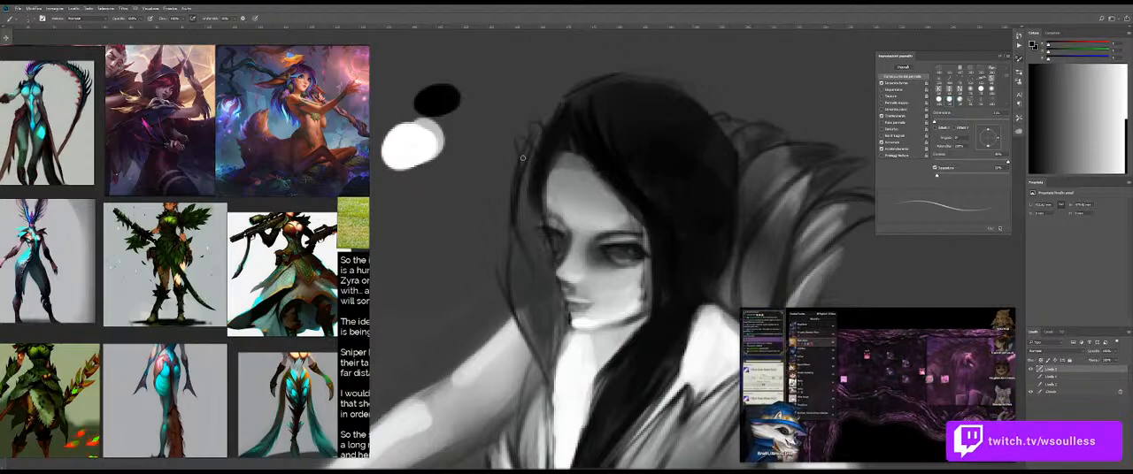
key("bracketright")
key("bracketright")
key("bracketright")
mouse_move(531, 154)
left_mouse_down()
mouse_move(524, 198)
mouse_move(530, 133)
left_mouse_up()
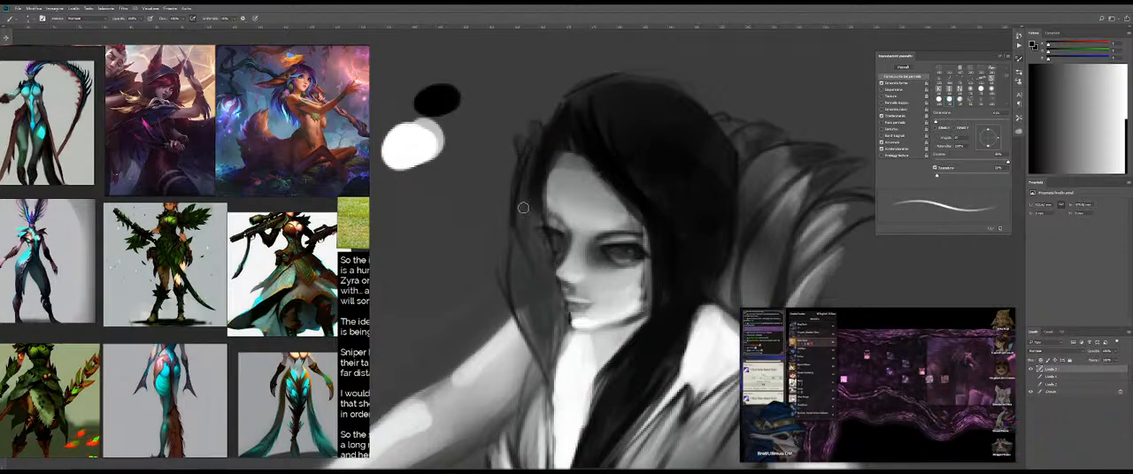
mouse_move(522, 215)
left_mouse_down()
mouse_move(507, 294)
mouse_move(520, 331)
left_mouse_up()
left_click_drag(550, 385, 532, 258)
right_click(513, 250, "alt")
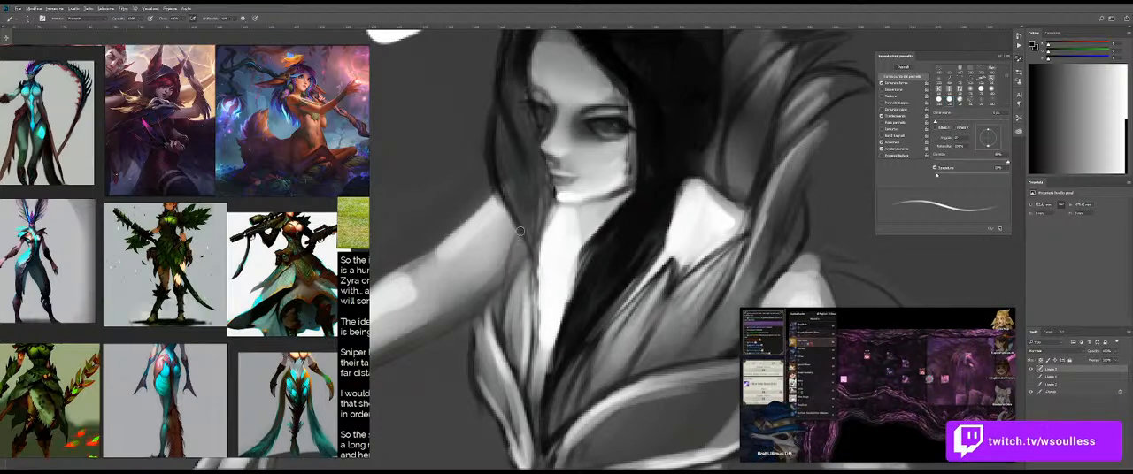
Step: Outline the collar feather below the far shoulder with a curved black stroke, redrawing it until the curve fits
left_click_drag(518, 255, 507, 310)
key("ctrl+z")
left_click_drag(512, 237, 502, 320)
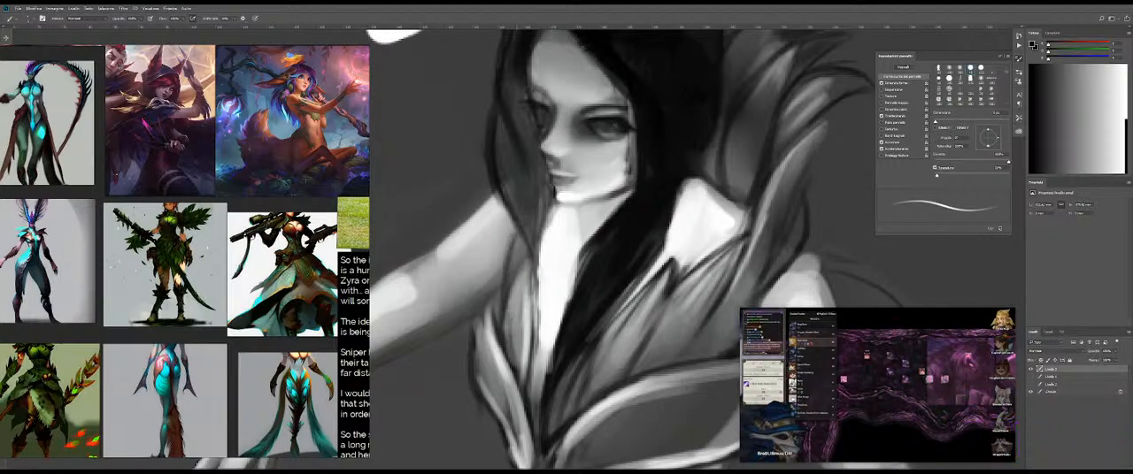
key("ctrl+z")
left_click_drag(512, 236, 501, 319)
Step: Fill the far collar feathers beside the face and chest with strokes of a sampled mid-grey
left_click(520, 260, "alt")
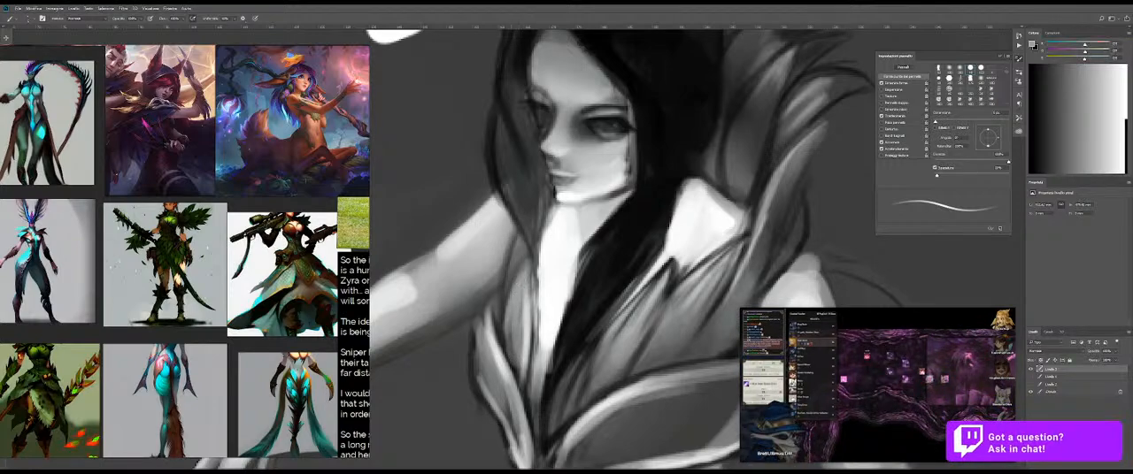
left_click_drag(510, 257, 506, 296)
left_click_drag(529, 204, 538, 276)
left_click_drag(502, 181, 512, 244)
key("ctrl+z")
left_click_drag(502, 184, 512, 252)
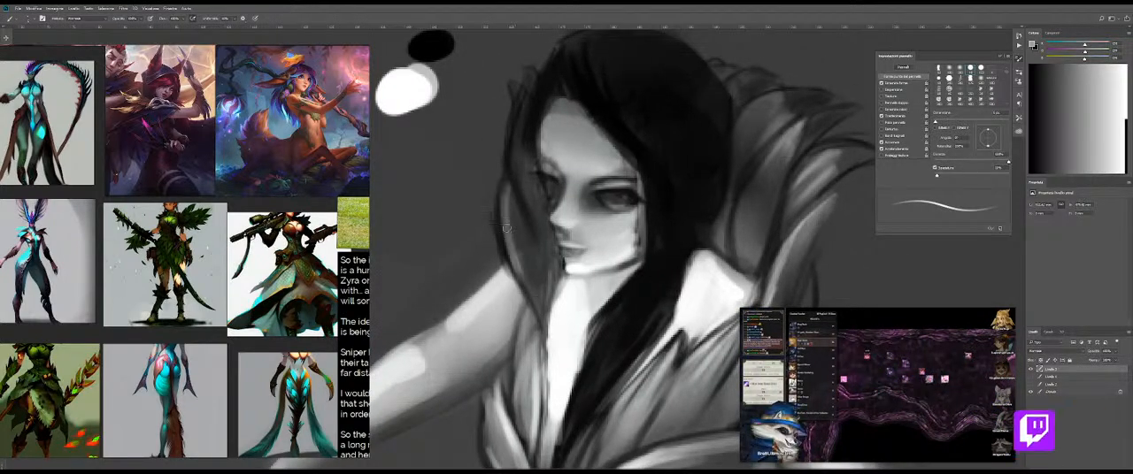
left_click_drag(523, 286, 545, 319)
left_click_drag(523, 150, 528, 219)
left_click_drag(522, 186, 519, 231)
mouse_move(530, 276)
left_mouse_down()
mouse_move(551, 328)
mouse_move(520, 314)
left_mouse_up()
mouse_move(575, 330)
left_mouse_down()
mouse_move(566, 265)
mouse_move(588, 262)
left_mouse_up()
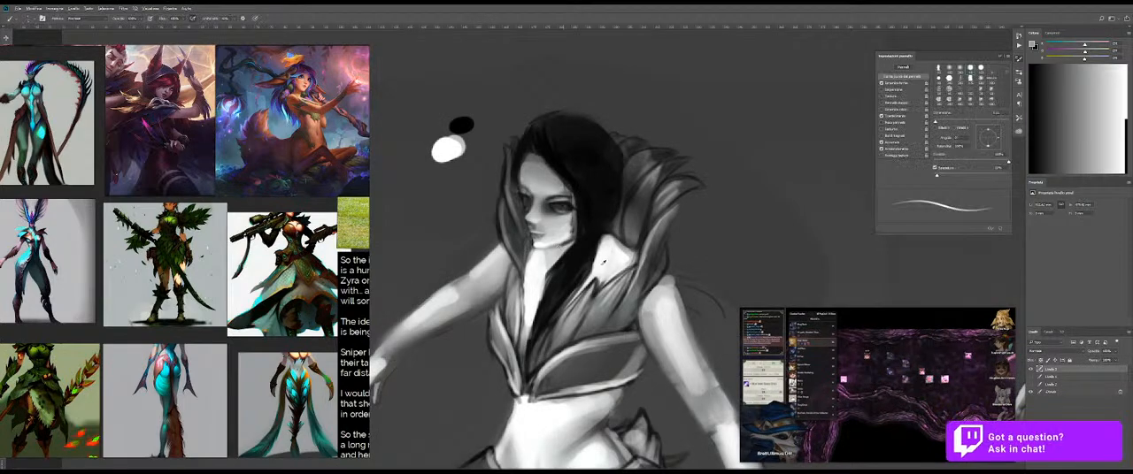
Step: Paint grey feather strokes inside the far collar, from its lower point up beside the cheek
mouse_move(514, 247)
left_mouse_down()
mouse_move(533, 241)
mouse_move(512, 245)
left_mouse_up()
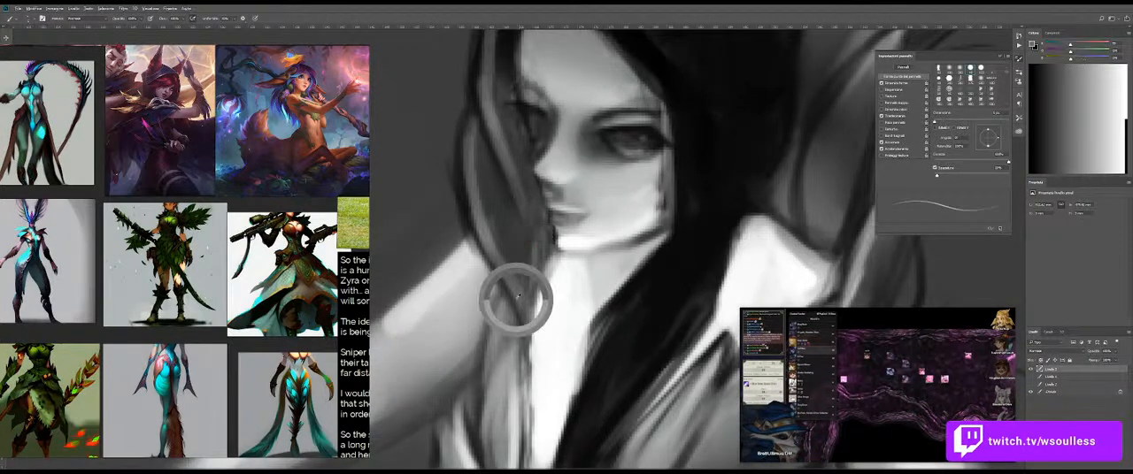
left_click_drag(517, 293, 506, 226)
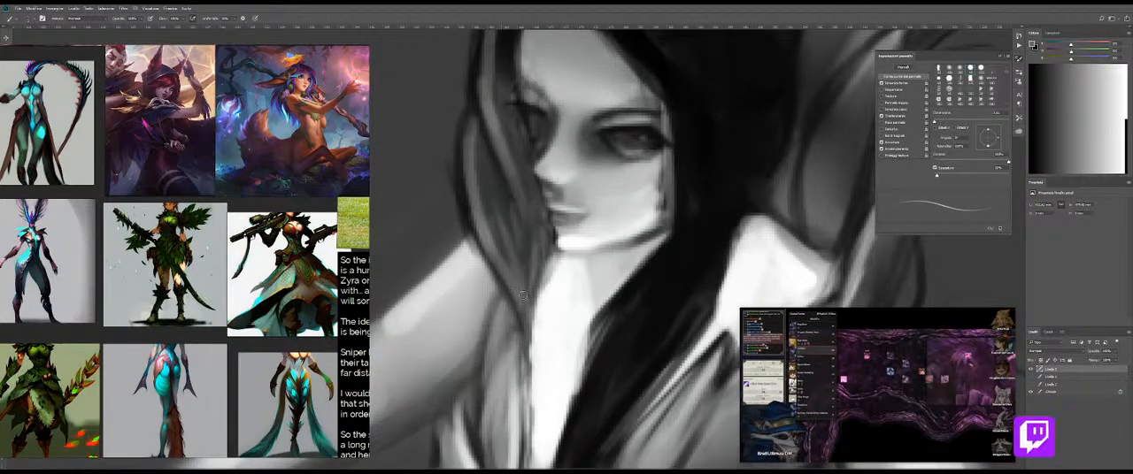
left_click_drag(524, 278, 515, 204)
Step: Add thin light highlights to the inner far collar feathers with white sampled from the chest
left_click(567, 302, "alt")
left_click_drag(527, 297, 511, 228)
left_click_drag(528, 276, 512, 204)
left_click_drag(500, 244, 513, 278)
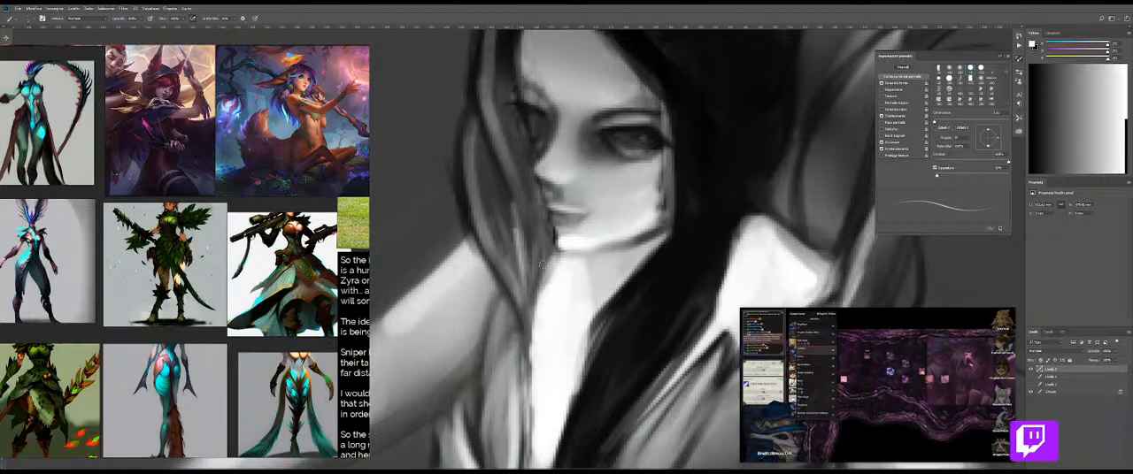
left_click_drag(545, 251, 535, 185)
left_click_drag(542, 280, 535, 198)
Step: Brush light accents along the upper edge of the near collar beside the shoulder
mouse_move(573, 347)
left_mouse_down()
mouse_move(589, 271)
mouse_move(500, 343)
mouse_move(537, 253)
mouse_move(494, 265)
left_mouse_up()
left_click_drag(649, 241, 684, 191)
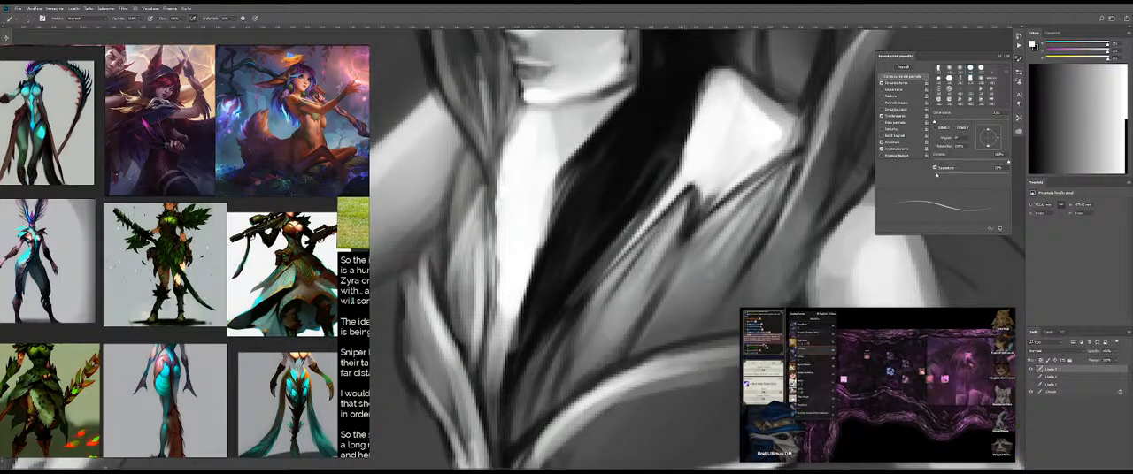
mouse_move(756, 200)
left_mouse_down()
mouse_move(692, 280)
mouse_move(680, 213)
left_mouse_up()
left_click_drag(902, 317, 677, 173)
left_click_drag(553, 205, 571, 249)
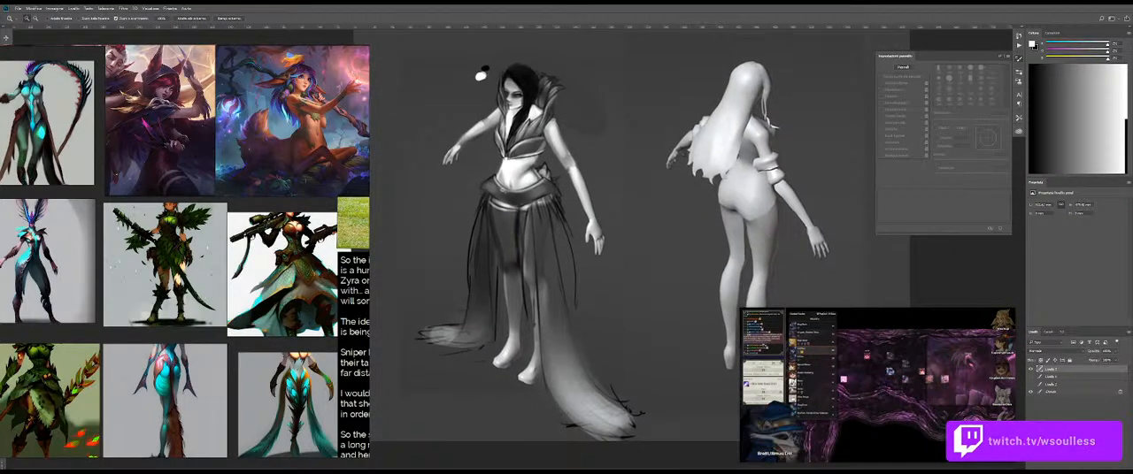
Step: Refine the dark outline of the belt at the far hip and soften its outer corner with a sampled grey
left_click_drag(503, 194, 580, 196)
key("b")
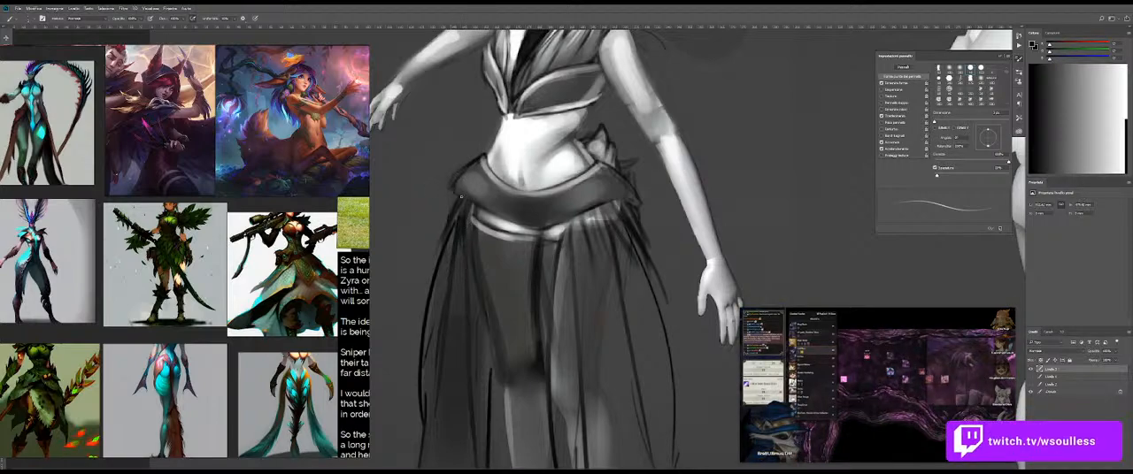
left_click_drag(484, 184, 492, 201)
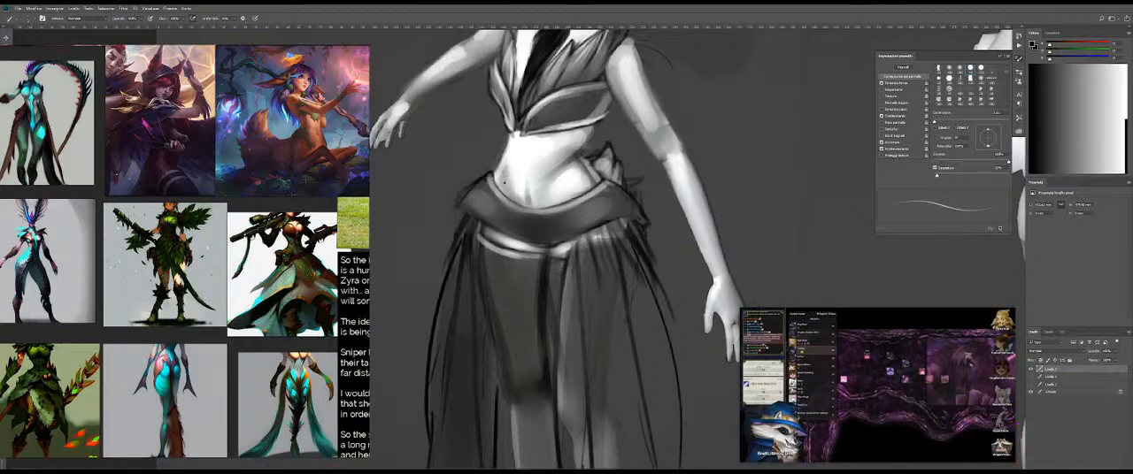
mouse_move(499, 191)
left_mouse_down()
mouse_move(470, 183)
mouse_move(492, 180)
left_mouse_up()
scroll(460, 183, "up", 3)
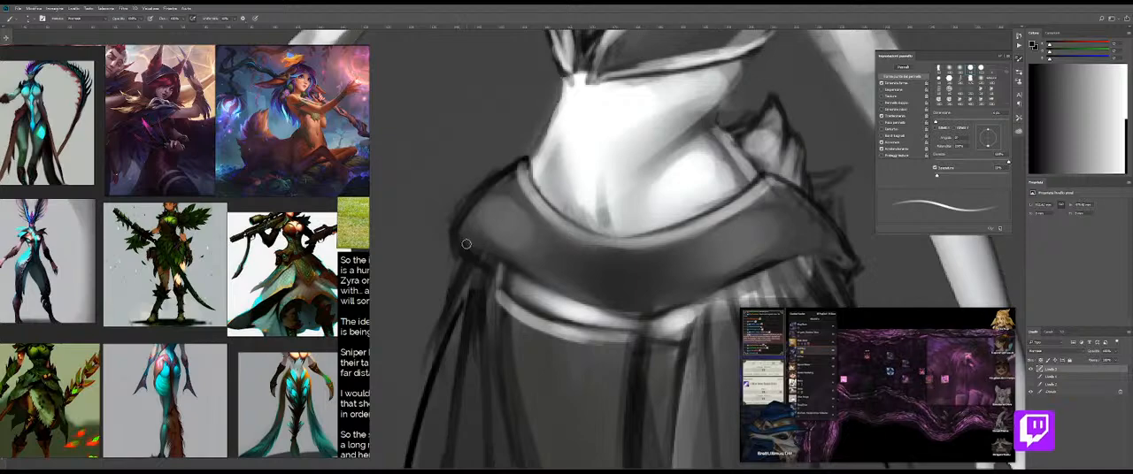
left_click_drag(467, 204, 463, 204)
left_click_drag(528, 164, 525, 166)
left_click(566, 237, "alt")
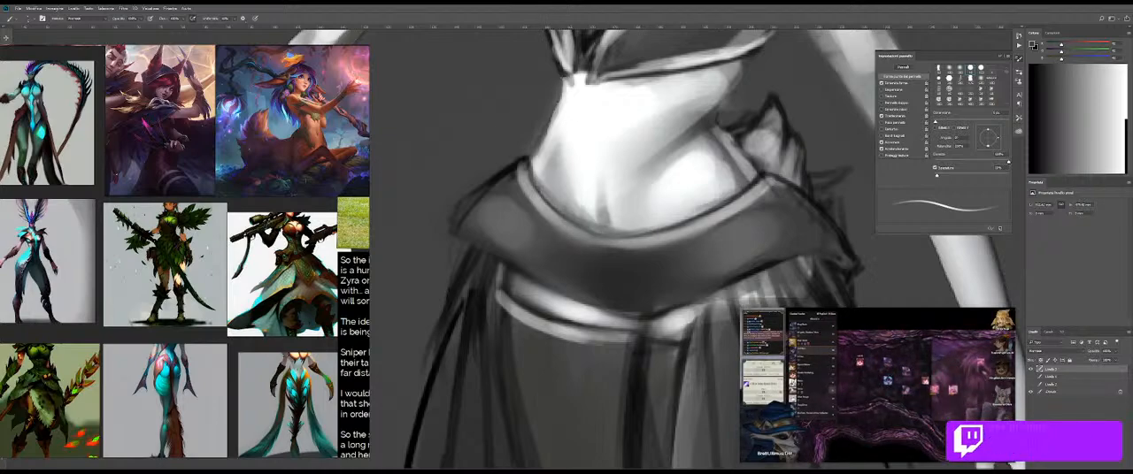
Step: Darken the belt edge beside the near hip feathers with a sampled near-black and a resized brush
left_click(743, 124, "alt")
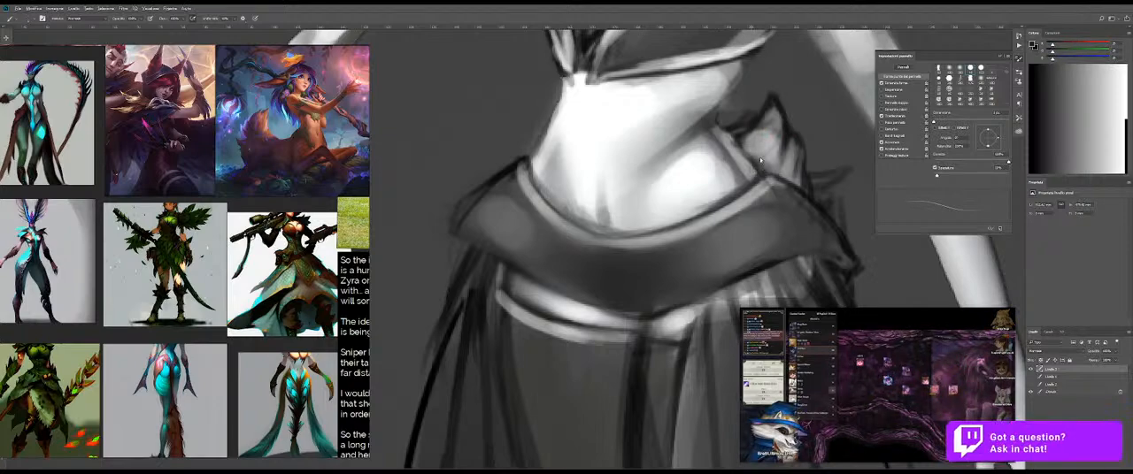
key("]")
key("]")
key("]")
key("]")
key("[")
key("[")
key("[")
key("[")
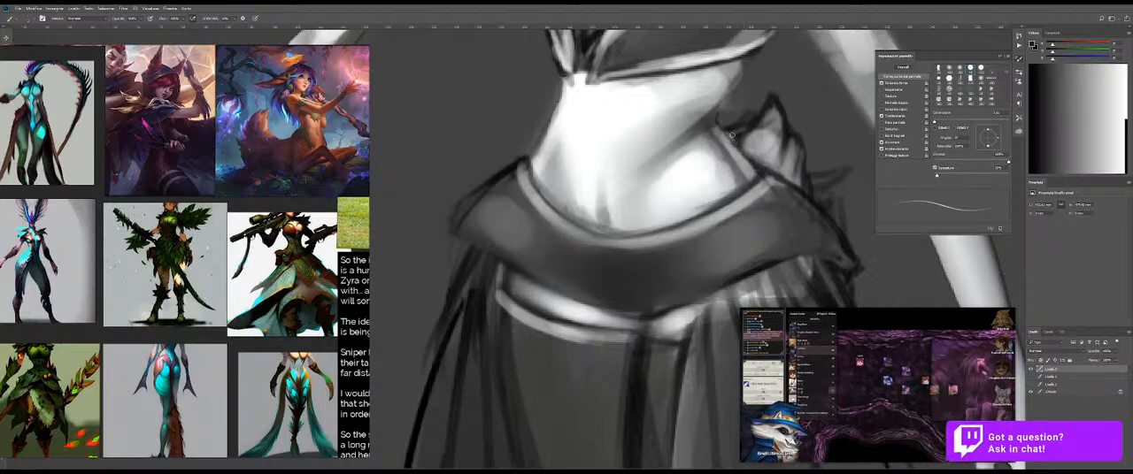
mouse_move(730, 160)
left_mouse_down()
mouse_move(684, 161)
mouse_move(655, 194)
mouse_move(669, 172)
left_mouse_up()
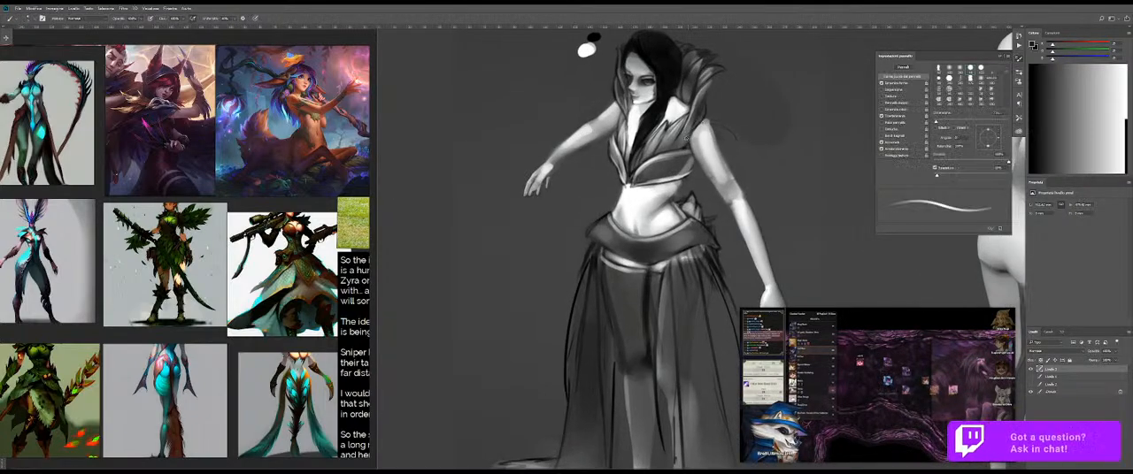
Step: Paint over the belt at the near hip with a light skin grey and an enlarged brush
key("ctrl+space")
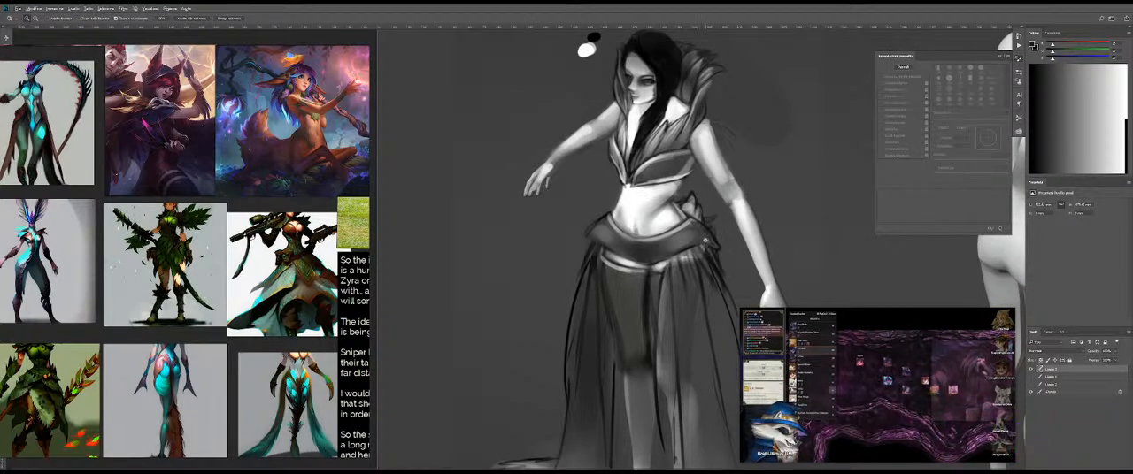
left_click_drag(693, 228, 639, 221)
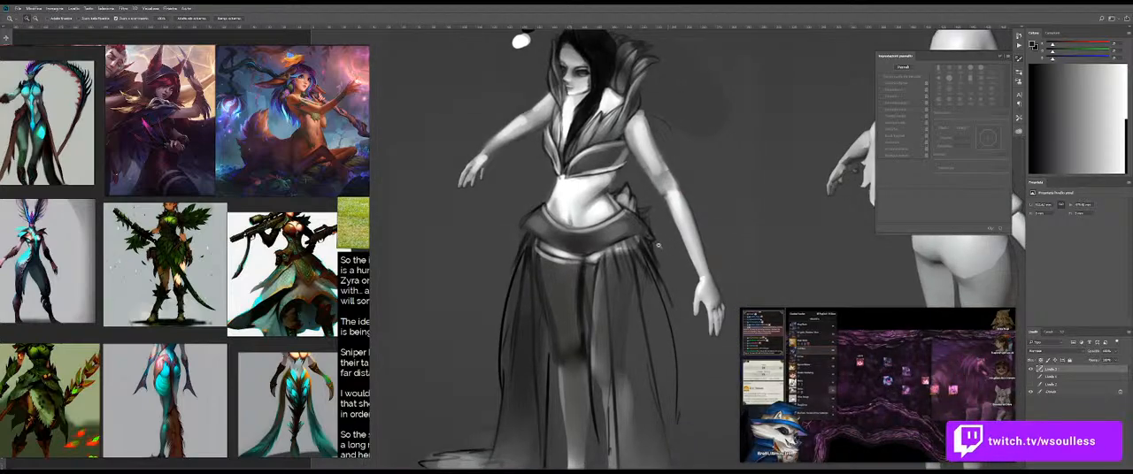
scroll(670, 233, "down", 3)
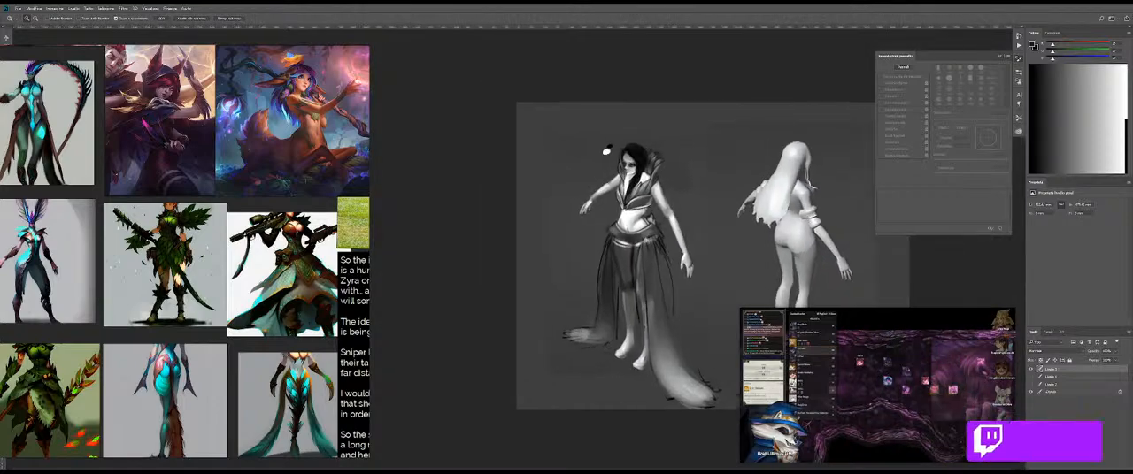
scroll(650, 239, "up", 3)
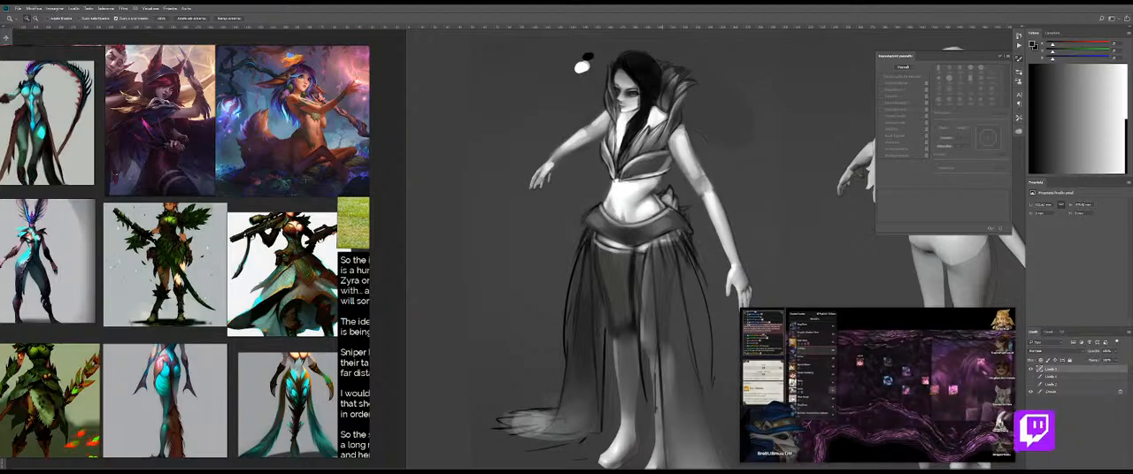
key("b")
key("bracketright")
key("bracketright")
key("bracketright")
left_click(587, 205, "alt")
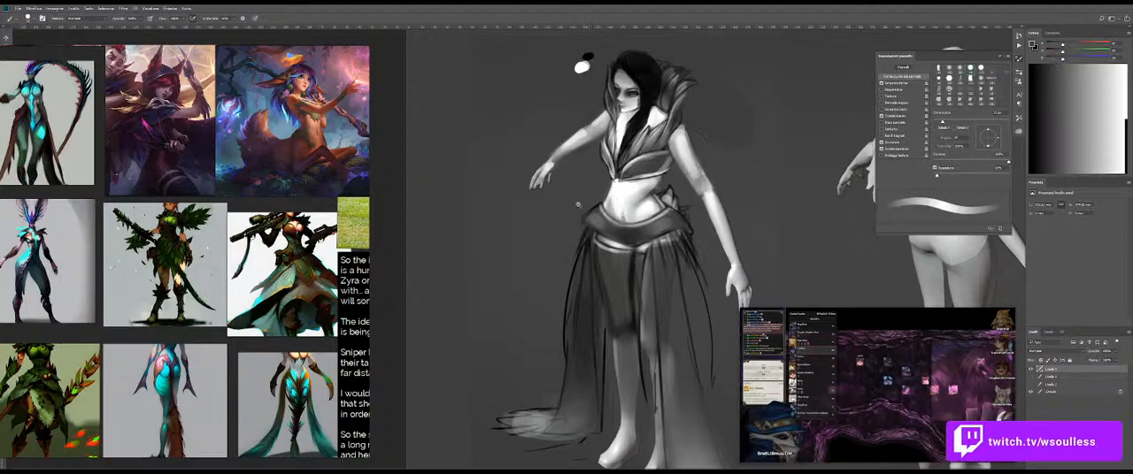
left_click_drag(582, 204, 614, 193)
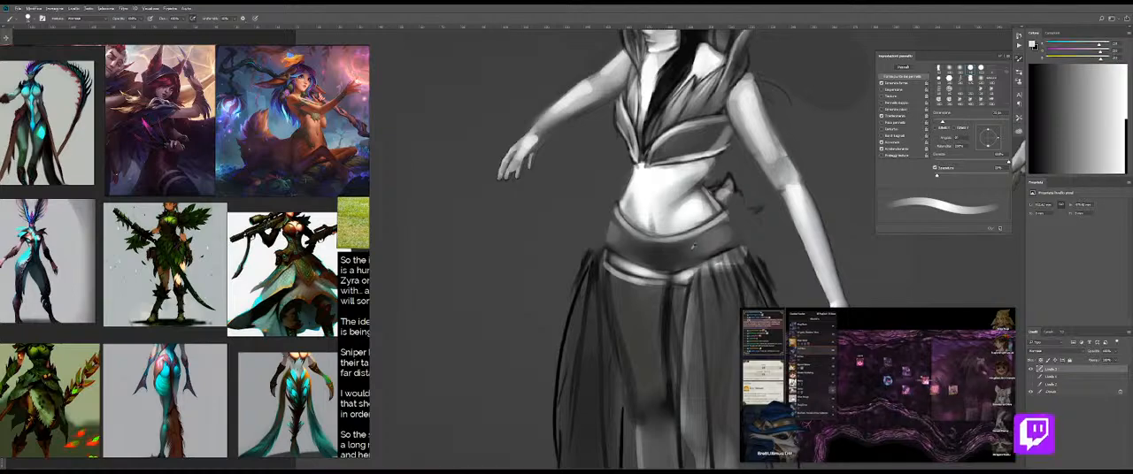
mouse_move(714, 228)
left_mouse_down()
mouse_move(681, 267)
mouse_move(689, 233)
mouse_move(680, 272)
mouse_move(711, 229)
mouse_move(724, 251)
mouse_move(713, 221)
left_mouse_up()
key("ctrl+z")
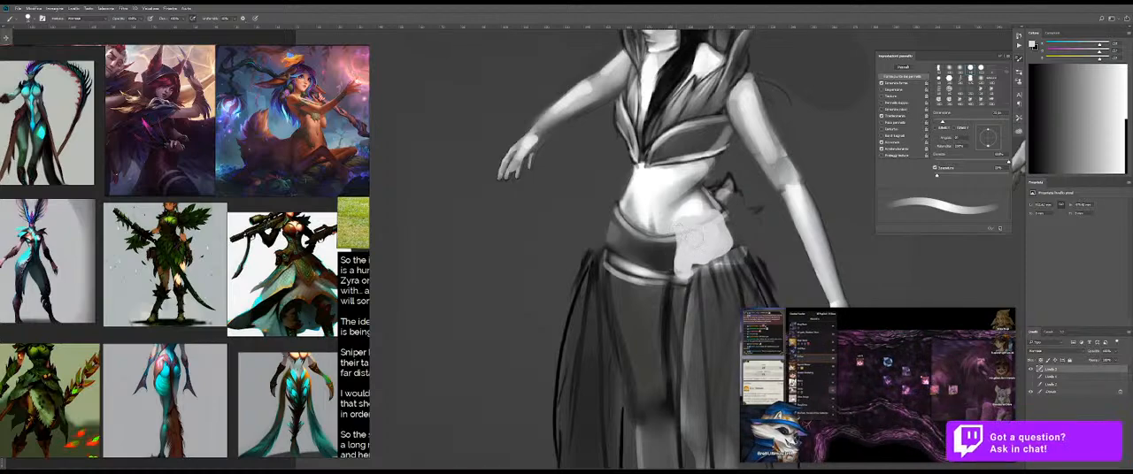
Step: Cover the belt's centre on the lower belly with light and mid greys sampled from the surrounding skin
left_click(669, 225, "alt")
mouse_move(664, 235)
left_mouse_down()
mouse_move(670, 267)
mouse_move(642, 247)
left_mouse_up()
left_click(669, 237, "alt")
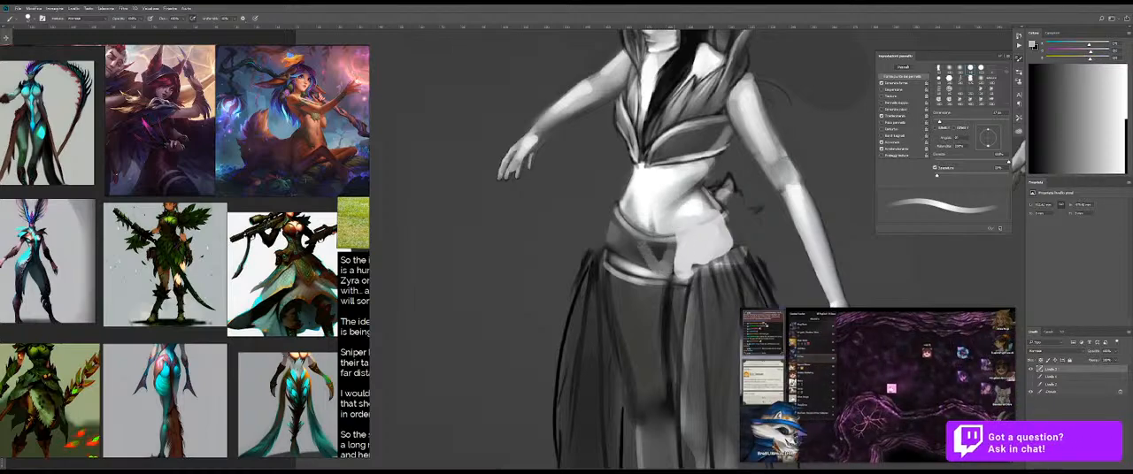
left_click(663, 278, "alt")
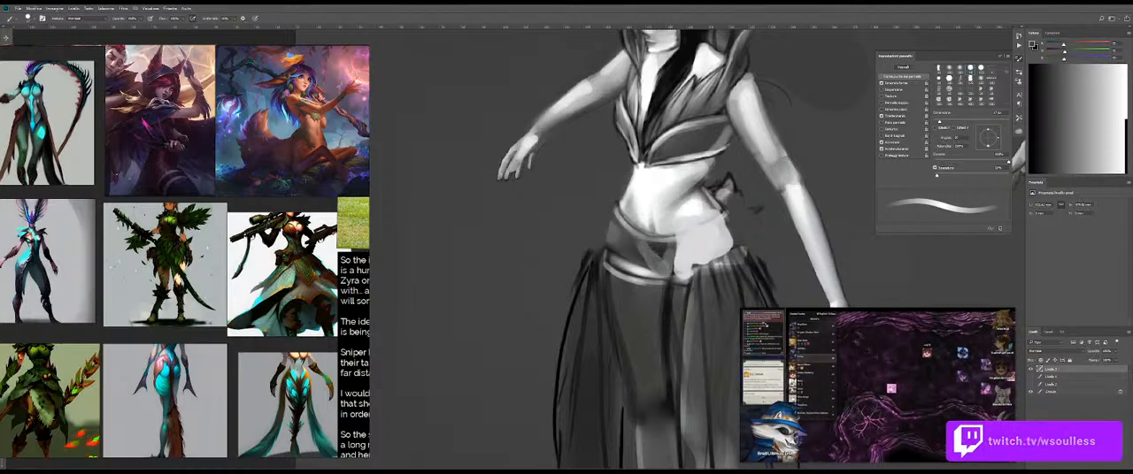
left_click(663, 219, "alt")
left_click_drag(643, 237, 653, 256)
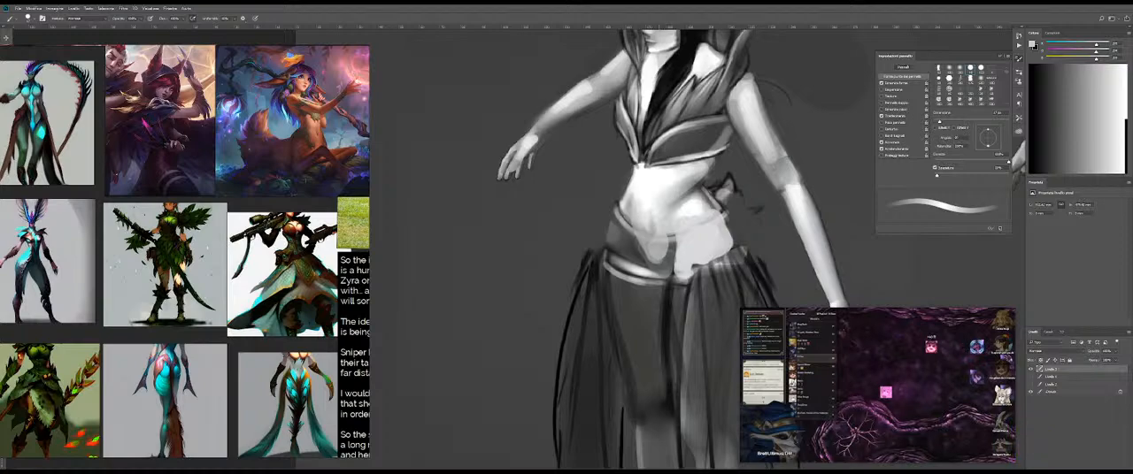
Step: Blend the repainted lower belly into the surrounding skin with an enlarged Mixer Brush
key("shift+b")
mouse_move(658, 251)
left_mouse_down()
mouse_move(674, 228)
mouse_move(679, 238)
mouse_move(657, 238)
mouse_move(652, 219)
left_mouse_up()
key("bracketright")
key("bracketright")
key("bracketright")
left_click_drag(655, 234, 641, 257)
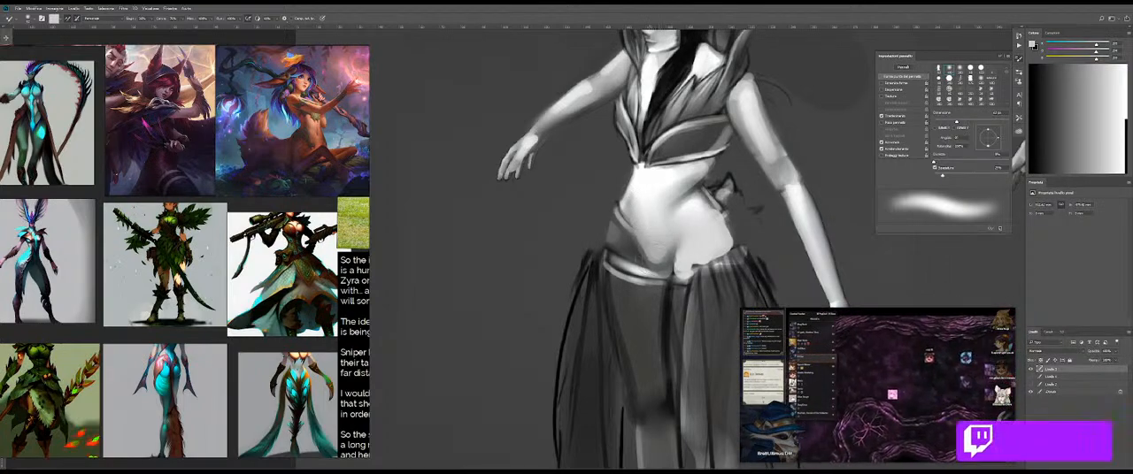
Step: Paint skin grey over the remaining belt band at the far hip
key("b")
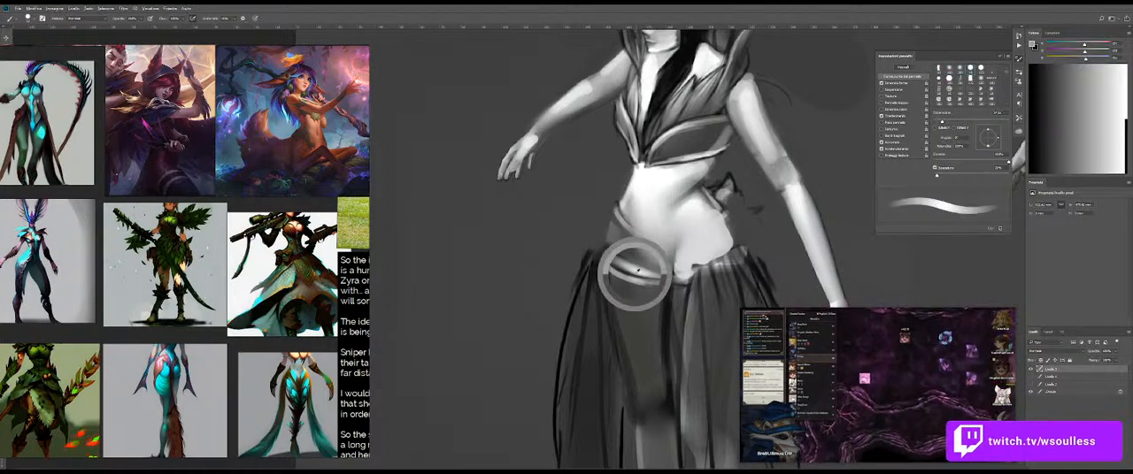
left_click_drag(634, 224, 621, 231)
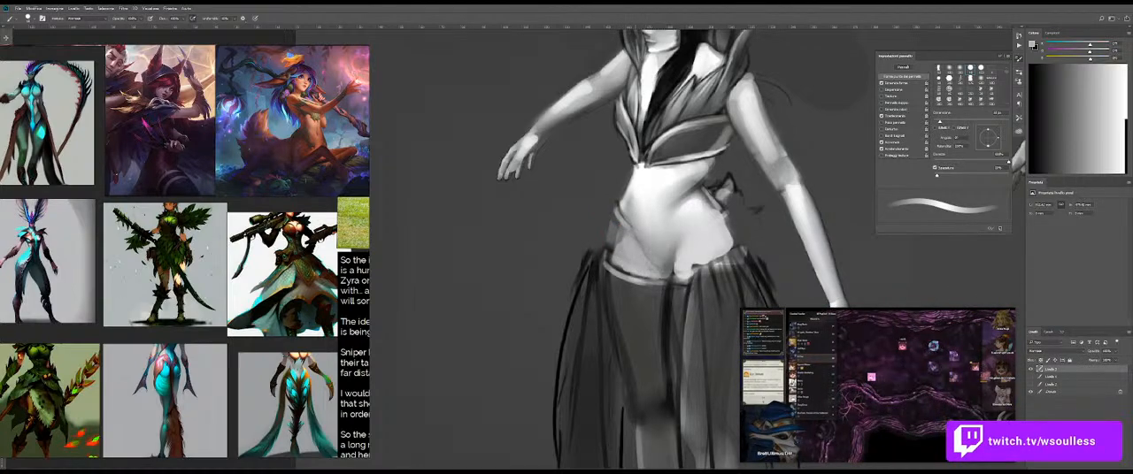
key("e")
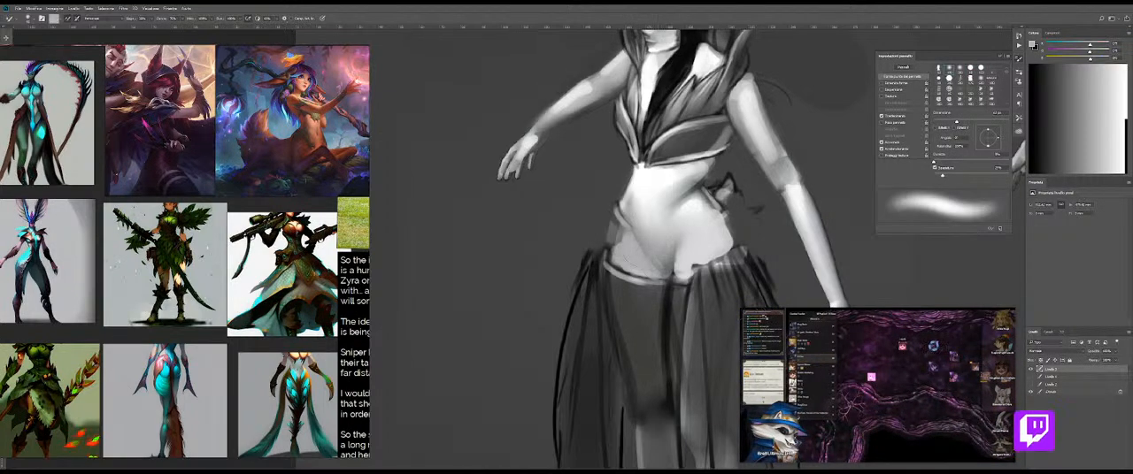
Step: Brighten the near hip with a near-white sampled from the upper belly and soften the highlight with the Mixer Brush
key("b")
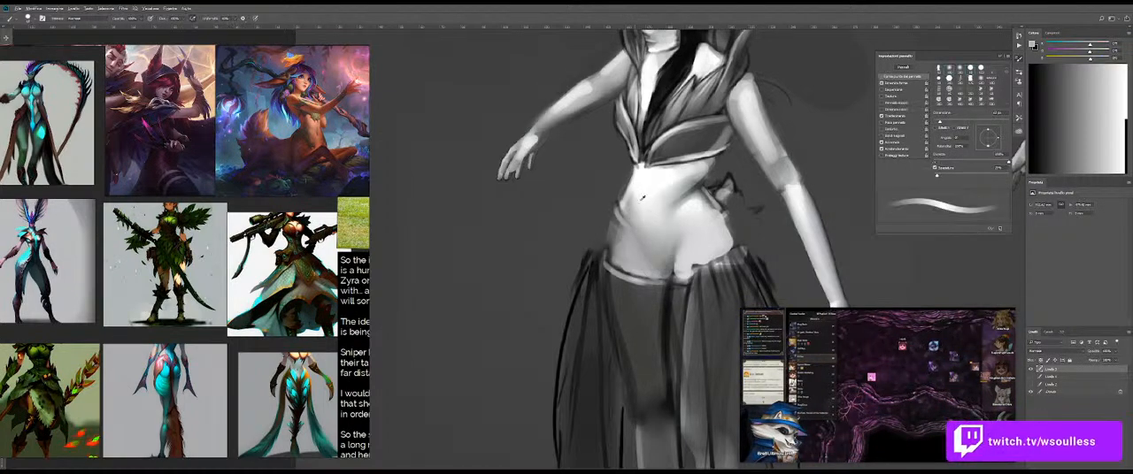
left_click(649, 174, "alt")
mouse_move(700, 230)
left_mouse_down()
mouse_move(682, 262)
mouse_move(698, 235)
left_mouse_up()
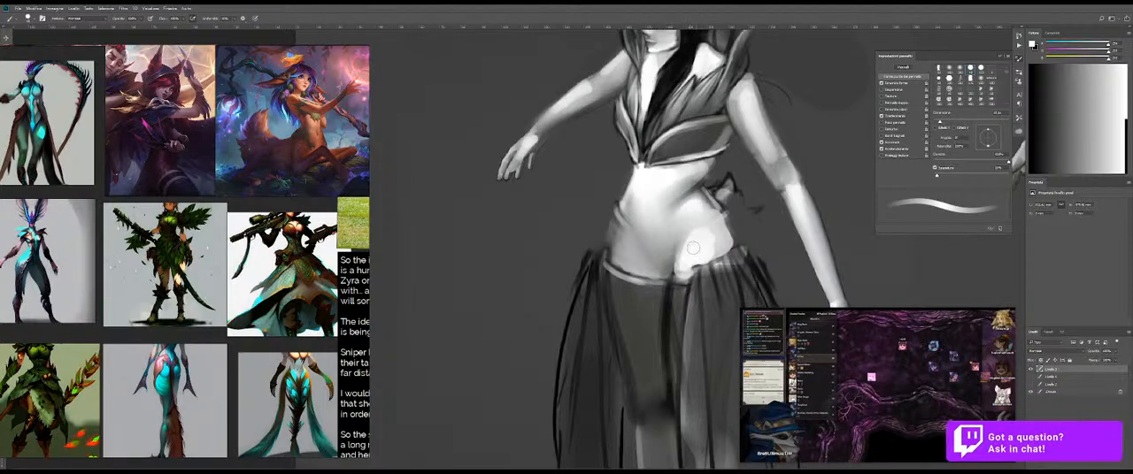
key("shift+b")
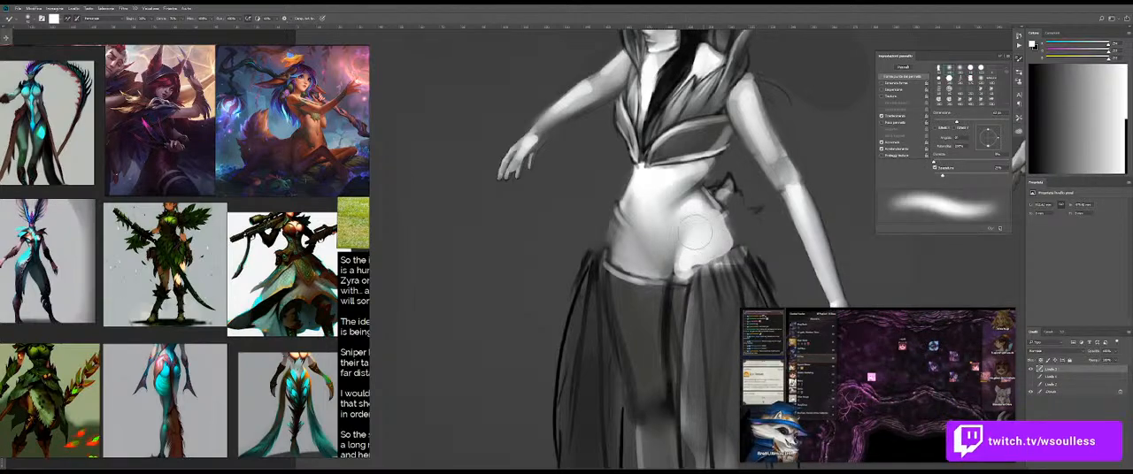
Step: Add a light highlight to the far side of the lower belly and smooth it by alternating Brush and Mixer Brush
key("shift+b")
left_click_drag(626, 262, 634, 253)
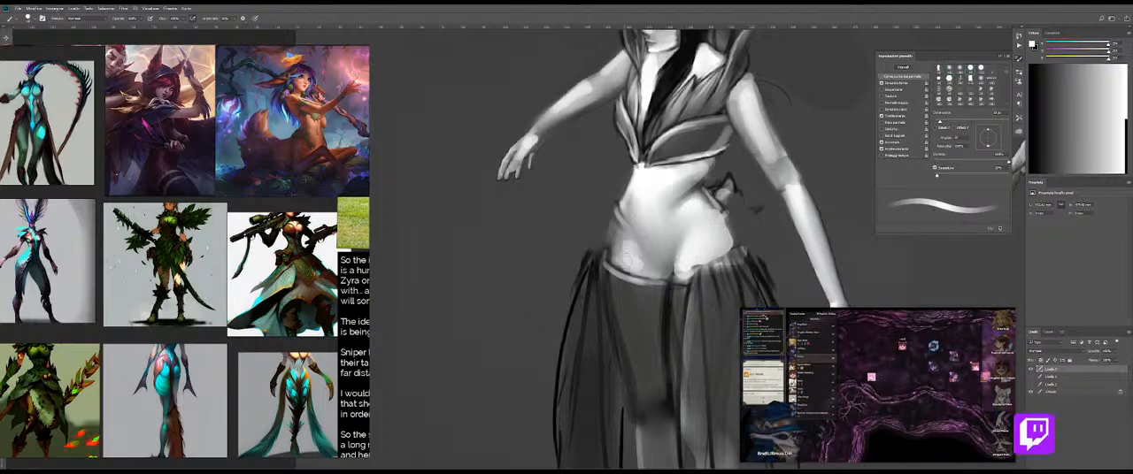
key("shift+b")
key("shift+b")
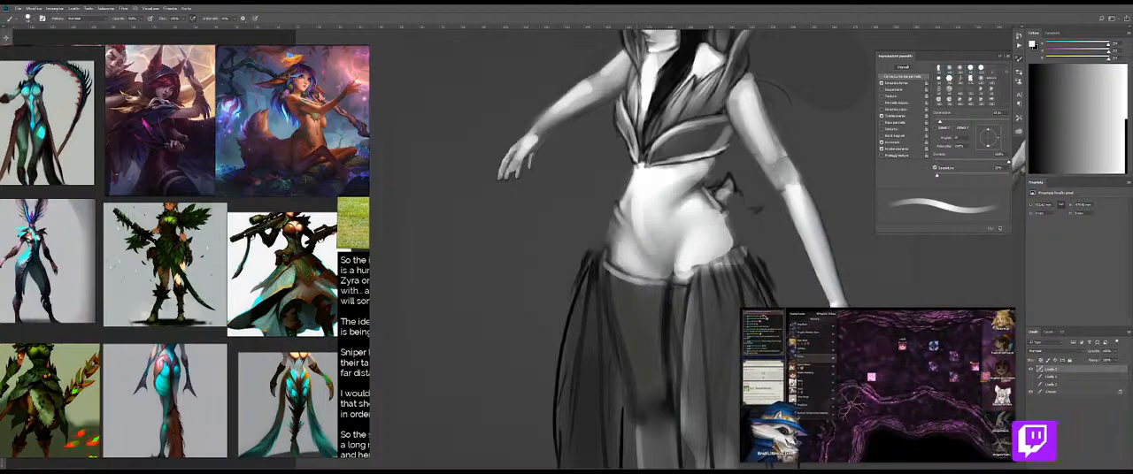
key("shift+b")
key("shift+b")
key("shift+b")
key("shift+b")
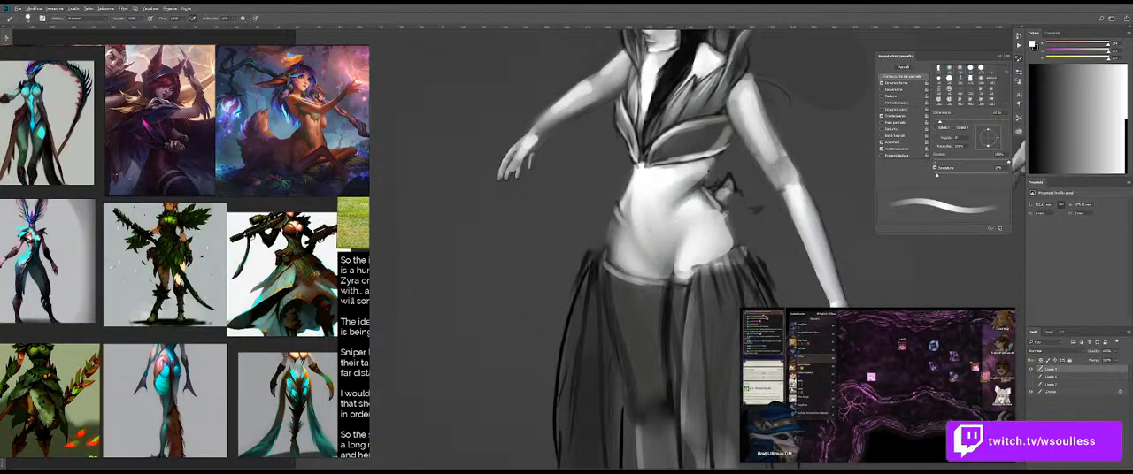
Step: Shade the middle of the belly with a short dark grey stroke and soften it with the Mixer Brush
left_click(697, 188, "alt")
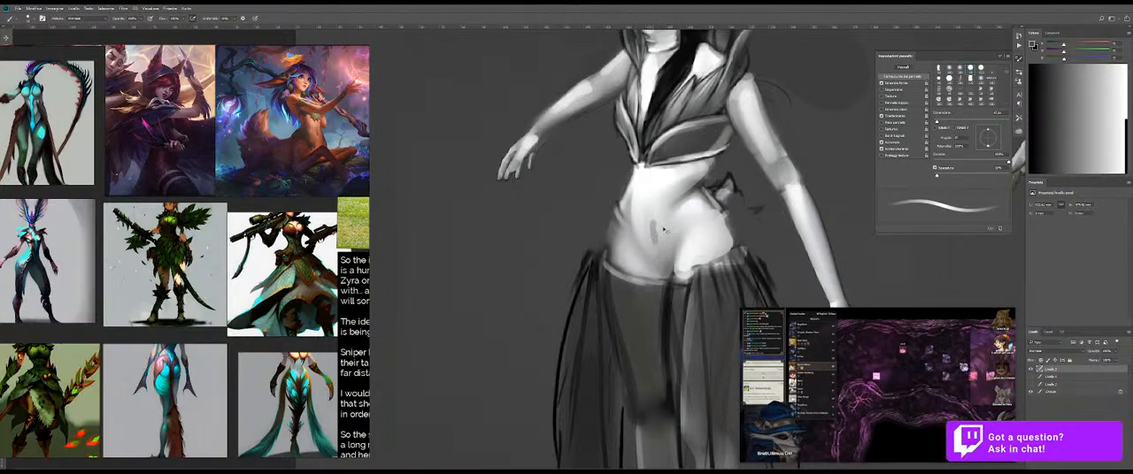
key("shift+b")
scroll(667, 235, "down", 5)
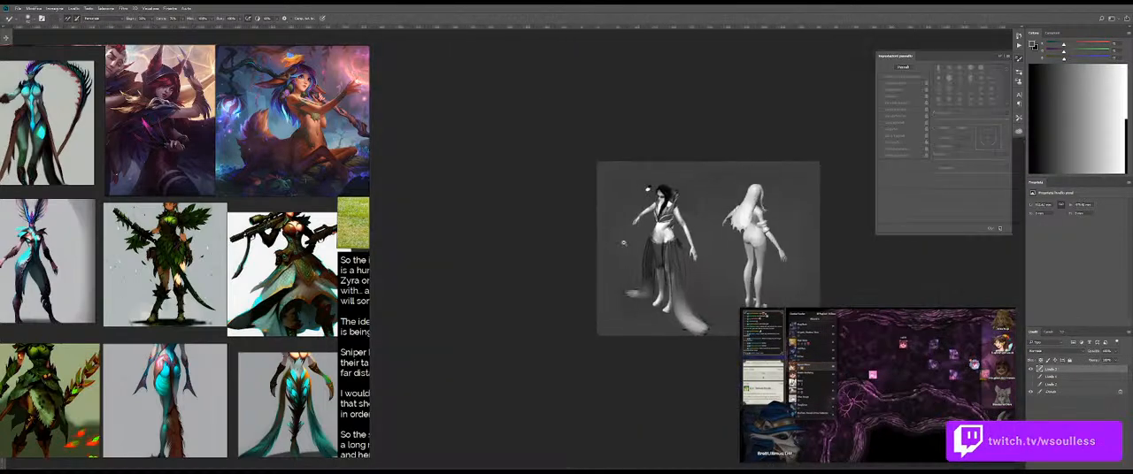
scroll(673, 239, "up", 3)
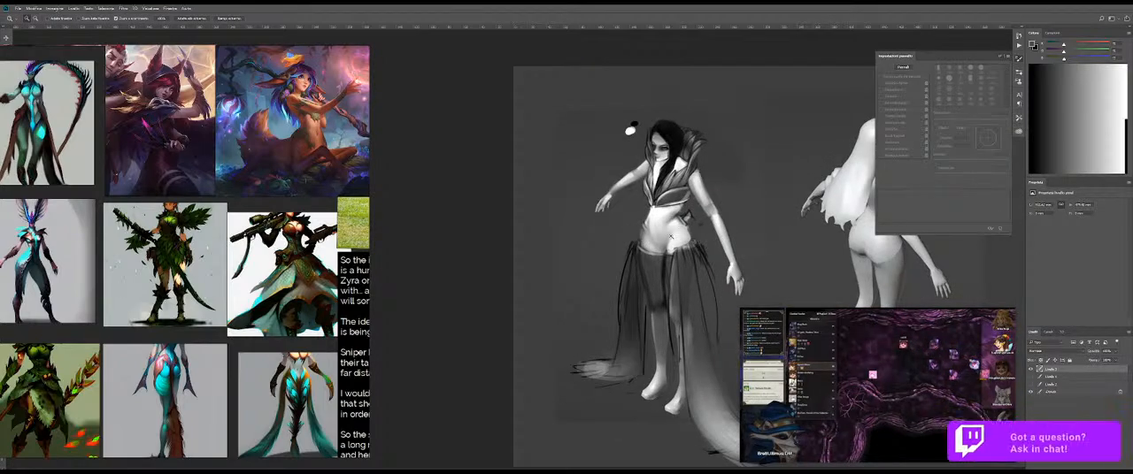
scroll(669, 215, "up", 4)
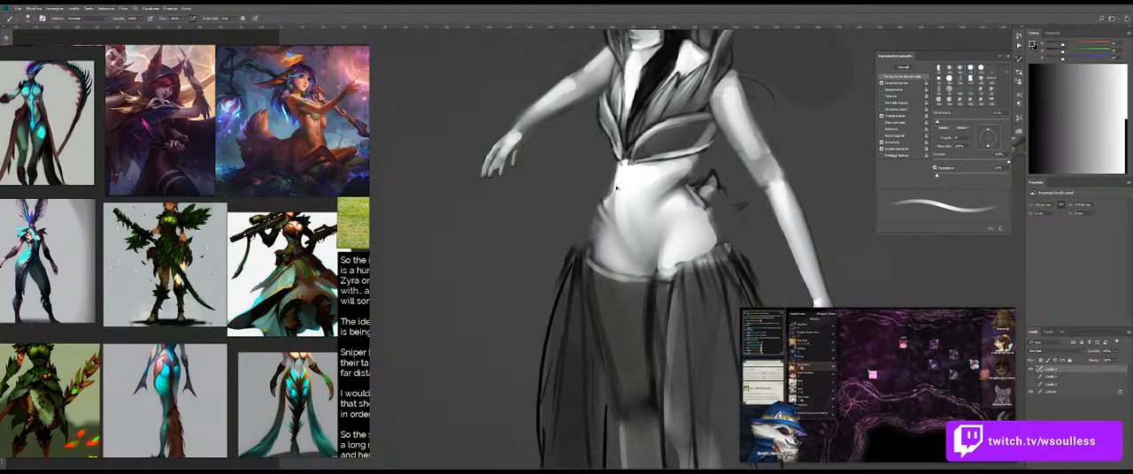
Step: Clean up the near hip's outer edge above the skirt with a sampled light grey, comparing layer visibility
key("x")
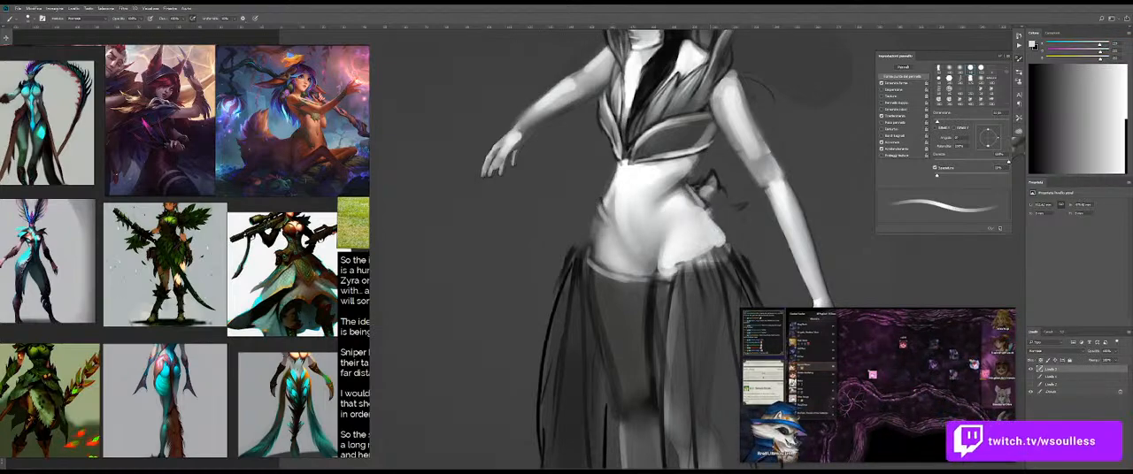
key("shift+b")
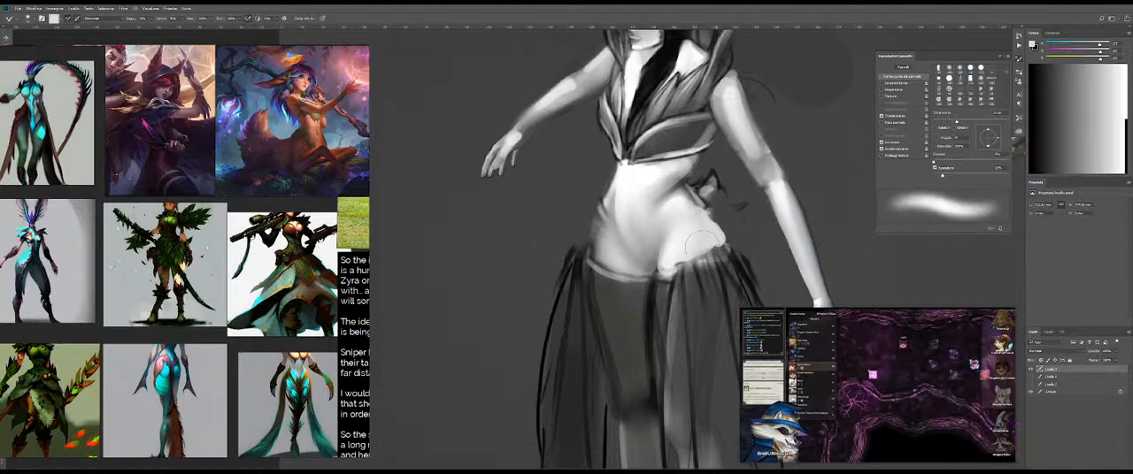
key("shift+b")
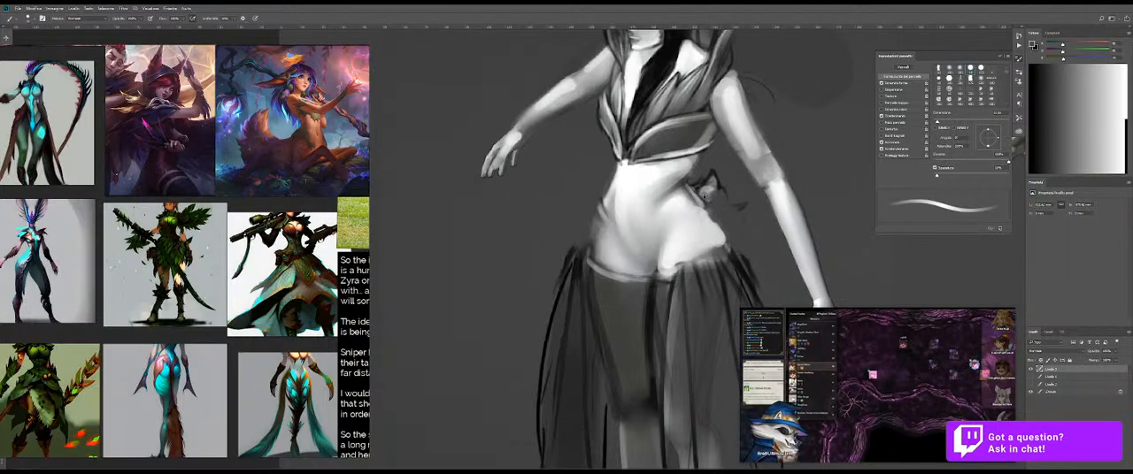
left_click(719, 237, "alt")
left_click_drag(714, 234, 723, 234)
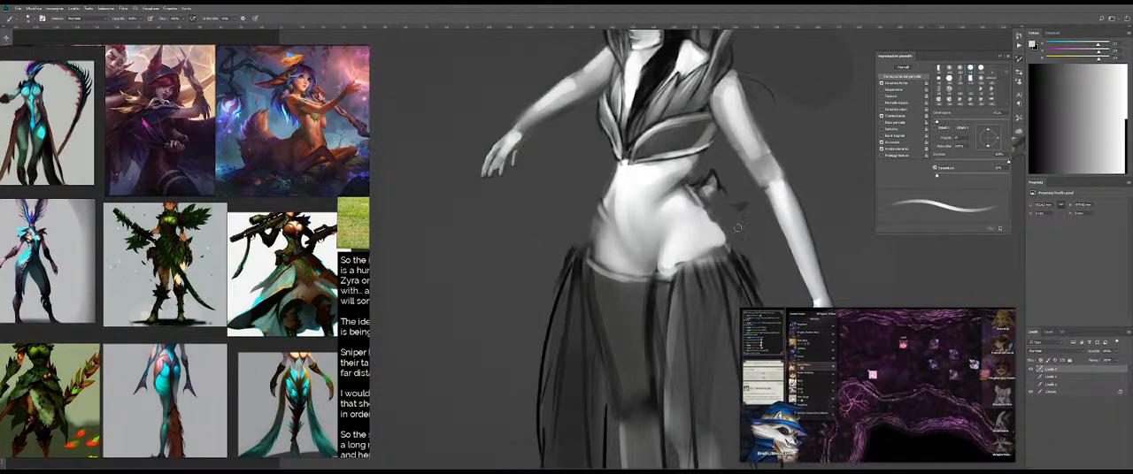
left_click(1030, 377)
left_click(1030, 377)
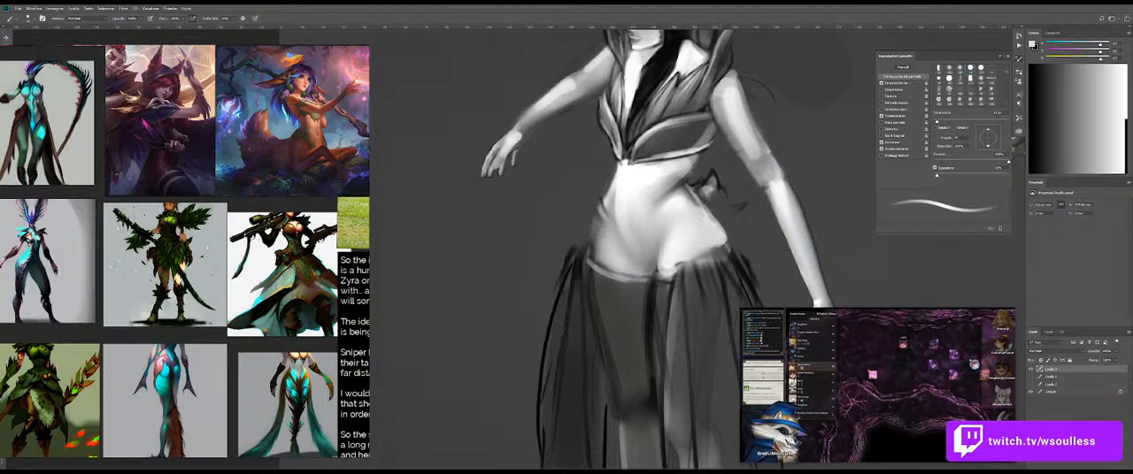
Step: Soften the near hip contour with a mid grey sampled at the waist, comparing the painting with the top layer hidden
key("e")
key("b")
left_click(701, 209, "alt")
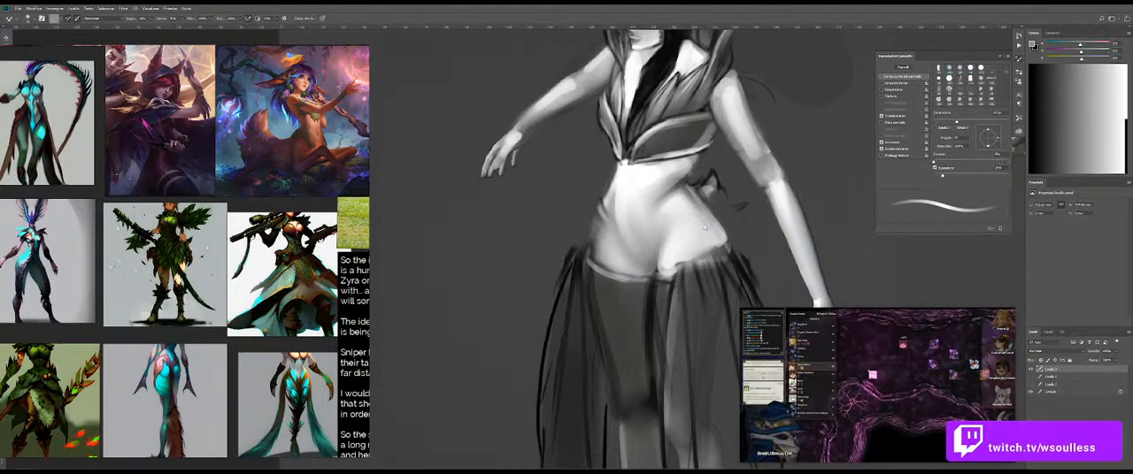
mouse_move(1008, 349)
left_click(1030, 370)
left_click(1030, 370)
Step: Refine the far waist and hip contour with near-white from the belly and dark grey from the background
left_click(625, 195, "alt")
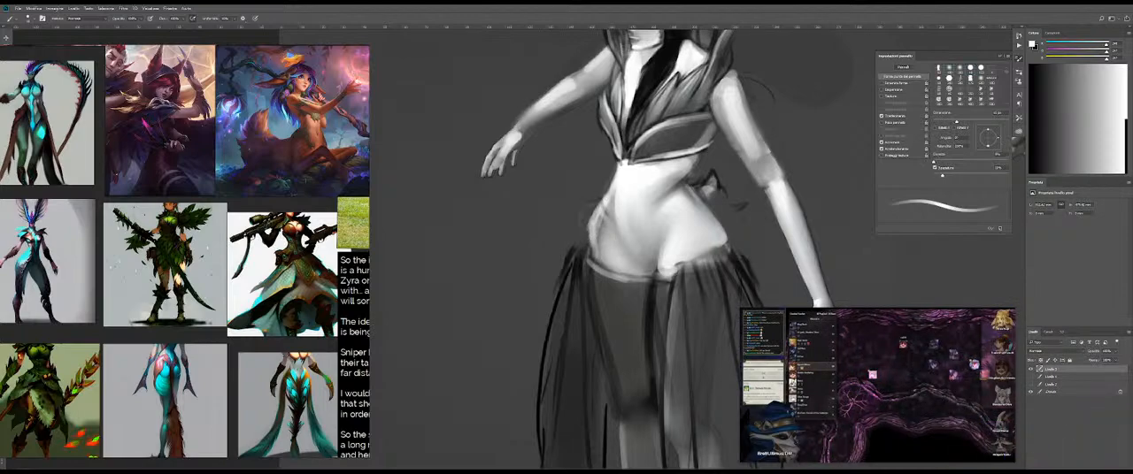
key("comma")
left_click(586, 213, "alt")
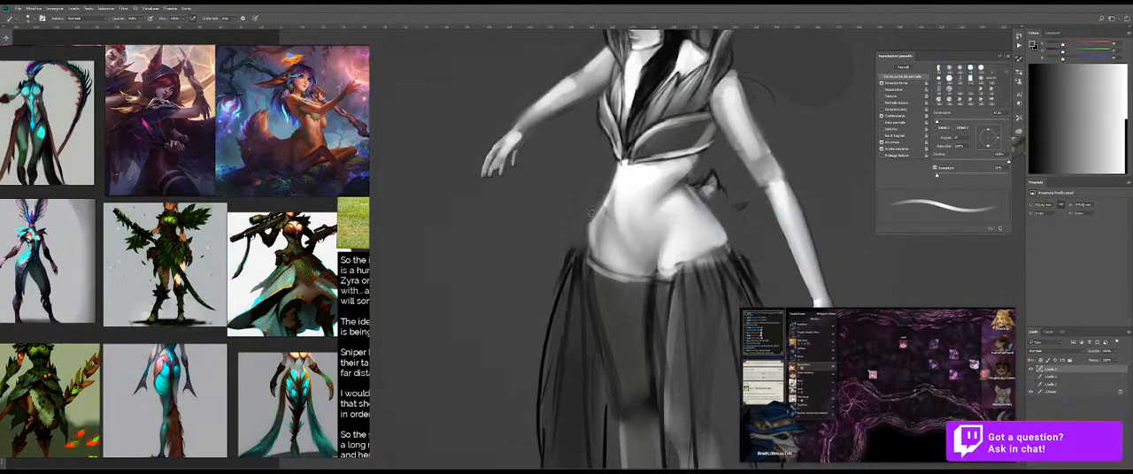
Step: Smooth the shading across the lower belly with the Mixer Brush
mouse_move(706, 239)
left_mouse_down()
mouse_move(770, 239)
mouse_move(610, 239)
mouse_move(690, 240)
left_mouse_up()
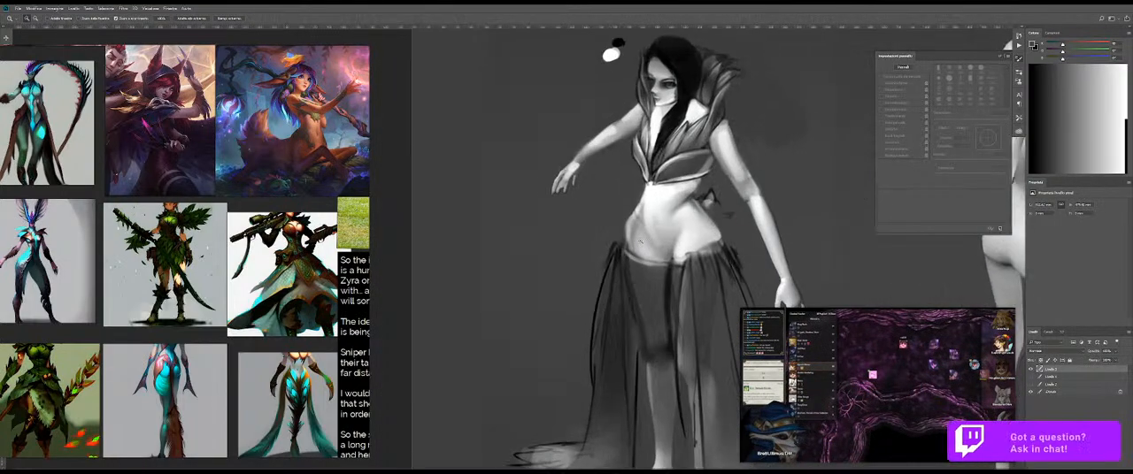
key("shift+b")
key("shift+b")
key("e")
key("b")
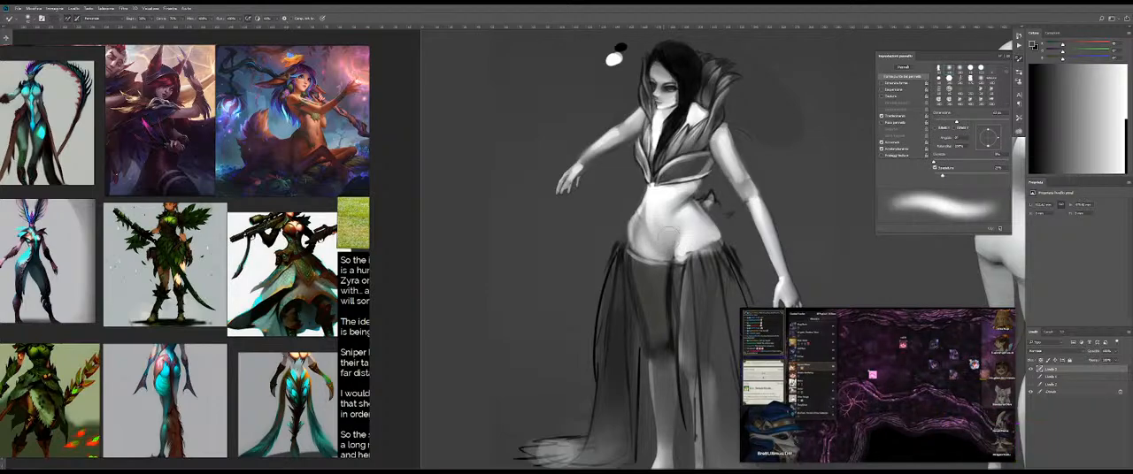
left_click_drag(719, 202, 757, 200)
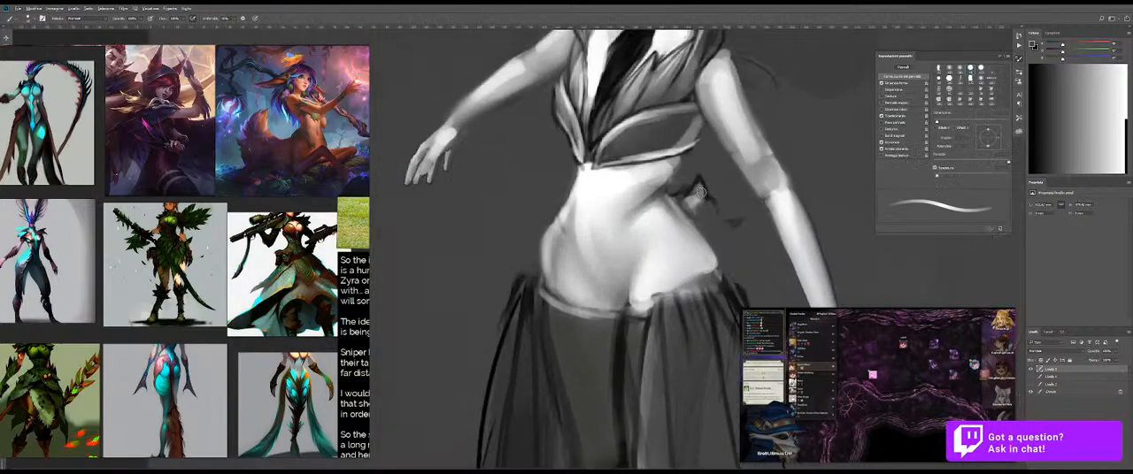
Step: Refine the dark pointed ornament behind the waist and touch up the skirt's upper edge with sampled light grey
left_click(708, 190, "alt")
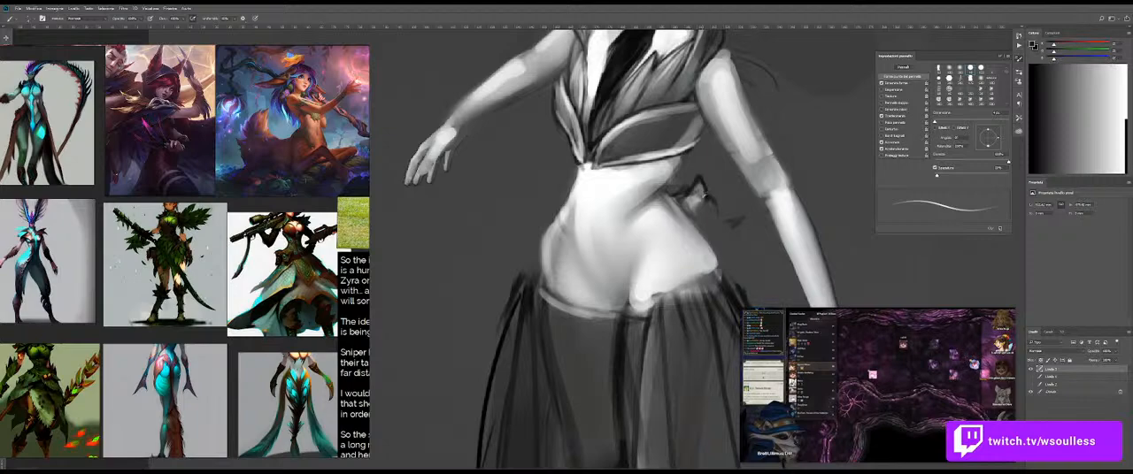
left_click(692, 232, "alt")
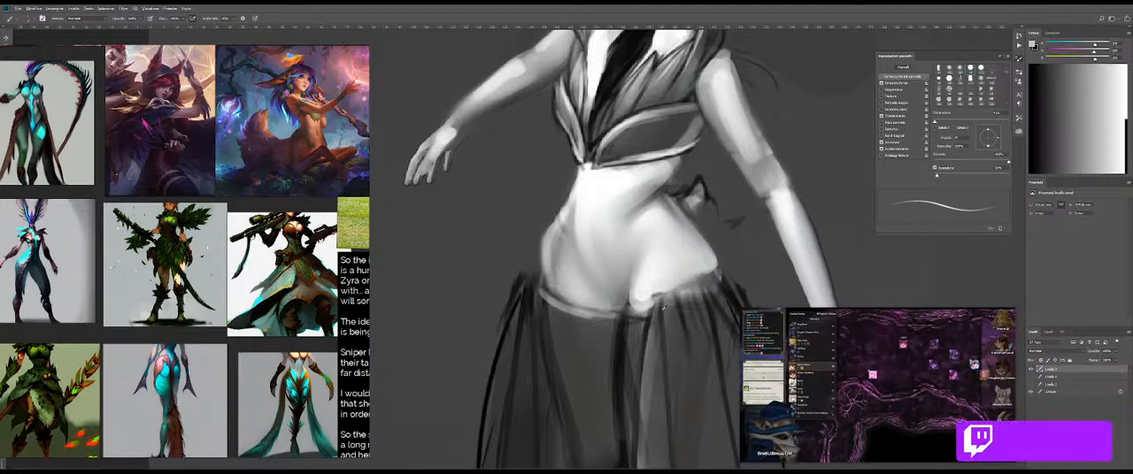
left_click(679, 308, "alt")
left_click(675, 310, "alt")
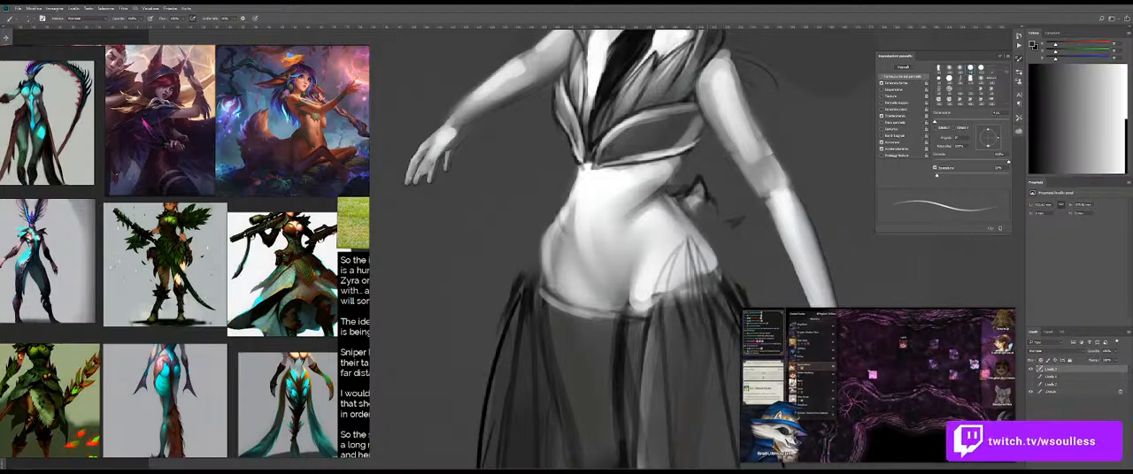
Step: Undo the strokes on the near hip and sketch a dark pointed leaf shape rising from the waistband there
key("ctrl+z")
key("ctrl+z")
key("ctrl+z")
left_click_drag(690, 237, 657, 306)
left_click_drag(684, 272, 689, 305)
left_click_drag(692, 248, 697, 298)
key("ctrl+z")
key("ctrl+z")
Step: Try sketching dark pointed leaf strokes on the lower belly beside the near hip
key("ctrl+z")
left_click_drag(673, 237, 647, 310)
key("ctrl+z")
mouse_move(670, 238)
left_mouse_down()
mouse_move(636, 283)
mouse_move(585, 306)
left_mouse_up()
key("ctrl+z")
key("ctrl+z")
key("ctrl+z")
left_click_drag(638, 275, 631, 312)
left_click_drag(648, 243, 619, 311)
key("ctrl+z")
key("ctrl+z")
key("ctrl+z")
left_click_drag(652, 239, 617, 294)
Step: Try extending the leaf strokes across the belly to the far hip and judge them on the whole figure
key("ctrl+z")
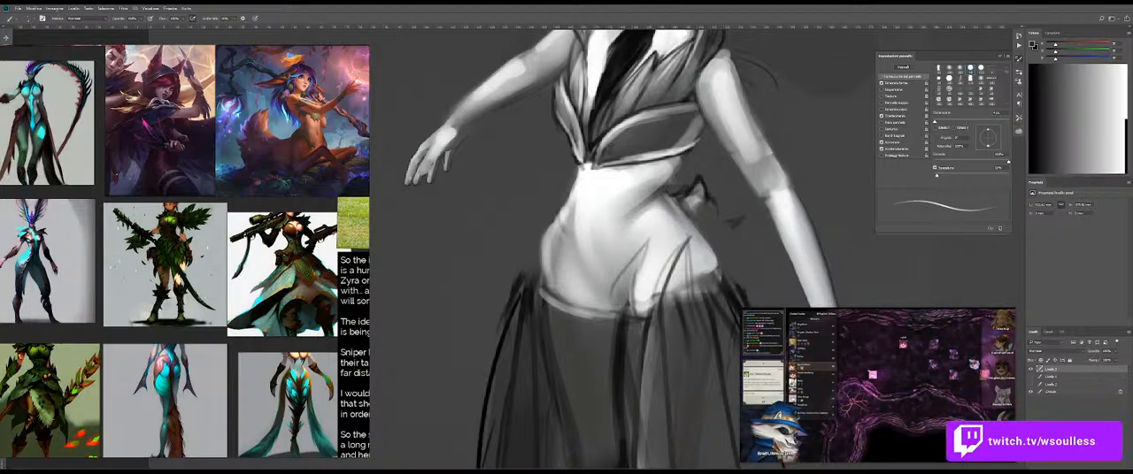
mouse_move(619, 243)
left_mouse_down()
mouse_move(612, 283)
mouse_move(626, 267)
mouse_move(608, 305)
left_mouse_up()
key("ctrl+z")
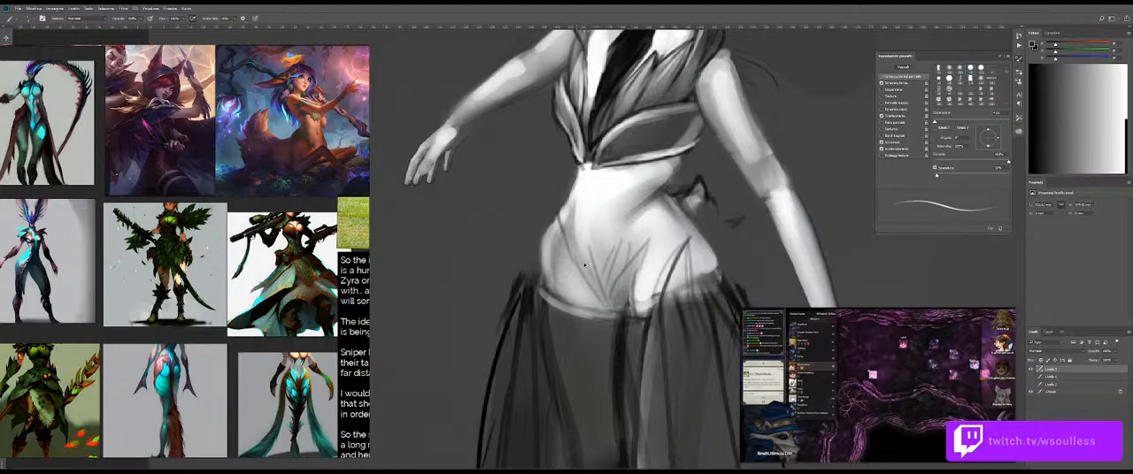
left_click_drag(570, 233, 576, 294)
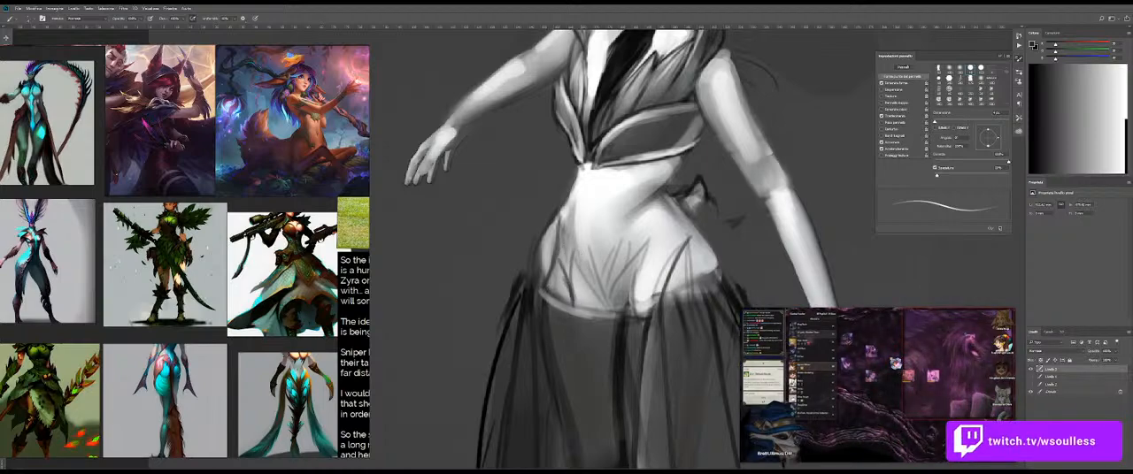
key("e")
key("b")
key("e")
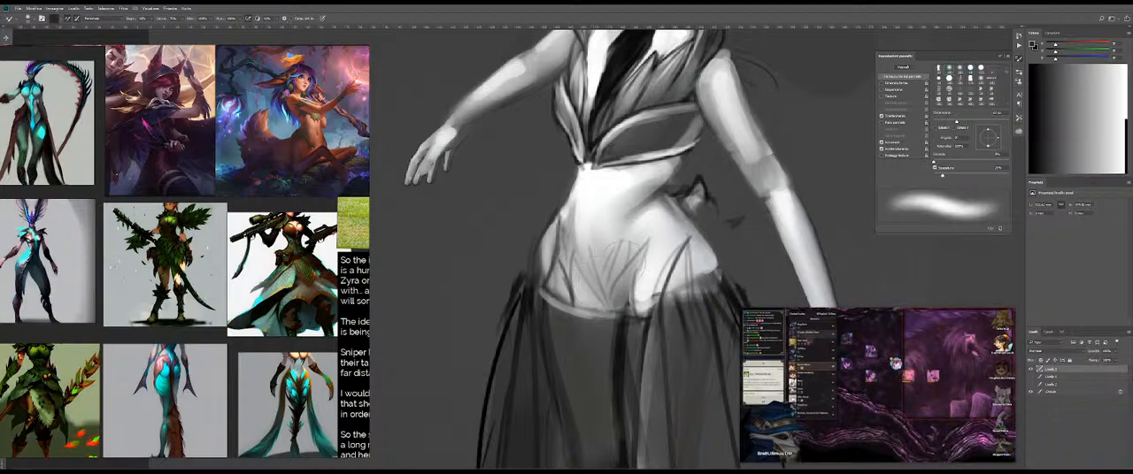
key("b")
key("z")
left_click_drag(661, 256, 602, 256)
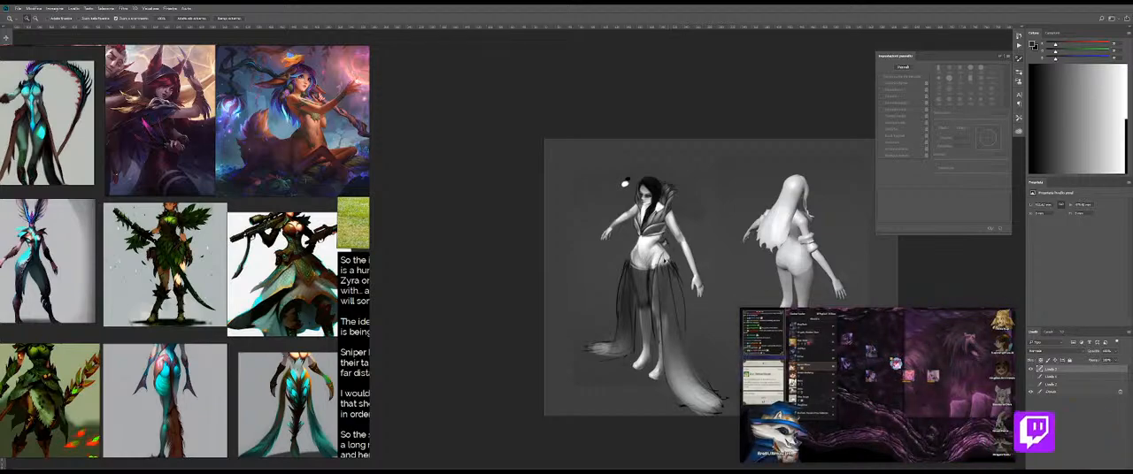
Step: Refine the far waist and hip contour with sampled dark and light greys, blending its edge with the Mixer Brush
left_click_drag(662, 252, 683, 251)
key("b")
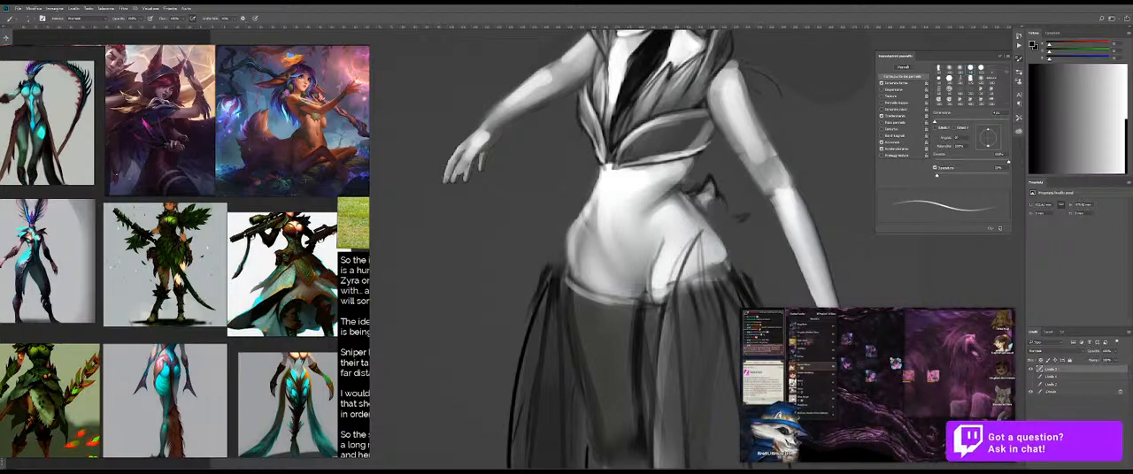
left_click(576, 203, "alt")
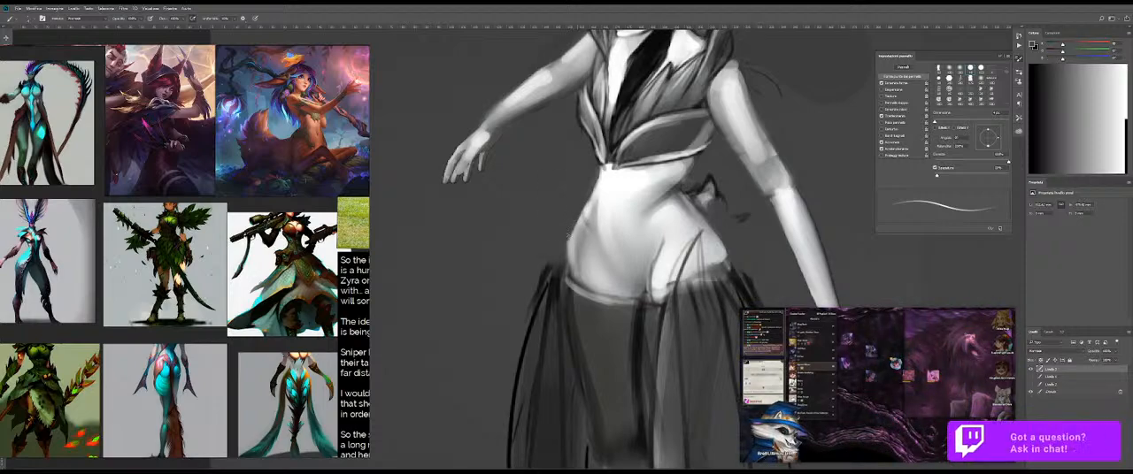
left_click_drag(576, 213, 585, 213)
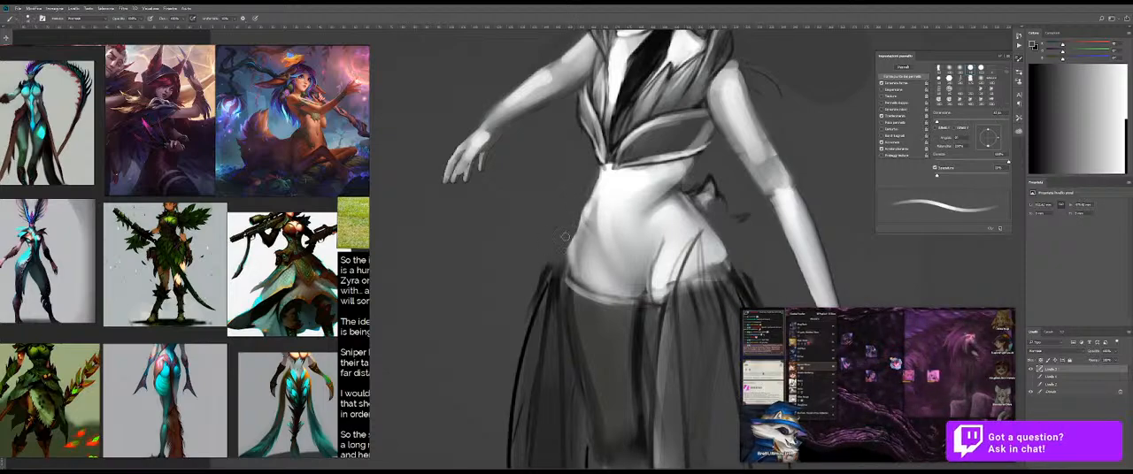
left_click(581, 234, "alt")
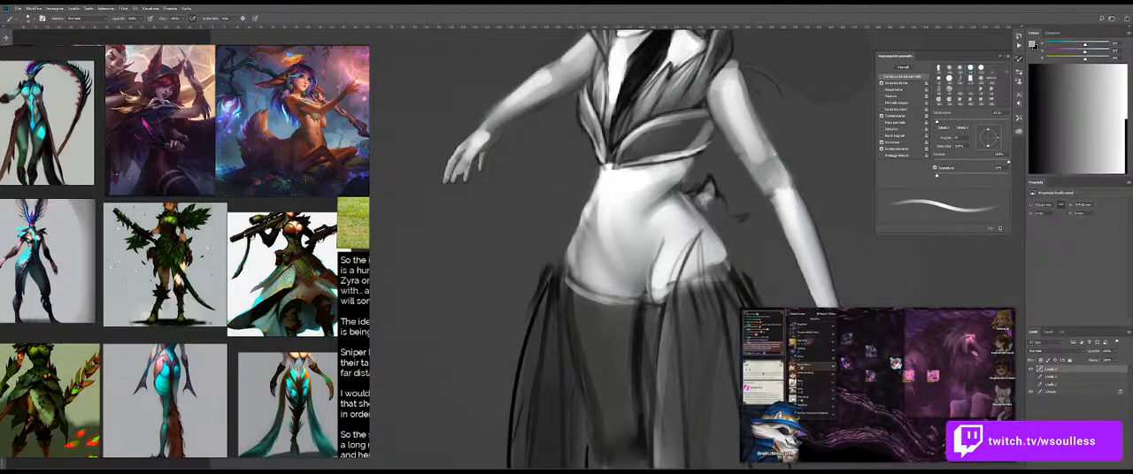
key("e")
left_click_drag(563, 248, 561, 275)
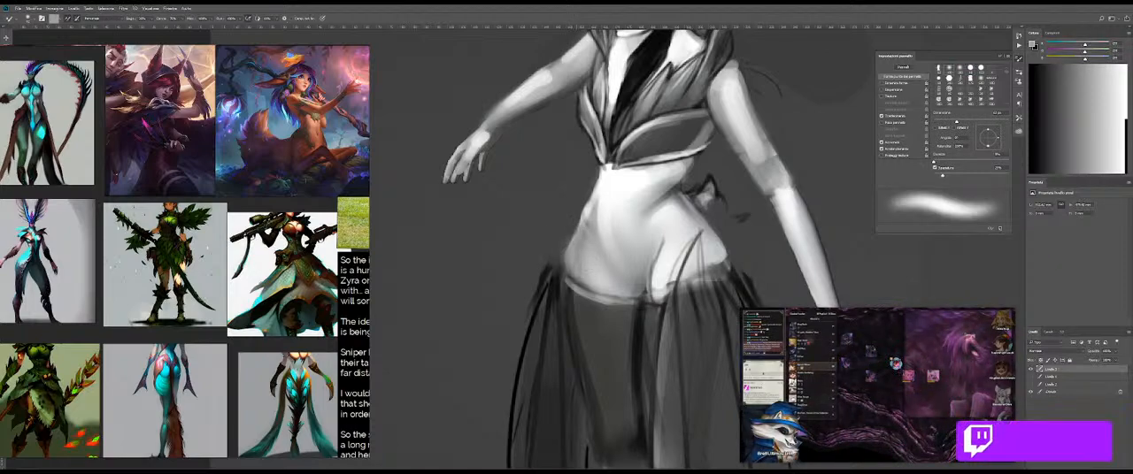
key("b")
left_click(571, 227, "alt")
left_click_drag(582, 210, 572, 227)
Step: Trim the far waist's outer edge with dark grey sampled from the background, checking the whole figure
key("ctrl+space")
mouse_move(658, 236)
left_mouse_down()
mouse_move(616, 252)
mouse_move(645, 246)
mouse_move(616, 240)
mouse_move(620, 230)
mouse_move(615, 242)
left_mouse_up()
left_click(619, 243, "alt")
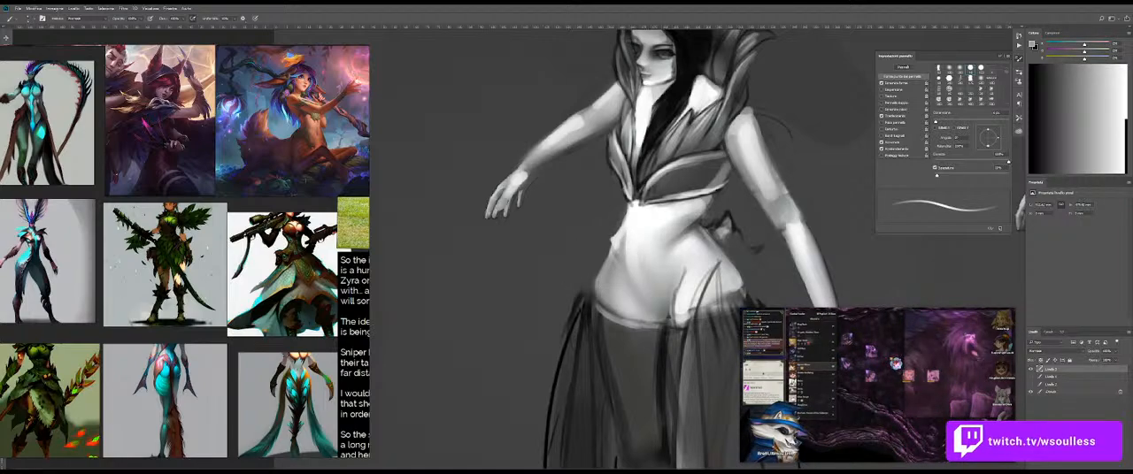
key("shift+b")
key("b")
left_click(616, 226, "alt")
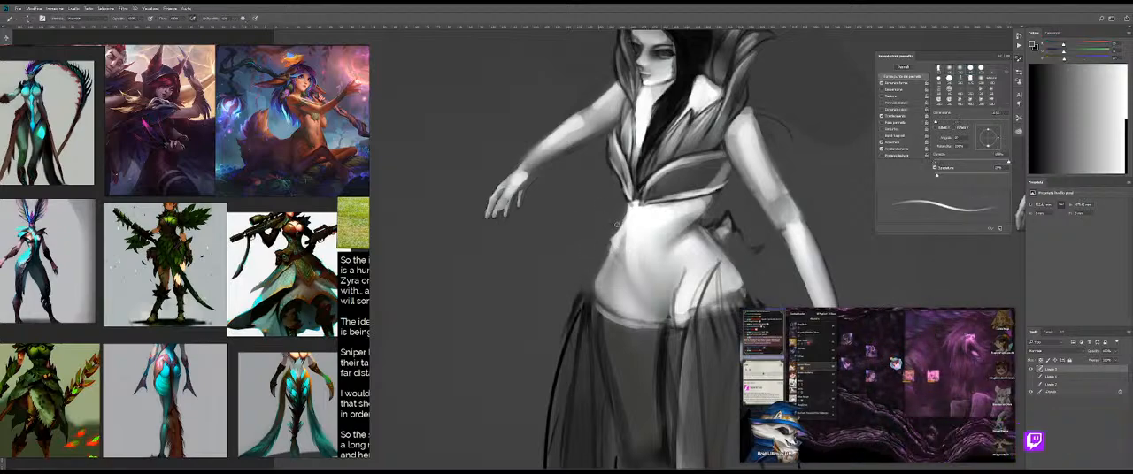
scroll(580, 268, "down", 3)
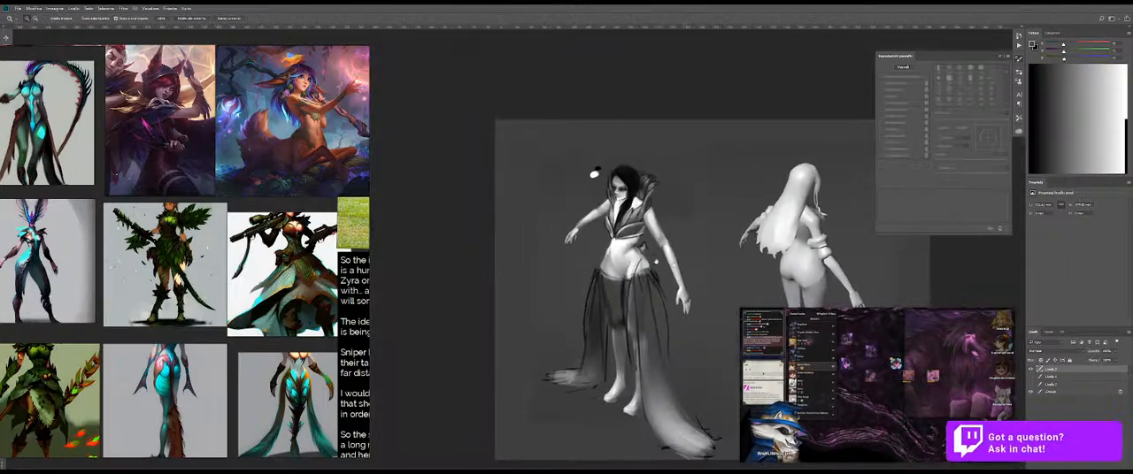
Step: Brighten the belly with sampled near-white and blend it with the Mixer Brush
scroll(606, 274, "up", 4)
key("b")
left_click(640, 221, "alt")
mouse_move(641, 209)
left_mouse_down()
mouse_move(632, 234)
mouse_move(639, 212)
left_mouse_up()
key("shift+b")
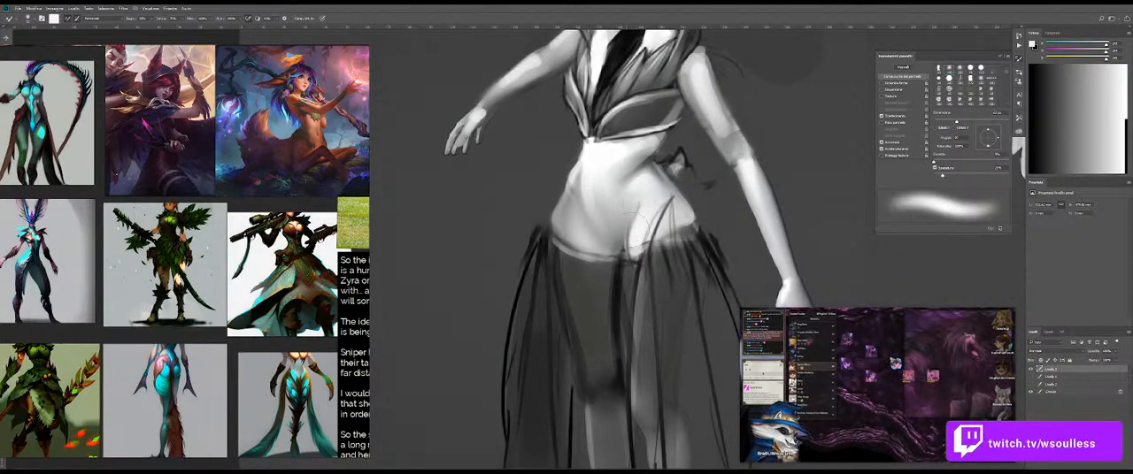
key("shift+b")
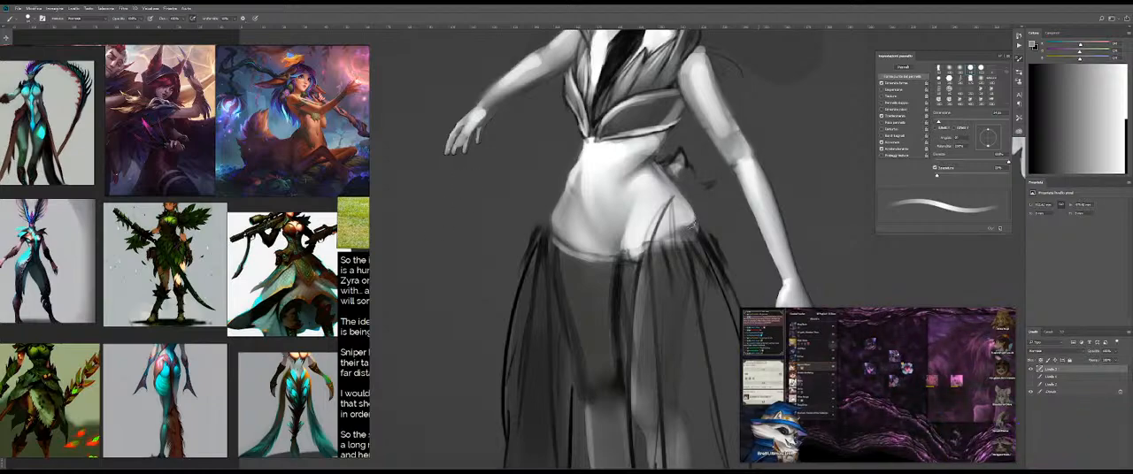
Step: Paint a near-white highlight where the near hip meets the lower belly, just above the waistband
scroll(690, 231, "up", 3)
key("b")
left_click(634, 245, "alt")
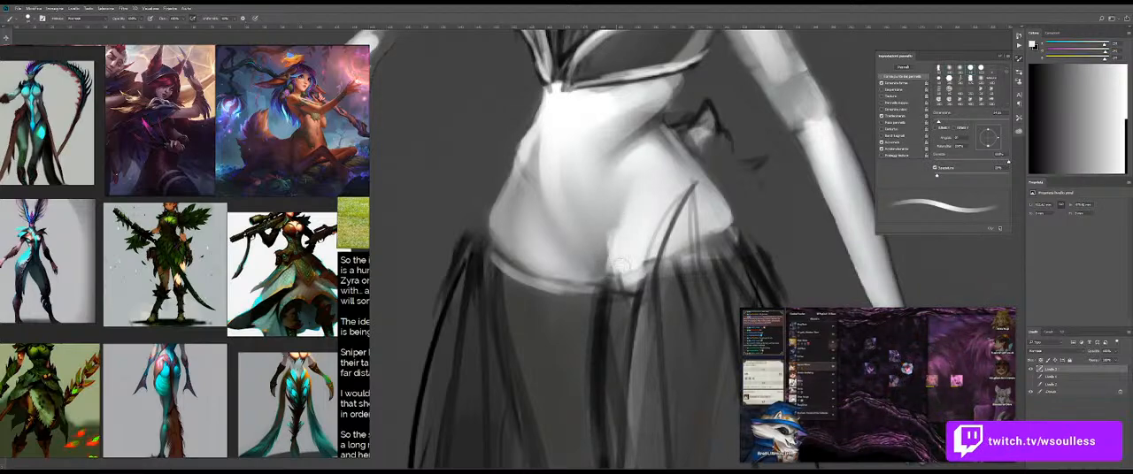
left_click_drag(621, 263, 618, 247)
Step: Give the Mixer Brush a soft round tip and blend the highlight and shading across the lower belly
key("shift+b")
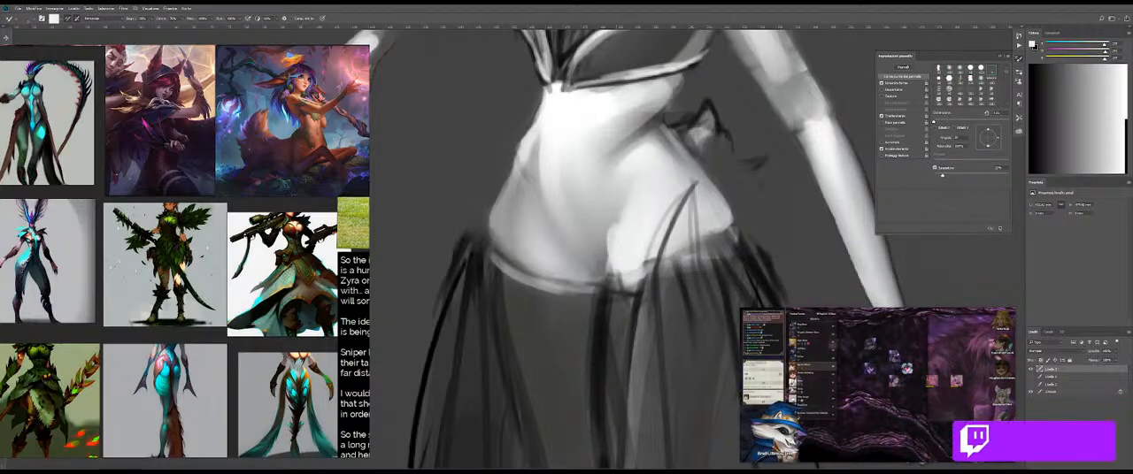
left_click_drag(657, 200, 670, 198)
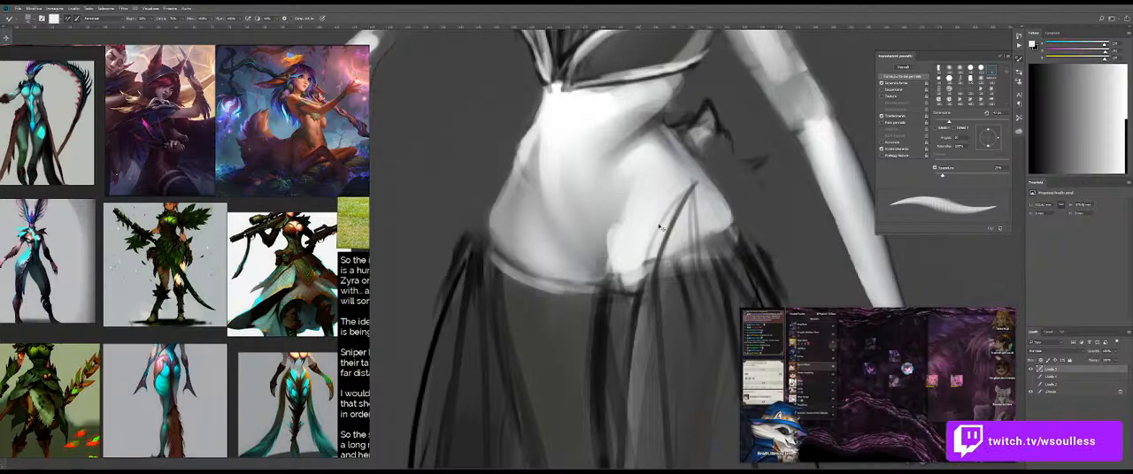
left_click_drag(266, 195, 245, 186)
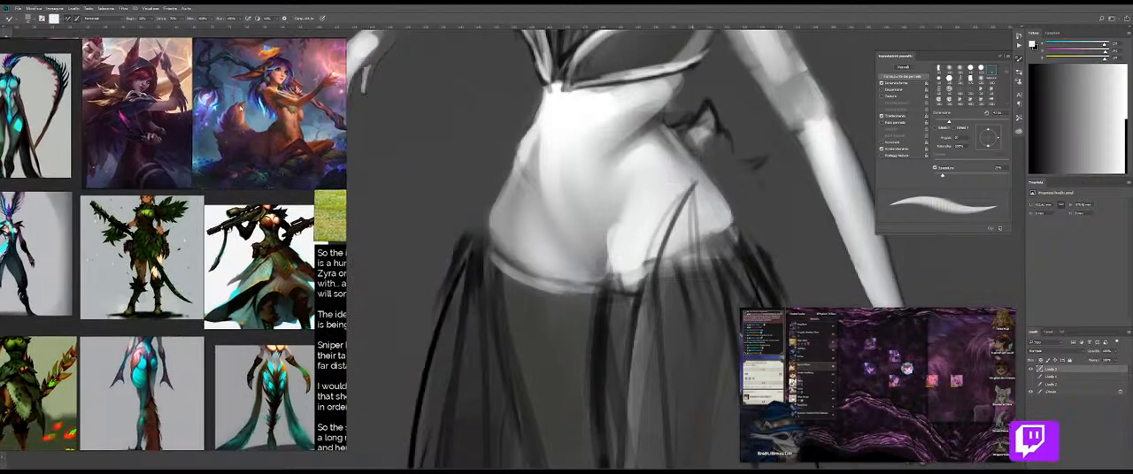
right_click(553, 193)
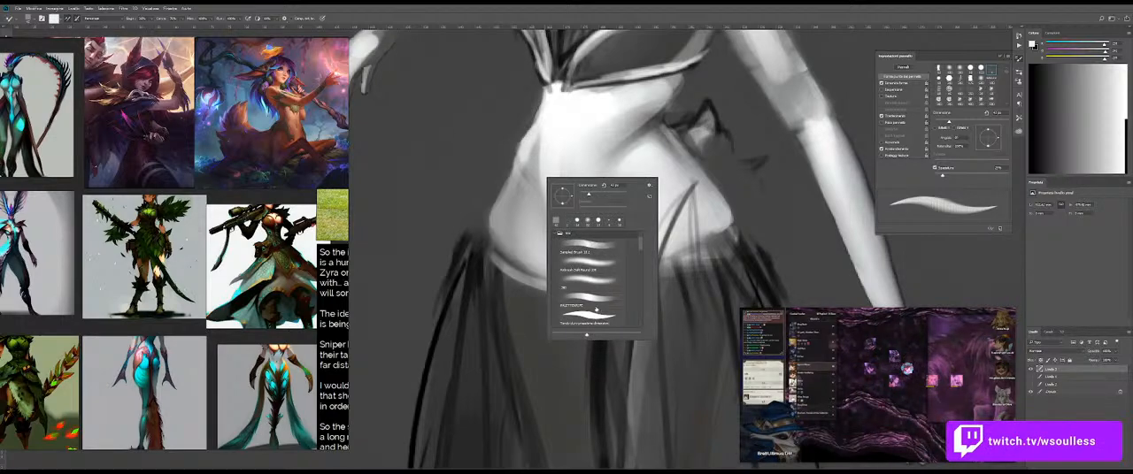
left_click(587, 268)
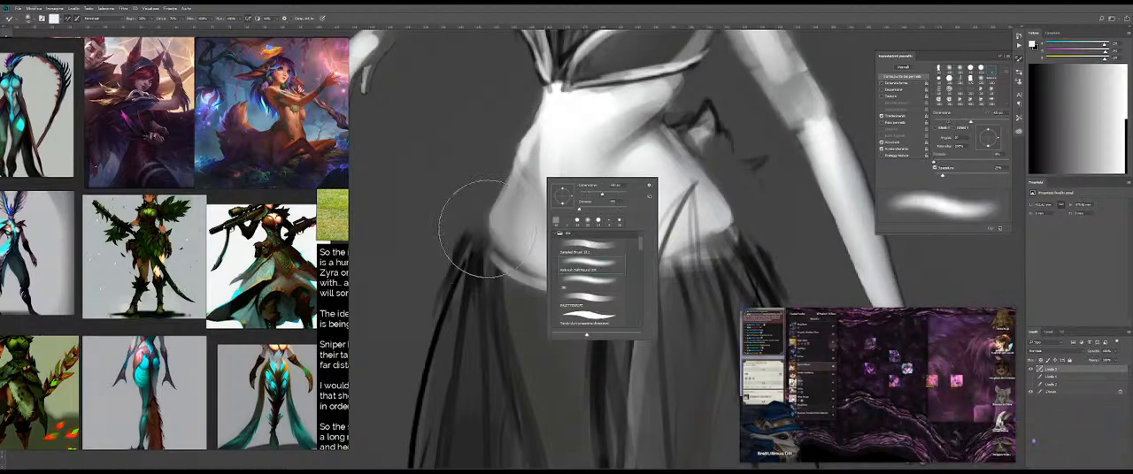
left_click(476, 151)
left_click_drag(643, 215, 618, 217)
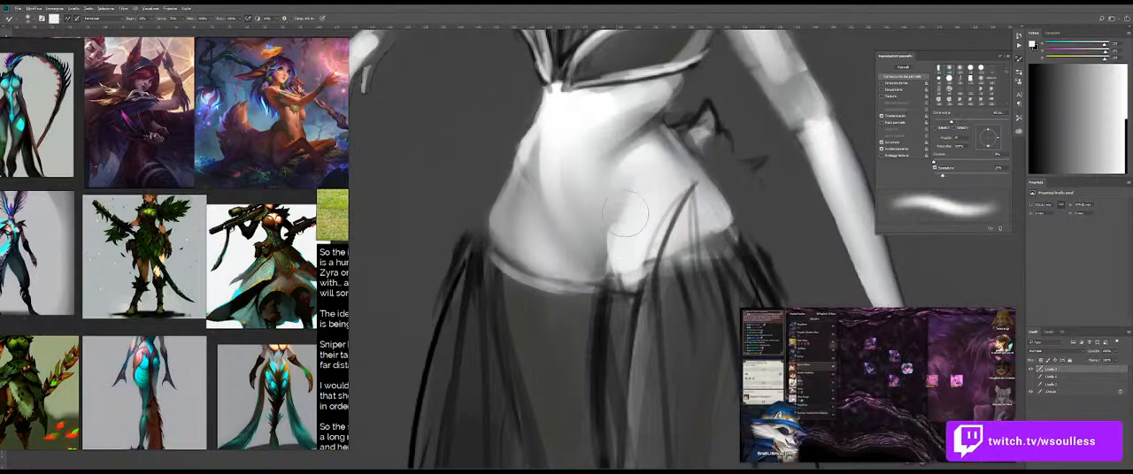
scroll(628, 213, "down", 5)
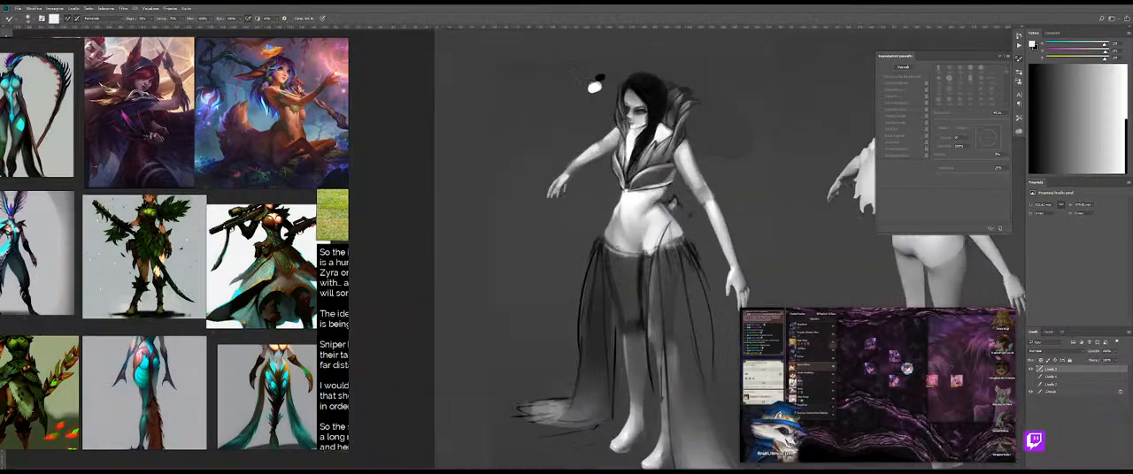
Step: Examine the front figure's proportions and midriff shading at several zoom levels
scroll(658, 216, "up", 3)
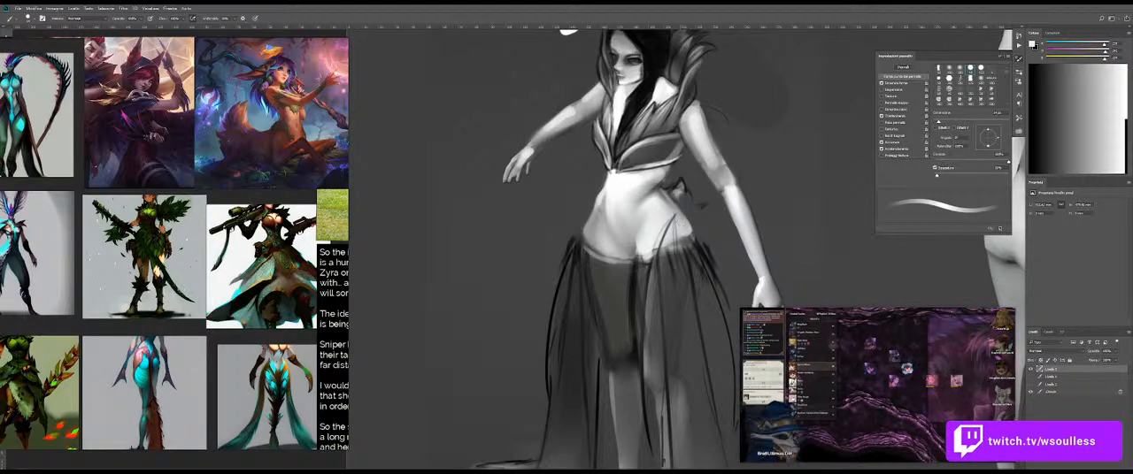
scroll(674, 244, "down", 5)
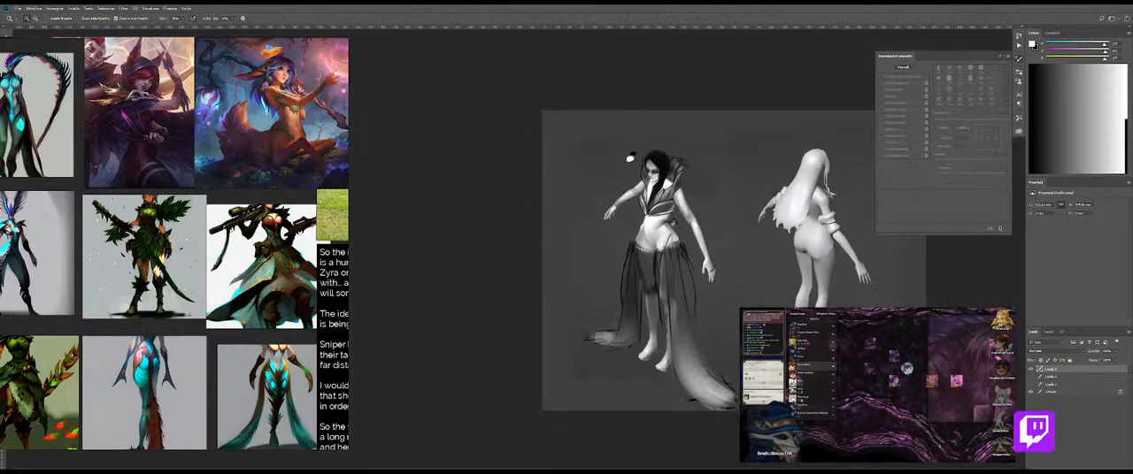
scroll(675, 244, "up", 4)
key("shift+b")
key("b")
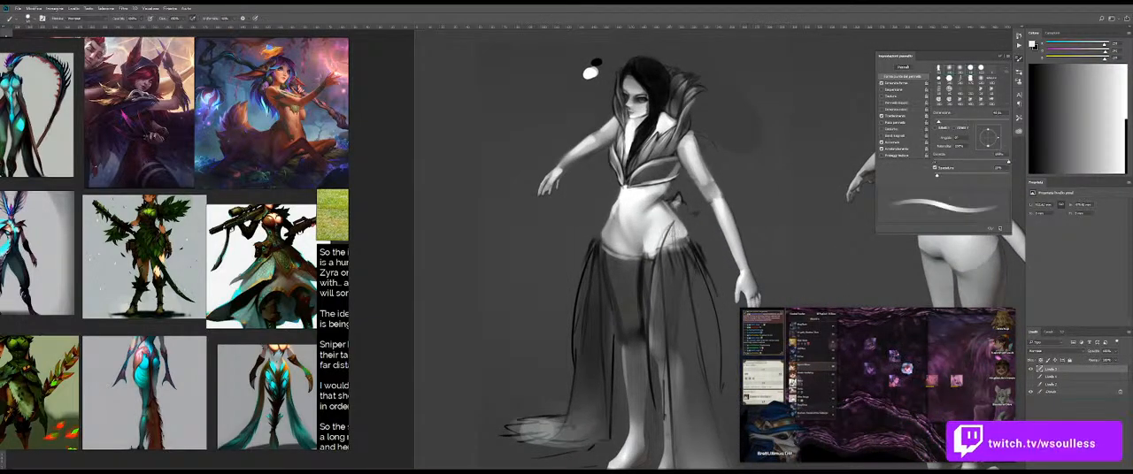
key("z")
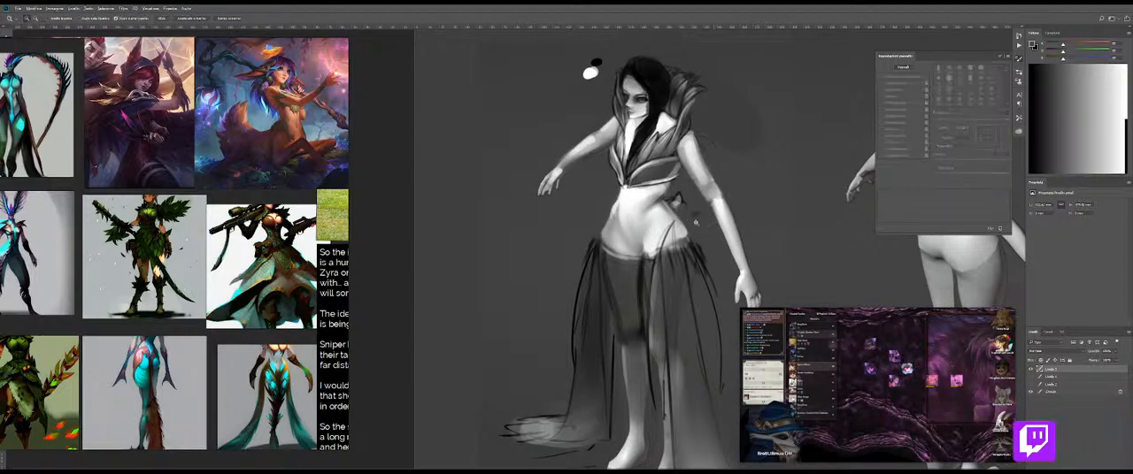
left_click(695, 210)
key("b")
key("z")
Step: Paint the navel on the belly with sampled grey and soften it
mouse_move(698, 206)
left_mouse_down()
mouse_move(635, 257)
mouse_move(650, 223)
mouse_move(648, 262)
left_mouse_up()
key("b")
key("b")
key("b")
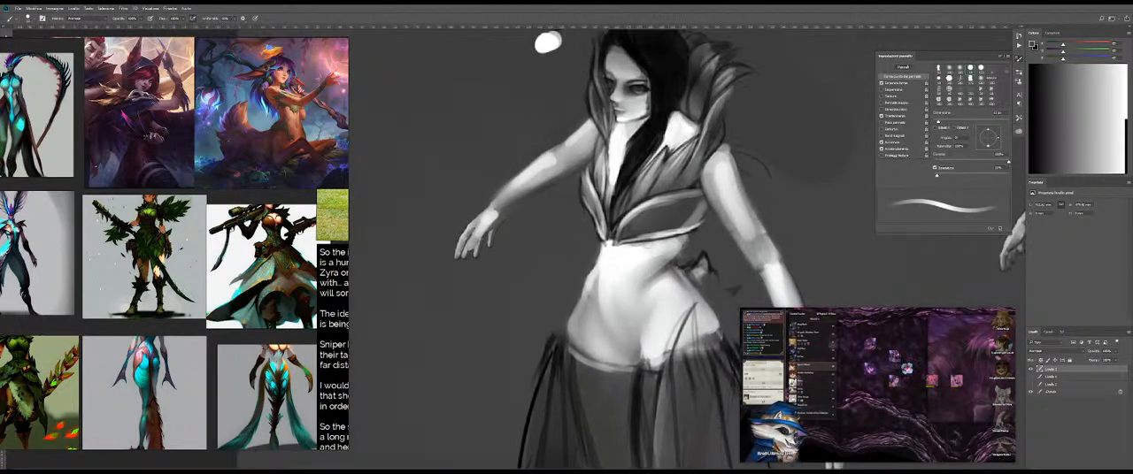
left_click(663, 268, "alt")
mouse_move(617, 288)
left_mouse_down()
mouse_move(618, 314)
mouse_move(617, 299)
mouse_move(580, 303)
mouse_move(608, 302)
left_mouse_up()
key("shift+b")
Step: Compare the painted character with the underlying base figure by toggling the top layer's visibility
key("z")
mouse_move(667, 286)
left_mouse_down()
mouse_move(649, 282)
mouse_move(676, 298)
left_mouse_up()
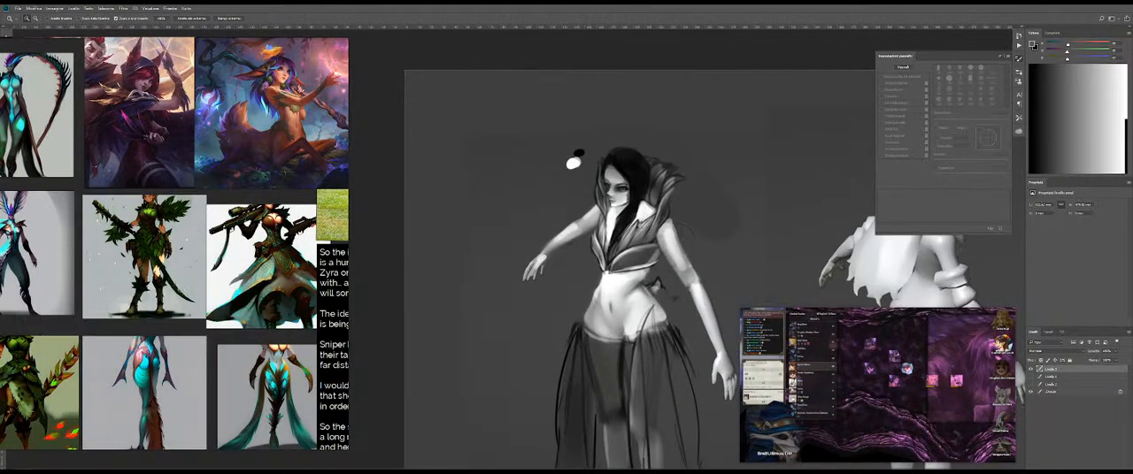
left_click_drag(727, 263, 660, 234)
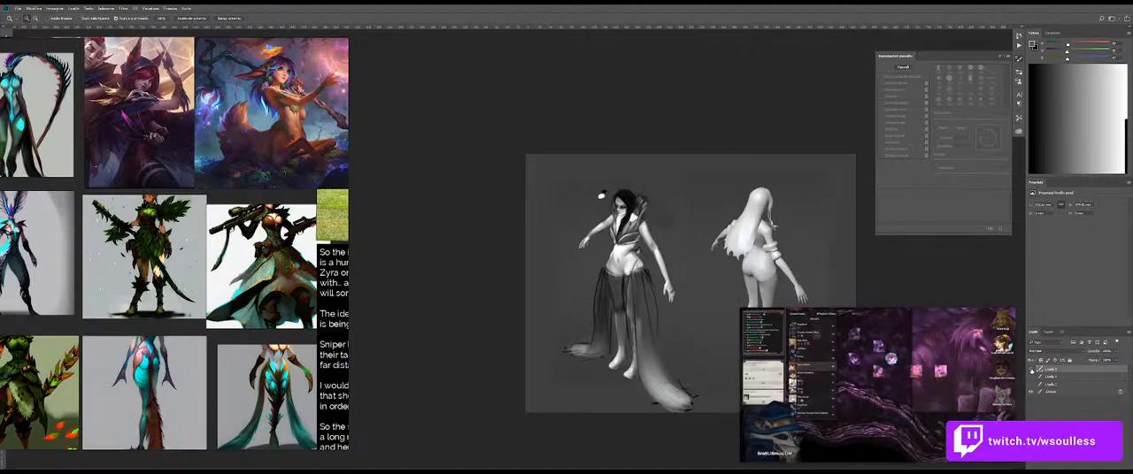
left_click(1031, 371)
left_click(1031, 371)
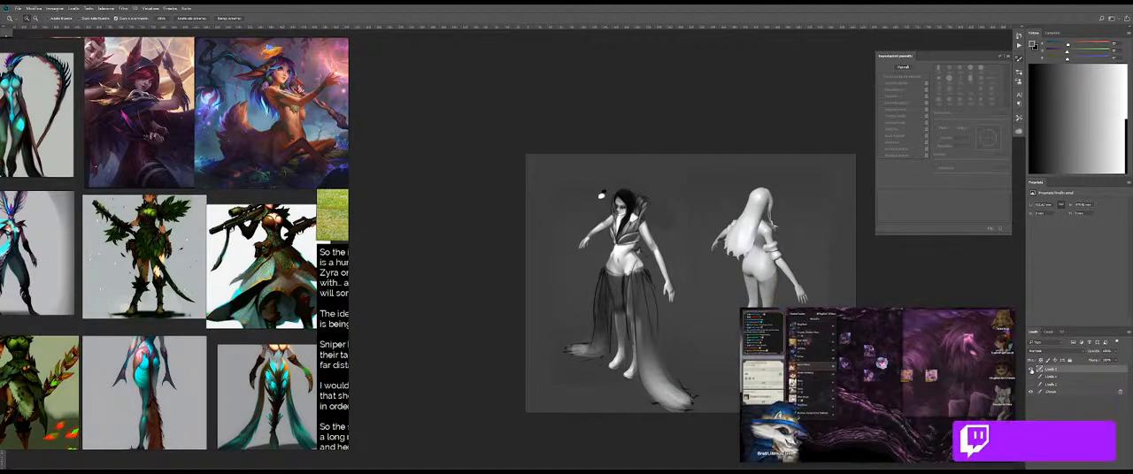
left_click(1031, 370)
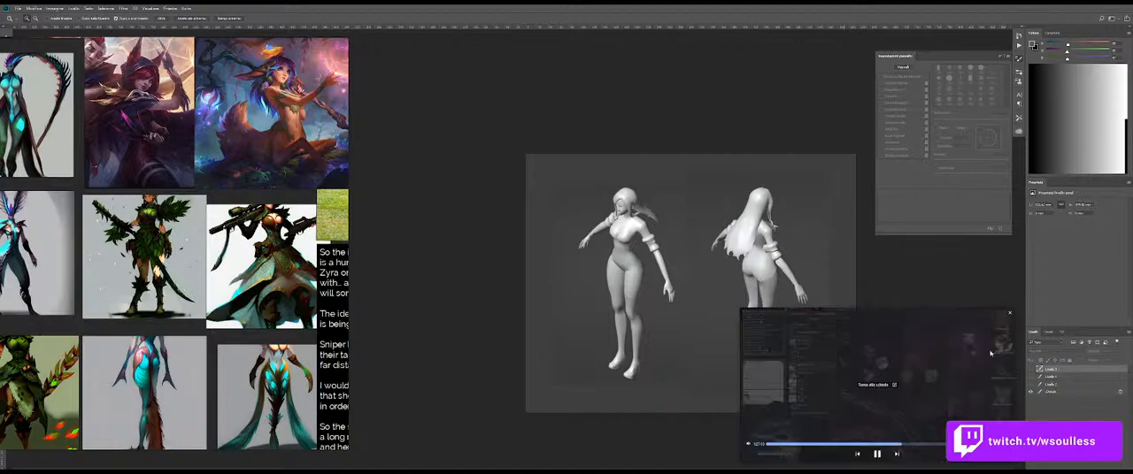
Step: Hide the painted character layer and add a new empty layer over the bare base figures for a fresh sketch
left_click_drag(630, 216, 648, 217)
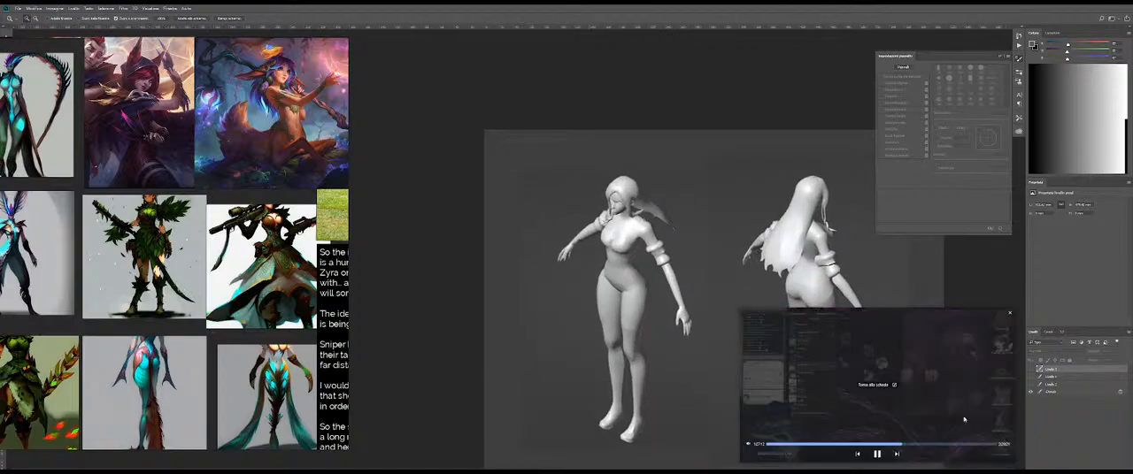
mouse_move(583, 207)
left_mouse_down()
mouse_move(609, 213)
mouse_move(595, 214)
left_mouse_up()
left_click_drag(634, 262, 583, 220)
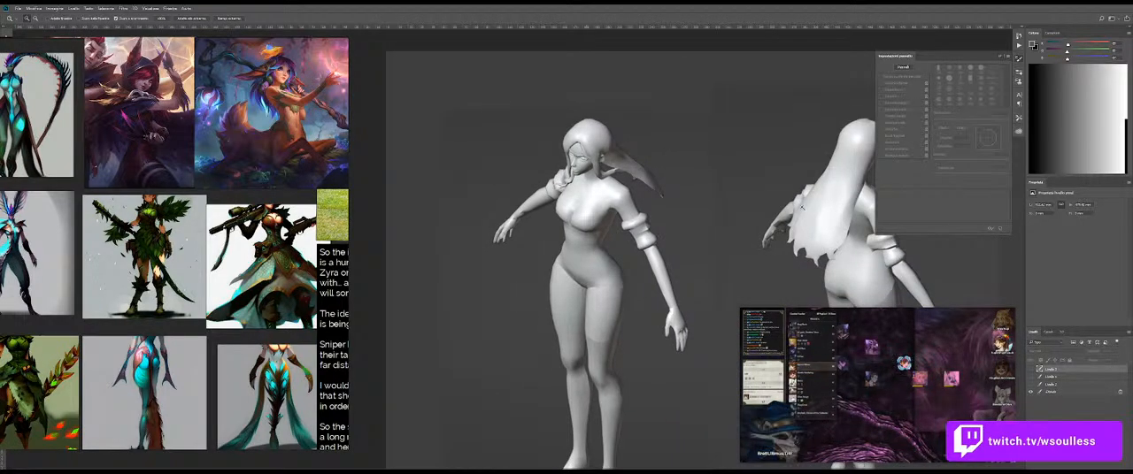
key("b")
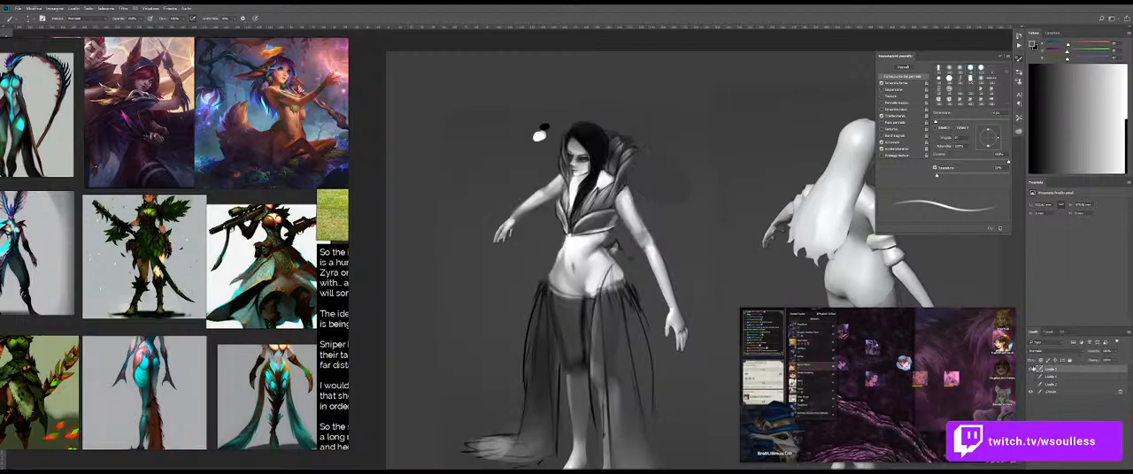
key("z")
left_click(1030, 369)
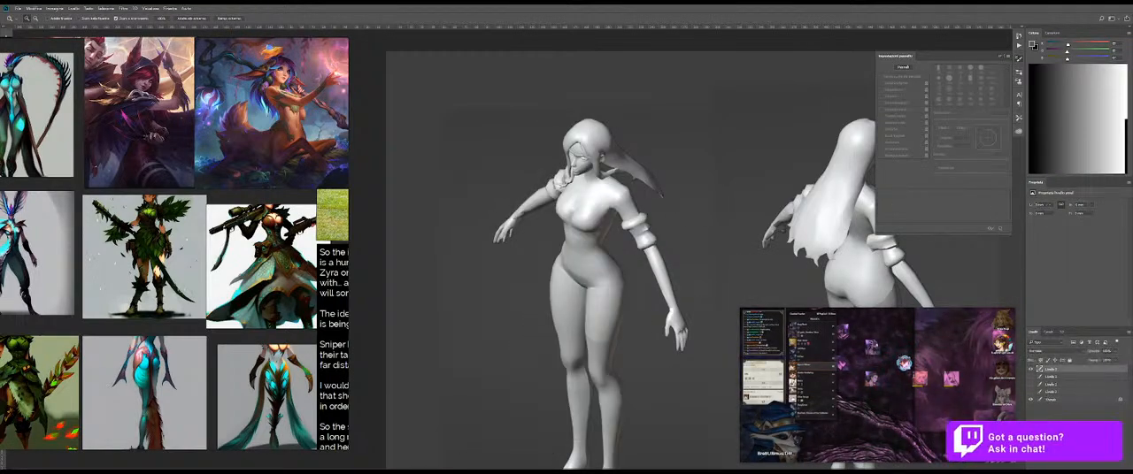
key("b")
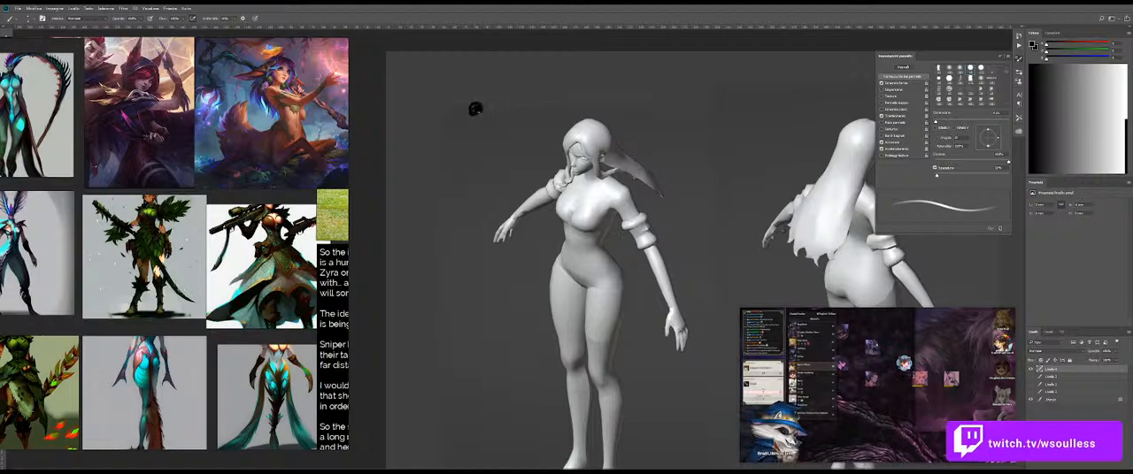
Step: Paint a black and a white reference swatch side by side on the background near the front figure's head
left_click_drag(466, 107, 474, 105)
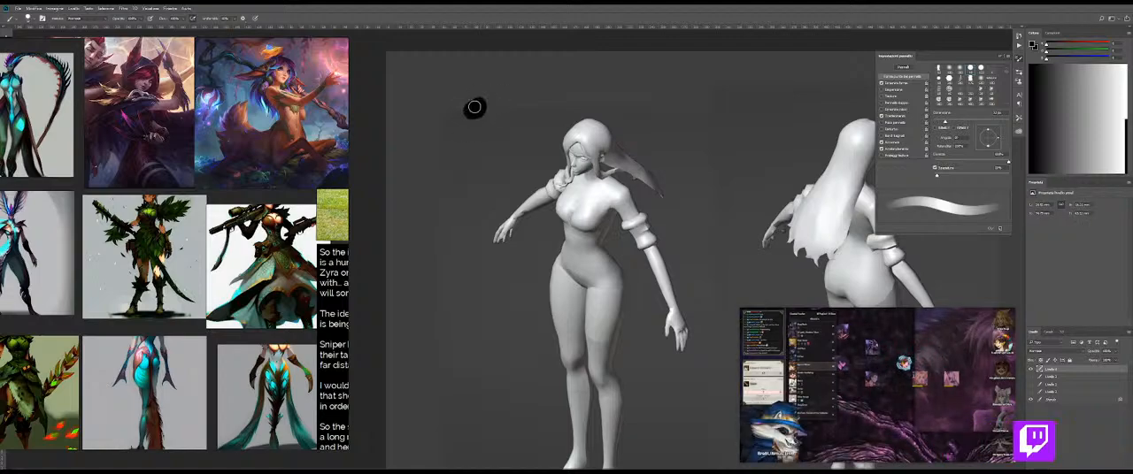
key("x")
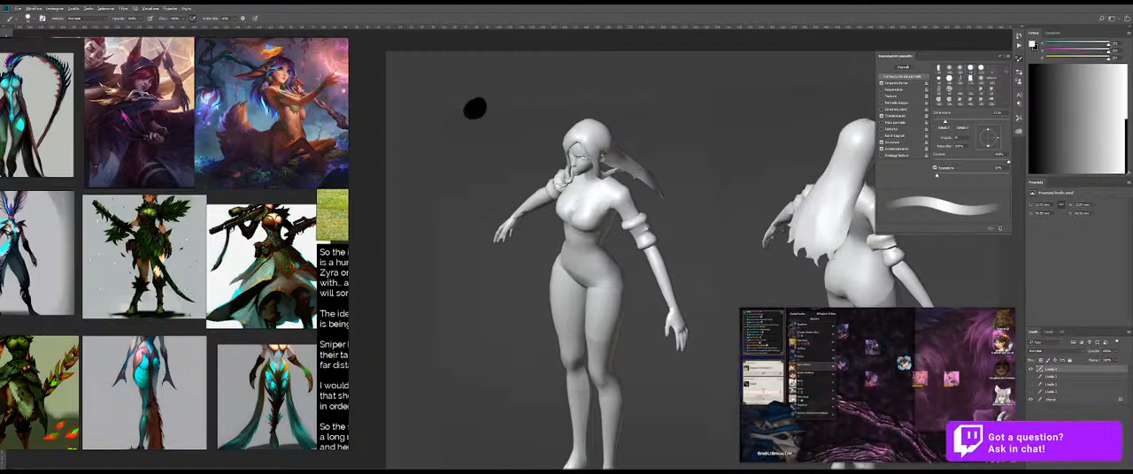
key("x")
left_click(498, 104)
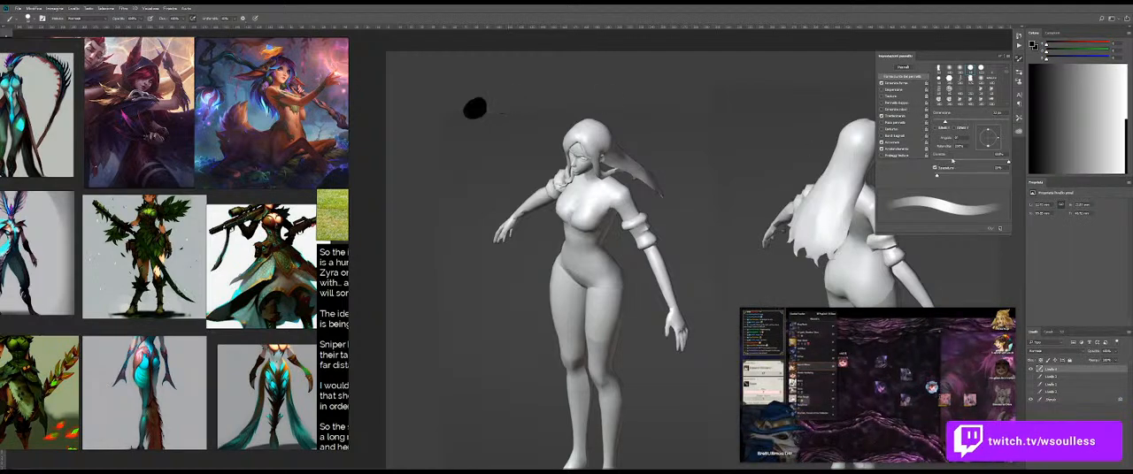
key("x")
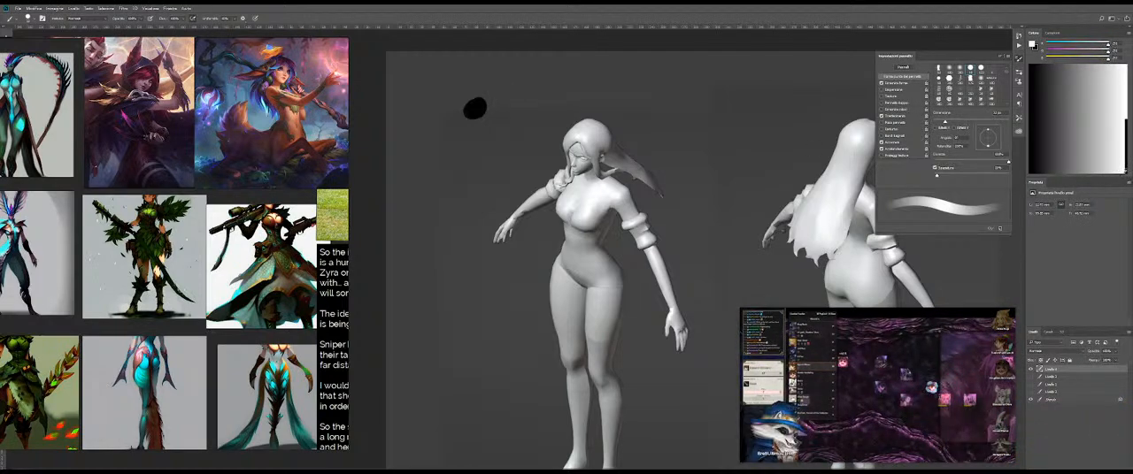
left_click(500, 103)
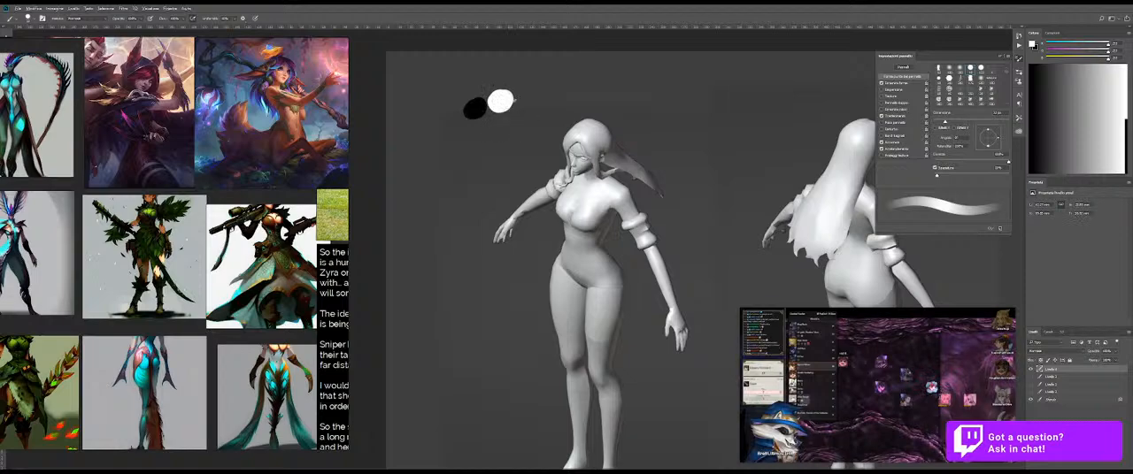
key("x")
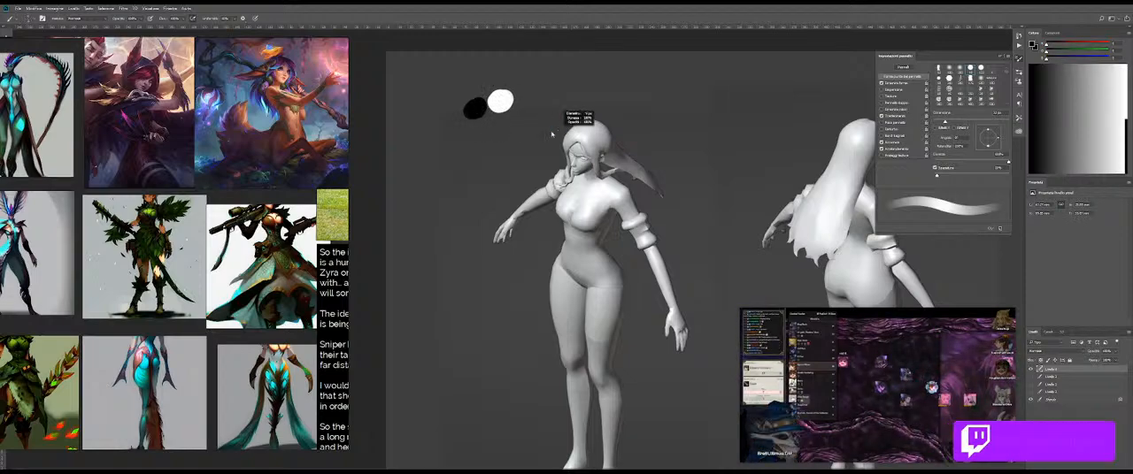
Step: Reduce the brush size, choose another brush preset and sketch long skirt lines falling along the front figure's outer leg
left_click_drag(551, 138, 526, 175)
mouse_move(591, 188)
left_mouse_down()
mouse_move(642, 194)
mouse_move(568, 203)
mouse_move(607, 232)
left_mouse_up()
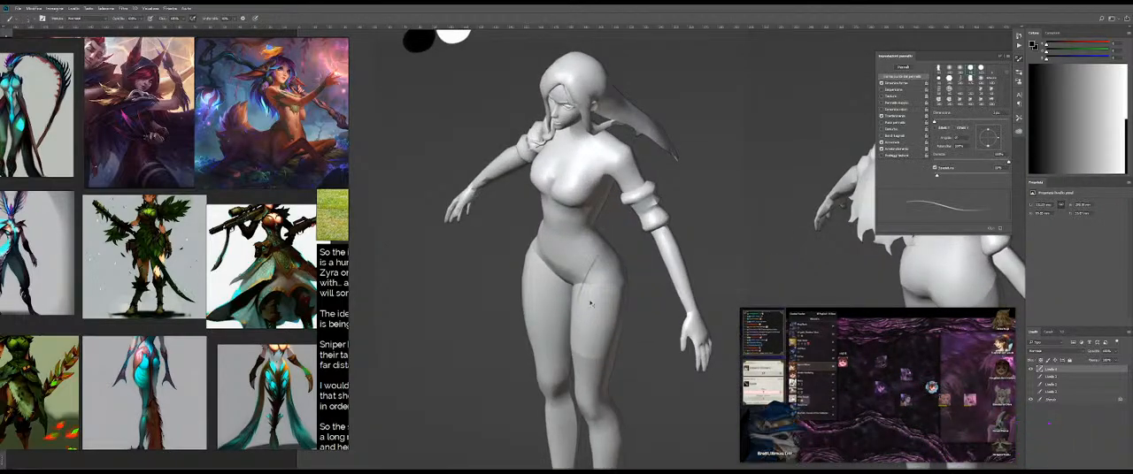
left_click_drag(606, 236, 593, 242)
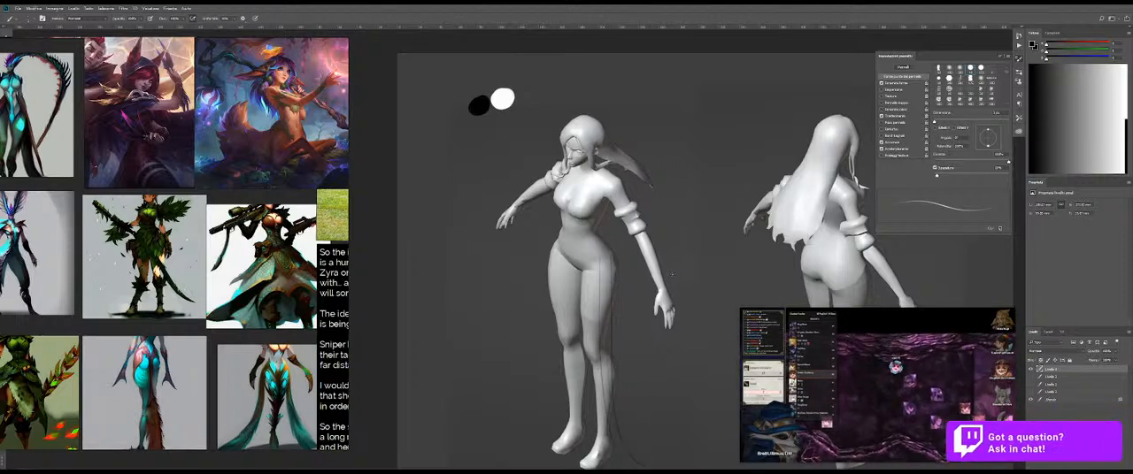
right_click(660, 283)
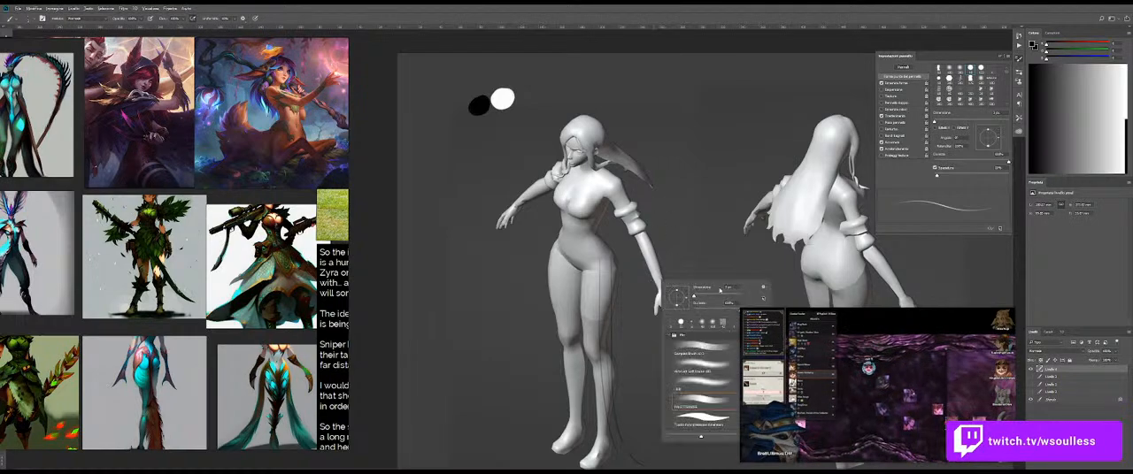
left_click_drag(618, 271, 633, 411)
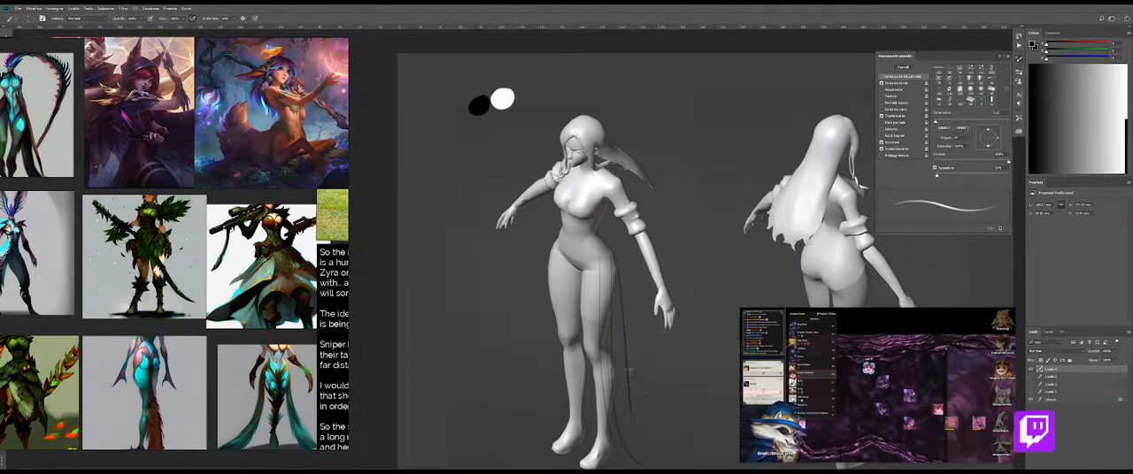
key("ctrl+z")
left_click_drag(616, 283, 646, 466)
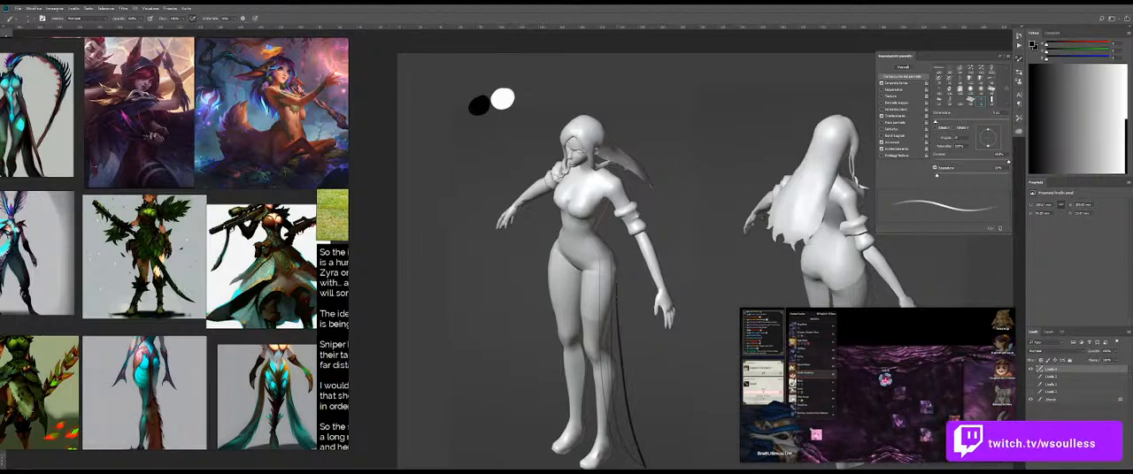
Step: Rework the thin skirt contour from the thigh down to the foot, undoing strokes that miss the flowing curve
left_click_drag(668, 362, 660, 304)
key("ctrl+z")
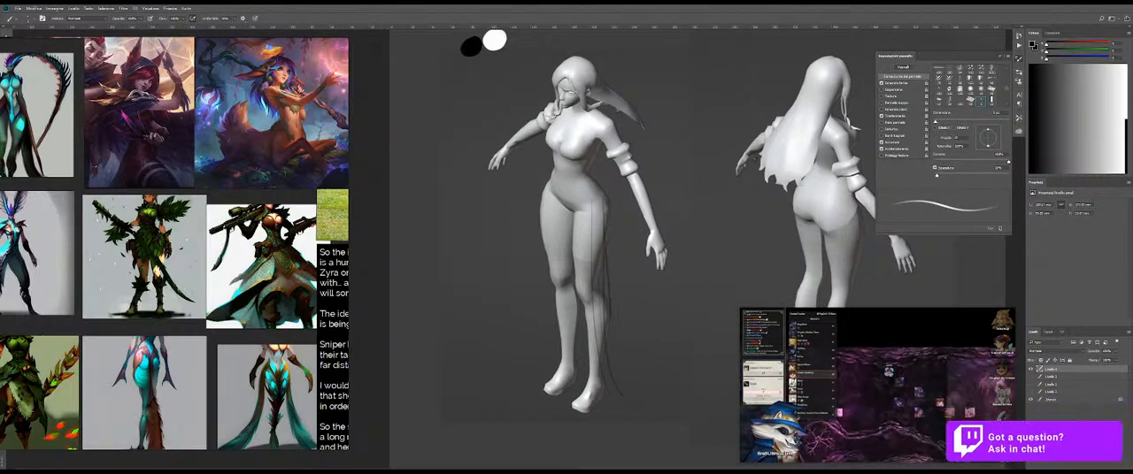
left_click_drag(608, 271, 620, 384)
key("ctrl+z")
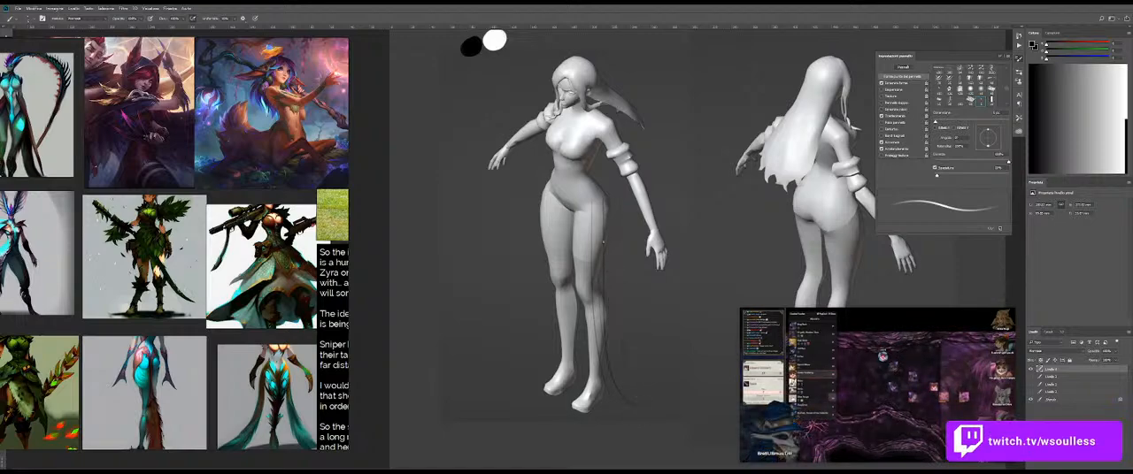
left_click_drag(664, 404, 632, 415)
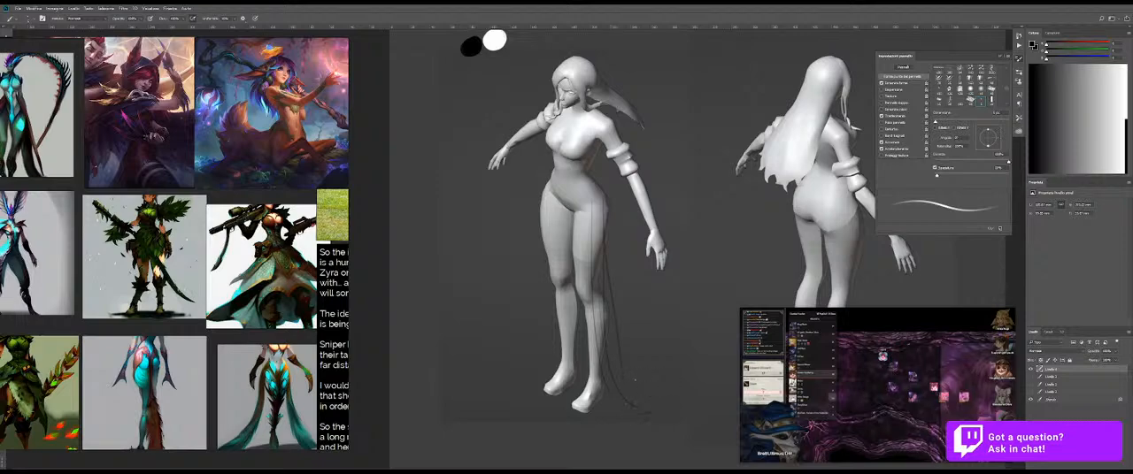
key("ctrl+z")
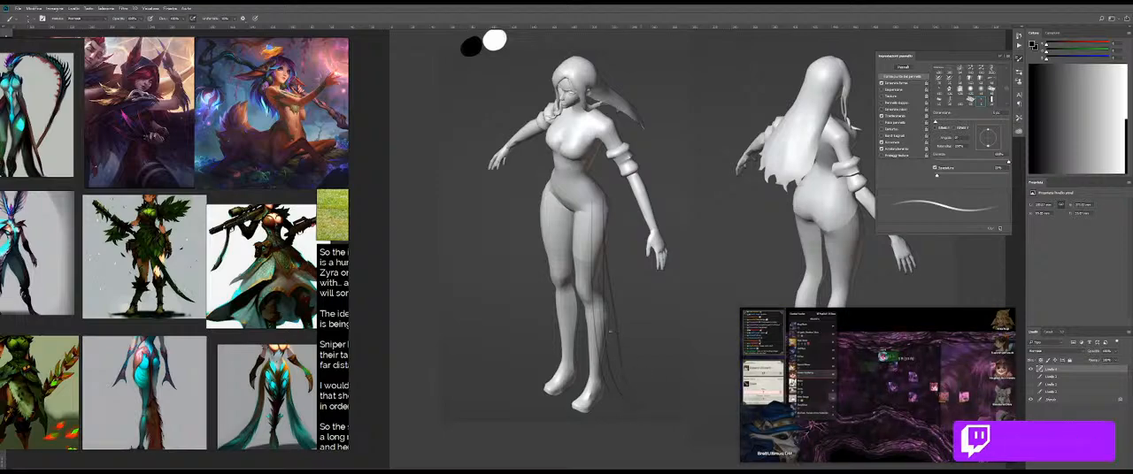
mouse_move(603, 248)
left_mouse_down()
mouse_move(592, 395)
mouse_move(593, 265)
mouse_move(577, 402)
left_mouse_up()
key("ctrl+z")
left_click_drag(580, 329, 616, 408)
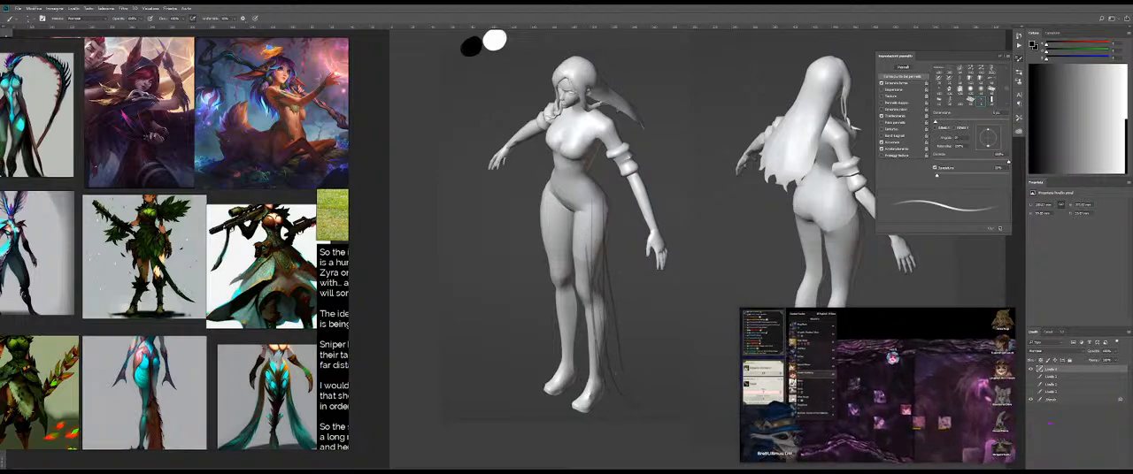
Step: Rotate the canvas, sketch the skirt's long folds and trailing hem behind the foot, and restore the upright view
key("e")
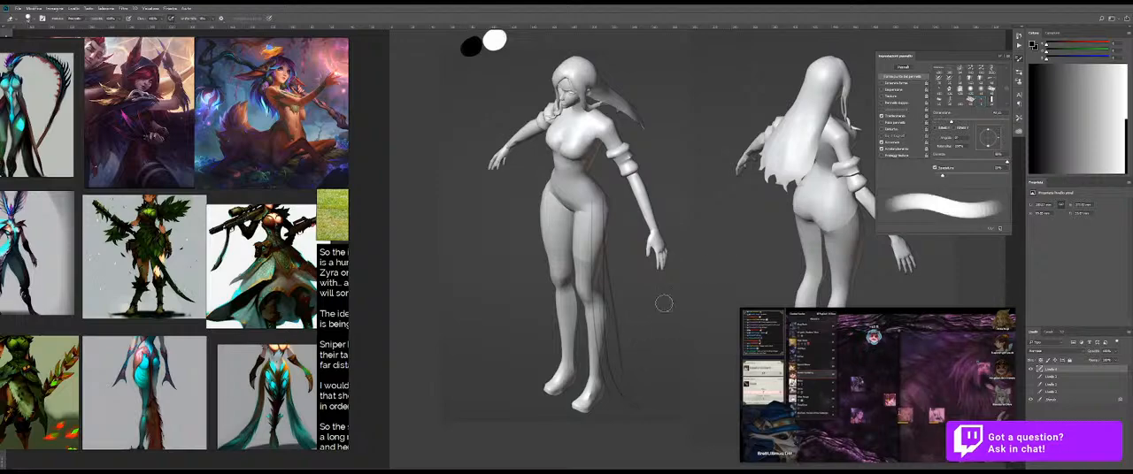
key("r")
mouse_move(678, 313)
left_mouse_down()
mouse_move(635, 387)
mouse_move(572, 319)
left_mouse_up()
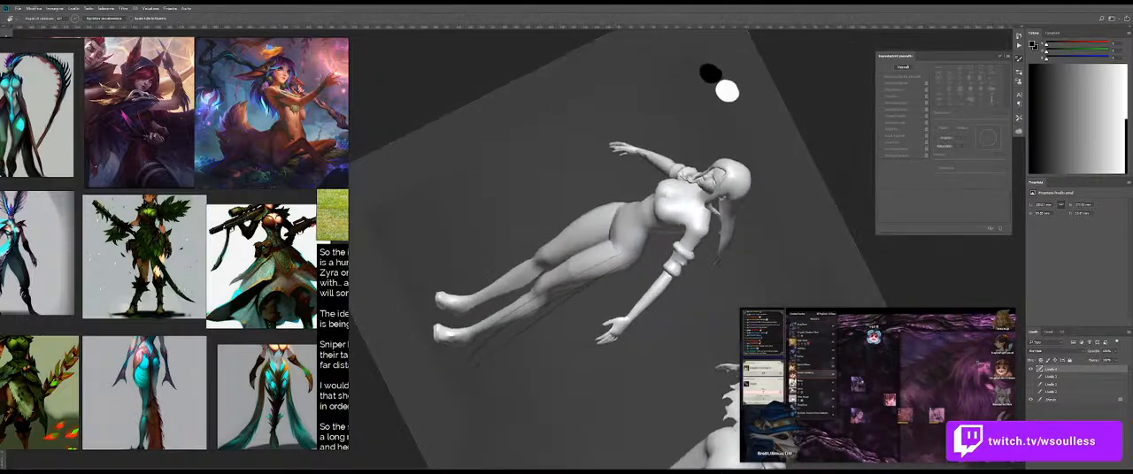
key("b")
key("ctrl+z")
left_click_drag(604, 264, 452, 337)
key("ctrl+z")
mouse_move(607, 263)
left_mouse_down()
mouse_move(454, 339)
mouse_move(457, 380)
left_mouse_up()
left_click_drag(461, 343, 472, 423)
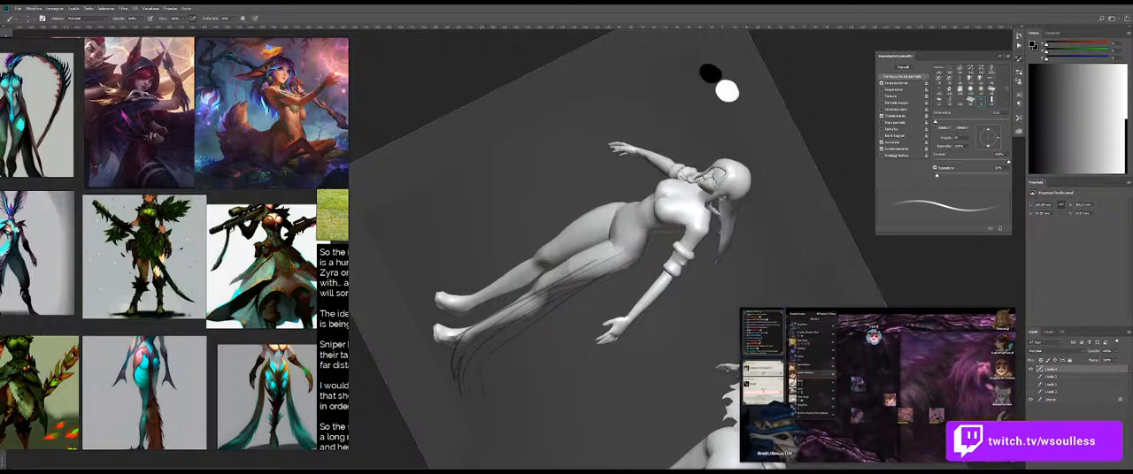
key("Escape")
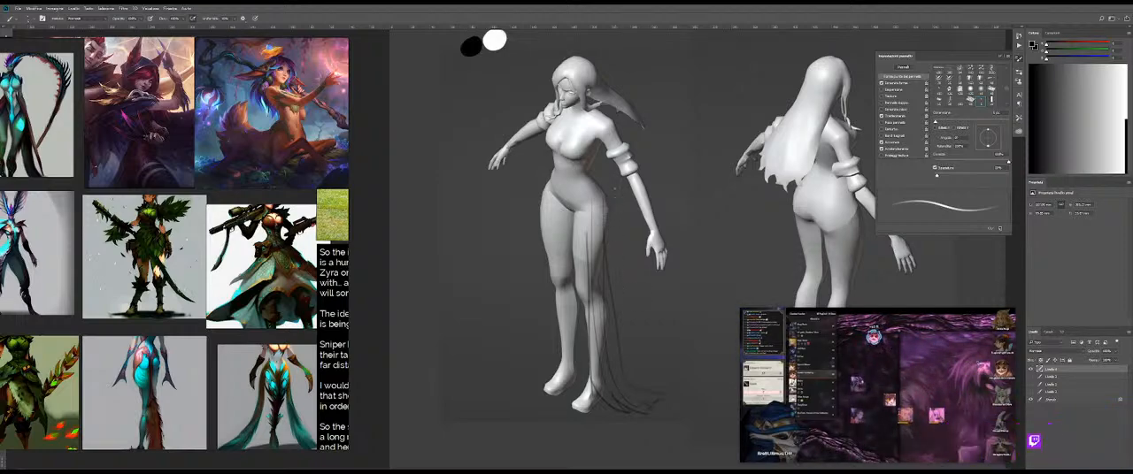
Step: Switch to another brush preset and outline the V-shaped brief line from the hip down to the crotch
left_click_drag(599, 191, 633, 192)
left_click_drag(571, 172, 585, 234)
key("ctrl+z")
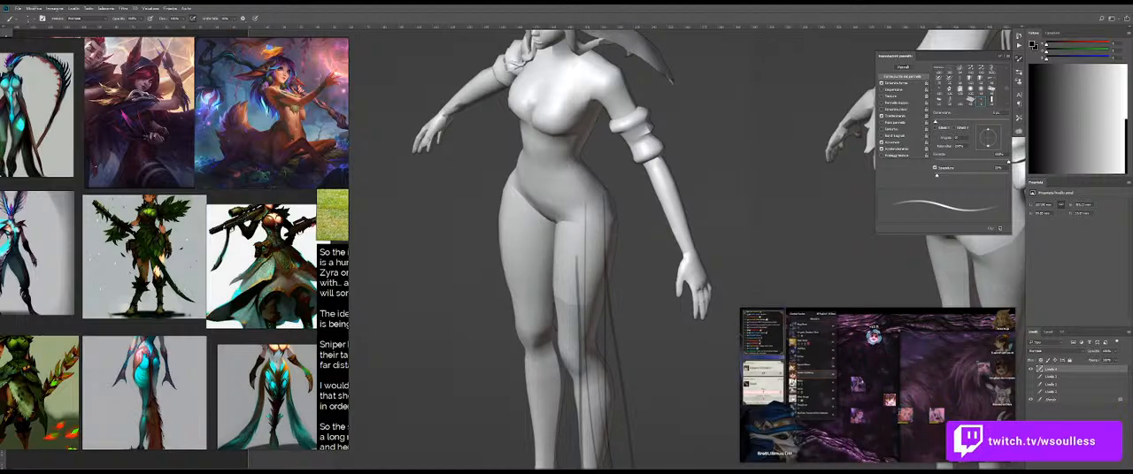
left_click_drag(581, 181, 562, 236)
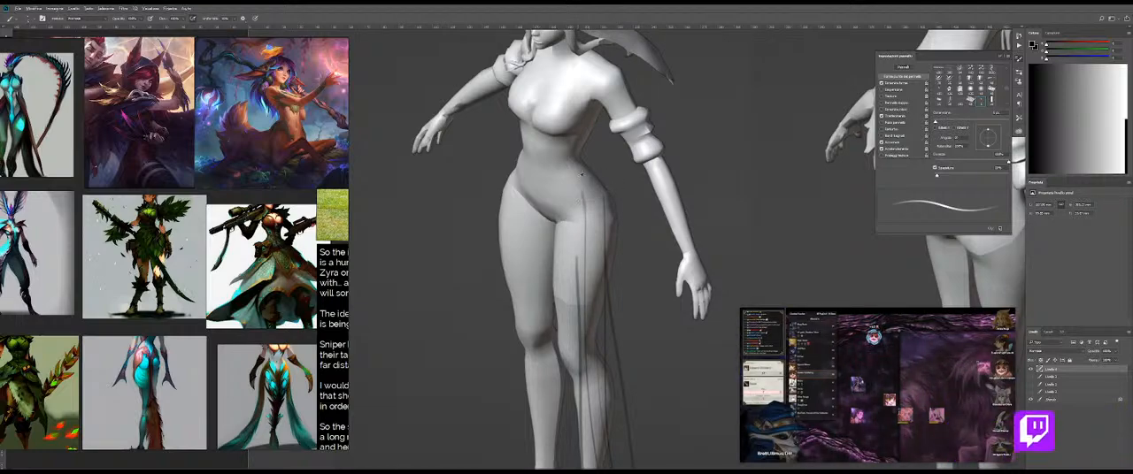
right_click(581, 175, "alt")
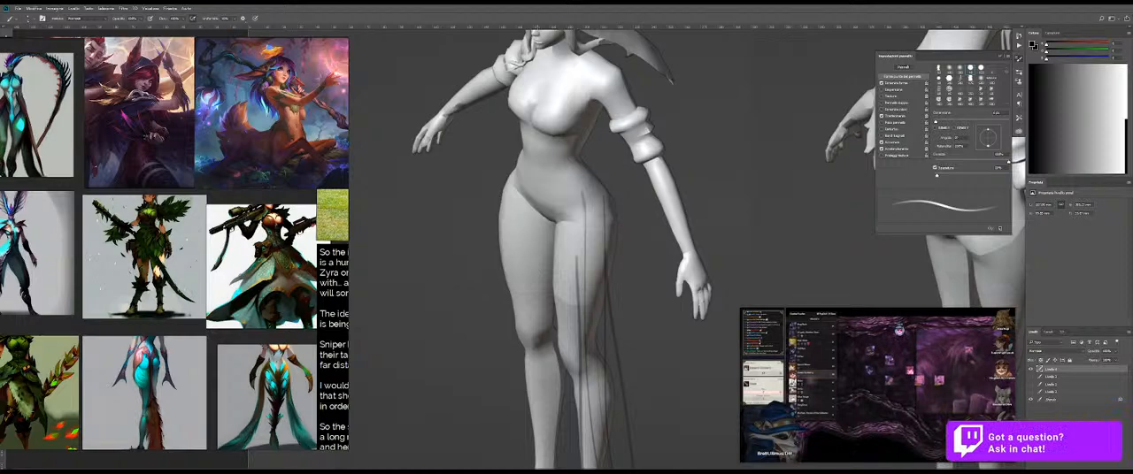
right_click(582, 194, "alt")
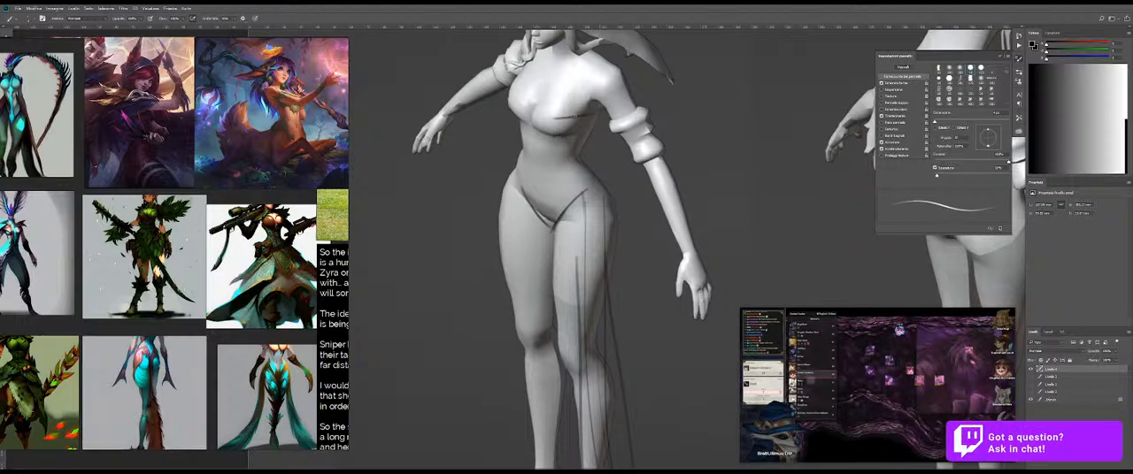
Step: Sketch the bodice edge under the bust with a pointed V shape reaching down onto the upper belly
left_click_drag(553, 120, 531, 145)
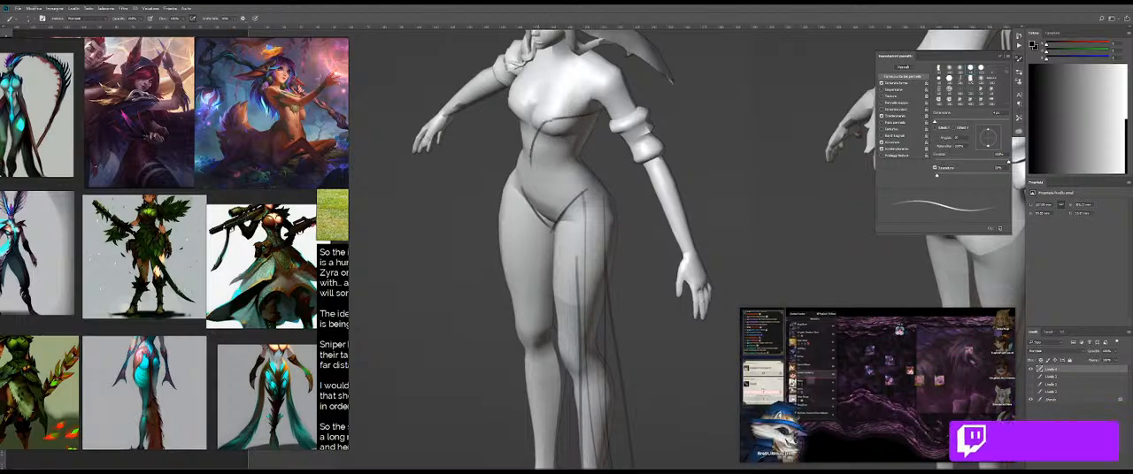
left_click_drag(541, 127, 537, 161)
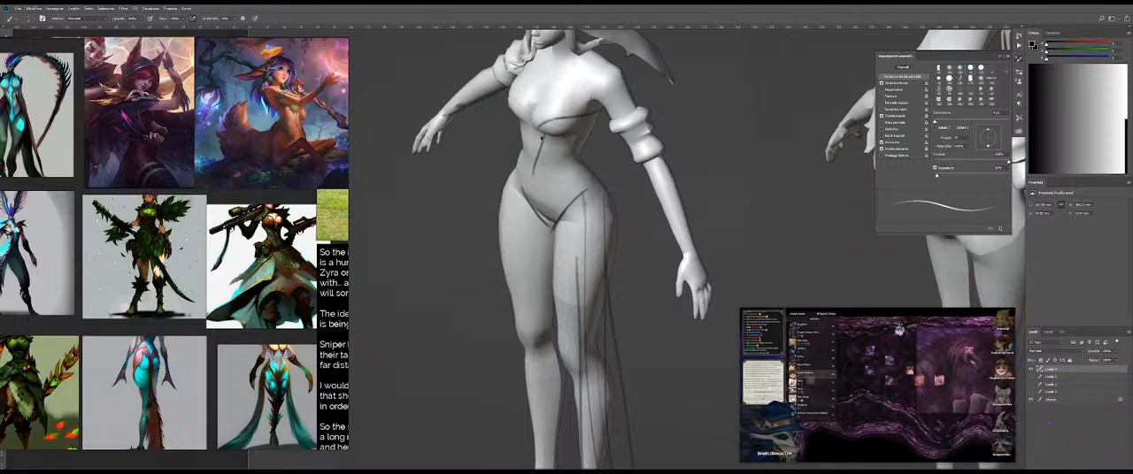
left_click_drag(528, 130, 538, 162)
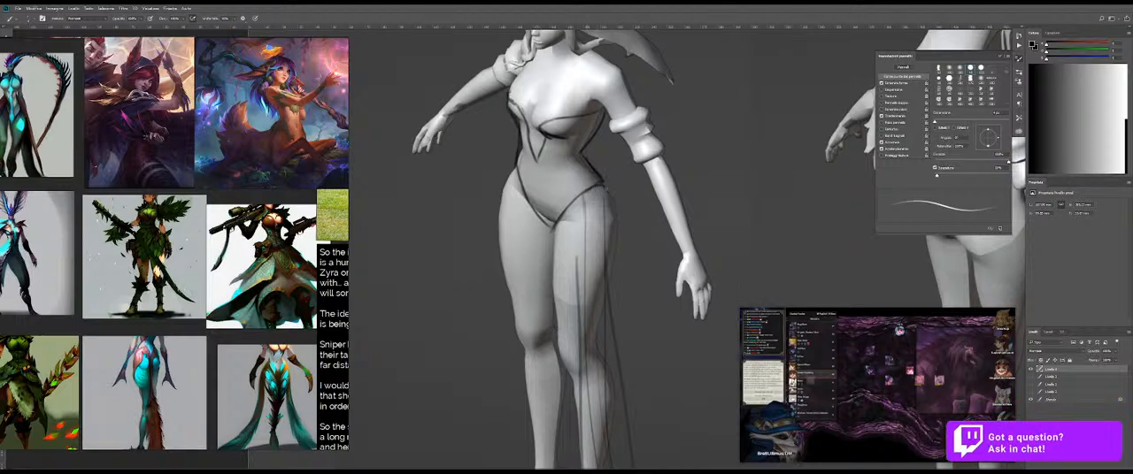
Step: Clean up and redraw the bodysuit's contour along the front figure's waist and hips with darker lines
key("e")
left_click_drag(520, 154, 518, 189)
key("b")
mouse_move(521, 147)
left_mouse_down()
mouse_move(515, 174)
mouse_move(533, 203)
left_mouse_up()
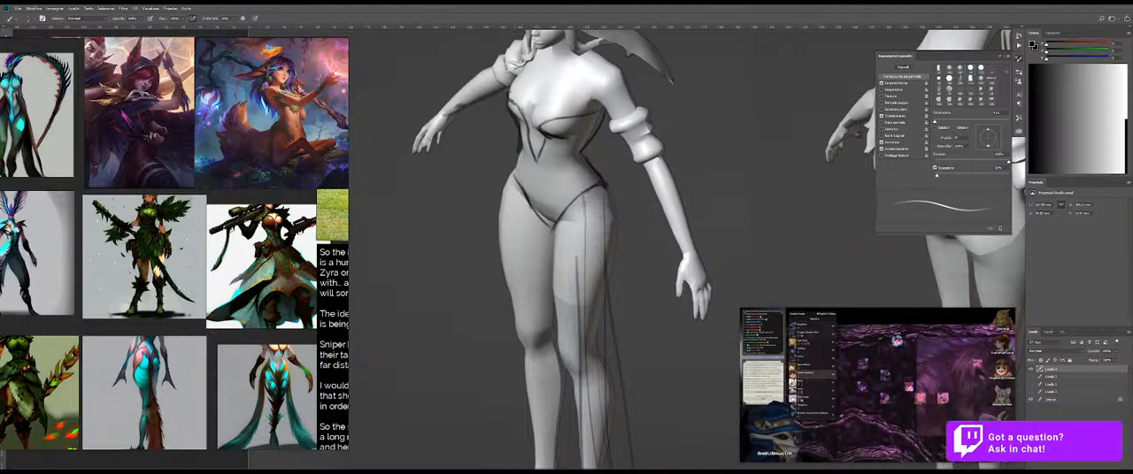
key("ctrl+z")
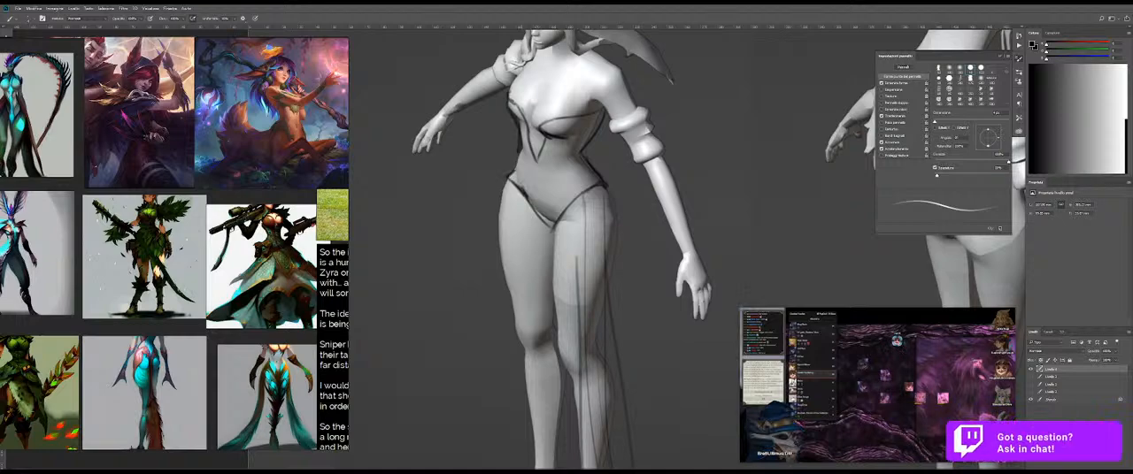
mouse_move(623, 181)
left_mouse_down()
mouse_move(588, 180)
mouse_move(616, 145)
mouse_move(558, 162)
left_mouse_up()
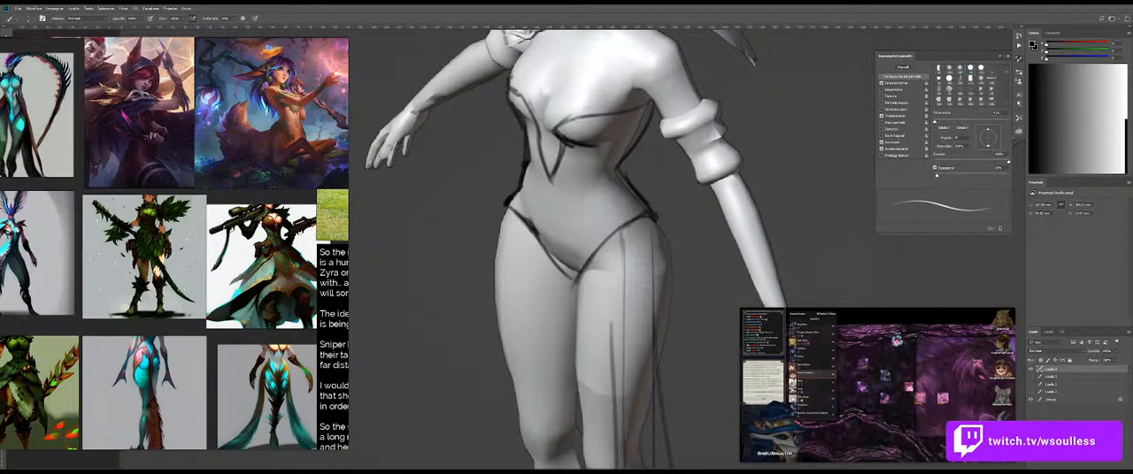
Step: Reinforce the bodice's upper edge with a second dark line across the bust toward the armpit
left_click_drag(609, 108, 653, 100)
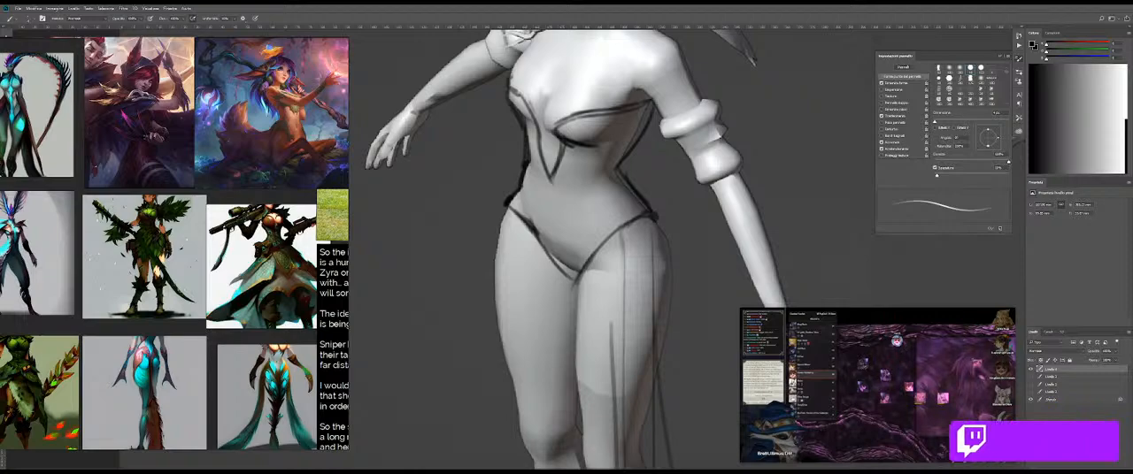
key("e")
key("b")
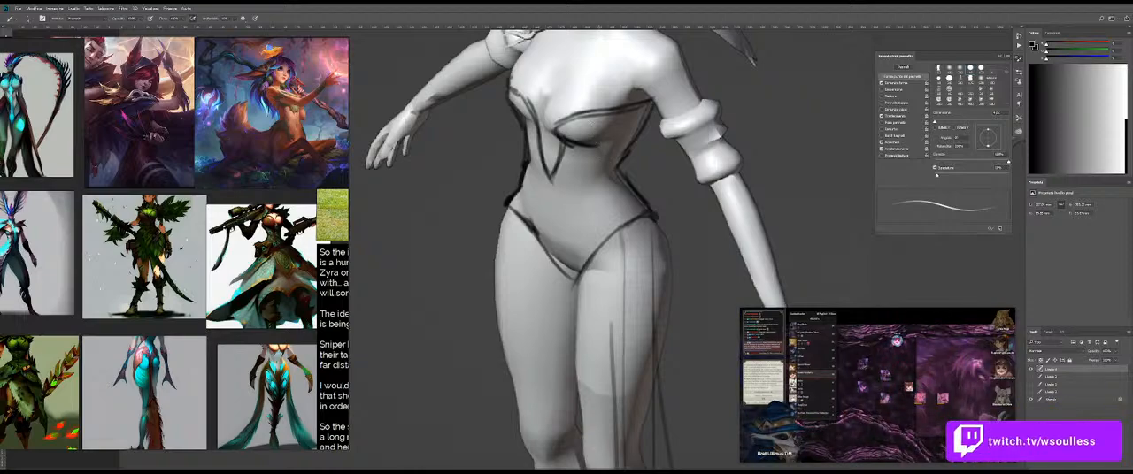
left_click_drag(548, 134, 553, 135)
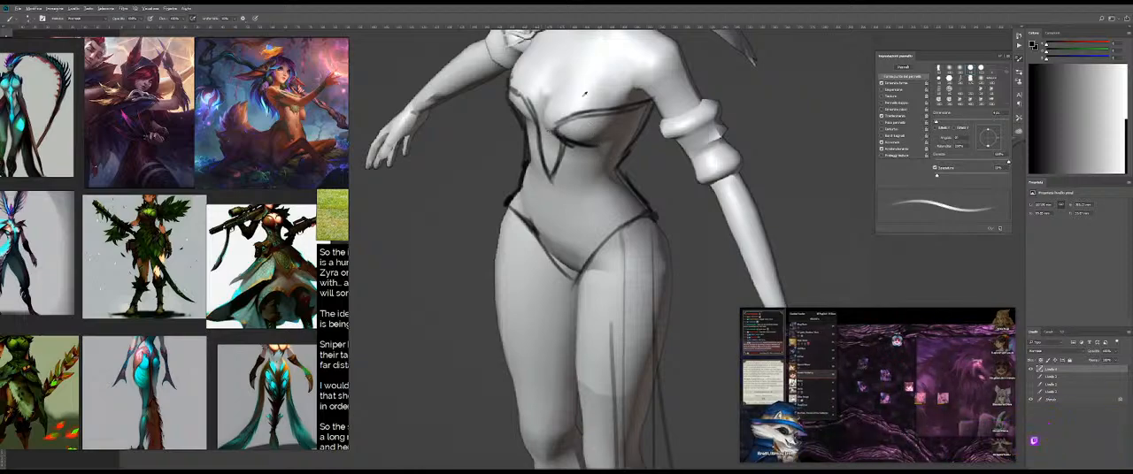
Step: Choose another brush preset and sketch the curved cleavage line rising from the bodice's center
mouse_move(592, 89)
left_mouse_down()
mouse_move(583, 128)
mouse_move(600, 149)
mouse_move(599, 260)
left_mouse_up()
left_click(605, 148, "alt")
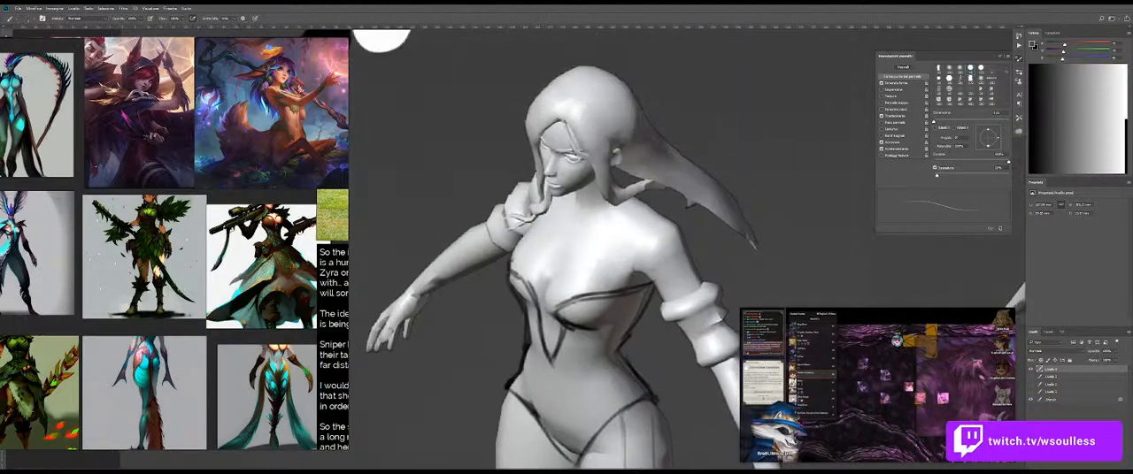
left_click_drag(523, 135, 639, 201)
left_click(439, 108, "alt")
right_click(623, 133)
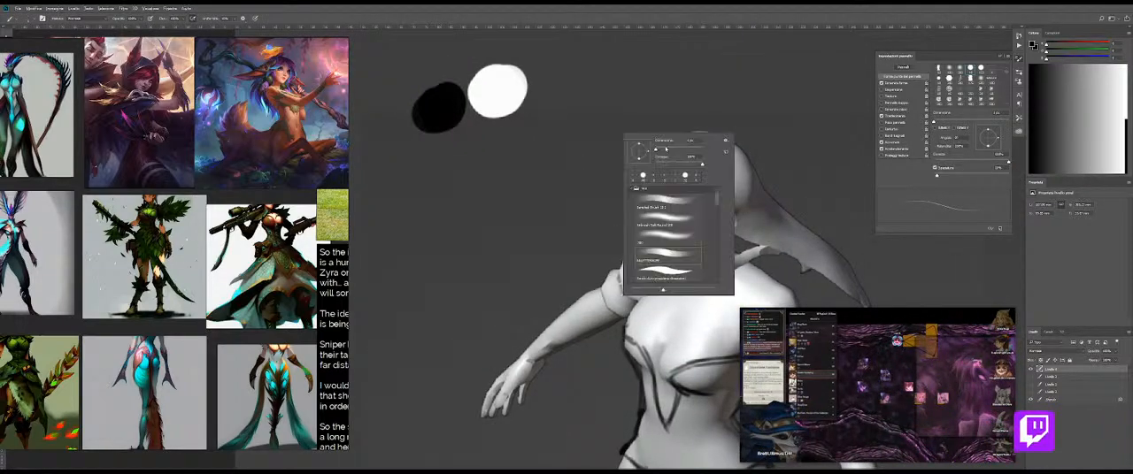
left_click(695, 176)
left_click(602, 194)
left_click_drag(602, 194, 531, 109)
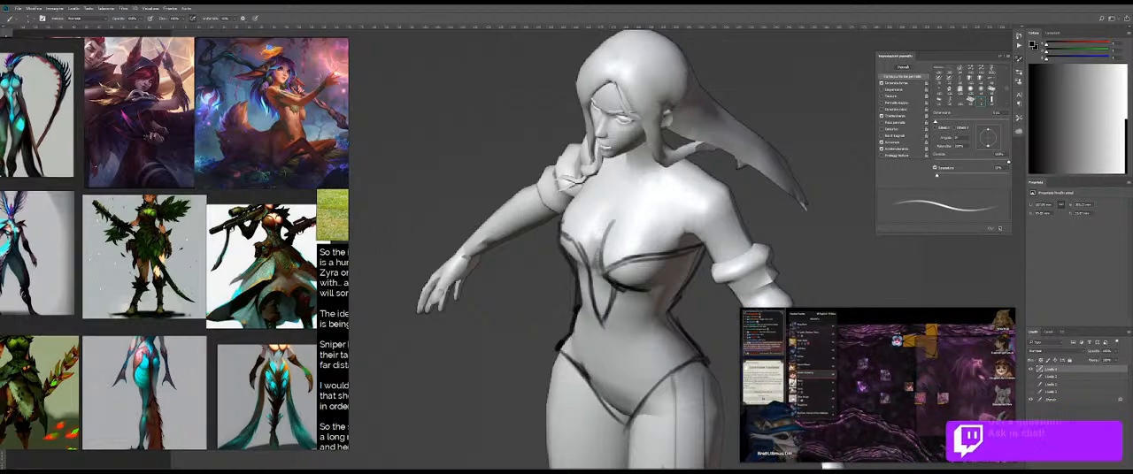
key("shift+b")
left_click_drag(596, 252, 646, 241)
key("ctrl+z")
key("ctrl+z")
key("shift+b")
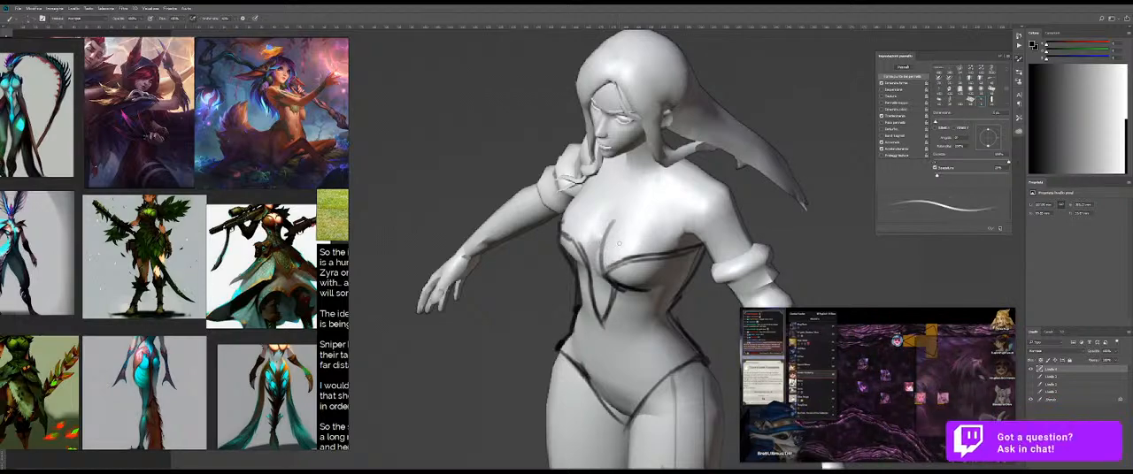
Step: Paint sampled tones beside the cleavage line with an enlarged brush, and switch to the Mixer Brush at a smaller size
left_click(620, 243, "alt")
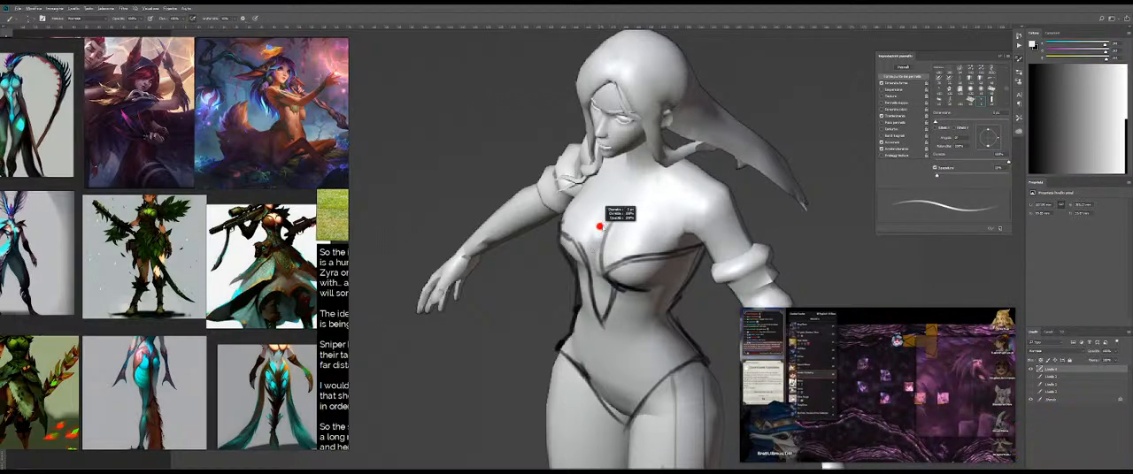
key("bracketright")
key("bracketright")
key("bracketright")
key("bracketright")
key("bracketright")
key("bracketright")
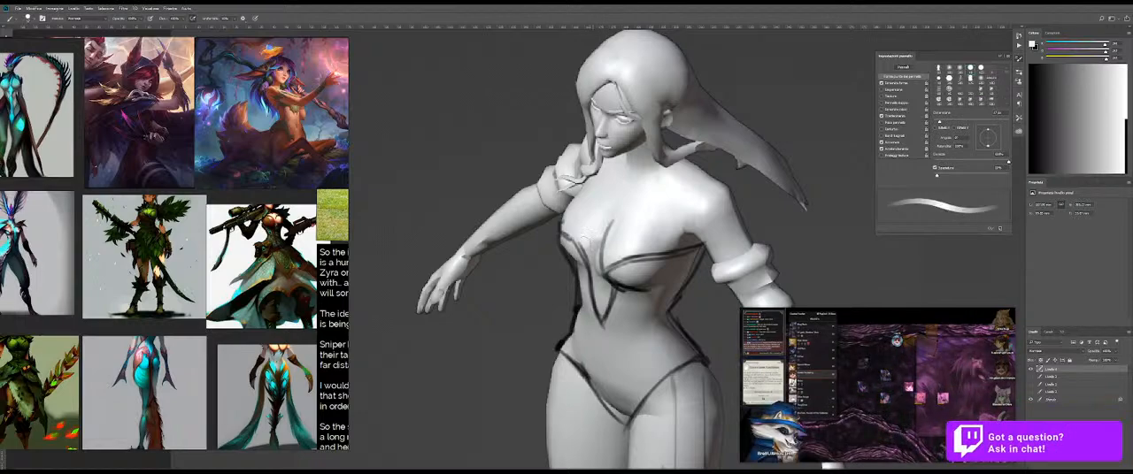
left_click_drag(611, 221, 607, 221)
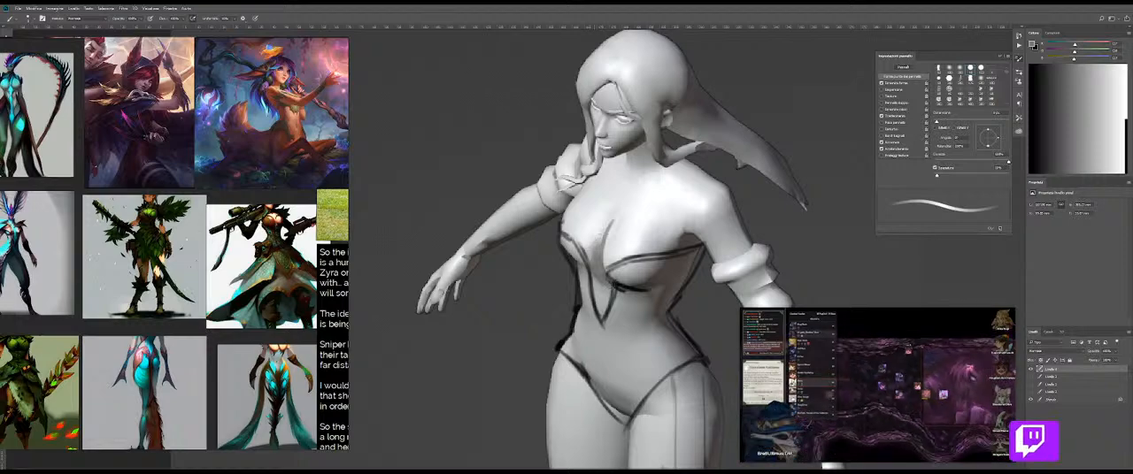
key("shift+b")
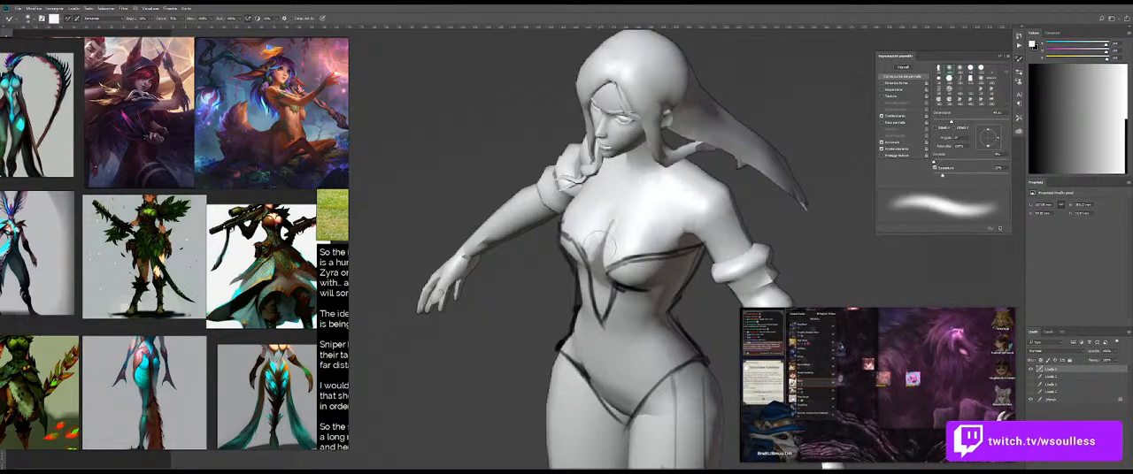
key("bracketleft")
key("bracketleft")
key("bracketleft")
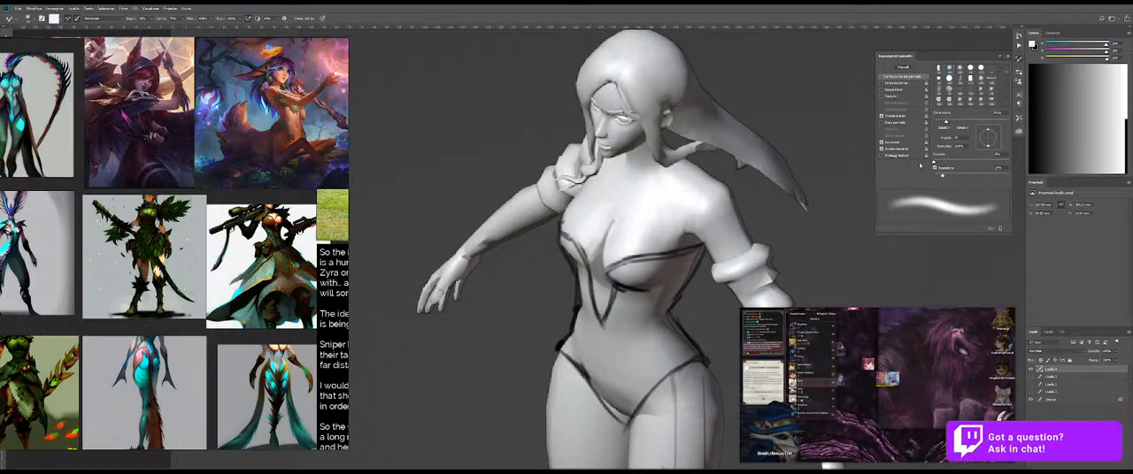
Step: Duplicate the background layer beneath the top sketch layer and merge the sketch into the copy
left_click(1030, 400, "alt")
left_click(1030, 400, "alt")
left_click(1053, 400)
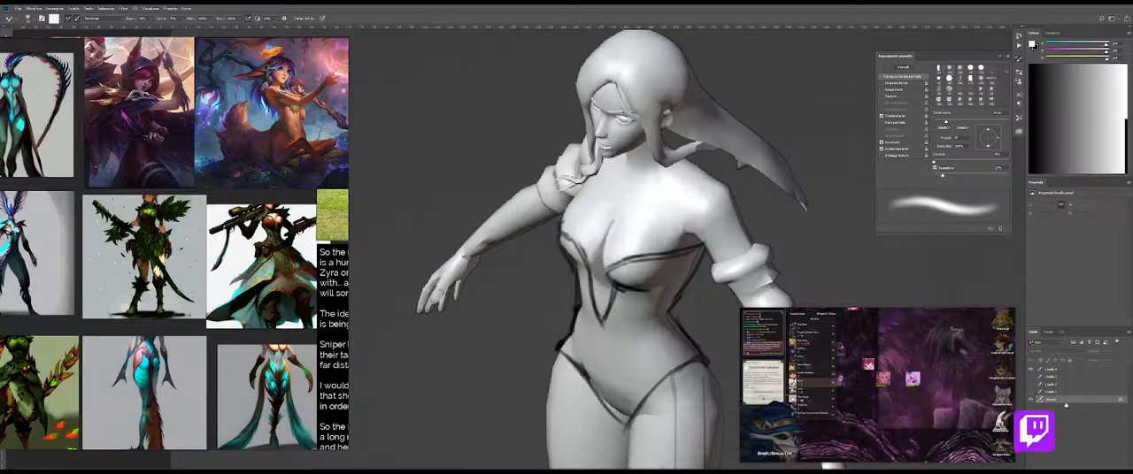
left_click_drag(1065, 402, 1071, 372)
left_click(1071, 369)
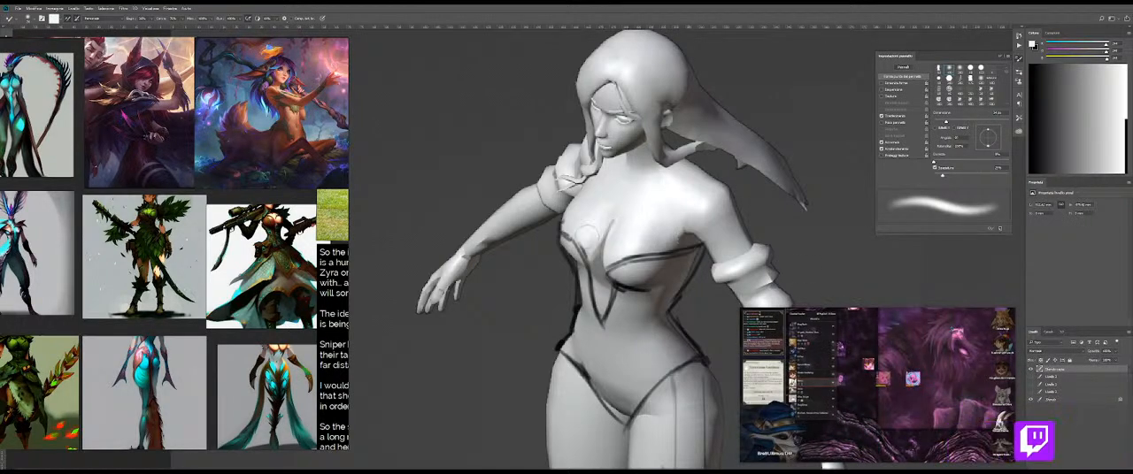
Step: Shade the bust around the cleavage line with sampled grey tones and clean up its contour beside the raised arm
key("b")
left_click(598, 265, "alt")
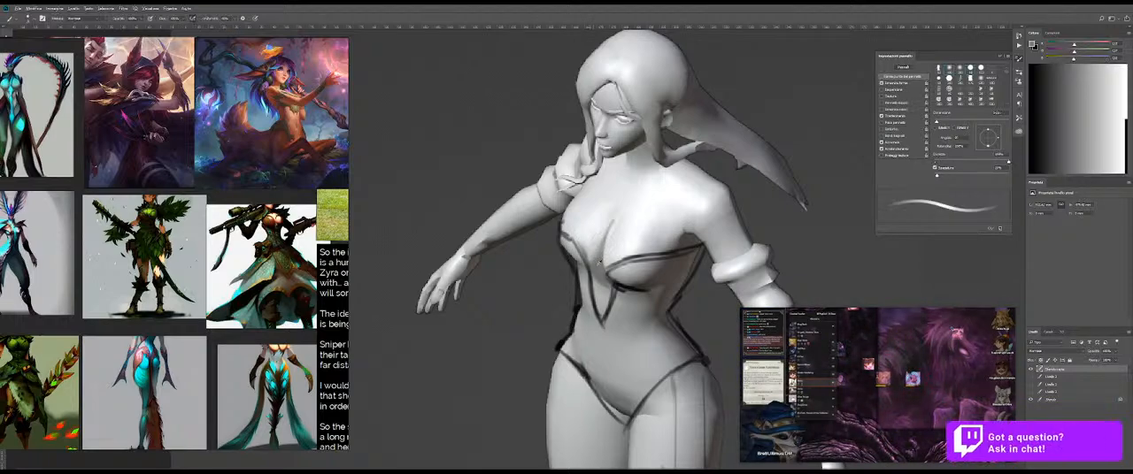
left_click(595, 237, "alt")
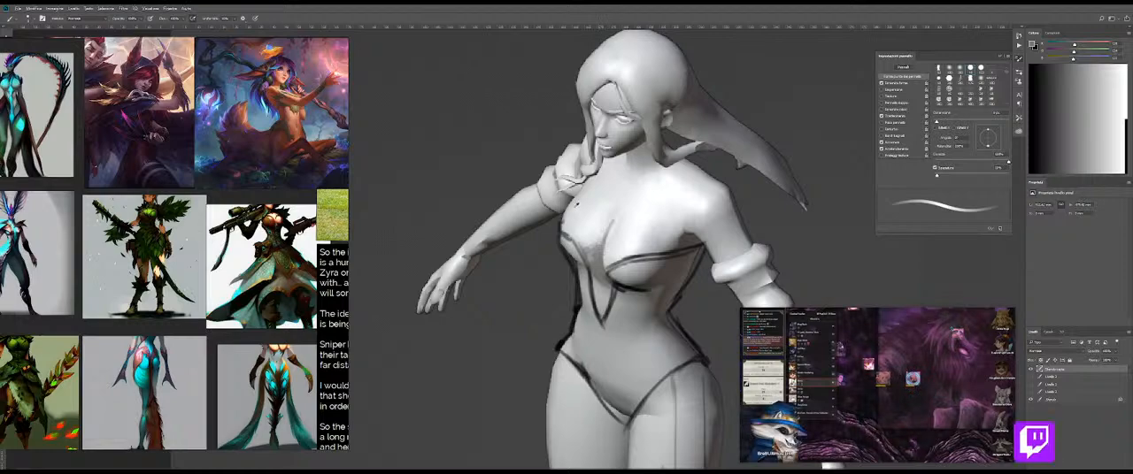
left_click(564, 209, "alt")
left_click_drag(562, 207, 580, 199)
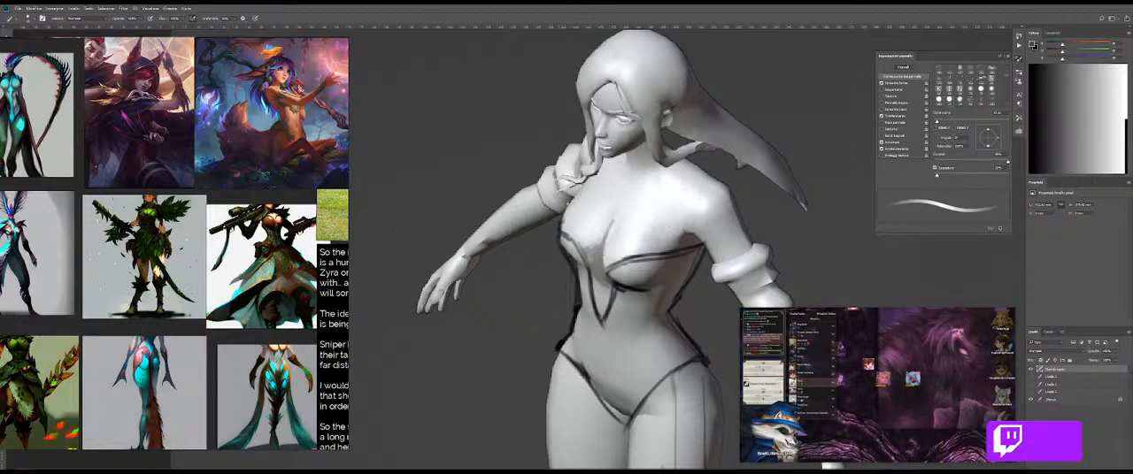
left_click_drag(580, 189, 576, 192)
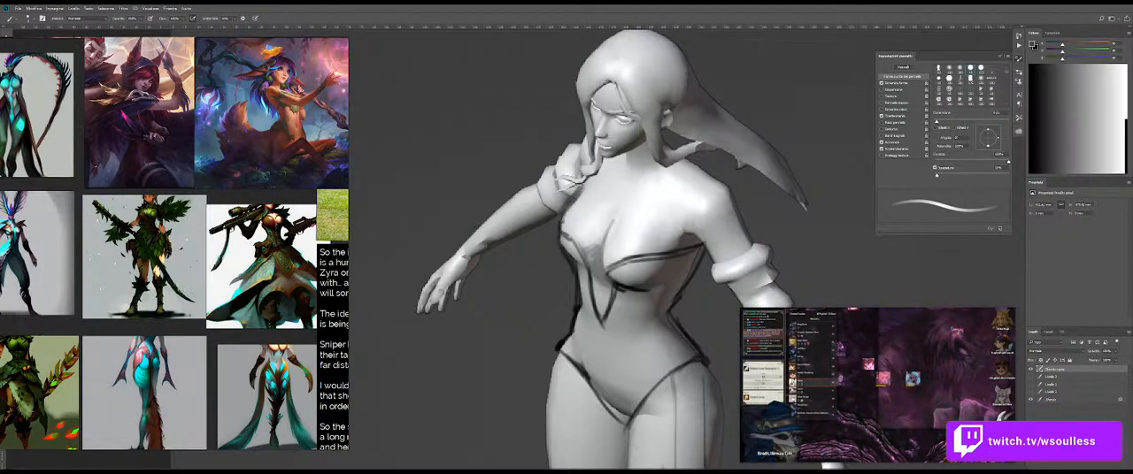
Step: Paint out the puffed sleeve's bulging outline on the raised arm with sampled skin and background greys
left_click(523, 206, "alt")
mouse_move(522, 208)
left_mouse_down()
mouse_move(558, 204)
mouse_move(562, 178)
left_mouse_up()
left_click(537, 222, "alt")
left_click(516, 205, "alt")
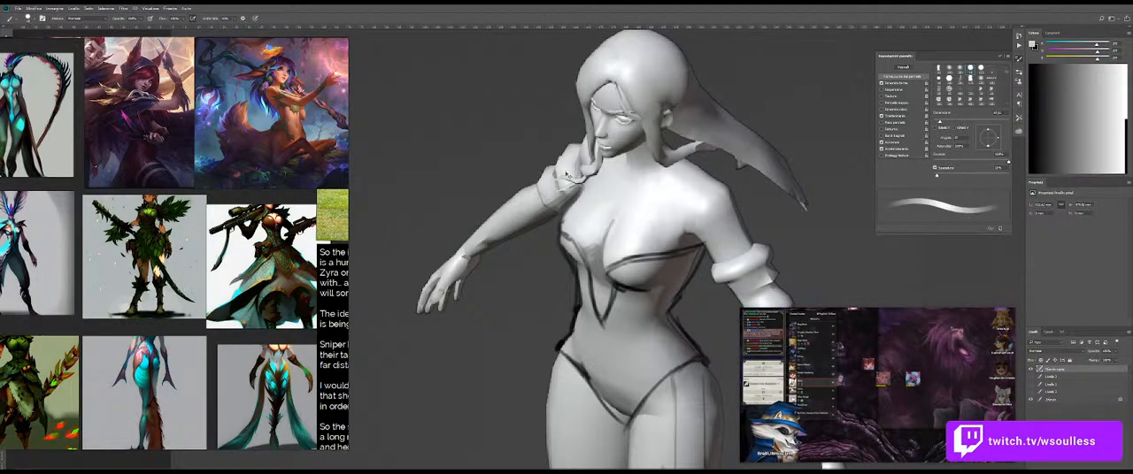
left_click(564, 137, "alt")
left_click_drag(536, 177, 557, 157)
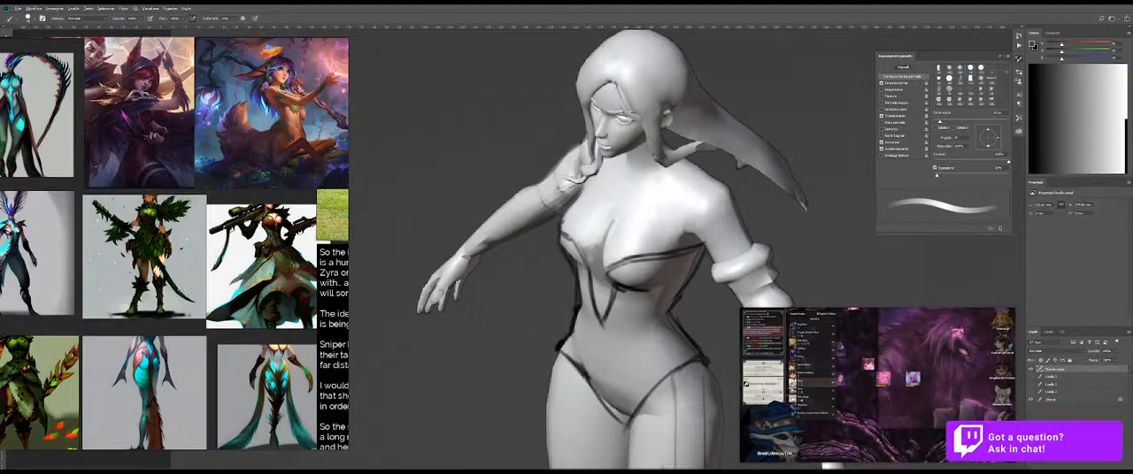
Step: Trim the puffed sleeve on the lowered arm with background grey and repaint the elbow area in sampled light tones
mouse_move(713, 214)
left_mouse_down()
mouse_move(659, 214)
mouse_move(630, 186)
mouse_move(710, 202)
left_mouse_up()
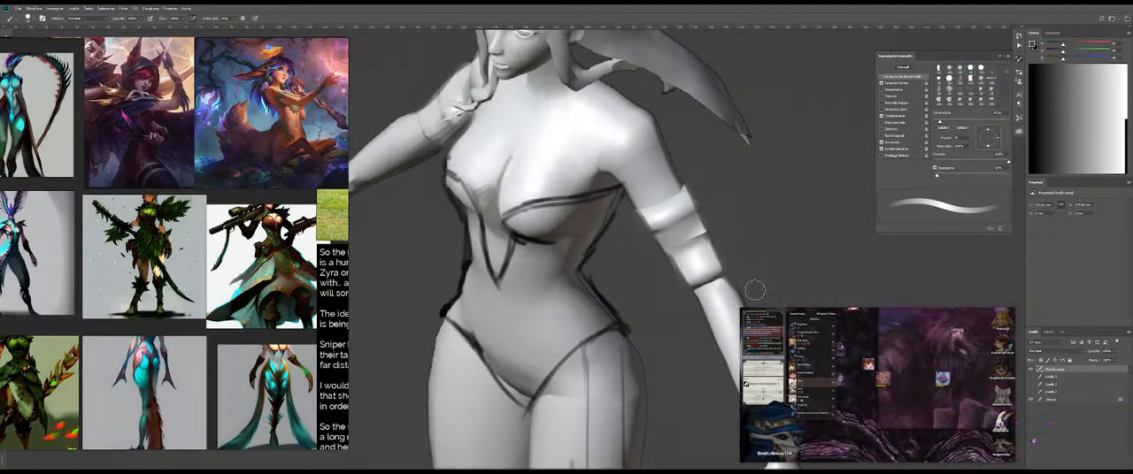
left_click_drag(713, 232, 660, 192)
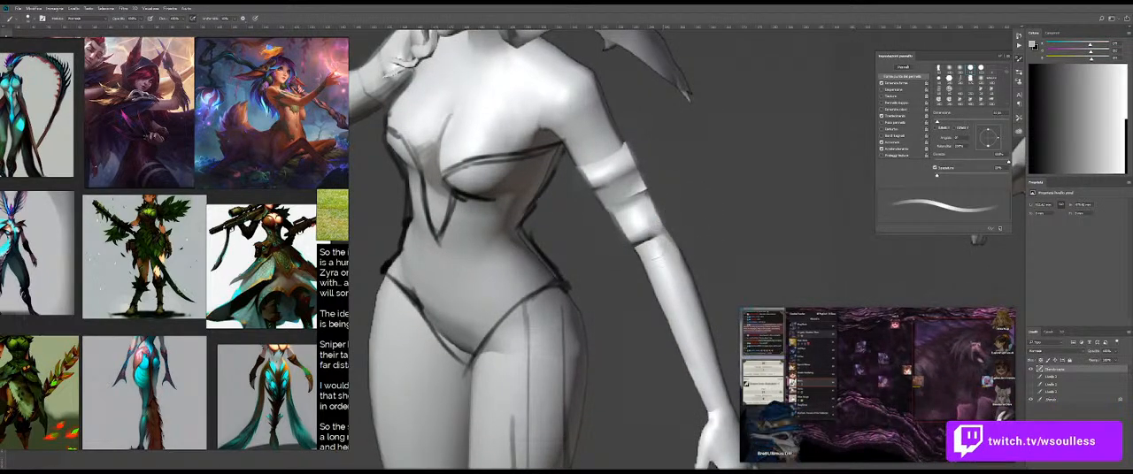
left_click(661, 260, "alt")
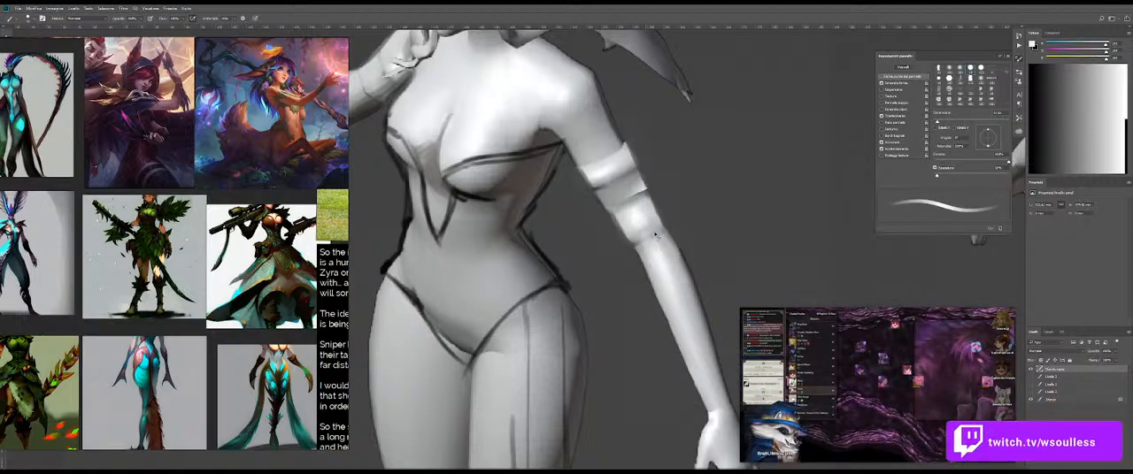
left_click(660, 235, "alt")
left_click(631, 229, "alt")
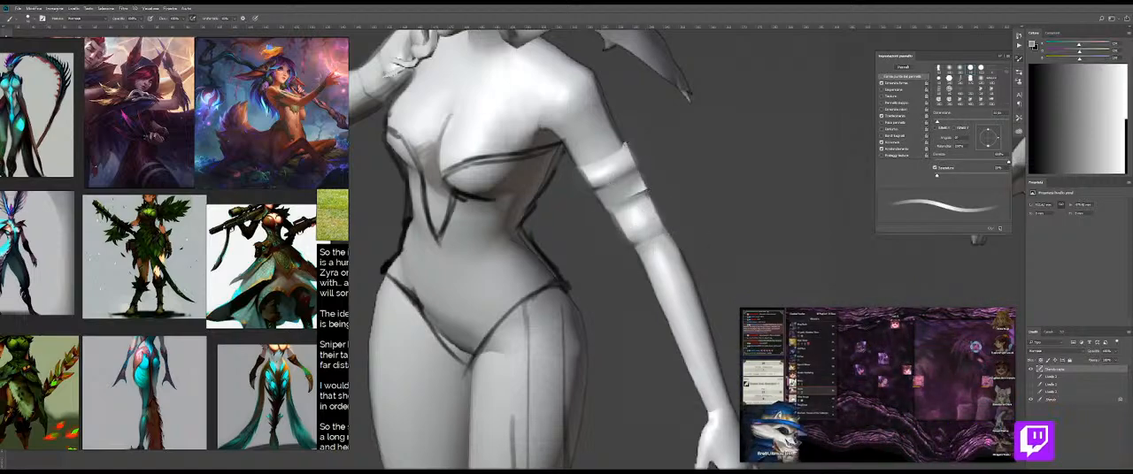
left_click(539, 93, "alt")
left_click_drag(619, 156, 624, 157)
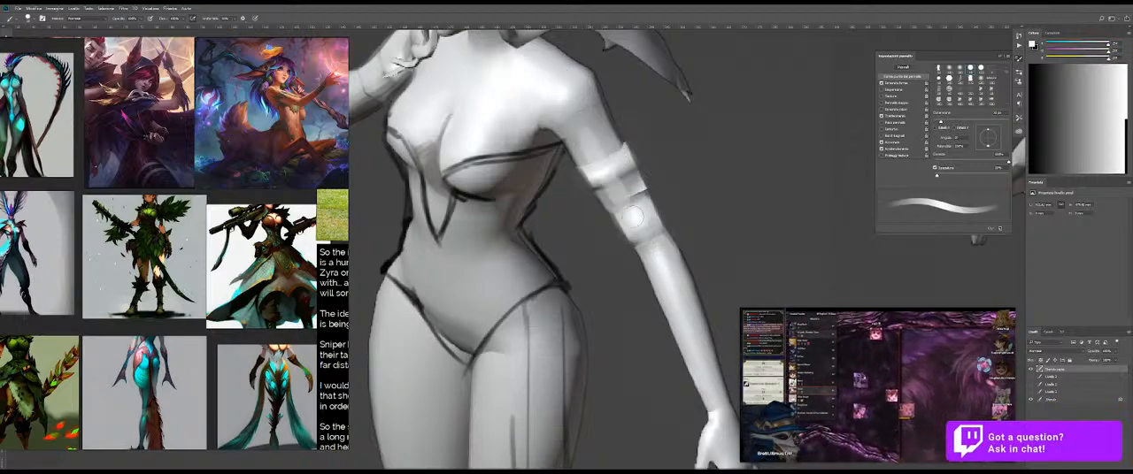
mouse_move(595, 168)
left_mouse_down()
mouse_move(615, 160)
mouse_move(598, 177)
mouse_move(614, 205)
mouse_move(621, 179)
mouse_move(637, 209)
left_mouse_up()
Step: Smooth the lowered arm's outer contour and blend away the remaining sleeve bands with the Mixer Brush
key("shift+b")
key("shift+b")
left_click(621, 146, "alt")
left_click_drag(621, 144, 651, 219)
left_click_drag(641, 189, 651, 218)
left_click_drag(622, 145, 647, 220)
left_click_drag(643, 188, 655, 227)
key("shift+b")
left_click_drag(625, 146, 639, 173)
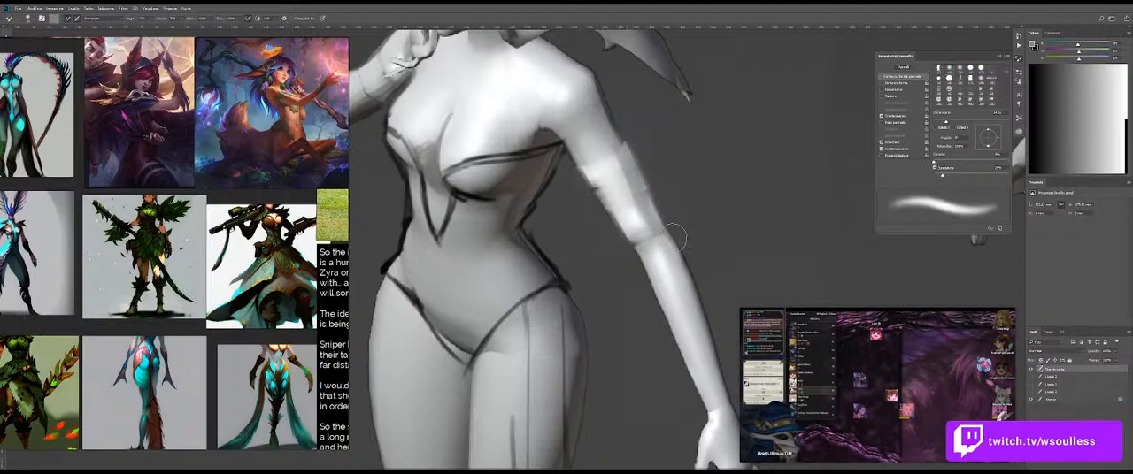
Step: Paint over the leftover sleeve edge on the raised arm, blend it smooth, and return to the regular brush
key("shift+b")
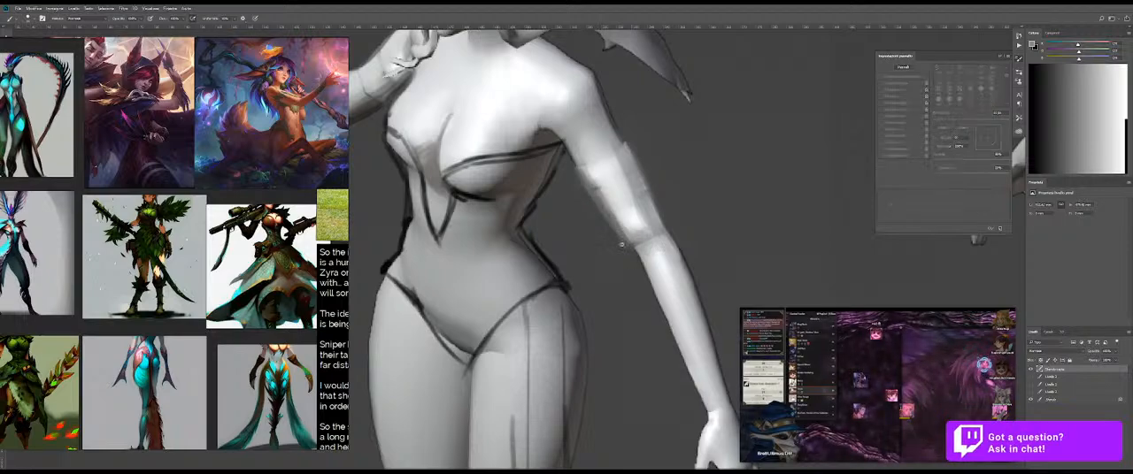
key("ctrl+0")
mouse_move(620, 249)
left_mouse_down()
mouse_move(653, 243)
mouse_move(610, 232)
mouse_move(588, 166)
mouse_move(576, 164)
mouse_move(607, 147)
left_mouse_up()
left_click(661, 160, "alt")
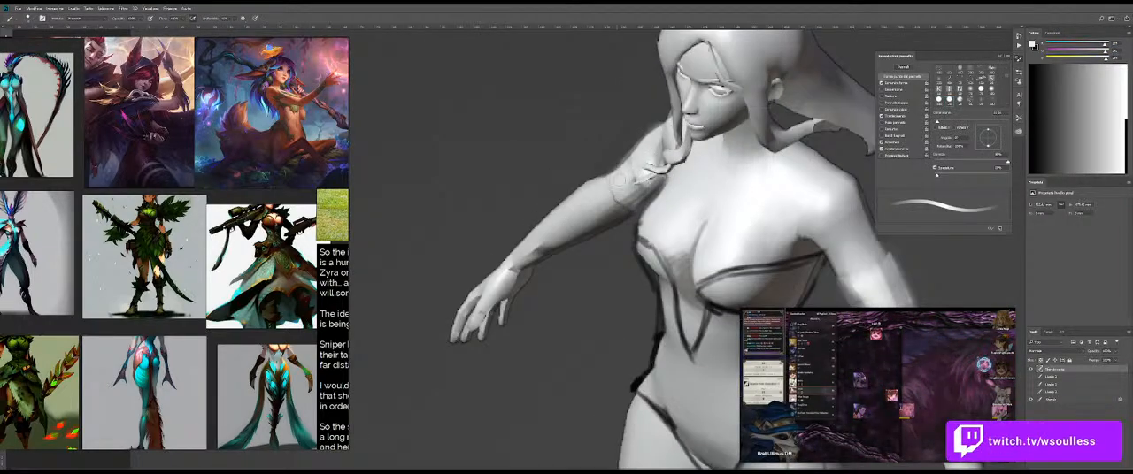
left_click(619, 201, "alt")
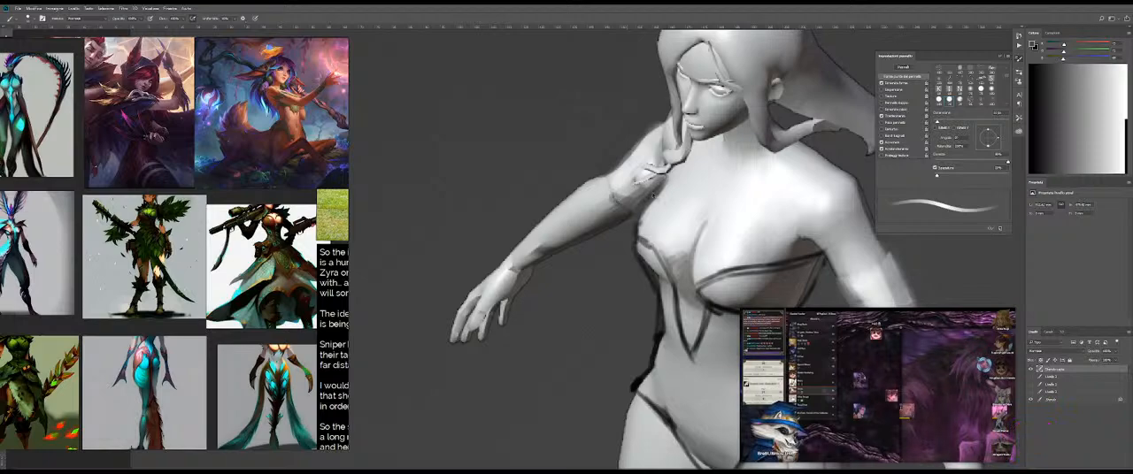
key("e")
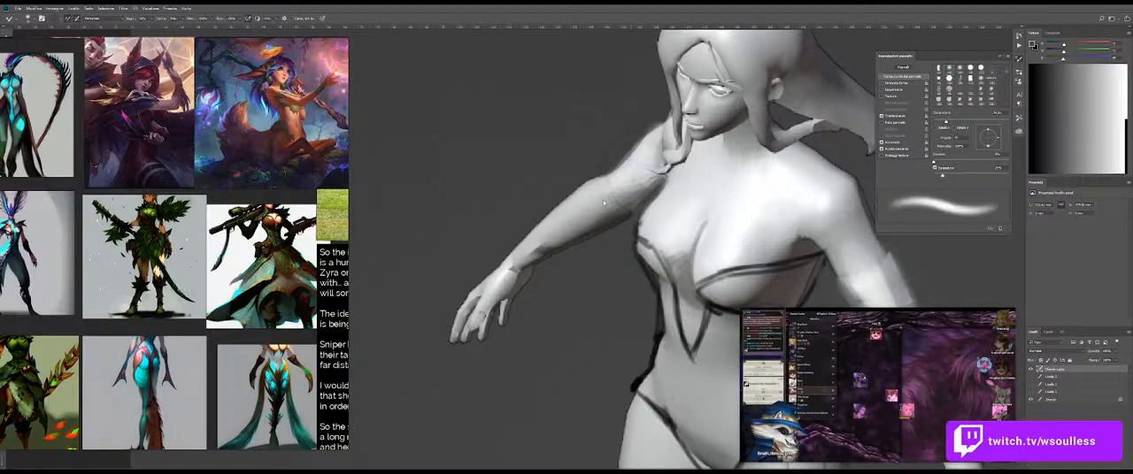
left_click_drag(643, 228, 580, 232)
left_click_drag(677, 288, 654, 246)
left_click(654, 246)
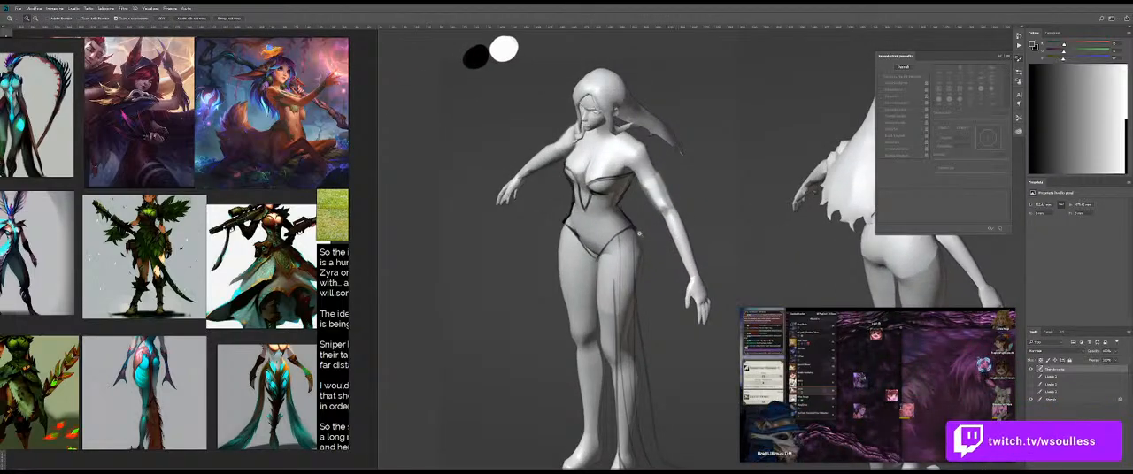
key("b")
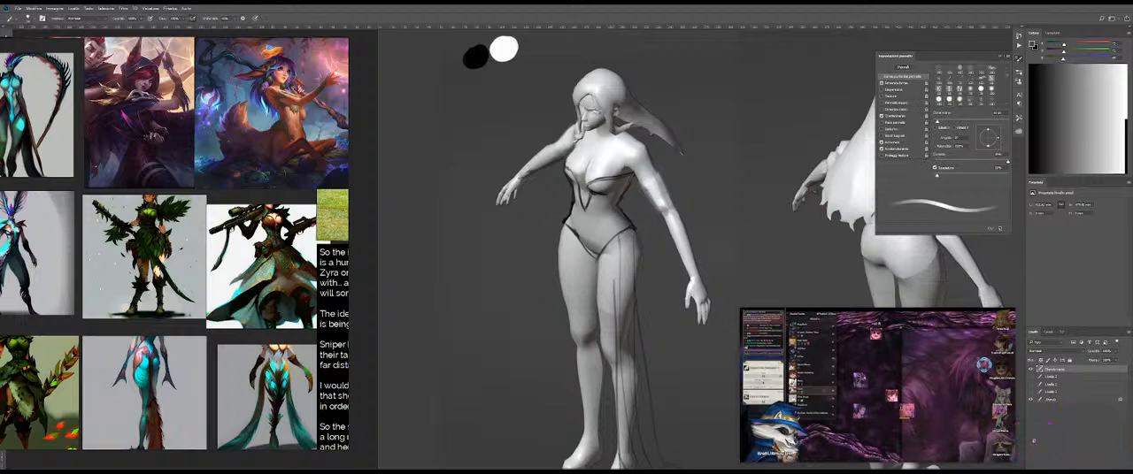
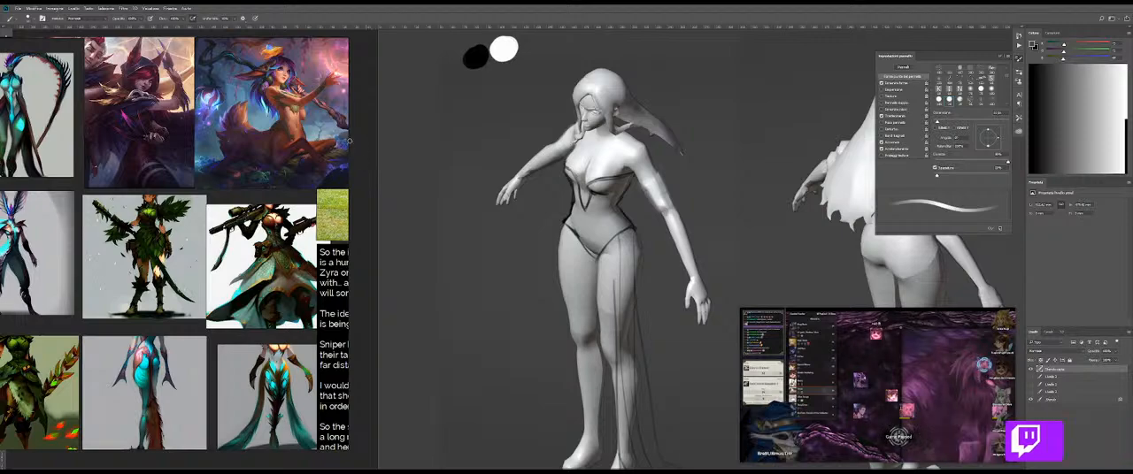
Step: Merge the active layer down and paste the Winterblessed Diana image onto the reference board
key("ctrl+e")
key("ctrl+Tab")
key("ctrl+Tab")
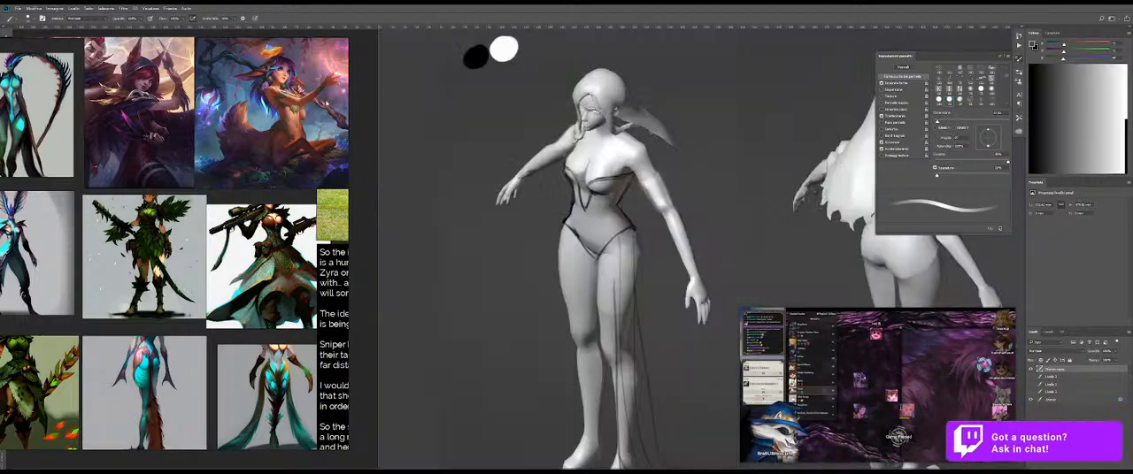
left_click_drag(209, 161, 144, 168)
key("ctrl+v")
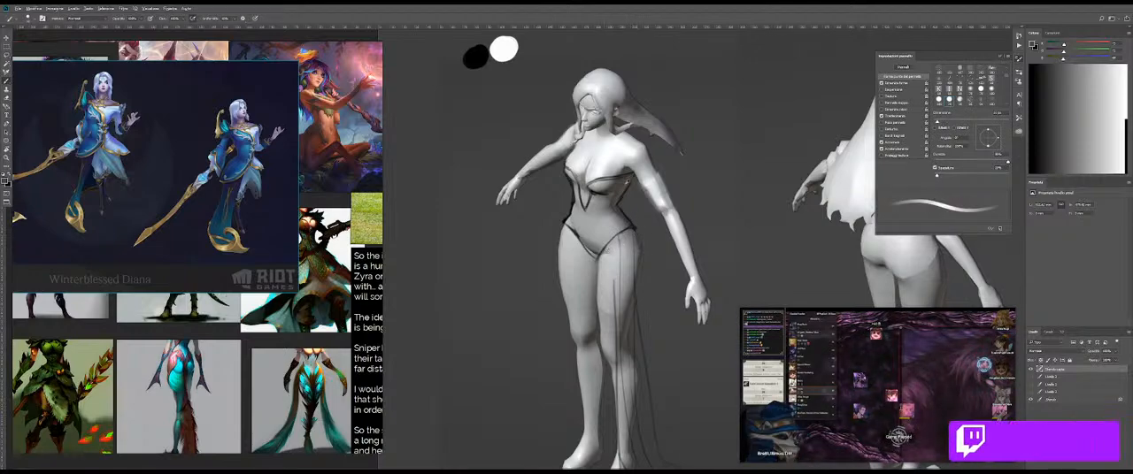
Step: Sample light greys and paint a pale trim along the upper edges of both bodice cups and down the plunging V neckline
right_click(605, 191, "alt")
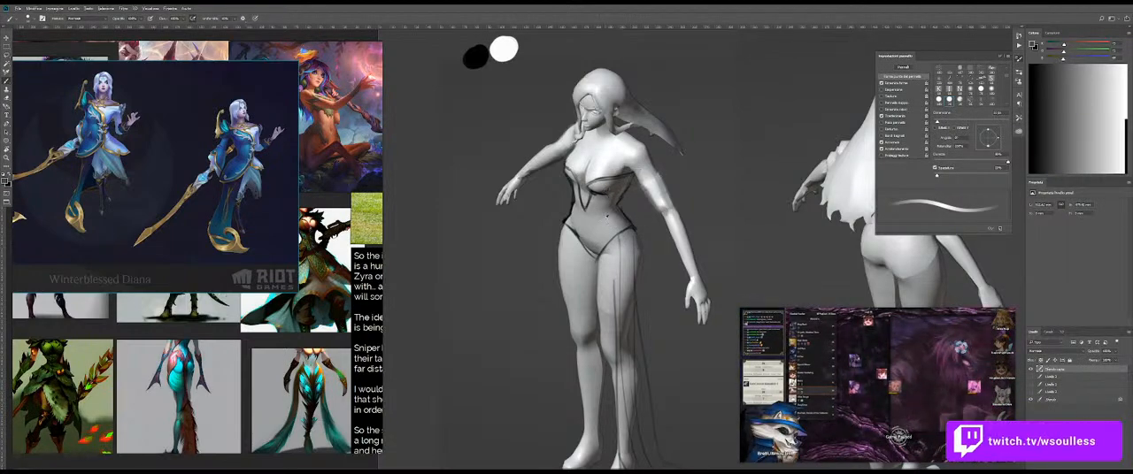
left_click(608, 185, "alt")
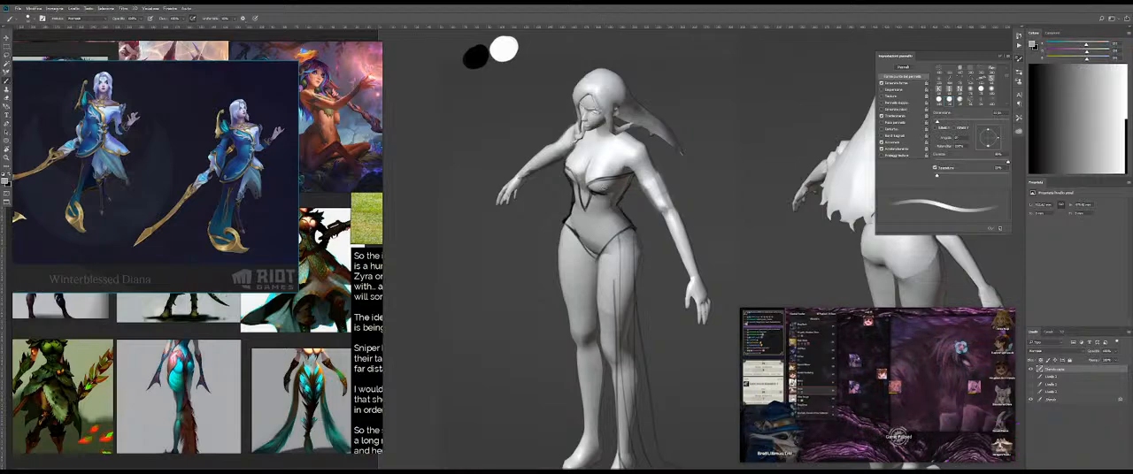
left_click(632, 217, "alt")
left_click(641, 153, "alt")
mouse_move(608, 173)
left_mouse_down()
mouse_move(641, 171)
mouse_move(602, 189)
left_mouse_up()
right_click(637, 163, "alt")
mouse_move(678, 176)
left_mouse_down()
mouse_move(597, 188)
mouse_move(664, 179)
left_mouse_up()
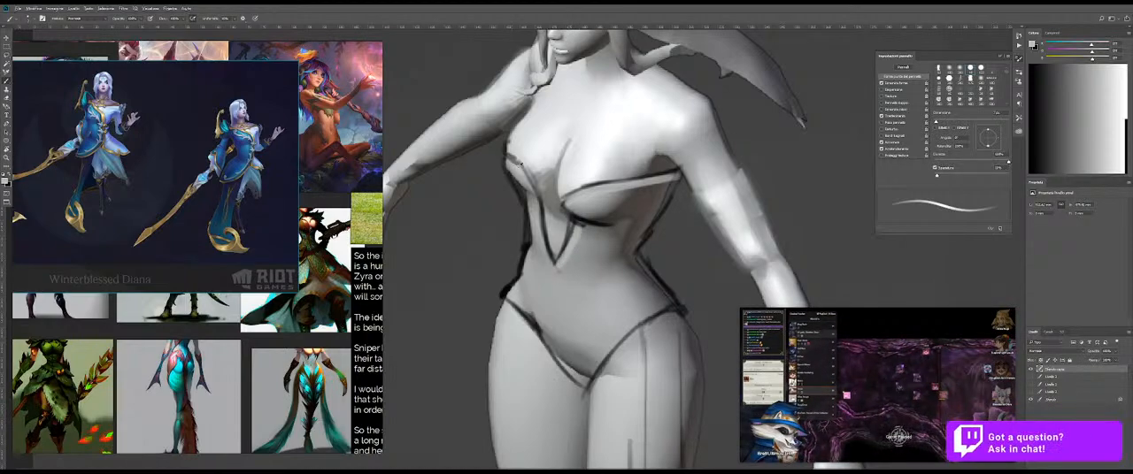
left_click(534, 154, "alt")
right_click(517, 163, "alt")
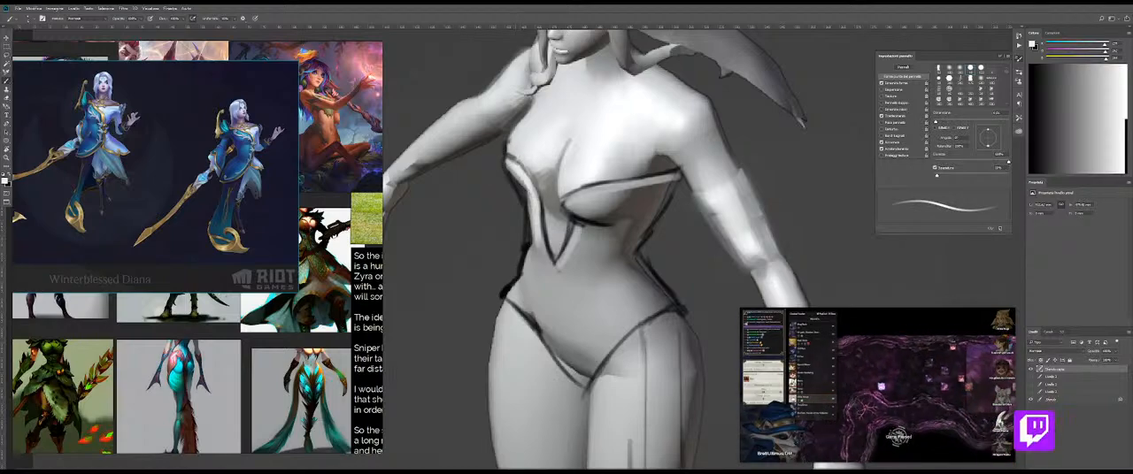
Step: Outline the bodice with the Lasso, following the neckline trim, waist contours and leg openings
left_click(628, 215, "alt")
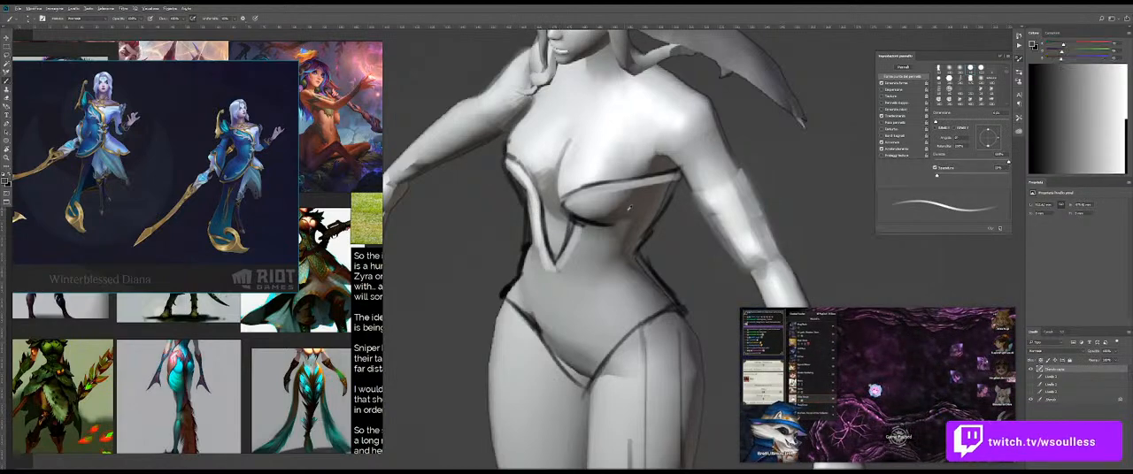
right_click(628, 212, "alt")
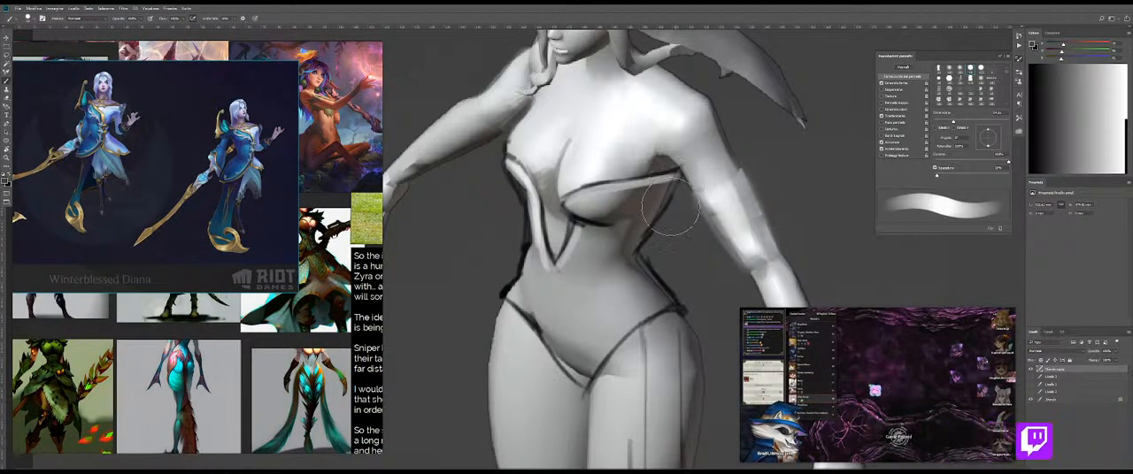
right_click(634, 221, "alt")
key("l")
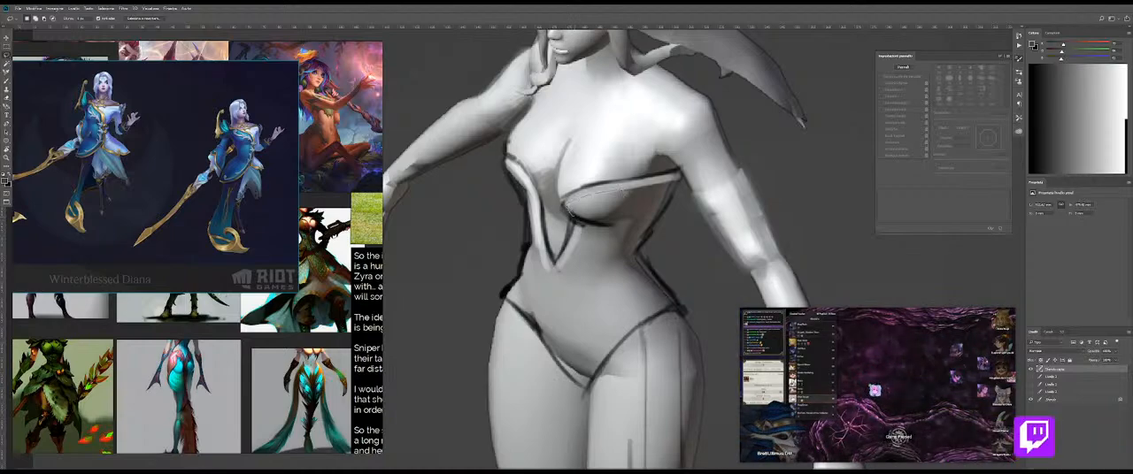
mouse_move(647, 232)
left_mouse_down()
mouse_move(643, 253)
mouse_move(671, 301)
mouse_move(591, 383)
mouse_move(556, 367)
mouse_move(508, 305)
mouse_move(530, 255)
mouse_move(515, 179)
mouse_move(533, 184)
mouse_move(555, 265)
mouse_move(576, 221)
mouse_move(557, 215)
left_mouse_up()
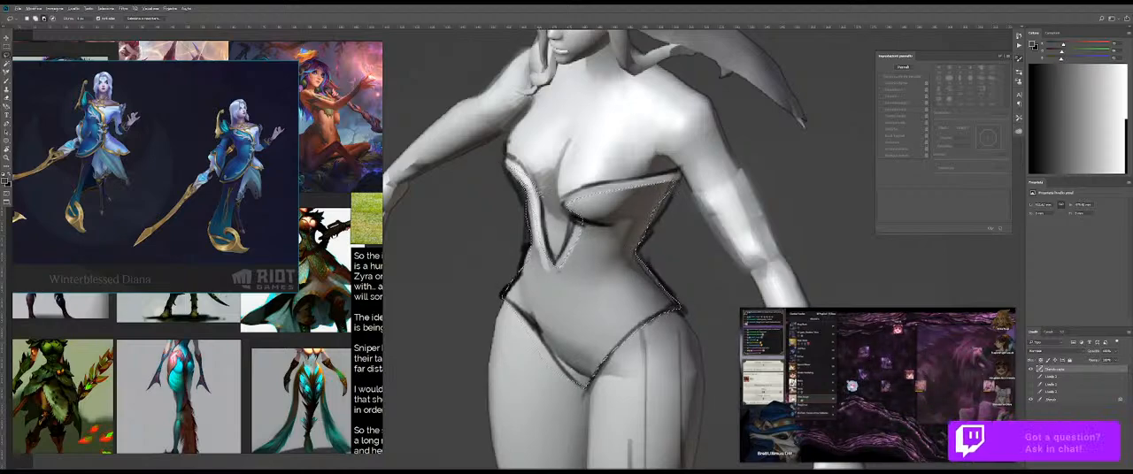
left_click_drag(603, 262, 590, 213)
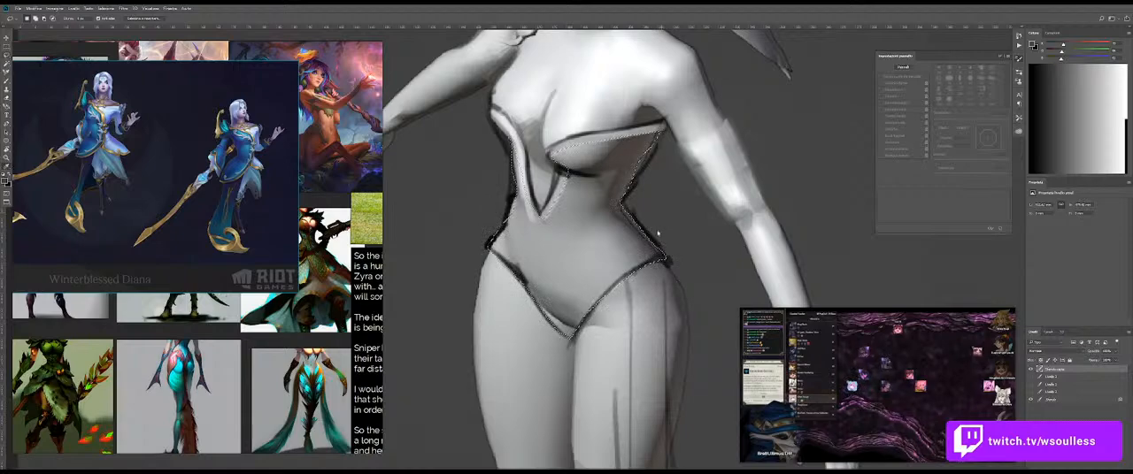
Step: Darken the selected bodice to a deep grey with Levels by lowering the white output level, and clear the selection
key("ctrl+l")
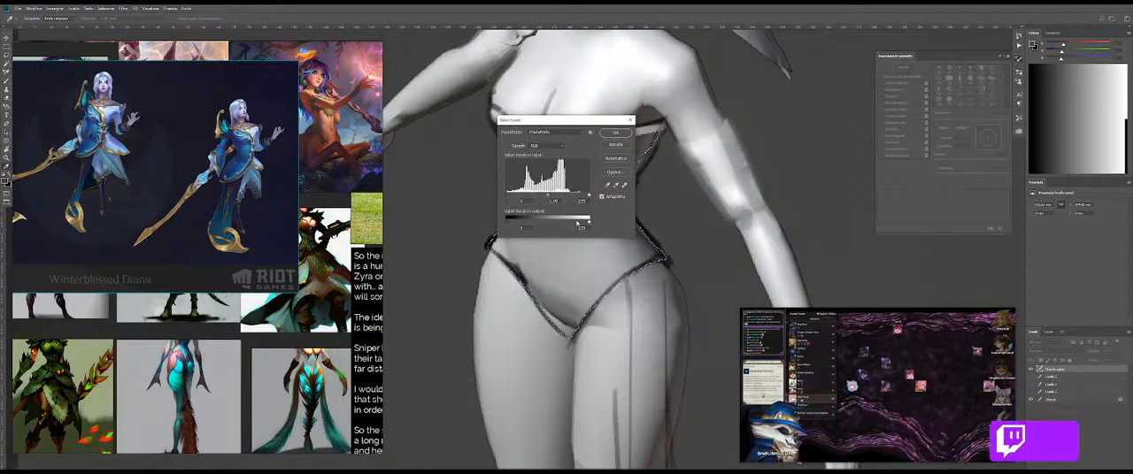
left_click_drag(588, 218, 558, 222)
left_click_drag(581, 127, 749, 154)
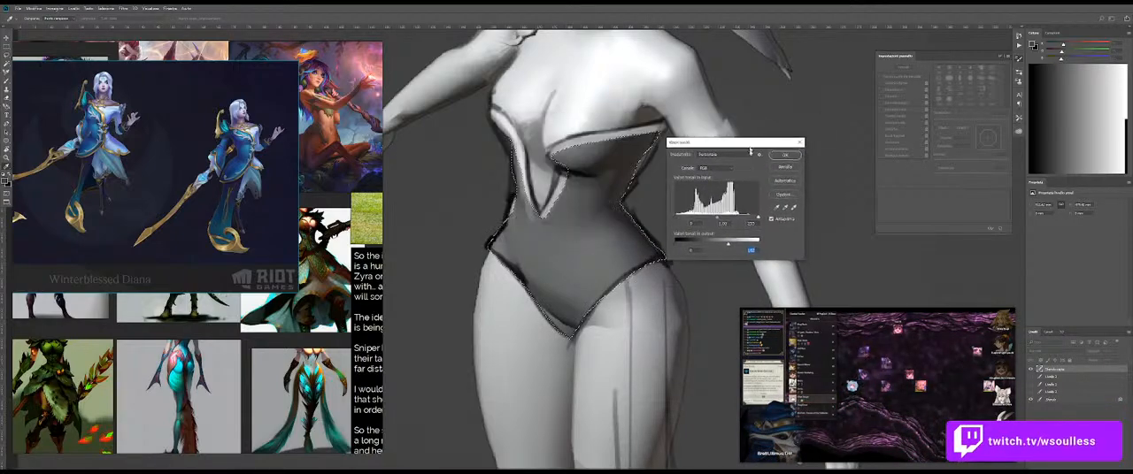
left_click_drag(729, 251, 707, 251)
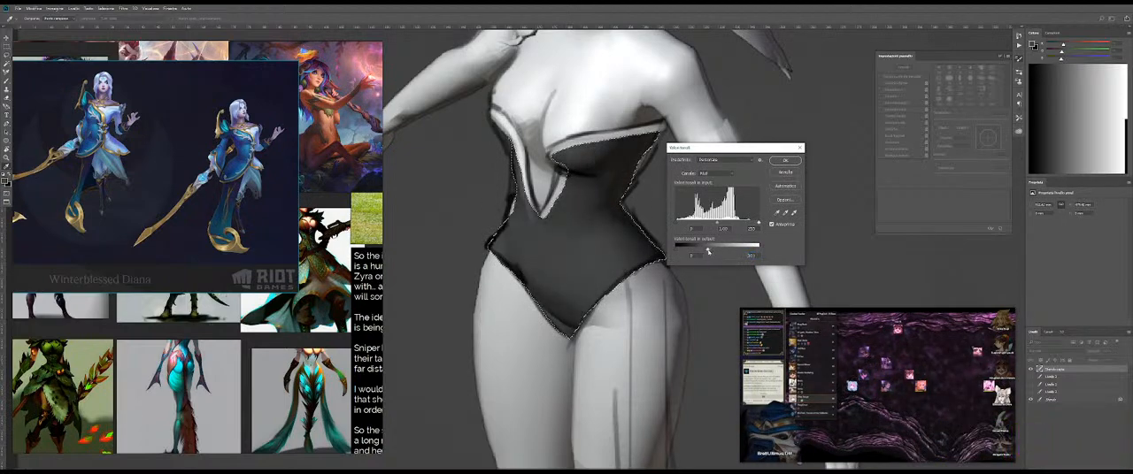
key("Return")
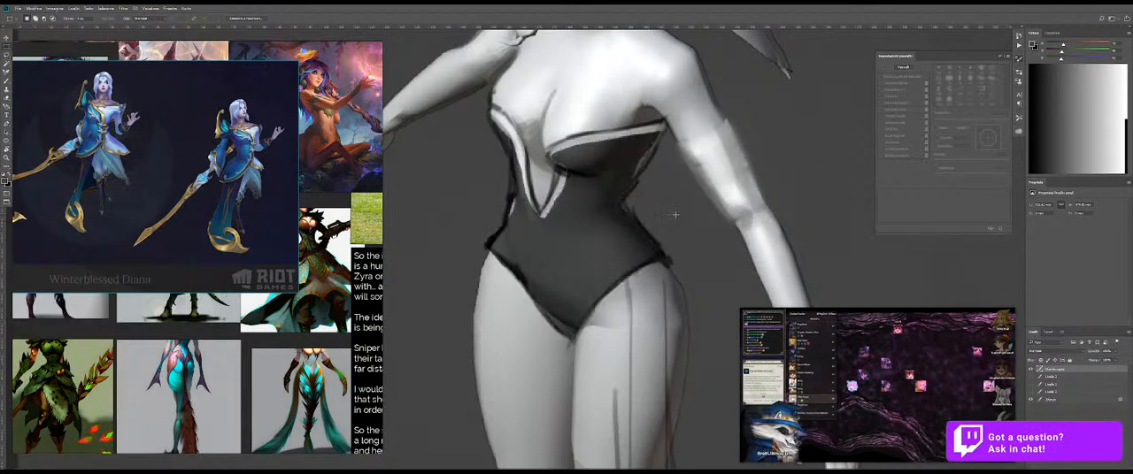
Step: Sample the light thigh tone and paint a soft highlight on the bodice's midriff below the cups
scroll(619, 208, "down", 5)
scroll(640, 213, "up", 6)
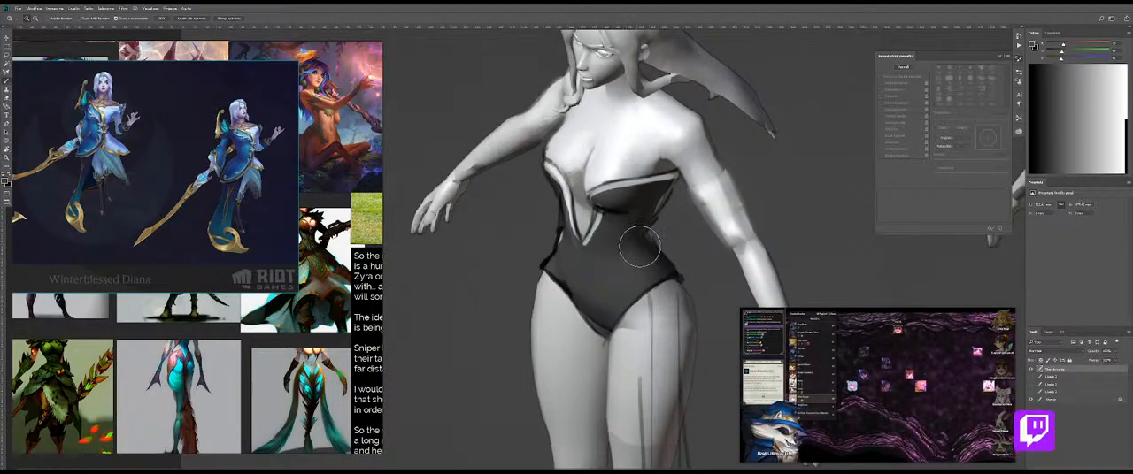
key("b")
key("b")
left_click(656, 344, "alt")
left_click_drag(598, 215, 621, 225)
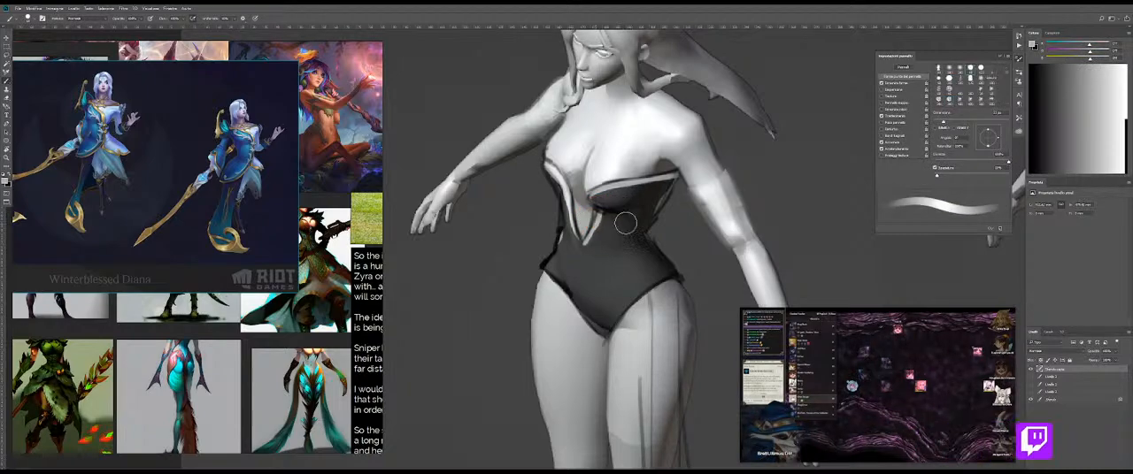
Step: Blend the midriff highlight into the dark bodice with the Mixer Brush and return to the regular brush
scroll(611, 227, "up", 2)
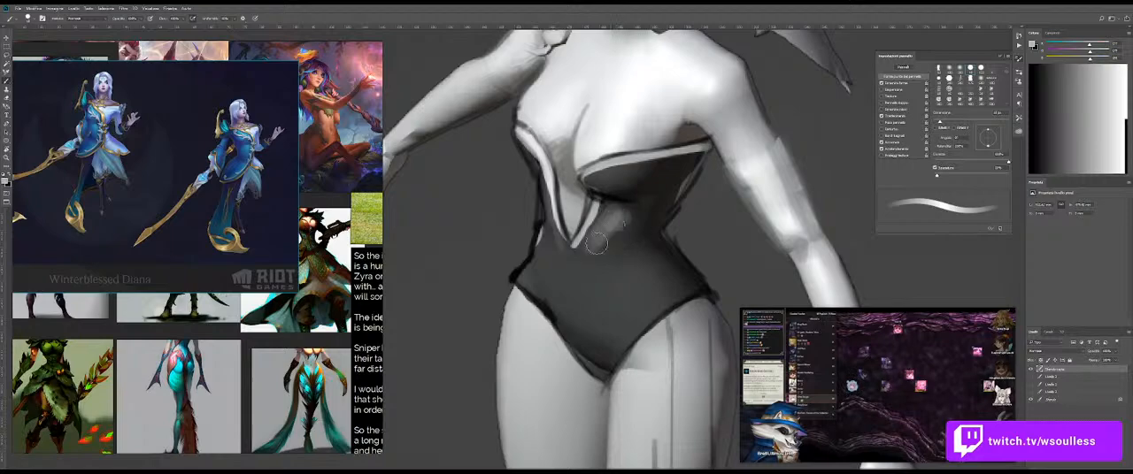
key("shift+b")
mouse_move(614, 247)
left_mouse_down()
mouse_move(627, 220)
mouse_move(591, 256)
mouse_move(623, 245)
mouse_move(634, 220)
left_mouse_up()
key("shift+b")
left_click(635, 220, "alt")
key("shift+b")
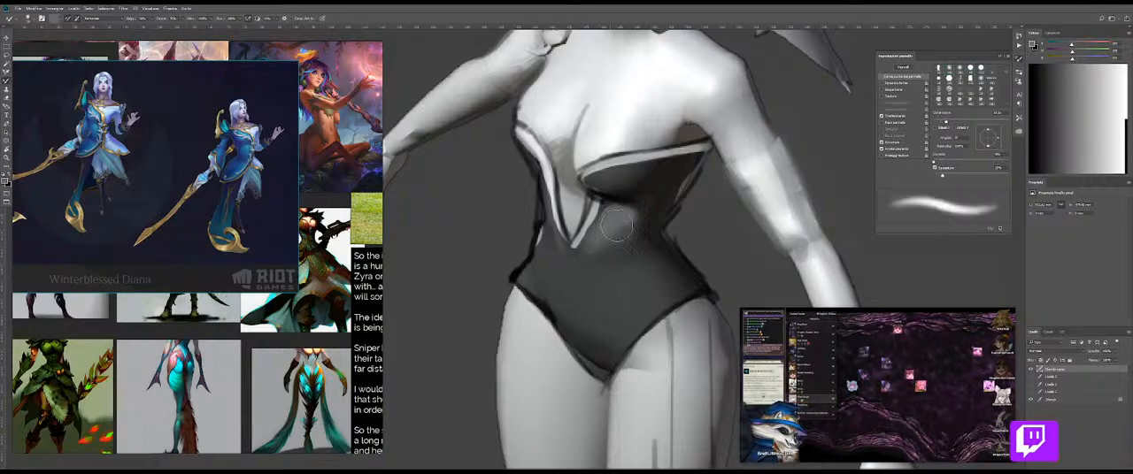
key("shift+b")
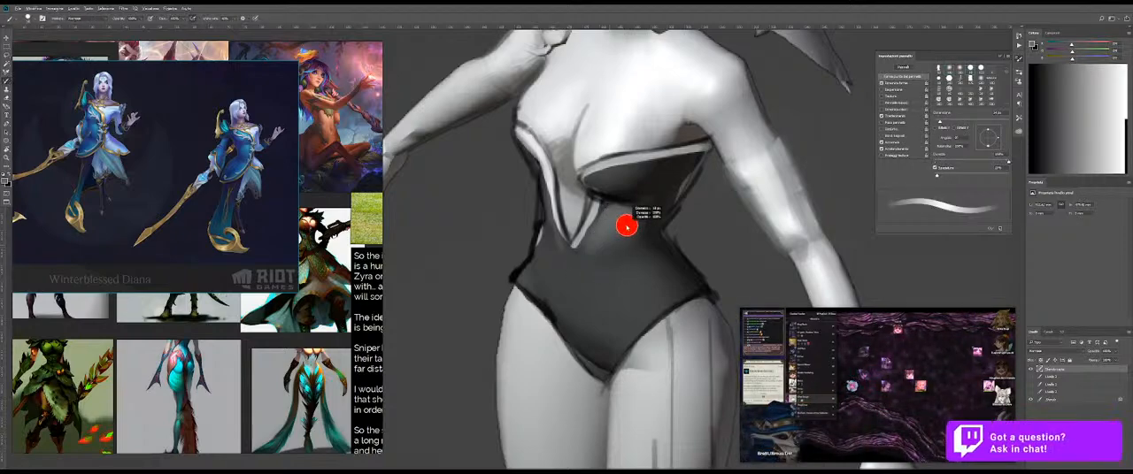
Step: Paint dark fold lines and edge accents at the bodice's waist, and soften them with the Mixer Brush
left_click(656, 227, "alt")
left_click_drag(656, 229, 646, 228)
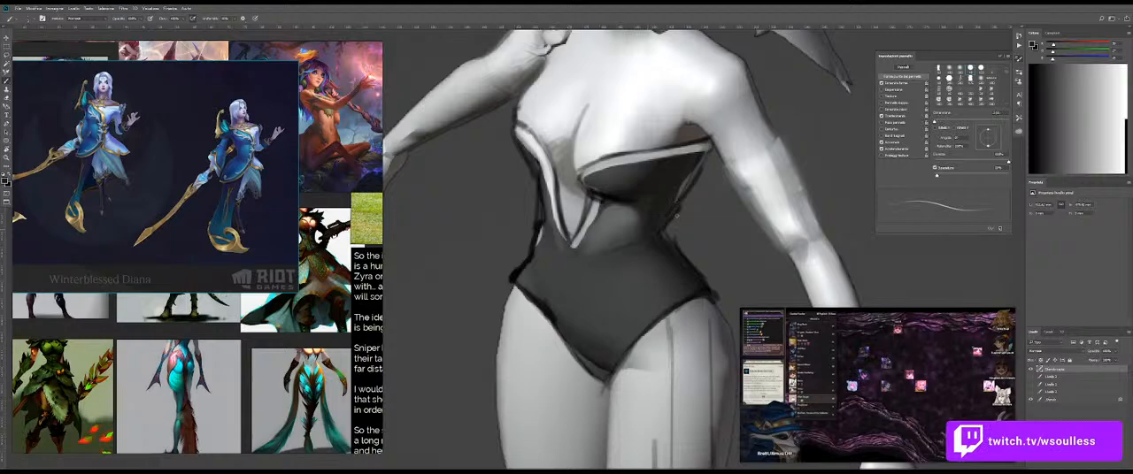
left_click(528, 255, "alt")
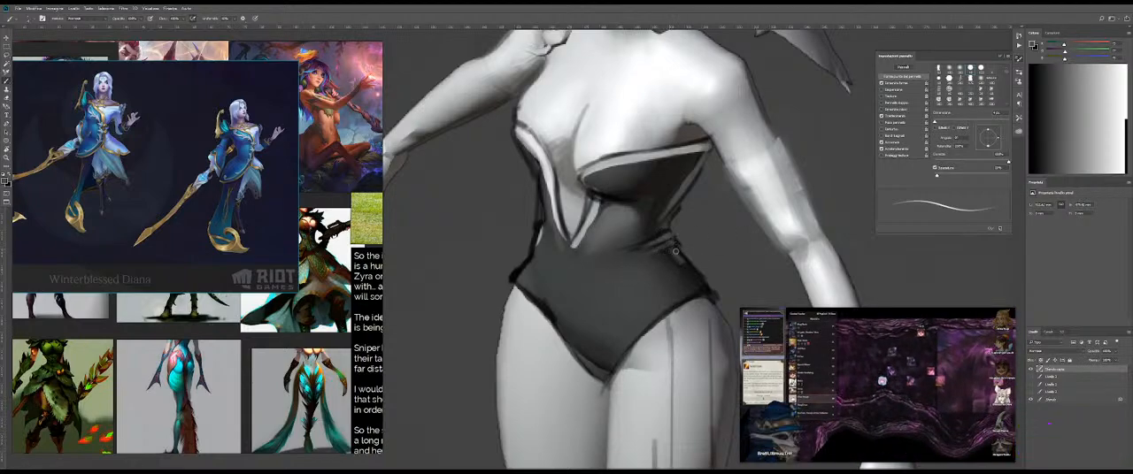
key("shift+b")
mouse_move(662, 279)
left_mouse_down()
mouse_move(617, 283)
mouse_move(633, 265)
left_mouse_up()
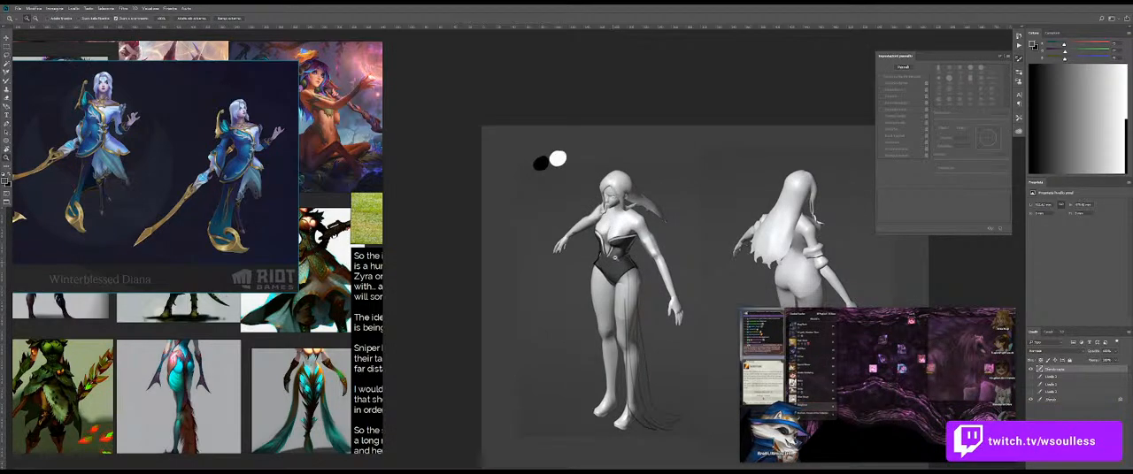
Step: Draw dark lines along the neckline trim of the cups and the V to sharpen its edges
left_click_drag(615, 255, 655, 266)
key("b")
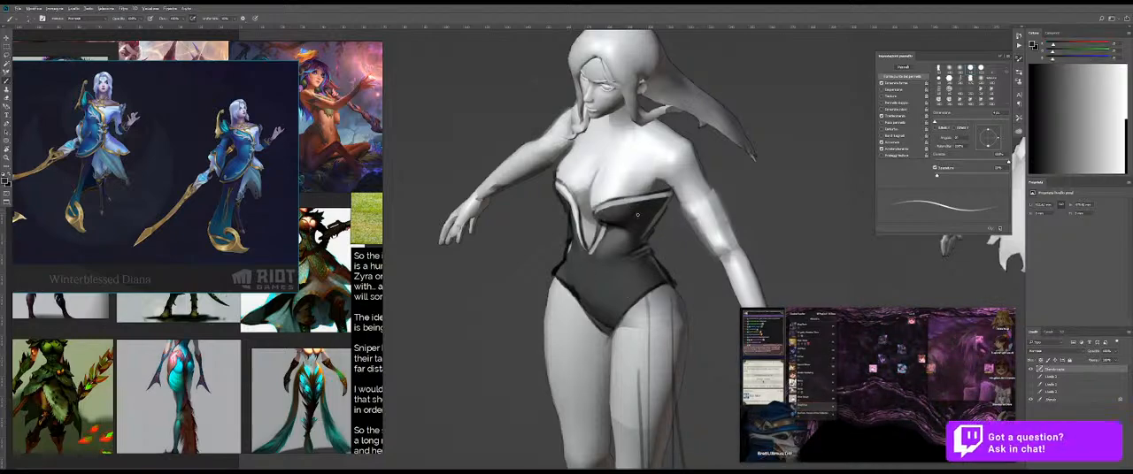
scroll(625, 208, "up", 2)
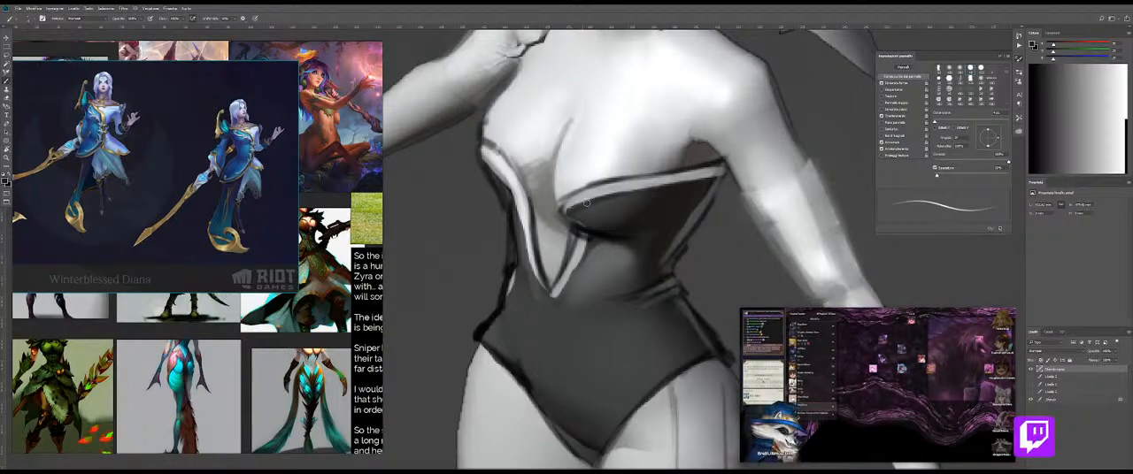
left_click_drag(570, 190, 717, 175)
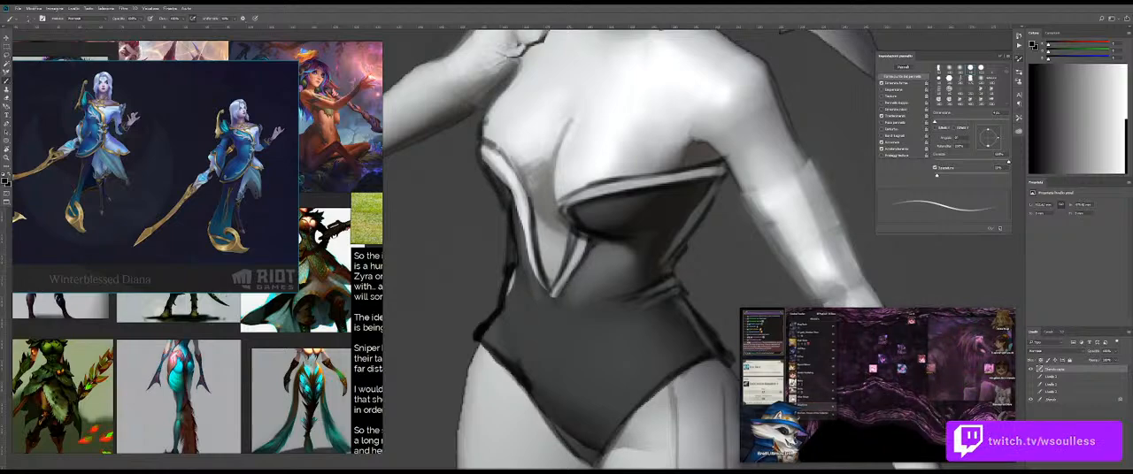
left_click_drag(520, 237, 542, 295)
mouse_move(632, 243)
left_mouse_down()
mouse_move(579, 239)
mouse_move(637, 237)
left_mouse_up()
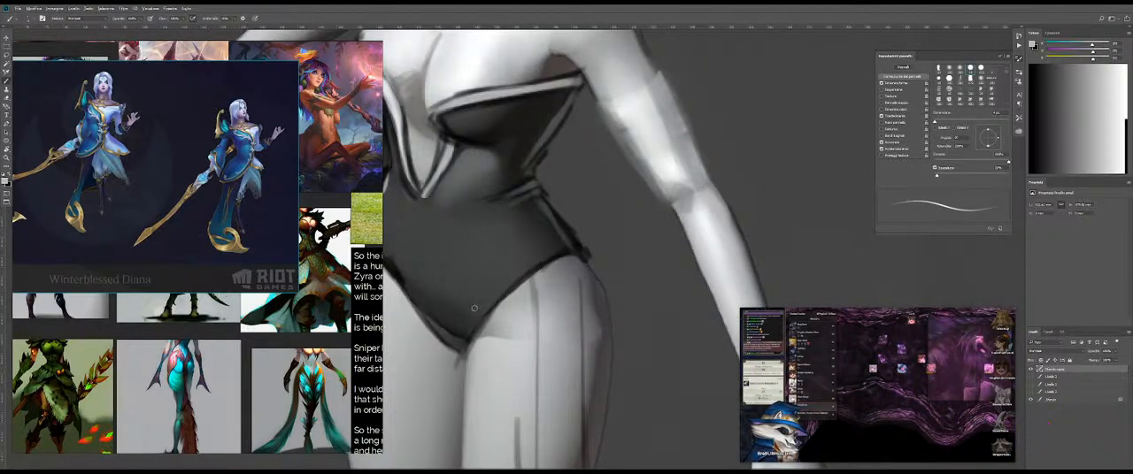
Step: Paint a light grey trim along the leg opening on the lowered-arm side, from the crotch up to the hip
mouse_move(492, 312)
left_mouse_down()
mouse_move(505, 298)
mouse_move(478, 315)
left_mouse_up()
key("ctrl+z")
key("ctrl+z")
mouse_move(458, 350)
left_mouse_down()
mouse_move(504, 294)
mouse_move(494, 291)
left_mouse_up()
mouse_move(458, 349)
left_mouse_down()
mouse_move(501, 289)
mouse_move(535, 266)
left_mouse_up()
key("ctrl+z")
mouse_move(471, 332)
left_mouse_down()
mouse_move(539, 261)
mouse_move(574, 249)
left_mouse_up()
key("ctrl+z")
left_click_drag(520, 276, 582, 249)
key("ctrl+z")
key("ctrl+z")
left_click_drag(505, 289, 583, 247)
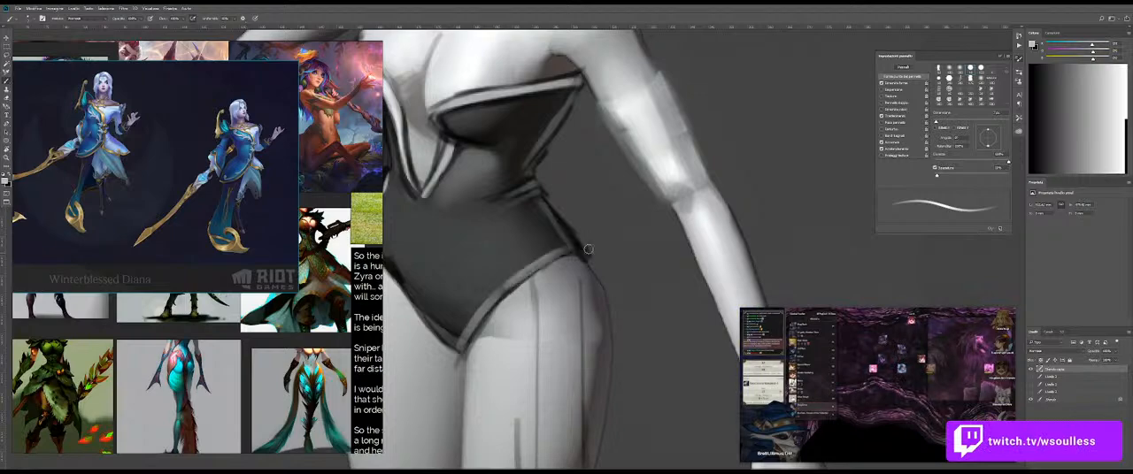
Step: Sample a dark tone and draw a shadow line along the inner edge of the new leg-opening trim
left_click(481, 311, "alt")
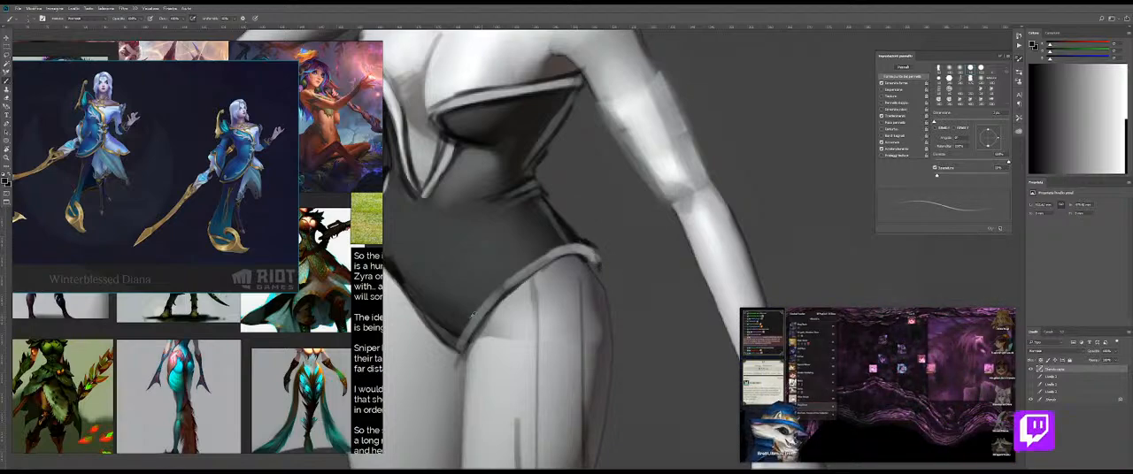
right_click(473, 317, "alt")
right_click(473, 317, "alt")
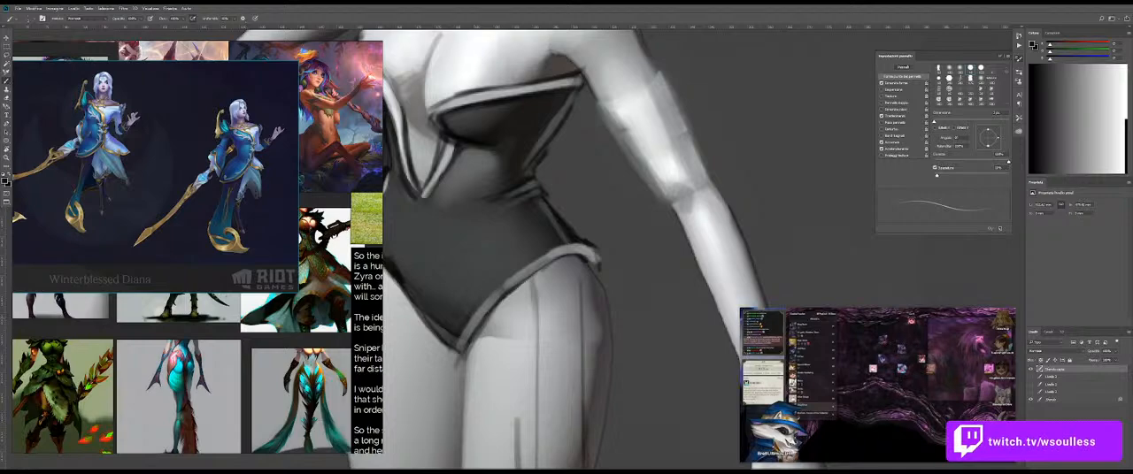
right_click(478, 296, "alt")
left_click_drag(454, 342, 499, 284)
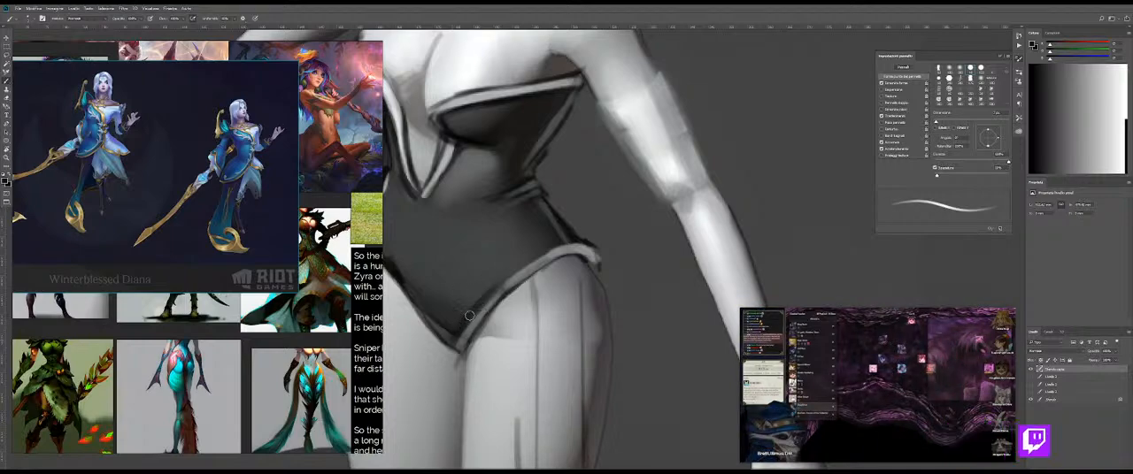
key("ctrl+z")
left_click_drag(476, 312, 523, 267)
right_click(504, 275, "alt")
key("ctrl+z")
mouse_move(476, 314)
left_mouse_down()
mouse_move(514, 275)
mouse_move(575, 243)
mouse_move(531, 248)
left_mouse_up()
Step: Sample the trim's light grey, rotate the canvas, and paint a matching trim along the other leg opening
left_click_drag(591, 264, 678, 242)
left_click(712, 226, "alt")
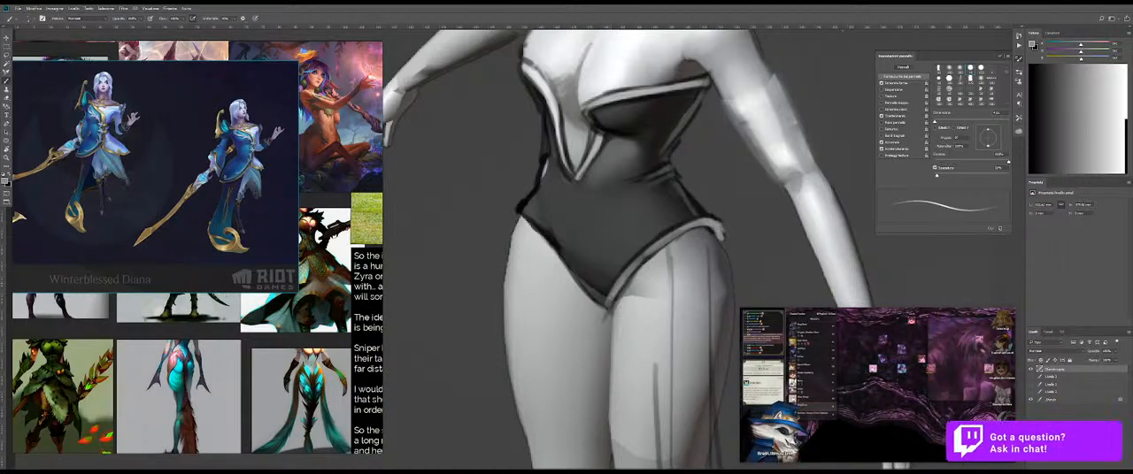
key("r")
mouse_move(766, 222)
left_mouse_down()
mouse_move(720, 138)
mouse_move(621, 90)
left_mouse_up()
right_click(519, 270, "alt")
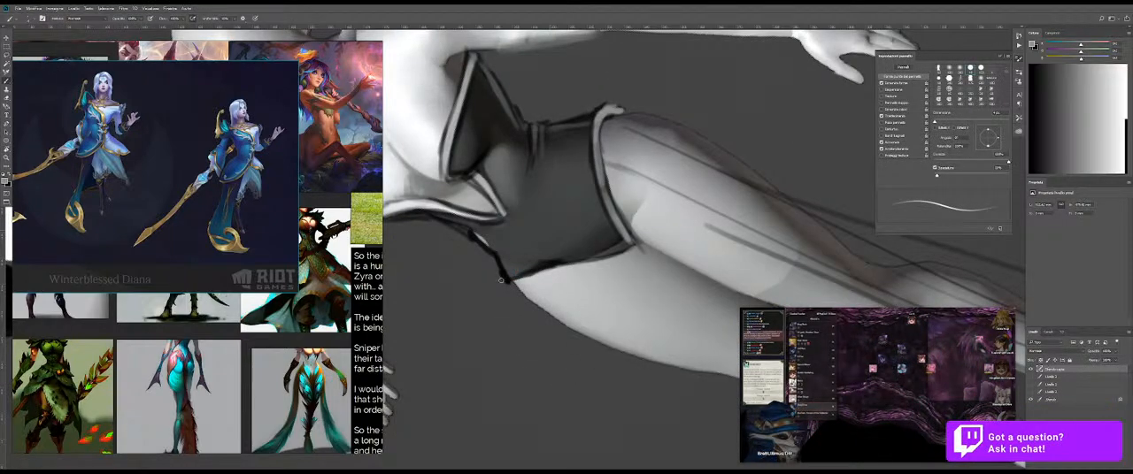
right_click(508, 270, "alt")
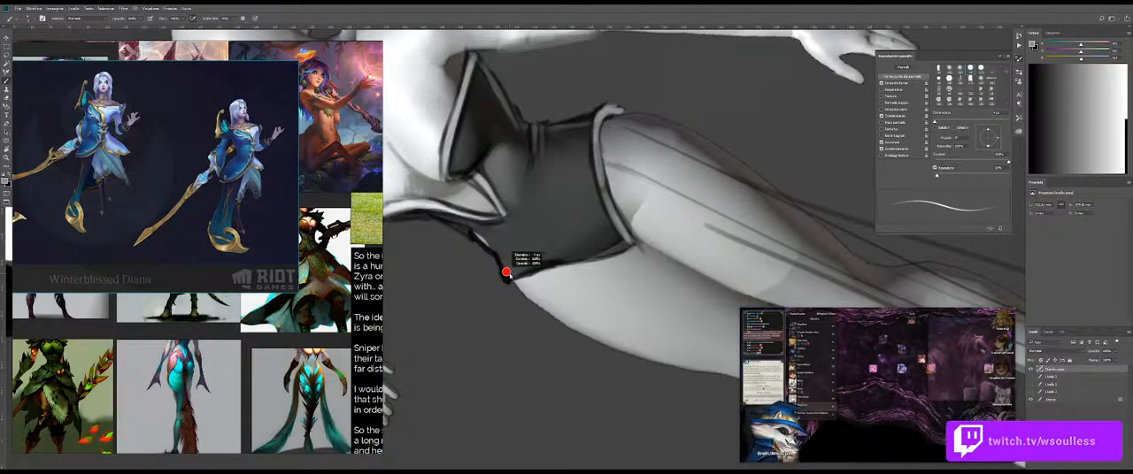
key("ctrl+z")
left_click_drag(508, 279, 629, 247)
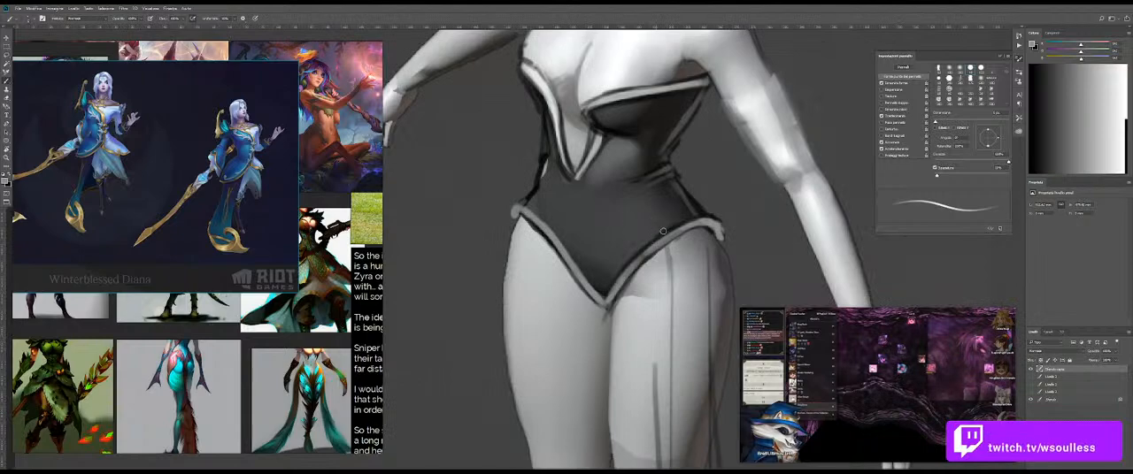
Step: Draw a near-black outline along the bodysuit's waist and hip edge on the raised-arm side
left_click_drag(662, 231, 644, 253)
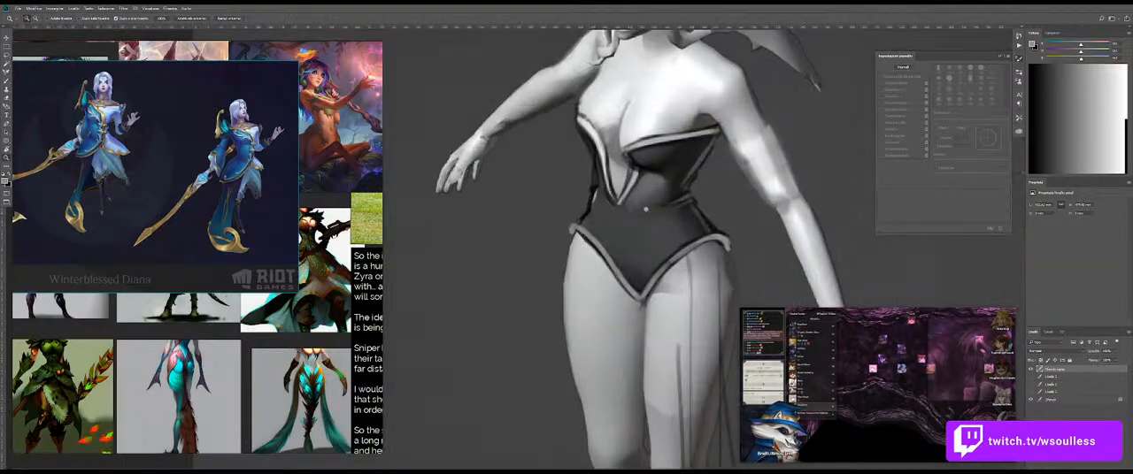
key("b")
key("e")
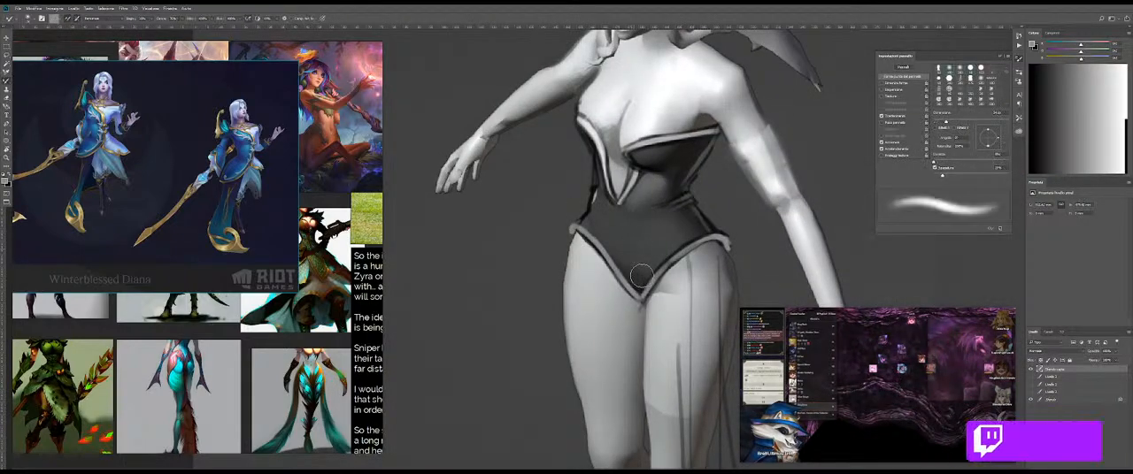
key("b")
key("z")
left_click_drag(594, 225, 609, 218)
key("b")
mouse_move(604, 185)
left_mouse_down()
mouse_move(561, 227)
mouse_move(560, 249)
left_mouse_up()
left_click(592, 196, "alt")
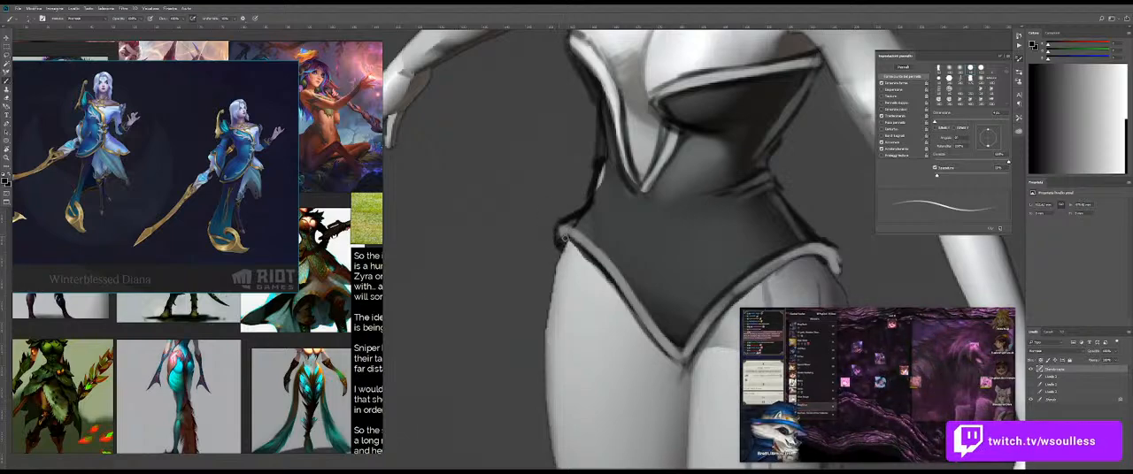
Step: Outline the tip of the leg-opening trim at the lowered-arm hip with a dark line
left_click_drag(712, 271, 599, 243)
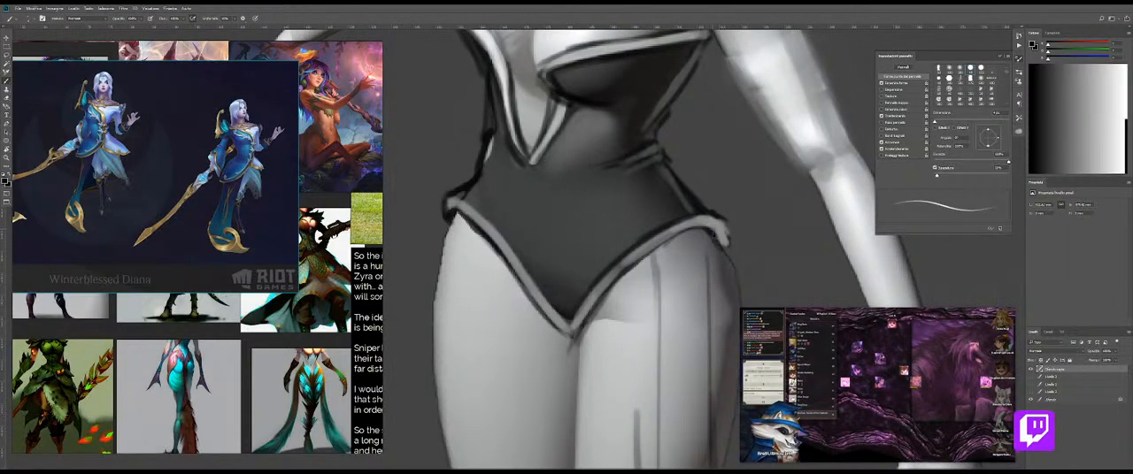
left_click_drag(715, 232, 732, 244)
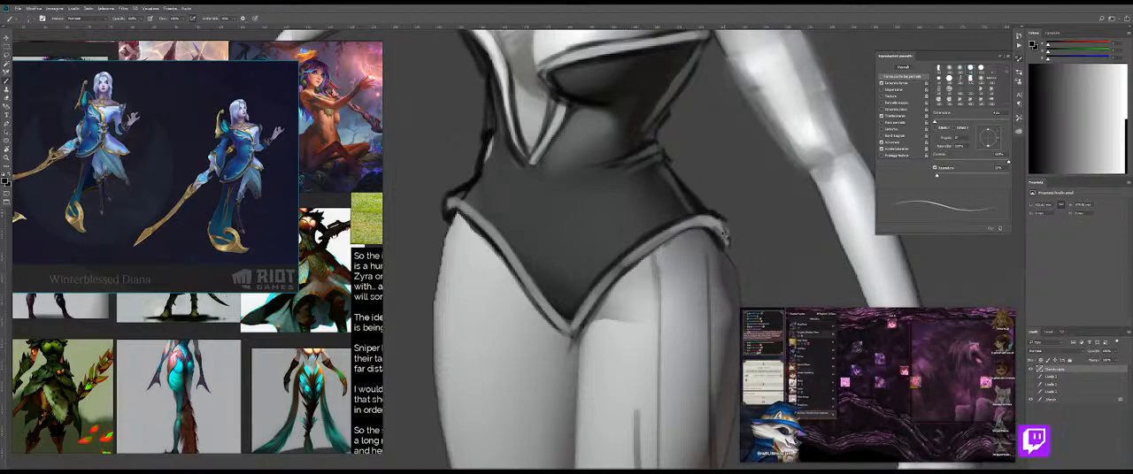
mouse_move(735, 242)
left_mouse_down()
mouse_move(707, 241)
mouse_move(686, 208)
mouse_move(676, 210)
left_mouse_up()
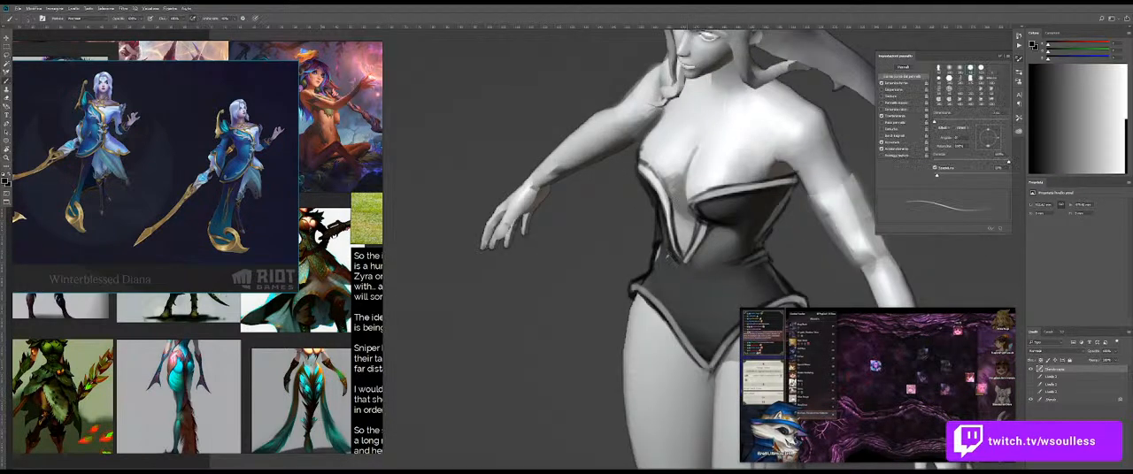
Step: Clean up and thicken the dark outline of the bodice on the raised-arm side, from the bust down to the waist
left_click_drag(653, 251, 661, 251)
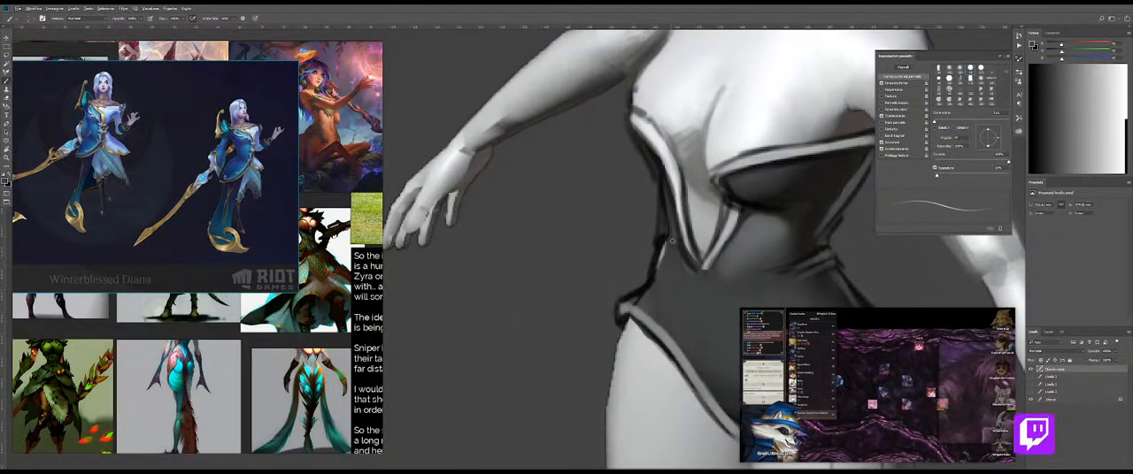
left_click_drag(640, 202, 648, 198)
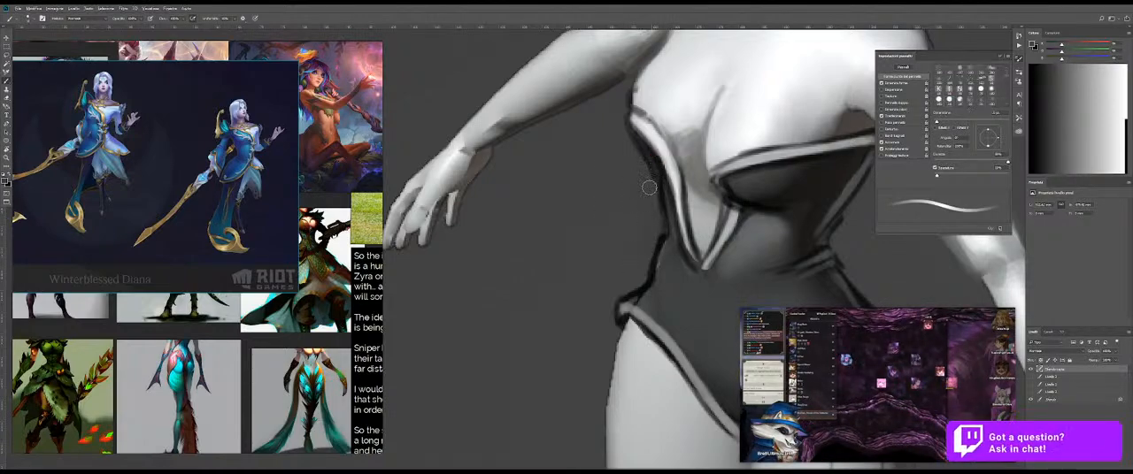
left_click(763, 195, "alt")
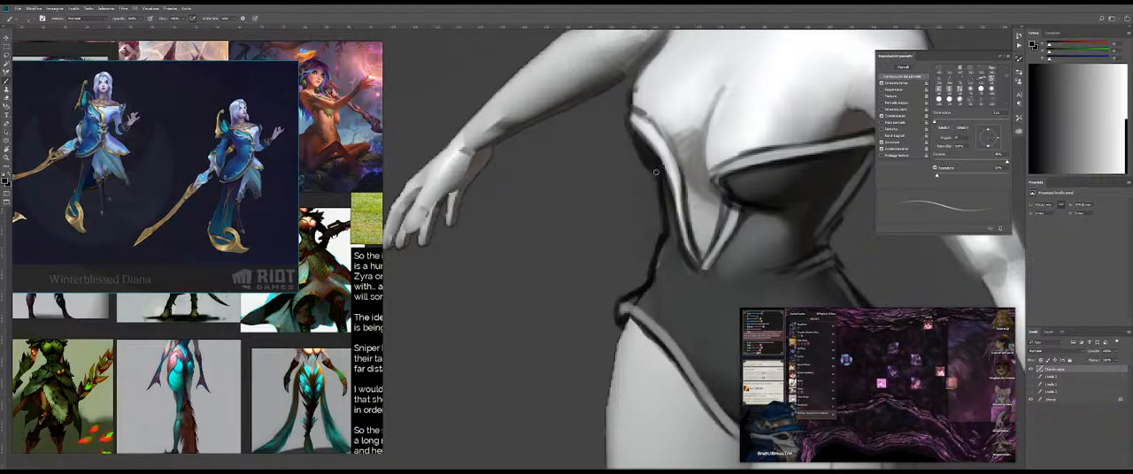
key("z")
left_click_drag(679, 188, 566, 195)
mouse_move(679, 213)
left_mouse_down()
mouse_move(630, 196)
mouse_move(703, 197)
left_mouse_up()
key("b")
key("bracketright")
mouse_move(635, 193)
left_mouse_down()
mouse_move(622, 220)
mouse_move(579, 236)
mouse_move(695, 224)
left_mouse_up()
key("z")
key("b")
Step: Sample the dark edge tone, paint a shadow inside the raised-arm hip, and blend it with the Mixer Brush
left_click(834, 243, "alt")
left_click_drag(634, 203, 624, 205)
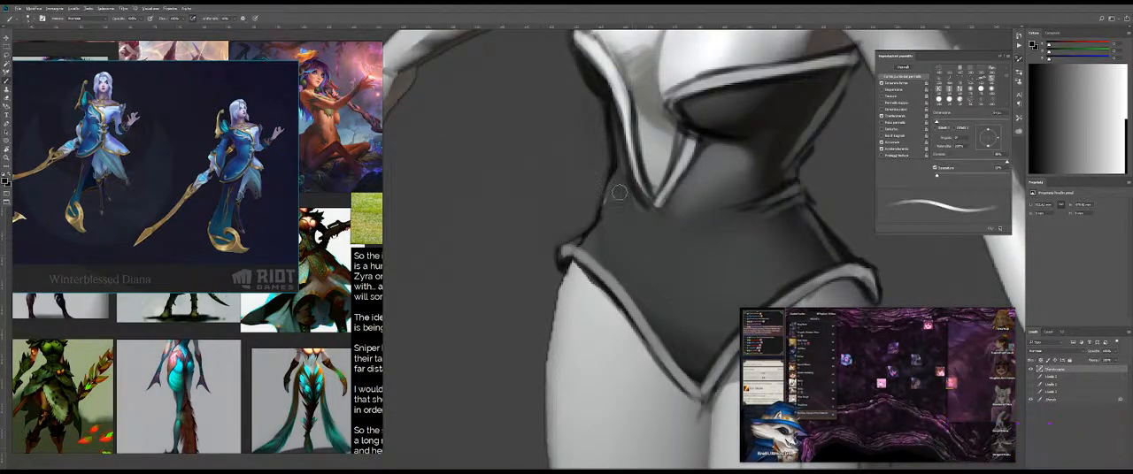
left_click_drag(600, 249, 637, 288)
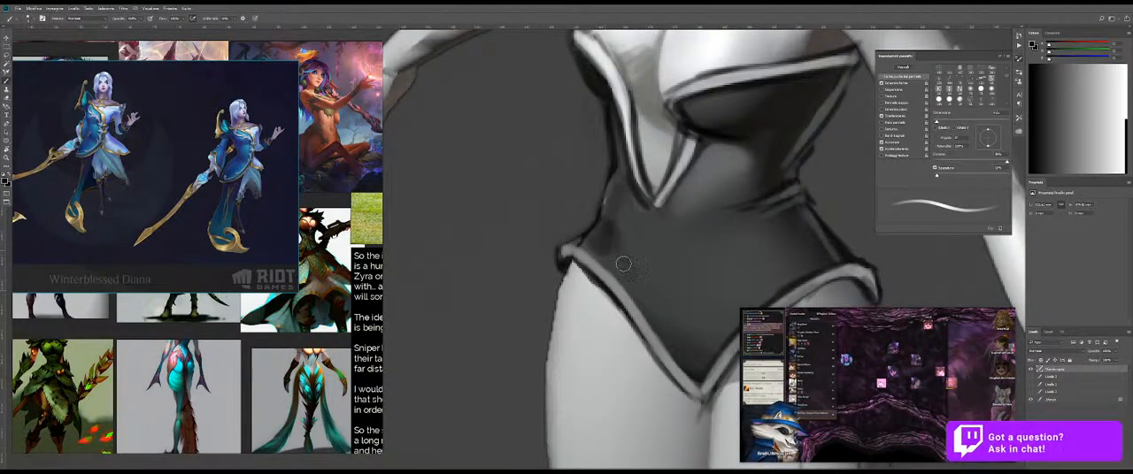
left_click_drag(601, 242, 621, 235)
key("shift+b")
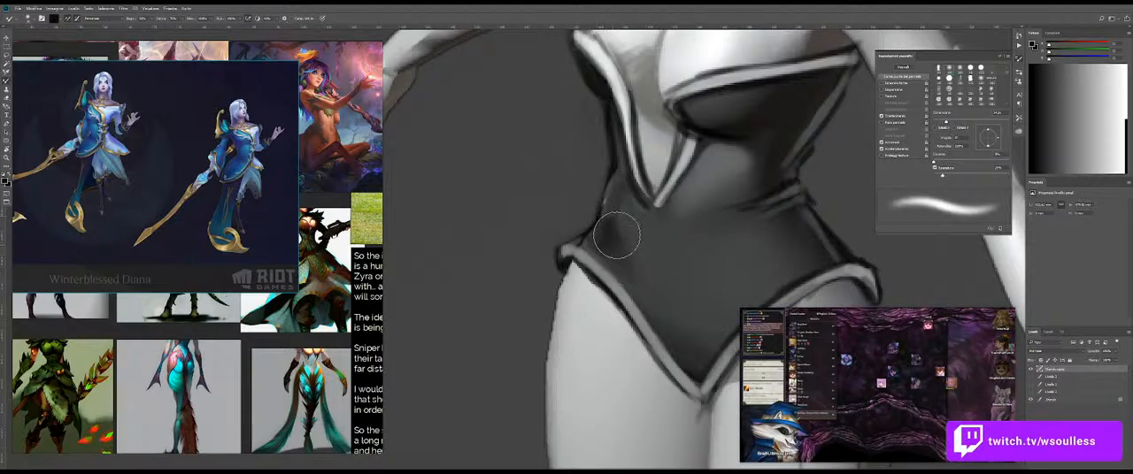
key("shift+b")
Step: Sample the midriff's lighter grey and paint a soft light edge between waist and hip on the raised-arm side
left_click(722, 159, "alt")
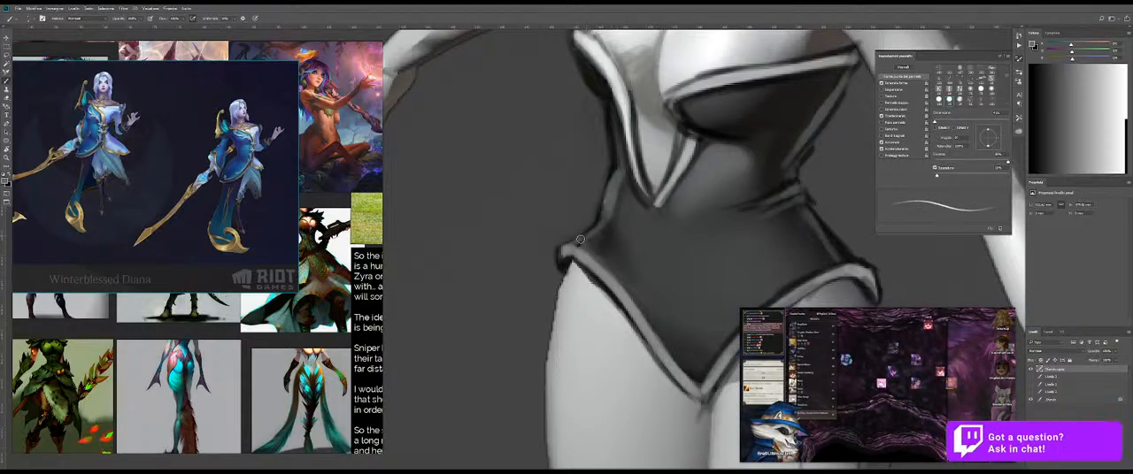
left_click_drag(600, 241, 612, 244)
mouse_move(715, 247)
left_mouse_down()
mouse_move(611, 238)
mouse_move(708, 248)
left_mouse_up()
left_click_drag(591, 203, 625, 208)
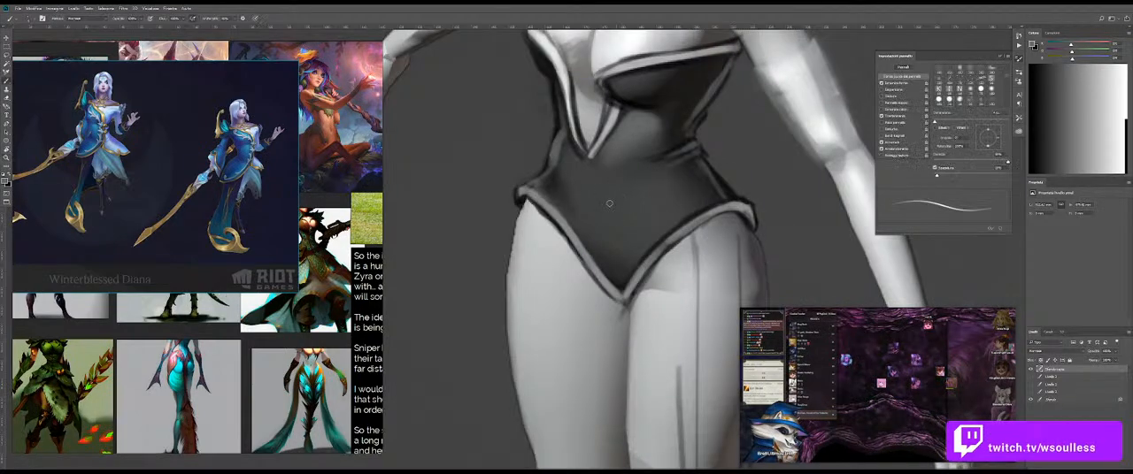
key("shift+b")
key("shift+b")
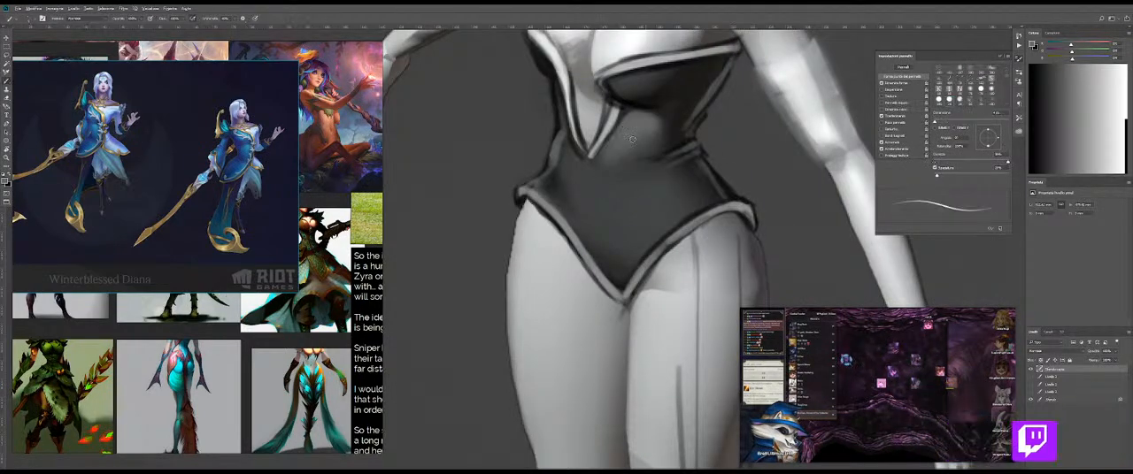
Step: Sample grey from below the bust, paint a lighter tone over the belly, and blend it with the Mixer Brush
left_click(636, 133, "alt")
left_click(1031, 369)
left_click(1031, 369)
mouse_move(575, 195)
left_mouse_down()
mouse_move(572, 180)
mouse_move(588, 208)
mouse_move(574, 187)
mouse_move(594, 184)
left_mouse_up()
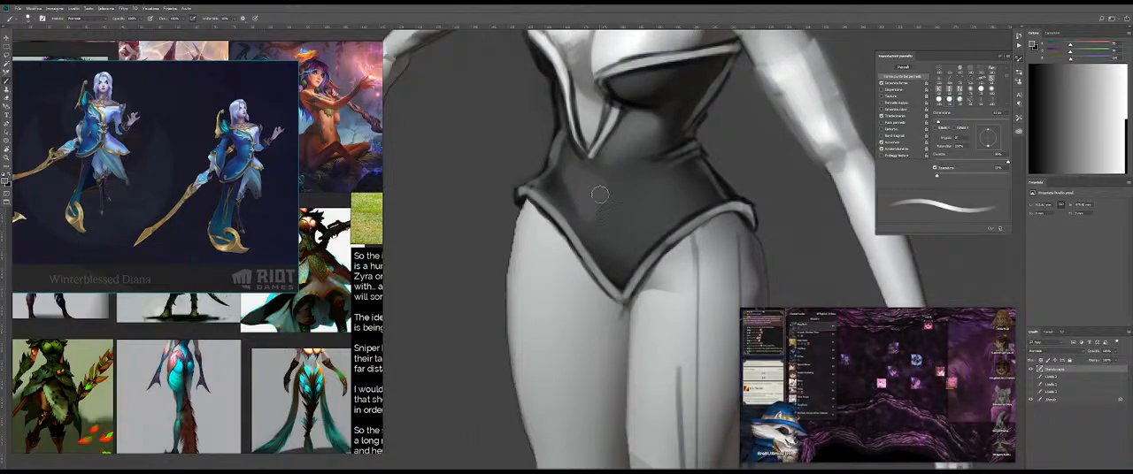
key("shift+b")
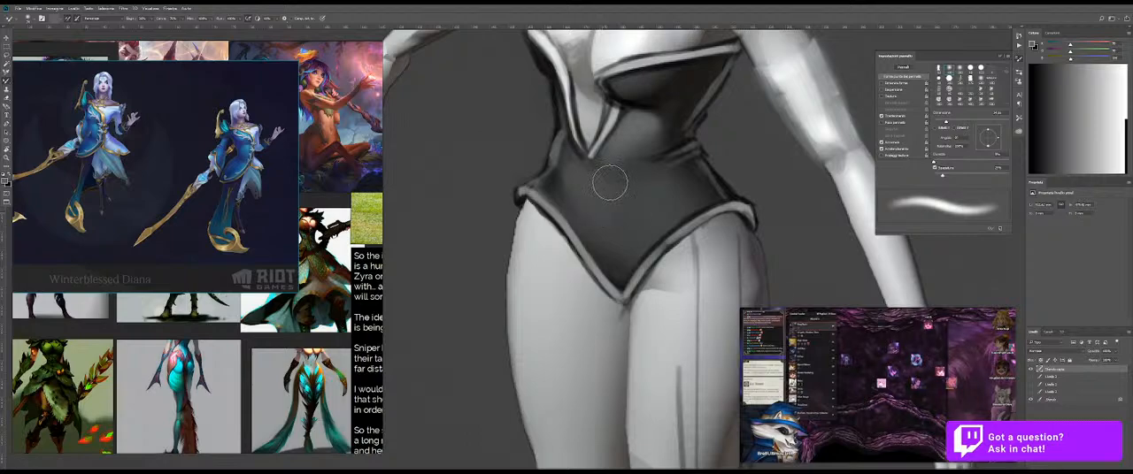
key("shift+b")
Step: Sample a dark tone from the bodice, shade the lower belly with a larger brush, and blend the shading
left_click(677, 123, "alt")
mouse_move(643, 184)
left_mouse_down()
mouse_move(663, 178)
mouse_move(622, 213)
mouse_move(635, 180)
mouse_move(613, 201)
left_mouse_up()
key("bracketleft")
key("bracketright")
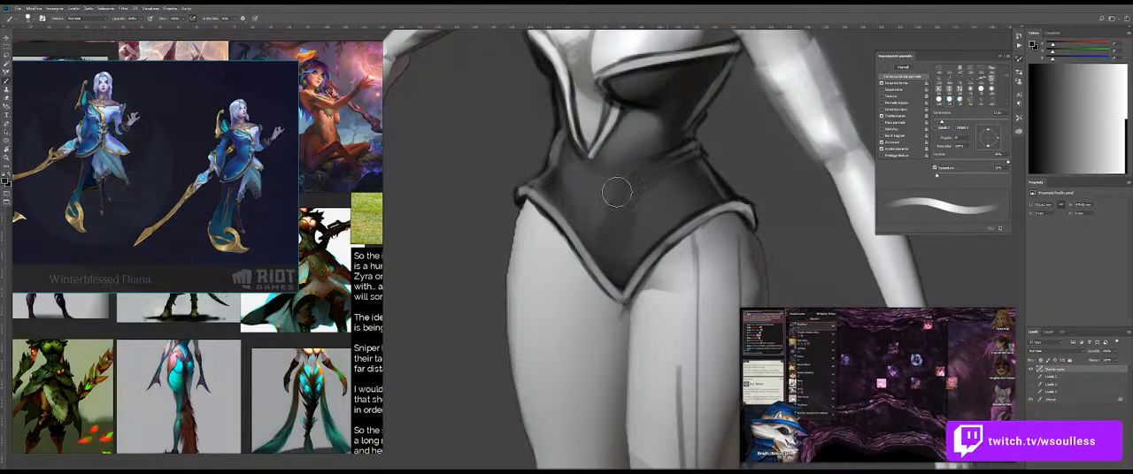
key("bracketright")
key("bracketright")
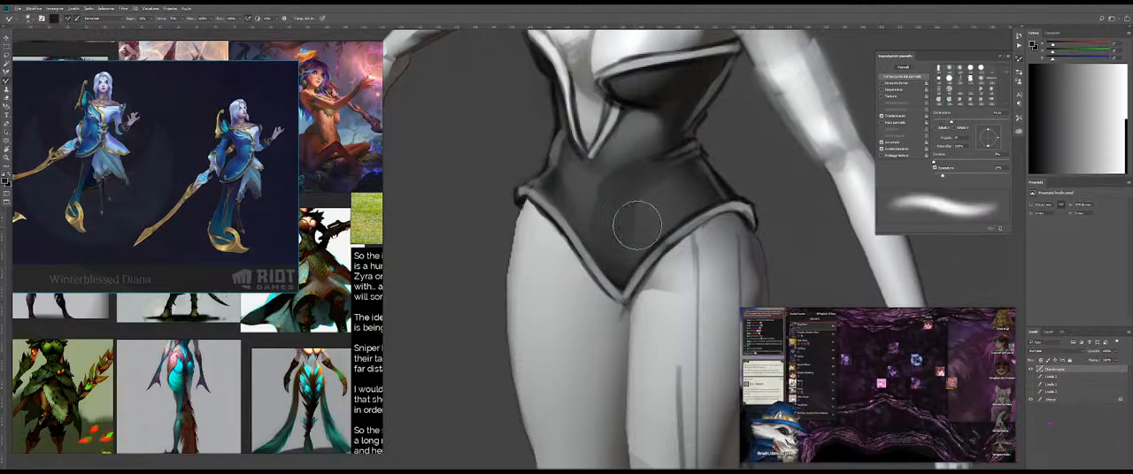
mouse_move(601, 196)
left_mouse_down()
mouse_move(629, 210)
mouse_move(641, 128)
mouse_move(659, 216)
mouse_move(638, 232)
mouse_move(665, 195)
mouse_move(638, 235)
mouse_move(683, 193)
mouse_move(633, 213)
left_mouse_up()
Step: Sample the midriff grey, paint a soft highlight on the centre of the belly, and blend it into the bodysuit
key("shift+b")
left_click(638, 130, "alt")
key("ctrl+z")
key("shift+b")
key("ctrl+space")
key("shift+b")
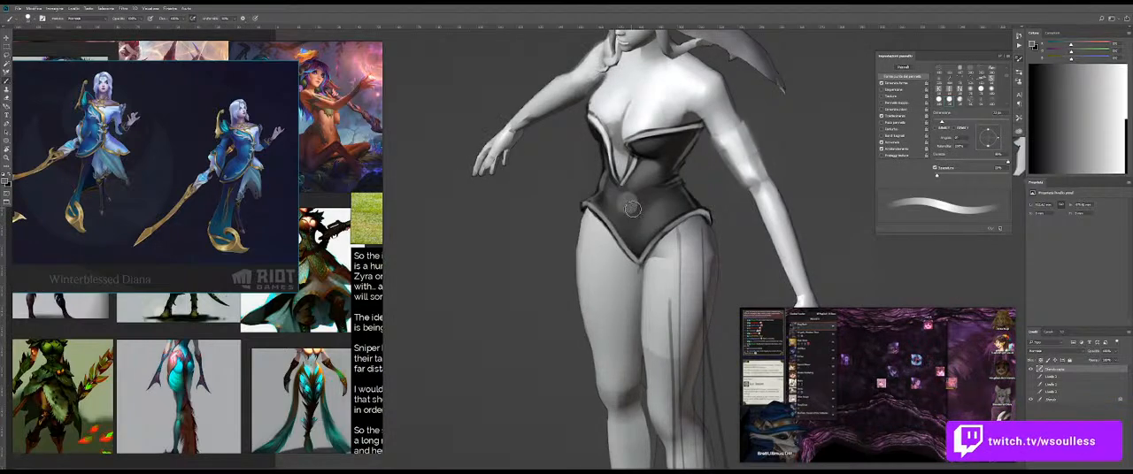
key("ctrl+space")
mouse_move(641, 225)
left_mouse_down()
mouse_move(604, 228)
mouse_move(681, 230)
mouse_move(642, 218)
mouse_move(660, 222)
left_mouse_up()
key("shift+b")
key("ctrl+space")
key("shift+b")
key("shift+b")
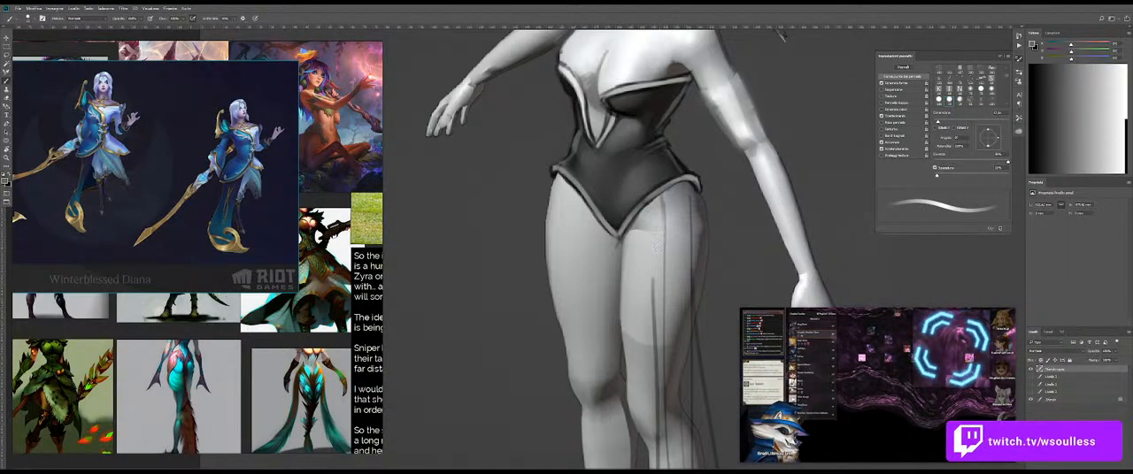
Step: Shift the reference board to show the full Winterblessed Diana sheet and compare it with the bodysuit
scroll(647, 218, "up", 6)
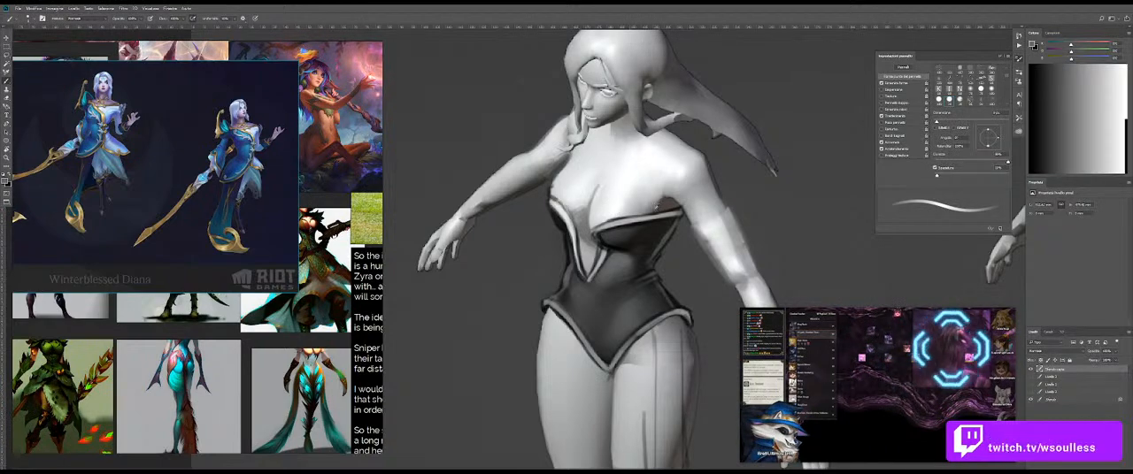
left_click_drag(132, 216, 189, 128)
left_click_drag(188, 128, 223, 200)
mouse_move(282, 239)
left_mouse_down()
mouse_move(284, 256)
mouse_move(246, 208)
mouse_move(193, 330)
mouse_move(212, 299)
mouse_move(274, 270)
mouse_move(289, 220)
mouse_move(262, 241)
left_mouse_up()
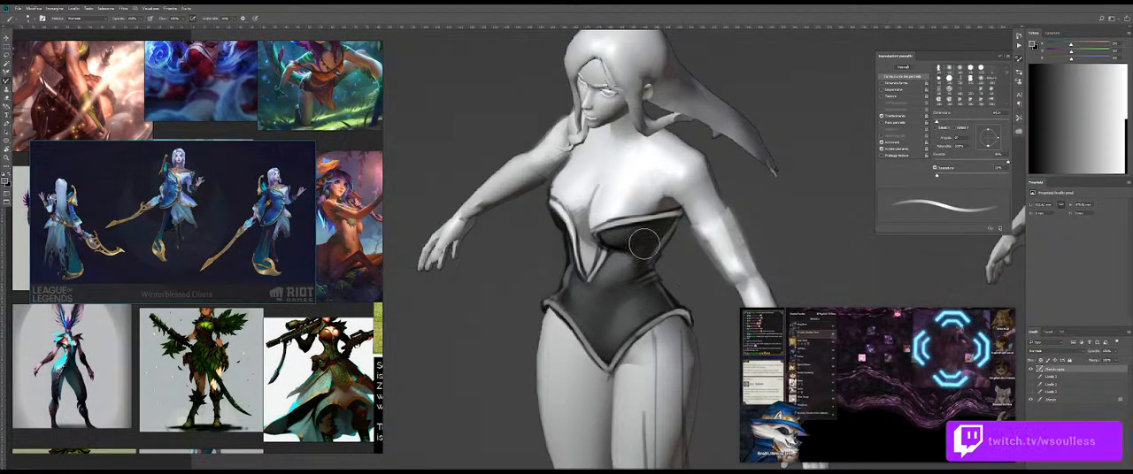
left_click(656, 175, "alt")
key("z")
left_click_drag(638, 265, 648, 265)
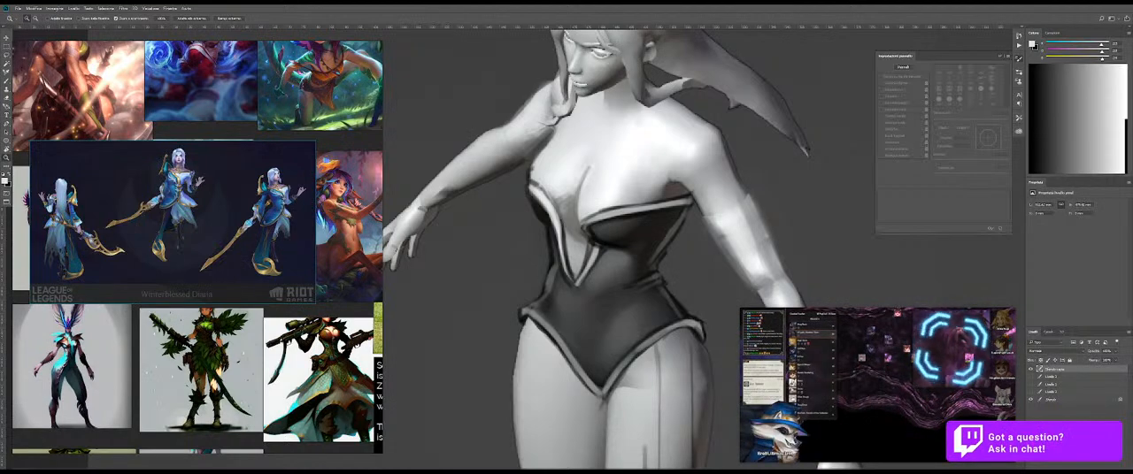
Step: Switch to the browser, bring up the League of Legends Universe page for Ionia, and look through its champions
key("alt+Tab")
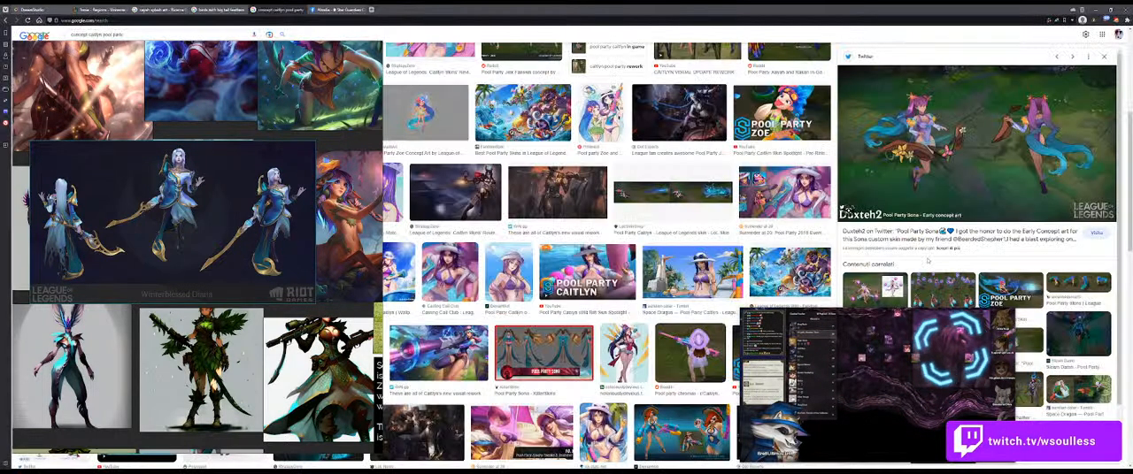
left_click(109, 10)
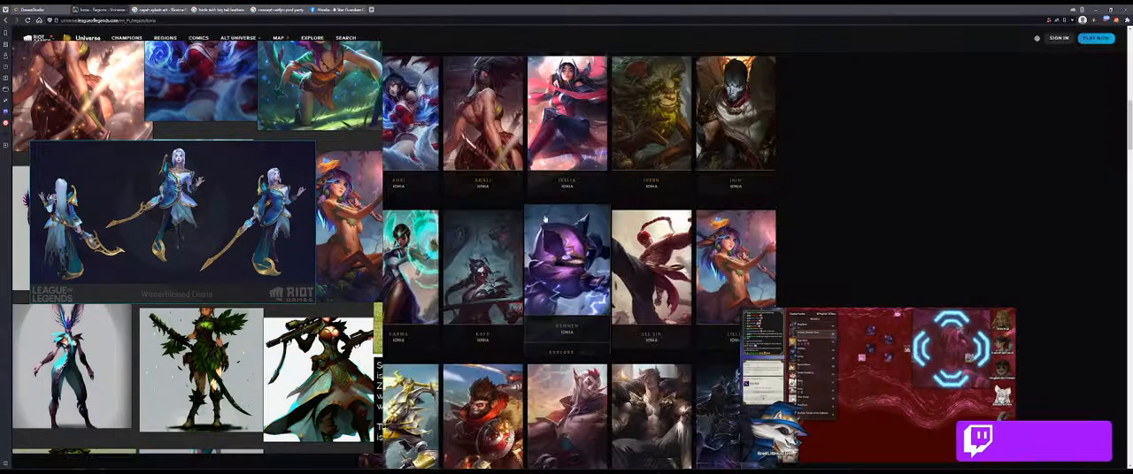
left_click_drag(600, 10, 734, 53)
scroll(641, 254, "up", 10)
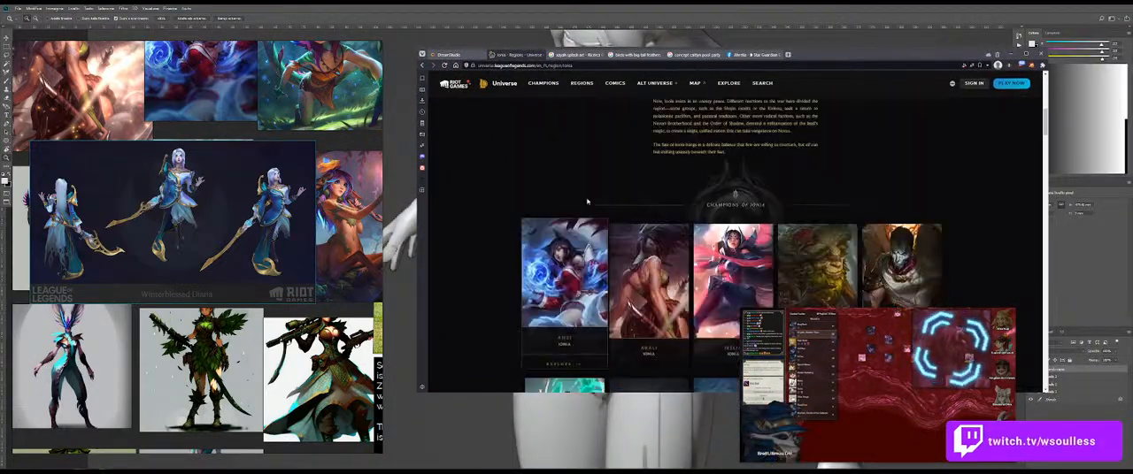
scroll(641, 254, "down", 3)
scroll(641, 254, "up", 3)
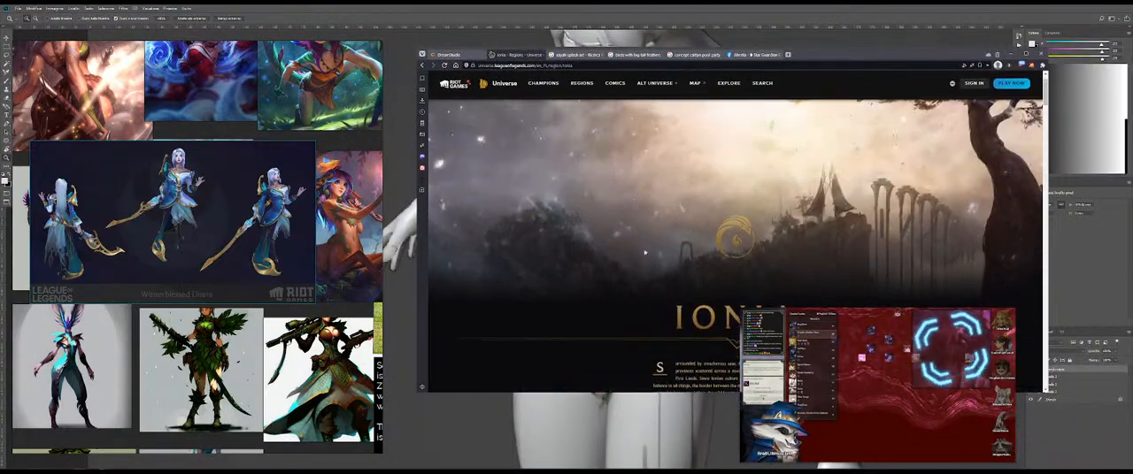
scroll(640, 254, "down", 6)
scroll(709, 225, "down", 10)
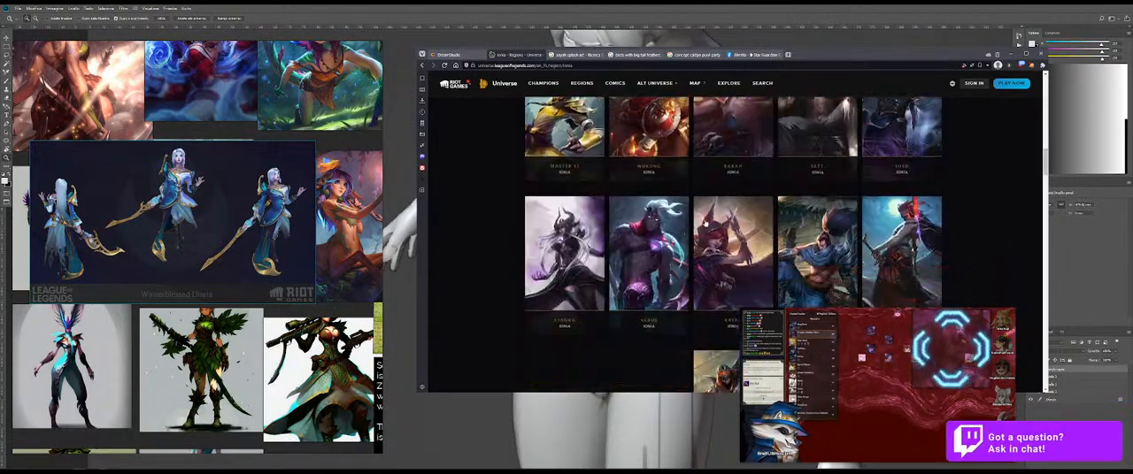
Step: Look through the Ionia page's stories, featured video and Life in Ionia artwork, and maximize the browser window
scroll(709, 224, "down", 2)
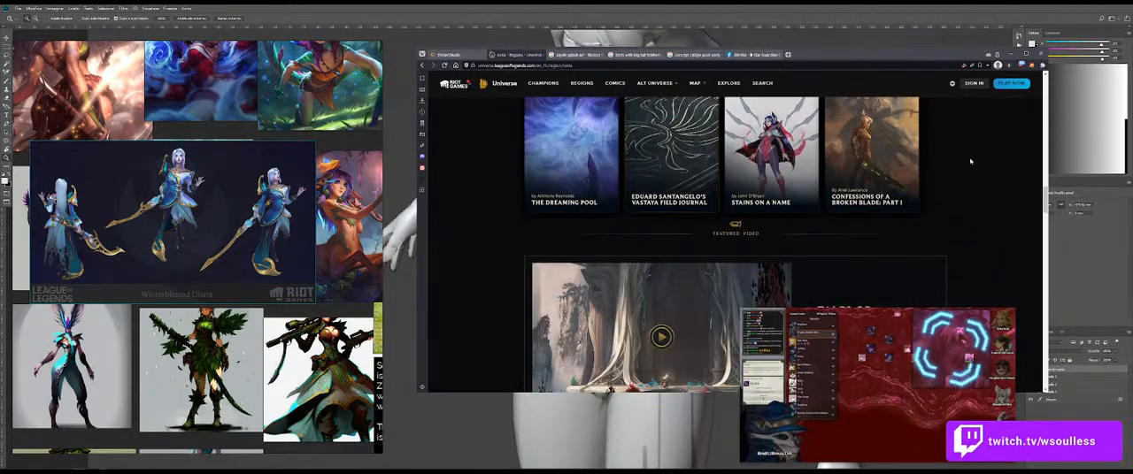
scroll(945, 174, "down", 2)
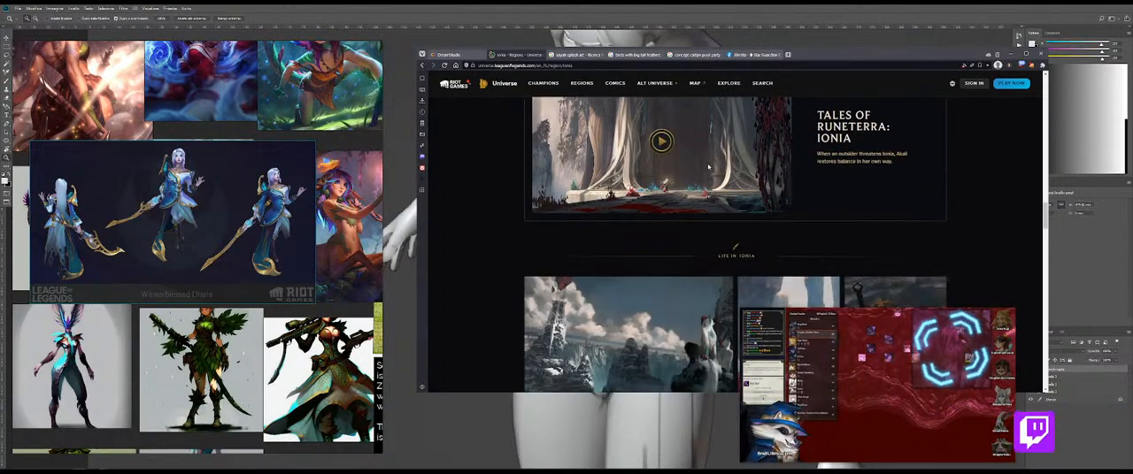
scroll(912, 149, "up", 1)
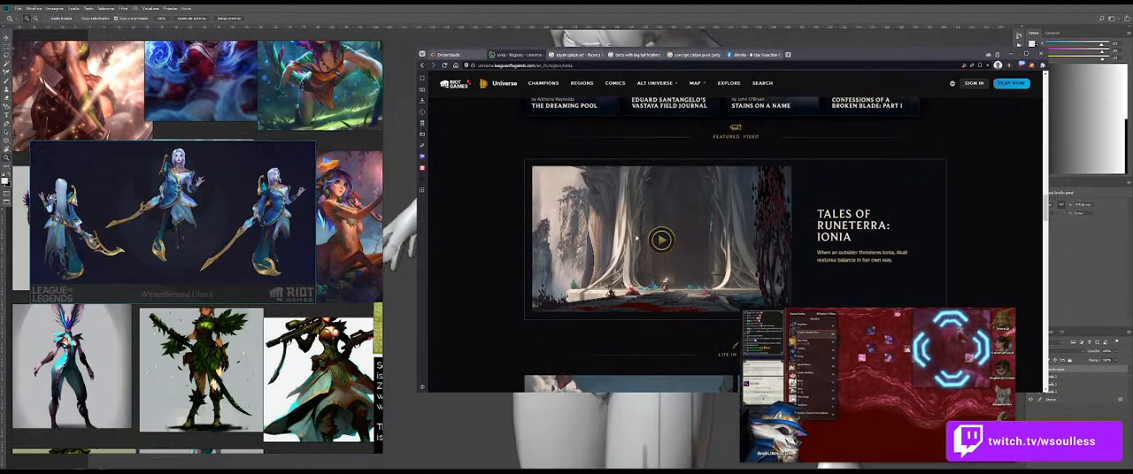
scroll(507, 241, "down", 5)
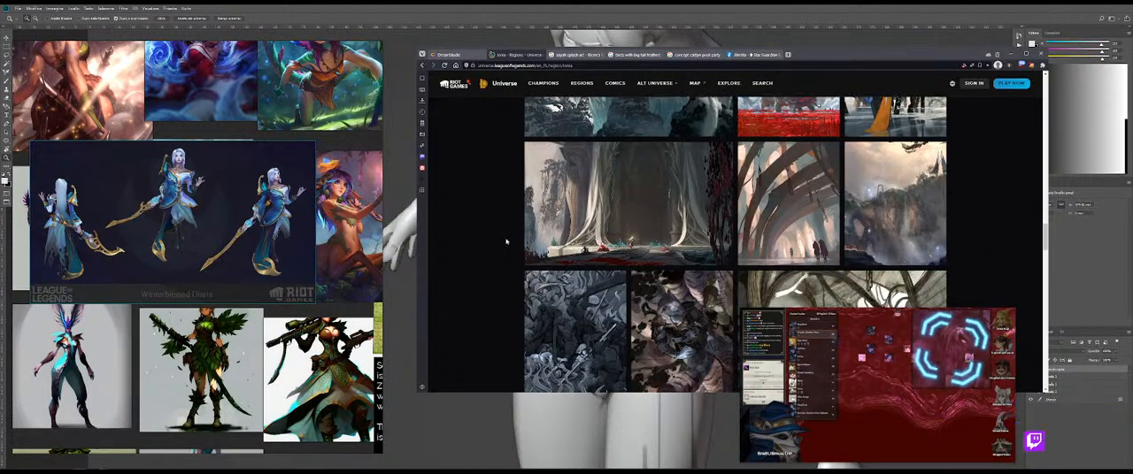
scroll(506, 240, "down", 1)
scroll(507, 241, "up", 1)
scroll(507, 241, "down", 1)
scroll(507, 241, "down", 1)
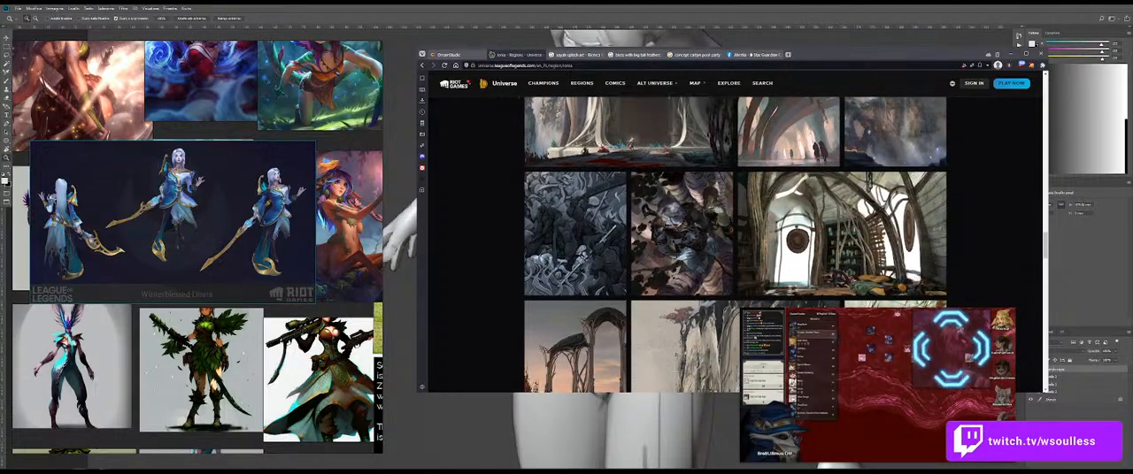
left_click_drag(806, 54, 634, 86)
left_click(854, 83)
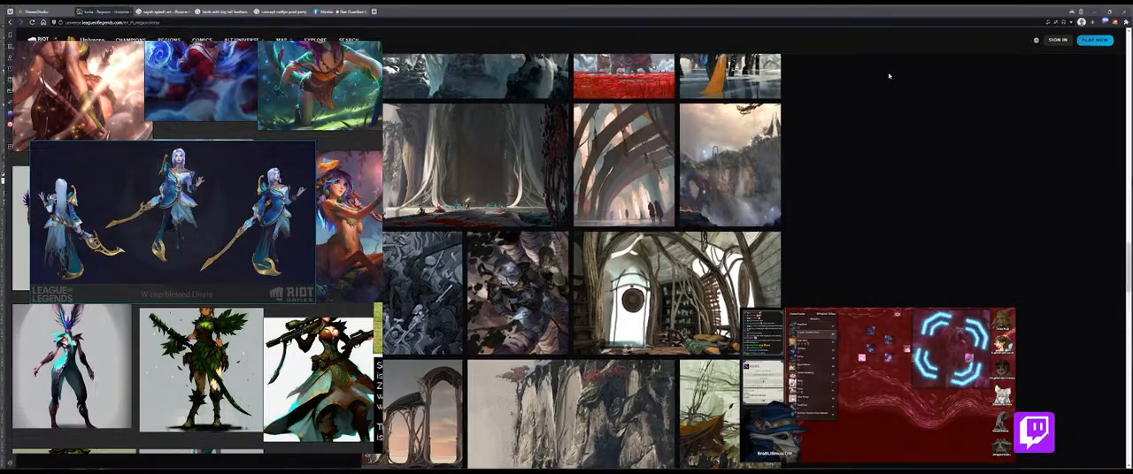
Step: Switch from the browser back to Photoshop and paint dark fold lines across the bodysuit's hip and lower belly
left_click(1094, 9)
left_click_drag(620, 339, 666, 336)
left_click_drag(640, 325, 659, 283)
key("b")
left_click(677, 284, "alt")
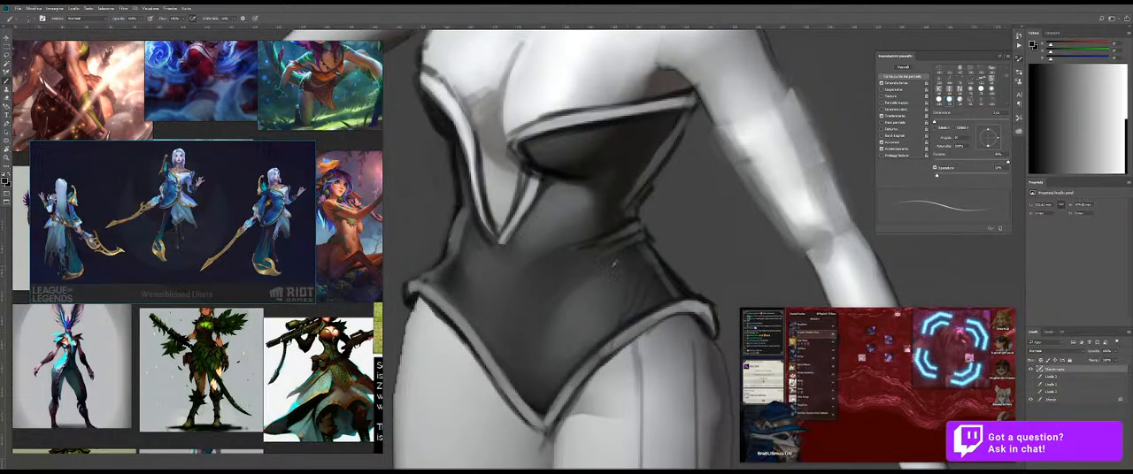
key("period")
right_click(635, 256, "alt")
right_click(644, 253, "alt")
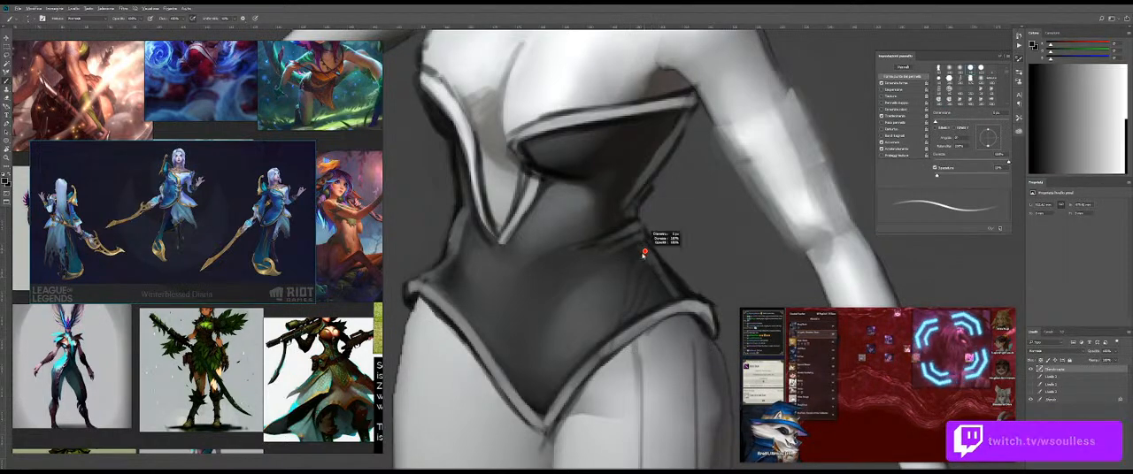
right_click(647, 255, "alt")
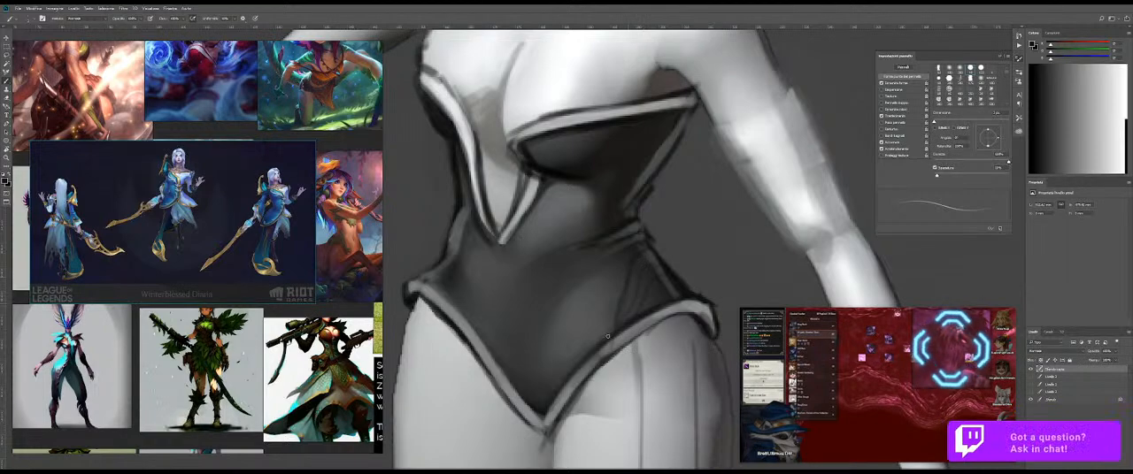
right_click(626, 256, "alt")
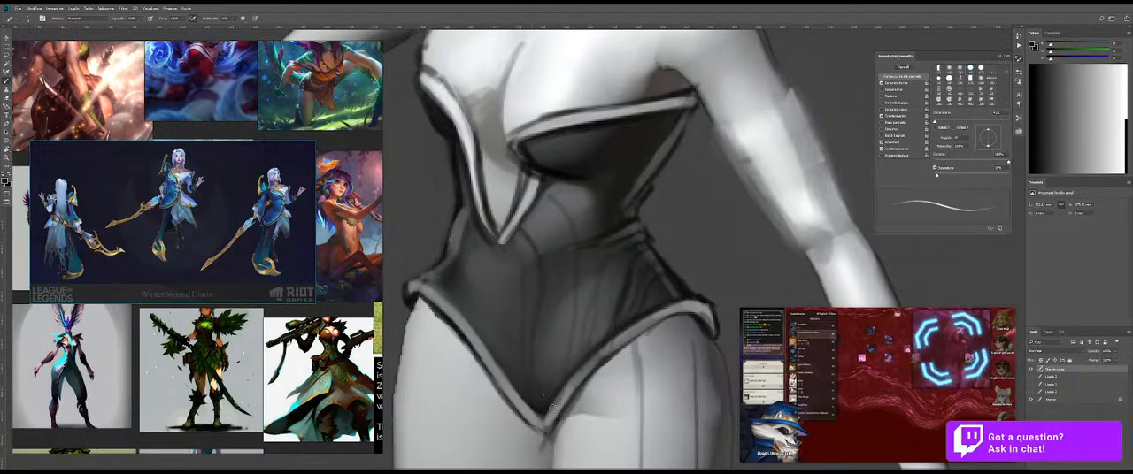
Step: Paint dark curved seams down the bodysuit's midriff and add a thin fold near the hip with a smaller brush
scroll(589, 354, "down", 4)
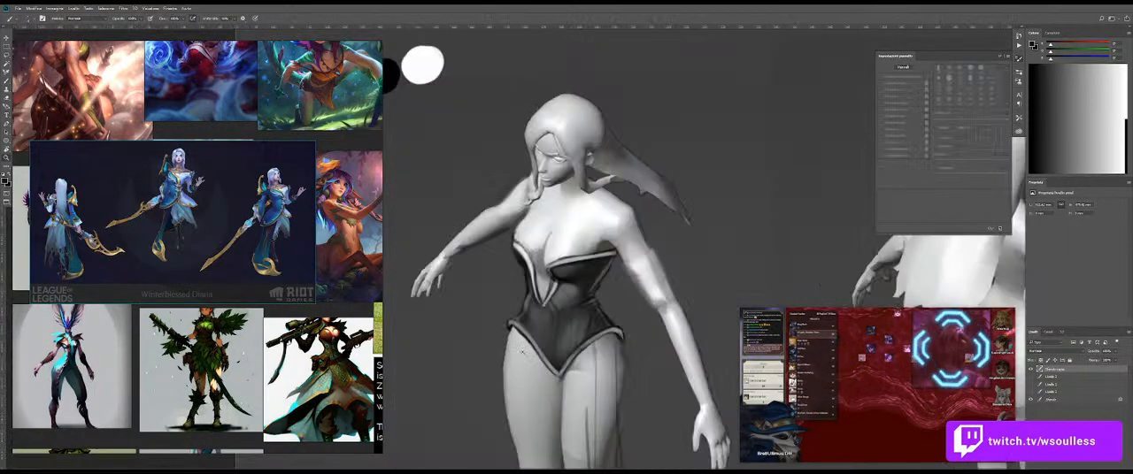
scroll(583, 322, "up", 3)
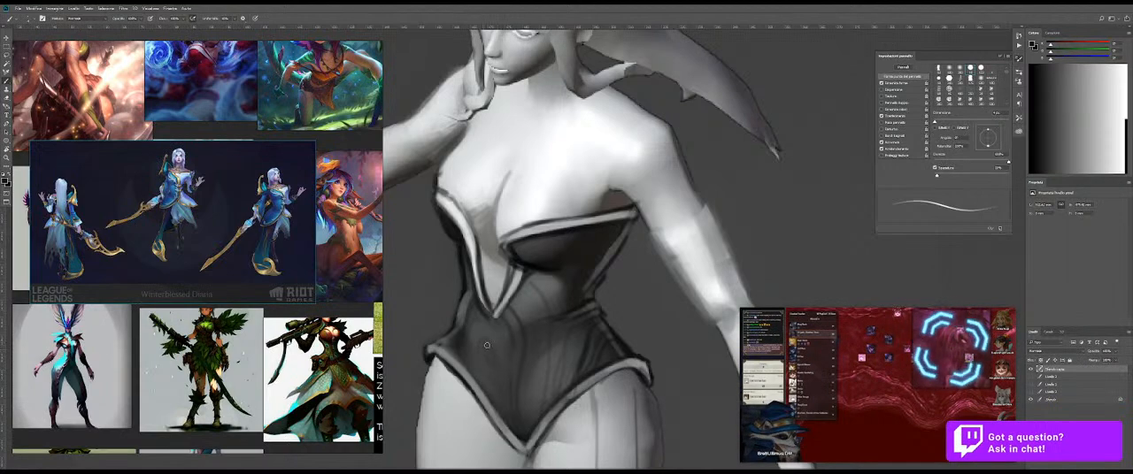
scroll(529, 276, "up", 3)
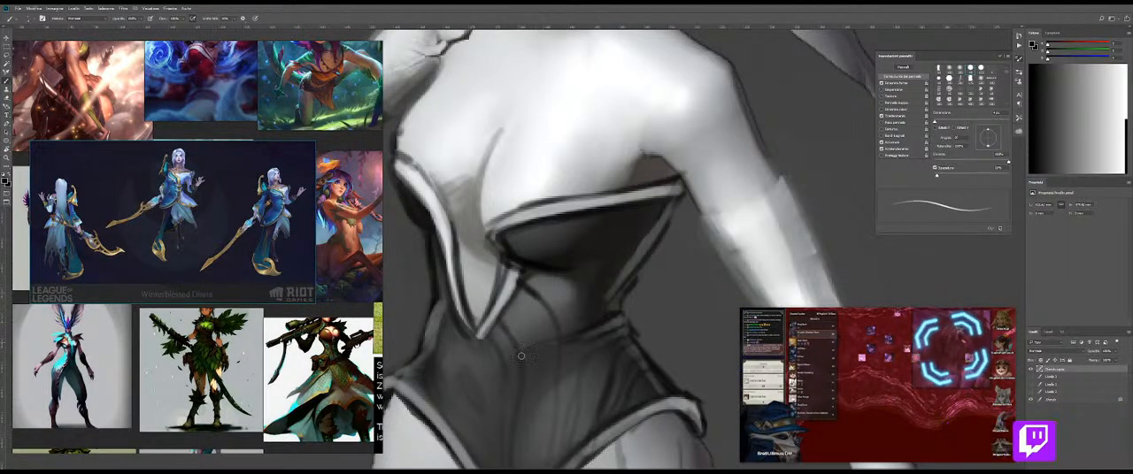
left_click_drag(547, 368, 549, 283)
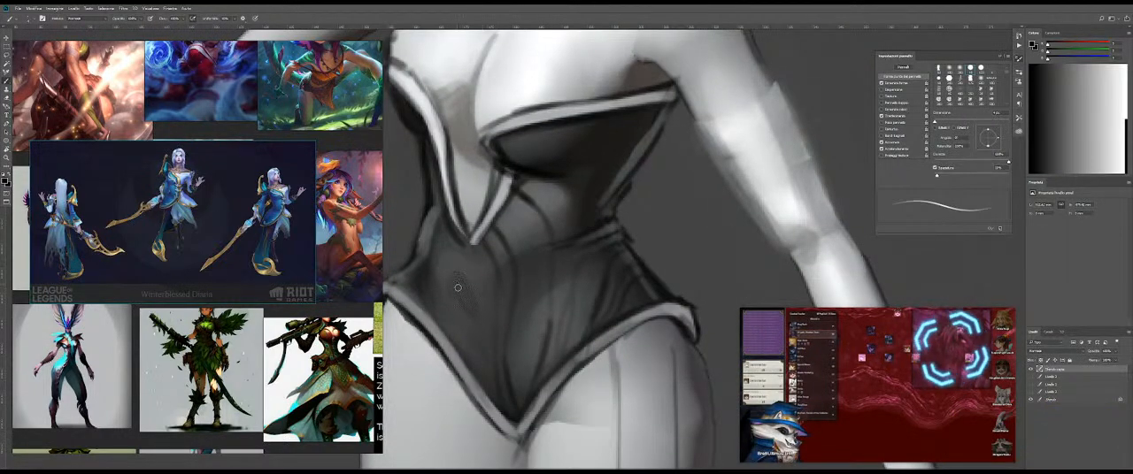
mouse_move(461, 281)
left_mouse_down()
mouse_move(483, 298)
mouse_move(497, 283)
mouse_move(456, 306)
mouse_move(522, 298)
mouse_move(520, 323)
mouse_move(543, 308)
left_mouse_up()
key("shift+b")
key("b")
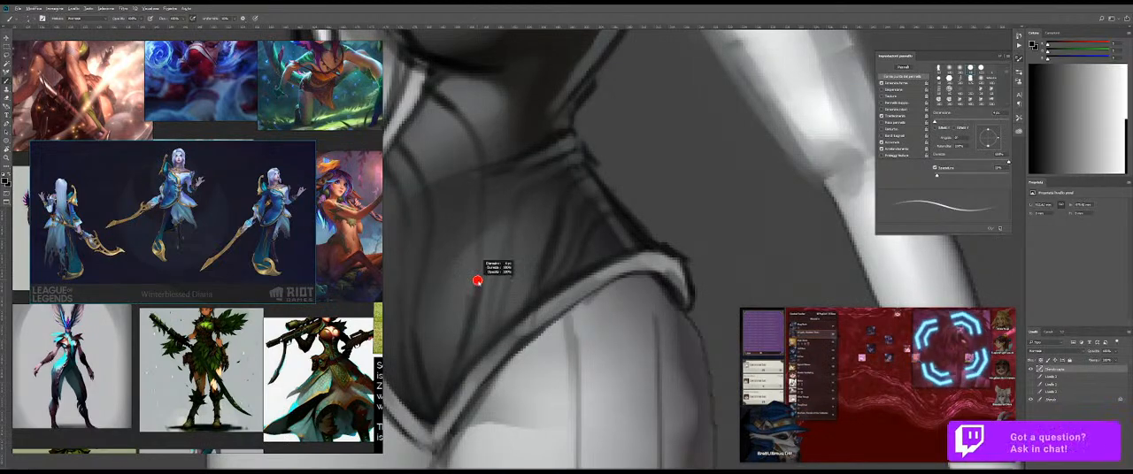
key("bracketleft")
key("bracketleft")
left_click_drag(482, 257, 473, 308)
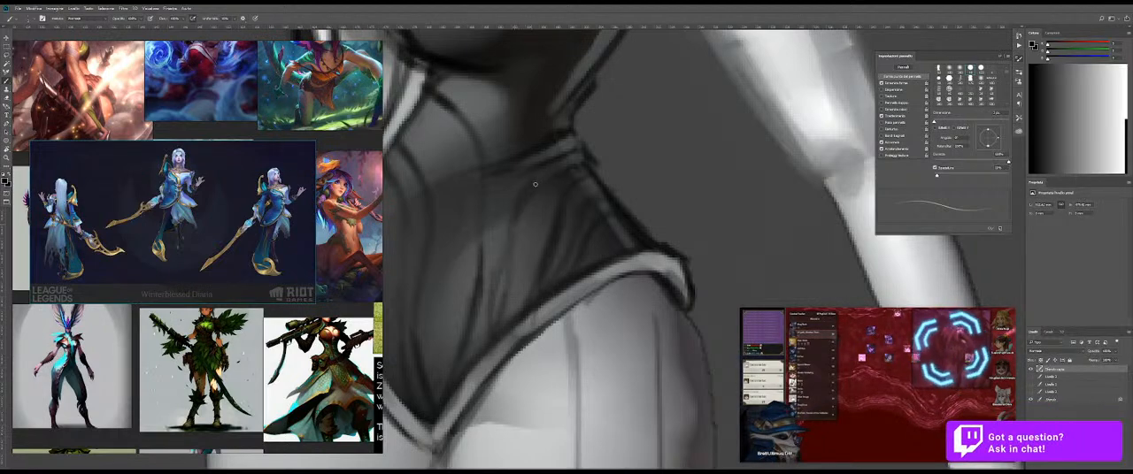
Step: Sample grey tones and paint lighter streaks between the folds at the bodysuit's hip
left_click_drag(585, 178, 556, 214)
left_click(531, 215, "alt")
right_click(531, 215, "alt")
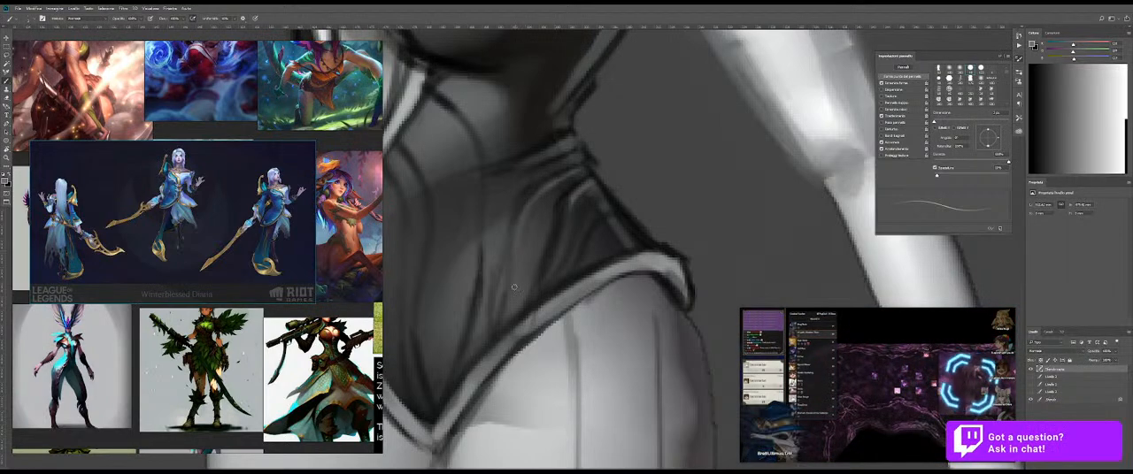
Step: Rotate the canvas and paint a light grey highlight along the curved seam below the bust and down the midriff
mouse_move(498, 230)
left_mouse_down()
mouse_move(589, 266)
mouse_move(605, 286)
left_mouse_up()
key("r")
mouse_move(670, 147)
left_mouse_down()
mouse_move(520, 106)
mouse_move(472, 135)
left_mouse_up()
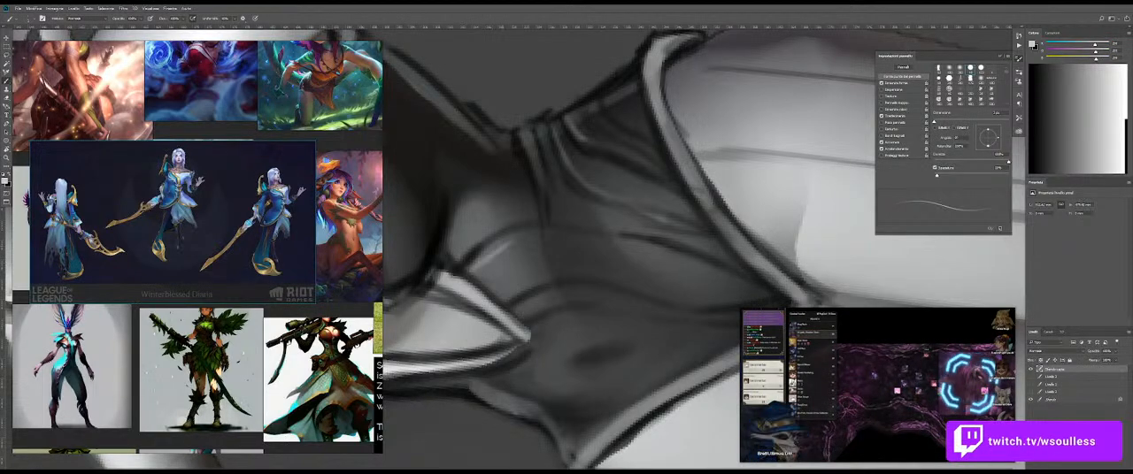
mouse_move(500, 244)
left_mouse_down()
mouse_move(467, 270)
mouse_move(542, 236)
mouse_move(643, 239)
left_mouse_up()
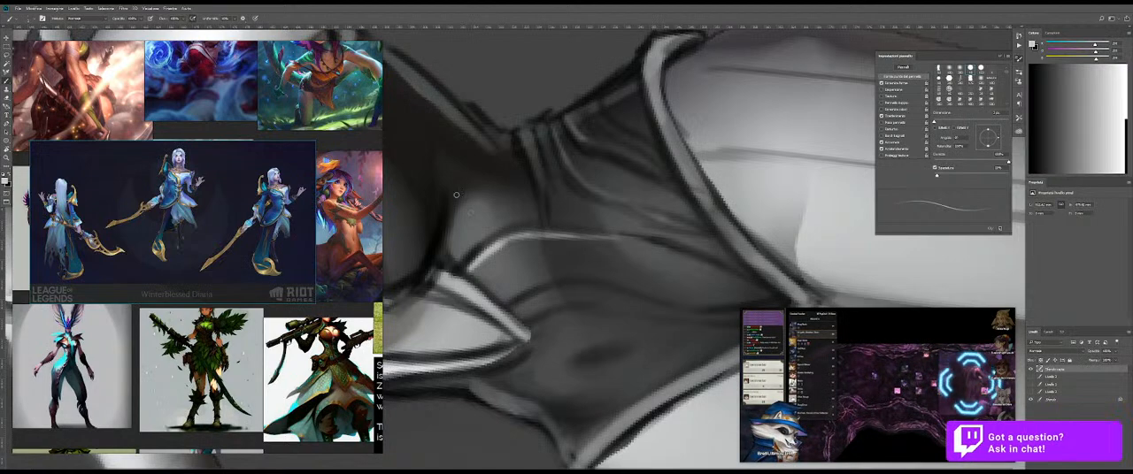
left_click_drag(567, 199, 482, 199, "ctrl")
key("Escape")
left_click_drag(634, 239, 686, 240, "ctrl")
key("b")
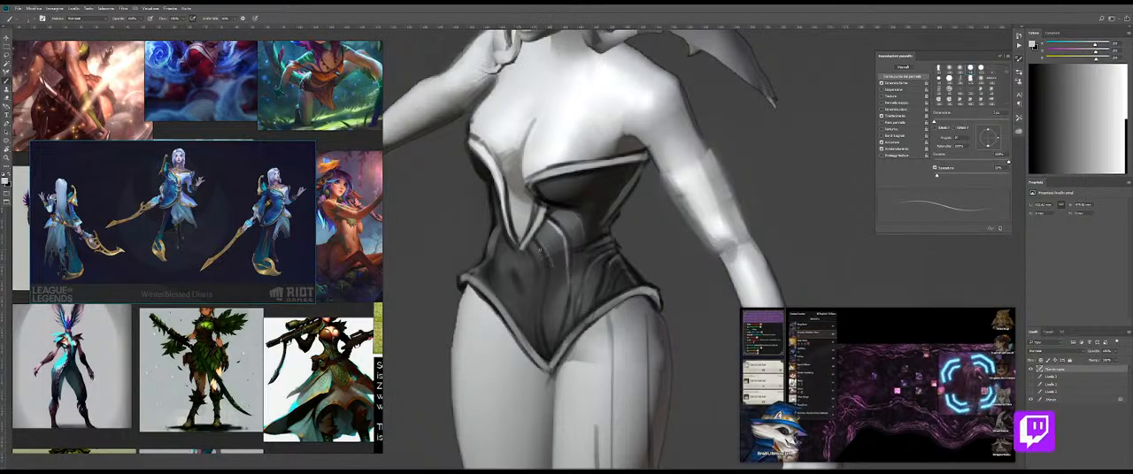
Step: Blend the midriff seams with the Mixer Brush and deepen the shadow at the waist beneath the bust with sampled darks
scroll(531, 236, "up", 2)
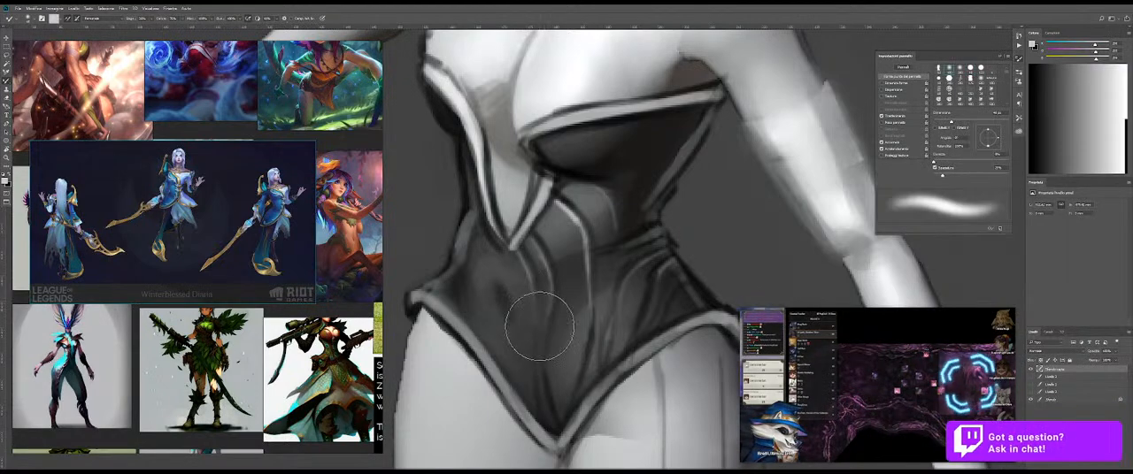
left_click(548, 249, "alt")
left_click(639, 232, "alt")
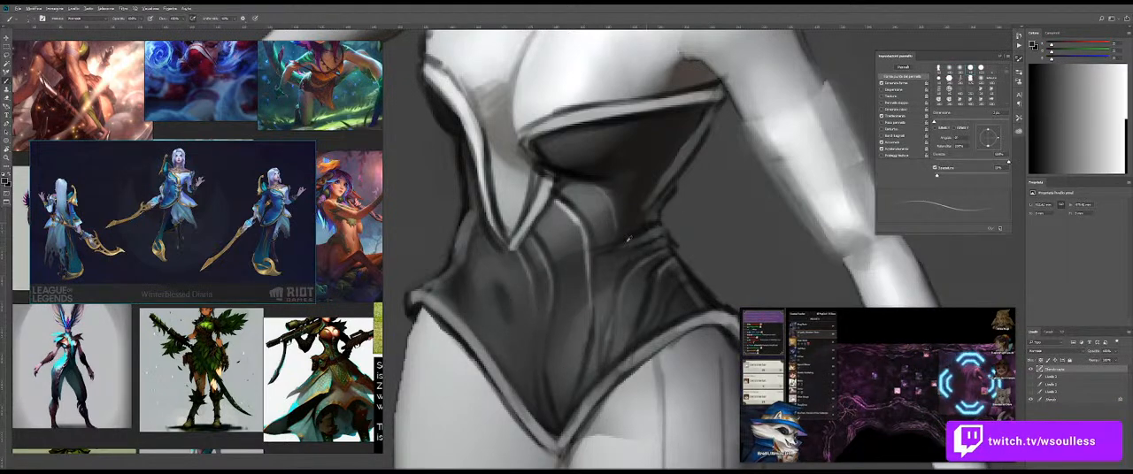
key("e")
key("b")
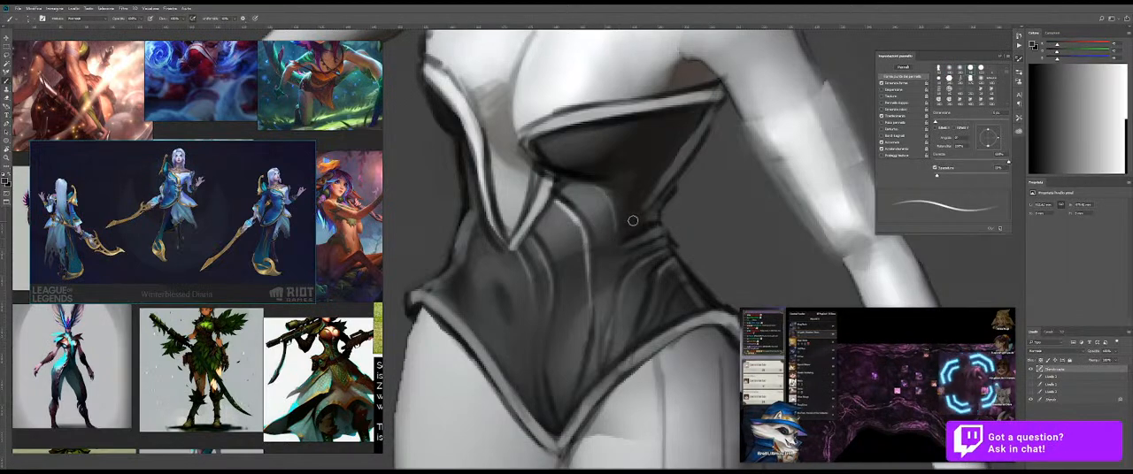
key("shift+b")
key("shift+b")
mouse_move(628, 239)
left_mouse_down()
mouse_move(611, 277)
mouse_move(571, 254)
mouse_move(635, 255)
mouse_move(586, 147)
left_mouse_up()
key("shift+b")
key("shift+b")
Step: Outline the curved panel below the bust in black and paint a dark double oval on the belly
key("r")
key("z")
left_click_drag(538, 215, 584, 216)
key("b")
left_click_drag(569, 140, 565, 140)
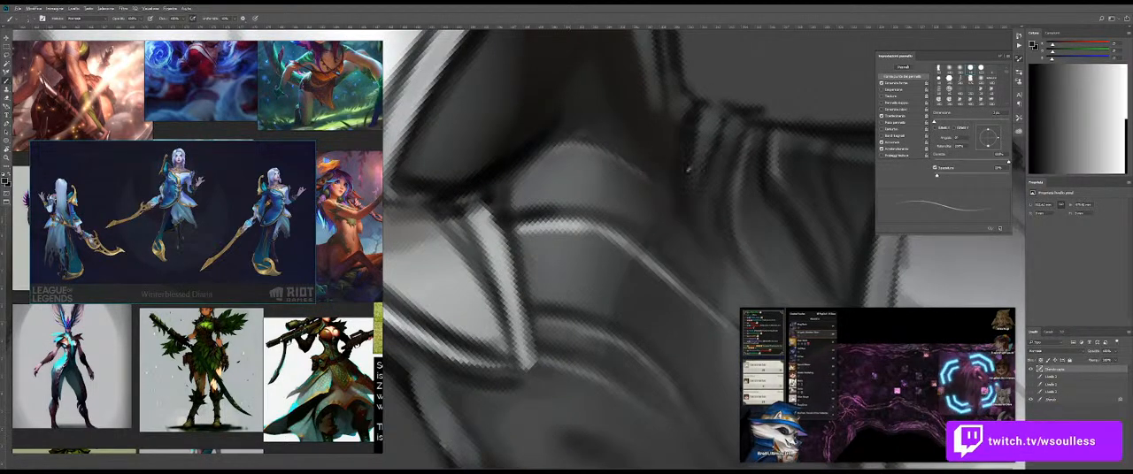
key("r")
mouse_move(739, 246)
left_mouse_down()
mouse_move(746, 230)
mouse_move(657, 237)
mouse_move(709, 216)
left_mouse_up()
key("b")
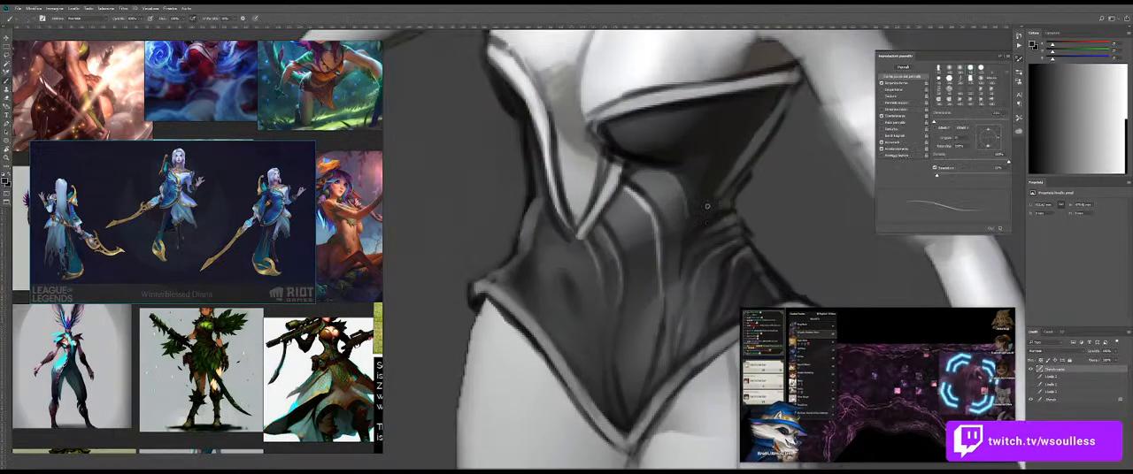
left_click(647, 163, "alt")
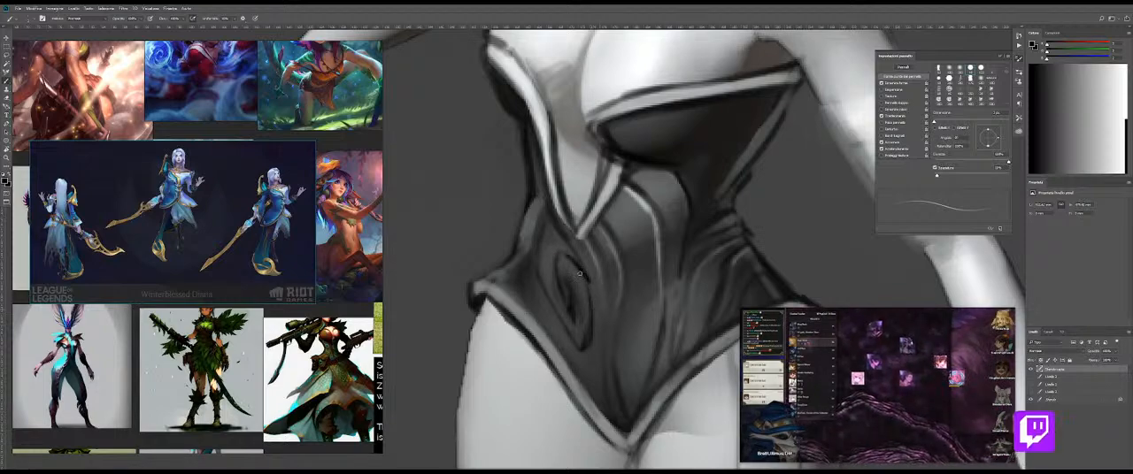
Step: Sample a grey, enlarge the brush, and paint and blend the area around the belly's dark oval
right_click(610, 386)
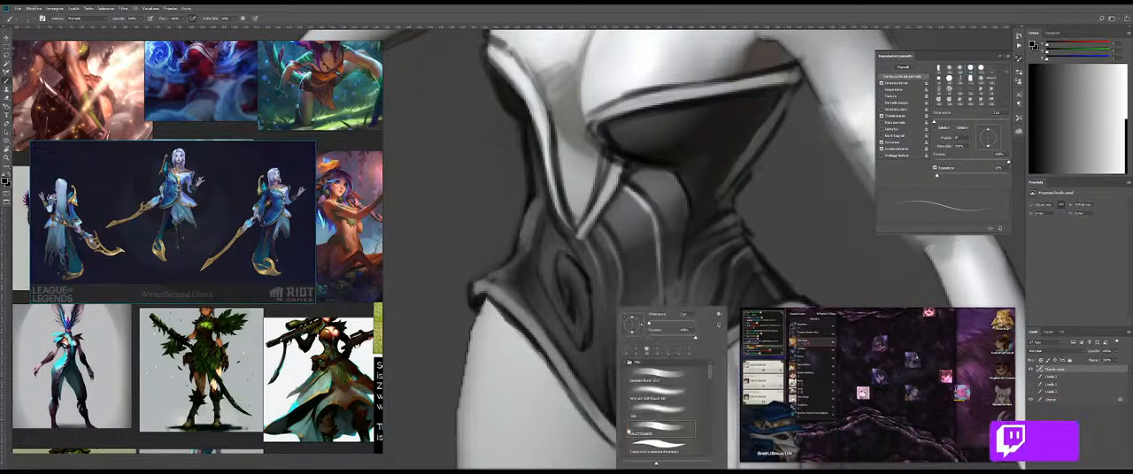
left_click(592, 357)
key("z")
mouse_move(611, 311)
left_mouse_down()
mouse_move(543, 305)
mouse_move(619, 297)
mouse_move(604, 276)
left_mouse_up()
key("b")
key("z")
key("b")
key("bracketright")
key("bracketright")
key("bracketright")
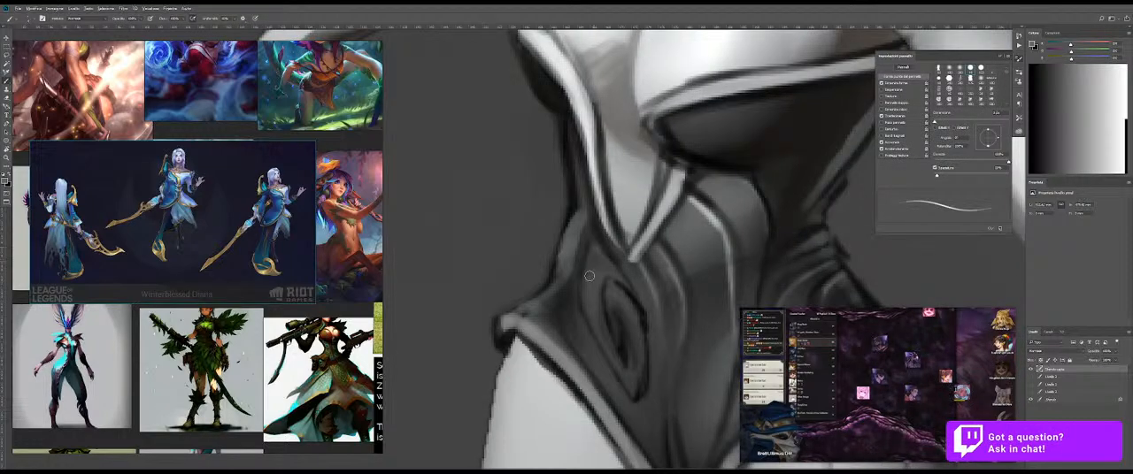
key("shift+b")
mouse_move(596, 282)
left_mouse_down()
mouse_move(563, 284)
mouse_move(622, 300)
mouse_move(641, 338)
left_mouse_up()
key("shift+b")
Step: Touch up the inside of the belly oval and the fabric beside it with grey strokes
left_click(626, 311, "alt")
left_click_drag(627, 304, 633, 339)
left_click(626, 351, "alt")
mouse_move(615, 342)
left_mouse_down()
mouse_move(615, 313)
mouse_move(594, 356)
mouse_move(579, 357)
left_mouse_up()
key("bracketright")
key("z")
mouse_move(695, 320)
left_mouse_down()
mouse_move(622, 255)
mouse_move(627, 237)
left_mouse_up()
key("b")
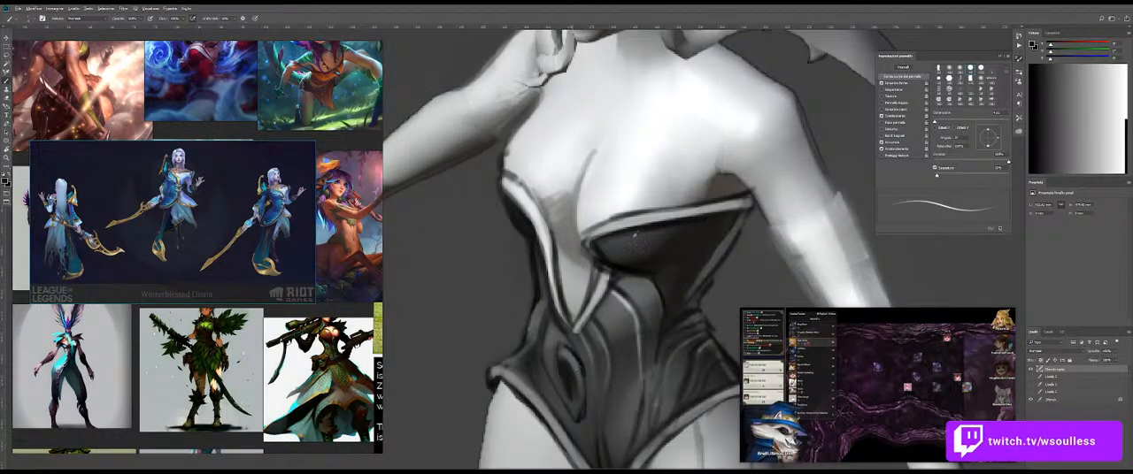
Step: Paint black curved fold lines across the bodysuit's bust cup below the light trim
right_click(629, 239, "alt")
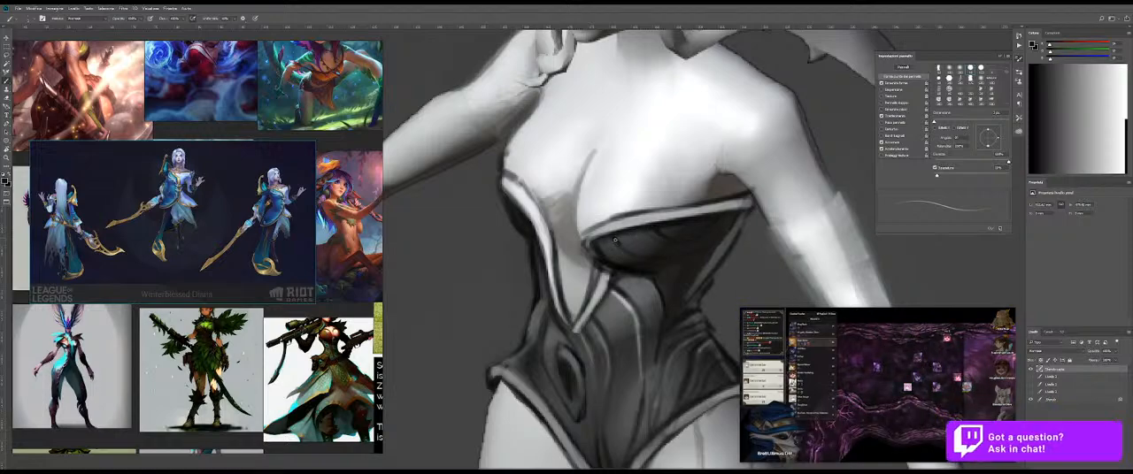
key("z")
mouse_move(707, 260)
left_mouse_down()
mouse_move(678, 263)
mouse_move(742, 264)
left_mouse_up()
key("b")
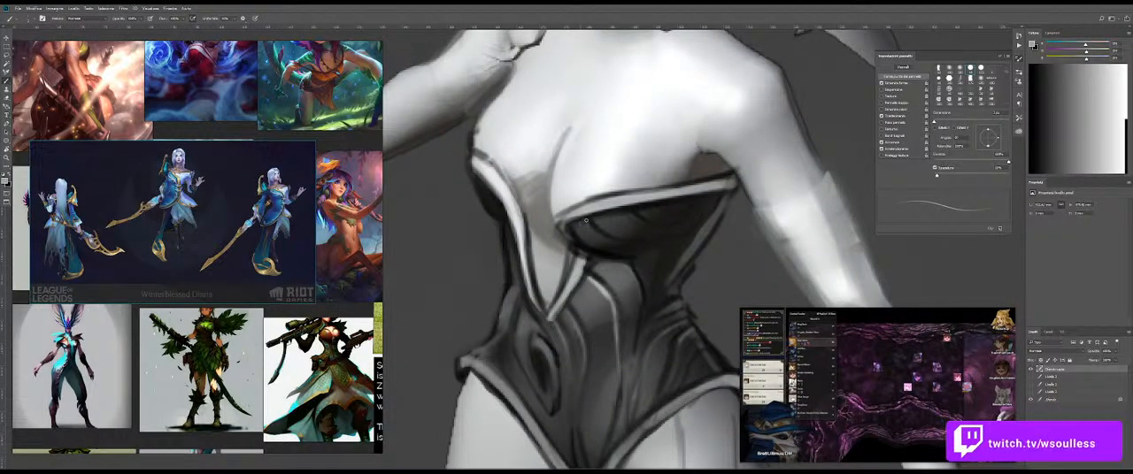
Step: Add light grey highlights to the bust cup's folds, undoing the long stroke along its lower curve, and blend them
left_click_drag(603, 238, 668, 242)
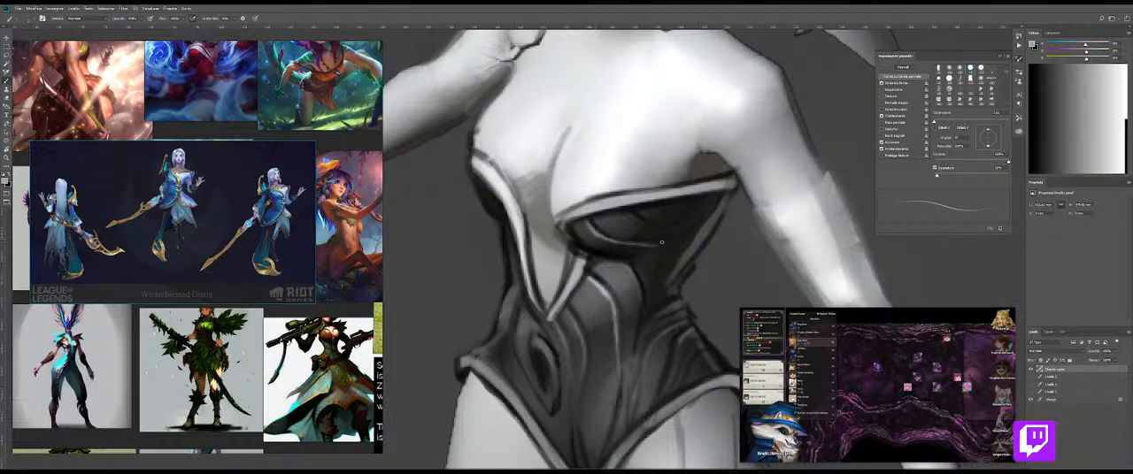
key("ctrl+z")
key("shift+b")
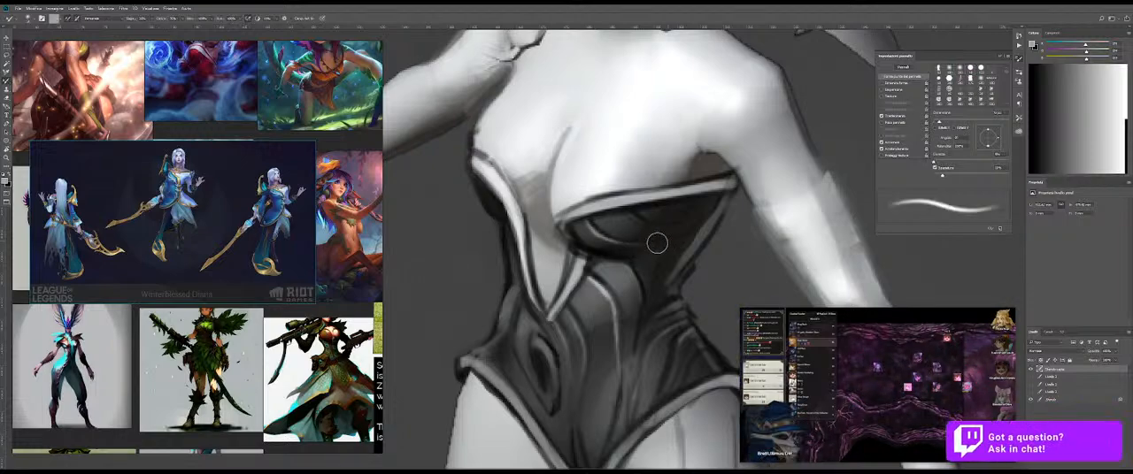
key("shift+b")
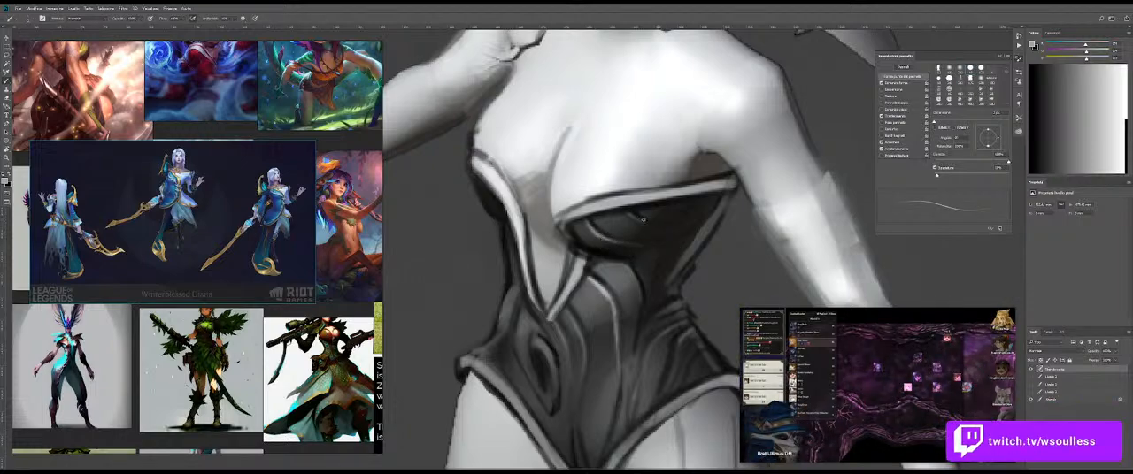
key("shift+b")
Step: Examine the full figure and compare the bodysuit's folds and highlights at several distances
key("z")
mouse_move(684, 242)
left_mouse_down()
mouse_move(687, 252)
mouse_move(636, 255)
mouse_move(677, 251)
left_mouse_up()
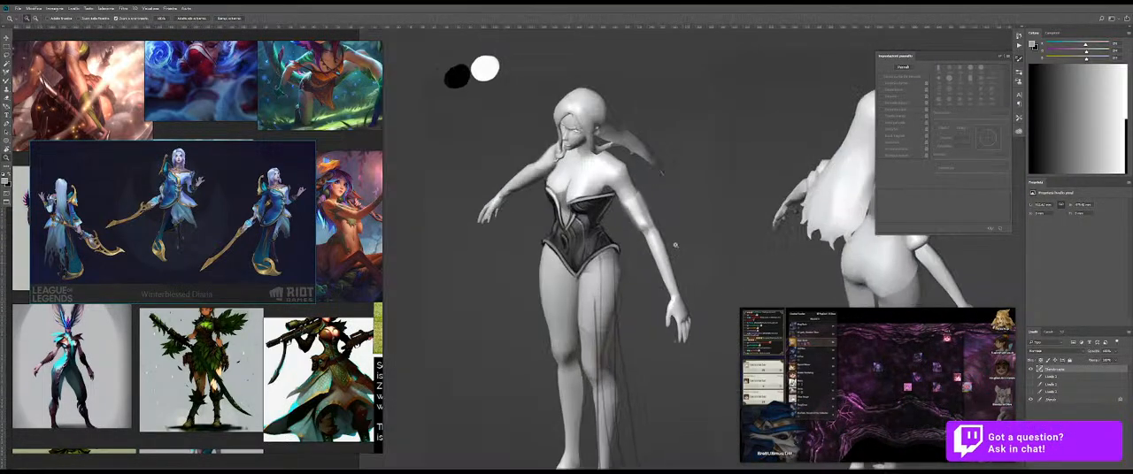
mouse_move(637, 212)
left_mouse_down()
mouse_move(624, 217)
mouse_move(653, 214)
left_mouse_up()
mouse_move(574, 142)
left_mouse_down()
mouse_move(547, 151)
mouse_move(566, 134)
left_mouse_up()
key("b")
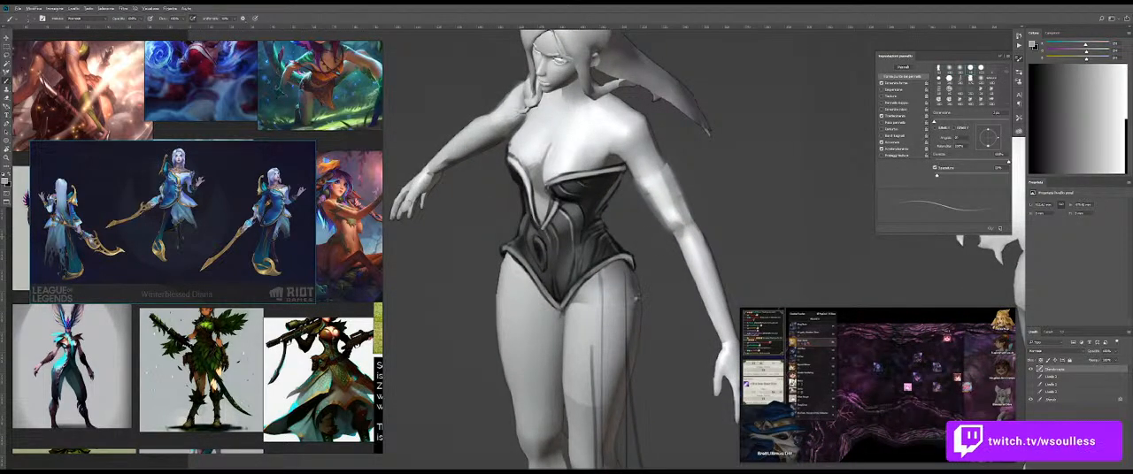
left_click_drag(645, 288, 632, 284)
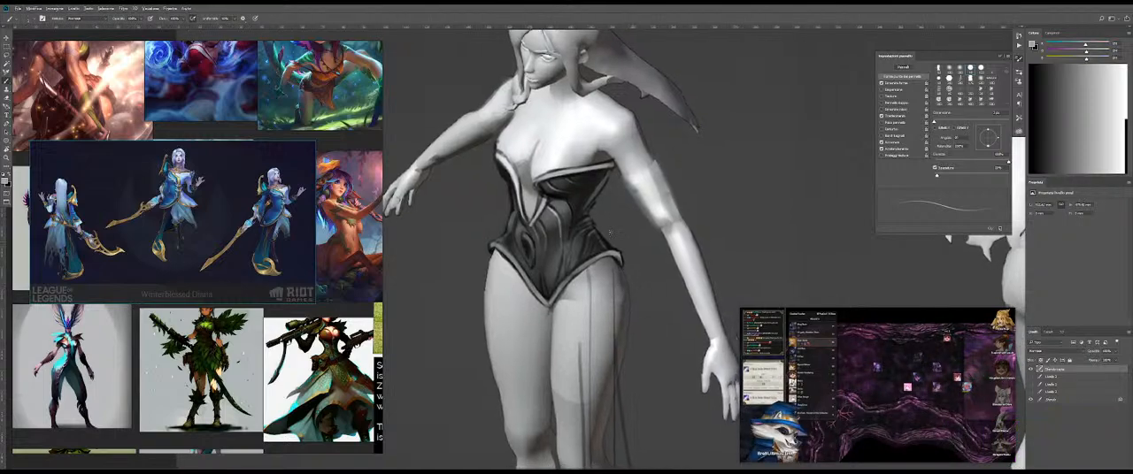
left_click(591, 194, "alt")
left_click_drag(603, 205, 628, 216)
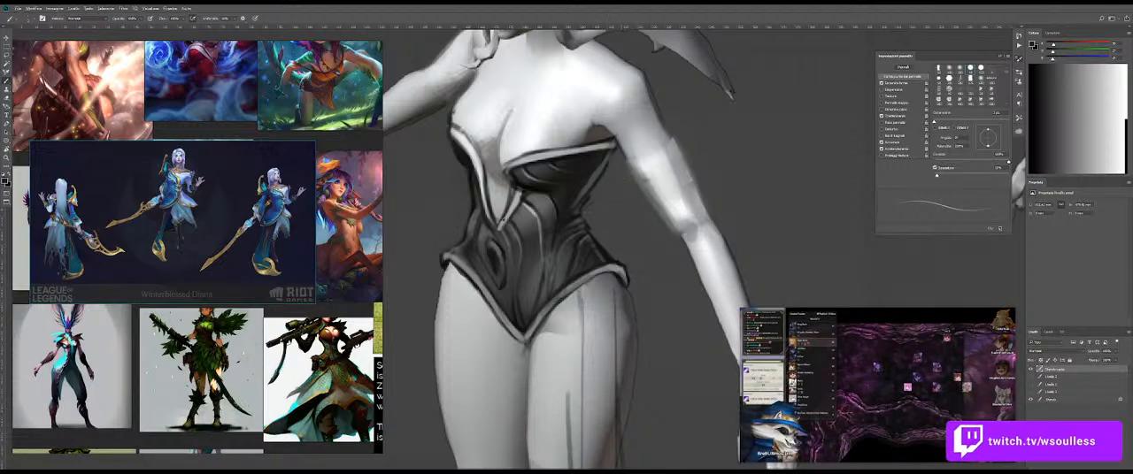
Step: Sketch thin curved petal lines from the side of the waist to the hip and erase the stray lines
left_click_drag(565, 241, 554, 351)
left_click_drag(658, 193, 734, 346)
left_click_drag(540, 175, 646, 166)
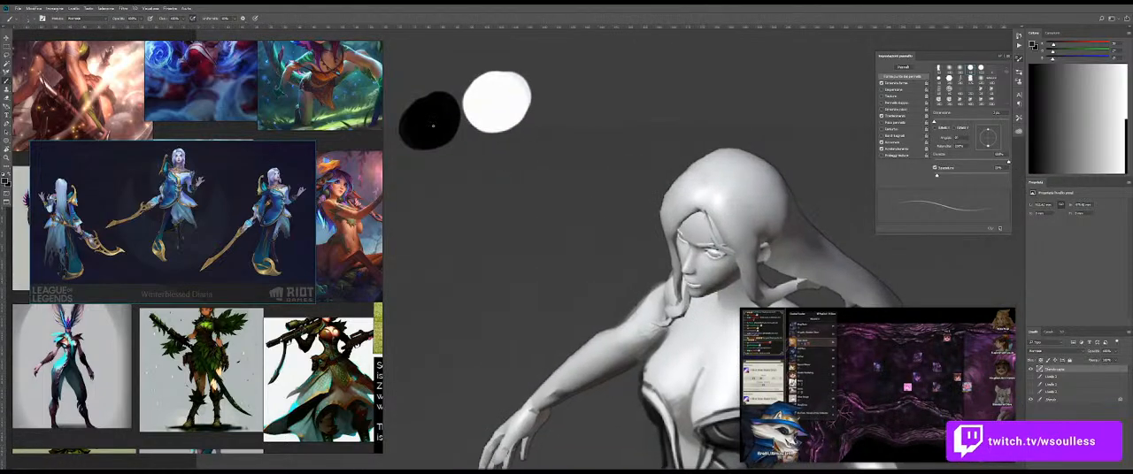
left_click_drag(734, 438, 575, 142)
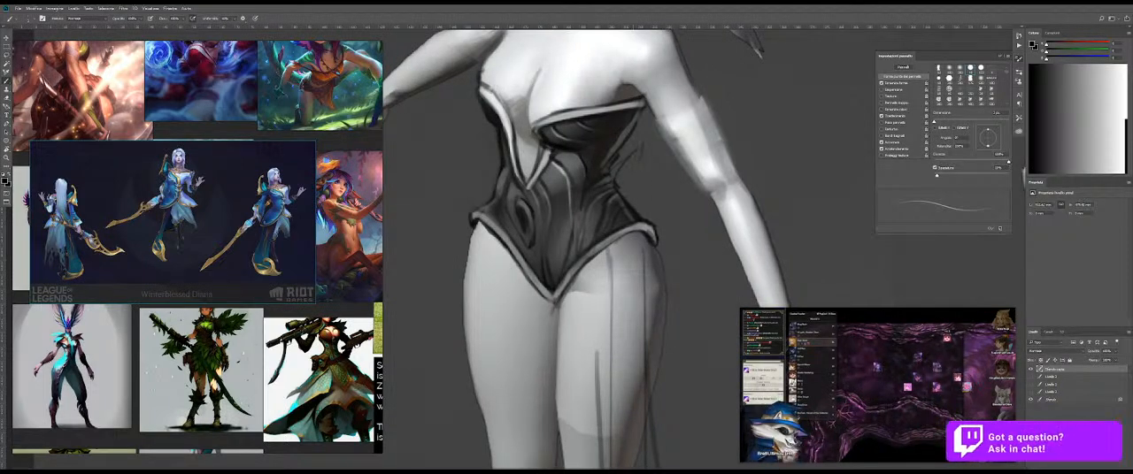
left_click_drag(646, 162, 664, 207)
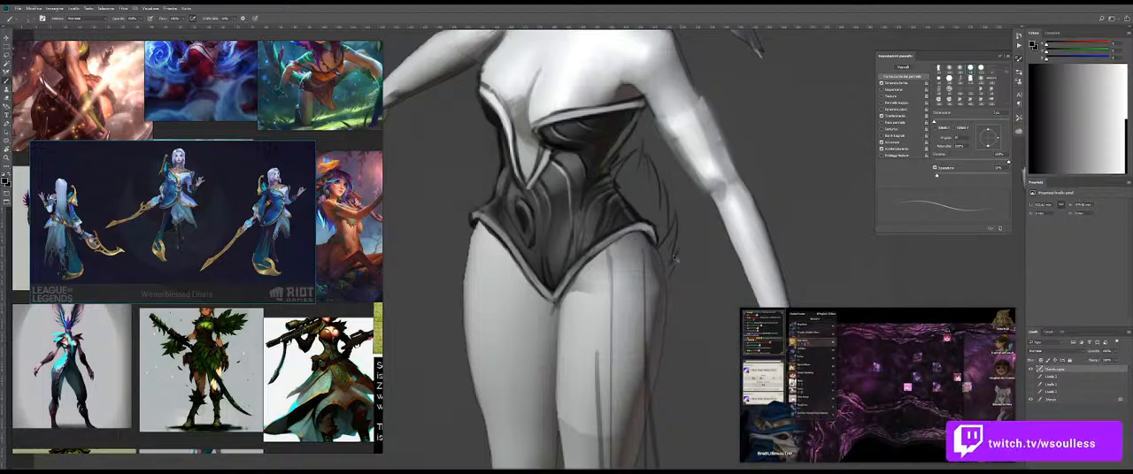
key("e")
mouse_move(685, 232)
left_mouse_down()
mouse_move(682, 218)
mouse_move(686, 247)
left_mouse_up()
Step: Redraw the two overlapping pointed petals behind the bodysuit's waist and hip with dark curved outlines
key("b")
left_click_drag(670, 206, 666, 264)
left_click_drag(616, 161, 642, 145)
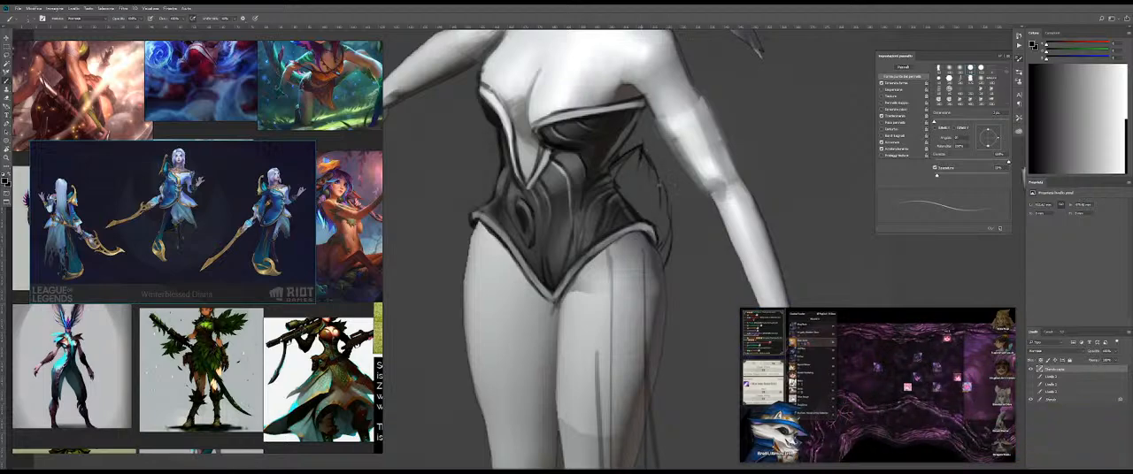
left_click_drag(662, 182, 670, 226)
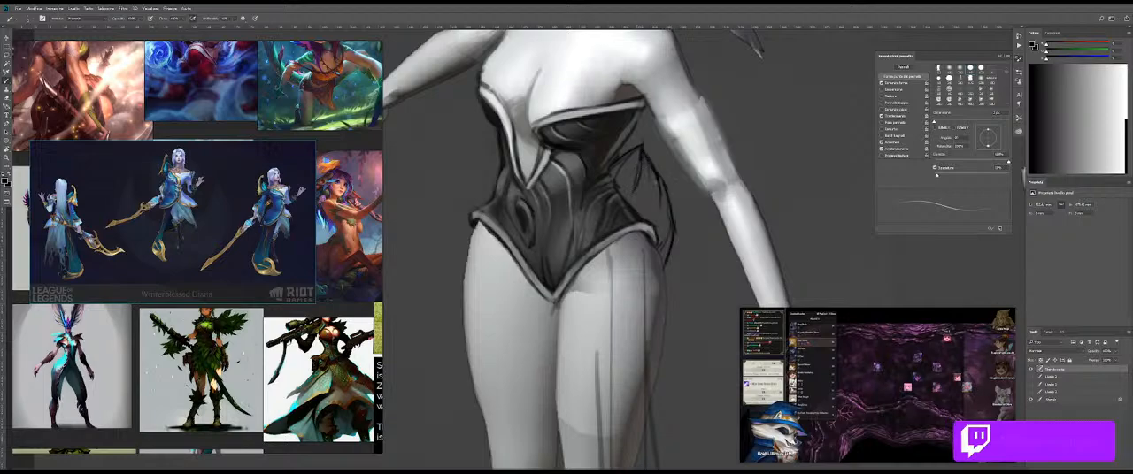
mouse_move(643, 156)
left_mouse_down()
mouse_move(655, 196)
mouse_move(676, 201)
mouse_move(645, 208)
mouse_move(682, 328)
mouse_move(694, 233)
left_mouse_up()
Step: Fill the hip petals with grey tones and blend the fill inside their outlines
left_click(681, 333, "alt")
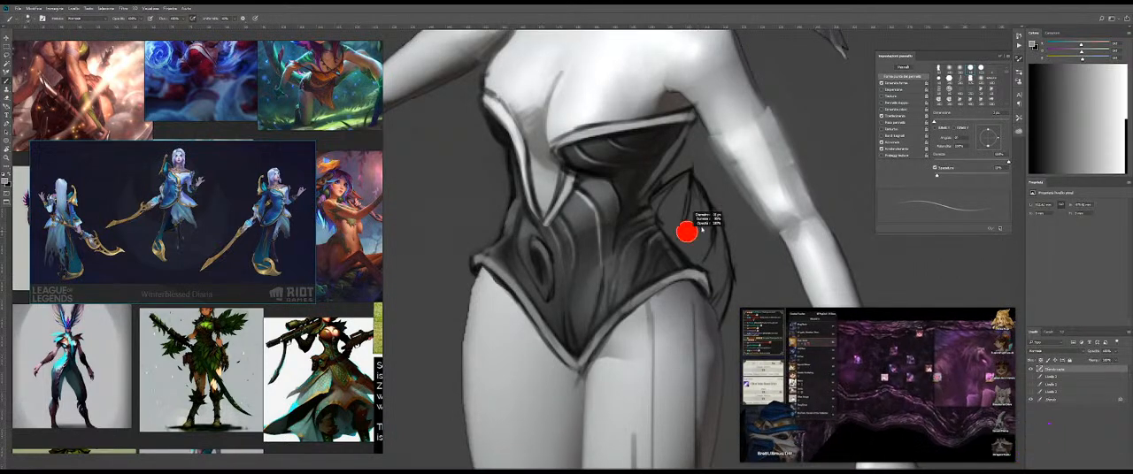
mouse_move(679, 192)
left_mouse_down()
mouse_move(653, 225)
mouse_move(681, 193)
mouse_move(694, 216)
left_mouse_up()
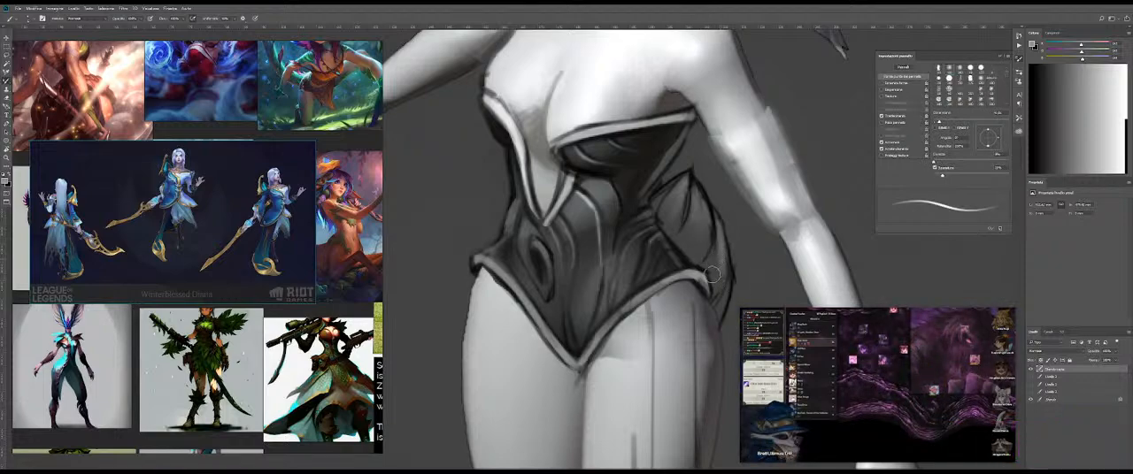
left_click(725, 241, "alt")
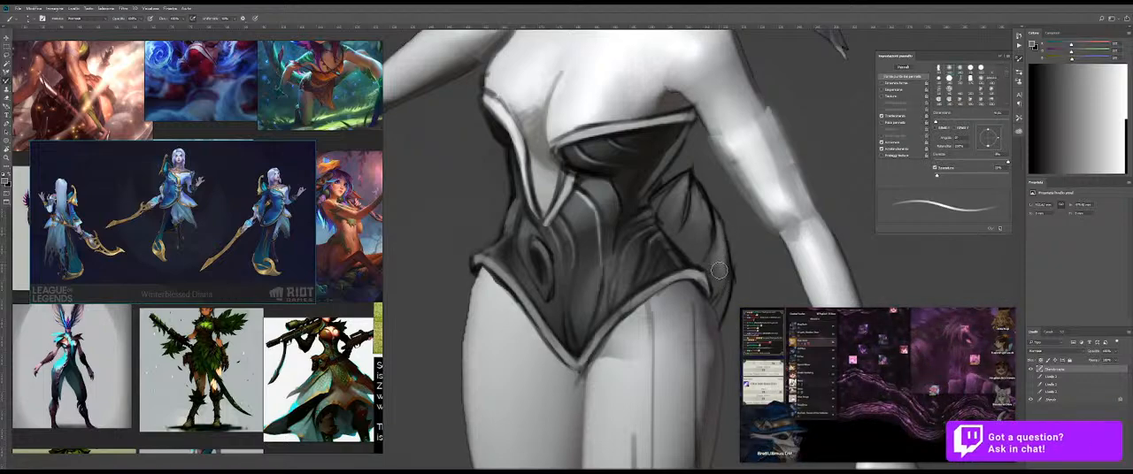
key("shift+b")
key("shift+b")
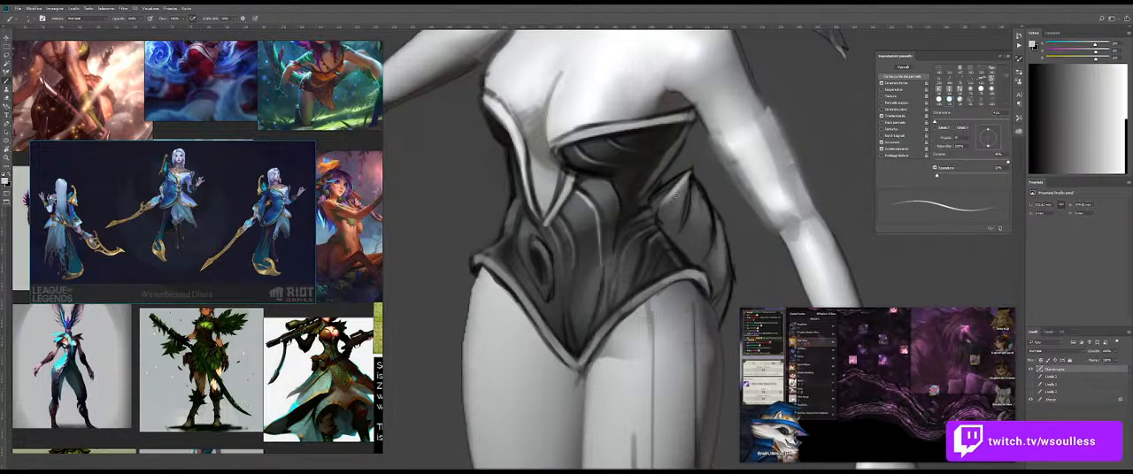
Step: Add light grey highlights to the tip and body of the hip petals
mouse_move(660, 200)
left_mouse_down()
mouse_move(667, 212)
mouse_move(692, 177)
mouse_move(690, 217)
mouse_move(707, 231)
left_mouse_up()
left_click_drag(698, 182, 707, 232)
key("shift+b")
key("shift+b")
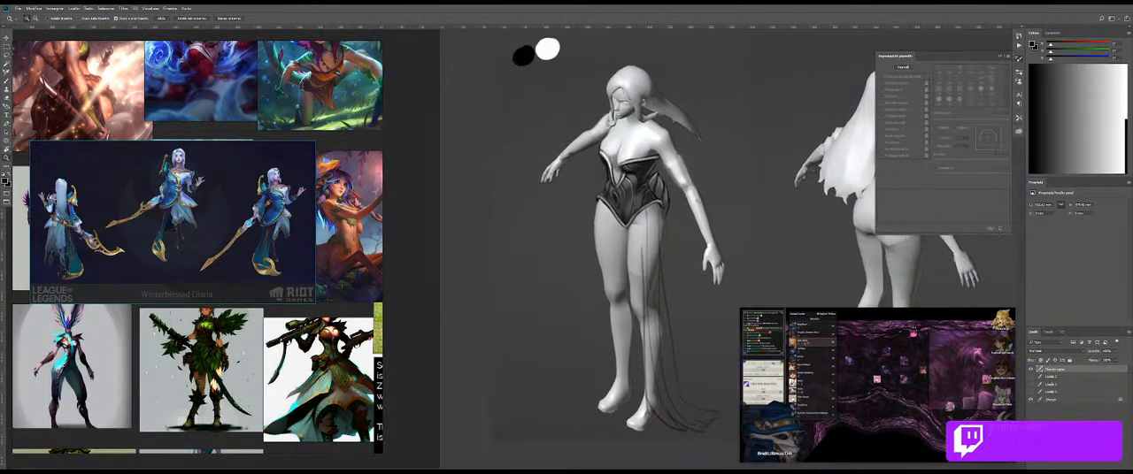
Step: Strengthen the hip petals' dark outlines and paint light grey streaks along their length
left_click_drag(696, 200, 788, 185)
mouse_move(636, 216)
left_mouse_down()
mouse_move(693, 218)
mouse_move(626, 220)
mouse_move(635, 255)
left_mouse_up()
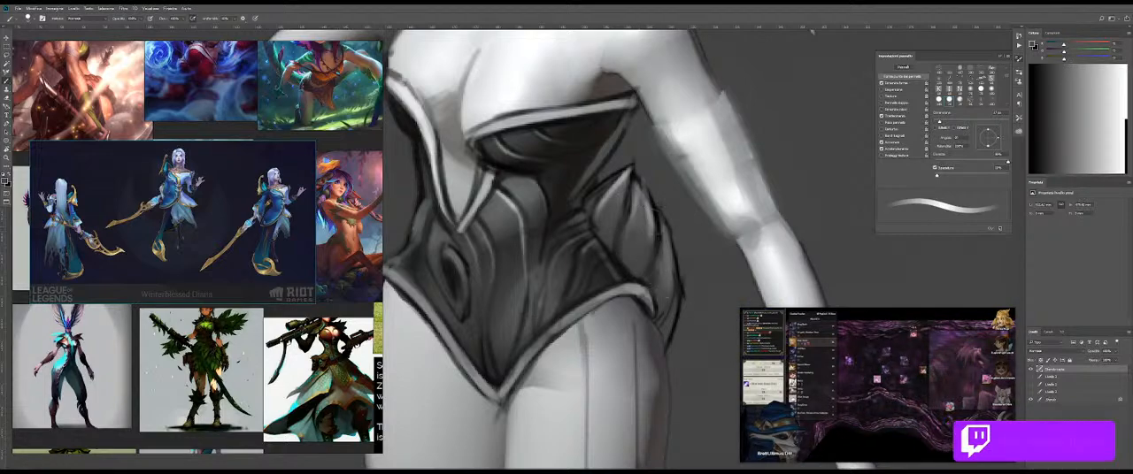
left_click_drag(670, 191, 544, 199)
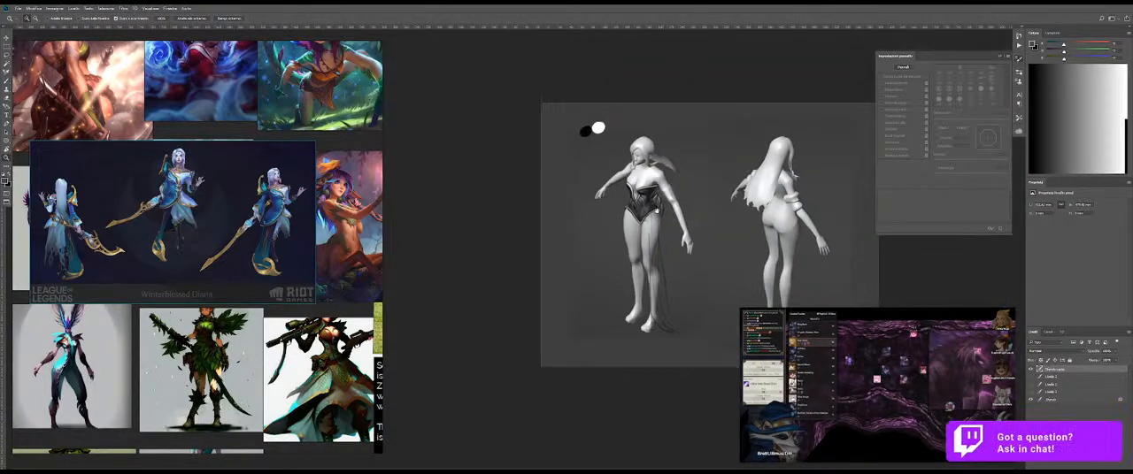
left_click_drag(635, 205, 754, 205)
mouse_move(688, 164)
left_mouse_down()
mouse_move(610, 163)
mouse_move(701, 156)
mouse_move(658, 200)
left_mouse_up()
key("b")
left_click_drag(678, 138, 659, 192)
left_click_drag(673, 153, 667, 216)
left_click_drag(682, 173, 693, 213)
left_click_drag(706, 161, 726, 225)
left_click_drag(717, 188, 730, 290)
left_click_drag(722, 223, 731, 301)
key("shift+b")
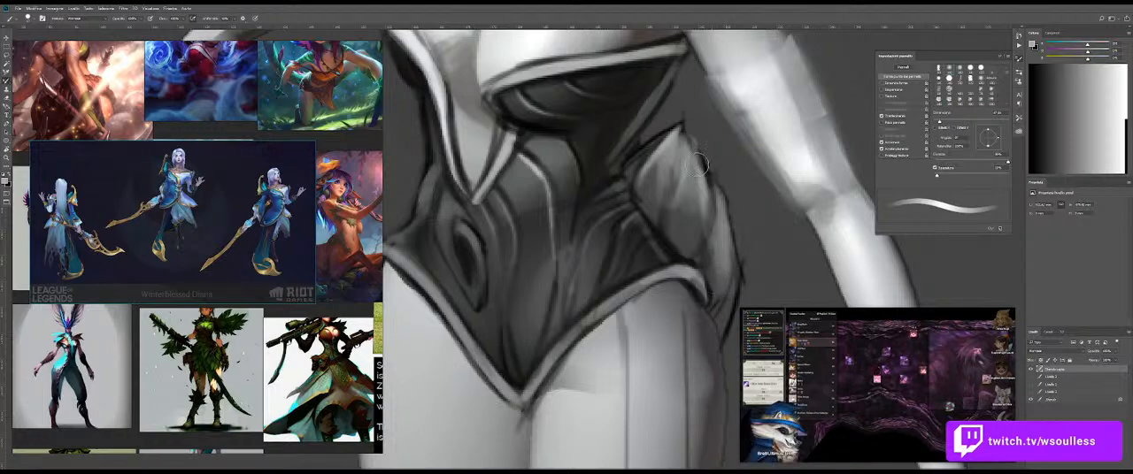
Step: Blend the streaks on the larger hip petal with a bigger mixer brush and retouch its tip
key("bracketright")
key("bracketright")
key("bracketright")
left_click_drag(653, 168, 684, 233)
left_click_drag(674, 180, 683, 216)
key("shift+b")
left_click_drag(678, 148, 664, 139)
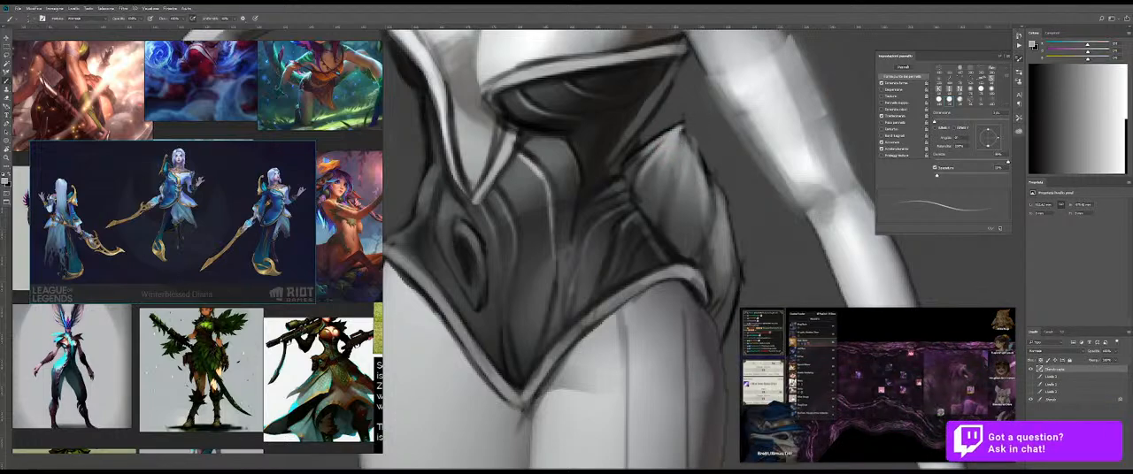
Step: Refine the hip petals' light streaks and edges, alternating between painting and blending
key("shift+b")
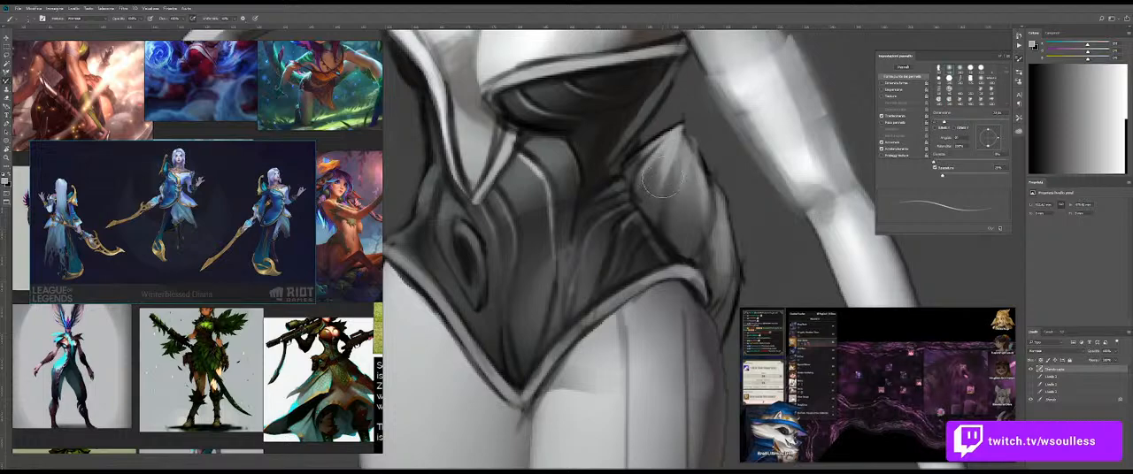
key("shift+b")
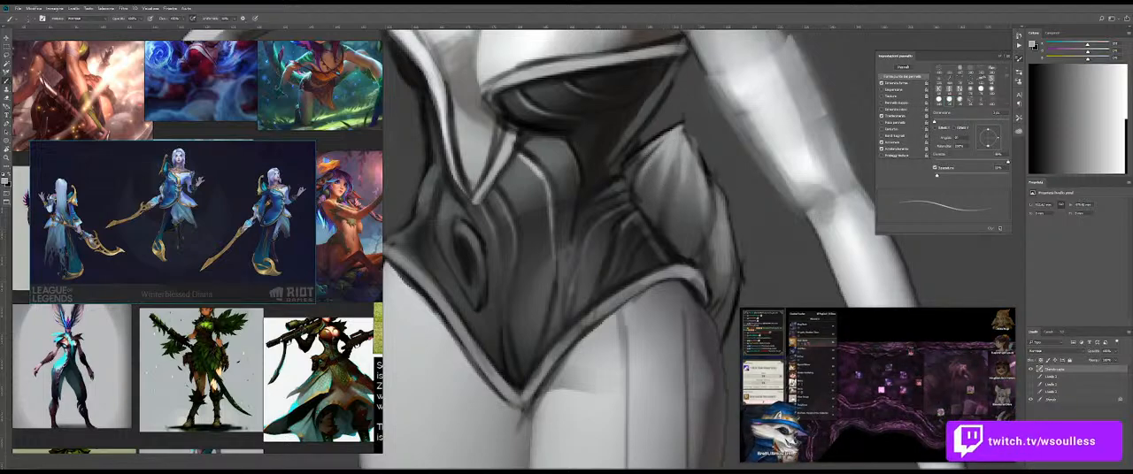
key("shift+b")
key("shift+b")
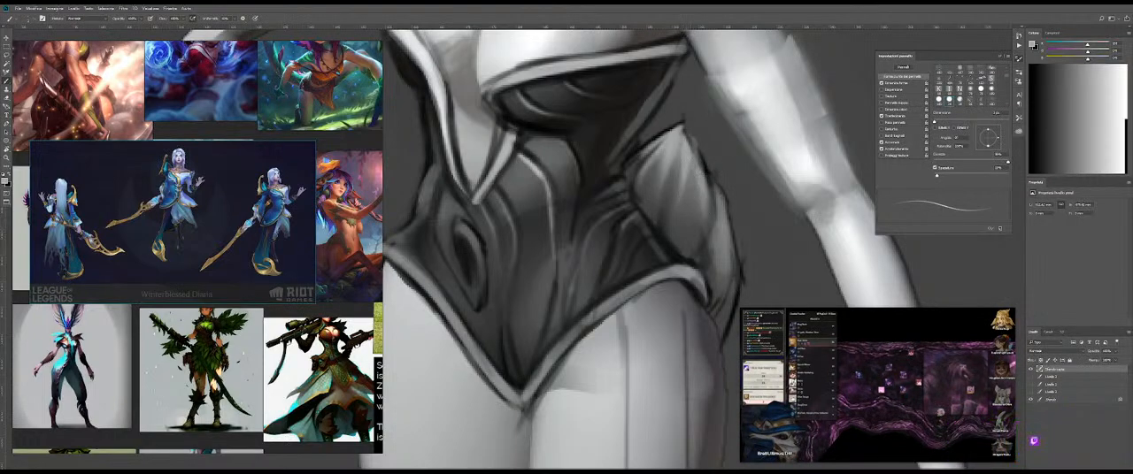
key("shift+b")
key("shift+b")
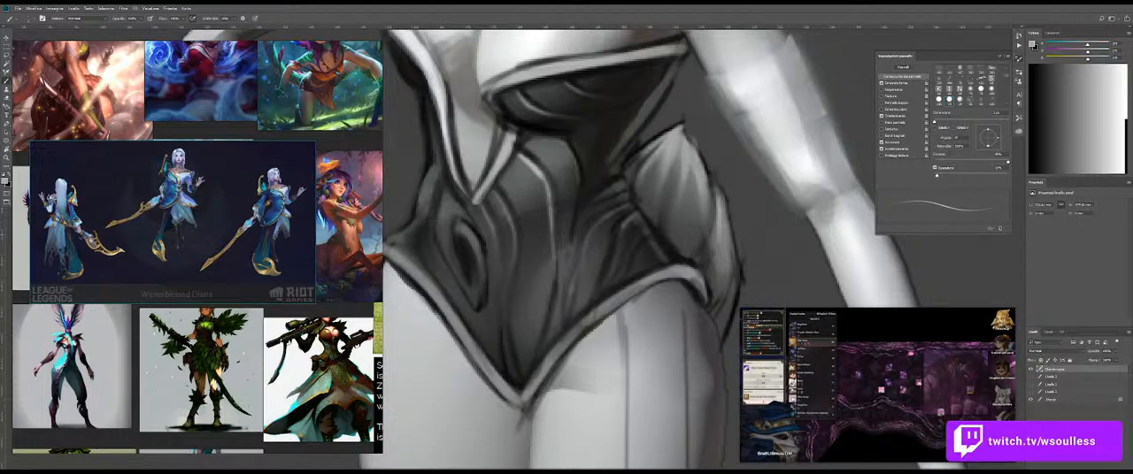
key("shift+b")
key("shift+b")
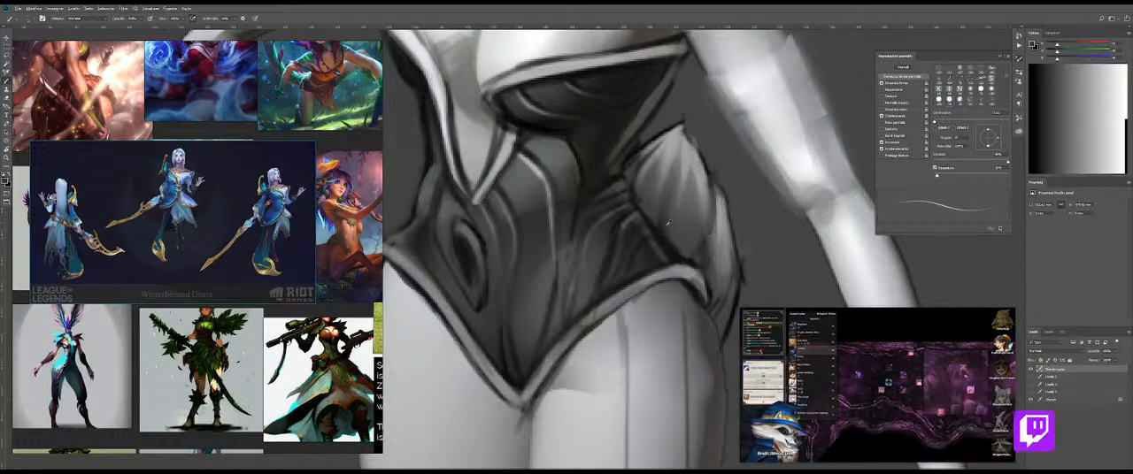
Step: Darken the base of the larger hip petal and the gap between the two petals
left_click(670, 250, "alt")
left_click_drag(709, 177, 705, 257)
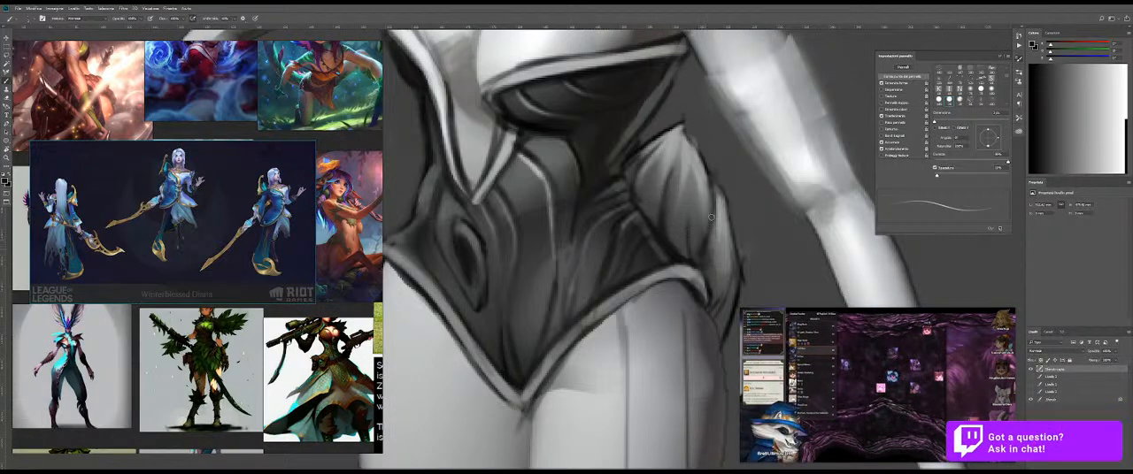
mouse_move(694, 215)
left_mouse_down()
mouse_move(589, 215)
mouse_move(772, 218)
mouse_move(690, 222)
left_mouse_up()
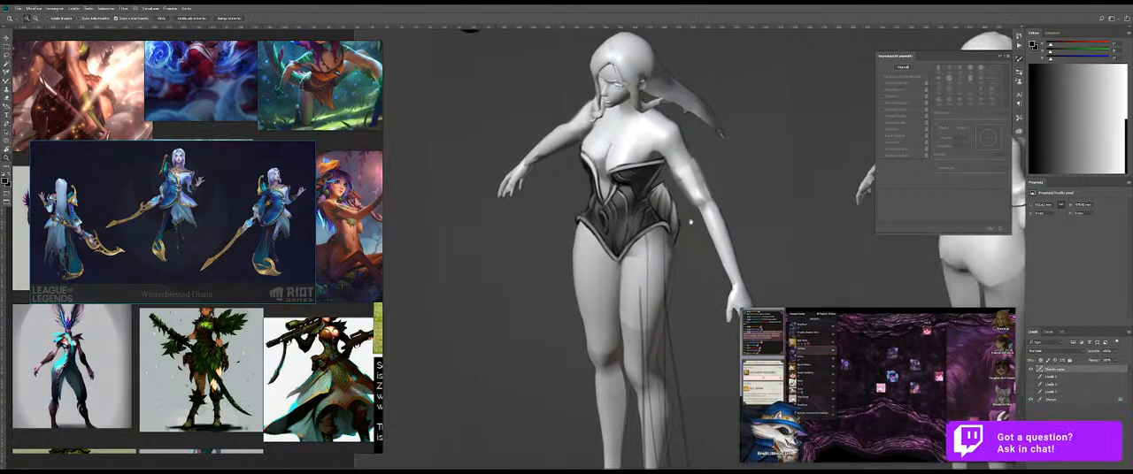
left_click_drag(640, 128, 625, 141)
key("b")
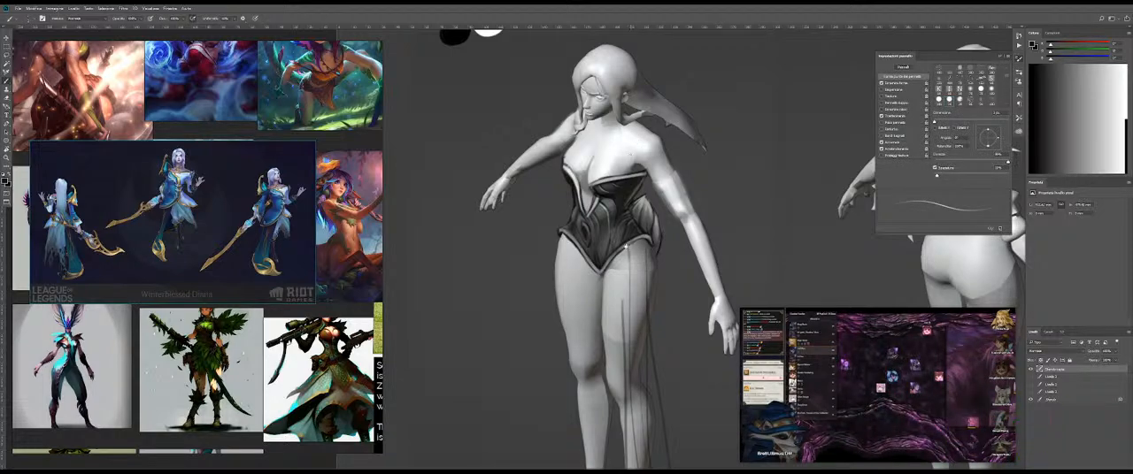
Step: Rotate the canvas and shade the upper skirt panel over the thigh with translucent grey, redoing the first strokes
left_click_drag(629, 248, 597, 197)
key("r")
mouse_move(708, 198)
left_mouse_down()
mouse_move(461, 105)
mouse_move(442, 122)
left_mouse_up()
key("b")
key("z")
left_click_drag(471, 227, 508, 228)
key("b")
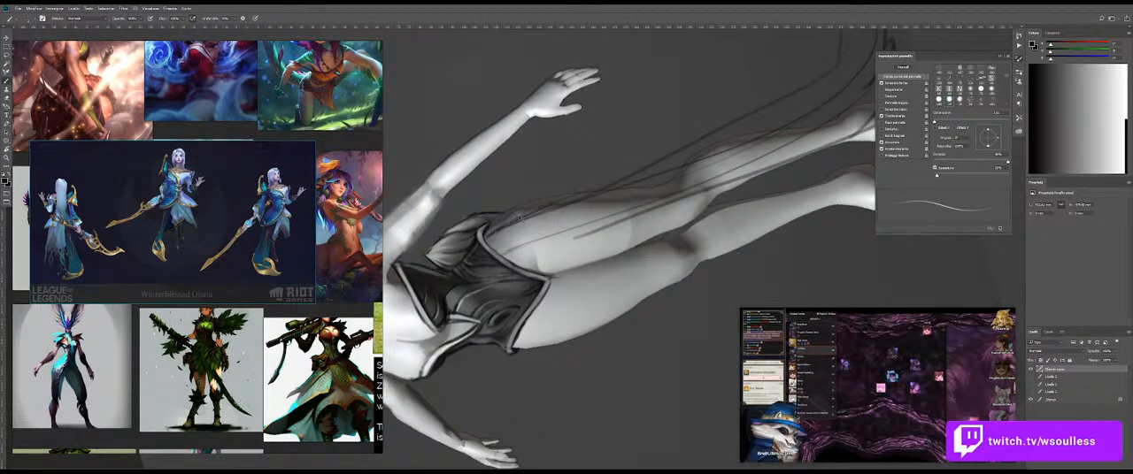
left_click(490, 246, "alt")
key("bracketright")
key("bracketright")
key("bracketright")
key("bracketright")
key("bracketright")
key("bracketright")
mouse_move(499, 250)
left_mouse_down()
mouse_move(592, 197)
mouse_move(594, 209)
left_mouse_up()
key("ctrl+z")
key("ctrl+z")
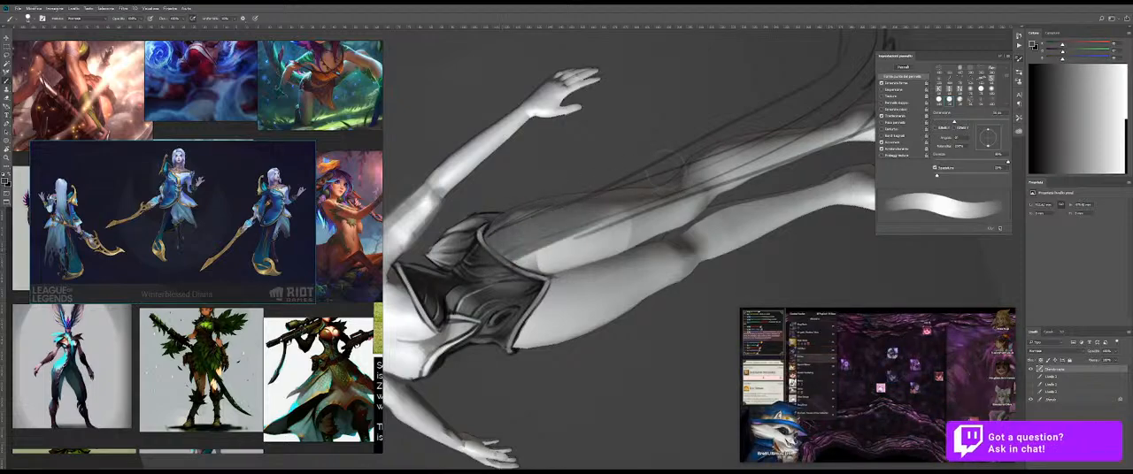
mouse_move(497, 252)
left_mouse_down()
mouse_move(604, 195)
mouse_move(611, 220)
left_mouse_up()
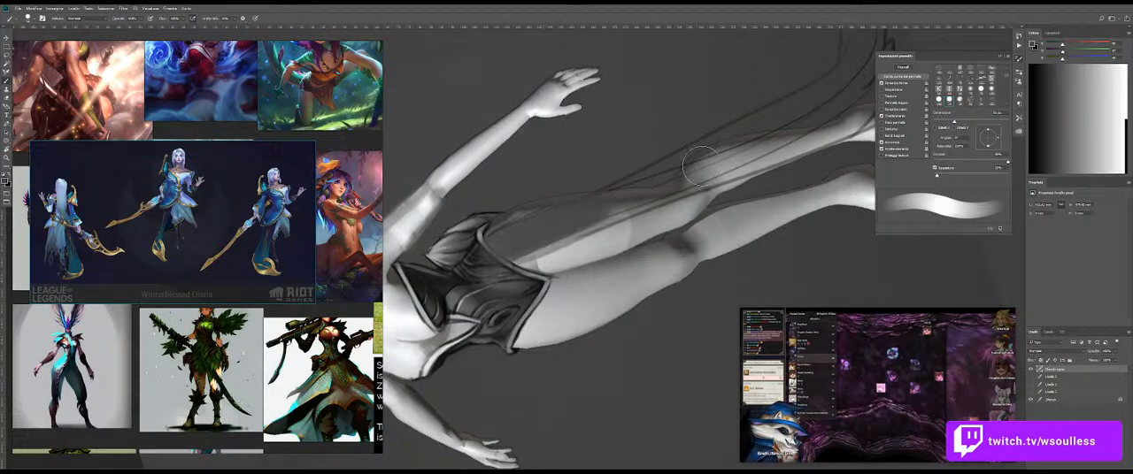
key("Escape")
left_click_drag(658, 214, 608, 202)
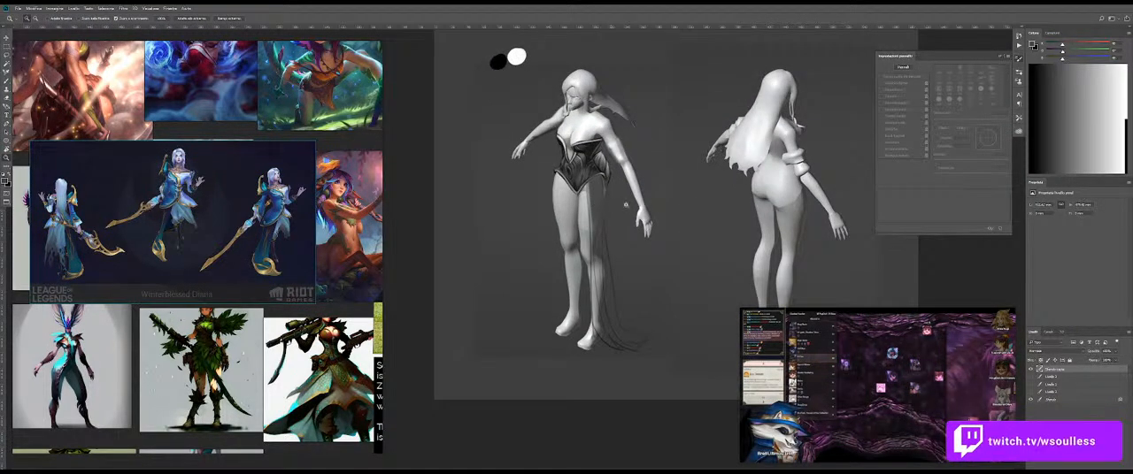
Step: Fill the long hanging skirt panel down the leg with grey and smooth the tone over the leg
key("b")
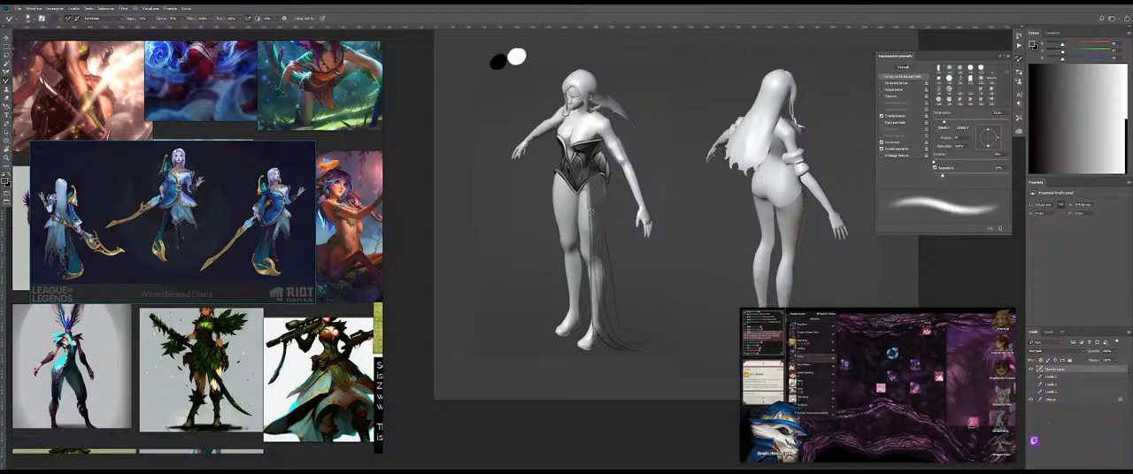
key("z")
mouse_move(590, 115)
left_mouse_down()
mouse_move(623, 131)
mouse_move(574, 142)
left_mouse_up()
key("b")
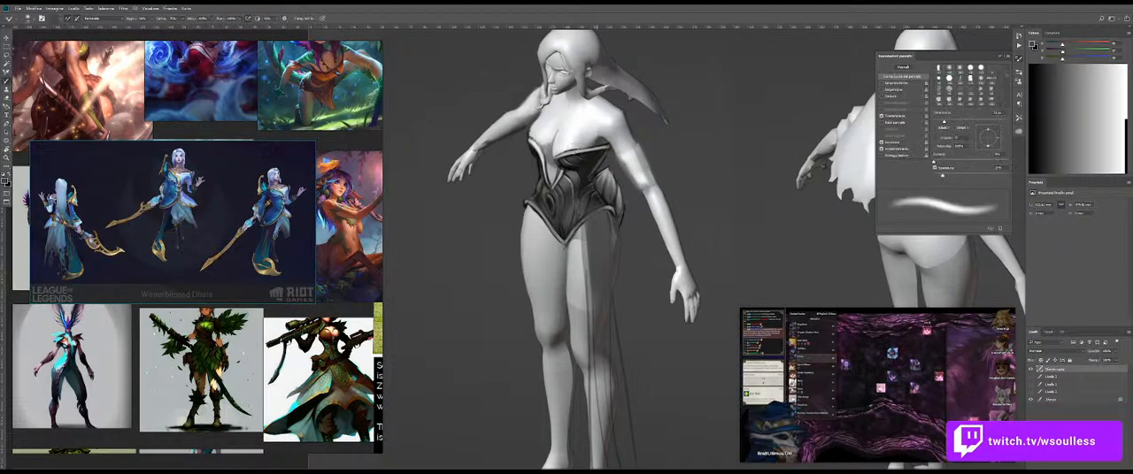
key("e")
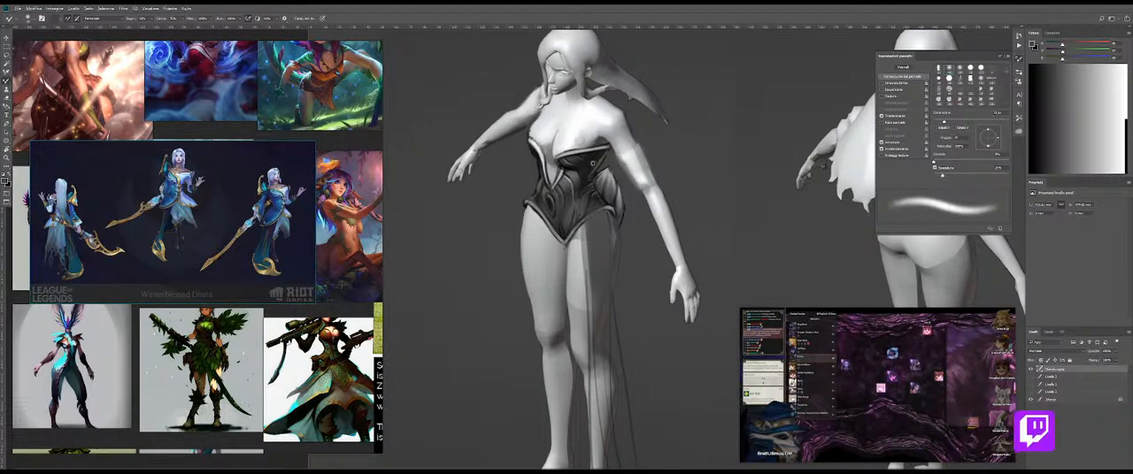
right_click(580, 130, "alt")
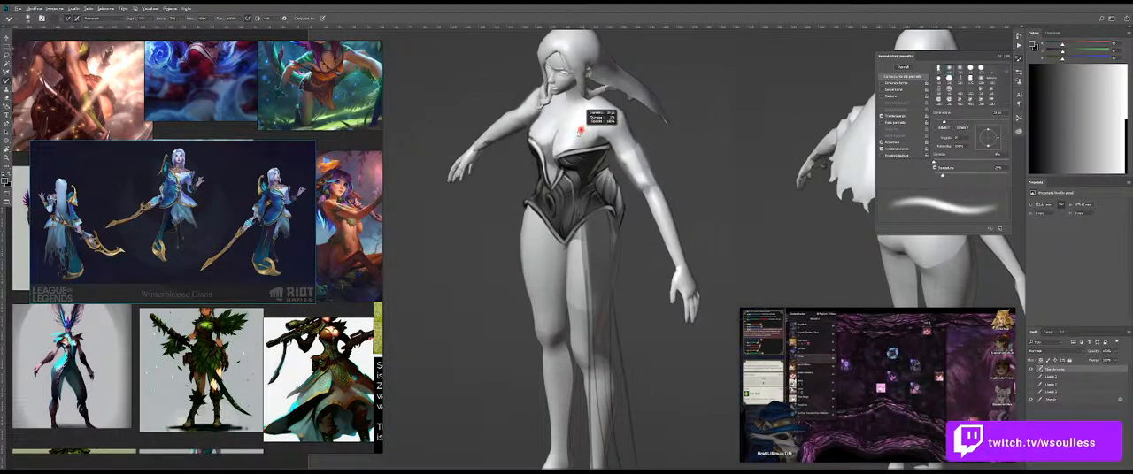
scroll(609, 200, "down", 3)
left_click_drag(609, 200, 584, 239)
right_click(606, 228, "alt")
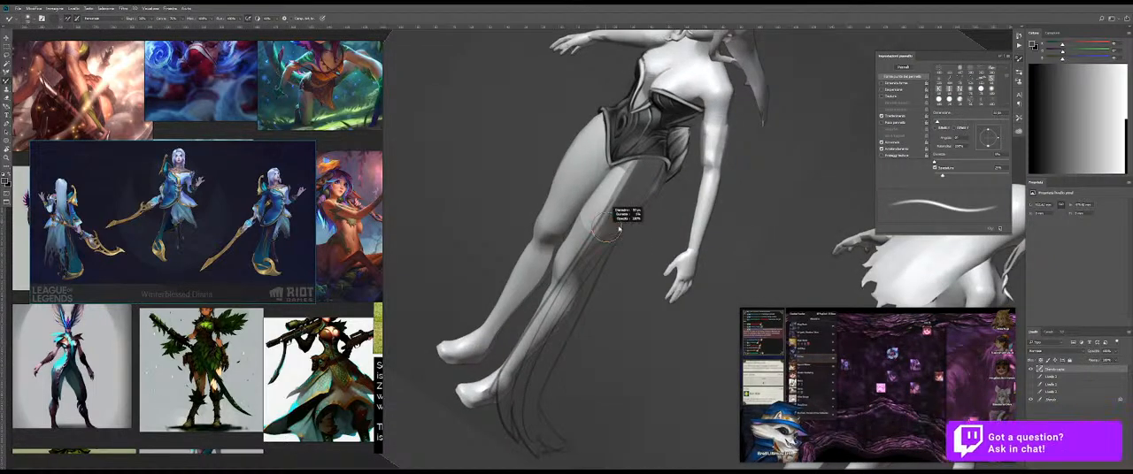
mouse_move(624, 213)
left_mouse_down()
mouse_move(522, 394)
mouse_move(582, 286)
left_mouse_up()
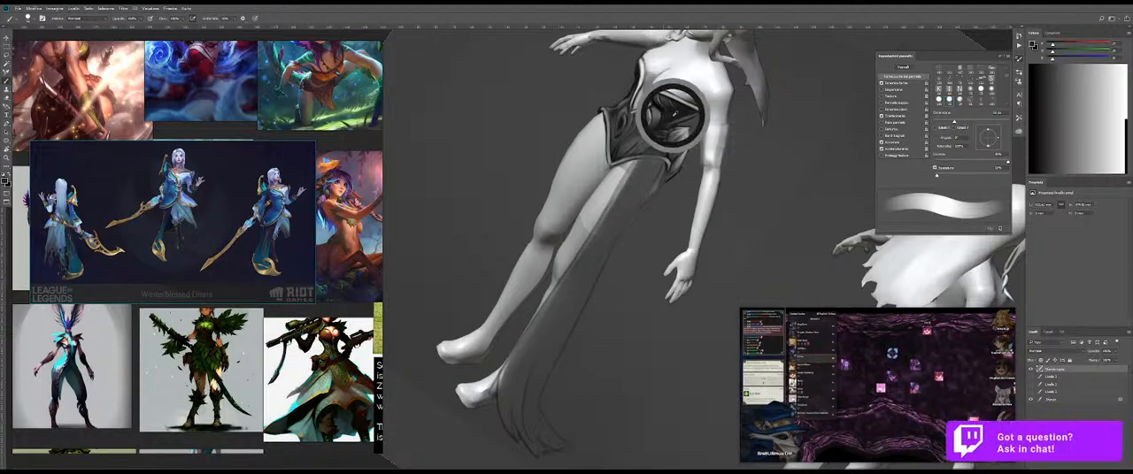
Step: Darken the top of the skirt panel below the bodysuit's trim and blend the shadow
left_click_drag(633, 207, 627, 207)
left_click_drag(651, 168, 683, 166)
left_click_drag(657, 148, 639, 149)
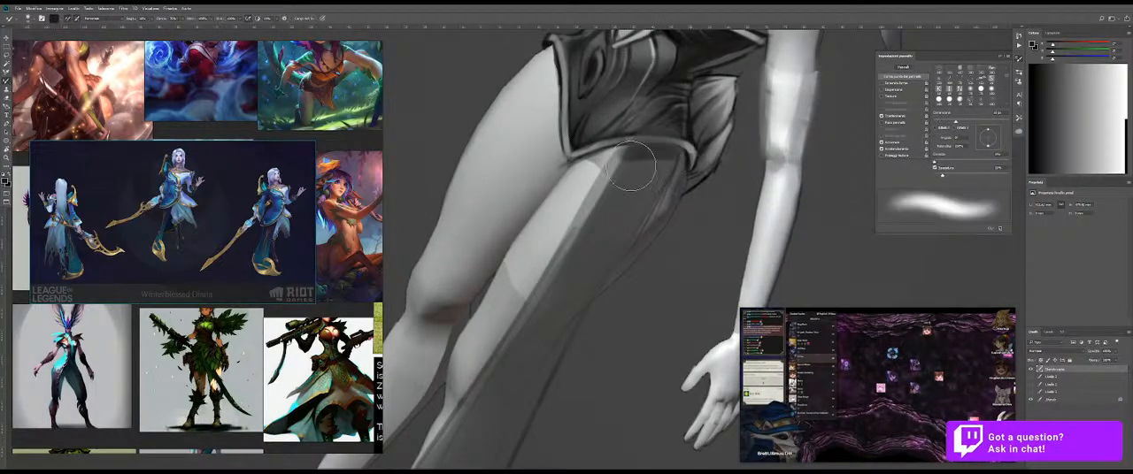
left_click_drag(623, 166, 610, 167)
left_click_drag(657, 201, 622, 203)
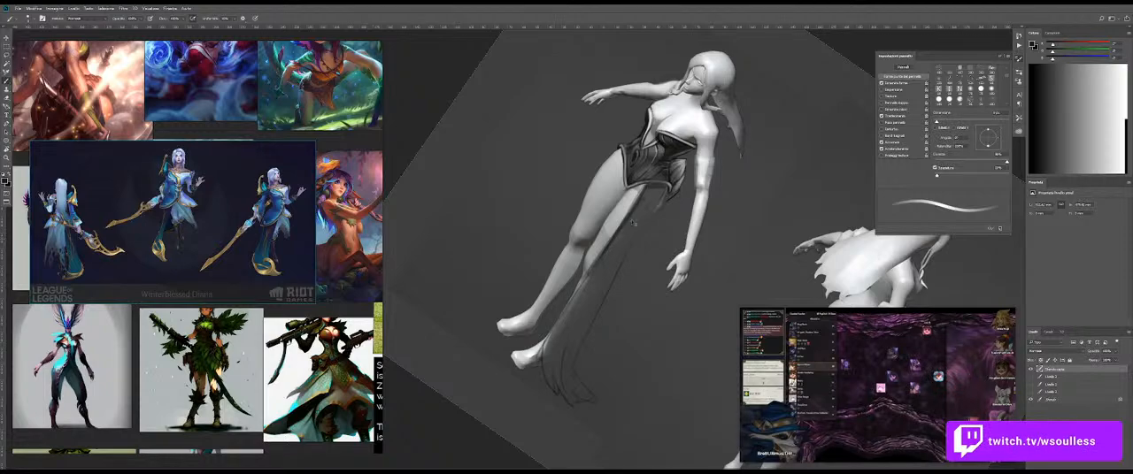
Step: Draw long flowing fold lines down the lower part of the hanging skirt panel
left_click_drag(601, 259, 543, 349)
left_click_drag(582, 284, 538, 363)
left_click_drag(594, 266, 546, 366)
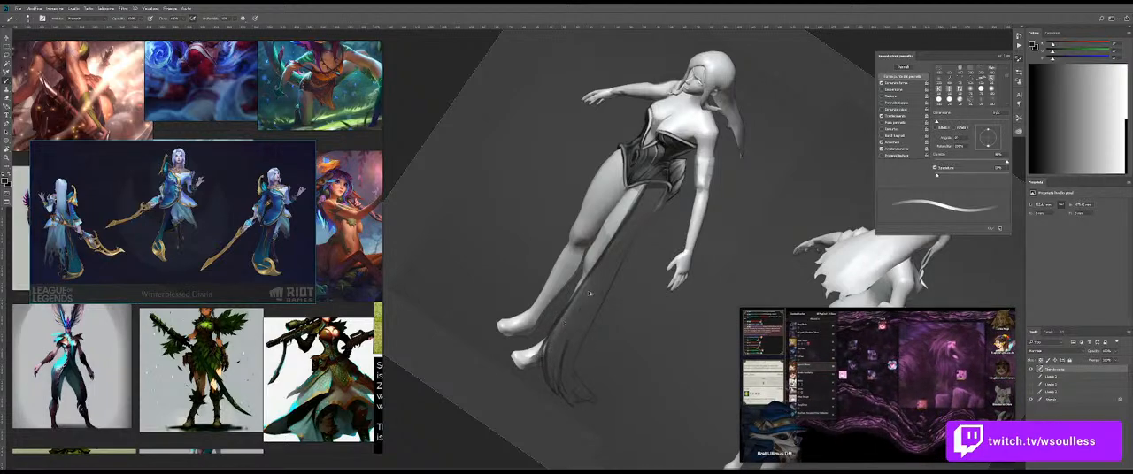
key("Escape")
key("z")
left_click_drag(658, 296, 663, 296)
mouse_move(630, 127)
left_mouse_down()
mouse_move(649, 131)
mouse_move(594, 221)
left_mouse_up()
key("b")
mouse_move(589, 144)
left_mouse_down()
mouse_move(595, 212)
mouse_move(564, 188)
mouse_move(541, 243)
left_mouse_up()
key("ctrl+z")
left_click_drag(545, 172, 556, 265)
key("ctrl+z")
mouse_move(538, 160)
left_mouse_down()
mouse_move(595, 126)
mouse_move(580, 132)
left_mouse_up()
key("ctrl+z")
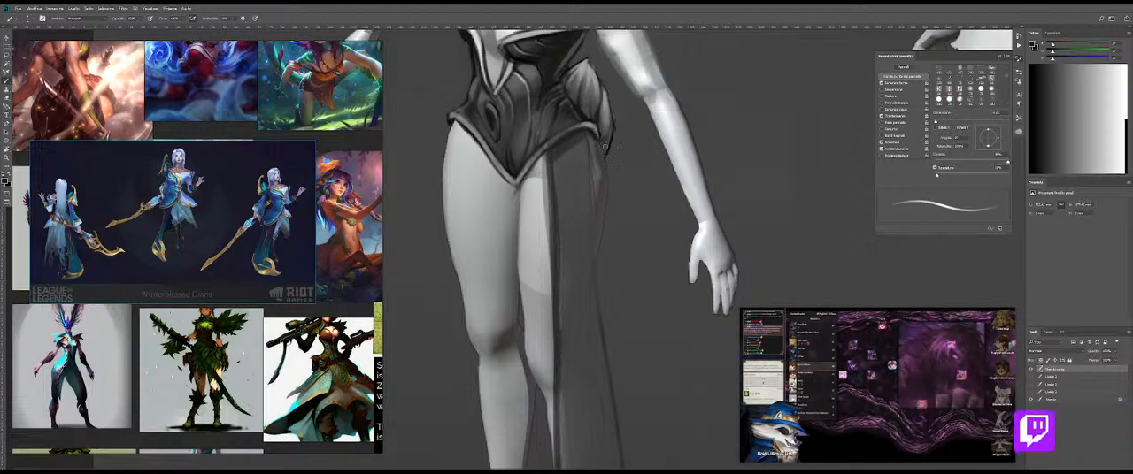
Step: Rotate the canvas and strengthen the skirt panel's outer edge and inner folds with dark lines, undoing the last stroke
key("e")
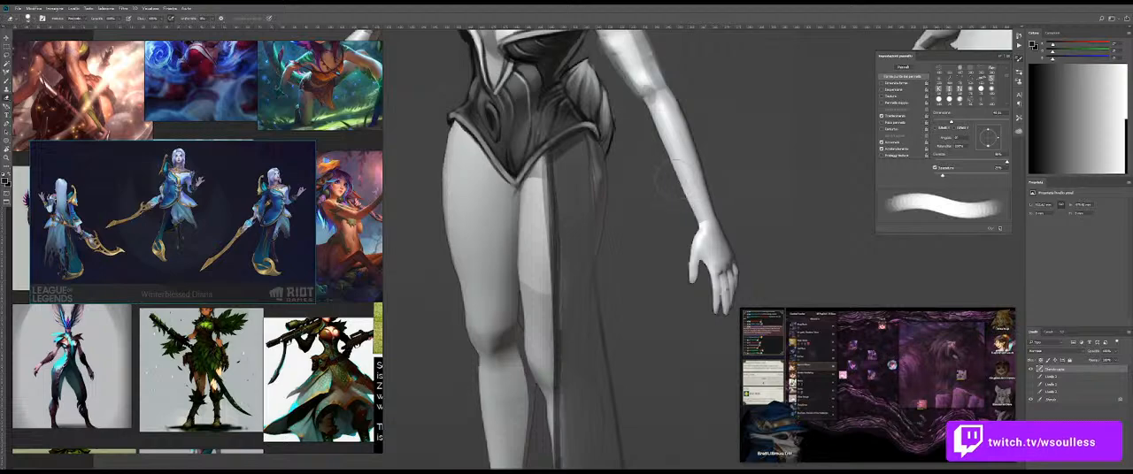
key("b")
key("r")
left_click_drag(701, 234, 586, 346)
key("z")
mouse_move(654, 265)
left_mouse_down()
mouse_move(632, 265)
mouse_move(693, 252)
mouse_move(657, 200)
left_mouse_up()
key("r")
key("b")
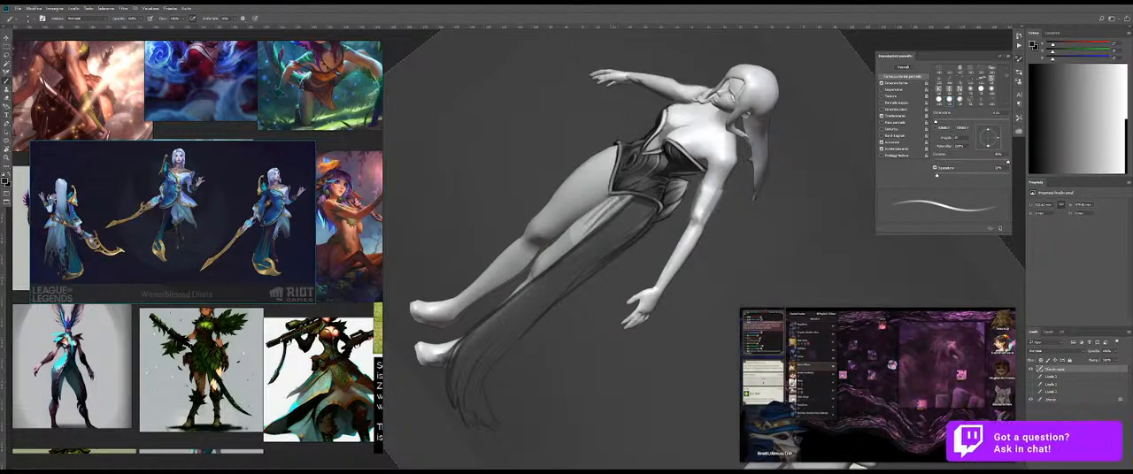
key("Escape")
mouse_move(561, 181)
left_mouse_down()
mouse_move(581, 197)
mouse_move(568, 343)
mouse_move(549, 236)
mouse_move(564, 320)
left_mouse_up()
key("ctrl+z")
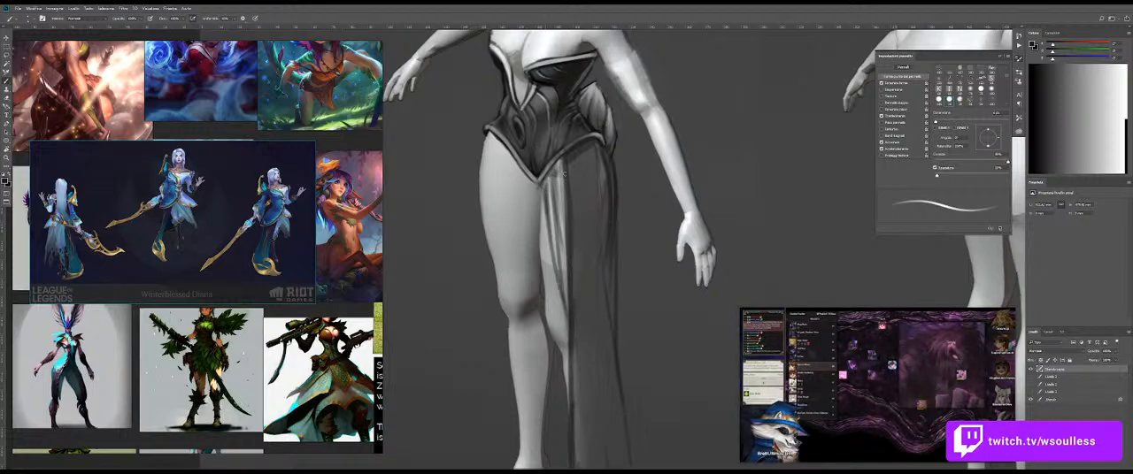
Step: Block in a second translucent grey skirt panel over the opposite thigh with a larger brush
key("bracketright")
key("bracketright")
left_click(589, 184, "alt")
key("bracketright")
key("bracketright")
left_click_drag(552, 196, 566, 277)
mouse_move(598, 237)
left_mouse_down()
mouse_move(555, 233)
mouse_move(614, 221)
mouse_move(562, 271)
left_mouse_up()
Step: Adjust the brush size and shade the second skirt panel's upper part with vertical grey strokes, redoing the first ones
key("bracketright")
key("bracketright")
key("bracketright")
key("bracketleft")
key("bracketleft")
key("bracketleft")
key("bracketleft")
key("bracketleft")
key("bracketleft")
left_click_drag(569, 208, 567, 292)
key("ctrl+z")
left_click_drag(570, 196, 568, 294)
key("ctrl+z")
left_click_drag(568, 212, 560, 298)
left_click_drag(554, 180, 557, 249)
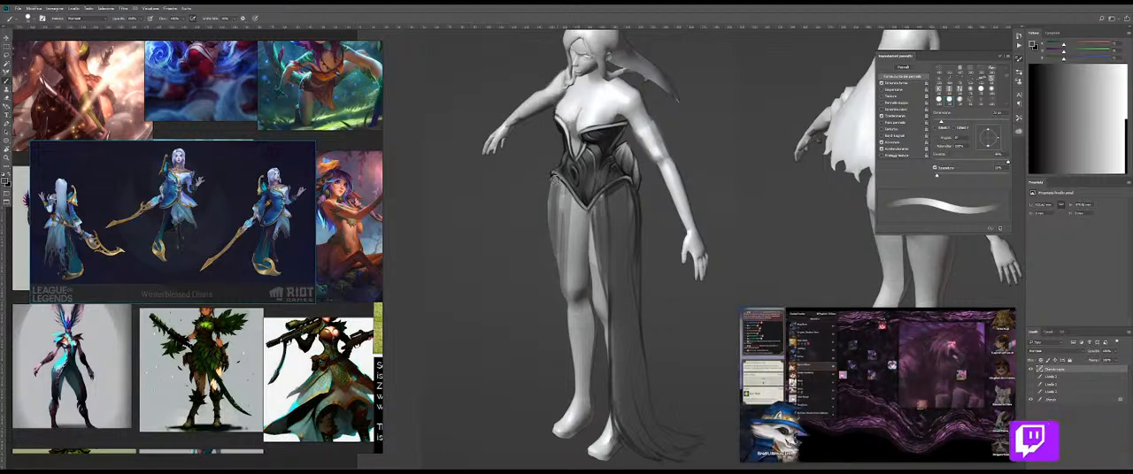
left_click_drag(564, 199, 560, 239)
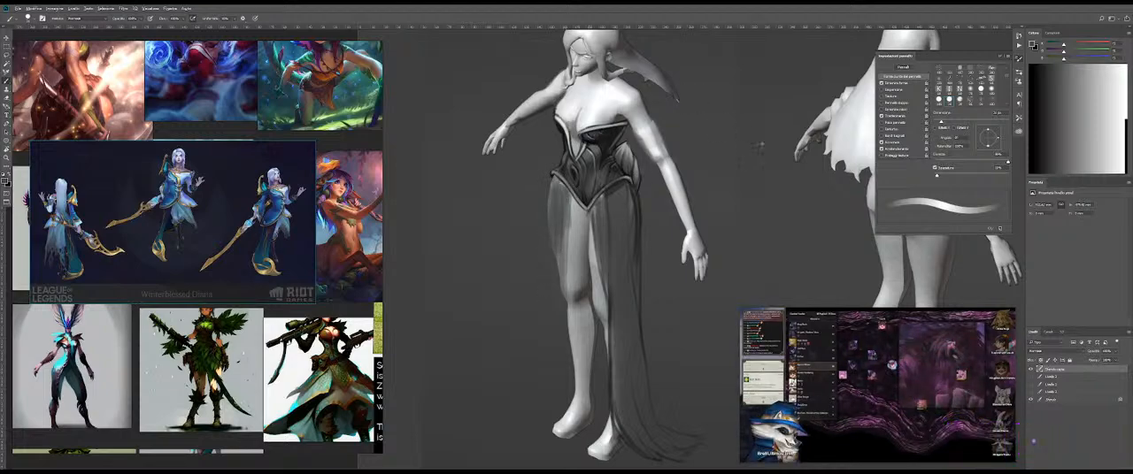
left_click_drag(560, 212, 556, 276)
Step: Outline the second skirt panel in black down the leg to a trailing hem beside the foot
left_click(461, 65, "alt")
left_click_drag(488, 85, 490, 81)
mouse_move(588, 250)
left_mouse_down()
mouse_move(586, 178)
mouse_move(560, 174)
mouse_move(576, 198)
left_mouse_up()
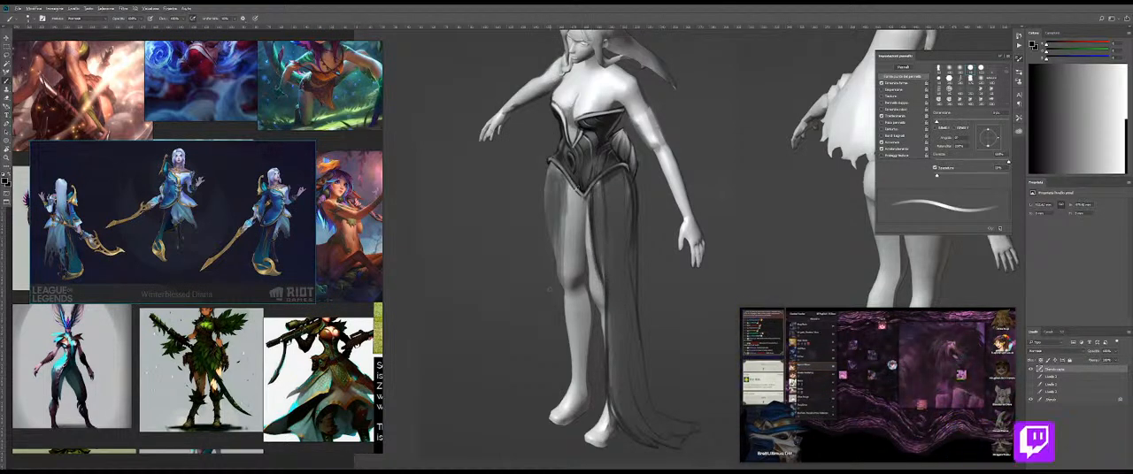
right_click(652, 205)
left_click(617, 206)
key("Return")
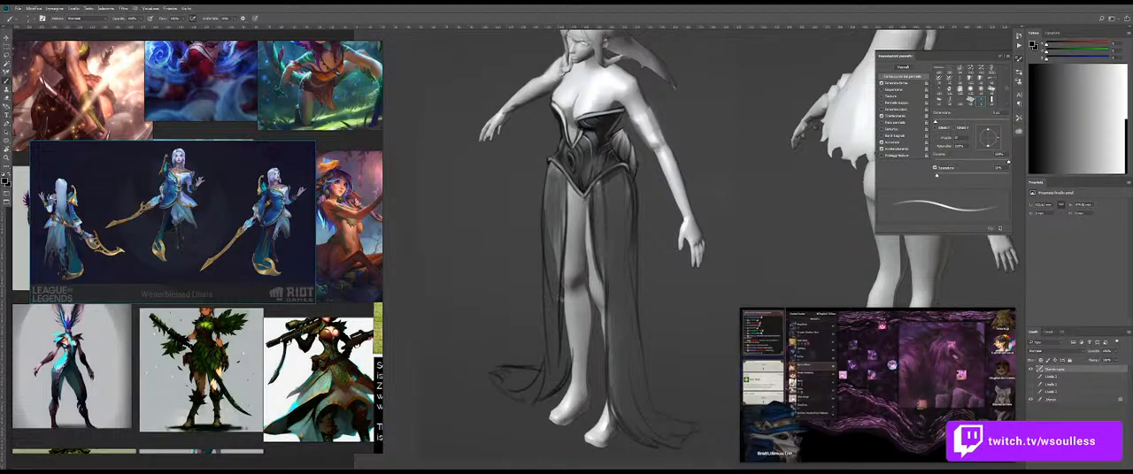
Step: Darken the second skirt panel's inner folds beside the leg, from below the bodysuit down to the shin
left_click_drag(559, 319, 561, 391)
key("ctrl+z")
mouse_move(561, 322)
left_mouse_down()
mouse_move(555, 386)
mouse_move(563, 354)
left_mouse_up()
left_click(559, 368, "alt")
right_click(561, 200, "alt")
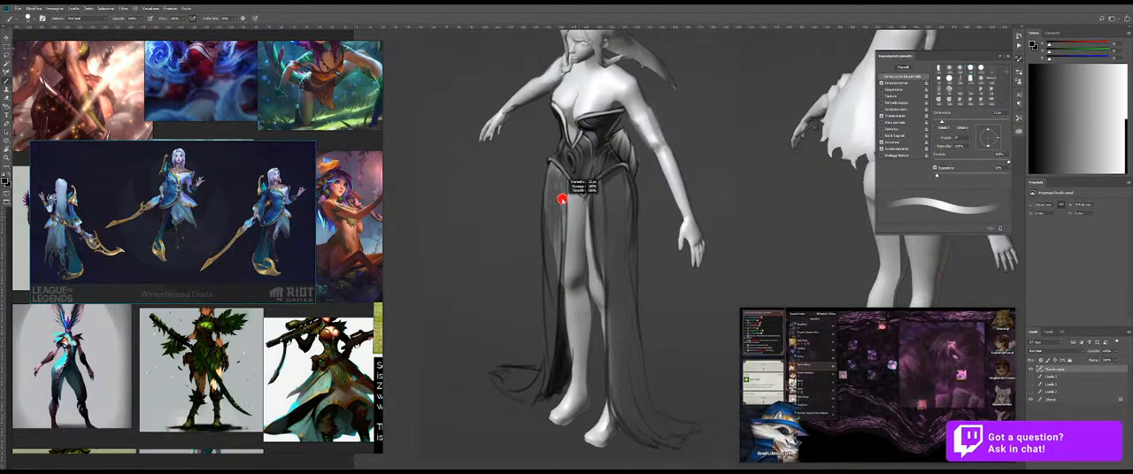
left_click_drag(562, 186, 566, 237)
left_click_drag(566, 188, 564, 271)
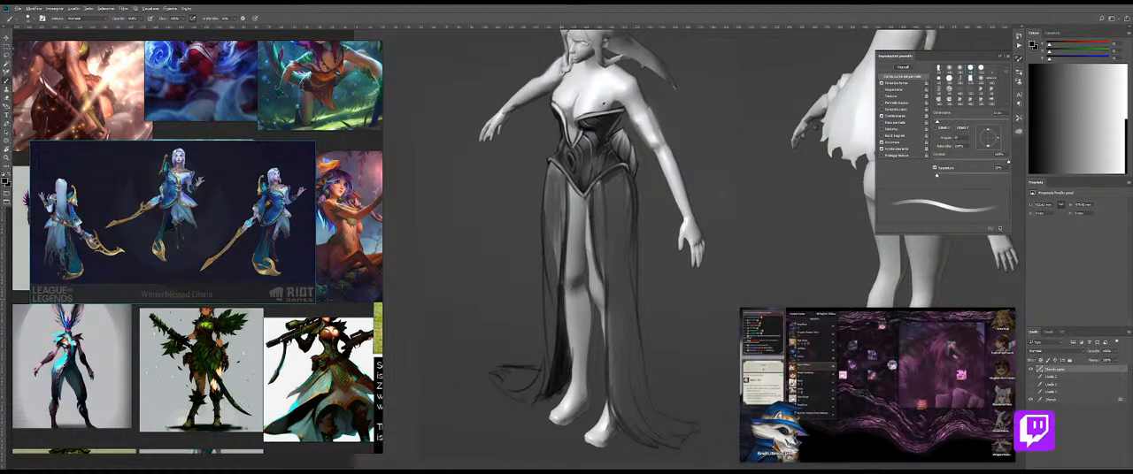
Step: Paint lighter grey over the first skirt panel's trailing hem and blend it with the Mixer Brush
left_click(598, 107, "alt")
mouse_move(614, 405)
left_mouse_down()
mouse_move(667, 446)
mouse_move(638, 402)
mouse_move(695, 423)
mouse_move(651, 407)
mouse_move(638, 425)
mouse_move(682, 421)
mouse_move(647, 429)
mouse_move(703, 428)
mouse_move(646, 430)
mouse_move(628, 404)
mouse_move(677, 412)
left_mouse_up()
left_click(658, 430, "alt")
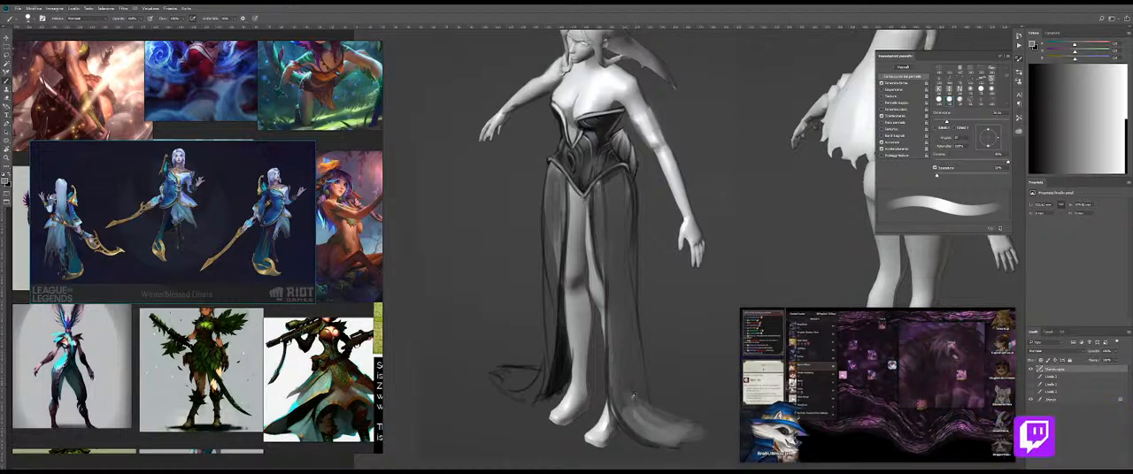
key("bracketright")
key("bracketright")
key("bracketright")
key("bracketright")
left_click_drag(627, 380, 661, 433)
key("shift+b")
left_click_drag(635, 369, 642, 369)
left_click_drag(662, 423, 677, 420)
Step: Fill the second skirt panel's trailing hem with grey and blend the tones of the hem and panel edge
key("shift+b")
left_click_drag(511, 370, 536, 384)
key("shift+b")
left_click_drag(581, 357, 598, 291)
key("shift+b")
key("r")
key("b")
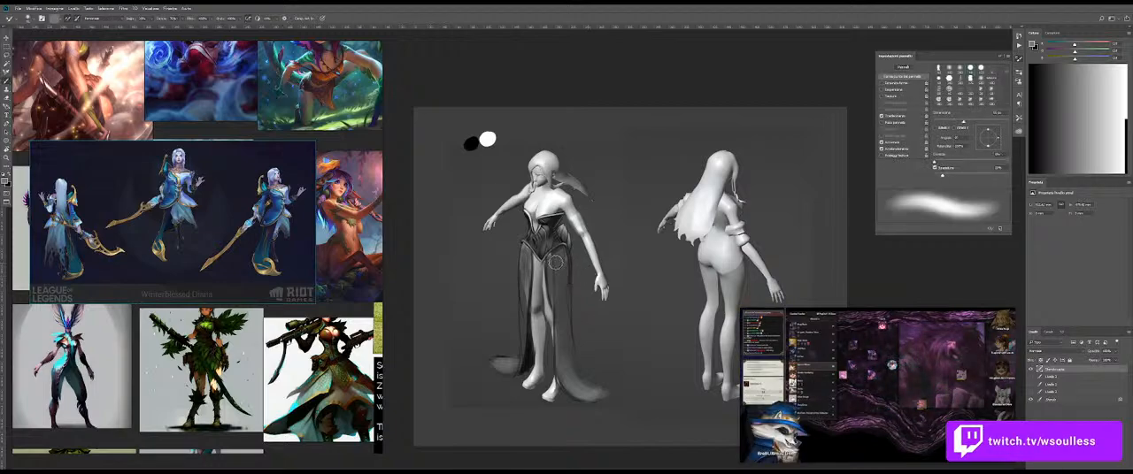
Step: Sample black and, on a rotated canvas, draw thin fold lines at the top of the skirt panels
left_click(470, 143, "alt")
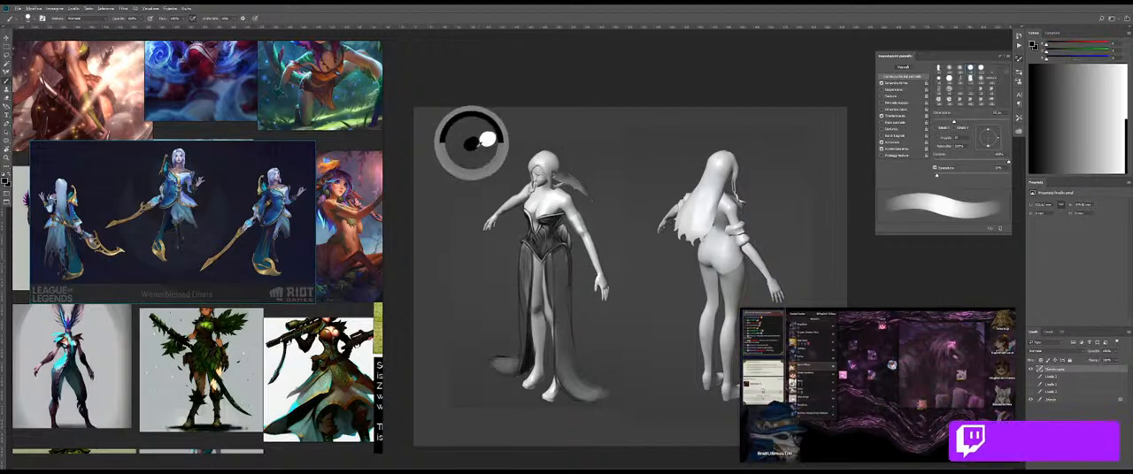
key("z")
mouse_move(573, 281)
left_mouse_down()
mouse_move(599, 278)
mouse_move(603, 325)
mouse_move(634, 298)
left_mouse_up()
key("r")
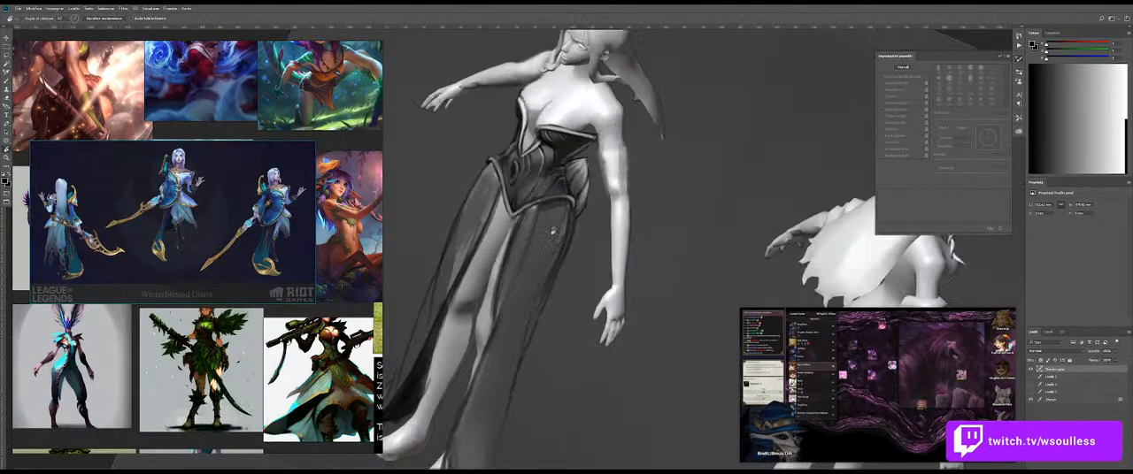
key("b")
key("b")
left_click_drag(492, 227, 478, 228)
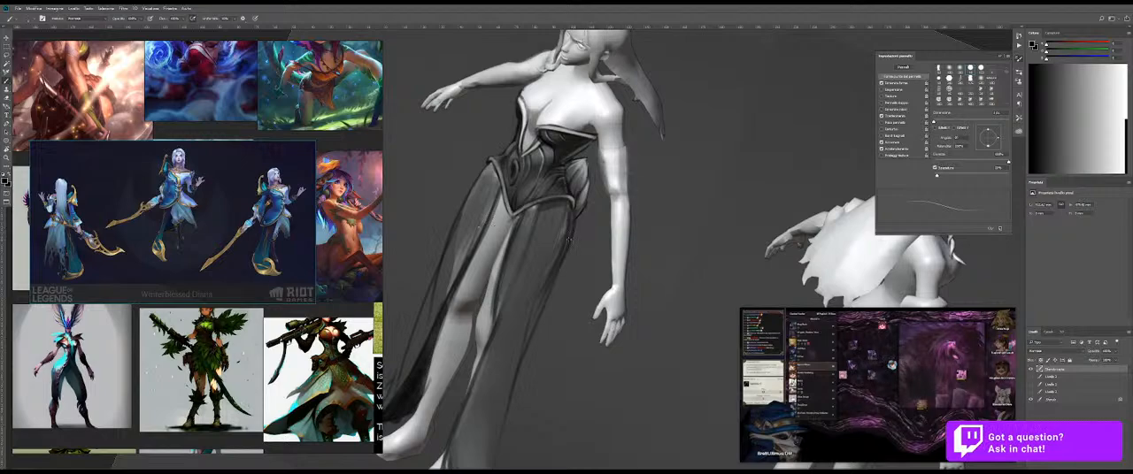
key("Escape")
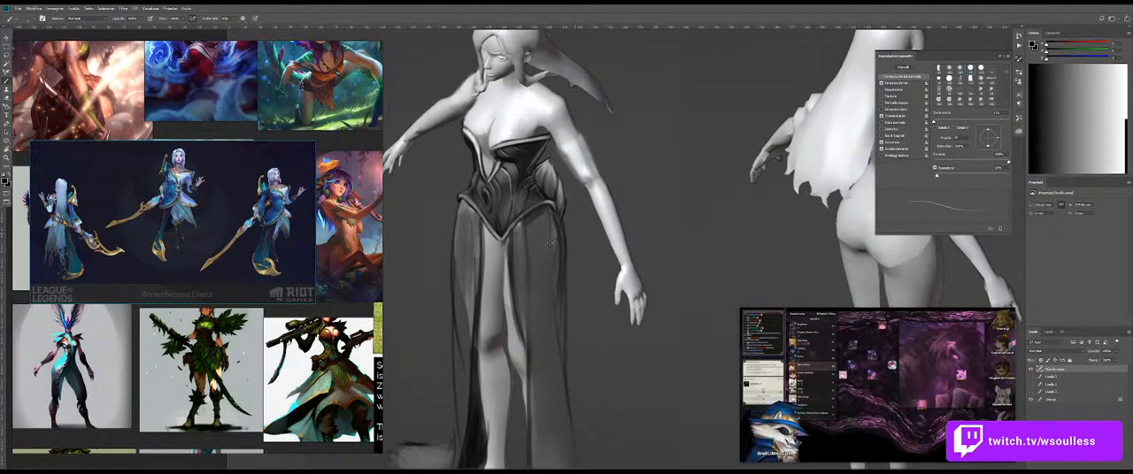
Step: Shade the upper folds of both skirt panels below the bodysuit's trim, undoing the first stroke
key("ctrl+0")
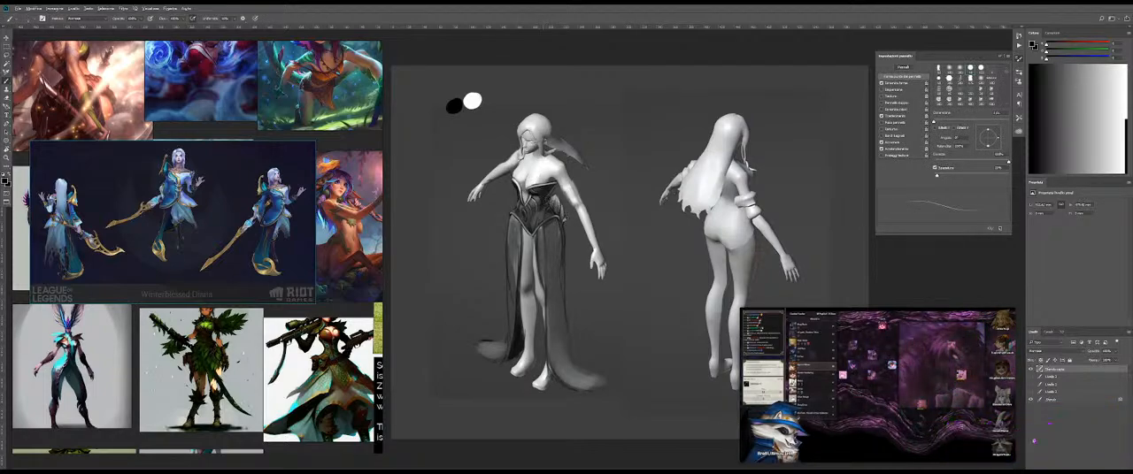
left_click(559, 211, "alt")
key("z")
left_click_drag(520, 248, 566, 248)
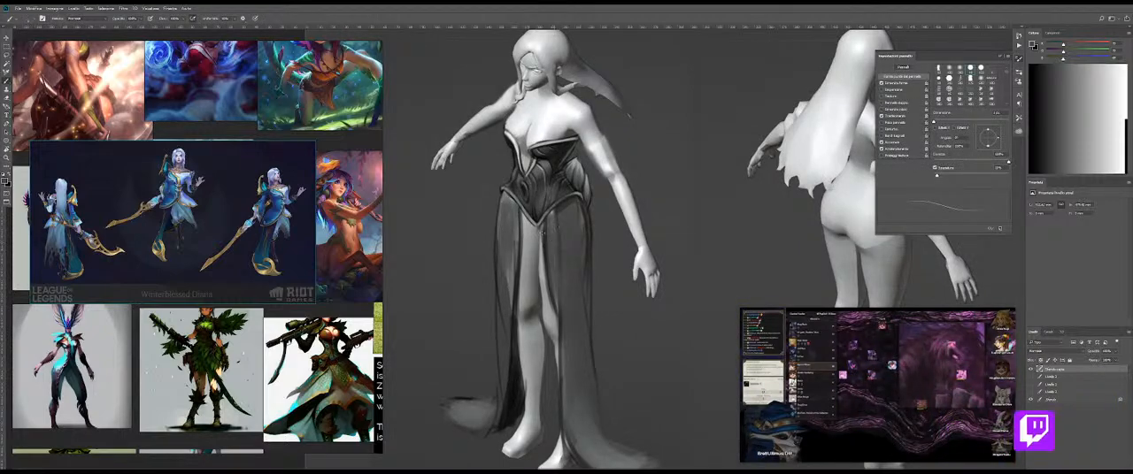
left_click_drag(525, 234, 524, 269)
key("ctrl+z")
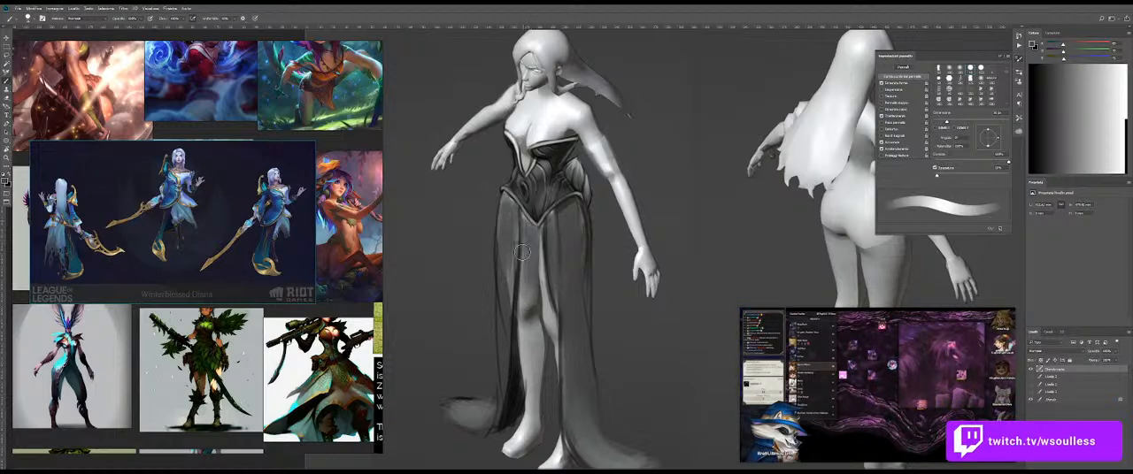
key("bracketright")
key("bracketleft")
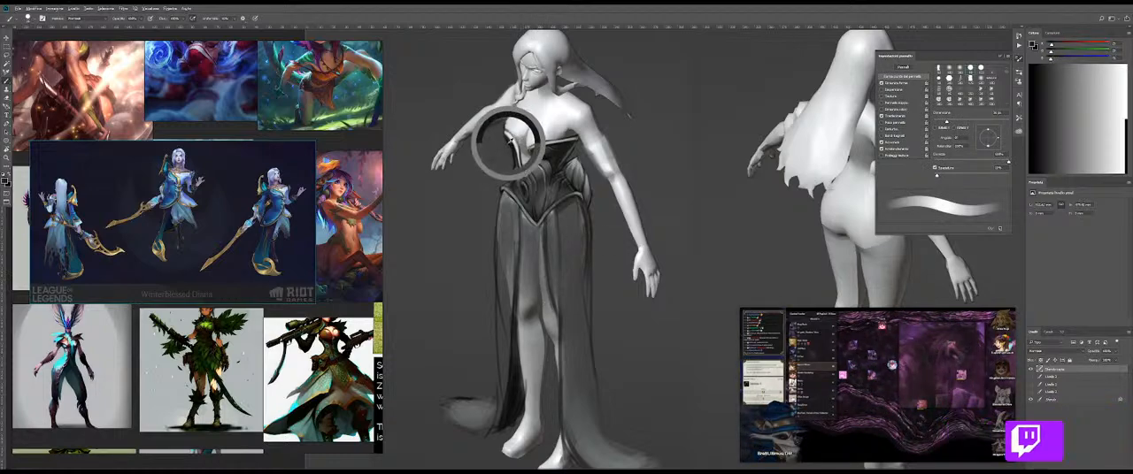
left_click_drag(546, 226, 544, 228)
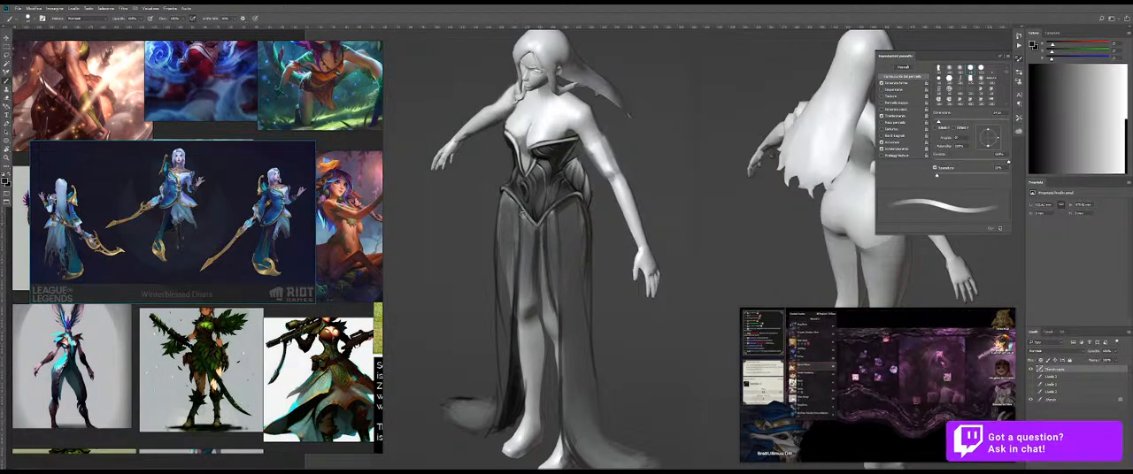
Step: Duplicate the costume layer and hide the original to keep it as a separate version
scroll(534, 228, "down", 5)
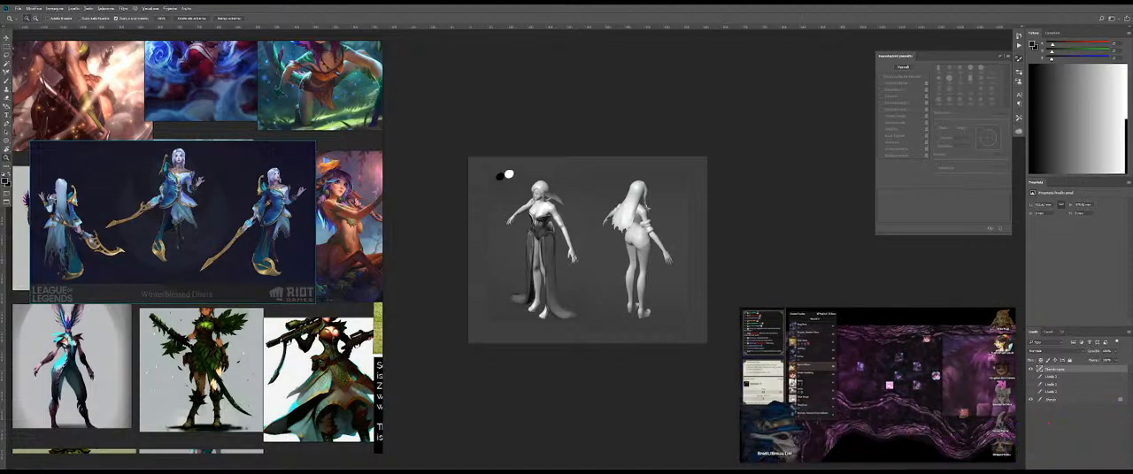
scroll(584, 251, "up", 3)
scroll(584, 251, "up", 3)
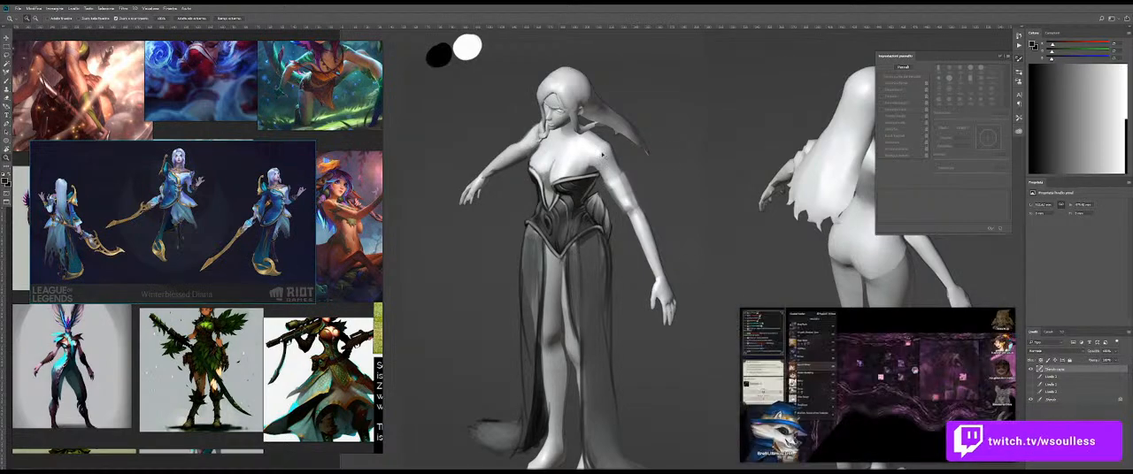
key("ctrl+l")
key("Escape")
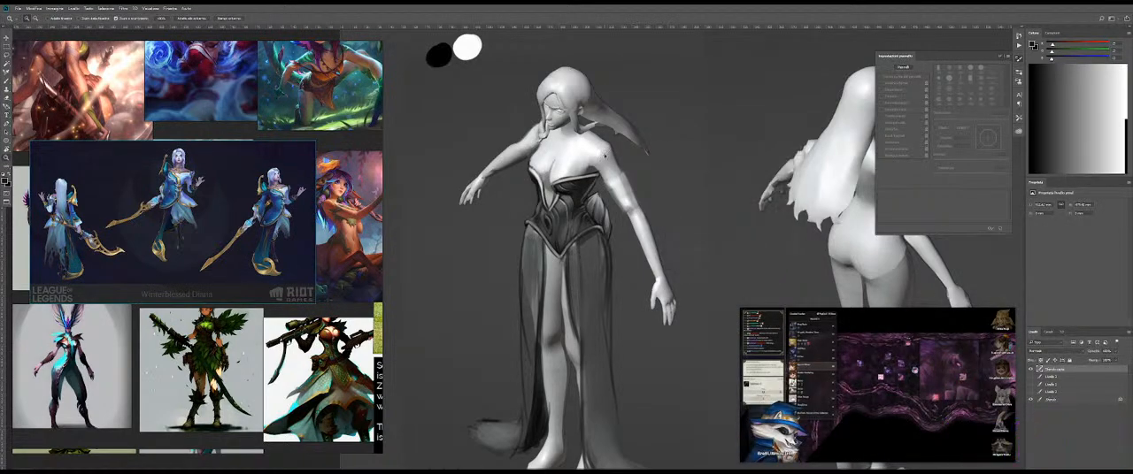
key("ctrl+j")
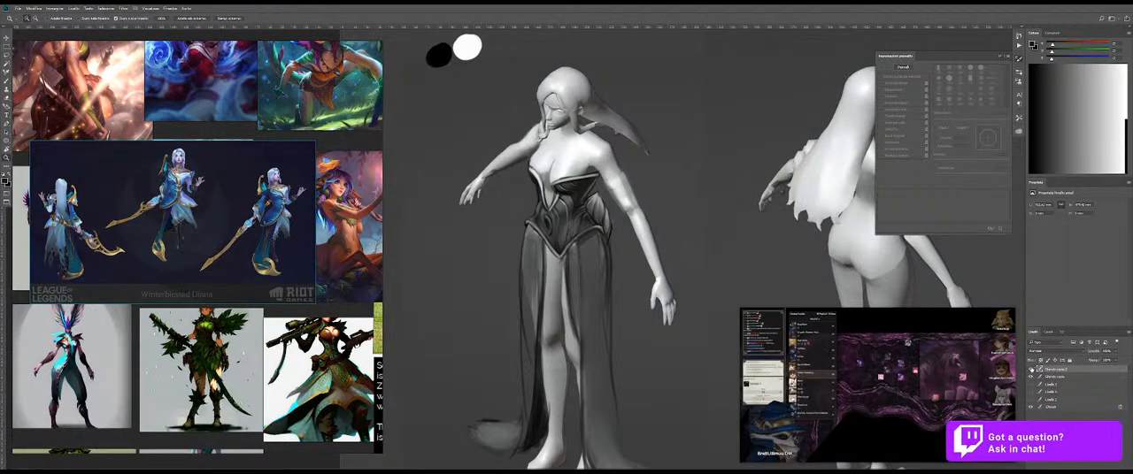
left_click(1030, 377)
left_click(1031, 370)
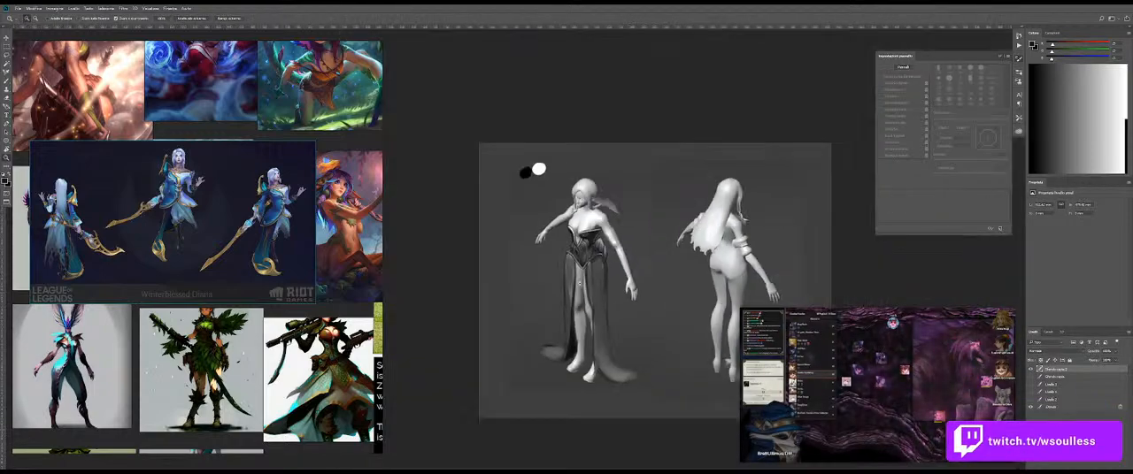
Step: Erase both skirt panels and the bodysuit's pointed lower trim from the duplicated layer
scroll(602, 257, "down", 3)
mouse_move(584, 353)
left_mouse_down()
mouse_move(621, 383)
mouse_move(600, 312)
mouse_move(559, 310)
mouse_move(608, 287)
left_mouse_up()
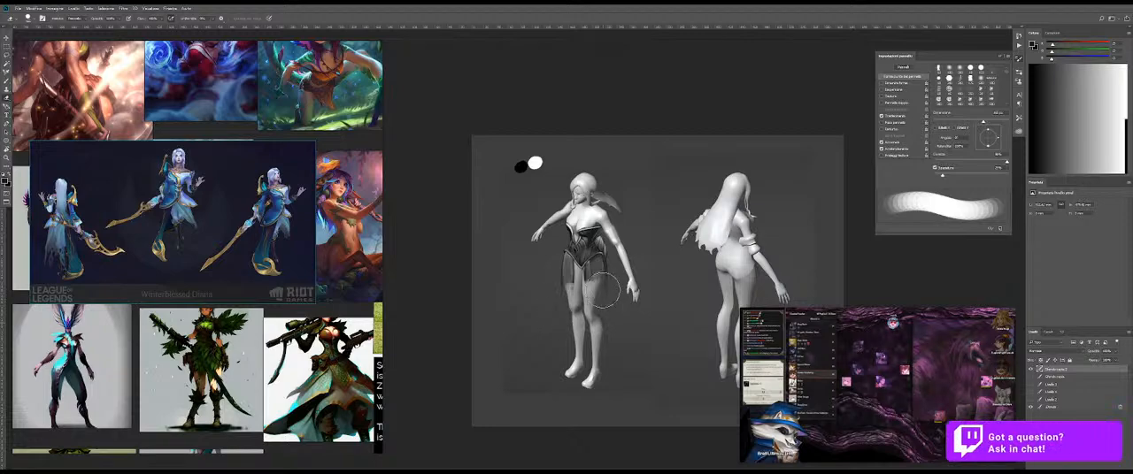
scroll(561, 275, "up", 3)
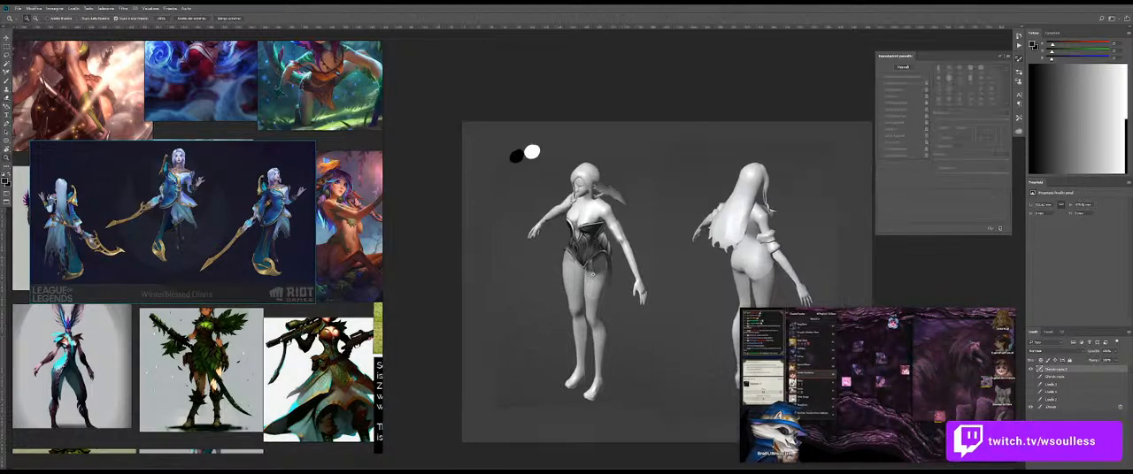
key("e")
mouse_move(654, 270)
left_mouse_down()
mouse_move(635, 271)
mouse_move(654, 327)
mouse_move(614, 269)
mouse_move(657, 251)
left_mouse_up()
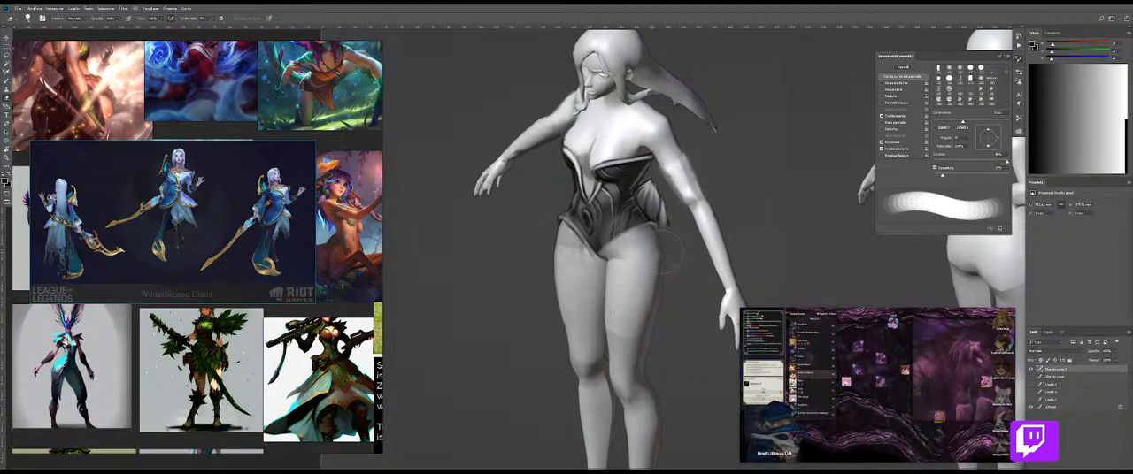
left_click_drag(561, 258, 598, 267)
left_click_drag(536, 236, 591, 262)
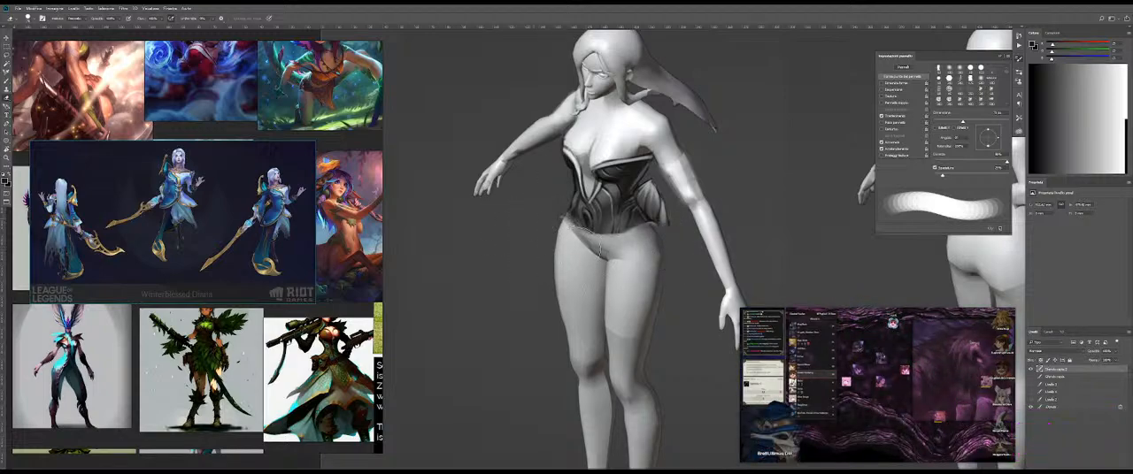
Step: Sketch the outline of a short flared skirt around the hips in thin black lines, undoing the first strokes
key("v")
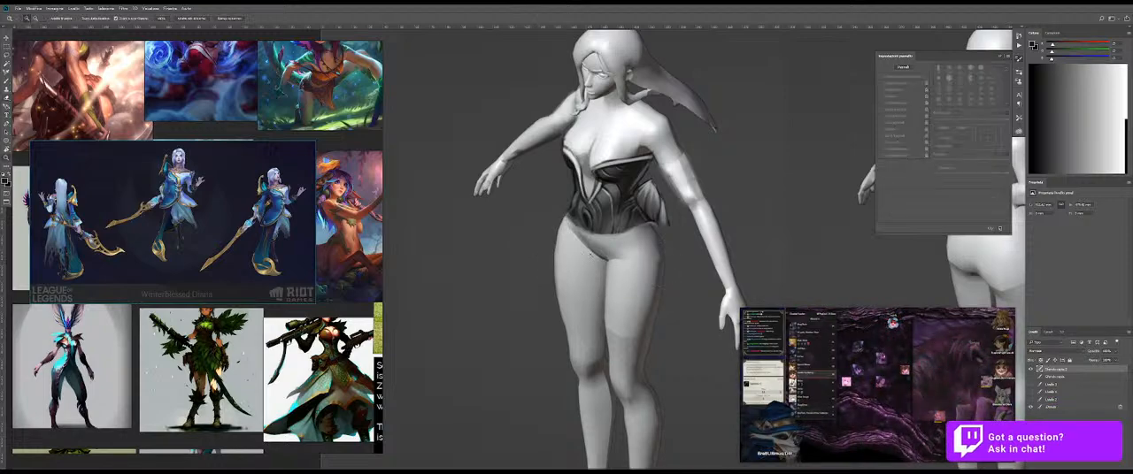
key("ctrl+0")
left_click_drag(593, 252, 630, 251)
key("b")
key("b")
key("b")
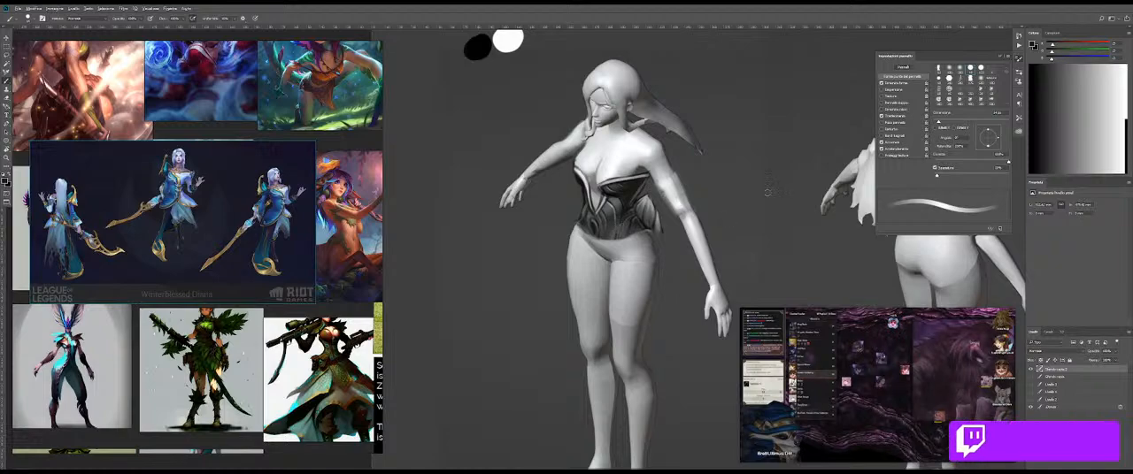
left_click(1062, 407)
left_click_drag(1067, 410, 1068, 367)
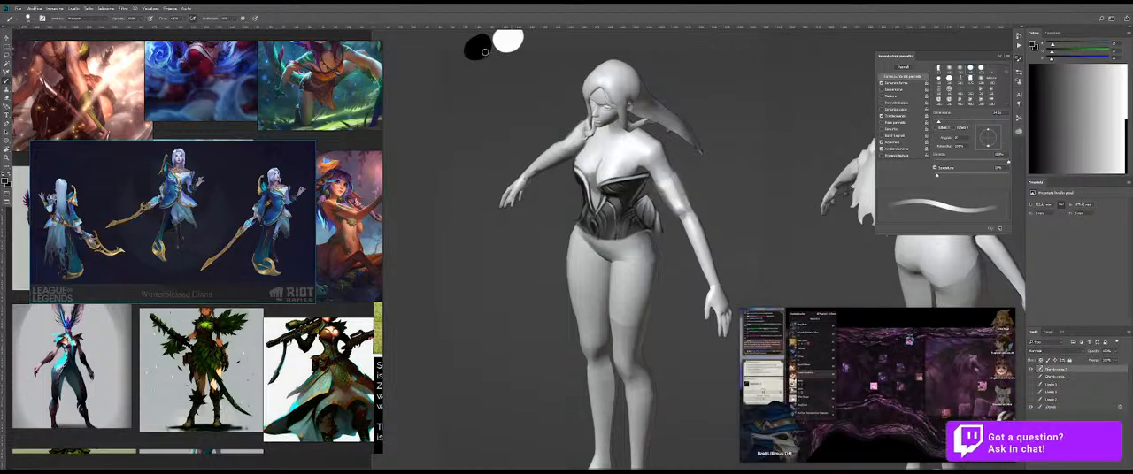
left_click_drag(586, 228, 623, 228)
left_click_drag(607, 261, 602, 263)
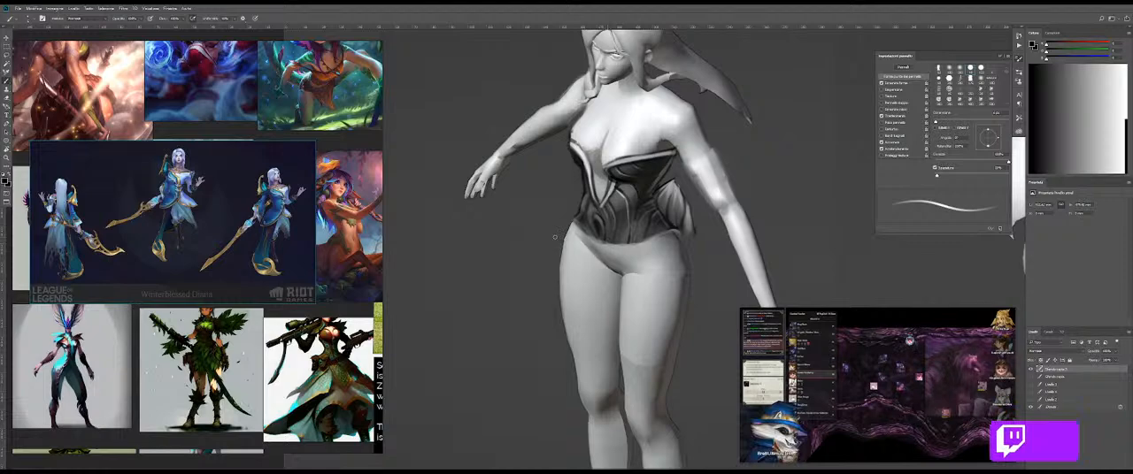
left_click_drag(568, 234, 534, 254)
key("ctrl+z")
key("ctrl+z")
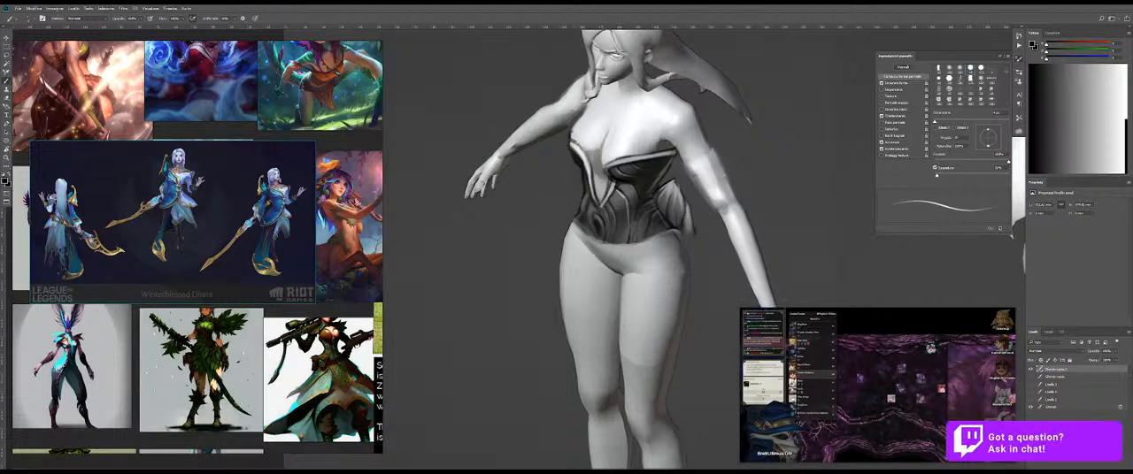
key("ctrl+z")
mouse_move(588, 287)
left_mouse_down()
mouse_move(633, 304)
mouse_move(661, 282)
mouse_move(635, 307)
mouse_move(665, 278)
left_mouse_up()
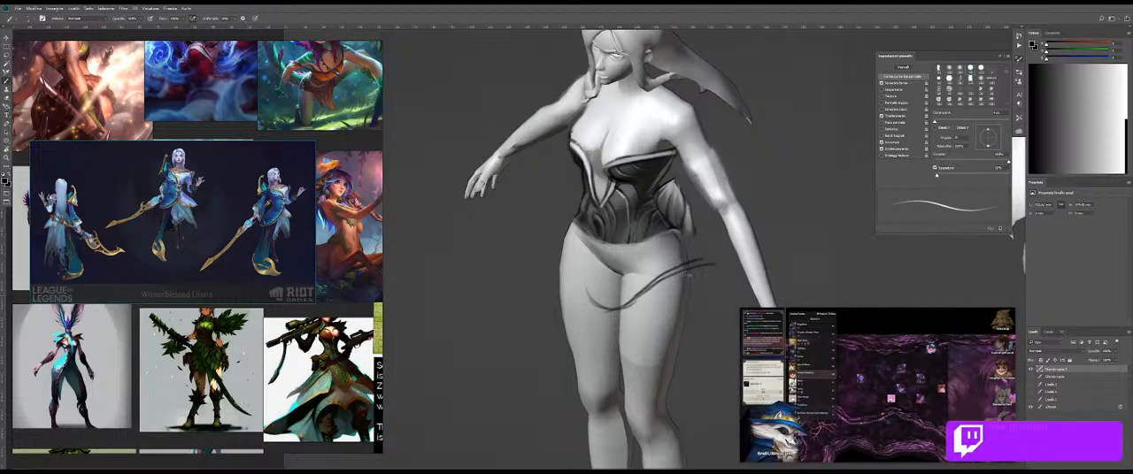
key("ctrl+z")
left_click_drag(668, 269, 732, 272)
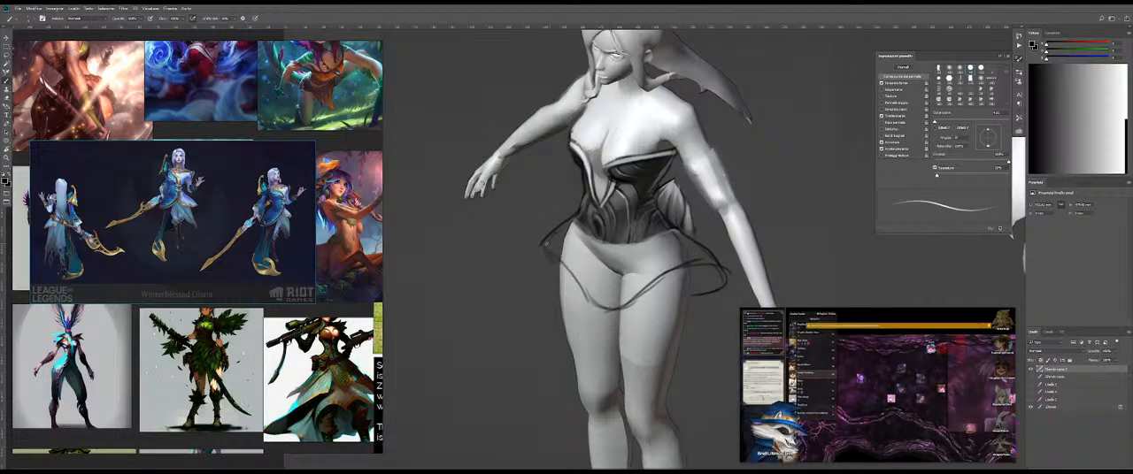
left_click_drag(609, 308, 653, 305)
Step: Fill the skirt's underside beside the right-hand hip with a dark tone using a larger brush
key("ctrl+space")
key("ctrl+space")
left_click_drag(599, 262, 632, 263)
mouse_move(587, 239)
left_mouse_down()
mouse_move(572, 273)
mouse_move(598, 288)
left_mouse_up()
key("ctrl+space")
left_click_drag(655, 310, 618, 309)
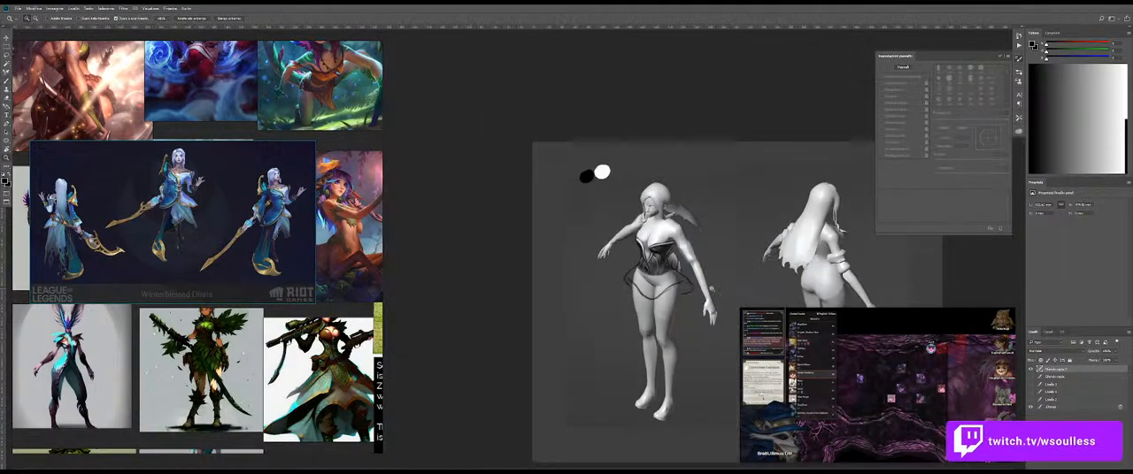
left_click_drag(690, 311, 729, 312)
key("bracketright")
key("bracketright")
key("bracketright")
key("bracketright")
key("bracketright")
key("bracketright")
key("bracketright")
key("bracketright")
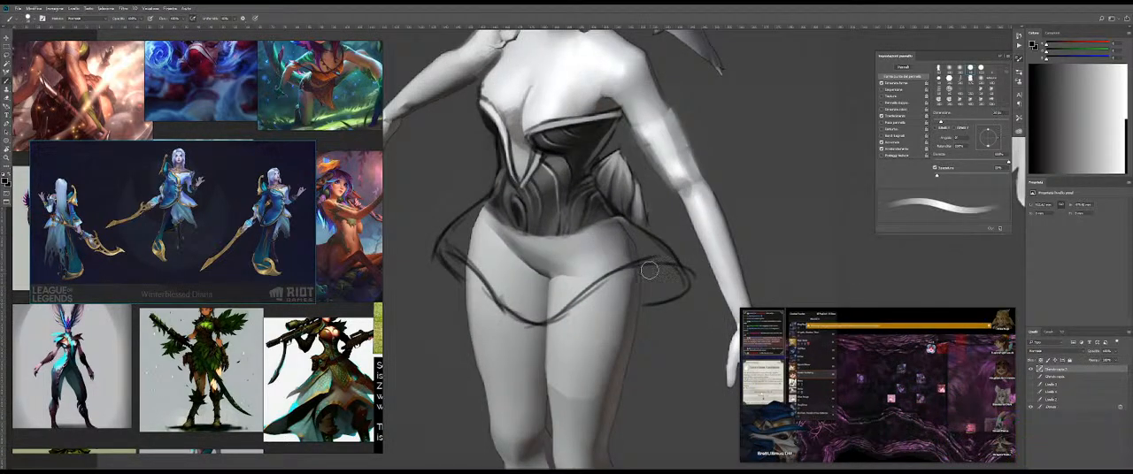
mouse_move(661, 274)
left_mouse_down()
mouse_move(664, 286)
mouse_move(662, 269)
left_mouse_up()
key("shift+b")
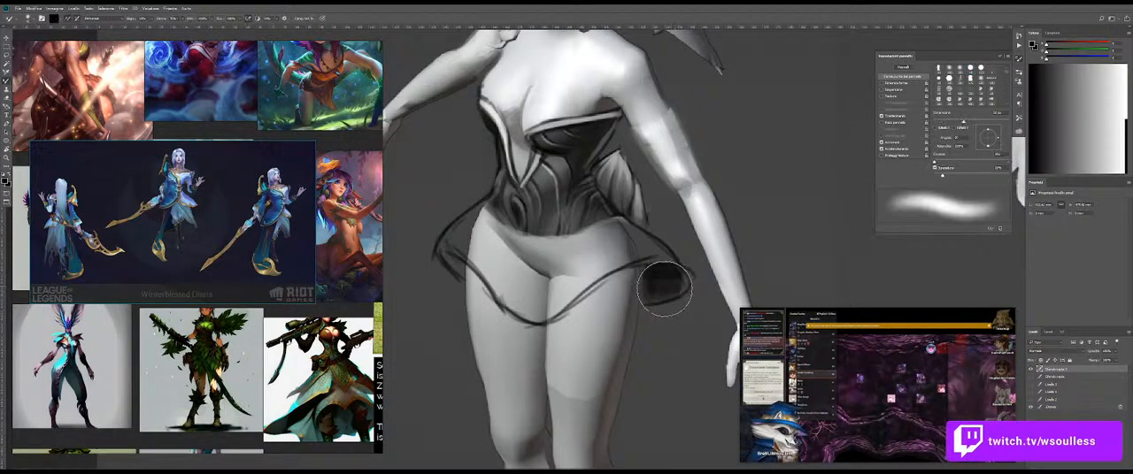
key("shift+b")
Step: Block in the skirt's front over the hips and upper thighs with dark grey
key("ctrl+space")
mouse_move(579, 276)
left_mouse_down()
mouse_move(541, 276)
mouse_move(610, 256)
mouse_move(570, 245)
left_mouse_up()
key("ctrl+space")
left_click(552, 242, "alt")
mouse_move(495, 256)
left_mouse_down()
mouse_move(499, 272)
mouse_move(485, 250)
mouse_move(528, 298)
mouse_move(569, 298)
mouse_move(531, 292)
mouse_move(495, 266)
mouse_move(619, 265)
mouse_move(572, 270)
left_mouse_up()
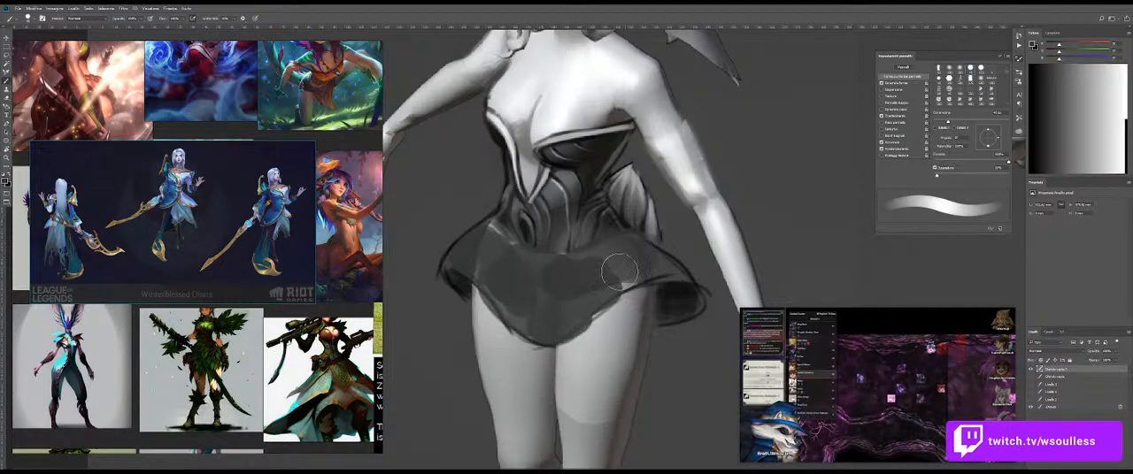
Step: Even out the skirt's grey fill below the corset and paint soft curved folds across its front
key("bracketleft")
mouse_move(610, 263)
left_mouse_down()
mouse_move(647, 261)
mouse_move(567, 322)
mouse_move(570, 310)
mouse_move(493, 280)
mouse_move(548, 304)
mouse_move(503, 284)
mouse_move(637, 250)
mouse_move(492, 267)
mouse_move(521, 272)
mouse_move(508, 253)
mouse_move(539, 267)
mouse_move(540, 285)
mouse_move(490, 283)
mouse_move(570, 286)
mouse_move(506, 282)
mouse_move(578, 286)
mouse_move(526, 275)
mouse_move(592, 260)
mouse_move(496, 267)
mouse_move(536, 268)
mouse_move(492, 249)
mouse_move(477, 259)
mouse_move(495, 237)
mouse_move(576, 262)
mouse_move(564, 235)
left_mouse_up()
left_click(565, 244, "alt")
right_click(556, 249, "alt")
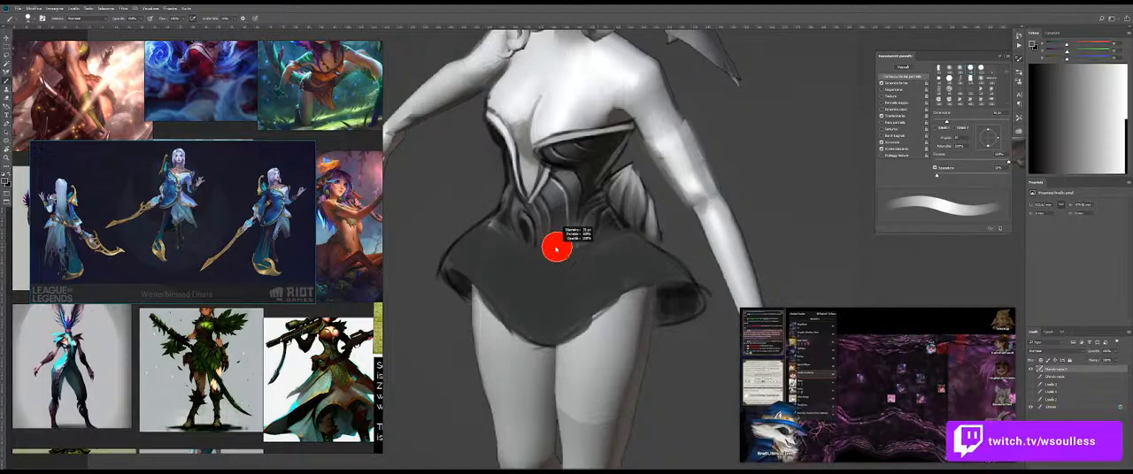
right_click(494, 255, "alt")
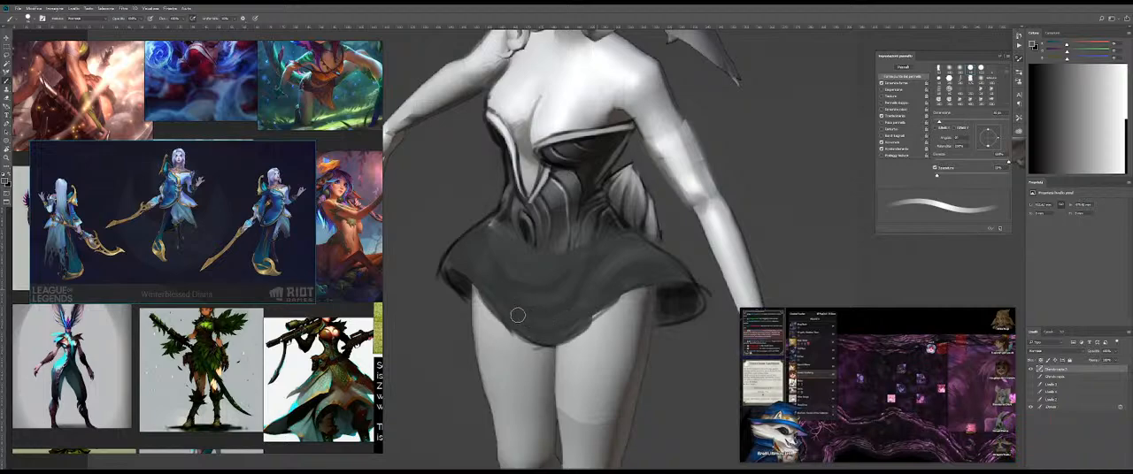
key("shift+b")
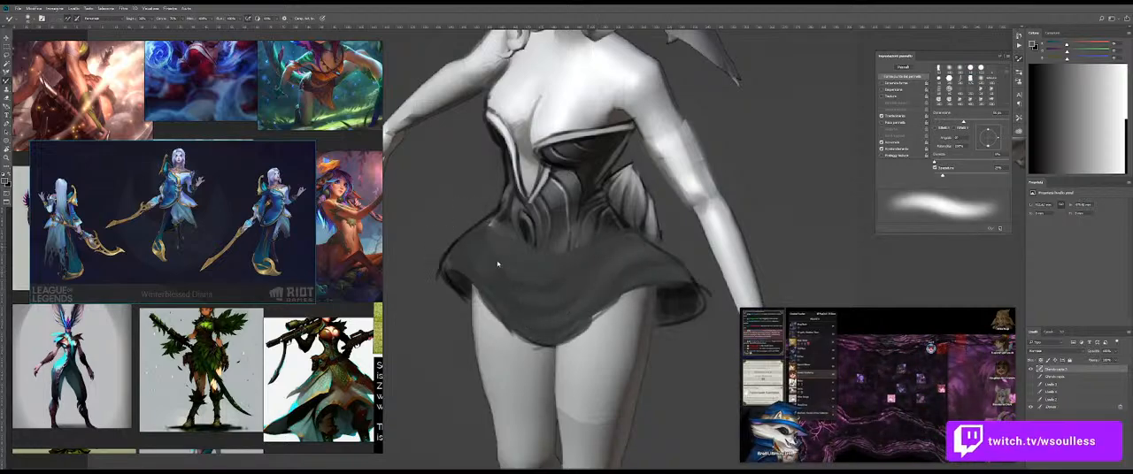
Step: Reinforce the skirt's left-hand waist and flare outline with a small black brush
key("z")
left_click_drag(559, 268, 500, 270)
mouse_move(596, 268)
left_mouse_down()
mouse_move(565, 270)
mouse_move(624, 259)
left_mouse_up()
left_click_drag(567, 213, 591, 210)
key("b")
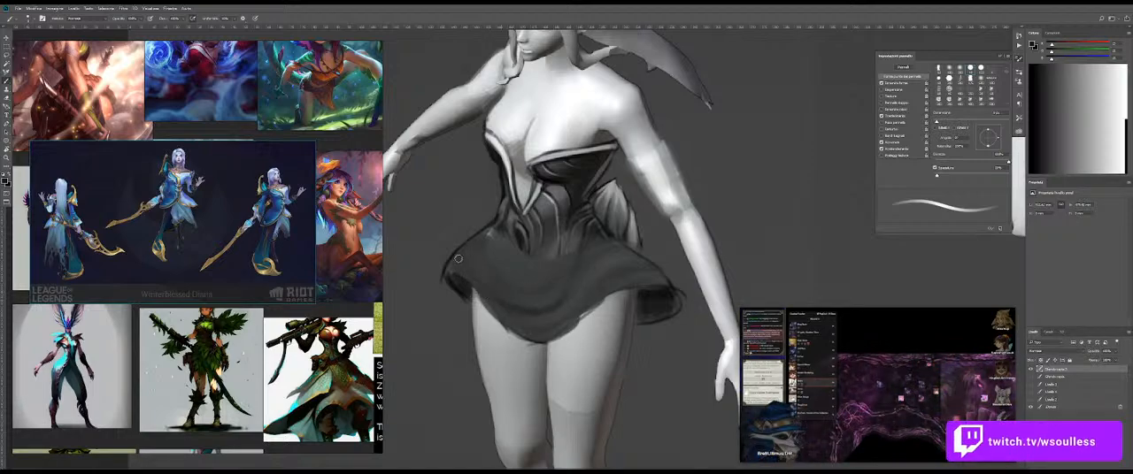
left_click_drag(457, 244, 449, 241)
left_click(445, 243, "alt")
Step: Refine the corset's left waist edge and draw thin dark fold lines on the skirt's left flare
scroll(445, 244, "up", 1)
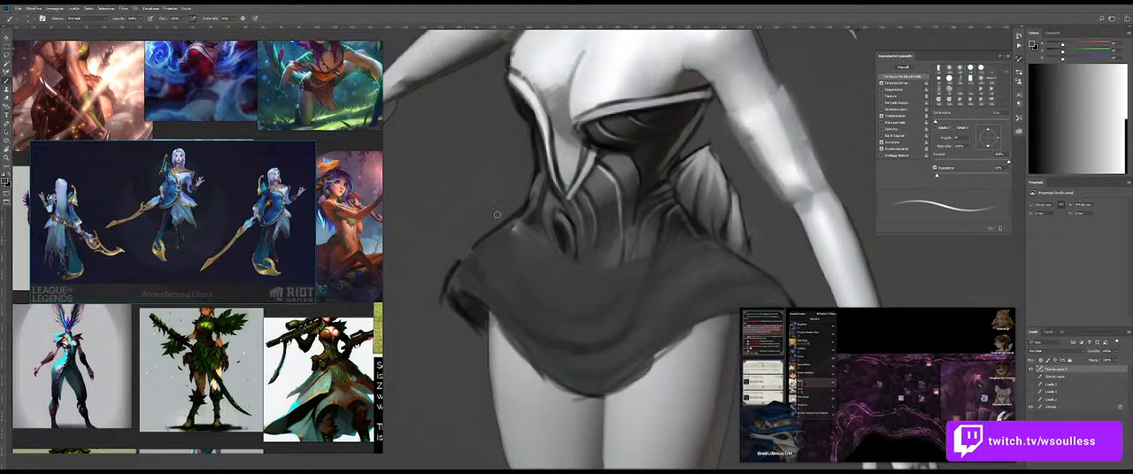
left_click(545, 180, "alt")
right_click(548, 174, "alt")
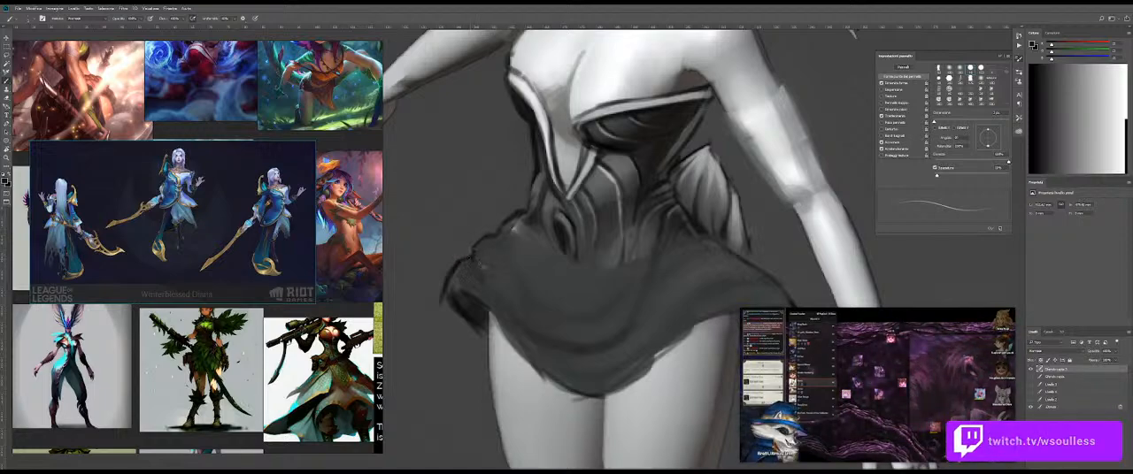
left_click(463, 316, "alt")
left_click_drag(473, 271, 478, 272)
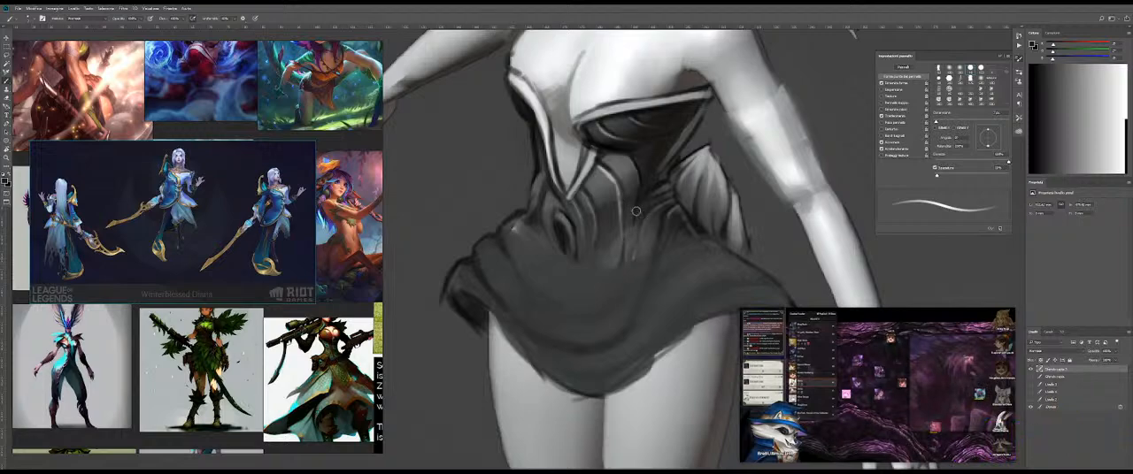
Step: Resize the brush and blend the grey folds in the middle of the skirt with the Mixer Brush
key("bracketright")
key("bracketright")
key("bracketright")
scroll(609, 301, "down", 8)
scroll(606, 294, "up", 7)
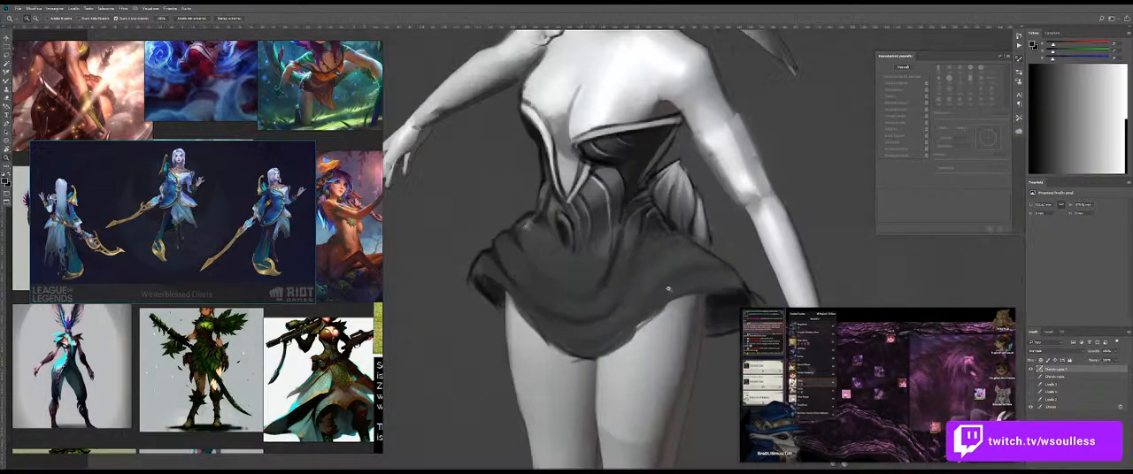
key("bracketleft")
key("bracketleft")
key("bracketleft")
key("bracketleft")
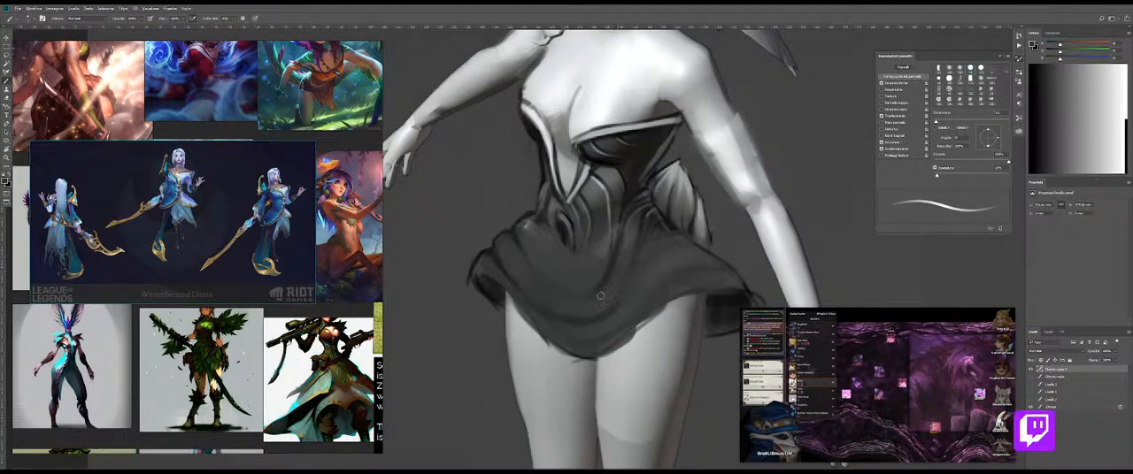
key("shift+b")
left_click_drag(594, 278, 582, 278)
Step: Sample a dark corset tone and shade the fold running down from the corset's waist into the skirt
key("b")
key("shift+b")
left_click(641, 168, "alt")
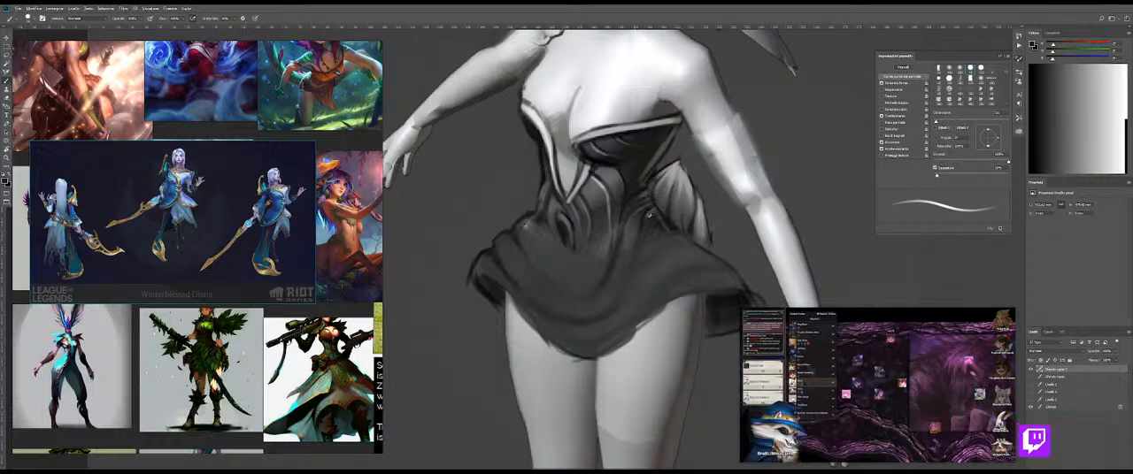
left_click_drag(619, 253, 633, 254)
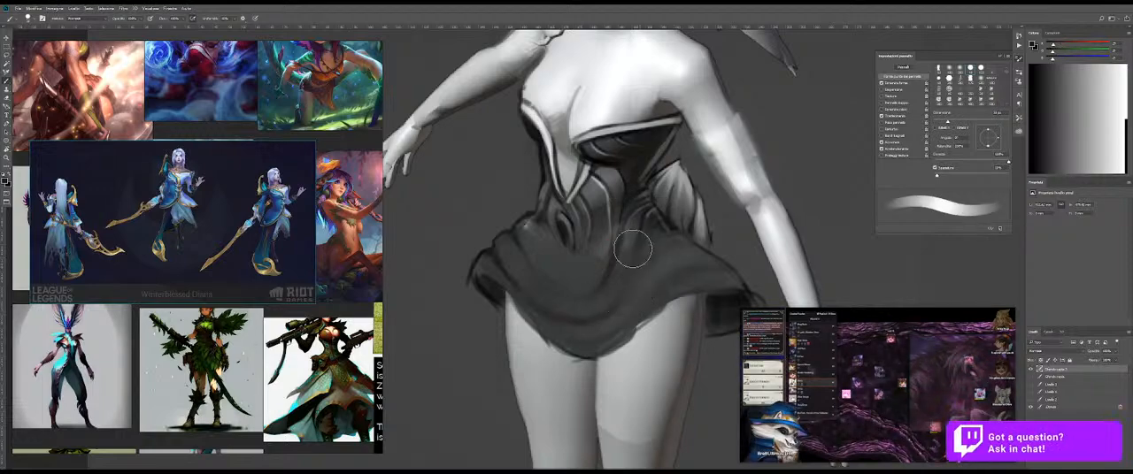
key("shift+b")
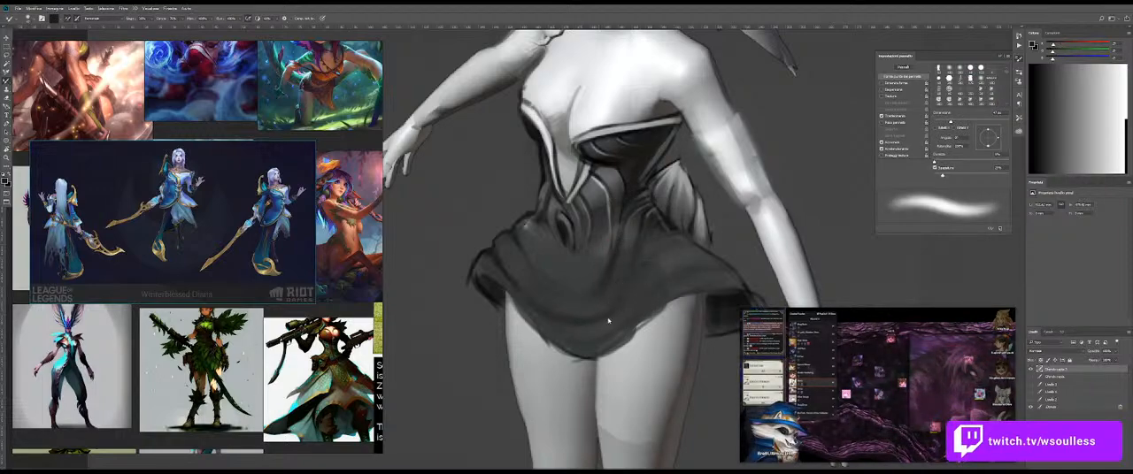
key("shift+b")
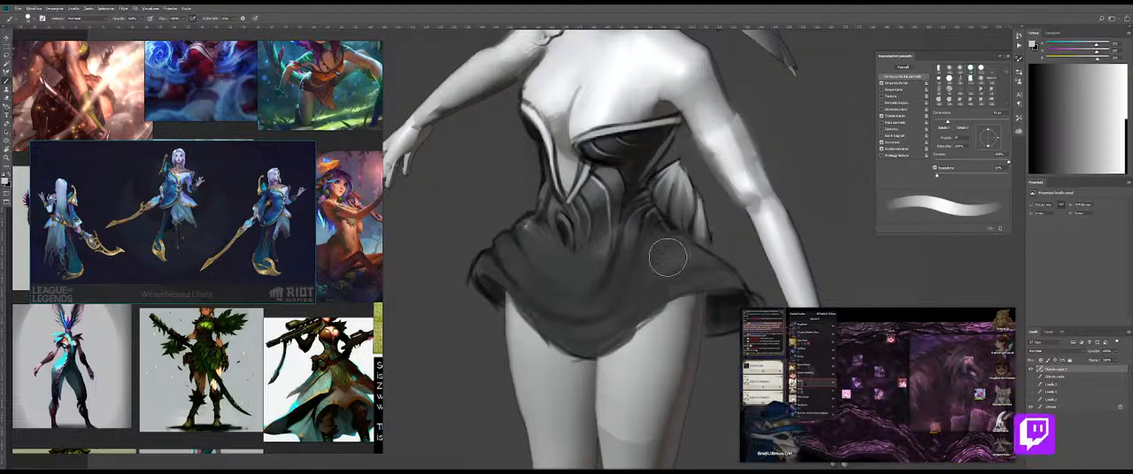
Step: Add a light grey highlight to the skirt's right flare, undoing the first stroke, and blend it with the Mixer Brush
left_click_drag(651, 232, 691, 266)
key("ctrl+z")
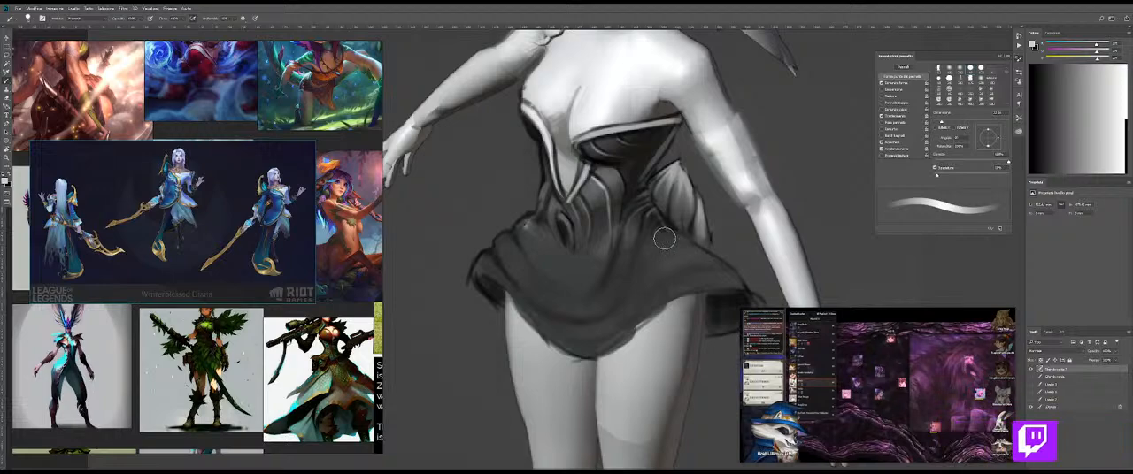
key("shift+b")
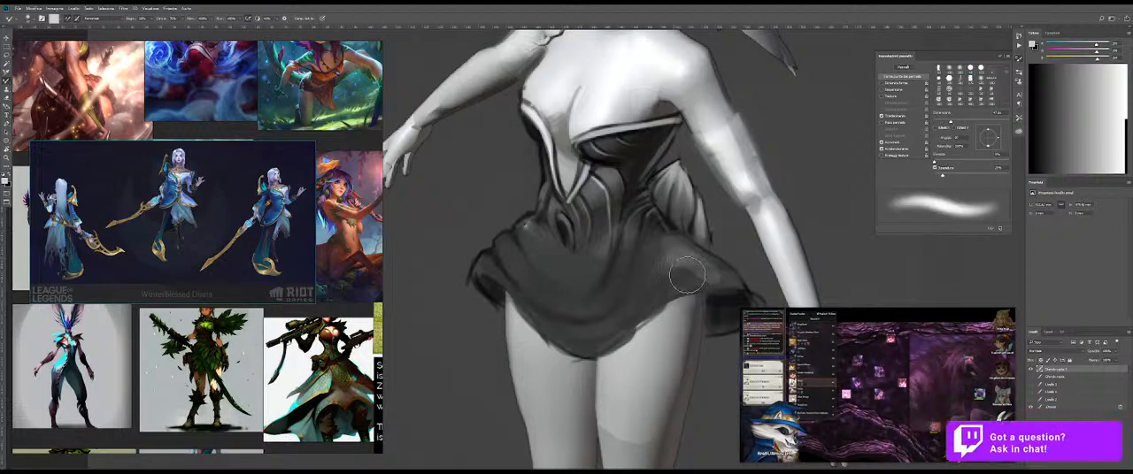
left_click_drag(665, 253, 708, 275)
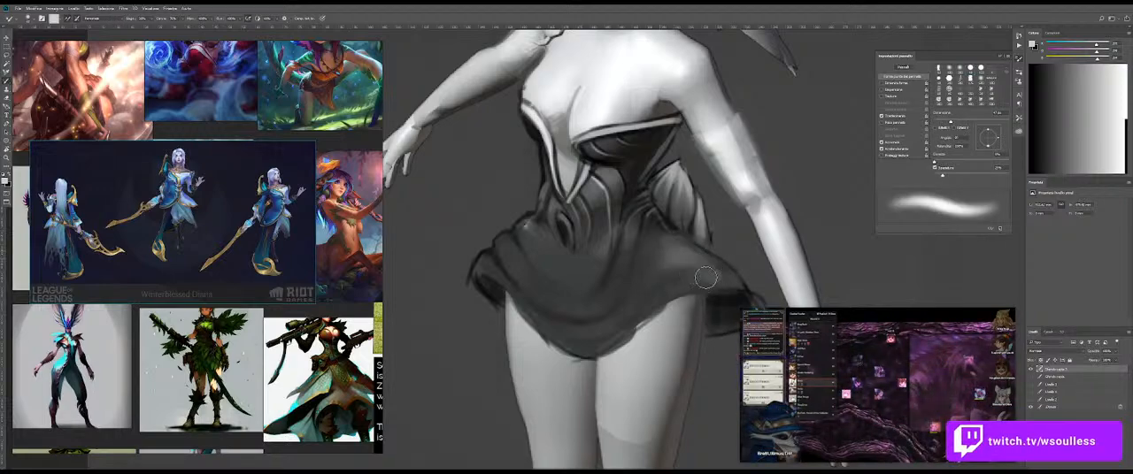
Step: Build up sampled mid-grey tones on the skirt's right flare, alternating between the Brush and Mixer Brush
key("shift+b")
left_click(712, 276, "alt")
key("shift+b")
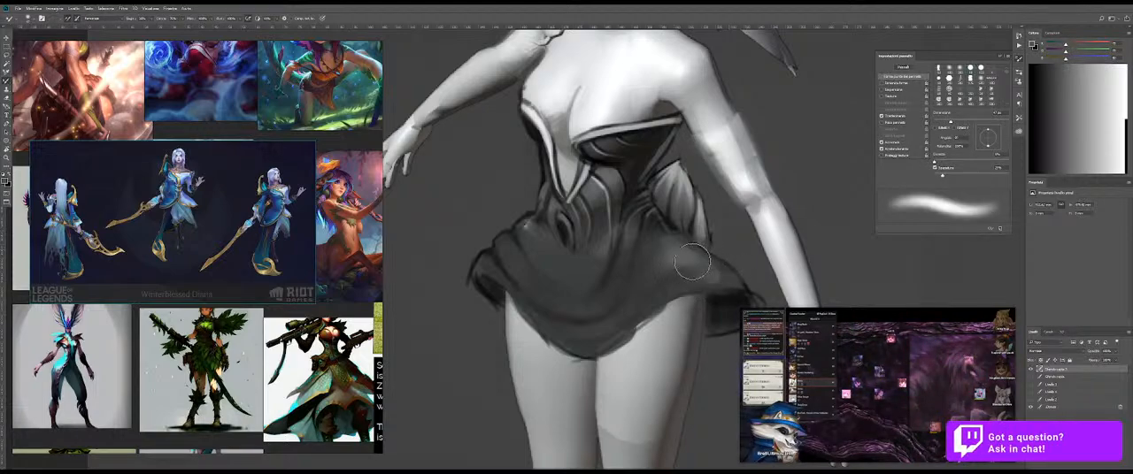
key("shift+b")
mouse_move(689, 262)
left_mouse_down()
mouse_move(725, 276)
mouse_move(700, 274)
left_mouse_up()
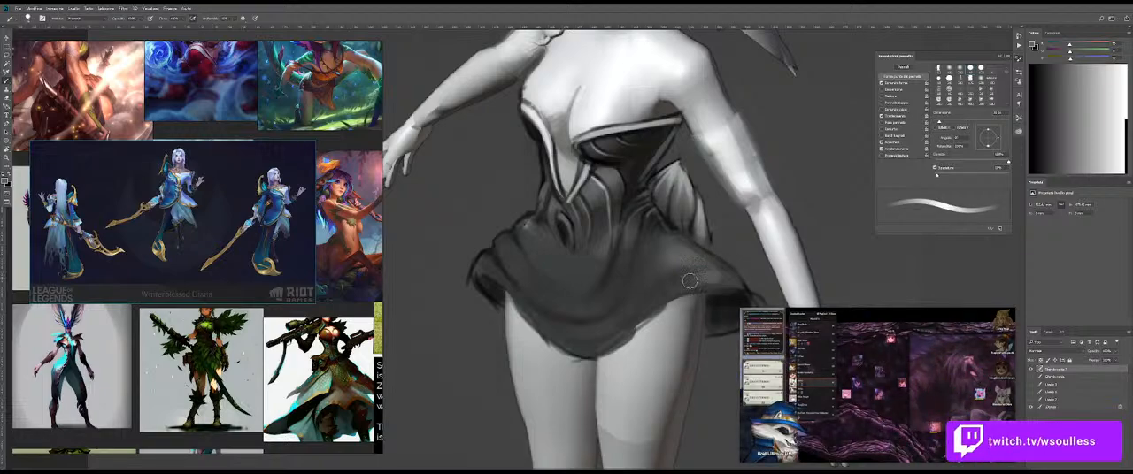
key("shift+b")
Step: Paint soft mid-grey shading over the skirt's left flare below the waist
key("shift+b")
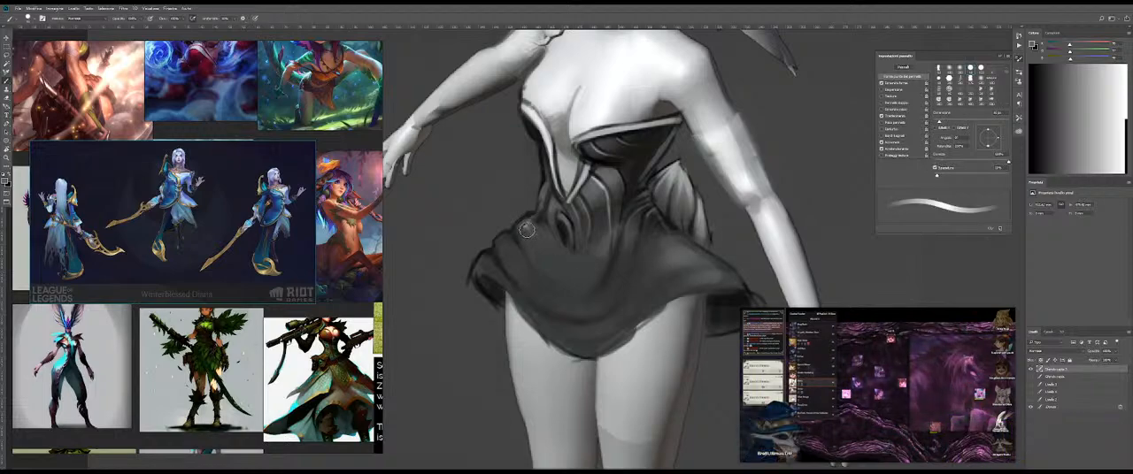
Step: Redraw the skirt's right edge and turned hem with thin black lines
key("shift+b")
key("shift+b")
key("shift+b")
left_click_drag(535, 243, 496, 268)
key("z")
left_click_drag(579, 264, 496, 266)
left_click_drag(575, 278, 605, 278)
mouse_move(538, 255)
left_mouse_down()
mouse_move(605, 254)
mouse_move(637, 225)
mouse_move(588, 241)
mouse_move(640, 254)
left_mouse_up()
key("b")
left_click(605, 251, "alt")
key("shift+b")
key("shift+b")
left_click_drag(735, 211, 725, 211)
left_click_drag(820, 232, 706, 223)
left_click_drag(718, 227, 720, 228)
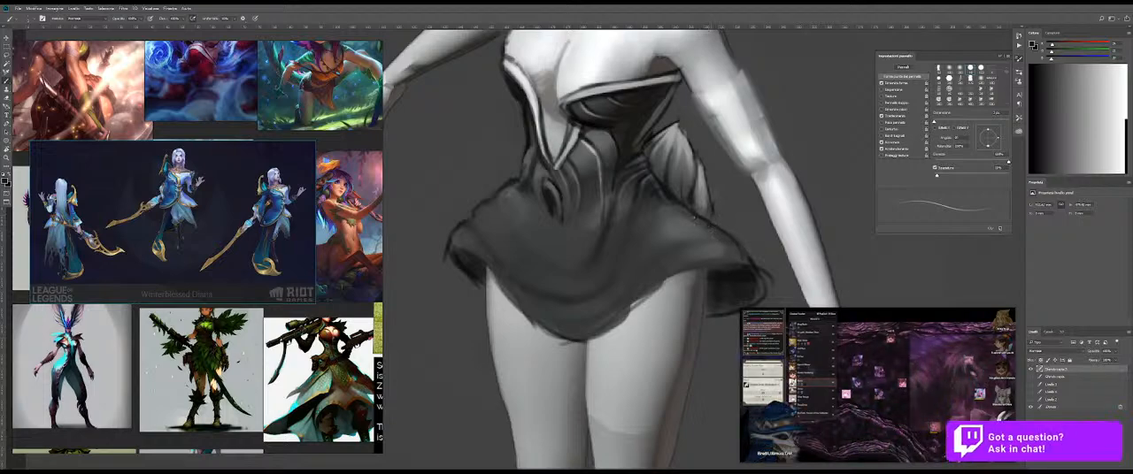
mouse_move(690, 228)
left_mouse_down()
mouse_move(416, 217)
mouse_move(645, 215)
mouse_move(678, 227)
mouse_move(675, 250)
left_mouse_up()
Step: Draw thin dark fold lines across the skirt's front and left flare below the corset
left_click(627, 269, "alt")
left_click_drag(643, 208, 639, 209)
left_click_drag(672, 260, 637, 443)
left_click_drag(652, 204, 784, 195)
left_click(497, 118, "alt")
mouse_move(679, 416)
left_mouse_down()
mouse_move(624, 336)
mouse_move(617, 283)
mouse_move(637, 291)
mouse_move(628, 311)
left_mouse_up()
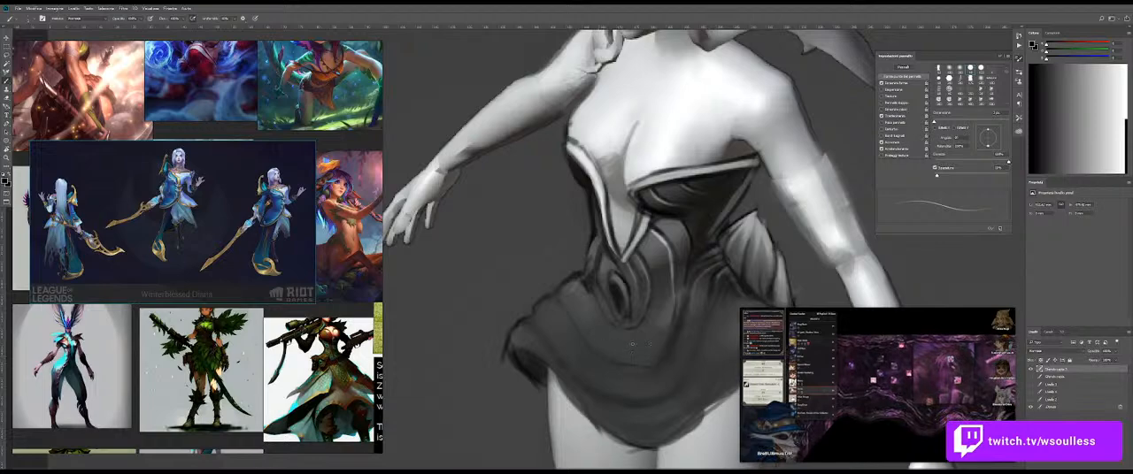
left_click_drag(594, 331, 583, 330)
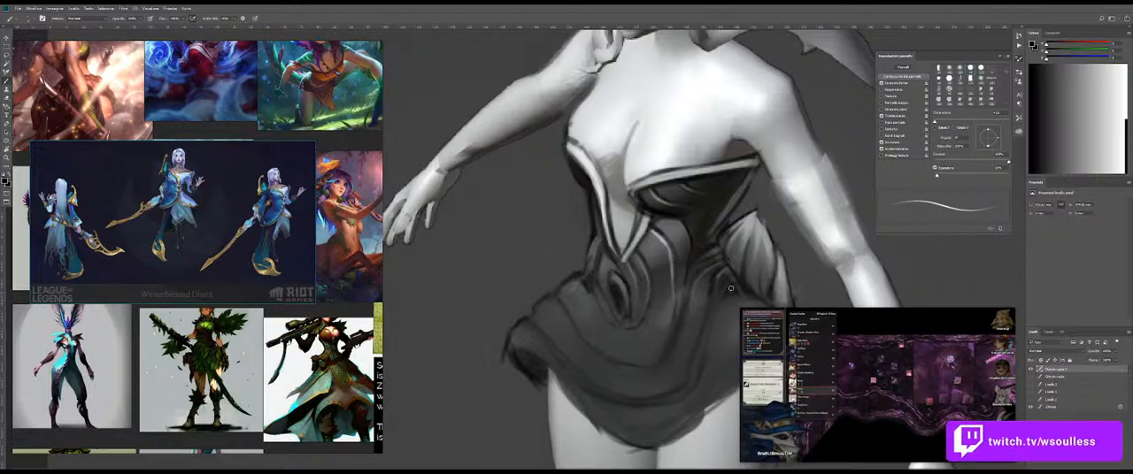
Step: Clean up the skirt's hem over the right thigh and draw a thin dark fold line across the right flare
scroll(729, 305, "down", 5)
left_click_drag(729, 304, 655, 286)
scroll(655, 286, "up", 5)
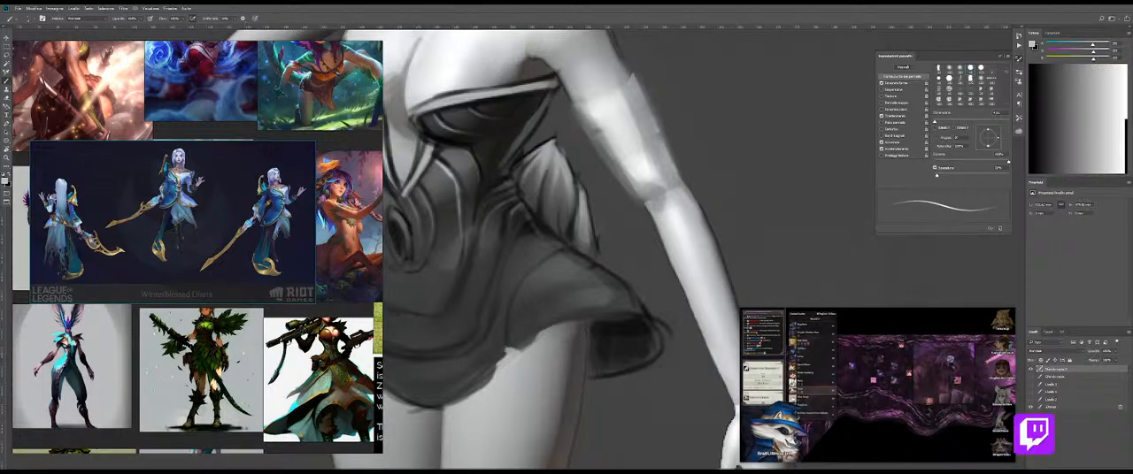
key("shift+b")
key("shift+b")
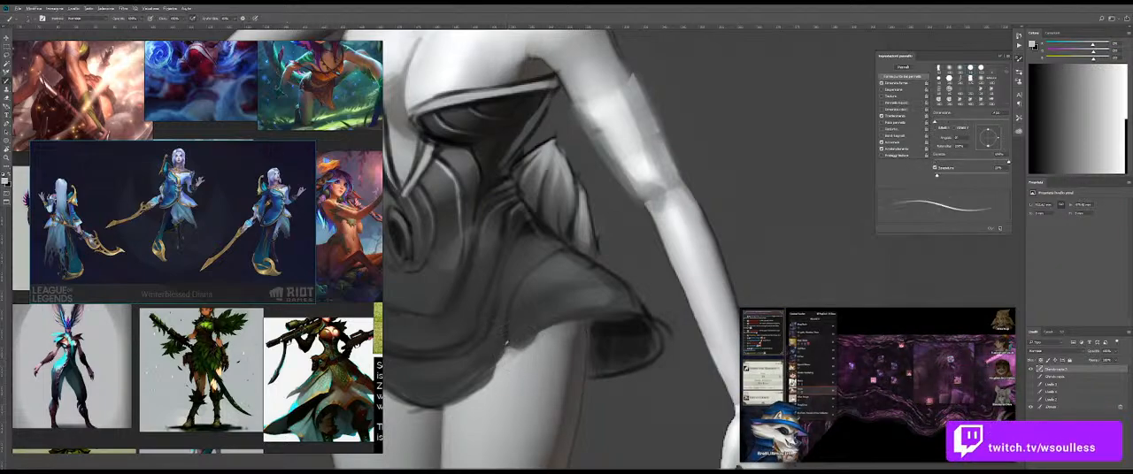
left_click(617, 326, "alt")
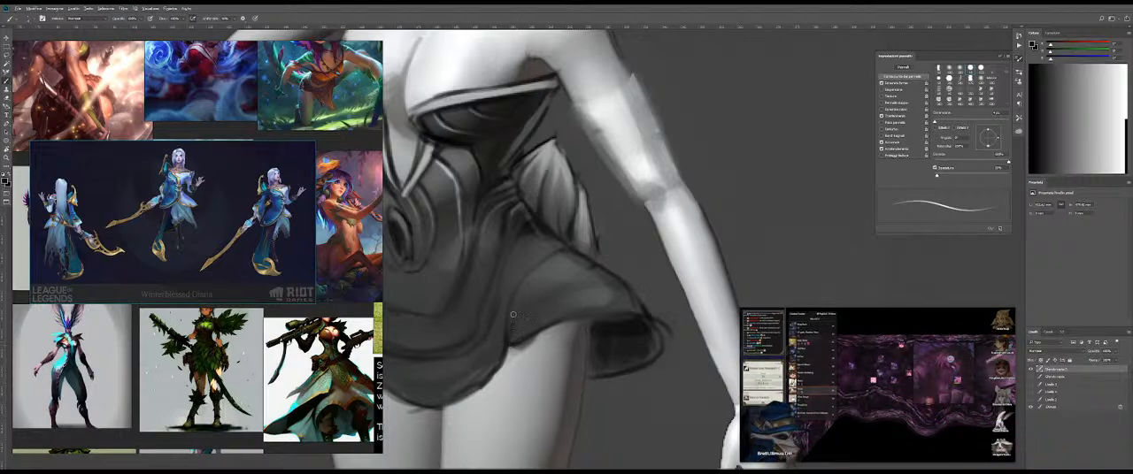
left_click_drag(586, 273, 583, 277)
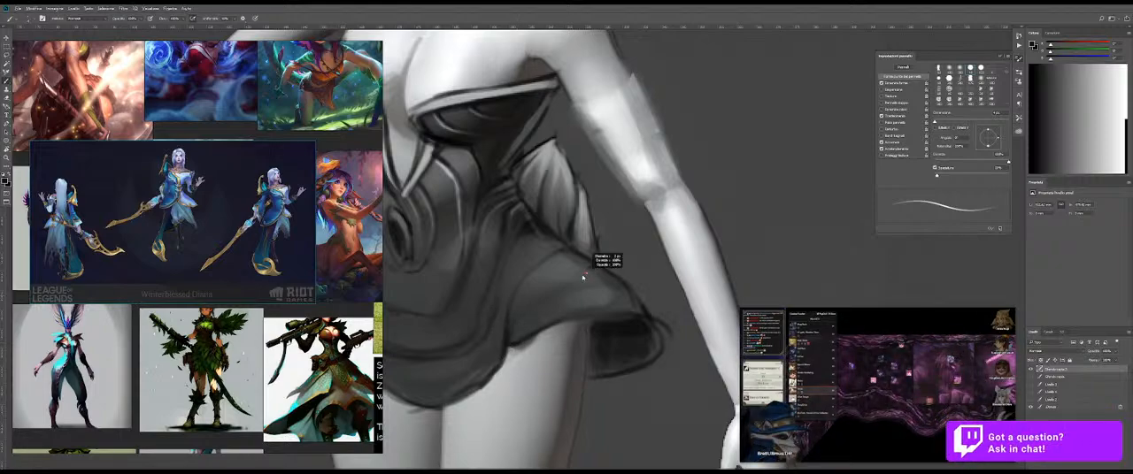
Step: Rework the hem where the skirt's front meets the right flare, using sampled grey and thin black strokes
left_click(551, 334, "alt")
left_click_drag(557, 319, 549, 325)
key("]")
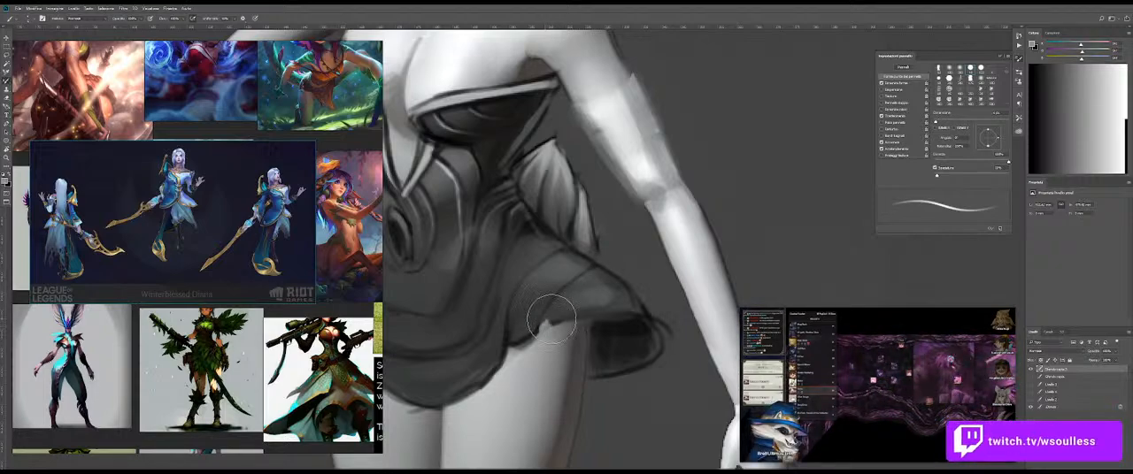
key("shift+b")
key("shift+b")
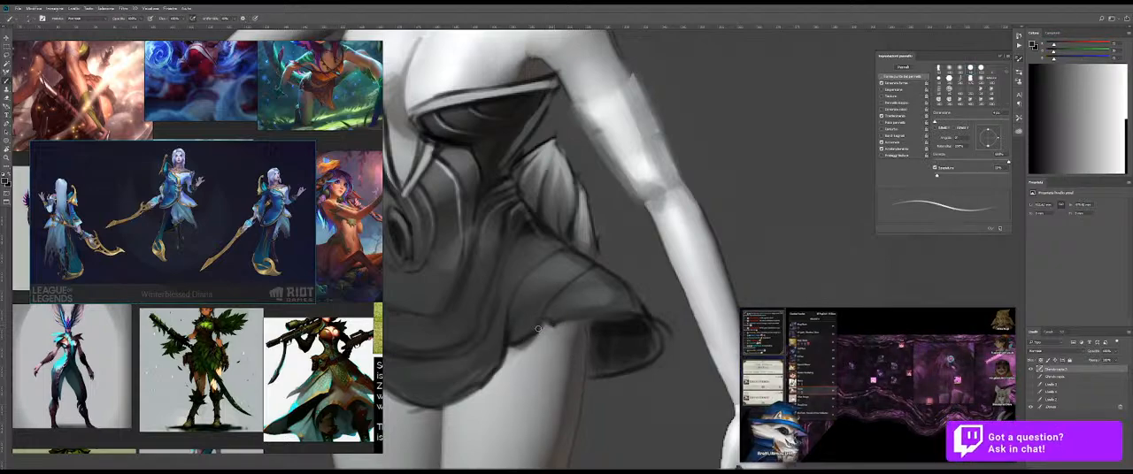
mouse_move(543, 328)
left_mouse_down()
mouse_move(483, 321)
mouse_move(557, 298)
left_mouse_up()
key("shift+b")
key("shift+b")
left_click_drag(536, 338, 602, 408)
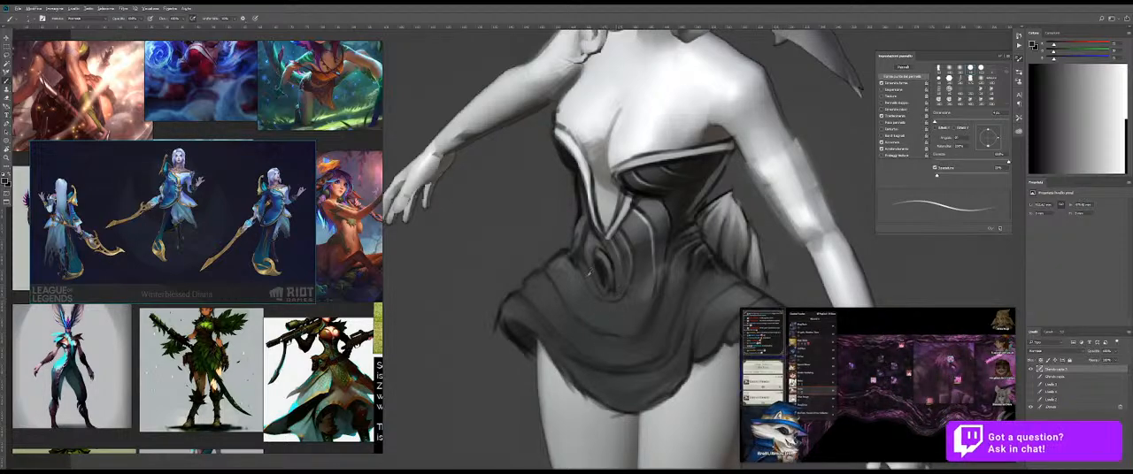
Step: Paint light grey trim lines across the skirt's front and left flare, following the hem, with a tone sampled from the corset trim
left_click(669, 122, "alt")
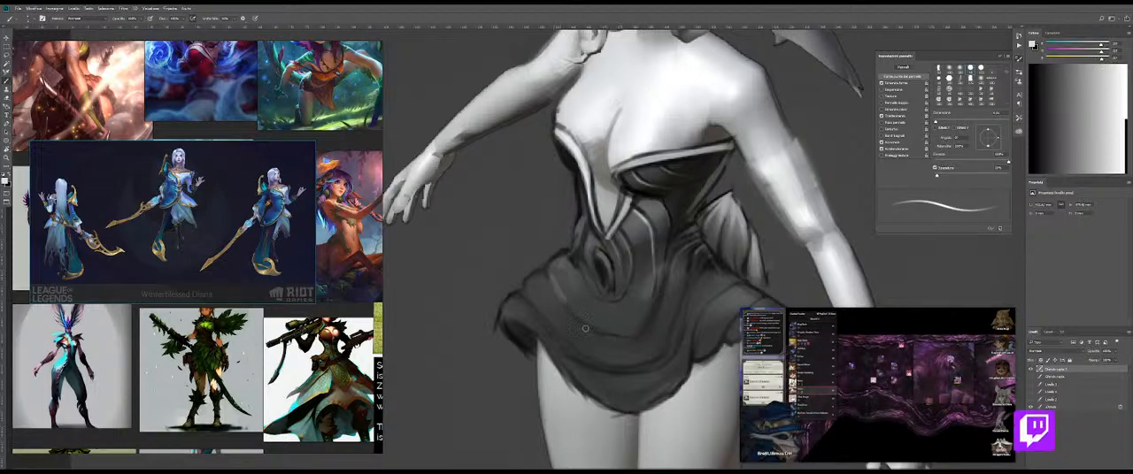
key("ctrl+z")
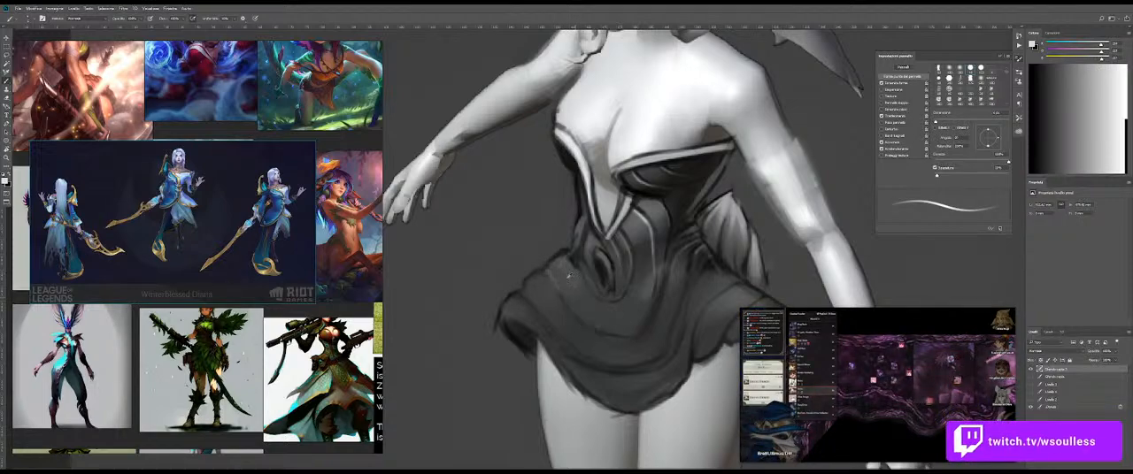
left_click(608, 203, "alt")
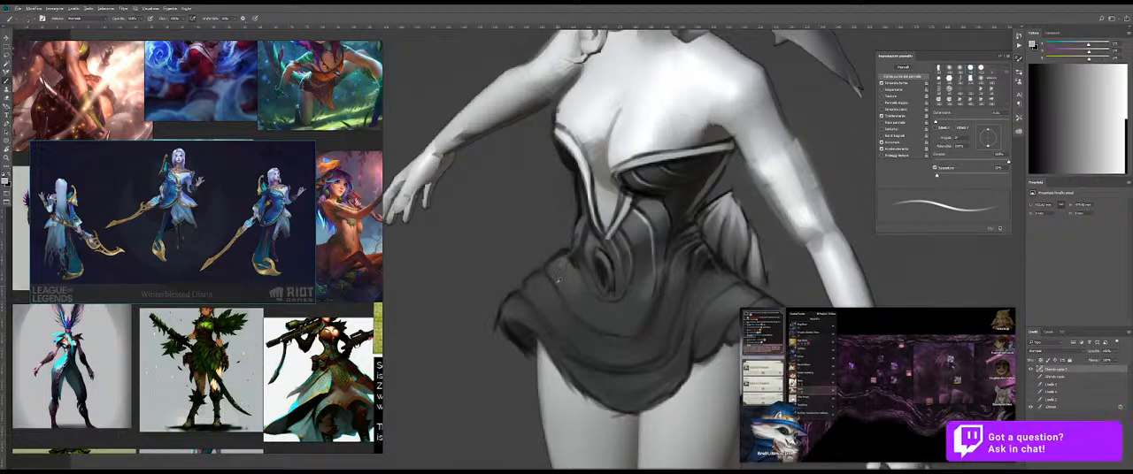
right_click(548, 273, "alt")
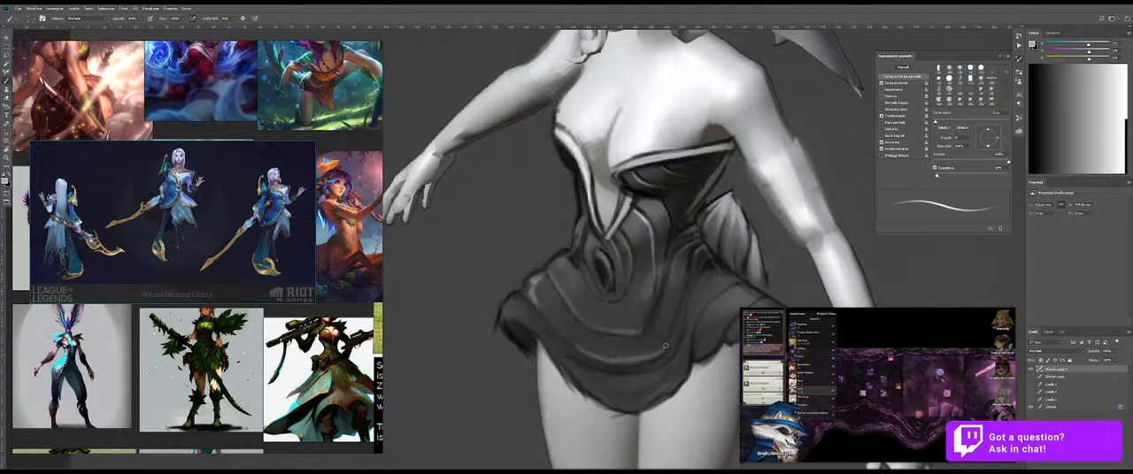
key("shift+b")
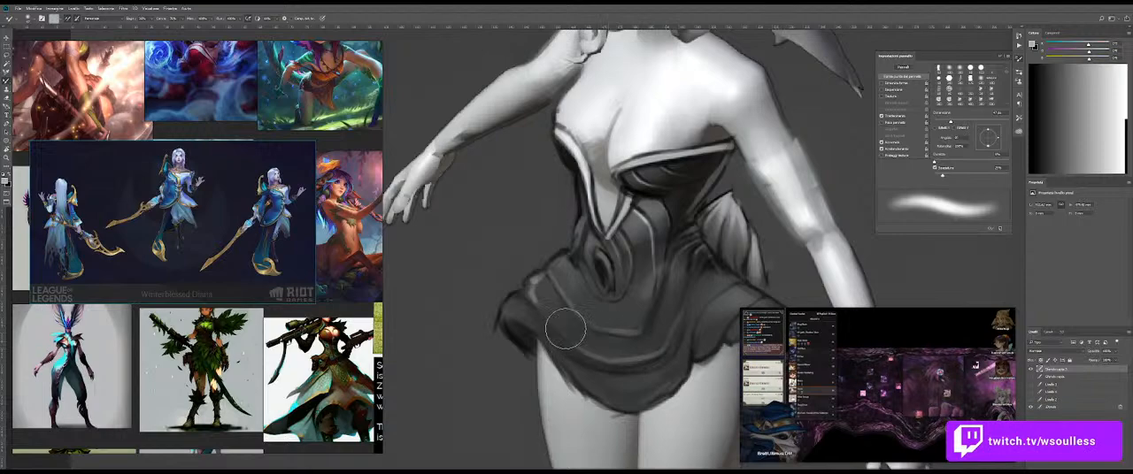
Step: Extend the grey trim onto the skirt's right flare and soften it, alternating between the Brush and Mixer Brush
scroll(615, 326, "down", 5)
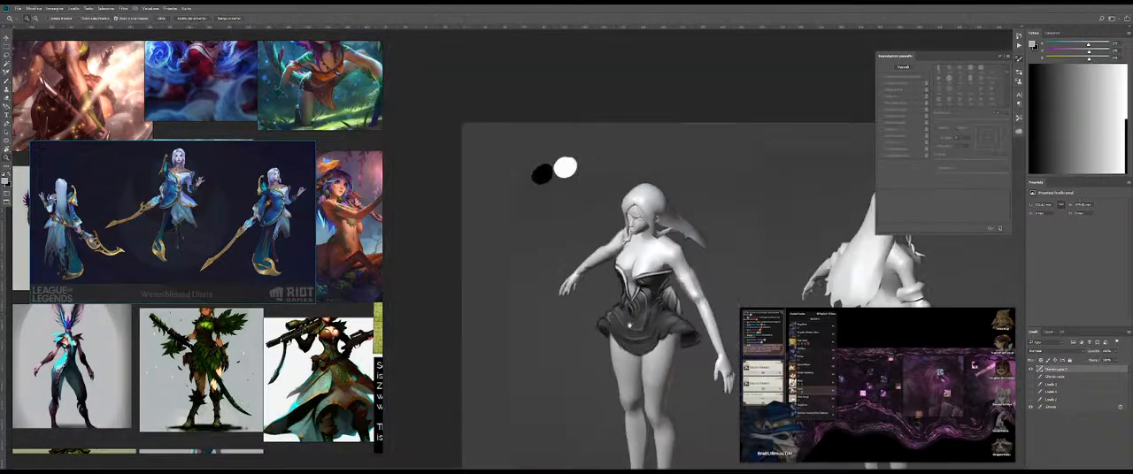
scroll(615, 325, "up", 5)
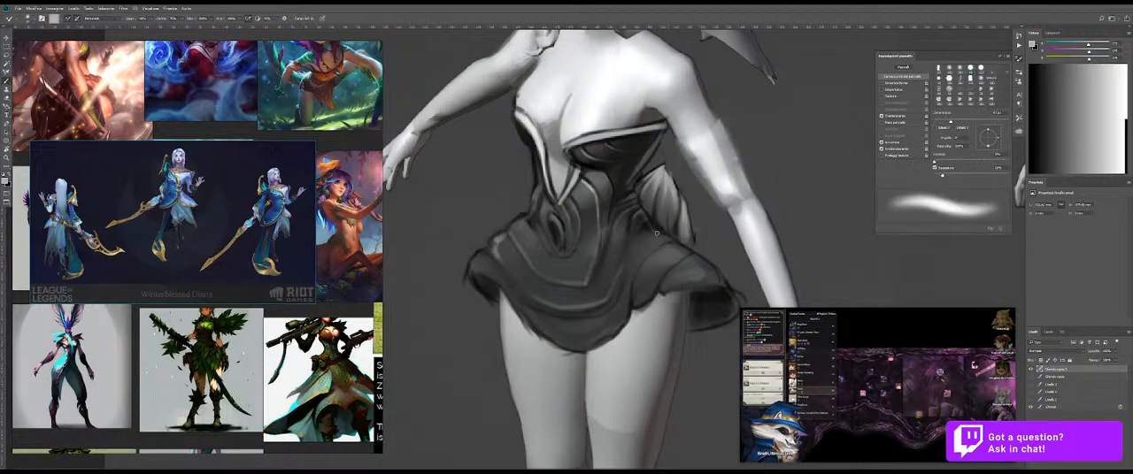
key("shift+b")
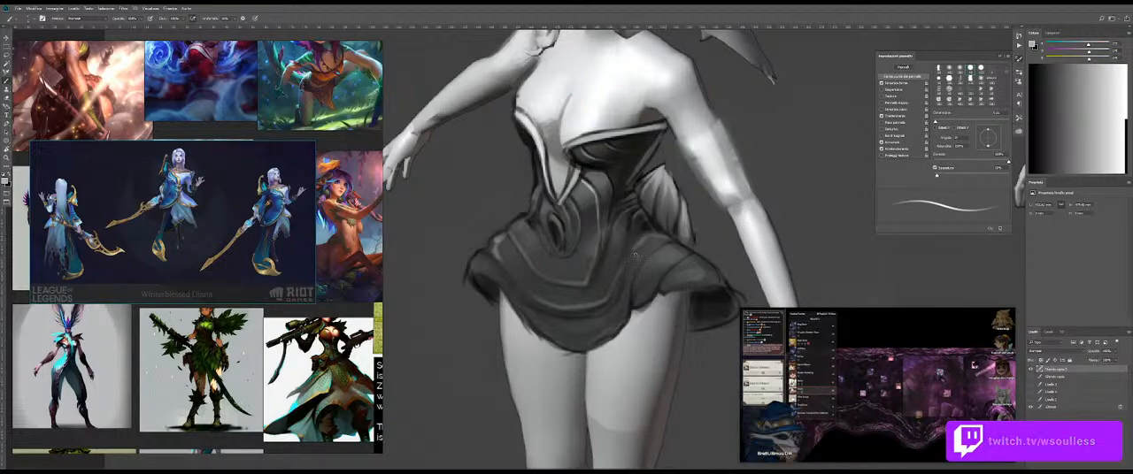
key("shift+b")
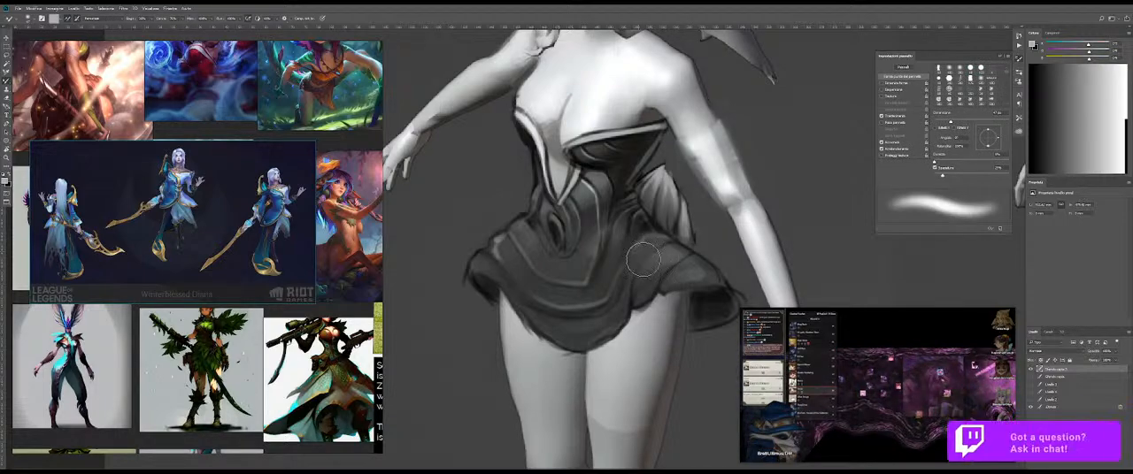
key("shift+b")
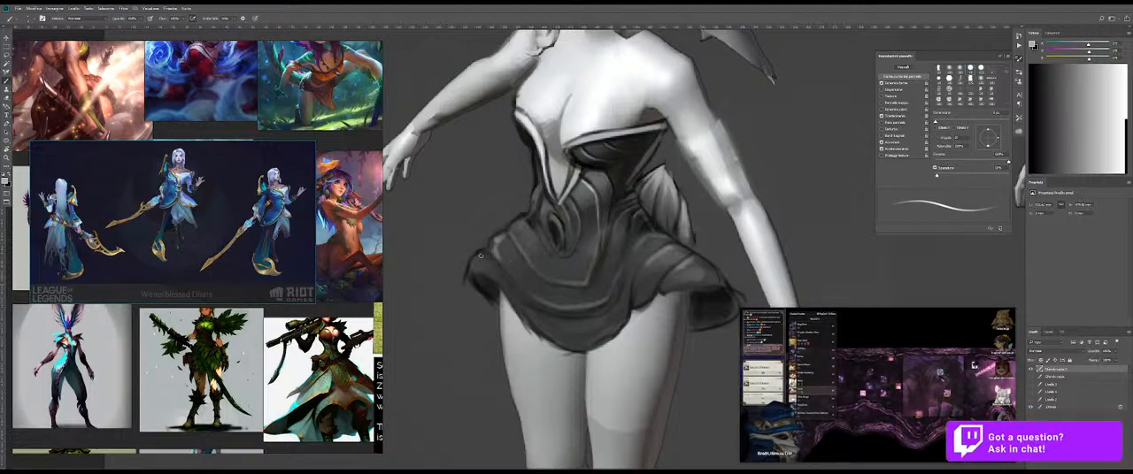
key("shift+b")
mouse_move(618, 280)
left_mouse_down()
mouse_move(580, 296)
mouse_move(608, 315)
mouse_move(642, 307)
left_mouse_up()
key("shift+b")
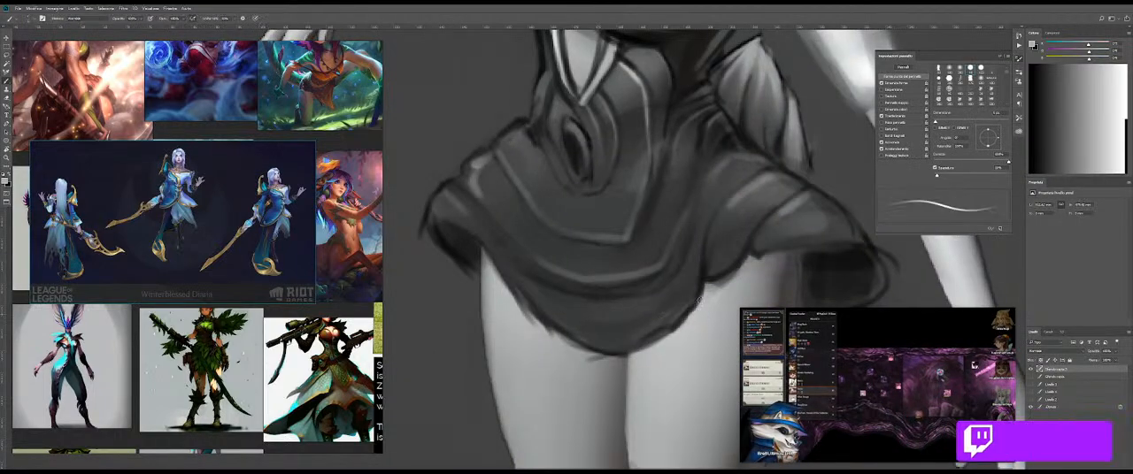
Step: Darken the skirt's left turned hem and redraw the front's lower edge with thin black lines
left_click(834, 260, "alt")
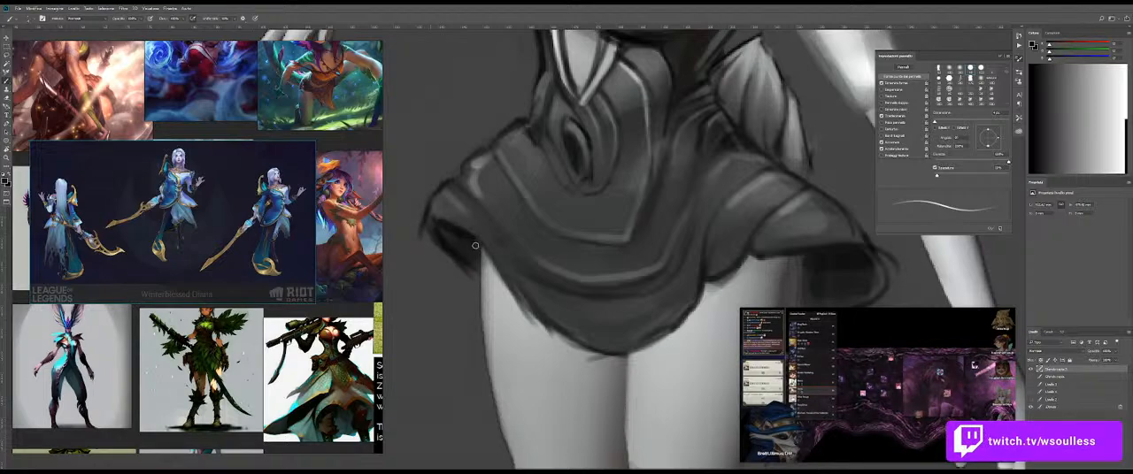
mouse_move(464, 235)
left_mouse_down()
mouse_move(559, 329)
mouse_move(669, 352)
left_mouse_up()
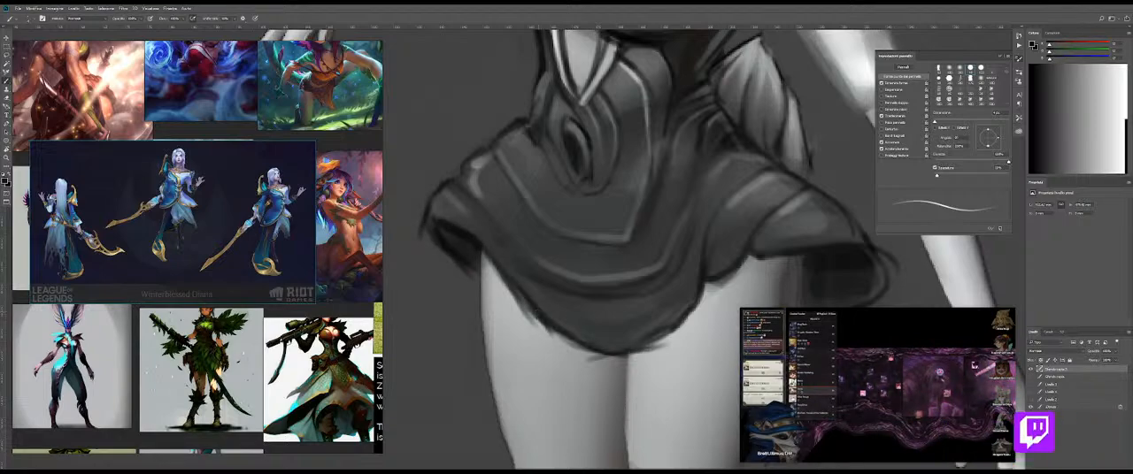
left_click_drag(696, 305, 623, 351)
key("z")
mouse_move(632, 293)
left_mouse_down()
mouse_move(569, 273)
mouse_move(575, 253)
mouse_move(495, 265)
mouse_move(553, 270)
left_mouse_up()
key("b")
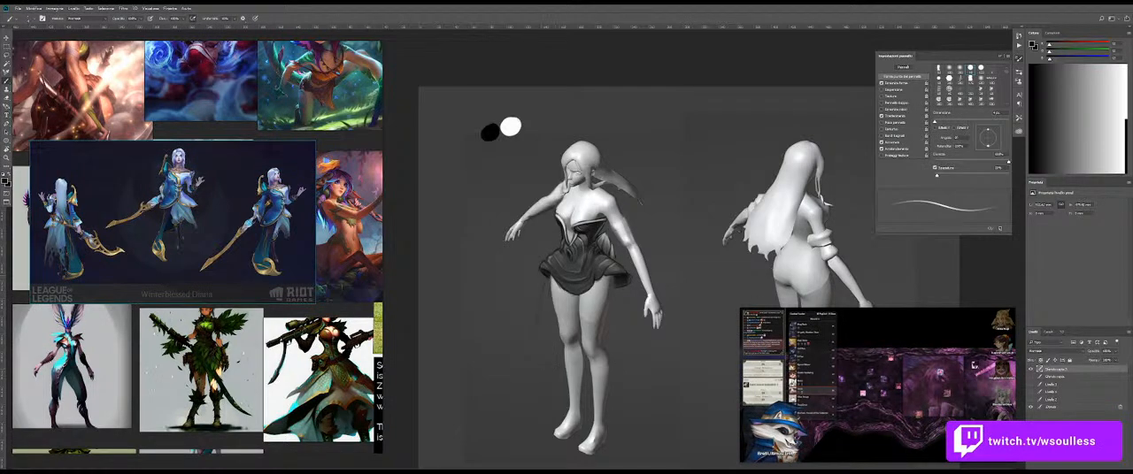
Step: Review the full figure and examine the character illustrations on the reference board for ideas for the lower costume
scroll(547, 299, "up", 2)
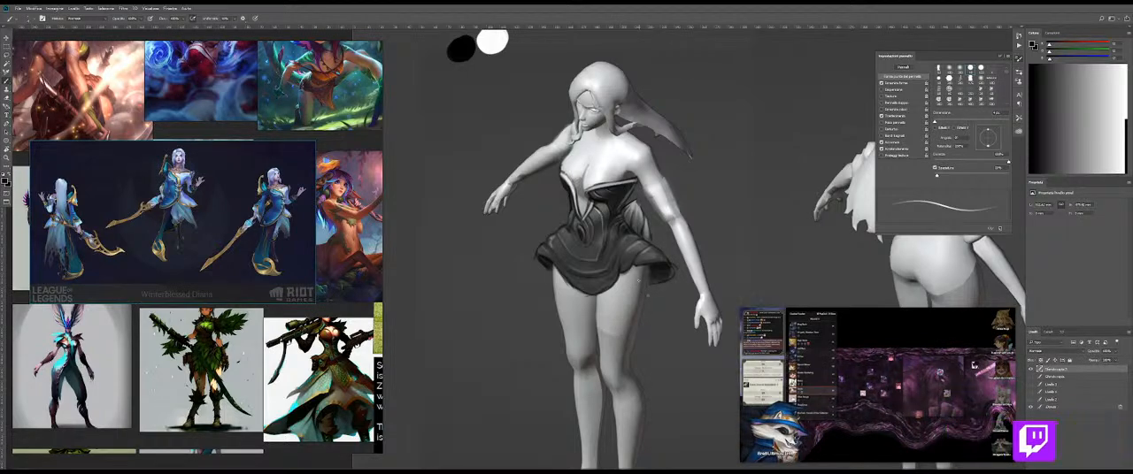
left_click_drag(637, 328, 616, 258)
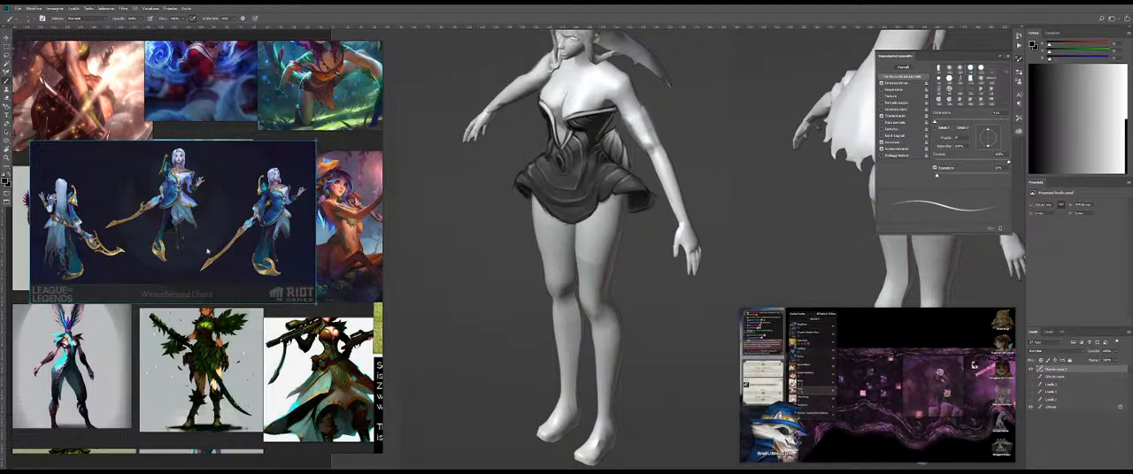
scroll(246, 203, "down", 1)
left_click_drag(349, 172, 157, 253)
scroll(158, 222, "up", 3)
left_click_drag(228, 151, 309, 158)
left_click_drag(310, 158, 320, 178)
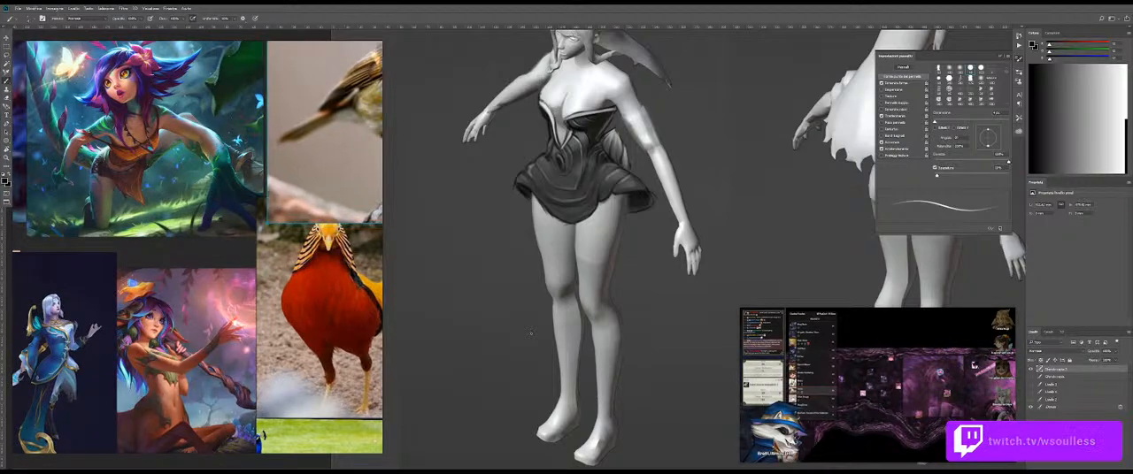
scroll(184, 275, "down", 2)
left_click_drag(184, 273, 283, 281)
scroll(124, 261, "up", 1)
left_click_drag(124, 261, 194, 238)
scroll(306, 277, "up", 1)
scroll(307, 278, "down", 2)
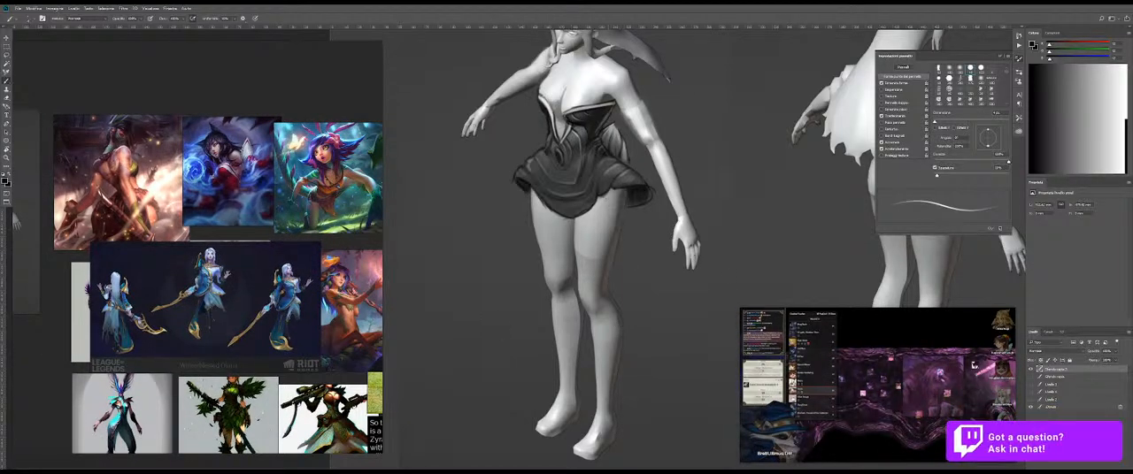
Step: Sketch thin curved lines hanging below the skirt's right flare beside the thigh as a trailing cloth piece
left_click_drag(600, 201, 618, 237)
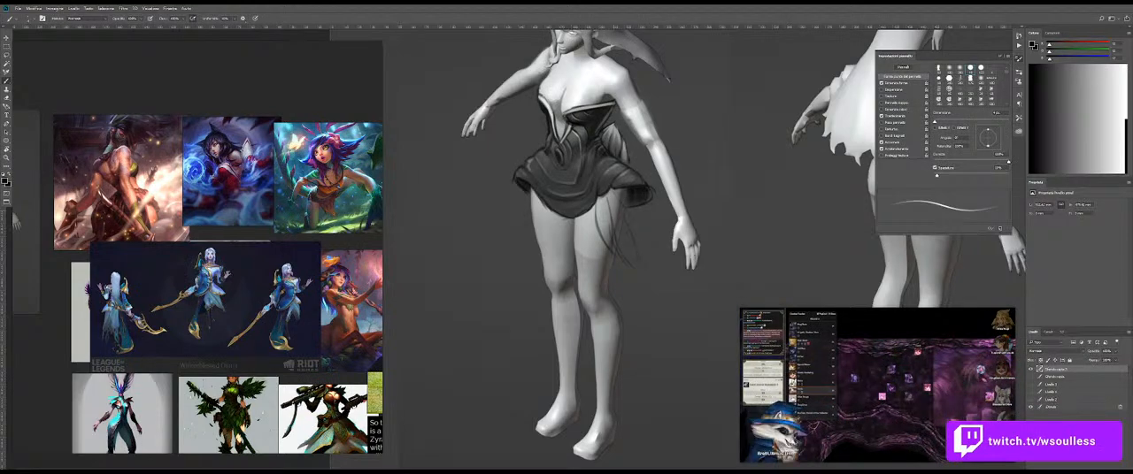
left_click_drag(617, 212, 639, 269)
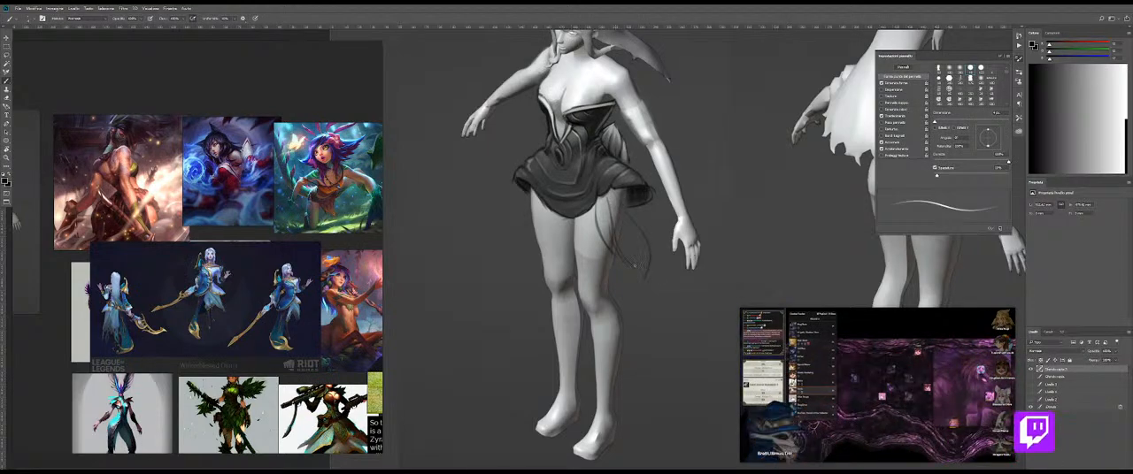
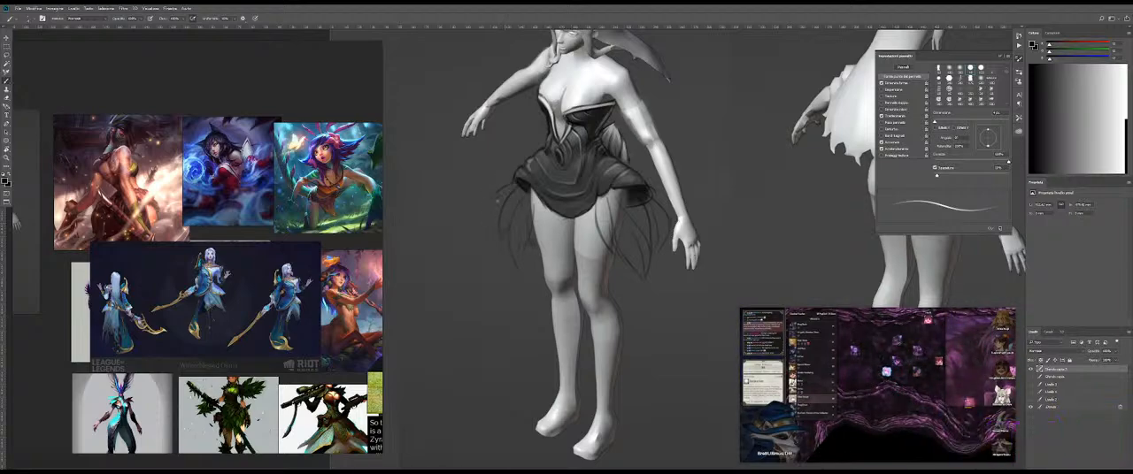
Step: Sketch dark, leaf-shaped curved strands hanging from the skirt's left flare beside the thigh
key("ctrl+space")
mouse_move(557, 217)
left_mouse_down()
mouse_move(547, 212)
mouse_move(592, 219)
left_mouse_up()
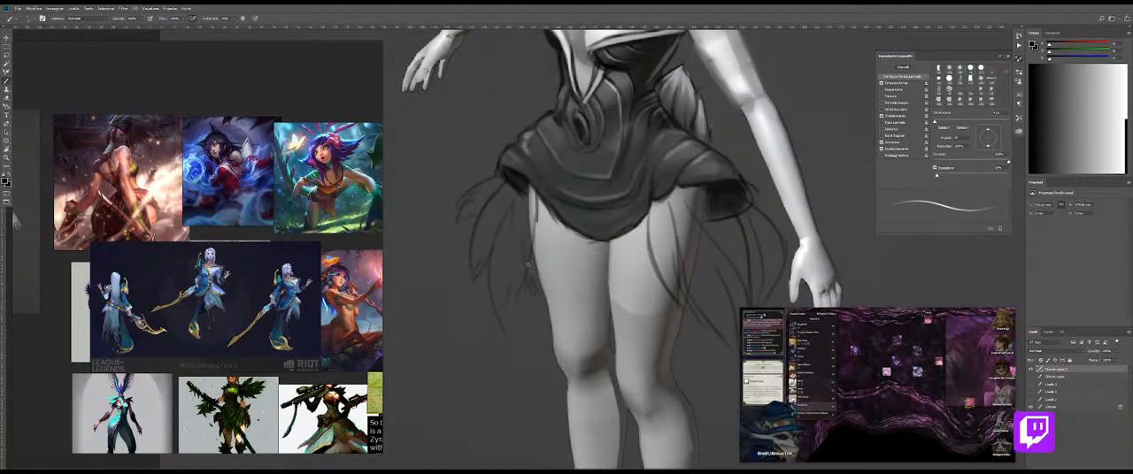
key("ctrl+z")
left_click_drag(537, 209, 531, 273)
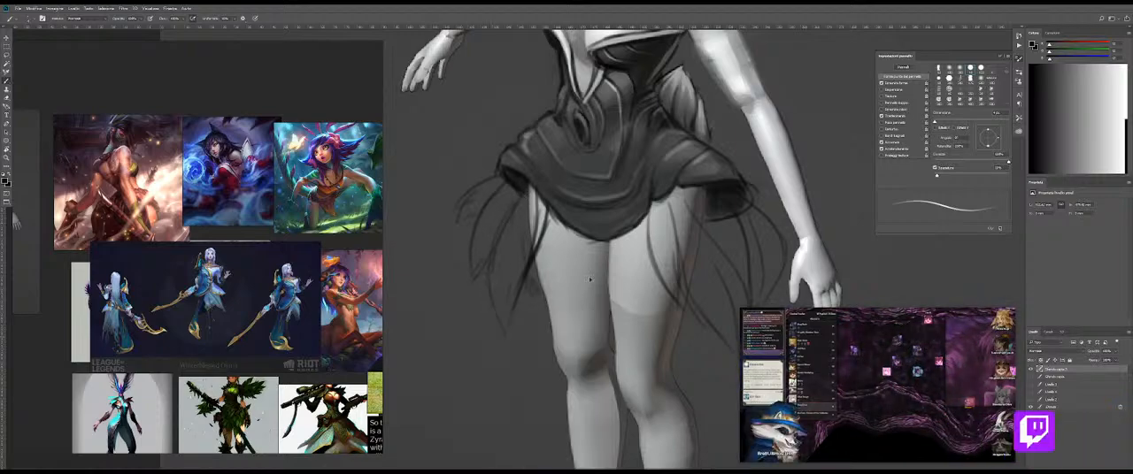
key("r")
mouse_move(717, 242)
left_mouse_down()
mouse_move(690, 340)
mouse_move(644, 380)
left_mouse_up()
left_click_drag(458, 238, 495, 200)
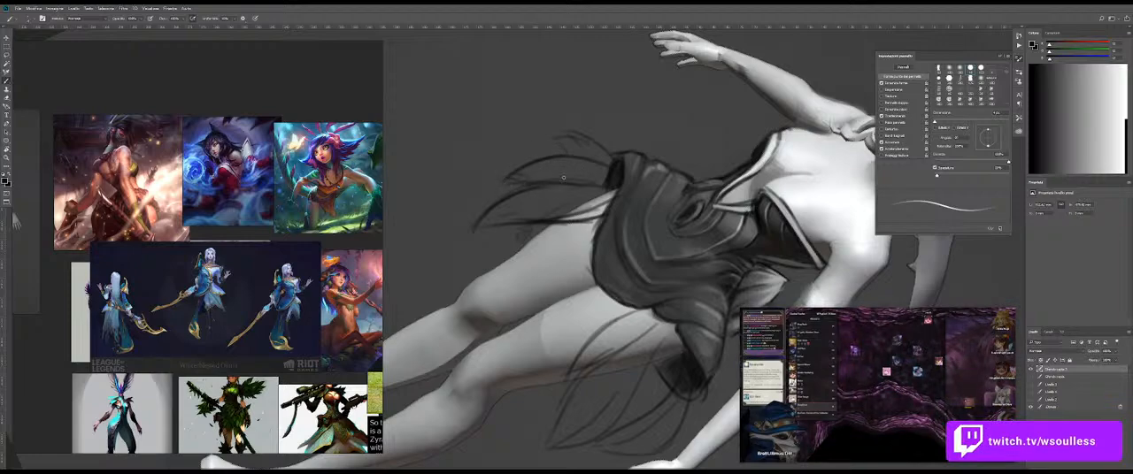
key("Escape")
left_click_drag(499, 175, 459, 212)
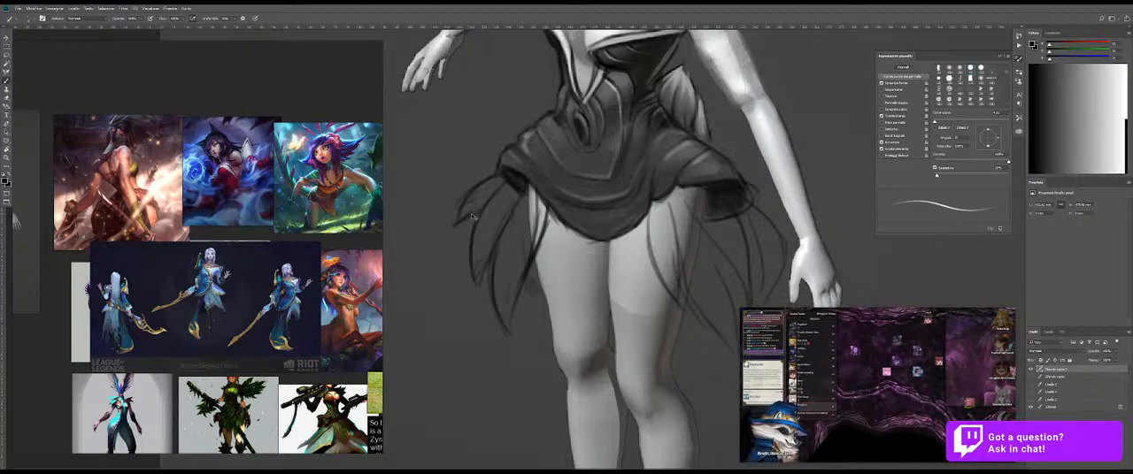
Step: Darken the pointed cloth strands below the skirt's right flare and add faint longer lines beneath the left ones
left_click_drag(760, 255, 586, 329)
key("r")
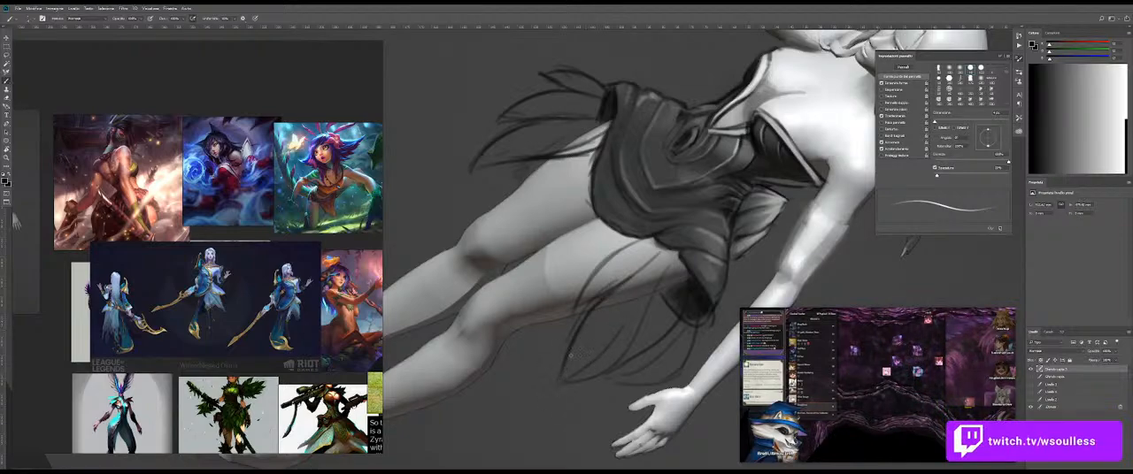
mouse_move(656, 310)
left_mouse_down()
mouse_move(603, 370)
mouse_move(562, 386)
mouse_move(650, 372)
left_mouse_up()
key("Escape")
key("z")
mouse_move(705, 223)
left_mouse_down()
mouse_move(667, 245)
mouse_move(708, 242)
left_mouse_up()
key("b")
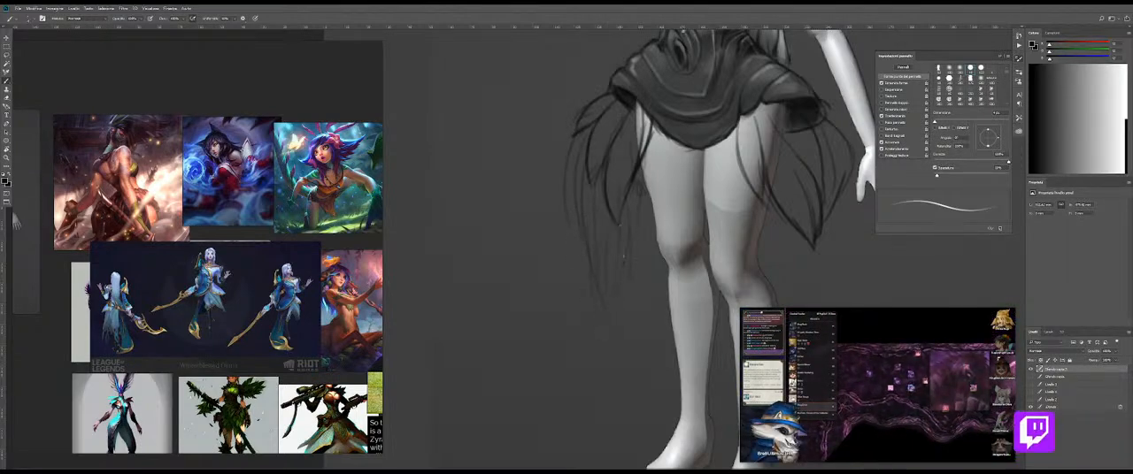
Step: Duplicate the costume layer as a new variation and erase the hanging strands around the skirt from it
key("ctrl+space")
left_click_drag(669, 272, 630, 266)
left_click_drag(699, 242, 645, 214)
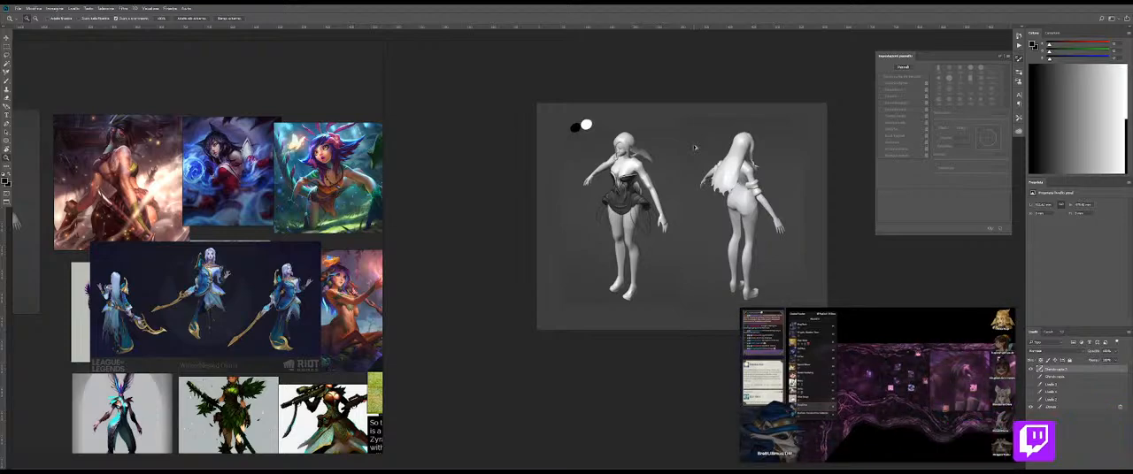
scroll(699, 194, "up", 2)
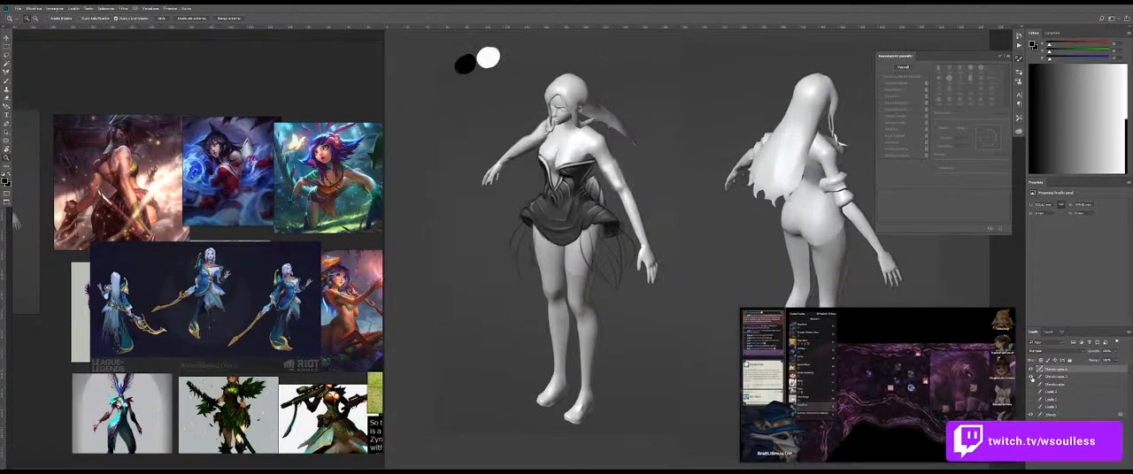
key("b")
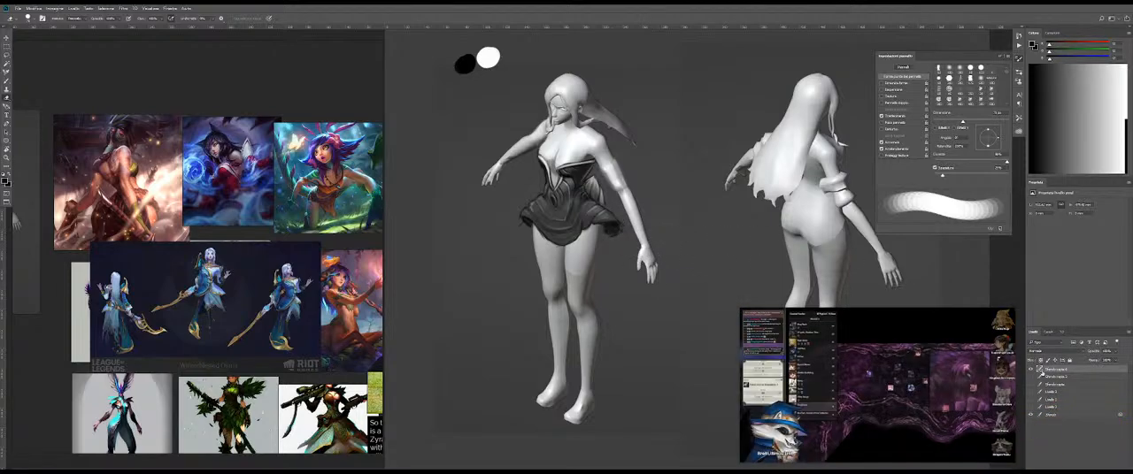
left_click(1030, 370)
left_click(1029, 369)
Step: Duplicate the background figure layer, move it beneath the top costume layer and merge the two
left_click(1052, 416)
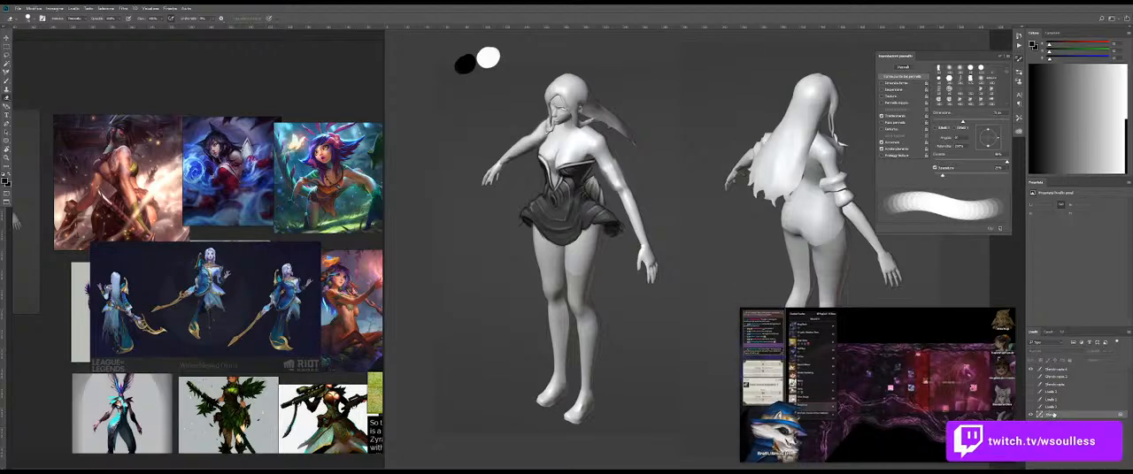
left_click(1068, 375)
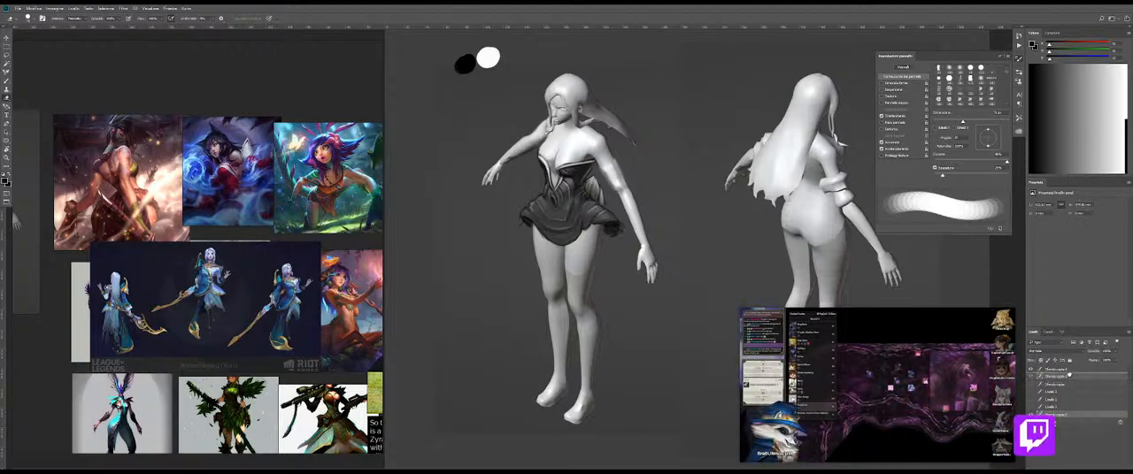
left_click_drag(1068, 375, 1068, 373)
left_click(1066, 369)
key("ctrl+e")
Step: Examine the splash art and plant-creature concepts across the reference board for skirt and leg ideas
key("z")
scroll(207, 323, "down", 5)
scroll(207, 324, "down", 2)
left_click_drag(207, 324, 346, 241)
scroll(155, 301, "down", 3)
left_click_drag(139, 336, 201, 202)
scroll(124, 345, "up", 6)
left_click_drag(265, 351, 172, 275)
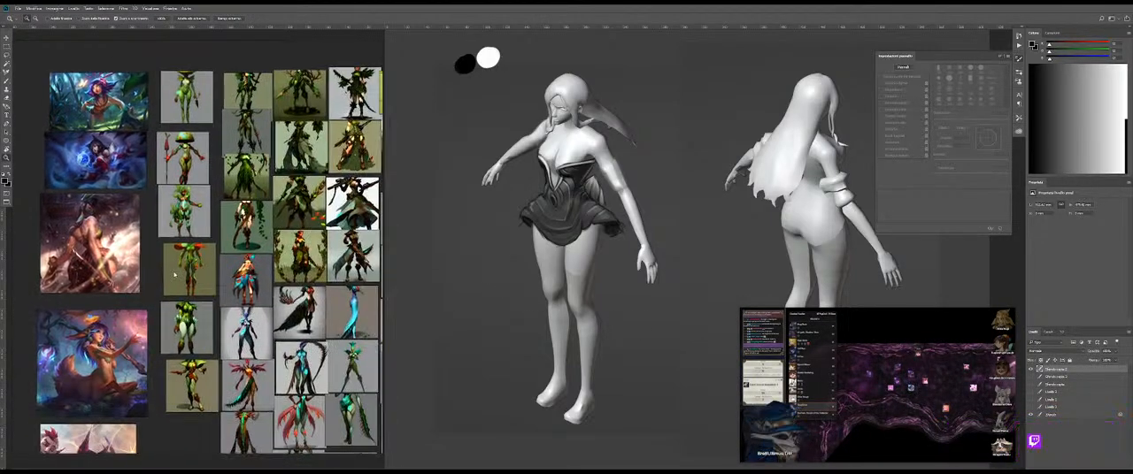
scroll(176, 257, "up", 6)
left_click_drag(207, 357, 205, 244)
scroll(205, 243, "down", 1)
left_click_drag(258, 265, 197, 196)
scroll(206, 256, "down", 3)
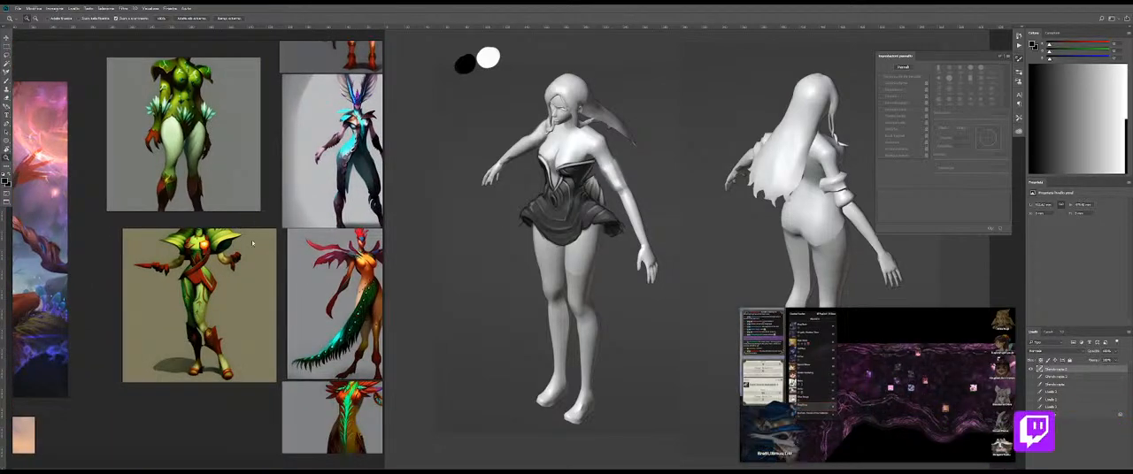
scroll(239, 225, "down", 3)
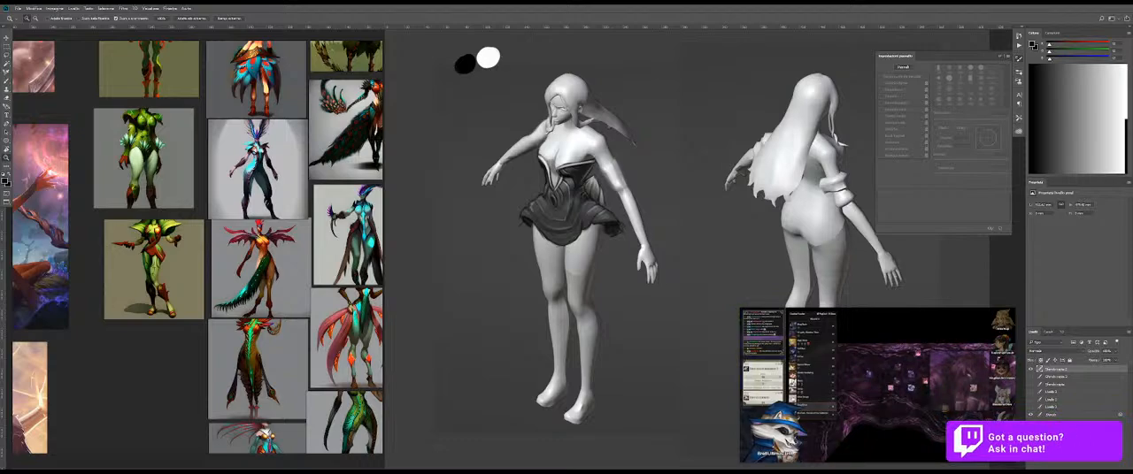
Step: Switch to the browser, close the last two tabs and show DreamStudio in a smaller window beside the reference board, clear of the video overlay
key("alt+Tab")
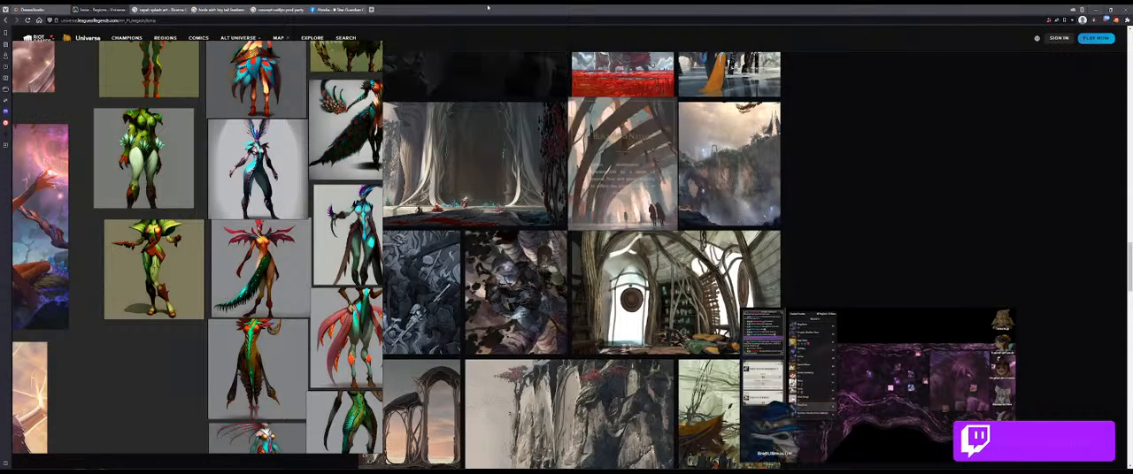
left_click(330, 8)
middle_click(330, 8)
middle_click(264, 9)
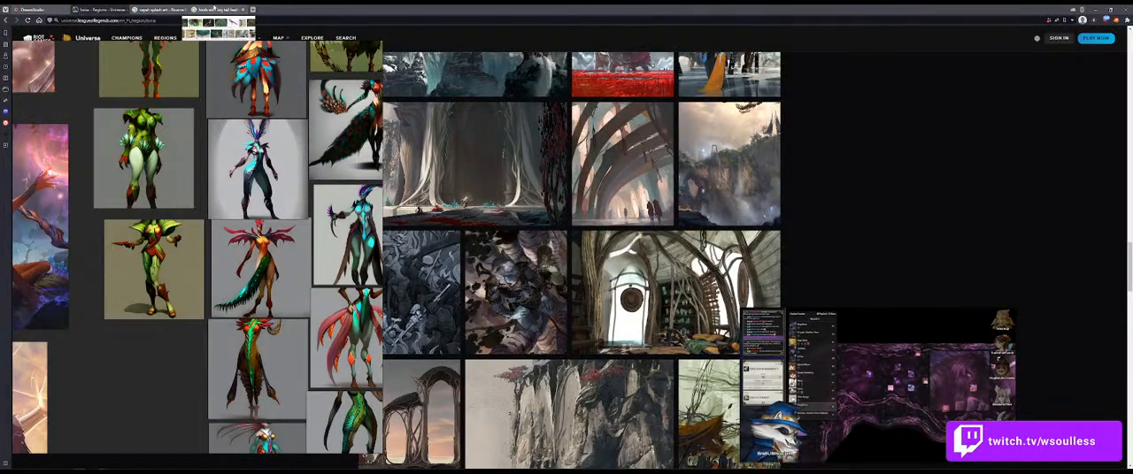
left_click(35, 10)
left_click_drag(449, 8, 650, 8)
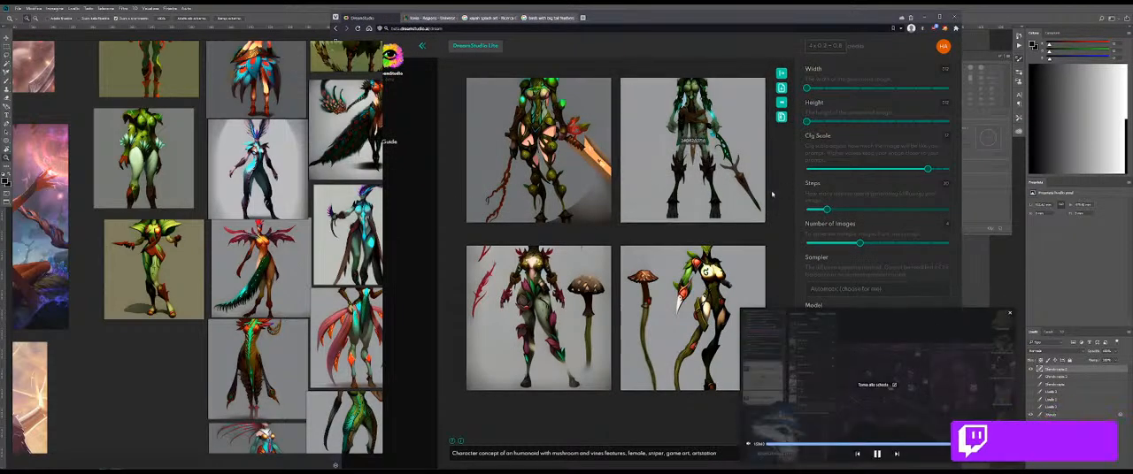
left_click_drag(836, 329, 950, 313)
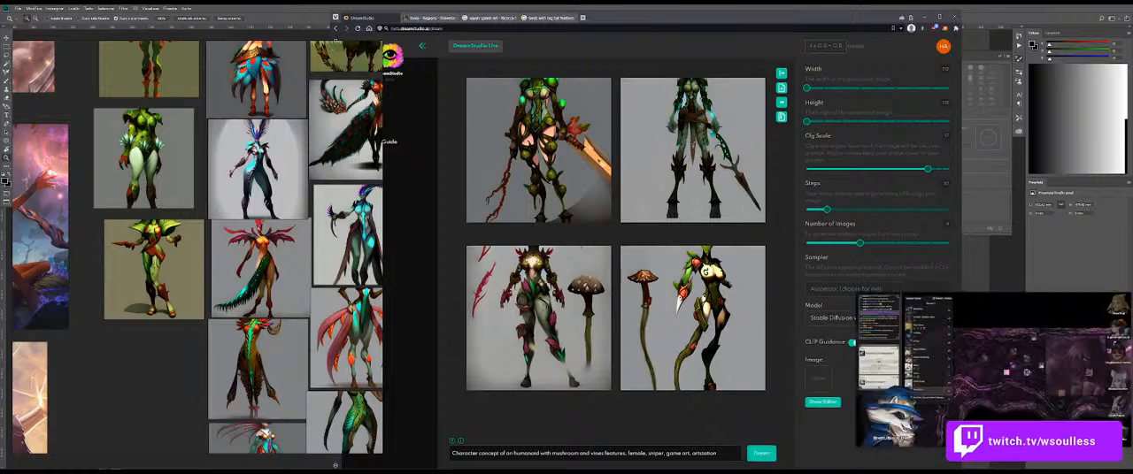
Step: Generate images from the prompt "Character concept of an humanoid vines features, female, mushroom skirt with glowing details, game art, artstation"
double_click(564, 453)
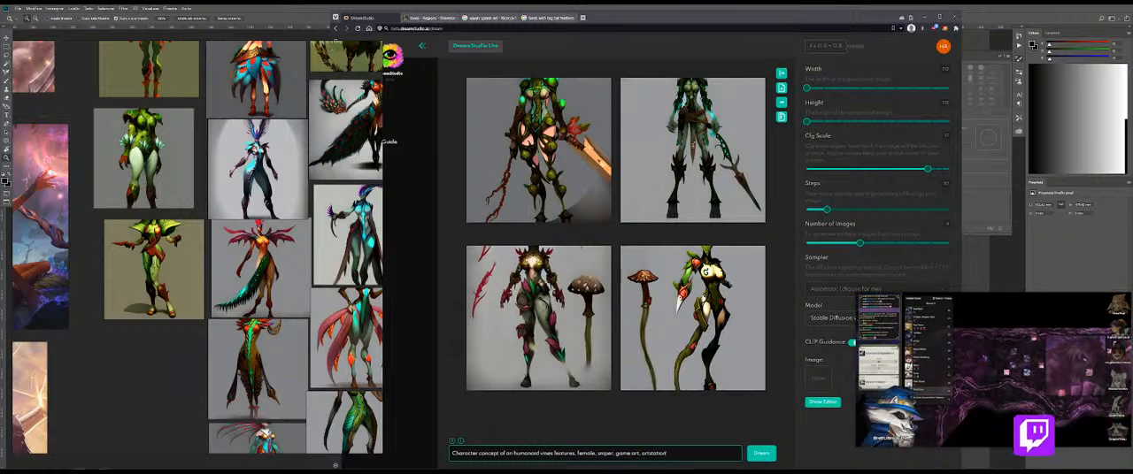
double_click(605, 453)
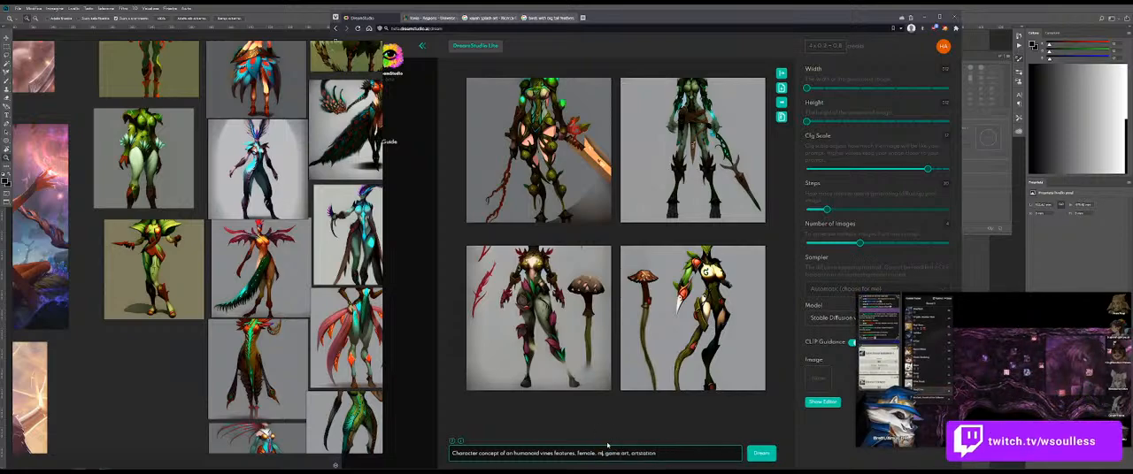
type("shroom skirt with glowing")
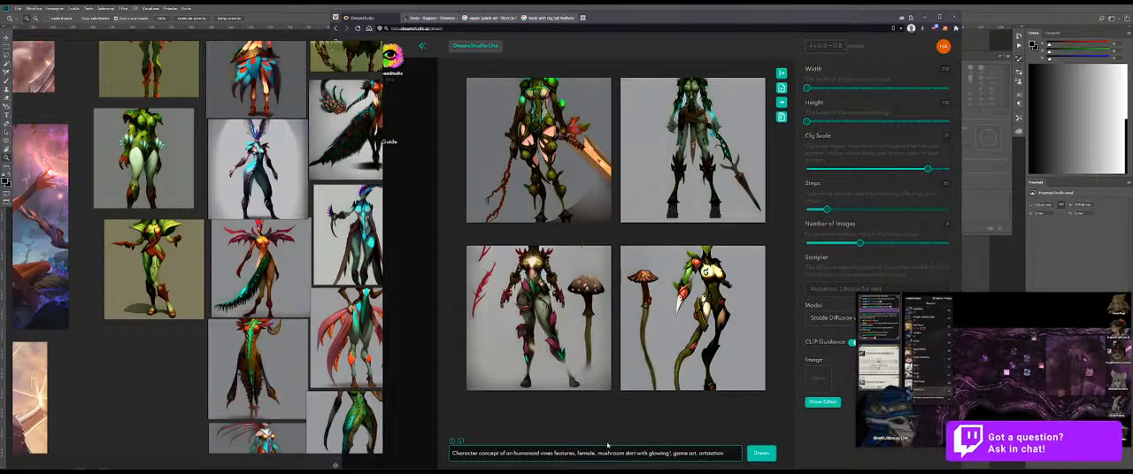
type(" detail")
key("Return")
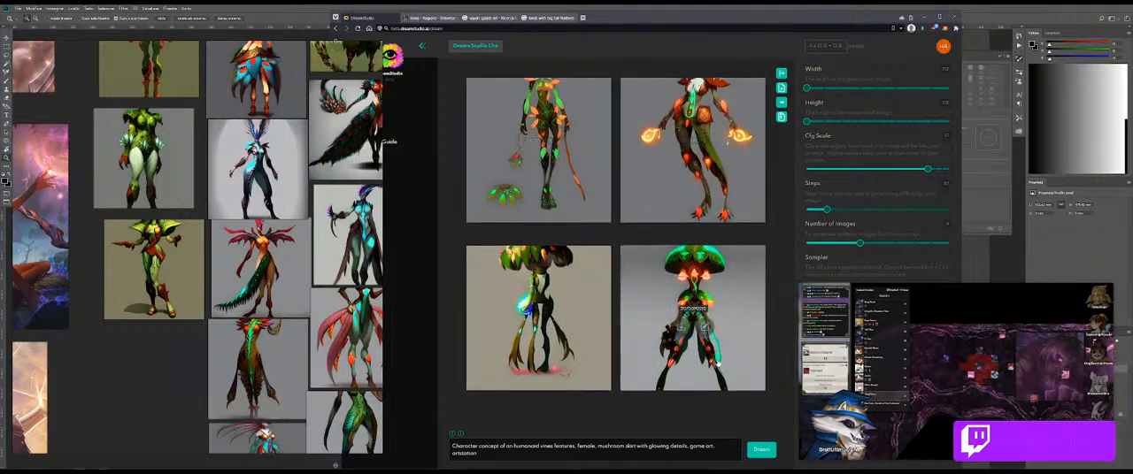
left_click(759, 450)
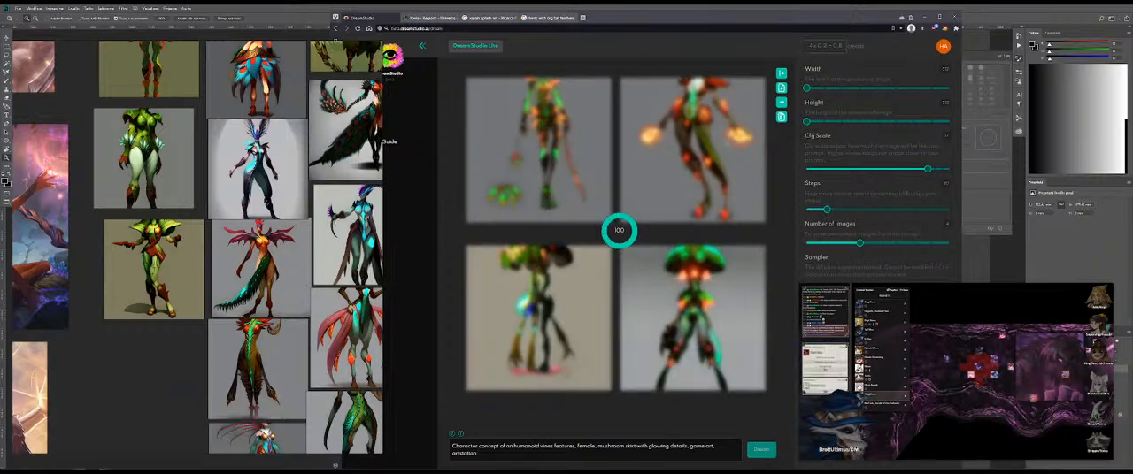
Step: Remove "vines features" from the prompt and generate a new set of images
left_click_drag(540, 446, 575, 447)
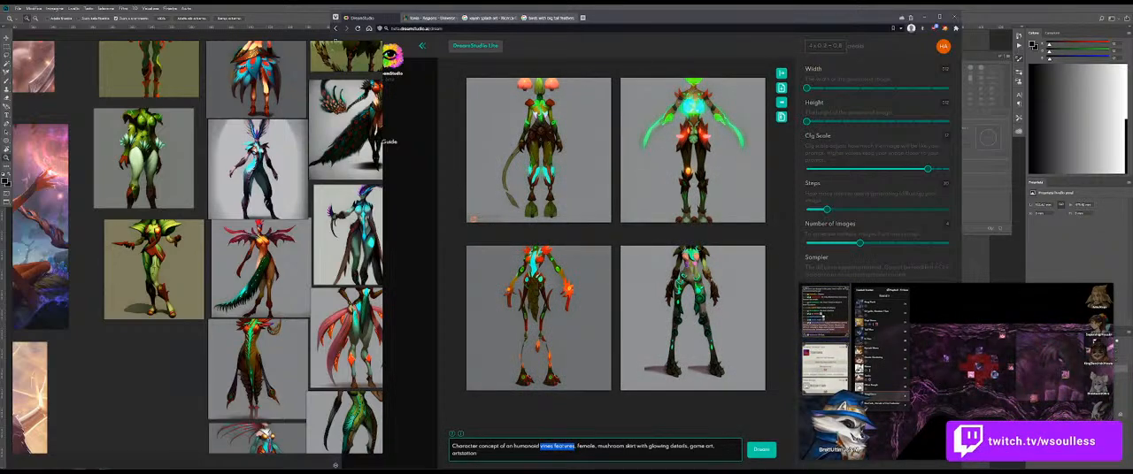
key("BackSpace")
key("BackSpace")
left_click(761, 452)
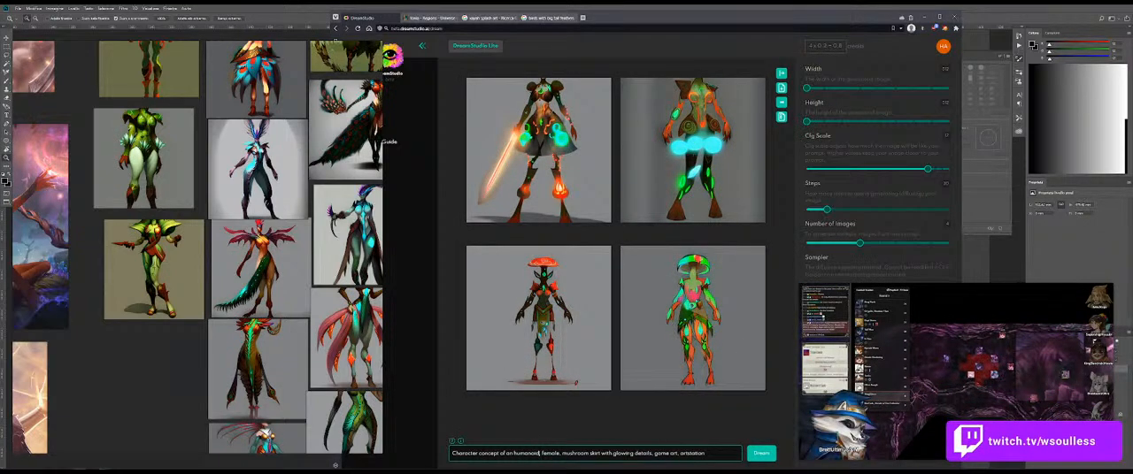
Step: Generate five more sets of images from the prompt with "mushroom skirt with glowing details"
left_click_drag(612, 453, 652, 453)
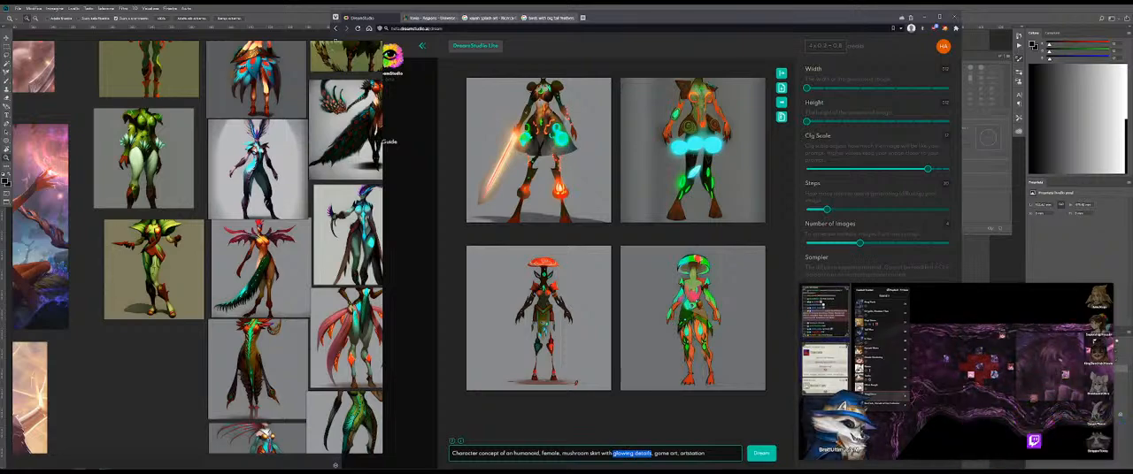
left_click(761, 453)
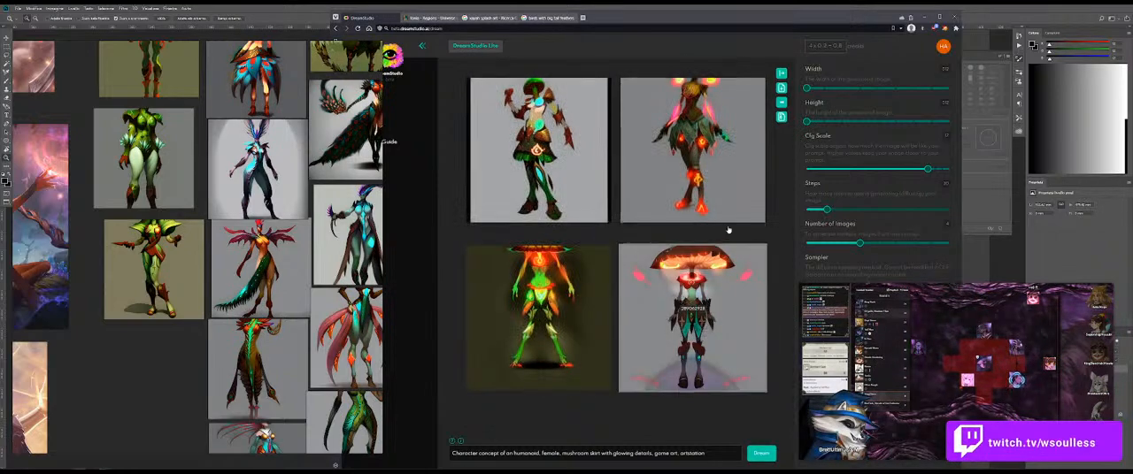
left_click(754, 452)
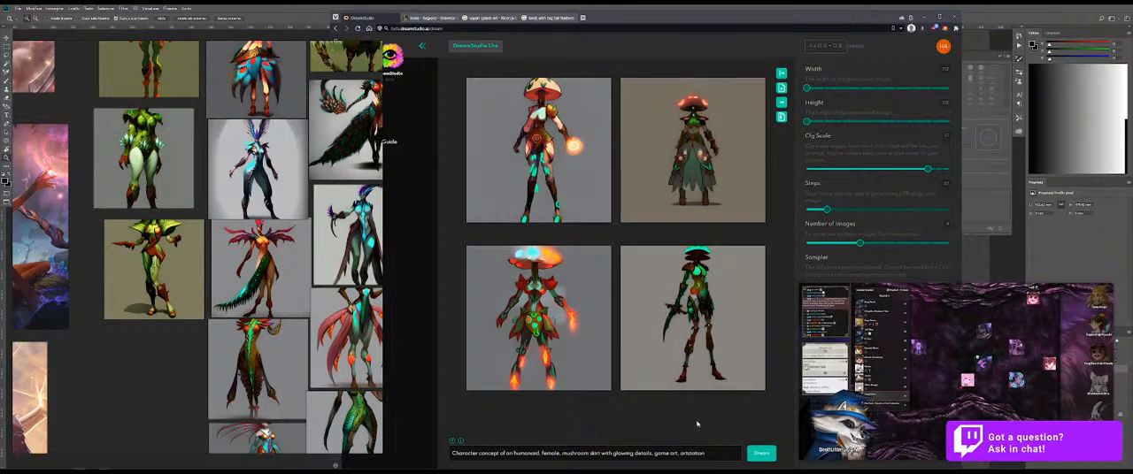
left_click(760, 453)
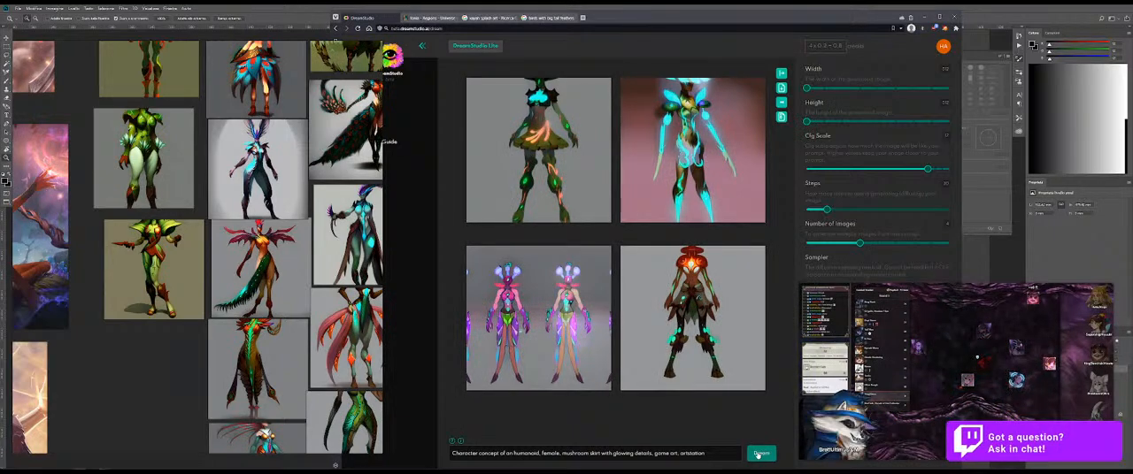
left_click(759, 454)
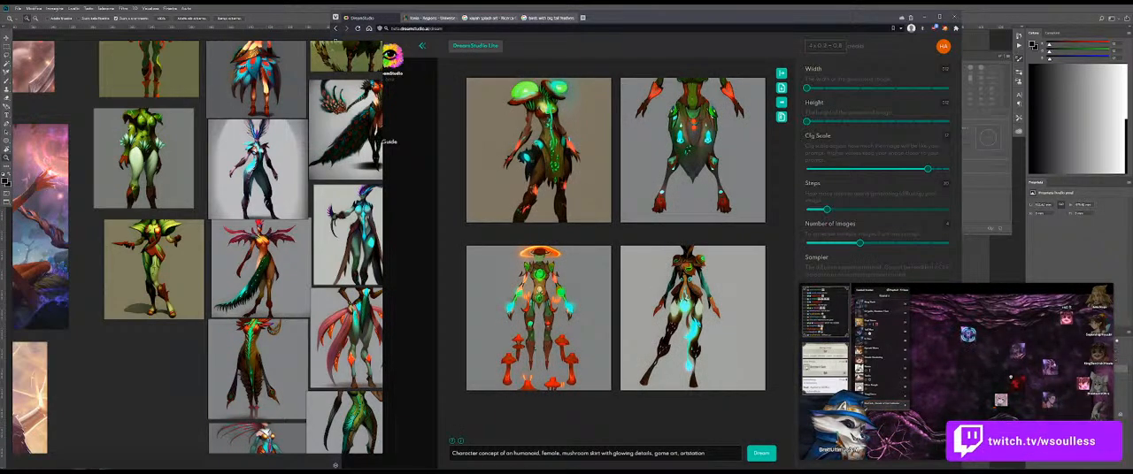
mouse_move(833, 452)
left_click(761, 453)
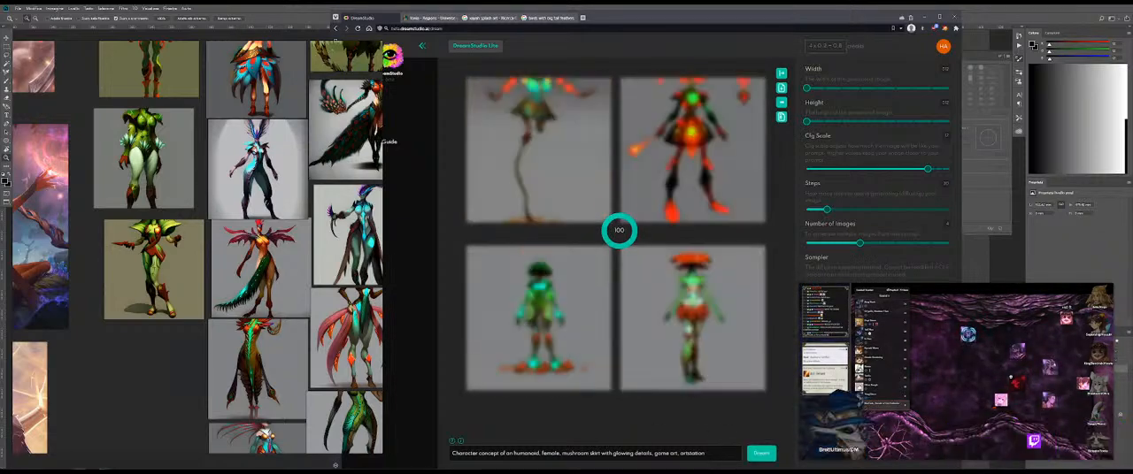
Step: Remove "with glowing details" after "mushroom skirt" in the prompt and generate two more sets of images
left_click_drag(652, 453, 612, 453)
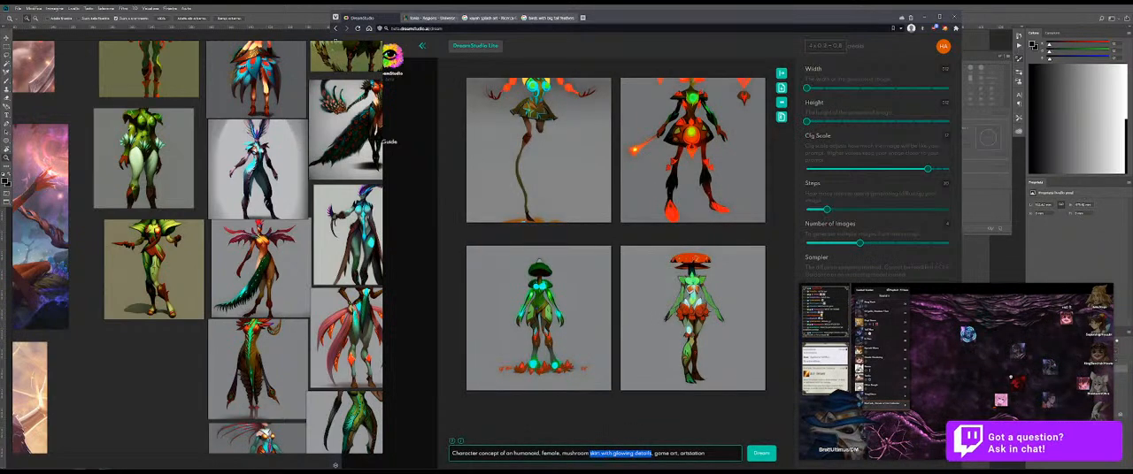
key("BackSpace")
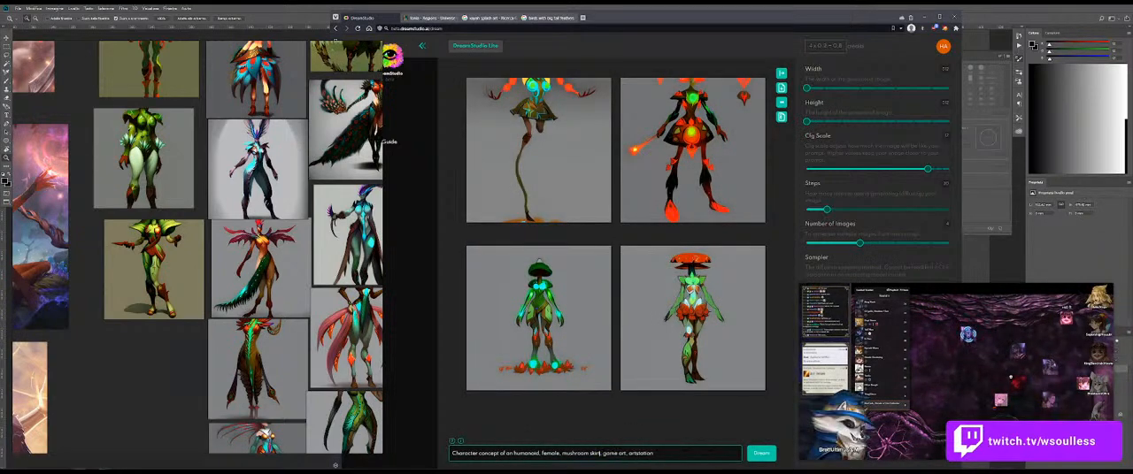
key("Return")
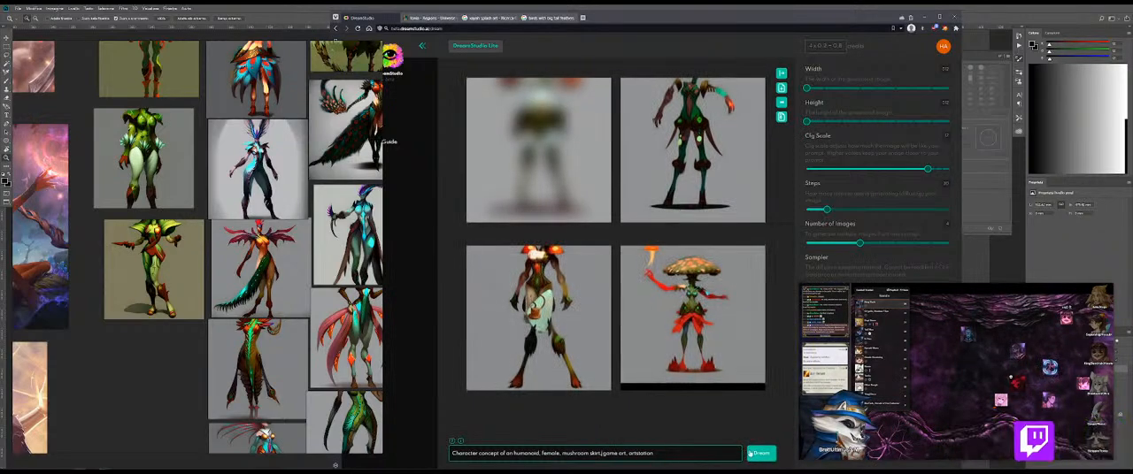
left_click(774, 452)
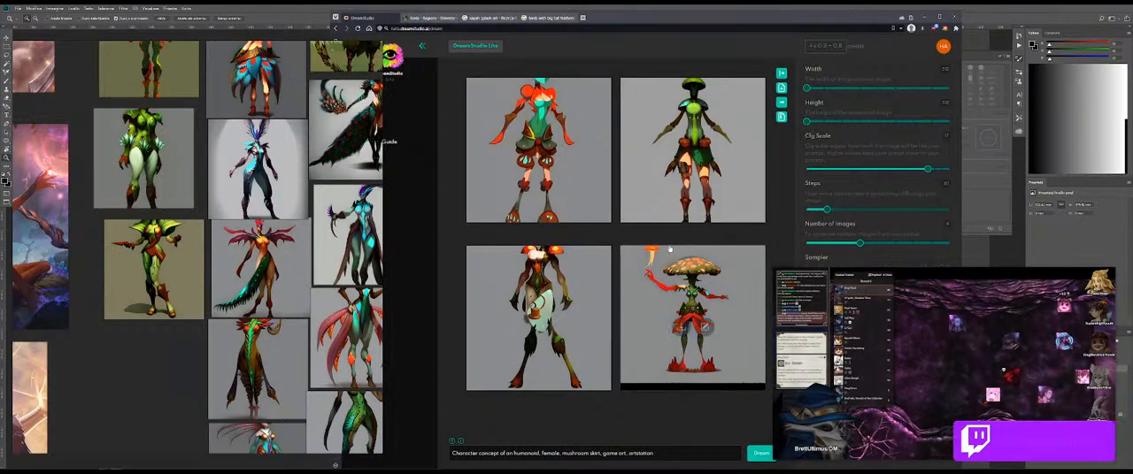
Step: Generate seven more sets of images from the prompt "Character concept of an humanoid, female, mushroom skirt, game art, artstation"
left_click(753, 451)
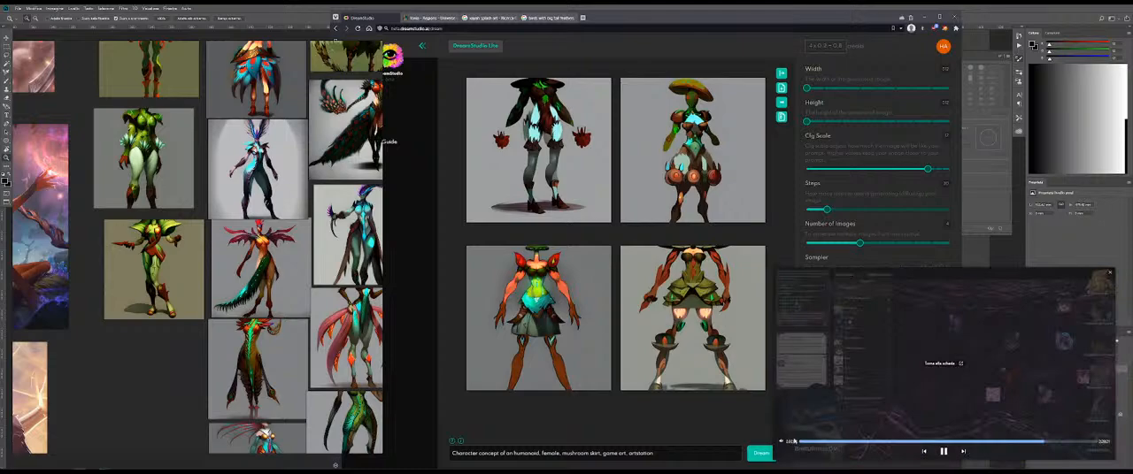
left_click(762, 455)
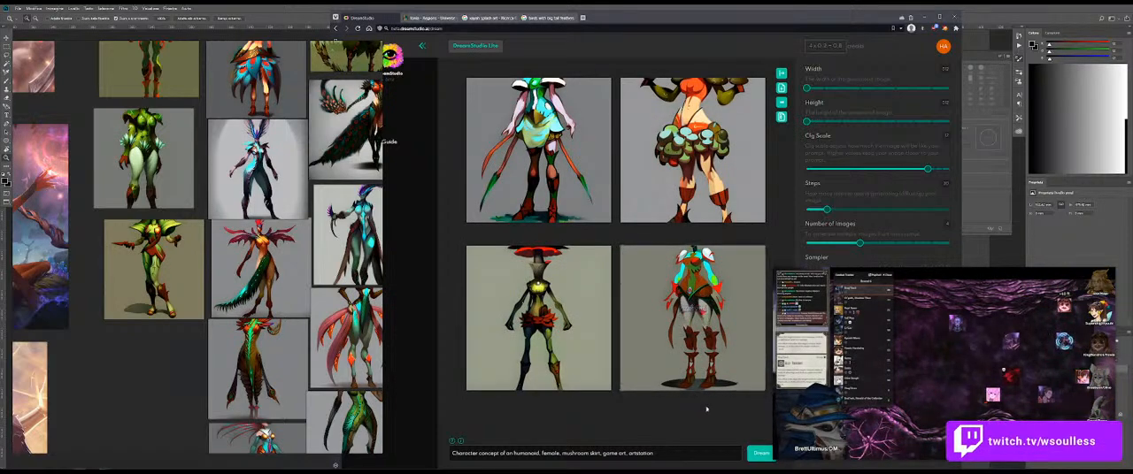
left_click(760, 454)
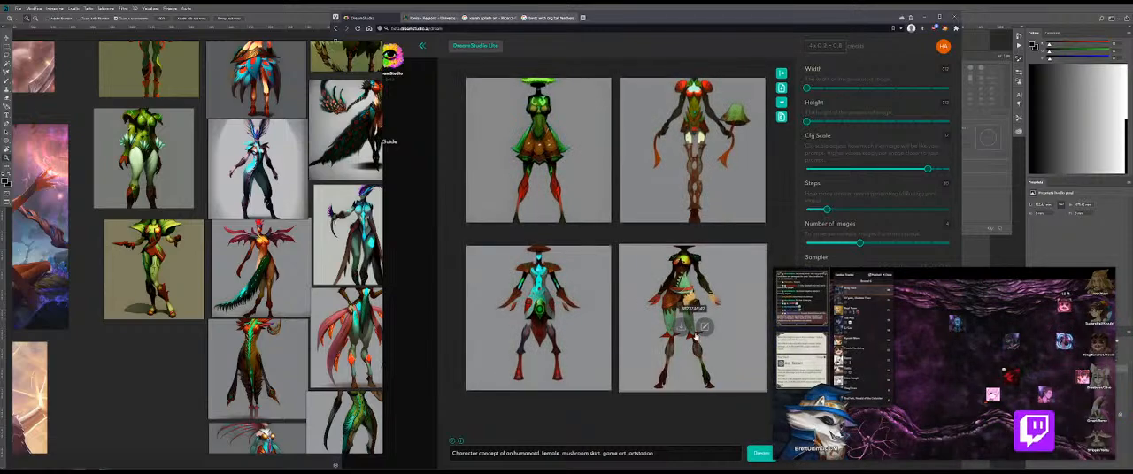
left_click(759, 454)
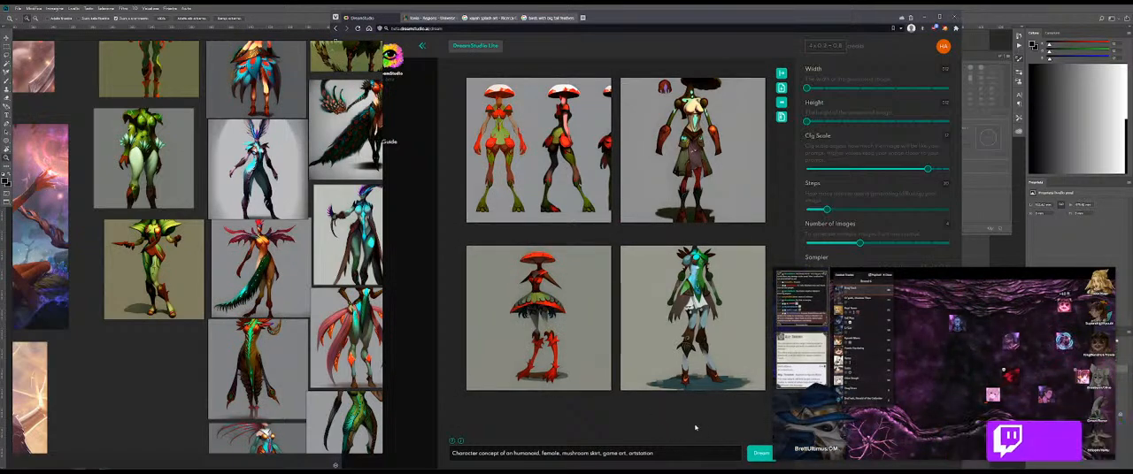
left_click(760, 453)
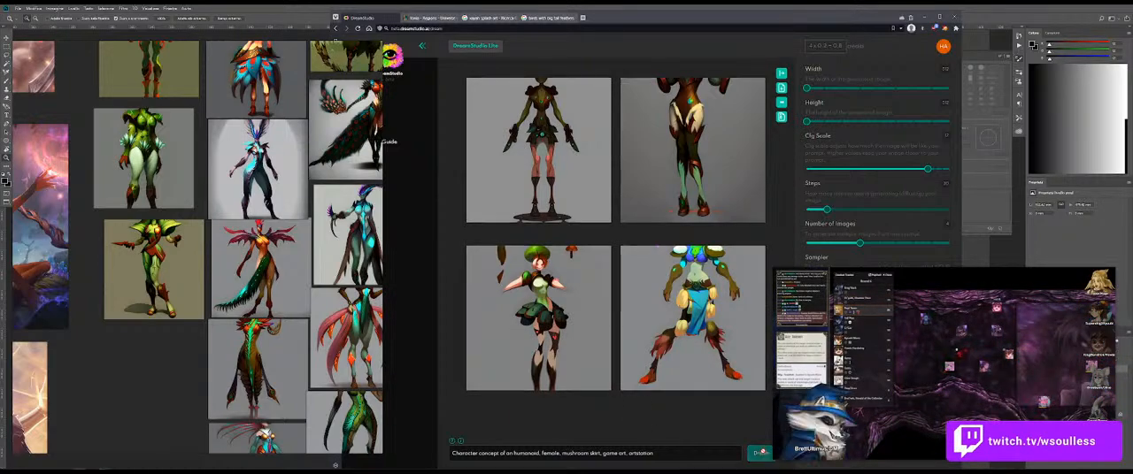
left_click(759, 453)
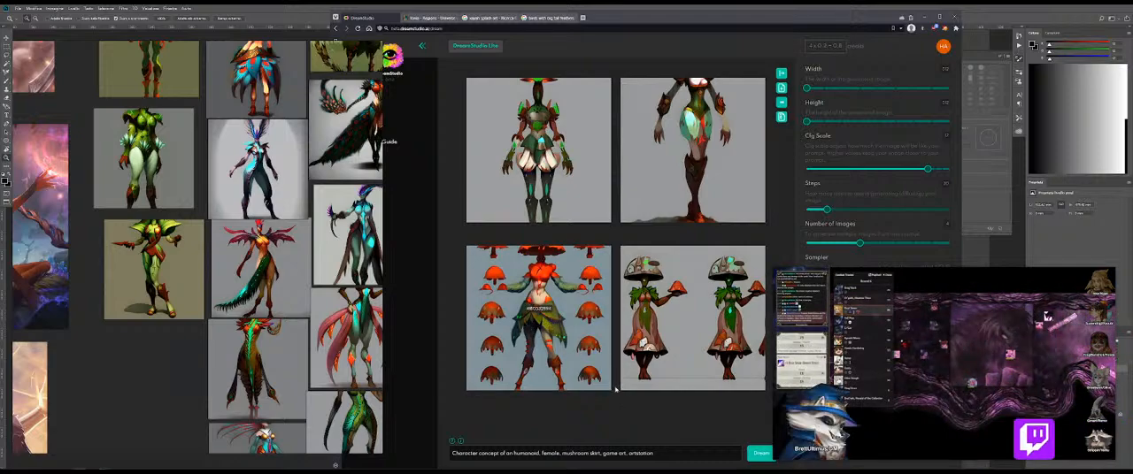
left_click(760, 454)
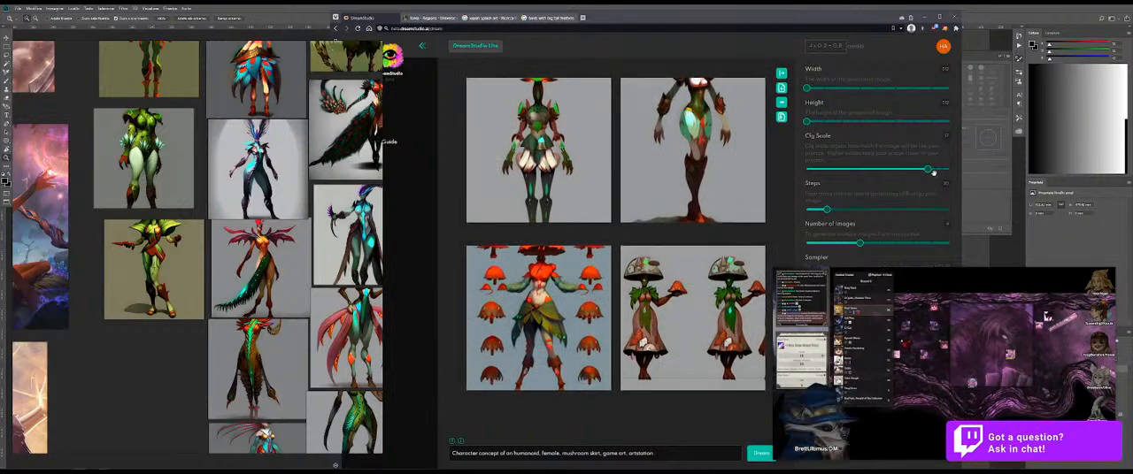
Step: Raise the Cfg Scale slightly and generate another set of images from the same mushroom-skirt prompt
left_click(937, 170)
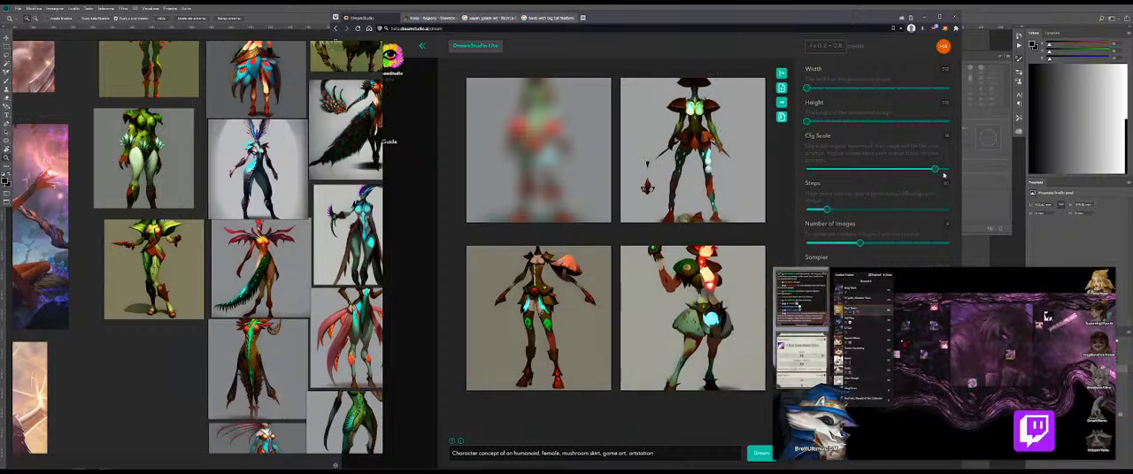
left_click(761, 454)
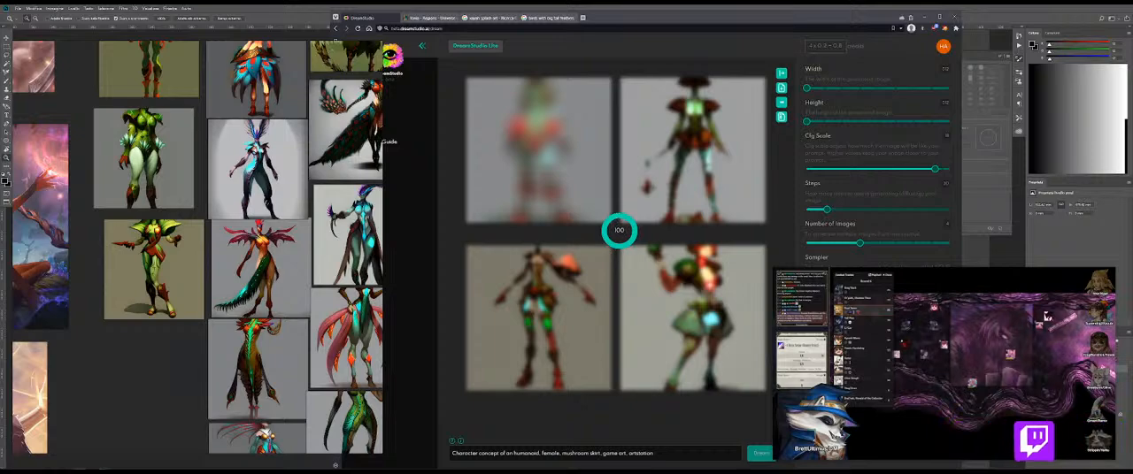
Step: Try moving "mushroom skirt" to the end of the prompt with a weight of 2.0, separating terms with "|", and generate images
left_click_drag(600, 454, 563, 454)
key("BackSpace")
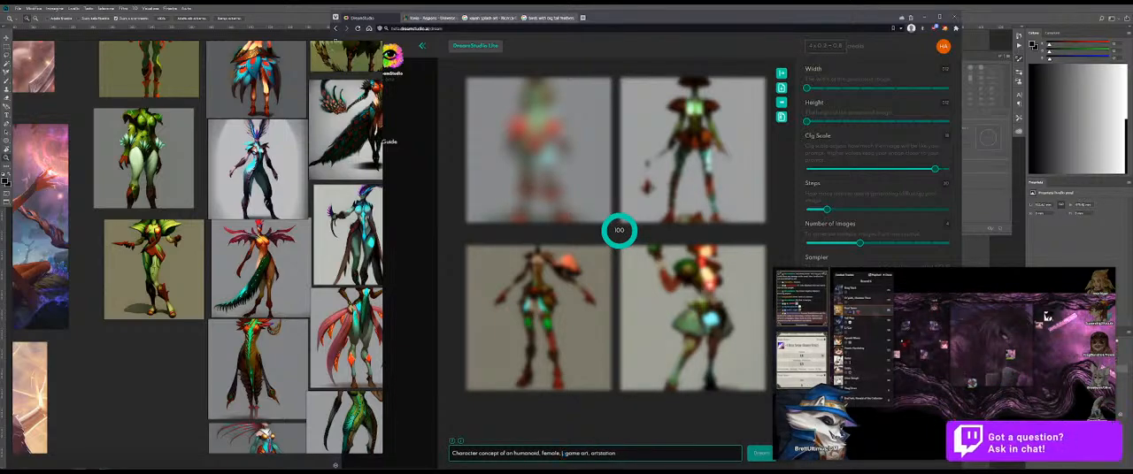
key("BackSpace")
key("BackSpace")
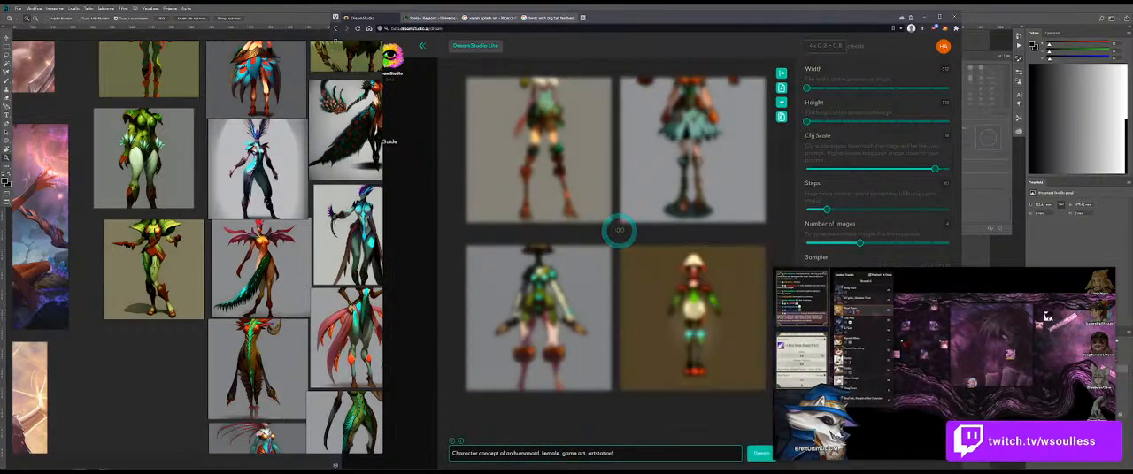
type("| mushroom skirt |")
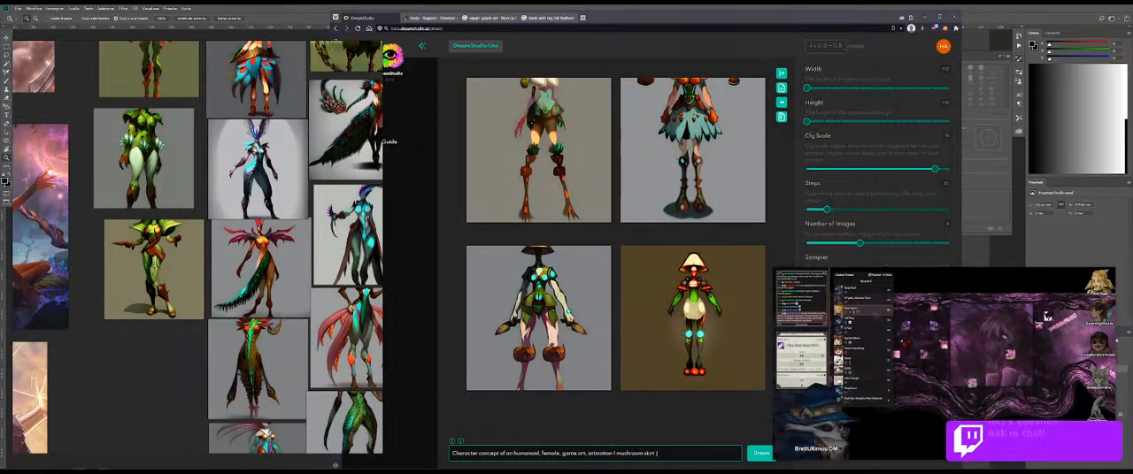
key("BackSpace")
key("BackSpace")
type(": 2.0")
key("Return")
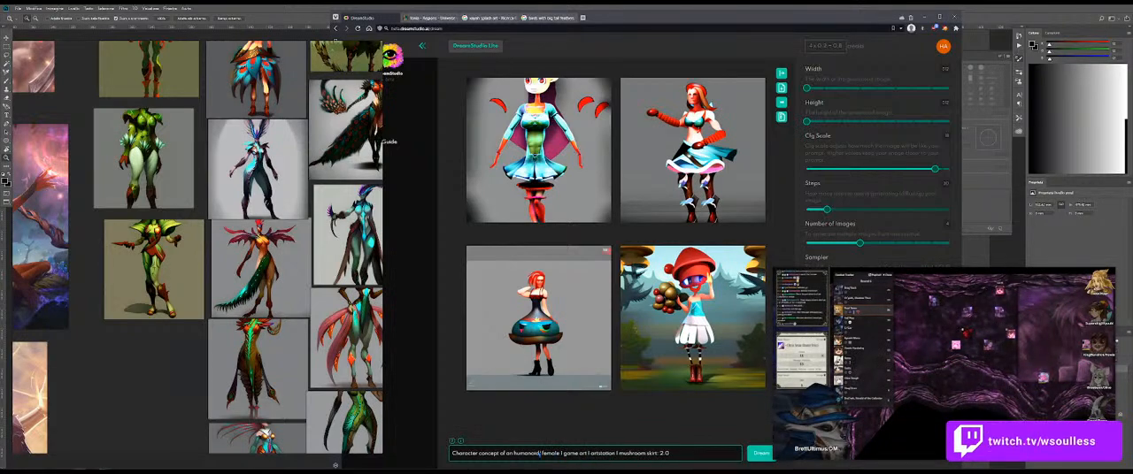
Step: Try generating from the weighted prompt, giving "humanoid" a weight of 2.0 as well
left_click(760, 453)
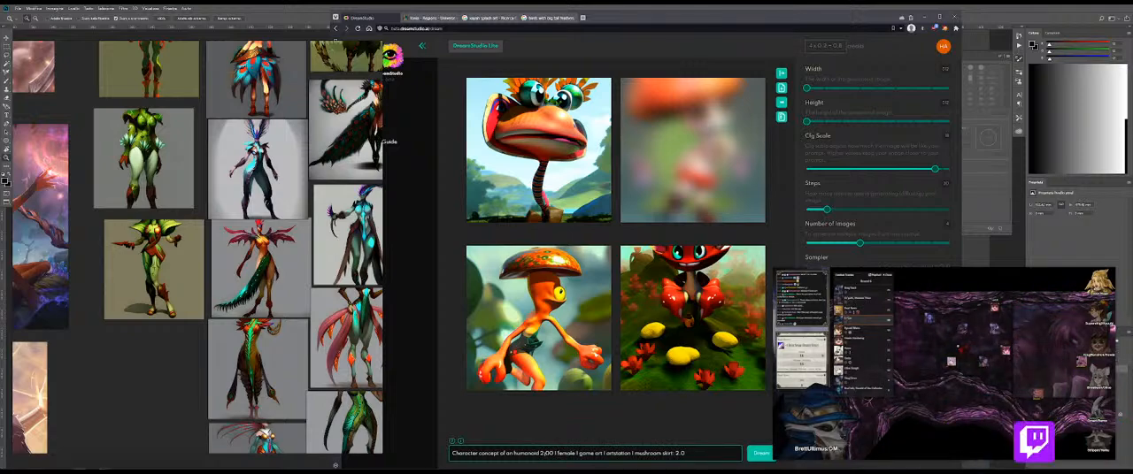
key("BackSpace")
key("BackSpace")
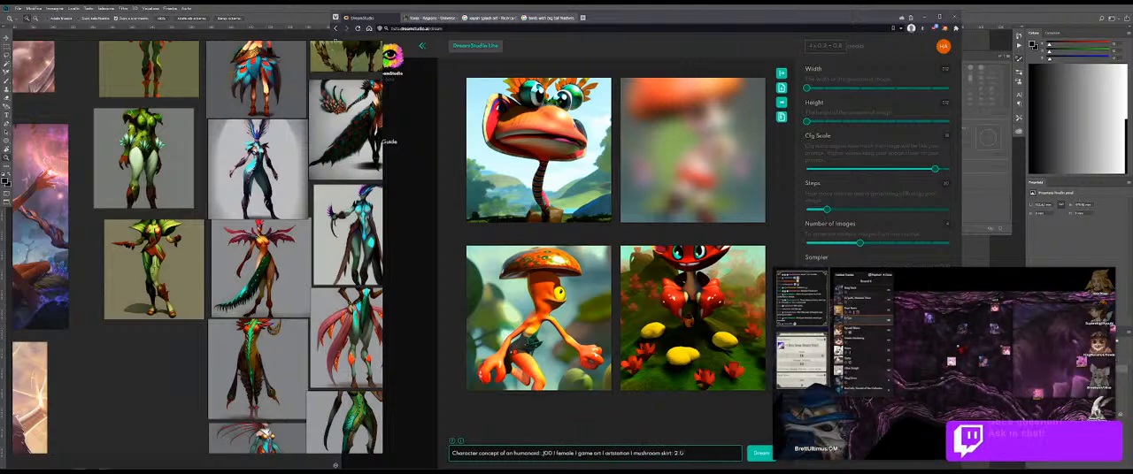
type(".")
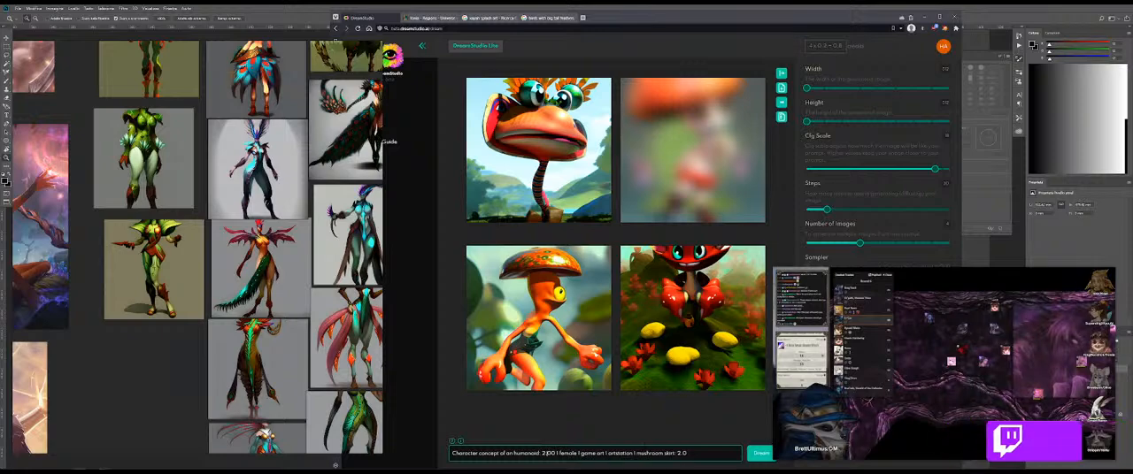
key("Return")
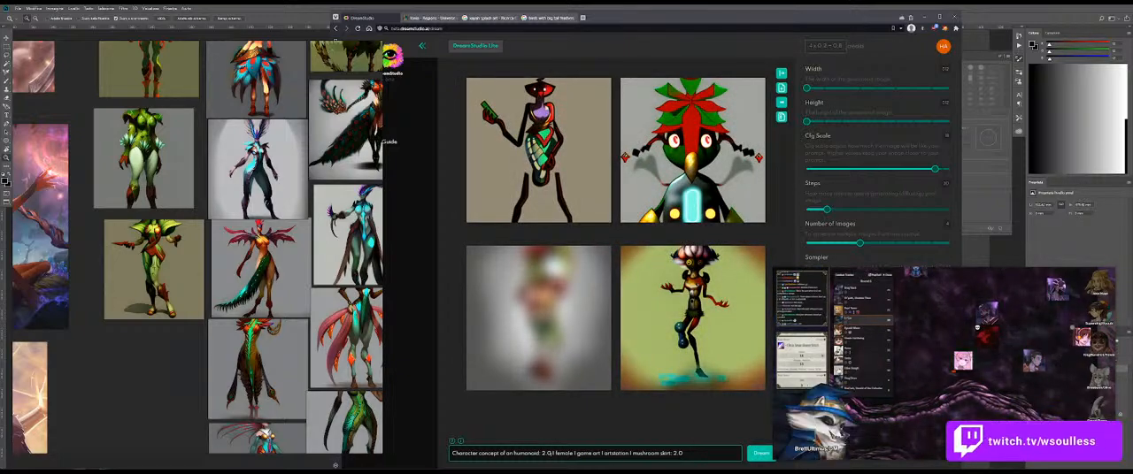
Step: Undo the weighting edits to restore the prompt "Character concept of an humanoid, female, mushroom skirt, game art, artstation"
key("ctrl+z")
key("ctrl+z")
key("ctrl+z")
key("ctrl+z")
key("ctrl+z")
key("ctrl+z")
key("ctrl+z")
key("ctrl+z")
key("ctrl+z")
key("ctrl+z")
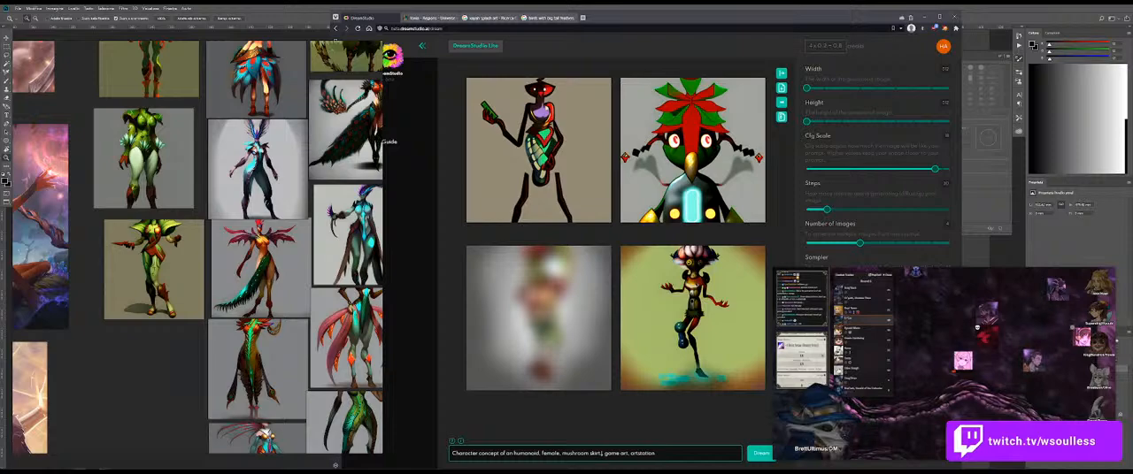
key("ctrl+z")
key("BackSpace")
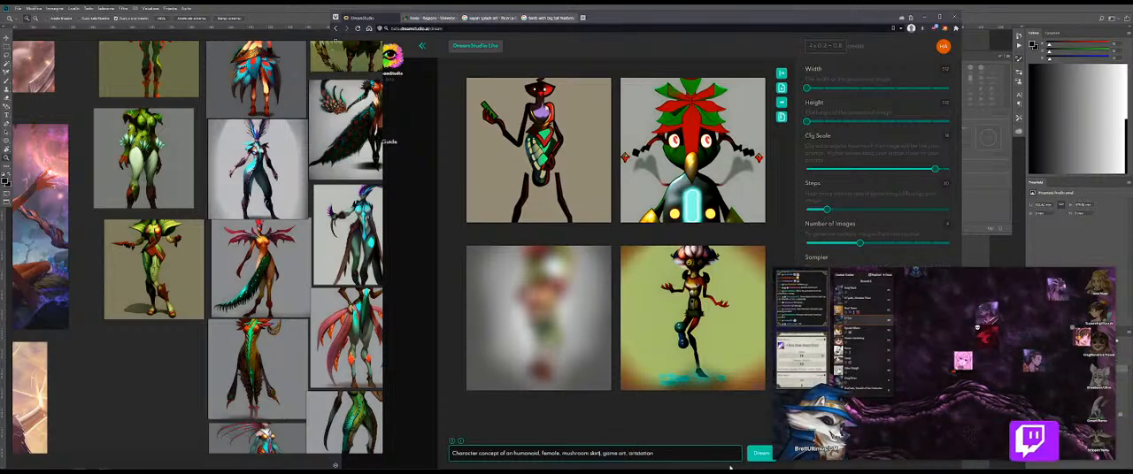
Step: Generate several more sets of images from the restored comma-separated humanoid mushroom-skirt prompt
left_click(760, 453)
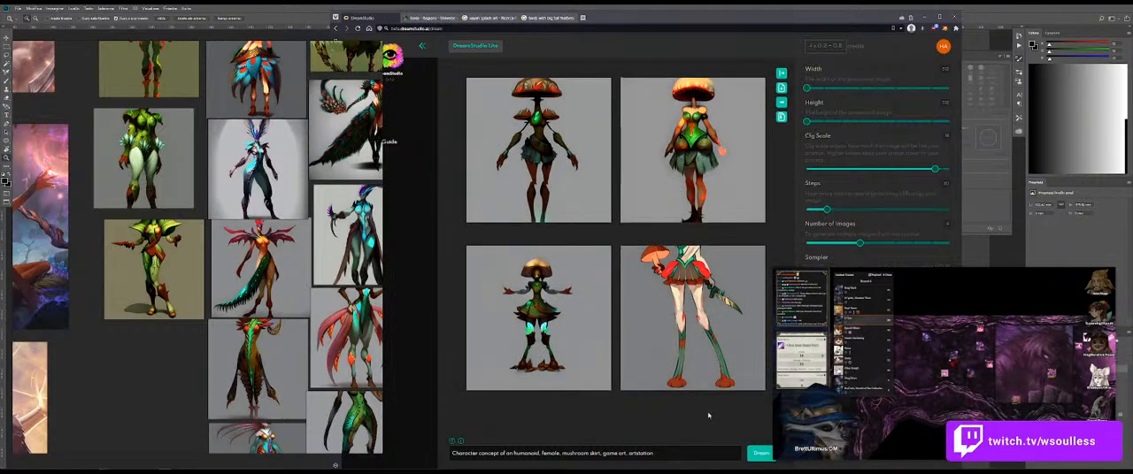
left_click(757, 453)
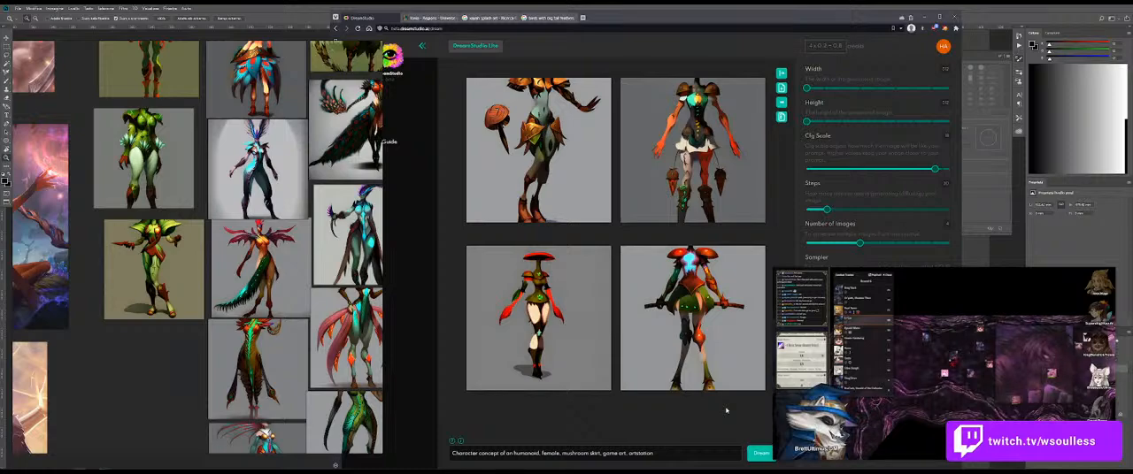
left_click(761, 452)
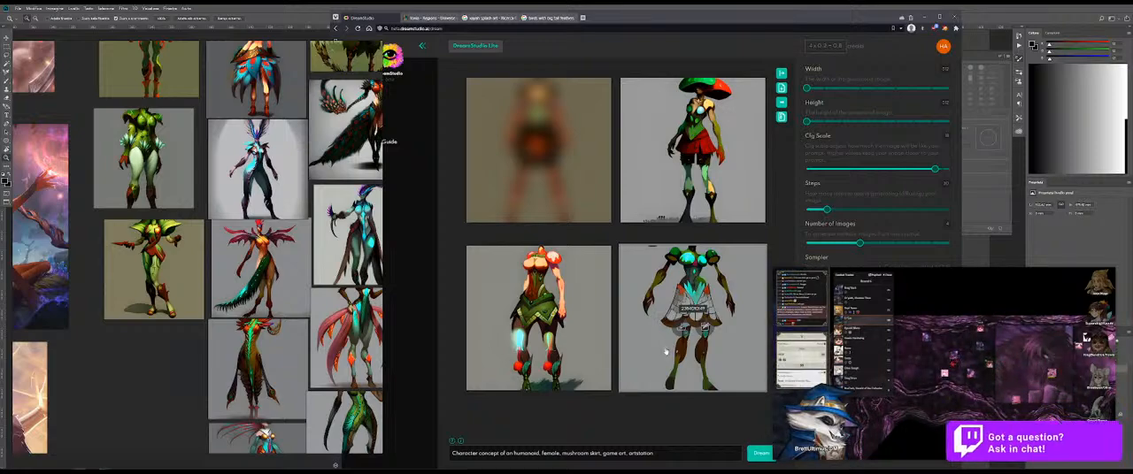
left_click(761, 452)
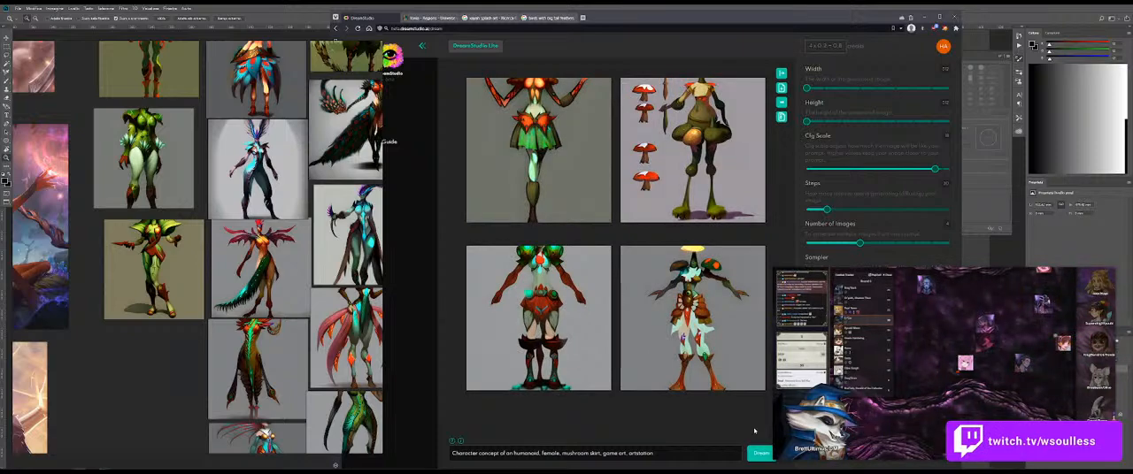
left_click(758, 452)
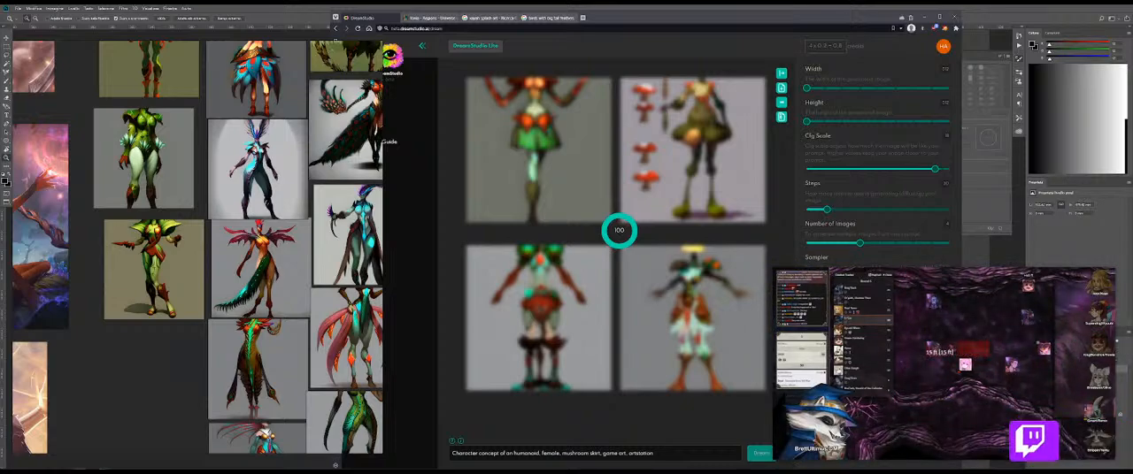
Step: Remove "of an humanoid" from the prompt and generate new images from "Character concept, female, mushroom skirt, game art, artstation"
left_click_drag(506, 453, 539, 453)
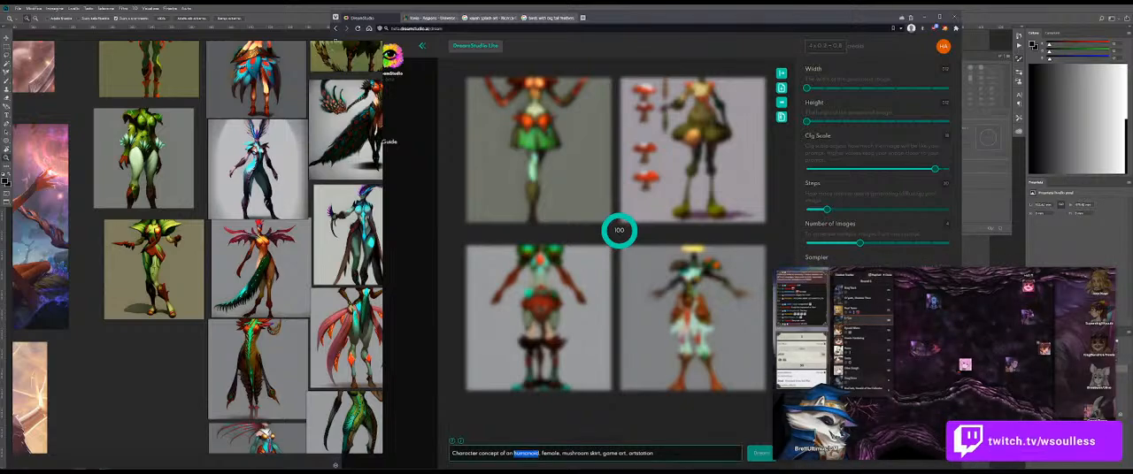
key("BackSpace")
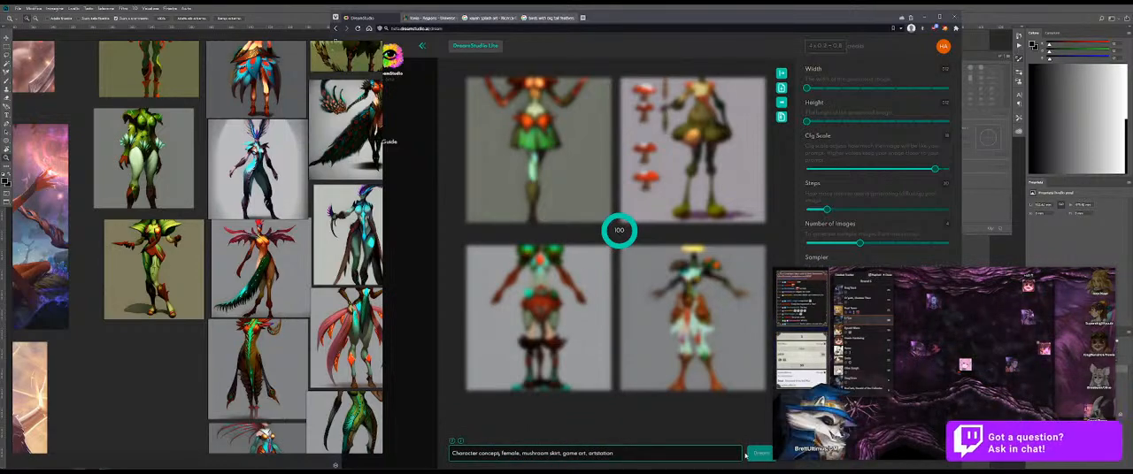
mouse_move(797, 432)
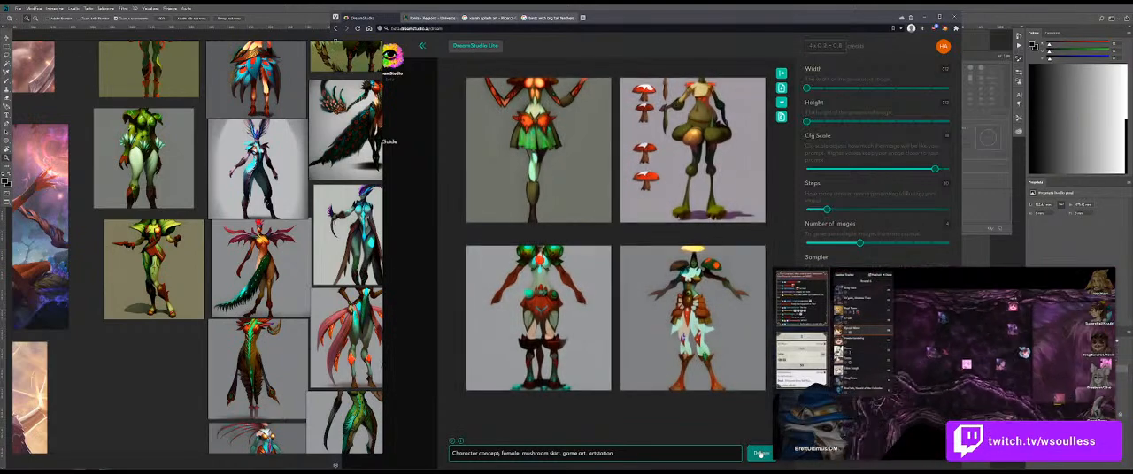
left_click(759, 454)
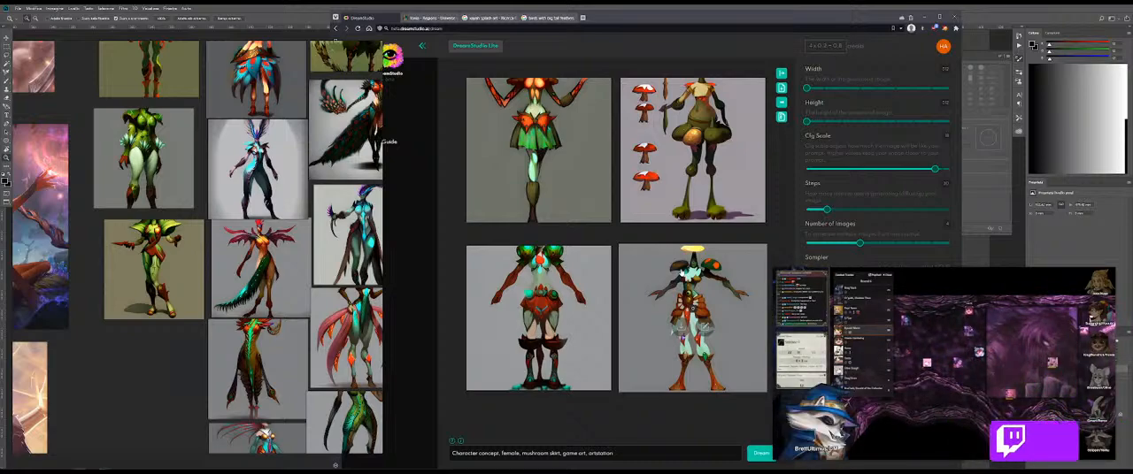
left_click(759, 451)
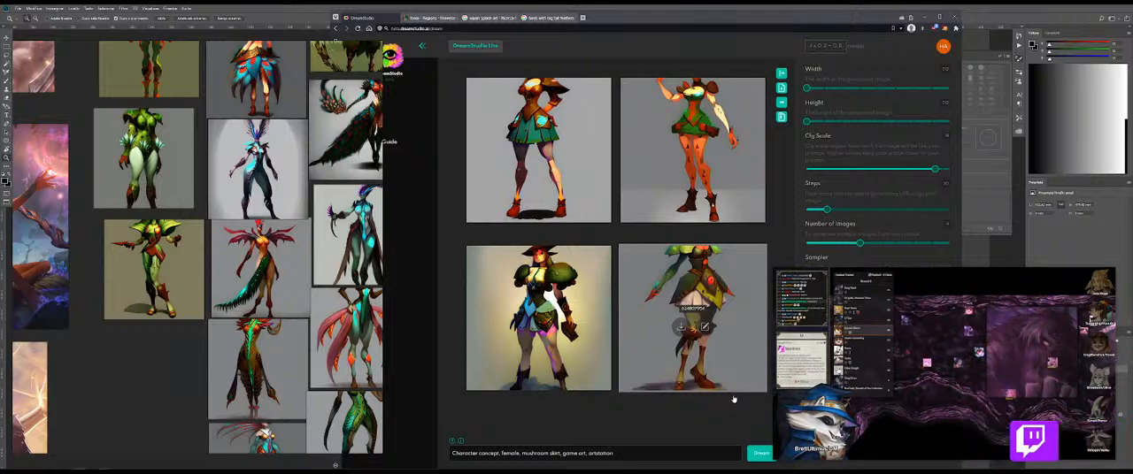
Step: Move the browser window lower over the canvas and generate several more sets of images from the shortened prompt
left_click_drag(729, 16, 690, 76)
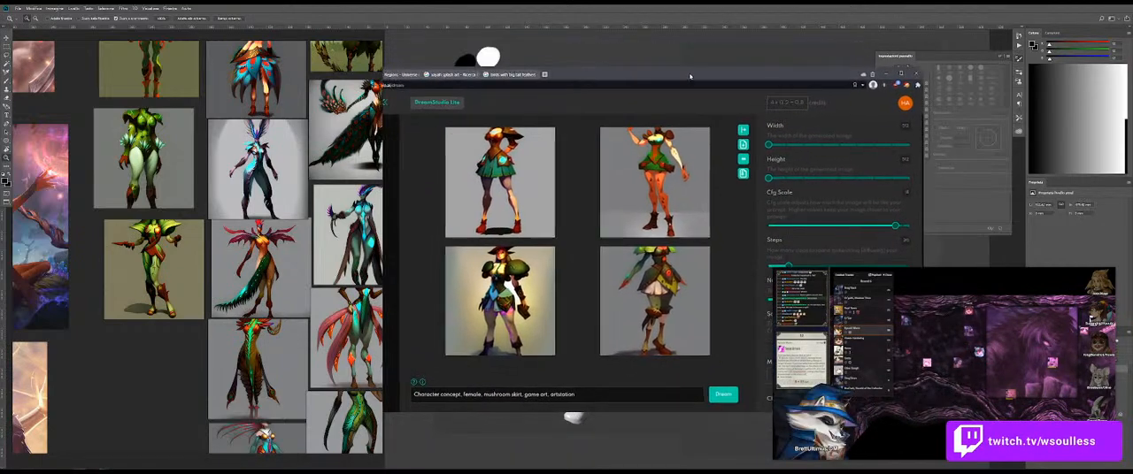
left_click(722, 395)
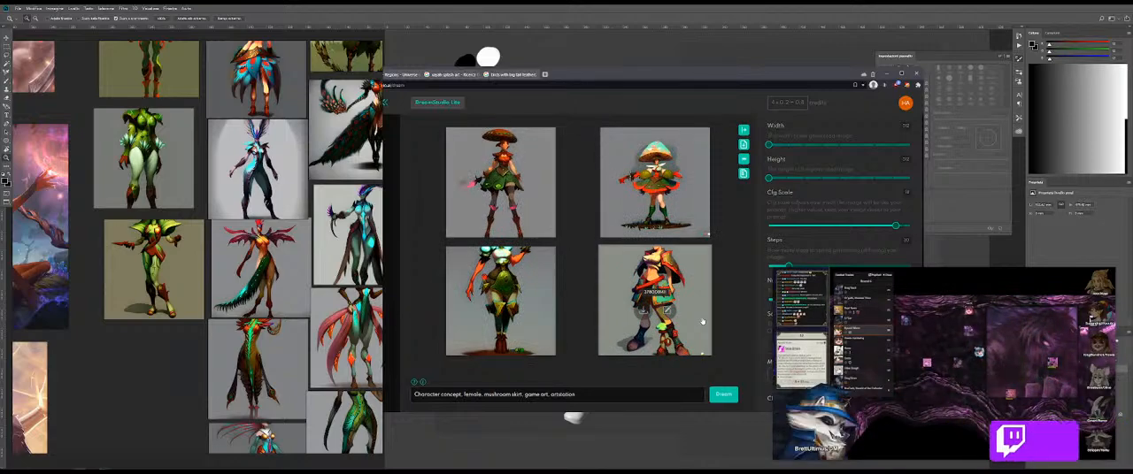
left_click(723, 394)
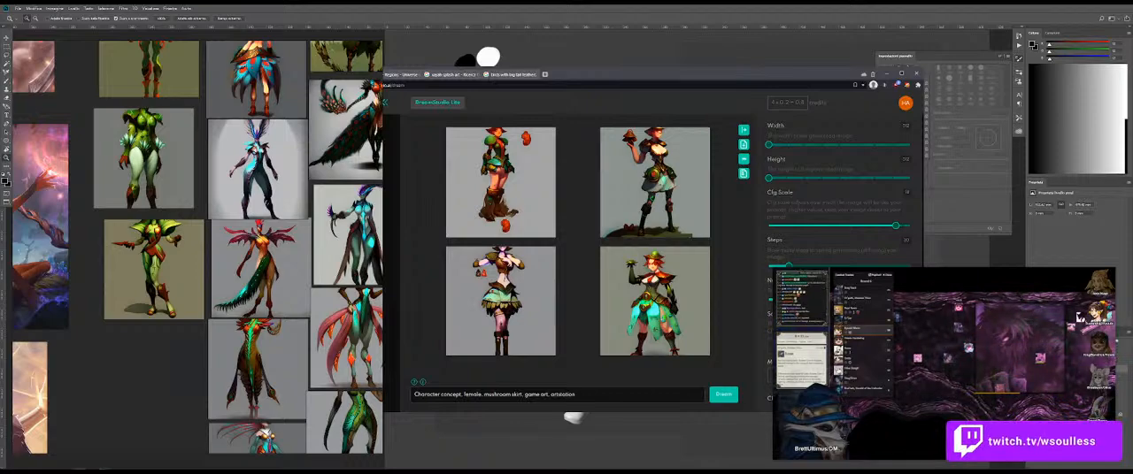
left_click(723, 394)
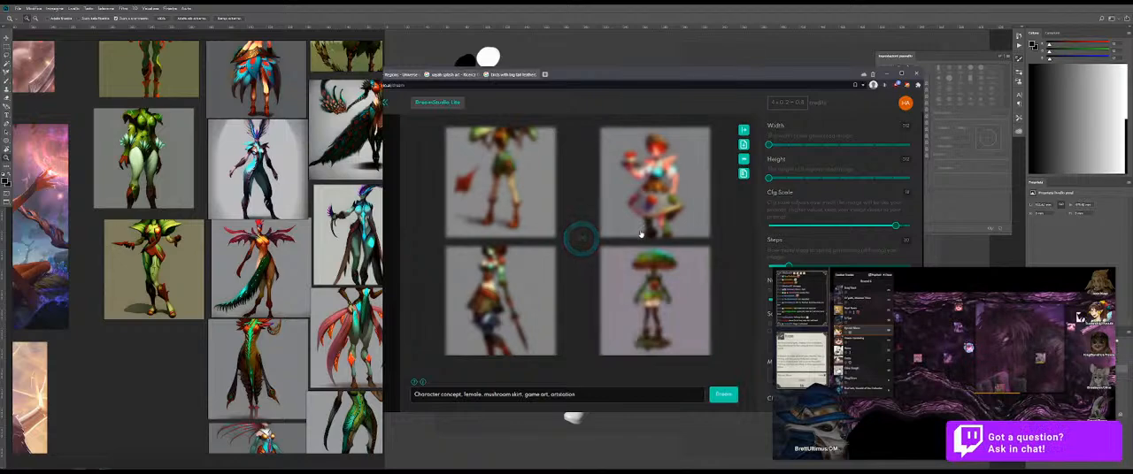
left_click(719, 393)
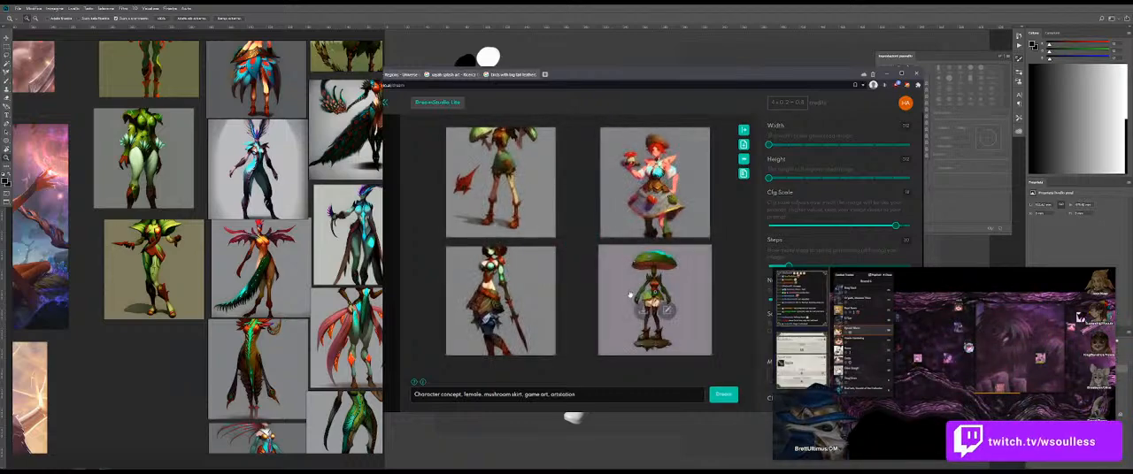
left_click(723, 395)
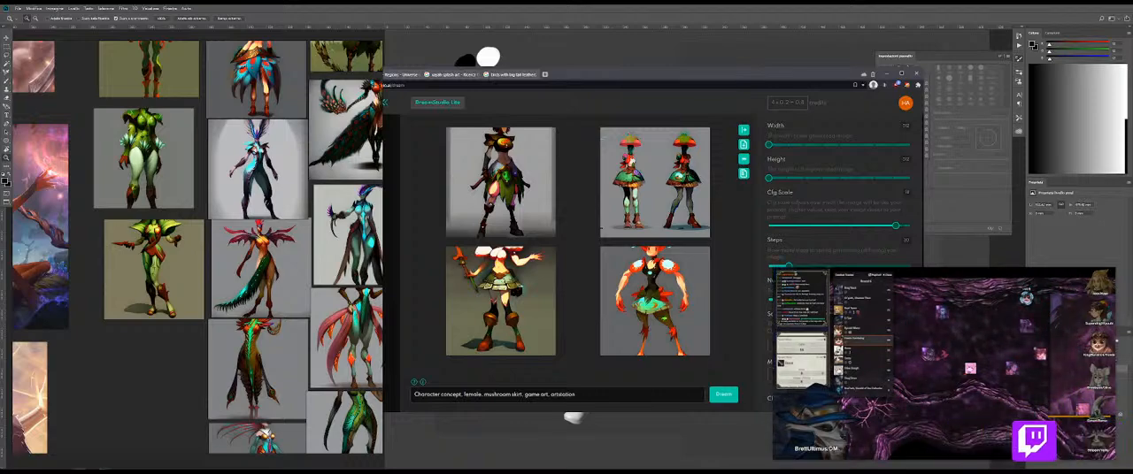
Step: Minimize the image-generator browser window and ready the Brush tool on the greyscale figure canvas
left_click(887, 77)
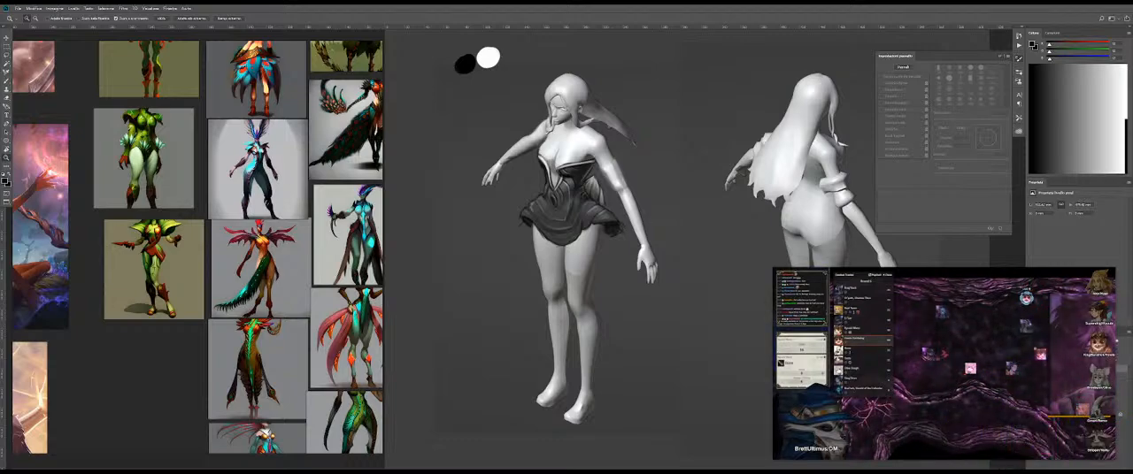
left_click_drag(580, 259, 614, 256)
left_click_drag(629, 219, 591, 224)
key("b")
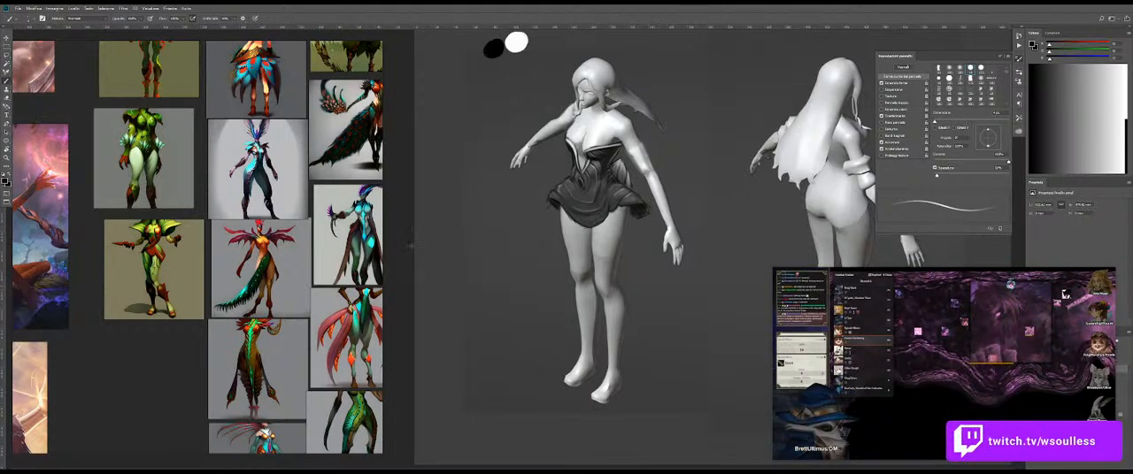
Step: Examine the bird photos, fantasy character art and champion idea notes on the reference board
scroll(257, 198, "down", 5)
left_click_drag(257, 198, 192, 303)
left_click_drag(292, 168, 115, 283)
left_click_drag(230, 177, 240, 276)
left_click_drag(327, 79, 241, 258)
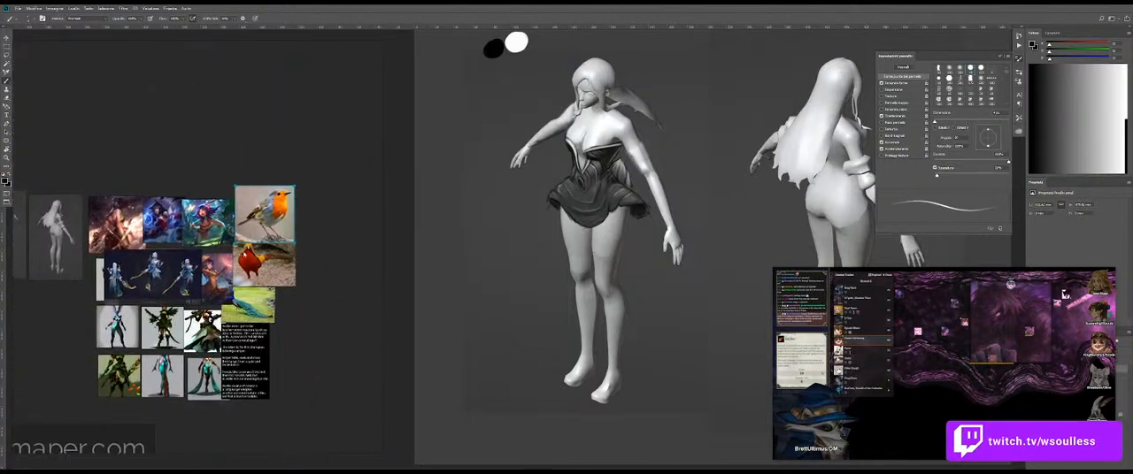
scroll(255, 220, "up", 8)
scroll(255, 220, "down", 5)
left_click_drag(115, 276, 218, 160)
scroll(201, 259, "up", 3)
left_click_drag(243, 264, 213, 162)
left_click_drag(186, 98, 120, 193)
left_click_drag(119, 193, 58, 203)
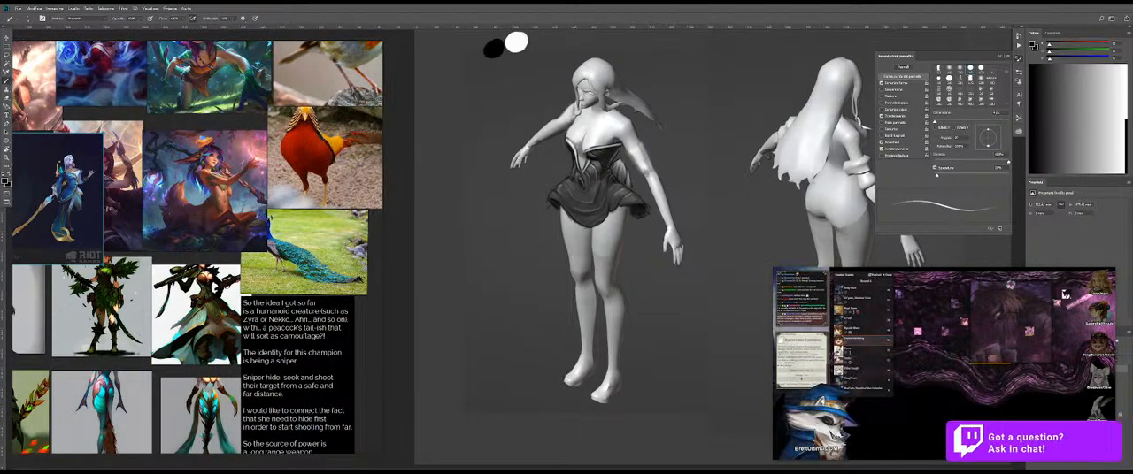
Step: Switch to DreamStudio Lite, replace "mushroom skirt" with "mushroom features" in the prompt and generate new images
mouse_move(949, 442)
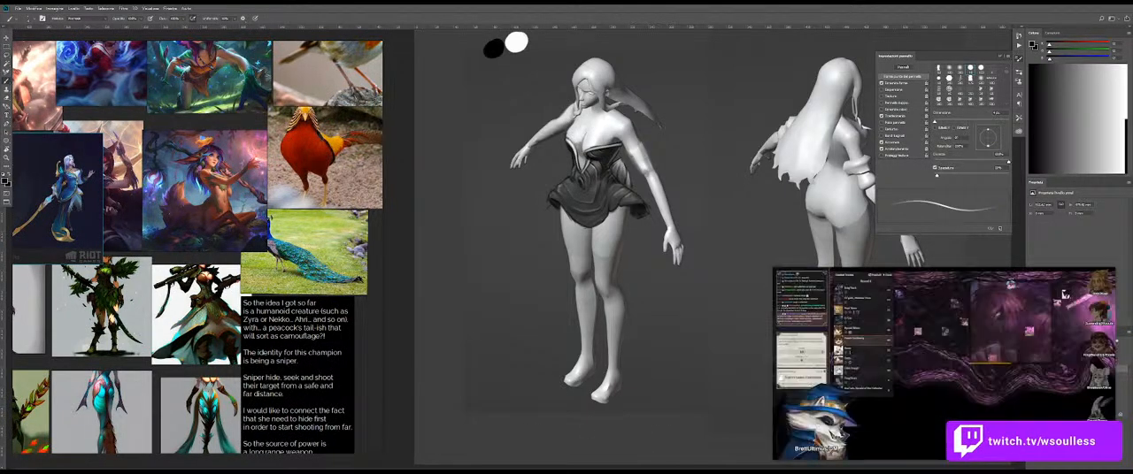
key("alt+Tab")
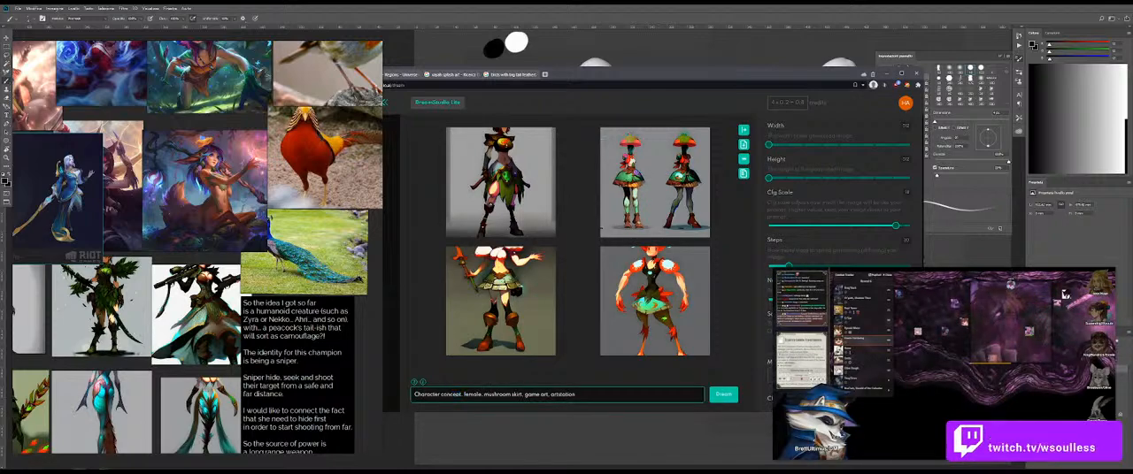
double_click(517, 394)
key("Return")
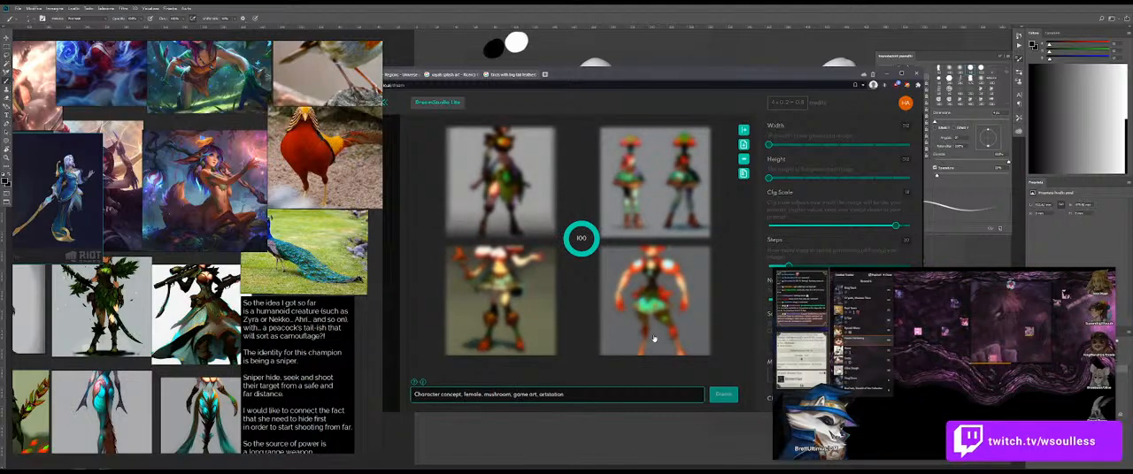
type("atures")
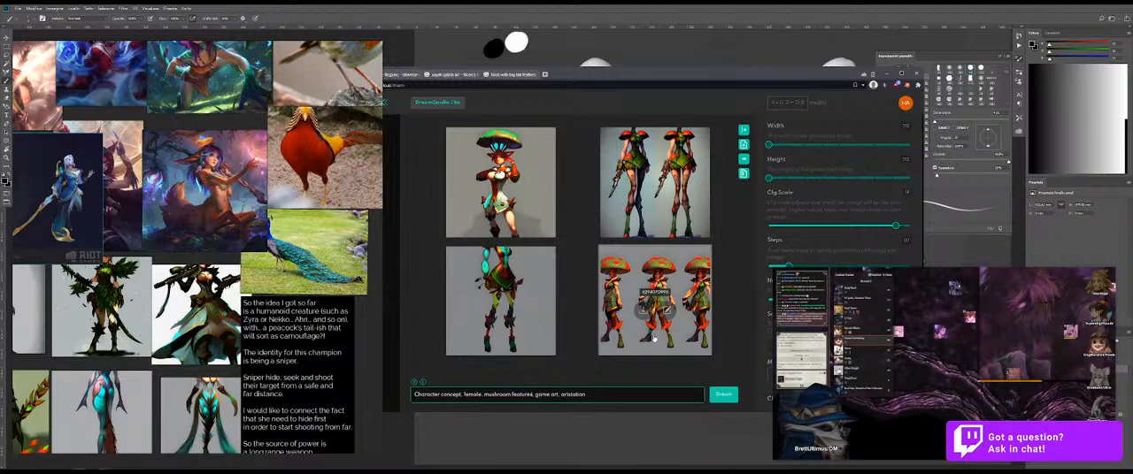
key("Return")
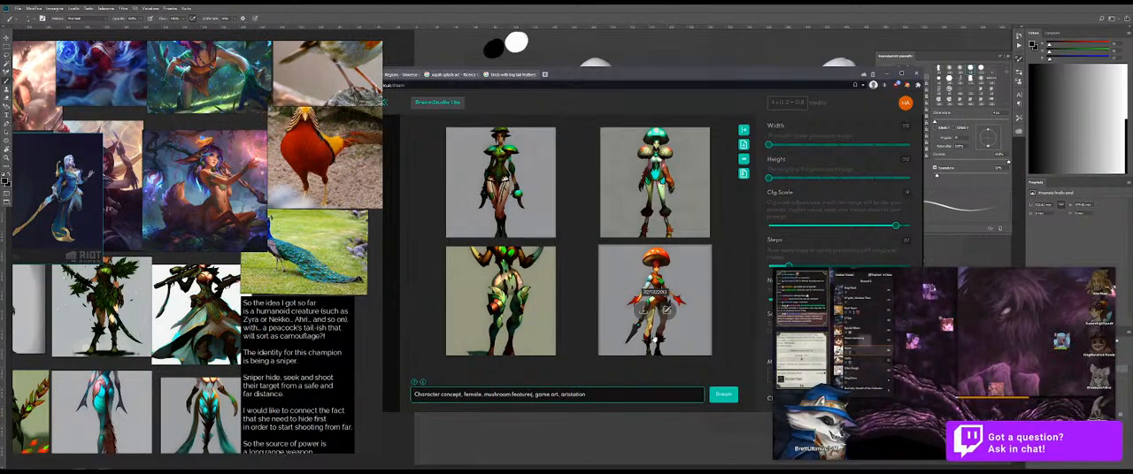
Step: Generate several more sets of images from "Character concept, female, mushroom features, game art, artstation"
key("Return")
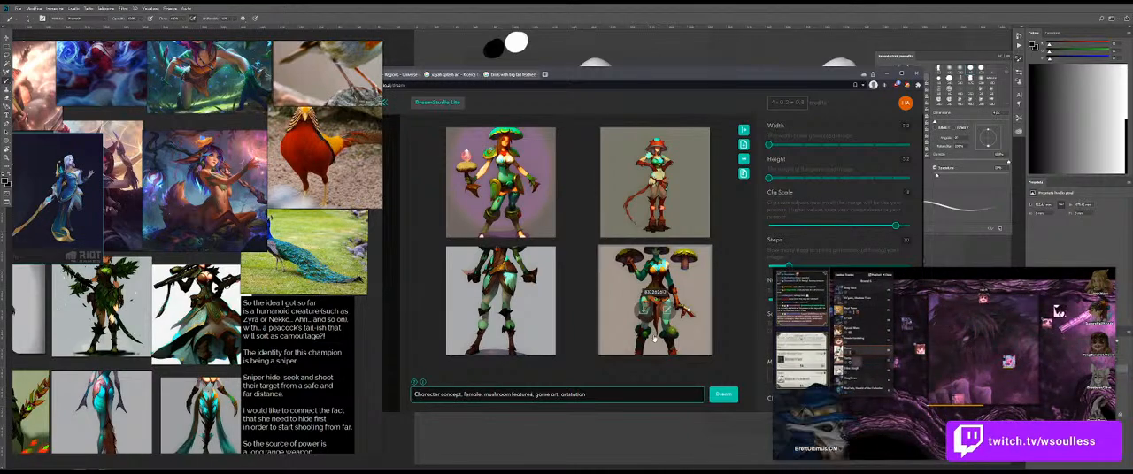
key("Return")
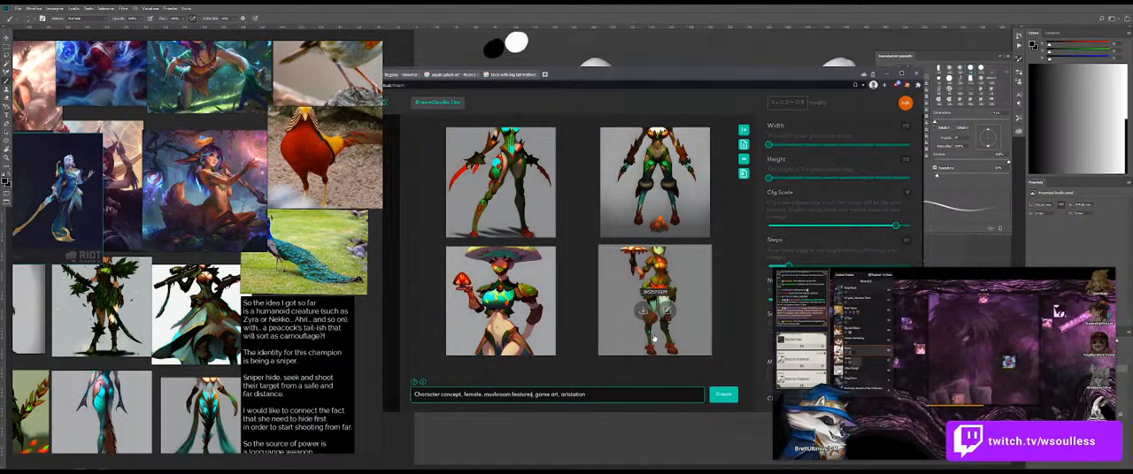
key("Return")
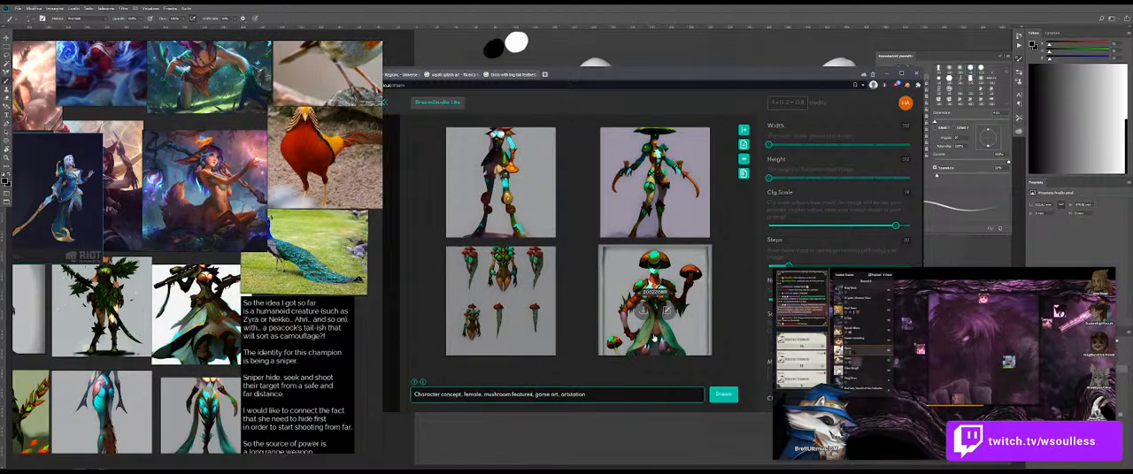
key("Return")
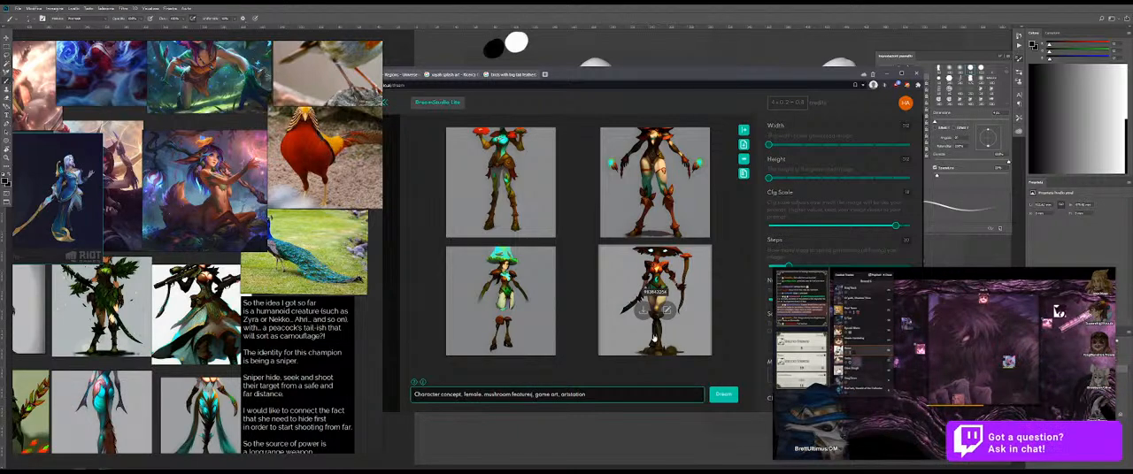
key("Return")
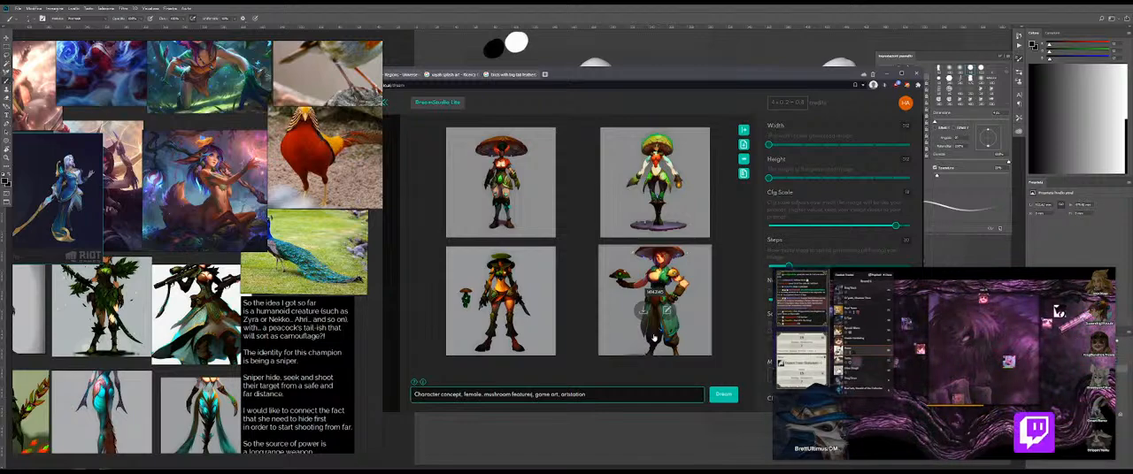
key("Return")
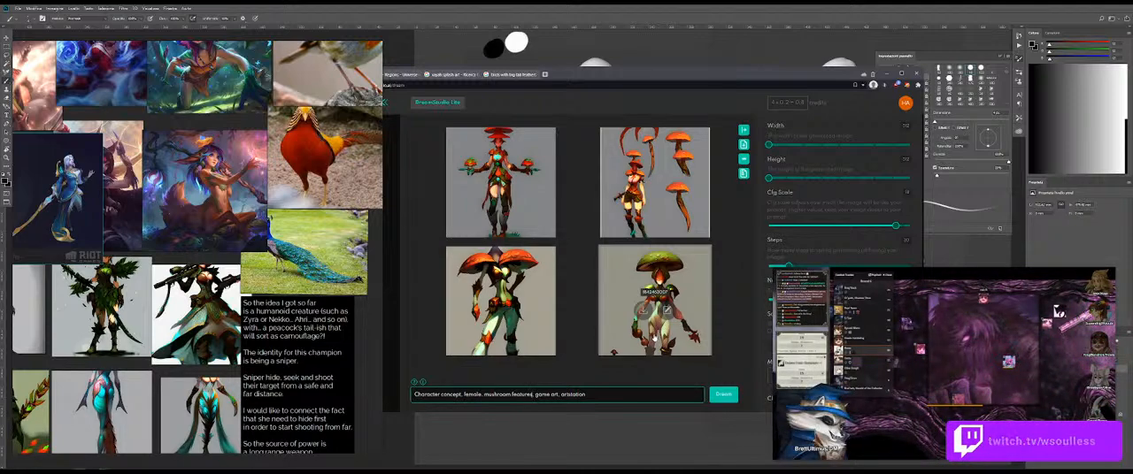
key("Return")
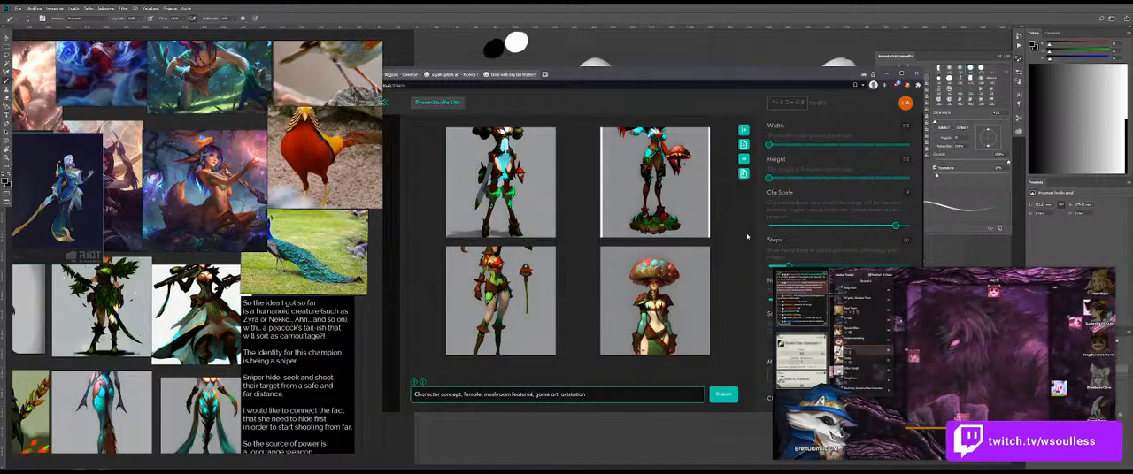
Step: Copy the generated woman with the large spotted mushroom cap onto the reference board, over the character concepts beside the notes
right_click(671, 278)
left_click(705, 344)
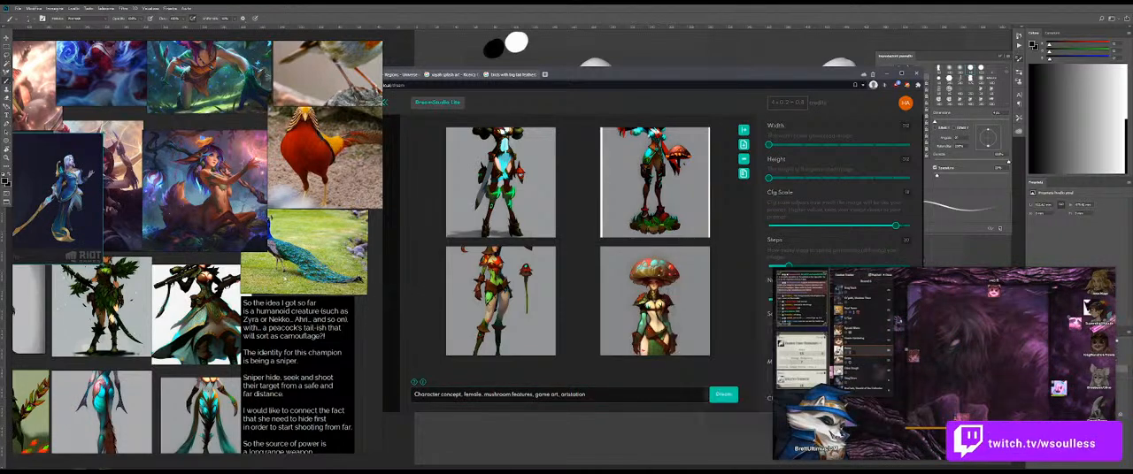
left_click_drag(238, 190, 154, 245)
key("ctrl+v")
left_click_drag(320, 355, 83, 400)
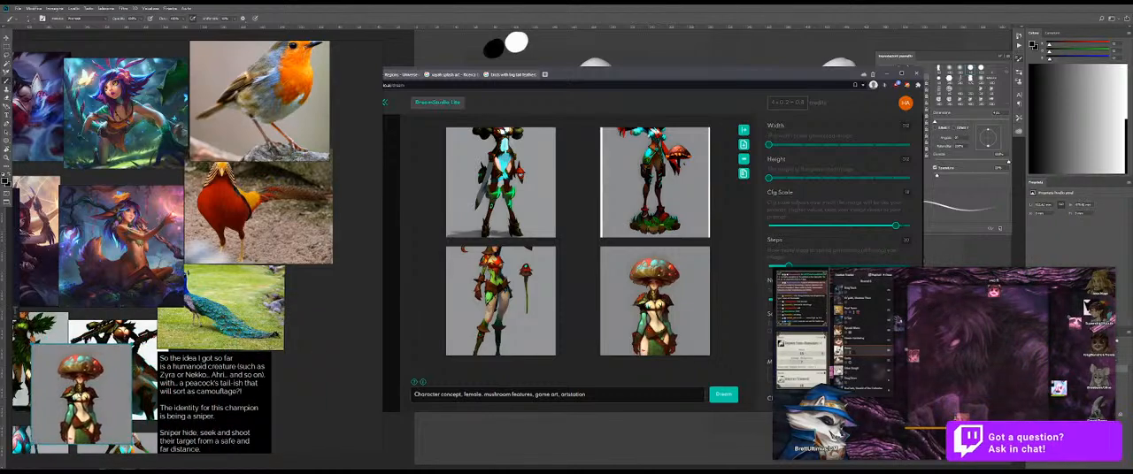
Step: Paste a second copy of the mushroom-capped woman, crop it to her cap and place it over the peacock photo
key("ctrl+v")
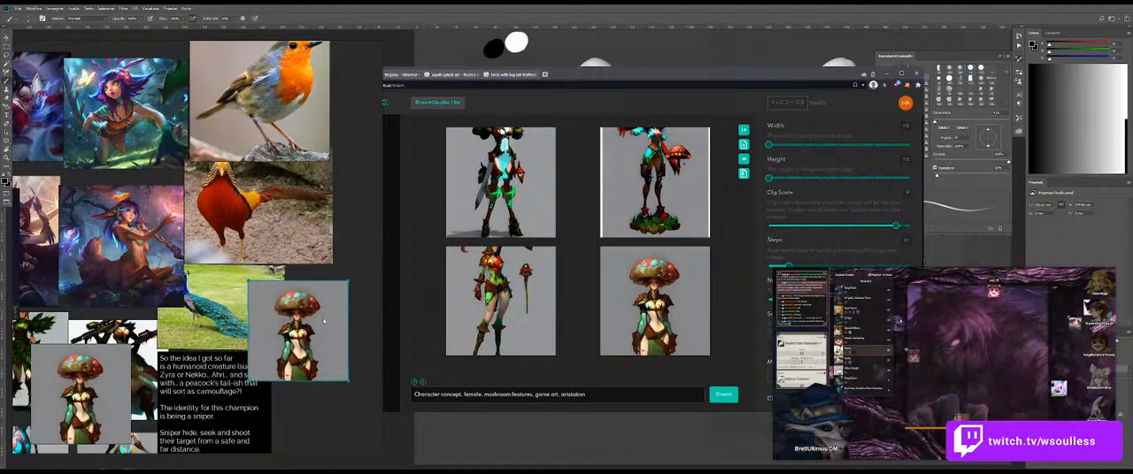
left_click_drag(301, 312, 217, 276)
left_click_drag(257, 301, 225, 289)
left_click_drag(280, 268, 283, 264)
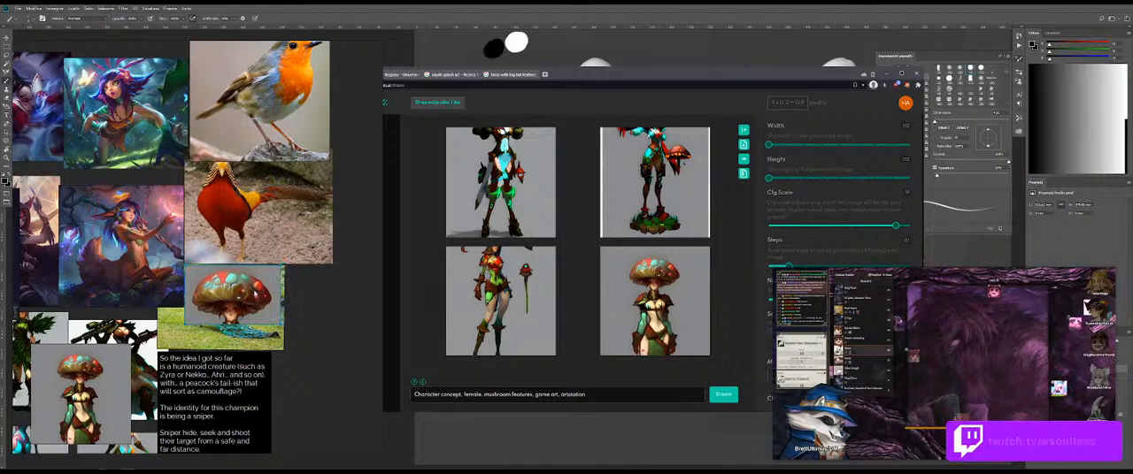
Step: Generate further sets of images from the unchanged mushroom-features prompt
left_click(723, 394)
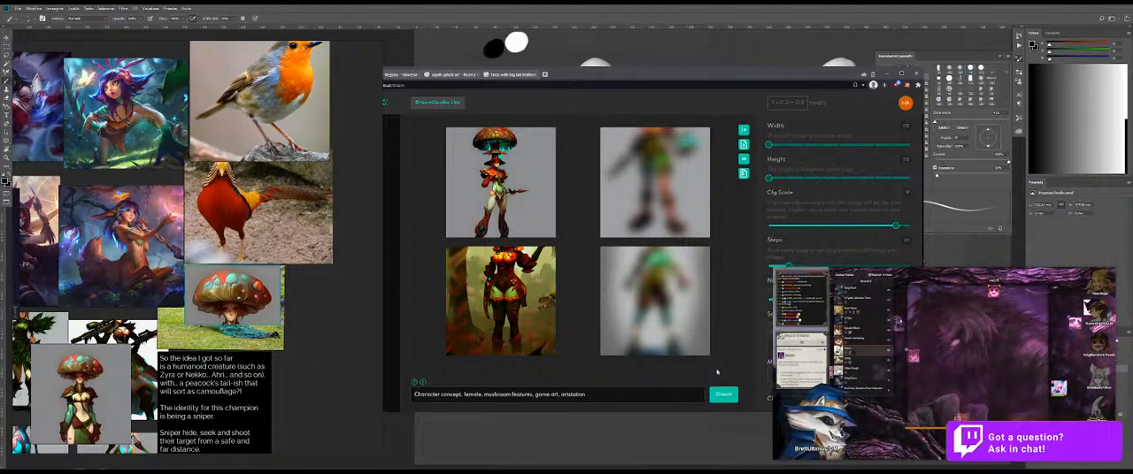
left_click(724, 398)
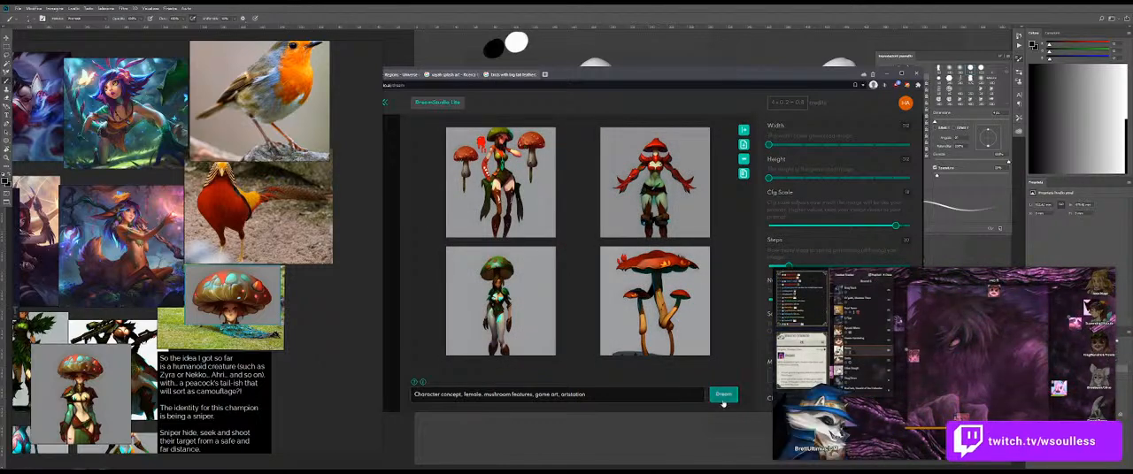
left_click(722, 395)
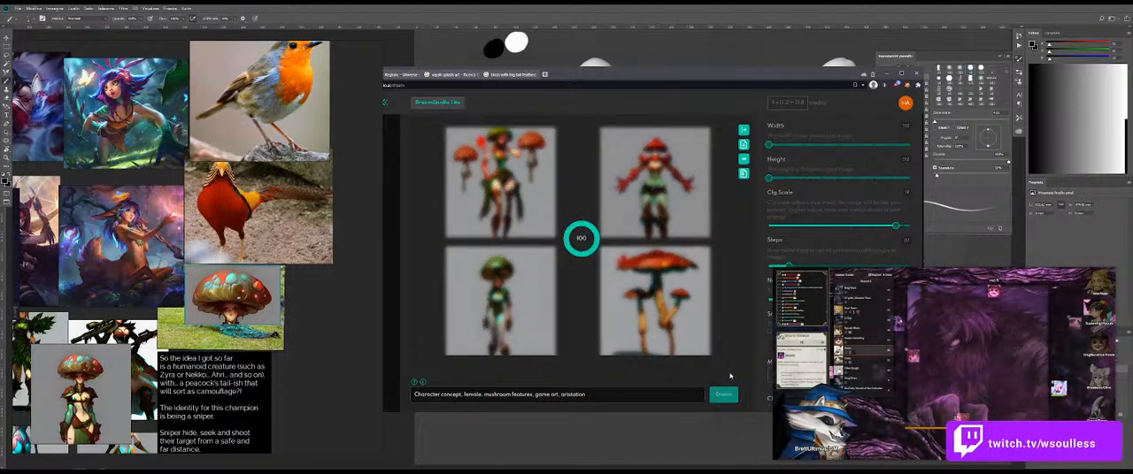
mouse_move(803, 379)
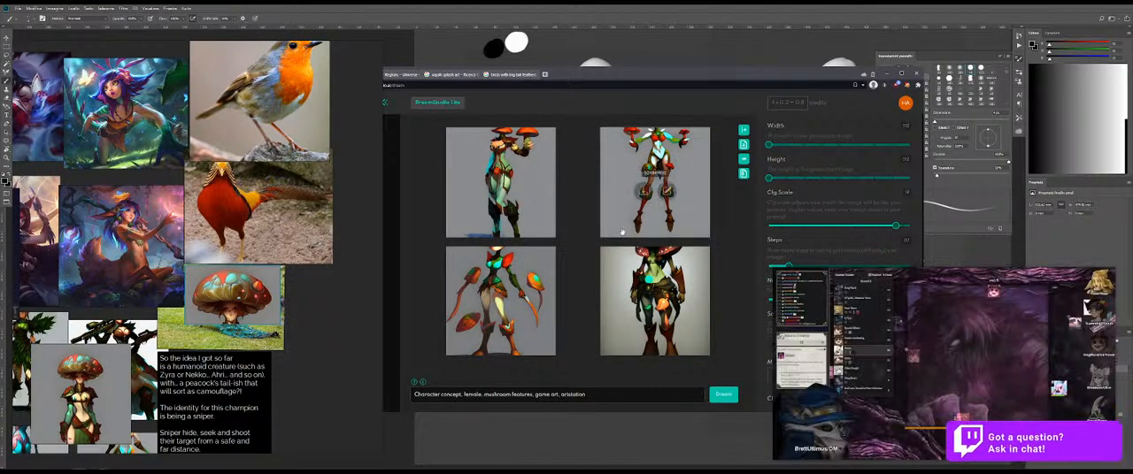
left_click(723, 393)
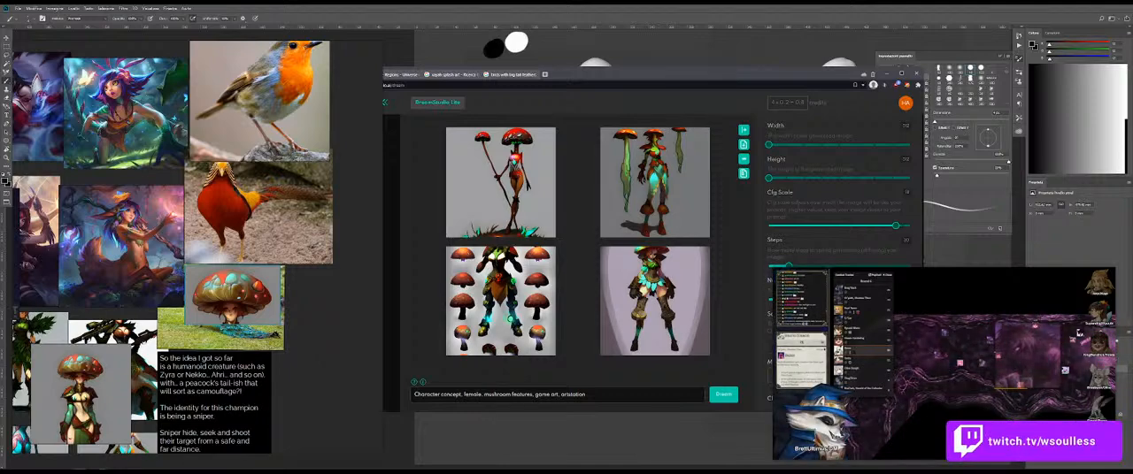
Step: Paste the hat-wearing mushroom creature reference beside the notes and move the cropped cap image above it, next to the peacock photo
mouse_move(982, 376)
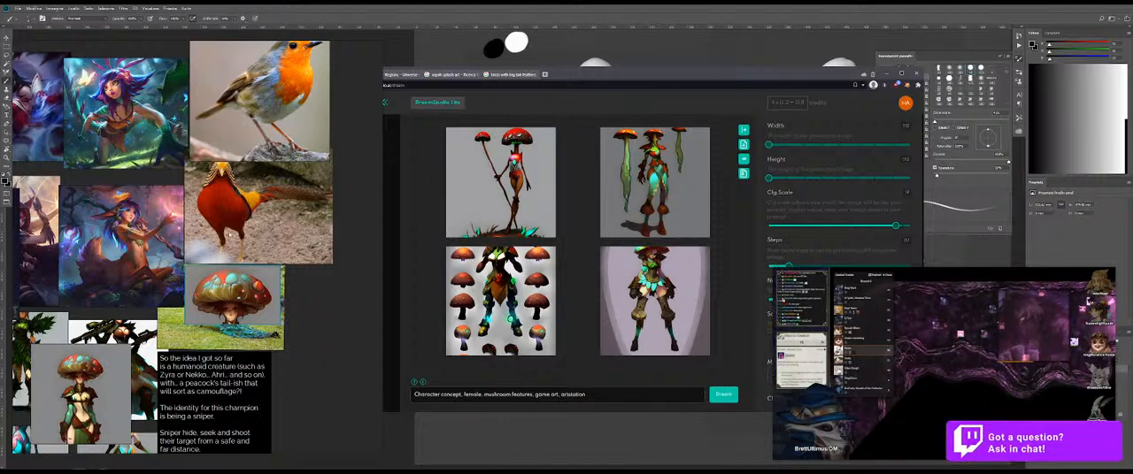
key("ctrl+v")
left_click_drag(297, 322, 229, 381)
left_click_drag(338, 285, 291, 328)
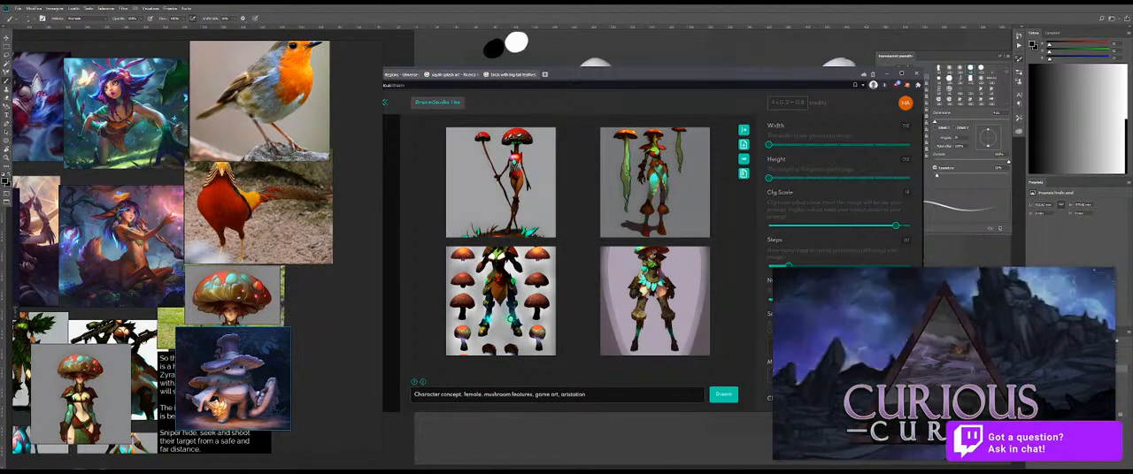
left_click(252, 303, "shift")
left_click_drag(256, 304, 270, 290)
left_click(303, 227)
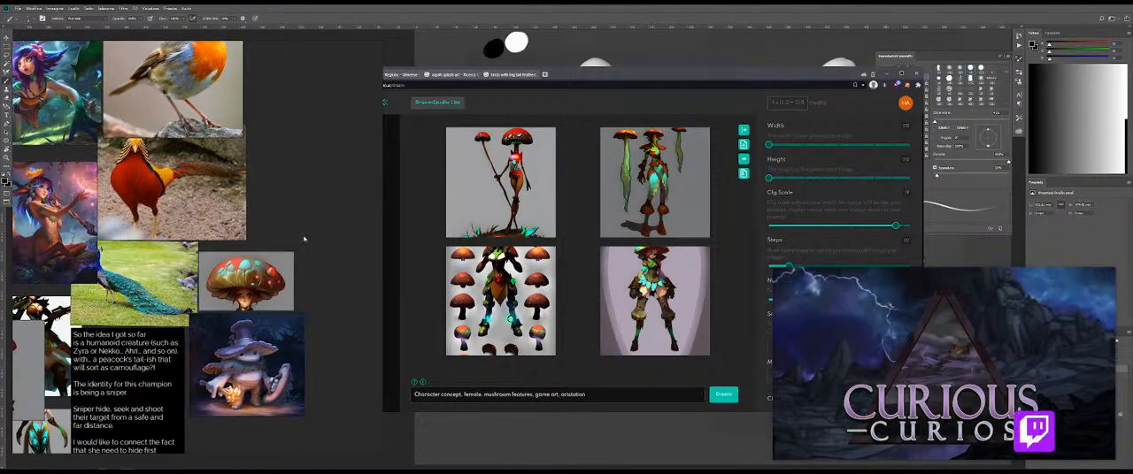
Step: Paste the cloaked mushroom creature above the cropped cap and the forest mushrooms picture below the hat-wearing creature
key("ctrl+v")
left_click_drag(313, 247, 230, 212)
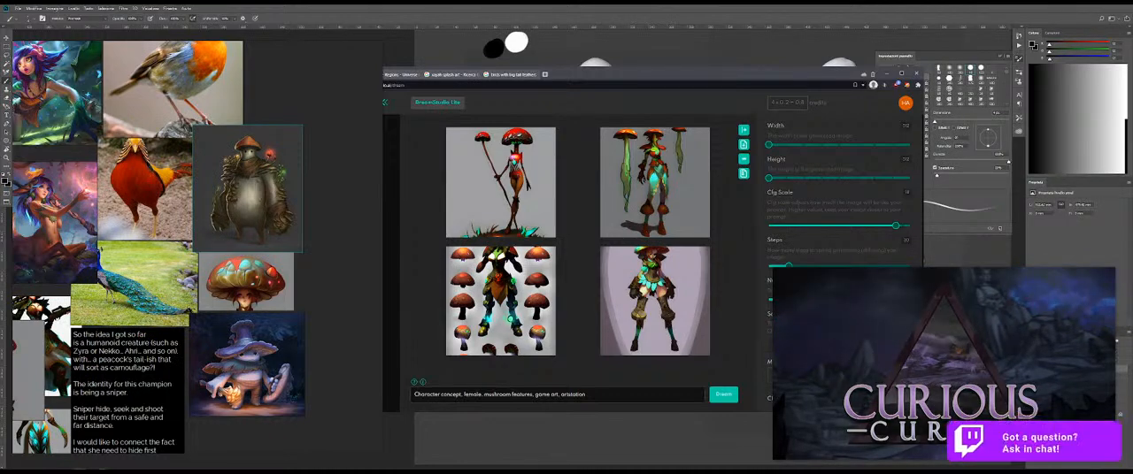
left_click_drag(303, 100, 261, 385)
key("ctrl+v")
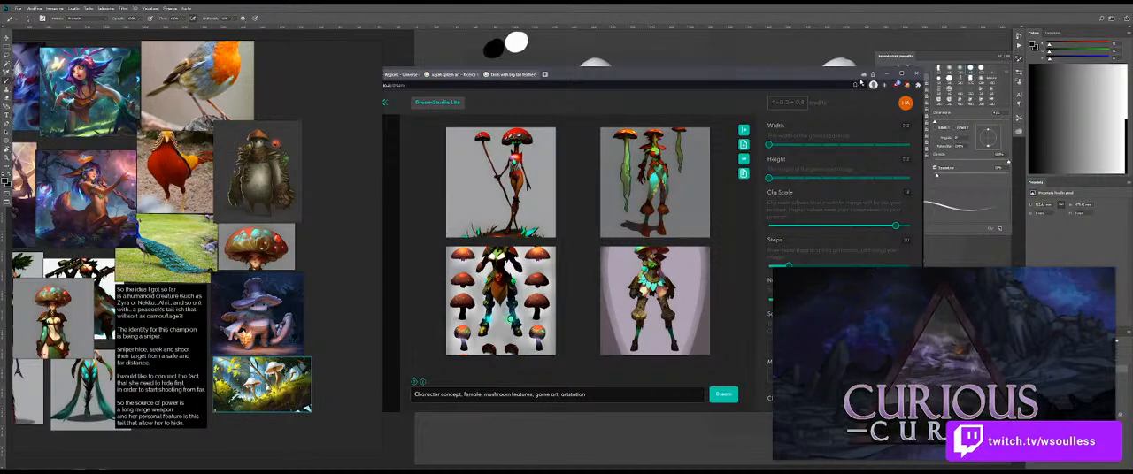
Step: Minimize the browser, frame the new mushroom references, and move and shrink the floating video to uncover the layer list
left_click(883, 75)
scroll(335, 252, "up", 3)
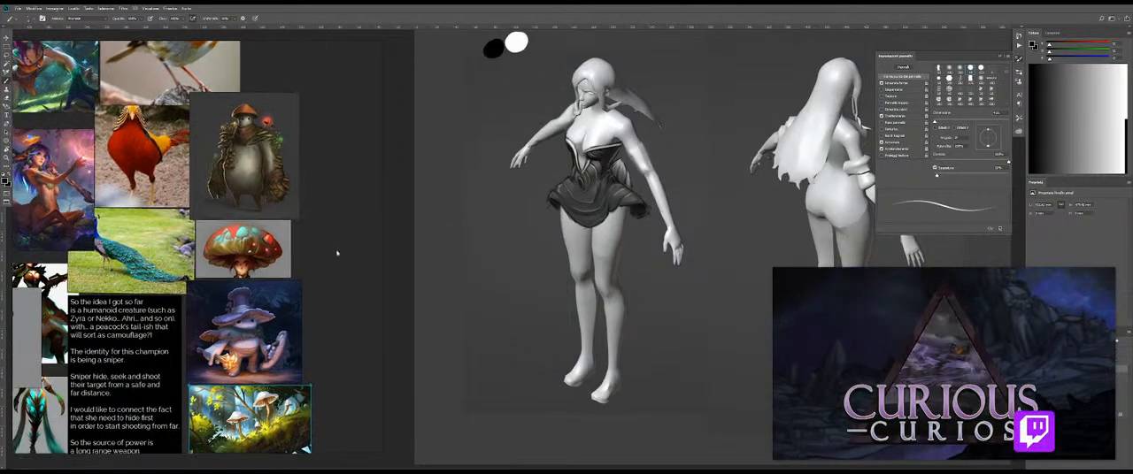
left_click_drag(333, 251, 355, 251)
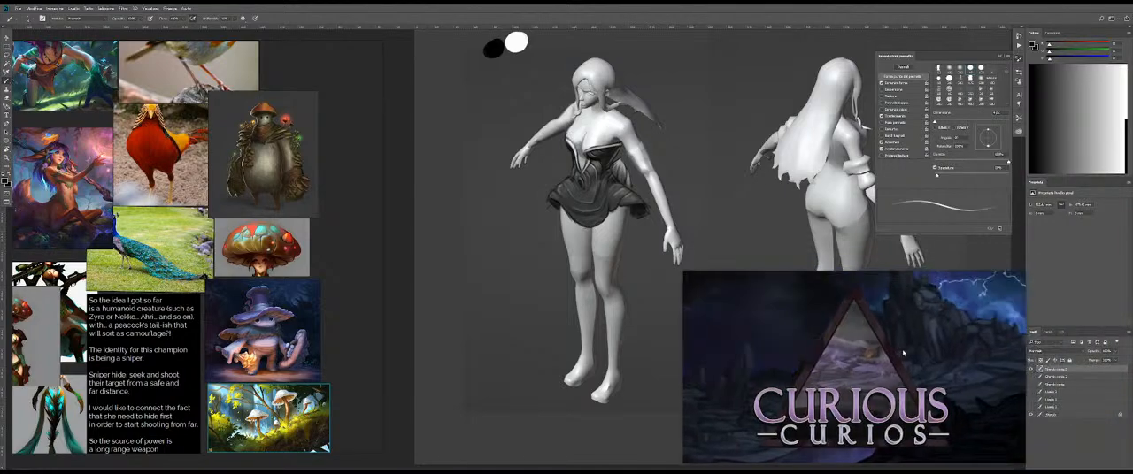
left_click_drag(895, 354, 892, 354)
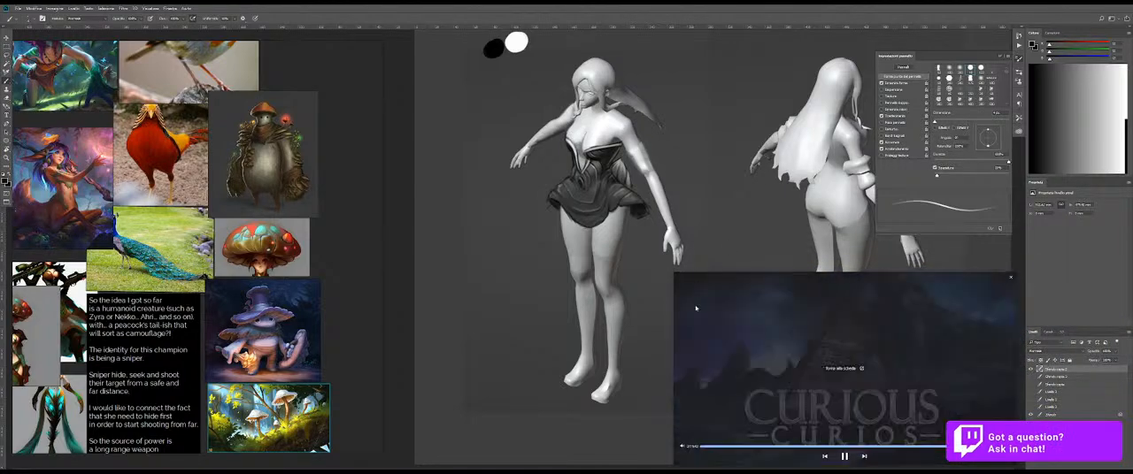
left_click_drag(674, 305, 731, 307)
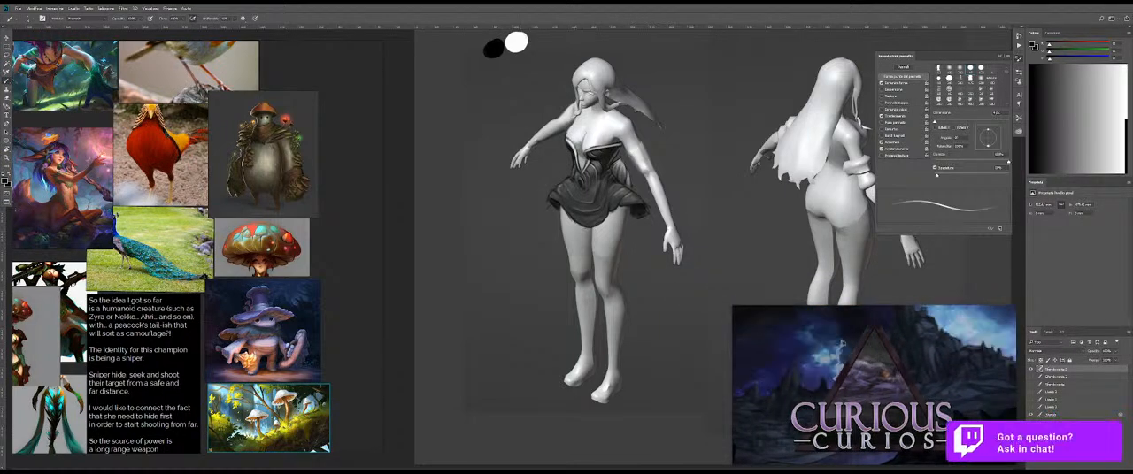
Step: Sketch a wide, wavy lower skirt outline beneath the dark skirt, running across both thighs and flaring out toward the hand
key("ctrl+space")
left_click_drag(639, 231, 611, 233)
key("ctrl+z")
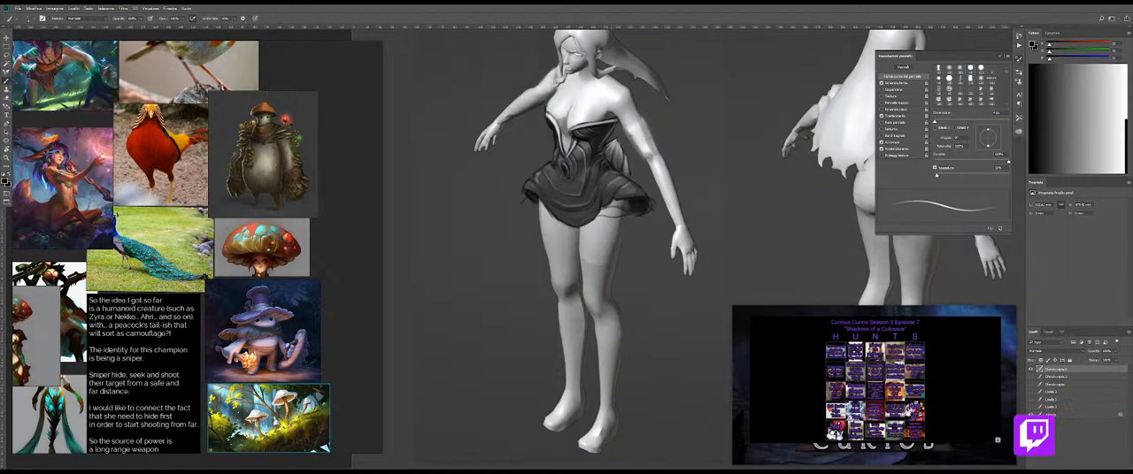
left_click_drag(625, 220, 662, 231)
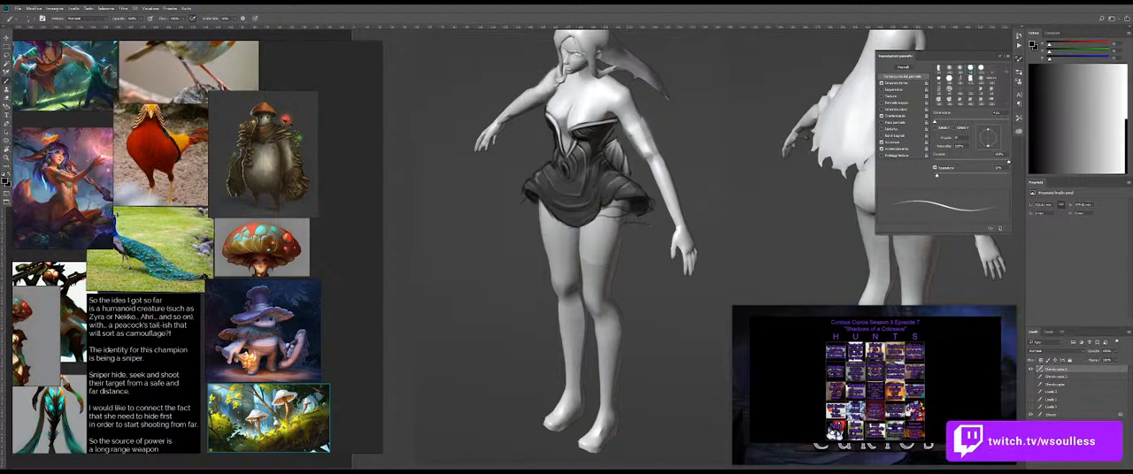
left_click_drag(641, 214, 654, 224)
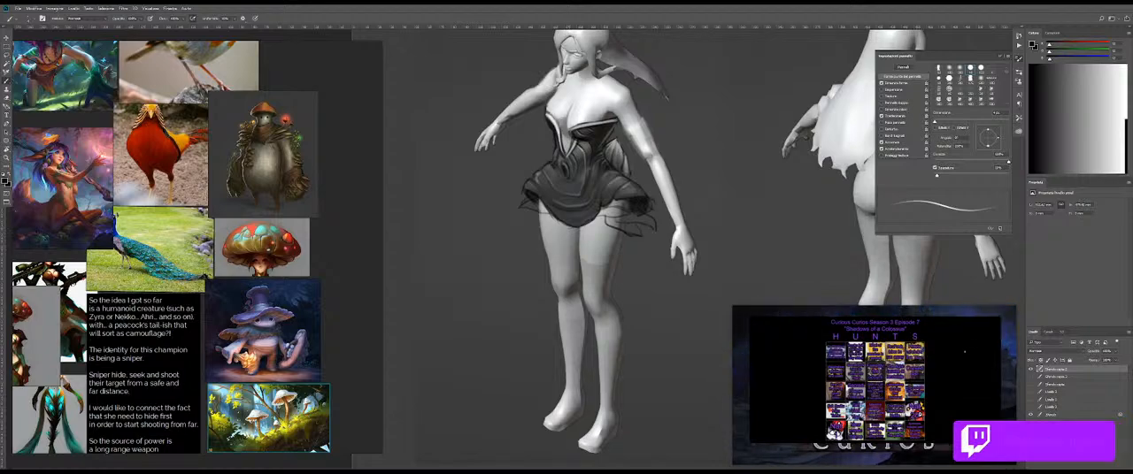
scroll(578, 257, "up", 3)
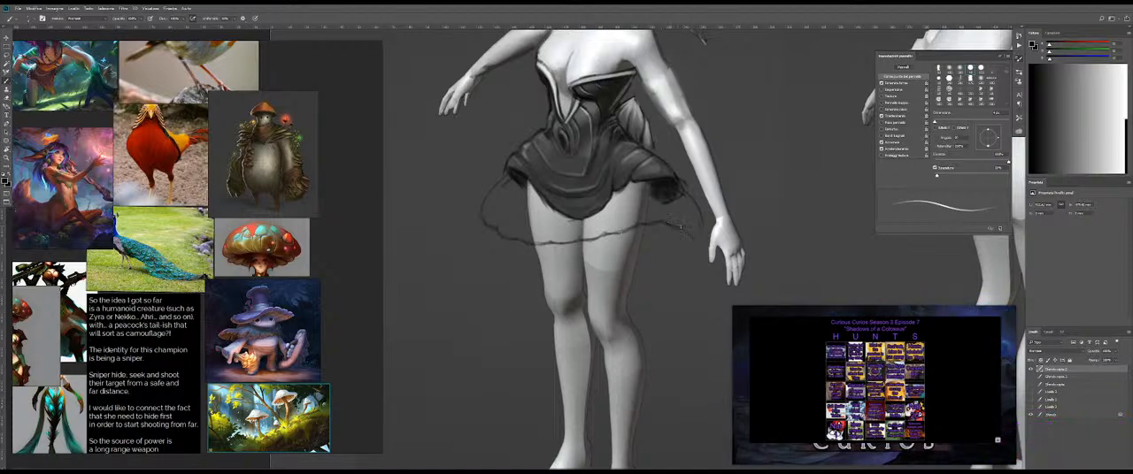
left_click_drag(681, 228, 707, 240)
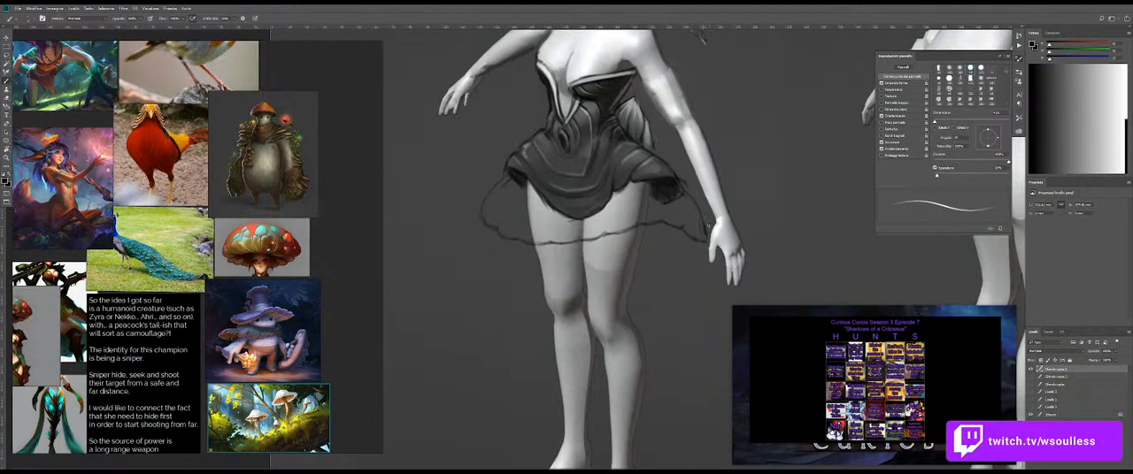
Step: Undo the last corner stroke and redraw the closed corner of the lower skirt outline beside the hand
key("ctrl+z")
key("e")
left_click_drag(707, 223, 702, 242)
key("z")
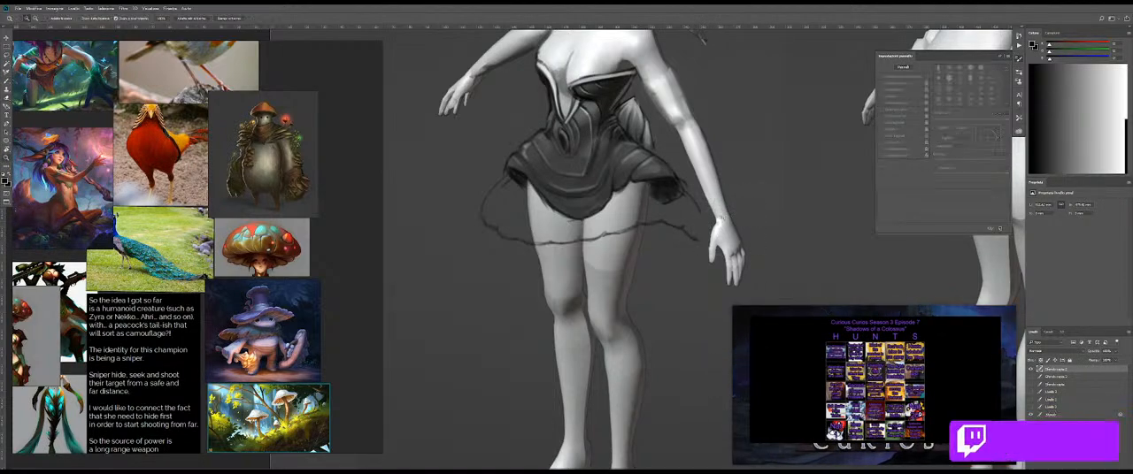
left_click(705, 237)
key("b")
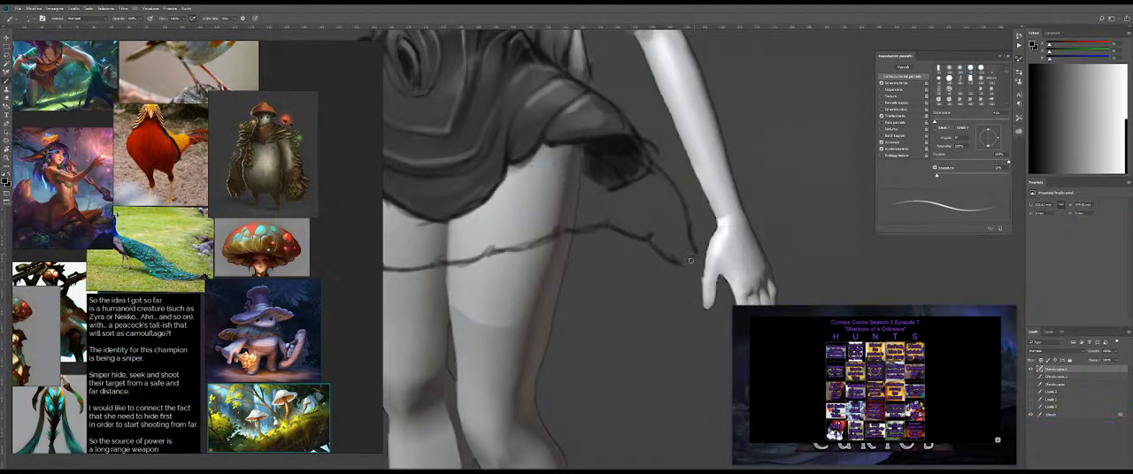
key("z")
mouse_move(680, 264)
left_mouse_down()
mouse_move(625, 261)
mouse_move(605, 243)
mouse_move(623, 239)
mouse_move(583, 219)
left_mouse_up()
key("e")
key("b")
Step: Erase the curved outer line on the figure's right side and the dark underside at the opposite end of the skirt
key("e")
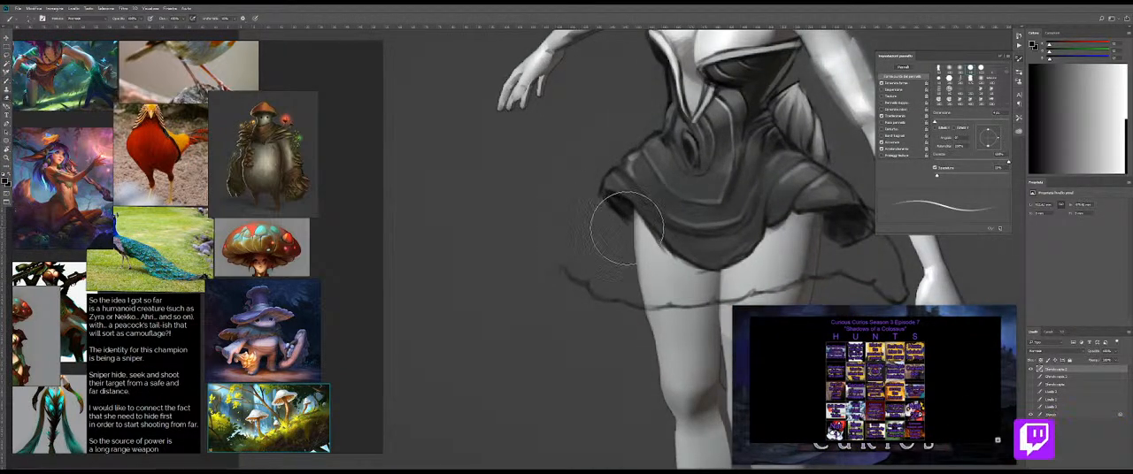
key("bracketleft")
key("bracketleft")
key("bracketleft")
key("bracketright")
key("bracketright")
key("bracketright")
left_click_drag(614, 230, 615, 222)
left_click_drag(705, 234, 633, 228)
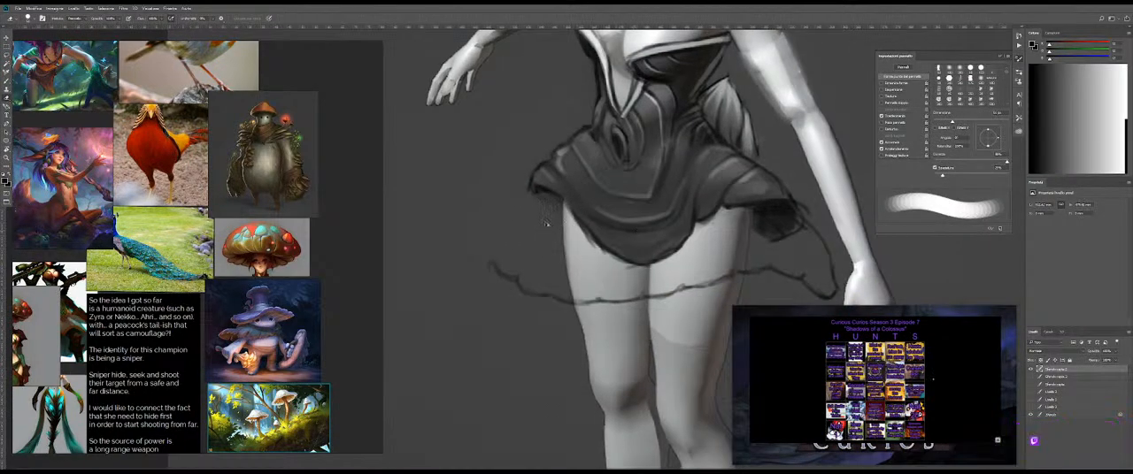
key("b")
key("e")
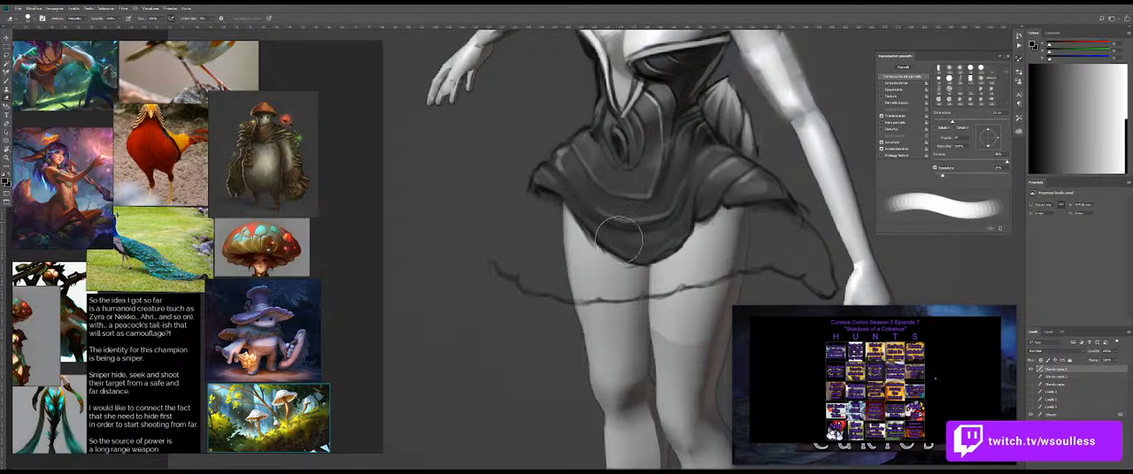
Step: Redraw the lower skirt's edge on the figure's right side as a straighter flare, and darken the opposite side's hem
key("b")
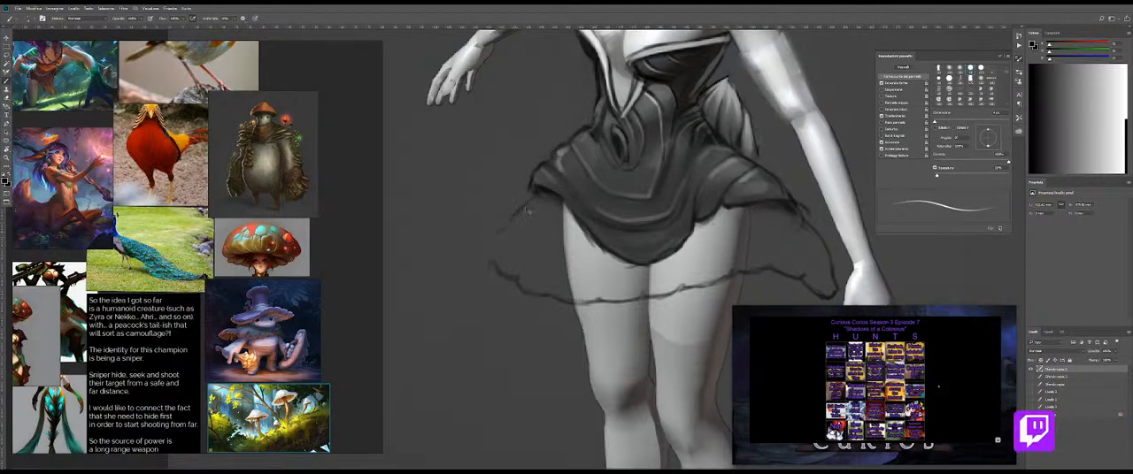
left_click_drag(528, 200, 479, 249)
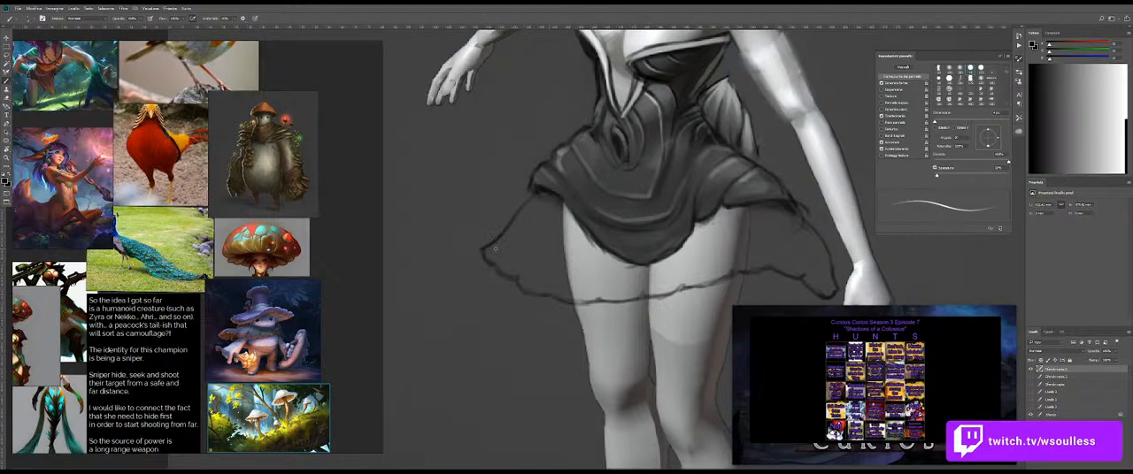
left_click_drag(494, 256, 492, 249)
key("e")
key("b")
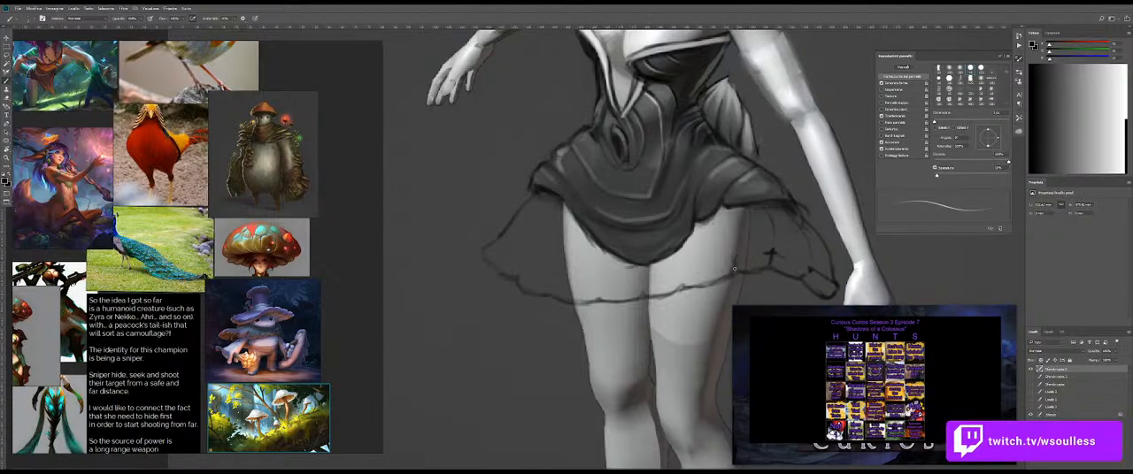
Step: Clean up the hem across the thighs and draw a second line above it to form a segmented rim
key("e")
left_click_drag(731, 275, 682, 286)
key("b")
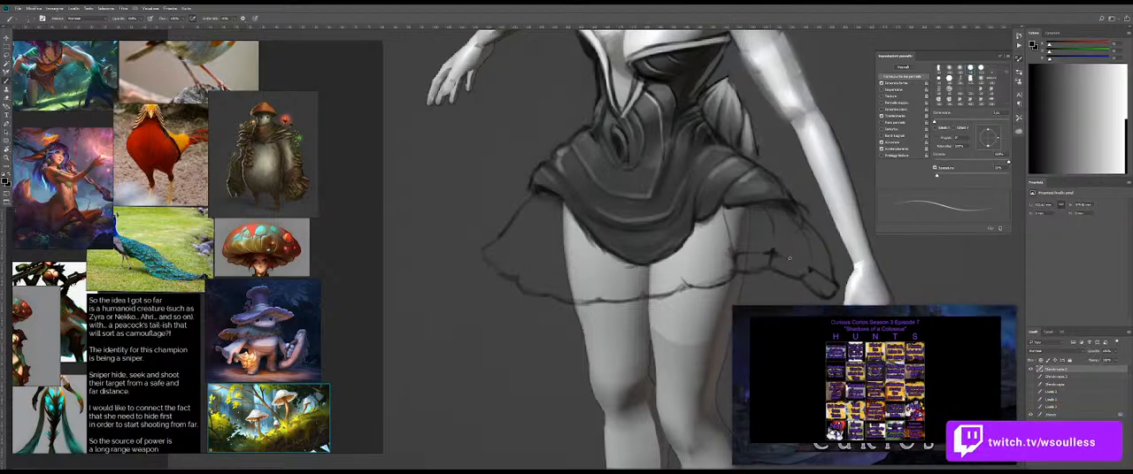
scroll(792, 271, "down", 5)
left_click_drag(791, 266, 709, 257)
scroll(703, 243, "up", 3)
scroll(648, 236, "up", 2)
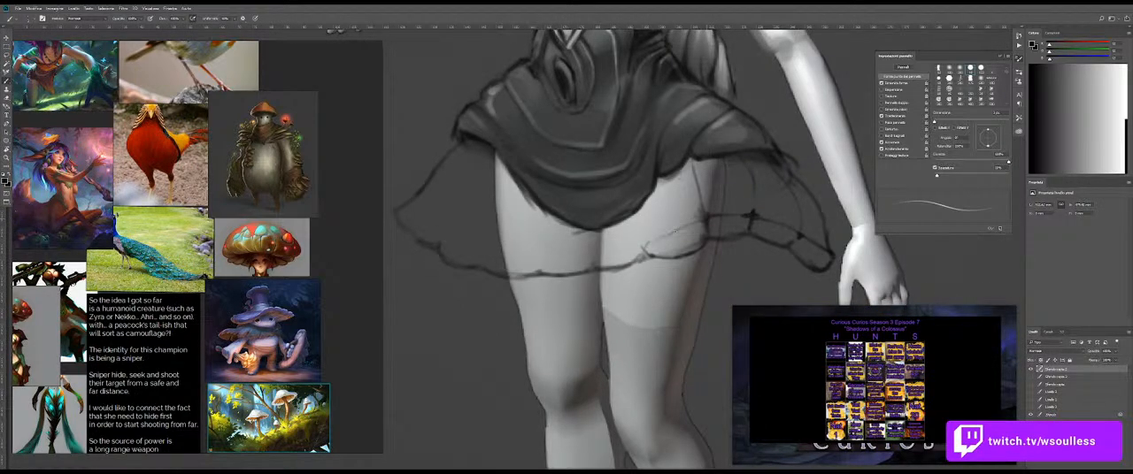
left_click_drag(644, 244, 617, 248)
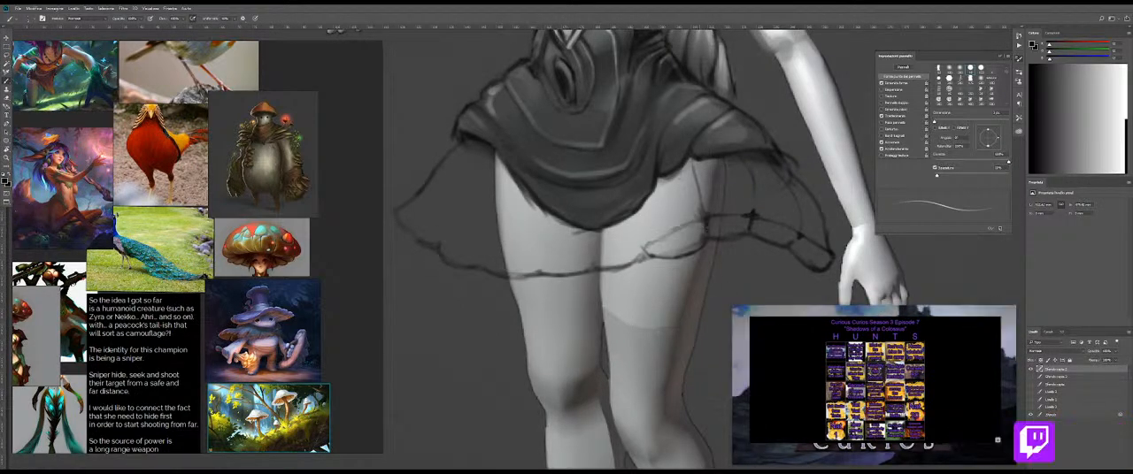
key("ctrl+z")
left_click_drag(642, 248, 618, 254)
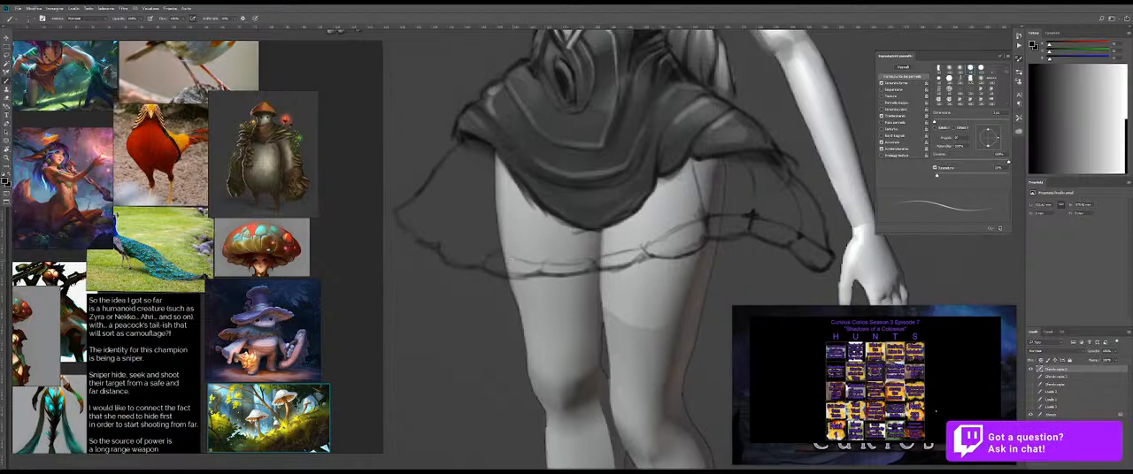
Step: Extend the segmented rim to the outer corner on the figure's right side and draw rib lines up to the dark skirt
left_click_drag(454, 253, 547, 250)
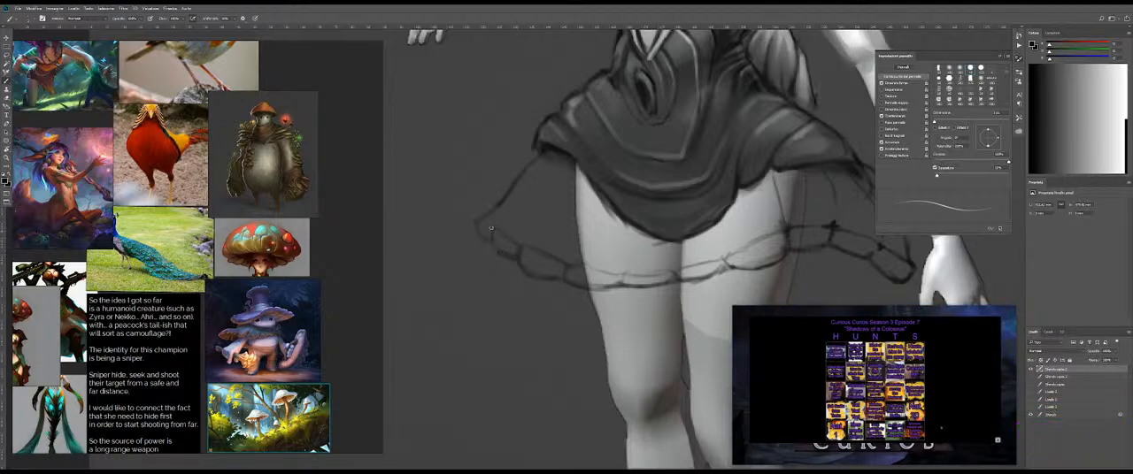
mouse_move(585, 237)
left_mouse_down()
mouse_move(572, 236)
mouse_move(618, 227)
mouse_move(532, 233)
left_mouse_up()
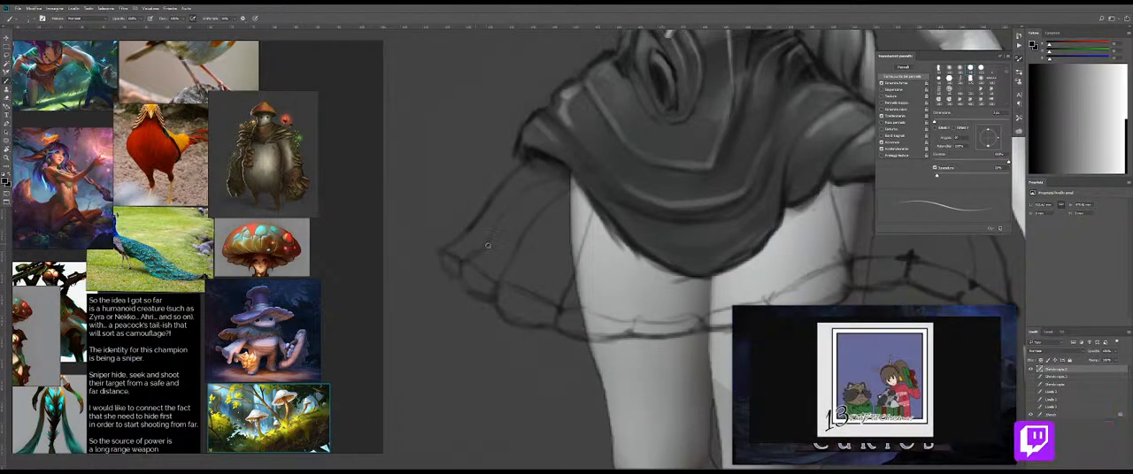
key("ctrl+0")
left_click(582, 229)
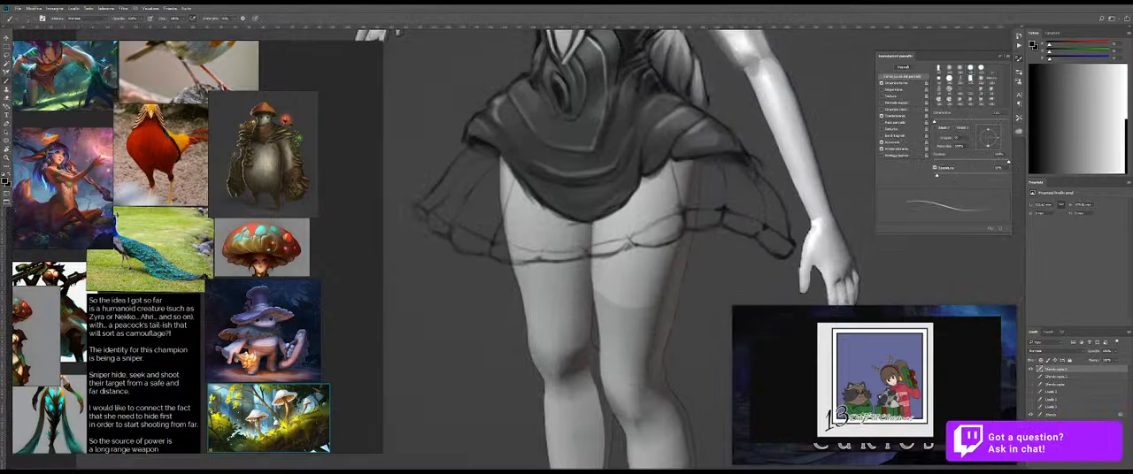
scroll(551, 195, "up", 2)
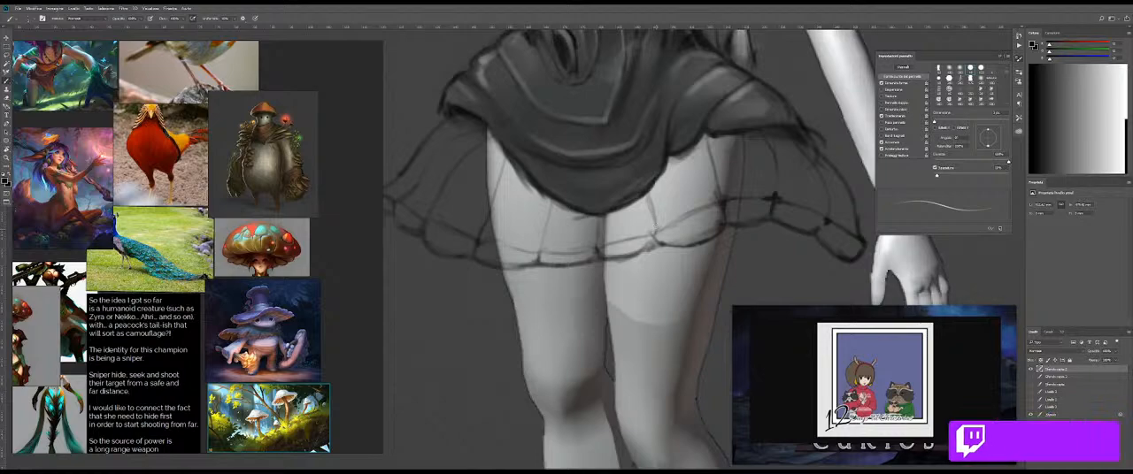
Step: Rough in a smaller scalloped tier hanging below the rim at the figure's left thigh, erasing its outer end
key("ctrl+space")
mouse_move(718, 218)
left_mouse_down()
mouse_move(606, 229)
mouse_move(630, 230)
left_mouse_up()
key("ctrl+space")
left_click_drag(566, 243, 611, 242)
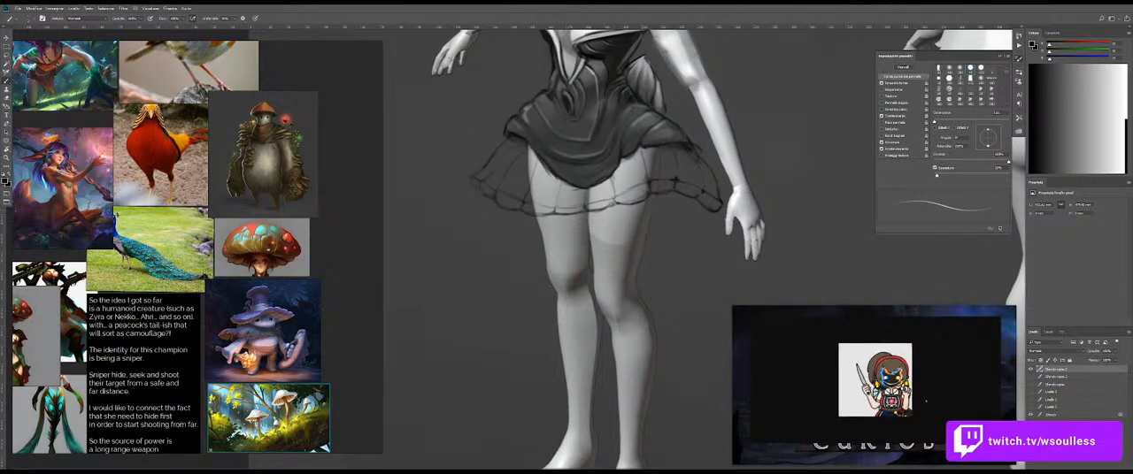
key("ctrl+space")
mouse_move(630, 220)
left_mouse_down()
mouse_move(658, 220)
mouse_move(638, 217)
left_mouse_up()
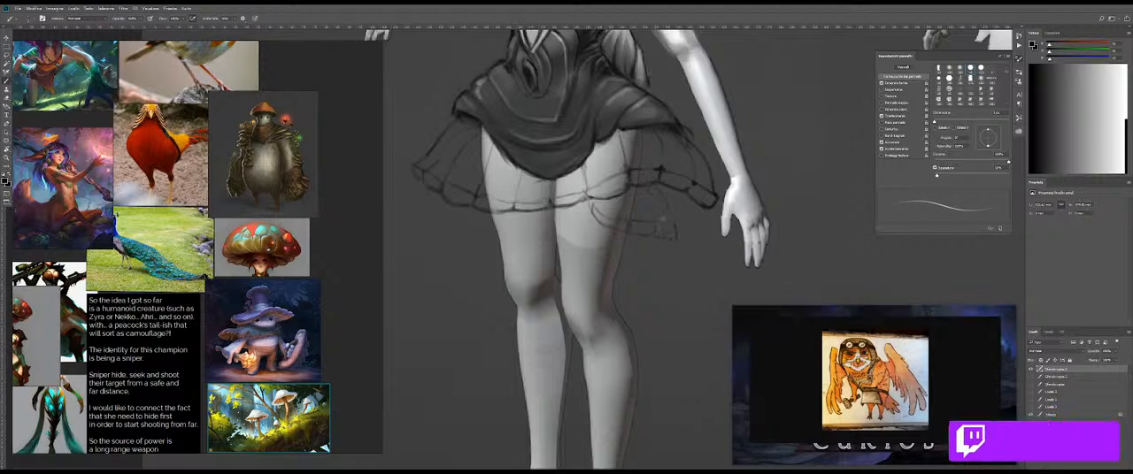
key("e")
key("b")
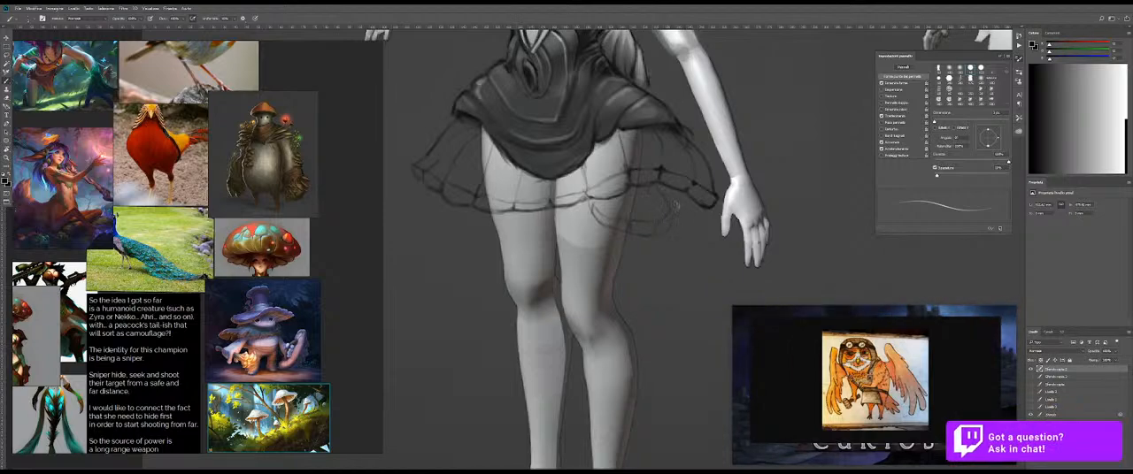
key("e")
left_click_drag(650, 209, 657, 202)
key("b")
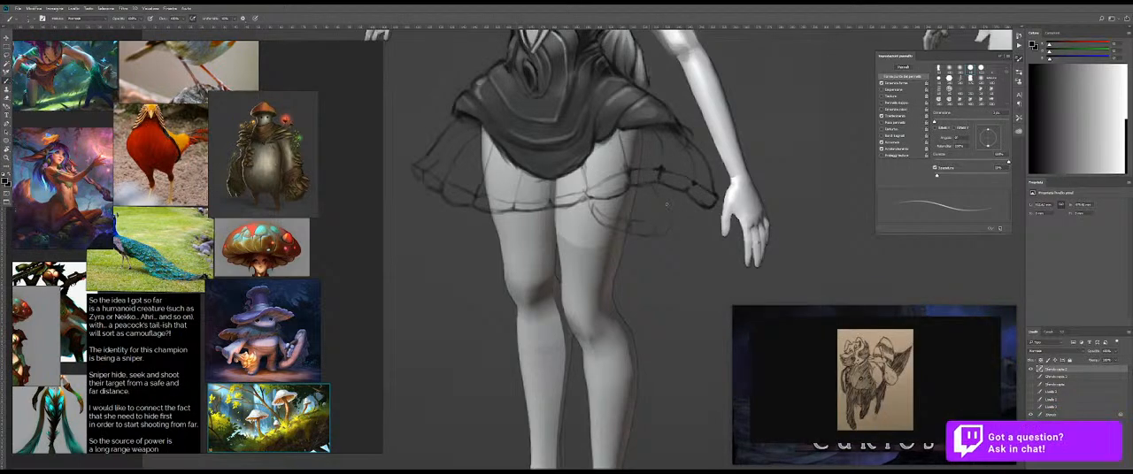
Step: Redraw the small lower tier beside the figure's left thigh with a darker scalloped rim and ribs fanning from the hem
key("ctrl+space")
mouse_move(669, 230)
left_mouse_down()
mouse_move(681, 230)
mouse_move(587, 247)
mouse_move(609, 246)
mouse_move(602, 209)
left_mouse_up()
key("ctrl+space")
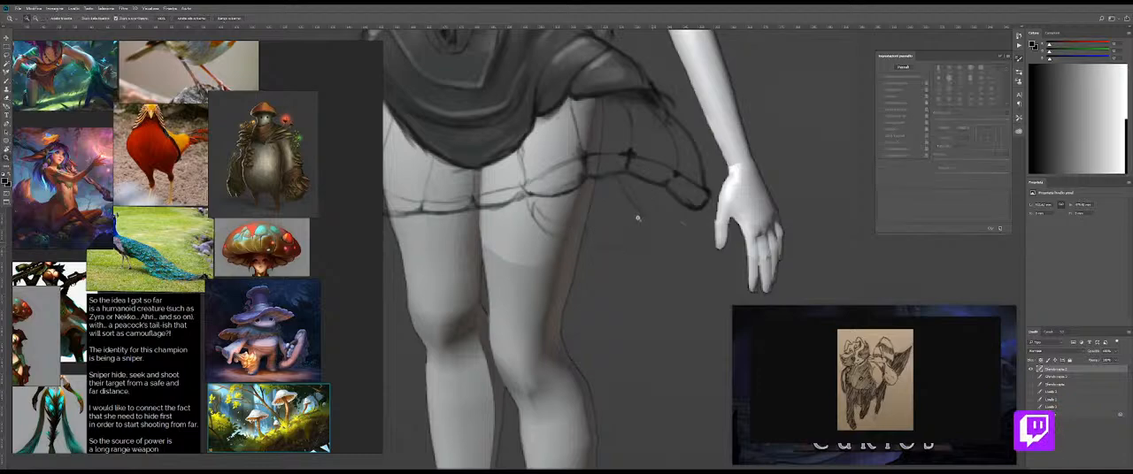
left_click(633, 216)
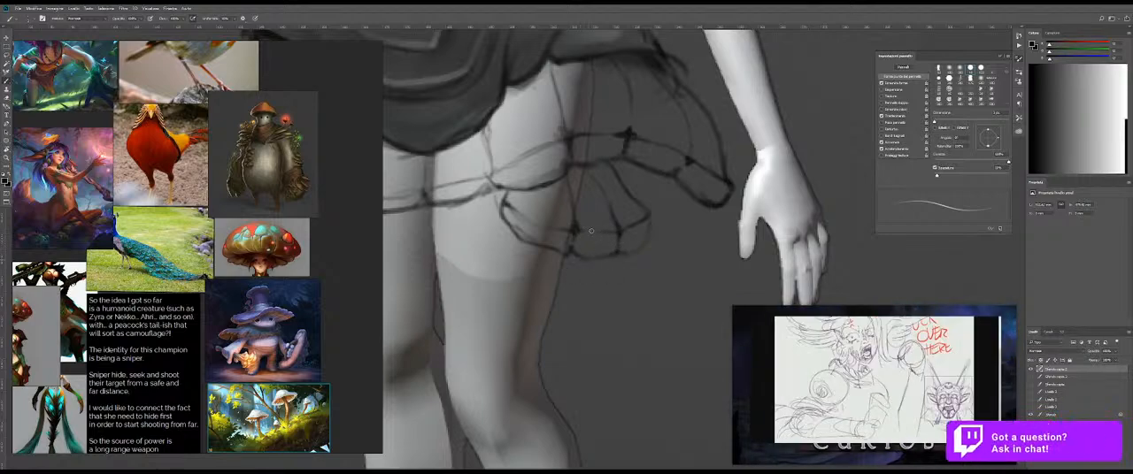
key("ctrl+space")
mouse_move(627, 234)
left_mouse_down()
mouse_move(566, 223)
mouse_move(614, 196)
left_mouse_up()
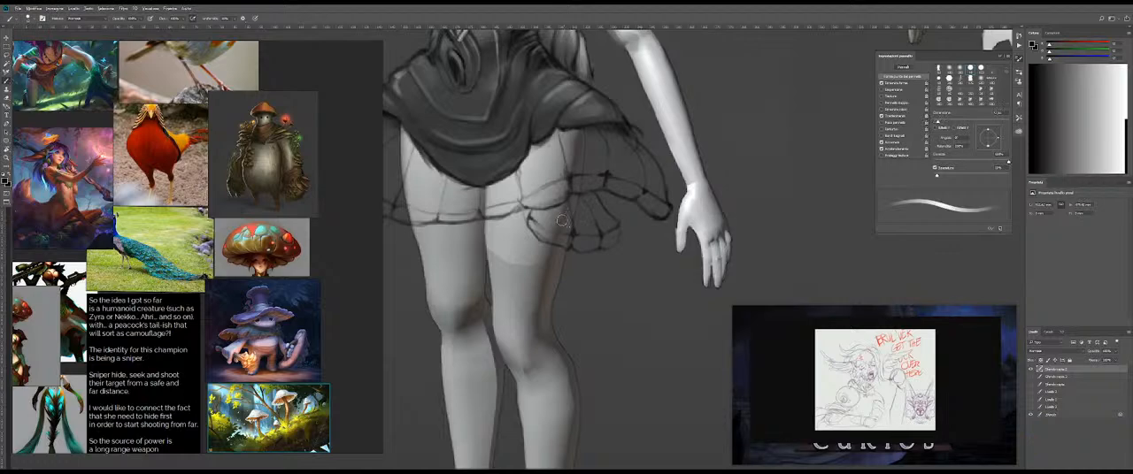
Step: Add a new layer and move it beneath the skirt sketch layer
key("ctrl+space")
mouse_move(613, 210)
left_mouse_down()
mouse_move(608, 228)
mouse_move(675, 169)
left_mouse_up()
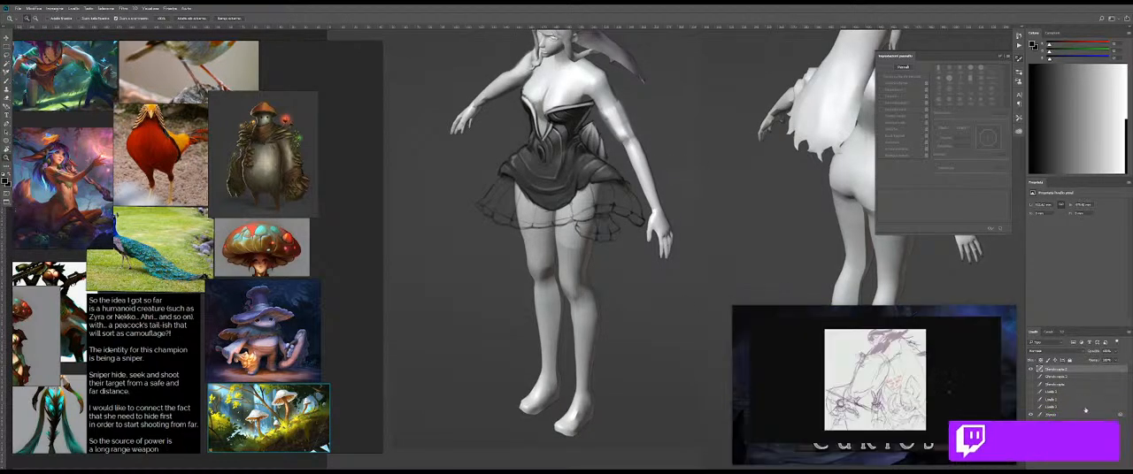
left_click(1031, 371)
left_click(1031, 371)
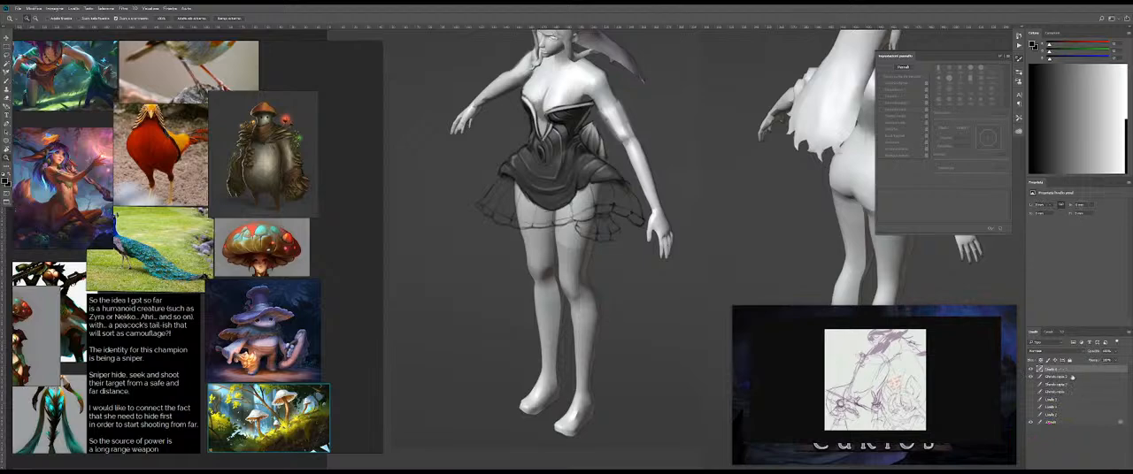
left_click_drag(1066, 378, 1065, 380)
key("b")
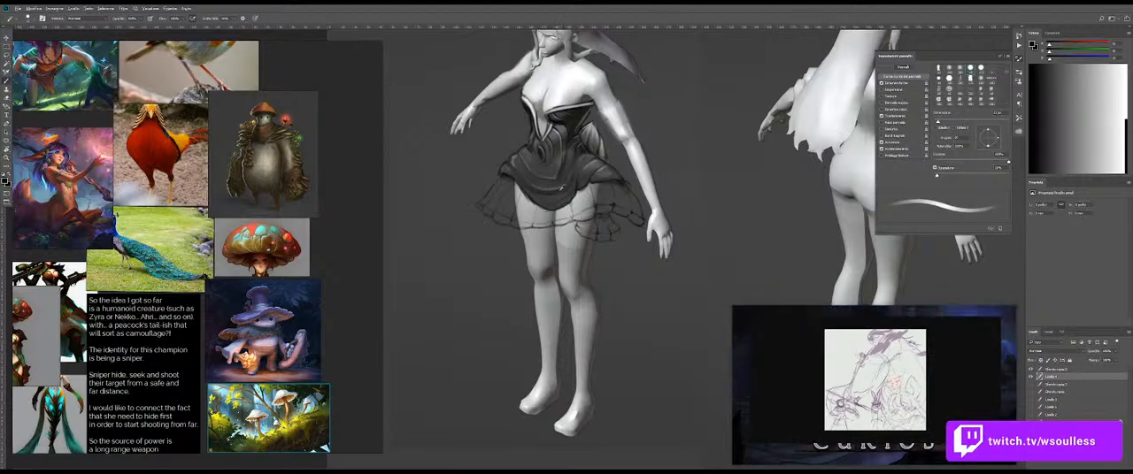
Step: Enlarge the brush and paint soft grey tone under the lower skirt's linework, undoing the first strokes
key("]")
key("]")
key("]")
key("]")
key("]")
key("]")
key("]")
key("]")
left_click_drag(517, 188, 501, 205)
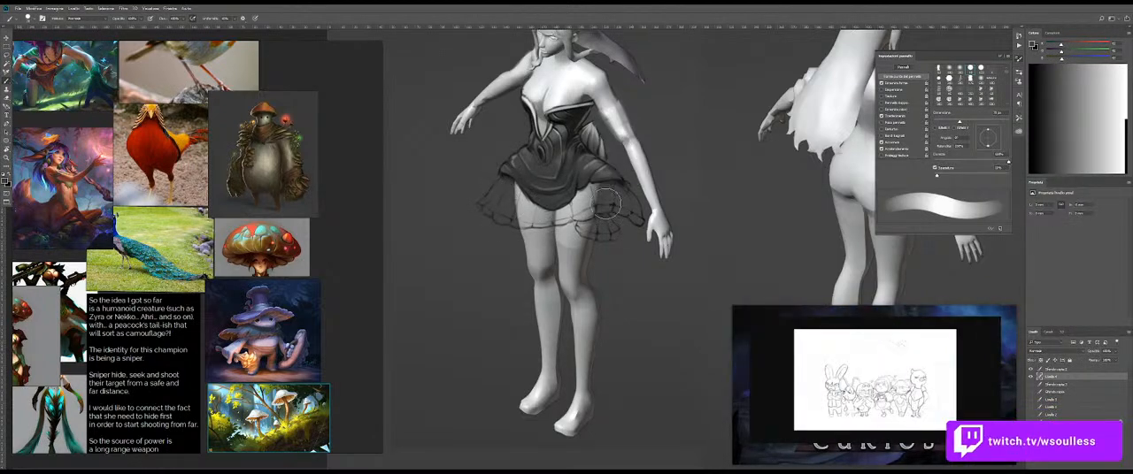
key("ctrl+z")
left_click_drag(516, 210, 504, 210)
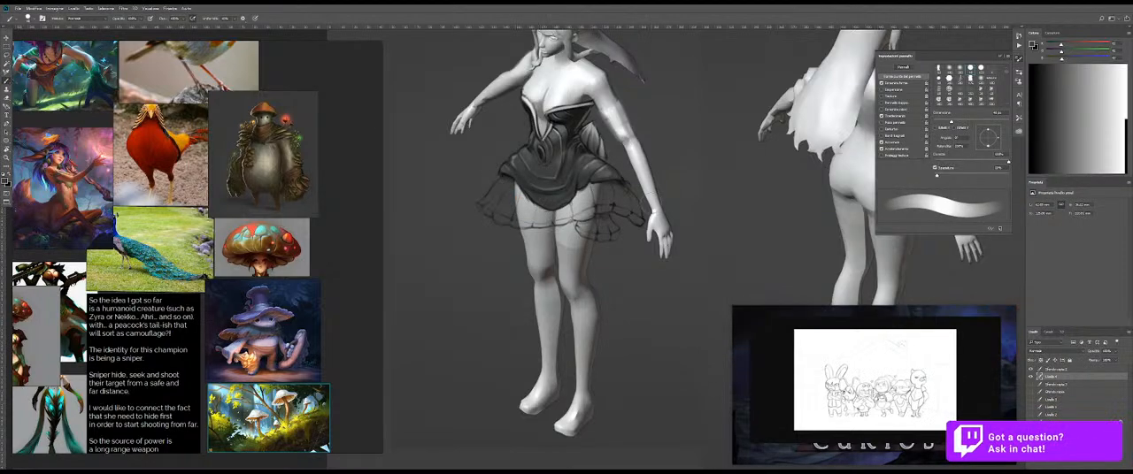
Step: Merge the skirt sketch layer down into the grey tone layer
left_click(1057, 370)
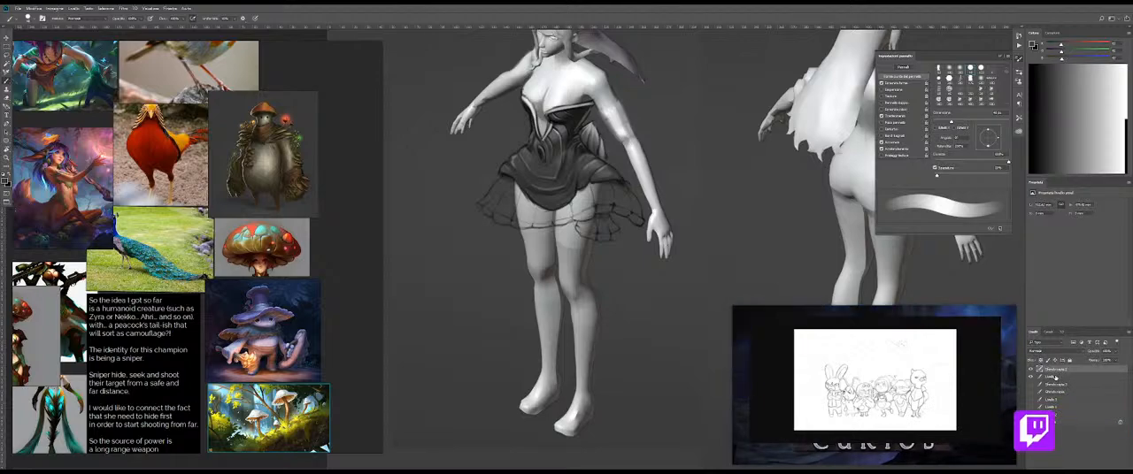
key("ctrl+e")
key("ctrl+space")
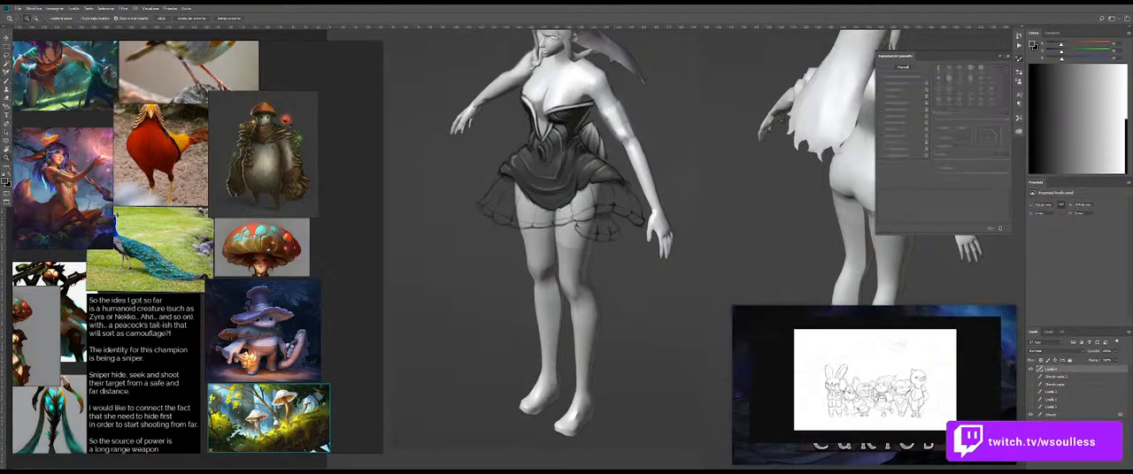
Step: Brush grey tone over the thighs showing through the lower skirt's middle, resizing the brush and switching to white
left_click_drag(563, 208, 590, 209)
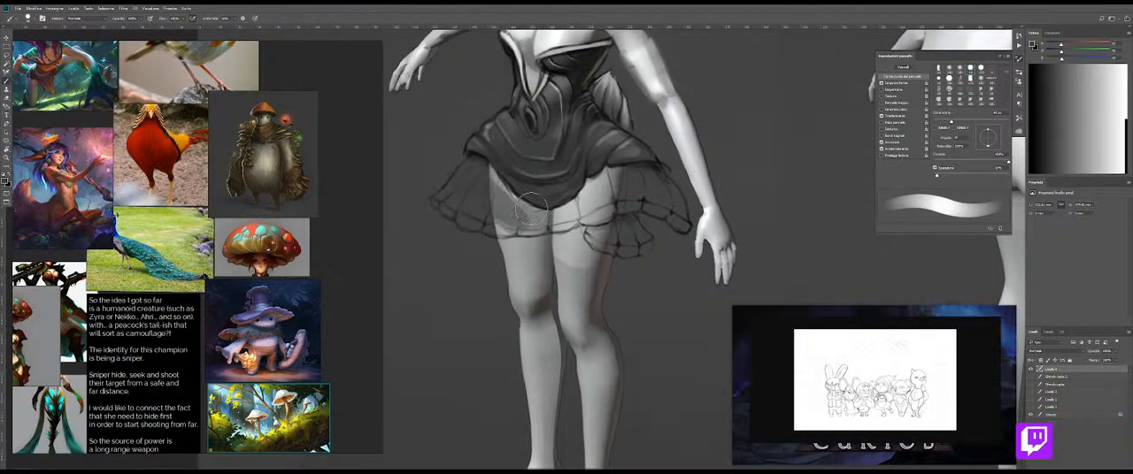
mouse_move(502, 204)
left_mouse_down()
mouse_move(524, 223)
mouse_move(596, 213)
left_mouse_up()
mouse_move(611, 196)
left_mouse_down()
mouse_move(575, 208)
mouse_move(584, 195)
mouse_move(602, 212)
left_mouse_up()
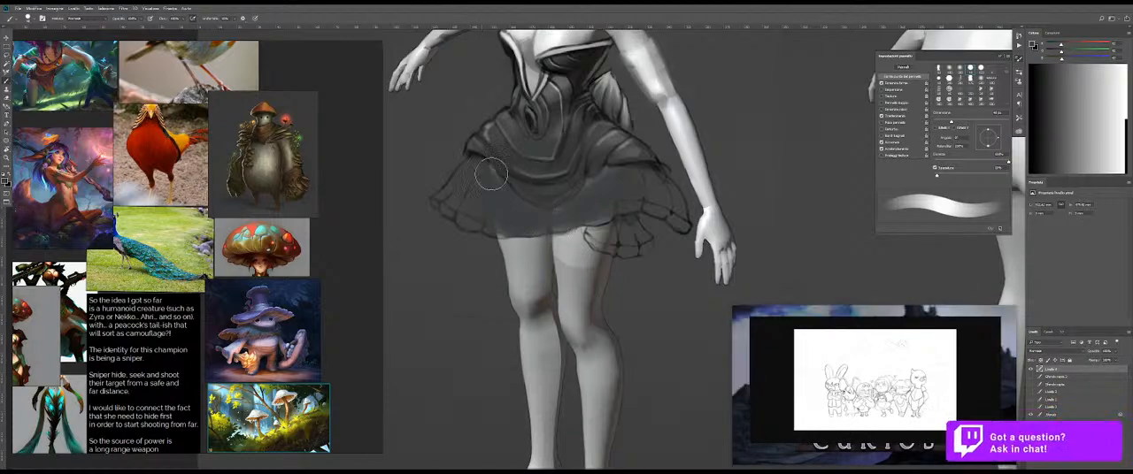
right_click(628, 172, "alt")
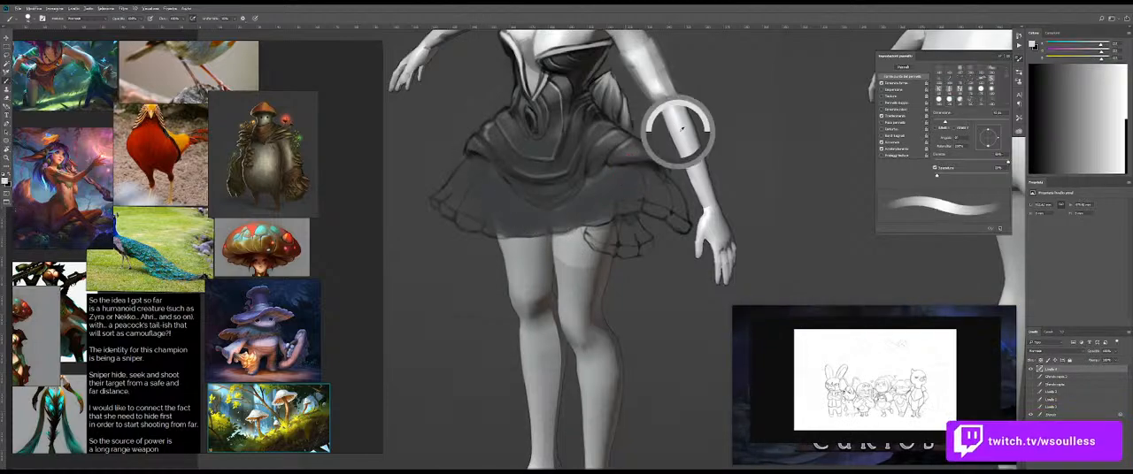
right_click(481, 181, "alt")
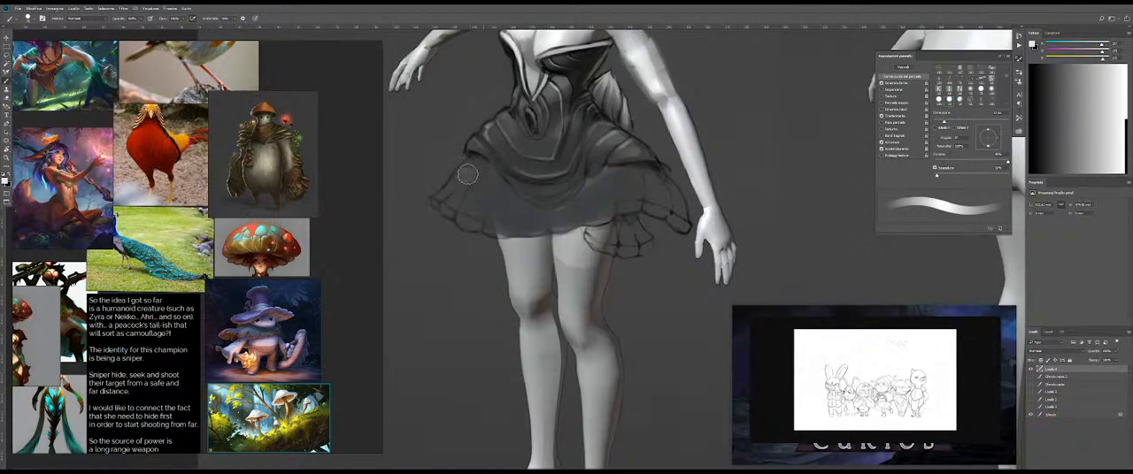
key("alt+l")
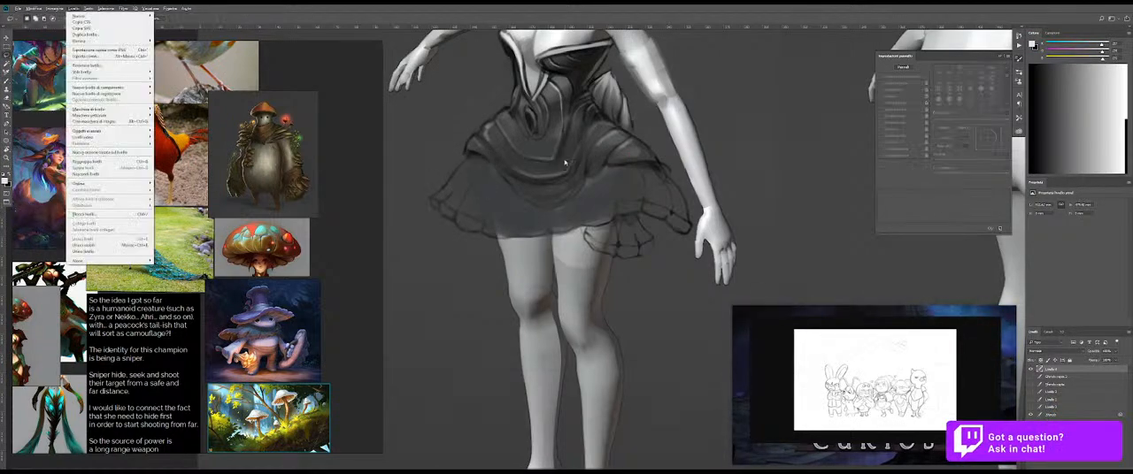
key("Escape")
key("b")
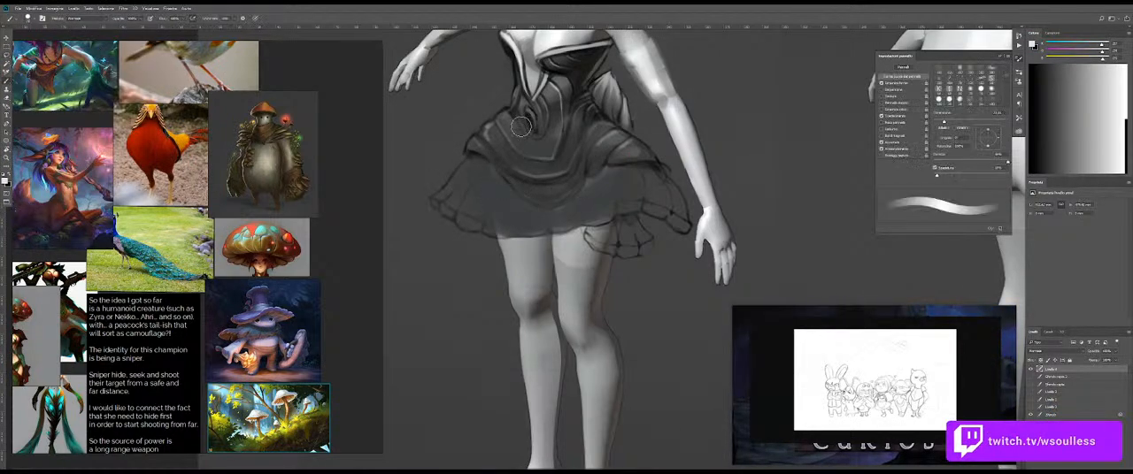
Step: Lasso the whole lower skirt tier, following the scalloped hem, the small side tier and the upper skirt's curved edge
key("z")
mouse_move(563, 184)
left_mouse_down()
mouse_move(582, 187)
mouse_move(553, 183)
left_mouse_up()
mouse_move(498, 161)
left_mouse_down()
mouse_move(536, 157)
mouse_move(455, 161)
mouse_move(417, 202)
mouse_move(433, 230)
mouse_move(498, 256)
mouse_move(628, 246)
mouse_move(649, 276)
left_mouse_up()
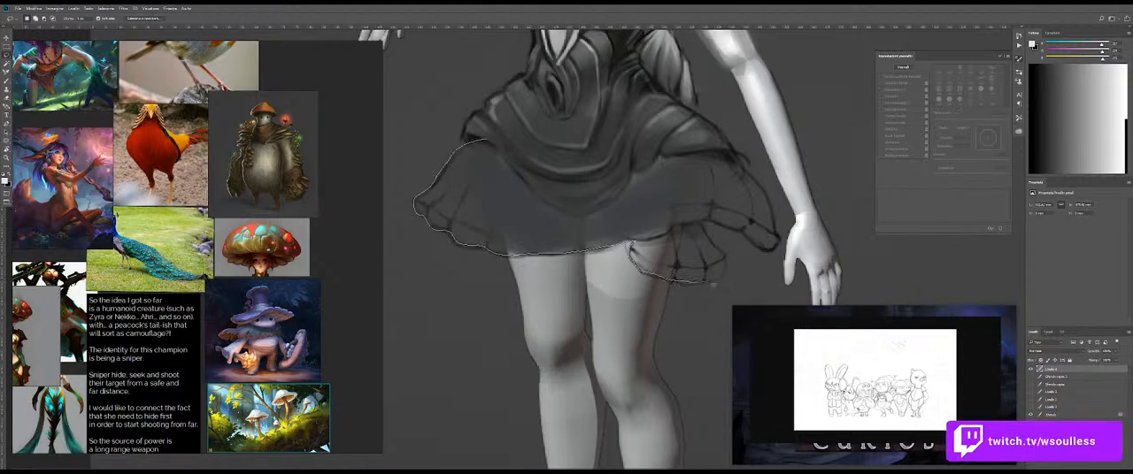
mouse_move(733, 262)
left_mouse_down()
mouse_move(707, 228)
mouse_move(782, 237)
left_mouse_up()
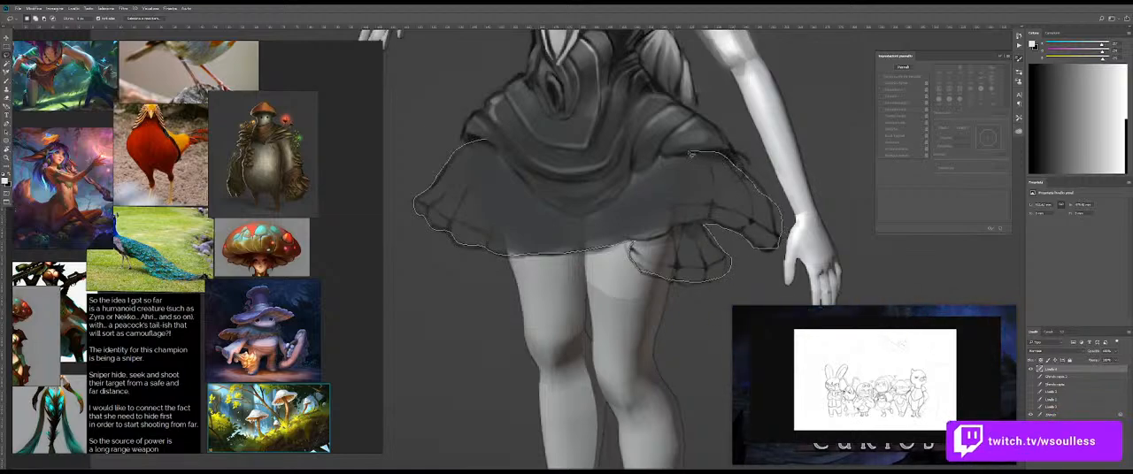
mouse_move(636, 176)
left_mouse_down()
mouse_move(613, 204)
mouse_move(580, 215)
mouse_move(537, 199)
mouse_move(485, 149)
left_mouse_up()
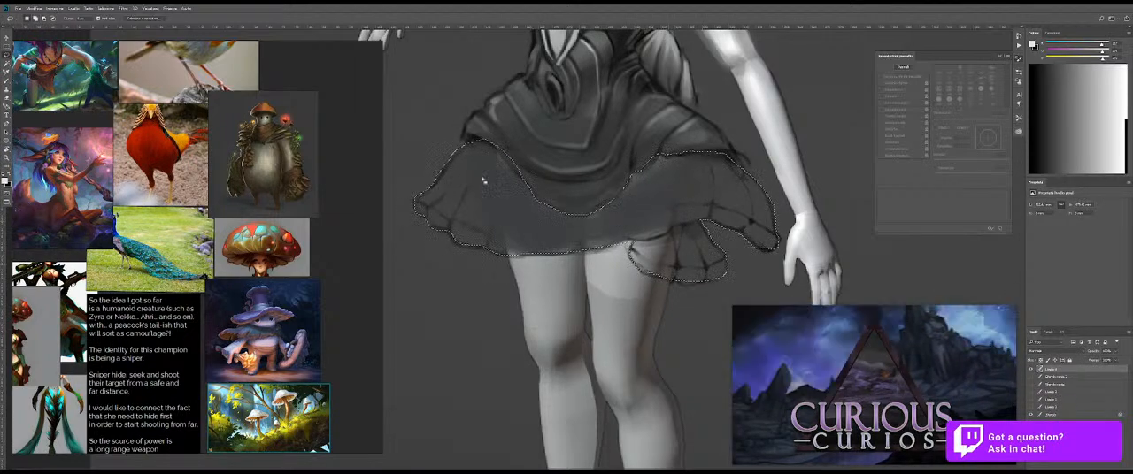
Step: Fill the small lower tier beside the left thigh with dark grey tone inside the selection
key("b")
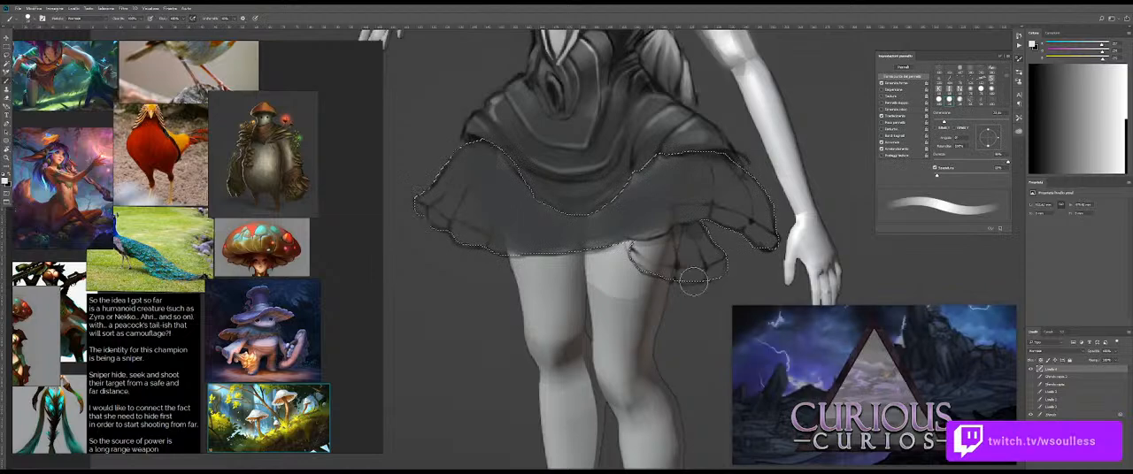
left_click(675, 222, "alt")
left_click_drag(695, 214, 681, 259)
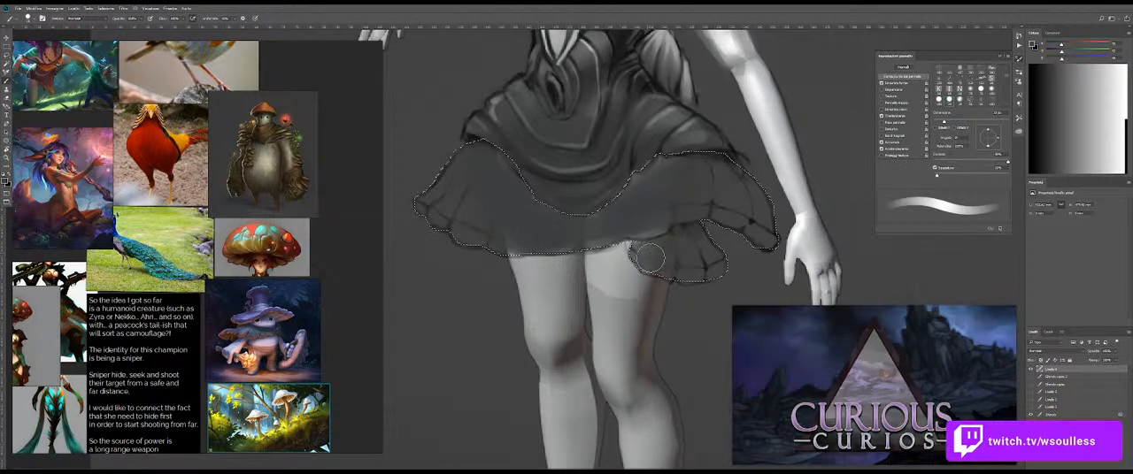
Step: Vary the brush size and paint a darker band along the selected skirt tier's scalloped hem, from one side to the other
right_click(458, 179, "alt")
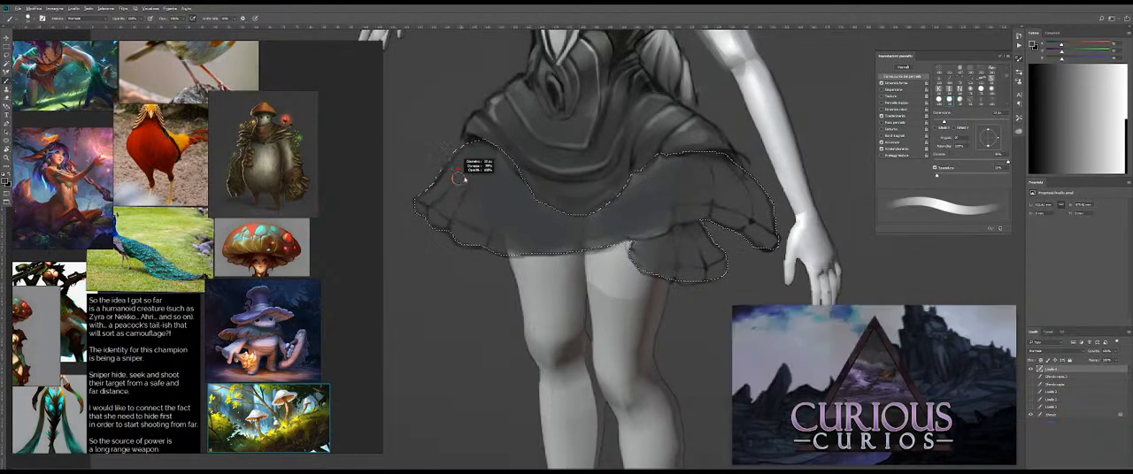
right_click(520, 178, "alt")
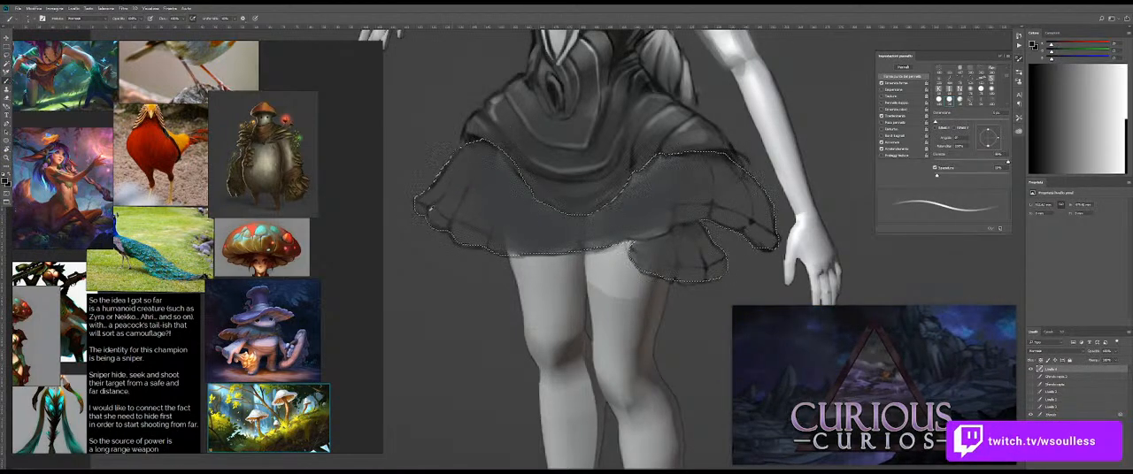
right_click(411, 207, "alt")
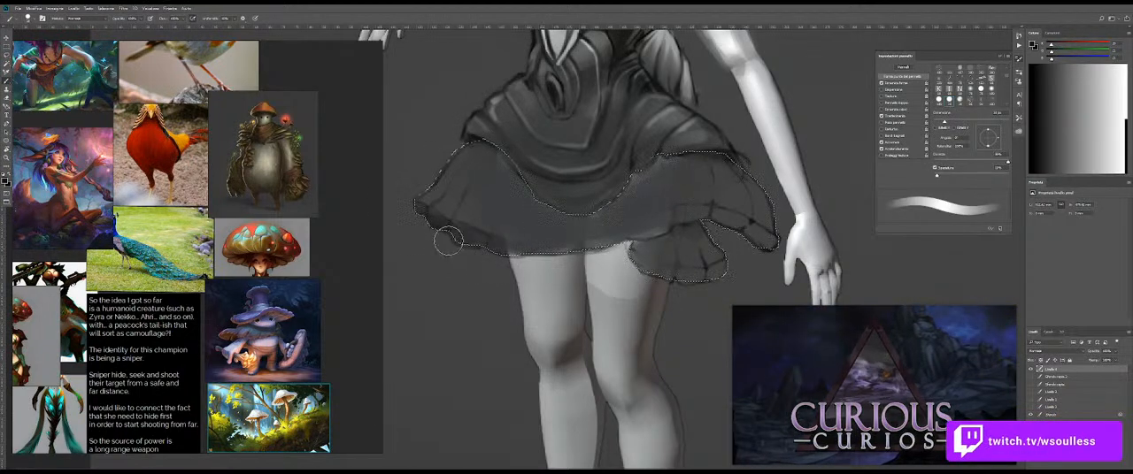
right_click(526, 253, "alt")
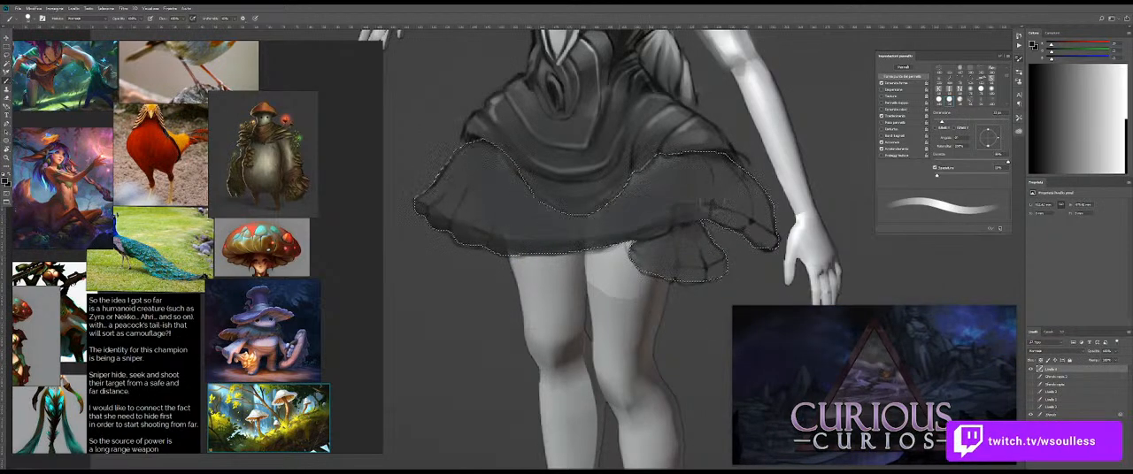
mouse_move(664, 222)
left_mouse_down()
mouse_move(727, 229)
mouse_move(712, 217)
mouse_move(777, 254)
left_mouse_up()
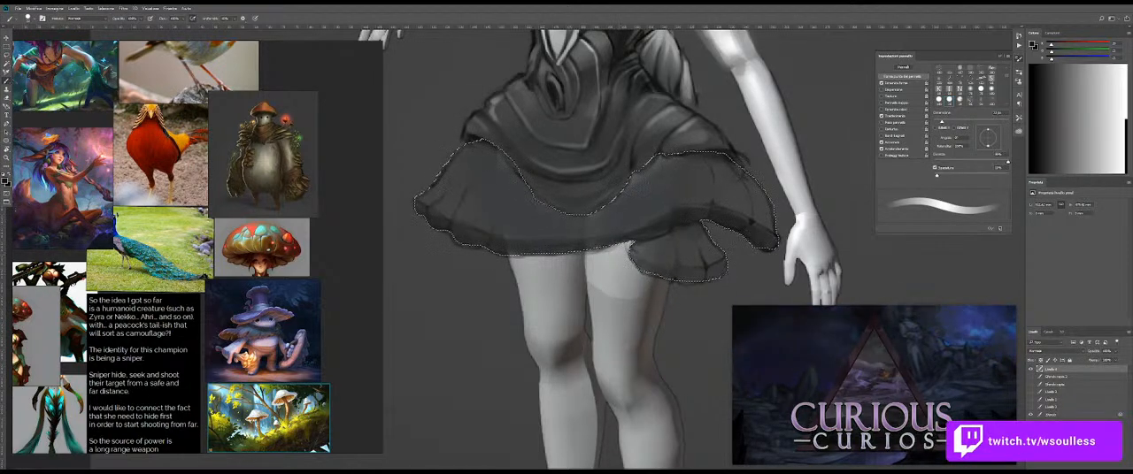
Step: Switch to white with an enlarged soft brush and add faint light tone to the selected lower skirt tier
scroll(656, 271, "down", 5)
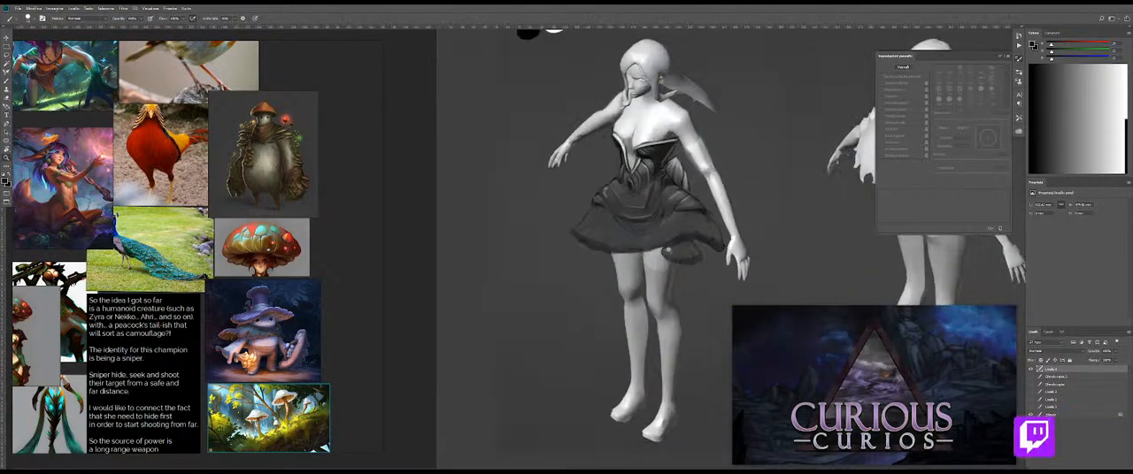
scroll(621, 184, "up", 3)
key("x")
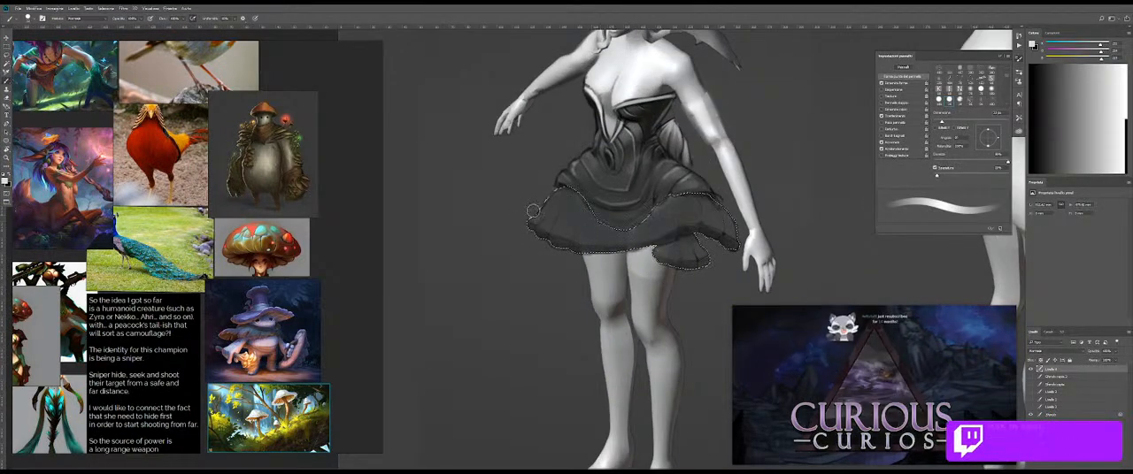
key("]")
key("]")
key("]")
key("]")
key("]")
key("]")
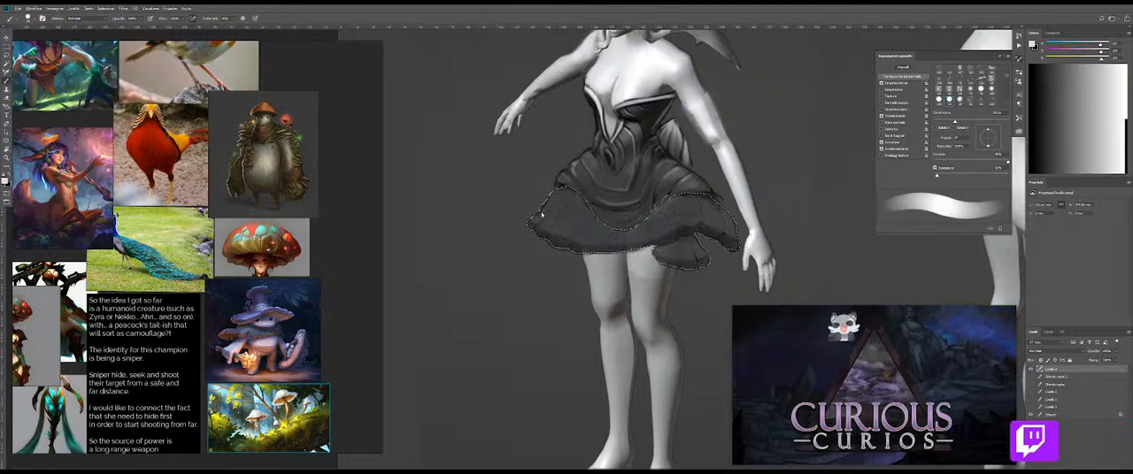
left_click_drag(536, 215, 533, 215)
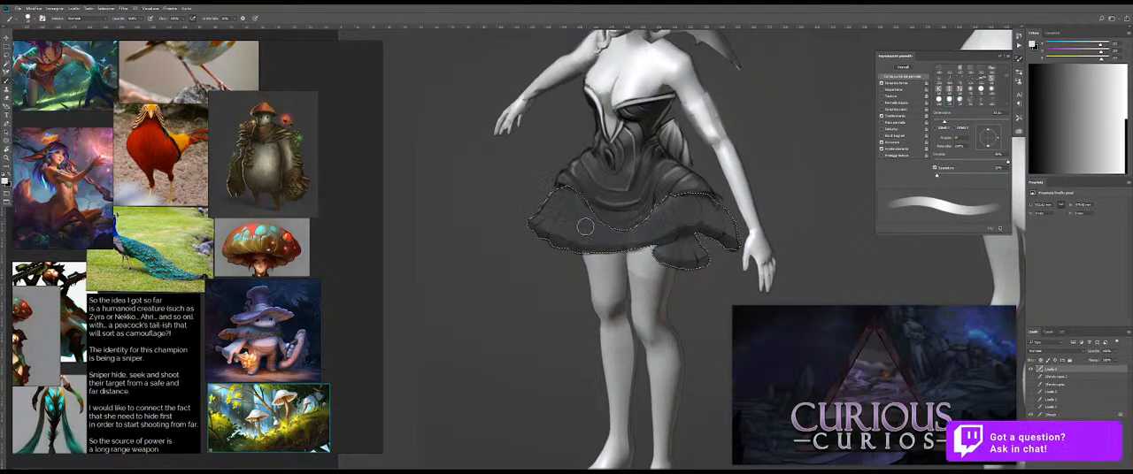
key("]")
key("]")
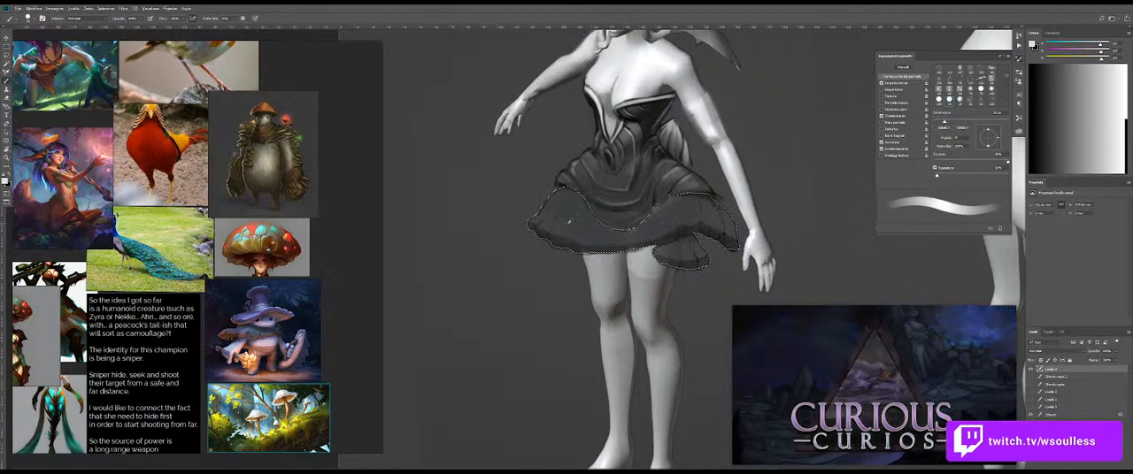
left_click_drag(560, 213, 562, 213)
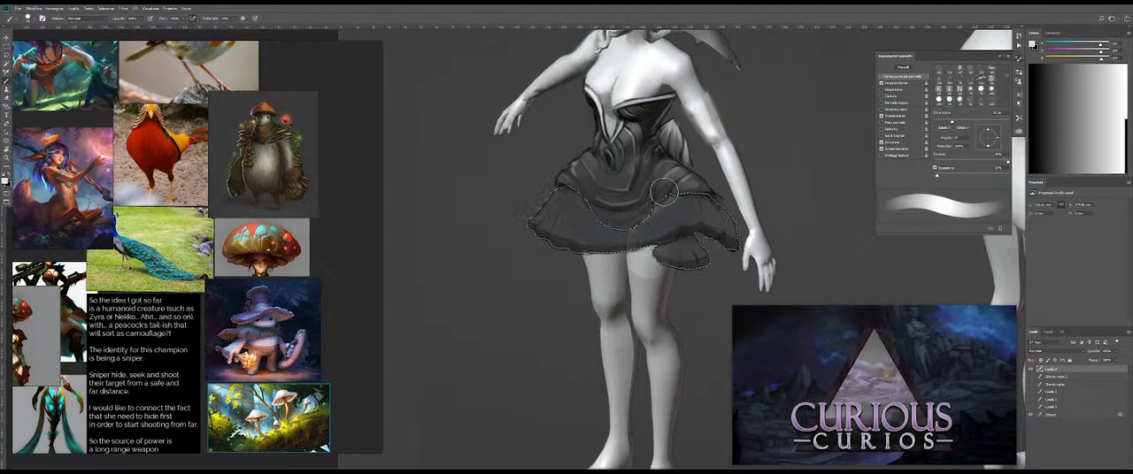
Step: Try a Levels white input adjustment on the selected lower skirt tier
key("ctrl+l")
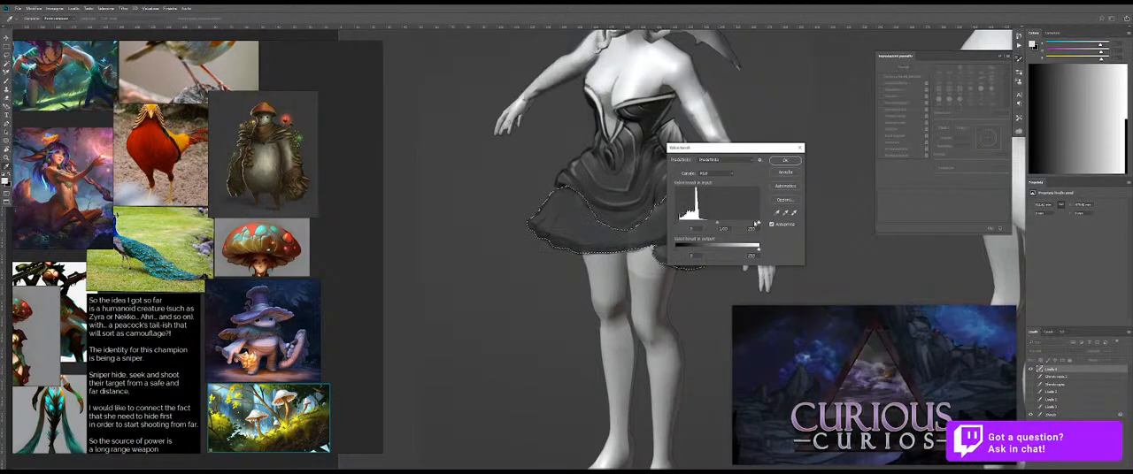
mouse_move(758, 224)
left_mouse_down()
mouse_move(728, 225)
mouse_move(761, 223)
left_mouse_up()
left_click(786, 160)
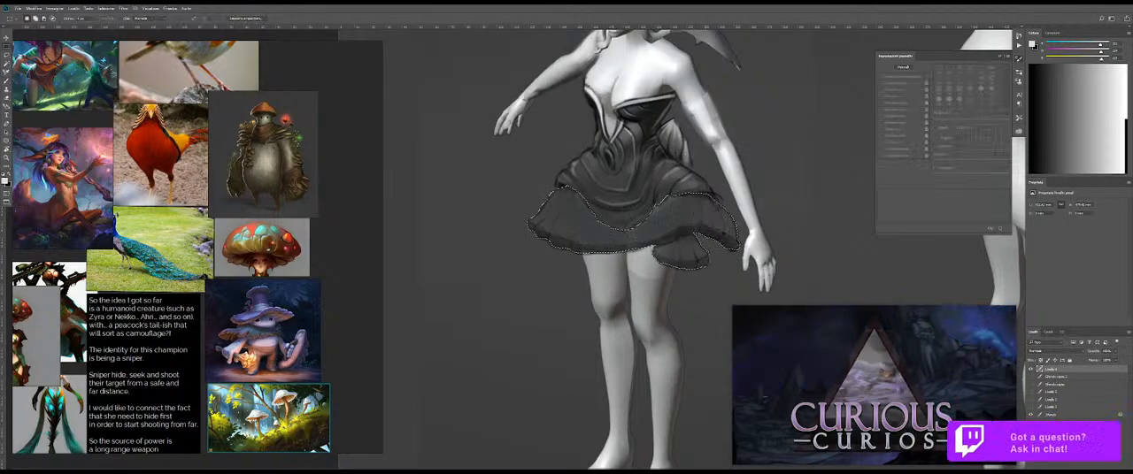
Step: Try duplicating the background figure layer for use beneath the skirt layer, and undo the layer changes
left_click(1051, 415)
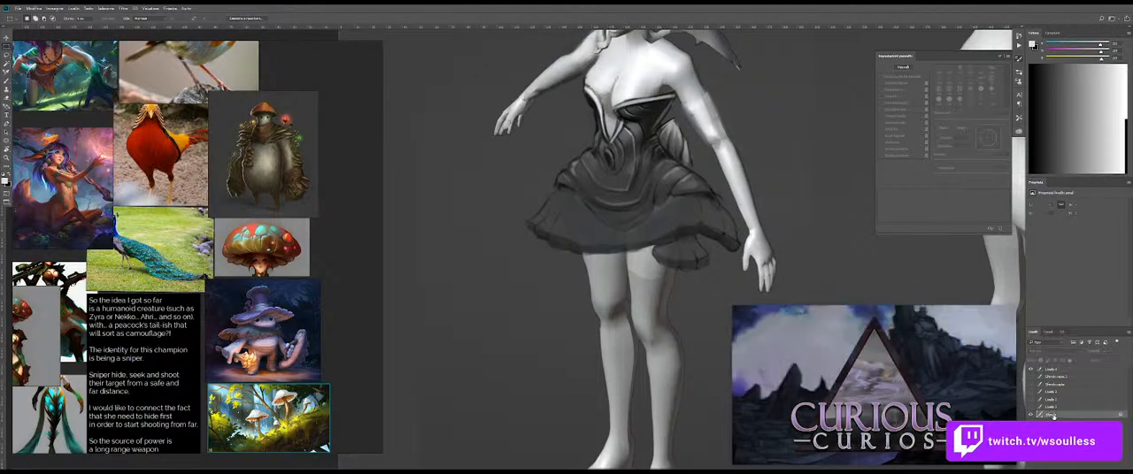
left_click(1057, 371)
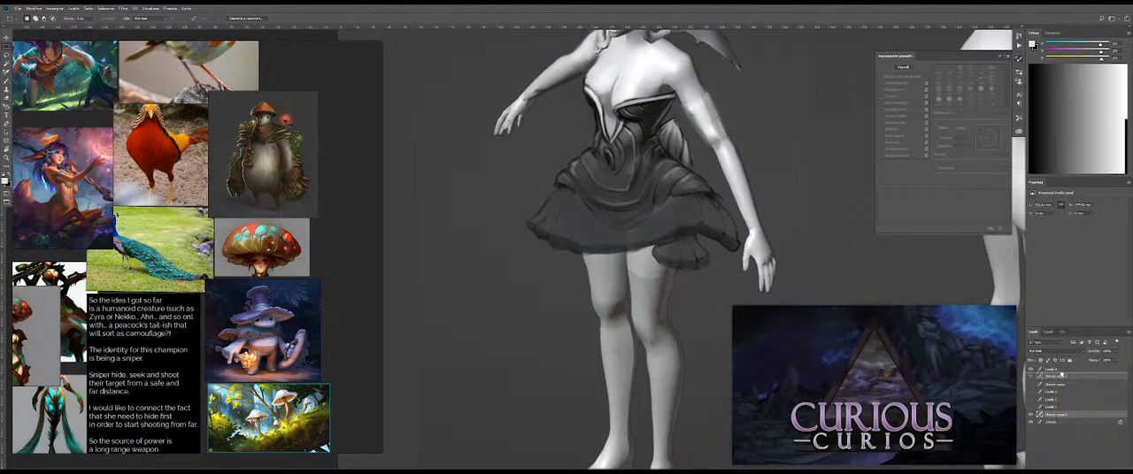
mouse_move(732, 317)
key("ctrl+shift+alt+n")
key("ctrl+z")
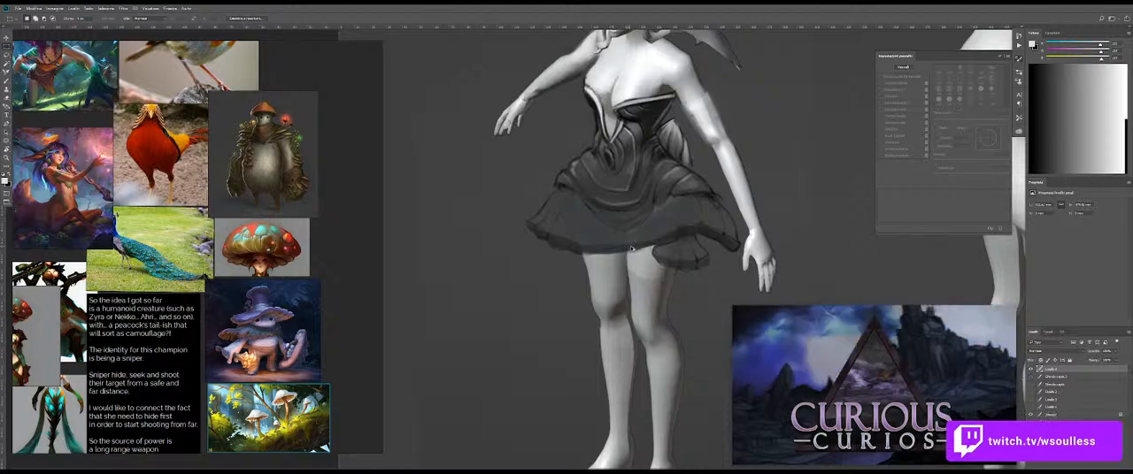
Step: Copy the selected lower skirt area of the background figure to a new layer and raise it beneath the skirt layer
left_click(1065, 414)
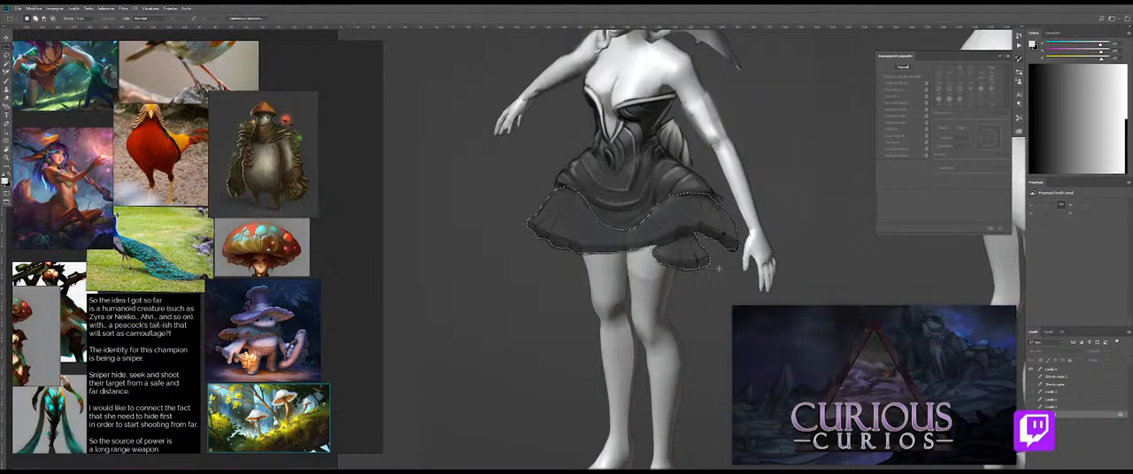
key("ctrl+j")
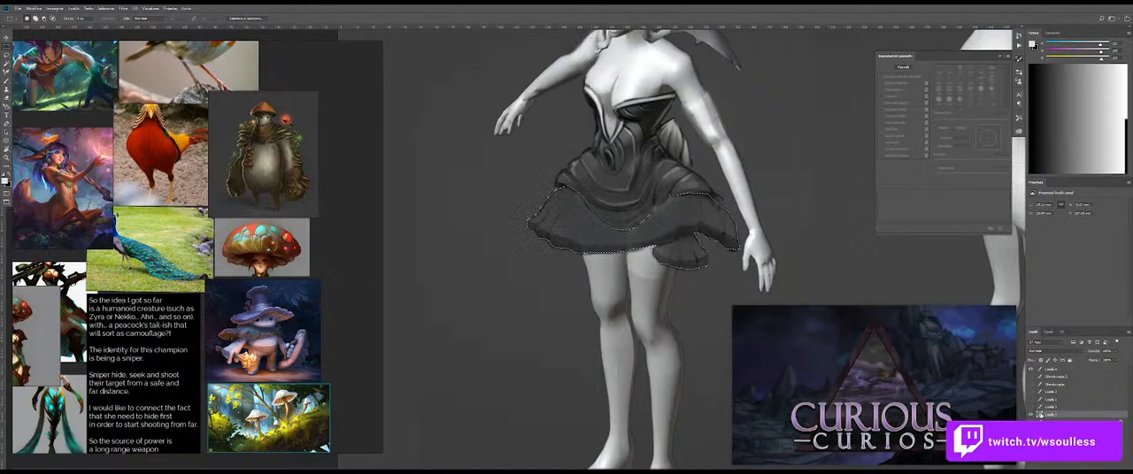
left_click_drag(1068, 382, 1068, 373)
left_click(1065, 371)
Step: Duplicate the background figure layer directly beneath the skirt layer and merge the skirt layer down into the copy
key("ctrl+d")
left_click_drag(1067, 422, 1067, 374)
left_click(1066, 371)
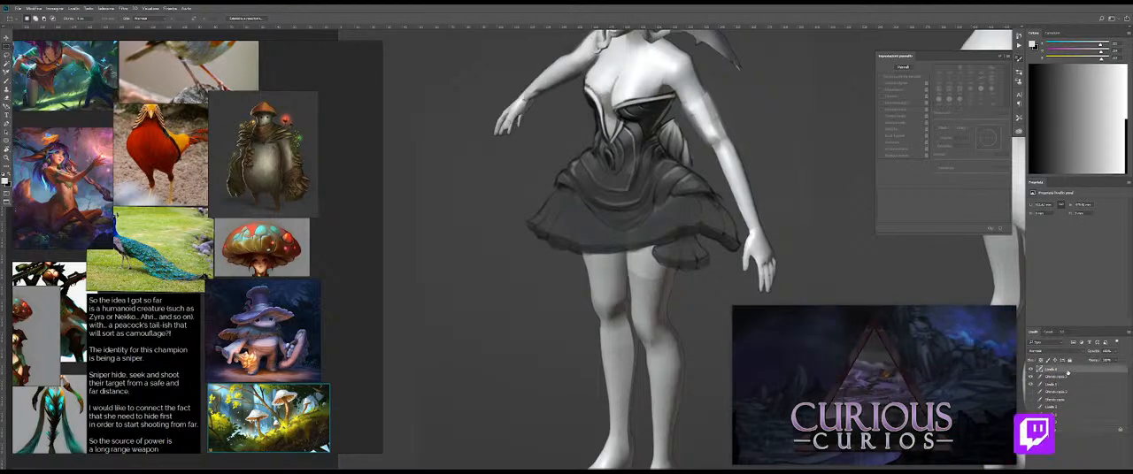
key("ctrl+e")
Step: Load the copied skirt area's outline as a selection, brighten the merged layer there by lowering the Levels white input, and deselect
left_click(1041, 379, "ctrl")
left_click(1065, 377)
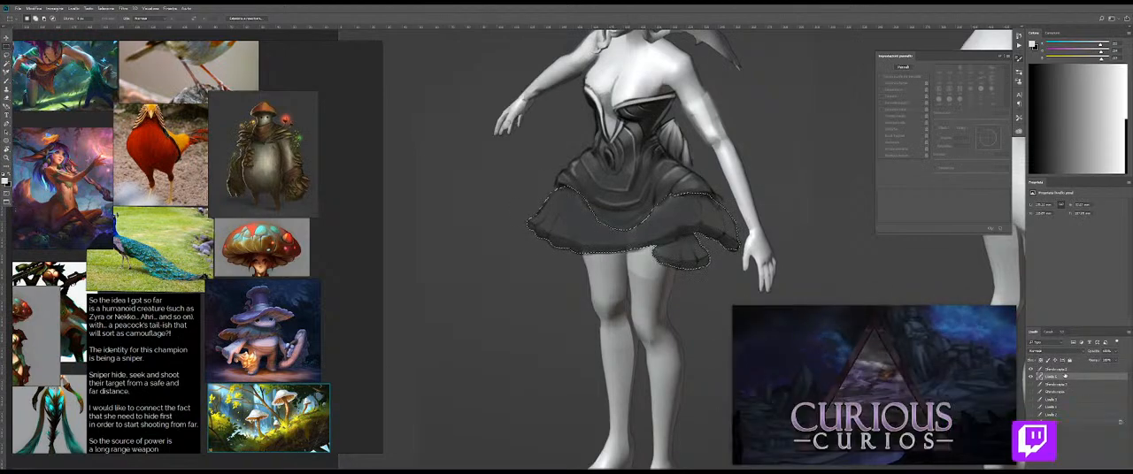
key("ctrl+l")
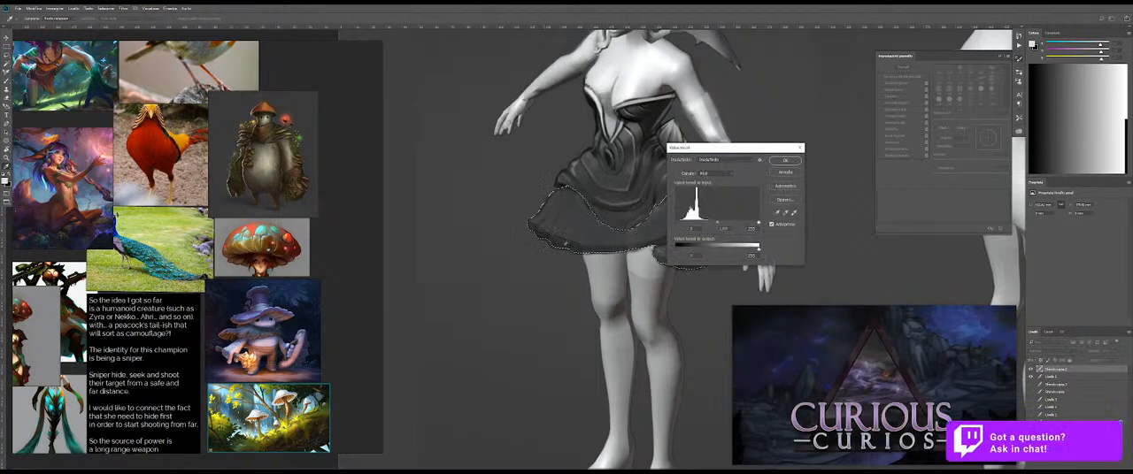
left_click_drag(757, 227, 718, 224)
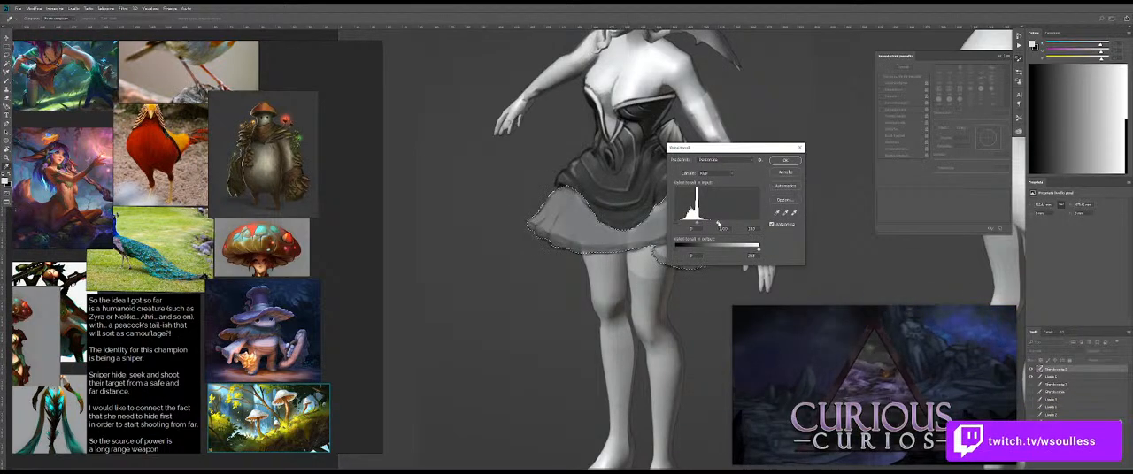
left_click(785, 160)
key("ctrl+d")
left_click_drag(605, 235, 622, 249)
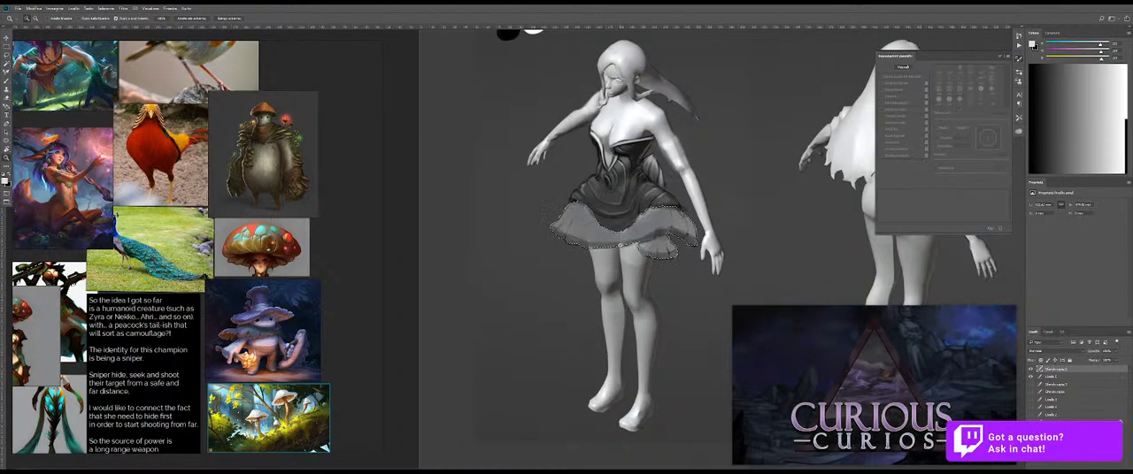
key("ctrl+d")
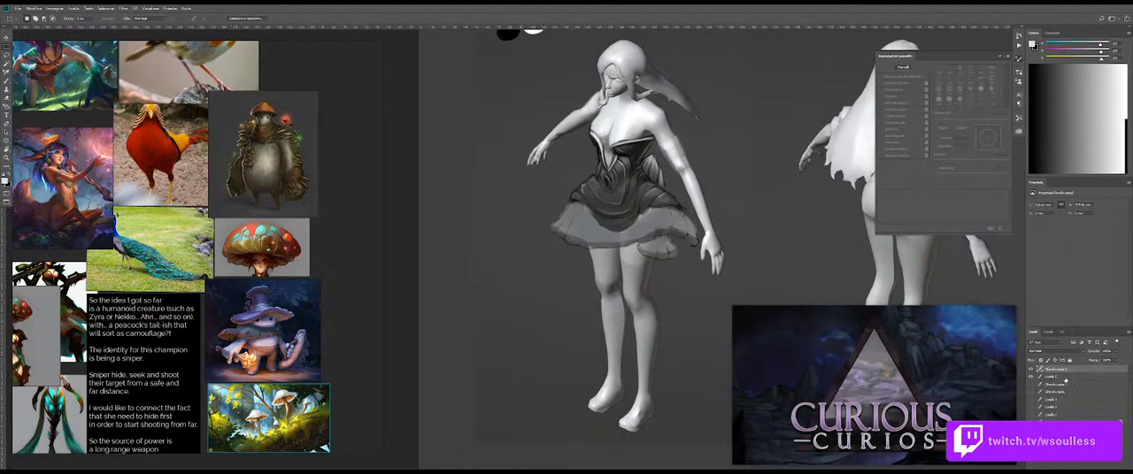
Step: Merge the brightened skirt layer down and clean up the upper tier's outer edge with dark brush strokes
key("ctrl+e")
left_click_drag(567, 227, 639, 211)
key("b")
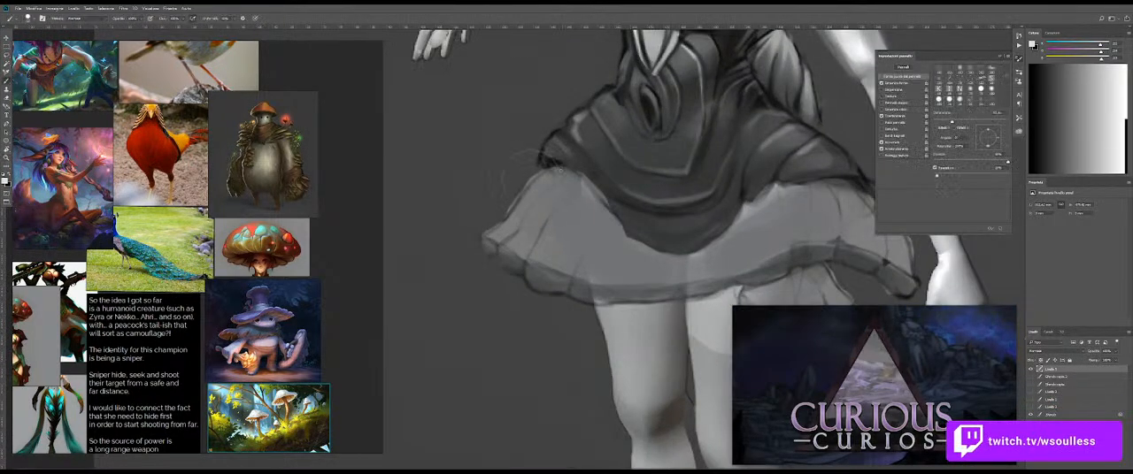
key("b")
left_click(594, 164, "alt")
left_click_drag(579, 157, 562, 161)
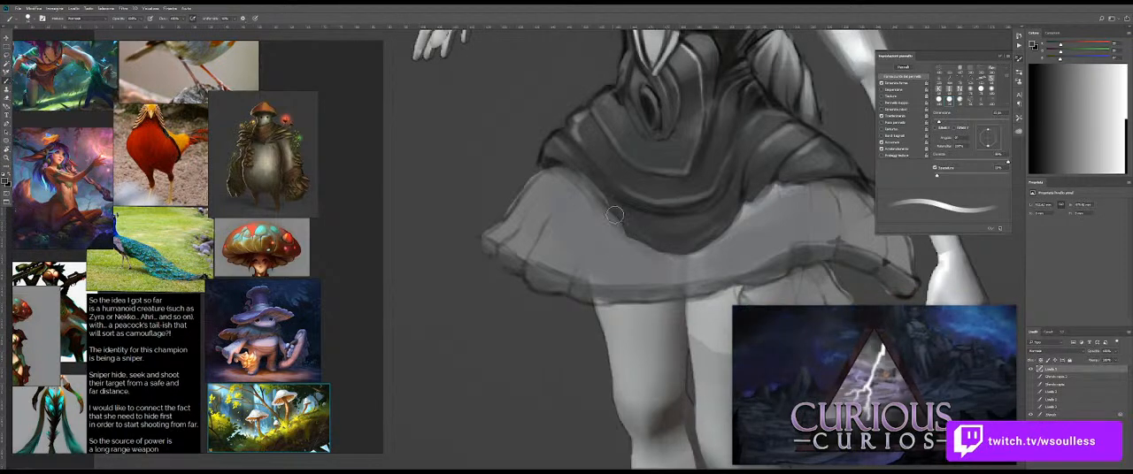
Step: Shade the lower skirt tier's folds and ruffled hem with soft dark strokes, adjusting the brush size
left_click_drag(788, 203, 728, 188)
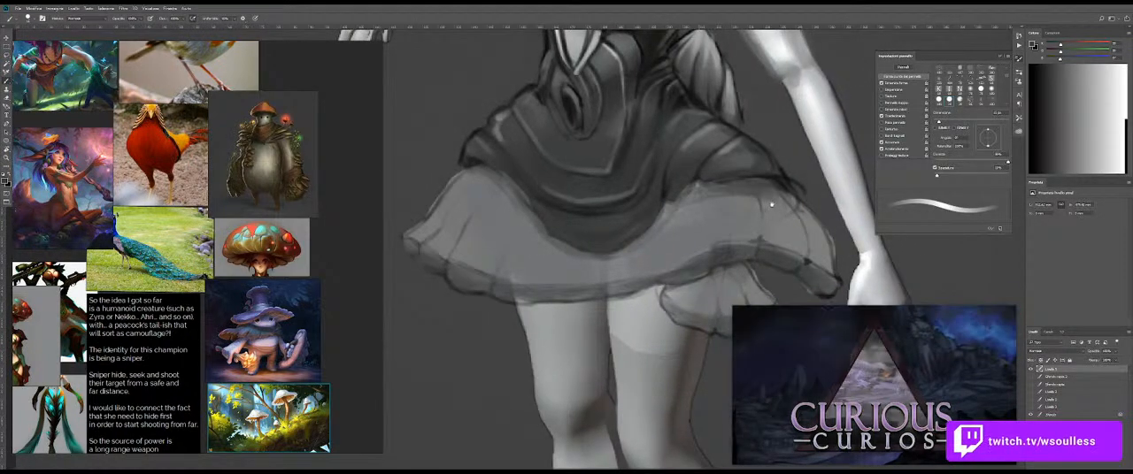
left_click_drag(744, 207, 700, 162)
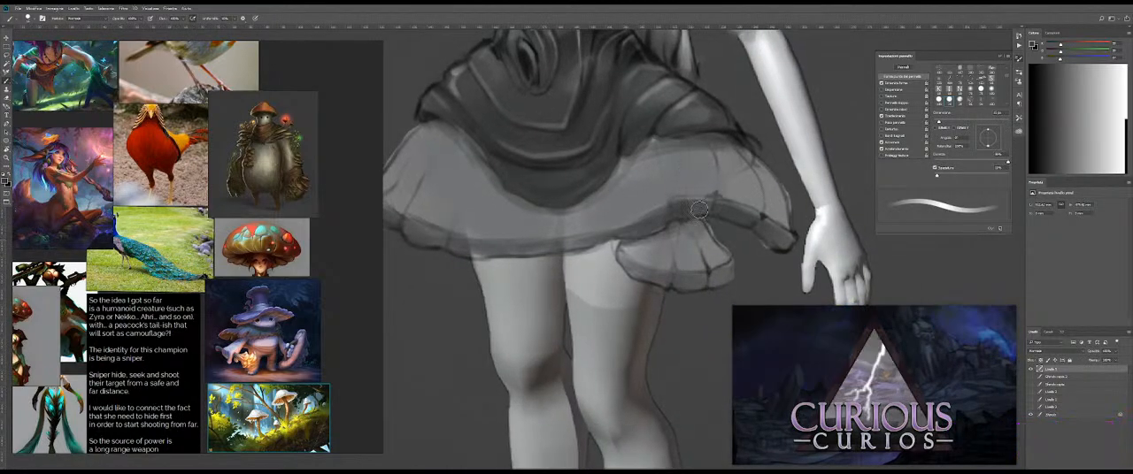
mouse_move(697, 228)
left_mouse_down()
mouse_move(623, 249)
mouse_move(676, 233)
mouse_move(659, 260)
left_mouse_up()
right_click(617, 202, "alt")
left_click_drag(478, 215, 538, 213)
left_click_drag(530, 161, 483, 135)
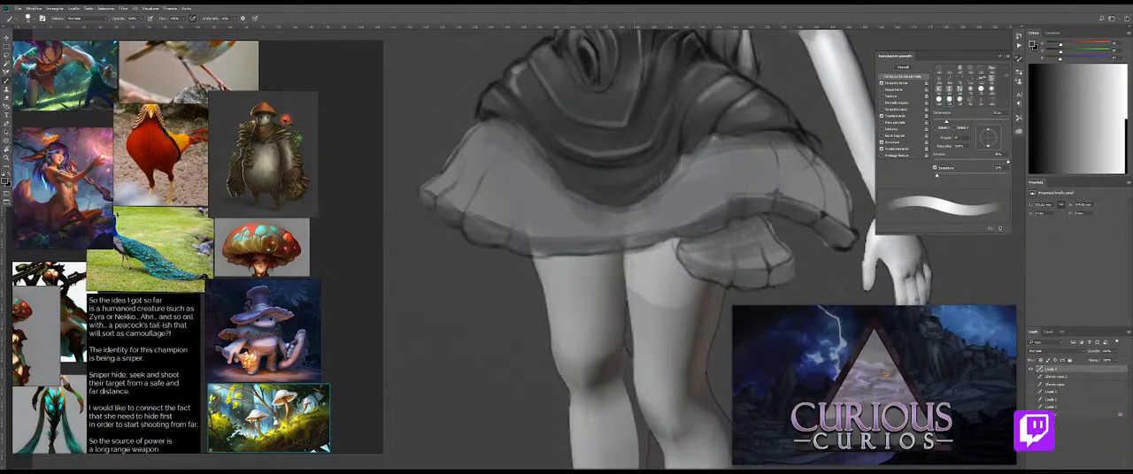
left_click_drag(799, 147, 639, 213)
left_click_drag(670, 179, 741, 182)
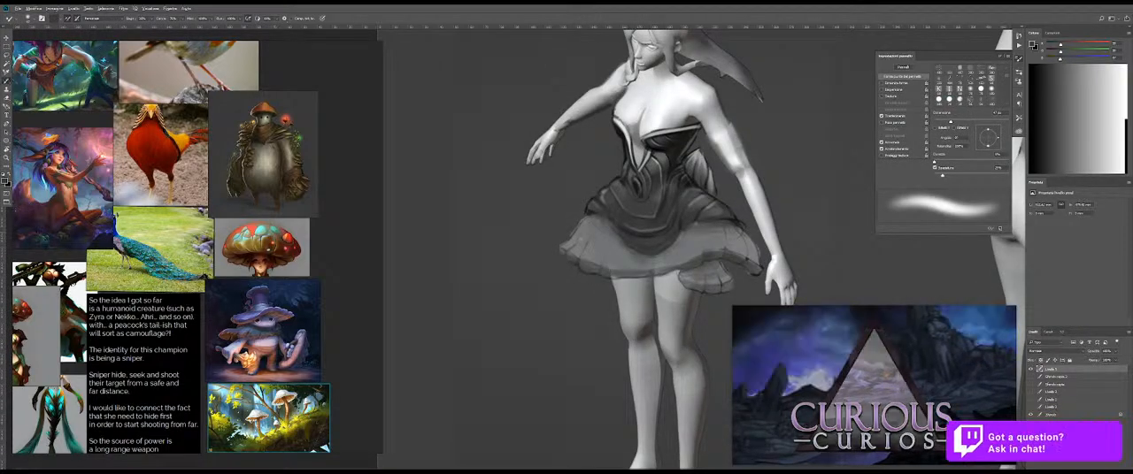
Step: Paint light highlights on the outer pleats of the lower skirt tier using greys sampled from the figure
key("shift+b")
left_click(664, 106, "alt")
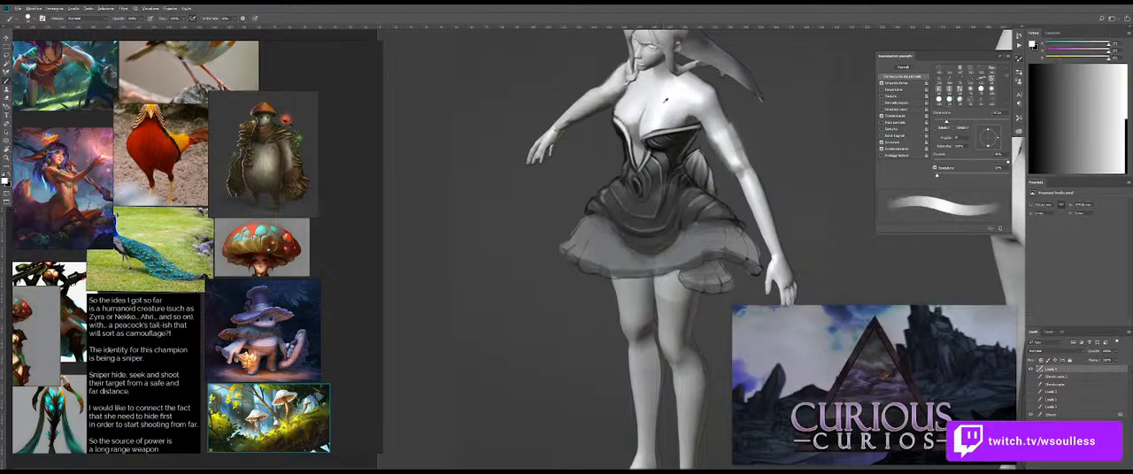
left_click_drag(600, 255, 668, 257)
mouse_move(552, 243)
left_mouse_down()
mouse_move(511, 244)
mouse_move(542, 246)
left_mouse_up()
key("ctrl+z")
left_click_drag(554, 212, 562, 212)
left_click_drag(560, 214, 538, 246)
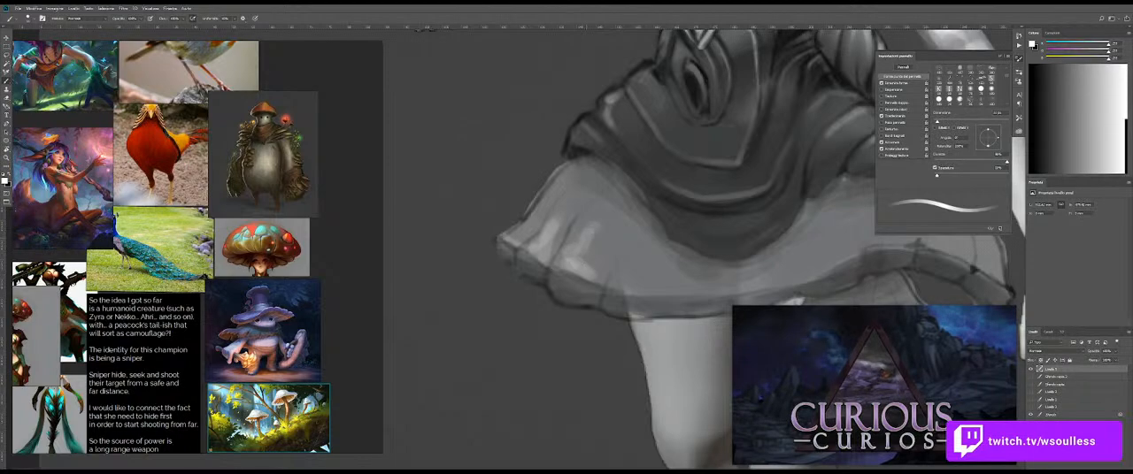
mouse_move(575, 251)
left_mouse_down()
mouse_move(566, 265)
mouse_move(593, 245)
left_mouse_up()
left_click(585, 241, "alt")
left_click_drag(603, 216, 594, 247)
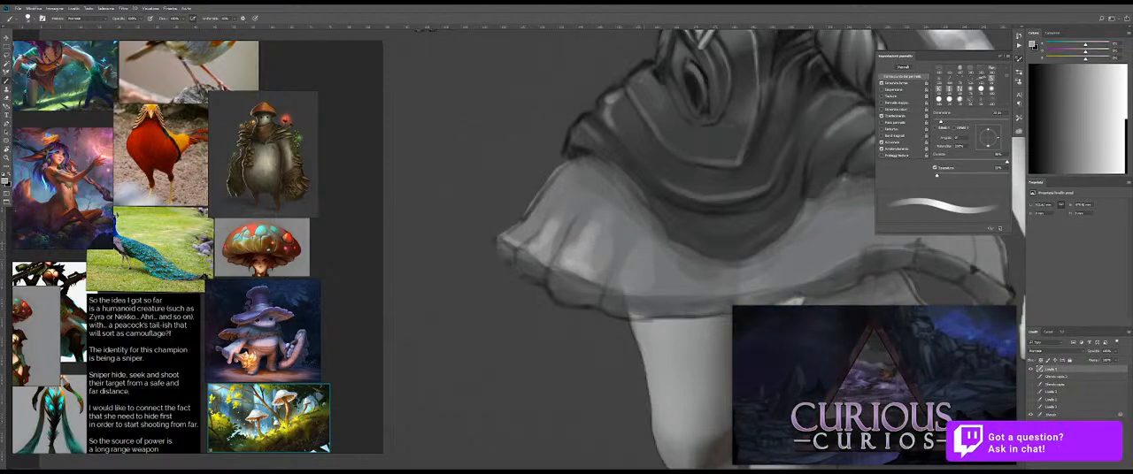
Step: Add light grey highlight patches across the lower tier's front and far-side folds and the small hanging frill
left_click_drag(669, 268, 608, 246)
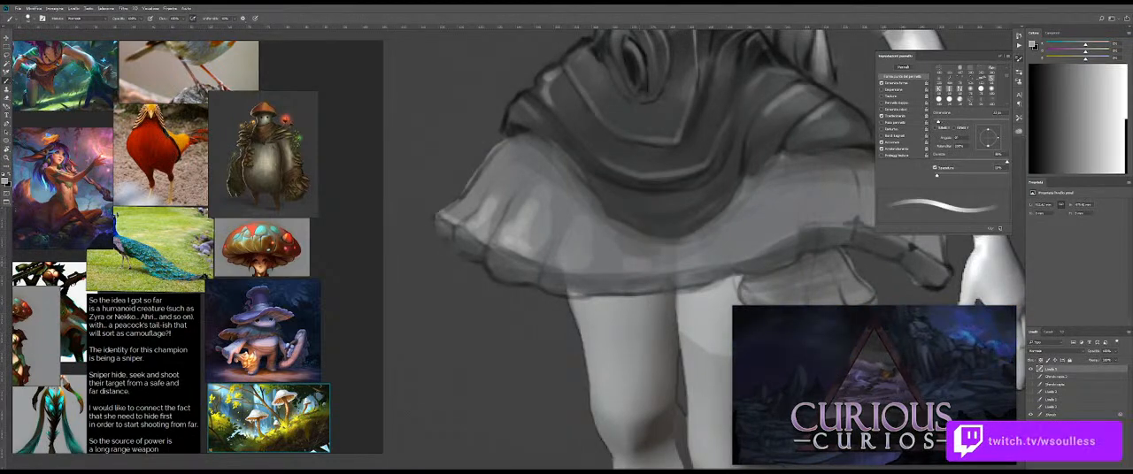
mouse_move(746, 241)
left_mouse_down()
mouse_move(690, 244)
mouse_move(724, 235)
left_mouse_up()
key("bracketright")
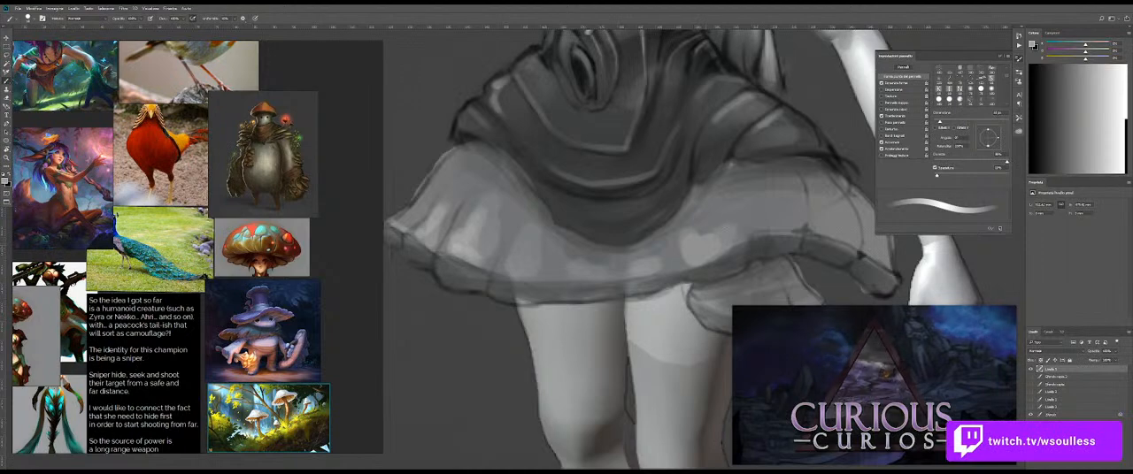
left_click(763, 213)
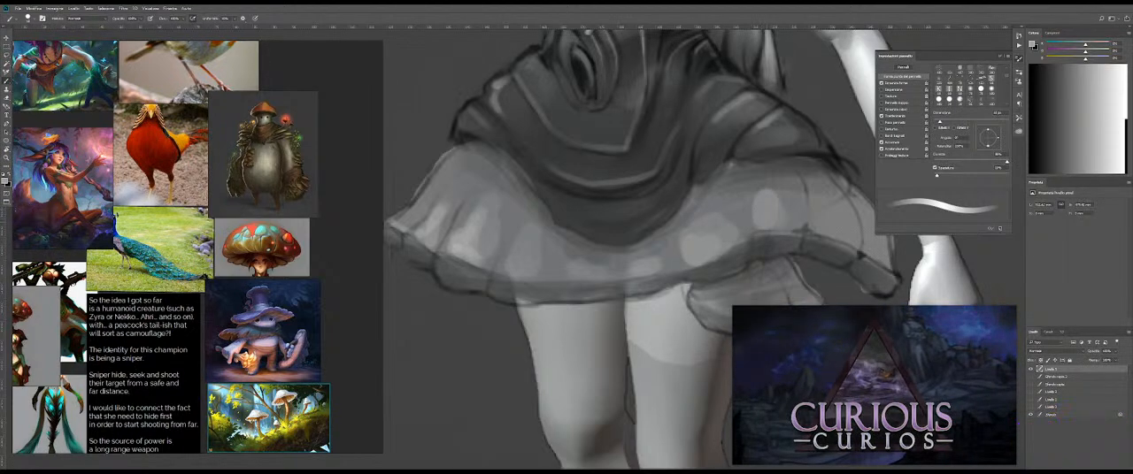
mouse_move(822, 200)
left_mouse_down()
mouse_move(827, 220)
mouse_move(829, 205)
mouse_move(789, 211)
left_mouse_up()
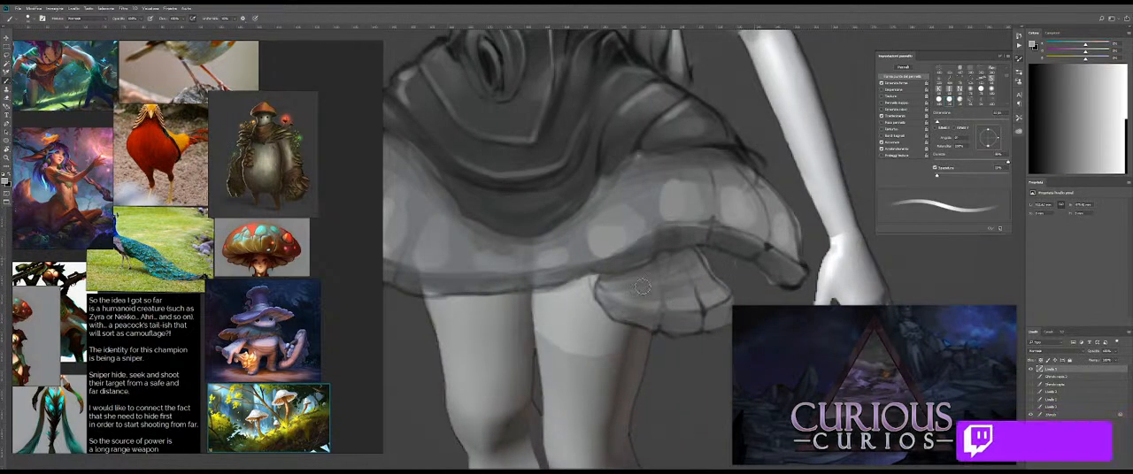
mouse_move(682, 299)
left_mouse_down()
mouse_move(712, 302)
mouse_move(641, 278)
mouse_move(694, 283)
left_mouse_up()
Step: Blend the highlight patches into the lower tier's pleats with the Mixer Brush
key("z")
key("b")
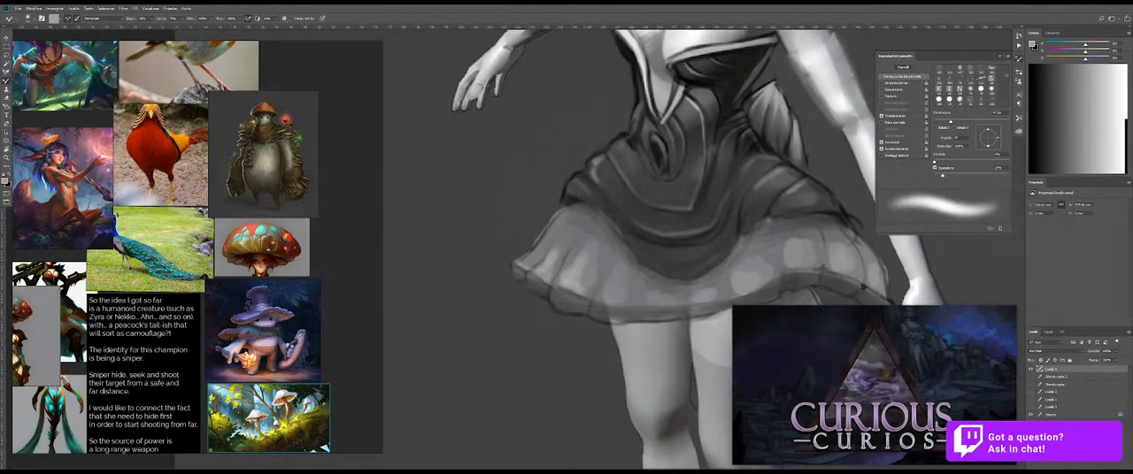
left_click_drag(552, 254, 534, 253)
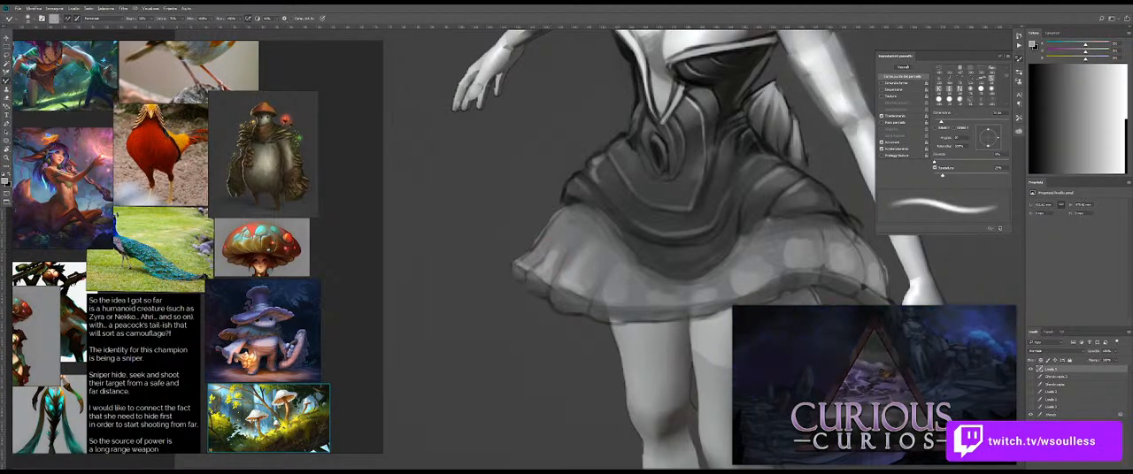
left_click_drag(607, 264, 616, 263)
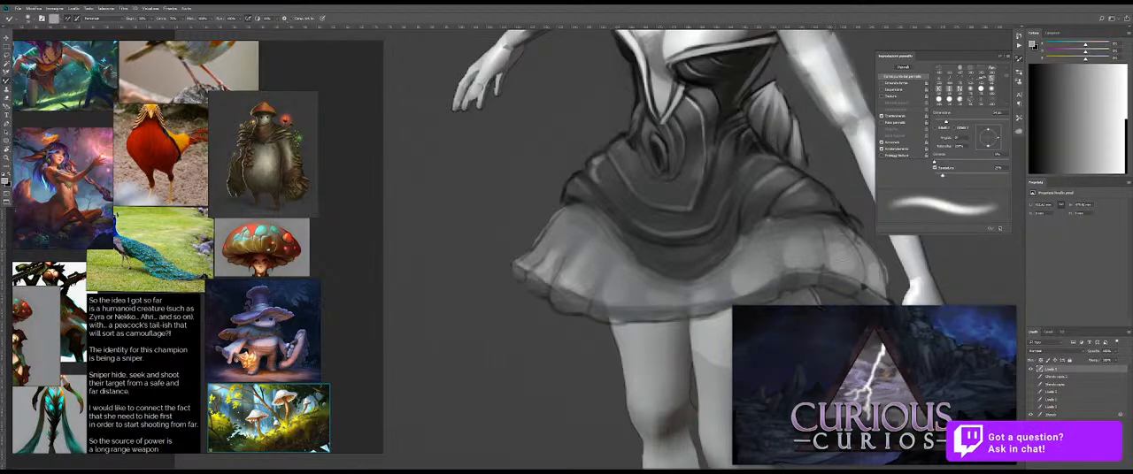
key("z")
mouse_move(775, 254)
left_mouse_down()
mouse_move(690, 232)
mouse_move(788, 231)
left_mouse_up()
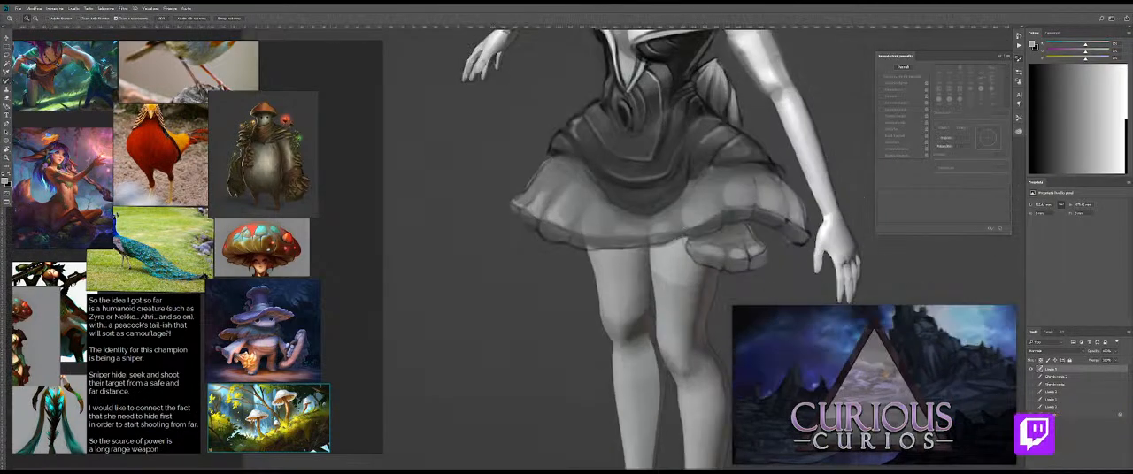
Step: Redraw the upper tier's lower outline with thin dark strokes where it overlaps the lighter skirt
key("b")
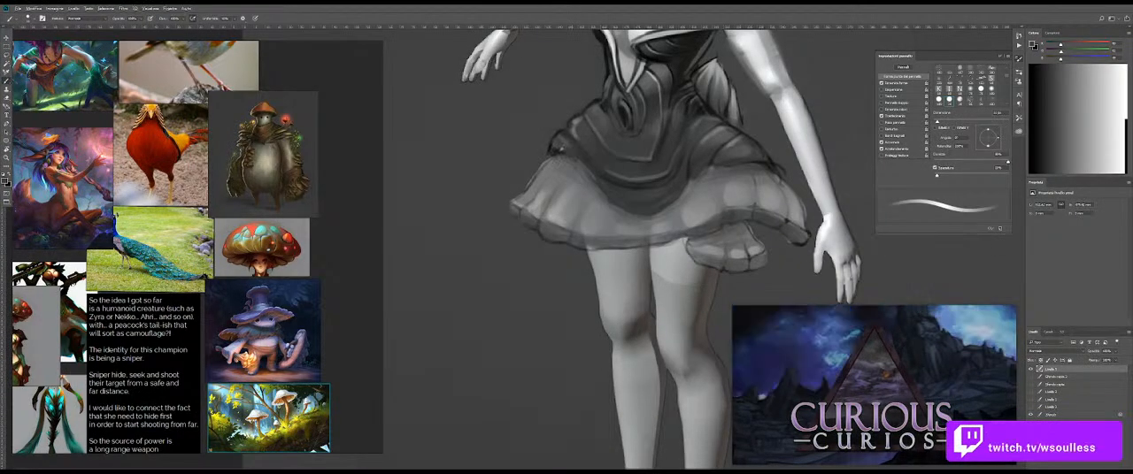
key("z")
left_click(561, 155)
key("b")
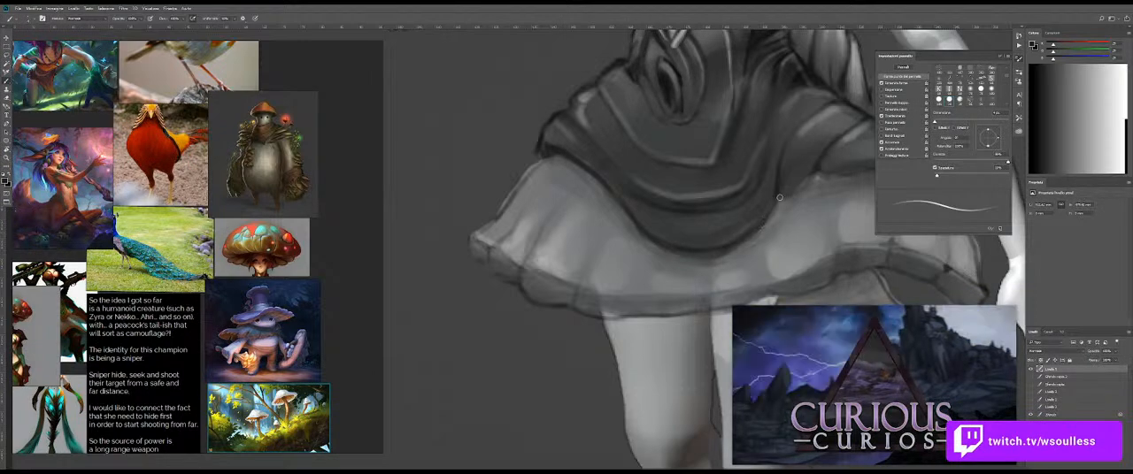
mouse_move(823, 179)
left_mouse_down()
mouse_move(730, 205)
mouse_move(803, 199)
mouse_move(789, 207)
mouse_move(661, 173)
mouse_move(742, 180)
left_mouse_up()
Step: Refine the lower tier's side contour and pointed hem with thin strokes, and sample a light grey from the figure
left_click_drag(603, 128, 550, 177)
left_click(580, 129, "alt")
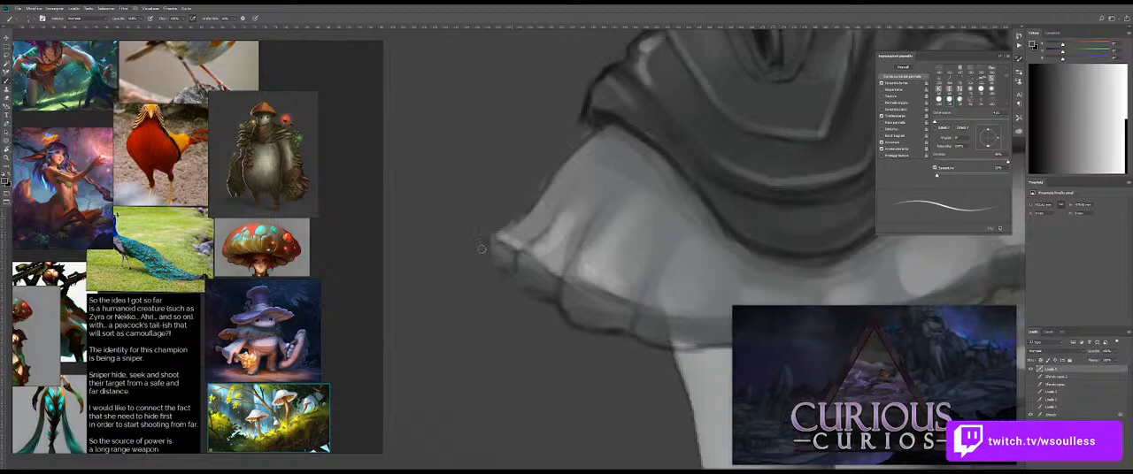
left_click_drag(628, 215, 562, 215)
left_click_drag(674, 216, 631, 191)
left_click(636, 89, "alt")
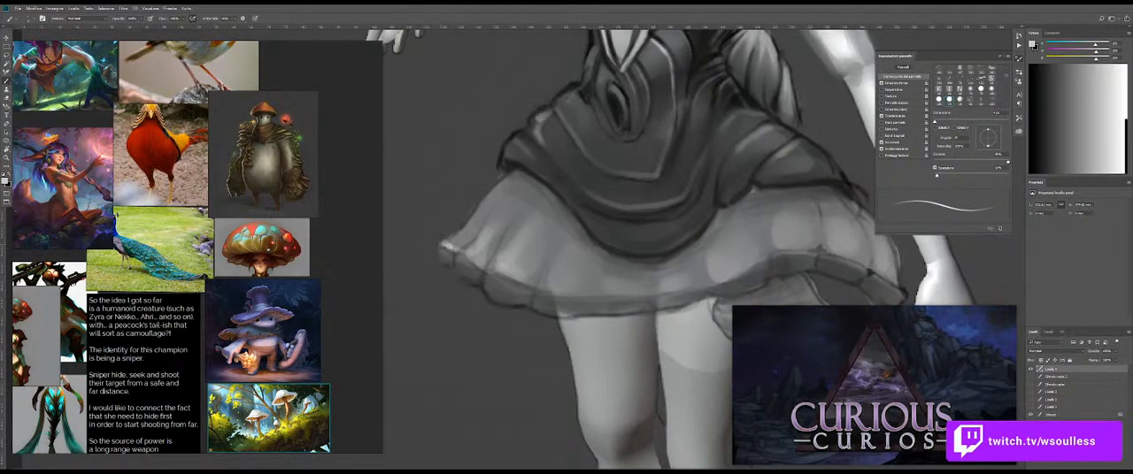
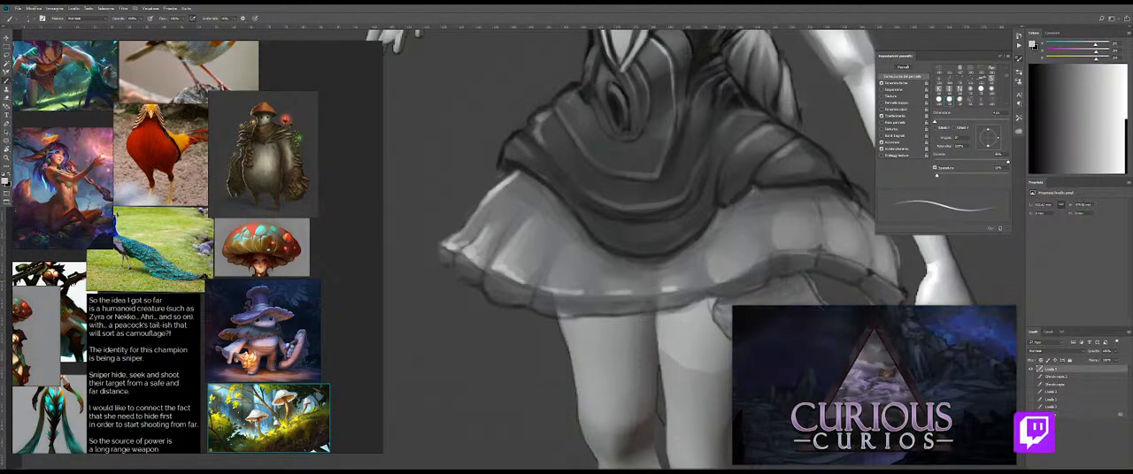
Step: Paint thin light highlights along the far-side hem and folds of the skirt's lower tier and the hanging frill
left_click_drag(784, 253, 677, 268)
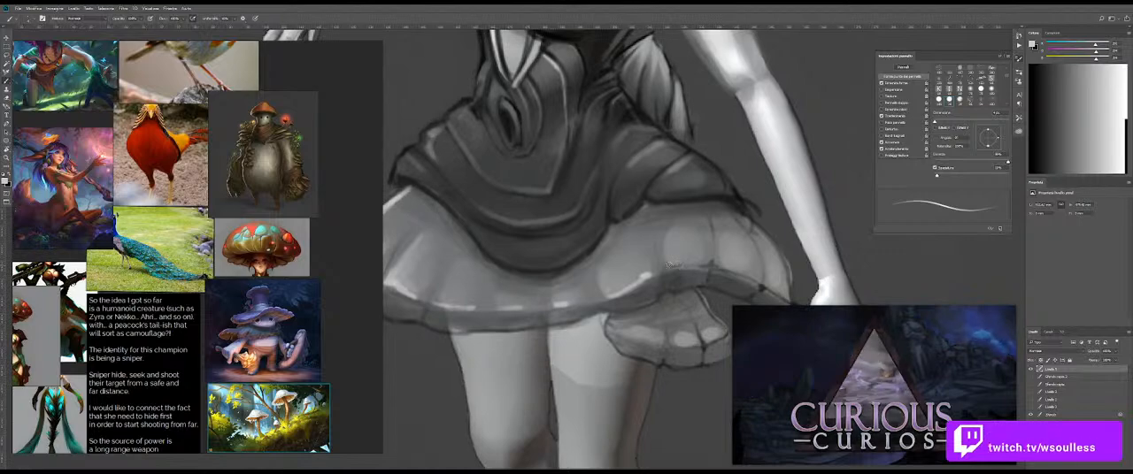
left_click_drag(763, 286, 705, 263)
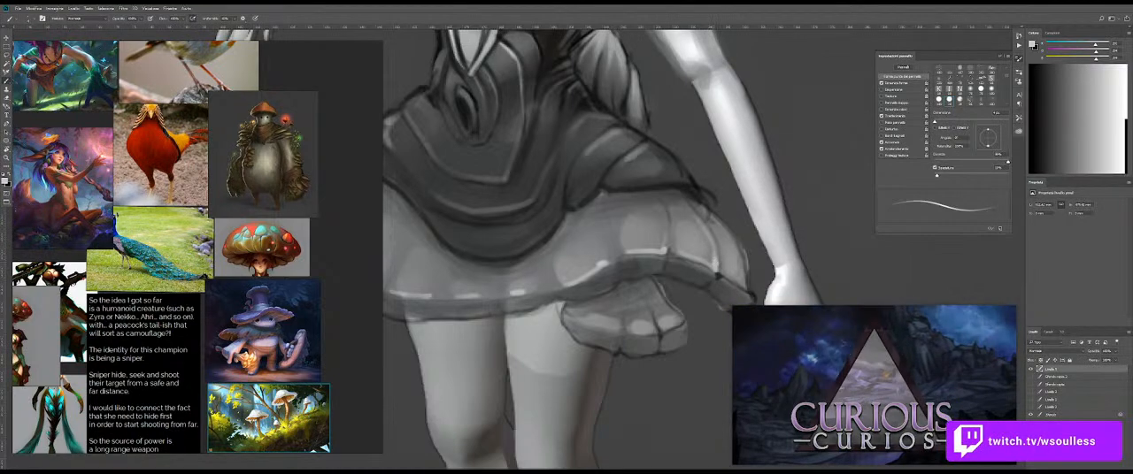
left_click_drag(731, 277, 709, 269)
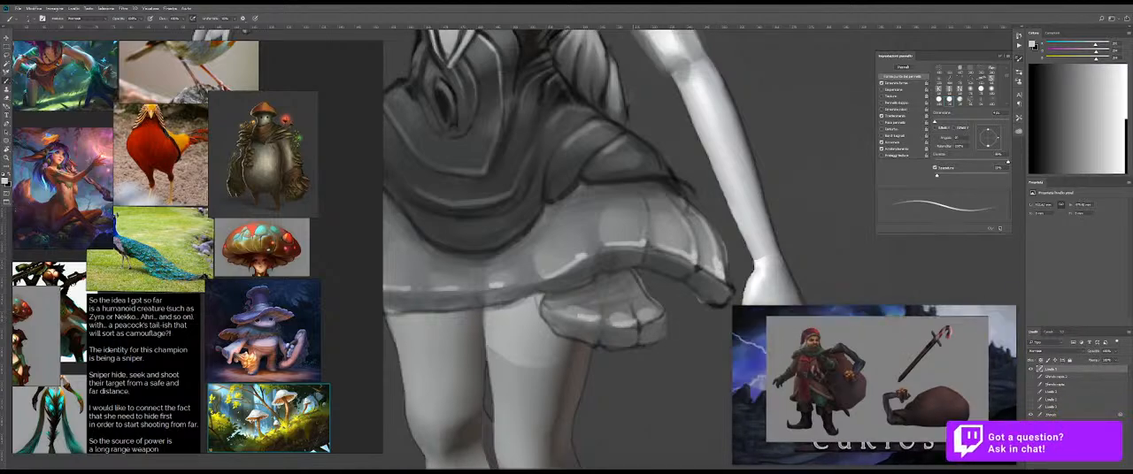
key("z")
left_click_drag(674, 310, 568, 311)
left_click_drag(637, 321, 613, 258)
mouse_move(504, 154)
left_mouse_down()
mouse_move(446, 151)
mouse_move(497, 127)
left_mouse_up()
Step: Sample a dark tone and draw thin pleat lines down the front and sides of the lower skirt tier
key("ctrl+space")
key("shift+b")
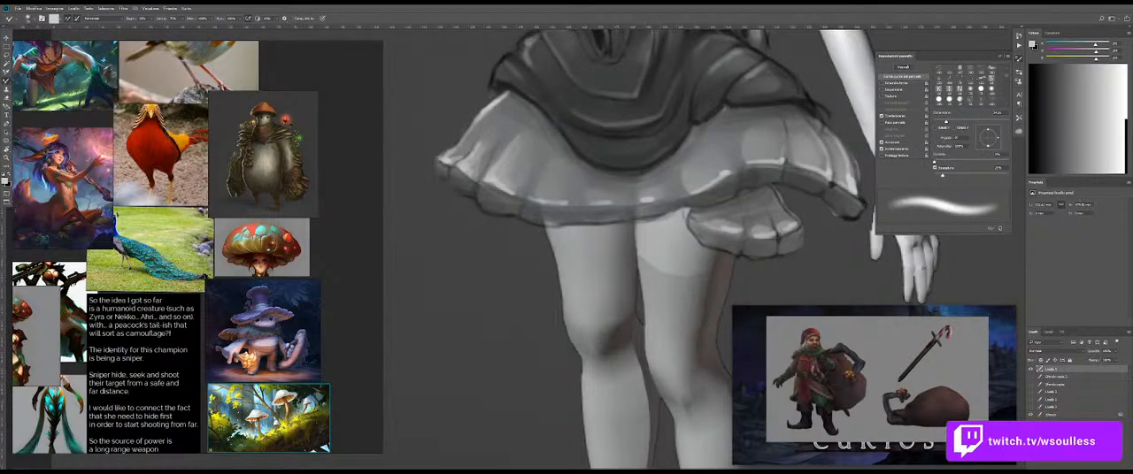
key("shift+b")
left_click(532, 99, "alt")
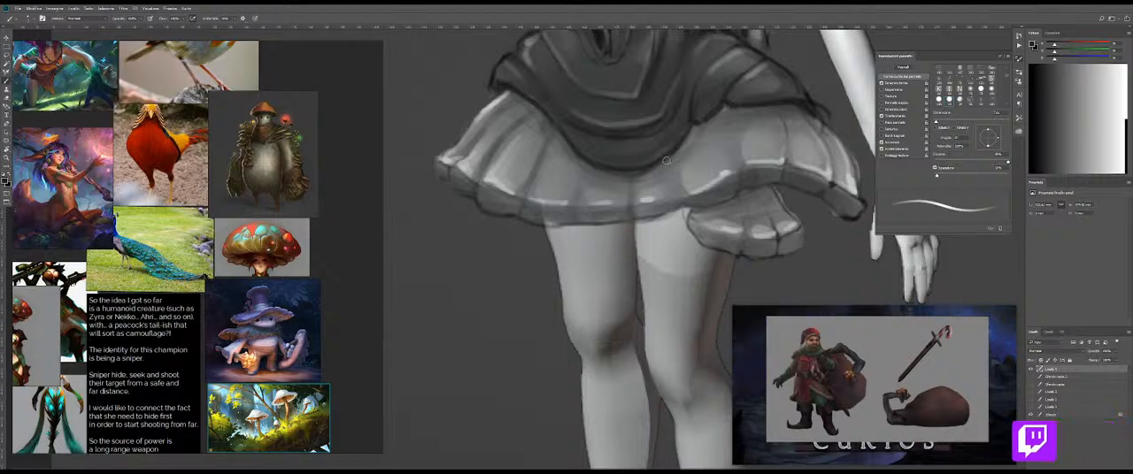
left_click_drag(738, 109, 667, 139)
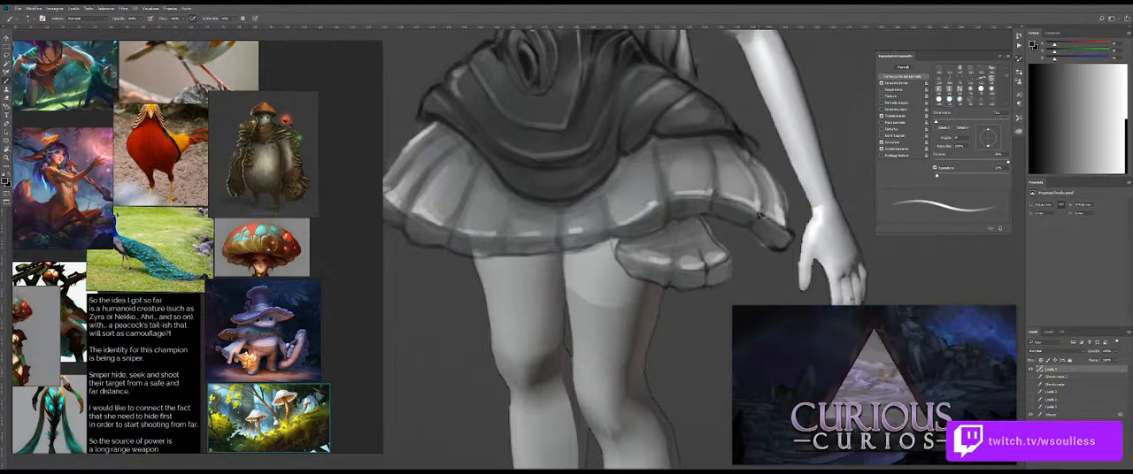
Step: Darken the pleat lines on the small hanging frill and soften them with the Mixer Brush
key("z")
left_click_drag(752, 220, 714, 223)
left_click_drag(730, 252, 685, 227)
left_click_drag(606, 233, 646, 232)
key("b")
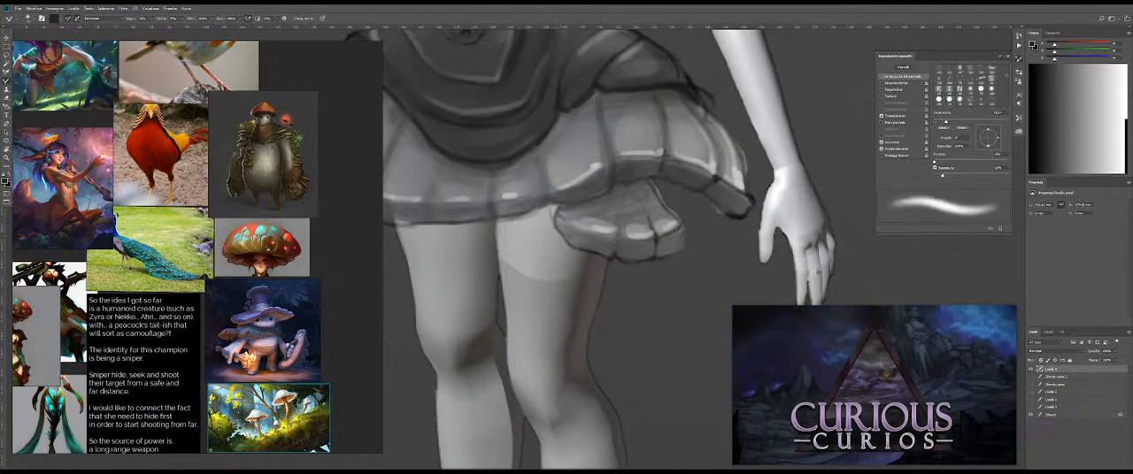
left_click_drag(576, 234, 579, 235)
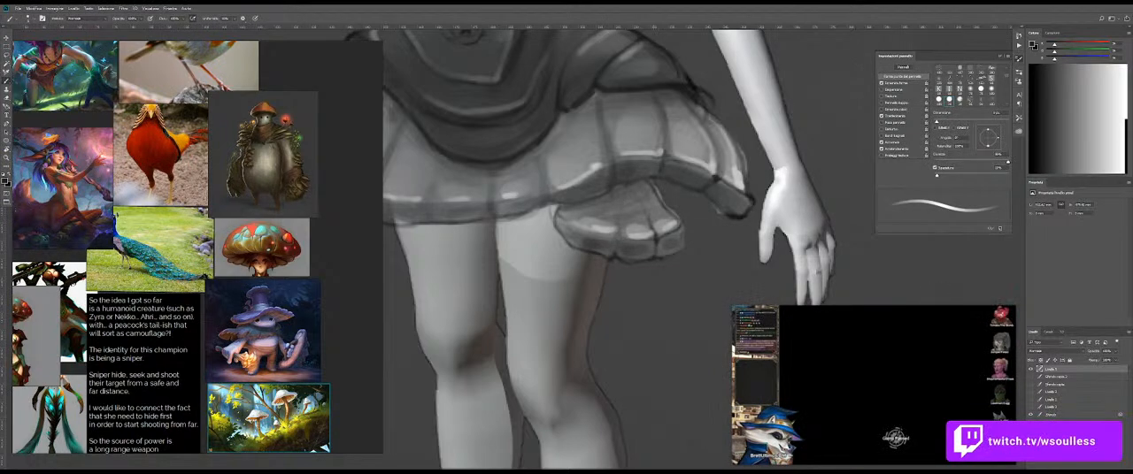
mouse_move(860, 420)
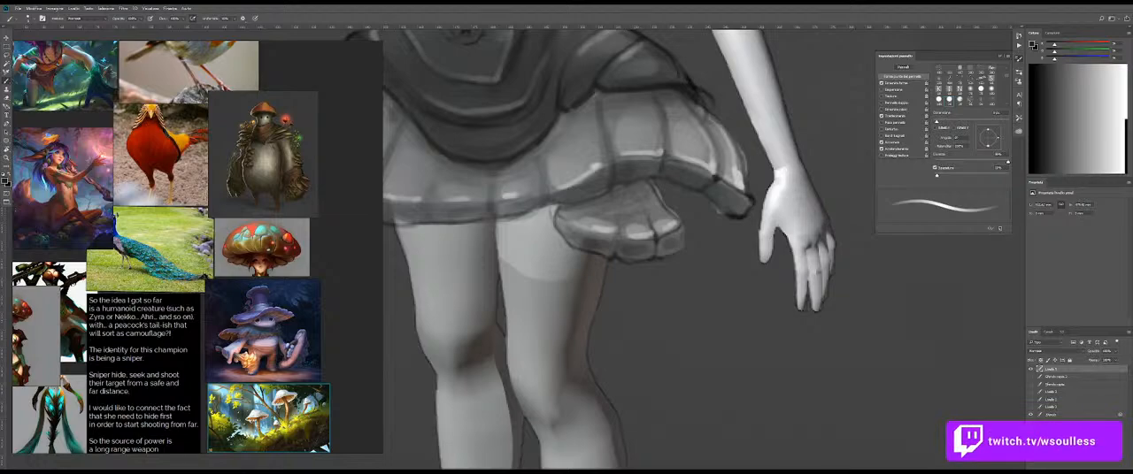
left_click_drag(722, 219, 721, 257)
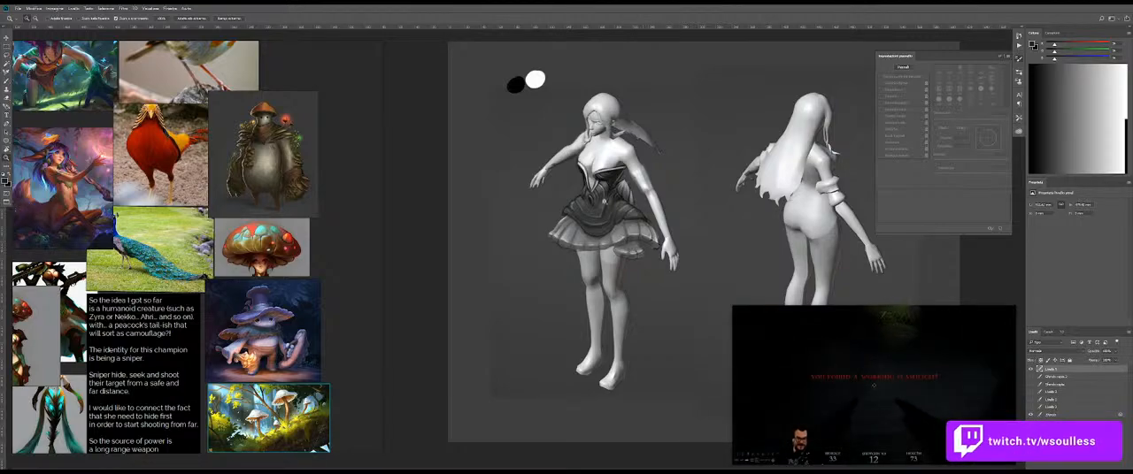
Step: Lasso a selection around the whole lower skirt tier, including the small hanging frill
scroll(630, 202, "up", 1)
scroll(665, 214, "up", 3)
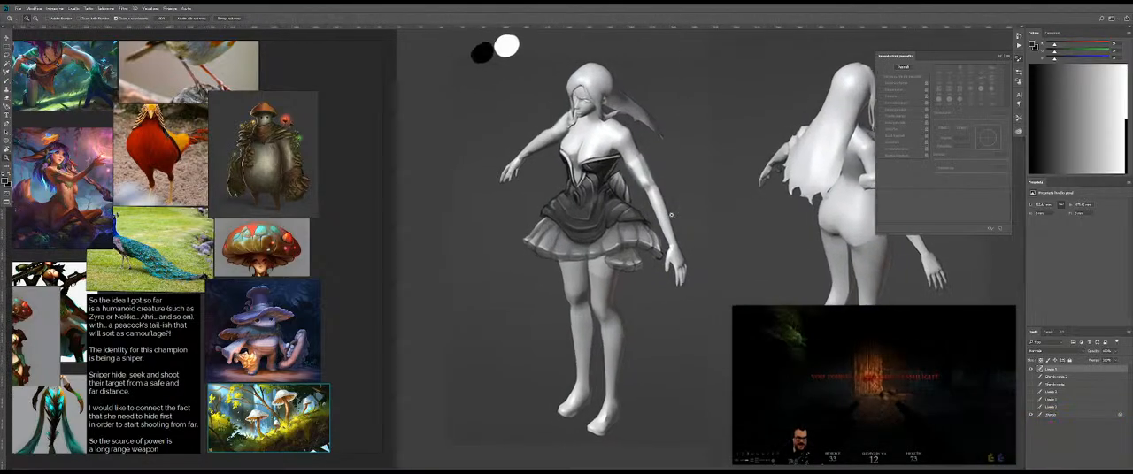
scroll(563, 228, "up", 3)
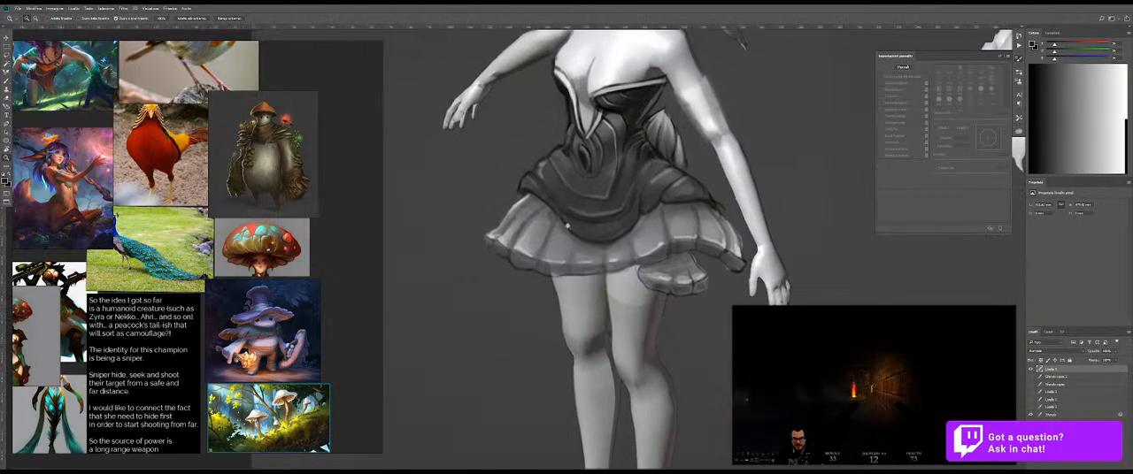
key("l")
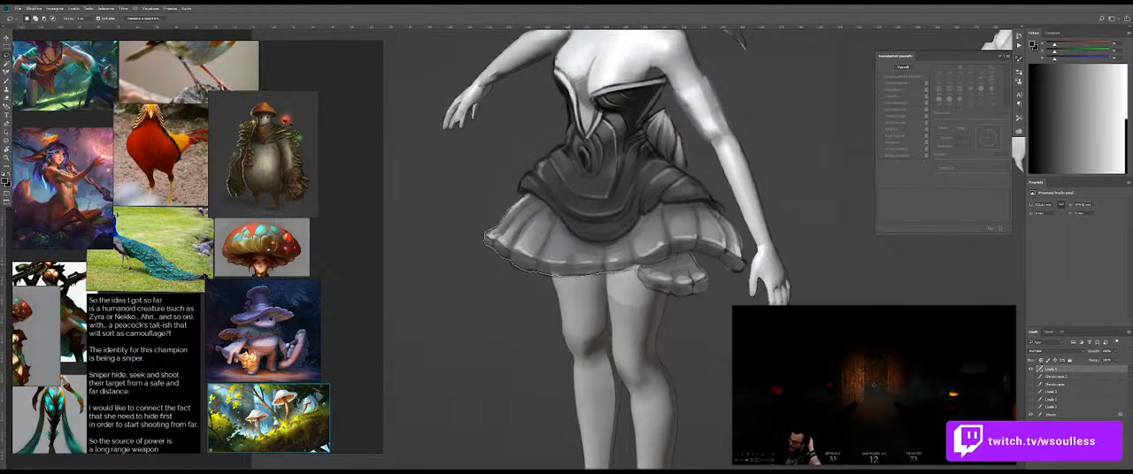
mouse_move(689, 259)
left_mouse_down()
mouse_move(746, 273)
mouse_move(741, 238)
mouse_move(717, 209)
mouse_move(654, 208)
mouse_move(626, 241)
mouse_move(598, 239)
mouse_move(577, 237)
mouse_move(530, 194)
left_mouse_up()
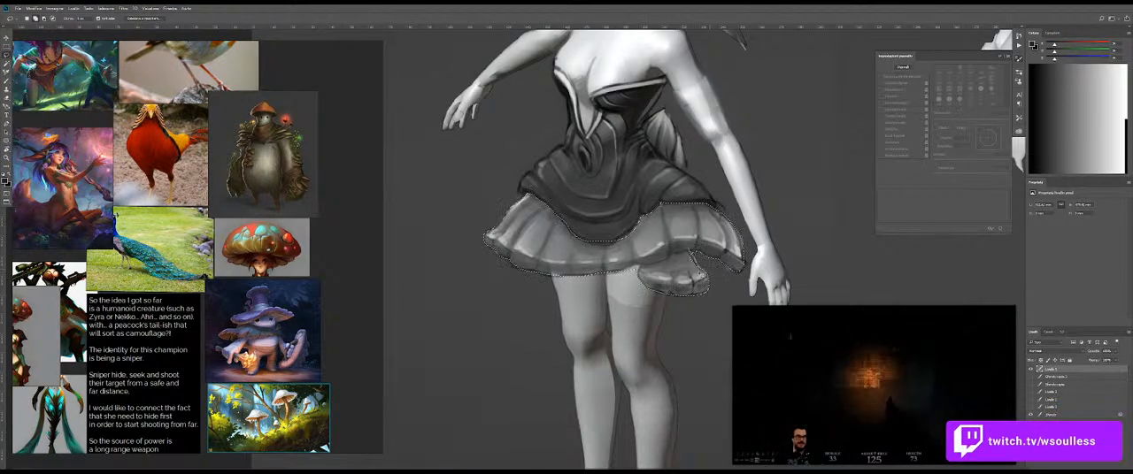
Step: Strengthen the contrast of the selected lower tier with Levels, moving the black and white input points inward
key("ctrl+l")
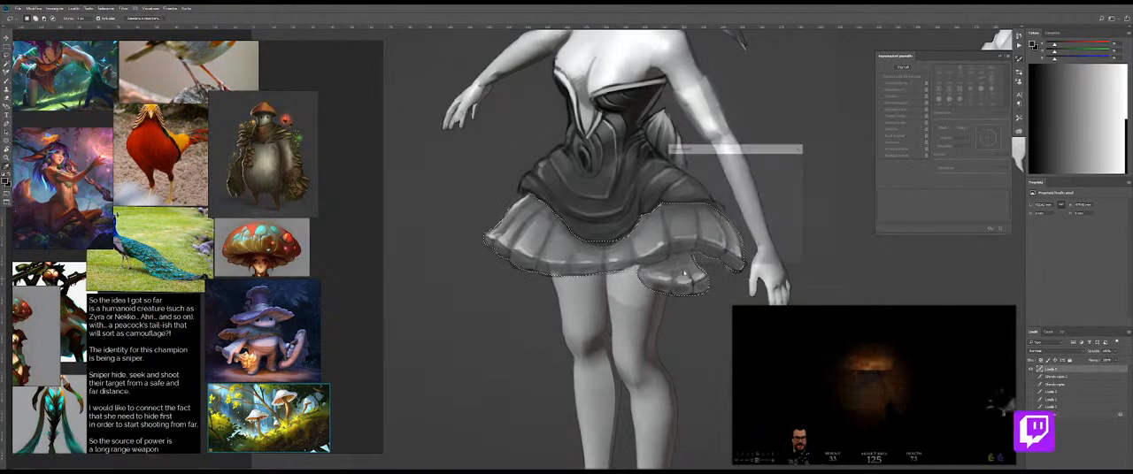
mouse_move(759, 222)
left_mouse_down()
mouse_move(689, 224)
mouse_move(754, 223)
left_mouse_up()
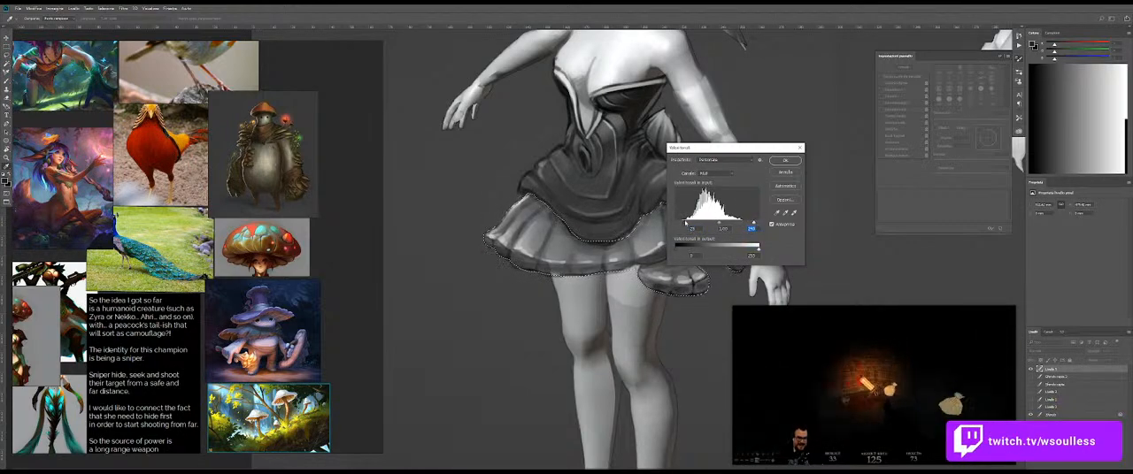
left_click_drag(686, 223, 685, 224)
left_click(784, 160)
Step: Blend the shading of the hanging frill and the lower tier's pleats with the Mixer Brush
key("ctrl+space")
left_click_drag(744, 190, 697, 191)
left_click_drag(754, 169, 592, 268)
key("ctrl+space")
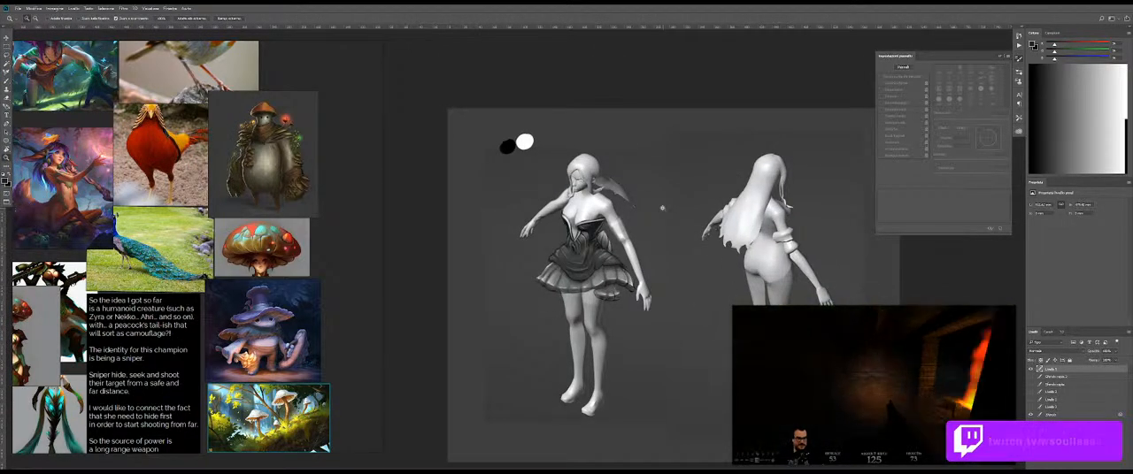
left_click_drag(570, 297, 645, 289)
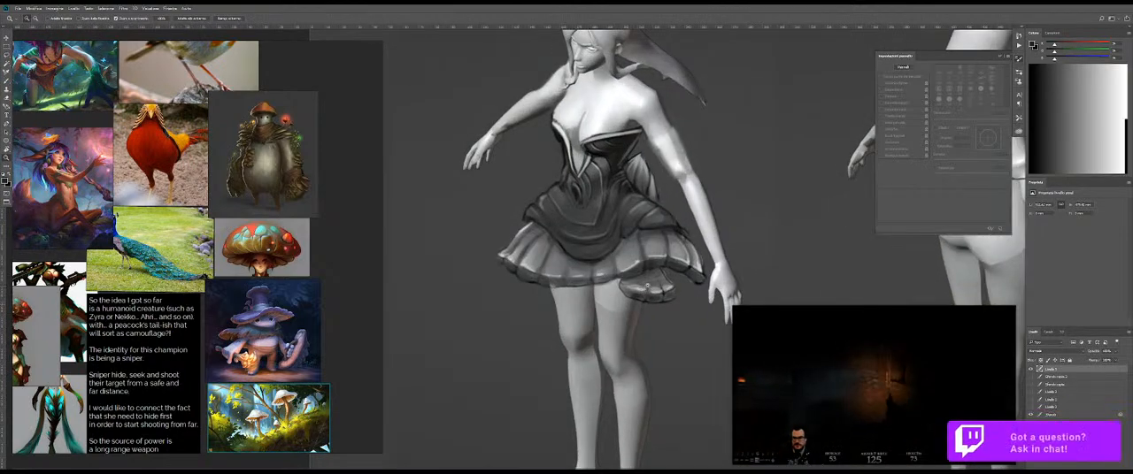
left_click(645, 288)
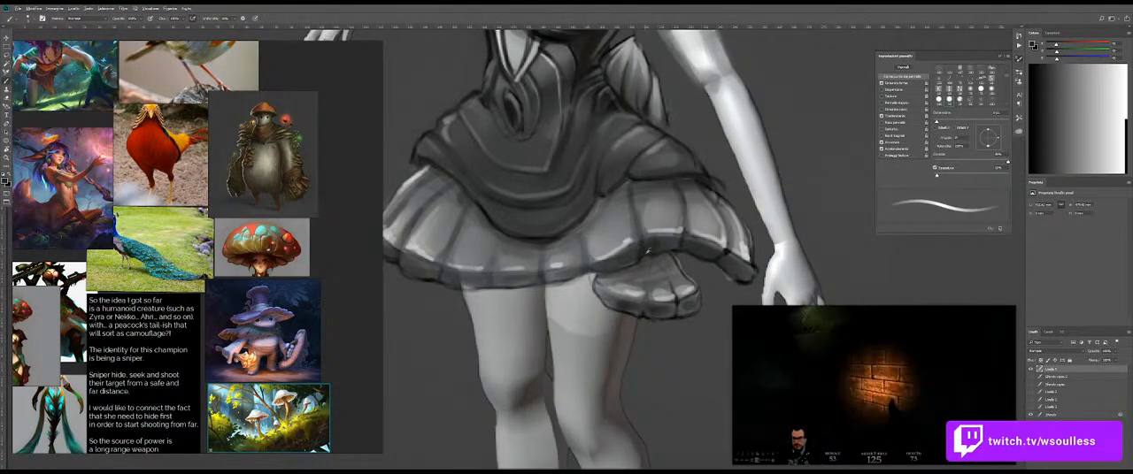
key("shift+b")
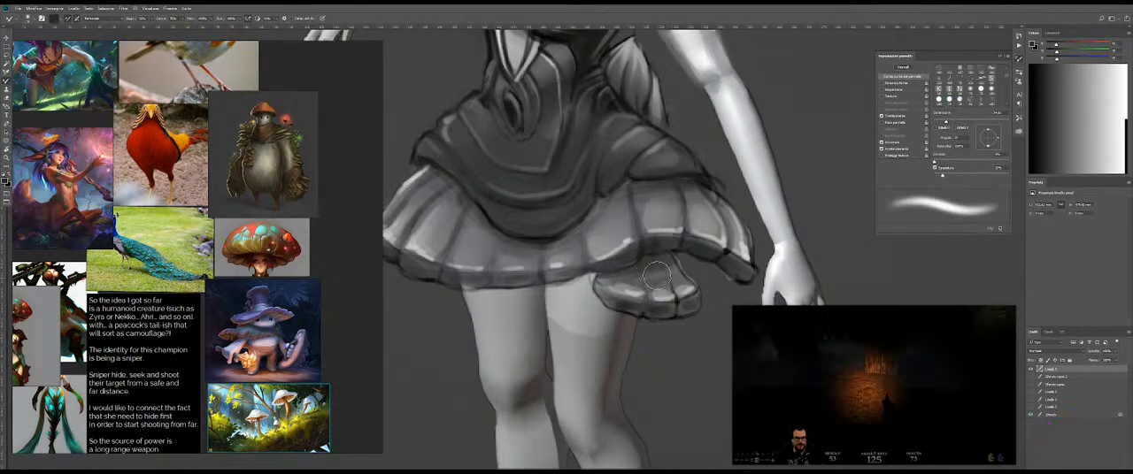
left_click_drag(641, 212, 649, 217)
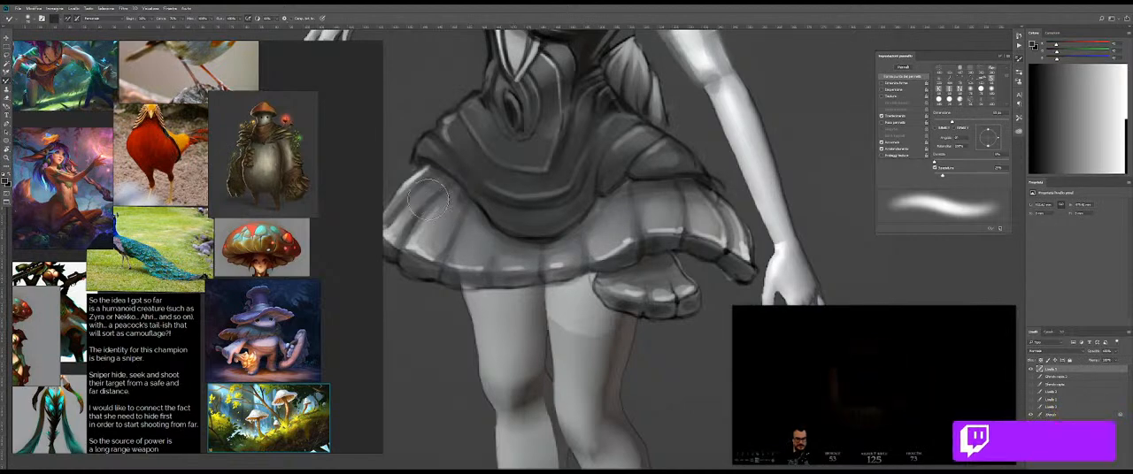
left_click_drag(462, 211, 400, 212)
left_click_drag(511, 230, 602, 237)
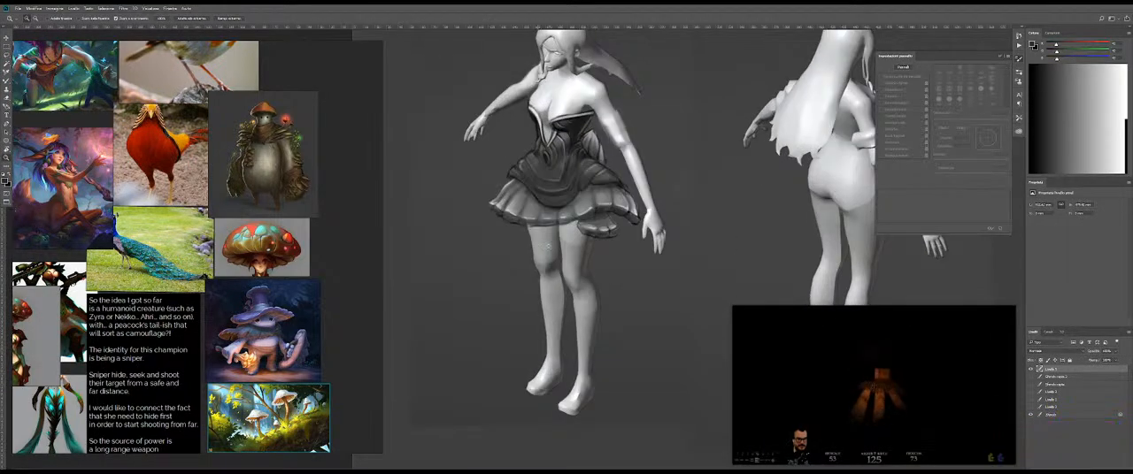
Step: Rotate the canvas and shade the shins and ankles with a large soft brush in a sampled dark grey
key("bracketleft")
key("bracketleft")
key("bracketleft")
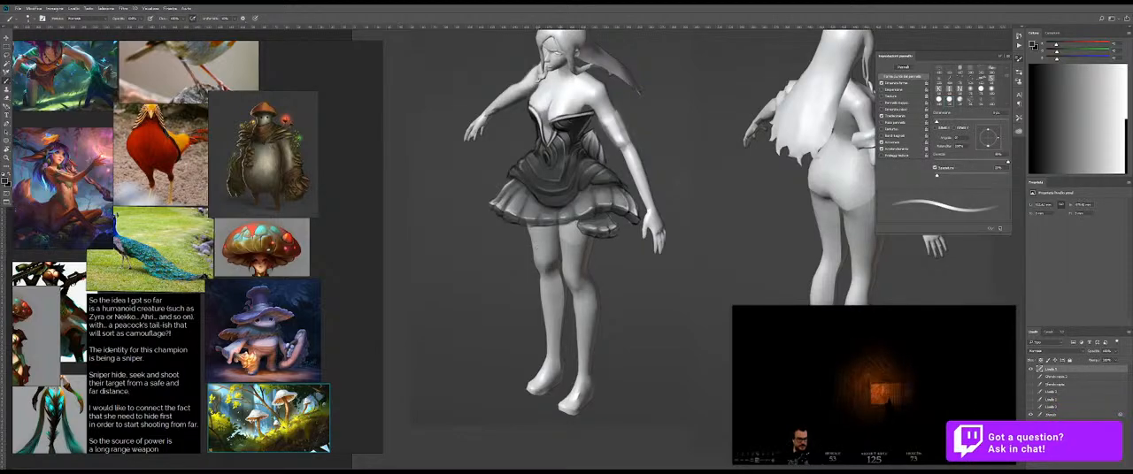
left_click_drag(621, 234, 663, 273)
key("r")
key("b")
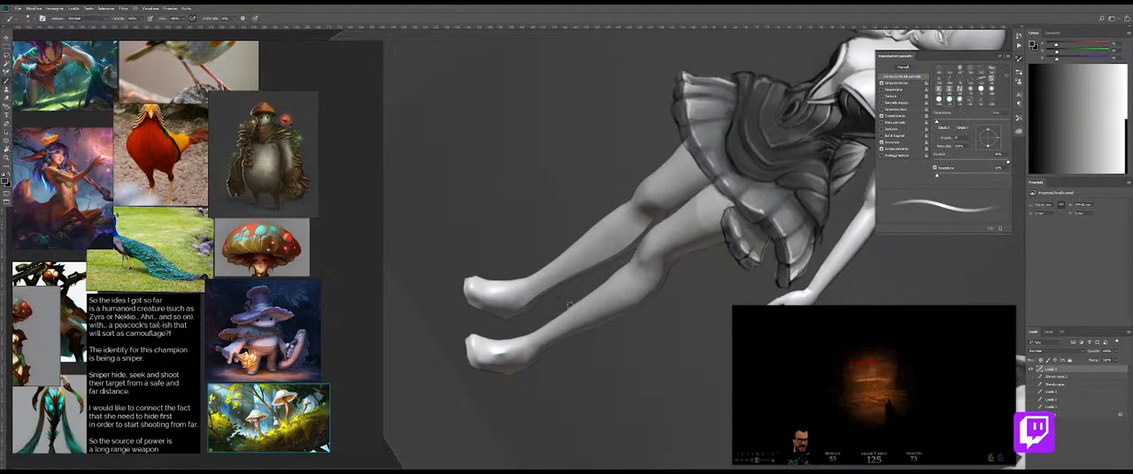
left_click(641, 239, "alt")
mouse_move(639, 227)
left_mouse_down()
mouse_move(606, 227)
mouse_move(619, 229)
left_mouse_up()
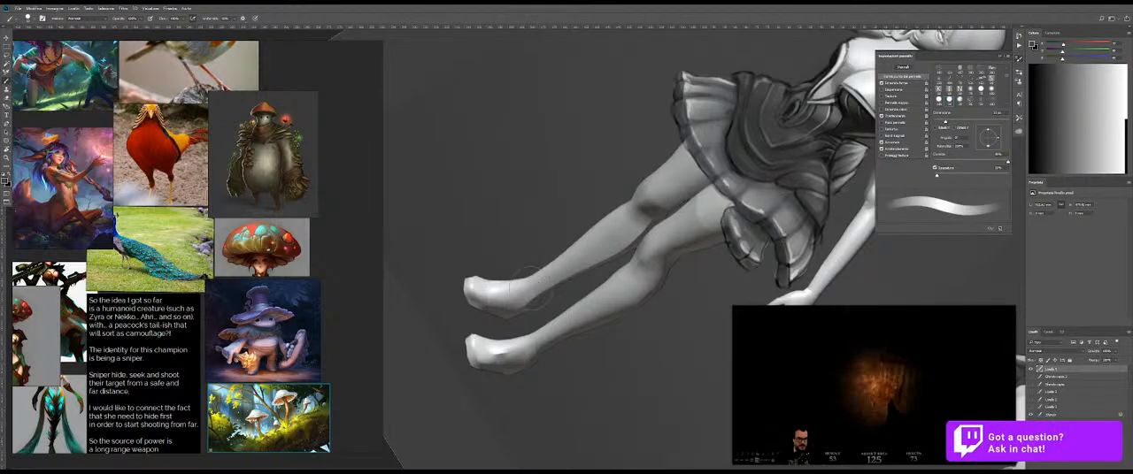
left_click_drag(562, 271, 524, 289)
left_click_drag(546, 269, 522, 294)
left_click(556, 301, "alt")
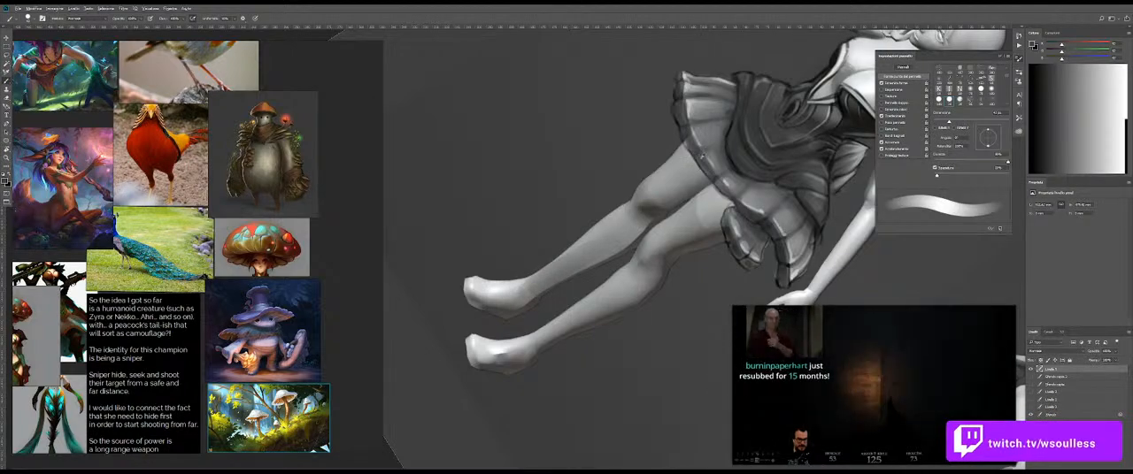
Step: Brush a soft shadow onto the upper thighs beneath the skirt hem and restore the canvas rotation
mouse_move(671, 133)
left_mouse_down()
mouse_move(692, 169)
mouse_move(672, 159)
mouse_move(698, 175)
left_mouse_up()
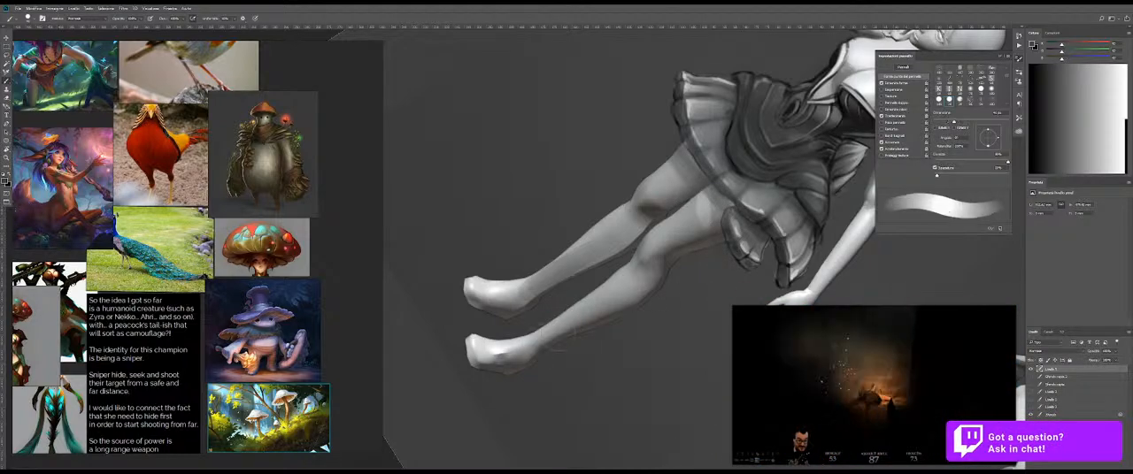
mouse_move(543, 333)
left_mouse_down()
mouse_move(605, 300)
mouse_move(538, 338)
left_mouse_up()
key("Escape")
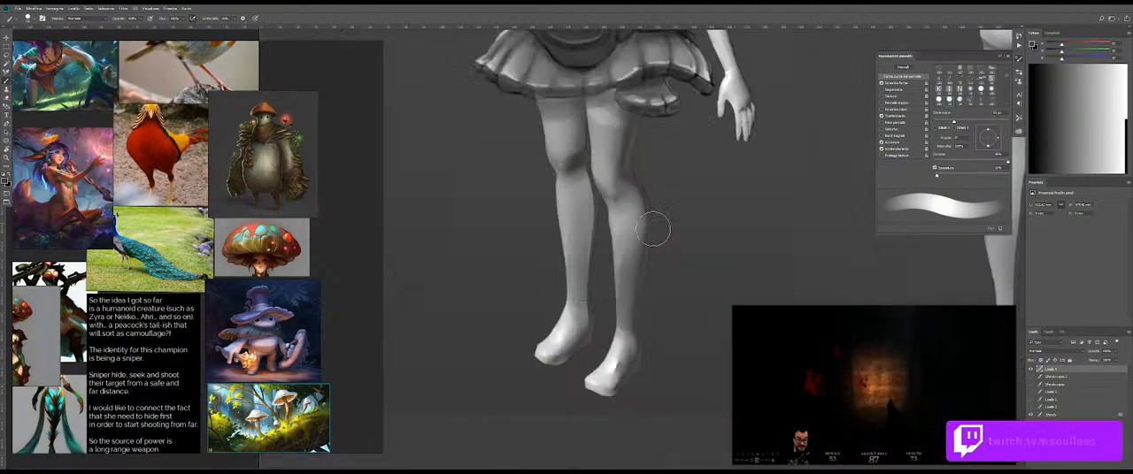
Step: Sample a light grey from the leg, paint soft strokes down the thighs, and blend them with the Mixer Brush
left_click(627, 271)
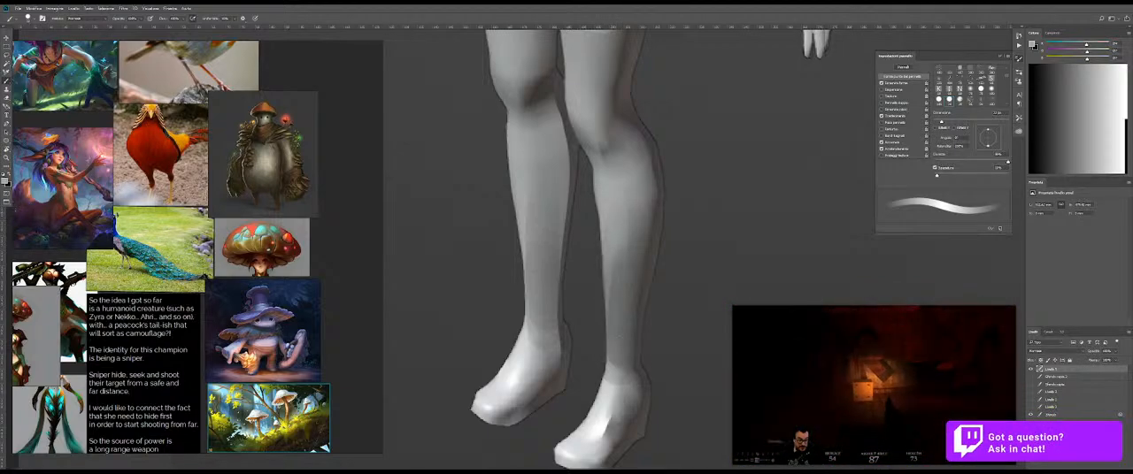
left_click_drag(648, 236, 674, 366)
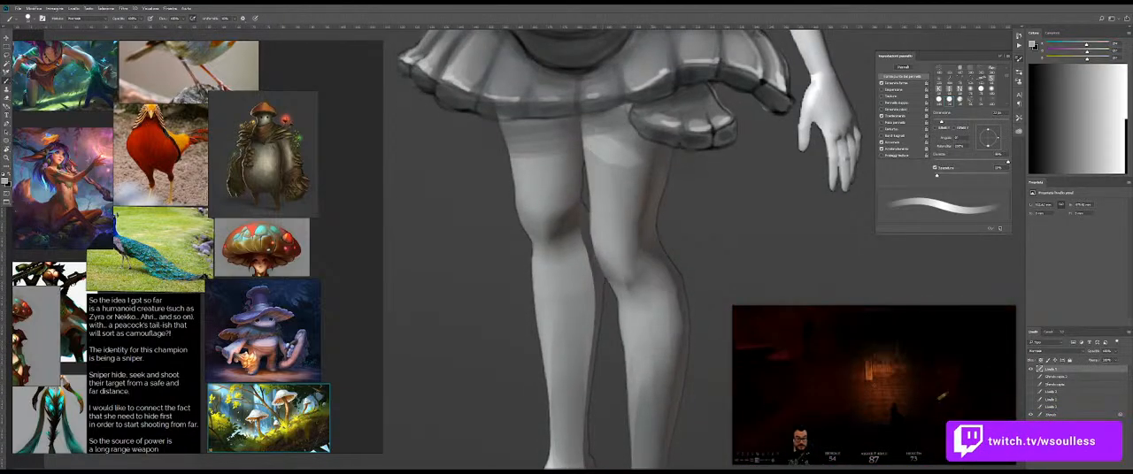
left_click_drag(587, 161, 590, 223)
left_click_drag(628, 165, 625, 236)
left_click_drag(633, 160, 631, 239)
key("shift+b")
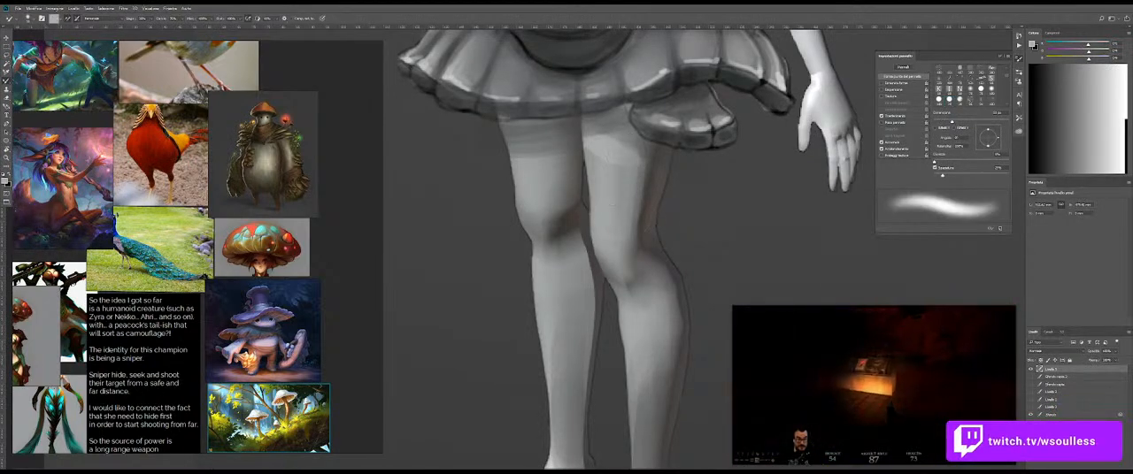
Step: Model the near leg's knee, shin and outer thigh with soft grey brush strokes
key("shift+b")
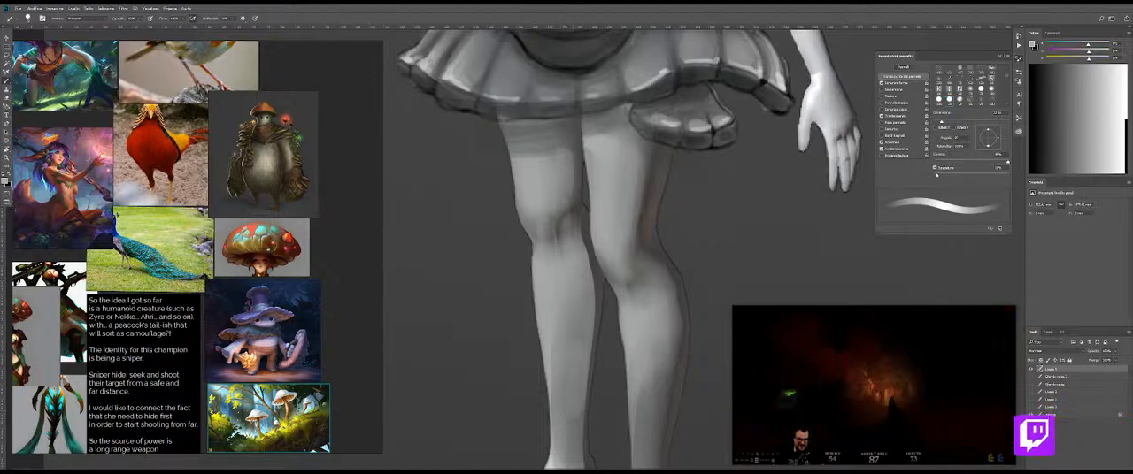
left_click_drag(557, 360, 547, 359)
left_click(597, 268, "alt")
left_click_drag(564, 262, 591, 292)
left_click_drag(583, 235, 595, 310)
left_click_drag(591, 271, 592, 373)
left_click_drag(534, 237, 550, 378)
left_click_drag(513, 146, 528, 219)
key("ctrl+z")
left_click_drag(517, 172, 531, 218)
left_click_drag(556, 216, 550, 217)
Step: Rotate the canvas and shade the sides of the thighs with long dark grey strokes below the skirt
mouse_move(700, 213)
left_mouse_down()
mouse_move(639, 253)
mouse_move(712, 253)
left_mouse_up()
left_click_drag(619, 138, 591, 186)
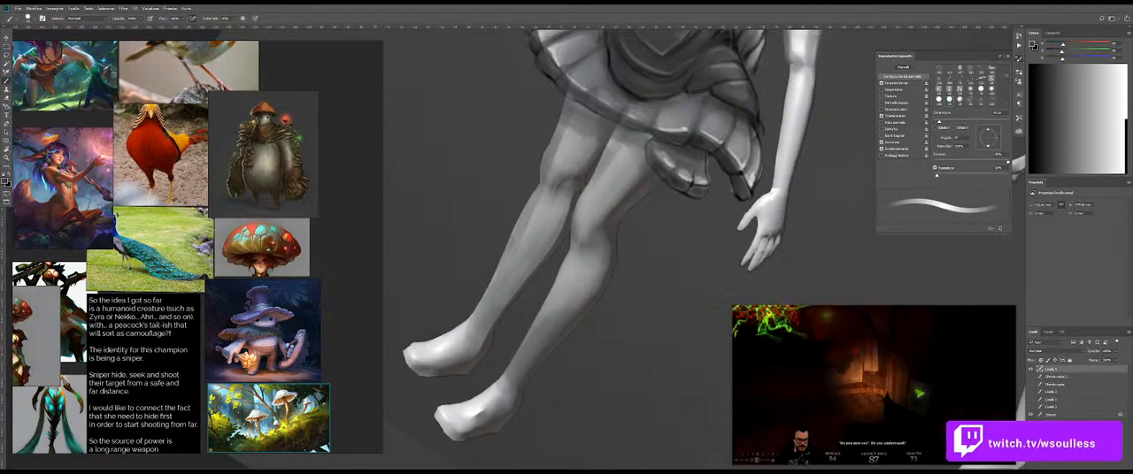
left_click_drag(620, 132, 590, 194)
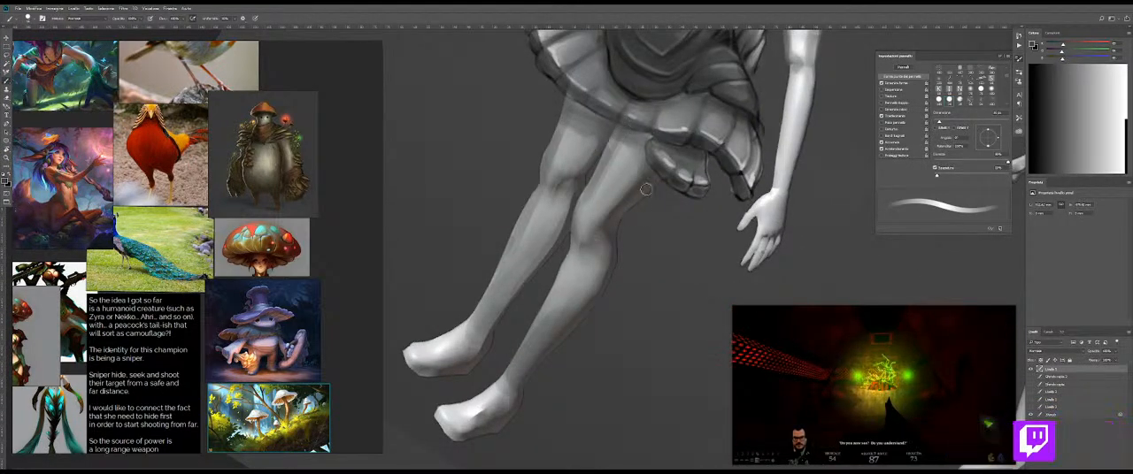
left_click_drag(656, 186, 575, 186)
key("Escape")
left_click_drag(609, 133, 621, 189)
left_click_drag(562, 238, 621, 246)
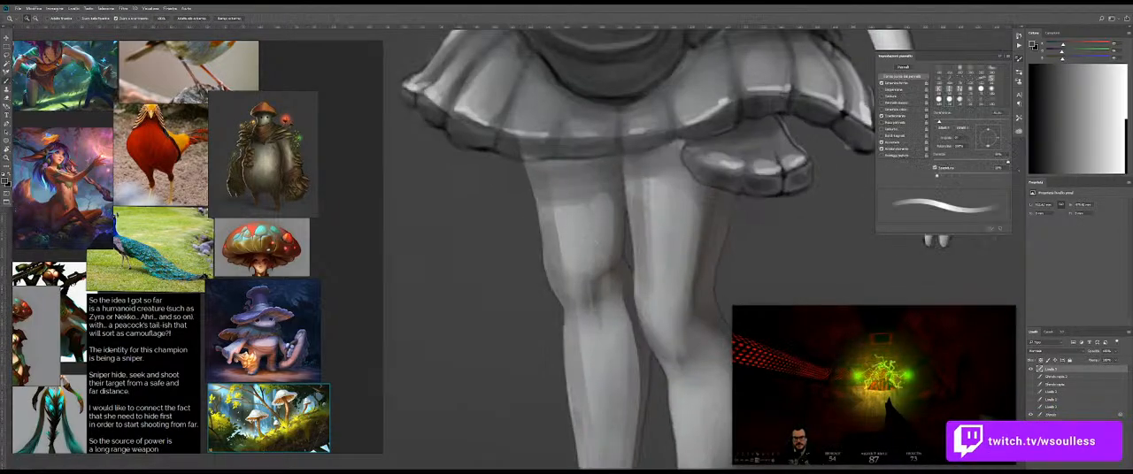
Step: Blend the grey shading on the thighs, knees and calves with the Mixer Brush
left_click_drag(584, 213, 596, 212)
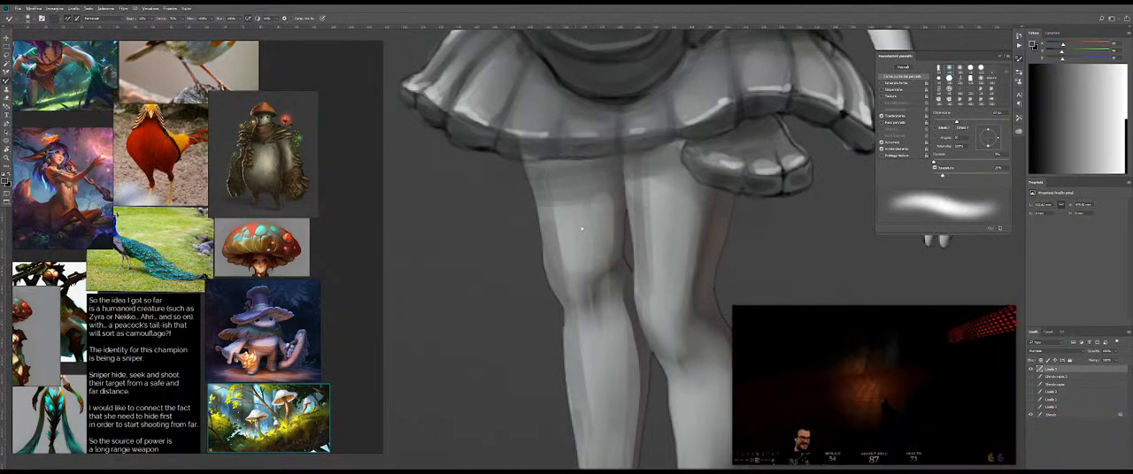
left_click_drag(588, 290, 587, 213)
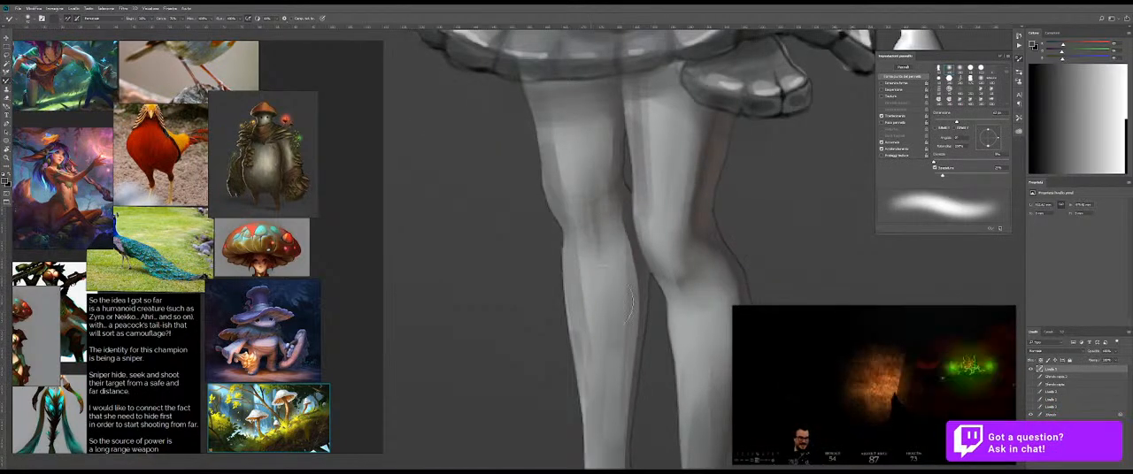
mouse_move(634, 233)
left_mouse_down()
mouse_move(595, 283)
mouse_move(612, 161)
left_mouse_up()
left_click_drag(634, 219, 620, 234)
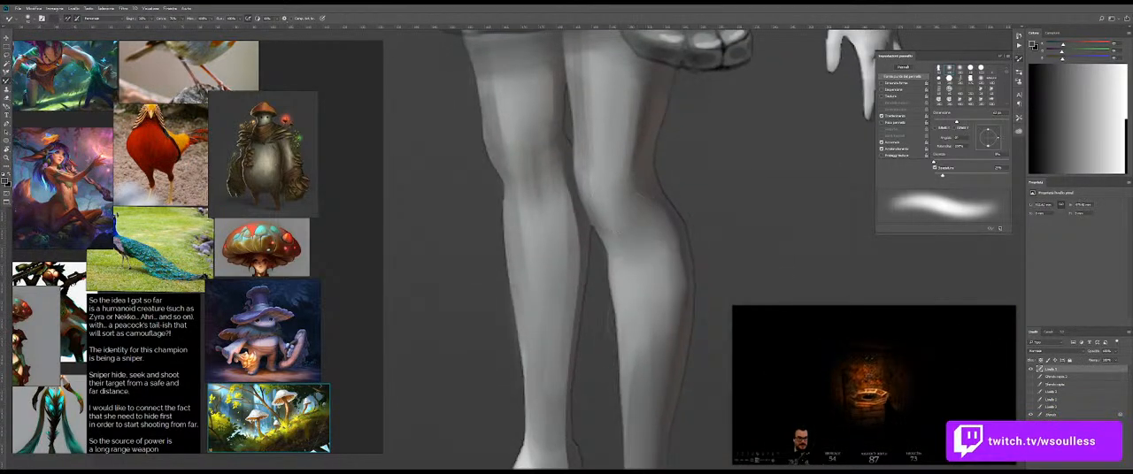
Step: Rotate the canvas sideways and refine the shading along the calves with soft grey brush strokes
key("r")
mouse_move(718, 243)
left_mouse_down()
mouse_move(721, 260)
mouse_move(639, 390)
left_mouse_up()
key("b")
left_click(463, 373, "alt")
left_click_drag(461, 373, 458, 373)
left_click_drag(570, 307, 573, 307)
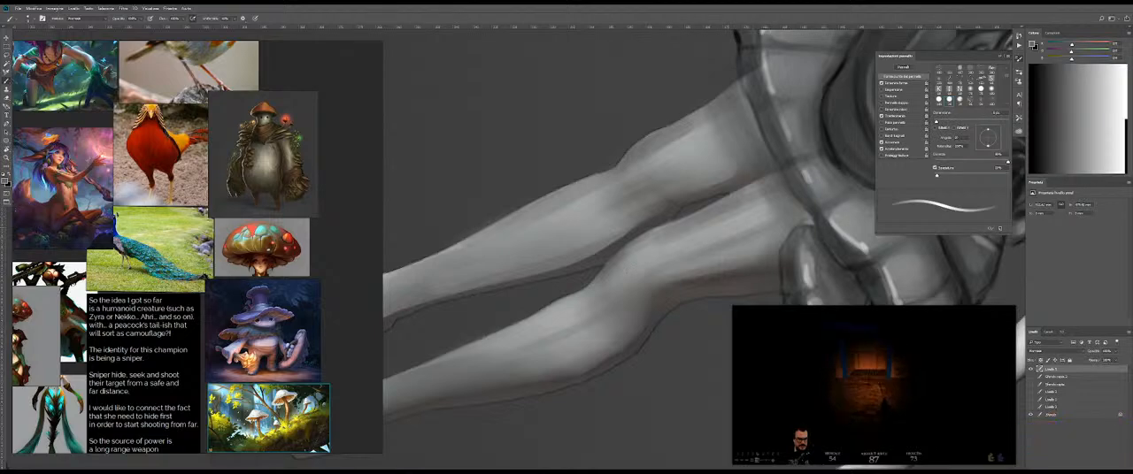
Step: Sample greys from the leg beneath the loose skirt flap and shade its thigh and knee with fine strokes
key("e")
key("b")
left_click(703, 249, "alt")
right_click(701, 237, "alt")
left_click(697, 239, "alt")
left_click_drag(750, 260, 707, 273)
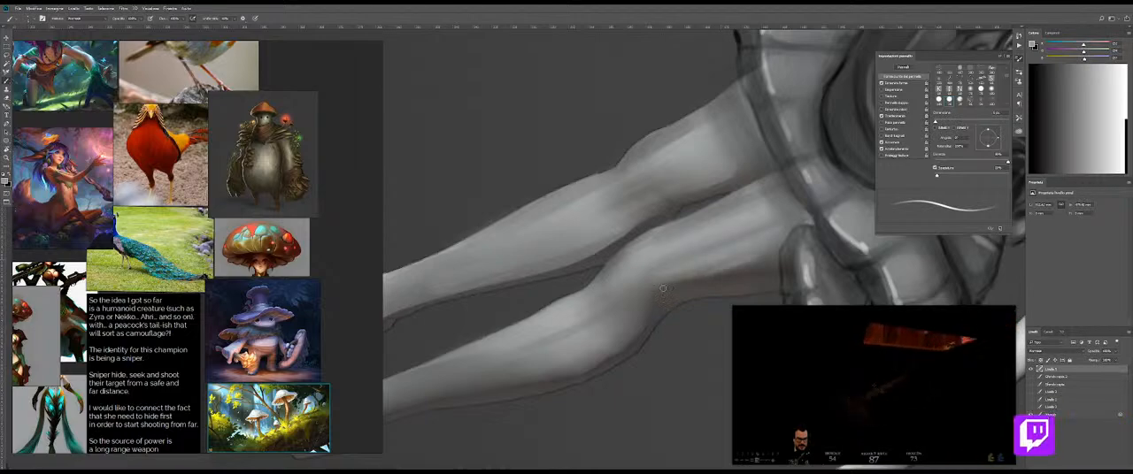
left_click(668, 296, "alt")
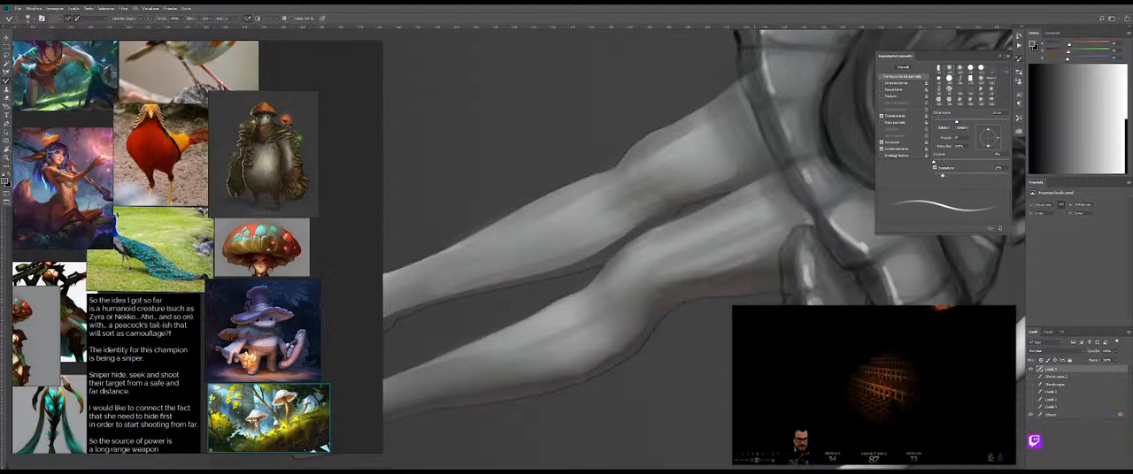
Step: Restore the upright canvas view and paint a thin vertical grey crease down the bent leg's shin
key("z")
left_click_drag(733, 257, 681, 258)
key("Escape")
mouse_move(682, 209)
left_mouse_down()
mouse_move(632, 213)
mouse_move(695, 213)
left_mouse_up()
key("b")
left_click_drag(614, 118, 590, 231)
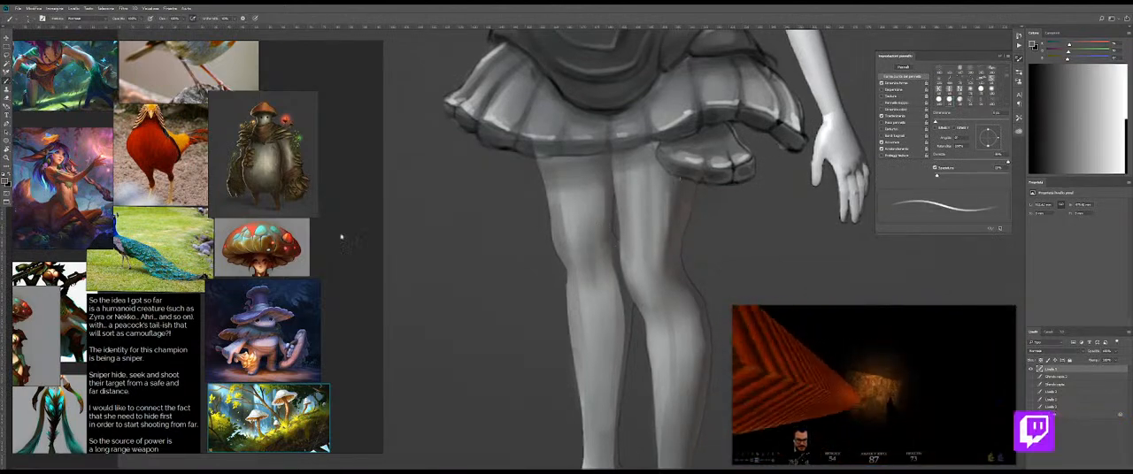
Step: Enlarge the mushroom creature reference and paint vertical grey folds down the thigh beneath the loose skirt flap
scroll(275, 252, "up", 4)
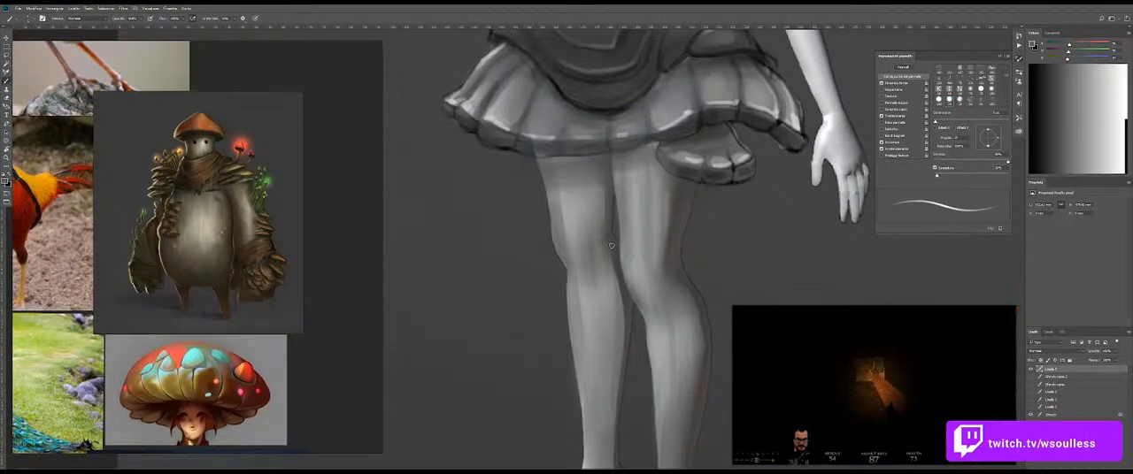
key("e")
key("b")
left_click(678, 212, "alt")
right_click(650, 189, "alt")
left_click(650, 189, "alt")
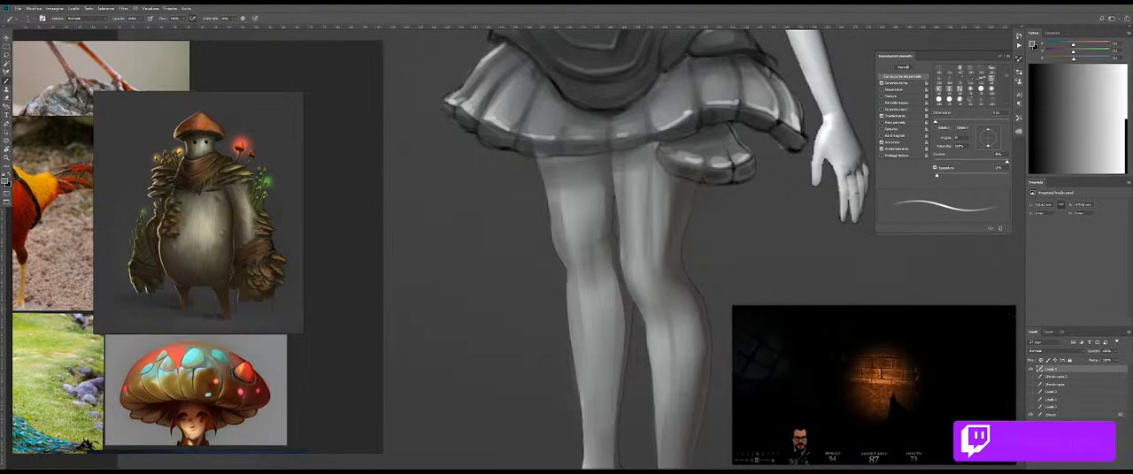
Step: Sample a darker grey and paint vertical fibre-like creases down the straight leg's shin
scroll(624, 247, "down", 5)
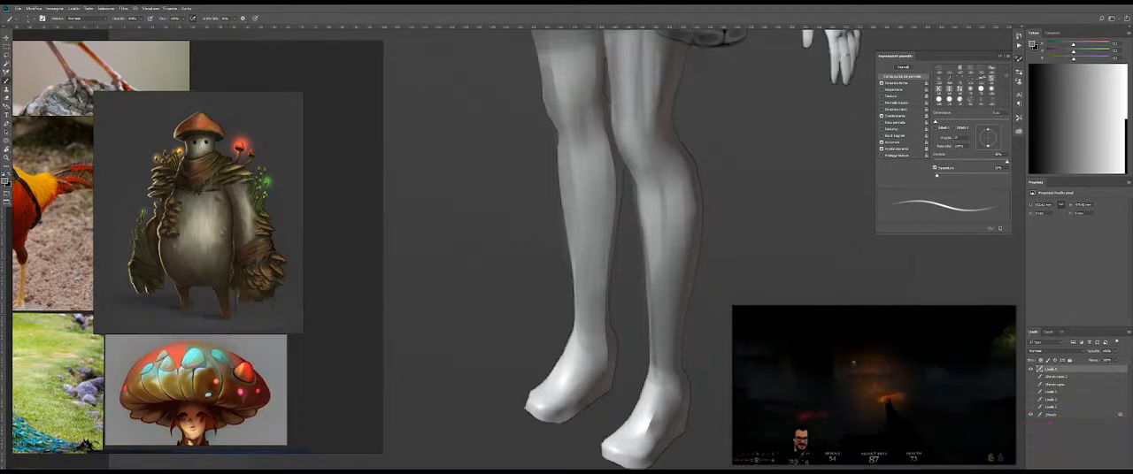
left_click(607, 301, "alt")
left_click_drag(599, 204, 607, 300)
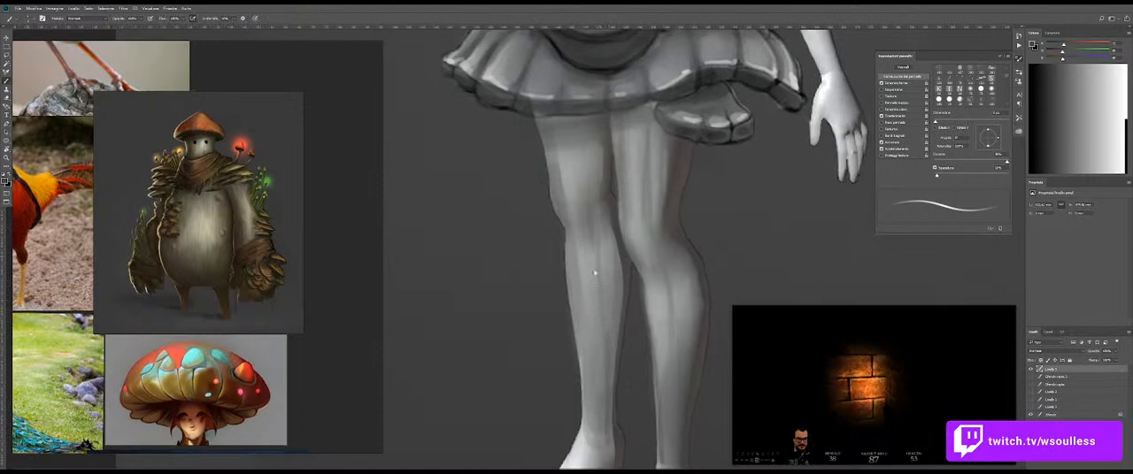
left_click_drag(584, 231, 587, 284)
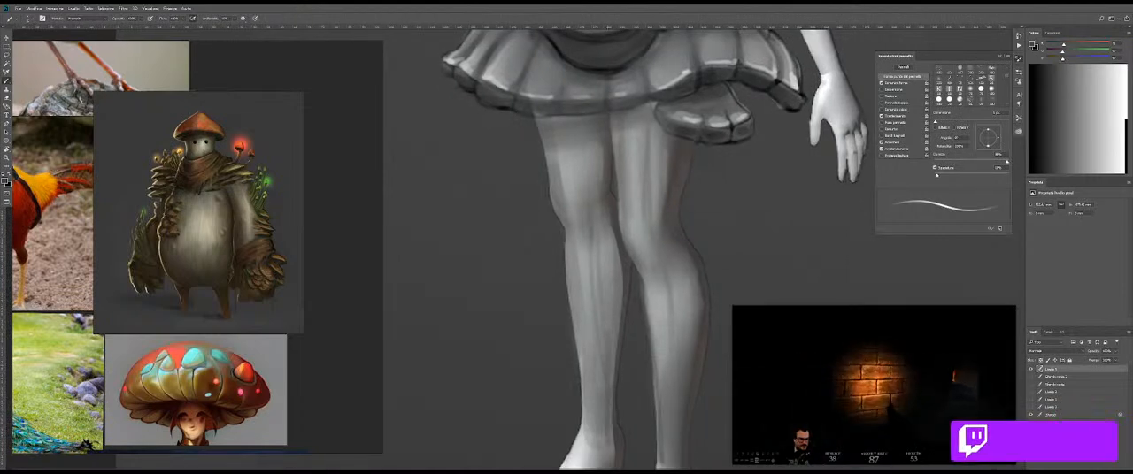
Step: Clean up the shin creases with the Eraser and brush matching vertical folds onto the straight leg's thigh
key("e")
left_click_drag(599, 229, 599, 272)
key("b")
left_click(601, 142, "alt")
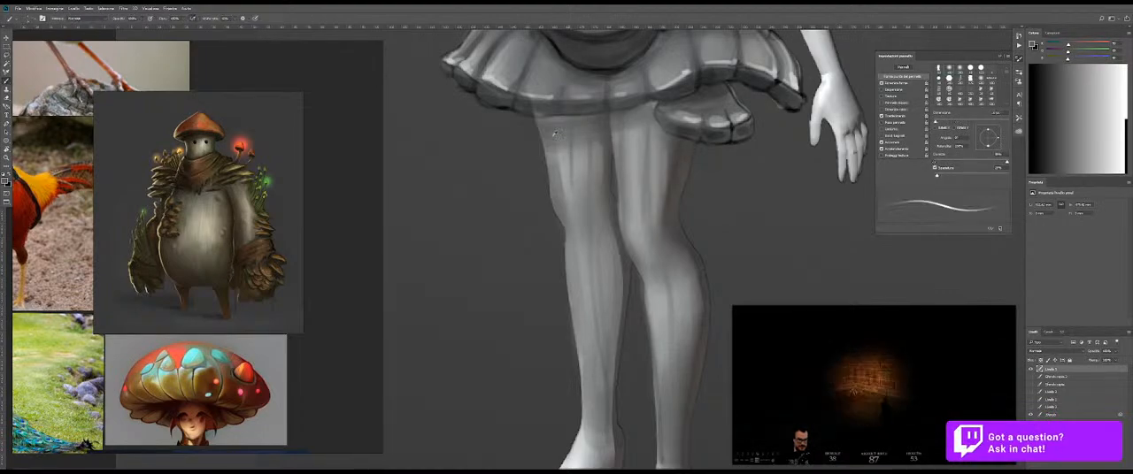
Step: Paint pale grey highlights between the vertical folds on both thighs with a larger brush
key("z")
mouse_move(600, 206)
left_mouse_down()
mouse_move(554, 210)
mouse_move(687, 187)
left_mouse_up()
key("b")
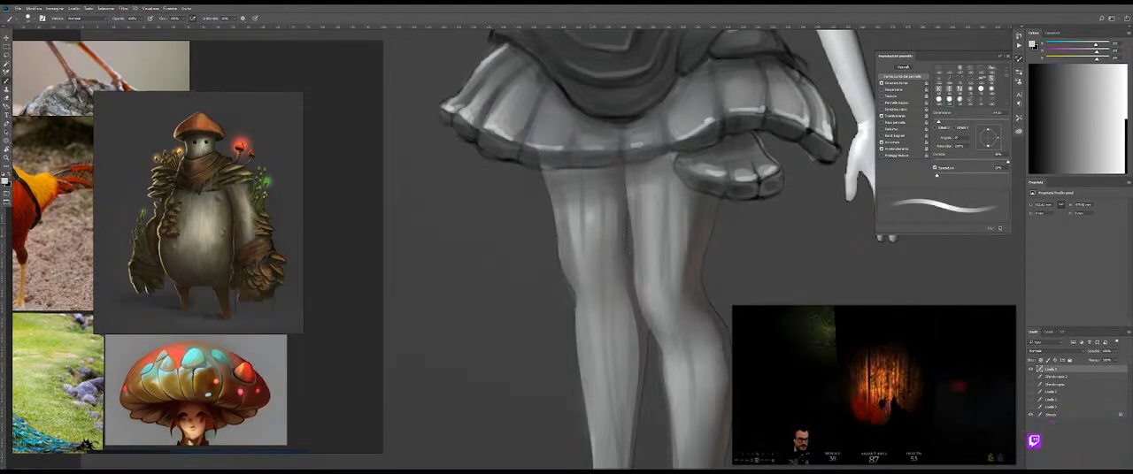
mouse_move(591, 212)
left_mouse_down()
mouse_move(596, 233)
mouse_move(610, 216)
mouse_move(601, 225)
left_mouse_up()
key("shift+b")
key("shift+b")
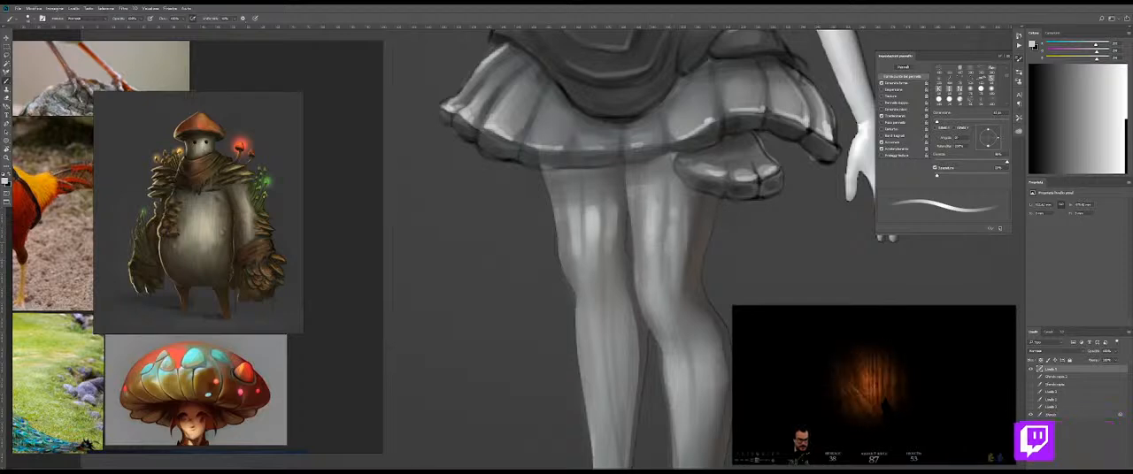
Step: Soften the thigh highlights with the Mixer Brush and check them on the whole figure
key("shift+b")
key("shift+b")
key("shift+b")
left_click_drag(692, 212, 660, 223)
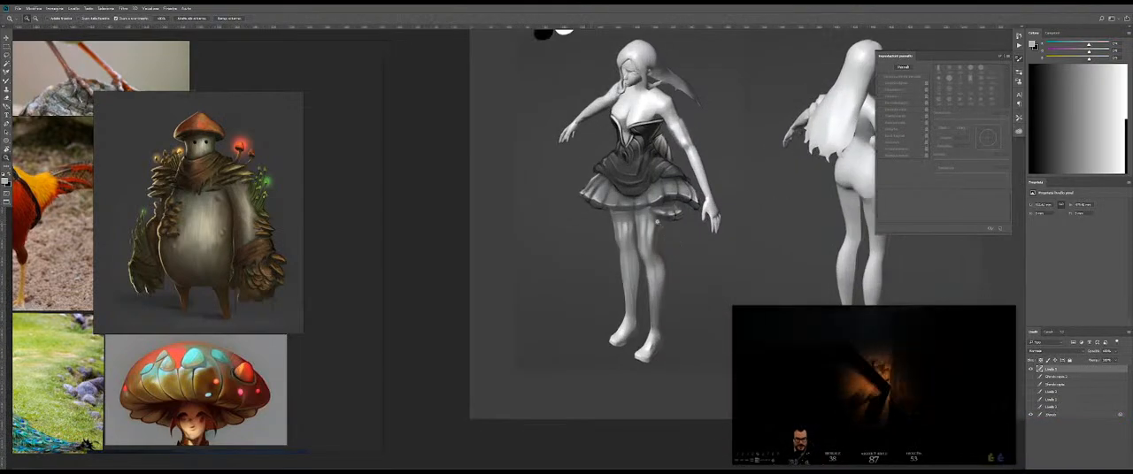
key("b")
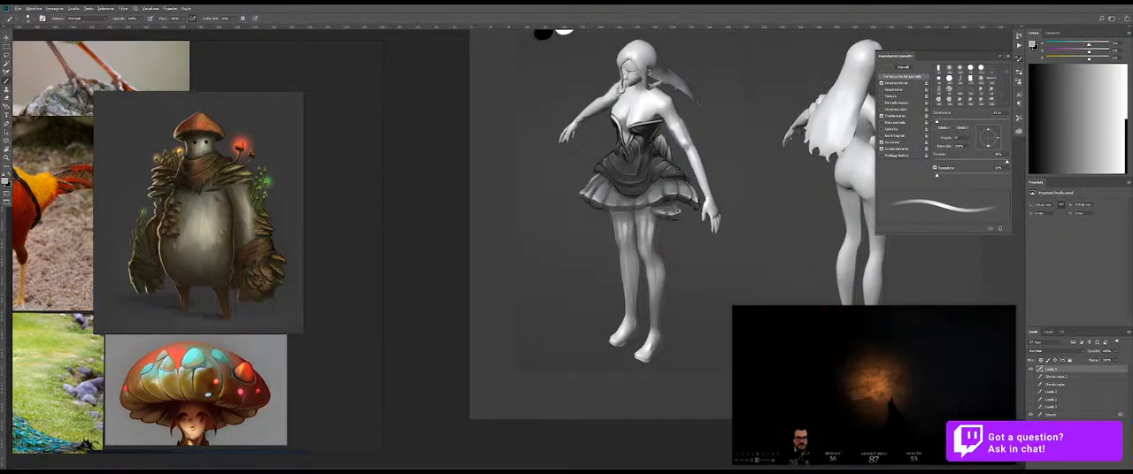
Step: Darken the gap between the thighs and the shadow edge beneath the skirt hem with a small near-black brush
left_click_drag(624, 210, 694, 193)
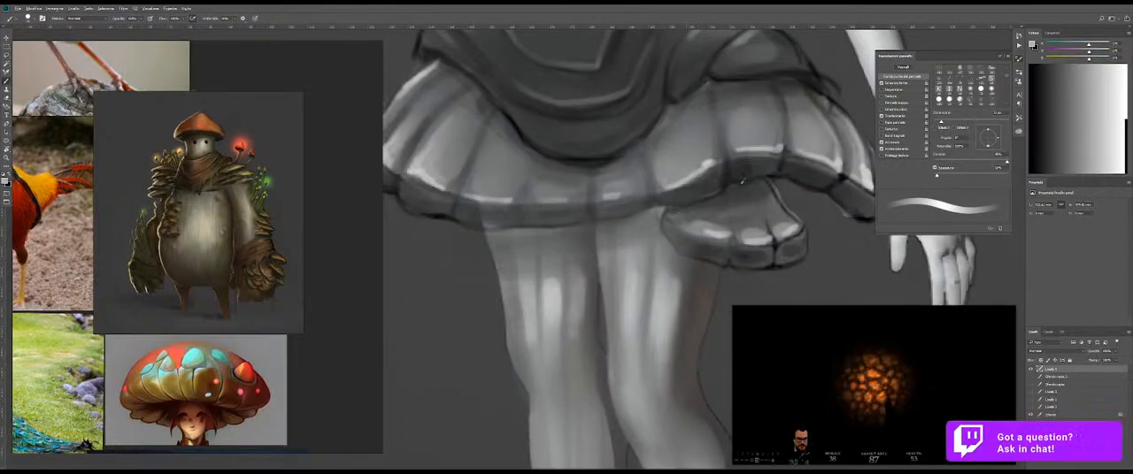
left_click(790, 180, "alt")
mouse_move(558, 216)
left_mouse_down()
mouse_move(477, 232)
mouse_move(592, 226)
mouse_move(595, 279)
left_mouse_up()
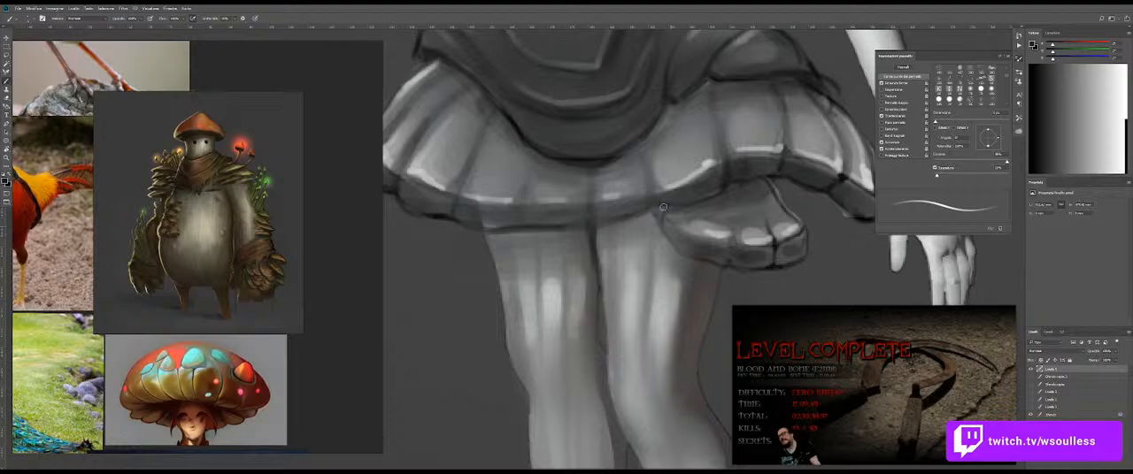
mouse_move(659, 210)
left_mouse_down()
mouse_move(662, 228)
mouse_move(717, 269)
mouse_move(642, 272)
left_mouse_up()
left_click_drag(719, 272, 665, 268)
left_click_drag(647, 326, 653, 282)
left_click_drag(643, 134, 638, 273)
Step: Examine the bodice and the whole costumed figure against the mushroom creature and the other reference images
left_click_drag(594, 147, 597, 208)
left_click(580, 117)
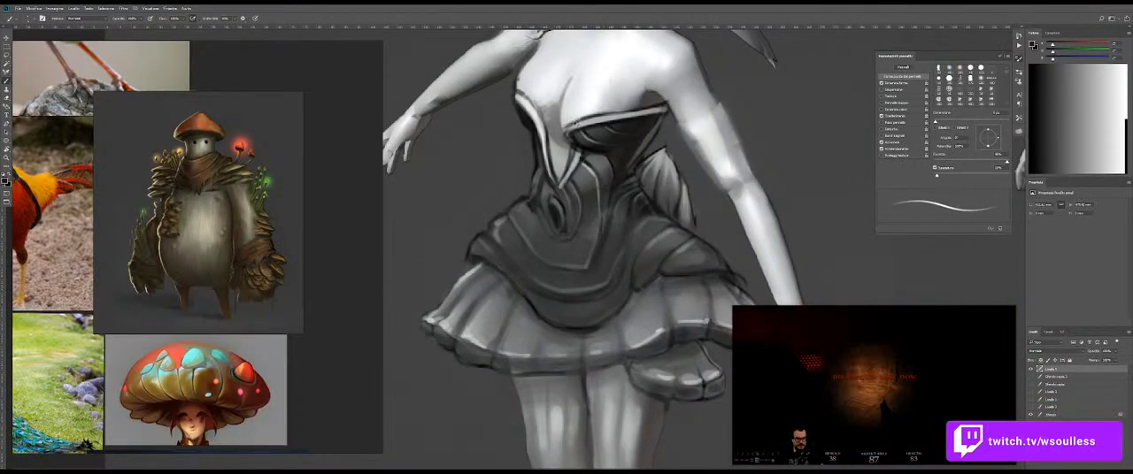
left_click_drag(650, 106, 579, 110)
left_click_drag(645, 123, 606, 200)
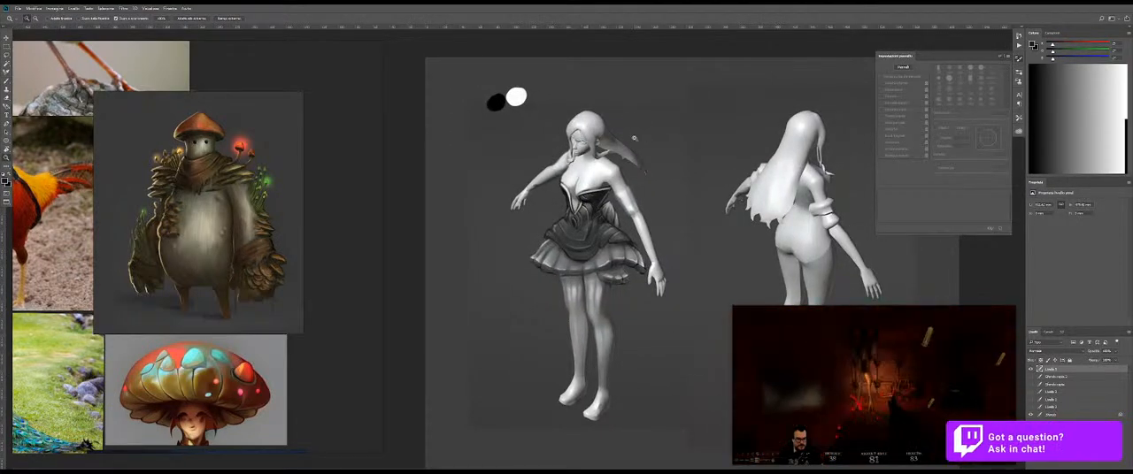
left_click_drag(243, 206, 227, 206)
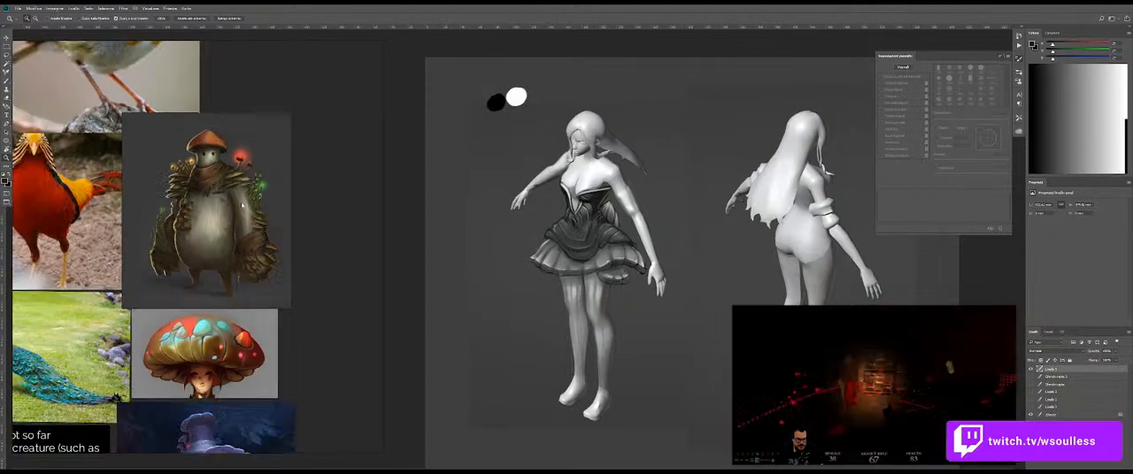
left_click_drag(596, 162, 645, 180)
scroll(180, 193, "down", 6)
left_click_drag(216, 161, 273, 193)
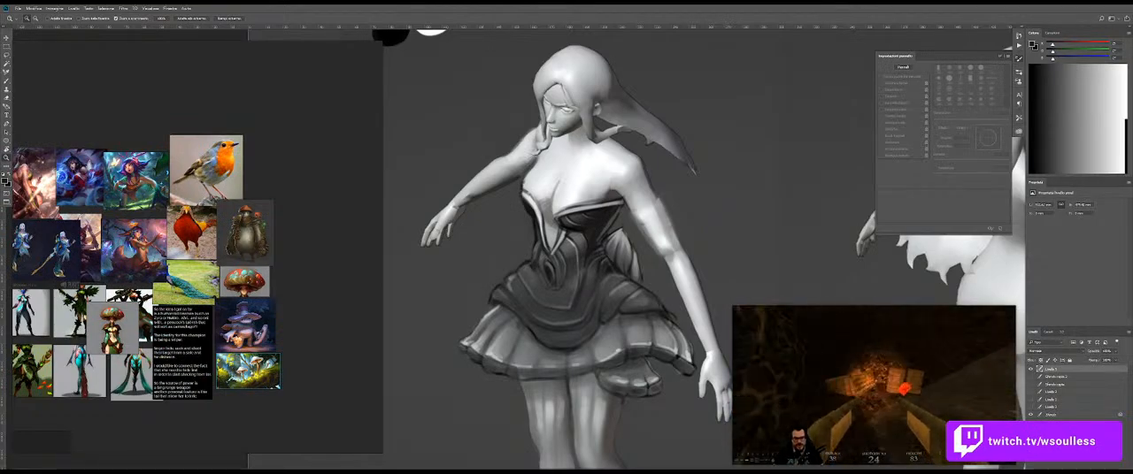
Step: Snip a painting of a moss-covered forest creature and paste it onto the reference board
key("super+shift+s")
key("Escape")
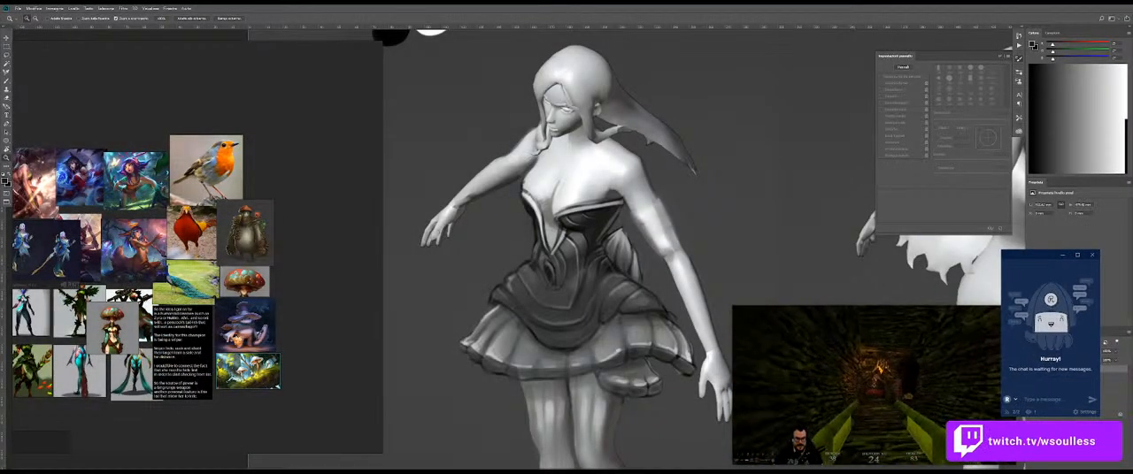
key("super+shift+s")
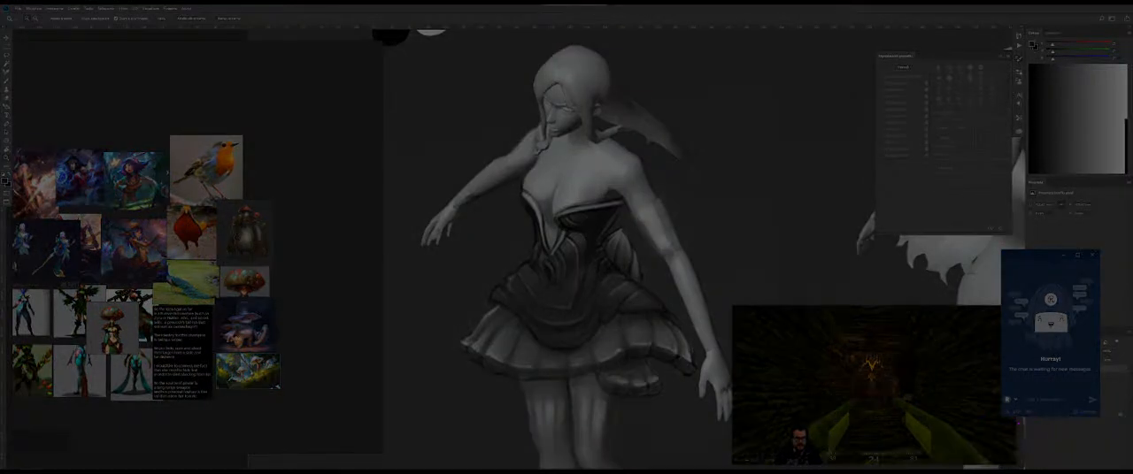
key("Escape")
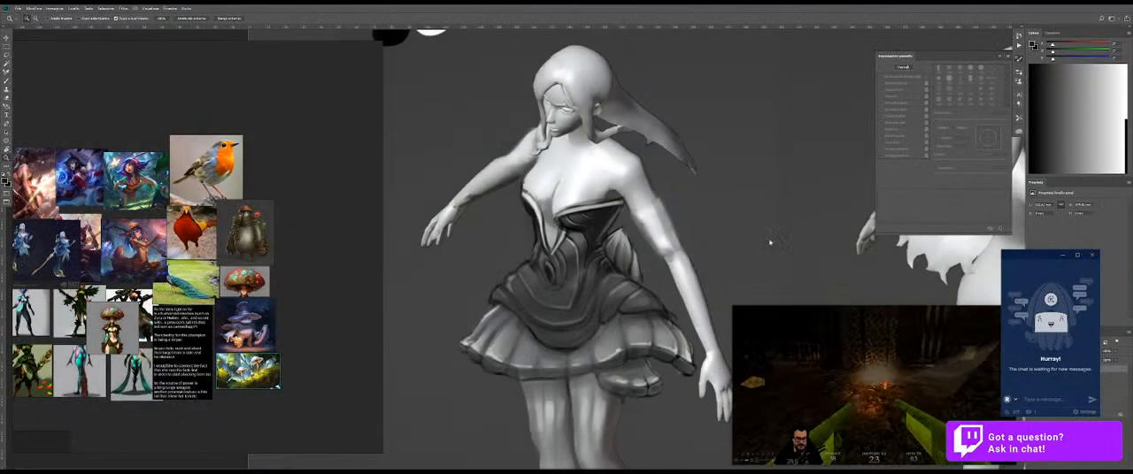
key("ctrl+v")
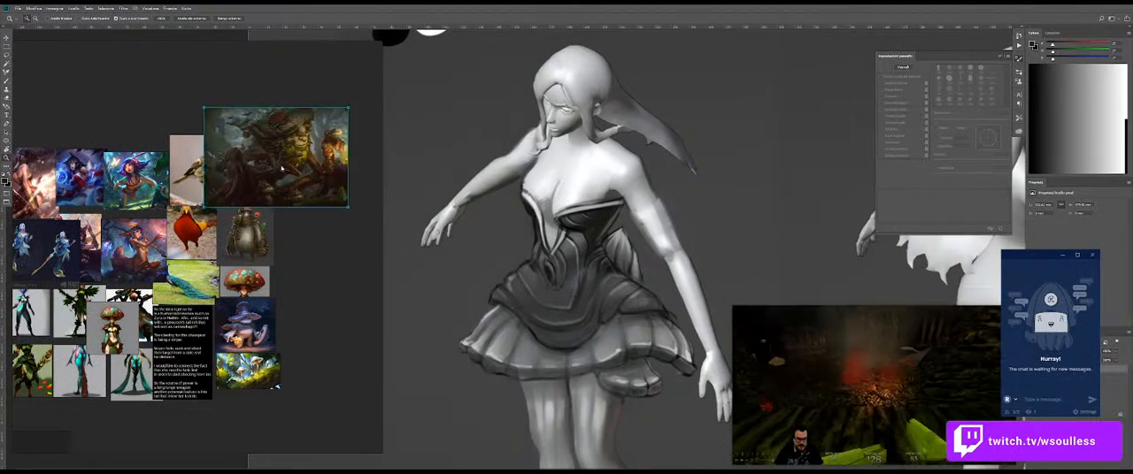
Step: Position the forest creature painting above the mushroom creature on the reference board and frame both with their neighbours
scroll(241, 162, "up", 5)
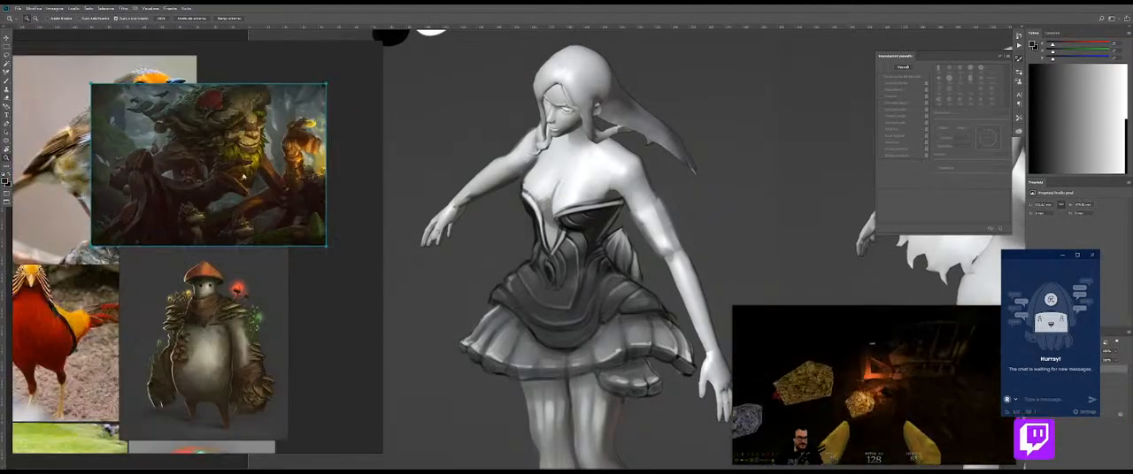
left_click(310, 312)
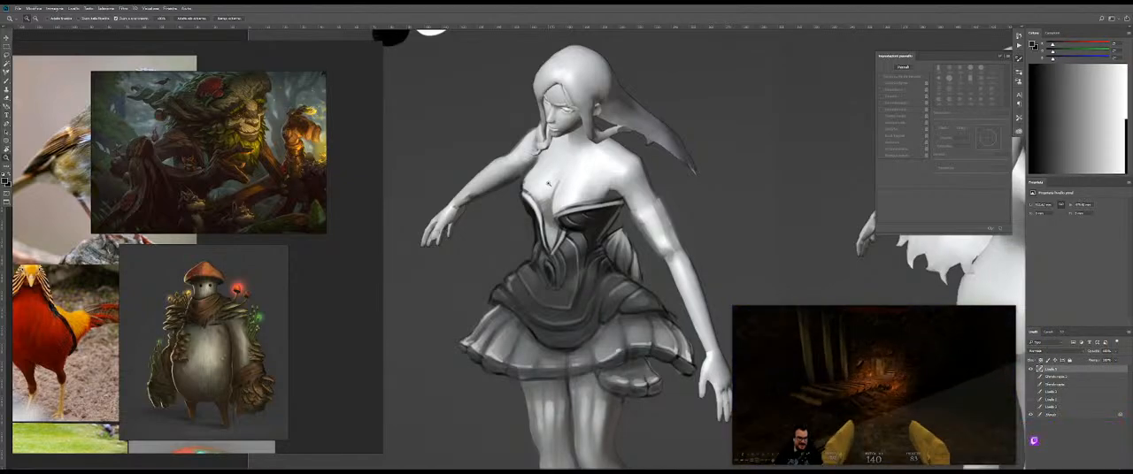
scroll(213, 211, "down", 5)
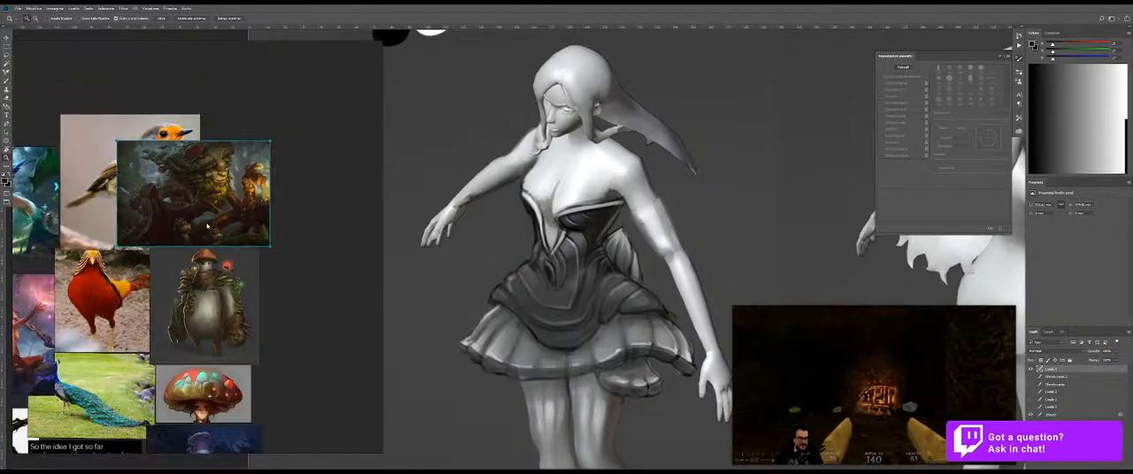
left_click(252, 223)
scroll(252, 223, "up", 3)
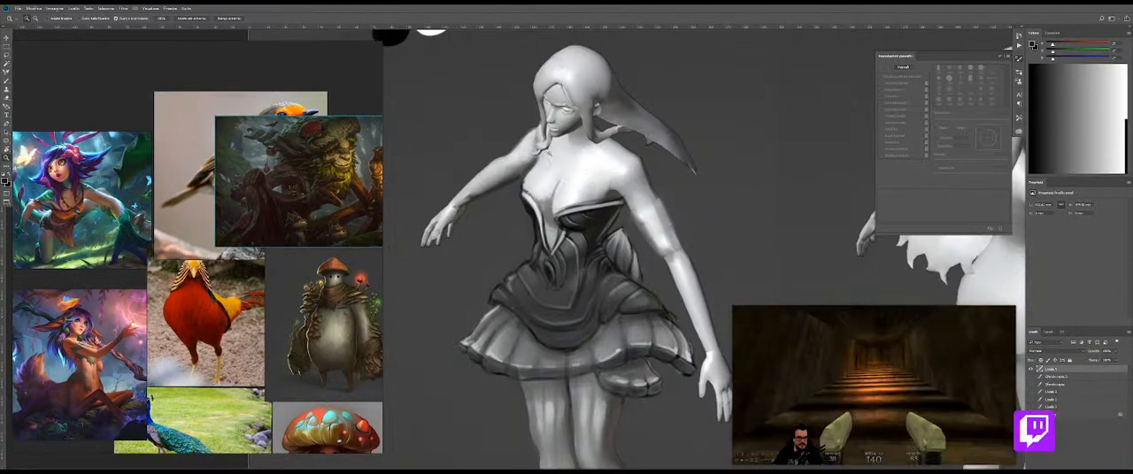
Step: Try erasing the bodice's upper edge and cup outlines to expose the bust down to the waist section
left_click_drag(559, 154, 589, 153)
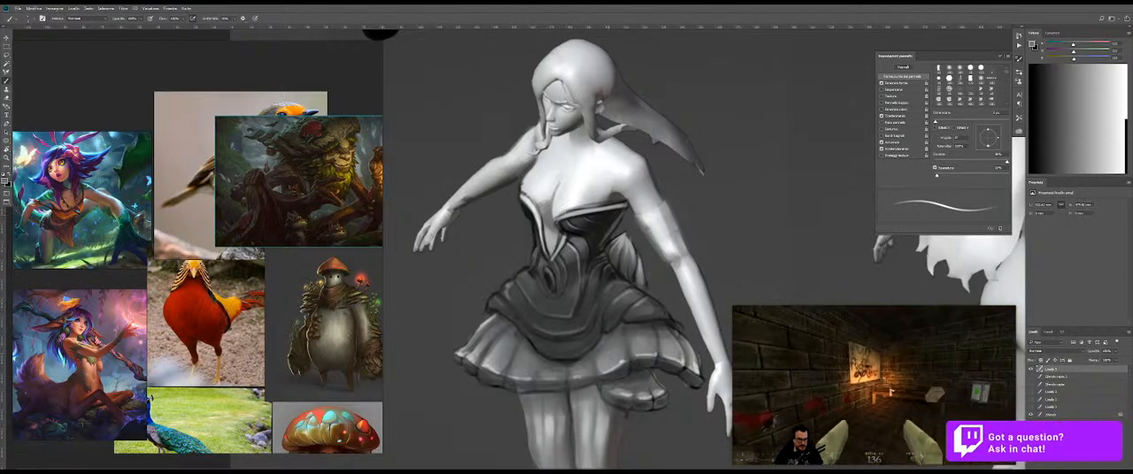
left_click_drag(556, 187, 547, 186)
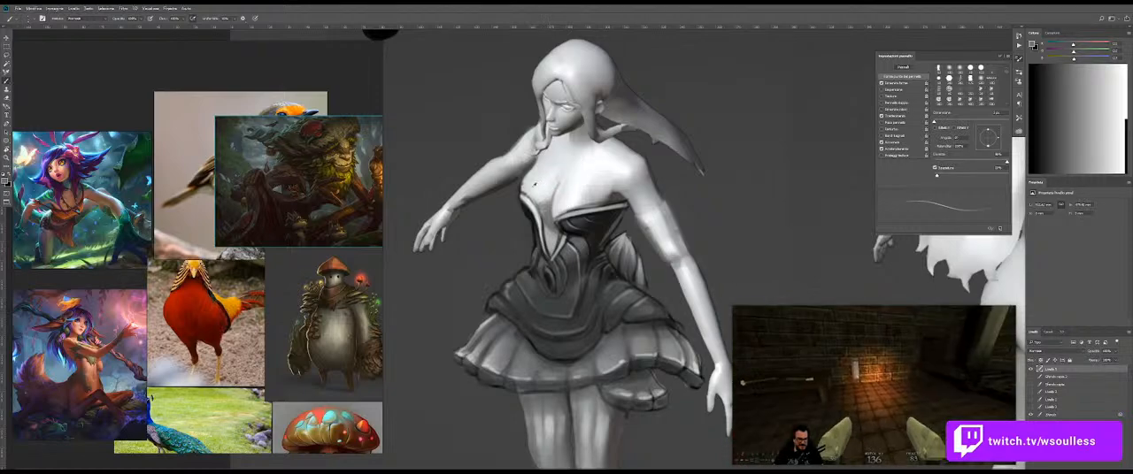
key("bracketright")
key("bracketright")
left_click(590, 197, "alt")
left_click(627, 198, "alt")
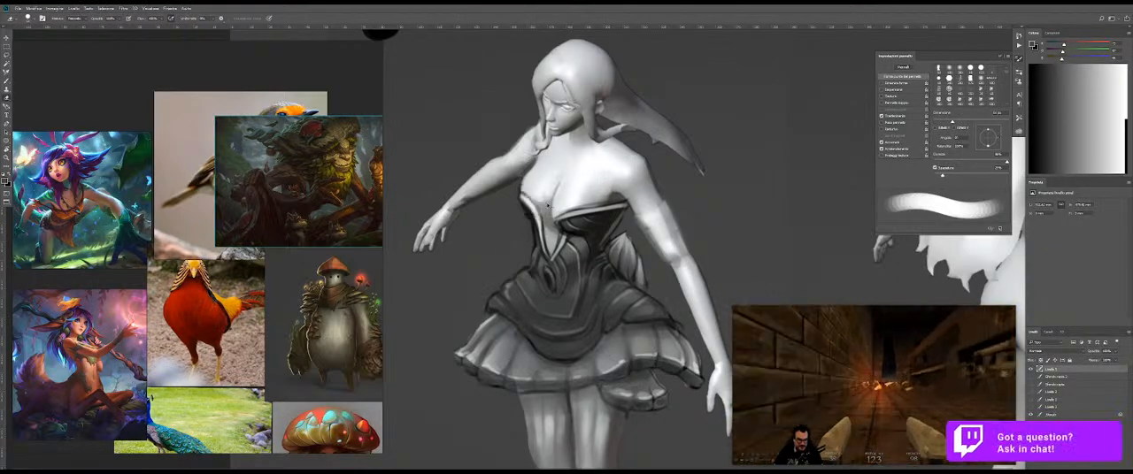
left_click_drag(528, 192, 519, 193)
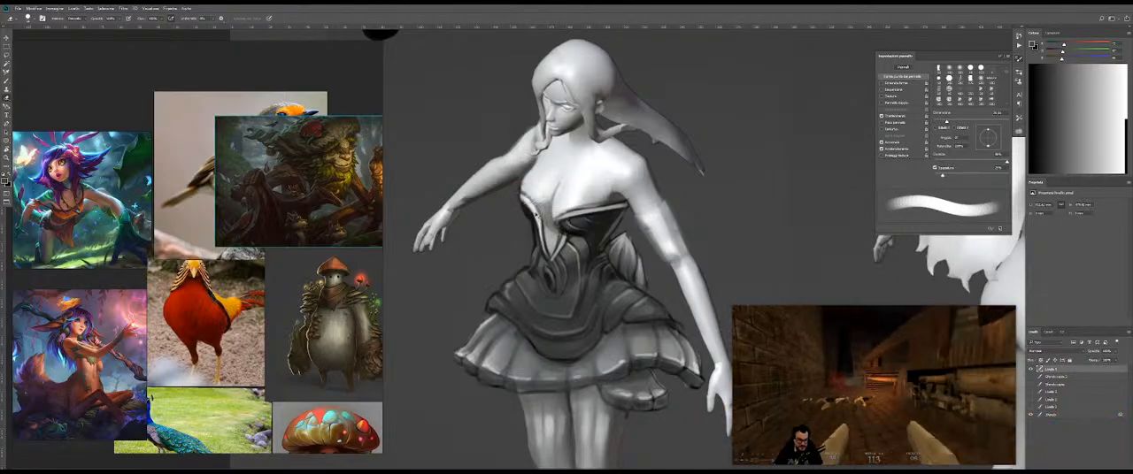
mouse_move(592, 226)
left_mouse_down()
mouse_move(611, 213)
mouse_move(535, 208)
mouse_move(523, 187)
mouse_move(539, 204)
mouse_move(571, 199)
left_mouse_up()
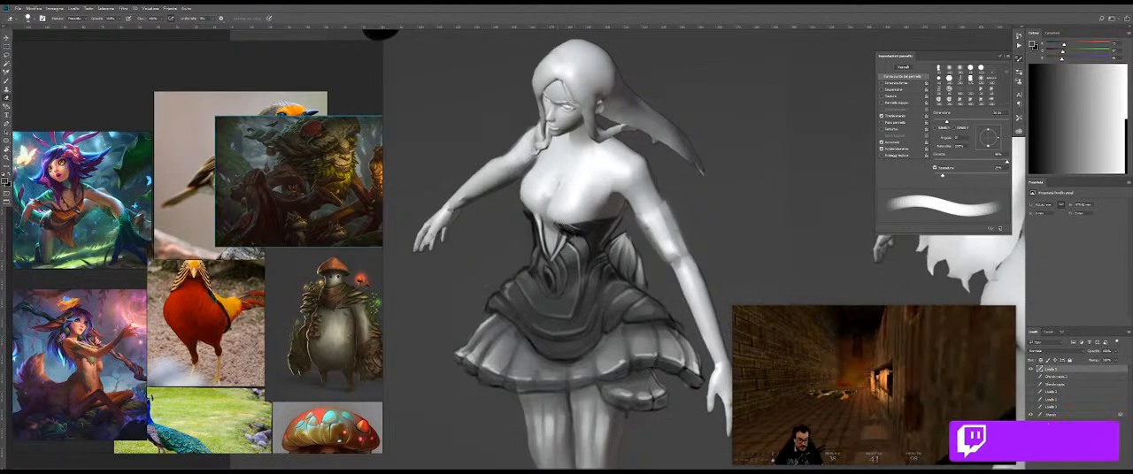
Step: Try brushing a new neckline across the bust above the dark waist section of the bodice
key("b")
key("bracketright")
key("bracketright")
key("bracketright")
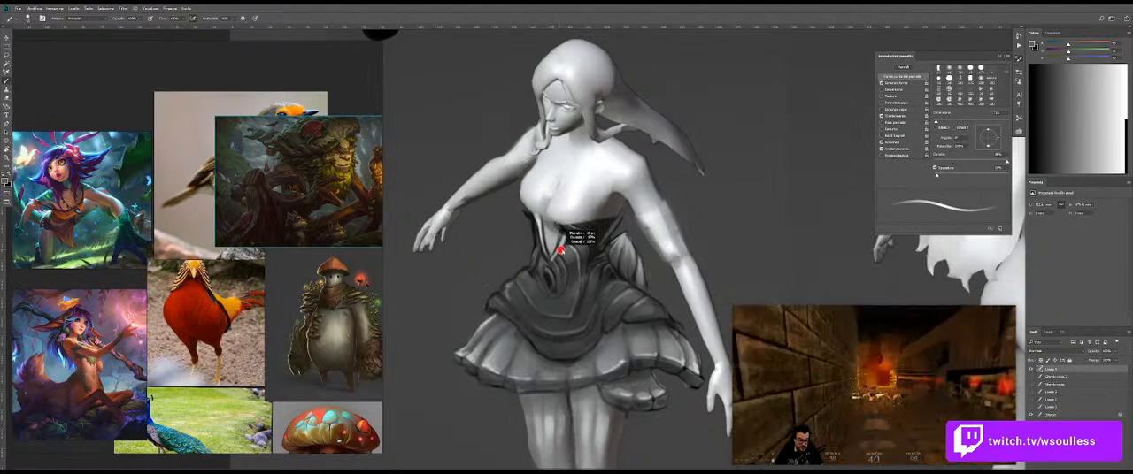
left_click_drag(522, 196, 625, 216)
key("bracketright")
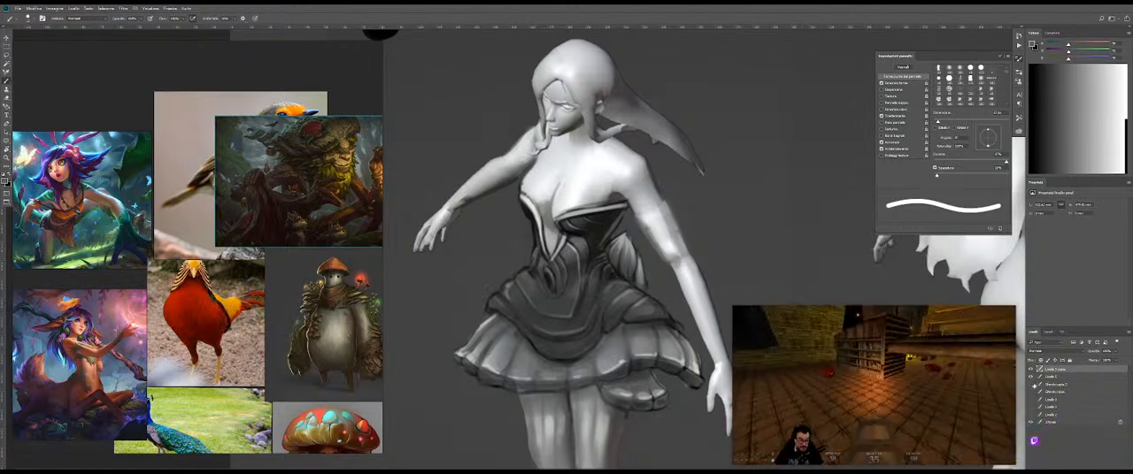
Step: Hide the ruffled costume and view the bare base figure and the first long-skirt sketch over it
left_click(1033, 373)
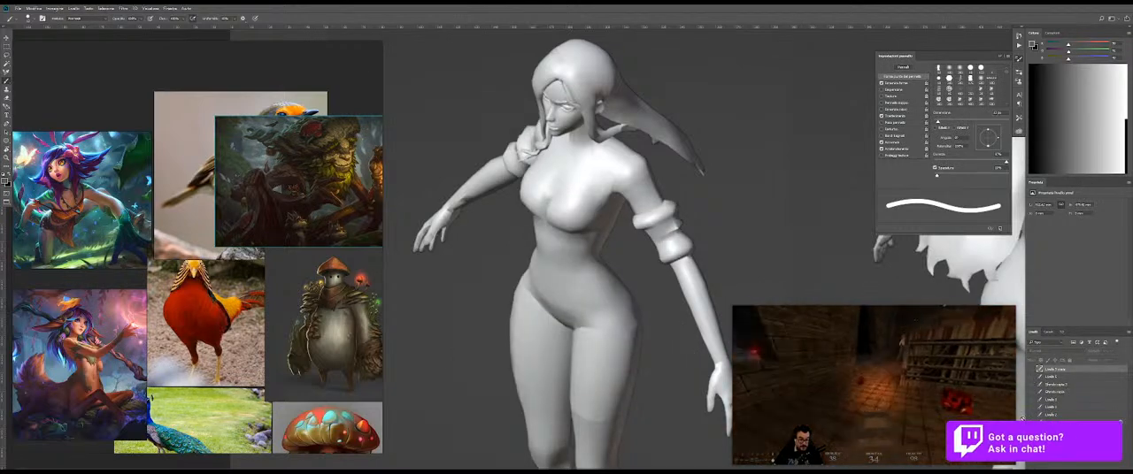
left_click(1030, 421)
left_click(1030, 421)
left_click(1031, 409)
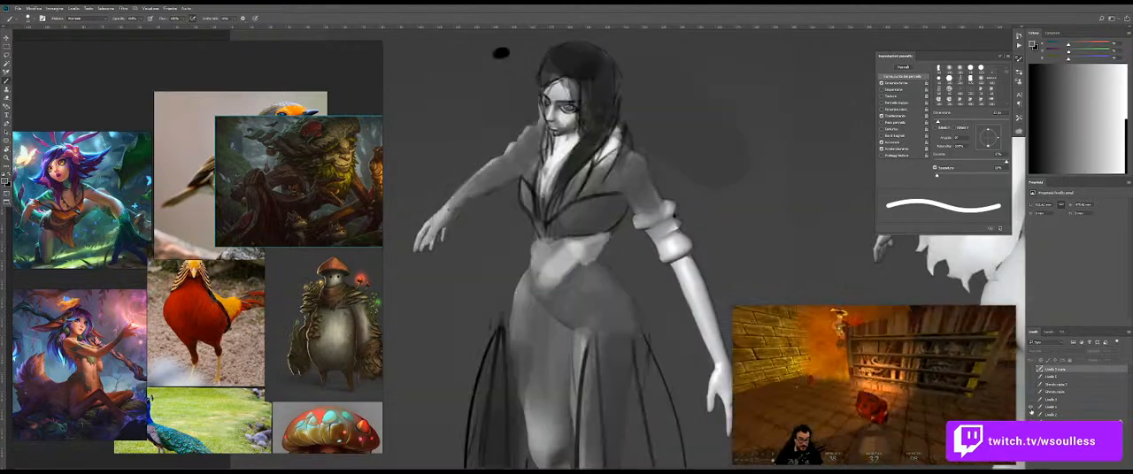
key("ctrl+minus")
key("ctrl+minus")
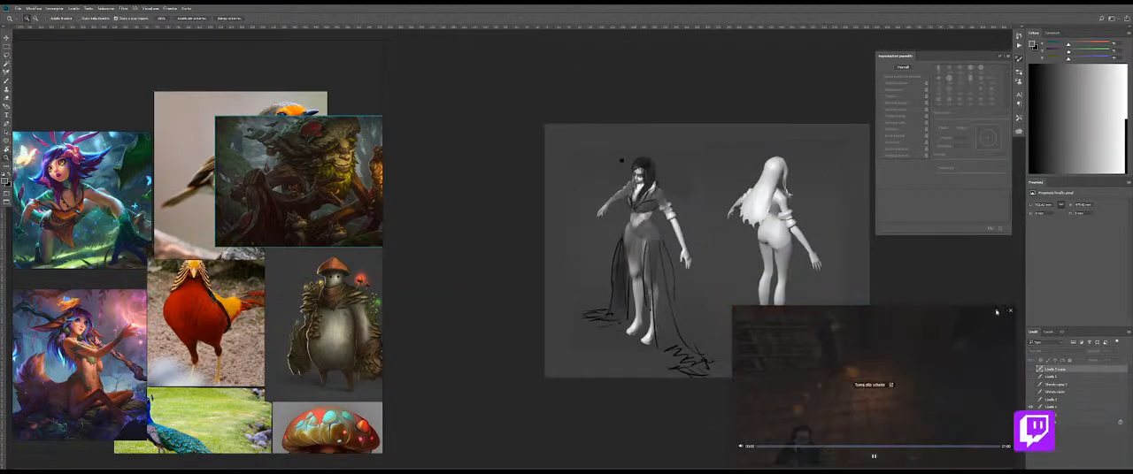
Step: Compare the other costume concepts over the base figure one by one and return to the ruffled-skirt version
left_click(1030, 408)
left_click(1030, 400)
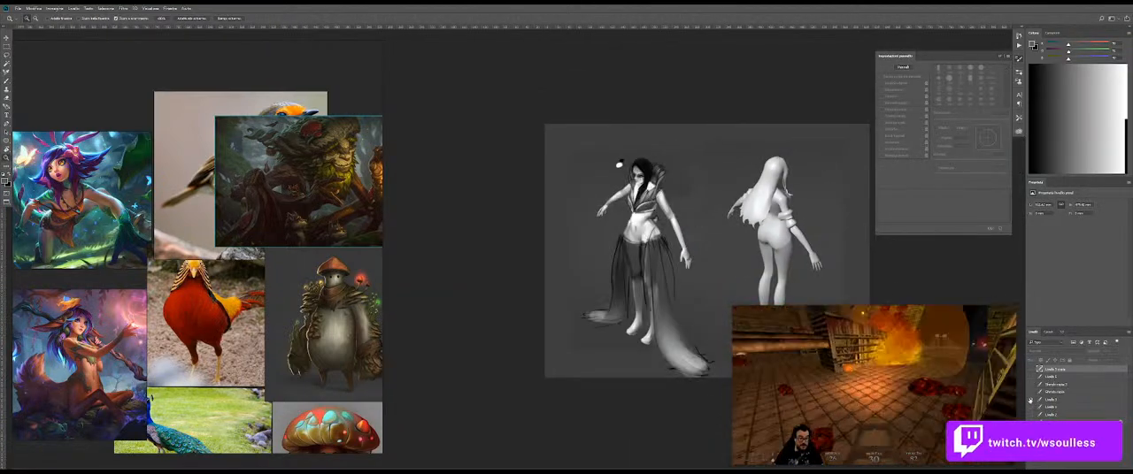
left_click(1030, 400)
left_click(1031, 393)
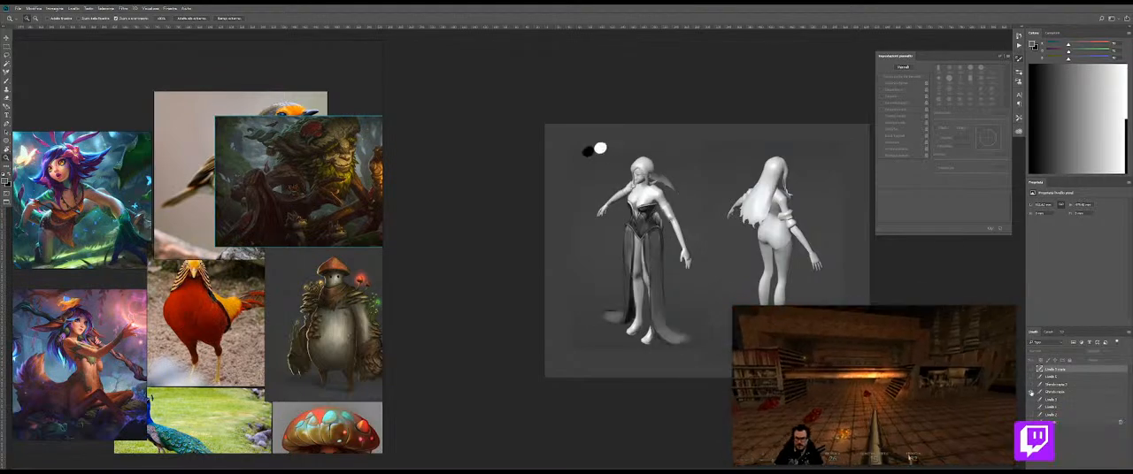
left_click(1031, 393)
left_click(1030, 386)
left_click(1030, 385)
left_click(1030, 379)
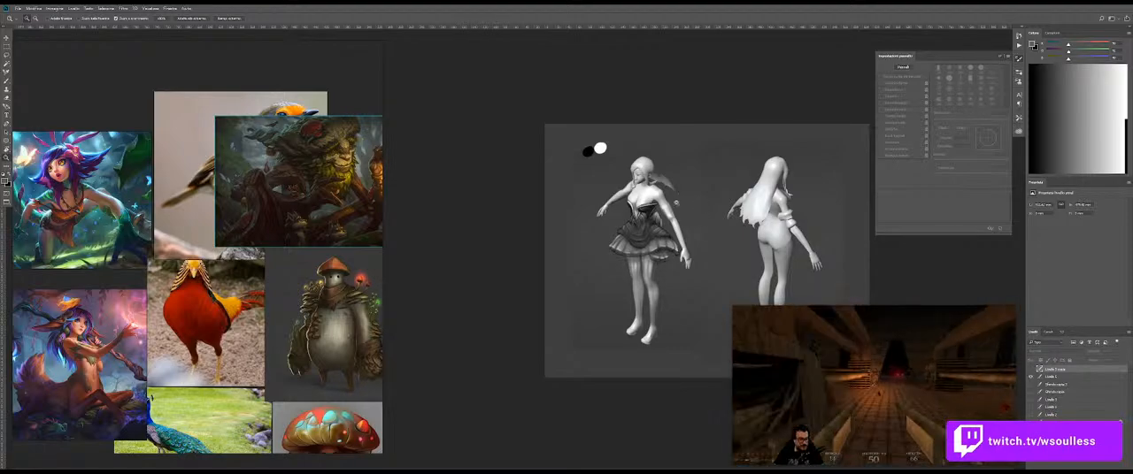
scroll(730, 212, "up", 2)
mouse_move(877, 461)
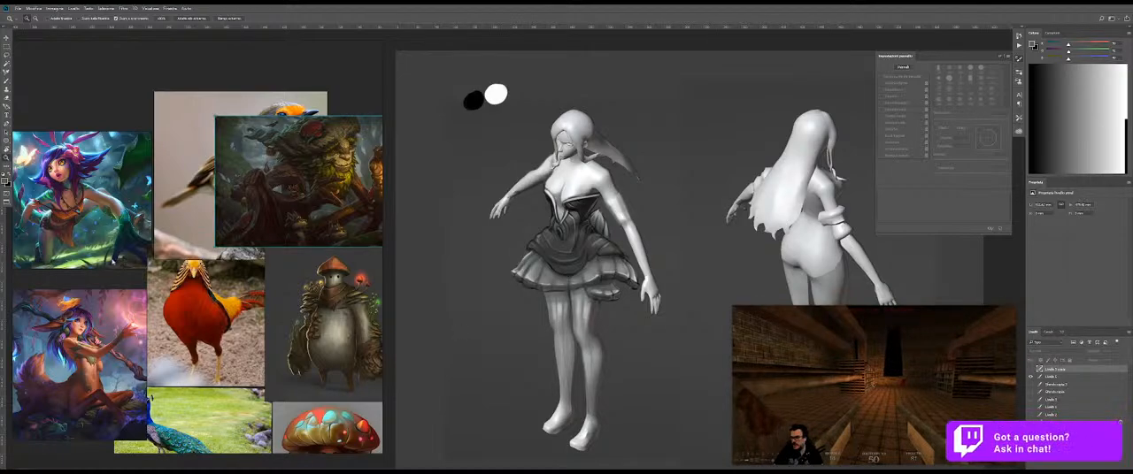
Step: Add a note above the reference images reading "Ok guys, I'm taking a small break, been streaming for 3hr straight."
left_click_drag(134, 113, 164, 162)
key("ctrl+n")
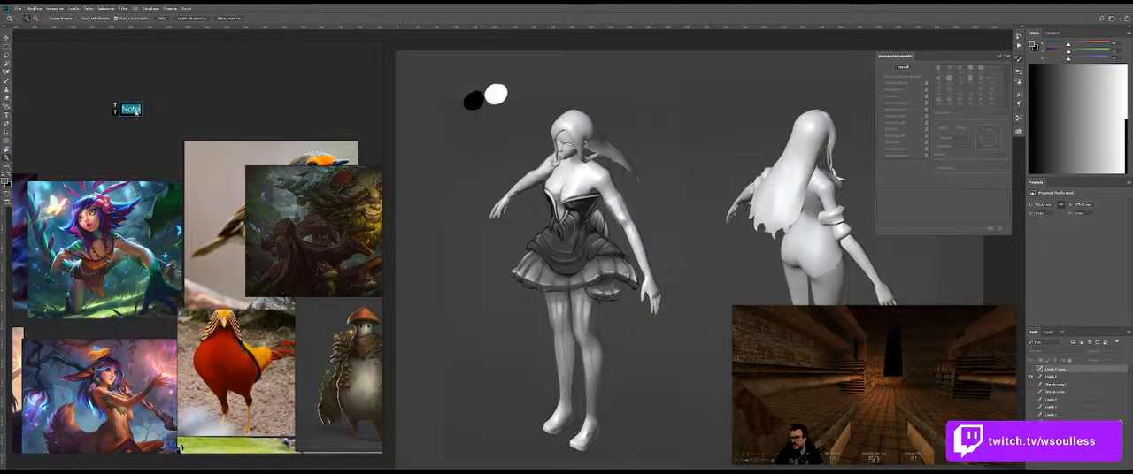
type("Ok gu")
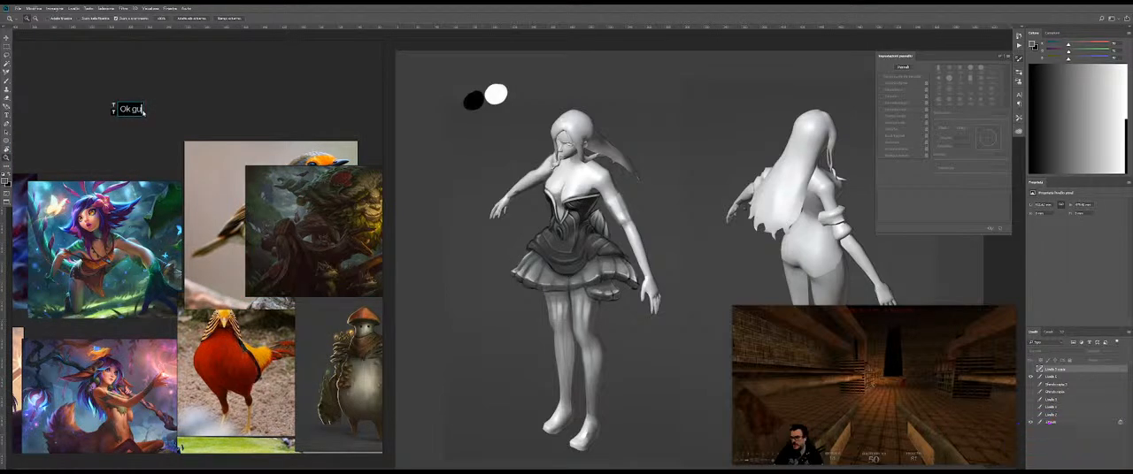
type("ys, I'm tak")
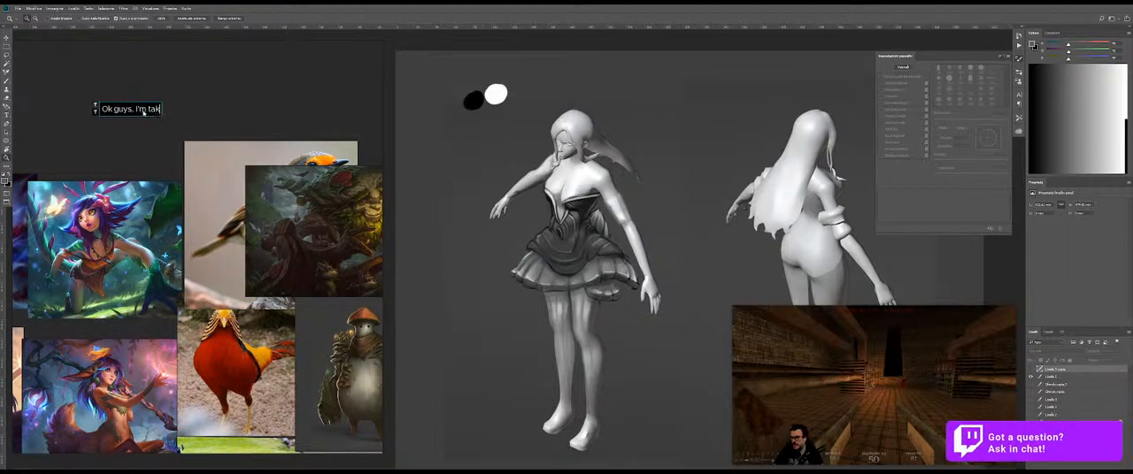
type("ing a small break")
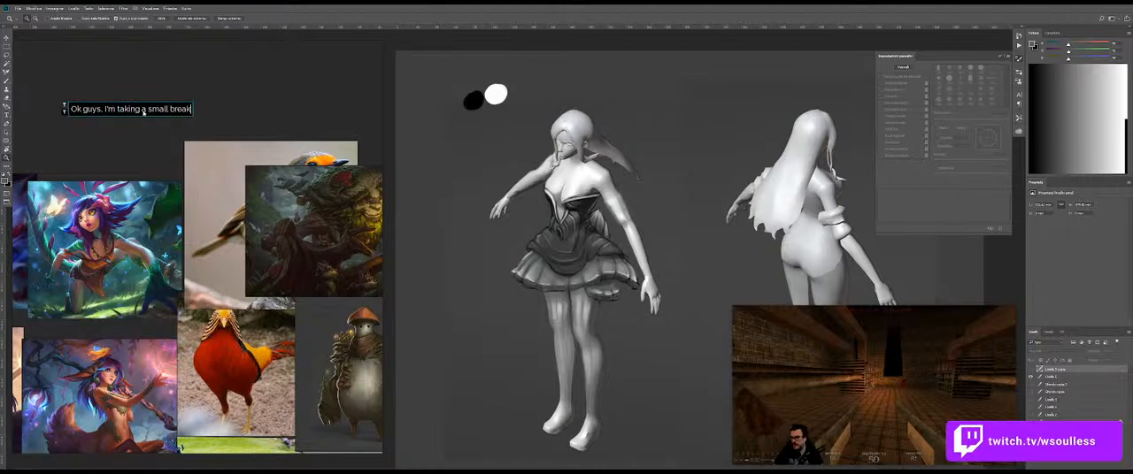
type(", been streamin")
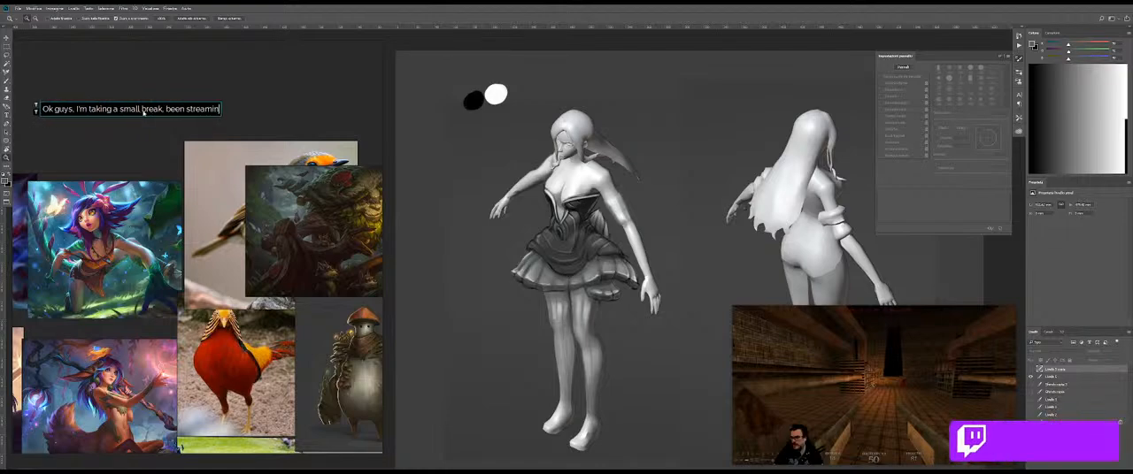
type("g for 3hr straight.")
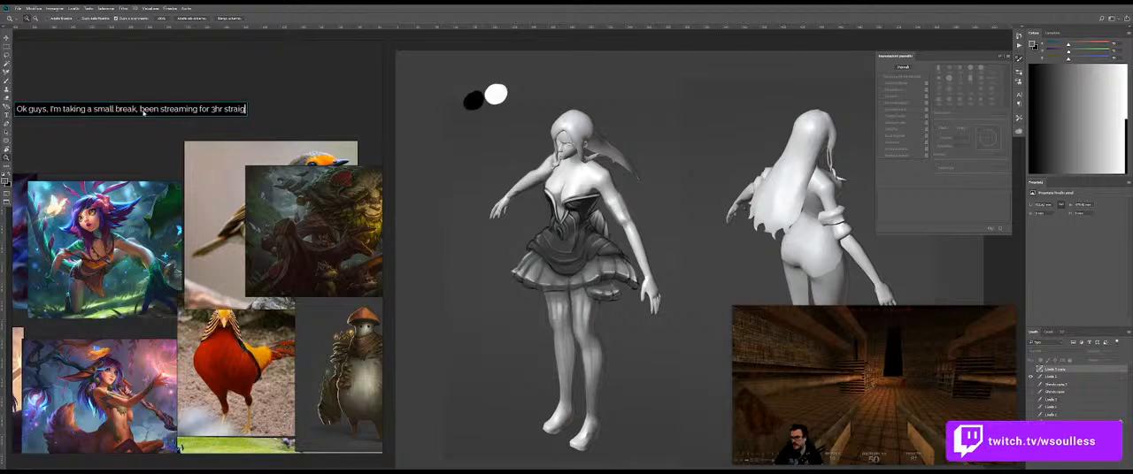
Step: Add the line "I'll be back soon. Thanks for passing by. See you in a bit." and move the note higher on the board
key("ctrl+Return")
type("I'll be back soon. Thanks for ")
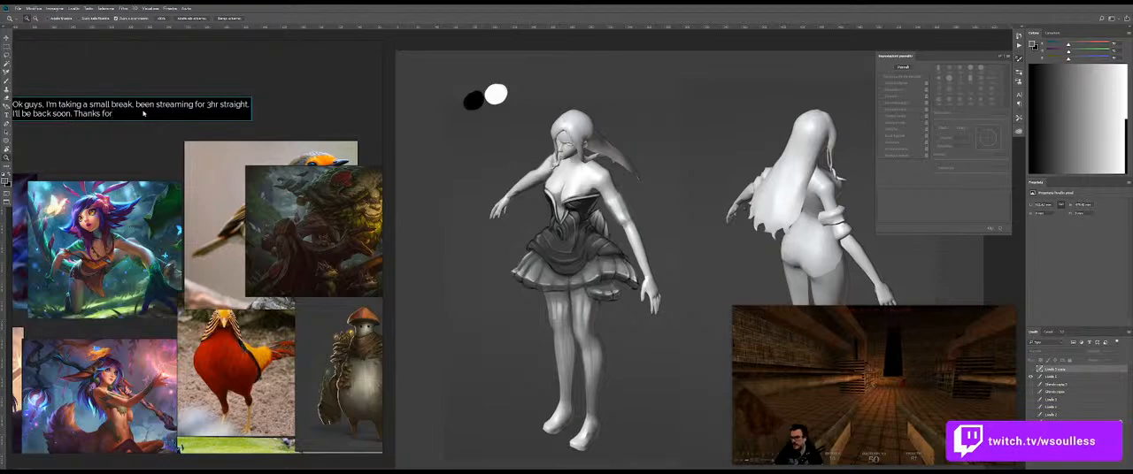
type("passing by.")
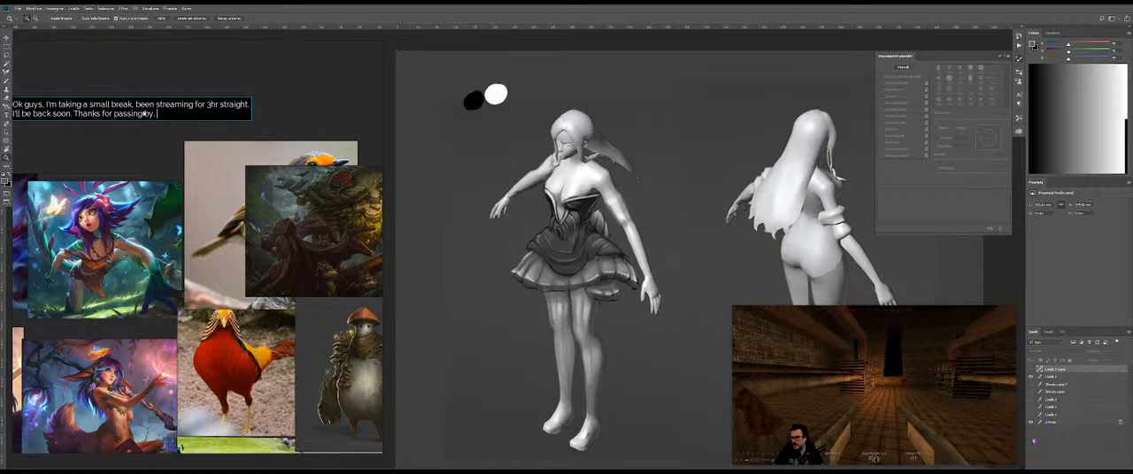
type("e you in a bit.")
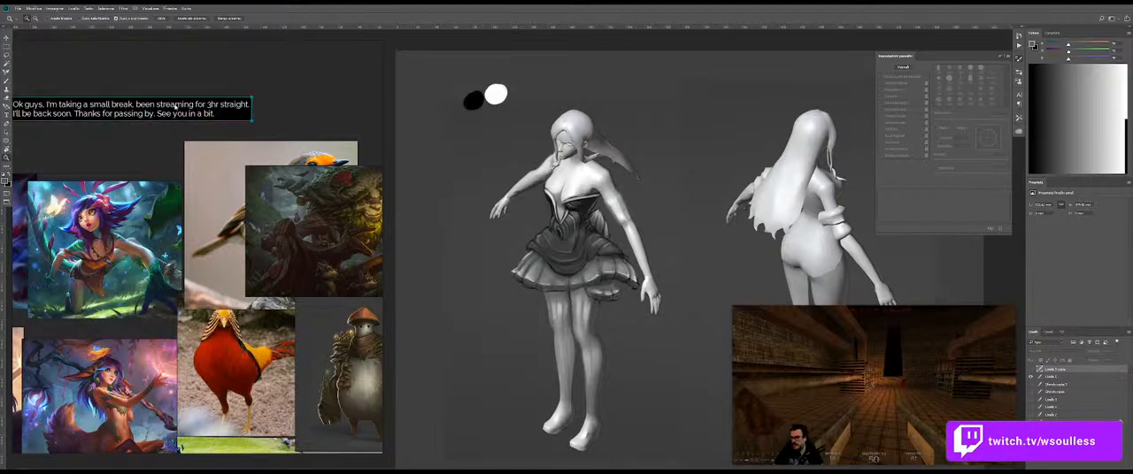
left_click_drag(193, 92, 244, 54)
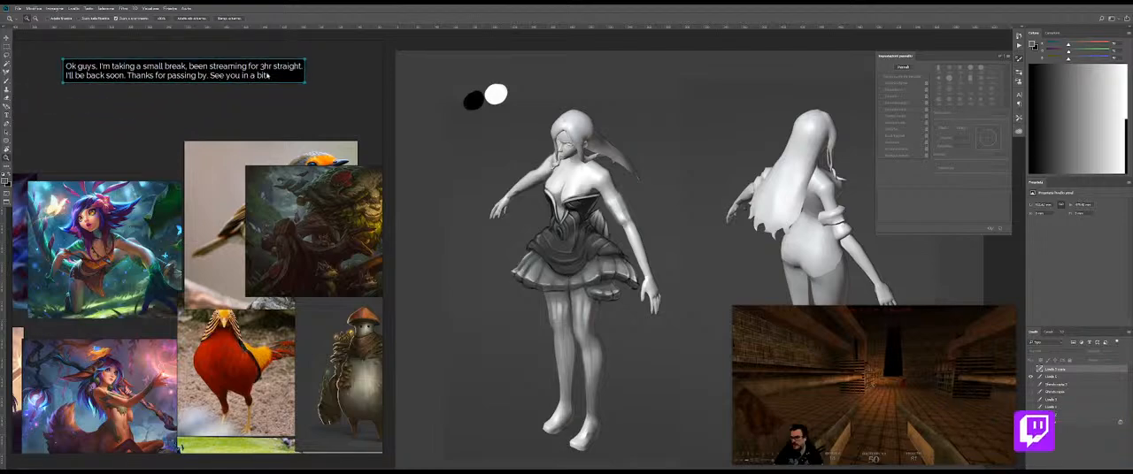
Step: Add a second note below the first reading "I'll try to explore some more the "mushroom" side of her."
left_click(154, 114)
key("BackSpace")
type("I'll try to expl")
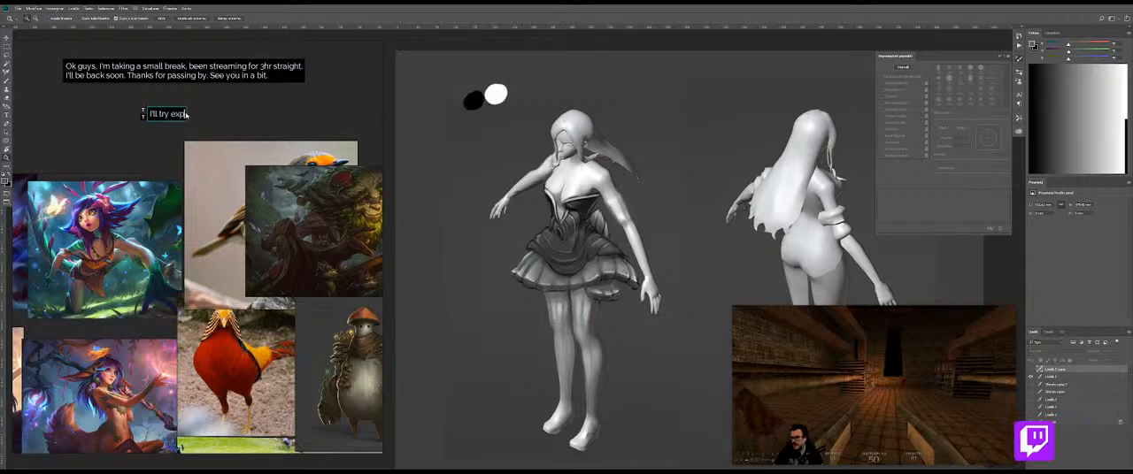
type("ore some more the")
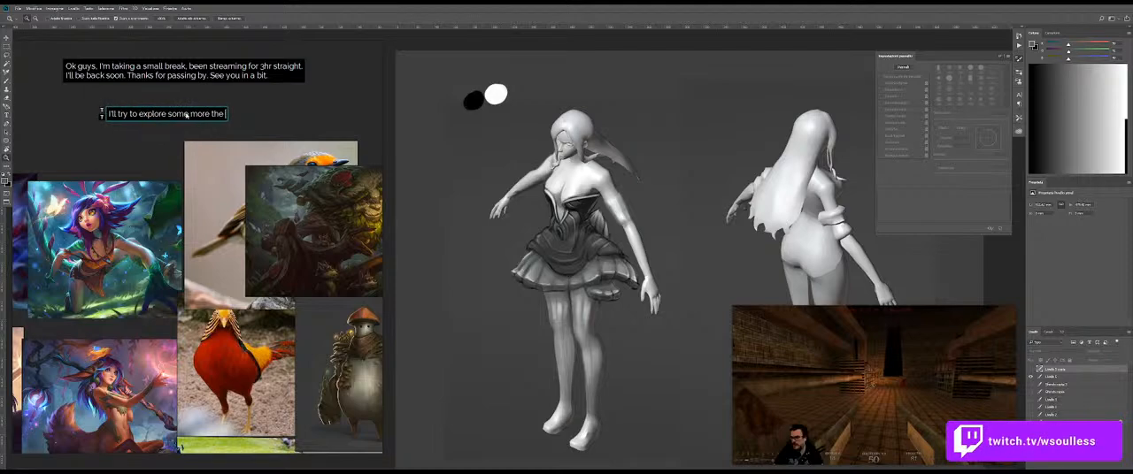
type(" \"mus")
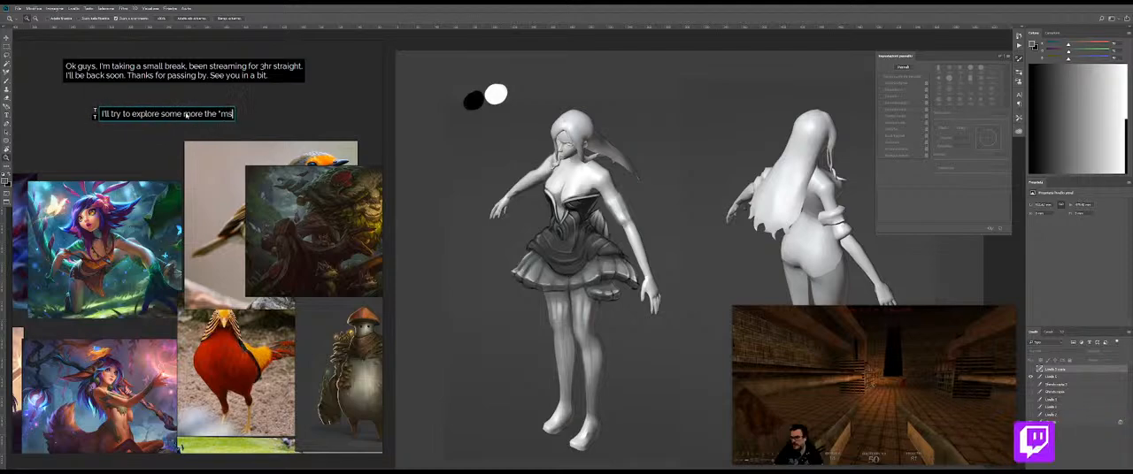
type("hroom\" side o")
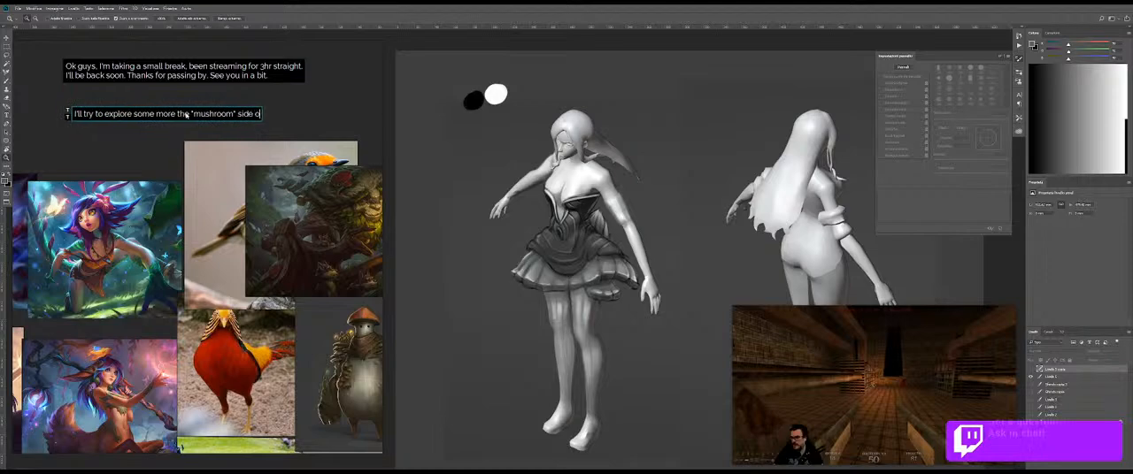
type("f her.")
Step: Continue the second note on a new line with "What I basically trying to achive is some kind of sporish-vision for"
key("Return")
type("What")
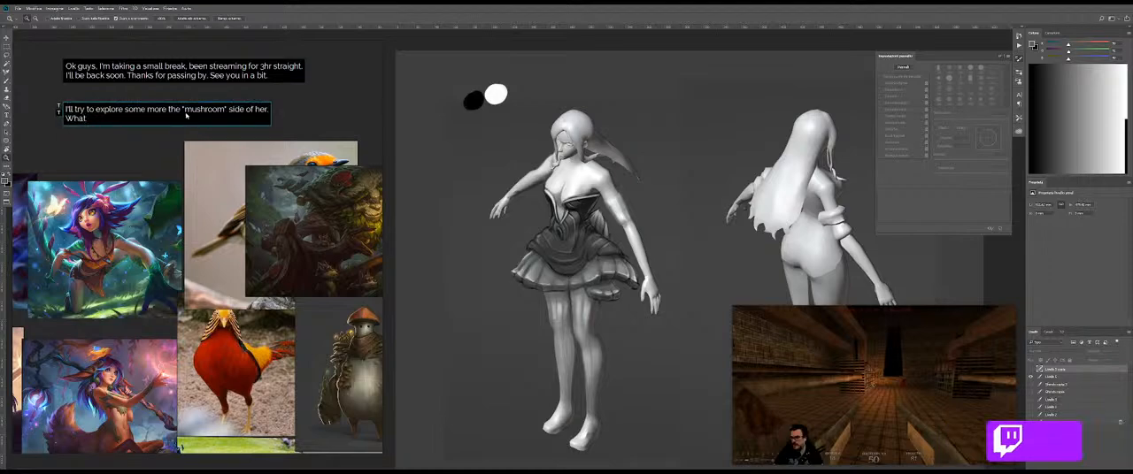
type(" I basically try")
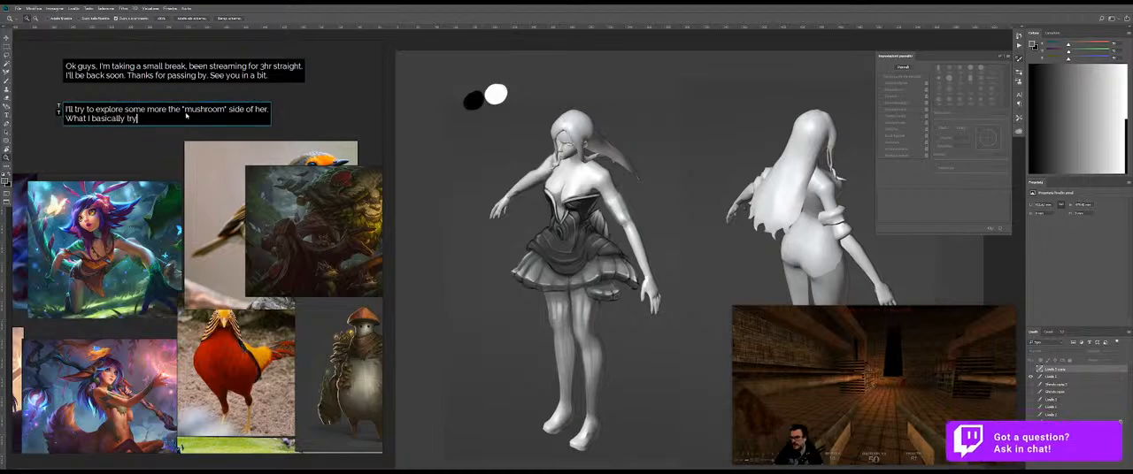
type("ing to achive")
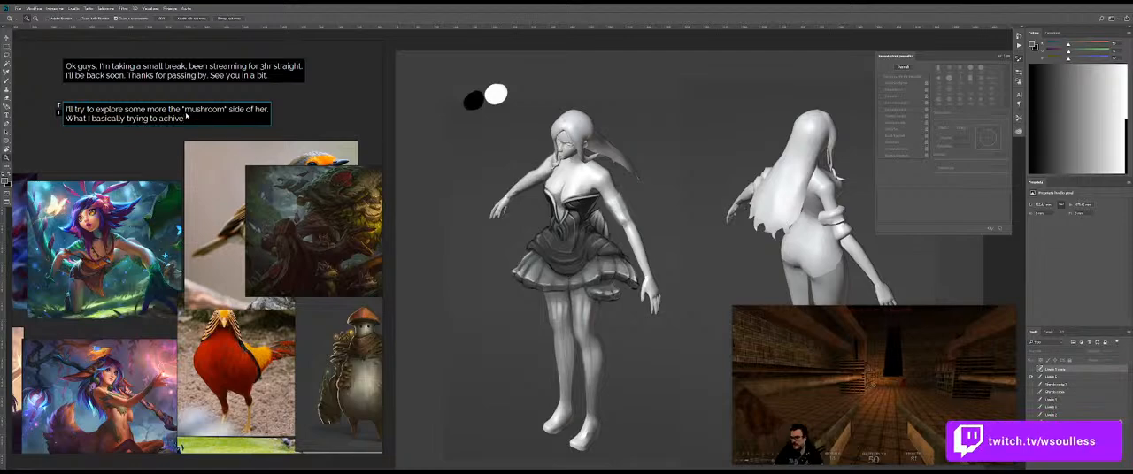
type(" is some kind of sporish-")
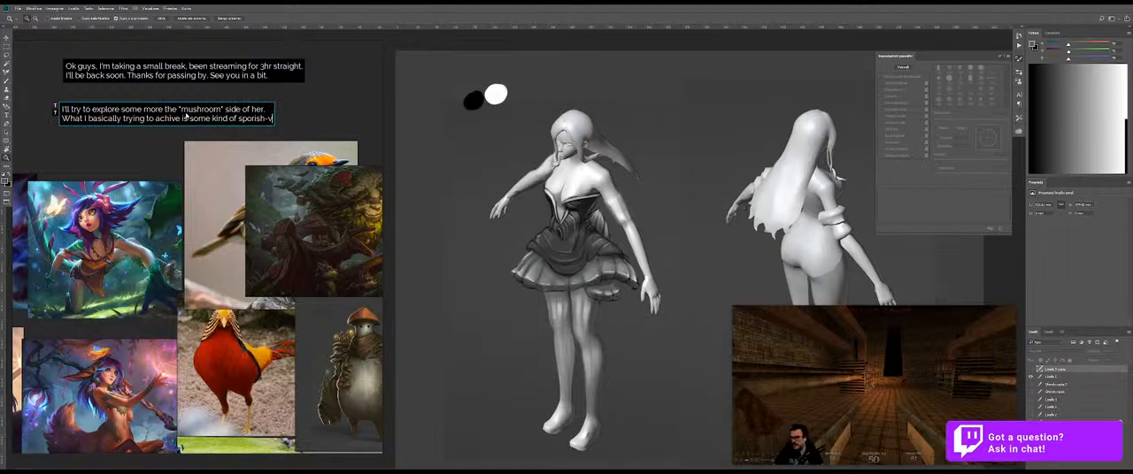
type("vision for t")
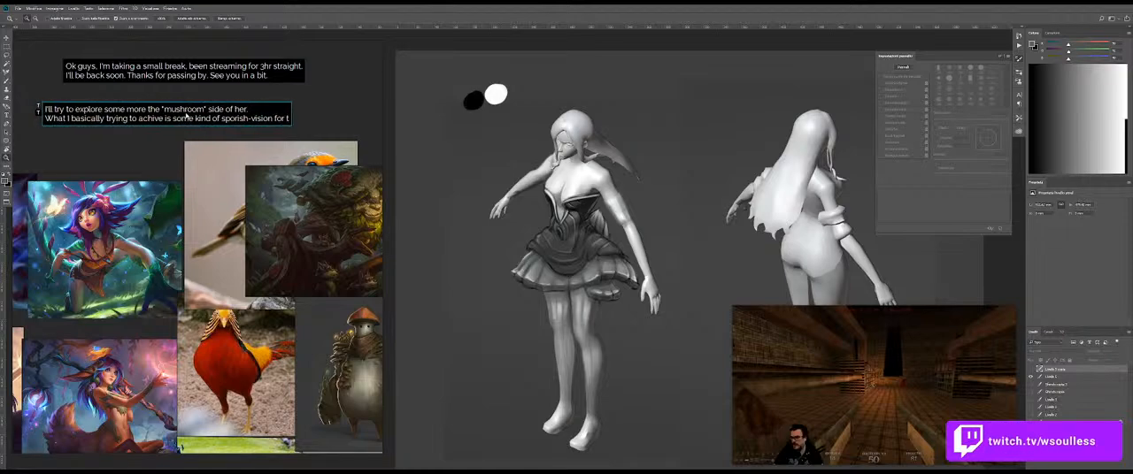
key("BackSpace")
type("her passive")
key("Return")
type("and")
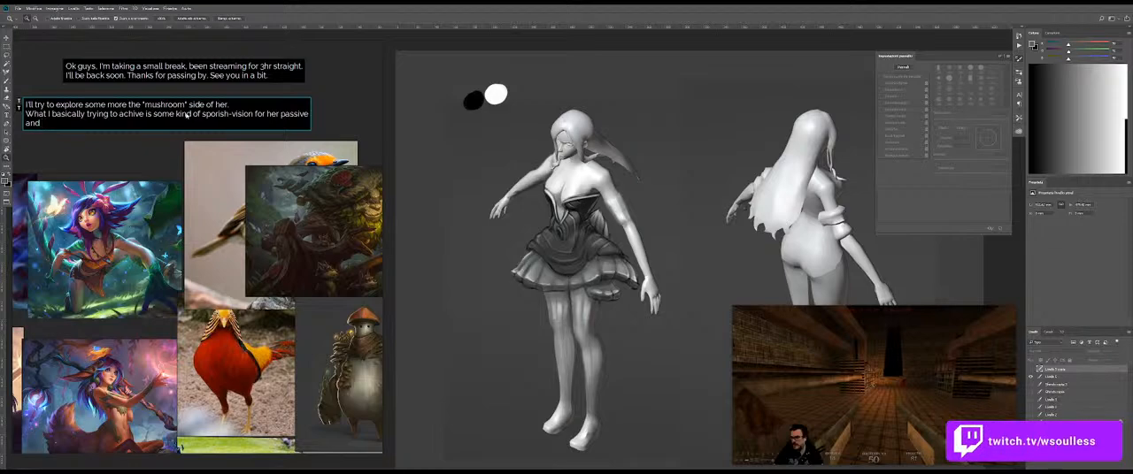
key("BackSpace")
key("BackSpace")
key("BackSpace")
key("BackSpace")
key("BackSpace")
key("BackSpace")
key("BackSpace")
key("BackSpace")
key("BackSpace")
key("BackSpace")
key("BackSpace")
key("BackSpace")
key("BackSpace")
key("BackSpace")
key("BackSpace")
key("BackSpace")
key("BackSpace")
key("BackSpace")
key("BackSpace")
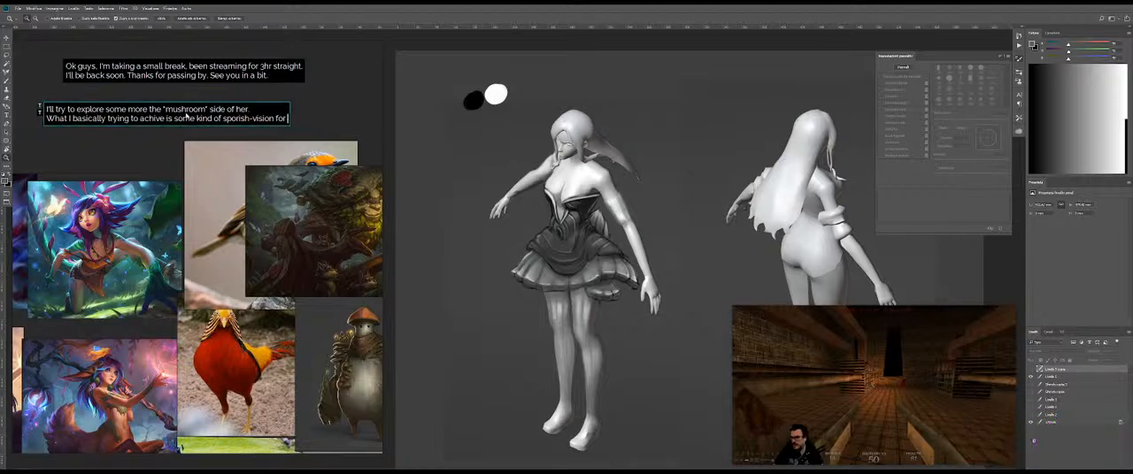
Step: Extend the second note's last line after "sporish-vision" with "or glooming-vision"
type("or gloom")
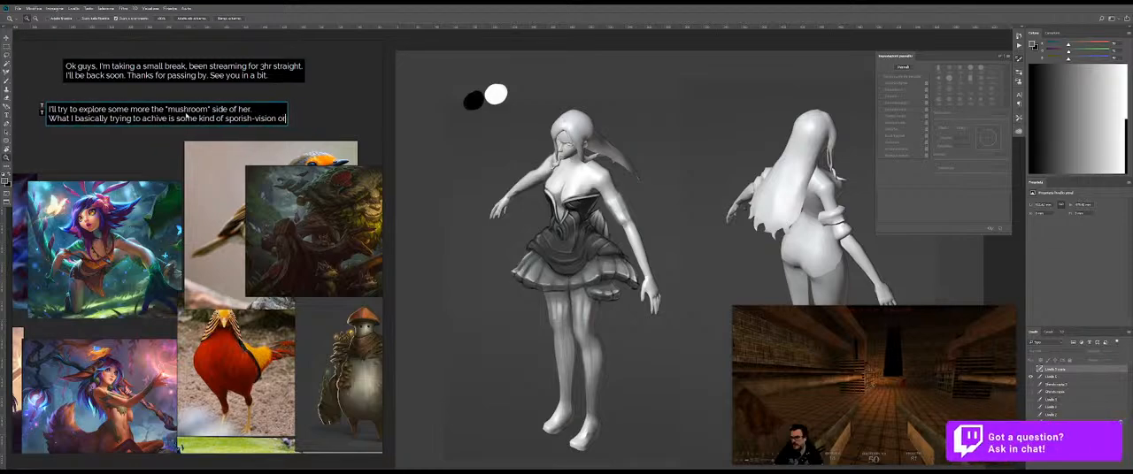
type("ing")
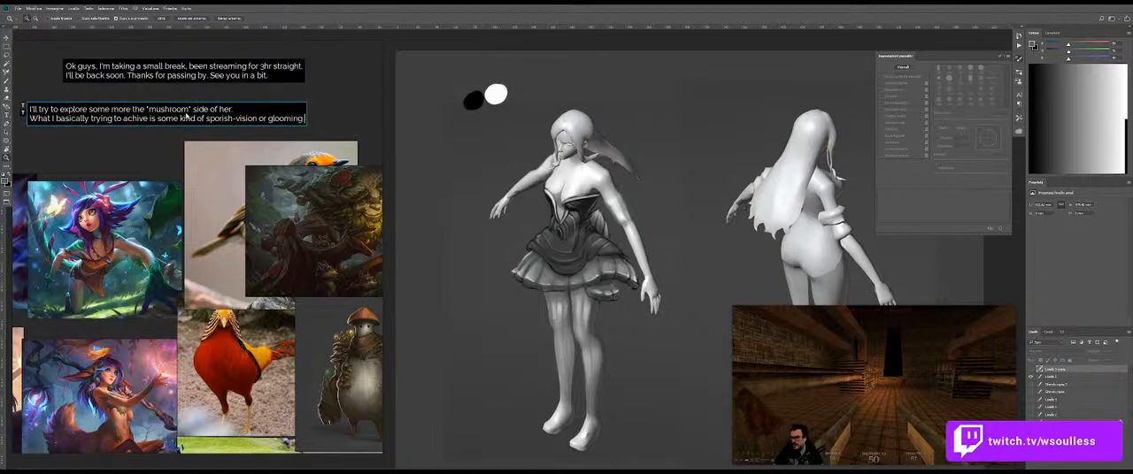
type(" vision")
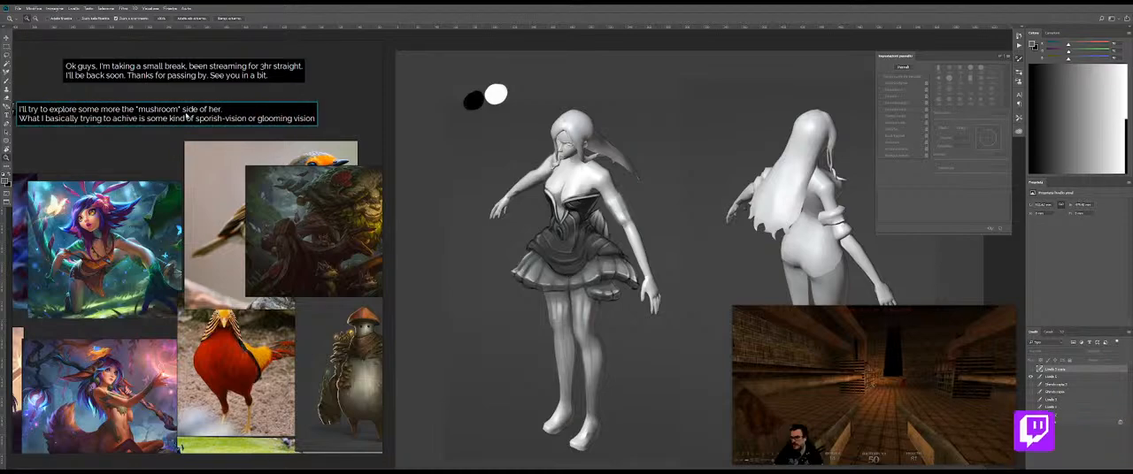
key("BackSpace")
key("BackSpace")
key("BackSpace")
key("BackSpace")
key("BackSpace")
key("BackSpace")
key("BackSpace")
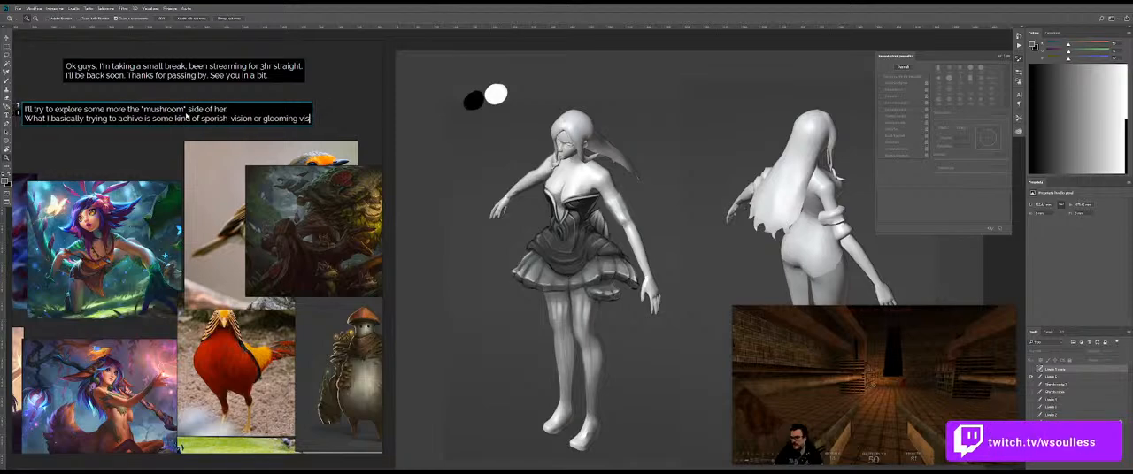
type("-vision")
Step: Add the line "for her passive and [W]." to the second note and move the note up closer to the first
key("Return")
type("Ior her passive and")
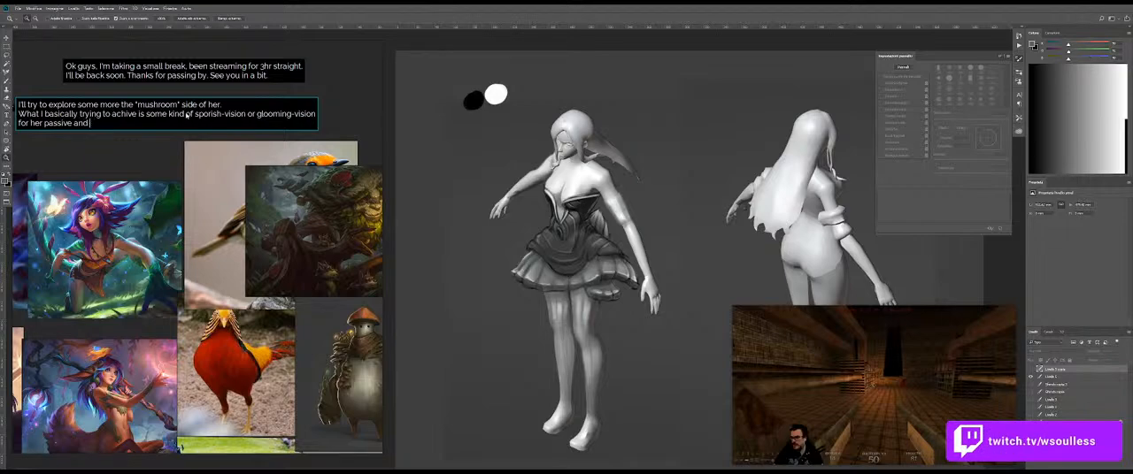
type(" [E]")
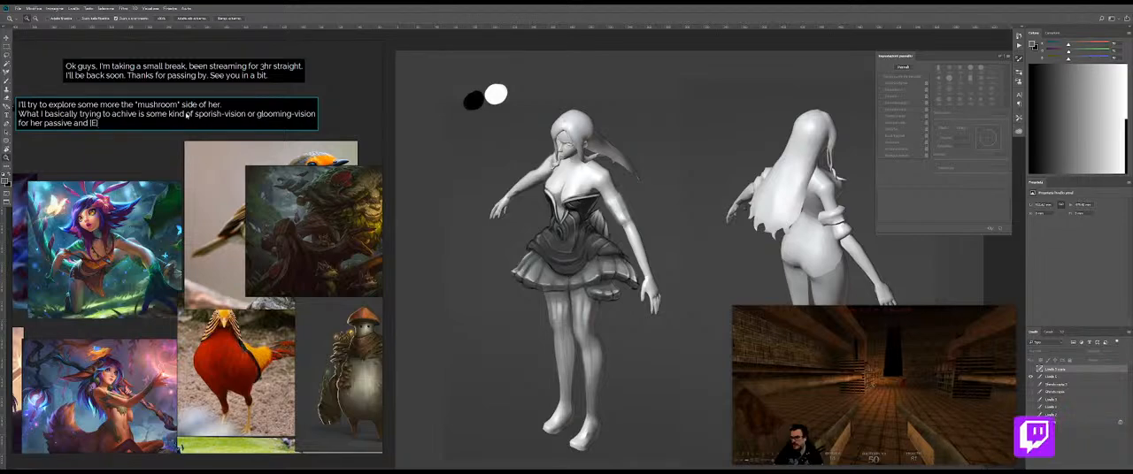
key("BackSpace")
key("BackSpace")
type("W]")
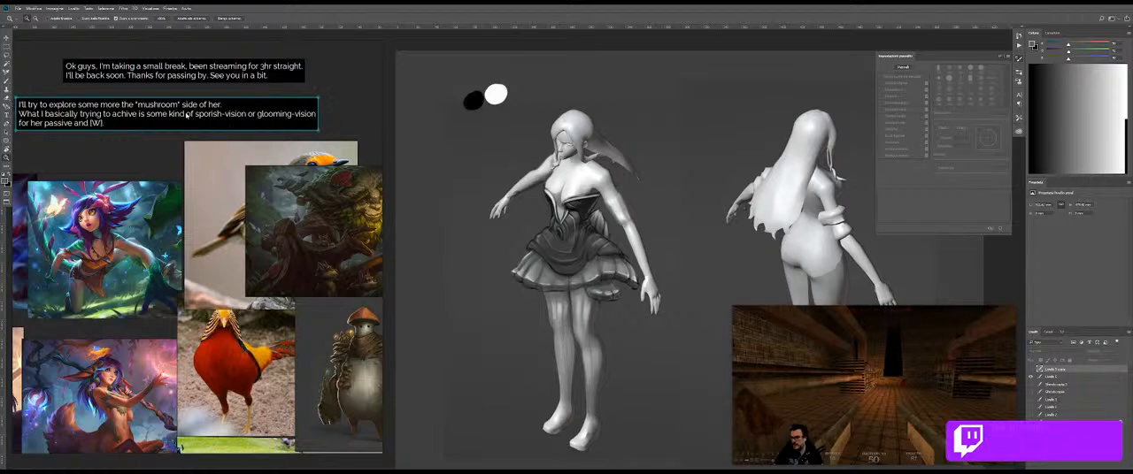
left_click(161, 142)
left_click_drag(136, 126, 145, 116)
Step: Add a third note below reading "I actually take just 5 minutes to explain you what is the idea so far." and align it under the second
left_click(135, 126)
left_click(135, 110)
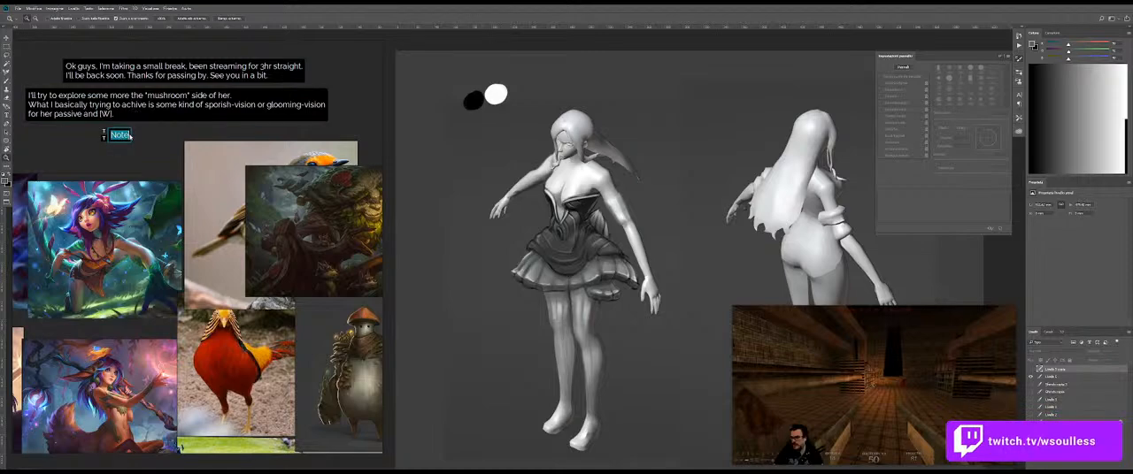
type("ctually ta")
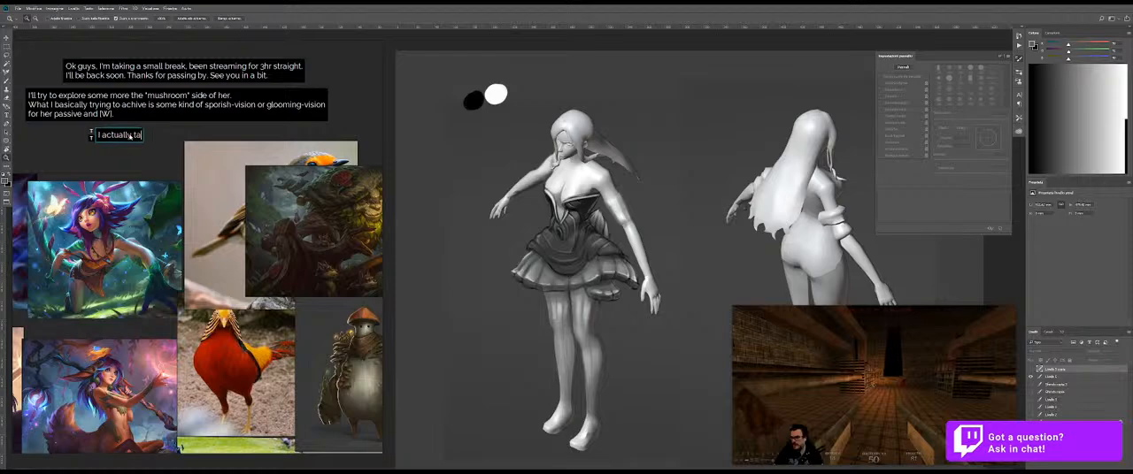
type("ke just 5")
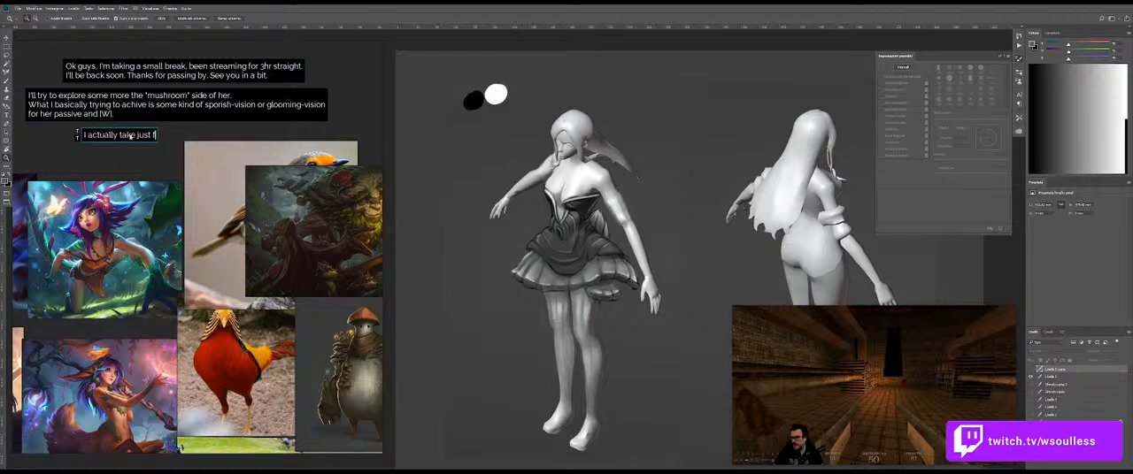
type(" minutes to")
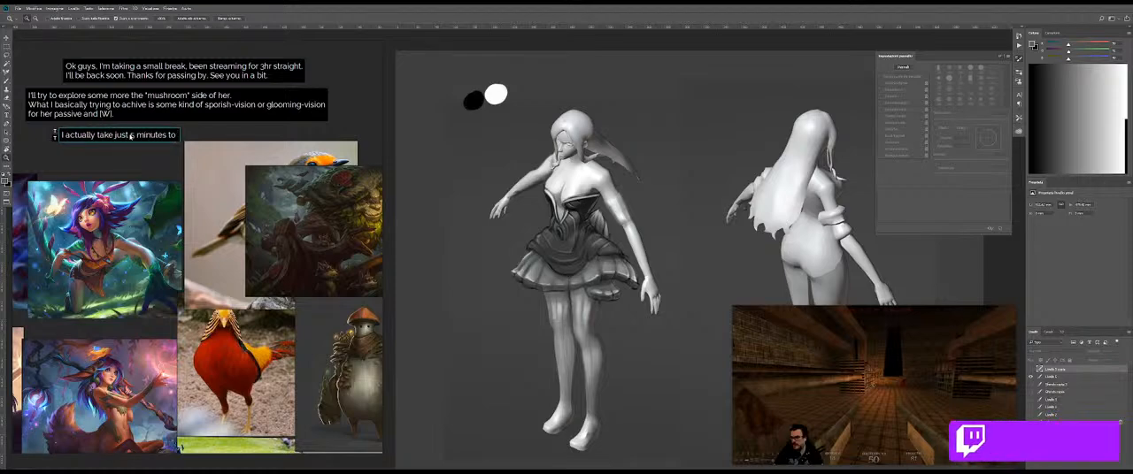
type(" explain you what")
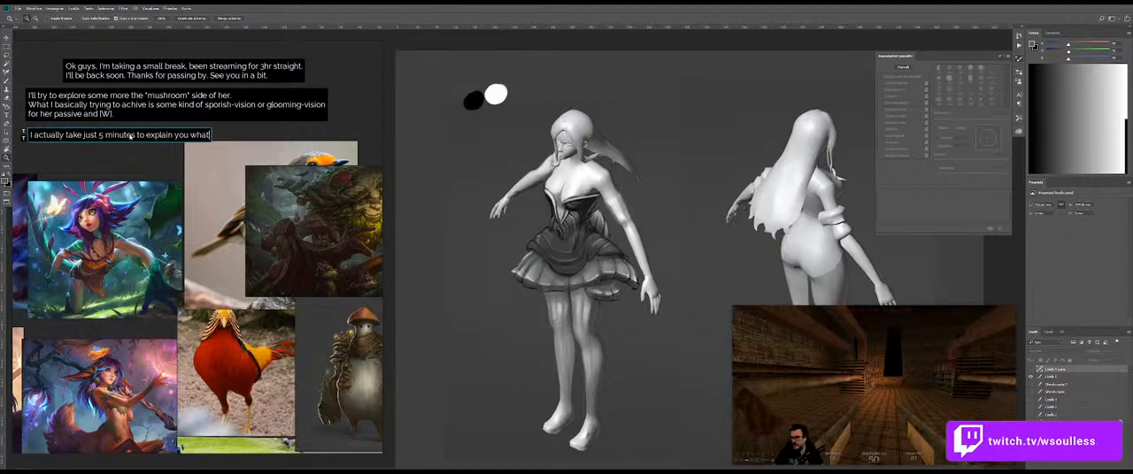
type(" is the idea")
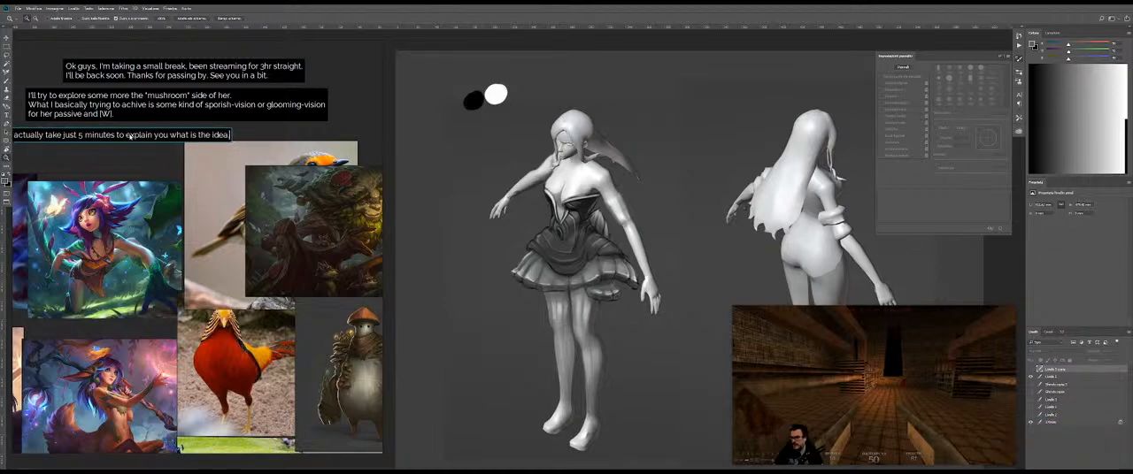
type(" so far.")
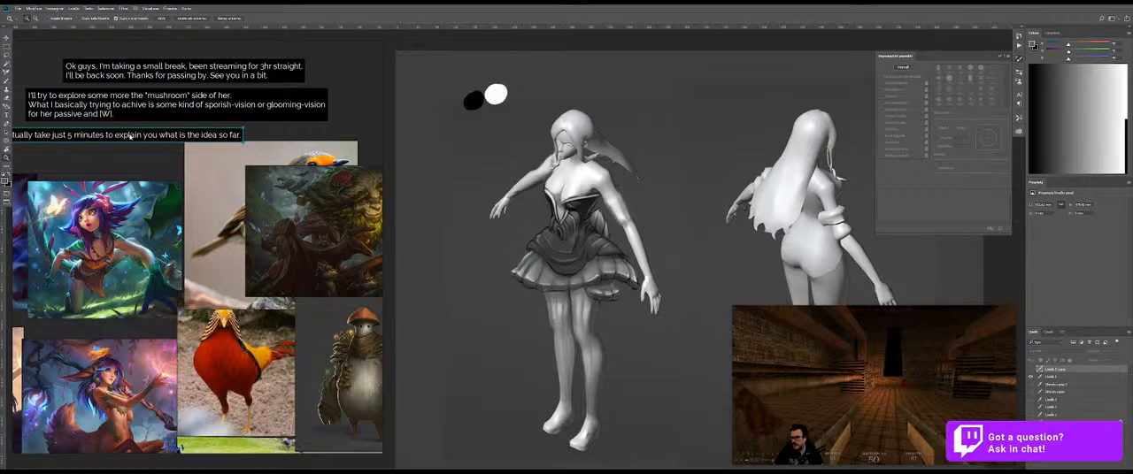
left_click_drag(146, 137, 177, 132)
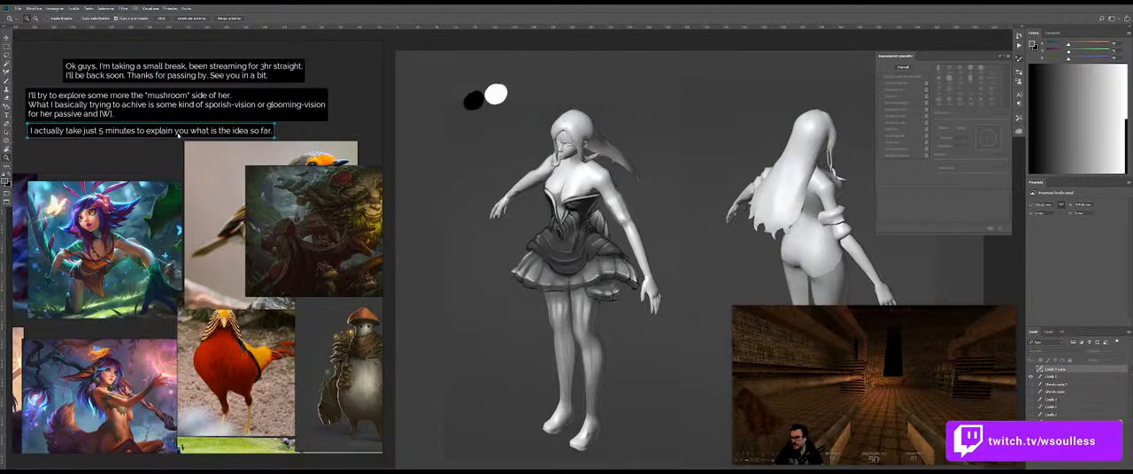
Step: Add a new note in the empty space below the champion idea text and open it for editing
scroll(261, 177, "down", 4)
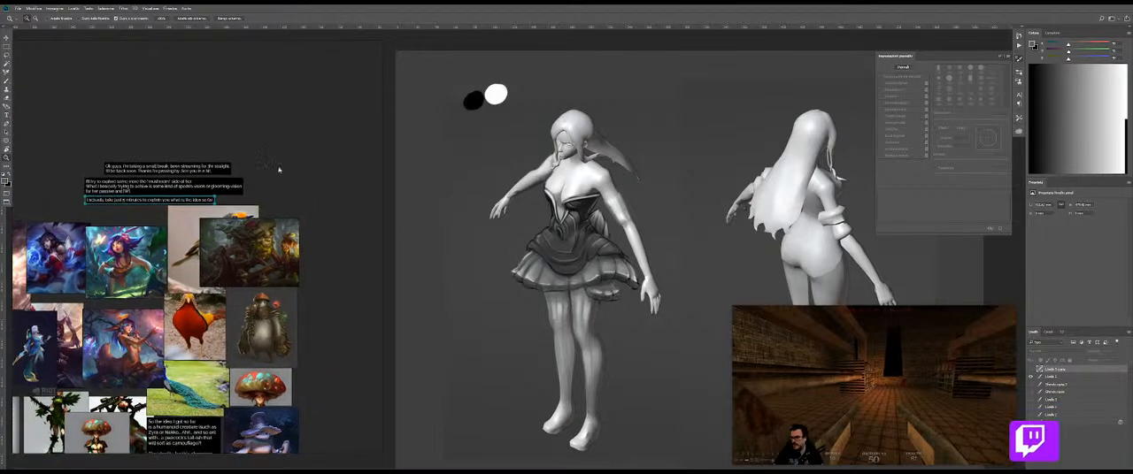
scroll(162, 218, "up", 3)
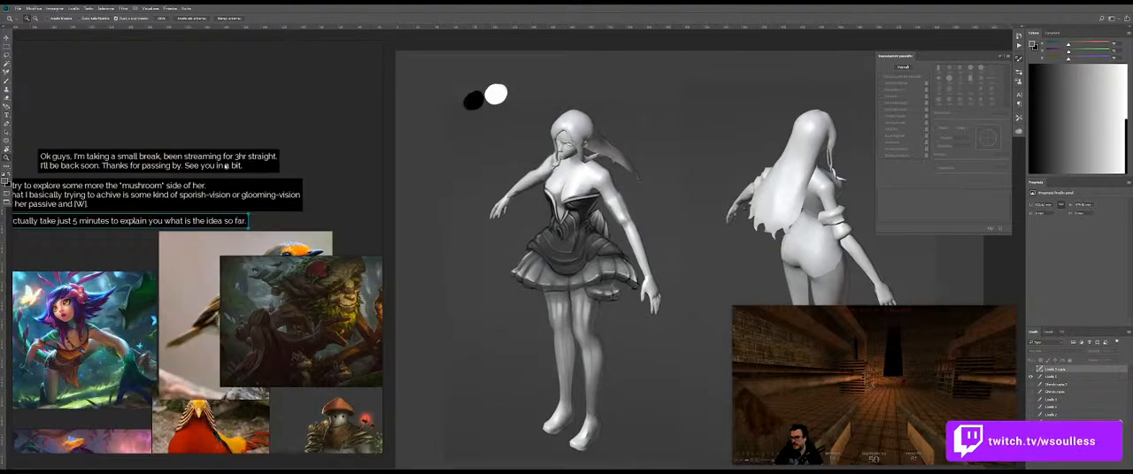
left_click_drag(293, 207, 243, 121)
left_click_drag(376, 323, 243, 165)
scroll(230, 163, "down", 2)
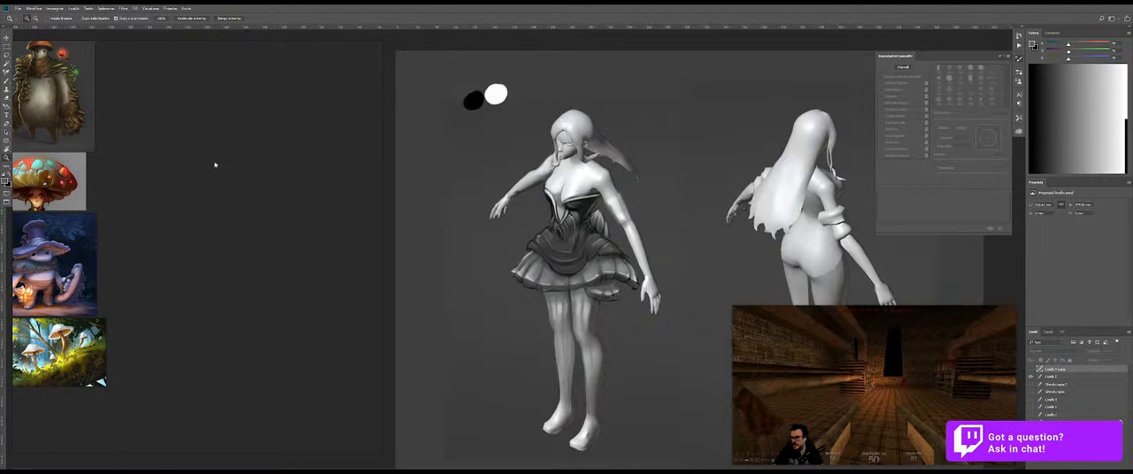
scroll(271, 118, "up", 2)
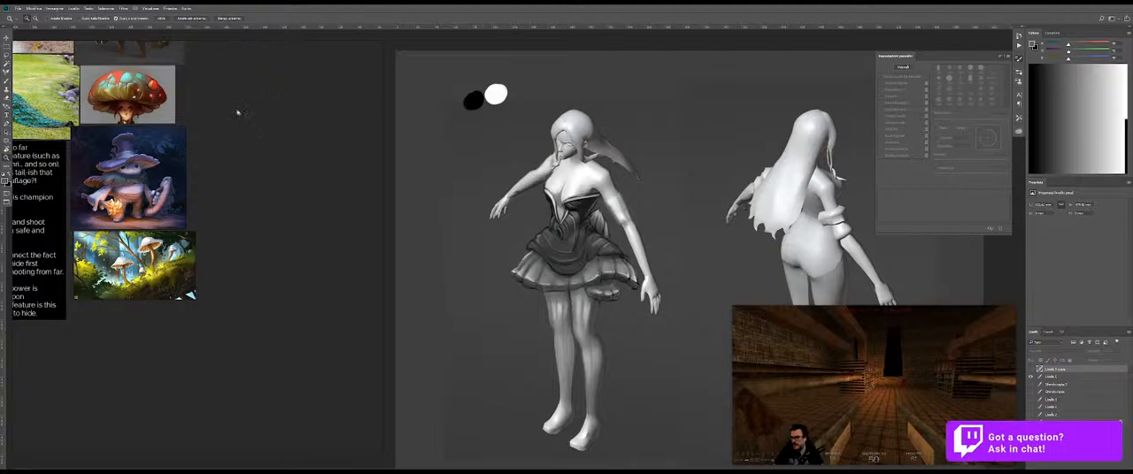
left_click_drag(36, 219, 129, 452)
left_click_drag(41, 130, 60, 8)
left_click_drag(220, 309, 229, 67)
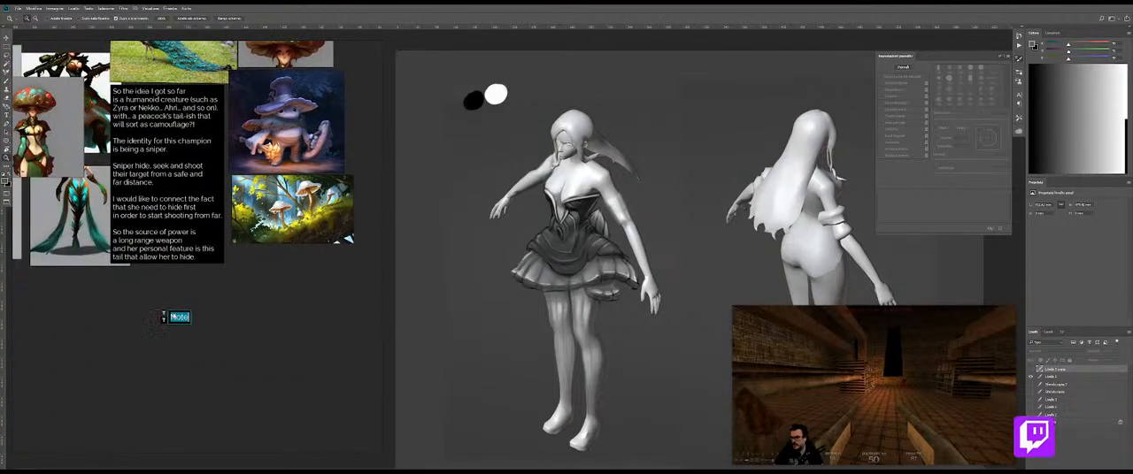
key("ctrl+n")
scroll(188, 318, "up", 3)
left_click_drag(188, 329, 179, 297)
double_click(180, 292)
Step: Write "Passive - The champion will camouflage" in the new note
type("So..")
key("ctrl+a")
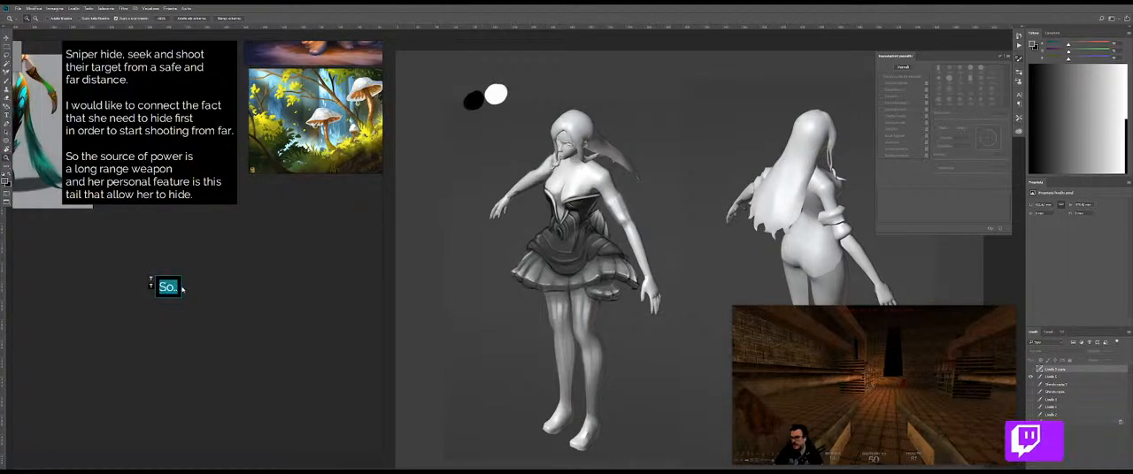
type("Passiv")
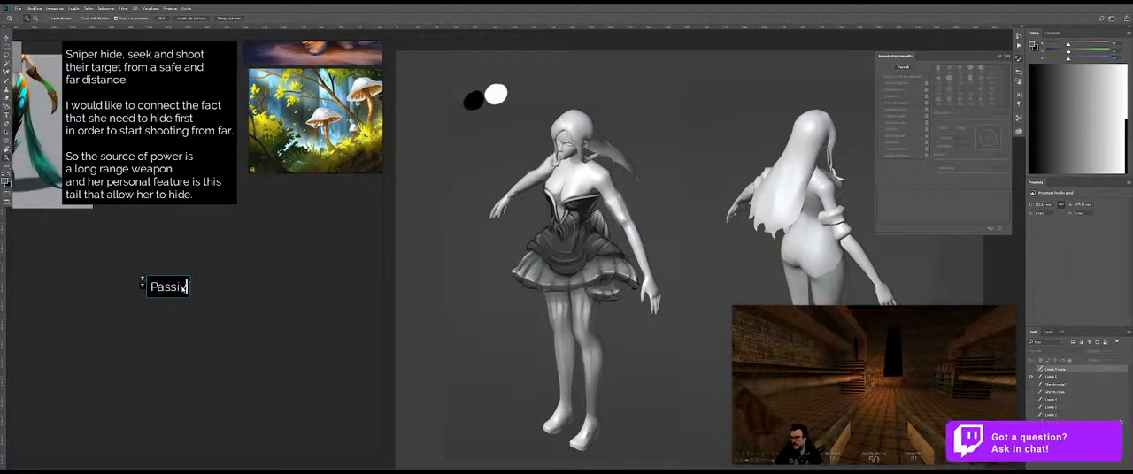
type("e - The champion")
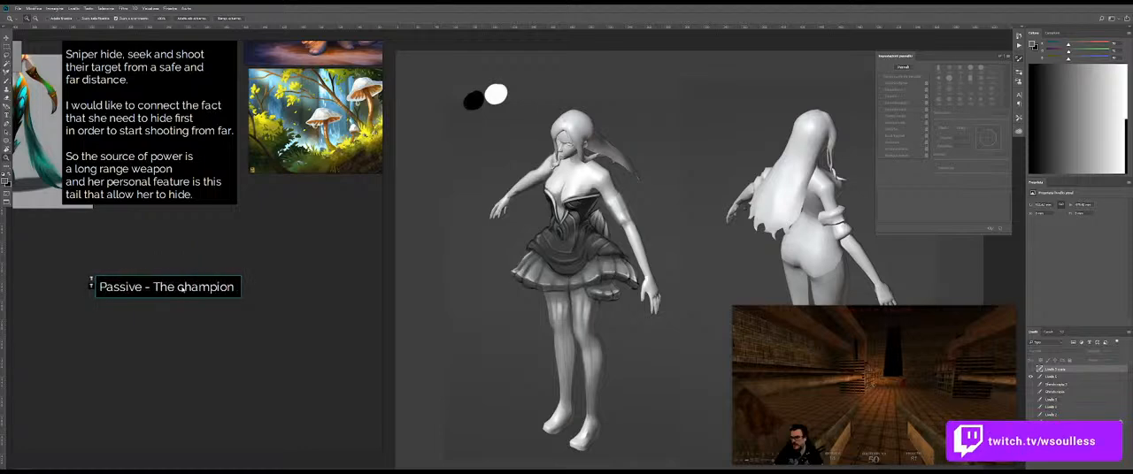
type(" will camouflage")
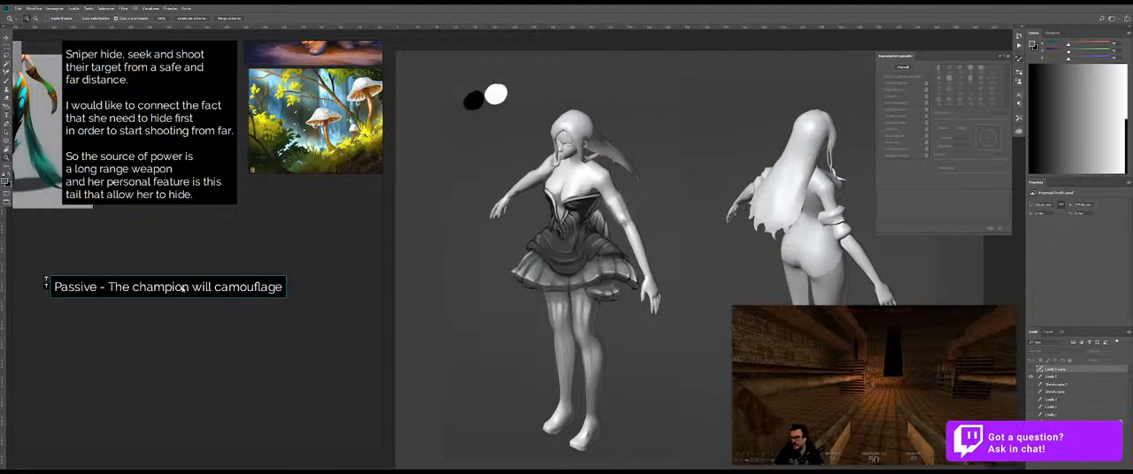
type(" after (se")
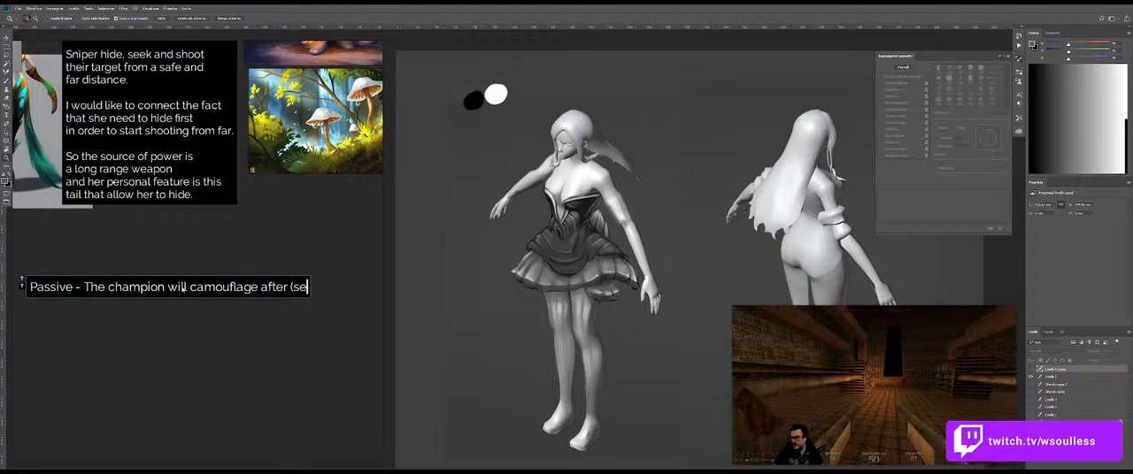
type("veral) se")
Step: Complete the passive sentence with "after "severfal" seconds in a bush." and reposition the note below the idea text
key("BackSpace")
key("BackSpace")
key("BackSpace")
key("BackSpace")
key("BackSpace")
key("BackSpace")
key("BackSpace")
key("BackSpace")
key("BackSpace")
key("BackSpace")
key("BackSpace")
key("BackSpace")
type("\"seve")
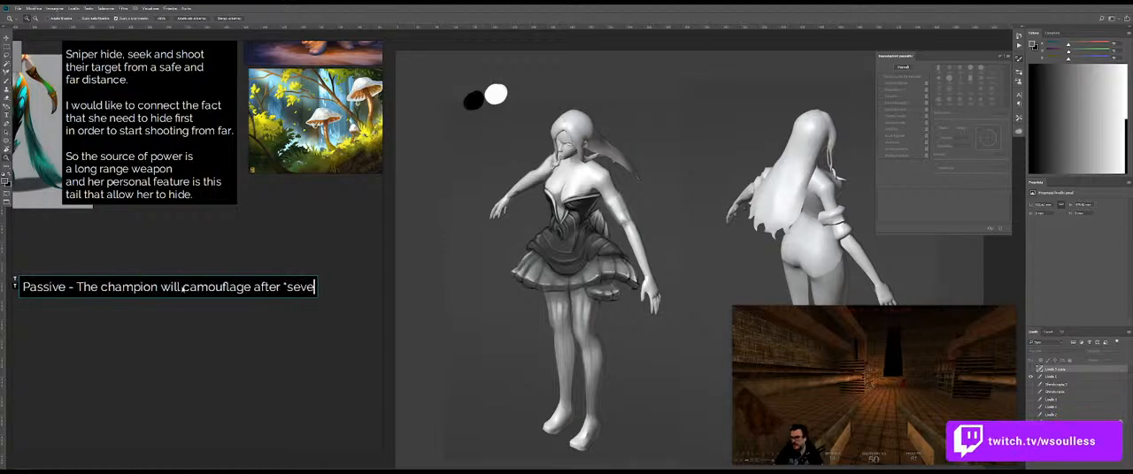
type("rfal\" seconds in a bush.")
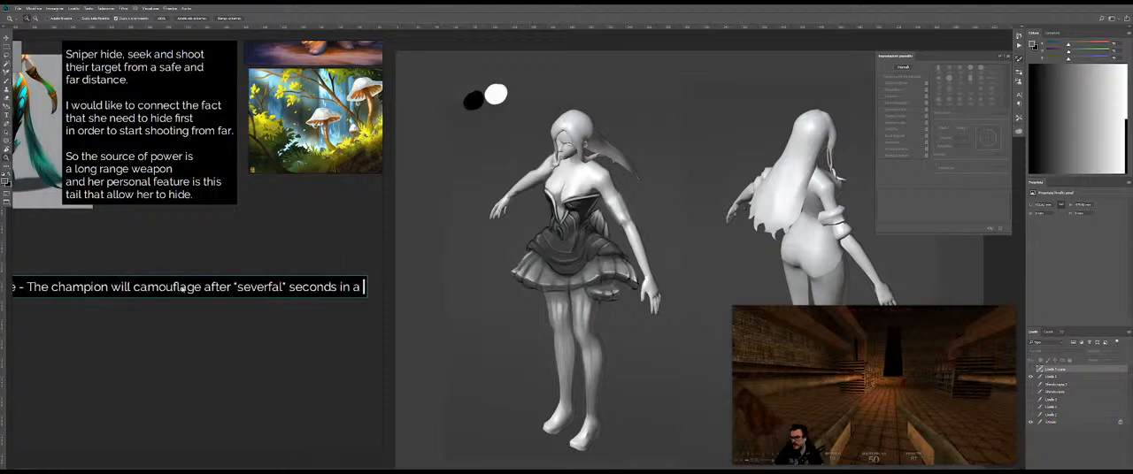
scroll(204, 299, "down", 2)
left_click_drag(206, 298, 225, 282)
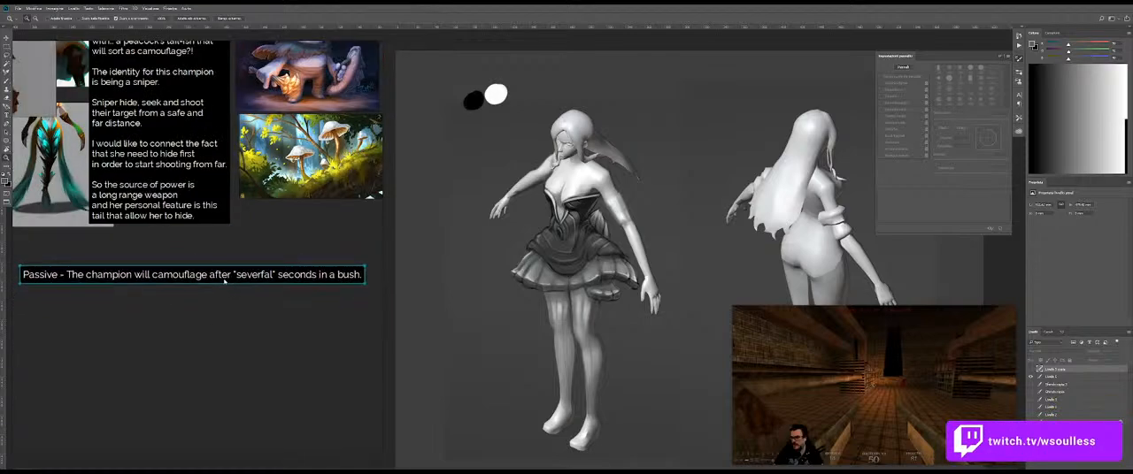
Step: Add a second line to the passive note reading "Champion will be revealed only by pink ward"
double_click(353, 277)
left_click(365, 274)
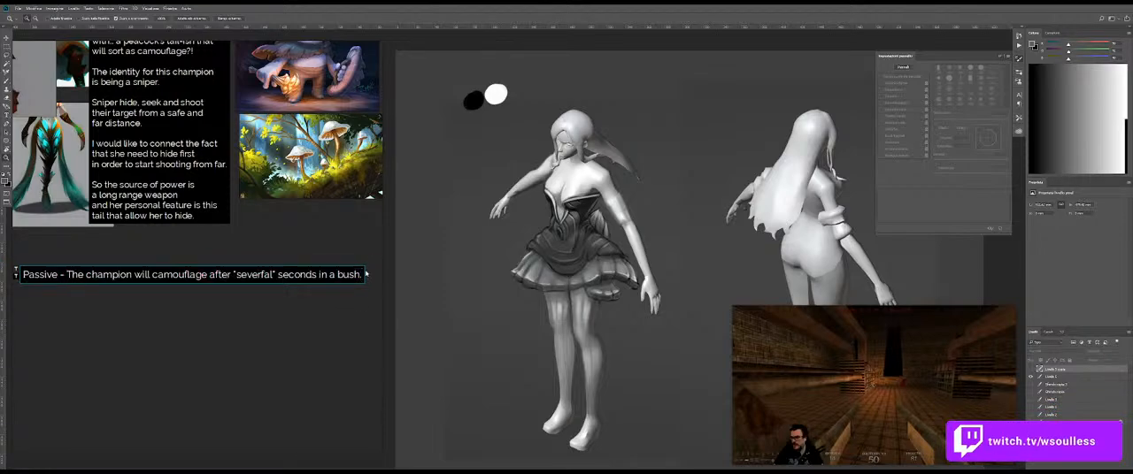
key("Return")
type("Champion will be revealed only by pink ward an")
key("BackSpace")
key("BackSpace")
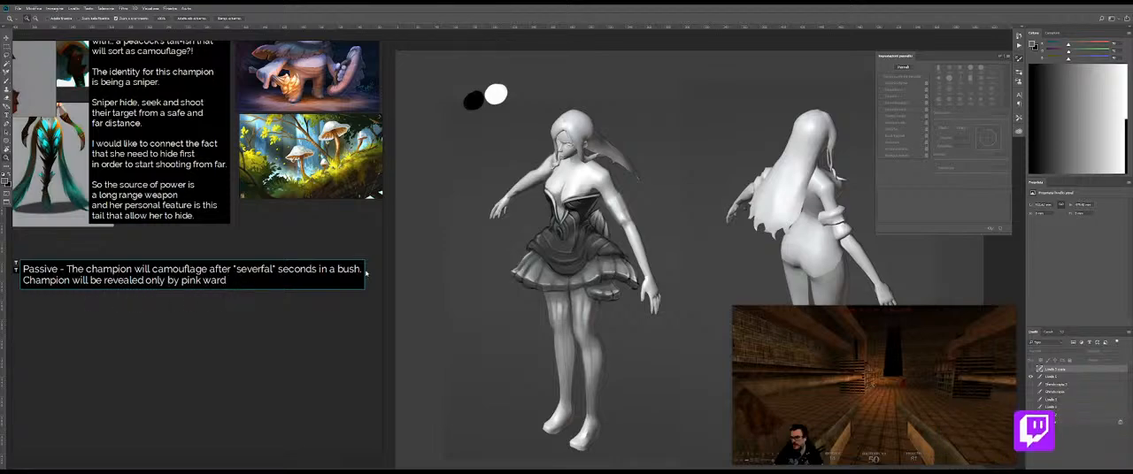
Step: End the second line with "or AoE spells." and move the passive note up just below the idea text
type("or AoE spells on")
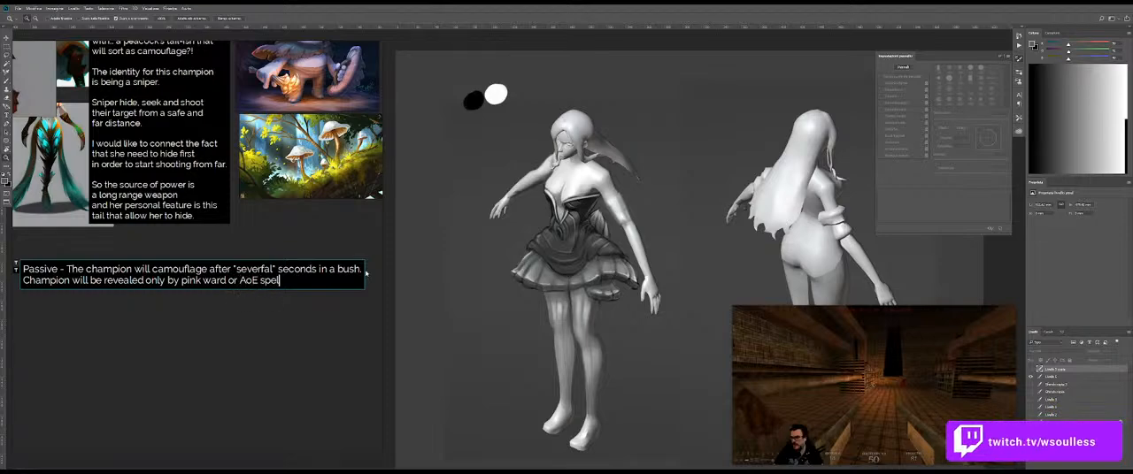
key("BackSpace")
type(".")
key("ctrl+Return")
left_click_drag(147, 284, 203, 268)
Step: Start a third line in the passive note reading "So basically if you walk on her,"
double_click(298, 262)
left_click(298, 263)
key("Return")
type("So")
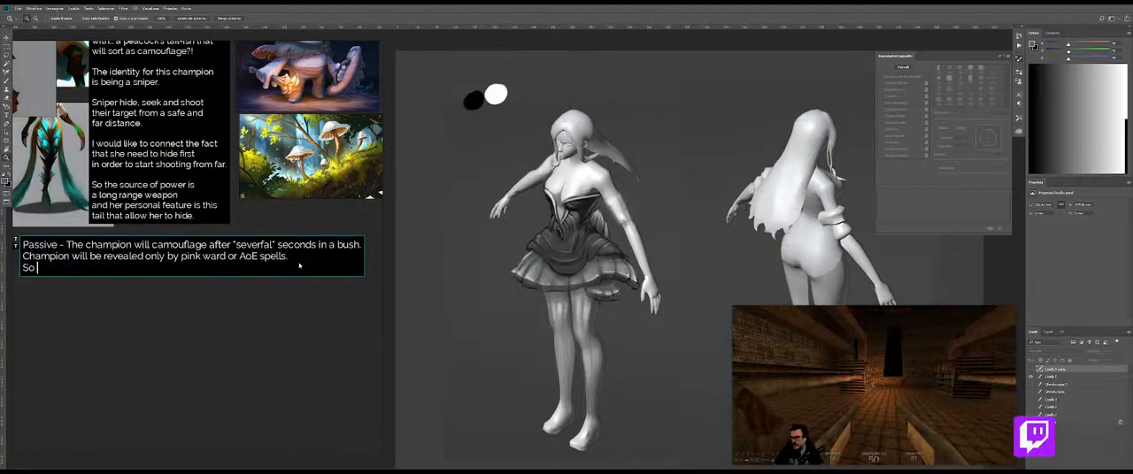
type(" basically if you wa")
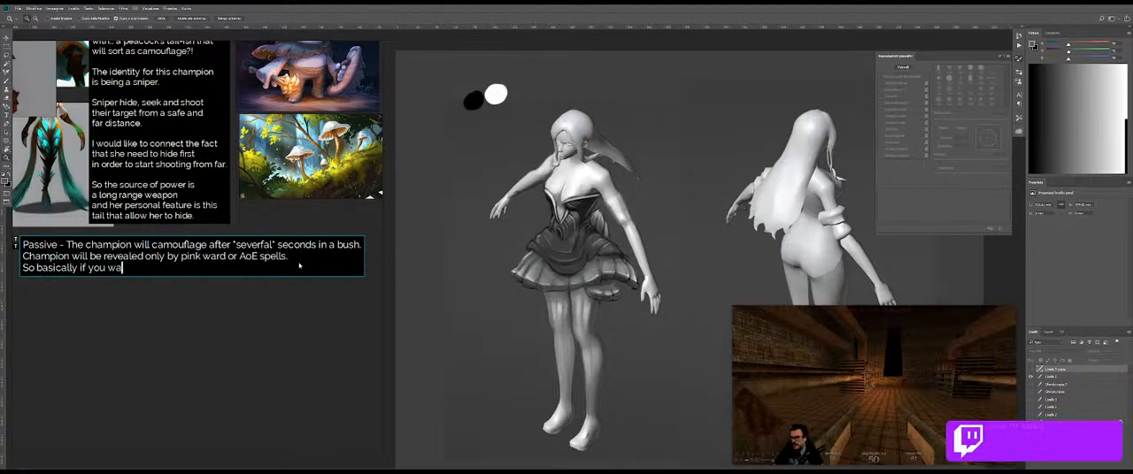
type("lk on her.")
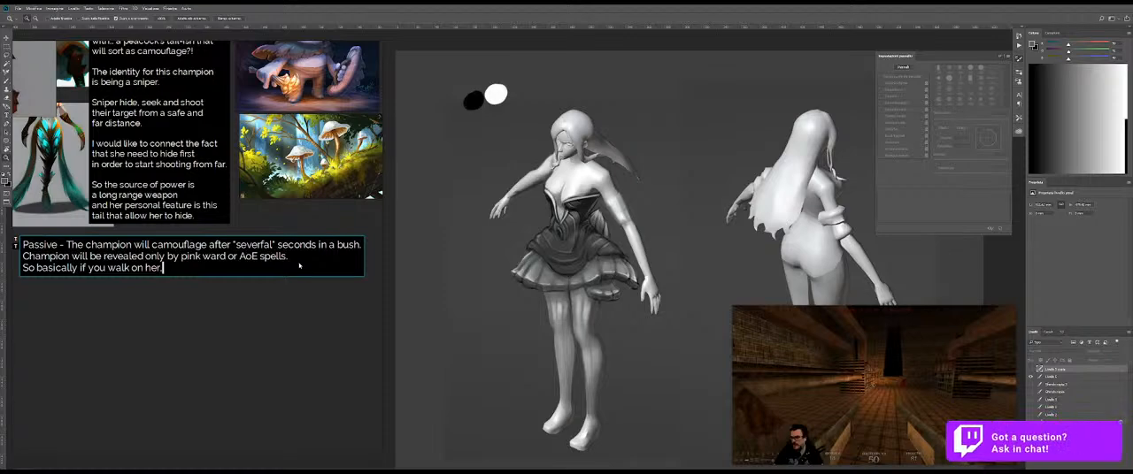
type(" or have some kind of vision of")
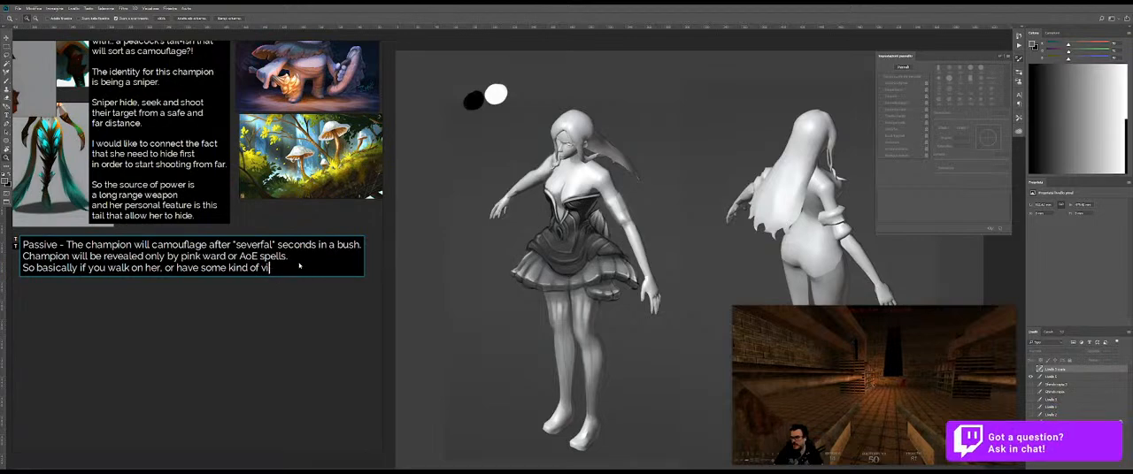
Step: Continue the third line of the passive note with "or have some kind of basic vision on her"
key("BackSpace")
key("BackSpace")
key("BackSpace")
key("BackSpace")
key("BackSpace")
key("BackSpace")
key("BackSpace")
type("of basic")
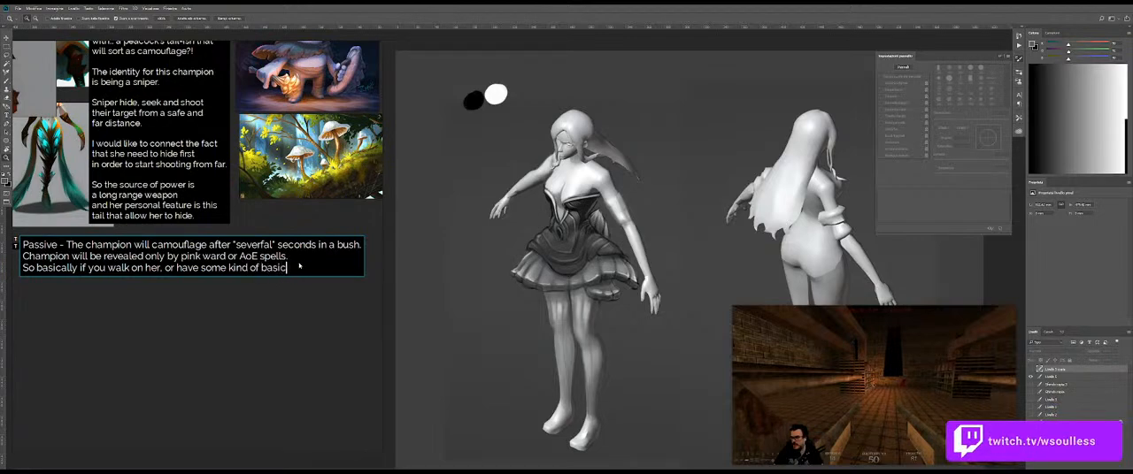
type(" vision on her")
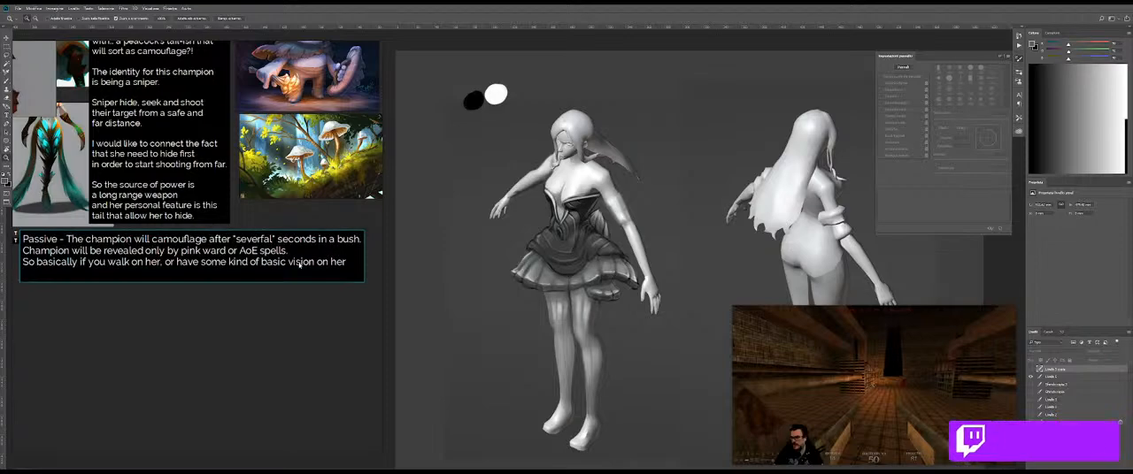
type(" you wont b")
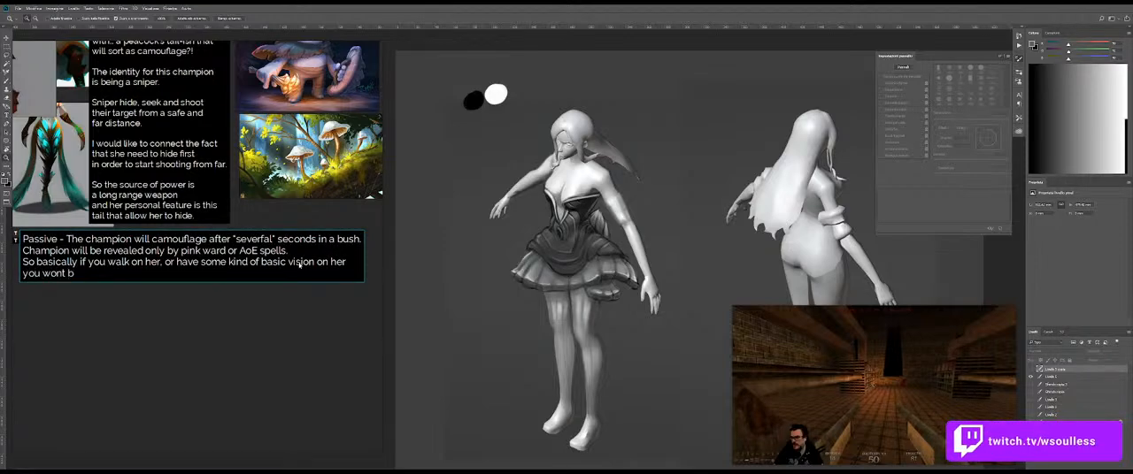
Step: Finish the vision sentence on the note's fourth line with "you wont be able to spot her."
type("e able to spot her.")
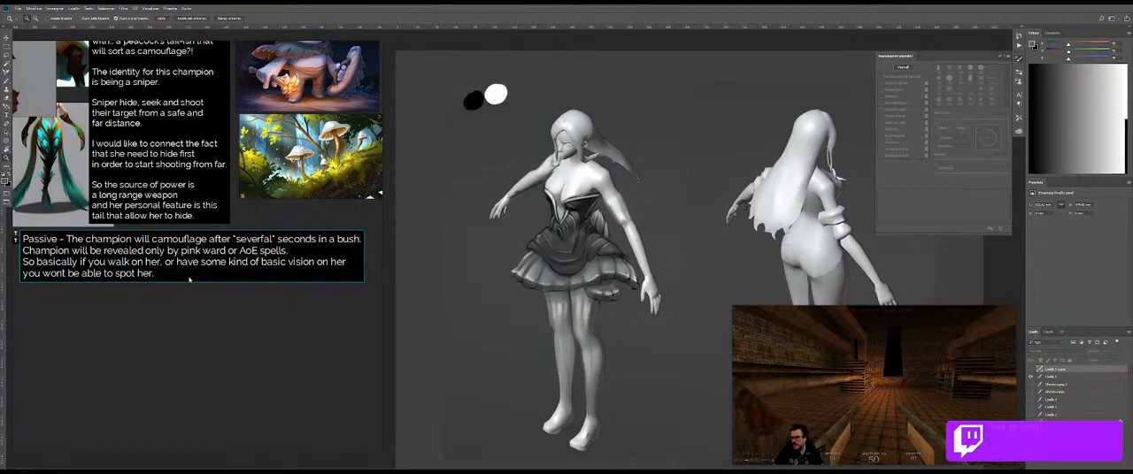
Step: Add a fifth line to the passive note reading "A pink ward is strong enough to reveal"
key("Return")
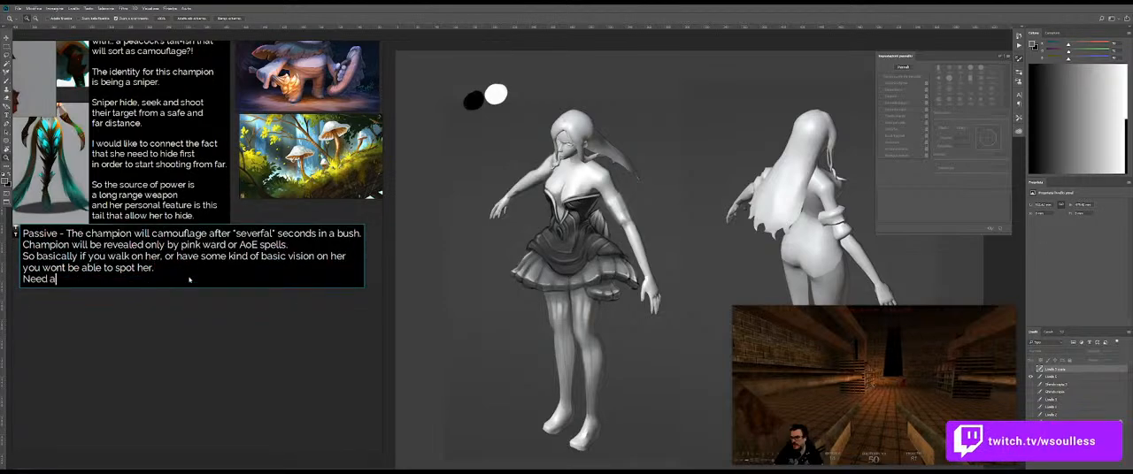
key("BackSpace")
key("BackSpace")
type("A pink ward")
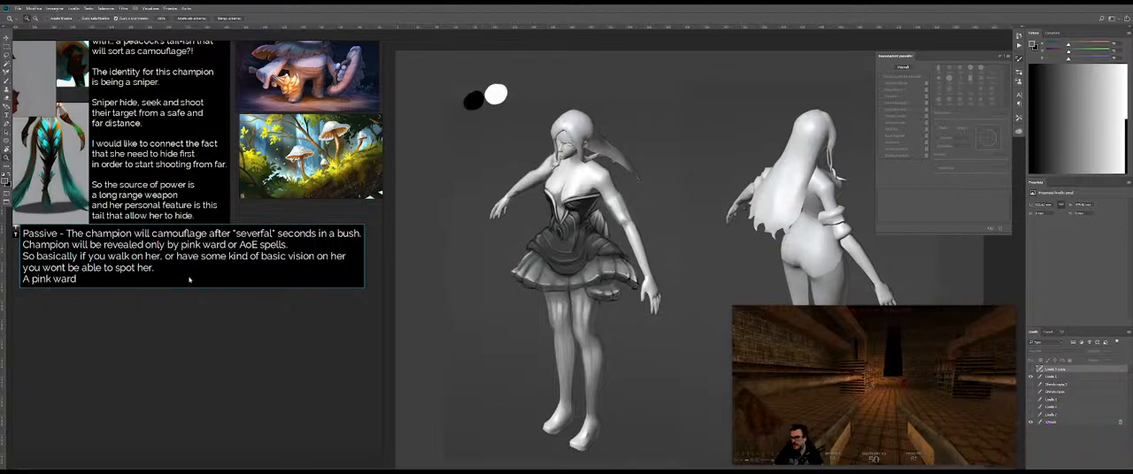
key("BackSpace")
key("BackSpace")
key("BackSpace")
key("BackSpace")
key("BackSpace")
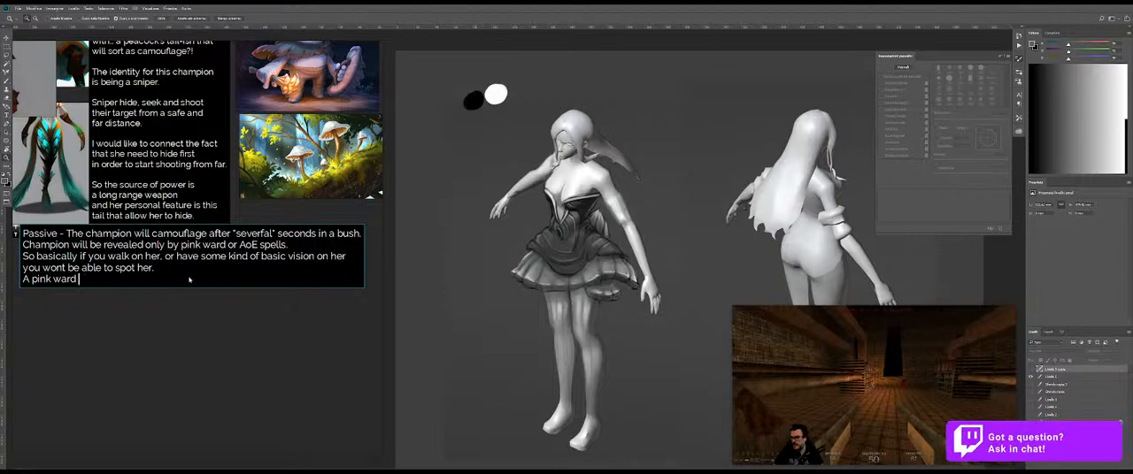
type("is ")
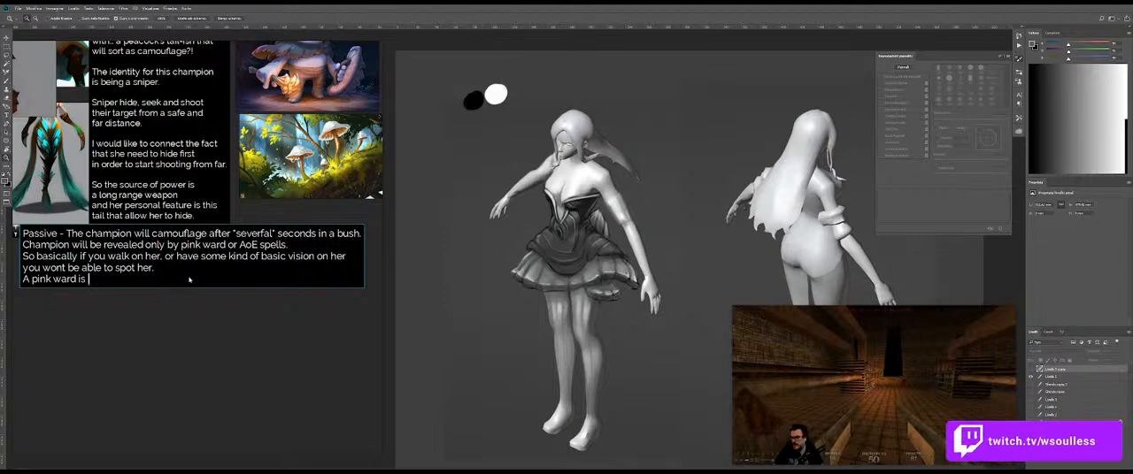
type("strong enoug")
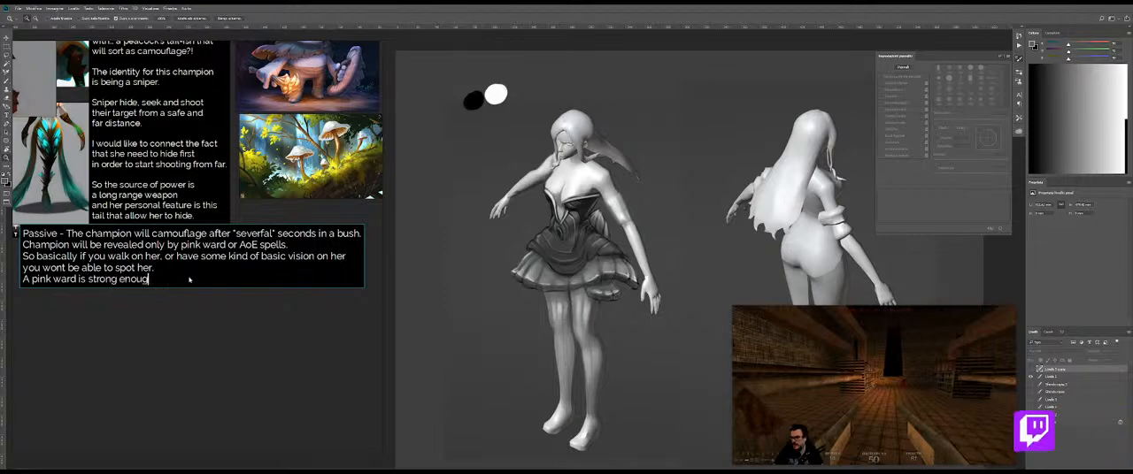
type("h to reveal")
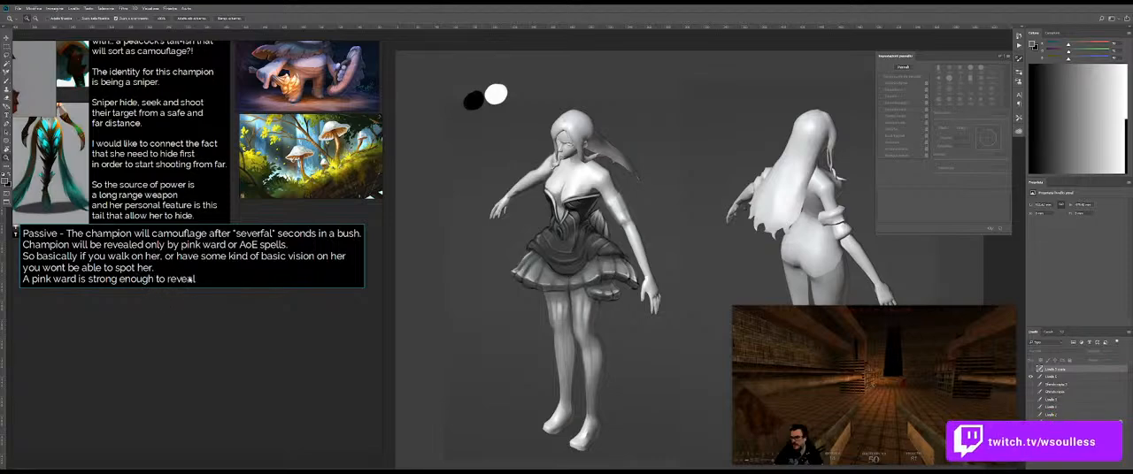
type(" her or an AoE will disable is")
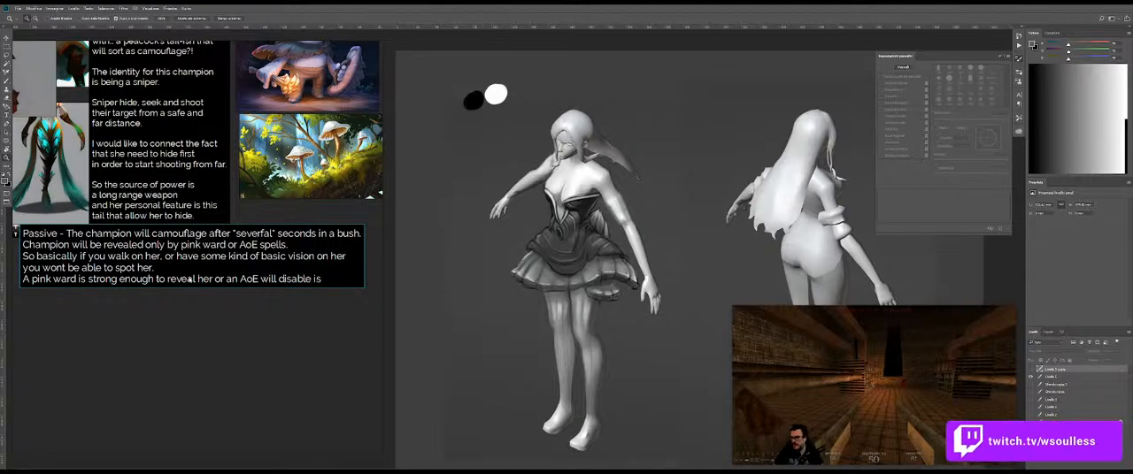
type("her '")
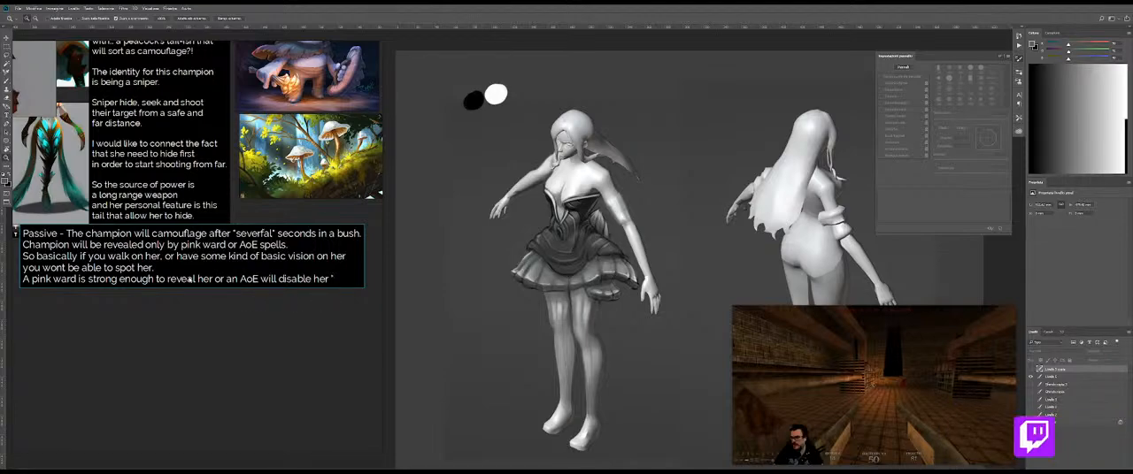
Step: Continue the pink ward line with "her or an AoE will disable her" plus an opening quote, and correct "severfal" to "several" in the first line
left_click(264, 234)
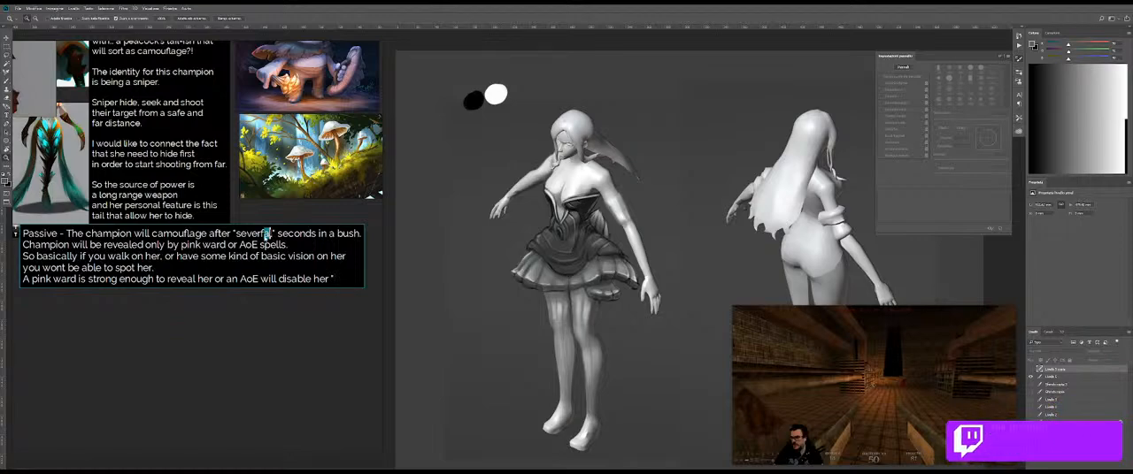
key("BackSpace")
Step: End the last line of the passive note with "camouflage" status., then reduce and reposition the text so it fits under the references
left_click(336, 280)
type("cam")
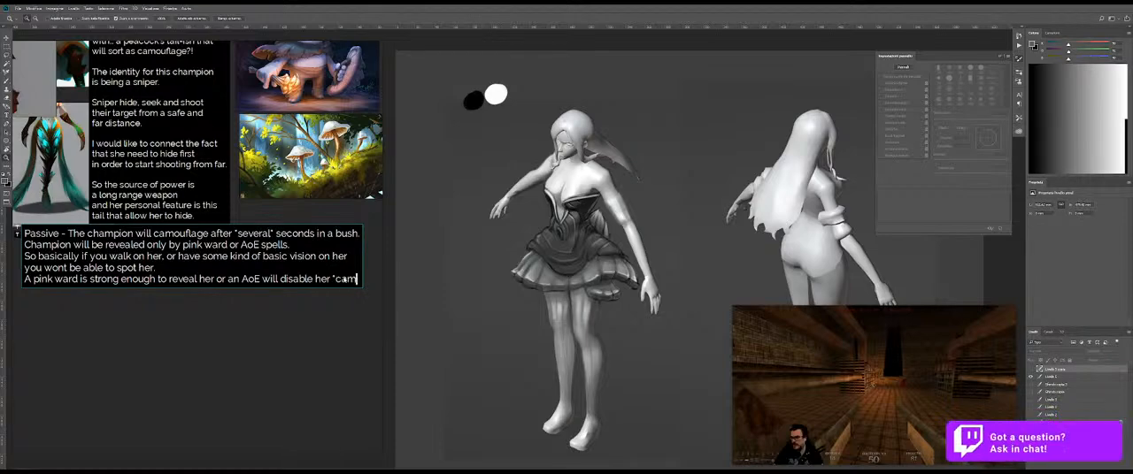
type("ouflage")
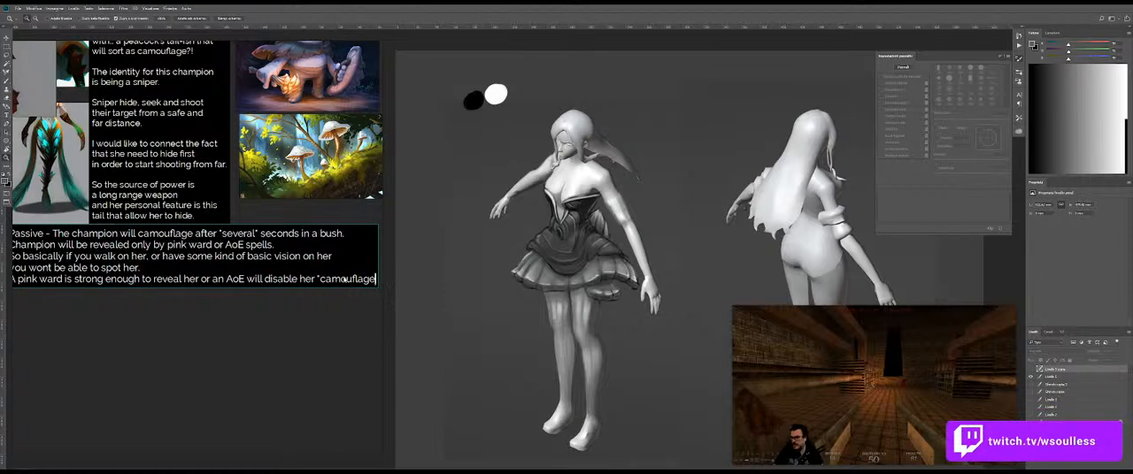
type("\" statu")
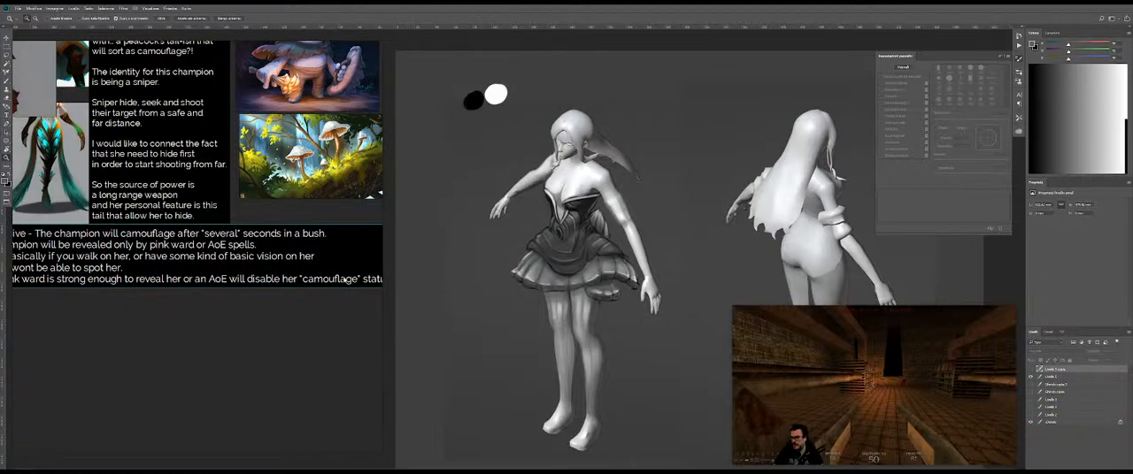
left_click_drag(346, 279, 319, 281)
left_click(241, 306)
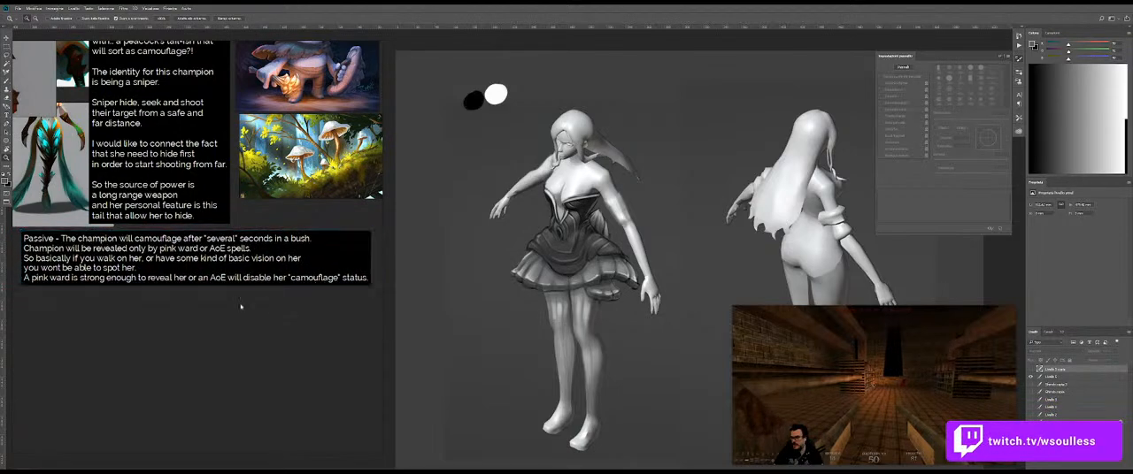
Step: Create a new text note below the passive note with "Q -" as its first line
left_click(50, 326)
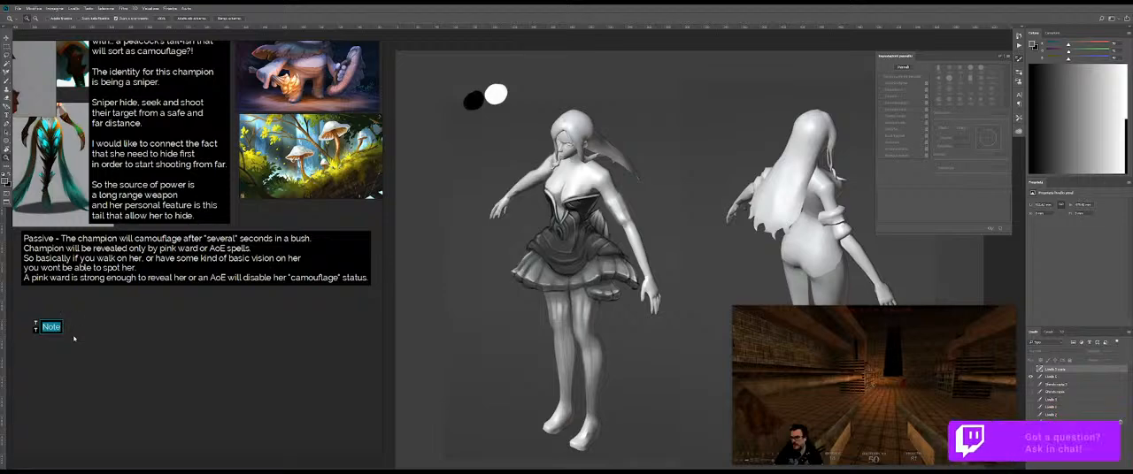
type("Q")
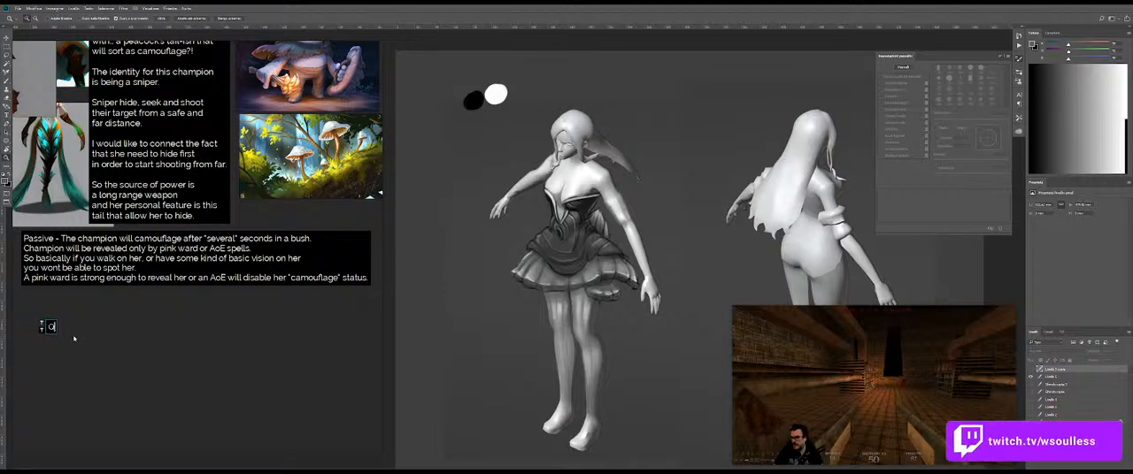
type(" -")
key("BackSpace")
key("BackSpace")
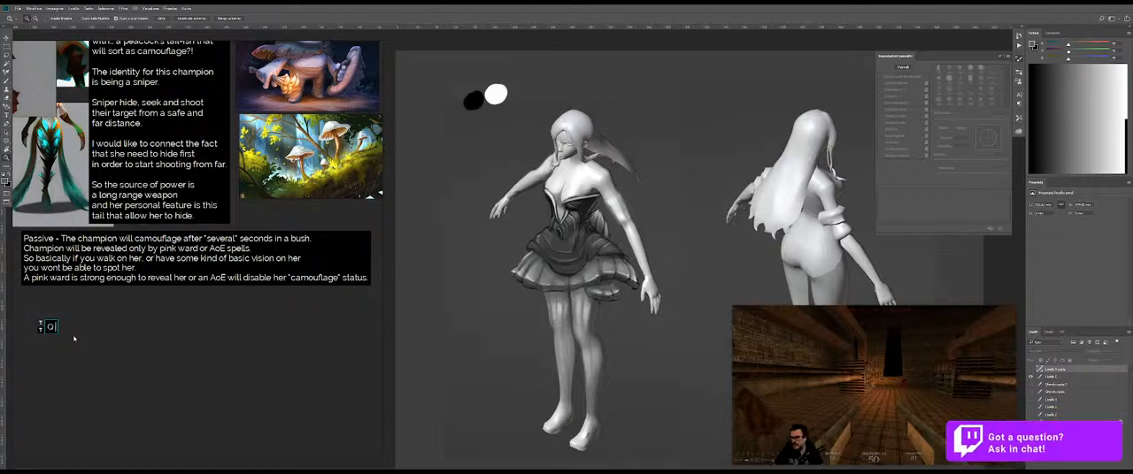
key("Return")
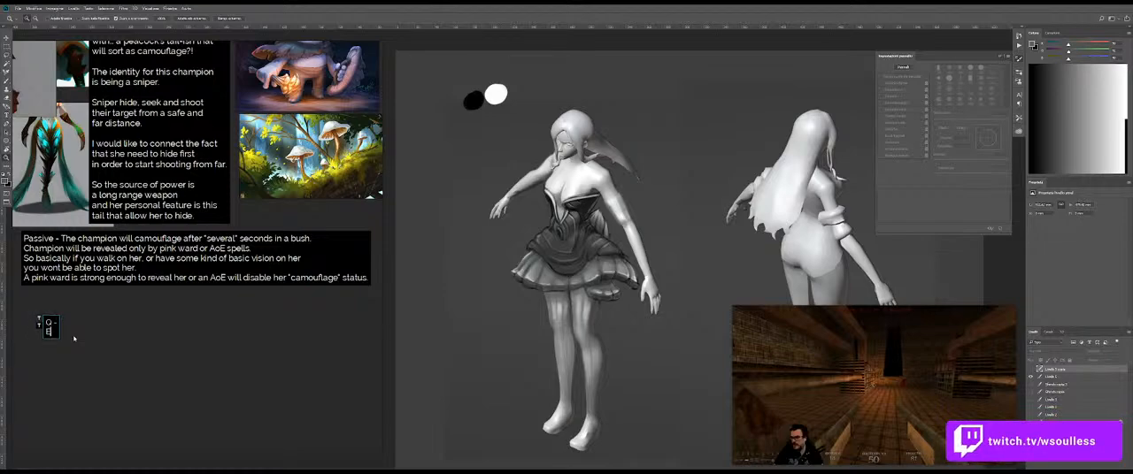
Step: Write "Basic active effect:" on the second line of the Q note
type("B")
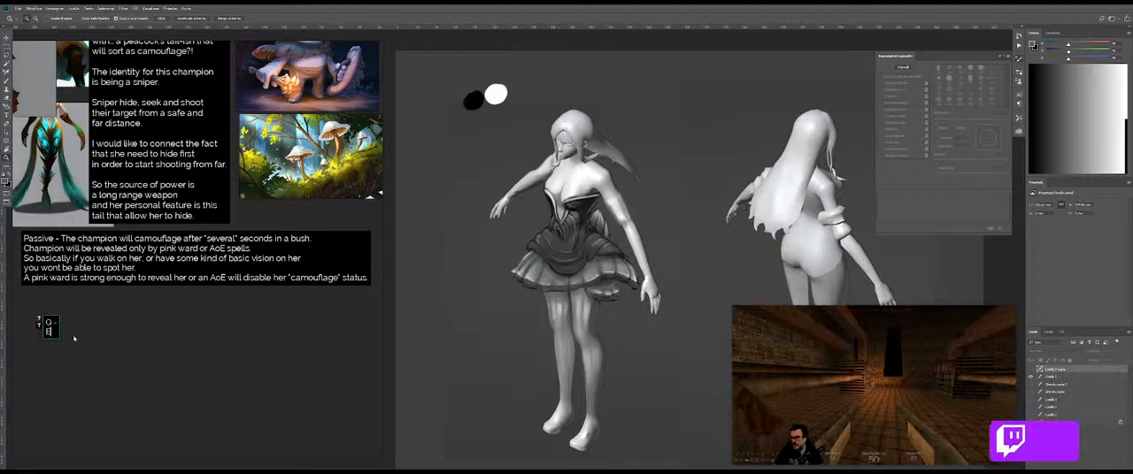
type("asic effect")
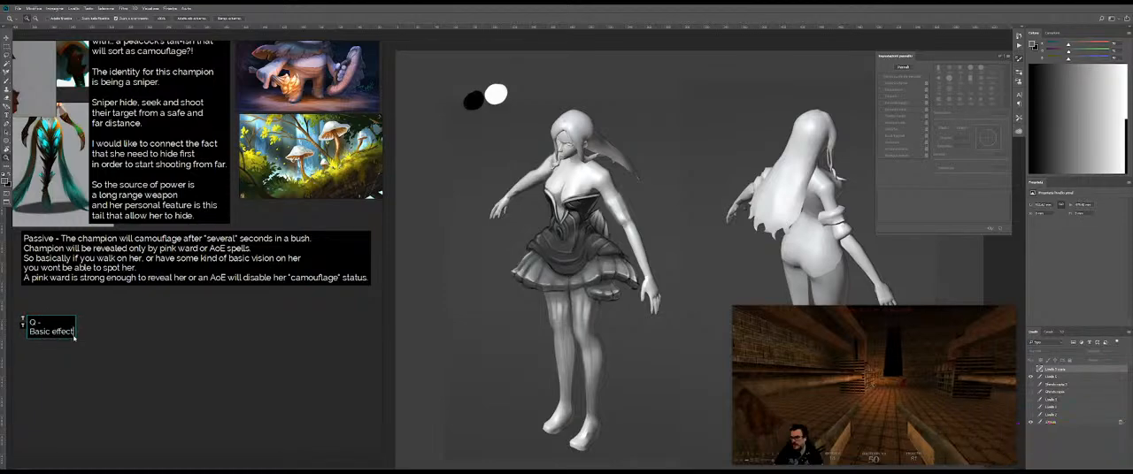
key("BackSpace")
key("BackSpace")
key("BackSpace")
key("BackSpace")
key("BackSpace")
key("BackSpace")
type("a")
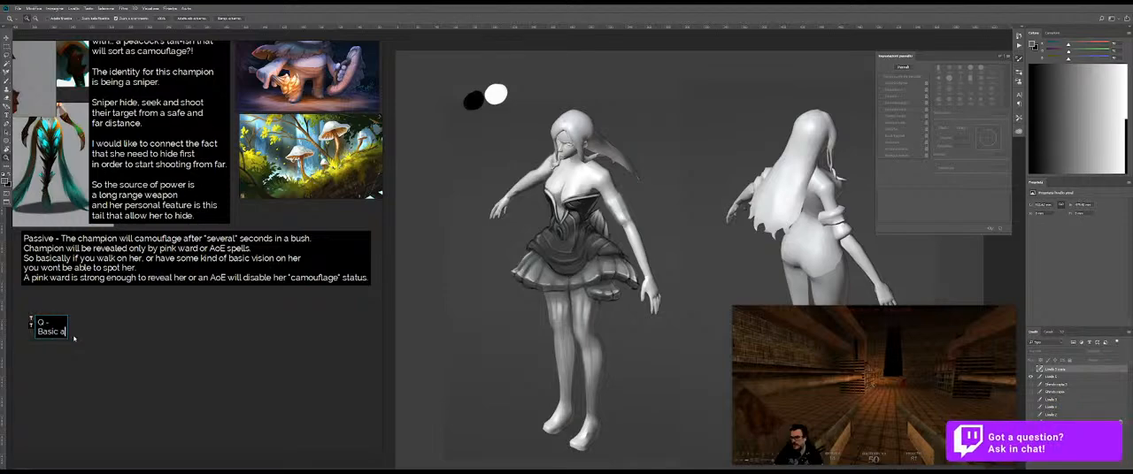
type("ctive ef")
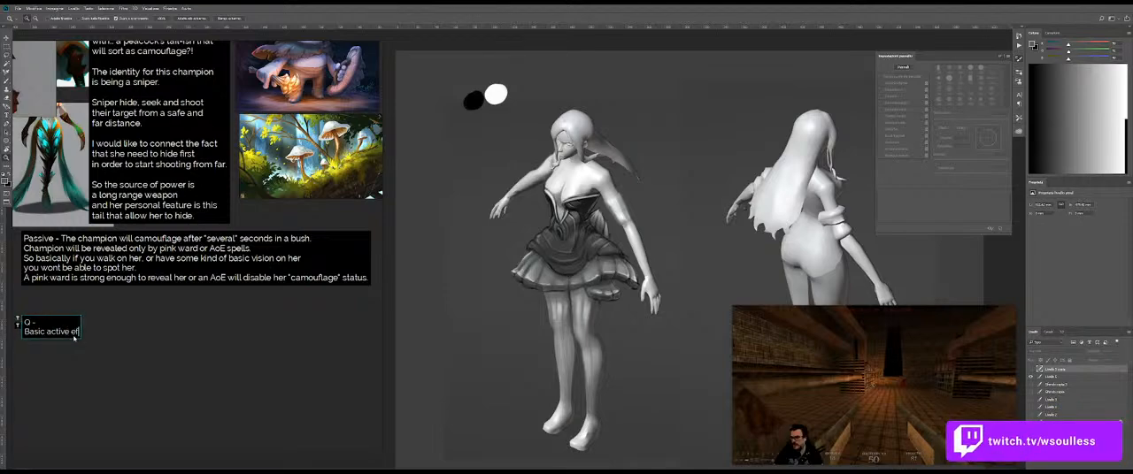
type("fect:")
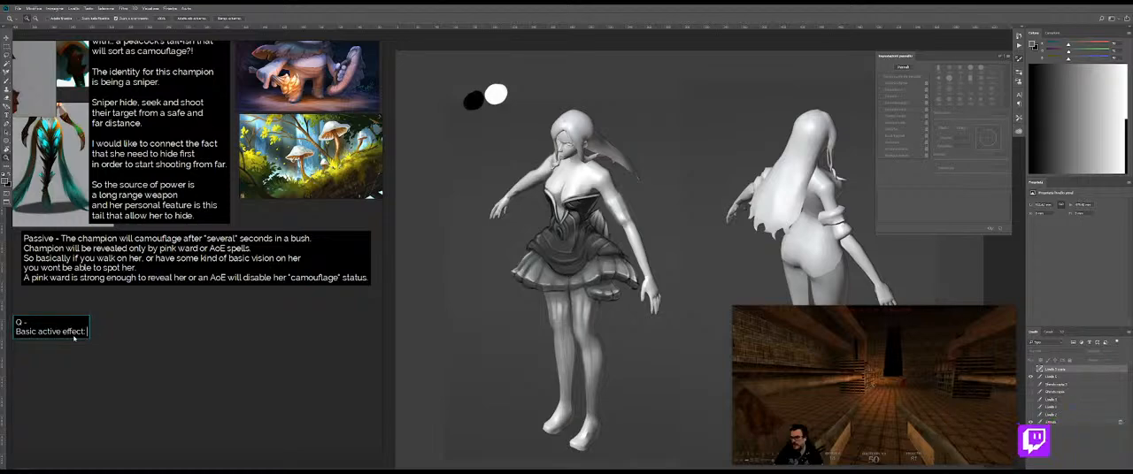
type("It will a")
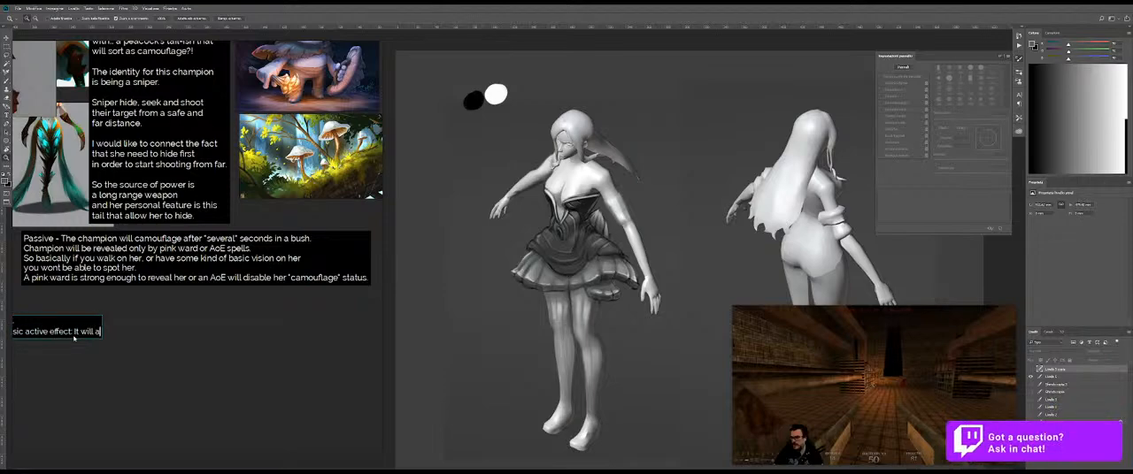
key("BackSpace")
key("BackSpace")
key("BackSpace")
key("BackSpace")
key("BackSpace")
key("BackSpace")
key("BackSpace")
key("BackSpace")
Step: Complete the "Basic active effect:" line with "This is the only spell that I'm not entirely sure how to trigger out."
type("This is the")
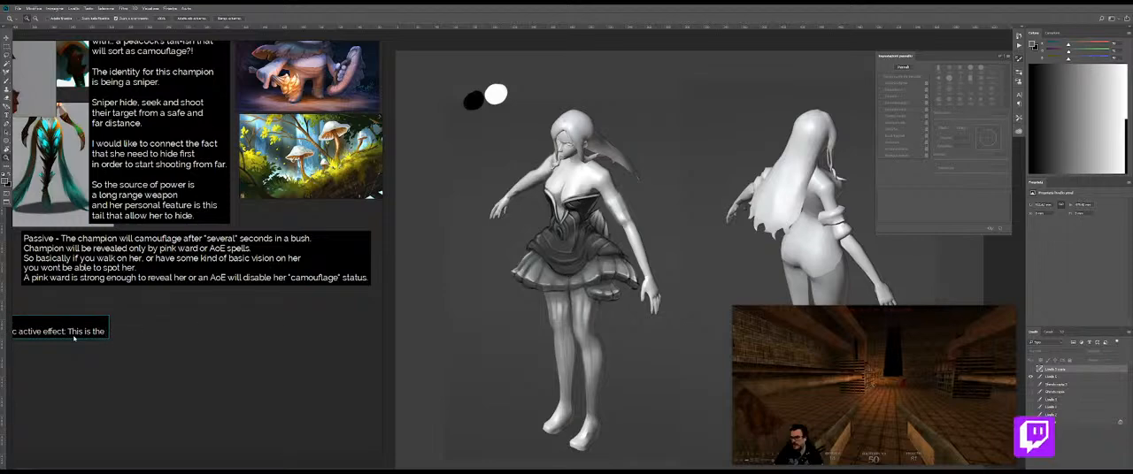
type(" only sh")
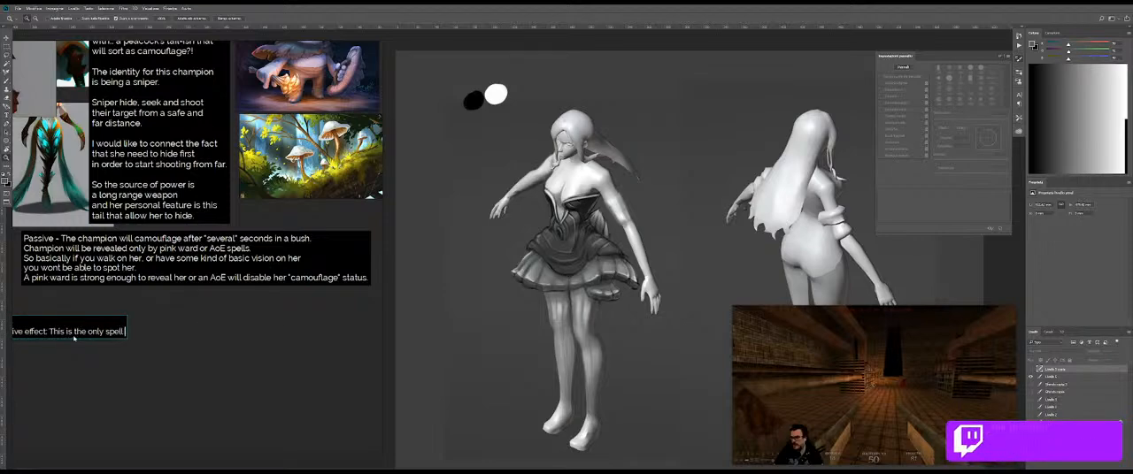
type("ell that ")
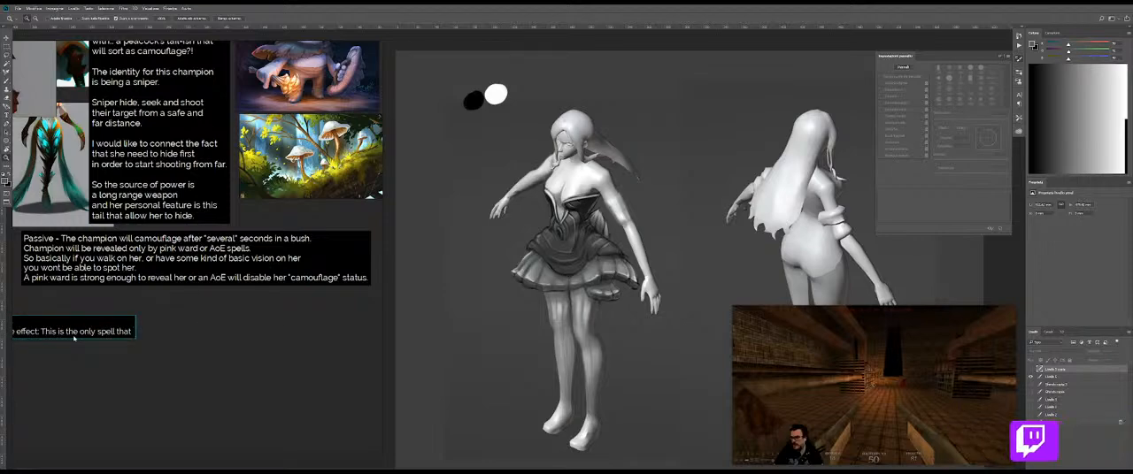
type("I'm not enti")
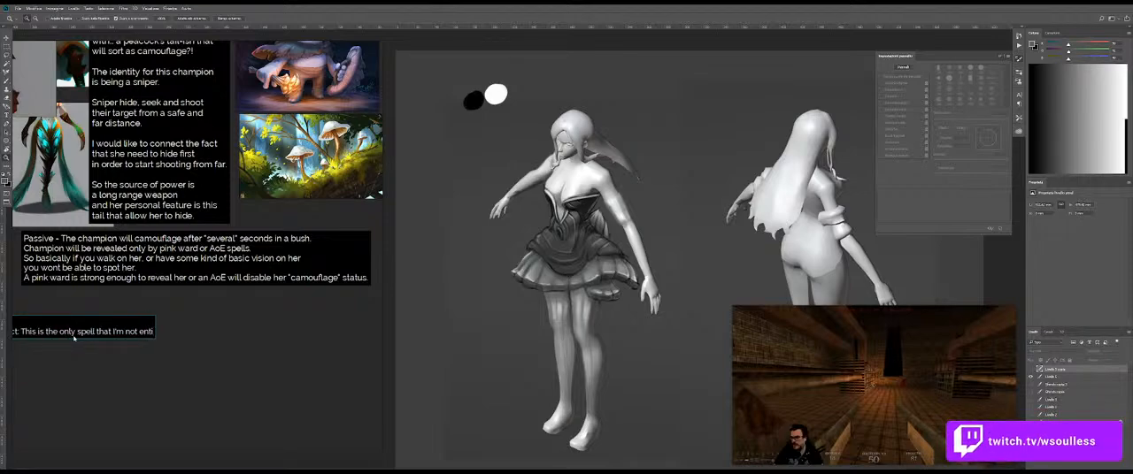
type("rely sure how")
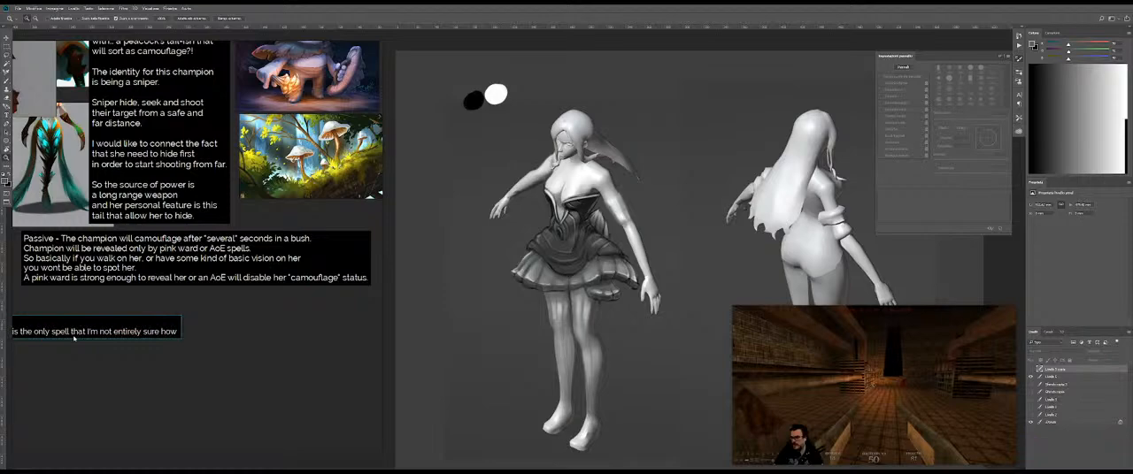
type(" to trigger ou")
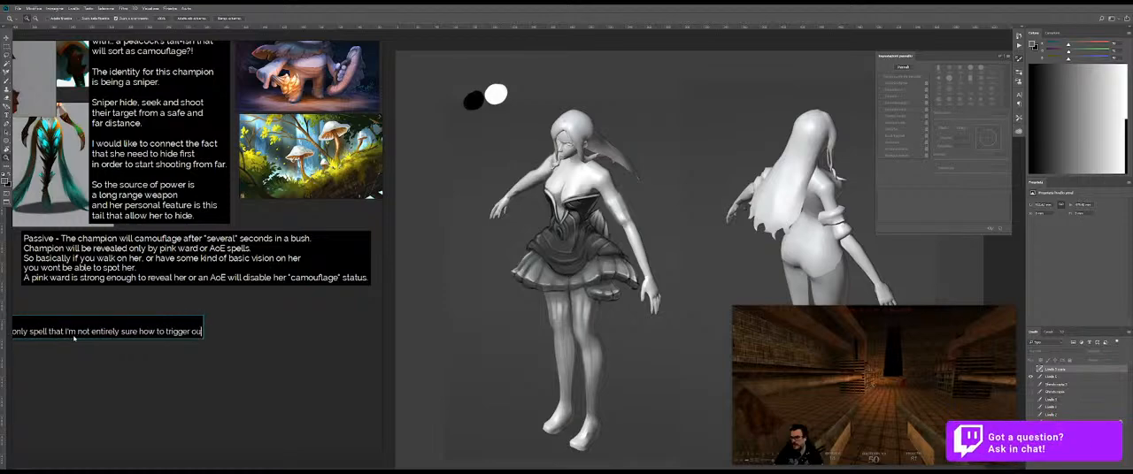
type("t.")
key("ctrl+Return")
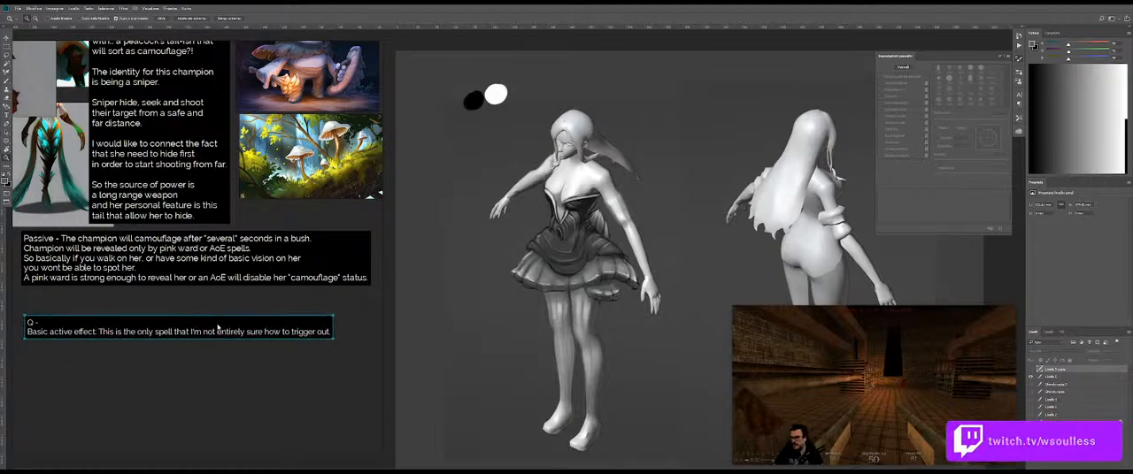
Step: Start a third line in the Q note reading "The basic effect I would like to be short range... so"
double_click(320, 333)
left_click(324, 333)
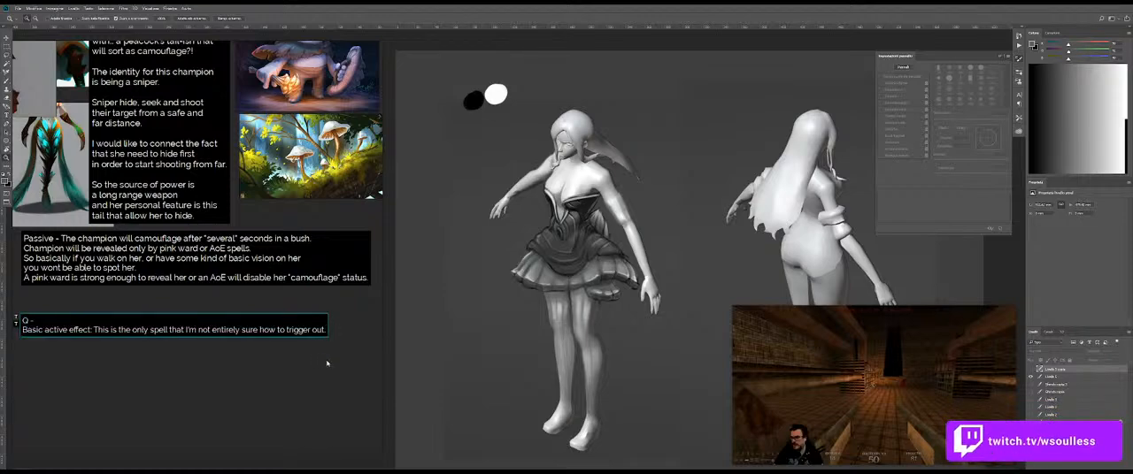
key("ctrl+Return")
double_click(325, 331)
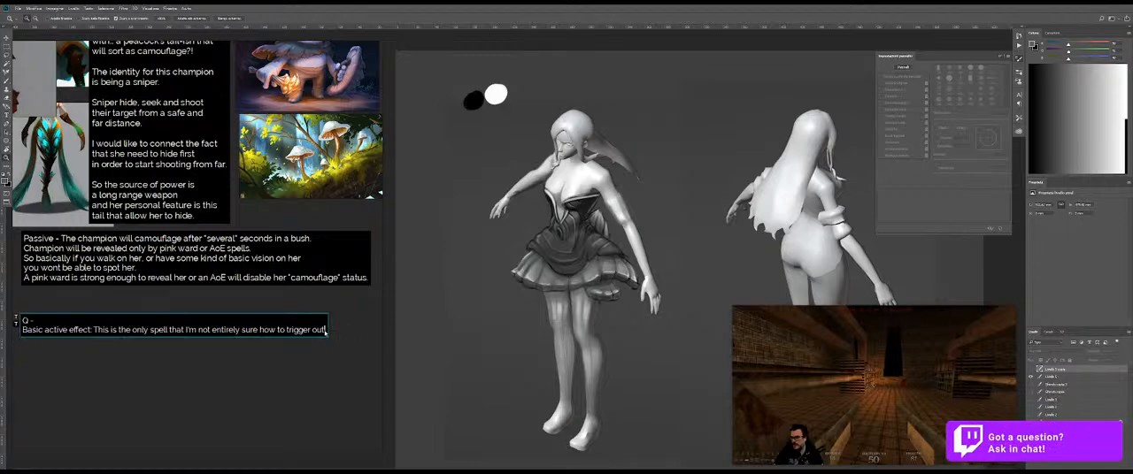
key("Return")
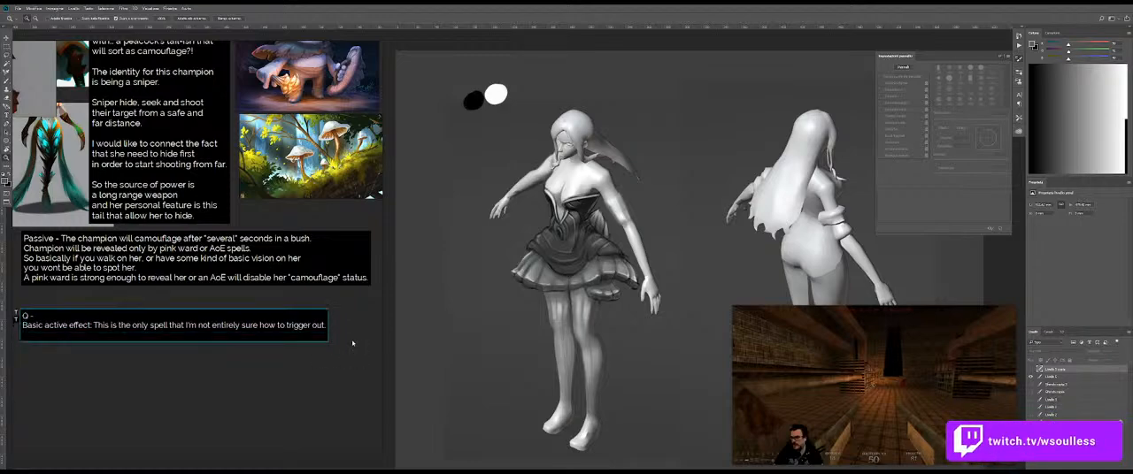
type("Th")
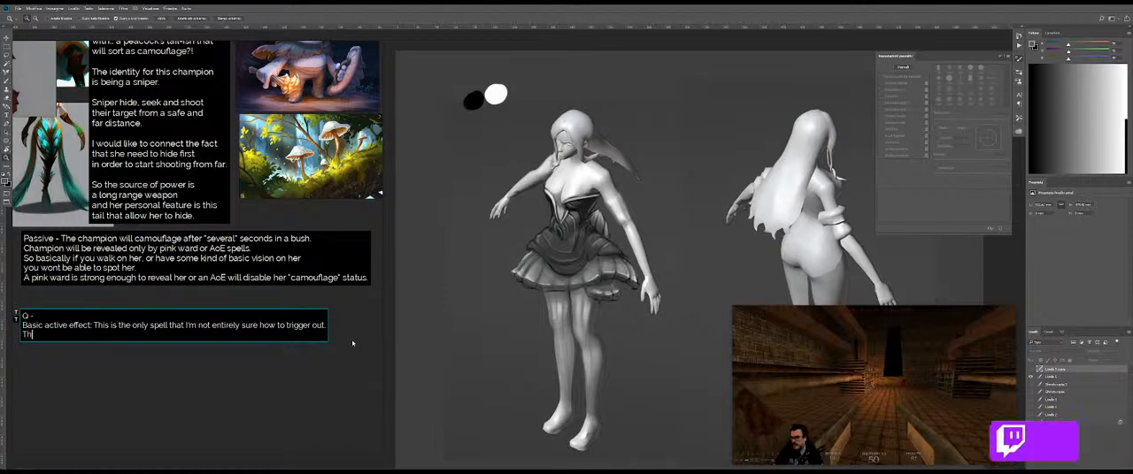
type("e basic effe")
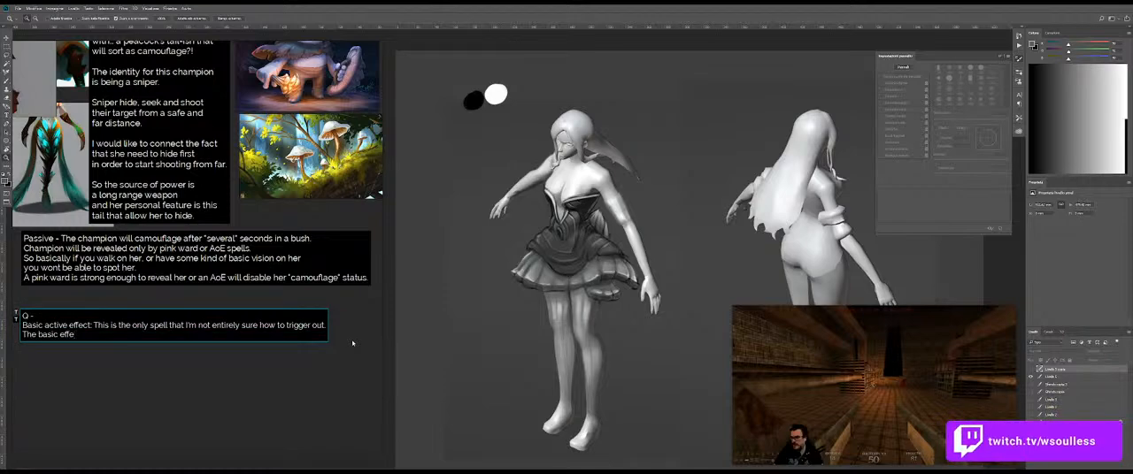
type("ct wou")
key("BackSpace")
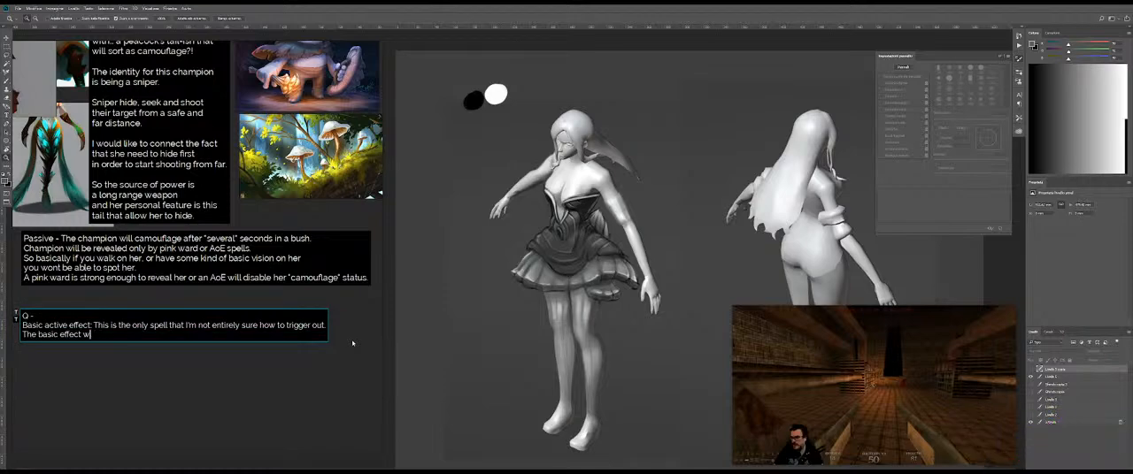
type("I would like to be short range... so ")
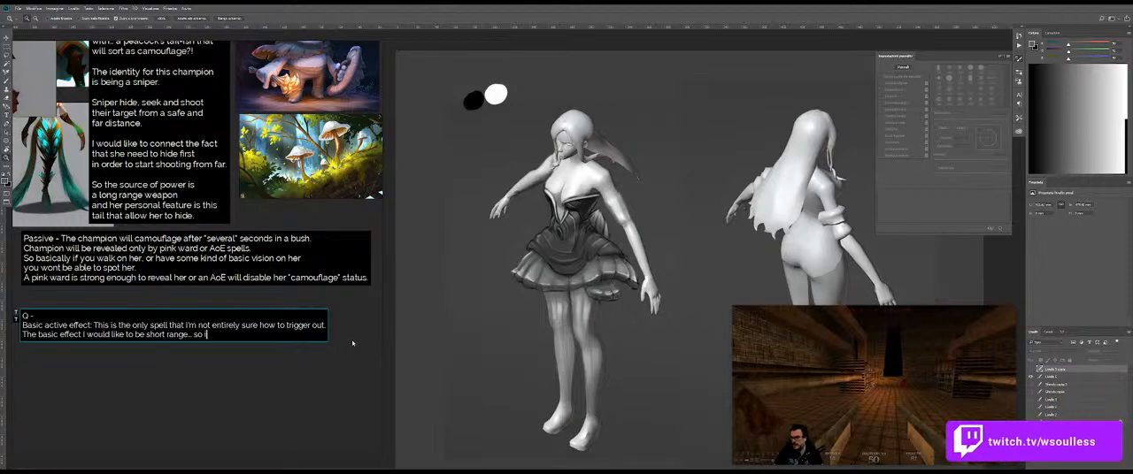
type("I'm thi")
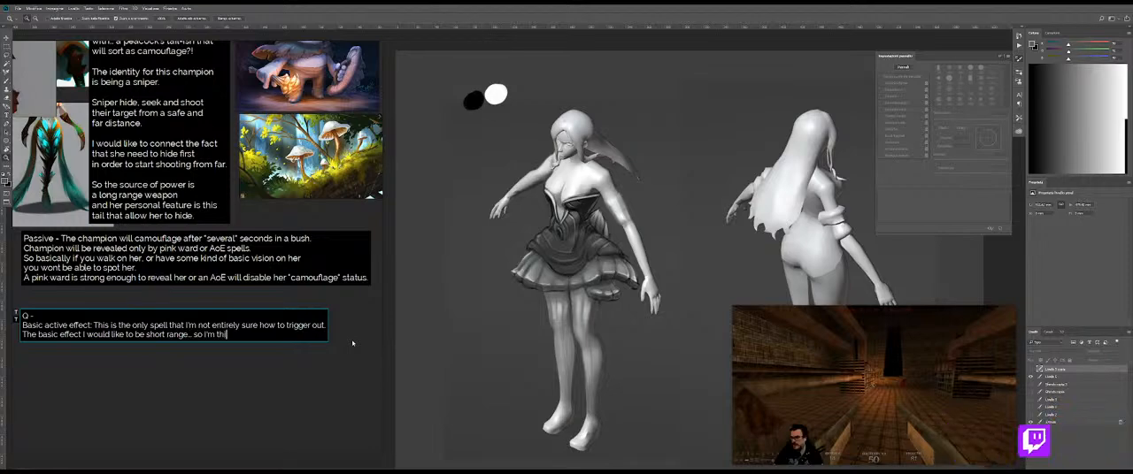
type("nking of a")
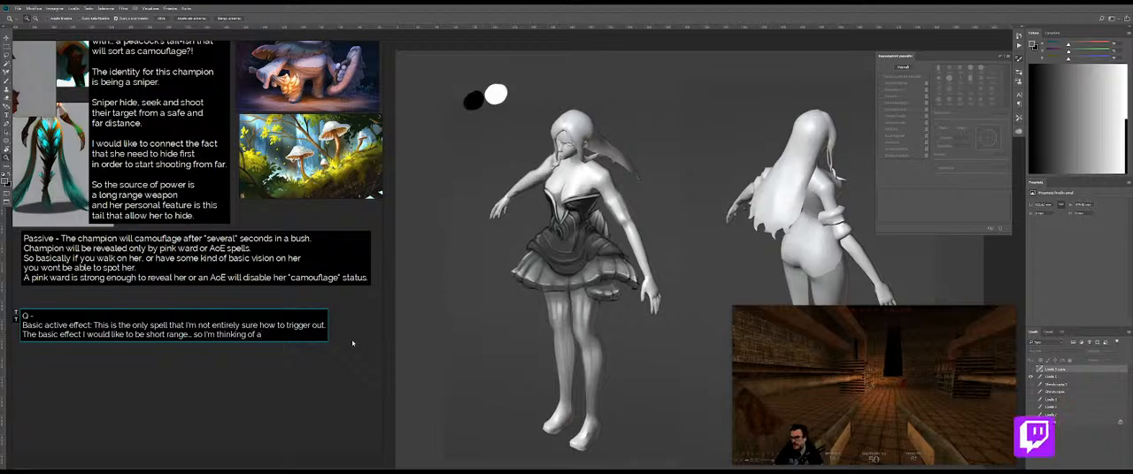
type(" spore-l")
type("sh attack")
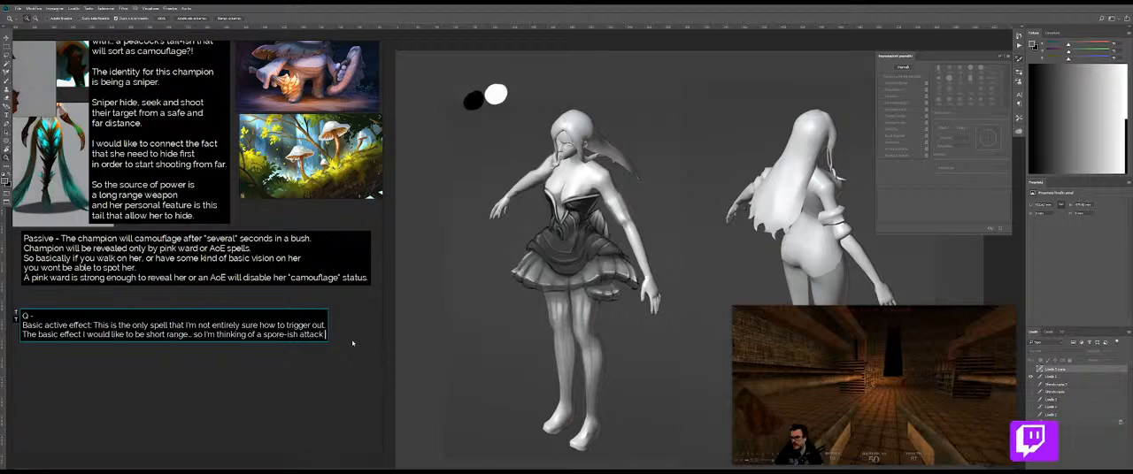
type(" that")
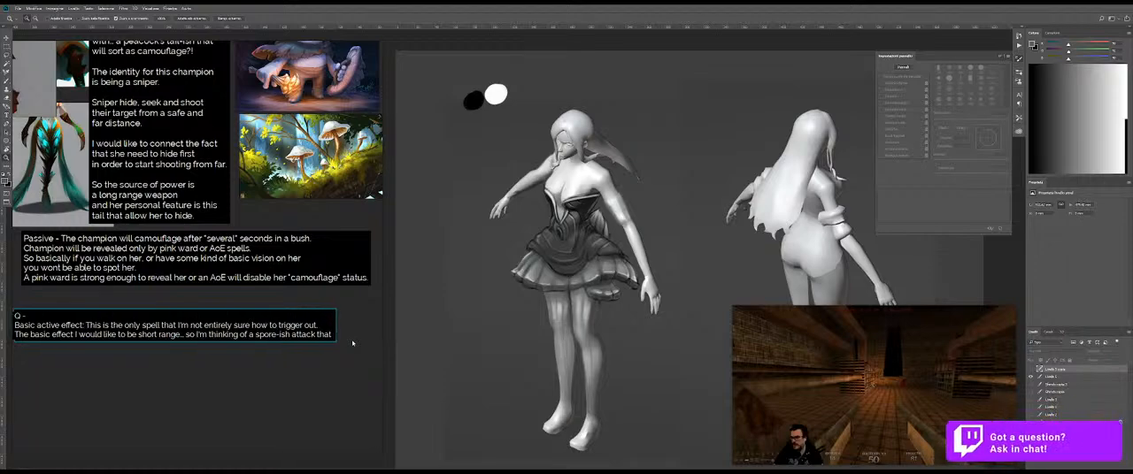
type(" deal damage over time.. let's say")
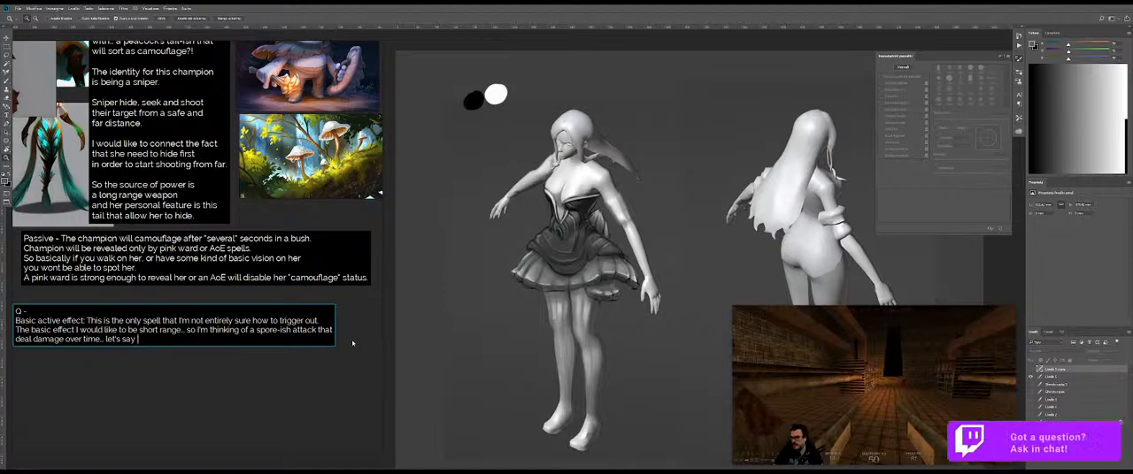
type("M")
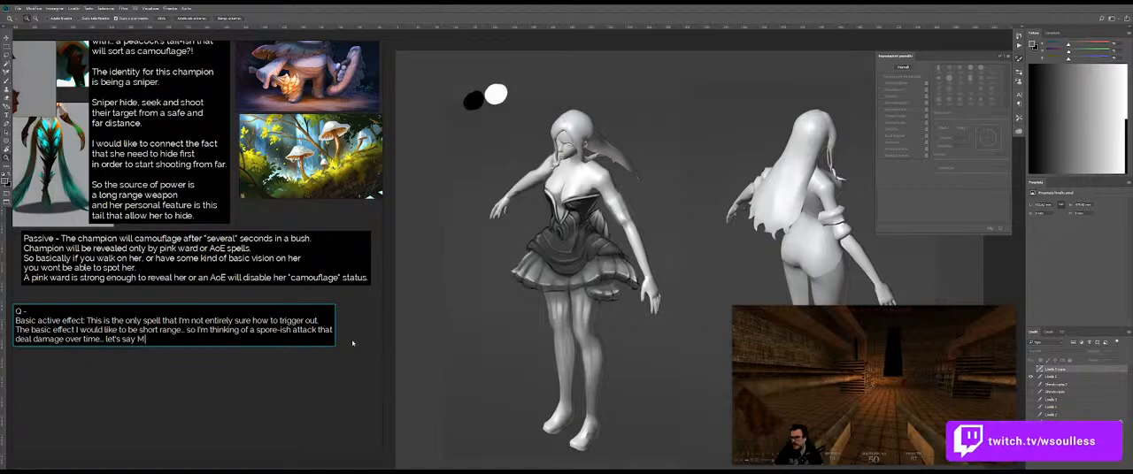
type("ordekais")
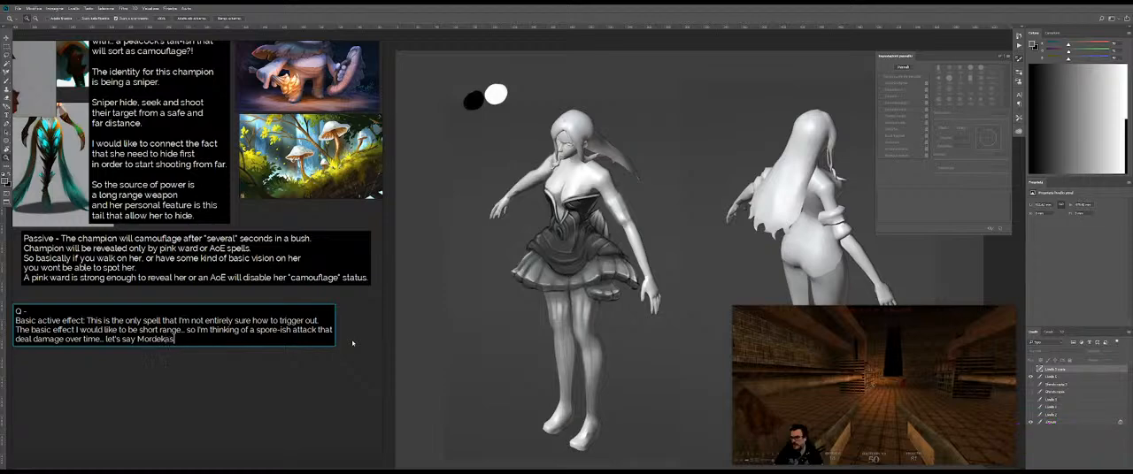
type("er thingy that")
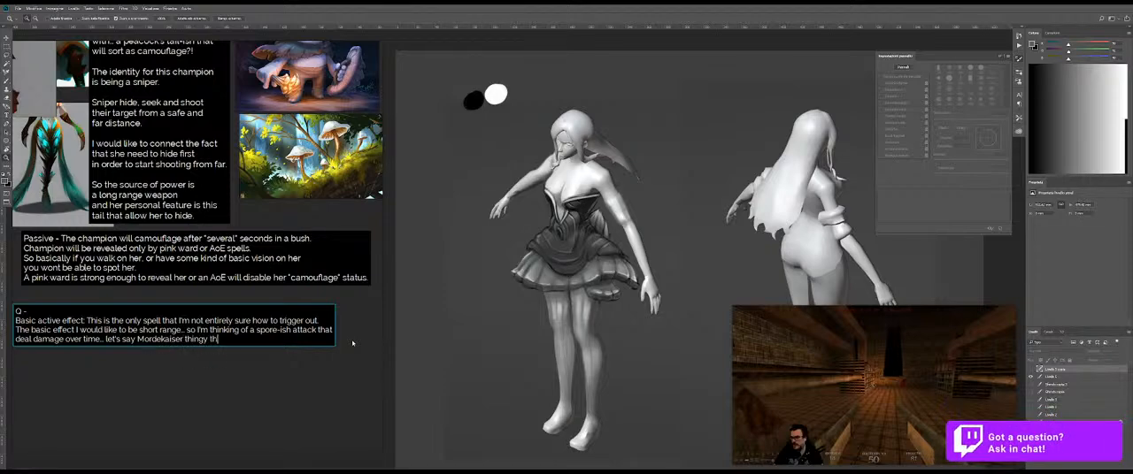
key("BackSpace")
key("BackSpace")
key("BackSpace")
key("BackSpace")
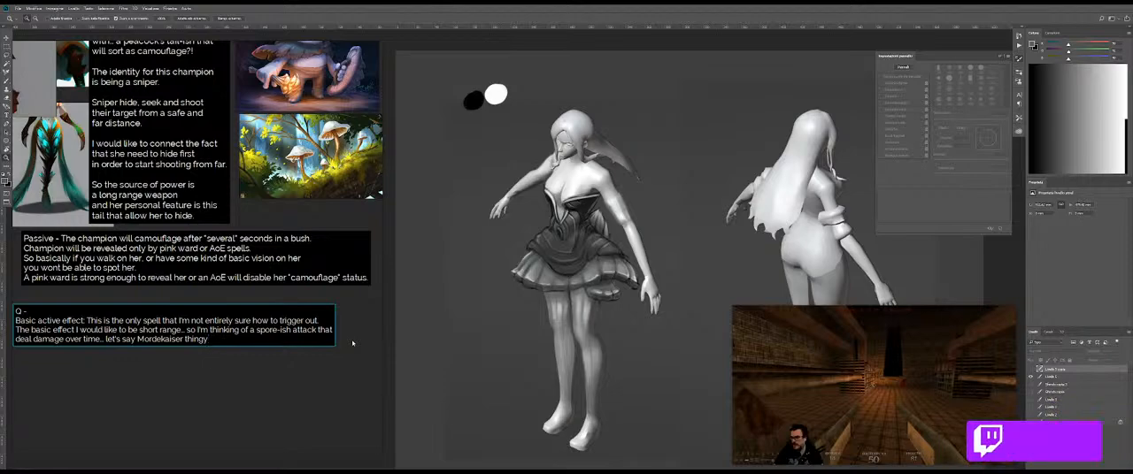
key("ctrl+shift+Left")
key("ctrl+shift+Left")
key("BackSpace")
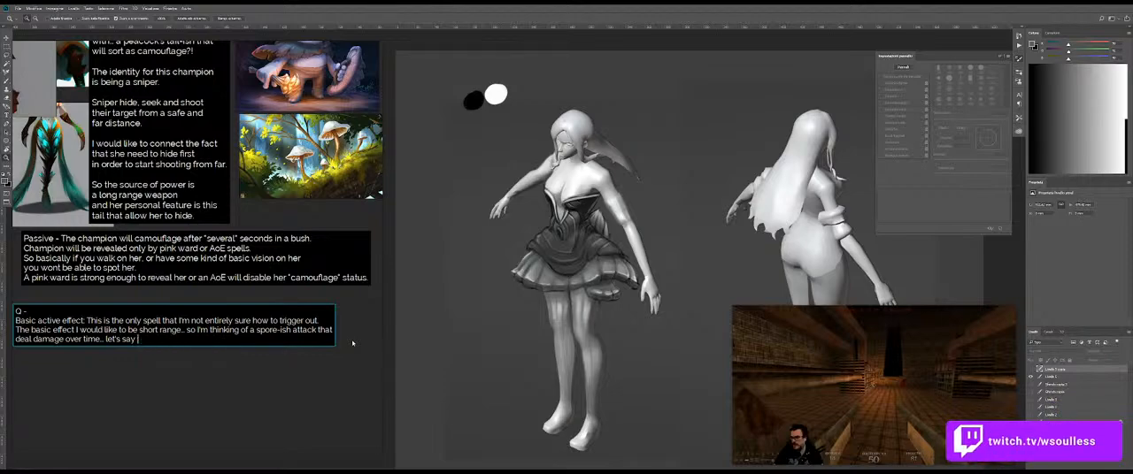
type("Riven")
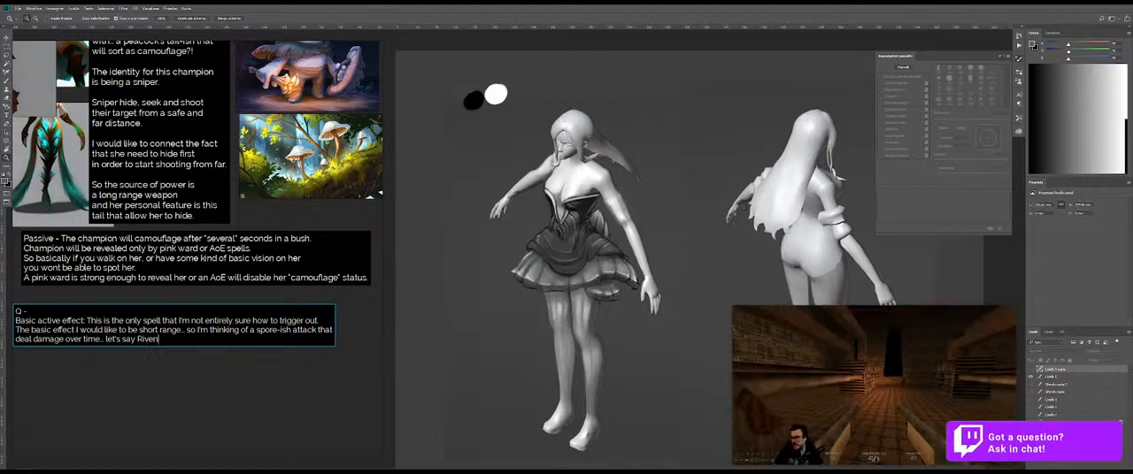
key("alt+Tab")
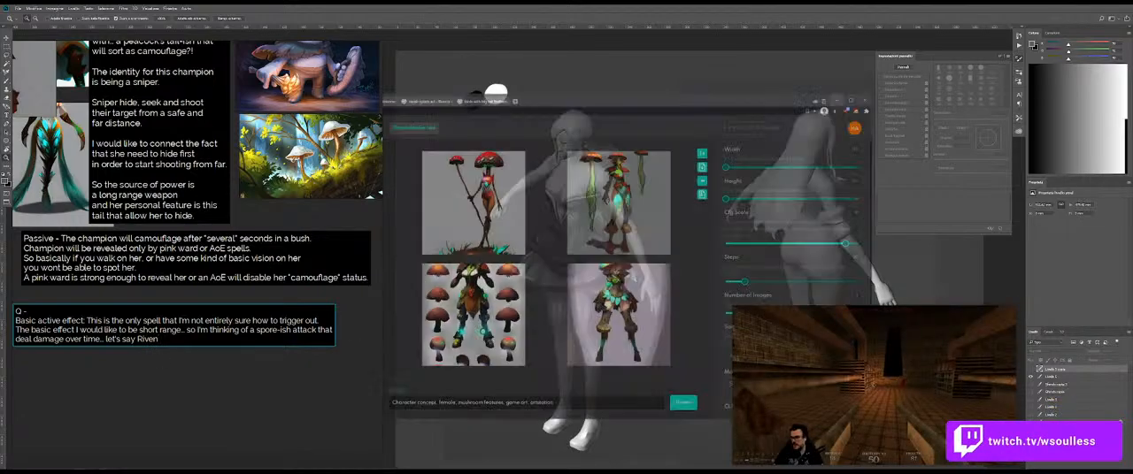
left_click(886, 72)
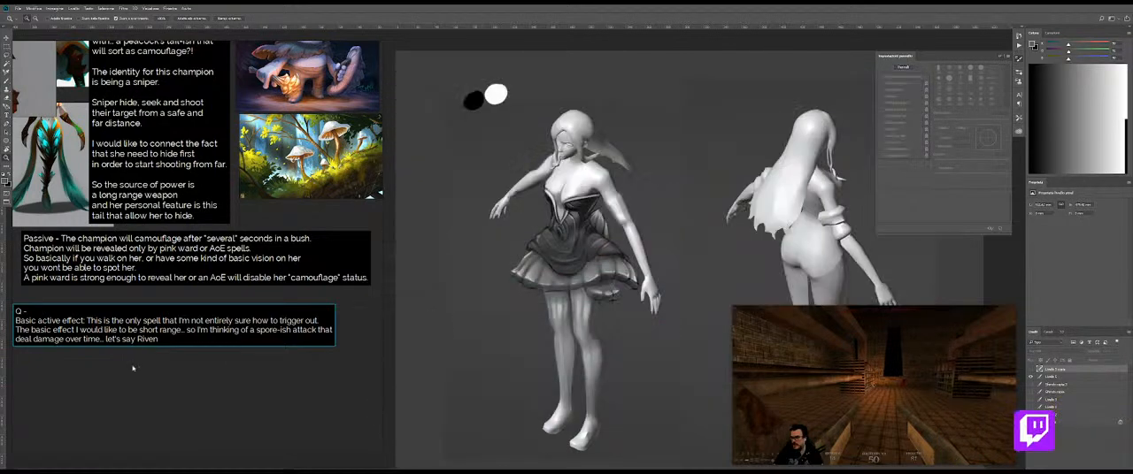
Step: Replace "Riven" in the Q note with "Diana sphere that are around her? that deal"
double_click(148, 339)
type("D")
type("iana")
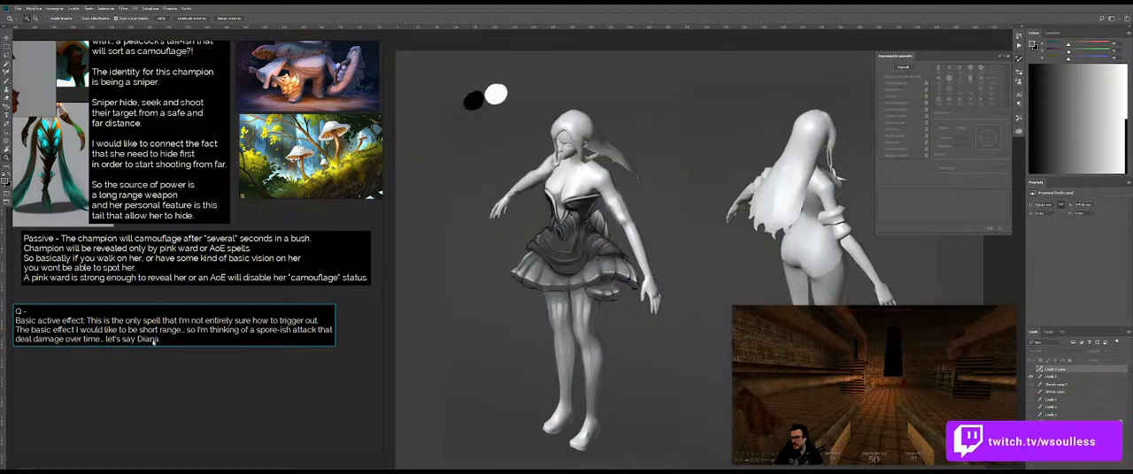
type(" sphere that ")
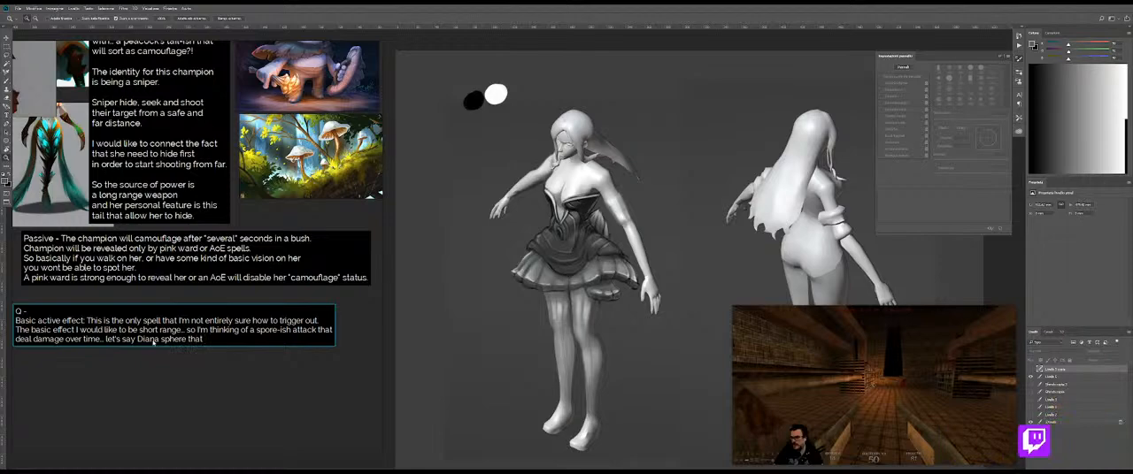
type("are around her?")
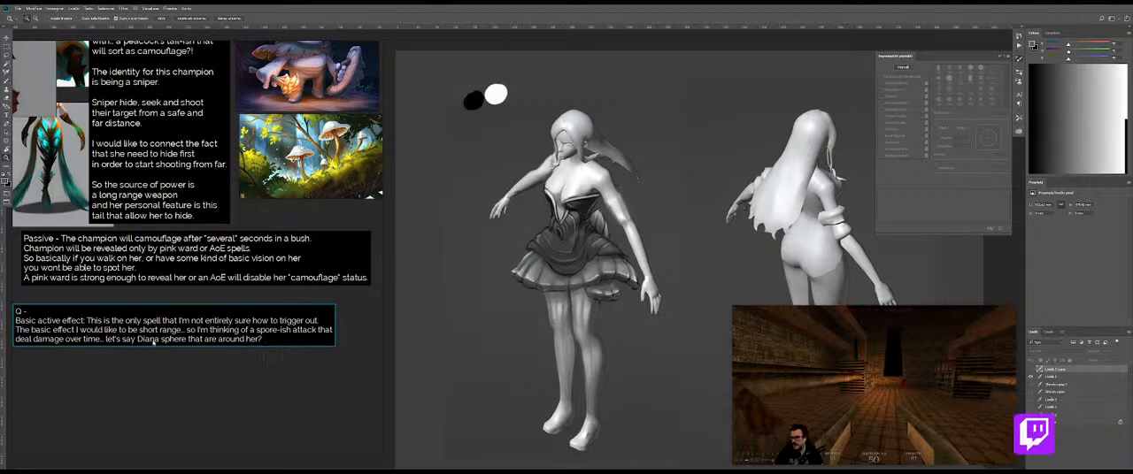
type(" that deal sdama")
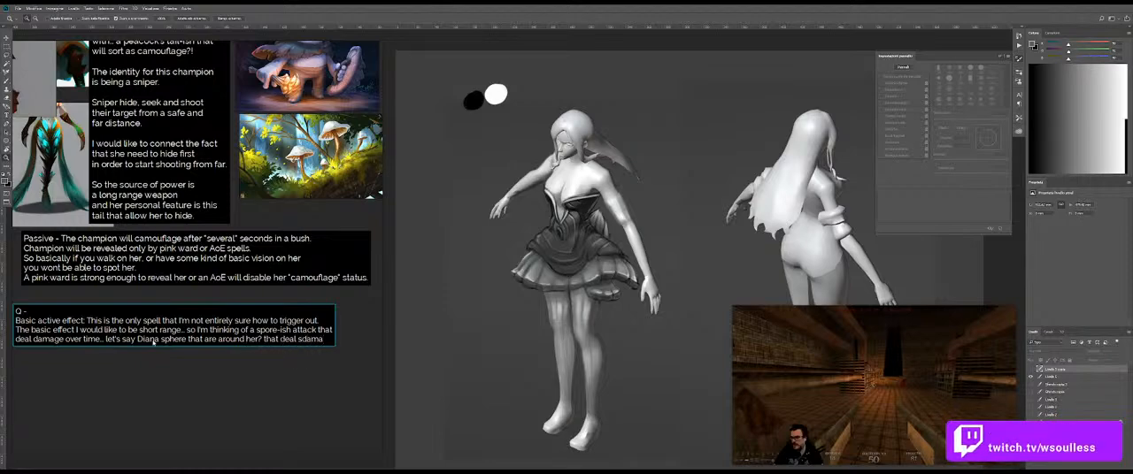
Step: Correct the ending to "deals damage on contact to enemy..." and add "as a persistent damage..." on a new line of the Q note
key("BackSpace")
key("BackSpace")
key("BackSpace")
key("BackSpace")
key("BackSpace")
key("BackSpace")
type("s da")
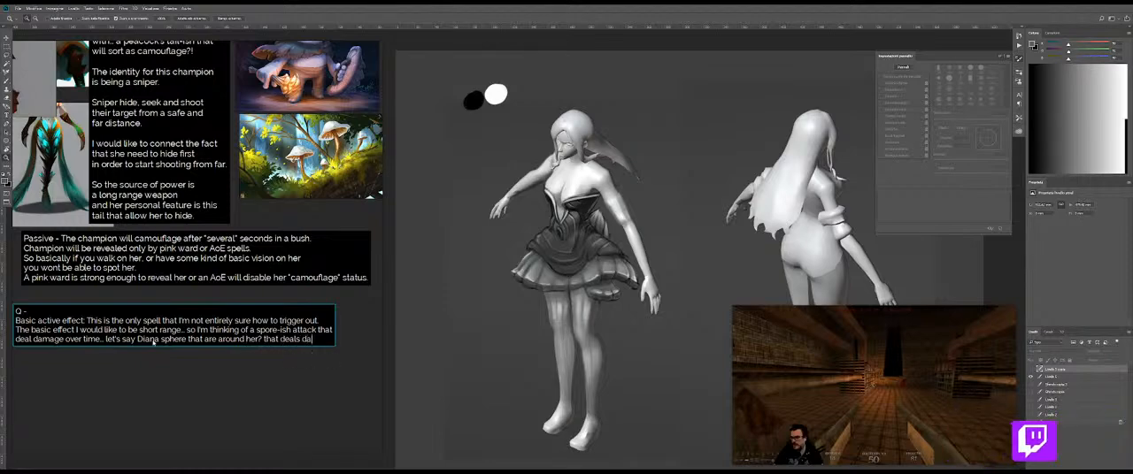
type("mage on contact to enemy..")
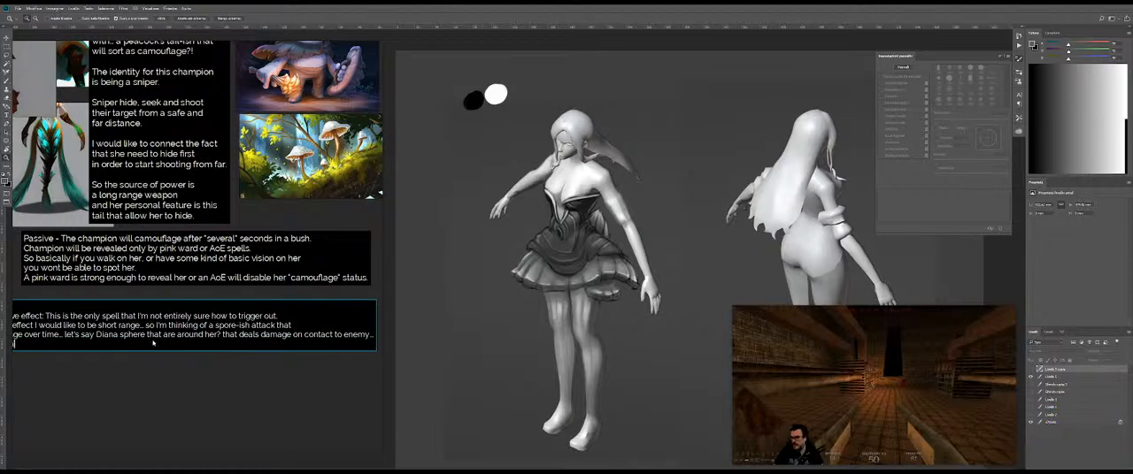
type(".a")
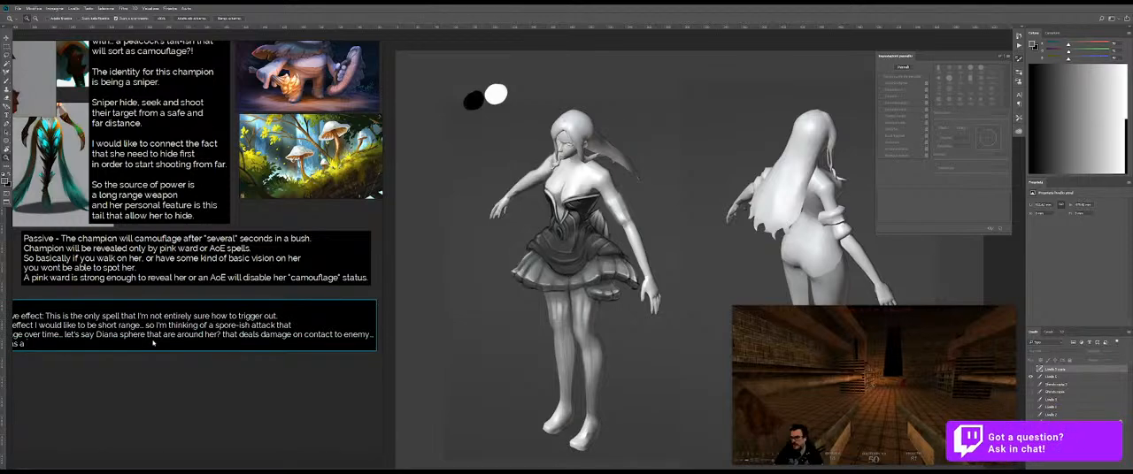
type("s a persistent damage.")
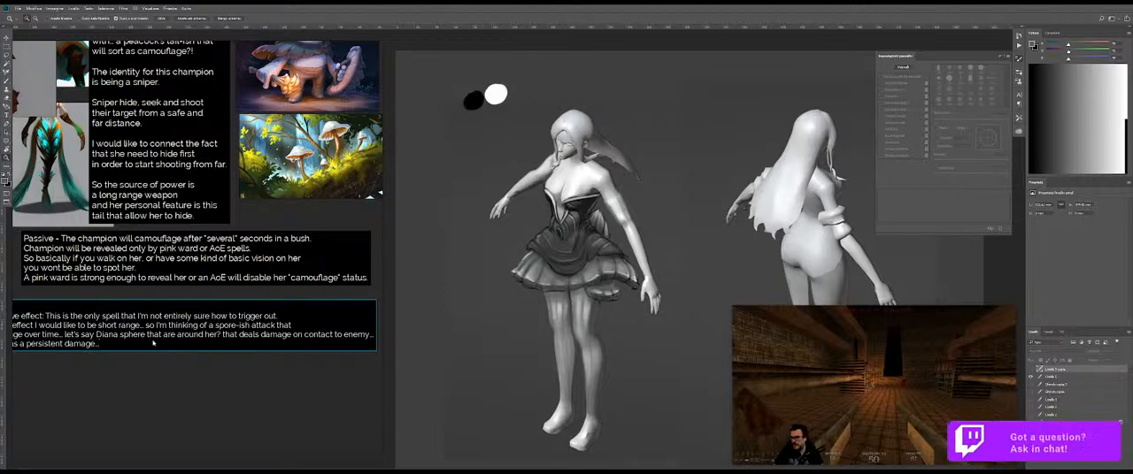
type(". Like a")
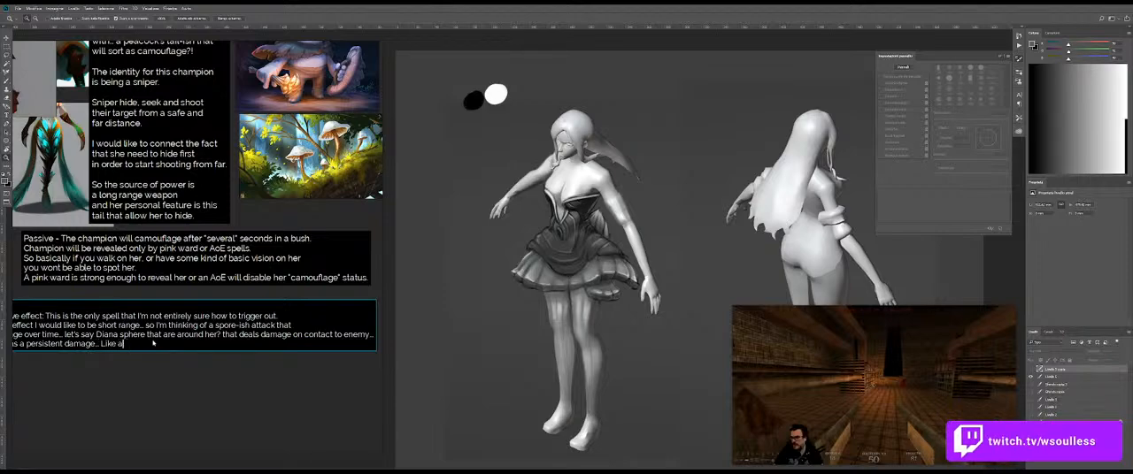
type("vg an")
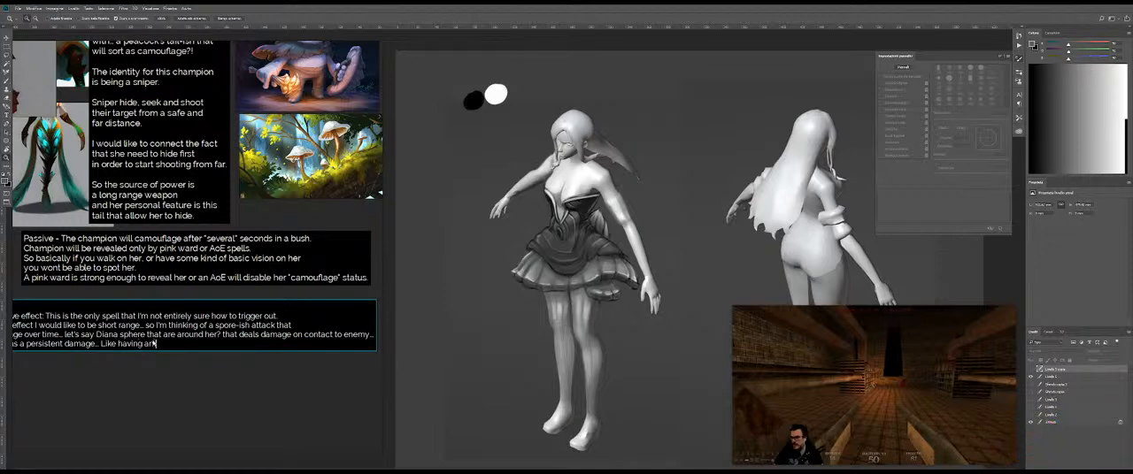
type(" Morgana ")
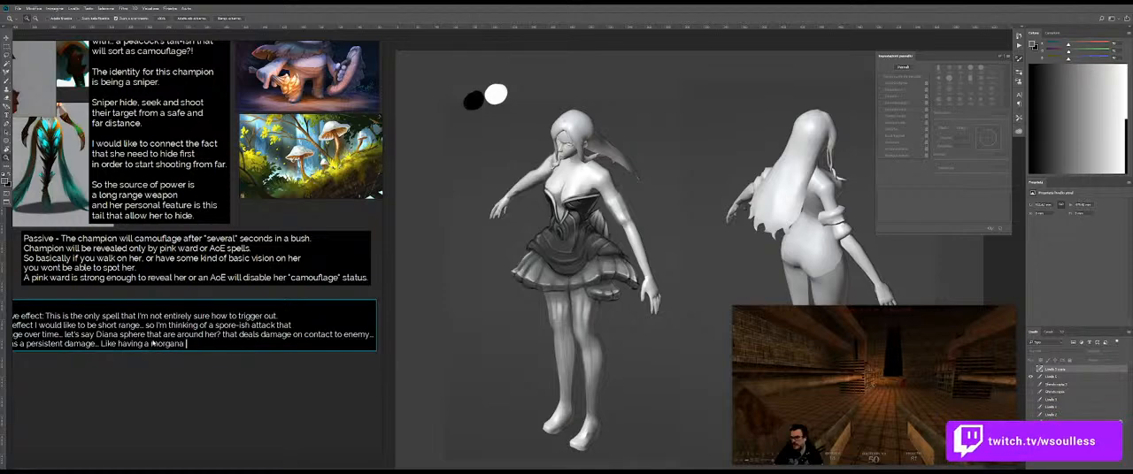
type("w/?")
type(")")
type(" that")
type(" on")
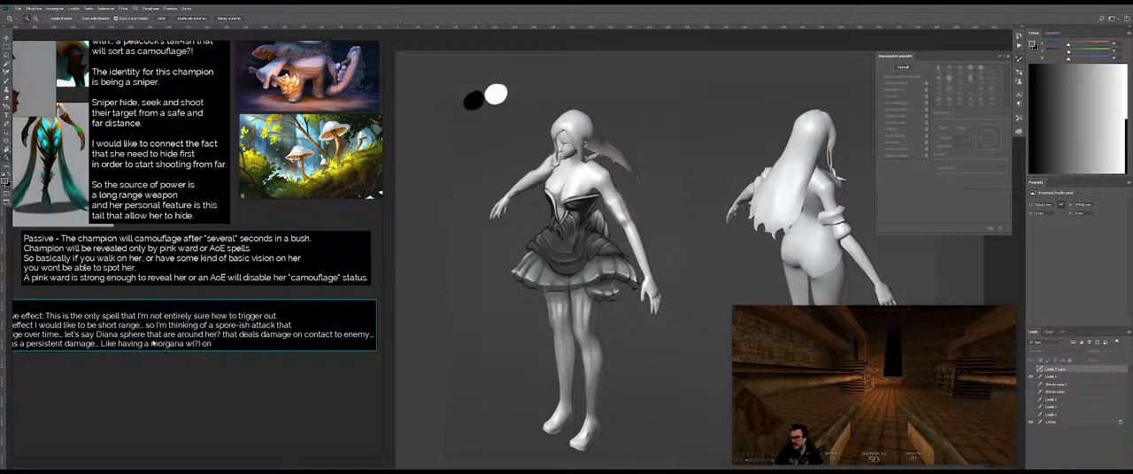
Step: Complete the Morgana comparison in the Q note with "moving with the champion."
key("BackSpace")
key("BackSpace")
type("moving with")
type(" the char")
type("acter")
key("BackSpace")
key("BackSpace")
key("BackSpace")
key("BackSpace")
key("BackSpace")
key("BackSpace")
type("mpion.")
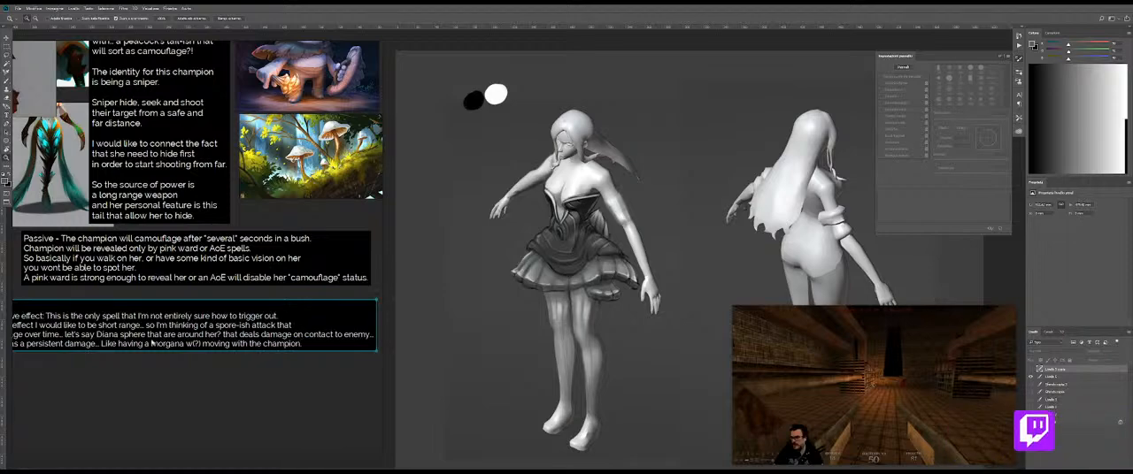
Step: Move and slightly shrink the Q note so its full text fits beneath the passive note, and resume editing at its end
left_click_drag(173, 343, 197, 329)
key("ctrl+a")
left_click(331, 334)
type(".")
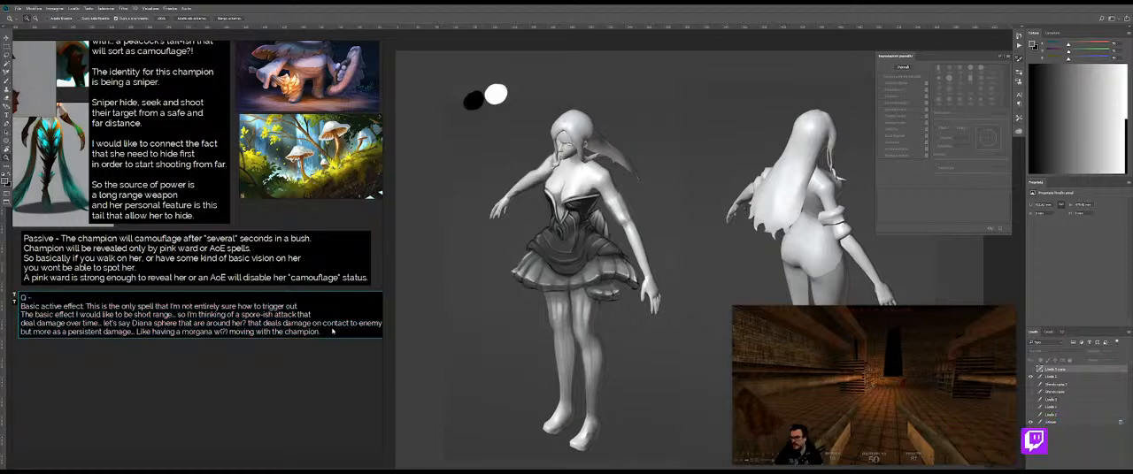
Step: Start a new line in the Q note reading "The second effect of the Q is instead"
key("Return")
type("The second")
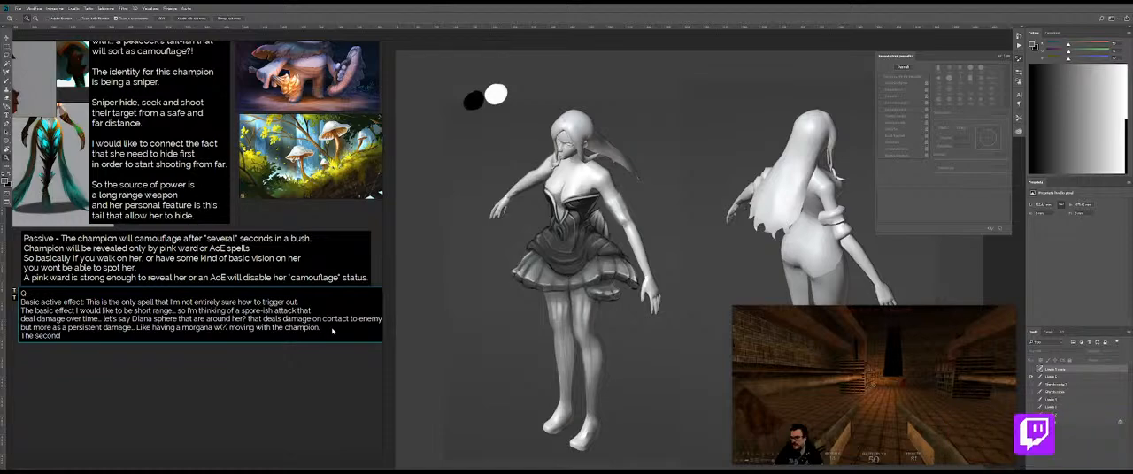
type(" effect of t")
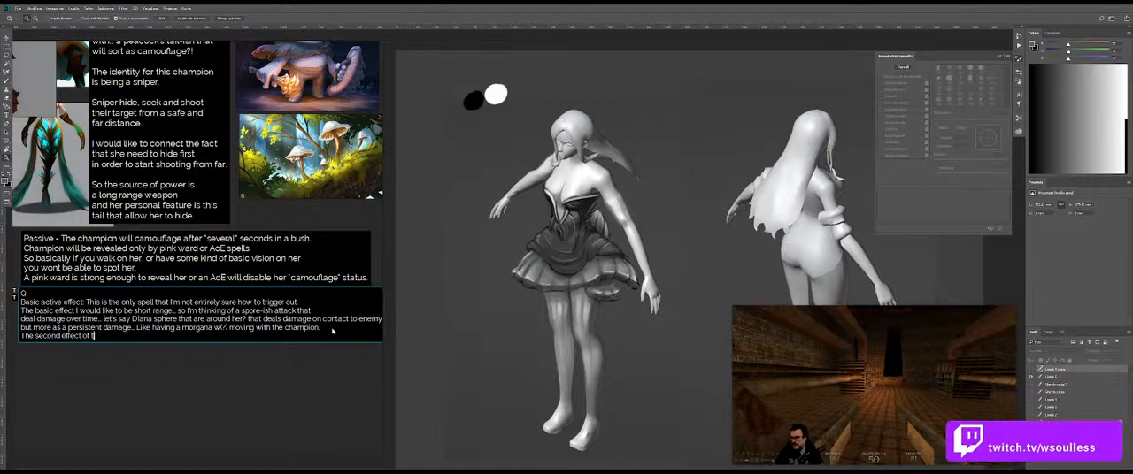
type("he Q is instead")
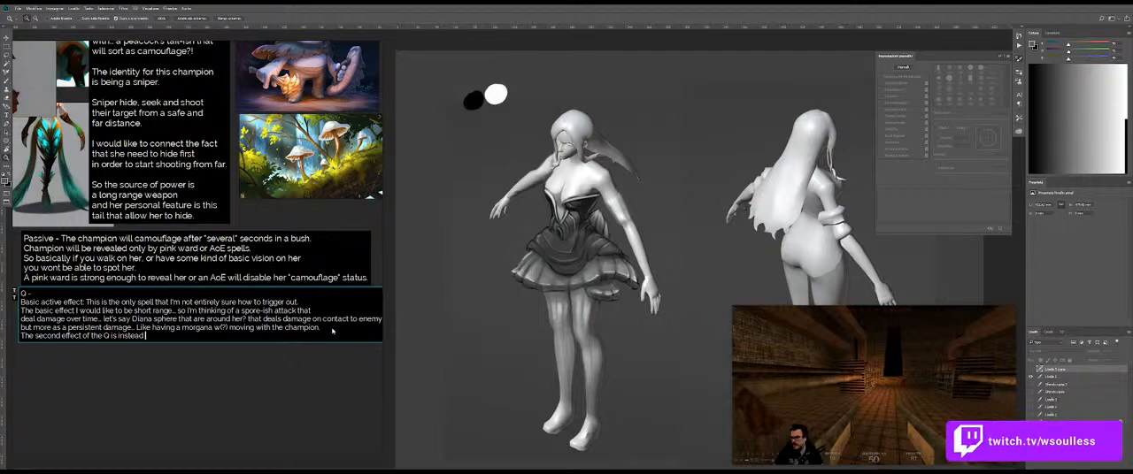
type(" avilable once the ")
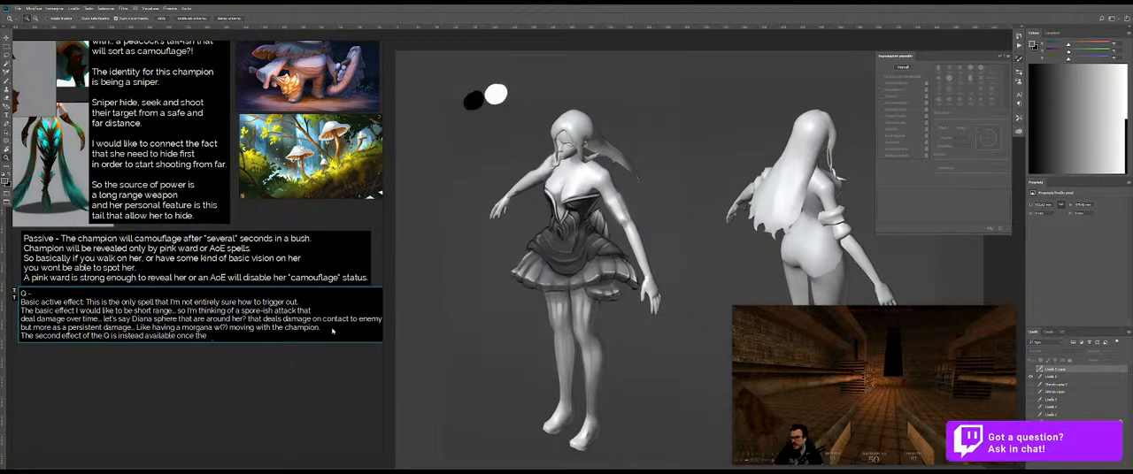
type("champion is")
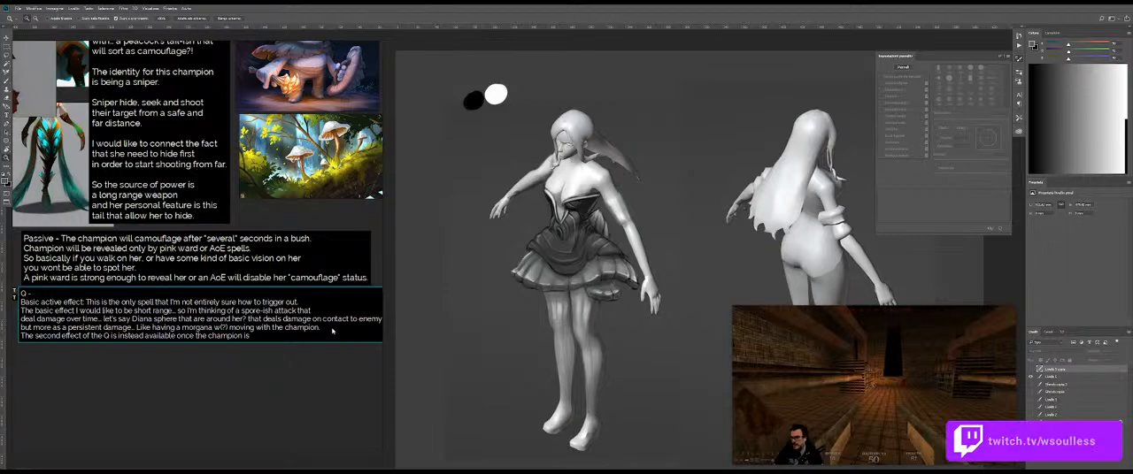
type(" hidden with his")
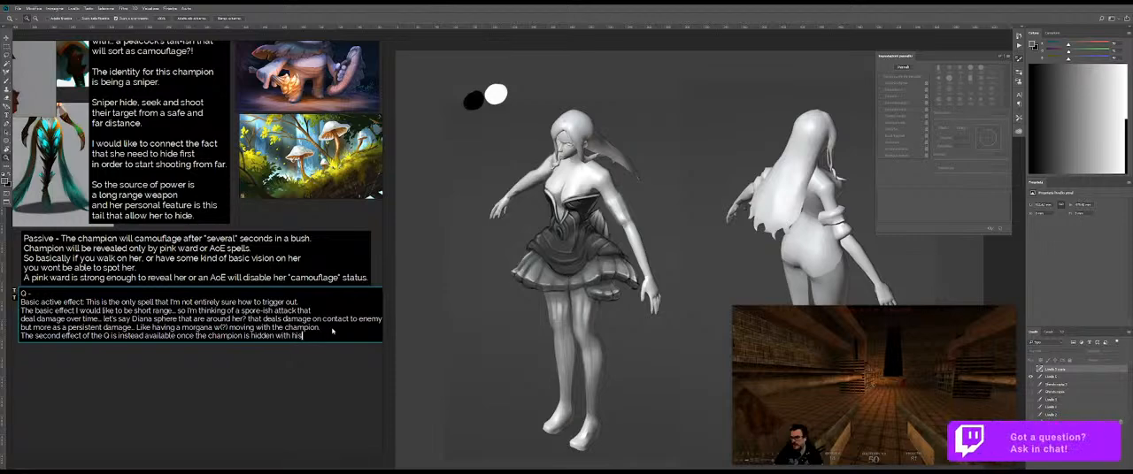
type("he passive.")
Step: Leave a blank line and add "In this case the Q will deal a long range shot." to the Q note
key("Return")
key("Return")
type("In thi")
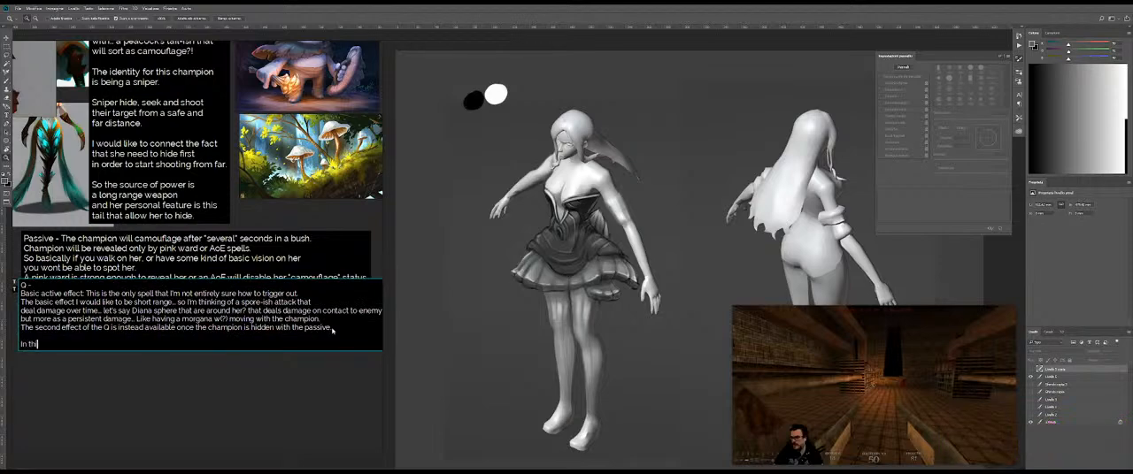
type("s case the Q will deal a ")
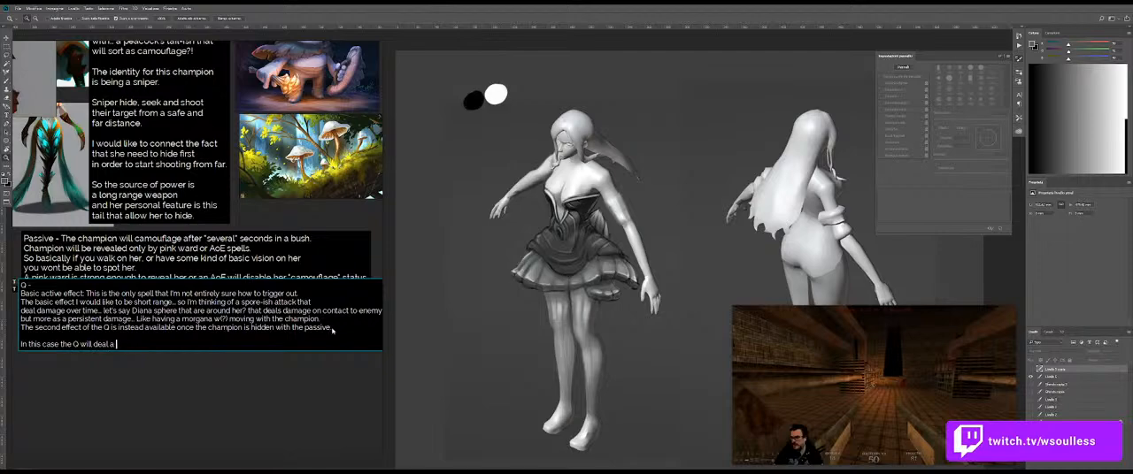
type("long range")
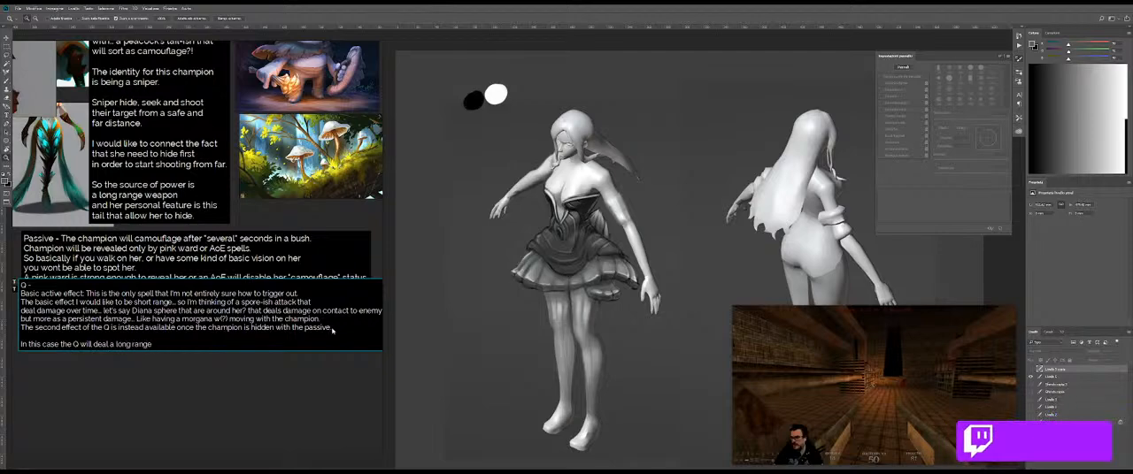
type(" shot")
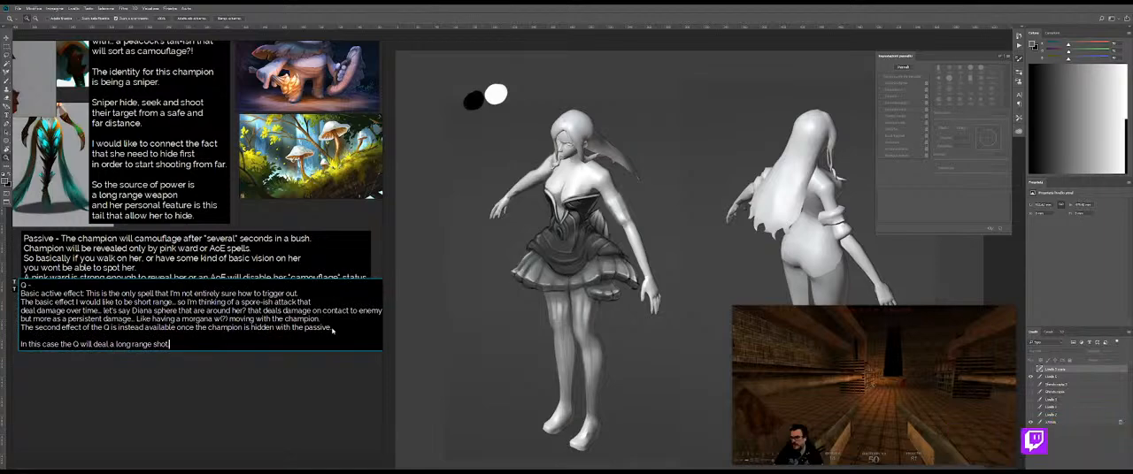
type(".")
Step: Add a new line to the Q note reading "The long range shot is a mix of AoE and skill shot"
key("Return")
type("The long range ")
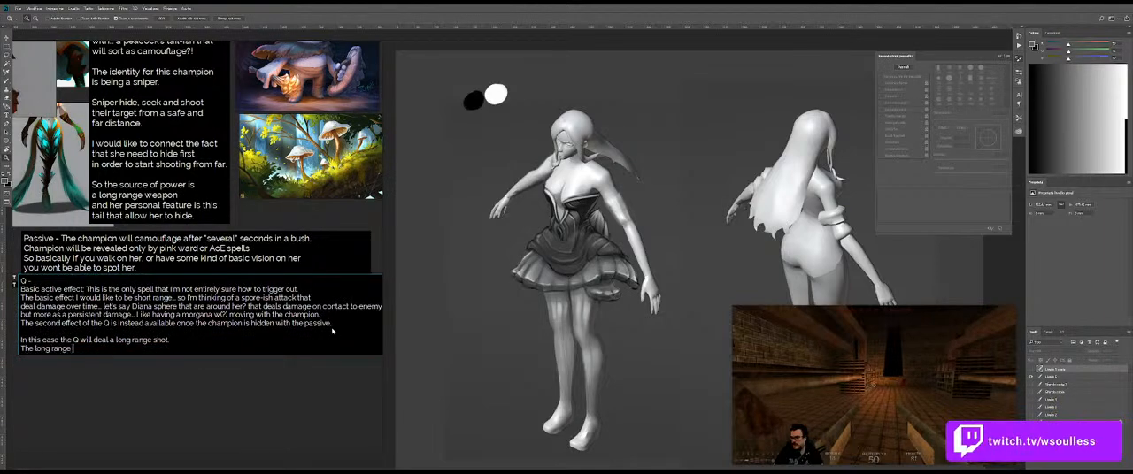
type("shot is a mix of Ao")
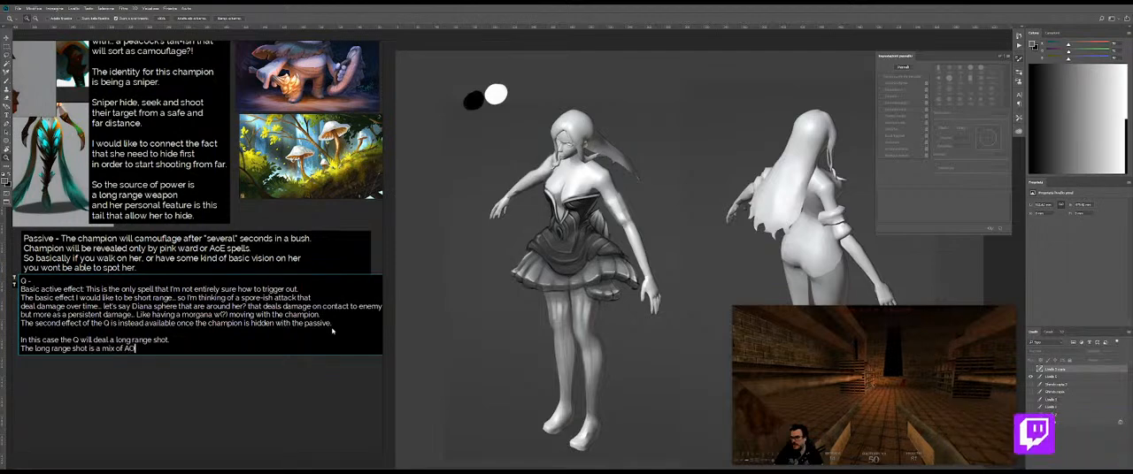
type("e")
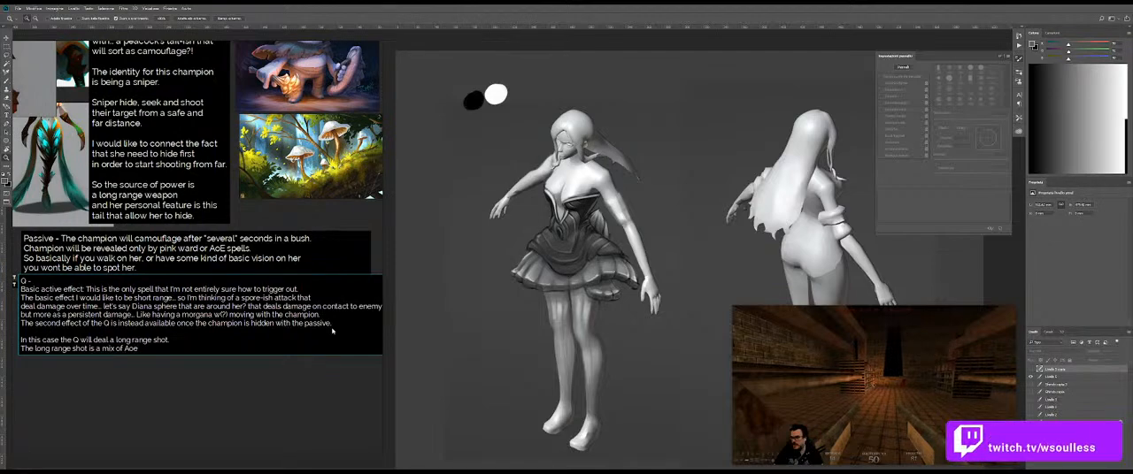
type(" and skills")
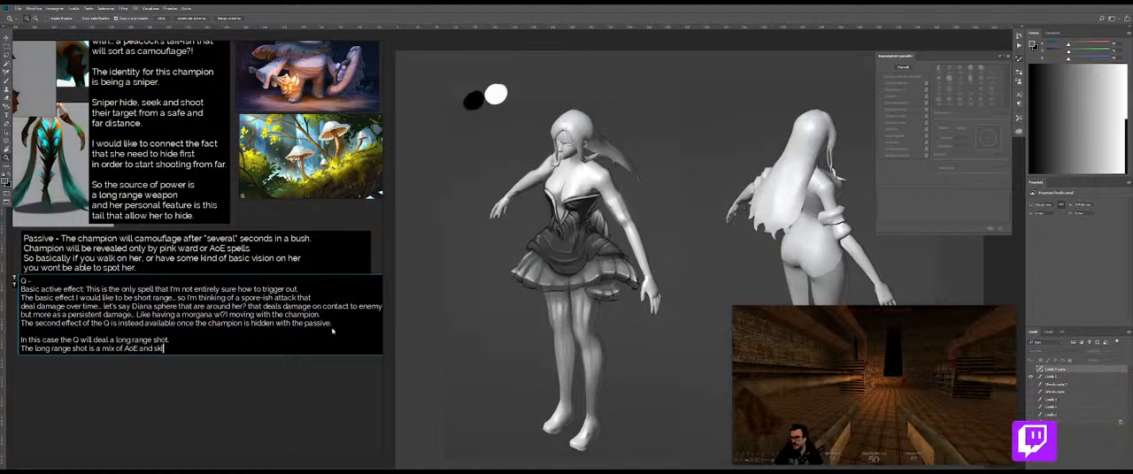
type("hot")
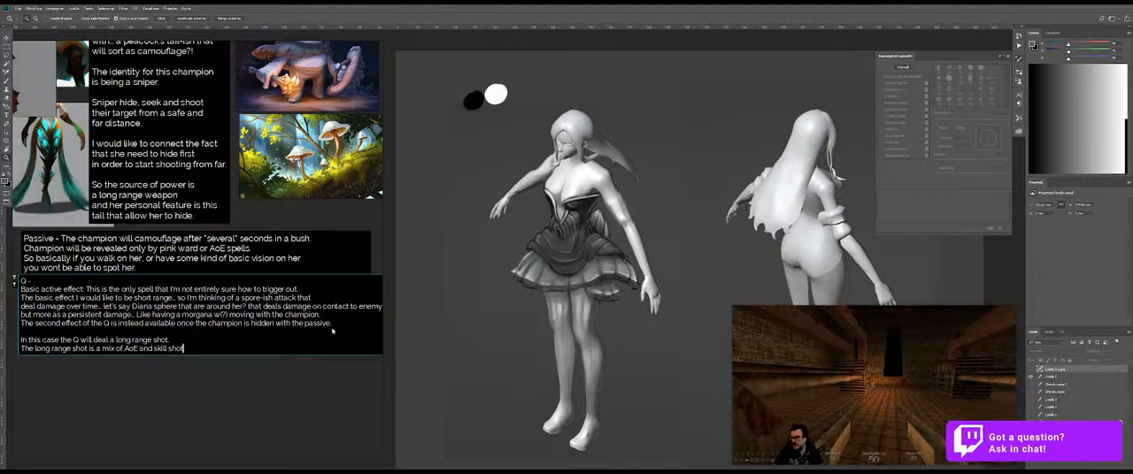
type(" as you target")
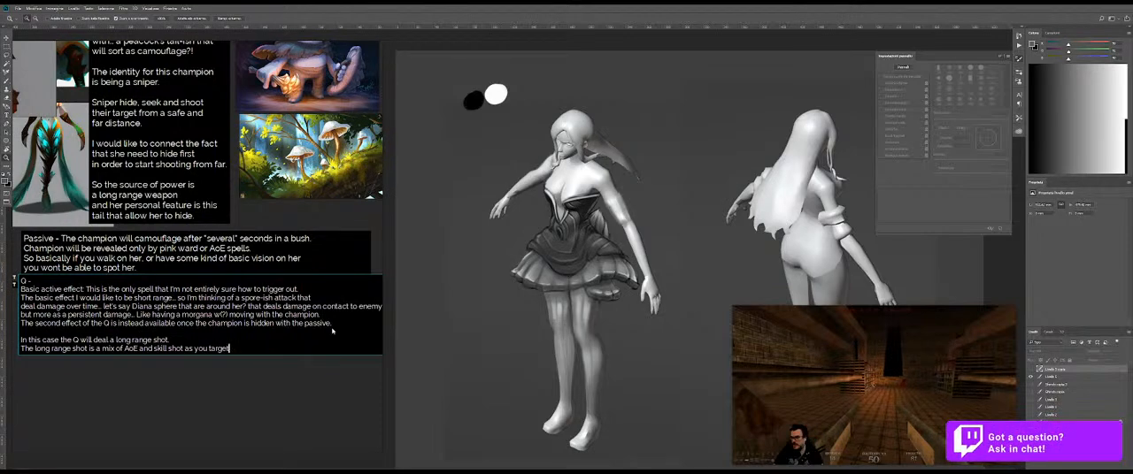
type(" a small area")
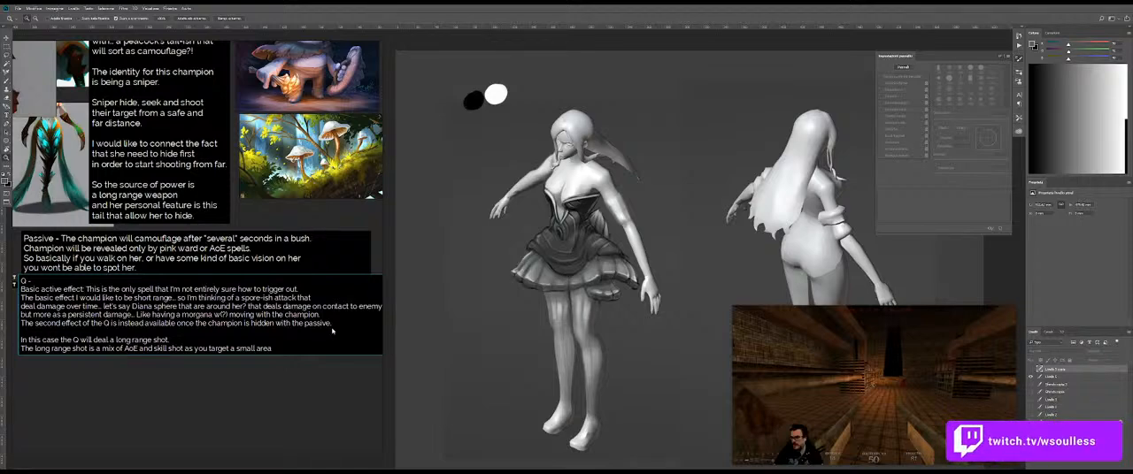
type(" and")
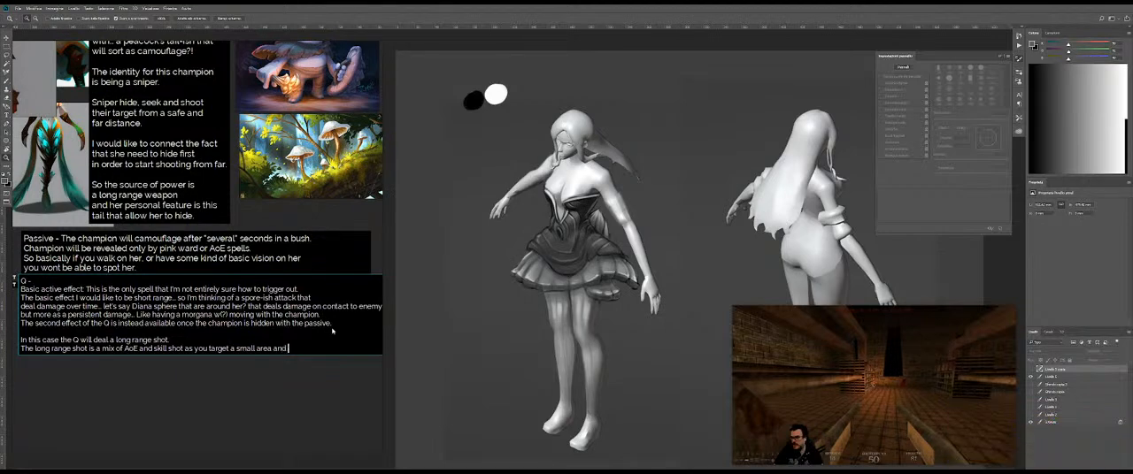
type(" the sh")
Step: Continue the long range shot description with "as you target a small area and the bullet"
key("BackSpace")
key("BackSpace")
type("bullet r")
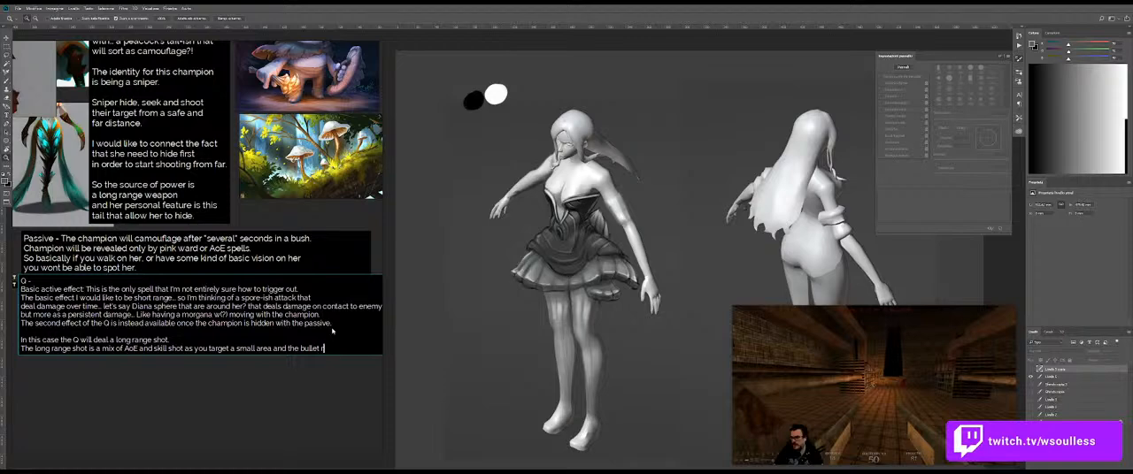
type("un just like a skill shot")
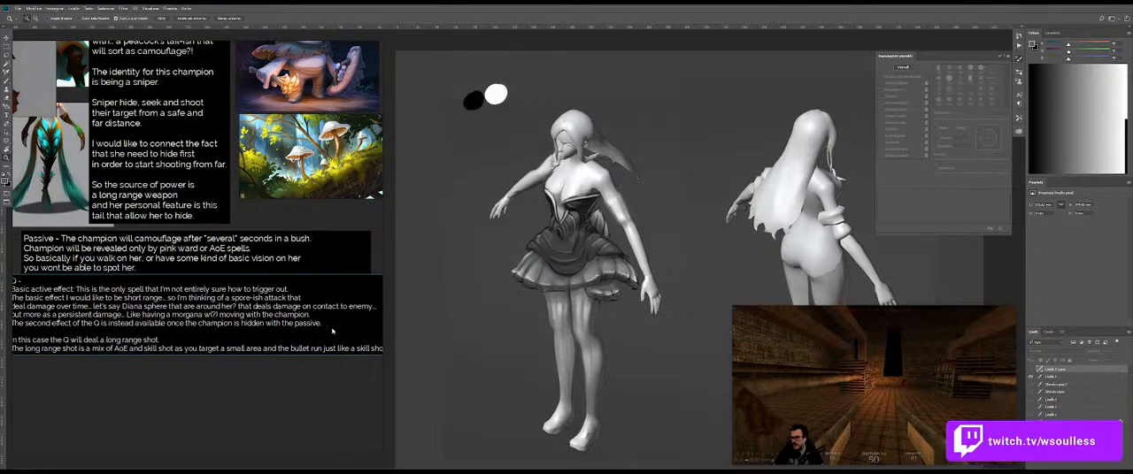
Step: Extend the bullet description with "run just like a skill shot", breaking the line before "shot"
key("BackSpace")
key("BackSpace")
key("BackSpace")
key("BackSpace")
key("BackSpace")
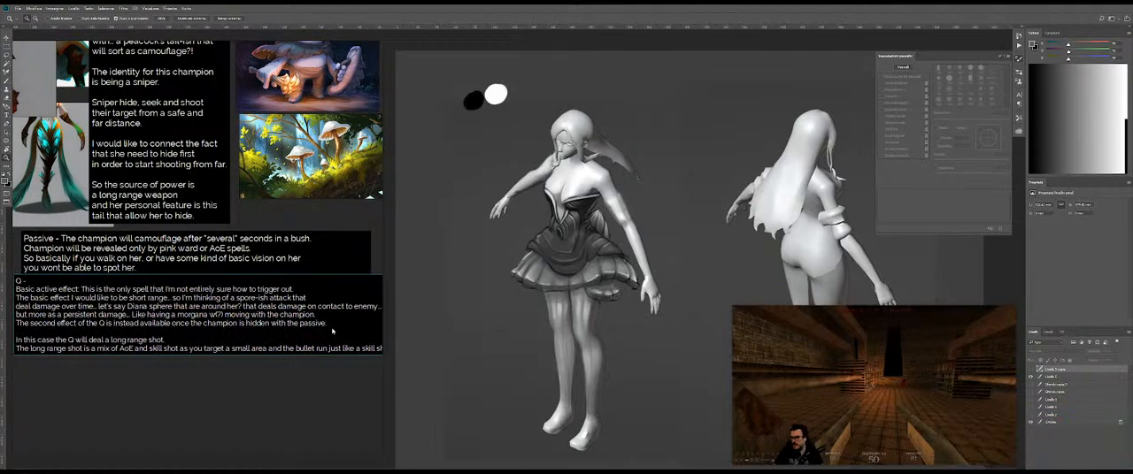
type("s")
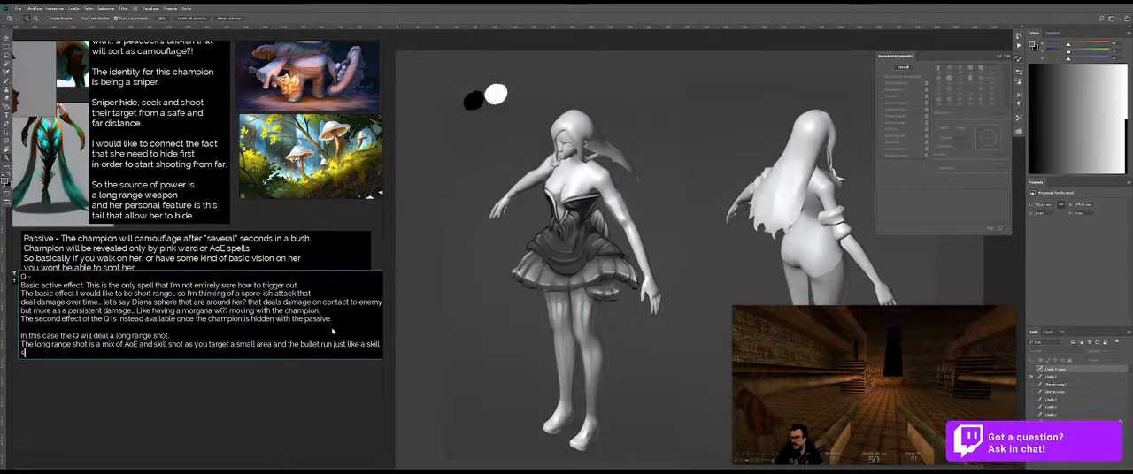
key("BackSpace")
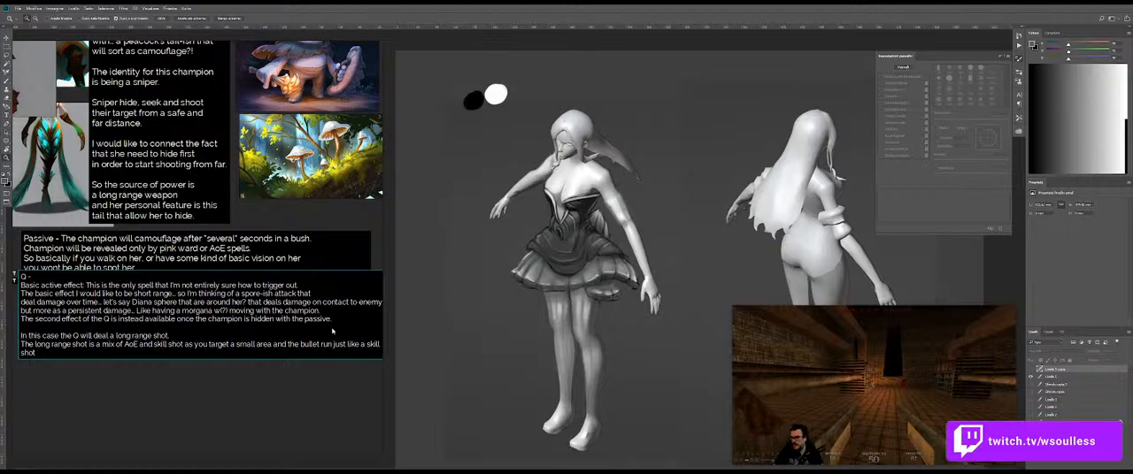
Step: Rebreak the line so "skill shot" stays together on the last line, and continue it with "towards the target"
key("BackSpace")
key("BackSpace")
key("BackSpace")
key("BackSpace")
key("BackSpace")
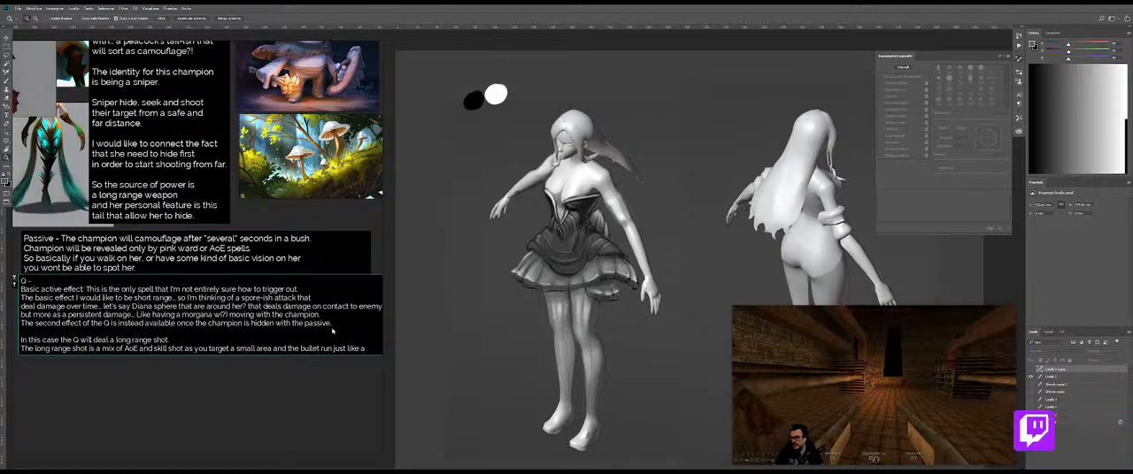
type("ill shot")
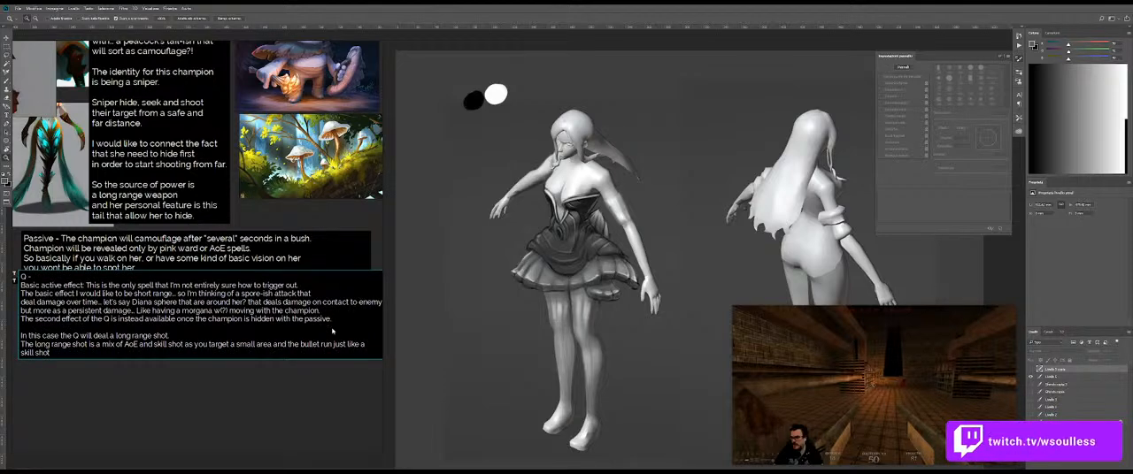
type(" towards the target, hitting the first enemy champion within that area.")
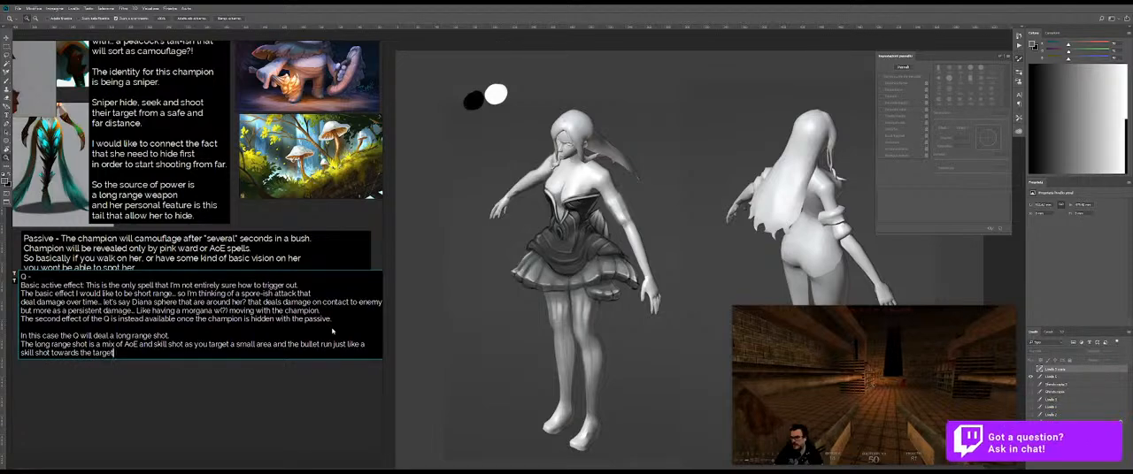
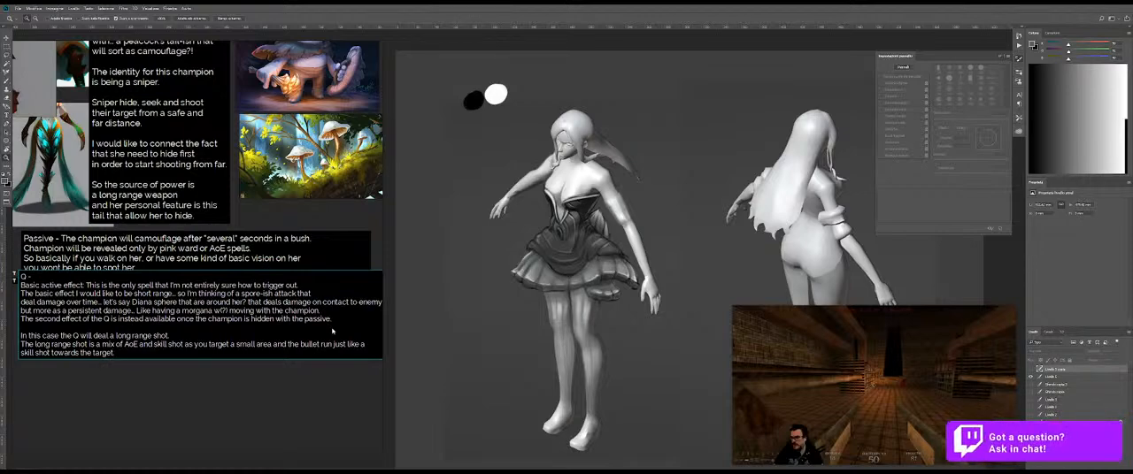
Step: Finish the long range shot sentence in the Q description with "hitting the first enemy champion within that tiny area."
type("ting")
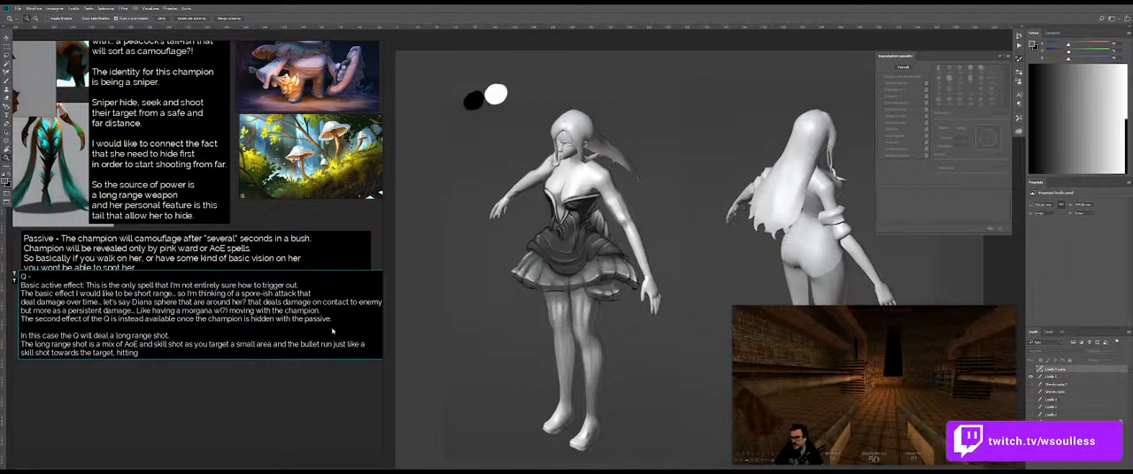
type(" the first enemy champion w")
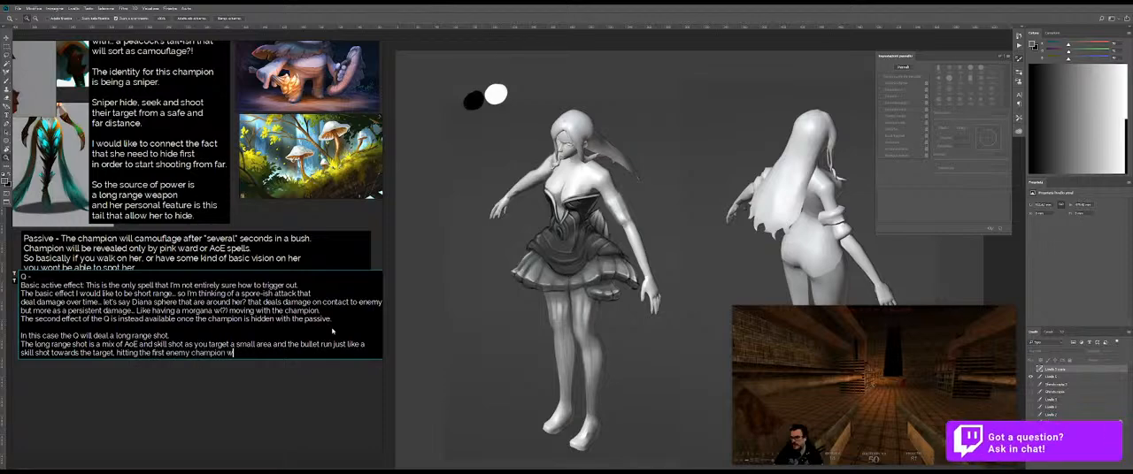
type("ithin that area.")
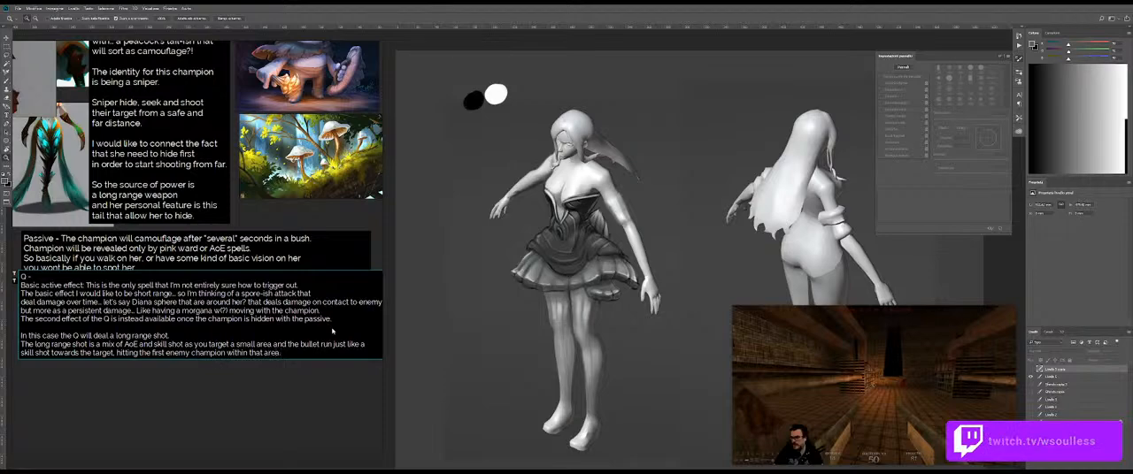
key("BackSpace")
key("BackSpace")
key("BackSpace")
key("BackSpace")
key("BackSpace")
type("tiny area.")
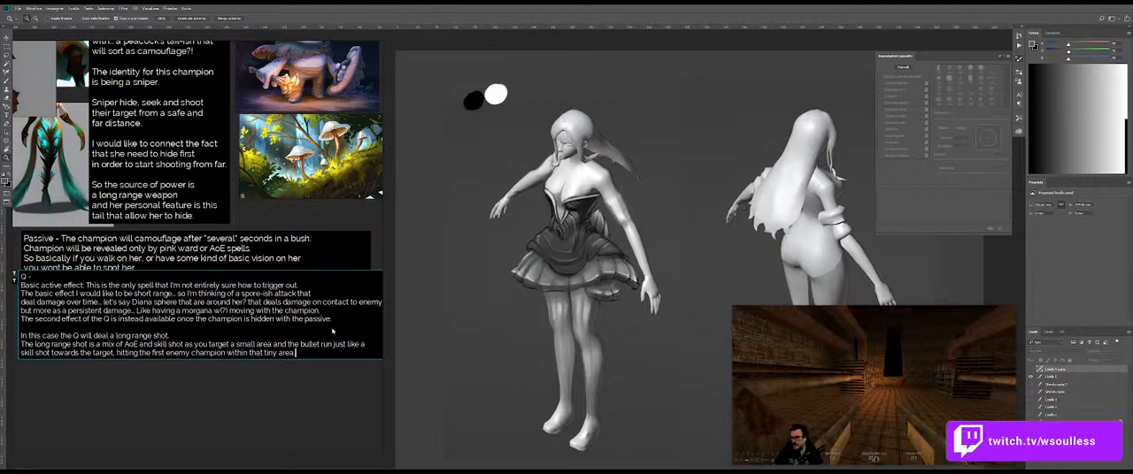
Step: Add a new line to the Q description reading "So is similar to Caitlyn ulti? but... harder to be seen."
key("Return")
type("So")
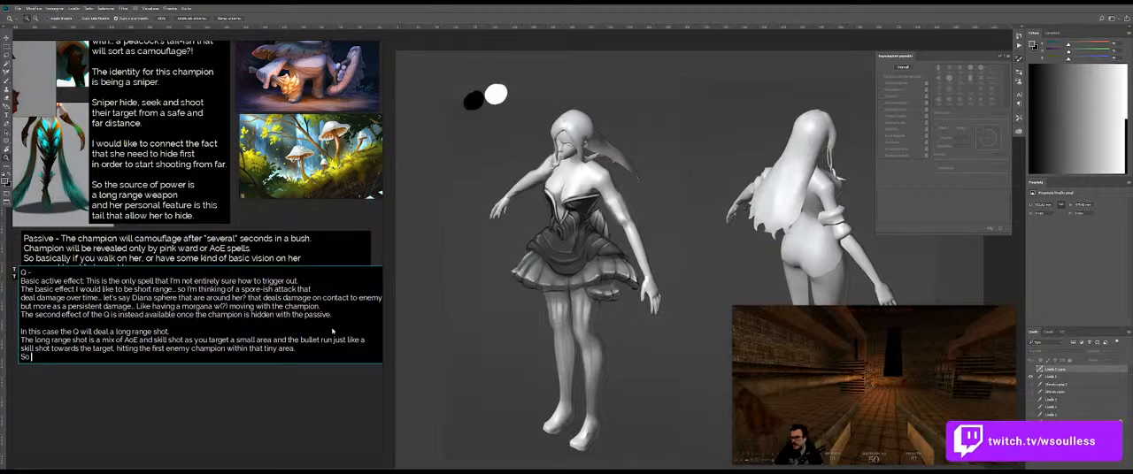
type(" is a")
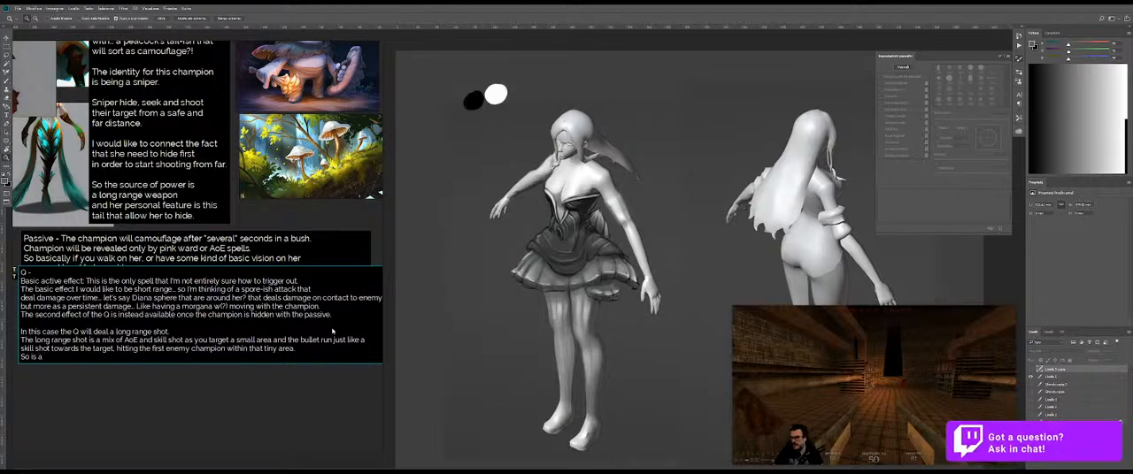
key("BackSpace")
type("similar to")
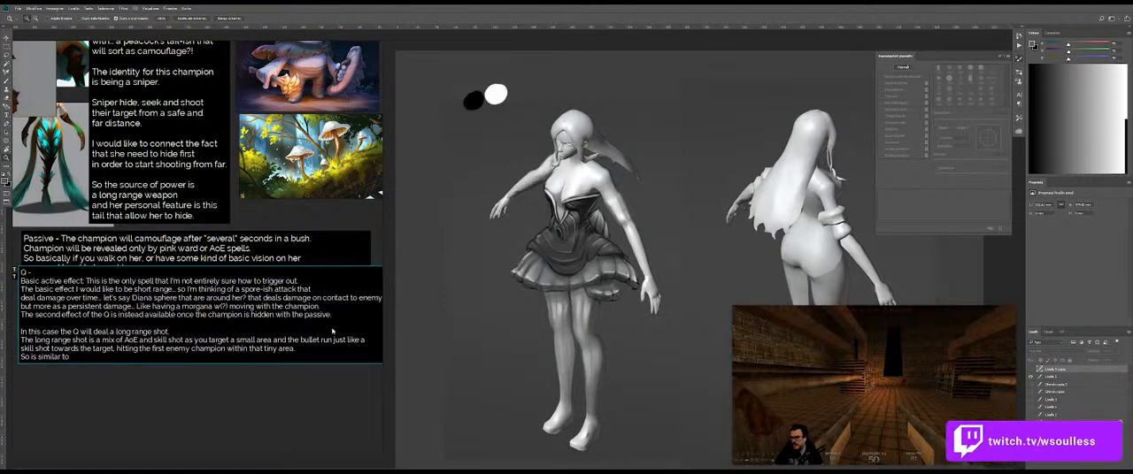
type(" Caitlyn ulti? but... very ")
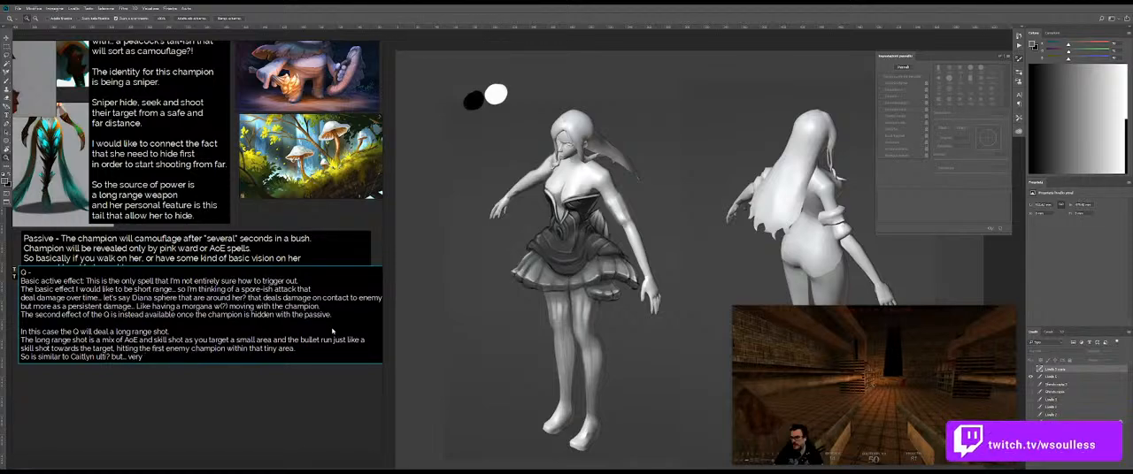
key("BackSpace")
key("BackSpace")
key("BackSpace")
key("BackSpace")
key("BackSpace")
type("harder to be")
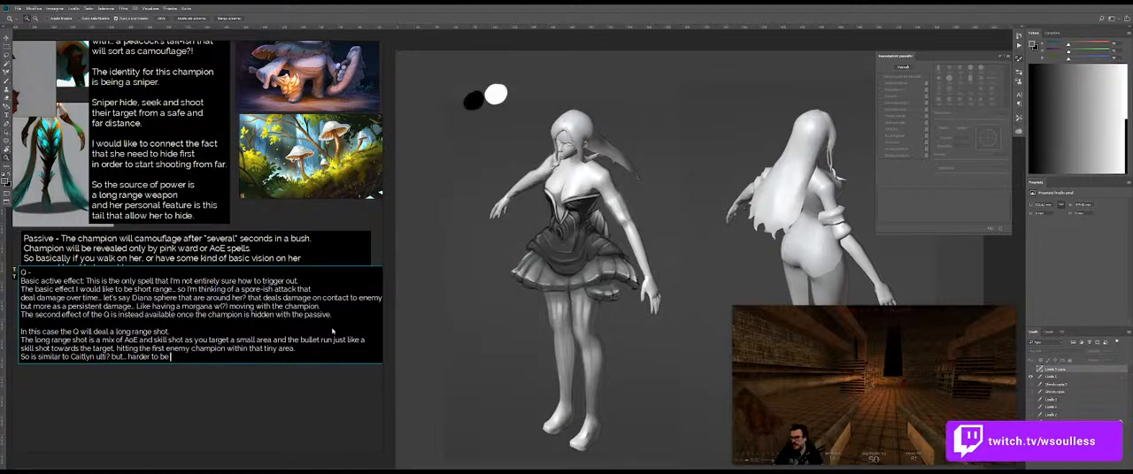
type("n")
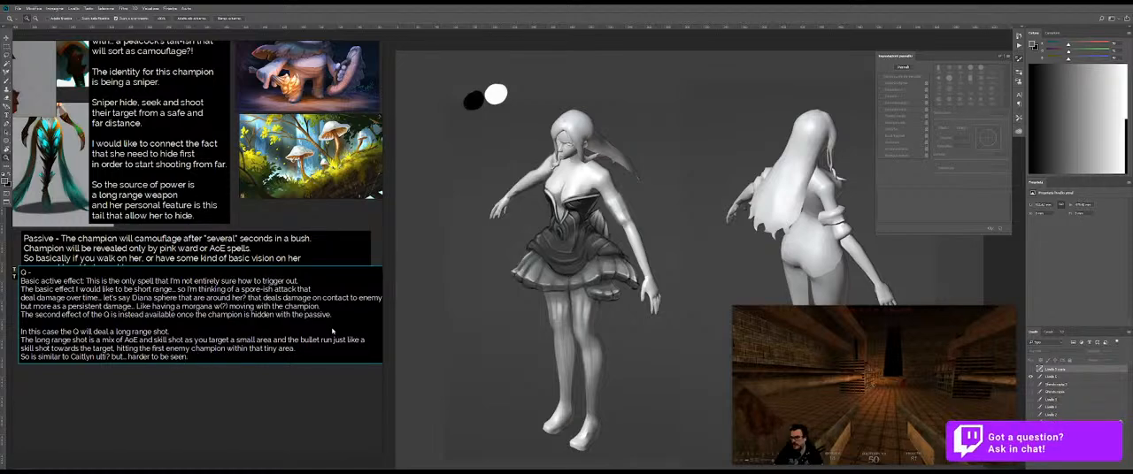
type(". You")
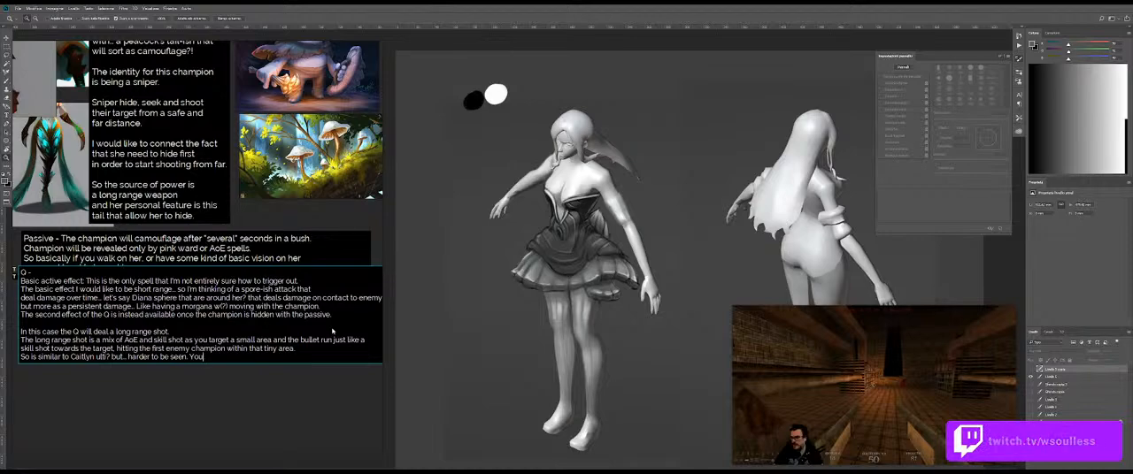
type(" can clearly see")
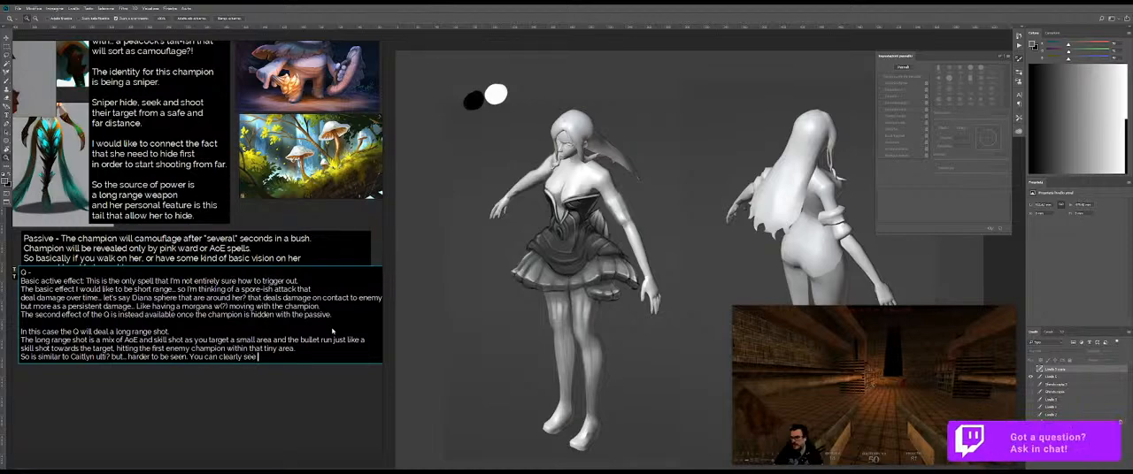
type(" it only ")
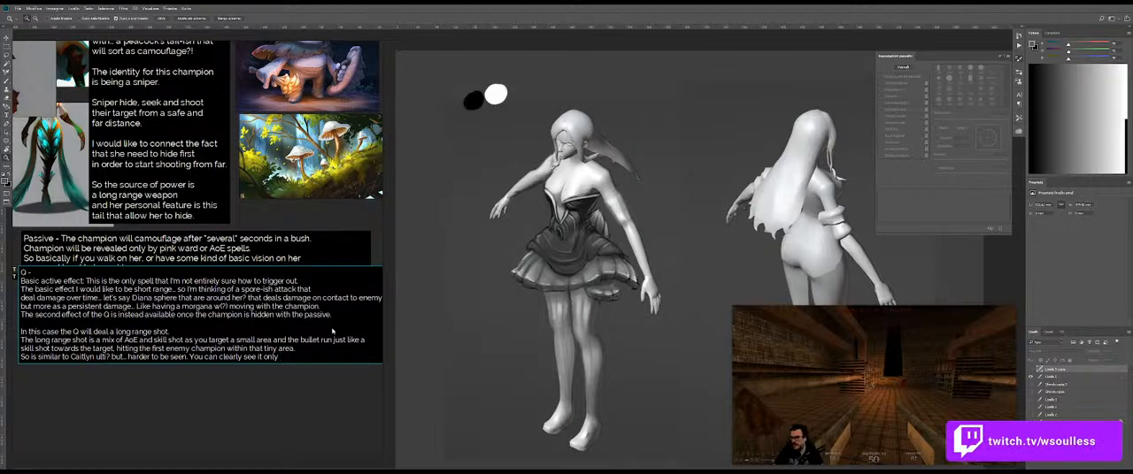
type("near the ")
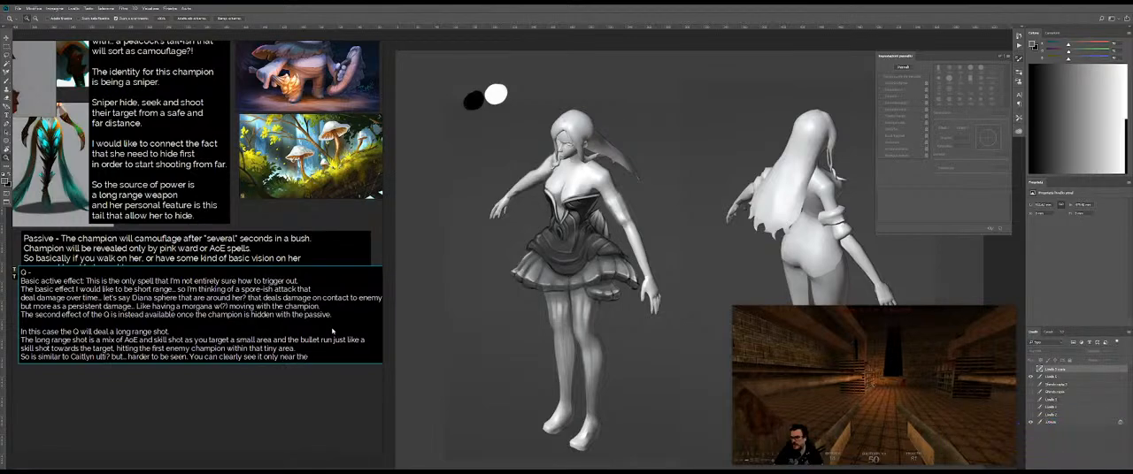
type("sho")
Step: Continue the Caitlyn comparison line with "You can clearly see it only near the target area"
key("BackSpace")
key("BackSpace")
key("BackSpace")
type("target ")
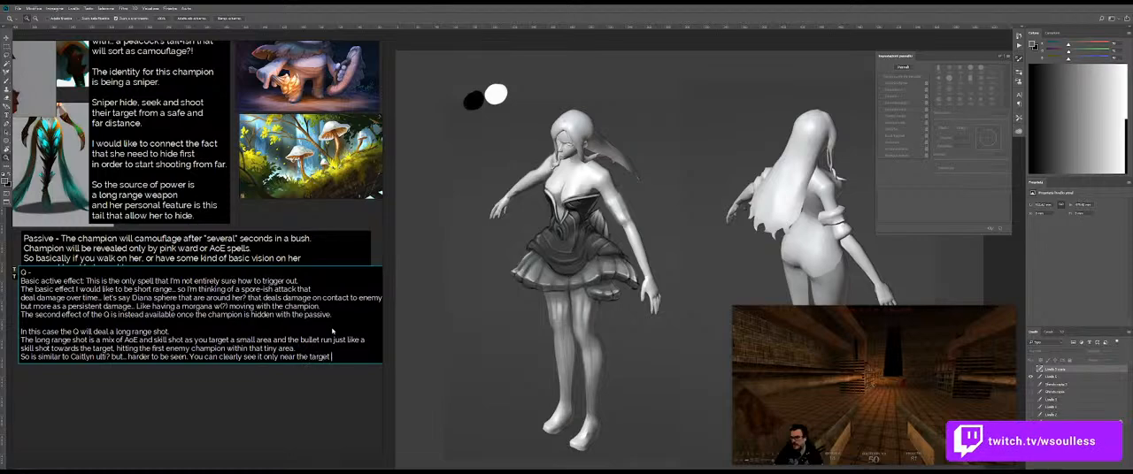
type("area")
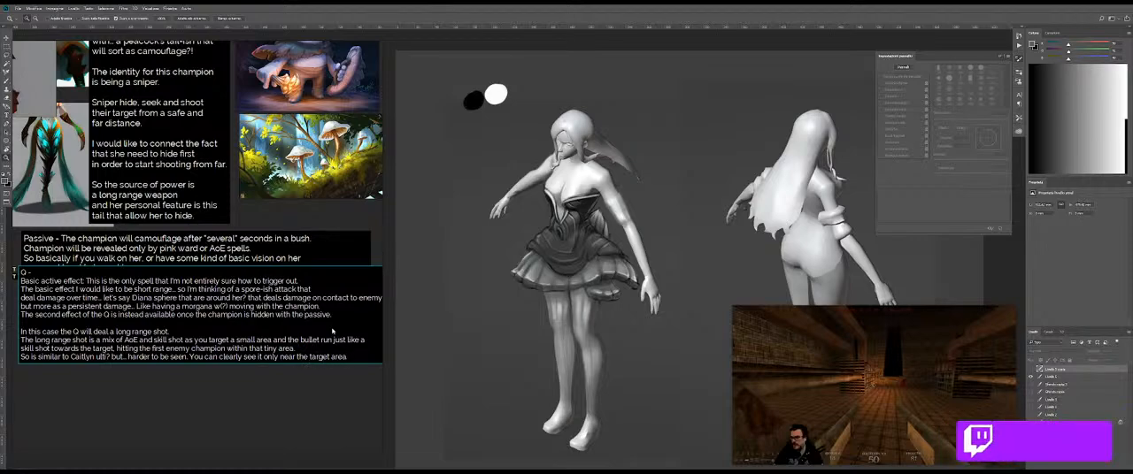
type("m.")
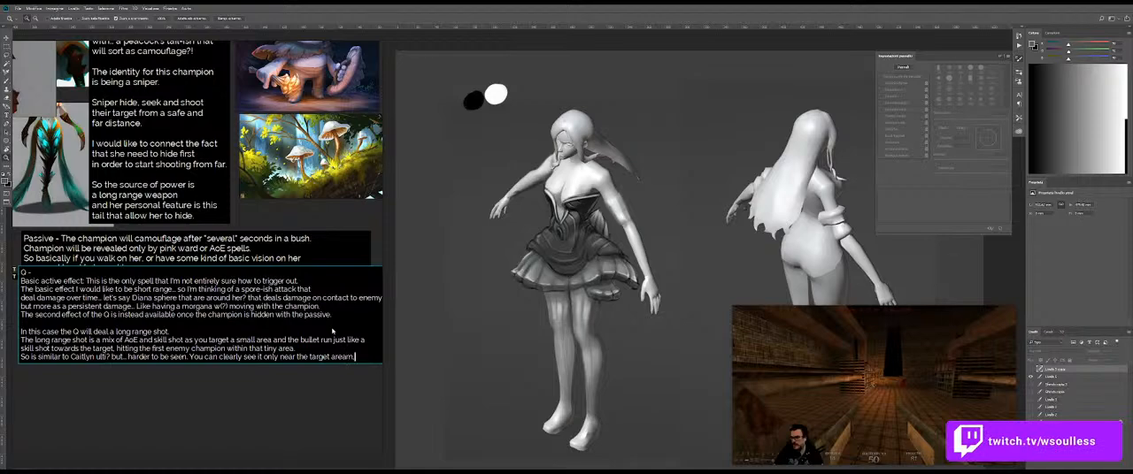
type(", either you")
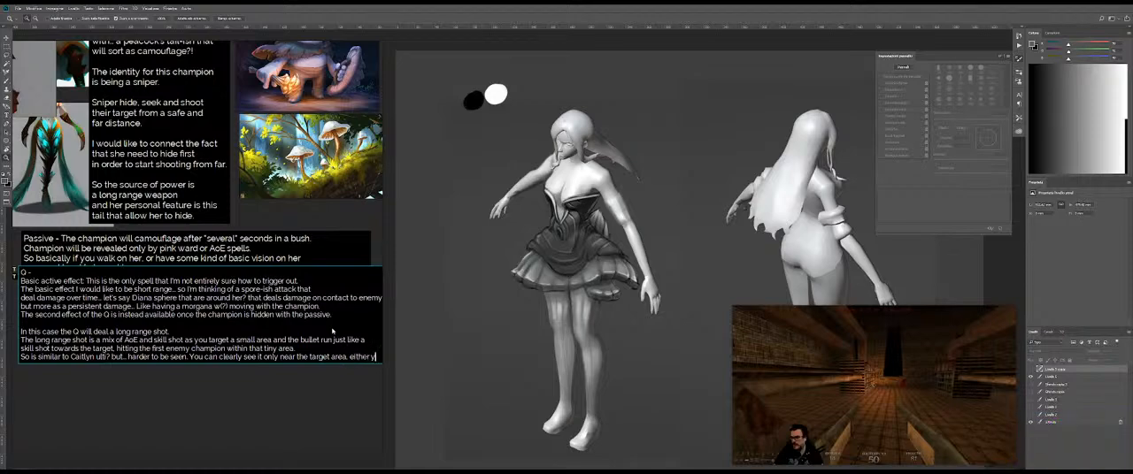
Step: Extend the visibility sentence with ", either you miss the enemy or not", breaking the line after "either"
key("BackSpace")
key("BackSpace")
key("BackSpace")
key("Return")
type("you")
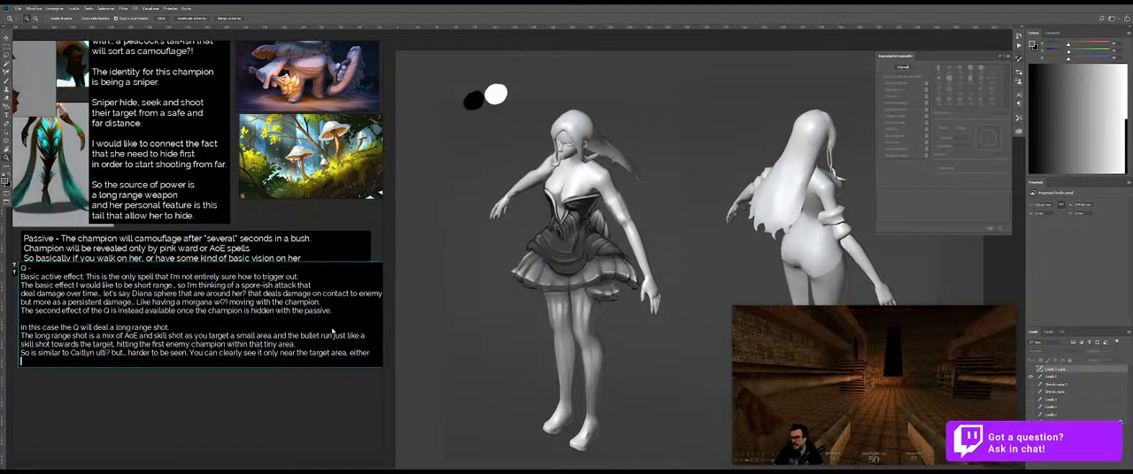
key("BackSpace")
key("BackSpace")
type("ou miss it or n")
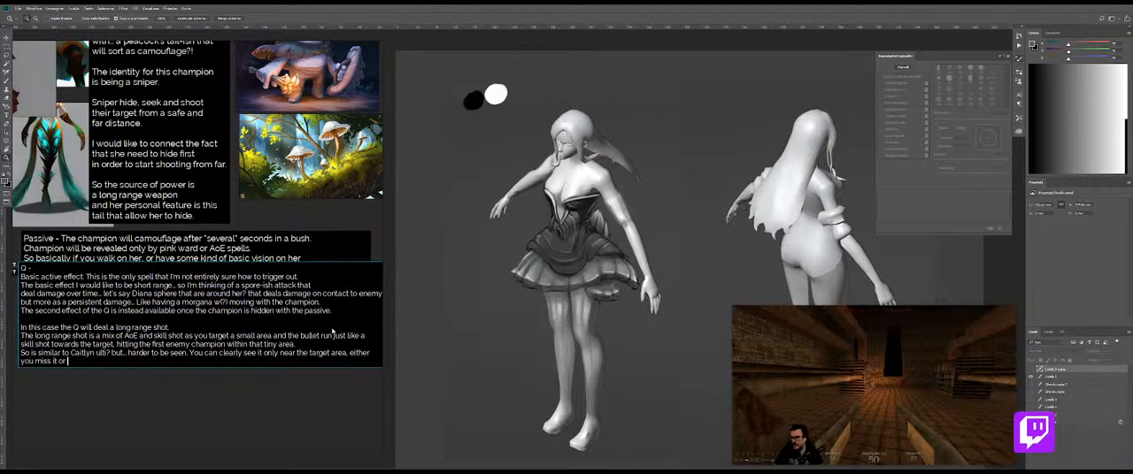
key("BackSpace")
key("BackSpace")
key("BackSpace")
key("BackSpace")
key("BackSpace")
type("the ")
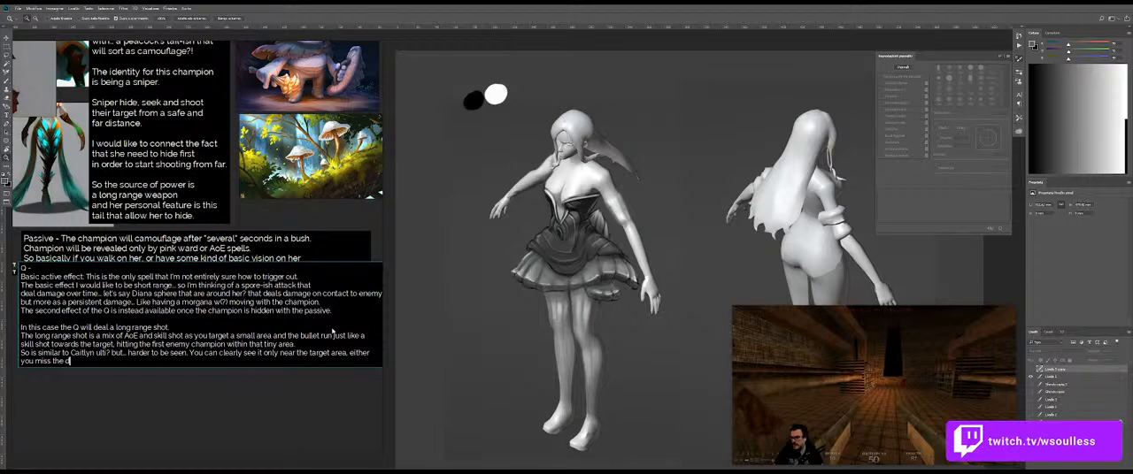
type("enemy or not (a")
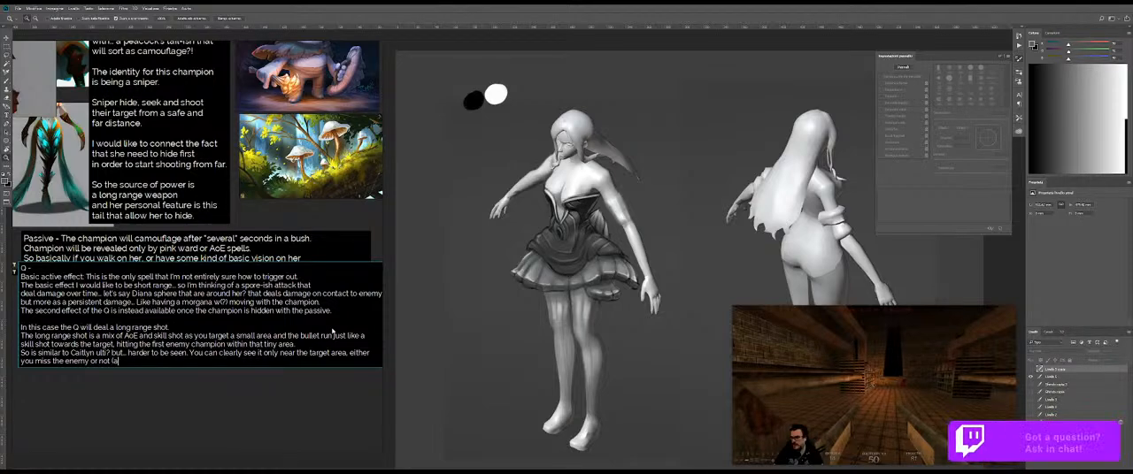
Step: Close the Q description with the parenthetical note "(I'll do a GIF at some point showing what's on my mind)."
key("BackSpace")
type("I'll do a s")
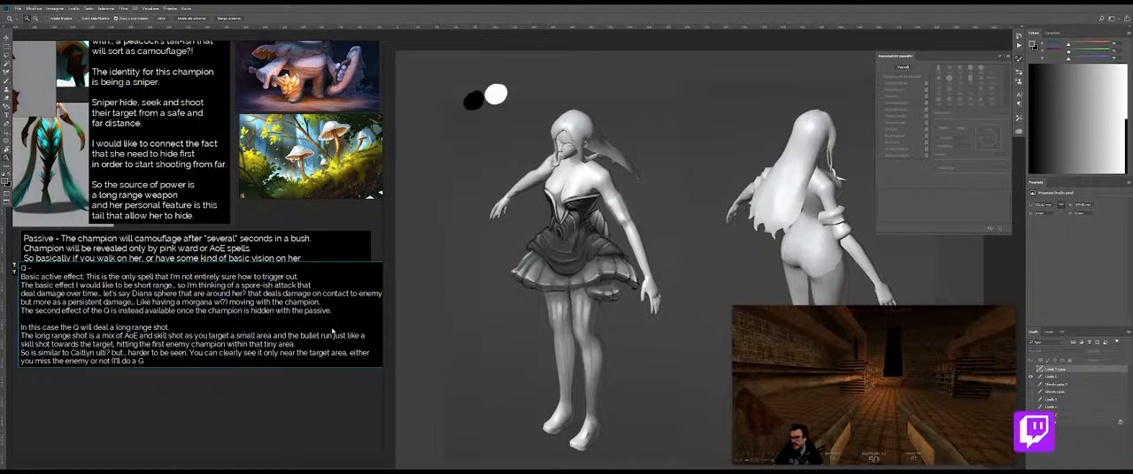
type(" GIF at some point showing")
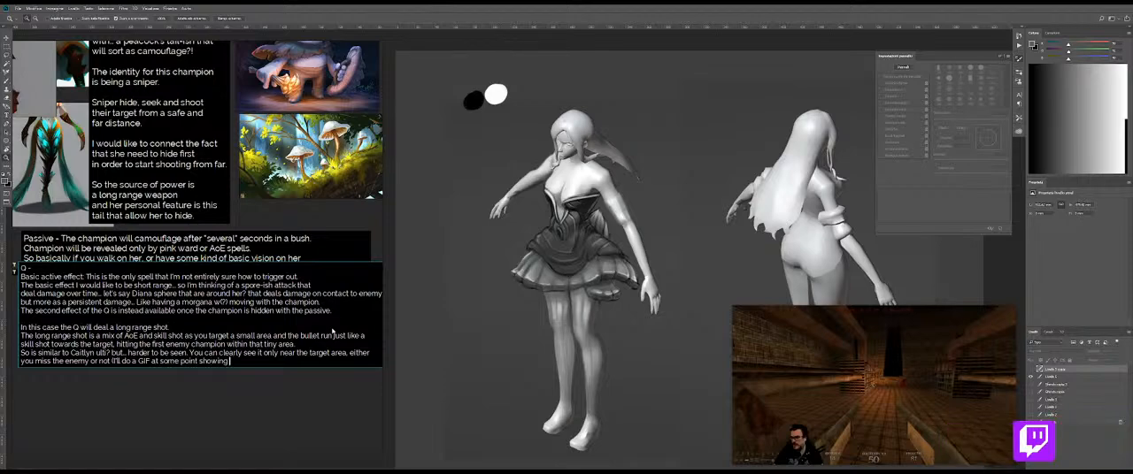
type(" what's on y mind).")
key("Escape")
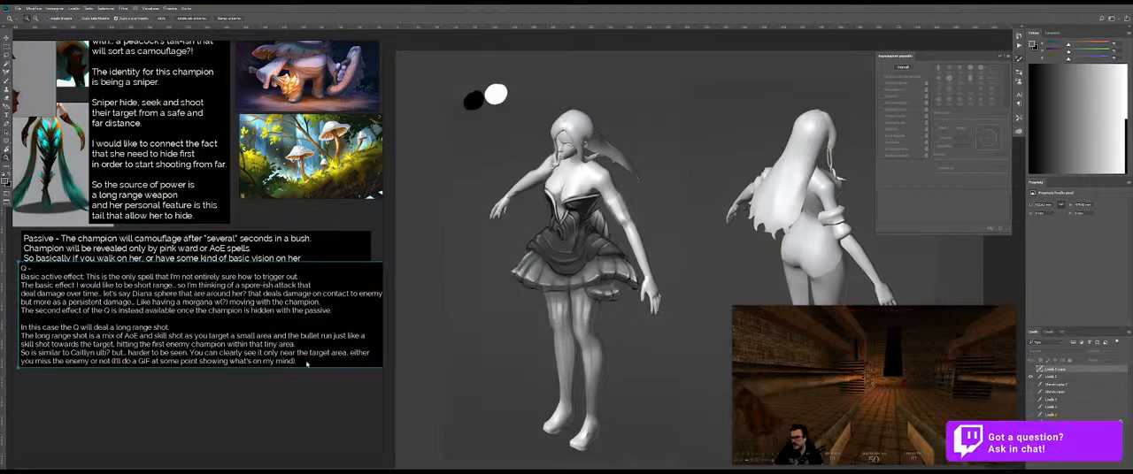
Step: Start a new paragraph after a blank line below the Q description, reading "the W will act as a vision skill."
double_click(307, 363)
left_click(310, 364)
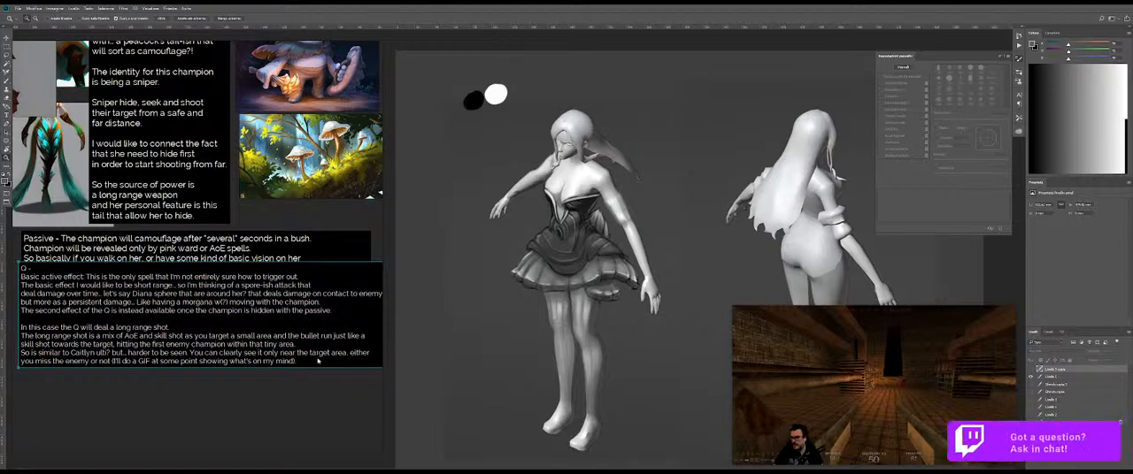
key("ctrl+a")
left_click(320, 362)
key("Return")
key("Return")
type("W")
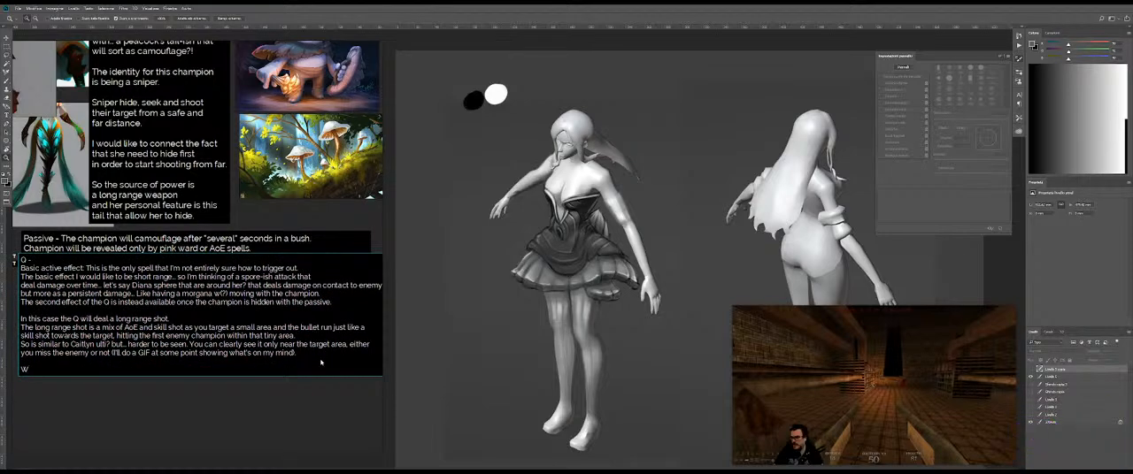
key("BackSpace")
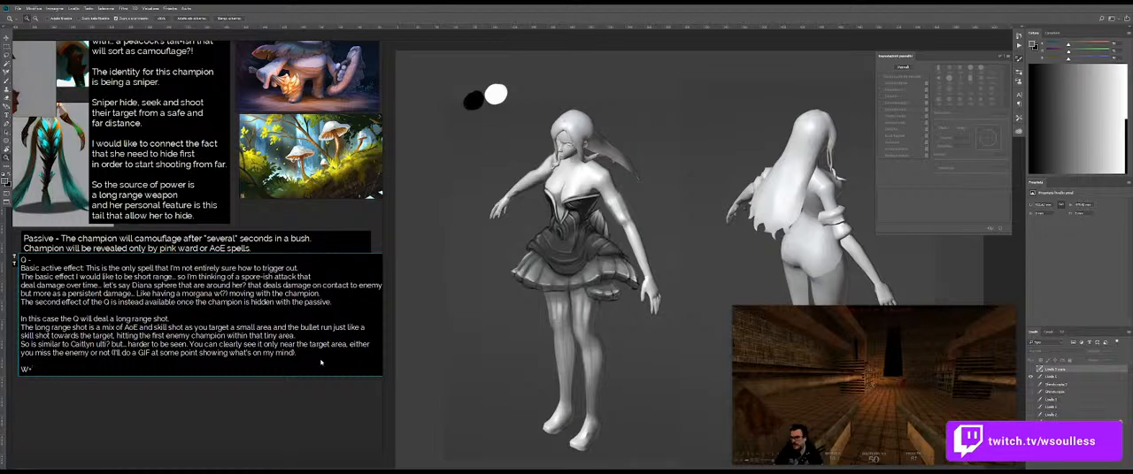
type("W/ E")
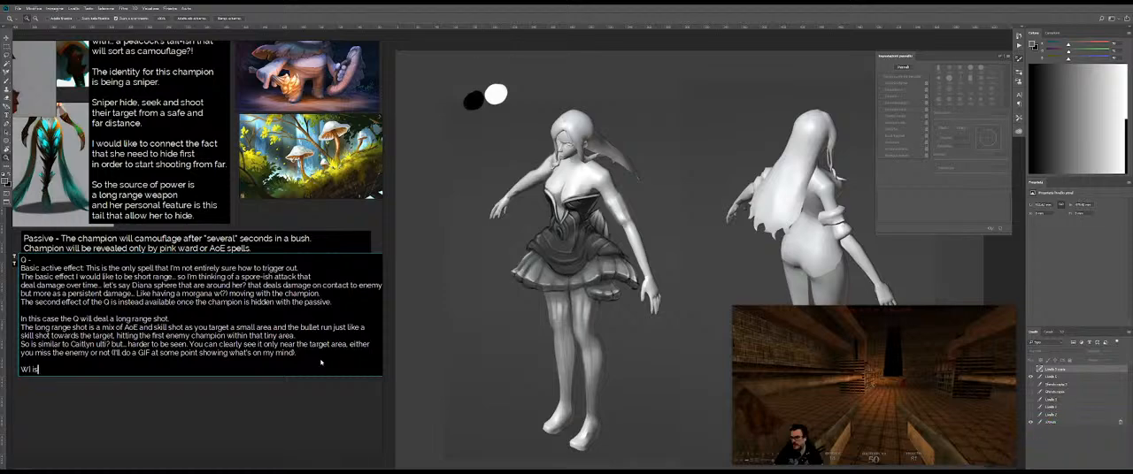
key("BackSpace")
key("BackSpace")
type("the Q")
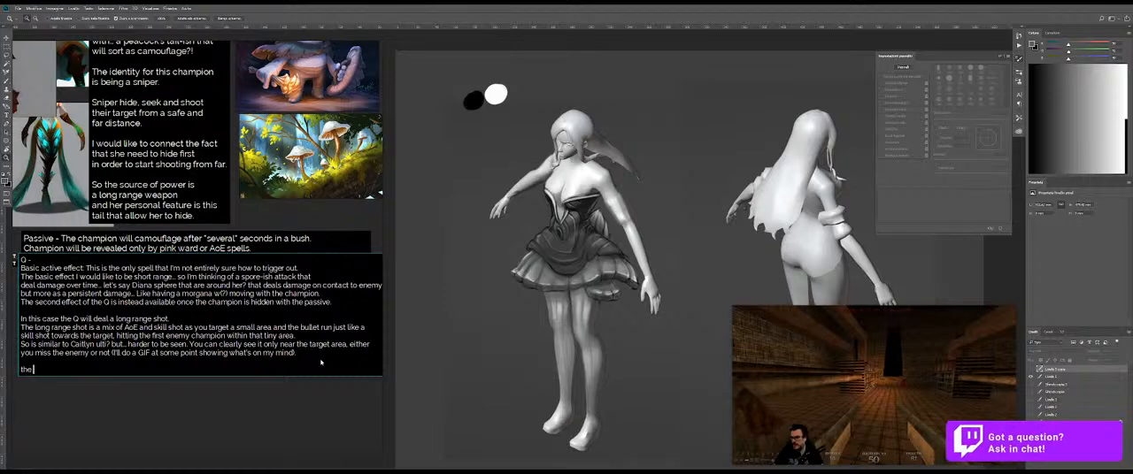
key("BackSpace")
type("ill act")
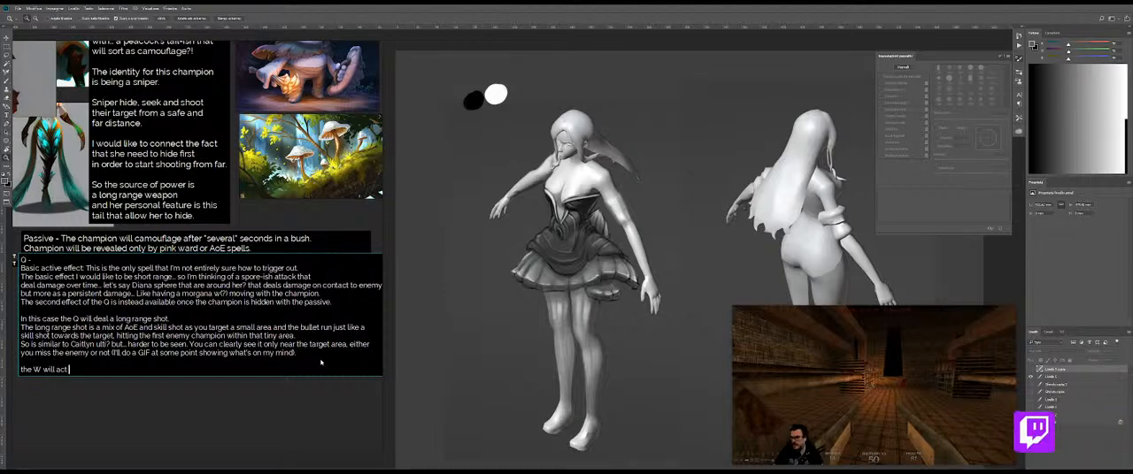
type(" as a vision skill.")
key("Return")
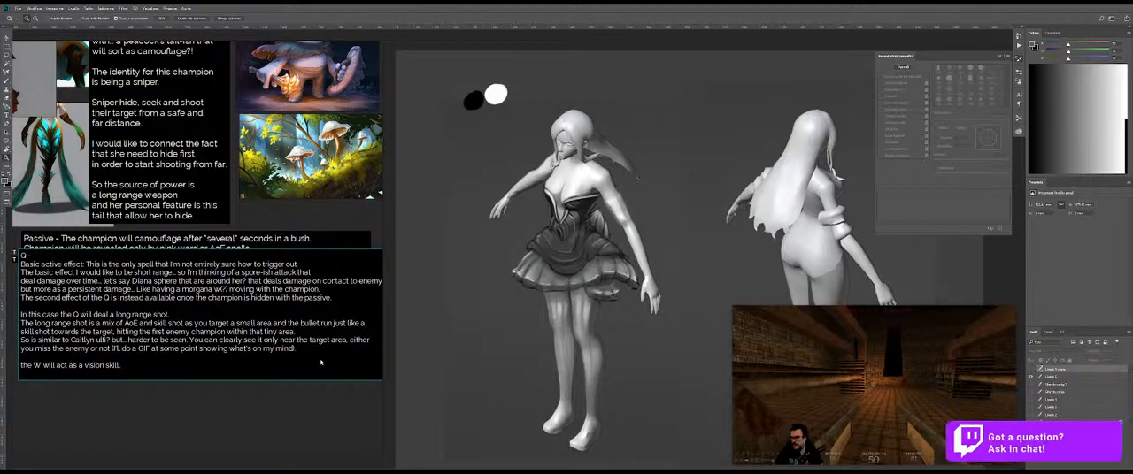
Step: Describe the W skill with "The champion can place a mushroom in designated area that are normally under the fog of war."
type("The champion ")
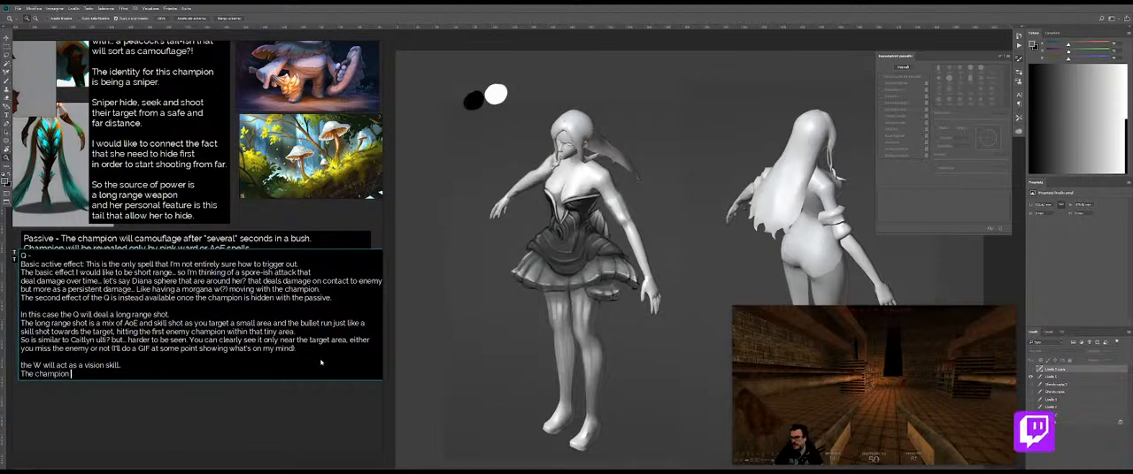
type("can place a mushroom in designated area that are normally under the fog")
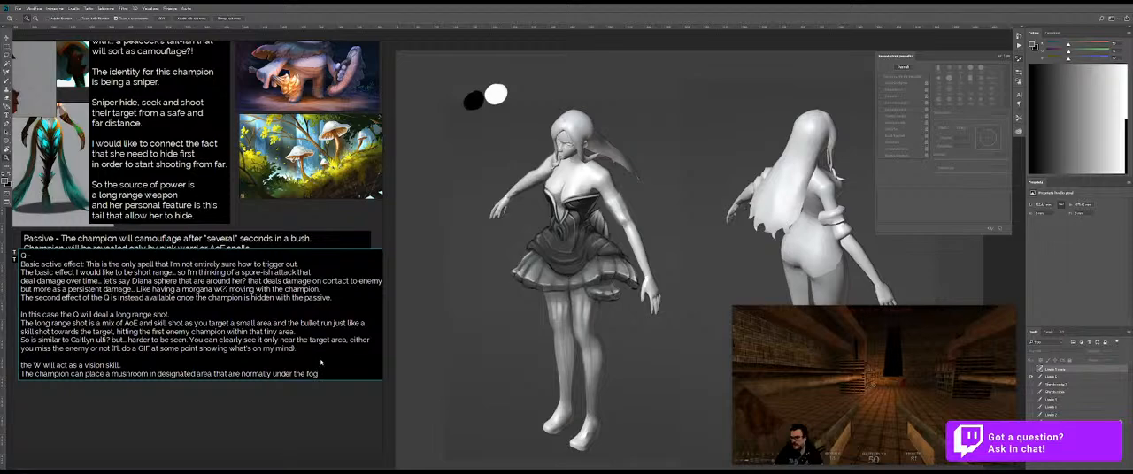
type(" of war.")
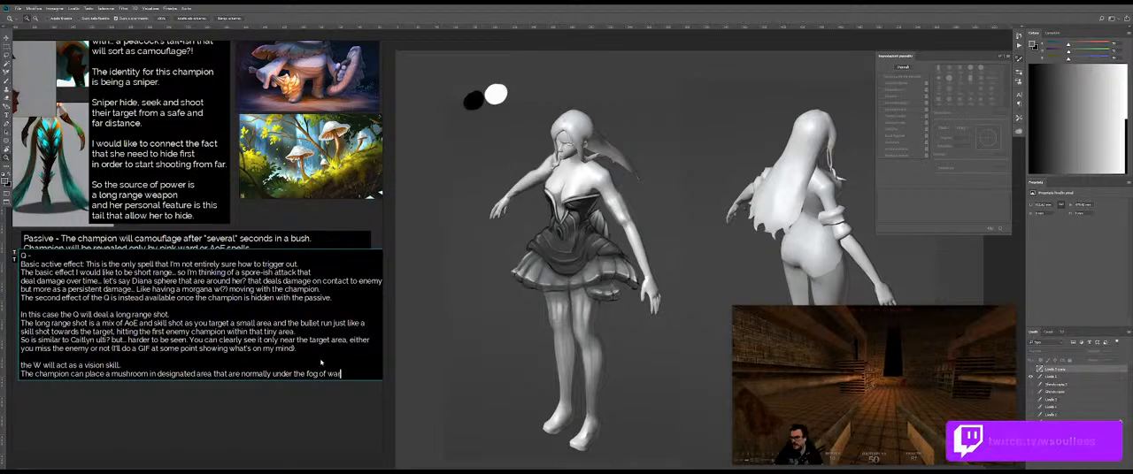
Step: Add a new line to the W description reading "Revealing a small path of that area."
key("Return")
type("Reveali")
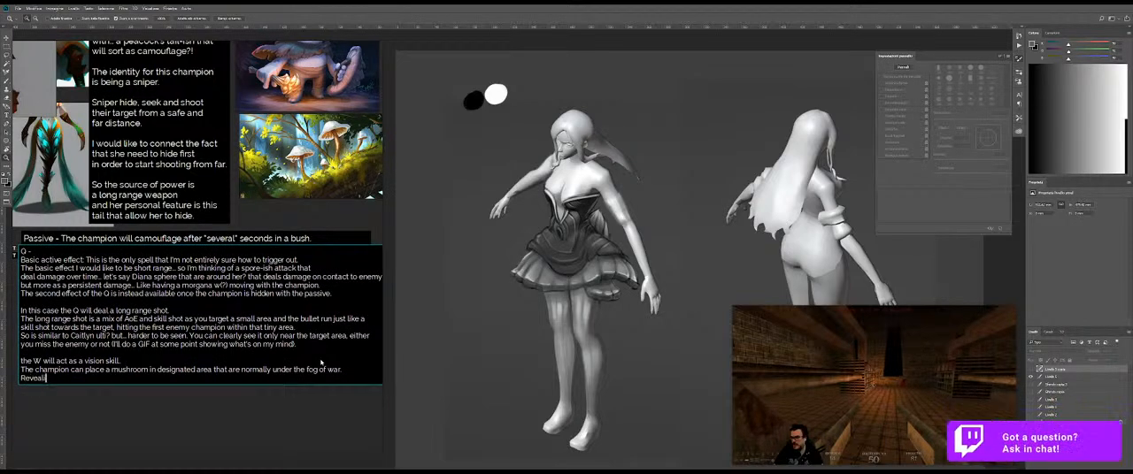
type("ng a sl")
key("BackSpace")
type("m")
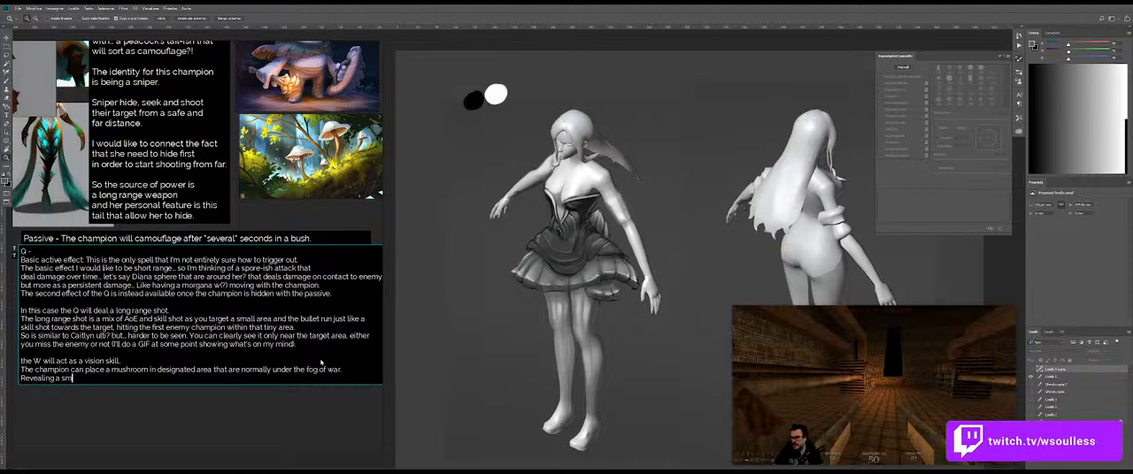
type("all")
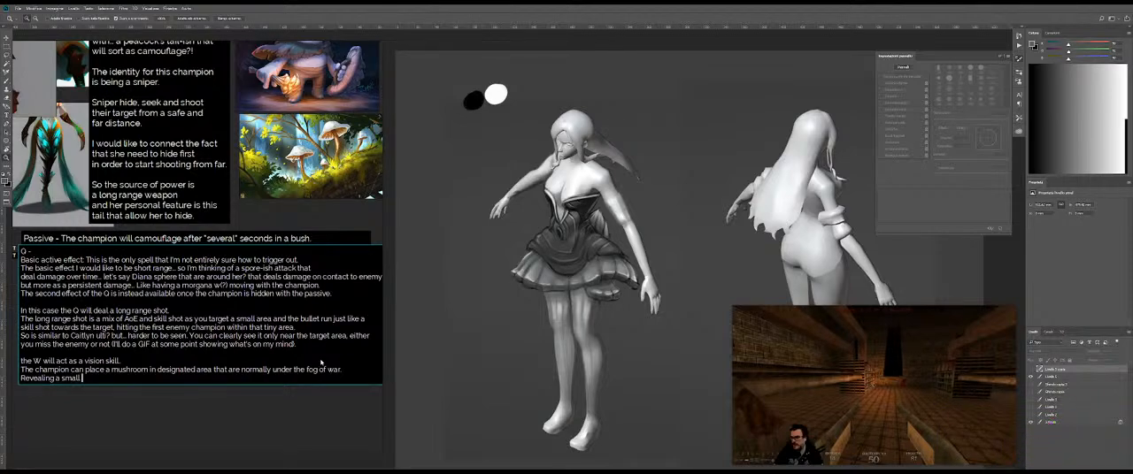
type(" path of that area")
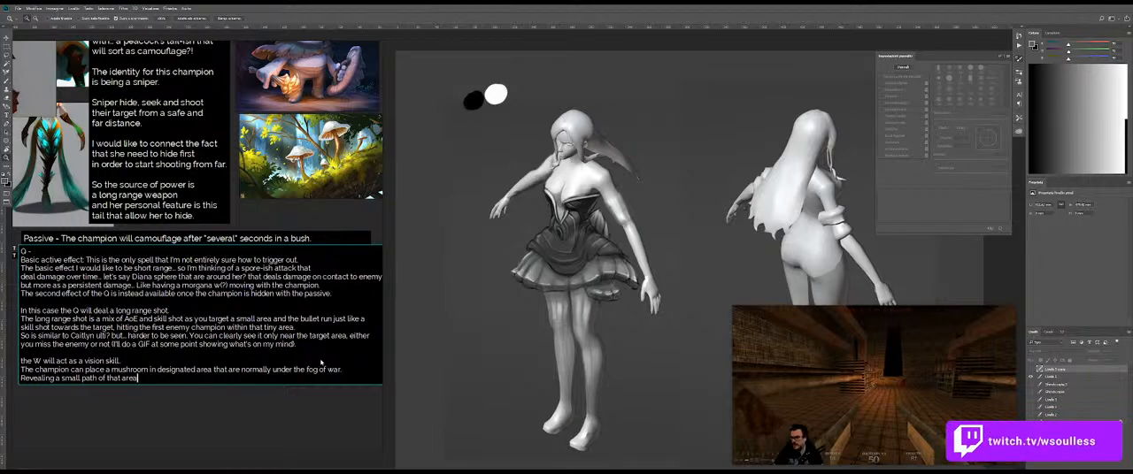
Step: Describe the mushroom's duration on a new line with "The mushroom stays in place until an enemy kill it..."
key("Return")
type("The mushroom")
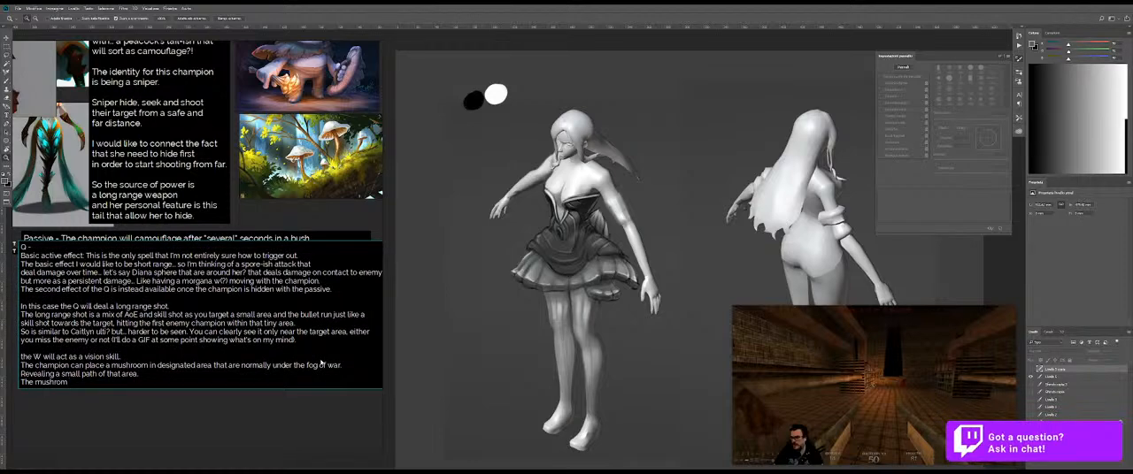
key("BackSpace")
key("BackSpace")
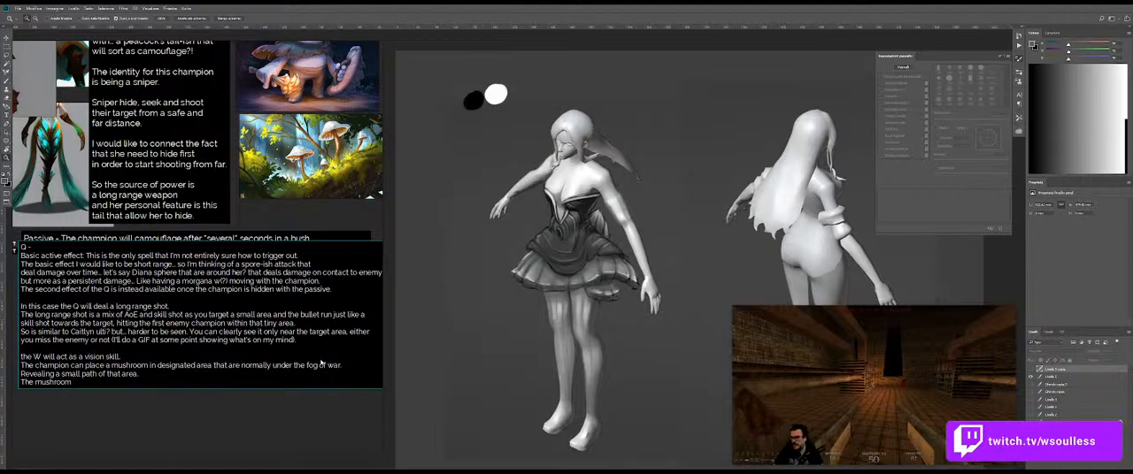
type("sta")
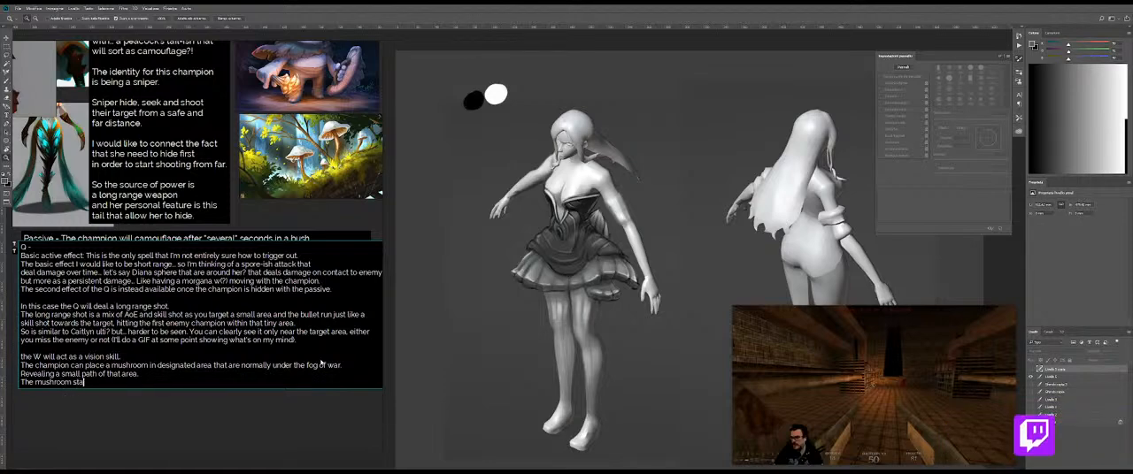
type("ys in place until")
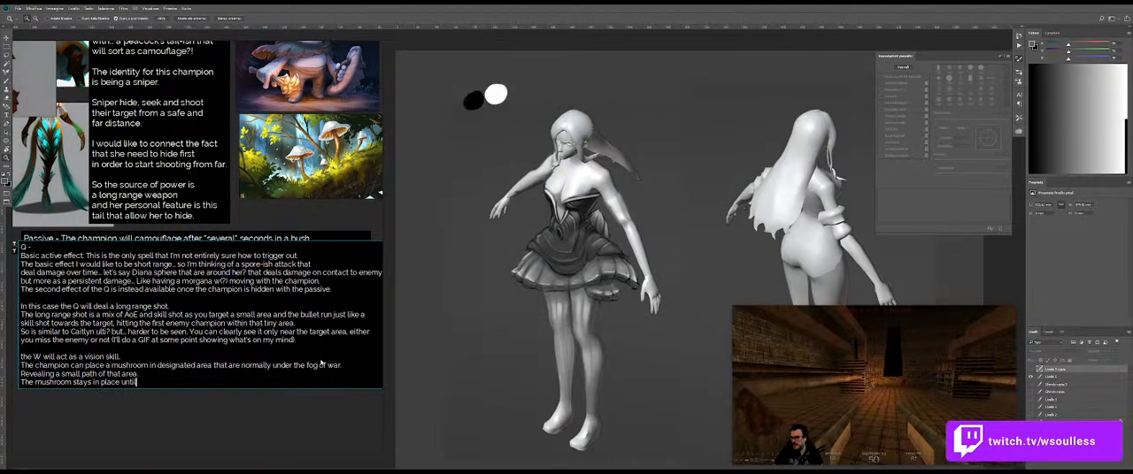
type(" an enemy kill")
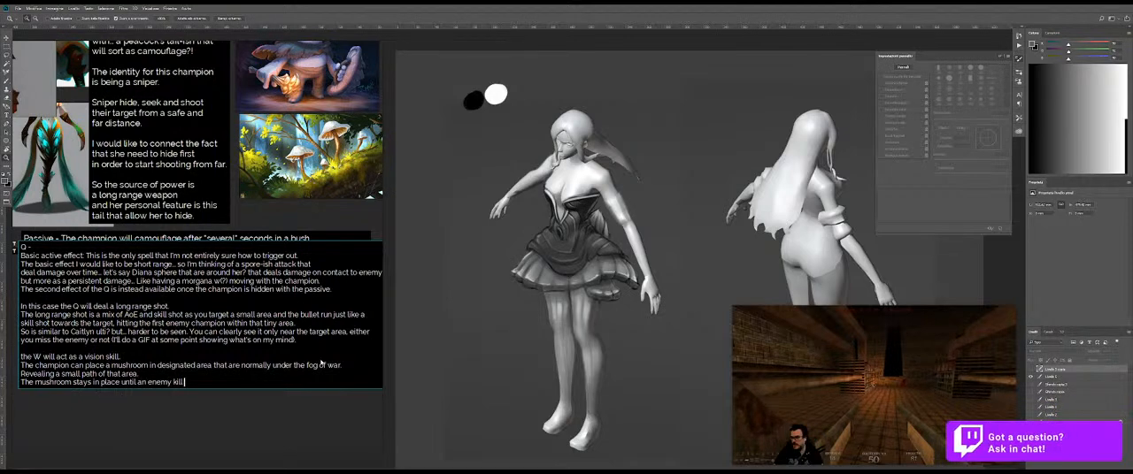
type(" it")
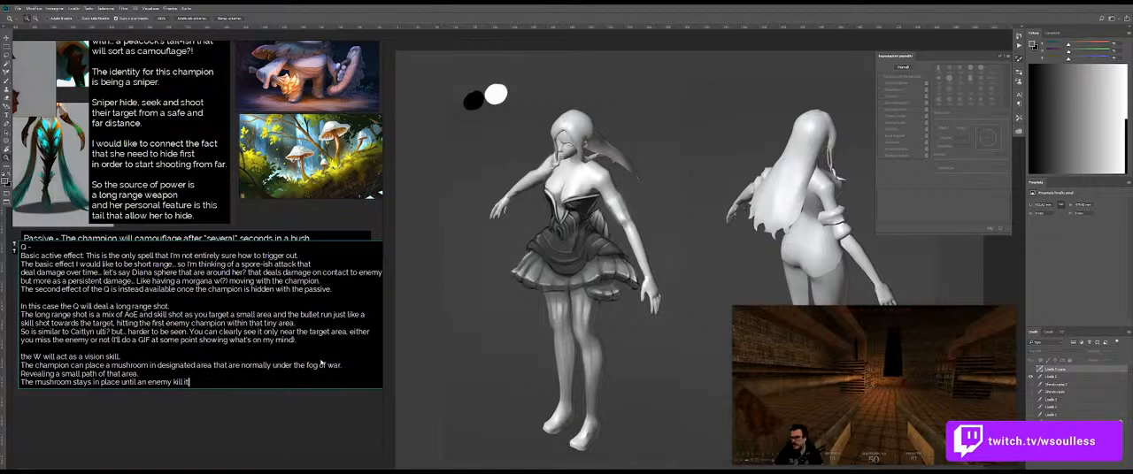
type(" s.. Similar")
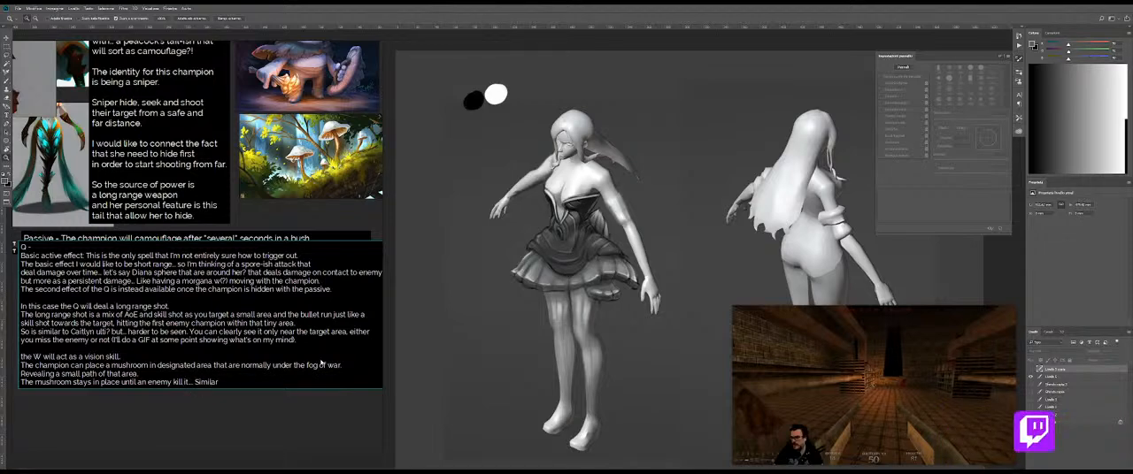
type(" to Illa")
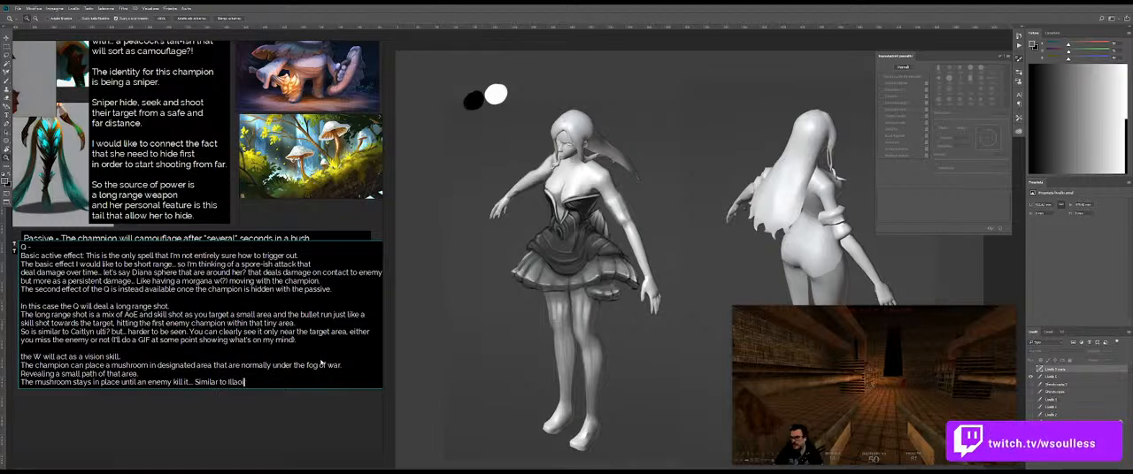
type("ois' tentacles.")
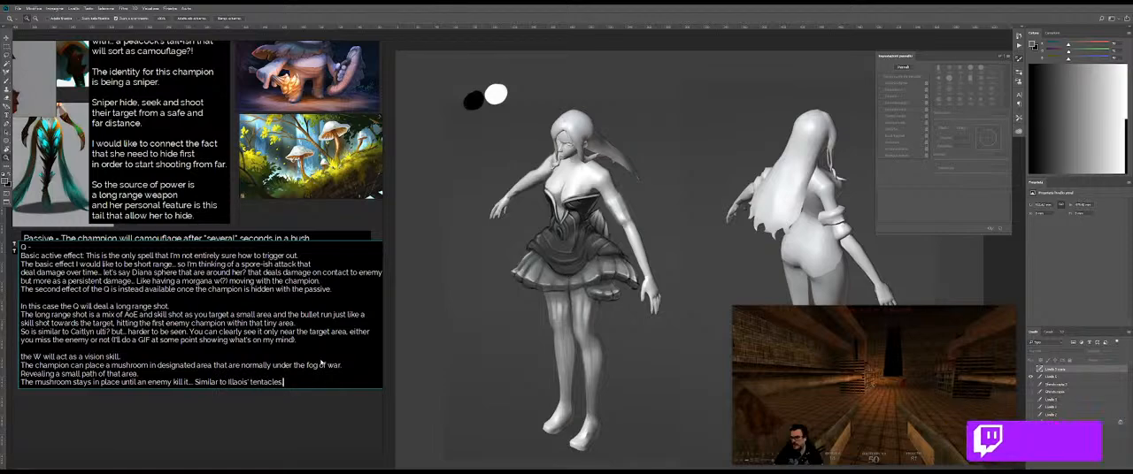
Step: Begin a new line in the W description with "Just as the tentacles of Illaois,"
key("Return")
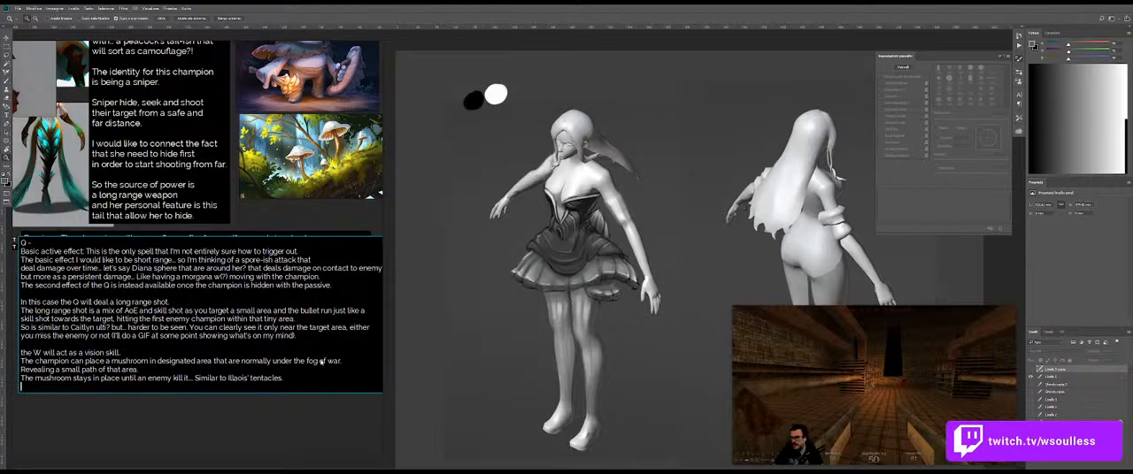
type("Just as the ")
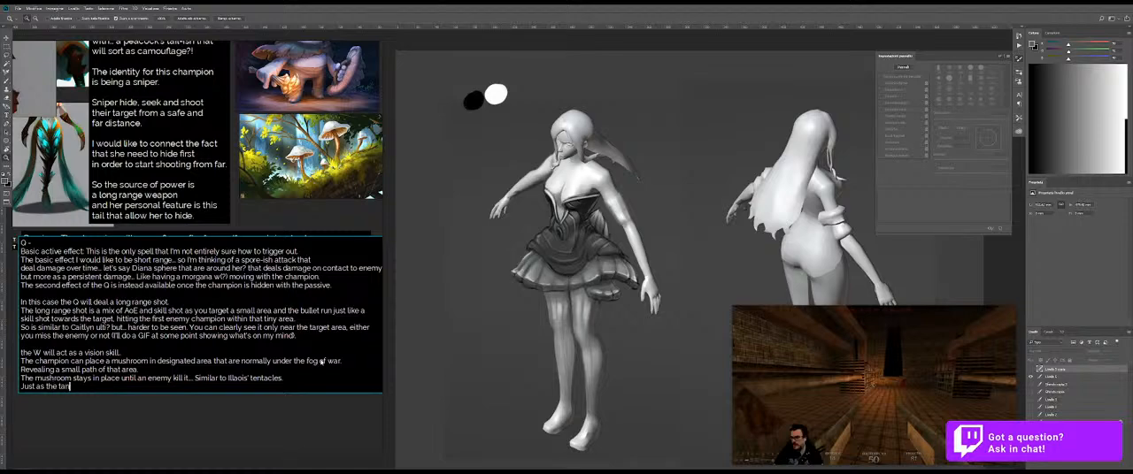
type("tan")
key("BackSpace")
key("BackSpace")
type("entacles ")
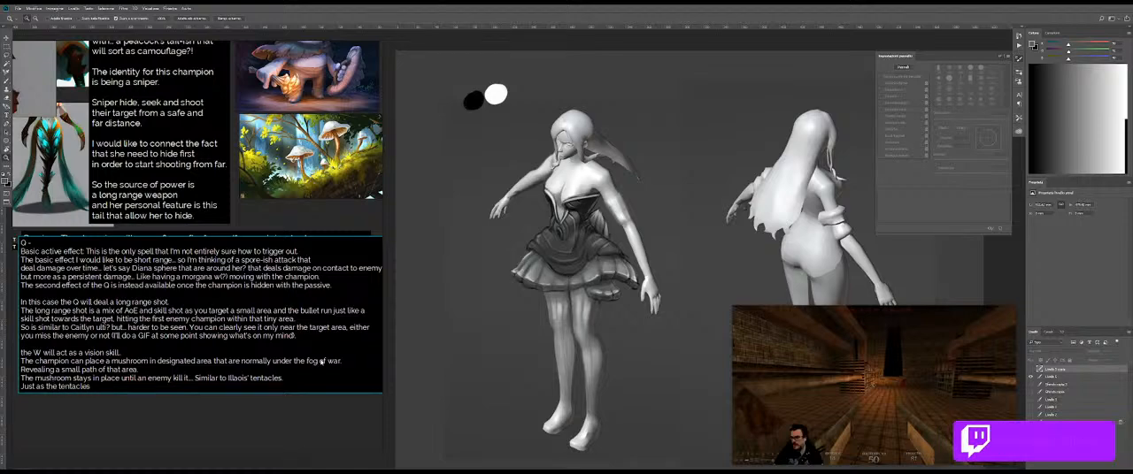
type("of")
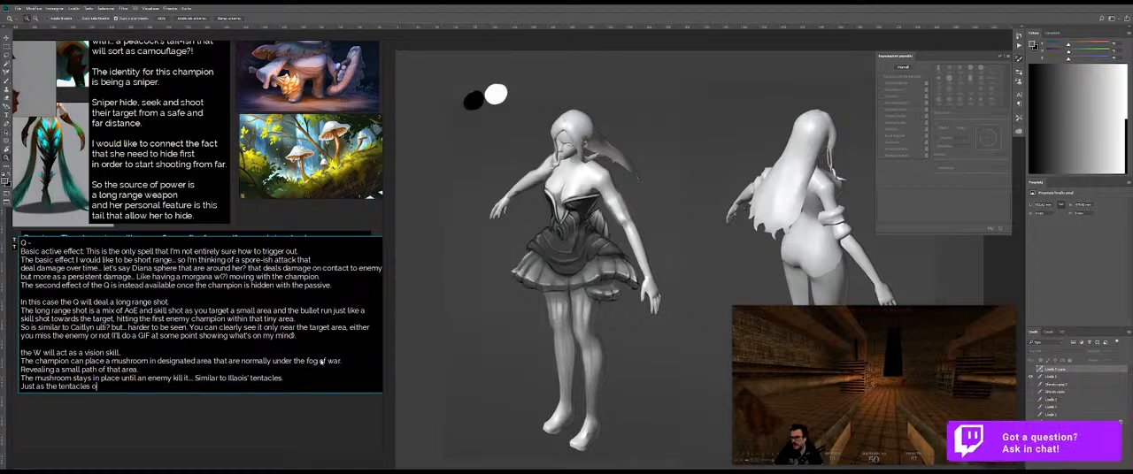
type(" Illaois. ")
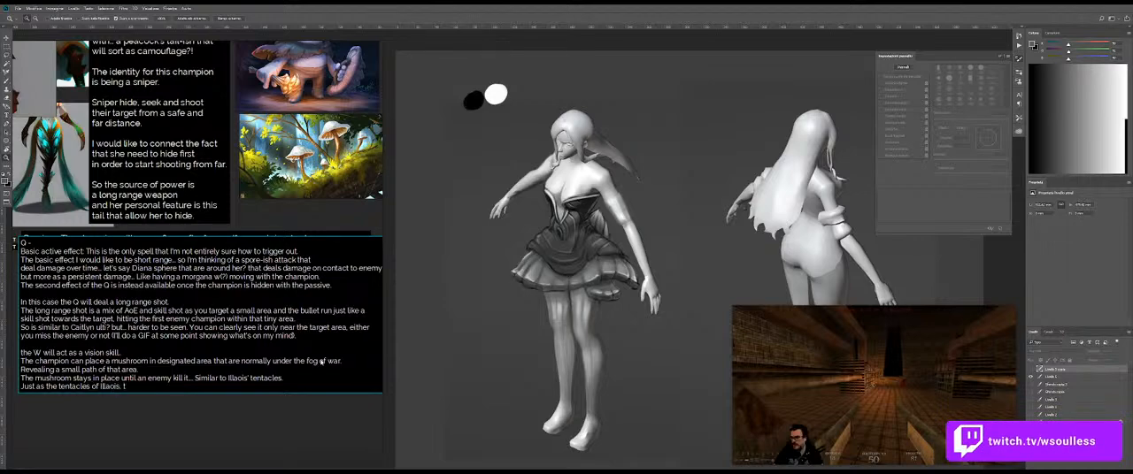
type("th")
type("ese m")
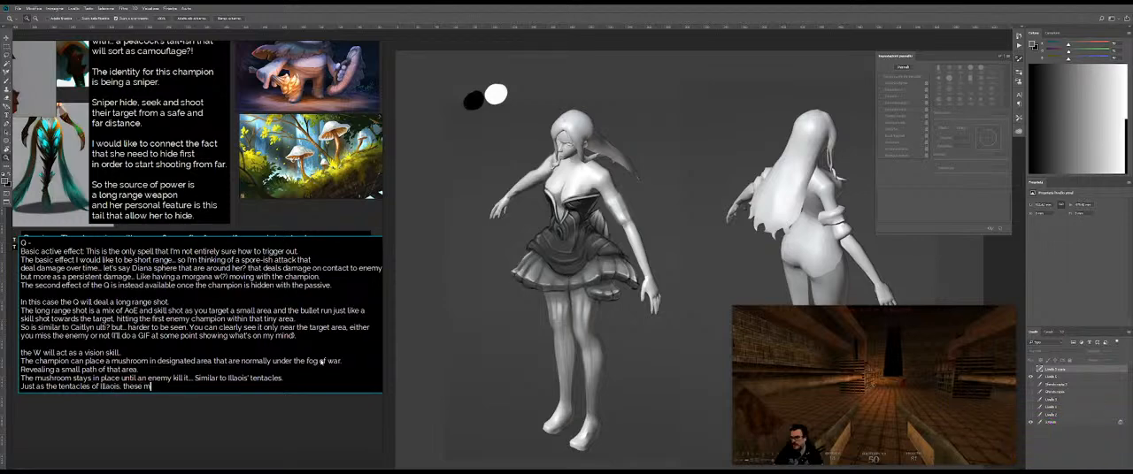
type("ushroom have an active and inac")
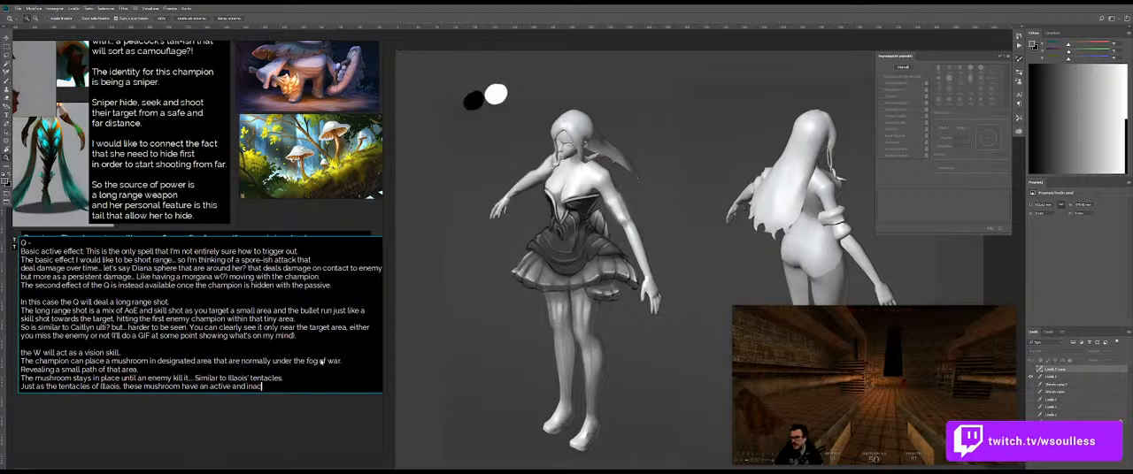
type("tive phase.")
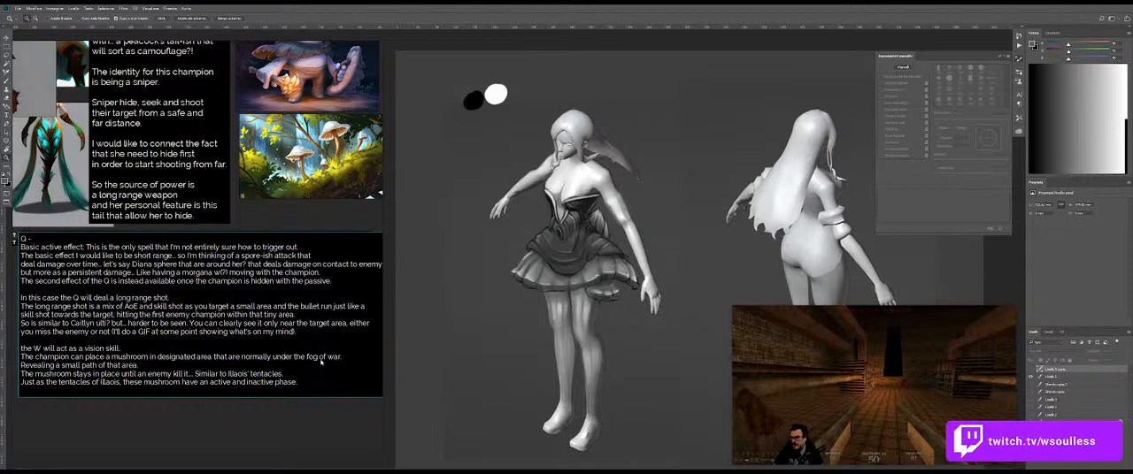
type("The active phase starts when your mouse is overin")
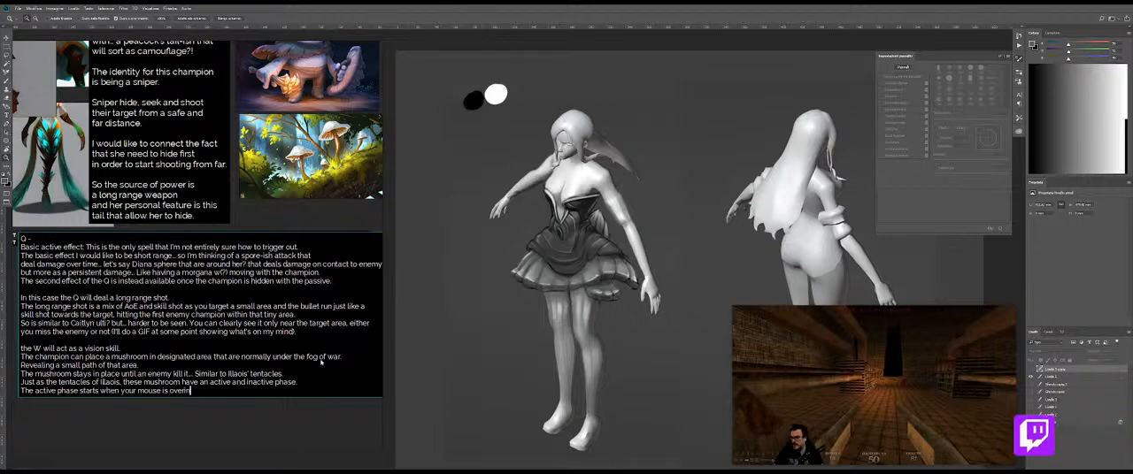
type("g in their")
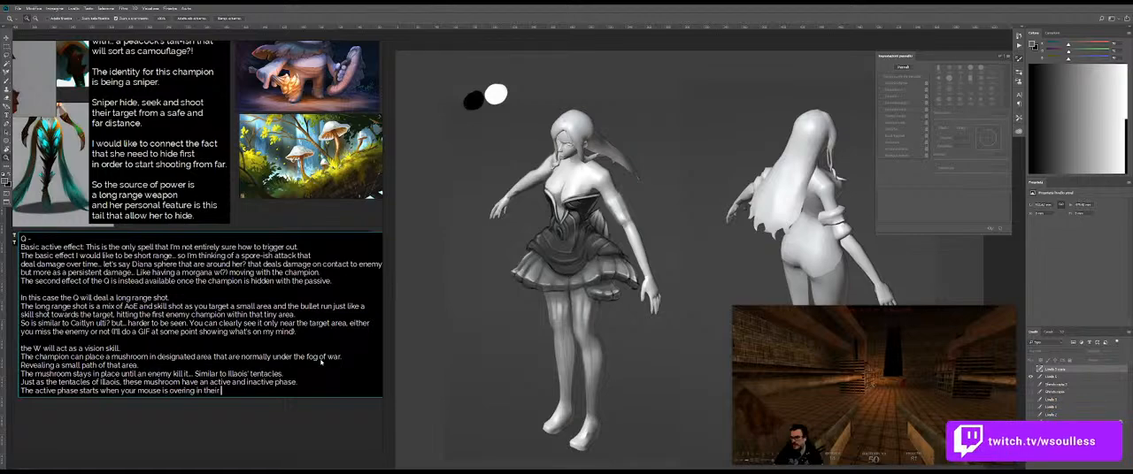
type(" area... The mushroom will start glowing")
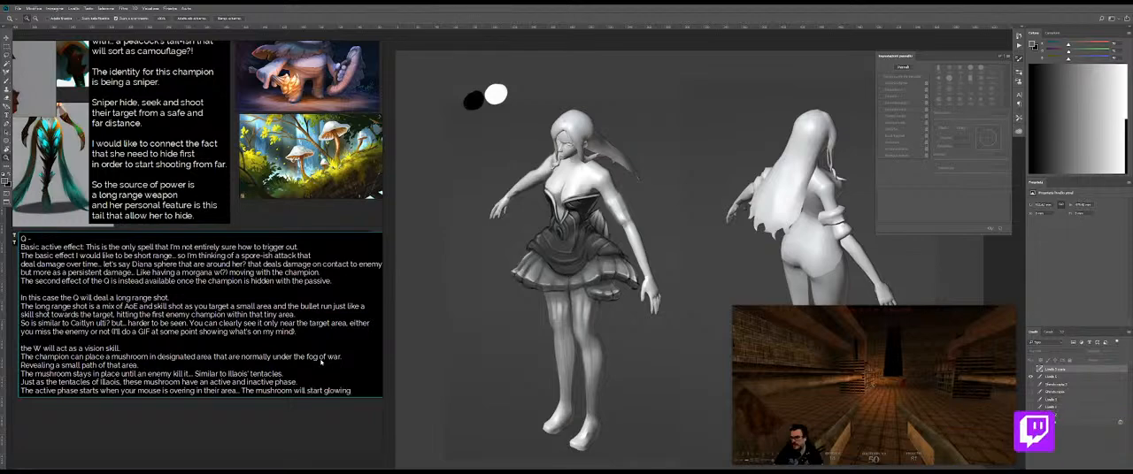
type(" and the are")
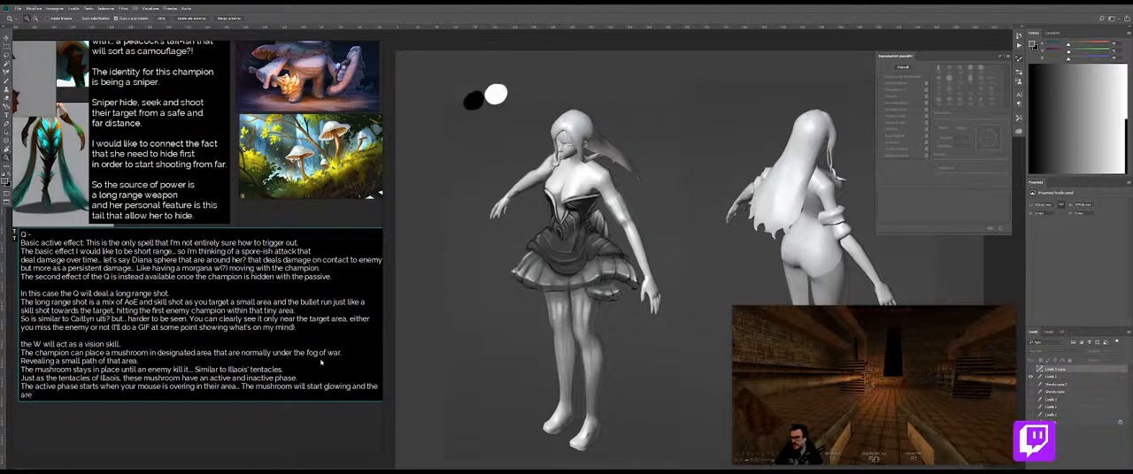
type("a will be visible (the enemy can s")
type("n")
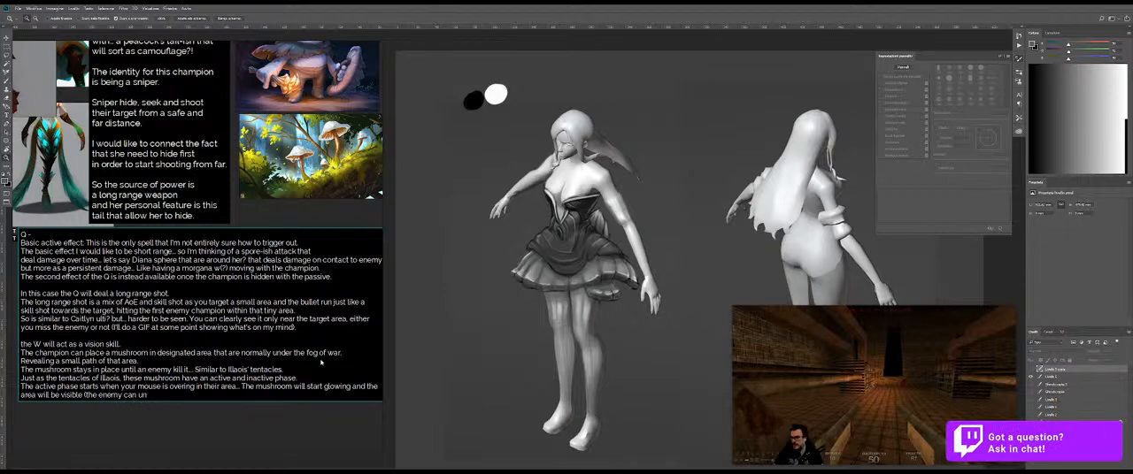
type("derstand this w")
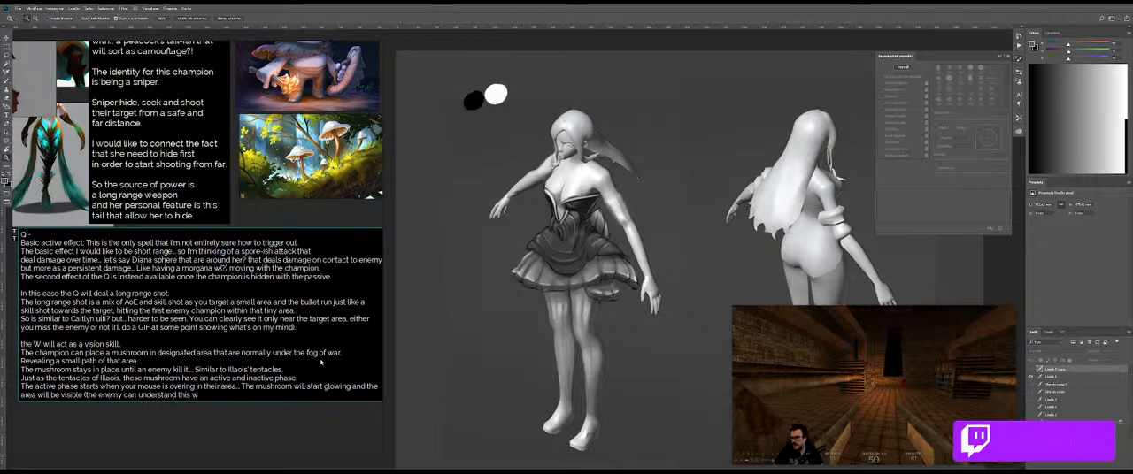
type("au")
Step: Open a parenthetical note after "visible" reading "(the enemy can understand this way if the"
key("BackSpace")
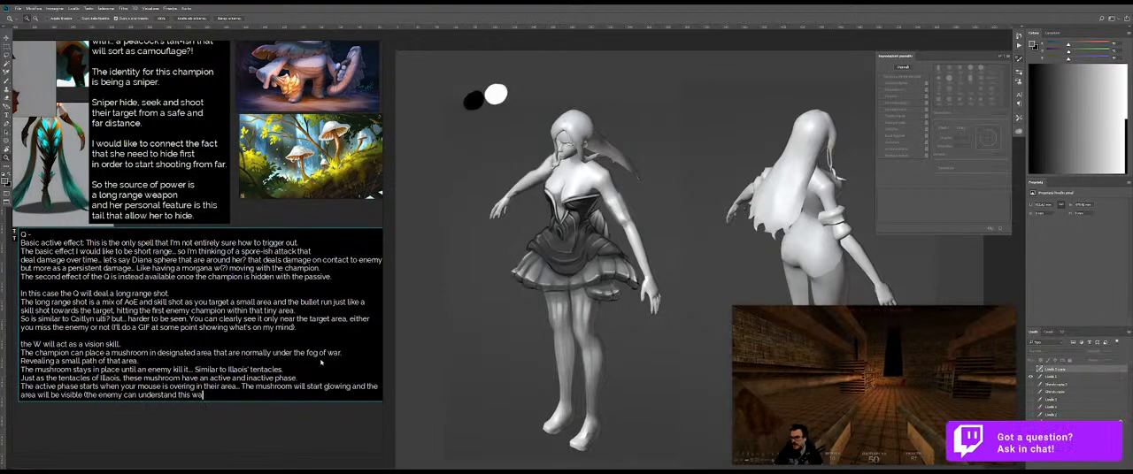
type("y if the")
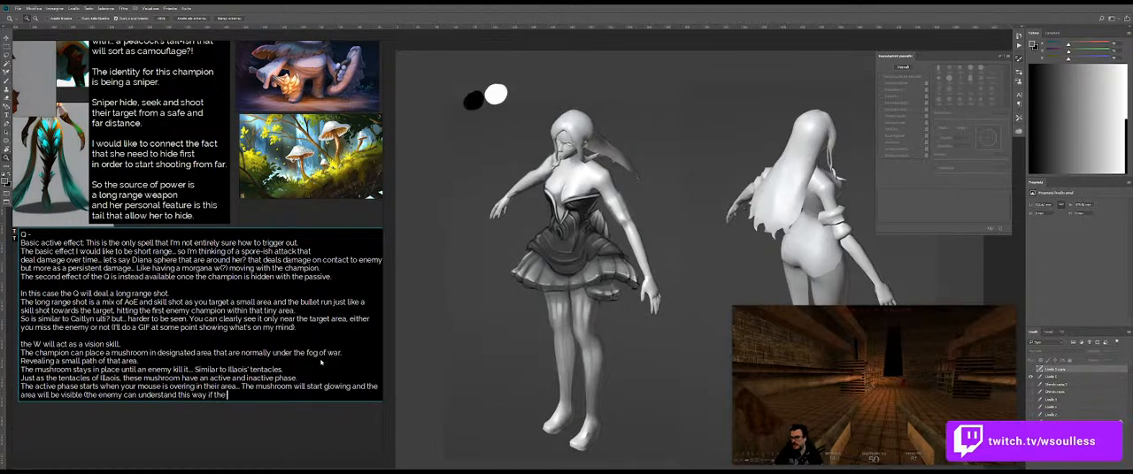
type(" Sniper is looking")
type(" there or not")
Step: Finish the parenthetical note with "Sniper is looking there or not, by this active effect)"
type(", bu")
key("BackSpace")
type("y this active effect)")
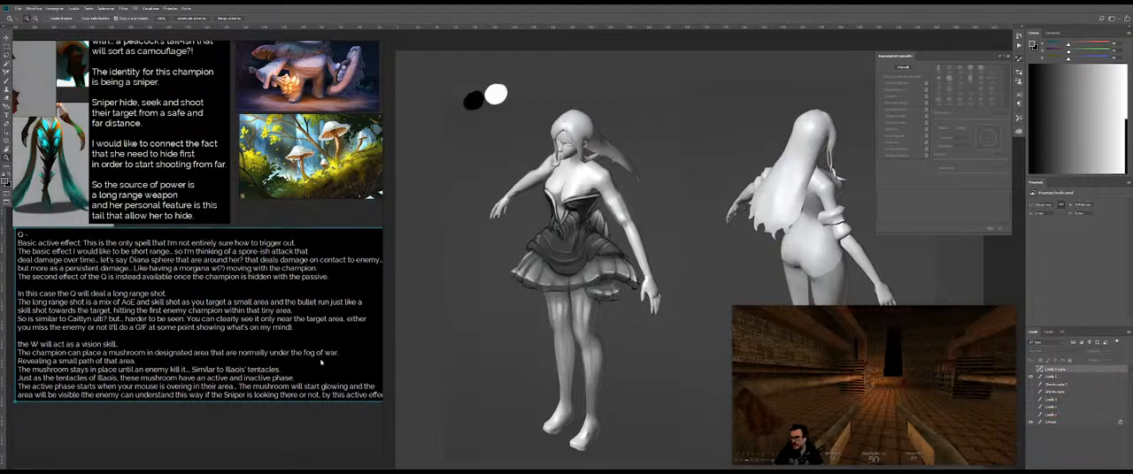
Step: Describe the inactive phase on a new line with "if you're not overing in that area the mushroom will stop glowing..."
key("ctrl+a")
left_click(361, 397)
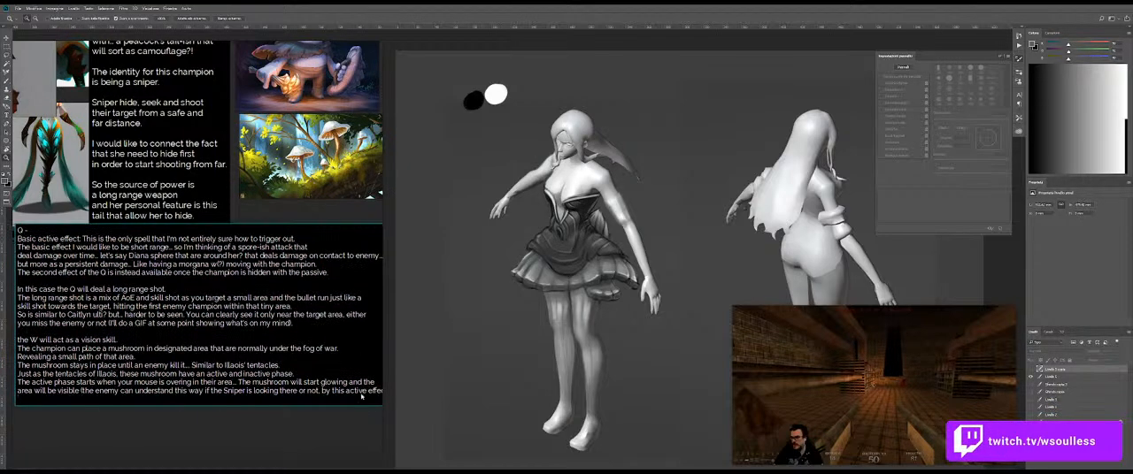
type("if you're not overing in")
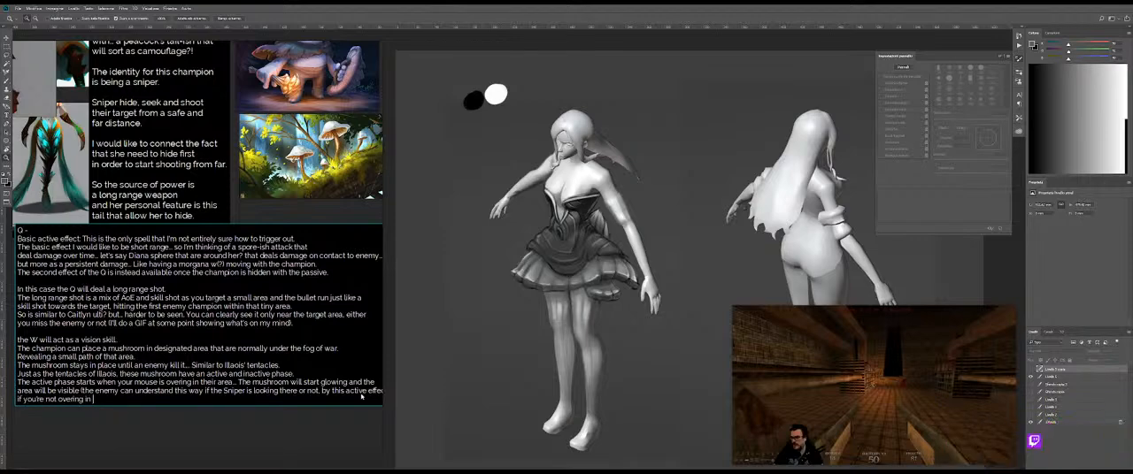
type(" that area the mushroom will stop glowing")
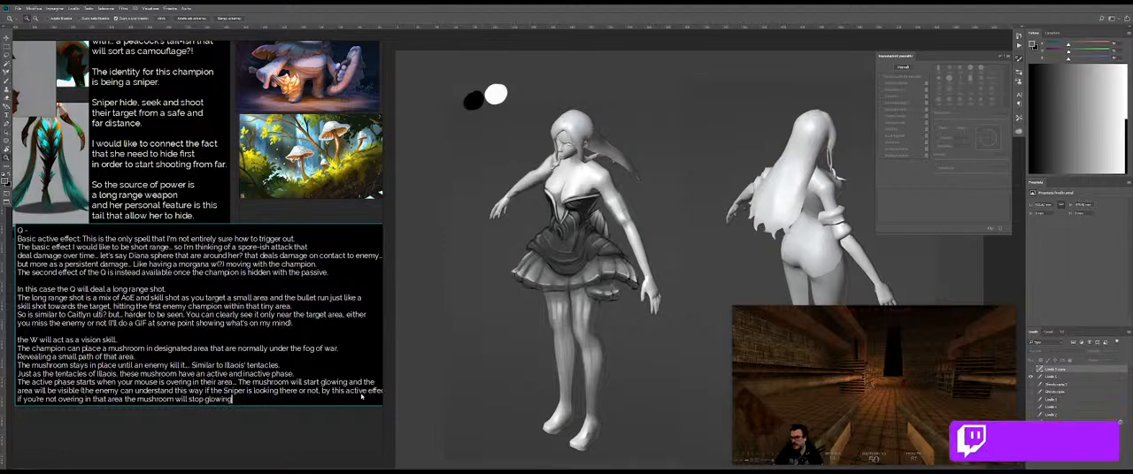
key("BackSpace")
type("wing")
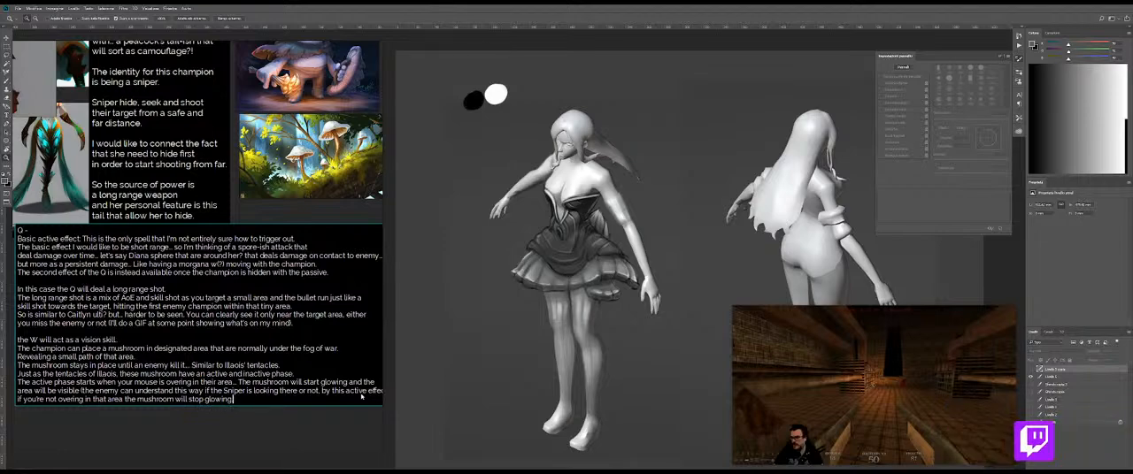
type("...")
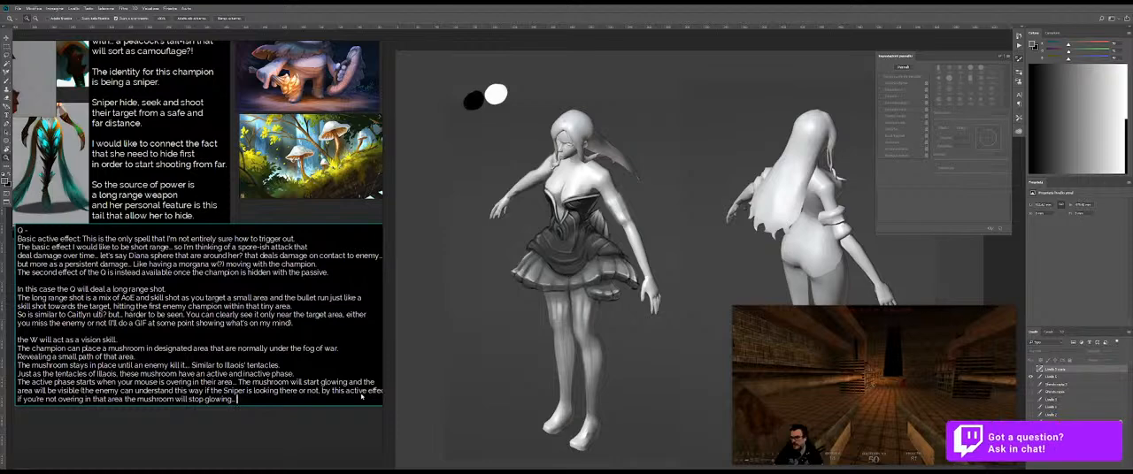
type(" and teh fo")
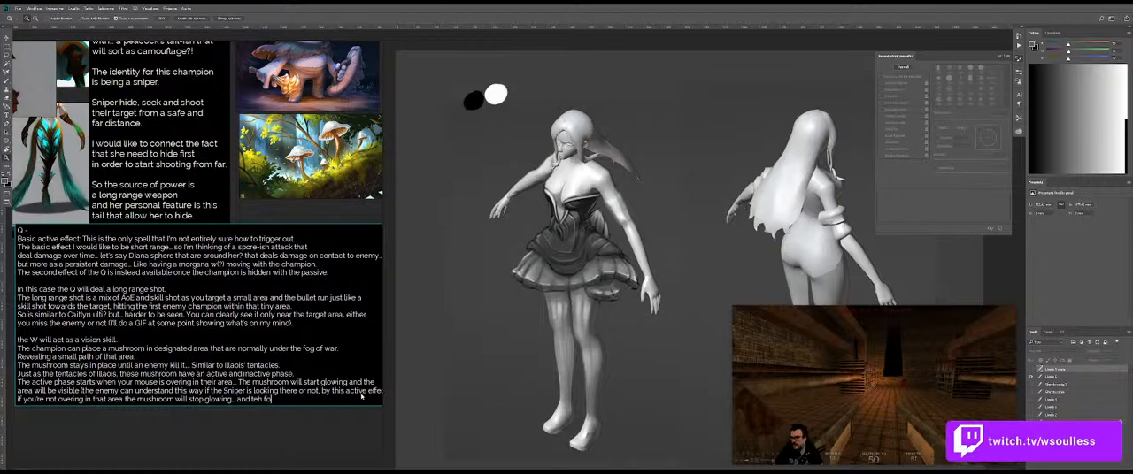
Step: Complete the mushroom's inactive-phase sentence with "and the fog of war will cover back again."
key("BackSpace")
key("BackSpace")
key("BackSpace")
key("BackSpace")
key("BackSpace")
type("he fog of war")
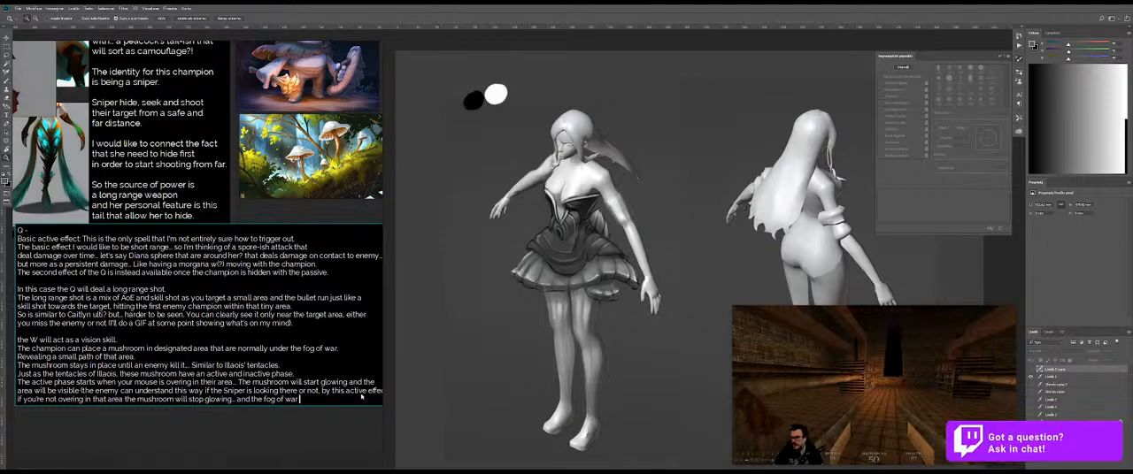
type(" will couer back again.")
Step: Leave a blank line below the W description and introduce the next ability with "The E is a leap."
key("Return")
key("Return")
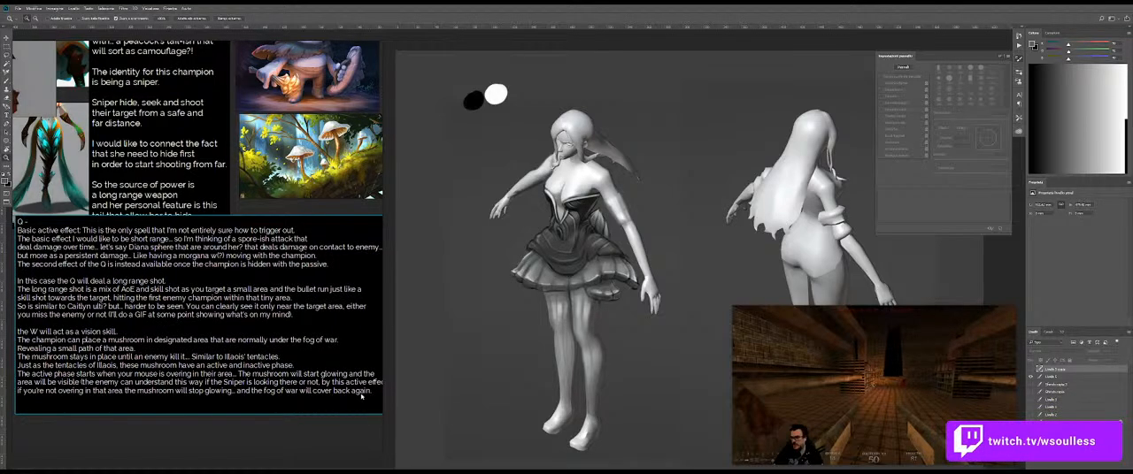
type("The E is a leap.")
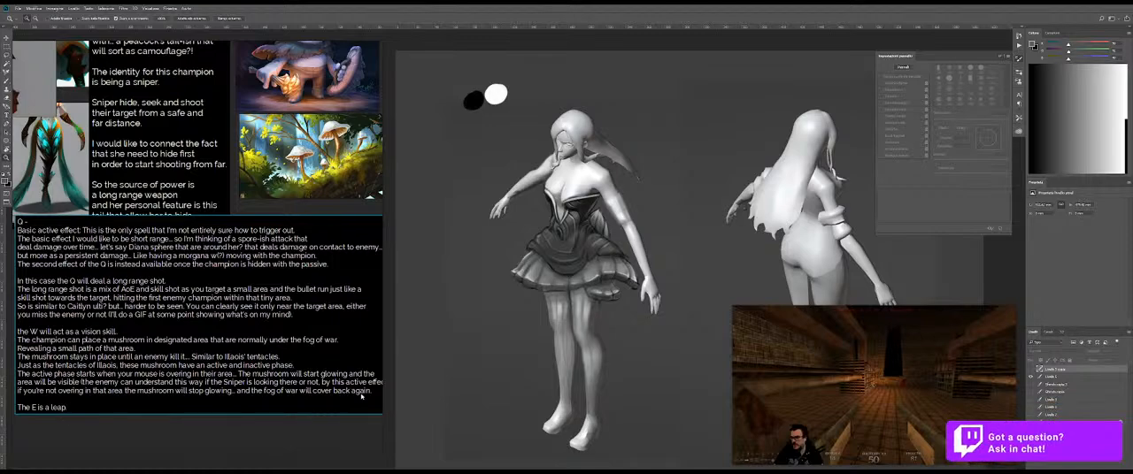
Step: Describe the E on a new line with "The champion can jump over a wall granting a small movement speed"
key("Return")
type("T")
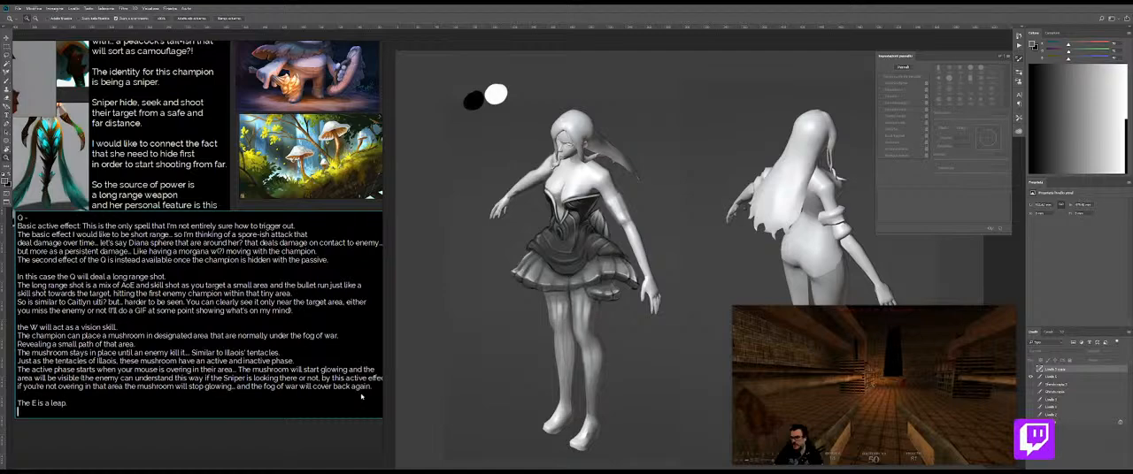
type("he cha")
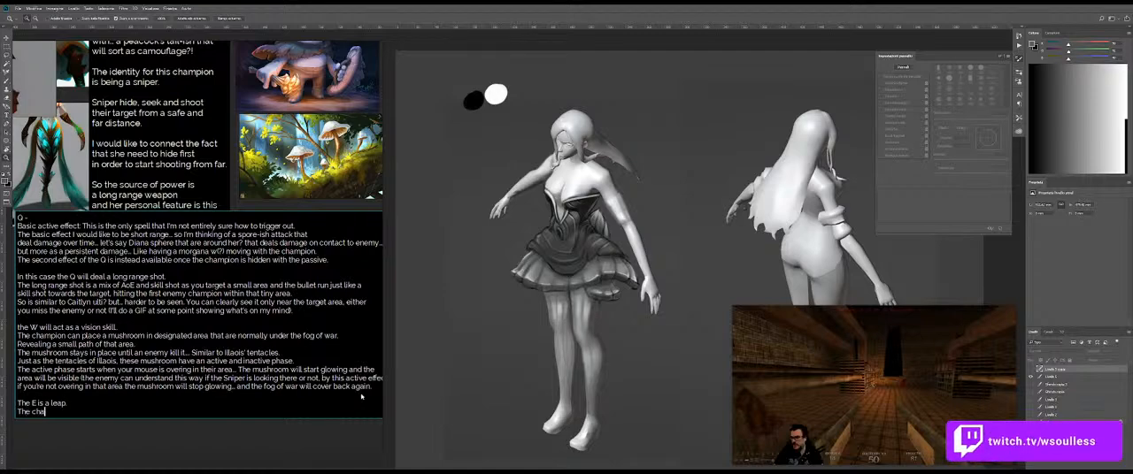
type("mpion can jumpo")
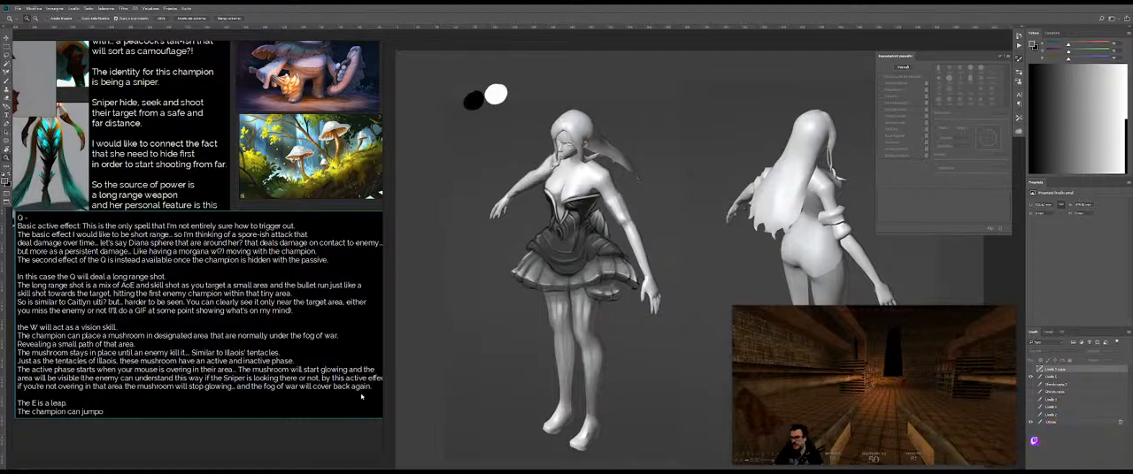
key("BackSpace")
type(" over a wall granting a small")
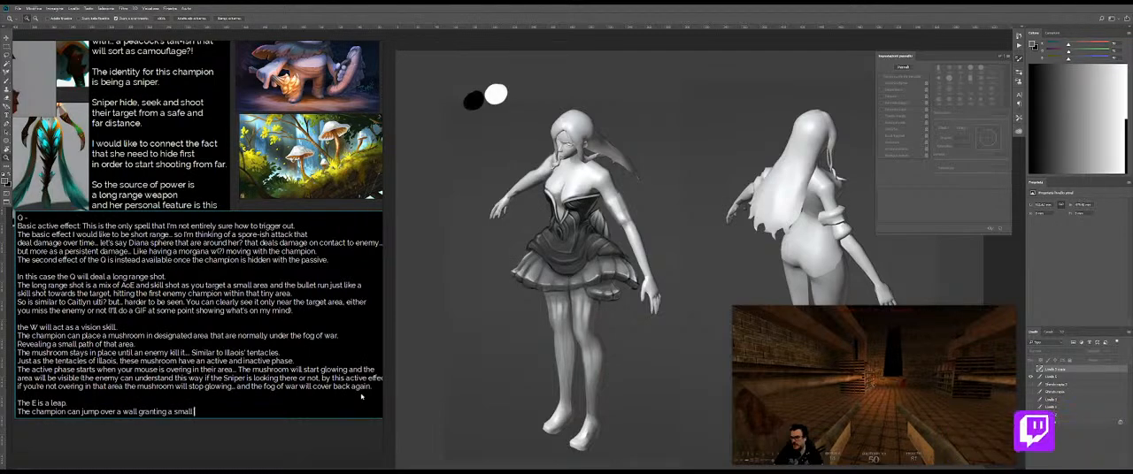
type(" movement speed")
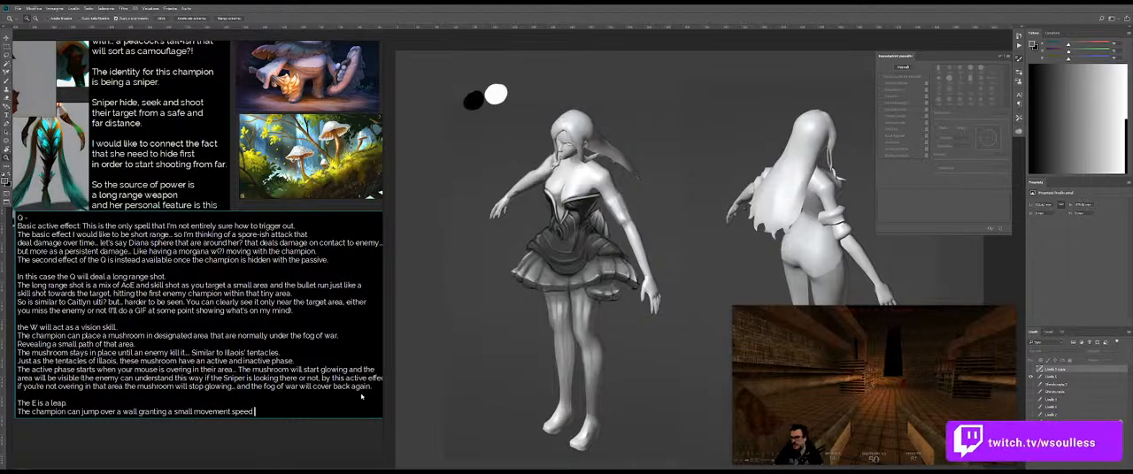
type(" when you succe")
Step: Finish the E description with the condition "when you actually jump over."
key("BackSpace")
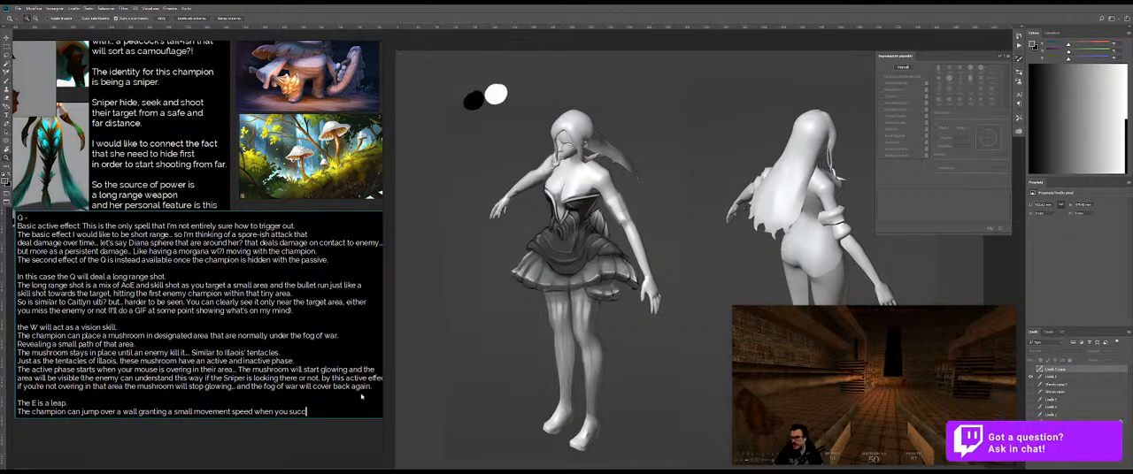
type("actually jump over.")
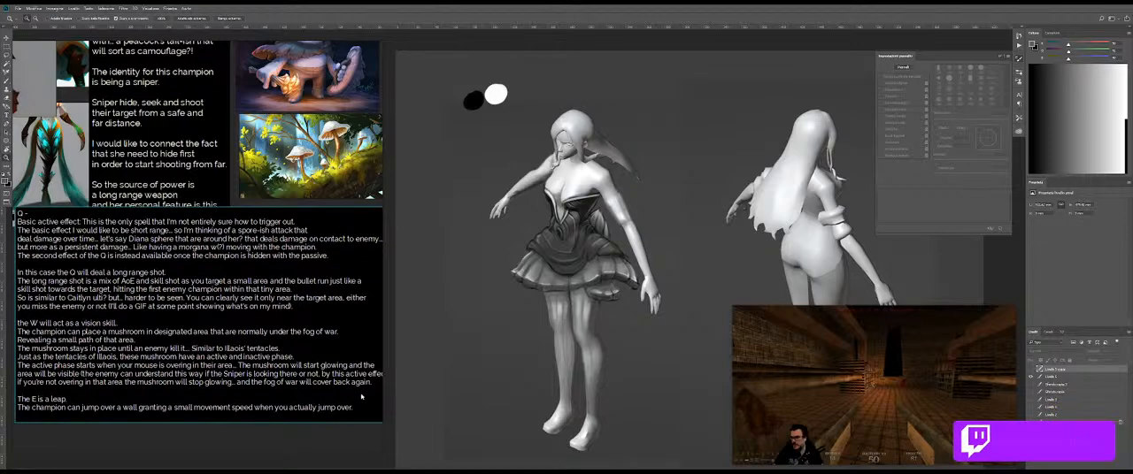
Step: Start a paragraph for the R ability, separated by a blank line from the E description
key("Return")
key("BackSpace")
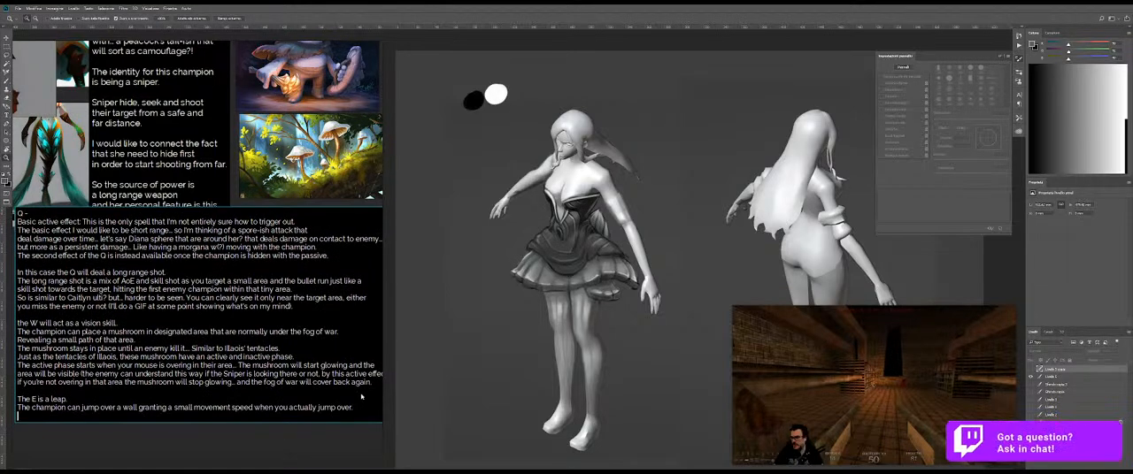
key("Return")
type("R")
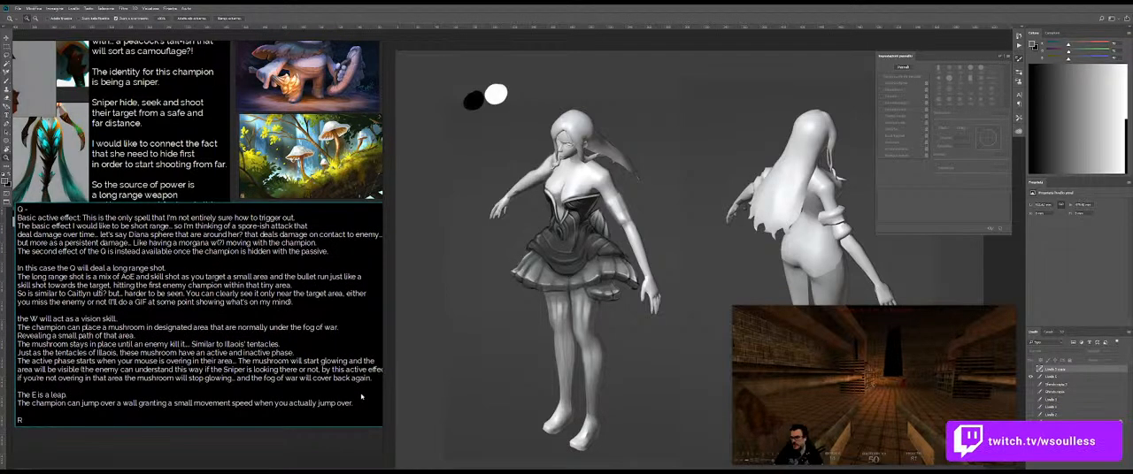
type(" - Empowe")
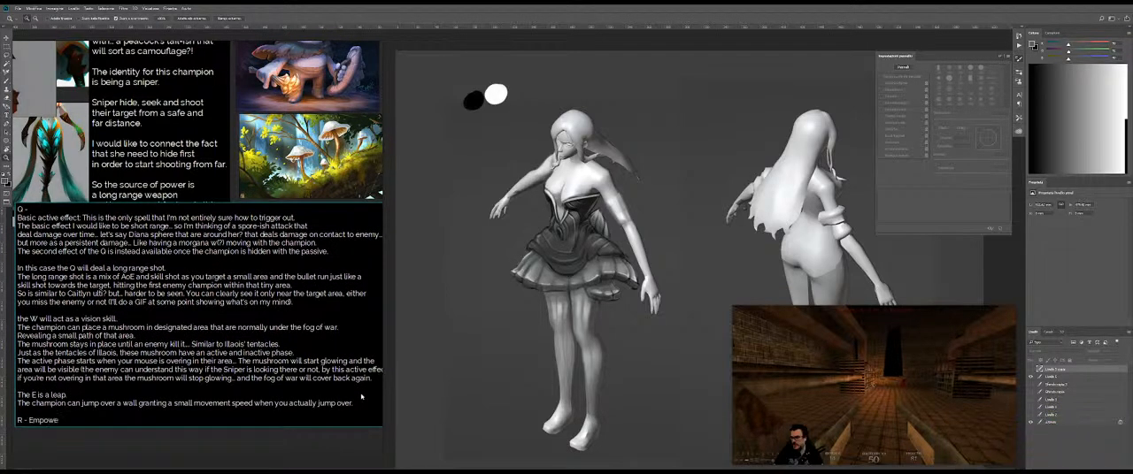
type("red sho")
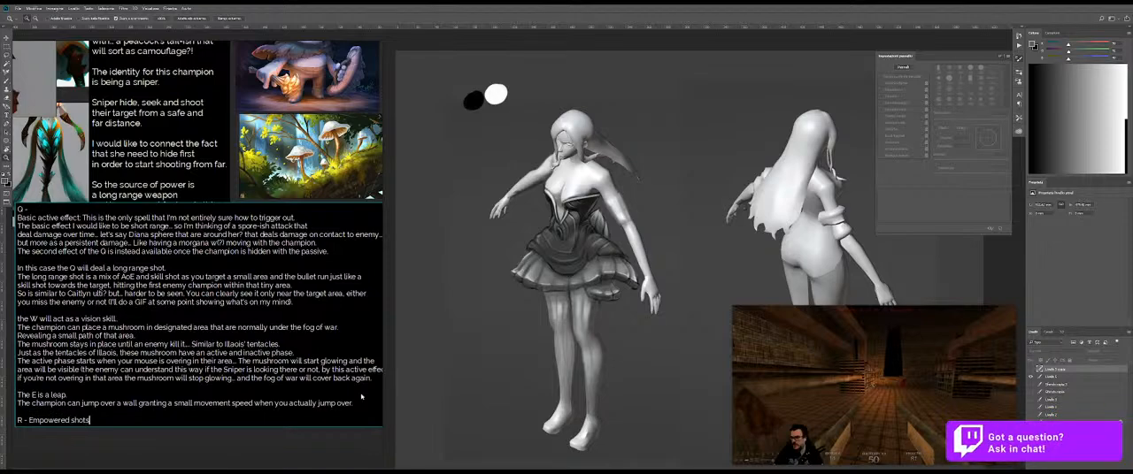
type("ts")
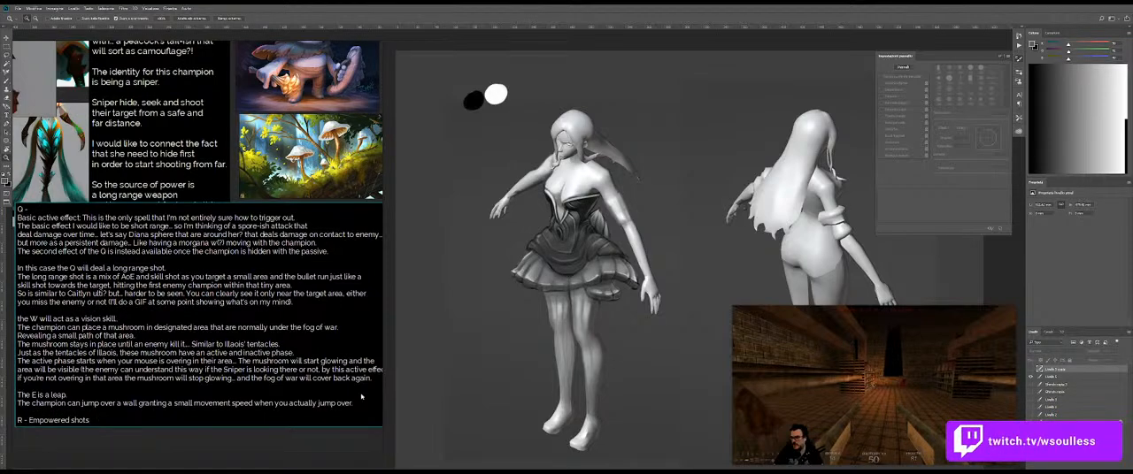
type(" (")
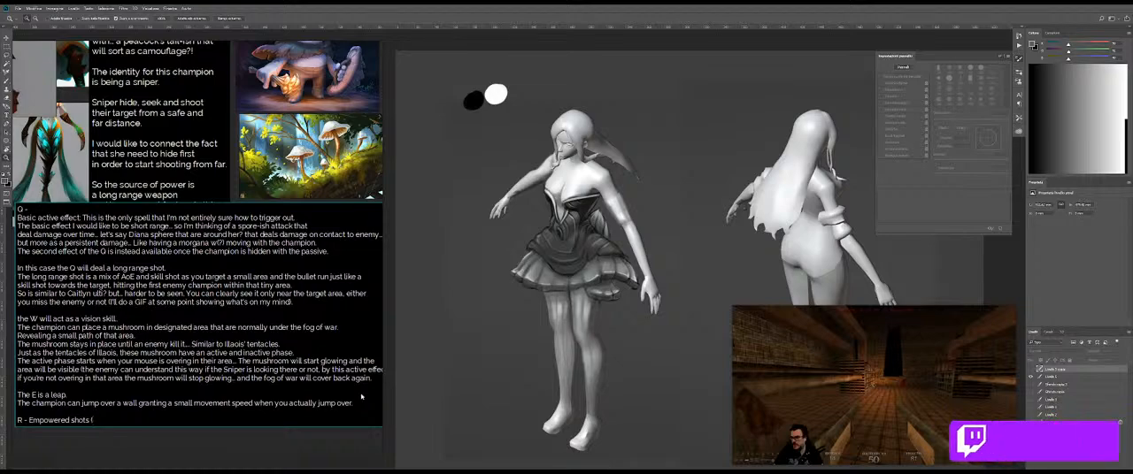
type("nam")
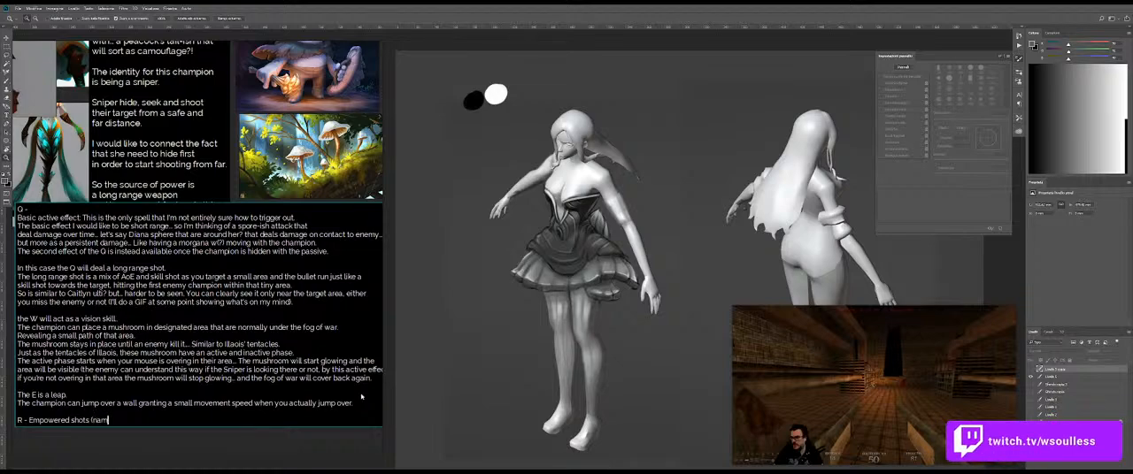
type("e a")
key("BackSpace")
key("BackSpace")
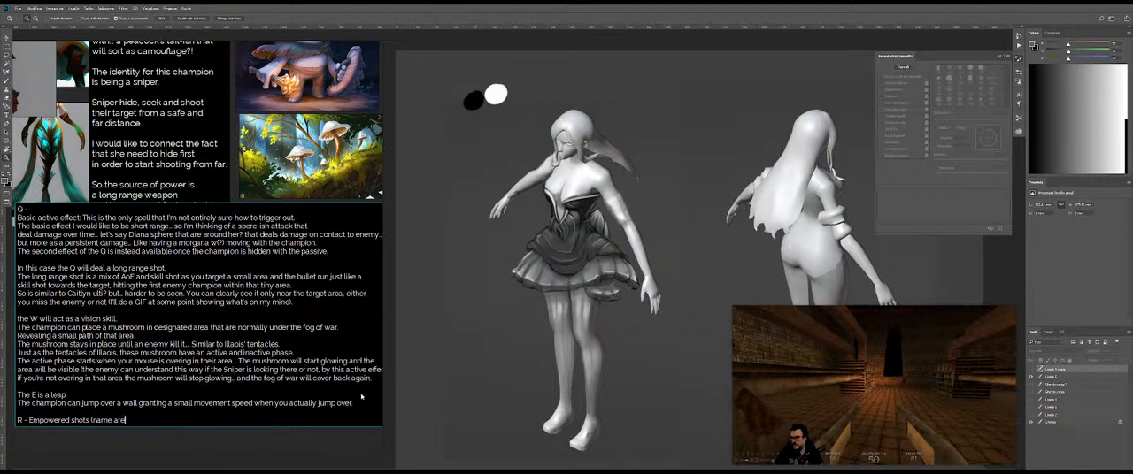
key("BackSpace")
key("BackSpace")
key("BackSpace")
key("BackSpace")
key("BackSpace")
key("BackSpace")
key("BackSpace")
key("BackSpace")
key("BackSpace")
key("BackSpace")
key("BackSpace")
key("BackSpace")
key("BackSpace")
key("BackSpace")
key("BackSpace")
key("BackSpace")
key("BackSpace")
key("BackSpace")
key("BackSpace")
key("BackSpace")
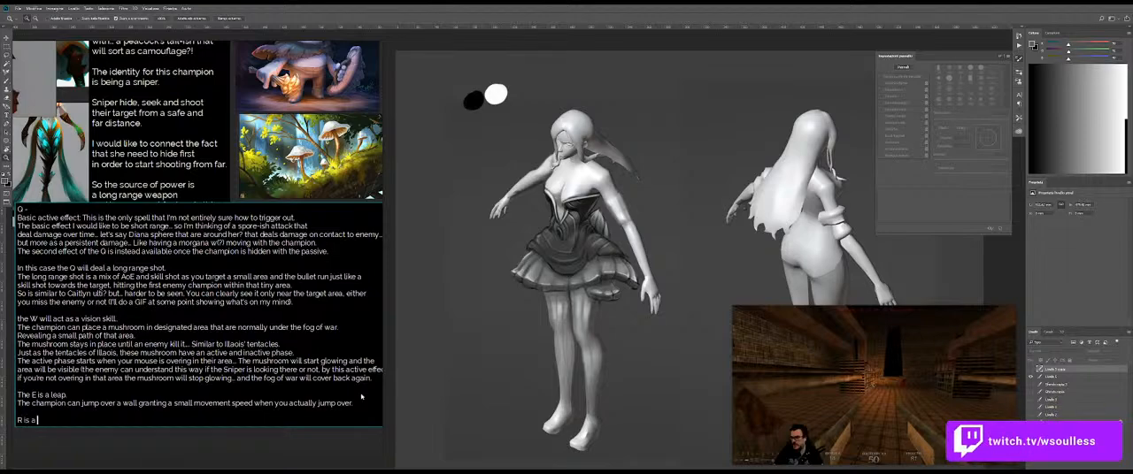
Step: Describe the R ability with "is a damage booster. Next 4 hit will increase the damage"
type("is a")
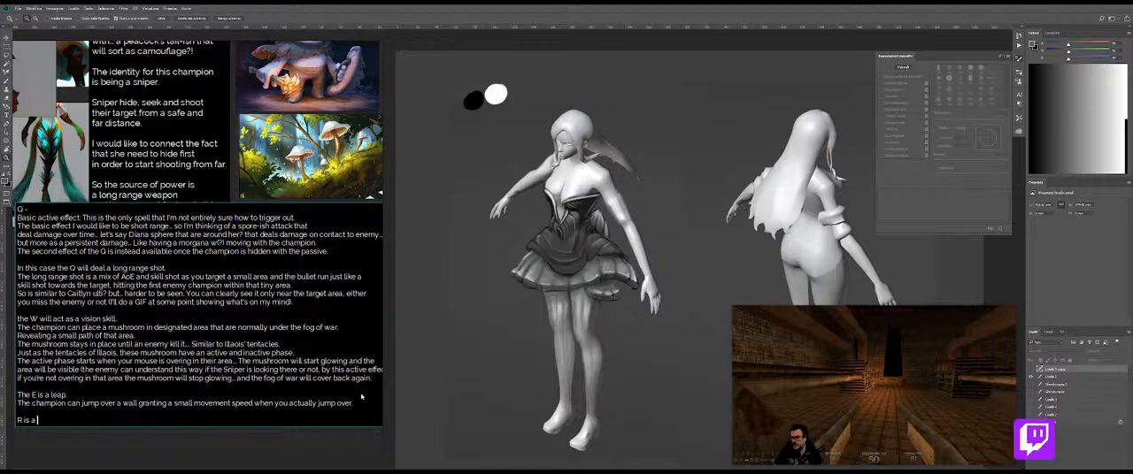
type(" damage booster")
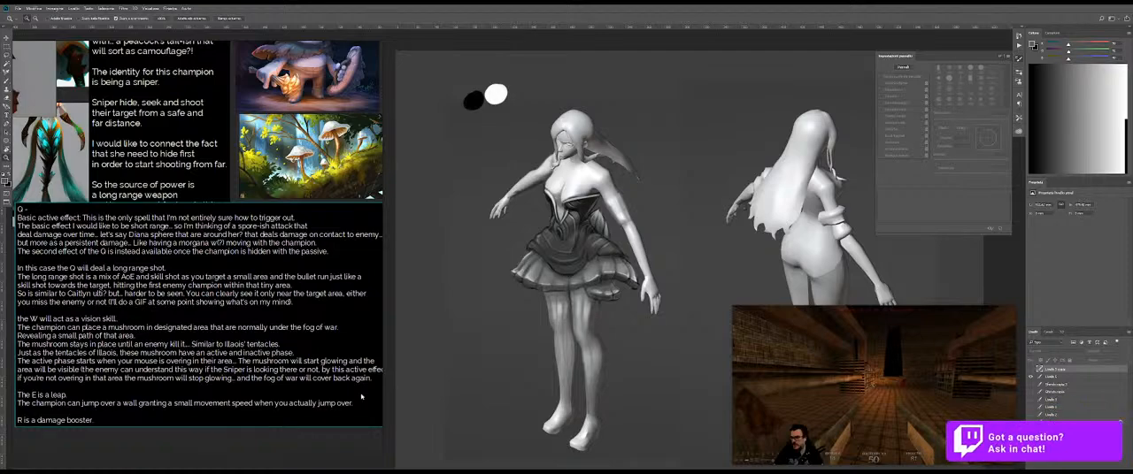
type(". Next 4 hit wi")
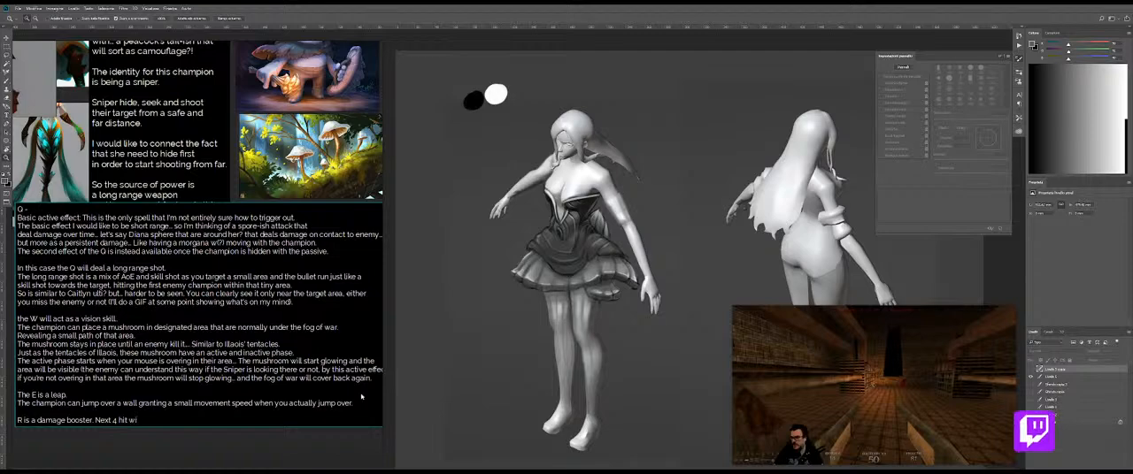
type("ll increase the damage")
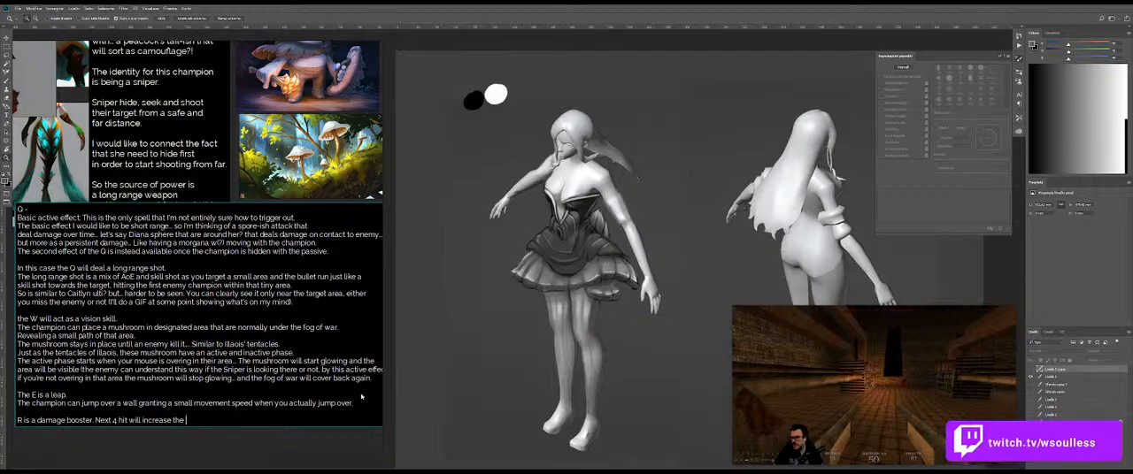
Step: Replace "hit will increase the damage" in the R description with "Q will increase the damage."
key("ctrl+shift+Left")
key("ctrl+shift+Left")
key("ctrl+shift+Left")
key("ctrl+shift+Left")
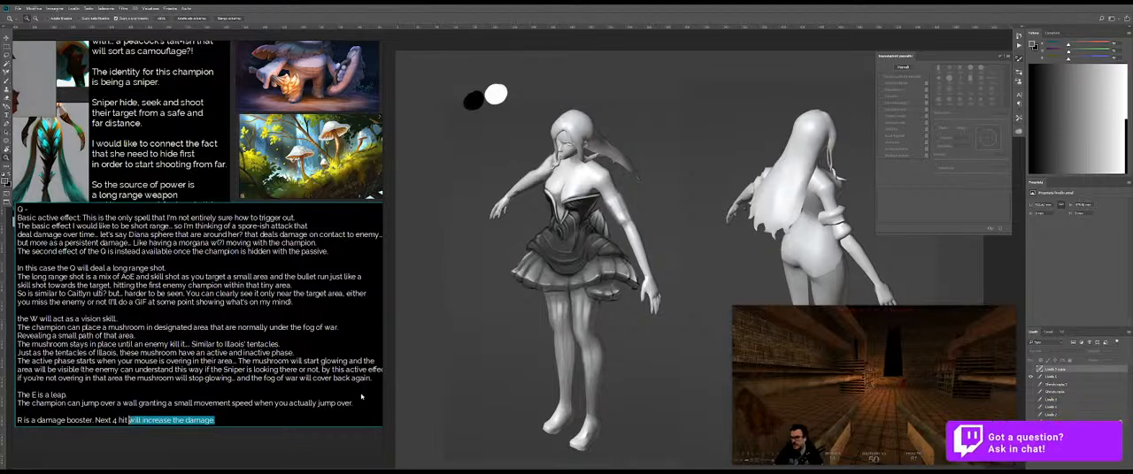
key("ctrl+shift+Left")
key("ctrl+shift+Left")
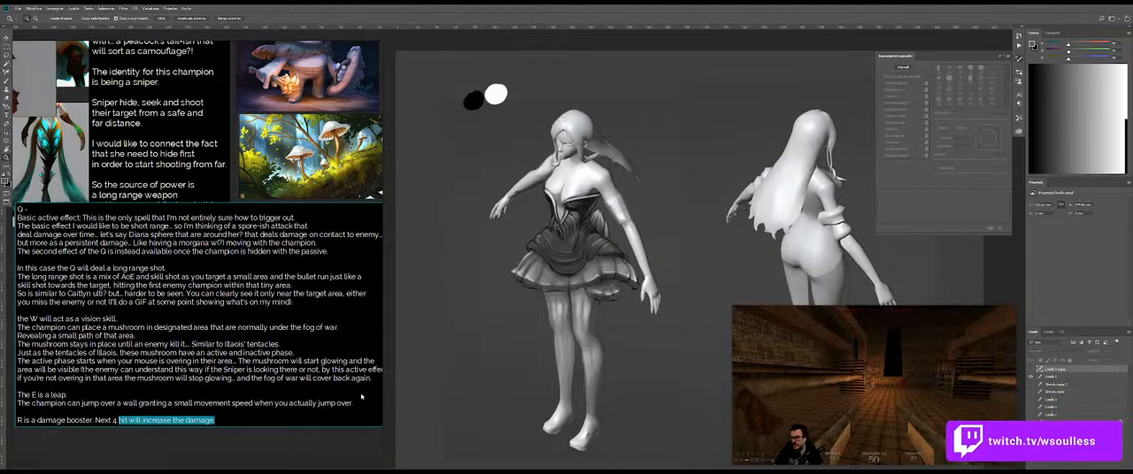
type("Q will increase the damage")
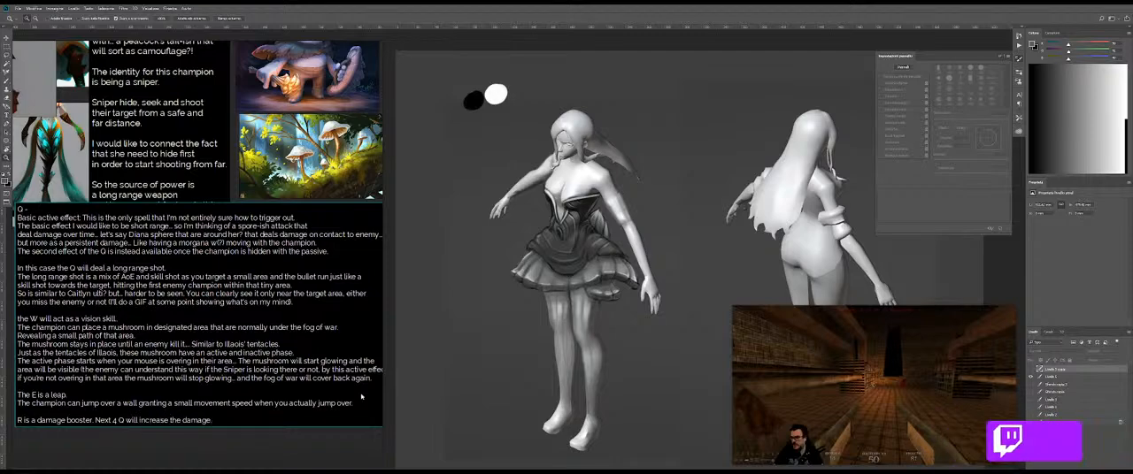
Step: Reword the end of the R sentence after "Next 4 Q" to read "are increased damage"
key("BackSpace")
key("BackSpace")
key("BackSpace")
key("BackSpace")
key("BackSpace")
key("BackSpace")
key("BackSpace")
key("BackSpace")
key("BackSpace")
key("BackSpace")
key("BackSpace")
key("BackSpace")
key("BackSpace")
key("BackSpace")
key("BackSpace")
key("BackSpace")
key("BackSpace")
key("BackSpace")
key("BackSpace")
key("BackSpace")
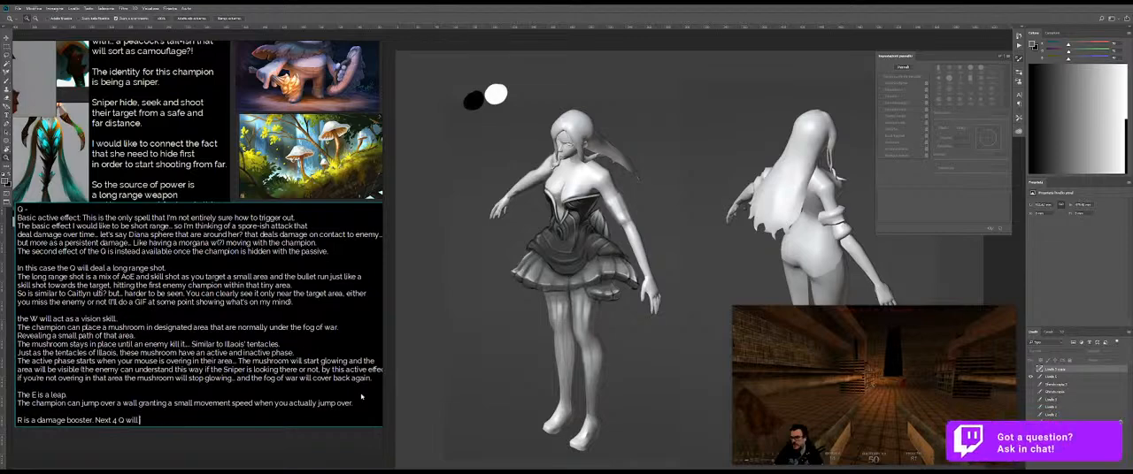
type("are increased damage.")
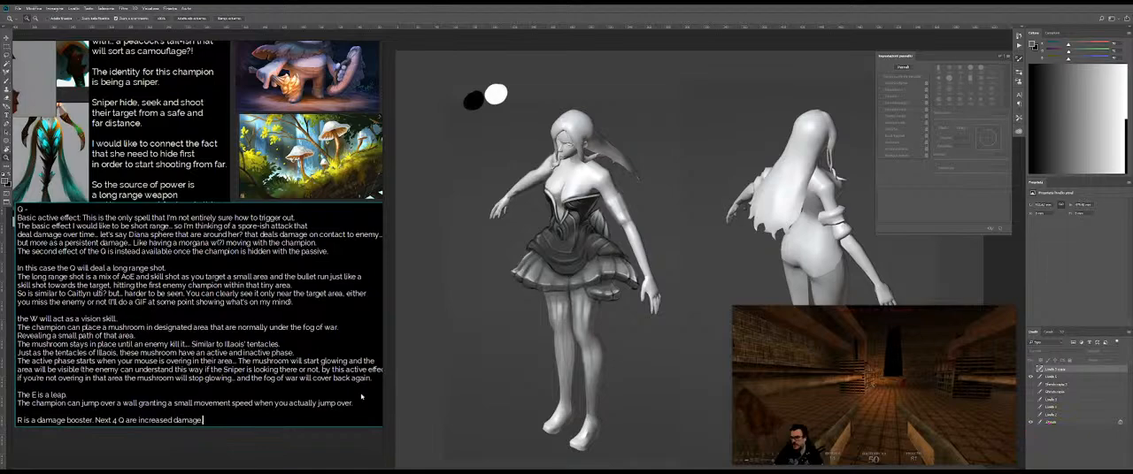
key("BackSpace")
type(" (expires after a ")
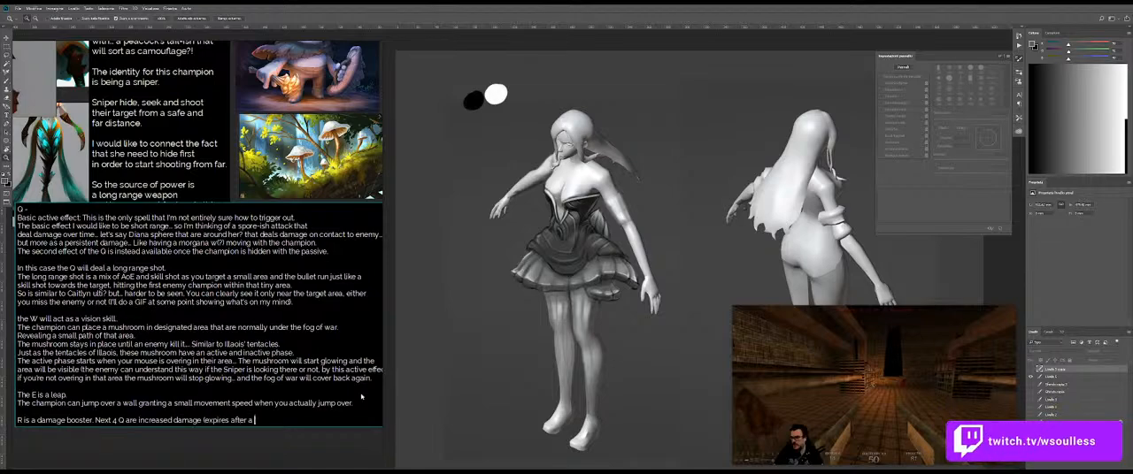
type("certain time)")
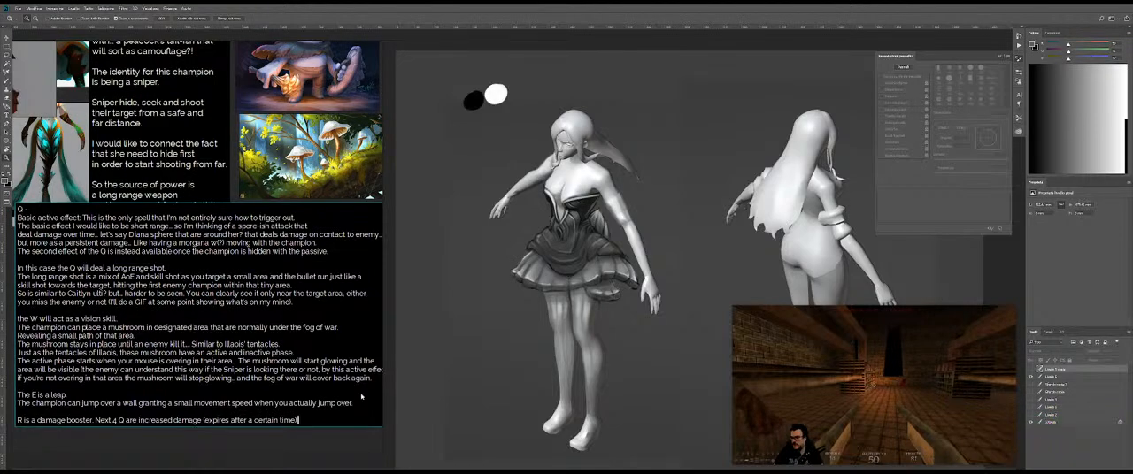
Step: Add the parenthetical note "(expires after a certain time)." to the end of the R description
type(".")
Step: Start a new paragraph below the R description with "There are other small features that I'll talk about that"
key("Return")
key("Return")
type("There are other sm")
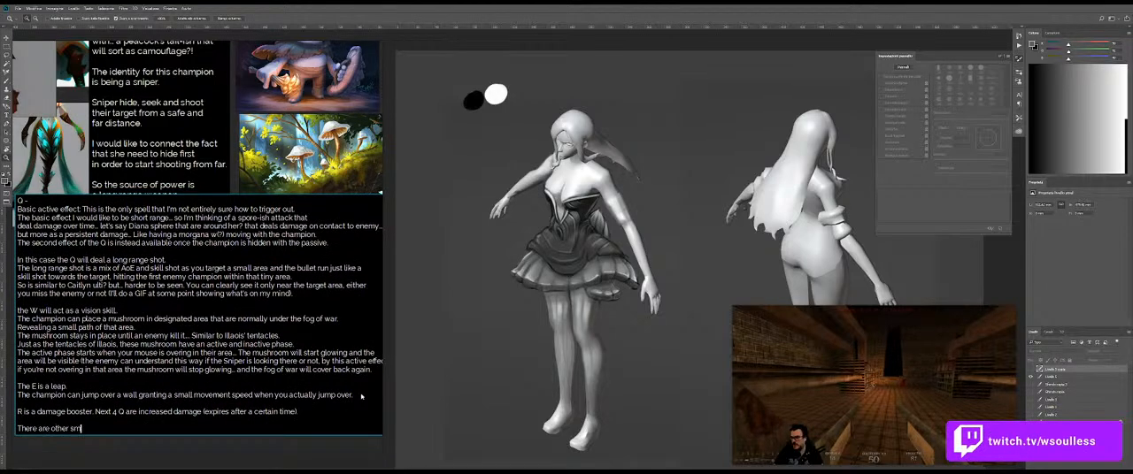
type("all features that I'll talk about that ")
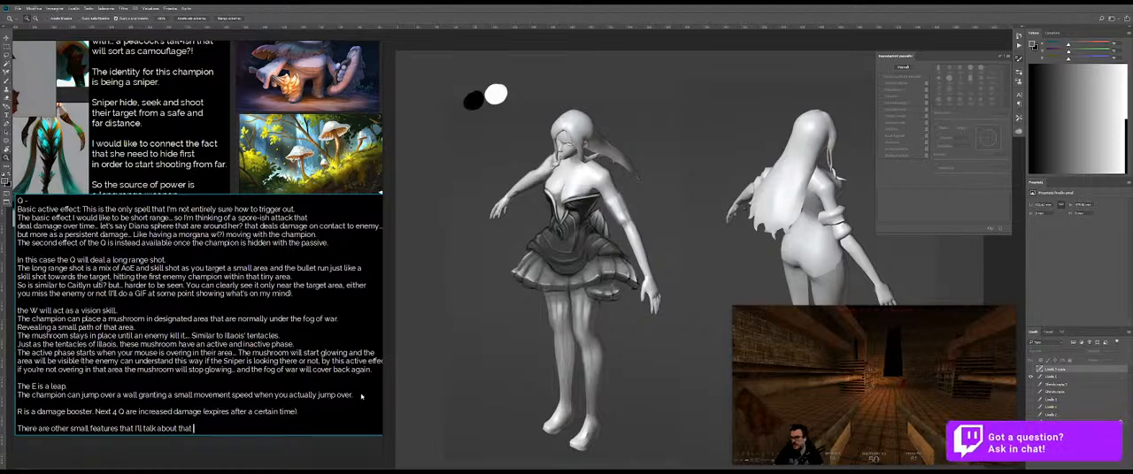
type("aim to b")
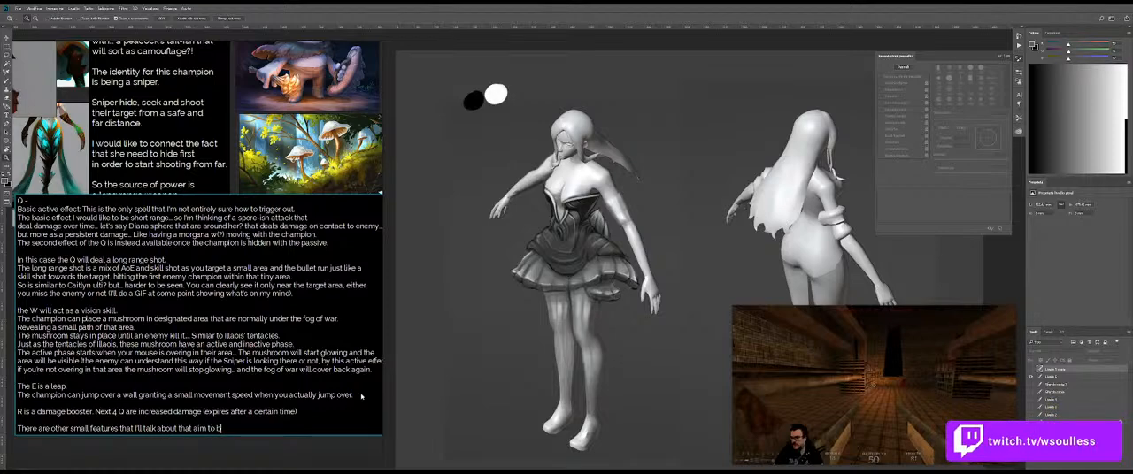
Step: Continue the small-features sentence with "aim to the Sniper to be detected"
key("BackSpace")
key("BackSpace")
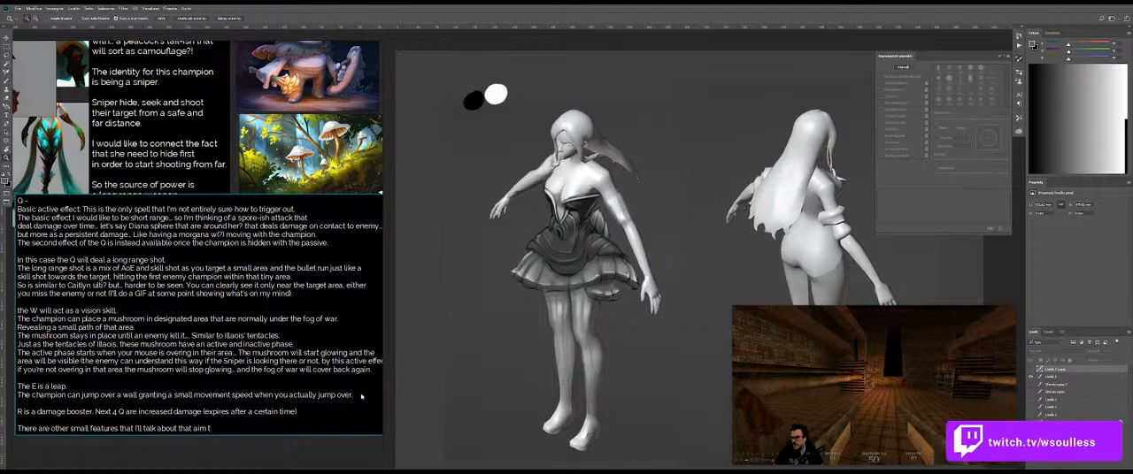
type("the Sniper")
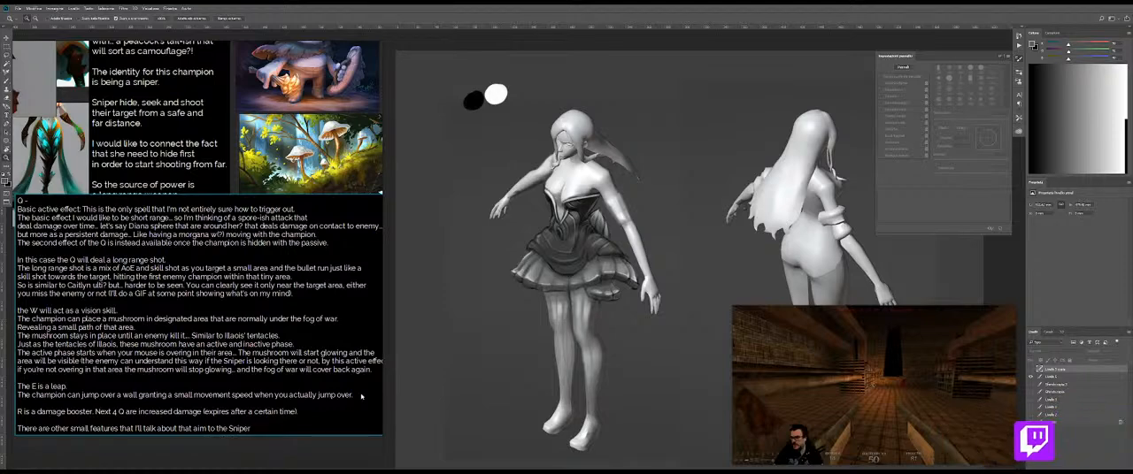
type(" to be defect")
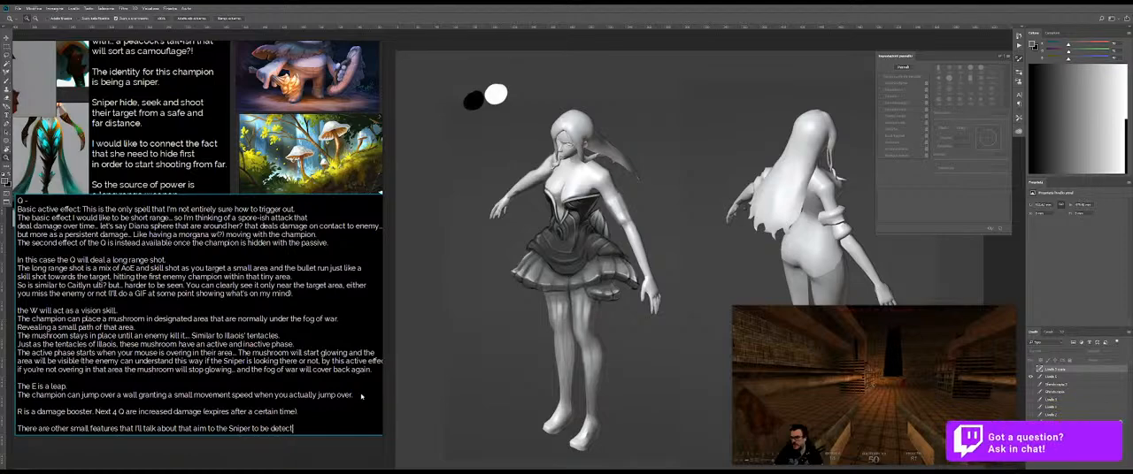
type("ed (even with that cra")
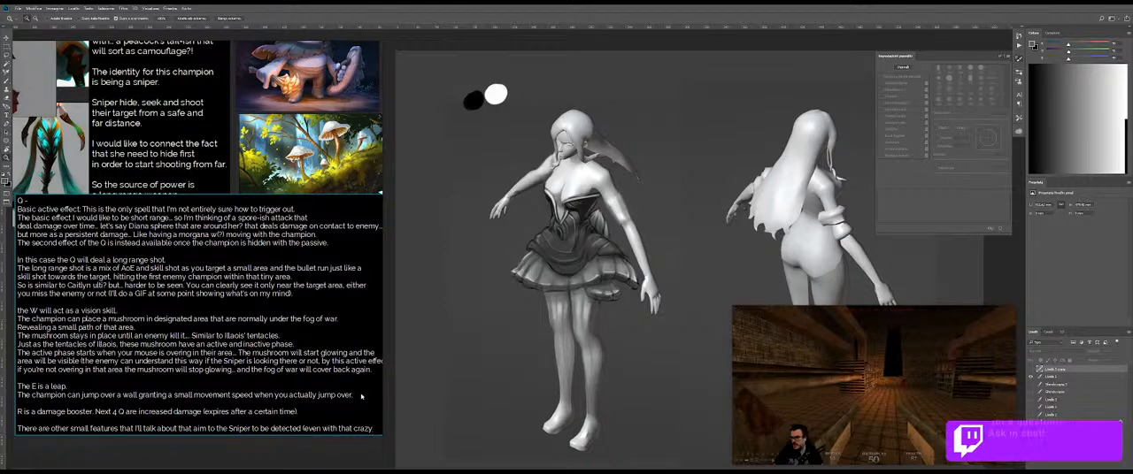
type("zy")
Step: Add the parenthetical "(even with that crazy passive)" to the small-features sentence, breaking the line before "passive"
key("Return")
type("Pas")
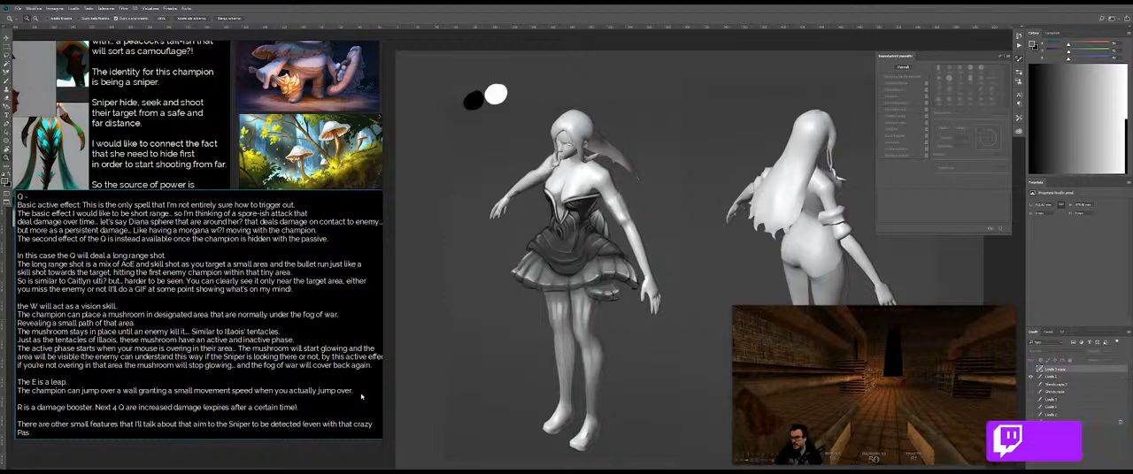
type("sive")
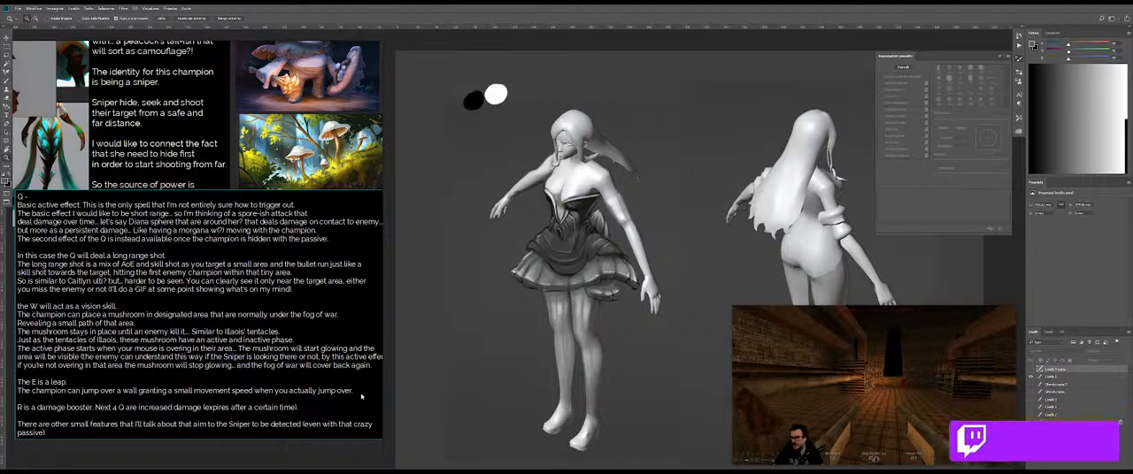
Step: Start a closing paragraph with the sentence "Basically the idea here is having a proper Sniper."
scroll(361, 397, "down", 1)
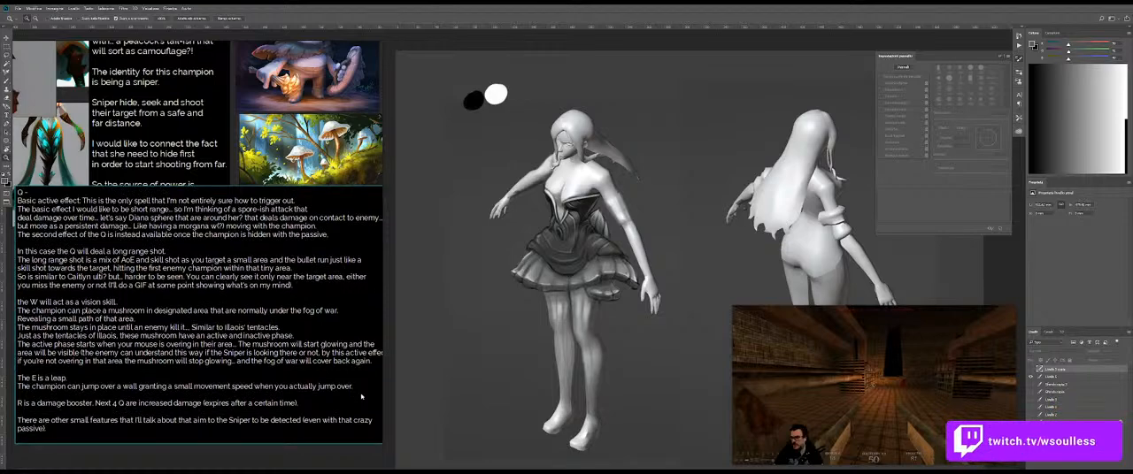
key("Return")
type("Basical")
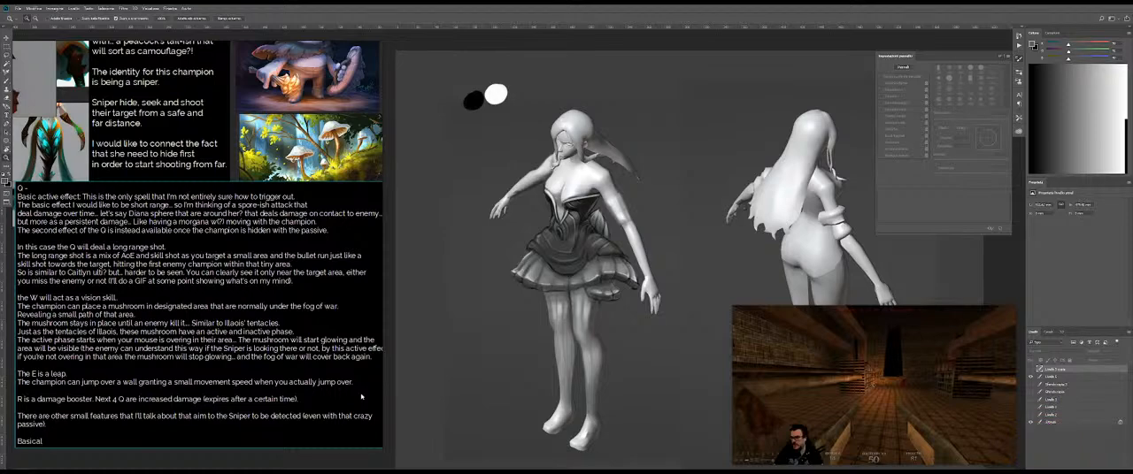
type("ly the idea")
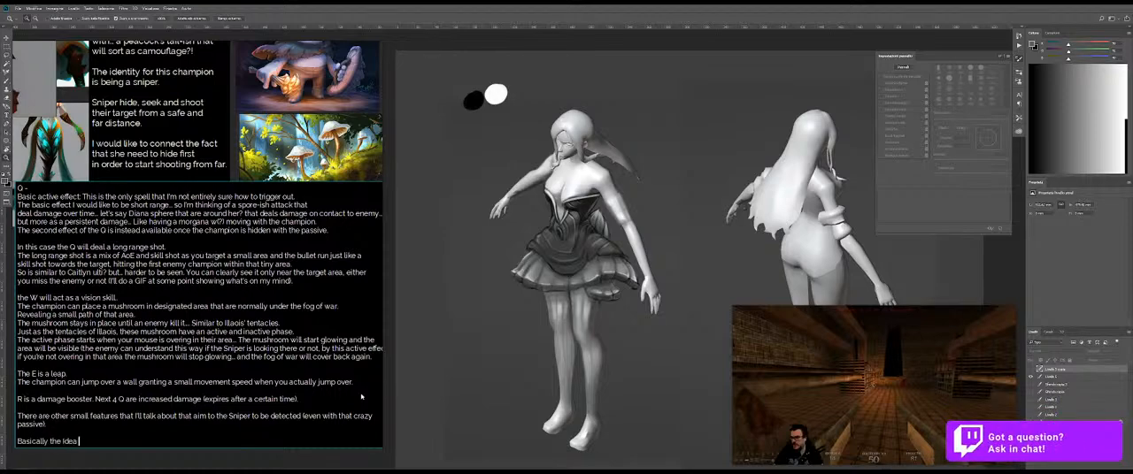
key("BackSpace")
key("BackSpace")
key("BackSpace")
type("idea here")
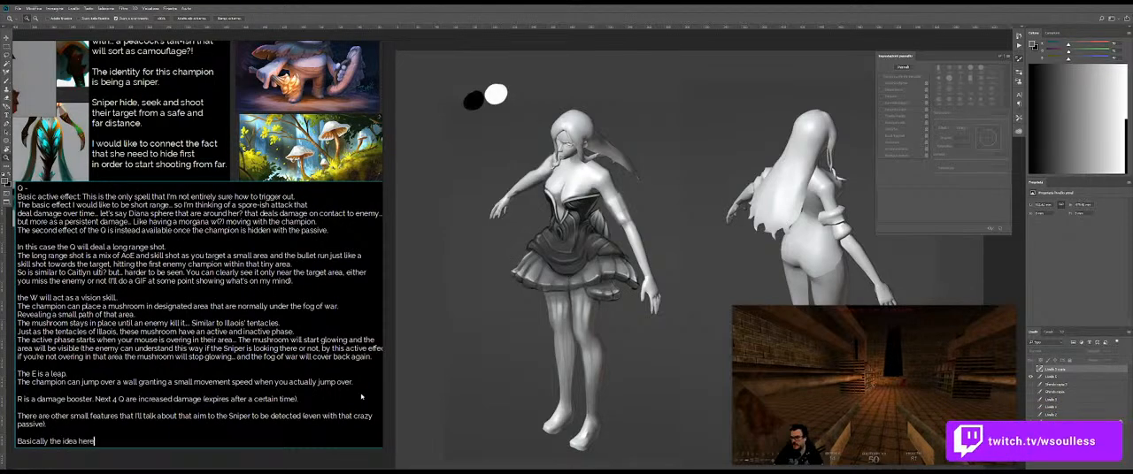
type(" is having")
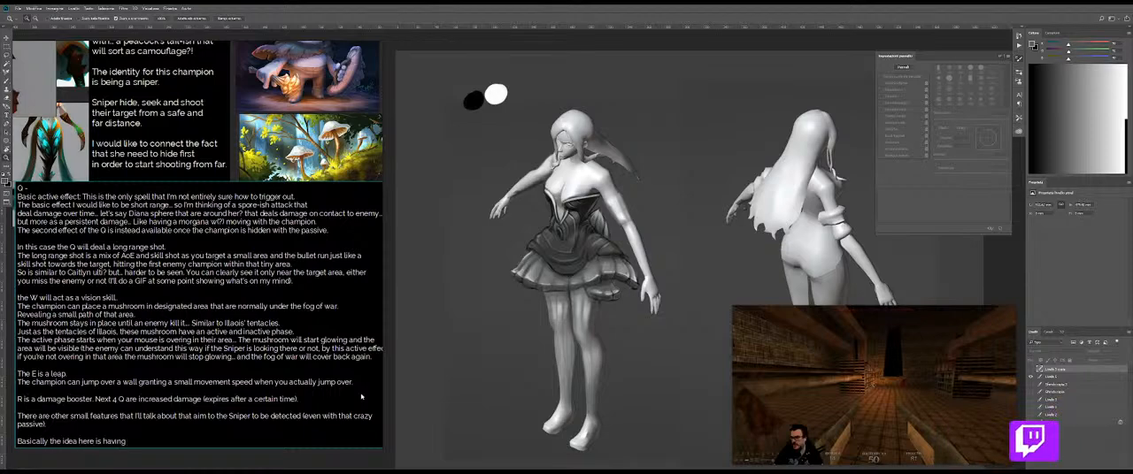
type(" a proper")
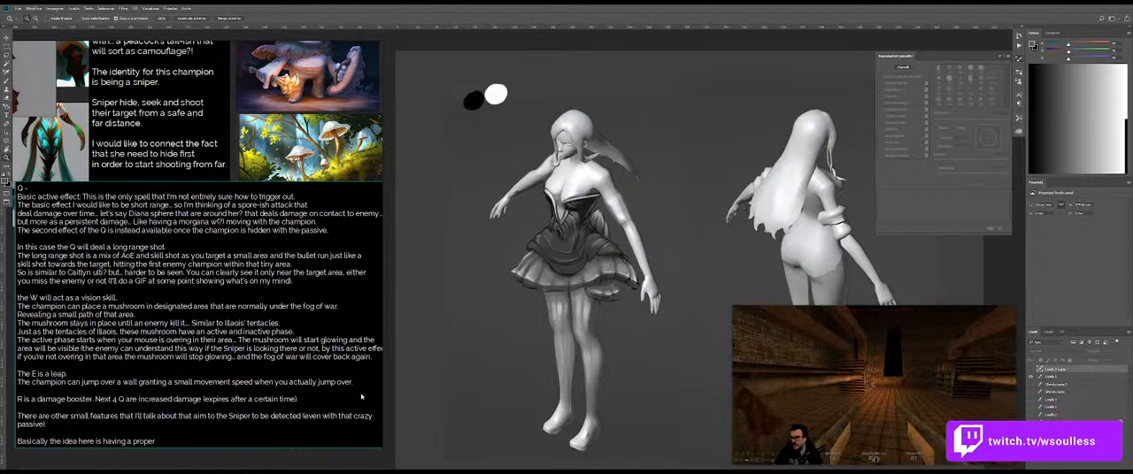
Step: On a new line of the closing paragraph, write "A champion that only cares to hide, scout"
type("A champion that")
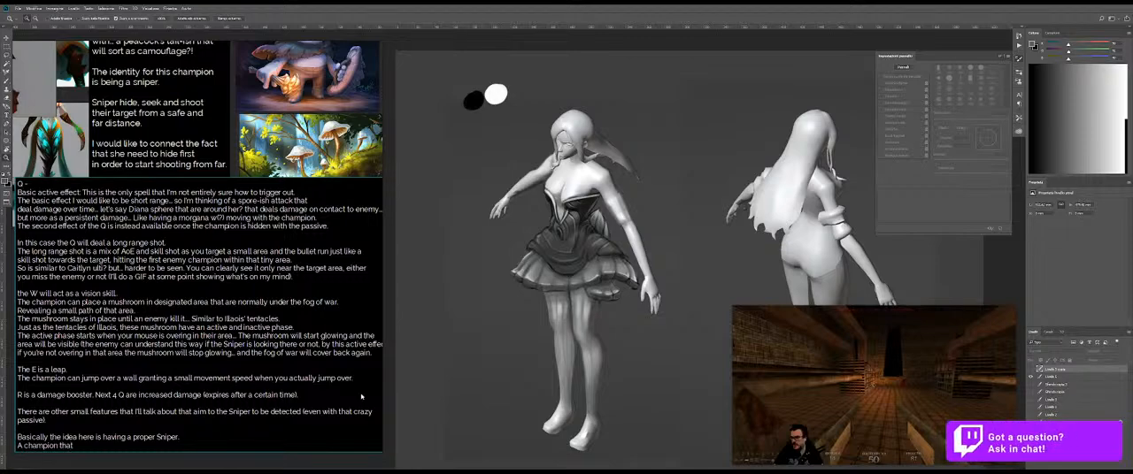
type(" ca")
key("BackSpace")
key("BackSpace")
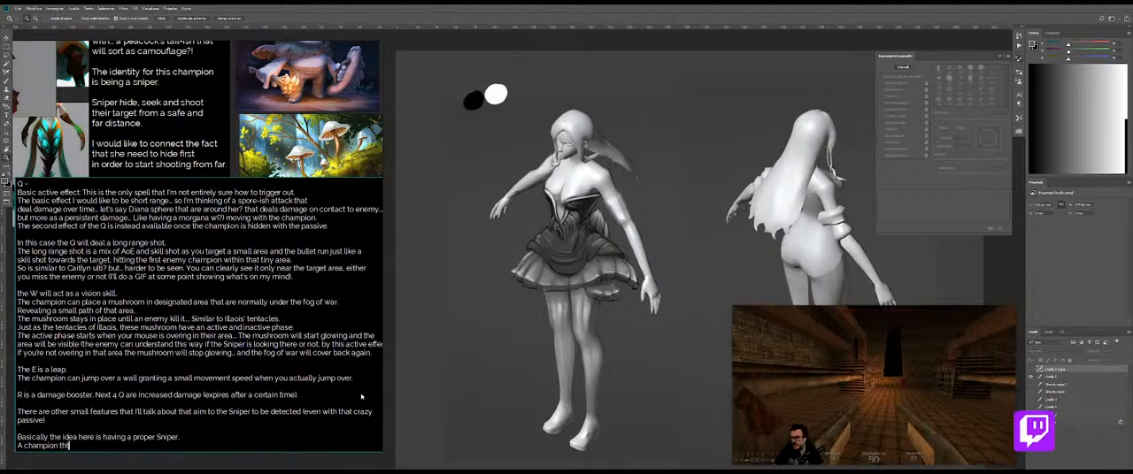
type("t only carefu")
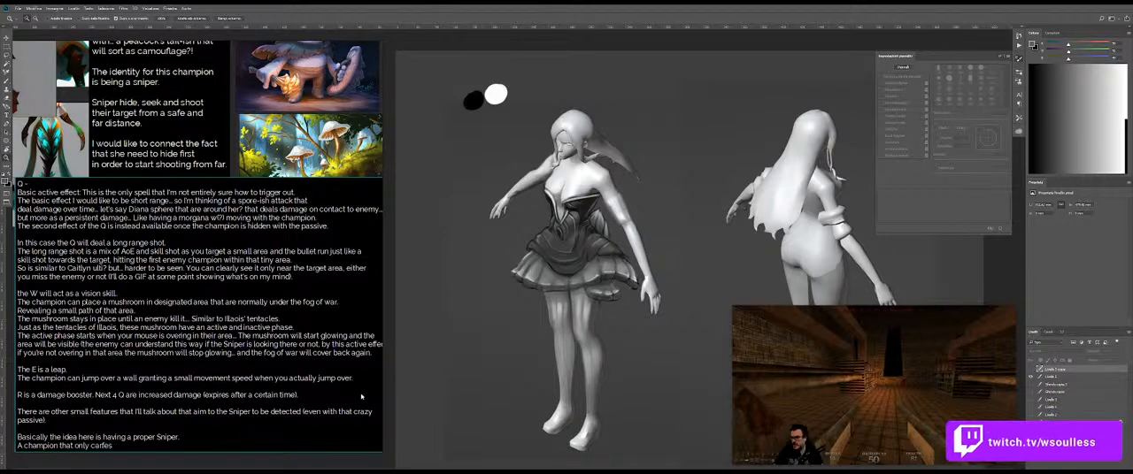
type(" to hide, scout")
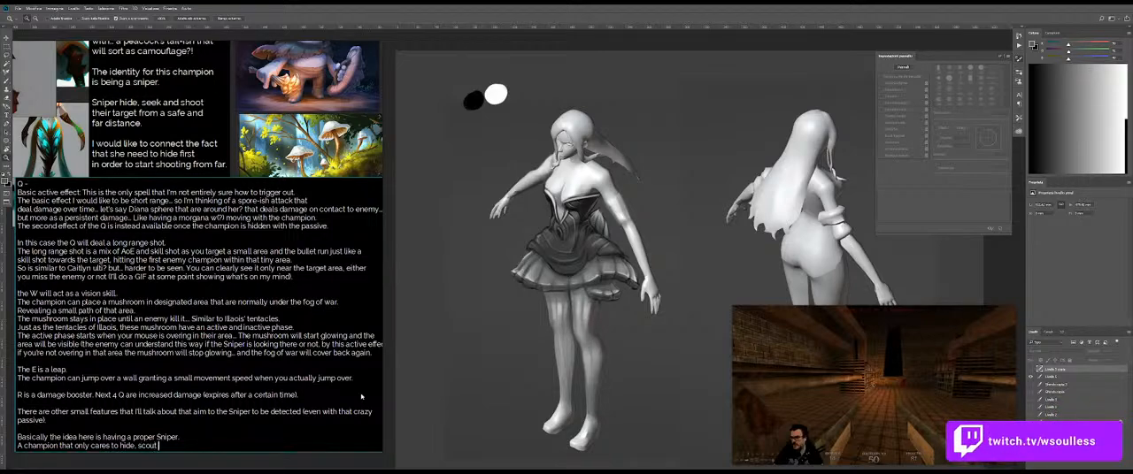
type(" and")
type(" shoot for a")
Step: Extend the champion sentence with "and shoot from extremely high distance"
key("BackSpace")
type("e")
key("BackSpace")
key("BackSpace")
key("BackSpace")
type("rom ")
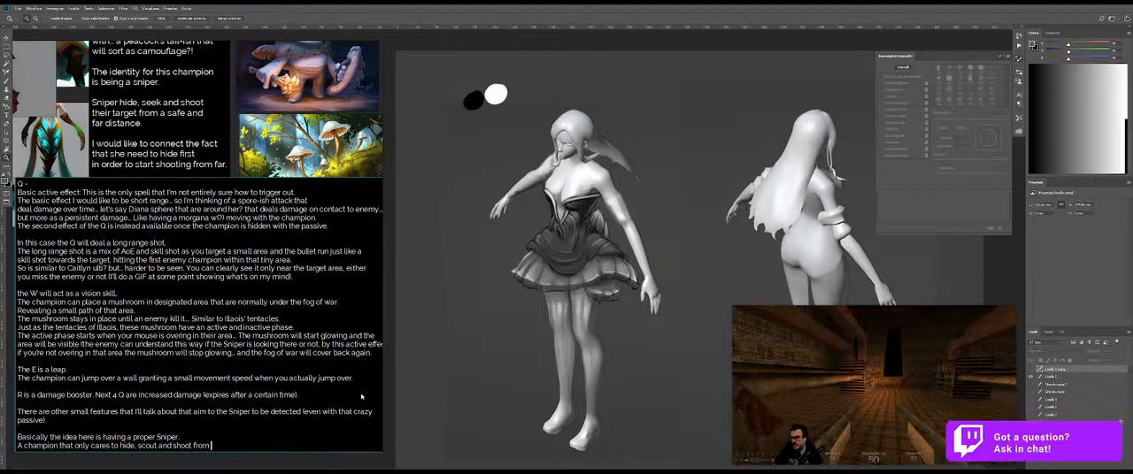
type("extremely w")
type("igh distance.")
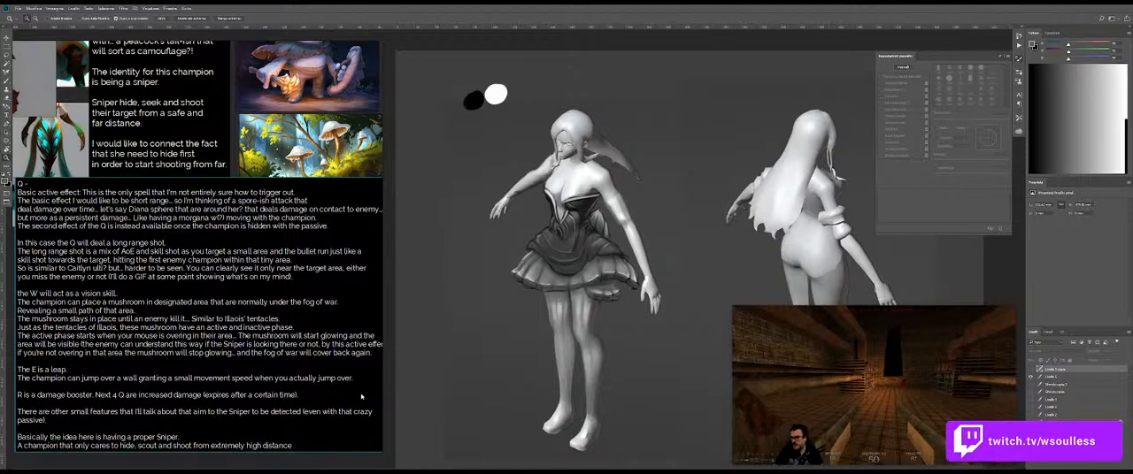
Step: Continue the champion sentence with ", either to shoot enemy champions"
type("her to sh")
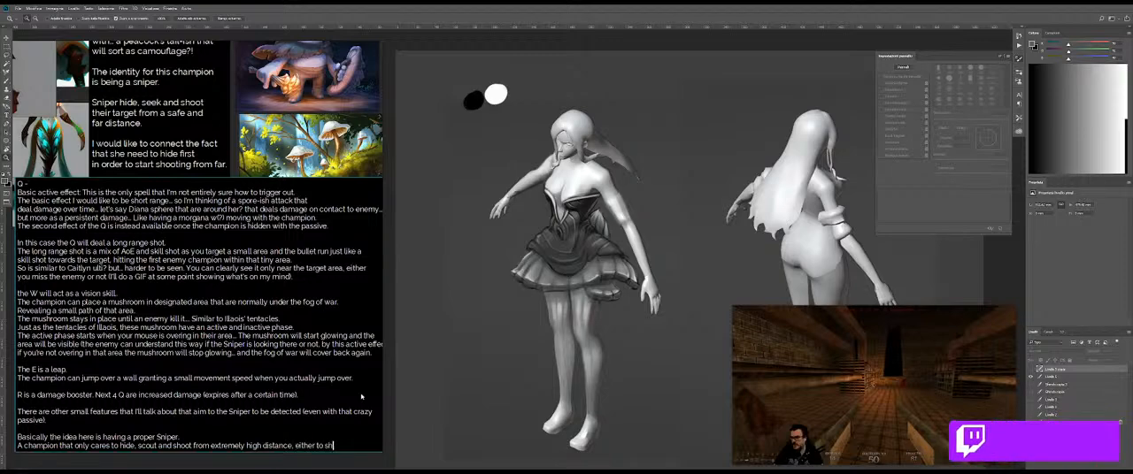
type("oooot ")
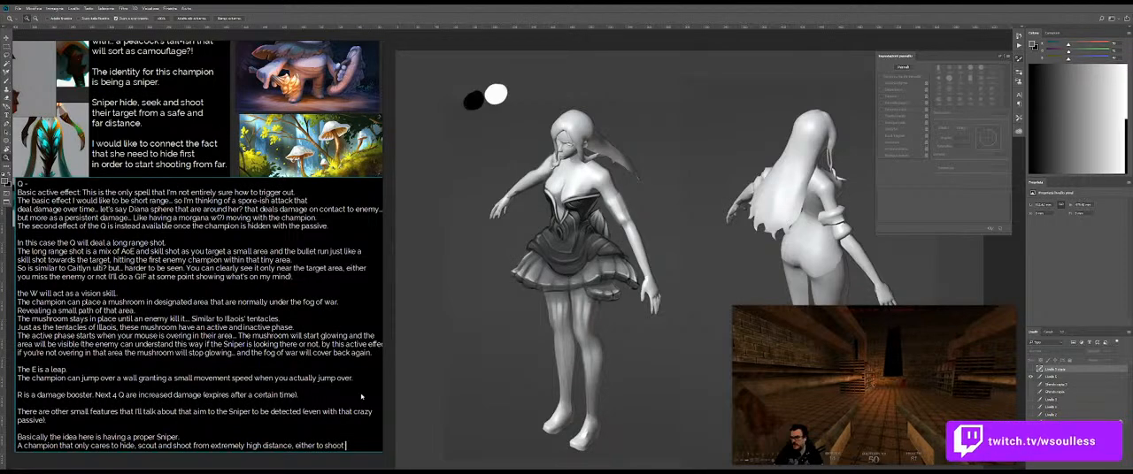
type("enem")
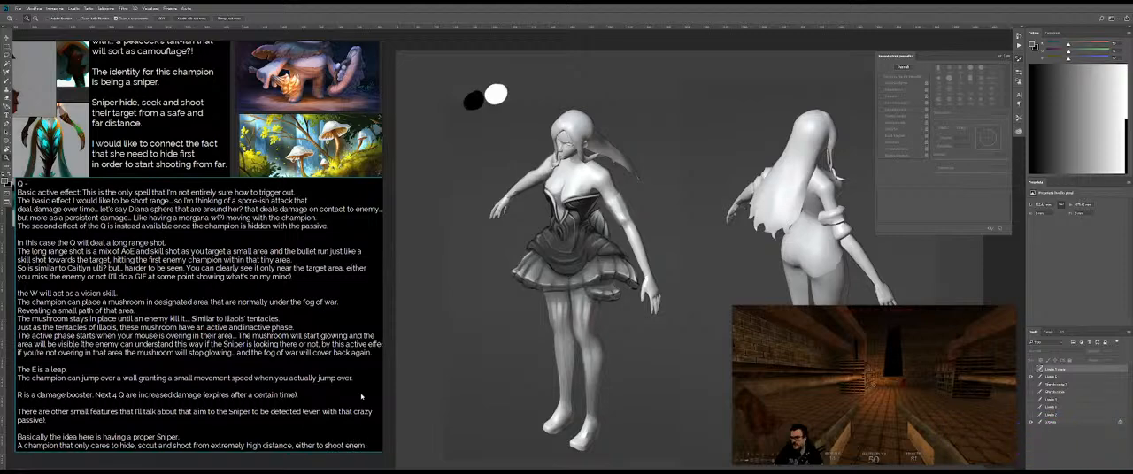
type("y champ")
type("ions or st")
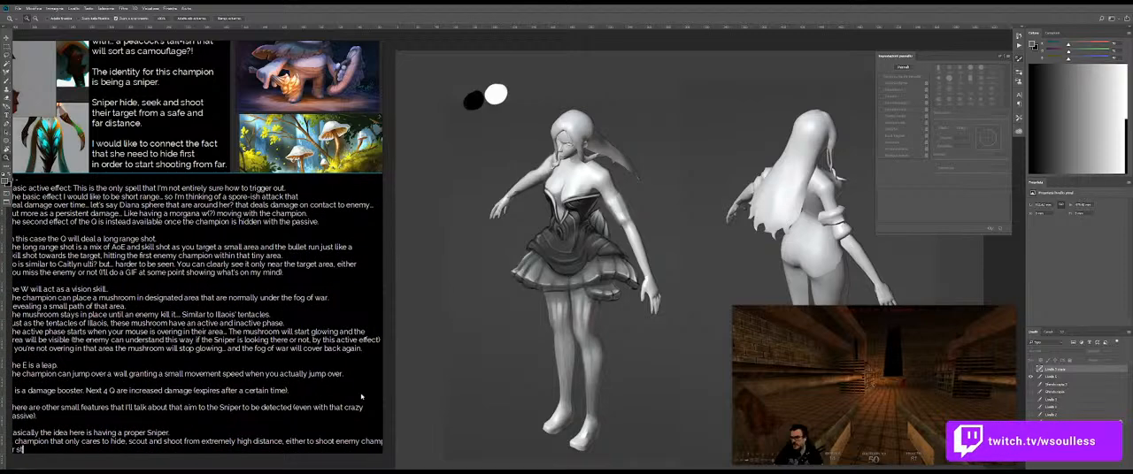
type("ealing")
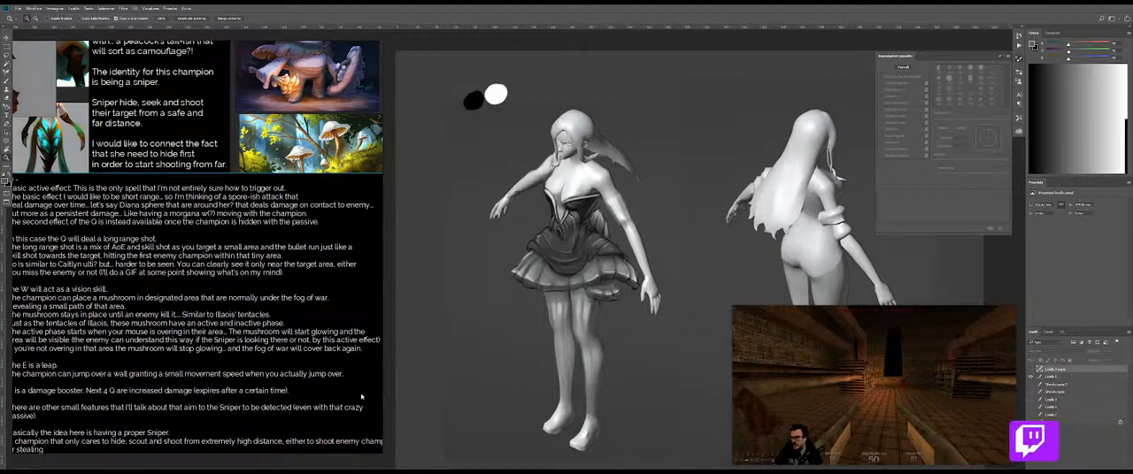
type(" en")
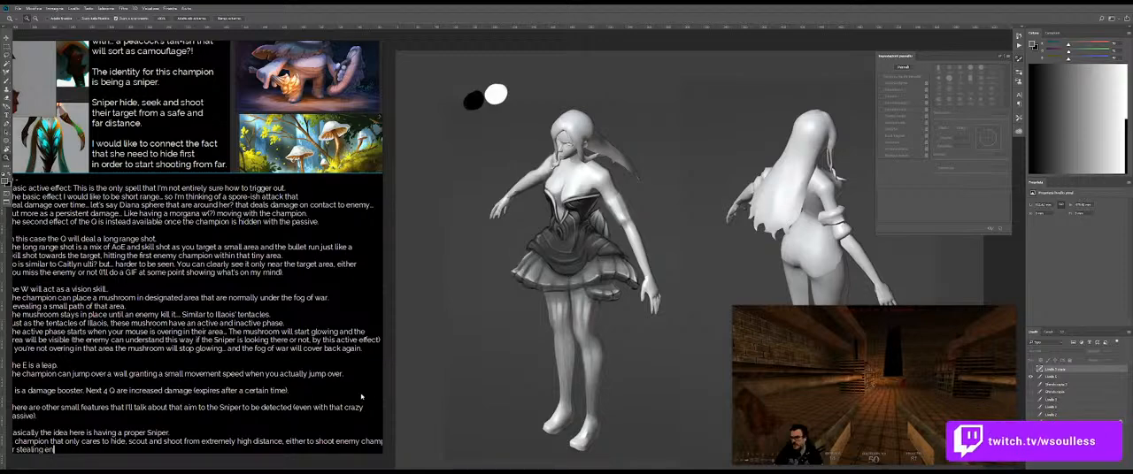
Step: Finish the champion sentence with "or stealing enemy jungler's camp" on the next line
key("BackSpace")
key("BackSpace")
key("BackSpace")
key("BackSpace")
key("BackSpace")
type("jungler's ene")
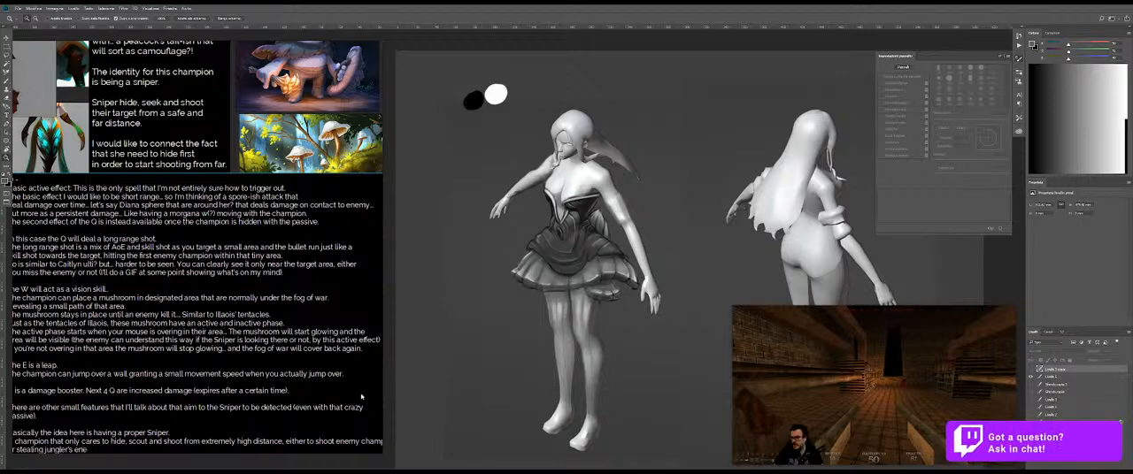
key("BackSpace")
key("BackSpace")
key("BackSpace")
key("BackSpace")
key("BackSpace")
key("BackSpace")
type("enemey ")
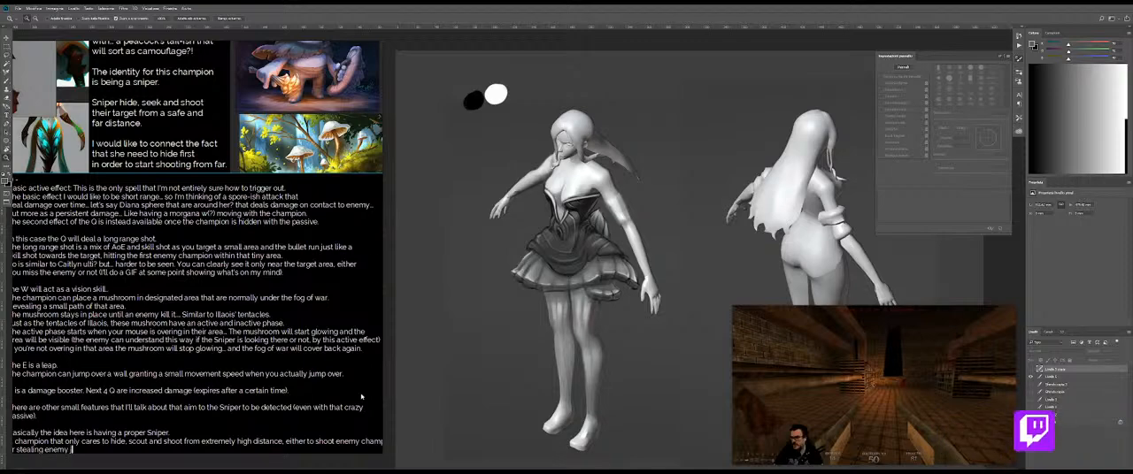
type("jungler's camp")
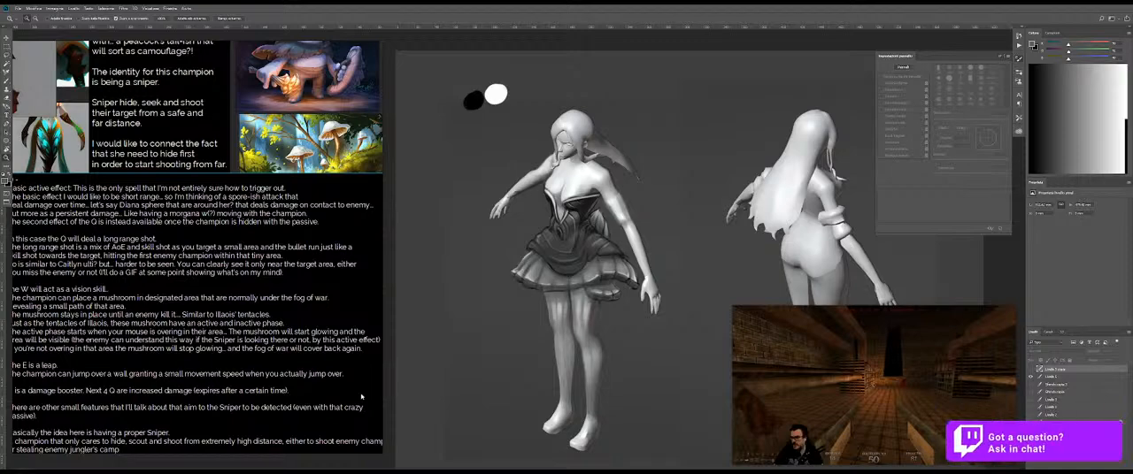
Step: Scale the ability text block down slightly and reposition it beneath the reference images
scroll(314, 387, "down", 1)
left_click_drag(315, 392, 258, 346)
scroll(243, 346, "up", 1)
scroll(242, 346, "down", 1)
scroll(243, 346, "up", 2)
scroll(239, 354, "down", 1)
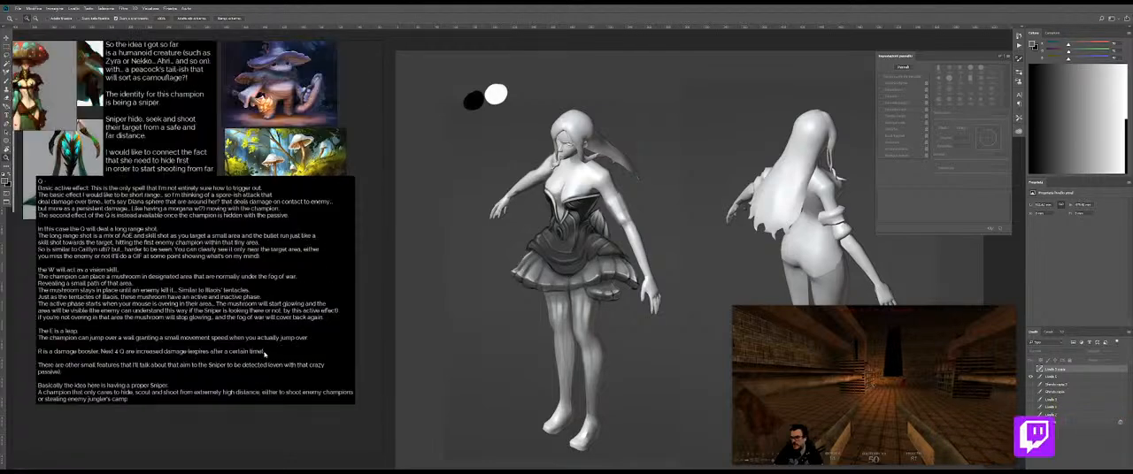
scroll(236, 367, "up", 1)
left_click(176, 411)
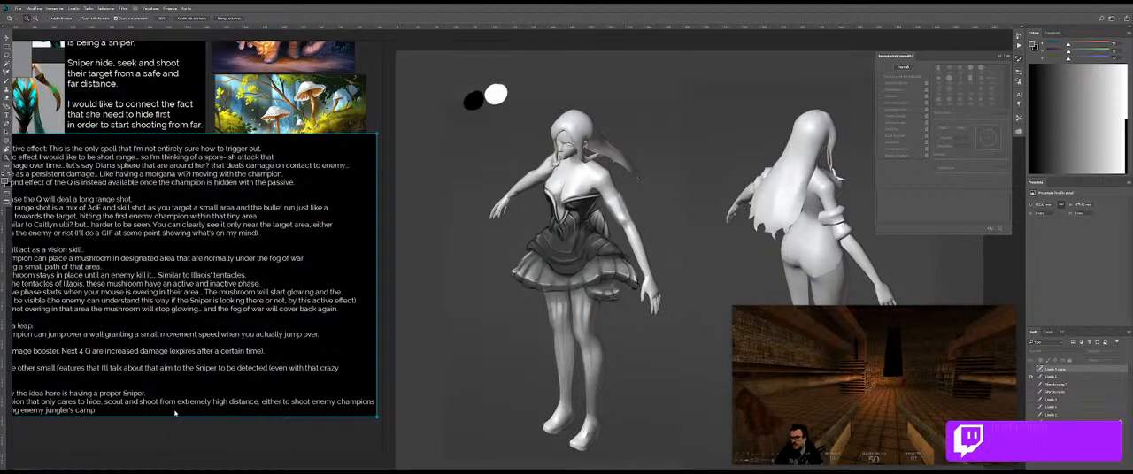
double_click(176, 411)
left_click(180, 425)
mouse_move(247, 397)
left_mouse_down()
mouse_move(234, 396)
mouse_move(241, 405)
left_mouse_up()
Step: Reopen the ability text block and start a new sentence with "When spotted" after "or stealing enemy jungler's camp."
double_click(169, 416)
left_click(202, 402)
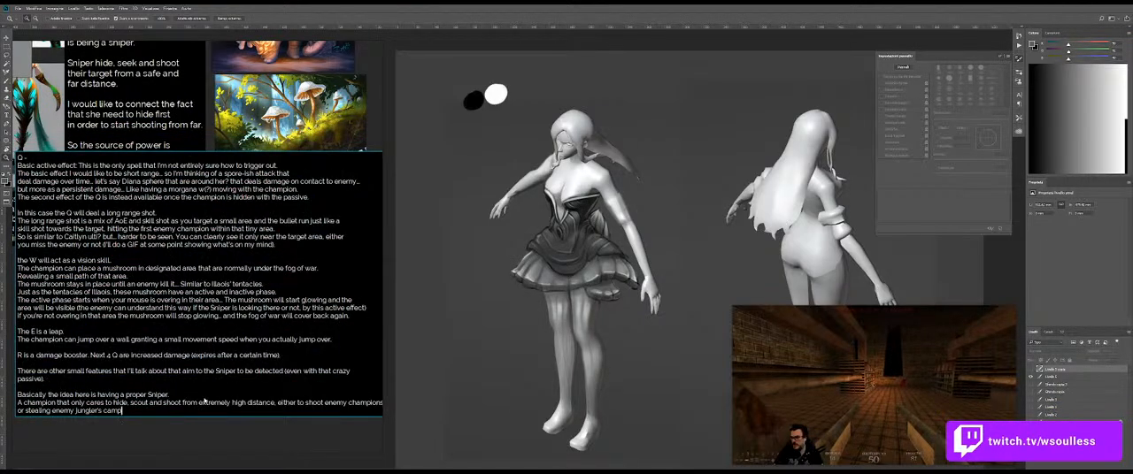
key("Return")
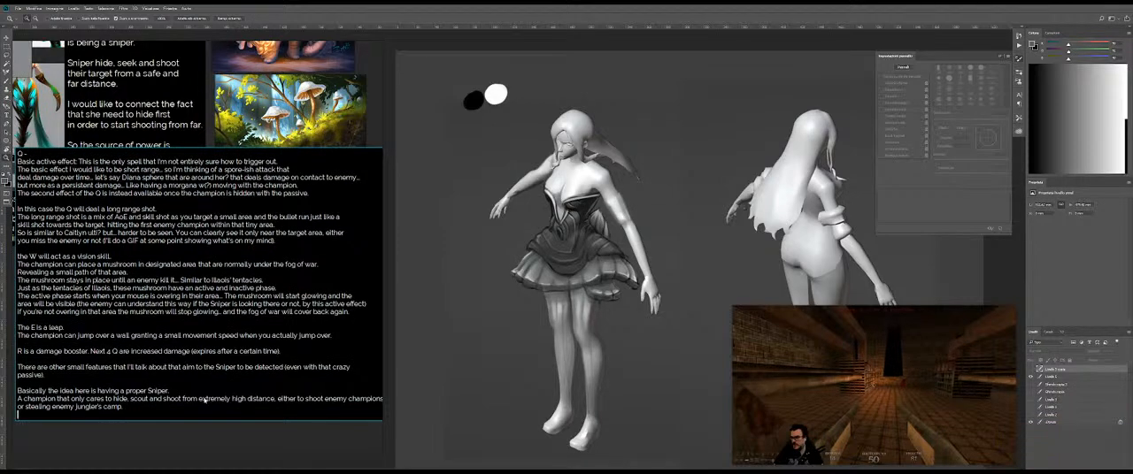
key("BackSpace")
type("When spotted")
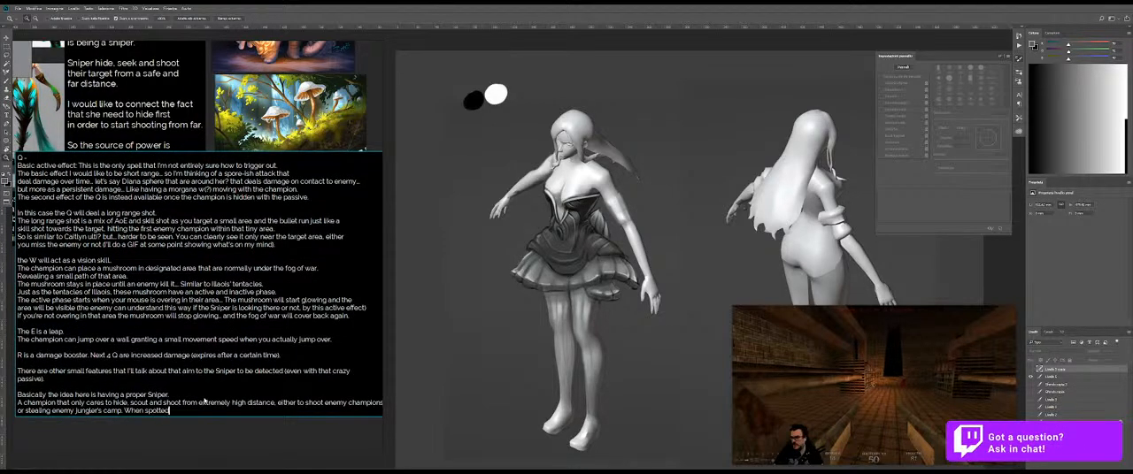
type(" the c")
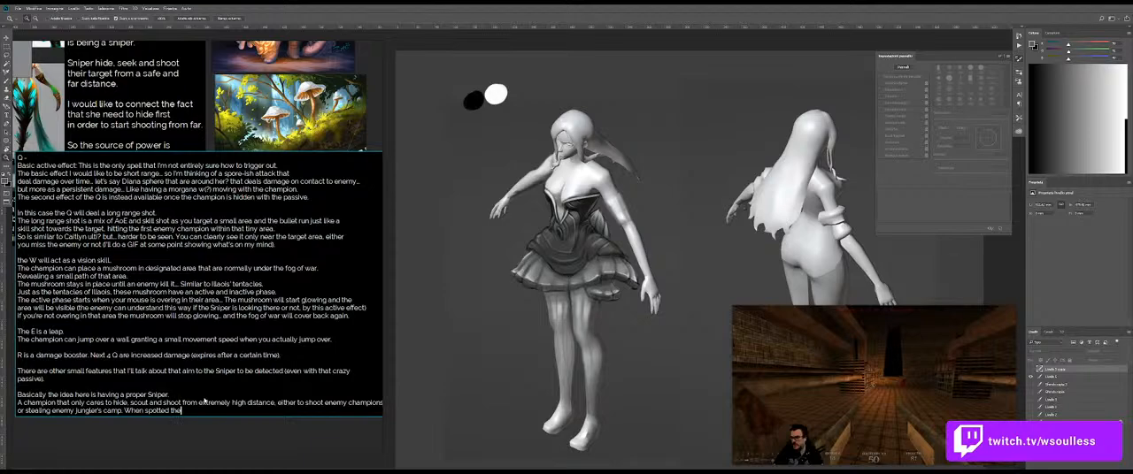
Step: Continue the new sentence with "a Sniper will quickly"
key("BackSpace")
key("BackSpace")
key("BackSpace")
type("a")
type(" Sniper can")
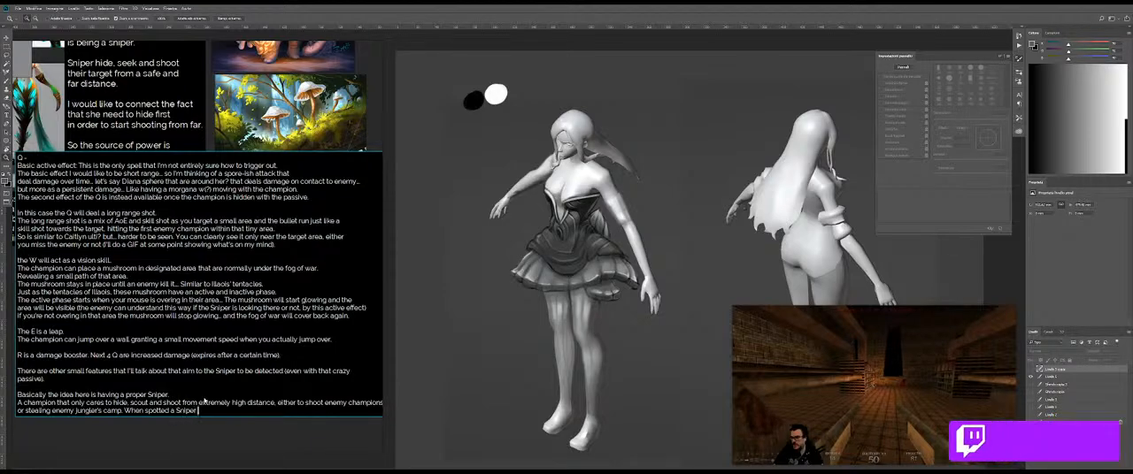
key("BackSpace")
key("BackSpace")
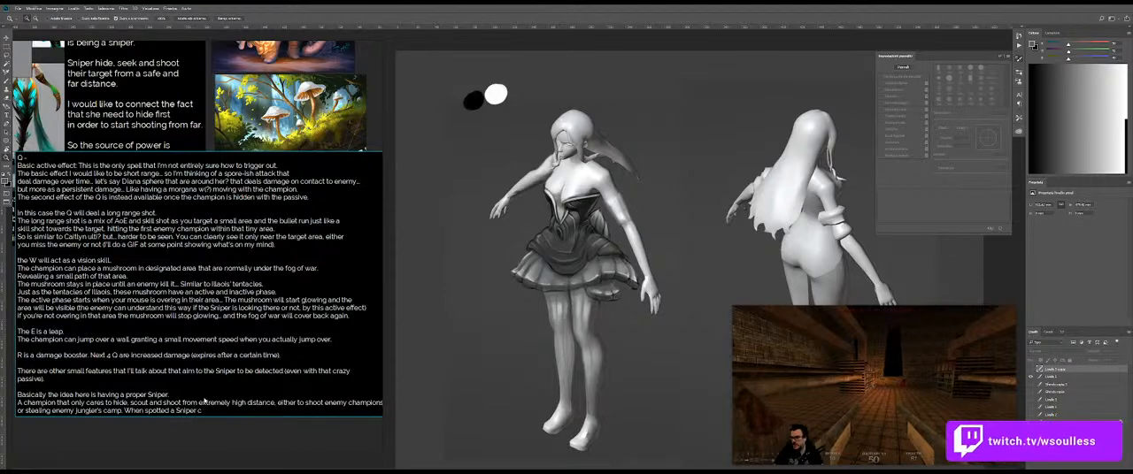
type("qui")
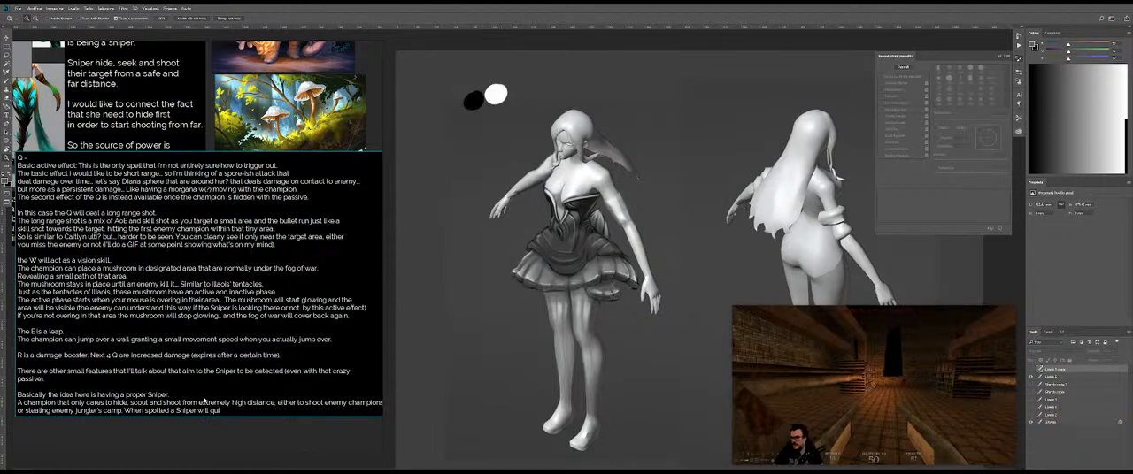
type("ckly try to run o")
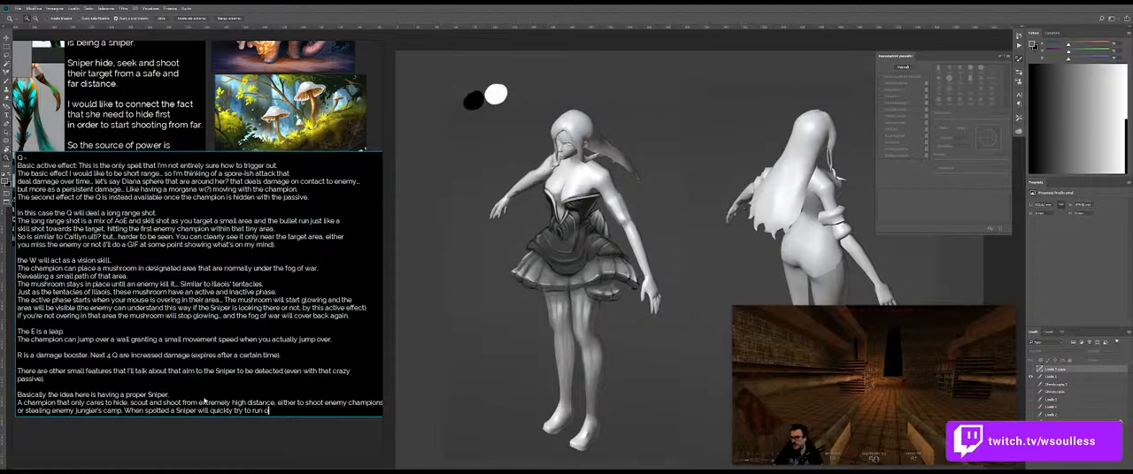
type("ver a new ")
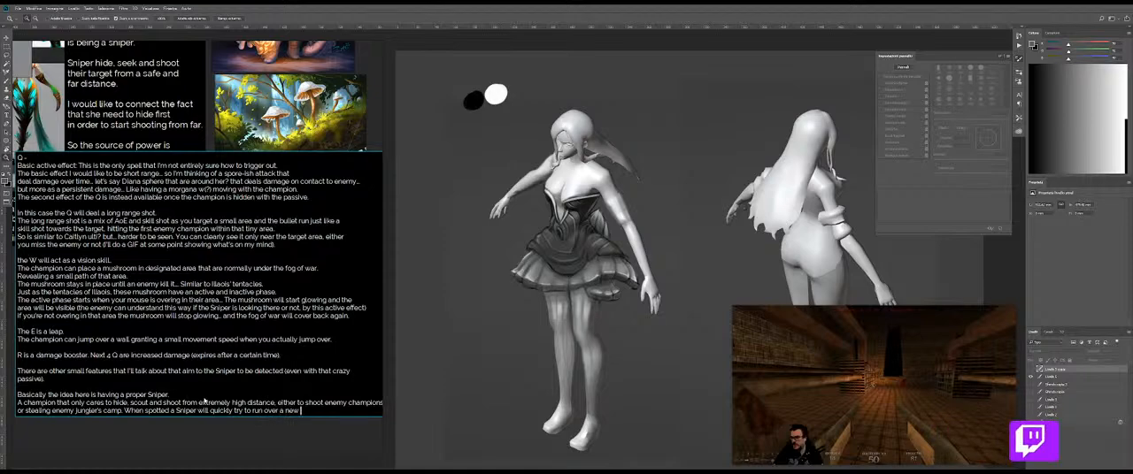
type("safe p")
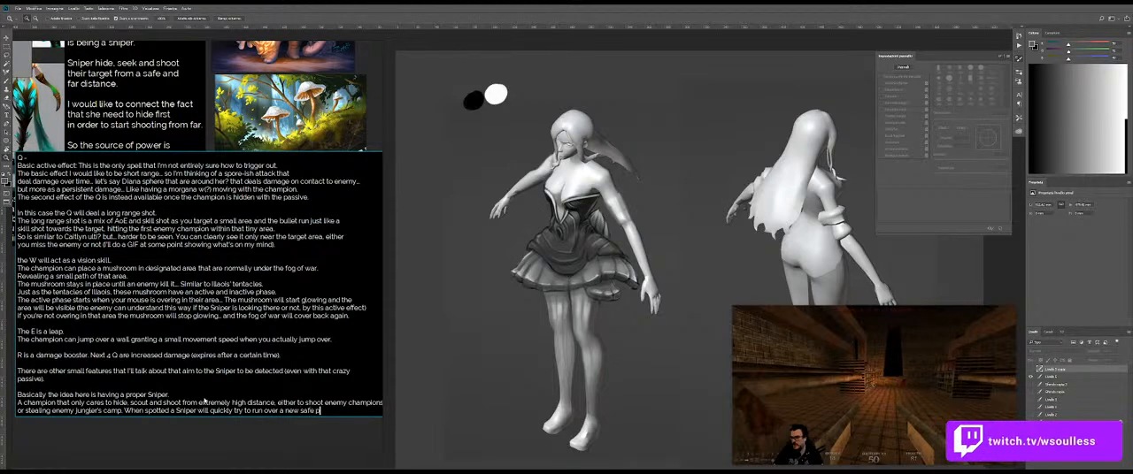
type("osition as ")
type("you don't")
type(" want to")
type(" challeng")
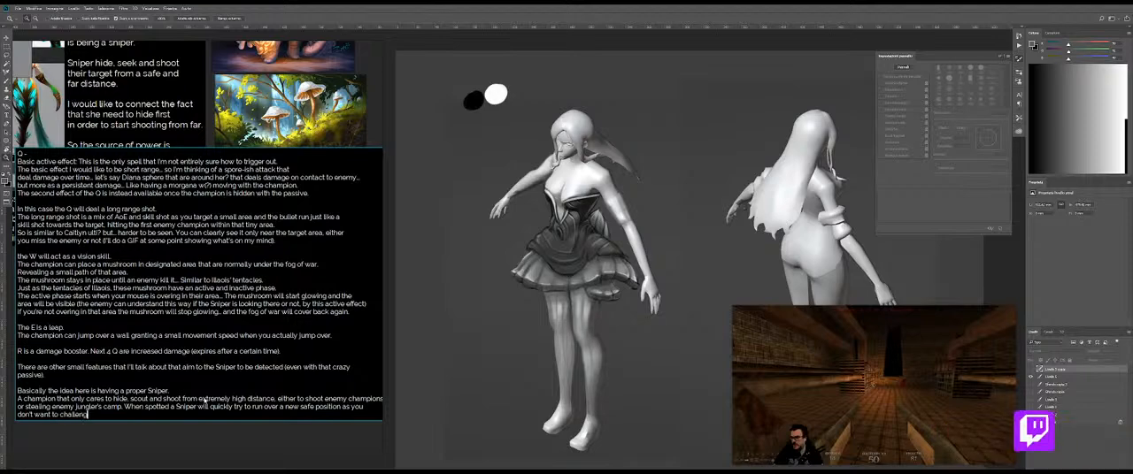
type("e an enem")
type("y w")
type("in melee")
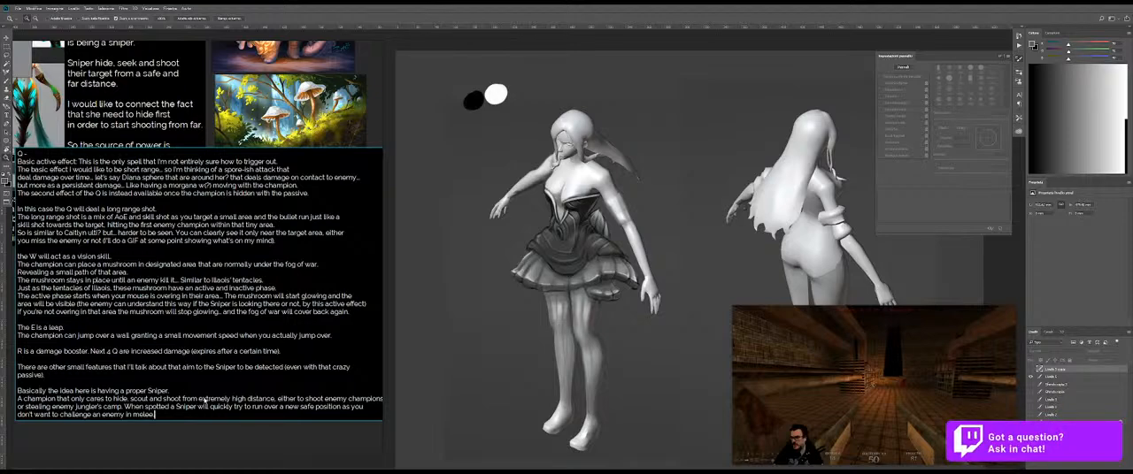
Step: Reposition the chat-style stream notes directly beneath the ability text block
mouse_move(162, 327)
left_mouse_down()
mouse_move(157, 373)
mouse_move(168, 363)
mouse_move(157, 344)
left_mouse_up()
scroll(168, 363, "down", 4)
left_click_drag(122, 282, 140, 308)
scroll(141, 308, "down", 3)
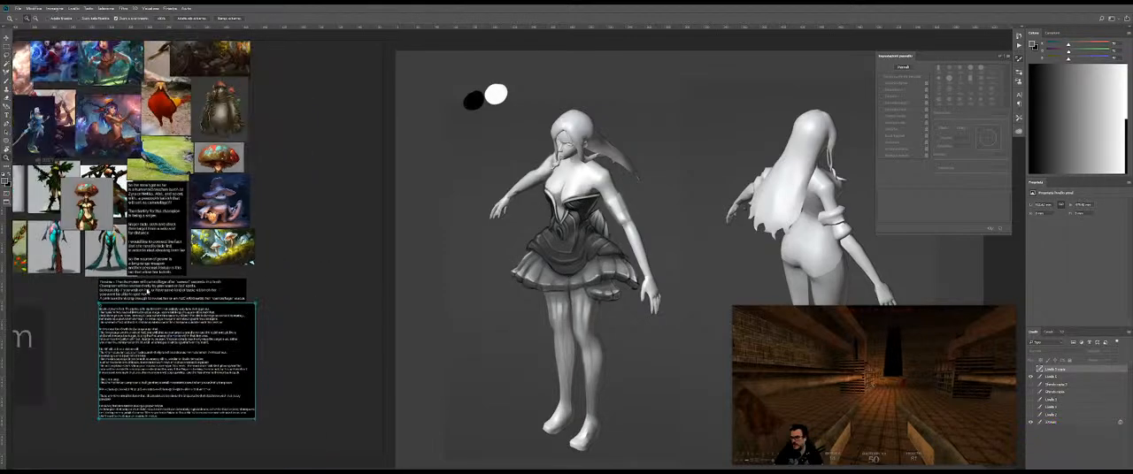
left_click_drag(234, 77, 190, 389)
scroll(190, 389, "up", 3)
scroll(190, 389, "up", 5)
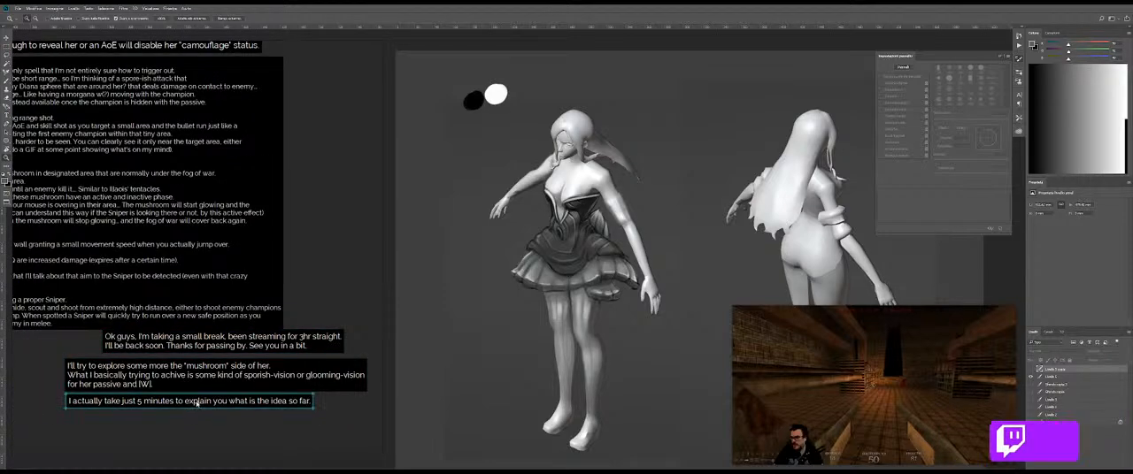
Step: Replace the "I actually take just 5 minutes" note's text with "that's i for now. hopefully I'll be able to talk"
double_click(196, 403)
type("tgat")
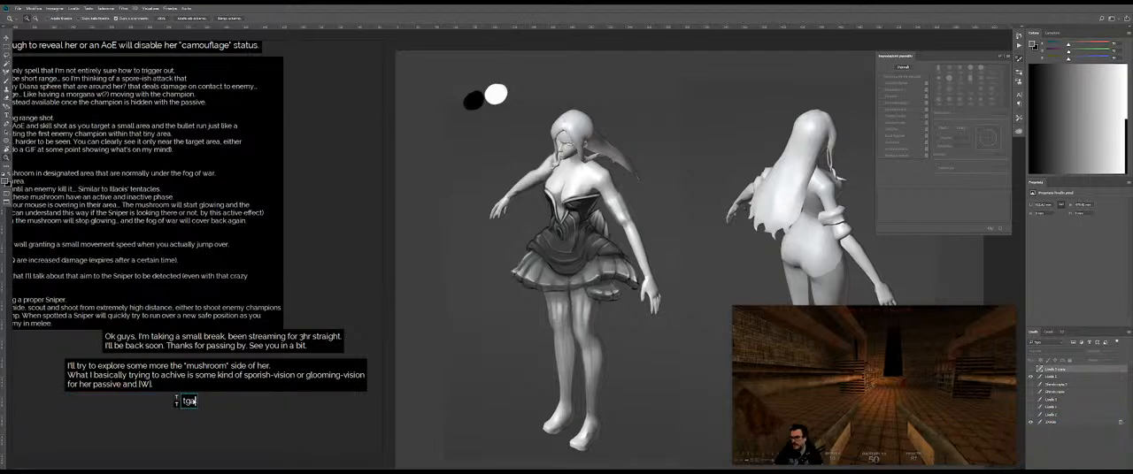
type("hat's it")
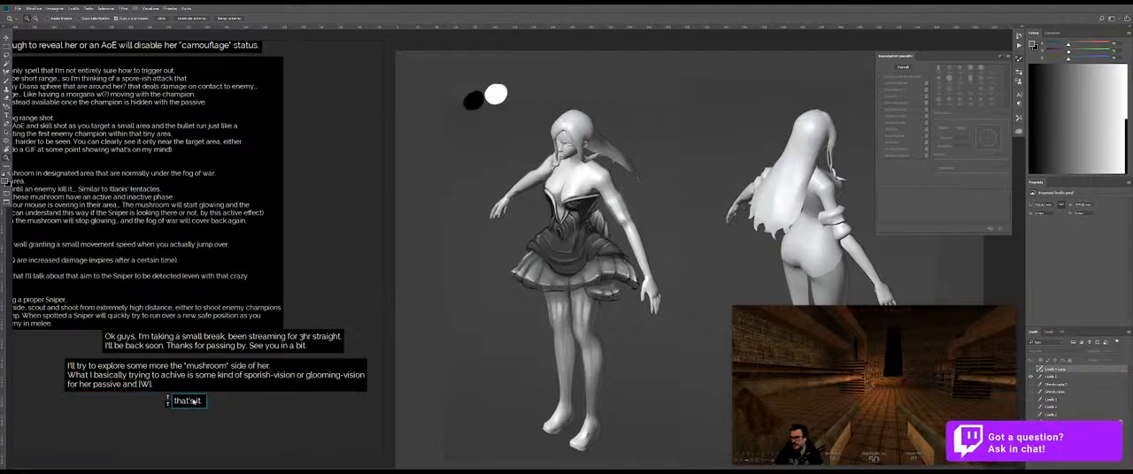
type(" for now. hopefully")
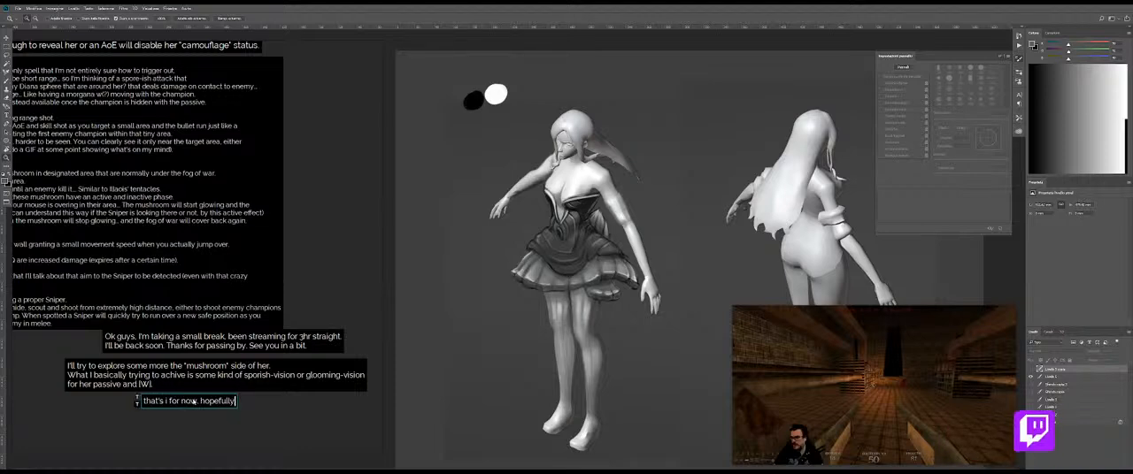
type(" I'll be able to")
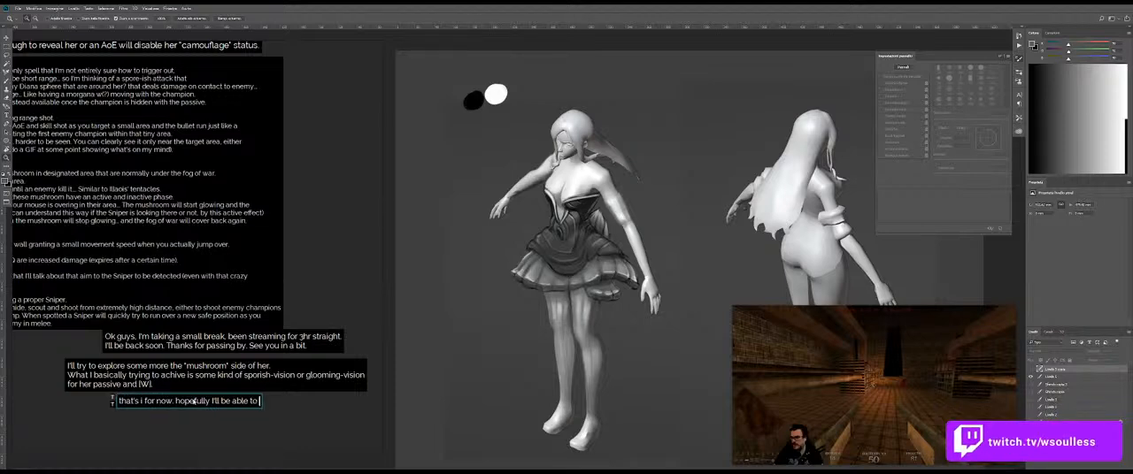
type(" talk more")
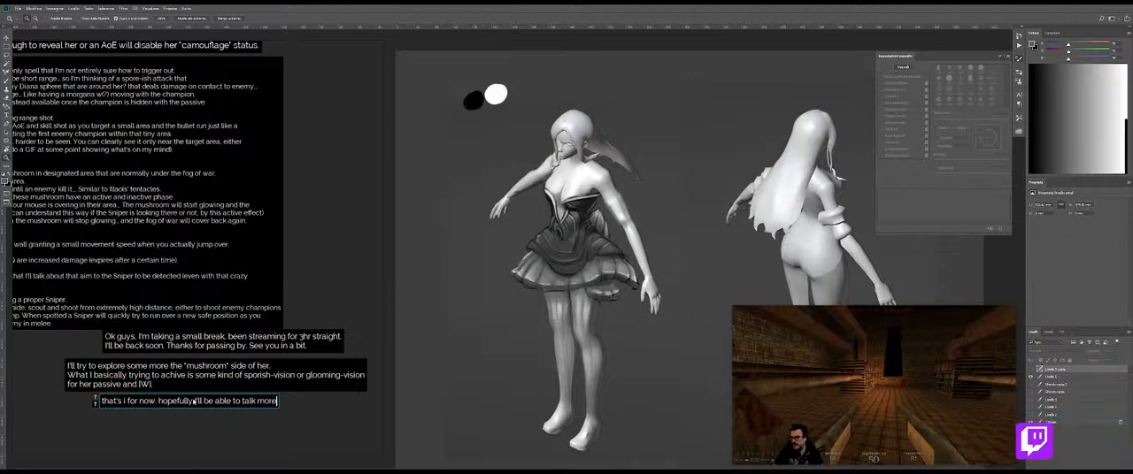
type(" about it nex")
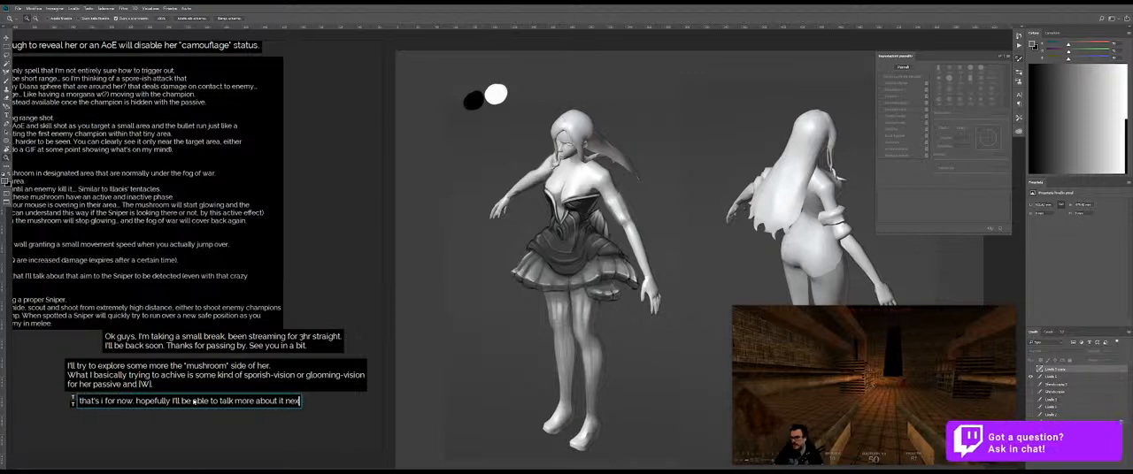
type("t time, once I hav")
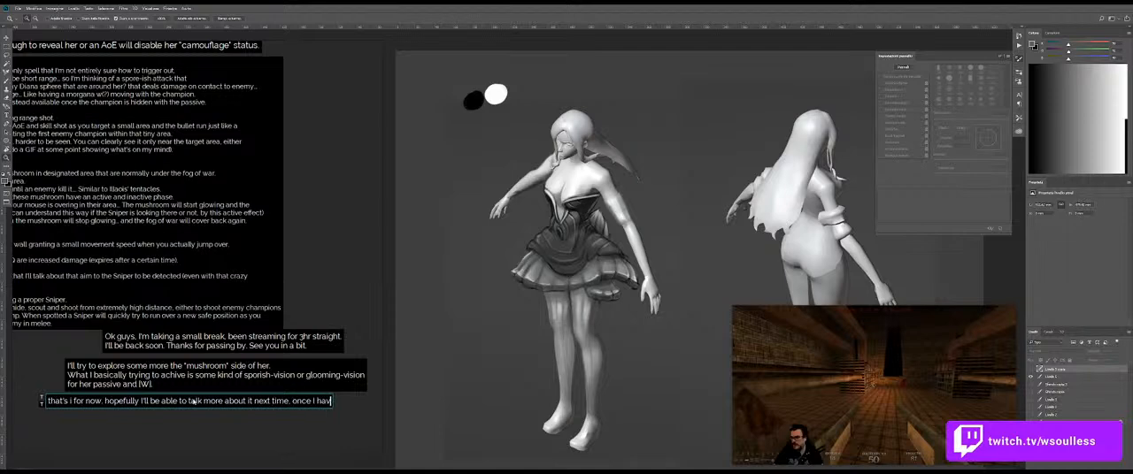
type("e a cleare")
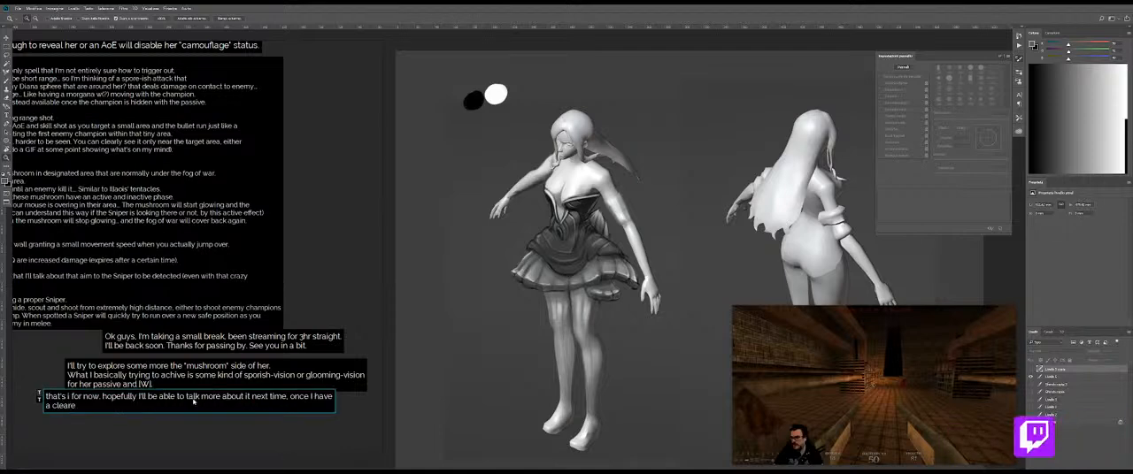
type("r idea of what I'm d")
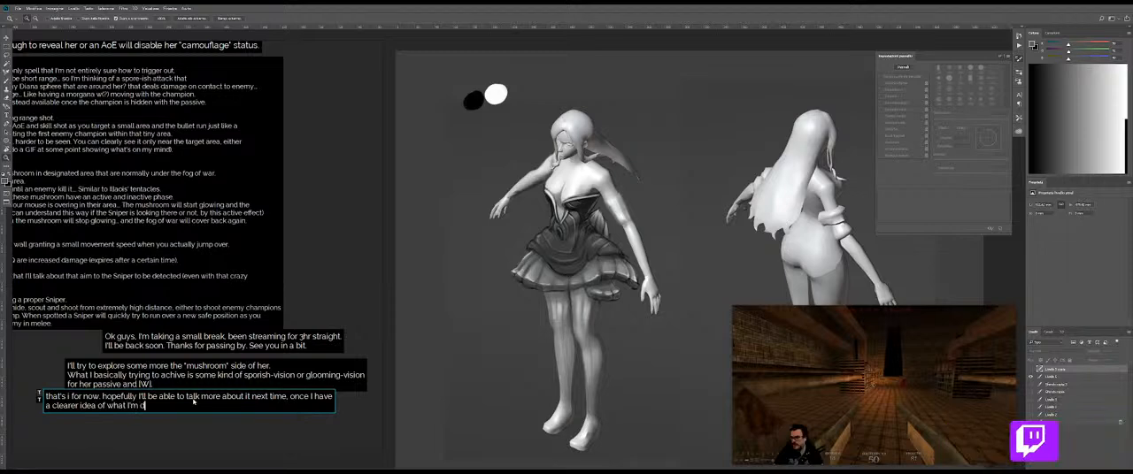
type("oing.")
Step: End the sentence with a period and add the line "Basically the concept helps determinate what's coming next..." to the closing note
key("Return")
type("Basi")
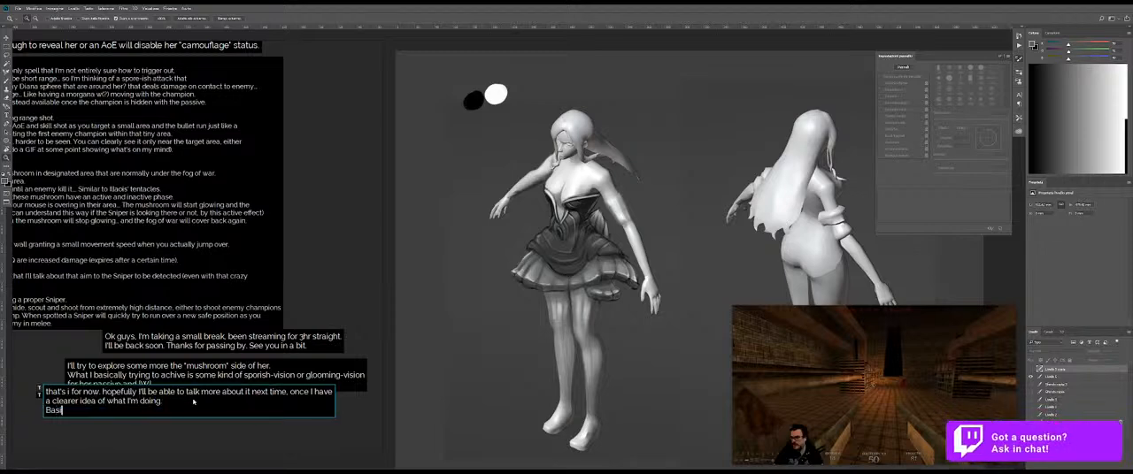
type("cally the concept helps d")
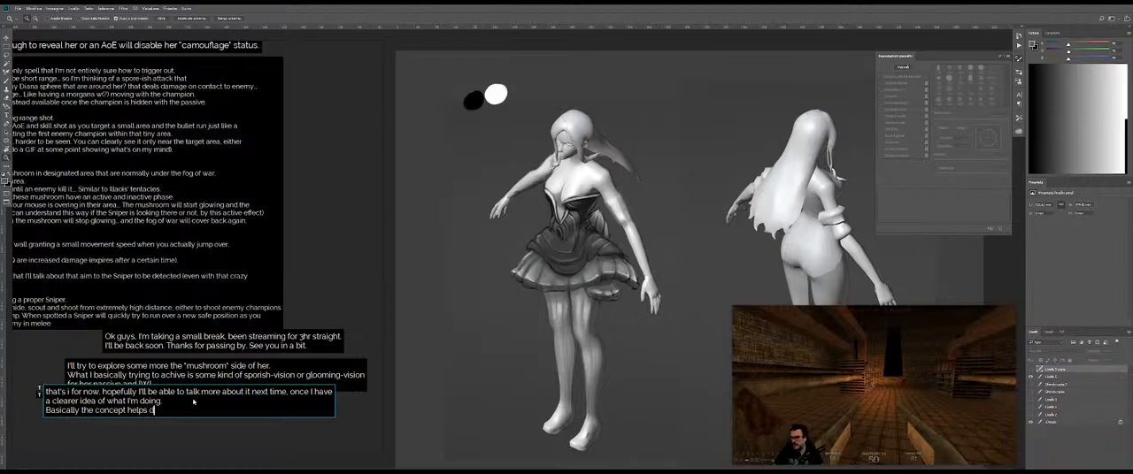
type("eterminate")
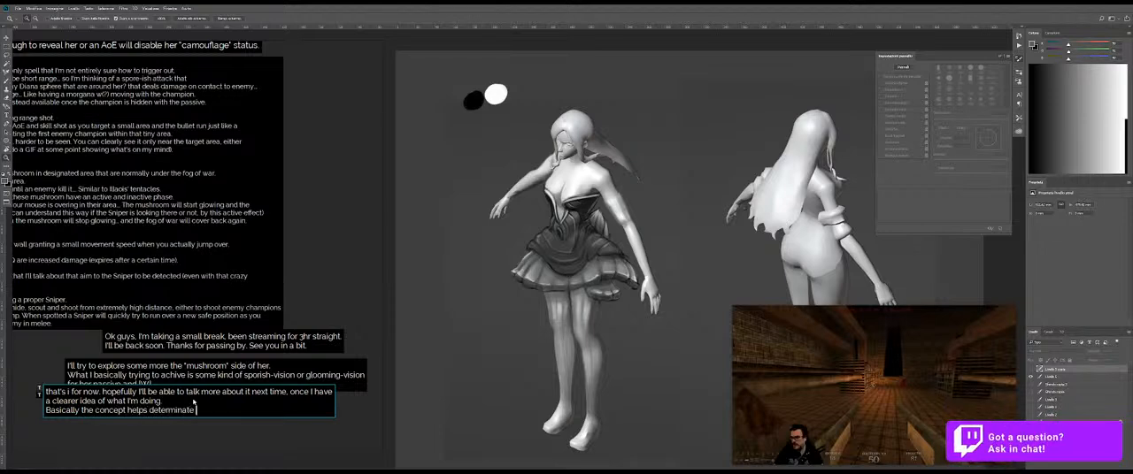
type(" what's com")
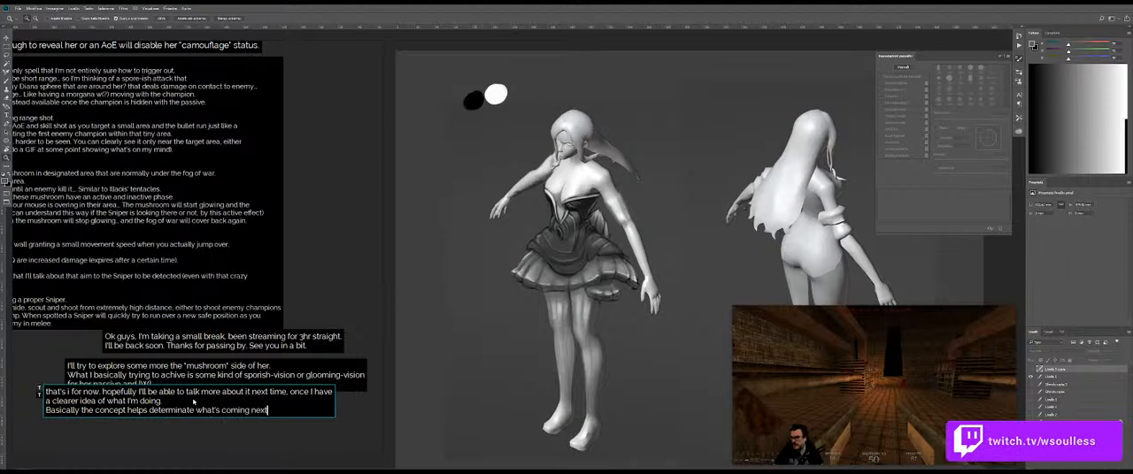
type("ing next...")
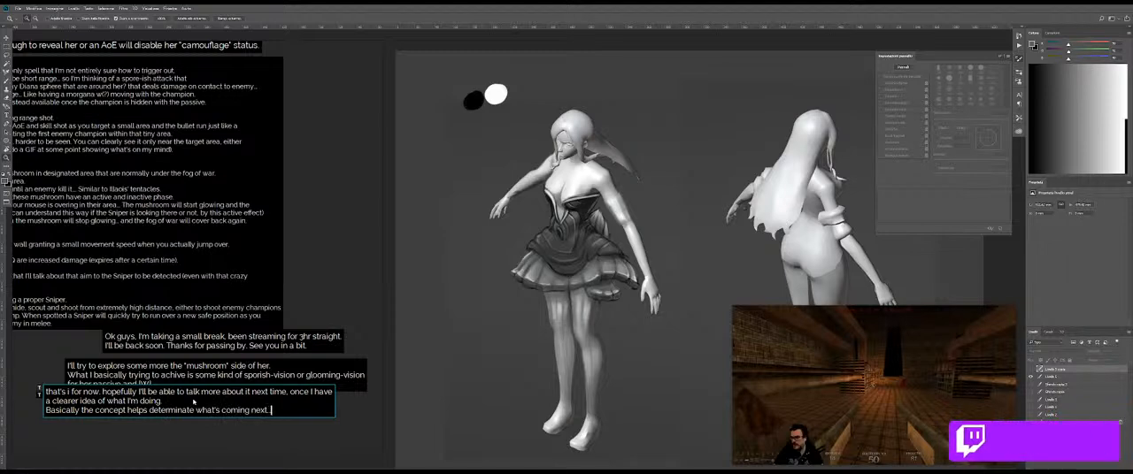
Step: Add a line reading "for example this morning I was thinking on making her more "bird-ish" but right now"
key("Return")
type("for example this morning")
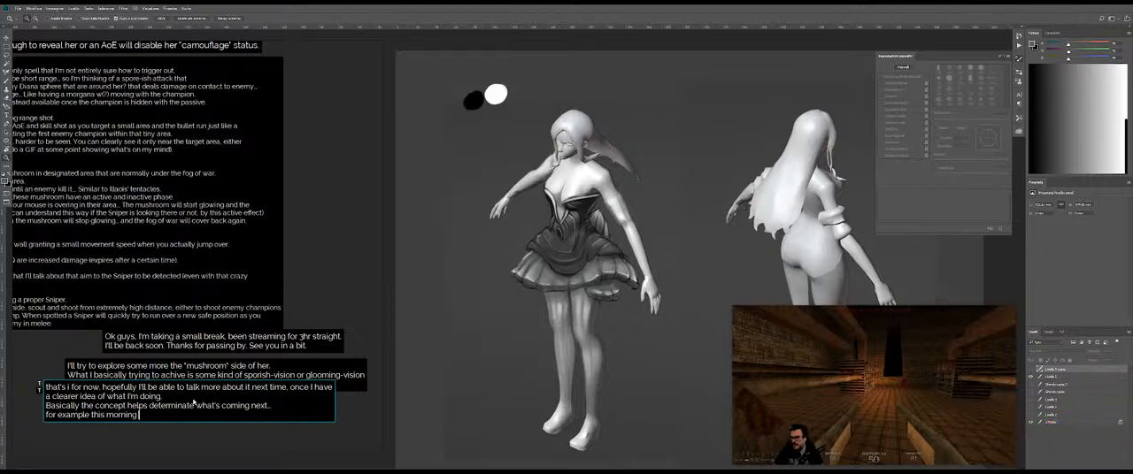
type(" I was thinking to")
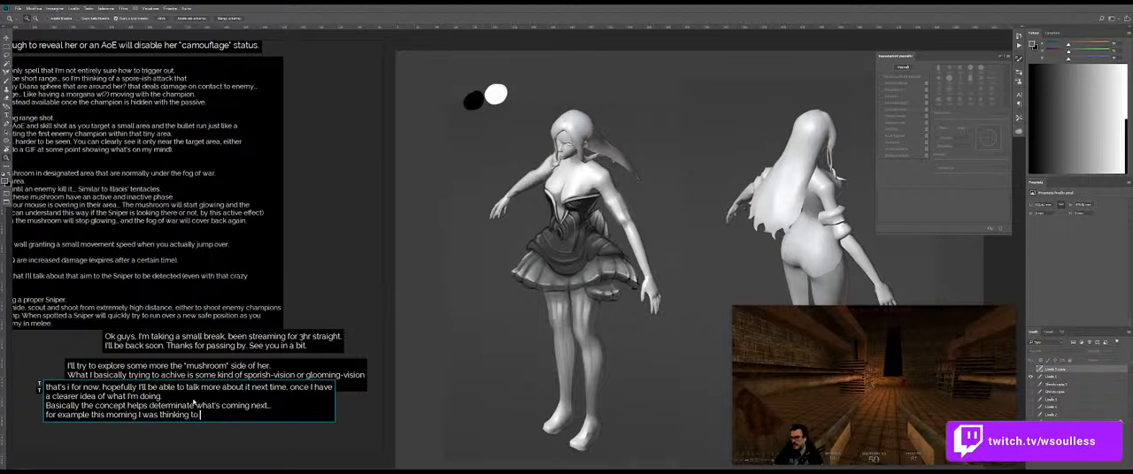
key("BackSpace")
key("BackSpace")
type("on making her more \"bird-ish\" but right now")
Step: Finish the example on a new line with "I feel like it would work best as a mushroom humanoid."
key("Return")
type("I")
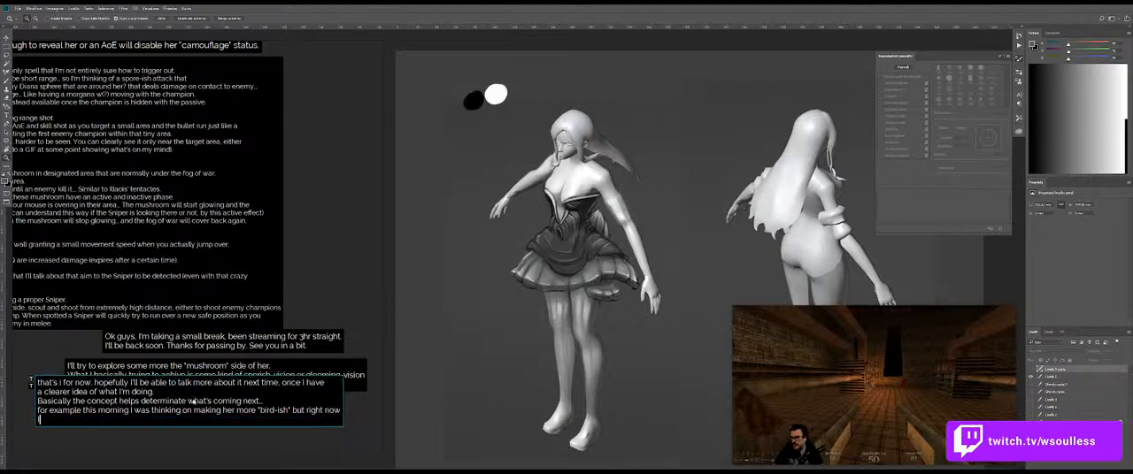
type(" fee")
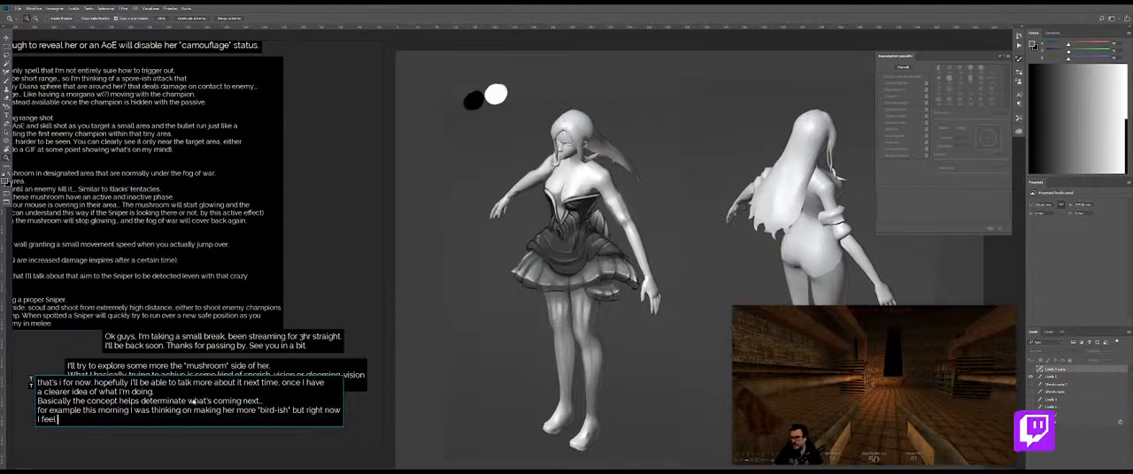
type("l like it w")
key("BackSpace")
key("BackSpace")
key("BackSpace")
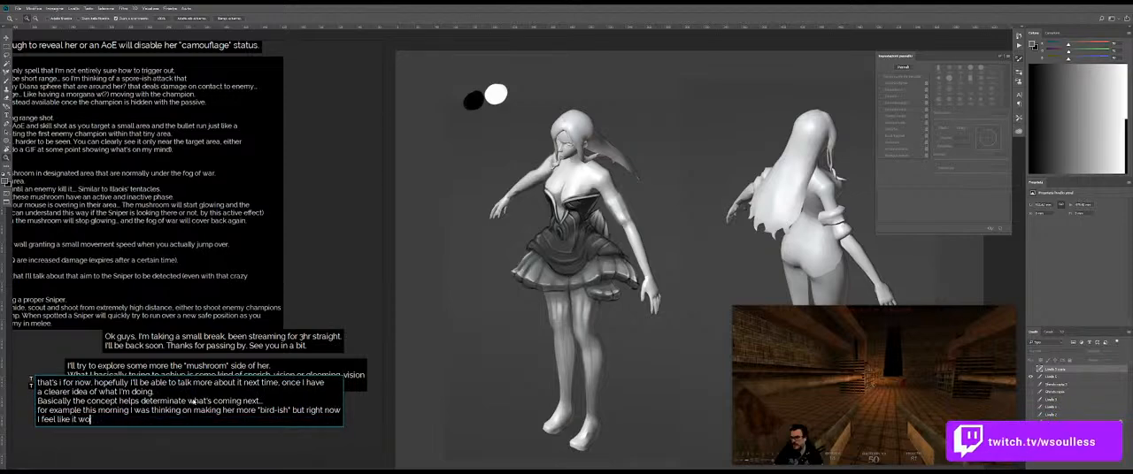
type("uld work best as a mushroom humanoid.")
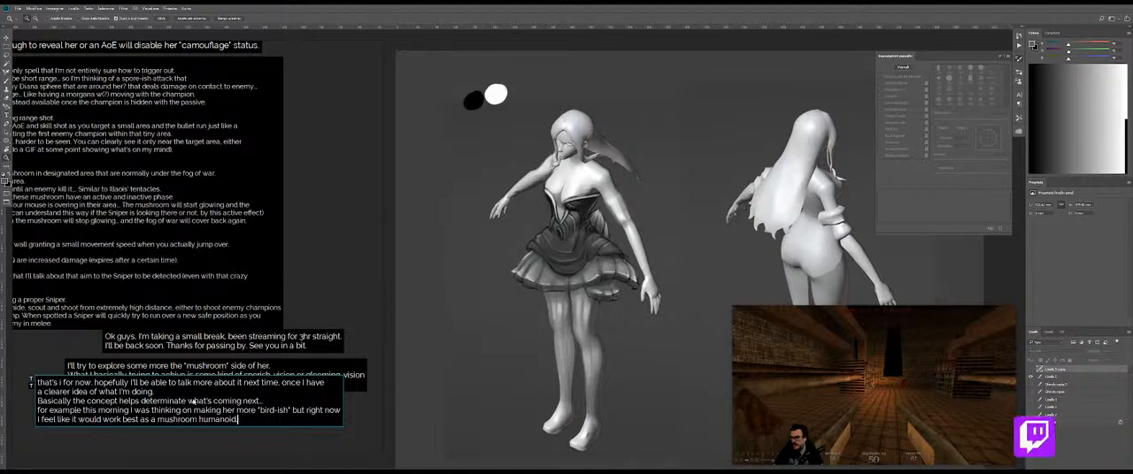
Step: Shift the closing note below the mushroom note and append the line "Anyway, thanks for wathing! See you in a bit!"
left_click_drag(210, 404, 212, 422)
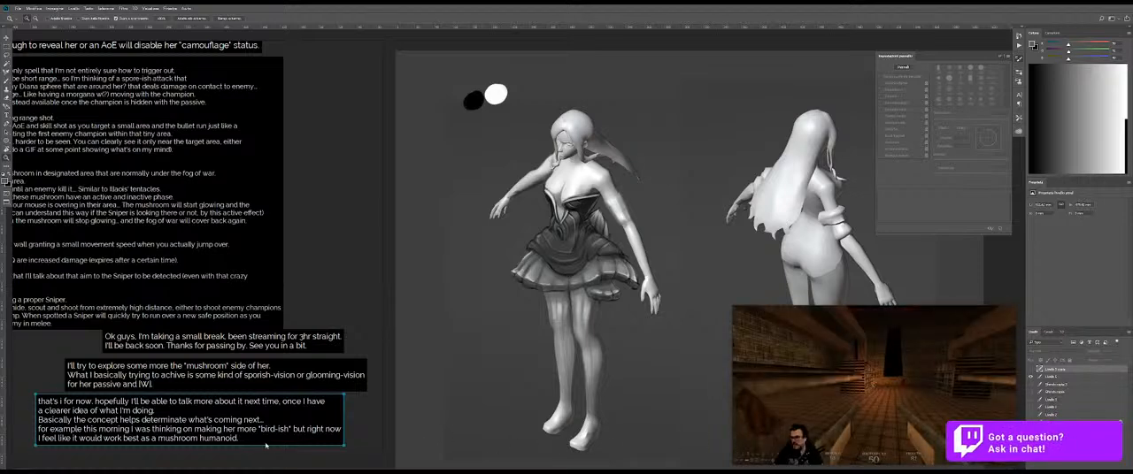
key("ctrl+a")
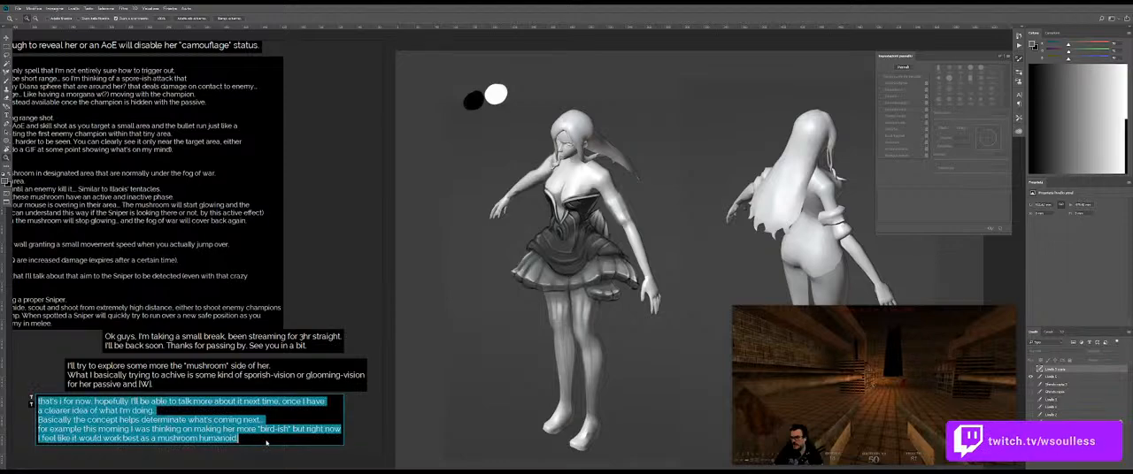
left_click(266, 443)
key("Return")
type("Anyuway.")
key("BackSpace")
key("BackSpace")
key("BackSpace")
type("way, thanks")
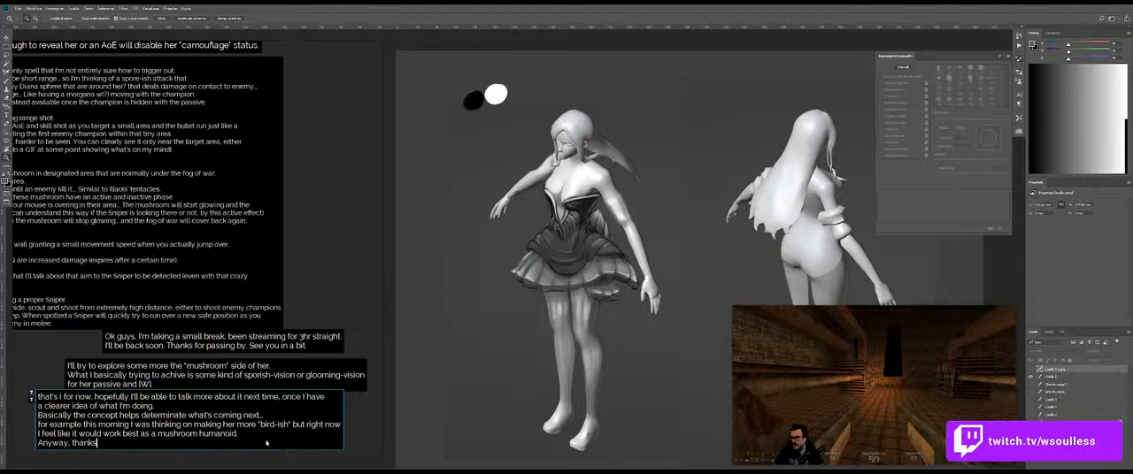
type(" for watching! S")
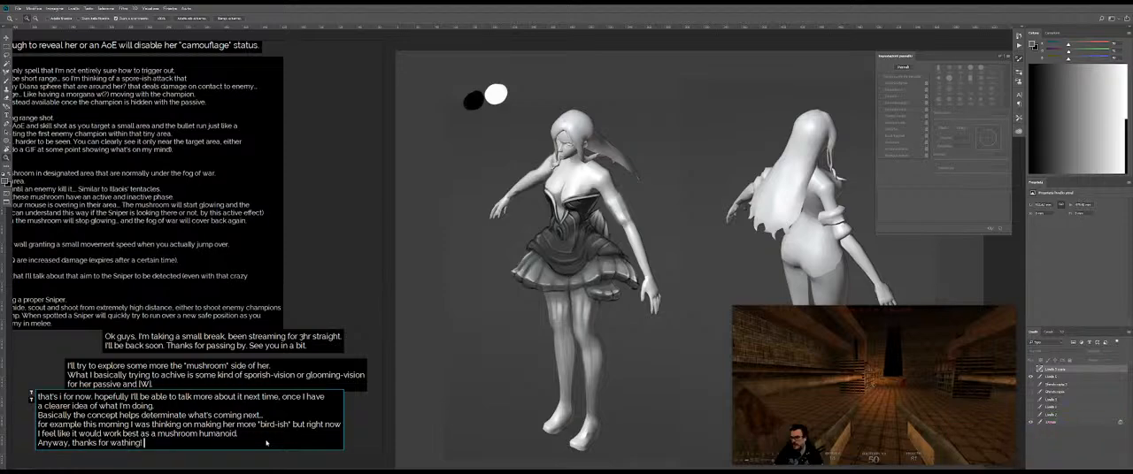
type("ee you in a bit!")
key("ctrl+Return")
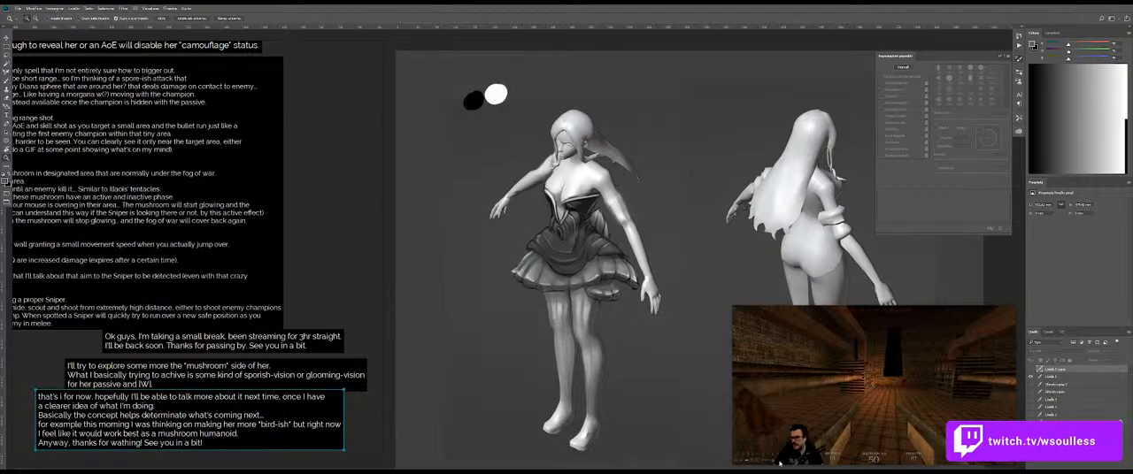